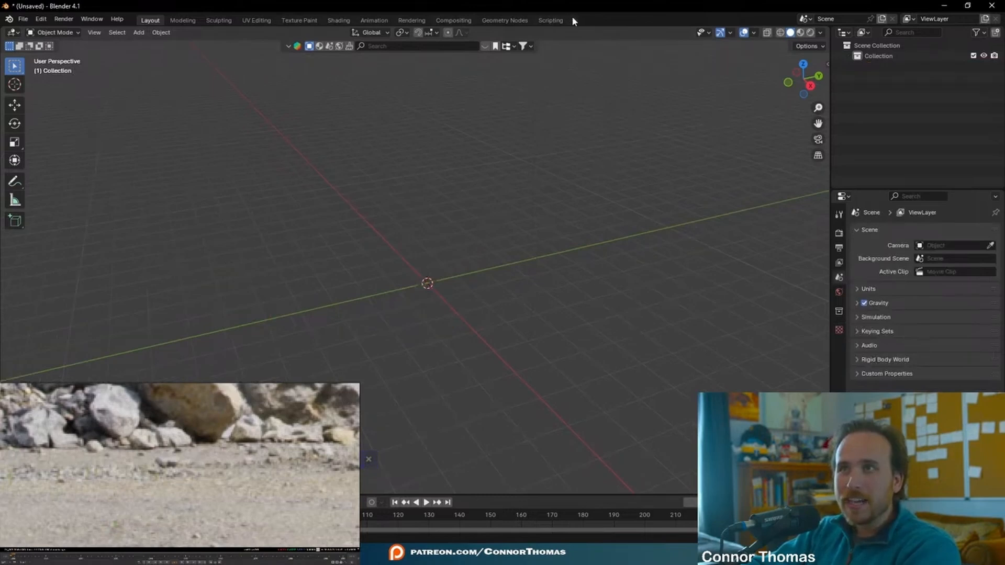
# Add the VFX Motion Tracking workspace to the project
pyautogui.click(575, 19)
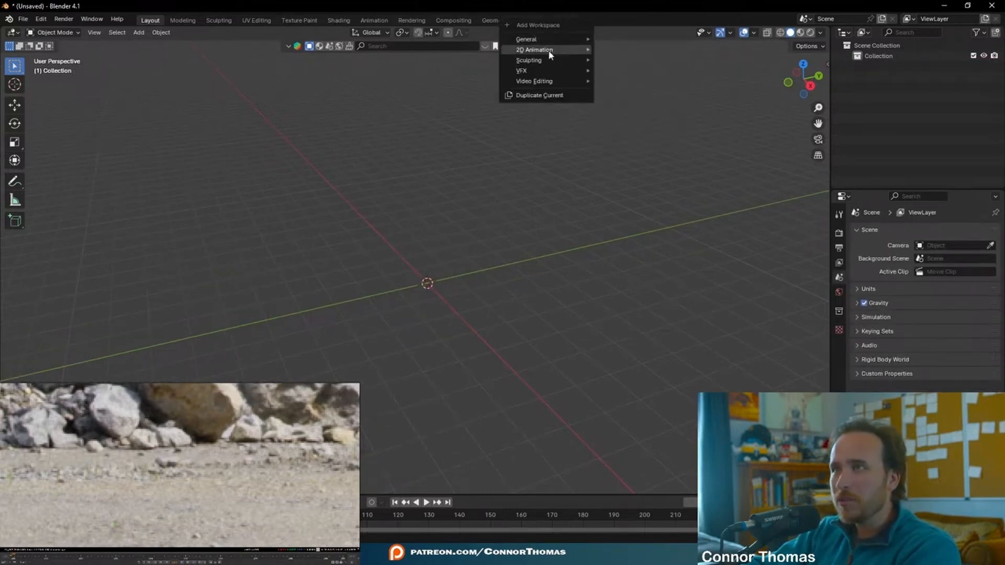
pyautogui.moveTo(539, 71)
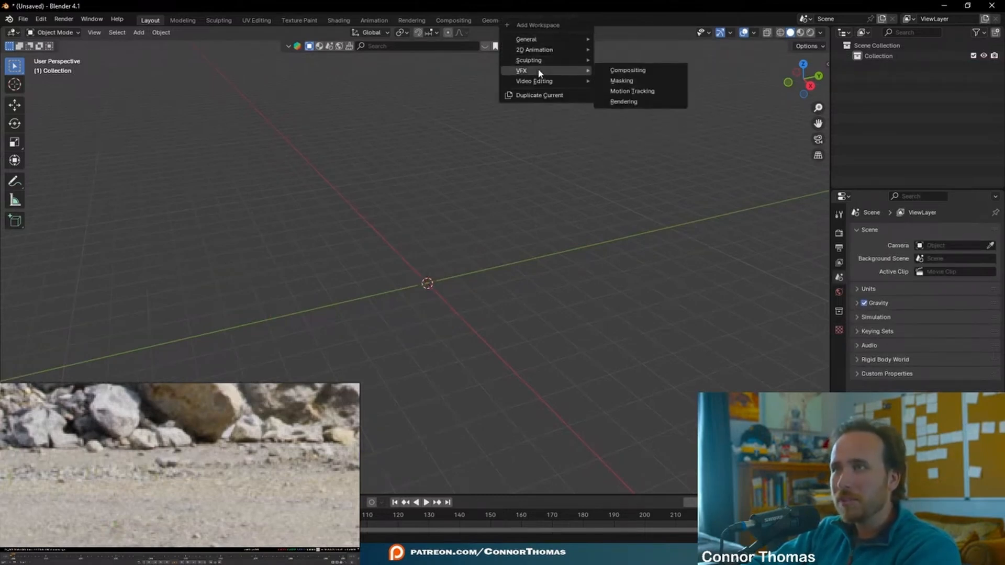
pyautogui.click(649, 92)
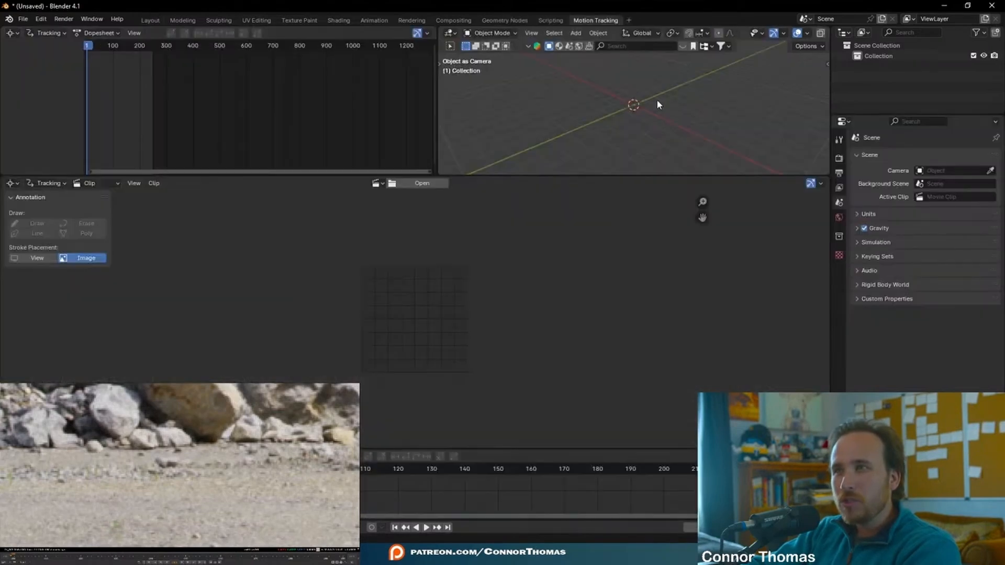
# Open the image sequence plateref2.1012.jpg from the bookmarked streams folder as the tracking clip and rewind it to frame 0
pyautogui.click(413, 210)
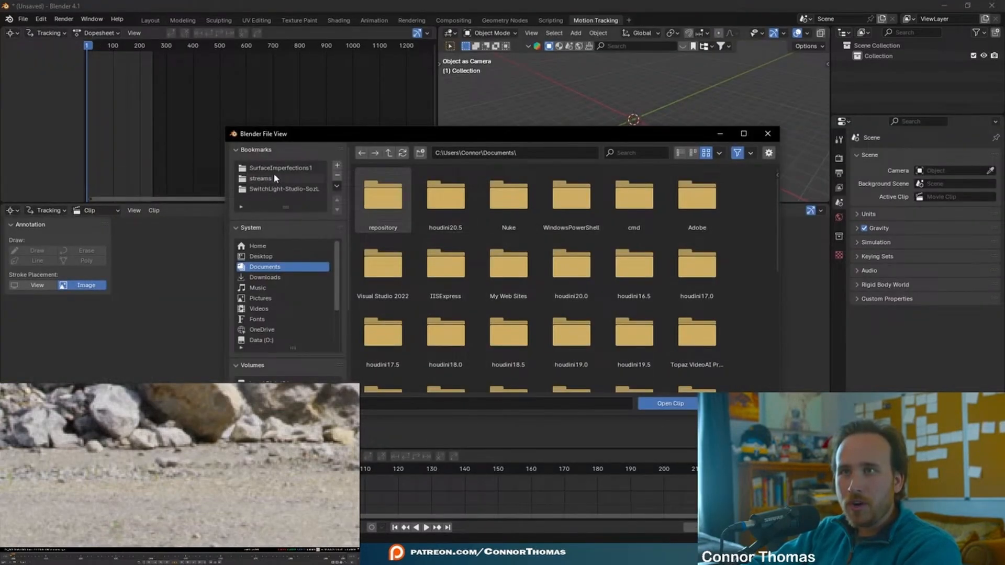
pyautogui.click(276, 179)
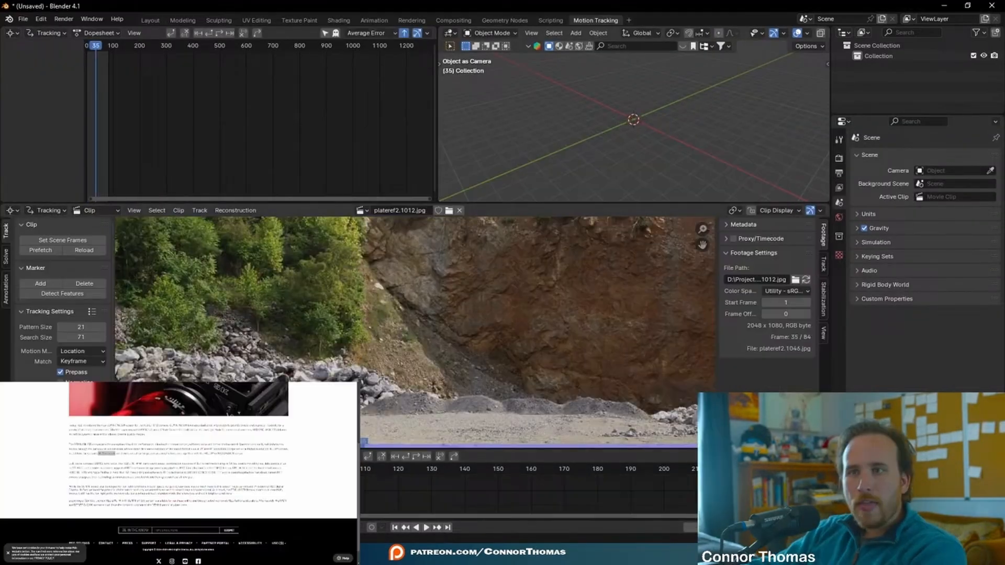
pyautogui.moveTo(107, 469); pyautogui.dragTo(1, 470)
pyautogui.moveTo(378, 321); pyautogui.dragTo(437, 269, button='middle')
pyautogui.scroll(-6, 445, 267)
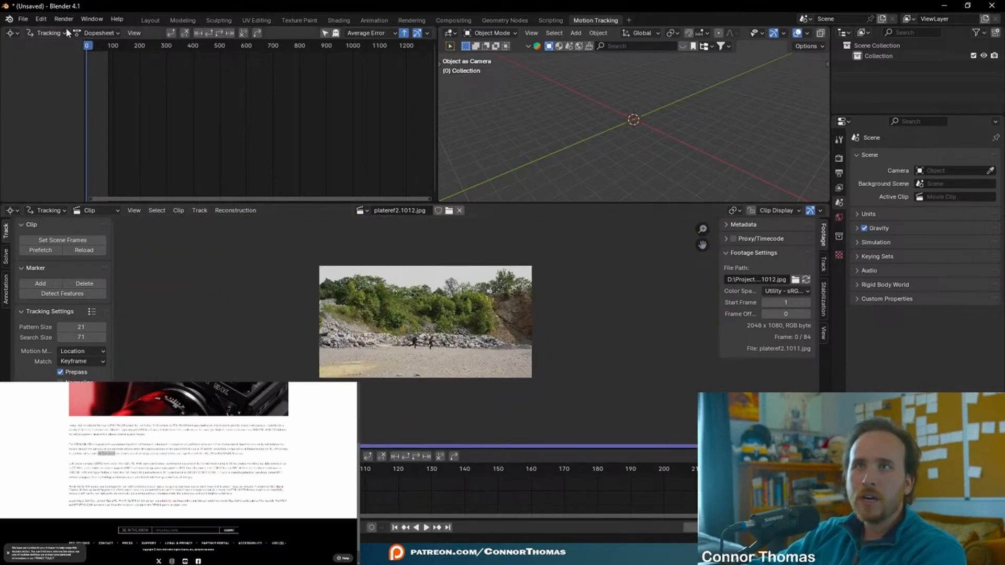
# Open a separate window that shows the quarry clip in a large clip editor
pyautogui.click(91, 19)
pyautogui.click(104, 32)
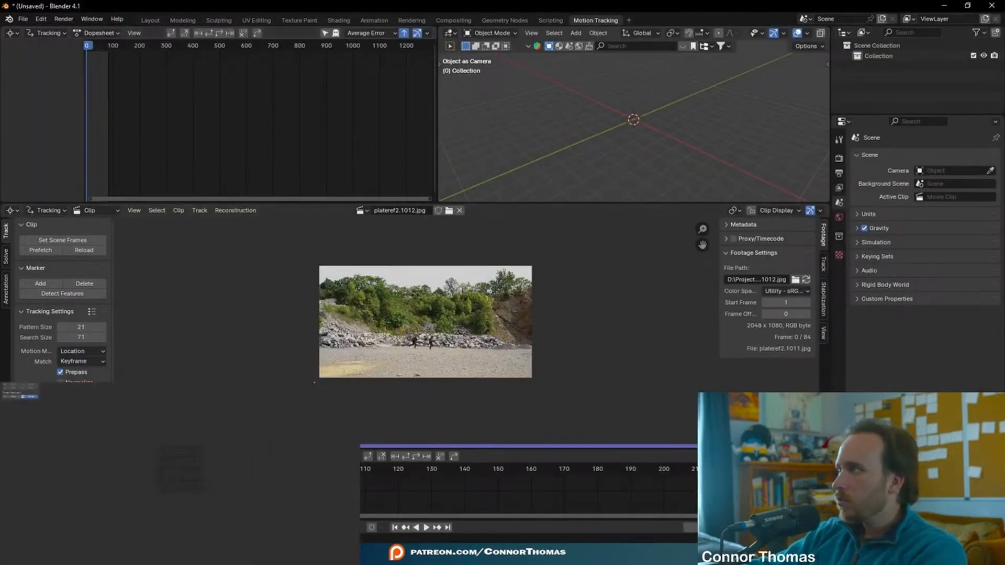
pyautogui.click(168, 374)
pyautogui.click(194, 395)
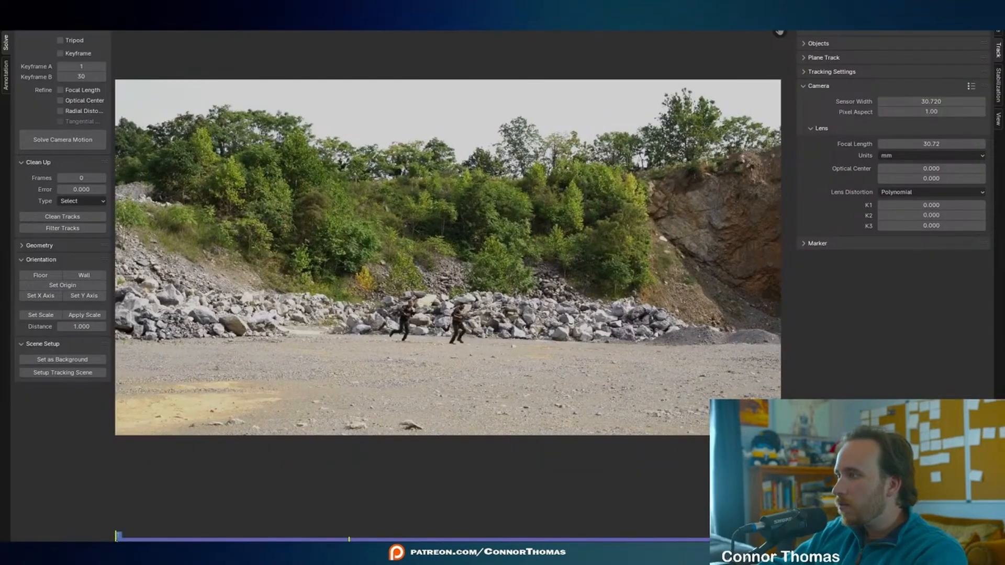
# Place a tracking marker at the foot of the slope above the gravel mounds and track it forward through the clip
pyautogui.keyDown('ctrl'); pyautogui.click(715, 328); pyautogui.keyUp('ctrl')
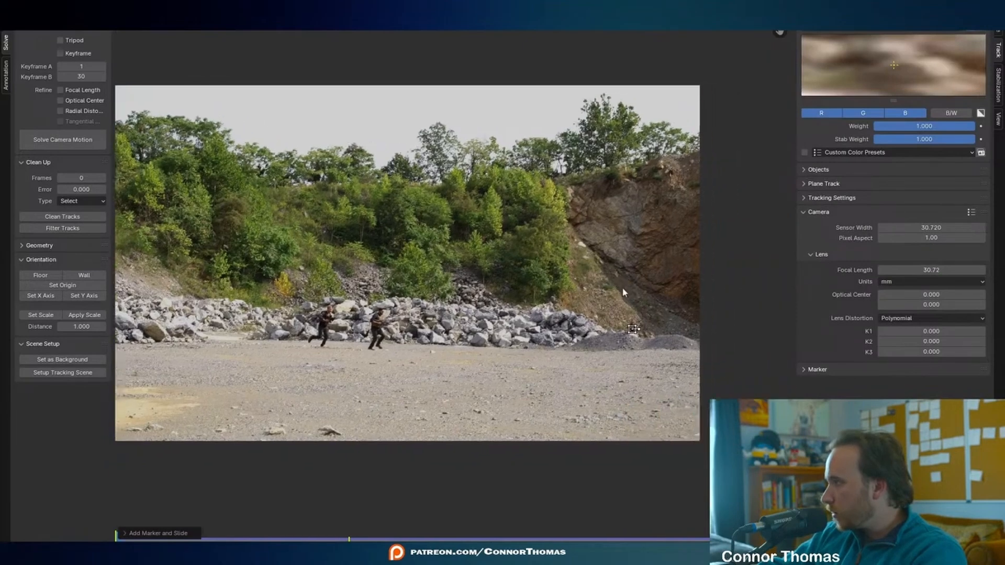
pyautogui.scroll(5, 715, 329)
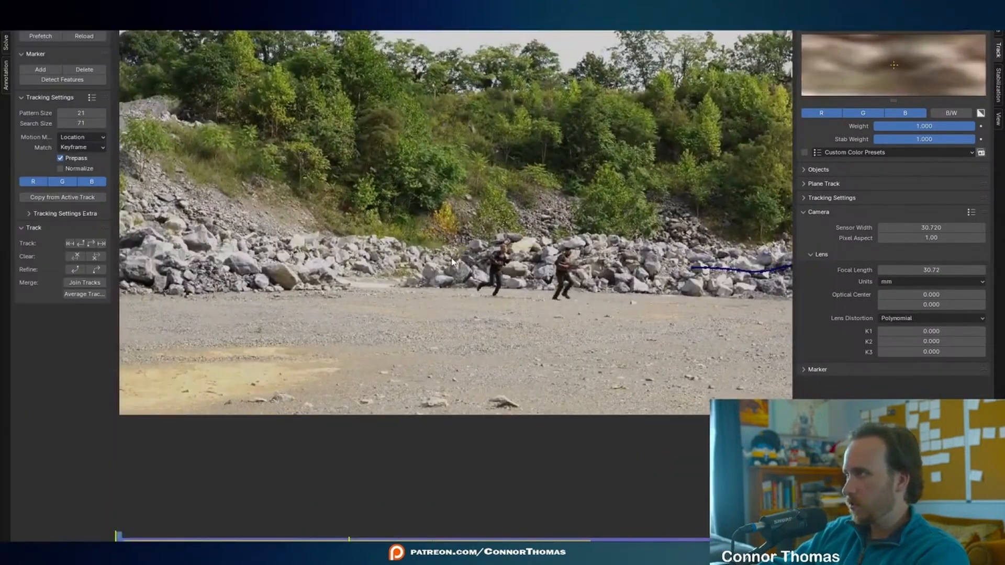
pyautogui.moveTo(747, 233)
pyautogui.mouseDown(button='middle')
pyautogui.moveTo(494, 208)
pyautogui.moveTo(456, 216)
pyautogui.moveTo(564, 257)
pyautogui.mouseUp(button='middle')
pyautogui.scroll(2, 471, 214)
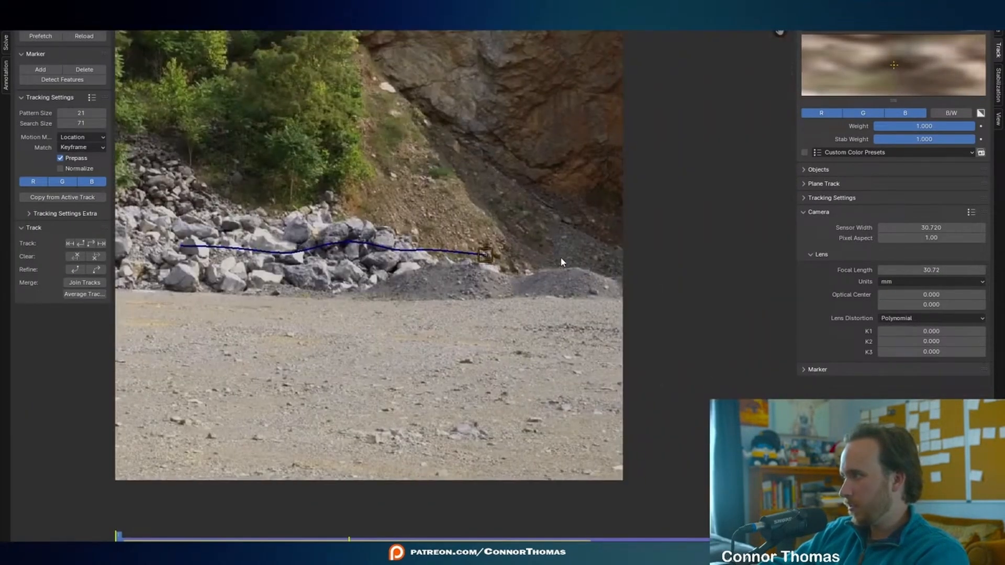
pyautogui.scroll(1, 517, 323)
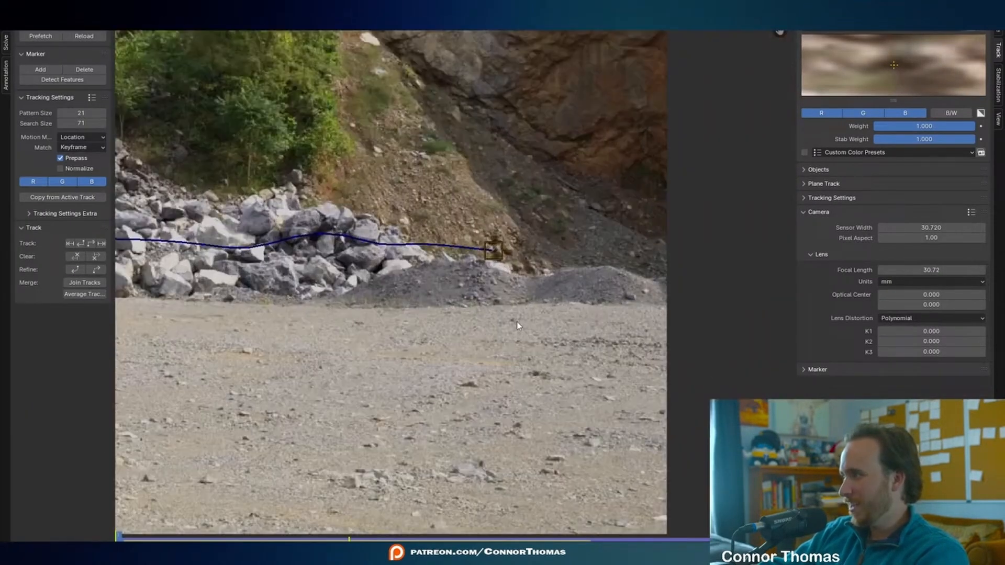
# Place tracking markers on two small stones on the gravel ground and track each one forward through the clip
pyautogui.keyDown('ctrl'); pyautogui.click(480, 466); pyautogui.keyUp('ctrl')
pyautogui.moveTo(481, 465); pyautogui.dragTo(481, 464)
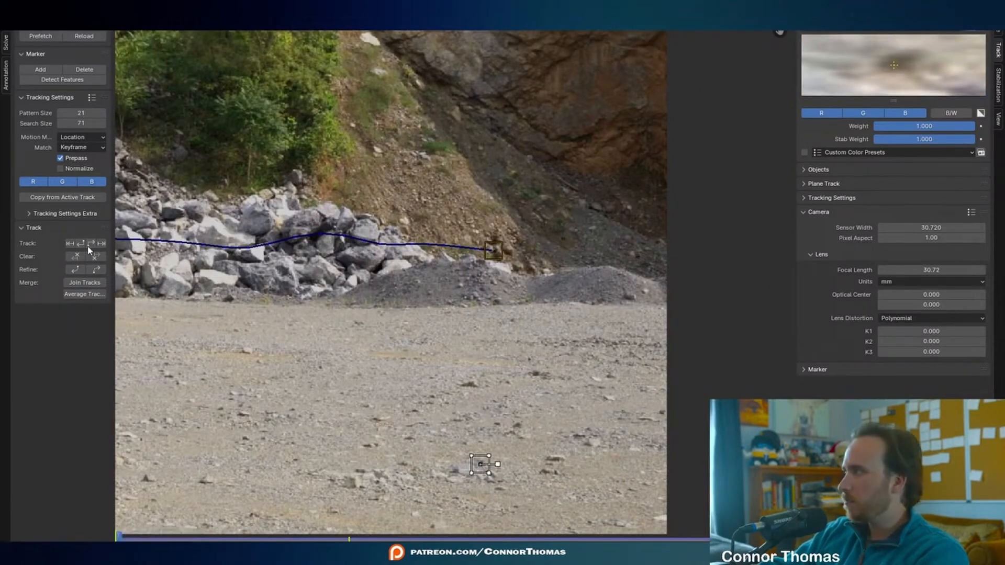
pyautogui.click(89, 249)
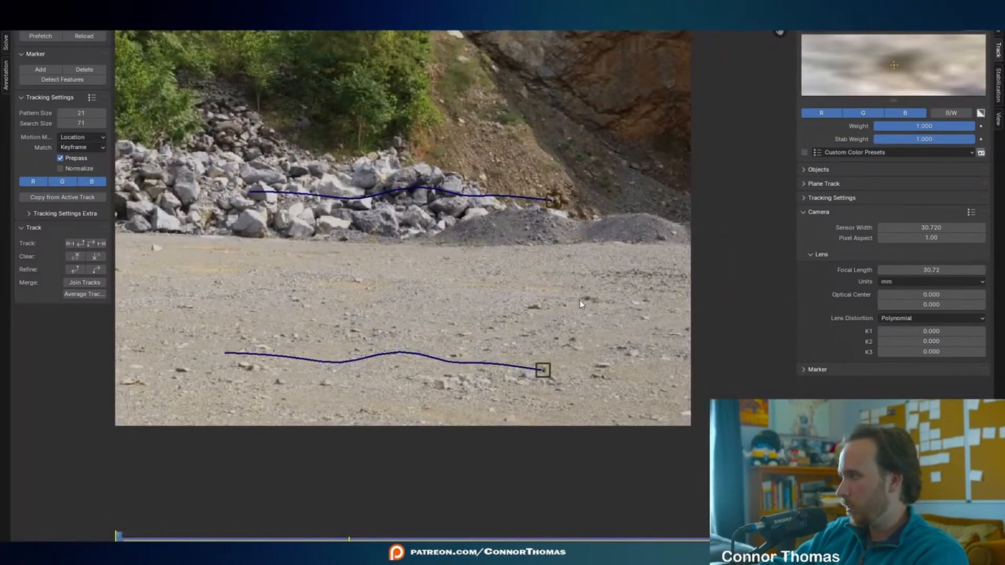
pyautogui.click(588, 297)
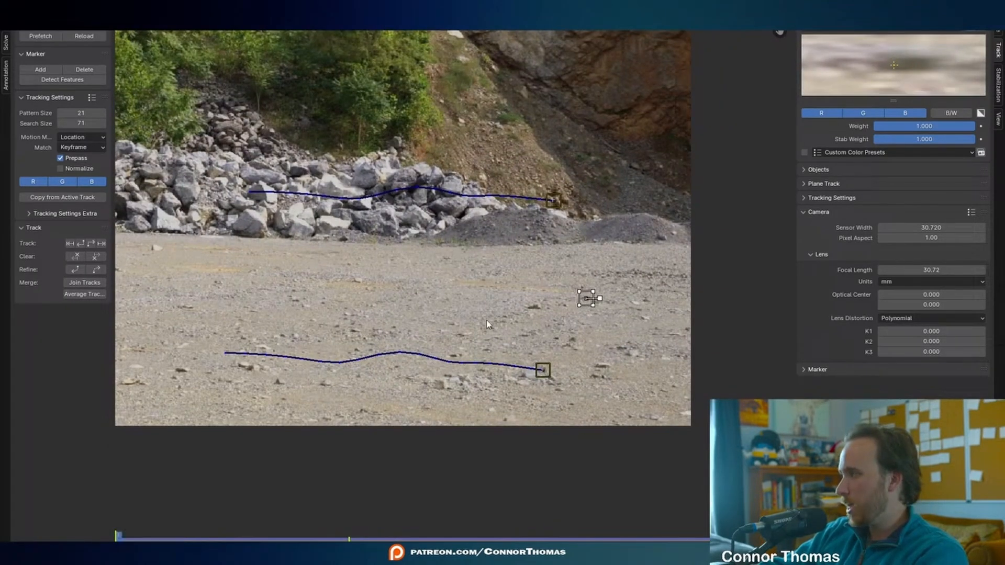
pyautogui.click(91, 242)
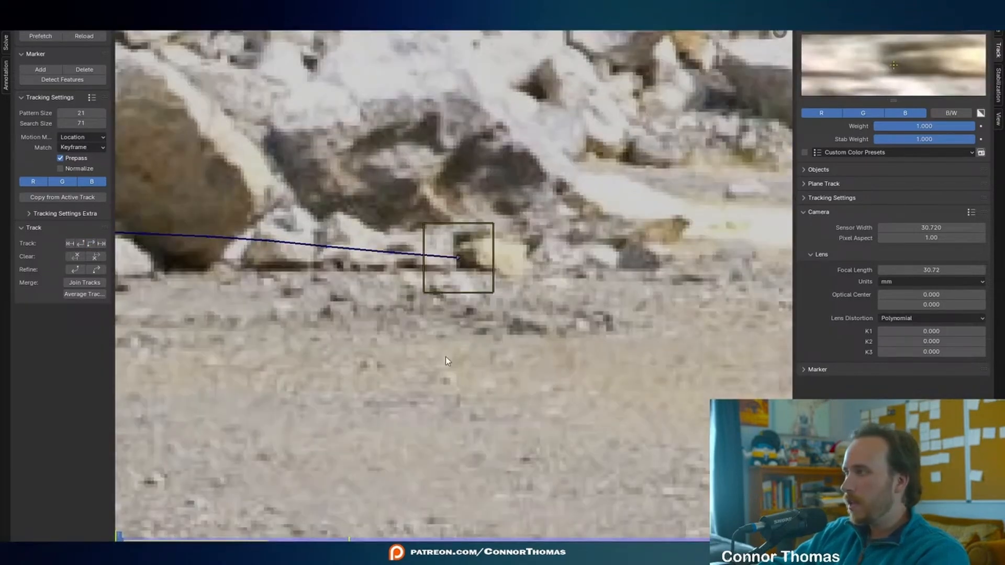
# Place a tracking marker on the slope beside the green grass patch and track it forward through the clip
pyautogui.scroll(-5, 447, 361)
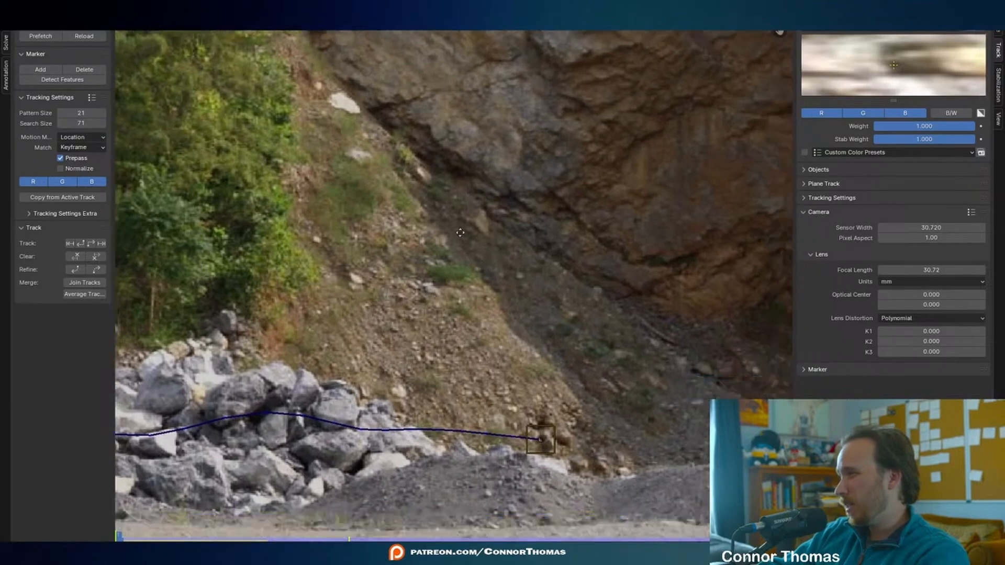
pyautogui.scroll(3, 404, 244)
pyautogui.keyDown('ctrl'); pyautogui.click(333, 186); pyautogui.keyUp('ctrl')
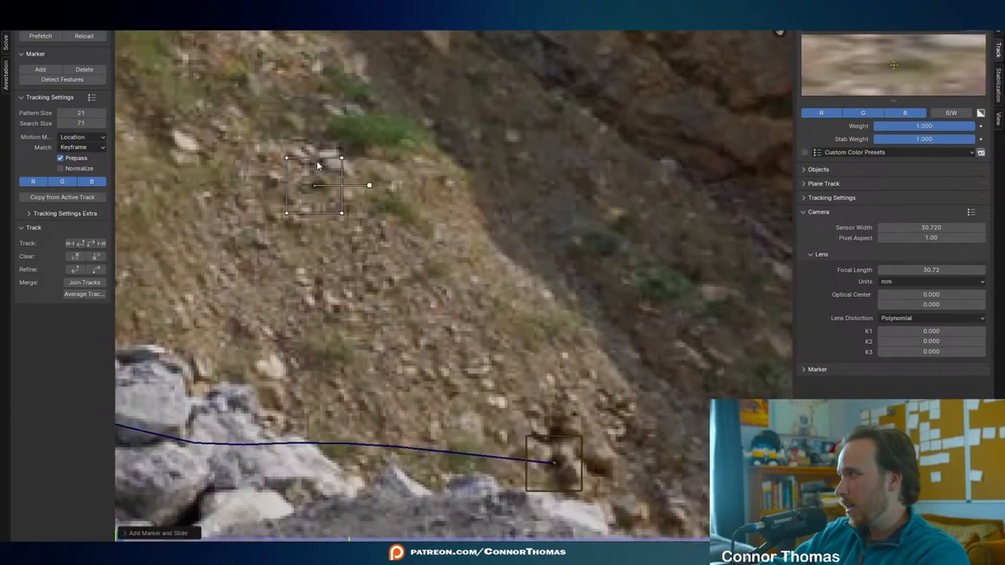
pyautogui.hotkey('alt', 'Right')
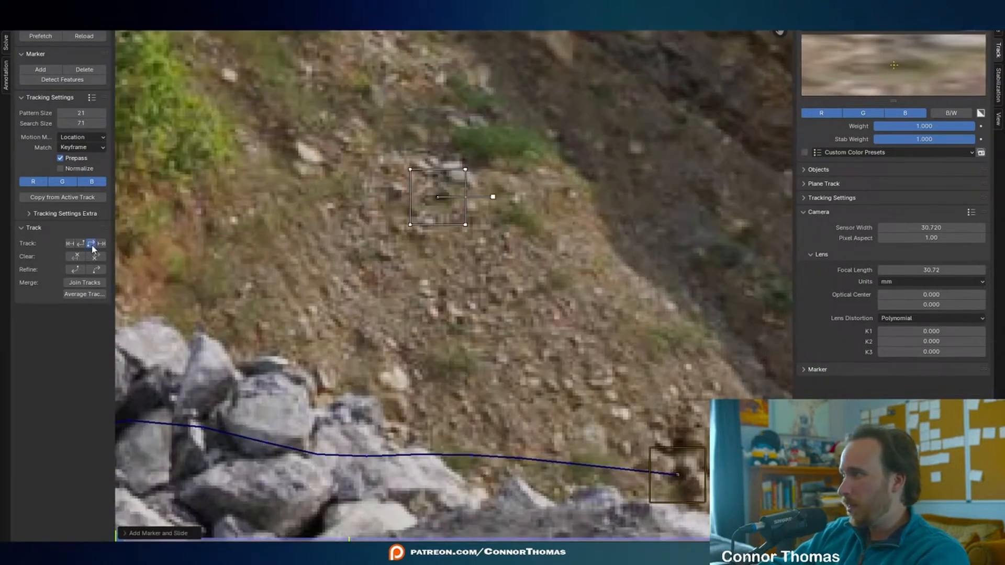
pyautogui.click(92, 244)
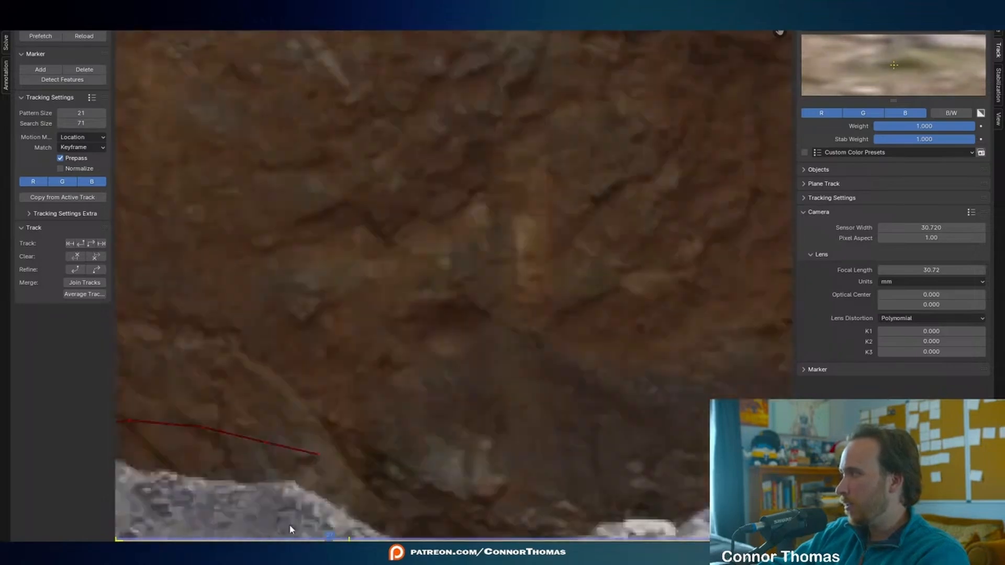
# Place tracking markers on two ground stones near the end of the clip and track each one backward
pyautogui.scroll(-10, 531, 223)
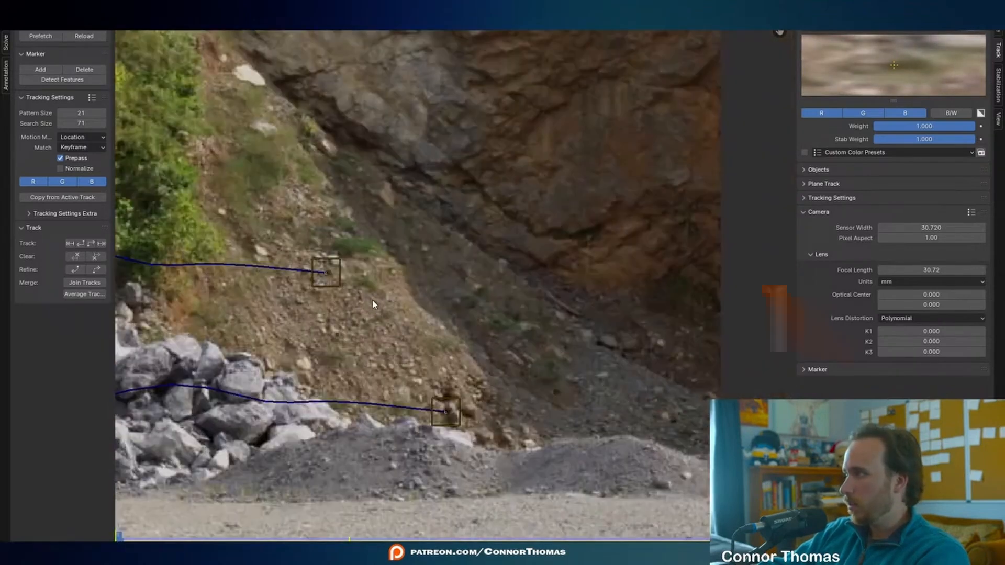
pyautogui.scroll(2, 530, 222)
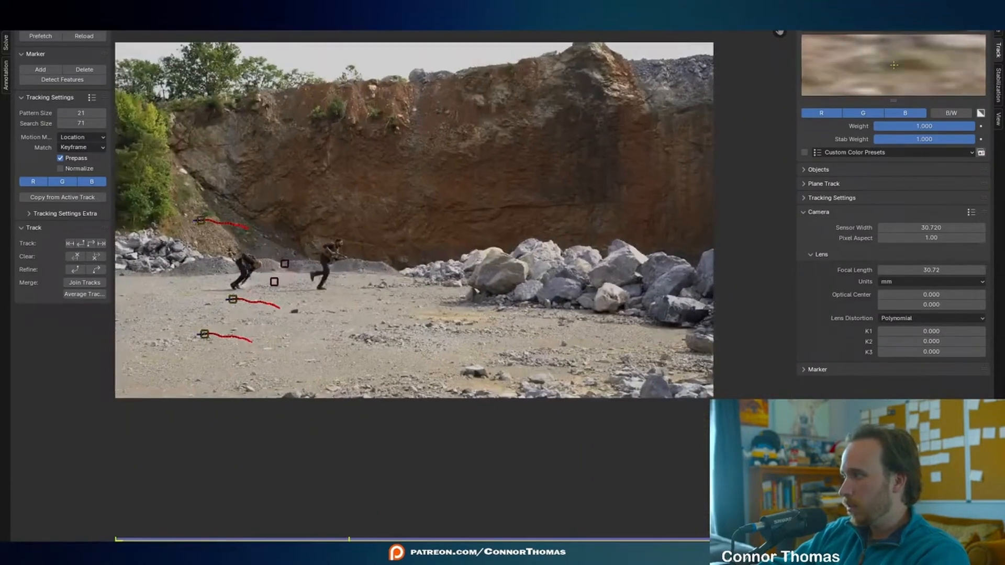
pyautogui.scroll(5, 557, 325)
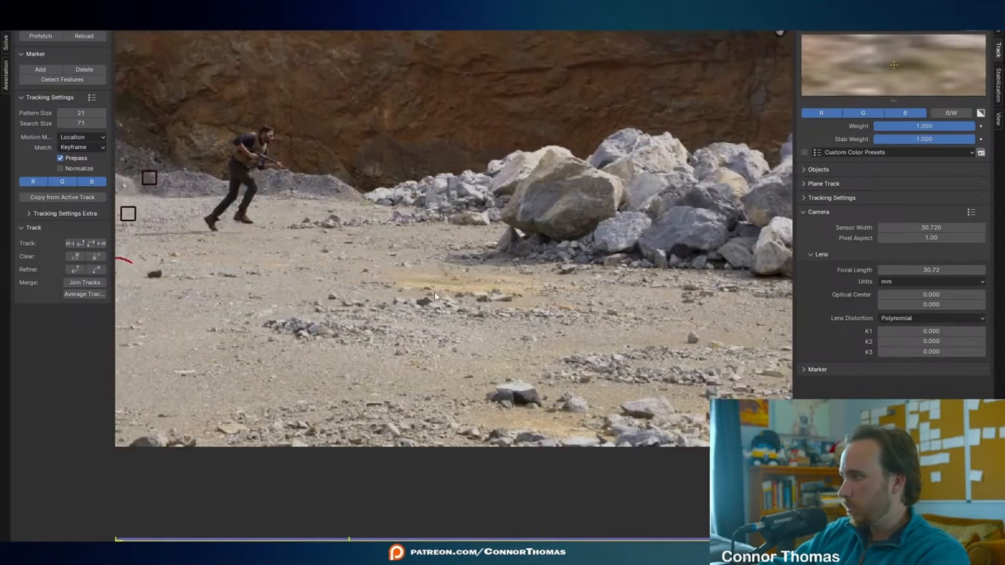
pyautogui.keyDown('ctrl'); pyautogui.click(409, 249); pyautogui.keyUp('ctrl')
pyautogui.moveTo(409, 249); pyautogui.dragTo(410, 251)
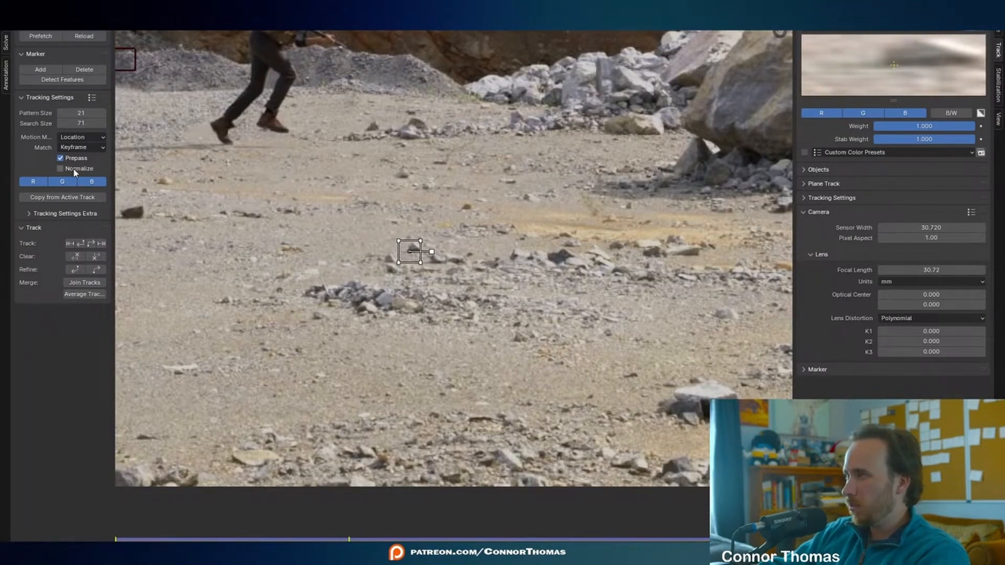
pyautogui.click(80, 245)
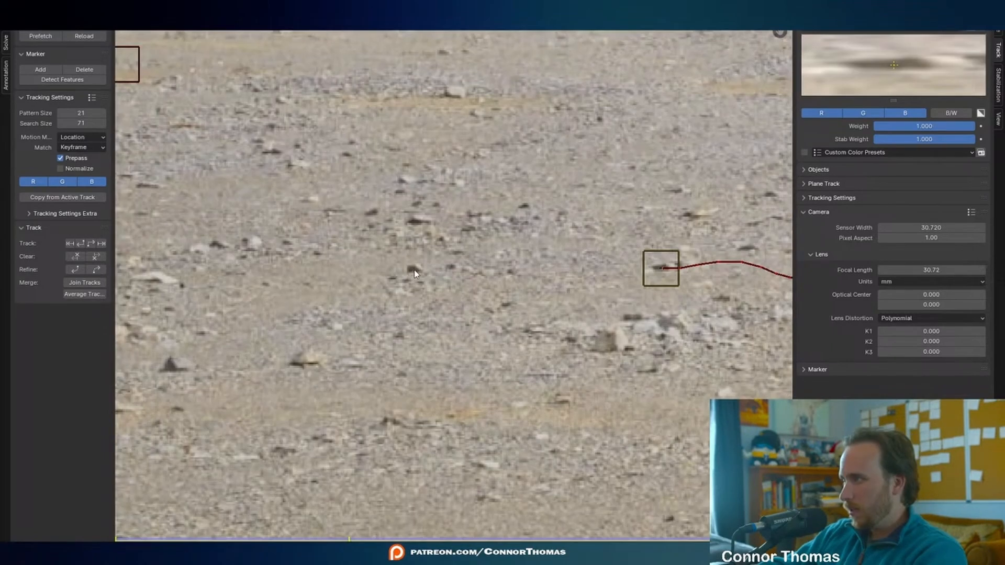
pyautogui.keyDown('ctrl'); pyautogui.click(413, 270); pyautogui.keyUp('ctrl')
pyautogui.click(79, 244)
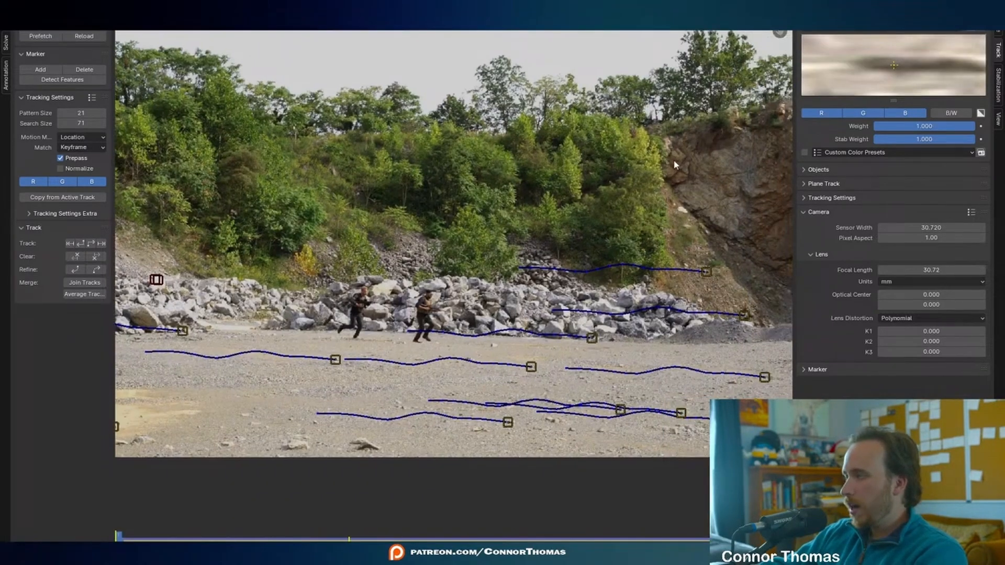
# Look over the marker tracks across the quarry footage and play the clip to check them
pyautogui.moveTo(704, 186); pyautogui.dragTo(498, 157, button='middle')
pyautogui.scroll(1, 498, 155)
pyautogui.moveTo(175, 196); pyautogui.dragTo(494, 226, button='middle')
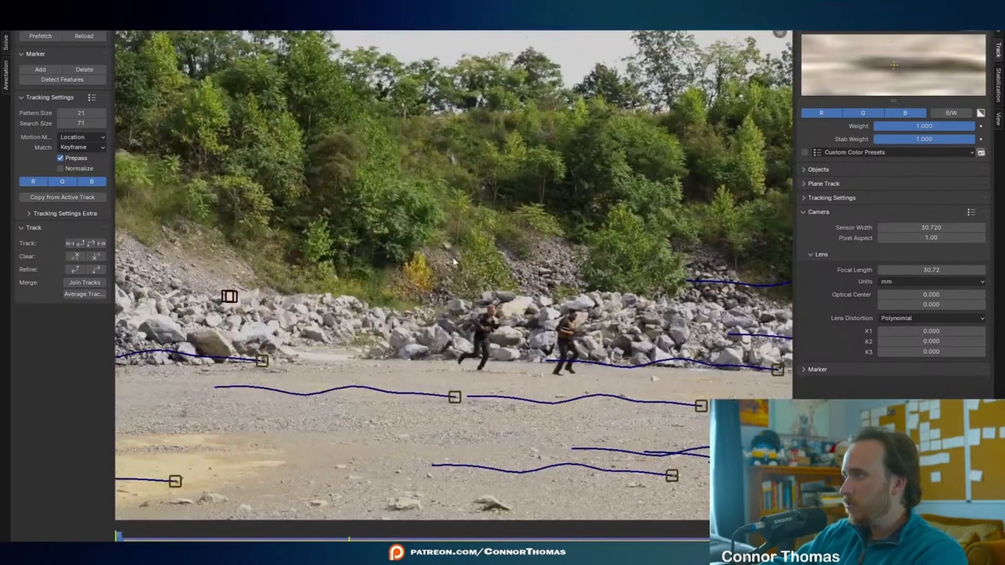
pyautogui.scroll(8, 506, 313)
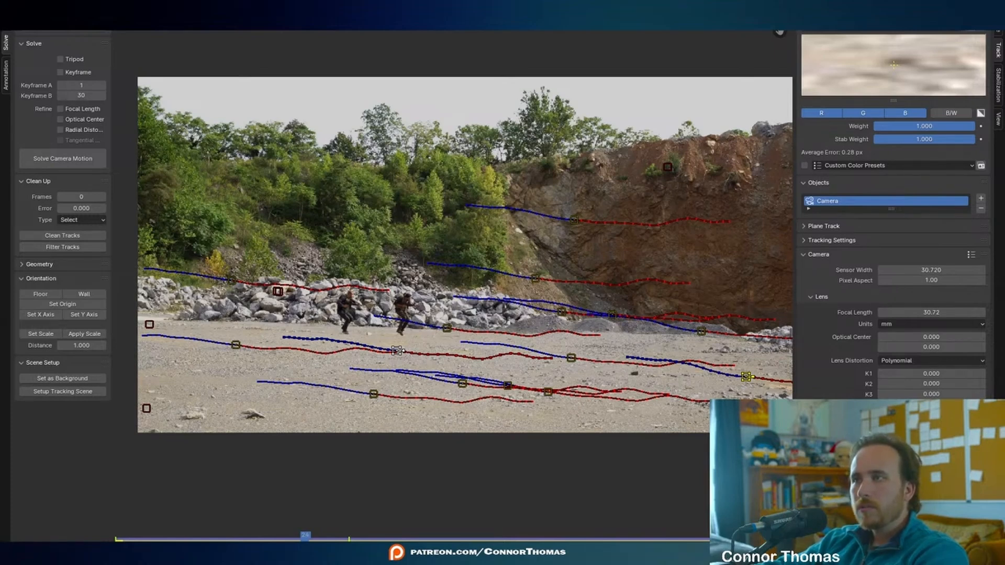
pyautogui.press('space')
pyautogui.press('Escape')
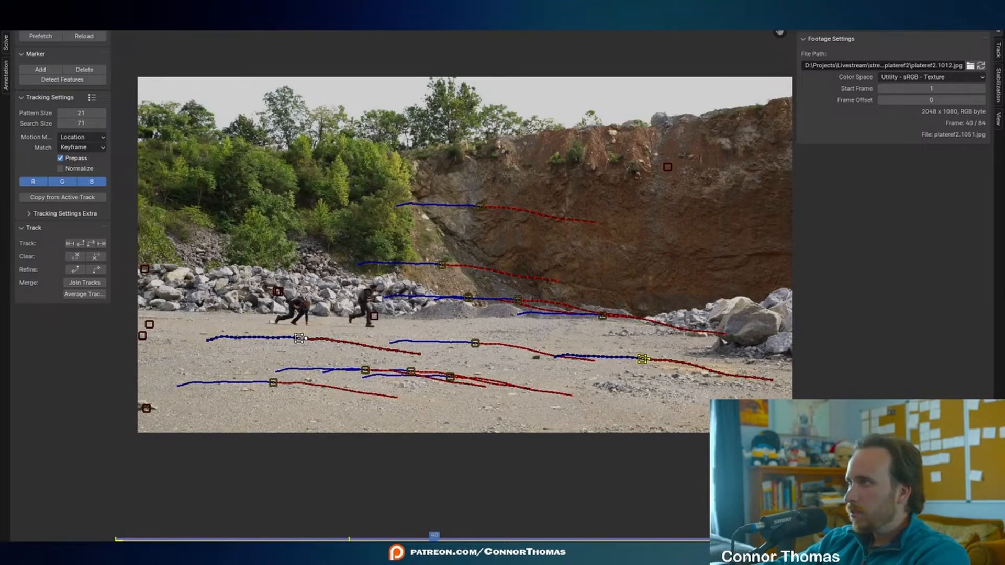
# Switch the editor to the 3D viewport and view the tracking scene through the camera
pyautogui.click(13, 6)
pyautogui.click(35, 26)
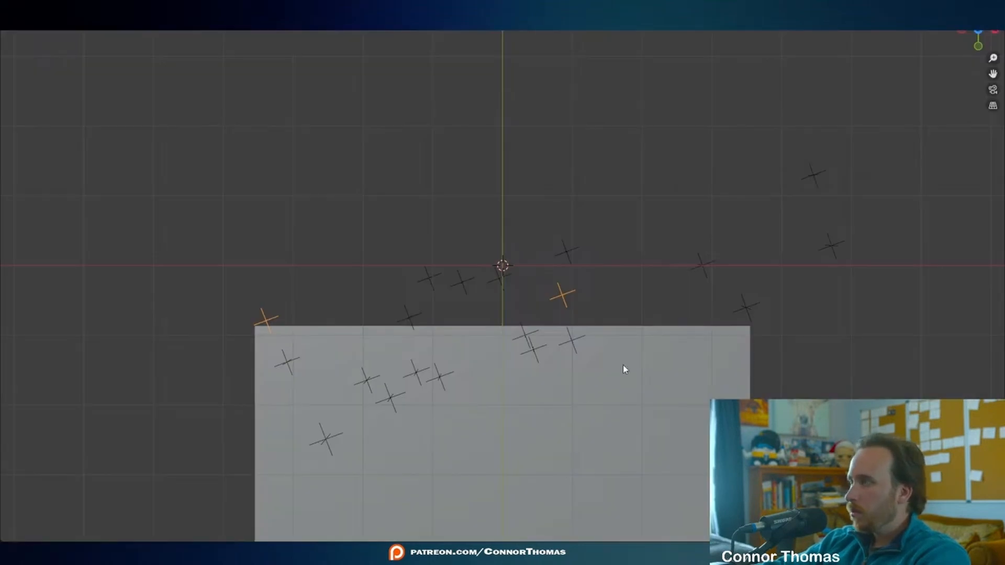
pyautogui.press('KP_0')
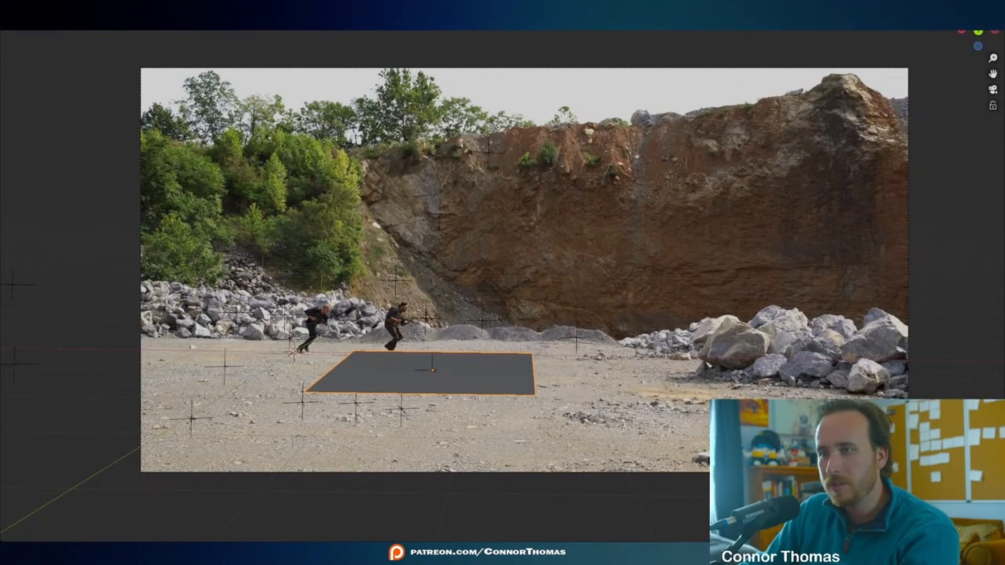
# Scale up the ground plane's mesh over the quarry floor, raise its back edge into a wall along the cliff, and deselect everything
pyautogui.press('Tab')
pyautogui.press('s')
pyautogui.press('Escape')
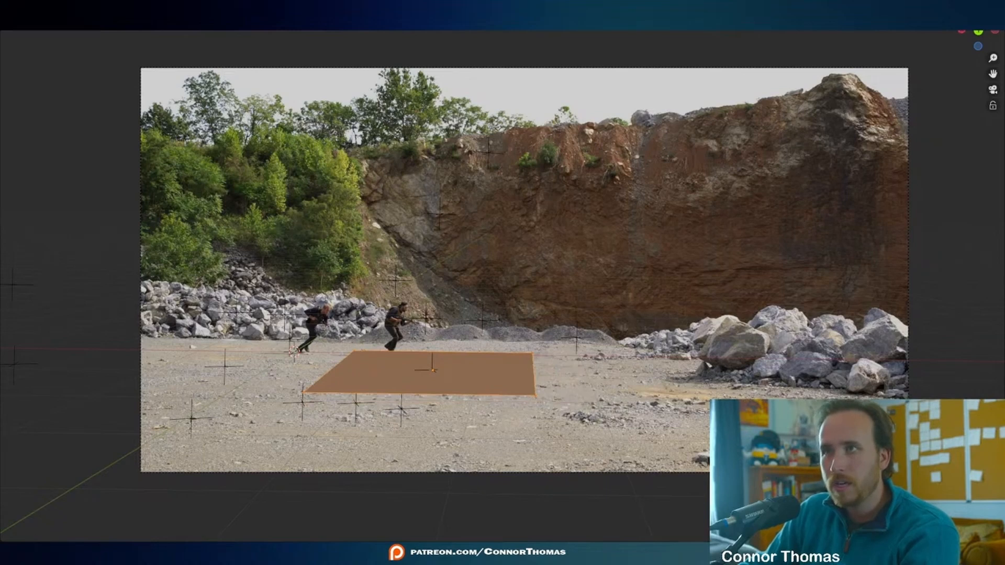
pyautogui.press('s')
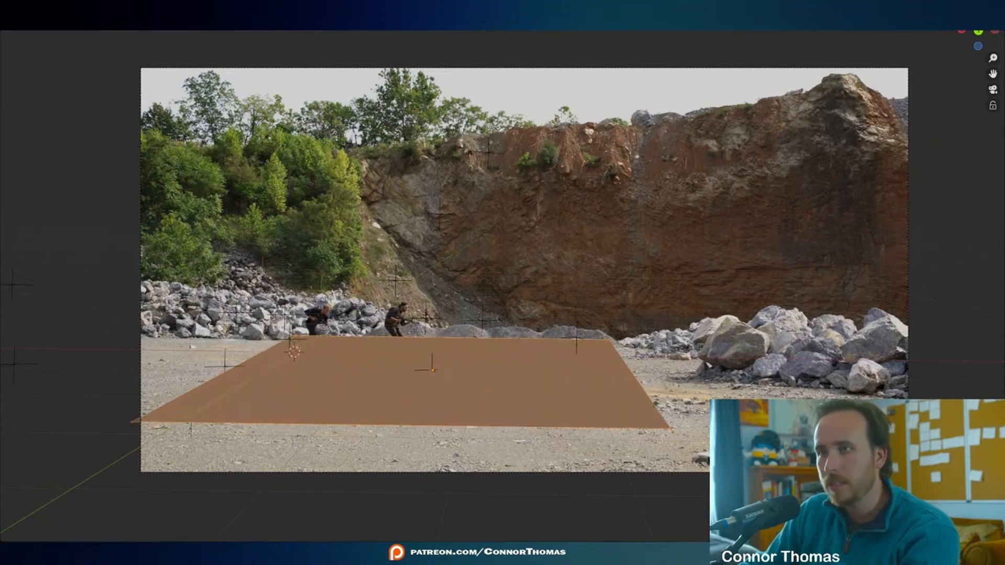
pyautogui.press('Tab')
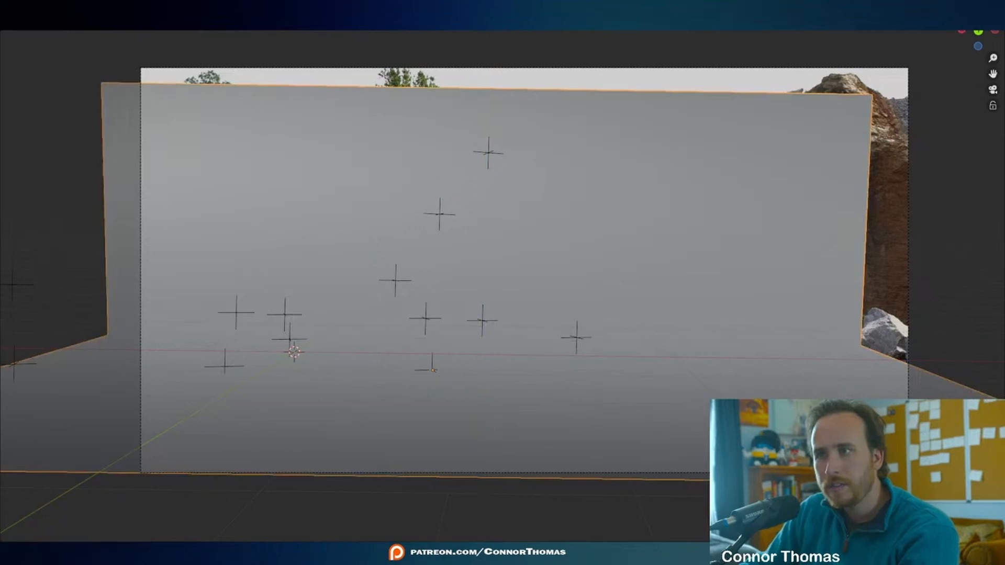
pyautogui.hotkey('alt', 'a')
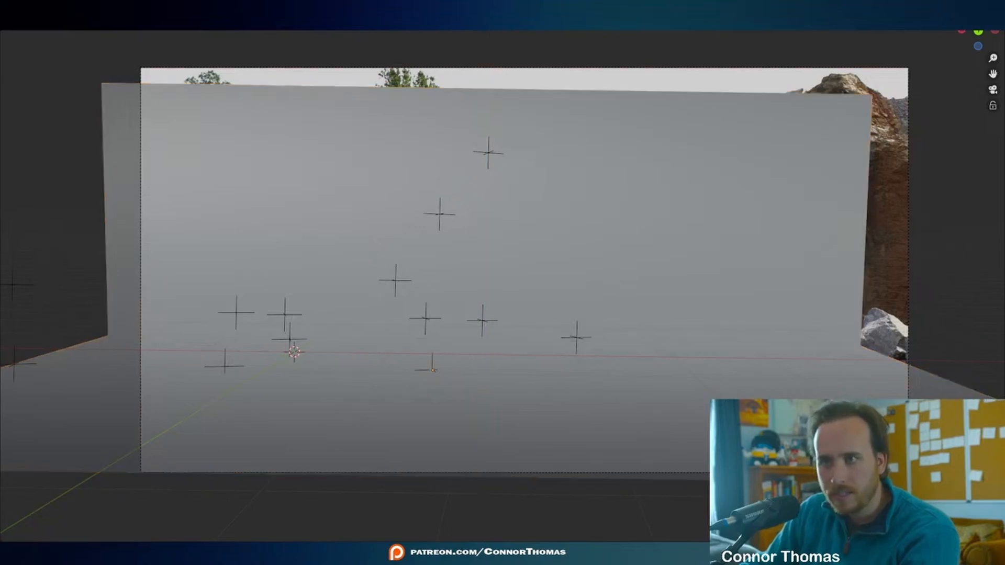
# Play the clip to check the wall's alignment, and extend the wall's right side along X to the edge of the camera frame
pyautogui.press('space')
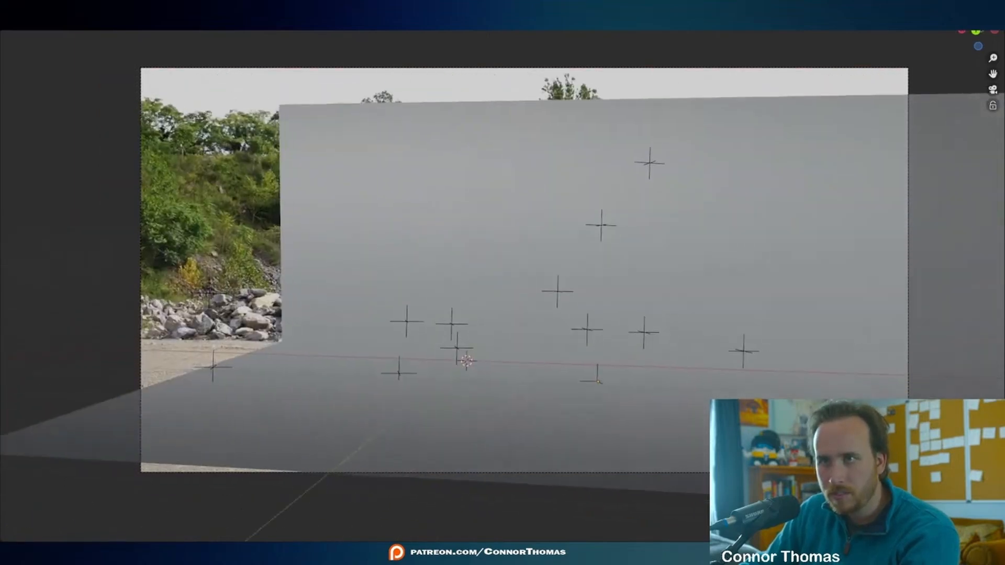
pyautogui.press('space')
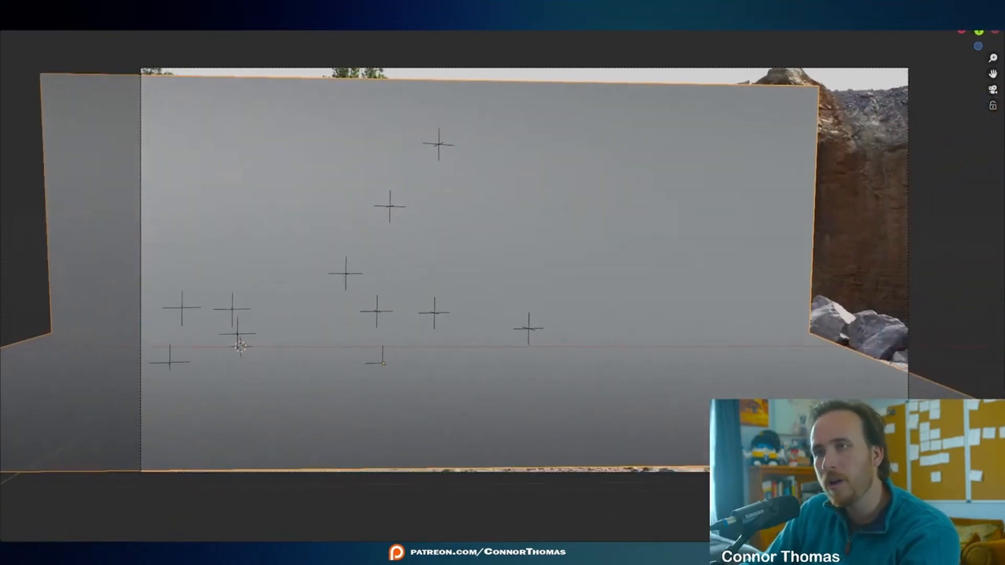
pyautogui.press('Tab')
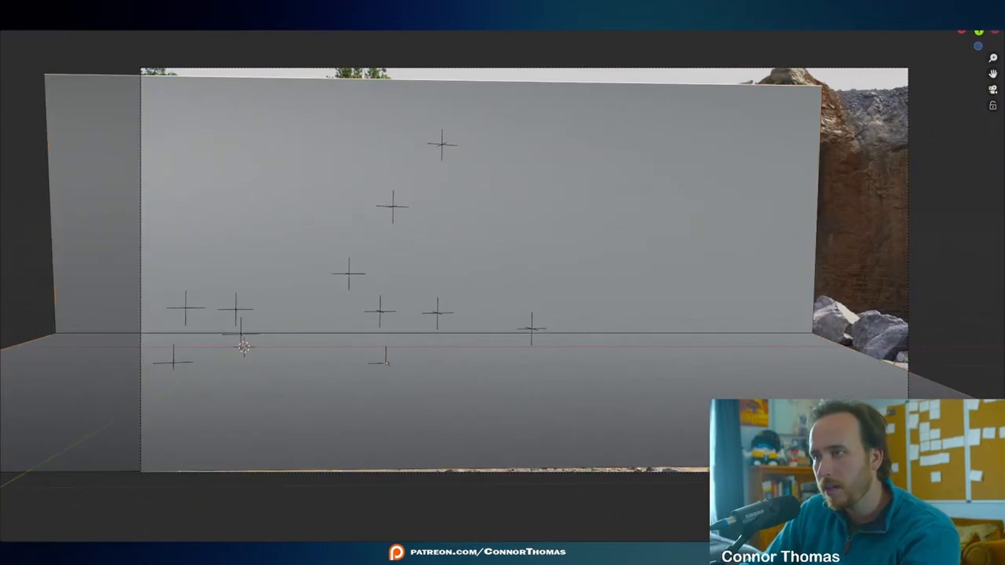
pyautogui.press('1')
pyautogui.click(813, 333)
pyautogui.press('g')
pyautogui.press('x')
pyautogui.click(912, 333)
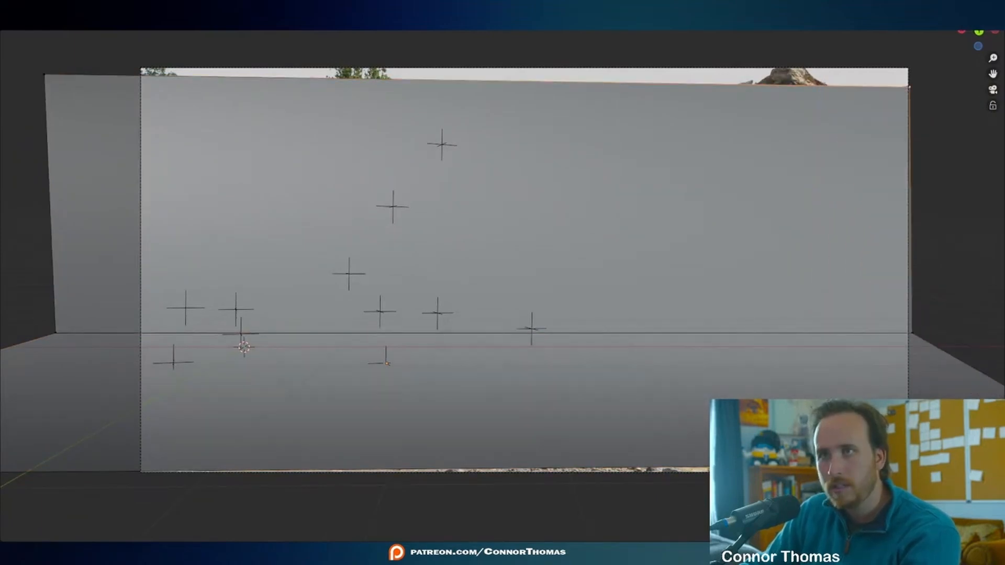
# Lower the wall's top left corner to the cliff line and add vertical loop cuts to shape the top edge along the skyline
pyautogui.click(44, 74)
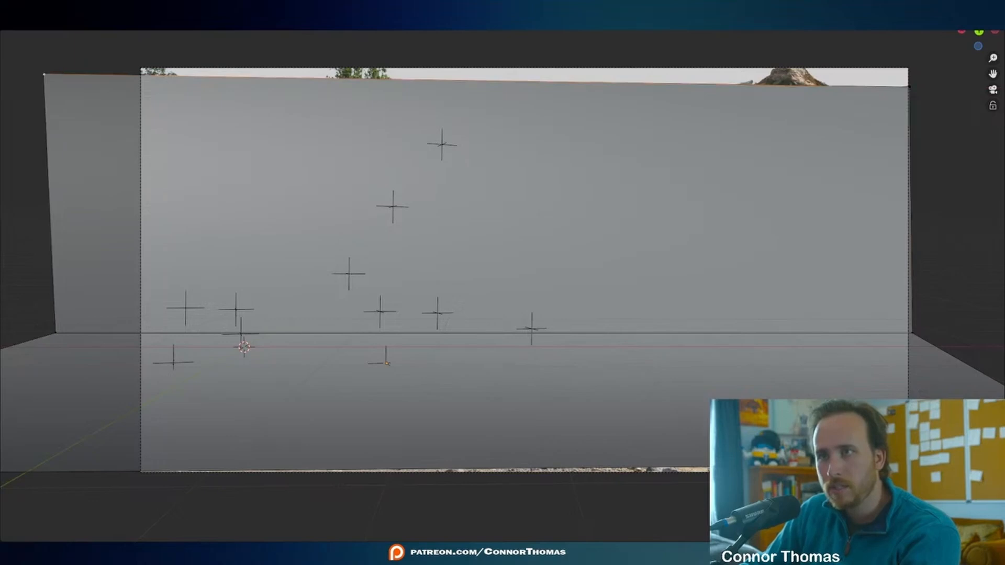
pyautogui.hotkey('ctrl', 'r')
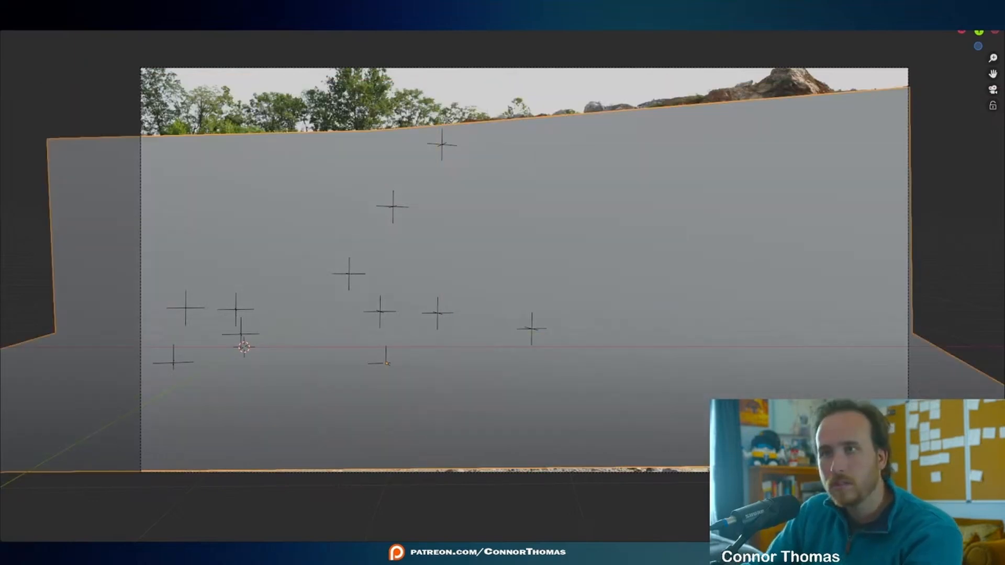
pyautogui.press('Tab')
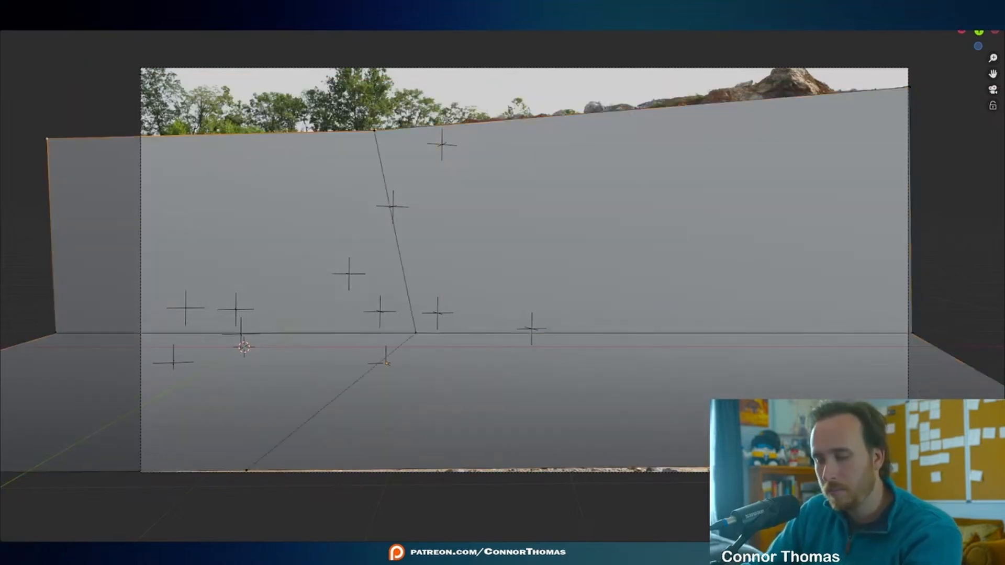
pyautogui.hotkey('ctrl', 'r')
pyautogui.click(232, 168)
pyautogui.click(301, 168)
pyautogui.click(293, 133)
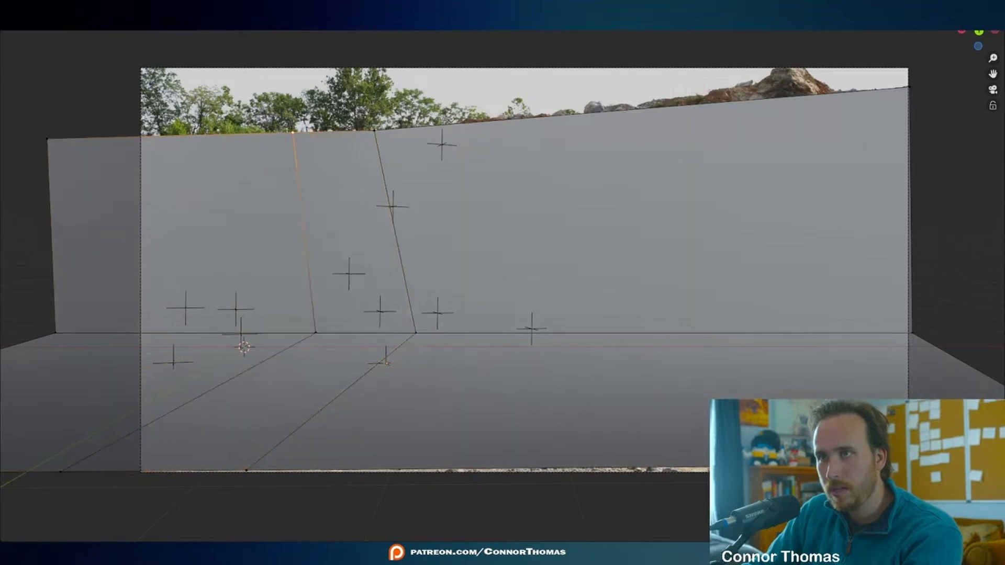
pyautogui.press('Tab')
pyautogui.press('Tab')
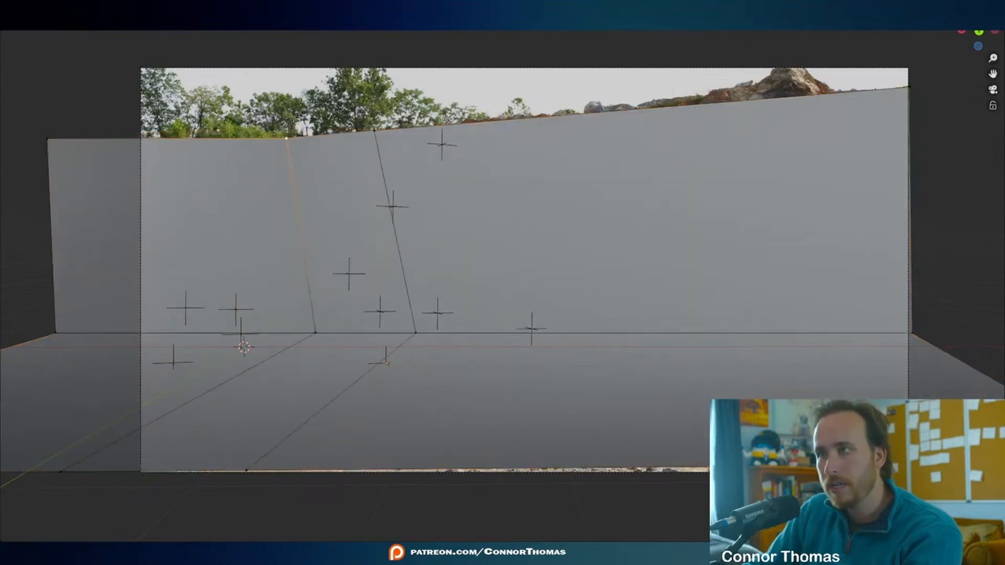
pyautogui.hotkey('alt', 'a')
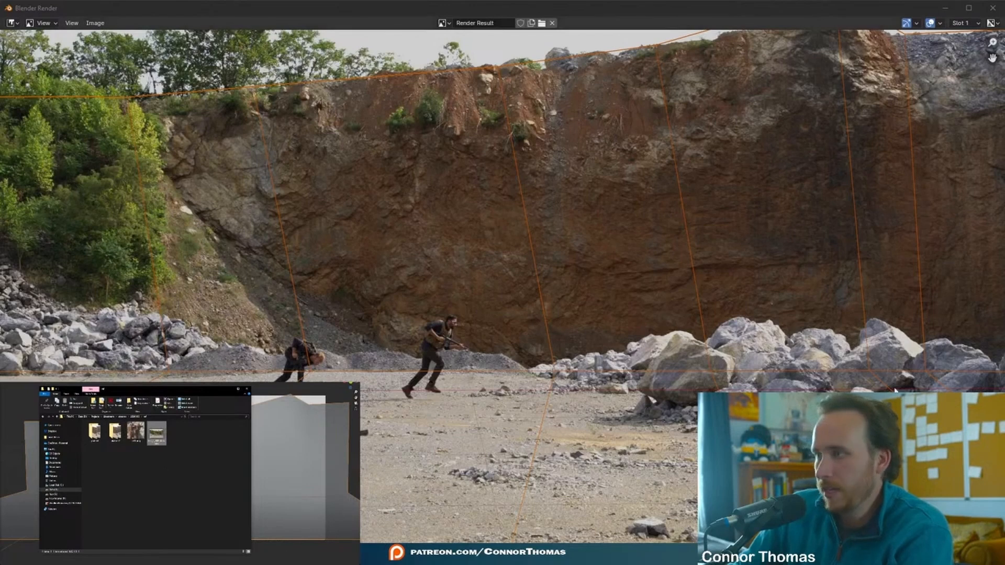
# Close the render result, set the output file format to JPEG and open the output path for editing
pyautogui.click(993, 8)
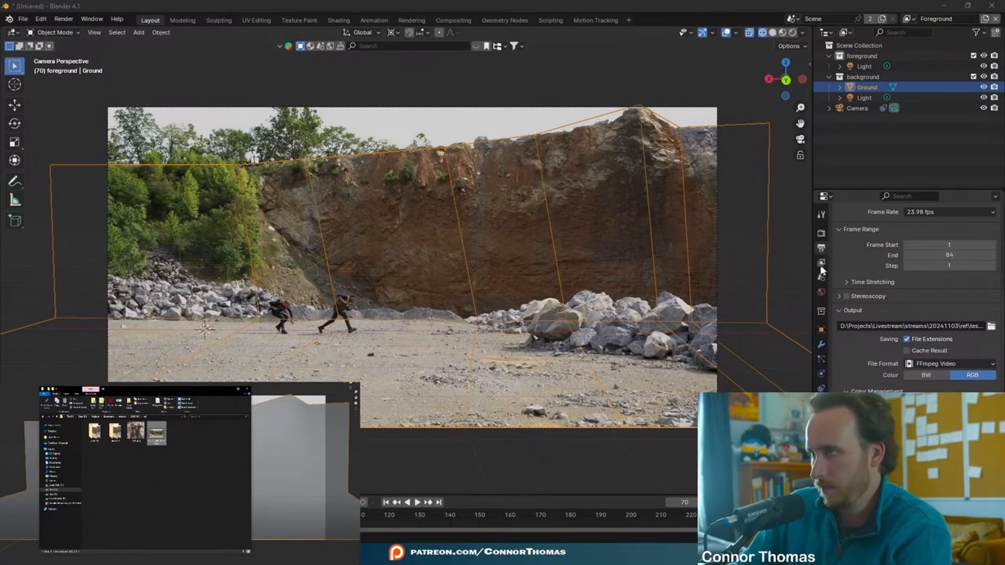
pyautogui.click(945, 364)
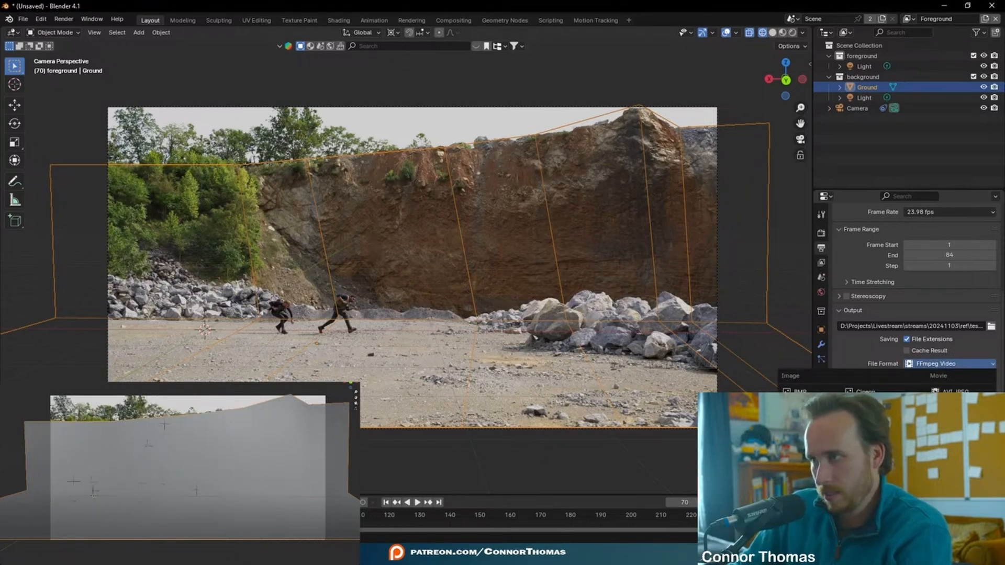
pyautogui.click(800, 425)
pyautogui.click(959, 328)
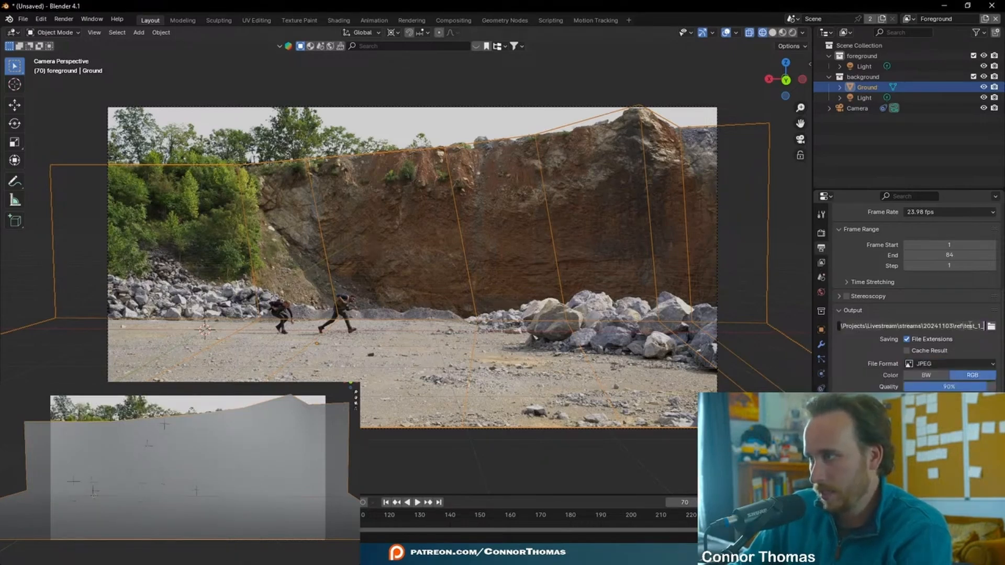
pyautogui.press('Left')
pyautogui.press('Left')
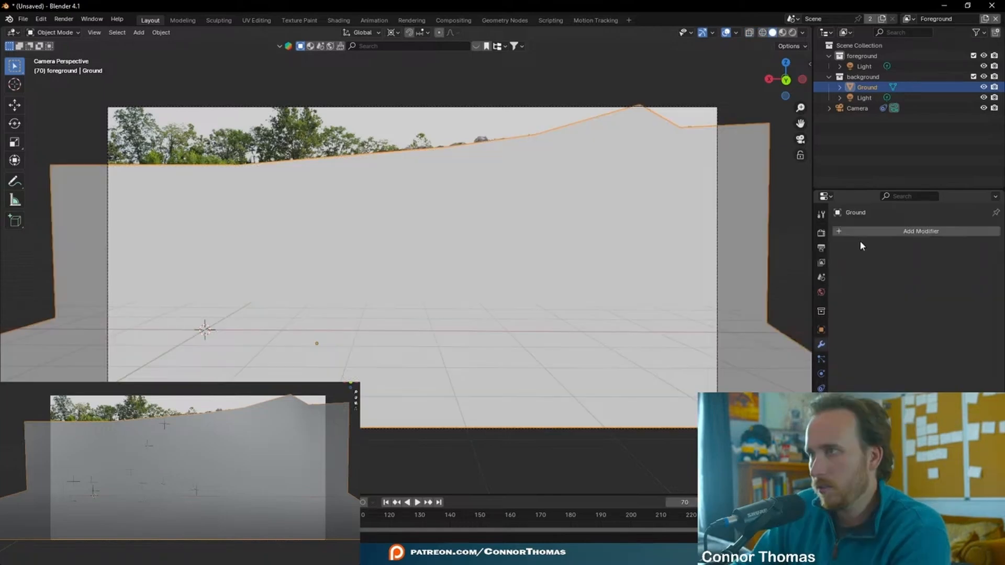
# Add a Wireframe modifier to the Ground mesh with a thickness of 0.148 m
pyautogui.click(860, 234)
pyautogui.moveTo(846, 273)
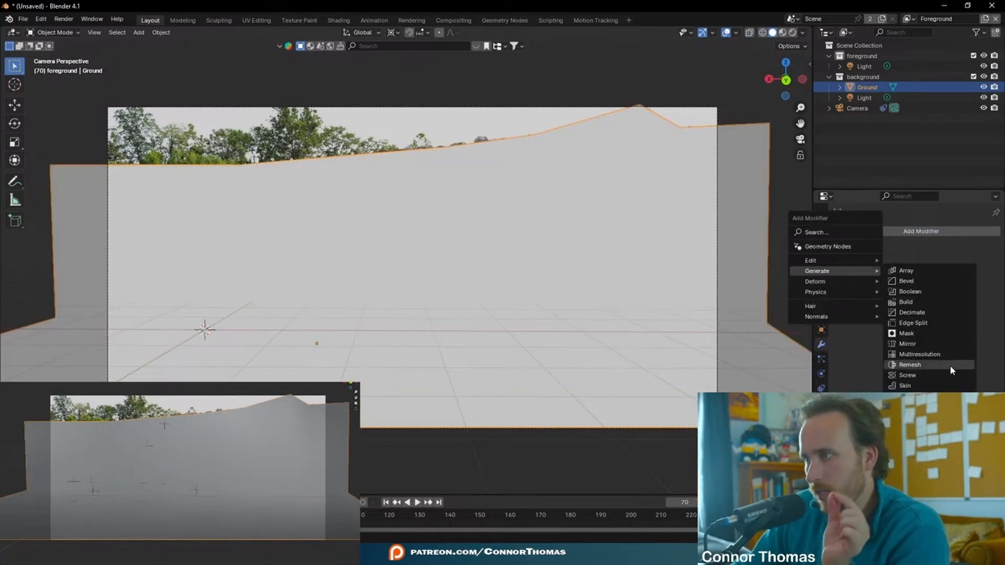
pyautogui.write('wire')
pyautogui.press('Return')
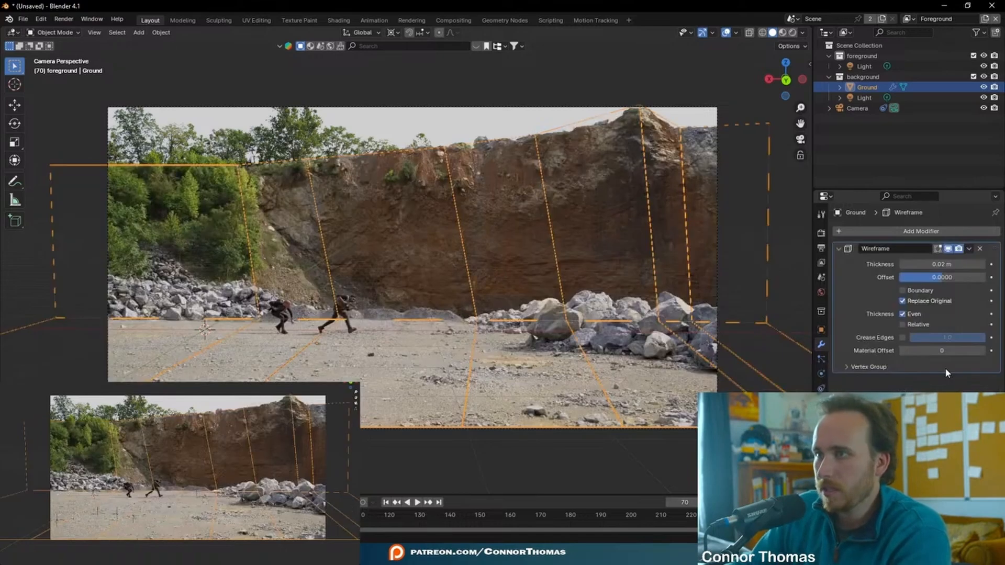
pyautogui.moveTo(942, 265); pyautogui.dragTo(958, 264)
pyautogui.click(477, 133)
pyautogui.click(451, 154)
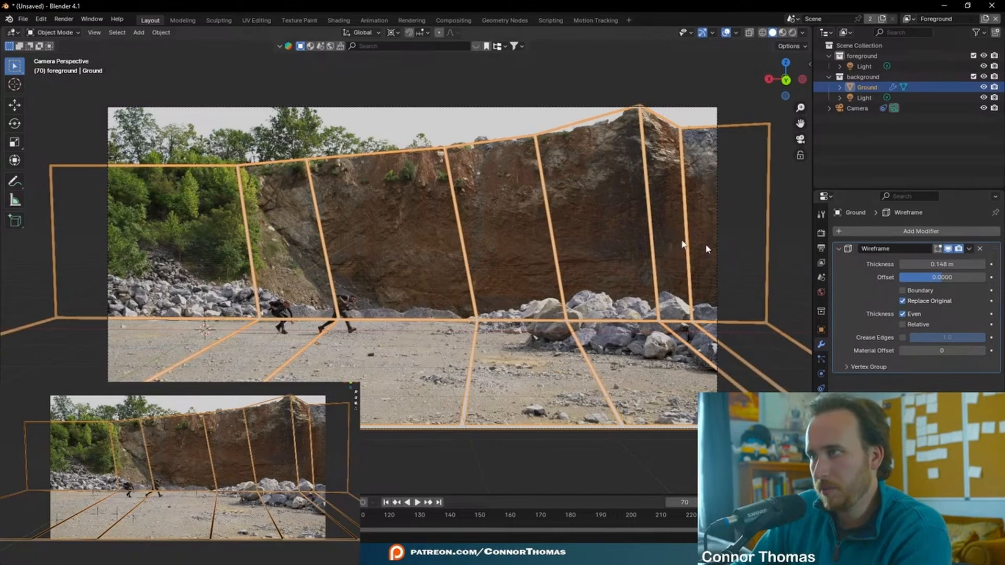
# Render the camera viewport with the wireframe ground and wall overlaid on the quarry footage
pyautogui.click(95, 33)
pyautogui.click(96, 37)
pyautogui.click(96, 37)
pyautogui.click(159, 236)
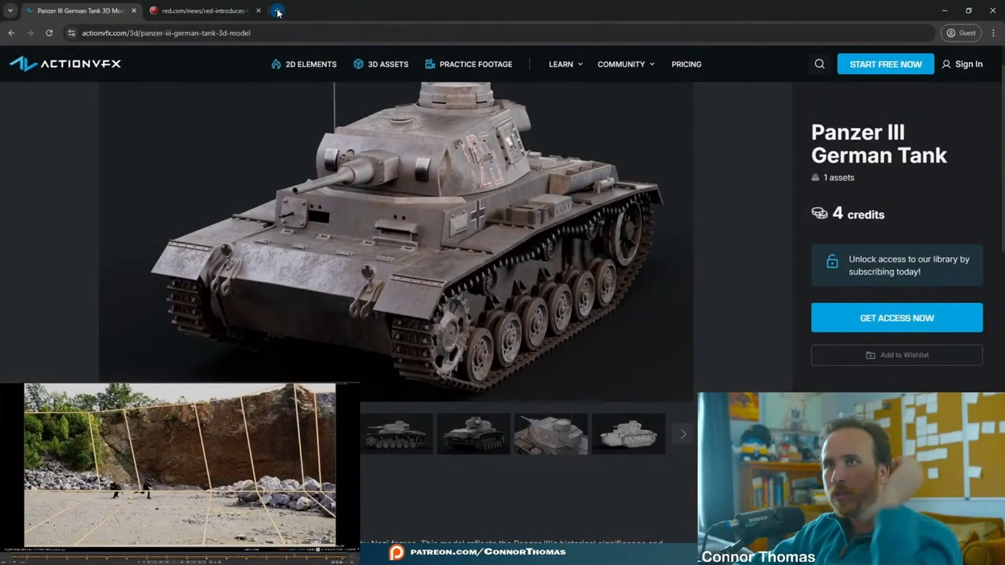
# In the web browser, search images for "rock quarry military outpost" and view the Fort Wetherill picture as reference
pyautogui.click(279, 11)
pyautogui.write('rock quarry military outpost')
pyautogui.press('Return')
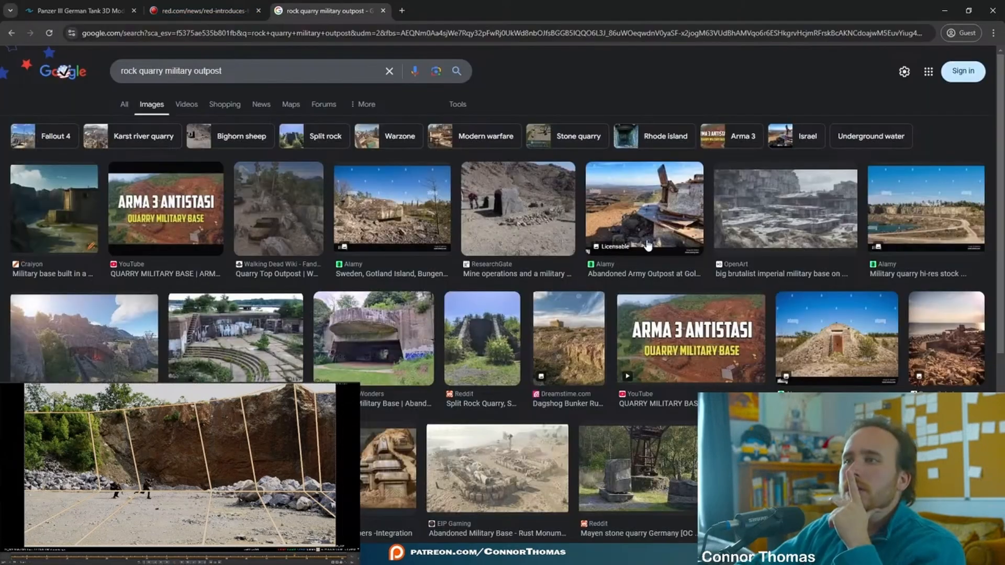
pyautogui.scroll(-1, 648, 246)
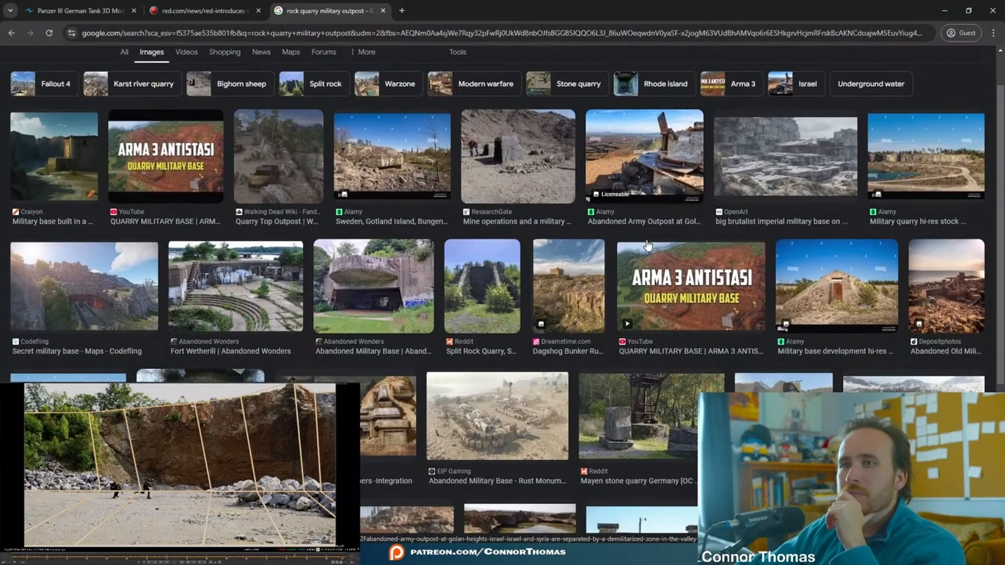
pyautogui.click(236, 288)
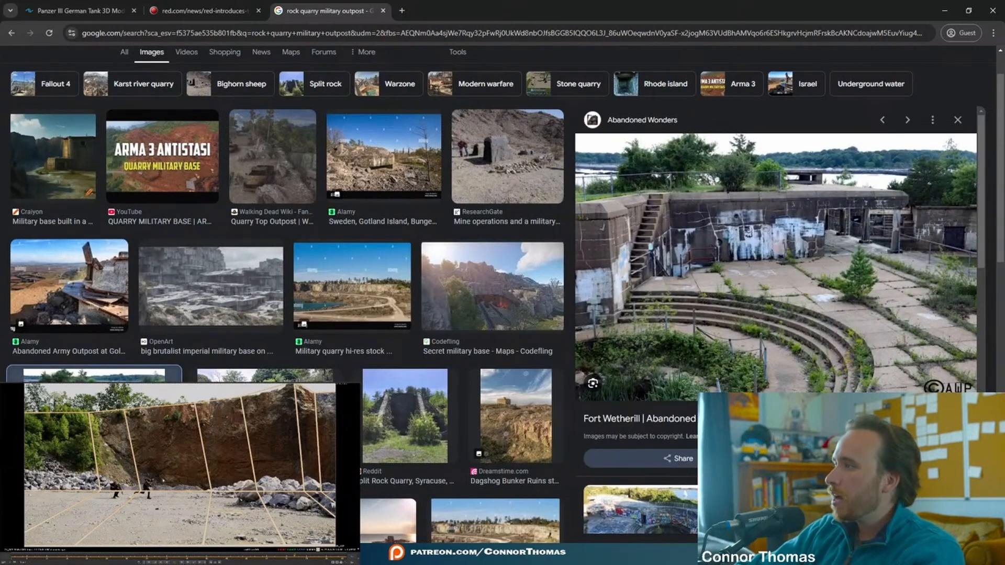
pyautogui.click(945, 10)
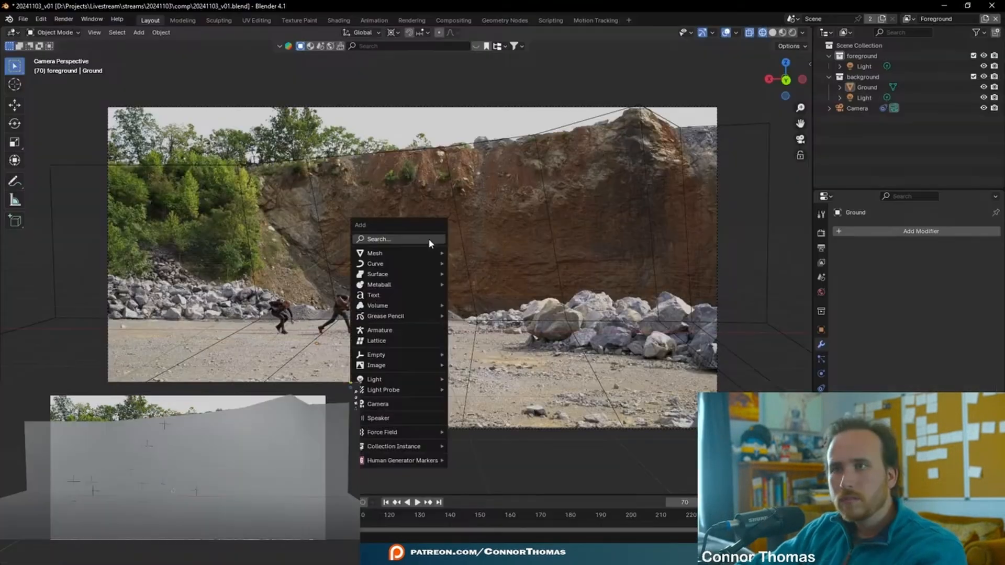
# Edit the Ground mesh in top view and pull the wall-base vertex near the 3D cursor back toward the wall's top edge
pyautogui.press('Escape')
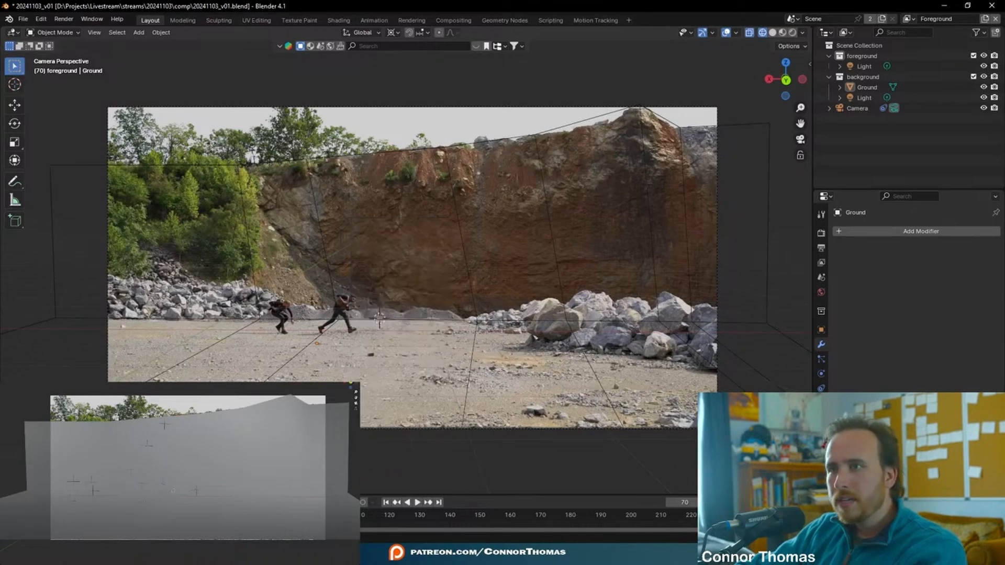
pyautogui.moveTo(513, 339); pyautogui.dragTo(485, 406, button='middle')
pyautogui.scroll(-2, 486, 406)
pyautogui.click(387, 274)
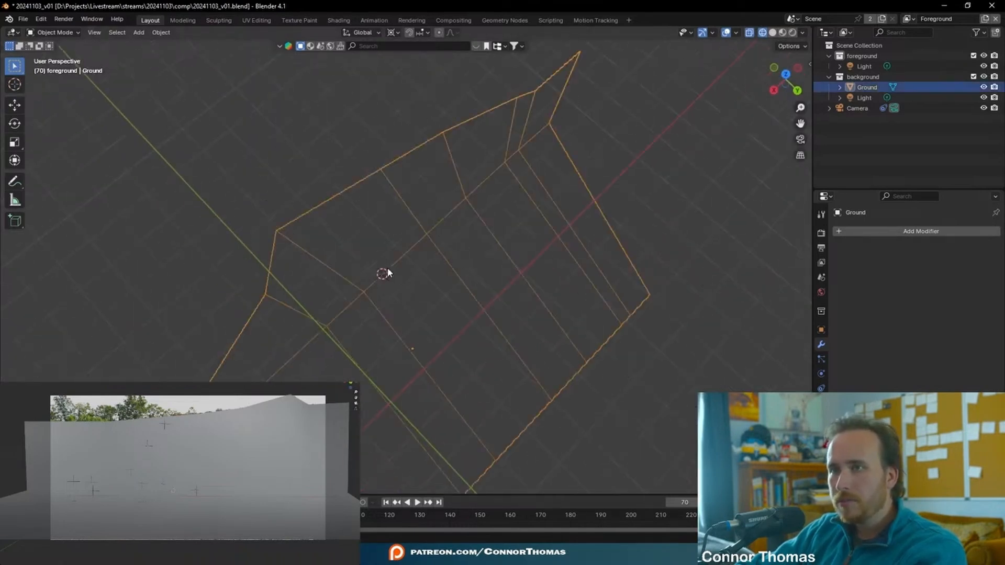
pyautogui.press('Tab')
pyautogui.click(376, 288)
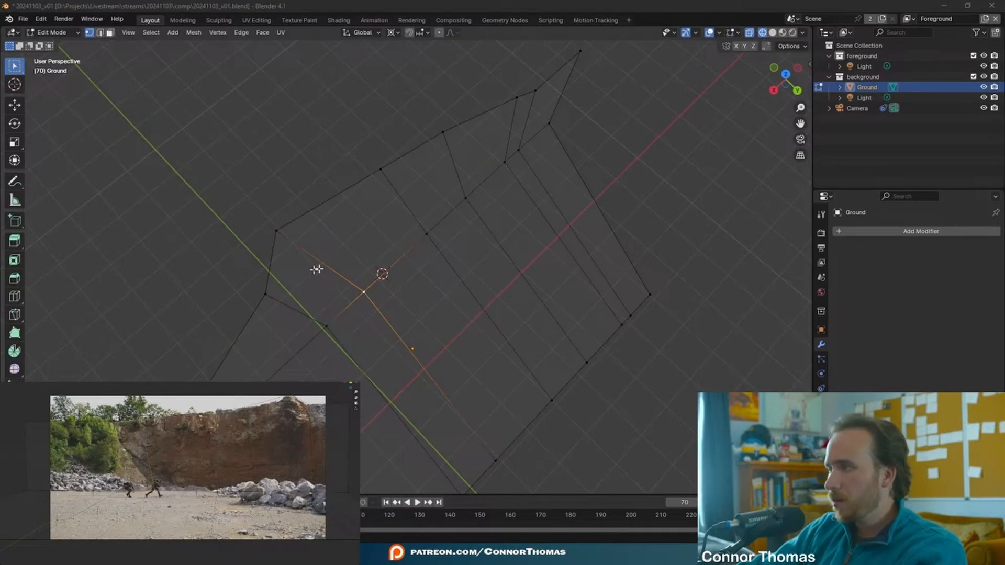
pyautogui.press('KP_7')
pyautogui.press('g')
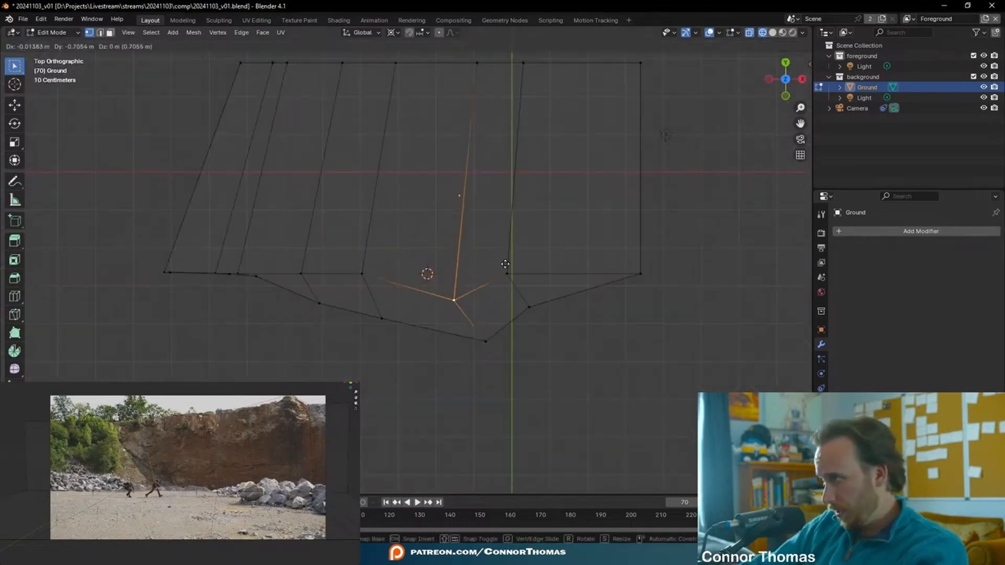
pyautogui.click(505, 269)
# Pull the next wall-base vertex back toward the cliff and shift the wall-top vertex beside it sideways
pyautogui.keyDown('shift'); pyautogui.moveTo(505, 269); pyautogui.dragTo(561, 230, button='middle'); pyautogui.keyUp('shift')
pyautogui.click(464, 220)
pyautogui.press('g')
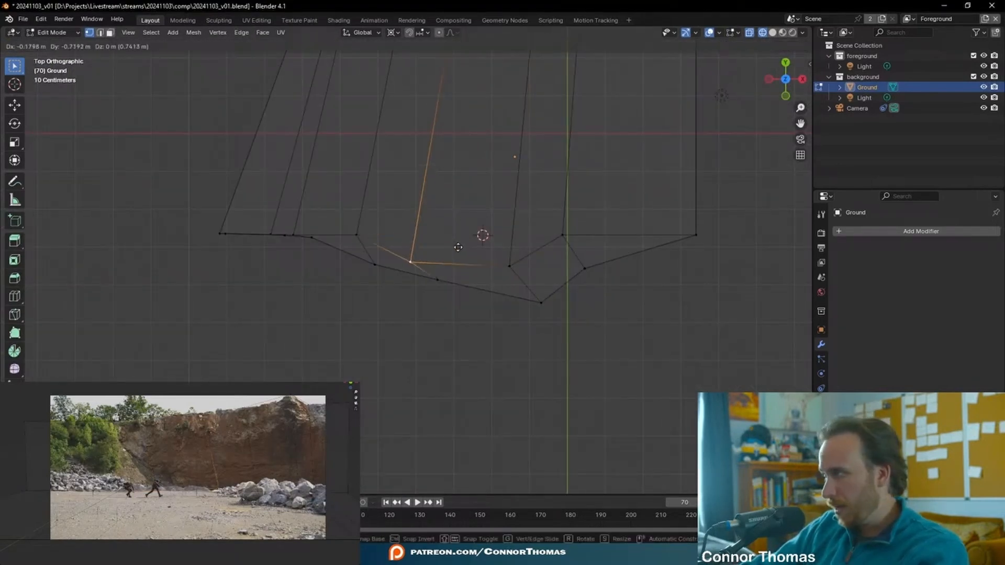
pyautogui.click(458, 247)
pyautogui.press('g')
pyautogui.click(477, 249)
pyautogui.click(448, 291)
pyautogui.press('g')
pyautogui.click(439, 293)
# Move the following wall-base vertices back in top view so the foot of the wall follows the cliff's contour
pyautogui.click(367, 239)
pyautogui.press('g')
pyautogui.click(391, 290)
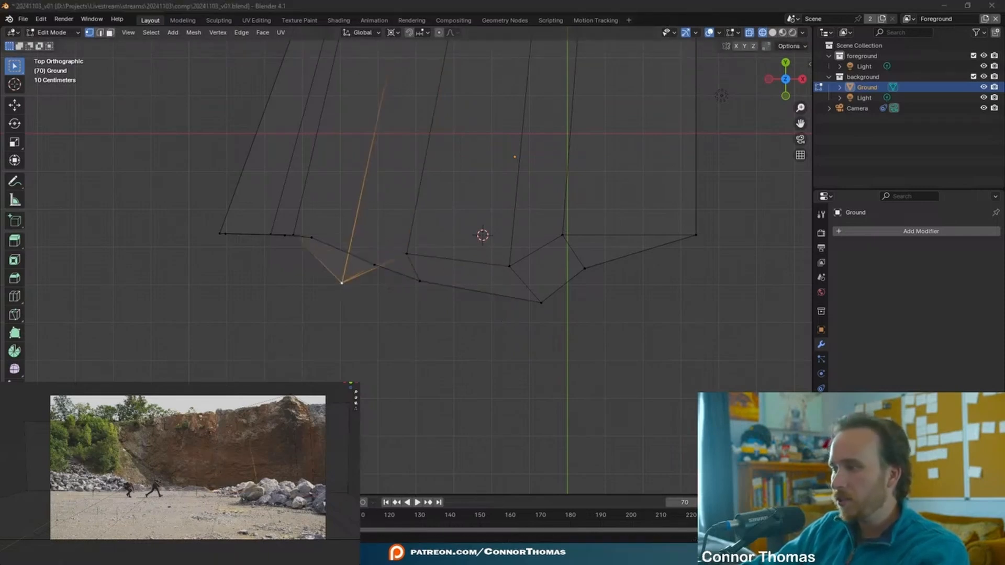
pyautogui.click(657, 403)
pyautogui.keyDown('shift'); pyautogui.moveTo(334, 262); pyautogui.dragTo(413, 247, button='middle'); pyautogui.keyUp('shift')
pyautogui.click(457, 255)
pyautogui.press('g')
pyautogui.click(457, 283)
# Examine the reshaped floor and wall mesh from several angles
pyautogui.press('Tab')
pyautogui.click(460, 304)
pyautogui.moveTo(458, 283); pyautogui.dragTo(528, 184, button='middle')
pyautogui.press('Tab')
pyautogui.moveTo(417, 227); pyautogui.dragTo(498, 256, button='middle')
pyautogui.scroll(5, 426, 310)
pyautogui.press('Tab')
pyautogui.moveTo(427, 310); pyautogui.dragTo(601, 219, button='middle')
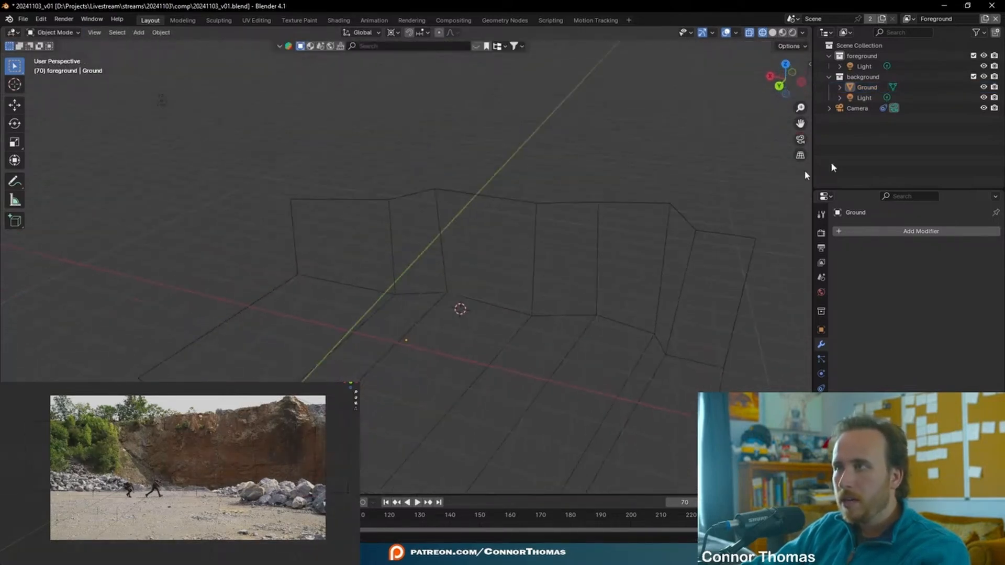
# Enlarge the object list area and rename the Ground object to "ref"
pyautogui.moveTo(863, 190); pyautogui.dragTo(864, 261)
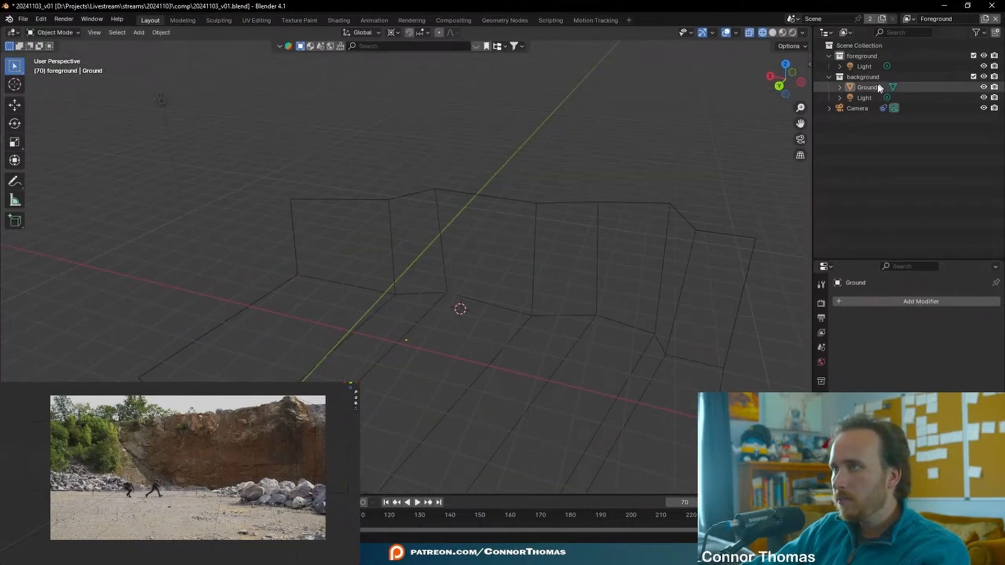
pyautogui.click(870, 88)
pyautogui.doubleClick(869, 87)
pyautogui.write('ref')
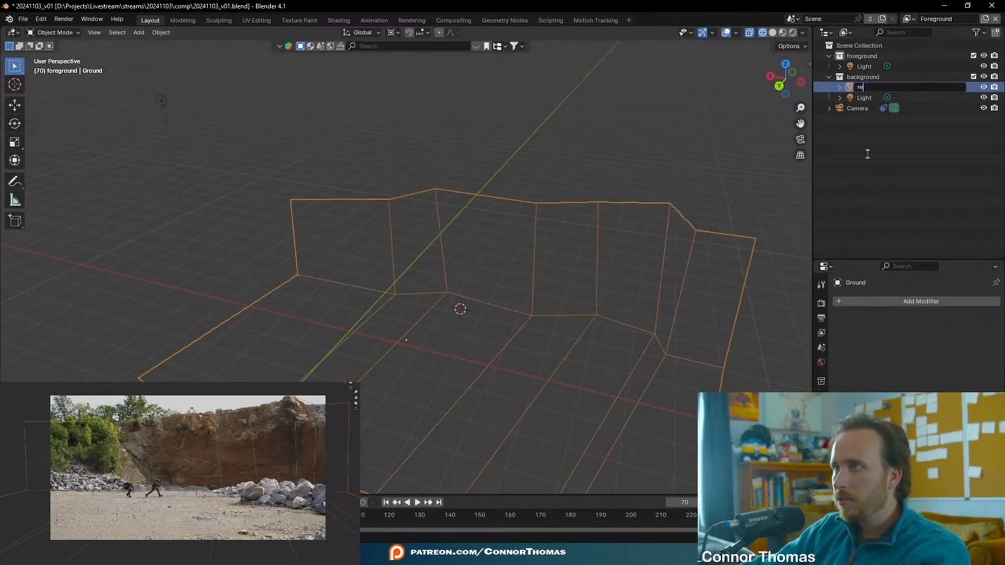
pyautogui.press('Return')
# Show the viewport-disable toggles in the outliner and exclude the ref mesh from renders
pyautogui.moveTo(740, 265); pyautogui.dragTo(766, 199, button='middle')
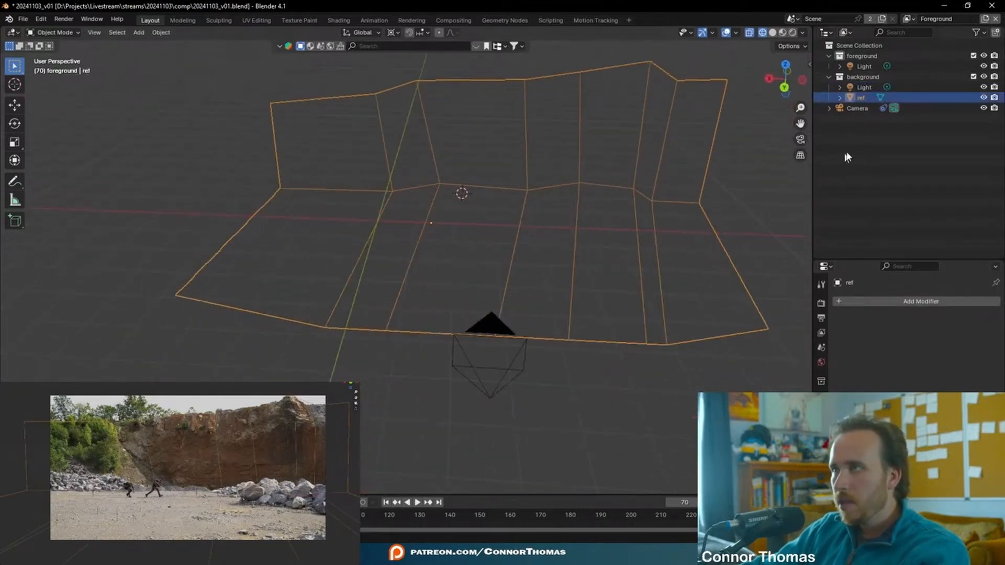
pyautogui.click(978, 33)
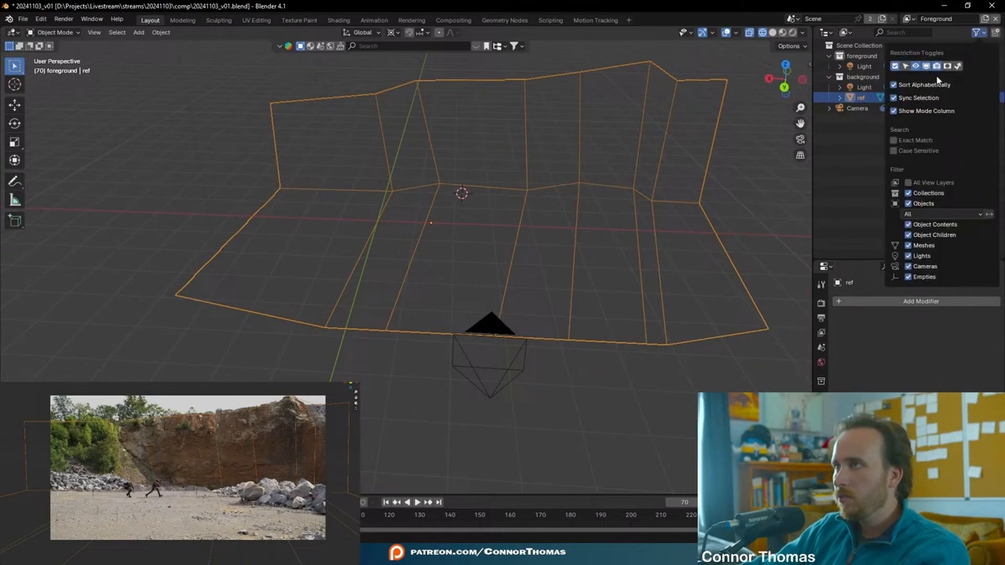
pyautogui.click(994, 98)
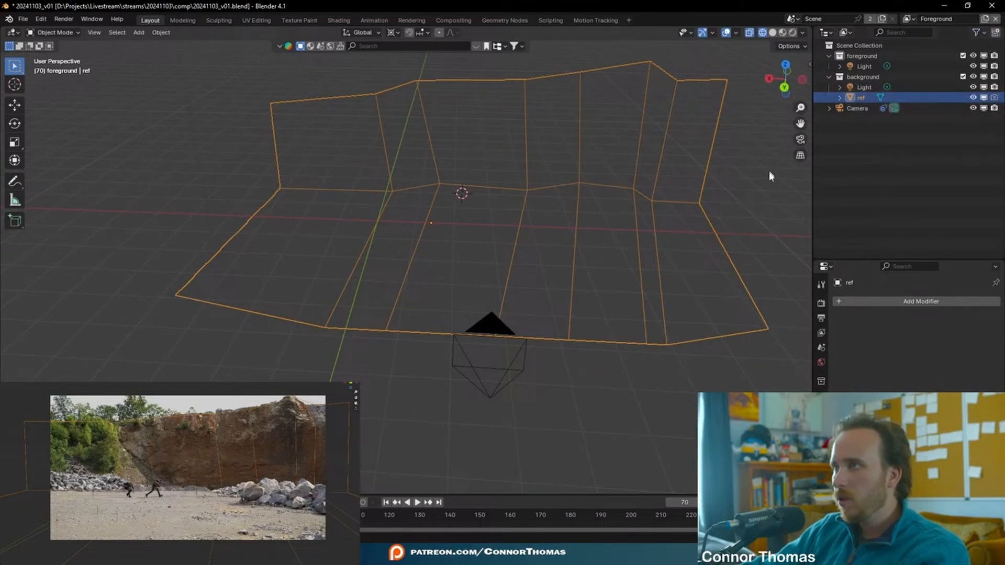
# Turn off the use of nodes in the compositing node tree and return to the 3D layout
pyautogui.moveTo(461, 209); pyautogui.dragTo(432, 149, button='middle')
pyautogui.hotkey('shift', 'a')
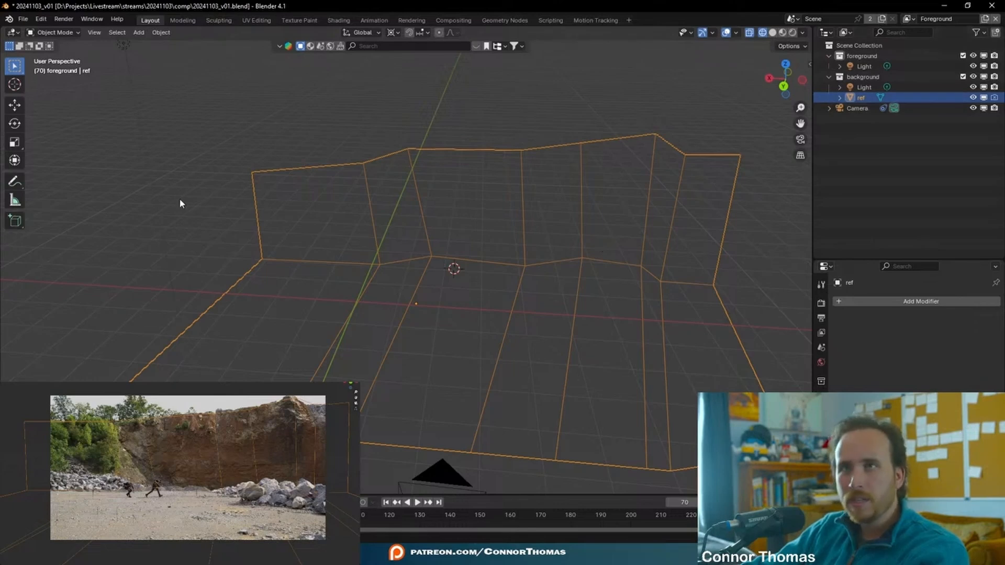
pyautogui.click(450, 22)
pyautogui.scroll(-3, 507, 104)
pyautogui.keyDown('ctrl'); pyautogui.hscroll(-2, 490, 458); pyautogui.keyUp('ctrl')
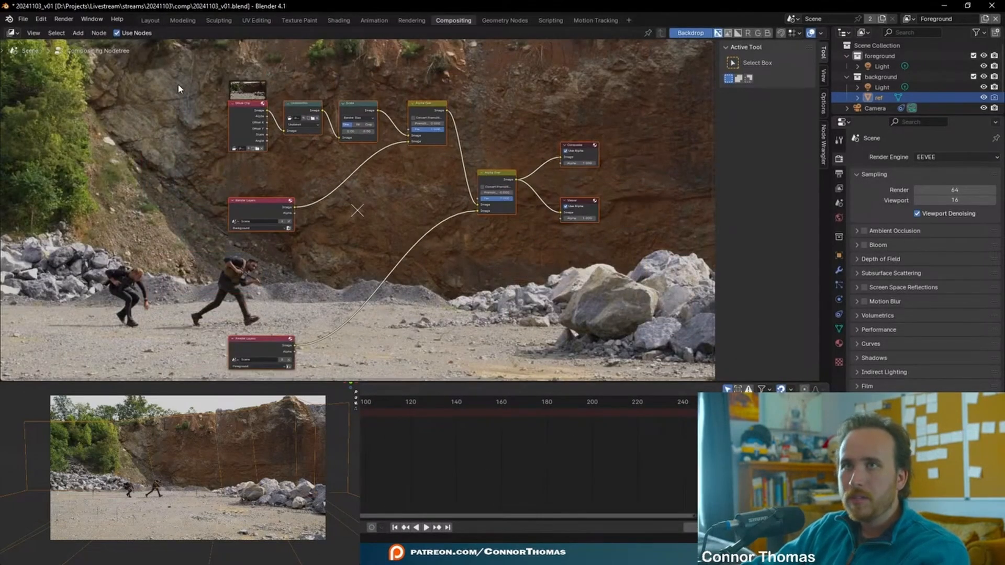
pyautogui.moveTo(293, 173); pyautogui.dragTo(335, 173, button='middle')
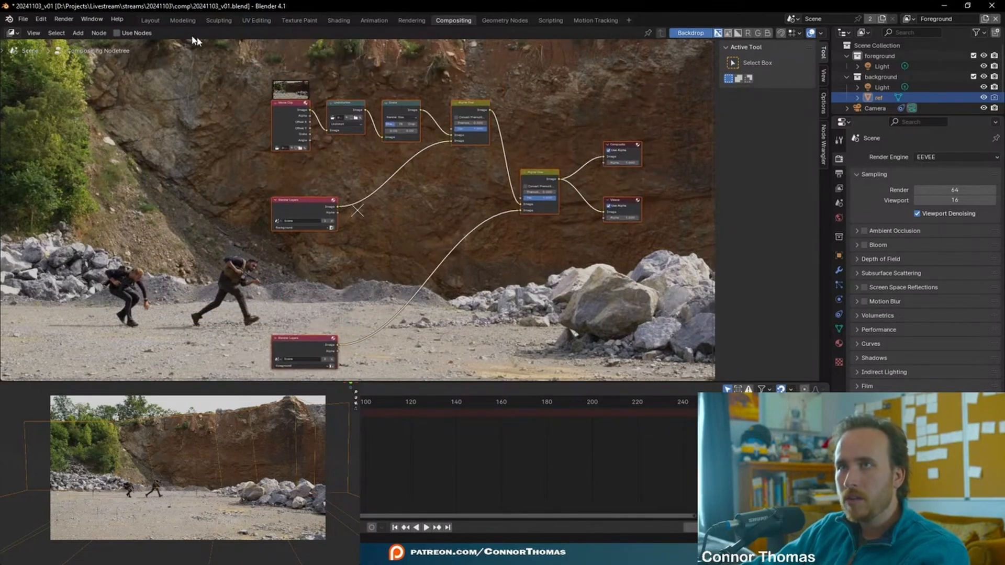
pyautogui.click(145, 21)
# Add a cube at the 3D cursor in the foreground collection and scale it down to a small block
pyautogui.moveTo(535, 259); pyautogui.dragTo(459, 264, button='middle')
pyautogui.click(363, 190)
pyautogui.moveTo(363, 190); pyautogui.dragTo(453, 199, button='middle')
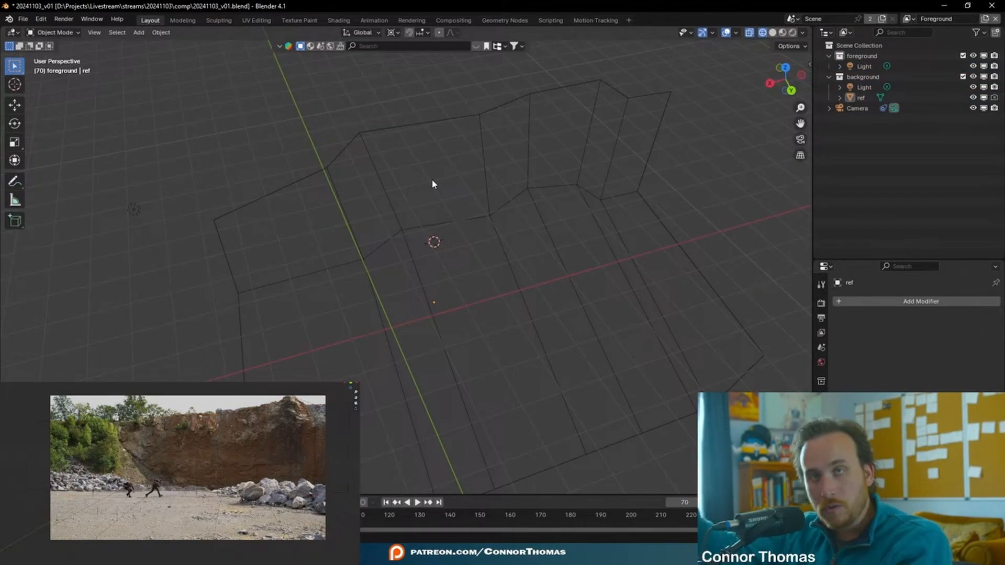
pyautogui.moveTo(432, 183); pyautogui.dragTo(471, 207, button='middle')
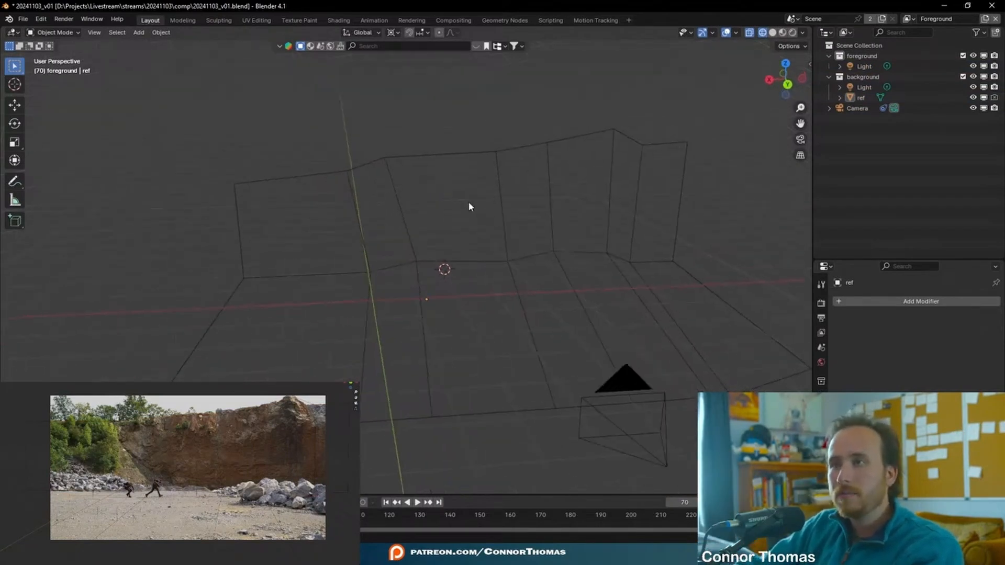
pyautogui.hotkey('shift', 'a')
pyautogui.moveTo(475, 241)
pyautogui.click(523, 252)
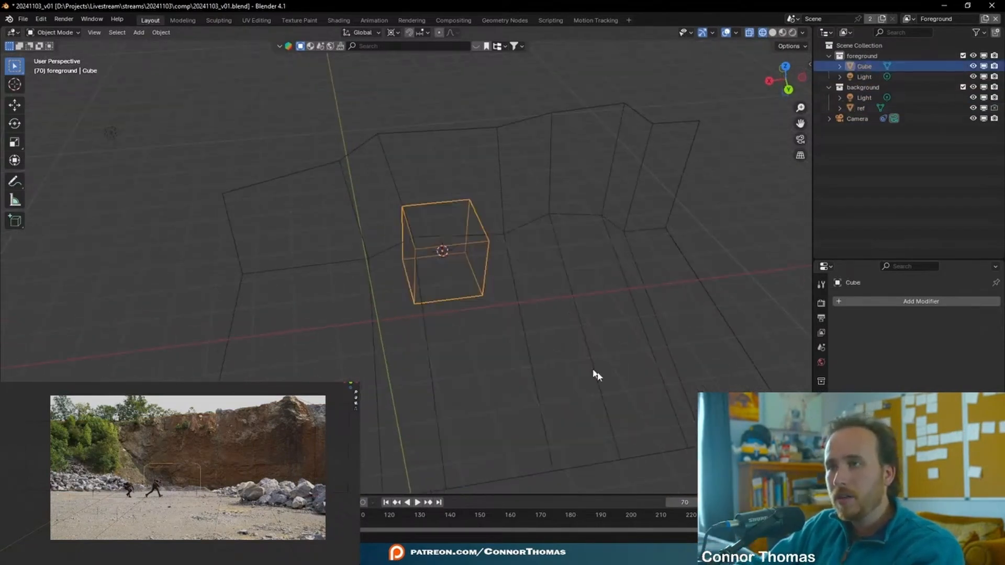
pyautogui.press('s')
pyautogui.click(450, 256)
pyautogui.press('KP_Divide')
pyautogui.press('KP_Divide')
pyautogui.moveTo(355, 246); pyautogui.dragTo(445, 202, button='middle')
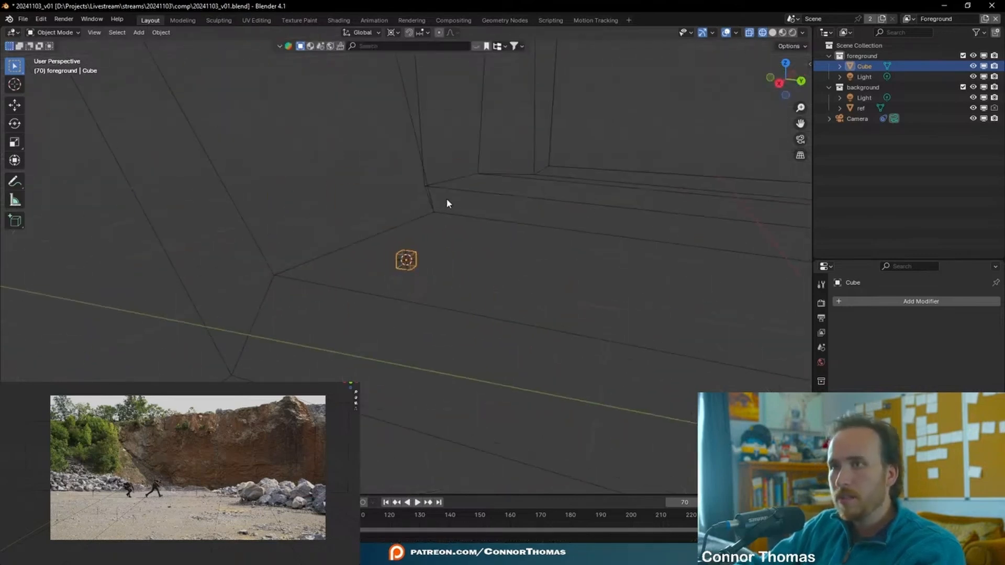
# Try stretching the small cube along X into a bar, and delete it
pyautogui.press('Tab')
pyautogui.press('s')
pyautogui.press('x')
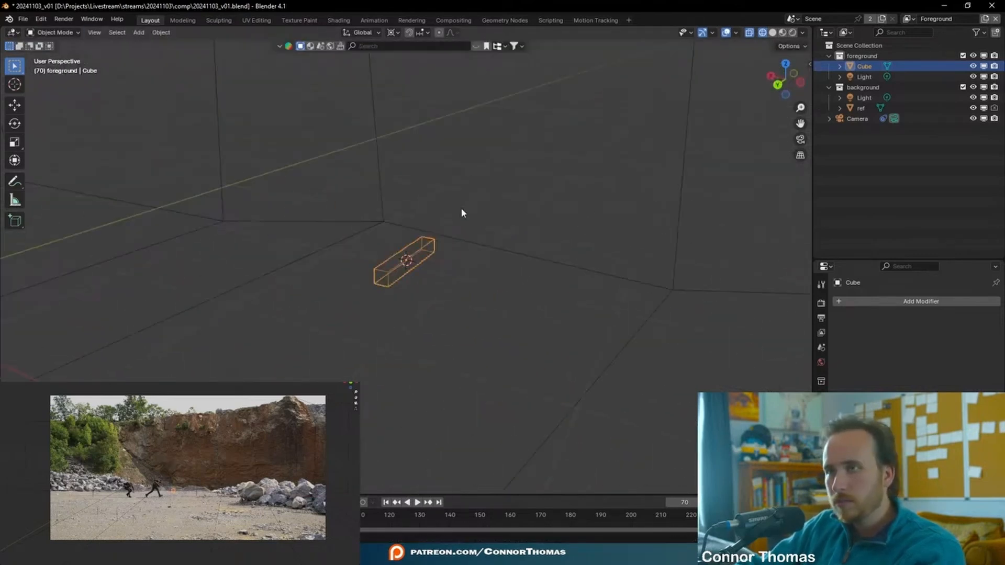
pyautogui.press('Delete')
# At frame 0, add a single-vertex object named "height" at the 3D cursor beside the wall's outer base corner
pyautogui.moveTo(478, 210); pyautogui.dragTo(513, 248, button='middle')
pyautogui.scroll(-9, 510, 246)
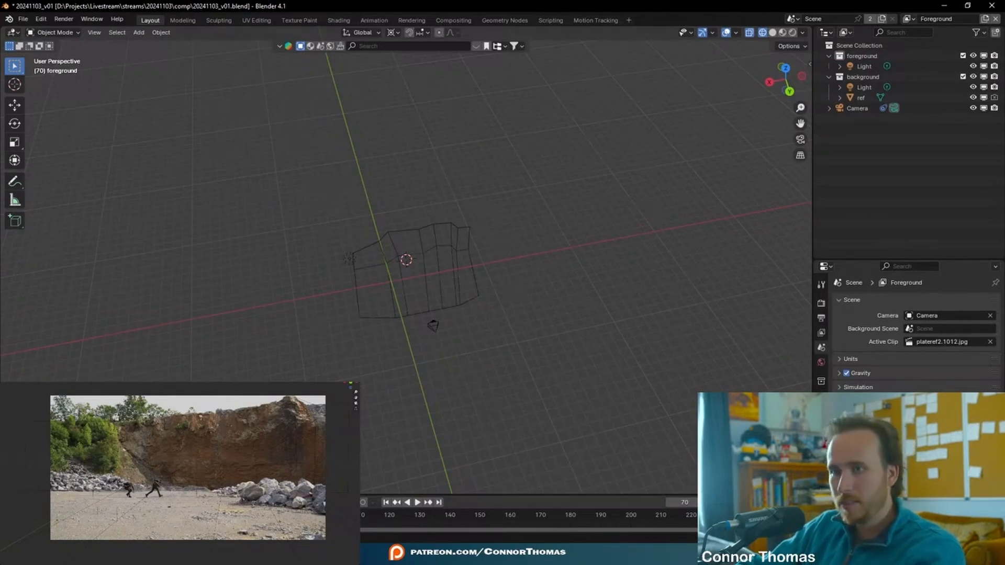
pyautogui.click(417, 502)
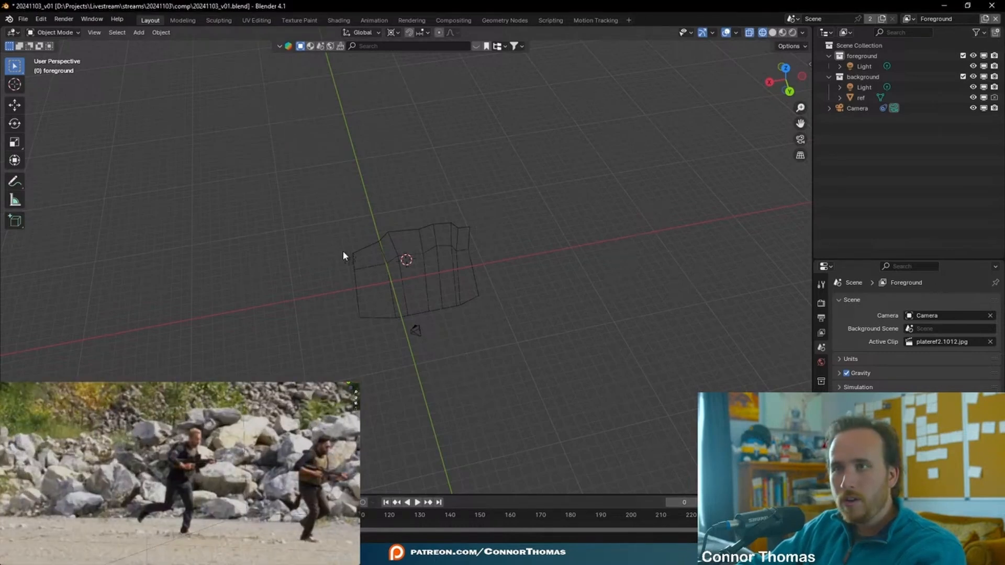
pyautogui.click(15, 84)
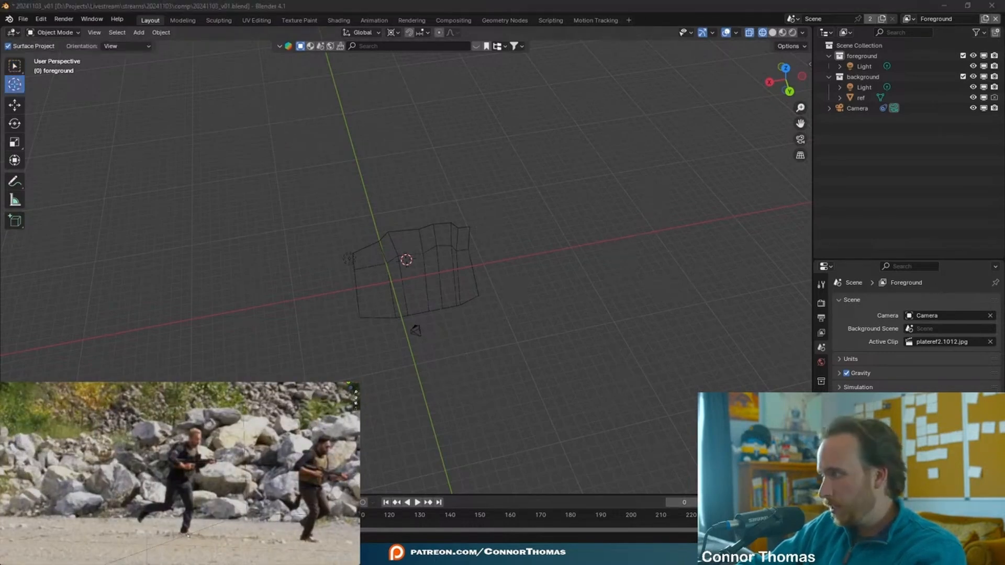
pyautogui.click(14, 66)
pyautogui.moveTo(468, 345); pyautogui.dragTo(507, 268, button='middle')
pyautogui.scroll(6, 516, 309)
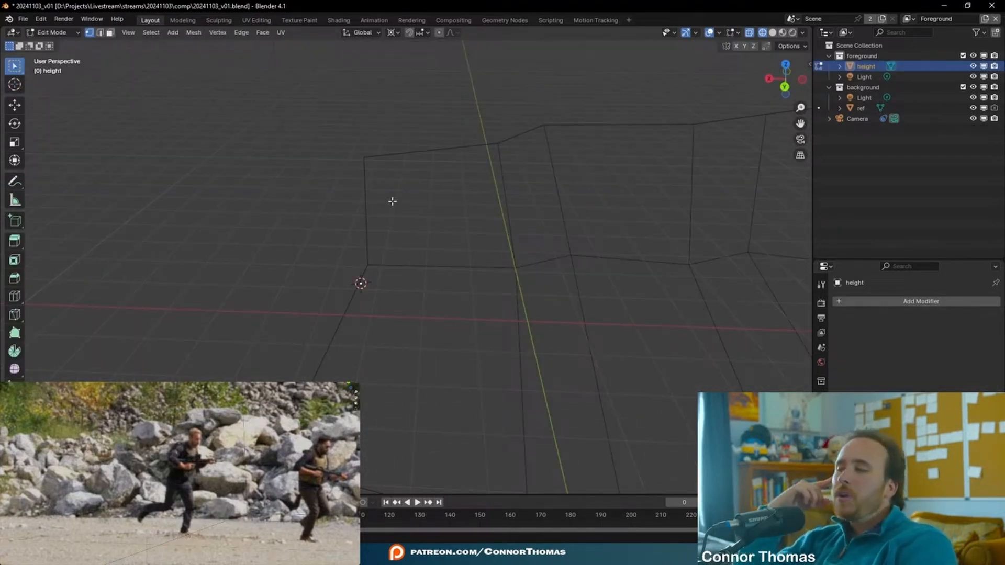
# Extrude the height object's vertex 1.79 m up along Z to make a person-height reference line
pyautogui.press('e')
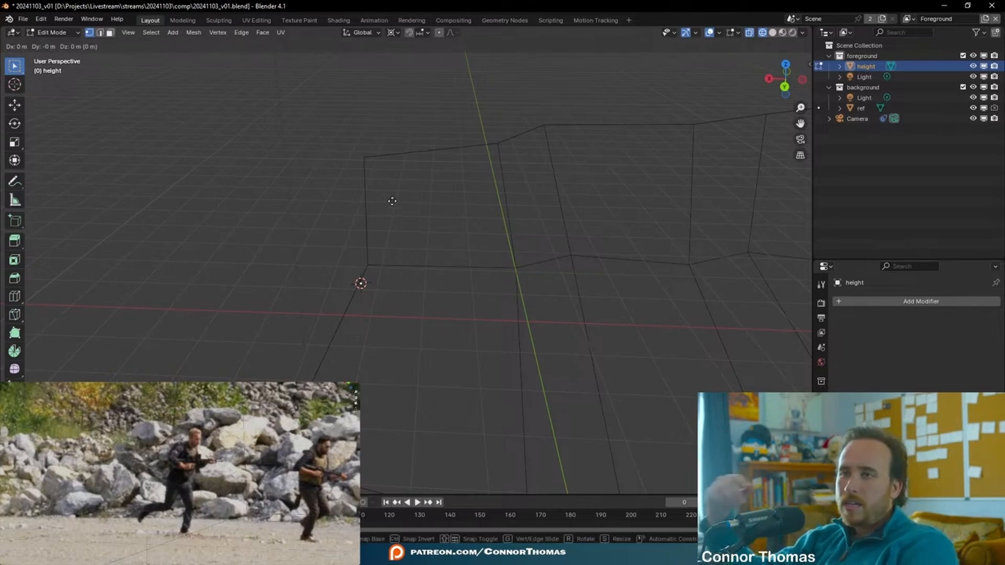
pyautogui.press('1')
pyautogui.press('z')
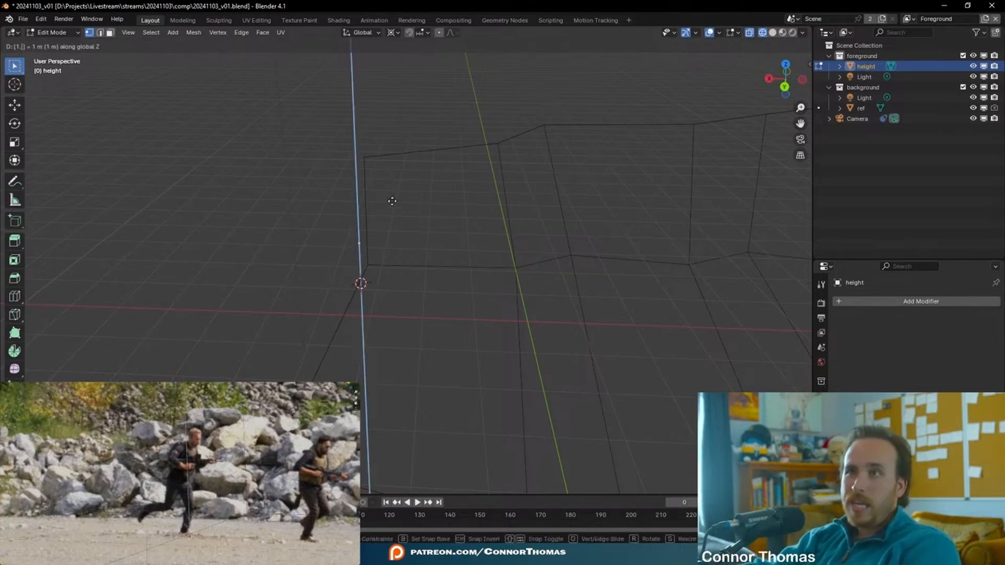
pyautogui.press('Return')
pyautogui.moveTo(393, 202); pyautogui.dragTo(378, 189, button='middle')
pyautogui.keyDown('shift'); pyautogui.moveTo(379, 188); pyautogui.dragTo(445, 231, button='middle'); pyautogui.keyUp('shift')
pyautogui.scroll(4, 445, 231)
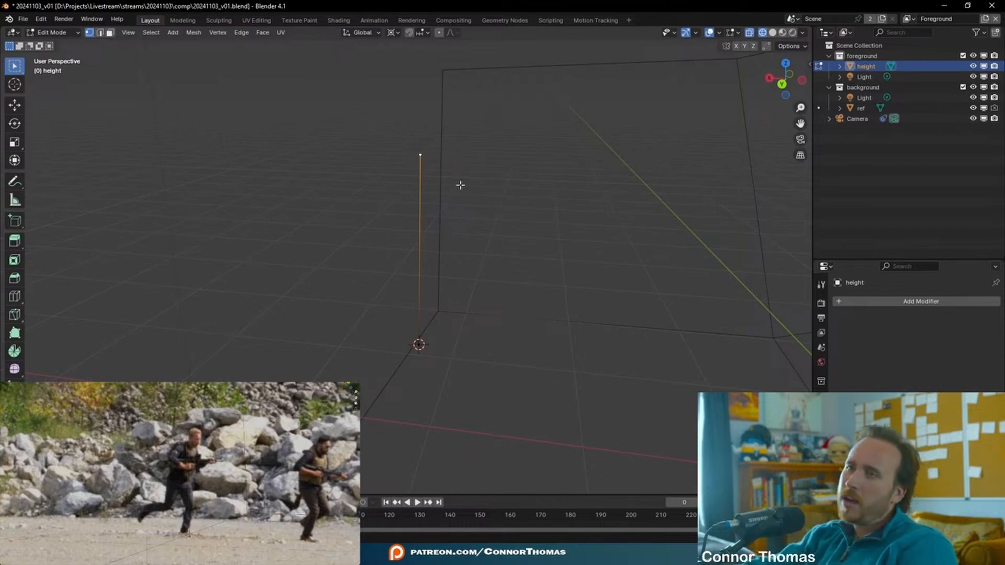
pyautogui.write('gz1.79')
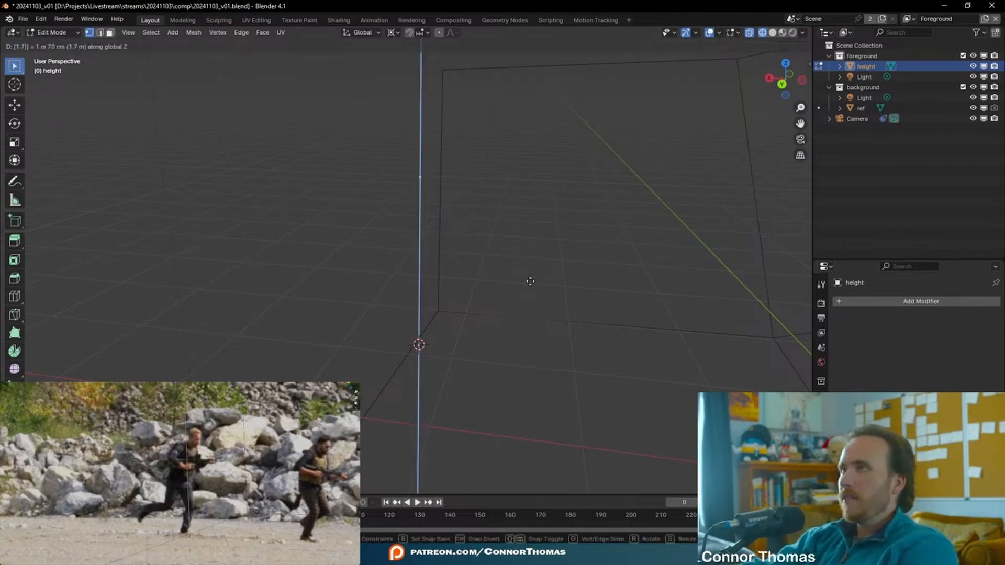
pyautogui.press('Return')
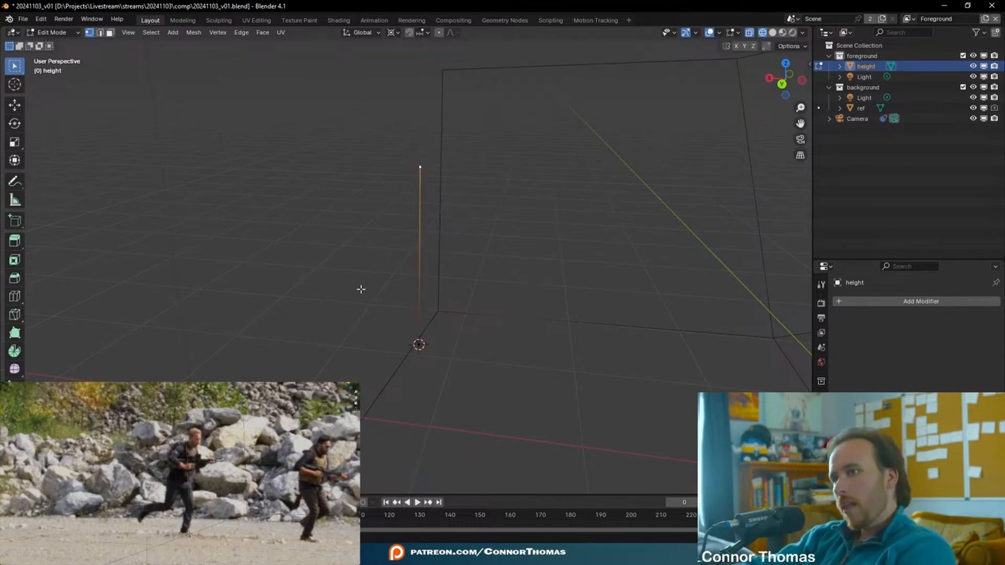
pyautogui.press('Tab')
# Scale the ref mesh, camera and both lights up together around the 3D cursor, leaving the height line out
pyautogui.scroll(1, 361, 289)
pyautogui.scroll(-5, 532, 252)
pyautogui.moveTo(532, 233); pyautogui.dragTo(333, 193, button='middle')
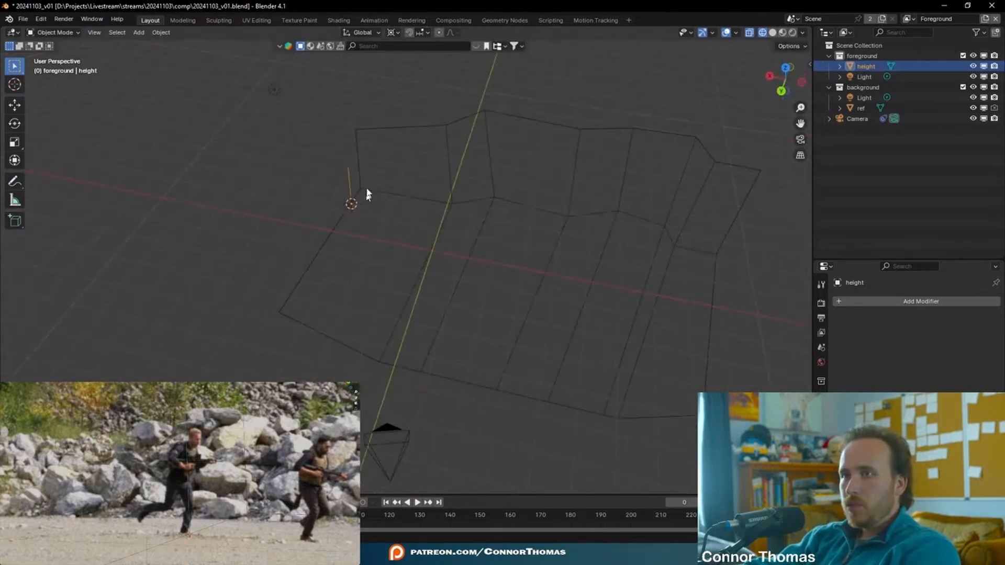
pyautogui.click(414, 198)
pyautogui.moveTo(414, 199); pyautogui.dragTo(447, 164, button='middle')
pyautogui.moveTo(562, 283); pyautogui.dragTo(439, 212, button='middle')
pyautogui.click(444, 214)
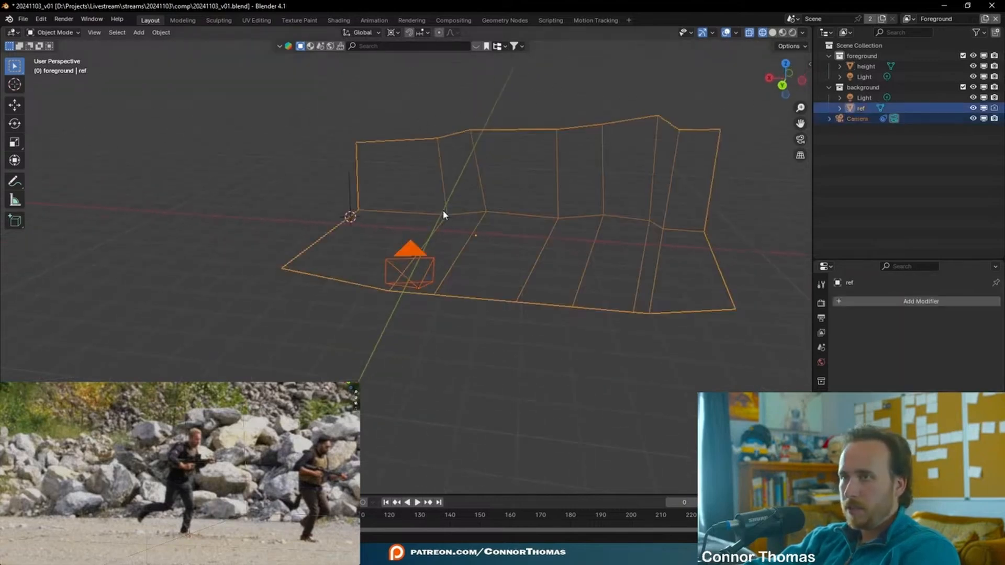
pyautogui.keyDown('shift'); pyautogui.moveTo(312, 94); pyautogui.dragTo(313, 171, button='middle'); pyautogui.keyUp('shift')
pyautogui.keyDown('shift'); pyautogui.click(297, 155); pyautogui.keyUp('shift')
pyautogui.keyDown('shift'); pyautogui.moveTo(363, 275); pyautogui.dragTo(338, 225, button='middle'); pyautogui.keyUp('shift')
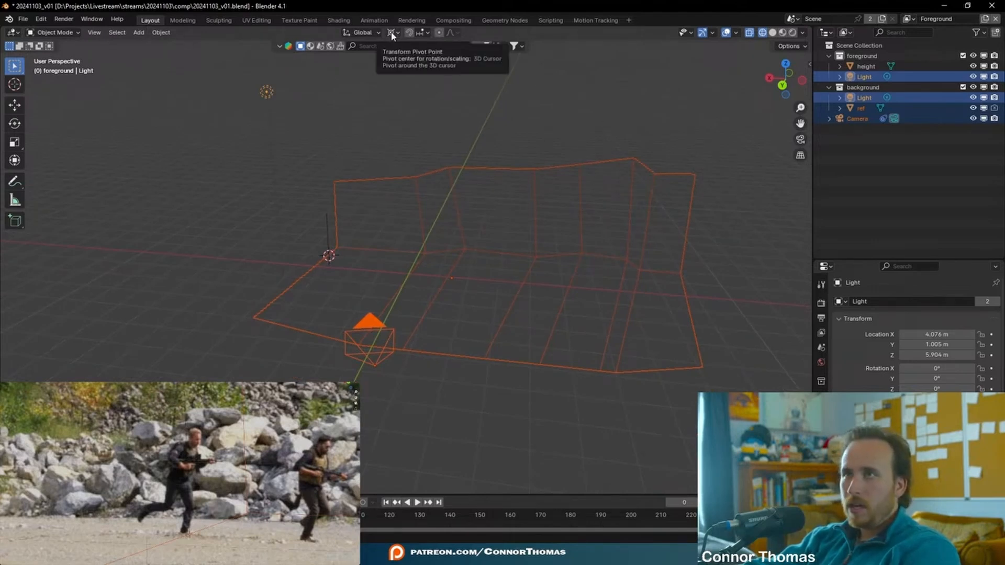
pyautogui.press('s')
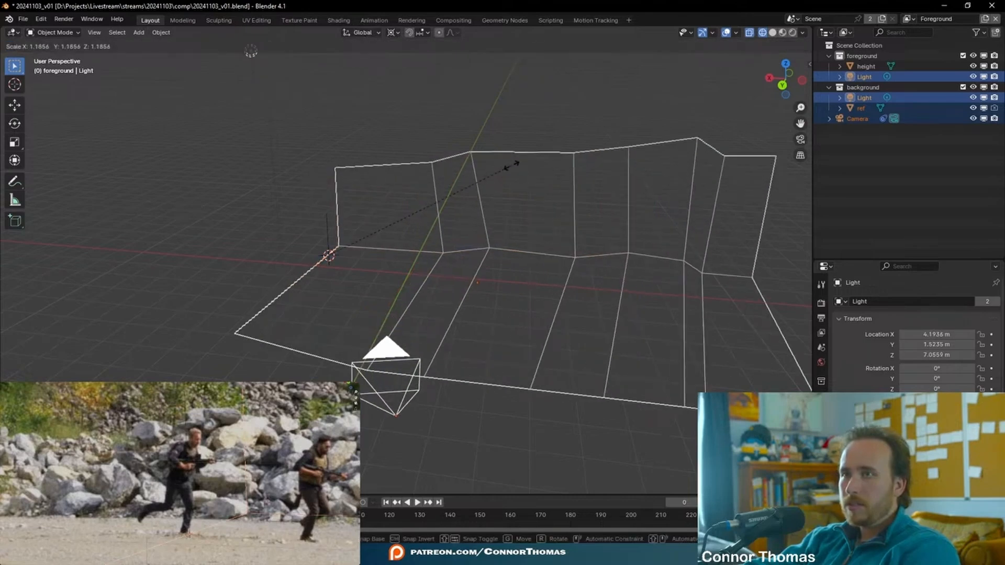
pyautogui.click(716, 118)
pyautogui.click(463, 237)
pyautogui.moveTo(398, 230); pyautogui.dragTo(445, 229, button='middle')
pyautogui.scroll(-4, 450, 229)
pyautogui.moveTo(518, 234); pyautogui.dragTo(525, 246, button='middle')
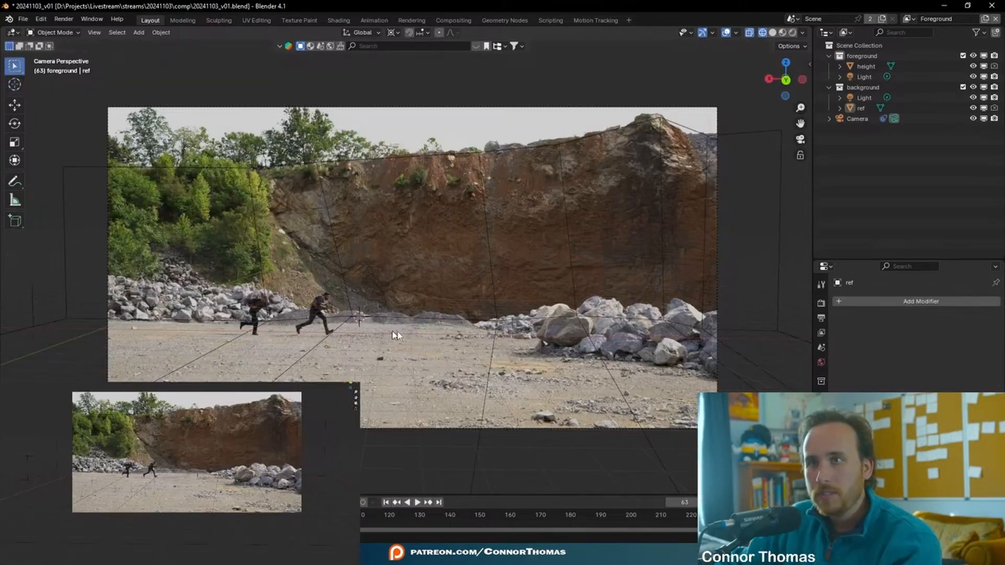
# Add a cube at the 3D cursor beside the running men, scale it by 0.5 and raise it 0.5 m
pyautogui.hotkey('shift', 'a')
pyautogui.moveTo(402, 265)
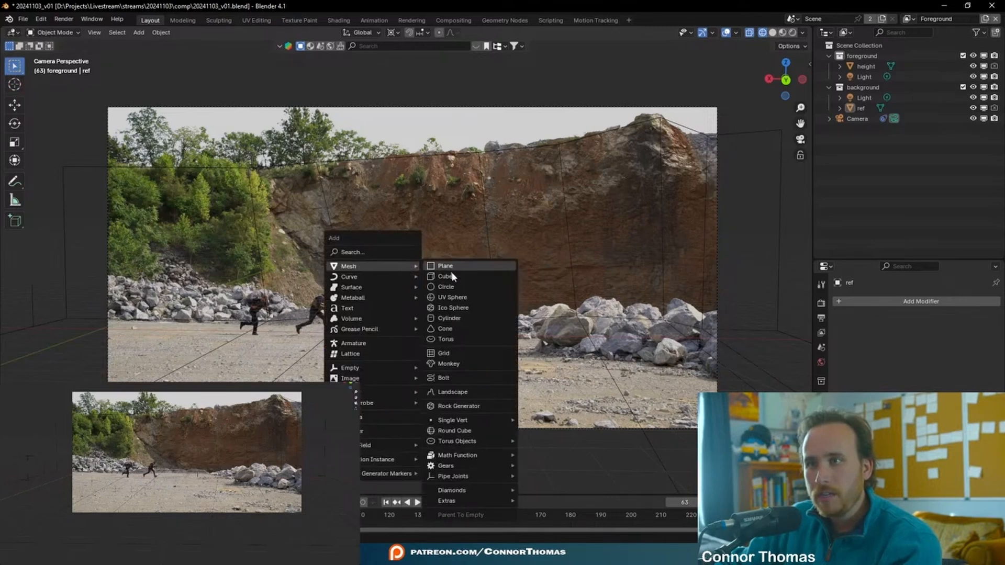
pyautogui.click(451, 277)
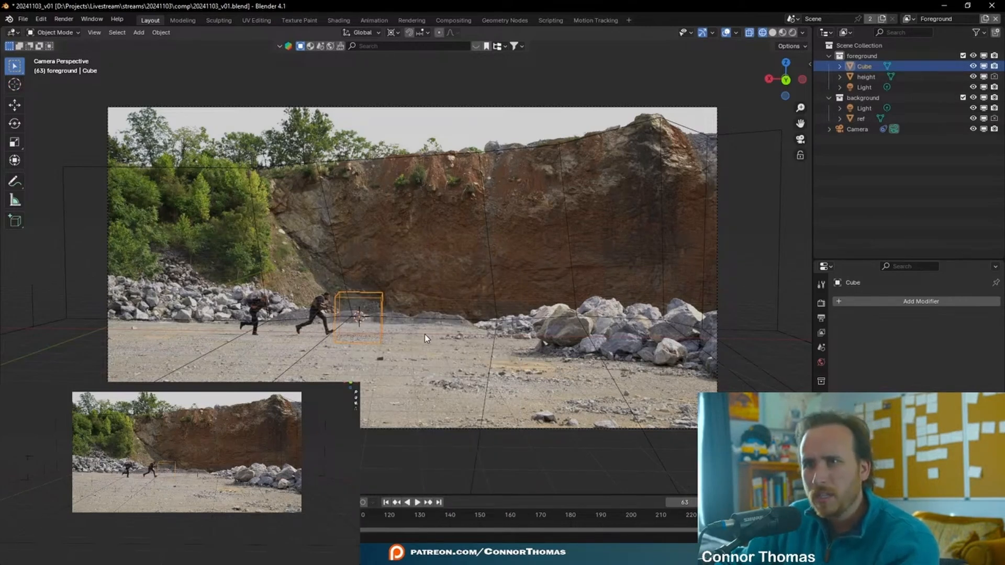
pyautogui.write('s0.5')
pyautogui.press('Return')
pyautogui.write('gz')
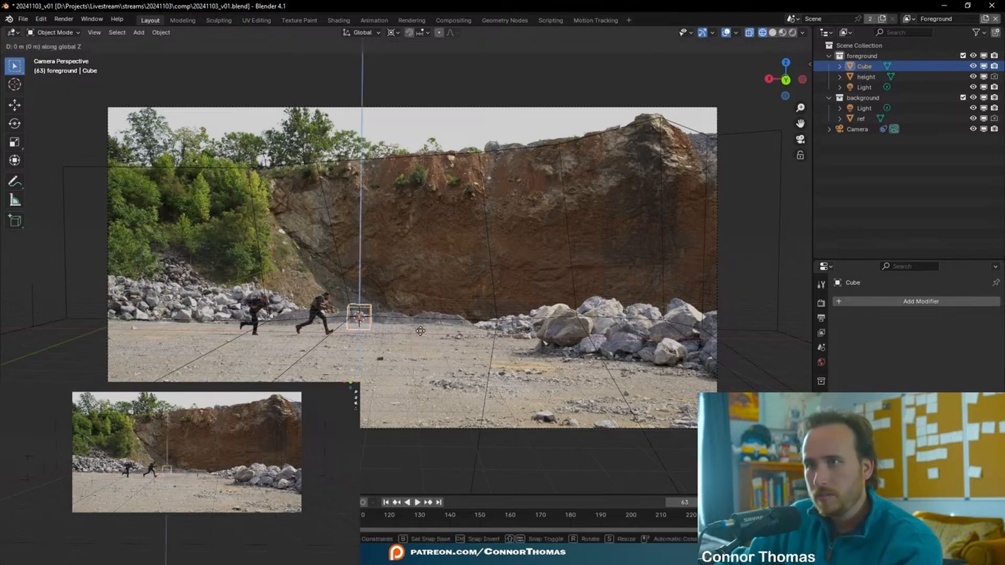
pyautogui.write('0.5')
pyautogui.press('Return')
# Replace the cube with a plane at the 3D cursor in the foreground collection
pyautogui.moveTo(332, 263); pyautogui.dragTo(444, 251, button='middle')
pyautogui.press('KP_Decimal')
pyautogui.press('Tab')
pyautogui.press('3')
pyautogui.click(444, 252)
pyautogui.moveTo(444, 251); pyautogui.dragTo(492, 236, button='middle')
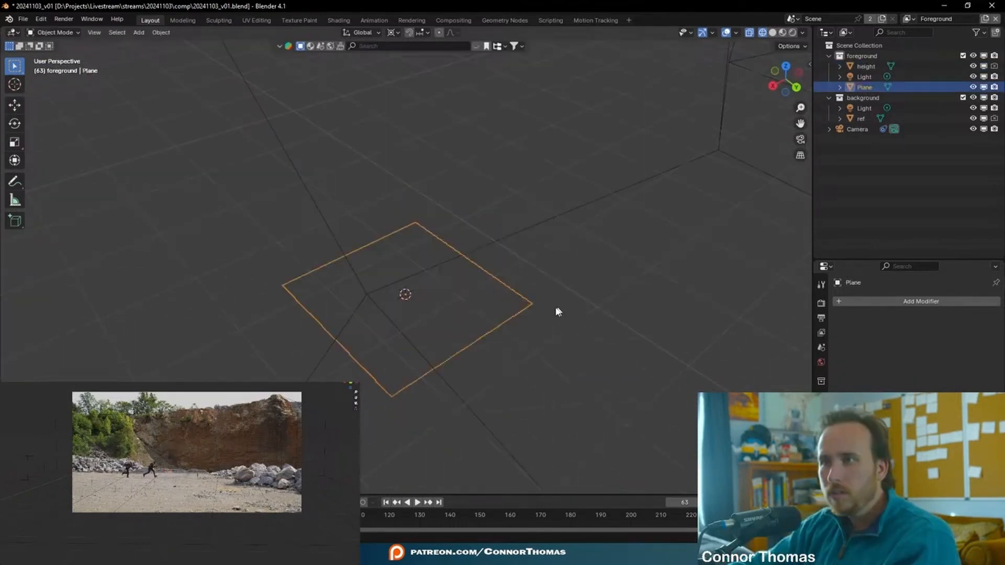
# Move the plane along X and Y onto the quarry floor so one corner sits near the 3D cursor at the wall base
pyautogui.moveTo(556, 312); pyautogui.dragTo(415, 272, button='middle')
pyautogui.scroll(-3, 402, 271)
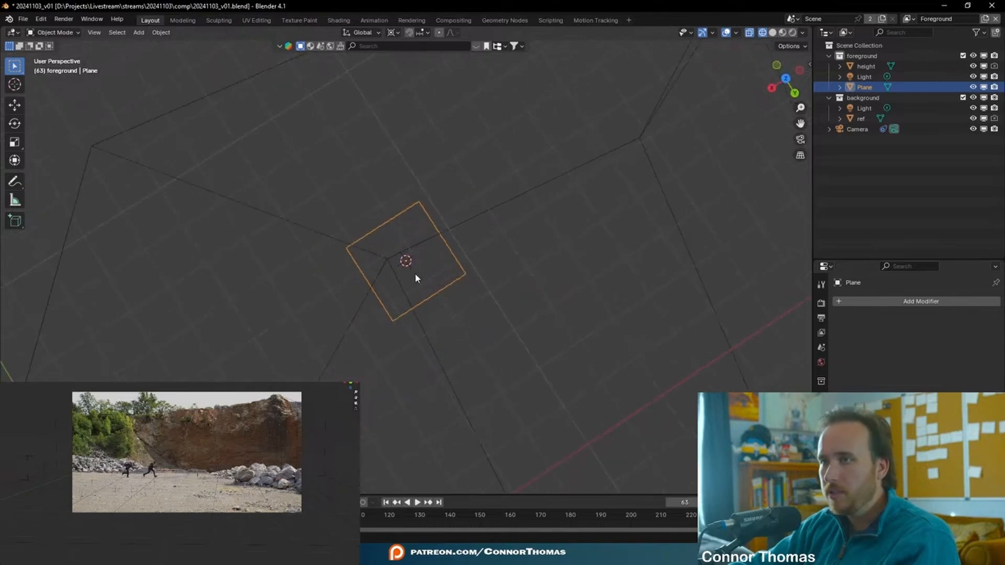
pyautogui.press('g')
pyautogui.press('y')
pyautogui.press('y')
pyautogui.press('y')
pyautogui.press('x')
pyautogui.click(508, 273)
pyautogui.press('g')
pyautogui.press('y')
pyautogui.click(514, 286)
# Extrude the plane's face 0.02 m along Z to form a thin slab
pyautogui.press('Tab')
pyautogui.moveTo(537, 284); pyautogui.dragTo(548, 241, button='middle')
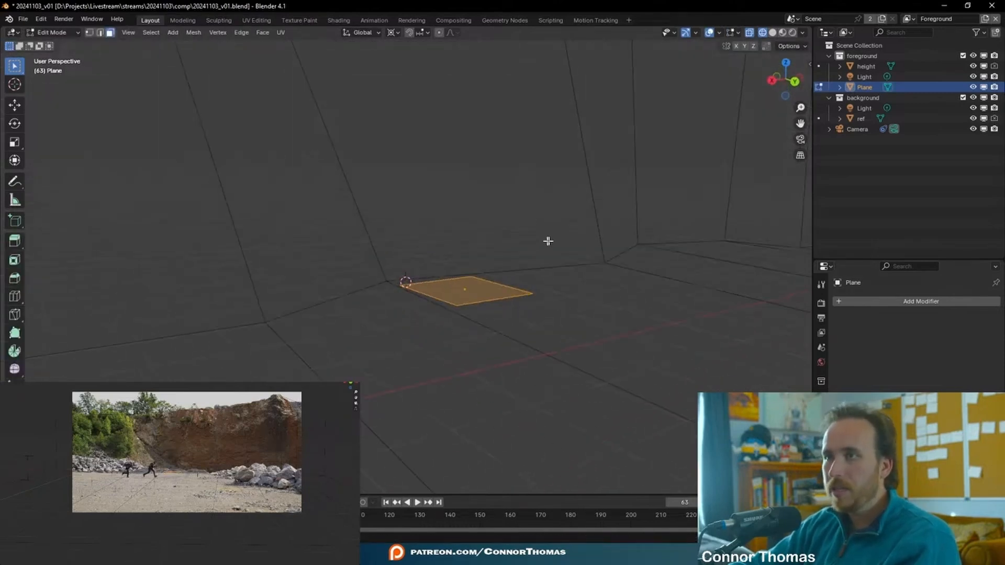
pyautogui.press('g')
pyautogui.press('z')
pyautogui.press('z')
pyautogui.write('.02')
pyautogui.press('Return')
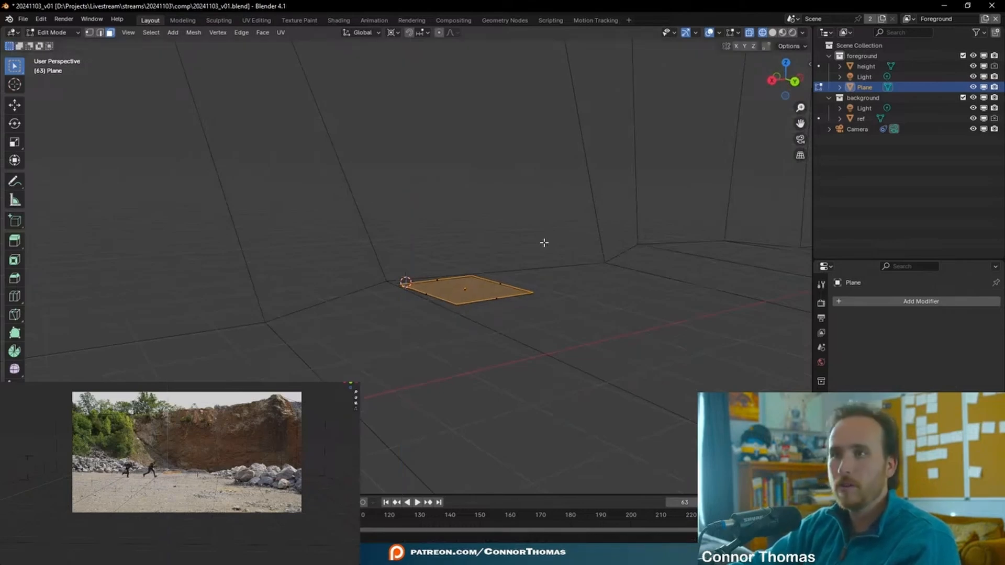
pyautogui.scroll(5, 543, 339)
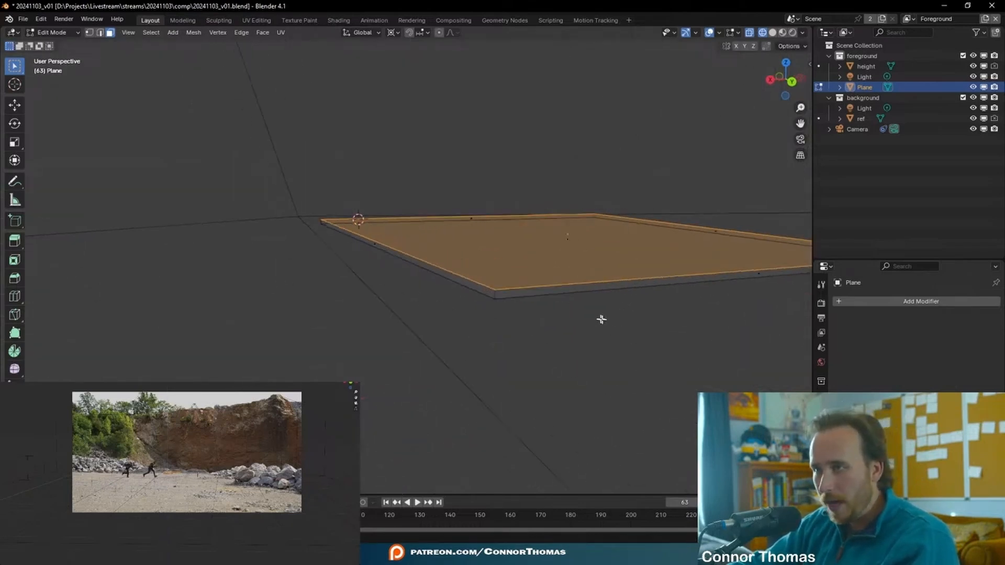
pyautogui.press('Tab')
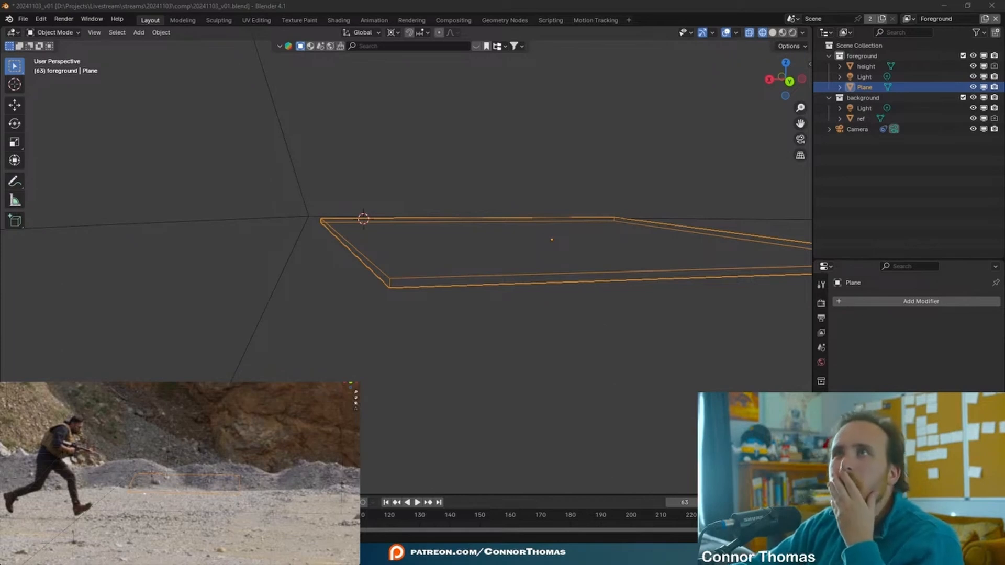
# Move the slab's side face along X to narrow it into a slimmer piece
pyautogui.click(405, 5)
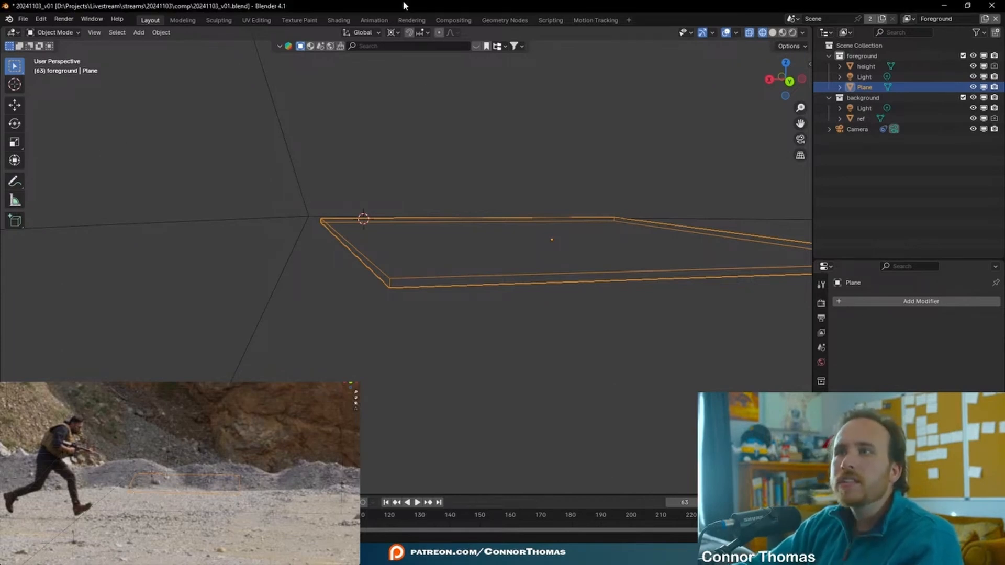
pyautogui.moveTo(527, 278); pyautogui.dragTo(562, 308, button='middle')
pyautogui.scroll(-3, 492, 246)
pyautogui.press('Tab')
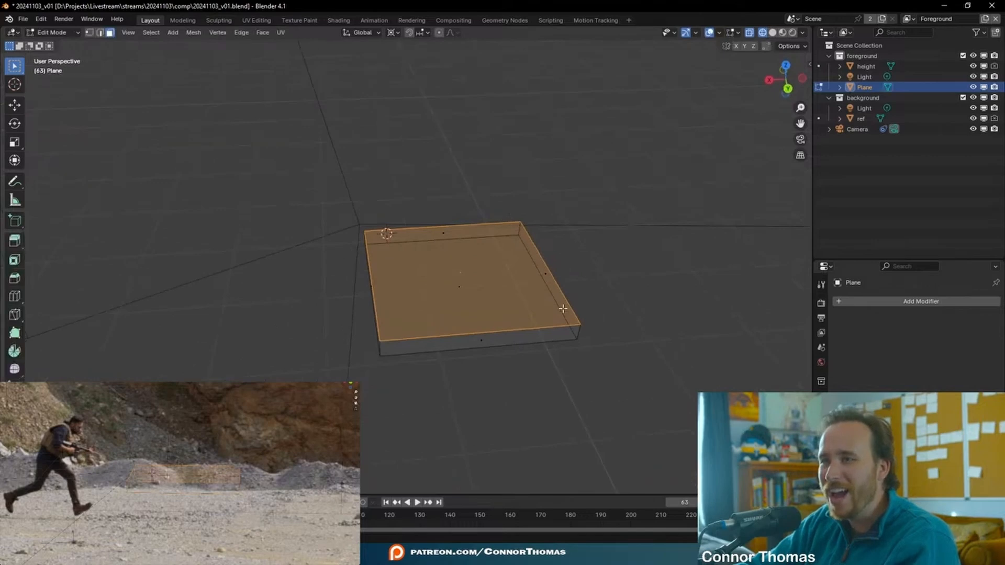
pyautogui.click(557, 298)
pyautogui.press('g')
pyautogui.press('y')
pyautogui.press('x')
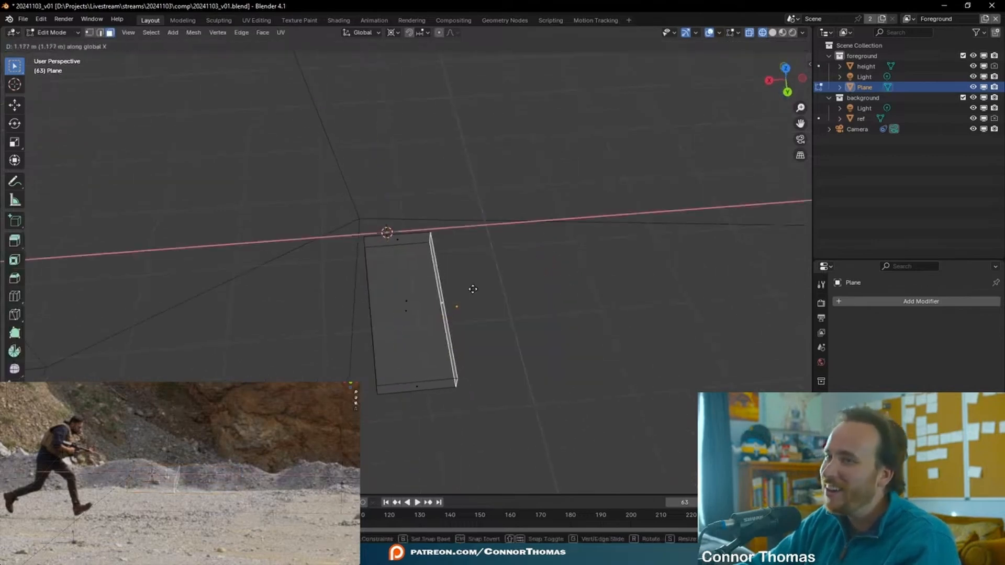
pyautogui.click(435, 294)
pyautogui.moveTo(442, 291); pyautogui.dragTo(775, 278, button='middle')
pyautogui.press('Tab')
# Add an Array modifier to the slab with relative offset factors of -1 in X and 1 in Z
pyautogui.click(876, 304)
pyautogui.click(951, 381)
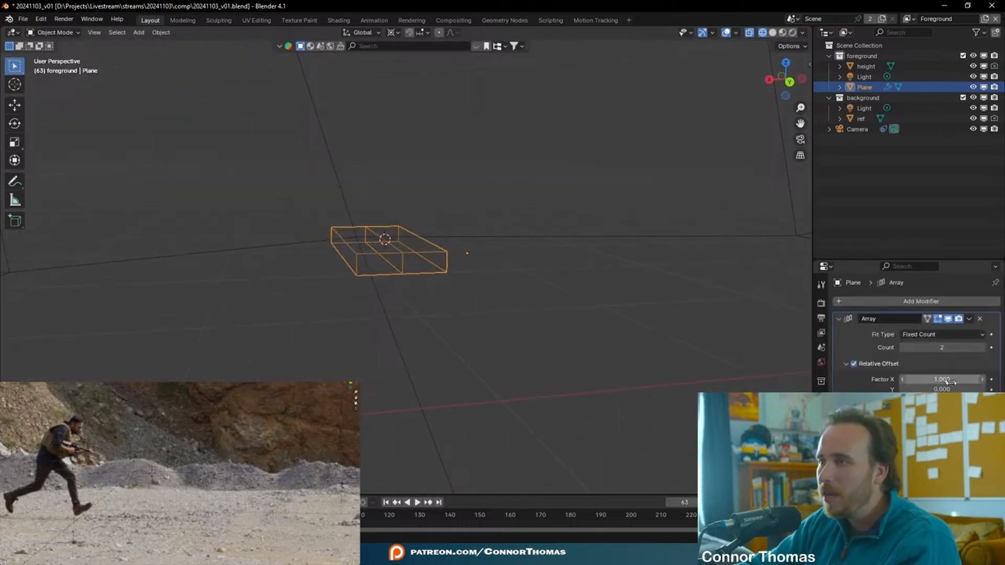
pyautogui.doubleClick(950, 380)
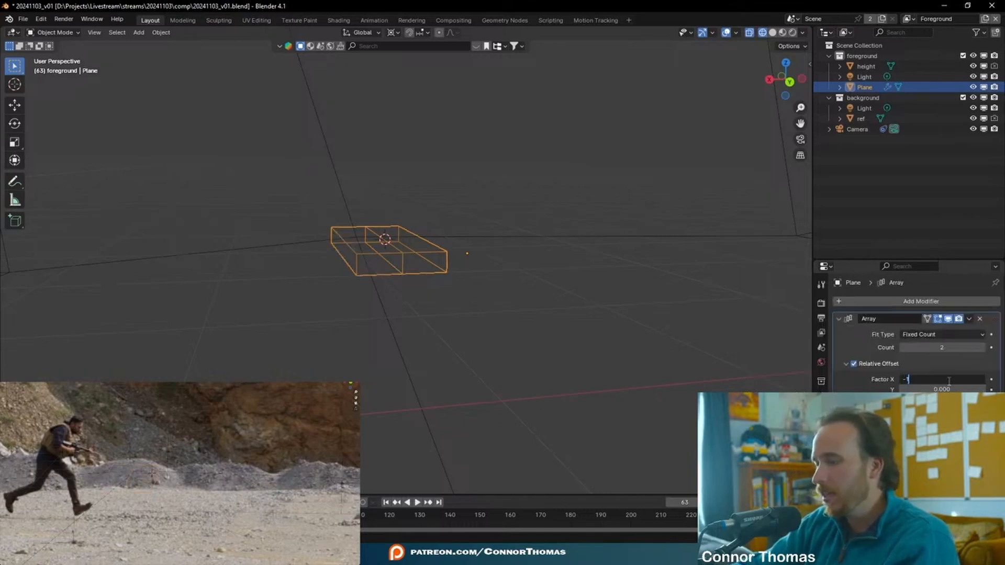
pyautogui.press('Return')
pyautogui.moveTo(608, 347)
pyautogui.mouseDown(button='middle')
pyautogui.moveTo(588, 351)
pyautogui.moveTo(597, 354)
pyautogui.mouseUp(button='middle')
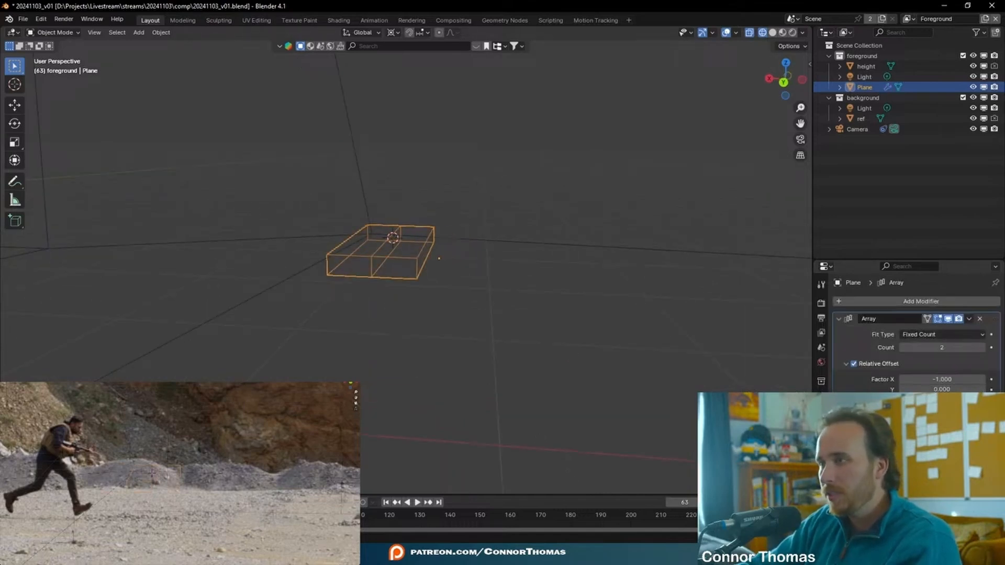
pyautogui.write('1')
pyautogui.press('Return')
pyautogui.moveTo(474, 247); pyautogui.dragTo(524, 188, button='middle')
# Raise the slab array's count to 39 to extend the staircase up past the quarry wall, and save the file
pyautogui.click(493, 256)
pyautogui.doubleClick(981, 351)
pyautogui.doubleClick(982, 350)
pyautogui.doubleClick(981, 351)
pyautogui.tripleClick(981, 351)
pyautogui.scroll(-4, 478, 212)
pyautogui.scroll(-5, 478, 212)
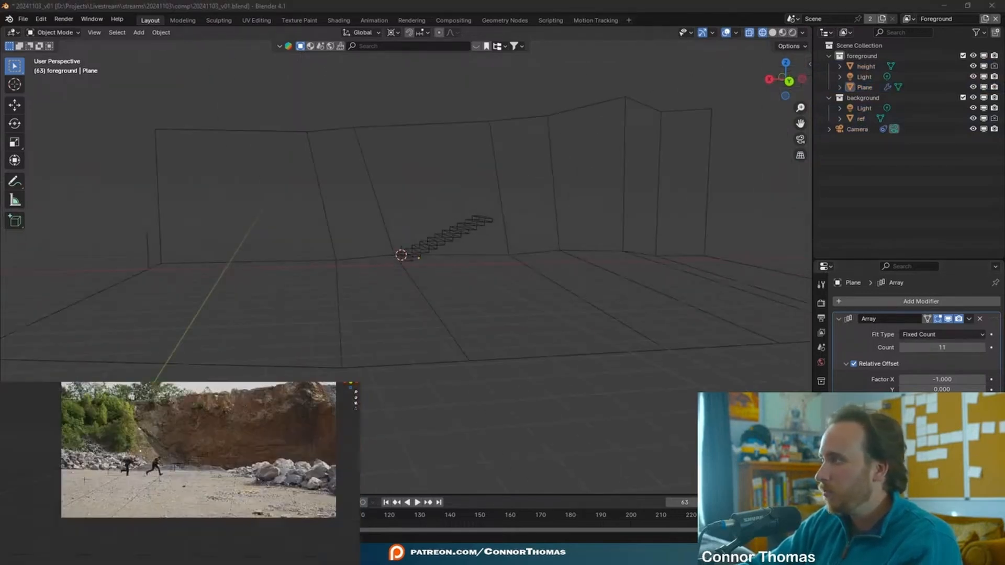
pyautogui.moveTo(555, 228); pyautogui.dragTo(526, 256, button='middle')
pyautogui.scroll(-3, 526, 255)
pyautogui.scroll(4, 524, 256)
pyautogui.moveTo(454, 306); pyautogui.dragTo(467, 310, button='middle')
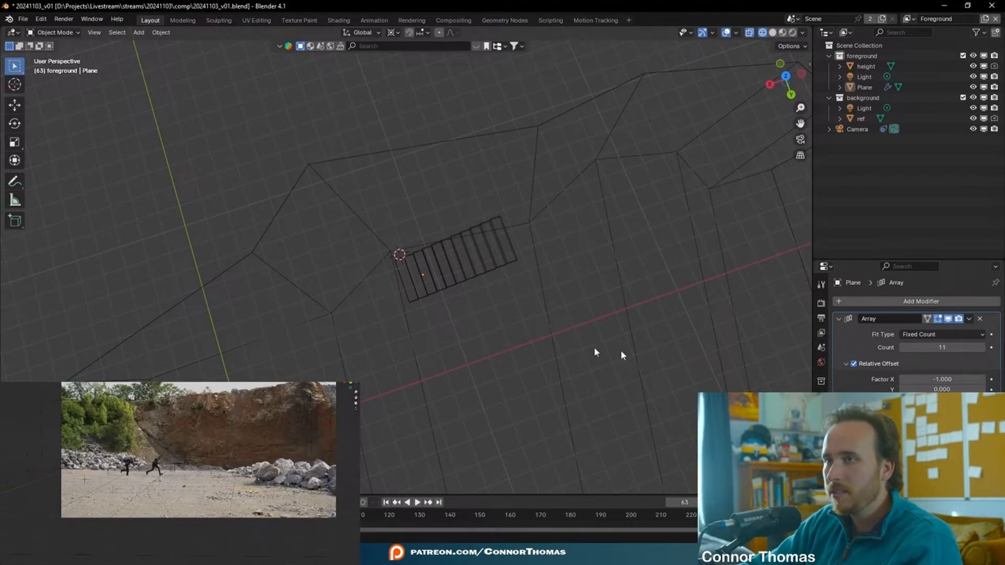
pyautogui.moveTo(960, 348); pyautogui.dragTo(980, 349)
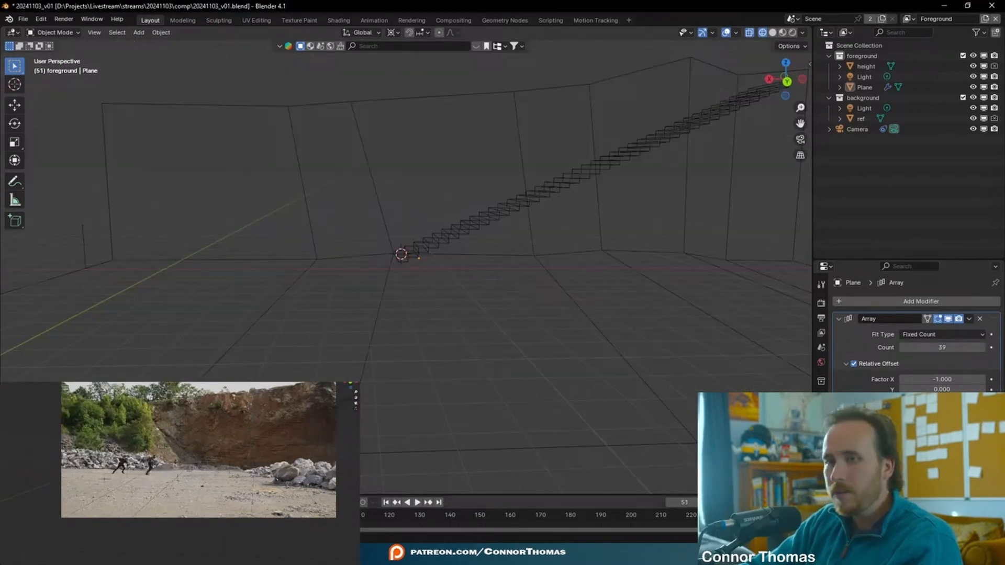
pyautogui.press('space')
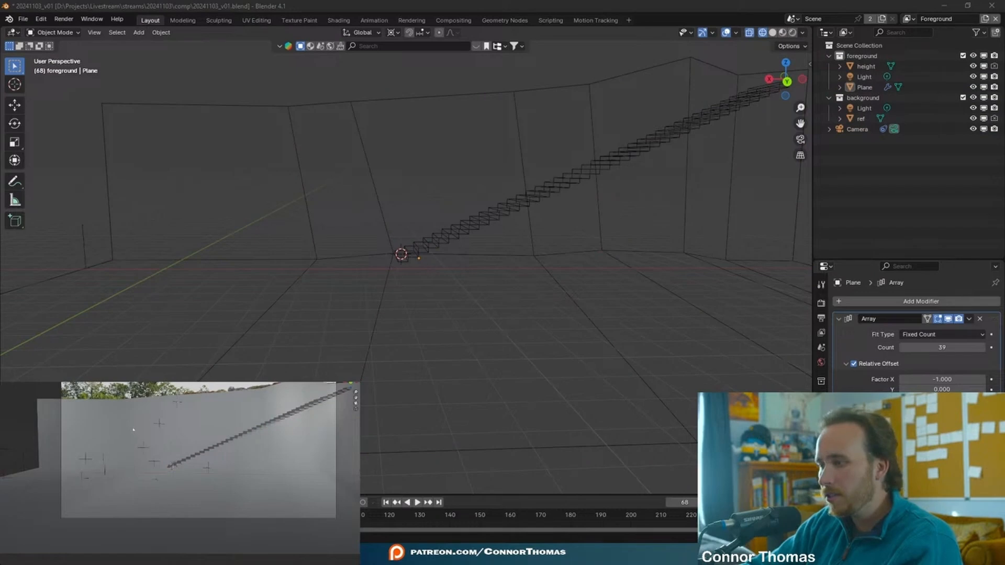
pyautogui.hotkey('ctrl', 's')
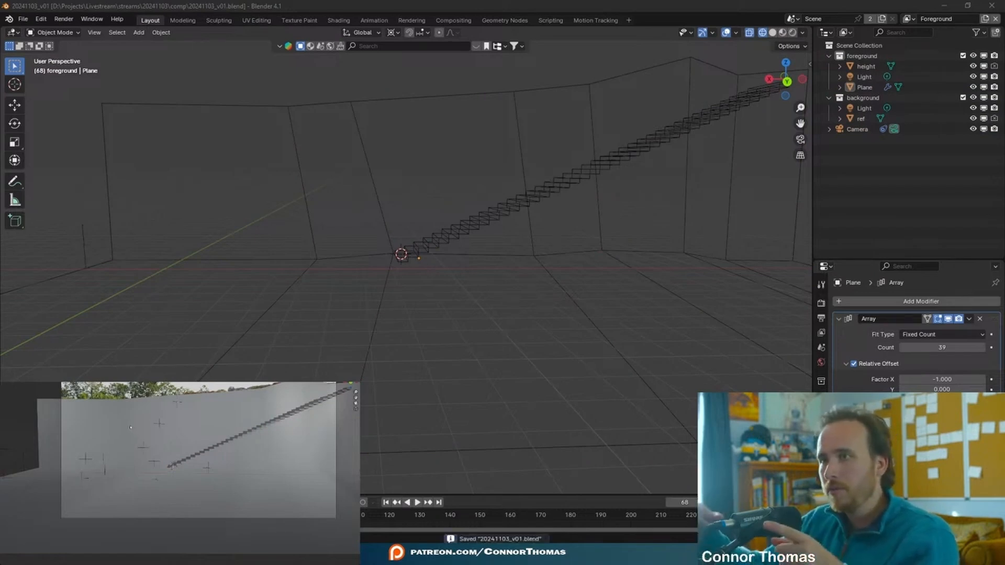
# Launch DaVinci Resolve
pyautogui.press('super')
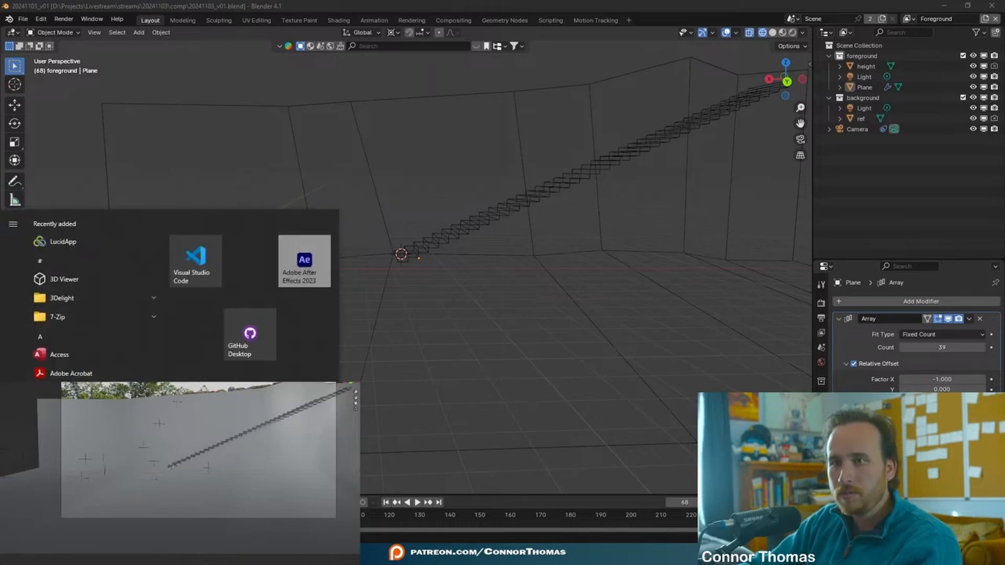
pyautogui.click(304, 262)
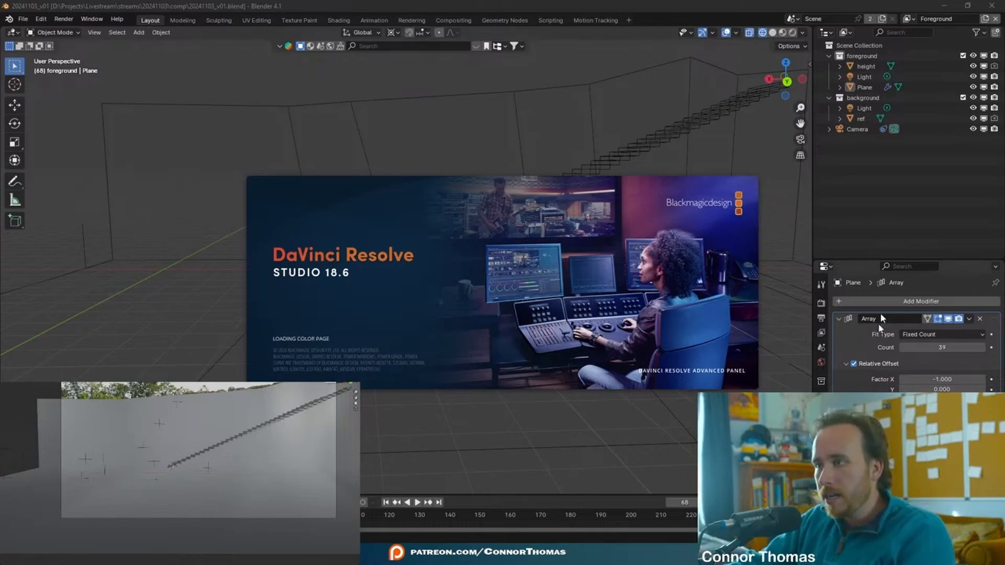
# Try overlaying the camera's plateref2 background clip at reduced opacity, restoring it to 1.000 behind the geometry
pyautogui.moveTo(871, 258); pyautogui.dragTo(881, 112)
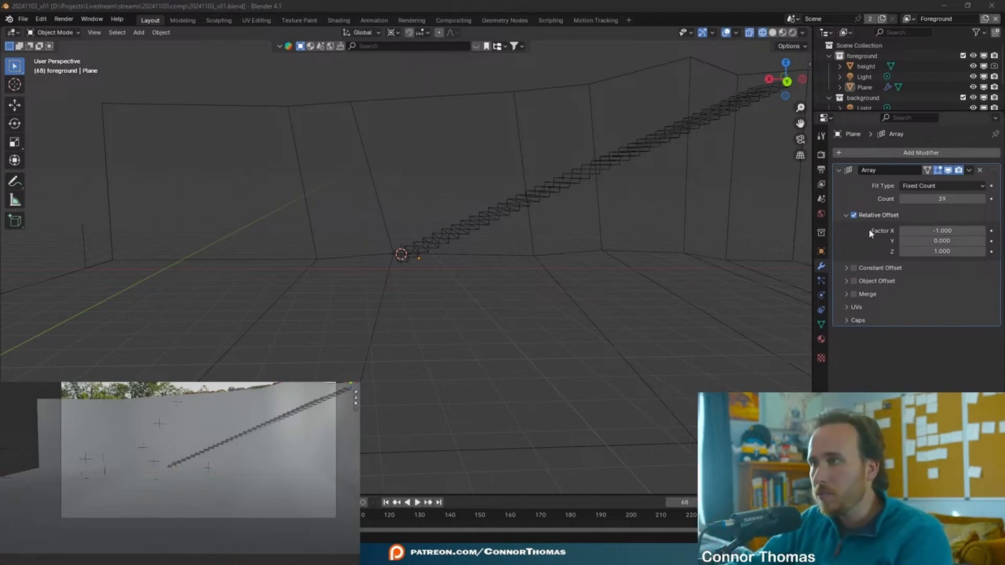
pyautogui.scroll(-5, 550, 191)
pyautogui.click(483, 238)
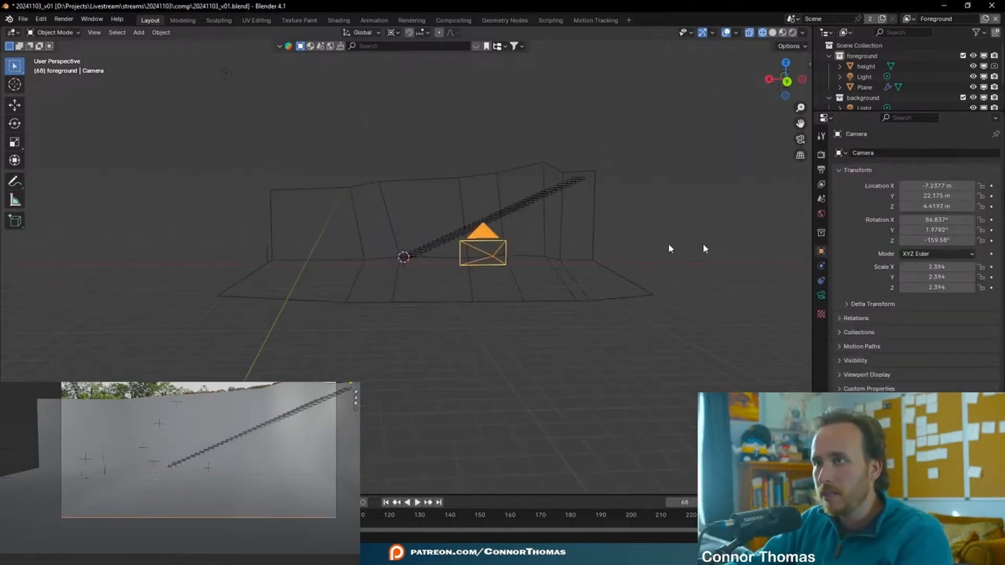
pyautogui.click(822, 296)
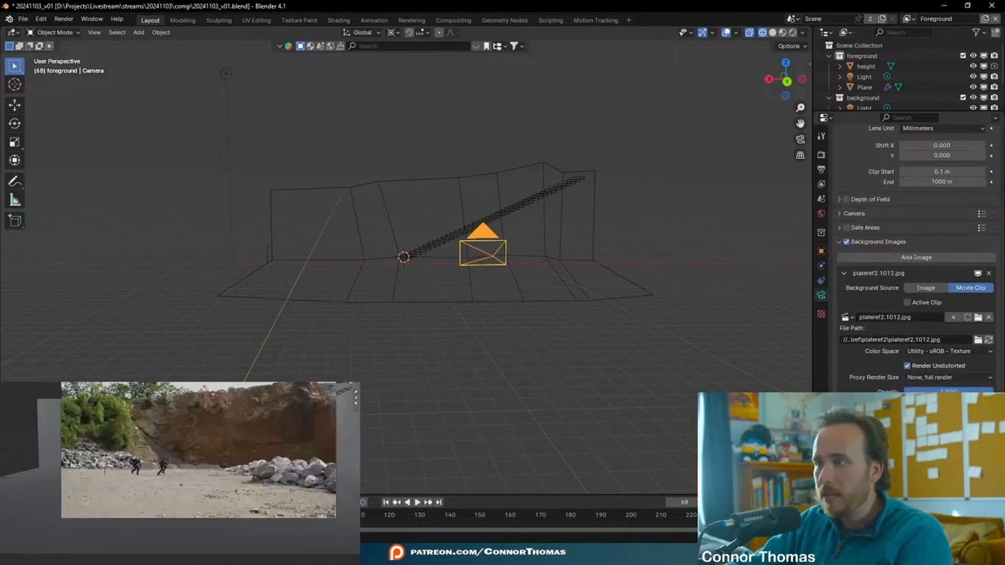
pyautogui.moveTo(963, 392); pyautogui.dragTo(942, 391)
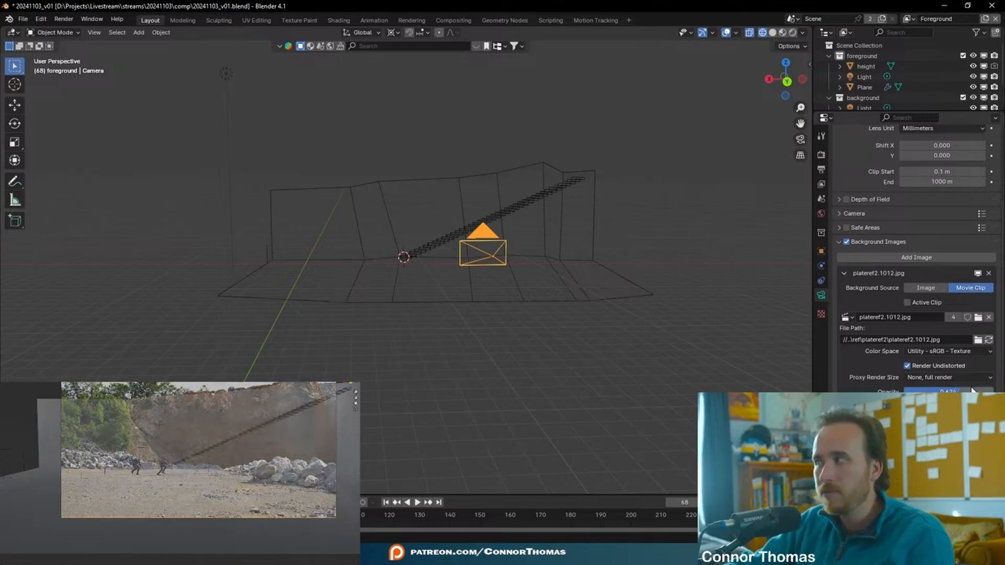
pyautogui.moveTo(972, 392); pyautogui.dragTo(993, 391)
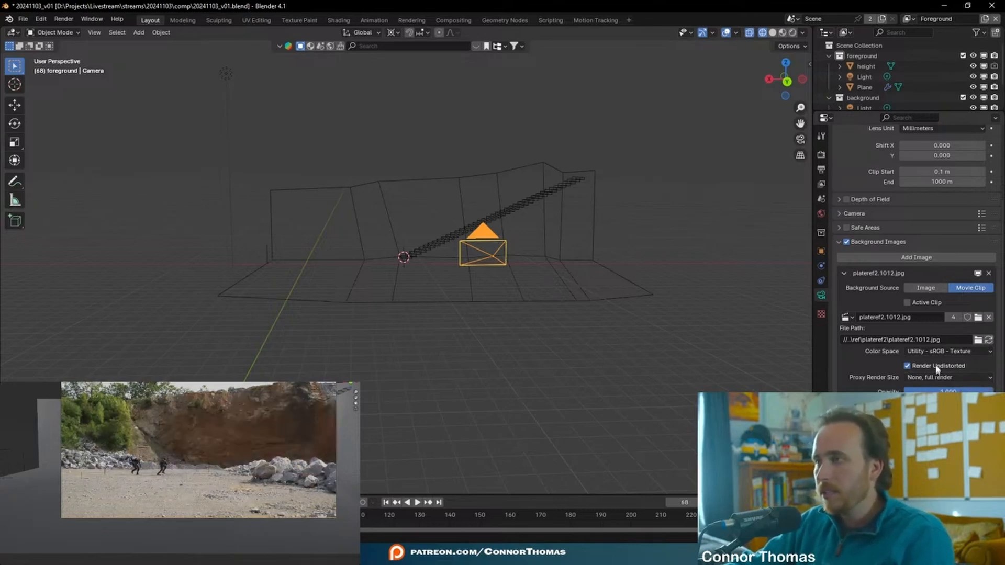
pyautogui.click(926, 406)
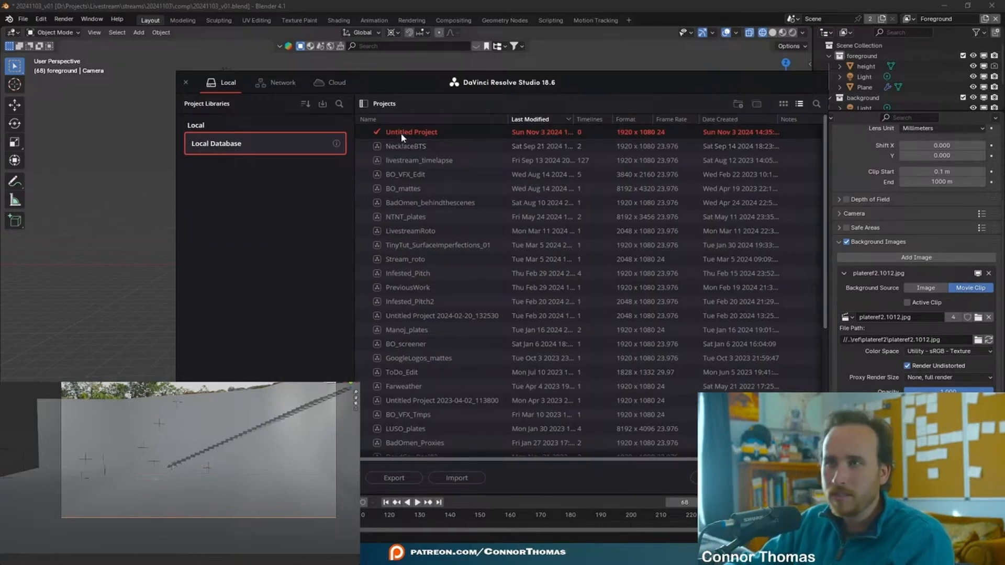
# Open Untitled Project in DaVinci Resolve and set its timeline resolution to 2048 x 1080
pyautogui.doubleClick(400, 133)
pyautogui.hotkey('shift', '9')
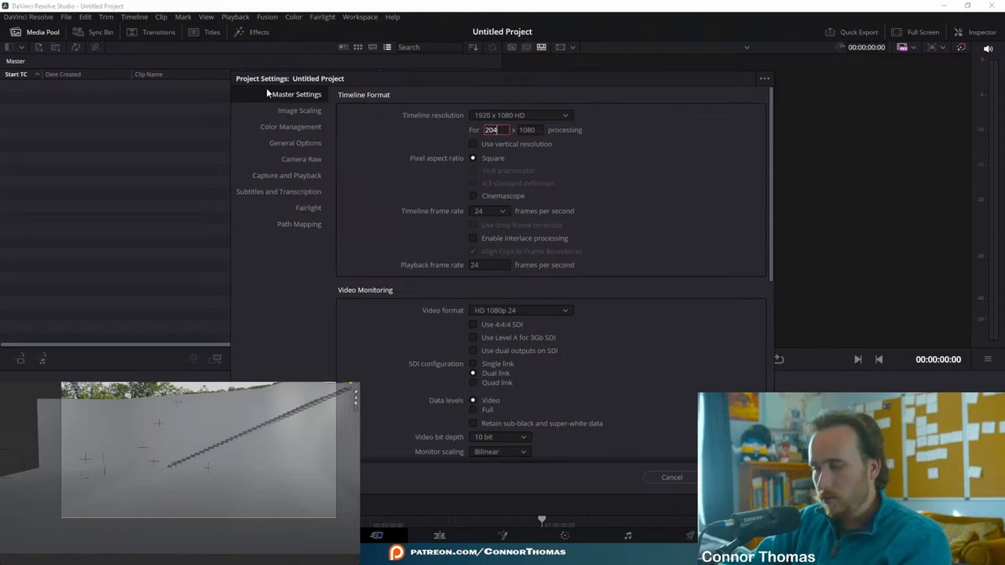
pyautogui.press('Return')
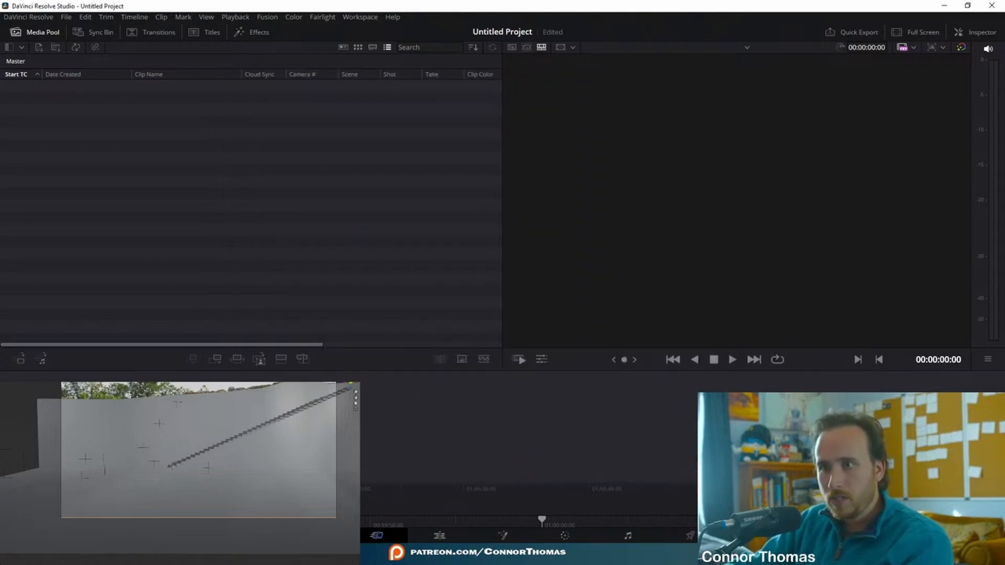
# Import the 20241103_010_BG1_[1000-1095].exr sequence from the 20241103 plate folder and place it at the start of Timeline 1
pyautogui.hotkey('shift', '2')
pyautogui.click(87, 76)
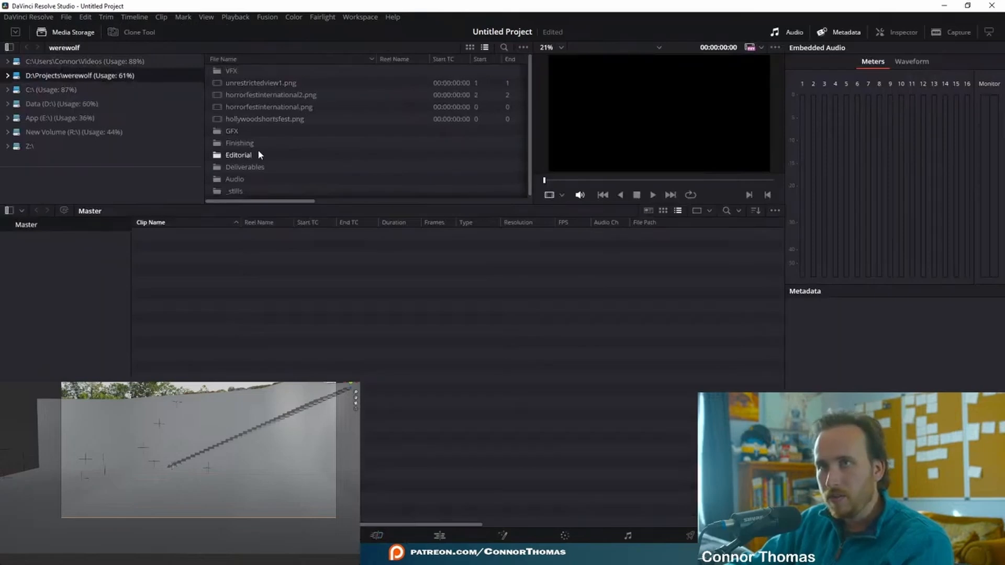
pyautogui.click(49, 105)
pyautogui.doubleClick(231, 85)
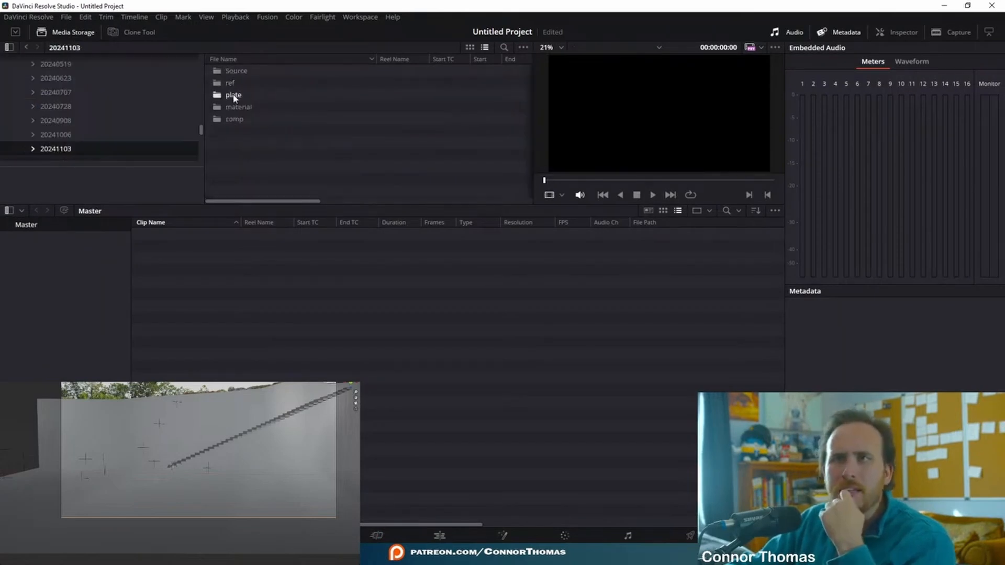
pyautogui.doubleClick(234, 95)
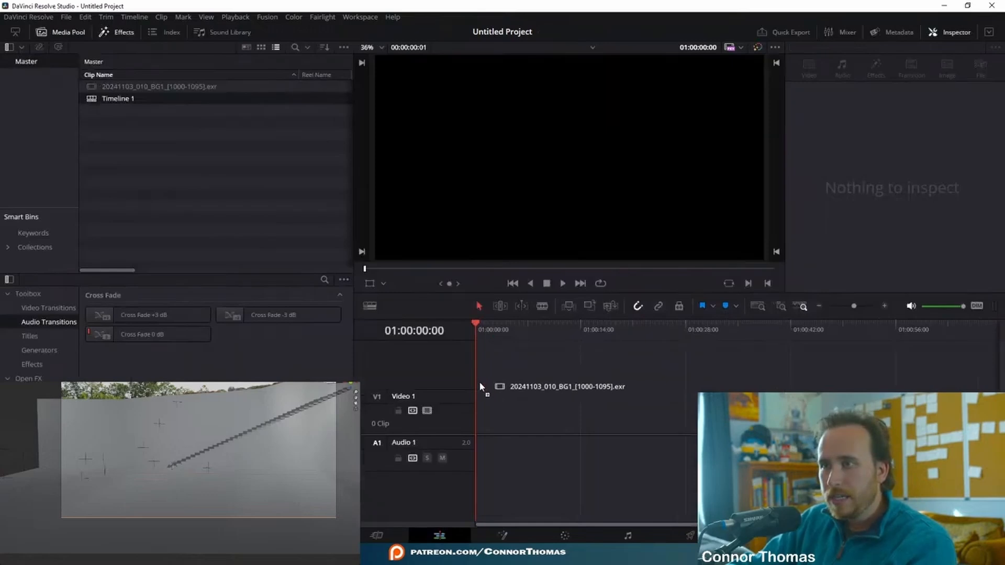
pyautogui.moveTo(486, 417); pyautogui.dragTo(487, 418)
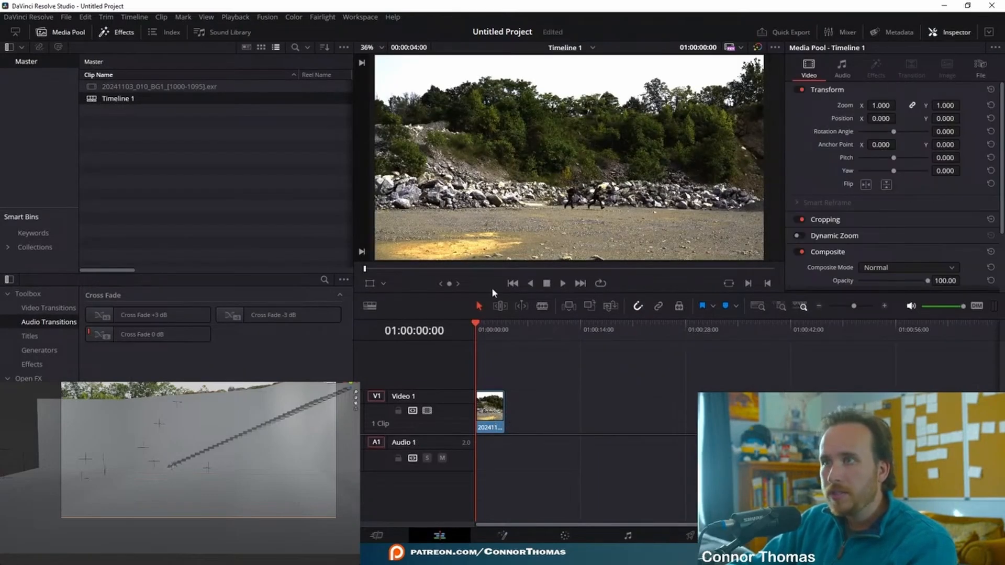
pyautogui.moveTo(484, 292); pyautogui.dragTo(486, 319)
# Reconfigure the project's color management for the EXR plate and open the clip for grading
pyautogui.hotkey('shift', '9')
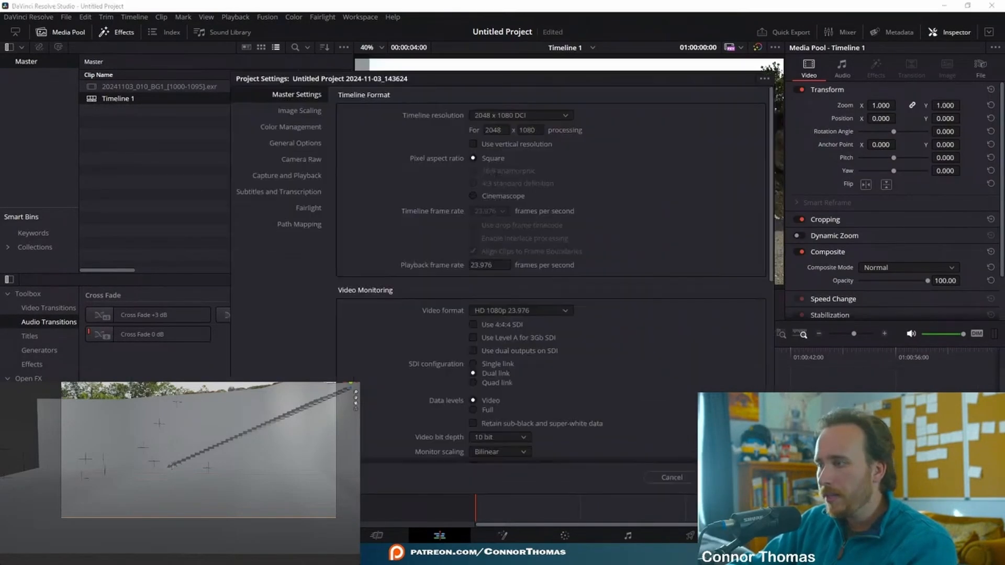
pyautogui.click(296, 127)
pyautogui.click(508, 115)
pyautogui.click(501, 149)
pyautogui.click(512, 146)
pyautogui.scroll(-15, 547, 252)
pyautogui.scroll(-5, 546, 252)
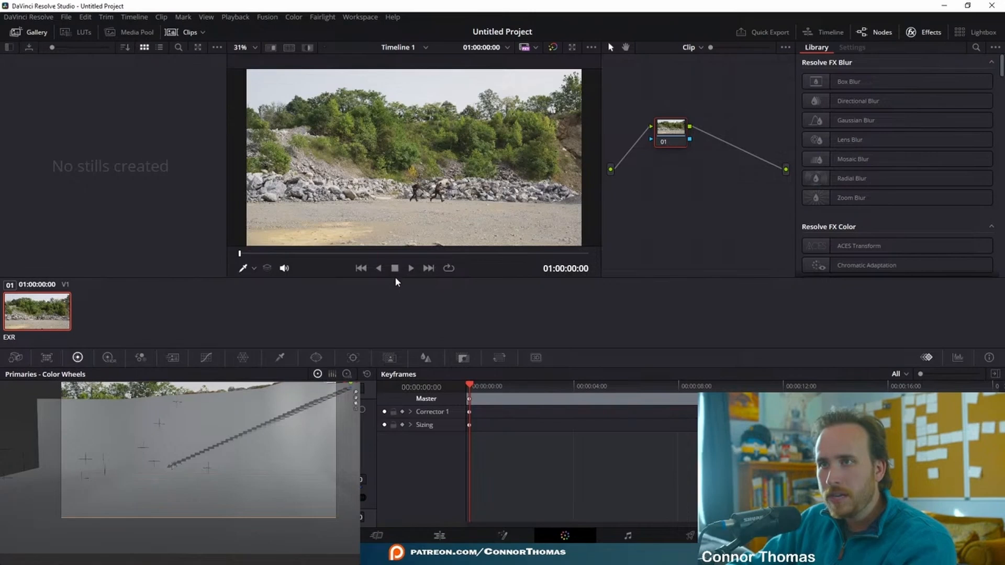
# Draw Magic Mask object strokes along the leading runner's body and limbs, and connect the node's key output to an alpha output
pyautogui.scroll(8, 432, 261)
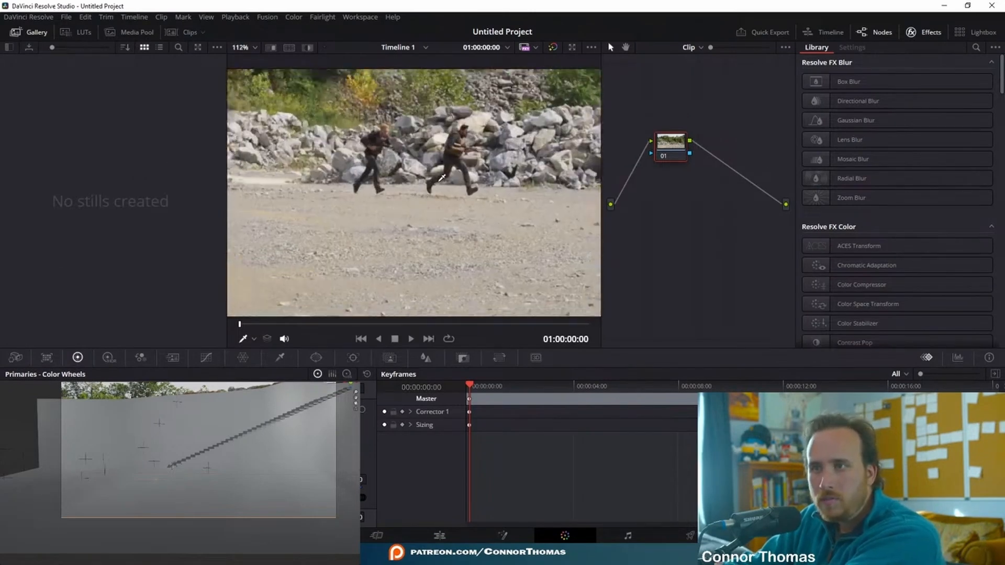
pyautogui.moveTo(432, 262); pyautogui.dragTo(487, 266, button='middle')
pyautogui.click(390, 358)
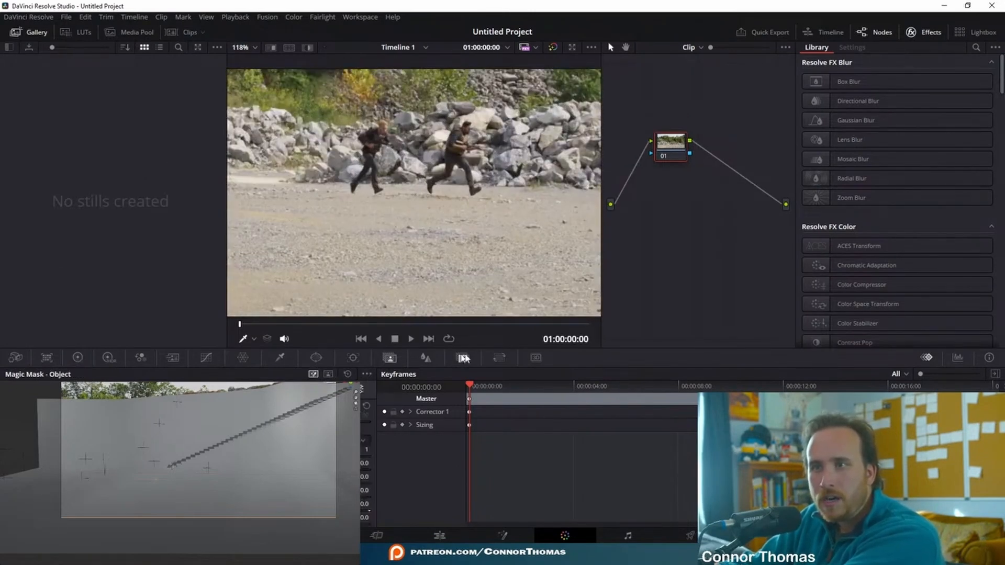
pyautogui.scroll(4, 505, 123)
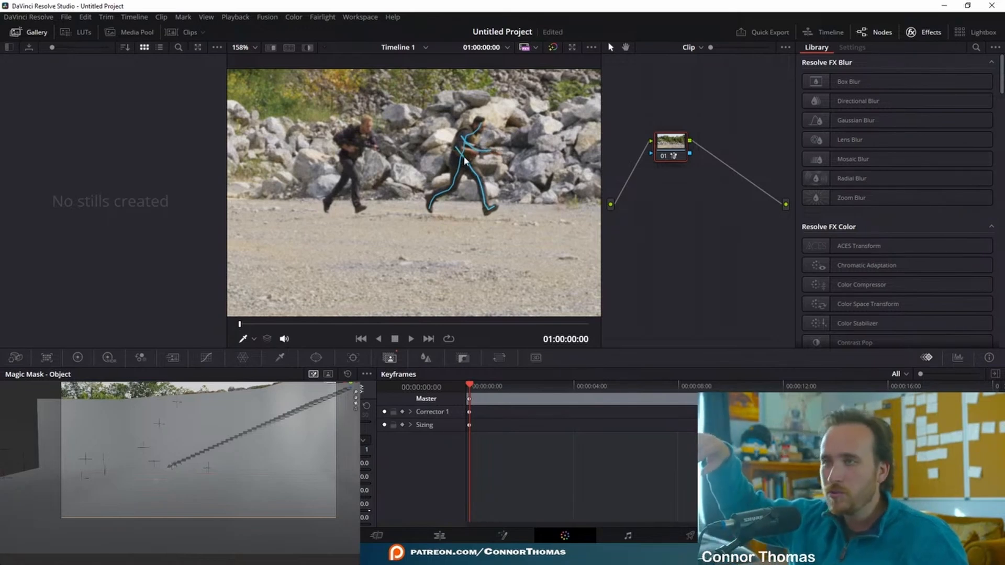
pyautogui.moveTo(690, 154); pyautogui.dragTo(786, 204)
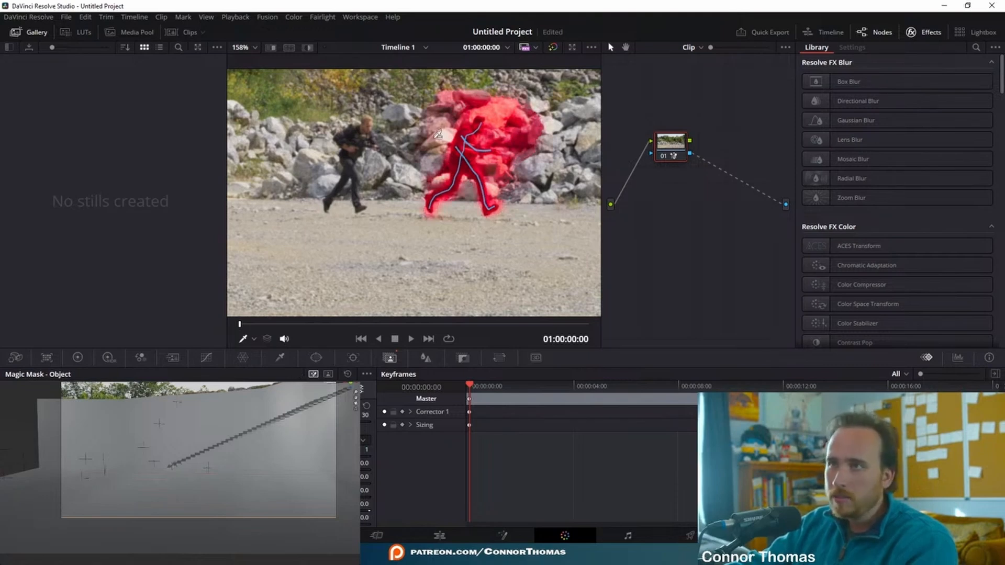
# Exclude the rocks around the leading runner with subtractive Magic Mask strokes and review the matte back to the first frame
pyautogui.moveTo(441, 140); pyautogui.dragTo(481, 90)
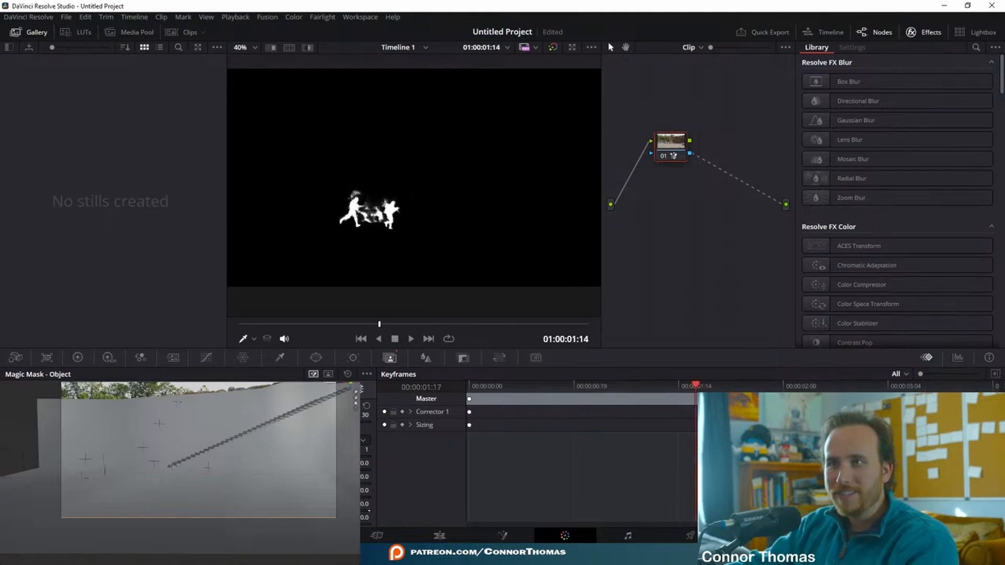
pyautogui.moveTo(283, 325); pyautogui.dragTo(240, 324)
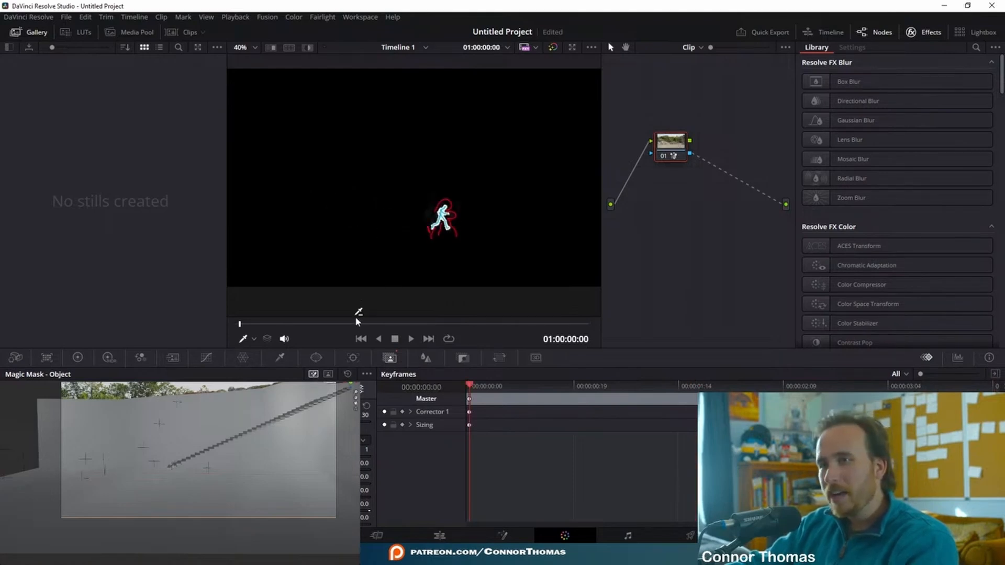
# Refine the Magic Mask at the trailing runner with strokes on the first frame and track it through the clip
pyautogui.click(358, 391)
pyautogui.moveTo(398, 234); pyautogui.dragTo(423, 218, button='middle')
pyautogui.scroll(5, 453, 196)
pyautogui.scroll(6, 453, 197)
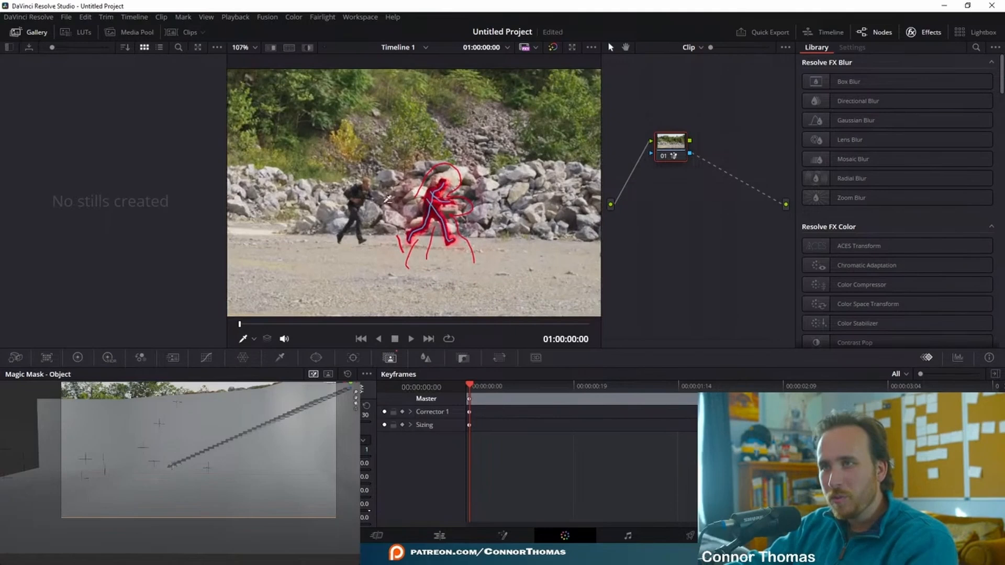
pyautogui.scroll(4, 453, 197)
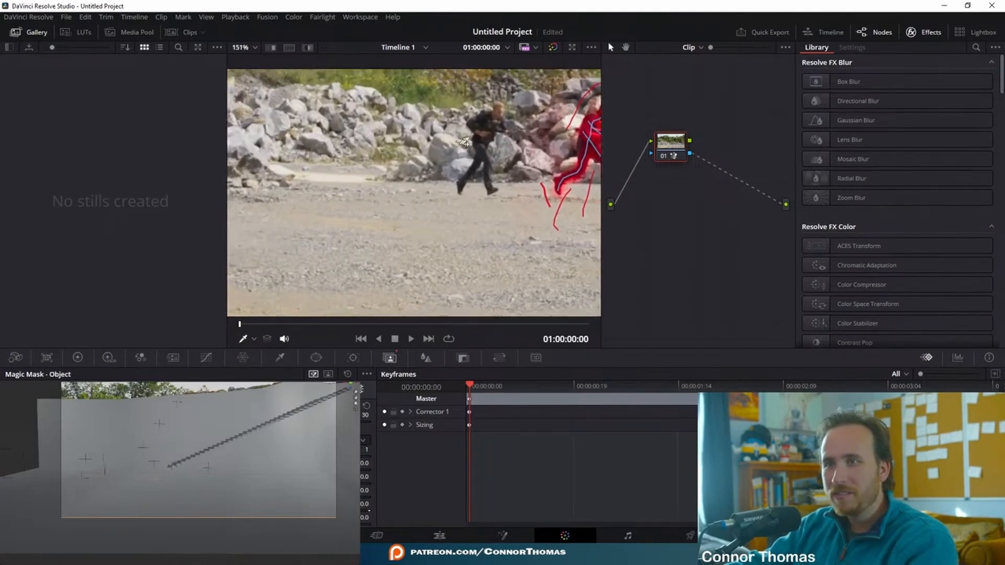
pyautogui.moveTo(405, 161); pyautogui.dragTo(391, 191)
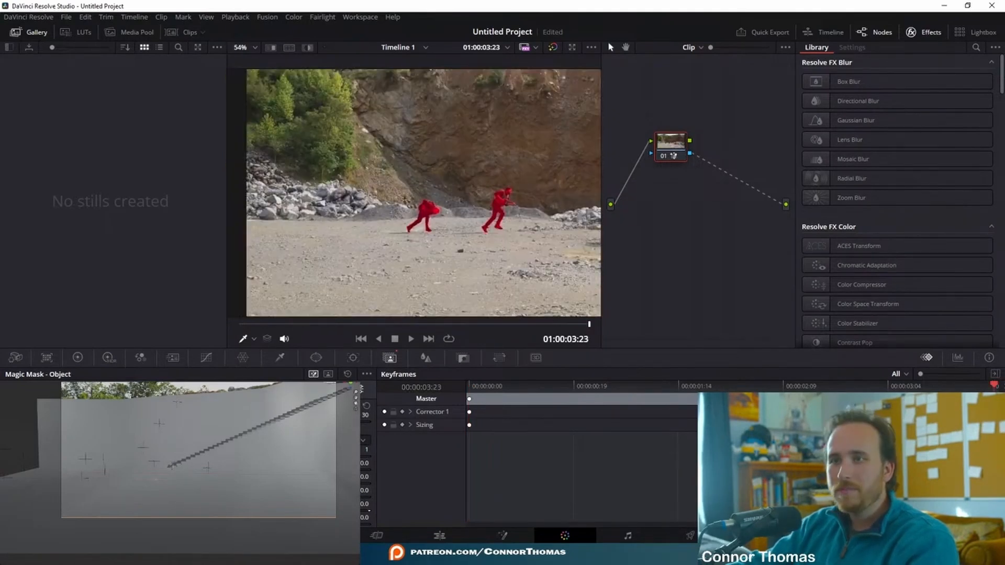
# Inspect the runners' mask as a black-and-white matte from the last frame back to the start
pyautogui.hotkey('shift', 'h')
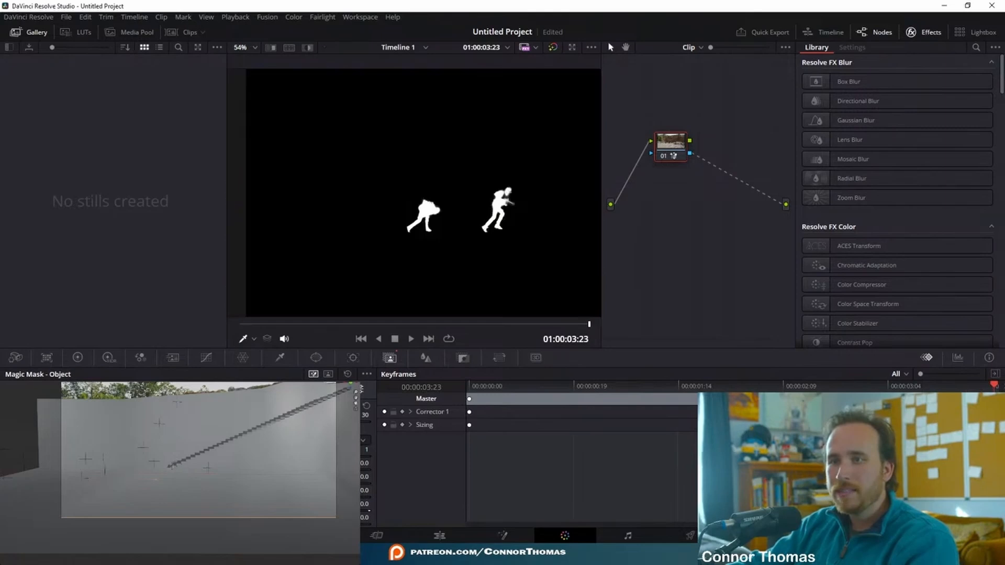
pyautogui.moveTo(585, 325); pyautogui.dragTo(243, 324)
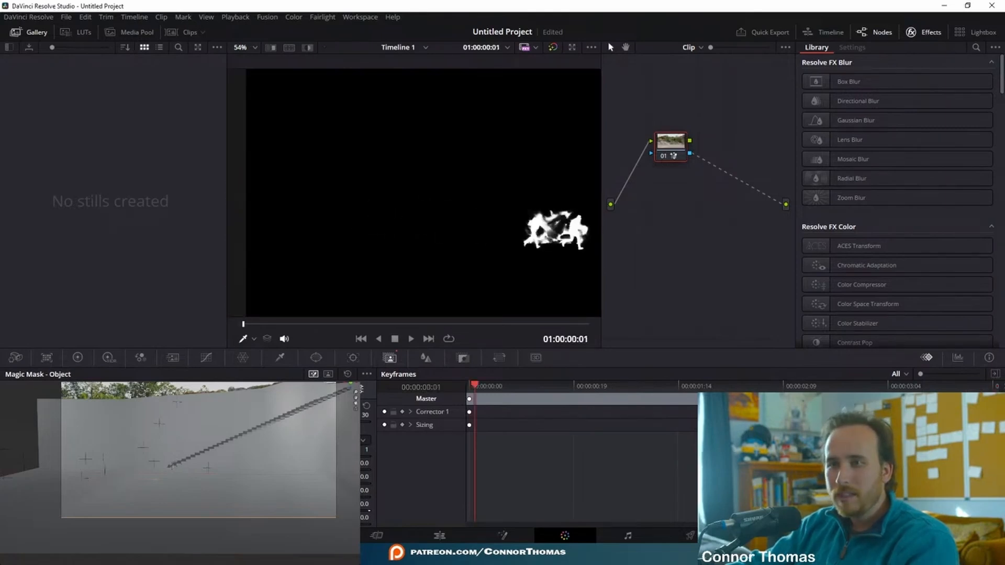
# Exclude the area between the two runners with subtractive Magic Mask strokes on the first frame and review the matte through the clip
pyautogui.moveTo(570, 199)
pyautogui.mouseDown()
pyautogui.moveTo(548, 250)
pyautogui.moveTo(552, 279)
pyautogui.mouseUp()
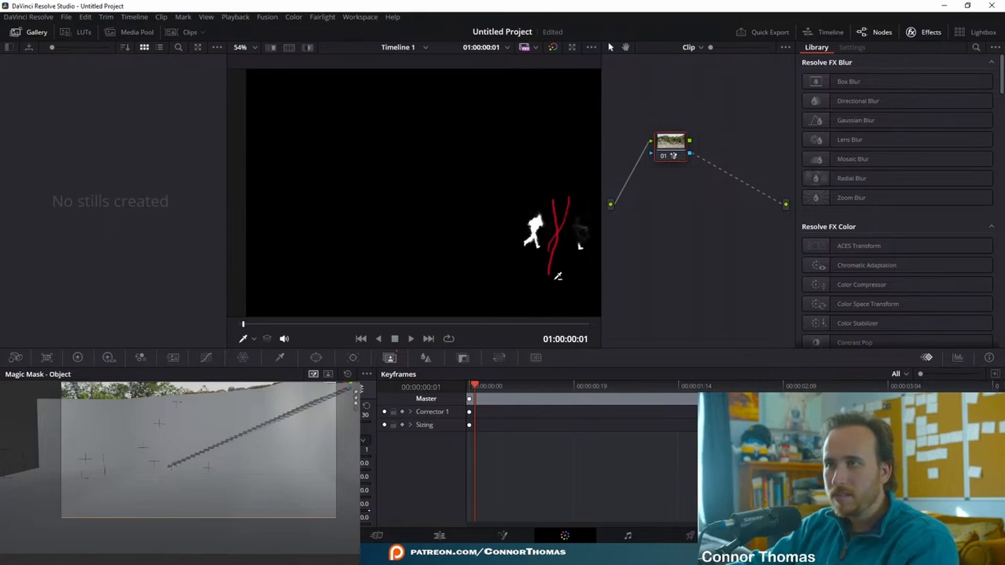
pyautogui.moveTo(555, 241); pyautogui.dragTo(550, 243)
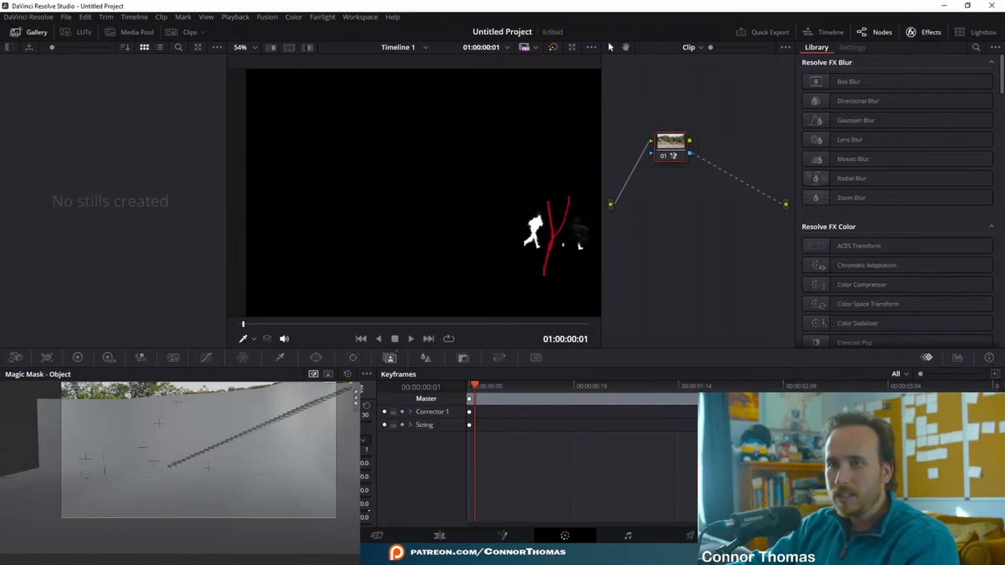
pyautogui.moveTo(244, 324); pyautogui.dragTo(362, 333)
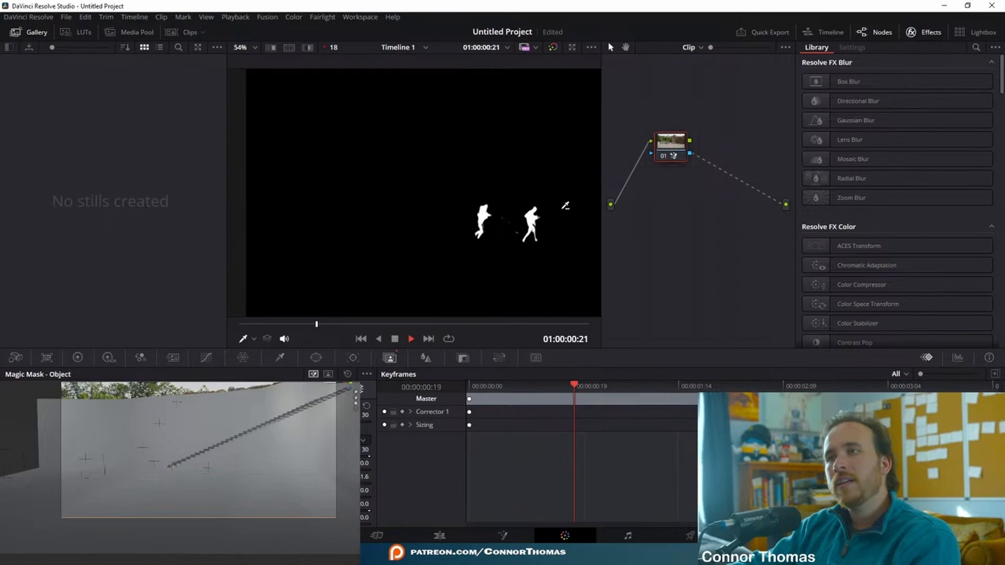
# Set up the matte's delivery render as a JPEG sequence and enable a custom start frame for each clip
pyautogui.click(695, 536)
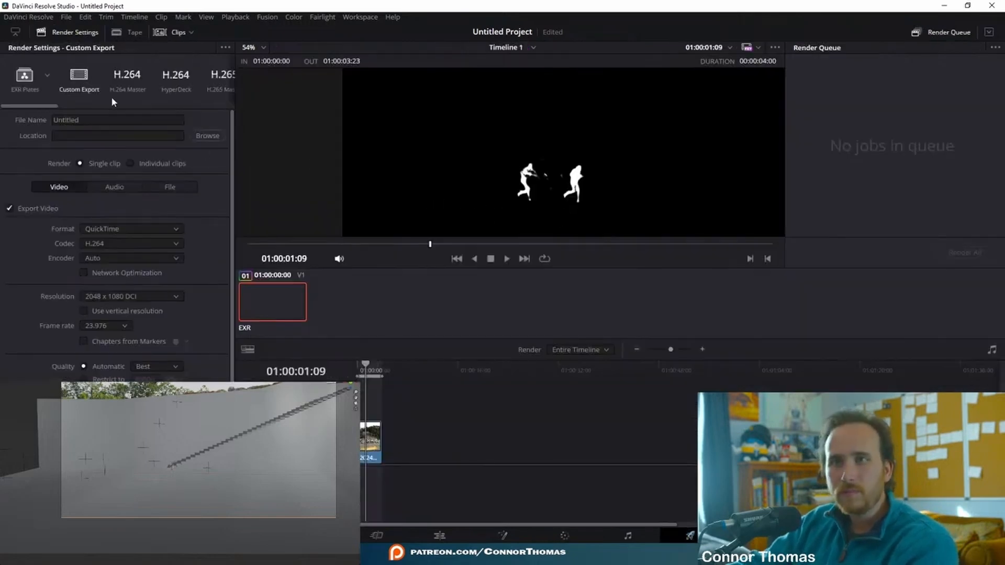
pyautogui.click(113, 229)
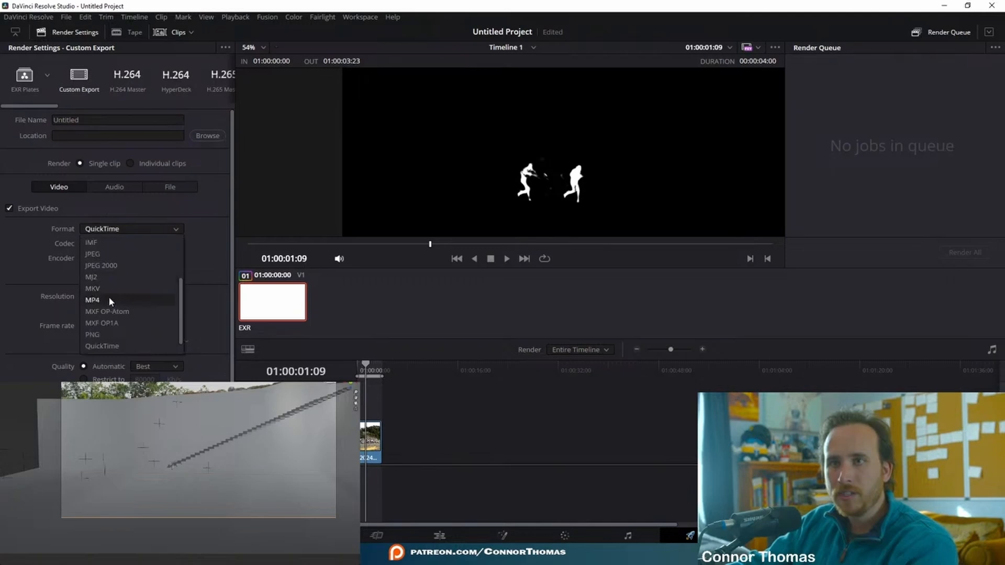
pyautogui.click(93, 254)
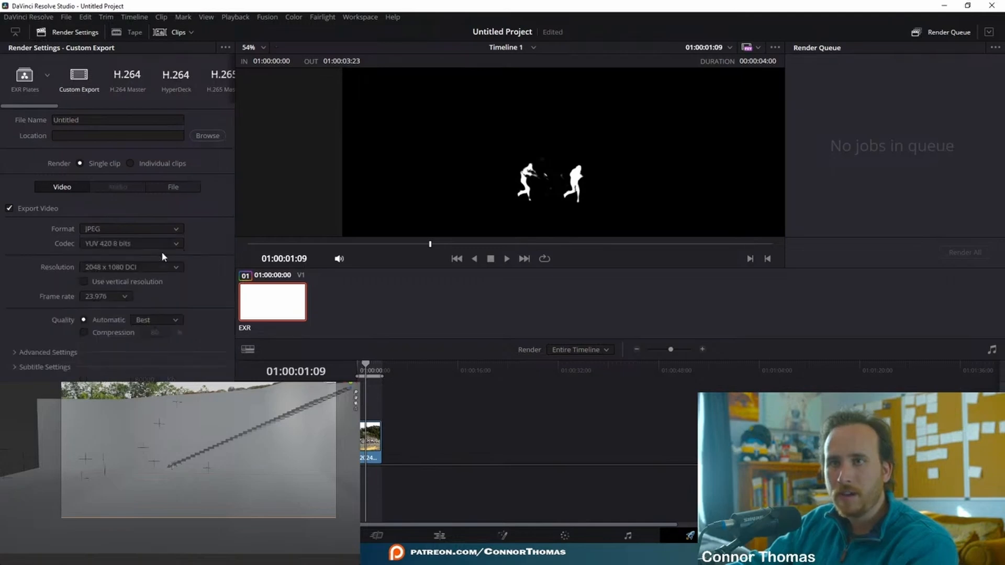
pyautogui.click(172, 187)
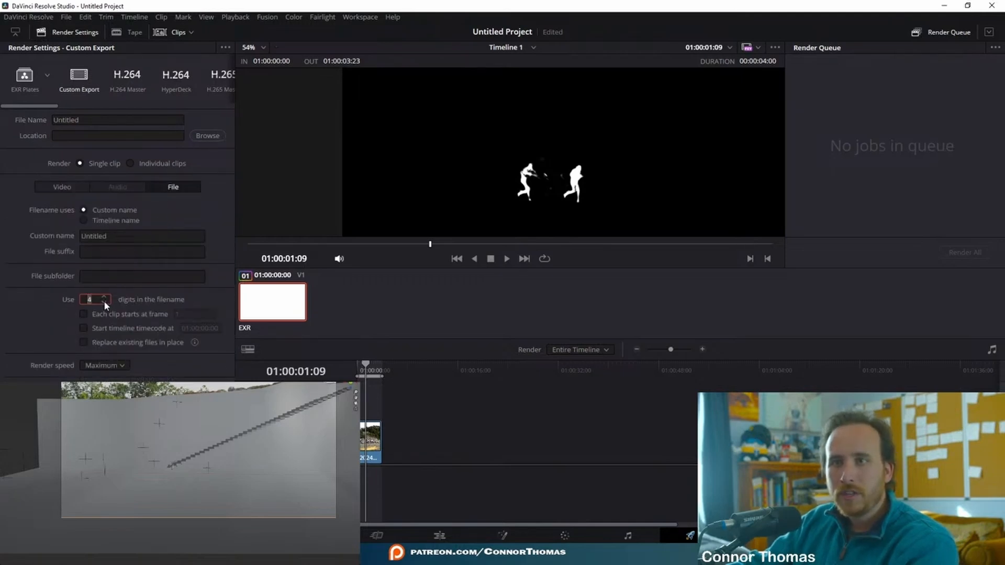
pyautogui.click(84, 328)
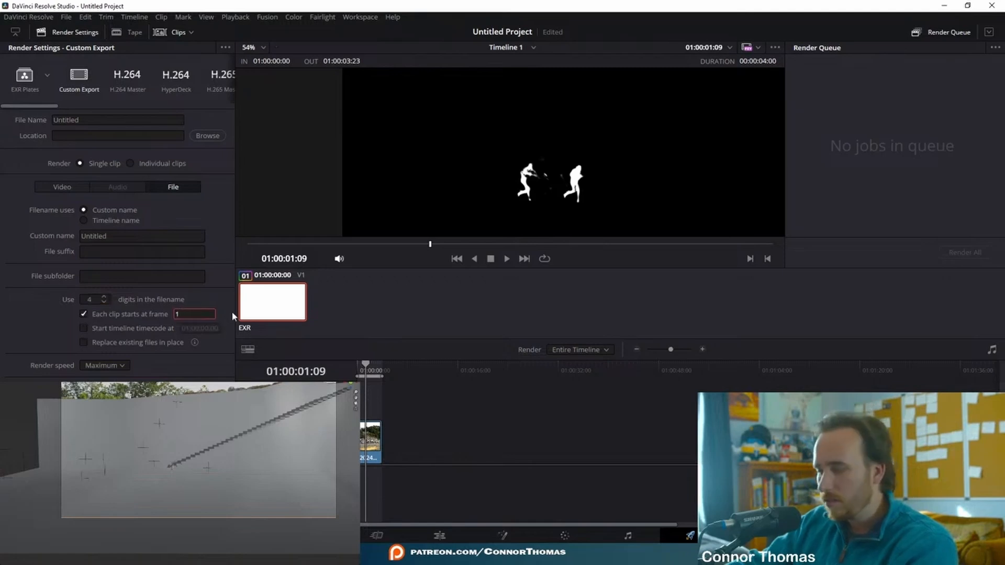
# Browse to the Data (D:) drive to choose the render's destination folder
pyautogui.click(79, 184)
pyautogui.click(207, 136)
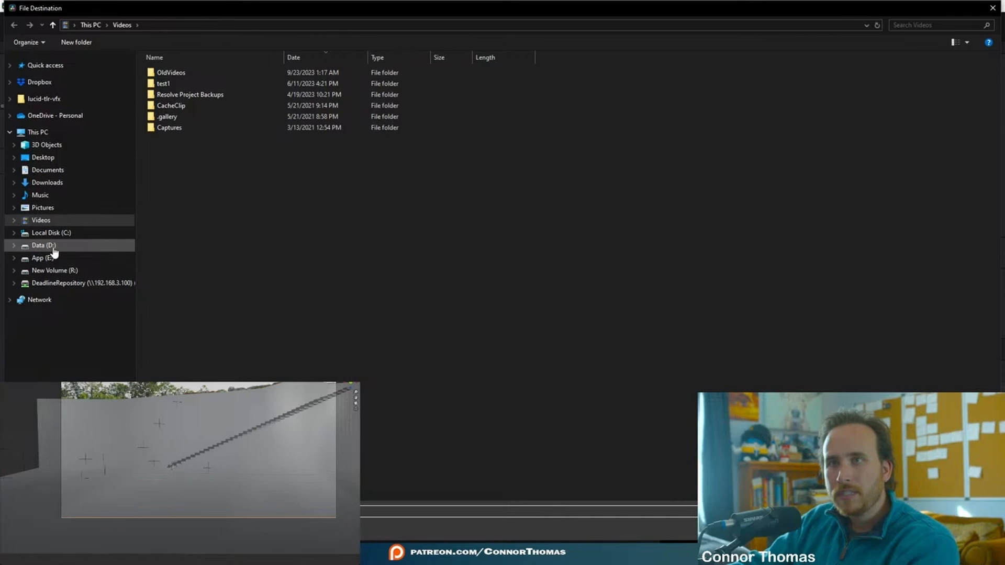
pyautogui.click(53, 248)
pyautogui.click(168, 83)
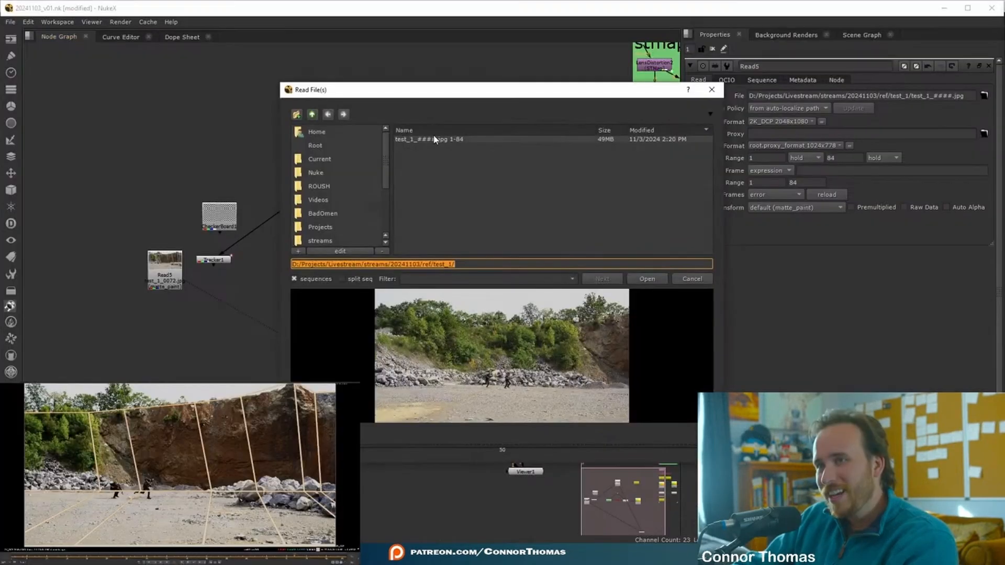
# In NukeX, load the fg_####.jpg matte sequence from the 20241103/ref/fg folder
pyautogui.click(312, 116)
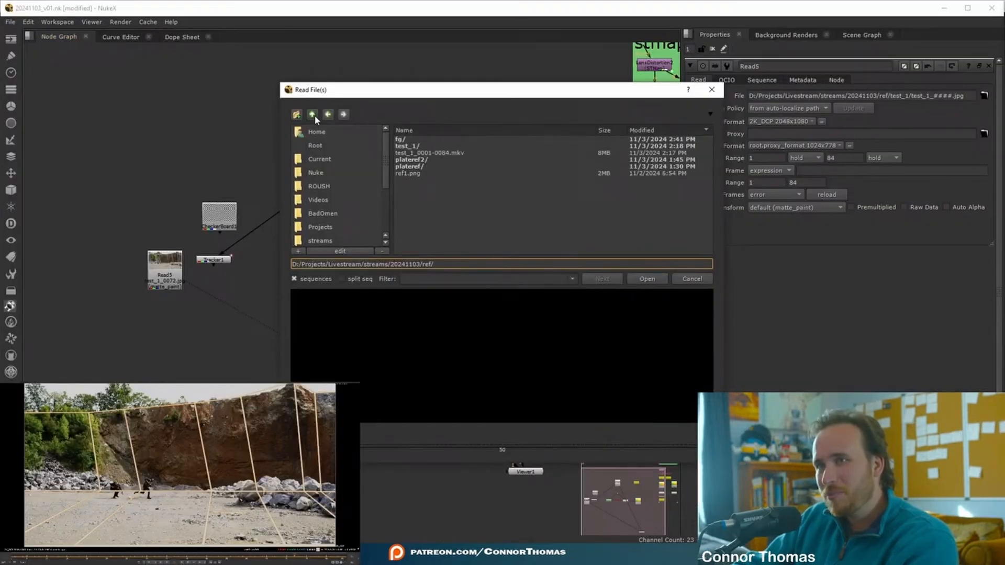
pyautogui.doubleClick(400, 139)
pyautogui.doubleClick(402, 138)
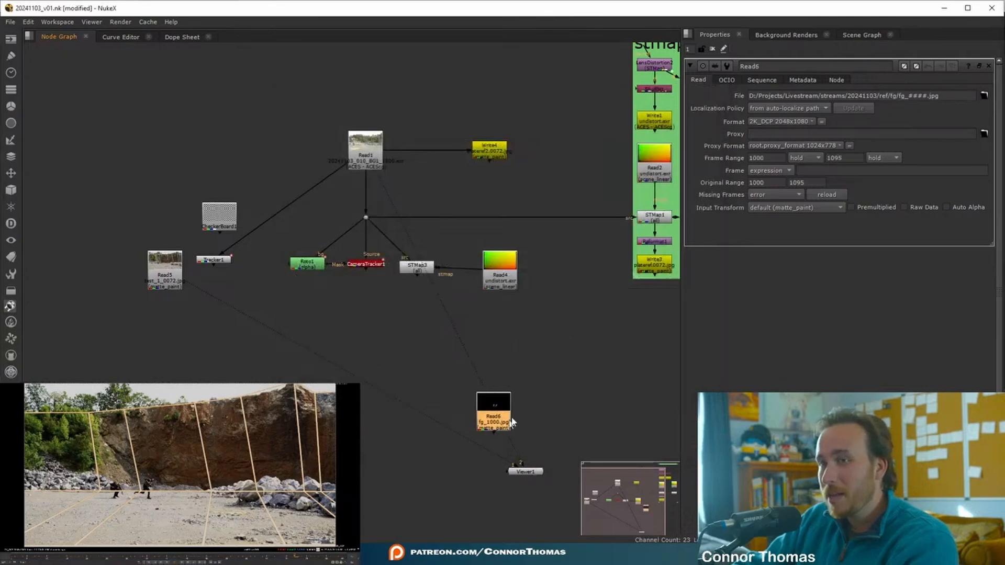
# Merge the plate through the fg matte using rgba.red as the mask channel, and check the isolated runners in the viewer
pyautogui.moveTo(511, 422); pyautogui.dragTo(584, 351)
pyautogui.press('m')
pyautogui.moveTo(409, 358); pyautogui.dragTo(375, 144)
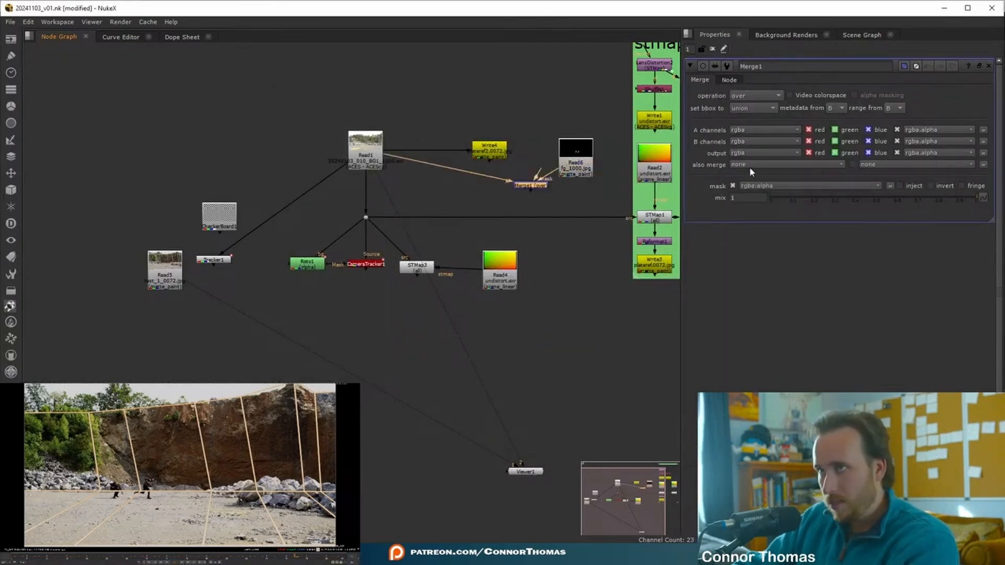
pyautogui.click(761, 186)
pyautogui.click(759, 207)
pyautogui.moveTo(540, 187); pyautogui.dragTo(511, 185)
pyautogui.press('1')
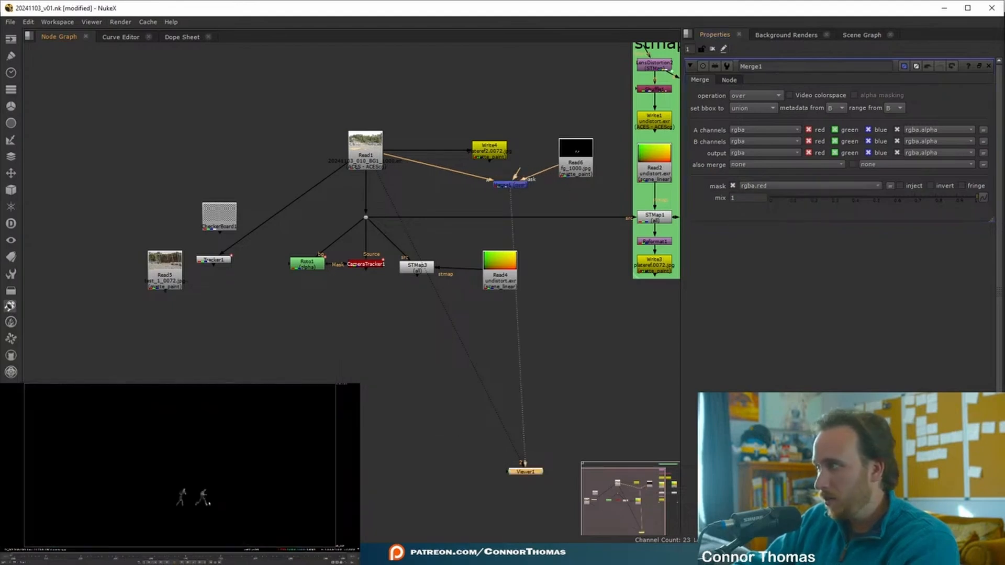
pyautogui.scroll(5, 203, 504)
pyautogui.scroll(-5, 194, 492)
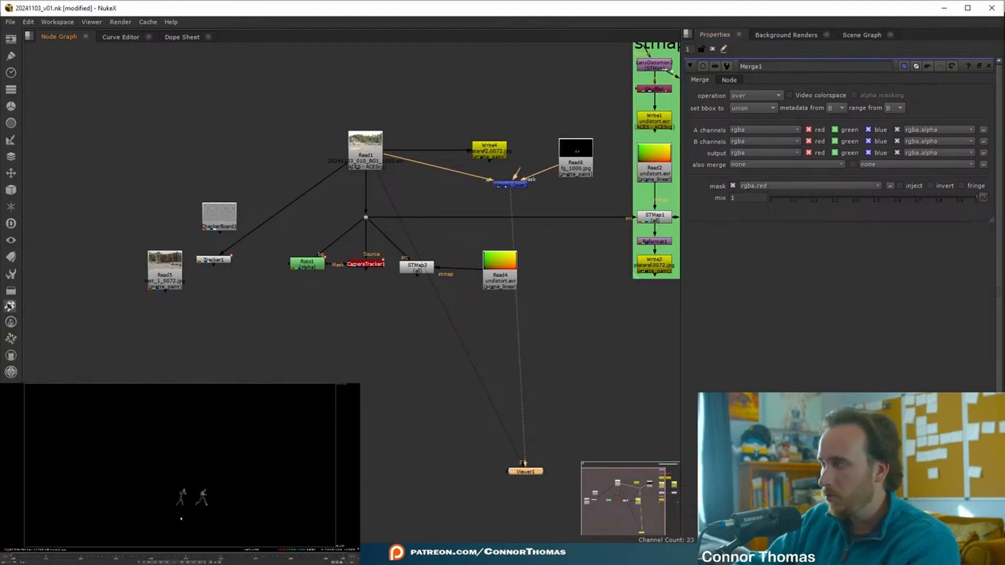
pyautogui.click(12, 558)
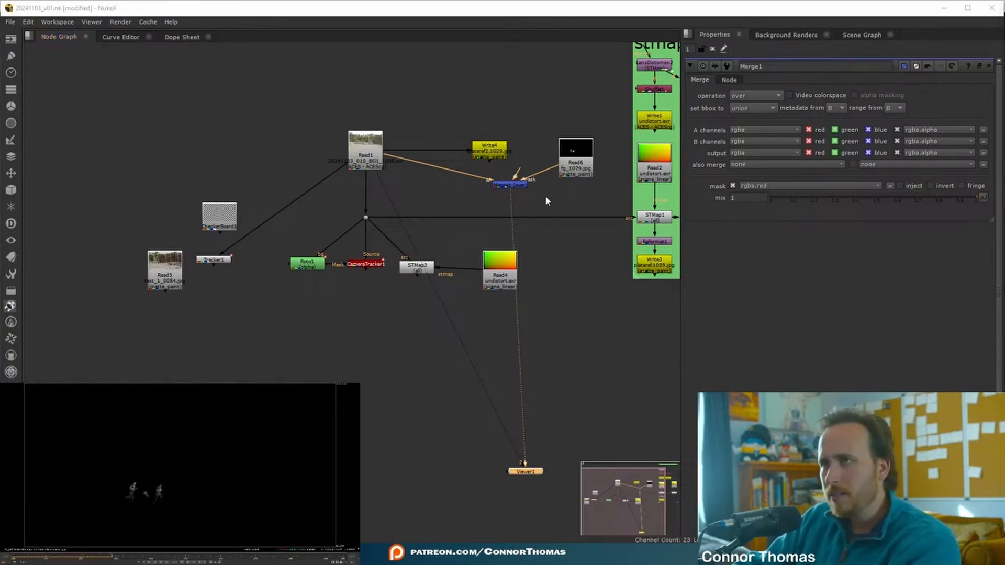
pyautogui.scroll(5, 503, 199)
pyautogui.press('w')
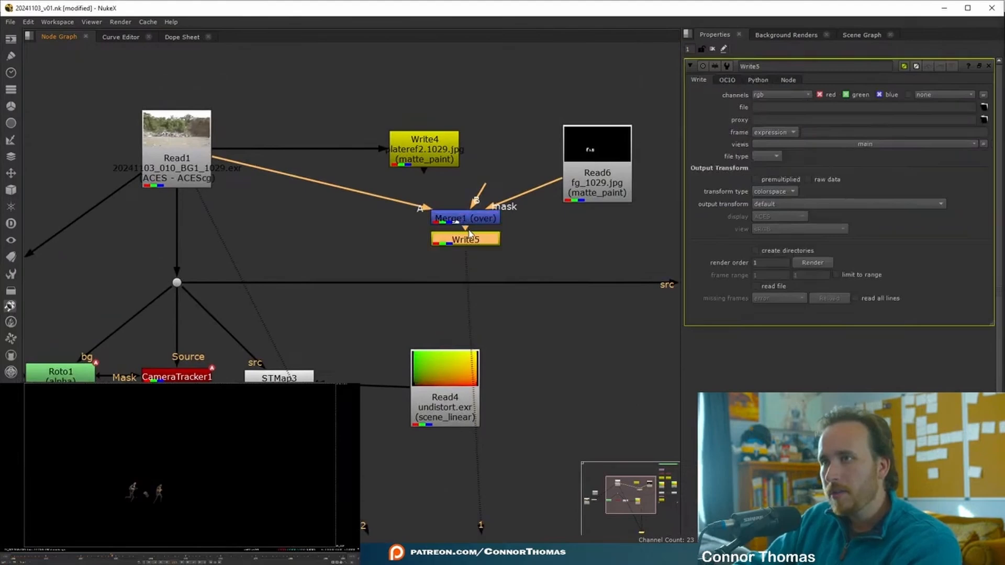
pyautogui.press('Delete')
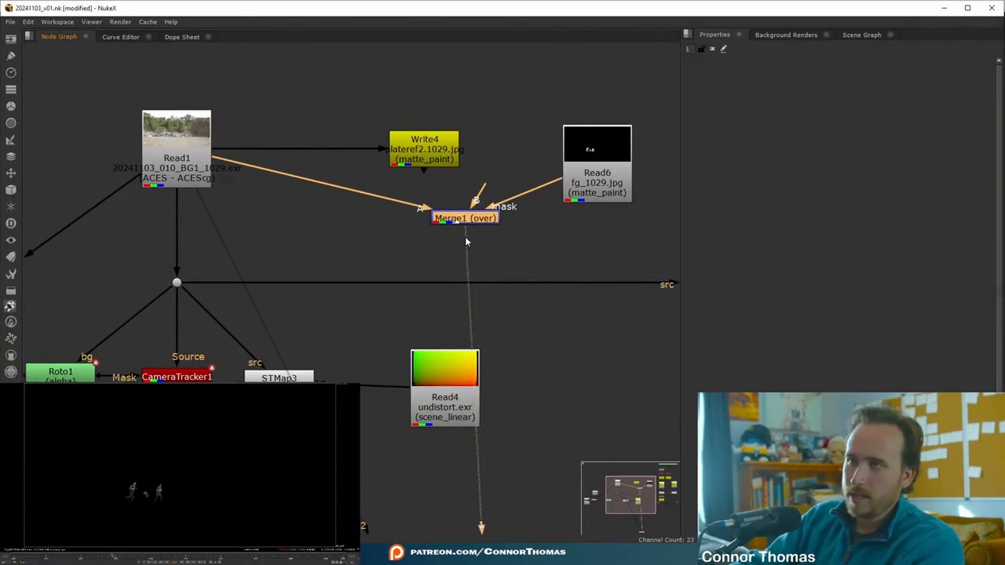
# Copy the plateref2 Write node below the Merge and change its output file name to plateref3.####.jpg
pyautogui.click(425, 159)
pyautogui.hotkey('ctrl', 'c')
pyautogui.click(471, 220)
pyautogui.hotkey('ctrl', 'v')
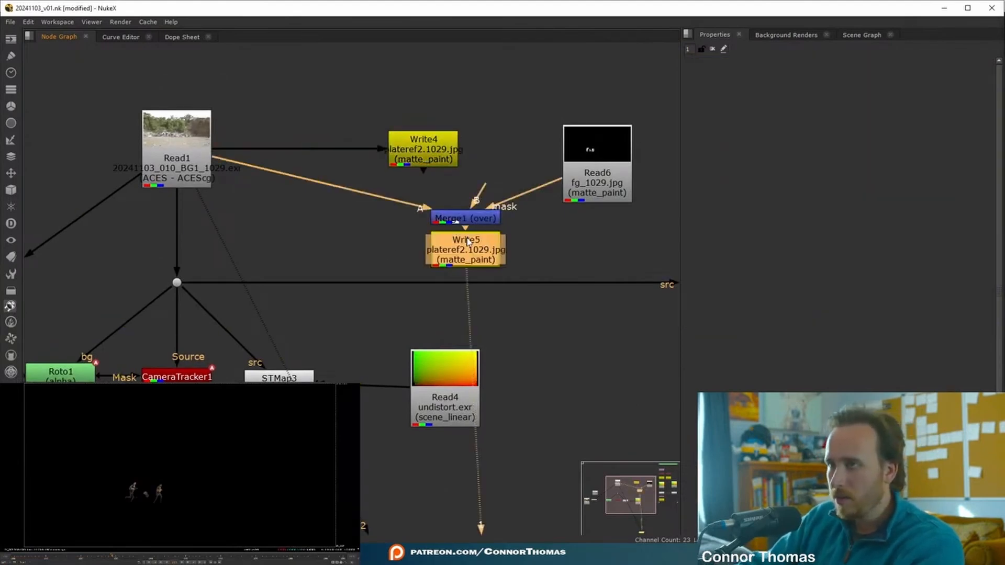
pyautogui.doubleClick(468, 255)
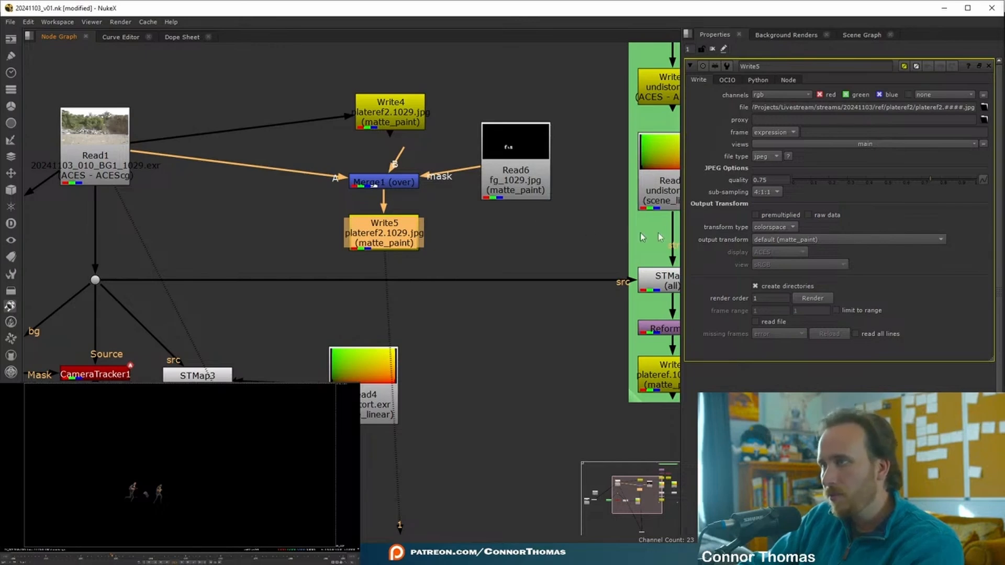
pyautogui.click(941, 107)
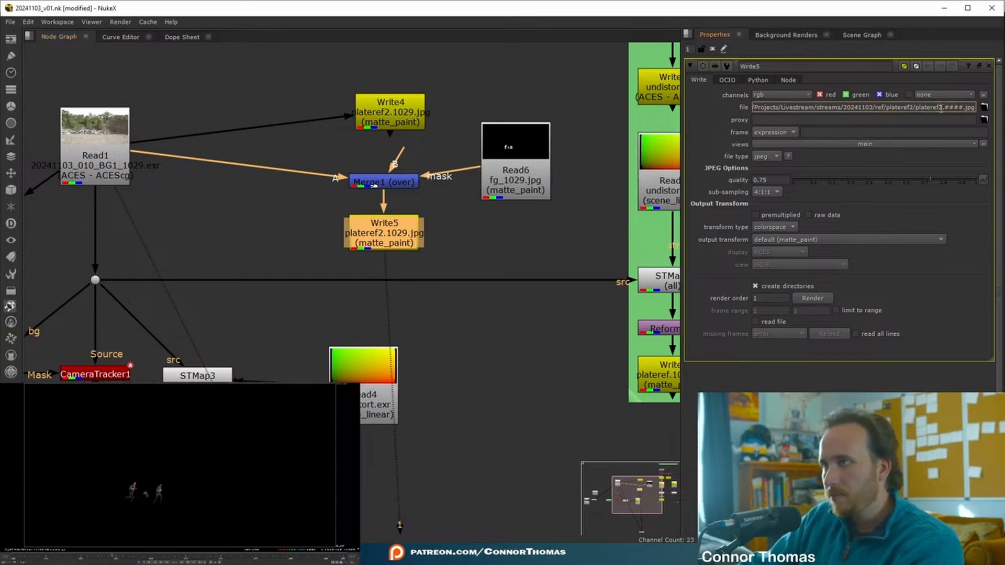
pyautogui.press('BackSpace')
pyautogui.write('3')
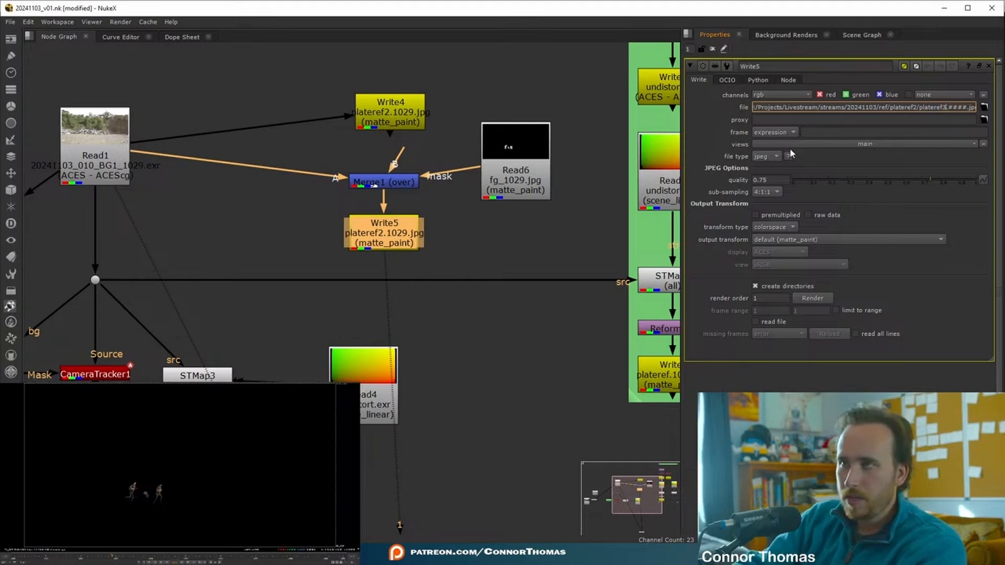
# Insert a Reformat node between the Merge and its Write node, with type scale and a scale of 0.5
pyautogui.click(378, 188)
pyautogui.press('Tab')
pyautogui.write('ref')
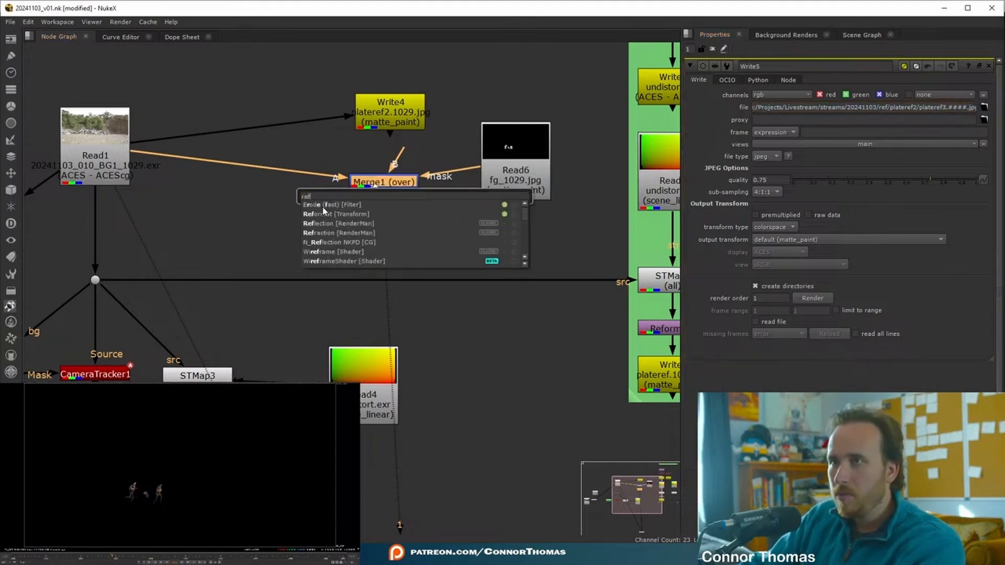
pyautogui.click(329, 213)
pyautogui.click(754, 96)
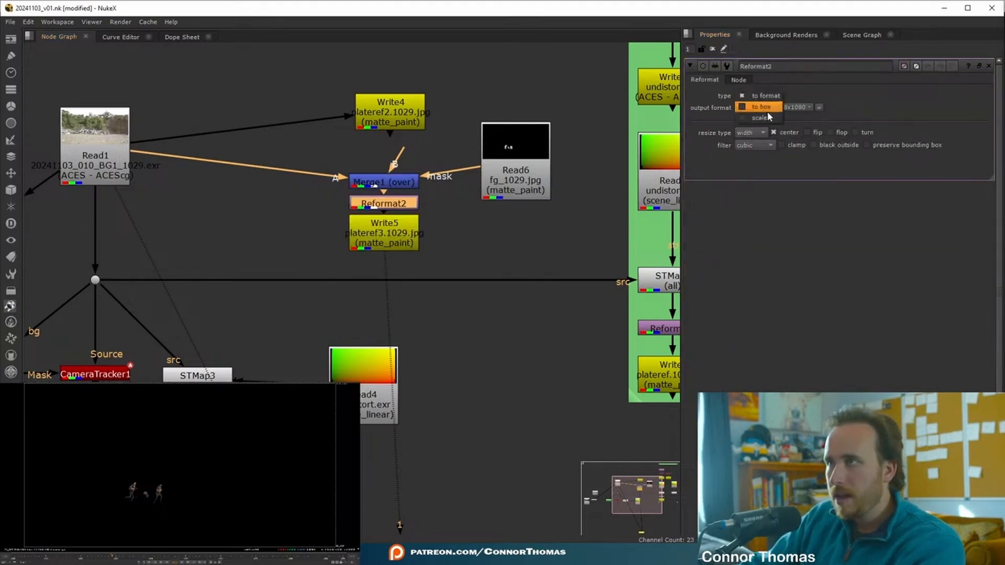
pyautogui.click(768, 115)
pyautogui.write('0.5')
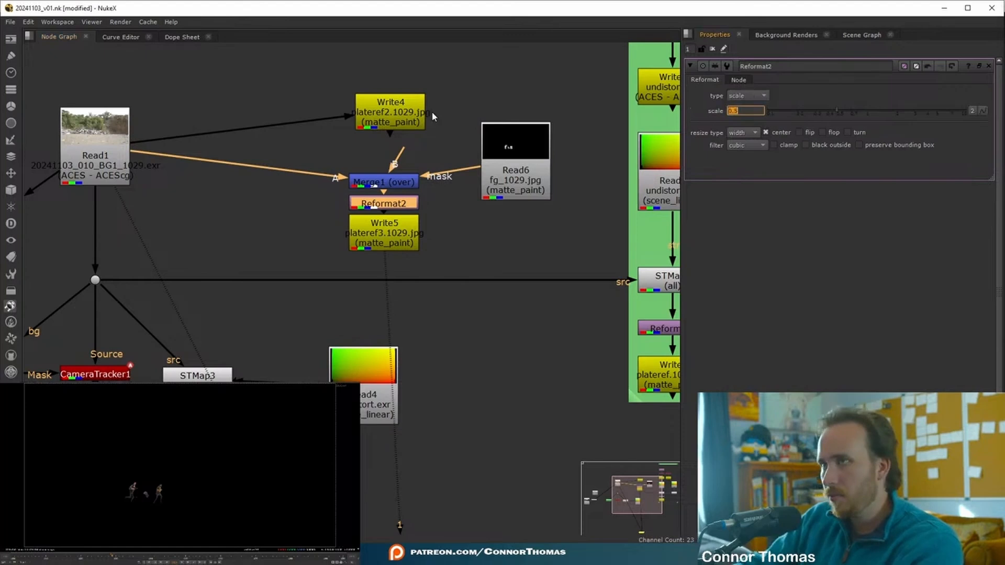
# Set the plateref3 Write node to output PNG files with rgba channels, and check the alpha and the plate's read settings
pyautogui.click(373, 229)
pyautogui.doubleClick(373, 229)
pyautogui.doubleClick(966, 107)
pyautogui.write('png')
pyautogui.press('Return')
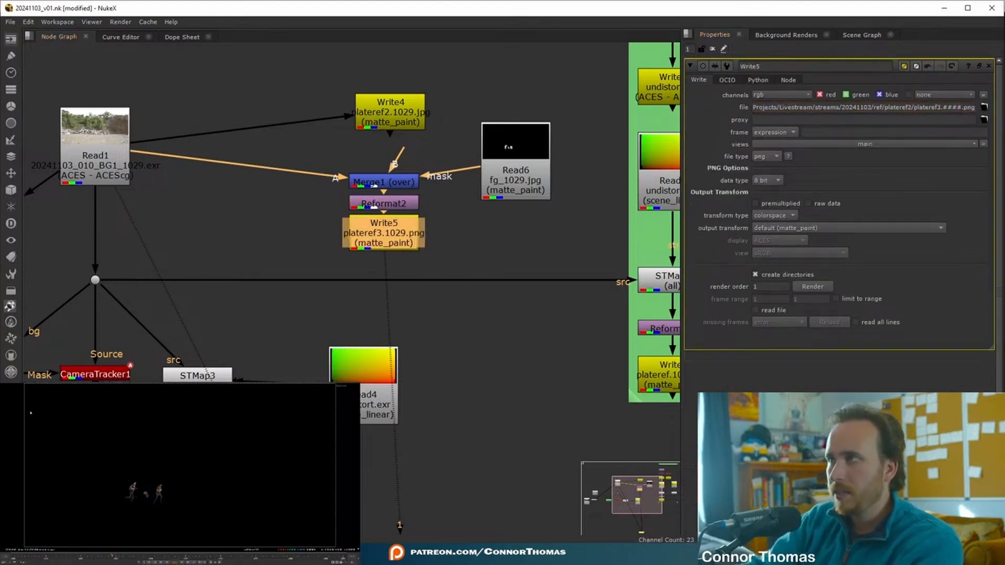
pyautogui.click(772, 97)
pyautogui.click(774, 106)
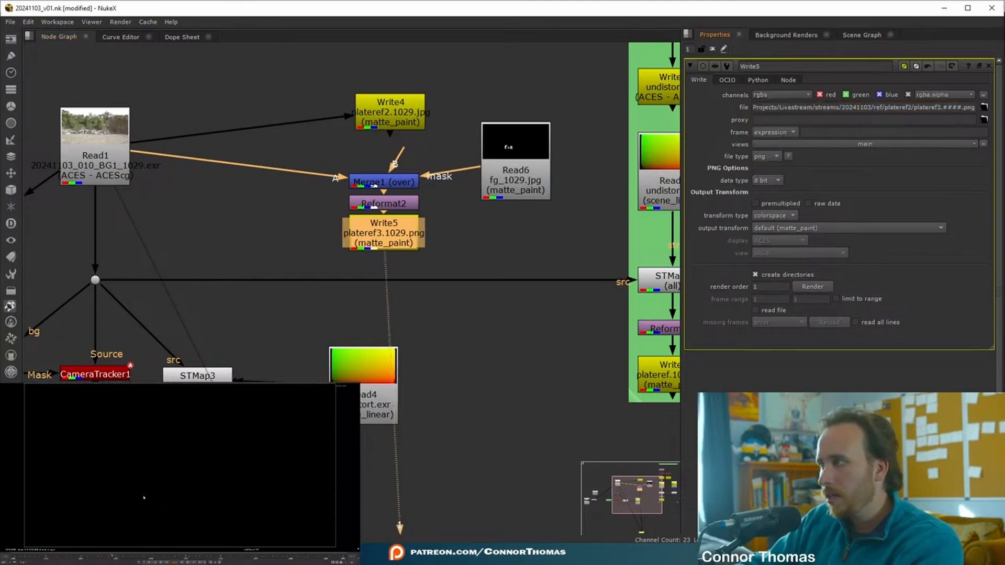
pyautogui.click(162, 498)
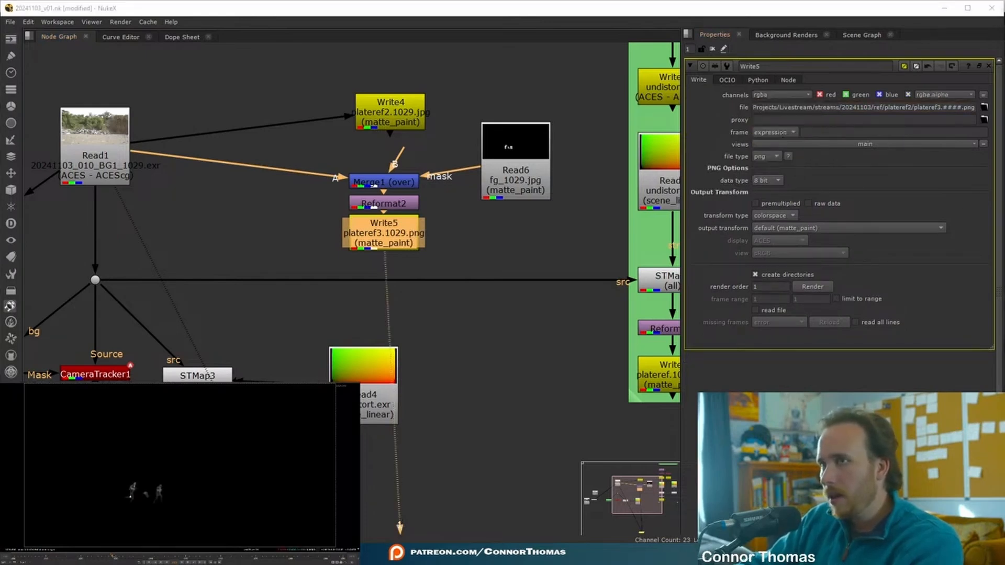
pyautogui.click(375, 210)
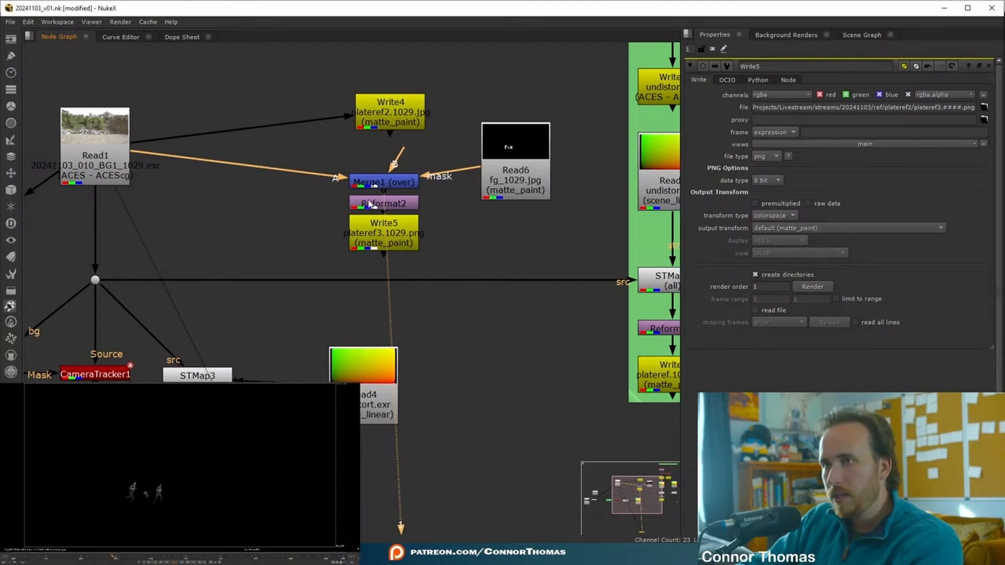
pyautogui.doubleClick(78, 146)
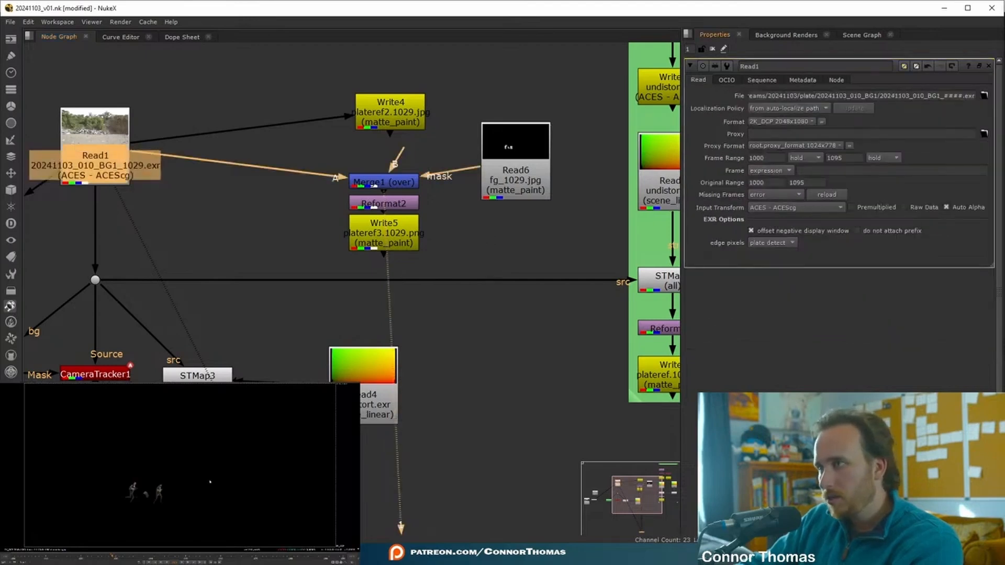
pyautogui.click(394, 237)
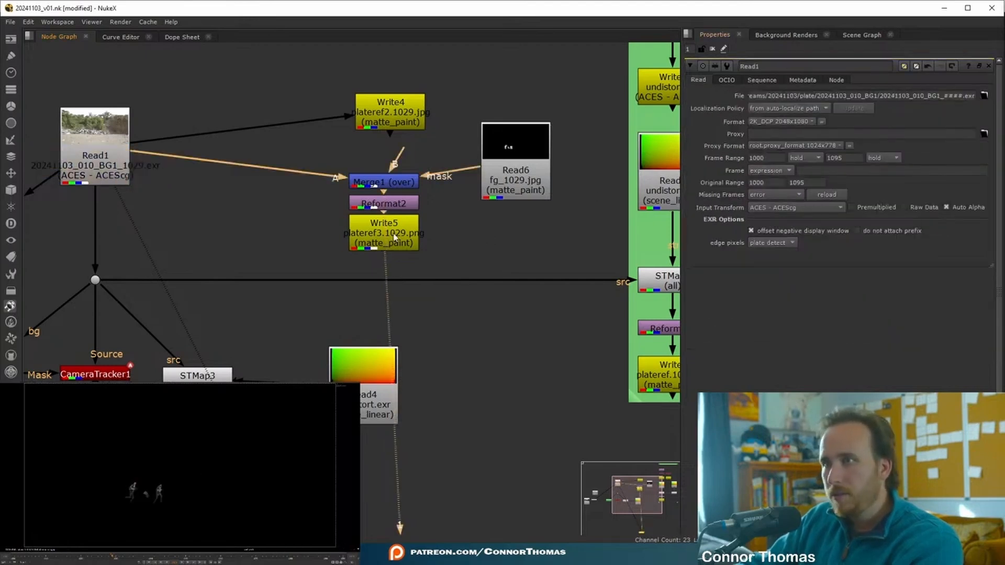
# Render the plateref3 PNG sequence for frames 1000-1095 and switch to the Blender outpost scene
pyautogui.doubleClick(395, 236)
pyautogui.click(812, 286)
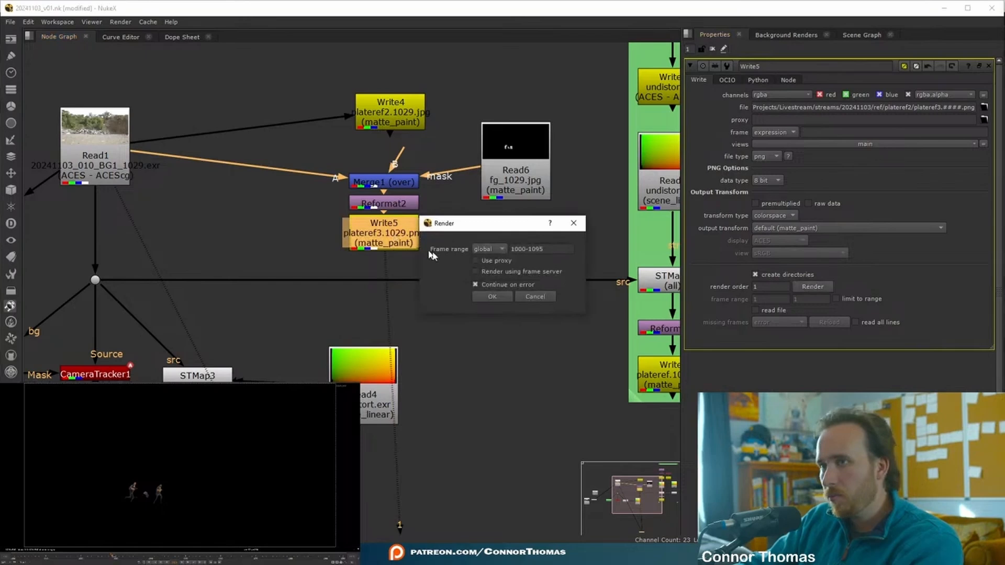
pyautogui.click(492, 297)
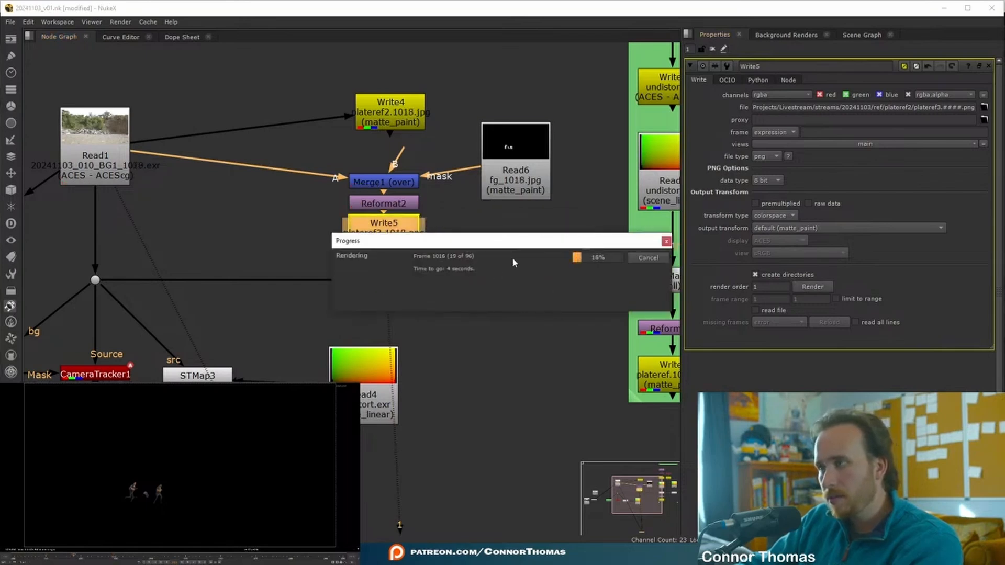
pyautogui.moveTo(491, 516)
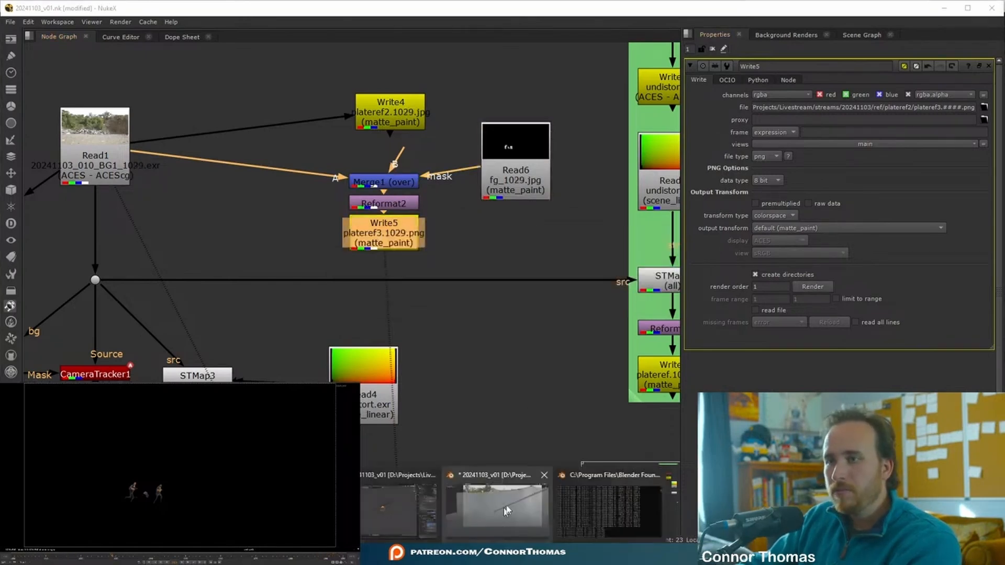
pyautogui.click(512, 504)
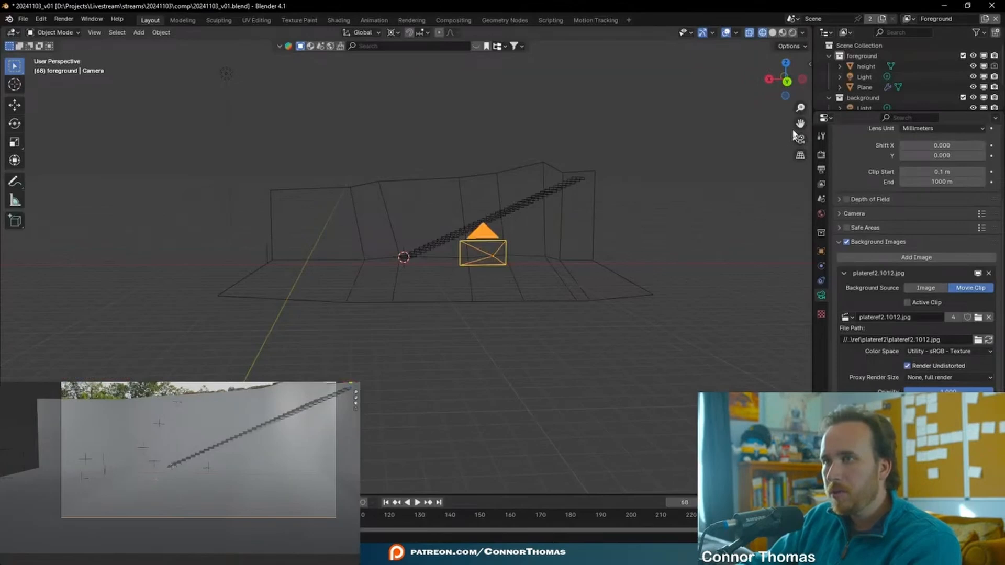
# Switch to Nuke and insert a copy of the 0.5-scale Reformat node between the Read1 plate and the plateref2 Write node
pyautogui.moveTo(525, 161); pyautogui.dragTo(572, 204, button='middle')
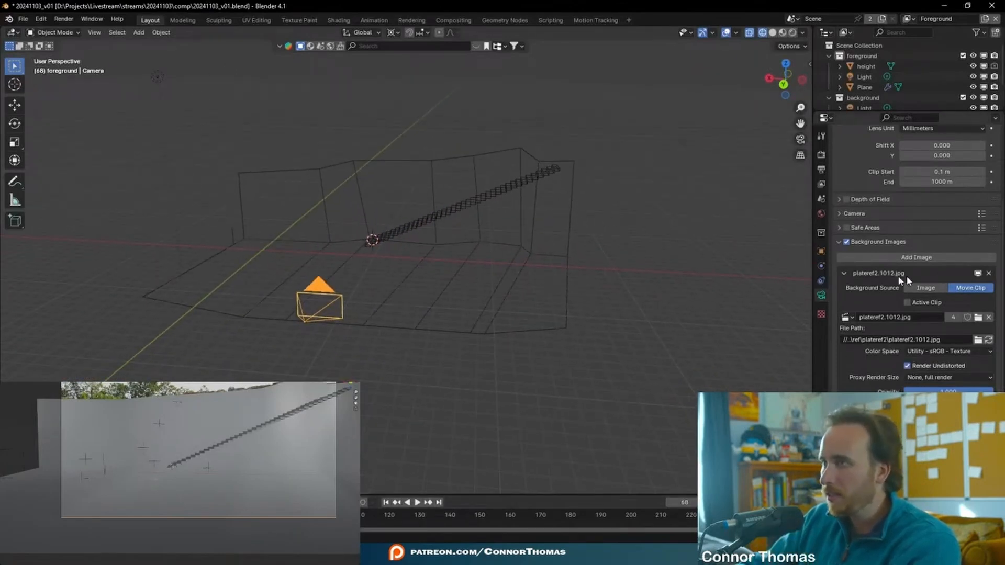
pyautogui.click(844, 274)
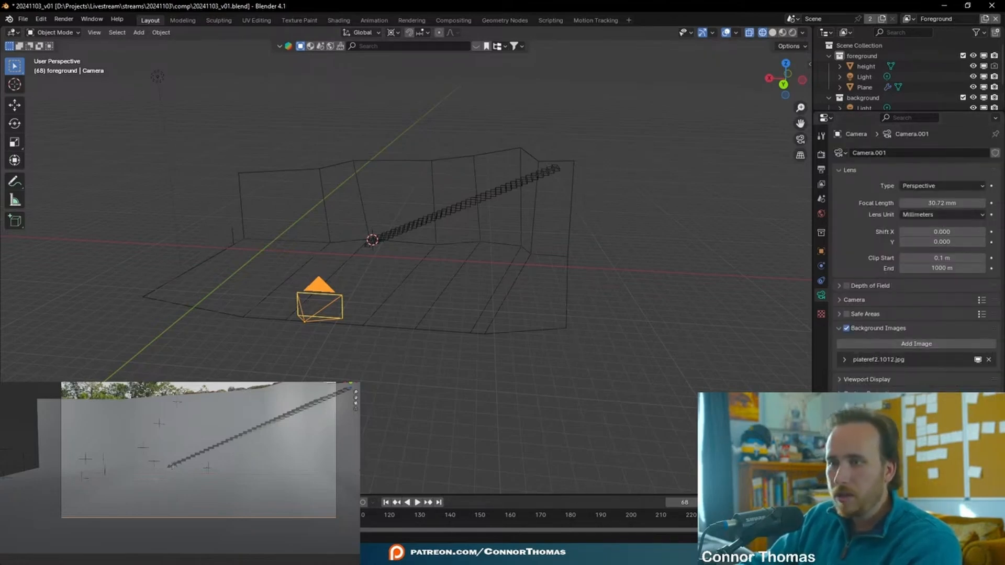
pyautogui.click(410, 555)
pyautogui.moveTo(391, 123); pyautogui.dragTo(483, 160, button='middle')
pyautogui.moveTo(479, 156); pyautogui.dragTo(544, 119)
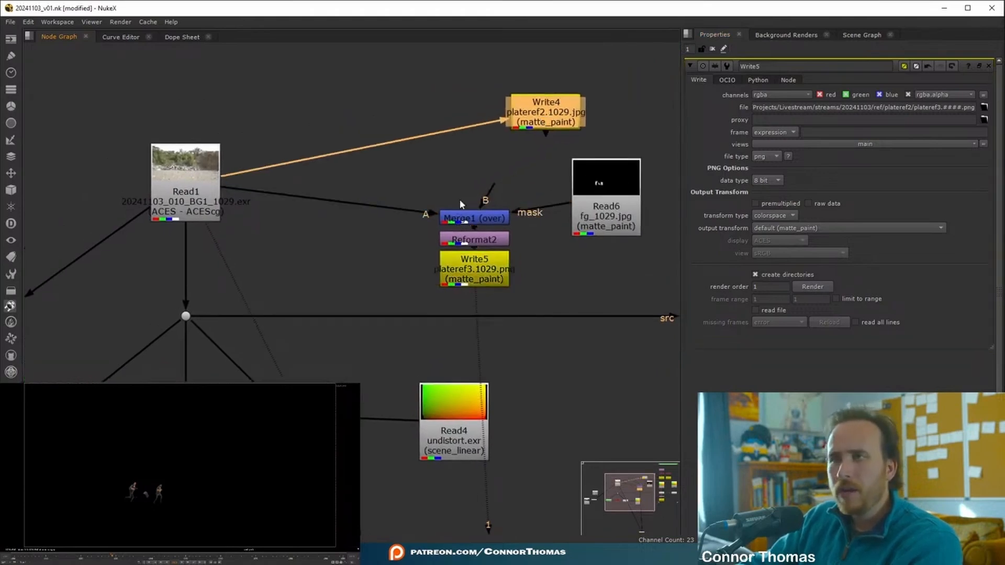
pyautogui.click(496, 245)
pyautogui.hotkey('ctrl', 'c')
pyautogui.hotkey('ctrl', 'v')
pyautogui.moveTo(445, 90); pyautogui.dragTo(548, 61)
# Change the plateref2 Write node's output file name to plateref4.####.jpg and render frames 1000-1095
pyautogui.click(546, 119)
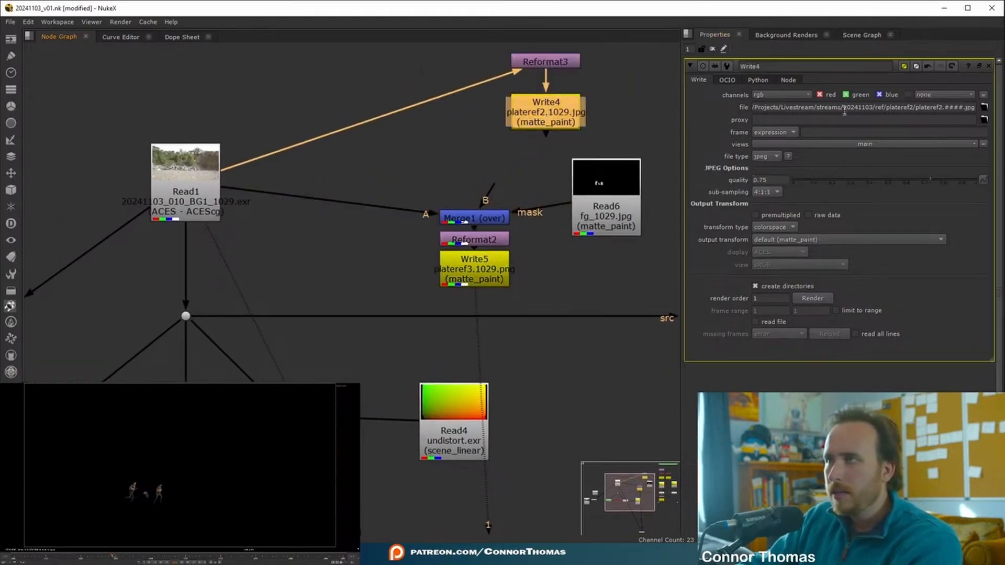
pyautogui.click(940, 110)
pyautogui.press('BackSpace')
pyautogui.write('4')
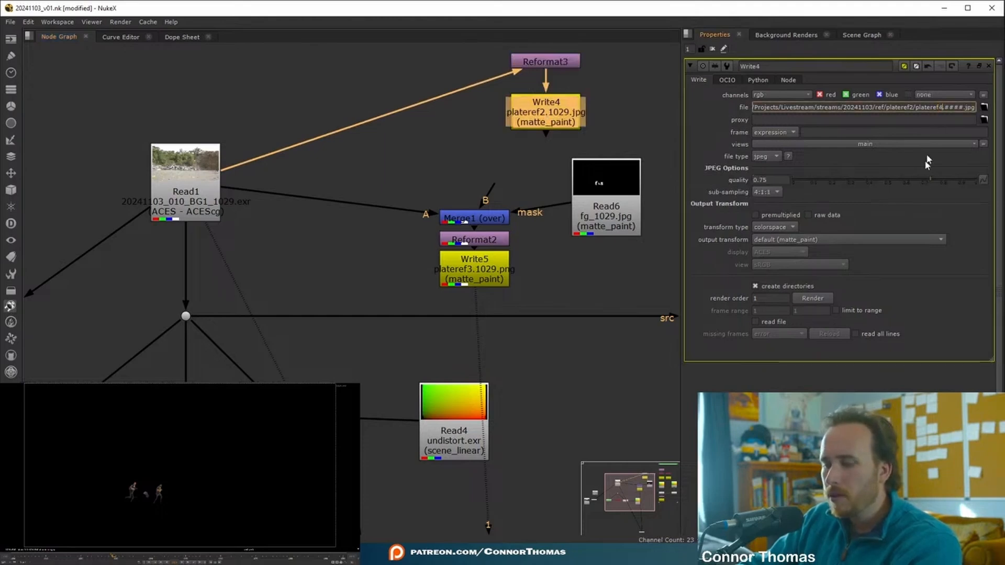
pyautogui.press('Return')
pyautogui.click(812, 298)
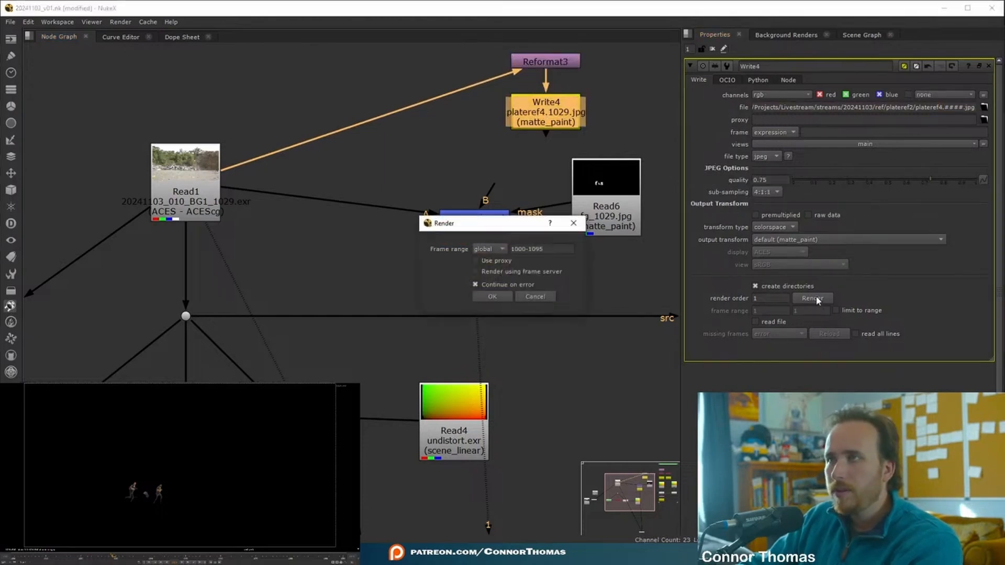
pyautogui.click(501, 294)
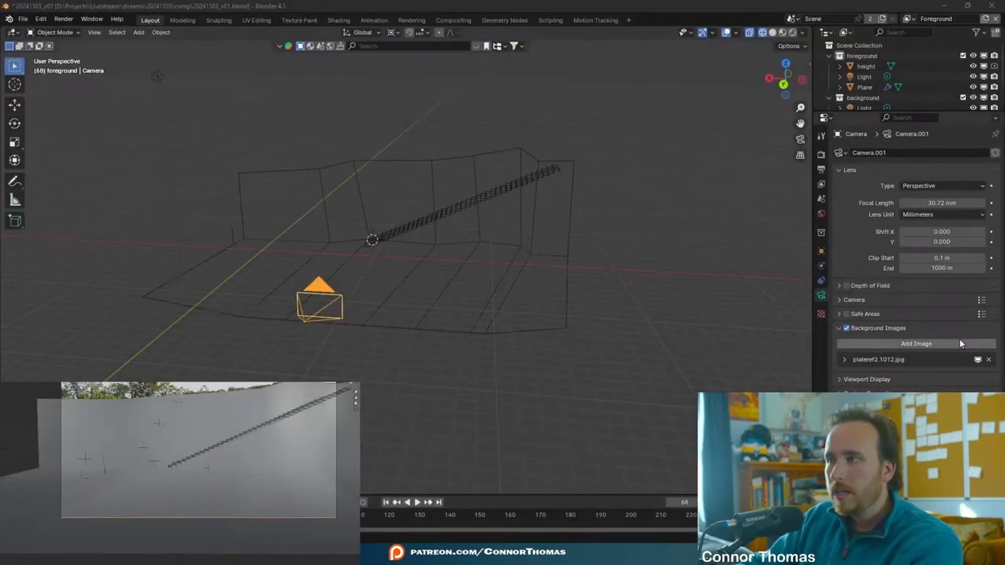
# In Blender, replace the camera's plateref2 background clip with the plateref4 JPG image sequence from the ref\plateref2 folder
pyautogui.click(989, 360)
pyautogui.click(920, 344)
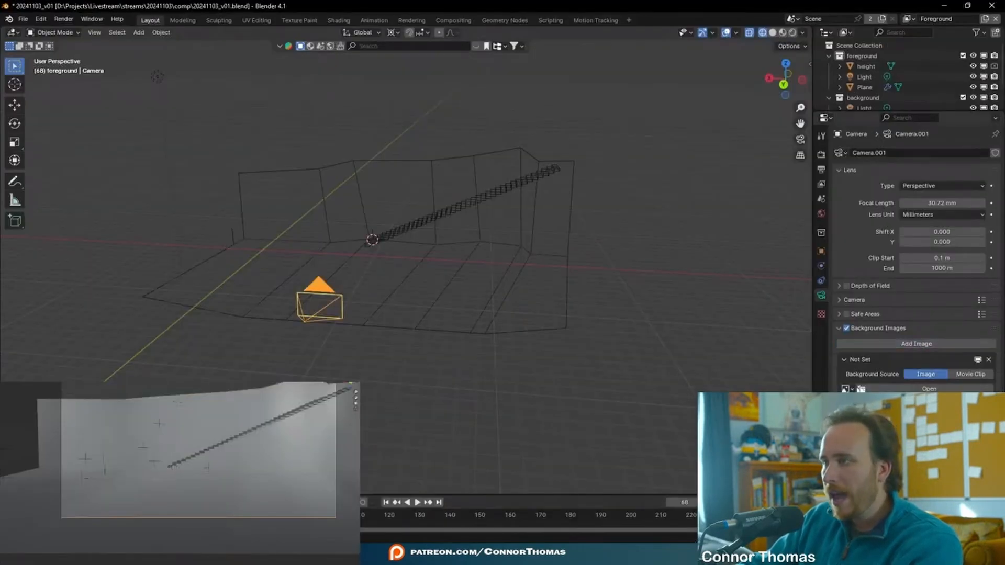
pyautogui.click(930, 389)
pyautogui.click(261, 178)
pyautogui.doubleClick(378, 182)
pyautogui.doubleClick(385, 193)
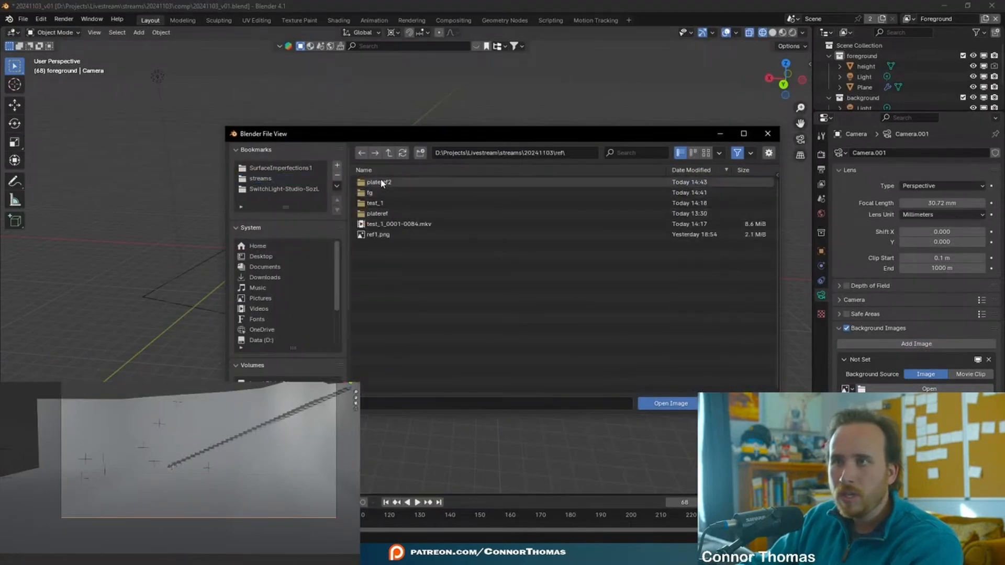
pyautogui.doubleClick(398, 182)
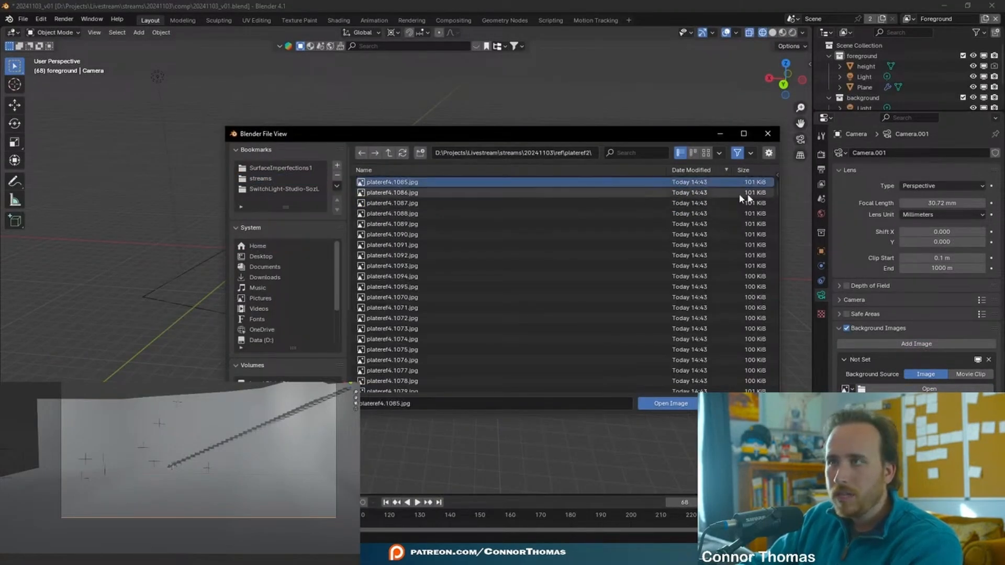
pyautogui.moveTo(775, 194); pyautogui.dragTo(771, 254)
pyautogui.press('a')
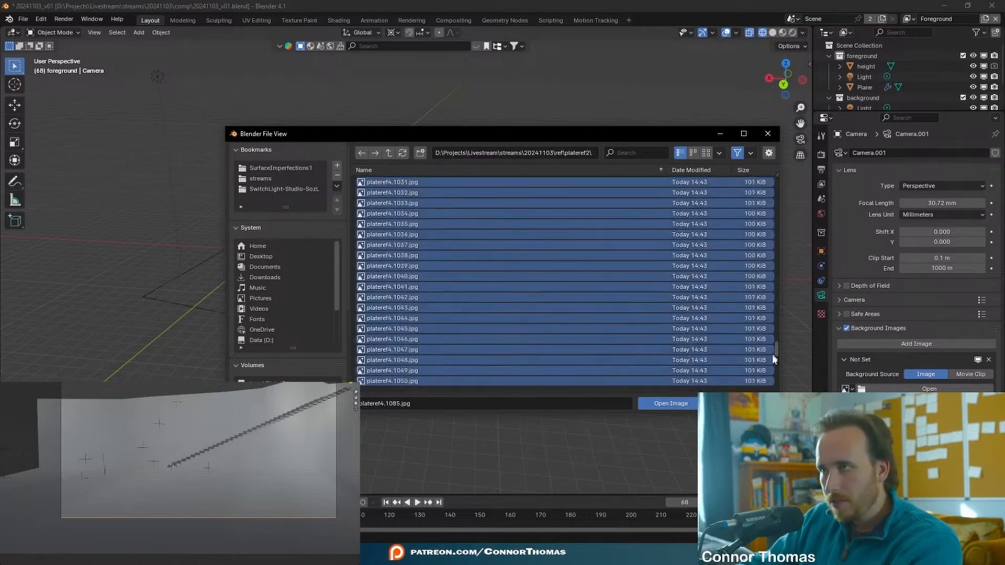
pyautogui.moveTo(773, 356); pyautogui.dragTo(773, 333)
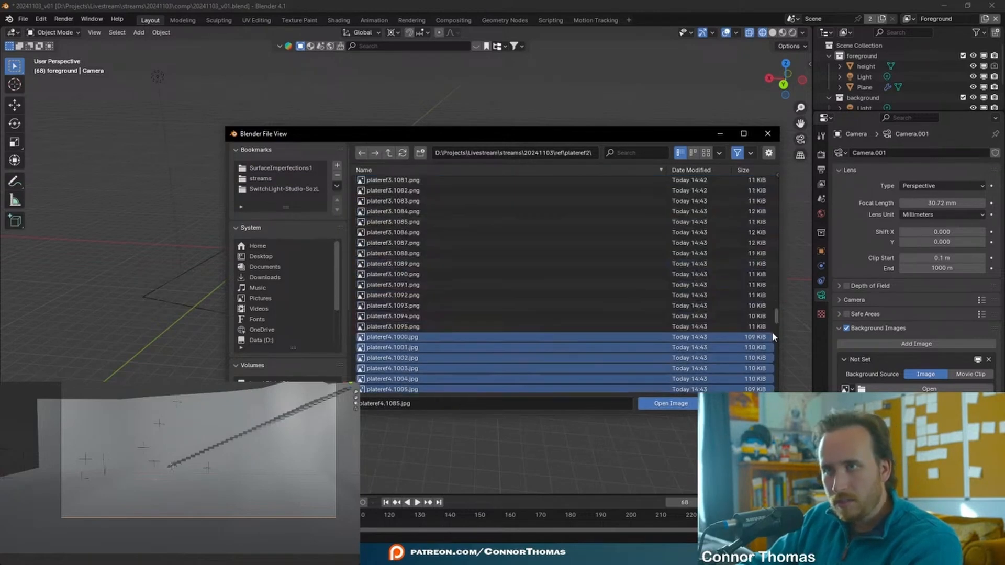
pyautogui.click(670, 404)
pyautogui.scroll(-5, 911, 314)
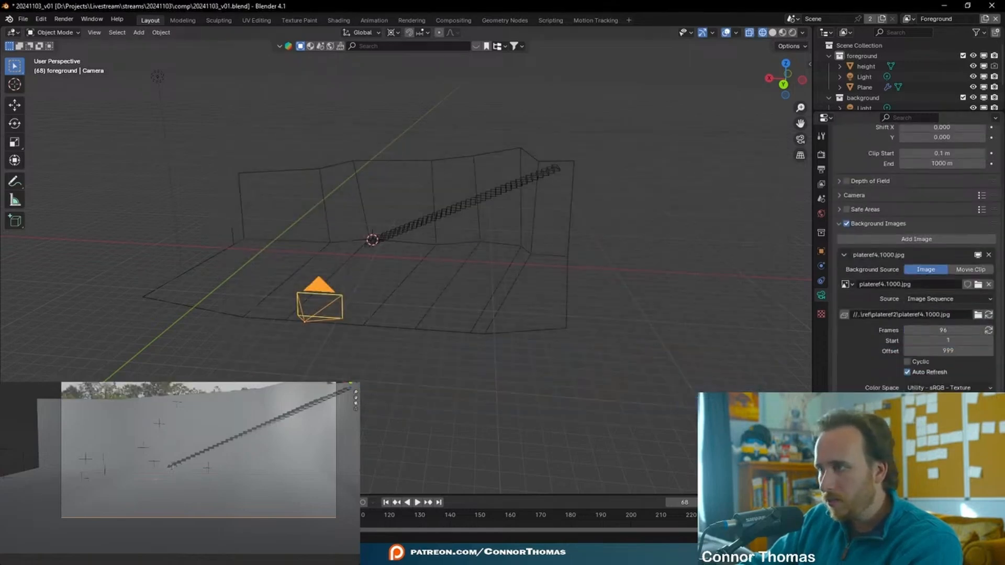
# Play back the shot with the plateref4 sequence, and undo the background swap to restore the plateref2 movie clip
pyautogui.press('space')
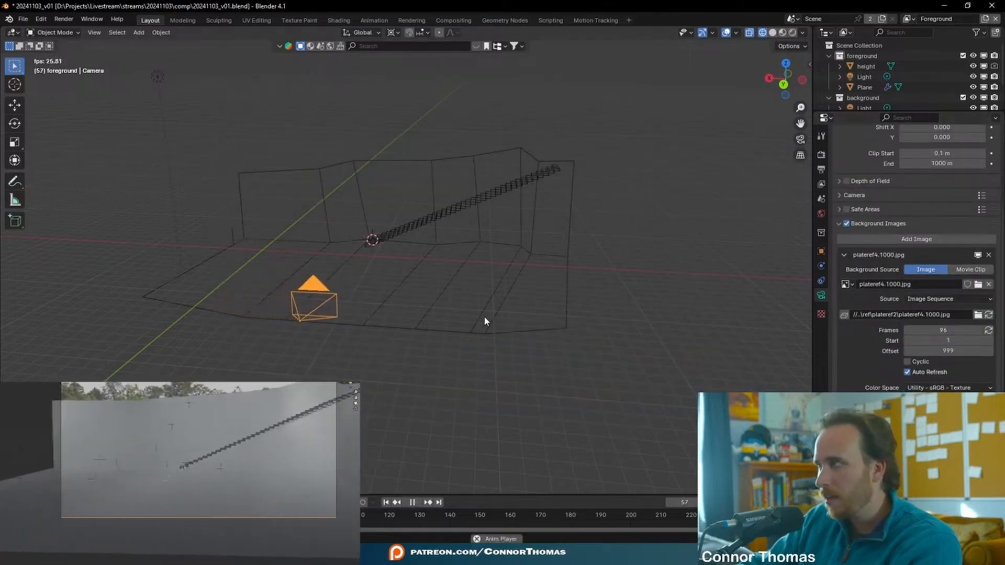
pyautogui.press('space')
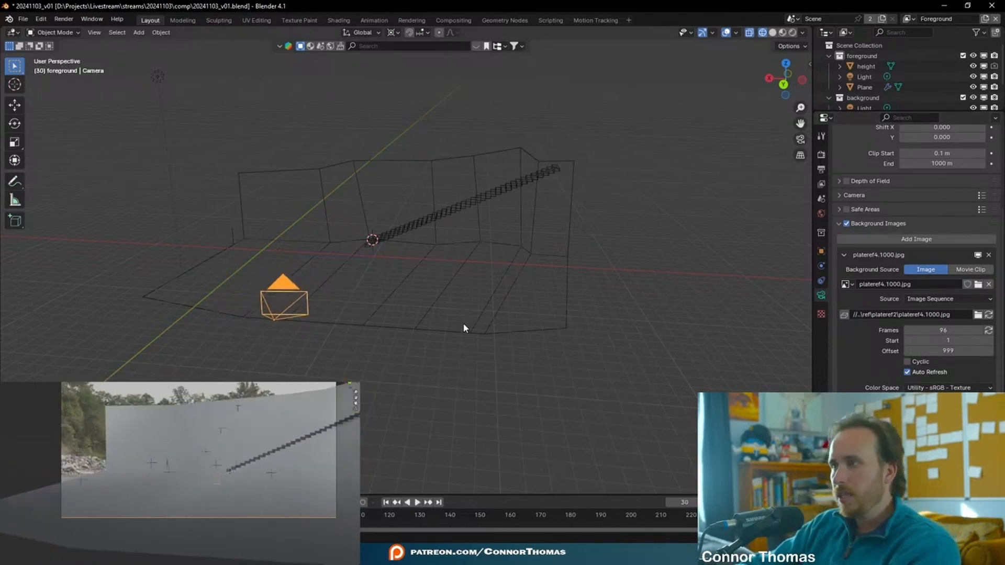
pyautogui.hotkey('ctrl', 'z')
pyautogui.hotkey('ctrl', 'z')
pyautogui.hotkey('ctrl', 'z')
pyautogui.hotkey('ctrl', 'z')
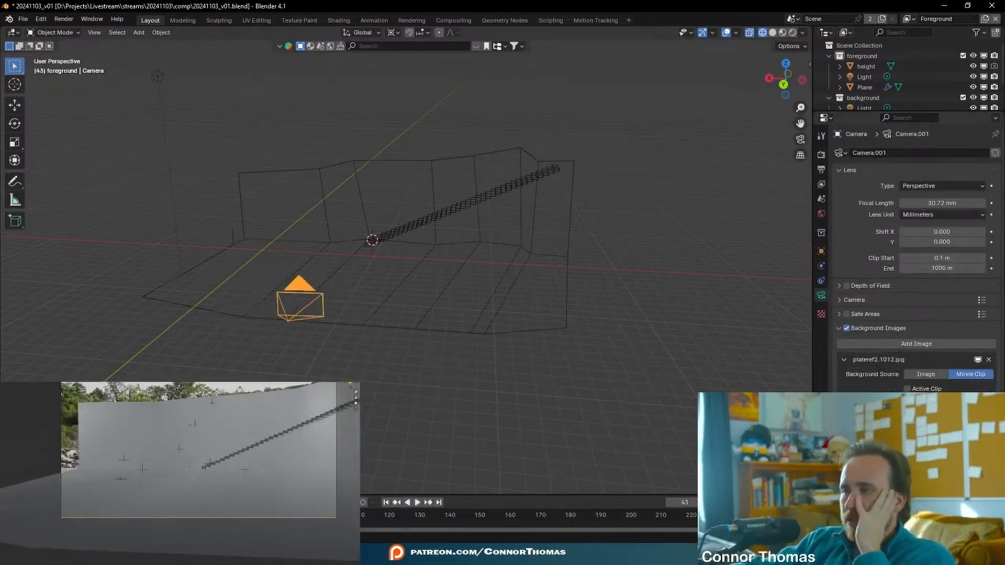
# Play back the shot with the plateref2 movie clip, including from the first frame, to check playback speed
pyautogui.scroll(-4, 916, 288)
pyautogui.press('space')
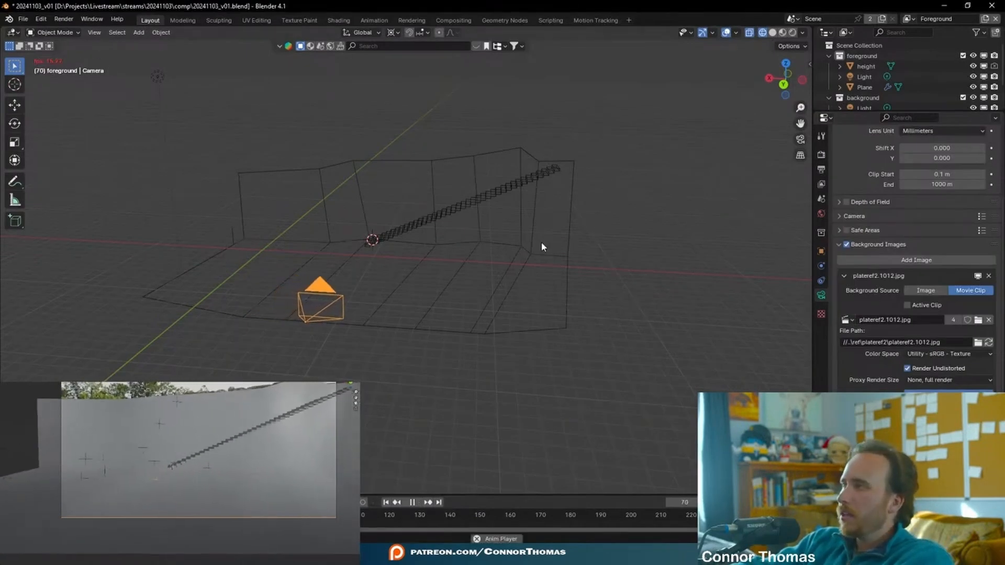
pyautogui.press('space')
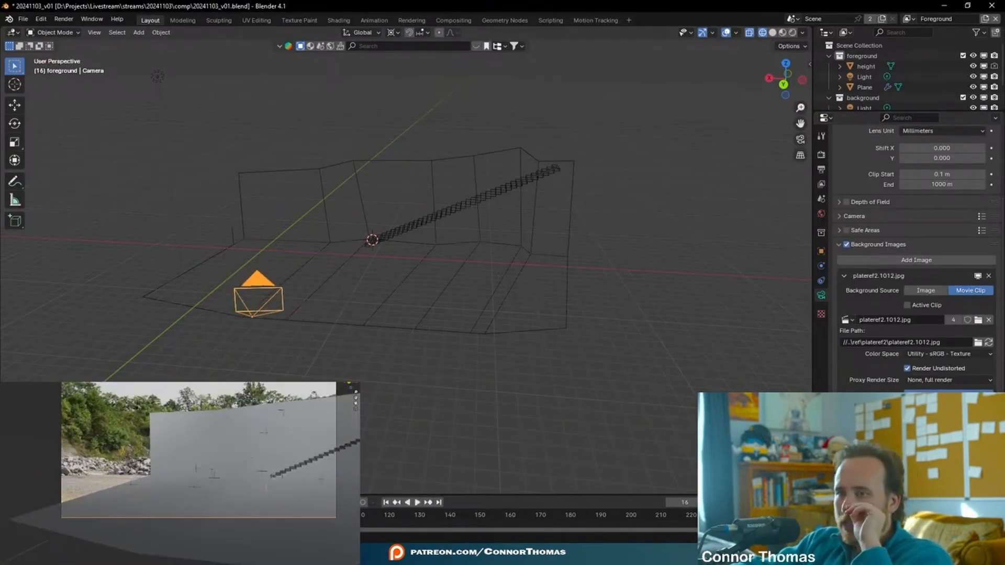
pyautogui.hotkey('shift', 'Left')
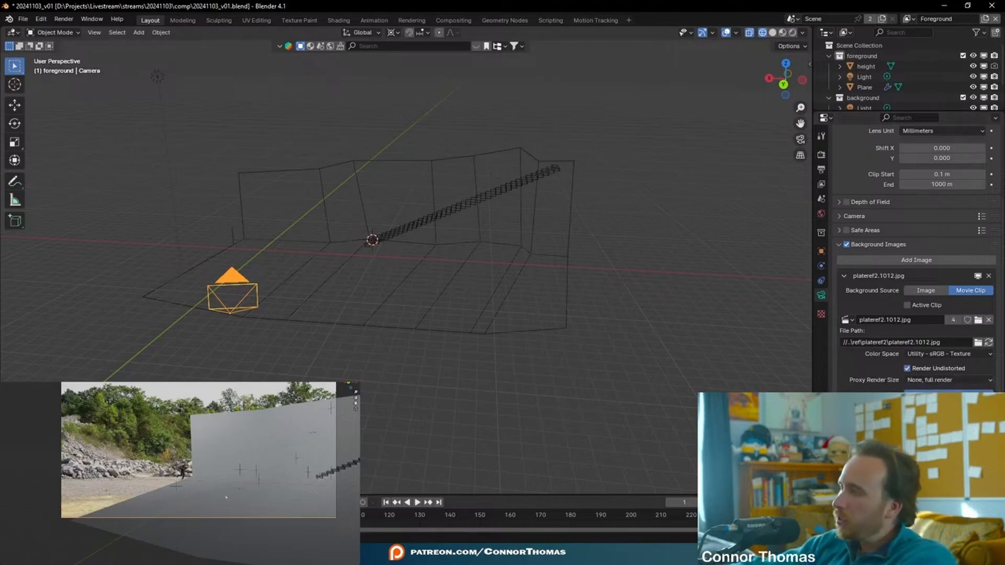
pyautogui.press('space')
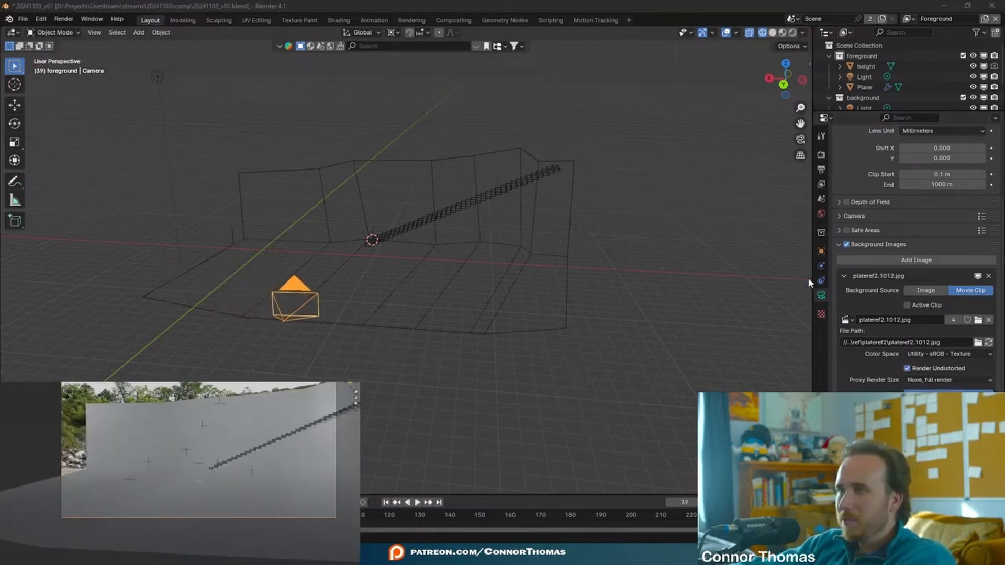
# Set the plateref2 clip's proxy render size to 50% and play the shot again
pyautogui.press('space')
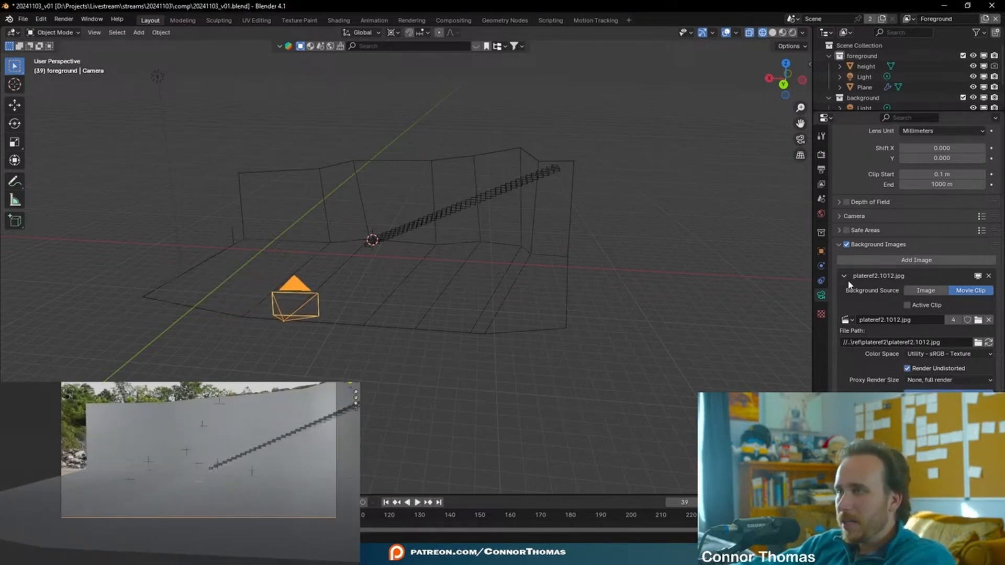
pyautogui.press('space')
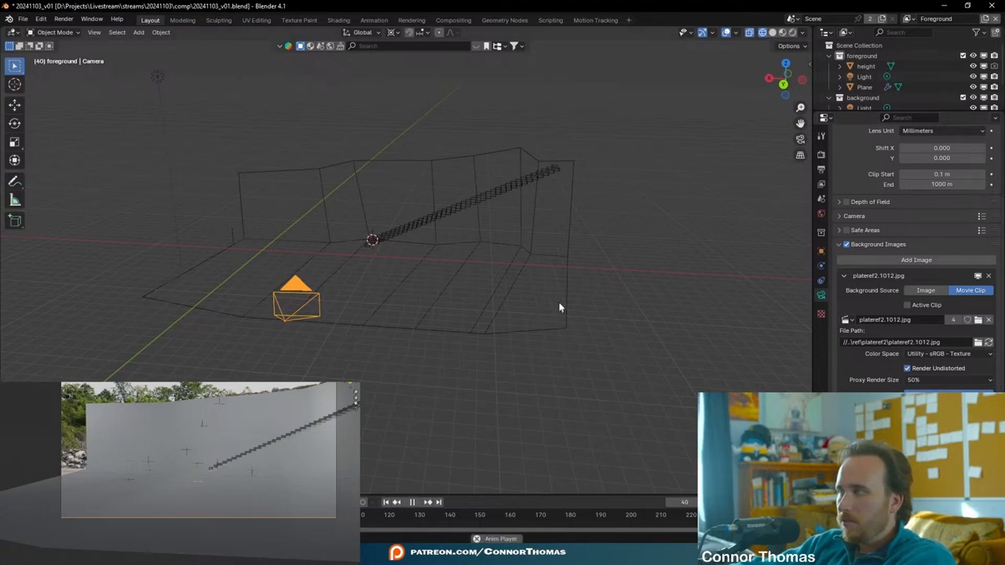
pyautogui.press('space')
# Remove the plateref2 clip from the camera's background images and add an empty image slot
pyautogui.scroll(2, 844, 314)
pyautogui.click(844, 315)
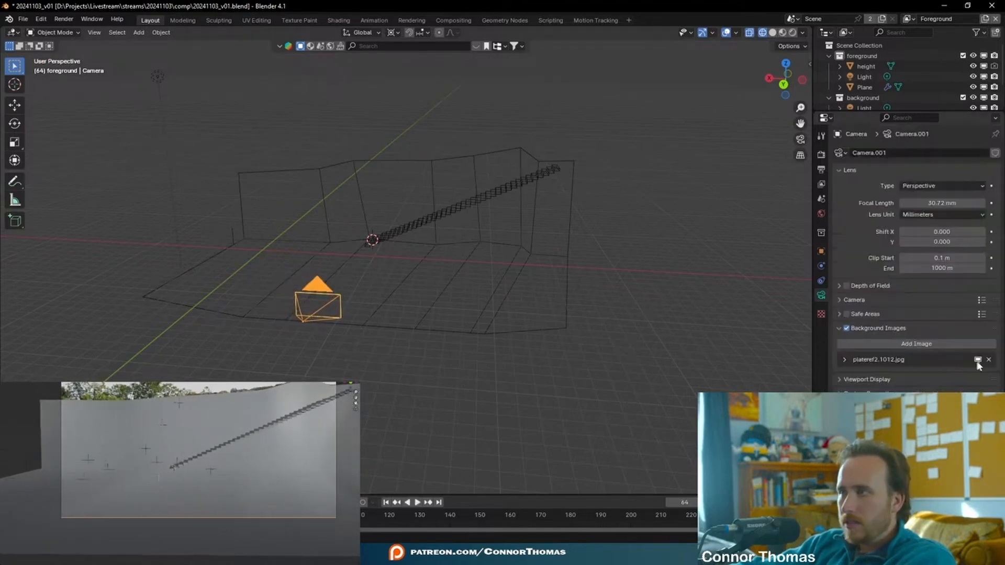
pyautogui.click(989, 360)
pyautogui.click(963, 344)
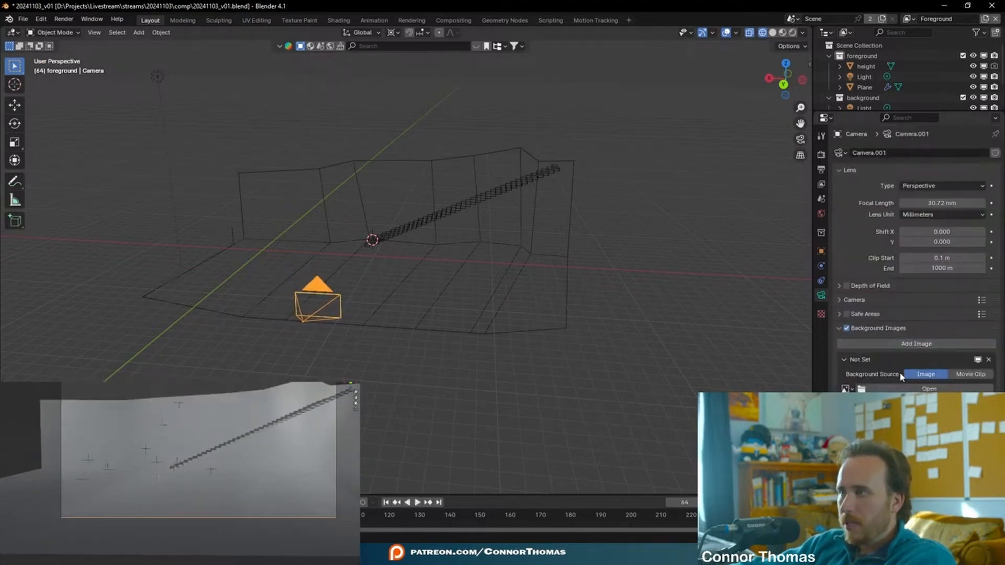
# Switch to Nuke, change the plateref4 Write node's output folder to plateref4, and render the JPG sequence again
pyautogui.click(428, 494)
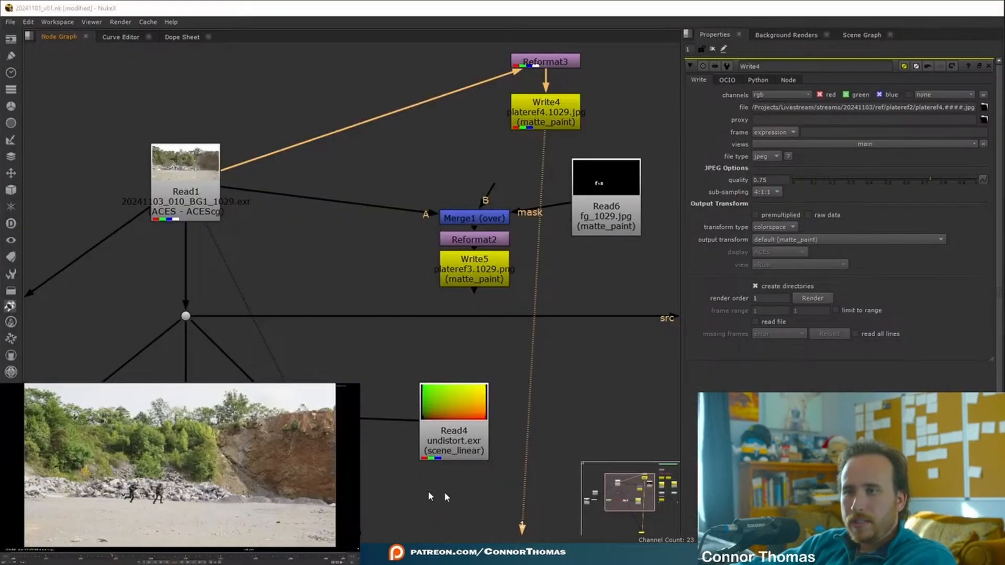
pyautogui.moveTo(524, 188); pyautogui.dragTo(463, 322, button='middle')
pyautogui.click(483, 254)
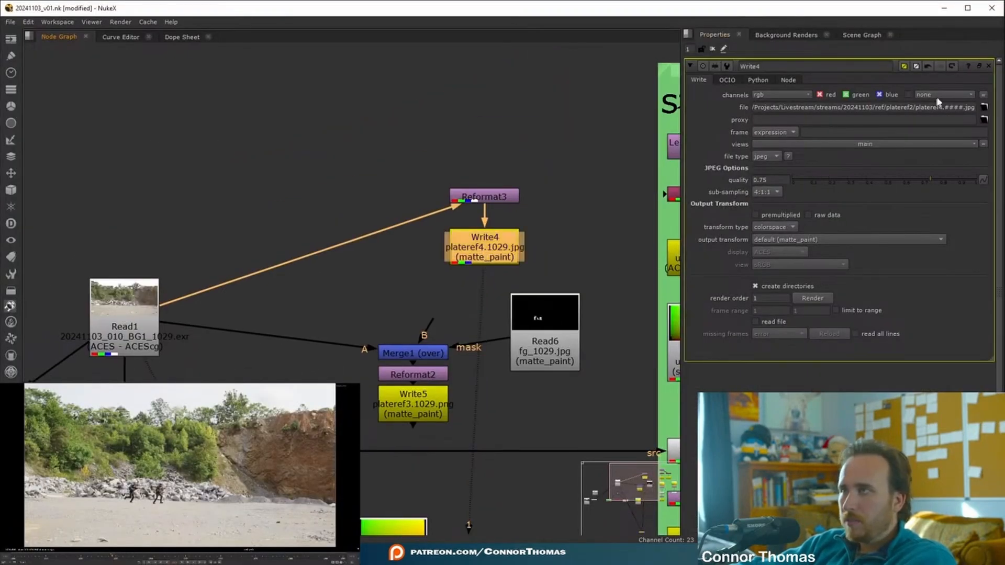
pyautogui.click(913, 107)
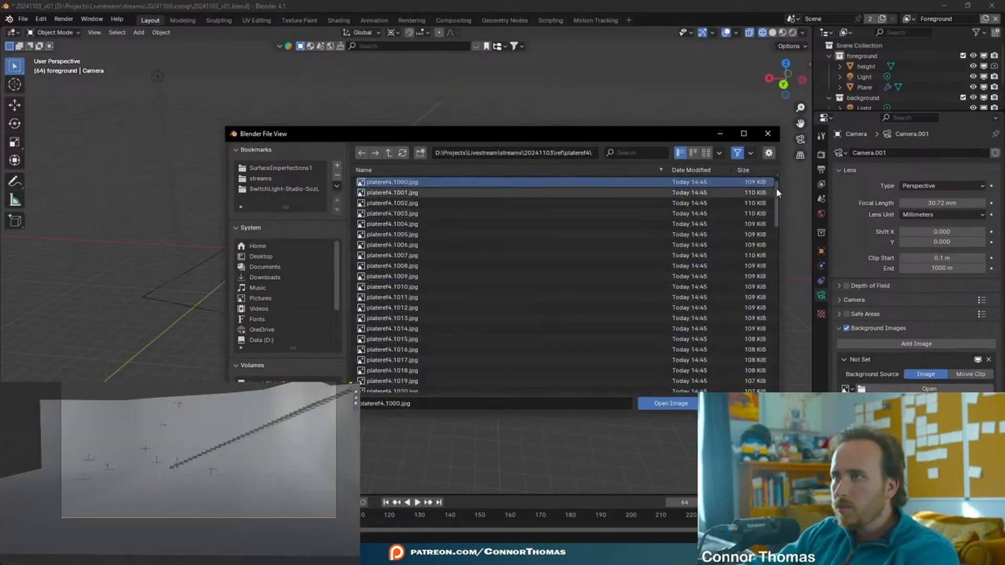
# In Blender, load the full plateref4 JPG sequence from the ref\plateref4 folder as the camera's background and play the shot
pyautogui.scroll(-5, 776, 188)
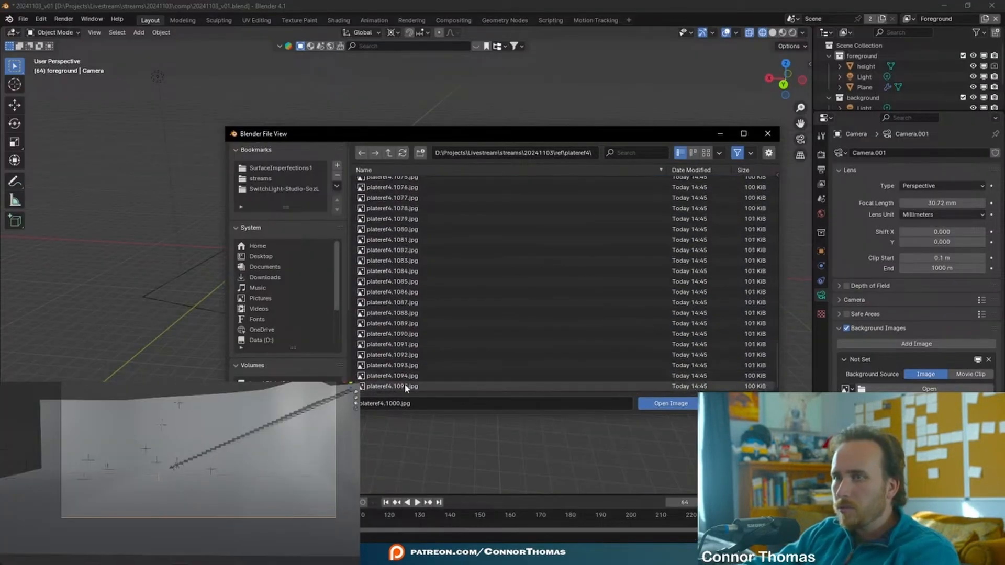
pyautogui.press('a')
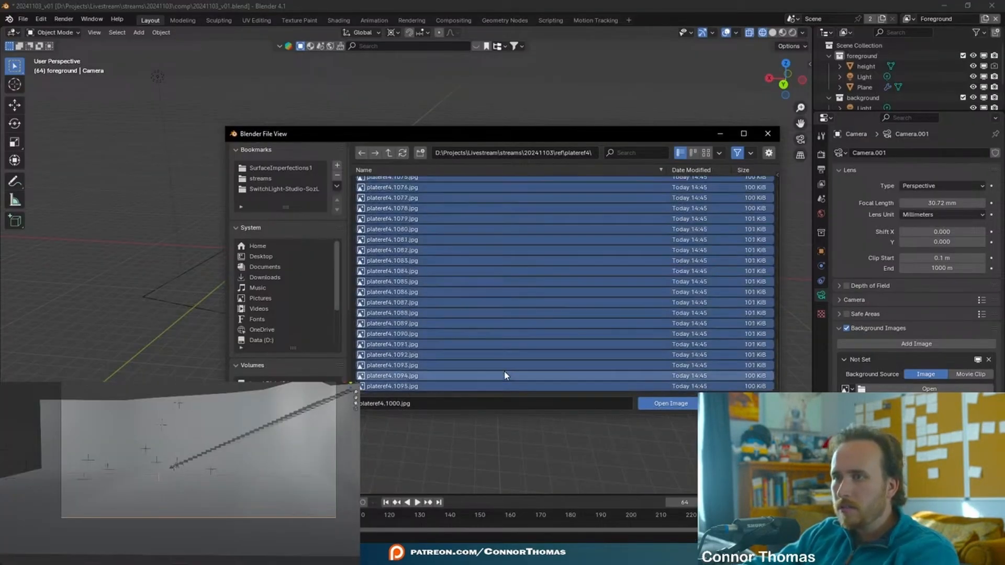
pyautogui.click(671, 403)
pyautogui.scroll(-4, 896, 375)
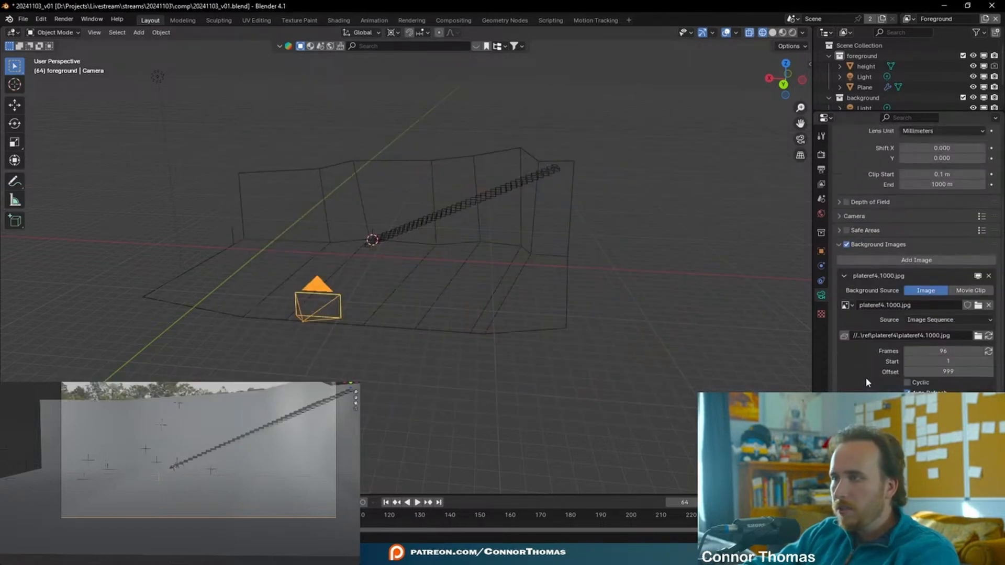
pyautogui.press('space')
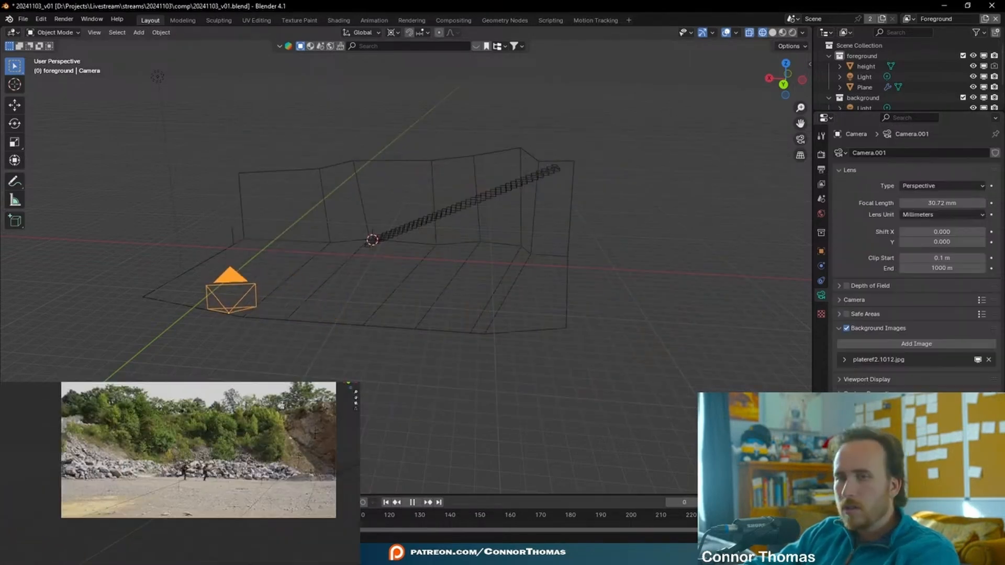
pyautogui.press('space')
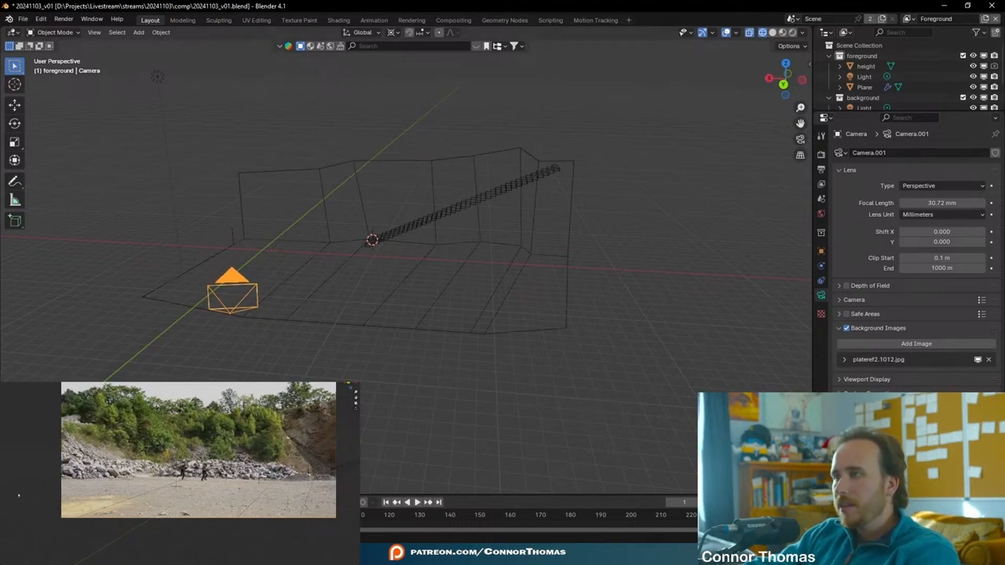
# Try replacing the camera's plateref2 background clip with the JPG sequence plateref4.1000 to 1095 from the ref\plateref4 folder
pyautogui.click(988, 359)
pyautogui.click(976, 344)
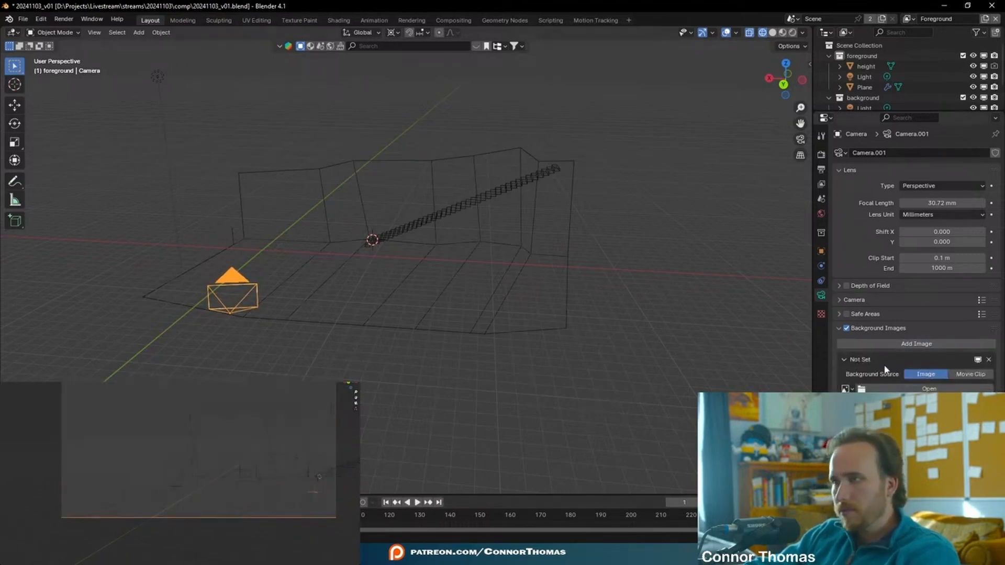
pyautogui.click(890, 389)
pyautogui.doubleClick(377, 193)
pyautogui.doubleClick(388, 184)
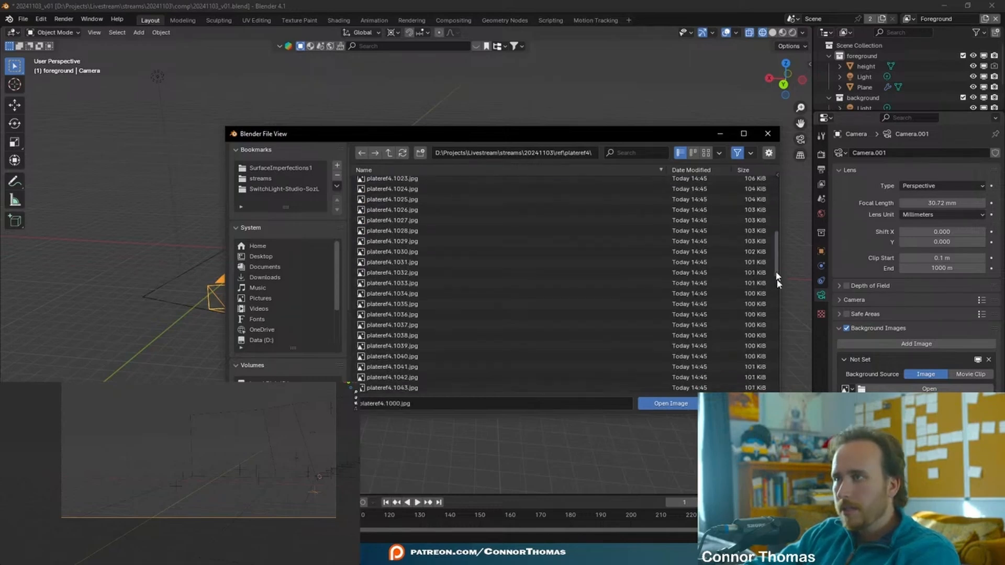
pyautogui.scroll(-10, 348, 386)
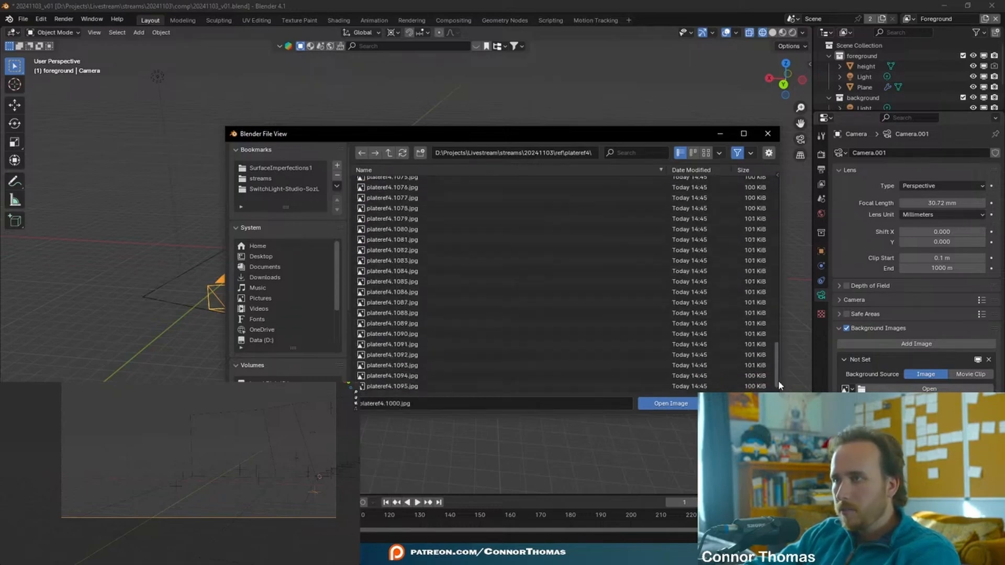
pyautogui.keyDown('shift'); pyautogui.click(399, 389); pyautogui.keyUp('shift')
pyautogui.click(670, 404)
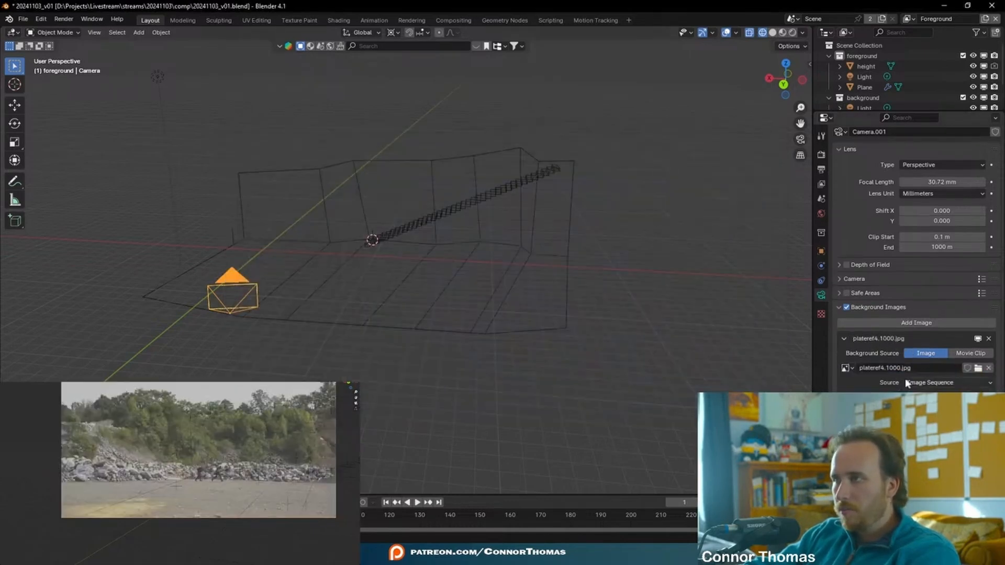
# Set the plateref4 background sequence's start frame to 0 and play the shot
pyautogui.scroll(-5, 906, 378)
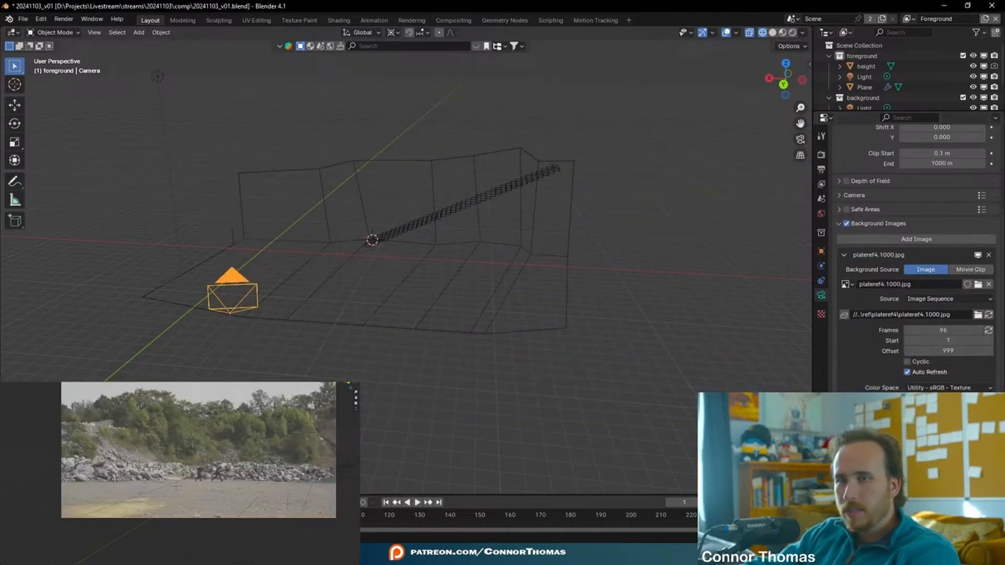
pyautogui.press('space')
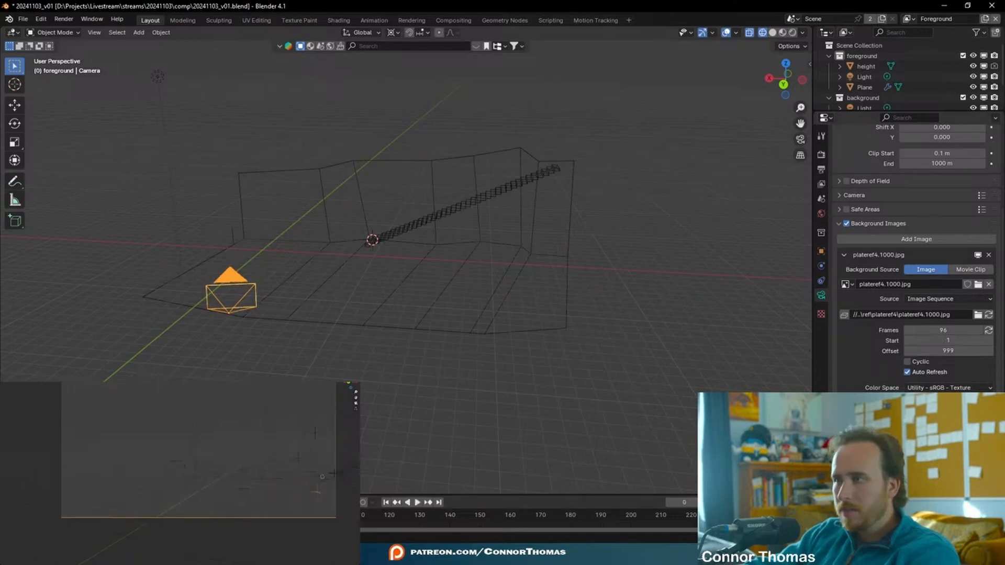
pyautogui.click(910, 341)
pyautogui.press('space')
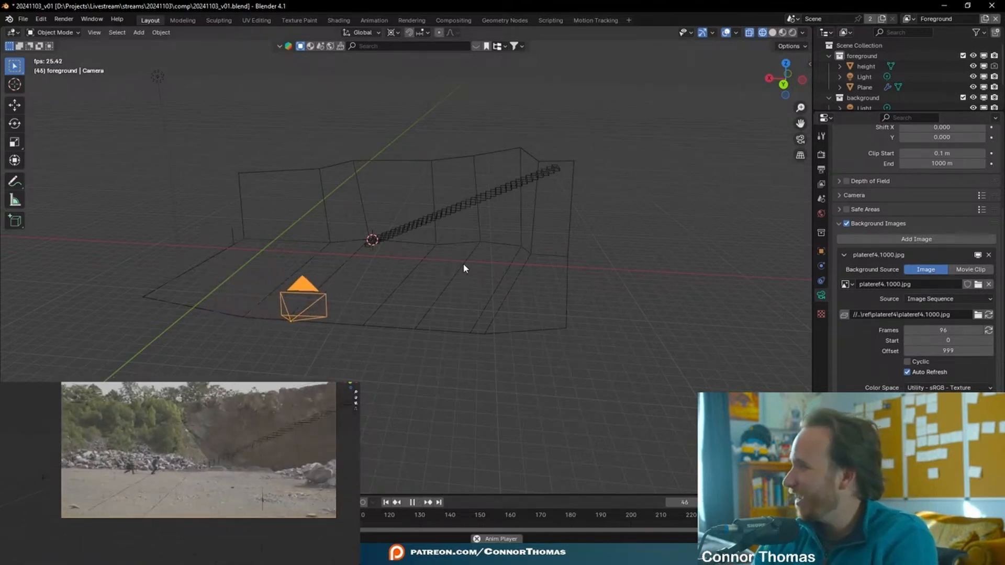
# Switch to Nuke, scrub to frame 1037, close the TimeOffset1 settings, and compare the Blender render with the original plate
pyautogui.hotkey('alt', 'Tab')
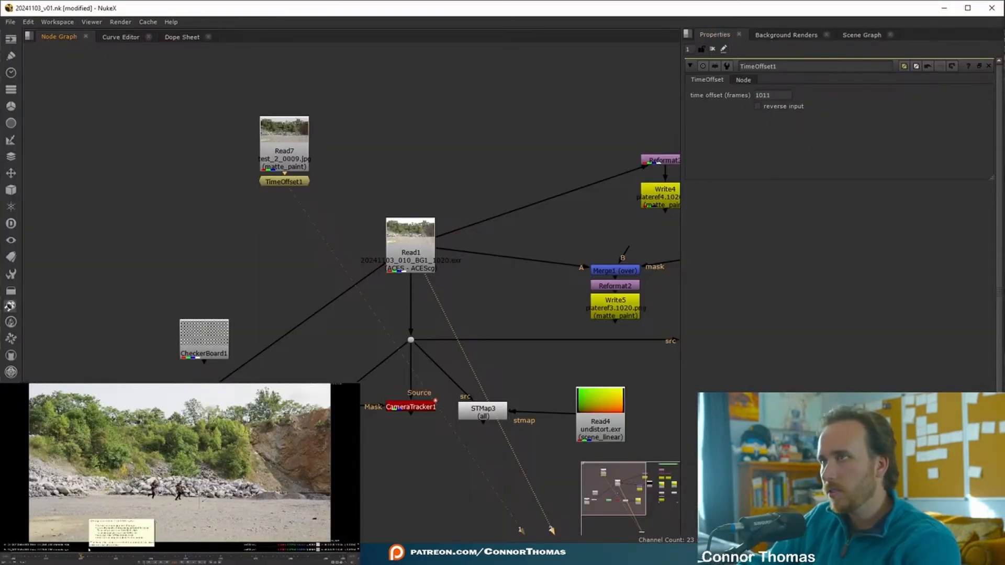
pyautogui.moveTo(82, 557); pyautogui.dragTo(140, 557)
pyautogui.click(713, 49)
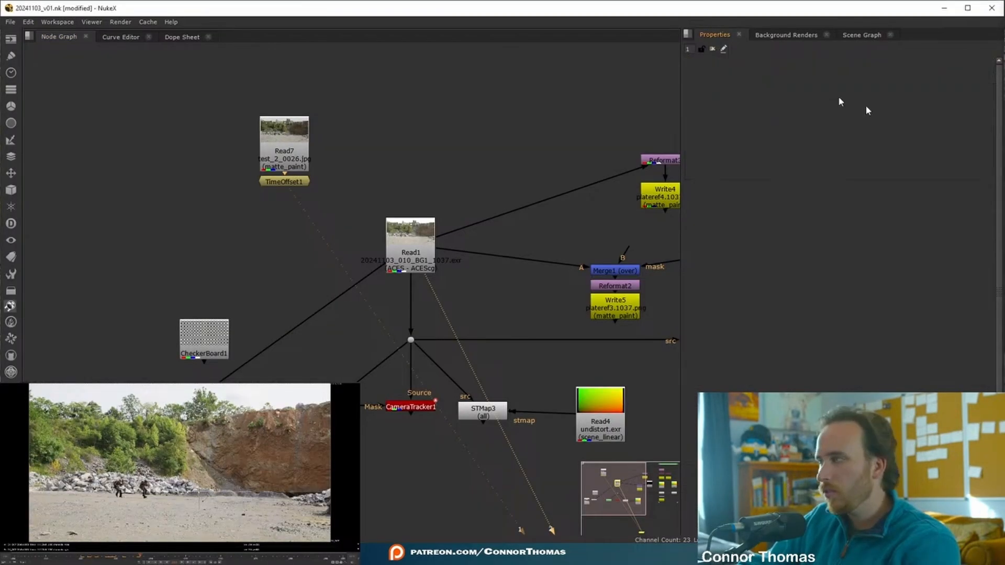
pyautogui.press('2')
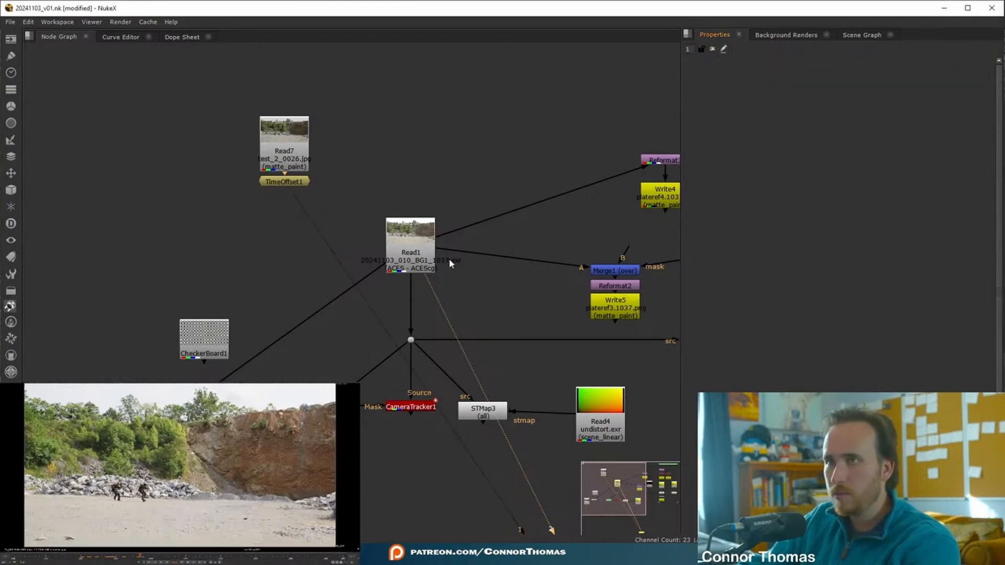
pyautogui.press('1')
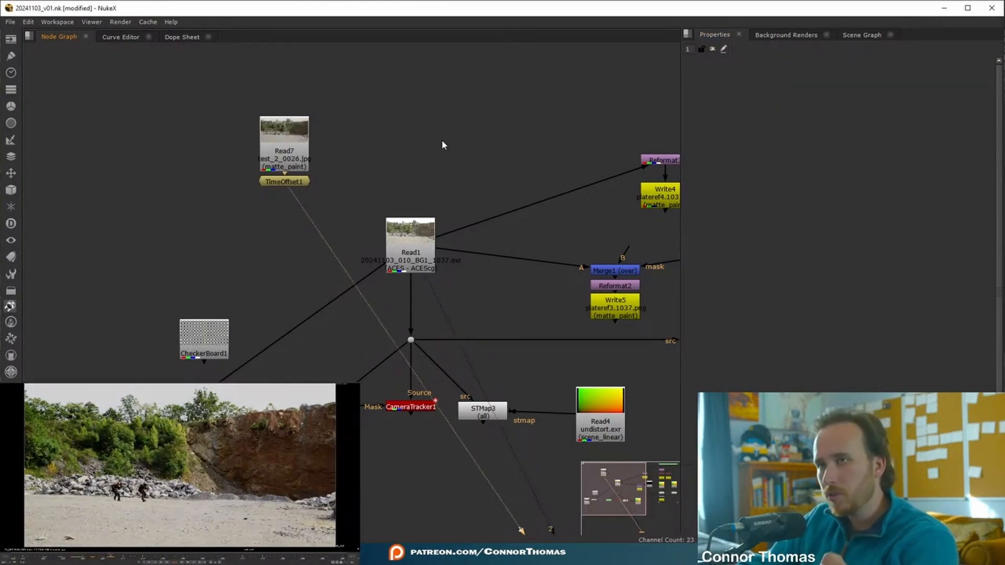
# Return to Blender, close the render window, and examine the plateref2 clip settings in the camera's background images
pyautogui.click(944, 8)
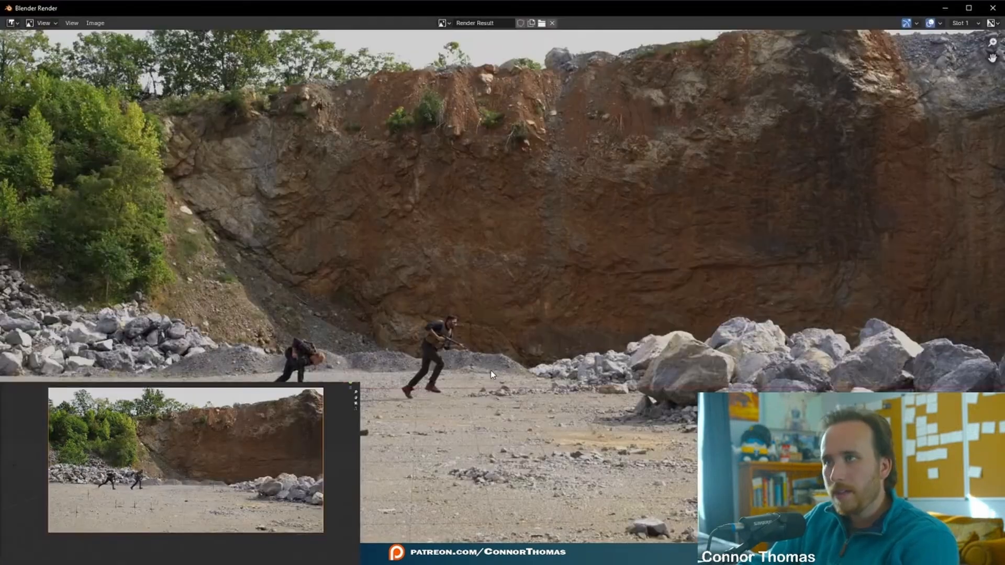
pyautogui.click(991, 6)
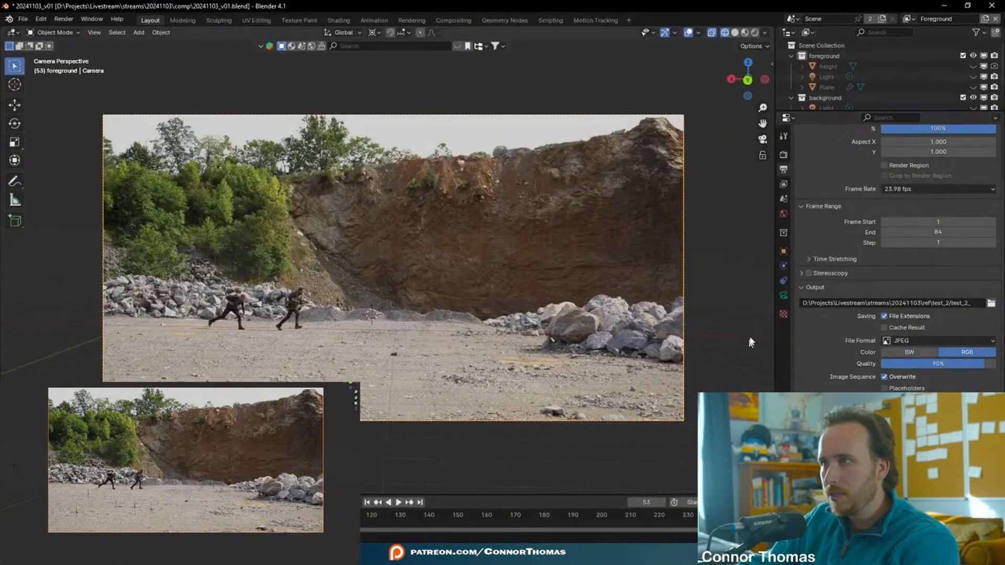
pyautogui.click(784, 296)
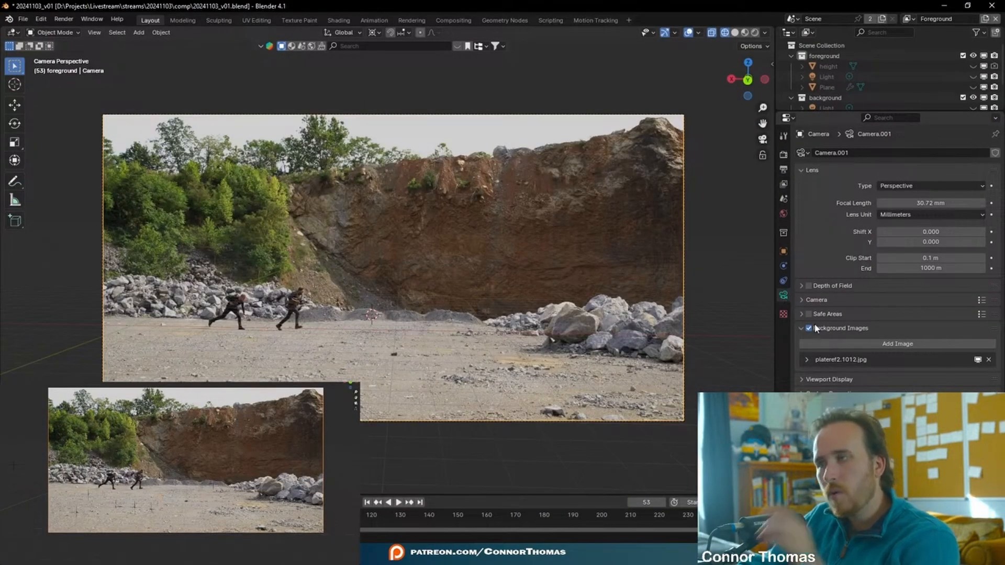
pyautogui.click(809, 360)
pyautogui.scroll(-4, 812, 387)
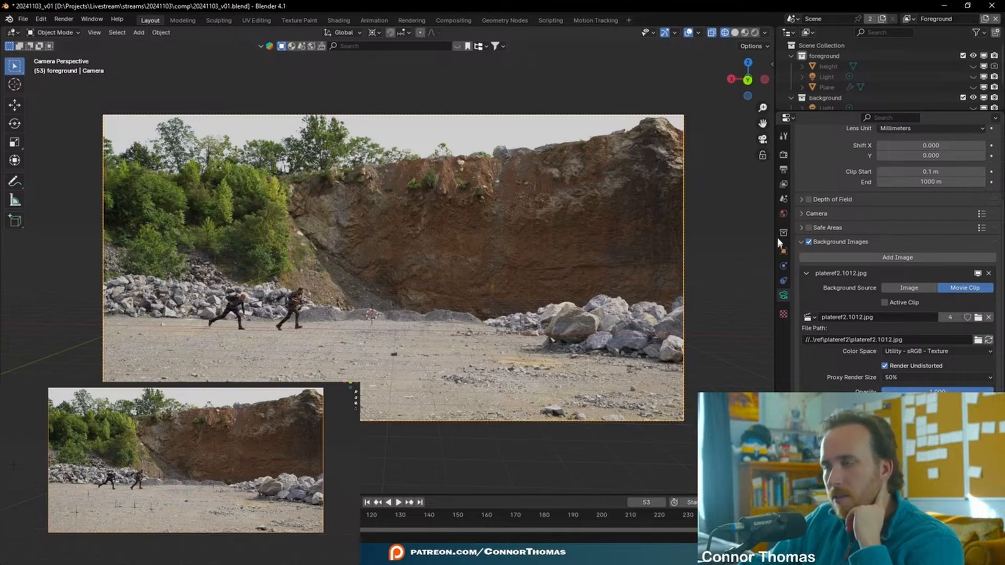
# Examine the camera's solver constraint and show frame 0 in the Motion Tracking workspace
pyautogui.click(784, 279)
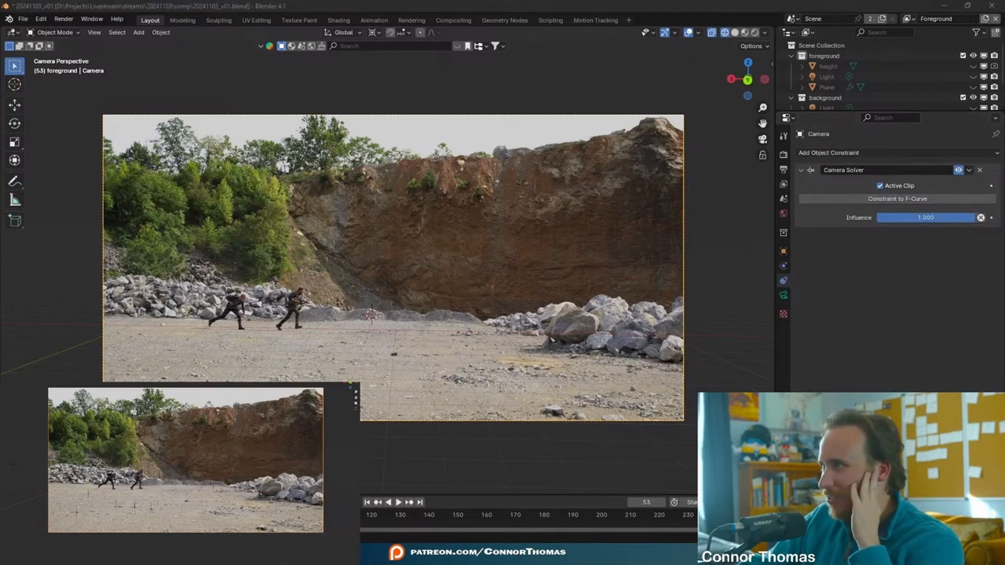
pyautogui.click(595, 19)
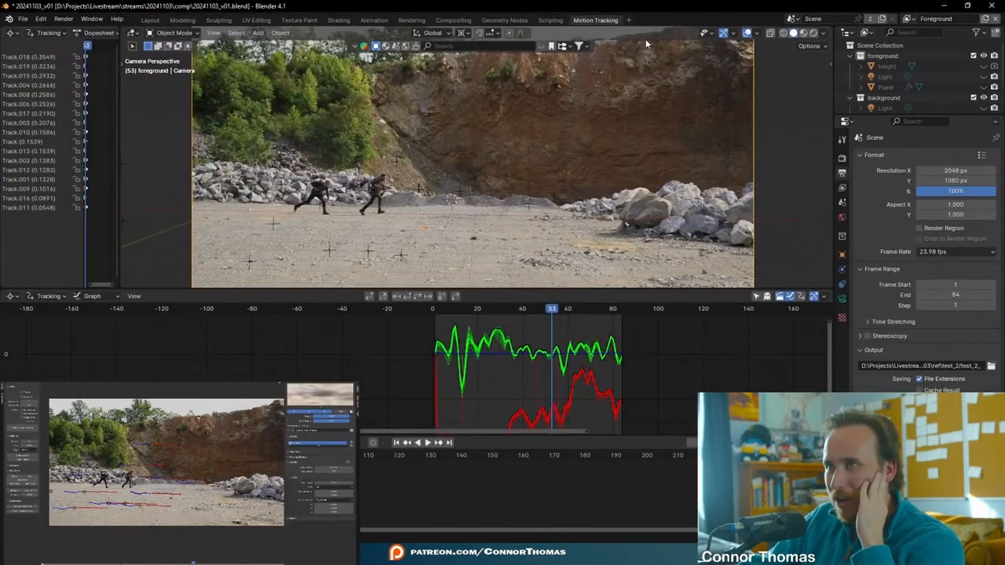
pyautogui.click(432, 310)
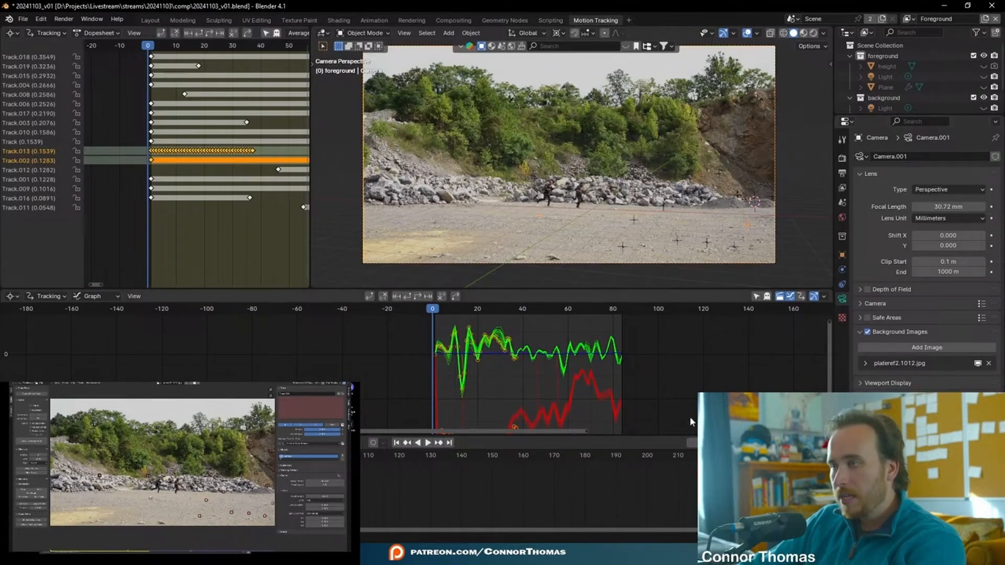
# Switch to Nuke, paste a TimeOffset node between Reformat3 and the plateref4 Write node, and open that Write node's settings
pyautogui.click(354, 556)
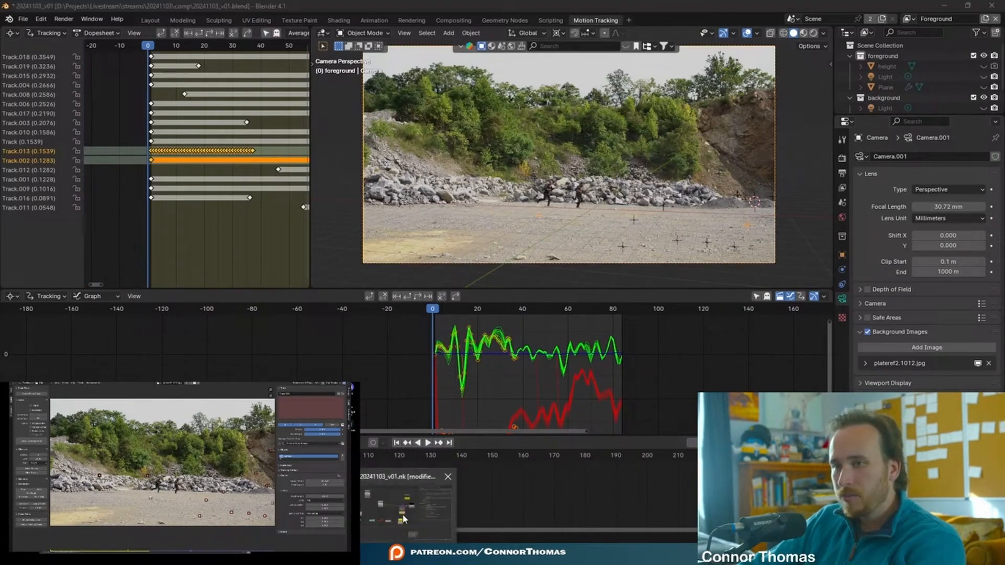
pyautogui.click(403, 517)
pyautogui.moveTo(539, 266); pyautogui.dragTo(507, 288, button='middle')
pyautogui.click(539, 139)
pyautogui.hotkey('ctrl', 'v')
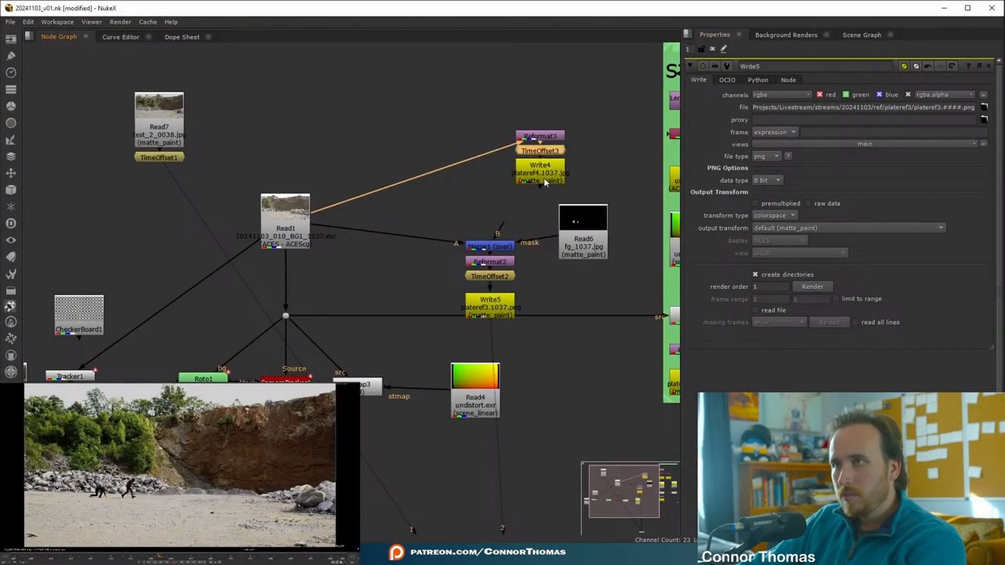
pyautogui.doubleClick(545, 181)
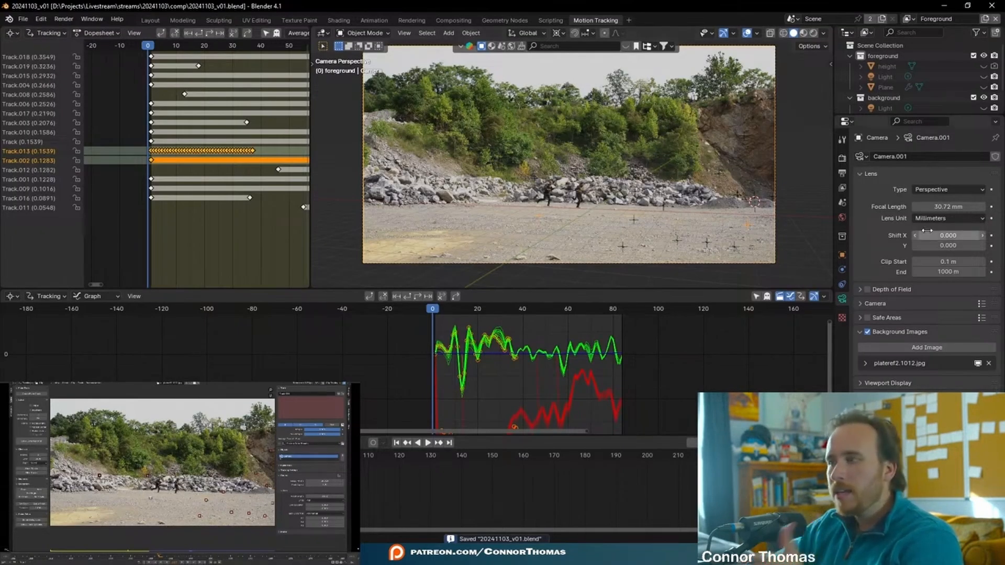
# In Blender, replace the camera's plateref2 background clip with the JPG sequence in ref\plateref4, starting at plateref4.1000.jpg, and play the shot
pyautogui.click(988, 363)
pyautogui.click(946, 349)
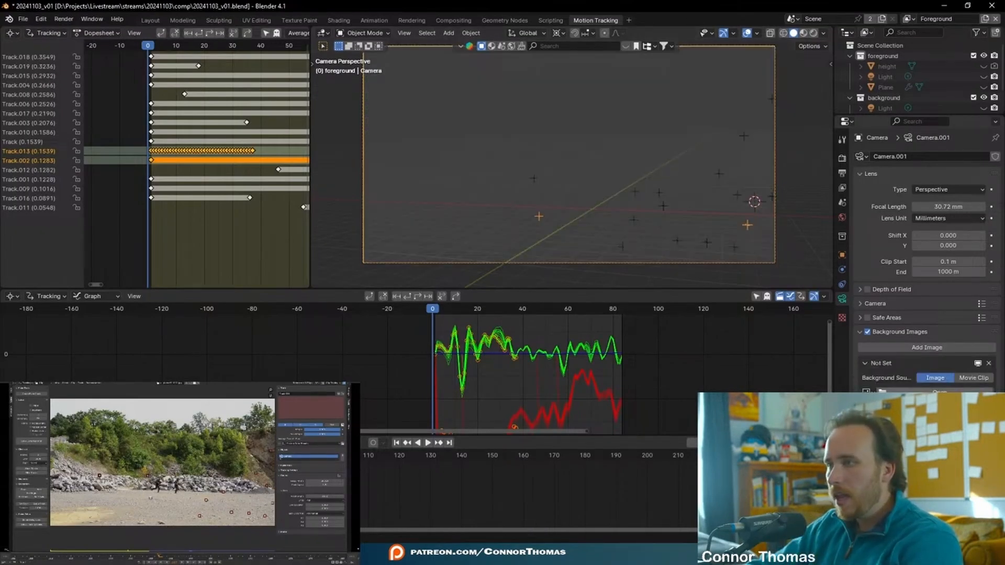
pyautogui.click(940, 392)
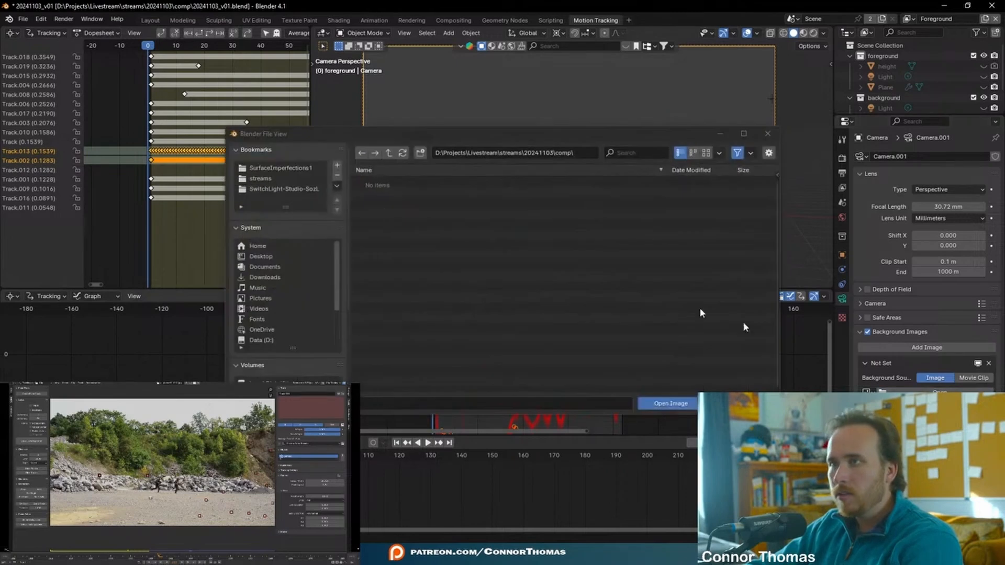
pyautogui.click(390, 153)
pyautogui.click(379, 208)
pyautogui.click(394, 219)
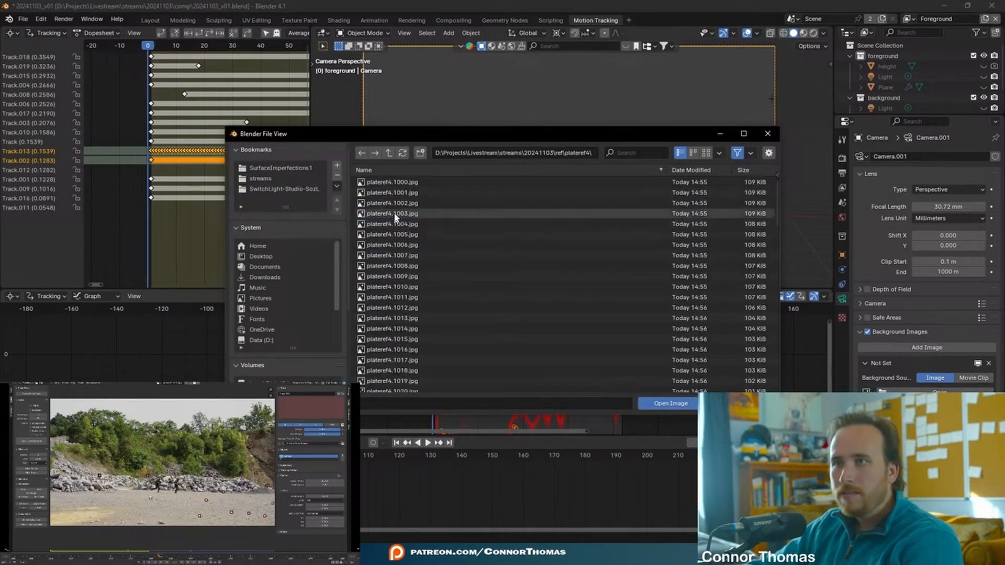
pyautogui.doubleClick(392, 183)
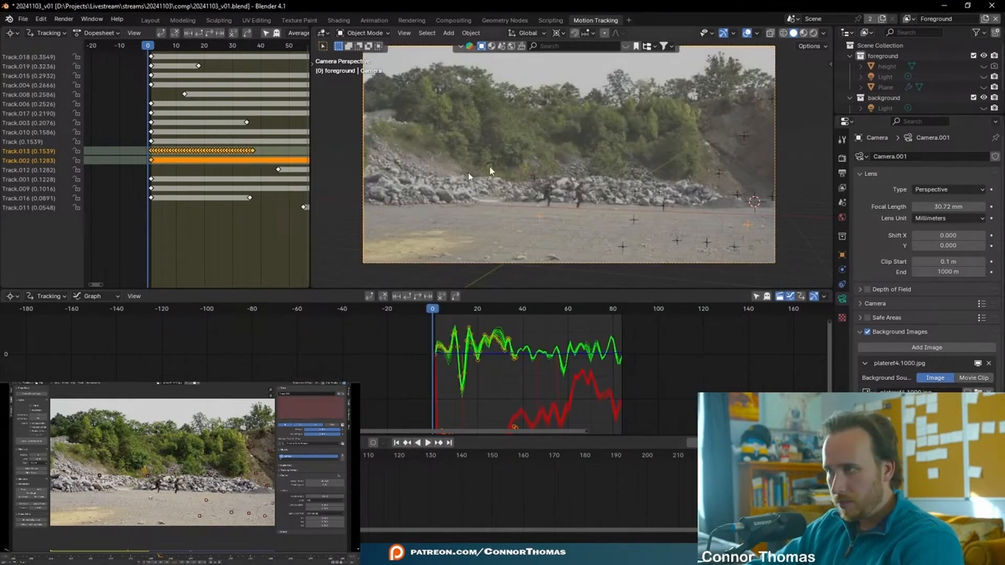
pyautogui.press('space')
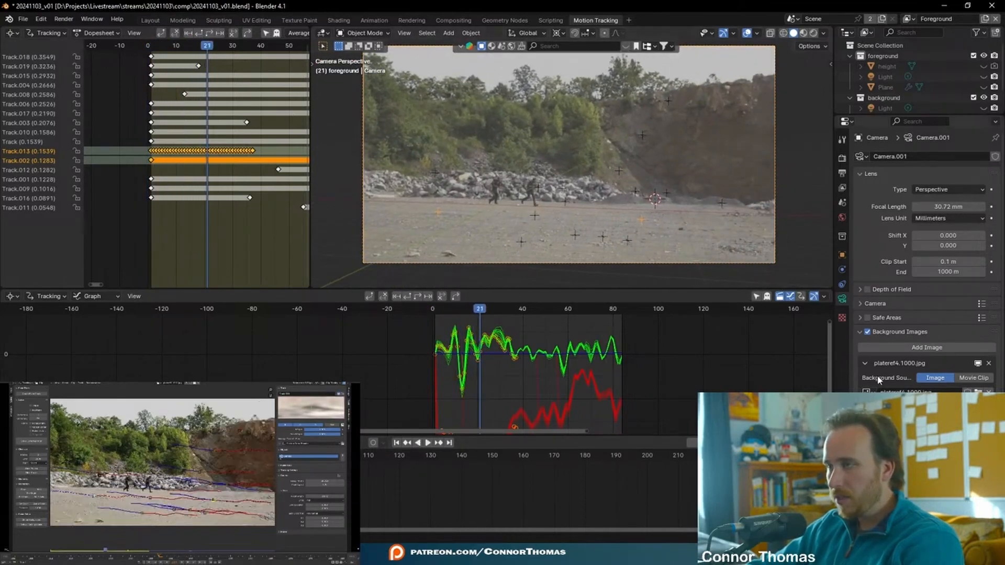
# Add a second camera background image using the PNG sequence in ref\plateref3, starting at plateref3.1000.png
pyautogui.click(865, 363)
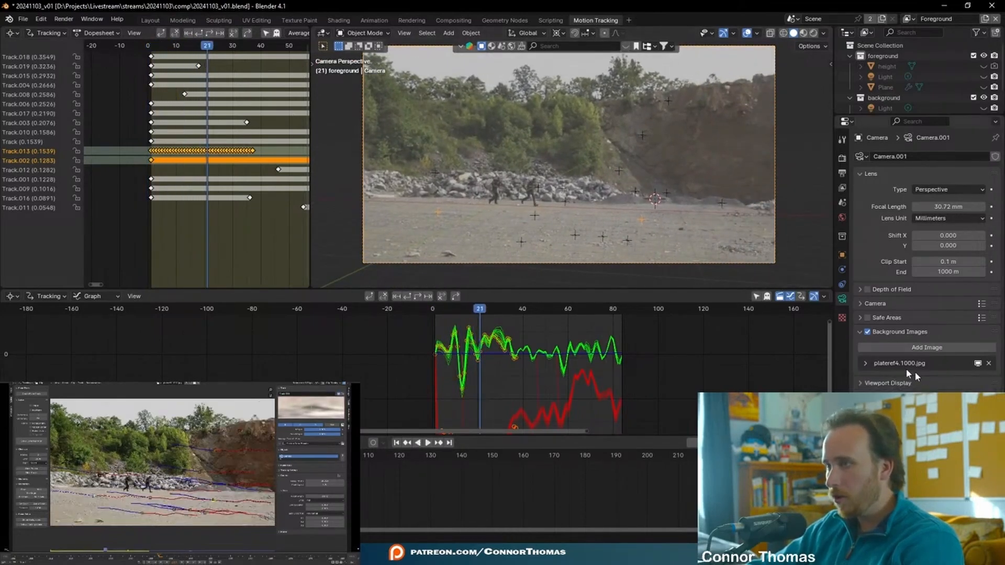
pyautogui.click(925, 349)
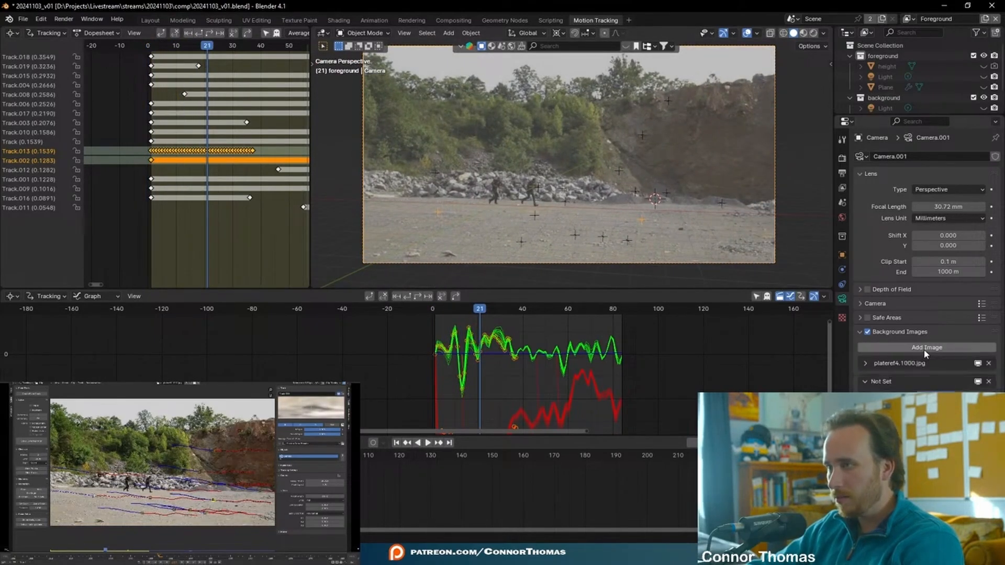
pyautogui.click(934, 410)
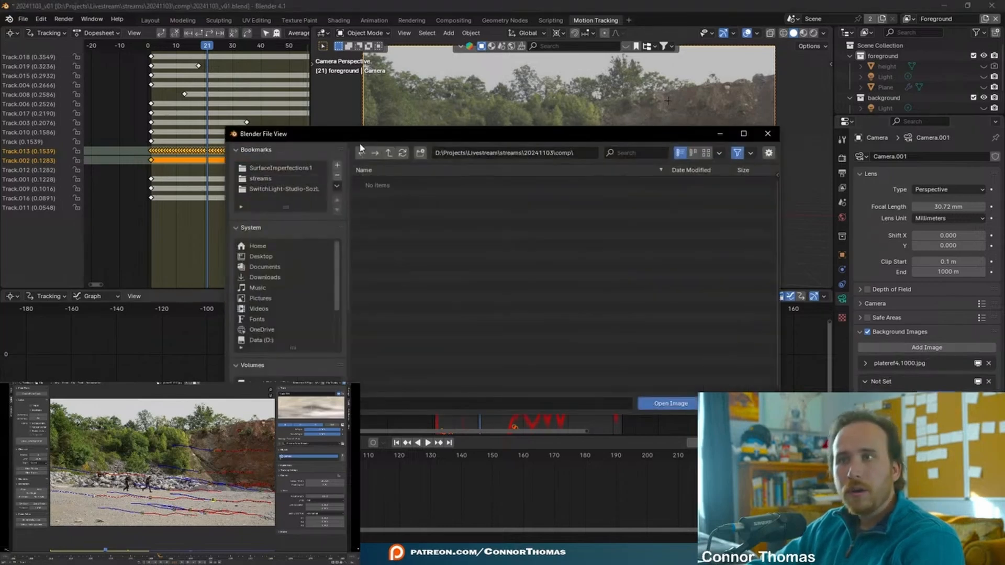
pyautogui.click(389, 153)
pyautogui.doubleClick(399, 214)
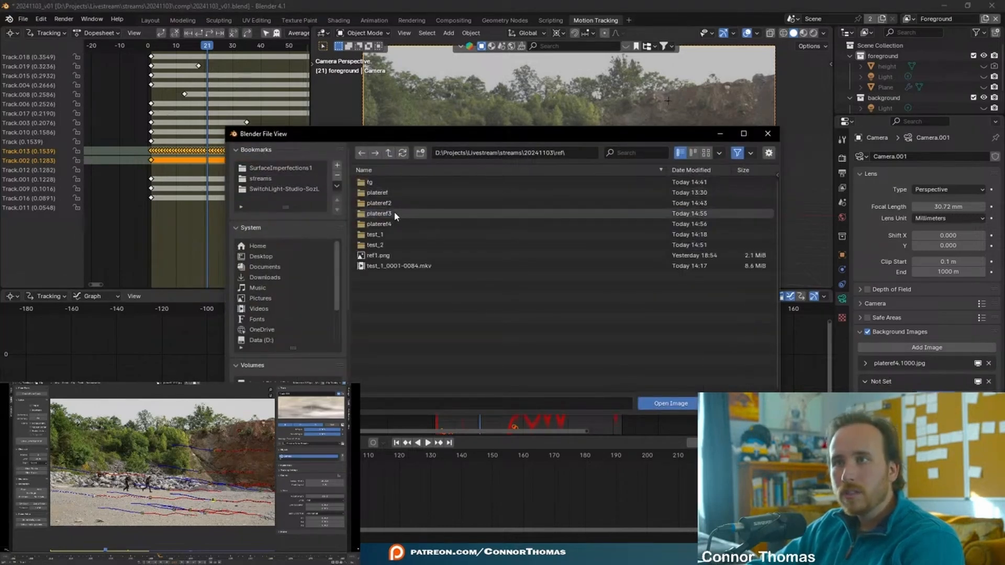
pyautogui.doubleClick(395, 213)
pyautogui.click(413, 183)
pyautogui.scroll(-15, 587, 274)
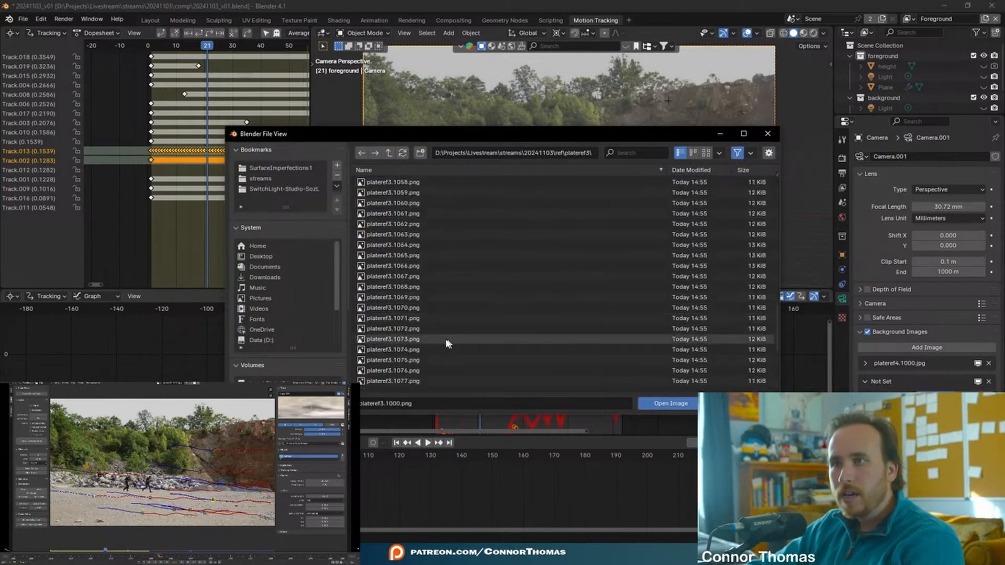
pyautogui.click(671, 404)
pyautogui.scroll(-4, 926, 287)
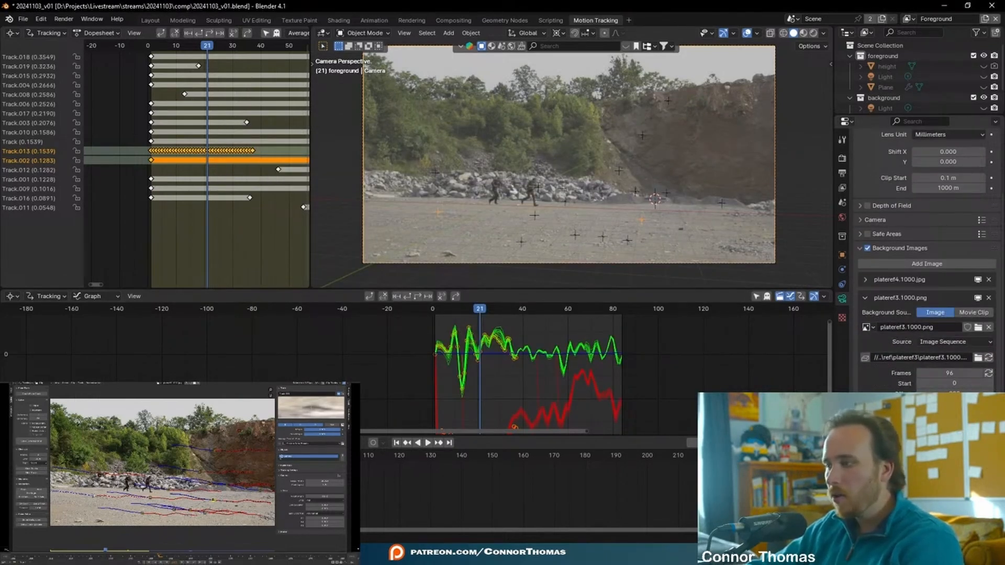
# Unhide the scene geometry and play the shot to check the runner matte against the stairs and quarry wall
pyautogui.hotkey('alt', 'h')
pyautogui.press('space')
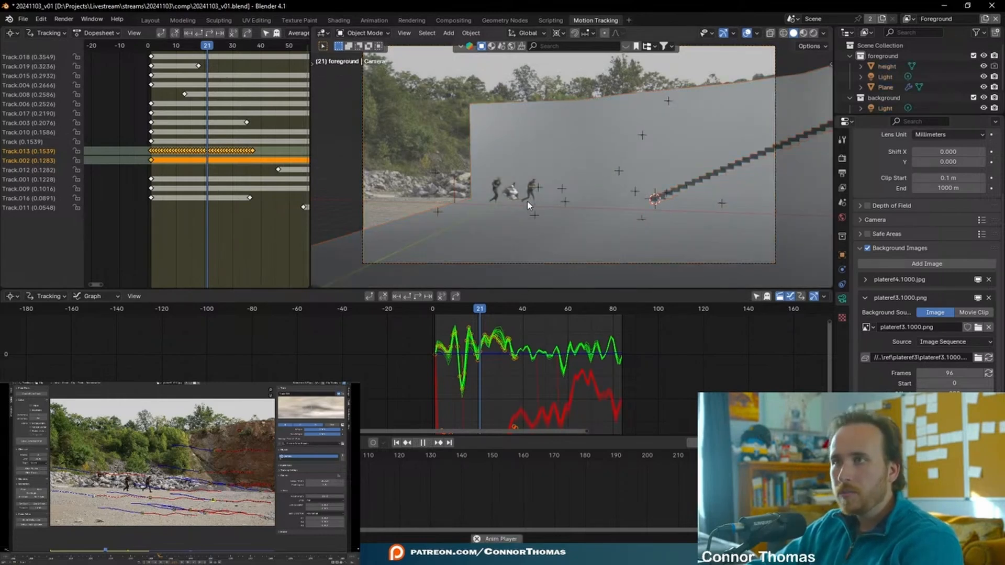
pyautogui.press('space')
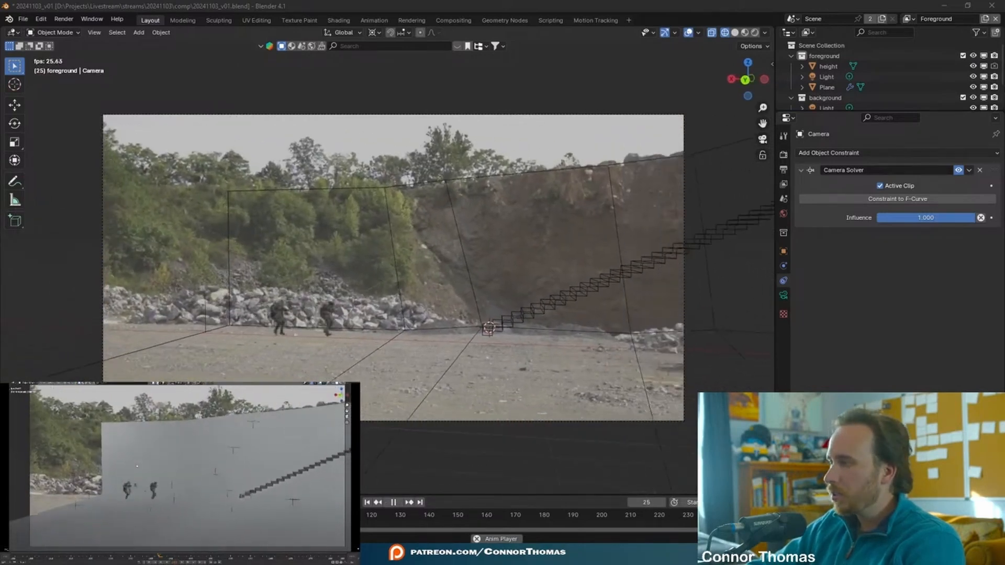
pyautogui.press('space')
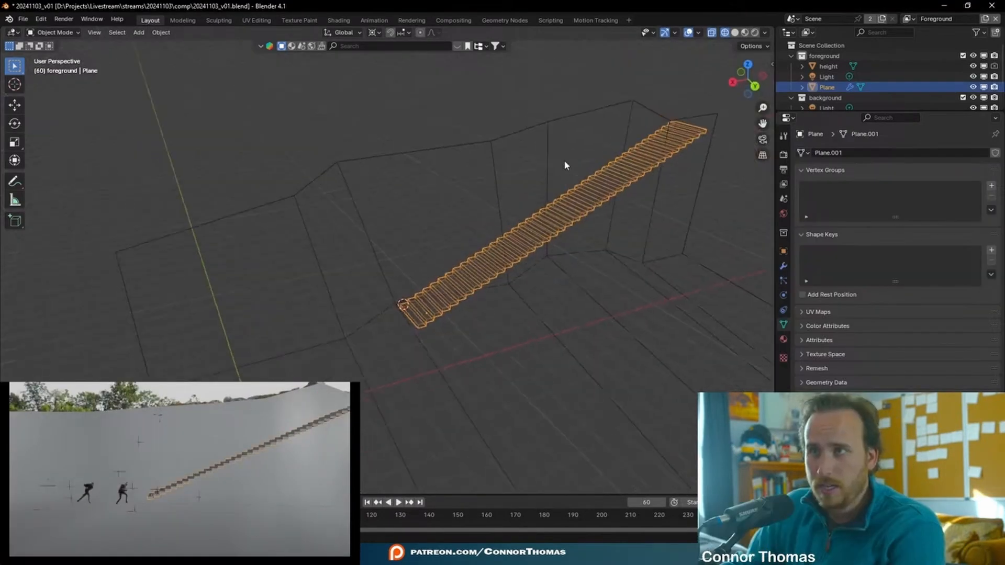
# Play the shot to frame 79, then add a cube near the foot of the wall and raise it about 0.7 m along Z
pyautogui.click(15, 84)
pyautogui.scroll(-3, 454, 335)
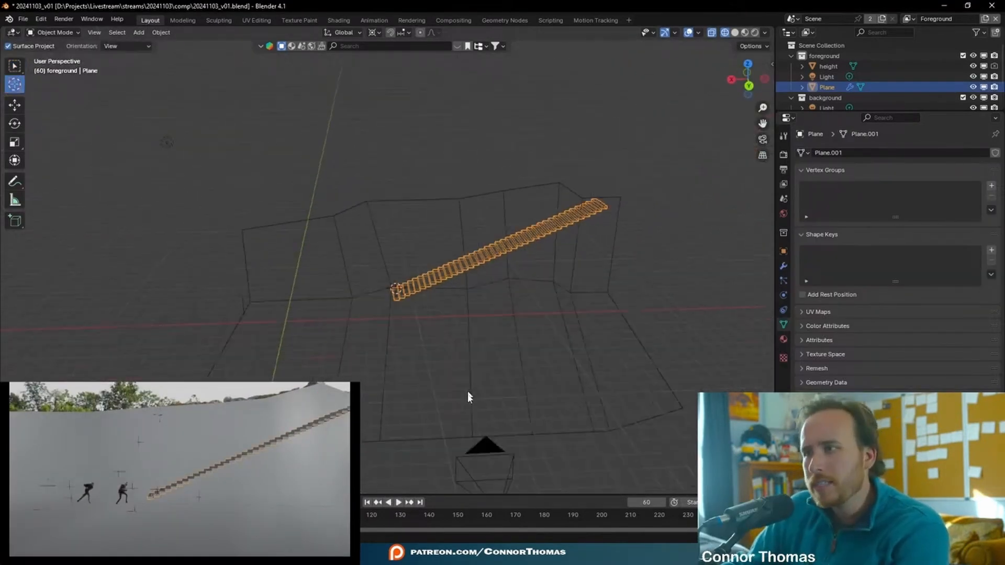
pyautogui.press('space')
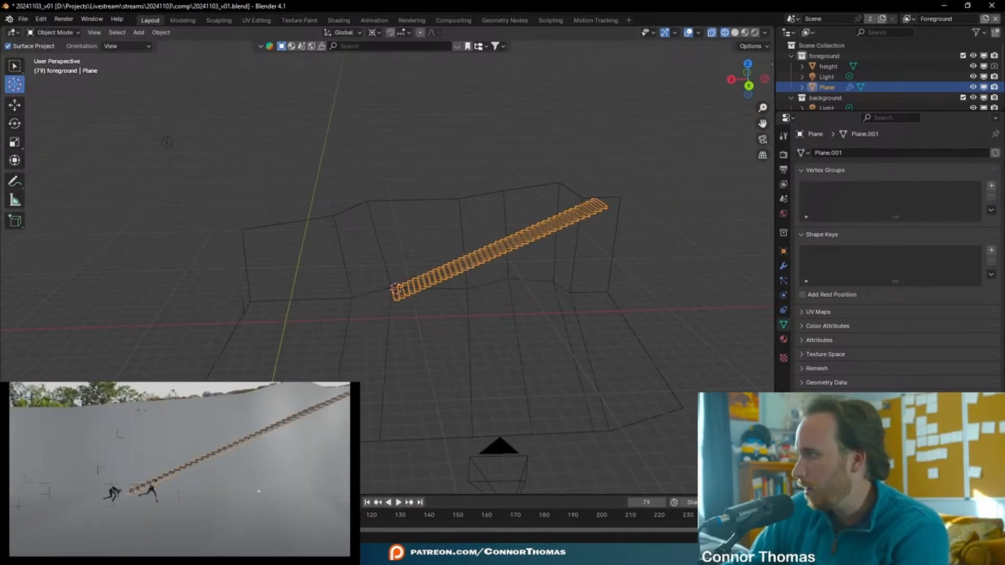
pyautogui.hotkey('shift', 'a')
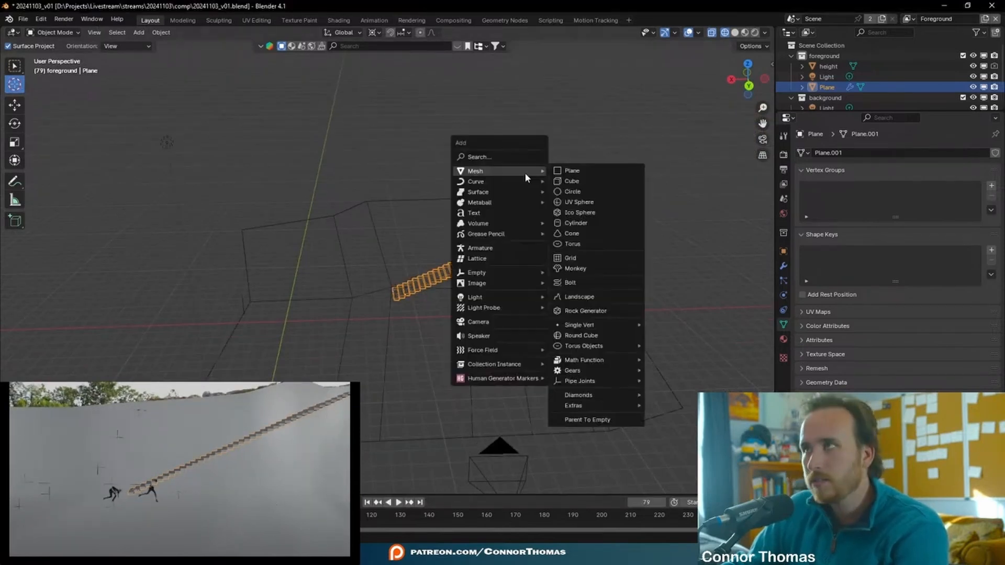
pyautogui.click(589, 184)
pyautogui.press('g')
pyautogui.press('z')
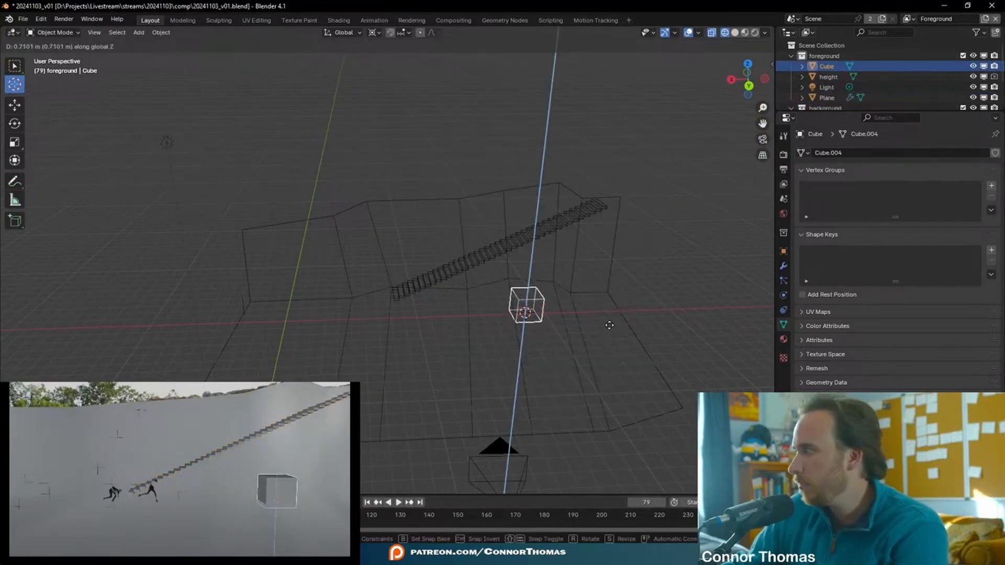
pyautogui.click(607, 325)
# Stretch the new cube along X into a longer building block
pyautogui.moveTo(607, 325); pyautogui.dragTo(591, 336, button='middle')
pyautogui.press('s')
pyautogui.press('x')
pyautogui.click(711, 328)
pyautogui.moveTo(711, 328); pyautogui.dragTo(526, 225, button='middle')
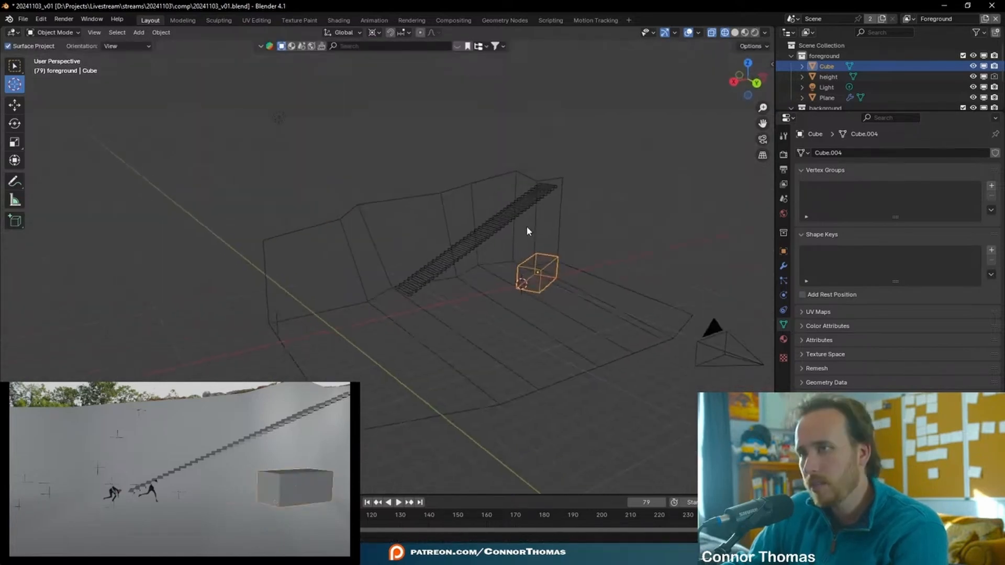
# Play the shot to check the column, the building block and the flat foreground slab against the runners and the plate
pyautogui.hotkey('alt', 'a')
pyautogui.hotkey('shift', 'Left')
pyautogui.press('space')
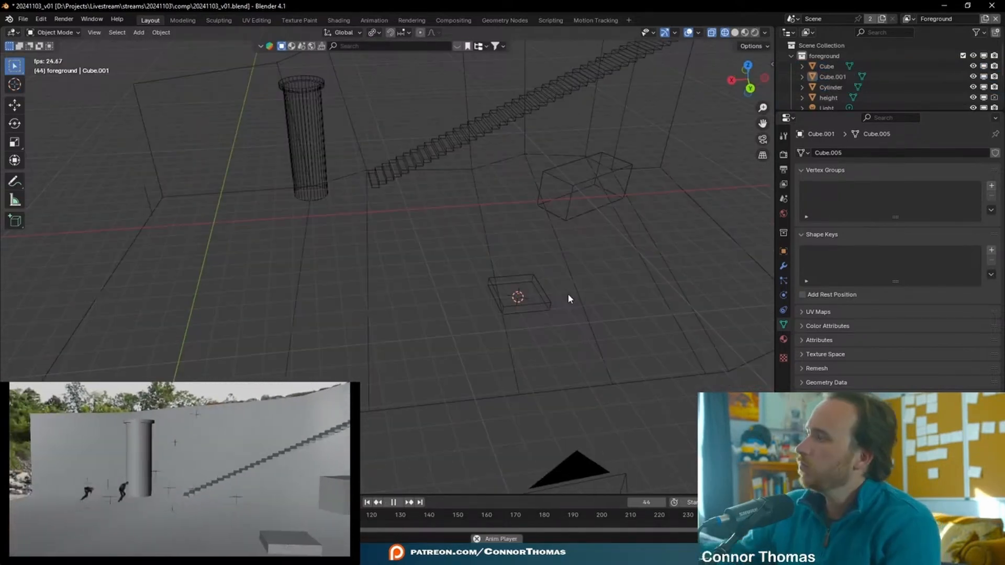
pyautogui.press('space')
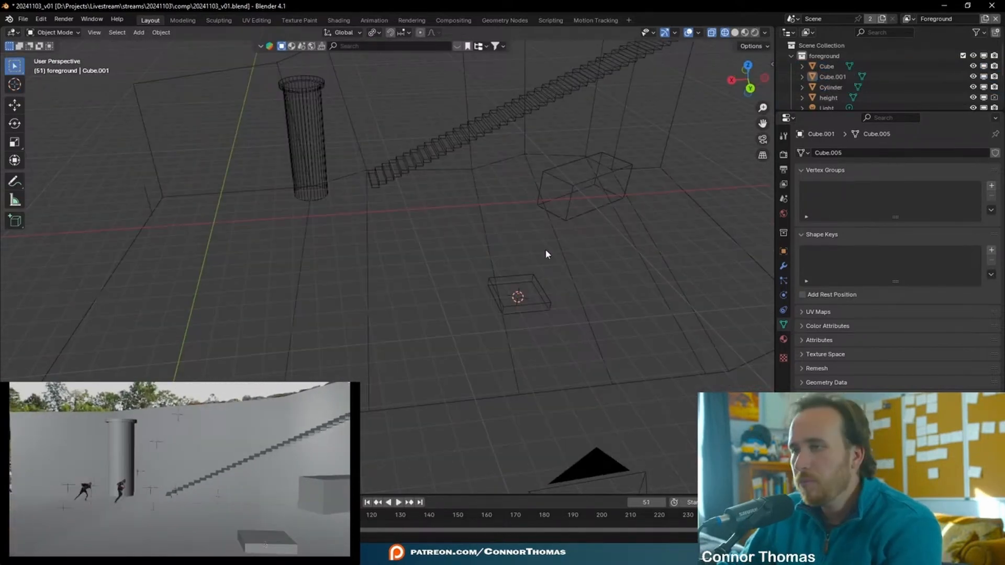
pyautogui.click(534, 312)
pyautogui.press('space')
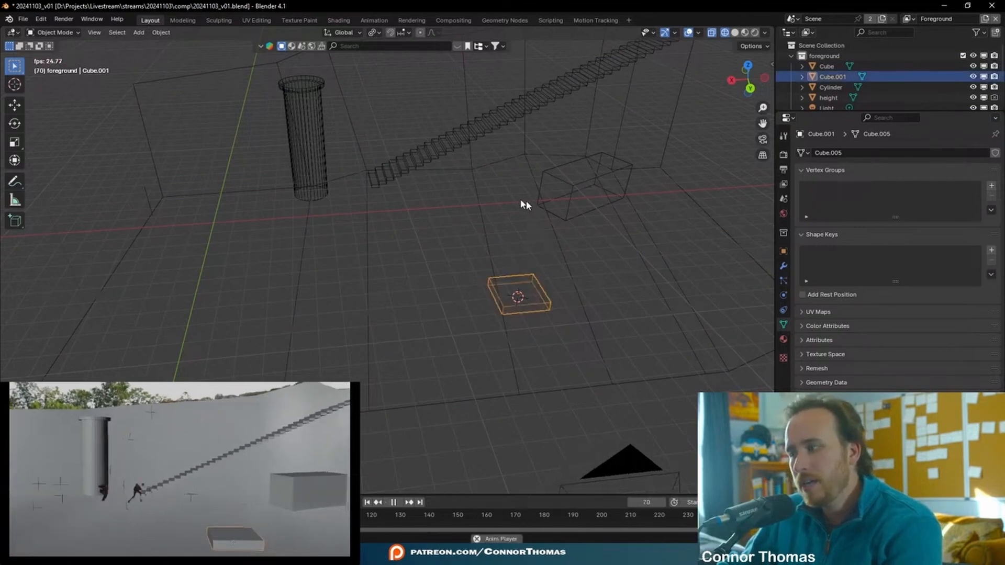
pyautogui.press('space')
pyautogui.moveTo(528, 208); pyautogui.dragTo(536, 243, button='middle')
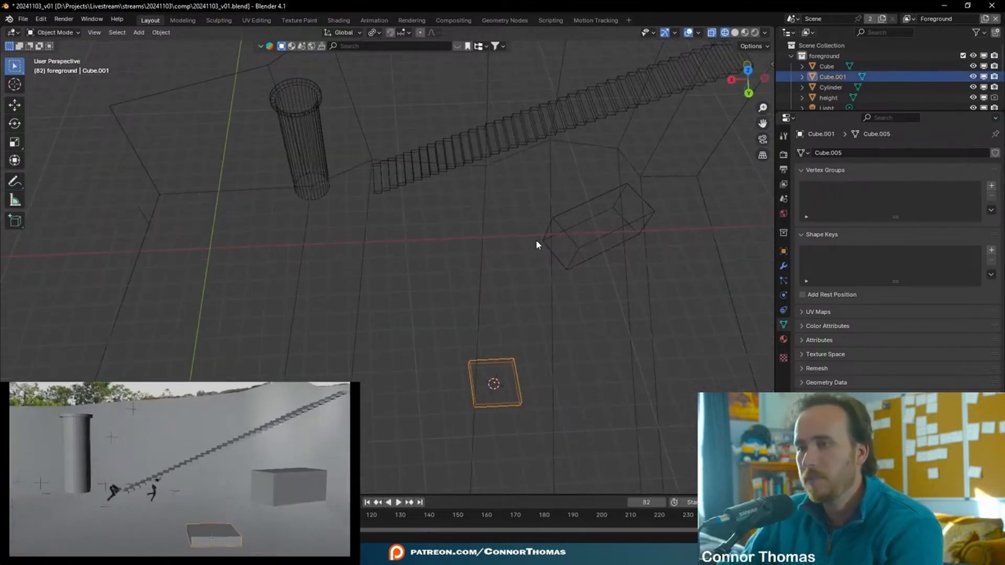
# Switch to Chrome, open the Fort Wetherill reference photo in a new tab, and return to Blender
pyautogui.hotkey('alt', 'Tab')
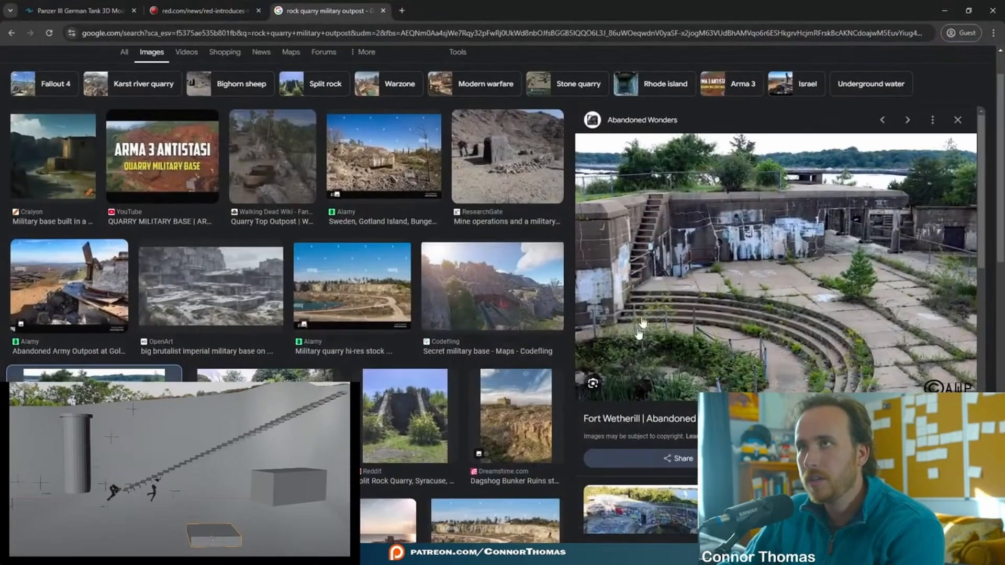
pyautogui.rightClick(757, 283)
pyautogui.click(829, 297)
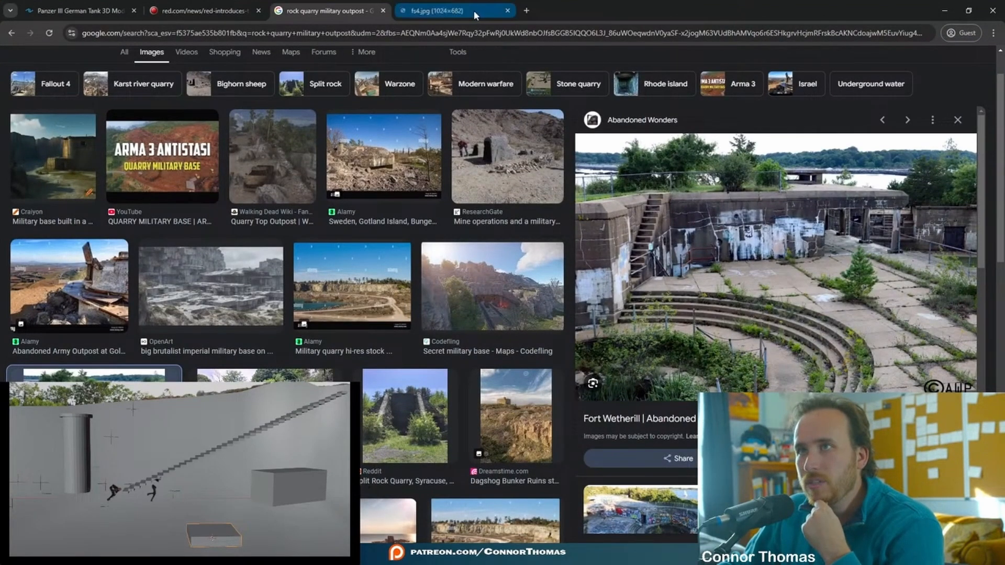
pyautogui.click(473, 10)
pyautogui.click(947, 8)
# Delete the flat foreground slab and add a mesh circle in its place
pyautogui.moveTo(571, 314)
pyautogui.keyDown('shift'); pyautogui.mouseDown(button='middle')
pyautogui.moveTo(553, 230)
pyautogui.moveTo(530, 224)
pyautogui.moveTo(571, 312)
pyautogui.mouseUp(button='middle'); pyautogui.keyUp('shift')
pyautogui.press('Delete')
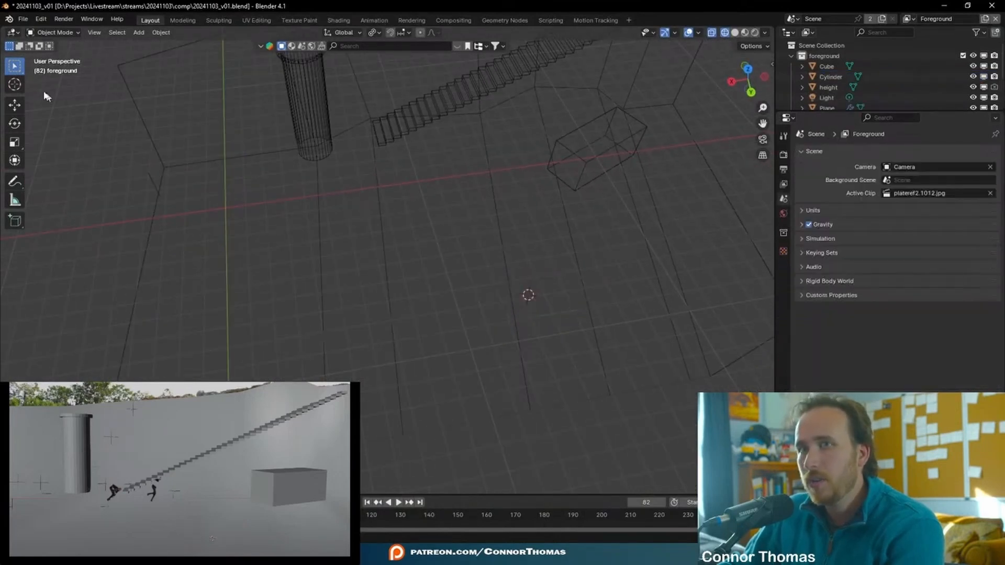
pyautogui.hotkey('shift', 'a')
pyautogui.moveTo(549, 226)
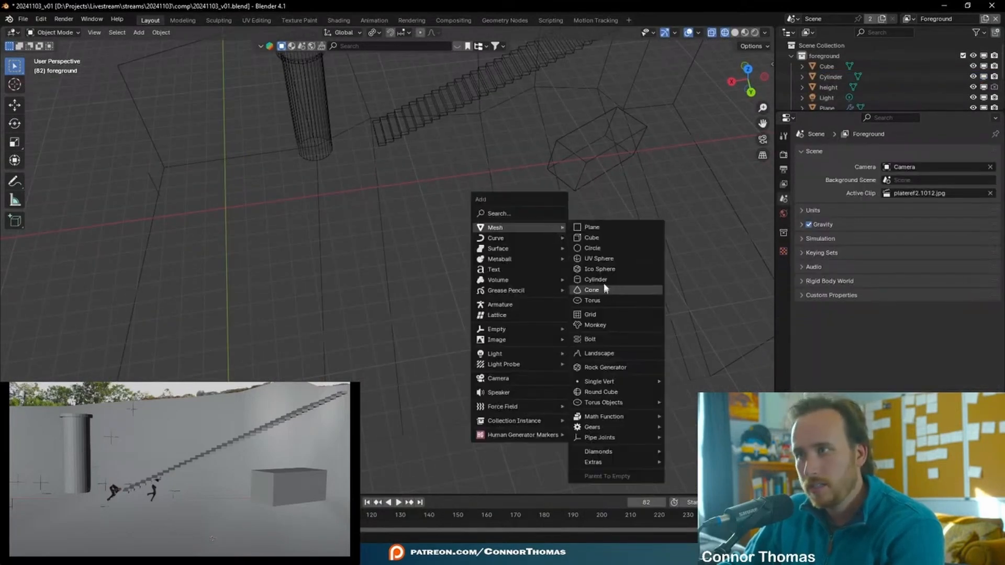
pyautogui.click(592, 249)
# From the top view, move the circle about 5.5 m along X and 1.6 m along Y, and scale it
pyautogui.press('KP_7')
pyautogui.scroll(-5, 454, 128)
pyautogui.keyDown('shift'); pyautogui.moveTo(450, 182); pyautogui.dragTo(510, 194, button='middle'); pyautogui.keyUp('shift')
pyautogui.press('g')
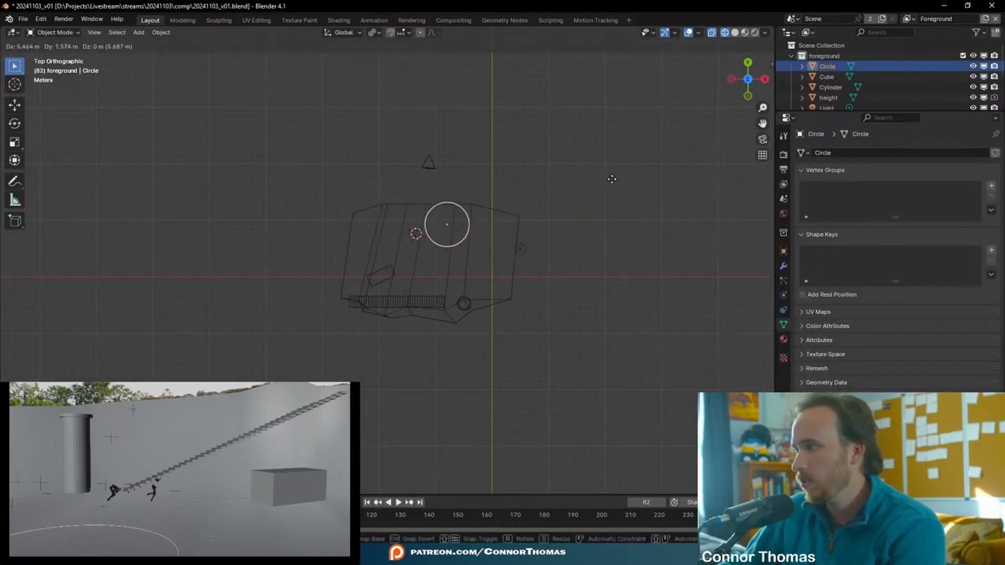
pyautogui.click(611, 179)
pyautogui.press('s')
pyautogui.press('x')
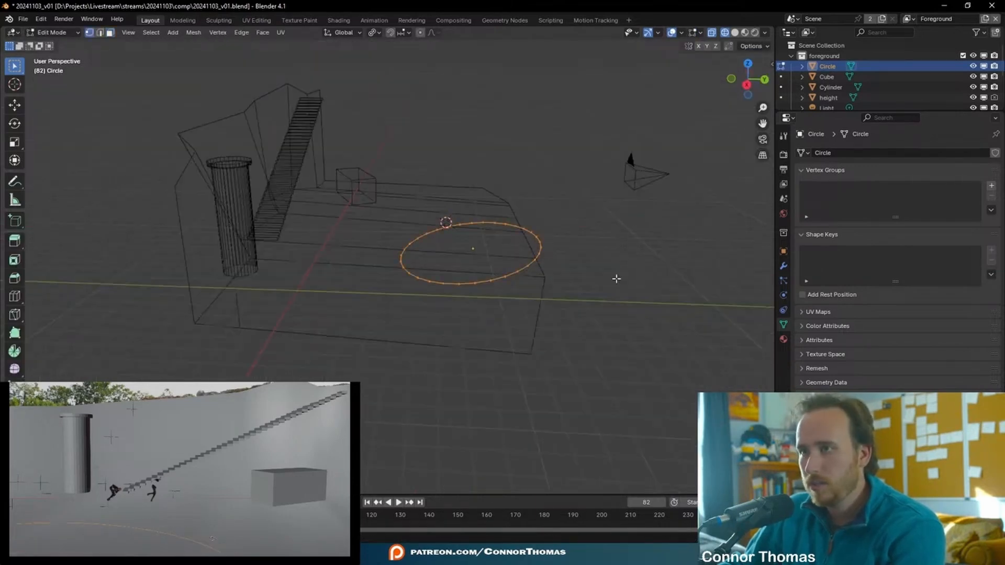
# Fill the circle with a face and extrude it 0.1 m downward along Z
pyautogui.press('f')
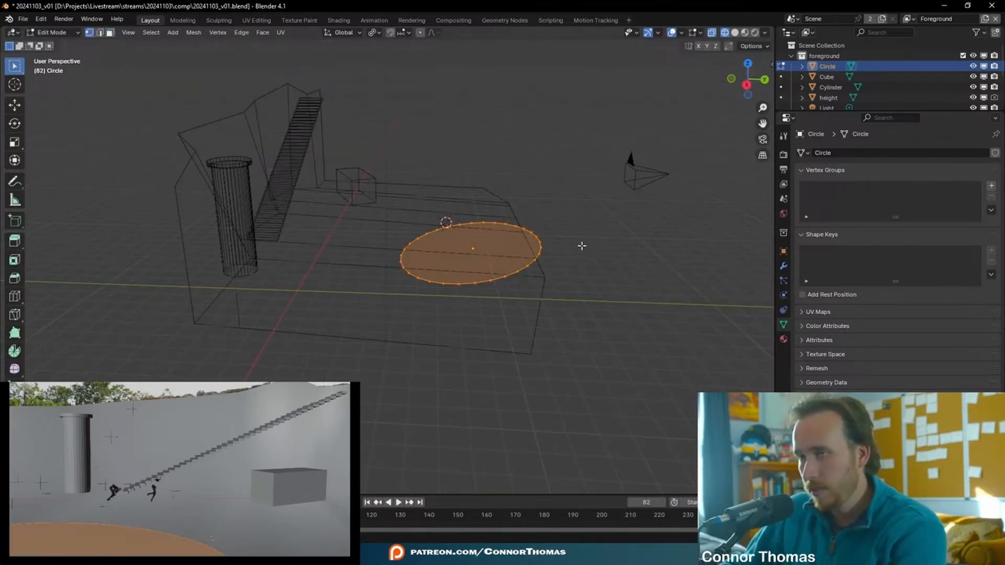
pyautogui.press('e')
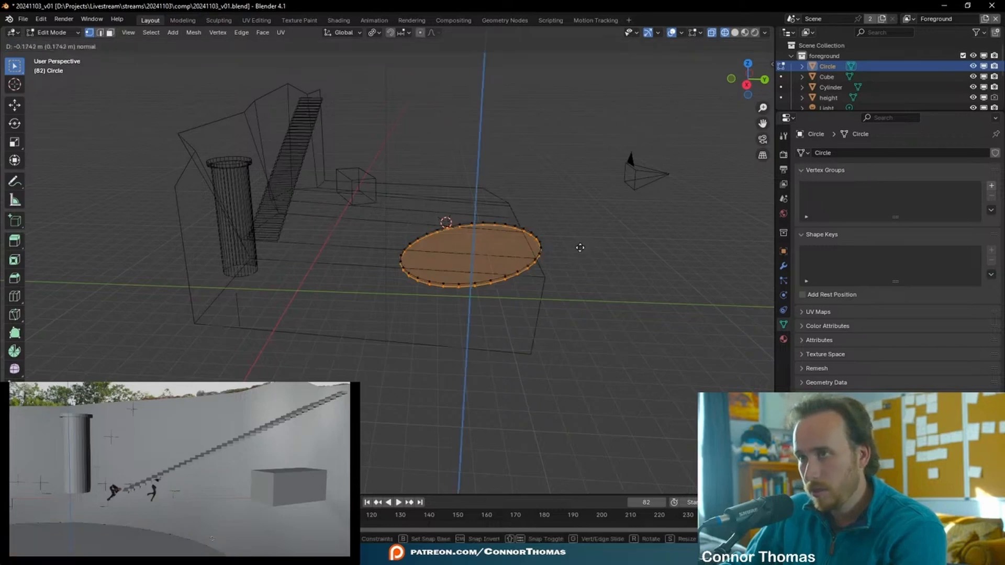
pyautogui.press('z')
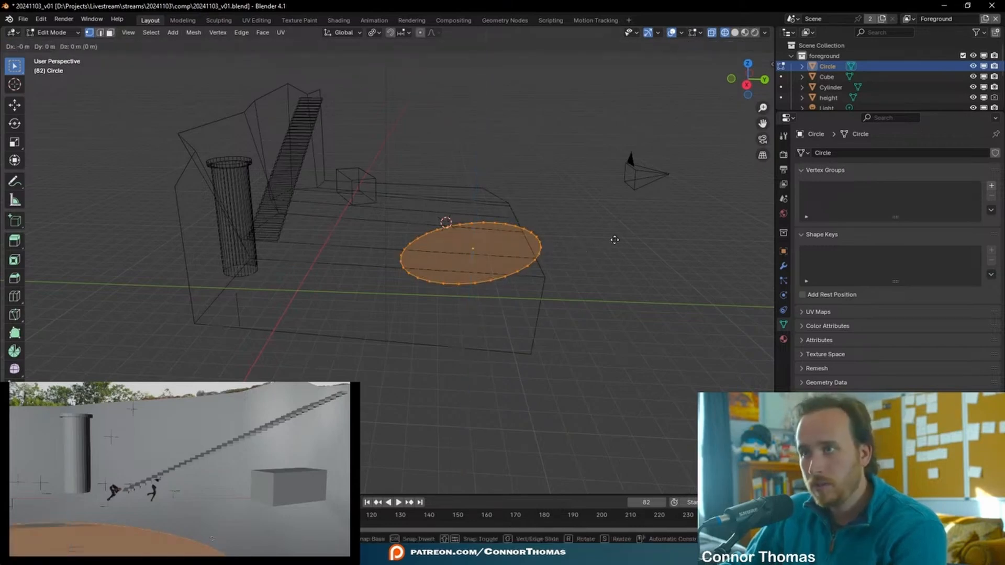
pyautogui.write('.1')
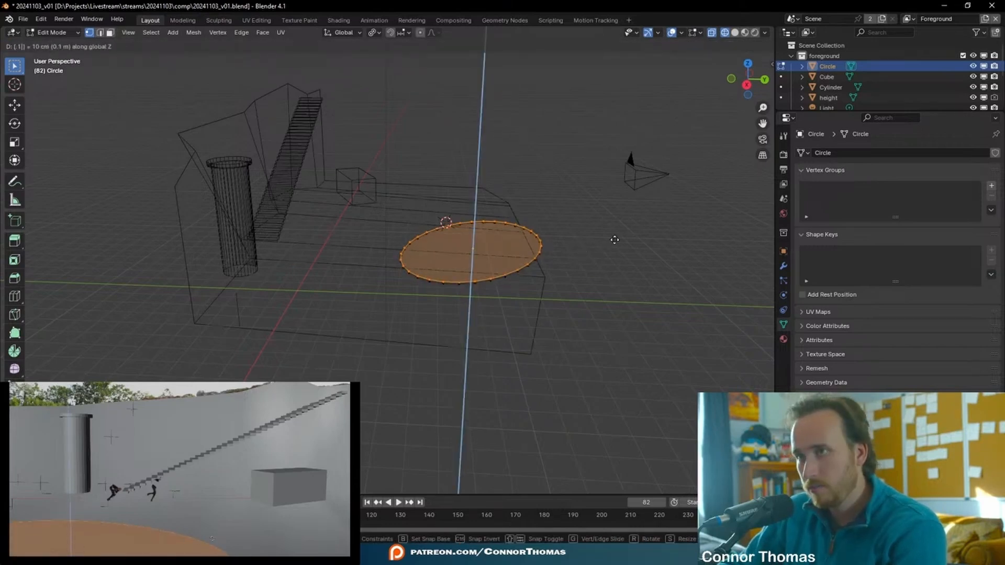
pyautogui.write('-')
pyautogui.click(619, 204)
# Extrude the disc's lower face in place and scale it outward to form a step ledge
pyautogui.scroll(5, 620, 205)
pyautogui.moveTo(576, 297); pyautogui.dragTo(574, 278, button='middle')
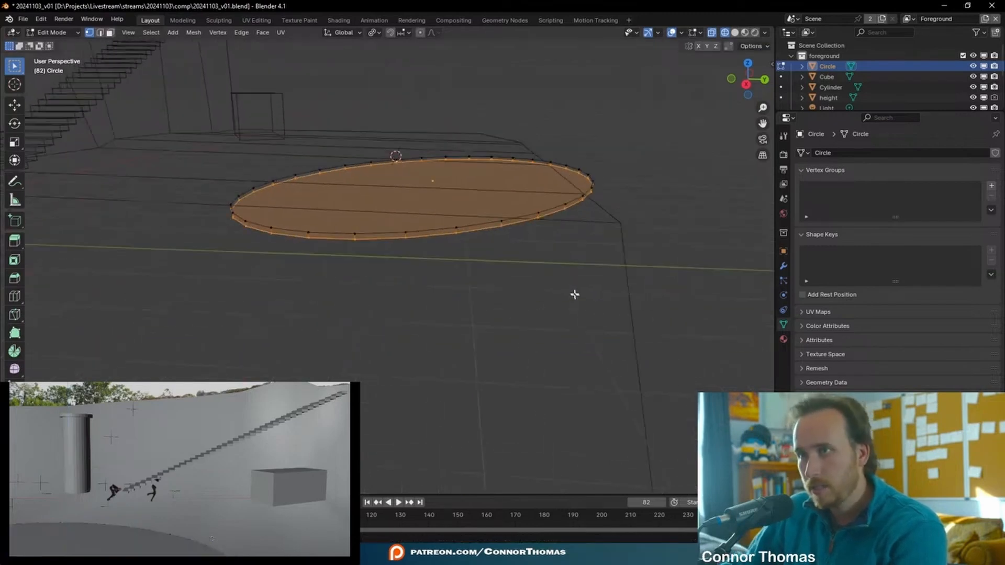
pyautogui.moveTo(503, 111); pyautogui.dragTo(619, 175, button='middle')
pyautogui.press('e')
pyautogui.rightClick(699, 213)
pyautogui.press('s')
pyautogui.click(726, 204)
# Extrude the widened face 0.2 m downward, widen its base by about 1.04, and extrude a third tier
pyautogui.write('e.2')
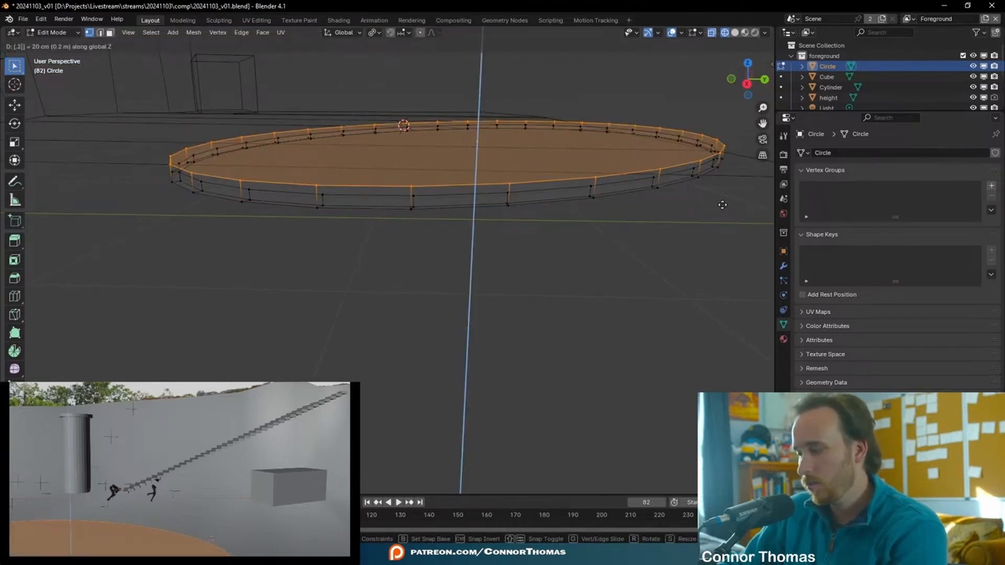
pyautogui.press('-')
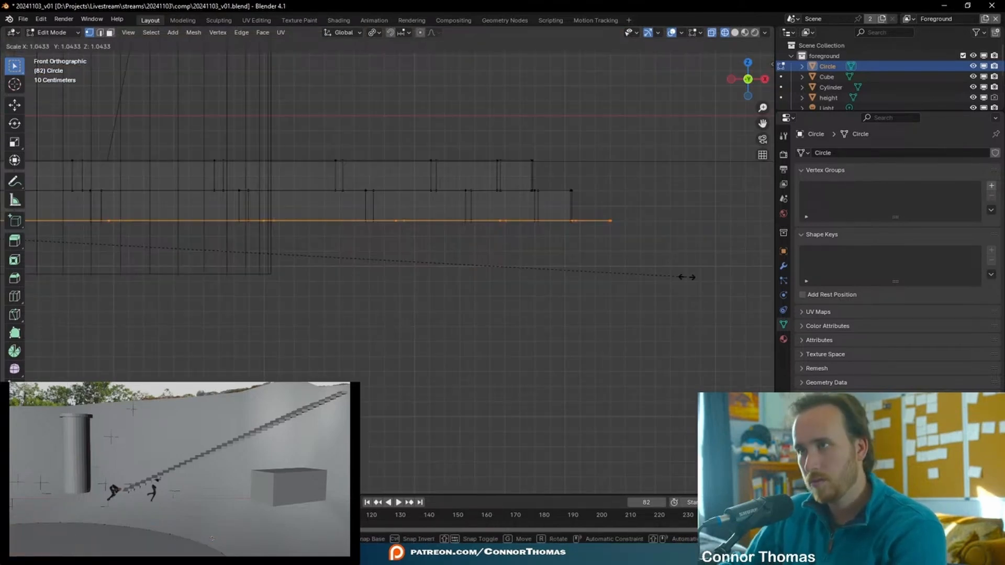
pyautogui.click(687, 278)
pyautogui.keyDown('shift'); pyautogui.moveTo(608, 195); pyautogui.dragTo(617, 173, button='middle'); pyautogui.keyUp('shift')
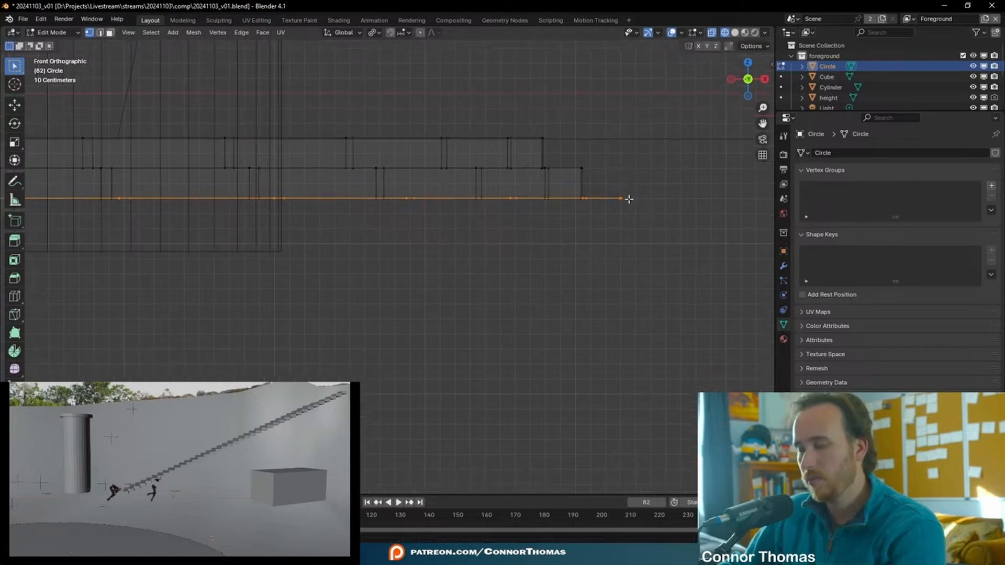
pyautogui.press('e')
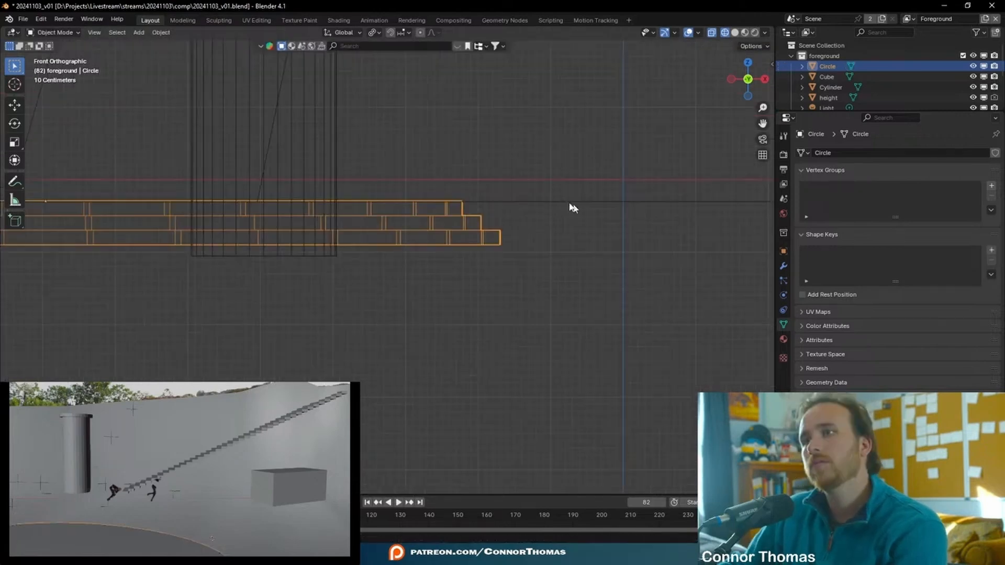
pyautogui.moveTo(572, 207)
pyautogui.mouseDown(button='middle')
pyautogui.moveTo(552, 240)
pyautogui.moveTo(463, 260)
pyautogui.moveTo(468, 299)
pyautogui.moveTo(509, 204)
pyautogui.moveTo(514, 215)
pyautogui.moveTo(529, 213)
pyautogui.moveTo(538, 244)
pyautogui.moveTo(460, 191)
pyautogui.moveTo(479, 198)
pyautogui.mouseUp(button='middle')
pyautogui.scroll(-3, 463, 261)
pyautogui.press('z')
pyautogui.click(577, 244)
pyautogui.press('r')
pyautogui.press('x')
pyautogui.press('Escape')
# Mirror the stepped disc along Z so its wider tiers face upward
pyautogui.moveTo(590, 260); pyautogui.dragTo(584, 288, button='middle')
pyautogui.moveTo(565, 231); pyautogui.dragTo(645, 182, button='middle')
pyautogui.hotkey('shift', 'z')
pyautogui.moveTo(728, 191); pyautogui.dragTo(557, 198, button='middle')
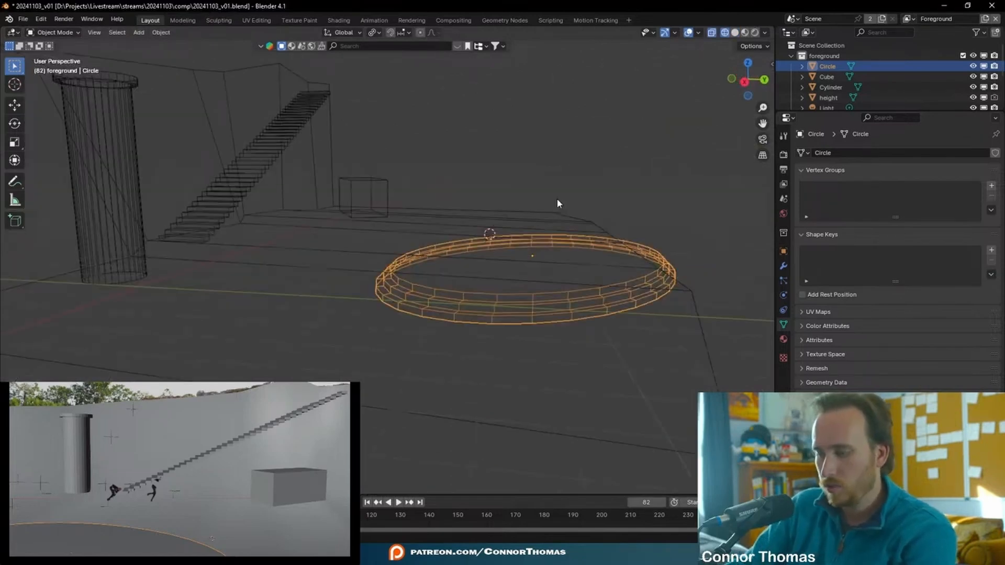
pyautogui.hotkey('ctrl', 'm')
pyautogui.press('z')
pyautogui.click(557, 199)
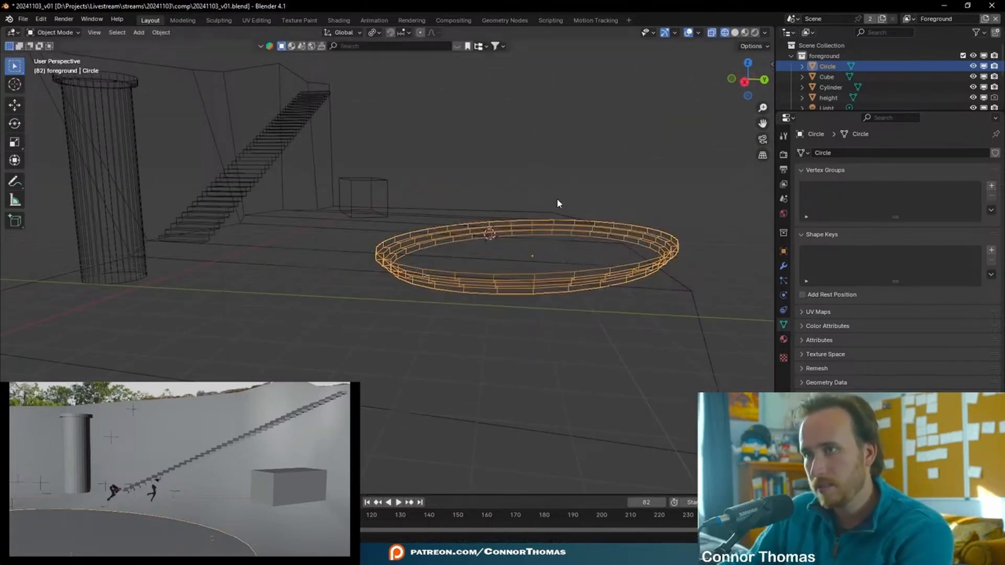
# Deselect the stepped disc and show the viewport in solid shading with MatCap lighting
pyautogui.click(468, 178)
pyautogui.moveTo(468, 178); pyautogui.dragTo(492, 211, button='middle')
pyautogui.hotkey('shift', 'z')
pyautogui.moveTo(590, 204); pyautogui.dragTo(768, 54, button='middle')
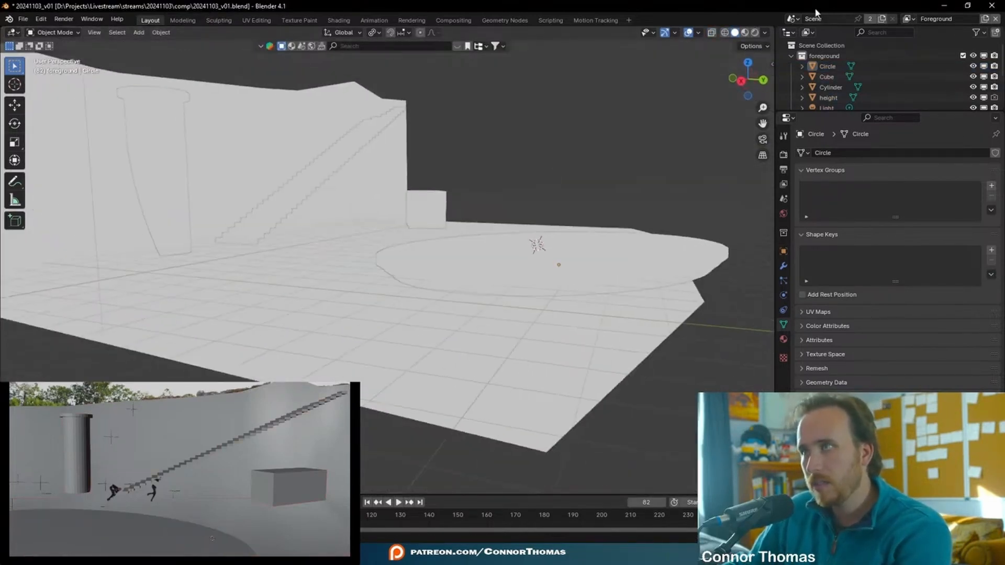
pyautogui.click(765, 33)
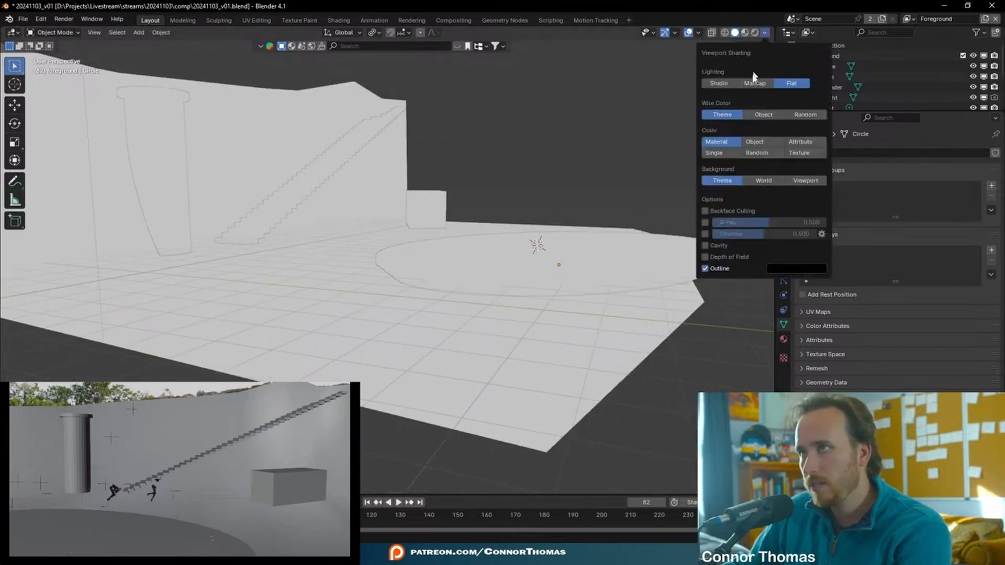
pyautogui.click(726, 84)
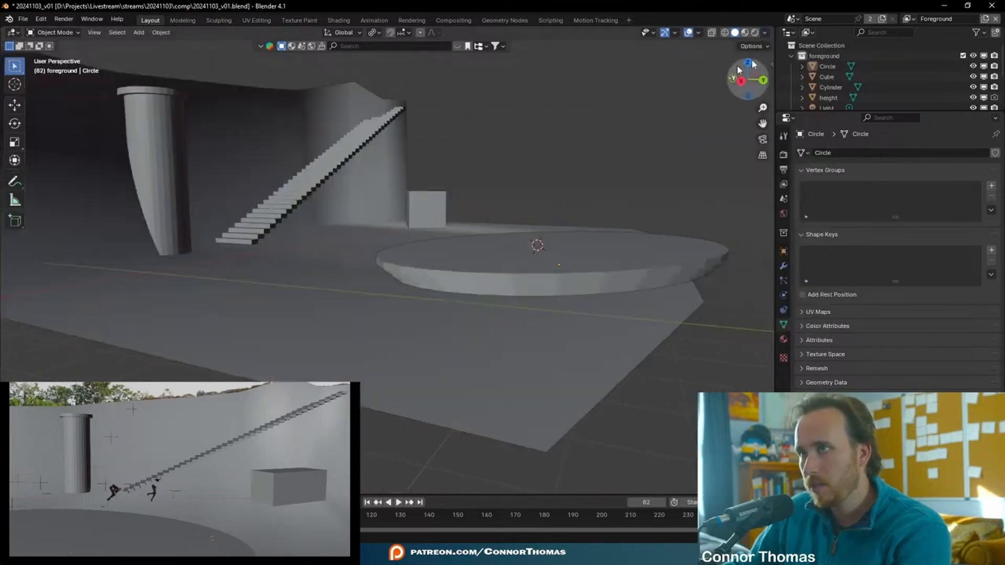
pyautogui.click(765, 34)
pyautogui.click(754, 83)
# Select the ground reference mesh and enter Edit Mode to inspect the floor around the stepped disc
pyautogui.moveTo(569, 210)
pyautogui.mouseDown(button='middle')
pyautogui.moveTo(564, 284)
pyautogui.moveTo(649, 258)
pyautogui.moveTo(685, 265)
pyautogui.moveTo(652, 259)
pyautogui.moveTo(599, 272)
pyautogui.moveTo(576, 301)
pyautogui.mouseUp(button='middle')
pyautogui.click(564, 284)
pyautogui.click(576, 301)
pyautogui.moveTo(593, 232); pyautogui.dragTo(516, 337, button='middle')
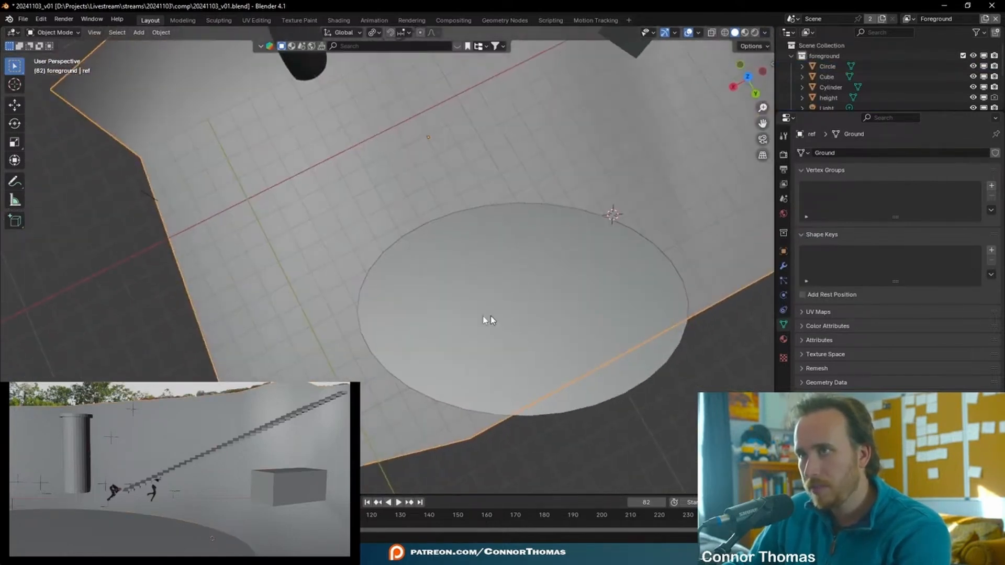
pyautogui.press('Tab')
pyautogui.moveTo(489, 369); pyautogui.dragTo(560, 321, button='middle')
pyautogui.press('Tab')
pyautogui.moveTo(557, 287); pyautogui.dragTo(511, 254, button='middle')
pyautogui.moveTo(496, 342); pyautogui.dragTo(474, 333, button='middle')
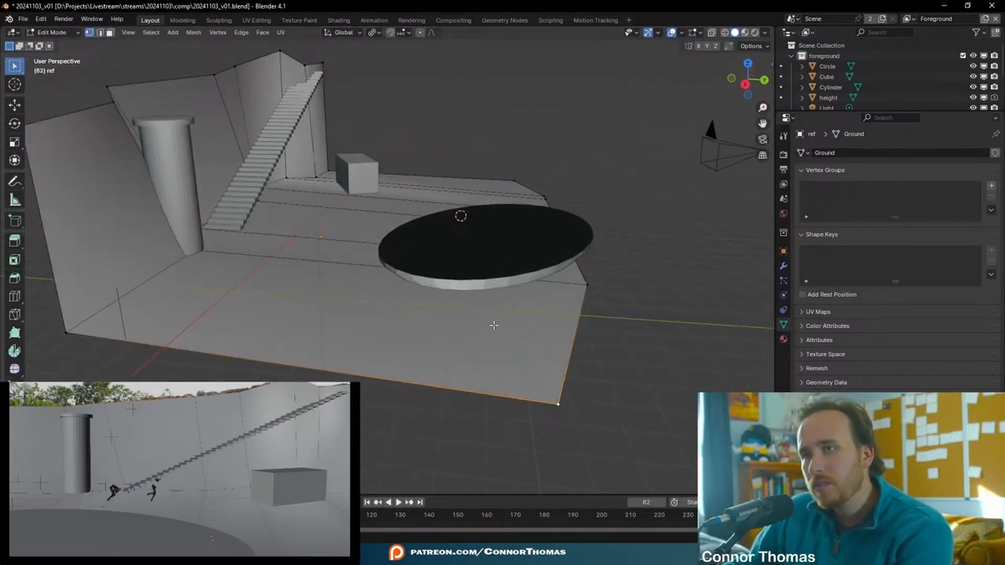
# Select the ground mesh's floor faces around the disc, try to extrude them downward, and undo the last operation
pyautogui.press('Tab')
pyautogui.click(455, 327)
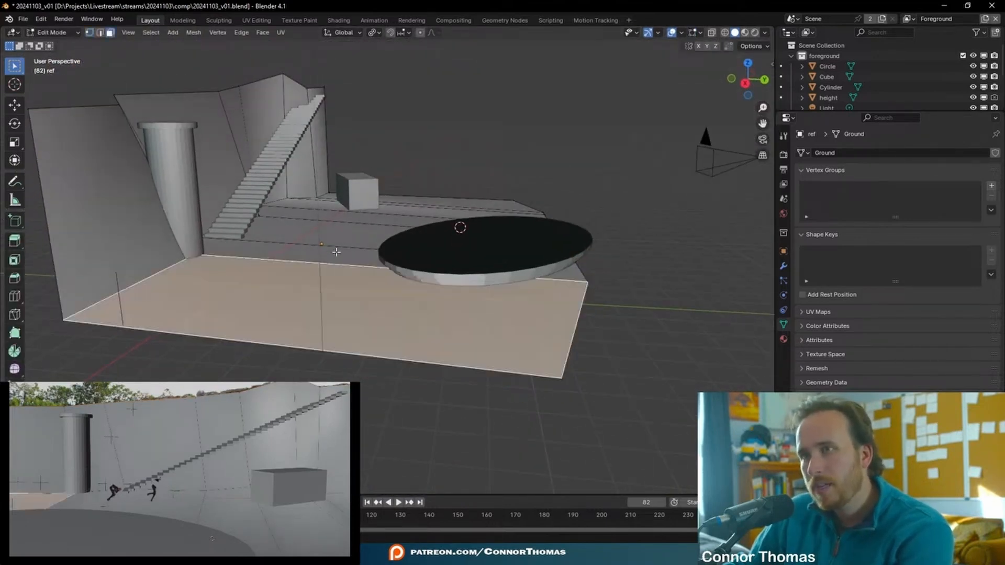
pyautogui.click(336, 253)
pyautogui.keyDown('shift'); pyautogui.click(356, 234); pyautogui.keyUp('shift')
pyautogui.keyDown('shift'); pyautogui.click(409, 220); pyautogui.keyUp('shift')
pyautogui.keyDown('shift'); pyautogui.click(379, 310); pyautogui.keyUp('shift')
pyautogui.moveTo(537, 293); pyautogui.dragTo(621, 278, button='middle')
pyautogui.press('e')
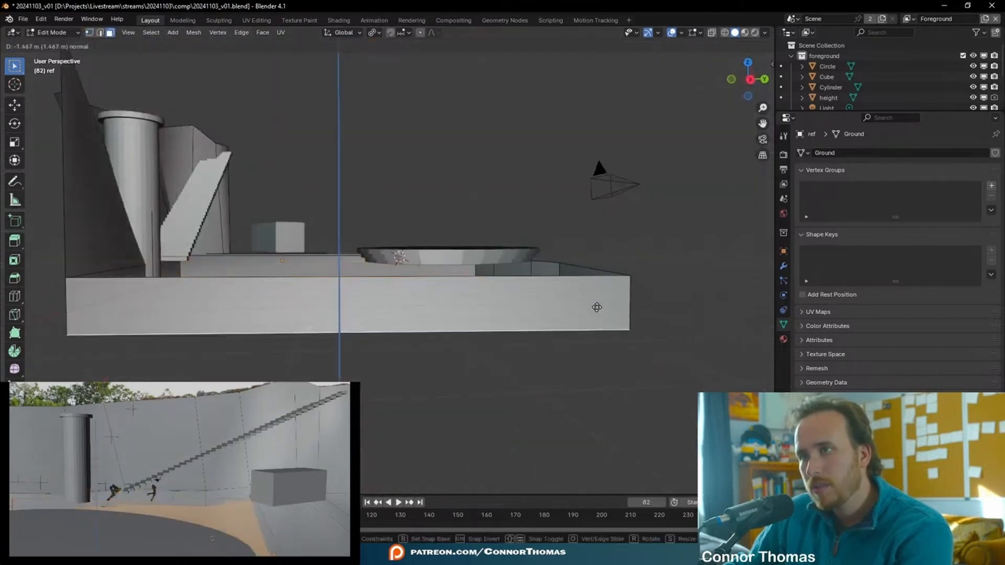
pyautogui.rightClick(596, 319)
pyautogui.moveTo(596, 318); pyautogui.dragTo(597, 264, button='middle')
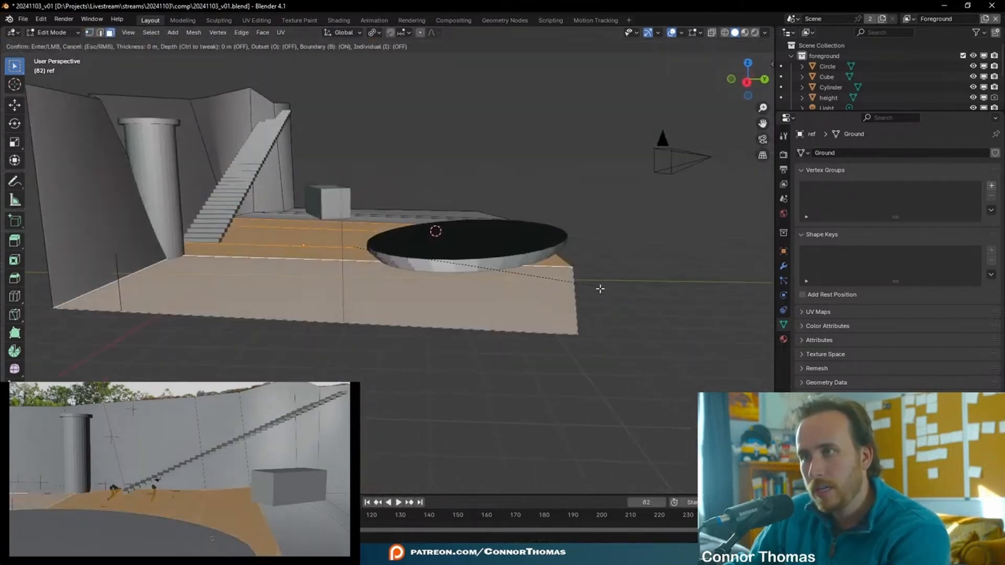
pyautogui.hotkey('ctrl', 'z')
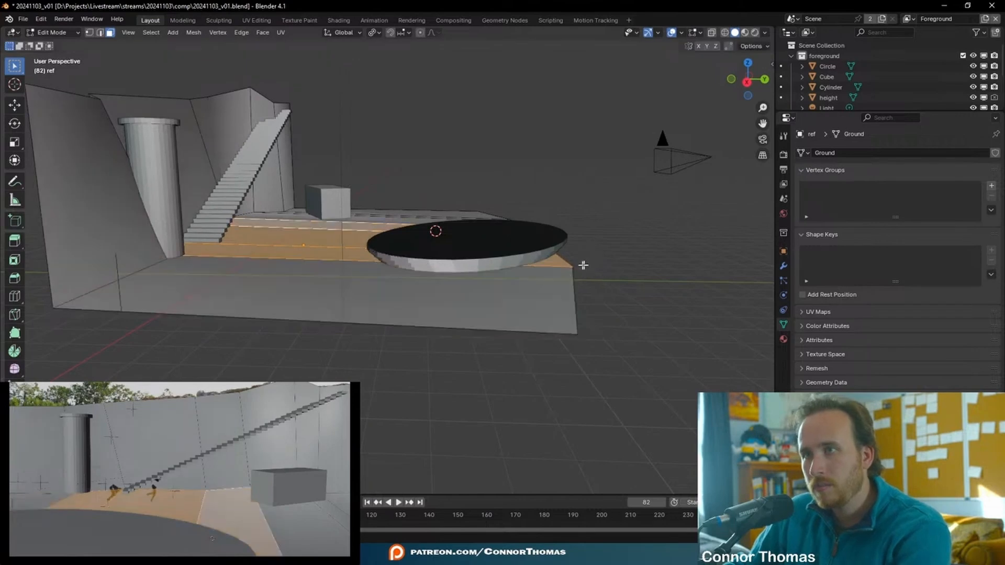
# Add the front floor face to the selection and place a duplicate of the selected floor faces below the ground along Z
pyautogui.keyDown('shift'); pyautogui.click(519, 296); pyautogui.keyUp('shift')
pyautogui.moveTo(542, 296); pyautogui.dragTo(523, 295, button='middle')
pyautogui.hotkey('shift', 'd')
pyautogui.press('z')
pyautogui.click(523, 333)
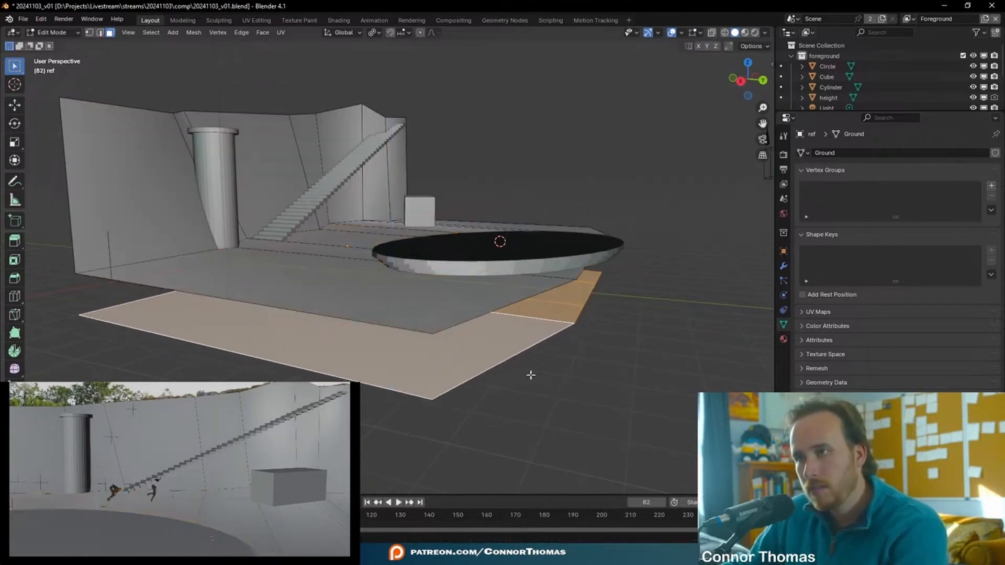
# Select the vertices of the ground floor and its lowered copy in wireframe shading
pyautogui.press('1')
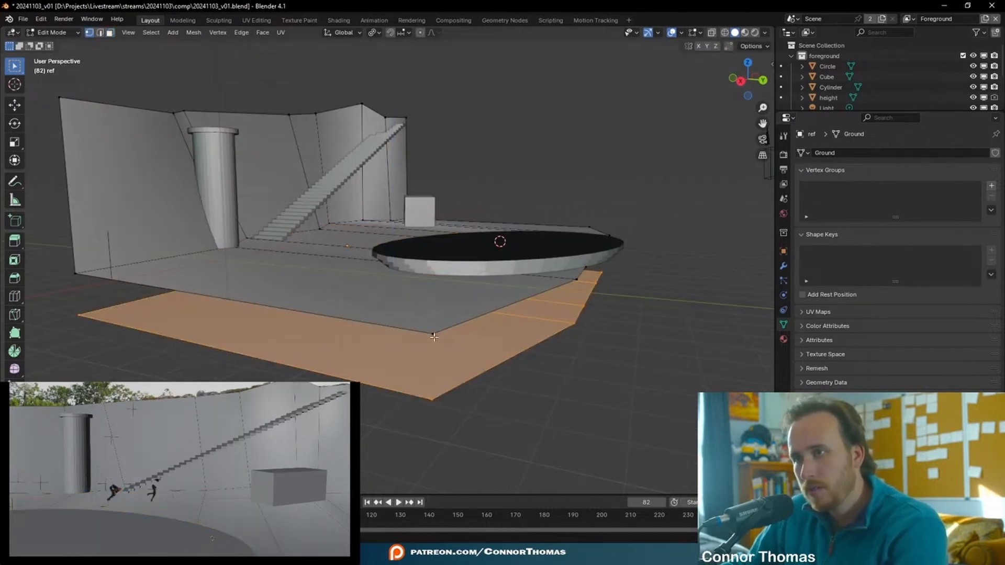
pyautogui.hotkey('shift', 'z')
pyautogui.moveTo(436, 338)
pyautogui.mouseDown(button='middle')
pyautogui.moveTo(298, 353)
pyautogui.moveTo(399, 359)
pyautogui.mouseUp(button='middle')
pyautogui.moveTo(547, 264); pyautogui.dragTo(59, 263)
pyautogui.press('Escape')
pyautogui.moveTo(371, 278); pyautogui.dragTo(360, 287, button='middle')
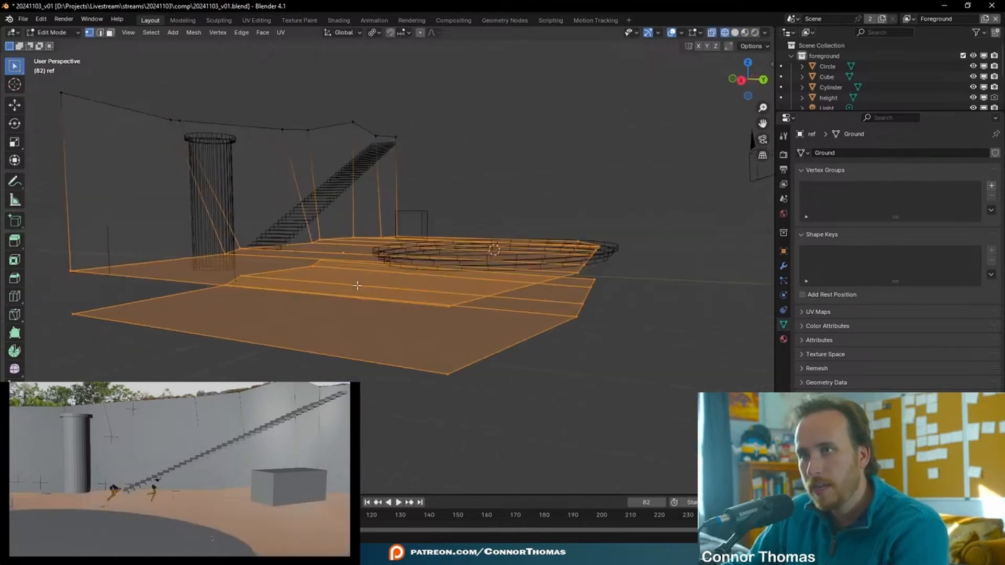
pyautogui.rightClick(359, 287)
pyautogui.press('q')
pyautogui.click(445, 289)
# Select corresponding corner vertices on the floor and its lowered copy in solid shading to close the remaining side gap
pyautogui.moveTo(515, 282)
pyautogui.mouseDown(button='middle')
pyautogui.moveTo(530, 298)
pyautogui.moveTo(617, 316)
pyautogui.moveTo(518, 372)
pyautogui.moveTo(576, 346)
pyautogui.moveTo(594, 308)
pyautogui.moveTo(283, 300)
pyautogui.mouseUp(button='middle')
pyautogui.hotkey('shift', 'z')
pyautogui.scroll(4, 518, 372)
pyautogui.scroll(-3, 518, 372)
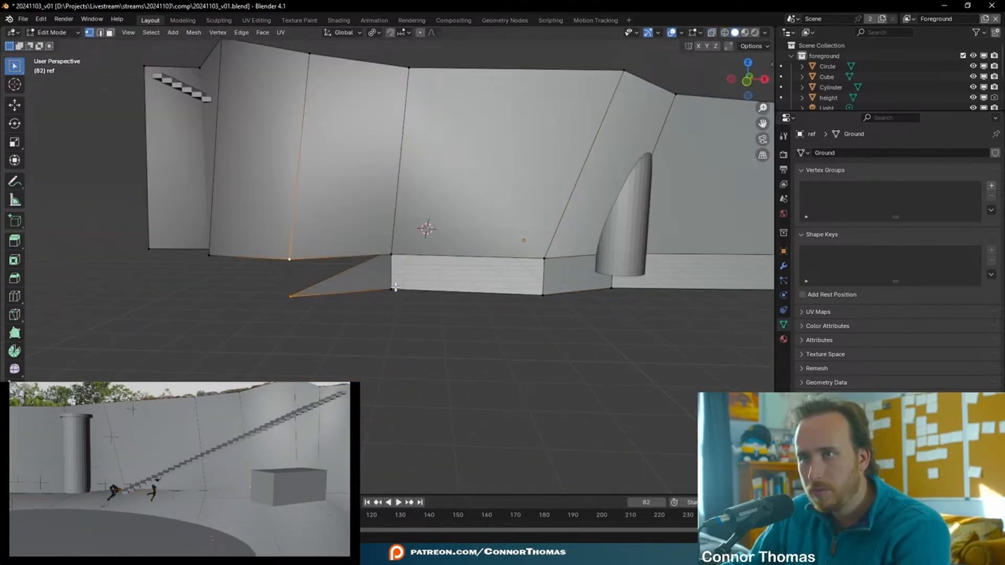
pyautogui.keyDown('shift'); pyautogui.click(291, 296); pyautogui.keyUp('shift')
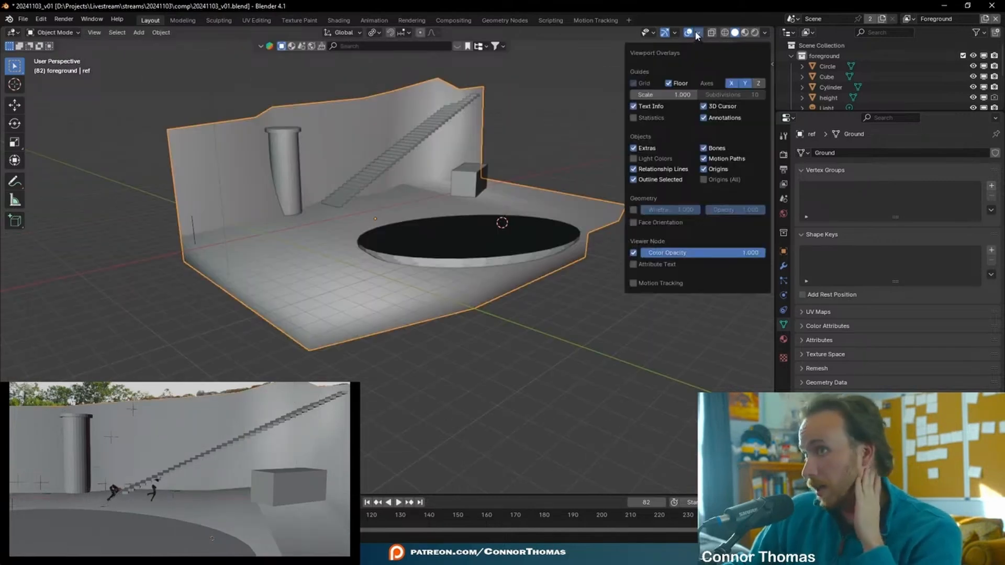
# Turn on the Face Orientation overlay and inspect the ground mesh's underside faces in Edit Mode with face selection
pyautogui.click(634, 222)
pyautogui.moveTo(518, 210); pyautogui.dragTo(570, 180, button='middle')
pyautogui.press('Tab')
pyautogui.press('3')
pyautogui.click(397, 269)
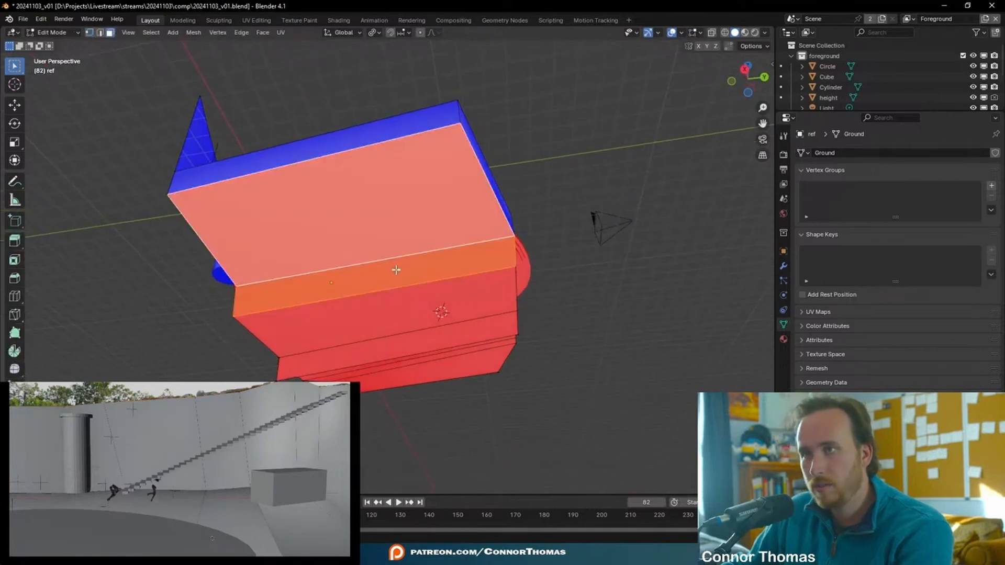
pyautogui.keyDown('shift'); pyautogui.click(442, 287); pyautogui.keyUp('shift')
# Select the ground block's reversed underside and side faces, sweeping across them with circle select
pyautogui.moveTo(442, 287); pyautogui.dragTo(559, 287, button='middle')
pyautogui.click(443, 239)
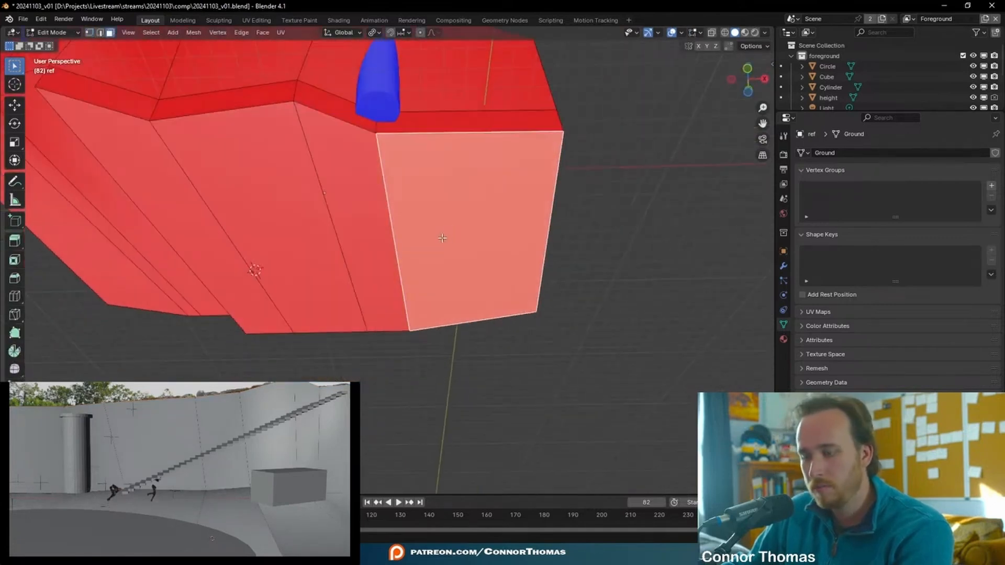
pyautogui.keyDown('shift'); pyautogui.click(353, 228); pyautogui.keyUp('shift')
pyautogui.keyDown('shift'); pyautogui.click(283, 226); pyautogui.keyUp('shift')
pyautogui.keyDown('shift'); pyautogui.moveTo(262, 247); pyautogui.dragTo(485, 325, button='middle'); pyautogui.keyUp('shift')
pyautogui.scroll(-2, 485, 325)
pyautogui.press('c')
pyautogui.moveTo(630, 246)
pyautogui.mouseDown()
pyautogui.moveTo(385, 202)
pyautogui.moveTo(360, 233)
pyautogui.moveTo(297, 201)
pyautogui.mouseUp()
pyautogui.rightClick(282, 216)
pyautogui.moveTo(281, 215); pyautogui.dragTo(310, 238, button='middle')
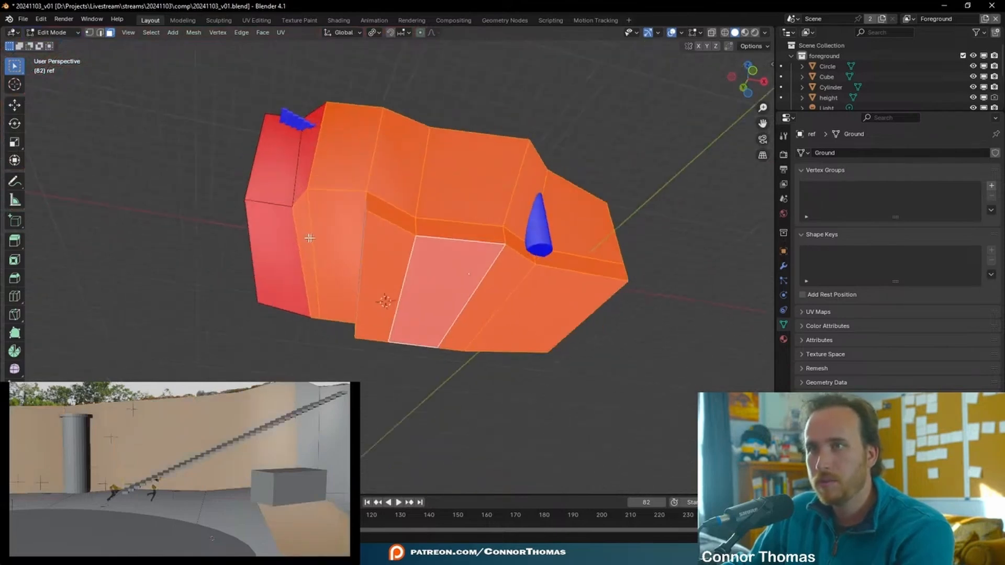
# Add the remaining lower faces at the far end to the selection and deselect the upright wall faces
pyautogui.press('c')
pyautogui.moveTo(286, 216); pyautogui.dragTo(311, 207)
pyautogui.rightClick(314, 211)
pyautogui.moveTo(316, 211)
pyautogui.mouseDown(button='middle')
pyautogui.moveTo(360, 281)
pyautogui.moveTo(374, 266)
pyautogui.mouseUp(button='middle')
pyautogui.press('c')
pyautogui.moveTo(256, 199); pyautogui.dragTo(556, 209, button='middle')
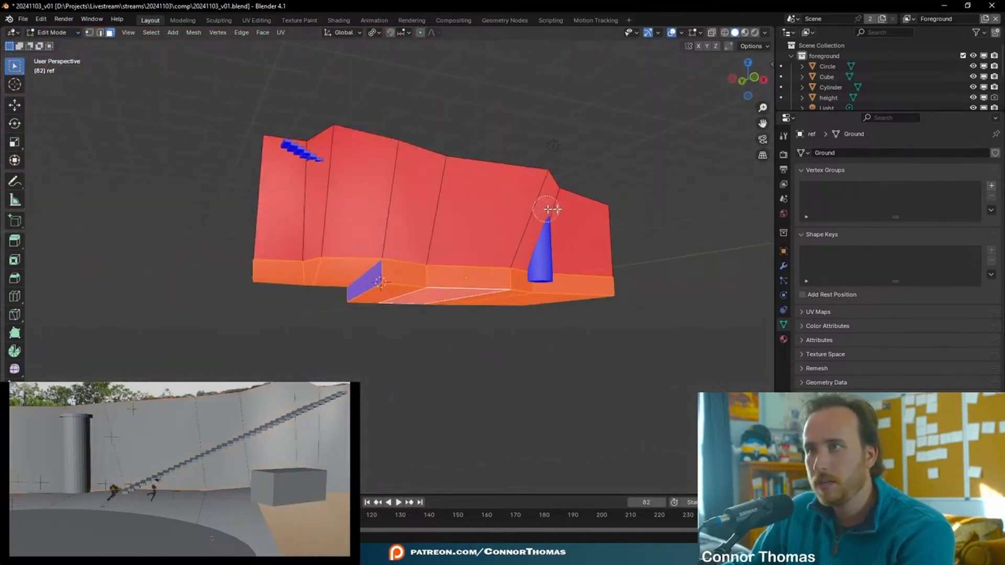
# Correct the normals of the selected underside and side faces, then turn off the Face Orientation overlay
pyautogui.moveTo(449, 292); pyautogui.dragTo(207, 212, button='middle')
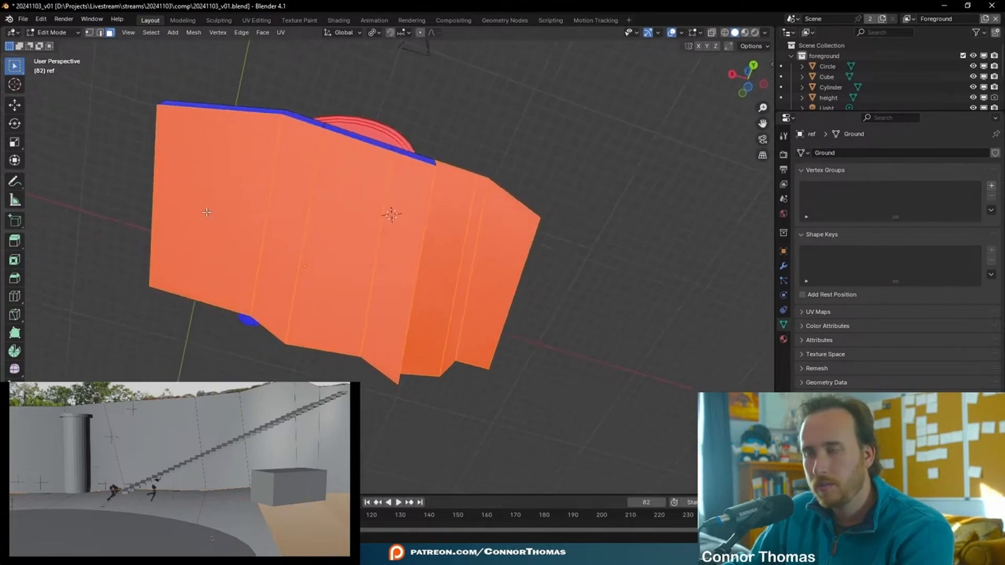
pyautogui.click(193, 33)
pyautogui.moveTo(234, 209)
pyautogui.click(299, 212)
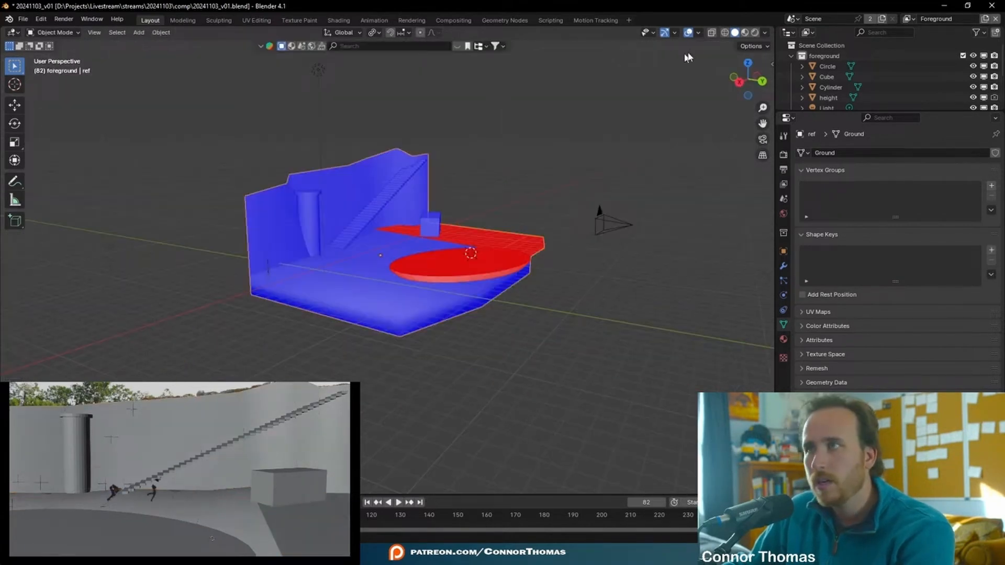
pyautogui.click(698, 33)
pyautogui.click(649, 227)
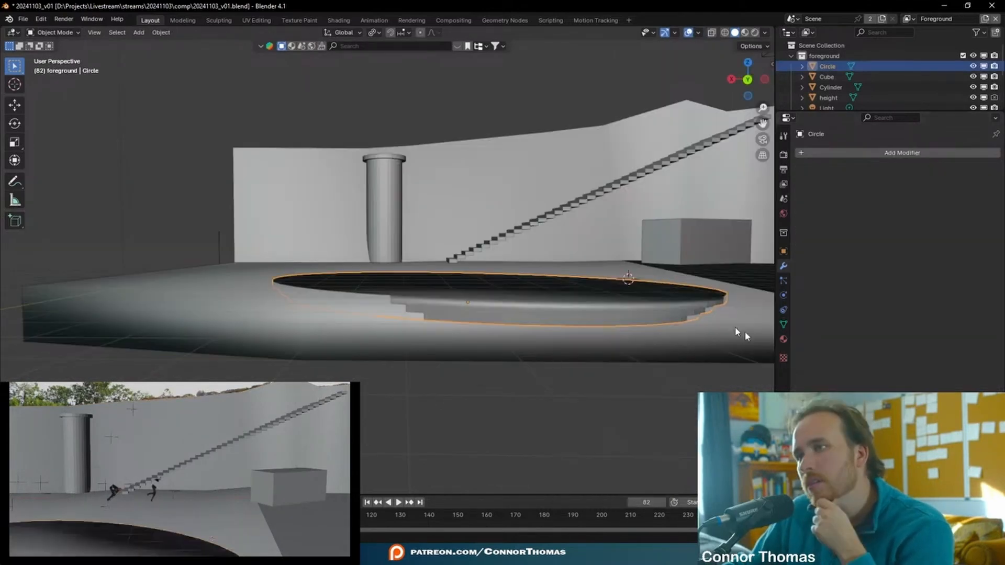
# Apply flat shading to the stepped disc and clear the object selection
pyautogui.moveTo(672, 322); pyautogui.dragTo(642, 302, button='middle')
pyautogui.rightClick(596, 236)
pyautogui.click(594, 247)
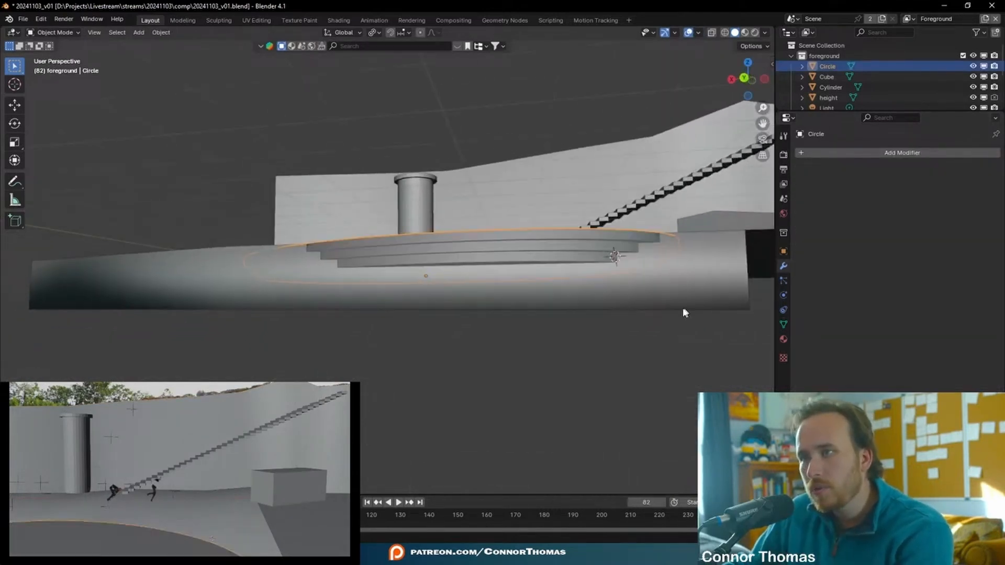
pyautogui.press('a')
pyautogui.press('a')
pyautogui.moveTo(557, 283); pyautogui.dragTo(622, 311, button='middle')
# Cut the stepped disc from the ground mesh with a Boolean Difference modifier using the Fast solver, and apply it
pyautogui.click(531, 382)
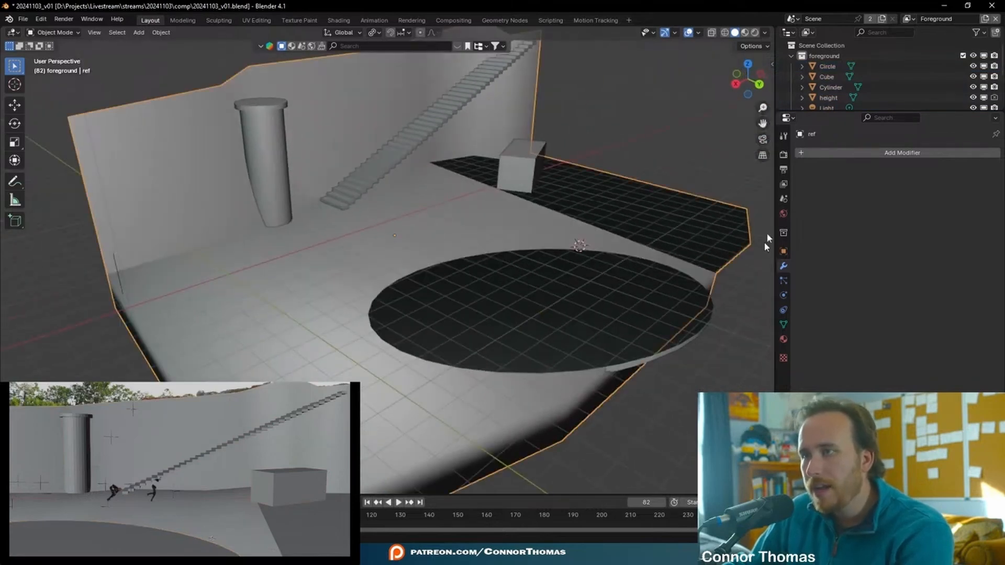
pyautogui.click(894, 155)
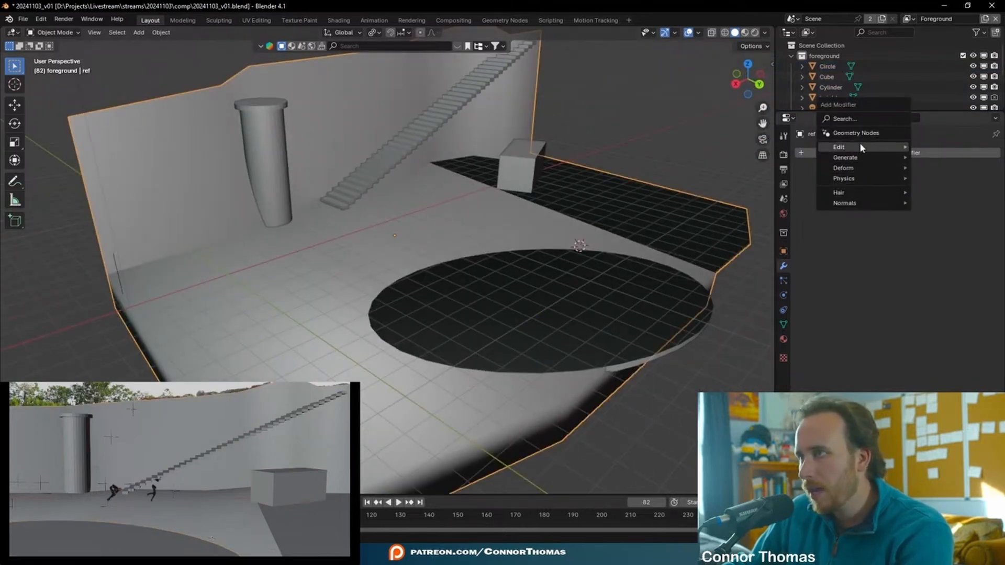
pyautogui.moveTo(861, 141)
pyautogui.write('b')
pyautogui.click(810, 157)
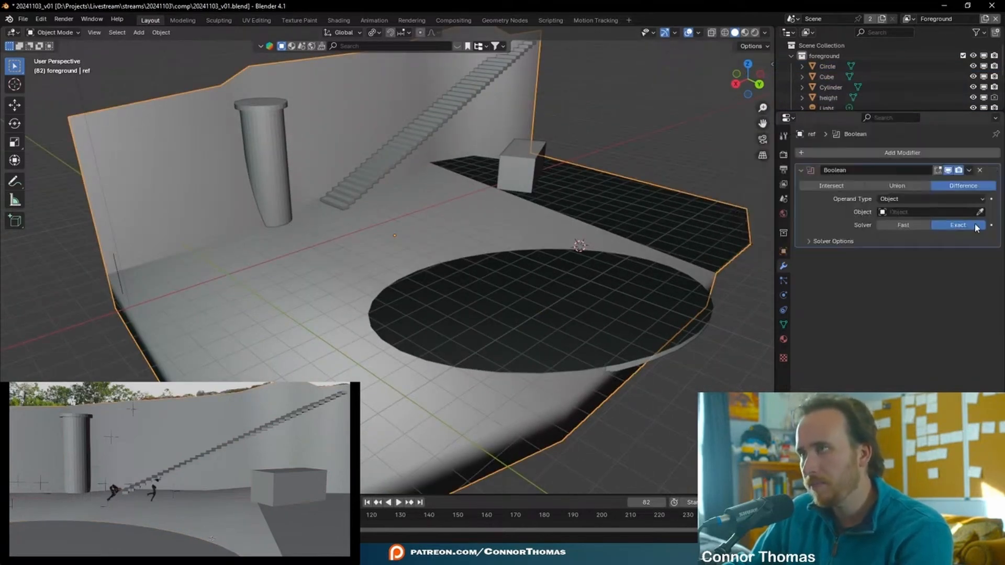
pyautogui.click(981, 213)
pyautogui.click(644, 298)
pyautogui.moveTo(644, 299); pyautogui.dragTo(864, 270, button='middle')
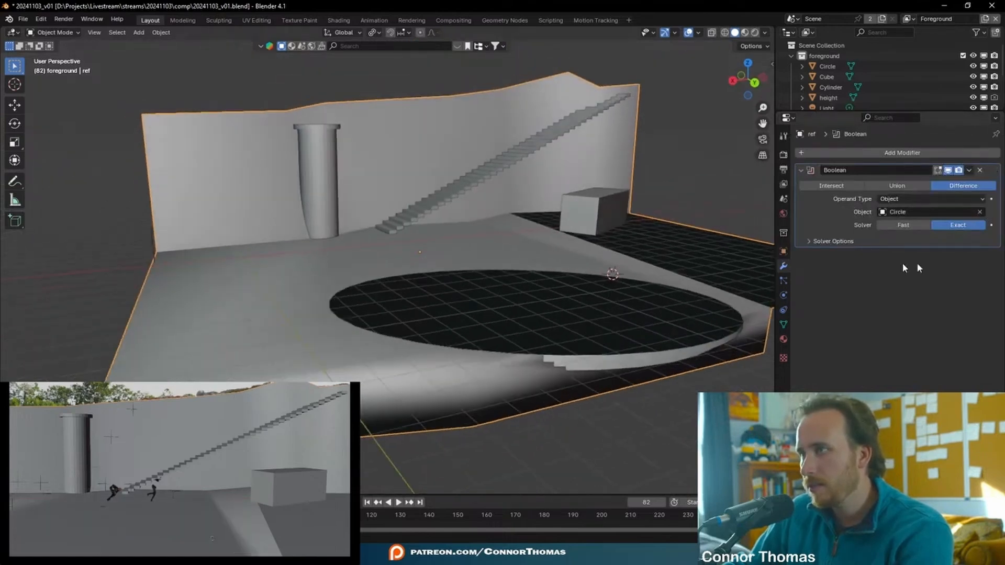
pyautogui.click(893, 225)
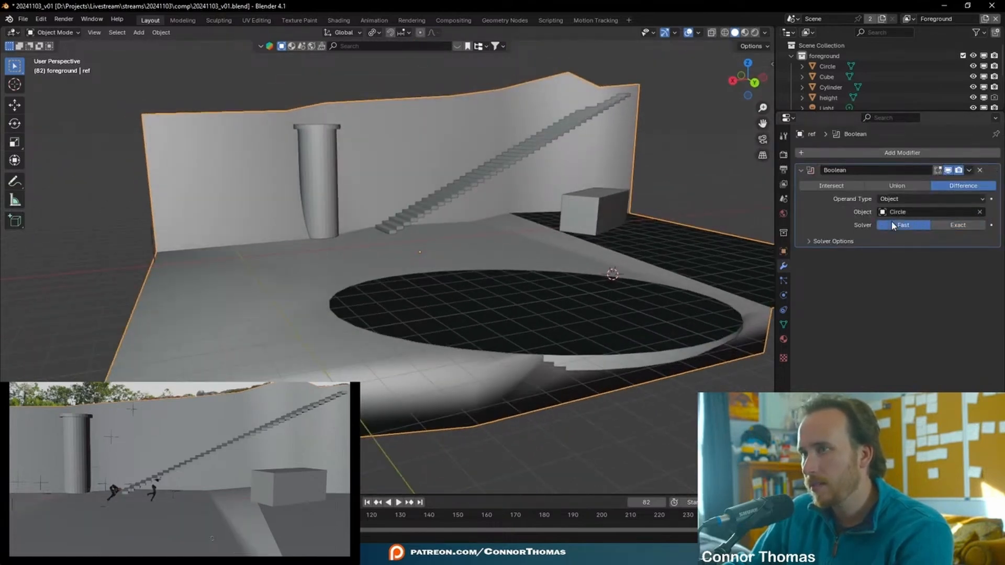
pyautogui.moveTo(557, 299); pyautogui.dragTo(724, 291, button='middle')
pyautogui.hotkey('ctrl', 'a')
# Delete the stepped disc used as the cutter and deselect everything
pyautogui.click(586, 334)
pyautogui.press('x')
pyautogui.click(585, 334)
pyautogui.moveTo(623, 327); pyautogui.dragTo(617, 367, button='middle')
pyautogui.press('a')
pyautogui.hotkey('alt', 'a')
# Look through the camera and play the shot to check the stepped pit against the plate and runners
pyautogui.moveTo(582, 322); pyautogui.dragTo(405, 302, button='middle')
pyautogui.press('KP_0')
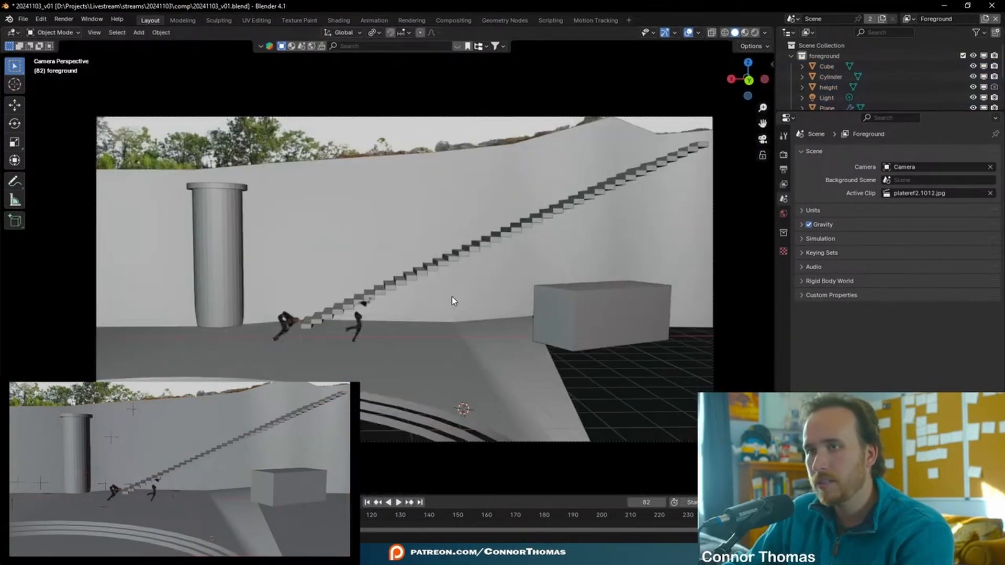
pyautogui.press('space')
pyautogui.press('space')
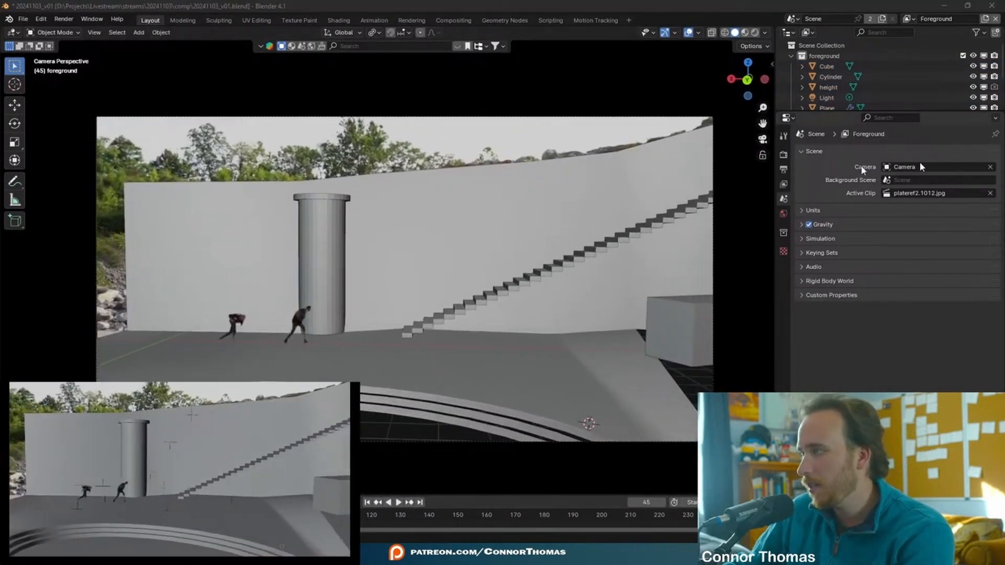
pyautogui.press('space')
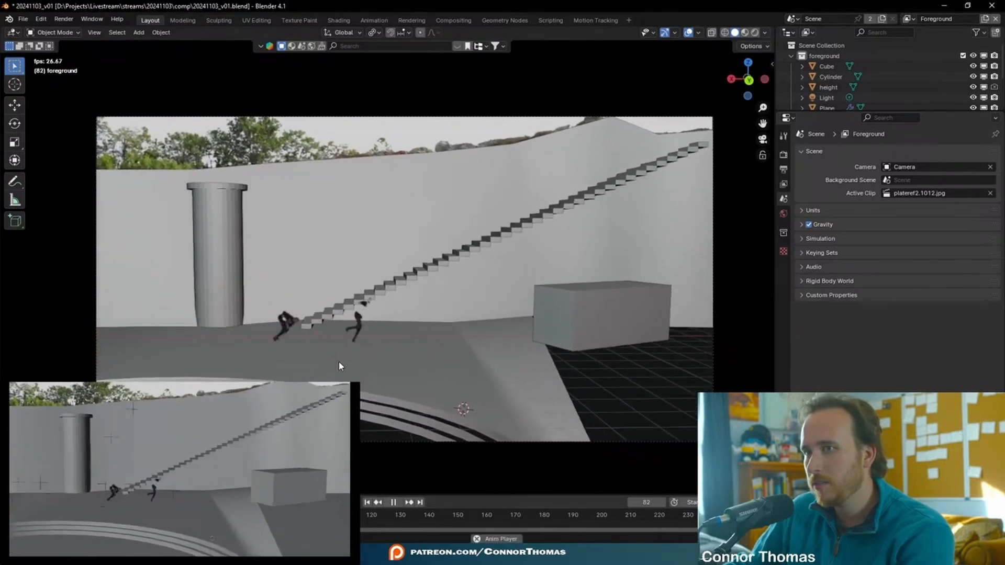
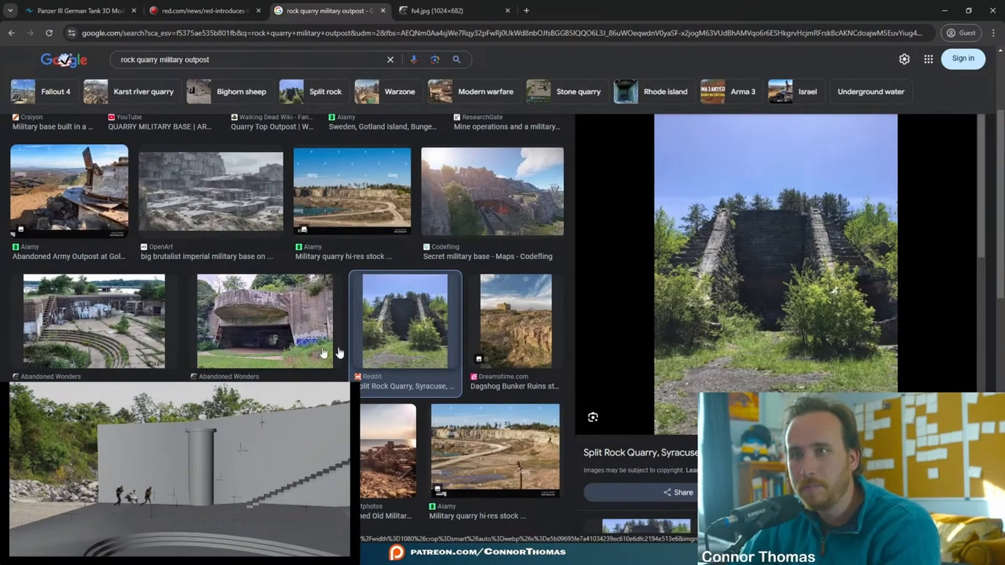
# Switch back to Blender and reposition the tall block near the column within the cluster on the upper quarry wall
pyautogui.hotkey('alt', 'Tab')
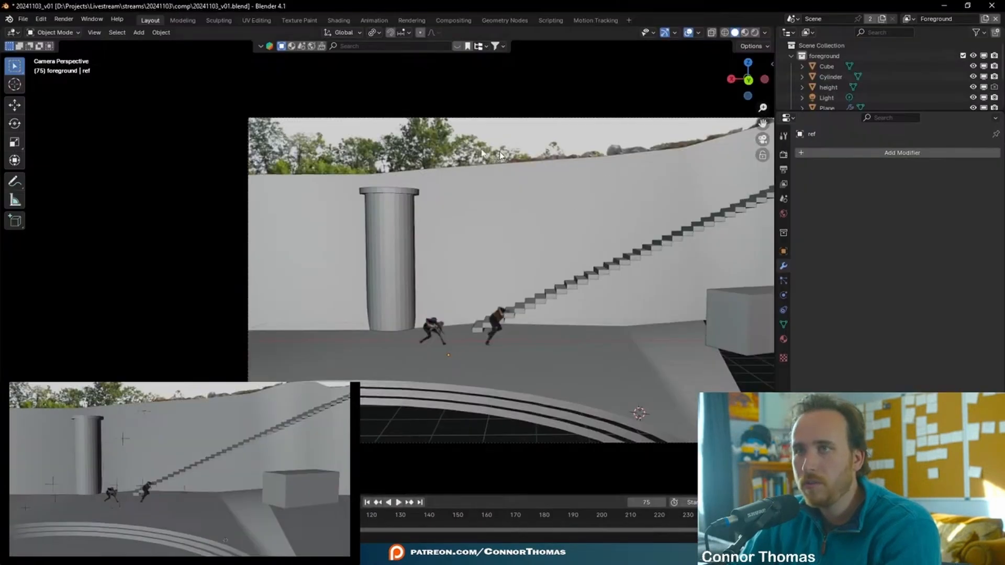
pyautogui.click(21, 85)
pyautogui.moveTo(550, 273); pyautogui.dragTo(477, 271, button='middle')
pyautogui.moveTo(484, 261); pyautogui.dragTo(447, 240, button='middle')
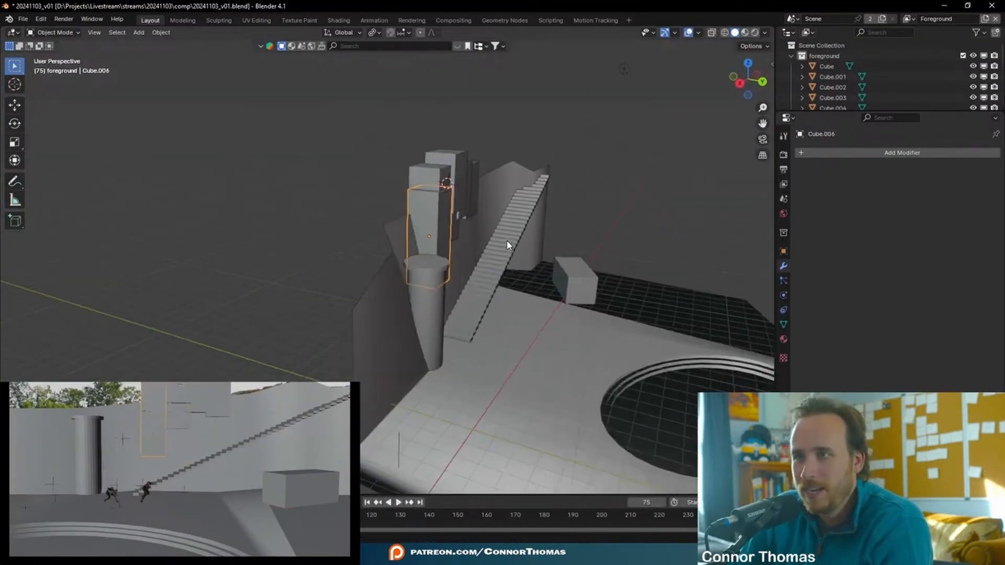
pyautogui.press('g')
pyautogui.click(499, 236)
pyautogui.press('g')
pyautogui.click(442, 228)
pyautogui.scroll(8, 450, 247)
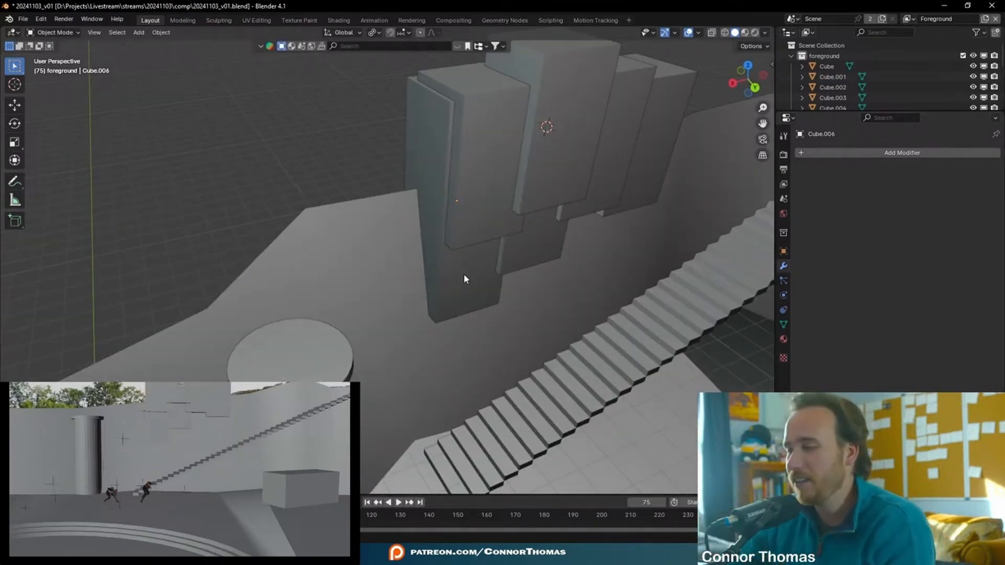
pyautogui.press('a')
# Switch to the browser and examine the rock quarry military outpost reference images
pyautogui.hotkey('alt', 'Tab')
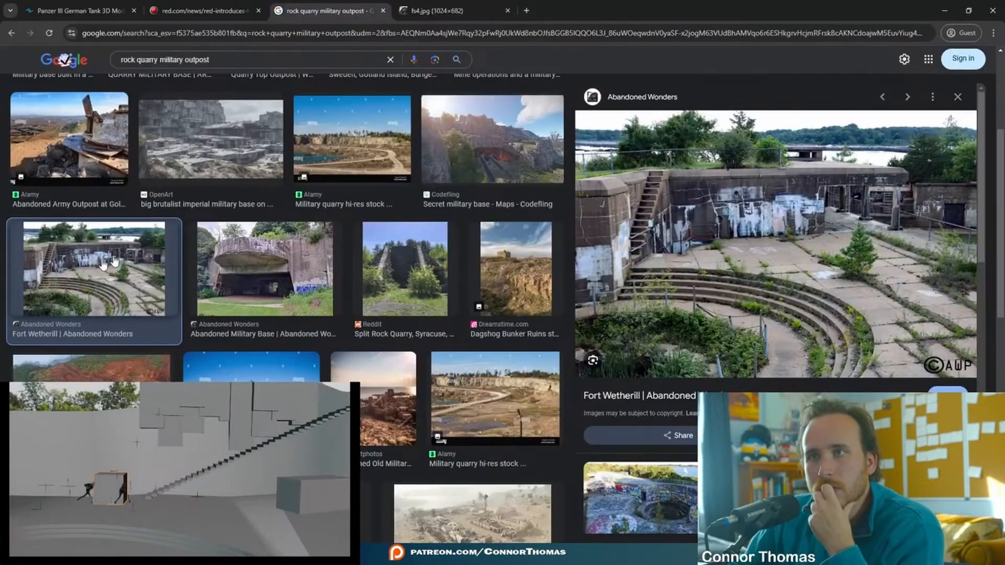
pyautogui.scroll(-5, 255, 337)
pyautogui.scroll(2, 257, 322)
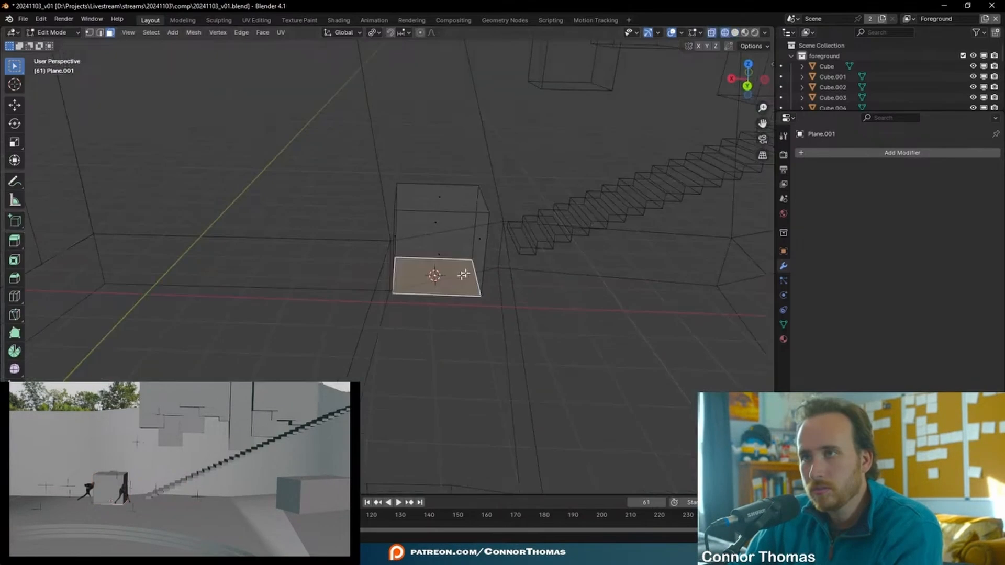
# Widen the bottom face of the box beside the staircase along X to give it sloped sides
pyautogui.press('s')
pyautogui.press('x')
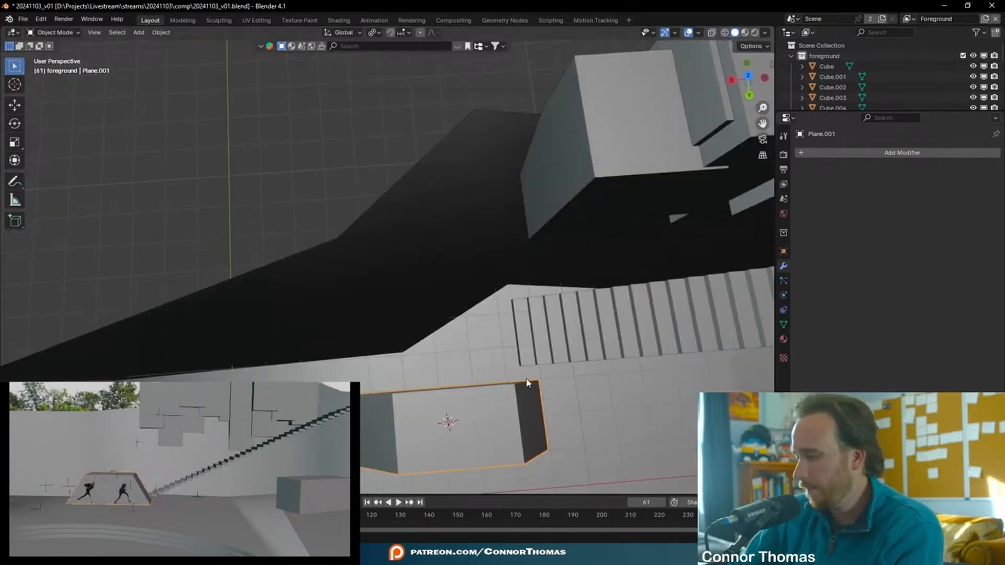
pyautogui.moveTo(527, 383); pyautogui.dragTo(269, 113, button='middle')
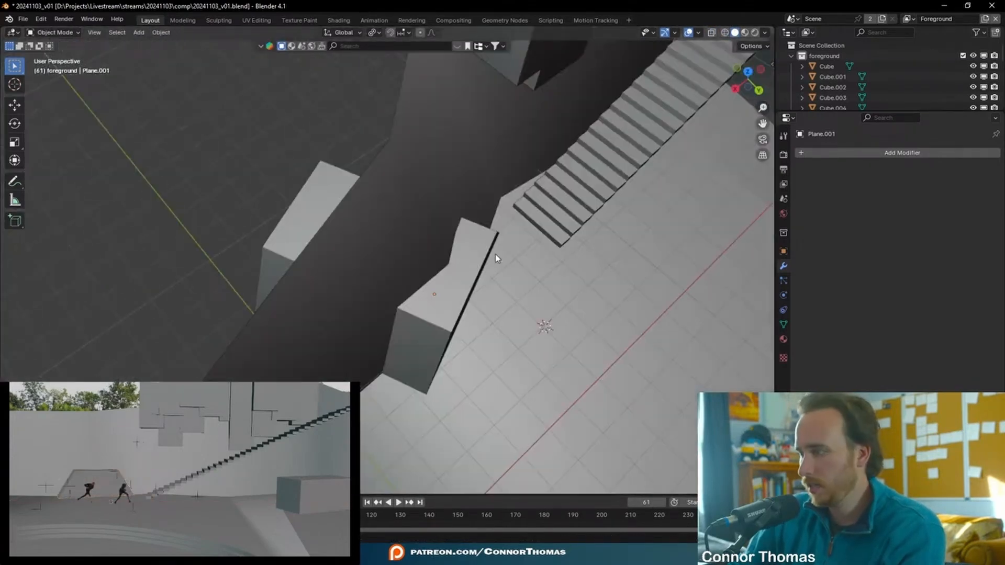
# Extend the tapered block behind the quarry wall in top view and check the shot through the camera
pyautogui.press('KP_7')
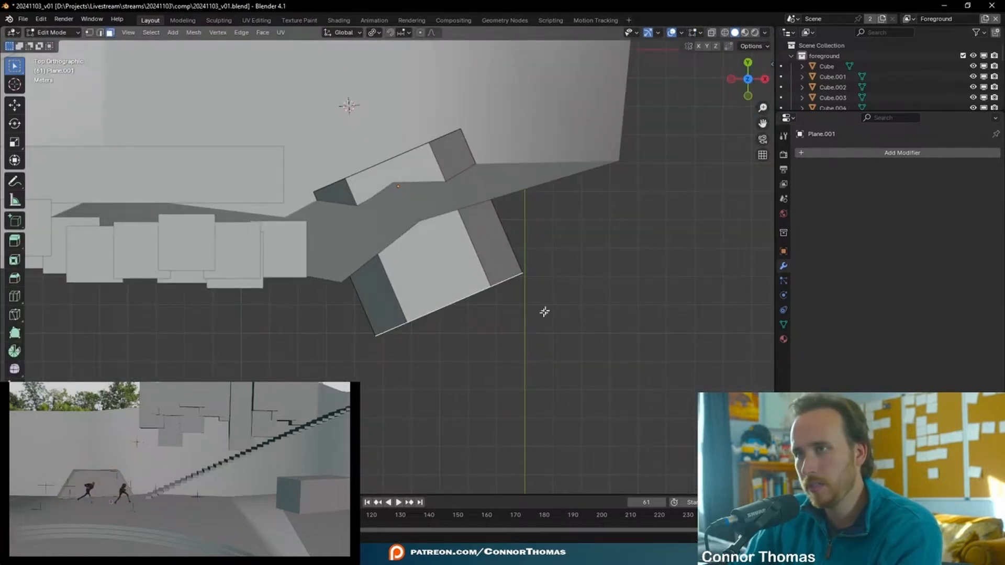
pyautogui.press('KP_0')
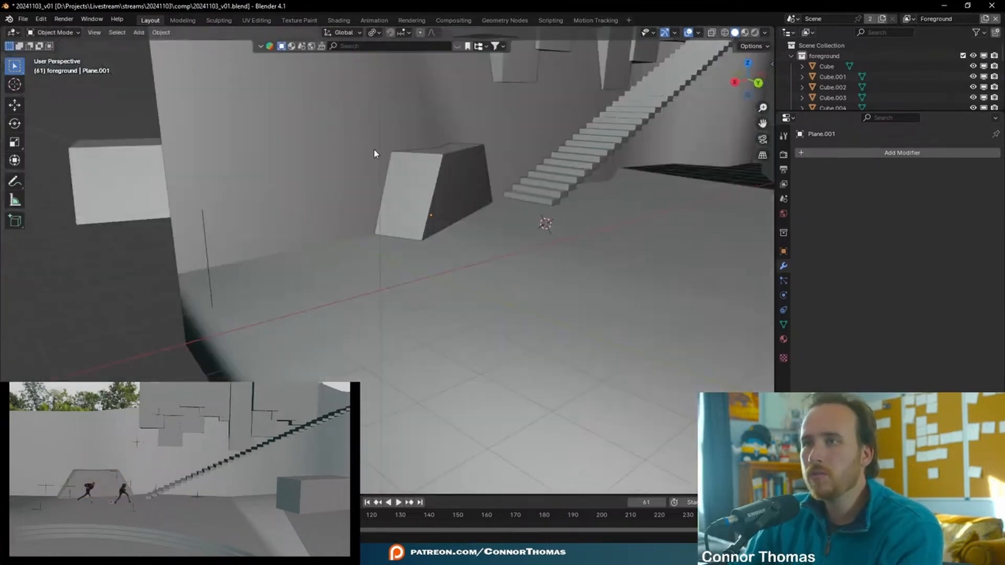
pyautogui.press('space')
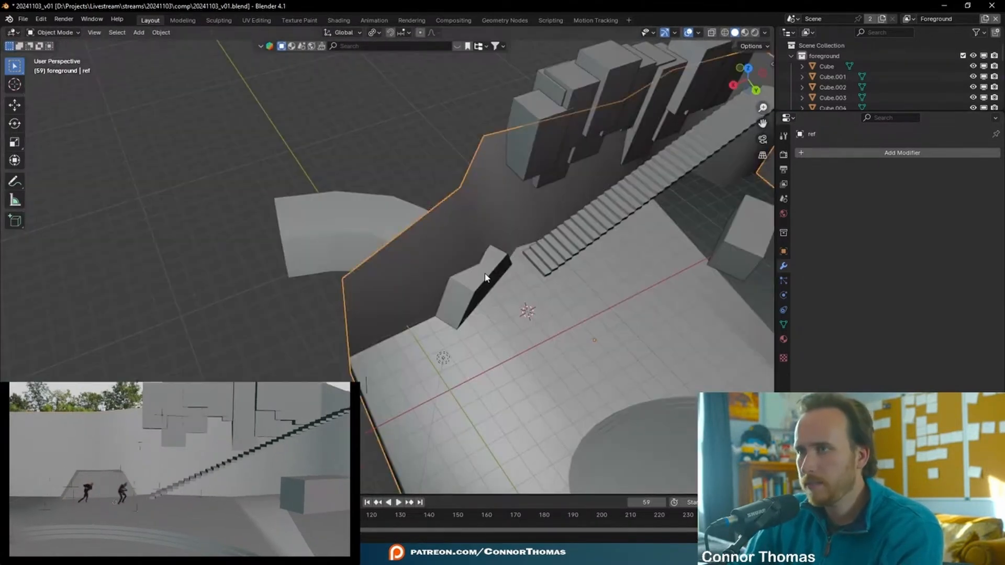
# Add a Boolean modifier to the ground mesh targeting Plane.001, try Union and Intersect, and set it to Difference
pyautogui.click(865, 156)
pyautogui.click(817, 178)
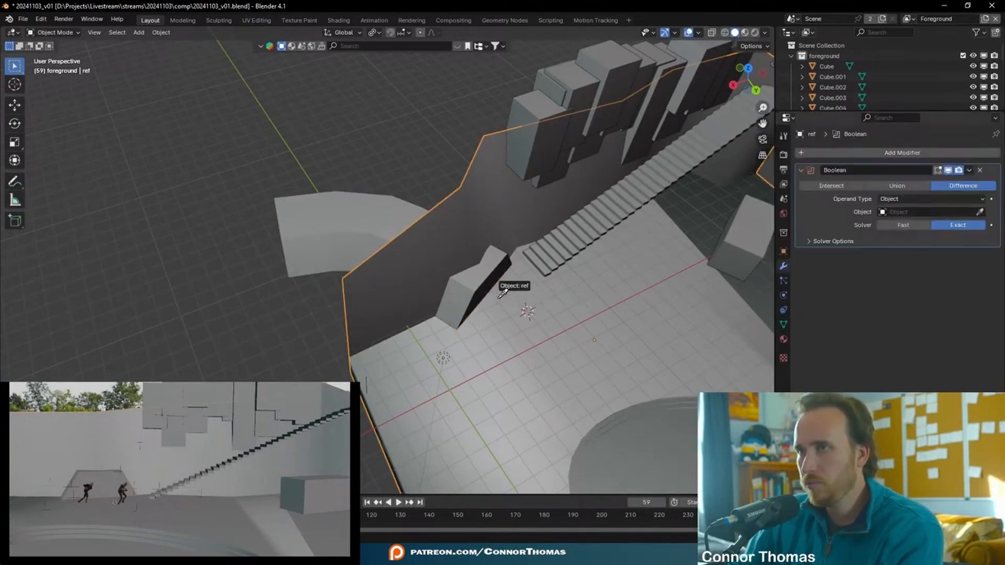
pyautogui.click(476, 300)
pyautogui.moveTo(533, 281); pyautogui.dragTo(654, 251, button='middle')
pyautogui.click(893, 187)
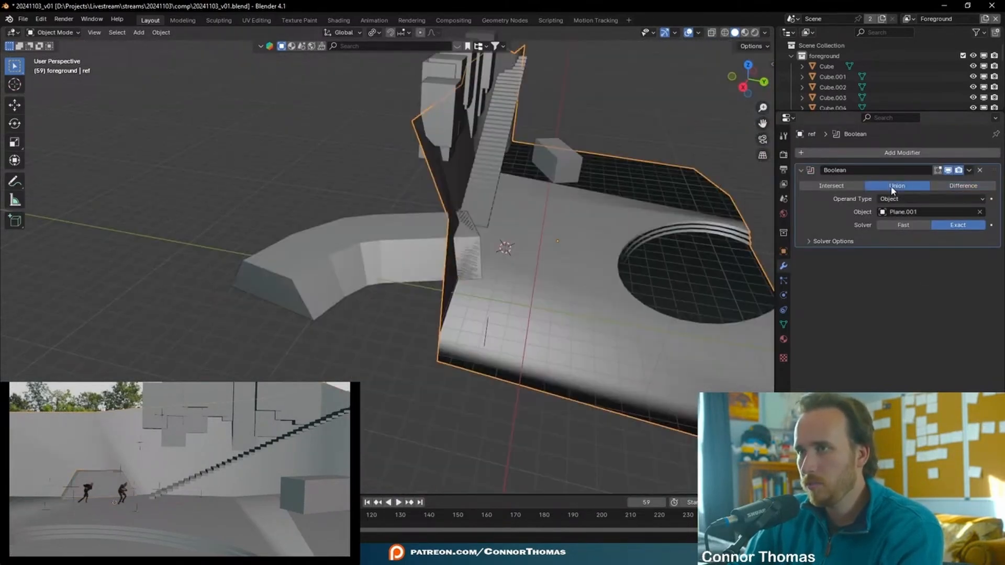
pyautogui.click(831, 186)
pyautogui.click(958, 187)
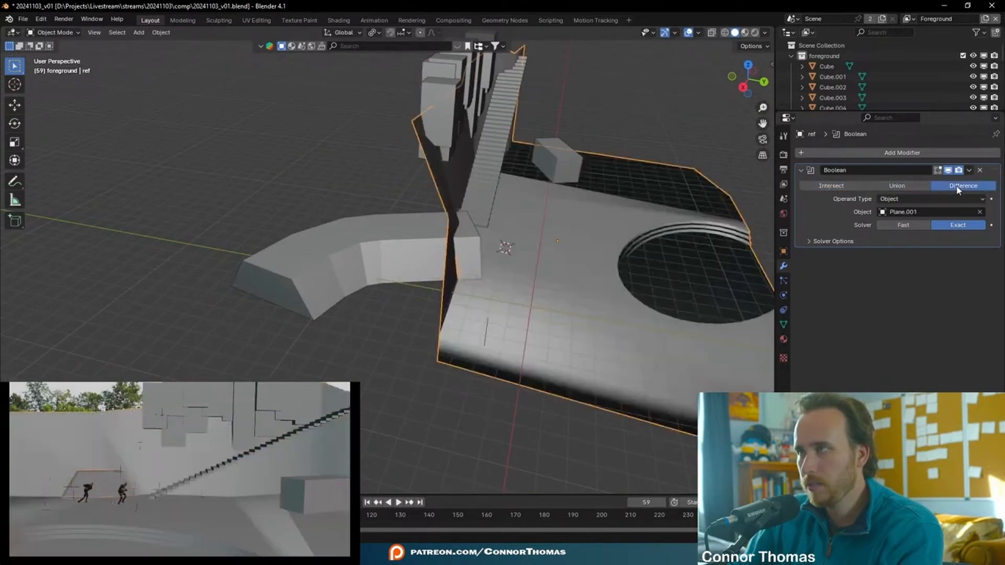
# Try the Fast and Exact solvers, apply the Boolean as Exact and hide the tunnel block to inspect the cut, and undo it
pyautogui.moveTo(526, 214); pyautogui.dragTo(602, 220, button='middle')
pyautogui.click(903, 225)
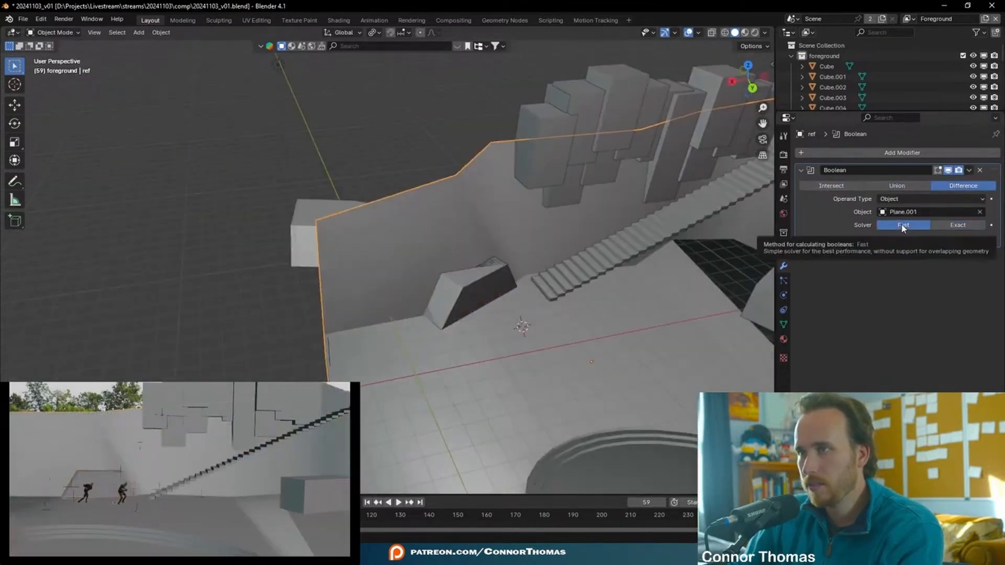
pyautogui.click(954, 226)
pyautogui.hotkey('ctrl', 'a')
pyautogui.click(457, 295)
pyautogui.press('h')
pyautogui.moveTo(554, 325); pyautogui.dragTo(541, 252, button='middle')
pyautogui.hotkey('alt', 'h')
pyautogui.scroll(-2, 545, 259)
pyautogui.click(545, 258)
pyautogui.scroll(2, 545, 259)
pyautogui.hotkey('ctrl', 'z')
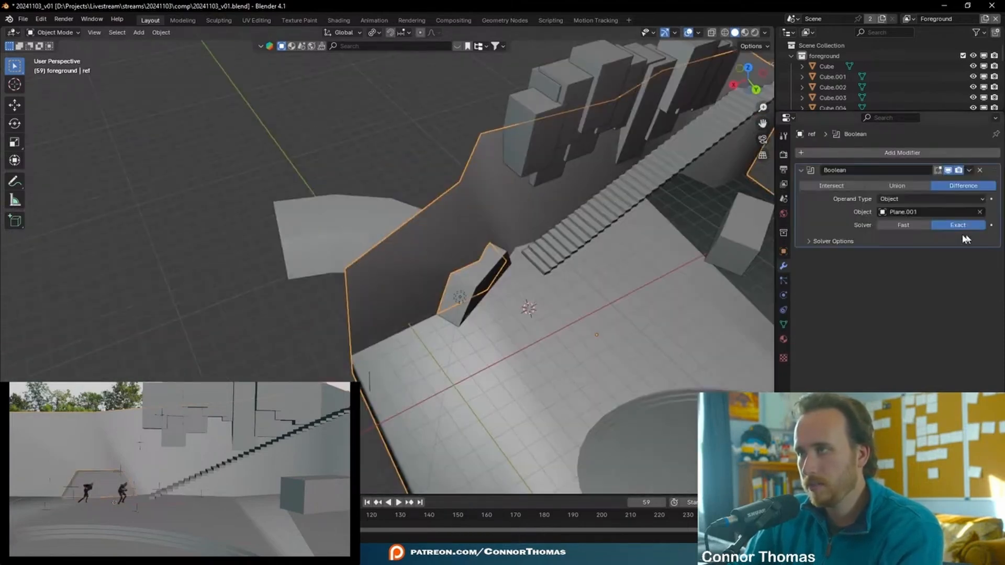
# Try applying the Boolean with the Fast solver and deleting the tunnel block, inspect the wall opening, and undo back to the modifier
pyautogui.click(903, 225)
pyautogui.hotkey('ctrl', 'a')
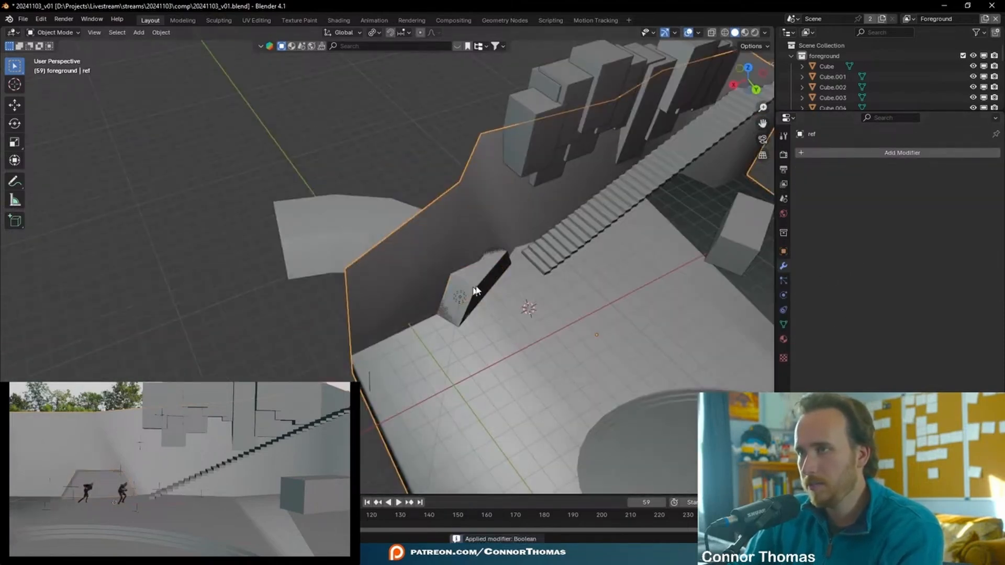
pyautogui.click(469, 294)
pyautogui.click(469, 294)
pyautogui.press('Delete')
pyautogui.scroll(-3, 453, 248)
pyautogui.moveTo(470, 294); pyautogui.dragTo(507, 262, button='middle')
pyautogui.scroll(3, 506, 263)
pyautogui.hotkey('ctrl', 'z')
pyautogui.hotkey('ctrl', 'z')
pyautogui.moveTo(554, 224); pyautogui.dragTo(547, 273, button='middle')
pyautogui.hotkey('ctrl', 'z')
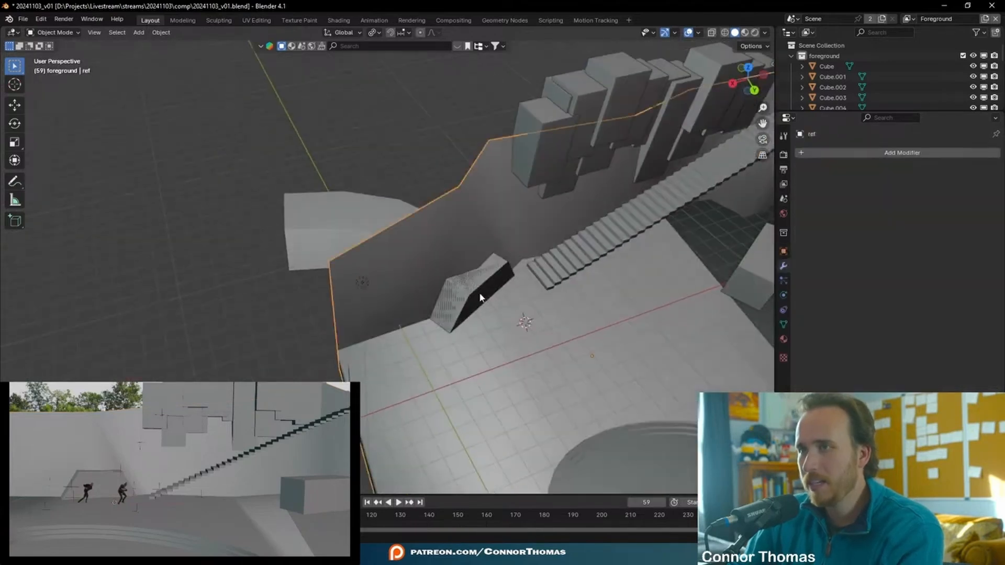
pyautogui.hotkey('ctrl', 'z')
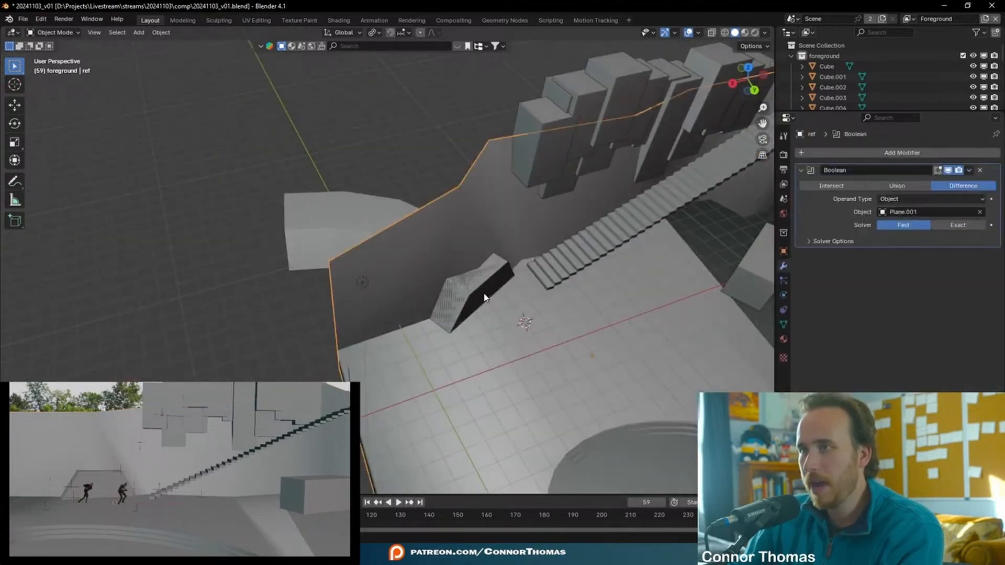
# Apply the Boolean difference with the Fast solver and delete the vertices at the tunnel block's near end
pyautogui.click(885, 225)
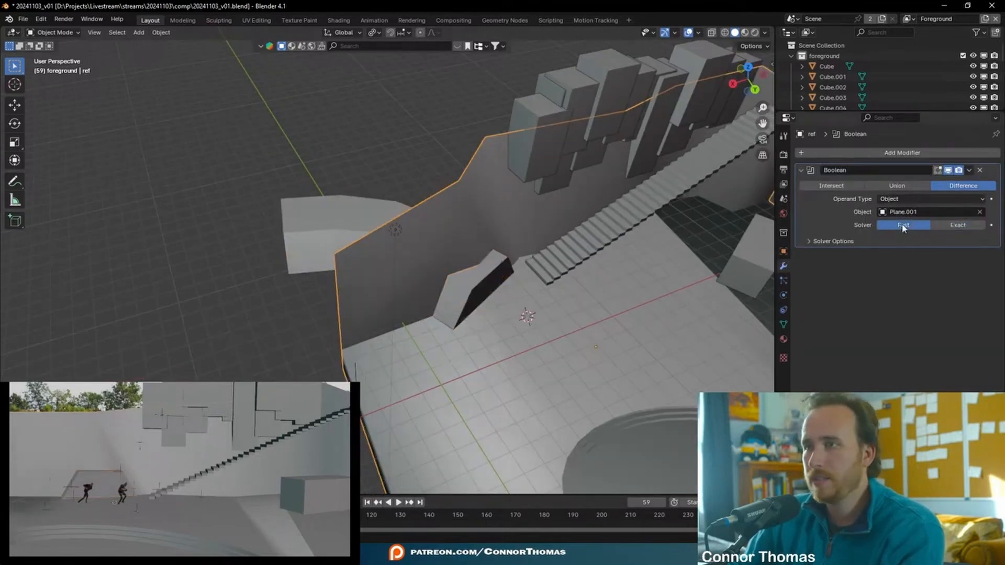
pyautogui.hotkey('ctrl', 'a')
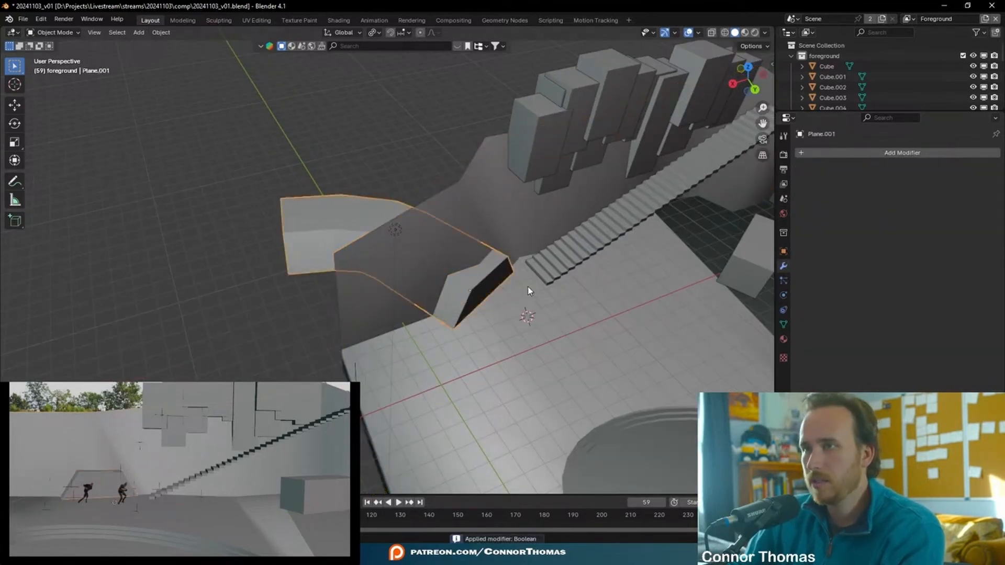
pyautogui.click(482, 301)
pyautogui.press('Tab')
pyautogui.scroll(3, 530, 294)
pyautogui.press('1')
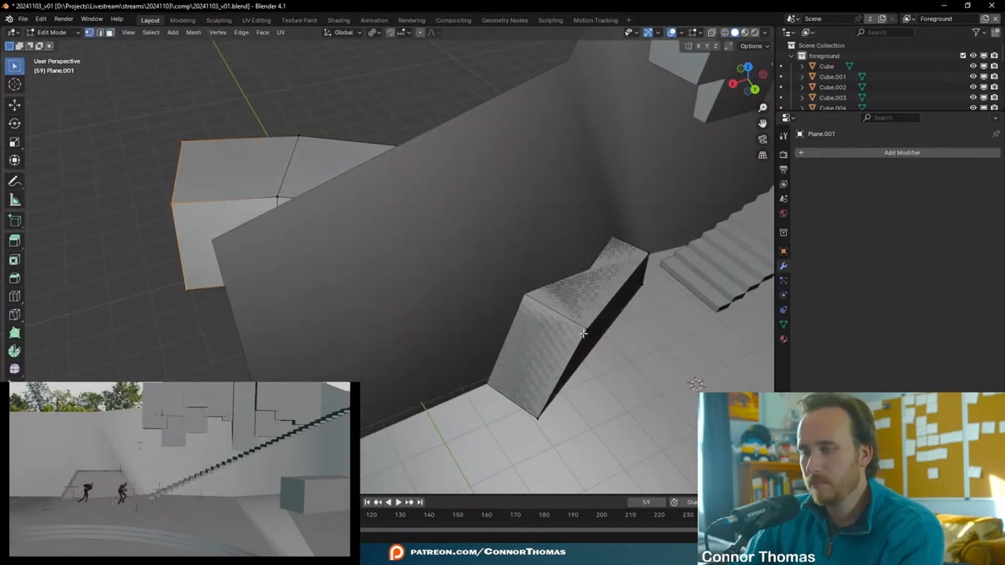
pyautogui.press('x')
pyautogui.click(544, 410)
pyautogui.press('x')
pyautogui.click(539, 420)
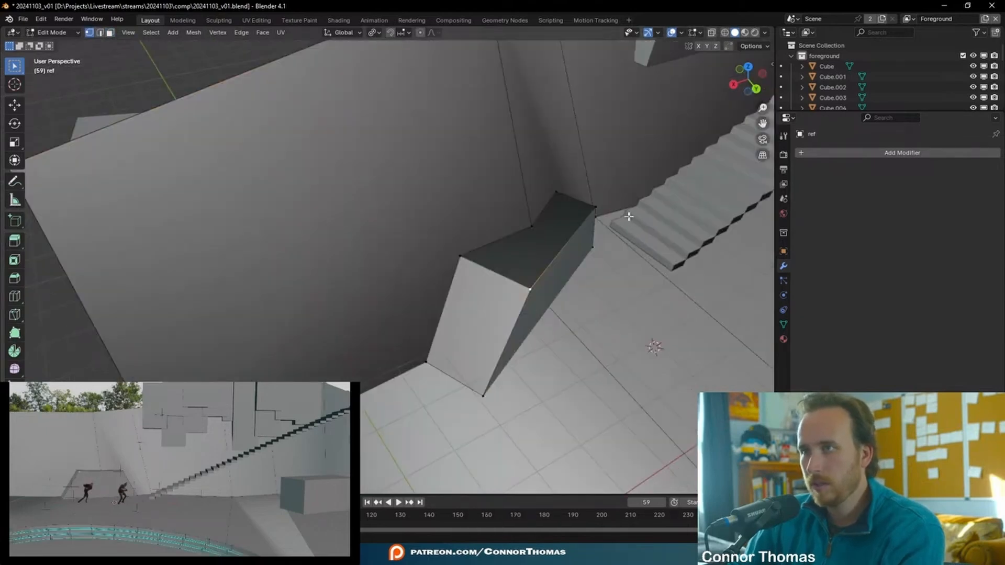
# Delete the vertices of the protruding front face on the ground mesh to open the tunnel mouth
pyautogui.keyDown('shift'); pyautogui.moveTo(631, 218); pyautogui.dragTo(544, 279, button='middle'); pyautogui.keyUp('shift')
pyautogui.keyDown('shift'); pyautogui.click(283, 361); pyautogui.keyUp('shift')
pyautogui.press('x')
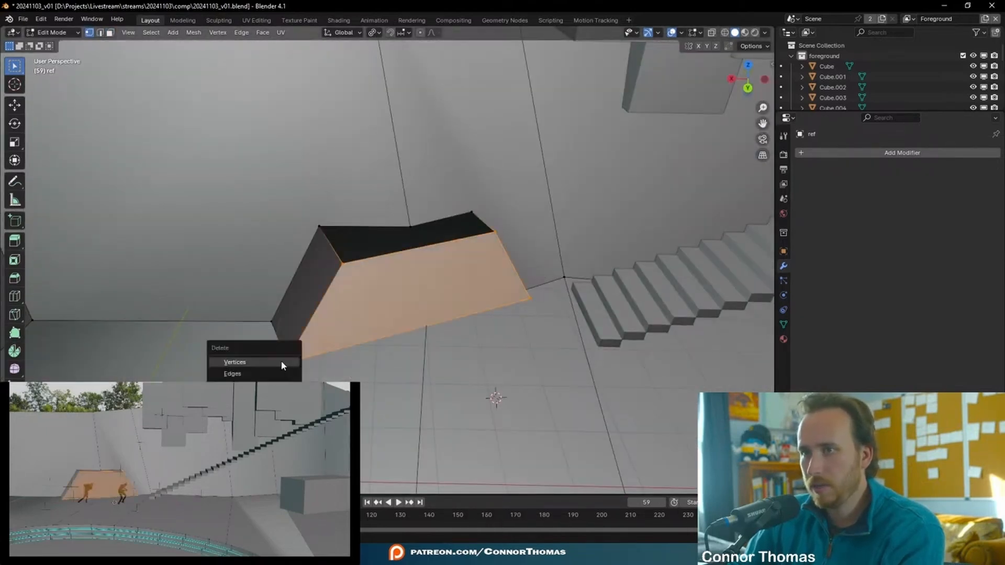
pyautogui.click(282, 362)
# Join the tunnel block Plane.001 into the ground mesh and open the combined mesh for vertex editing
pyautogui.moveTo(407, 328); pyautogui.dragTo(496, 237, button='middle')
pyautogui.press('Tab')
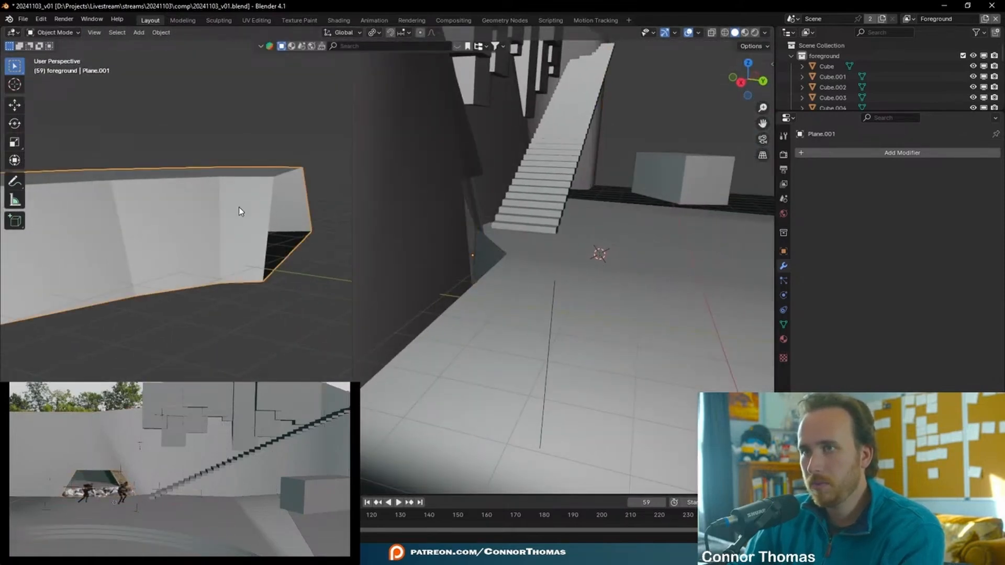
pyautogui.press('a')
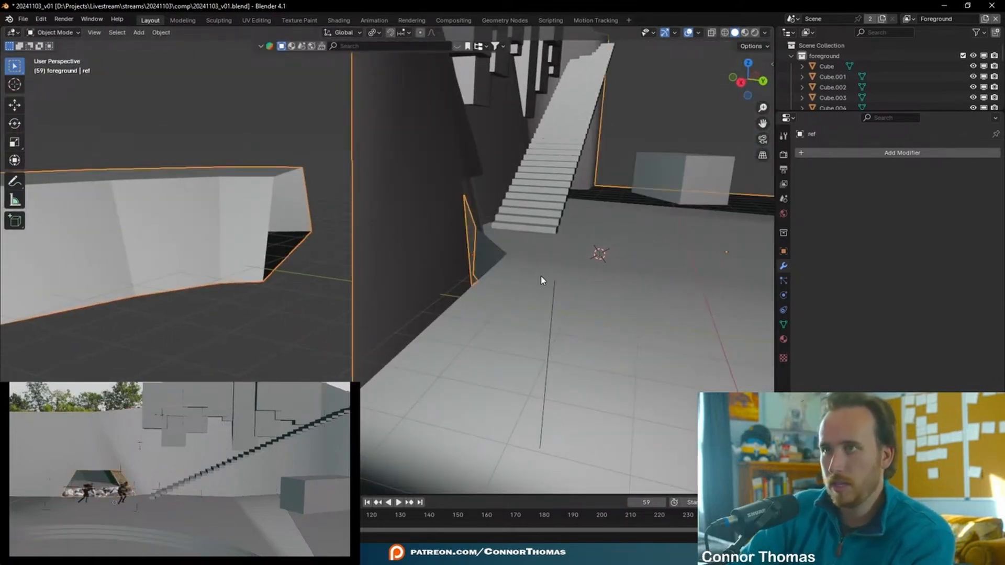
pyautogui.press('Tab')
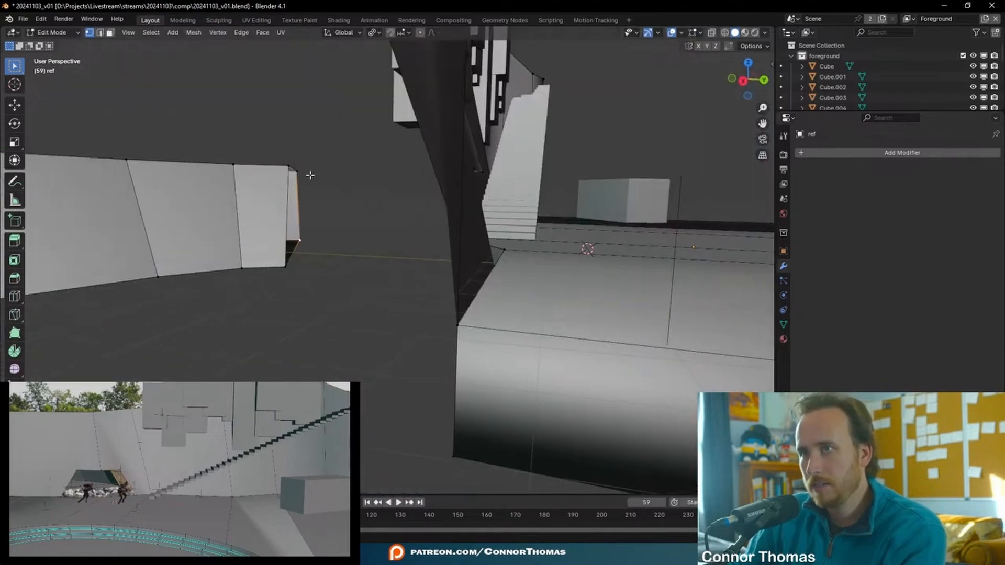
# Fill a first face bridging the open end of the tunnel and the edge of the wall opening
pyautogui.keyDown('shift'); pyautogui.click(310, 175); pyautogui.keyUp('shift')
pyautogui.moveTo(361, 173); pyautogui.dragTo(392, 212, button='middle')
pyautogui.moveTo(508, 175); pyautogui.dragTo(321, 220, button='middle')
pyautogui.press('f')
pyautogui.click(314, 224)
pyautogui.moveTo(270, 308); pyautogui.dragTo(517, 278, button='middle')
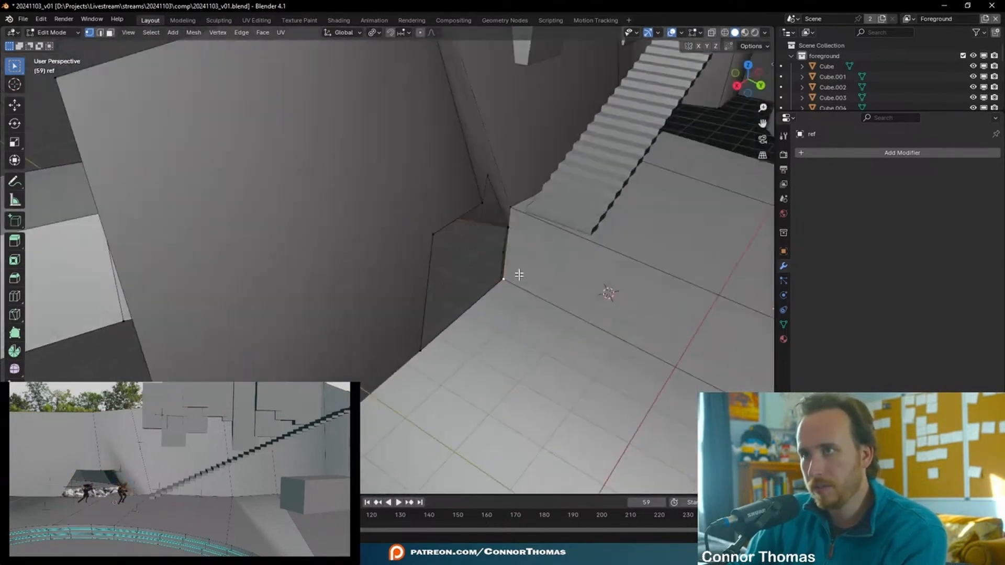
# Select the remaining open vertices between the tunnel and the wall opening and fill the missing side and floor faces
pyautogui.keyDown('shift'); pyautogui.click(519, 209); pyautogui.keyUp('shift')
pyautogui.moveTo(528, 209); pyautogui.dragTo(521, 222, button='middle')
pyautogui.hotkey('ctrl', 'z')
pyautogui.keyDown('shift'); pyautogui.click(525, 268); pyautogui.keyUp('shift')
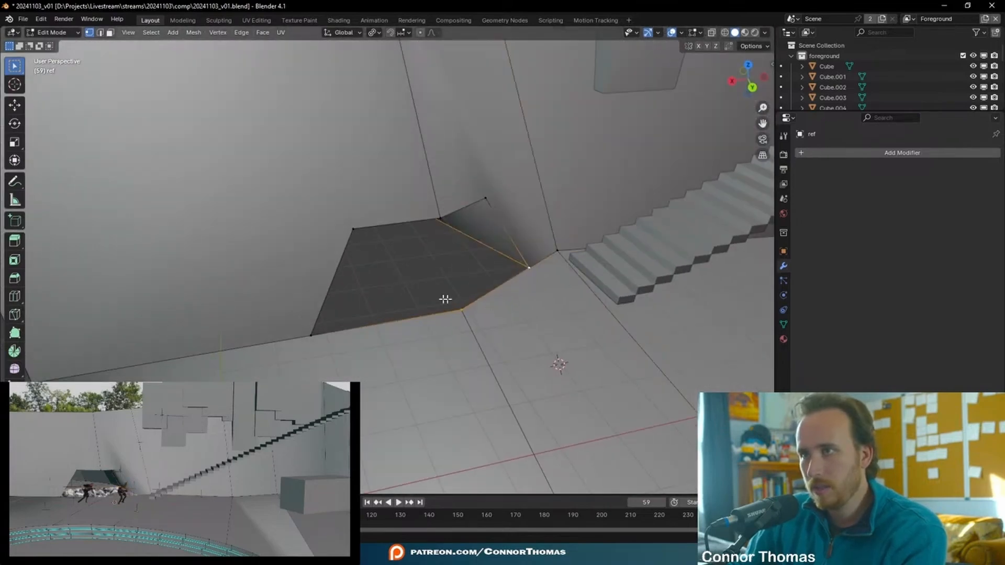
pyautogui.moveTo(512, 273); pyautogui.dragTo(456, 230, button='middle')
pyautogui.press('f')
pyautogui.moveTo(325, 112); pyautogui.dragTo(423, 140, button='middle')
pyautogui.hotkey('alt', 'a')
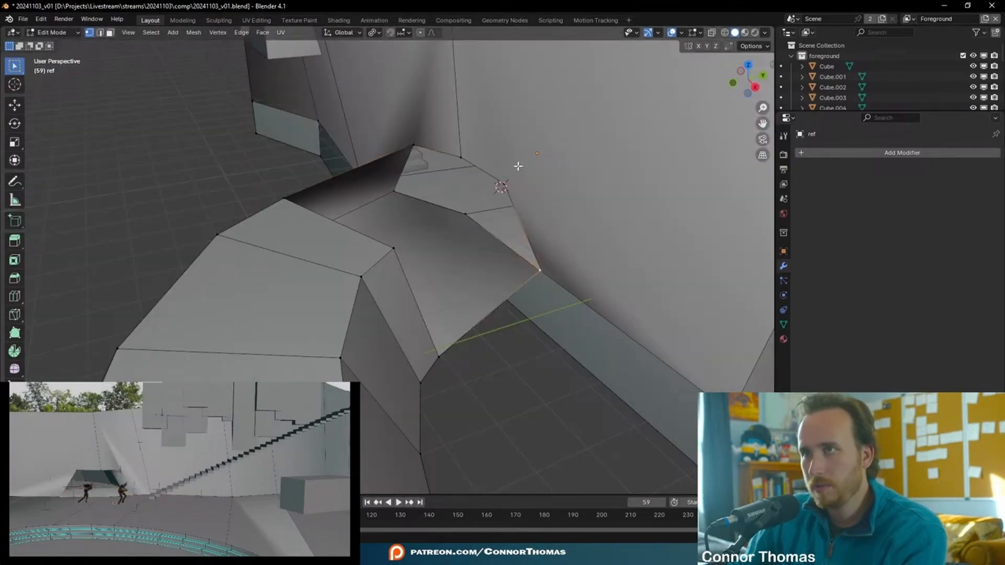
pyautogui.moveTo(505, 233); pyautogui.dragTo(519, 278, button='middle')
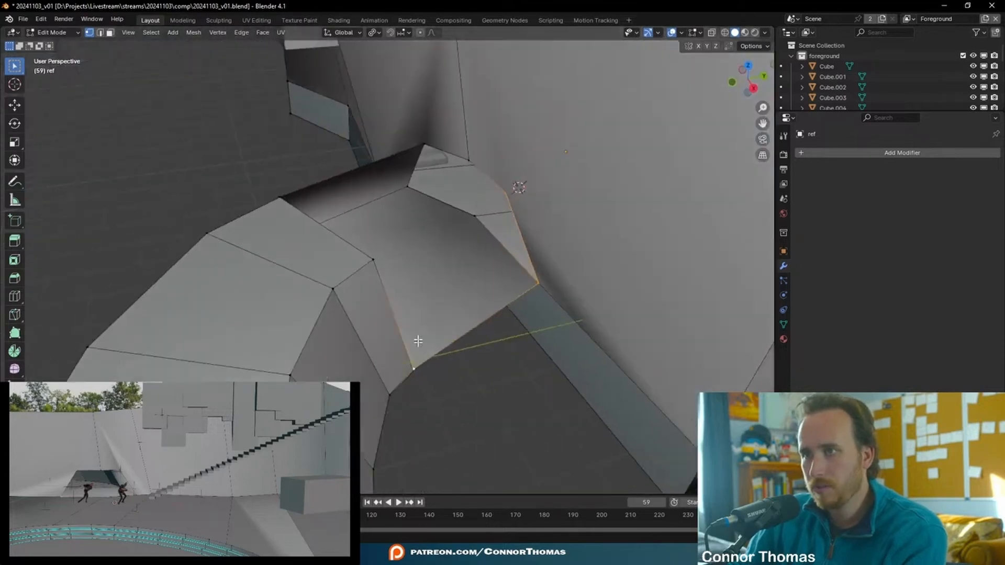
pyautogui.press('f')
pyautogui.moveTo(343, 193); pyautogui.dragTo(514, 191, button='middle')
# Shade the combined ground and tunnel mesh smooth by angle, keeping its hard edges sharp
pyautogui.press('Tab')
pyautogui.press('a')
pyautogui.rightClick(514, 190)
pyautogui.click(514, 190)
pyautogui.moveTo(453, 227); pyautogui.dragTo(521, 217, button='middle')
pyautogui.hotkey('alt', 'a')
# Examine the tunnel opening through the camera and play the shot back to frame 22
pyautogui.scroll(-3, 497, 227)
pyautogui.scroll(-3, 498, 230)
pyautogui.press('KP_0')
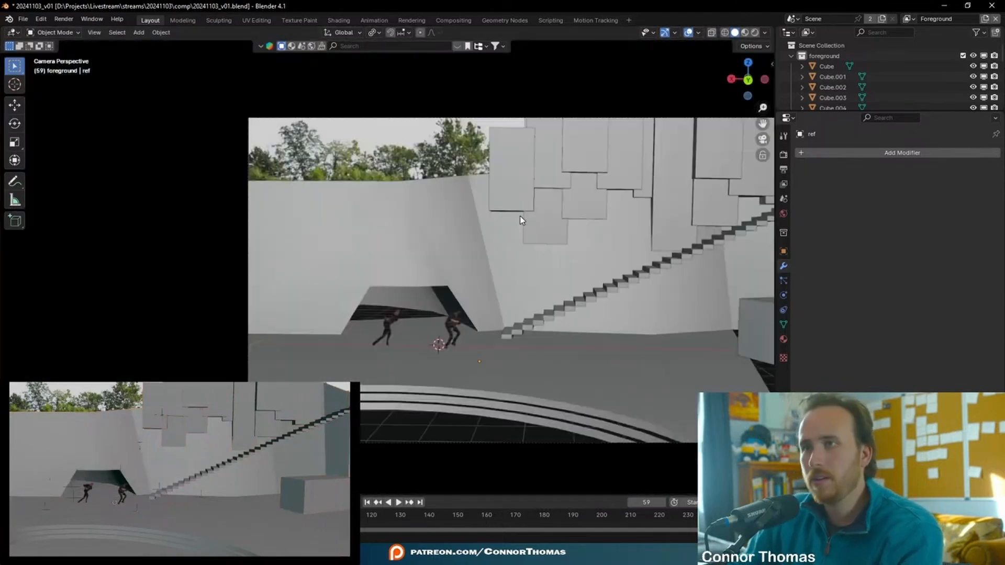
pyautogui.press('KP_0')
pyautogui.press('space')
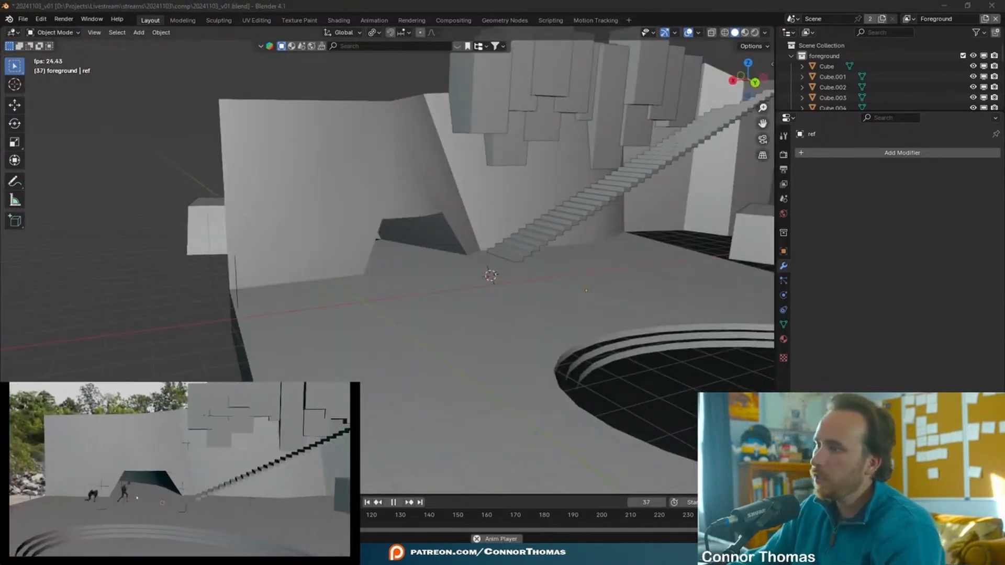
pyautogui.press('space')
# Move the upper outer vertices of the quarry wall so its top edge slopes down around the tunnel opening
pyautogui.press('Tab')
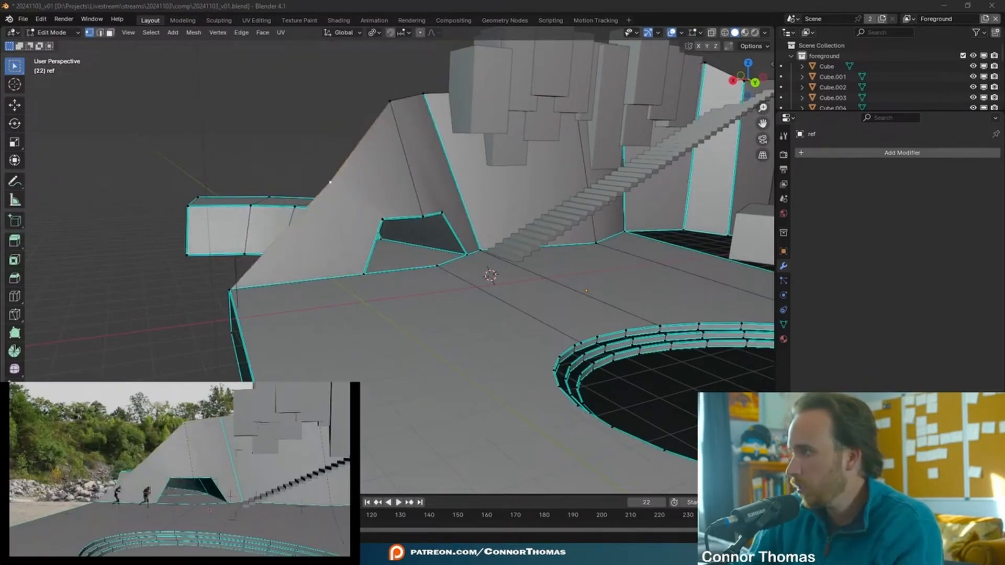
pyautogui.press('g')
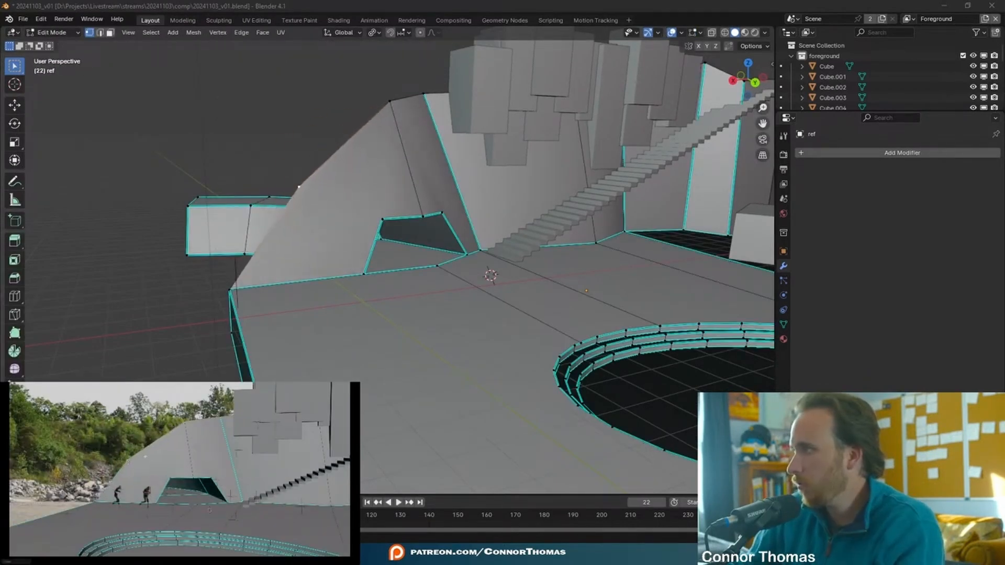
pyautogui.click(187, 424)
pyautogui.press('g')
pyautogui.click(127, 461)
pyautogui.press('g')
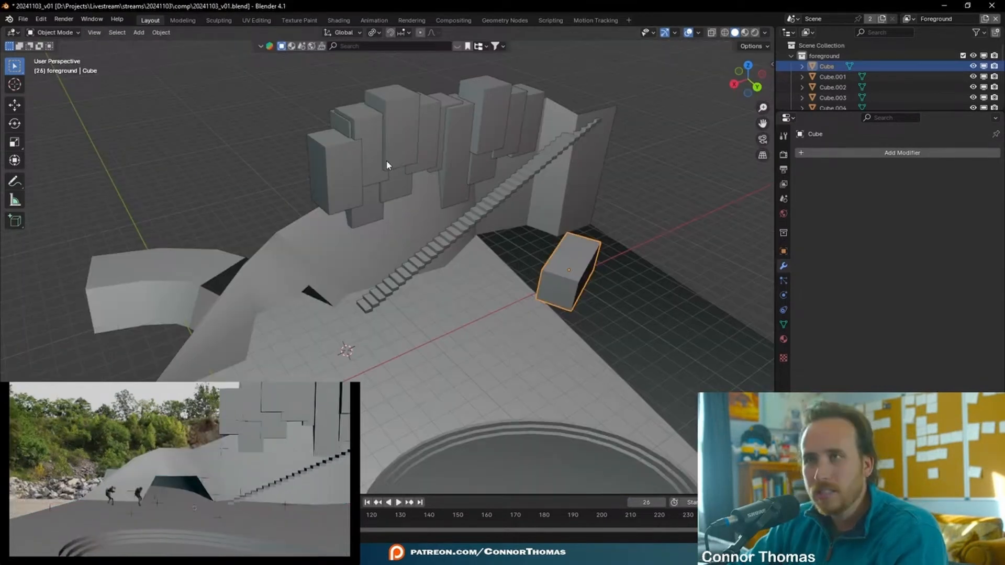
# Delete surplus blocks, including Cube.002, from the wall cluster at the end nearest the tunnel
pyautogui.moveTo(465, 162); pyautogui.dragTo(366, 202, button='middle')
pyautogui.click(356, 199)
pyautogui.press('x')
pyautogui.click(314, 197)
pyautogui.click(365, 172)
pyautogui.press('x')
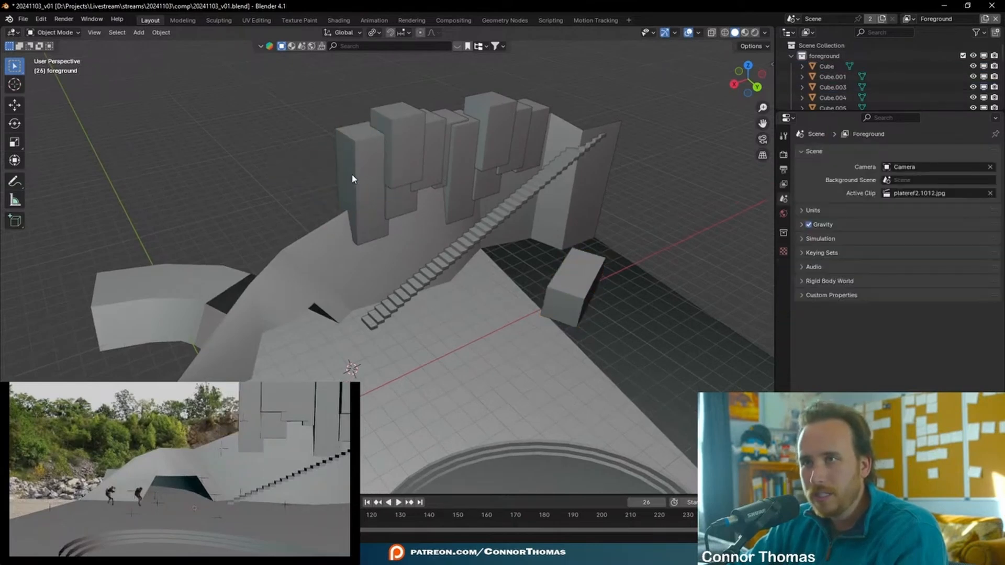
# Reposition the remaining wall blocks near the tunnel end, including Cube.003 and Cube.005, into a staggered cluster higher up the wall
pyautogui.click(360, 170)
pyautogui.click(399, 203)
pyautogui.moveTo(399, 203); pyautogui.dragTo(397, 174, button='middle')
pyautogui.press('g')
pyautogui.click(408, 195)
pyautogui.click(444, 183)
pyautogui.press('g')
pyautogui.click(427, 183)
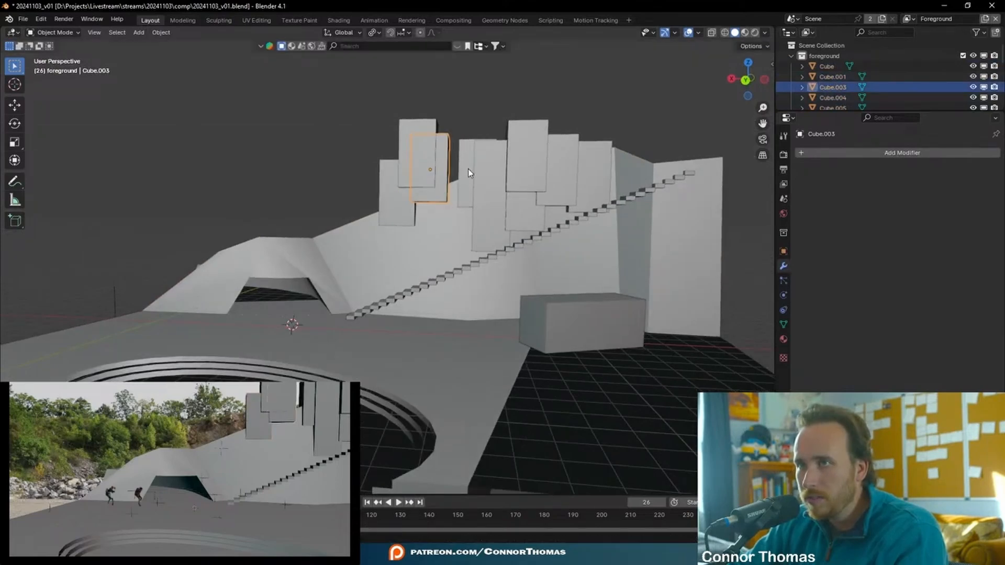
pyautogui.click(468, 169)
pyautogui.press('g')
pyautogui.click(464, 159)
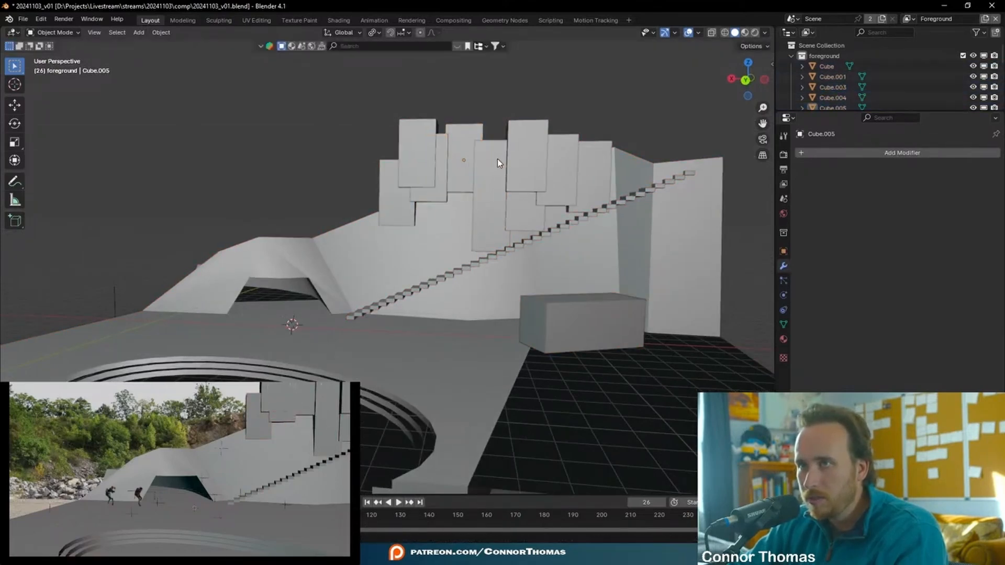
# Play the shot to frame 38 and delete the outermost wall blocks on the tunnel side, including Cube.003
pyautogui.press('space')
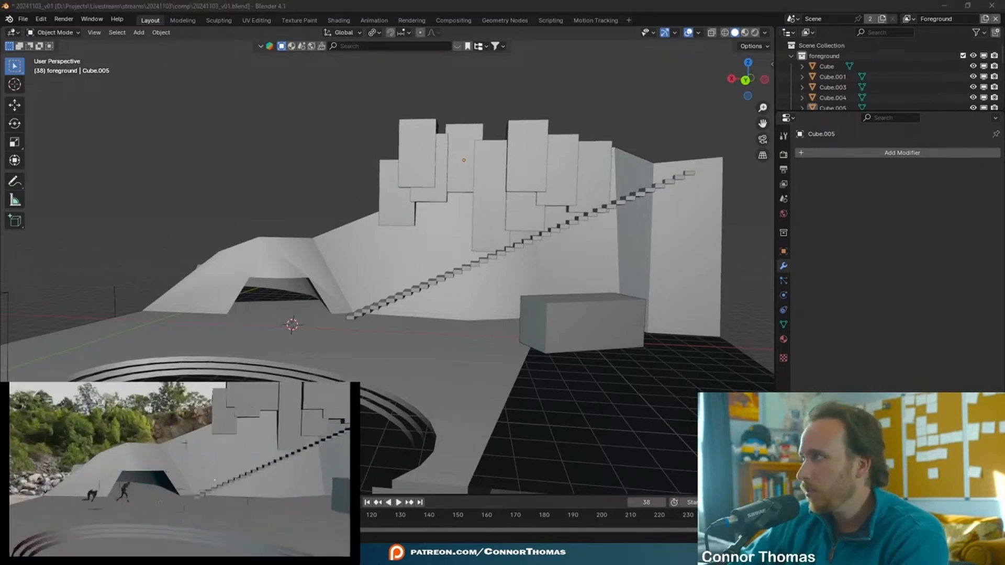
pyautogui.scroll(1, 179, 469)
pyautogui.keyDown('shift'); pyautogui.moveTo(234, 243); pyautogui.dragTo(289, 276, button='middle'); pyautogui.keyUp('shift')
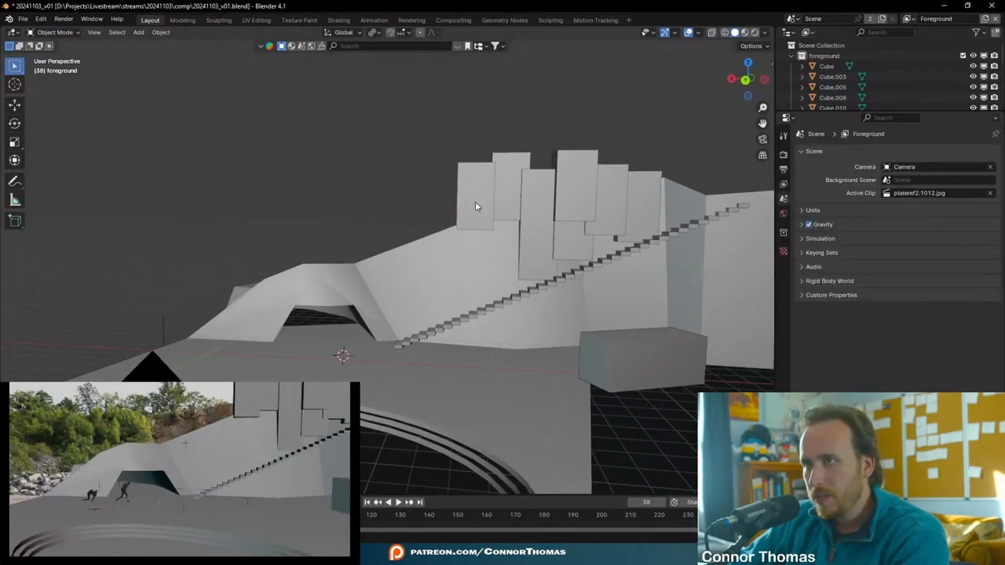
pyautogui.click(475, 202)
pyautogui.press('Delete')
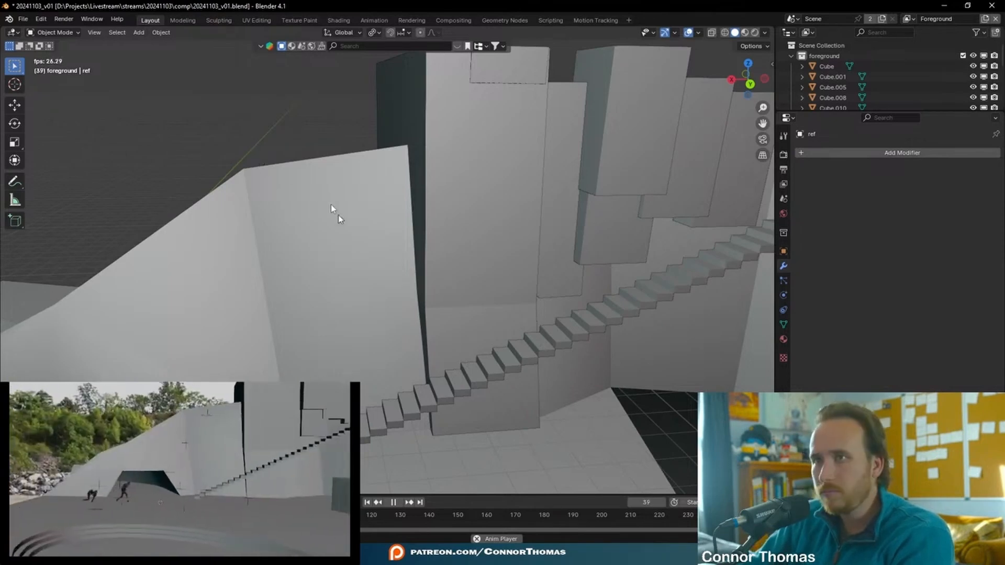
# Add edge loops through the tunnel's walls and floor and round its angular opening into an arch
pyautogui.scroll(-5, 309, 277)
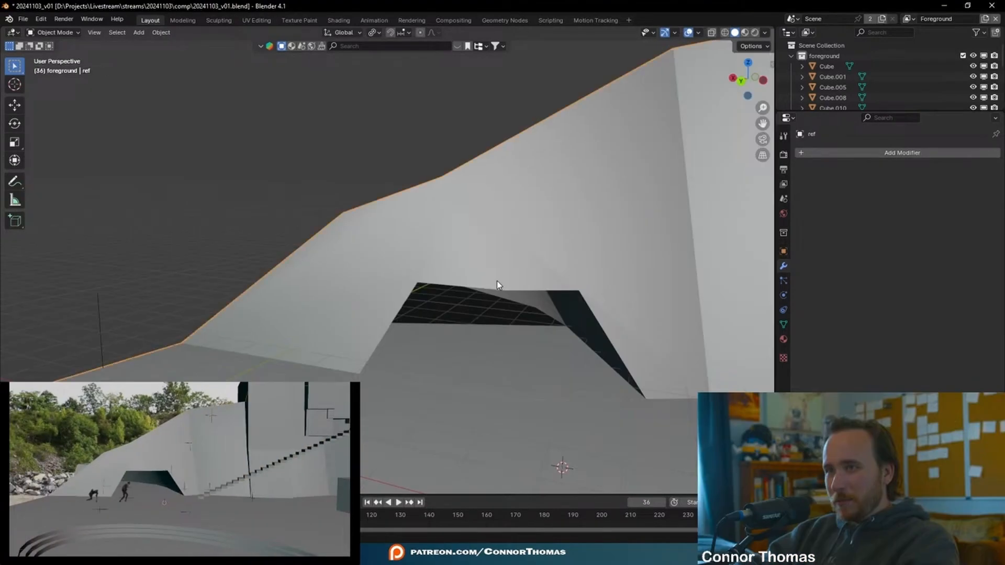
pyautogui.moveTo(497, 283); pyautogui.dragTo(425, 217, button='middle')
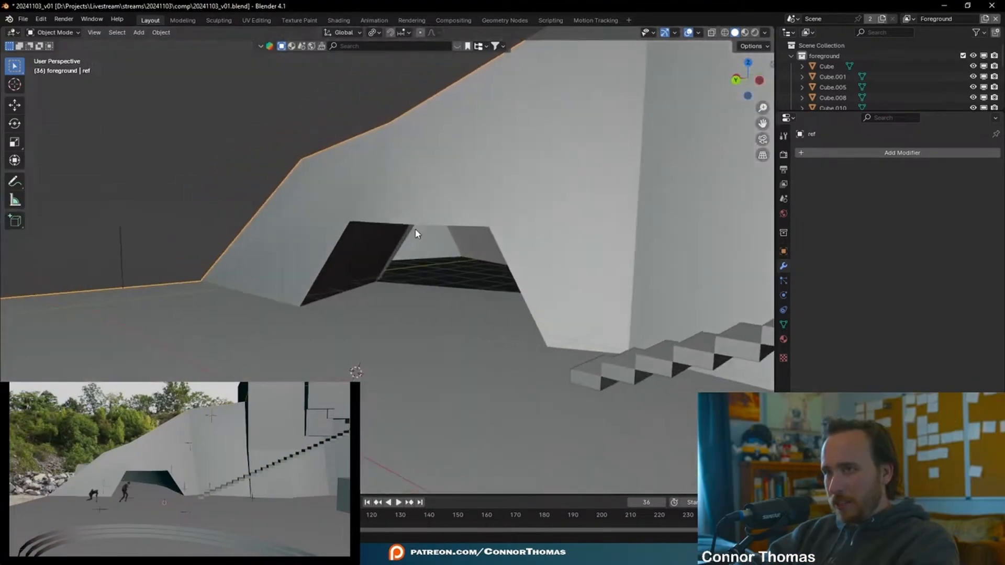
pyautogui.moveTo(400, 265); pyautogui.dragTo(464, 309, button='middle')
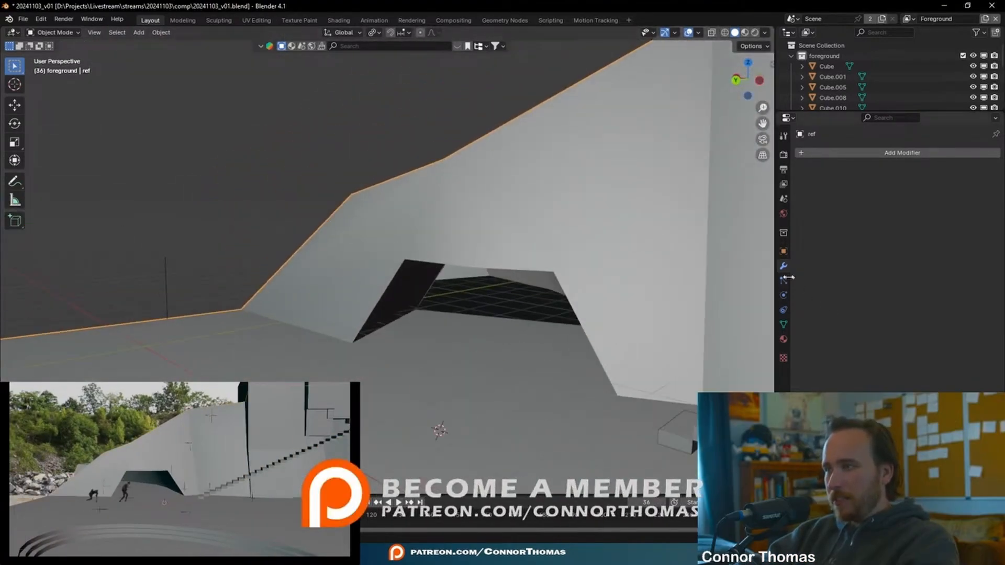
pyautogui.press('Tab')
pyautogui.scroll(3, 400, 217)
pyautogui.rightClick(384, 221)
pyautogui.press('Escape')
pyautogui.keyDown('shift'); pyautogui.moveTo(382, 218); pyautogui.dragTo(443, 244, button='middle'); pyautogui.keyUp('shift')
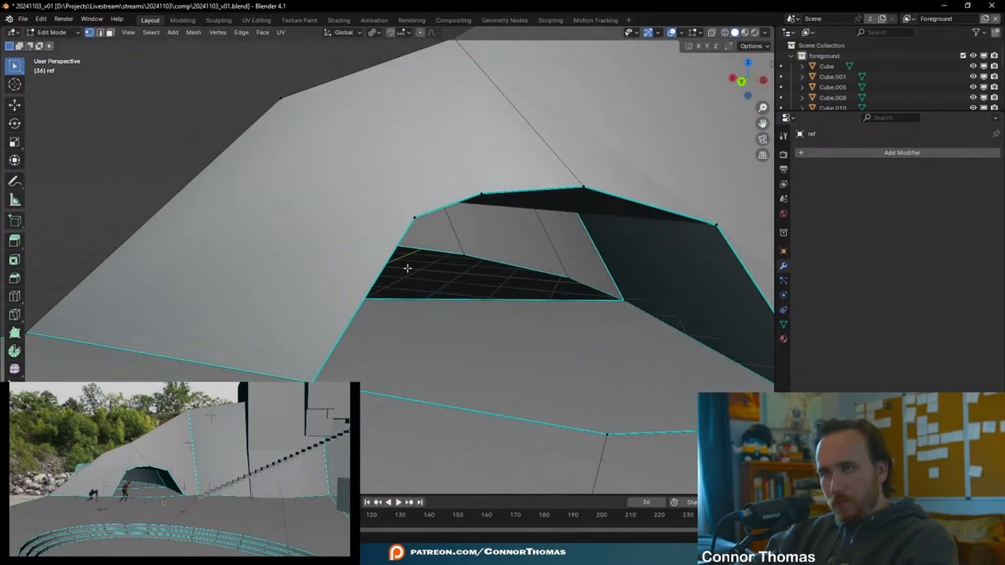
pyautogui.hotkey('ctrl', 'r')
pyautogui.click(384, 262)
# Fill the missing tunnel floor quads along the base of the side wall, up to the mouth's corner
pyautogui.keyDown('shift'); pyautogui.click(601, 356); pyautogui.keyUp('shift')
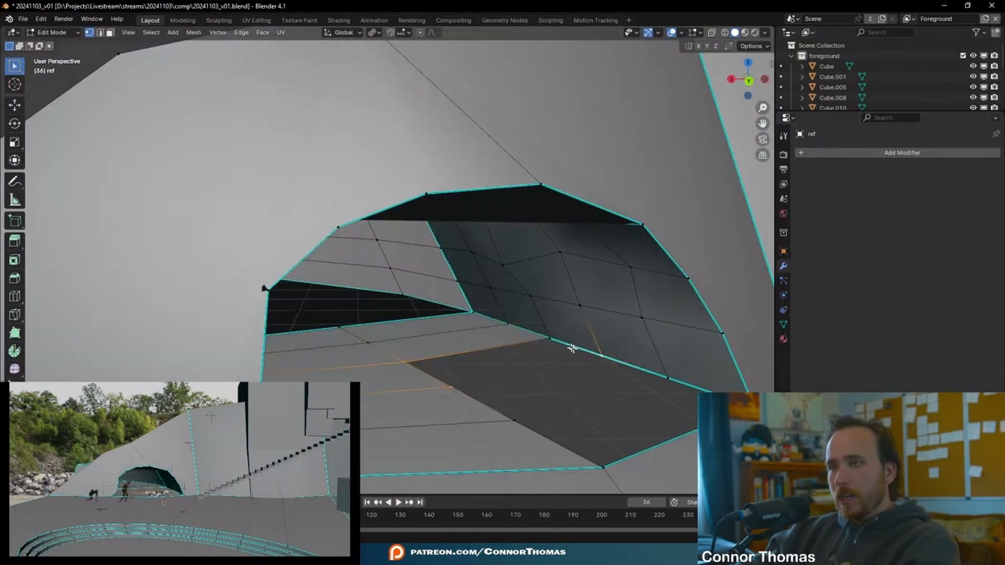
pyautogui.press('f')
pyautogui.click(513, 419)
pyautogui.keyDown('shift'); pyautogui.click(452, 388); pyautogui.keyUp('shift')
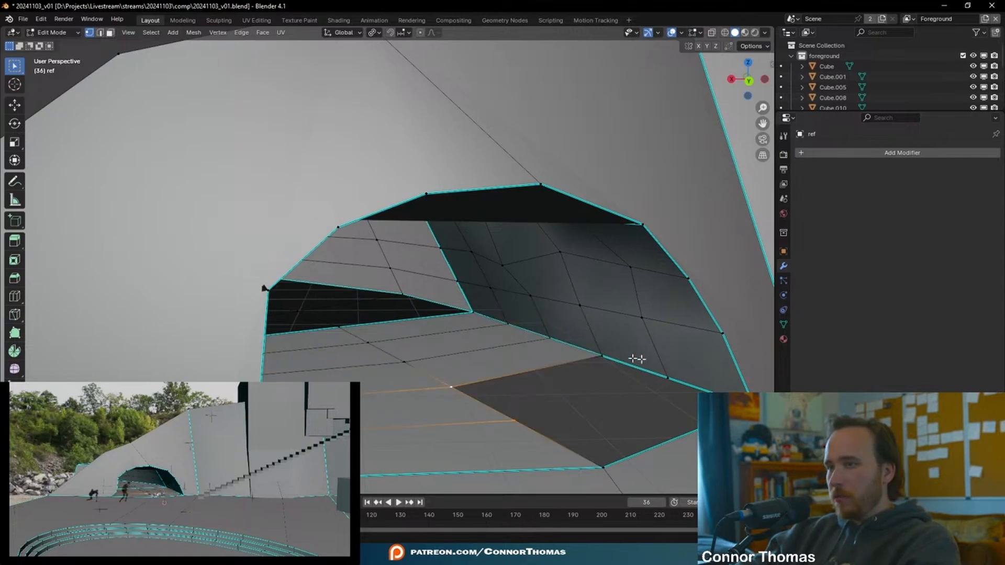
pyautogui.keyDown('shift'); pyautogui.click(664, 378); pyautogui.keyUp('shift')
pyautogui.keyDown('shift'); pyautogui.moveTo(646, 389); pyautogui.dragTo(614, 350, button='middle'); pyautogui.keyUp('shift')
pyautogui.press('f')
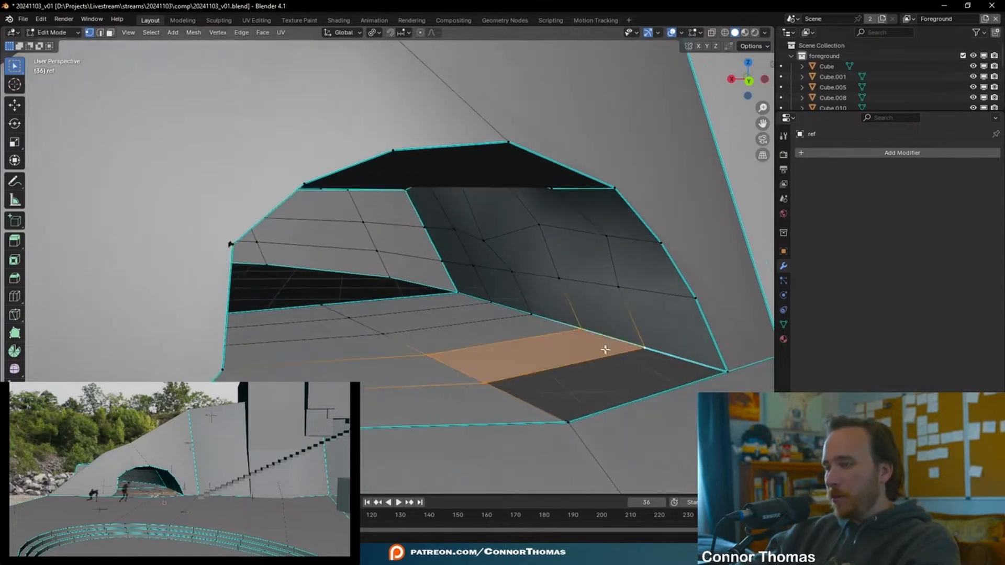
pyautogui.press('a')
pyautogui.press('a')
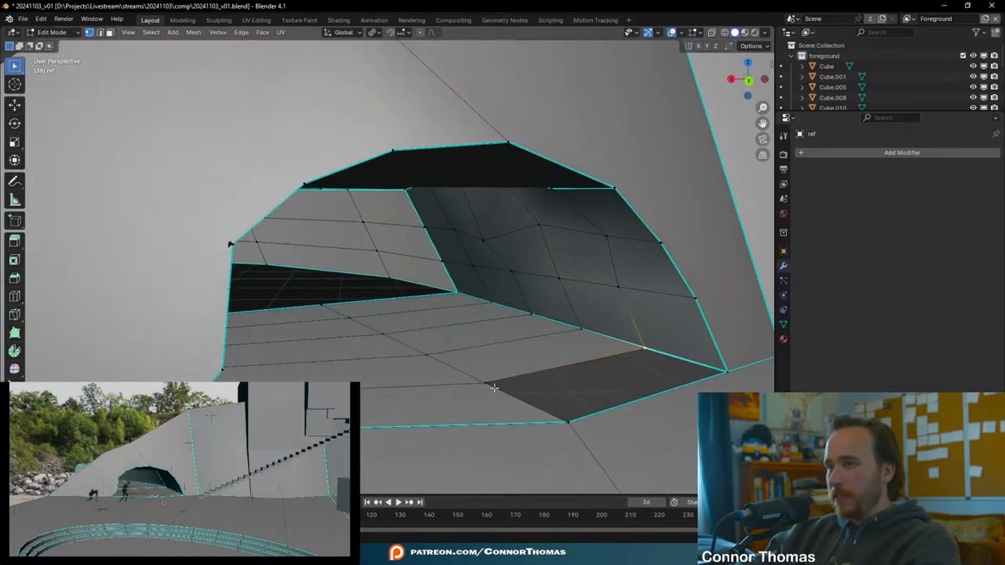
pyautogui.keyDown('shift'); pyautogui.click(720, 368); pyautogui.keyUp('shift')
pyautogui.press('f')
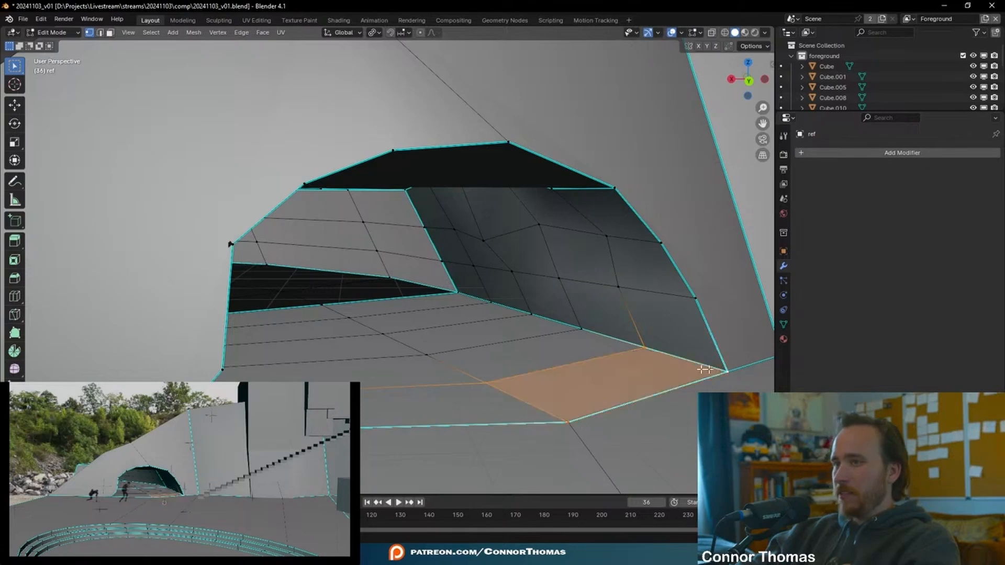
pyautogui.hotkey('alt', 'a')
# Adjust the height of the middle floor vertex at the tunnel's far end along the Z axis
pyautogui.moveTo(450, 345); pyautogui.dragTo(518, 270, button='middle')
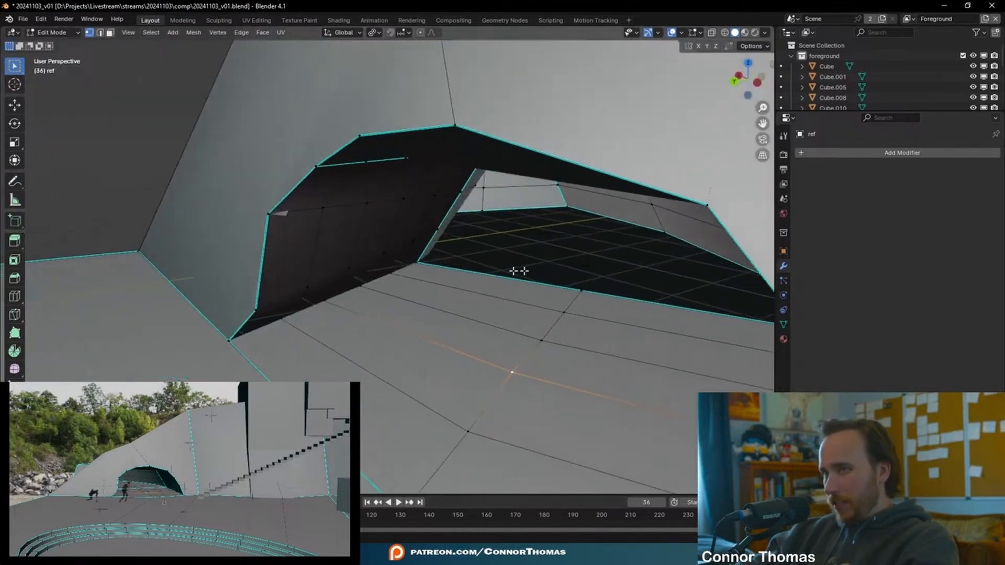
pyautogui.click(590, 266)
pyautogui.press('g')
pyautogui.press('z')
pyautogui.click(601, 267)
pyautogui.moveTo(601, 267); pyautogui.dragTo(612, 240, button='middle')
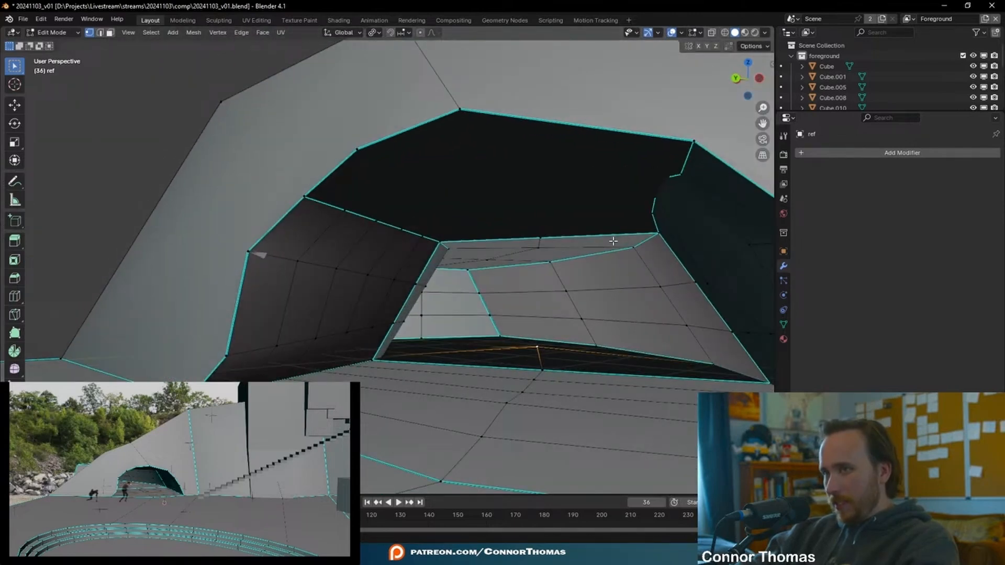
pyautogui.press('KP_Decimal')
pyautogui.moveTo(426, 338); pyautogui.dragTo(422, 372, button='middle')
pyautogui.scroll(-8, 422, 371)
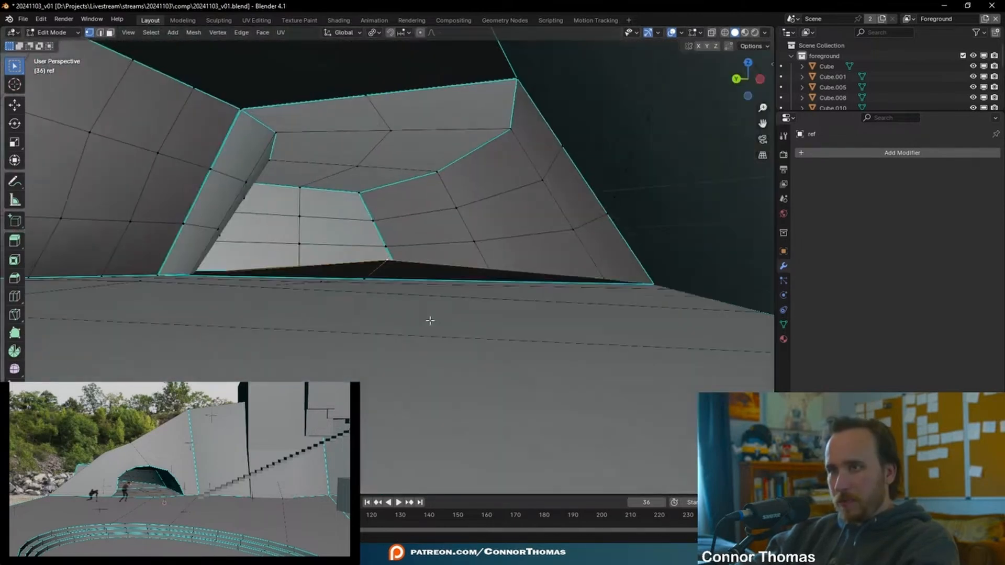
pyautogui.moveTo(431, 324); pyautogui.dragTo(434, 284, button='middle')
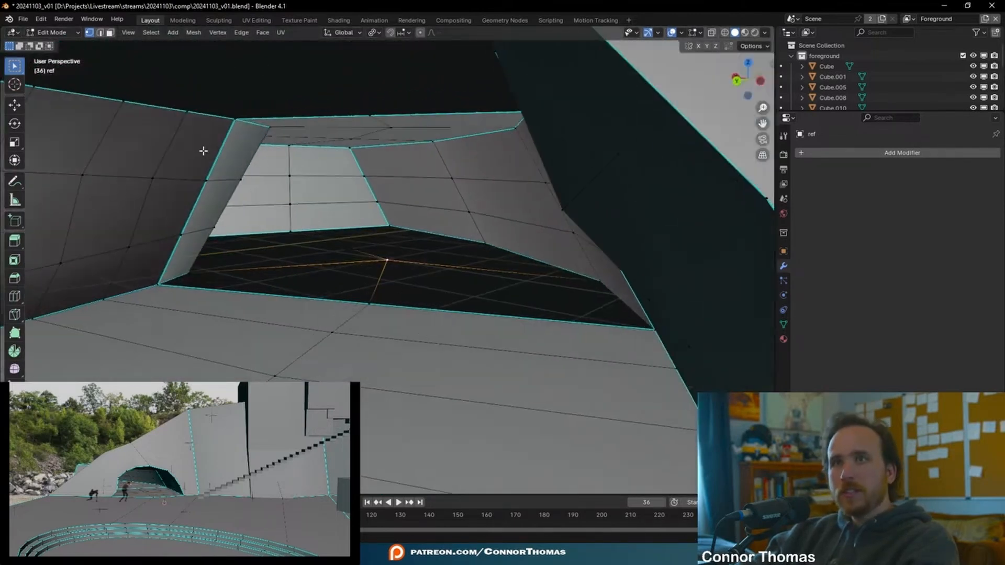
# Turn on the Face Orientation overlay to check the tunnel's normals
pyautogui.click(682, 33)
pyautogui.click(635, 233)
pyautogui.moveTo(426, 213); pyautogui.dragTo(569, 266, button='middle')
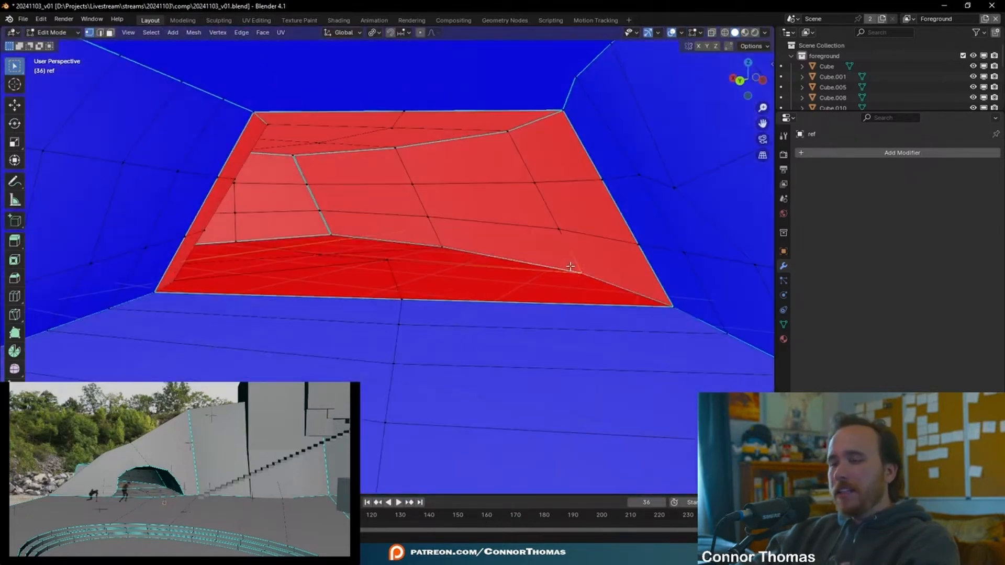
# Select all reversed faces in the tunnel's far section with circle select and flip their normals
pyautogui.press('c')
pyautogui.click(566, 271)
pyautogui.moveTo(515, 262)
pyautogui.mouseDown()
pyautogui.moveTo(403, 259)
pyautogui.moveTo(307, 220)
pyautogui.moveTo(262, 254)
pyautogui.moveTo(532, 157)
pyautogui.moveTo(377, 139)
pyautogui.moveTo(299, 159)
pyautogui.moveTo(336, 208)
pyautogui.mouseUp()
pyautogui.rightClick(336, 216)
pyautogui.moveTo(335, 221); pyautogui.dragTo(324, 225, button='middle')
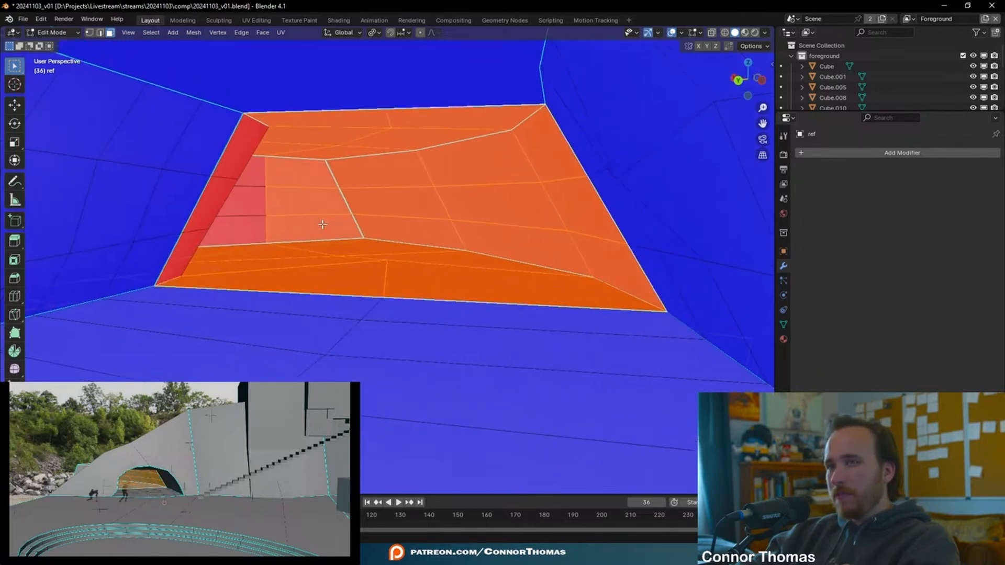
pyautogui.scroll(8, 323, 224)
pyautogui.press('c')
pyautogui.moveTo(284, 299)
pyautogui.mouseDown()
pyautogui.moveTo(365, 224)
pyautogui.moveTo(354, 143)
pyautogui.moveTo(507, 215)
pyautogui.mouseUp()
pyautogui.rightClick(507, 215)
pyautogui.moveTo(503, 220)
pyautogui.mouseDown(button='middle')
pyautogui.moveTo(475, 245)
pyautogui.moveTo(538, 276)
pyautogui.moveTo(347, 191)
pyautogui.moveTo(501, 245)
pyautogui.mouseUp(button='middle')
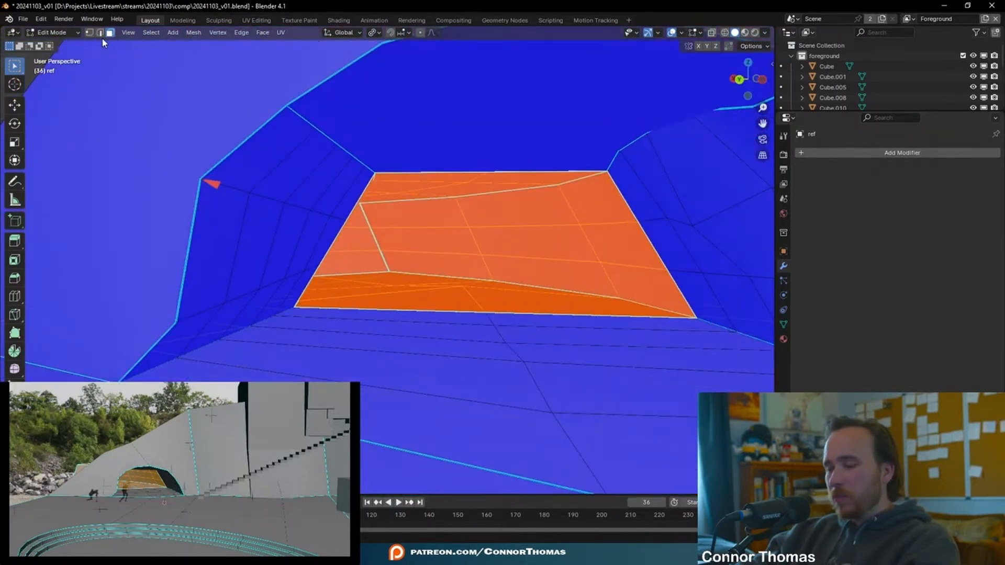
pyautogui.click(193, 32)
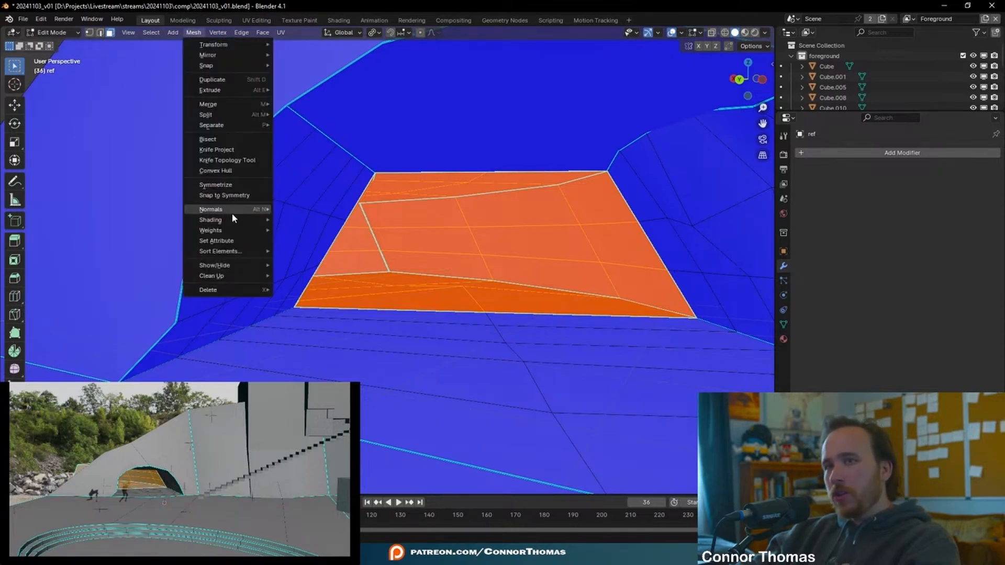
pyautogui.moveTo(232, 212)
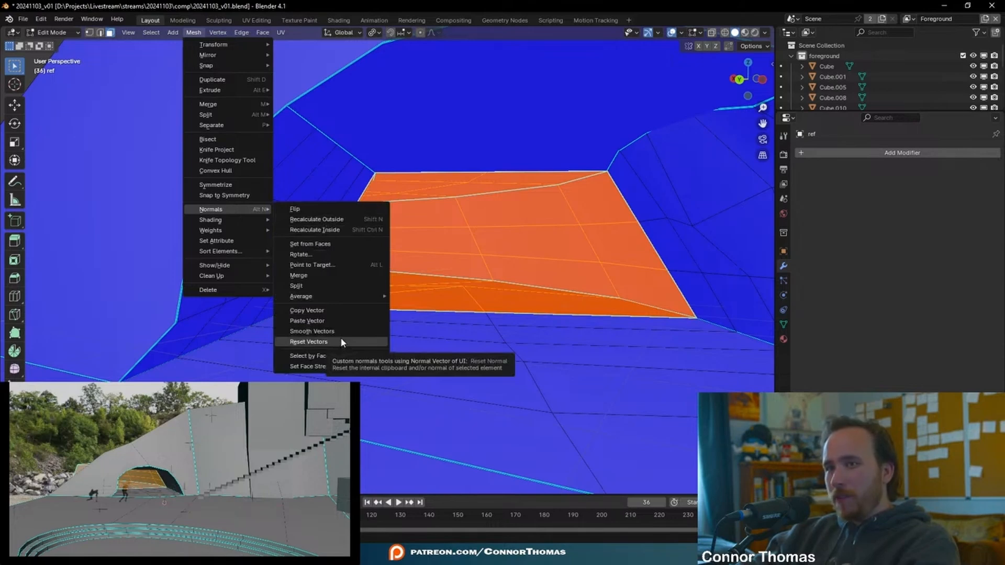
pyautogui.click(314, 209)
pyautogui.hotkey('alt', 'z')
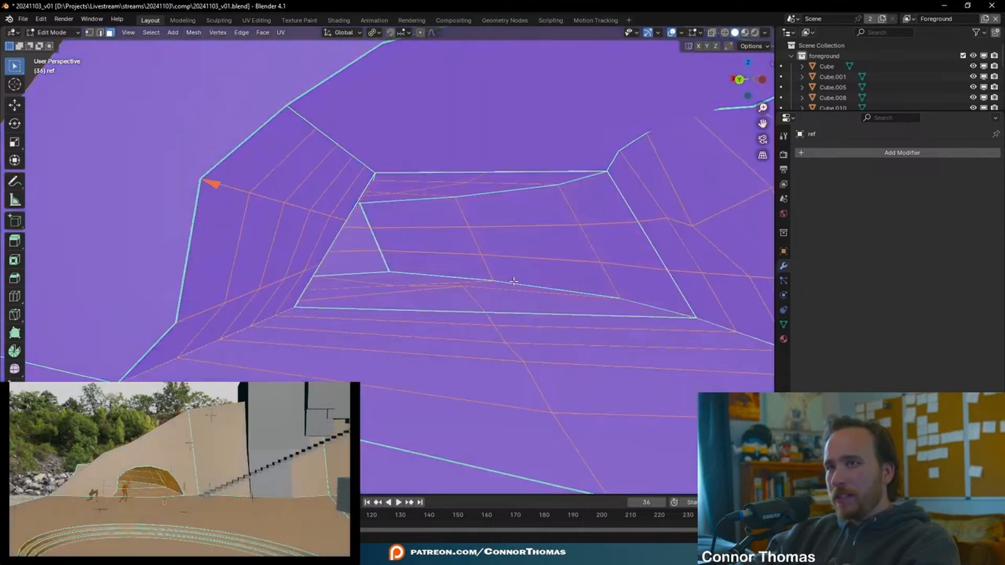
# Inspect the face orientation inside the tunnel and around its arched mouth
pyautogui.press('Tab')
pyautogui.moveTo(360, 238); pyautogui.dragTo(444, 256, button='middle')
pyautogui.press('Tab')
pyautogui.click(381, 236)
pyautogui.press('1')
pyautogui.click(449, 225)
pyautogui.press('Tab')
pyautogui.moveTo(456, 225); pyautogui.dragTo(569, 397, button='middle')
pyautogui.press('Tab')
pyautogui.click(460, 278)
pyautogui.moveTo(495, 290); pyautogui.dragTo(402, 211, button='middle')
pyautogui.moveTo(437, 242); pyautogui.dragTo(567, 237, button='middle')
pyautogui.press('Tab')
pyautogui.press('Tab')
pyautogui.scroll(5, 606, 325)
pyautogui.moveTo(606, 325); pyautogui.dragTo(589, 242, button='middle')
pyautogui.scroll(2, 560, 281)
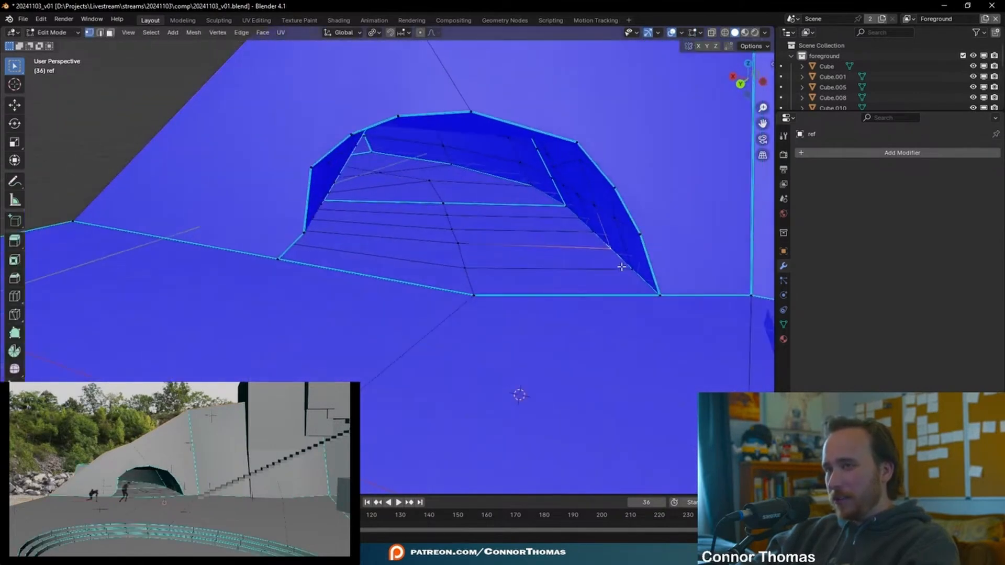
# Delete the wall face joining the tunnel arch to the quarry wall on the stair side and undo the last vertex changes
pyautogui.moveTo(650, 292); pyautogui.dragTo(469, 107, button='middle')
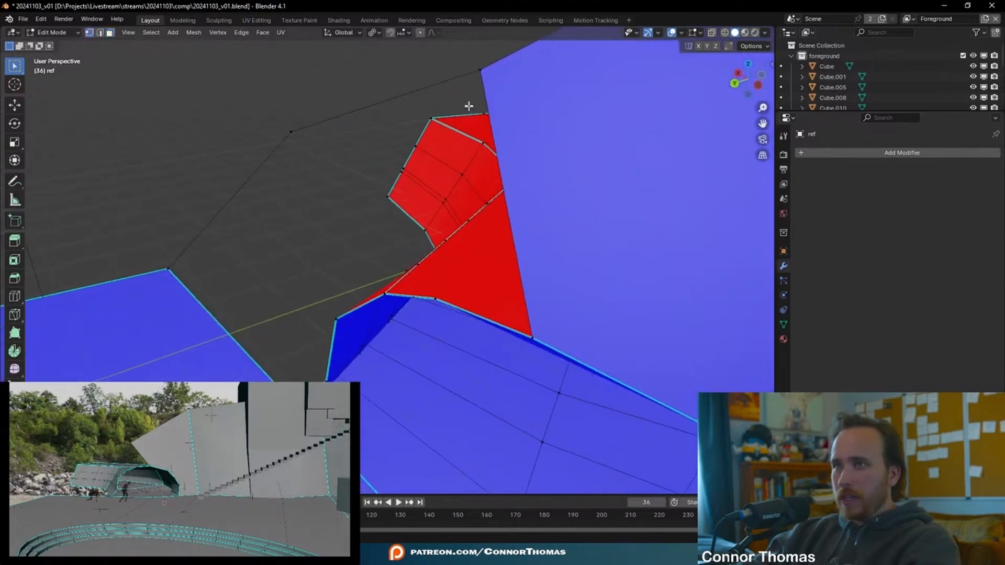
pyautogui.rightClick(434, 82)
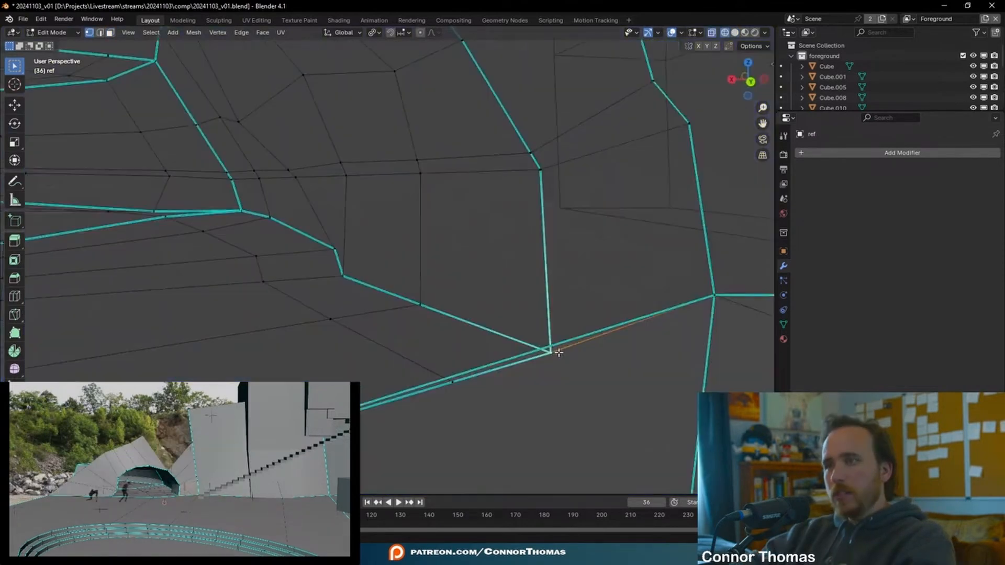
pyautogui.hotkey('ctrl', 'z')
pyautogui.hotkey('ctrl', 'z')
# Move the stair-side corner, its neighbour and the middle vertex of the tunnel threshold back from the ground's edge
pyautogui.click(564, 358)
pyautogui.press('g')
pyautogui.click(553, 342)
pyautogui.click(457, 385)
pyautogui.press('g')
pyautogui.click(440, 372)
pyautogui.moveTo(397, 398); pyautogui.dragTo(406, 409, button='middle')
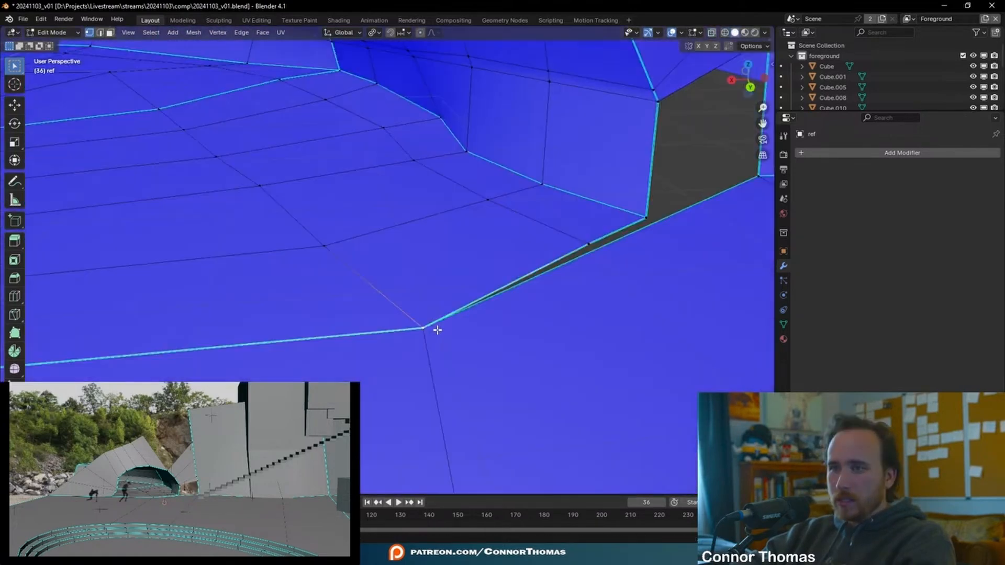
pyautogui.press('g')
pyautogui.click(414, 296)
# Separate the opposite corner of the tunnel threshold from the ground edge and fill the narrow triangle beside it
pyautogui.moveTo(413, 297)
pyautogui.mouseDown(button='middle')
pyautogui.moveTo(393, 357)
pyautogui.moveTo(641, 142)
pyautogui.mouseUp(button='middle')
pyautogui.scroll(-1, 422, 238)
pyautogui.click(168, 318)
pyautogui.scroll(-3, 168, 319)
pyautogui.moveTo(314, 254); pyautogui.dragTo(219, 248, button='middle')
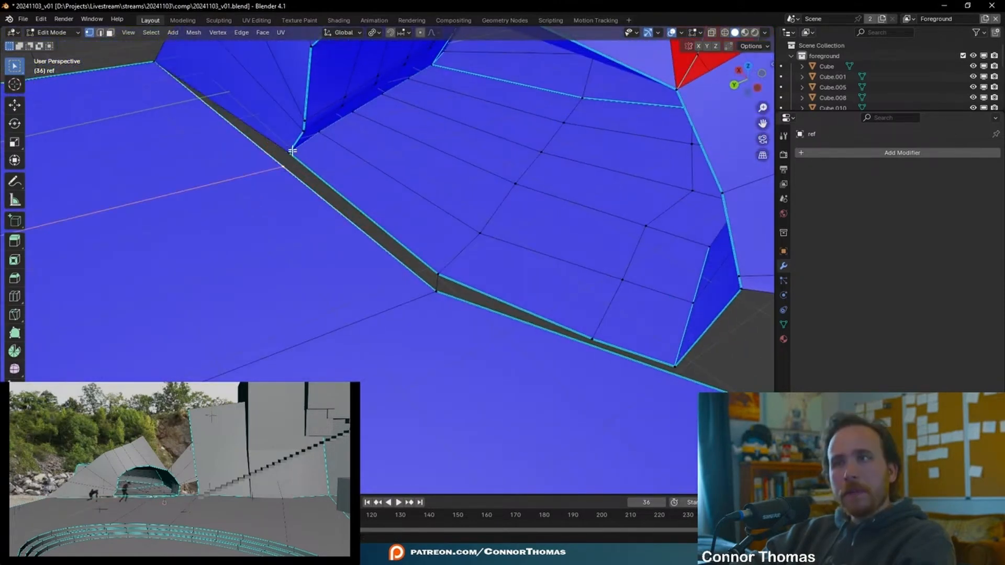
pyautogui.press('g')
pyautogui.click(296, 157)
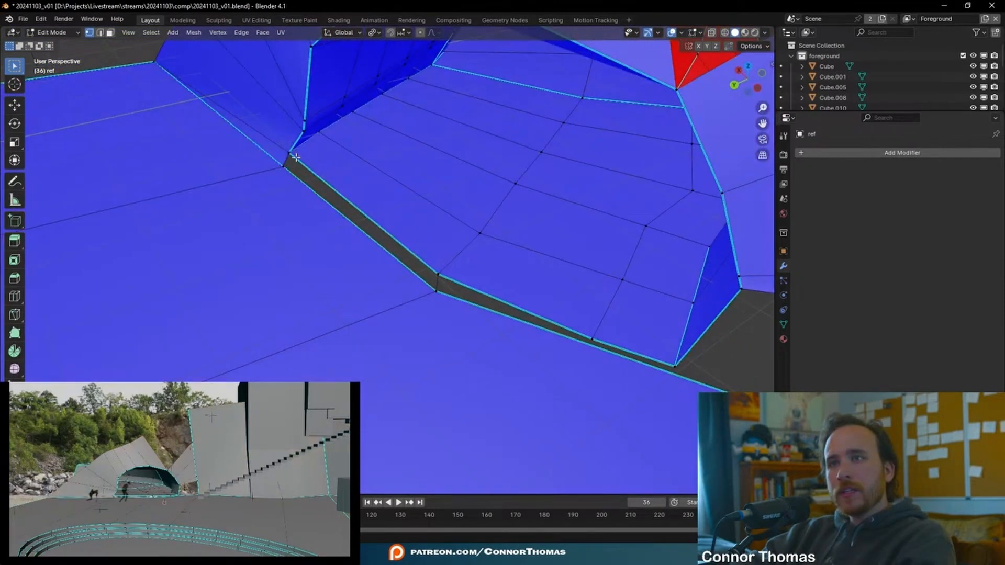
# Fill the narrow strip between the ground edge and the tunnel threshold from the far corner to the middle vertex
pyautogui.keyDown('shift'); pyautogui.click(439, 275); pyautogui.keyUp('shift')
pyautogui.press('f')
pyautogui.click(441, 275)
pyautogui.keyDown('shift'); pyautogui.click(436, 291); pyautogui.keyUp('shift')
pyautogui.keyDown('shift'); pyautogui.moveTo(639, 335); pyautogui.dragTo(562, 310, button='middle'); pyautogui.keyUp('shift')
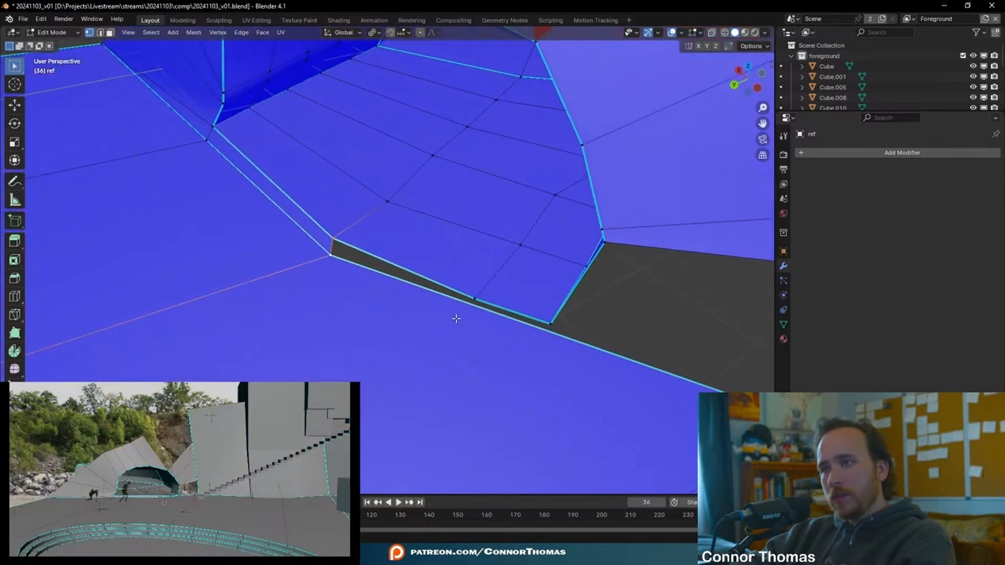
# Add midpoint vertices to two ground edges between the tunnel and the pit, and delete the long ground face between them
pyautogui.press('e')
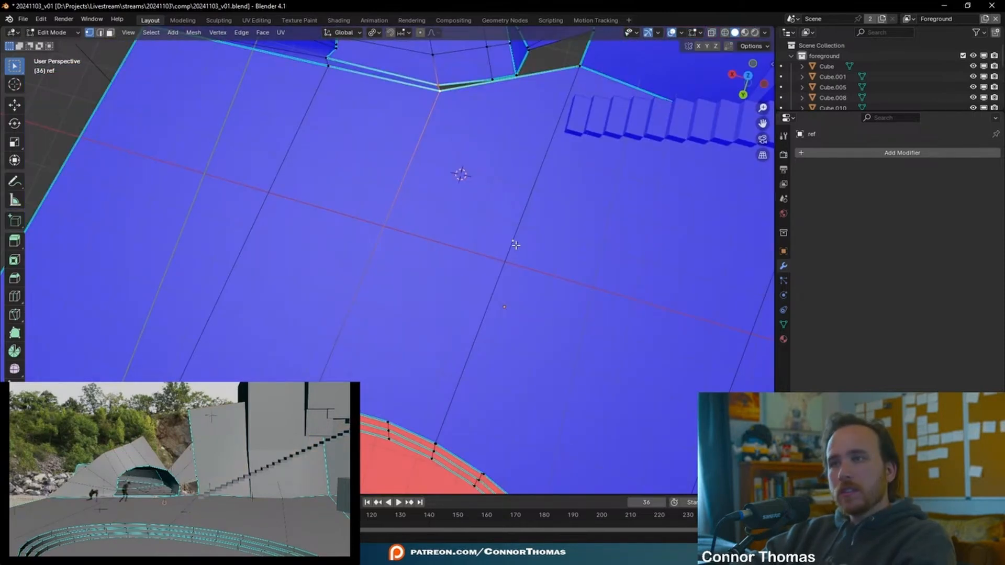
pyautogui.click(555, 290)
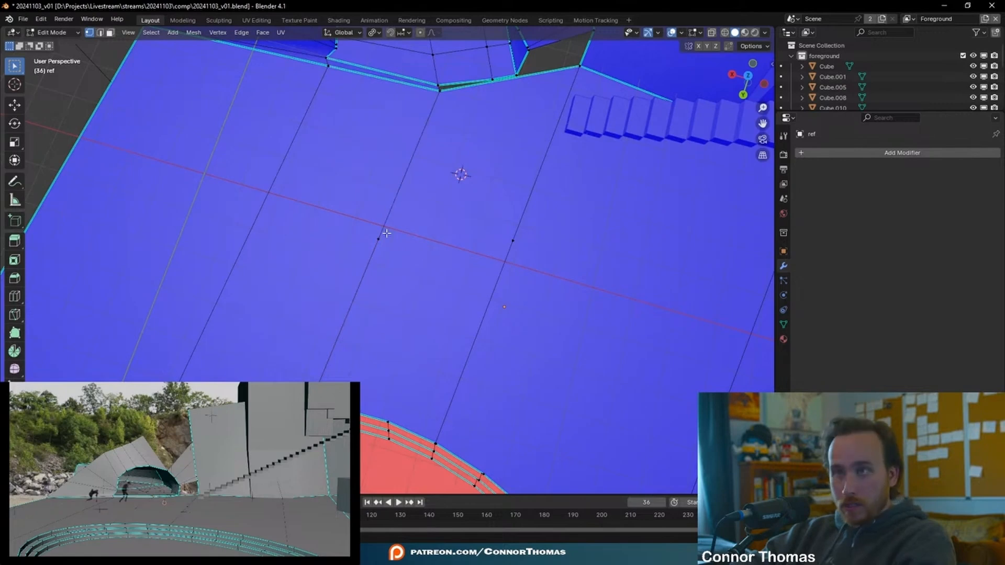
pyautogui.press('3')
pyautogui.click(444, 227)
pyautogui.hotkey('alt', 'n')
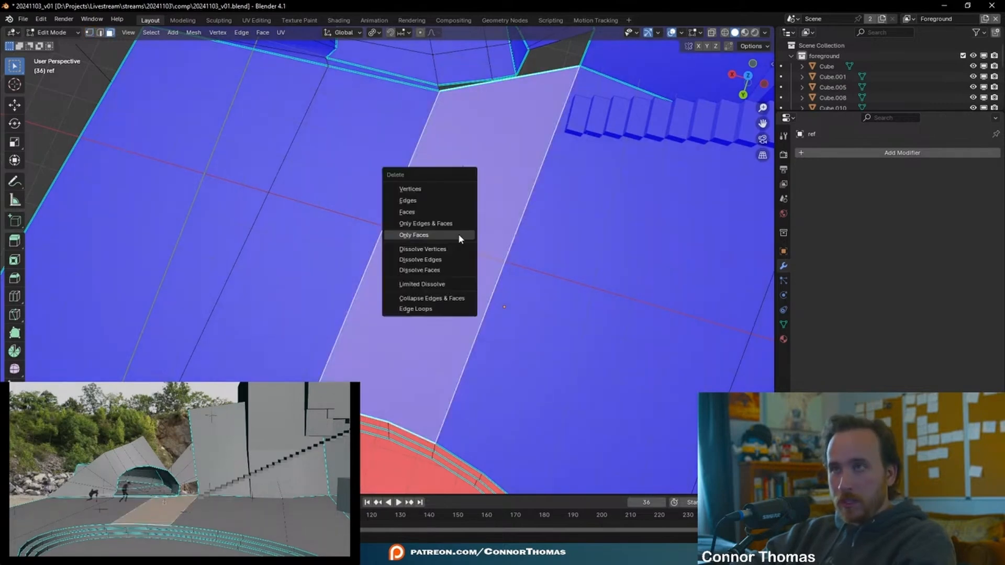
pyautogui.click(458, 233)
# Fill a new ground face from the tunnel-side edge to the two midpoint vertices
pyautogui.moveTo(493, 247); pyautogui.dragTo(492, 200, button='middle')
pyautogui.moveTo(403, 261); pyautogui.dragTo(557, 236, button='middle')
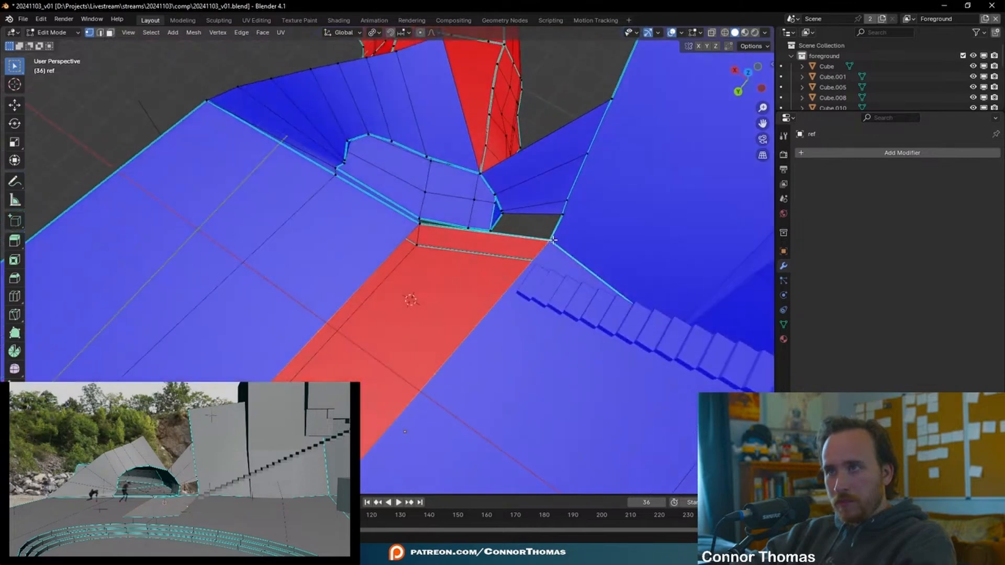
pyautogui.press('f')
pyautogui.keyDown('shift'); pyautogui.moveTo(402, 358); pyautogui.dragTo(511, 230, button='middle'); pyautogui.keyUp('shift')
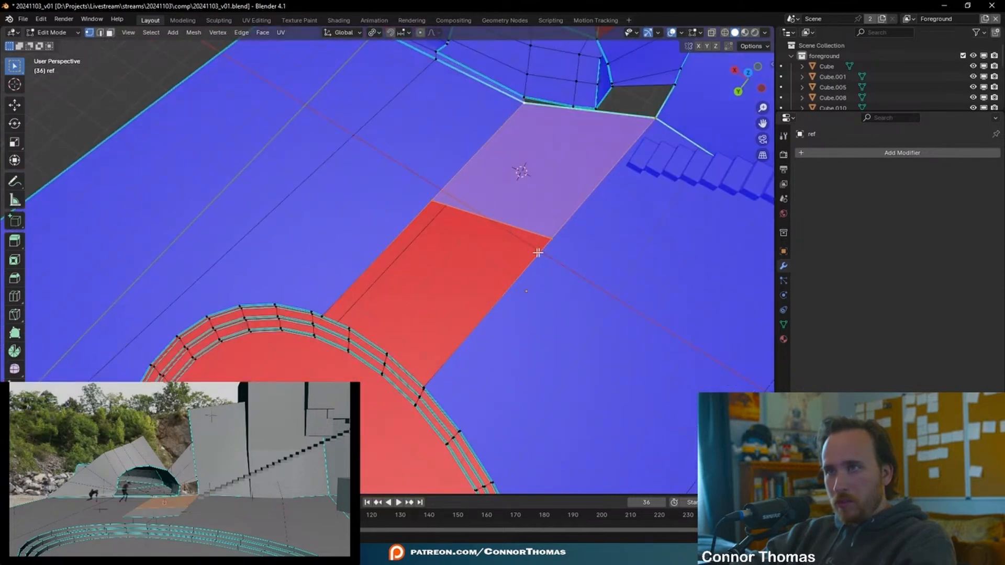
# Connect the near corner vertex of the ground path to the circular pit's rim vertex with a new edge
pyautogui.click(551, 237)
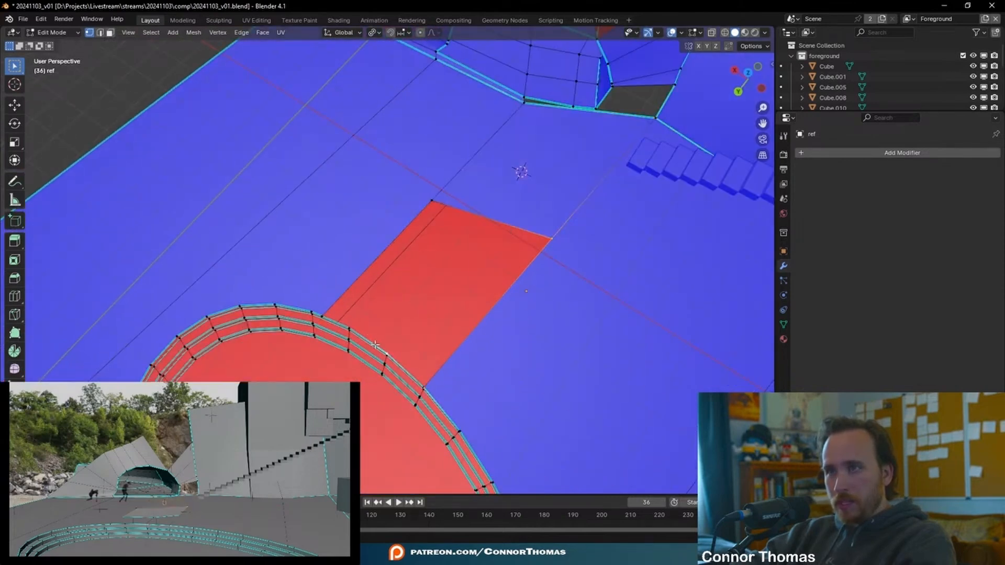
pyautogui.keyDown('shift'); pyautogui.click(324, 314); pyautogui.keyUp('shift')
pyautogui.moveTo(366, 316); pyautogui.dragTo(417, 260, button='middle')
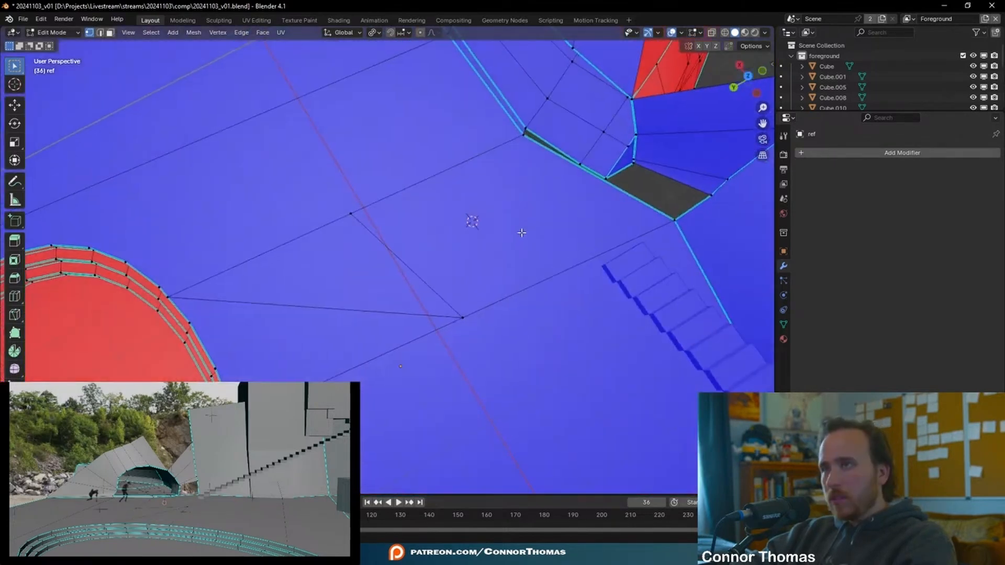
pyautogui.scroll(1, 520, 231)
pyautogui.keyDown('shift'); pyautogui.moveTo(581, 218); pyautogui.dragTo(501, 245, button='middle'); pyautogui.keyUp('shift')
pyautogui.scroll(1, 501, 245)
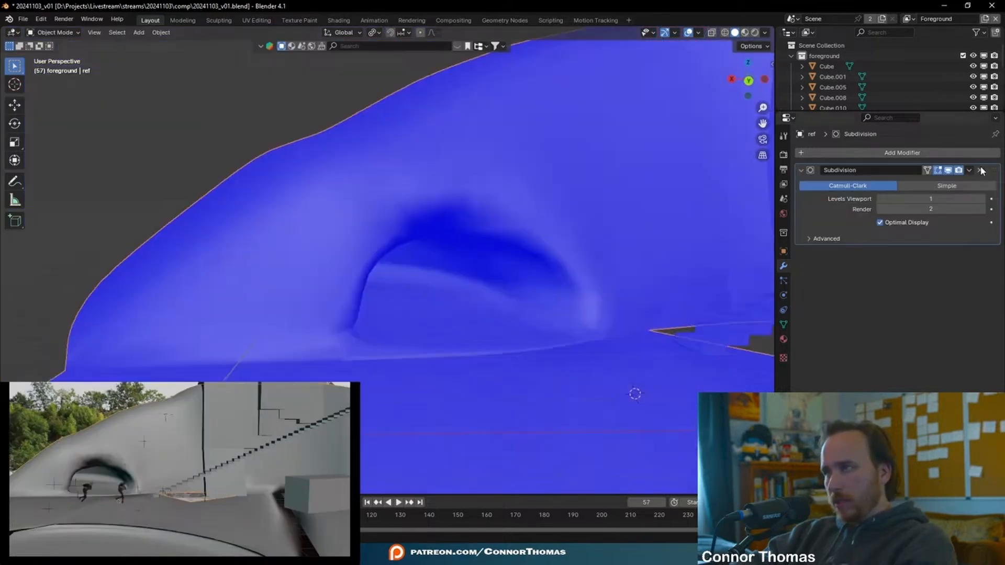
# Replace the ref object's Subdivision modifier with a Multiresolution modifier and subdivide it twice to level 2
pyautogui.click(980, 171)
pyautogui.click(954, 153)
pyautogui.write('multires')
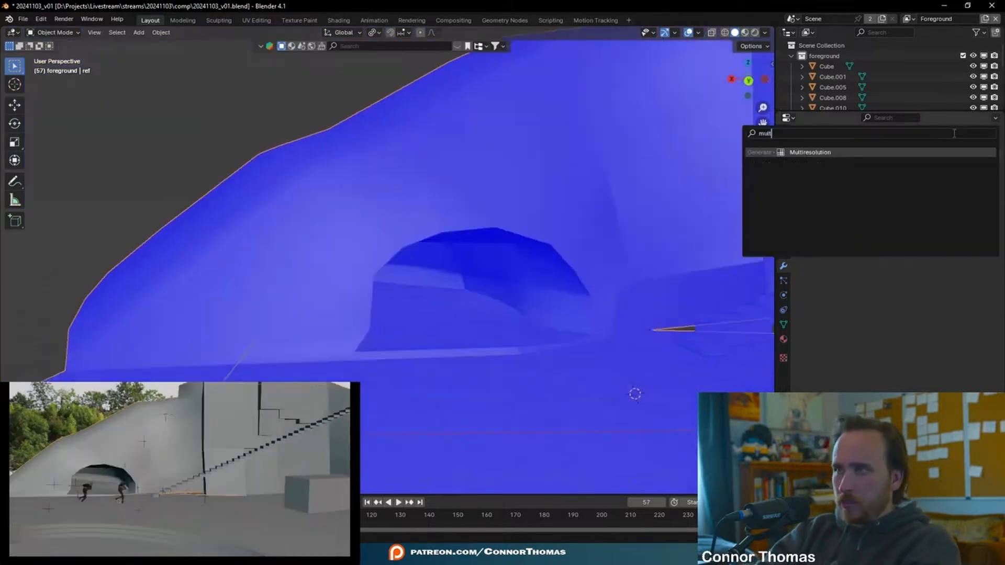
pyautogui.press('Return')
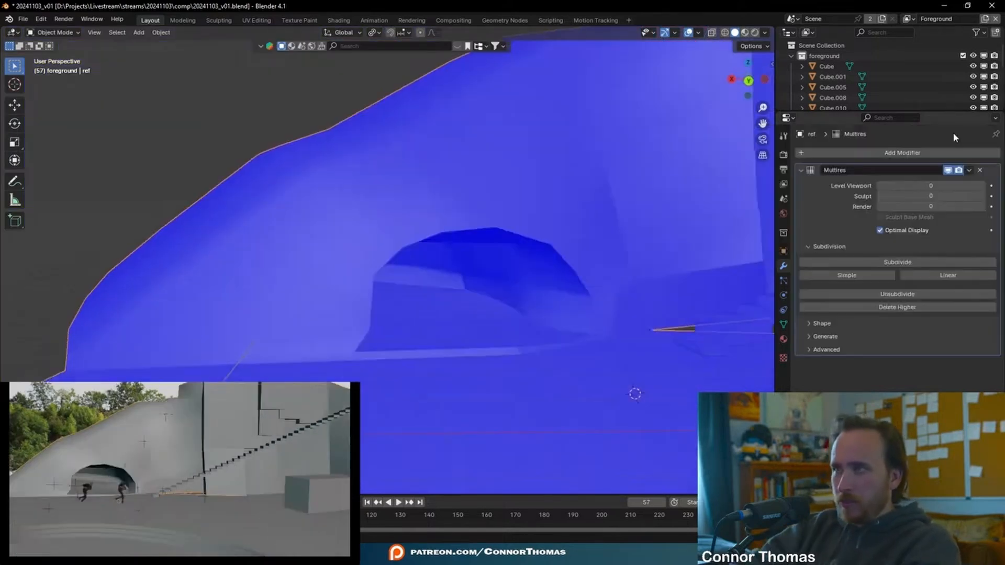
pyautogui.click(871, 262)
pyautogui.click(871, 262)
pyautogui.moveTo(717, 259); pyautogui.dragTo(631, 225, button='middle')
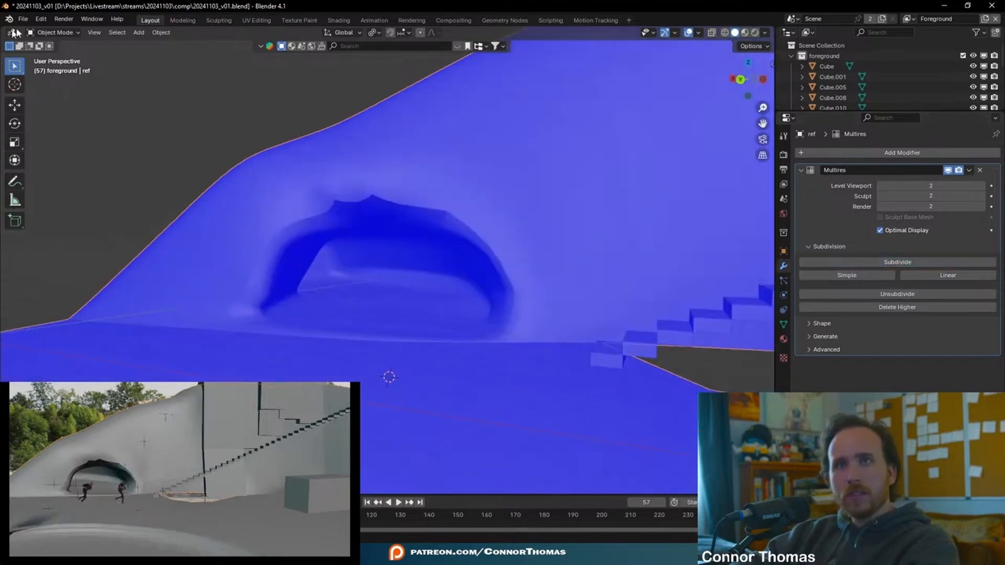
# Switch the ref terrain to Sculpt Mode and choose the Smooth brush for the cave arch
pyautogui.click(54, 33)
pyautogui.click(59, 68)
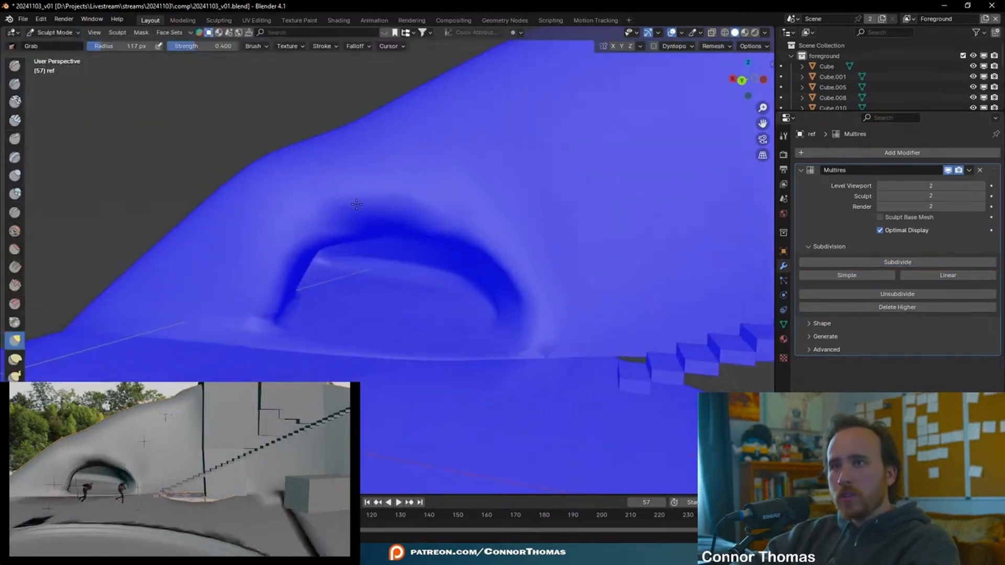
pyautogui.click(15, 231)
pyautogui.scroll(5, 283, 246)
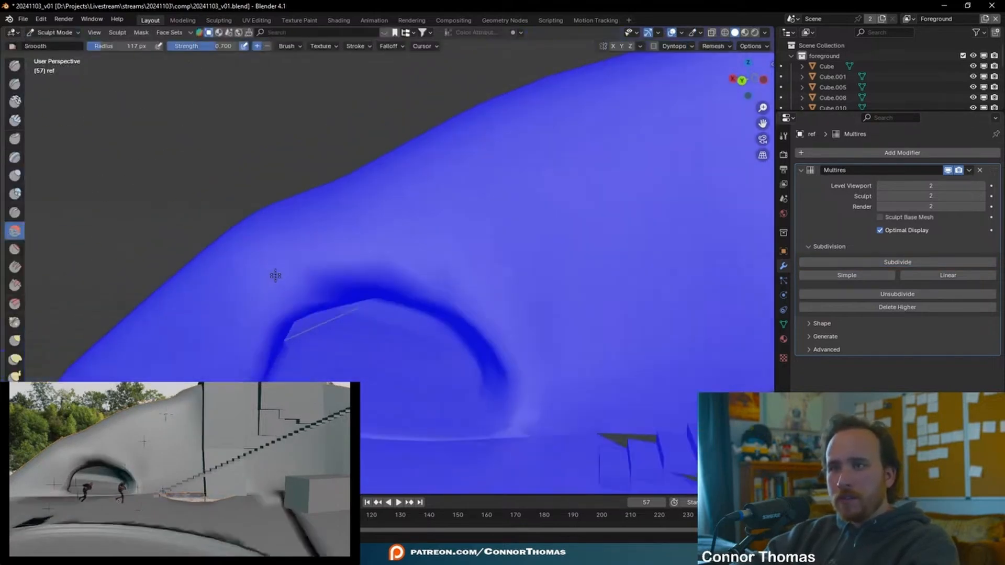
# Turn off the Face Orientation overlay and smooth the terrain above the cave arch
pyautogui.click(682, 34)
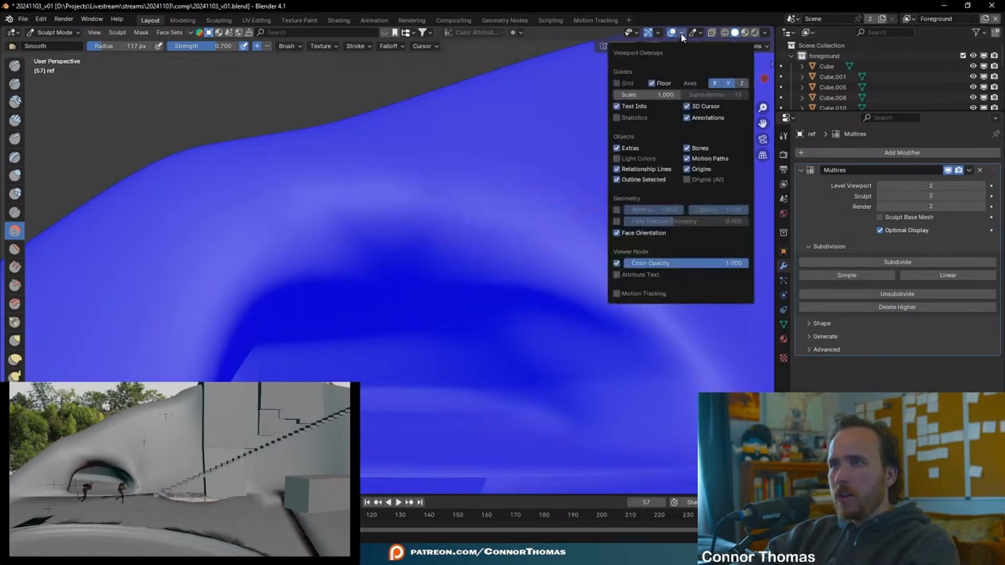
pyautogui.click(635, 232)
pyautogui.scroll(4, 524, 267)
pyautogui.scroll(-4, 492, 224)
pyautogui.moveTo(179, 193)
pyautogui.mouseDown(button='middle')
pyautogui.moveTo(307, 308)
pyautogui.moveTo(394, 316)
pyautogui.moveTo(361, 256)
pyautogui.mouseUp(button='middle')
pyautogui.moveTo(361, 256)
pyautogui.mouseDown()
pyautogui.moveTo(348, 241)
pyautogui.moveTo(449, 183)
pyautogui.moveTo(426, 213)
pyautogui.mouseUp()
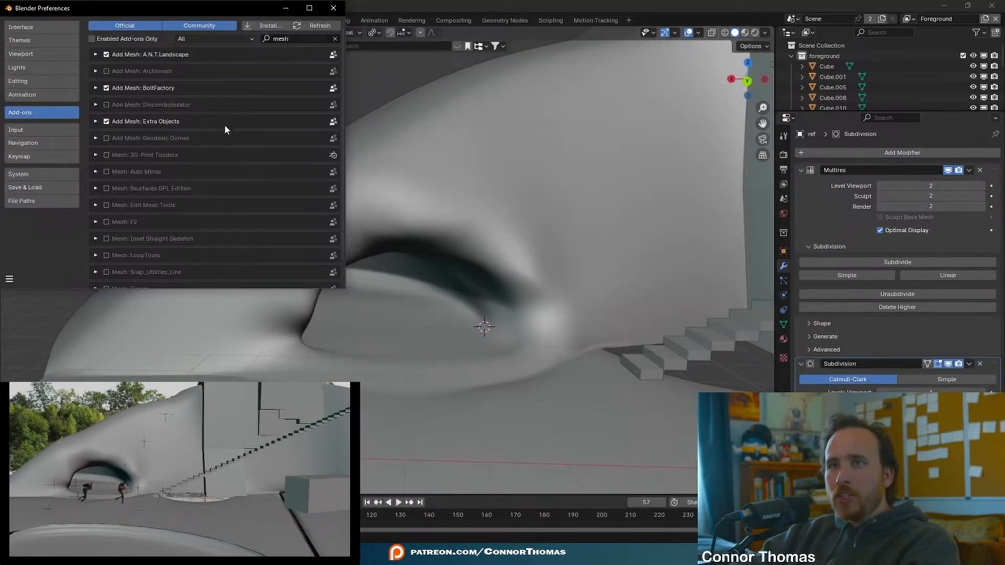
# Close the preferences and add a Rock Generator mesh at the cave mouth
pyautogui.click(334, 8)
pyautogui.moveTo(499, 186); pyautogui.dragTo(232, 223, button='middle')
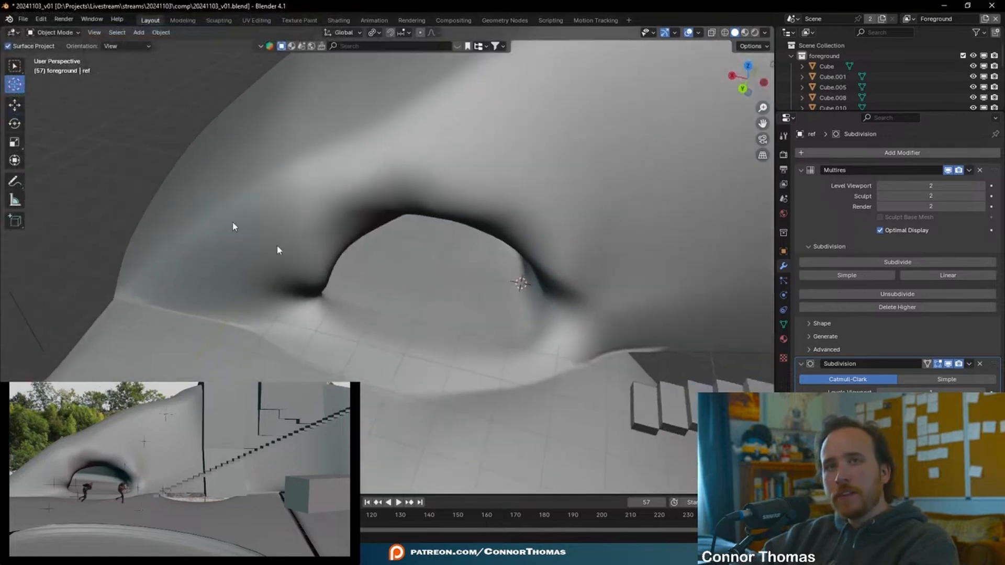
pyautogui.click(15, 71)
pyautogui.hotkey('shift', 'a')
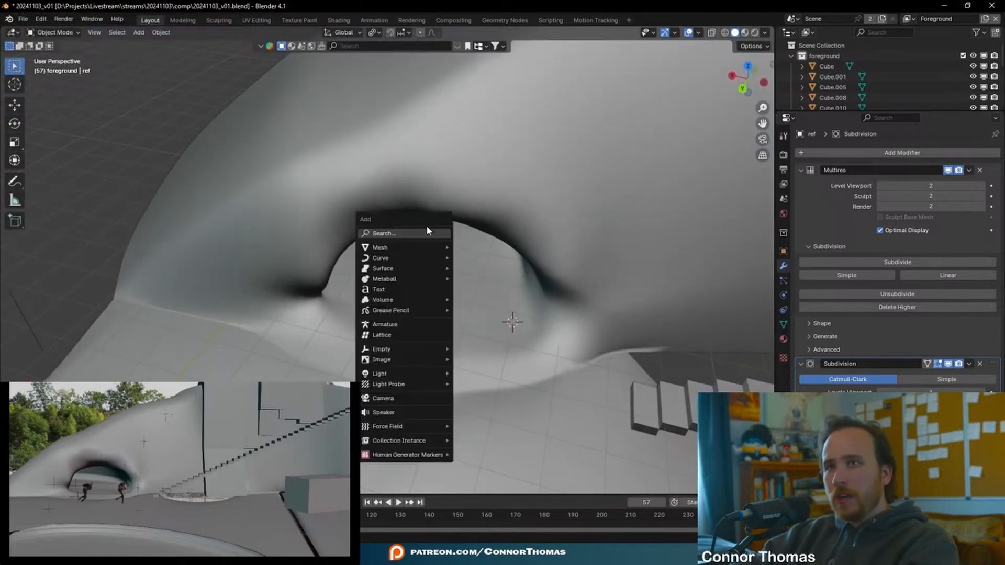
pyautogui.moveTo(431, 255)
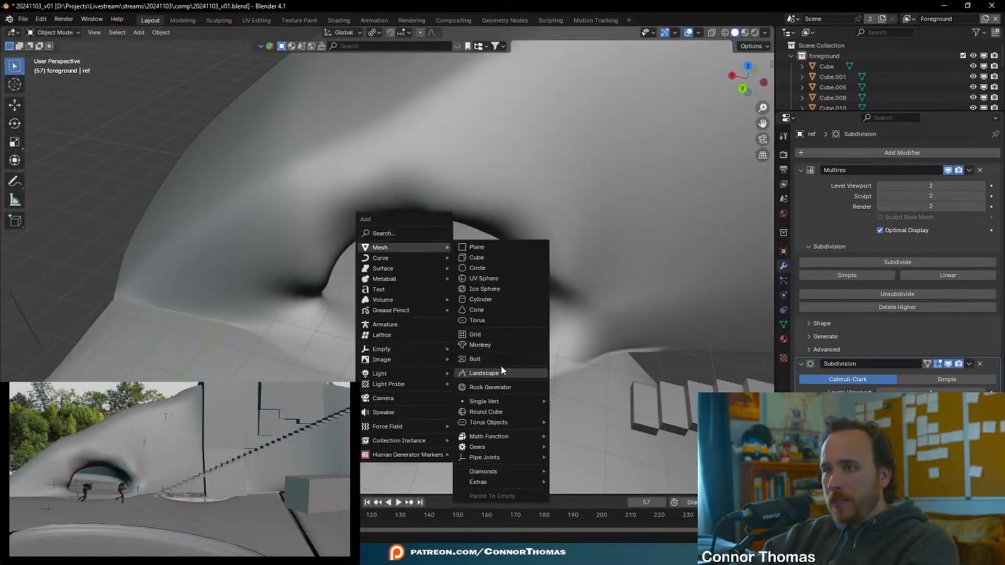
pyautogui.click(490, 388)
pyautogui.press('KP_Decimal')
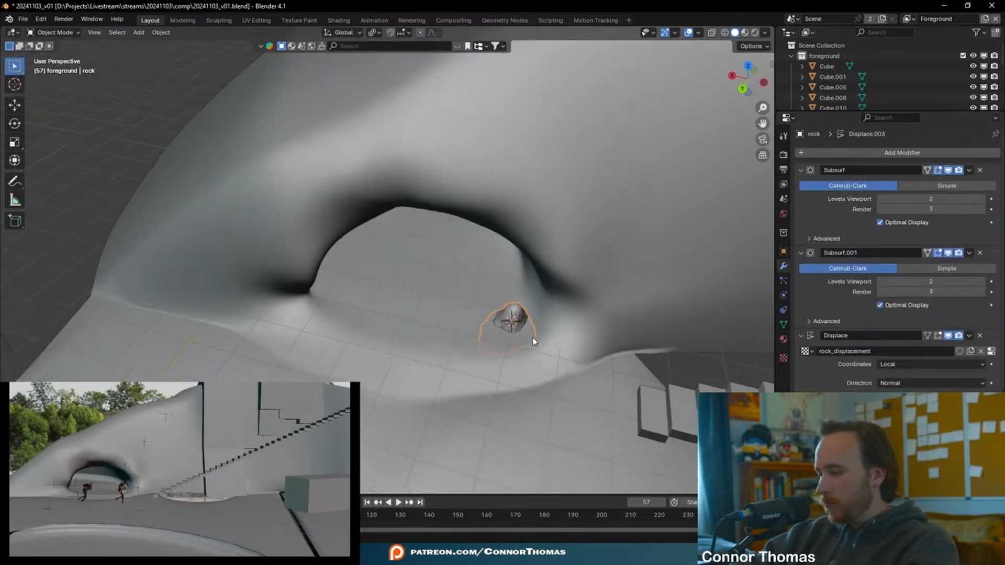
# Rotate and move the rock into place at the foot of the cave opening nearest the stairs
pyautogui.press('r')
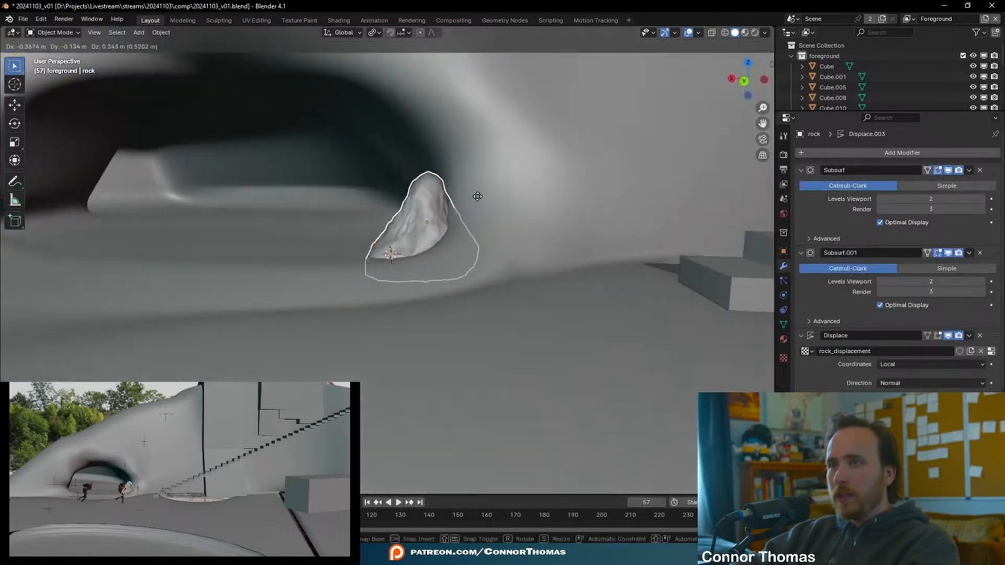
pyautogui.click(440, 203)
pyautogui.moveTo(441, 231); pyautogui.dragTo(466, 288, button='middle')
pyautogui.click(415, 220)
pyautogui.press('g')
pyautogui.click(450, 216)
pyautogui.press('r')
pyautogui.click(551, 261)
pyautogui.press('g')
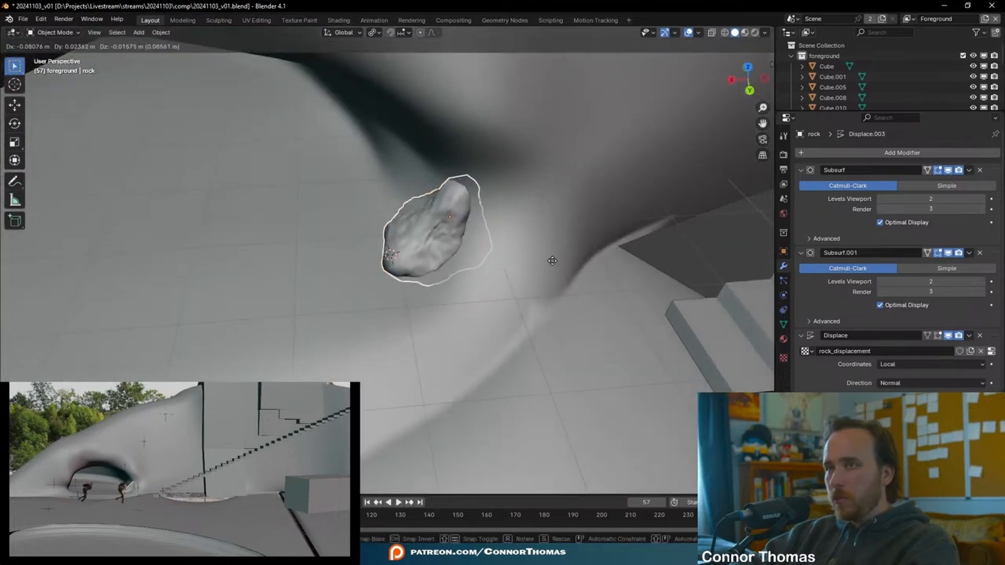
pyautogui.click(553, 260)
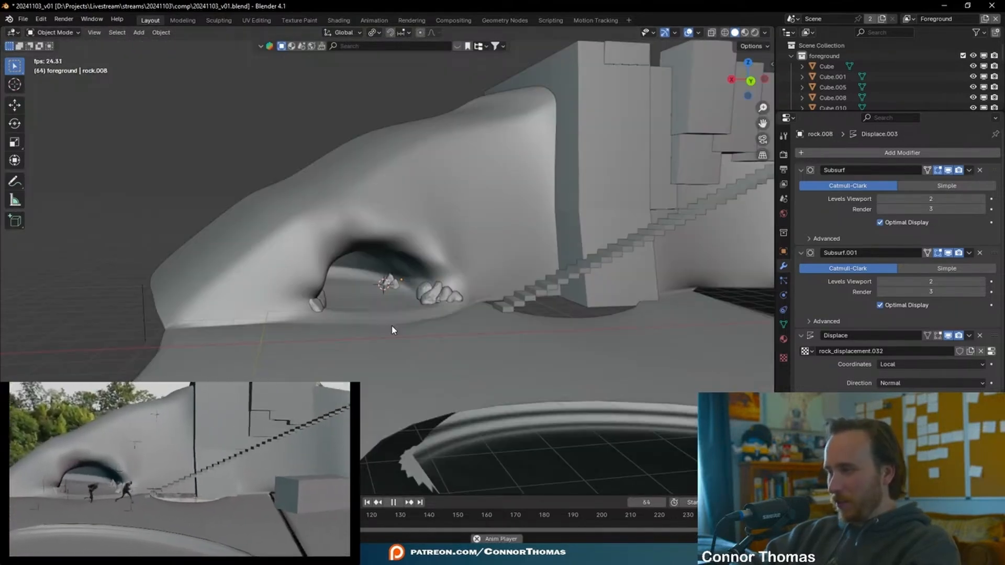
# Stop the playback and set the staircase's Array count to 20
pyautogui.press('space')
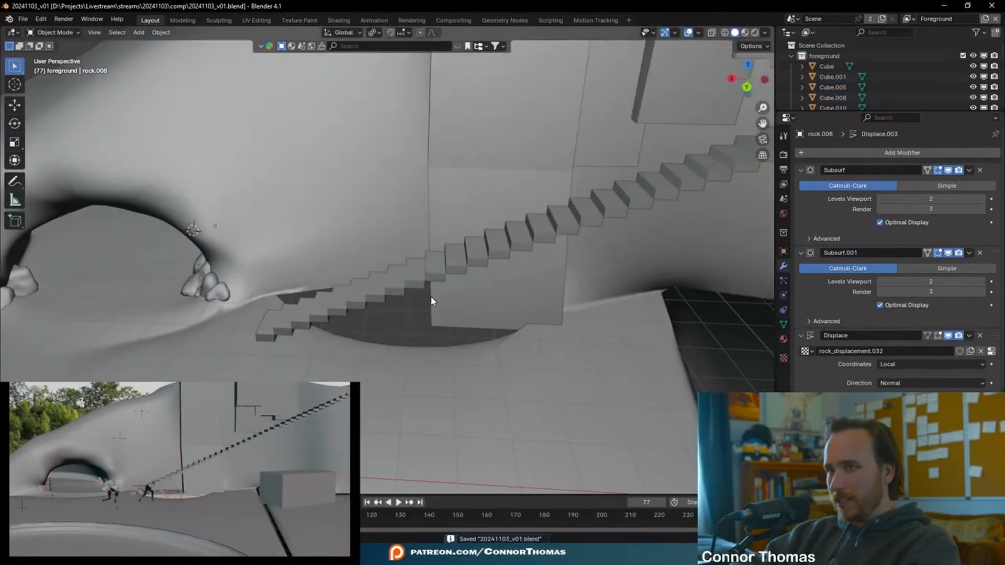
pyautogui.click(431, 290)
pyautogui.moveTo(431, 290)
pyautogui.mouseDown(button='middle')
pyautogui.moveTo(456, 285)
pyautogui.moveTo(443, 293)
pyautogui.mouseUp(button='middle')
pyautogui.scroll(3, 443, 295)
pyautogui.moveTo(281, 363); pyautogui.dragTo(461, 272, button='middle')
pyautogui.scroll(3, 448, 276)
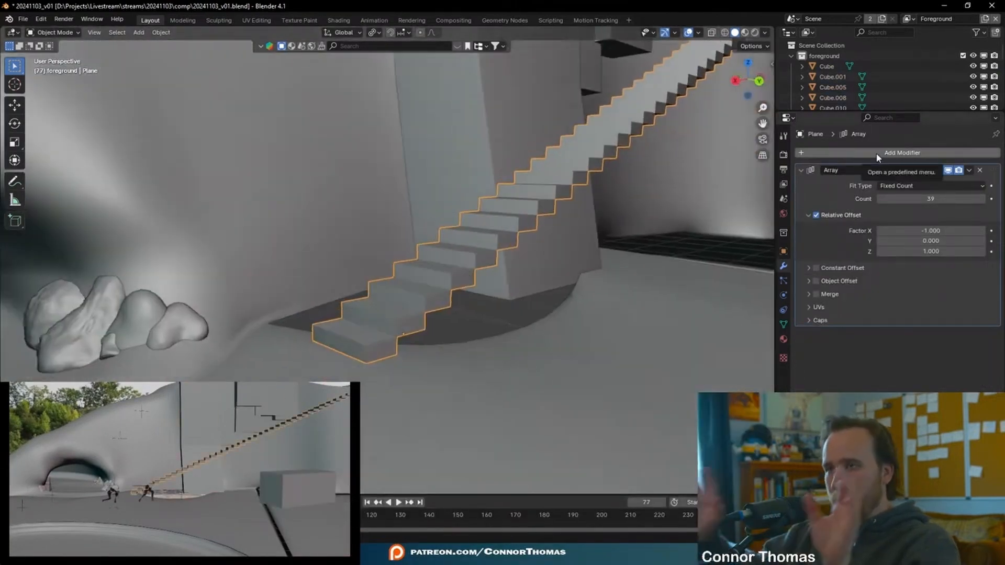
pyautogui.moveTo(573, 222); pyautogui.dragTo(586, 203, button='middle')
pyautogui.moveTo(922, 199)
pyautogui.mouseDown()
pyautogui.moveTo(891, 199)
pyautogui.moveTo(914, 198)
pyautogui.mouseUp()
pyautogui.moveTo(618, 220); pyautogui.dragTo(602, 152, button='middle')
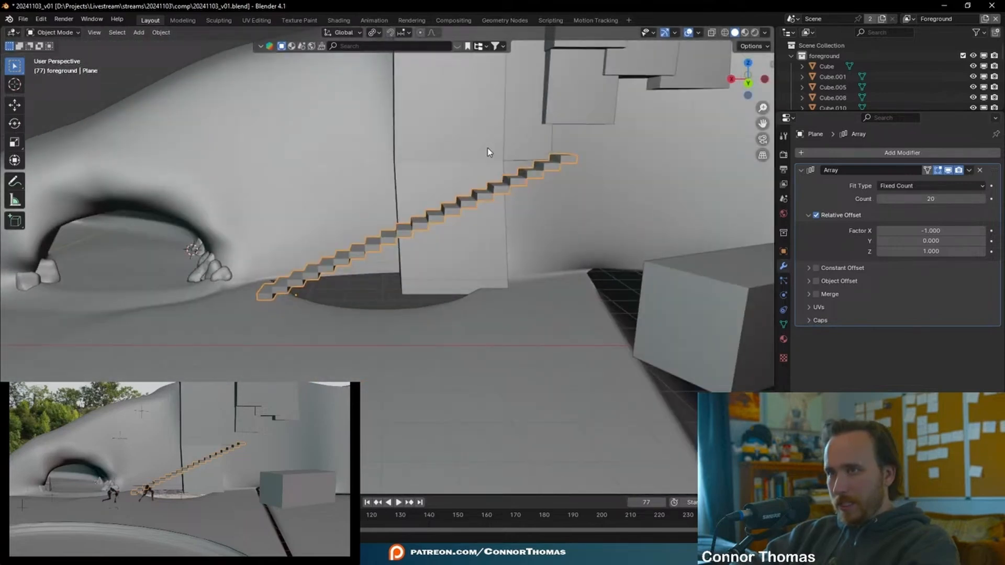
# Duplicate the staircase and place the copy as a second flight doubling back above the first flight's top
pyautogui.scroll(4, 488, 148)
pyautogui.press('Tab')
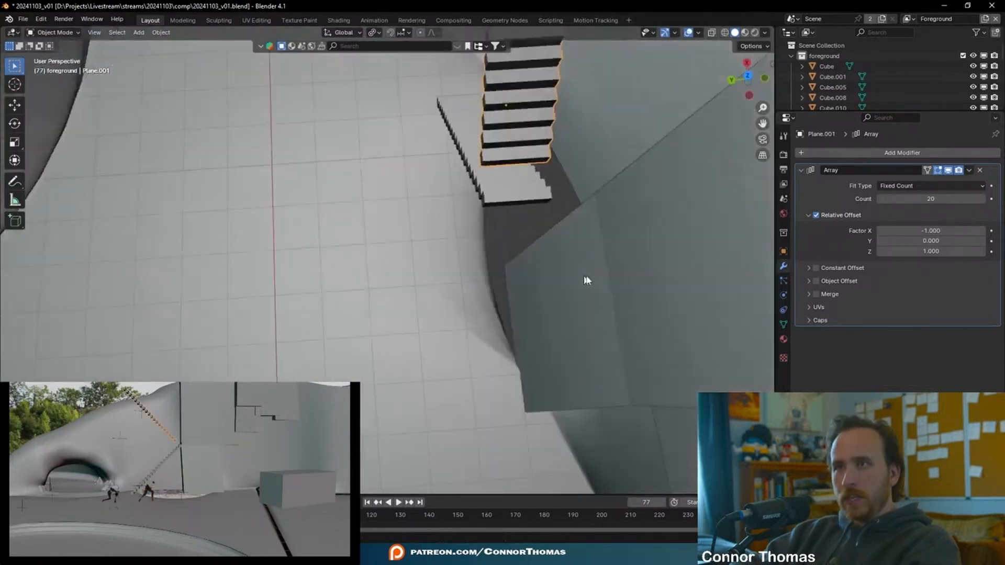
pyautogui.moveTo(588, 280); pyautogui.dragTo(602, 314, button='middle')
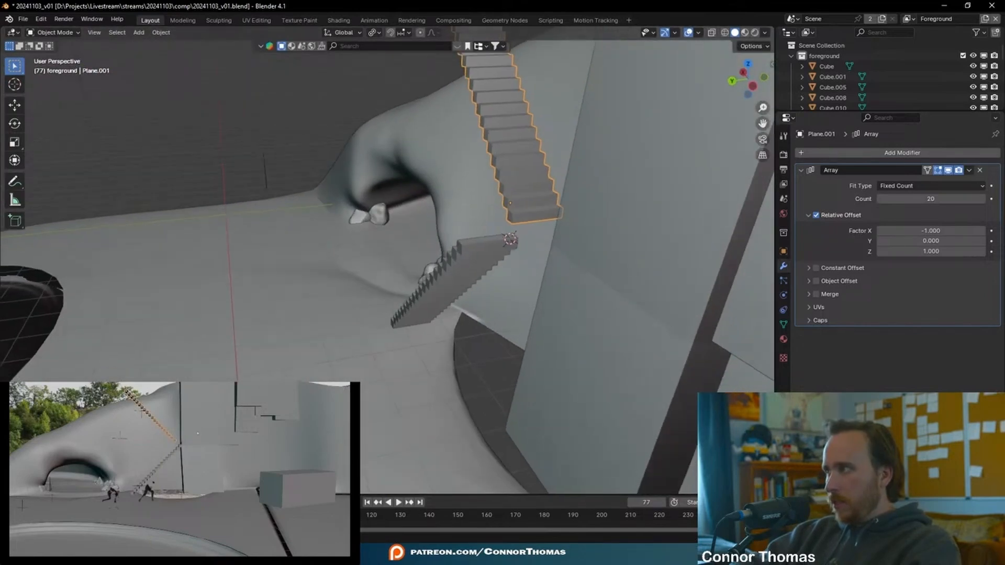
pyautogui.scroll(3, 512, 163)
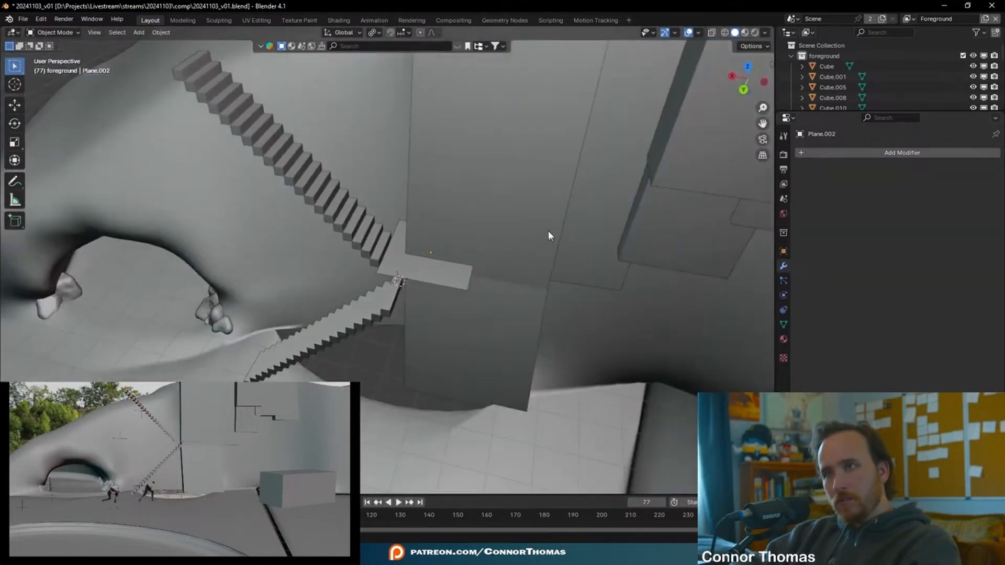
# Move the tall block behind the landing along its local X axis by about -2.14 m
pyautogui.scroll(-4, 550, 236)
pyautogui.click(430, 190)
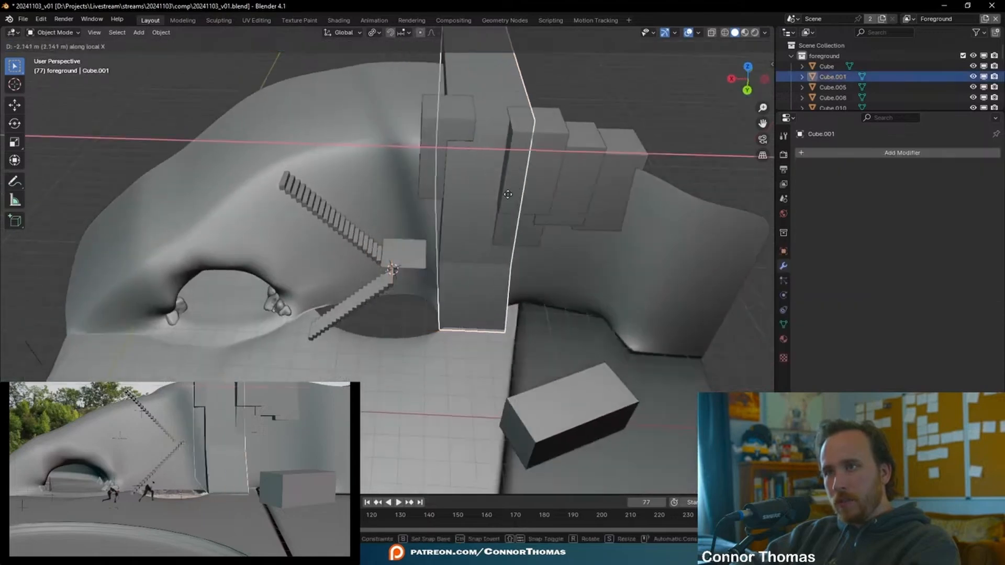
pyautogui.click(424, 220)
# Extrude the landing plane between the two flights down to the ground as a solid block
pyautogui.click(424, 220)
pyautogui.press('Tab')
pyautogui.press('KP_Decimal')
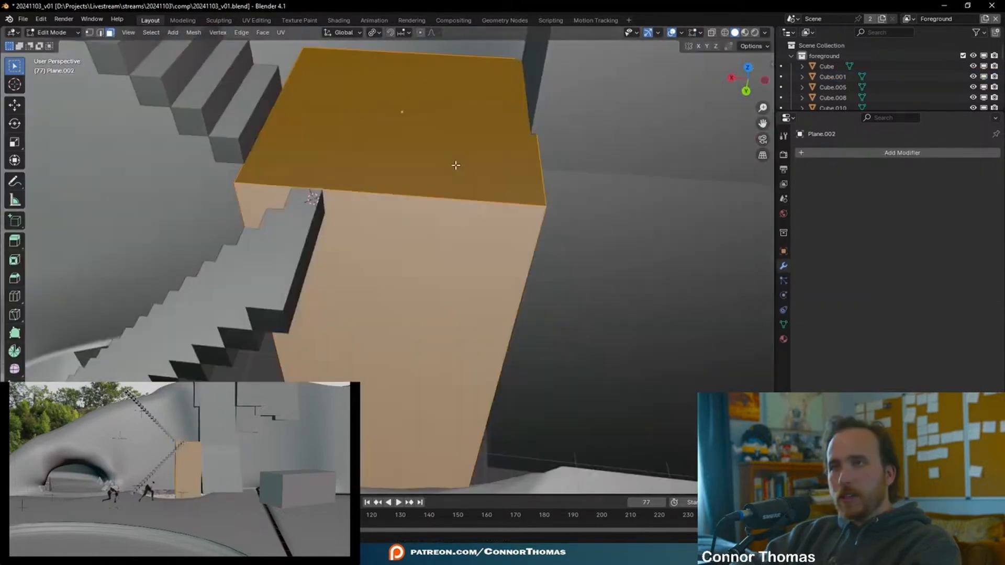
# Flip the landing block's normals to face outward and turn on the Face Orientation overlay to check them
pyautogui.hotkey('alt', 'n')
pyautogui.press('Escape')
pyautogui.press('q')
pyautogui.click(433, 157)
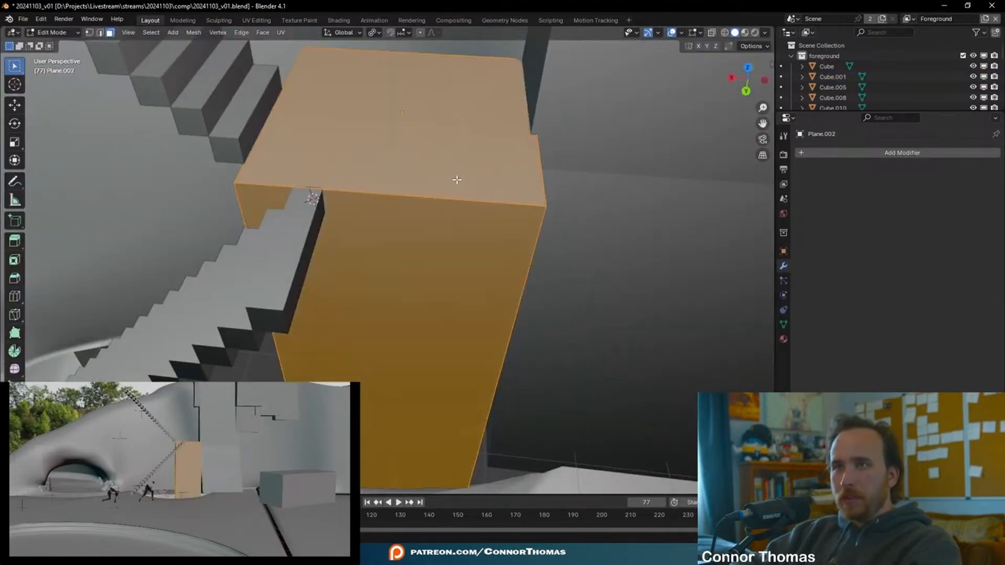
pyautogui.press('Tab')
pyautogui.click(682, 33)
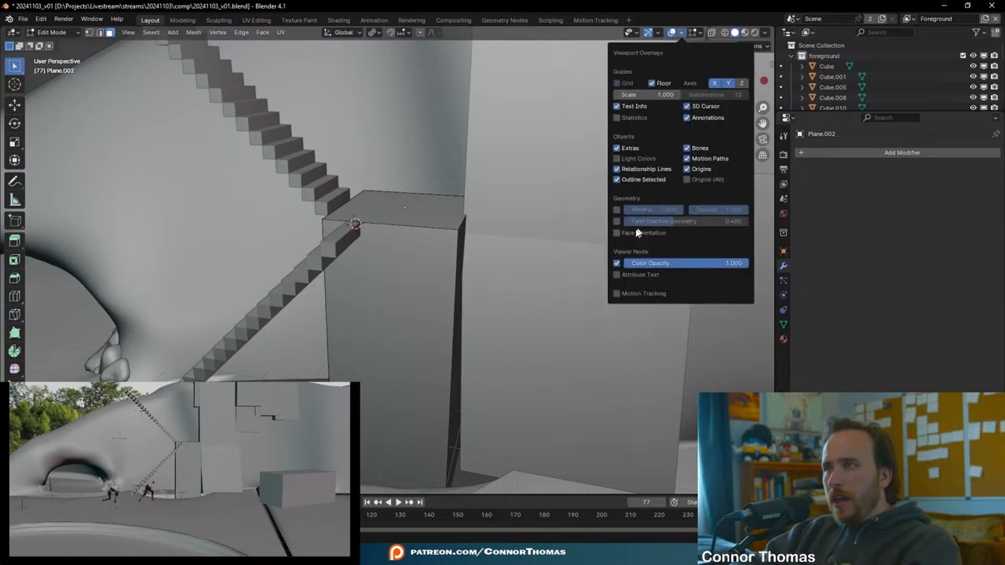
pyautogui.click(638, 232)
pyautogui.moveTo(398, 252); pyautogui.dragTo(381, 238, button='middle')
# Cut an edge loop through the landing block beside the top stair, with a slide factor of about -0.417
pyautogui.press('Tab')
pyautogui.press('Tab')
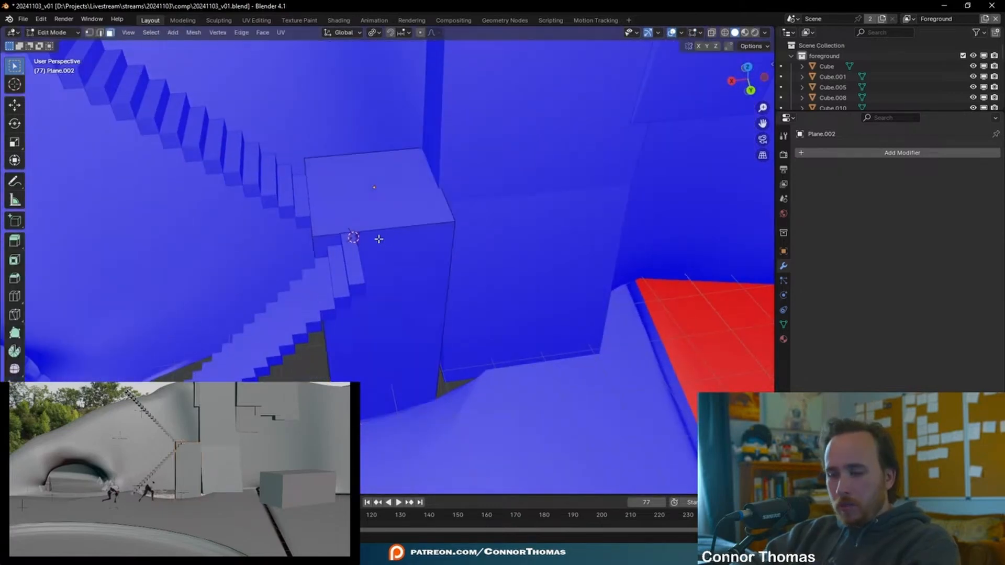
pyautogui.press('2')
pyautogui.press('g')
pyautogui.press('g')
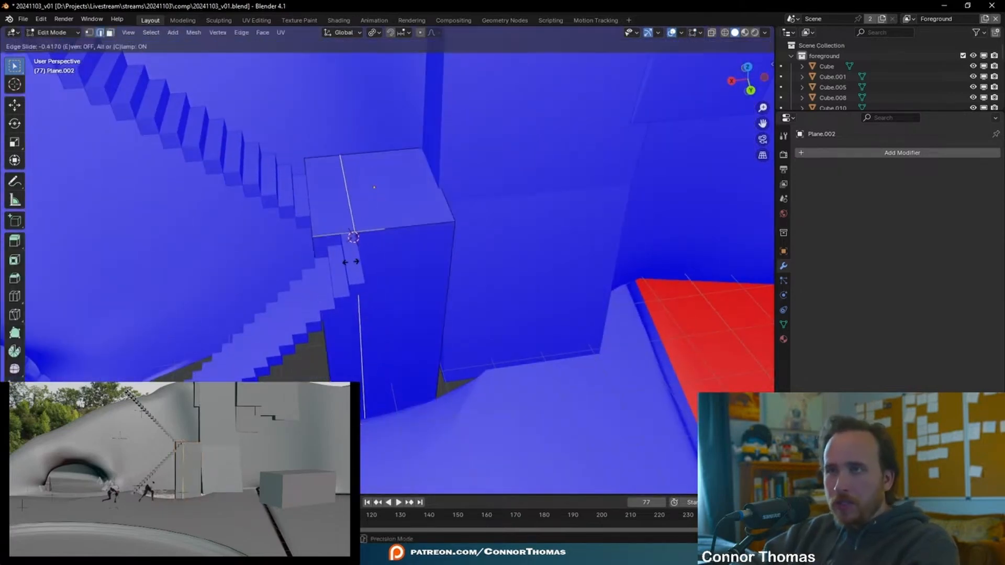
pyautogui.click(351, 262)
pyautogui.press('Tab')
# Turn off the Face Orientation overlay and check the landing where the two flights meet
pyautogui.moveTo(394, 250); pyautogui.dragTo(663, 122, button='middle')
pyautogui.click(697, 32)
pyautogui.click(661, 209)
pyautogui.moveTo(617, 220)
pyautogui.mouseDown(button='middle')
pyautogui.moveTo(442, 227)
pyautogui.moveTo(441, 297)
pyautogui.moveTo(645, 222)
pyautogui.moveTo(617, 231)
pyautogui.mouseUp(button='middle')
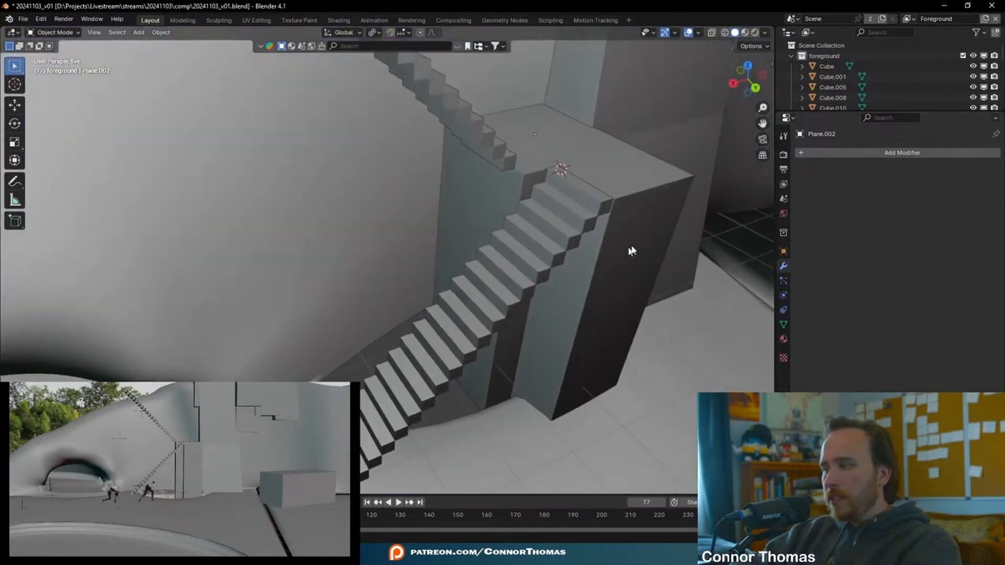
# Add a cylinder at the landing's front corner and scale it uniformly down to about 0.1
pyautogui.scroll(4, 590, 229)
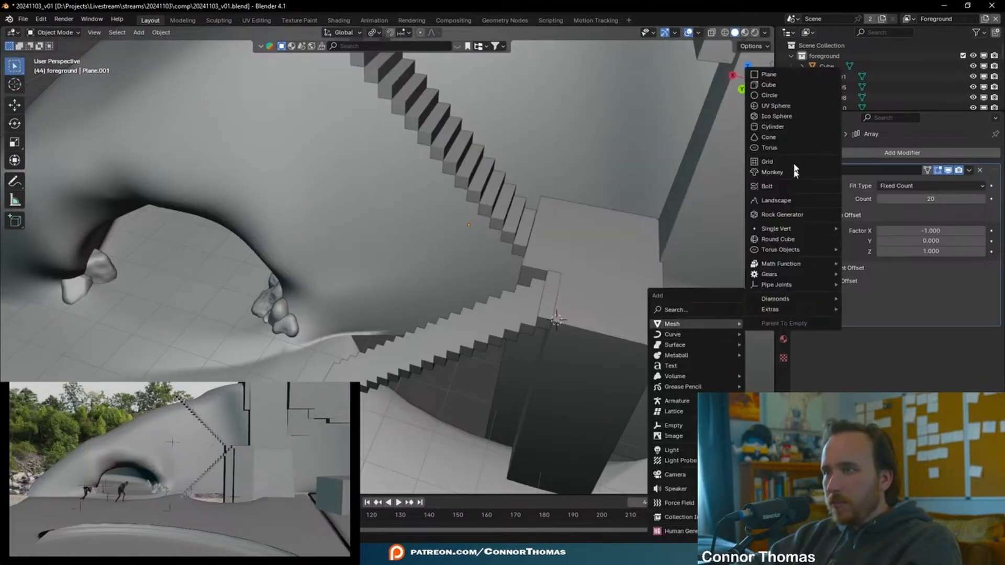
pyautogui.click(773, 126)
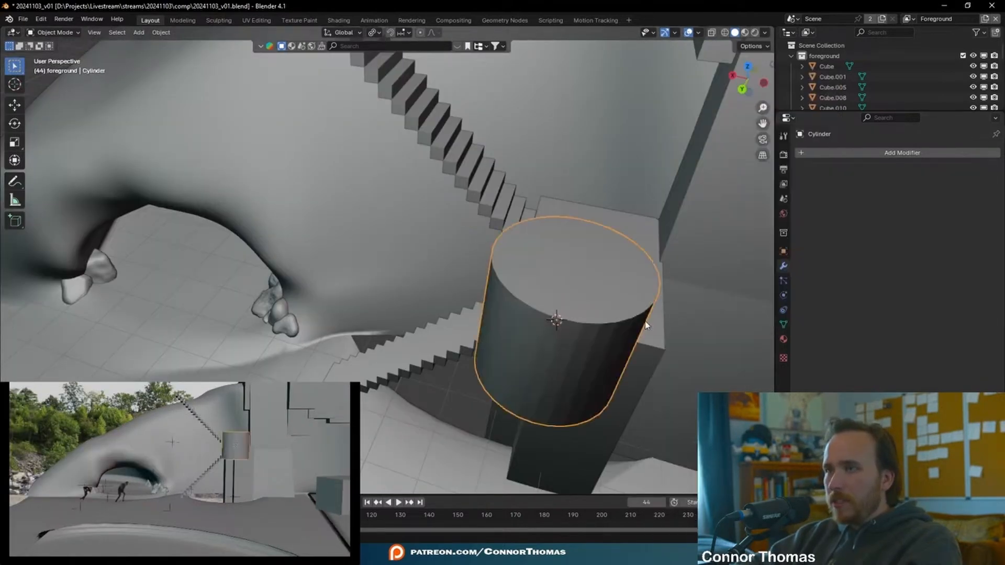
pyautogui.scroll(2, 645, 321)
pyautogui.press('KP_Decimal')
pyautogui.press('s')
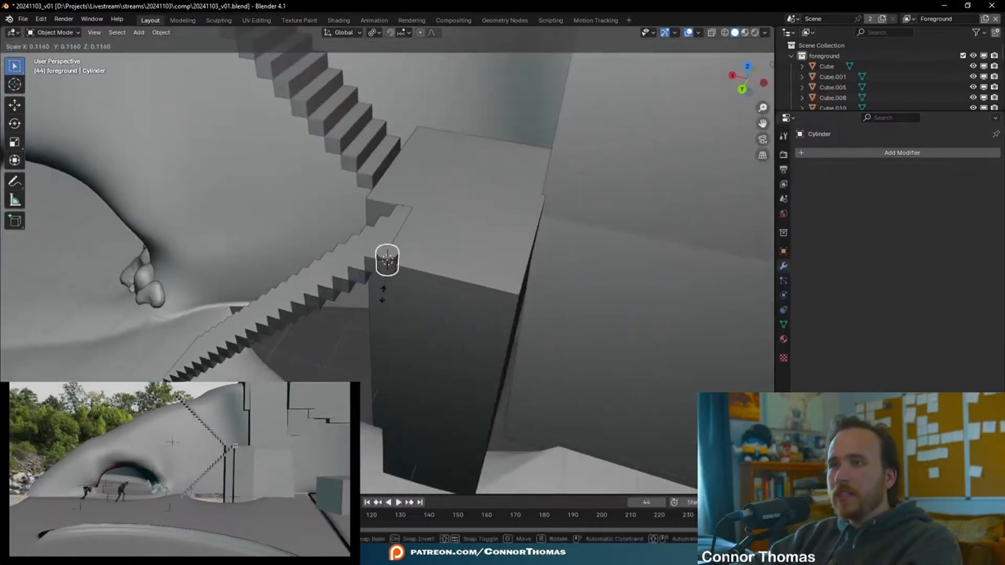
pyautogui.click(380, 283)
pyautogui.moveTo(379, 282); pyautogui.dragTo(373, 285, button='middle')
# Shape the cylinder into a tall railing post and place copies along the landing's two open edges, one about -1.481 m along X
pyautogui.press('Tab')
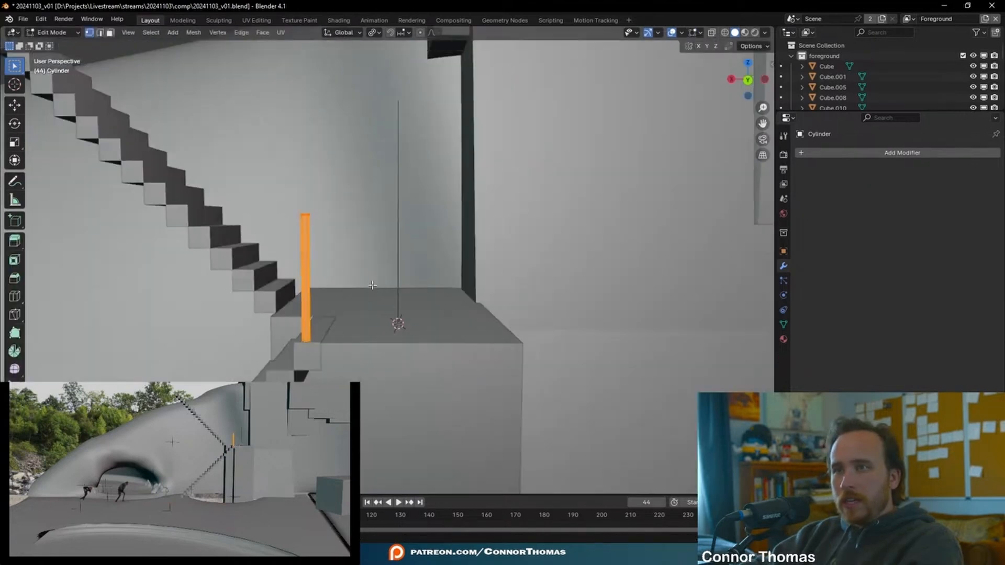
pyautogui.press('g')
pyautogui.press('x')
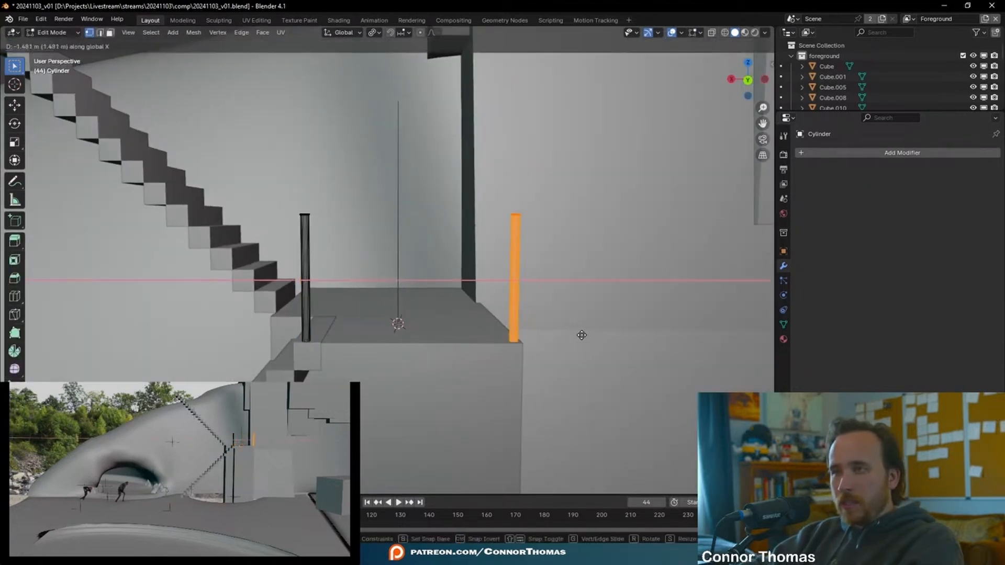
pyautogui.click(582, 335)
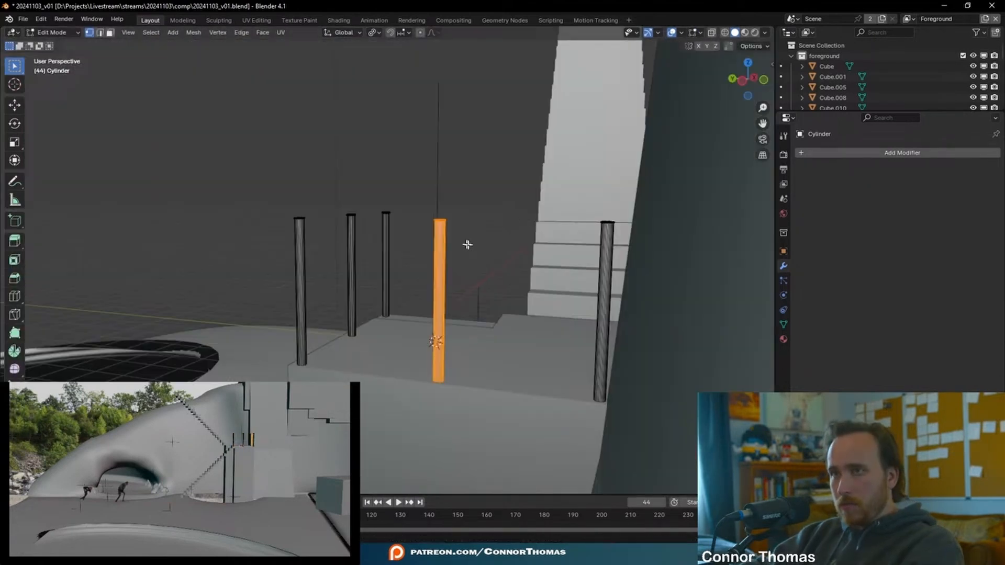
pyautogui.moveTo(467, 244); pyautogui.dragTo(536, 244, button='middle')
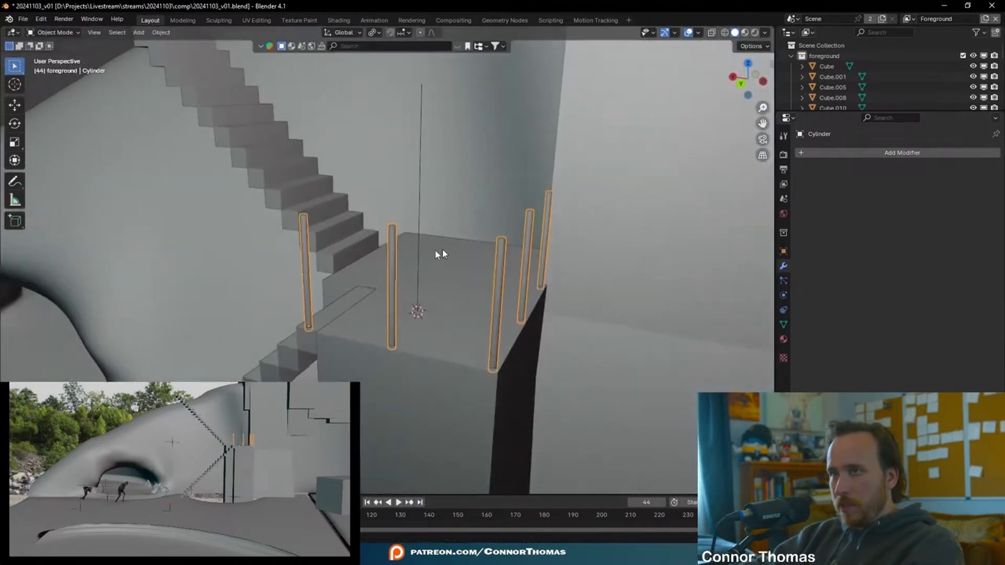
pyautogui.moveTo(473, 251); pyautogui.dragTo(514, 284, button='middle')
pyautogui.scroll(-2, 515, 284)
pyautogui.hotkey('alt', 'a')
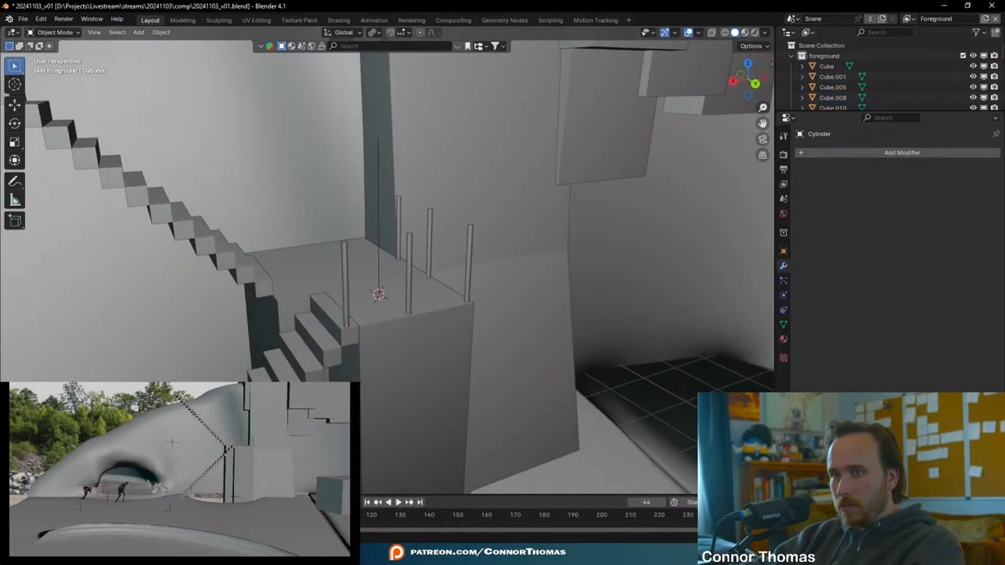
# Bevel the L-shaped plane's corner edge with the custom step profile to form the lower stair flight, with width type Depth
pyautogui.press('space')
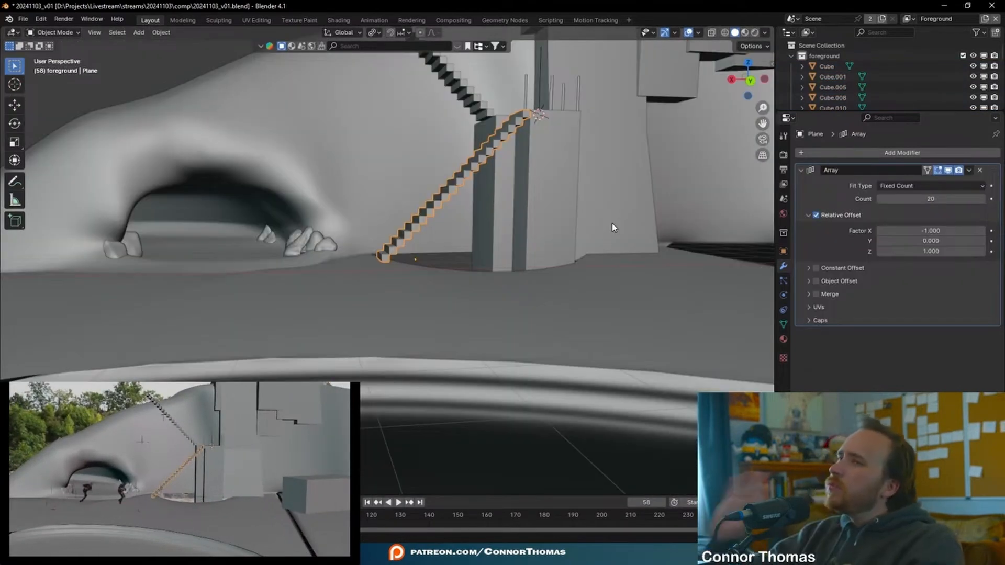
pyautogui.hotkey('ctrl', 'a')
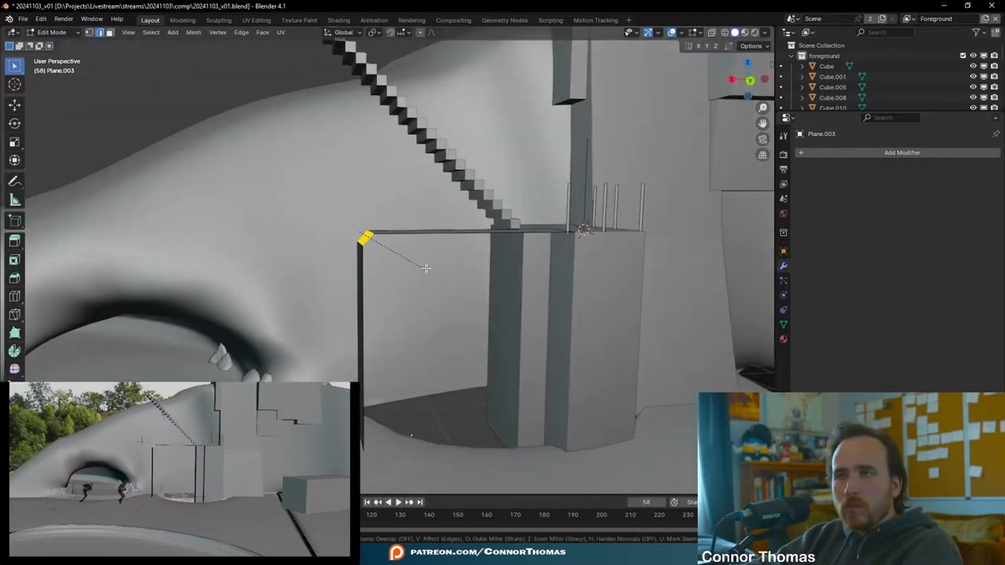
pyautogui.hotkey('ctrl', 'b')
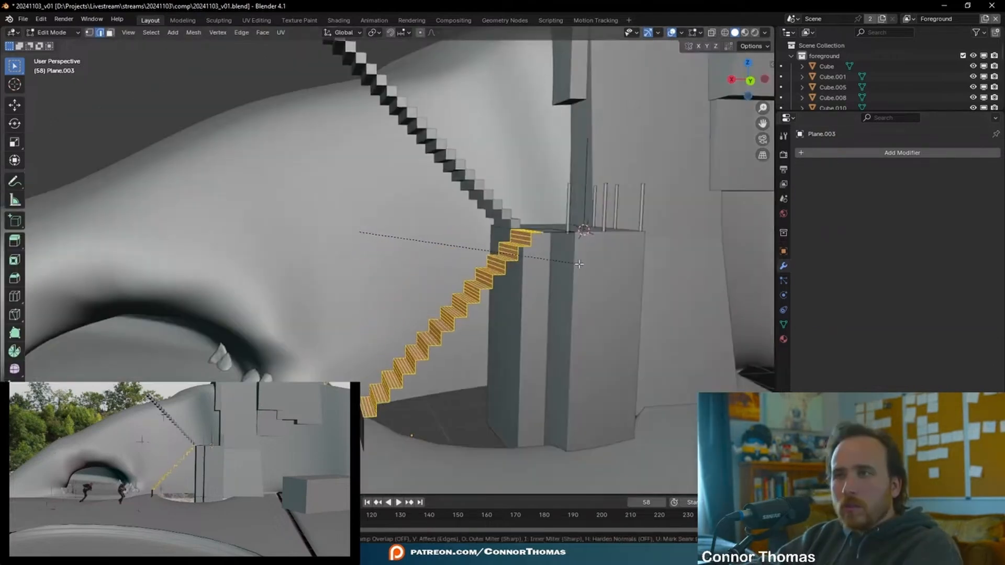
pyautogui.click(537, 274)
pyautogui.scroll(3, 536, 274)
pyautogui.moveTo(537, 275); pyautogui.dragTo(451, 282, button='middle')
pyautogui.click(117, 127)
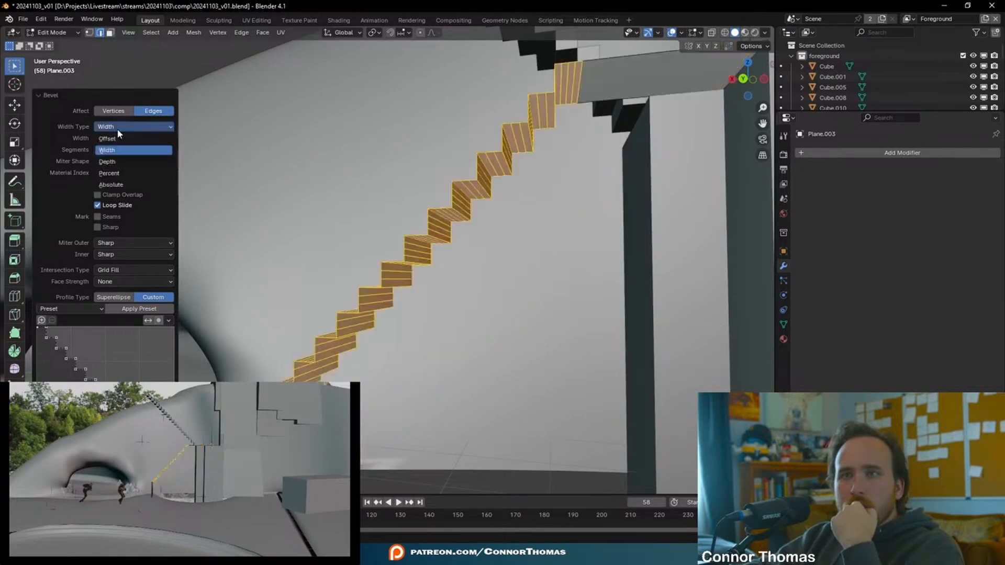
pyautogui.click(113, 160)
# Extrude the lower flight's stepped surface straight up along Z to give it a tall solid body
pyautogui.scroll(-6, 510, 277)
pyautogui.moveTo(511, 277); pyautogui.dragTo(479, 231, button='middle')
pyautogui.press('Tab')
pyautogui.press('Tab')
pyautogui.moveTo(514, 259); pyautogui.dragTo(473, 254, button='middle')
pyautogui.press('e')
pyautogui.press('z')
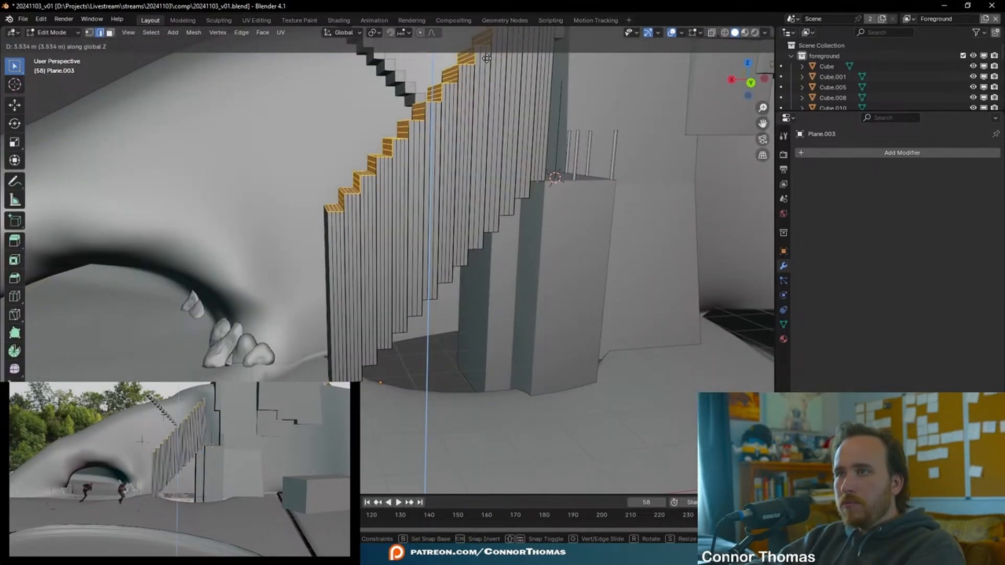
pyautogui.click(498, 486)
# Select the whole stair block and lower it along Z until its top step sits near the landing's surface
pyautogui.press('a')
pyautogui.press('g')
pyautogui.press('z')
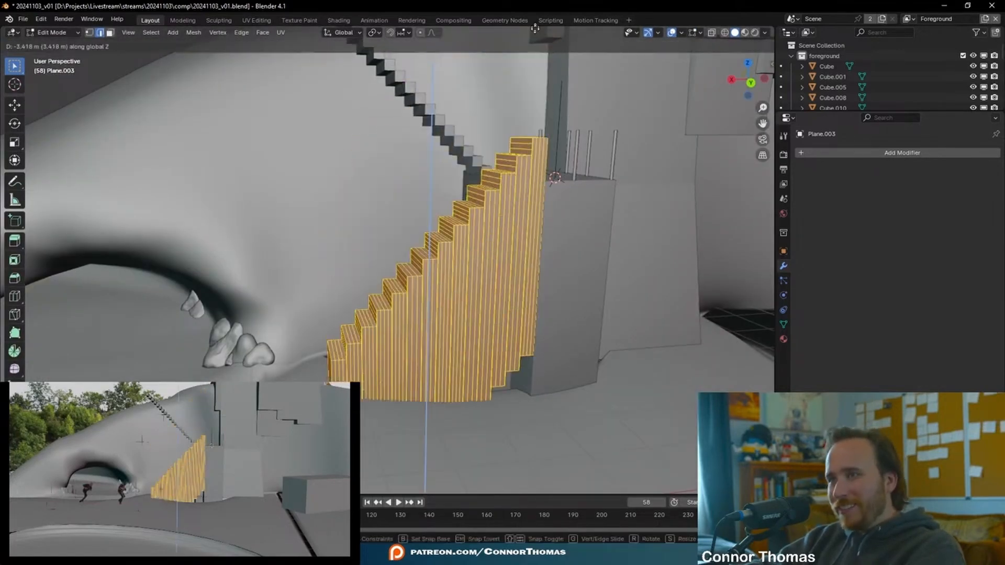
pyautogui.click(524, 62)
pyautogui.moveTo(581, 171); pyautogui.dragTo(570, 206, button='middle')
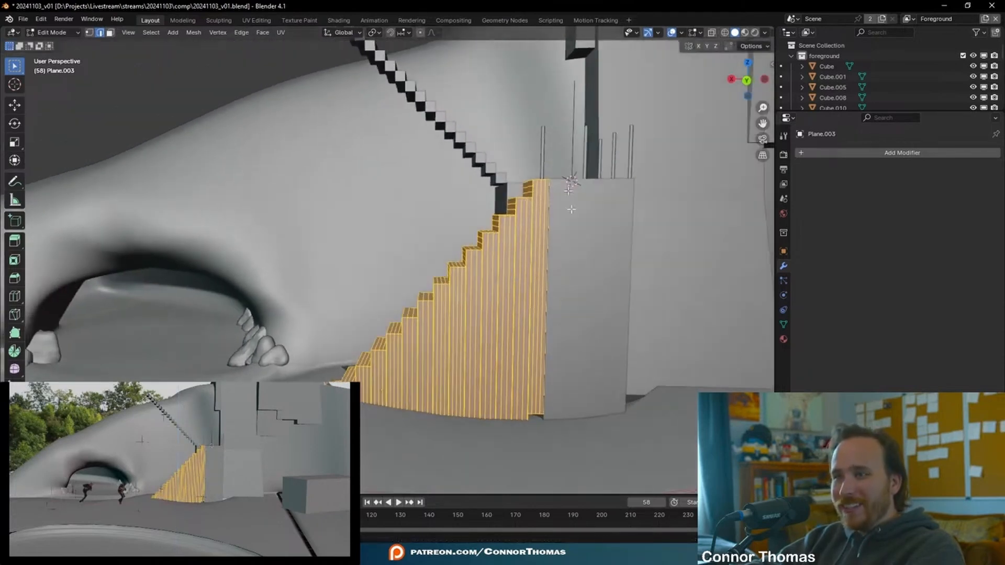
# Circle-select the stair block's lower vertices in wireframe and move them down along Z below the ground
pyautogui.keyDown('shift'); pyautogui.moveTo(573, 341); pyautogui.dragTo(577, 229, button='middle'); pyautogui.keyUp('shift')
pyautogui.hotkey('shift', 'z')
pyautogui.scroll(-2, 410, 281)
pyautogui.press('1')
pyautogui.hotkey('alt', 'a')
pyautogui.press('c')
pyautogui.moveTo(495, 277)
pyautogui.mouseDown()
pyautogui.moveTo(379, 375)
pyautogui.moveTo(461, 322)
pyautogui.mouseUp()
pyautogui.press('Escape')
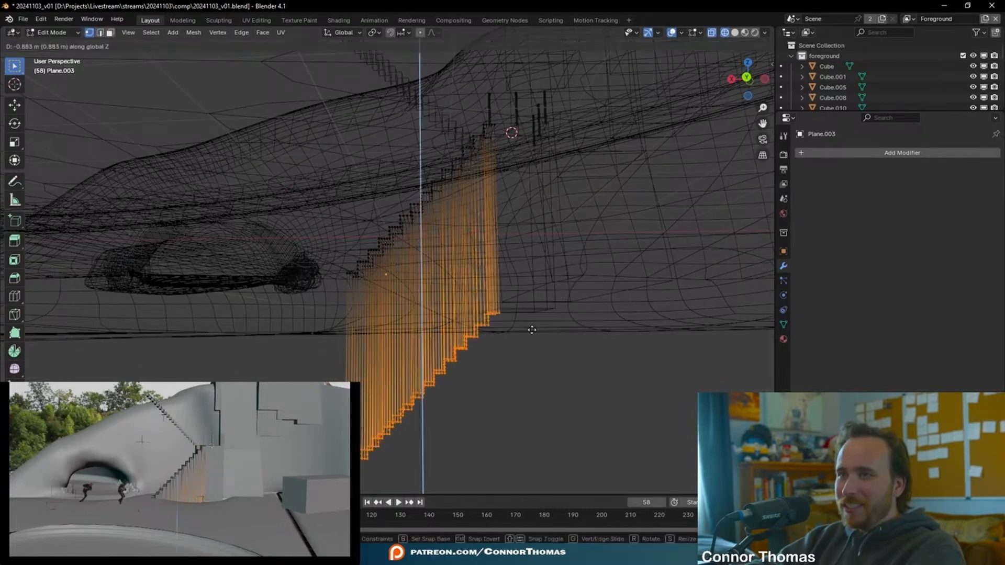
pyautogui.scroll(3, 508, 385)
pyautogui.press('z')
pyautogui.click(570, 267)
# Move the entire stair mesh along Z to line its top step up with the landing's surface
pyautogui.moveTo(569, 267)
pyautogui.mouseDown(button='middle')
pyautogui.moveTo(516, 214)
pyautogui.moveTo(577, 197)
pyautogui.moveTo(435, 341)
pyautogui.moveTo(417, 341)
pyautogui.moveTo(469, 207)
pyautogui.mouseUp(button='middle')
pyautogui.press('a')
pyautogui.press('g')
pyautogui.press('z')
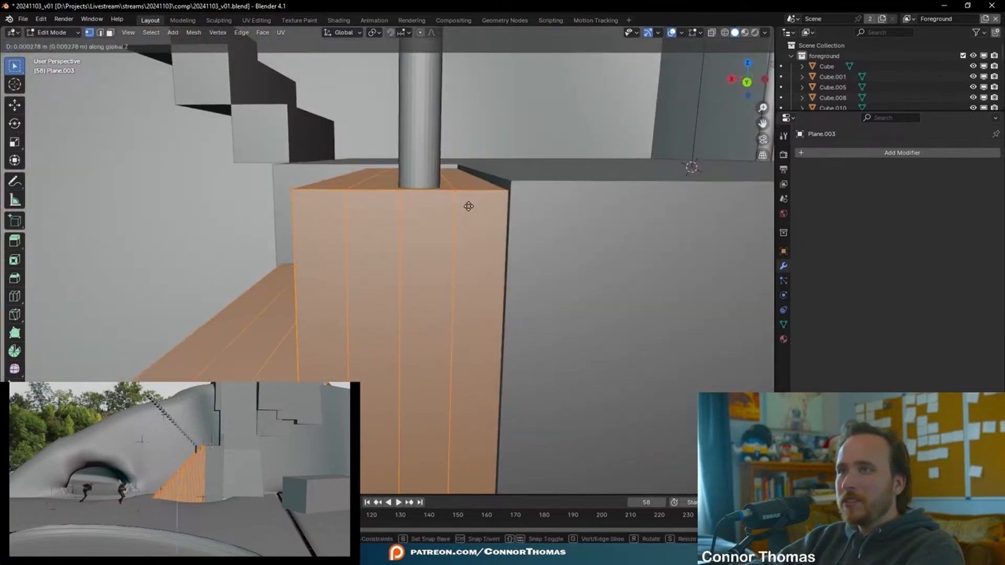
pyautogui.click(501, 159)
# Circle-select the stair block's bottom vertices in wireframe and flatten them by scaling to 0 along Z
pyautogui.hotkey('shift', 'z')
pyautogui.moveTo(501, 159)
pyautogui.mouseDown(button='middle')
pyautogui.moveTo(444, 260)
pyautogui.moveTo(412, 200)
pyautogui.mouseUp(button='middle')
pyautogui.moveTo(444, 235); pyautogui.dragTo(433, 247, button='middle')
pyautogui.press('c')
pyautogui.moveTo(433, 246)
pyautogui.mouseDown()
pyautogui.moveTo(335, 332)
pyautogui.moveTo(384, 284)
pyautogui.mouseUp()
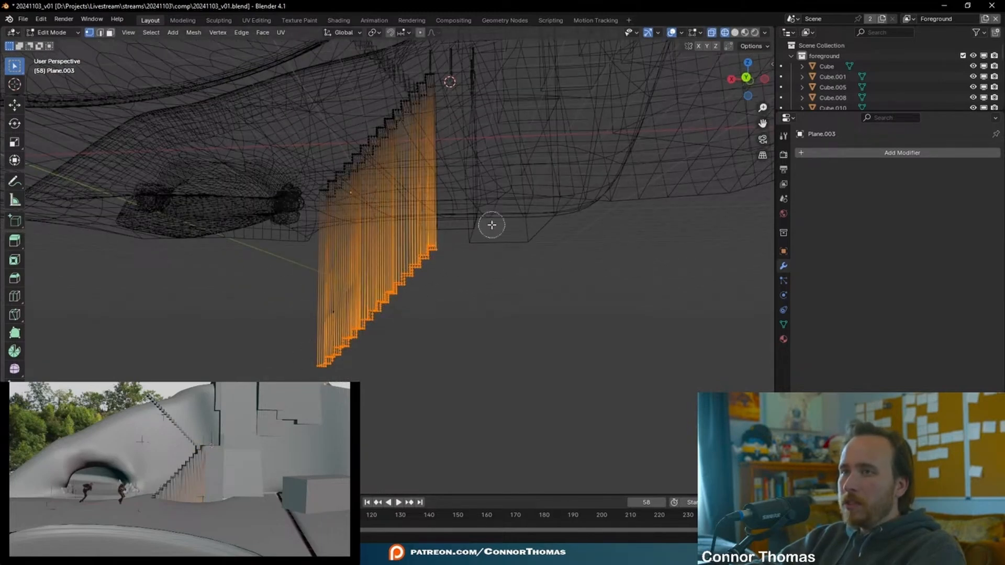
pyautogui.write('sz')
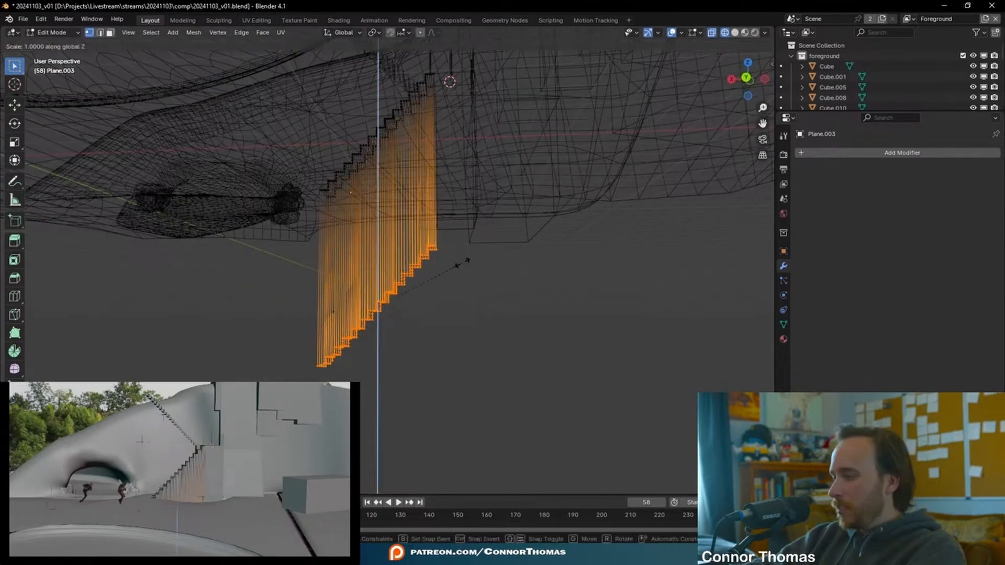
pyautogui.write('0')
pyautogui.press('Return')
# Add Merge By Distance to Quick Favorites and use it to merge the stair block's overlapping vertices
pyautogui.moveTo(462, 263); pyautogui.dragTo(386, 204, button='middle')
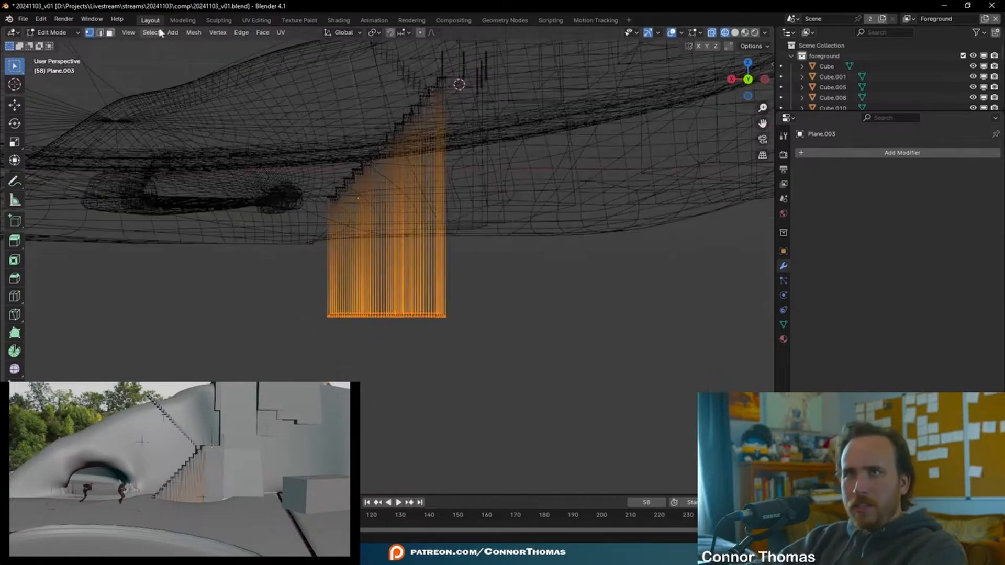
pyautogui.click(195, 32)
pyautogui.moveTo(250, 103)
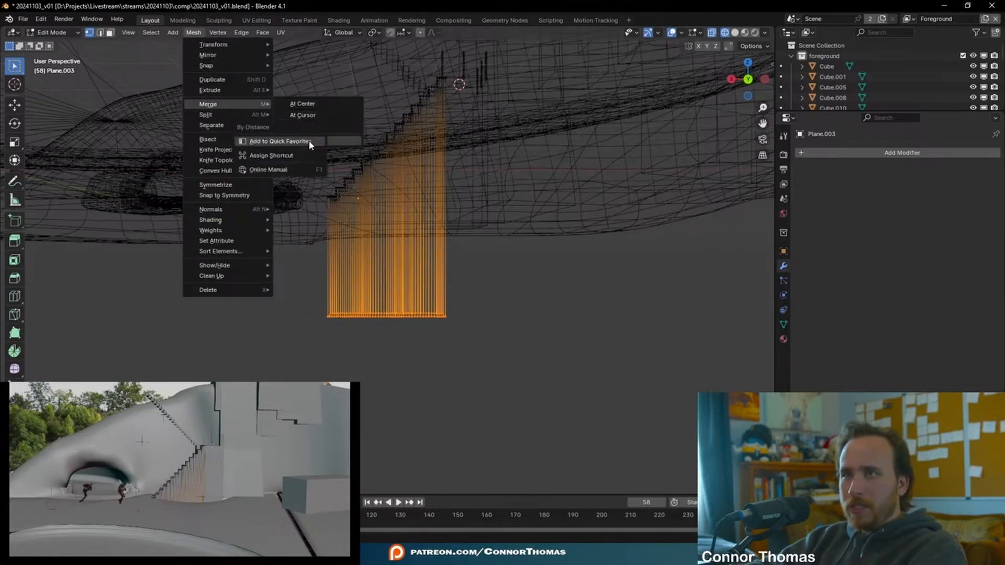
pyautogui.press('m')
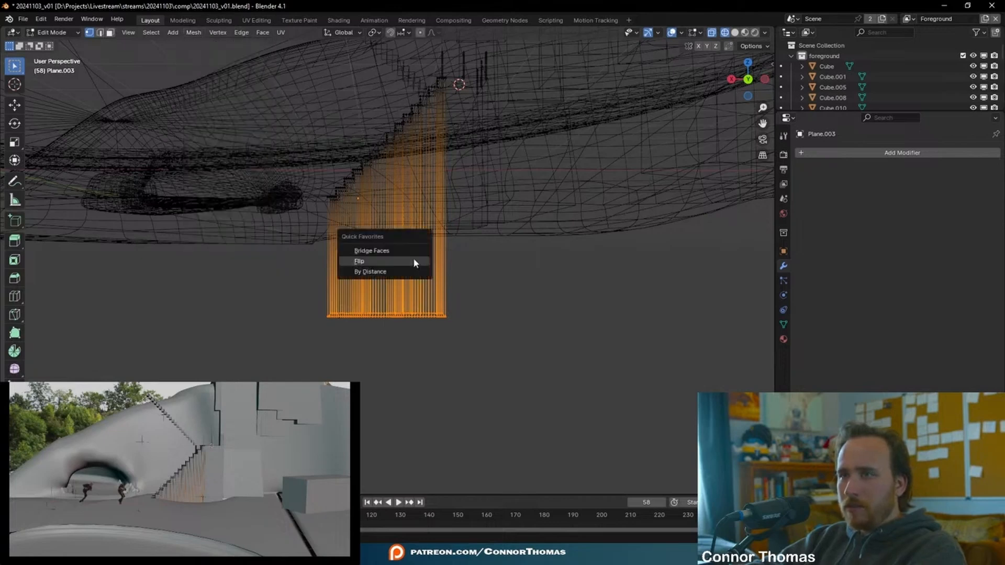
pyautogui.click(404, 247)
pyautogui.press('Tab')
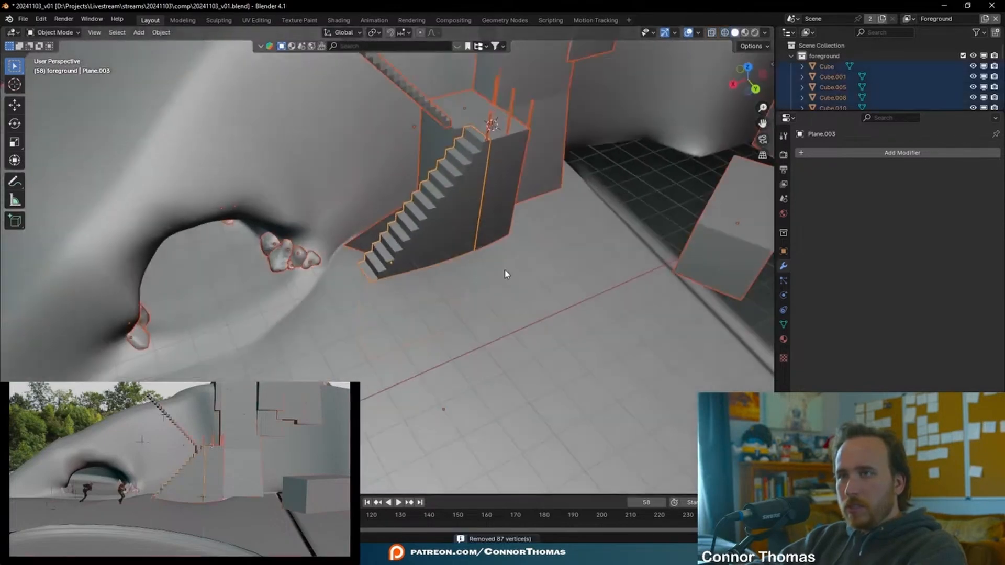
pyautogui.moveTo(505, 274); pyautogui.dragTo(476, 278, button='middle')
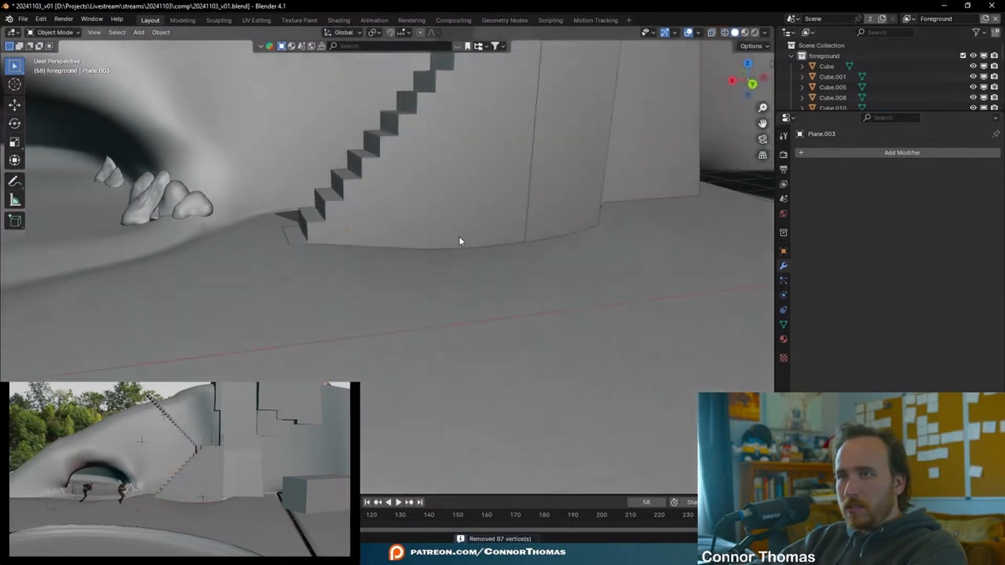
# Delete the old arrayed upper staircase above the landing
pyautogui.click(459, 241)
pyautogui.scroll(-5, 459, 241)
pyautogui.moveTo(459, 240); pyautogui.dragTo(418, 286, button='middle')
pyautogui.click(370, 263)
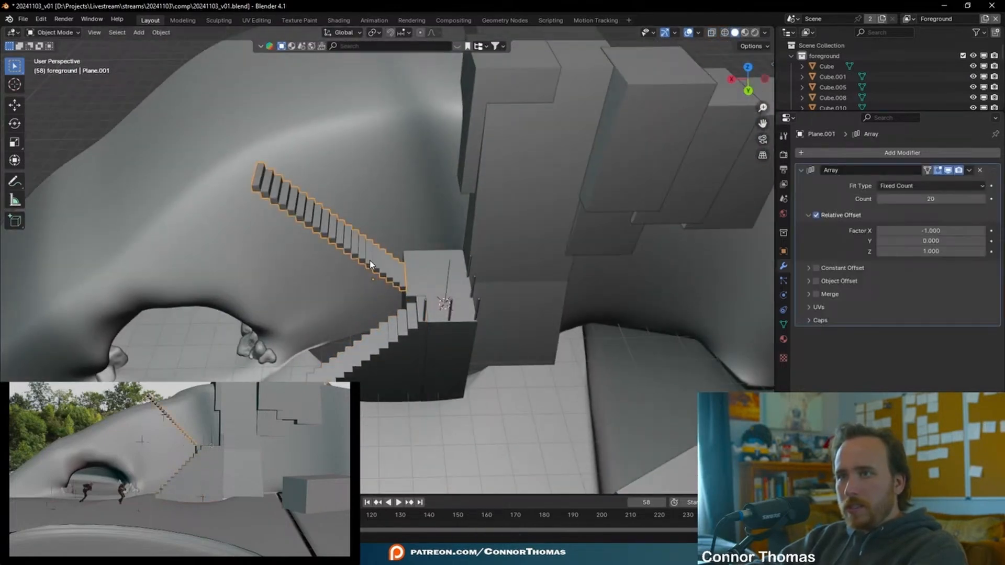
pyautogui.press('x')
pyautogui.click(369, 263)
# Duplicate the solid lower flight, turn the copy to climb the opposite way, and position it as the upper flight off the landing
pyautogui.click(411, 309)
pyautogui.moveTo(450, 316); pyautogui.dragTo(441, 345, button='middle')
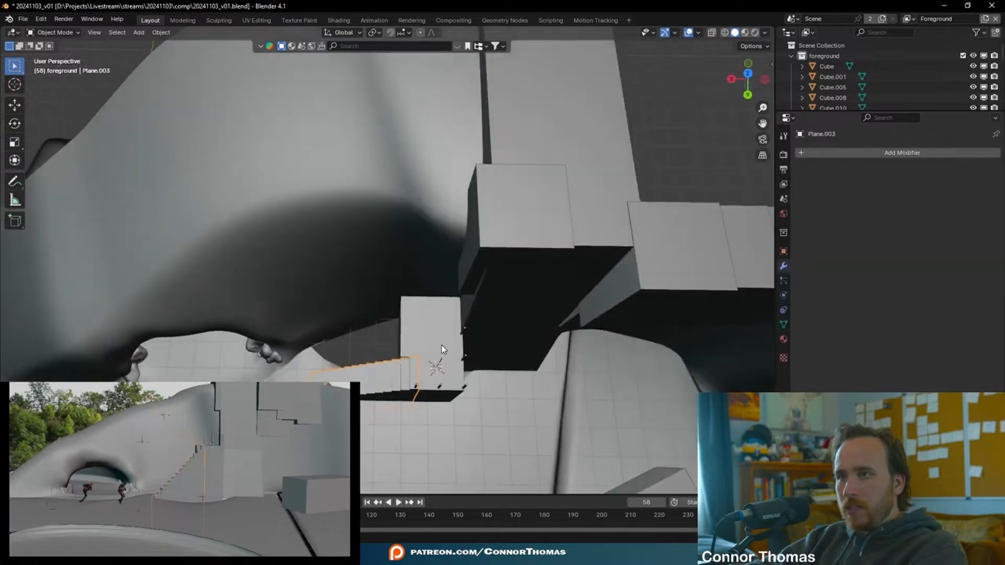
pyautogui.click(422, 301)
pyautogui.moveTo(422, 302); pyautogui.dragTo(314, 222, button='middle')
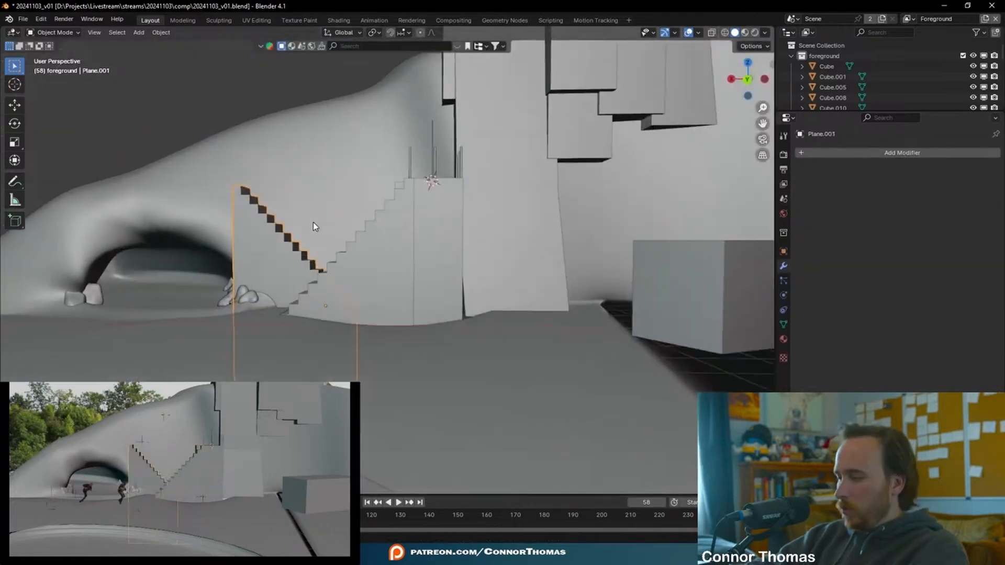
pyautogui.press('KP_1')
pyautogui.press('ctrl+KP_1')
pyautogui.press('g')
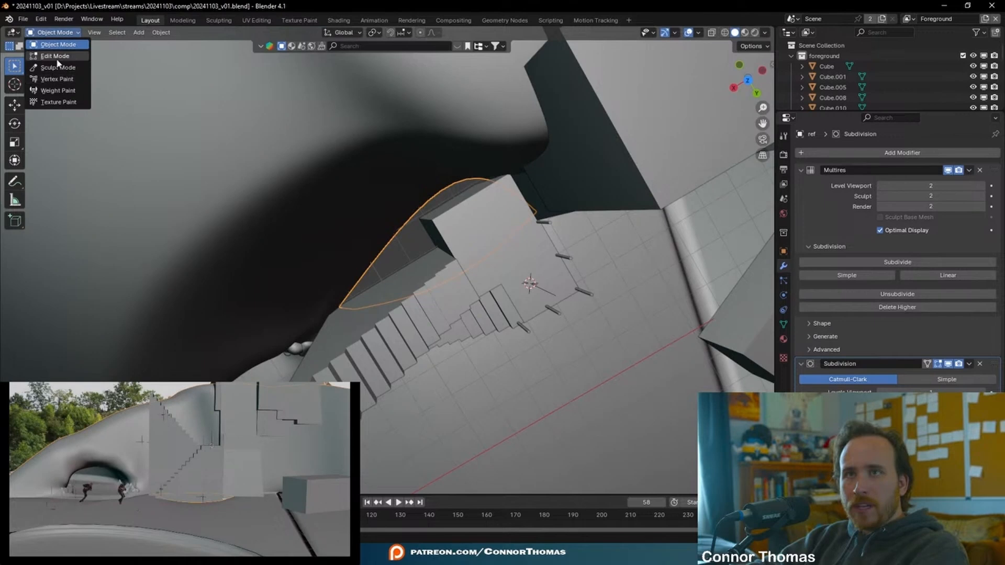
# Sculpt the cave wall with the Elastic Deform brush, pulling it out to meet the back of the staircases and landing
pyautogui.click(59, 67)
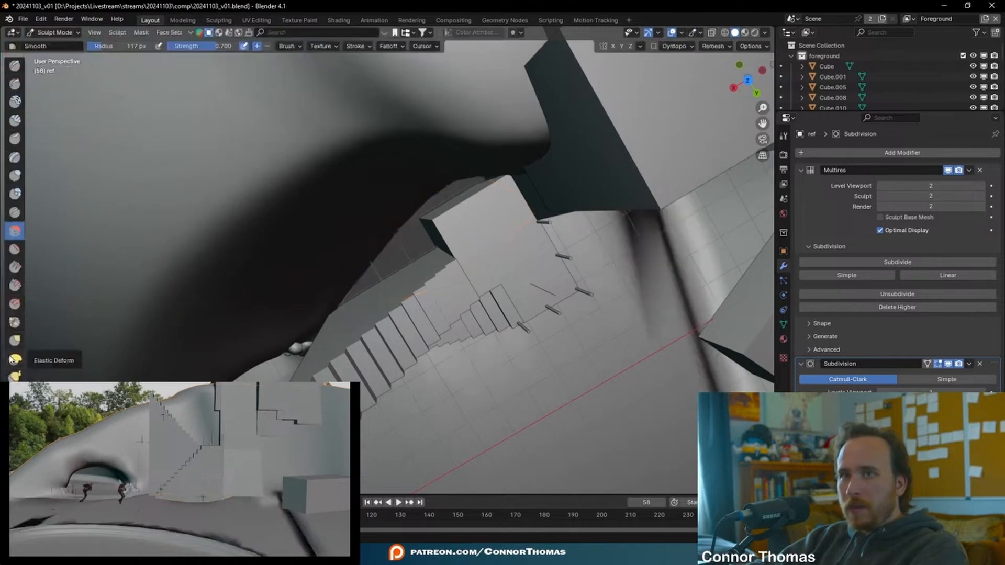
pyautogui.click(15, 360)
pyautogui.moveTo(398, 210); pyautogui.dragTo(470, 327)
pyautogui.moveTo(448, 222); pyautogui.dragTo(496, 291)
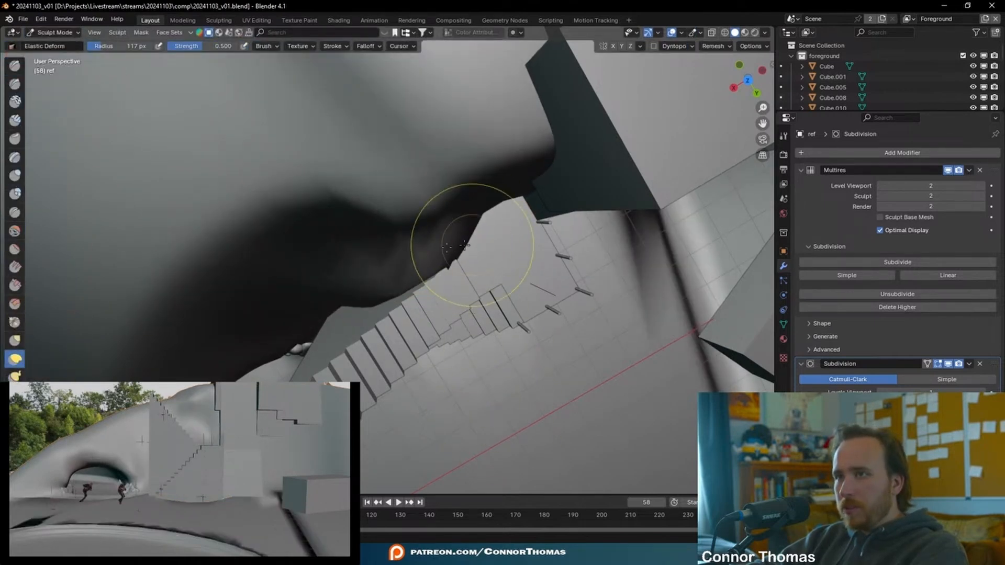
pyautogui.moveTo(298, 251); pyautogui.dragTo(319, 309)
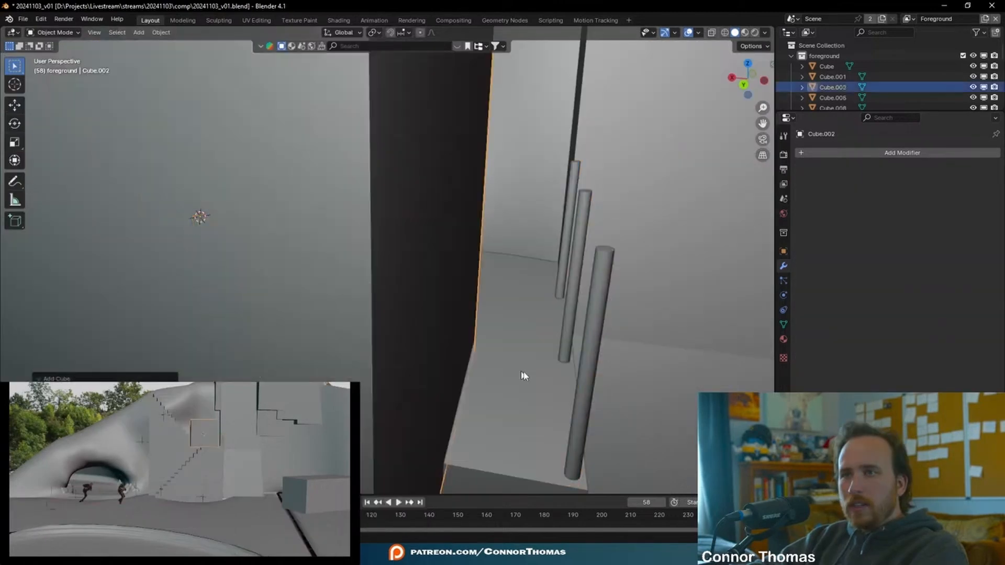
# Scale the new cube down into a thin handrail block capping the post beside the stairs
pyautogui.press('s')
pyautogui.click(204, 231)
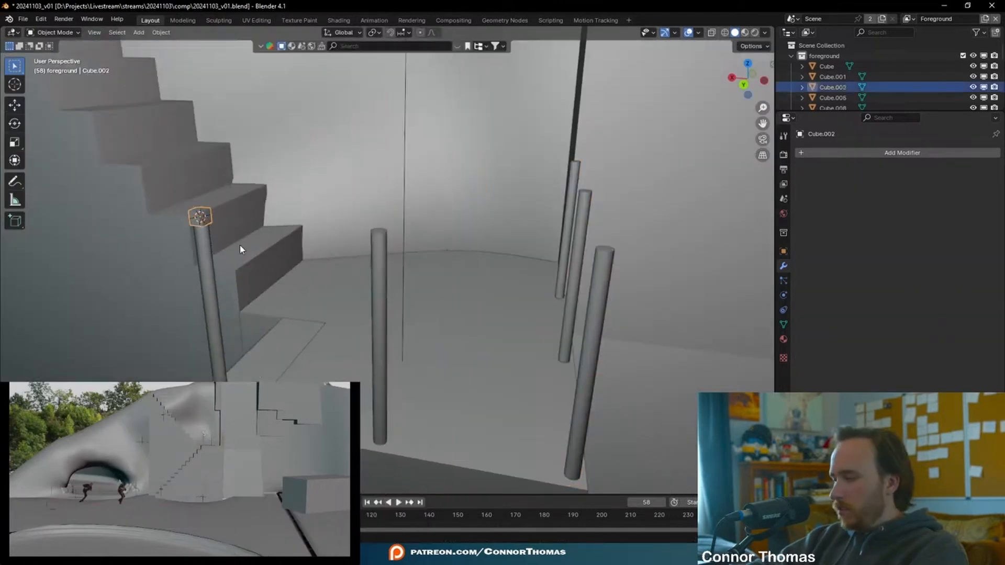
pyautogui.press('KP_Decimal')
pyautogui.scroll(-6, 253, 257)
pyautogui.moveTo(253, 259); pyautogui.dragTo(396, 248, button='middle')
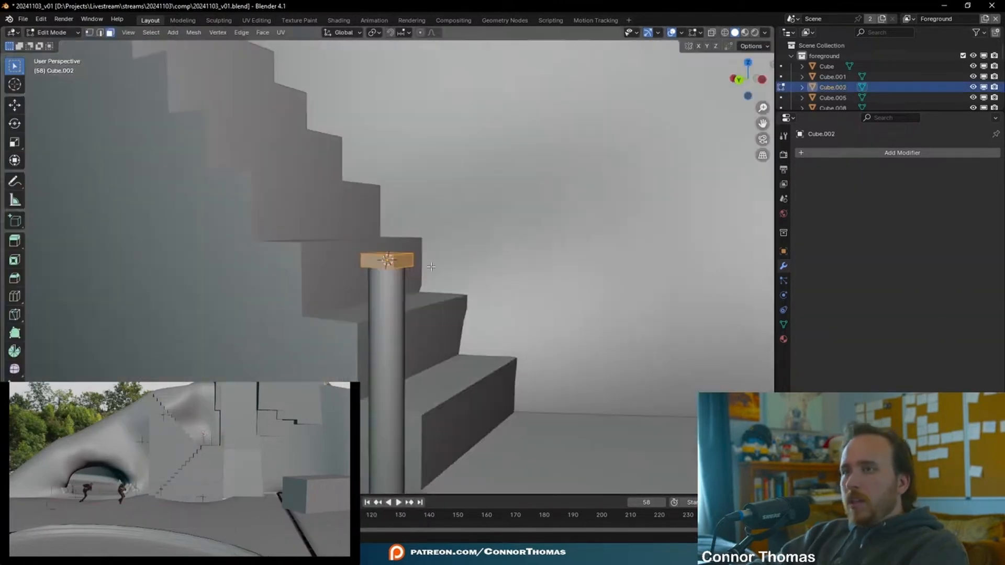
pyautogui.moveTo(444, 296); pyautogui.dragTo(409, 333, button='middle')
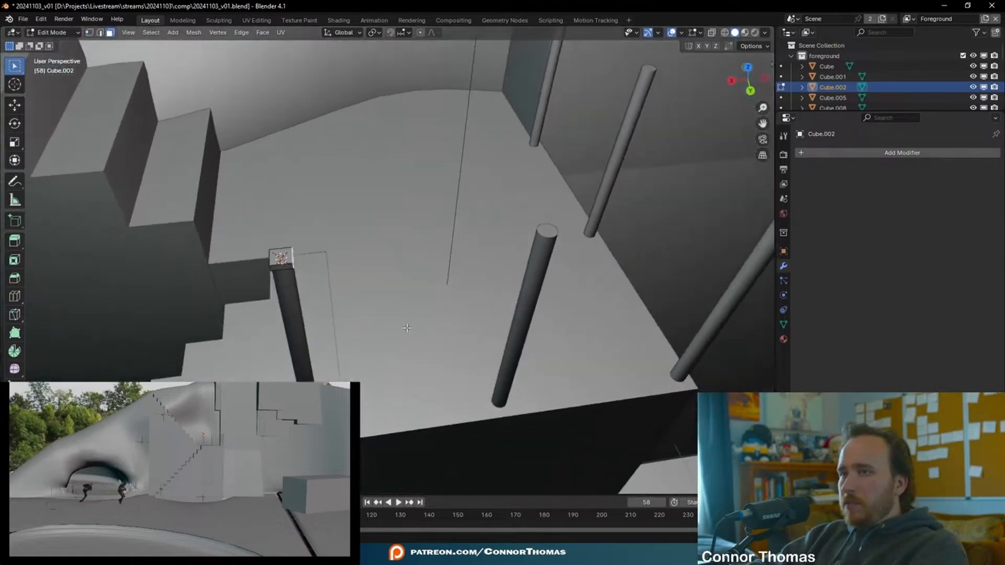
# Move the block's end face along X to stretch it into a handrail over the landing's front posts
pyautogui.press('g')
pyautogui.press('y')
pyautogui.press('x')
pyautogui.click(739, 328)
pyautogui.keyDown('shift'); pyautogui.moveTo(639, 326); pyautogui.dragTo(492, 347, button='middle'); pyautogui.keyUp('shift')
pyautogui.press('g')
pyautogui.press('x')
pyautogui.click(666, 323)
pyautogui.keyDown('shift'); pyautogui.moveTo(651, 303); pyautogui.dragTo(461, 315, button='middle'); pyautogui.keyUp('shift')
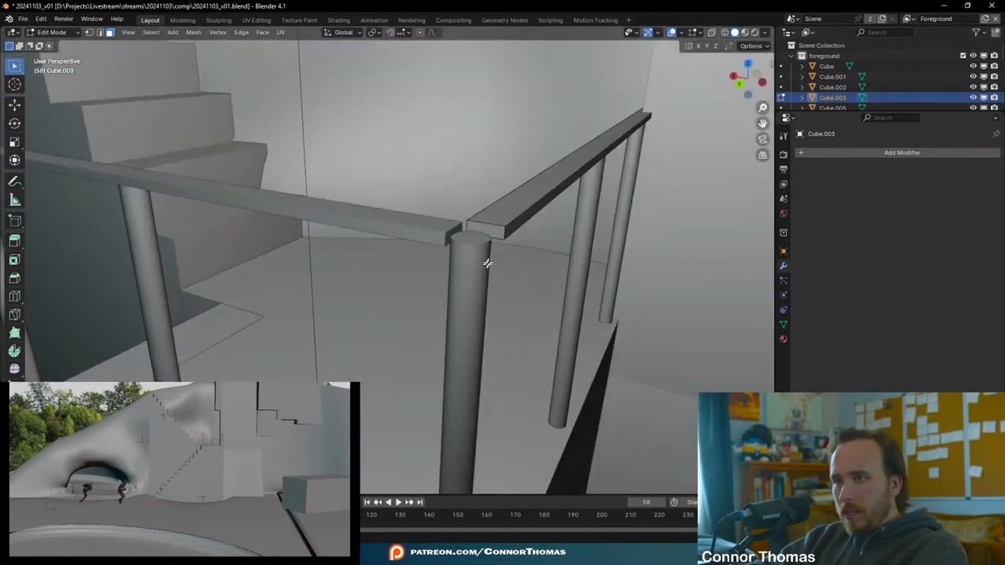
# Join the front and side handrails into a single object
pyautogui.press('Tab')
pyautogui.keyDown('shift'); pyautogui.click(447, 245); pyautogui.keyUp('shift')
pyautogui.hotkey('ctrl', 'j')
# Bridge the two handrails' facing end faces over the corner post, adding cuts across the joint
pyautogui.press('Tab')
pyautogui.press('a')
pyautogui.hotkey('alt', 'a')
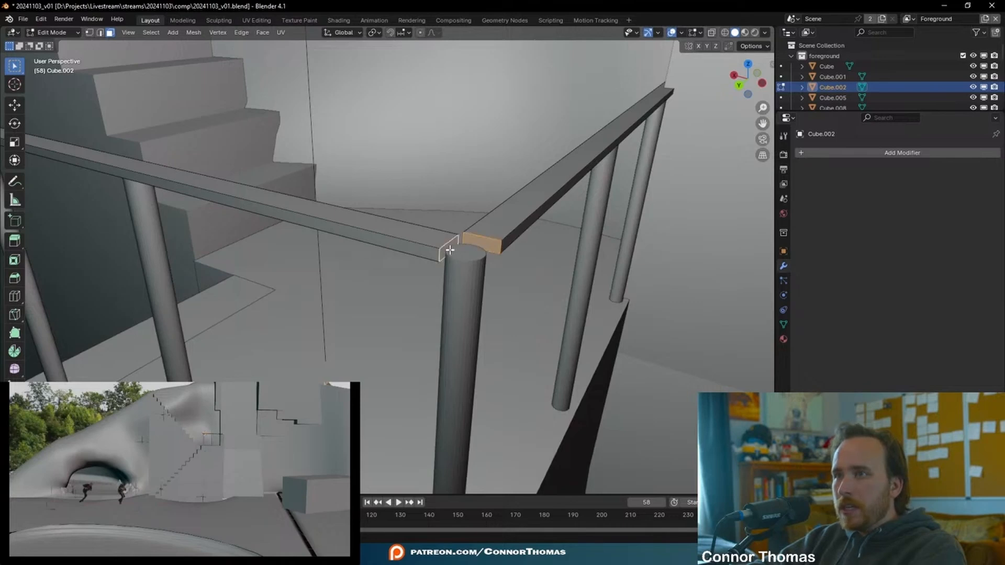
pyautogui.press('q')
pyautogui.click(408, 229)
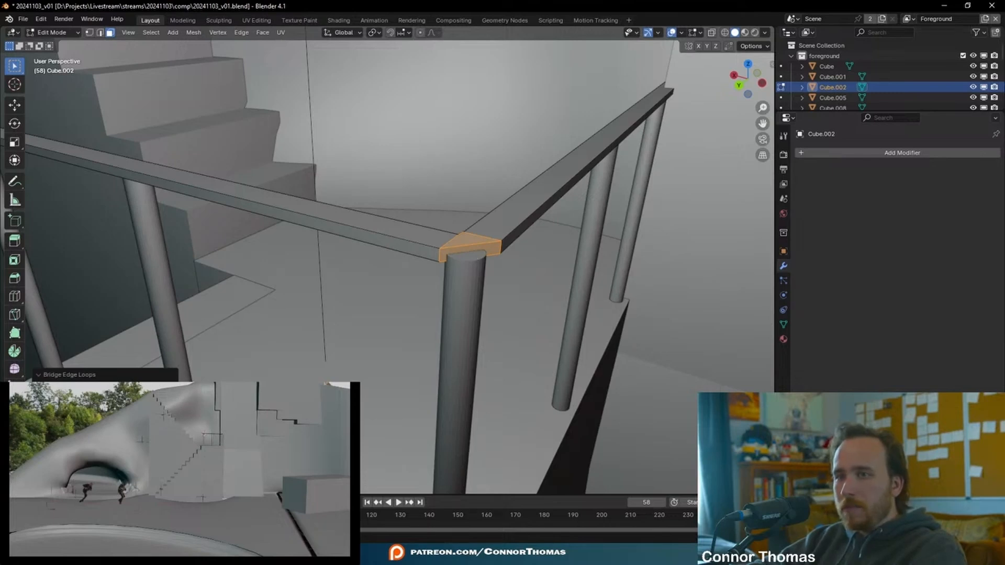
pyautogui.press('Return')
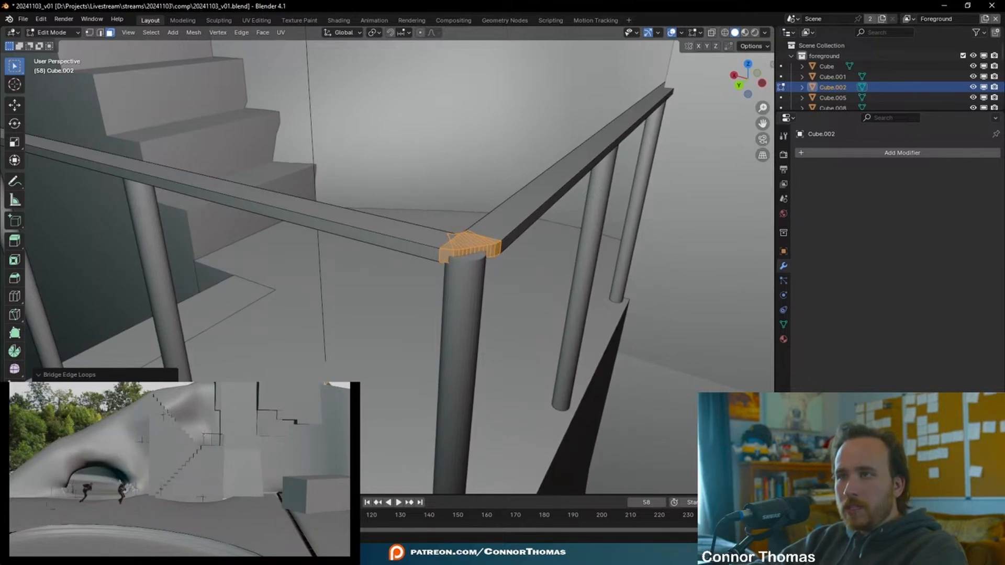
# Examine the bridged corner joint of the handrail up close, outside mesh editing
pyautogui.scroll(3, 599, 274)
pyautogui.keyDown('shift'); pyautogui.moveTo(599, 274); pyautogui.dragTo(462, 268, button='middle'); pyautogui.keyUp('shift')
pyautogui.scroll(4, 462, 268)
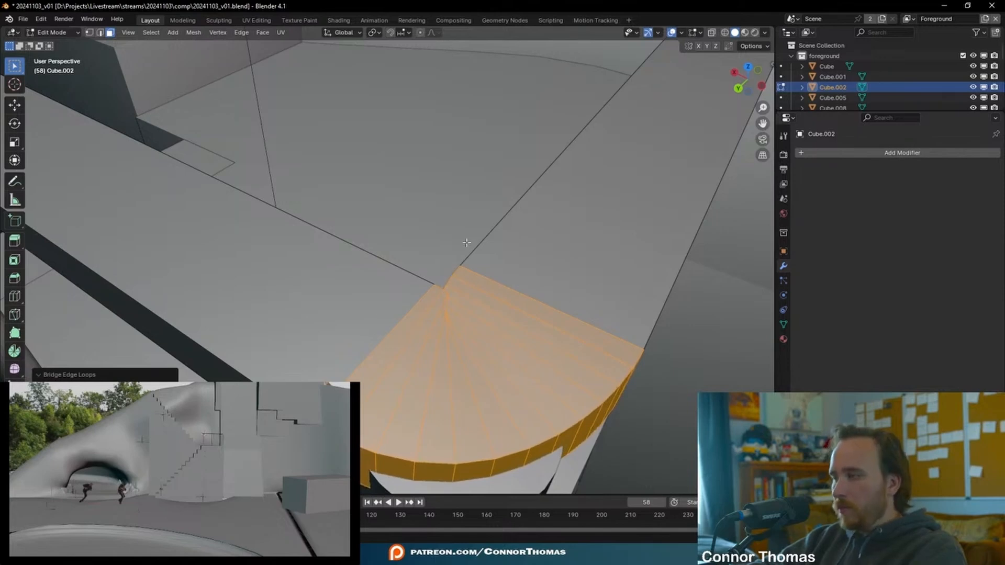
pyautogui.scroll(-3, 471, 408)
pyautogui.press('Tab')
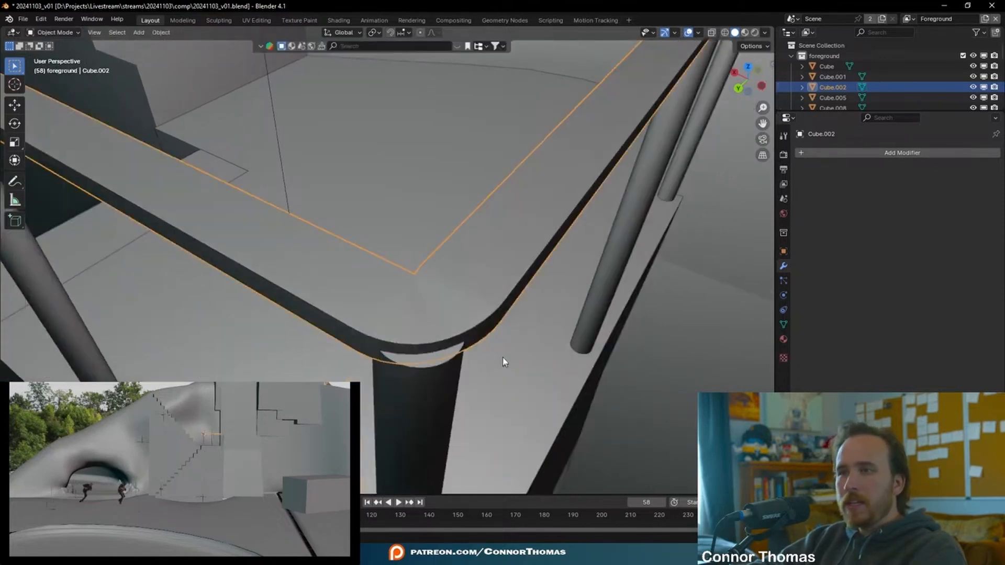
pyautogui.hotkey('alt', 'a')
# Isolate the corner post's geometry and position it beneath the handrail's rounded corner
pyautogui.scroll(-3, 455, 342)
pyautogui.moveTo(455, 341); pyautogui.dragTo(459, 370, button='middle')
pyautogui.click(403, 378)
pyautogui.press('Tab')
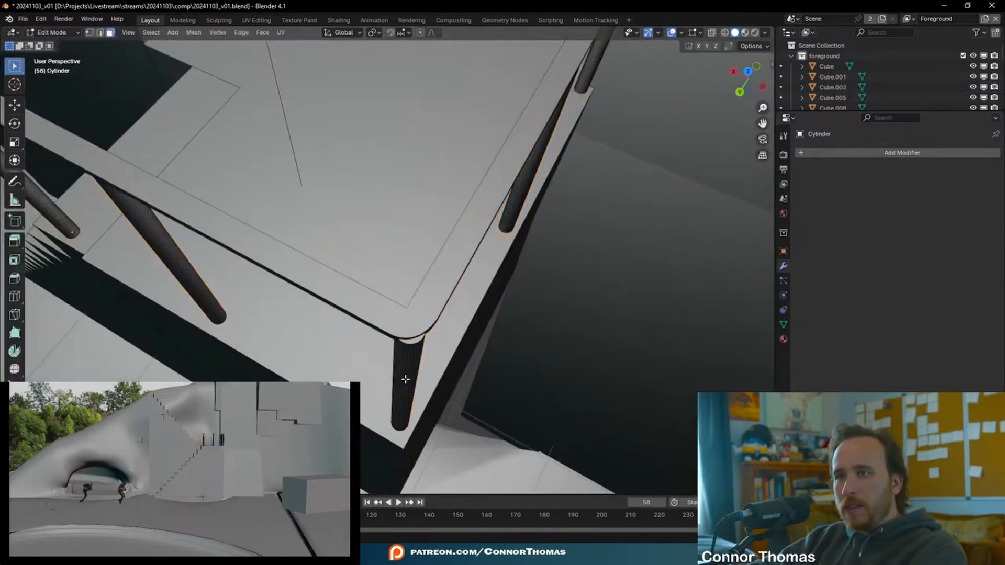
pyautogui.press('a')
pyautogui.hotkey('alt', 'a')
pyautogui.press('l')
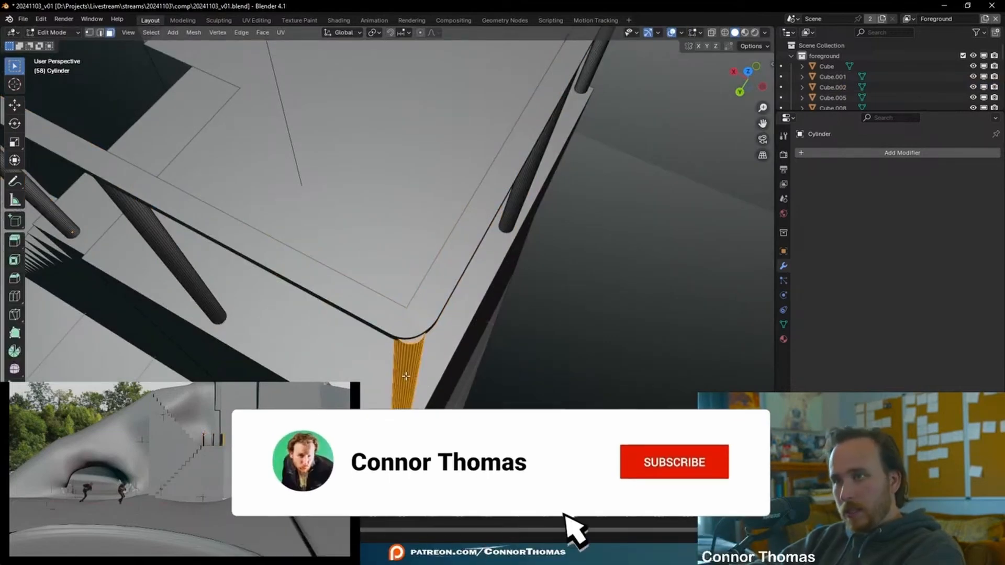
pyautogui.press('KP_7')
pyautogui.scroll(2, 413, 369)
pyautogui.press('z')
pyautogui.scroll(3, 298, 175)
pyautogui.keyDown('shift'); pyautogui.moveTo(305, 171); pyautogui.dragTo(438, 252, button='middle'); pyautogui.keyUp('shift')
pyautogui.press('Tab')
# Thicken the whole joined handrail outward with Shrink/Fatten
pyautogui.scroll(-4, 439, 254)
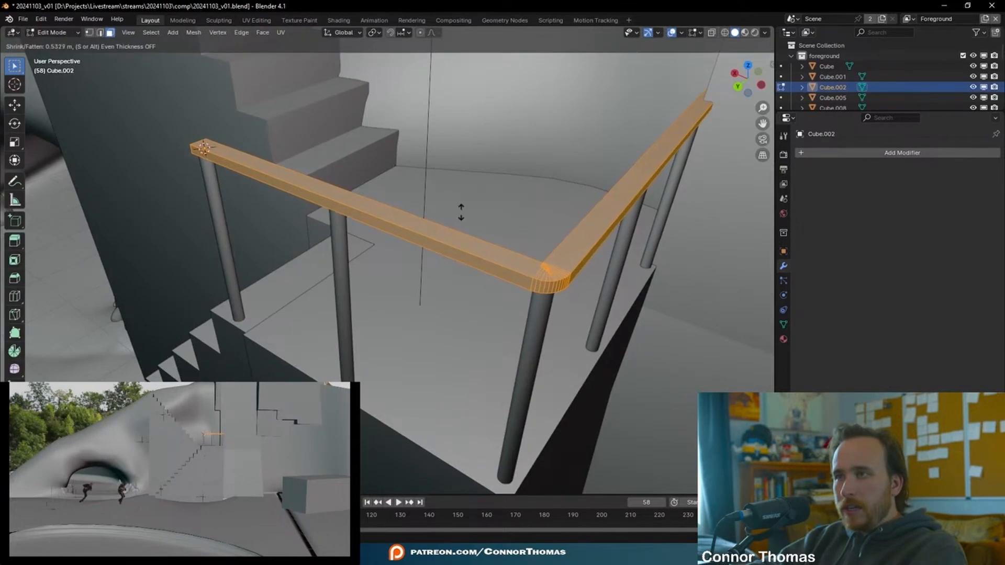
pyautogui.click(463, 212)
pyautogui.moveTo(463, 212); pyautogui.dragTo(699, 246, button='middle')
pyautogui.click(589, 191)
pyautogui.press('Tab')
pyautogui.click(895, 153)
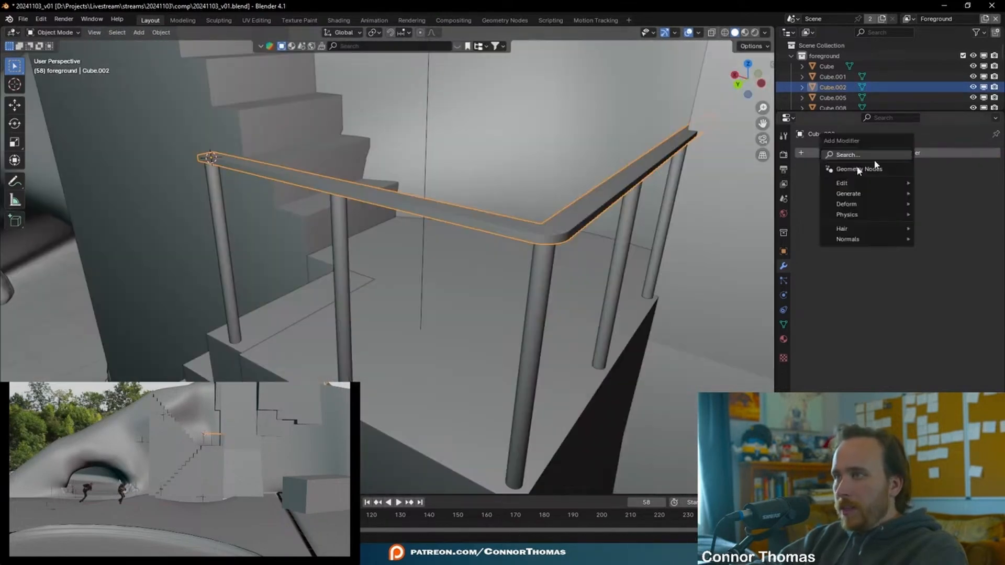
pyautogui.scroll(3, 592, 263)
pyautogui.moveTo(592, 262); pyautogui.dragTo(545, 272, button='middle')
pyautogui.press('Tab')
pyautogui.scroll(-2, 563, 273)
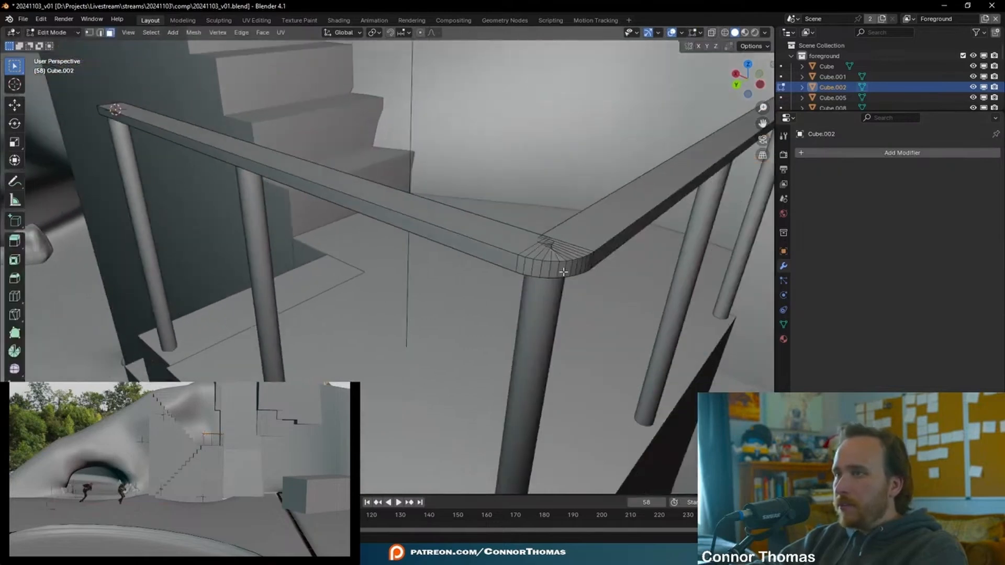
pyautogui.press('a')
pyautogui.hotkey('ctrl', 'b')
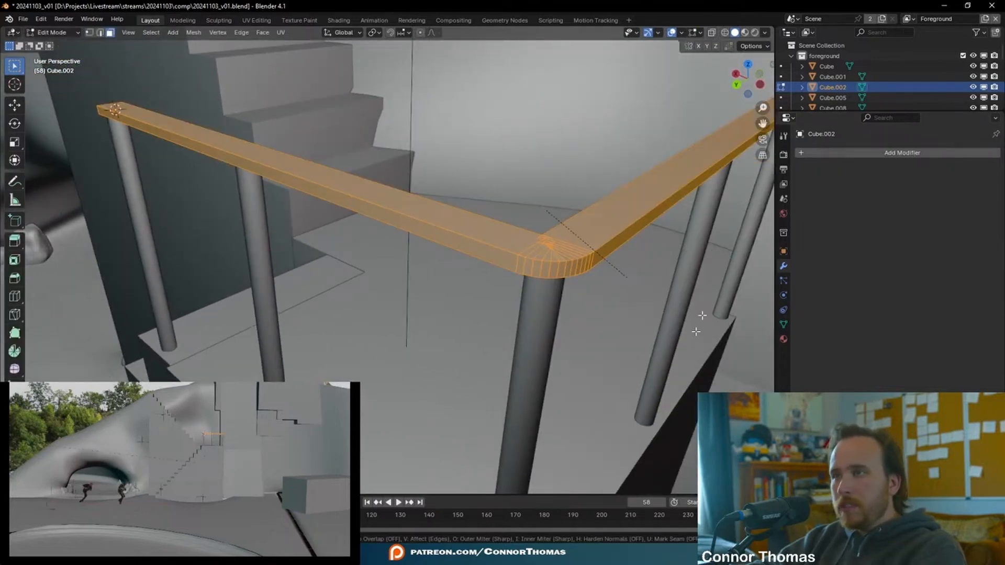
pyautogui.click(696, 332)
pyautogui.press('Tab')
# Round the handrail's edges with a Bevel modifier of 0.61 m, adjusting its segments, and shade the handrail smooth
pyautogui.click(874, 152)
pyautogui.click(874, 152)
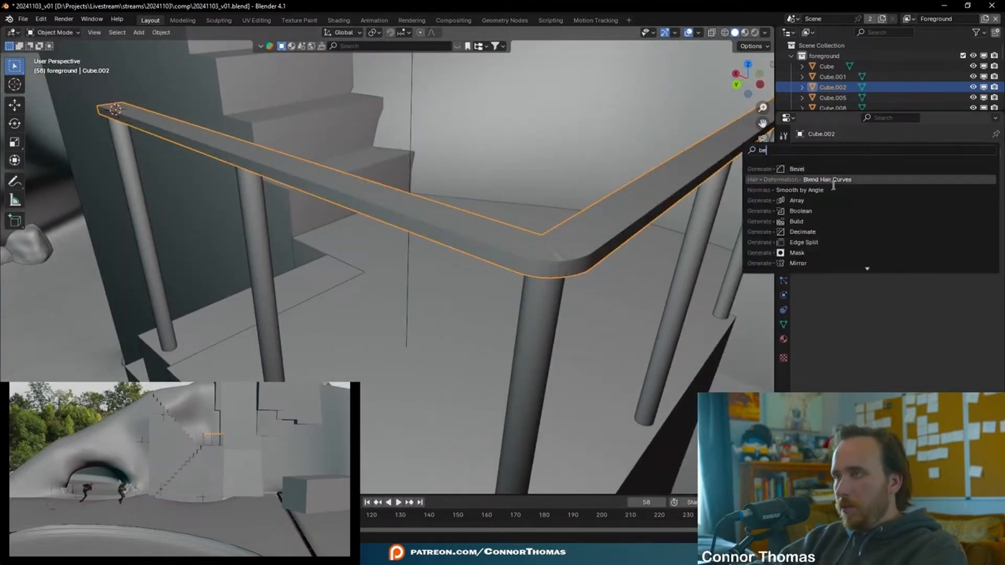
pyautogui.click(801, 171)
pyautogui.scroll(1, 637, 270)
pyautogui.rightClick(637, 269)
pyautogui.click(637, 268)
pyautogui.click(665, 285)
pyautogui.click(651, 253)
pyautogui.press('Tab')
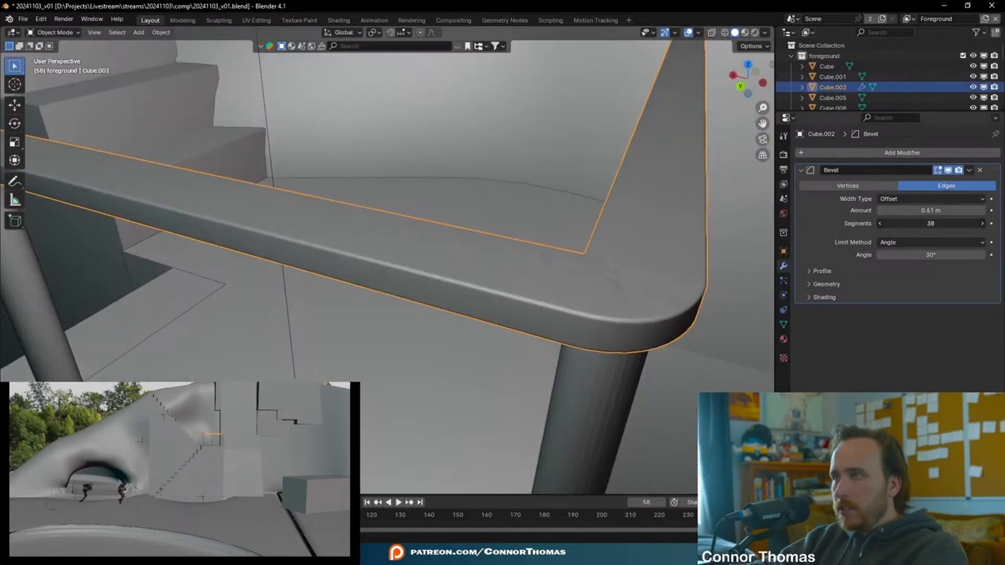
pyautogui.moveTo(931, 223); pyautogui.dragTo(917, 223)
# Shade the landing's railing posts smooth by angle
pyautogui.rightClick(547, 303)
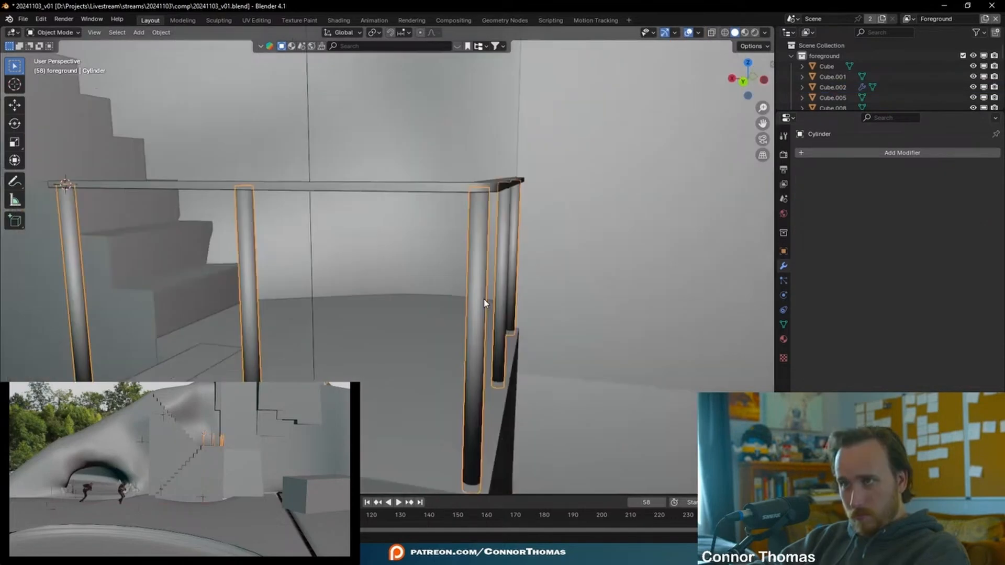
pyautogui.rightClick(479, 306)
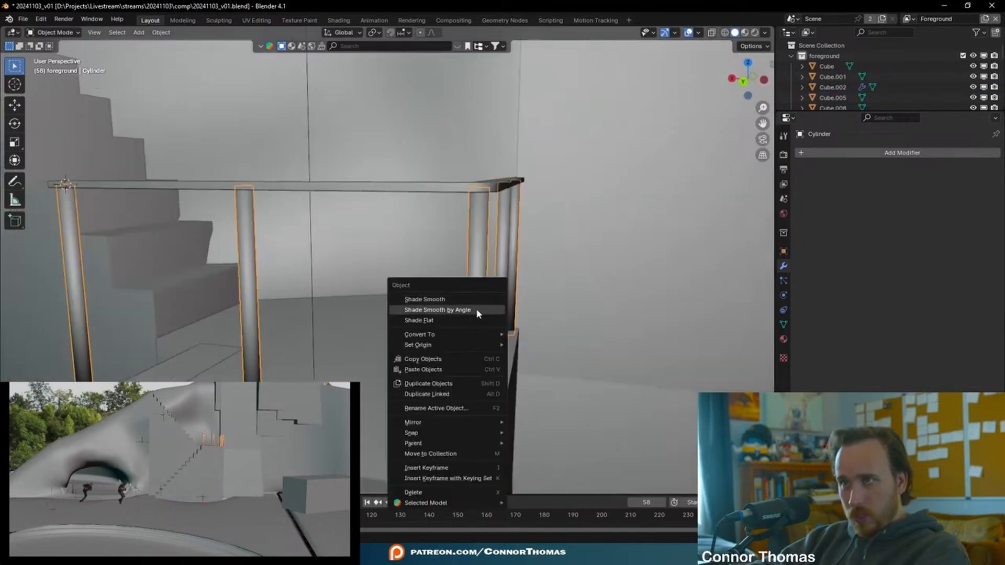
pyautogui.click(477, 310)
pyautogui.click(558, 364)
pyautogui.keyDown('shift'); pyautogui.moveTo(479, 369); pyautogui.dragTo(569, 264, button='middle'); pyautogui.keyUp('shift')
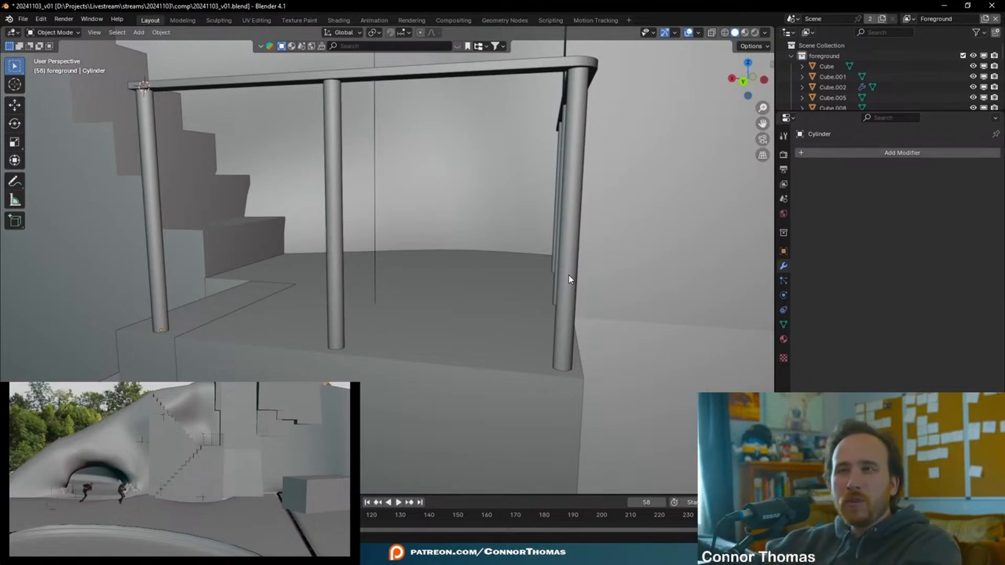
# Open the object properties of the railing posts
pyautogui.click(567, 231)
pyautogui.click(784, 254)
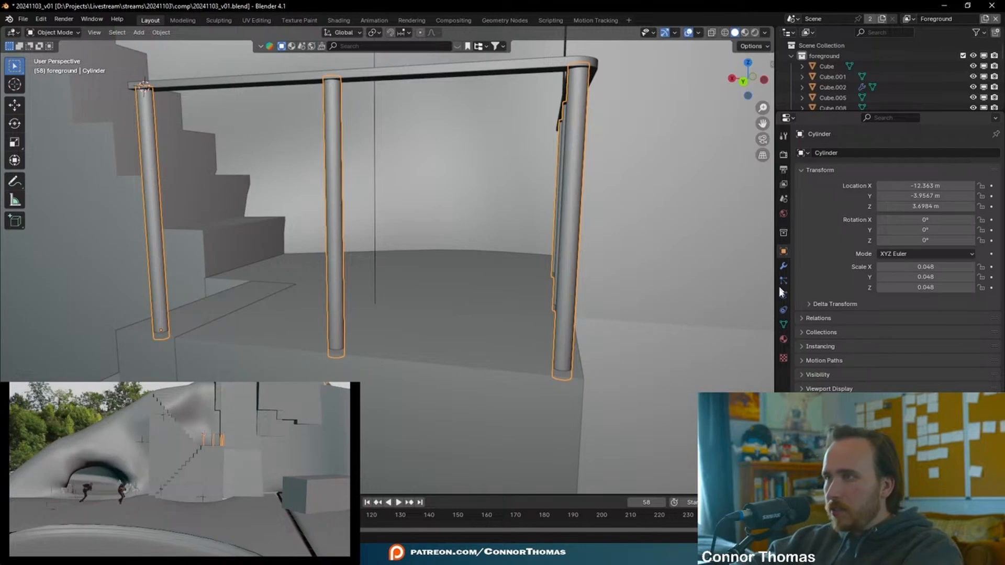
pyautogui.press('a')
pyautogui.press('a')
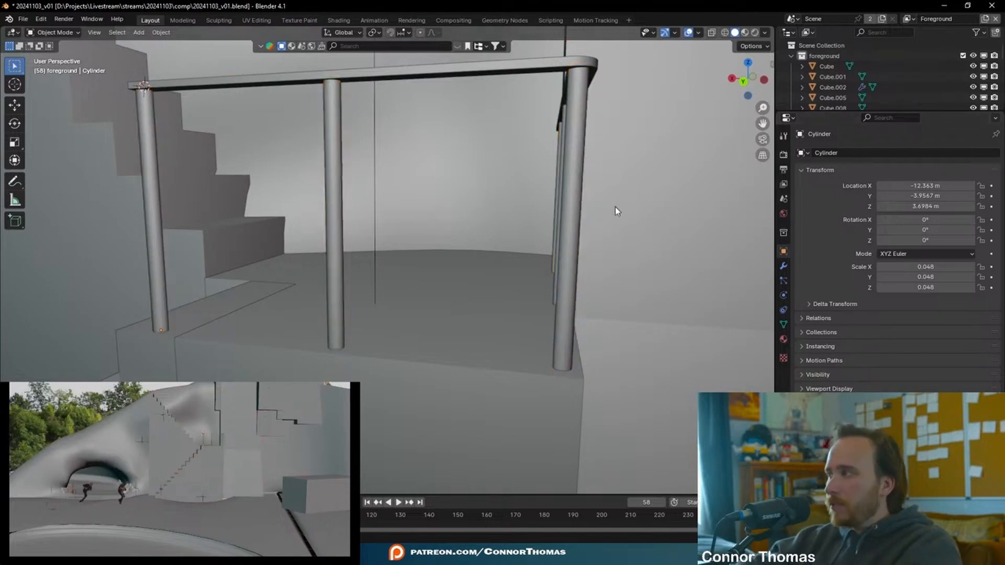
# Duplicate the landing's first railing post and place the copy on an upper step of the lower staircase
pyautogui.scroll(-7, 616, 209)
pyautogui.moveTo(616, 210); pyautogui.dragTo(622, 346, button='middle')
pyautogui.scroll(1, 572, 205)
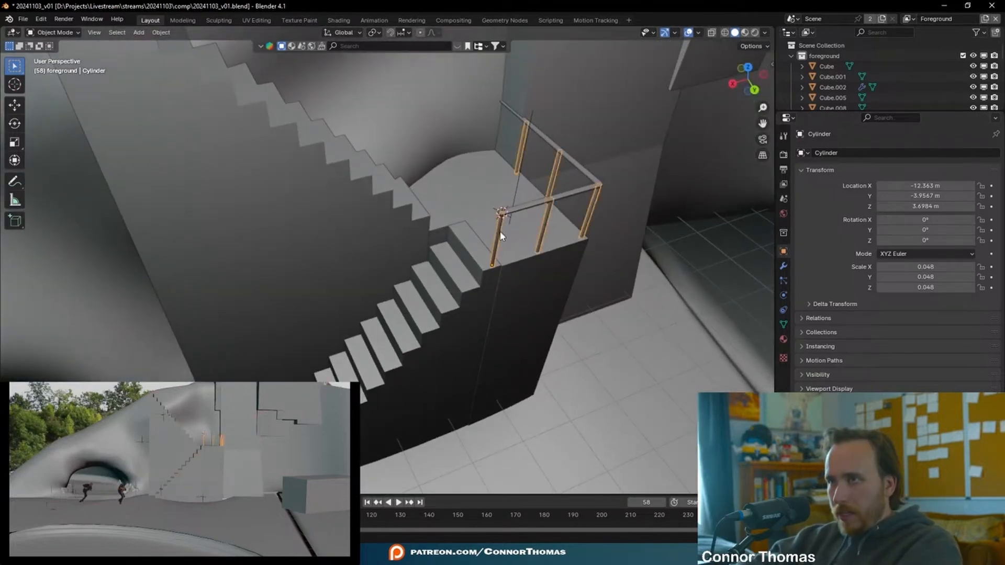
pyautogui.press('Tab')
pyautogui.hotkey('alt', 'a')
pyautogui.press('l')
pyautogui.moveTo(496, 269); pyautogui.dragTo(529, 217, button='middle')
pyautogui.press('ctrl+KP_1')
pyautogui.keyDown('shift'); pyautogui.moveTo(603, 452); pyautogui.dragTo(660, 191, button='middle'); pyautogui.keyUp('shift')
pyautogui.press('g')
pyautogui.click(503, 313)
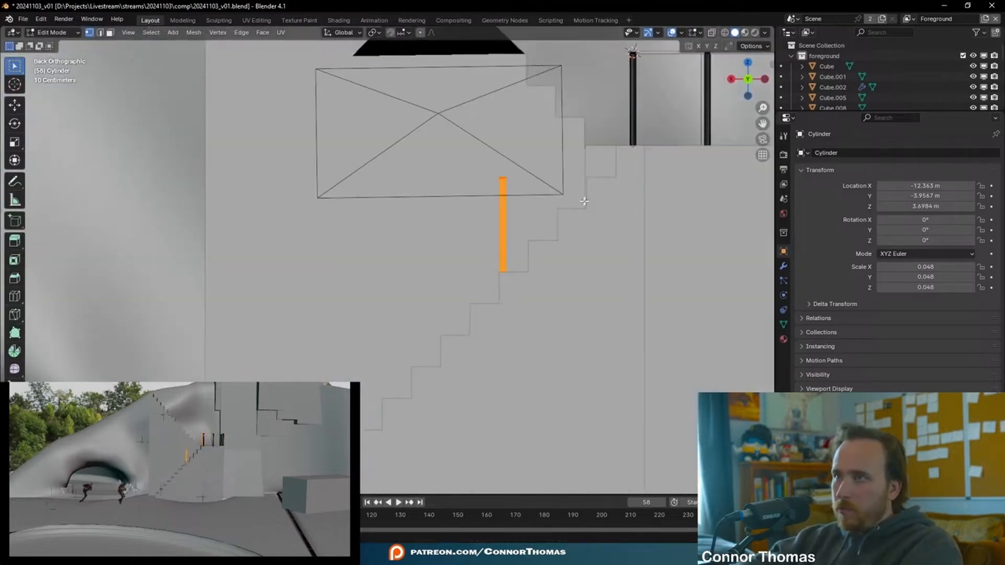
# Seat the copied post on its stair step and duplicate it further down the staircase at four-step intervals
pyautogui.scroll(2, 501, 329)
pyautogui.keyDown('shift'); pyautogui.moveTo(515, 301); pyautogui.dragTo(574, 249, button='middle'); pyautogui.keyUp('shift')
pyautogui.press('g')
pyautogui.click(619, 263)
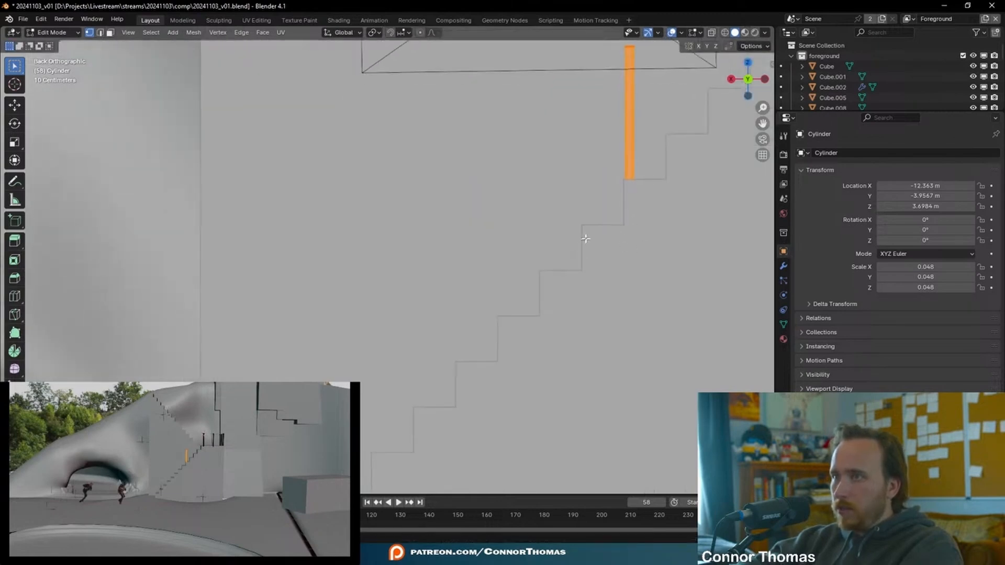
pyautogui.press('g')
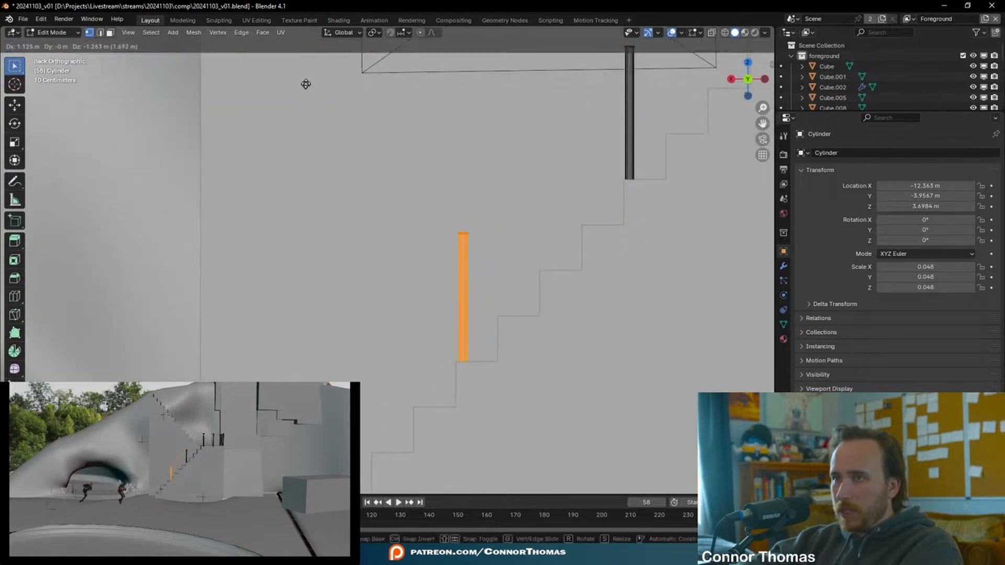
pyautogui.click(305, 76)
# Extend the handrail's end from the landing diagonally down the staircase along the tops of the stair posts
pyautogui.moveTo(305, 76); pyautogui.dragTo(529, 108, button='middle')
pyautogui.click(503, 104)
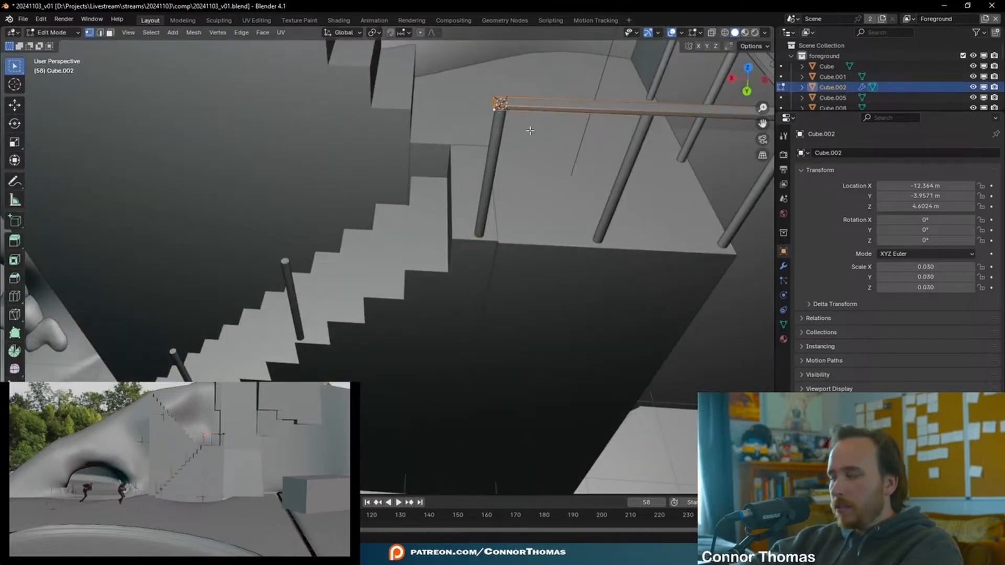
pyautogui.press('ctrl+KP_1')
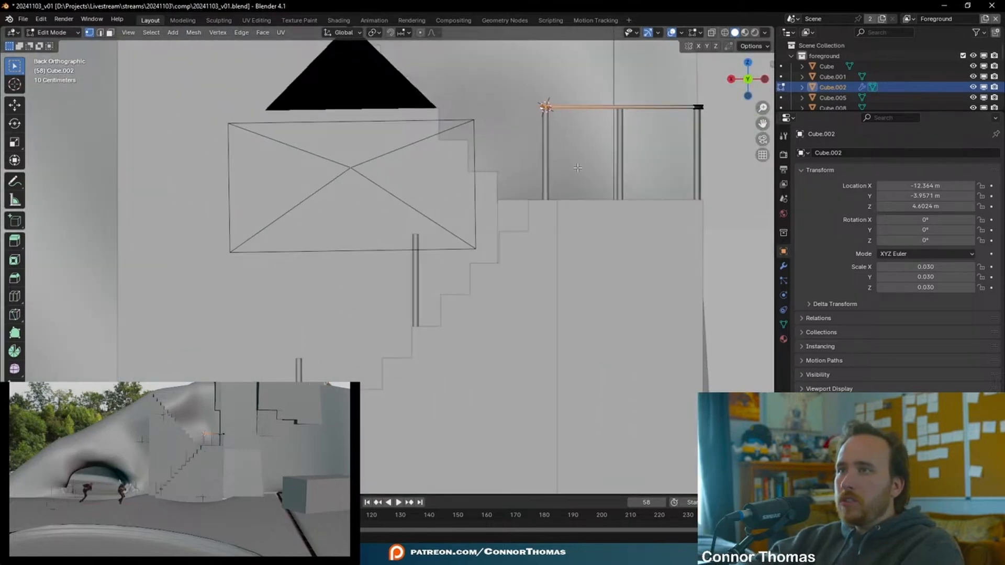
pyautogui.keyDown('shift'); pyautogui.moveTo(452, 291); pyautogui.dragTo(602, 153, button='middle'); pyautogui.keyUp('shift')
pyautogui.press('g')
pyautogui.scroll(-1, 471, 341)
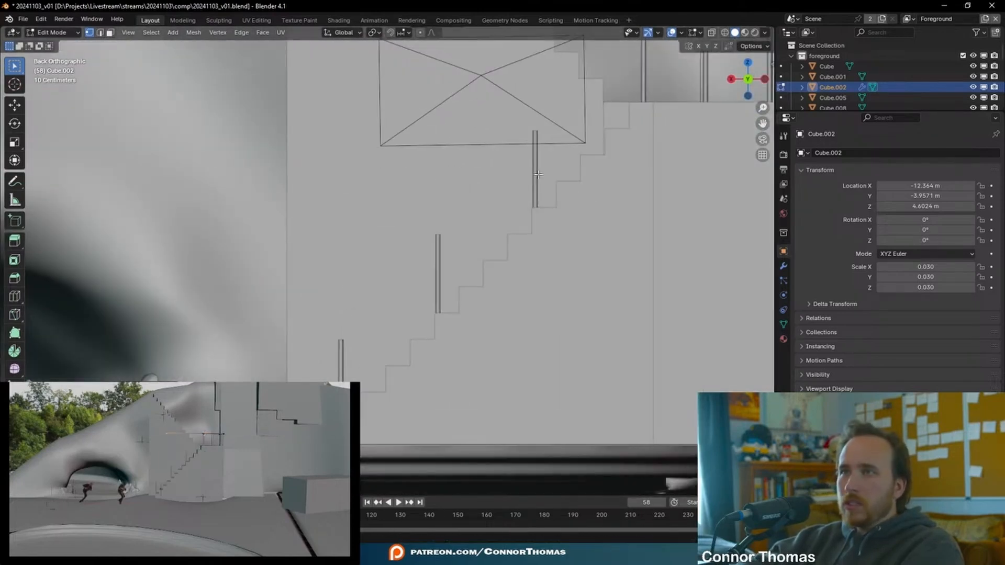
pyautogui.click(464, 479)
pyautogui.scroll(3, 495, 240)
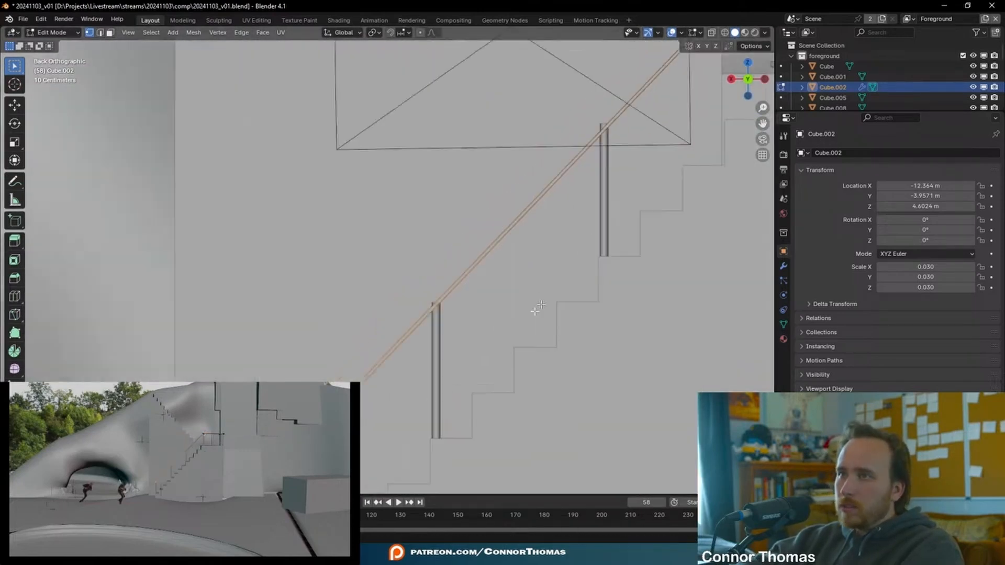
pyautogui.keyDown('shift'); pyautogui.moveTo(534, 312); pyautogui.dragTo(701, 169, button='middle'); pyautogui.keyUp('shift')
# Lower the middle stair post about 0.05 m along Z so its top sits beneath the sloping handrail
pyautogui.press('Tab')
pyautogui.moveTo(621, 217); pyautogui.dragTo(487, 246, button='middle')
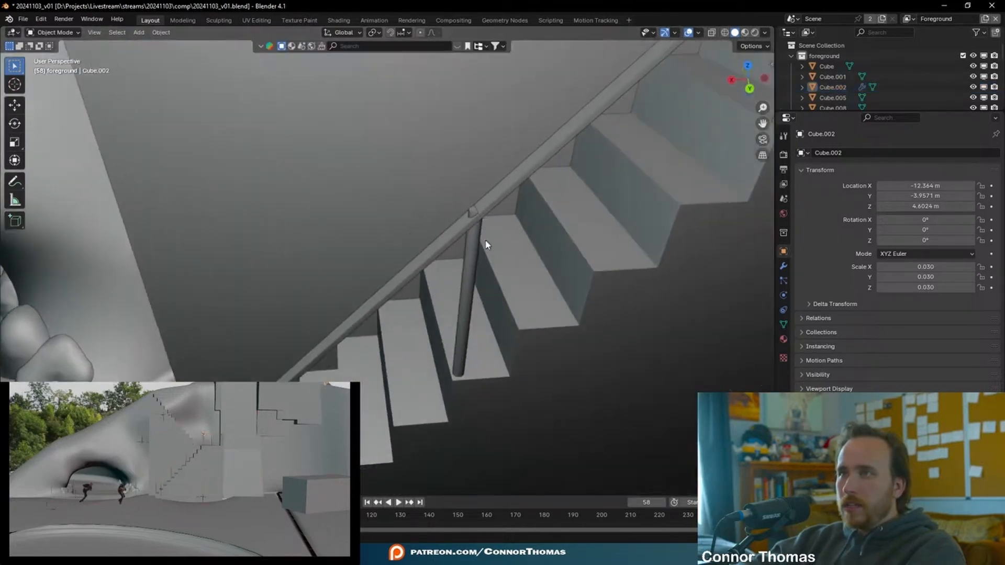
pyautogui.press('Tab')
pyautogui.press('a')
pyautogui.moveTo(529, 213); pyautogui.dragTo(544, 185, button='middle')
pyautogui.scroll(2, 524, 201)
pyautogui.keyDown('shift'); pyautogui.moveTo(507, 144); pyautogui.dragTo(501, 209, button='middle'); pyautogui.keyUp('shift')
pyautogui.press('g')
pyautogui.press('z')
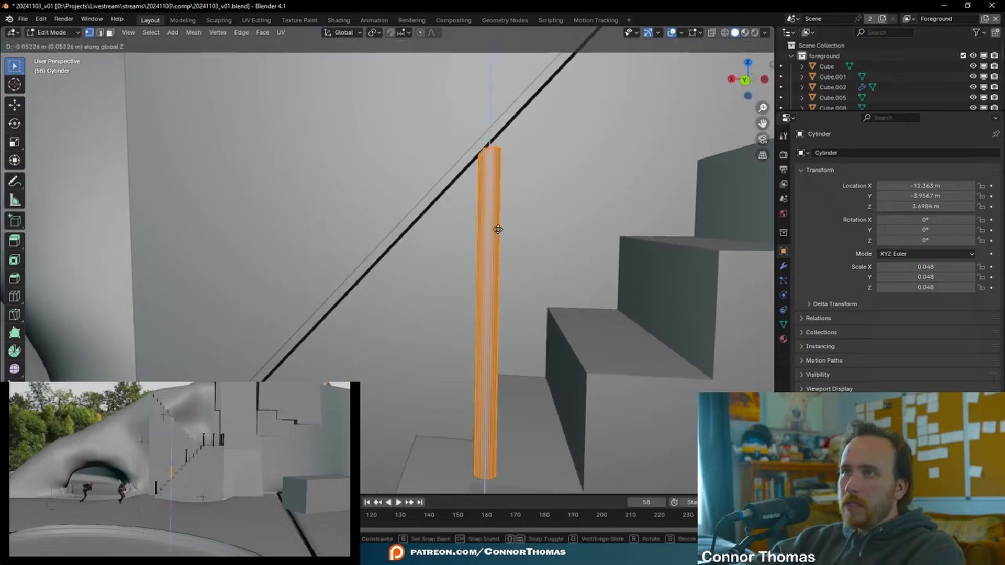
pyautogui.click(498, 230)
# Reshape the top end of the stair post into a slant matching the handrail's slope
pyautogui.hotkey('shift', 'z')
pyautogui.hotkey('alt', 'a')
pyautogui.press('c')
pyautogui.moveTo(521, 149); pyautogui.dragTo(460, 150)
pyautogui.rightClick(459, 150)
pyautogui.press('s')
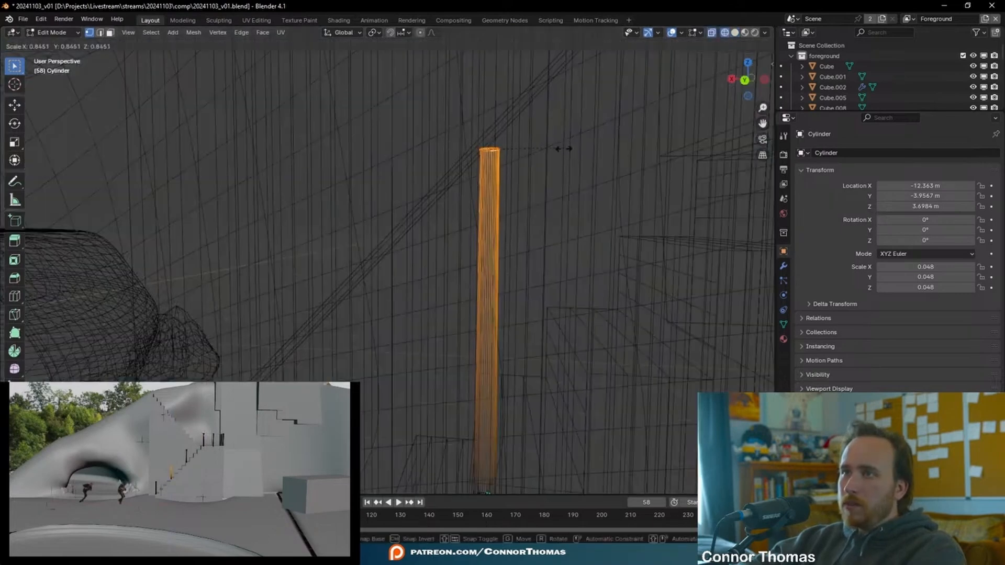
pyautogui.click(550, 89)
pyautogui.press('g')
pyautogui.click(554, 84)
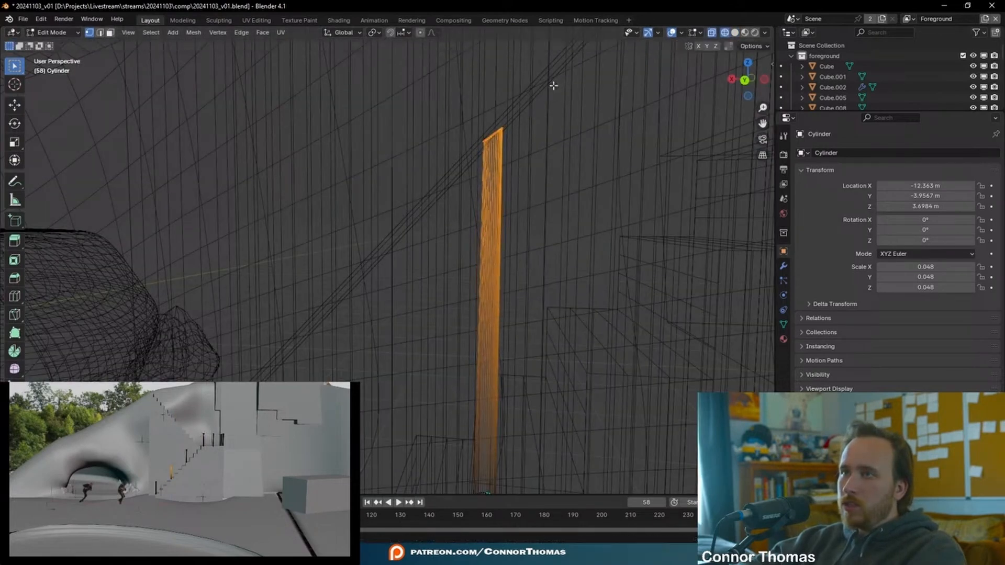
pyautogui.hotkey('alt', 'a')
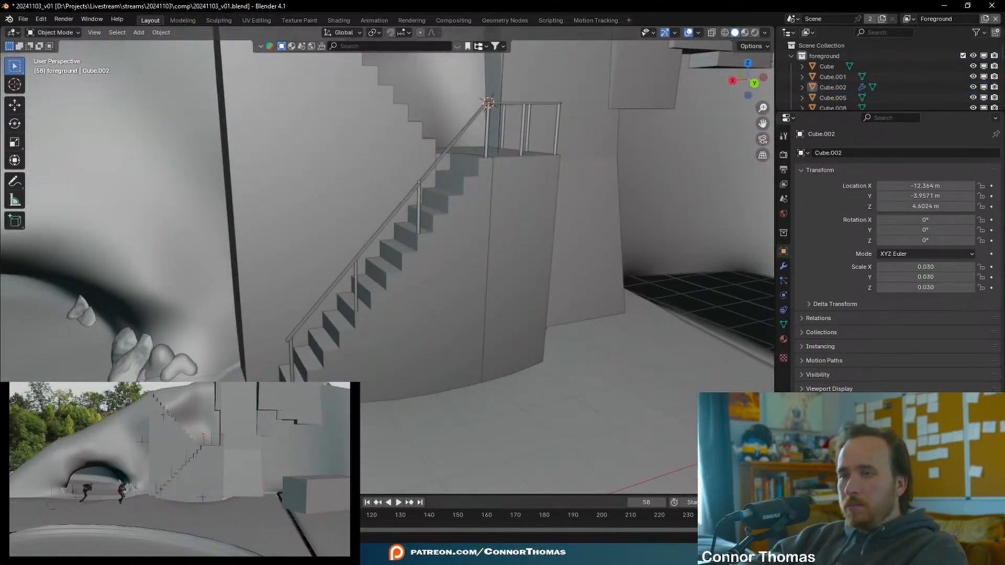
# Select the terrain mesh's ground vertices in front of the cave and staircase, including the oval pit, and delete them
pyautogui.press('space')
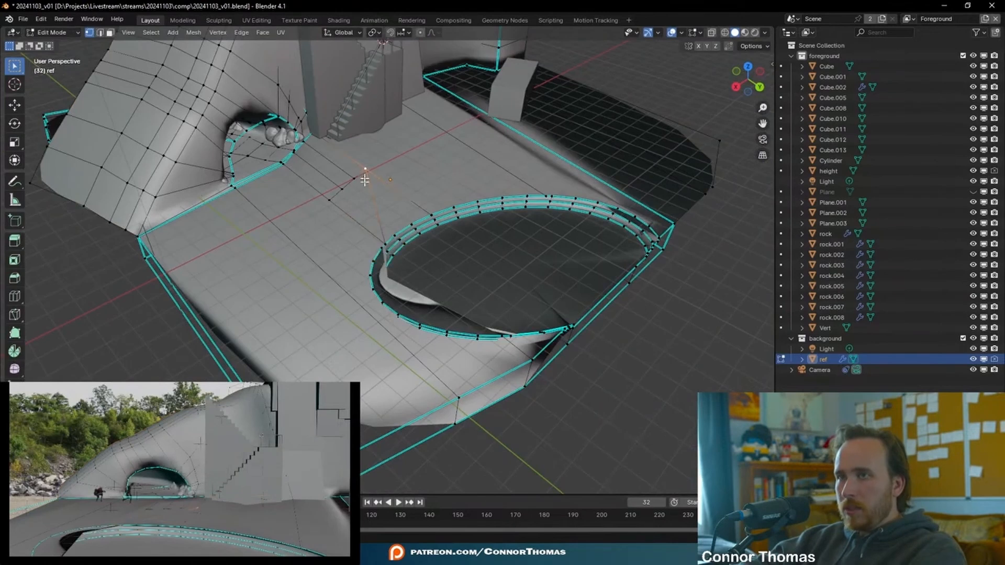
pyautogui.moveTo(426, 308)
pyautogui.mouseDown(button='middle')
pyautogui.moveTo(313, 299)
pyautogui.moveTo(515, 310)
pyautogui.mouseUp(button='middle')
pyautogui.hotkey('alt', 'z')
pyautogui.press('c')
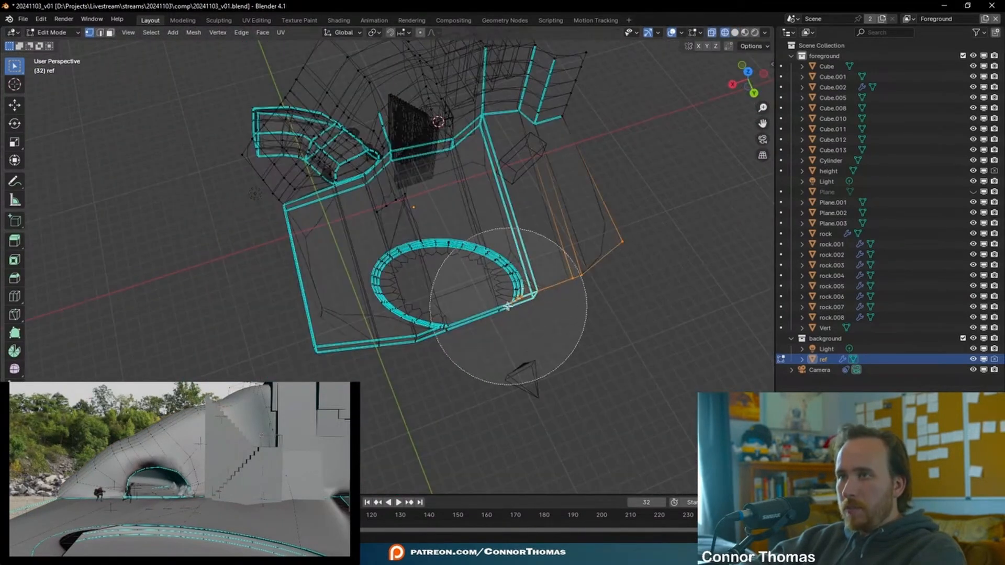
pyautogui.moveTo(515, 310); pyautogui.dragTo(422, 305)
pyautogui.press('Escape')
pyautogui.press('x')
pyautogui.click(490, 330)
# Play back the shot and inspect the scene without the front ground from several angles
pyautogui.moveTo(493, 324)
pyautogui.mouseDown(button='middle')
pyautogui.moveTo(523, 269)
pyautogui.moveTo(709, 292)
pyautogui.moveTo(550, 258)
pyautogui.mouseUp(button='middle')
pyautogui.hotkey('shift', 'z')
pyautogui.press('Tab')
pyautogui.click(549, 258)
pyautogui.press('space')
pyautogui.press('space')
pyautogui.moveTo(453, 183); pyautogui.dragTo(491, 133, button='middle')
pyautogui.moveTo(364, 186); pyautogui.dragTo(334, 213, button='middle')
pyautogui.keyDown('shift'); pyautogui.moveTo(468, 186); pyautogui.dragTo(440, 302, button='middle'); pyautogui.keyUp('shift')
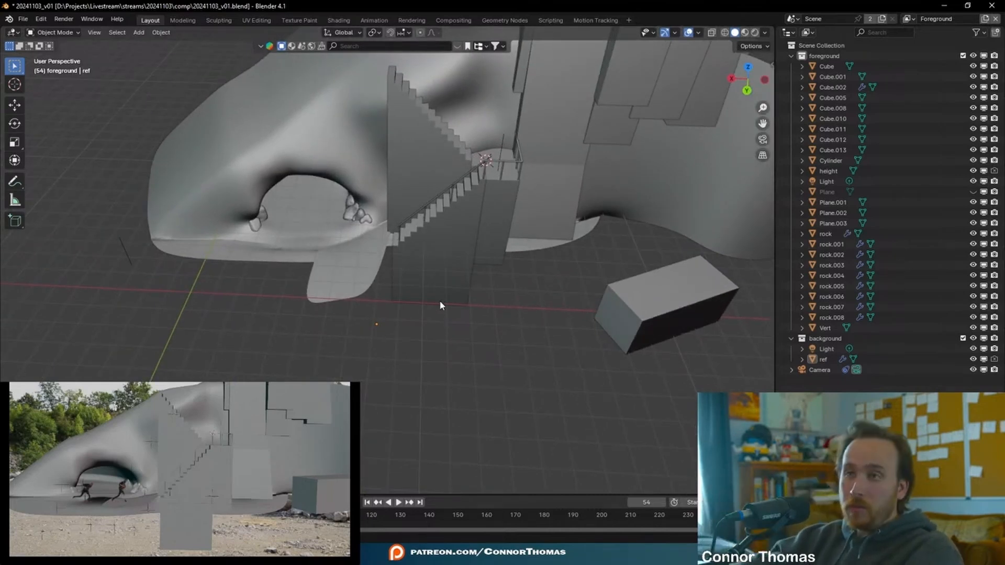
# Extrude the outer corner vertex of the cave's ground forward, roughly level with the front of the remaining ground strip
pyautogui.click(291, 250)
pyautogui.moveTo(312, 231); pyautogui.dragTo(454, 254, button='middle')
pyautogui.press('Tab')
pyautogui.press('KP_7')
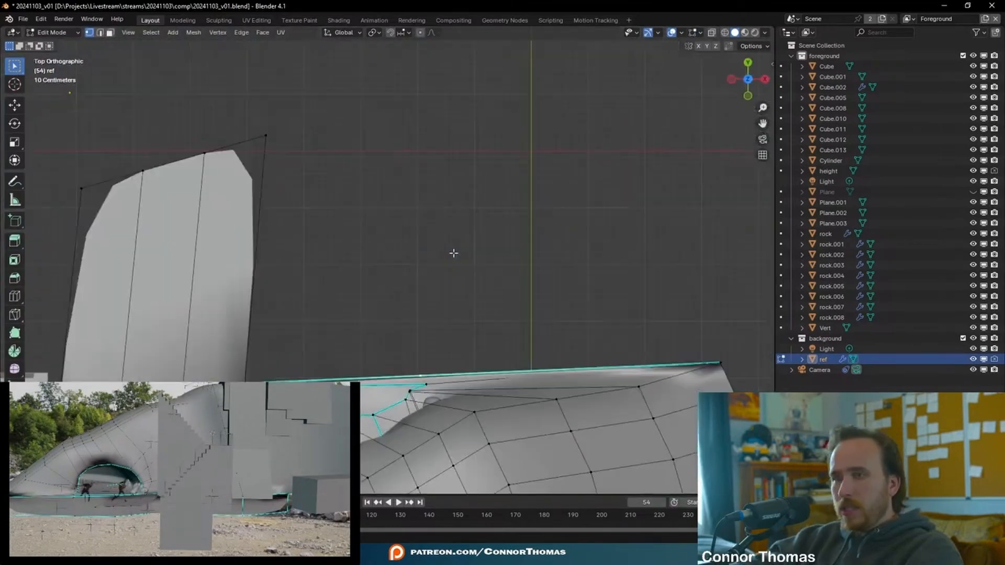
pyautogui.press('e')
pyautogui.click(435, 473)
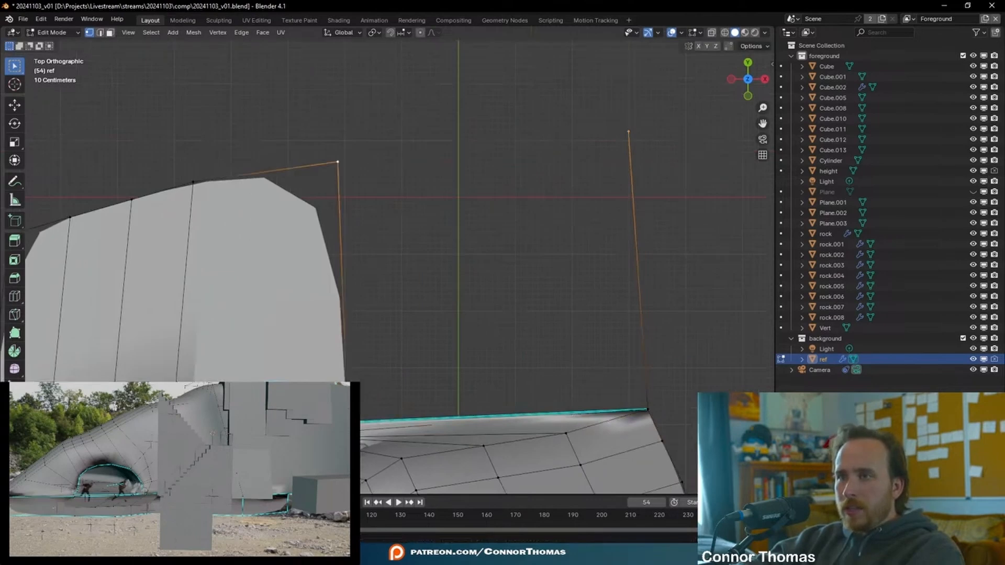
# Fill a new ground face between the extruded edge and the side edge of the remaining ground strip
pyautogui.keyDown('shift'); pyautogui.click(347, 422); pyautogui.keyUp('shift')
pyautogui.press('f')
pyautogui.press('a')
pyautogui.hotkey('ctrl', 'z')
pyautogui.hotkey('ctrl', 'z')
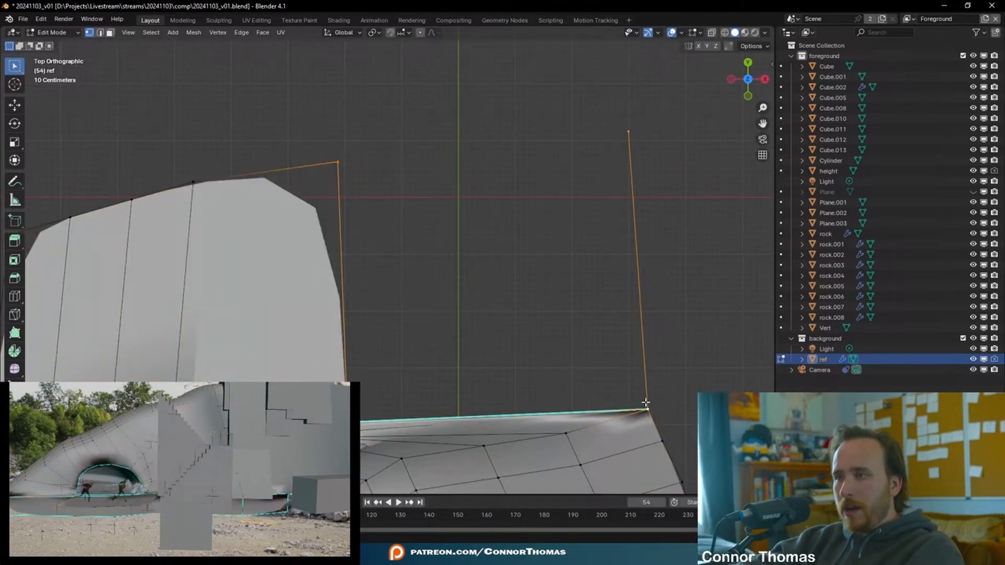
pyautogui.press('f')
pyautogui.click(532, 360)
# Extrude the terrain's base corner vertex beyond the staircase forward, roughly level with the ground strip's front edge, and fill the ground between them
pyautogui.moveTo(532, 360)
pyautogui.mouseDown(button='middle')
pyautogui.moveTo(523, 356)
pyautogui.moveTo(601, 285)
pyautogui.moveTo(314, 136)
pyautogui.mouseUp(button='middle')
pyautogui.hotkey('shift', 'z')
pyautogui.click(291, 118)
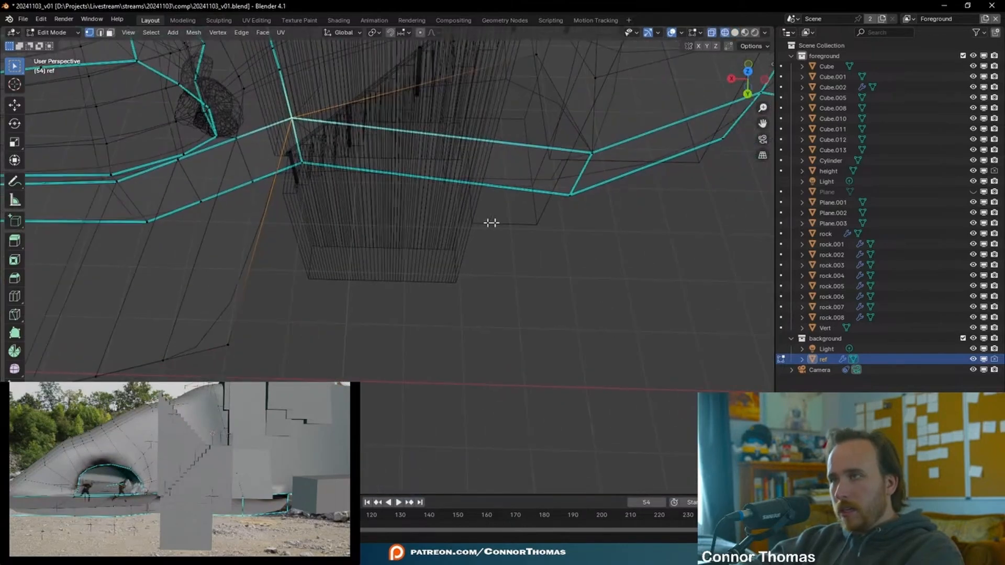
pyautogui.moveTo(594, 158); pyautogui.dragTo(520, 126, button='middle')
pyautogui.press('KP_7')
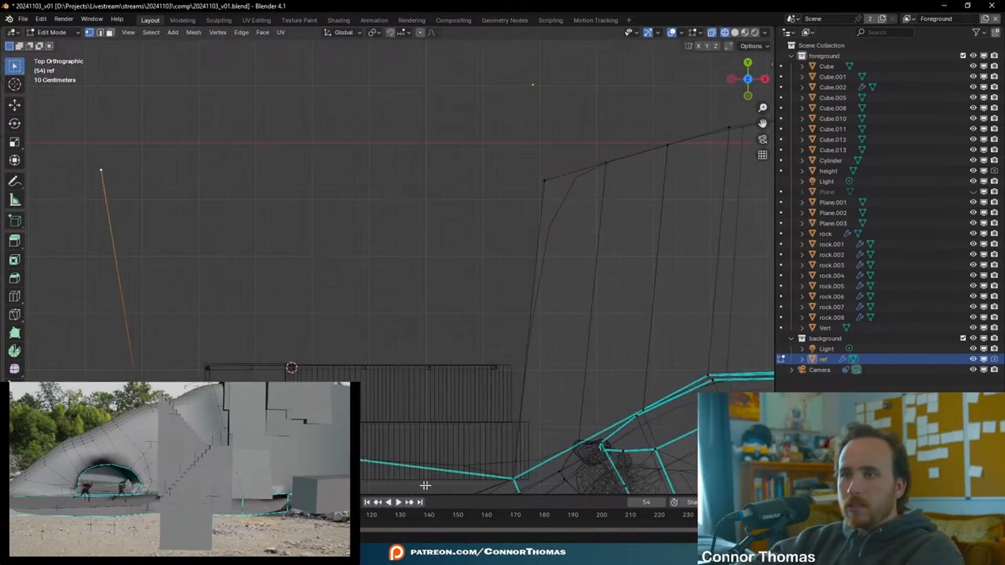
pyautogui.keyDown('shift'); pyautogui.moveTo(416, 452); pyautogui.dragTo(355, 329, button='middle'); pyautogui.keyUp('shift')
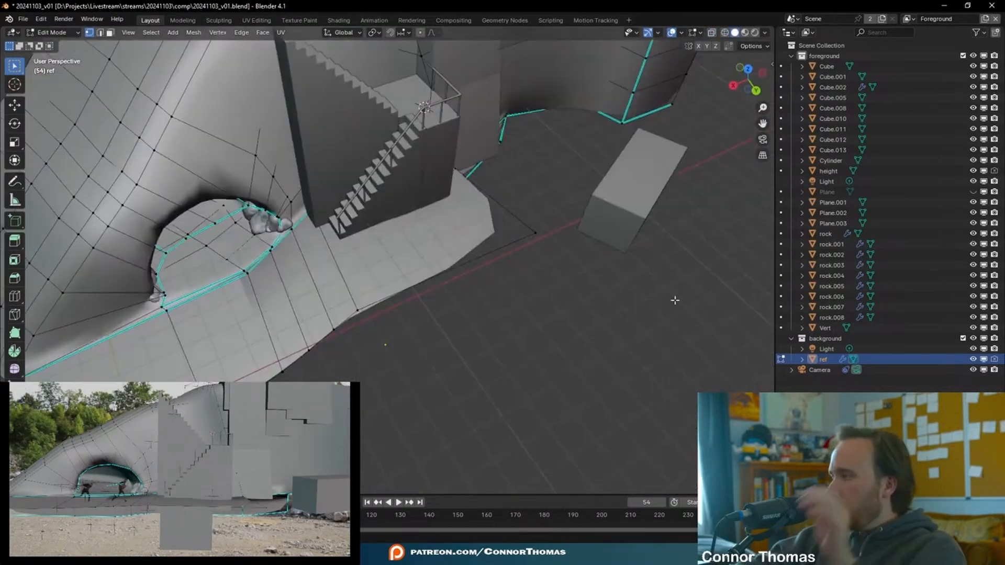
# Extrude the ground's whole front edge forward in successive rows toward the camera, the last about 5 m deep
pyautogui.moveTo(482, 294); pyautogui.dragTo(305, 325, button='middle')
pyautogui.scroll(-2, 305, 325)
pyautogui.press('KP_7')
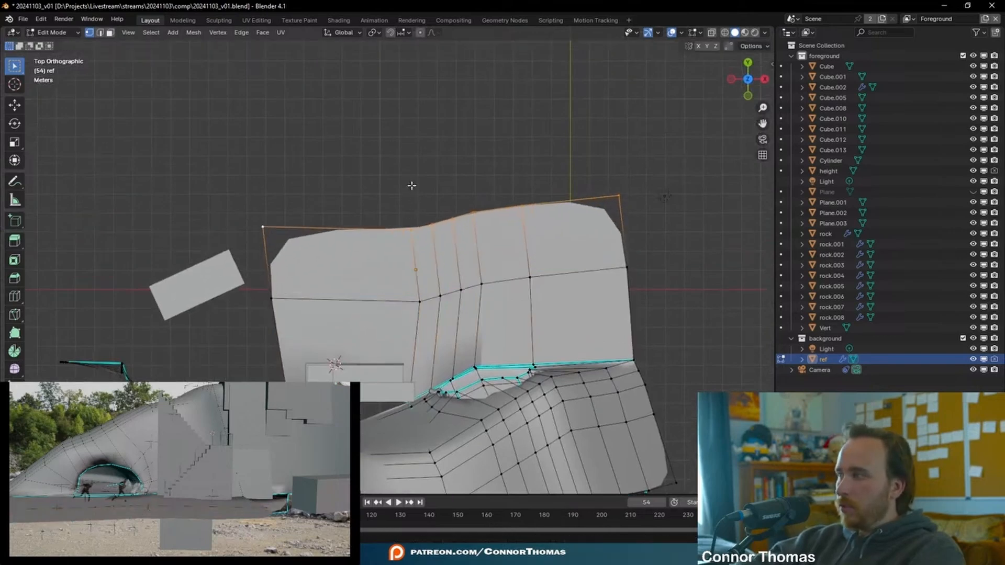
pyautogui.click(419, 233)
pyautogui.press('e')
pyautogui.click(388, 131)
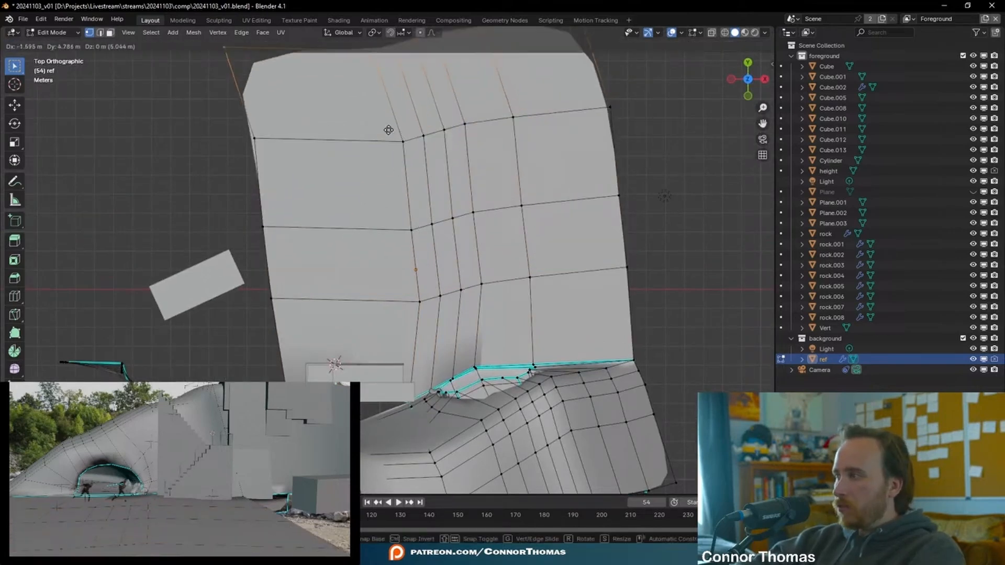
# Play back the shot to check how the extended ground sits in the camera view
pyautogui.press('Tab')
pyautogui.moveTo(479, 235); pyautogui.dragTo(538, 285, button='middle')
pyautogui.press('space')
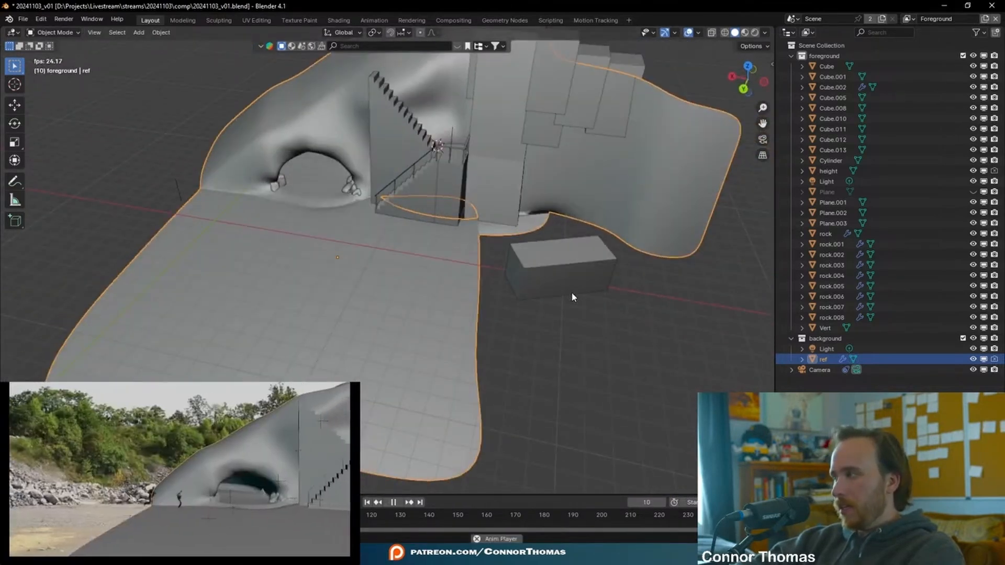
pyautogui.press('space')
# Extrude the back wall's base vertex forward in successive segments past the box, matching the ground rows, and fill the ground between
pyautogui.press('Tab')
pyautogui.moveTo(567, 287); pyautogui.dragTo(461, 393, button='middle')
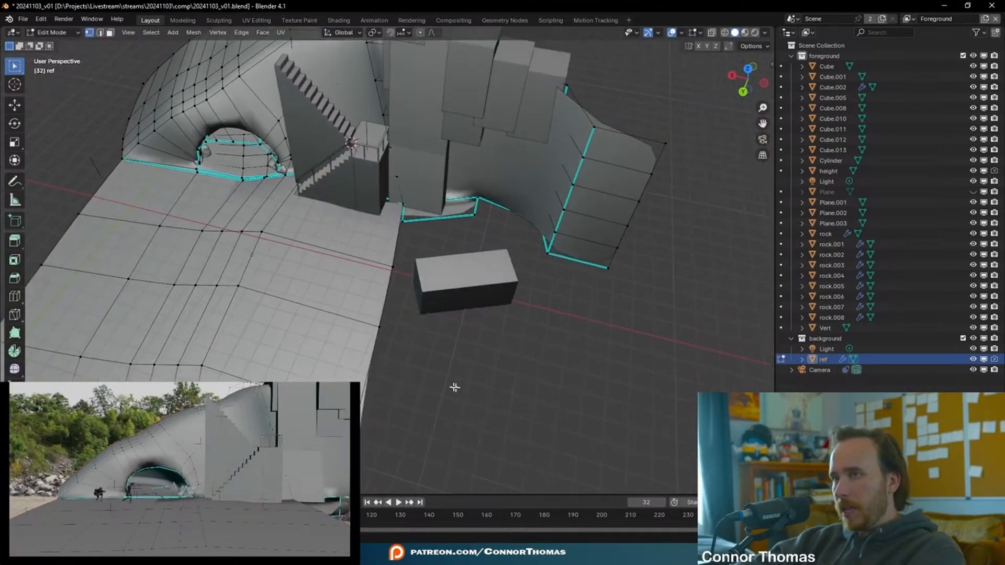
pyautogui.hotkey('alt', 'z')
pyautogui.moveTo(477, 193); pyautogui.dragTo(476, 247, button='middle')
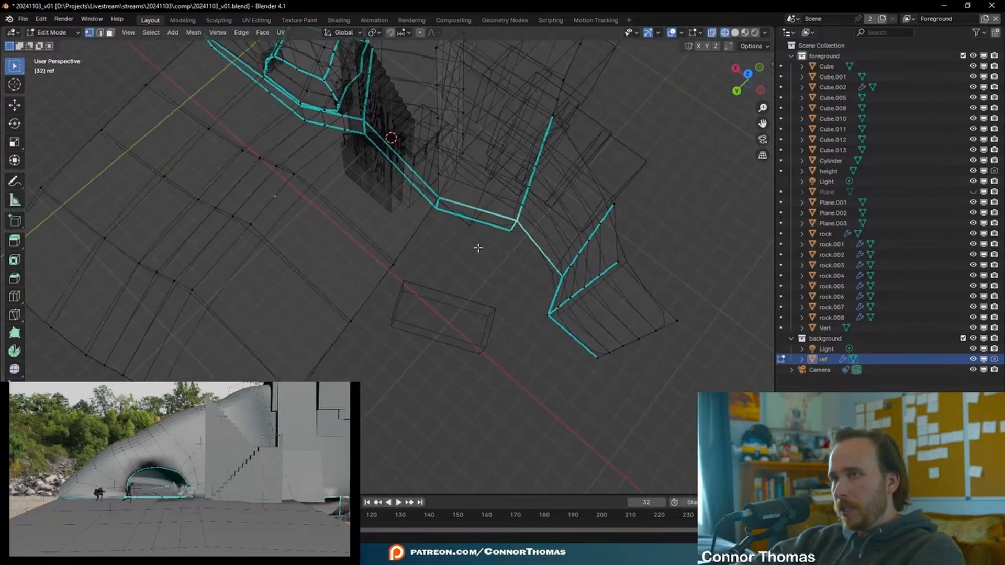
pyautogui.press('KP_7')
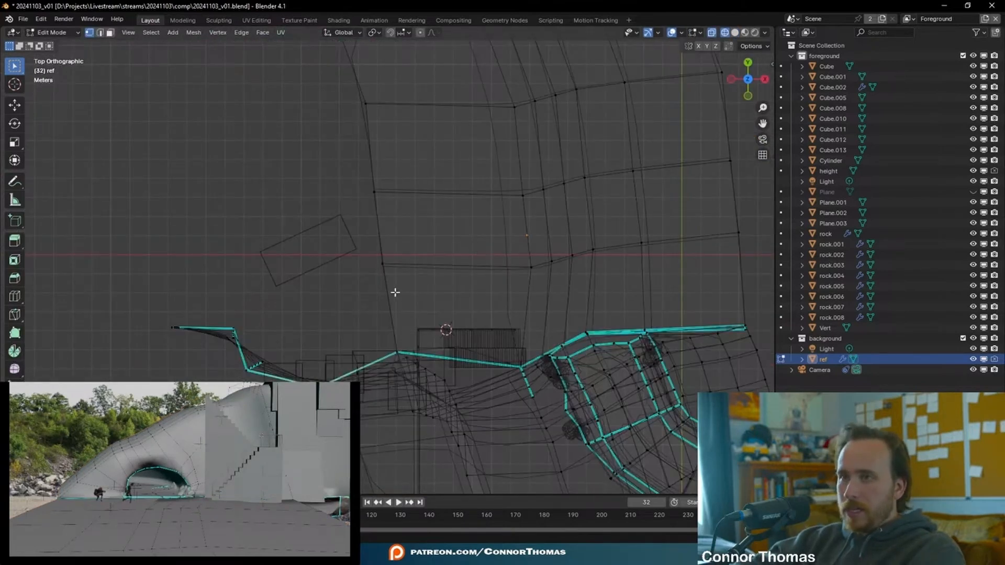
pyautogui.press('g')
pyautogui.keyDown('shift'); pyautogui.moveTo(372, 184); pyautogui.dragTo(456, 224, button='middle'); pyautogui.keyUp('shift')
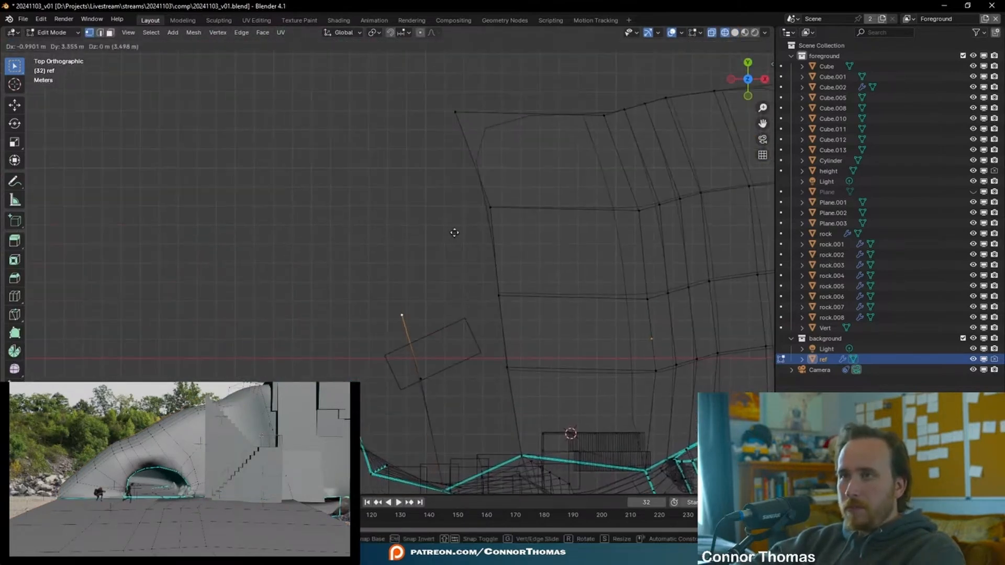
pyautogui.click(412, 484)
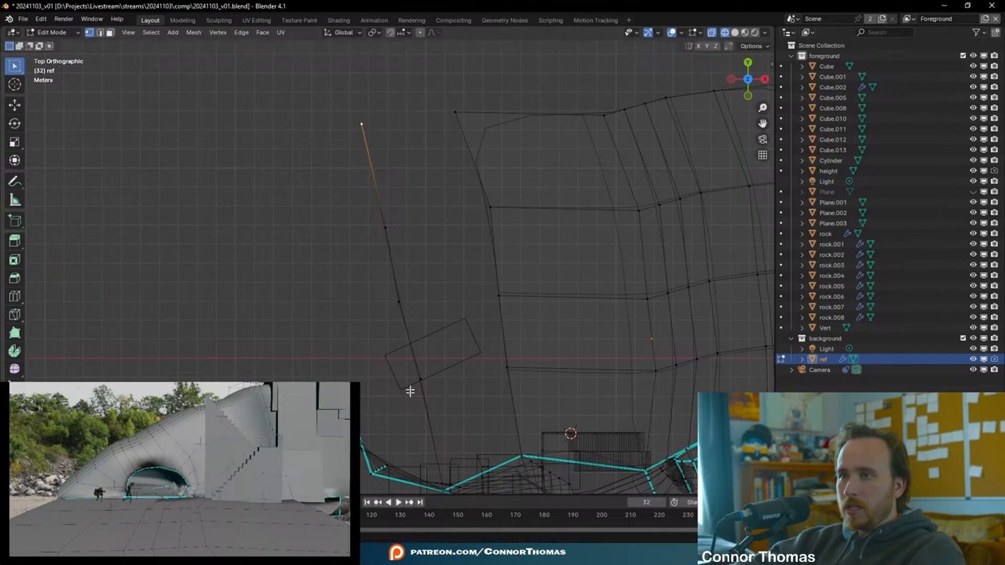
pyautogui.keyDown('shift'); pyautogui.moveTo(410, 392); pyautogui.dragTo(445, 336, button='middle'); pyautogui.keyUp('shift')
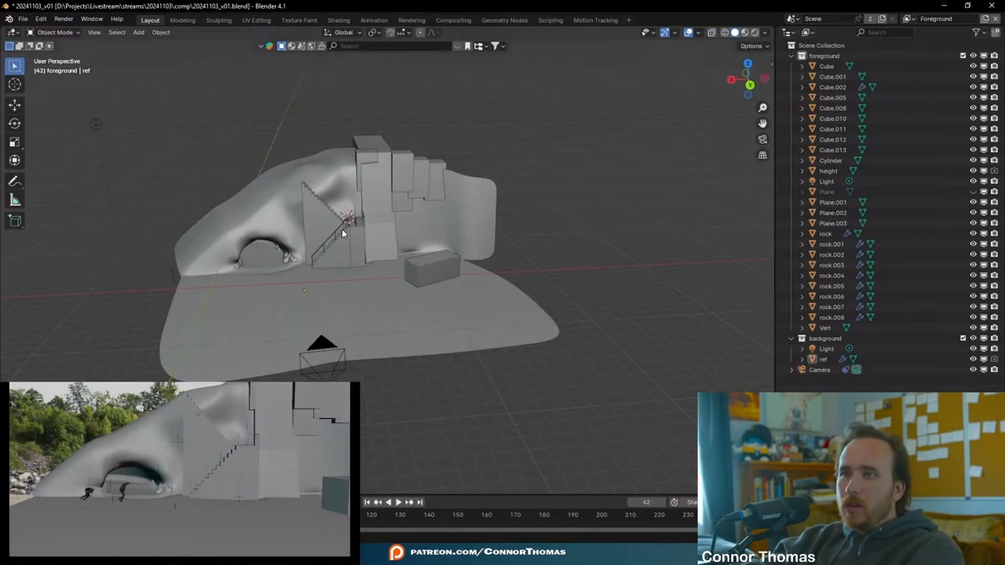
# Duplicate the four railing posts of the lower staircase and move the copies back along Y onto the upper staircase's line
pyautogui.click(344, 234)
pyautogui.press('KP_Decimal')
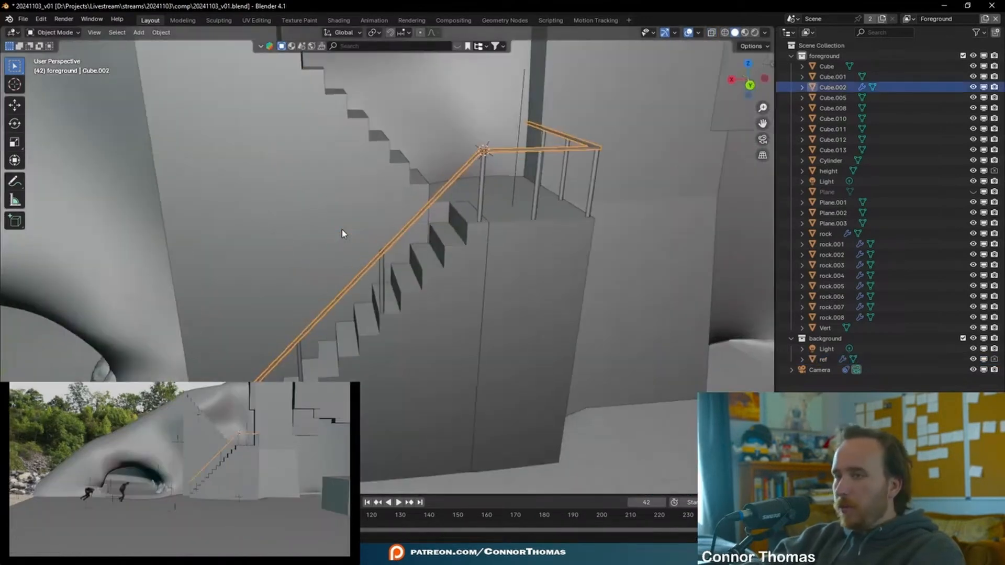
pyautogui.scroll(-2, 341, 230)
pyautogui.moveTo(111, 299); pyautogui.dragTo(353, 227, button='middle')
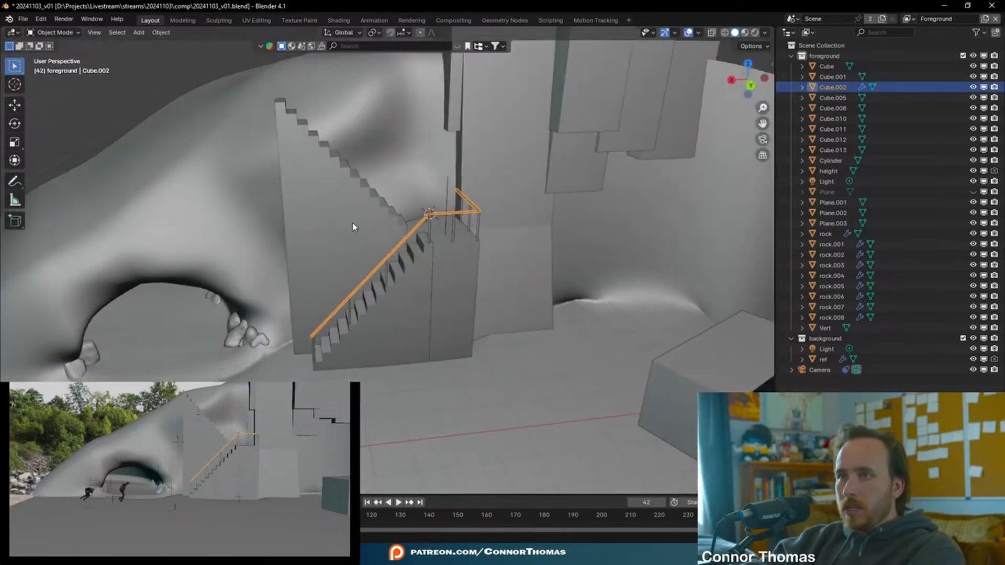
pyautogui.click(388, 273)
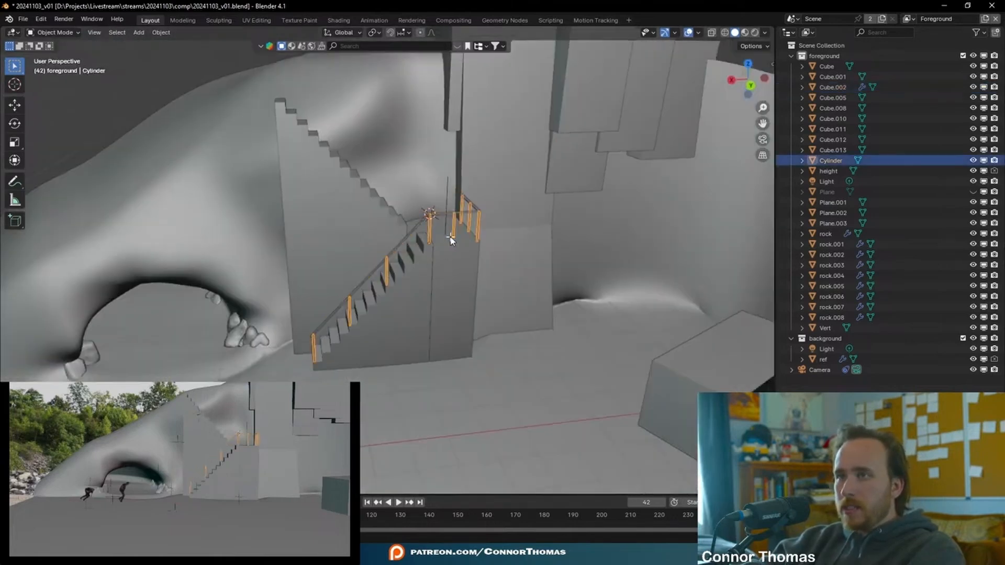
pyautogui.press('Tab')
pyautogui.moveTo(409, 283); pyautogui.dragTo(393, 251, button='middle')
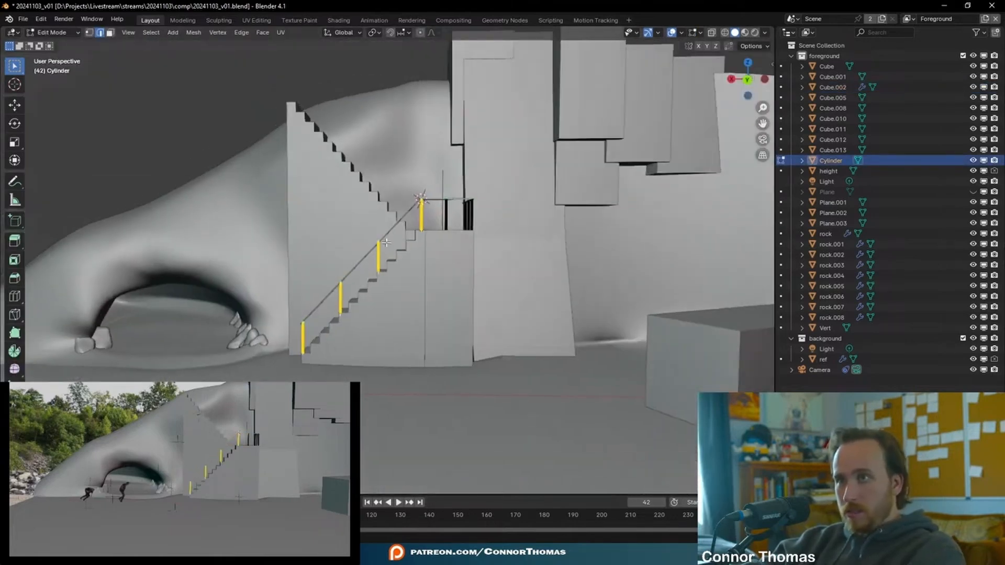
pyautogui.press('g')
pyautogui.press('y')
pyautogui.press('KP_7')
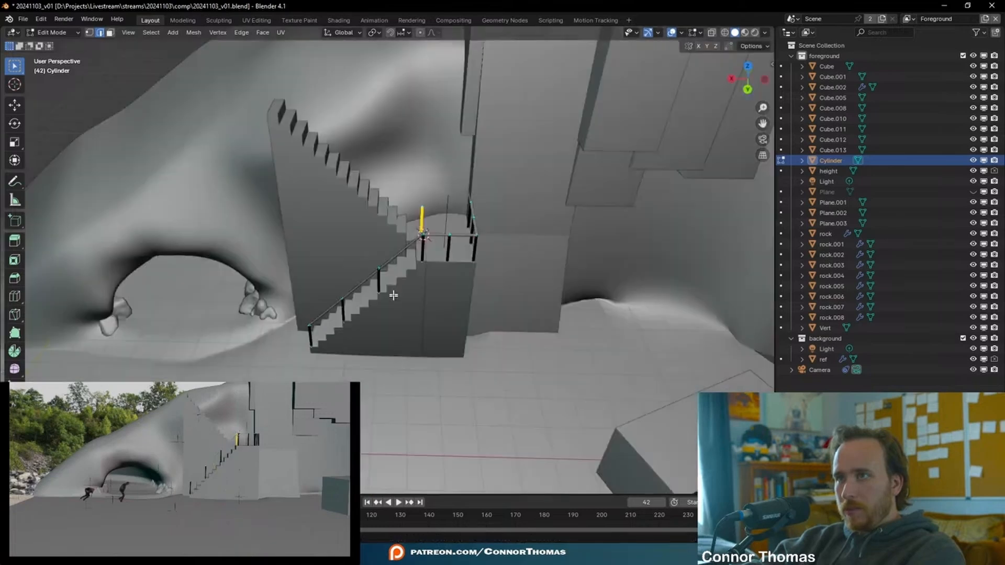
pyautogui.click(409, 277)
# Mirror the copied posts and shift them along Z and X so they stand on the upper staircase's steps
pyautogui.moveTo(409, 278); pyautogui.dragTo(644, 198, button='middle')
pyautogui.keyDown('shift'); pyautogui.moveTo(476, 166); pyautogui.dragTo(557, 341, button='middle'); pyautogui.keyUp('shift')
pyautogui.scroll(-3, 556, 341)
pyautogui.scroll(-2, 557, 341)
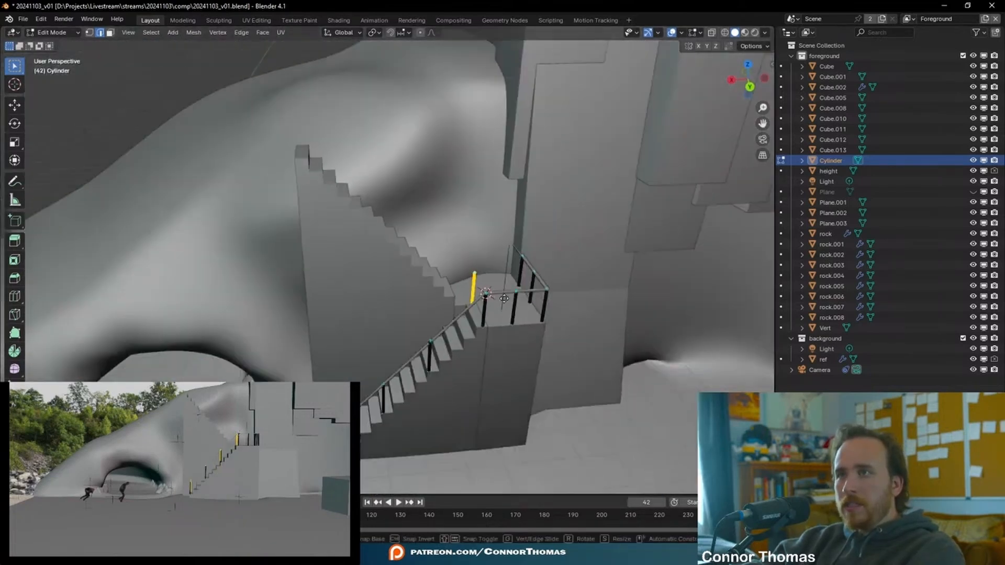
pyautogui.press('g')
pyautogui.press('z')
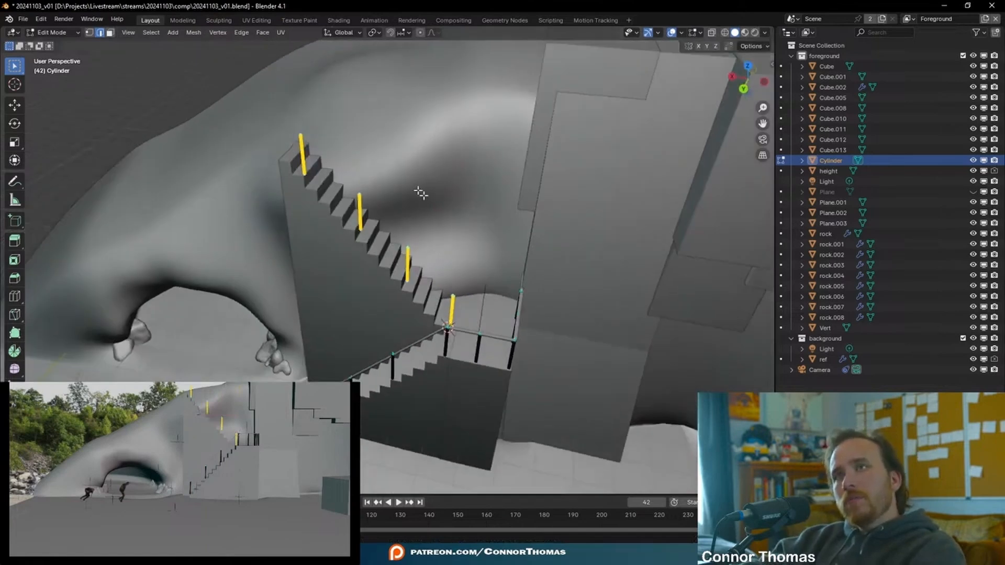
pyautogui.moveTo(420, 193); pyautogui.dragTo(421, 194, button='middle')
pyautogui.press('g')
pyautogui.press('x')
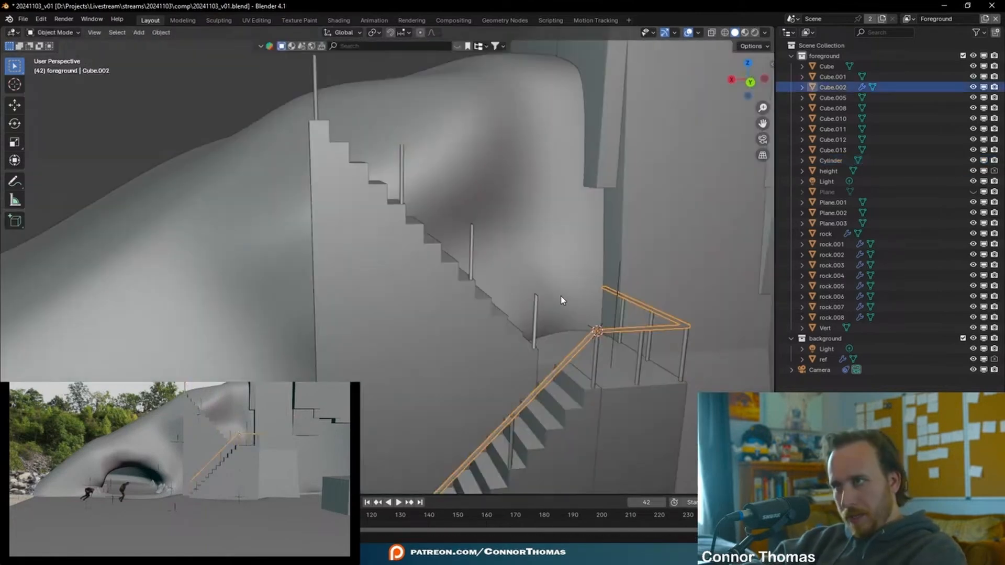
# Duplicate the handrail, mirror it with an X scale of -1, and align the copy above the upper staircase's posts
pyautogui.moveTo(562, 300); pyautogui.dragTo(524, 282, button='middle')
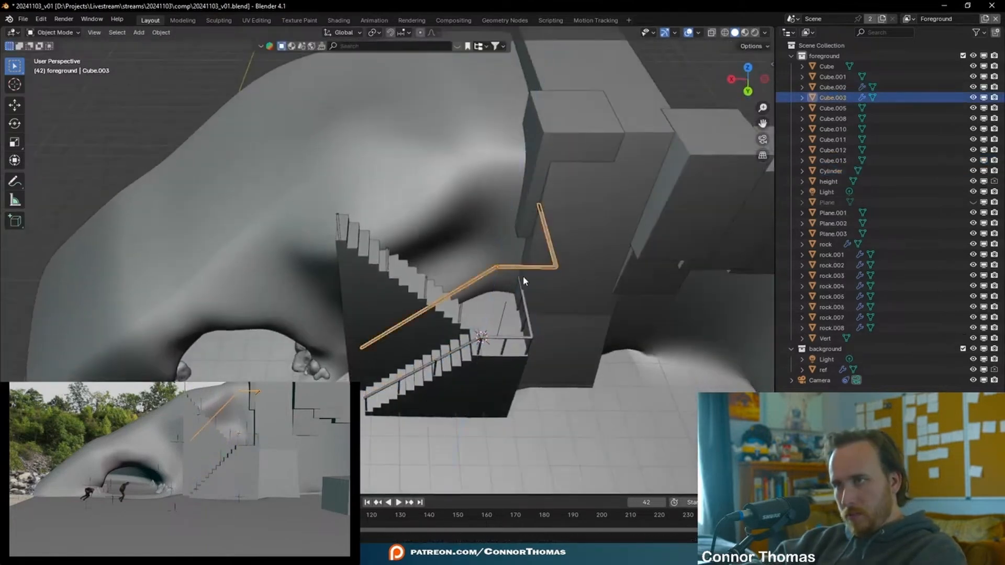
pyautogui.press('s')
pyautogui.press('x')
pyautogui.press('-')
pyautogui.press('1')
pyautogui.press('Return')
pyautogui.moveTo(524, 281); pyautogui.dragTo(517, 372, button='middle')
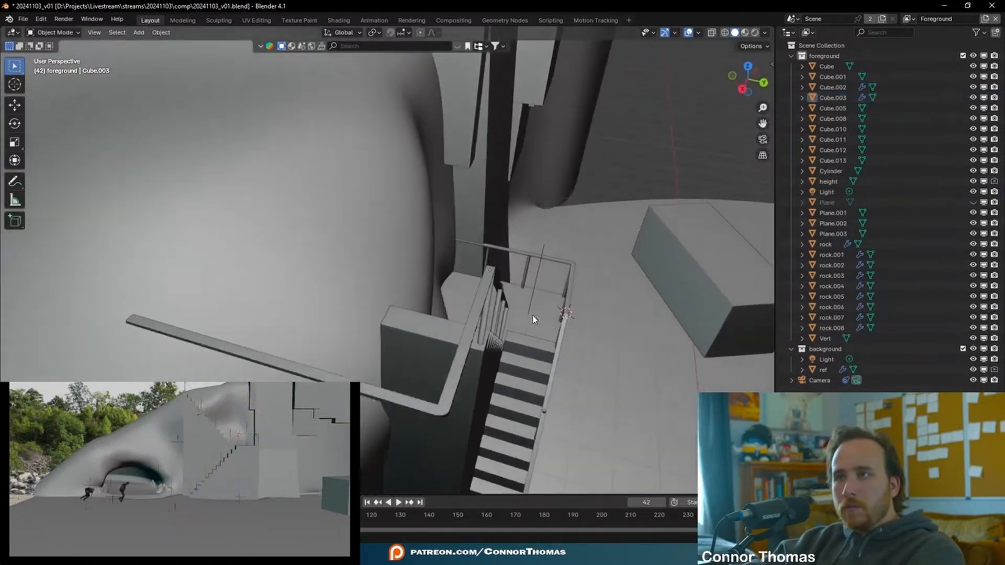
pyautogui.moveTo(533, 318); pyautogui.dragTo(431, 293, button='middle')
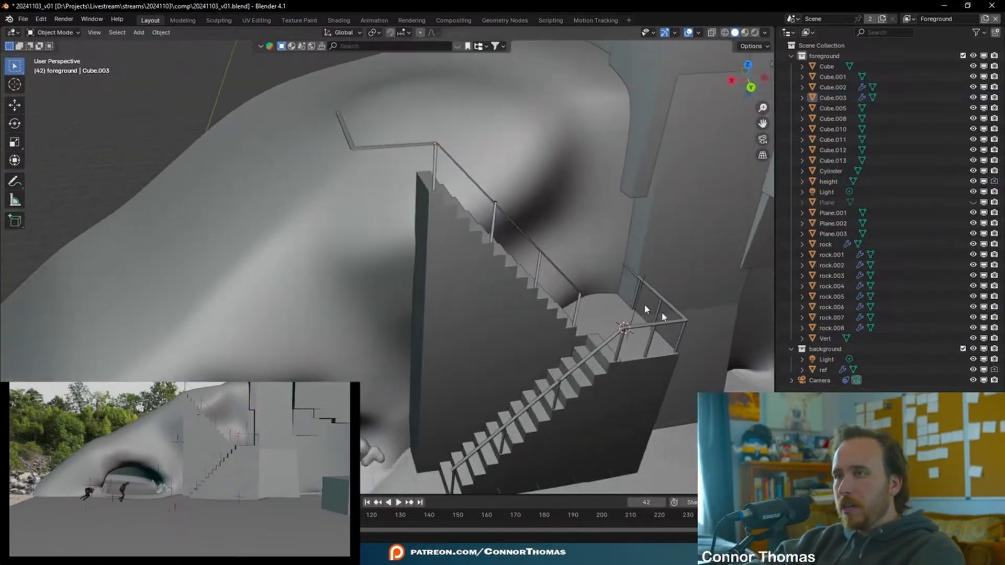
# Duplicate the lower landing block and place the copy at the upper end of the upper staircase
pyautogui.click(661, 421)
pyautogui.moveTo(661, 421); pyautogui.dragTo(608, 353, button='middle')
pyautogui.hotkey('shift', 'd')
pyautogui.press('KP_7')
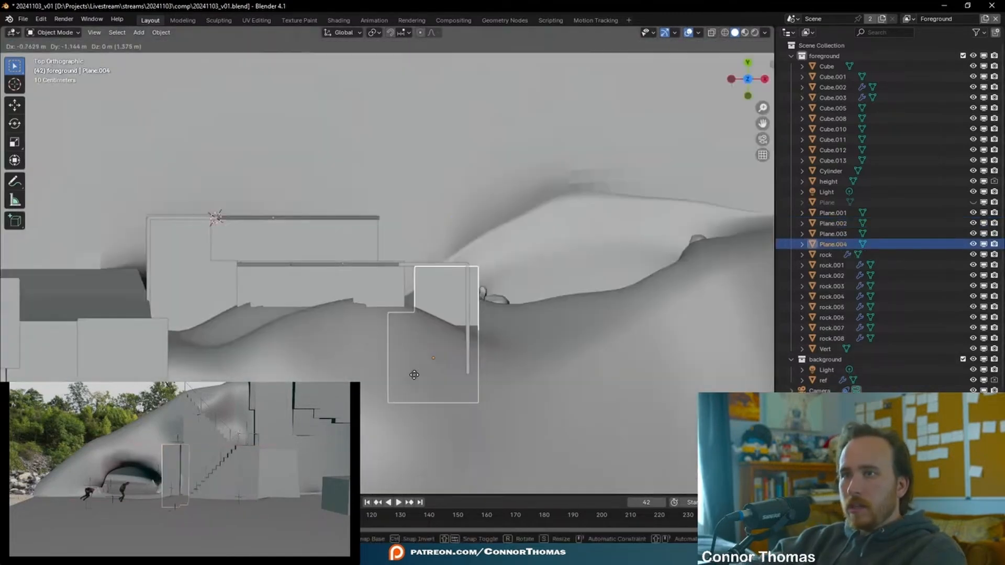
pyautogui.click(402, 371)
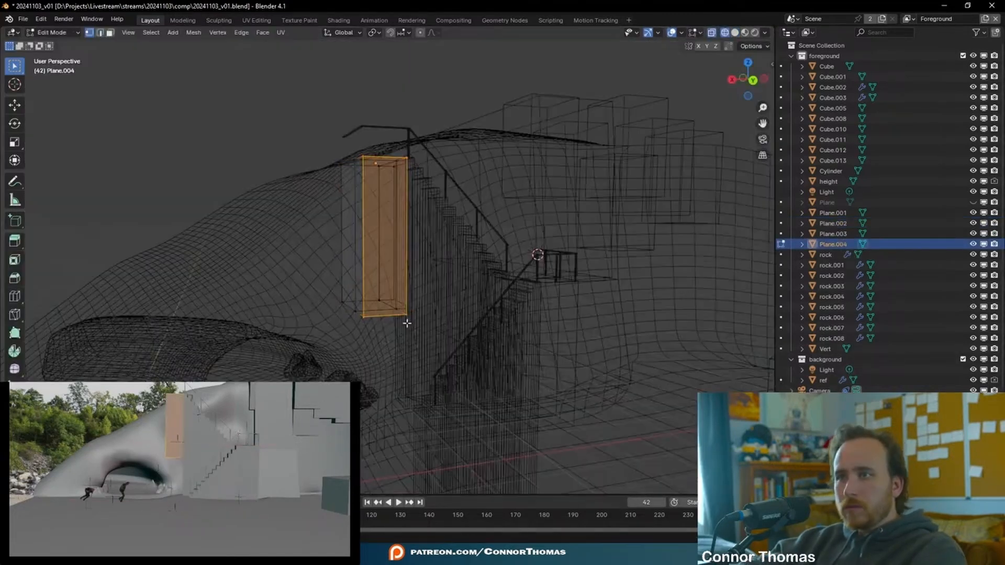
# Select the new landing block's bottom vertices and move them down along Z to extend the block toward the ground
pyautogui.hotkey('alt', 'a')
pyautogui.press('c')
pyautogui.click(403, 317)
pyautogui.press('Escape')
pyautogui.press('g')
pyautogui.press('z')
pyautogui.click(583, 431)
pyautogui.hotkey('shift', 'z')
pyautogui.press('a')
pyautogui.press('a')
pyautogui.moveTo(383, 287); pyautogui.dragTo(404, 315, button='middle')
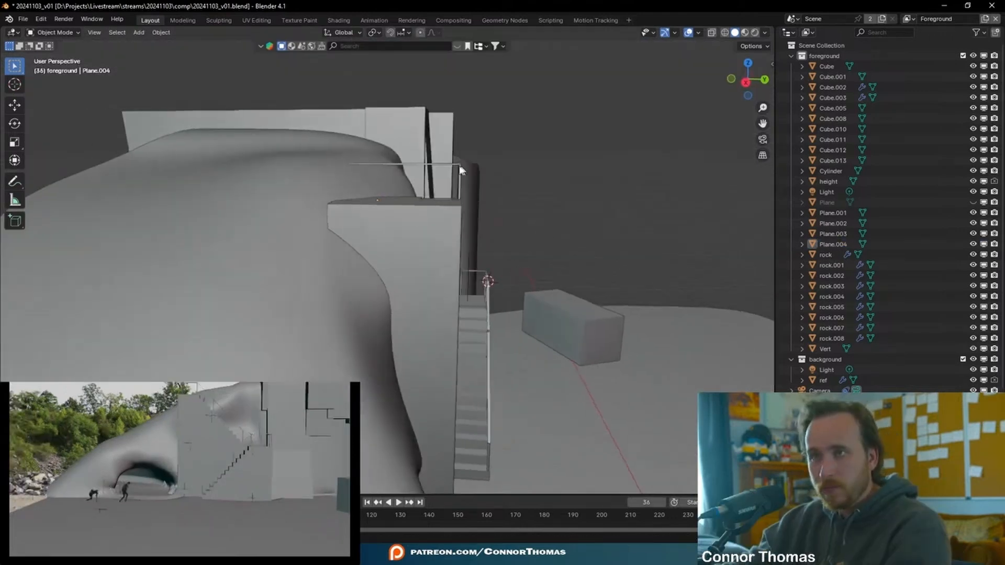
# Duplicate the lower landing's four railing posts, mirror the copies and fit them under the upper landing's handrail
pyautogui.moveTo(460, 168); pyautogui.dragTo(523, 284, button='middle')
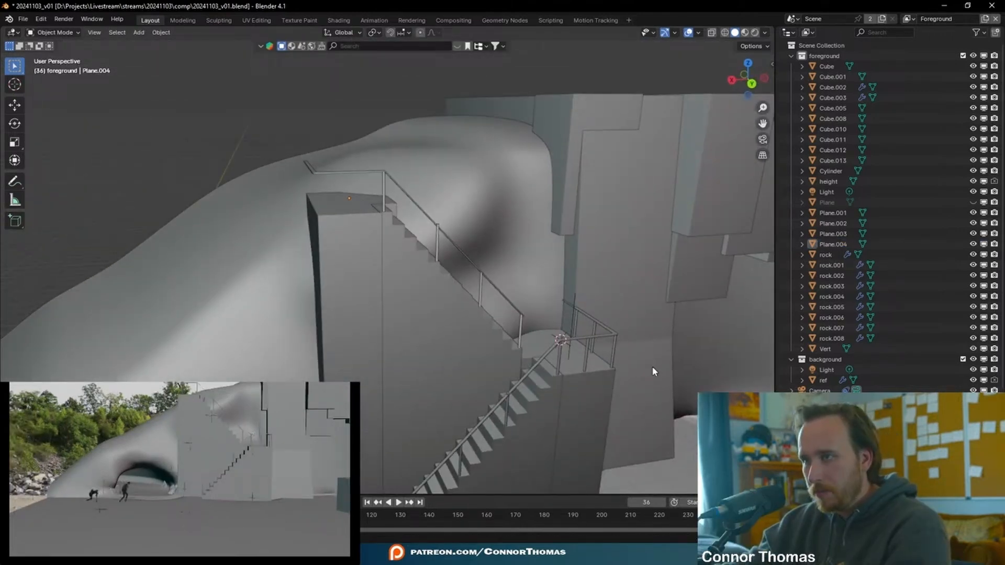
pyautogui.click(615, 353)
pyautogui.press('Tab')
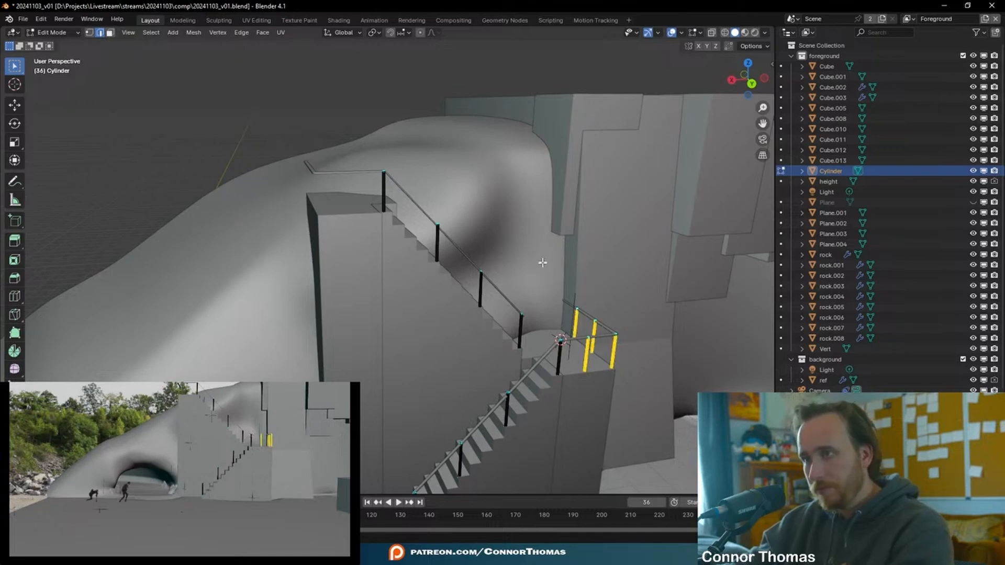
pyautogui.press('g')
pyautogui.press('z')
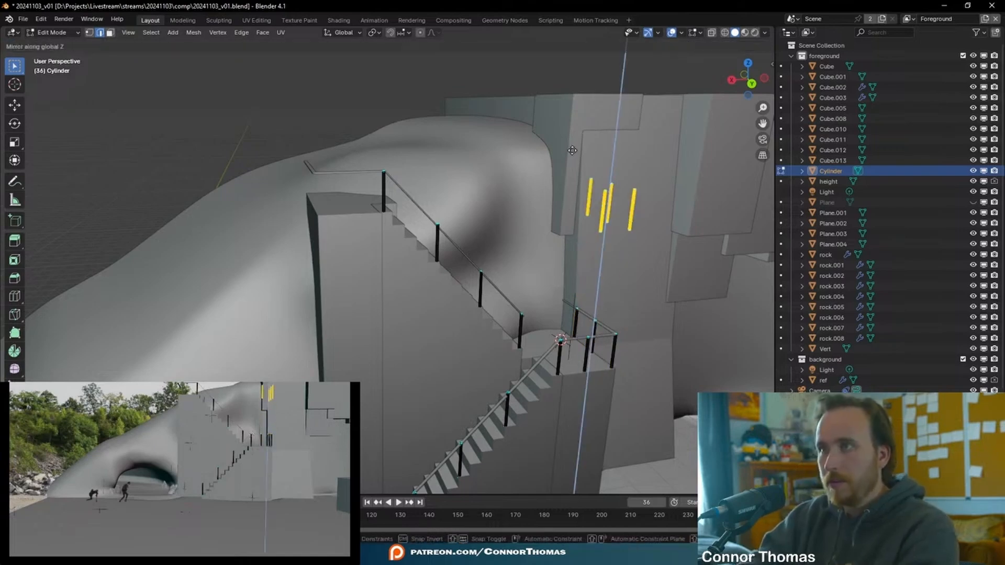
pyautogui.press('Escape')
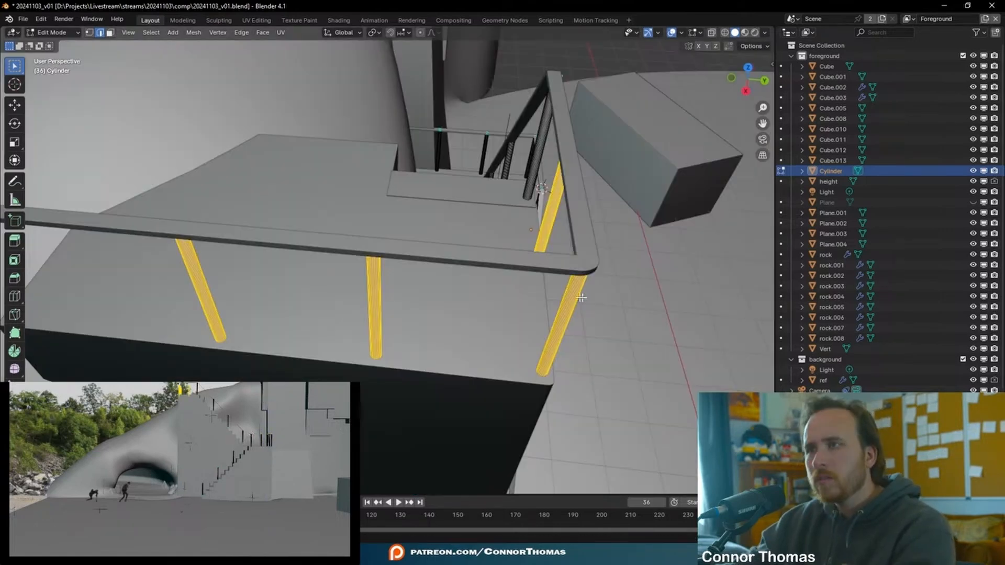
pyautogui.moveTo(579, 285); pyautogui.dragTo(516, 240, button='middle')
pyautogui.press('g')
pyautogui.press('z')
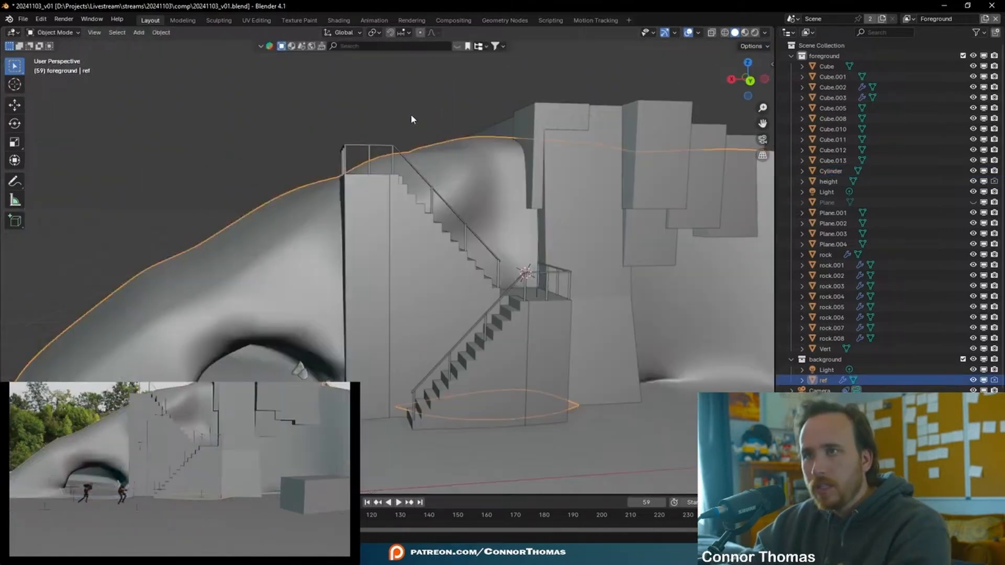
# Switch the terrain mesh to Sculpt Mode and reshape the hill behind the upper landing with the Elastic Deform brush
pyautogui.click(55, 32)
pyautogui.click(57, 68)
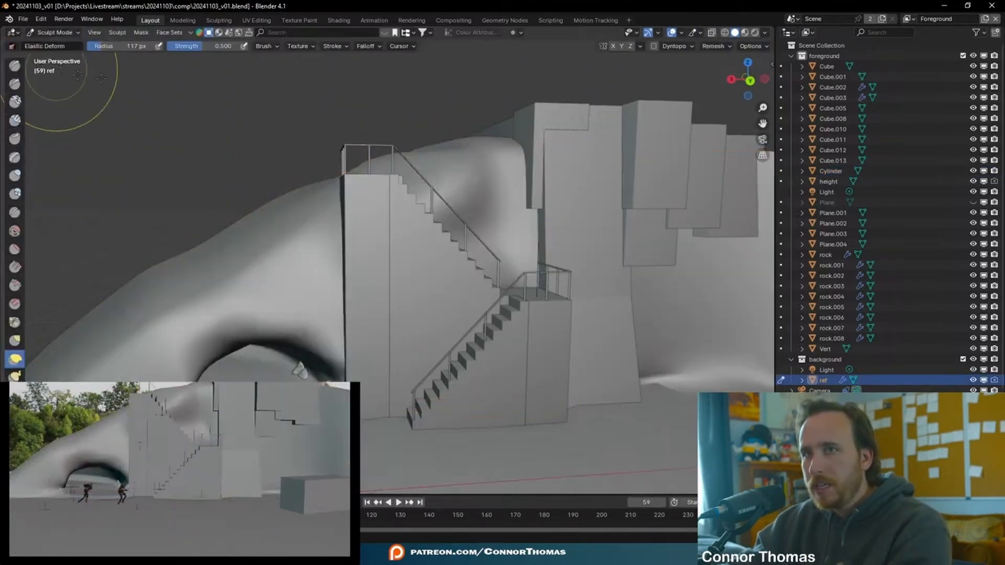
pyautogui.moveTo(450, 96); pyautogui.dragTo(427, 124, button='middle')
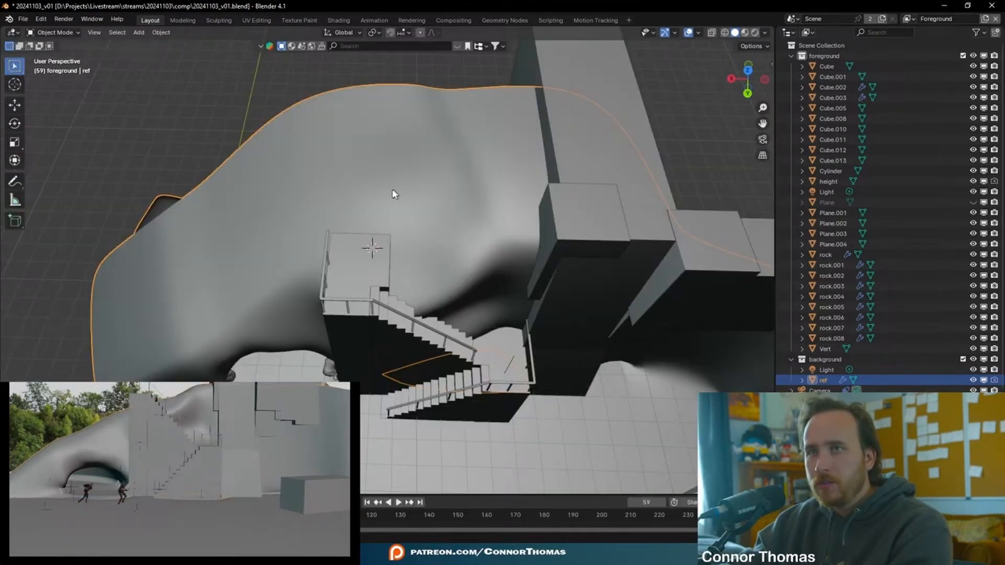
# Add a cube at the 3D cursor on the upper landing and flatten it into a thin slab
pyautogui.hotkey('shift', 'a')
pyautogui.moveTo(394, 192)
pyautogui.click(474, 202)
pyautogui.moveTo(503, 212); pyautogui.dragTo(647, 174, button='middle')
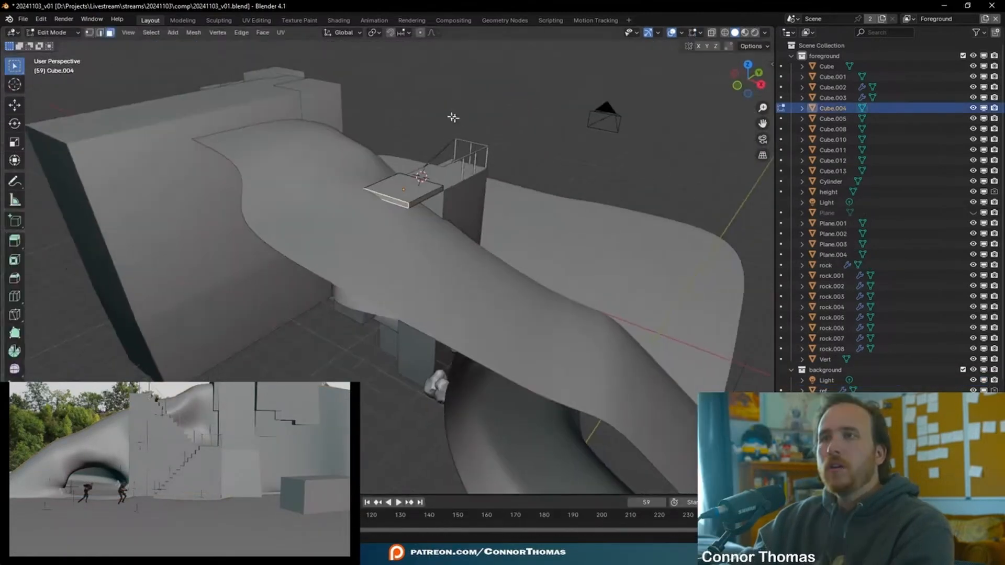
# Move the selected parts of the slab along Y and X to extend it from the upper landing over the hill
pyautogui.moveTo(451, 116); pyautogui.dragTo(431, 100, button='middle')
pyautogui.press('g')
pyautogui.press('y')
pyautogui.click(290, 121)
pyautogui.moveTo(290, 120); pyautogui.dragTo(489, 157, button='middle')
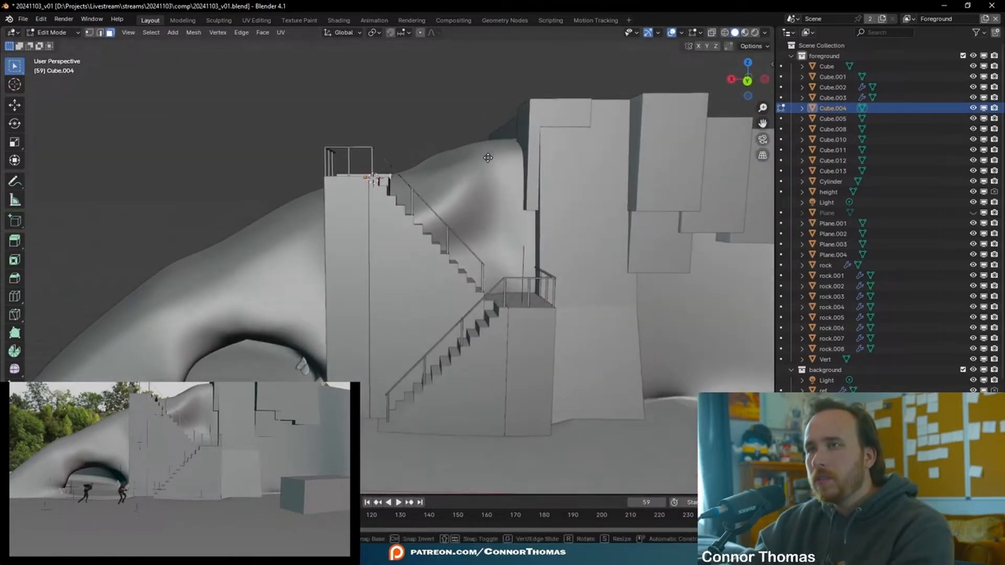
pyautogui.press('g')
pyautogui.press('x')
pyautogui.press('z')
pyautogui.press('x')
pyautogui.click(546, 156)
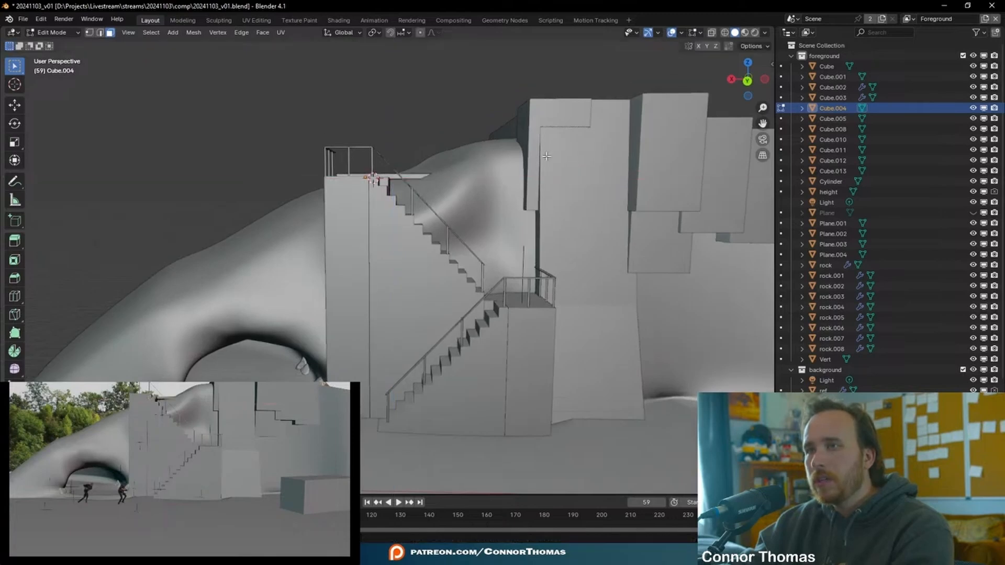
# Move the slab's underside down along Z to sink it into the hill, and return to Object Mode
pyautogui.moveTo(420, 168); pyautogui.dragTo(413, 172, button='middle')
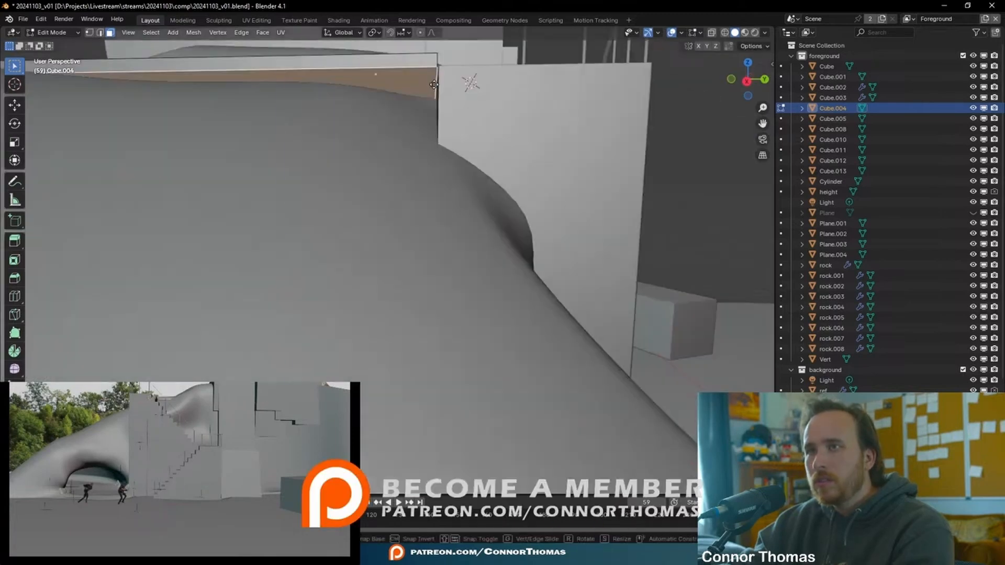
pyautogui.press('g')
pyautogui.press('z')
pyautogui.click(451, 283)
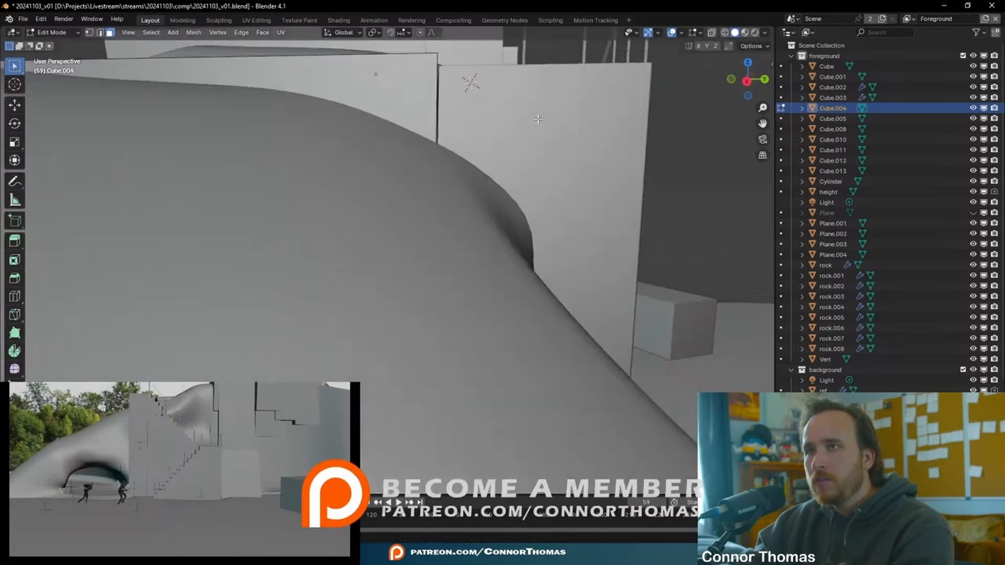
pyautogui.moveTo(454, 100); pyautogui.dragTo(466, 136, button='middle')
pyautogui.press('Tab')
pyautogui.scroll(-5, 422, 105)
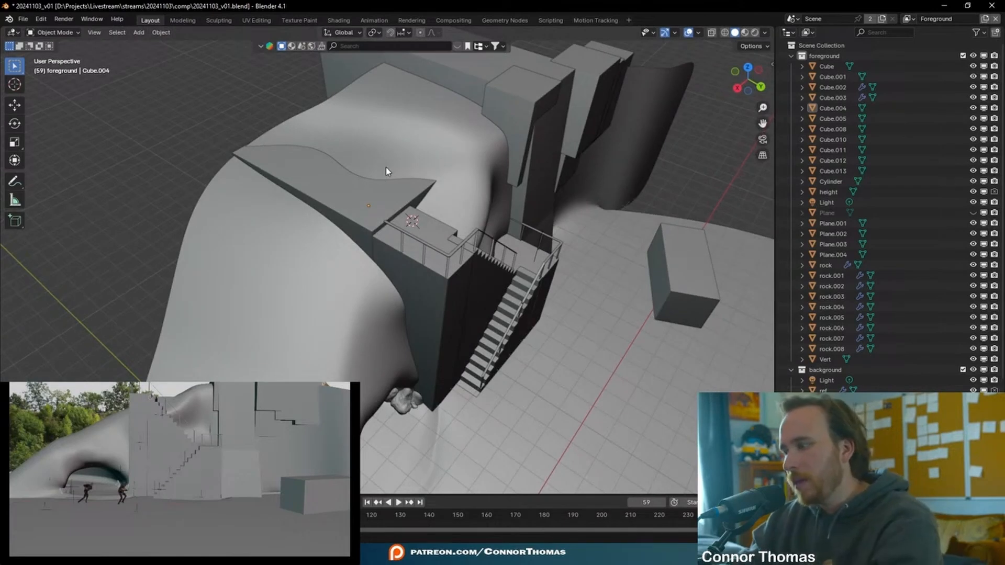
pyautogui.moveTo(360, 171); pyautogui.dragTo(220, 113, button='middle')
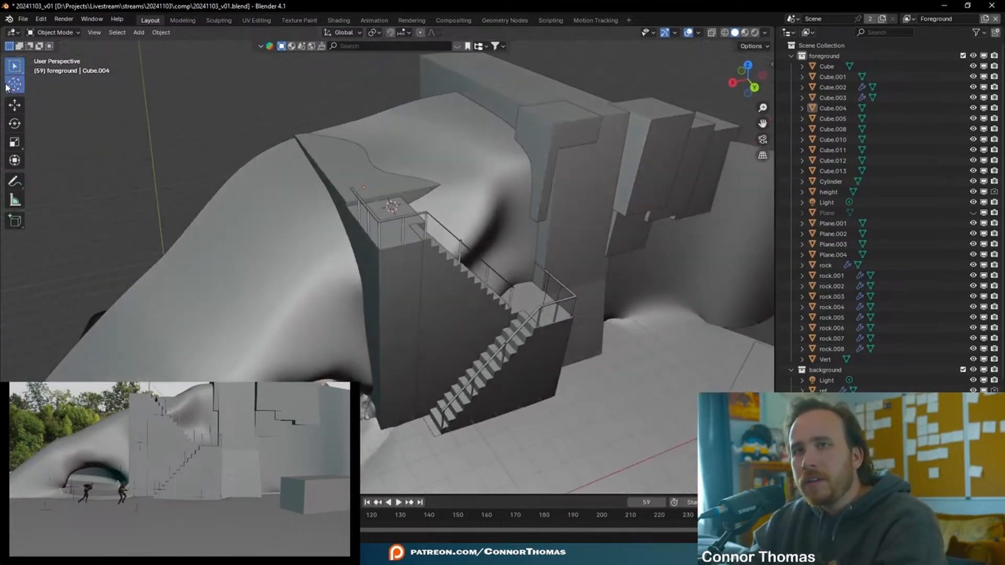
# Add a cube at the 3D cursor on the upper landing and raise it along Z
pyautogui.hotkey('shift', 'a')
pyautogui.moveTo(312, 152)
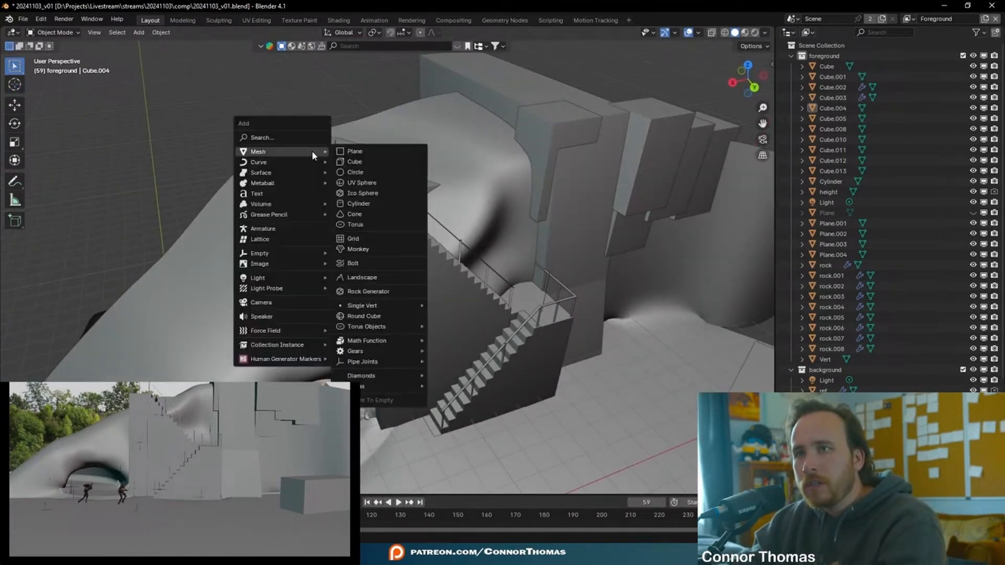
pyautogui.click(356, 165)
pyautogui.moveTo(383, 182)
pyautogui.mouseDown(button='middle')
pyautogui.moveTo(387, 156)
pyautogui.moveTo(363, 182)
pyautogui.mouseUp(button='middle')
pyautogui.press('g')
pyautogui.press('z')
pyautogui.click(380, 134)
pyautogui.click(373, 131)
# Scale down the newly added cube at the base of the roofed hut
pyautogui.scroll(5, 363, 182)
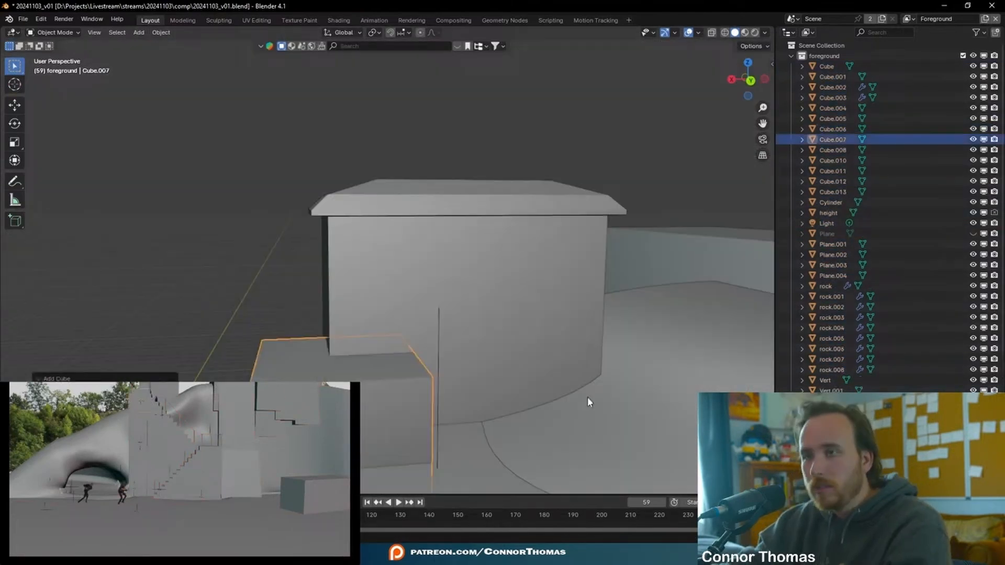
pyautogui.press('s')
pyautogui.click(356, 451)
pyautogui.moveTo(367, 455); pyautogui.dragTo(394, 454, button='middle')
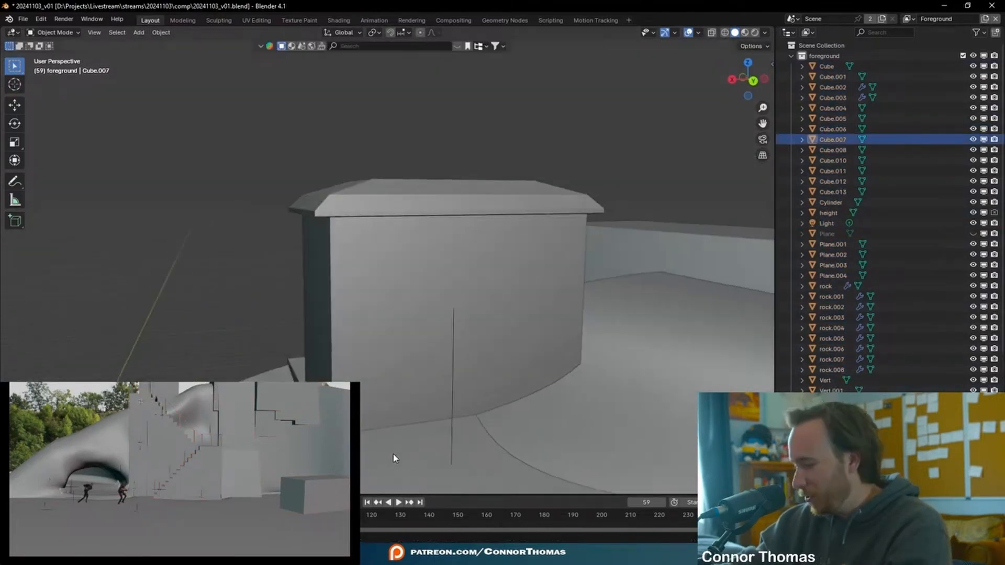
pyautogui.press('KP_Decimal')
pyautogui.scroll(-7, 400, 450)
pyautogui.moveTo(411, 251); pyautogui.dragTo(460, 252, button='middle')
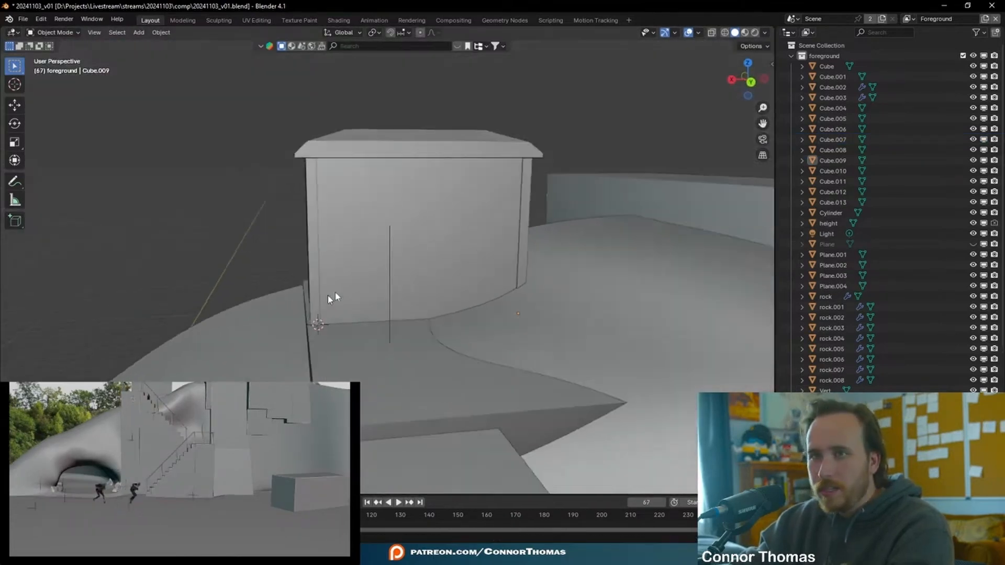
# Select the roofed hut standing on the slab
pyautogui.moveTo(329, 298); pyautogui.dragTo(446, 175, button='middle')
pyautogui.click(446, 175)
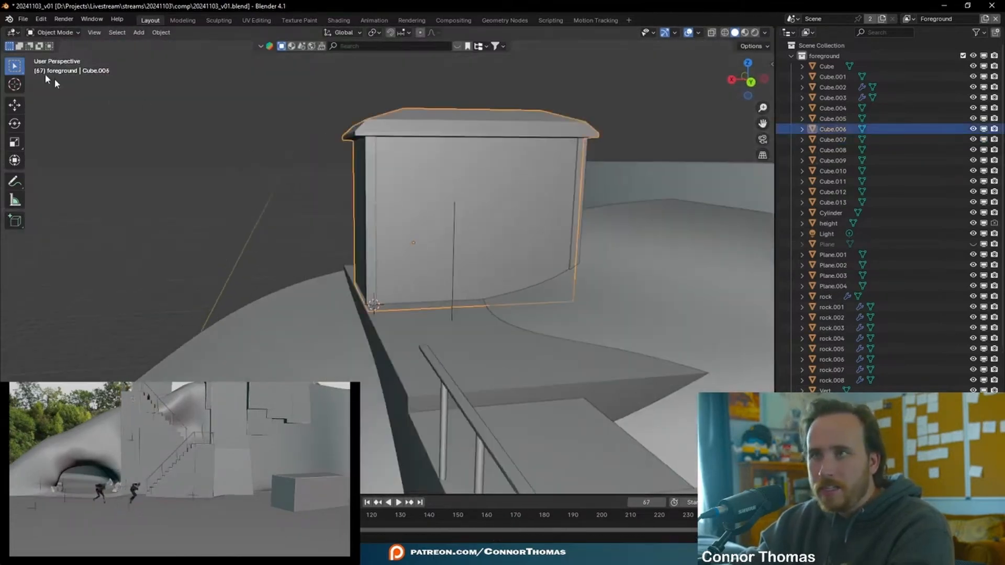
pyautogui.scroll(3, 443, 247)
# Extrude the tall cylinder's top face outward and then upward to form a wider rim
pyautogui.moveTo(449, 247); pyautogui.dragTo(479, 236, button='middle')
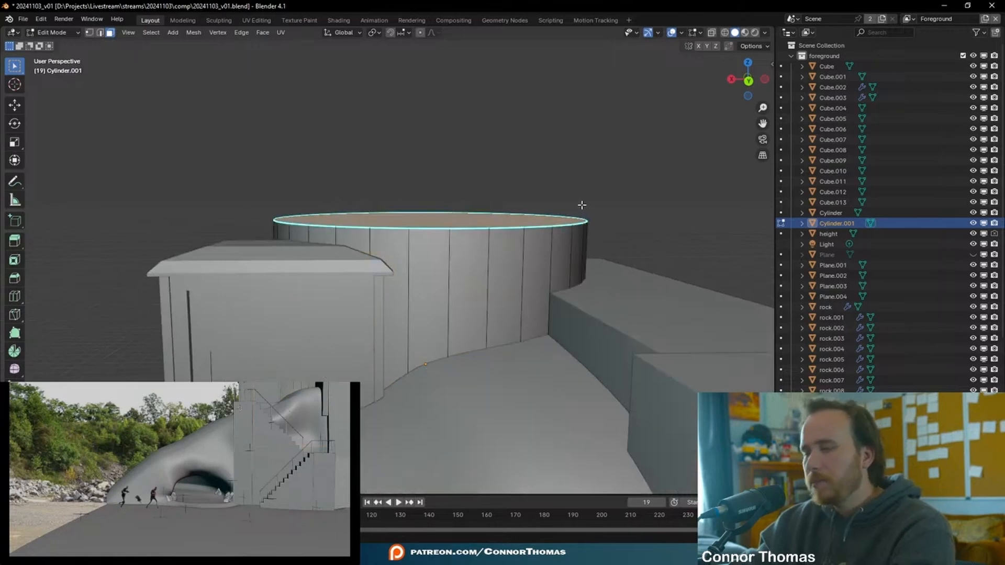
pyautogui.press('e')
pyautogui.press('s')
pyautogui.click(603, 213)
pyautogui.press('e')
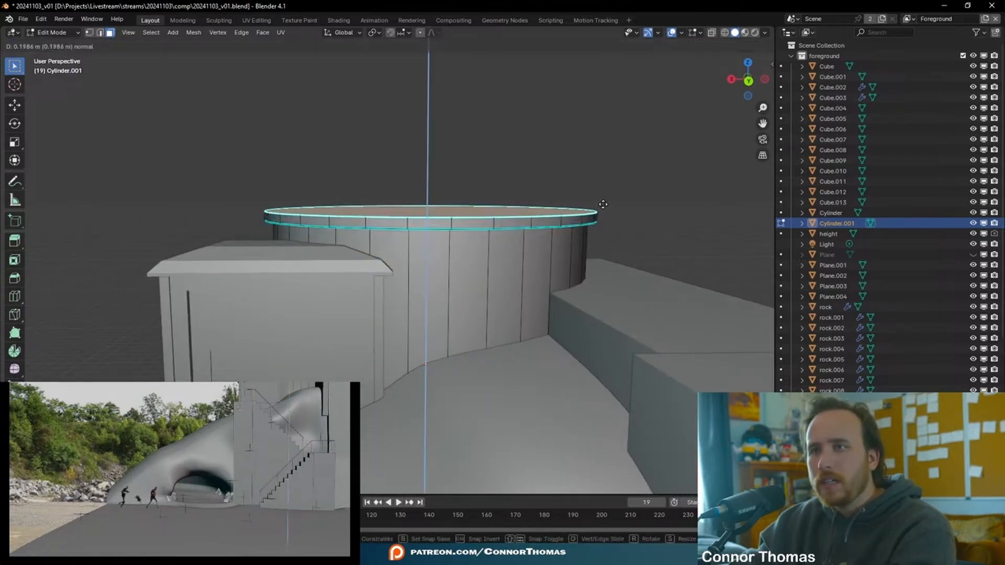
pyautogui.click(603, 204)
pyautogui.press('Tab')
pyautogui.moveTo(603, 203); pyautogui.dragTo(479, 284, button='middle')
pyautogui.press('space')
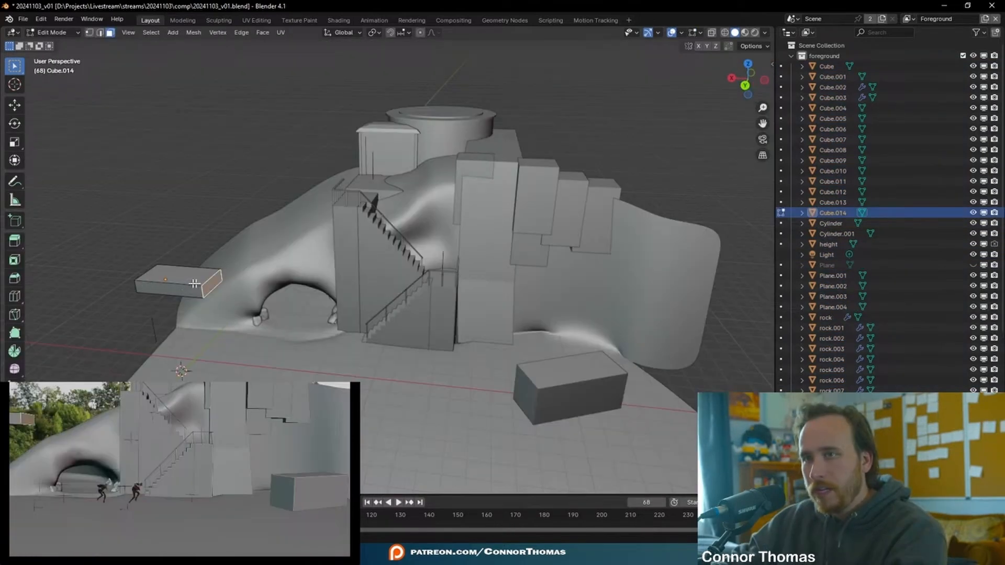
# Leave Edit Mode on the floating block and add a Bézier curve at the 3D cursor on the ground
pyautogui.press('Tab')
pyautogui.moveTo(204, 285); pyautogui.dragTo(301, 303, button='middle')
pyautogui.keyDown('shift'); pyautogui.moveTo(501, 364); pyautogui.dragTo(554, 286, button='middle'); pyautogui.keyUp('shift')
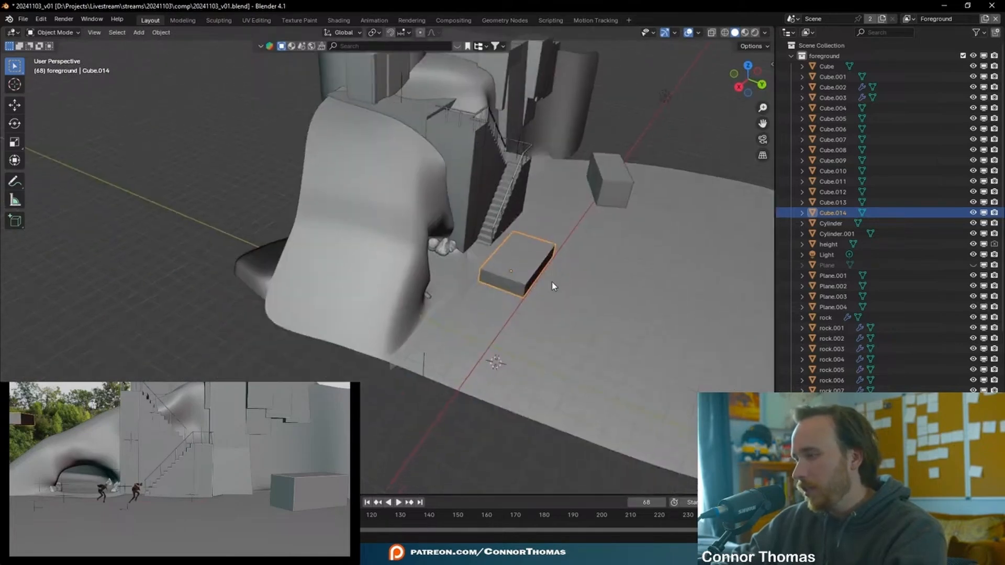
pyautogui.click(15, 84)
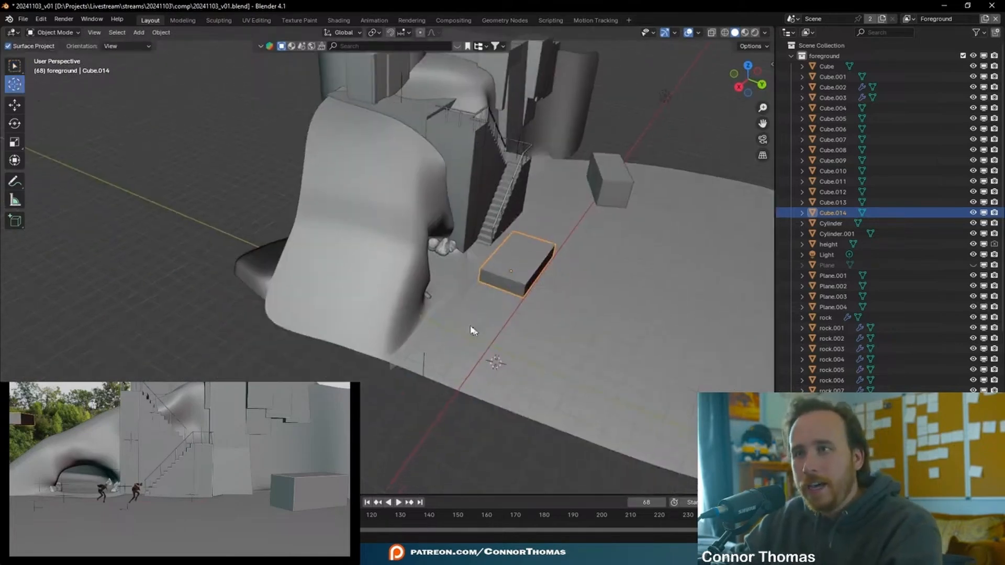
pyautogui.click(21, 68)
pyautogui.hotkey('shift', 'a')
pyautogui.moveTo(401, 263)
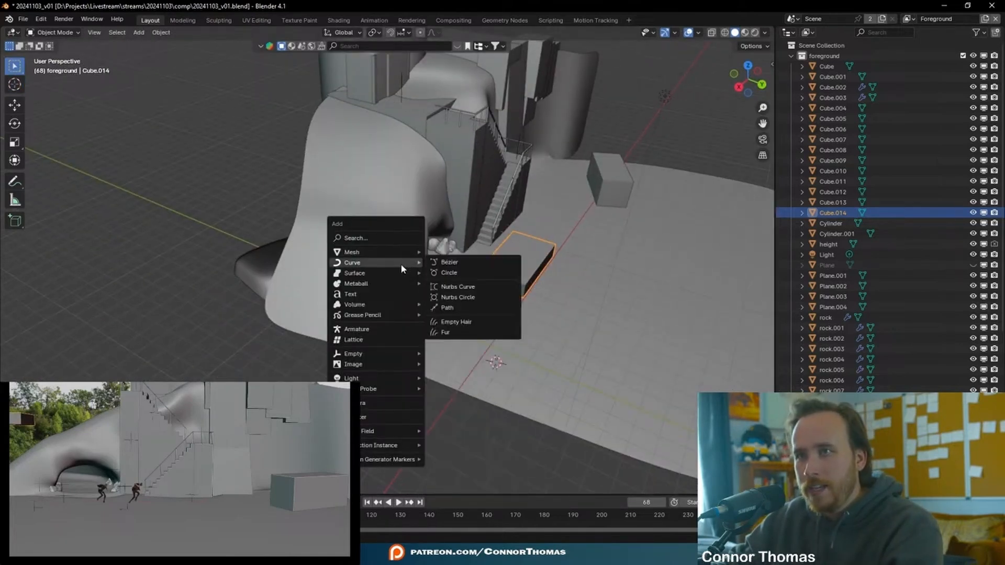
pyautogui.click(461, 265)
pyautogui.moveTo(518, 301); pyautogui.dragTo(492, 290, button='middle')
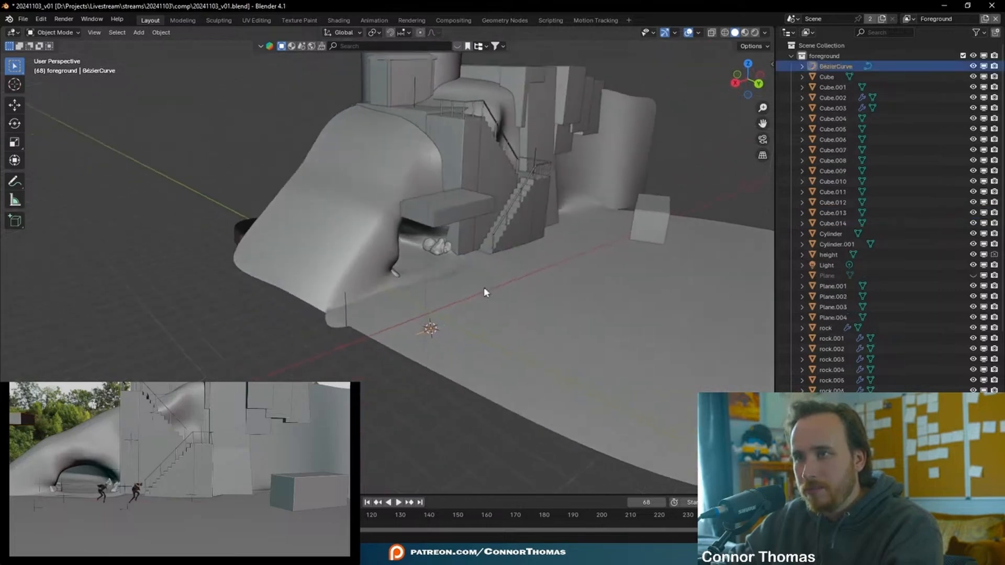
pyautogui.scroll(1, 491, 289)
# Raise the Bézier curve along Z and move one end point far out past the cave side of the set
pyautogui.press('g')
pyautogui.press('z')
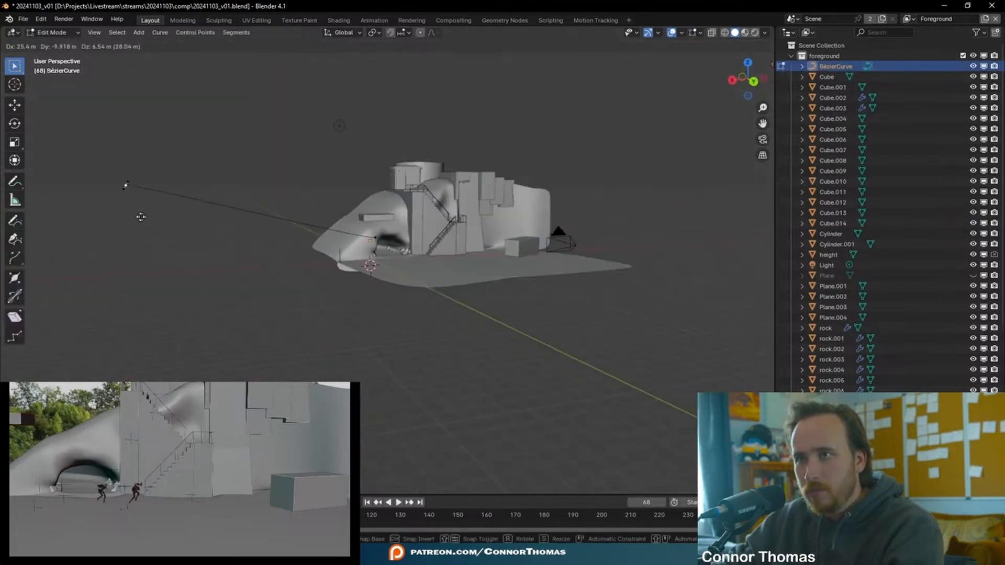
pyautogui.click(186, 199)
pyautogui.moveTo(114, 182); pyautogui.dragTo(224, 221, button='middle')
# Rotate and scale the handles of the Bézier curve's other end point to align them with the path
pyautogui.moveTo(471, 330); pyautogui.dragTo(414, 286, button='middle')
pyautogui.press('r')
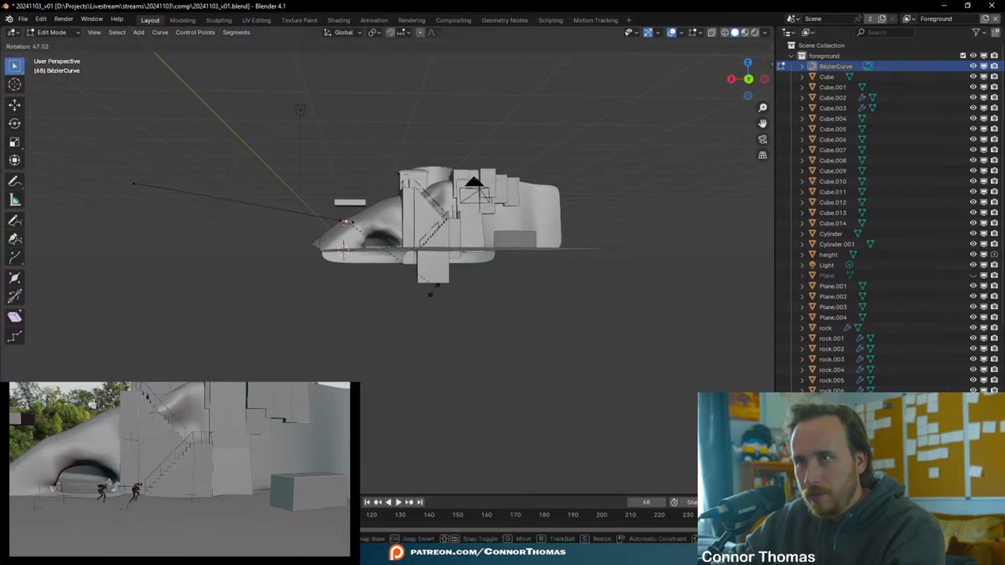
pyautogui.click(440, 267)
pyautogui.press('s')
pyautogui.click(450, 225)
# Move the curve's second end point past the far side of the buildings to form a long, shallow arc, and exit Edit Mode
pyautogui.press('g')
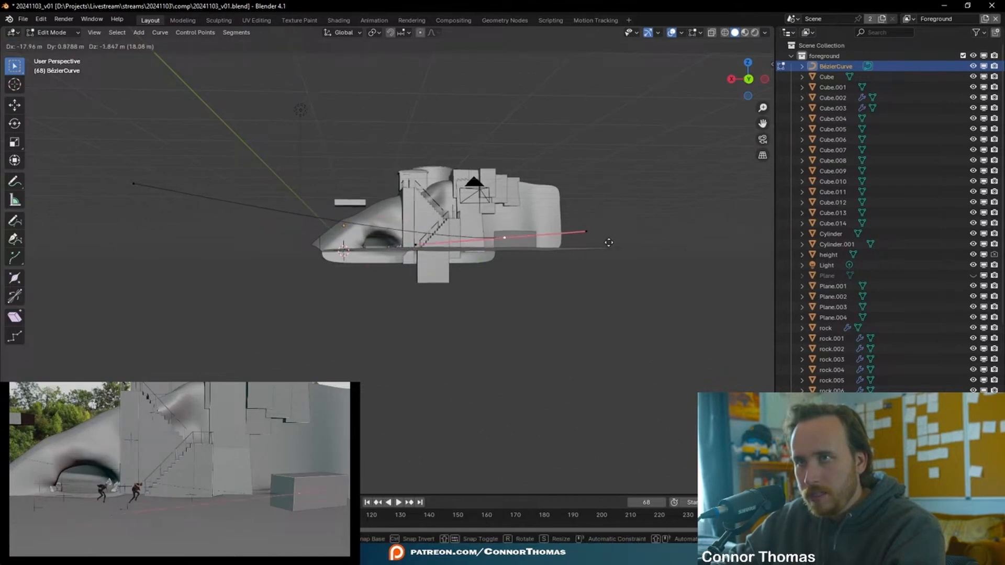
pyautogui.click(617, 243)
pyautogui.moveTo(615, 225); pyautogui.dragTo(623, 220, button='middle')
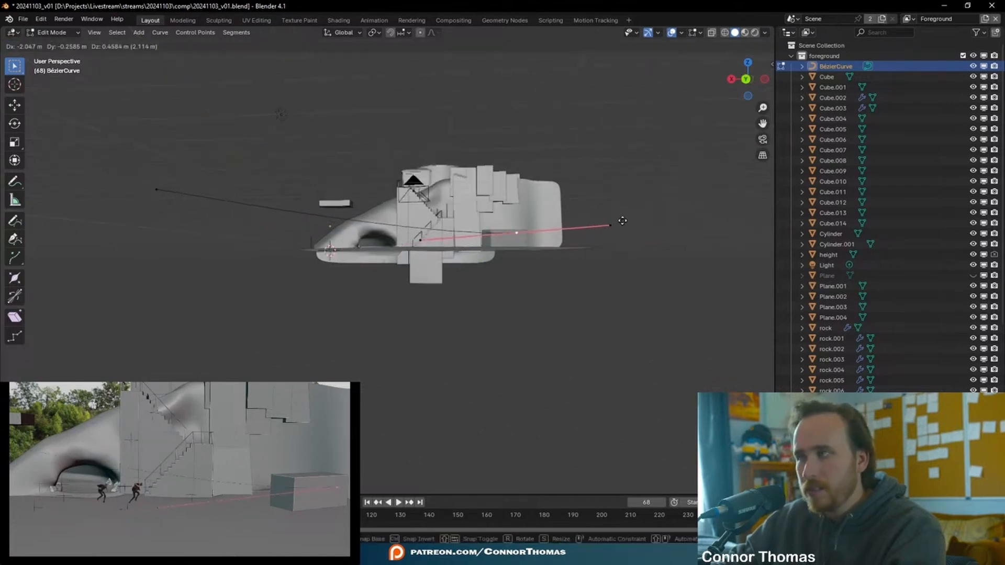
pyautogui.press('g')
pyautogui.click(338, 249)
pyautogui.press('g')
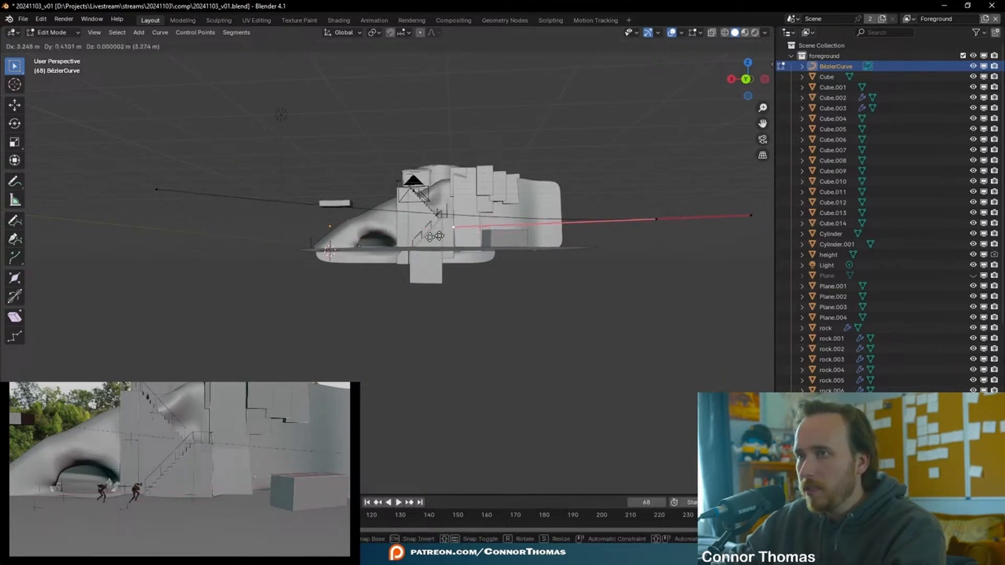
pyautogui.click(333, 261)
pyautogui.press('Tab')
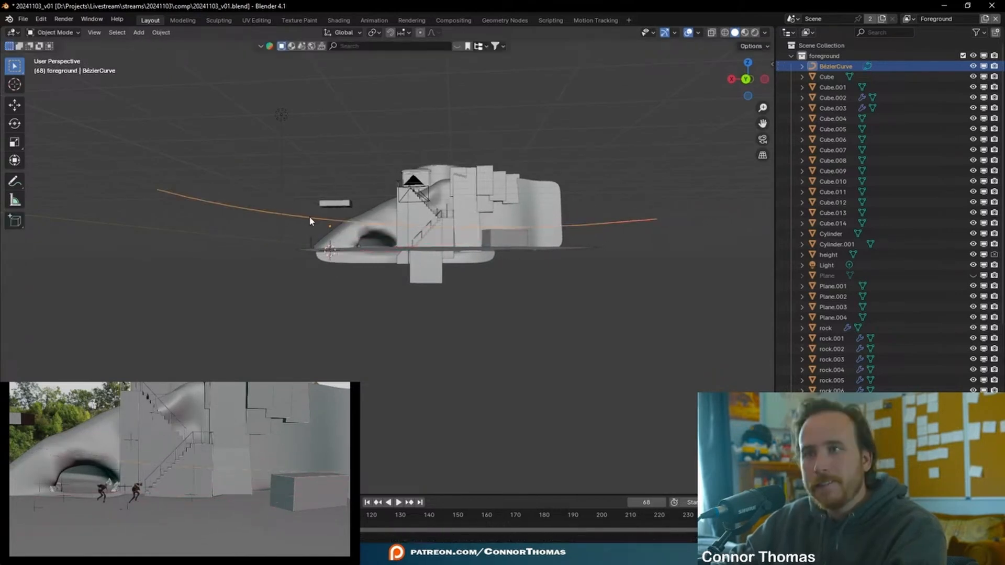
# Select the floating block above the cave and enlarge the Properties editor
pyautogui.click(339, 205)
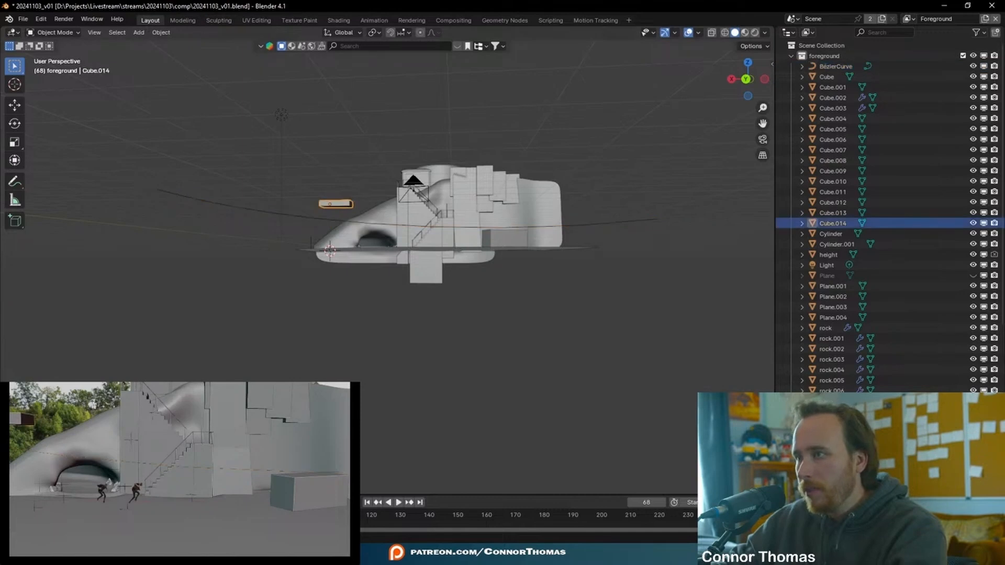
pyautogui.moveTo(856, 394); pyautogui.dragTo(857, 97)
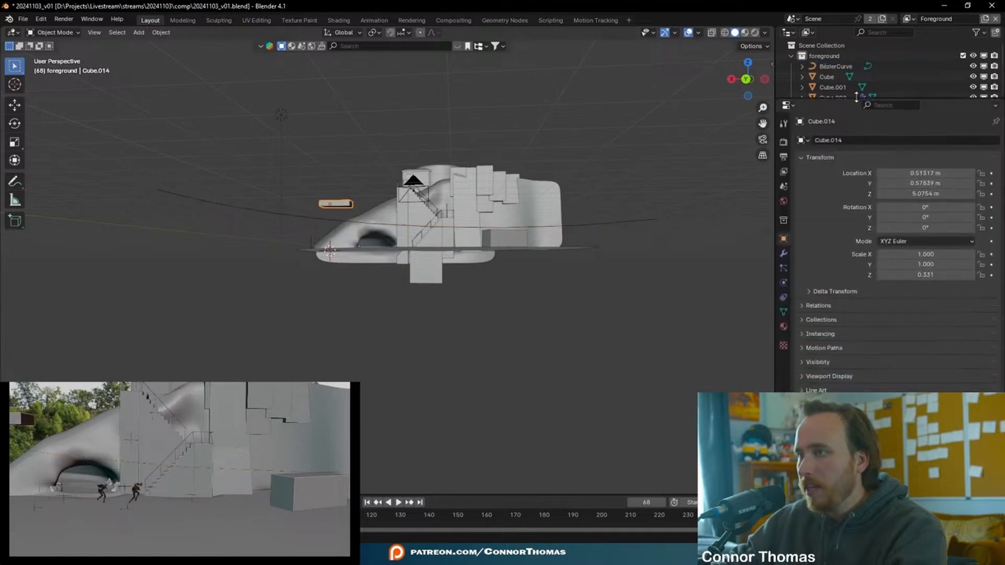
pyautogui.click(784, 255)
pyautogui.click(865, 143)
pyautogui.write('foll')
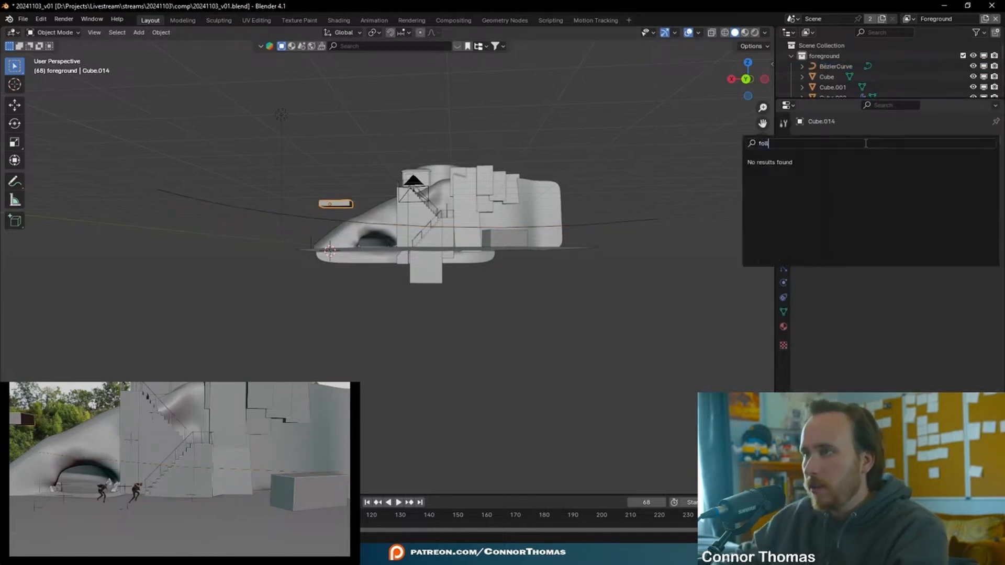
pyautogui.press('Escape')
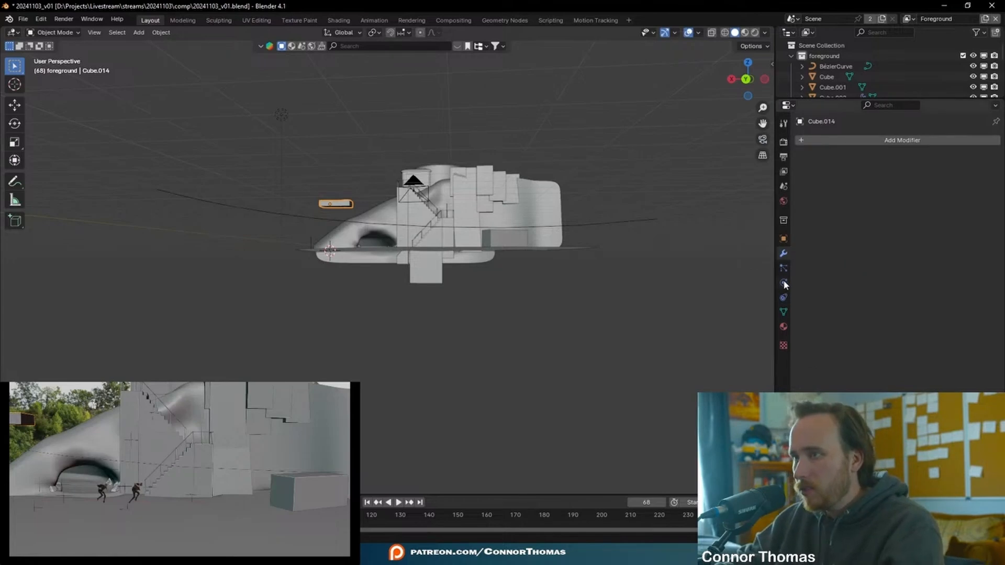
# Add a Follow Path constraint to the block, target the Bézier curve and set its offset to -99.9
pyautogui.click(784, 298)
pyautogui.click(885, 141)
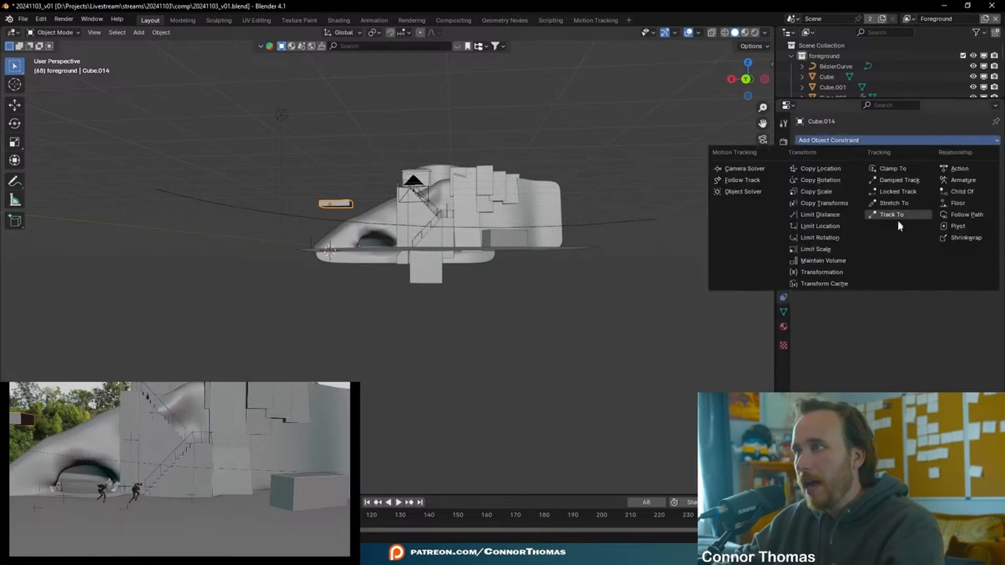
pyautogui.click(966, 215)
pyautogui.click(621, 219)
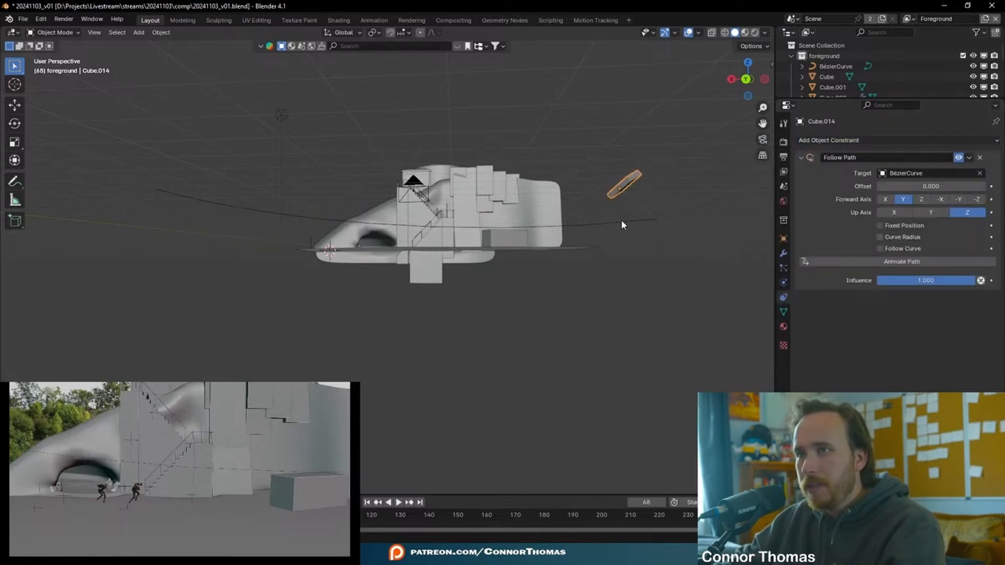
pyautogui.moveTo(931, 187); pyautogui.dragTo(890, 187)
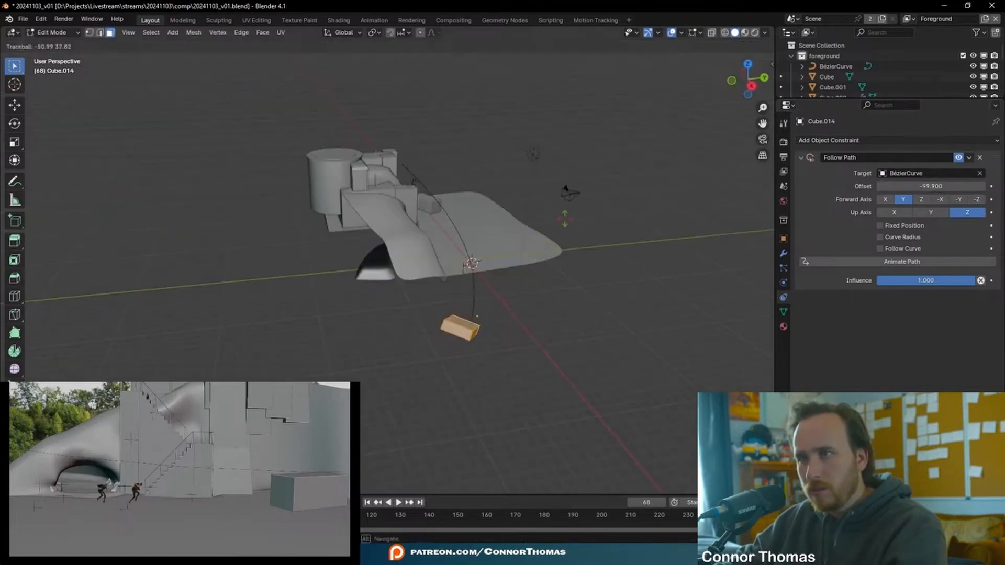
# Rotate the block's mesh freely in Edit Mode to align it with the curve, and return to Object Mode
pyautogui.click(569, 210)
pyautogui.moveTo(547, 258); pyautogui.dragTo(470, 227, button='middle')
pyautogui.press('r')
pyautogui.press('r')
pyautogui.press('r')
pyautogui.click(432, 88)
pyautogui.press('Tab')
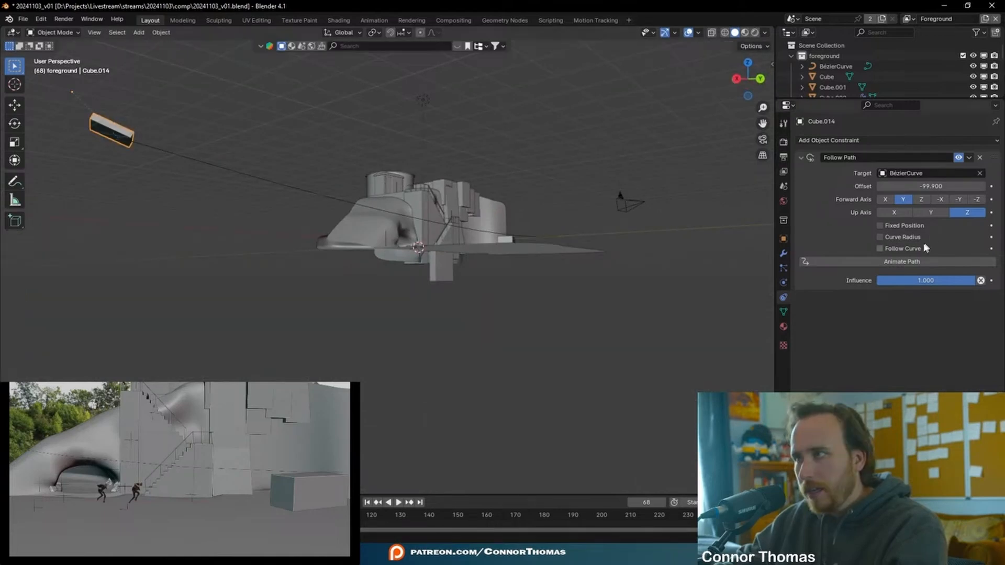
# Insert a keyframe on the Follow Path offset of -99.9 at frame 2 and play the animation
pyautogui.hotkey('shift', 'Left')
pyautogui.press('space')
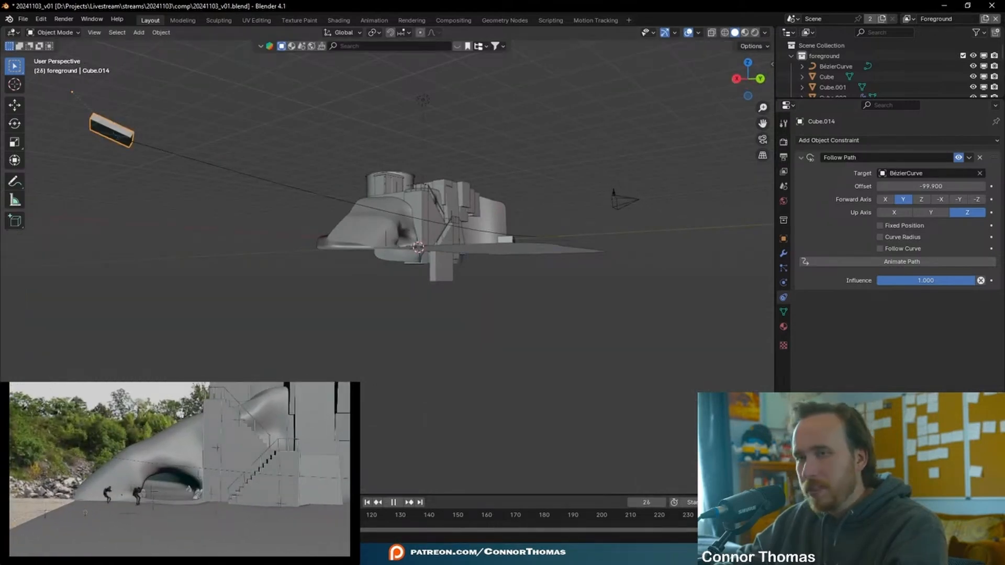
pyautogui.press('Escape')
pyautogui.rightClick(938, 186)
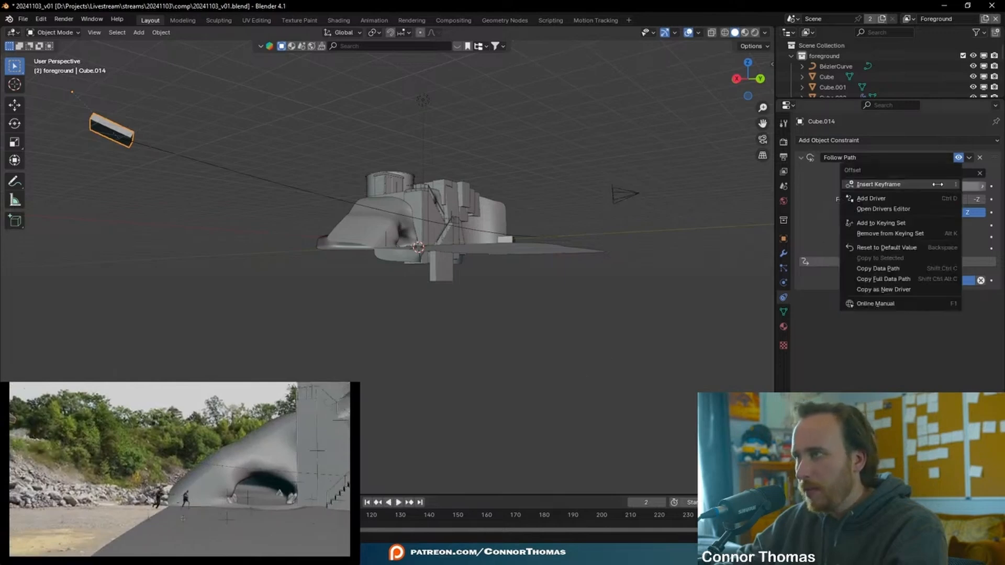
pyautogui.click(937, 185)
pyautogui.press('space')
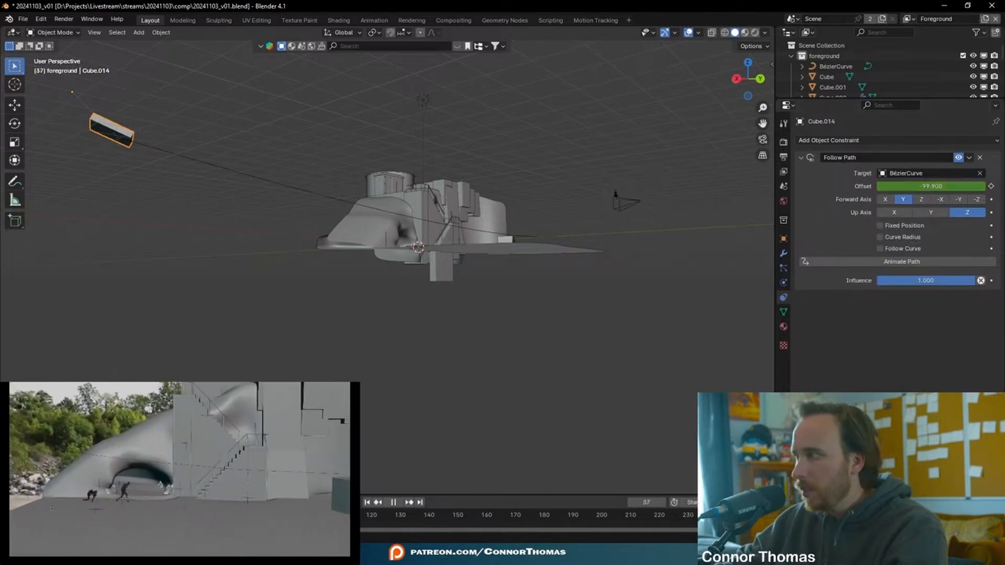
# Set the block's Follow Path offset to 79.6 at frame 50 and keyframe it
pyautogui.moveTo(932, 186); pyautogui.dragTo(968, 186)
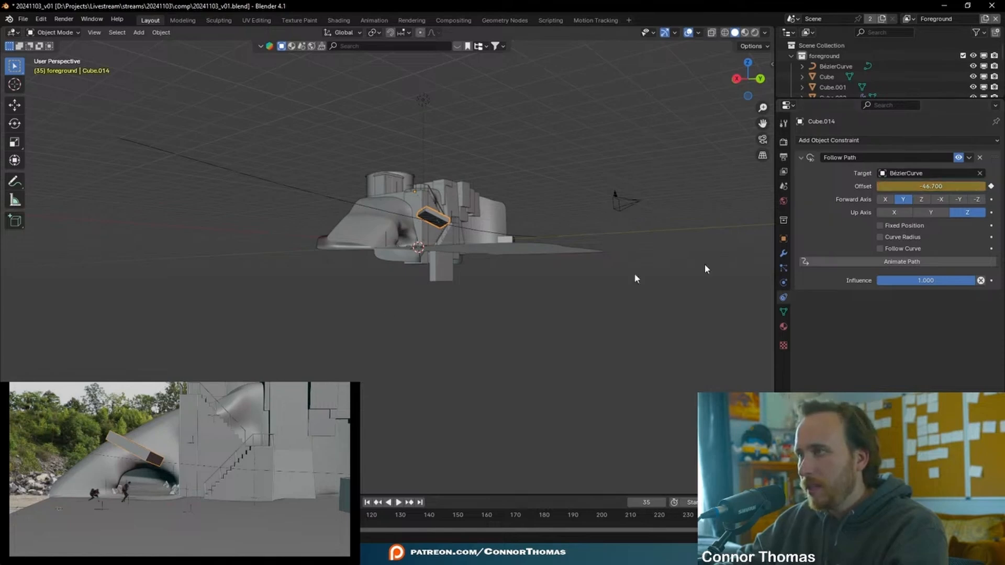
pyautogui.press('space')
pyautogui.press('space')
pyautogui.moveTo(932, 186); pyautogui.dragTo(993, 188)
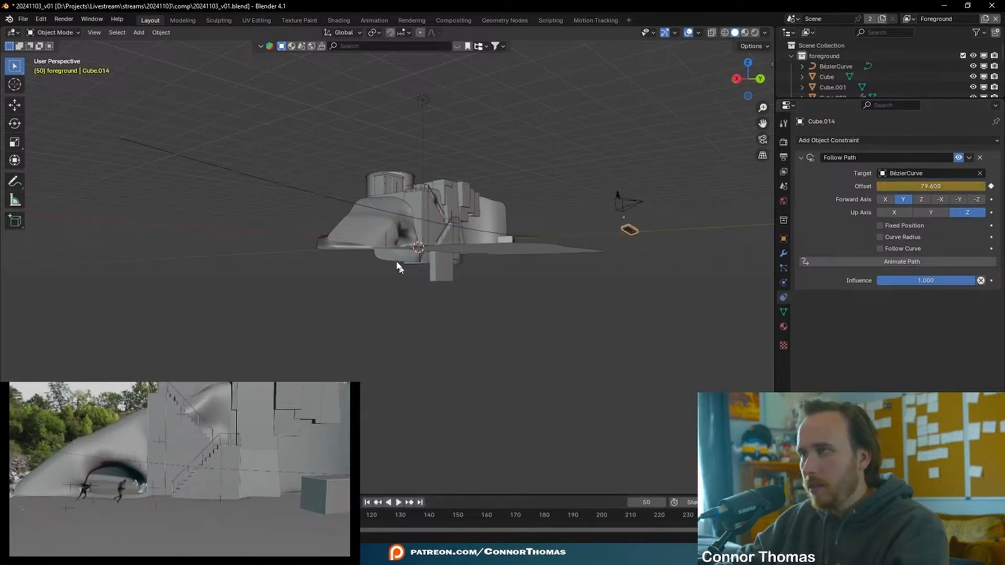
# Replay the block's flight along the curve several times from the start of the animation
pyautogui.press('space')
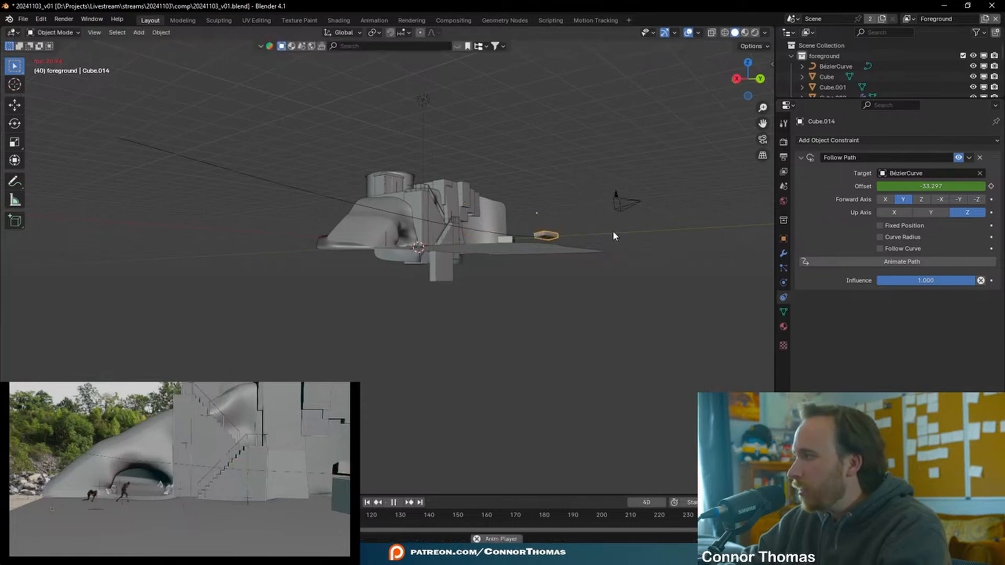
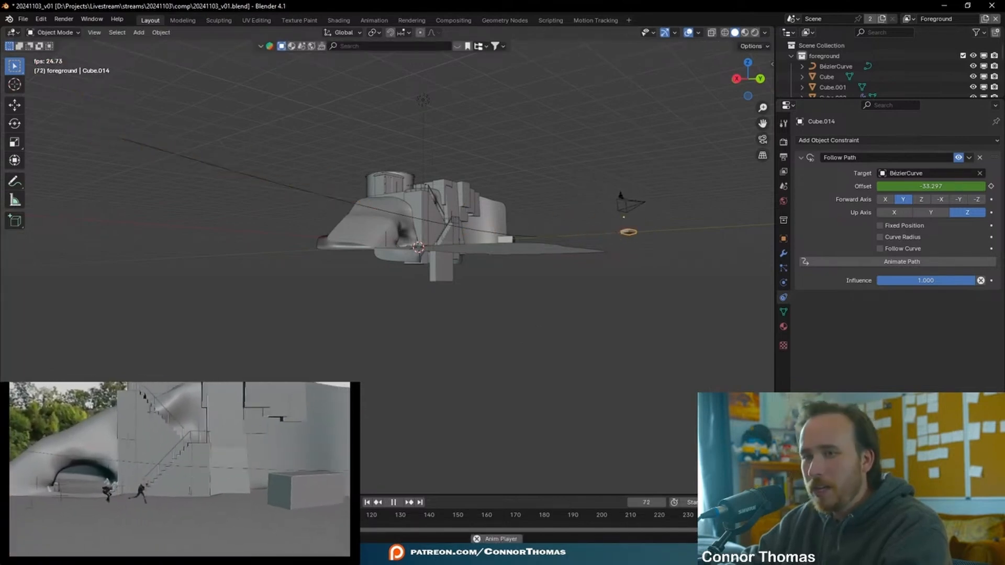
pyautogui.press('Escape')
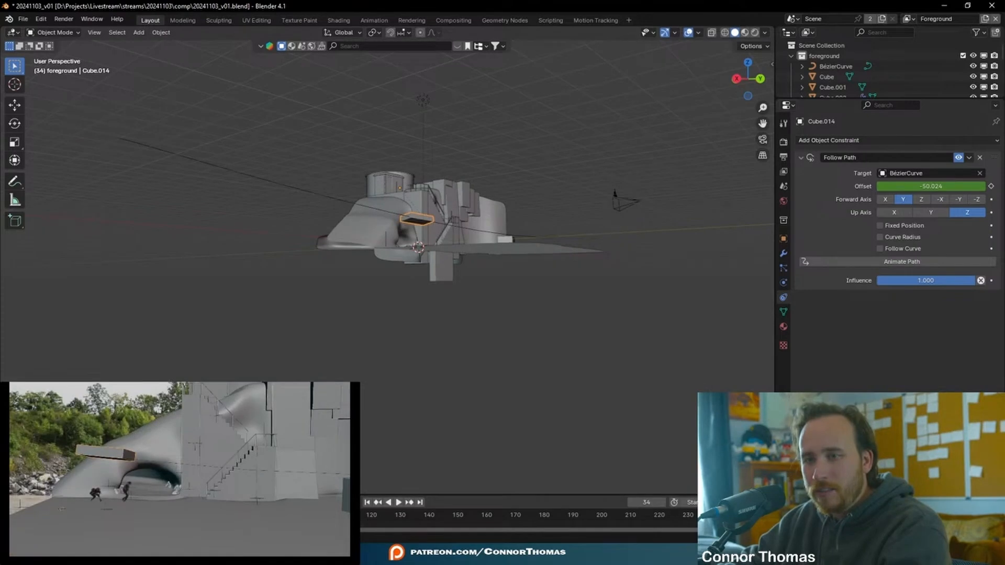
pyautogui.hotkey('shift', 'Left')
pyautogui.press('space')
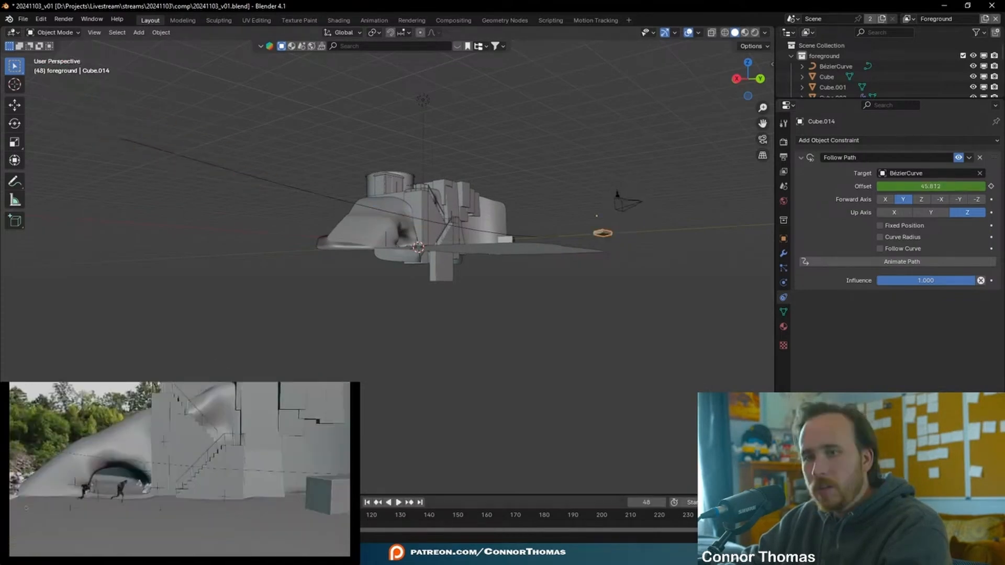
pyautogui.hotkey('shift', 'Left')
pyautogui.press('space')
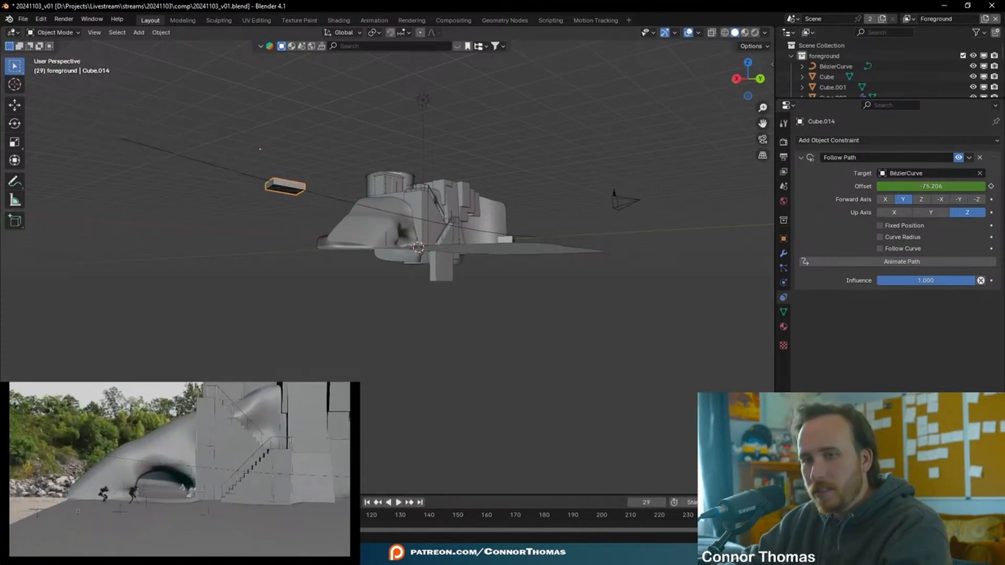
# Duplicate the Bézier curve, shift the copy slightly and rotate it about 8° as seen from above
pyautogui.press('g')
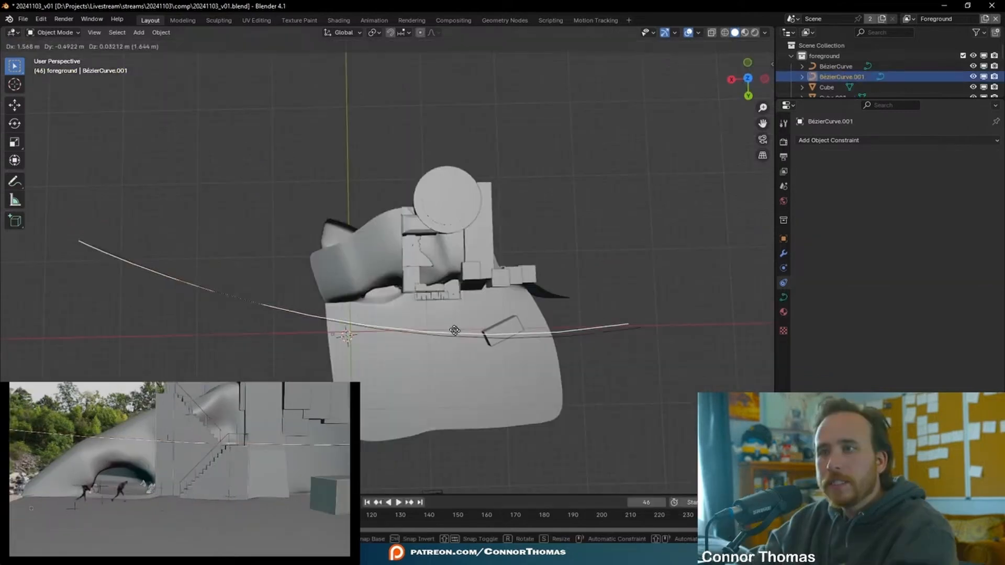
pyautogui.click(519, 353)
pyautogui.press('r')
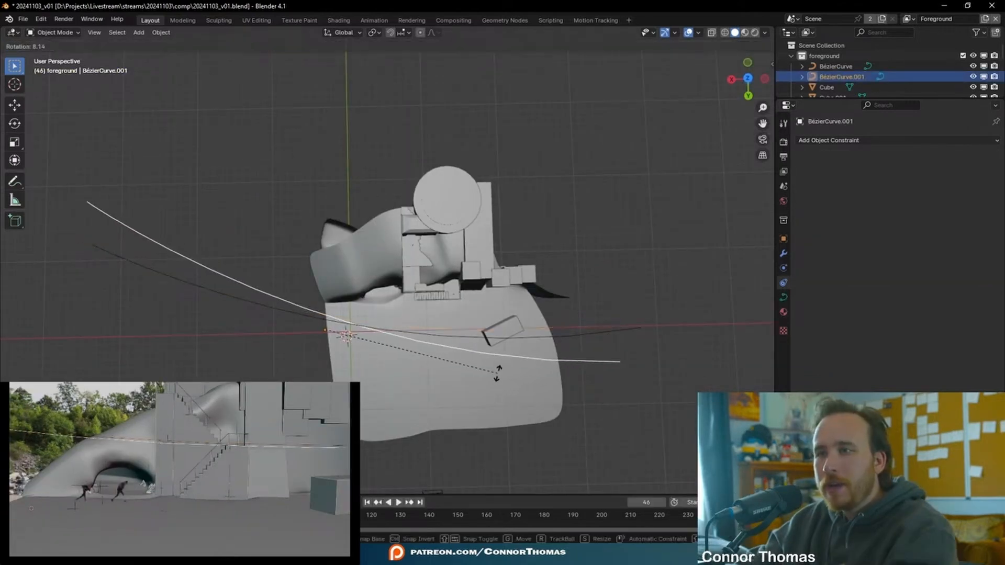
pyautogui.click(496, 372)
# Raise the far end point of the duplicated curve in Edit Mode, and return to Object Mode
pyautogui.moveTo(495, 375); pyautogui.dragTo(484, 262, button='middle')
pyautogui.press('Tab')
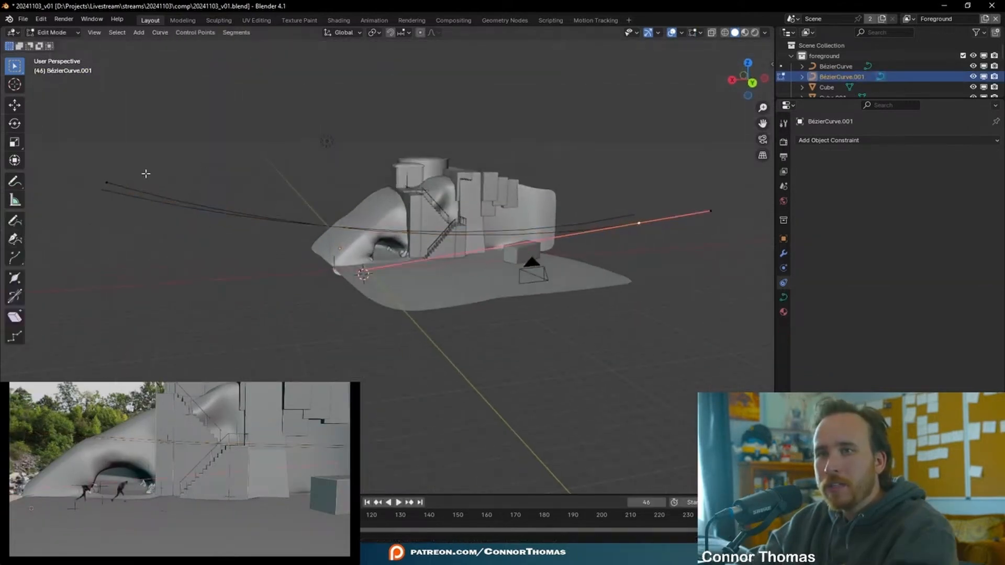
pyautogui.press('g')
pyautogui.click(128, 148)
pyautogui.press('Tab')
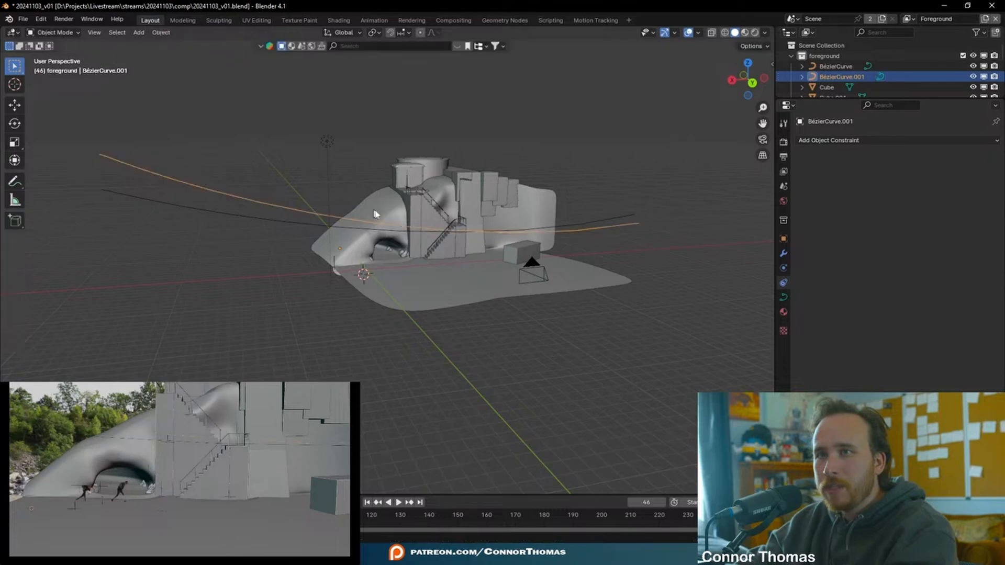
# Enlarge the Outliner and duplicate the flying block in place at frame 20
pyautogui.moveTo(834, 99); pyautogui.dragTo(834, 332)
pyautogui.press('Down')
pyautogui.click(179, 208)
pyautogui.hotkey('shift', 'd')
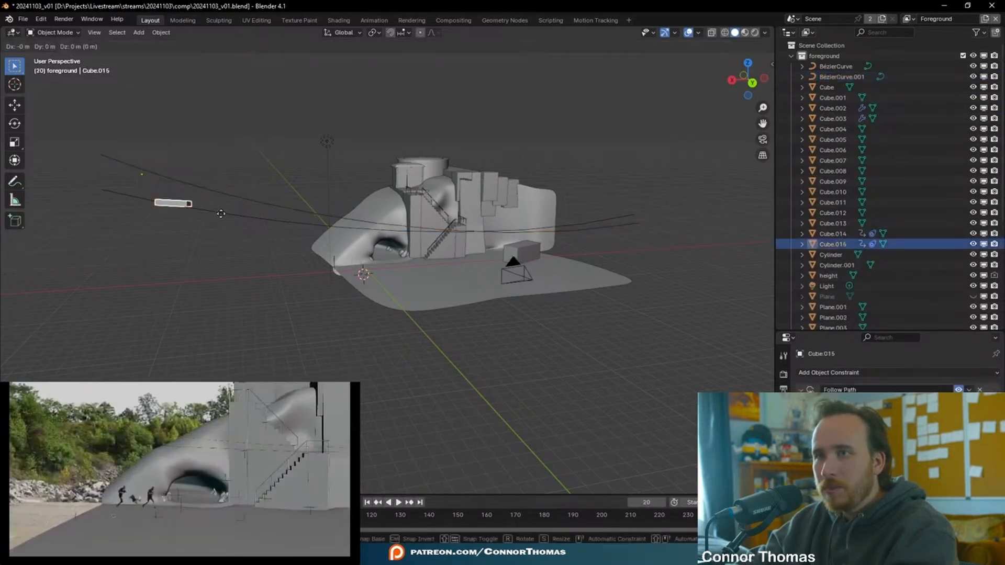
pyautogui.press('Escape')
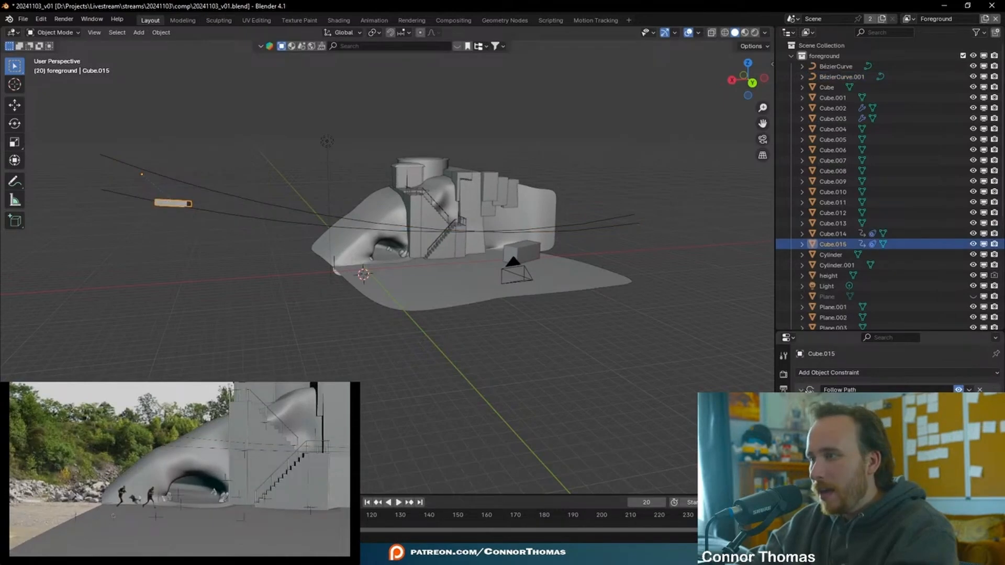
# Retarget the duplicate block's Follow Path constraint to BézierCurve.001
pyautogui.moveTo(850, 331); pyautogui.dragTo(894, 172)
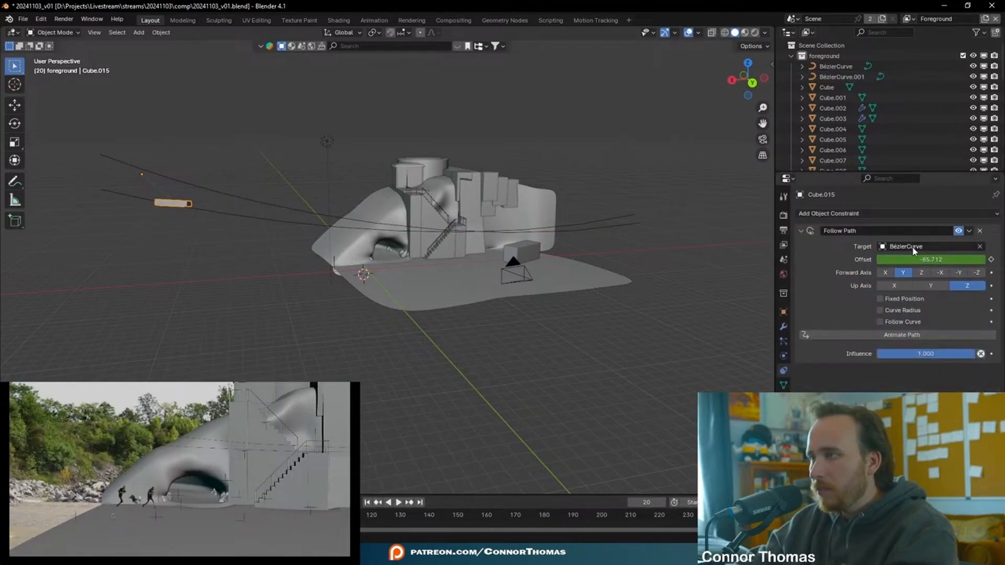
pyautogui.click(980, 246)
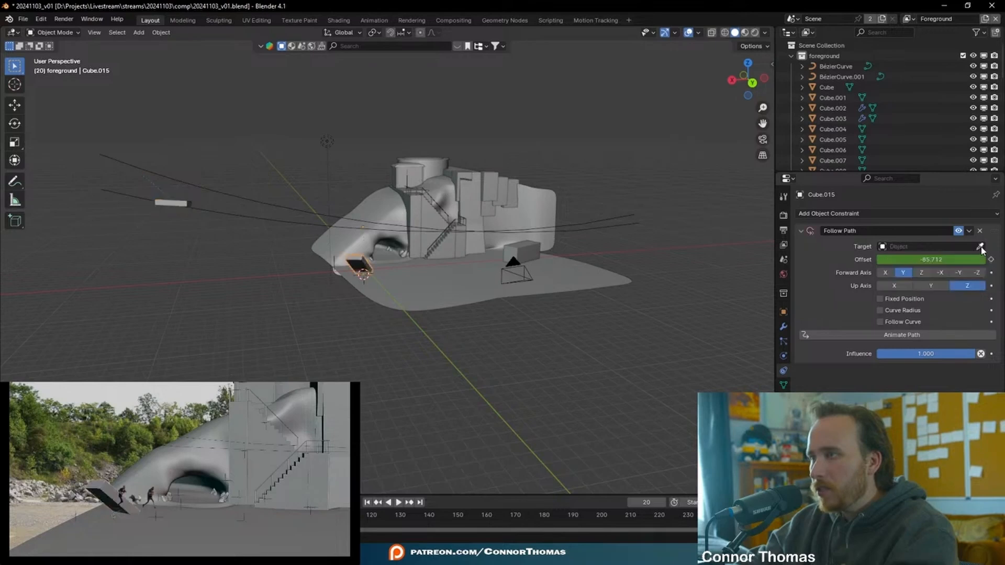
pyautogui.click(213, 189)
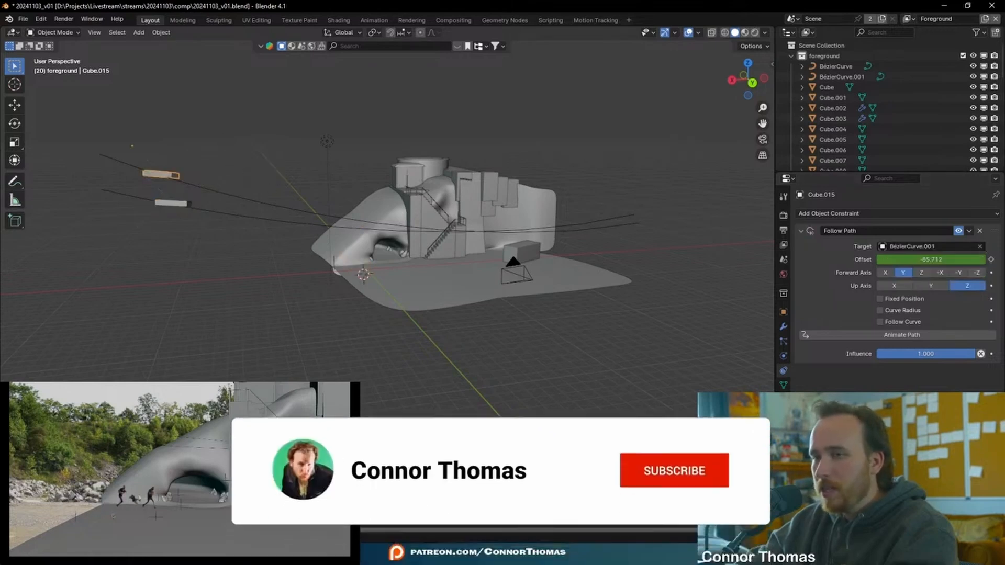
# Lower the duplicate block's Follow Path offset so it trails the first block, and play the animation
pyautogui.moveTo(931, 260); pyautogui.dragTo(895, 260)
pyautogui.press('space')
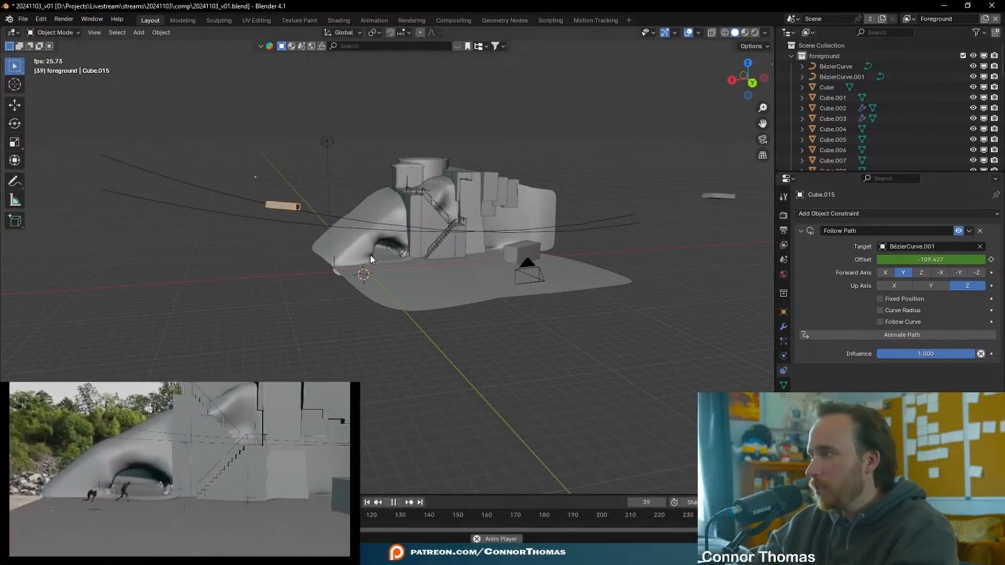
pyautogui.press('space')
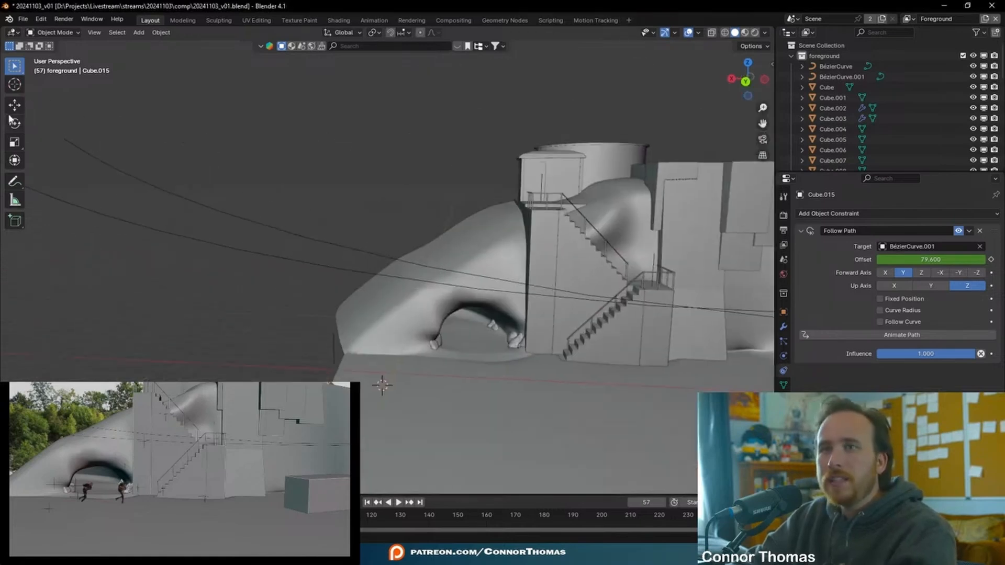
# Place the 3D cursor on the hill above the cave, restore the selection tool and show the viewport's sidebar
pyautogui.click(12, 89)
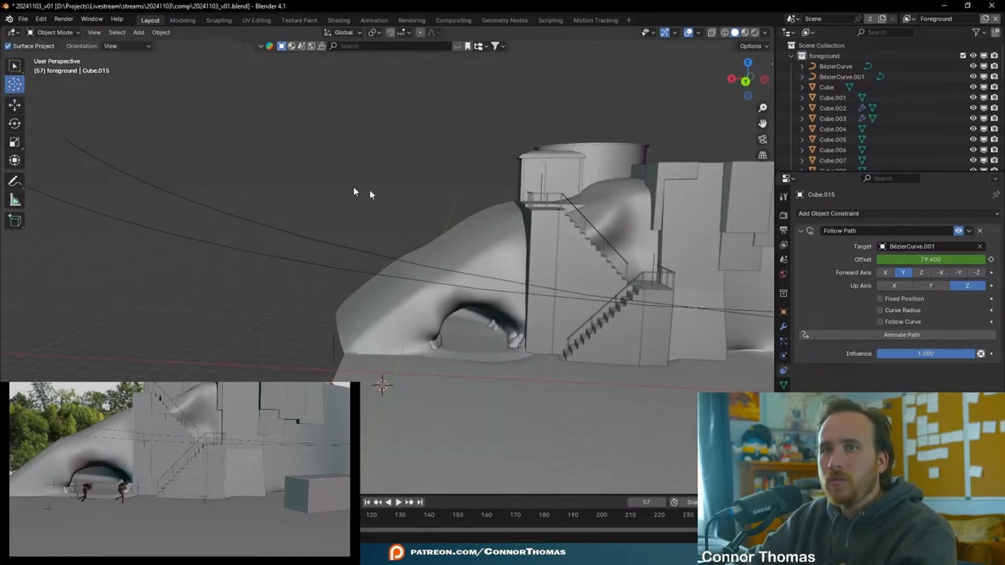
pyautogui.scroll(5, 554, 269)
pyautogui.moveTo(554, 272); pyautogui.dragTo(527, 260, button='middle')
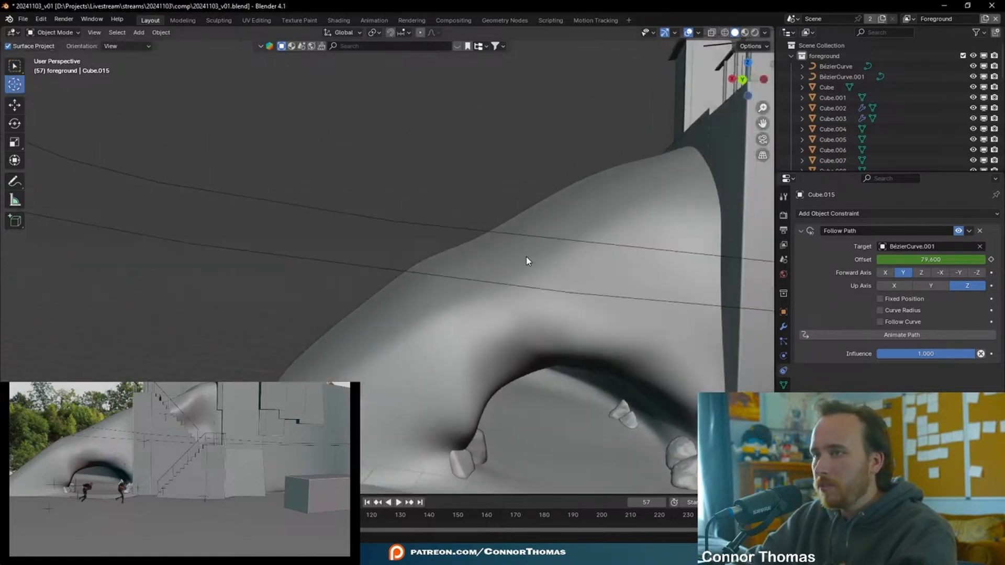
pyautogui.click(11, 67)
pyautogui.press('n')
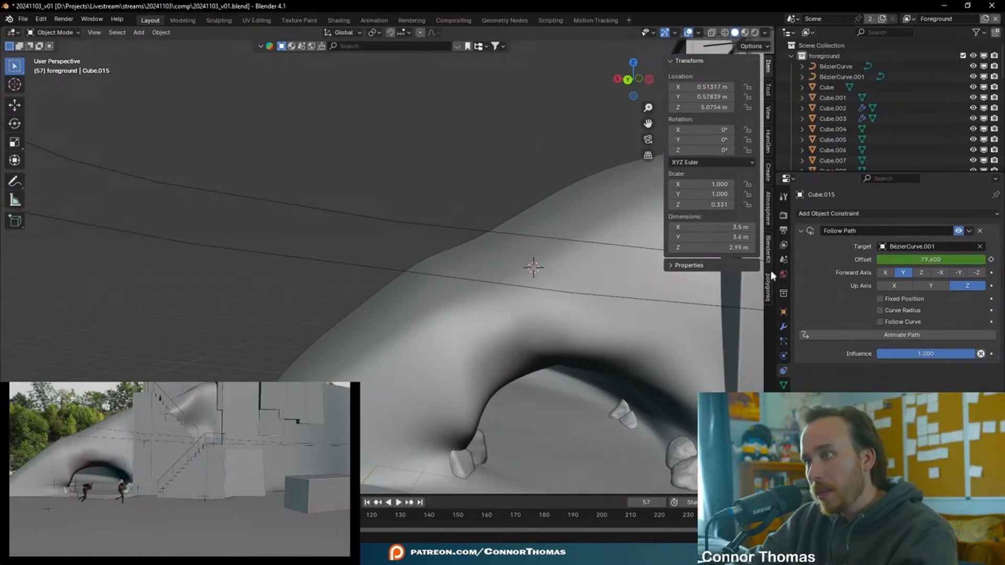
# Browse botaniq's deciduous and coniferous assets and spawn the Pinus pinaster (A) tree at the 3D cursor
pyautogui.click(769, 280)
pyautogui.click(677, 63)
pyautogui.click(752, 164)
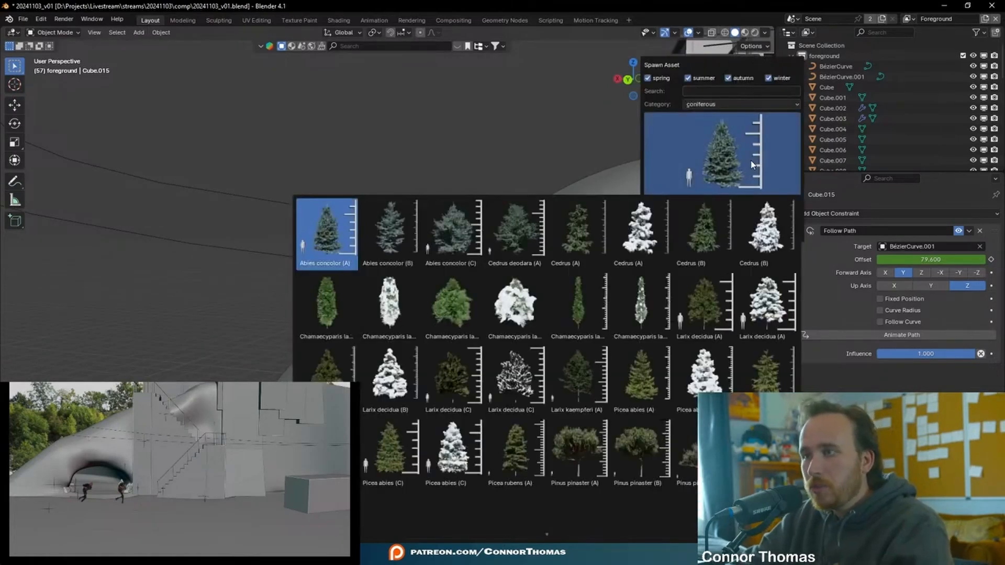
pyautogui.click(754, 156)
pyautogui.click(721, 104)
pyautogui.click(717, 124)
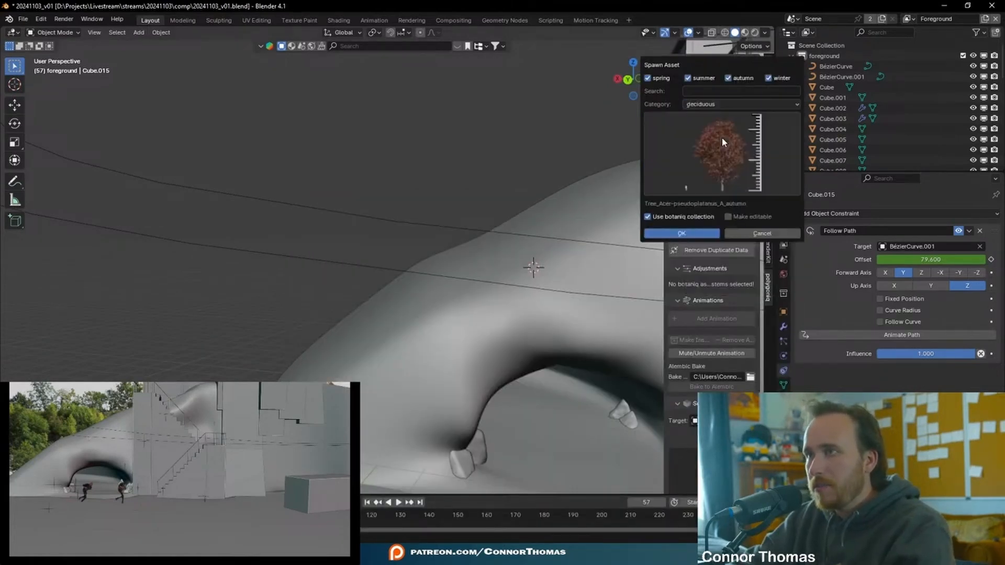
pyautogui.click(721, 136)
pyautogui.click(722, 133)
pyautogui.click(722, 104)
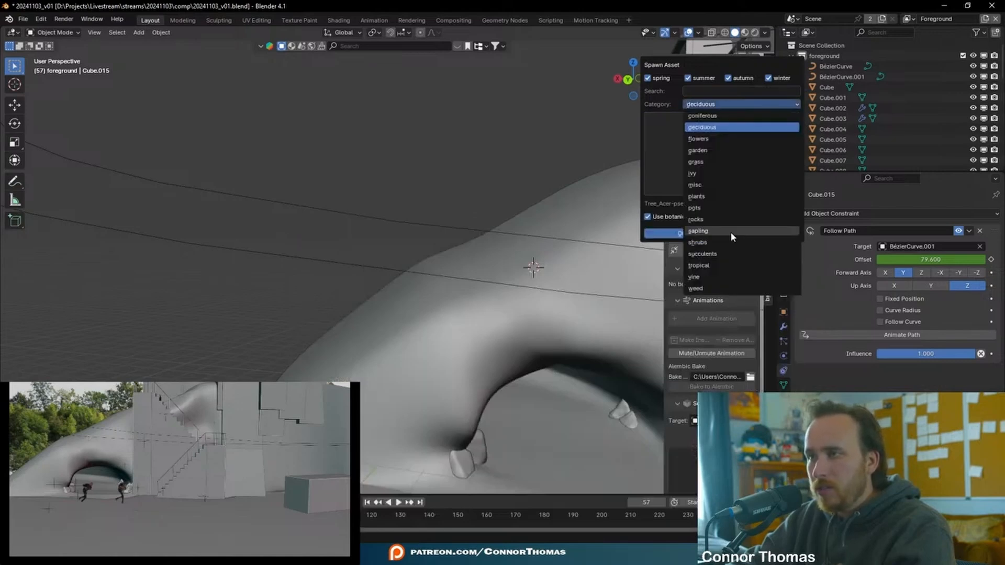
pyautogui.click(718, 116)
pyautogui.click(722, 152)
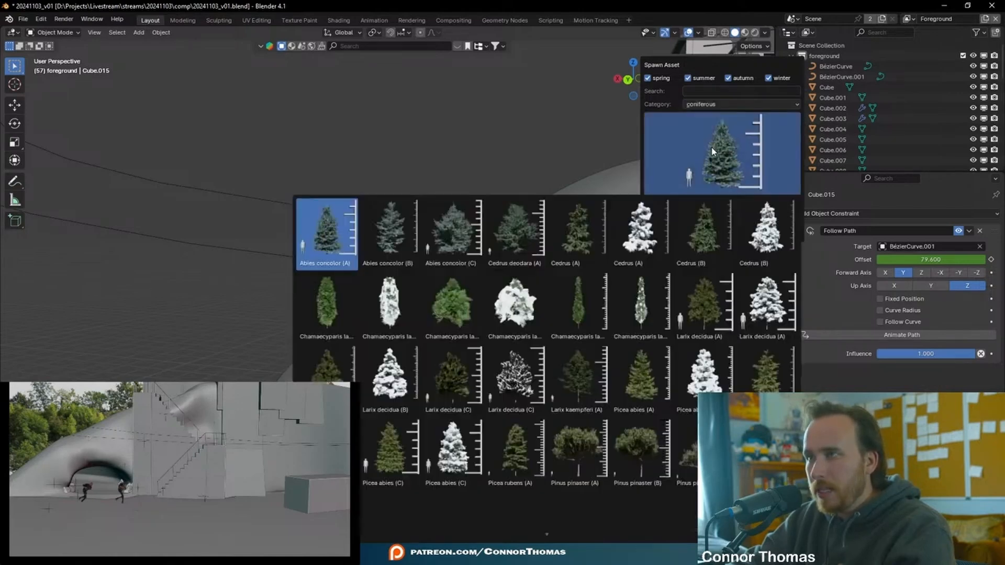
pyautogui.click(581, 441)
# Scale the Artemisia tridentata B summer shrub below the tree to about 0.94 and deselect it
pyautogui.press('s')
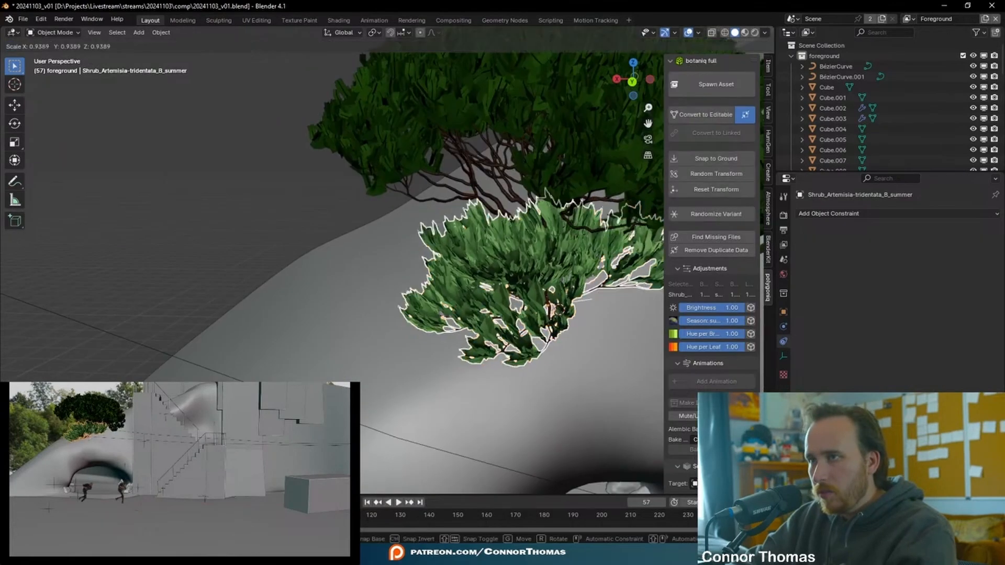
pyautogui.click(580, 252)
pyautogui.hotkey('alt', 'a')
pyautogui.moveTo(579, 252); pyautogui.dragTo(590, 263, button='middle')
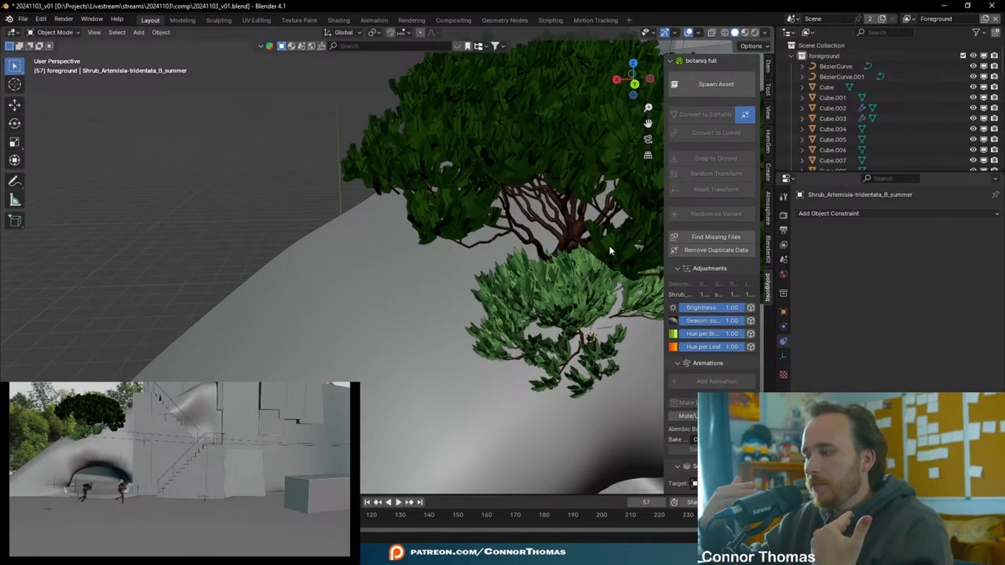
# Spawn the Artemisia tridentata E summer shrub from botaniq and move it beside the first shrub
pyautogui.click(712, 83)
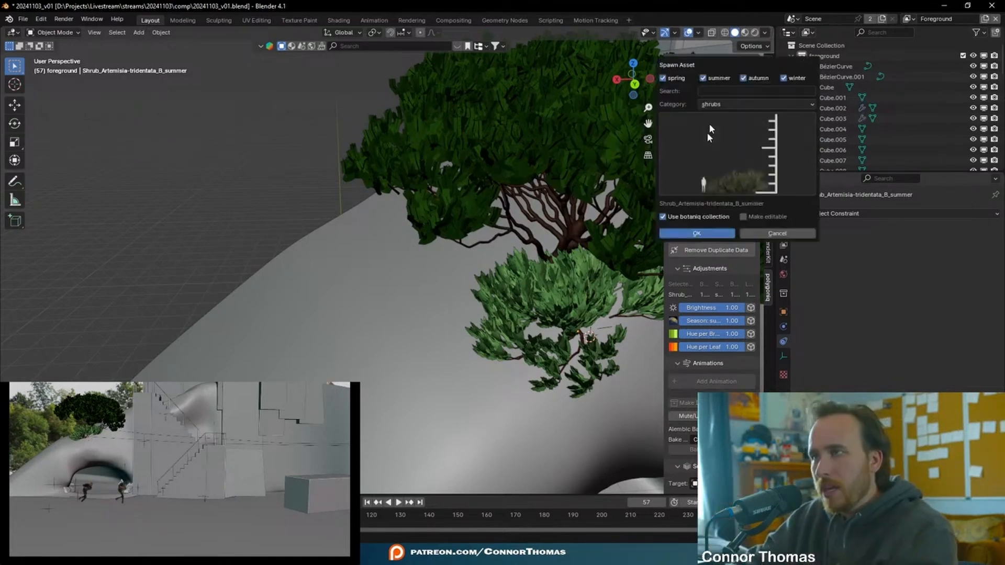
pyautogui.click(734, 104)
pyautogui.click(734, 102)
pyautogui.click(727, 152)
pyautogui.click(769, 302)
pyautogui.moveTo(623, 298); pyautogui.dragTo(523, 306, button='middle')
pyautogui.press('g')
pyautogui.click(630, 274)
# Rotate the new shrub freely to follow the hill's slope, and deselect everything
pyautogui.press('r')
pyautogui.press('r')
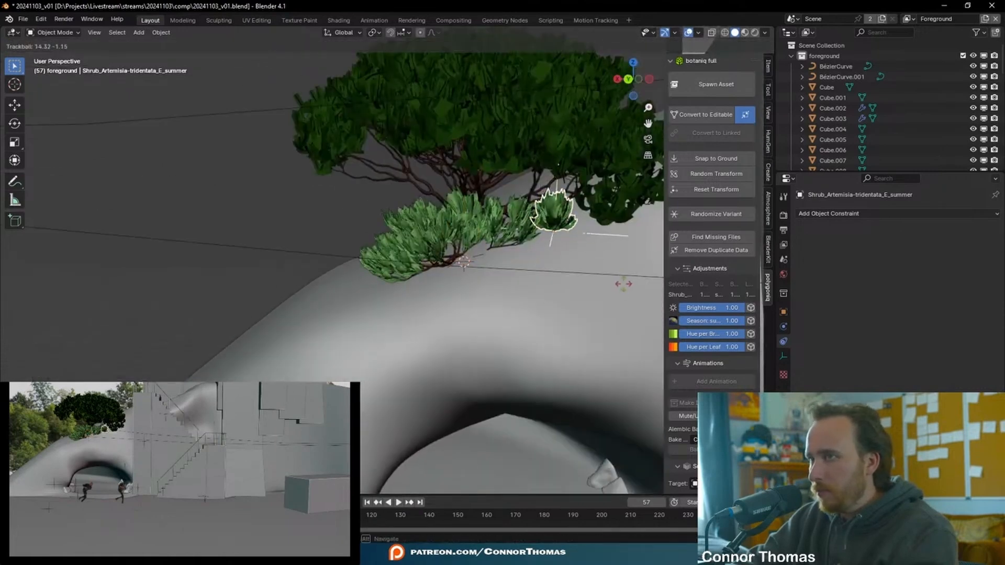
pyautogui.click(610, 288)
pyautogui.press('a')
pyautogui.hotkey('alt', 'a')
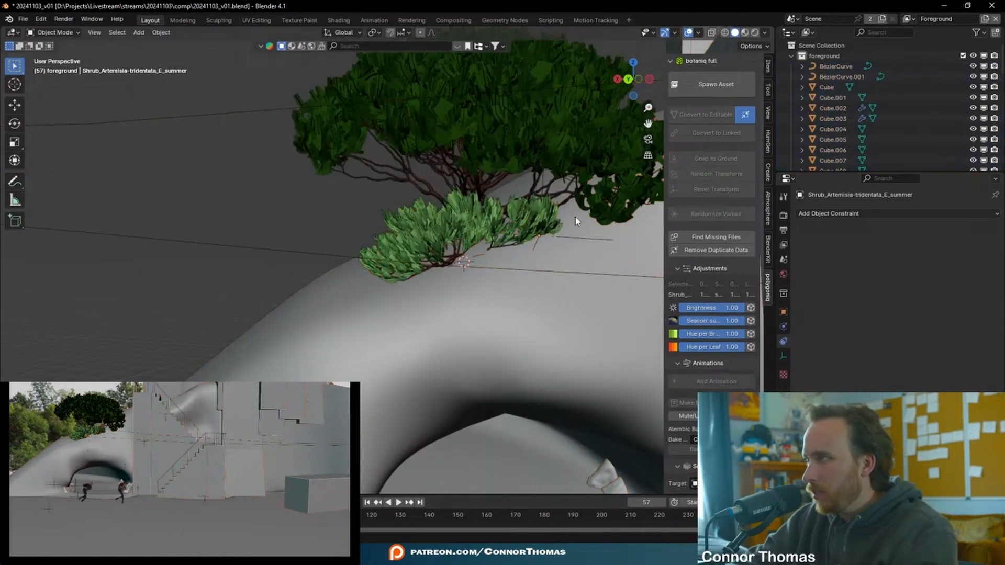
# Add more vegetation from the botaniq library down the hillside beside the first tree
pyautogui.moveTo(455, 234); pyautogui.dragTo(415, 266, button='middle')
pyautogui.click(718, 86)
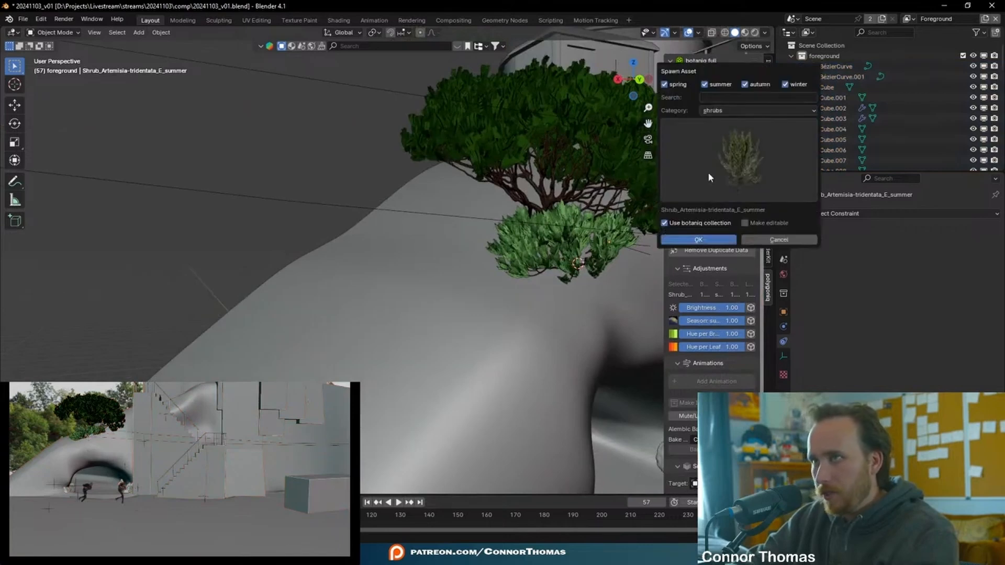
pyautogui.click(708, 171)
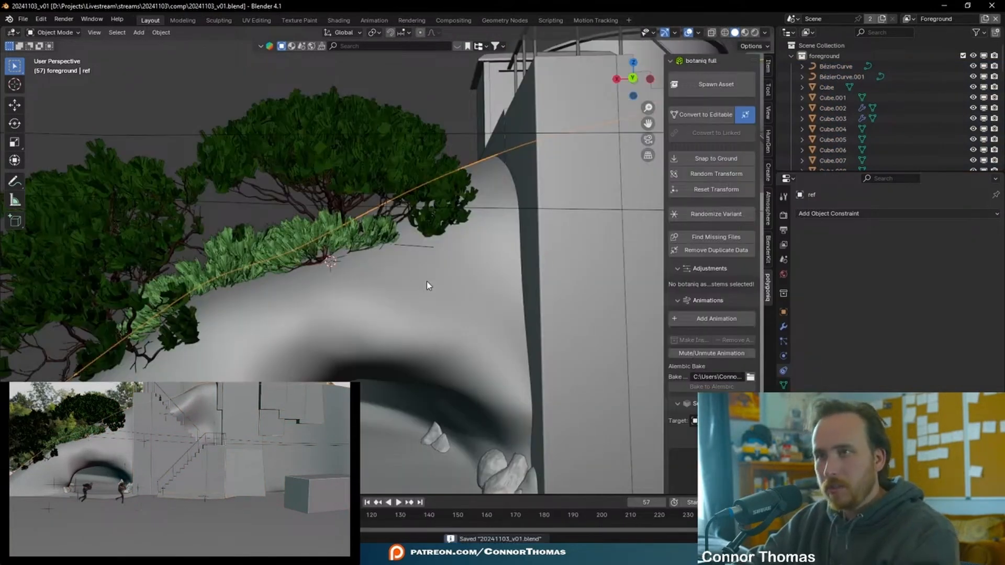
# Add a vertex group named Grass to the Ground mesh of the ref object
pyautogui.moveTo(427, 284); pyautogui.dragTo(461, 314, button='middle')
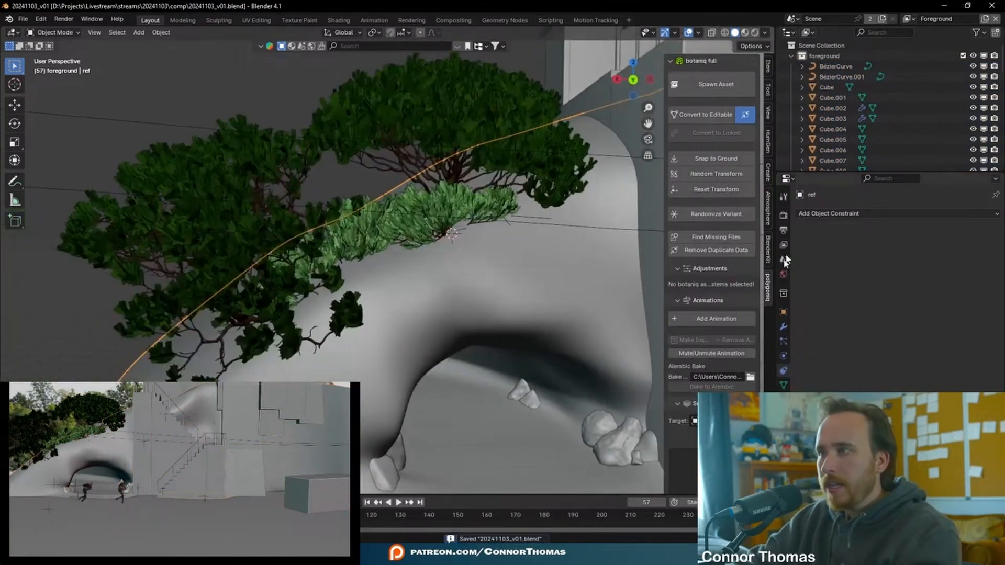
pyautogui.click(784, 386)
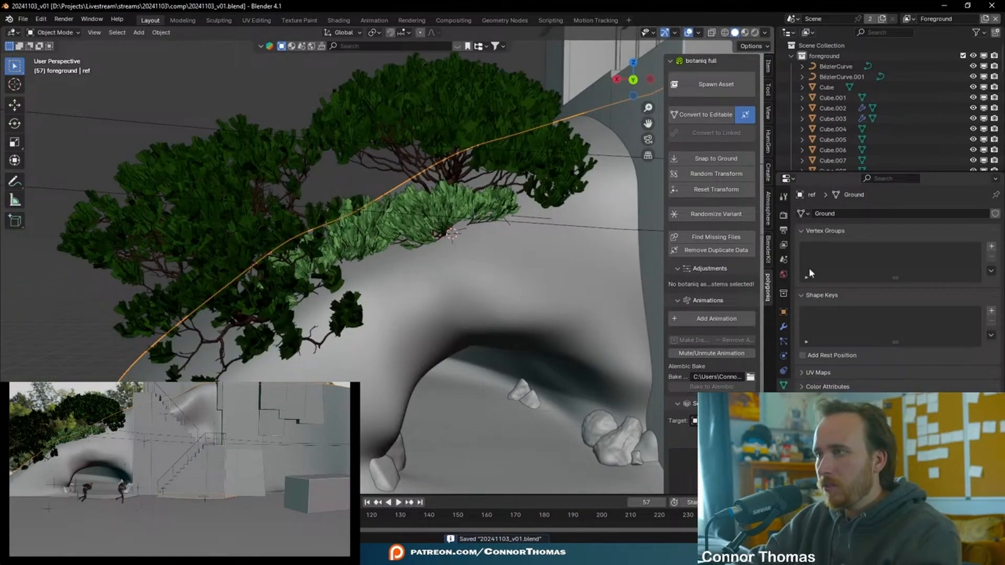
pyautogui.click(991, 247)
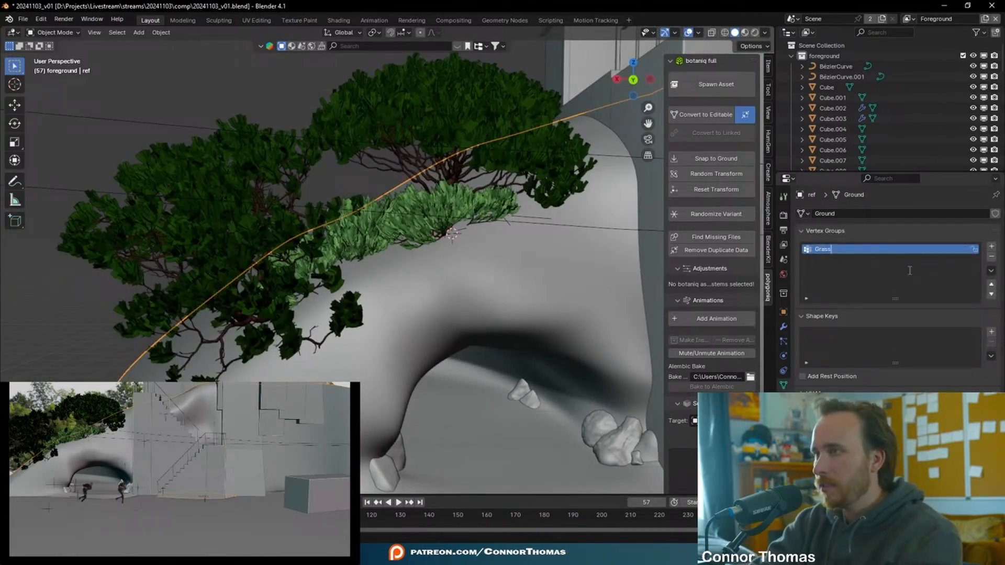
# Weight-paint the Grass1 vertex group at full weight over the ground mesh's hillside around the trees and shrubs with a 52 px brush
pyautogui.scroll(-9, 523, 206)
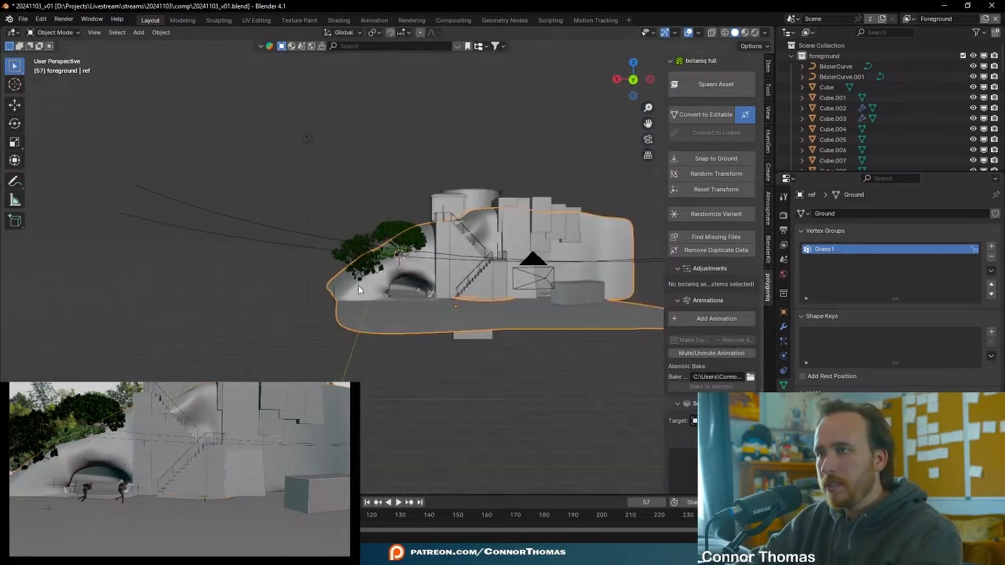
pyautogui.scroll(6, 388, 264)
pyautogui.scroll(2, 472, 186)
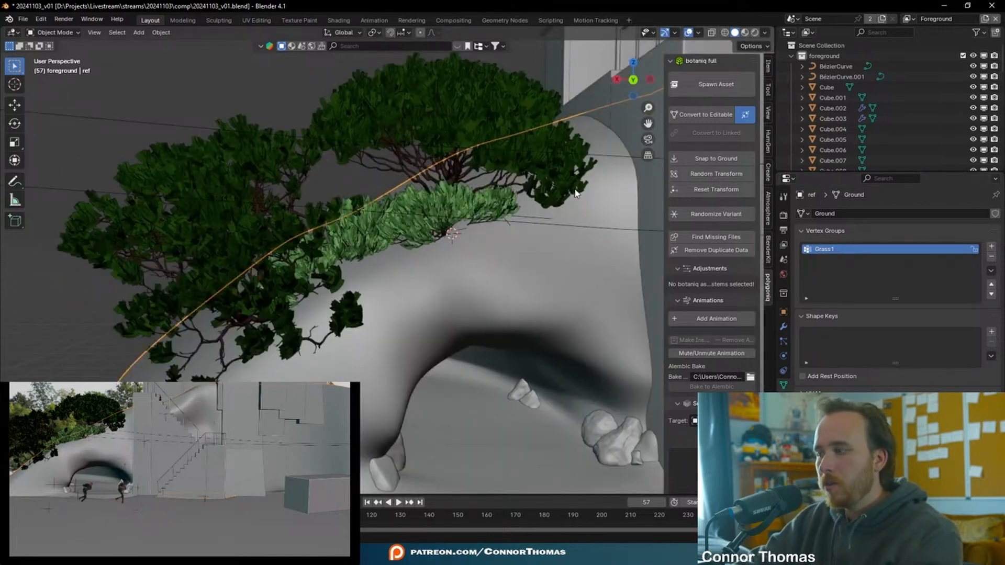
pyautogui.click(55, 32)
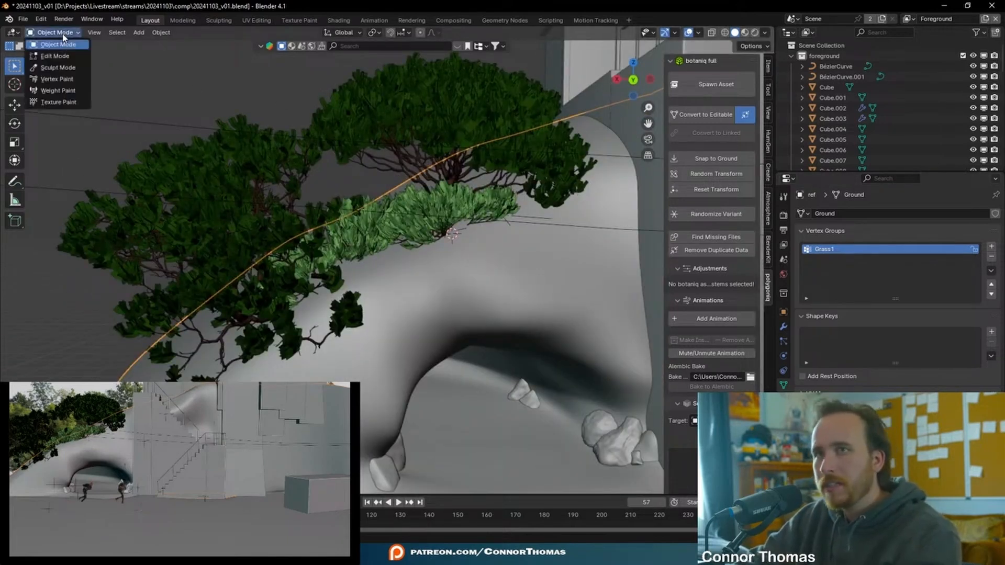
pyautogui.click(58, 89)
pyautogui.moveTo(418, 246); pyautogui.dragTo(432, 287, button='middle')
pyautogui.scroll(-3, 432, 287)
pyautogui.press('f')
pyautogui.click(439, 299)
pyautogui.moveTo(397, 338); pyautogui.dragTo(411, 315)
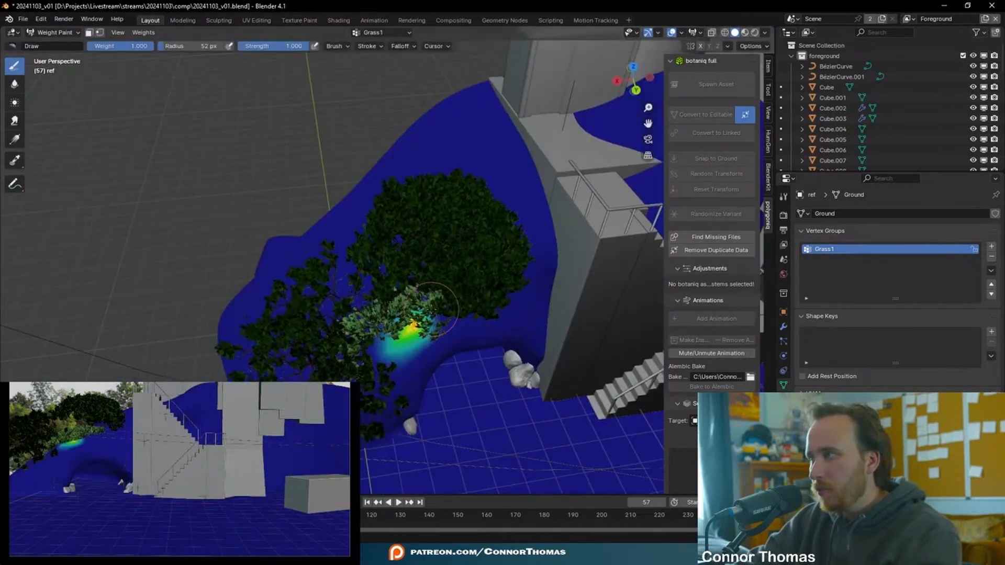
pyautogui.moveTo(487, 304)
pyautogui.mouseDown()
pyautogui.moveTo(514, 254)
pyautogui.moveTo(507, 220)
pyautogui.moveTo(343, 292)
pyautogui.moveTo(320, 360)
pyautogui.mouseUp()
# Enlarge the brush to 114 px and extend the Grass1 weights over the rest of the hill behind the trees
pyautogui.press('f')
pyautogui.click(520, 213)
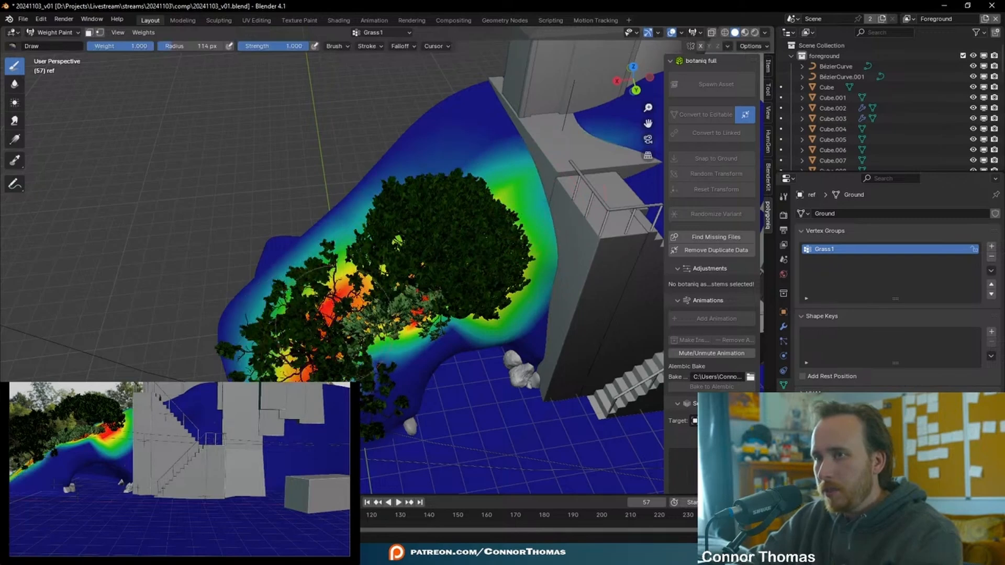
pyautogui.moveTo(377, 308); pyautogui.dragTo(391, 273, button='middle')
pyautogui.moveTo(298, 339); pyautogui.dragTo(283, 349)
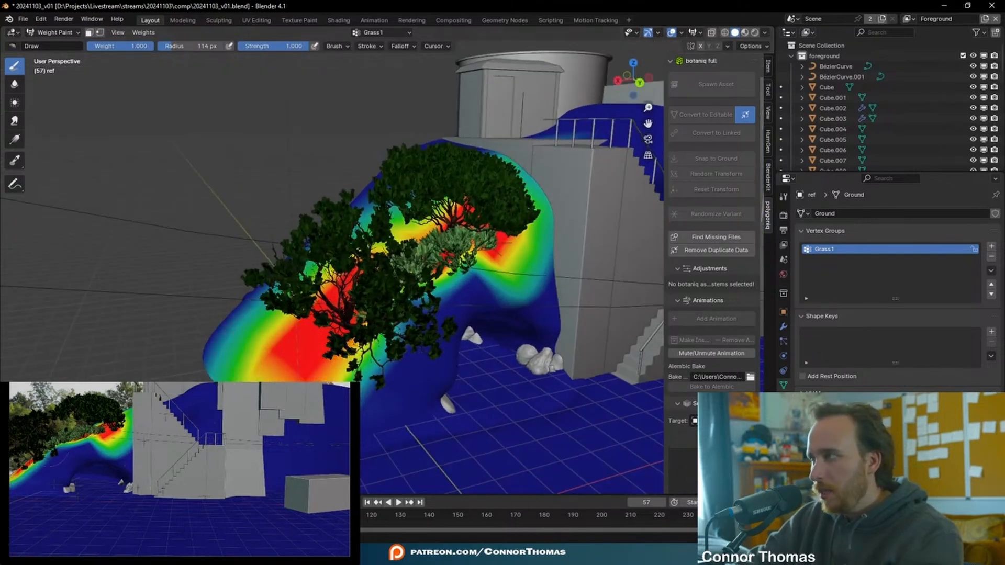
pyautogui.moveTo(481, 301)
pyautogui.mouseDown(button='middle')
pyautogui.moveTo(434, 272)
pyautogui.moveTo(454, 259)
pyautogui.moveTo(495, 310)
pyautogui.mouseUp(button='middle')
pyautogui.moveTo(497, 306)
pyautogui.mouseDown()
pyautogui.moveTo(516, 235)
pyautogui.moveTo(502, 167)
pyautogui.moveTo(335, 294)
pyautogui.mouseUp()
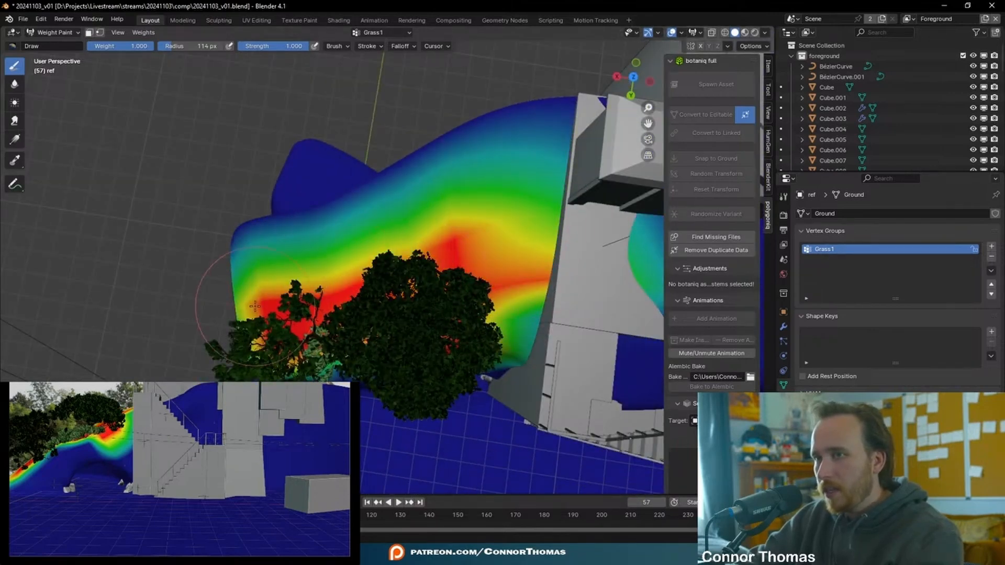
pyautogui.moveTo(257, 302)
pyautogui.mouseDown(button='middle')
pyautogui.moveTo(323, 178)
pyautogui.moveTo(315, 172)
pyautogui.mouseUp(button='middle')
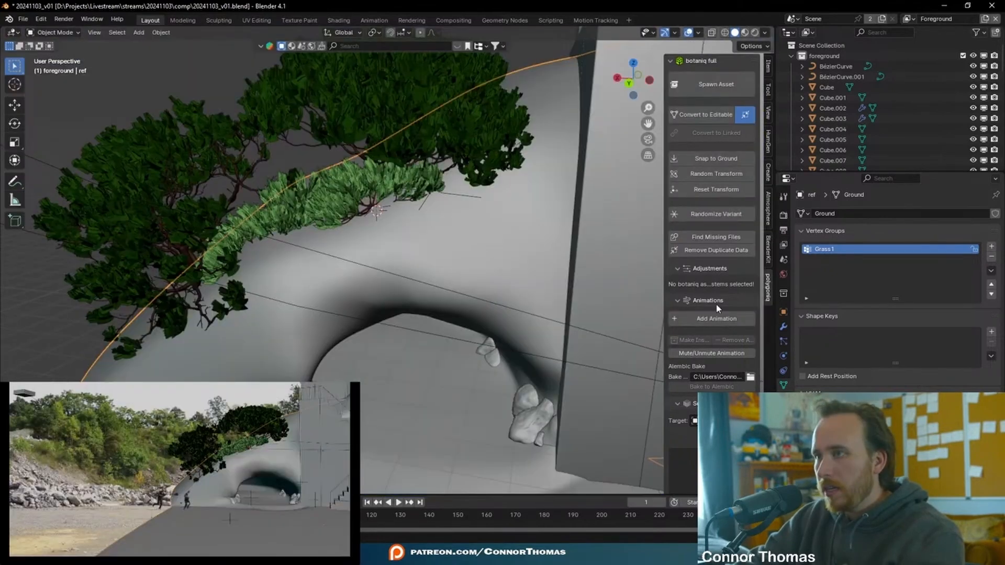
# Scatter a decorative spring-summer grass from the botaniq grass category over the ref object
pyautogui.scroll(-3, 715, 320)
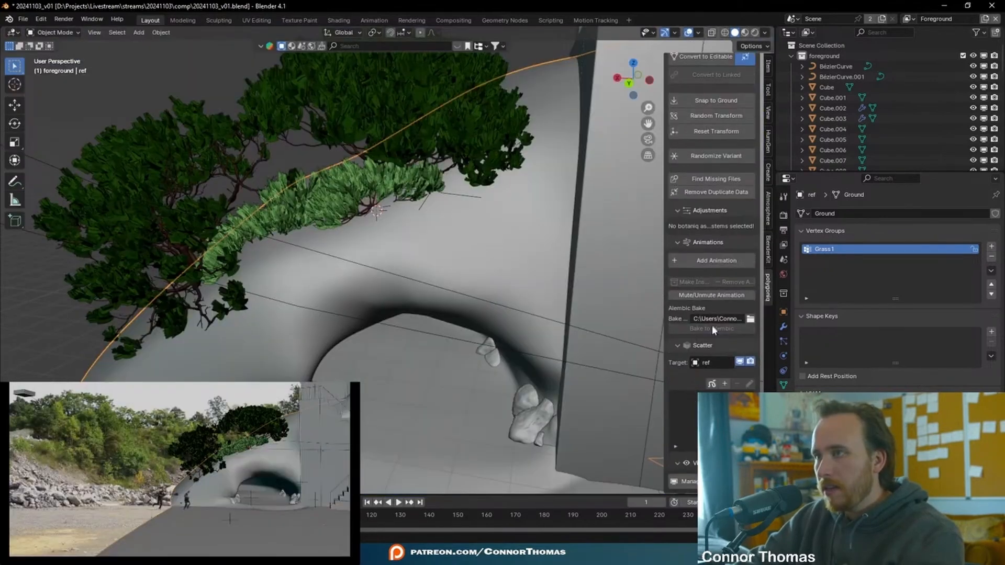
pyautogui.click(727, 384)
pyautogui.click(756, 372)
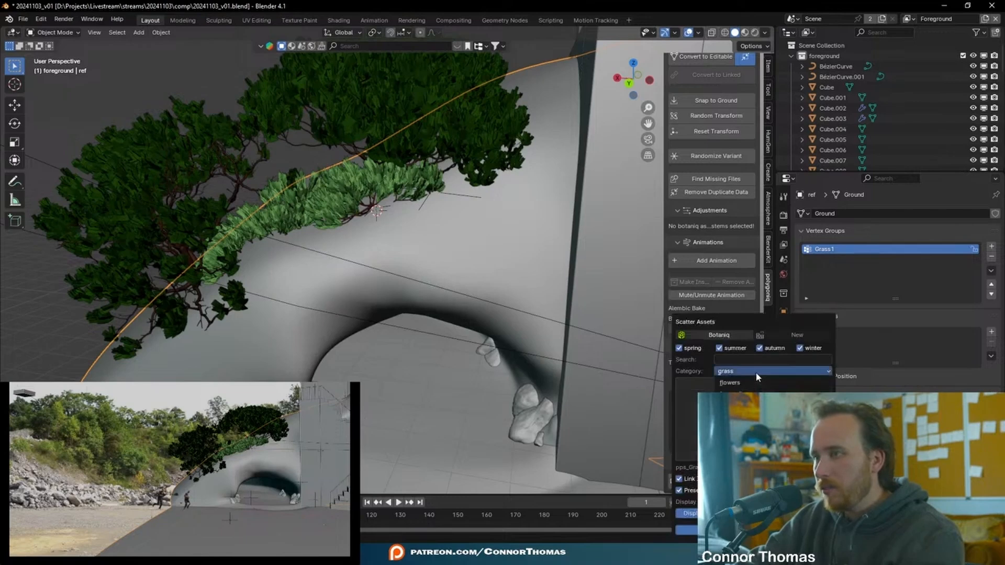
pyautogui.click(755, 406)
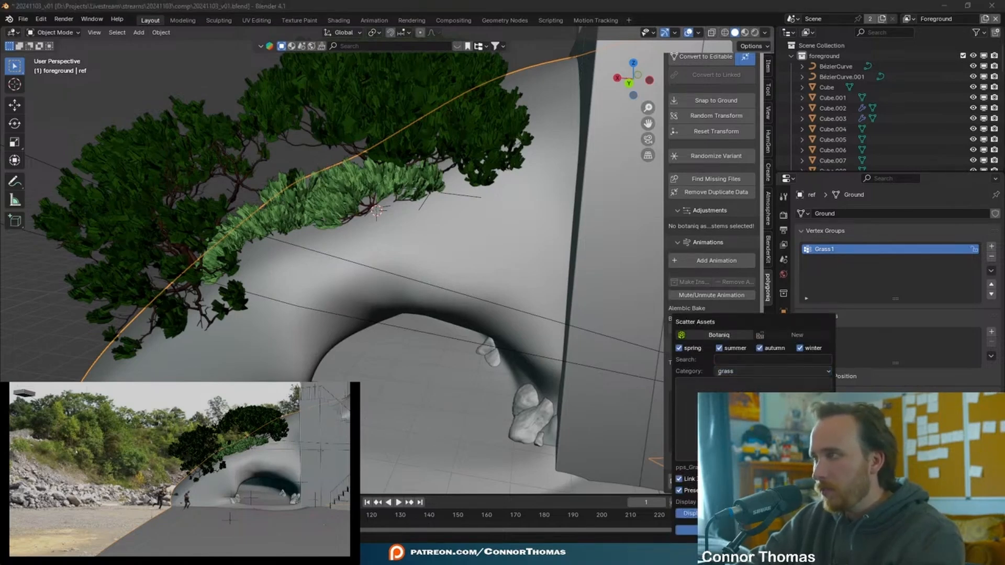
pyautogui.click(754, 418)
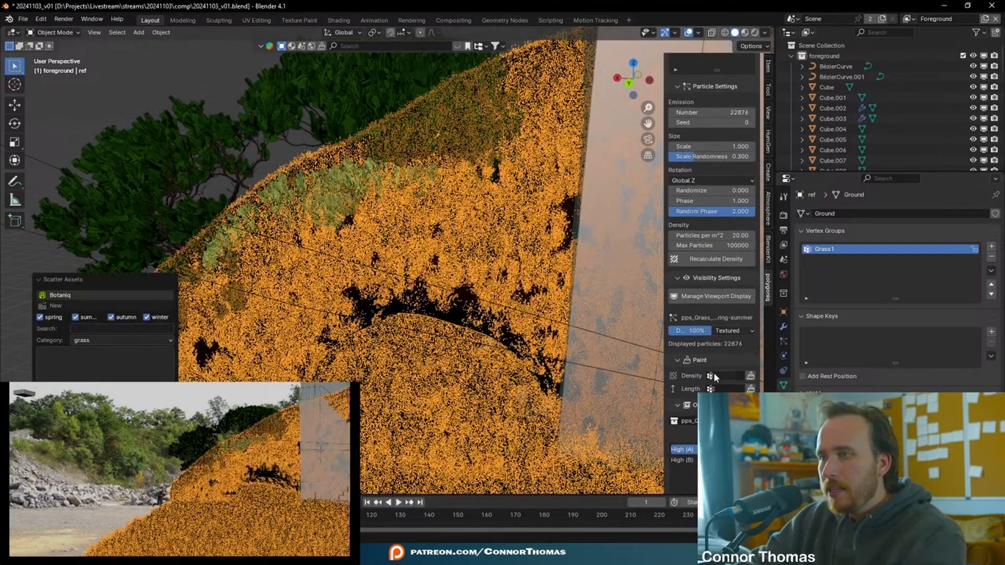
# Limit the scattered grass density to the Grass1 vertex group and deselect everything
pyautogui.click(720, 393)
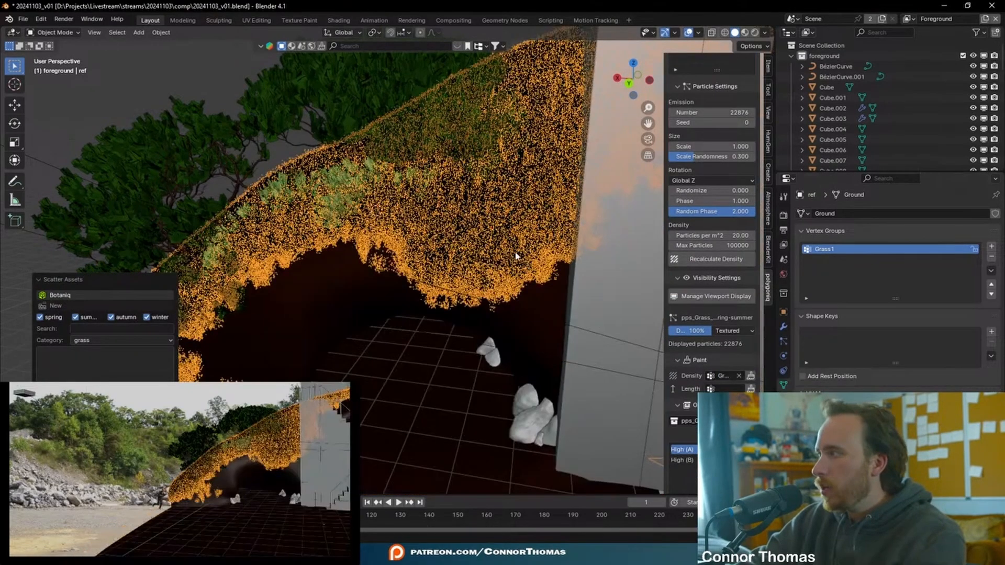
pyautogui.hotkey('alt', 'a')
pyautogui.keyDown('shift'); pyautogui.moveTo(415, 180); pyautogui.dragTo(432, 202, button='middle'); pyautogui.keyUp('shift')
pyautogui.scroll(1, 453, 299)
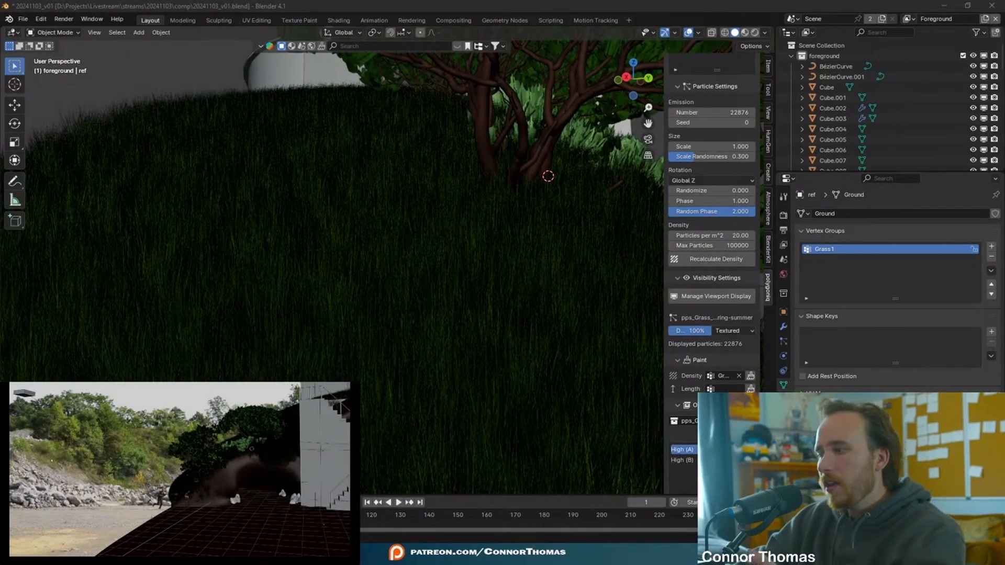
# Set the scattered grass rotation to Randomize 0.565 and Phase -0.600
pyautogui.scroll(2, 689, 371)
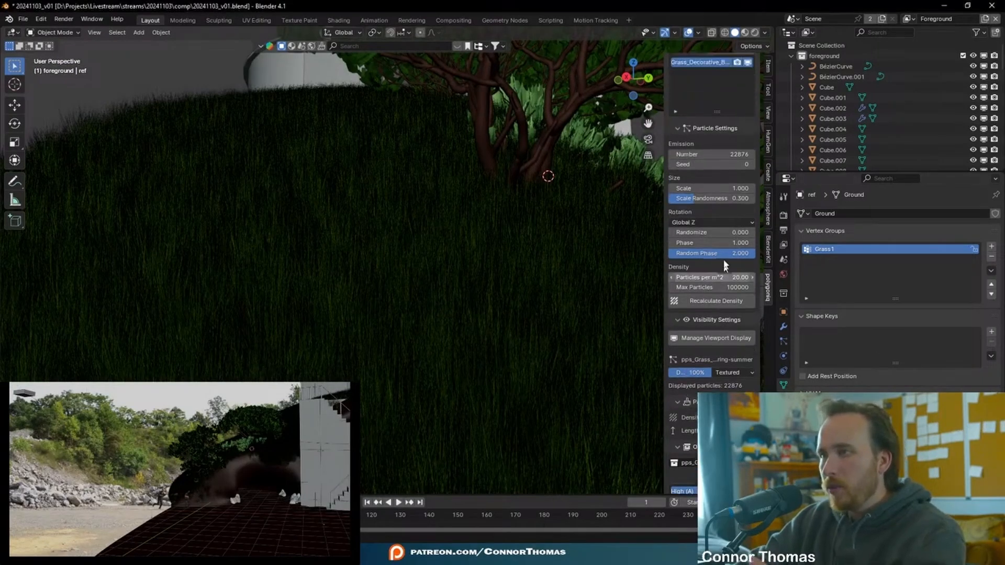
pyautogui.moveTo(713, 233); pyautogui.dragTo(756, 234)
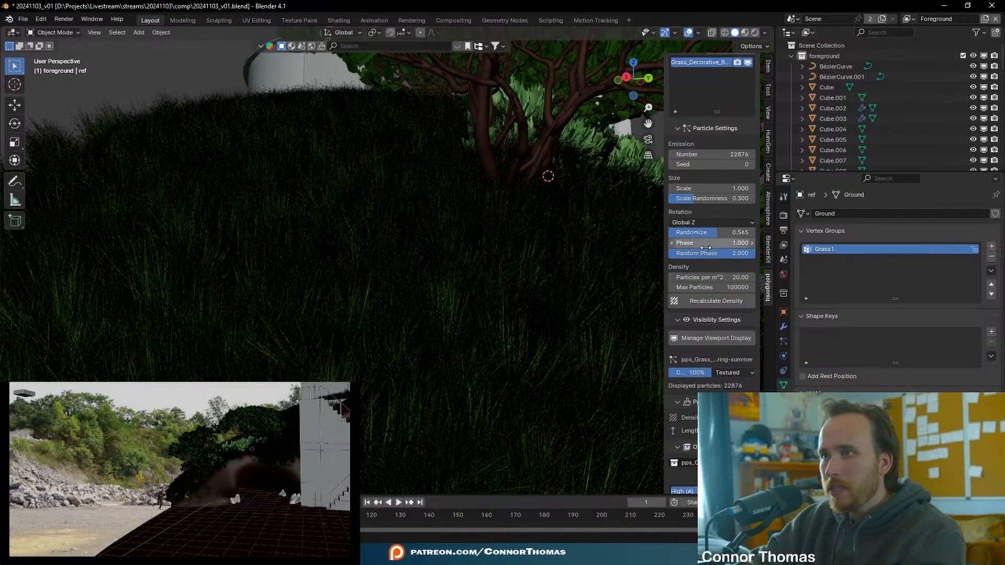
pyautogui.press('-')
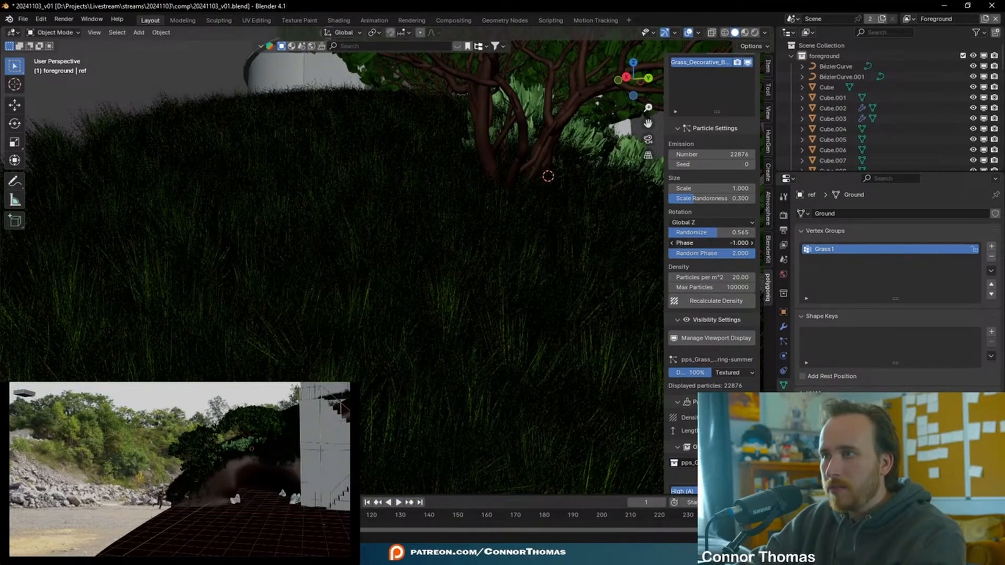
pyautogui.moveTo(707, 243); pyautogui.dragTo(718, 243)
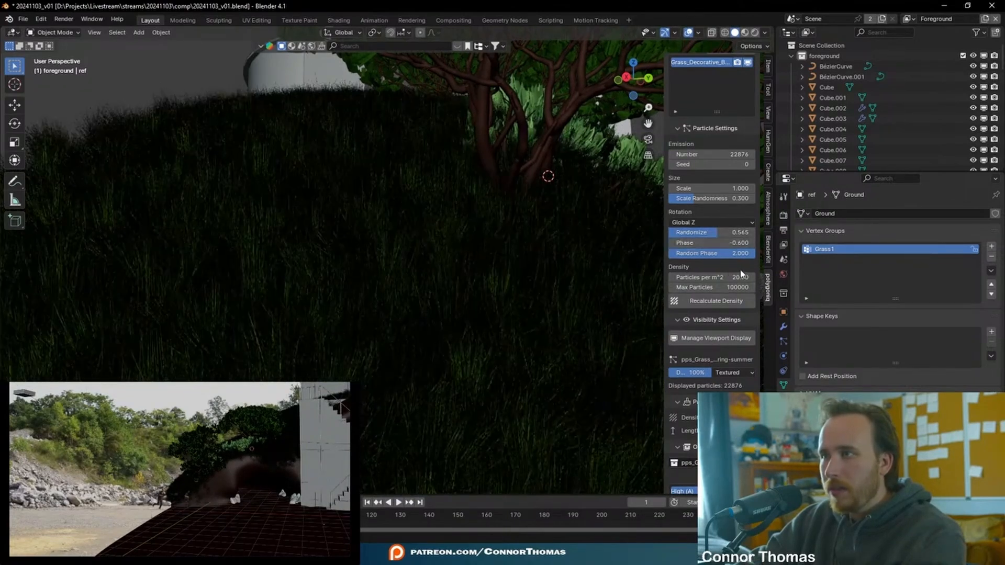
pyautogui.scroll(2, 742, 275)
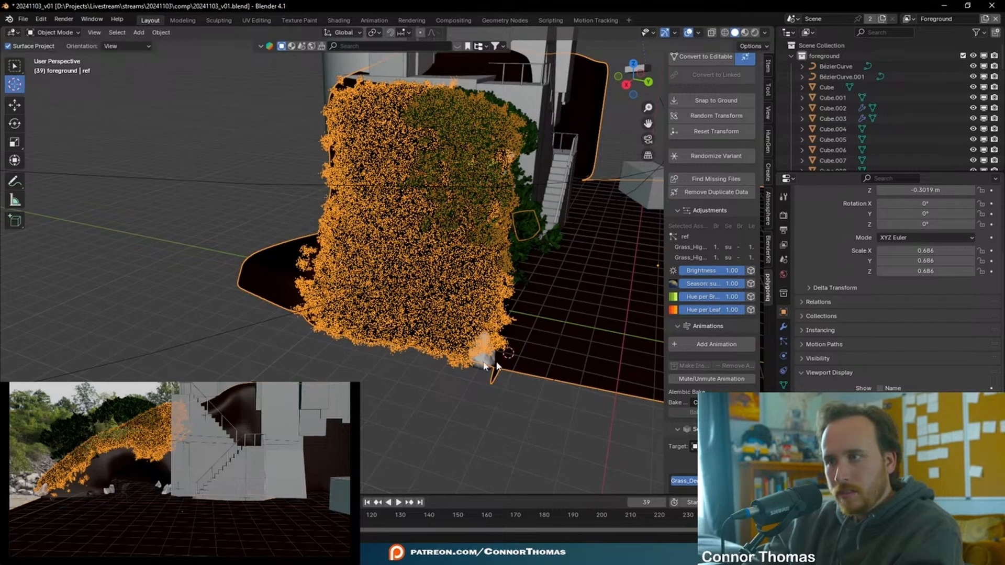
# Add one generated rock at the foot of the grassy hill beside the existing rock
pyautogui.click(15, 65)
pyautogui.hotkey('shift', 'a')
pyautogui.moveTo(264, 189)
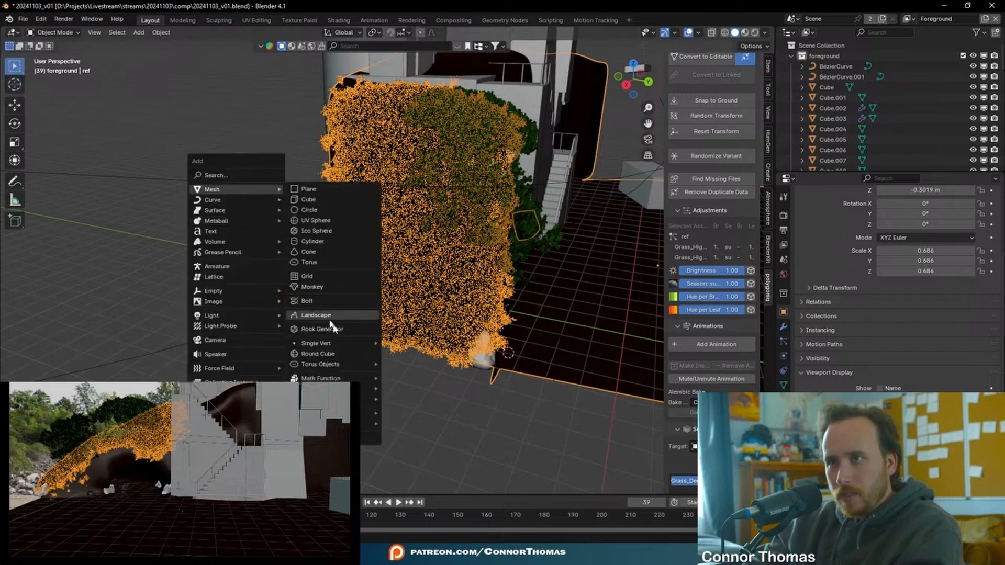
pyautogui.click(349, 331)
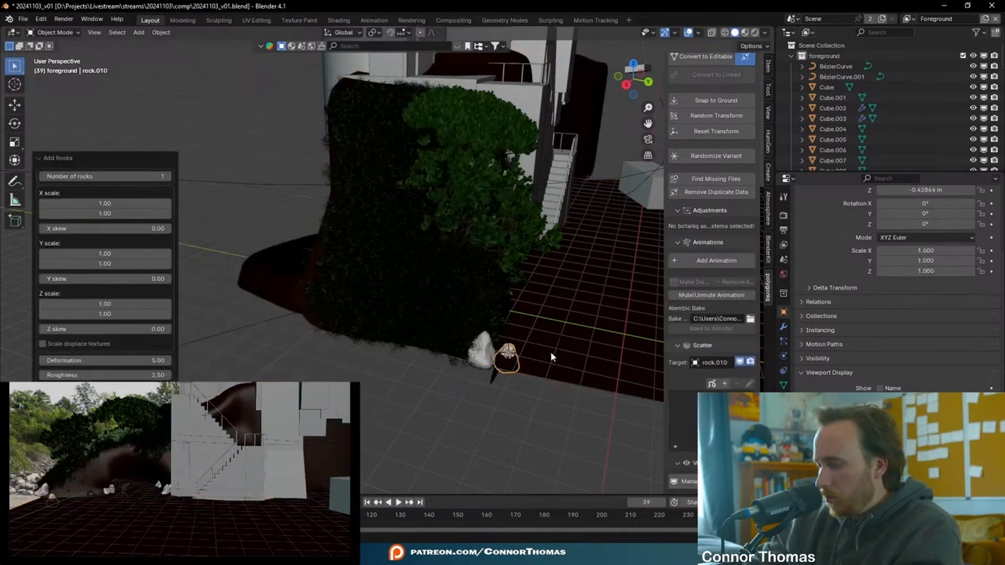
pyautogui.press('KP_Decimal')
# Delete the three hanging blocks beside the tall building block
pyautogui.scroll(-5, 558, 296)
pyautogui.moveTo(558, 297); pyautogui.dragTo(346, 251, button='middle')
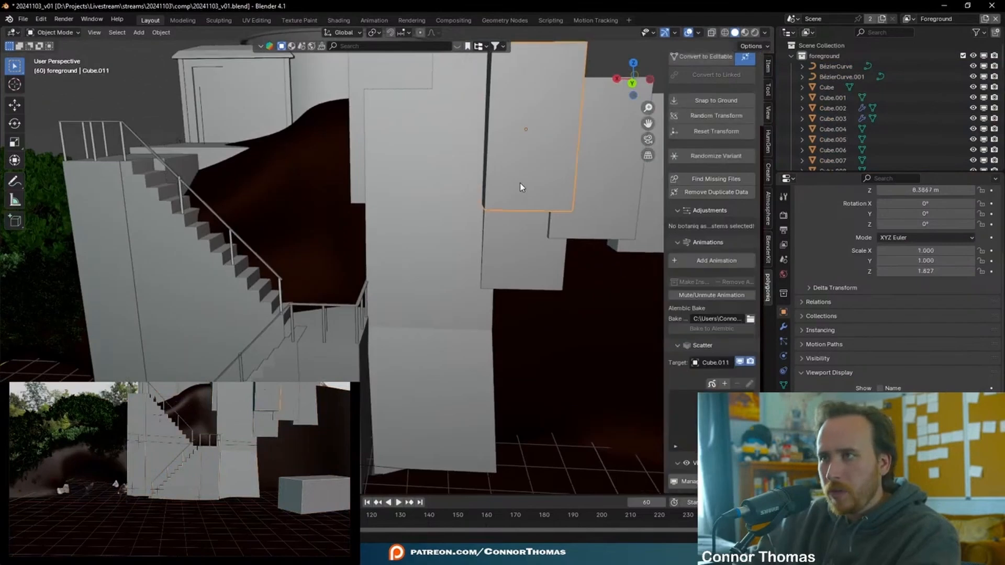
pyautogui.click(520, 183)
pyautogui.press('x')
pyautogui.click(529, 217)
pyautogui.click(587, 162)
pyautogui.press('x')
pyautogui.click(588, 163)
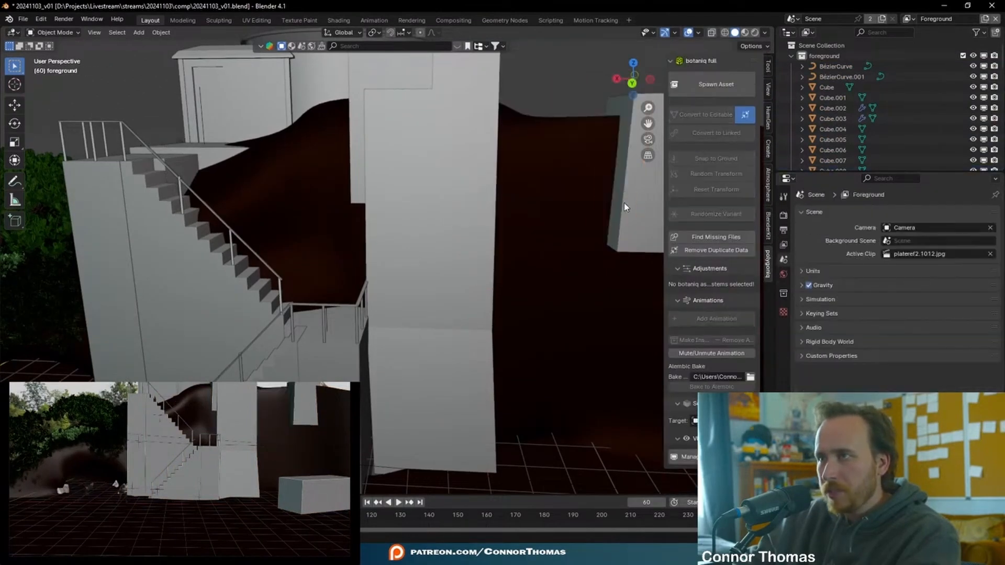
pyautogui.click(643, 231)
pyautogui.press('x')
pyautogui.click(647, 237)
# Add a cylinder at the base of the tall building's corner and scale it uniformly to about 0.323
pyautogui.scroll(-3, 550, 301)
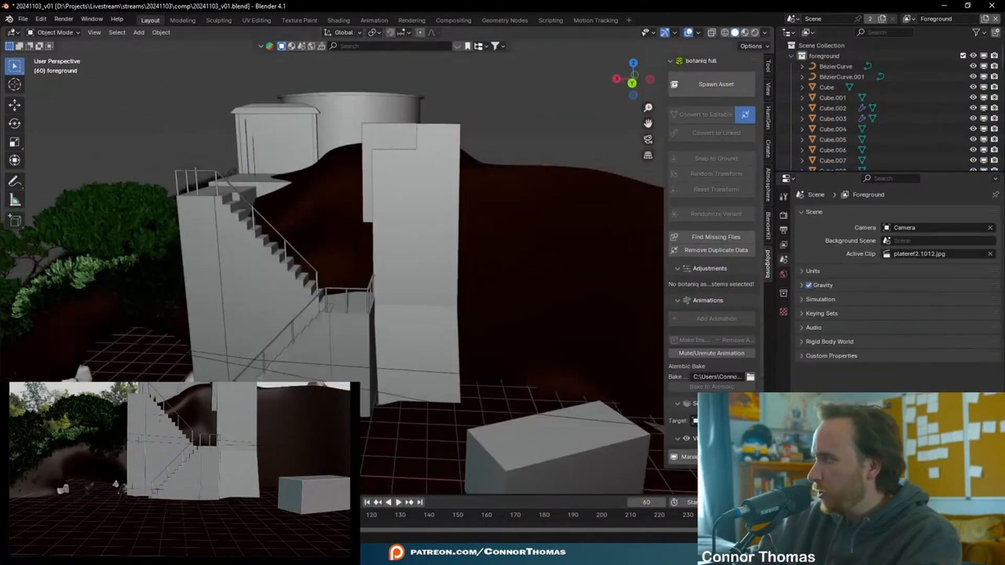
pyautogui.hotkey('shift', 'a')
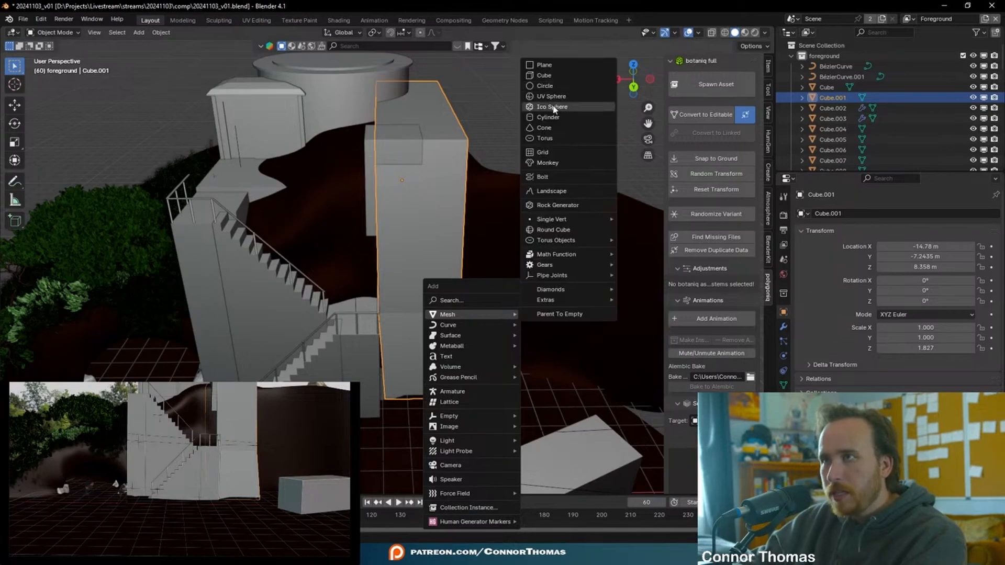
pyautogui.click(554, 126)
pyautogui.press('KP_Decimal')
pyautogui.press('s')
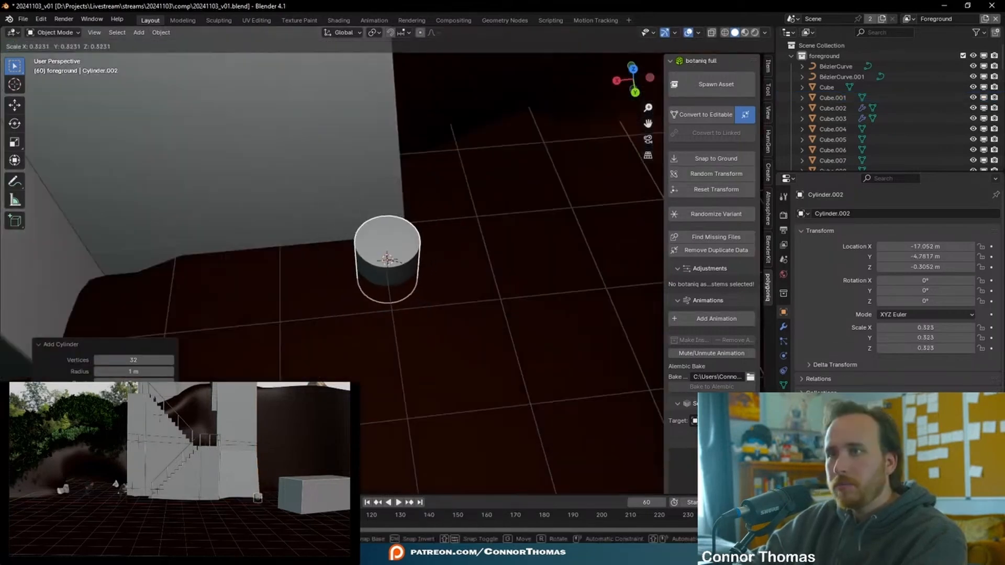
pyautogui.click(447, 259)
# Extrude the cylinder's top face up along the building into a tall pipe and try tilting its end
pyautogui.press('Tab')
pyautogui.press('ctrl+KP_1')
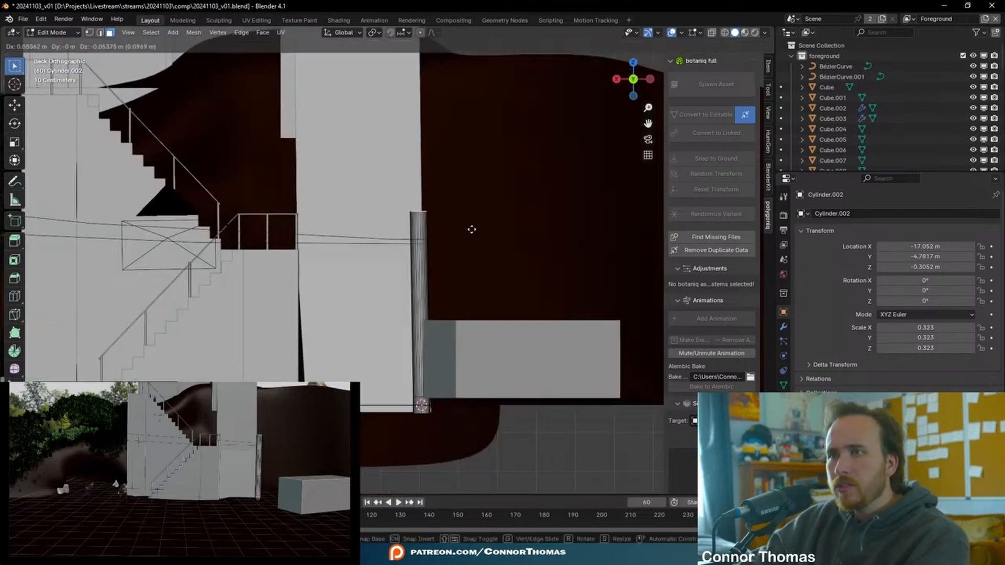
pyautogui.press('ctrl+KP_3')
pyautogui.press('r')
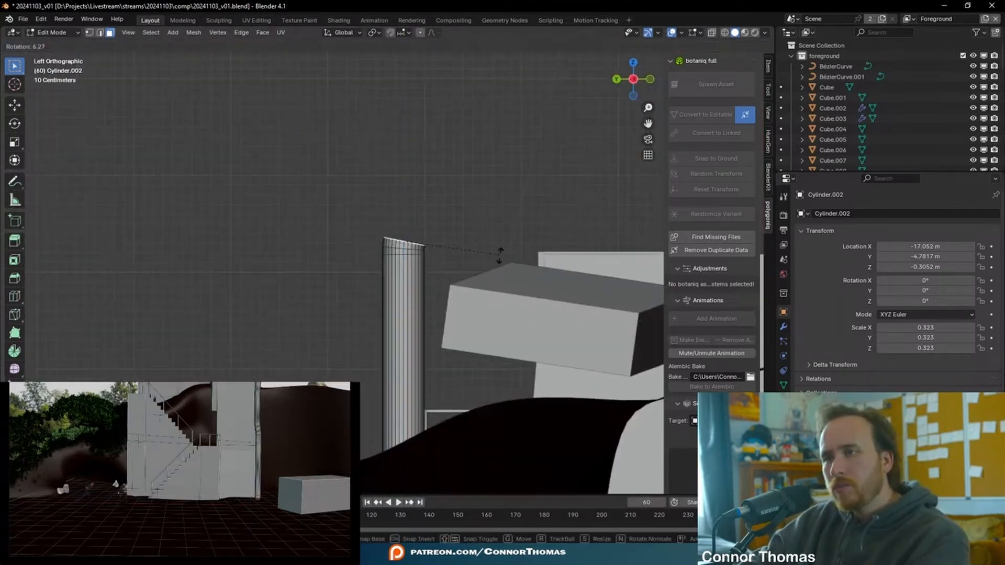
pyautogui.click(488, 267)
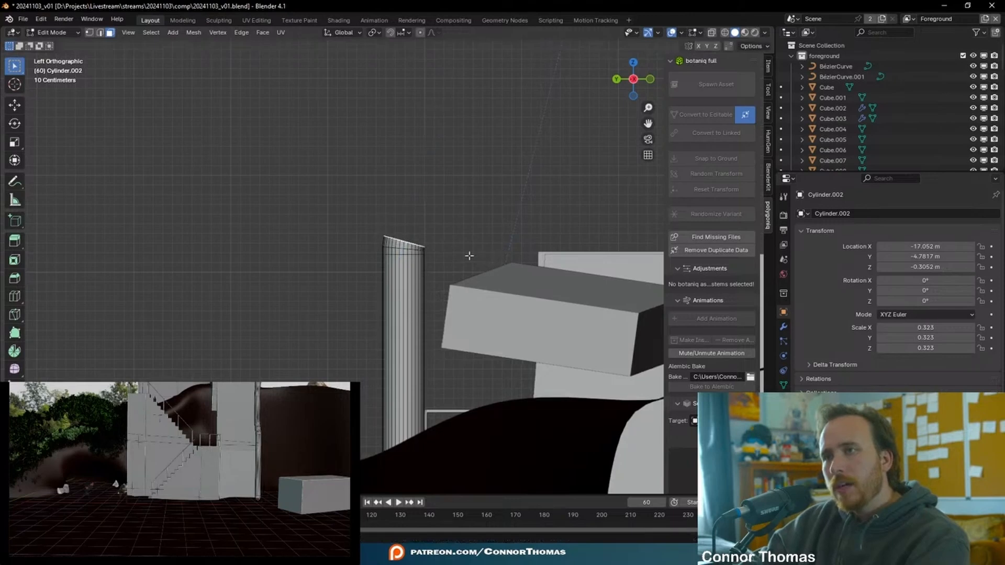
# Turn a detached copy of the pipe's top face upright, offset it from the pipe, and bridge the two faces into a bend
pyautogui.press('r')
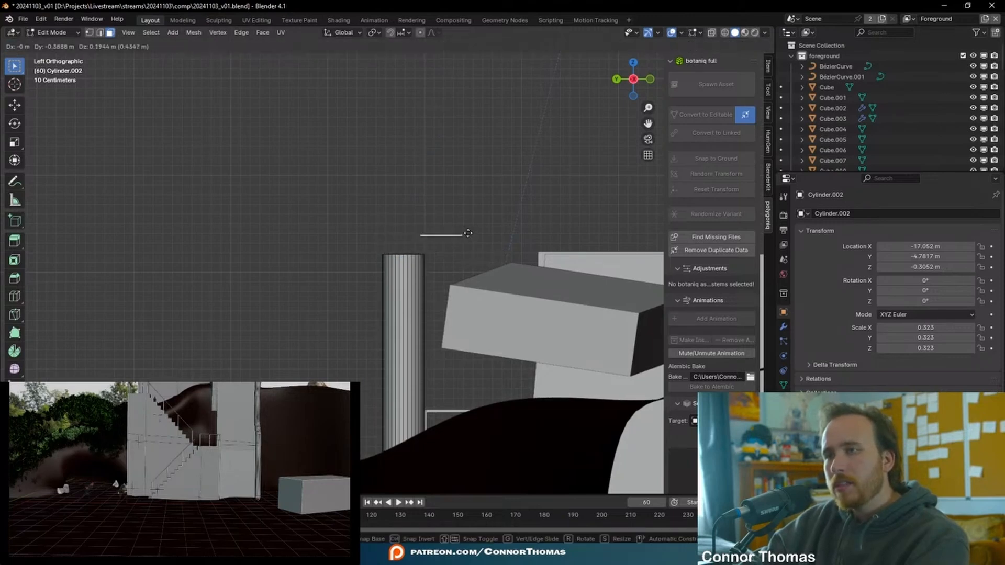
pyautogui.click(445, 292)
pyautogui.moveTo(413, 250); pyautogui.dragTo(414, 274, button='middle')
pyautogui.keyDown('shift'); pyautogui.click(451, 420); pyautogui.keyUp('shift')
pyautogui.rightClick(460, 420)
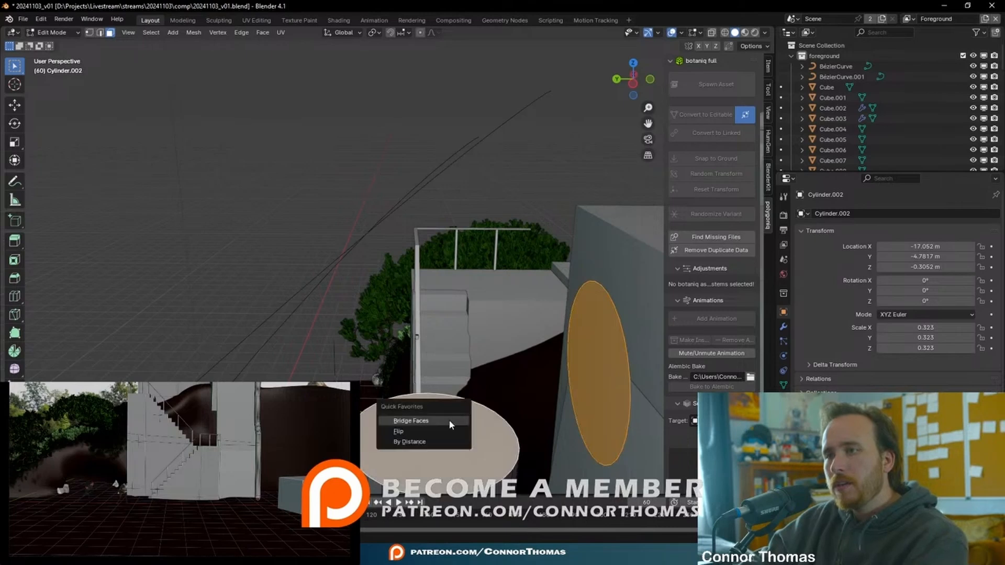
pyautogui.click(453, 423)
pyautogui.hotkey('ctrl', 'z')
pyautogui.moveTo(444, 367); pyautogui.dragTo(490, 363, button='middle')
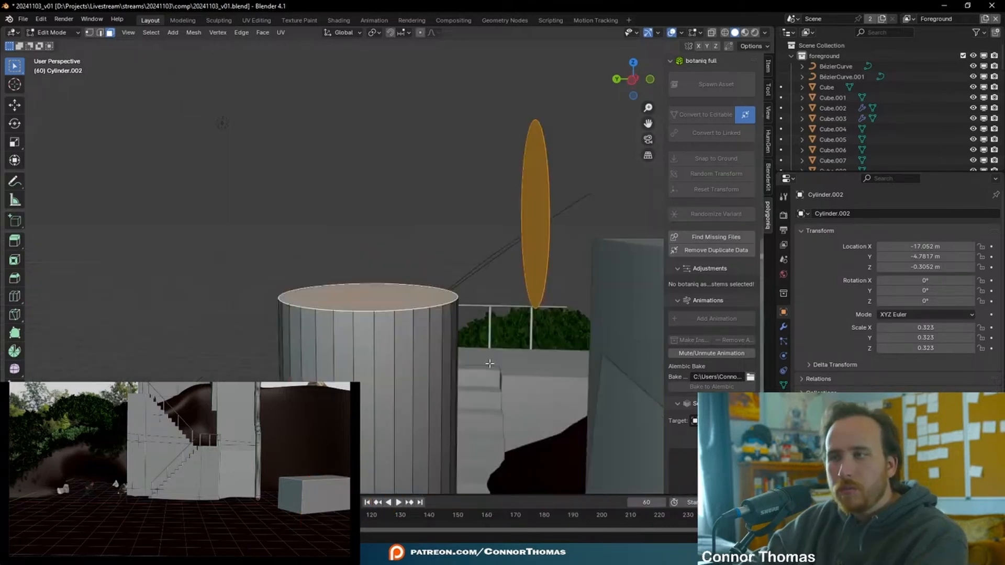
pyautogui.rightClick(464, 363)
pyautogui.click(462, 365)
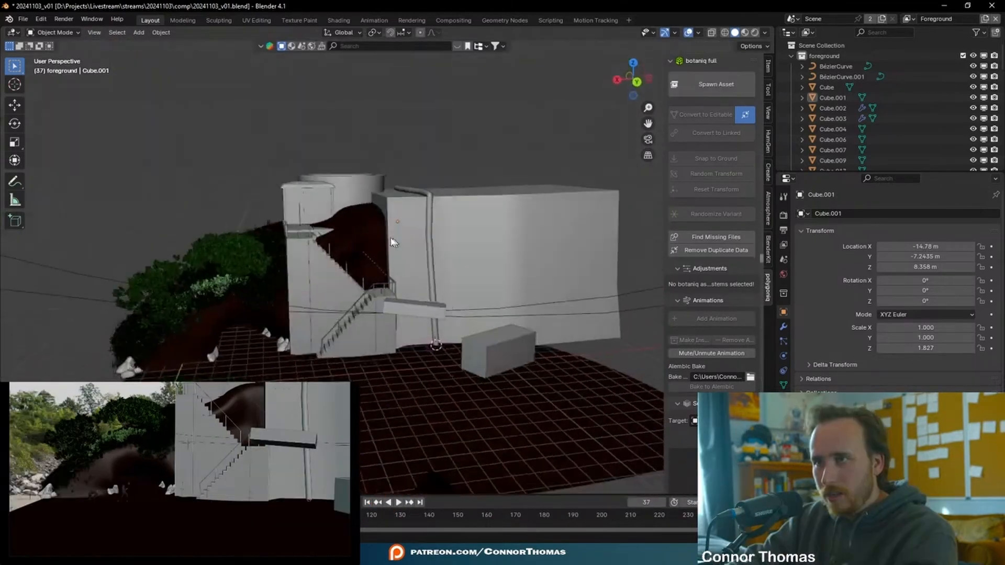
# Duplicate the round hilltop tower and place the copy on the roof of the large building block beside the pipe
pyautogui.moveTo(341, 251); pyautogui.dragTo(381, 269, button='middle')
pyautogui.click(401, 168)
pyautogui.moveTo(401, 168); pyautogui.dragTo(414, 222, button='middle')
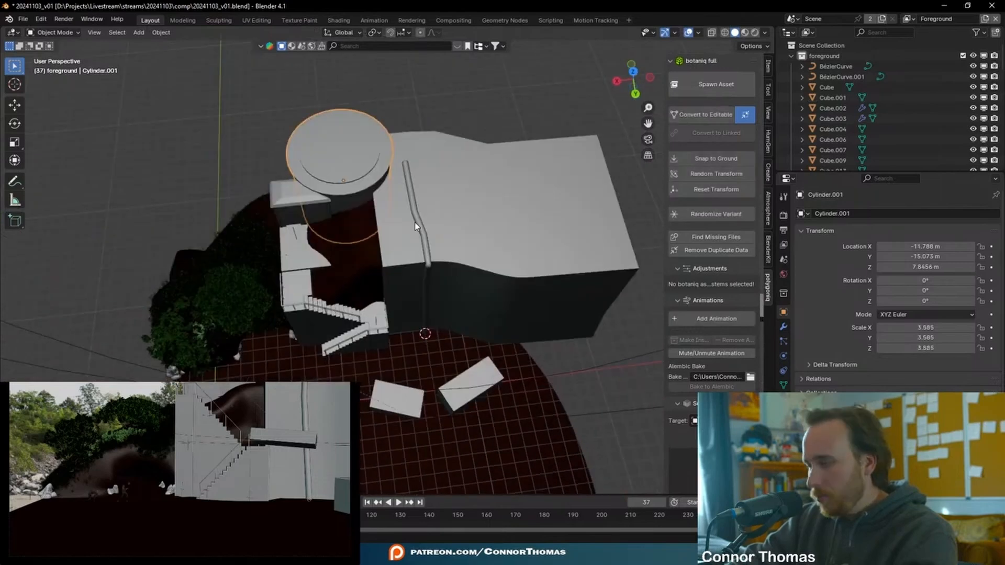
pyautogui.press('KP_7')
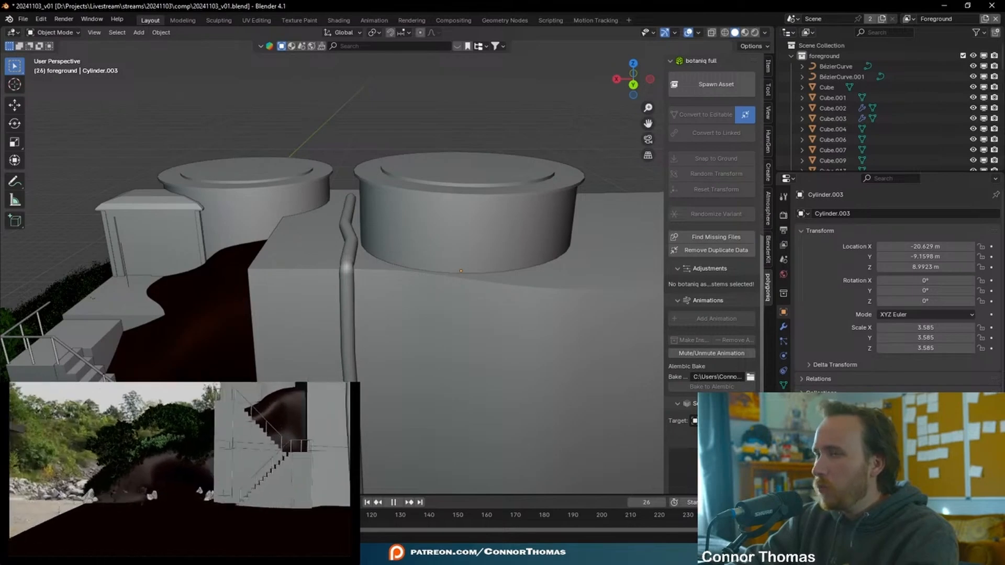
# Move the copied round tower forward out of the building block's front face, to about X -21.8 m, Y -7.2 m
pyautogui.press('space')
pyautogui.scroll(-2, 318, 341)
pyautogui.keyDown('shift'); pyautogui.moveTo(319, 341); pyautogui.dragTo(414, 228, button='middle'); pyautogui.keyUp('shift')
pyautogui.click(471, 150)
pyautogui.moveTo(500, 188); pyautogui.dragTo(533, 259, button='middle')
pyautogui.press('g')
pyautogui.click(552, 258)
pyautogui.moveTo(542, 317); pyautogui.dragTo(532, 234, button='middle')
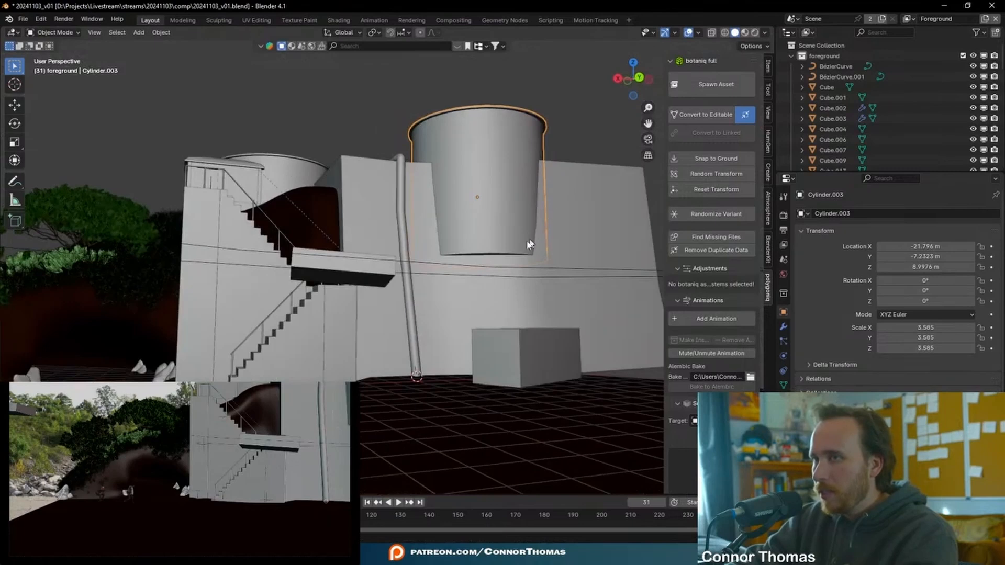
# Extend the tower's bottom face straight down along Z to the ground and nudge the whole tower into place
pyautogui.press('Tab')
pyautogui.press('g')
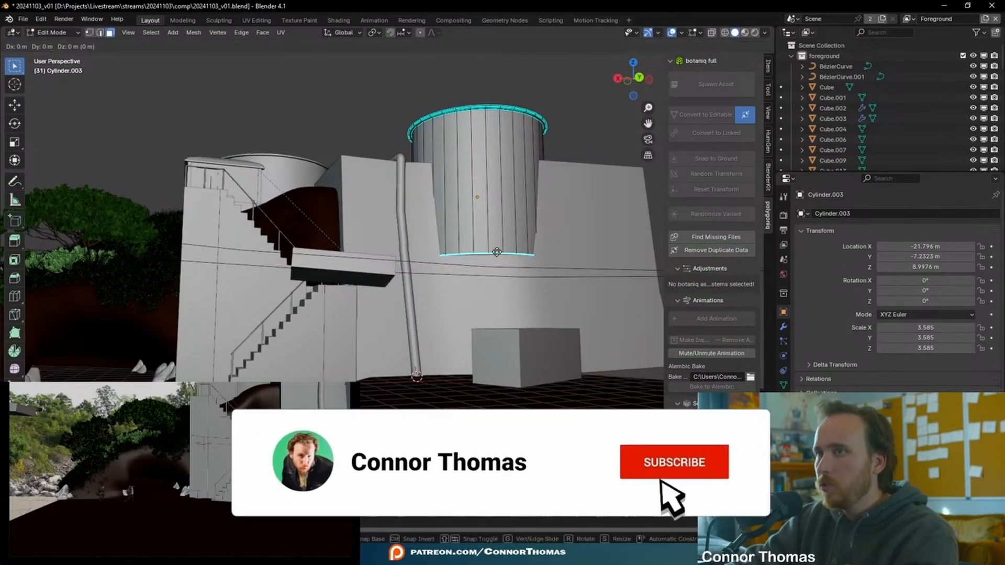
pyautogui.press('z')
pyautogui.click(498, 361)
pyautogui.press('Tab')
pyautogui.press('a')
pyautogui.moveTo(506, 257); pyautogui.dragTo(508, 236, button='middle')
pyautogui.press('a')
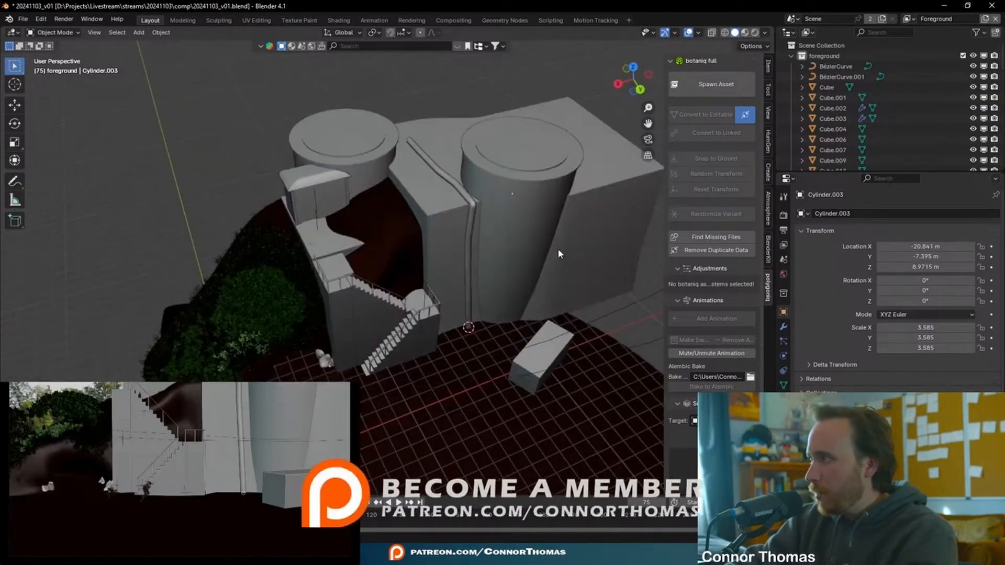
# Add a Subdivision Surface modifier to the bent pipe beside the tower and deselect it
pyautogui.click(471, 254)
pyautogui.click(784, 326)
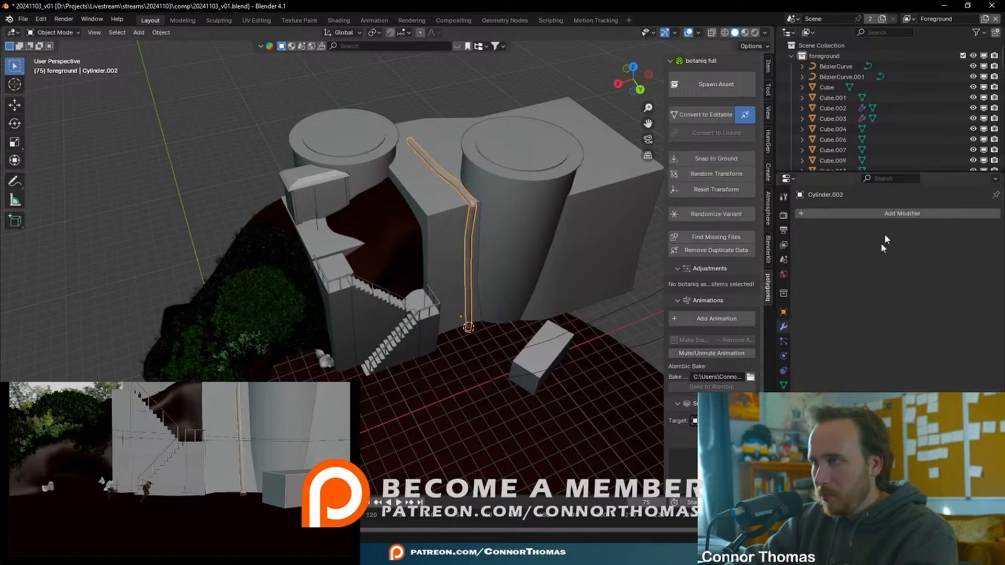
pyautogui.click(865, 215)
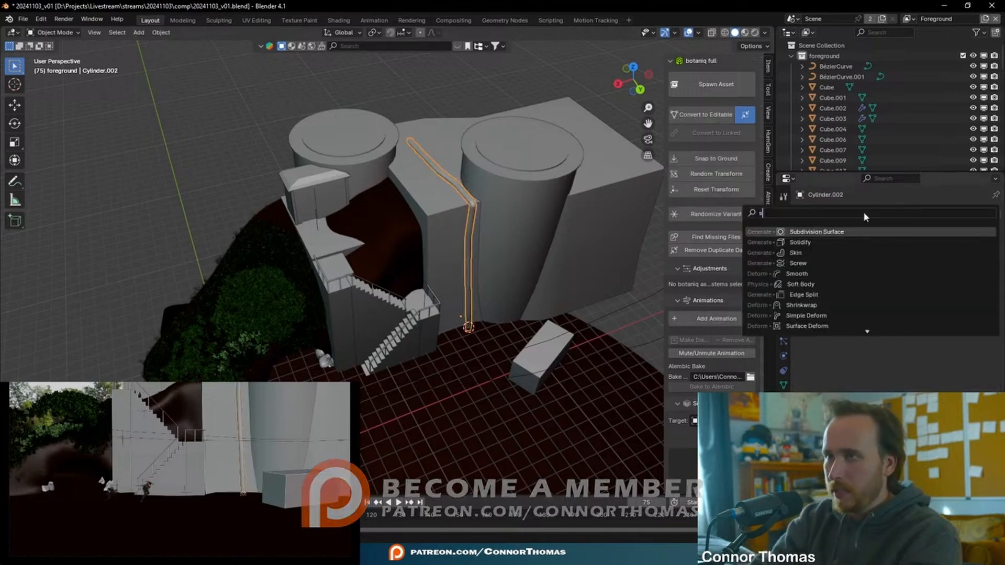
pyautogui.click(817, 220)
pyautogui.hotkey('alt', 'a')
pyautogui.moveTo(534, 262); pyautogui.dragTo(561, 286, button='middle')
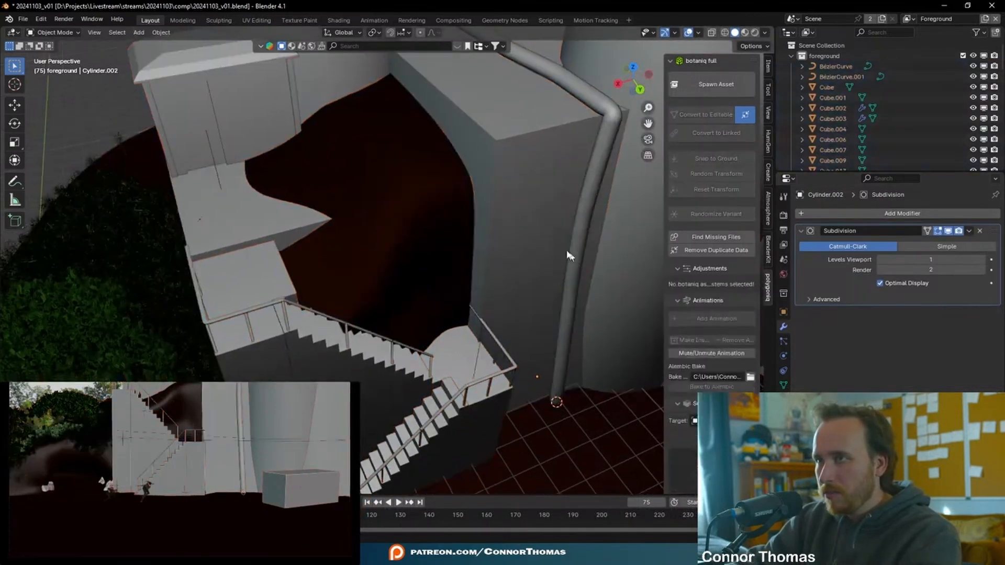
# Give the front tower a protruding ring at mid-height with a narrower section below it, and play back the animation
pyautogui.scroll(2, 568, 256)
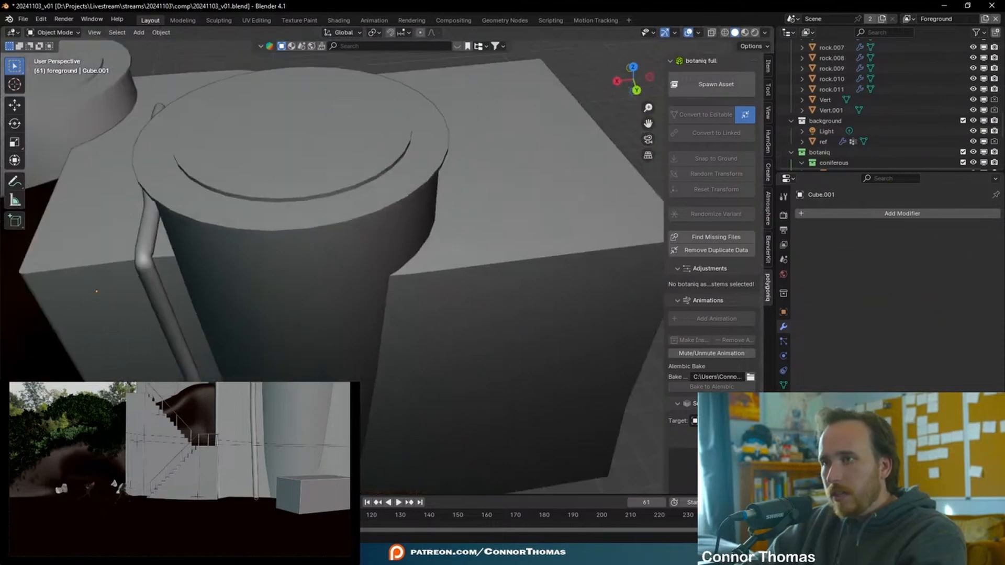
pyautogui.moveTo(335, 314); pyautogui.dragTo(336, 236, button='middle')
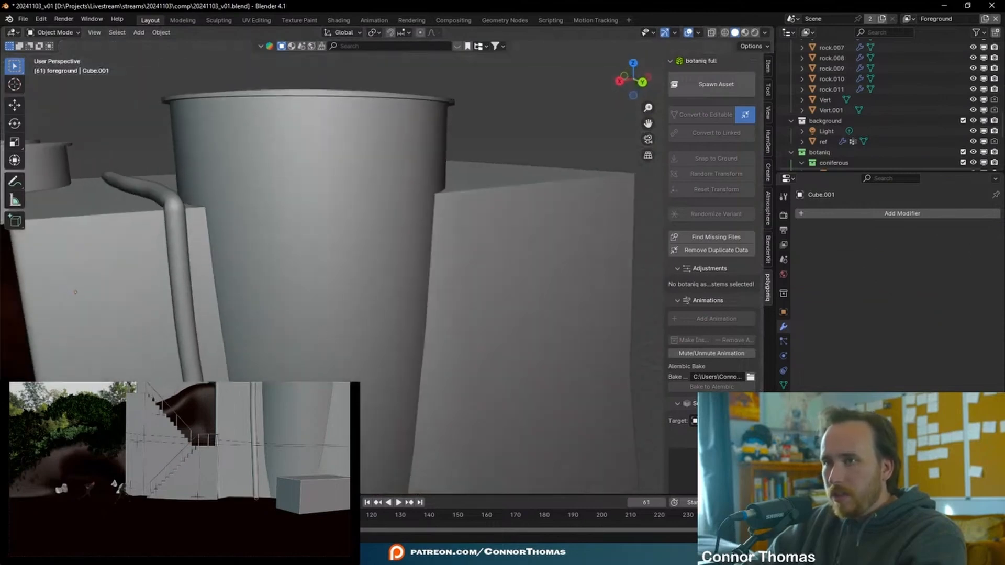
pyautogui.moveTo(335, 364); pyautogui.dragTo(444, 308, button='middle')
pyautogui.click(439, 250)
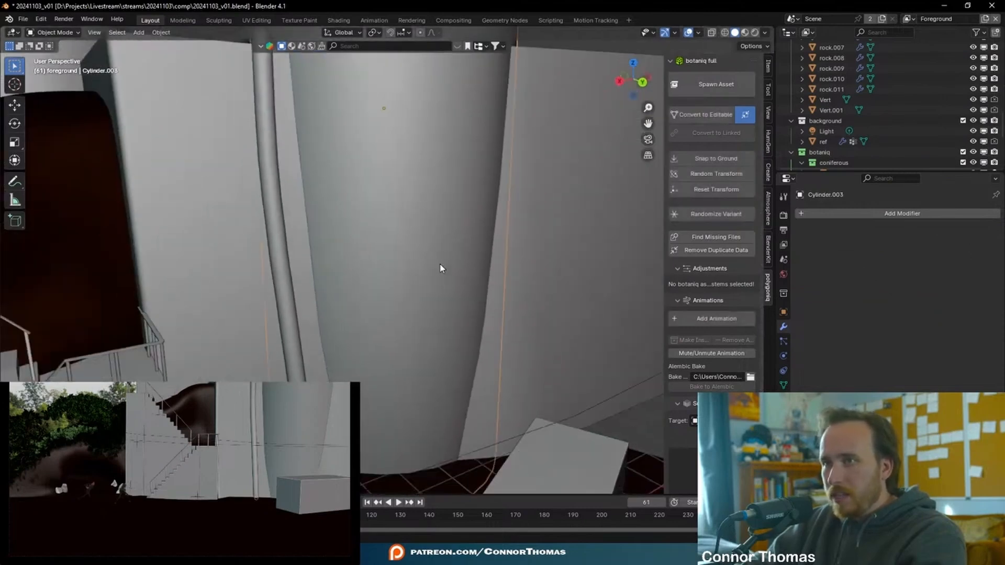
pyautogui.scroll(-3, 450, 272)
pyautogui.press('space')
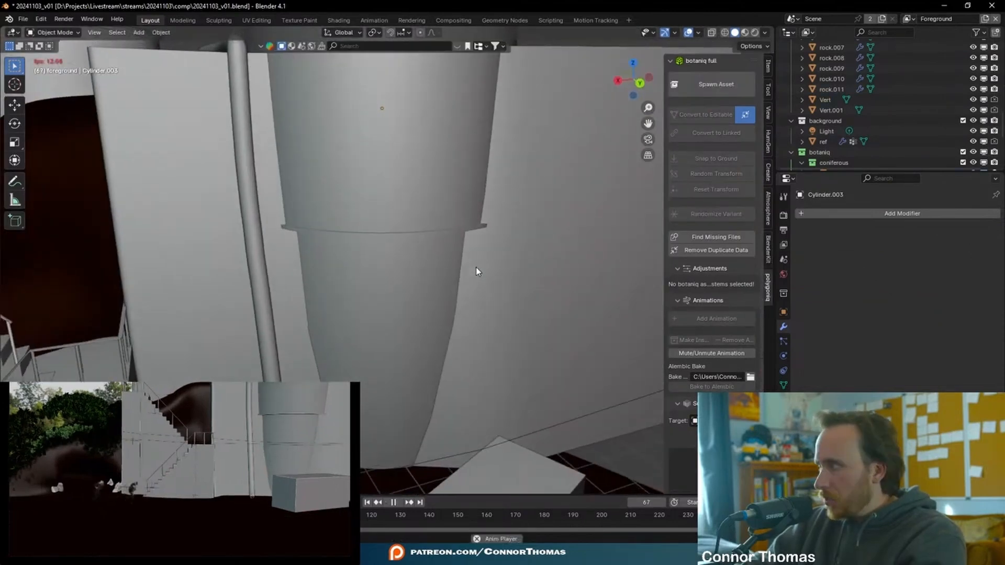
pyautogui.moveTo(475, 262); pyautogui.dragTo(371, 267, button='middle')
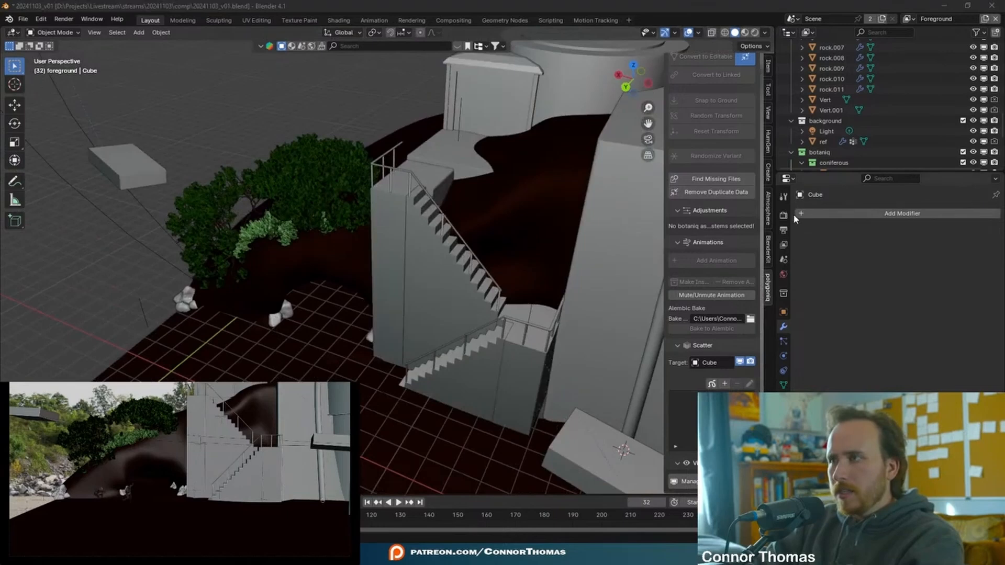
# Set the Cycles render device to GPU Compute and check the output resolution settings
pyautogui.click(784, 215)
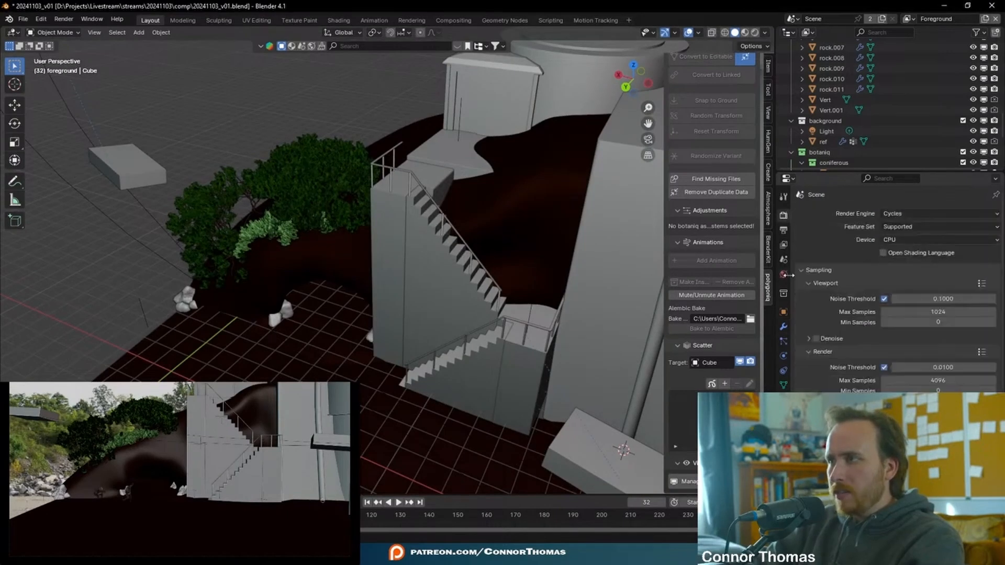
pyautogui.click(895, 242)
pyautogui.click(905, 259)
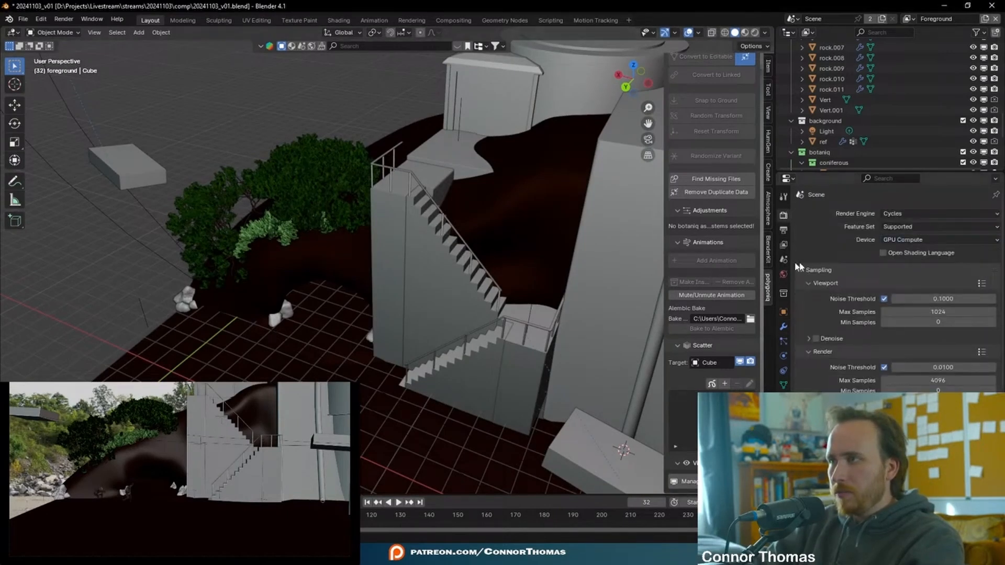
pyautogui.click(784, 231)
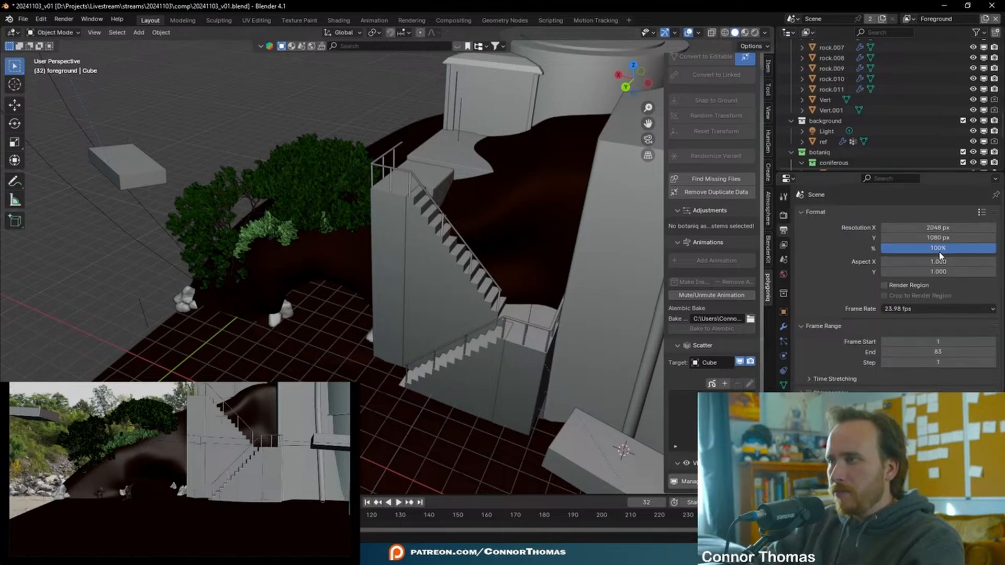
pyautogui.click(784, 216)
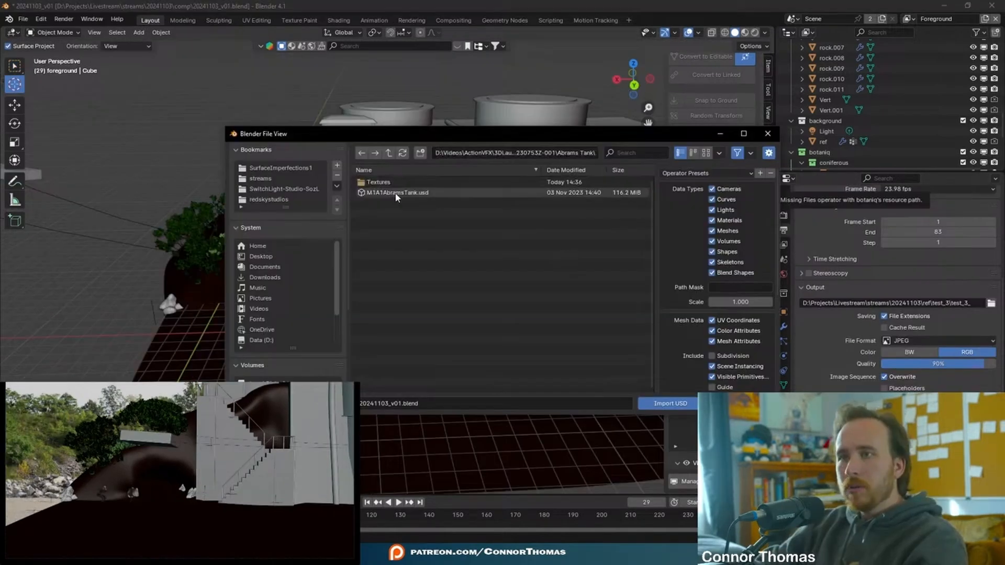
# Import M1A1AbramsTank.usd and place the tank on the ground in front of the round tower
pyautogui.doubleClick(396, 193)
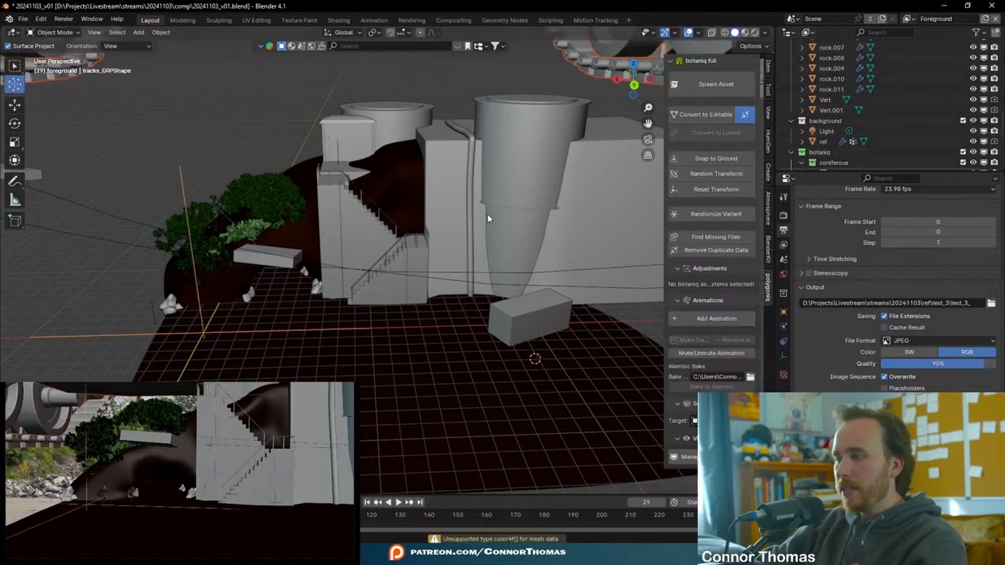
pyautogui.press('KP_Decimal')
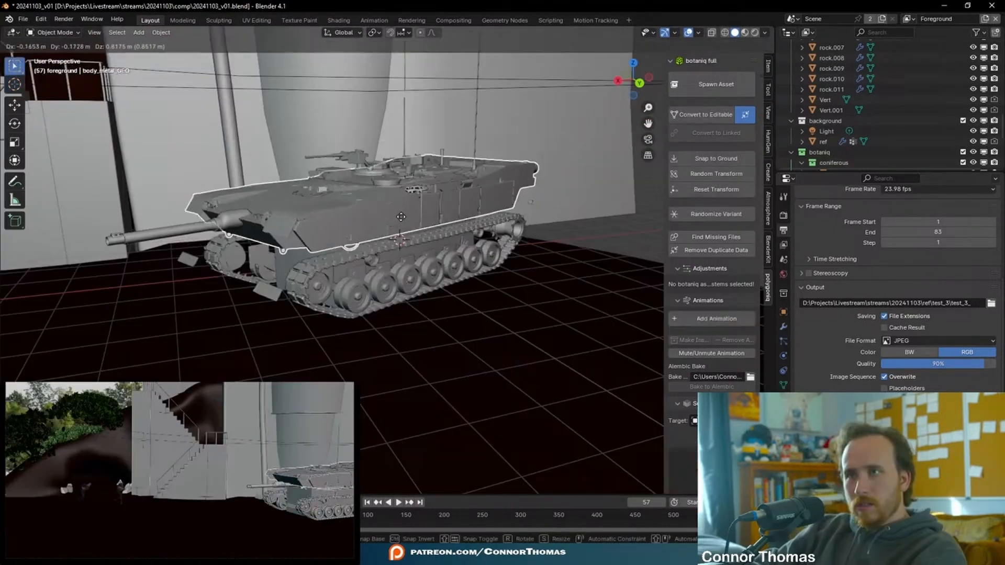
pyautogui.click(475, 215)
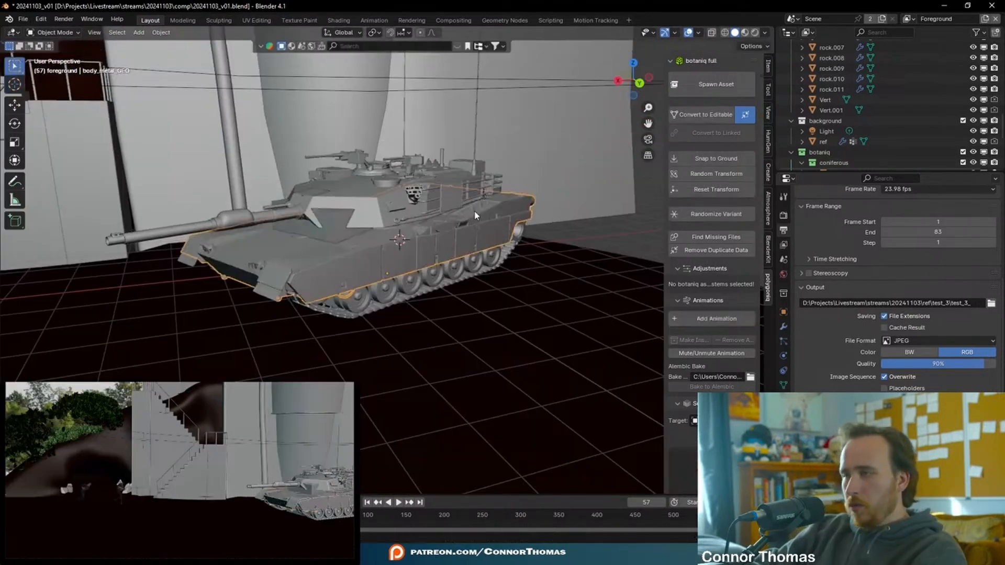
pyautogui.scroll(5, 476, 215)
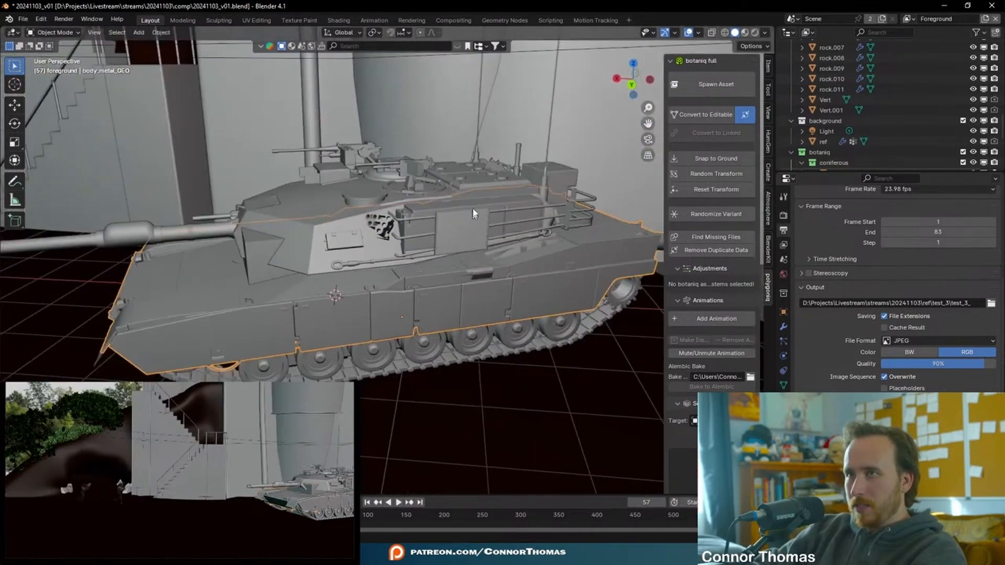
pyautogui.scroll(-3, 473, 214)
pyautogui.moveTo(473, 214); pyautogui.dragTo(483, 197, button='middle')
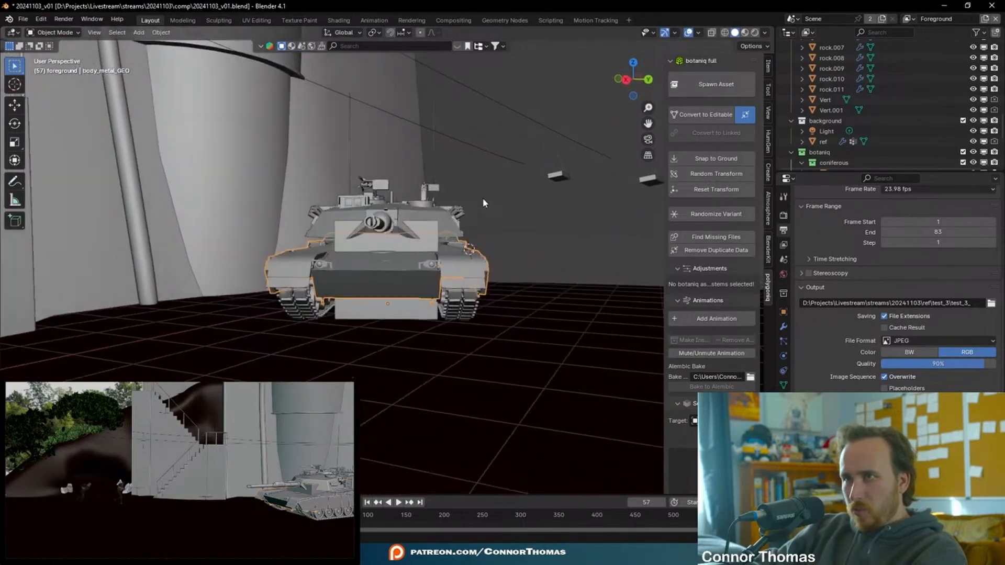
pyautogui.hotkey('alt', 'a')
pyautogui.moveTo(335, 229); pyautogui.dragTo(381, 237, button='middle')
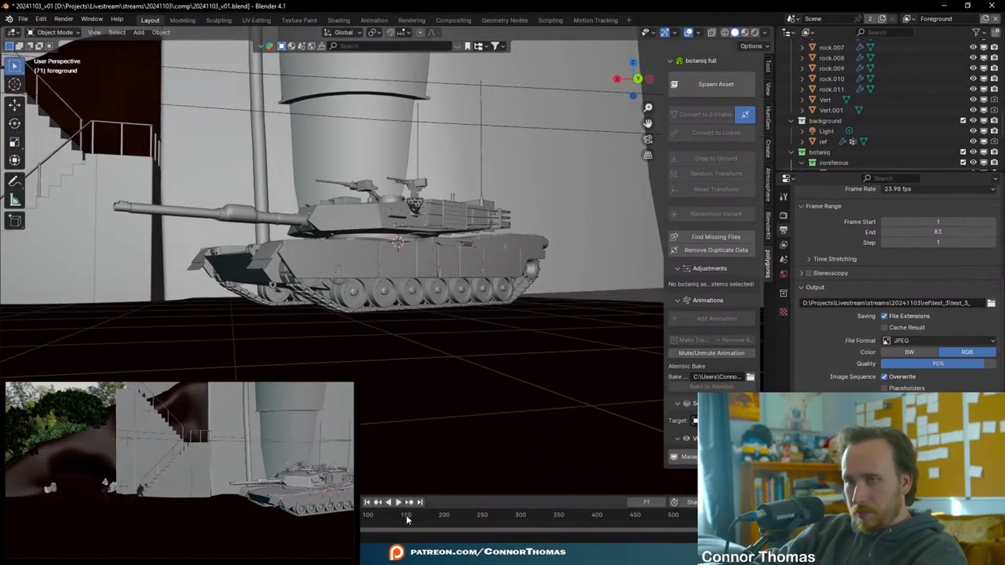
# Rotate the tank's turret with its gun about 24° around the global Z axis
pyautogui.moveTo(388, 225); pyautogui.dragTo(359, 288, button='middle')
pyautogui.click(359, 288)
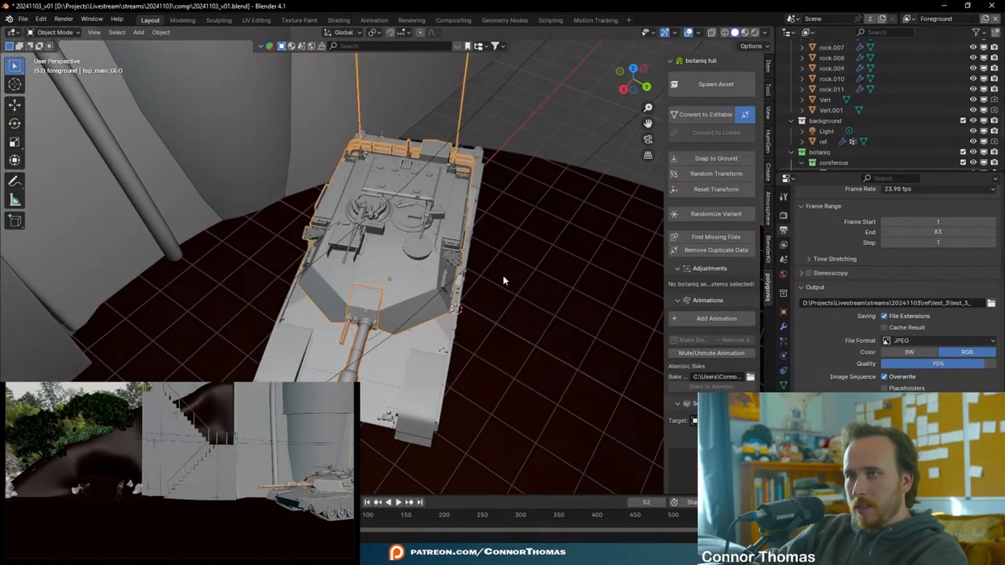
pyautogui.press('r')
pyautogui.press('z')
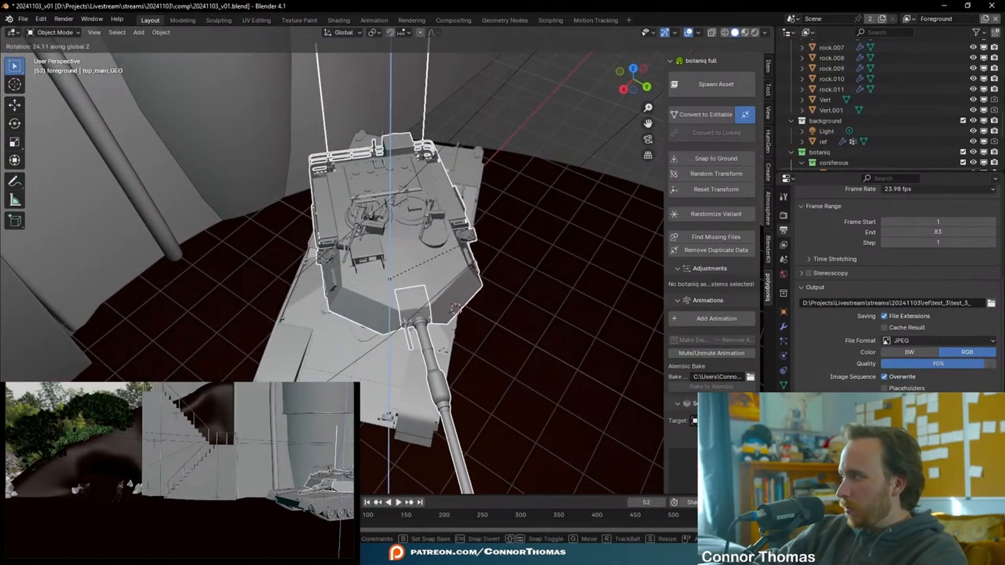
pyautogui.click(544, 203)
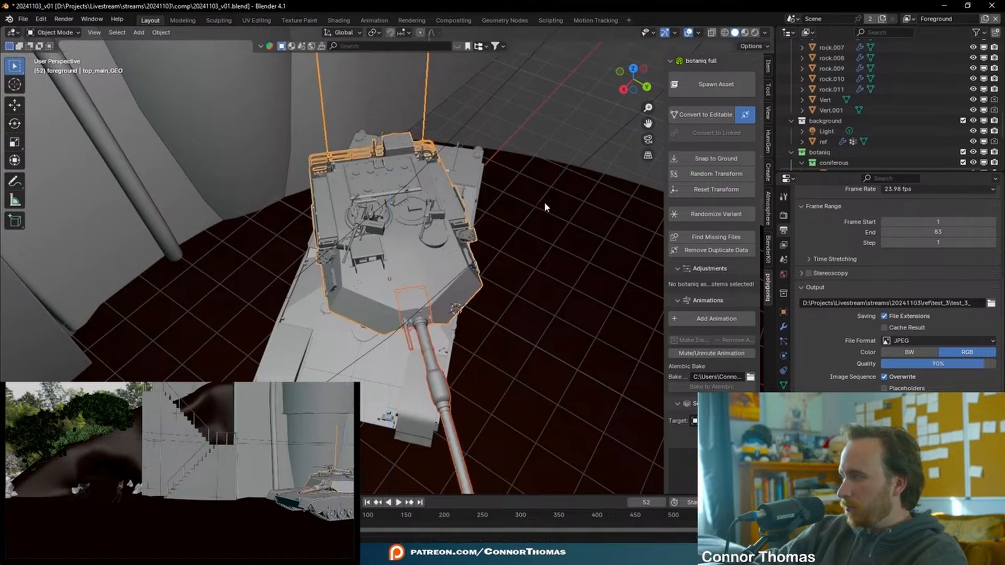
pyautogui.hotkey('alt', 'a')
# Play back the animation to check the tank in the shot
pyautogui.press('space')
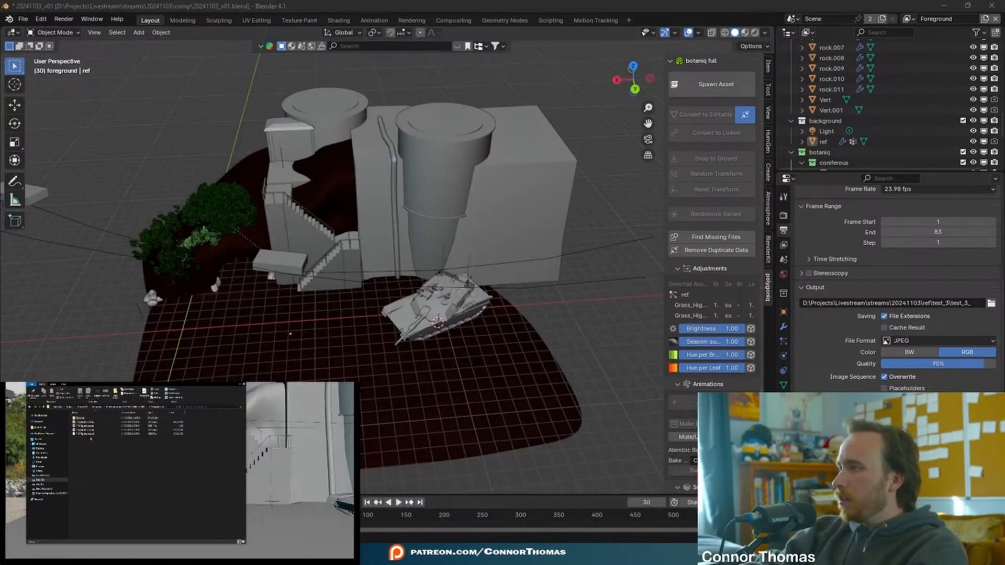
pyautogui.click(572, 5)
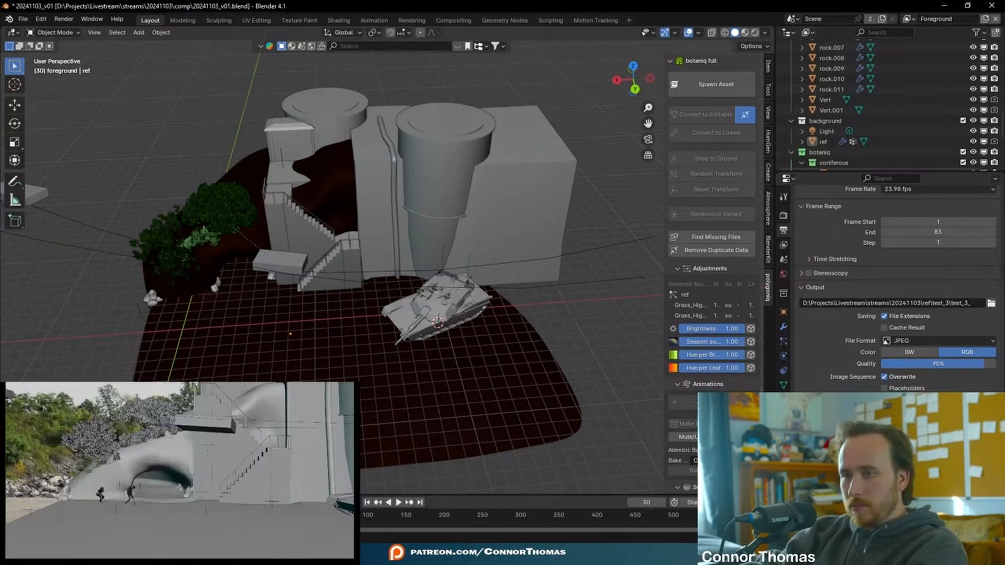
pyautogui.press('space')
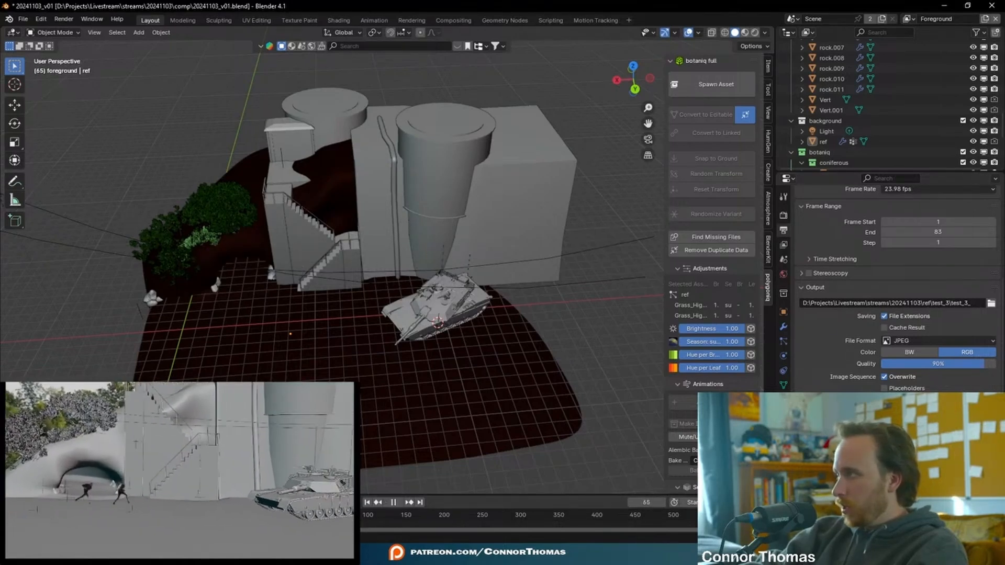
pyautogui.press('Escape')
# Snap the 3D cursor to the origin of the flying block outside the set and clear the selection
pyautogui.keyDown('shift'); pyautogui.moveTo(245, 326); pyautogui.dragTo(471, 412, button='middle'); pyautogui.keyUp('shift')
pyautogui.scroll(-4, 234, 311)
pyautogui.click(135, 241)
pyautogui.press('KP_Decimal')
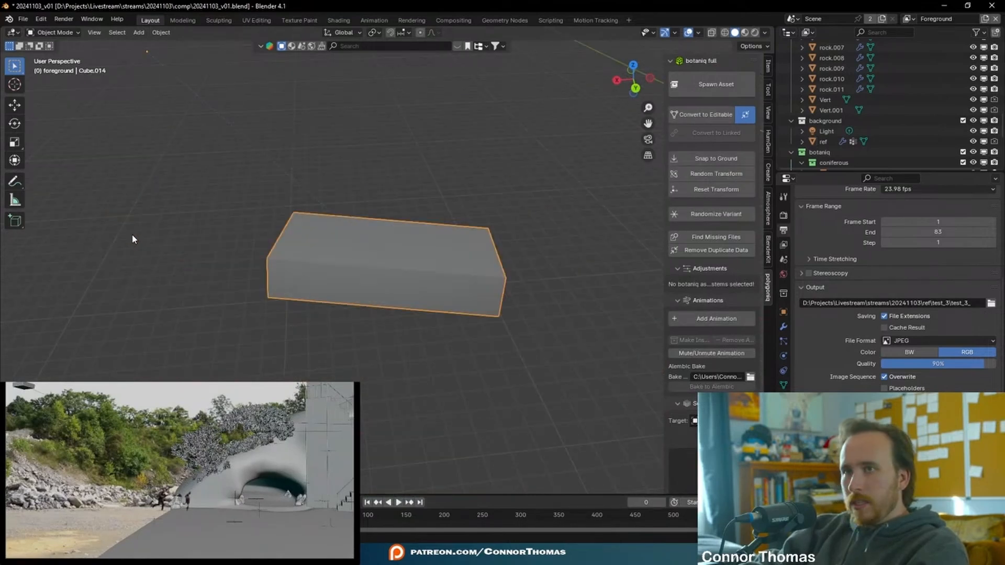
pyautogui.hotkey('shift', 's')
pyautogui.click(135, 300)
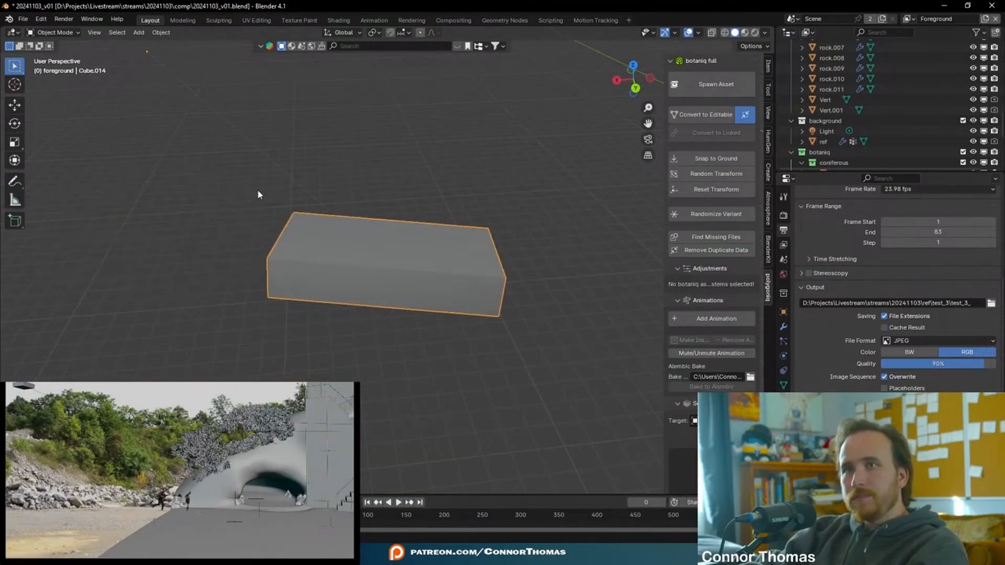
pyautogui.scroll(-3, 258, 194)
pyautogui.hotkey('alt', 'a')
# Try to import F16_FighterJet.fbx from the copied F-16 Fighter Jet folder path
pyautogui.click(26, 19)
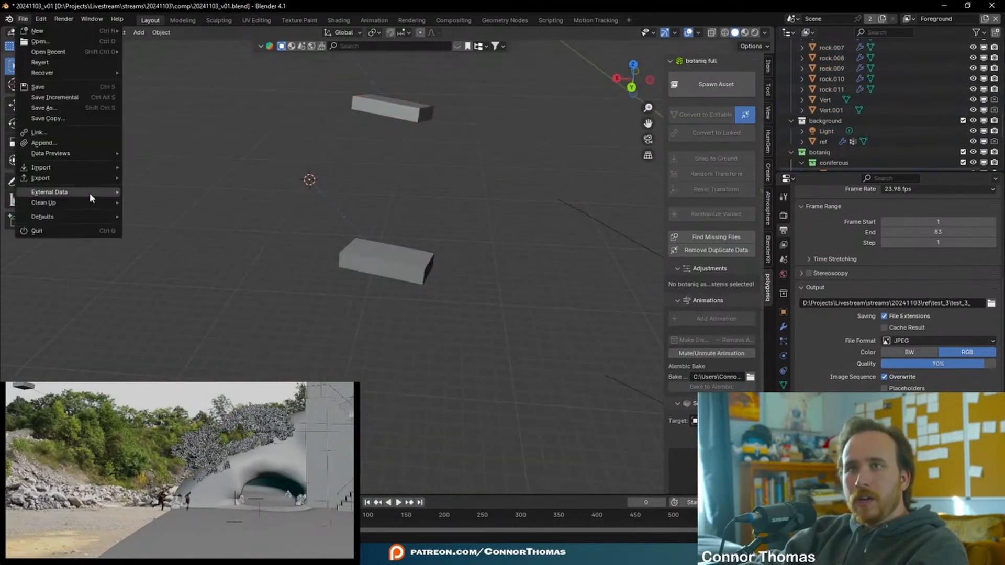
pyautogui.moveTo(81, 169)
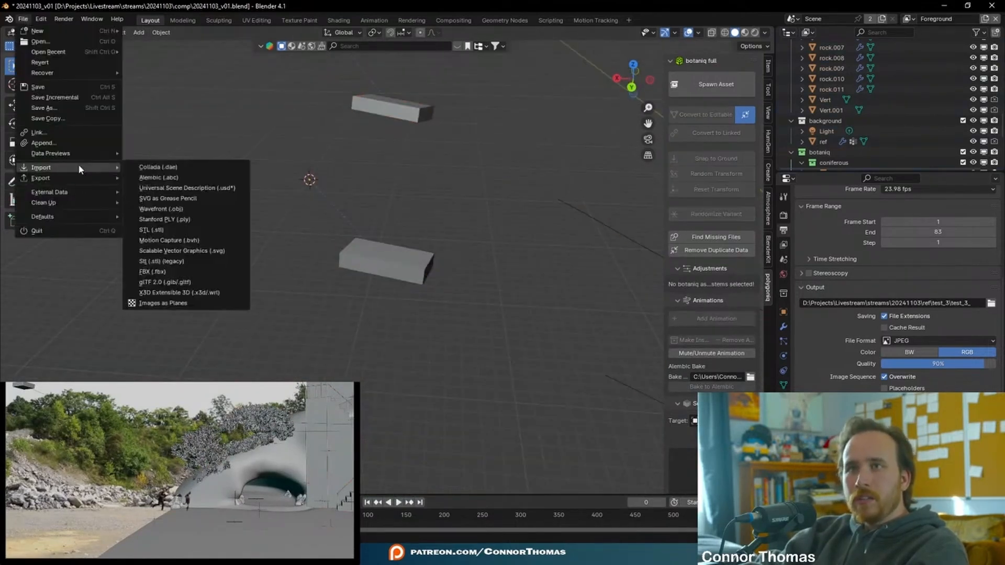
pyautogui.click(192, 272)
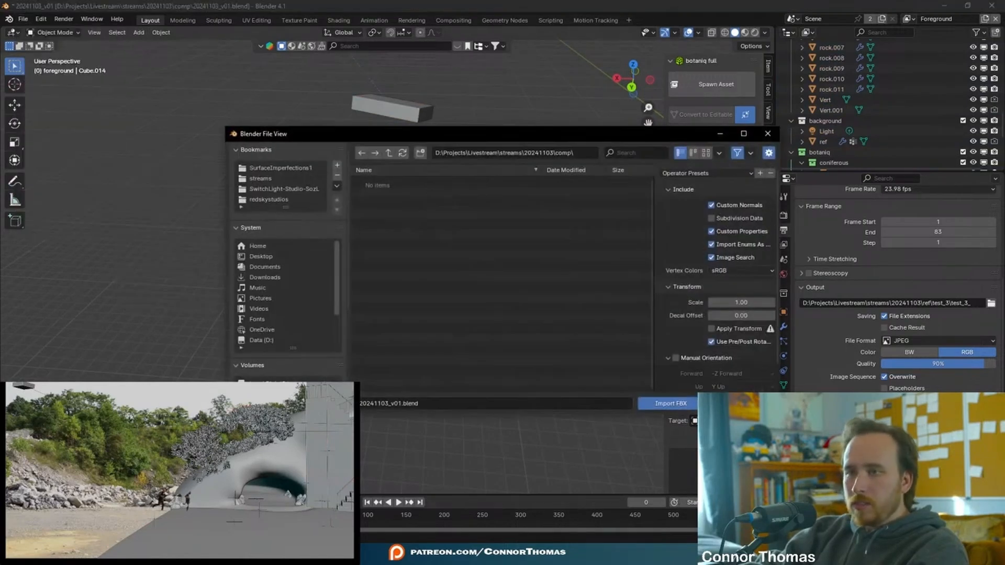
pyautogui.hotkey('alt', 'Tab')
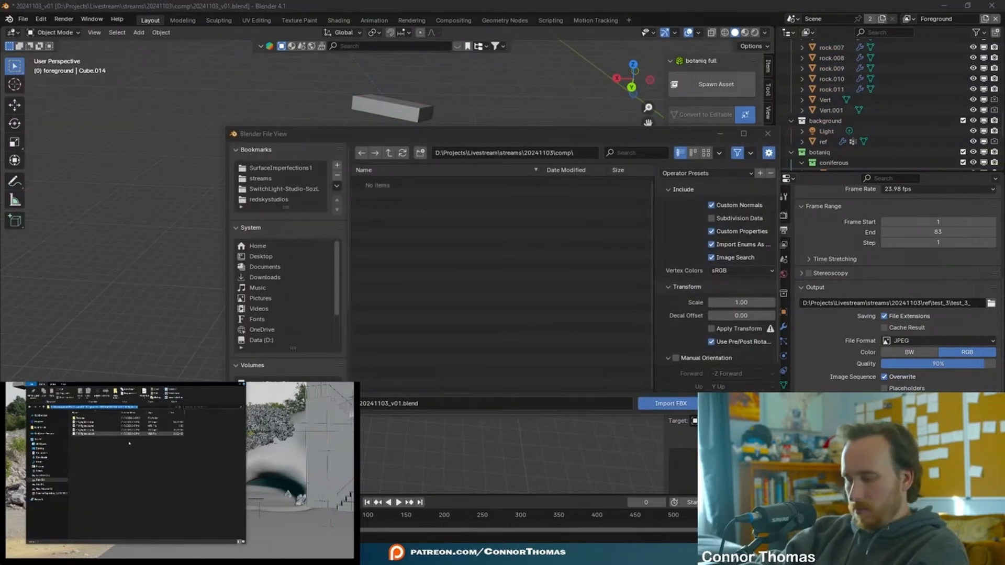
pyautogui.click(484, 153)
pyautogui.hotkey('ctrl', 'v')
pyautogui.press('Return')
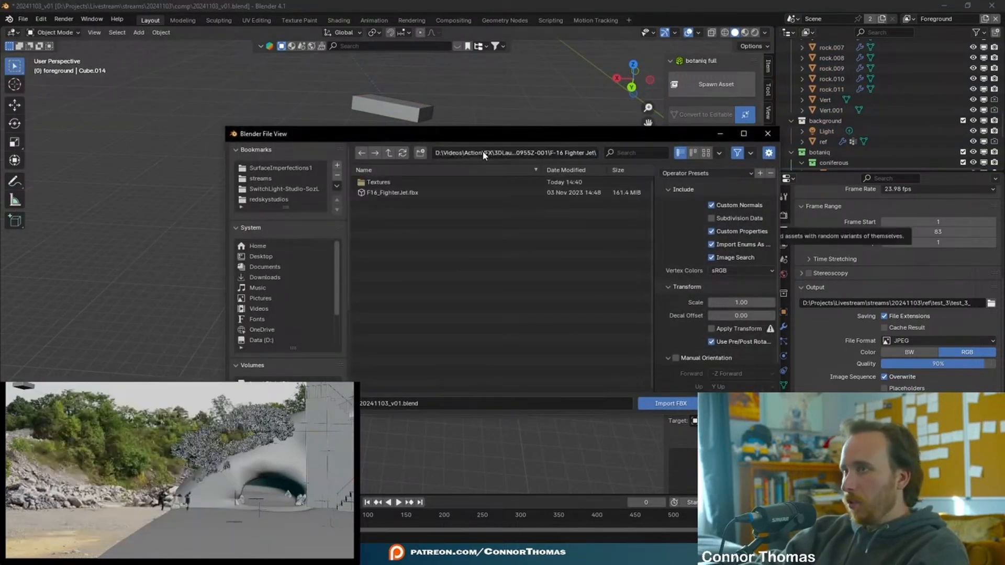
pyautogui.doubleClick(417, 193)
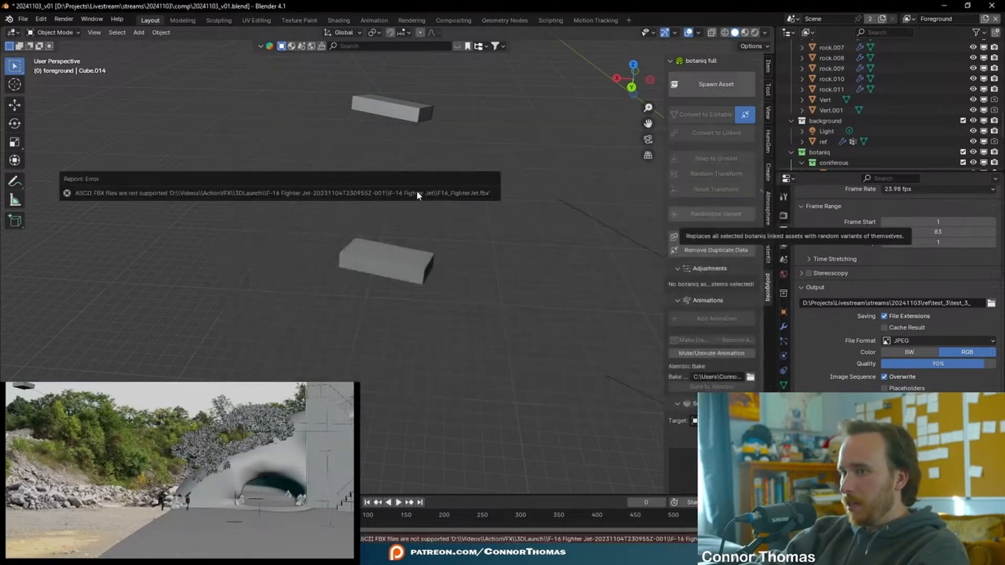
# Import F16_FighterJet.usd from the copied F-16 Fighter Jet folder path and restore the frame range to start 1, end 83
pyautogui.hotkey('alt', 'Tab')
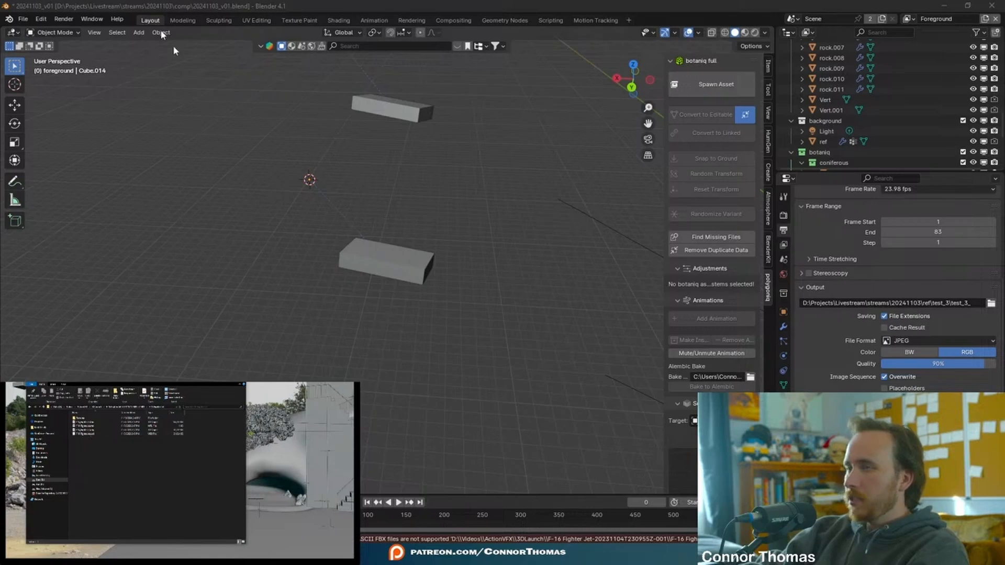
pyautogui.click(139, 2)
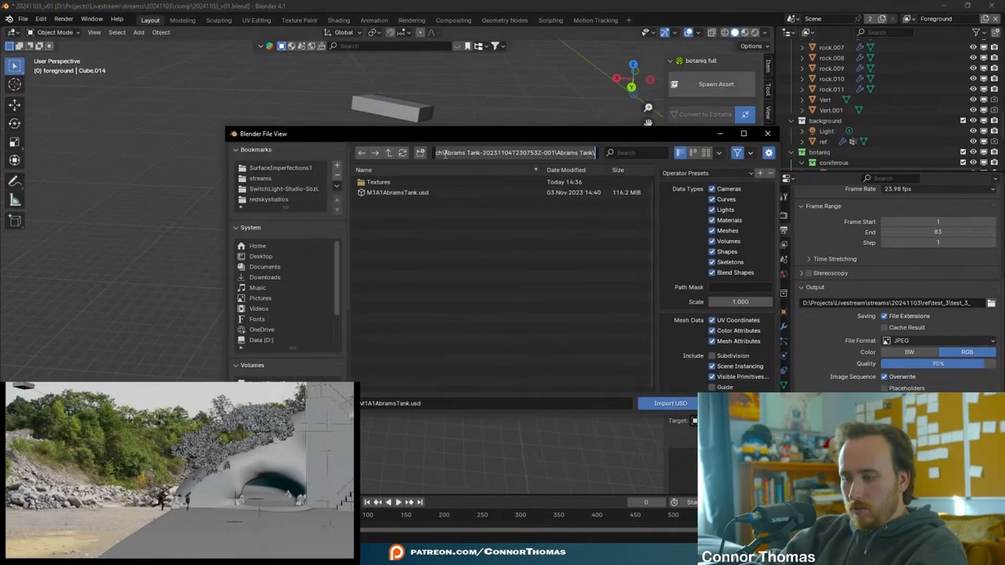
pyautogui.hotkey('ctrl', 'v')
pyautogui.press('Return')
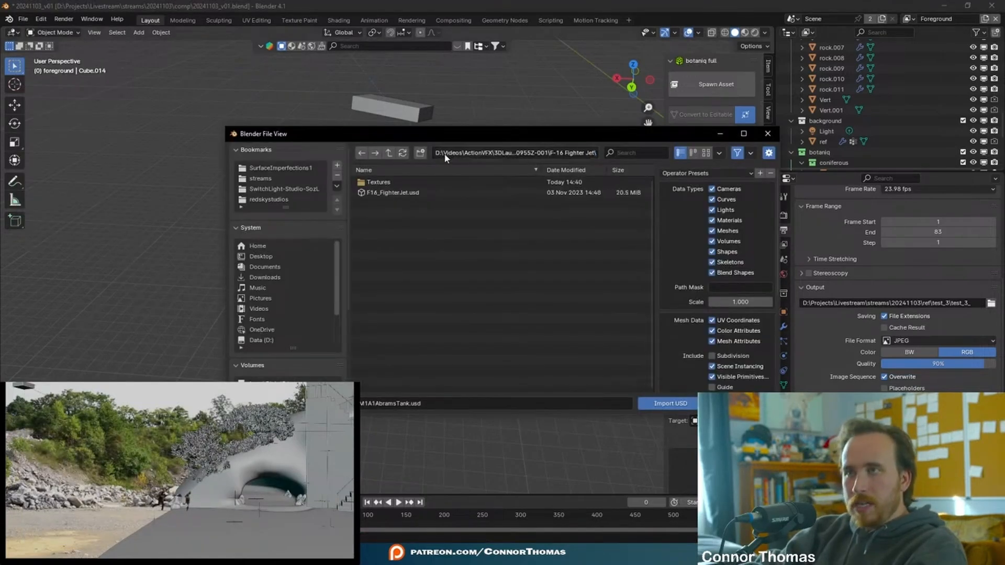
pyautogui.click(421, 193)
pyautogui.scroll(-6, 694, 256)
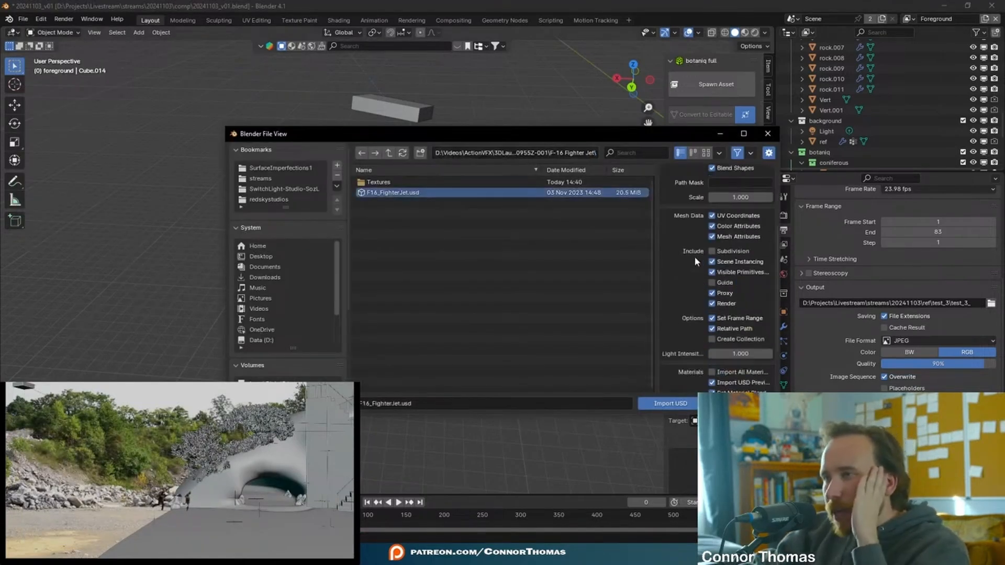
pyautogui.scroll(7, 694, 261)
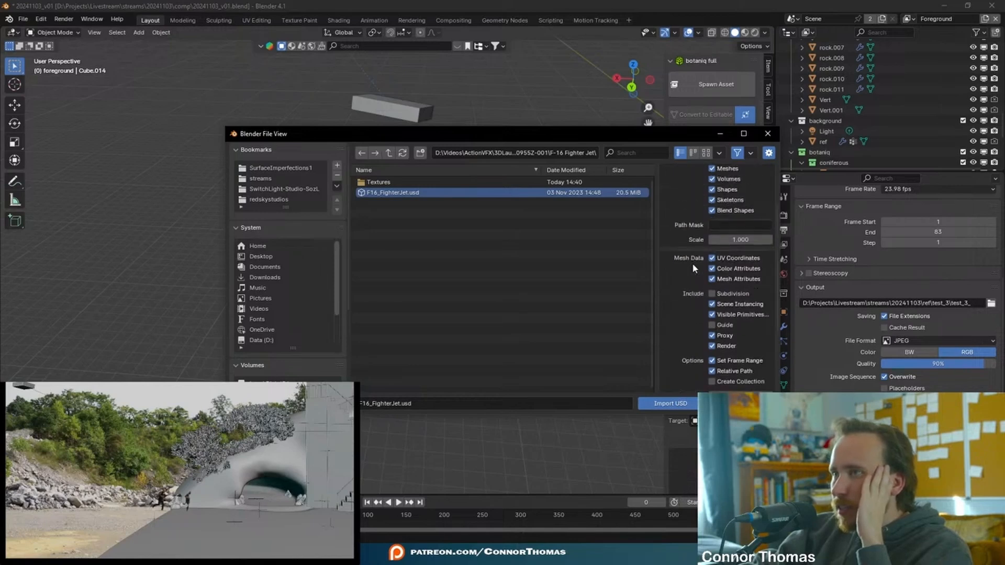
pyautogui.click(666, 406)
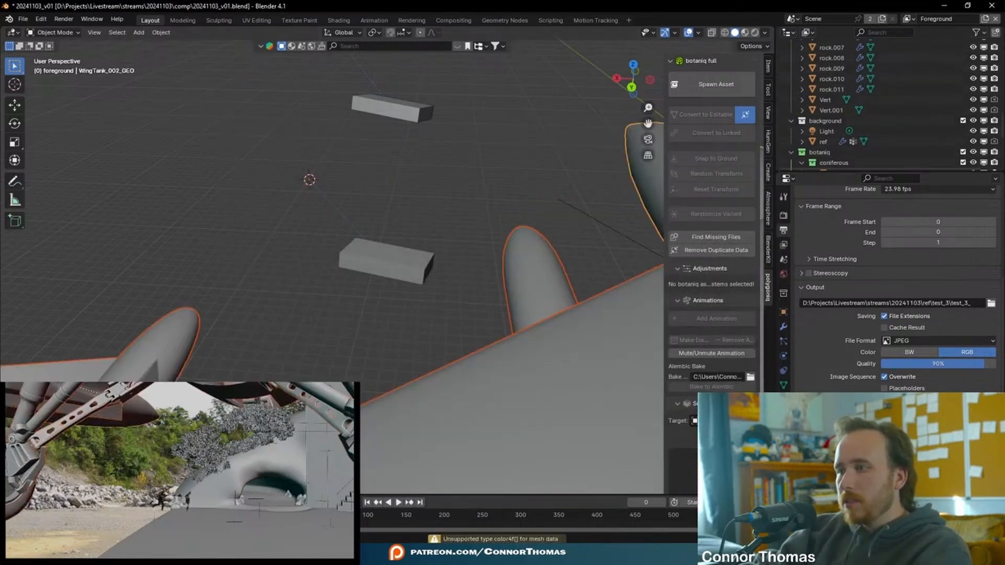
pyautogui.write('1')
pyautogui.press('Tab')
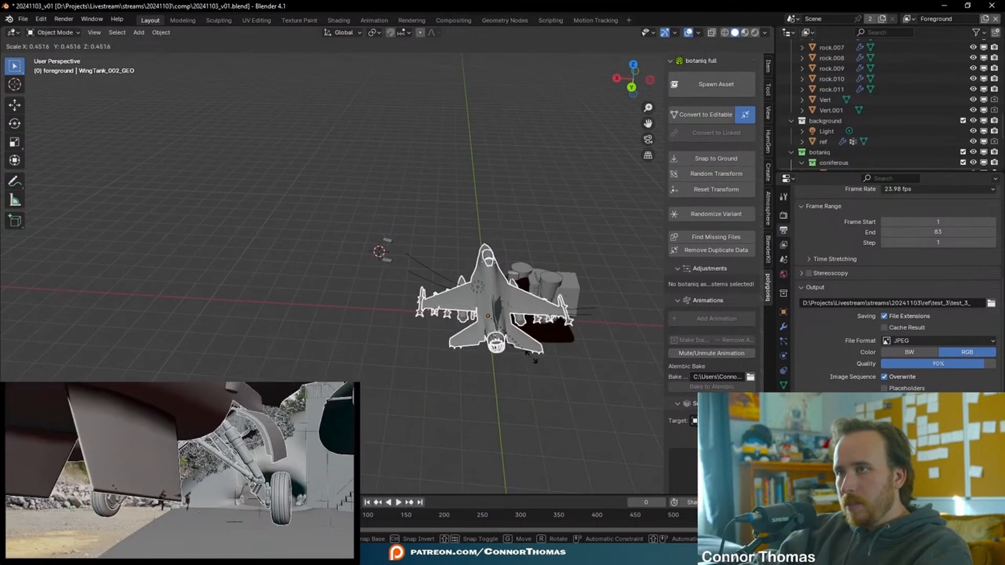
# Join all the imported F-16 parts into the body_GEO mesh and show its materials
pyautogui.rightClick(534, 361)
pyautogui.keyDown('shift'); pyautogui.click(489, 256); pyautogui.keyUp('shift')
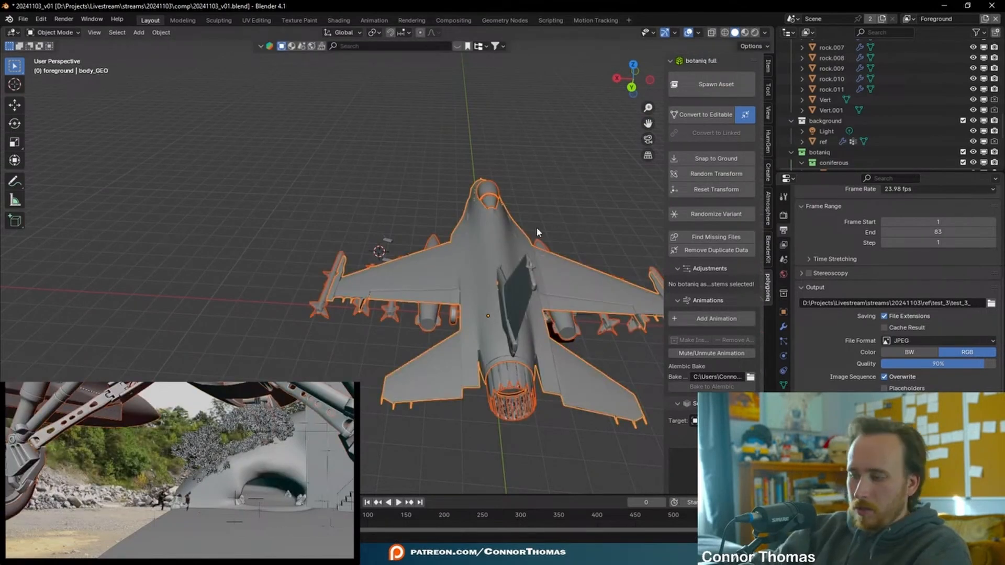
pyautogui.hotkey('ctrl', 'j')
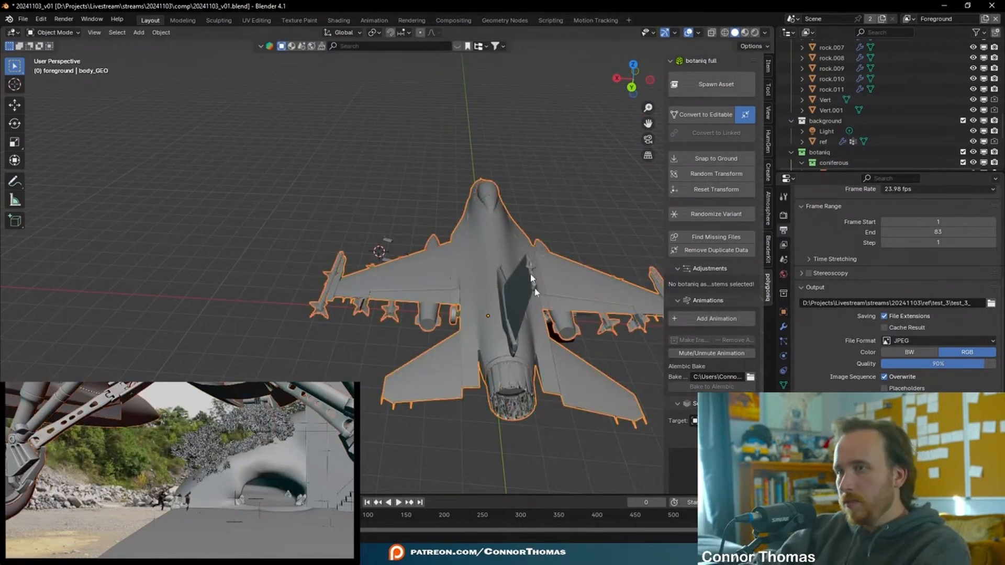
pyautogui.click(784, 400)
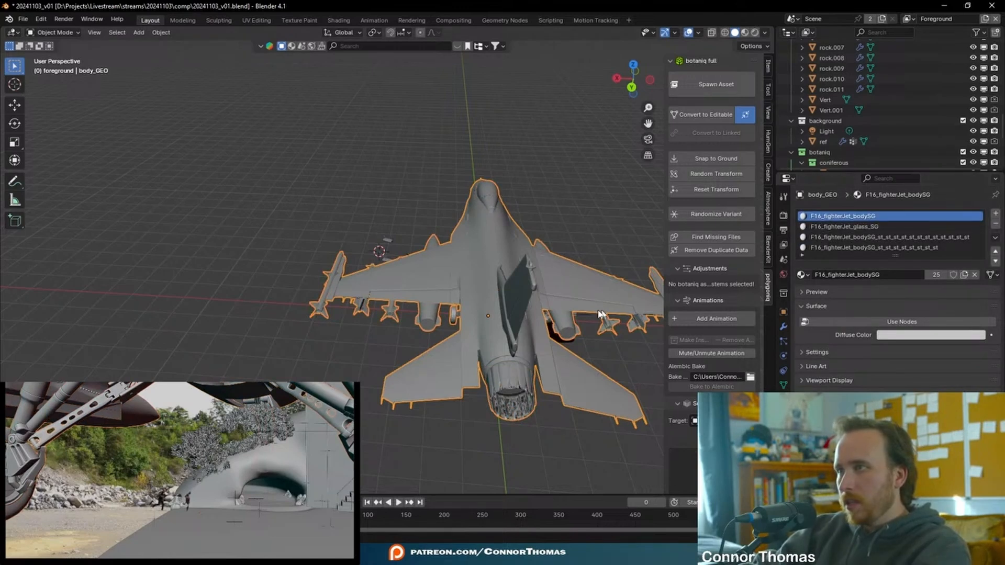
# Snap the jet to the 3D cursor, and rotate and move it onto the lower flying block
pyautogui.scroll(-10, 592, 373)
pyautogui.hotkey('shift', 's')
pyautogui.click(216, 143)
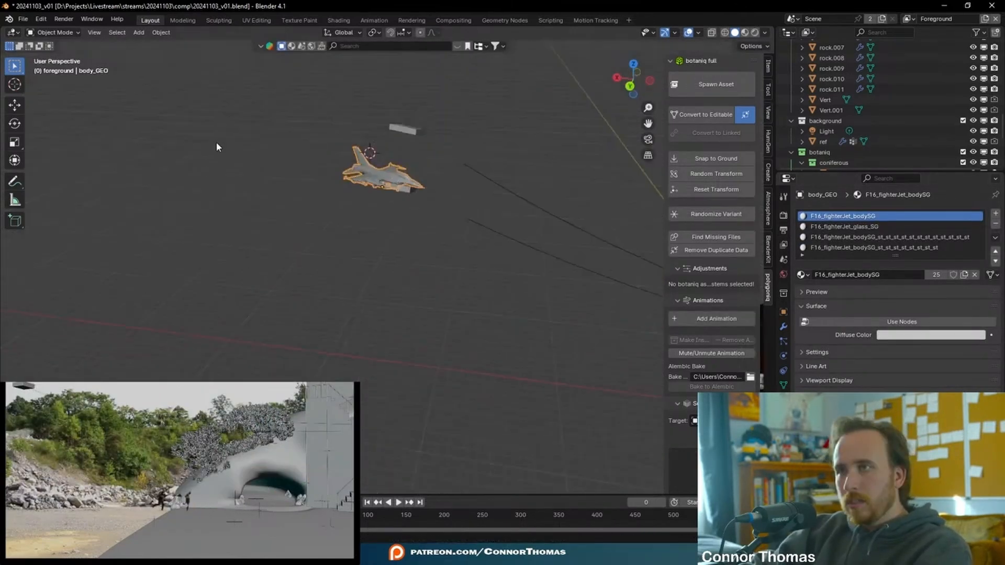
pyautogui.scroll(-6, 356, 186)
pyautogui.keyDown('shift'); pyautogui.moveTo(492, 229); pyautogui.dragTo(530, 292, button='middle'); pyautogui.keyUp('shift')
pyautogui.press('KP_Decimal')
pyautogui.press('r')
pyautogui.click(543, 262)
pyautogui.press('g')
pyautogui.click(627, 247)
# Snap the 3D cursor to the selected geometry of the jet's fuselage and set the jet's origin to the cursor
pyautogui.press('Tab')
pyautogui.press('l')
pyautogui.hotkey('shift', 's')
pyautogui.click(511, 303)
pyautogui.press('Tab')
pyautogui.moveTo(509, 254); pyautogui.dragTo(445, 146, button='middle')
pyautogui.click(161, 33)
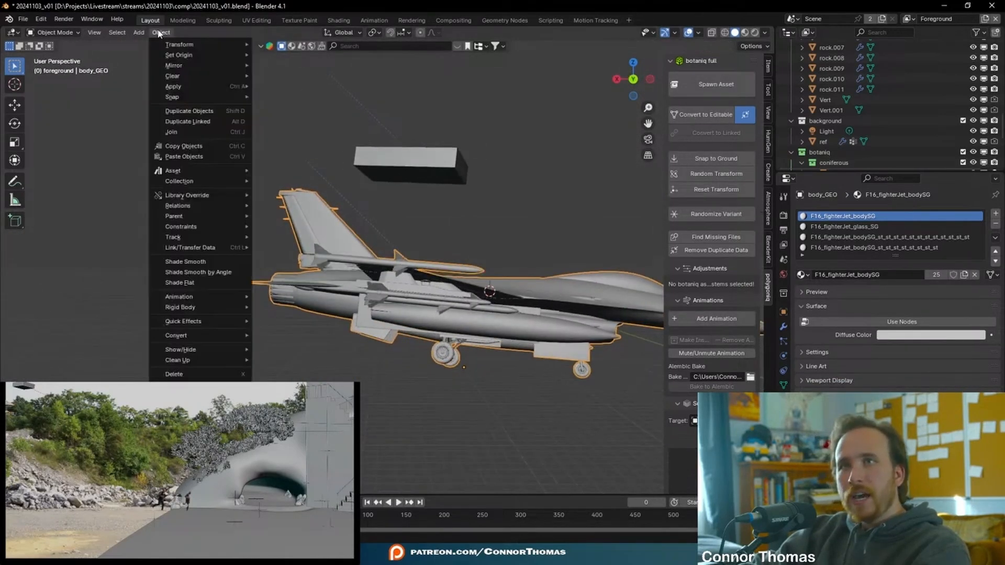
pyautogui.moveTo(189, 56)
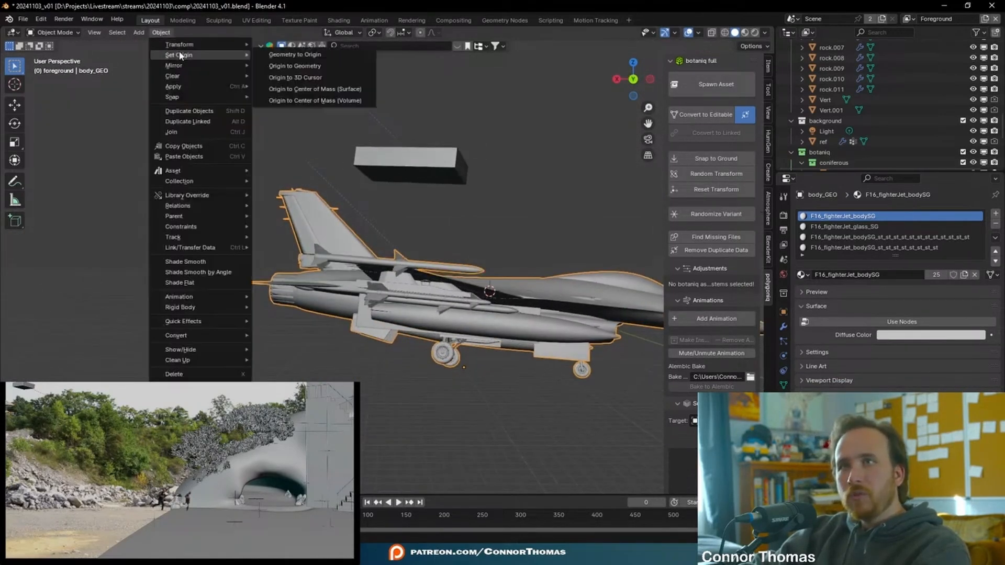
pyautogui.click(312, 78)
# Bank the jet with a free trackball rotation and parent it to the block Cube.014 with Keep Transform
pyautogui.moveTo(487, 208); pyautogui.dragTo(512, 203, button='middle')
pyautogui.press('r')
pyautogui.press('r')
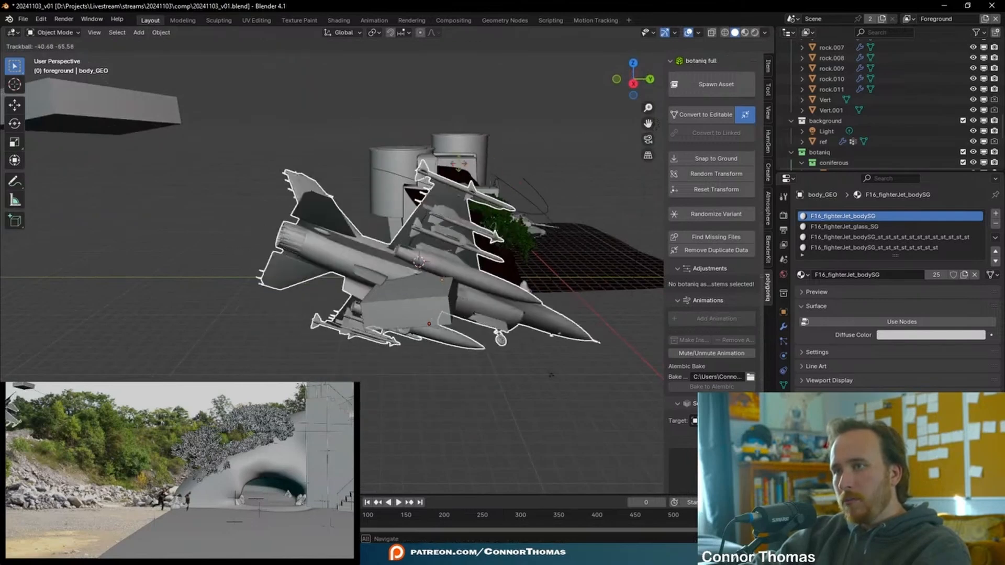
pyautogui.rightClick(454, 197)
pyautogui.moveTo(435, 243); pyautogui.dragTo(419, 210, button='middle')
pyautogui.click(509, 299)
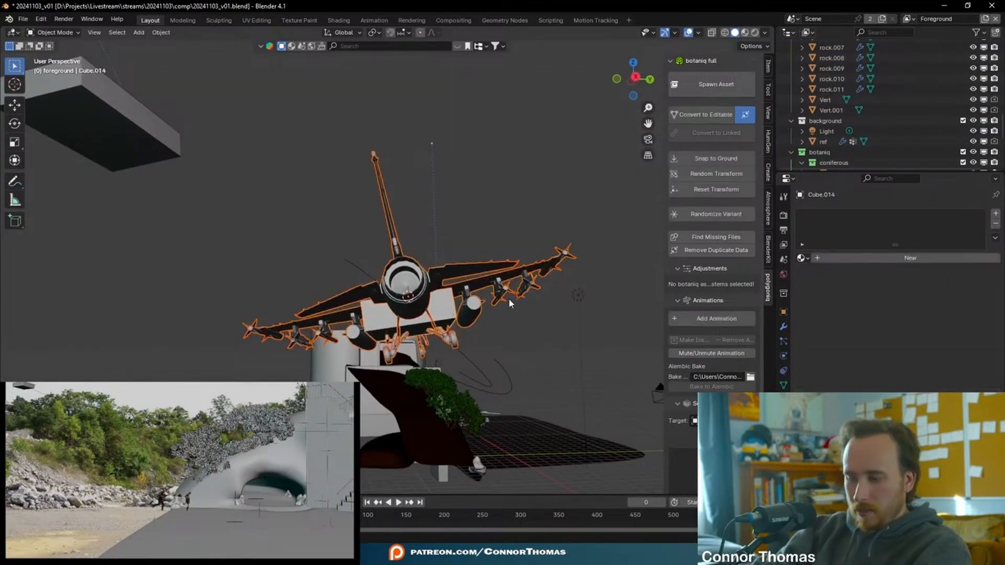
pyautogui.hotkey('ctrl', 'p')
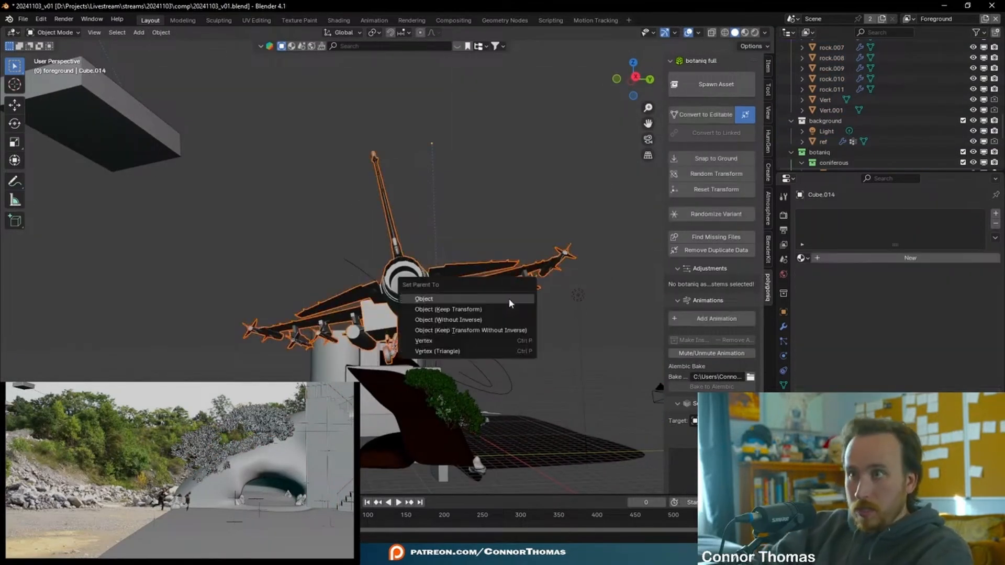
pyautogui.click(448, 309)
pyautogui.click(448, 314)
# Disable the parent block Cube.014 in viewports and renders
pyautogui.press('KP_Decimal')
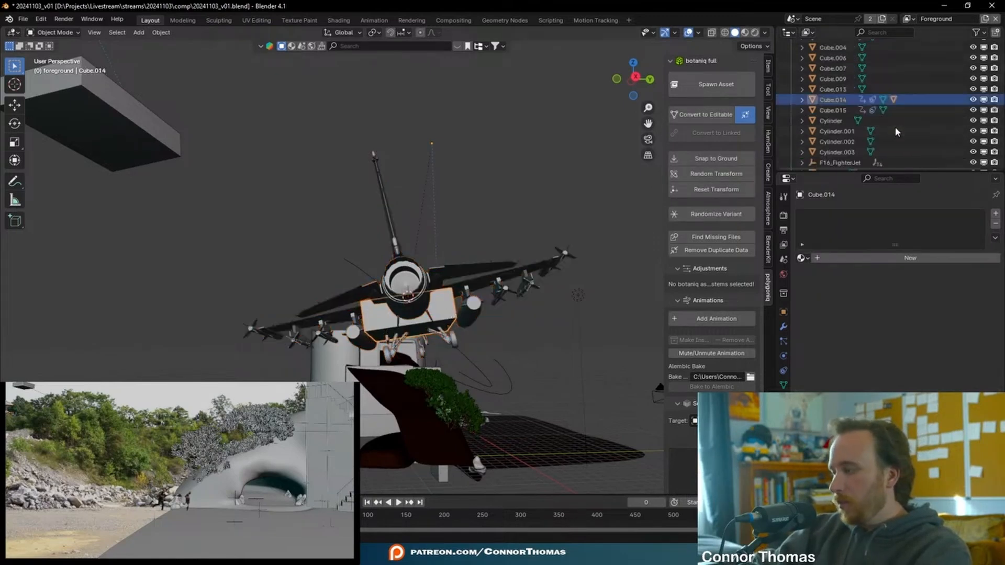
pyautogui.click(985, 100)
pyautogui.click(993, 101)
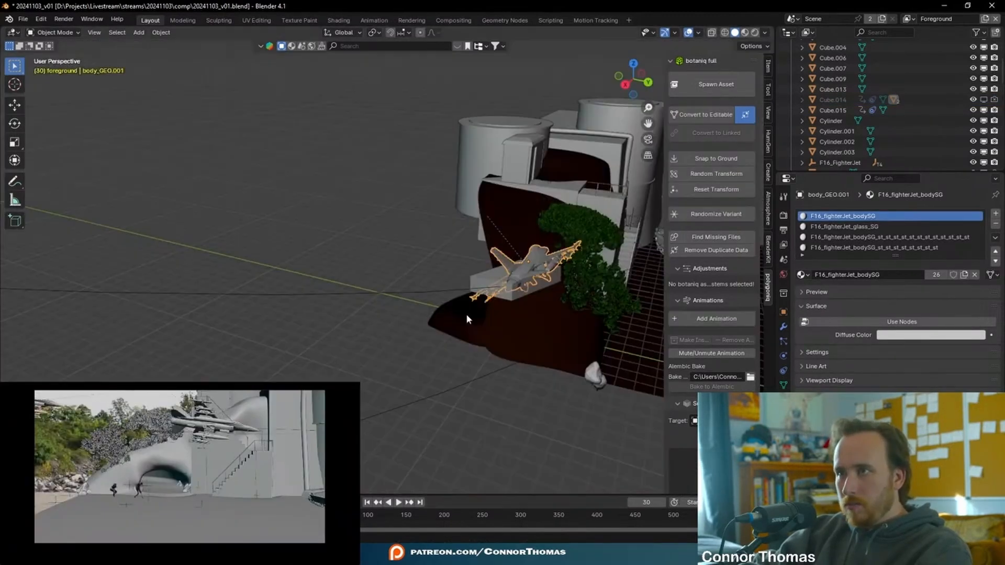
# Clear the duplicate jet's parent and rotate it to line up with the second block's flight direction
pyautogui.hotkey('alt', 'p')
pyautogui.click(441, 311)
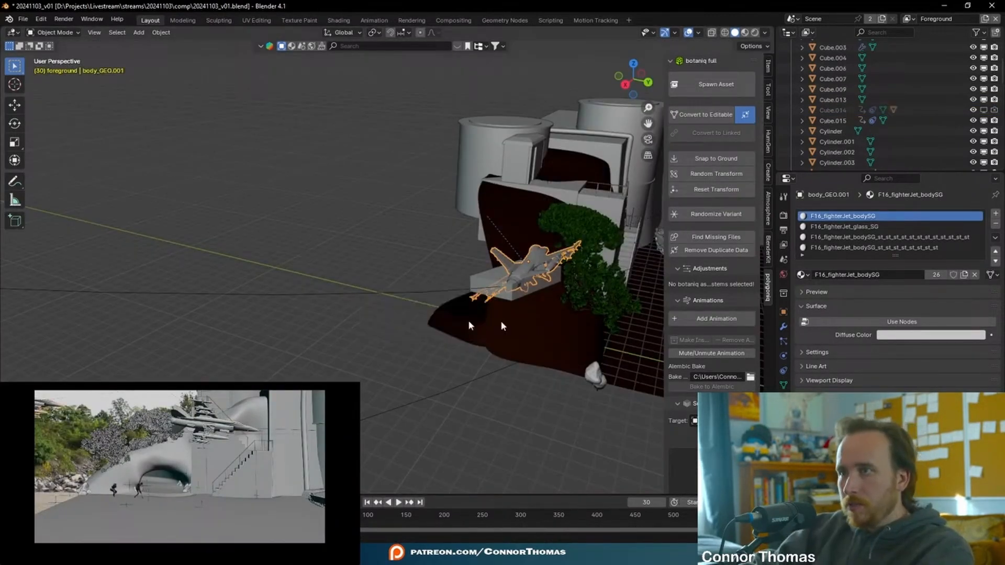
pyautogui.press('r')
pyautogui.click(649, 244)
pyautogui.press('r')
pyautogui.click(586, 275)
pyautogui.moveTo(550, 282); pyautogui.dragTo(543, 245, button='middle')
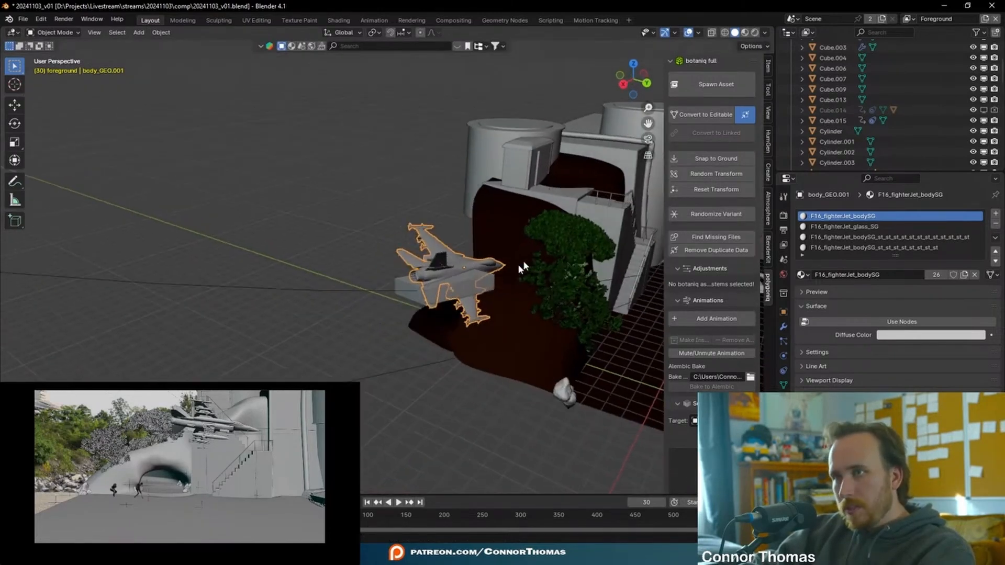
# Parent the second jet to the block Cube.015 and disable that block's display in the viewport
pyautogui.keyDown('shift'); pyautogui.click(402, 288); pyautogui.keyUp('shift')
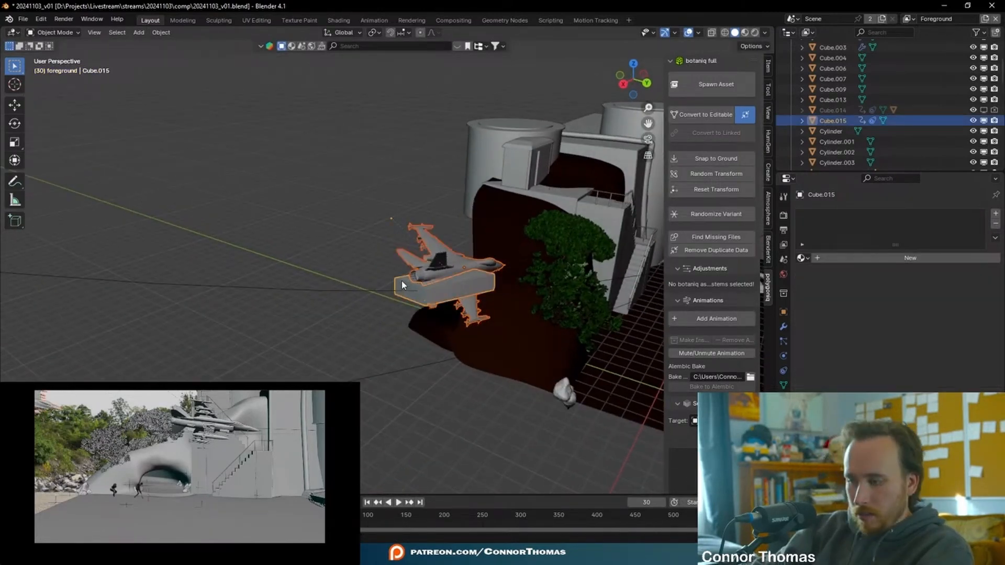
pyautogui.hotkey('ctrl', 'p')
pyautogui.click(402, 281)
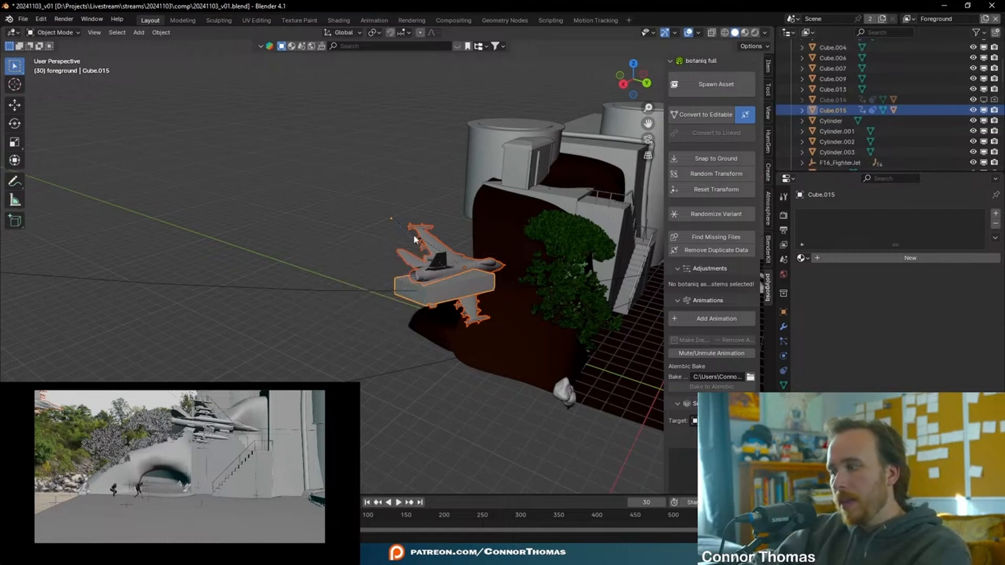
pyautogui.click(402, 286)
pyautogui.scroll(-1, 979, 105)
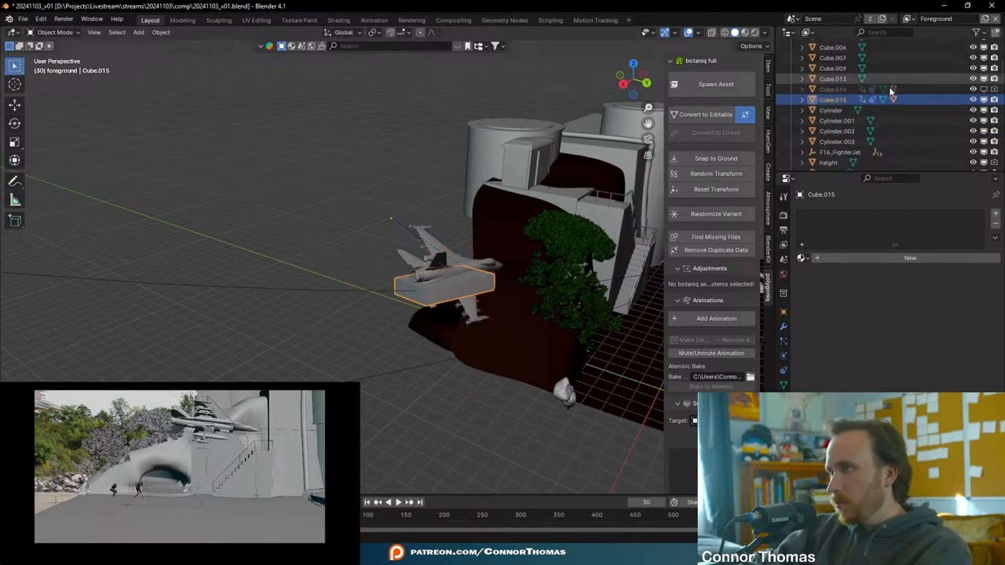
pyautogui.click(984, 100)
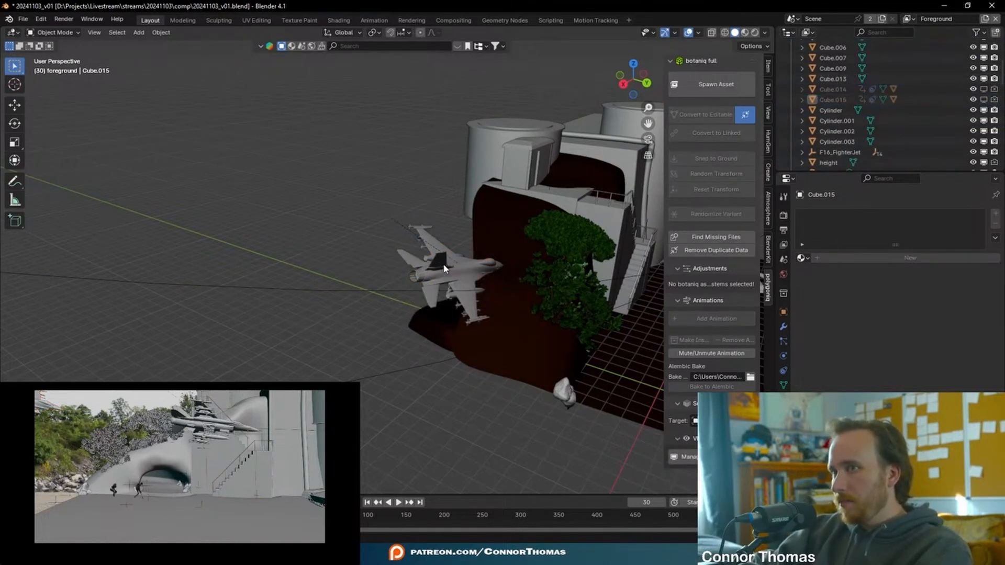
# Play the shot through the camera and rotate the second jet freely to refine its attitude as it passes the buildings
pyautogui.click(486, 265)
pyautogui.press('KP_0')
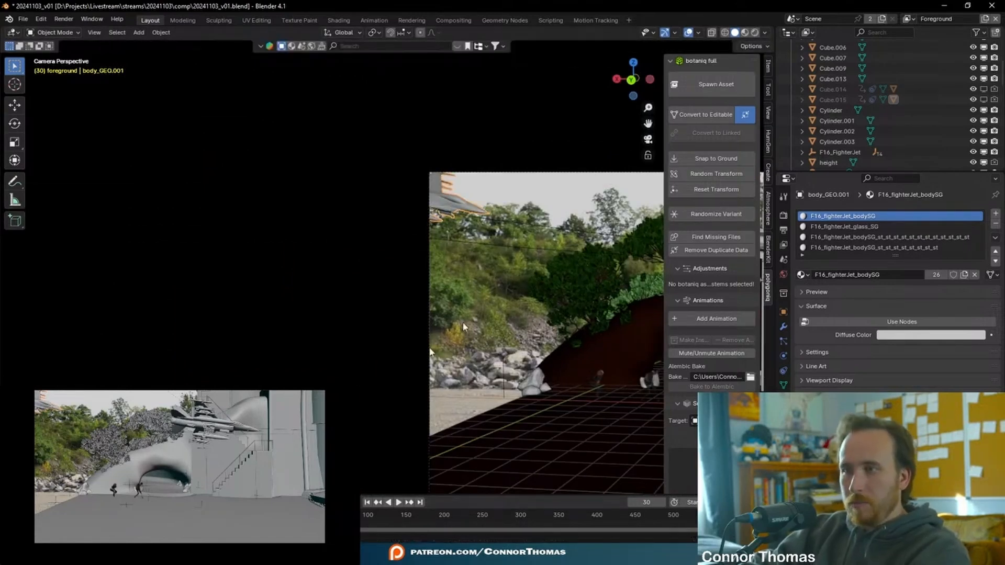
pyautogui.press('space')
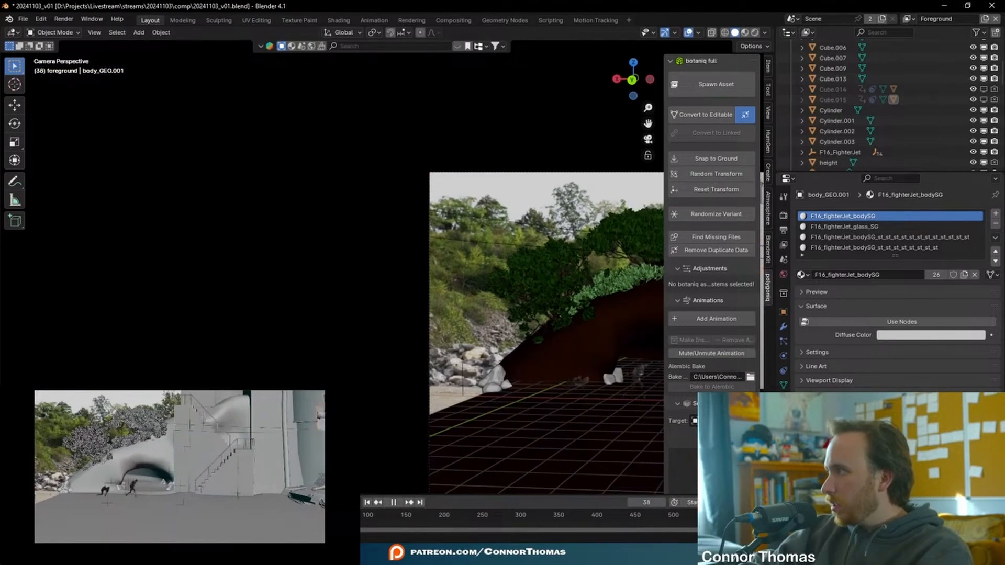
pyautogui.keyDown('shift'); pyautogui.moveTo(649, 329); pyautogui.dragTo(109, 277, button='middle'); pyautogui.keyUp('shift')
pyautogui.press('r')
pyautogui.press('r')
pyautogui.click(591, 198)
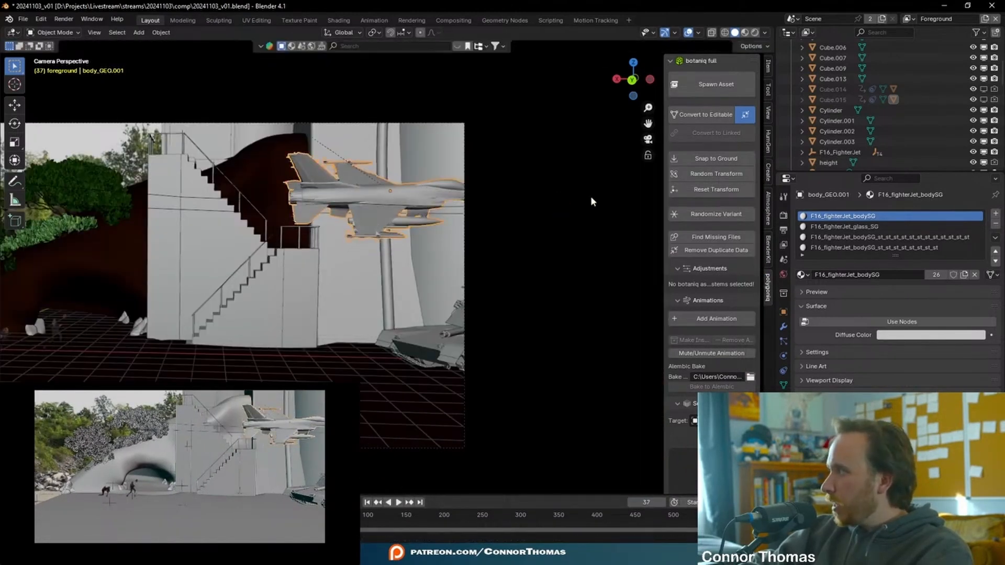
pyautogui.press('r')
pyautogui.click(594, 209)
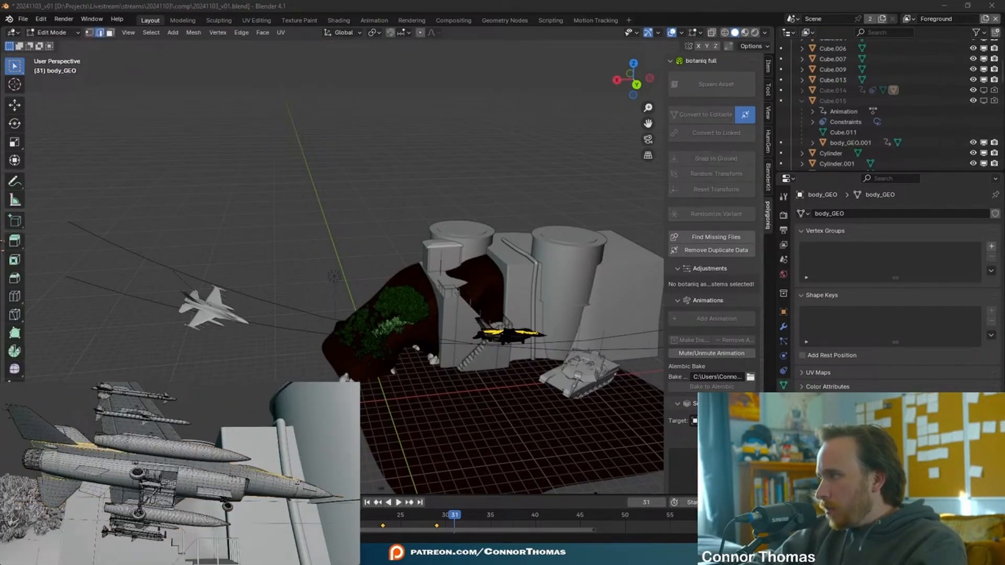
# Leave Edit Mode on the jet and change the solid viewport shading so the whole set displays in plain grey
pyautogui.press('Tab')
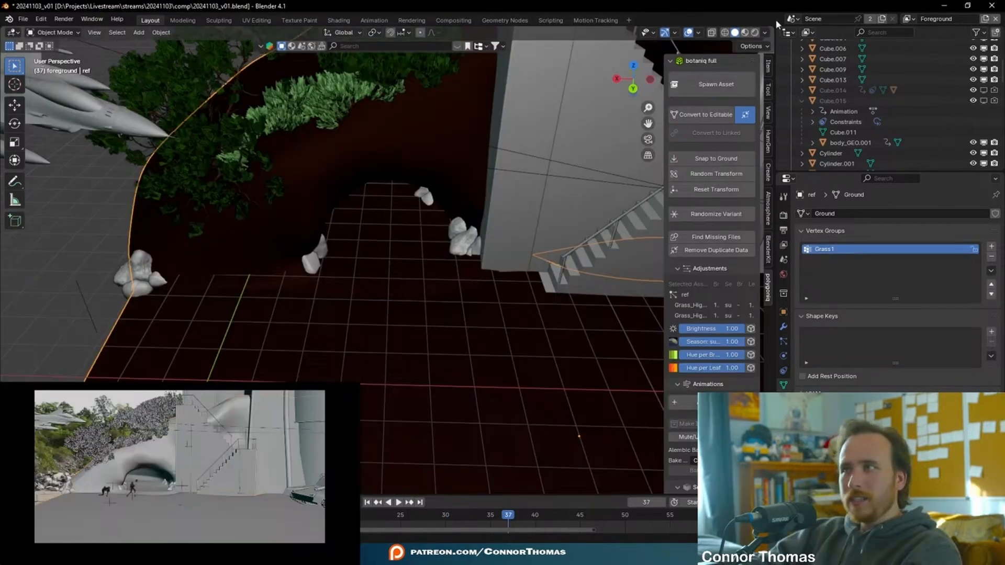
pyautogui.click(765, 33)
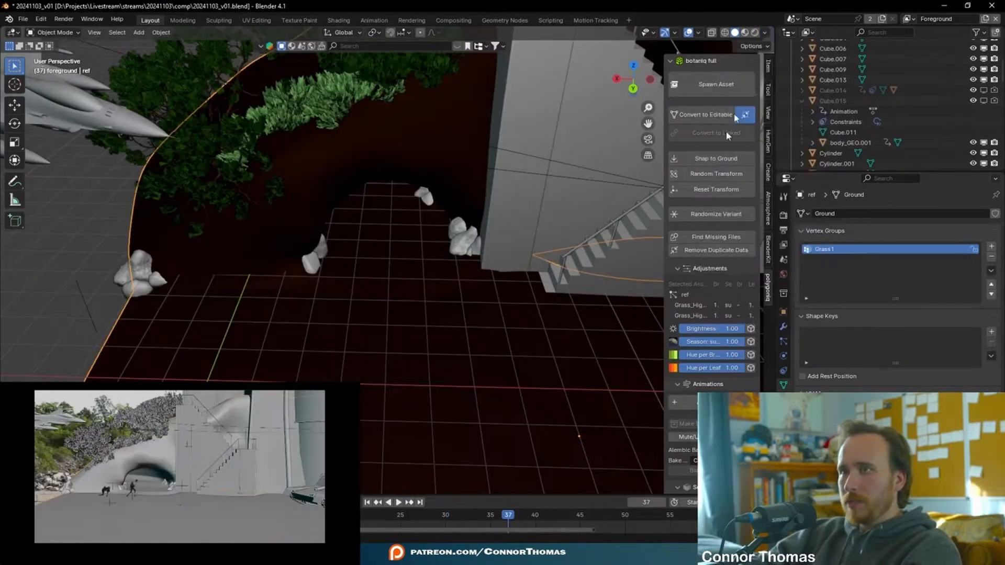
pyautogui.click(766, 33)
pyautogui.click(754, 180)
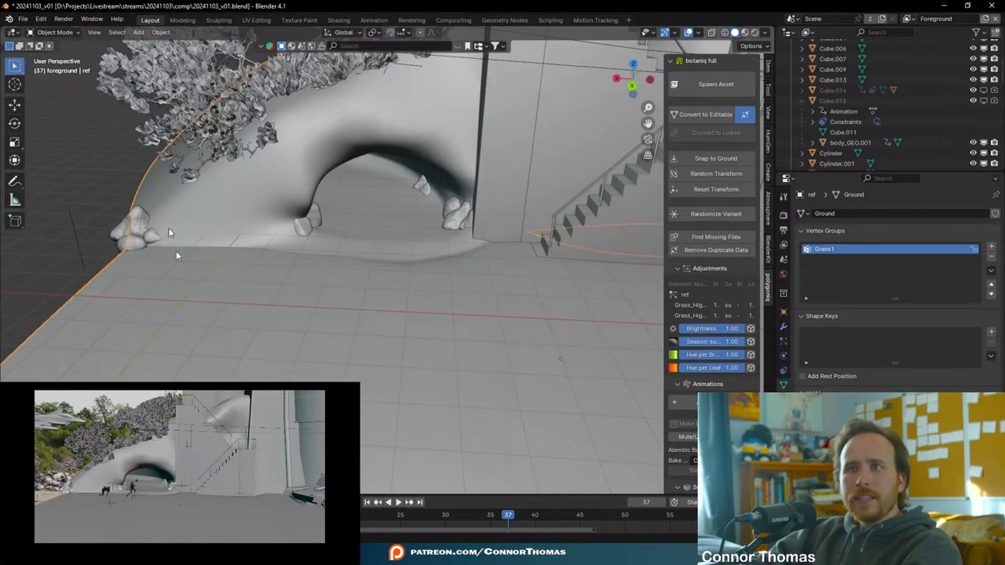
# Switch the ground mesh ref to Sculpt Mode near the cave entrance
pyautogui.click(55, 33)
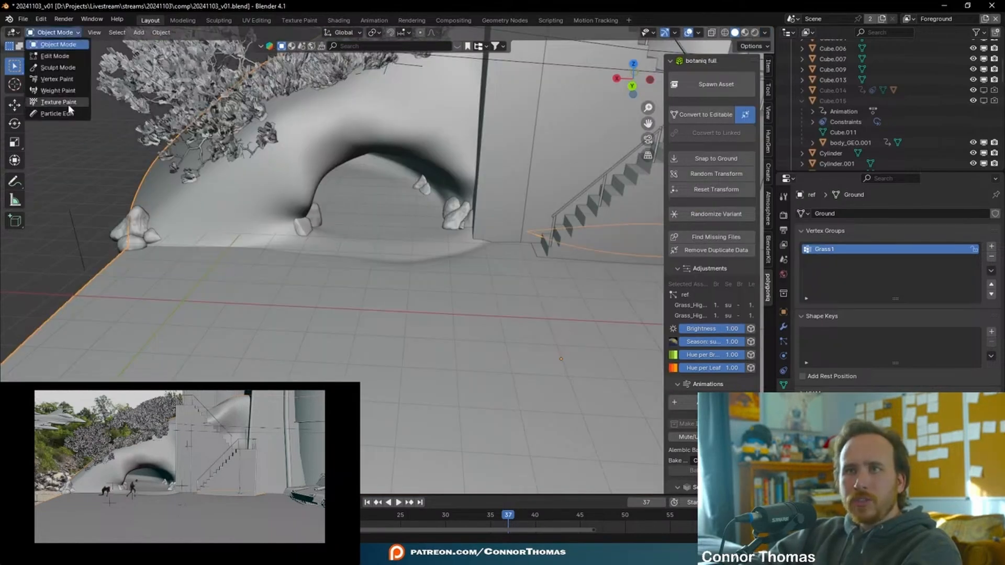
pyautogui.click(58, 67)
pyautogui.scroll(3, 382, 225)
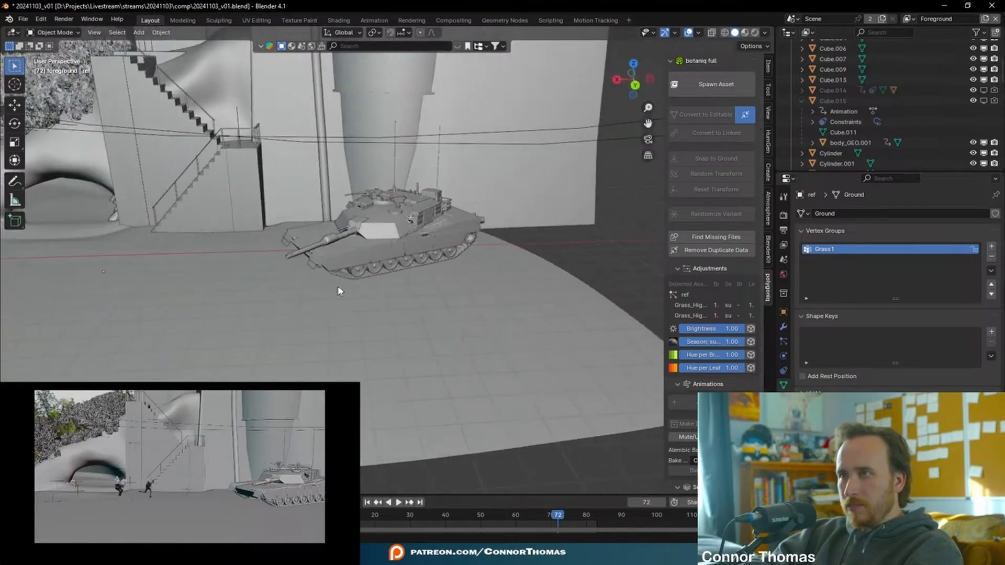
# Place the 3D cursor on the ground beside the tank's front track with the Cursor tool and return to the selection tool
pyautogui.hotkey('shift', 'space')
pyautogui.press('space')
pyautogui.scroll(5, 346, 296)
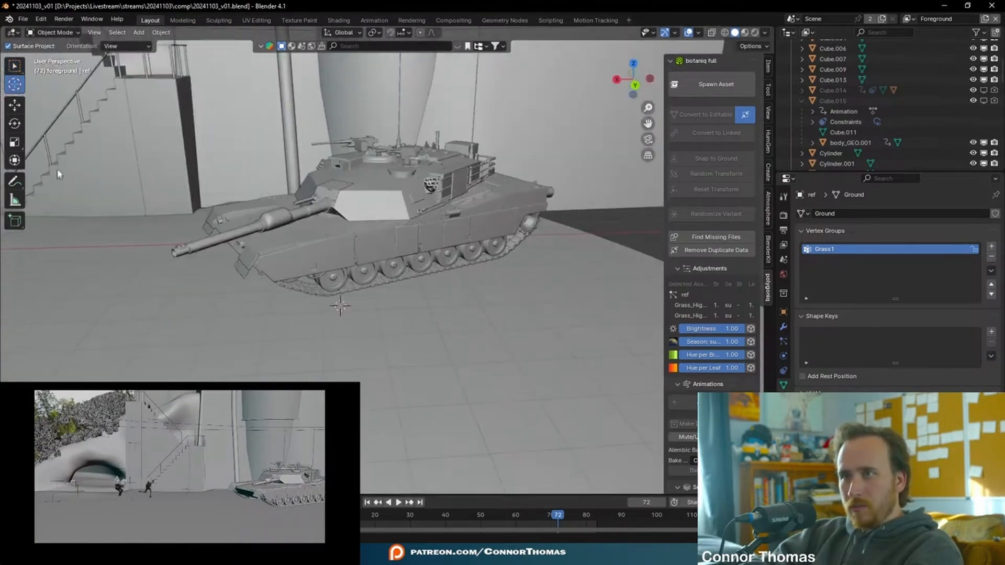
pyautogui.click(14, 65)
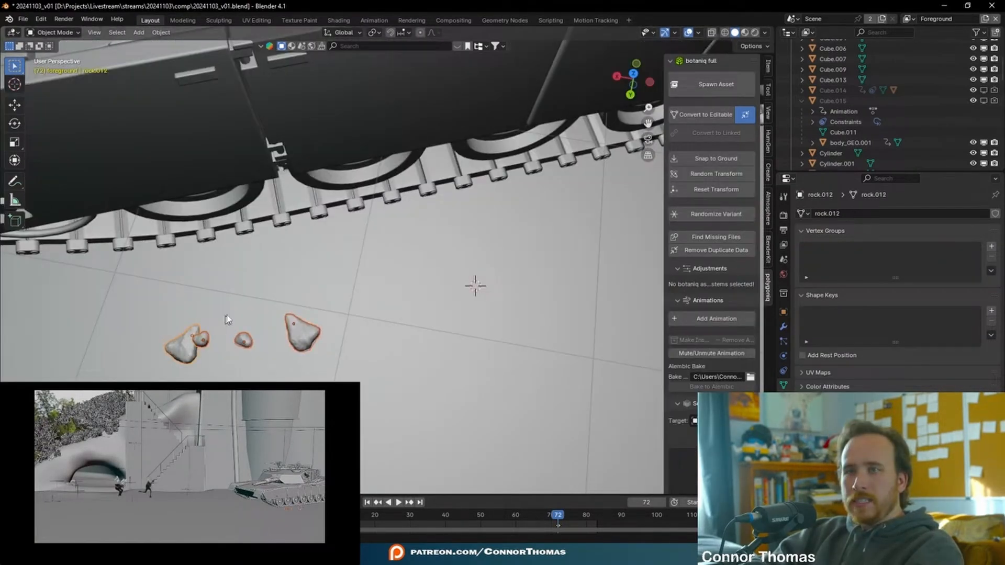
# Duplicate the small rock group beside the tank and place the copies against the front track
pyautogui.moveTo(234, 330); pyautogui.dragTo(408, 393, button='middle')
pyautogui.hotkey('shift', 'd')
pyautogui.click(375, 286)
pyautogui.press('a')
pyautogui.press('a')
pyautogui.moveTo(405, 378); pyautogui.dragTo(411, 356)
pyautogui.press('g')
pyautogui.press('Escape')
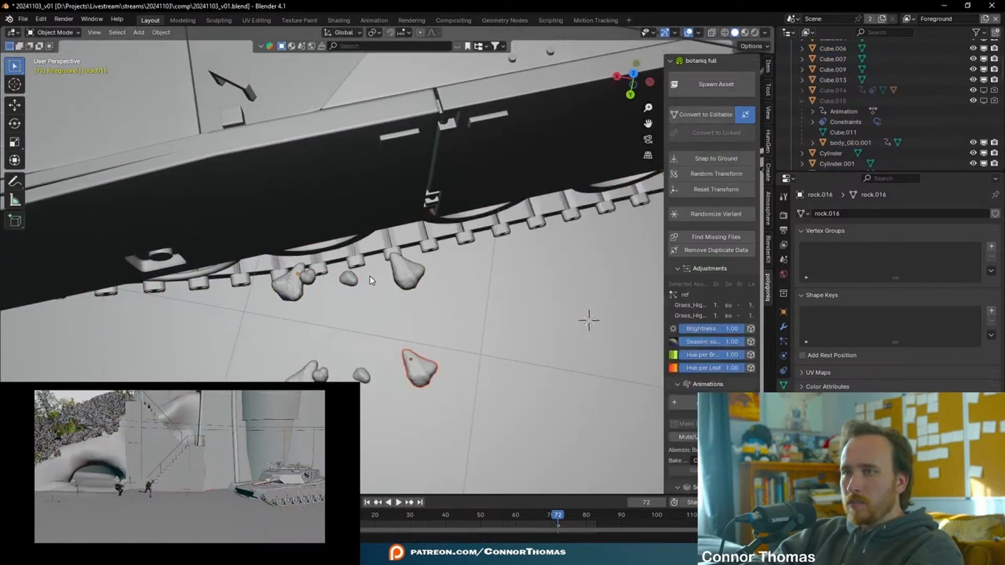
# Reposition single rocks from the duplicated group so they sit scattered on the ground along the tank's track
pyautogui.click(417, 378)
pyautogui.press('g')
pyautogui.click(335, 323)
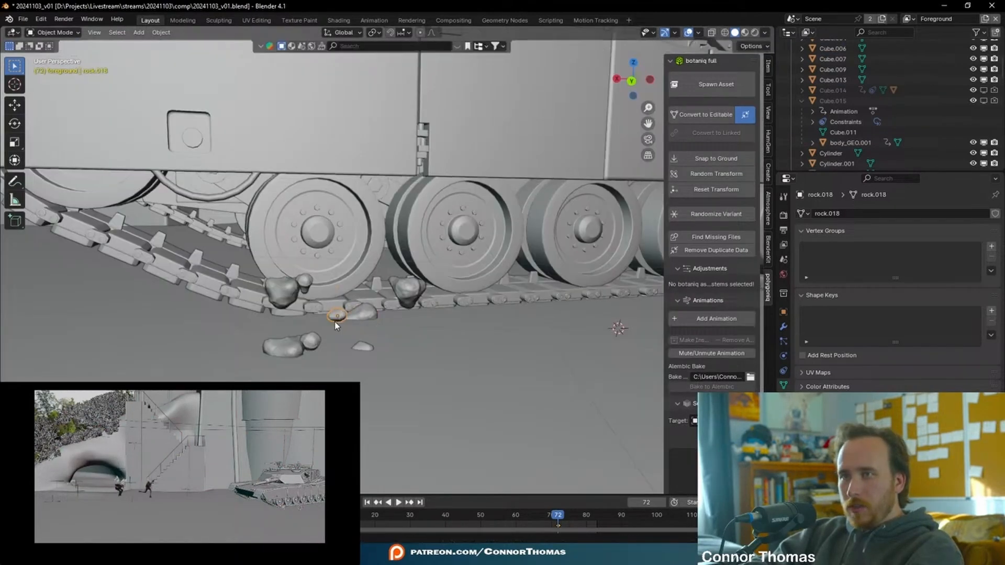
pyautogui.press('KP_Decimal')
pyautogui.scroll(-8, 390, 354)
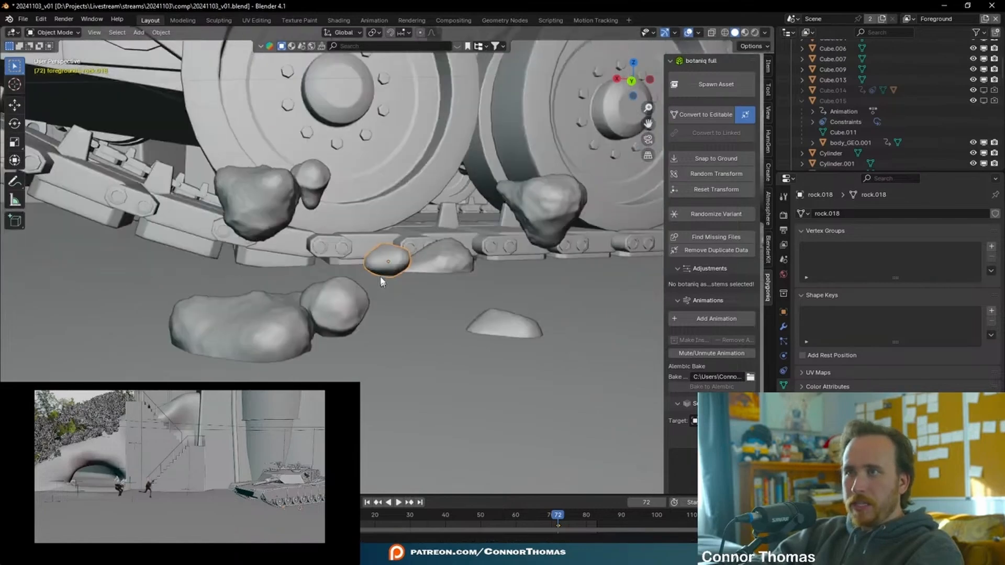
pyautogui.moveTo(381, 276); pyautogui.dragTo(443, 306, button='middle')
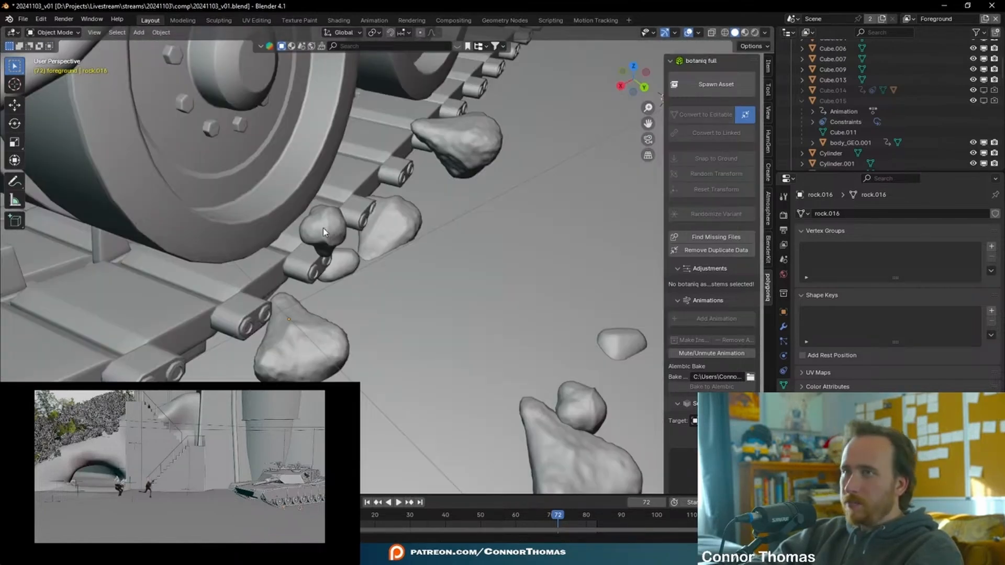
pyautogui.click(323, 228)
pyautogui.press('g')
pyautogui.moveTo(314, 314); pyautogui.dragTo(320, 335, button='middle')
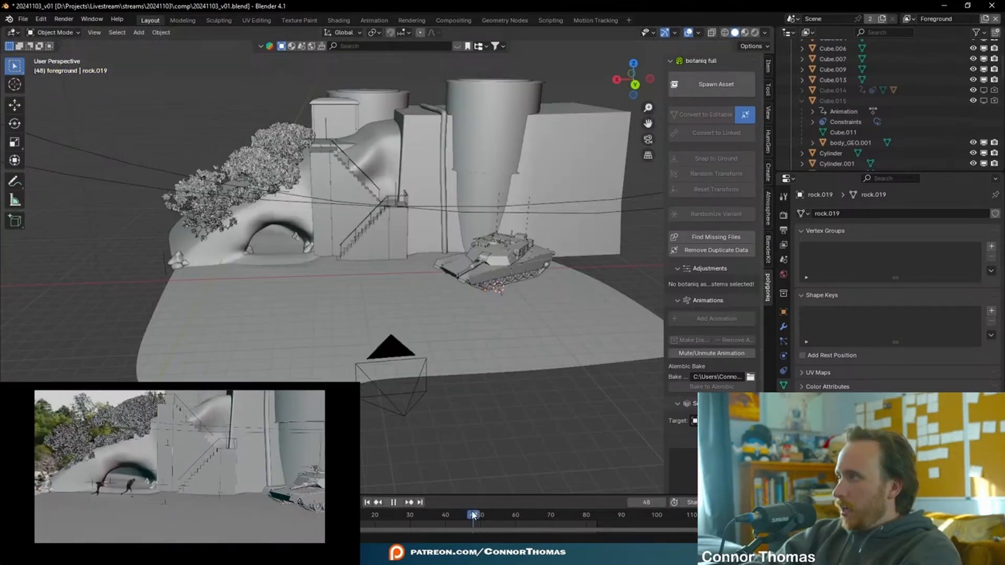
# Play and scrub the shot to review the jets, tank and rocks around frames 34 to 48
pyautogui.press('space')
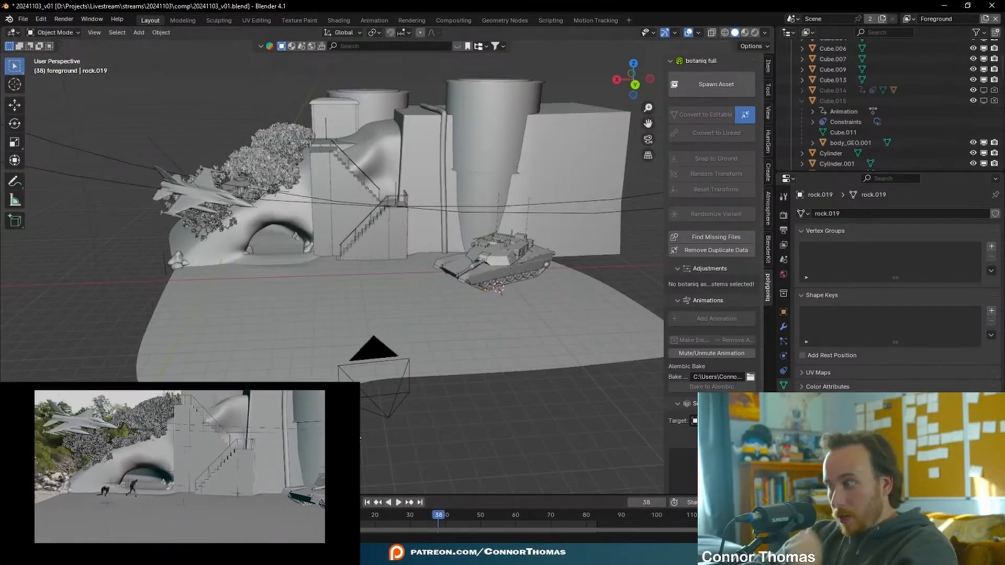
pyautogui.press('space')
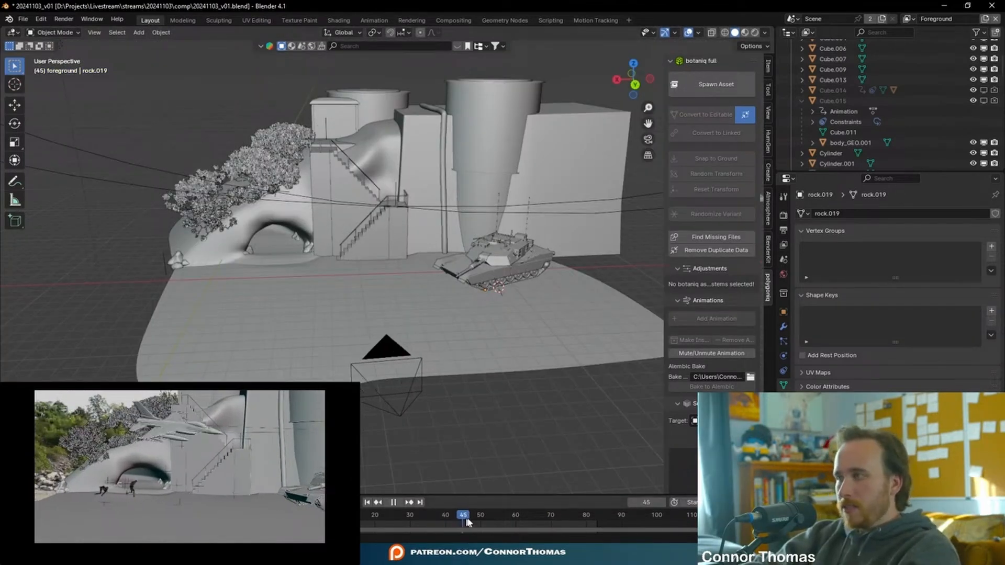
pyautogui.moveTo(533, 518); pyautogui.dragTo(424, 517)
pyautogui.press('space')
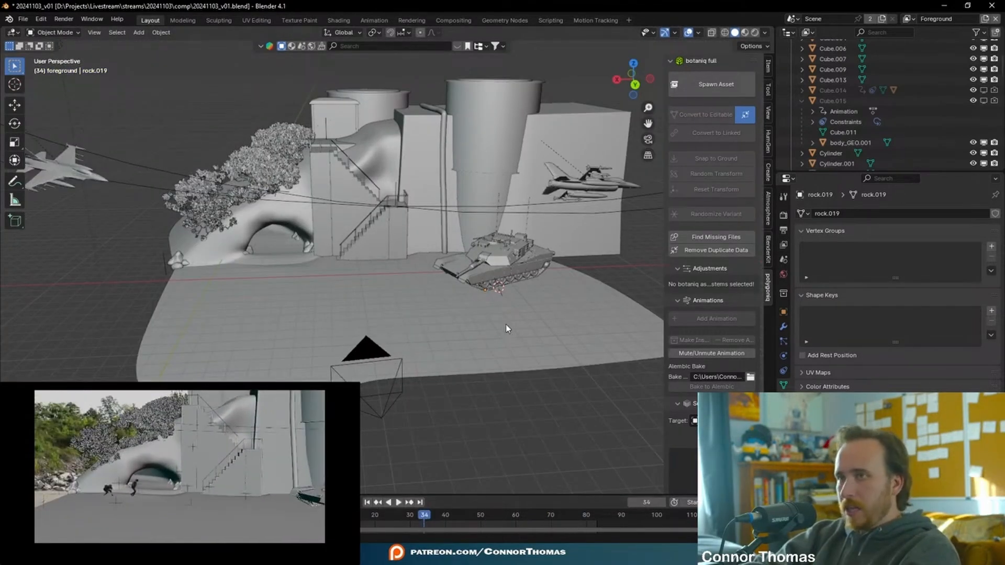
# Replace the Base_Soil-dry material on the ground mesh ref with a new material named PROJECTION
pyautogui.click(412, 313)
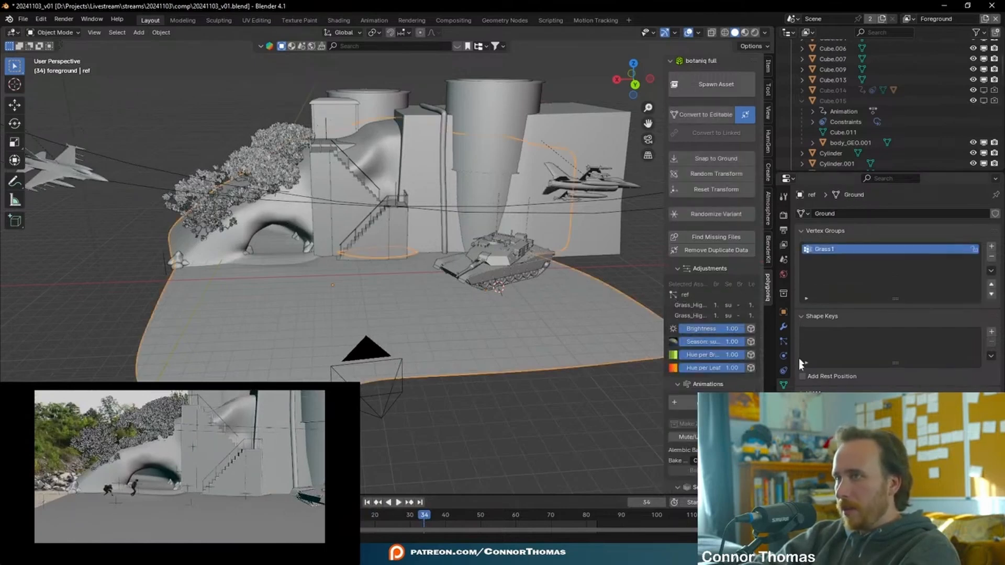
pyautogui.click(784, 399)
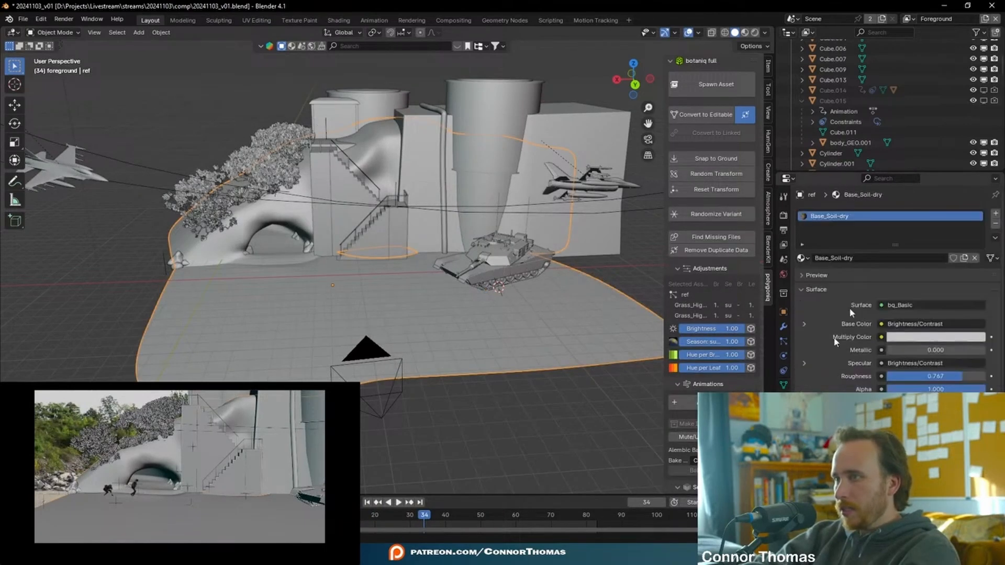
pyautogui.click(996, 224)
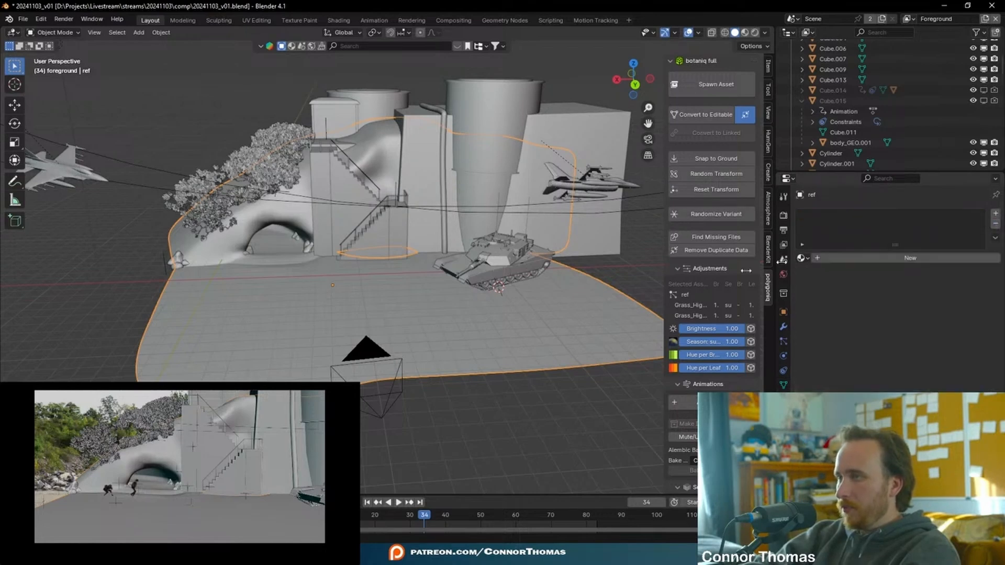
pyautogui.click(845, 258)
pyautogui.write('PROJECTION')
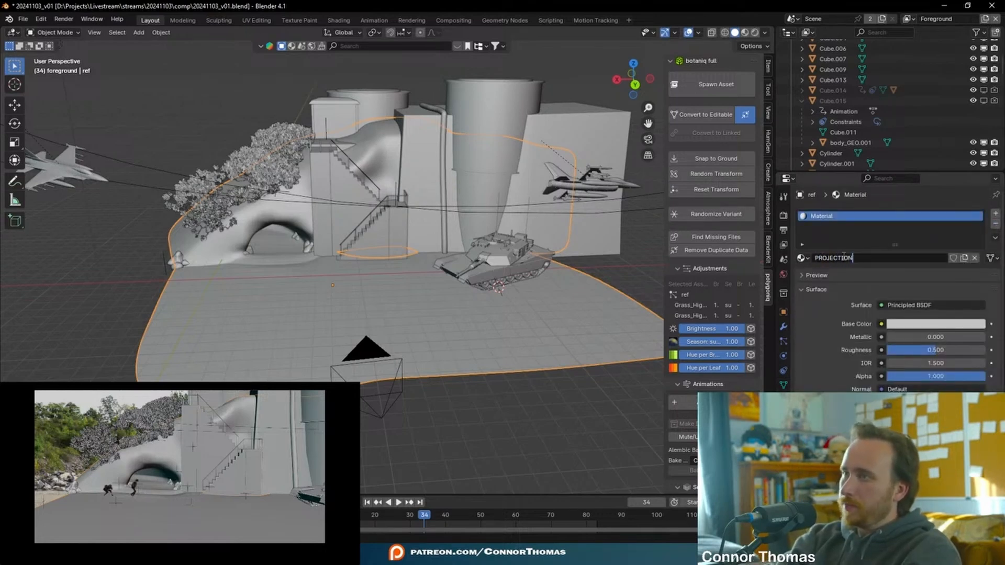
pyautogui.press('Return')
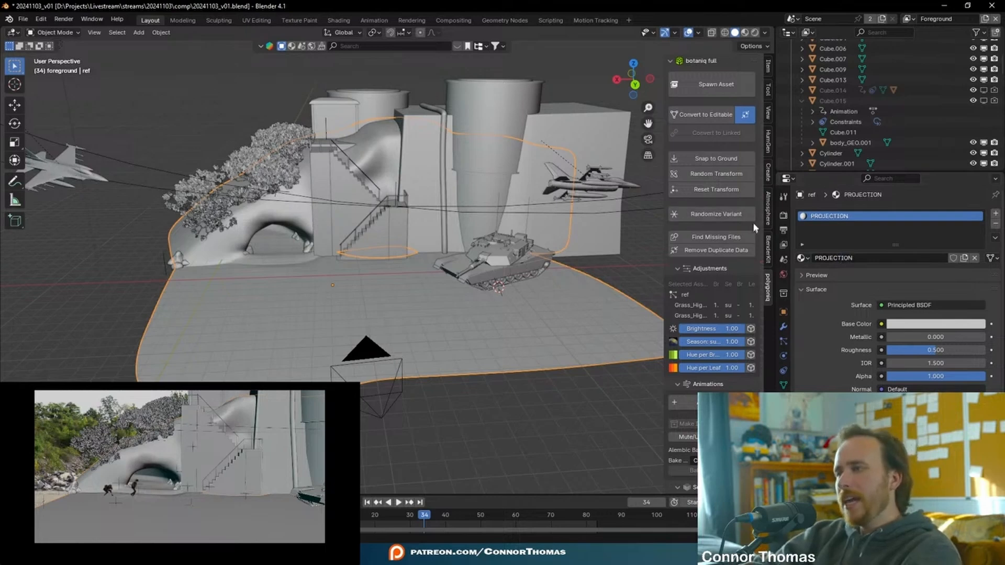
# Move the timeline to frame 17 with the ground mesh ref still selected in Object Mode
pyautogui.click(388, 502)
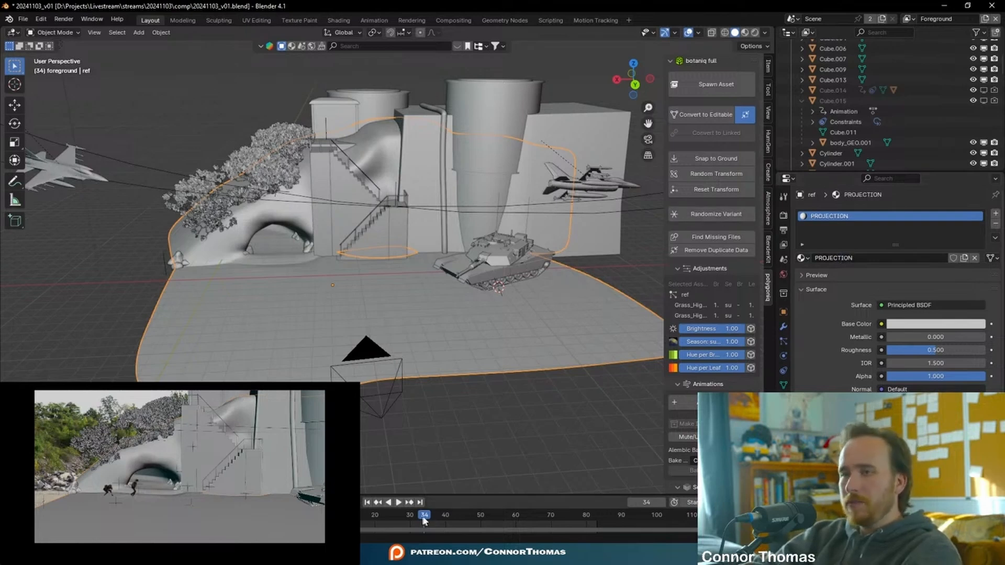
pyautogui.press('space')
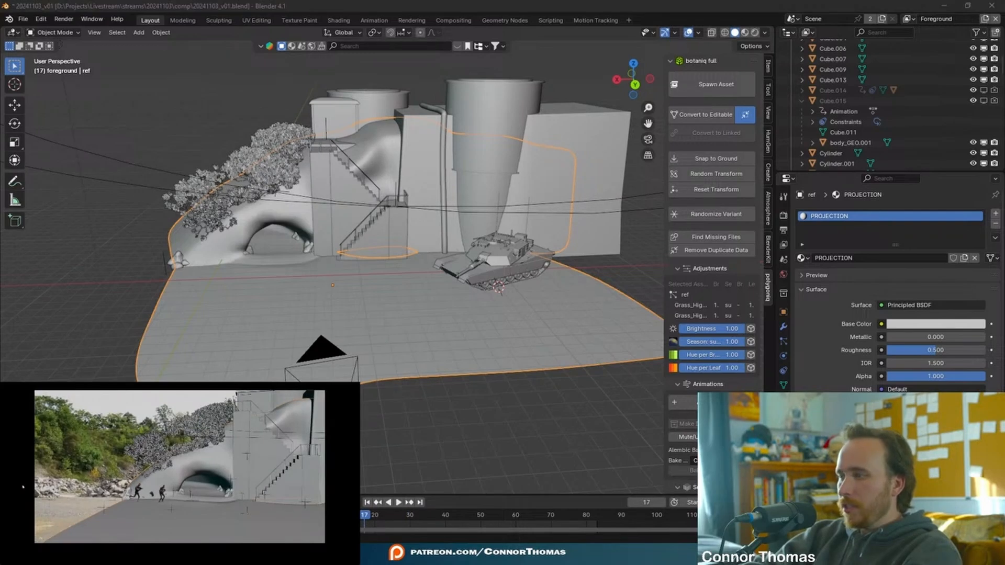
pyautogui.press('Tab')
pyautogui.press('Tab')
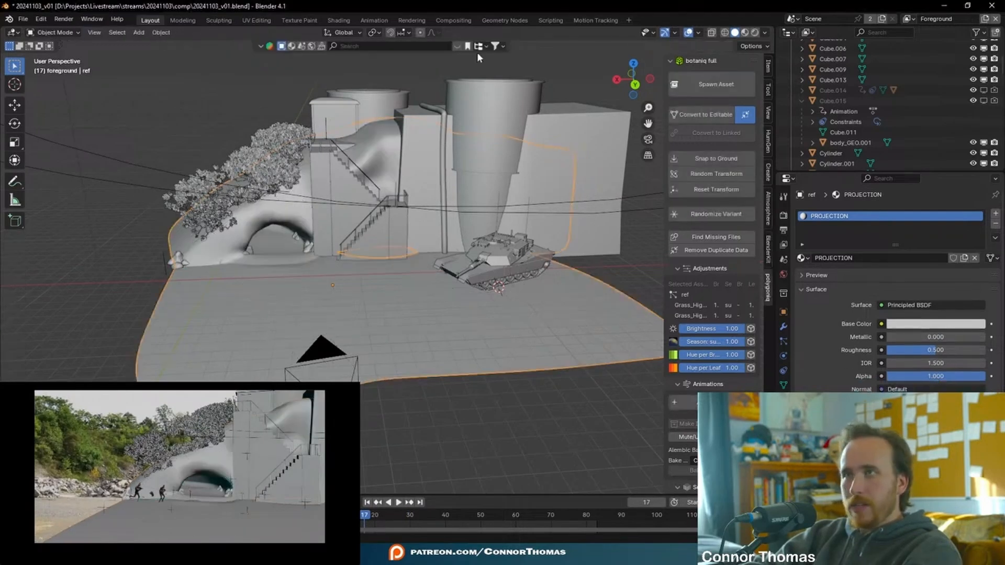
# Split the main viewport vertically and turn the halves into a Shader Editor and an Image Editor
pyautogui.rightClick(325, 27)
pyautogui.click(315, 38)
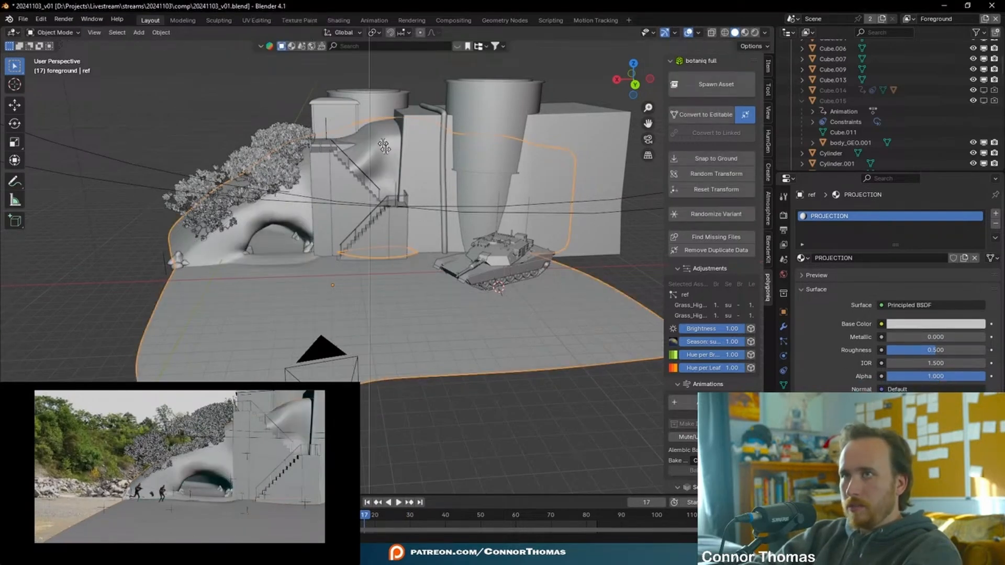
pyautogui.click(356, 52)
pyautogui.click(368, 32)
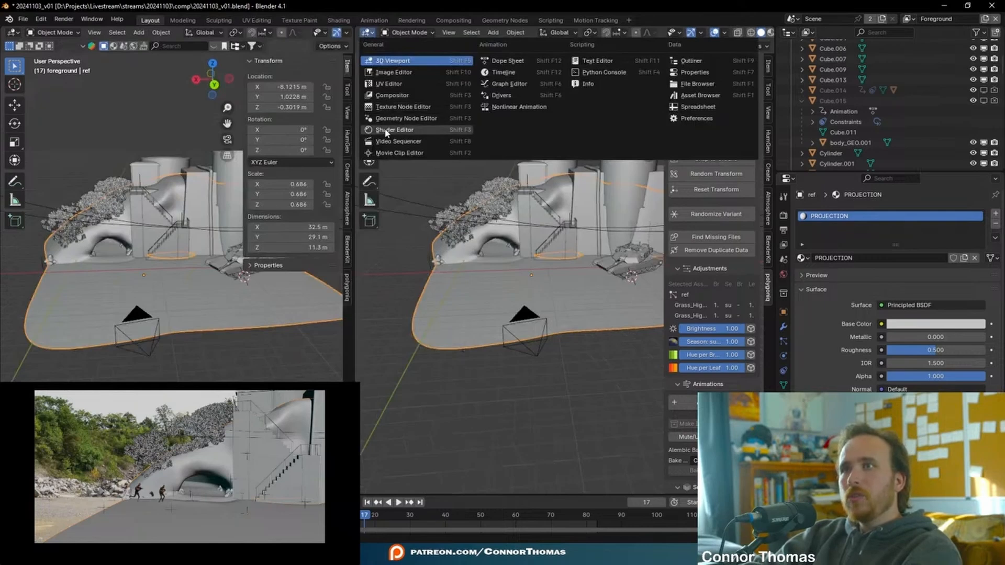
pyautogui.click(394, 72)
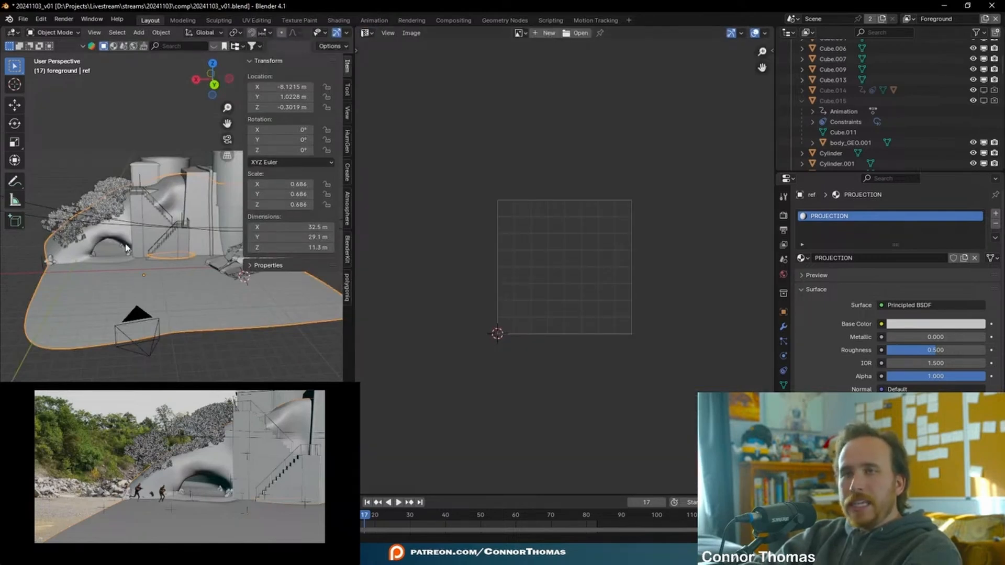
pyautogui.click(13, 33)
pyautogui.click(36, 132)
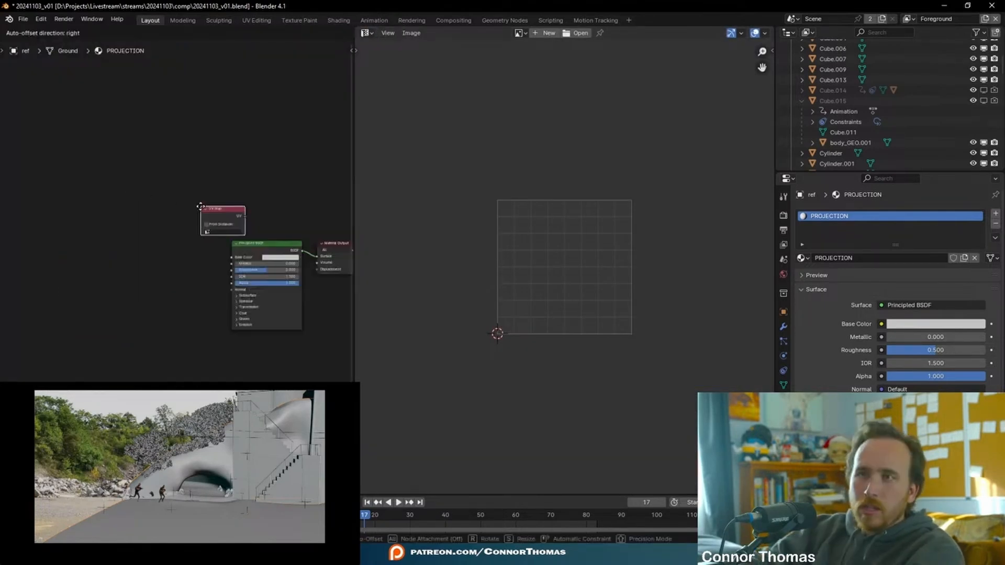
# Add a UV Map node to the PROJECTION material and set it to the ground's Projection UV map
pyautogui.click(94, 223)
pyautogui.scroll(5, 121, 241)
pyautogui.moveTo(70, 243); pyautogui.dragTo(139, 267, button='middle')
pyautogui.click(141, 266)
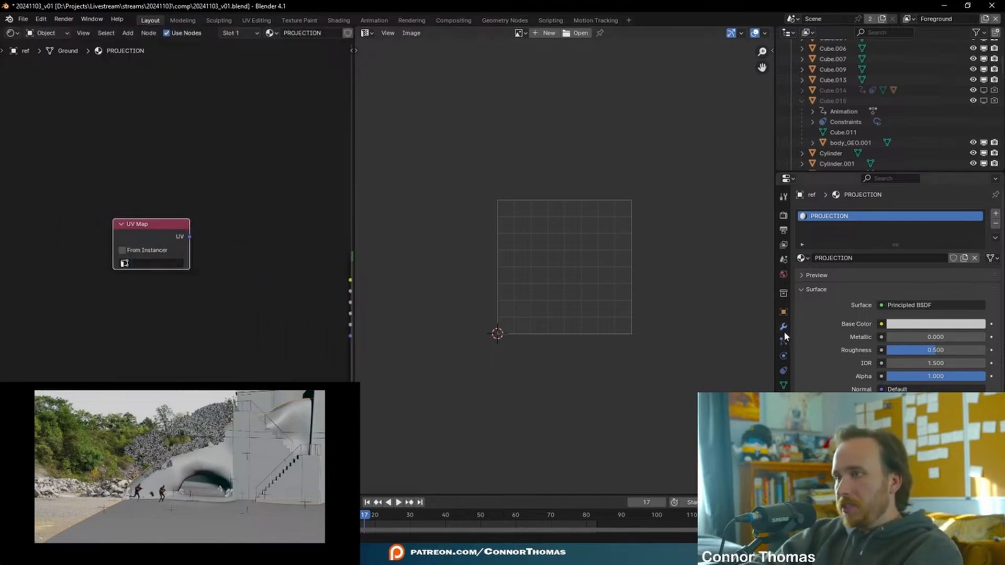
pyautogui.click(784, 386)
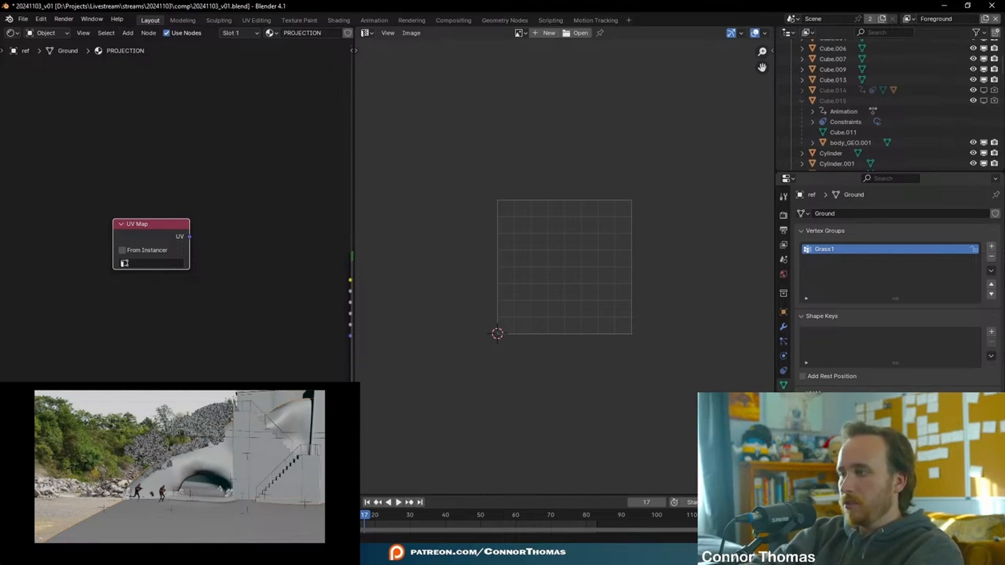
pyautogui.click(822, 231)
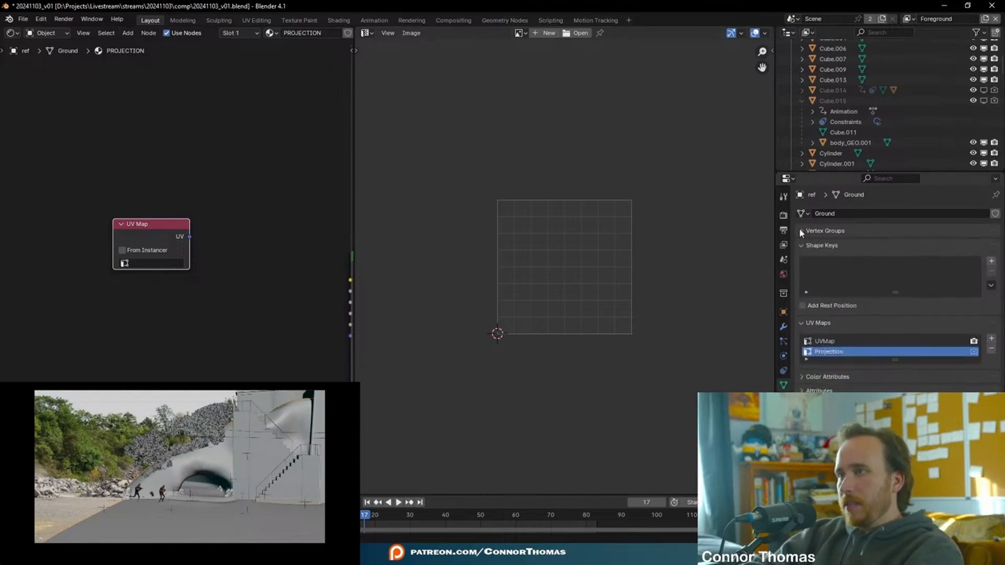
pyautogui.click(822, 246)
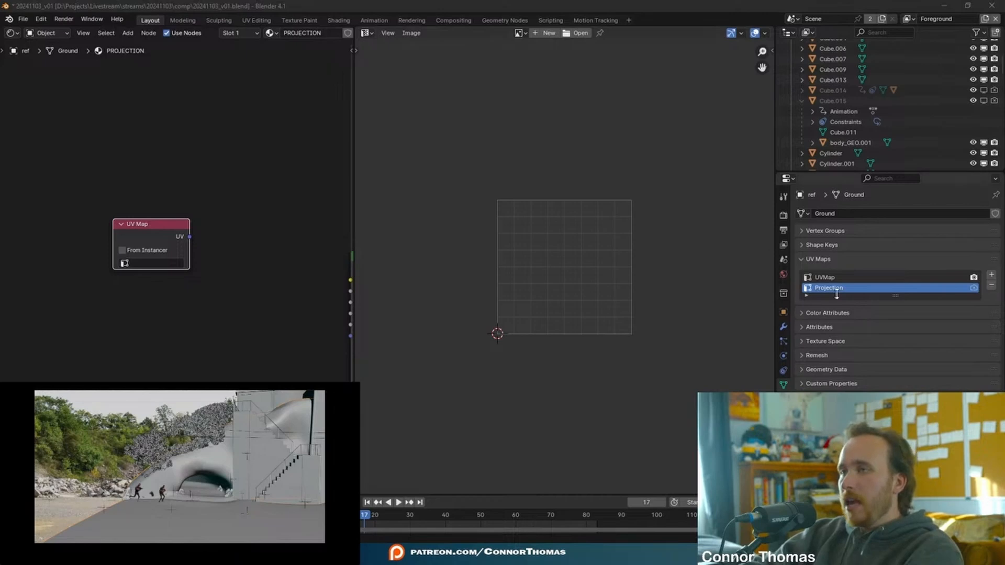
pyautogui.click(129, 260)
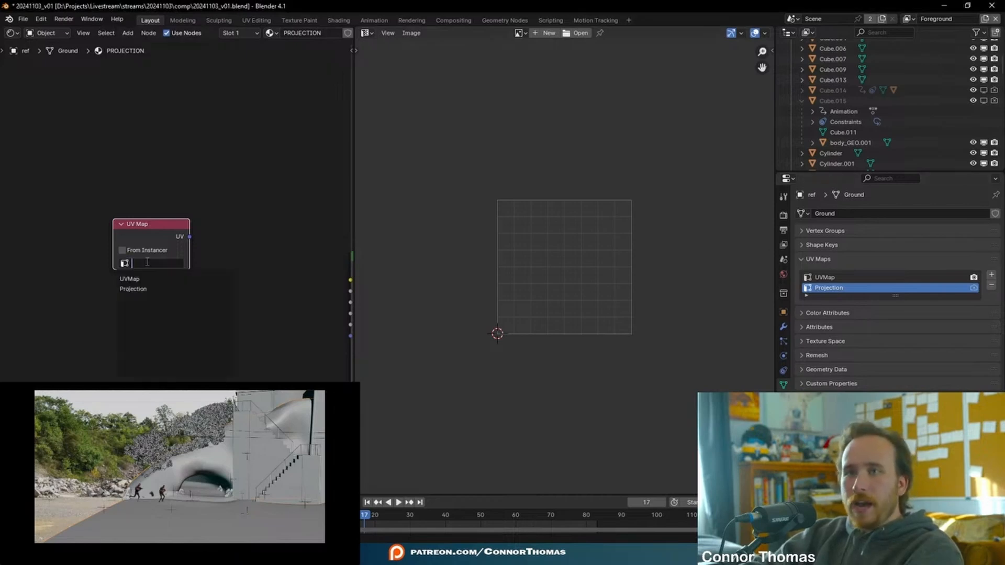
pyautogui.click(145, 289)
# Delete the Principled BSDF node and add an Image Texture node in its place
pyautogui.moveTo(246, 251); pyautogui.dragTo(185, 235, button='middle')
pyautogui.click(274, 252)
pyautogui.press('x')
pyautogui.hotkey('shift', 'a')
pyautogui.click(200, 237)
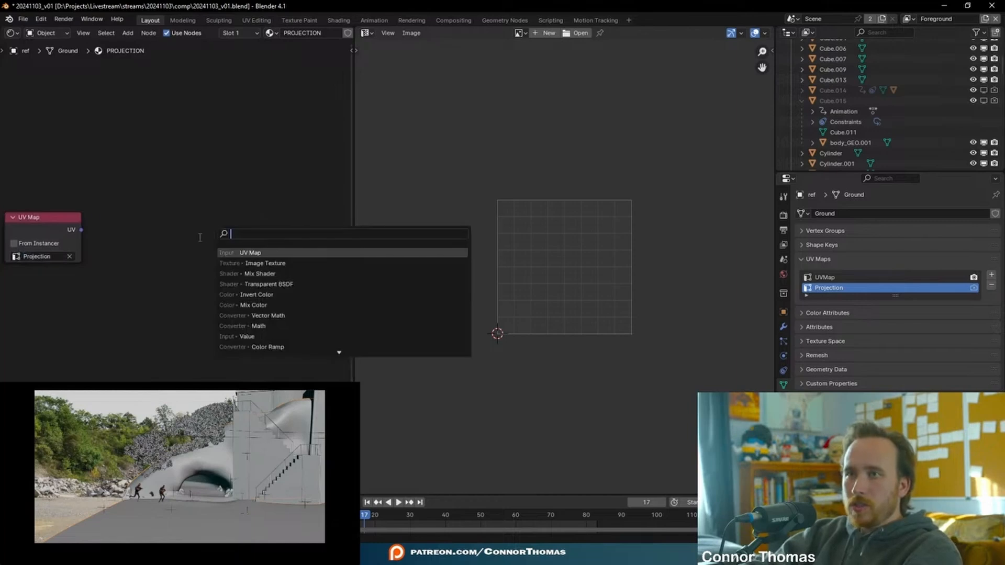
pyautogui.write('im')
pyautogui.press('Return')
pyautogui.click(199, 237)
# Load the plate frame 20241103_010_BG1_1016.exr from the plate folder into the Image Texture node
pyautogui.click(296, 280)
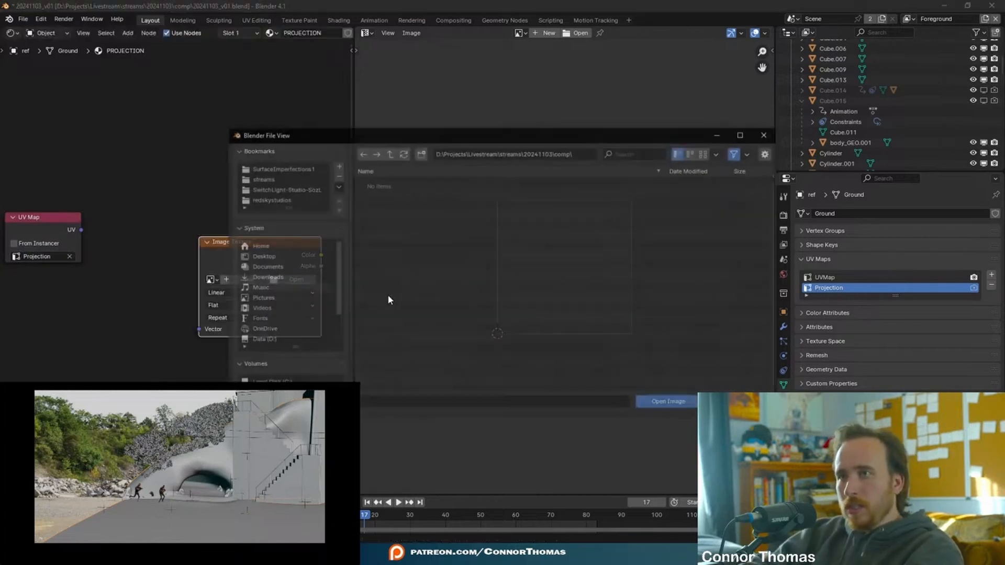
pyautogui.click(389, 153)
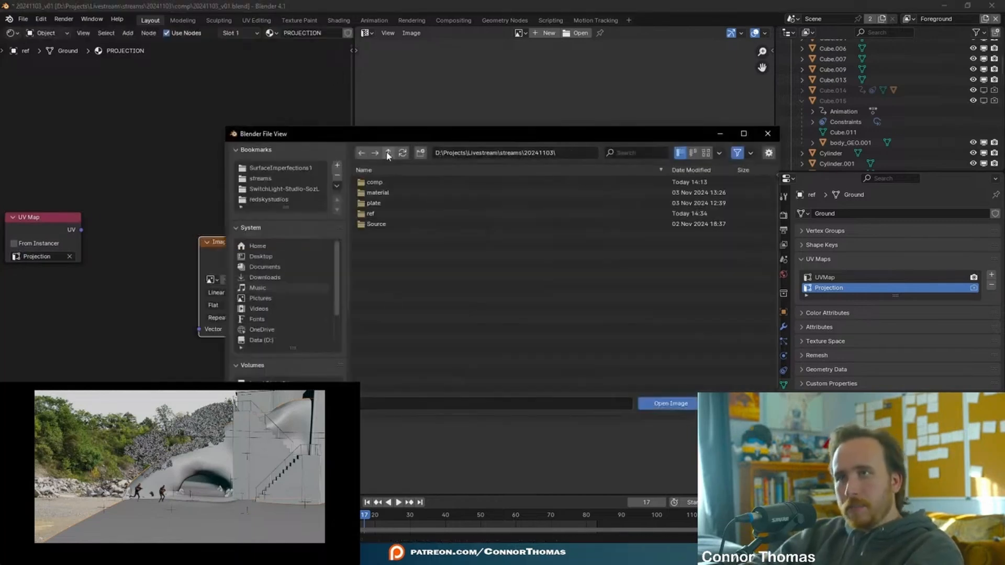
pyautogui.doubleClick(384, 205)
pyautogui.doubleClick(393, 182)
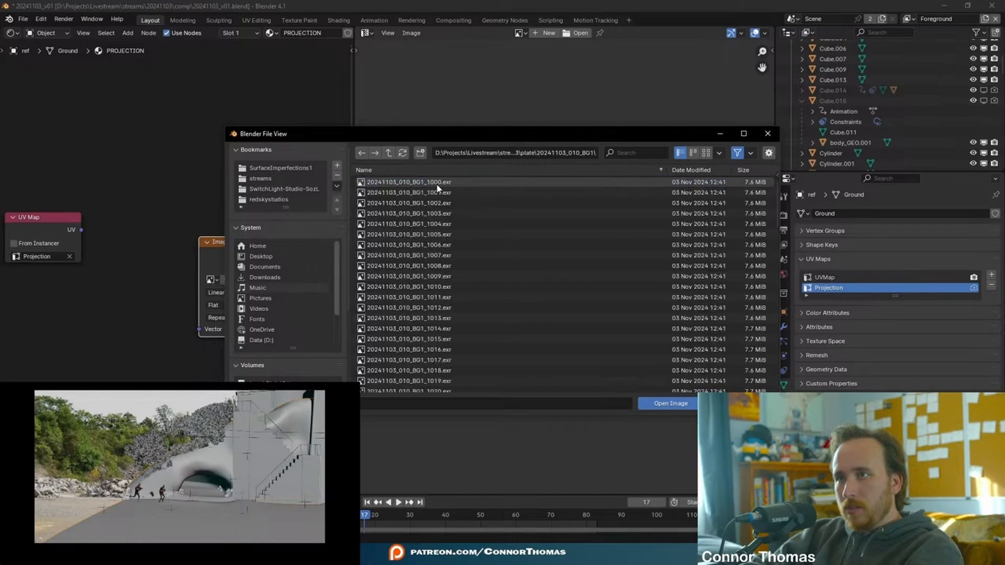
pyautogui.doubleClick(436, 184)
pyautogui.click(300, 280)
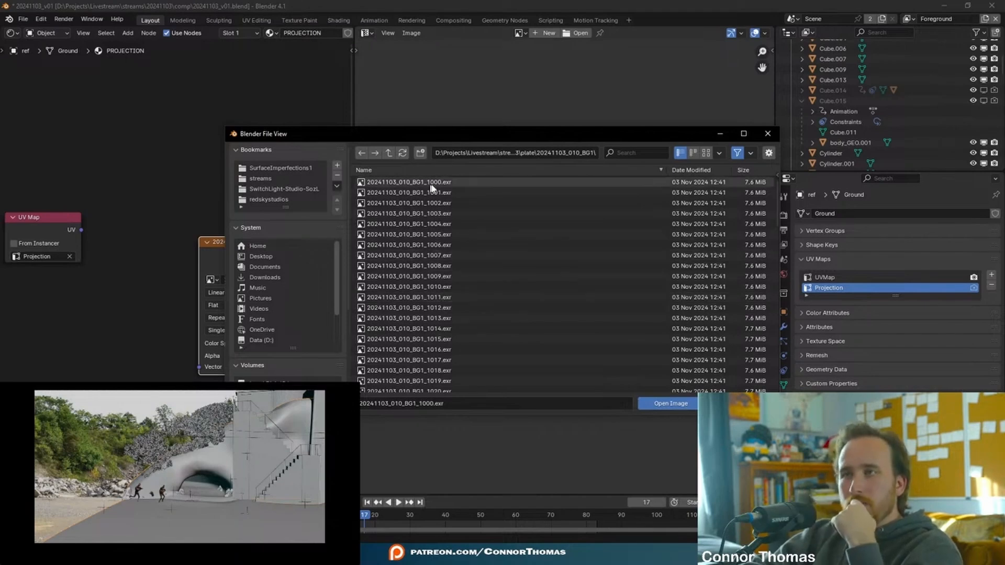
pyautogui.doubleClick(447, 349)
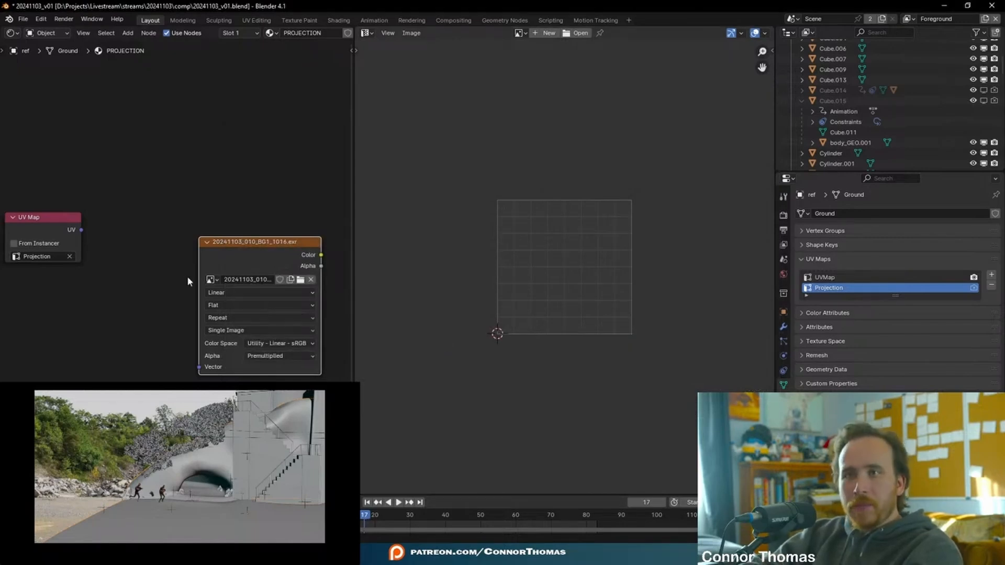
# Connect the UV Map node to the image's Vector input and the image's Color to the material output
pyautogui.moveTo(81, 230); pyautogui.dragTo(199, 367)
pyautogui.moveTo(150, 366); pyautogui.dragTo(196, 351, button='middle')
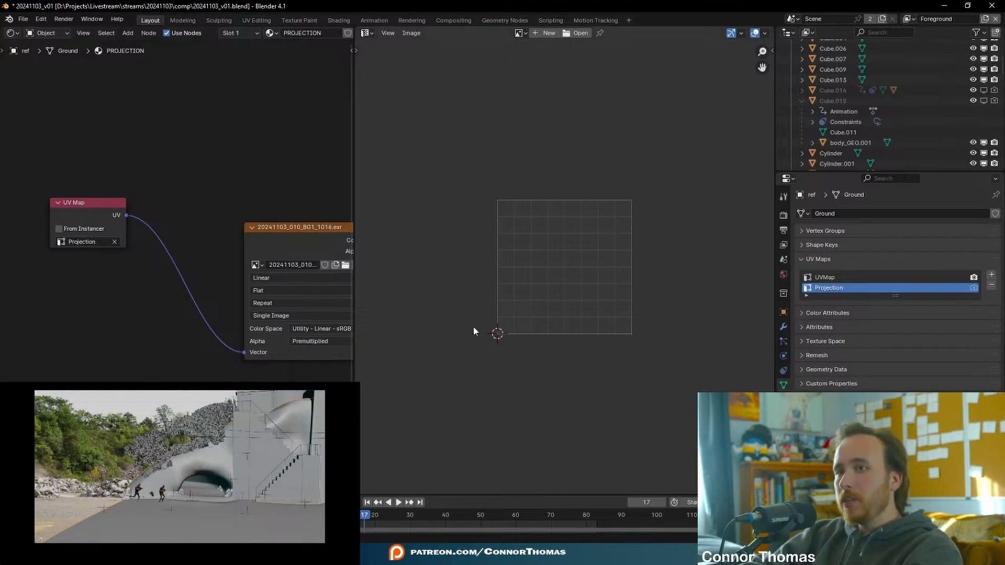
pyautogui.moveTo(218, 211); pyautogui.dragTo(154, 196, button='middle')
pyautogui.click(206, 234)
# Switch the camera view from solid shading to a material display and put the ground mesh ref into Edit Mode
pyautogui.press('z')
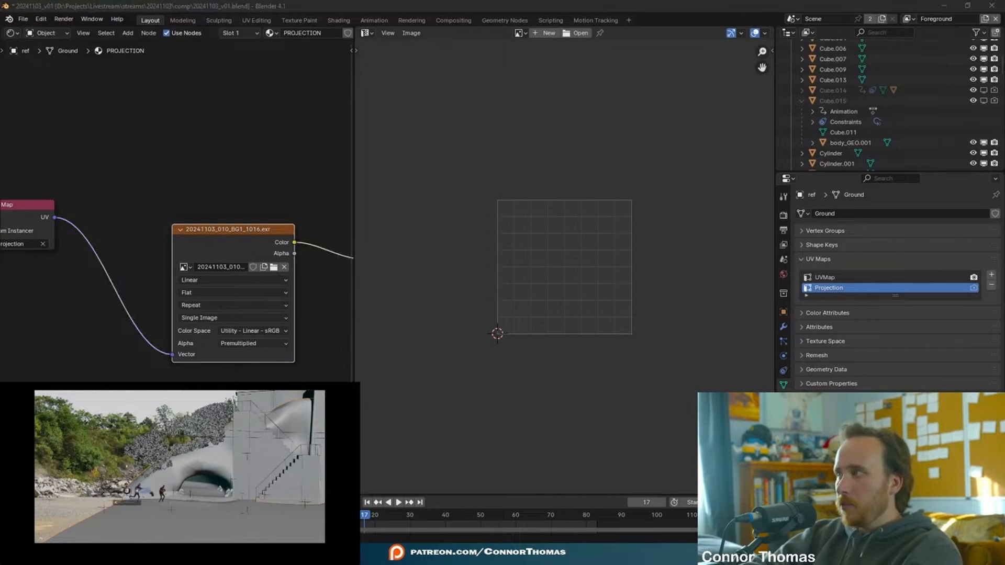
pyautogui.click(126, 513)
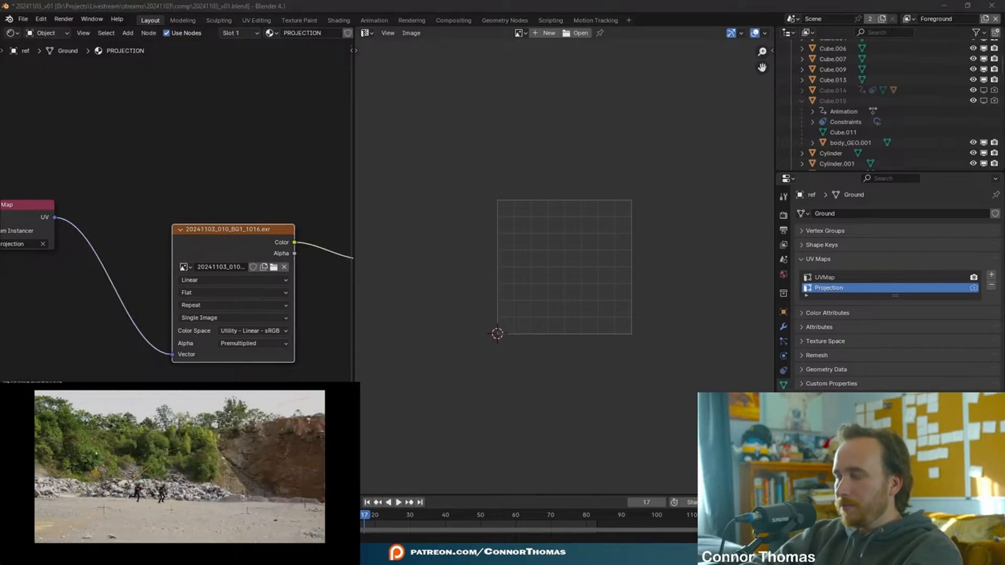
pyautogui.press('Tab')
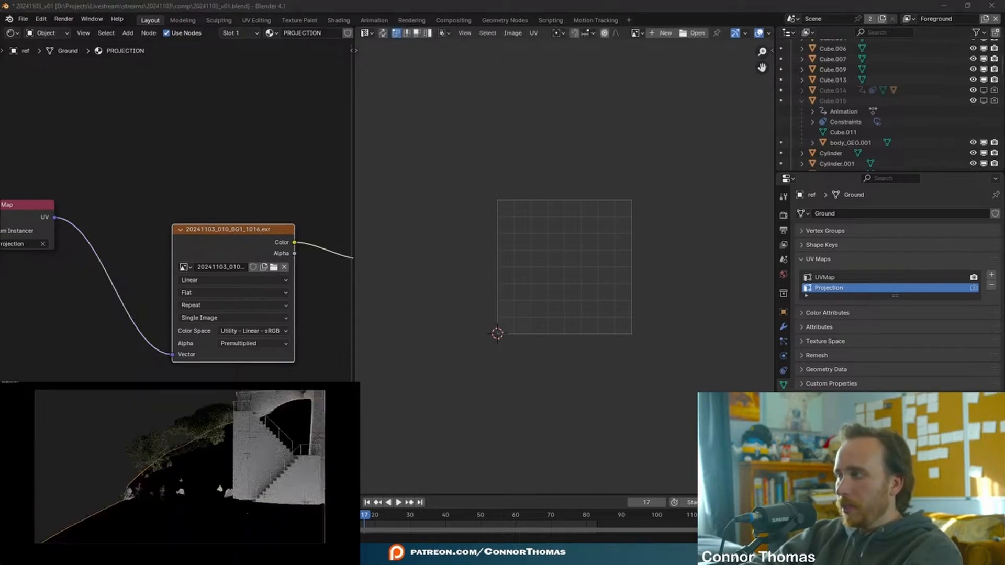
# Unwrap all faces of the ground mesh into the Projection UV map with Project from View and inspect the layout over the full plate
pyautogui.press('a')
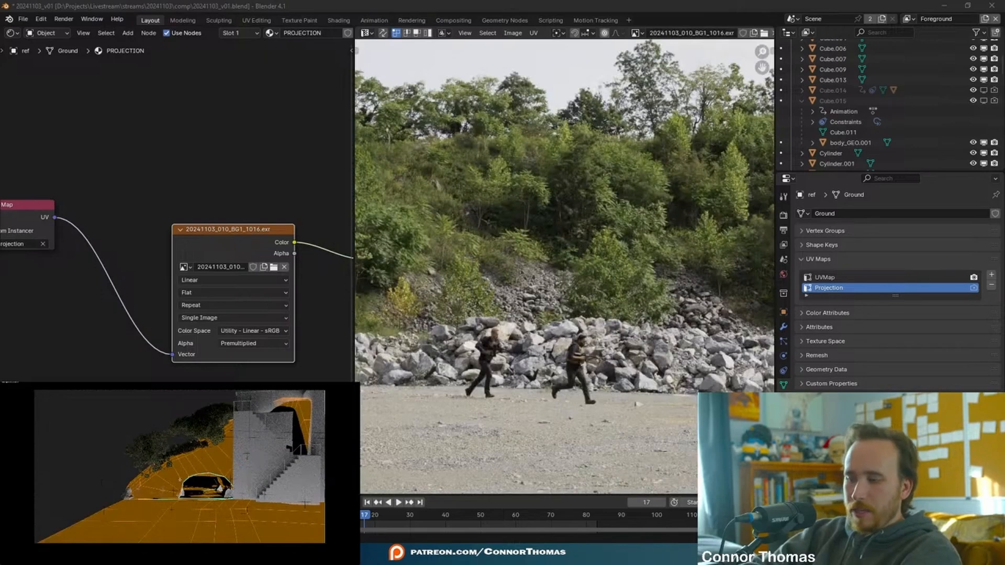
pyautogui.press('u')
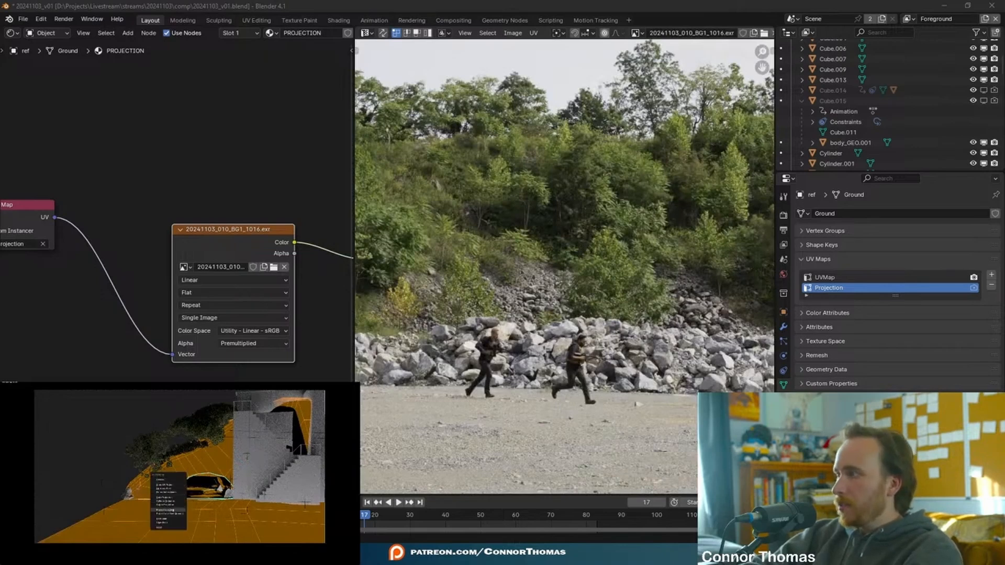
pyautogui.click(172, 506)
pyautogui.press('Tab')
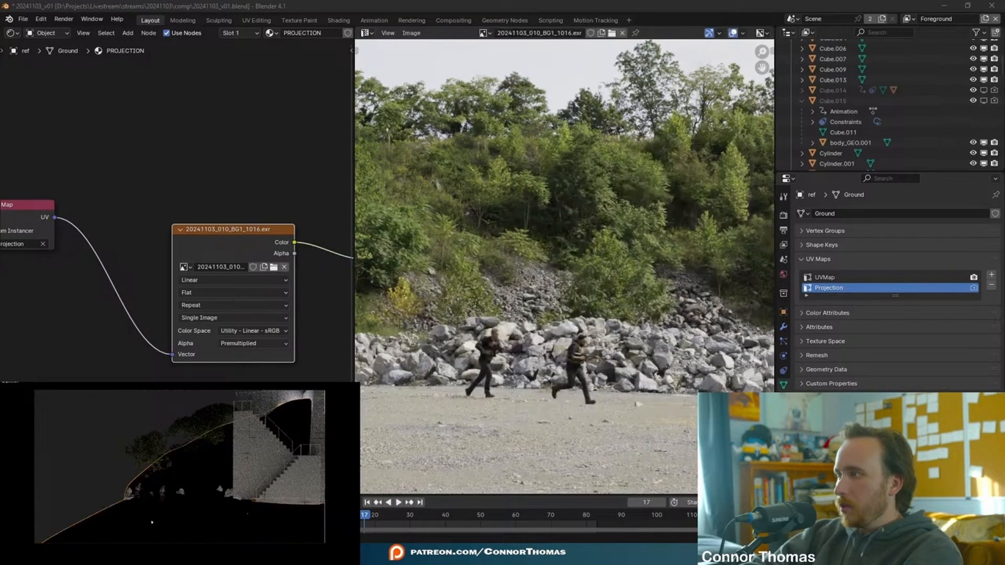
pyautogui.press('Home')
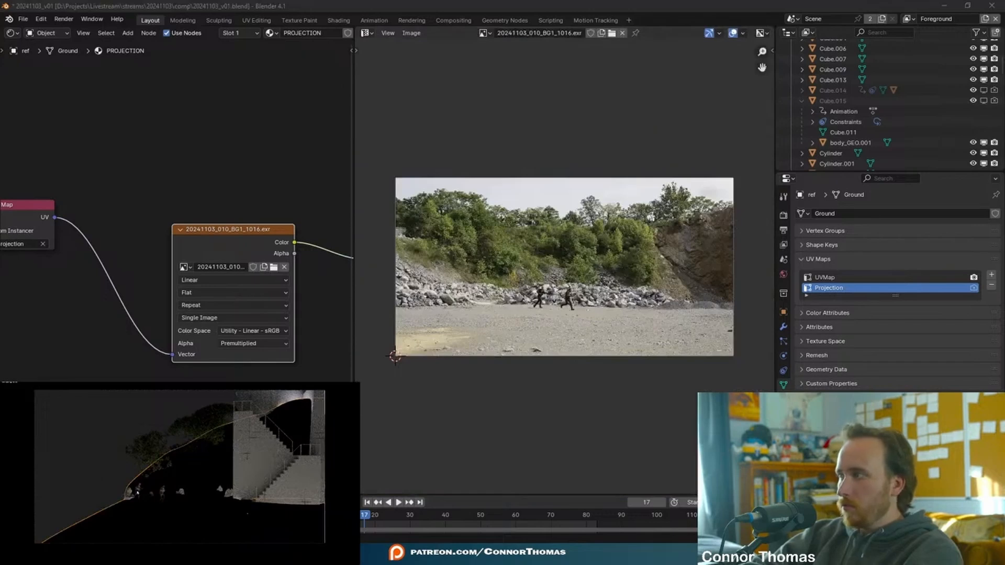
pyautogui.press('Tab')
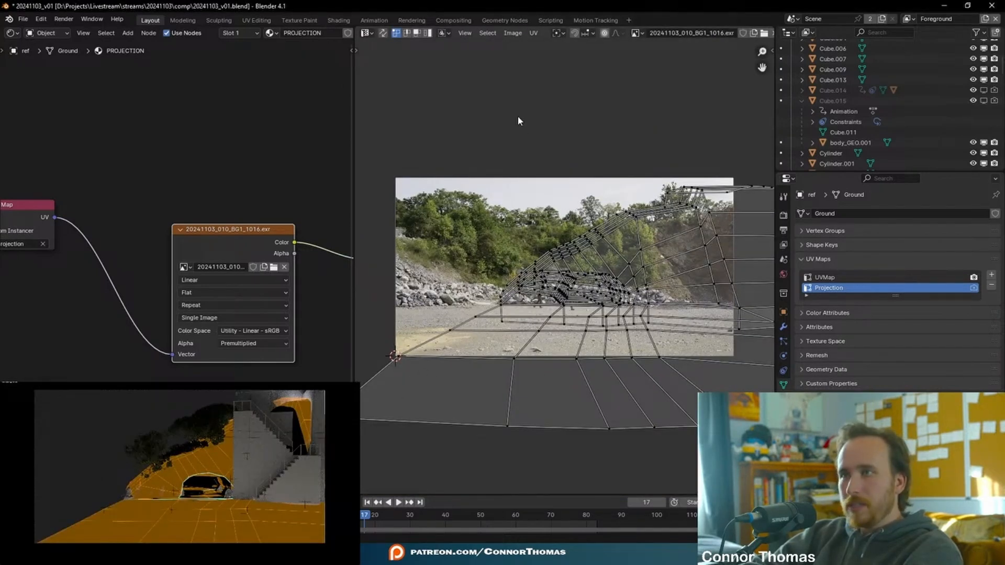
# Set the plate image texture's color space to ACES - ACEScg
pyautogui.click(256, 311)
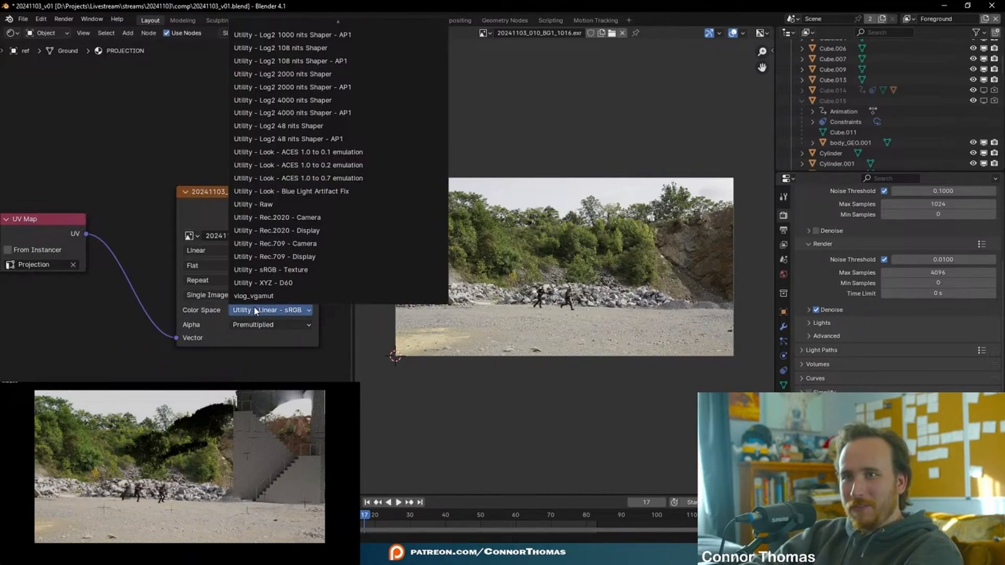
pyautogui.scroll(-5, 255, 311)
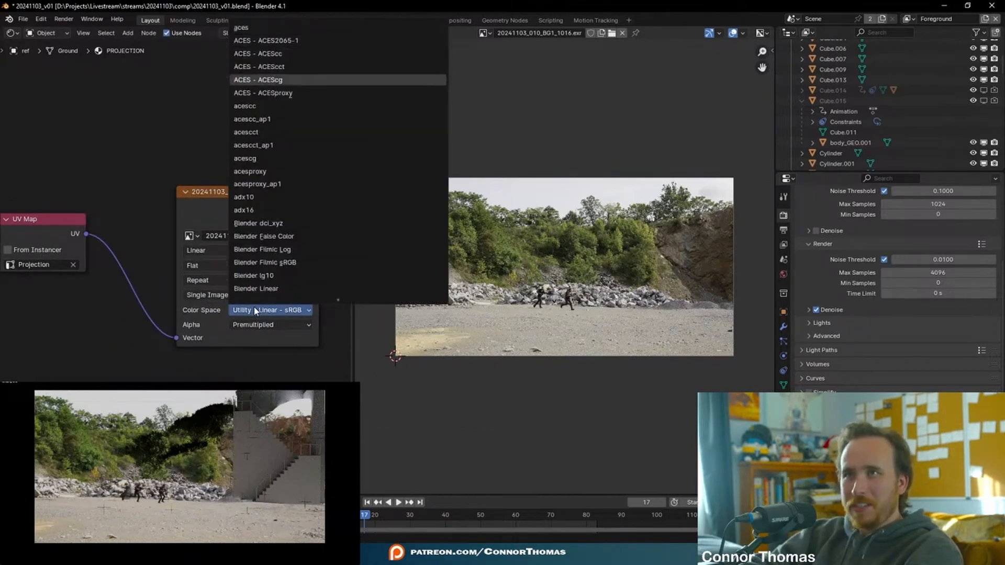
pyautogui.press('Return')
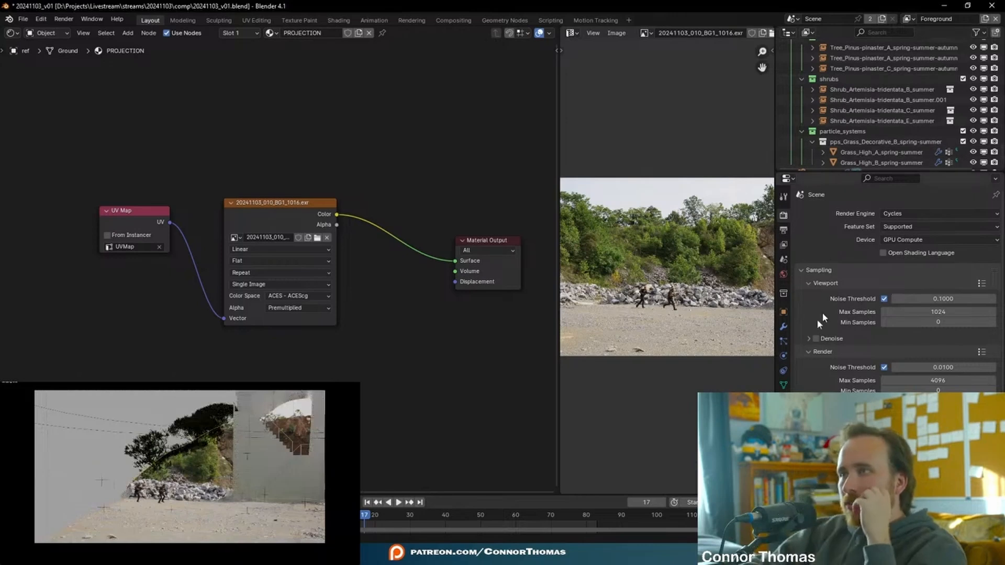
# Examine the ref object's visibility settings and its place in the foreground and background collections
pyautogui.click(784, 312)
pyautogui.scroll(-10, 879, 356)
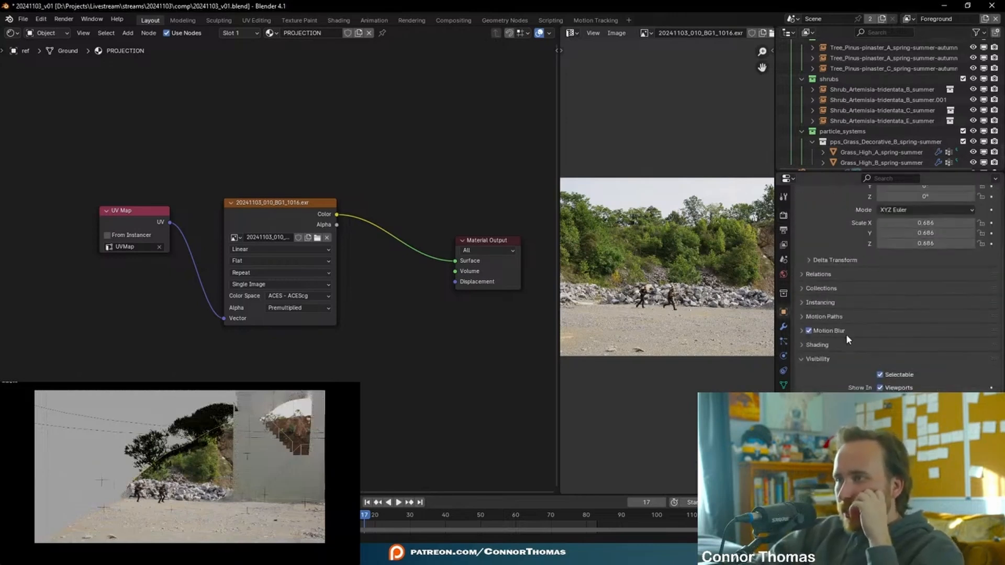
pyautogui.scroll(5, 866, 105)
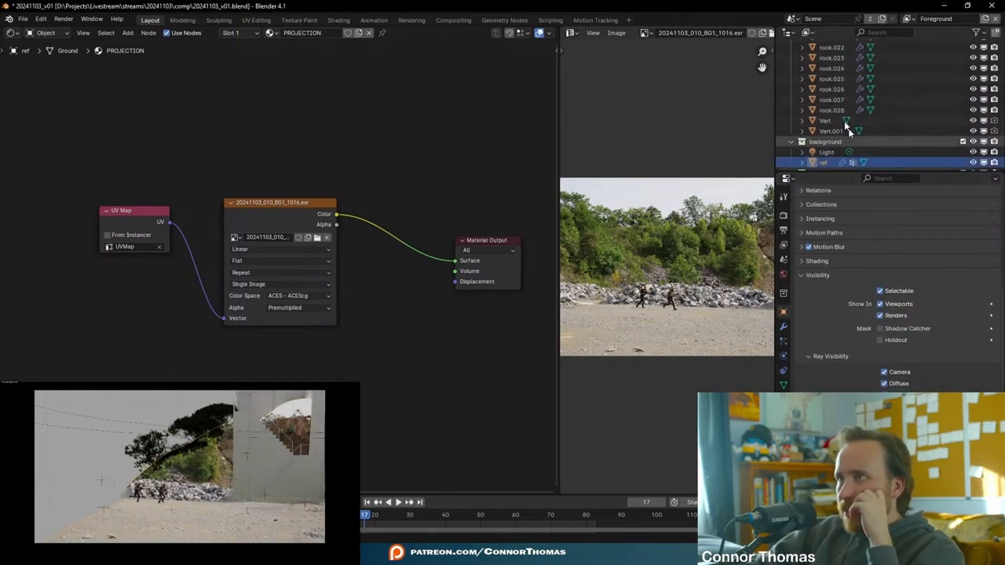
pyautogui.moveTo(857, 172); pyautogui.dragTo(857, 393)
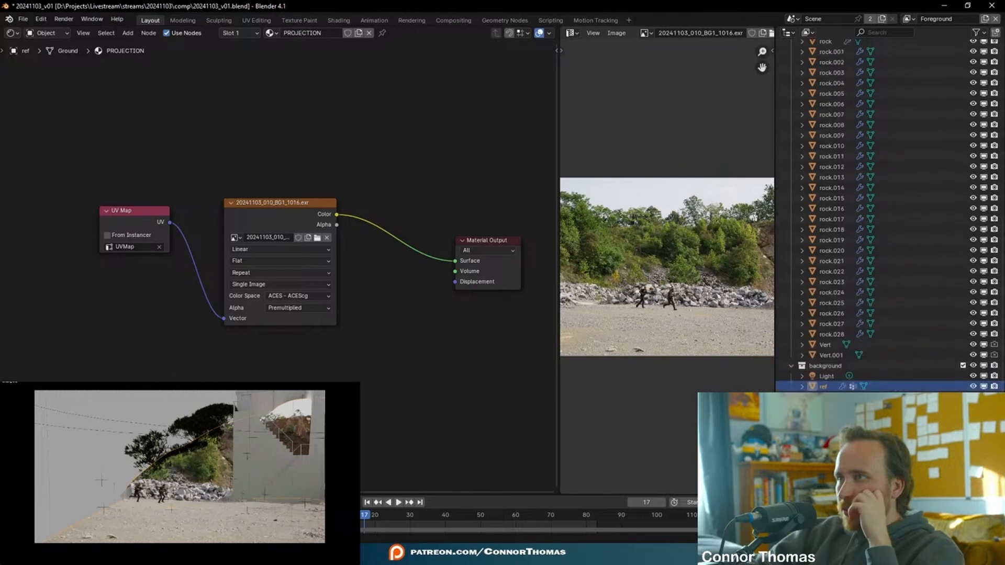
pyautogui.scroll(15, 848, 63)
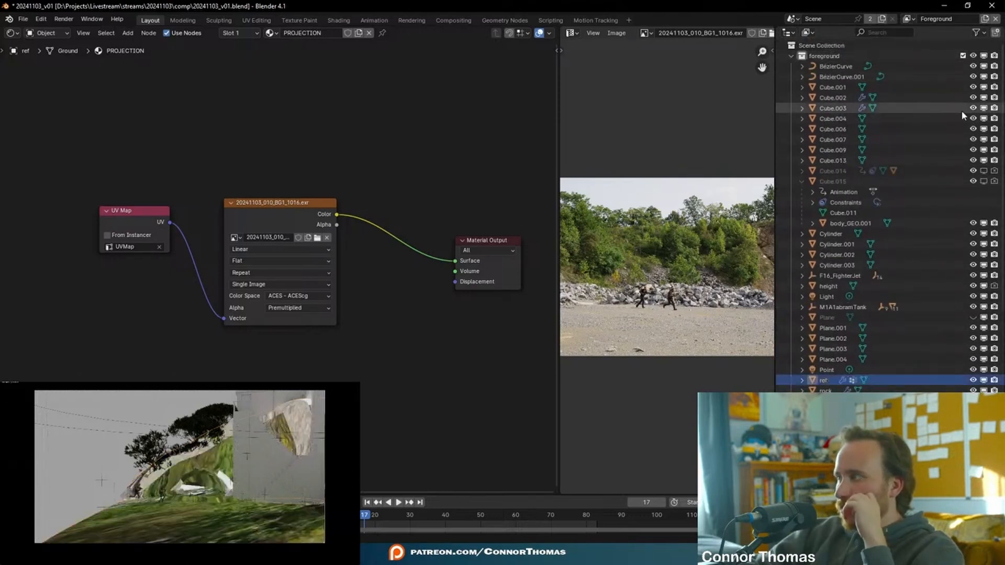
pyautogui.hotkey('ctrl', 'z')
pyautogui.click(170, 543)
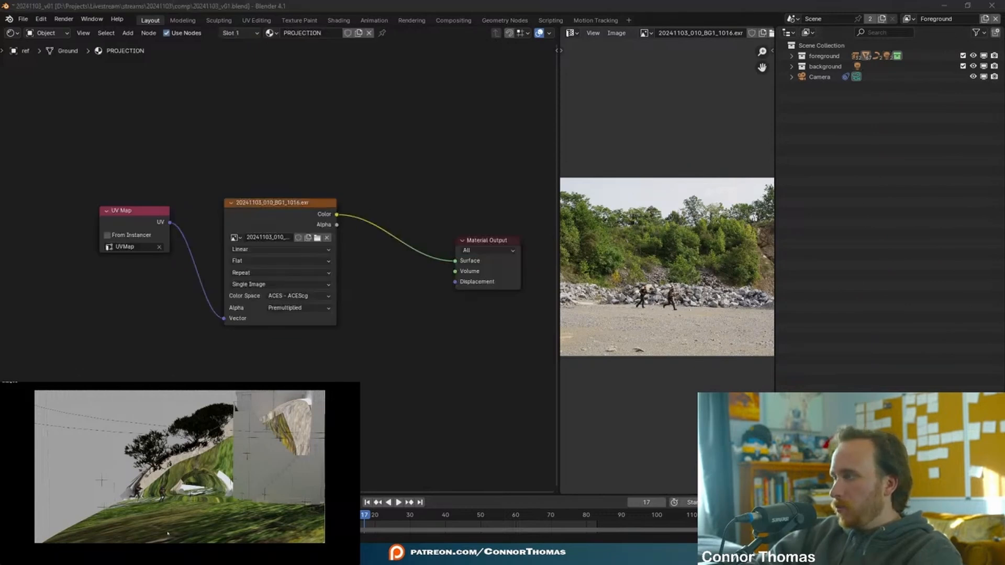
# Put the ground mesh in Edit Mode and make Projection the UV map shown in the UV editor
pyautogui.press('Tab')
pyautogui.rightClick(168, 533)
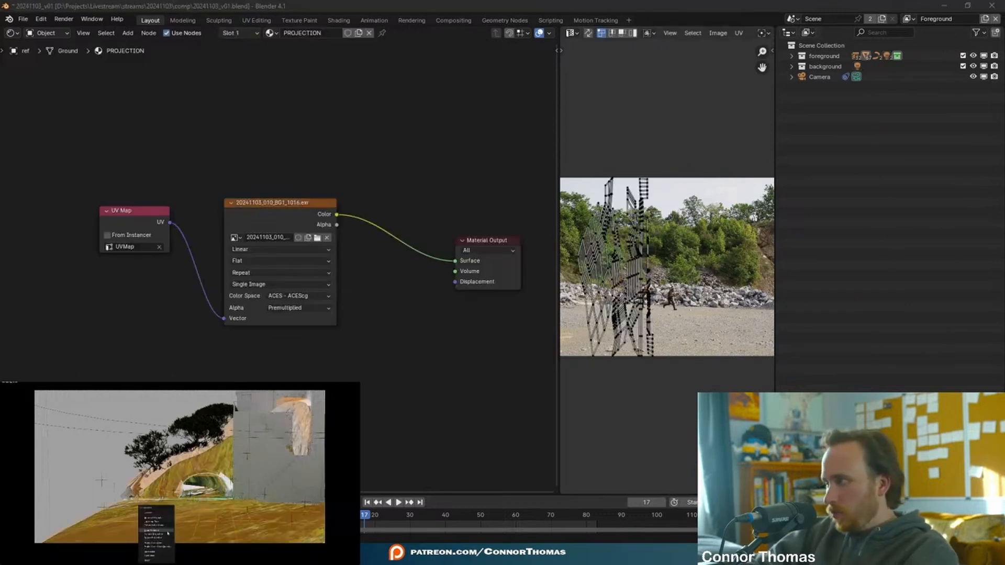
pyautogui.moveTo(672, 35); pyautogui.dragTo(626, 28, button='middle')
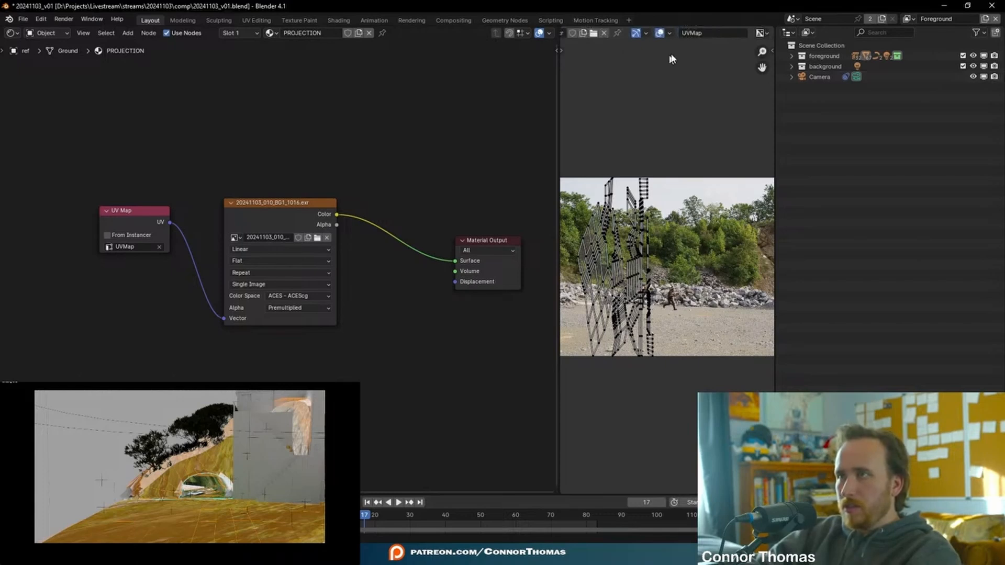
pyautogui.click(692, 32)
pyautogui.click(723, 92)
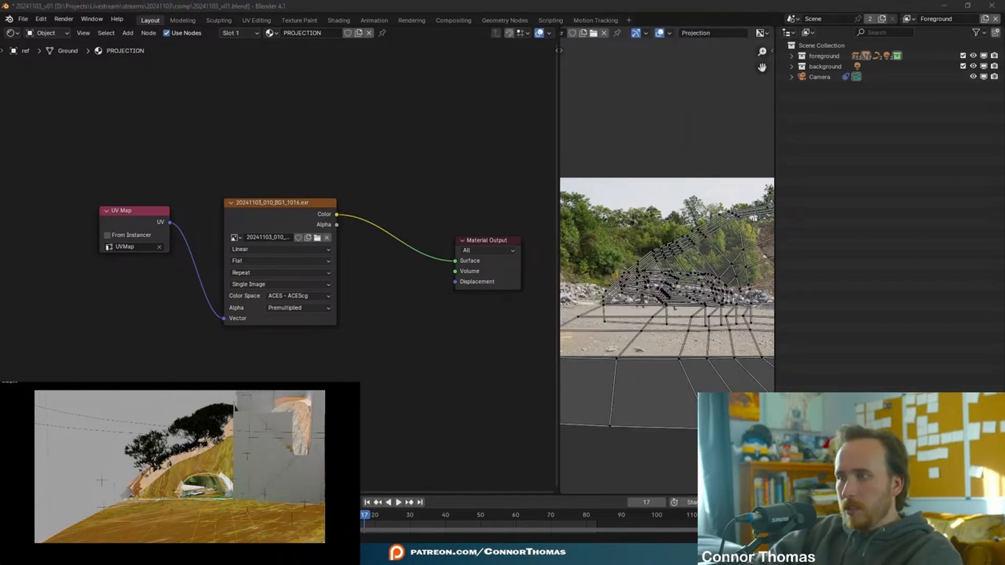
# Check that Projection is the active UV map in the mesh data and unwrap the ground again with Project from View
pyautogui.click(785, 355)
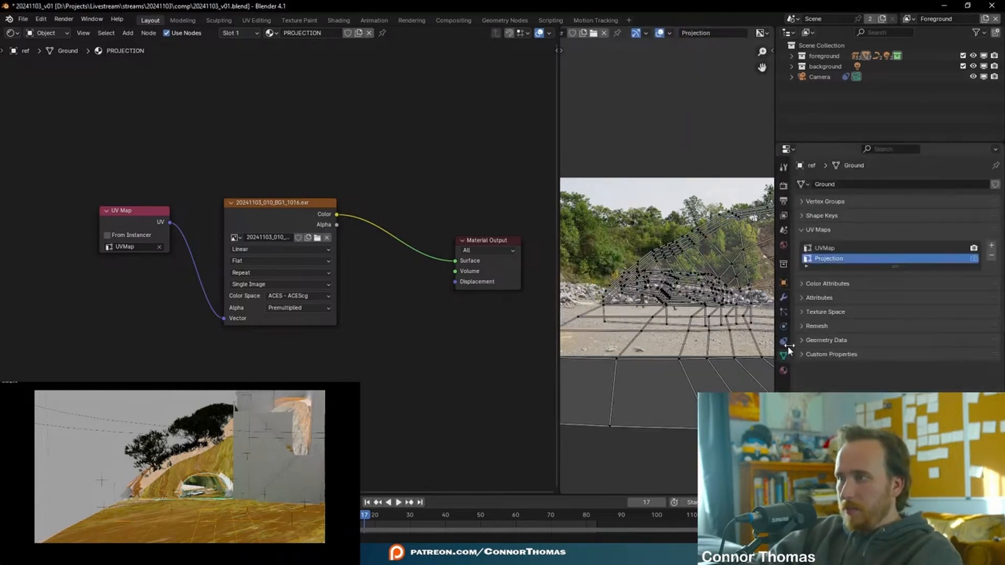
pyautogui.press('u')
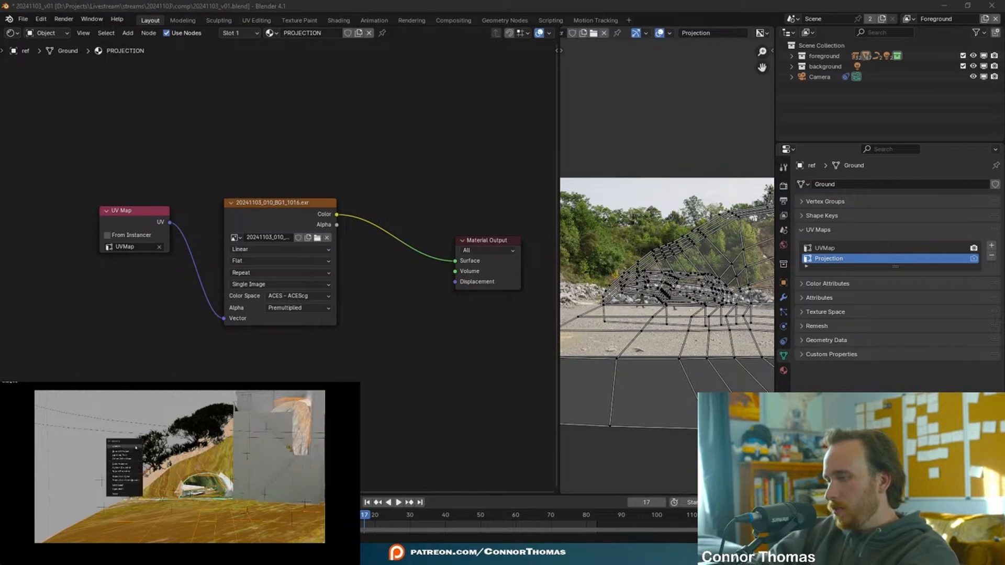
pyautogui.click(126, 477)
pyautogui.press('Tab')
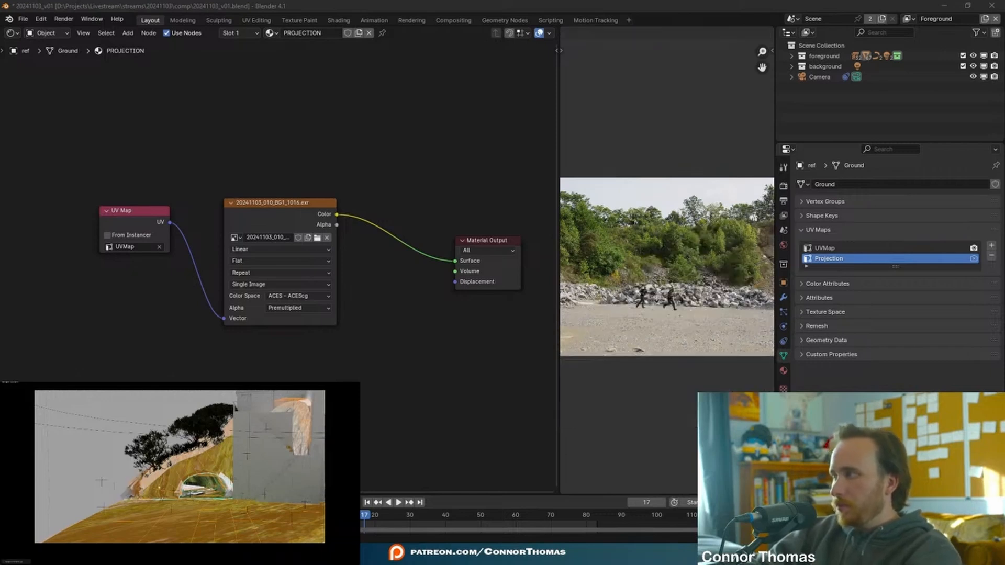
pyautogui.scroll(3, 186, 344)
pyautogui.moveTo(177, 288); pyautogui.dragTo(196, 331, button='middle')
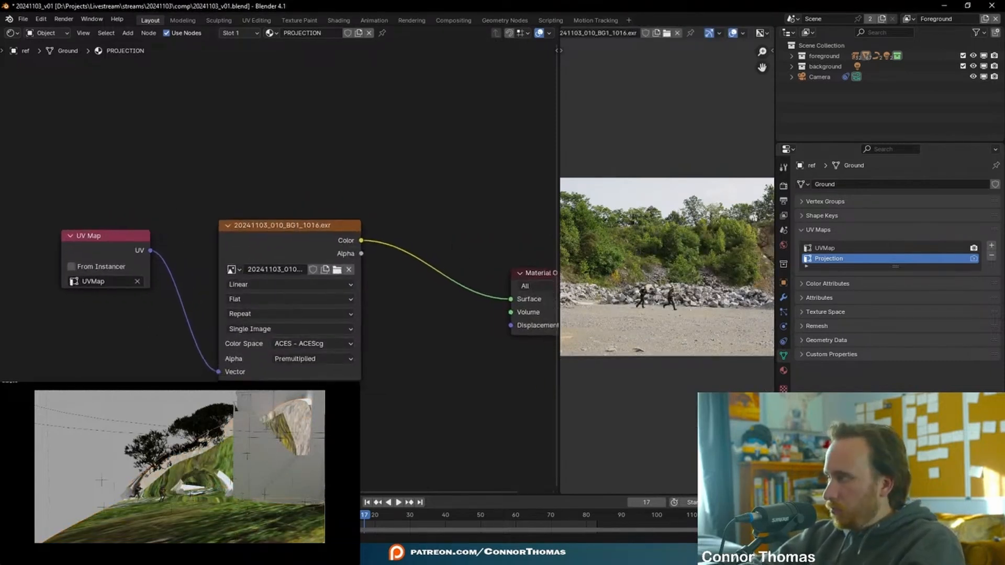
# Clear the selection in the camera view and open the ground mesh's modifier settings
pyautogui.press('Tab')
pyautogui.press('Tab')
pyautogui.press('a')
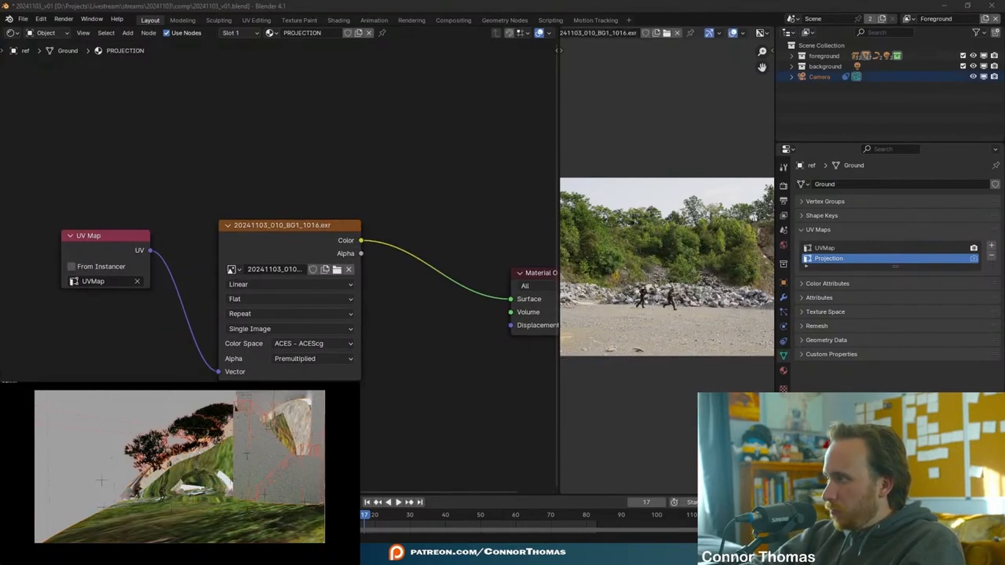
pyautogui.hotkey('alt', 'a')
pyautogui.click(784, 298)
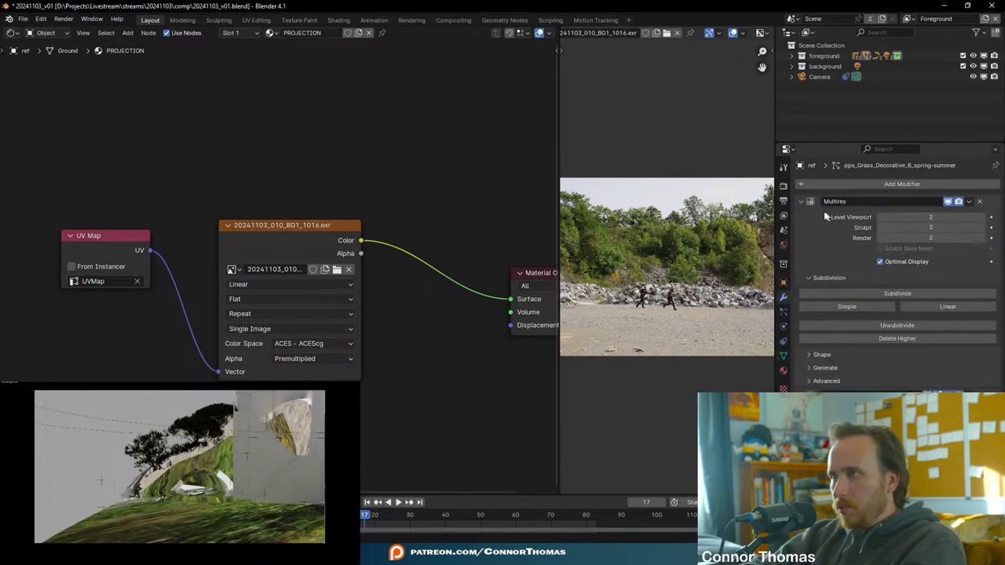
# Apply the Multires and Subdivision modifiers on the ref ground mesh
pyautogui.click(801, 201)
pyautogui.hotkey('ctrl', 'a')
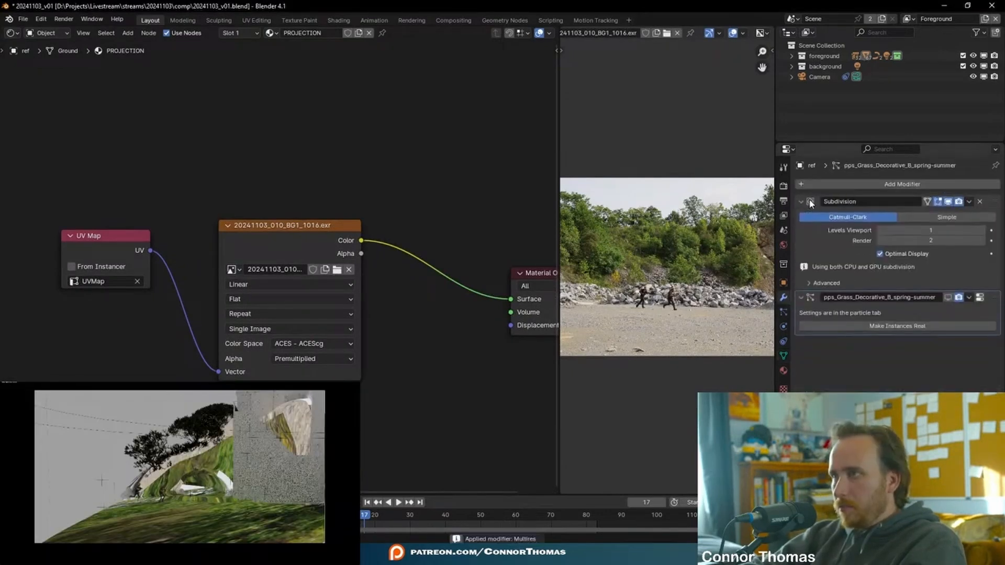
pyautogui.hotkey('ctrl', 'a')
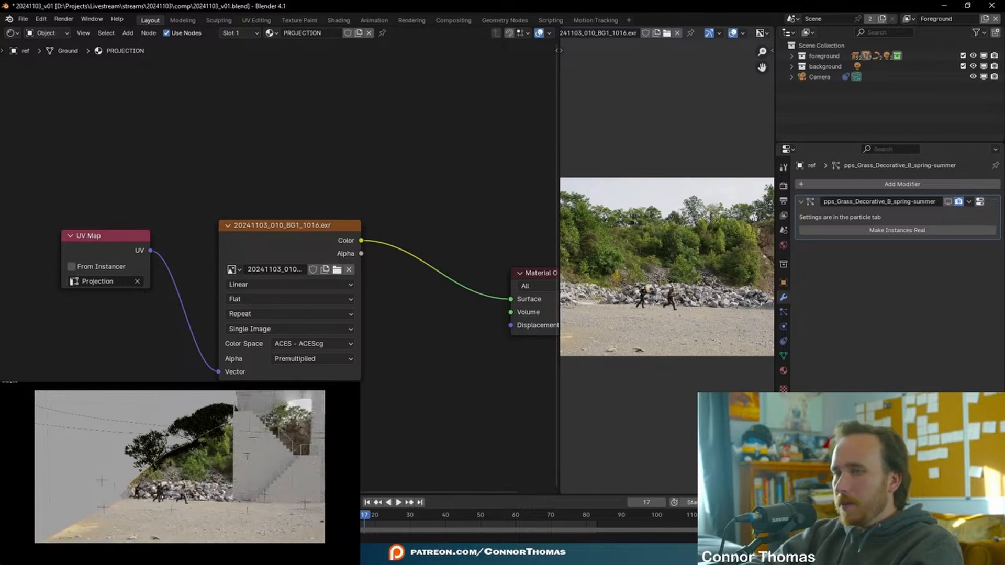
# Make the render film transparent so the background footage shows behind the scene
pyautogui.press('space')
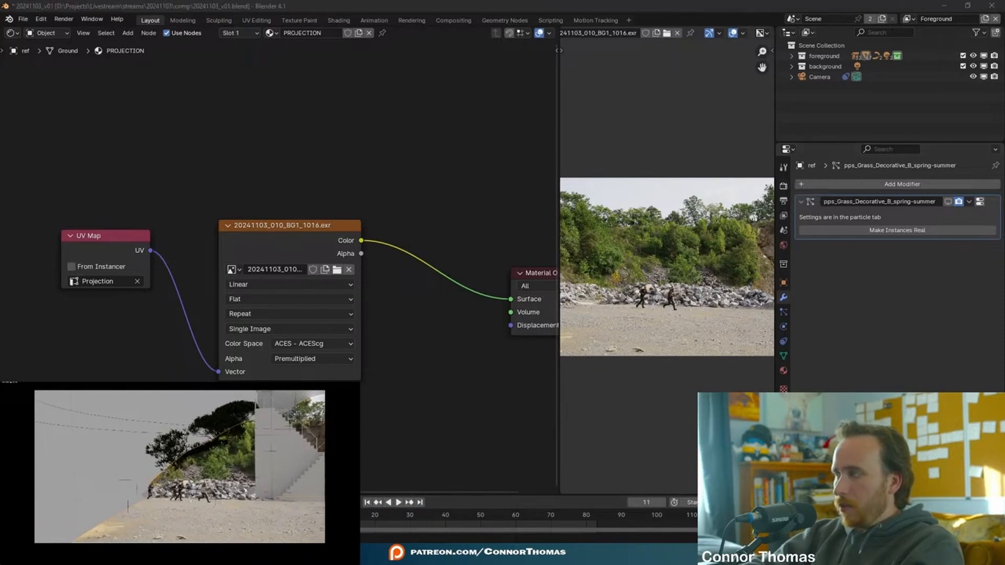
pyautogui.click(784, 186)
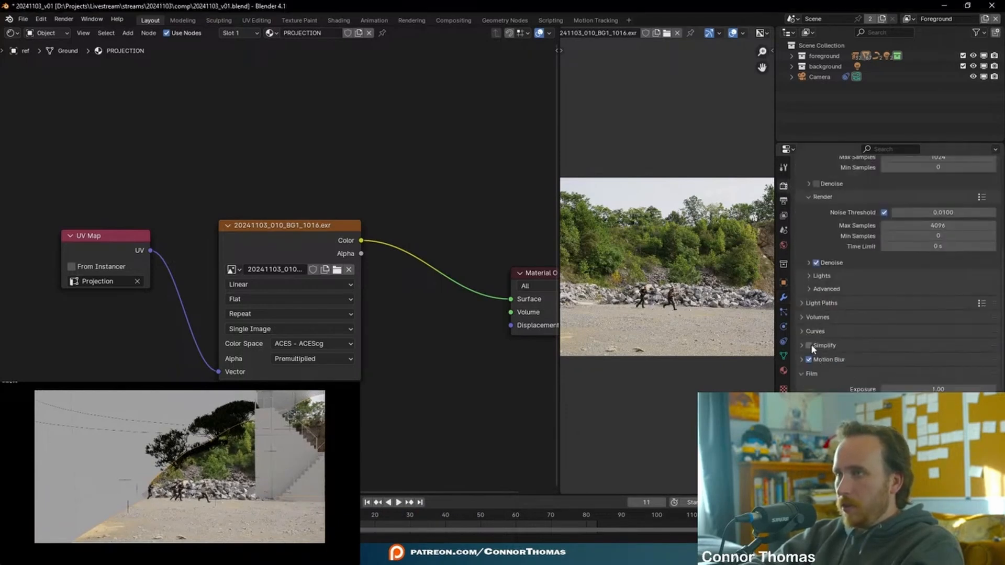
pyautogui.scroll(-2, 819, 382)
pyautogui.click(816, 426)
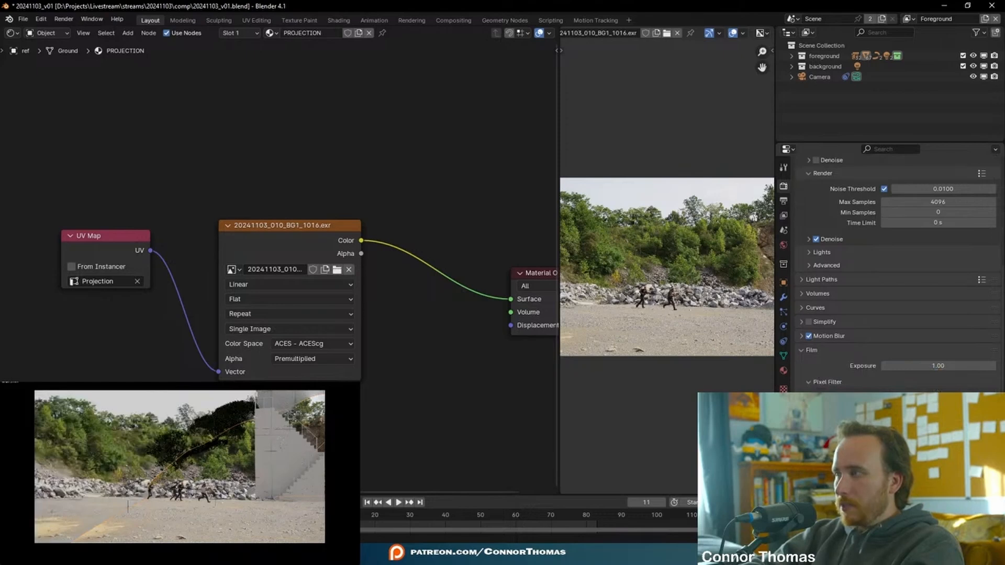
# Clear the selection and play the shot through the camera to check the projected ground against the footage
pyautogui.press('a')
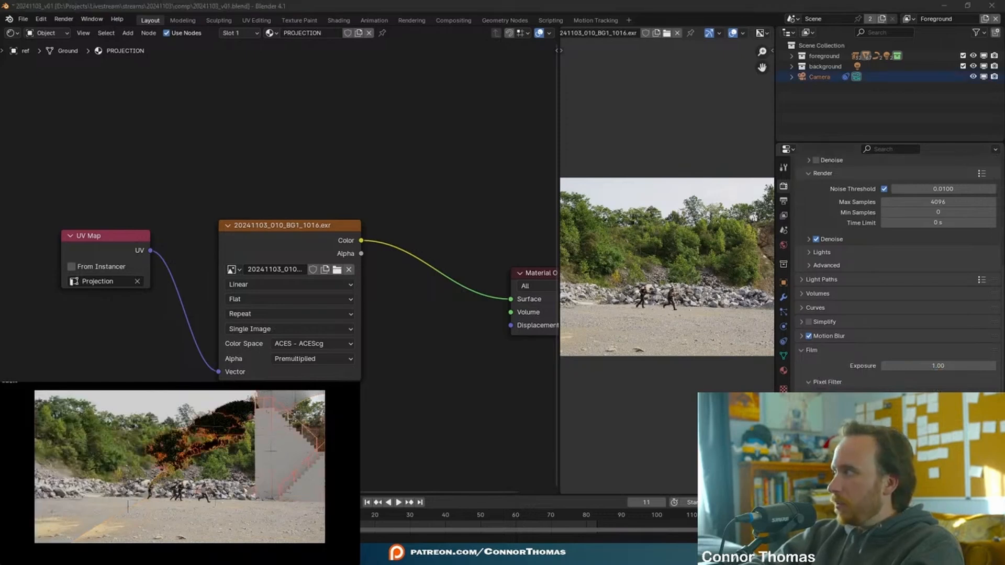
pyautogui.click(333, 390)
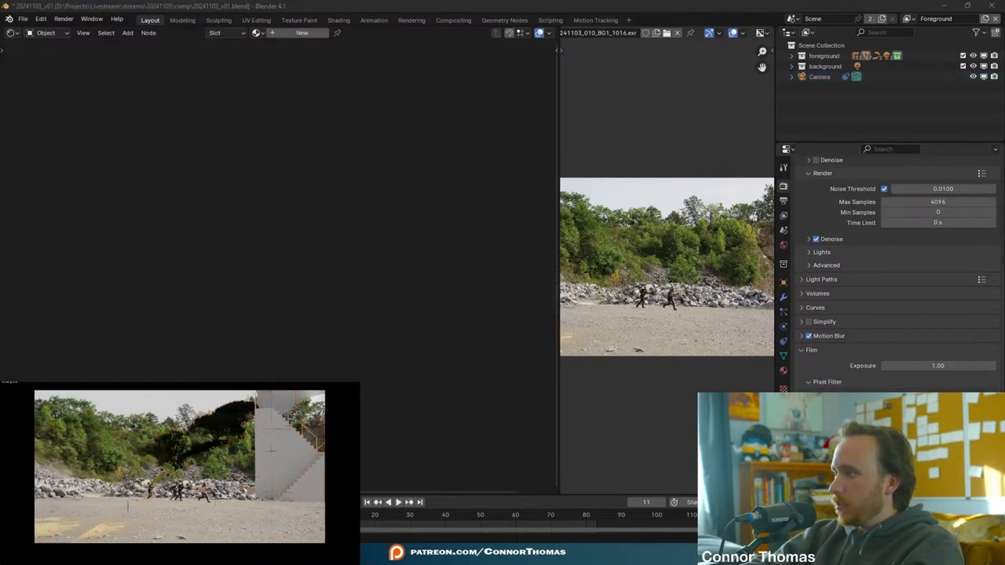
pyautogui.press('space')
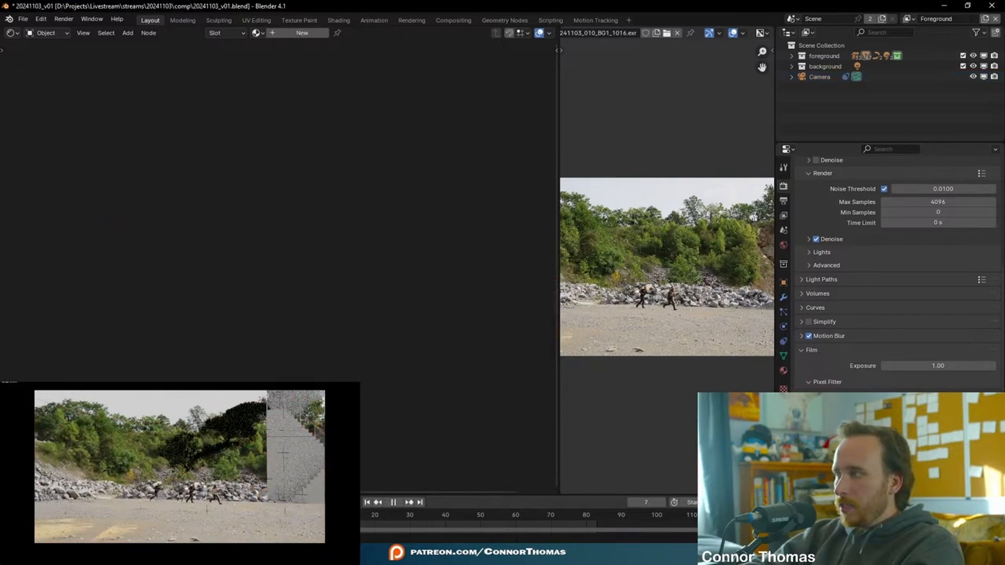
pyautogui.press('space')
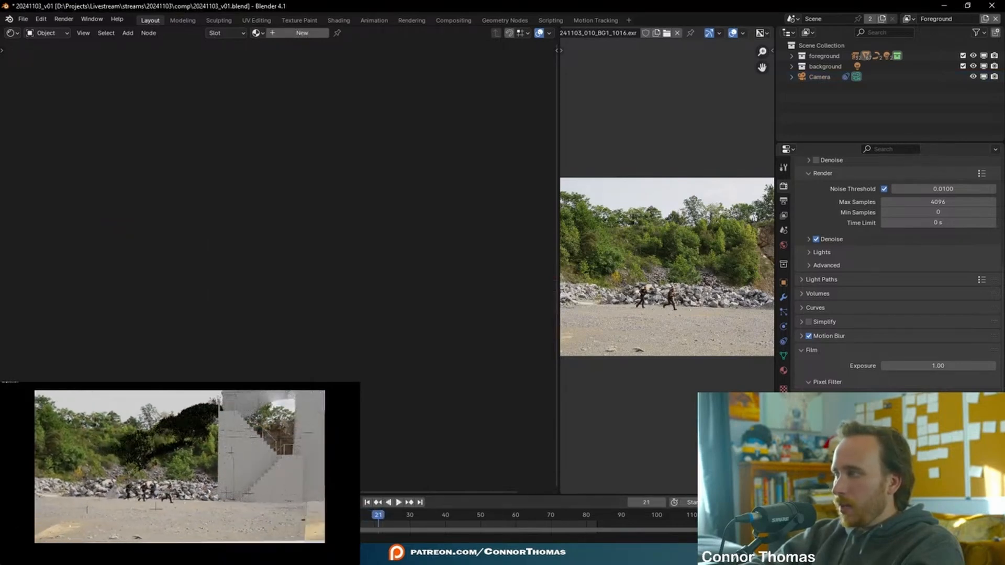
pyautogui.press('space')
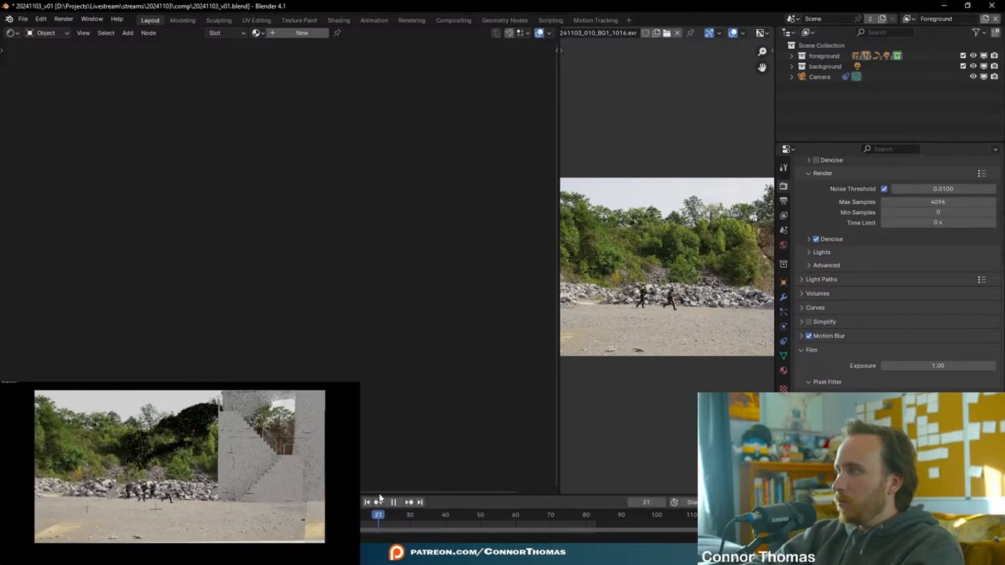
pyautogui.press('space')
# Give the ref mesh's PROJECTION material a fake user and unlink it from the material slot
pyautogui.click(732, 190)
pyautogui.click(953, 229)
pyautogui.click(802, 228)
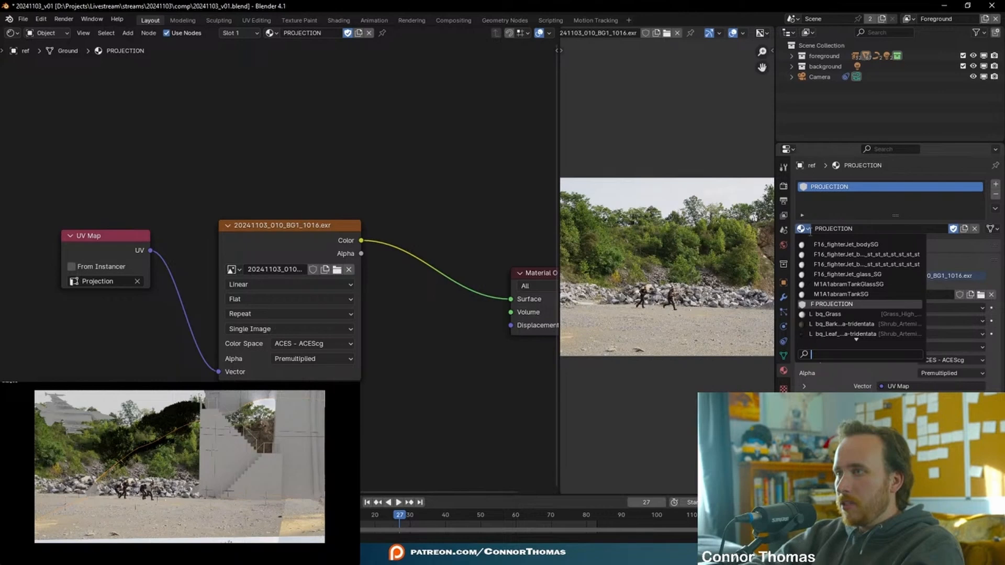
pyautogui.scroll(9, 869, 333)
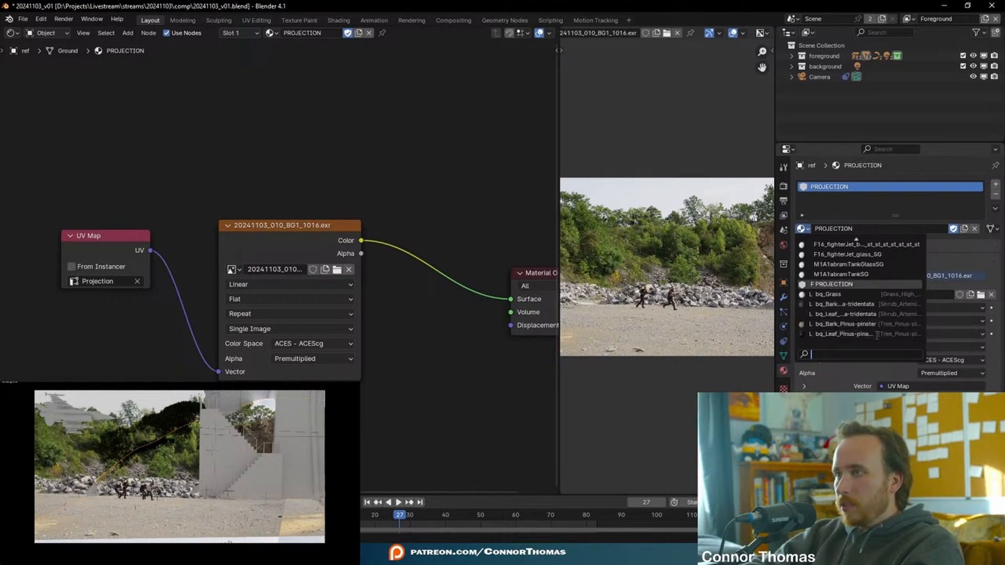
pyautogui.scroll(-3, 875, 326)
pyautogui.click(975, 229)
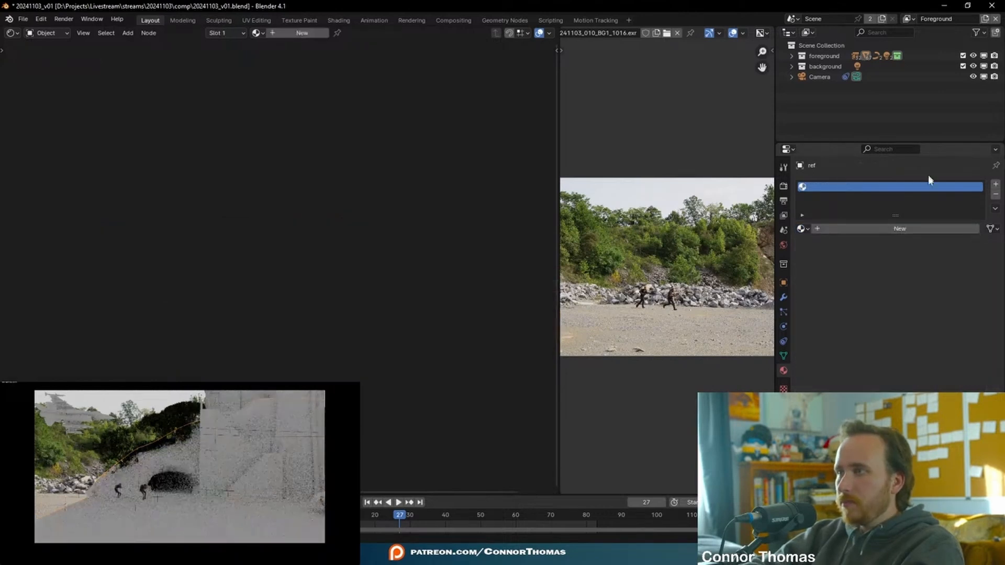
# Create a new material in the ref mesh's empty slot and name it MountainSide
pyautogui.click(865, 232)
pyautogui.click(846, 229)
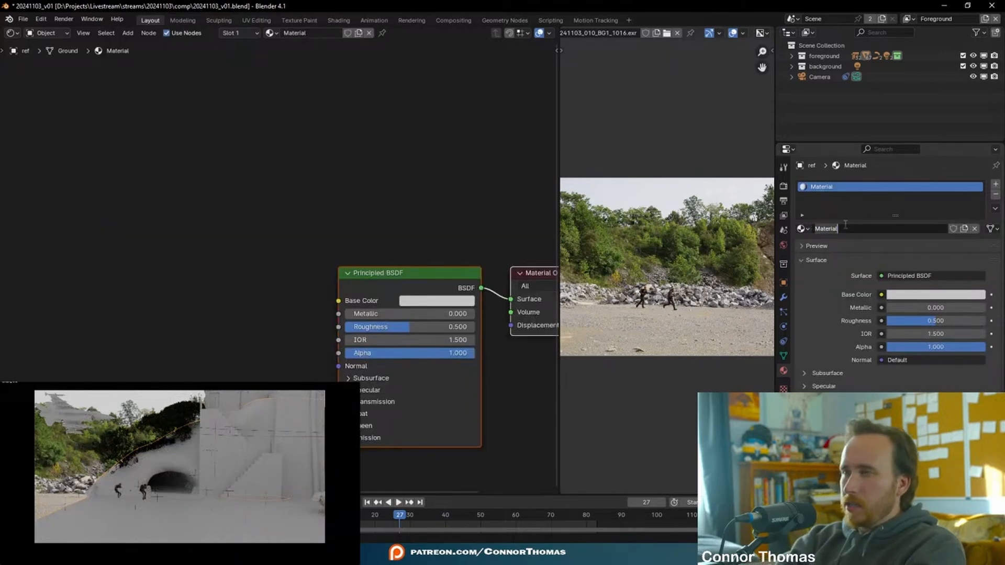
pyautogui.write('MountainSide')
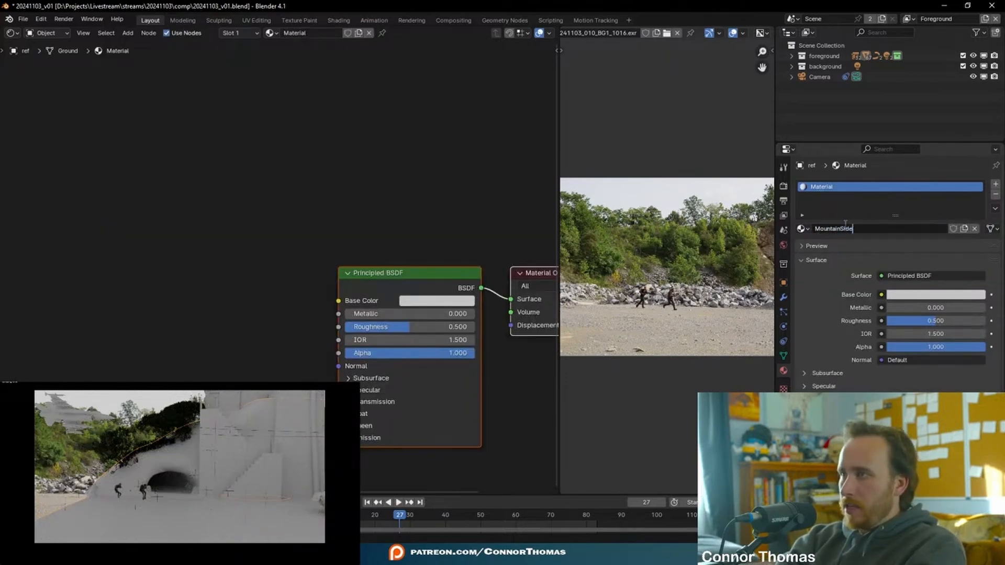
pyautogui.press('Return')
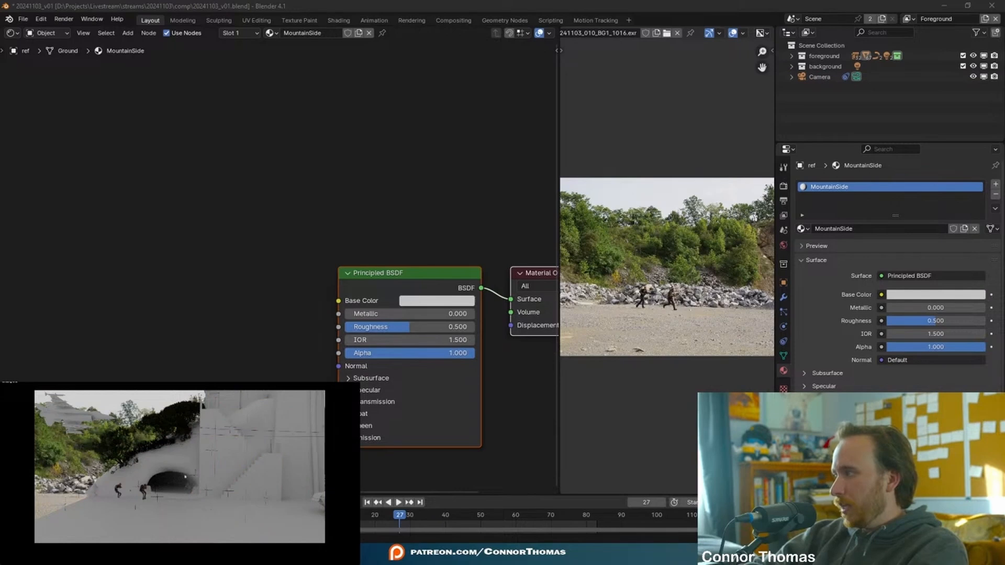
# Go back to frame 1 and assign the PROJECTION material to the ref mesh's slot again
pyautogui.moveTo(403, 519); pyautogui.dragTo(308, 522)
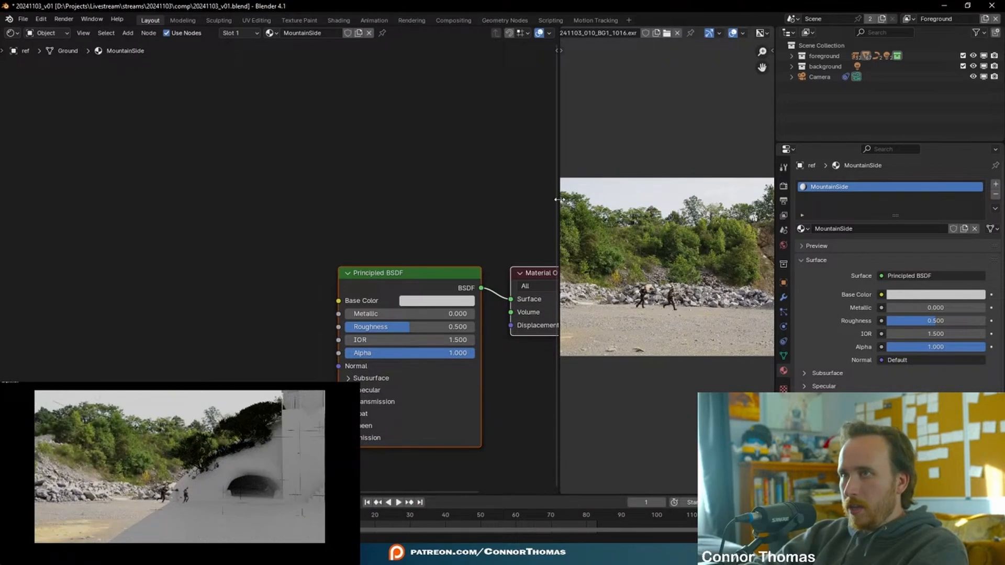
pyautogui.moveTo(559, 200); pyautogui.dragTo(553, 199)
pyautogui.scroll(-4, 264, 221)
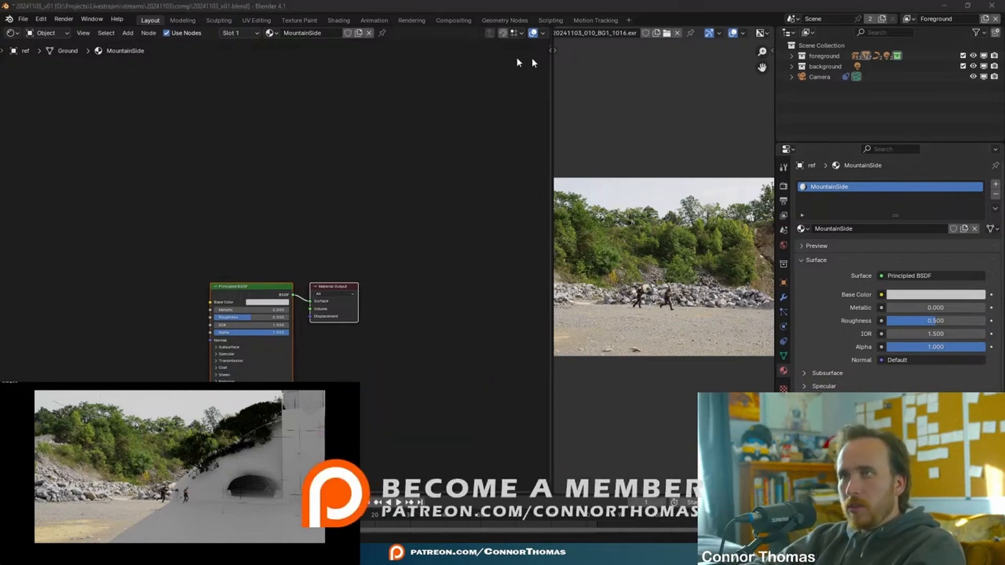
pyautogui.click(803, 229)
pyautogui.click(857, 332)
# Add an Image Texture node above the existing footage texture in the PROJECTION material
pyautogui.moveTo(280, 225); pyautogui.dragTo(401, 189, button='middle')
pyautogui.scroll(4, 324, 175)
pyautogui.hotkey('shift', 'a')
pyautogui.click(324, 165)
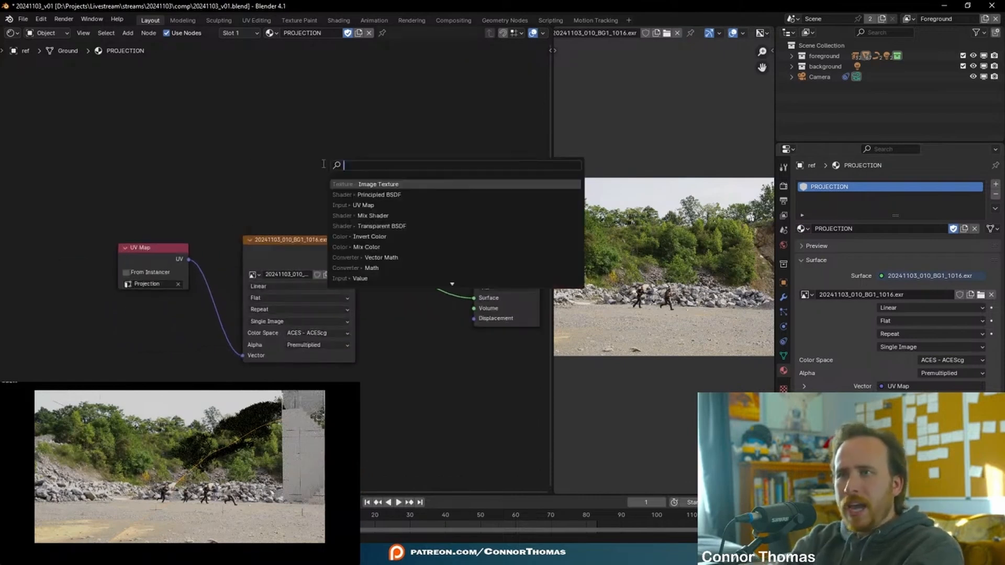
pyautogui.press('Return')
pyautogui.click(372, 151)
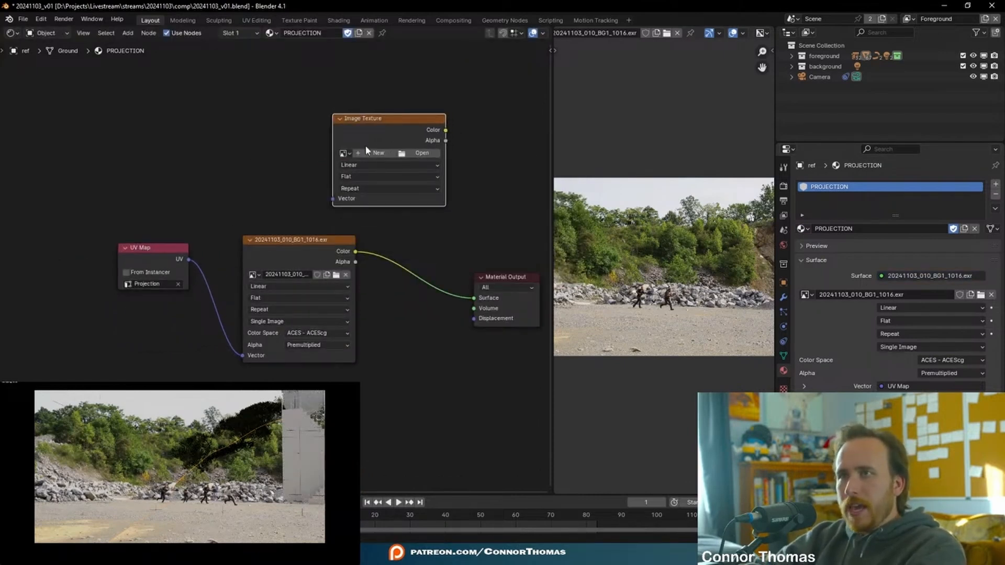
# Create a blank 4096 × 4096 px image in the added texture node and link its color to the Material Output
pyautogui.click(368, 151)
pyautogui.click(426, 161)
pyautogui.write('409')
pyautogui.press('Tab')
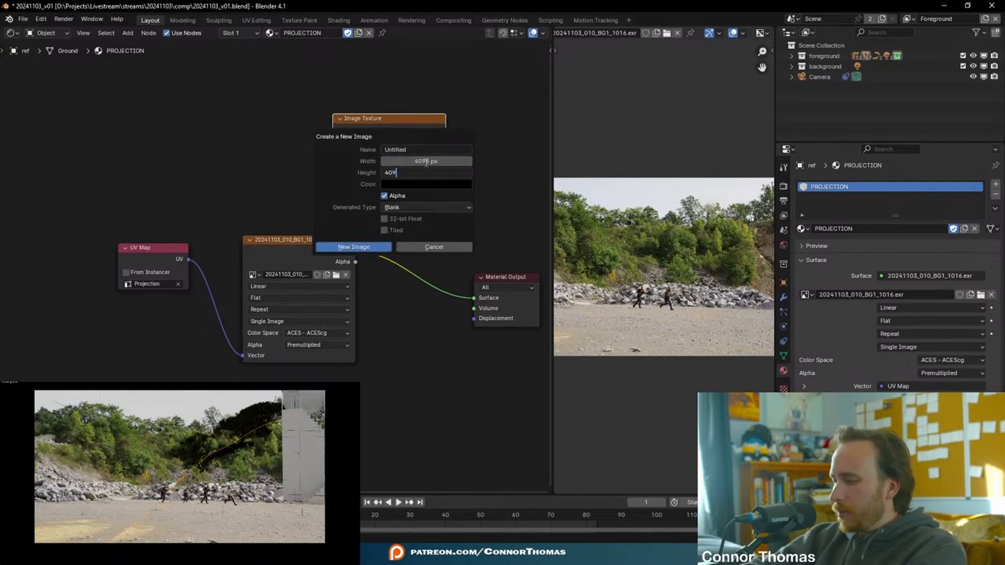
pyautogui.write('4096')
pyautogui.click(353, 246)
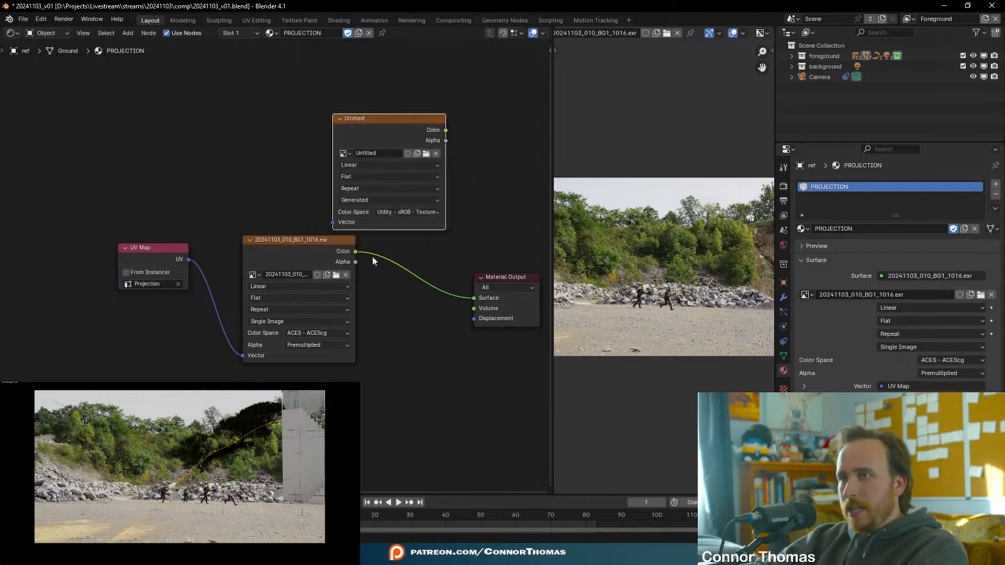
pyautogui.moveTo(395, 115); pyautogui.dragTo(293, 101)
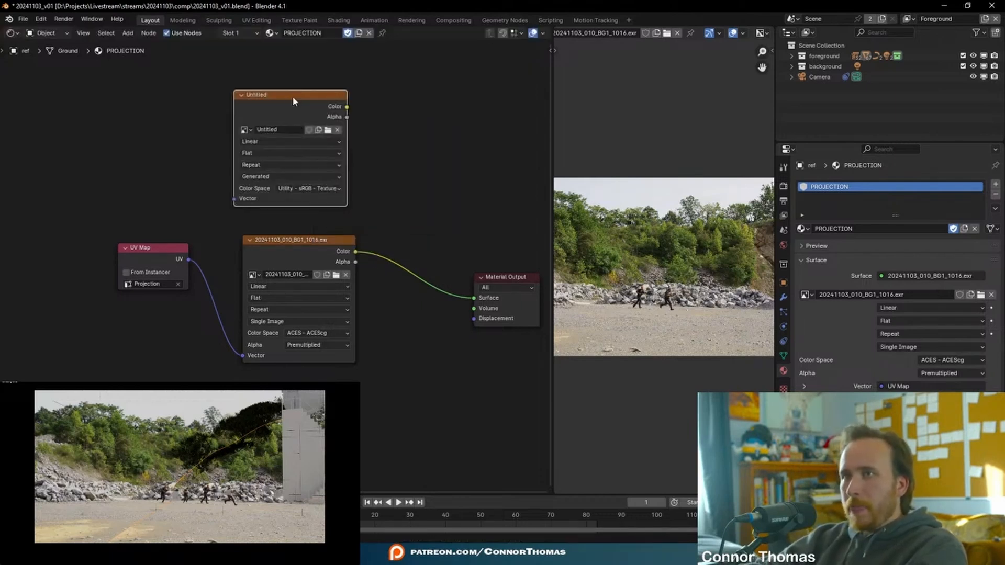
pyautogui.keyDown('ctrl'); pyautogui.keyDown('shift'); pyautogui.click(323, 99); pyautogui.keyUp('shift'); pyautogui.keyUp('ctrl')
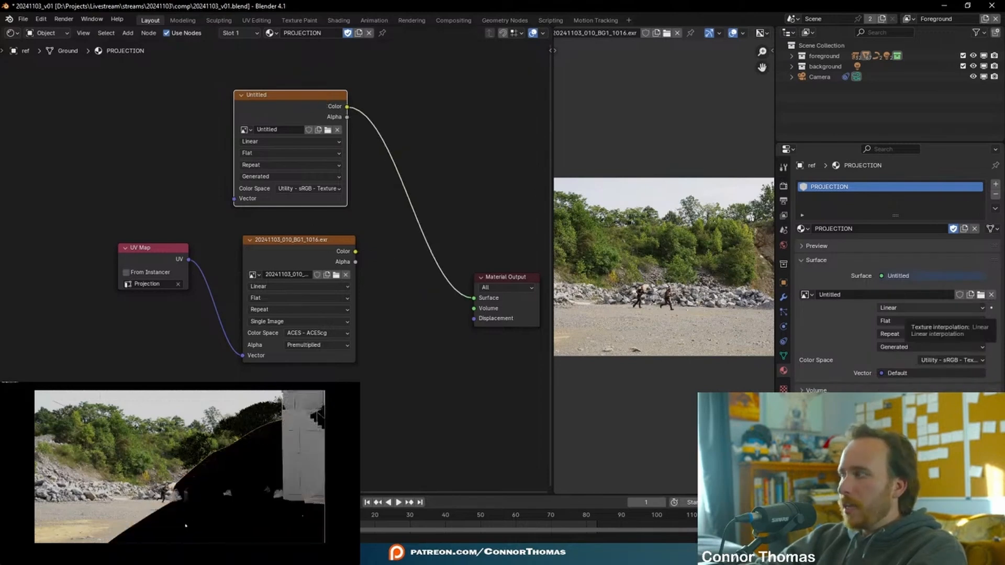
# Switch to the Texture Paint workspace and paint white over the front part of the ground mesh
pyautogui.click(175, 506)
pyautogui.click(348, 10)
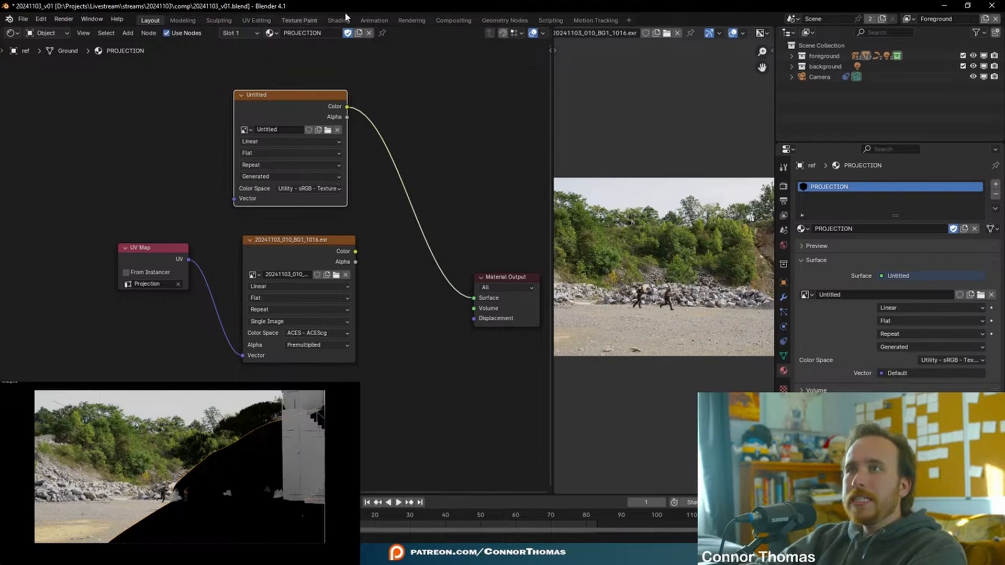
pyautogui.click(299, 20)
pyautogui.moveTo(700, 202)
pyautogui.mouseDown(button='middle')
pyautogui.moveTo(560, 247)
pyautogui.moveTo(602, 234)
pyautogui.moveTo(606, 213)
pyautogui.mouseUp(button='middle')
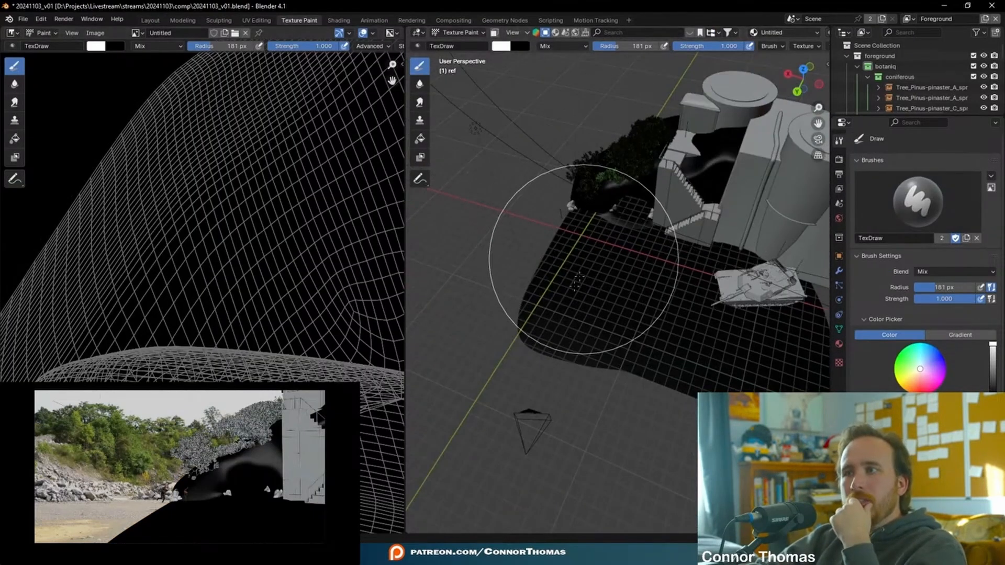
pyautogui.scroll(3, 524, 286)
pyautogui.moveTo(560, 226)
pyautogui.mouseDown(button='middle')
pyautogui.moveTo(539, 180)
pyautogui.moveTo(586, 237)
pyautogui.mouseUp(button='middle')
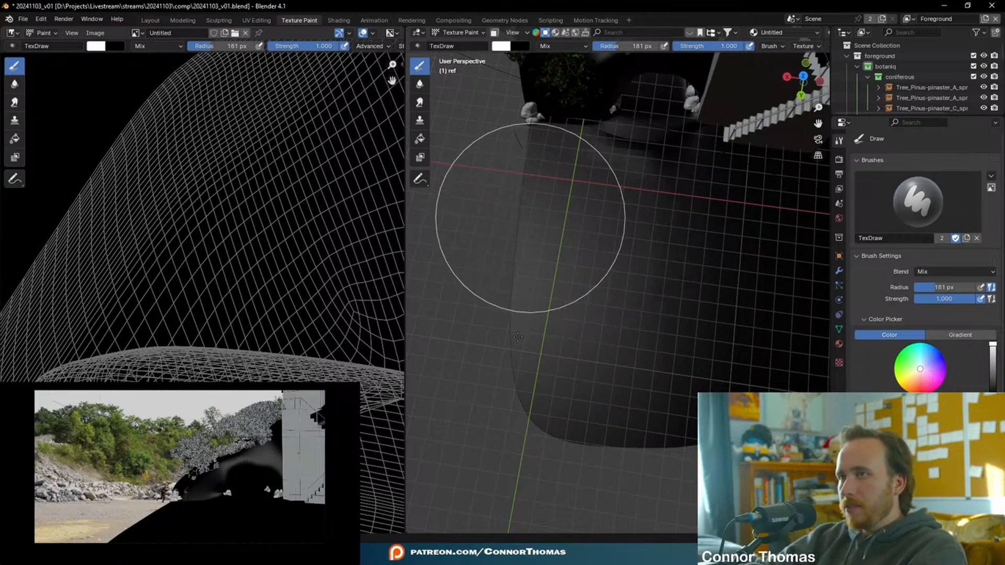
pyautogui.click(567, 282)
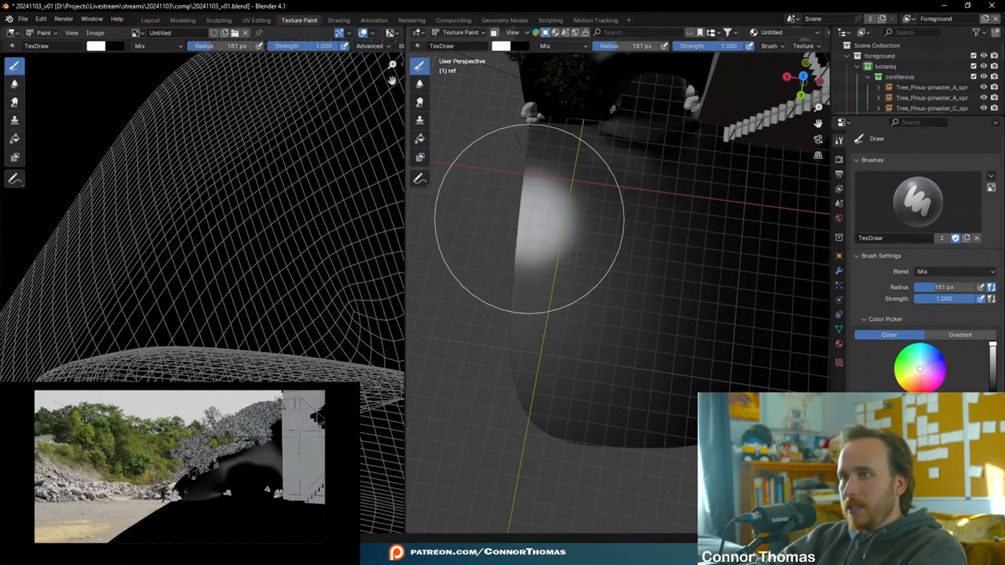
pyautogui.scroll(-4, 574, 254)
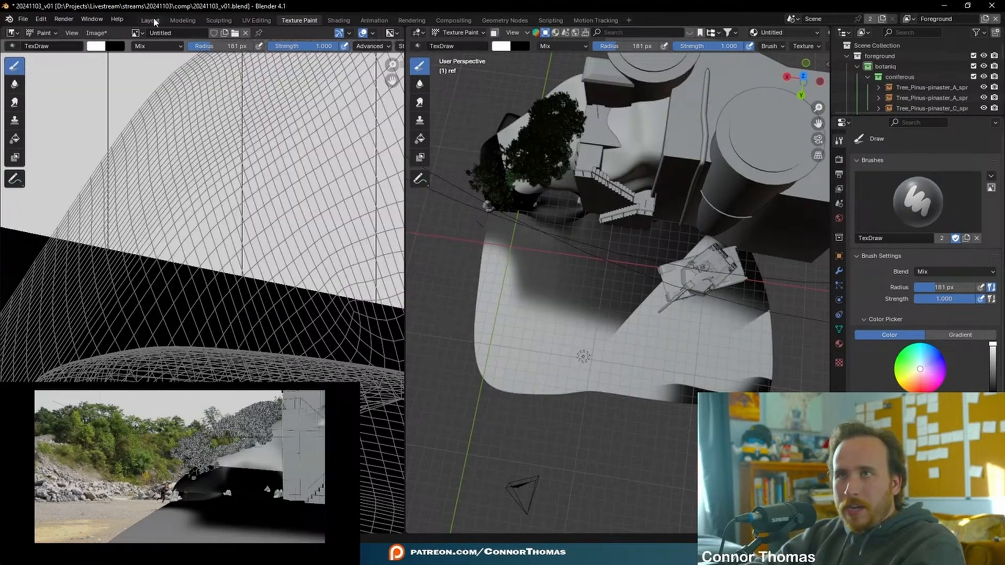
# Return to the Layout workspace, duplicate the UV Map node set to UVMap, and link it to the painted image's Vector input
pyautogui.click(154, 22)
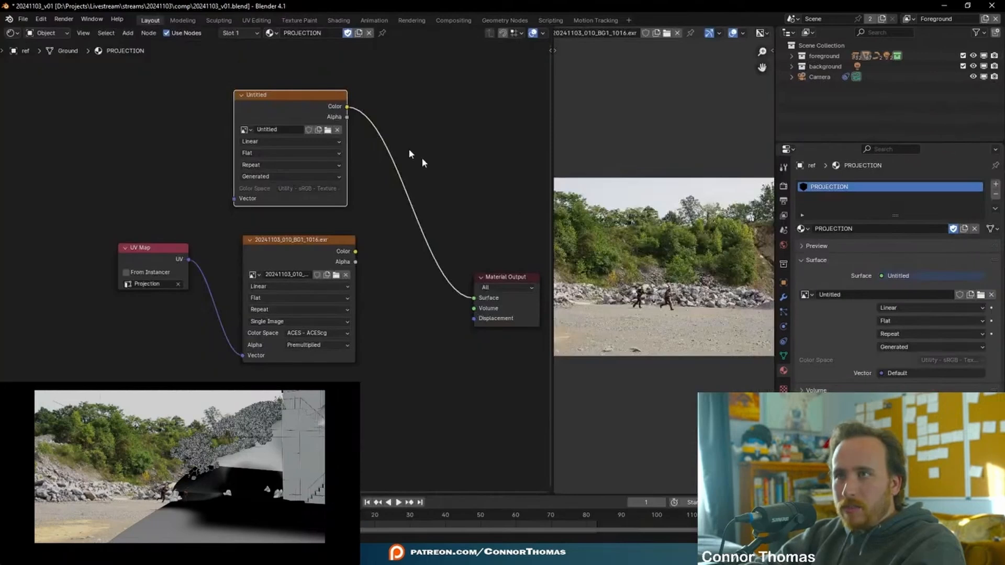
pyautogui.moveTo(175, 193); pyautogui.dragTo(225, 220, button='middle')
pyautogui.click(205, 316)
pyautogui.hotkey('shift', 'd')
pyautogui.click(202, 209)
pyautogui.click(203, 205)
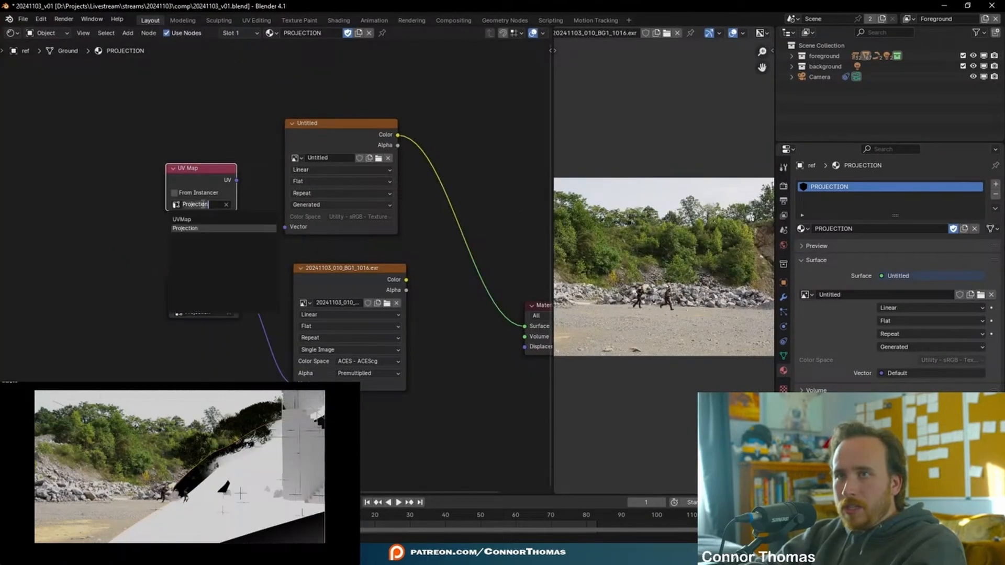
pyautogui.click(194, 218)
pyautogui.moveTo(238, 180); pyautogui.dragTo(247, 200)
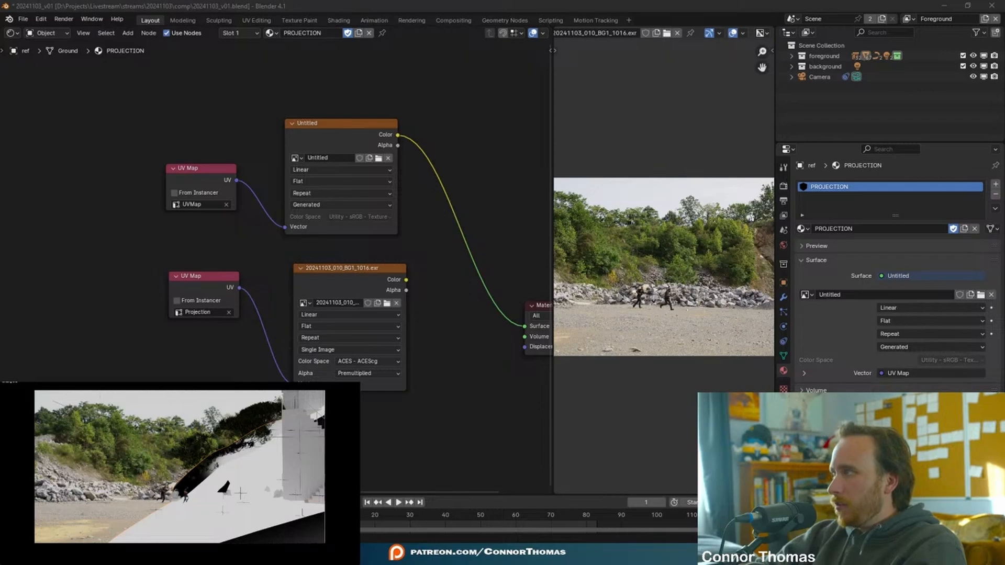
# Unwrap the ref mesh in Edit Mode with Smart UV Project
pyautogui.press('Tab')
pyautogui.press('u')
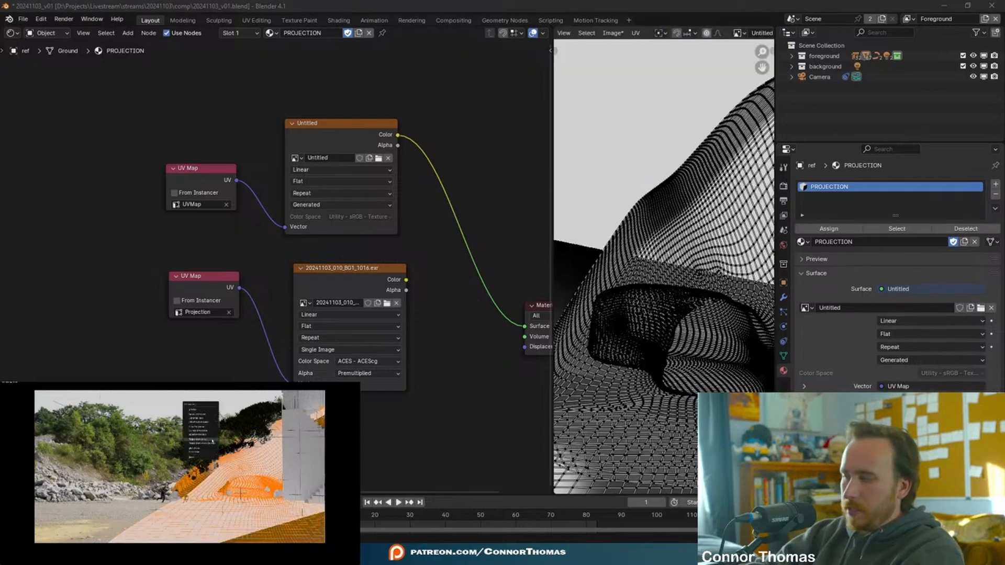
pyautogui.click(202, 414)
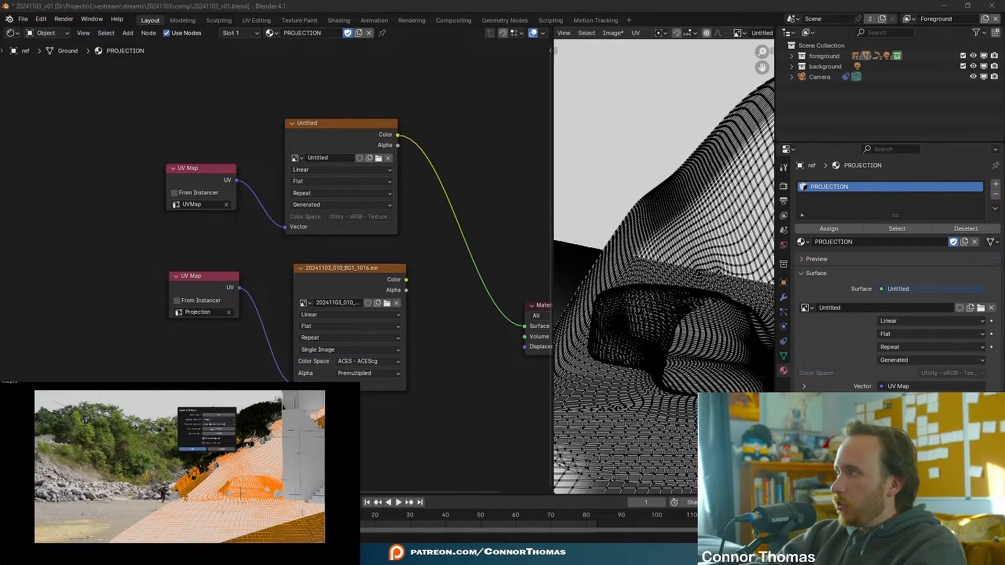
pyautogui.click(195, 450)
pyautogui.scroll(-7, 672, 266)
pyautogui.scroll(4, 672, 266)
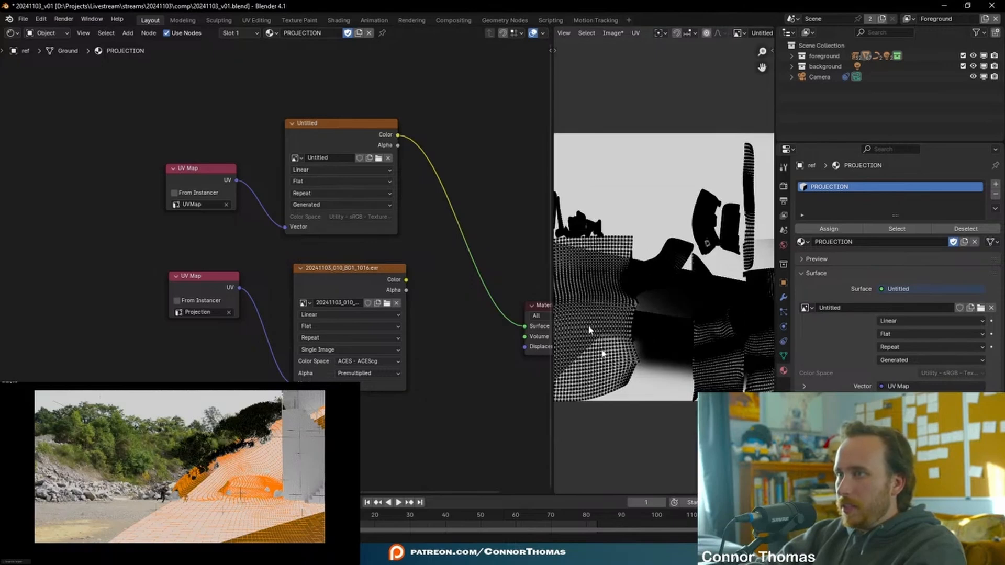
# Leave Edit Mode and replace the texture node's Untitled image with a new blank 2046 × 2046 px image named MatteMerge1
pyautogui.moveTo(639, 266); pyautogui.dragTo(659, 269, button='middle')
pyautogui.press('Tab')
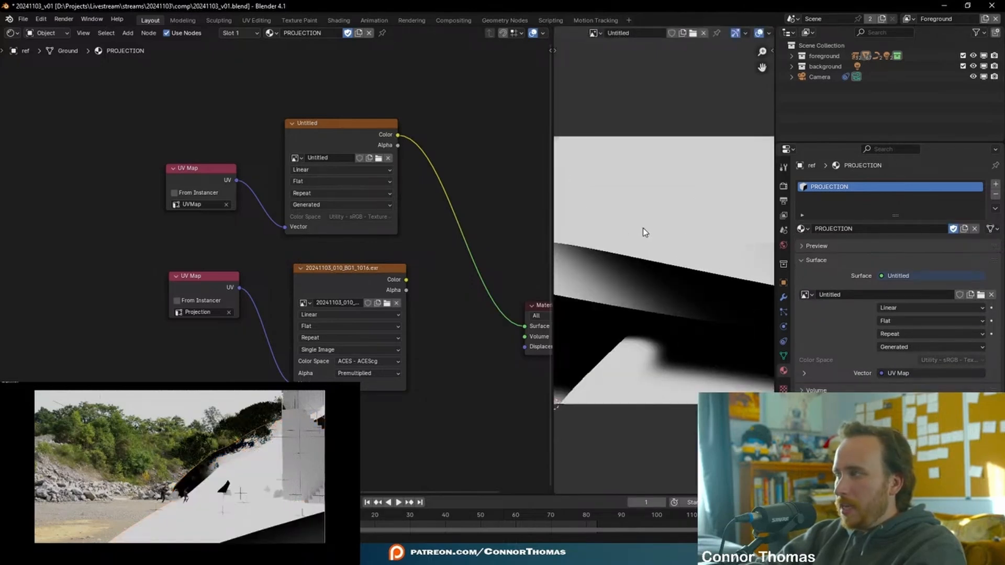
pyautogui.moveTo(453, 146); pyautogui.dragTo(375, 185, button='middle')
pyautogui.click(309, 197)
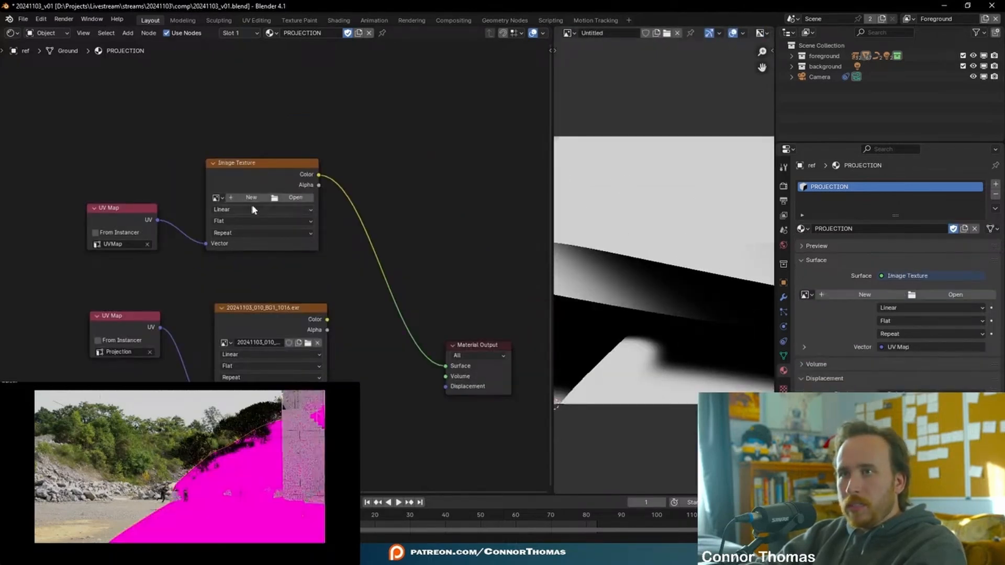
pyautogui.click(251, 197)
pyautogui.click(291, 194)
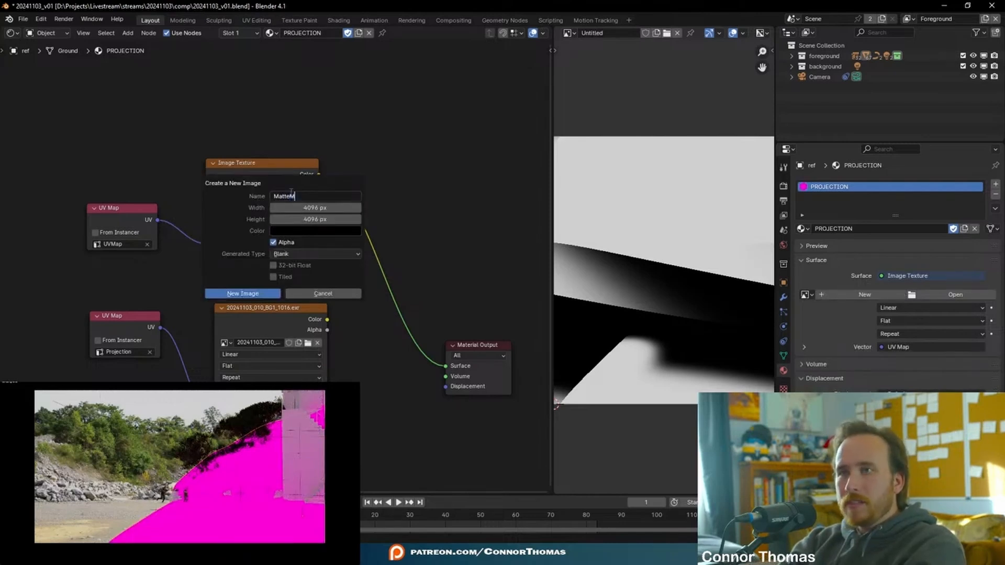
pyautogui.click(310, 207)
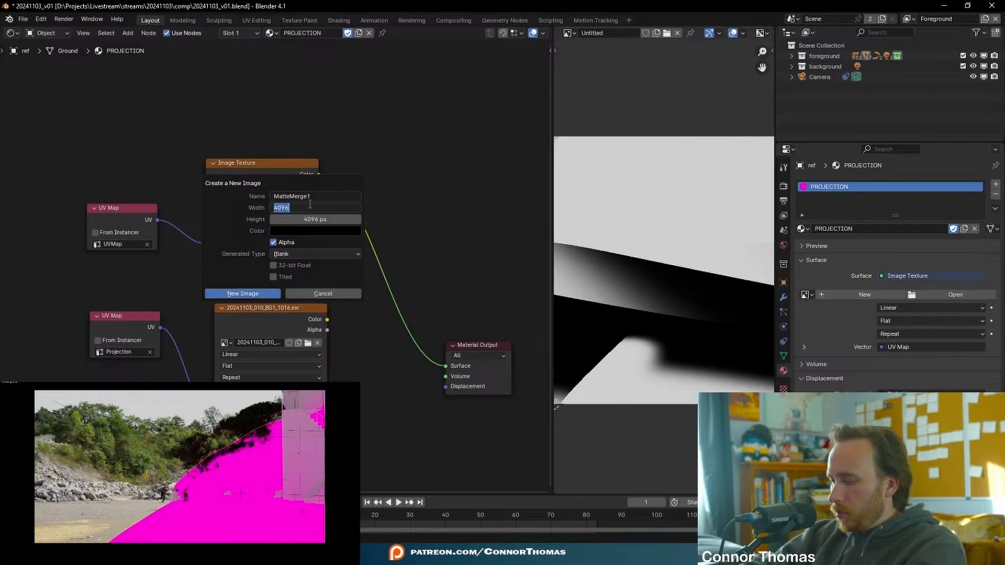
pyautogui.write('2048')
pyautogui.press('Tab')
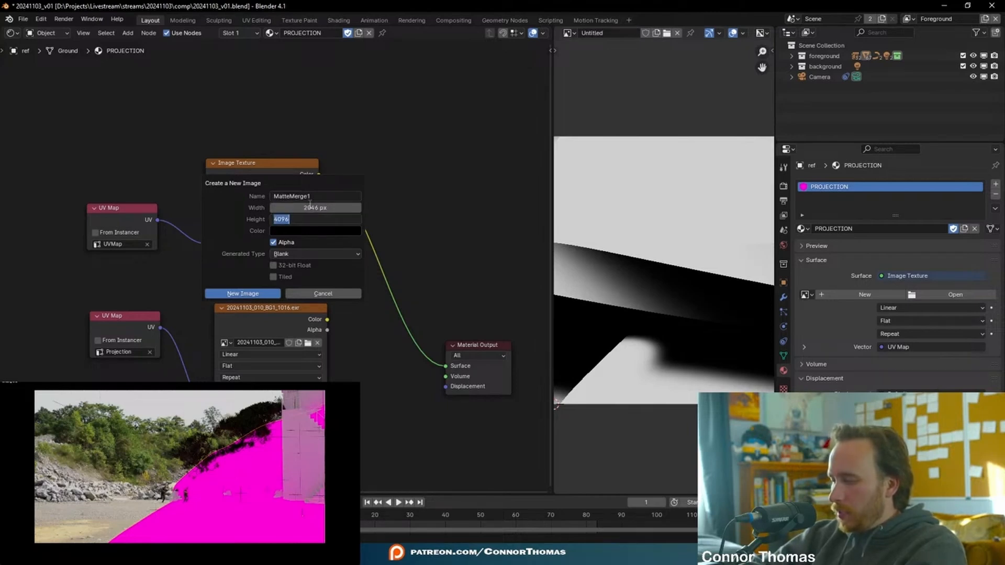
pyautogui.press('Return')
pyautogui.click(234, 294)
# Switch to the Texture Paint workspace, set the brush radius to 98 px, and make UVMap the ground mesh's active UV map
pyautogui.click(299, 20)
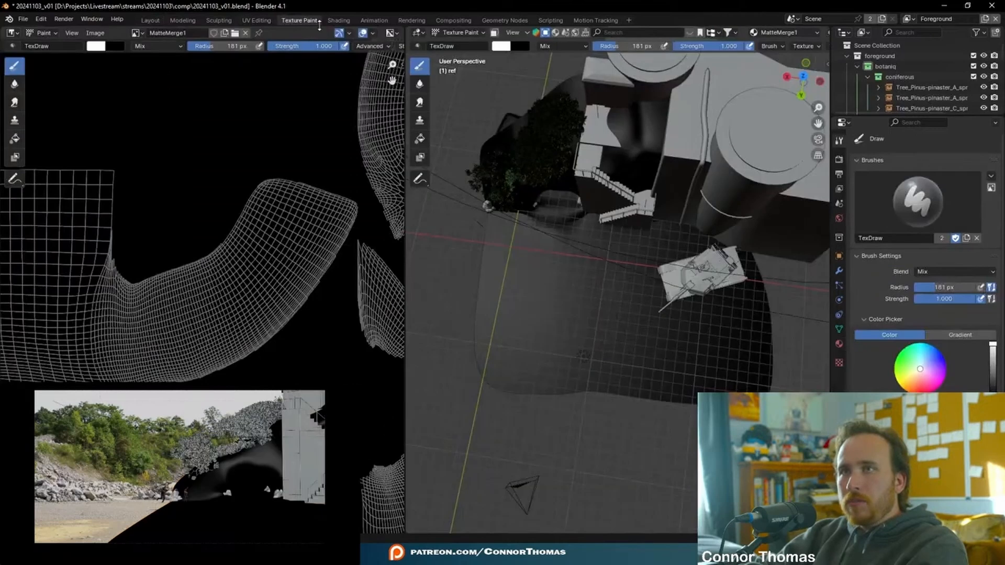
pyautogui.keyDown('shift'); pyautogui.moveTo(523, 287); pyautogui.dragTo(567, 262, button='middle'); pyautogui.keyUp('shift')
pyautogui.press('f')
pyautogui.click(590, 253)
pyautogui.click(839, 329)
pyautogui.click(890, 356)
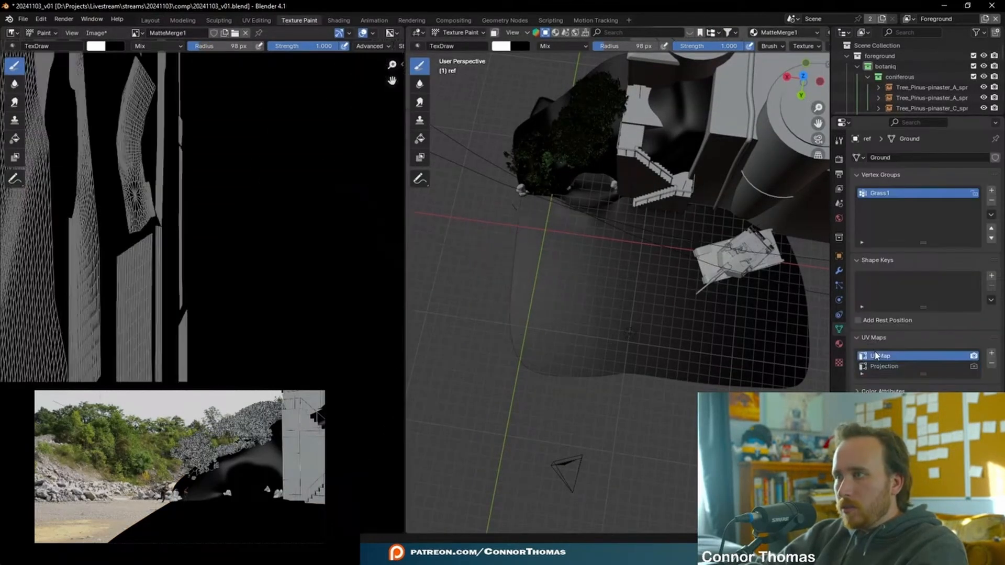
# Try painting white over the whole front part of the ground mesh, and undo the last stroke
pyautogui.keyDown('ctrl'); pyautogui.moveTo(458, 266); pyautogui.dragTo(372, 266, button='middle'); pyautogui.keyUp('ctrl')
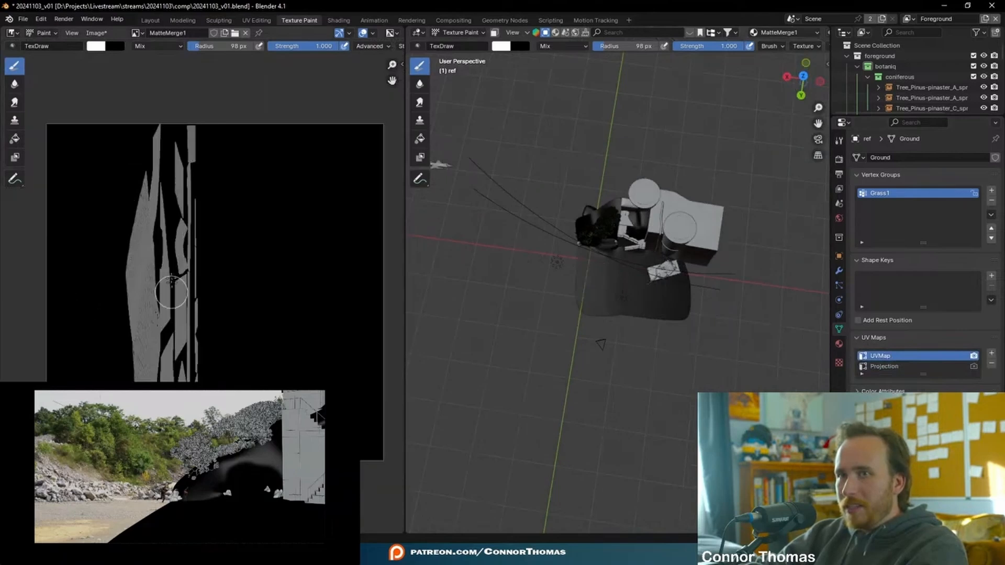
pyautogui.scroll(5, 561, 291)
pyautogui.moveTo(504, 246)
pyautogui.mouseDown()
pyautogui.moveTo(494, 269)
pyautogui.moveTo(558, 400)
pyautogui.moveTo(701, 412)
pyautogui.mouseUp()
pyautogui.keyDown('shift'); pyautogui.moveTo(572, 354); pyautogui.dragTo(595, 377, button='middle'); pyautogui.keyUp('shift')
pyautogui.moveTo(738, 414)
pyautogui.mouseDown()
pyautogui.moveTo(605, 359)
pyautogui.moveTo(595, 370)
pyautogui.moveTo(602, 336)
pyautogui.moveTo(645, 335)
pyautogui.moveTo(662, 314)
pyautogui.moveTo(573, 318)
pyautogui.moveTo(529, 280)
pyautogui.moveTo(509, 219)
pyautogui.moveTo(498, 224)
pyautogui.moveTo(509, 229)
pyautogui.moveTo(498, 314)
pyautogui.moveTo(540, 268)
pyautogui.mouseUp()
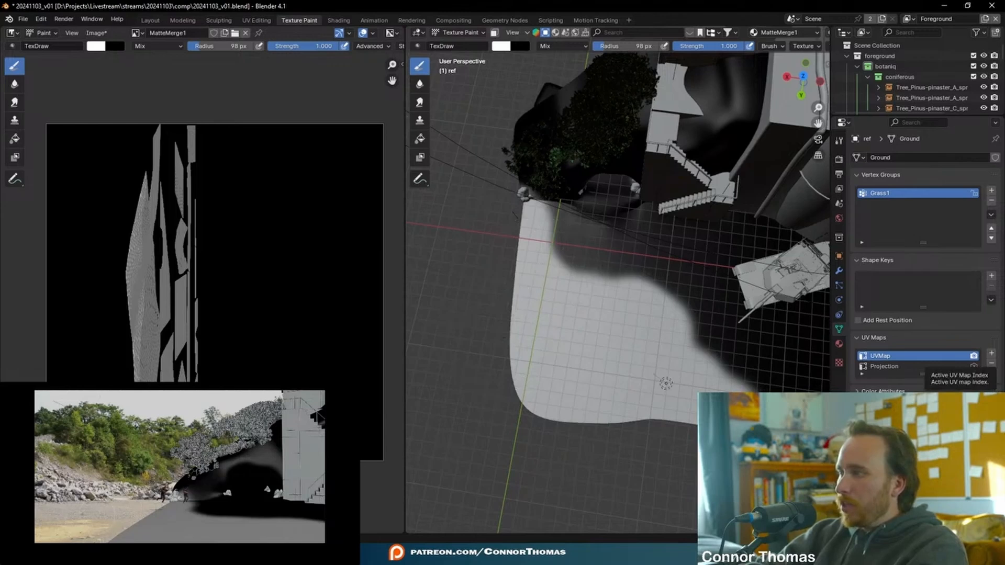
pyautogui.hotkey('ctrl', 'z')
# Paint a soft white band along the front and side edges of the ground mesh, and save the MatteMerge1 image
pyautogui.moveTo(505, 218)
pyautogui.mouseDown()
pyautogui.moveTo(513, 252)
pyautogui.moveTo(495, 357)
pyautogui.moveTo(560, 410)
pyautogui.moveTo(735, 441)
pyautogui.mouseUp()
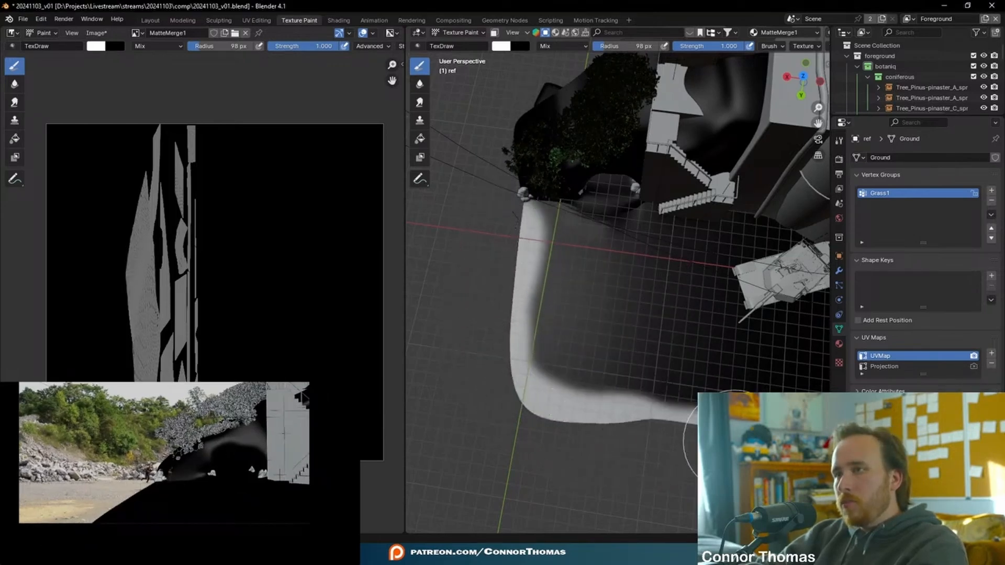
pyautogui.keyDown('shift'); pyautogui.moveTo(746, 443); pyautogui.dragTo(554, 416, button='middle'); pyautogui.keyUp('shift')
pyautogui.moveTo(554, 415); pyautogui.dragTo(698, 433)
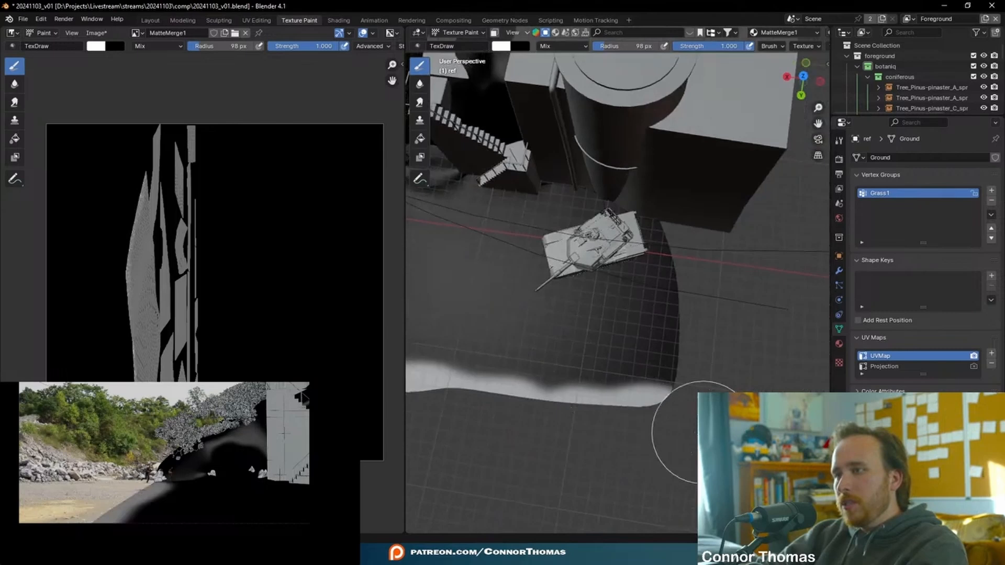
pyautogui.keyDown('shift'); pyautogui.moveTo(605, 353); pyautogui.dragTo(598, 336, button='middle'); pyautogui.keyUp('shift')
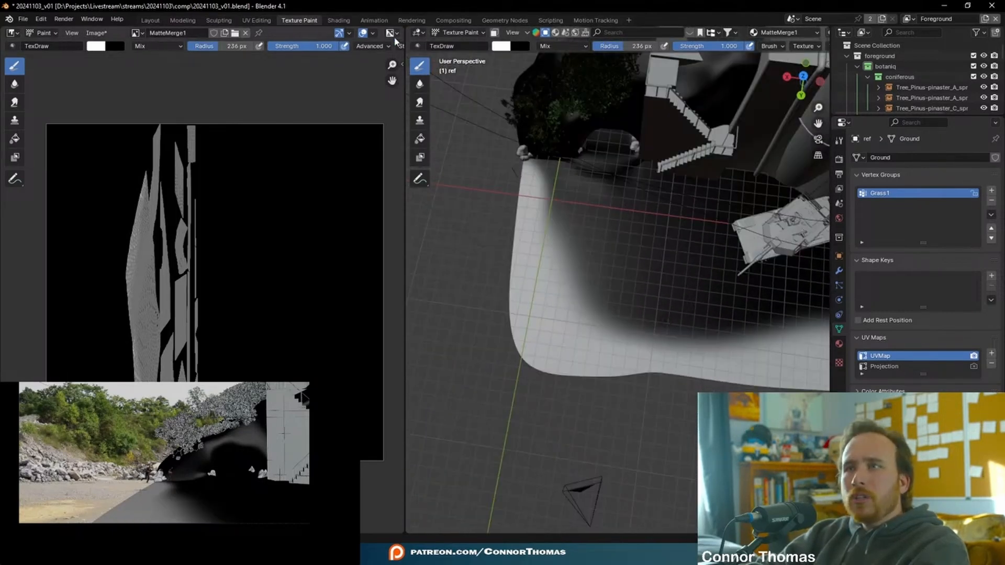
pyautogui.click(97, 33)
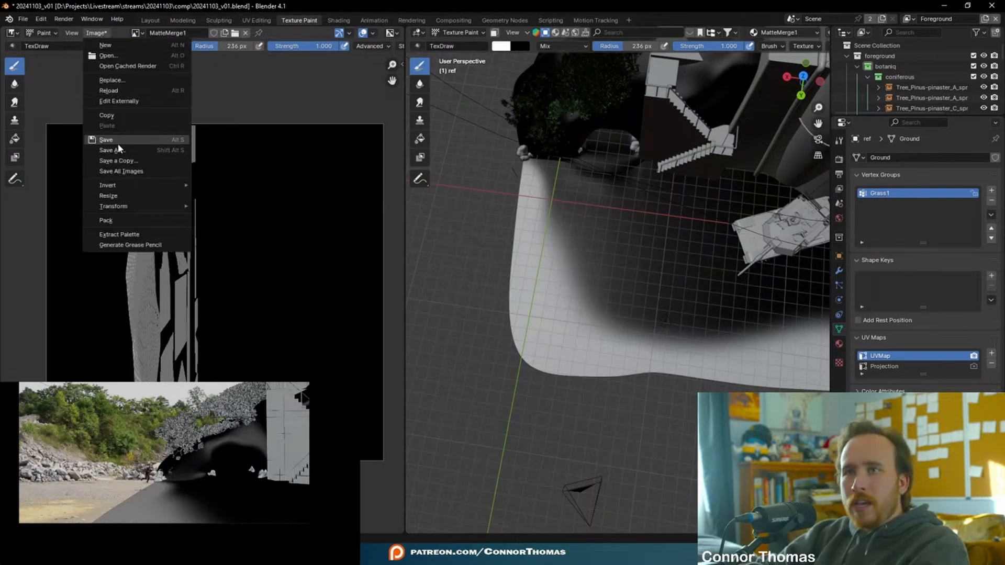
pyautogui.click(118, 141)
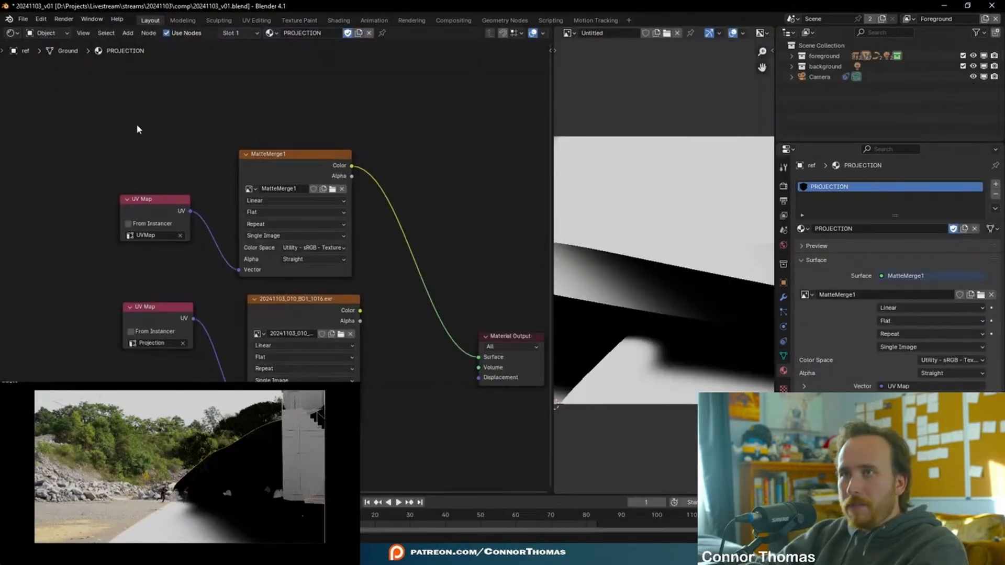
# Back in the Layout workspace, add a second Image Texture node and link the UVMap node's UV output to its Vector input
pyautogui.moveTo(137, 130); pyautogui.dragTo(335, 233)
pyautogui.moveTo(314, 156); pyautogui.dragTo(212, 76)
pyautogui.hotkey('shift', 'a')
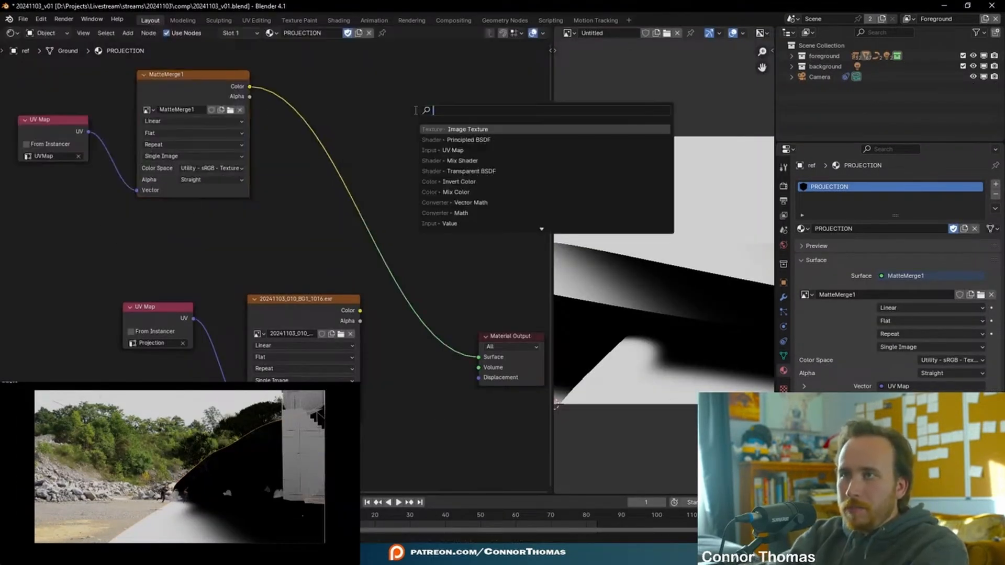
pyautogui.press('Return')
pyautogui.click(375, 156)
pyautogui.moveTo(331, 190); pyautogui.dragTo(91, 132)
# Create a blank 2046 × 2046 px image named ProjectionMatte in the new texture node and link its color to the Material Output
pyautogui.click(438, 150)
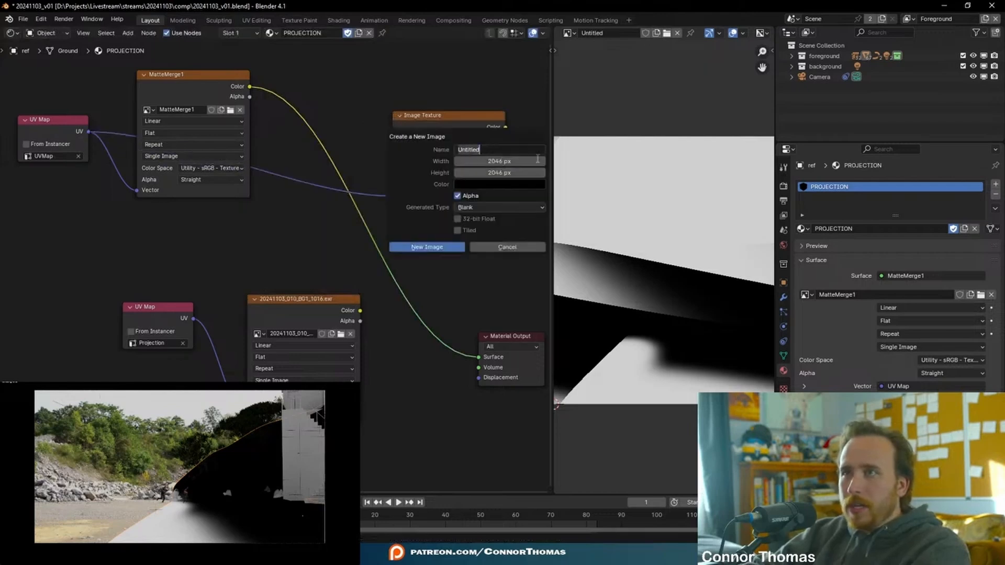
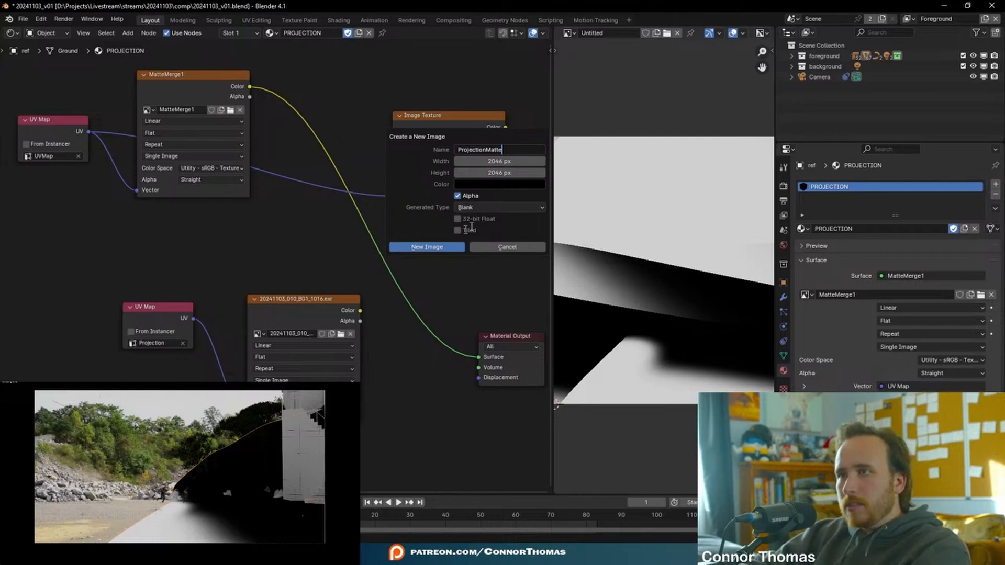
pyautogui.click(443, 248)
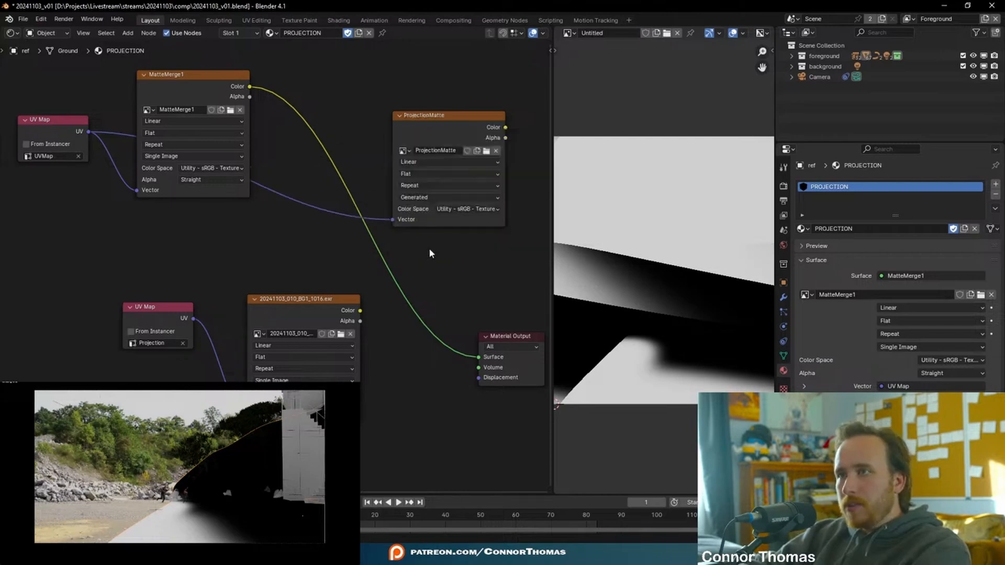
pyautogui.keyDown('ctrl'); pyautogui.keyDown('shift'); pyautogui.click(458, 112); pyautogui.keyUp('shift'); pyautogui.keyUp('ctrl')
pyautogui.moveTo(454, 121); pyautogui.dragTo(350, 158)
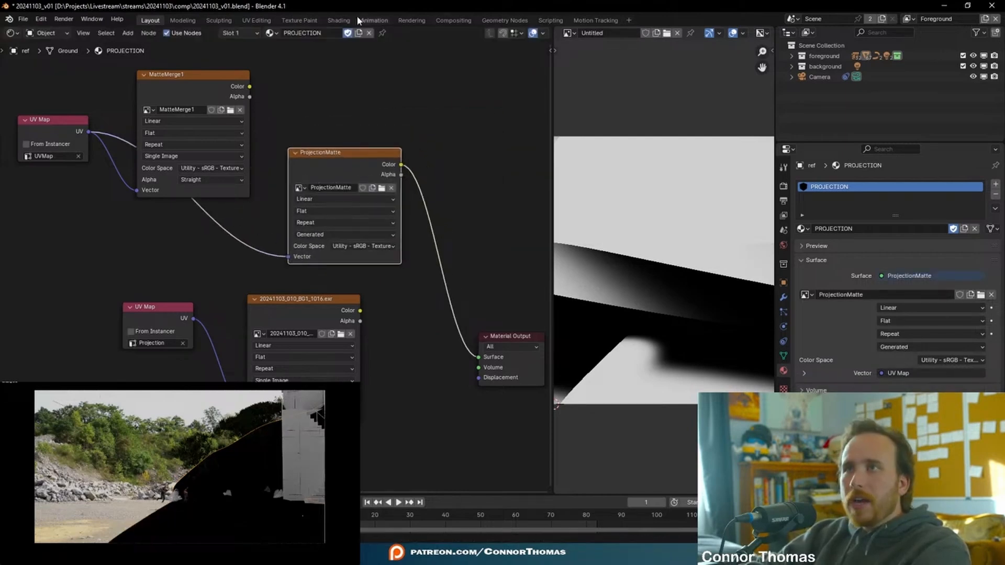
# In the Texture Paint workspace, paint white over the ground around the tank with a 102 px brush, and play the animation to check coverage
pyautogui.click(298, 20)
pyautogui.press('f')
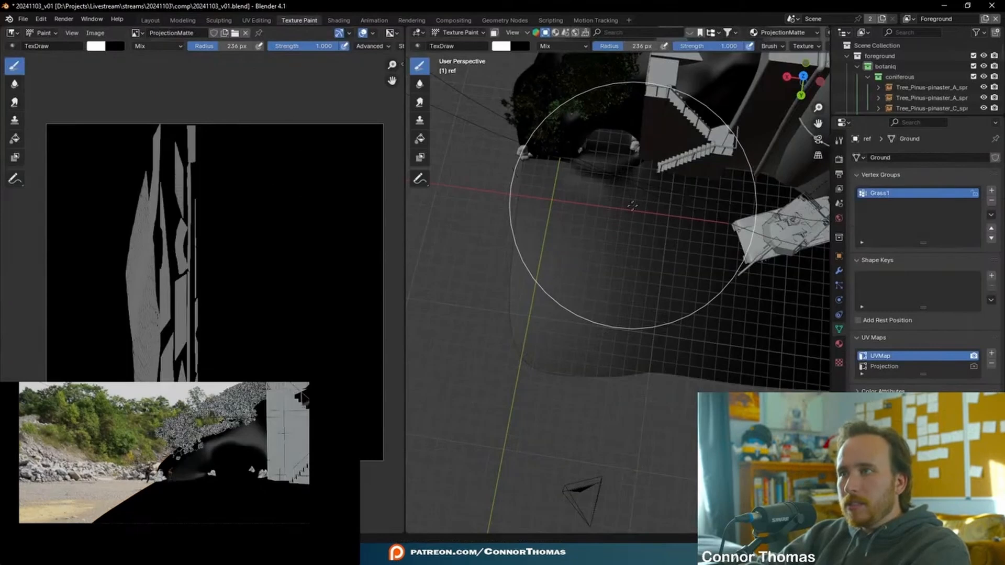
pyautogui.click(469, 252)
pyautogui.moveTo(522, 246)
pyautogui.mouseDown()
pyautogui.moveTo(572, 255)
pyautogui.moveTo(588, 190)
pyautogui.moveTo(602, 283)
pyautogui.moveTo(539, 288)
pyautogui.moveTo(561, 314)
pyautogui.moveTo(446, 317)
pyautogui.moveTo(457, 248)
pyautogui.moveTo(456, 332)
pyautogui.moveTo(516, 402)
pyautogui.moveTo(770, 371)
pyautogui.moveTo(724, 355)
pyautogui.moveTo(583, 381)
pyautogui.moveTo(520, 344)
pyautogui.mouseUp()
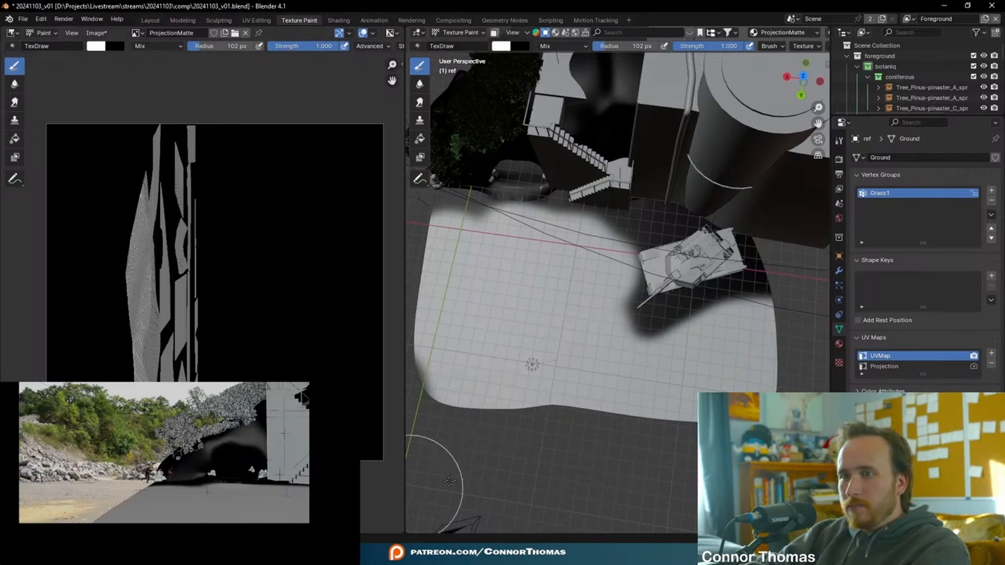
pyautogui.press('space')
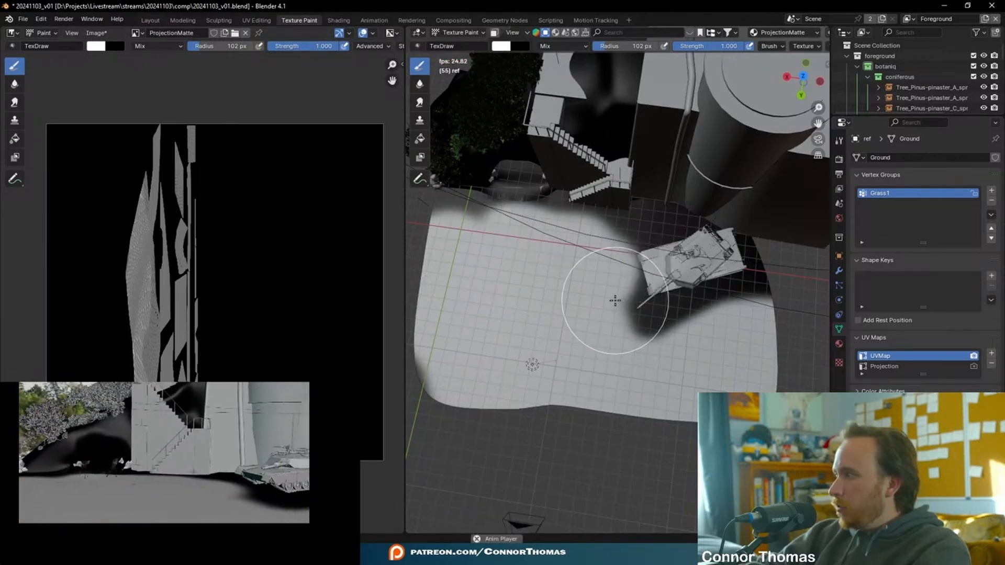
pyautogui.press('space')
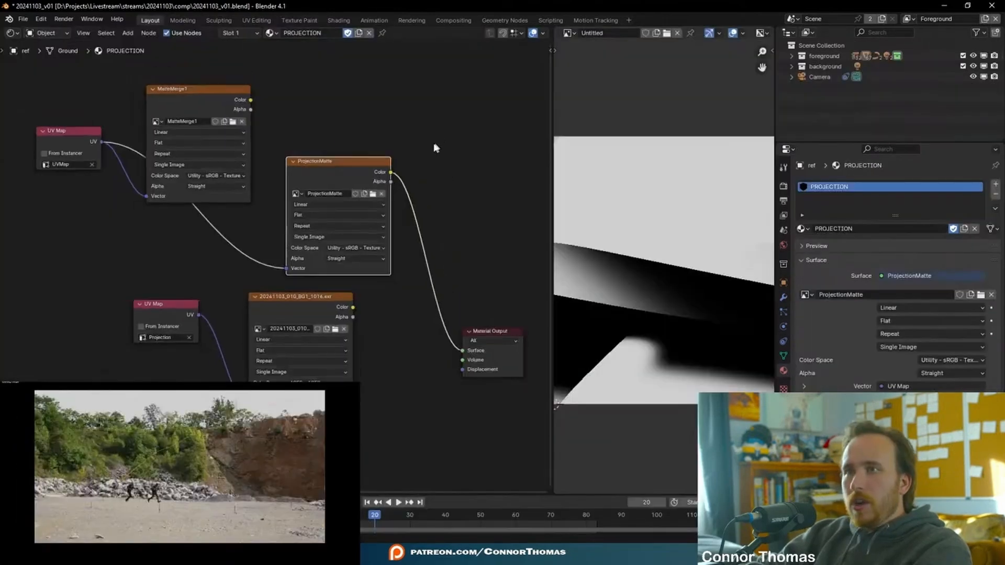
# In the Layout workspace's node tree, make room before the Material Output and add a Transparent BSDF node below the footage texture
pyautogui.scroll(-3, 406, 211)
pyautogui.moveTo(406, 211); pyautogui.dragTo(511, 173)
pyautogui.hotkey('shift', 'a')
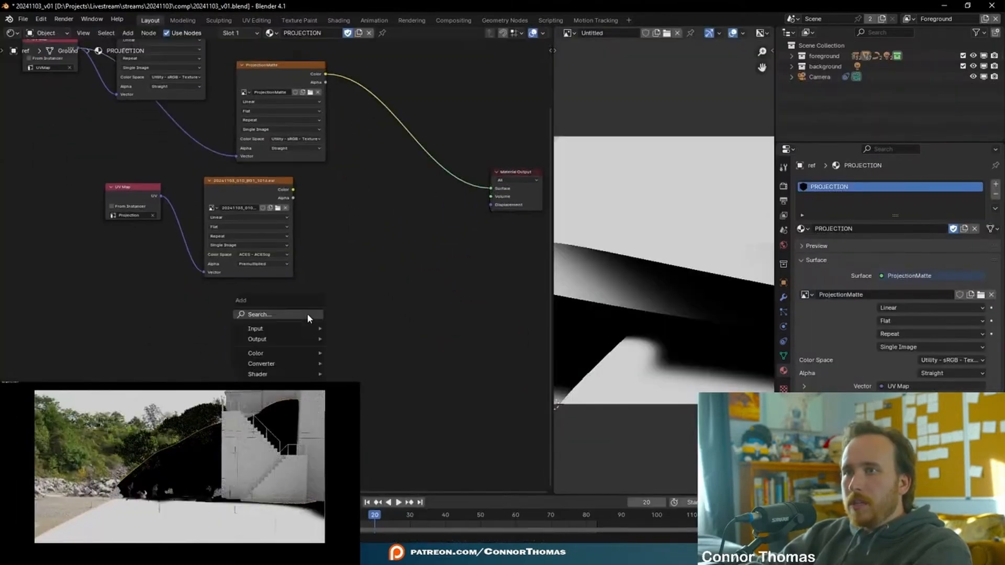
pyautogui.write('tran')
pyautogui.press('Down')
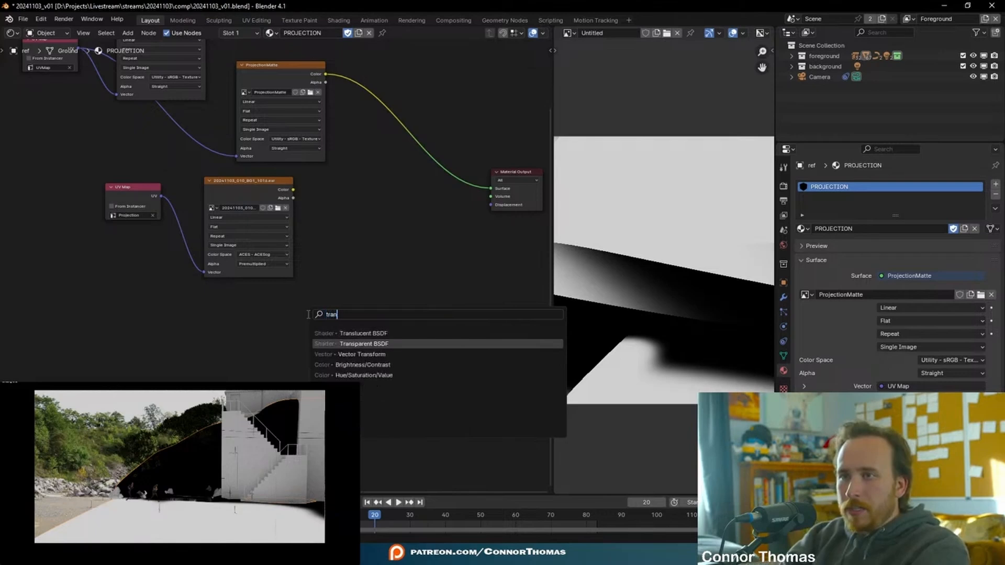
pyautogui.press('Return')
pyautogui.click(299, 320)
pyautogui.click(430, 244)
# Add a Mix Shader node below the Material Output
pyautogui.hotkey('shift', 'a')
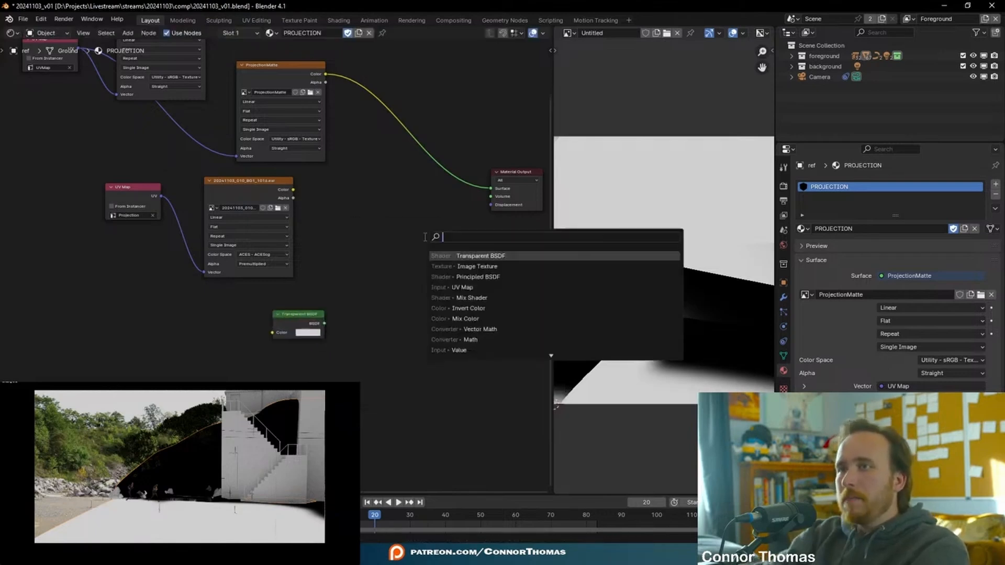
pyautogui.write('mix')
pyautogui.press('Down')
pyautogui.press('Down')
pyautogui.press('Return')
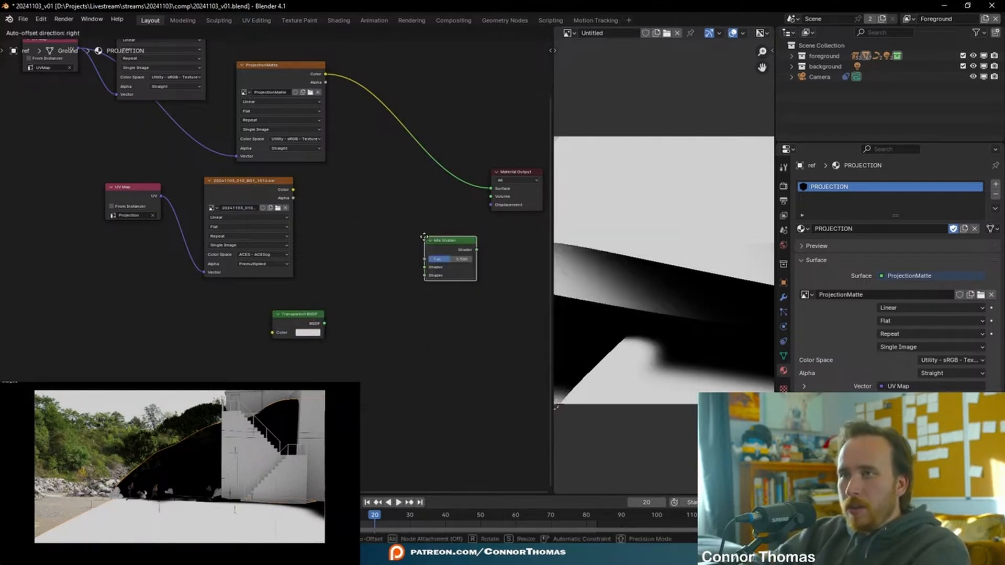
pyautogui.click(424, 236)
# Link the ProjectionMatte color to the Mix Shader's Fac input and rearrange the nodes so the matte sits above the footage texture
pyautogui.moveTo(371, 146); pyautogui.dragTo(407, 209, button='middle')
pyautogui.moveTo(305, 138); pyautogui.dragTo(446, 325)
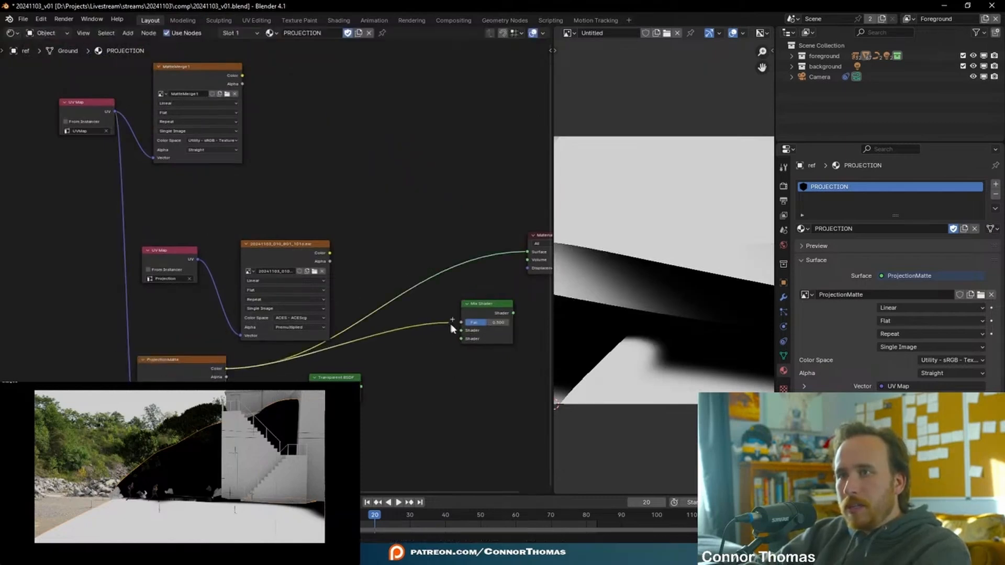
pyautogui.moveTo(381, 320); pyautogui.dragTo(361, 277, button='middle')
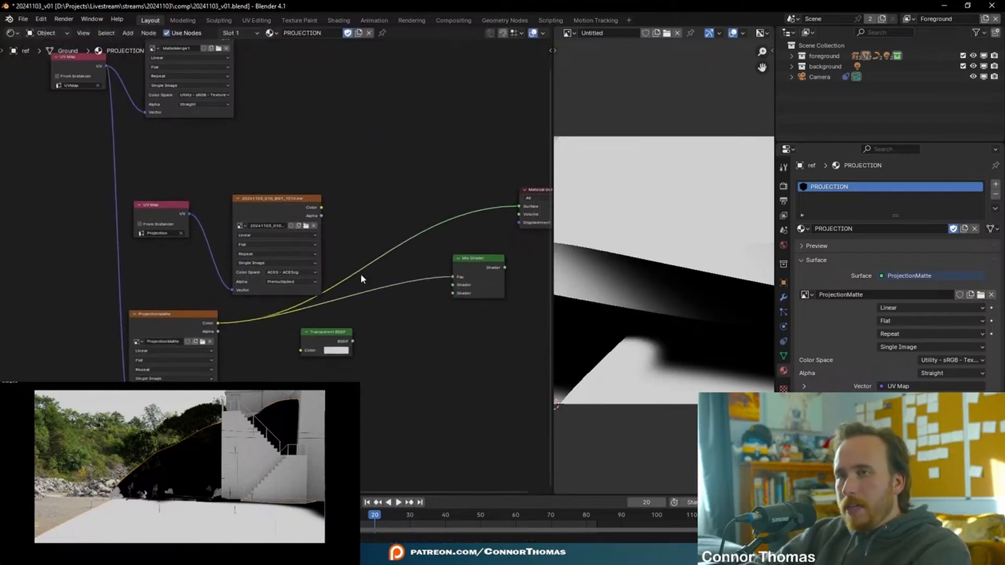
pyautogui.moveTo(159, 339); pyautogui.dragTo(215, 336)
pyautogui.moveTo(321, 338)
pyautogui.mouseDown()
pyautogui.moveTo(322, 373)
pyautogui.moveTo(318, 357)
pyautogui.mouseUp()
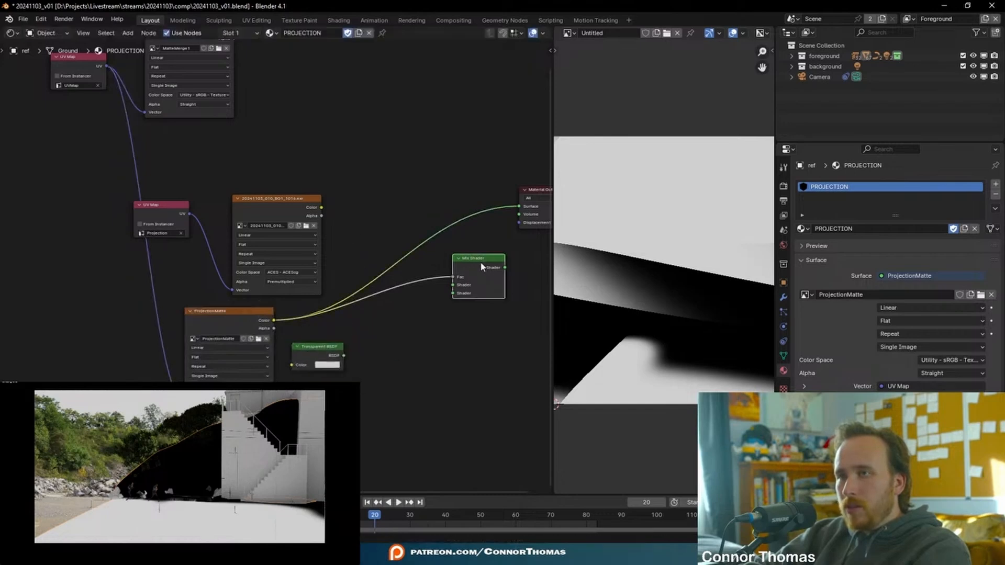
pyautogui.moveTo(482, 267); pyautogui.dragTo(507, 285)
pyautogui.moveTo(259, 318); pyautogui.dragTo(433, 131)
pyautogui.moveTo(421, 319); pyautogui.dragTo(393, 302, button='middle')
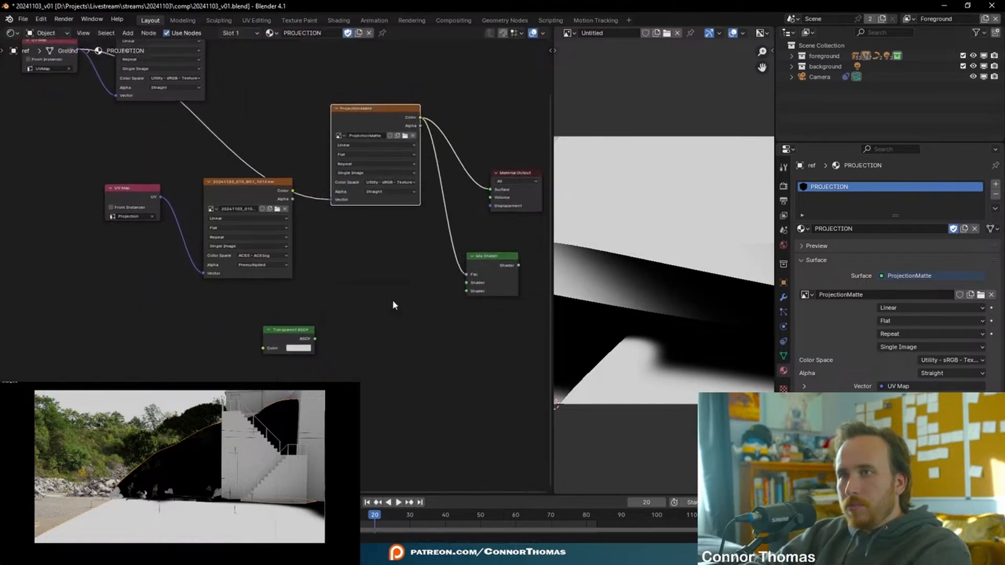
# Add a Principled BSDF linked to the Mix Shader's first Shader input, and link the footage texture's color to the second Shader input
pyautogui.hotkey('shift', 'a')
pyautogui.write('princ')
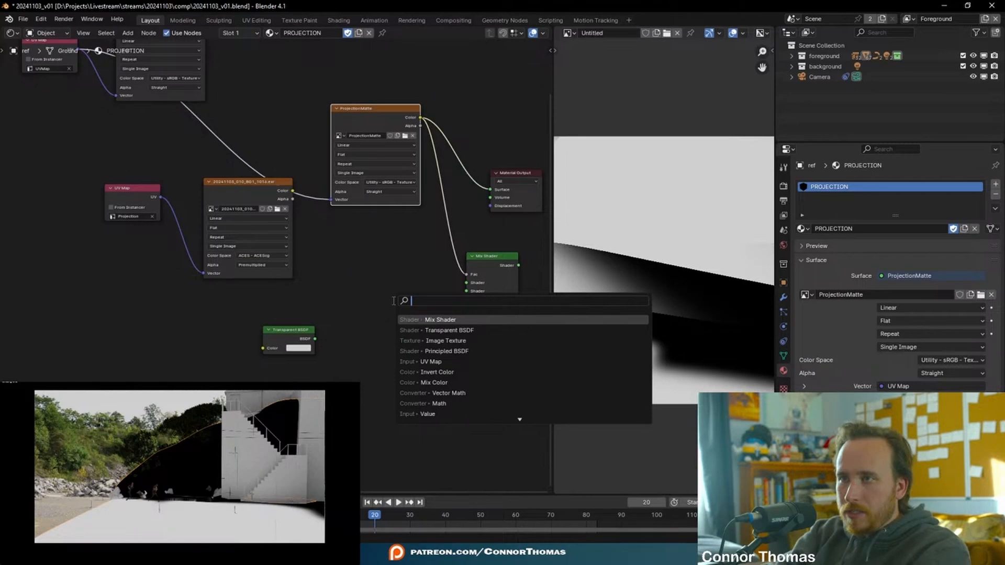
pyautogui.press('Return')
pyautogui.click(341, 316)
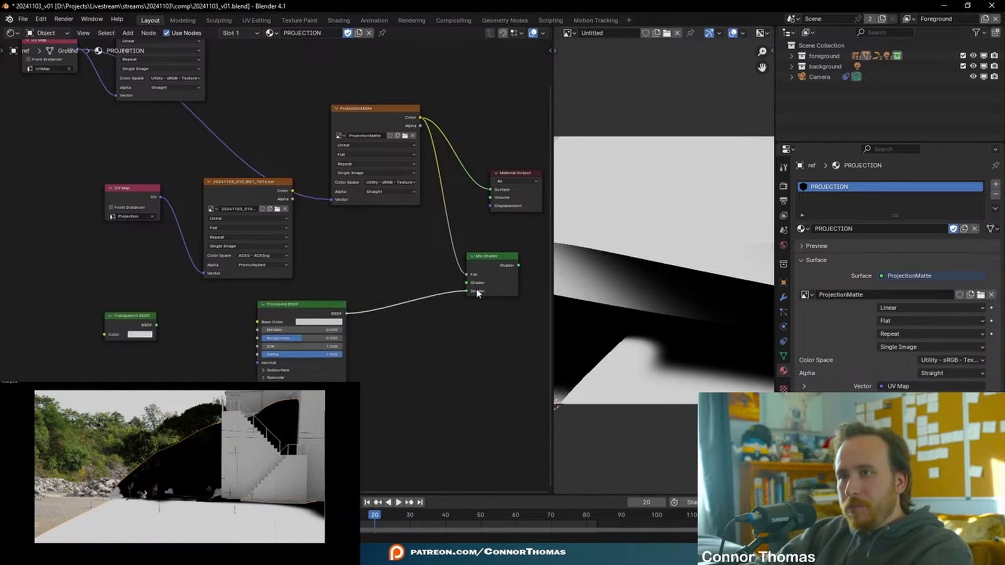
pyautogui.moveTo(476, 289); pyautogui.dragTo(470, 283)
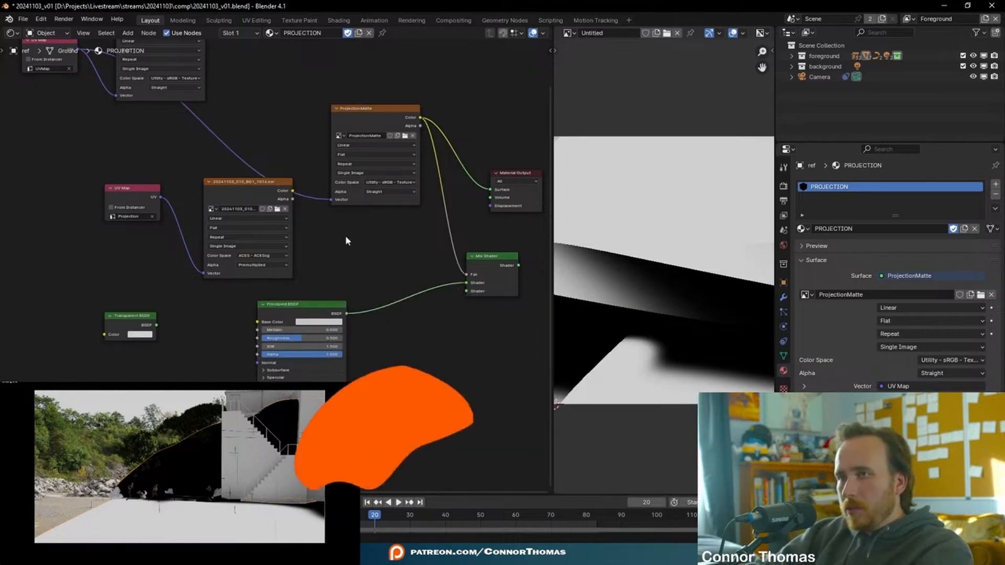
pyautogui.moveTo(347, 249); pyautogui.dragTo(311, 249, button='middle')
pyautogui.moveTo(224, 190); pyautogui.dragTo(431, 291)
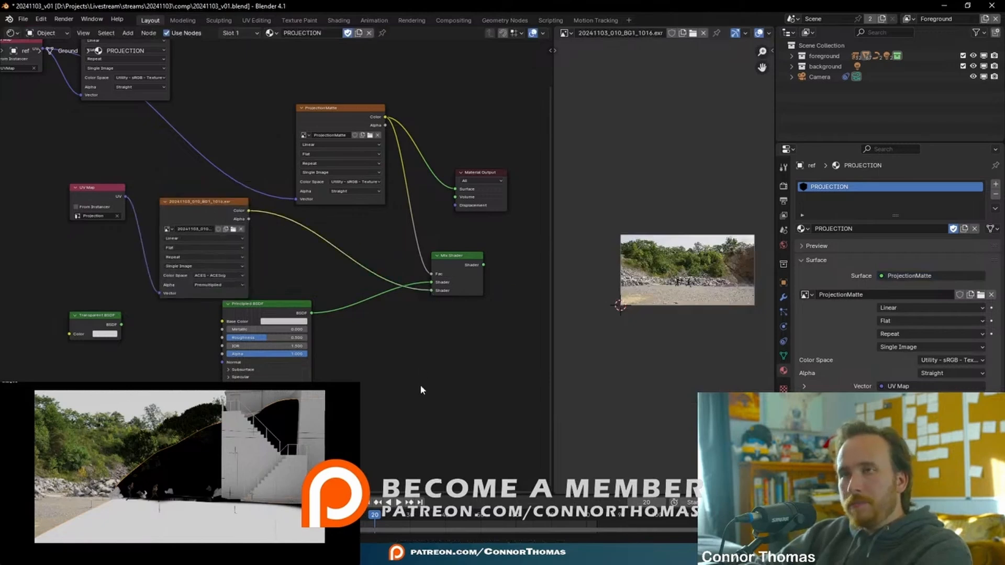
# Collapse the ProjectionMatte node above the footage texture and move the Transparent BSDF node below the Mix Shader
pyautogui.moveTo(299, 108); pyautogui.dragTo(222, 176)
pyautogui.click(215, 86)
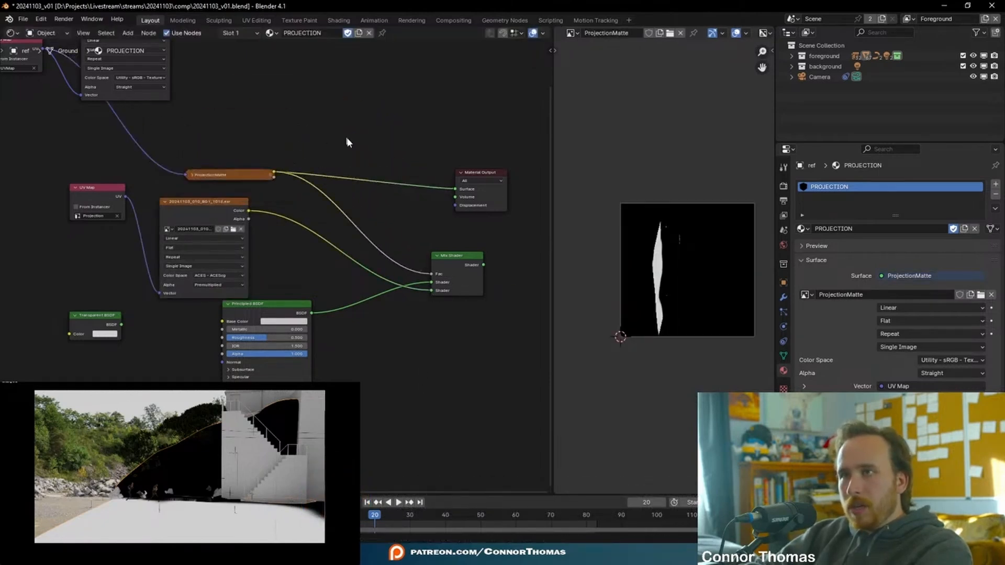
pyautogui.click(73, 315)
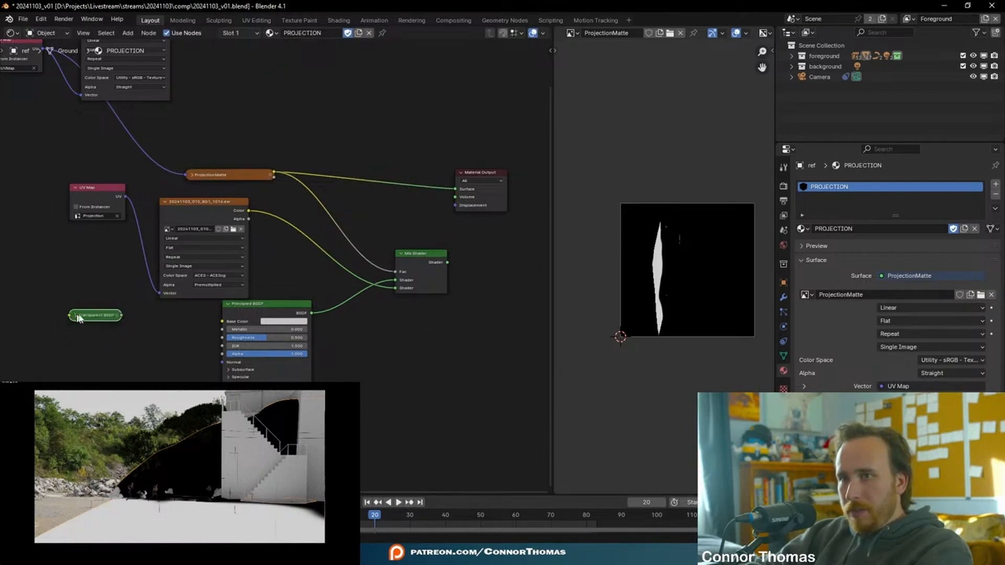
pyautogui.click(80, 317)
pyautogui.hotkey('ctrl', 'space')
pyautogui.moveTo(308, 340); pyautogui.dragTo(679, 349)
pyautogui.scroll(2, 836, 342)
pyautogui.moveTo(883, 286); pyautogui.dragTo(768, 306, button='middle')
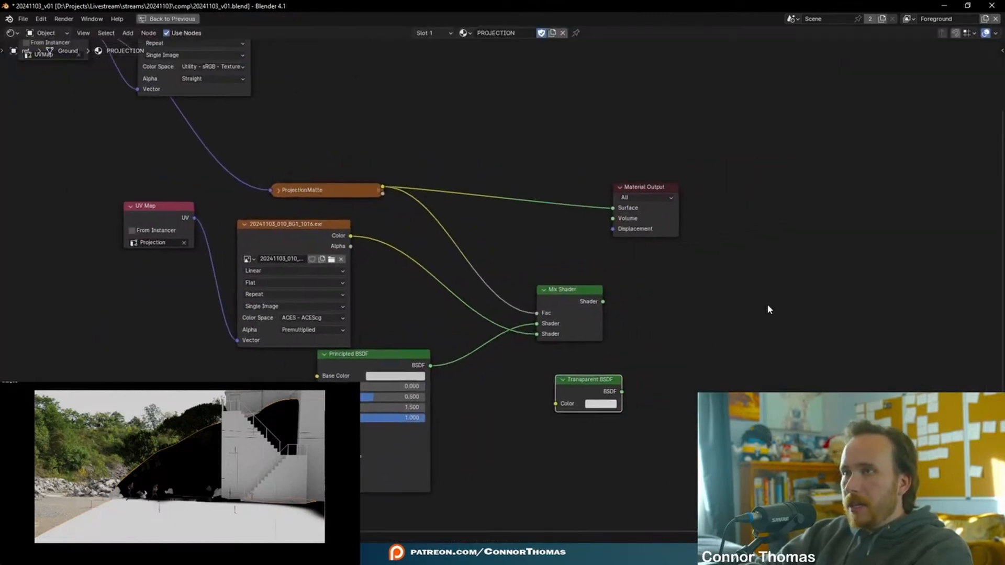
# Rearrange the MatteMerge1, UVMap and Material Output nodes, leaving free space between the Mix Shader and the output
pyautogui.moveTo(429, 152); pyautogui.dragTo(471, 264, button='middle')
pyautogui.moveTo(231, 95); pyautogui.dragTo(562, 162)
pyautogui.moveTo(679, 301); pyautogui.dragTo(930, 271)
pyautogui.moveTo(53, 130); pyautogui.dragTo(169, 169)
pyautogui.moveTo(391, 216)
pyautogui.mouseDown(button='middle')
pyautogui.moveTo(308, 130)
pyautogui.moveTo(398, 206)
pyautogui.mouseUp(button='middle')
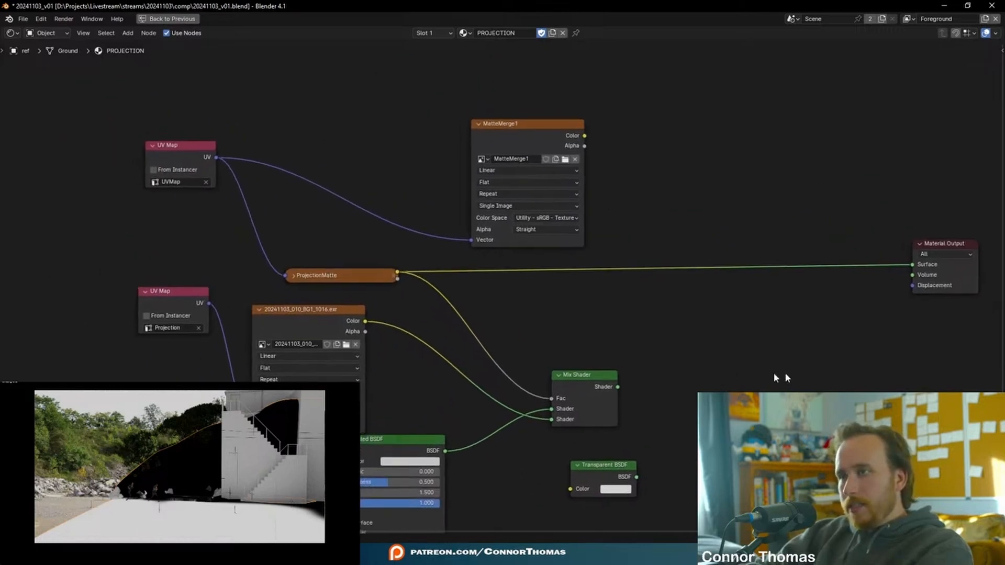
# Add a second Mix Shader before the Material Output and link the Transparent BSDF to its second Shader input
pyautogui.moveTo(776, 378); pyautogui.dragTo(722, 346, button='middle')
pyautogui.hotkey('shift', 'a')
pyautogui.click(704, 299)
pyautogui.write('mix')
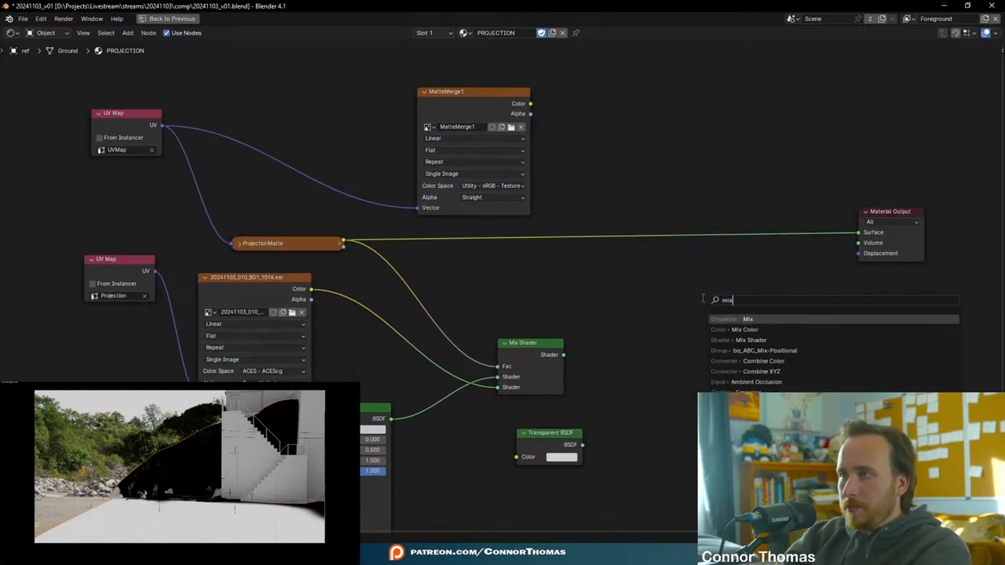
pyautogui.press('Return')
pyautogui.moveTo(582, 445); pyautogui.dragTo(718, 344)
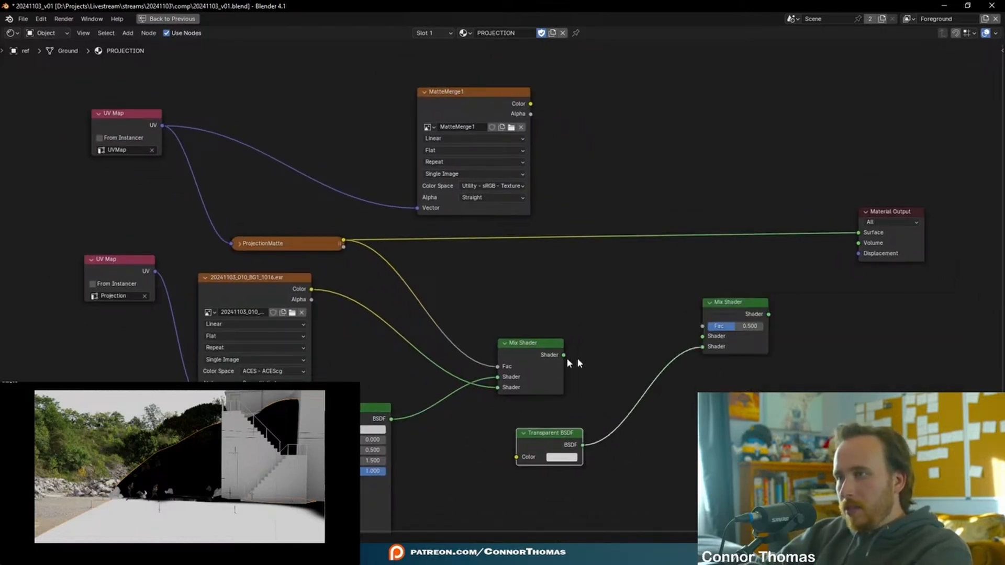
# Feed the first Mix Shader and MatteMerge1 color into the second Mix Shader's first Shader and Fac inputs, and connect it to the Material Output
pyautogui.moveTo(564, 355); pyautogui.dragTo(455, 103)
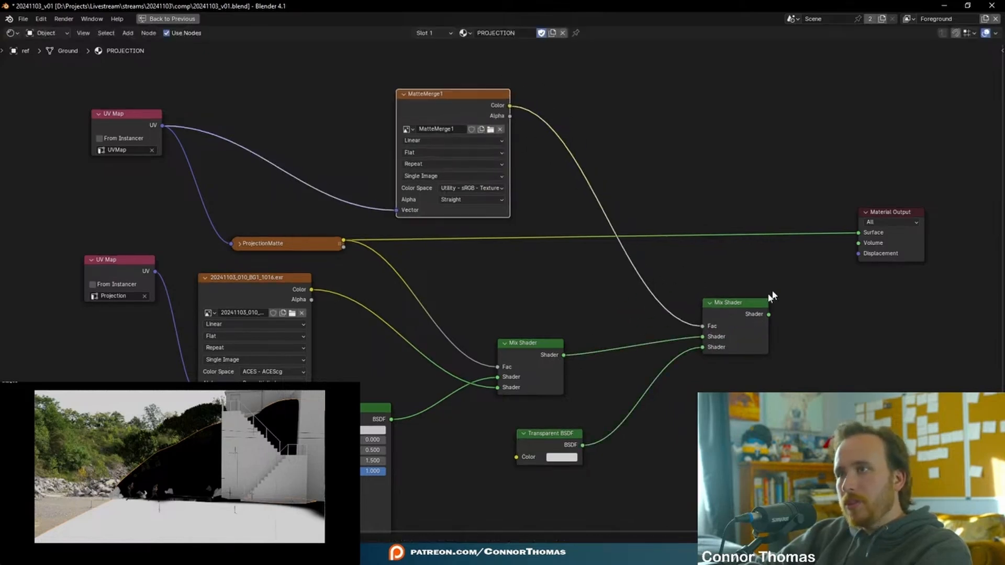
pyautogui.keyDown('ctrl'); pyautogui.keyDown('shift'); pyautogui.click(775, 334); pyautogui.keyUp('shift'); pyautogui.keyUp('ctrl')
pyautogui.click(667, 221)
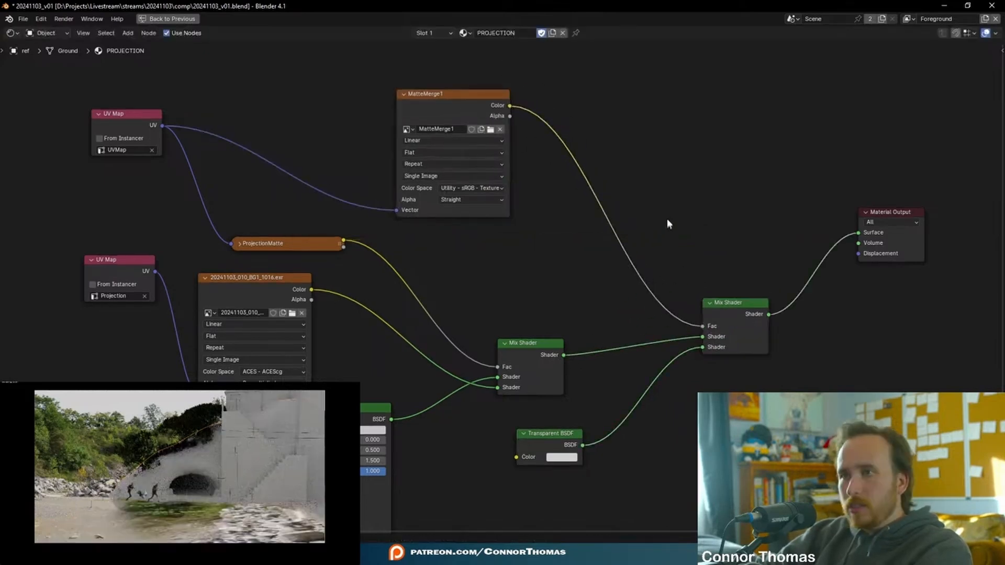
pyautogui.hotkey('ctrl', 'space')
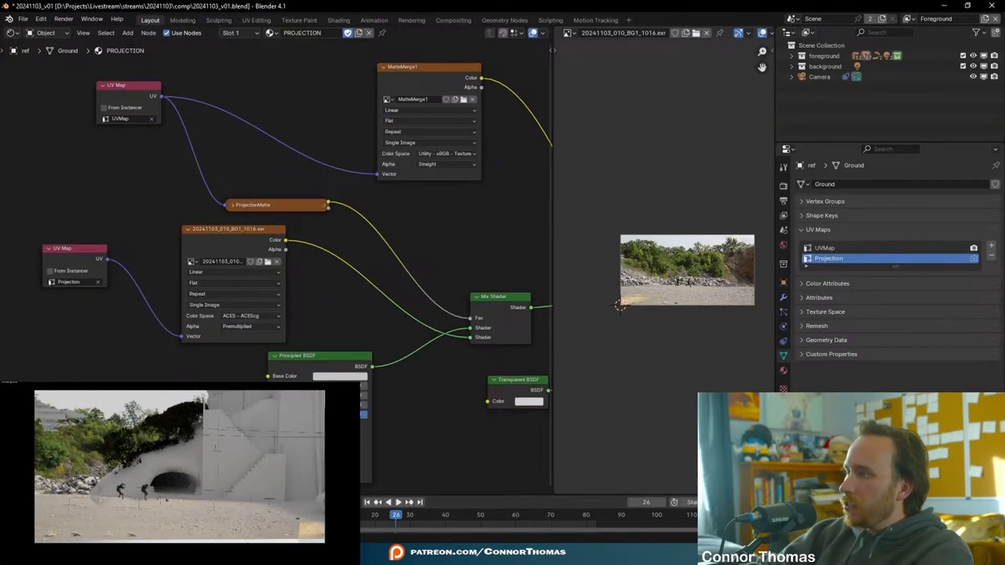
# Scrub to frame 64 and play the animation to review the ground projection through the camera
pyautogui.moveTo(395, 515); pyautogui.dragTo(531, 494)
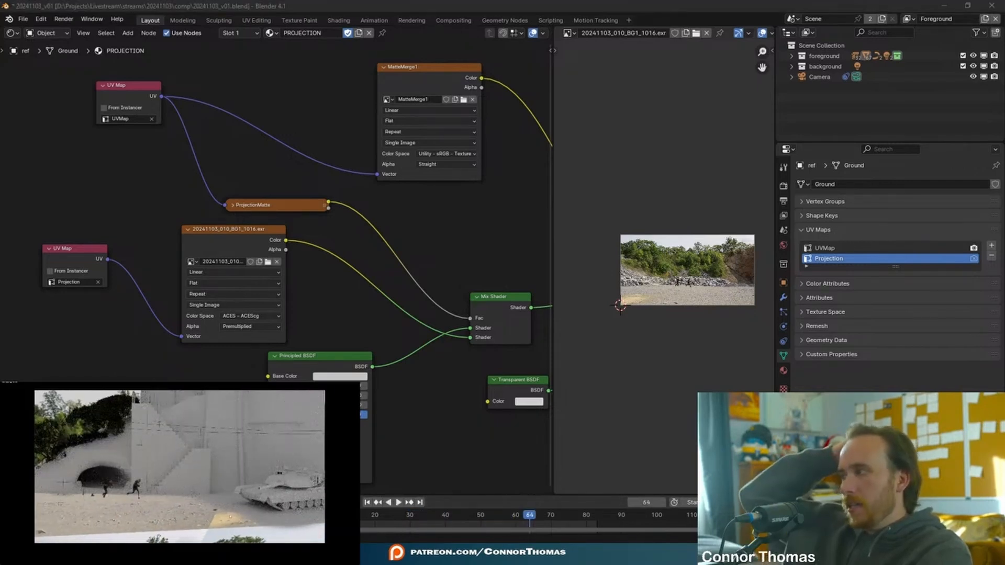
pyautogui.press('space')
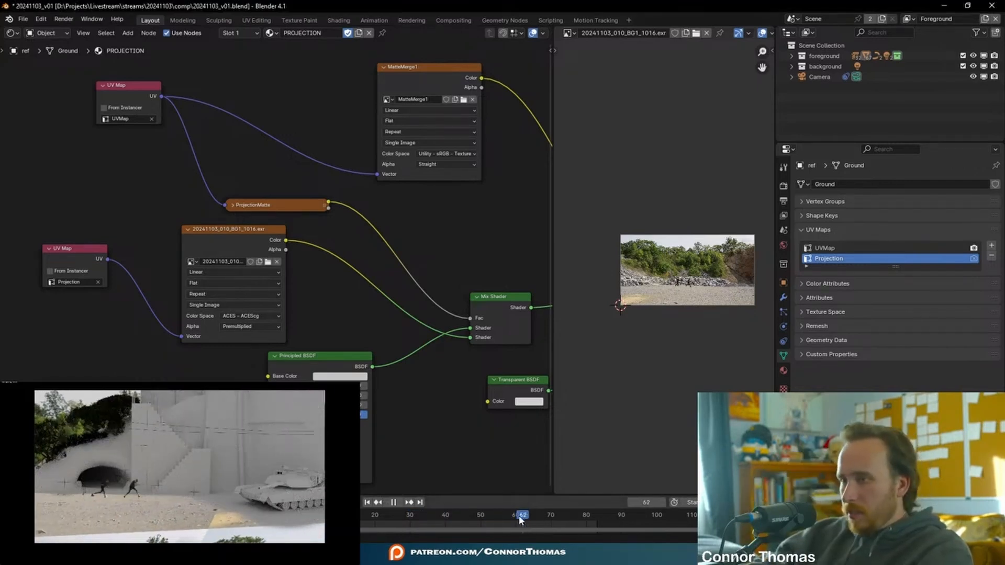
pyautogui.press('space')
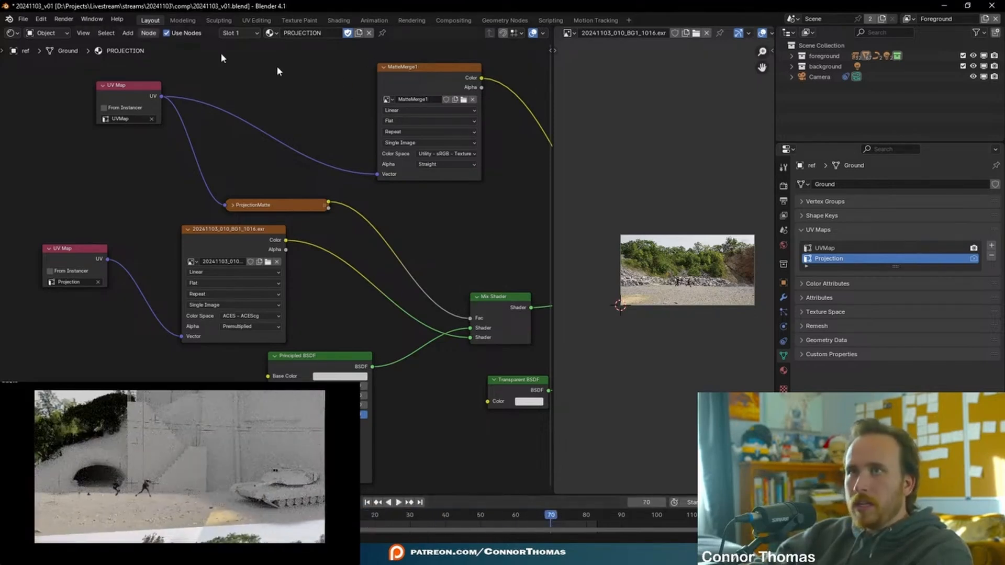
# Change the Shader Editor area to a 3D Viewport showing the ref ground mesh from above
pyautogui.hotkey('alt', 'Tab')
pyautogui.click(14, 34)
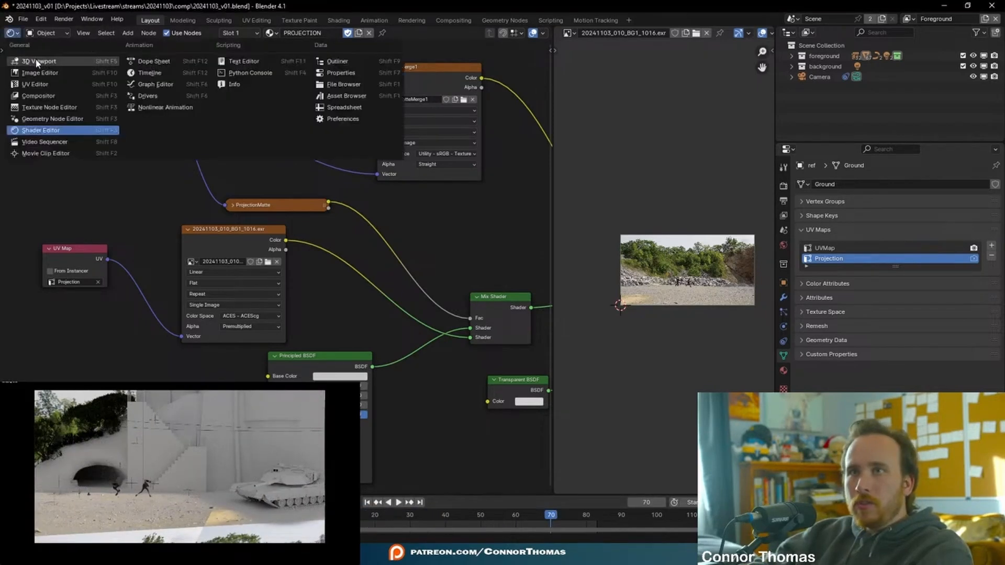
pyautogui.click(38, 63)
pyautogui.moveTo(344, 278); pyautogui.dragTo(395, 363, button='middle')
pyautogui.click(396, 364)
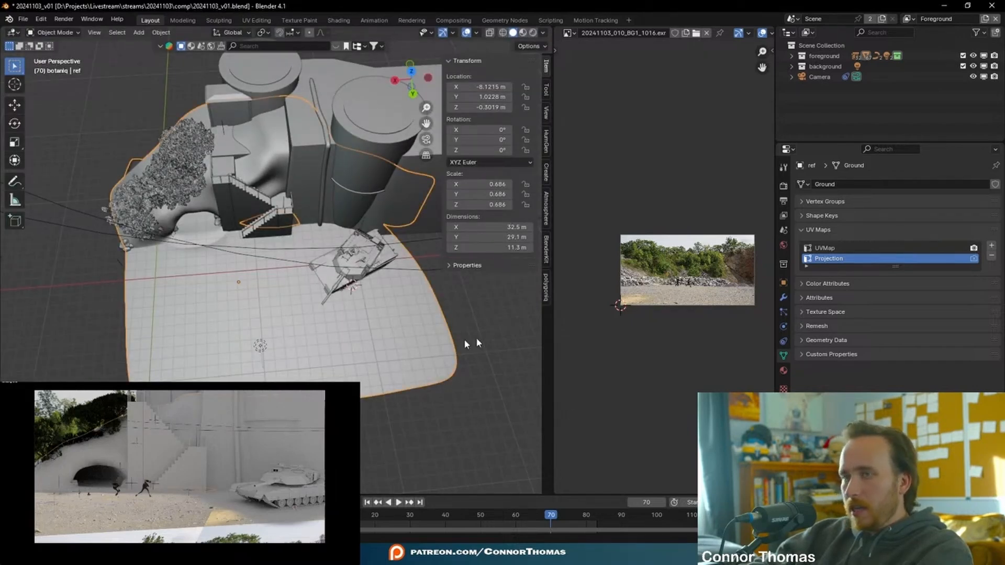
# Enter Edit Mode on the ref mesh with nothing selected and shade the viewport in Material Preview
pyautogui.press('Tab')
pyautogui.moveTo(444, 391); pyautogui.dragTo(379, 344, button='middle')
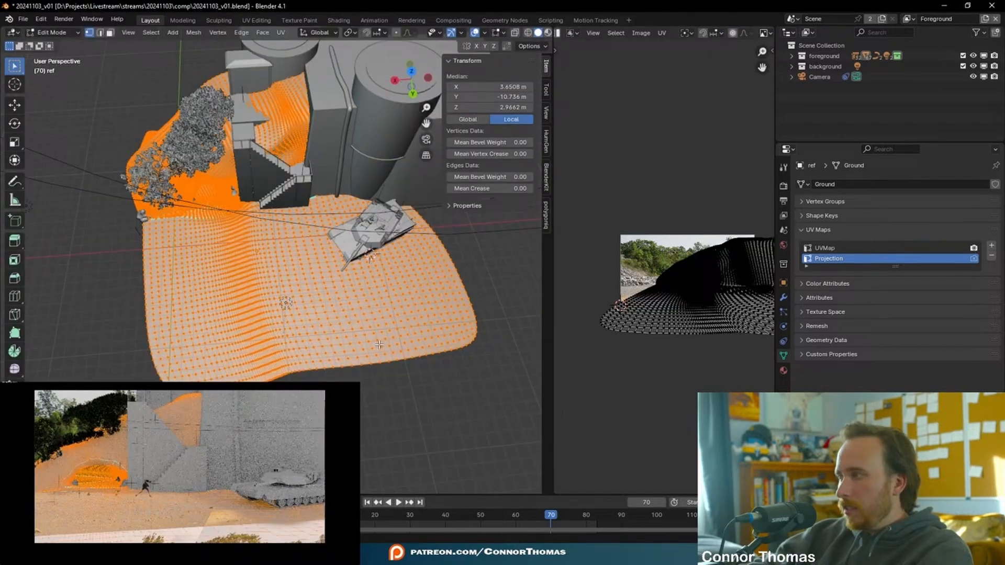
pyautogui.hotkey('alt', 'a')
pyautogui.press('z')
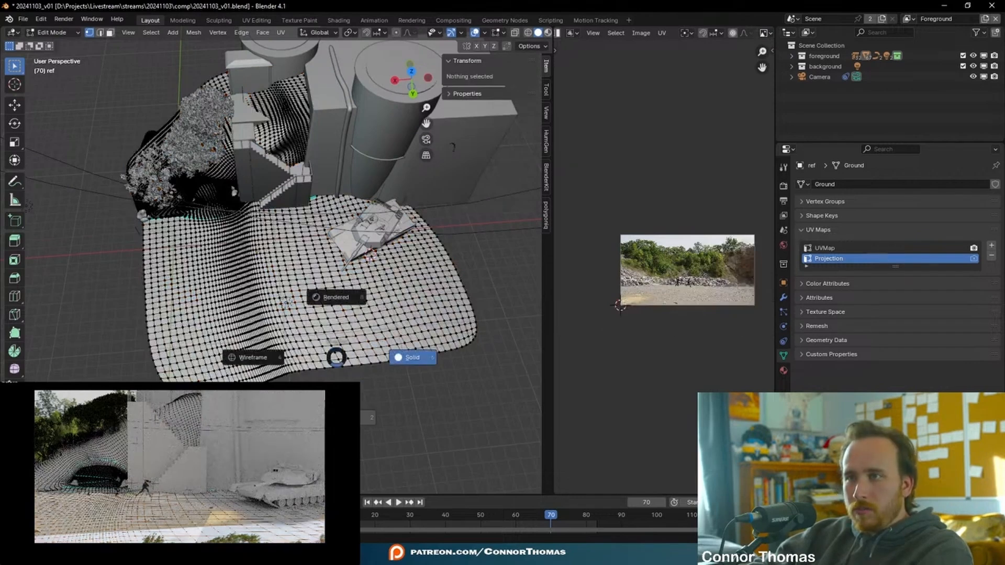
pyautogui.click(336, 406)
pyautogui.scroll(2, 331, 387)
pyautogui.moveTo(327, 384)
pyautogui.keyDown('shift'); pyautogui.mouseDown(button='middle')
pyautogui.moveTo(329, 335)
pyautogui.moveTo(309, 376)
pyautogui.mouseUp(button='middle'); pyautogui.keyUp('shift')
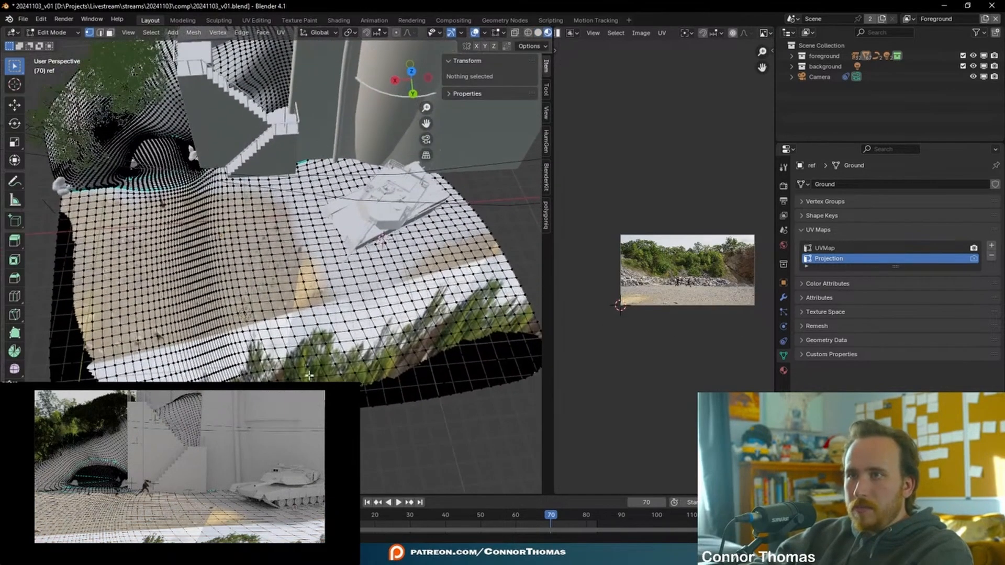
# In face select mode, circle-select the ground faces beyond the gravel projection, delete them, and return to Object Mode
pyautogui.moveTo(306, 339); pyautogui.dragTo(280, 316)
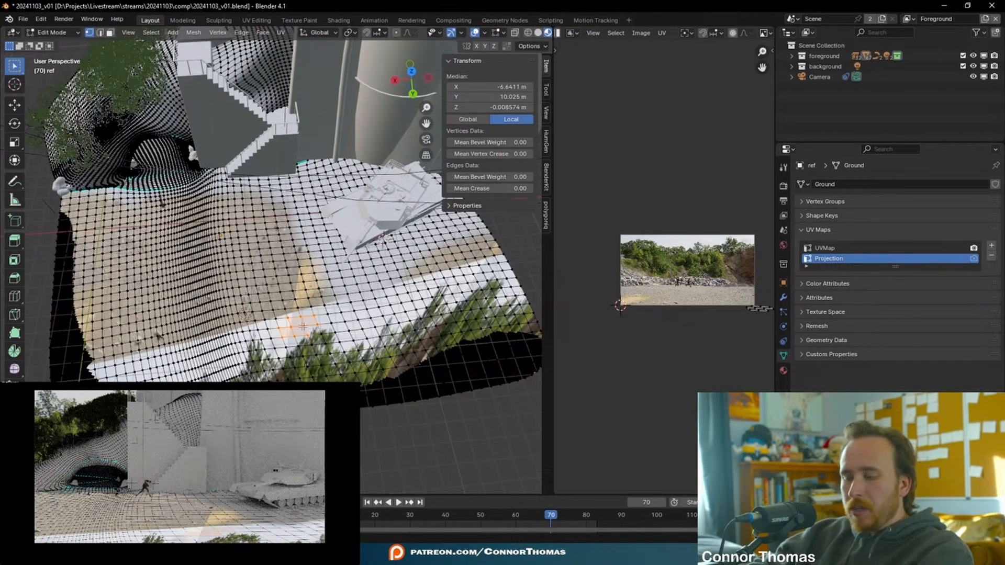
pyautogui.press('3')
pyautogui.press('c')
pyautogui.moveTo(294, 368)
pyautogui.mouseDown()
pyautogui.moveTo(326, 323)
pyautogui.moveTo(477, 275)
pyautogui.moveTo(502, 282)
pyautogui.moveTo(526, 351)
pyautogui.moveTo(482, 361)
pyautogui.moveTo(492, 366)
pyautogui.mouseUp()
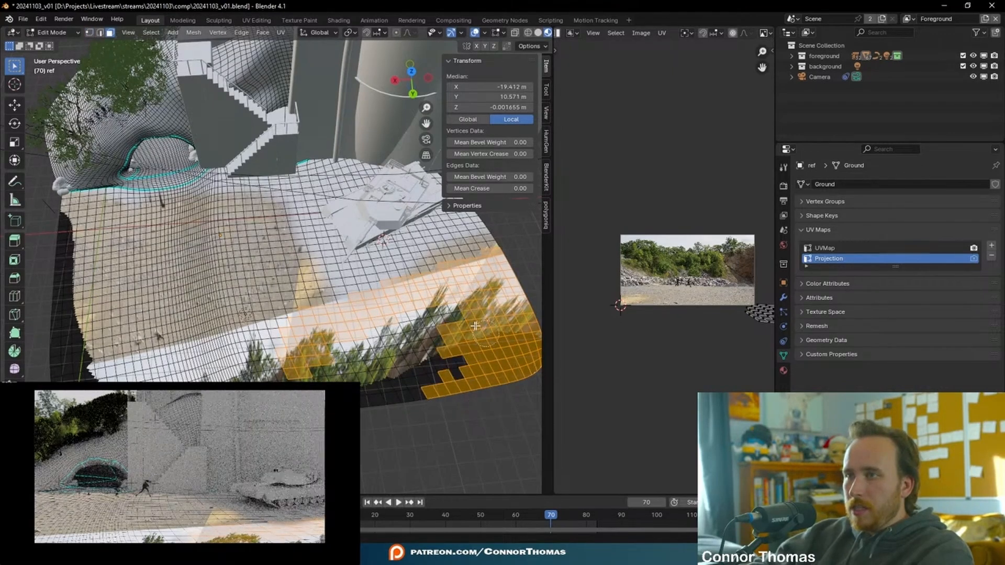
pyautogui.moveTo(493, 366); pyautogui.dragTo(437, 366)
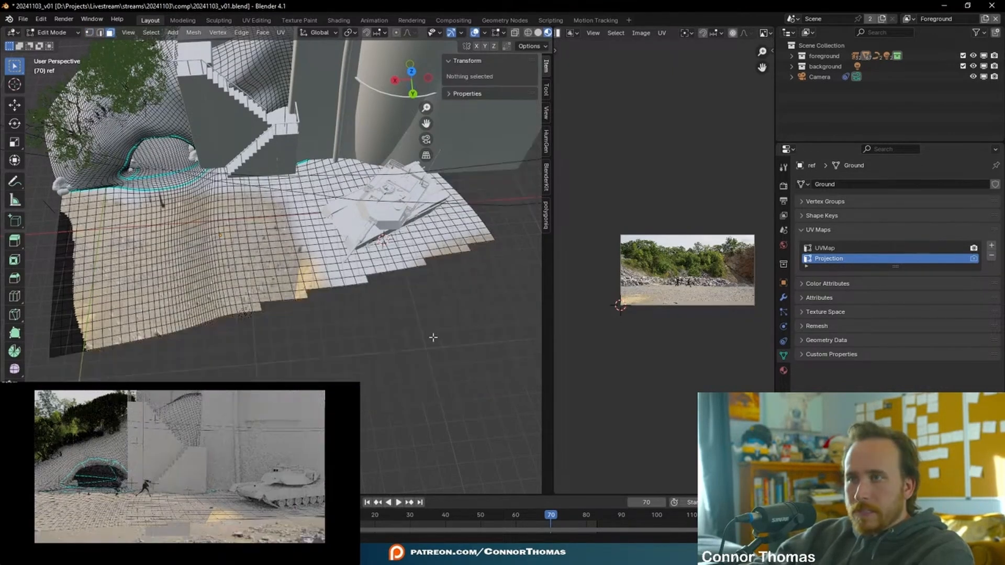
pyautogui.press('Tab')
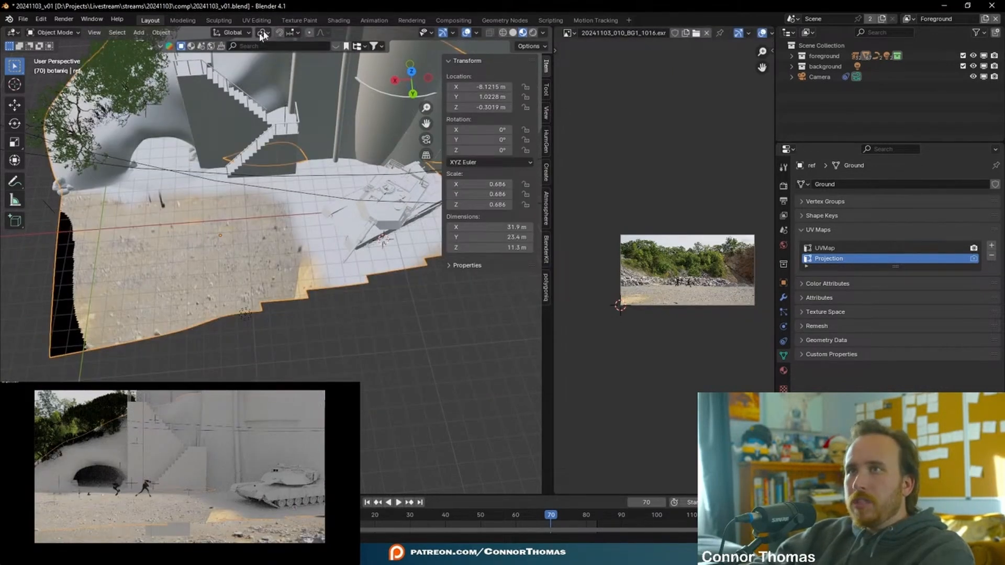
# Switch to the Texture Paint workspace and make MatteMerge1 the active paint slot for the ref mesh
pyautogui.click(302, 21)
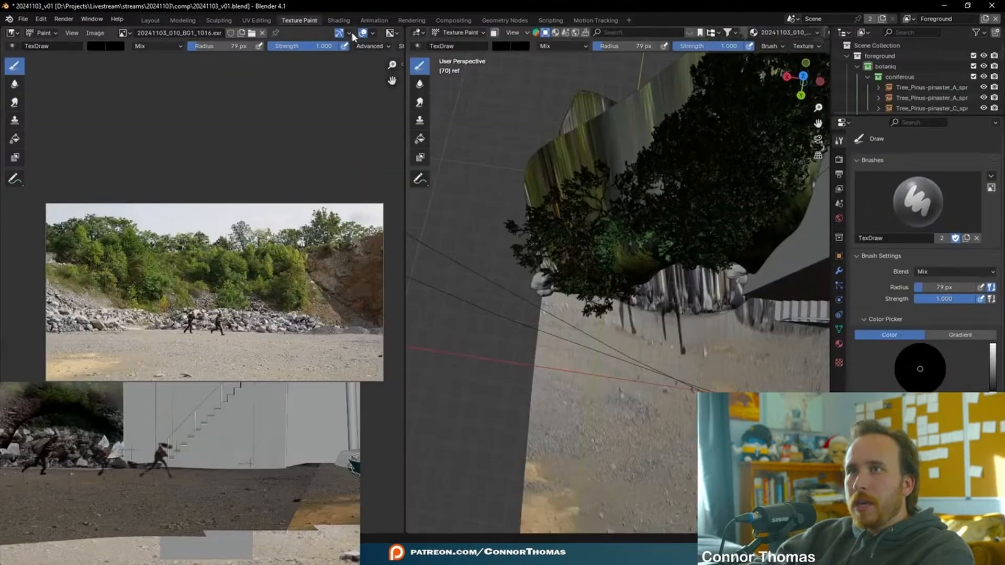
pyautogui.moveTo(759, 29); pyautogui.dragTo(579, 22, button='middle')
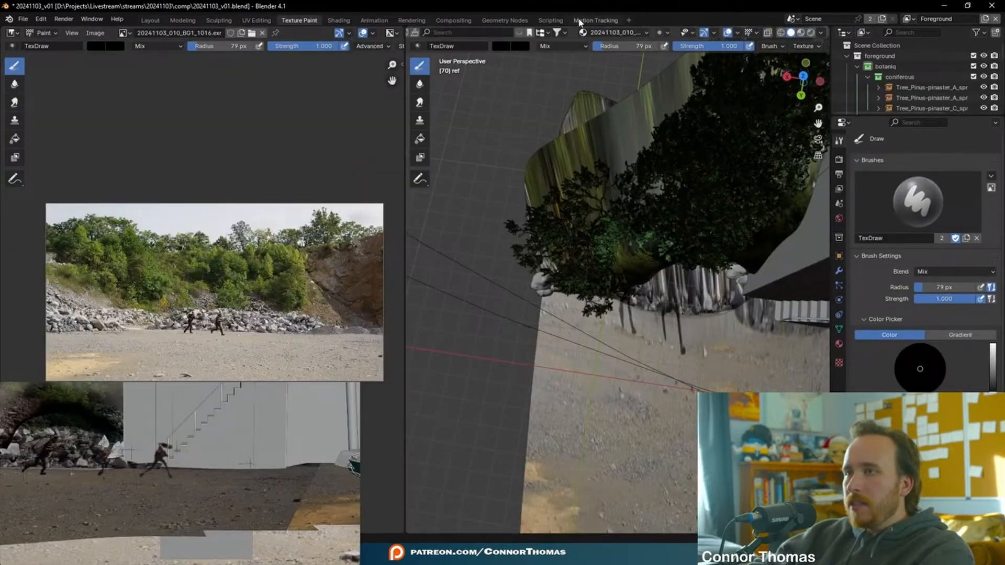
pyautogui.click(610, 33)
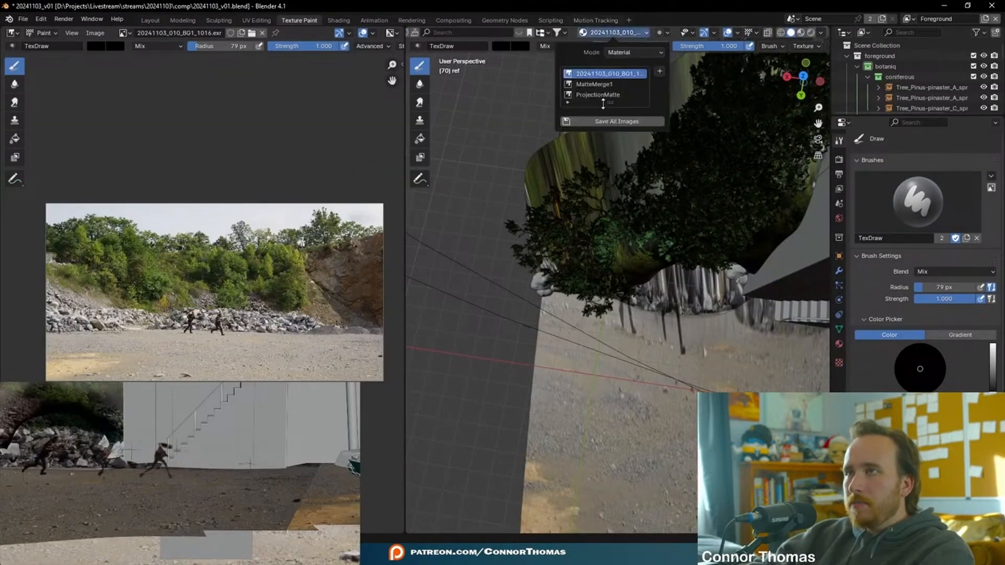
pyautogui.click(593, 85)
pyautogui.moveTo(633, 333)
pyautogui.mouseDown(button='middle')
pyautogui.moveTo(592, 179)
pyautogui.moveTo(795, 319)
pyautogui.mouseUp(button='middle')
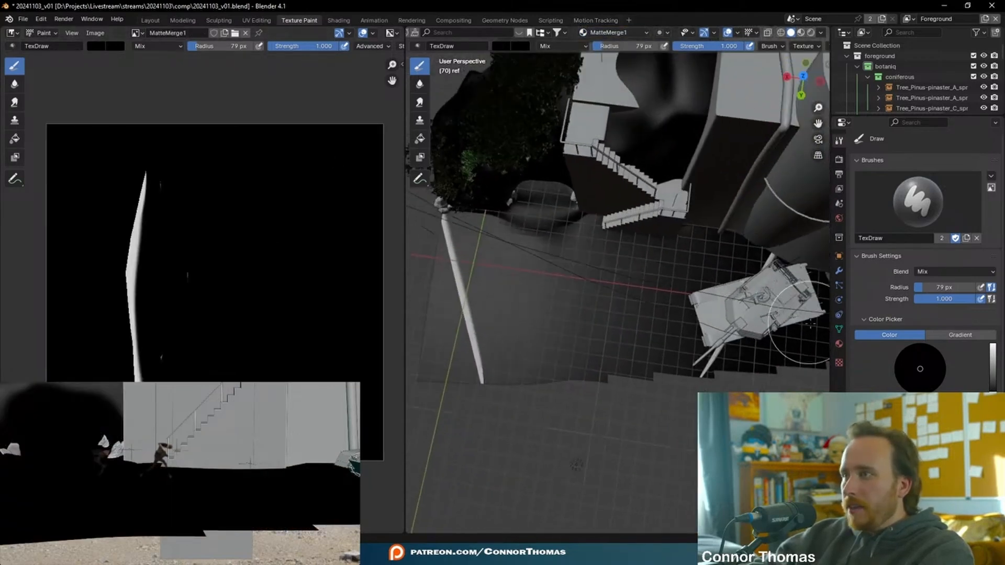
# Make UVMap the mesh's active UV map and set the paint brush radius to 380 px
pyautogui.click(839, 330)
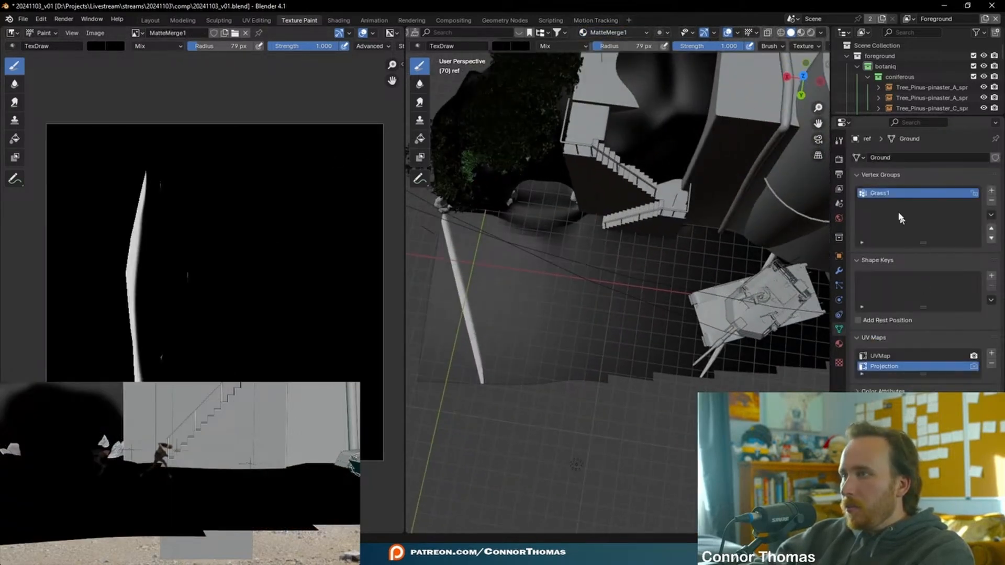
pyautogui.click(884, 357)
pyautogui.keyDown('shift'); pyautogui.moveTo(610, 348); pyautogui.dragTo(629, 335, button='middle'); pyautogui.keyUp('shift')
pyautogui.press('f')
pyautogui.click(775, 270)
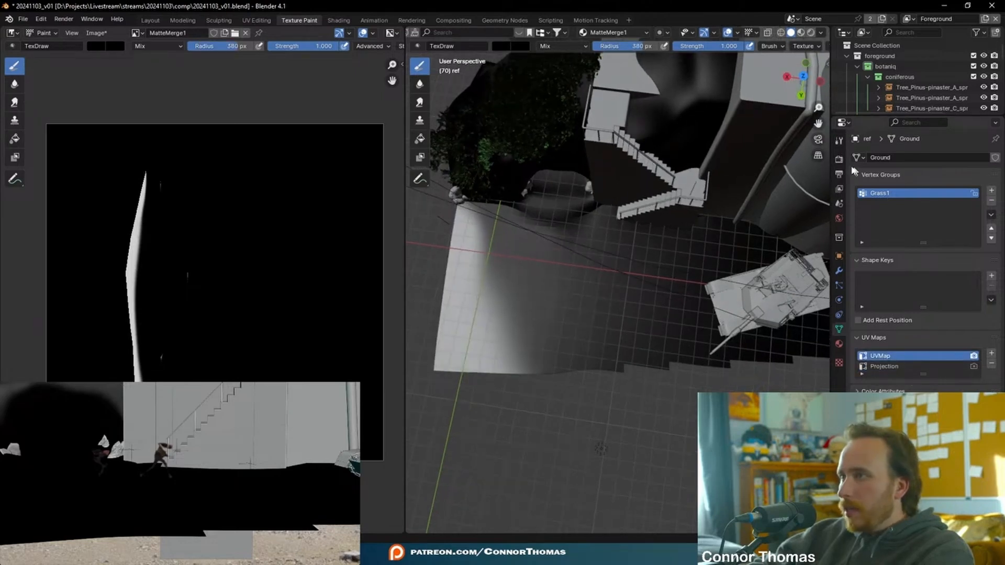
# Set the Draw brush color to white and paint a stroke on the MatteMerge1 mask along the ground's cut edge
pyautogui.click(840, 160)
pyautogui.click(839, 140)
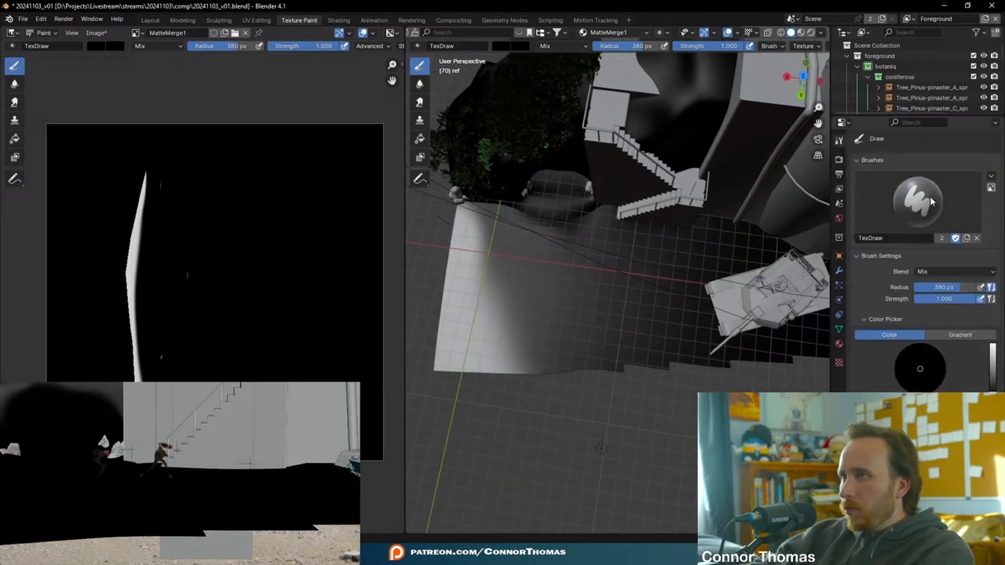
pyautogui.moveTo(993, 367); pyautogui.dragTo(992, 344)
pyautogui.moveTo(597, 450)
pyautogui.mouseDown()
pyautogui.moveTo(655, 440)
pyautogui.moveTo(645, 461)
pyautogui.moveTo(696, 471)
pyautogui.mouseUp()
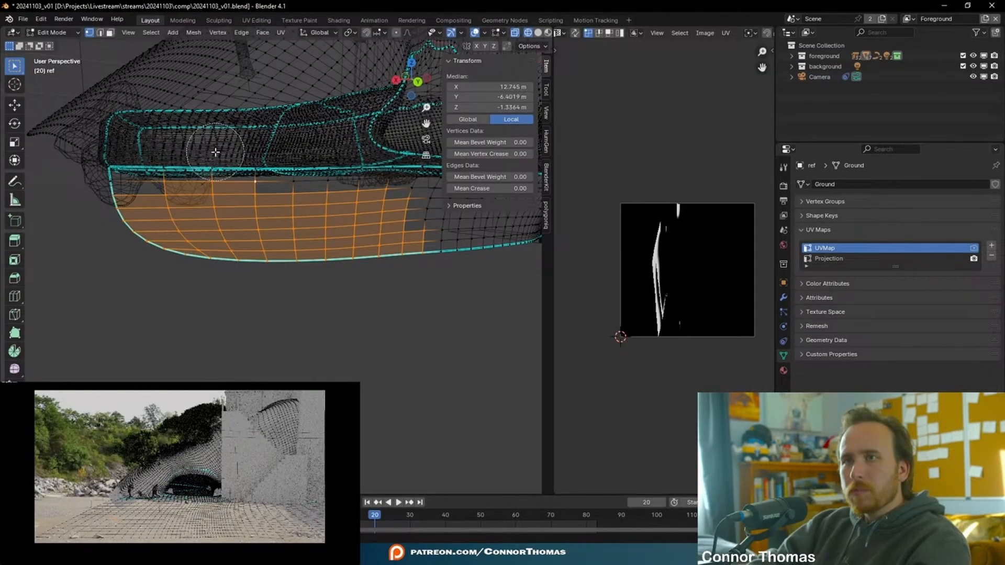
# Circle-select the curved patch hanging below the ground near the tunnel, exclude the stray vertices, delete it, and return to Object Mode
pyautogui.rightClick(346, 138)
pyautogui.moveTo(346, 139); pyautogui.dragTo(313, 146, button='middle')
pyautogui.press('c')
pyautogui.rightClick(319, 216)
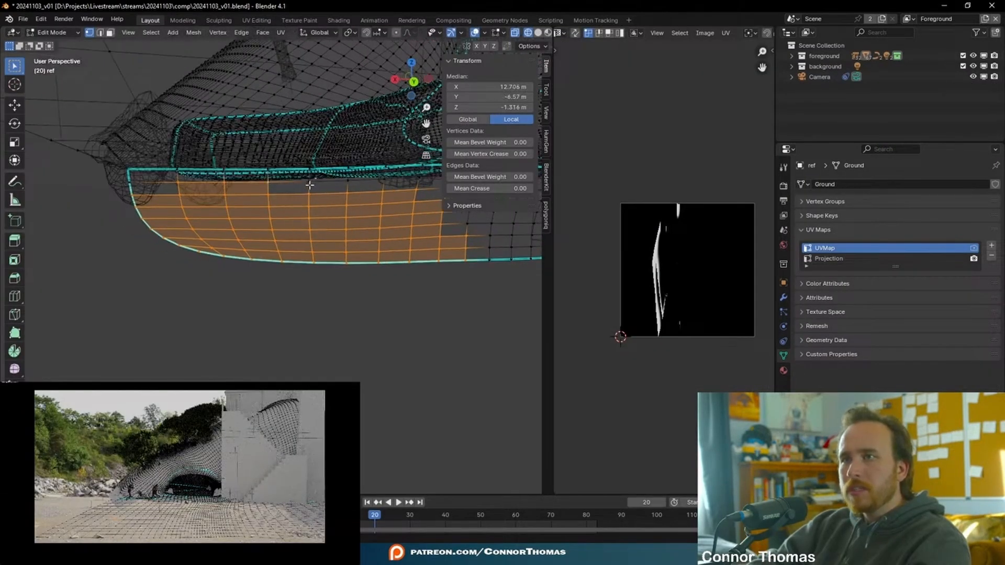
pyautogui.press('c')
pyautogui.moveTo(324, 109); pyautogui.dragTo(310, 163, button='middle')
pyautogui.rightClick(331, 125)
pyautogui.scroll(-5, 314, 183)
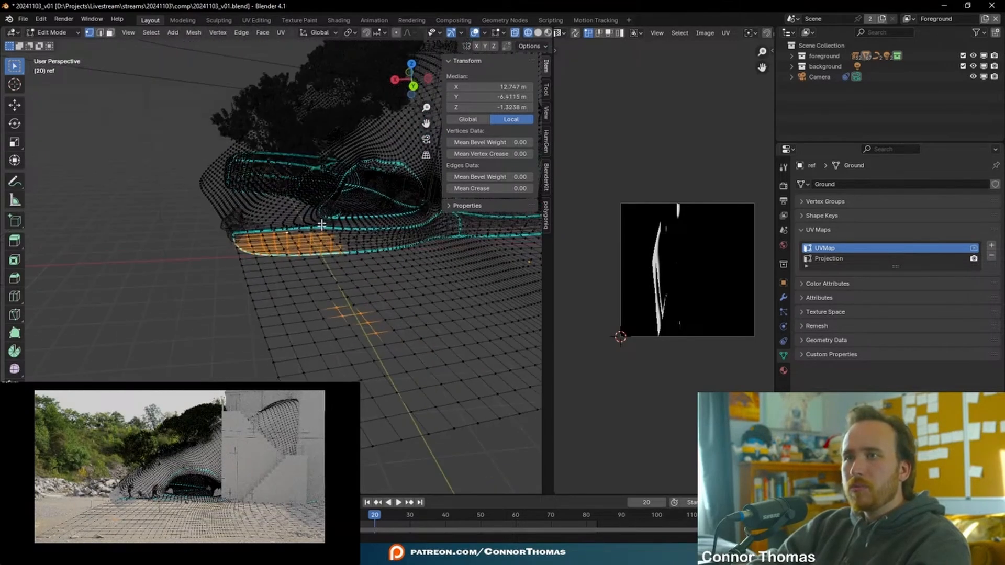
pyautogui.moveTo(321, 225); pyautogui.dragTo(332, 272, button='middle')
pyautogui.press('c')
pyautogui.moveTo(344, 379); pyautogui.dragTo(340, 390, button='middle')
pyautogui.rightClick(336, 307)
pyautogui.press('x')
pyautogui.click(332, 300)
pyautogui.moveTo(338, 299); pyautogui.dragTo(332, 238, button='middle')
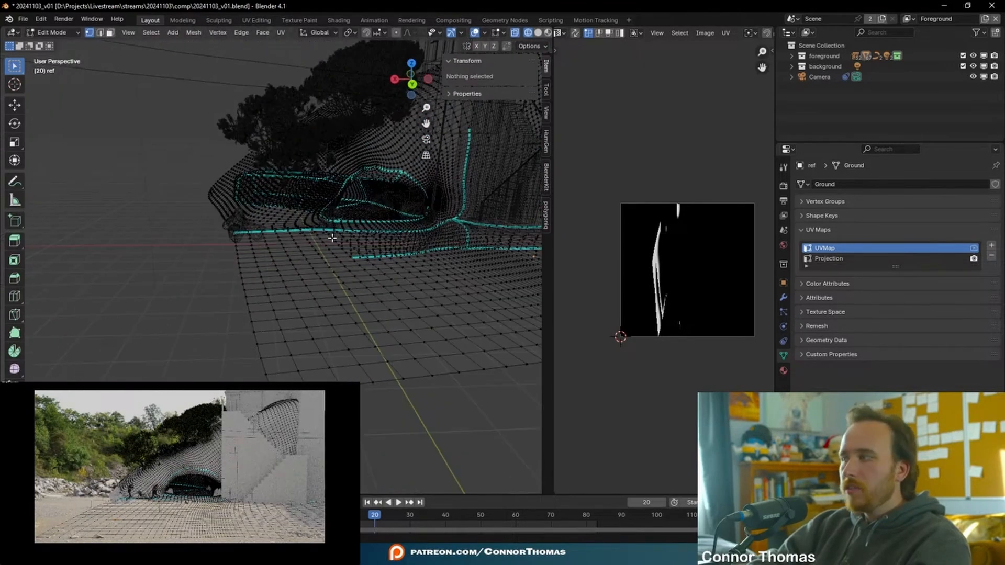
pyautogui.press('Tab')
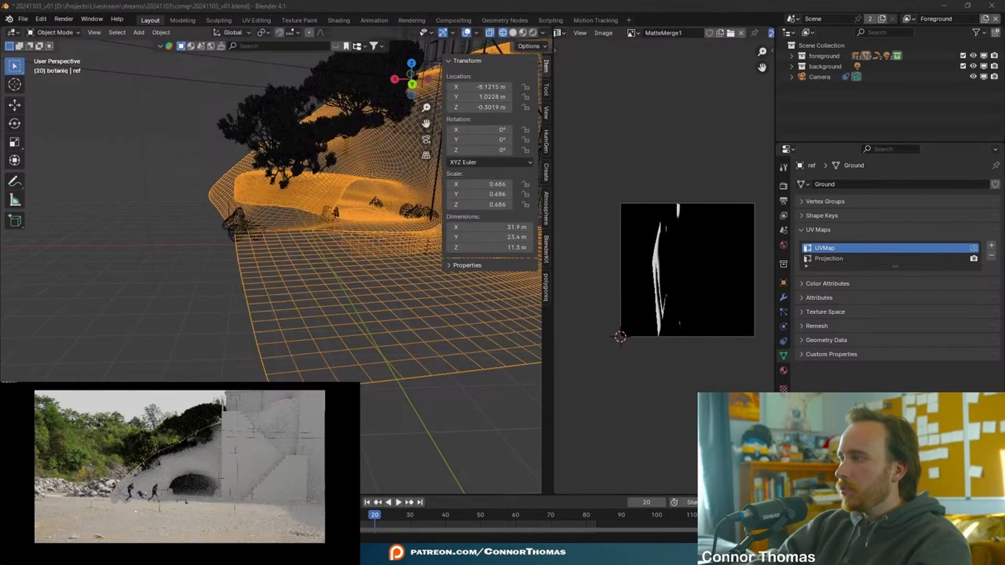
# Deselect everything, place the 3D cursor on the ground in front of the rocks, and add a mesh plane there
pyautogui.press('a')
pyautogui.hotkey('alt', 'a')
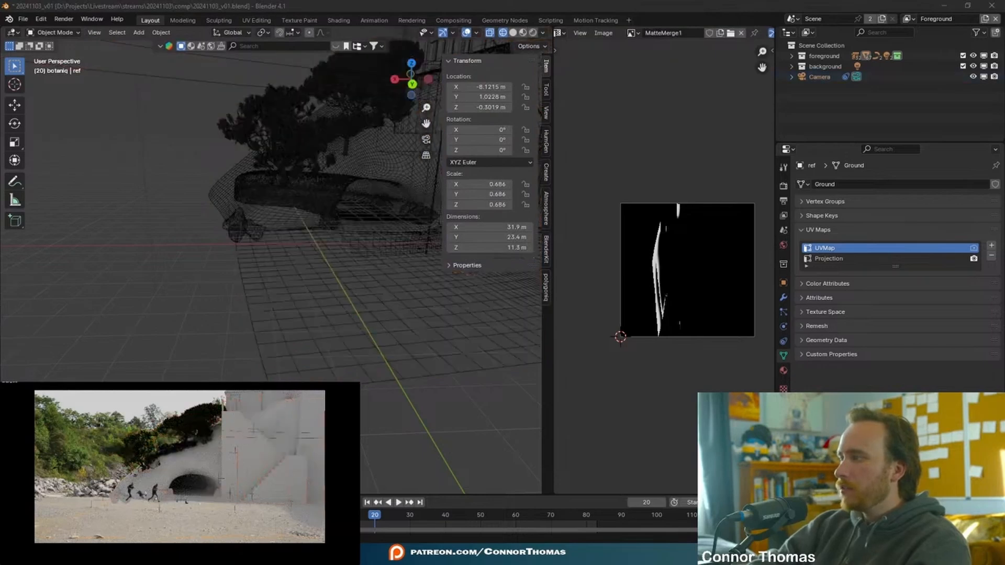
pyautogui.moveTo(332, 238); pyautogui.dragTo(244, 178, button='middle')
pyautogui.click(15, 84)
pyautogui.moveTo(131, 157); pyautogui.dragTo(302, 277, button='middle')
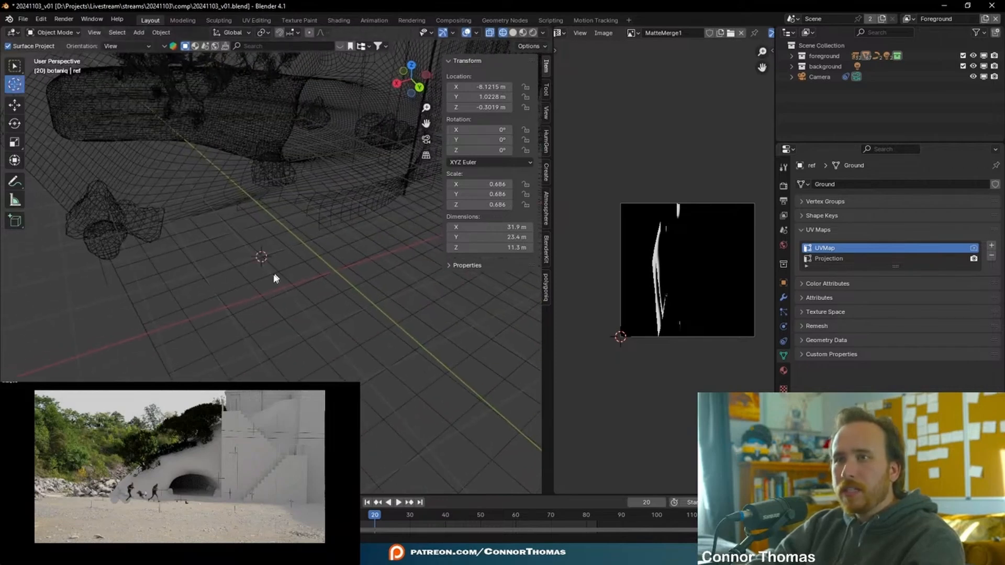
pyautogui.click(14, 65)
pyautogui.hotkey('shift', 'a')
pyautogui.moveTo(364, 221)
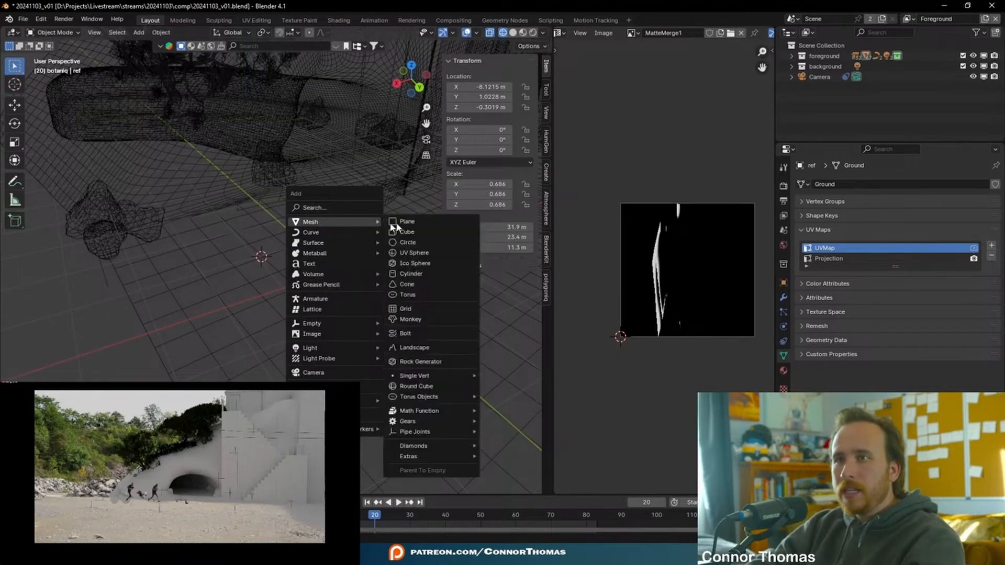
pyautogui.click(424, 223)
pyautogui.moveTo(330, 274); pyautogui.dragTo(355, 315, button='middle')
# Adjust the new plane's height along Z and scale it up to about 7.1 m square
pyautogui.press('g')
pyautogui.press('z')
pyautogui.click(394, 224)
pyautogui.press('s')
pyautogui.click(466, 284)
pyautogui.moveTo(415, 284); pyautogui.dragTo(443, 240, button='middle')
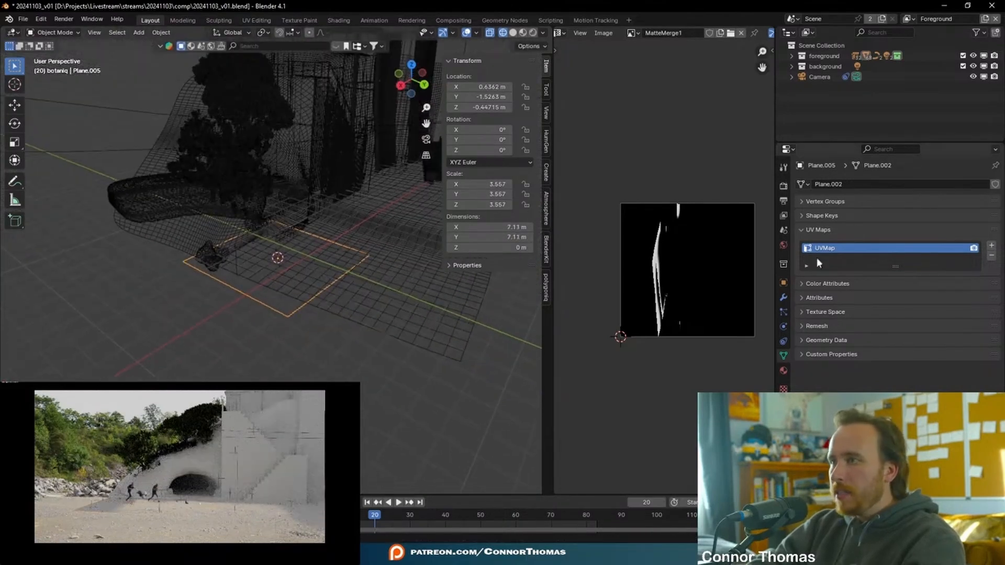
# Create a collection named HOLD and move the new plane into it
pyautogui.rightClick(833, 108)
pyautogui.click(834, 105)
pyautogui.doubleClick(833, 77)
pyautogui.write('HOLD')
pyautogui.press('Return')
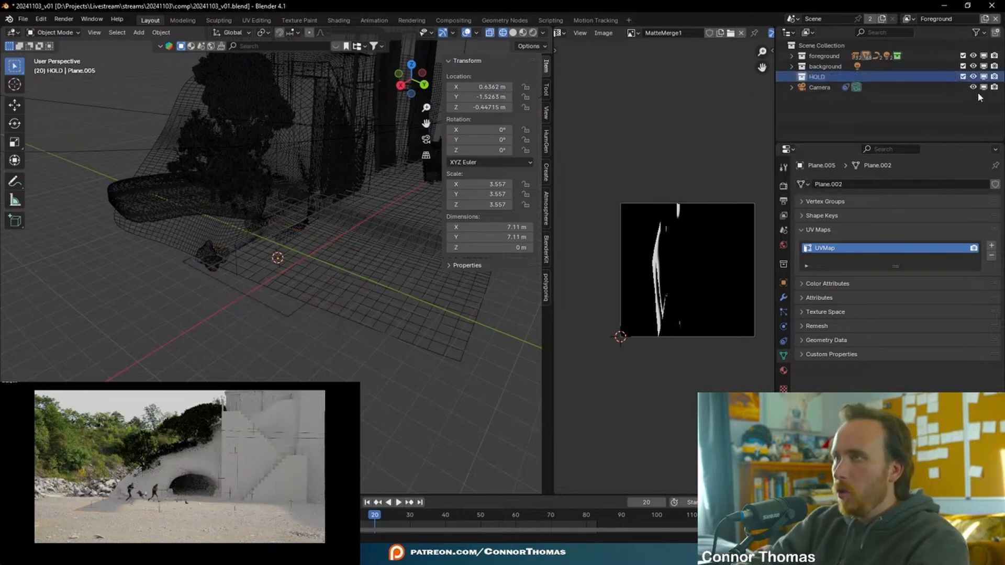
pyautogui.click(270, 305)
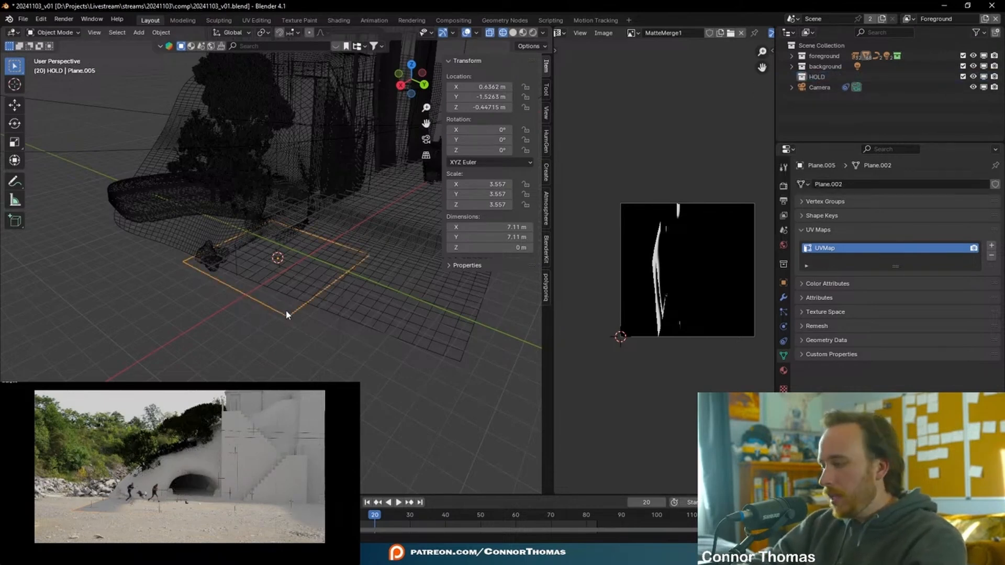
pyautogui.press('KP_Decimal')
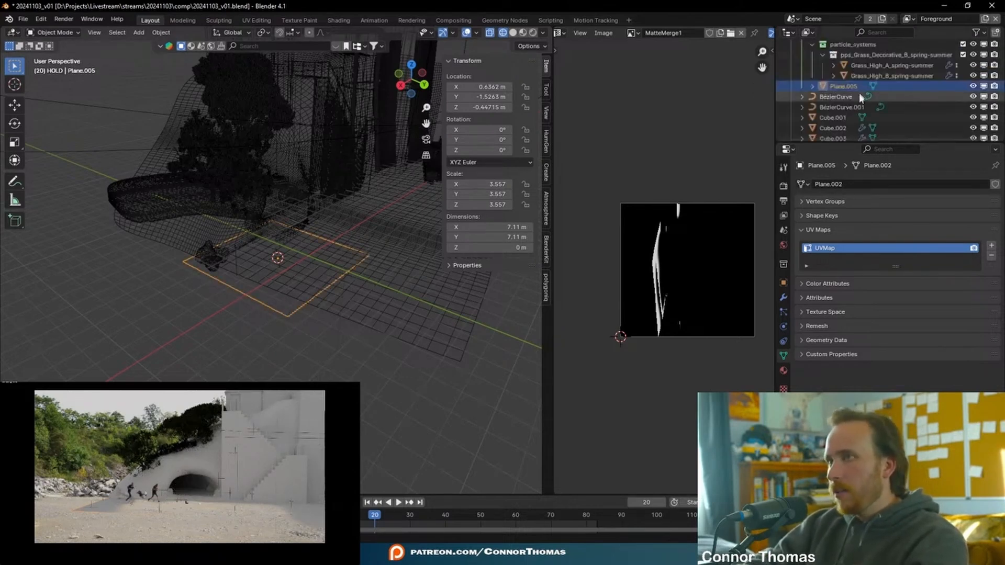
pyautogui.moveTo(835, 88); pyautogui.dragTo(810, 119)
# Show the holdout toggles in the outliner, turn on holdout for the HOLD collection, and deselect the plane
pyautogui.click(983, 33)
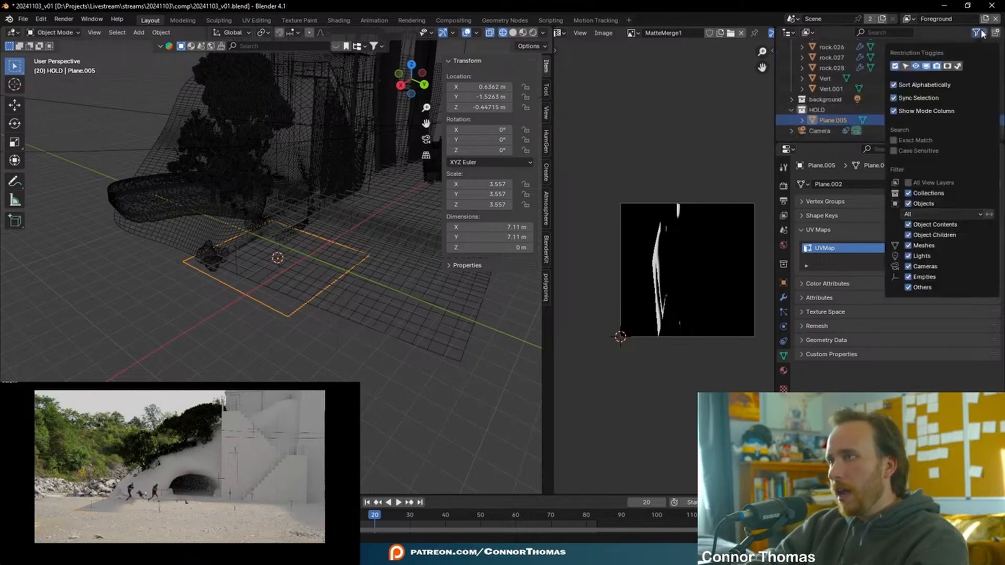
pyautogui.click(949, 66)
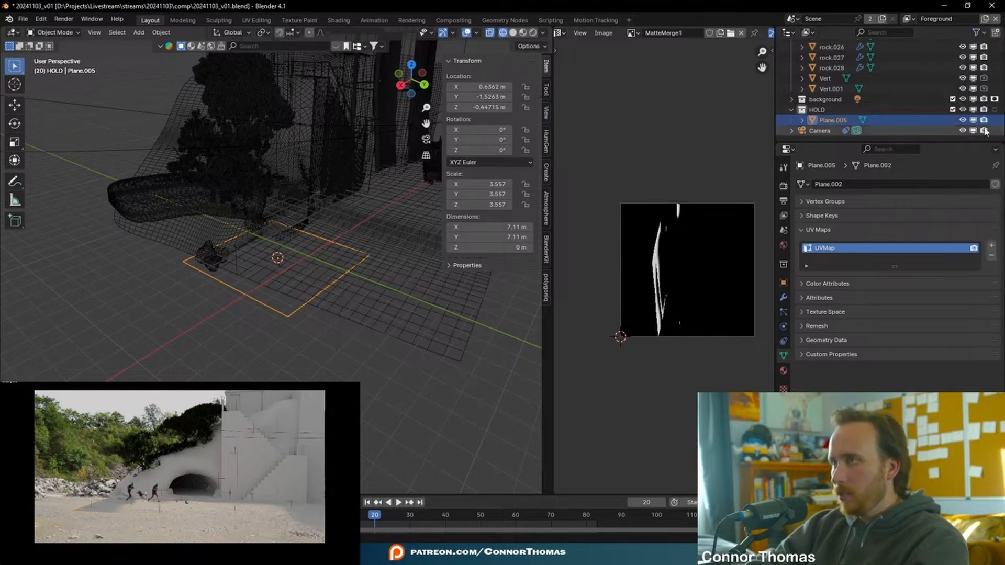
pyautogui.click(995, 111)
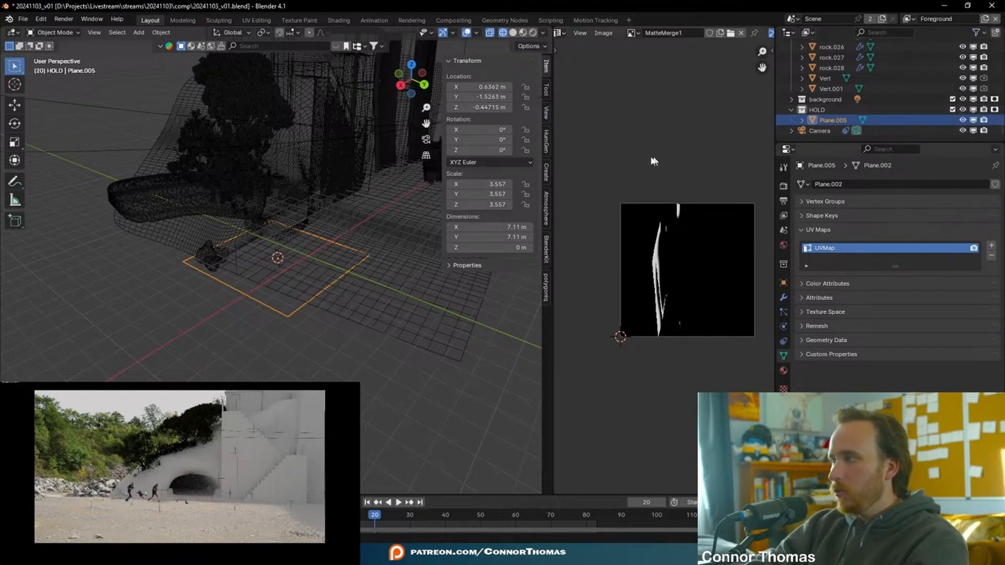
pyautogui.moveTo(221, 291); pyautogui.dragTo(262, 313, button='middle')
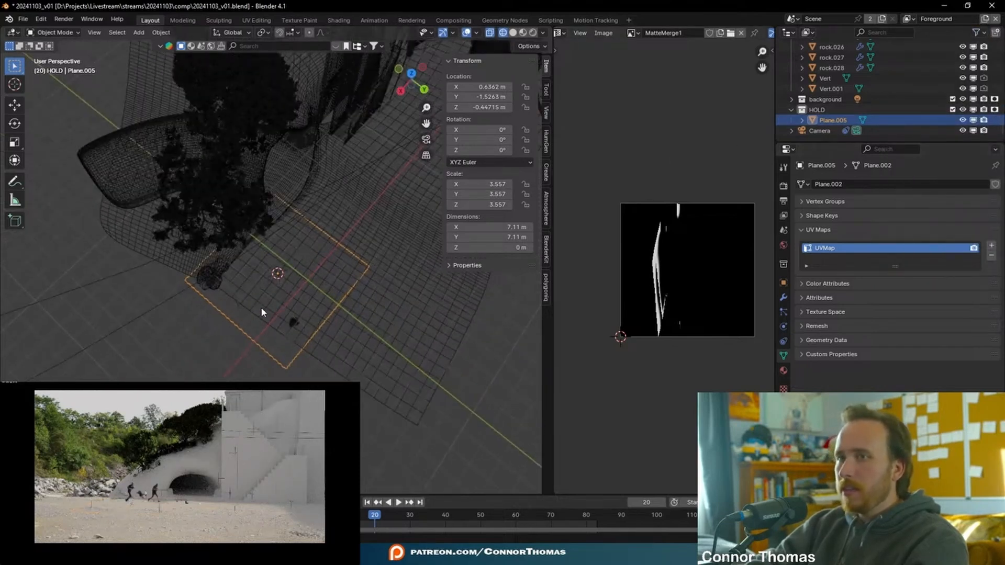
pyautogui.click(330, 328)
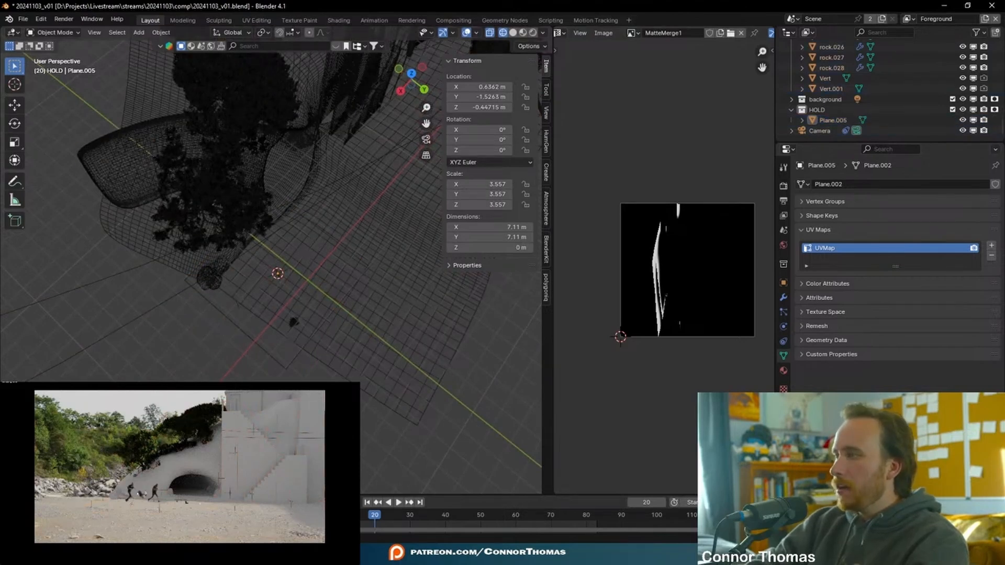
# Play and scrub the shot in the camera view to check the holdout over the footage, stopping on frame 32
pyautogui.click(121, 488)
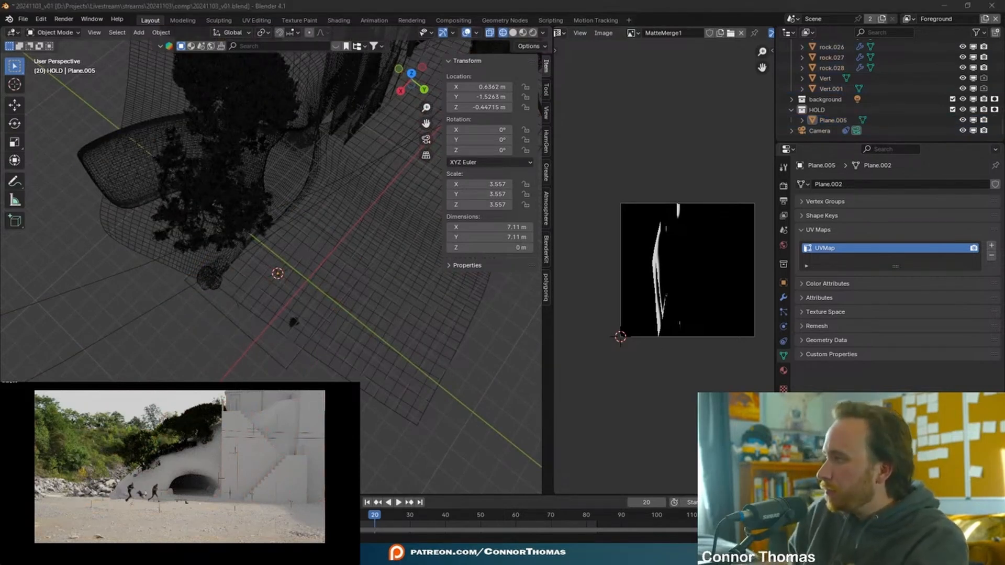
pyautogui.moveTo(375, 520); pyautogui.dragTo(469, 520)
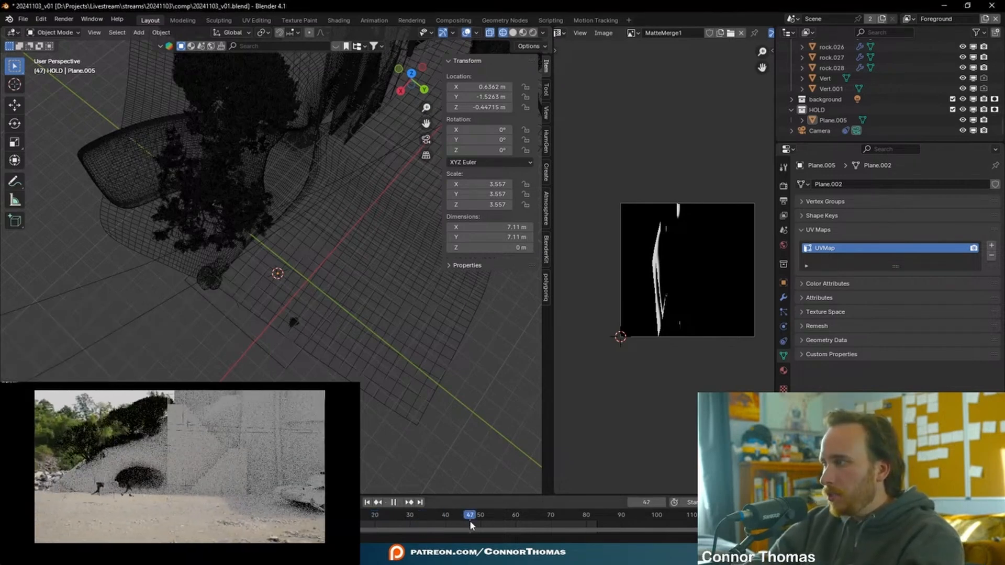
pyautogui.press('space')
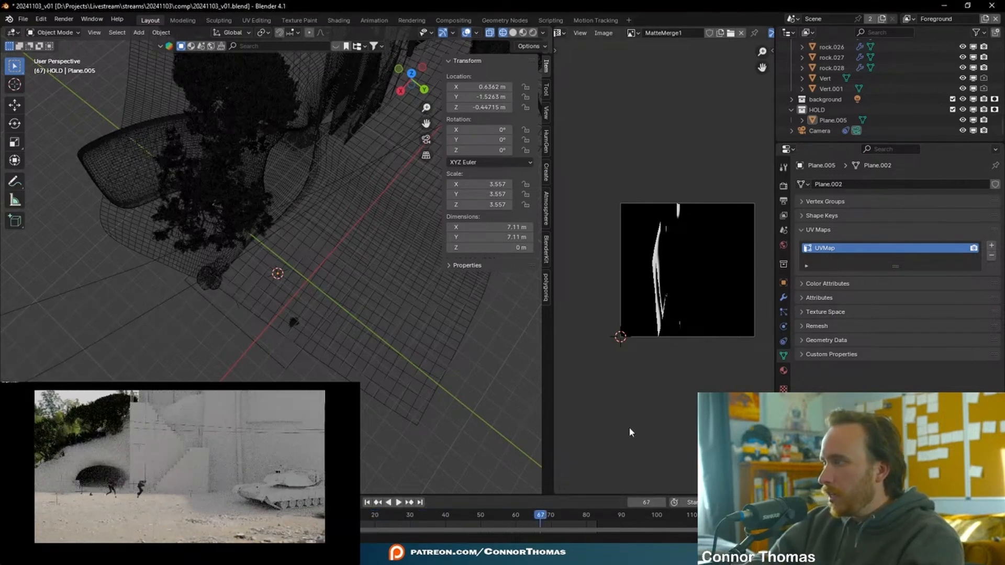
pyautogui.moveTo(541, 518); pyautogui.dragTo(417, 517)
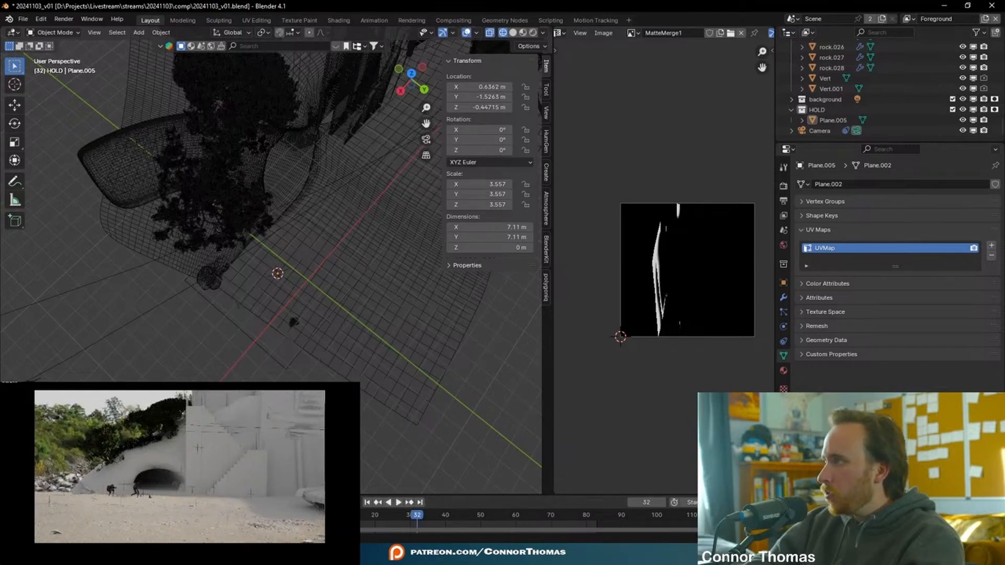
# Position a Pinus pinaster C tree at the foot of the slope beside the tunnel, checking it through the camera
pyautogui.moveTo(150, 426)
pyautogui.mouseDown()
pyautogui.moveTo(151, 438)
pyautogui.moveTo(168, 425)
pyautogui.mouseUp()
pyautogui.press('a')
pyautogui.press('a')
pyautogui.press('a')
pyautogui.press('a')
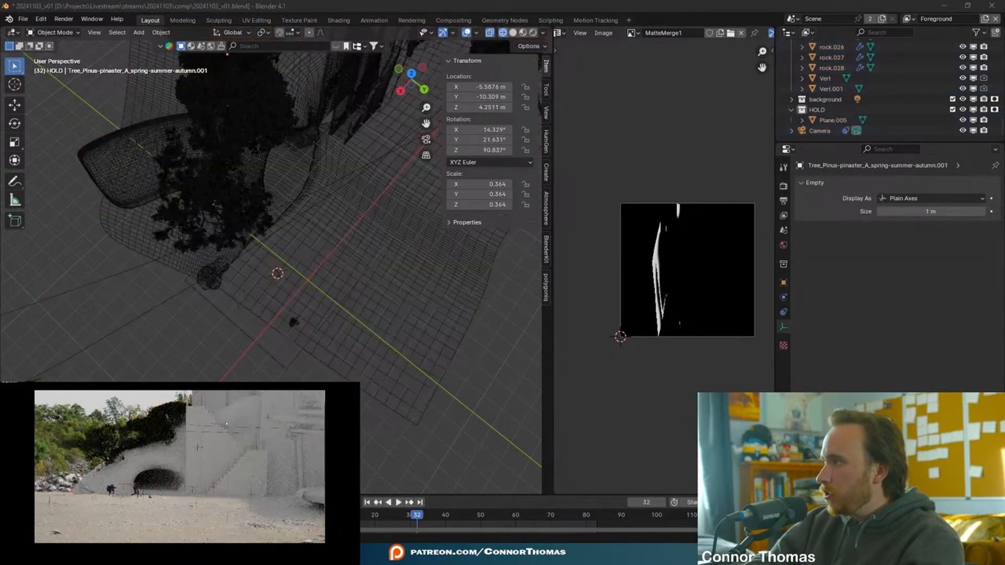
pyautogui.click(100, 450)
pyautogui.moveTo(101, 450); pyautogui.dragTo(197, 487, button='middle')
pyautogui.press('g')
pyautogui.click(197, 486)
pyautogui.press('KP_0')
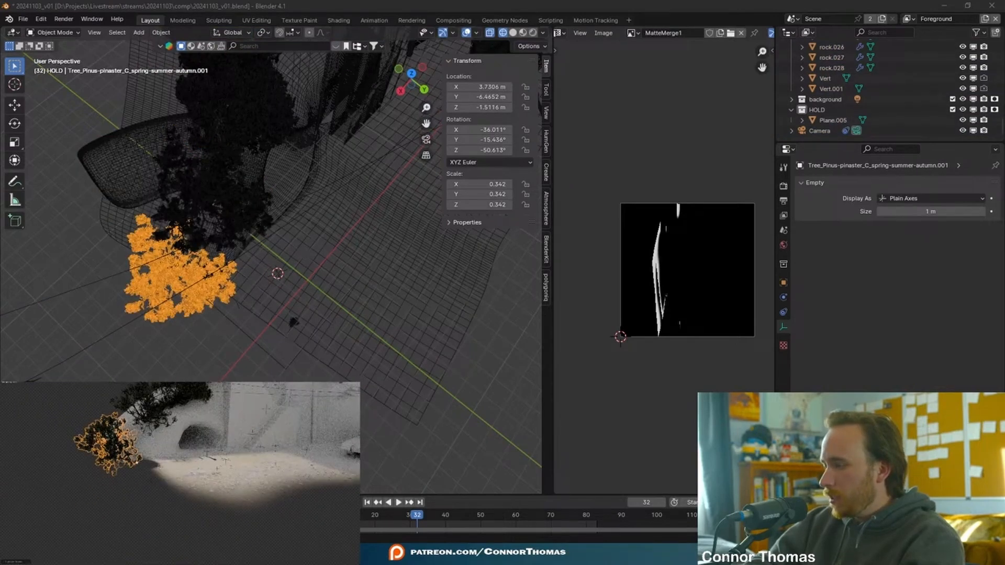
pyautogui.press('a')
pyautogui.press('a')
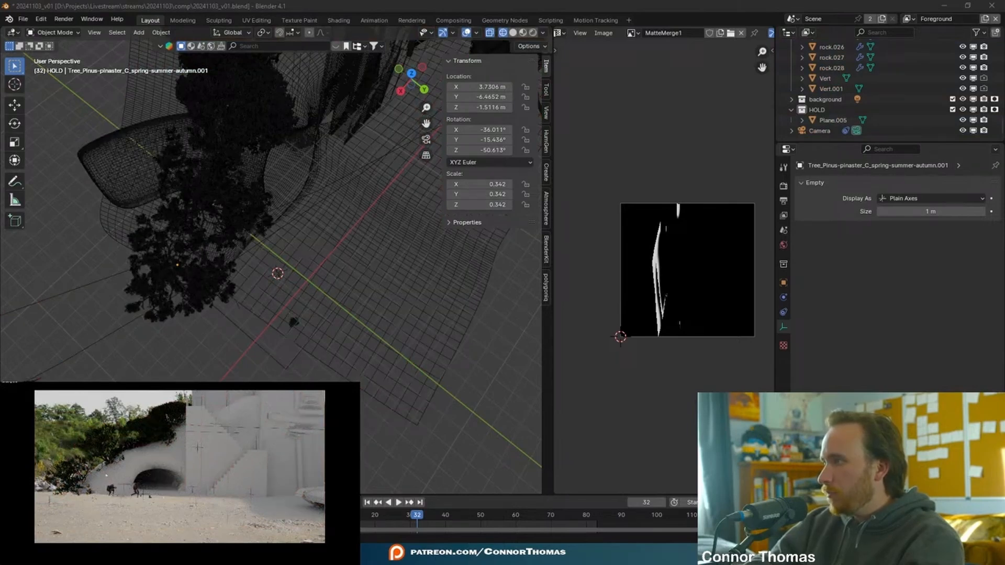
pyautogui.click(135, 446)
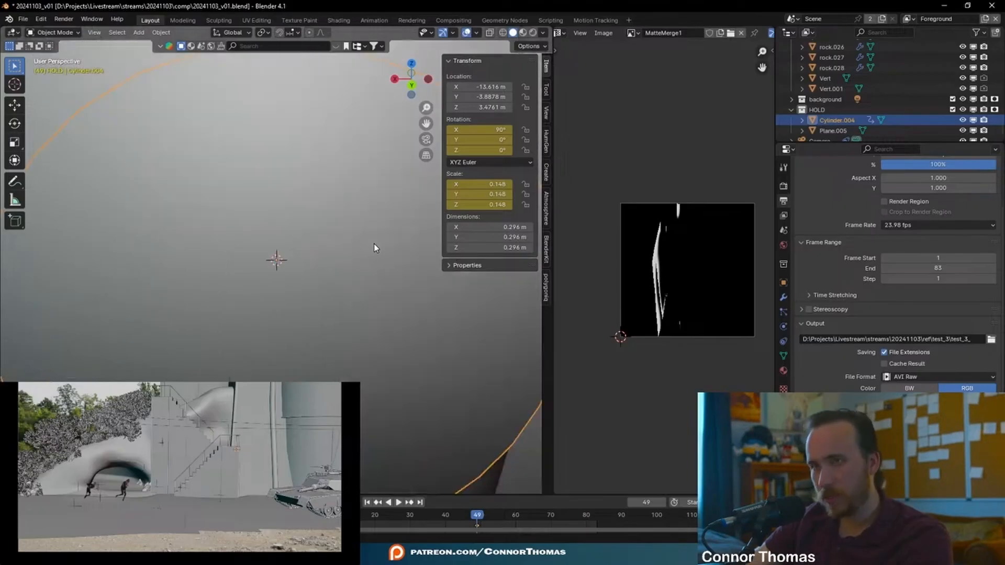
# Stretch the cylinder along its length to about 0.92 m and slide it along Y into the front of the block
pyautogui.scroll(-8, 333, 240)
pyautogui.moveTo(313, 250); pyautogui.dragTo(329, 293, button='middle')
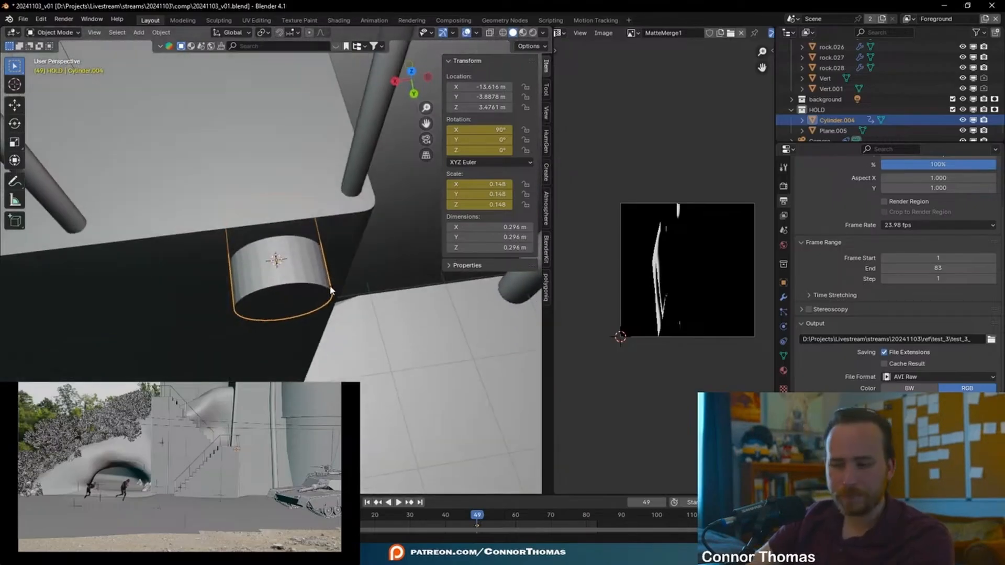
pyautogui.press('s')
pyautogui.press('z')
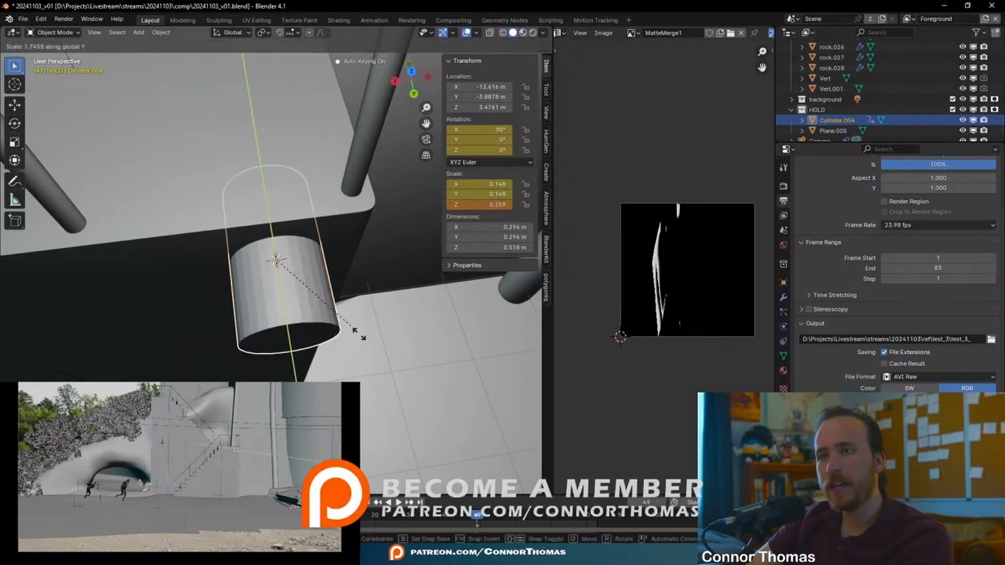
pyautogui.click(400, 403)
pyautogui.press('g')
pyautogui.press('y')
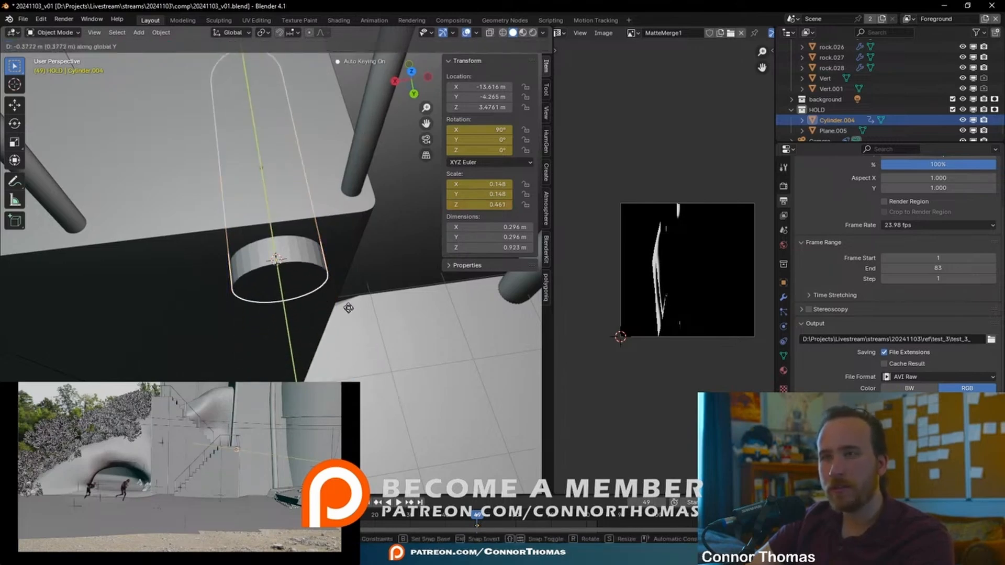
pyautogui.click(343, 288)
# Add a Boolean modifier set to Difference to the block, using Cylinder.004 as the cutting object
pyautogui.click(322, 229)
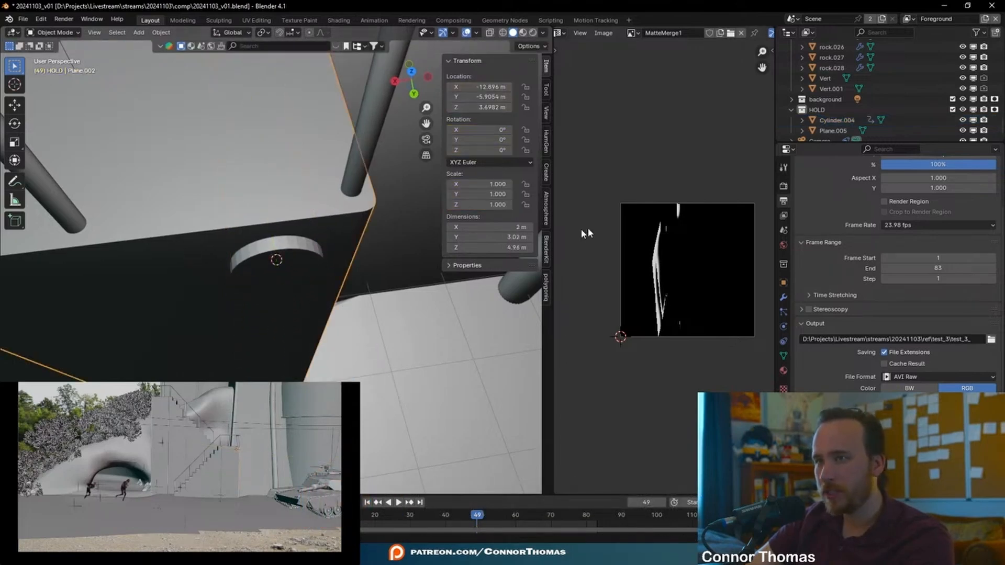
pyautogui.click(784, 296)
pyautogui.click(896, 181)
pyautogui.write('b')
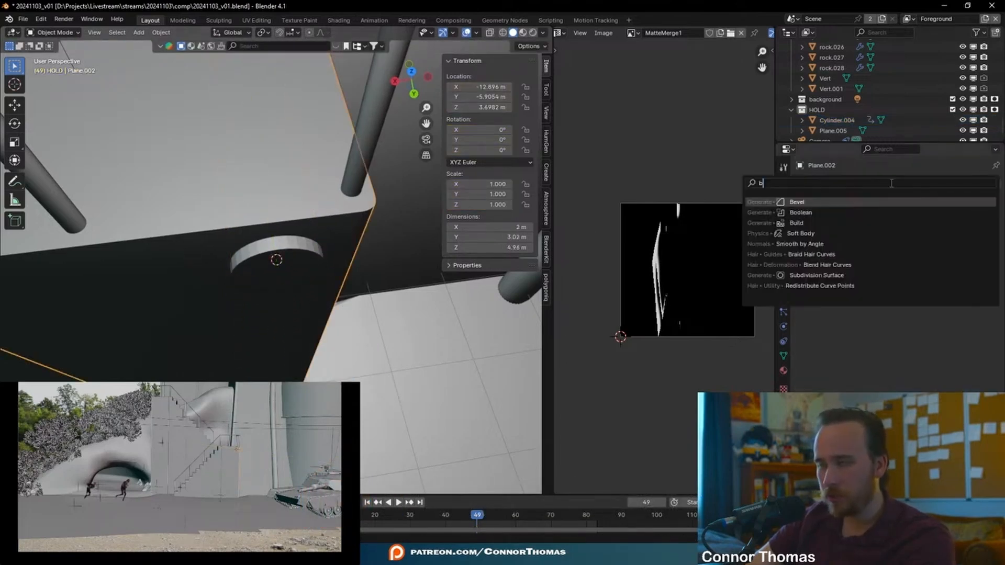
pyautogui.click(801, 212)
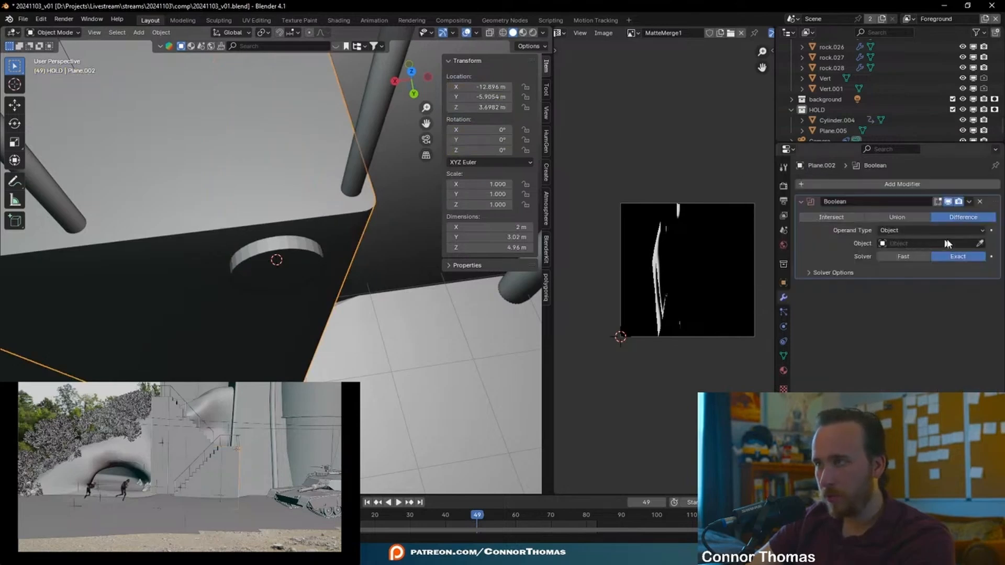
pyautogui.hotkey('ctrl', 'a')
pyautogui.click(283, 260)
# Scale the cylinder down to about 0.27 m across inside the block's round hole
pyautogui.moveTo(293, 258); pyautogui.dragTo(308, 304, button='middle')
pyautogui.press('s')
pyautogui.rightClick(365, 247)
# In Edit Mode, extrude the cylinder's end face in place and scale it inward to form a rim
pyautogui.press('Tab')
pyautogui.click(276, 259)
pyautogui.scroll(2, 330, 263)
pyautogui.moveTo(308, 304); pyautogui.dragTo(325, 247, button='middle')
pyautogui.press('e')
pyautogui.rightClick(417, 269)
pyautogui.press('s')
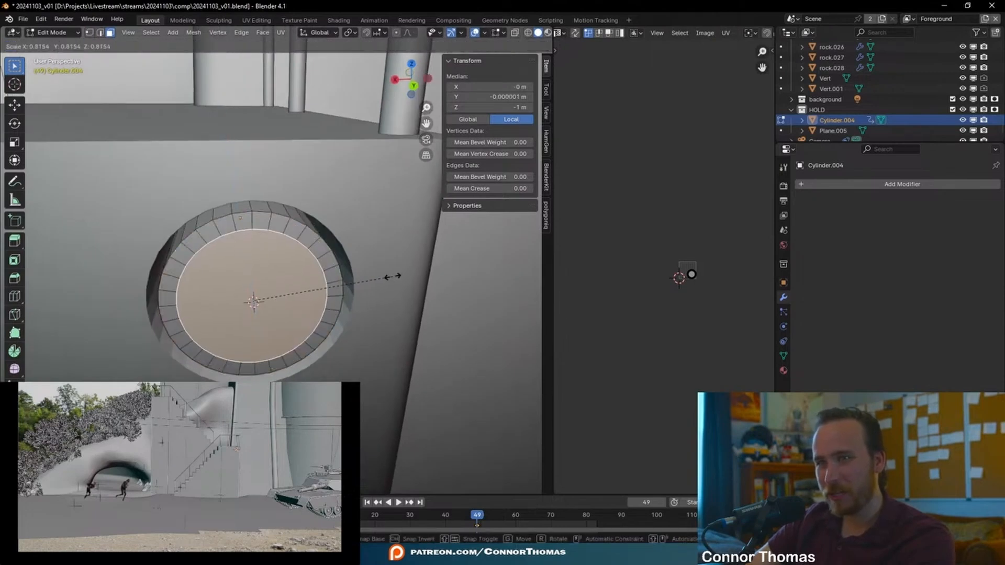
pyautogui.click(397, 277)
# Extrude the inset end face inward into the cylinder and return to Object Mode
pyautogui.moveTo(268, 285); pyautogui.dragTo(349, 289, button='middle')
pyautogui.scroll(-4, 335, 277)
pyautogui.press('e')
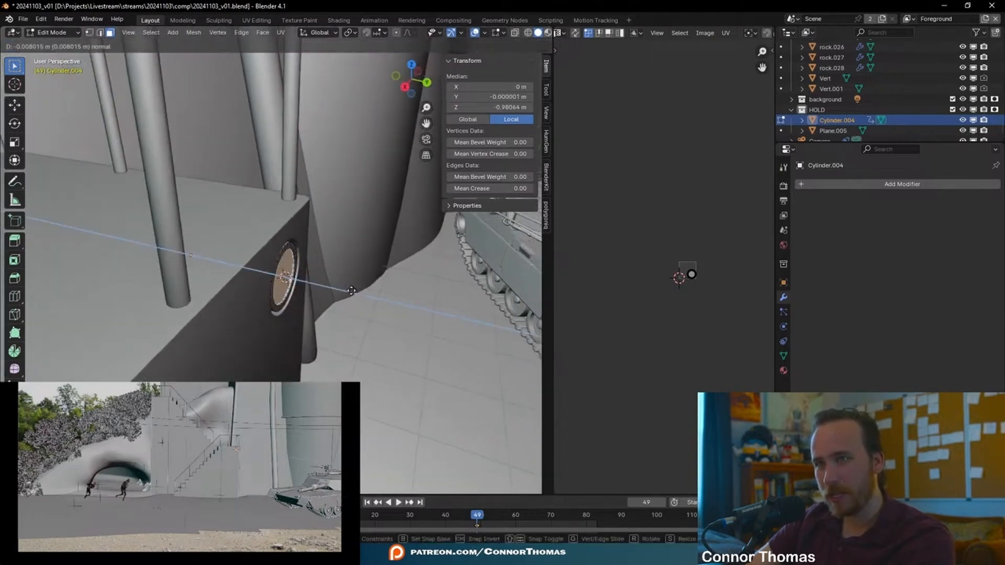
pyautogui.click(242, 265)
pyautogui.moveTo(218, 261); pyautogui.dragTo(302, 308, button='middle')
pyautogui.press('Tab')
# Slide the cylinder outward along its local Z axis to about Y -4.28 m
pyautogui.click(279, 297)
pyautogui.press('g')
pyautogui.press('y')
pyautogui.press('y')
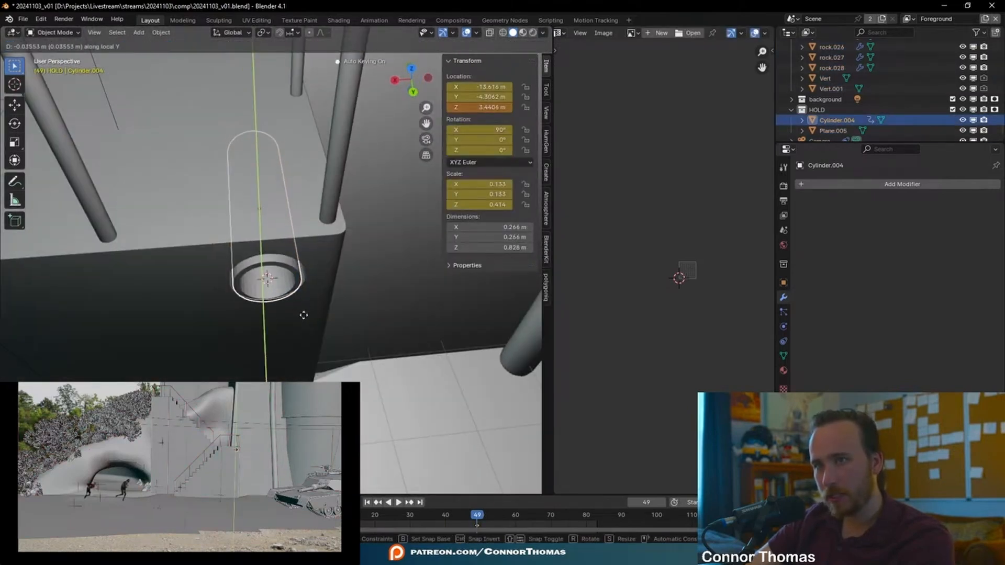
pyautogui.press('z')
pyautogui.press('z')
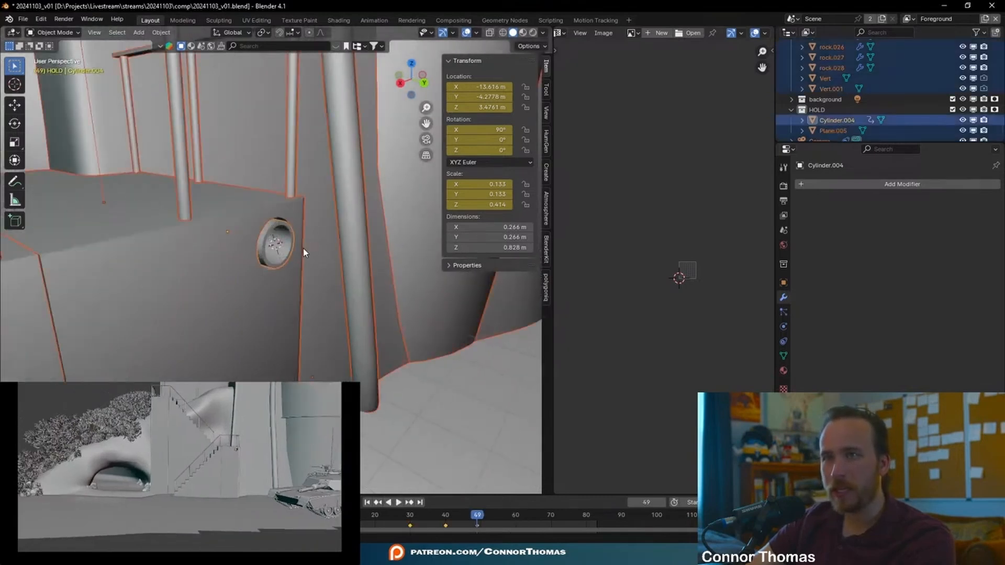
# Undo the cylinder's move, end-face edits and scaling, then select the block
pyautogui.click(302, 249)
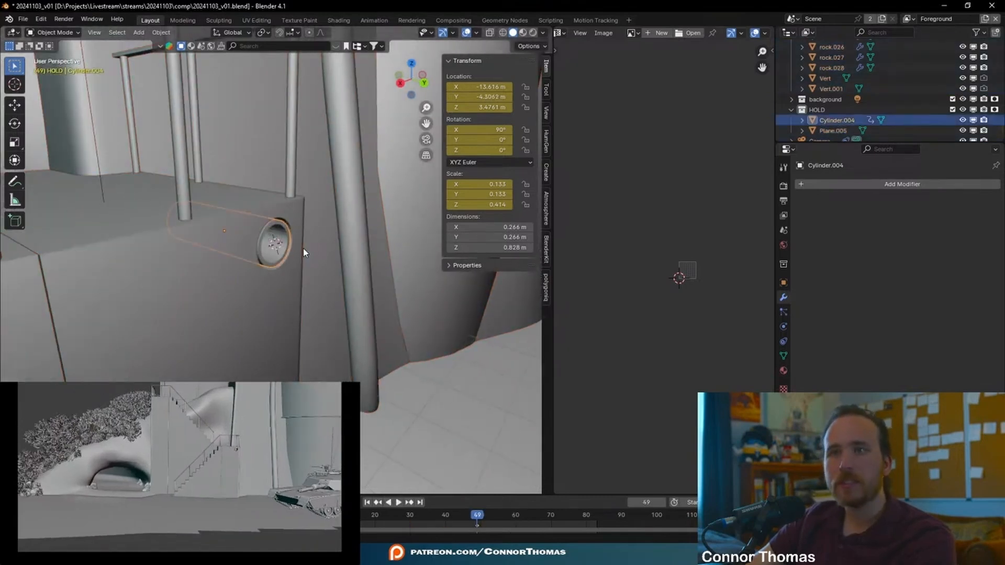
pyautogui.press('s')
pyautogui.click(304, 253)
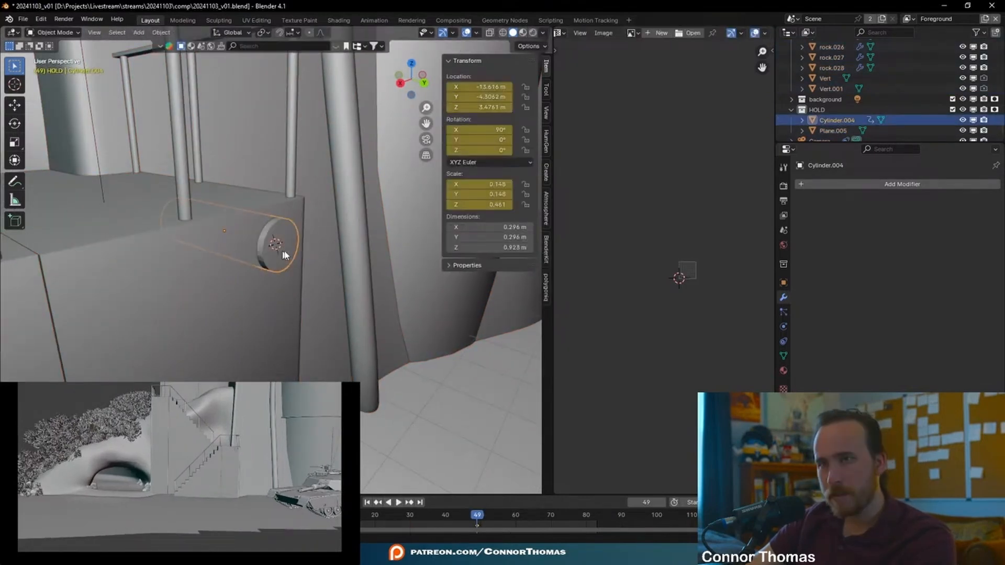
pyautogui.press('s')
pyautogui.click(333, 269)
pyautogui.click(334, 272)
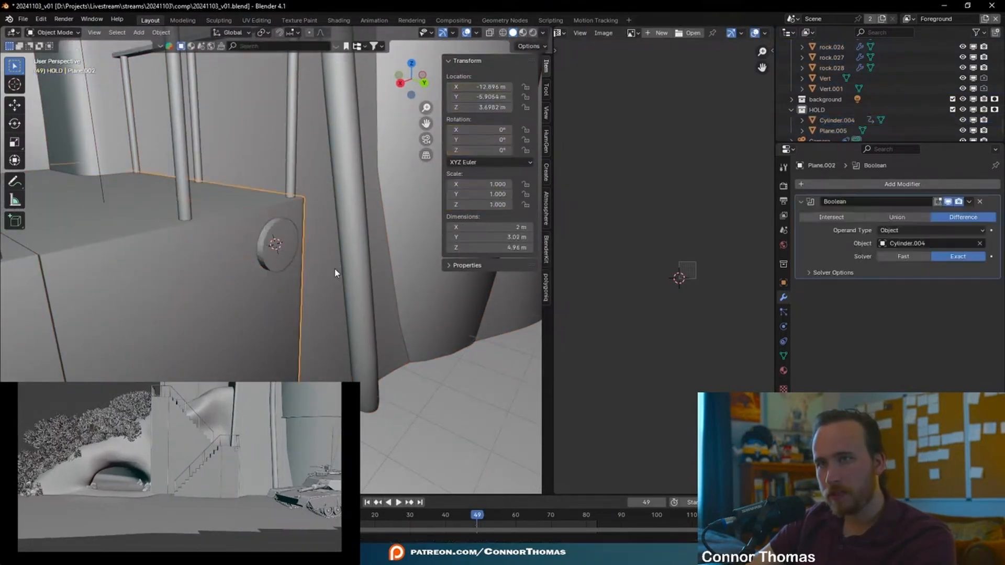
# Pull the cylinder out of the block along its local Z axis and scale it down to about 0.14 m across
pyautogui.click(265, 245)
pyautogui.moveTo(265, 245); pyautogui.dragTo(269, 271, button='middle')
pyautogui.press('g')
pyautogui.press('z')
pyautogui.press('z')
pyautogui.click(380, 299)
pyautogui.press('s')
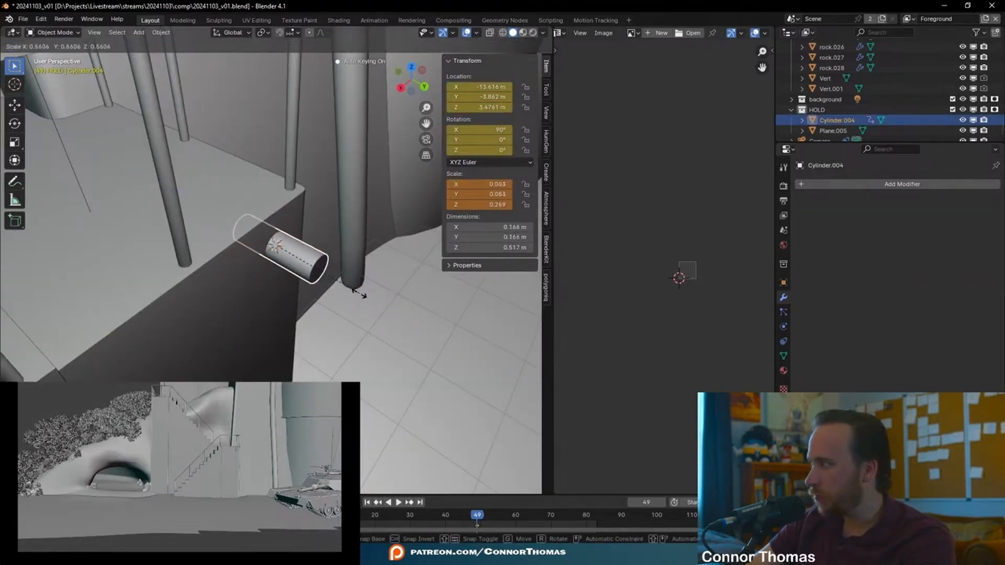
pyautogui.click(341, 287)
# Push the smaller cylinder back into the block to about Y -4.07 m and duplicate it in place
pyautogui.moveTo(341, 288); pyautogui.dragTo(309, 322, button='middle')
pyautogui.press('g')
pyautogui.press('y')
pyautogui.press('y')
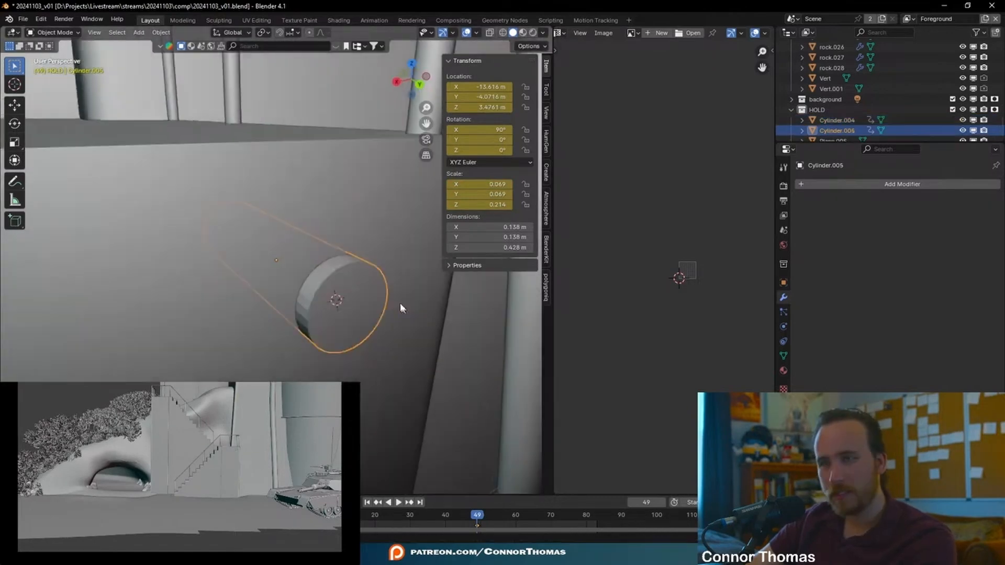
# Scale the duplicated cylinder down to about 0.126 m across and hide the original cutter cylinder
pyautogui.moveTo(402, 307); pyautogui.dragTo(377, 296, button='middle')
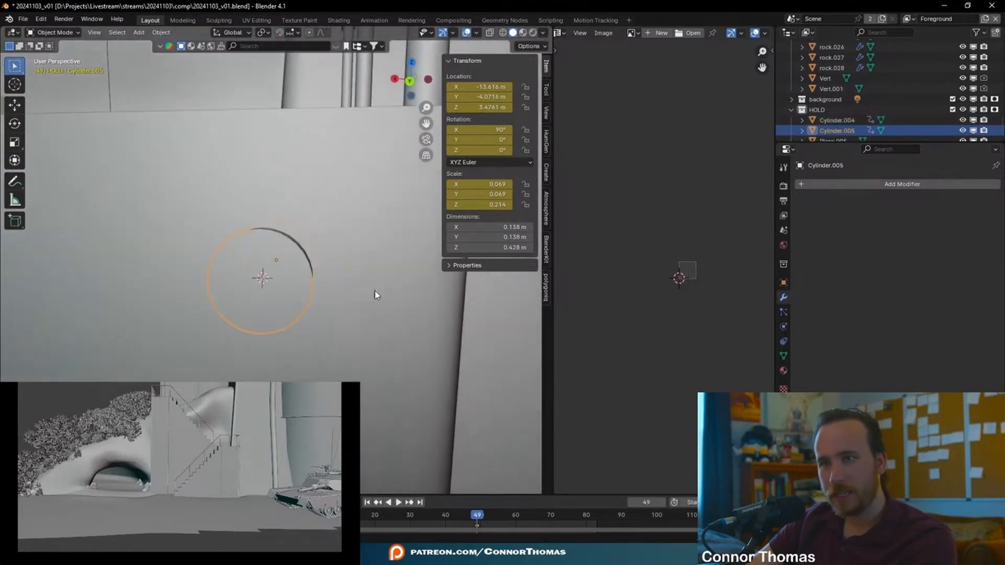
pyautogui.press('s')
pyautogui.click(337, 289)
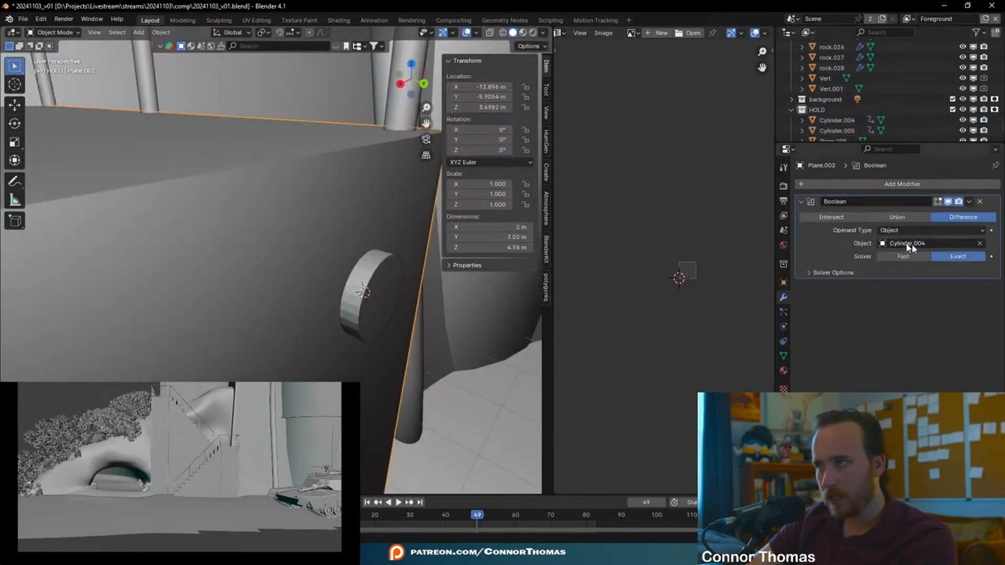
pyautogui.click(375, 269)
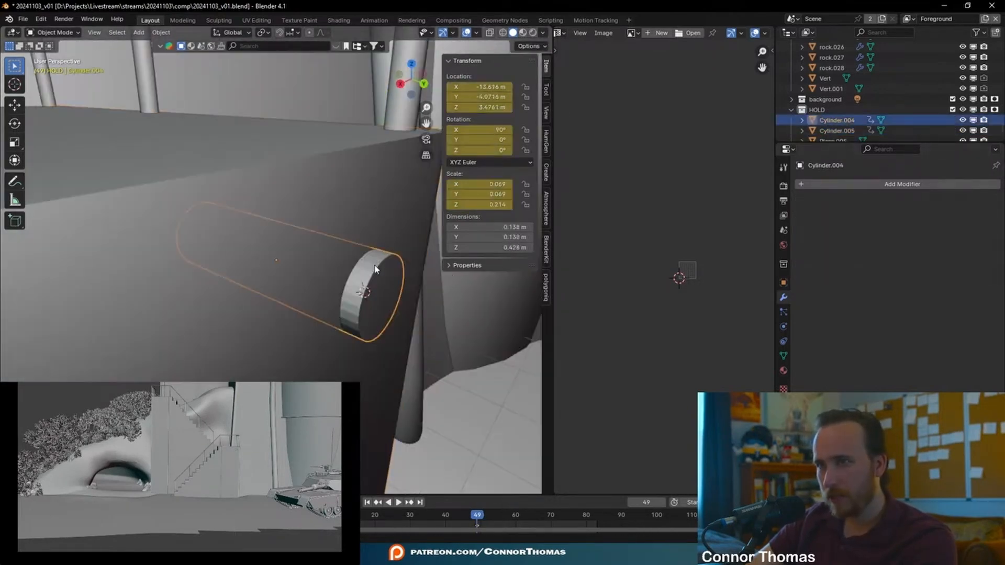
pyautogui.press('h')
# Extrude the smaller cylinder's outer end face in place and scale it to about 0.8 to form a rim
pyautogui.moveTo(379, 270); pyautogui.dragTo(354, 335, button='middle')
pyautogui.click(368, 283)
pyautogui.press('Tab')
pyautogui.click(330, 280)
pyautogui.press('e')
pyautogui.rightClick(354, 336)
pyautogui.press('s')
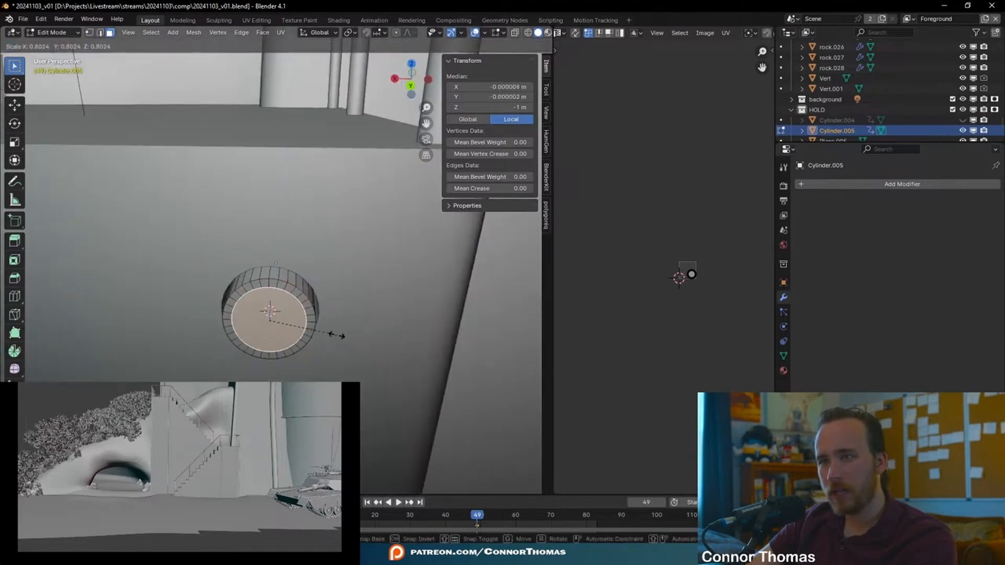
pyautogui.click(336, 335)
# Extrude the inner end face back into the cylinder to hollow it out, then finish mesh editing
pyautogui.moveTo(337, 335); pyautogui.dragTo(409, 297, button='middle')
pyautogui.press('e')
pyautogui.click(324, 309)
pyautogui.moveTo(324, 309); pyautogui.dragTo(595, 404, button='middle')
pyautogui.press('Tab')
pyautogui.scroll(-5, 294, 314)
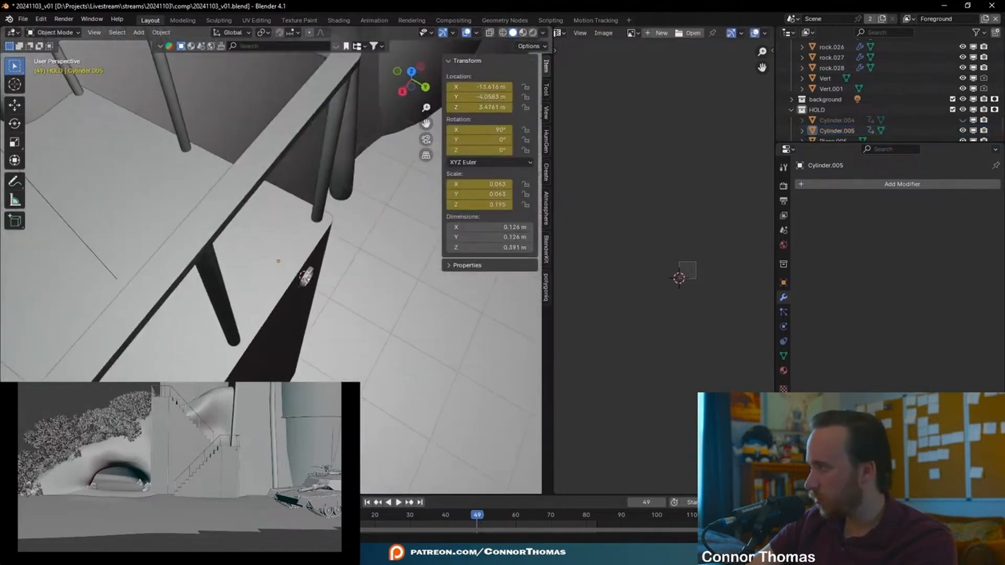
# Unhide the original cutter cylinder and disable it in renders
pyautogui.moveTo(293, 329); pyautogui.dragTo(253, 280, button='middle')
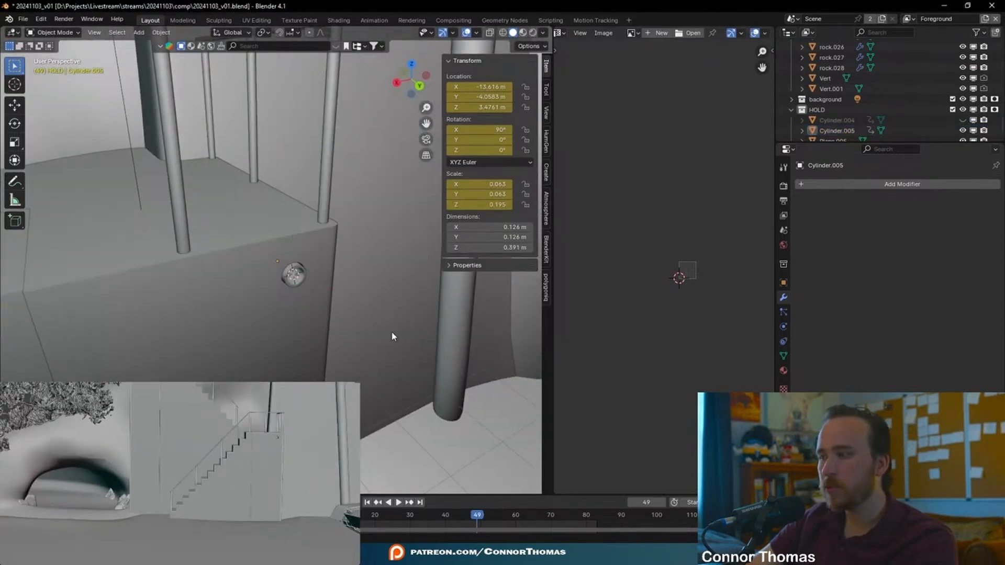
pyautogui.keyDown('shift'); pyautogui.moveTo(405, 327); pyautogui.dragTo(383, 272, button='middle'); pyautogui.keyUp('shift')
pyautogui.moveTo(316, 233); pyautogui.dragTo(284, 213, button='middle')
pyautogui.scroll(3, 284, 213)
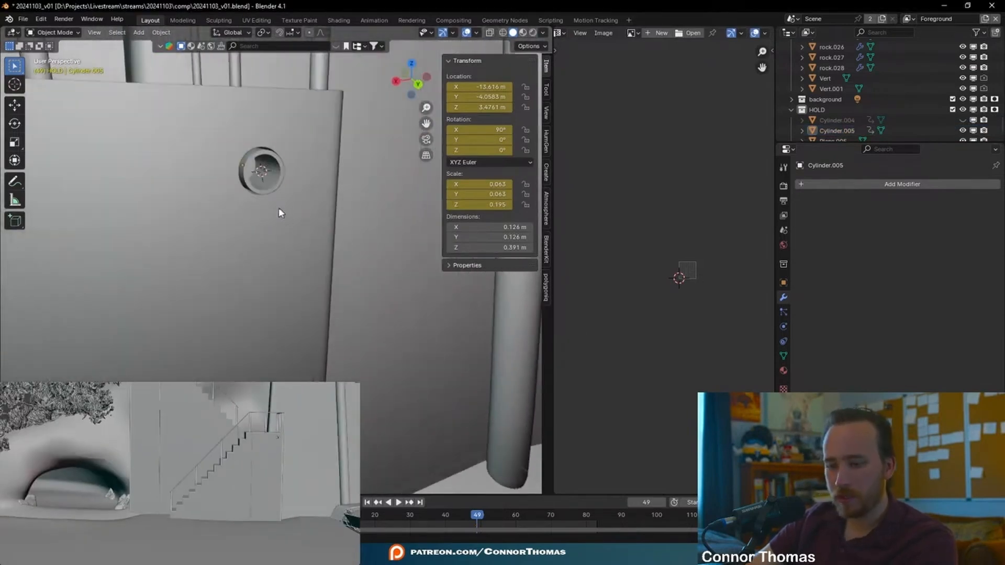
pyautogui.hotkey('alt', 'h')
pyautogui.moveTo(290, 141); pyautogui.dragTo(293, 195, button='middle')
pyautogui.click(267, 177)
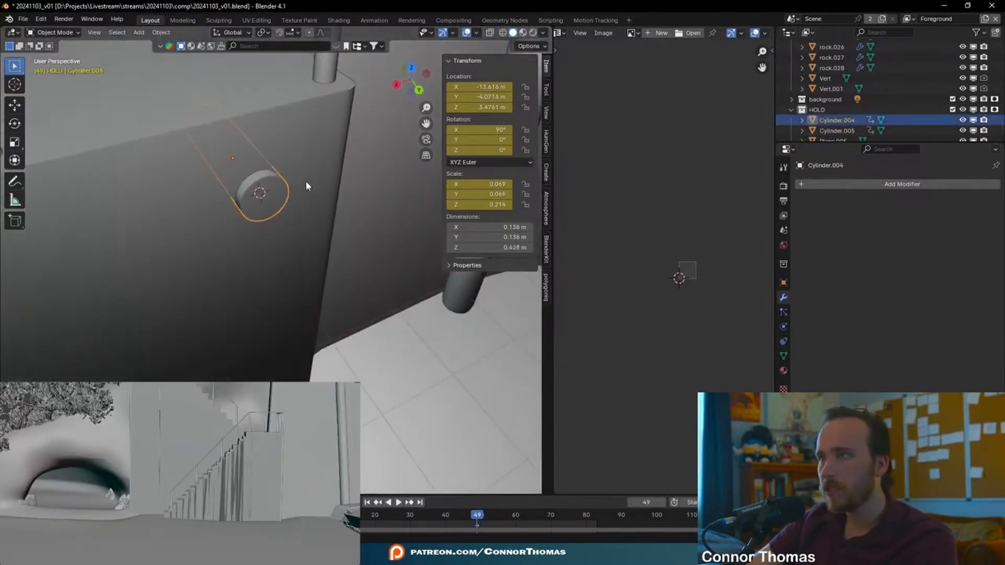
pyautogui.moveTo(937, 143); pyautogui.dragTo(942, 282)
pyautogui.click(987, 257)
pyautogui.scroll(-2, 922, 238)
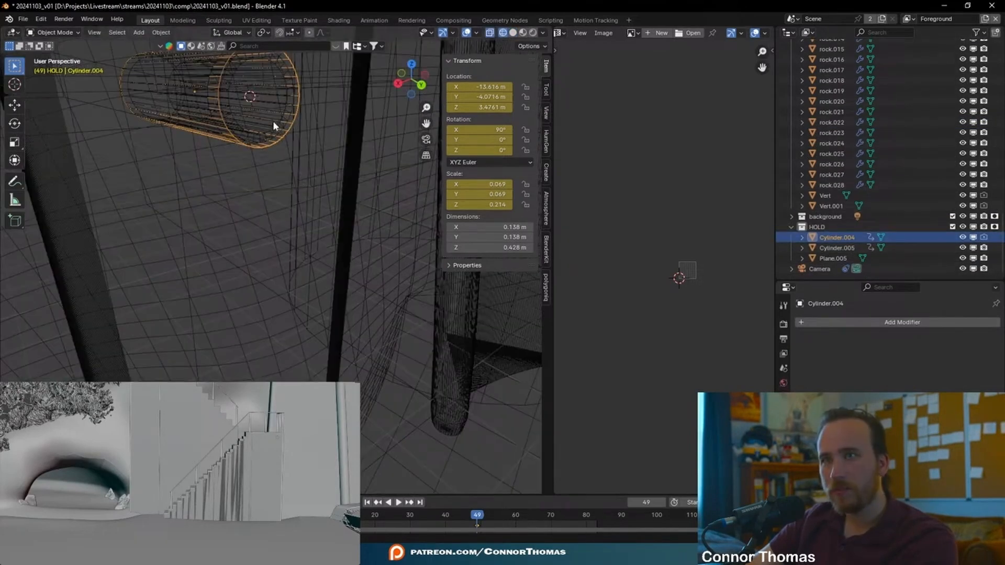
# Duplicate the cutter and hollow cylinder together straight down along global Z to about Z -0.197 m
pyautogui.keyDown('shift'); pyautogui.click(281, 120); pyautogui.keyUp('shift')
pyautogui.scroll(-5, 307, 186)
pyautogui.hotkey('shift', 'z')
pyautogui.scroll(-4, 292, 222)
pyautogui.keyDown('shift'); pyautogui.moveTo(314, 240); pyautogui.dragTo(333, 195, button='middle'); pyautogui.keyUp('shift')
pyautogui.hotkey('shift', 'd')
pyautogui.press('z')
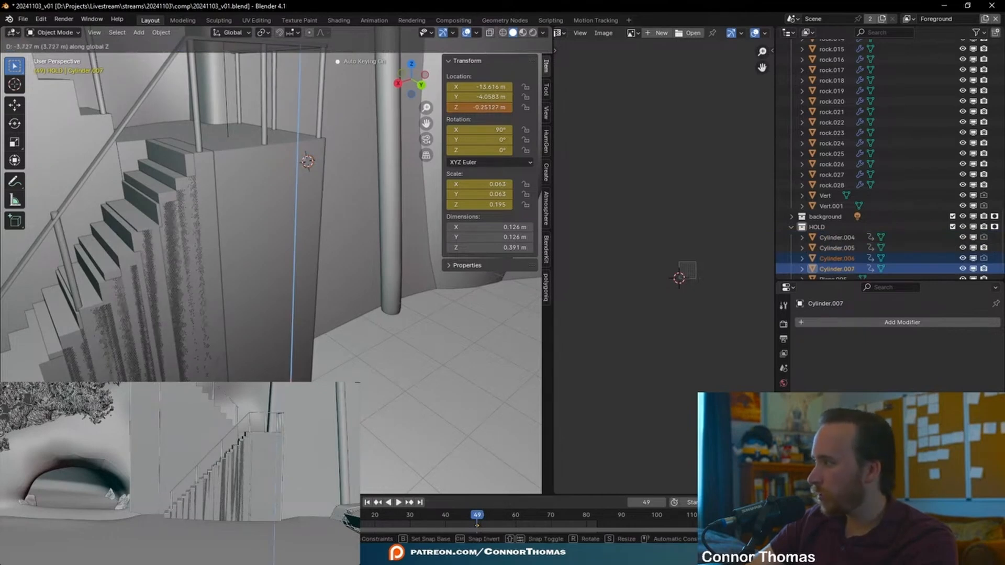
pyautogui.press('Return')
pyautogui.hotkey('alt', 'a')
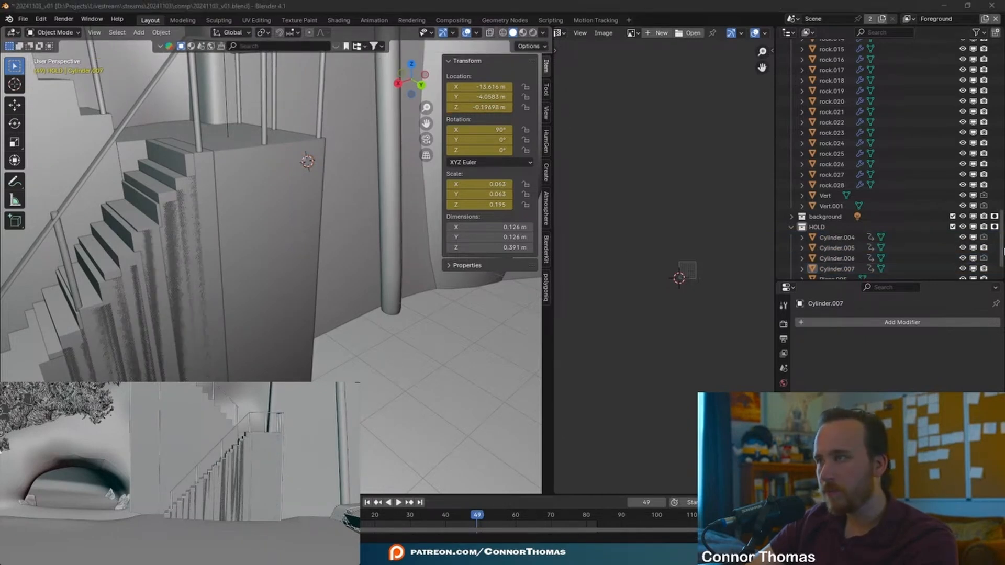
# Disable the cutters Cylinder.004 and Cylinder.006 in viewports and inspect the recessed pipe in the block
pyautogui.click(974, 238)
pyautogui.click(973, 259)
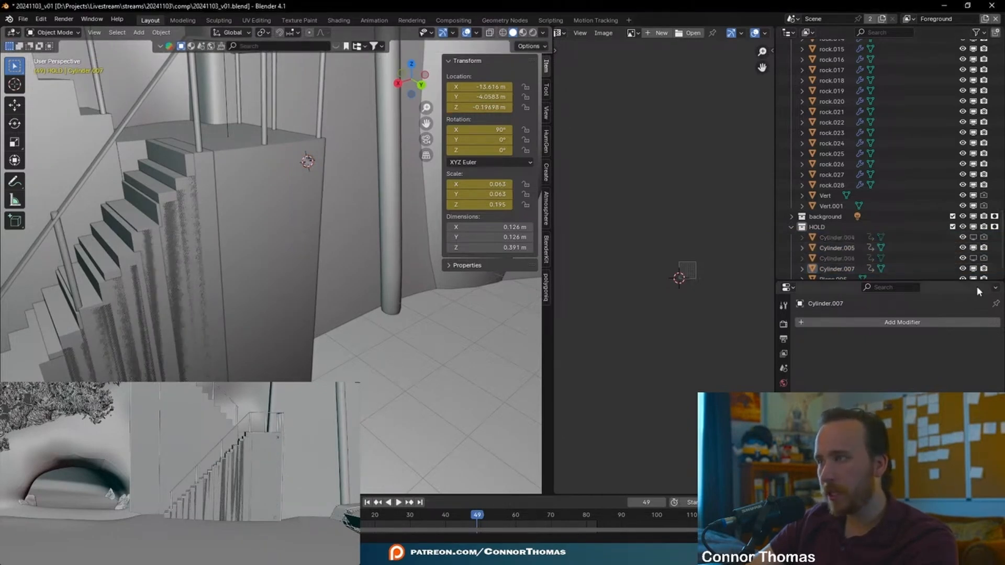
pyautogui.scroll(5, 308, 200)
pyautogui.keyDown('shift'); pyautogui.moveTo(351, 138); pyautogui.dragTo(277, 194, button='middle'); pyautogui.keyUp('shift')
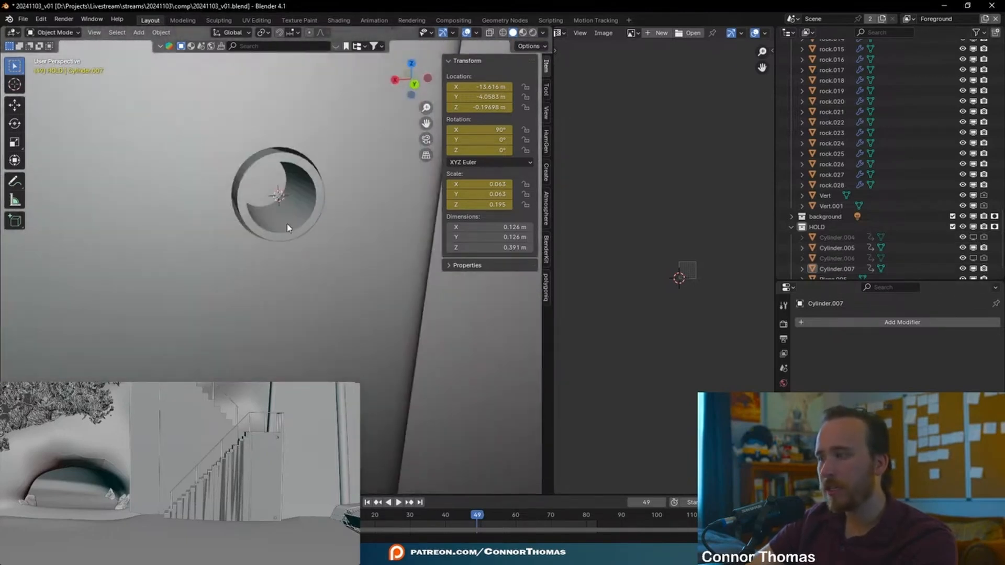
pyautogui.scroll(-5, 277, 239)
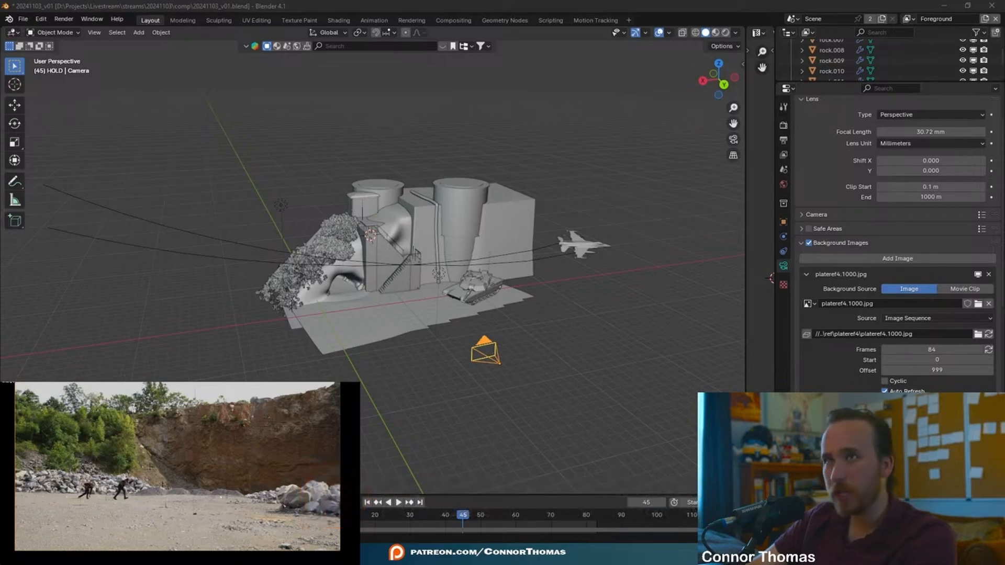
# Switch to Google Chrome with a guest window and widen the window
pyautogui.press('super')
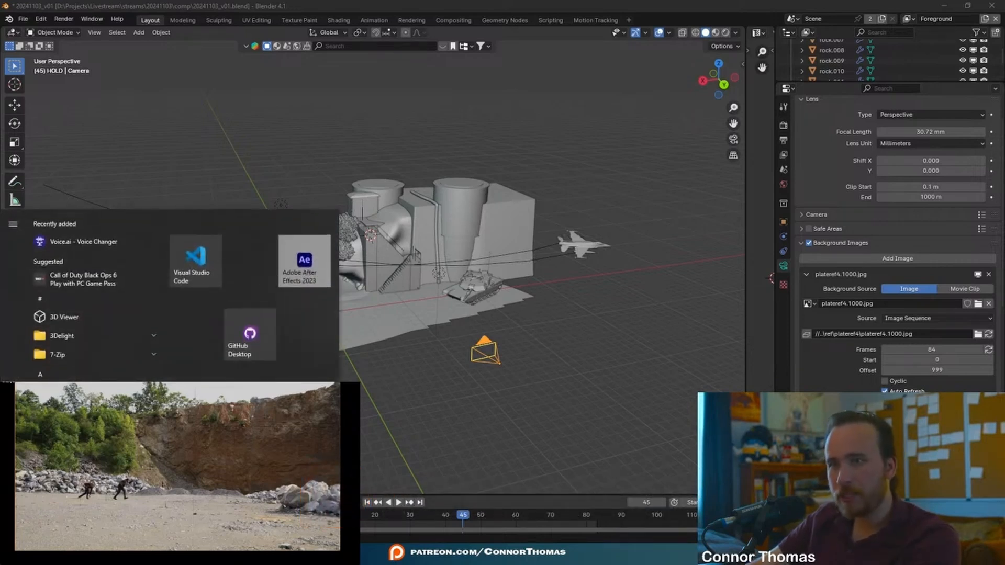
pyautogui.click(303, 266)
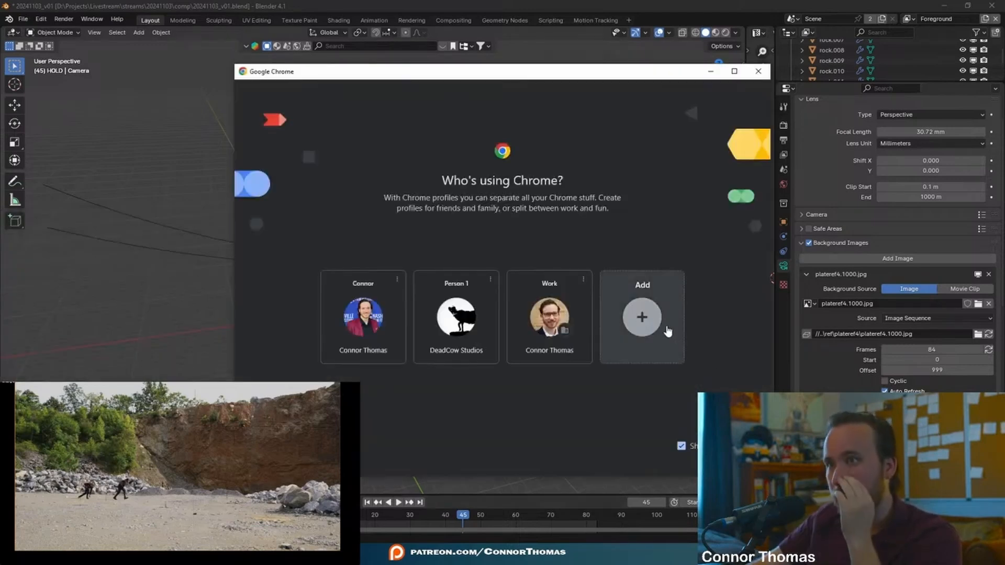
pyautogui.click(275, 456)
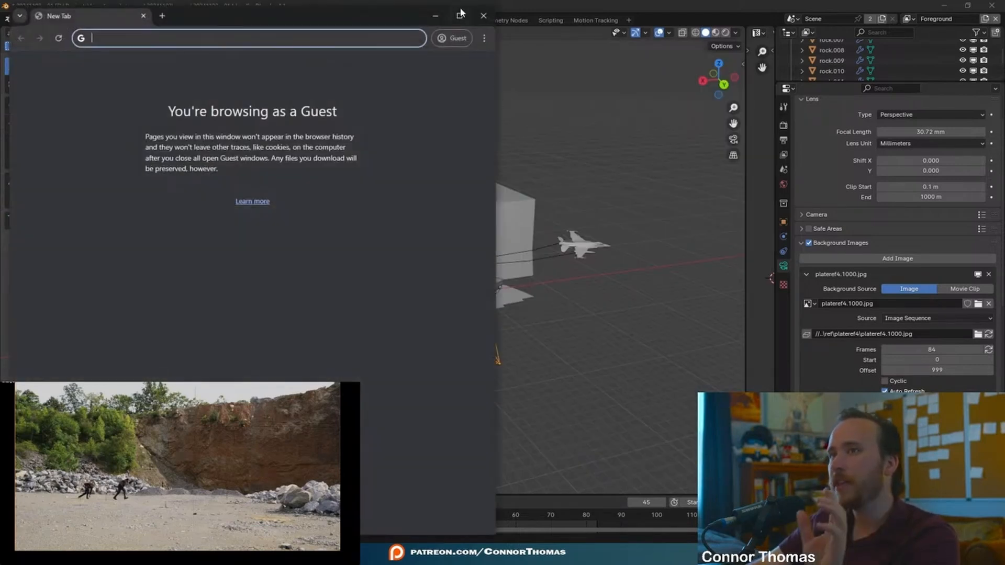
pyautogui.moveTo(496, 46); pyautogui.dragTo(694, 81)
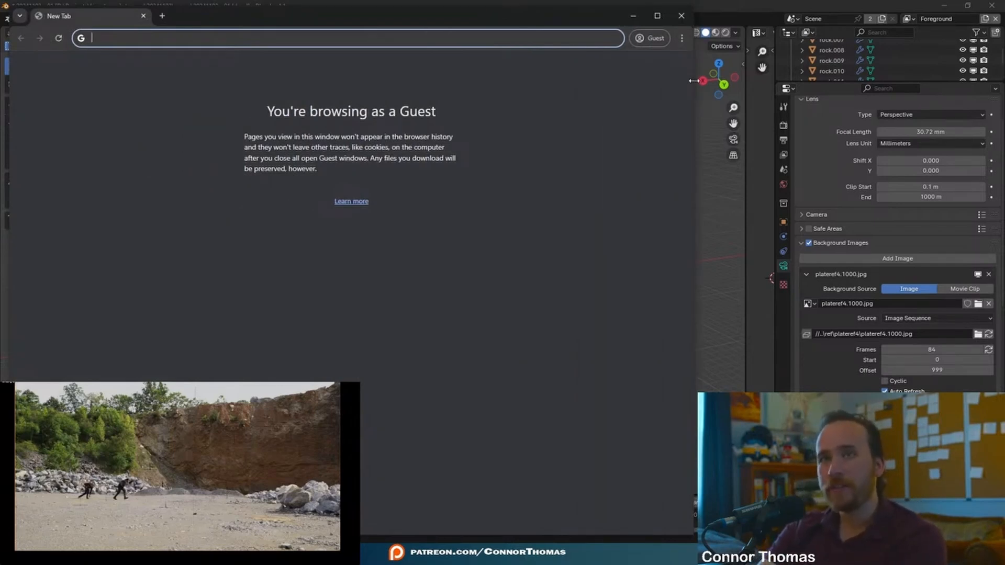
# Search the web for "hdrihaven" and open Poly Haven's HDRIs page
pyautogui.write('hdrihaven')
pyautogui.press('Return')
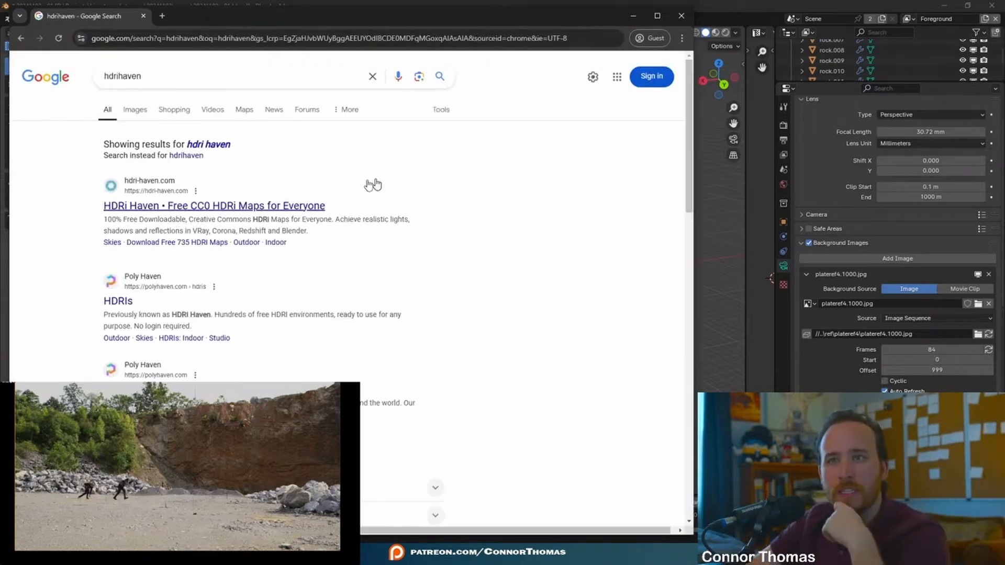
pyautogui.click(129, 301)
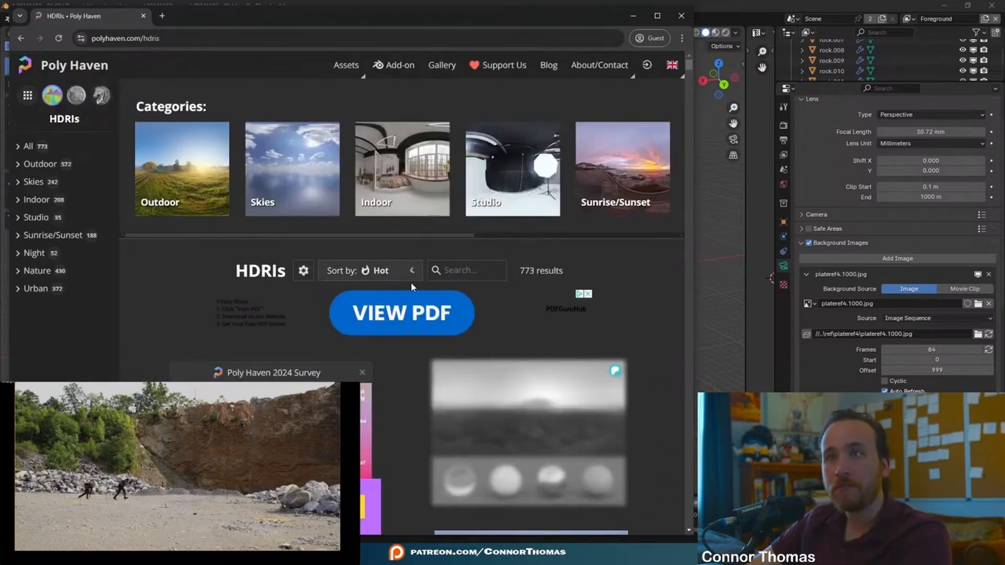
# Maximize the browser and download the Zwartkops Curve Afternoon HDRI as a 4K EXR
pyautogui.scroll(-5, 411, 284)
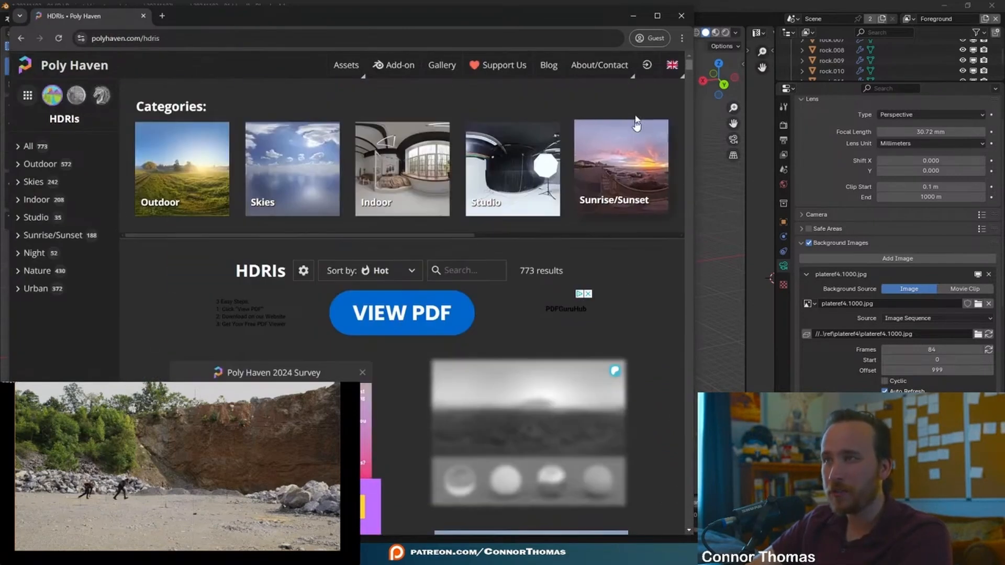
pyautogui.click(658, 17)
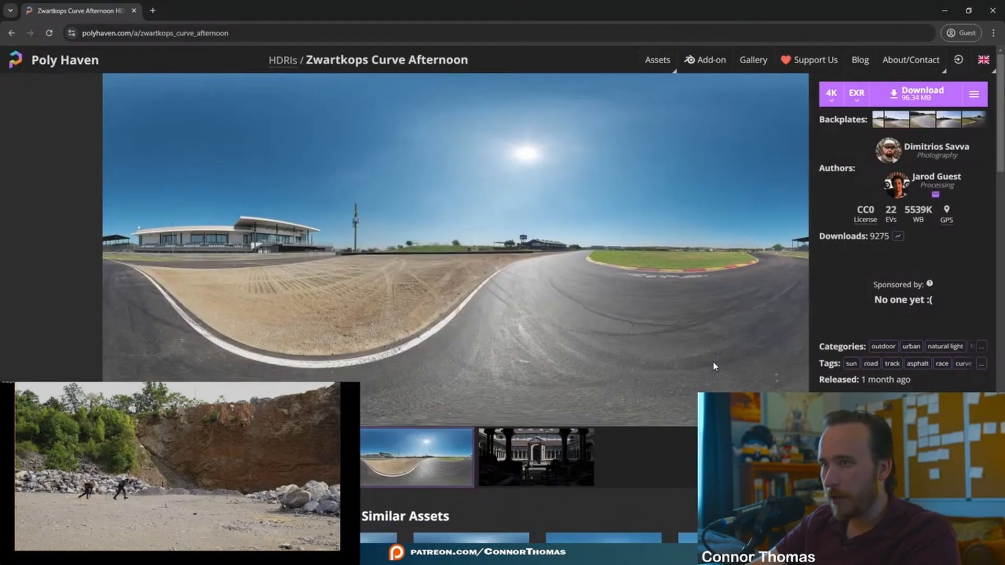
pyautogui.click(921, 96)
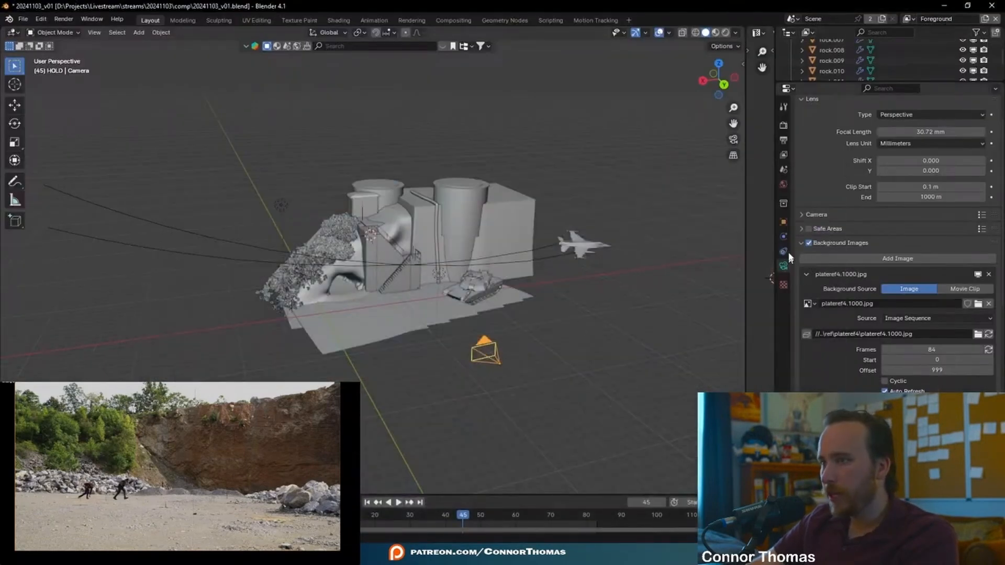
# Switch to Blender and assign an Environment Texture to the world background color
pyautogui.click(786, 183)
pyautogui.click(882, 190)
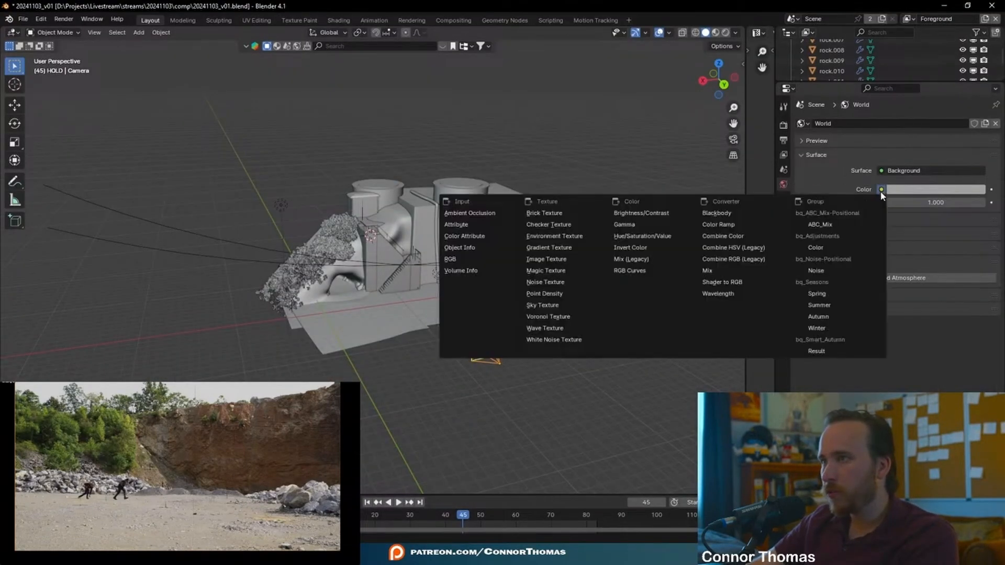
pyautogui.click(549, 236)
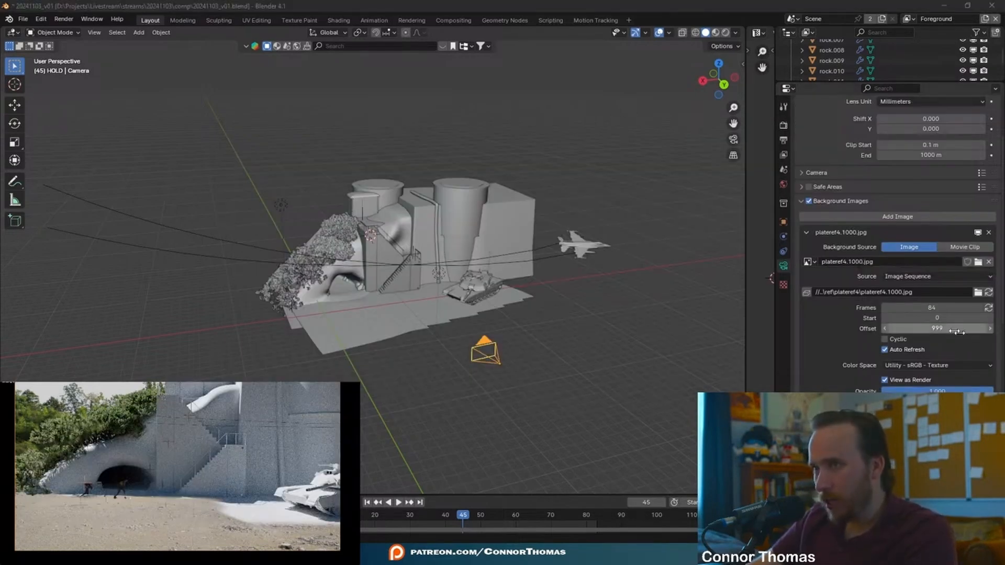
# Turn the main 3D viewport into an Image Editor and display 20241103_010_BG1_1016.exr
pyautogui.moveTo(744, 219); pyautogui.dragTo(652, 229)
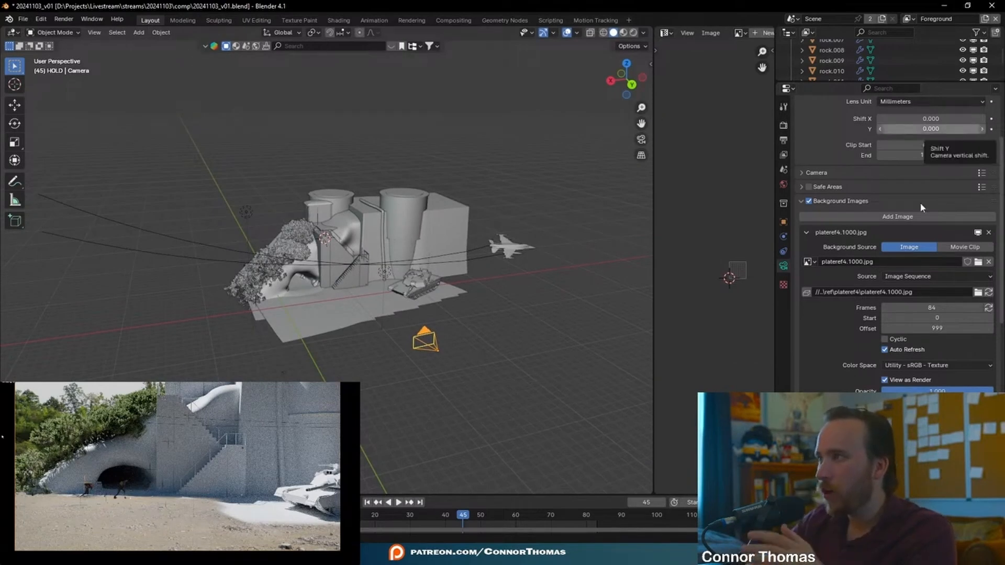
pyautogui.click(13, 32)
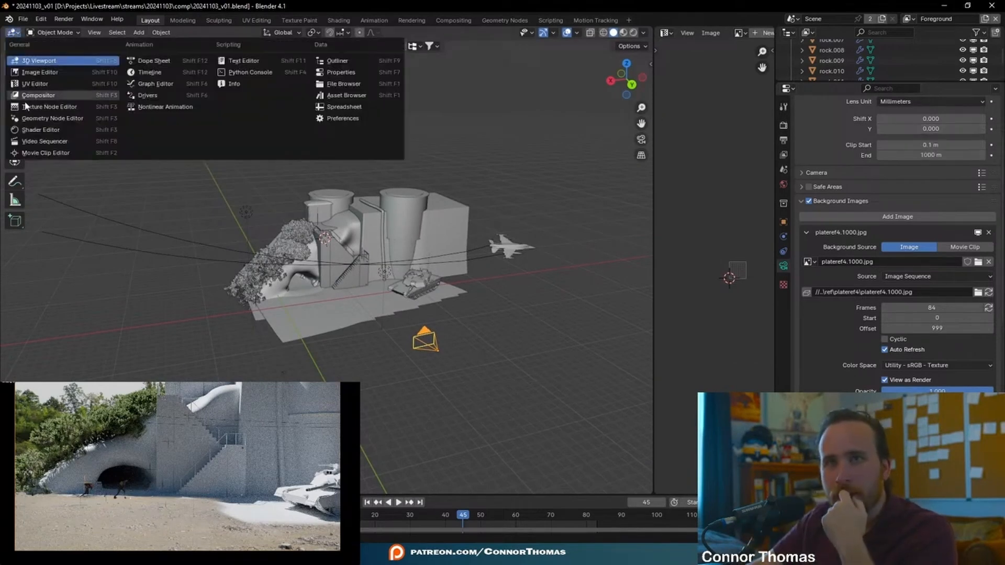
pyautogui.click(41, 72)
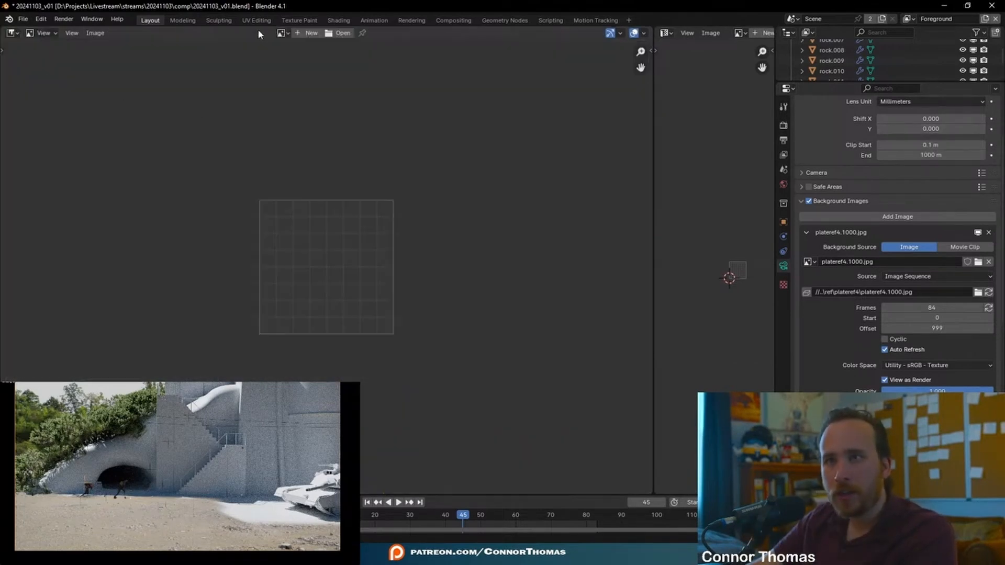
pyautogui.click(283, 33)
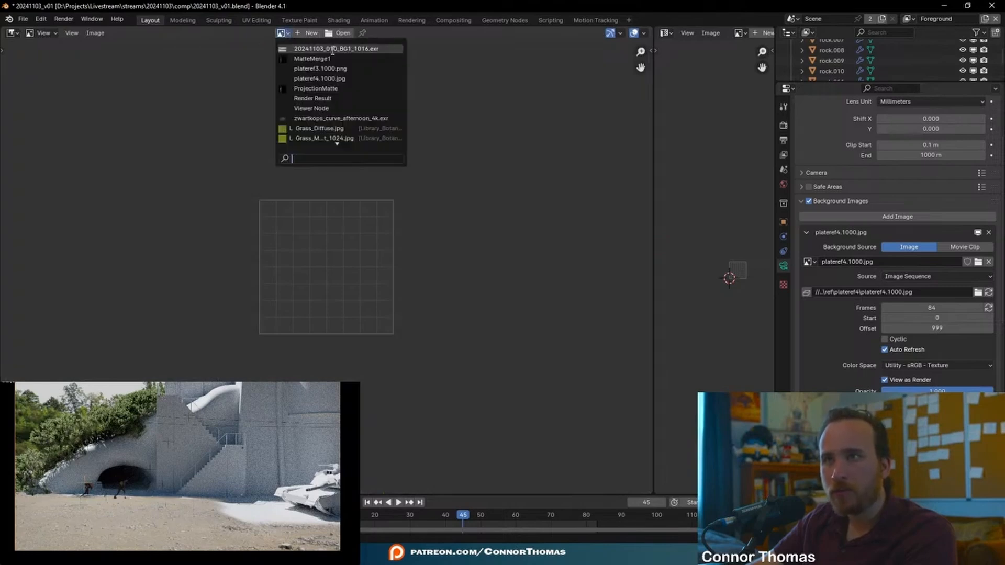
pyautogui.click(342, 48)
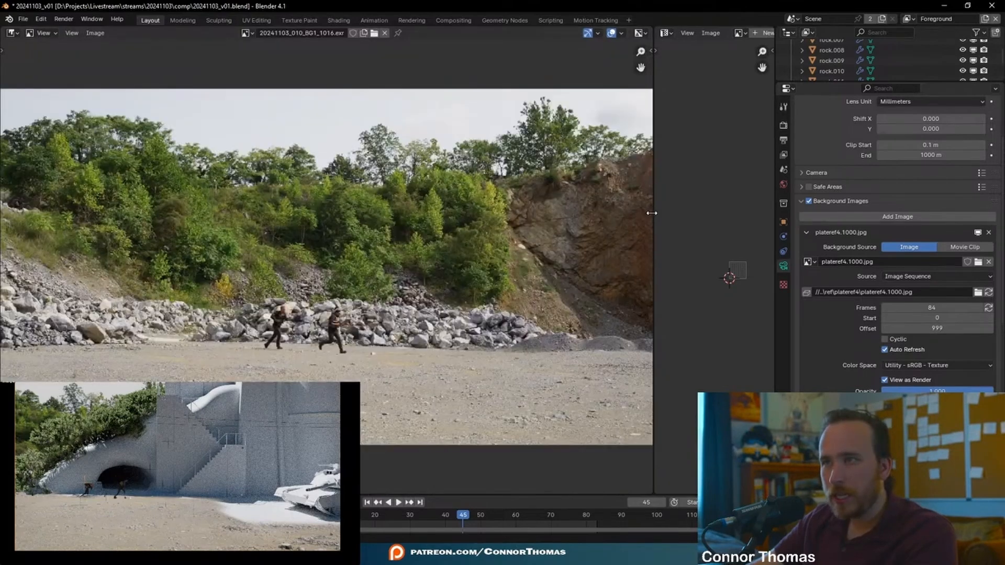
# Widen the neighbouring UV Editor area and turn it into a Shader Editor
pyautogui.moveTo(653, 210); pyautogui.dragTo(378, 207)
pyautogui.click(395, 35)
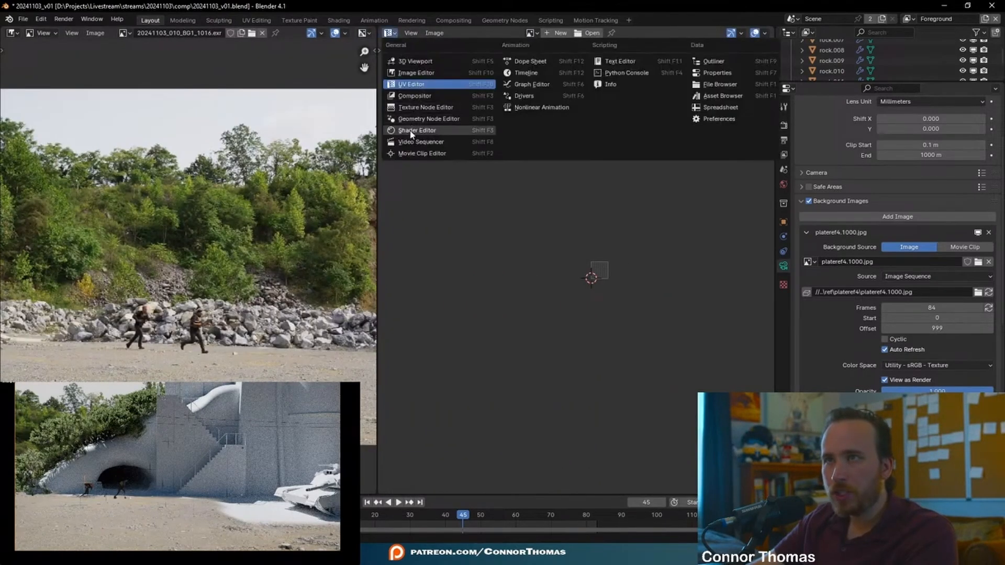
pyautogui.click(412, 132)
# Look over the background plate and switch the Image Editor's image to plateref4.1000.jpg
pyautogui.moveTo(248, 299); pyautogui.dragTo(209, 295, button='middle')
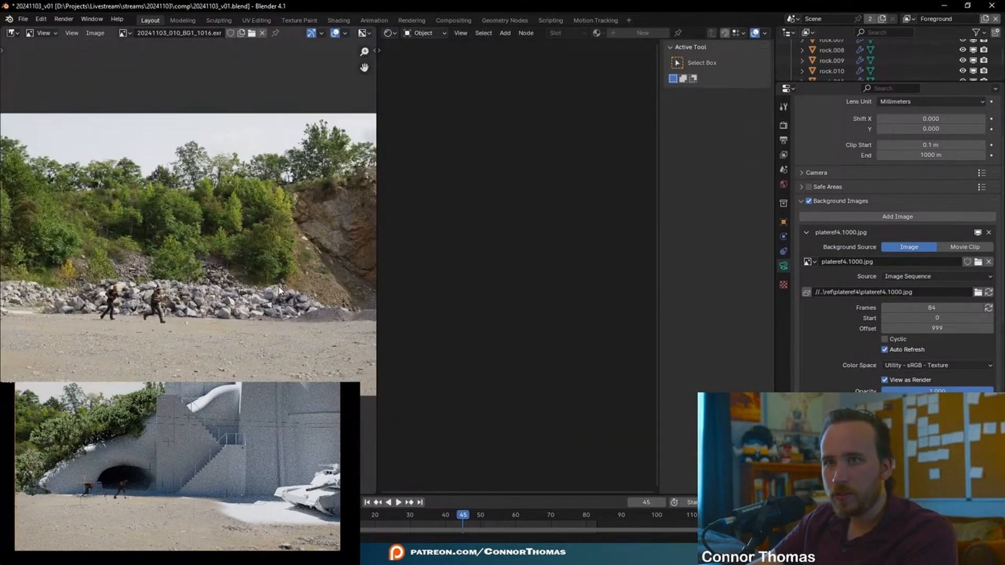
pyautogui.scroll(-2, 208, 295)
pyautogui.moveTo(47, 287); pyautogui.dragTo(205, 341, button='middle')
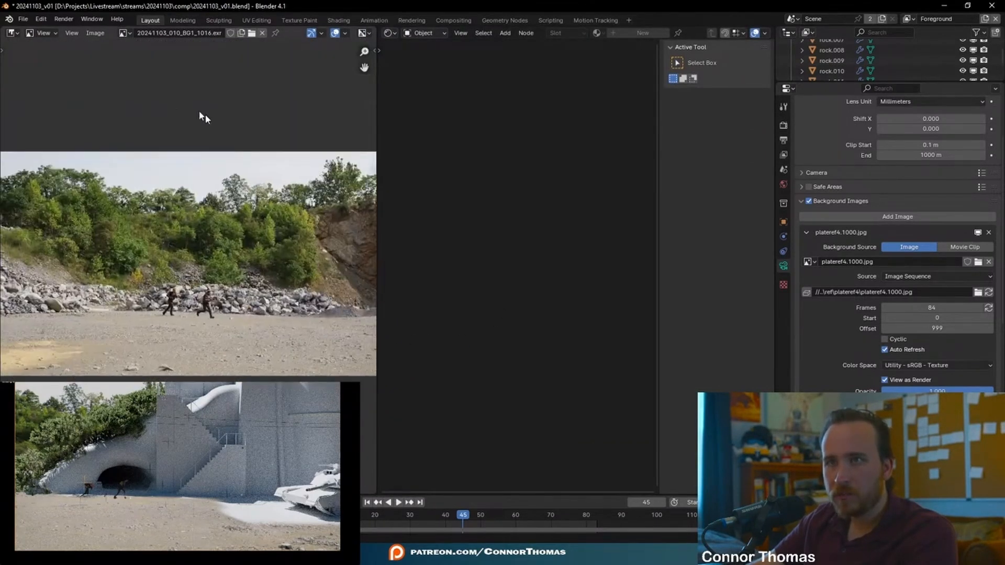
pyautogui.click(124, 34)
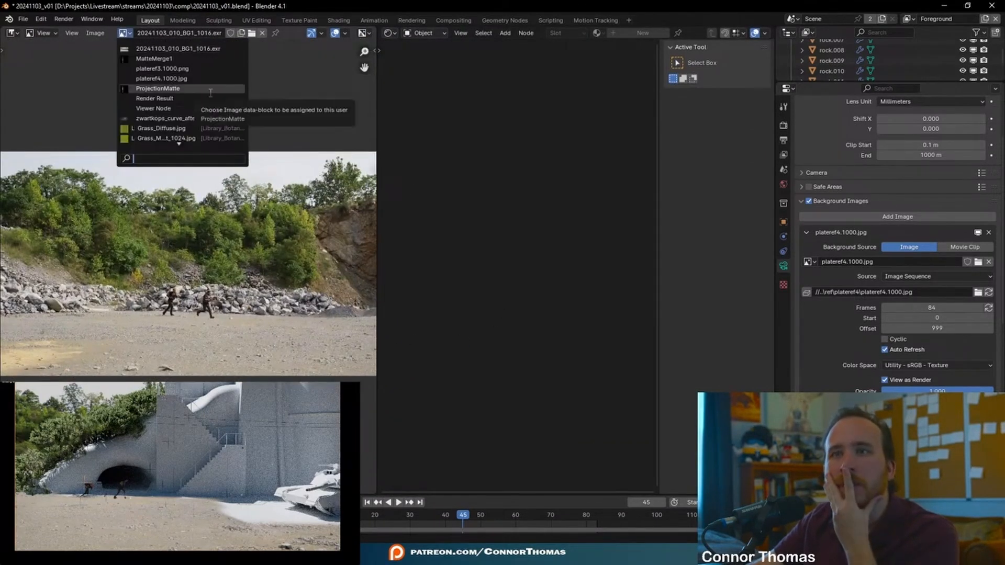
pyautogui.click(162, 78)
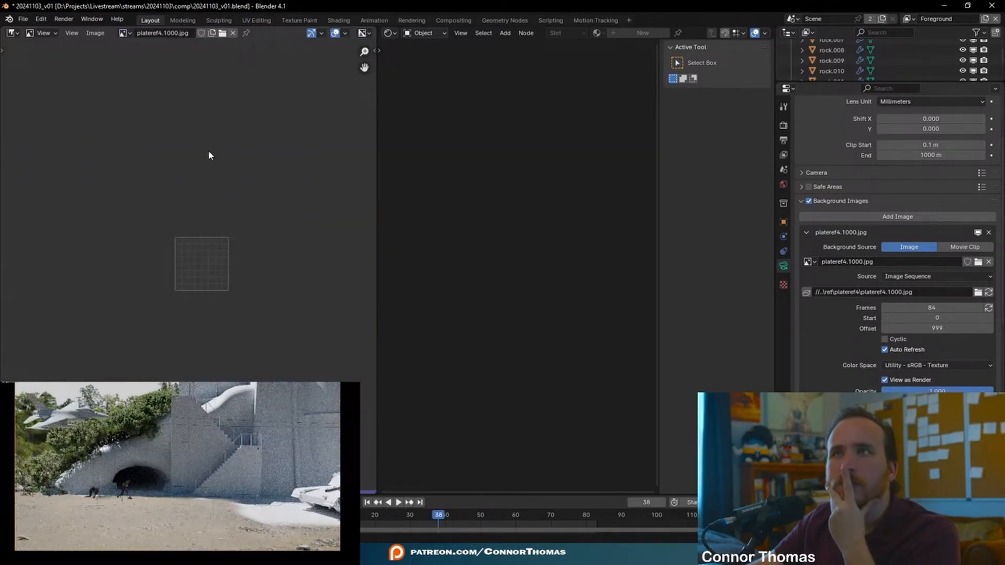
# Replace the Image Editor's image with the plate frame 20241103_010_BG1_1095.exr from the plate folder
pyautogui.click(124, 34)
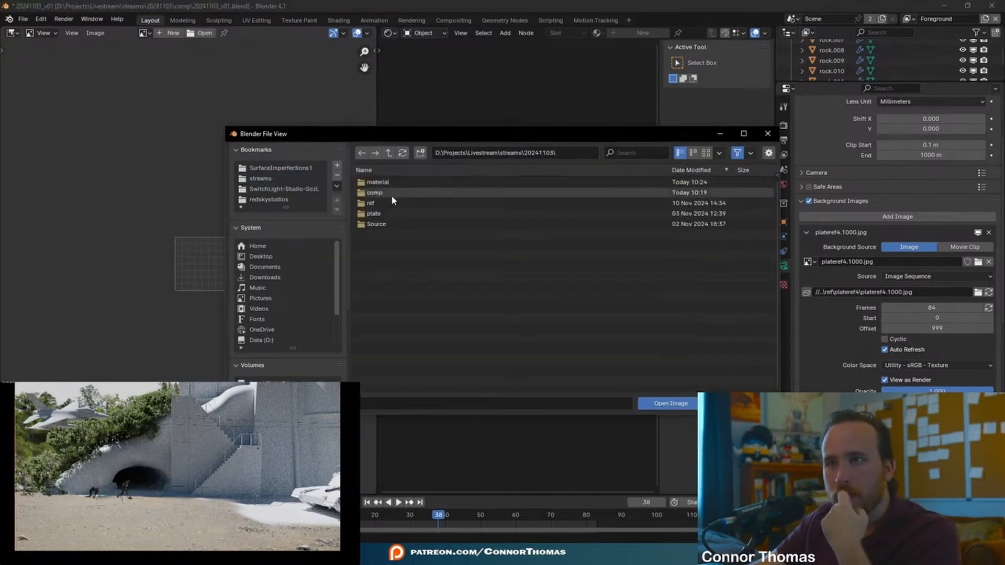
pyautogui.doubleClick(382, 214)
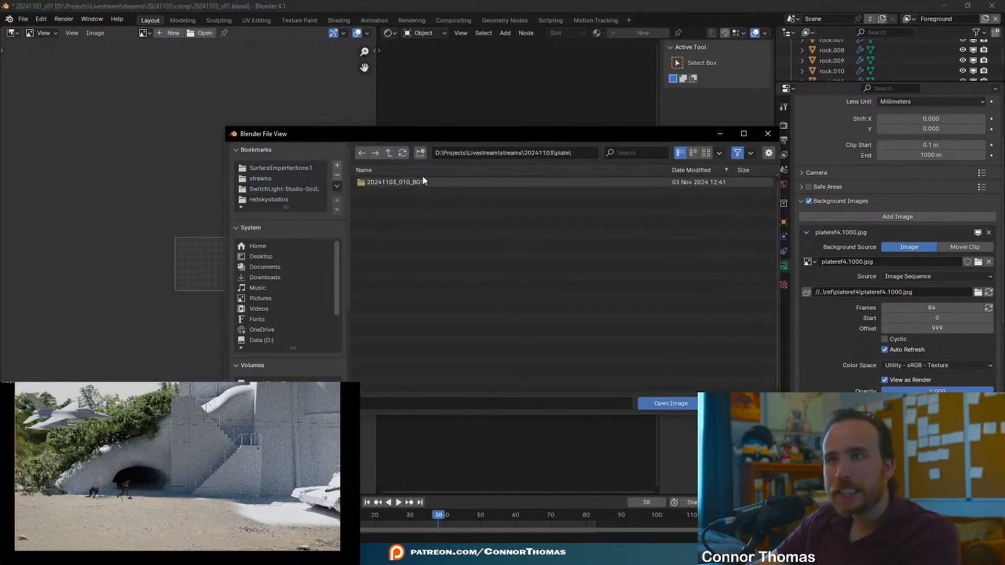
pyautogui.doubleClick(411, 182)
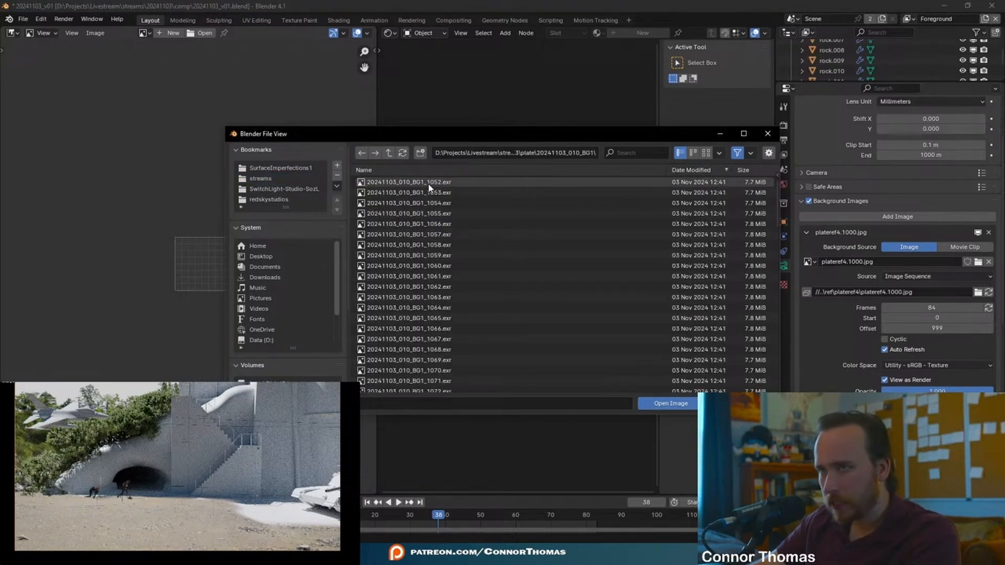
pyautogui.click(644, 168)
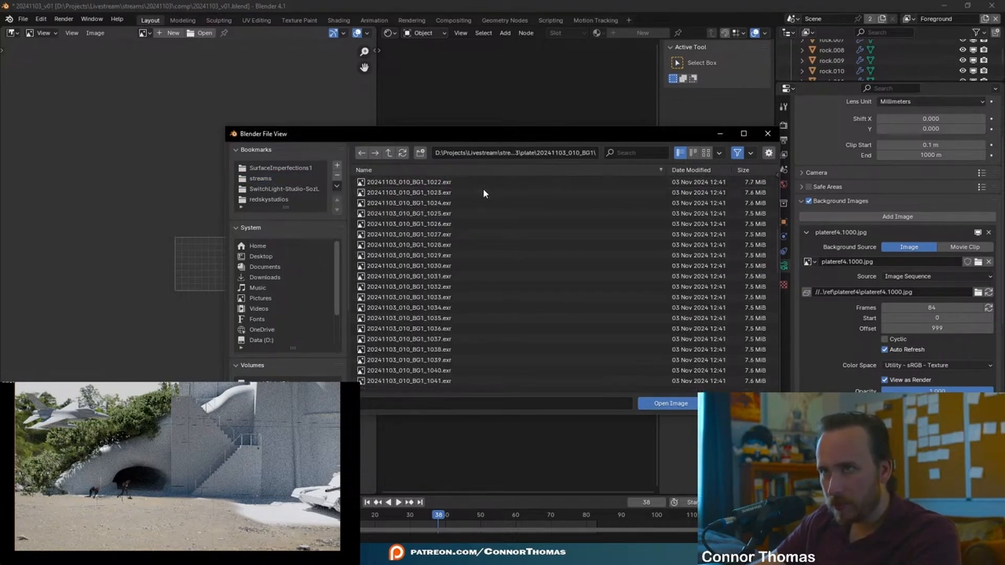
pyautogui.scroll(-19, 485, 204)
pyautogui.doubleClick(414, 385)
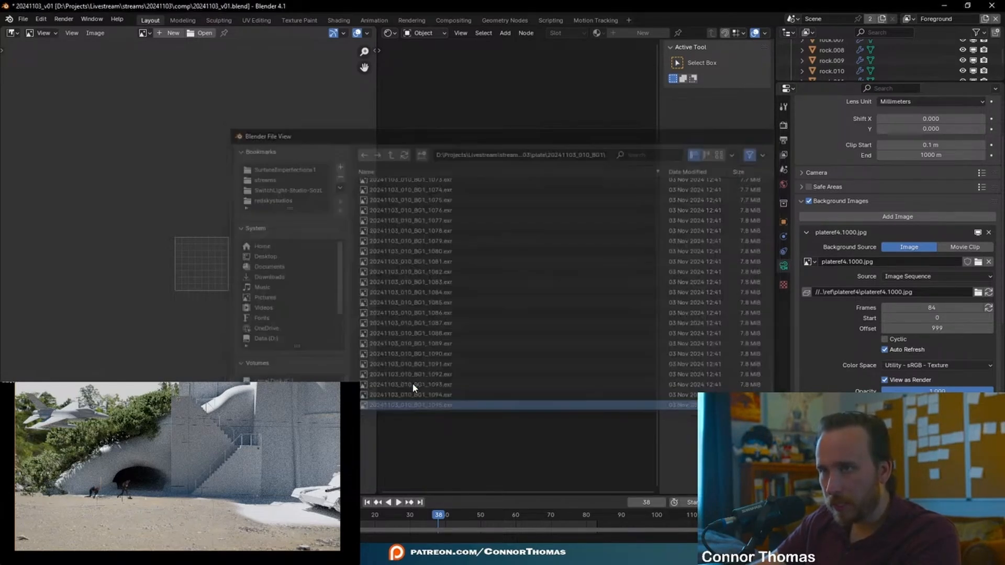
pyautogui.scroll(4, 359, 260)
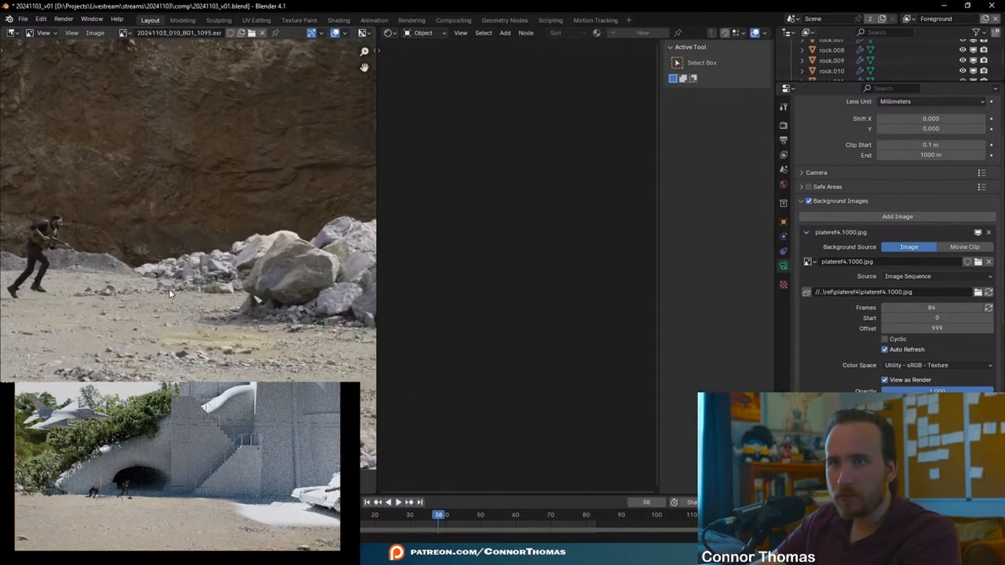
pyautogui.moveTo(168, 290); pyautogui.dragTo(203, 295, button='middle')
# Set the plate image's color space to acescg and inspect the boulders and cliff in an enlarged Image Editor
pyautogui.press('n')
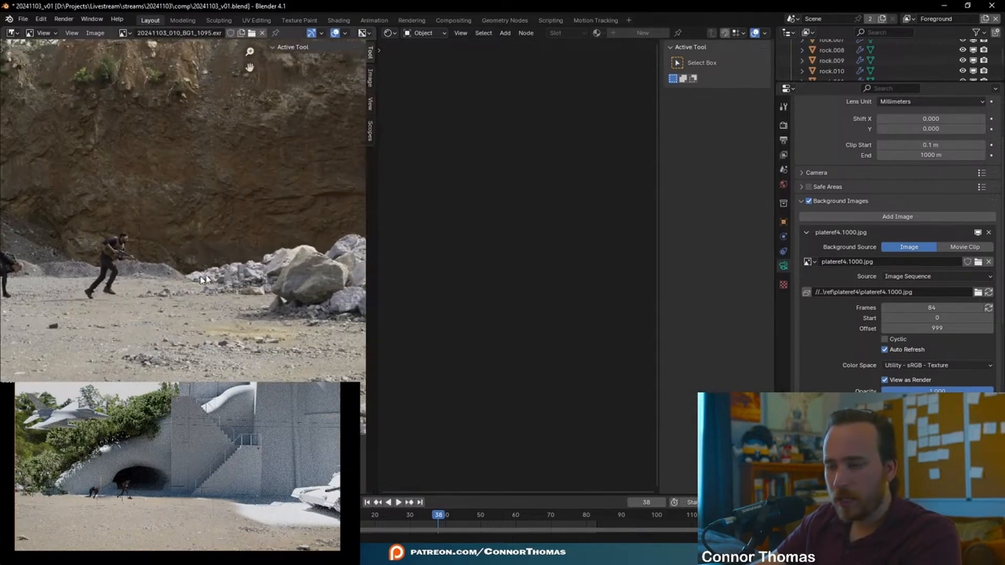
pyautogui.click(371, 79)
pyautogui.click(350, 106)
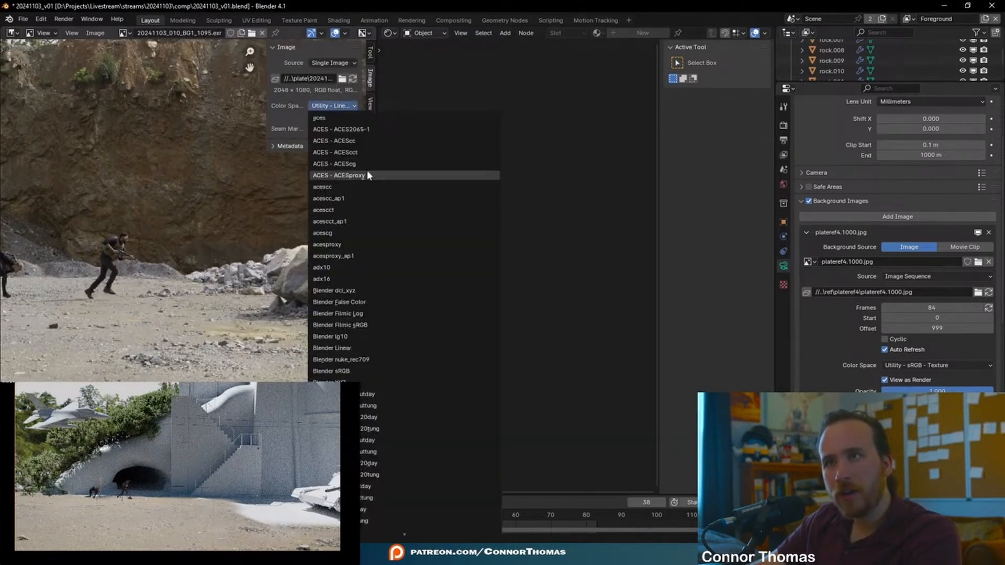
pyautogui.click(333, 234)
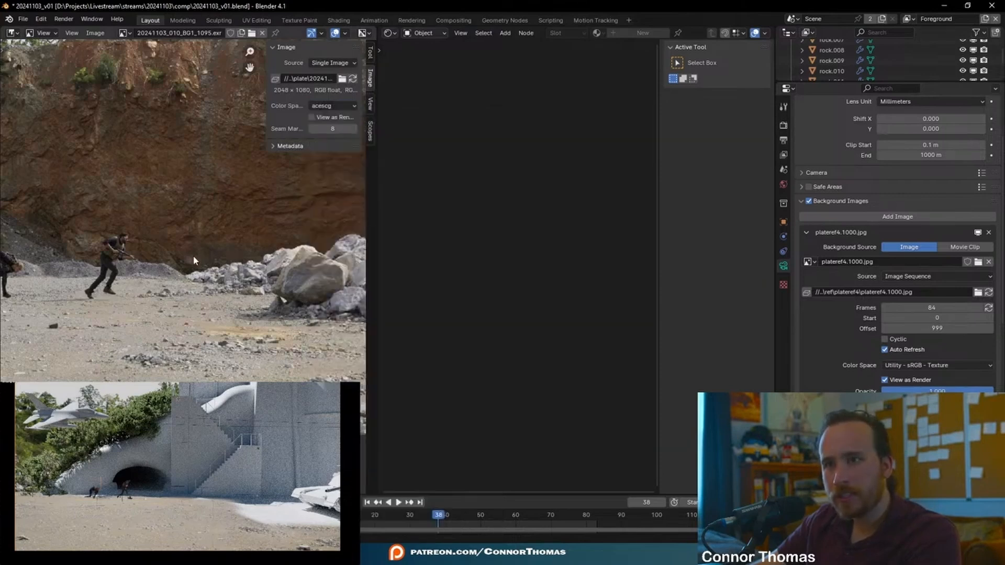
pyautogui.press('n')
pyautogui.scroll(-3, 210, 298)
pyautogui.hotkey('ctrl', 'space')
pyautogui.scroll(4, 672, 343)
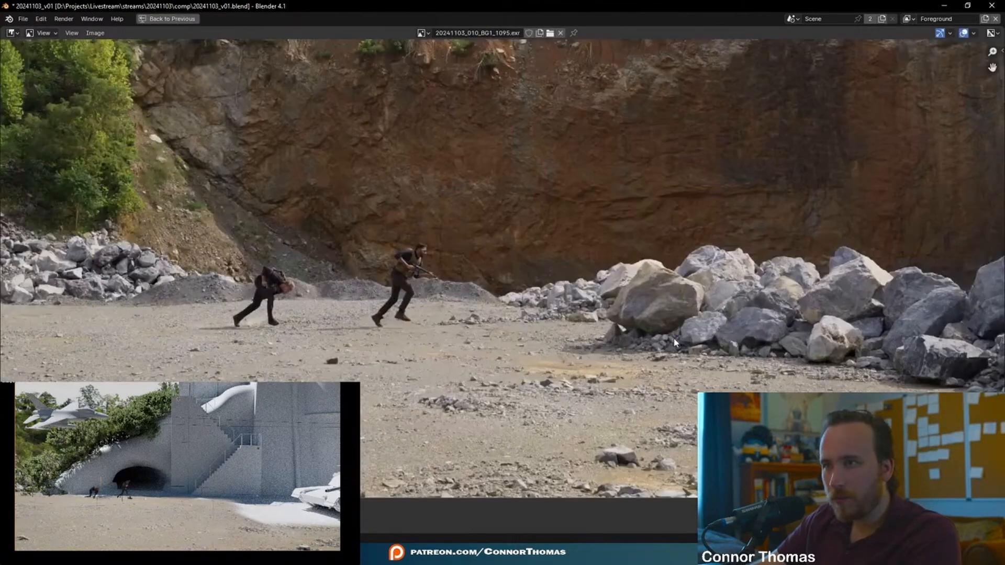
pyautogui.scroll(2, 675, 343)
pyautogui.moveTo(636, 346); pyautogui.dragTo(590, 333, button='middle')
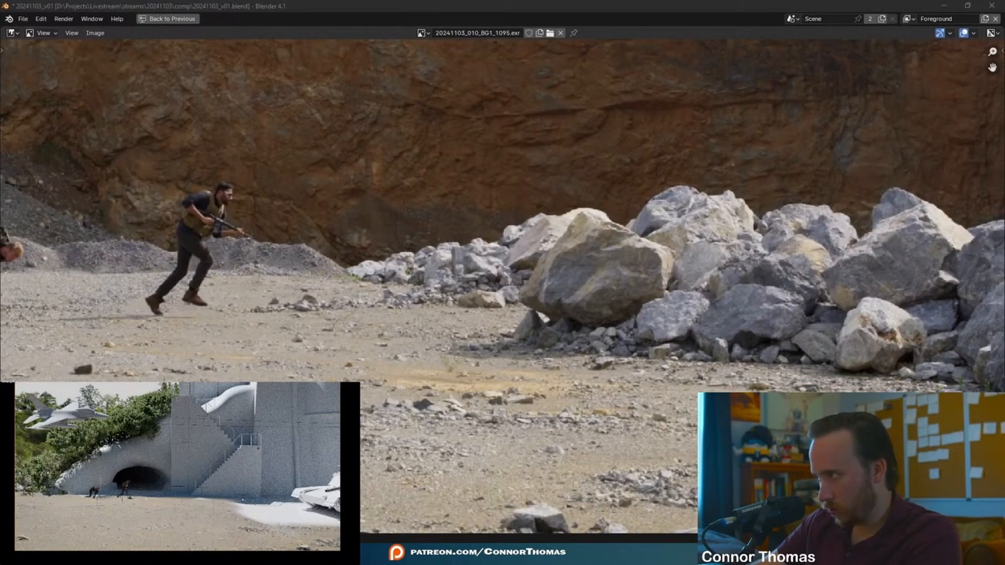
pyautogui.hotkey('ctrl', 'space')
# Show the World shader nodes and add Texture Coordinate and Mapping nodes to the environment texture
pyautogui.click(388, 32)
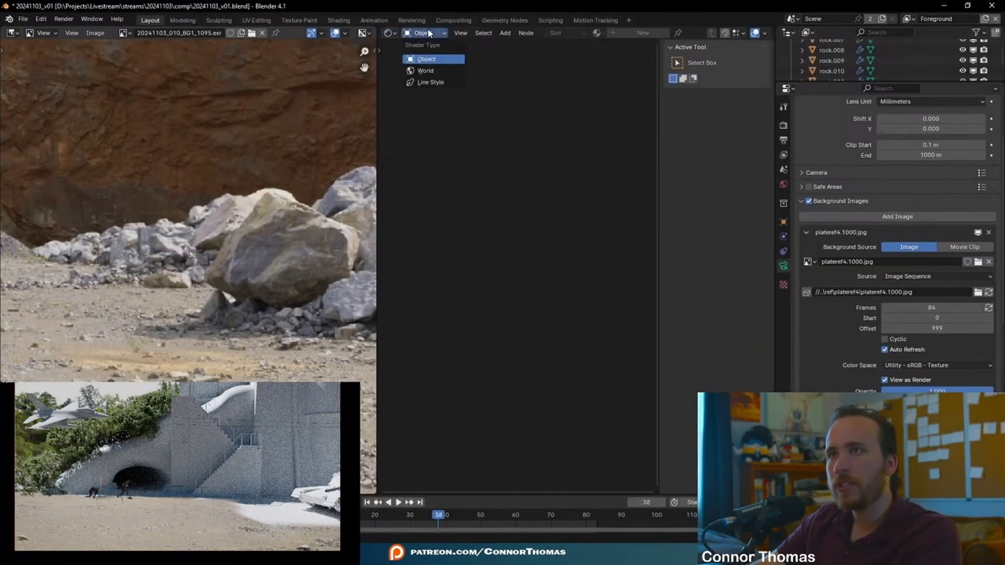
pyautogui.click(426, 71)
pyautogui.moveTo(464, 189); pyautogui.dragTo(597, 142, button='middle')
pyautogui.scroll(4, 550, 312)
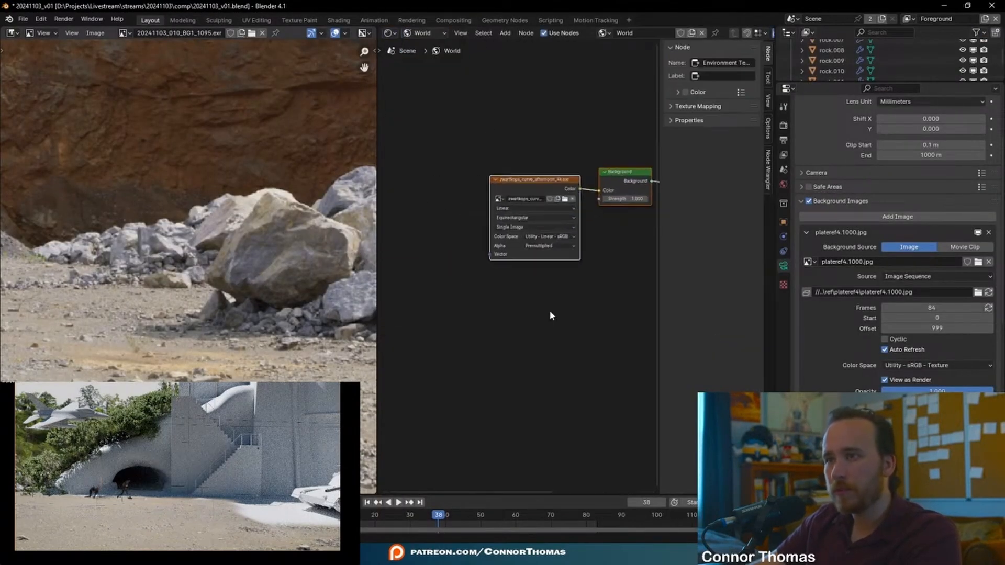
pyautogui.click(517, 187)
pyautogui.hotkey('ctrl', 't')
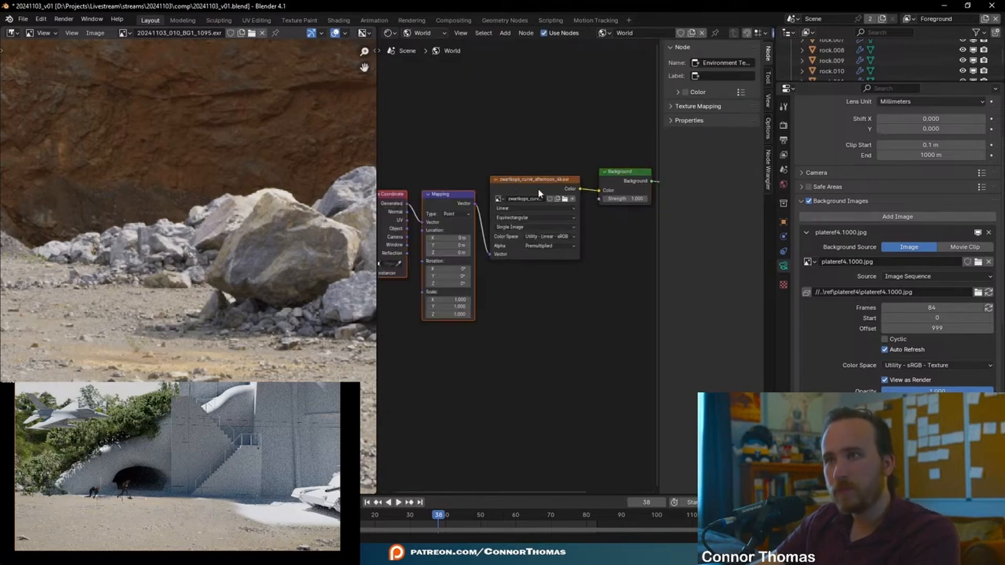
# Rotate the environment texture to 31.9° on the Mapping node's Z axis
pyautogui.scroll(2, 606, 308)
pyautogui.moveTo(490, 368); pyautogui.dragTo(521, 374, button='middle')
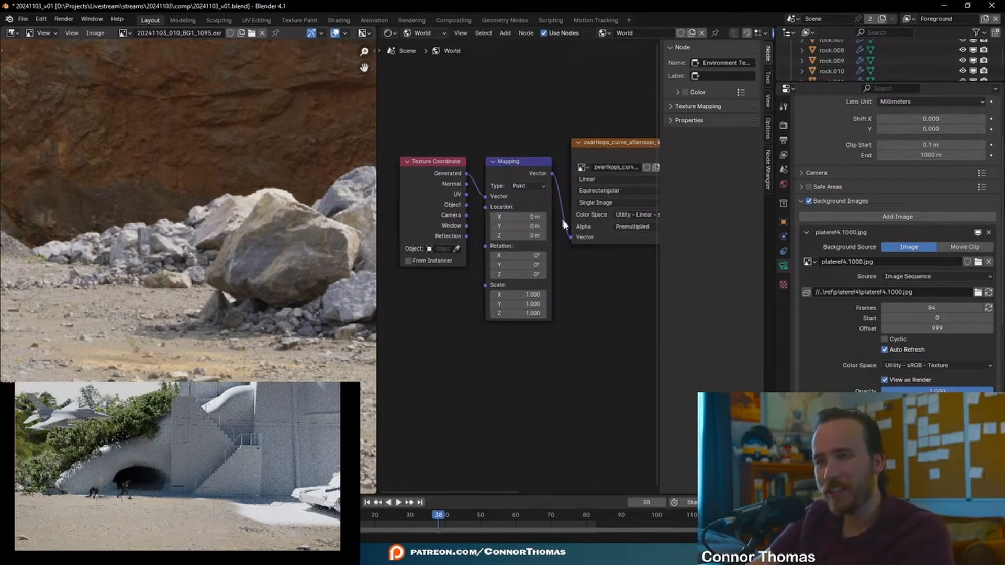
pyautogui.scroll(2, 521, 261)
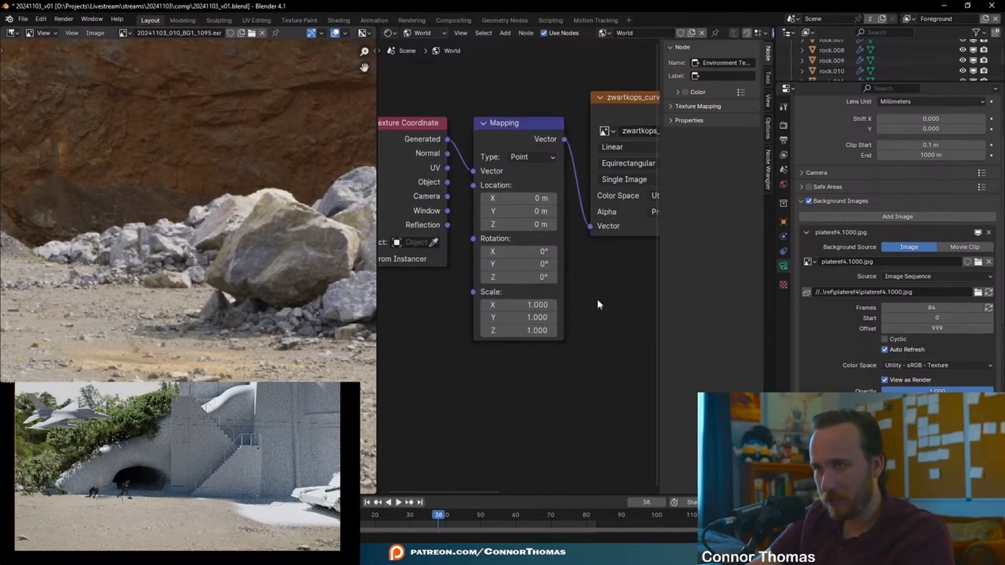
pyautogui.moveTo(519, 277); pyautogui.dragTo(605, 277)
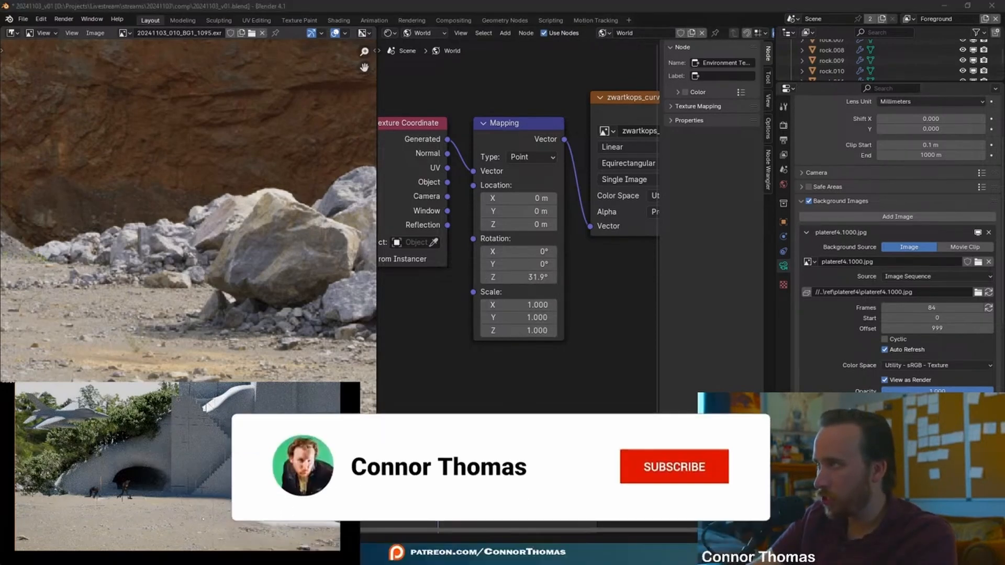
# Select Plane.004 in the camera view and inspect its geometry in wireframe shading
pyautogui.hotkey('ctrl', 'space')
pyautogui.moveTo(387, 244); pyautogui.dragTo(362, 244)
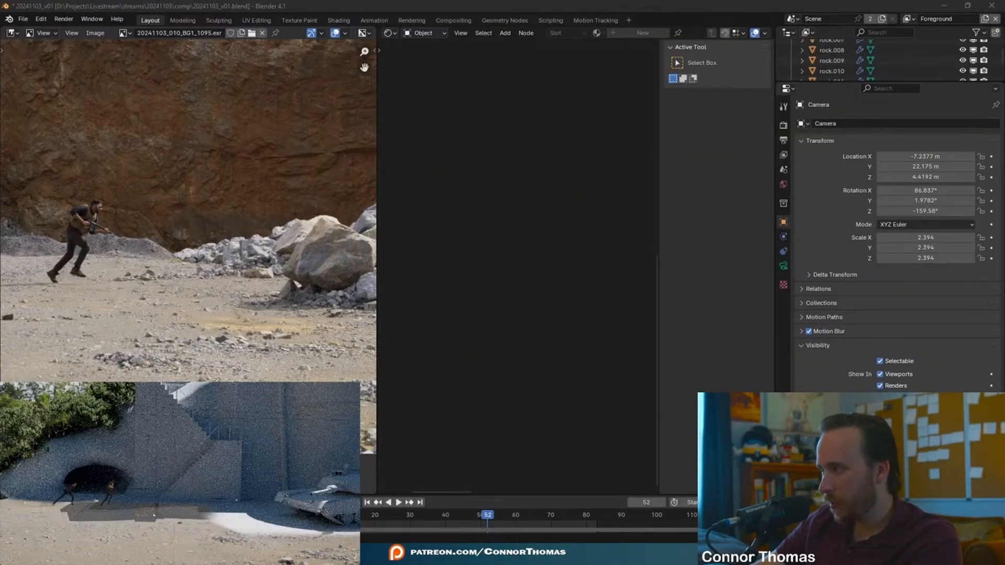
pyautogui.click(154, 515)
pyautogui.press('Tab')
pyautogui.press('z')
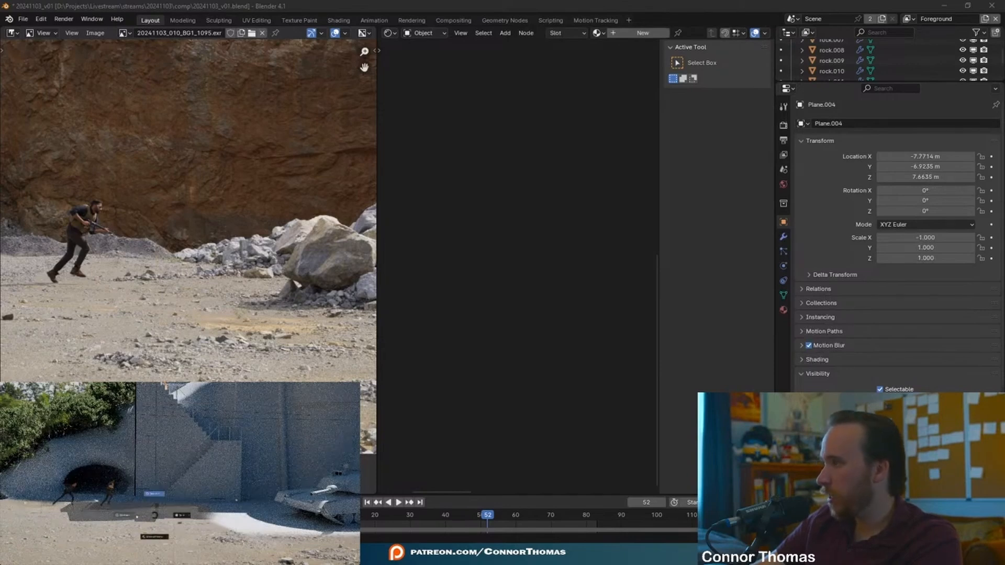
pyautogui.click(114, 517)
pyautogui.press('a')
pyautogui.press('Tab')
pyautogui.press('z')
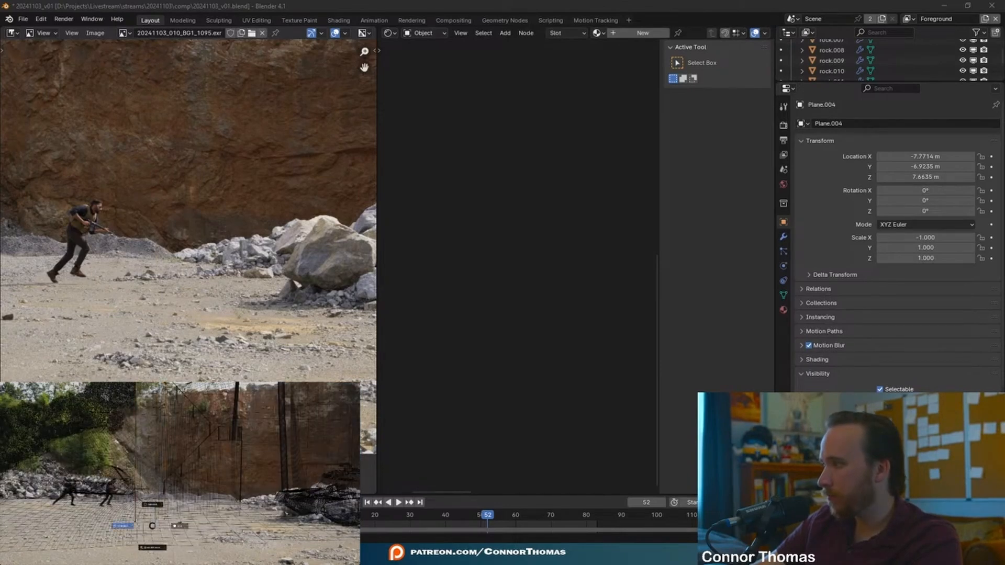
# Return the camera view to rendered shading and hide Plane.004
pyautogui.click(153, 506)
pyautogui.press('z')
pyautogui.click(108, 530)
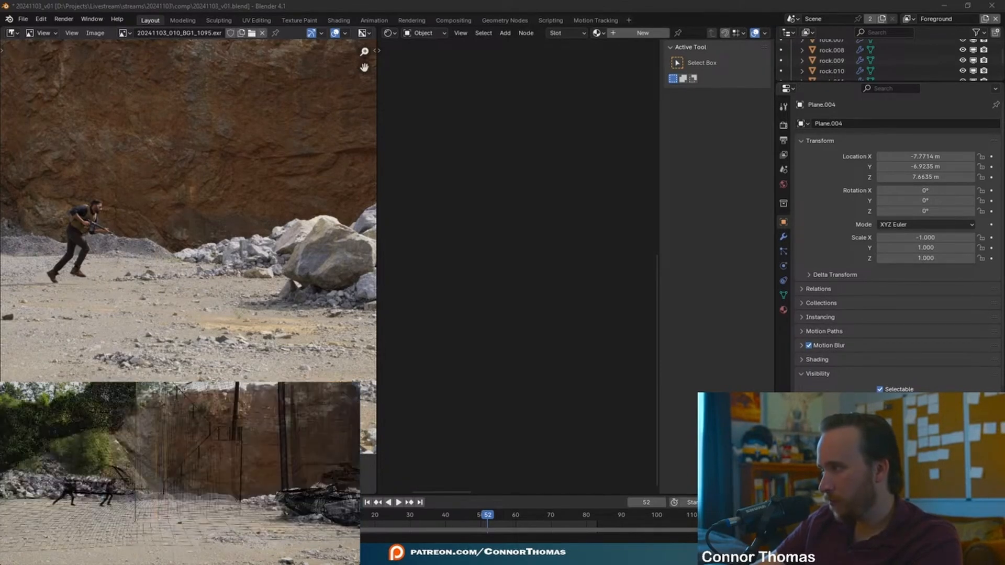
pyautogui.press('z')
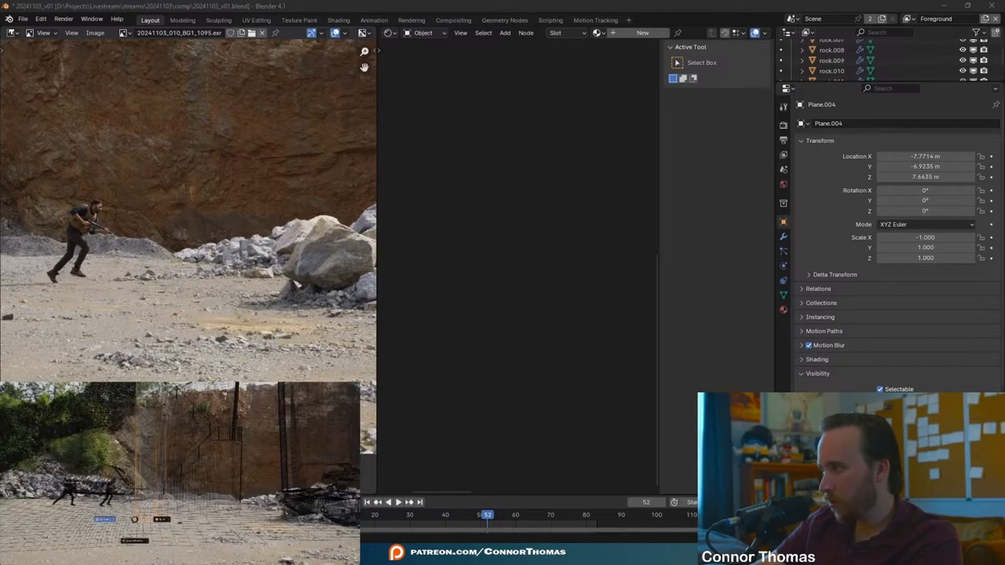
pyautogui.click(135, 500)
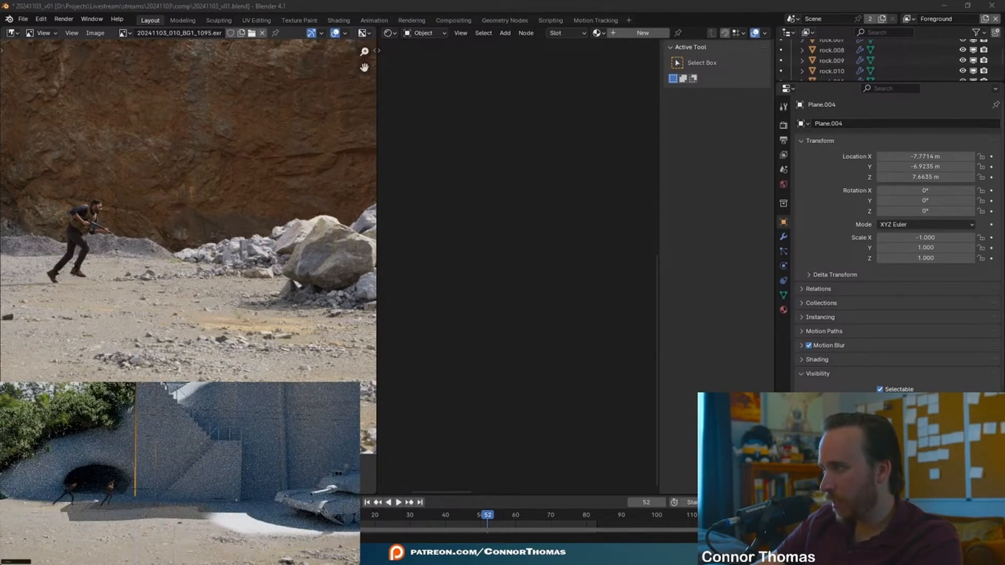
pyautogui.press('h')
# Circle-select the unwanted geometry of the ref ground mesh below the tunnel in Edit Mode and delete it
pyautogui.click(97, 501)
pyautogui.press('z')
pyautogui.press('Tab')
pyautogui.moveTo(96, 501); pyautogui.dragTo(124, 499, button='middle')
pyautogui.press('a')
pyautogui.hotkey('alt', 'a')
pyautogui.press('c')
pyautogui.moveTo(122, 514); pyautogui.dragTo(127, 525)
pyautogui.press('z')
pyautogui.moveTo(127, 524)
pyautogui.mouseDown(button='middle')
pyautogui.moveTo(192, 526)
pyautogui.moveTo(184, 512)
pyautogui.mouseUp(button='middle')
pyautogui.press('x')
pyautogui.click(190, 520)
pyautogui.press('Tab')
pyautogui.press('KP_0')
pyautogui.press('z')
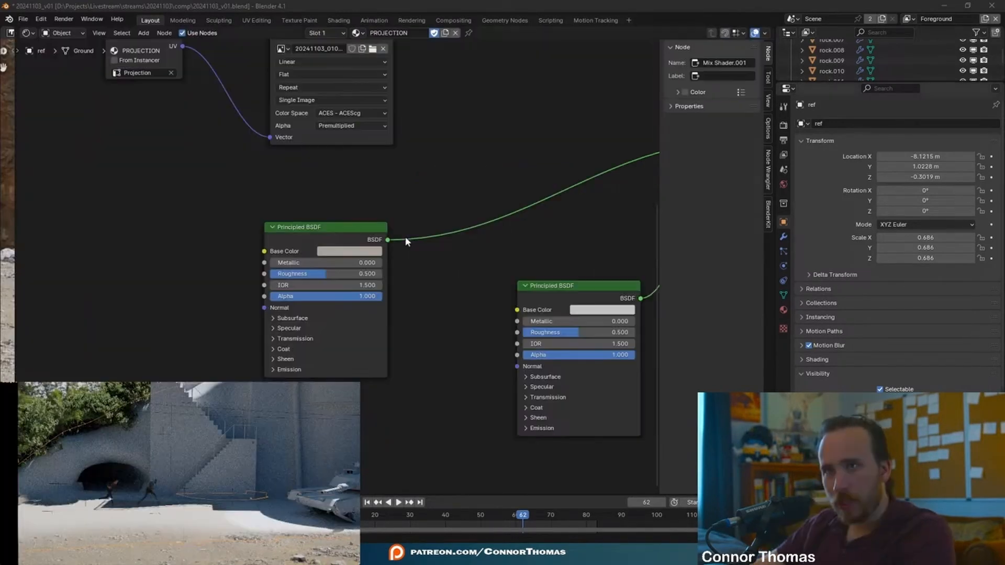
# Place the UV Map and plate image nodes beside the Principled BSDF and connect the image's Color to Base Color
pyautogui.moveTo(348, 203); pyautogui.dragTo(388, 289, button='middle')
pyautogui.scroll(-2, 388, 289)
pyautogui.moveTo(179, 101); pyautogui.dragTo(316, 239)
pyautogui.moveTo(206, 88); pyautogui.dragTo(383, 244)
pyautogui.moveTo(358, 129); pyautogui.dragTo(99, 304)
pyautogui.moveTo(275, 227); pyautogui.dragTo(353, 156, button='middle')
pyautogui.moveTo(467, 152); pyautogui.dragTo(395, 261)
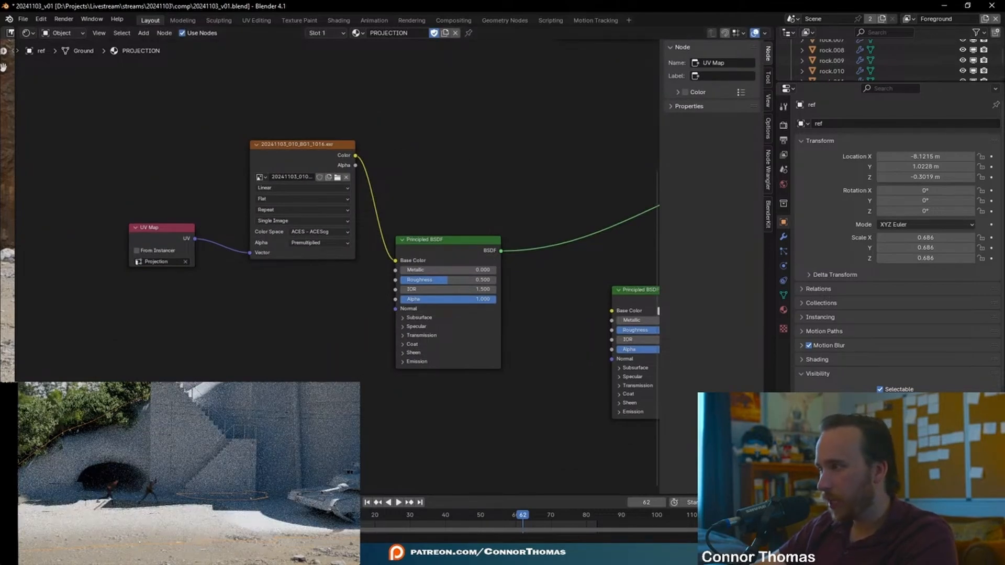
# Make room beside the plate image node and insert an RGB Curves node between it and the Principled BSDF
pyautogui.moveTo(165, 301); pyautogui.dragTo(201, 174)
pyautogui.hotkey('shift', 'a')
pyautogui.write('curv')
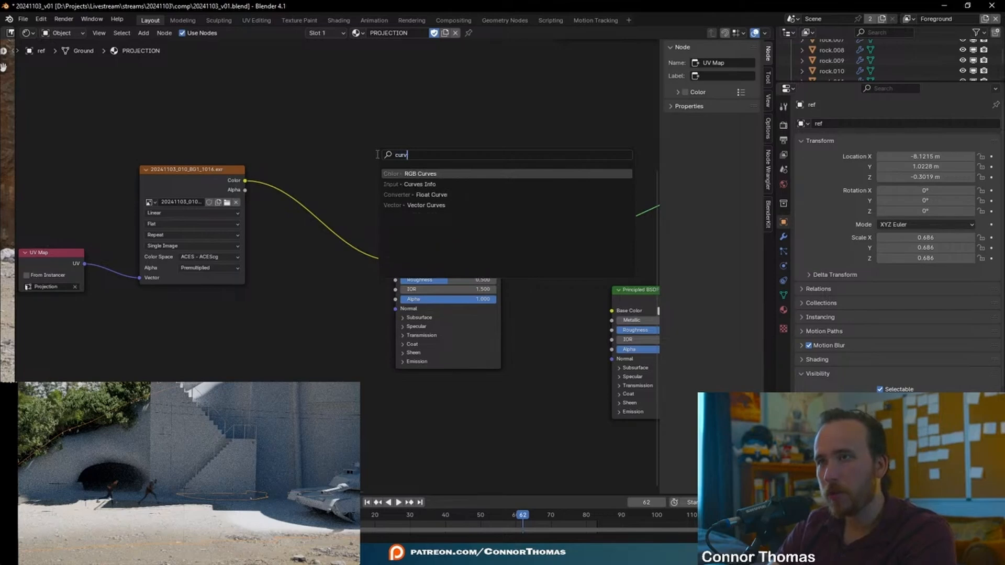
pyautogui.press('Return')
pyautogui.click(315, 167)
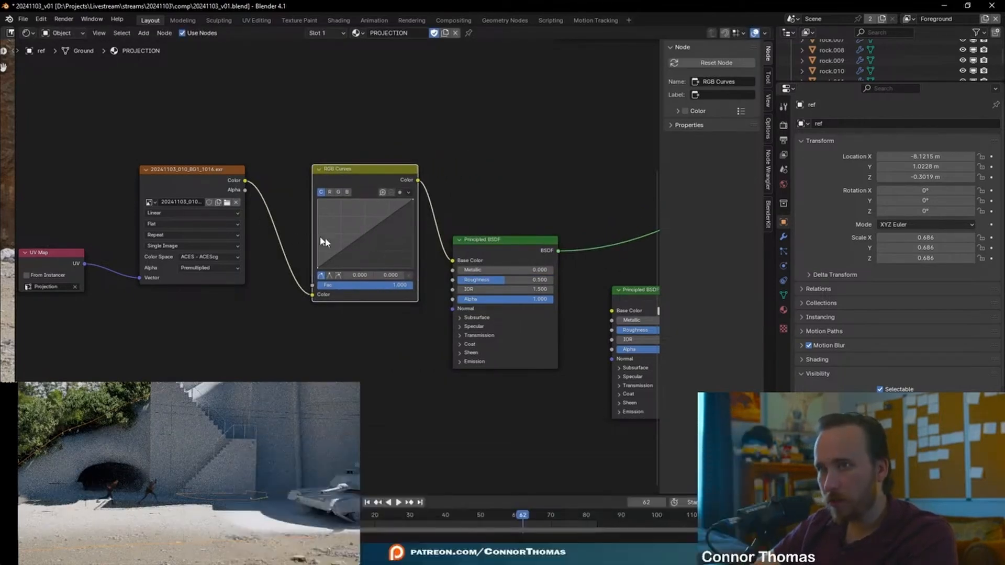
# Darken the projected plate by pulling the RGB Curves midpoint down to about 0.57, 0.33
pyautogui.moveTo(368, 234); pyautogui.dragTo(373, 244)
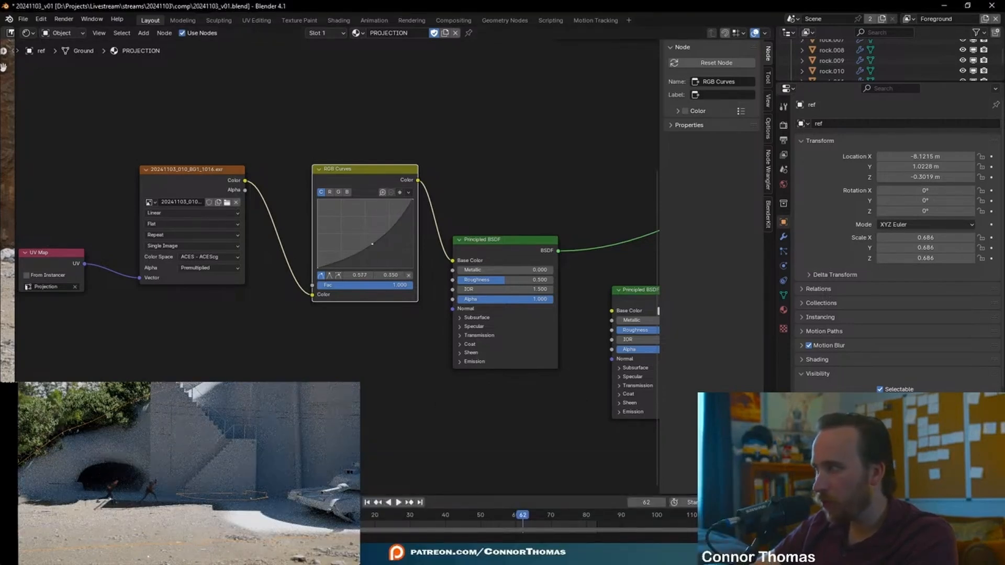
pyautogui.click(403, 386)
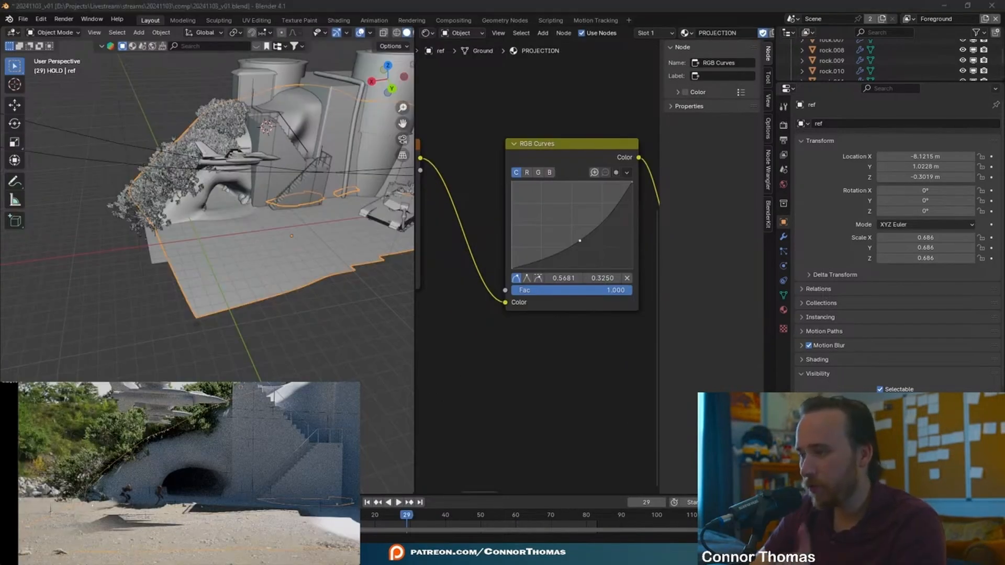
pyautogui.click(486, 336)
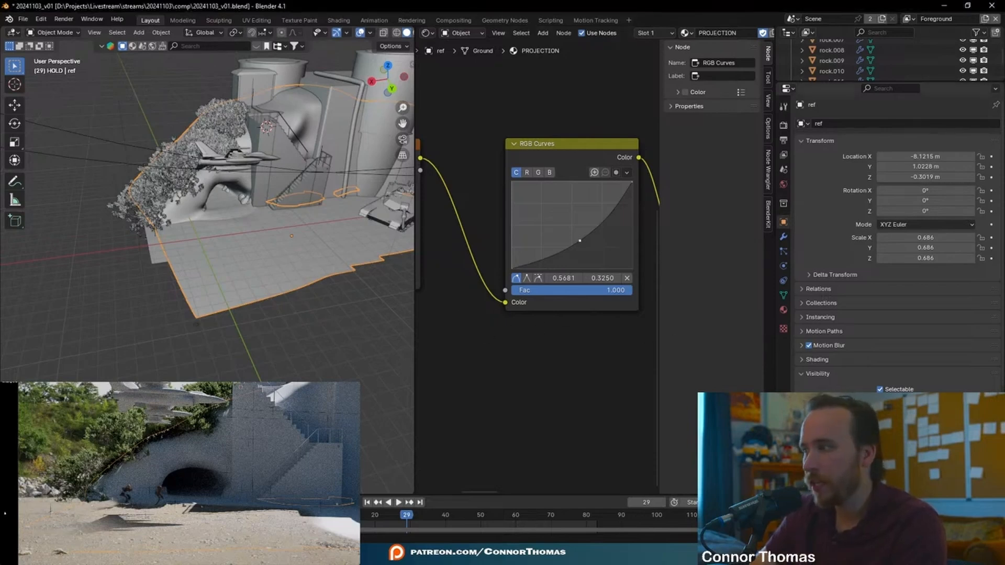
# Extend the ref ground mesh by moving its jagged front boundary loop outward along global Y by about 6.9 m
pyautogui.press('Tab')
pyautogui.moveTo(263, 306); pyautogui.dragTo(285, 331, button='middle')
pyautogui.keyDown('alt'); pyautogui.click(247, 333); pyautogui.keyUp('alt')
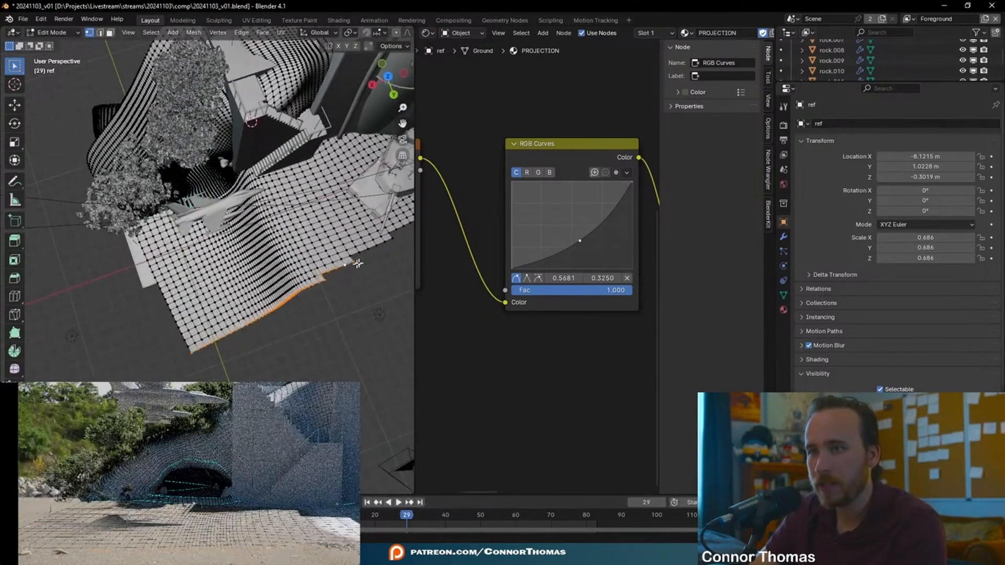
pyautogui.scroll(5, 358, 263)
pyautogui.hotkey('ctrl', 'space')
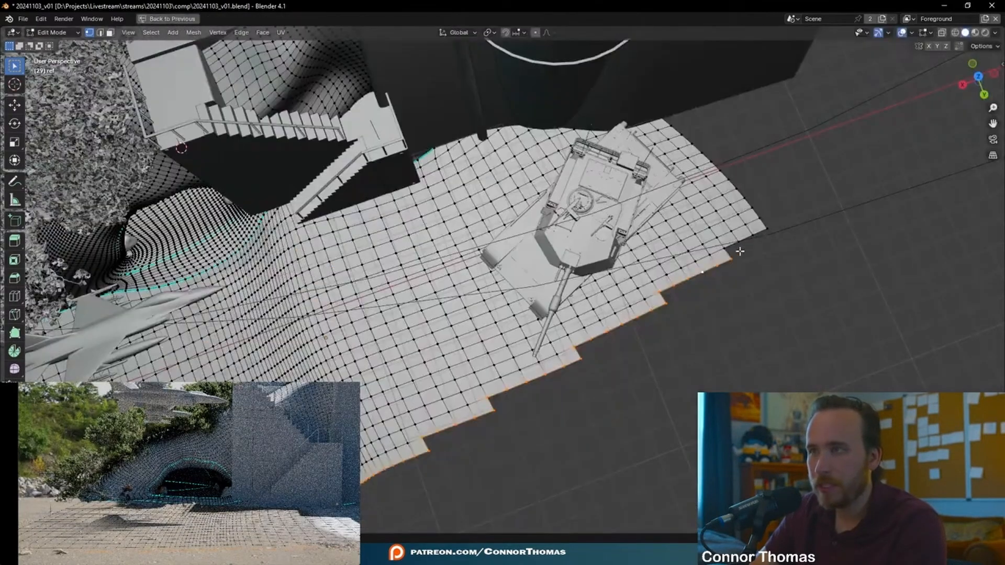
pyautogui.scroll(-3, 739, 251)
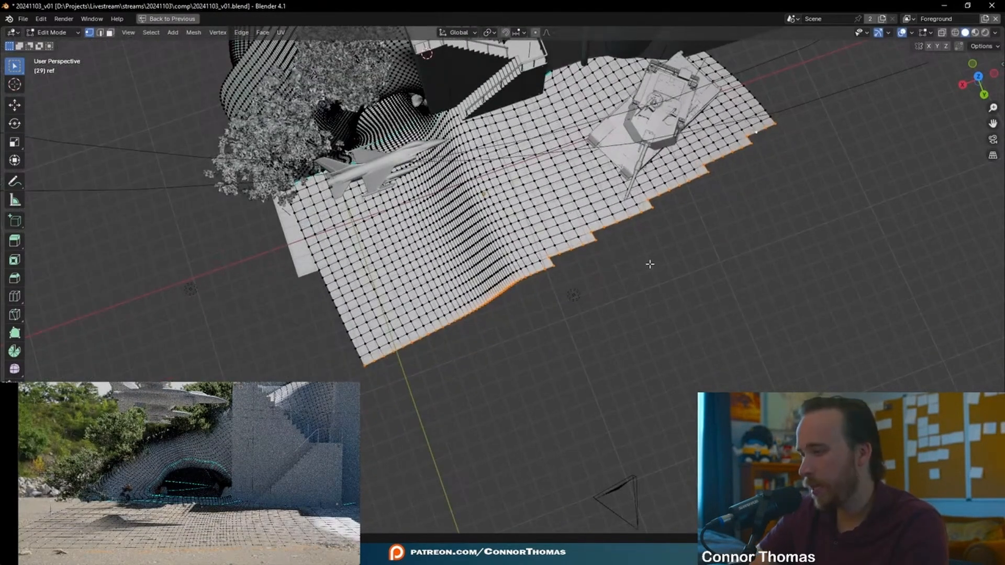
pyautogui.press('KP_7')
pyautogui.press('g')
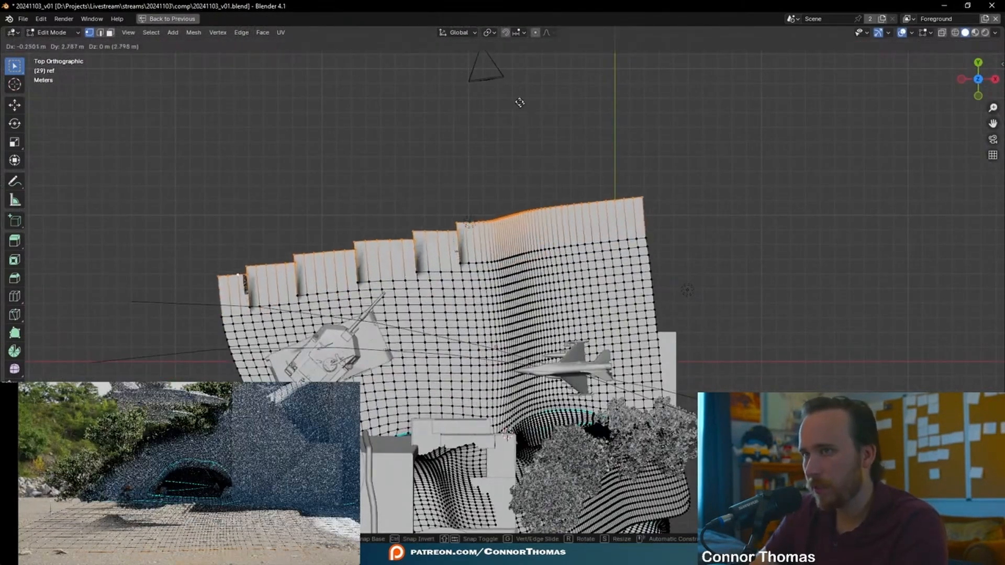
pyautogui.press('z')
pyautogui.press('y')
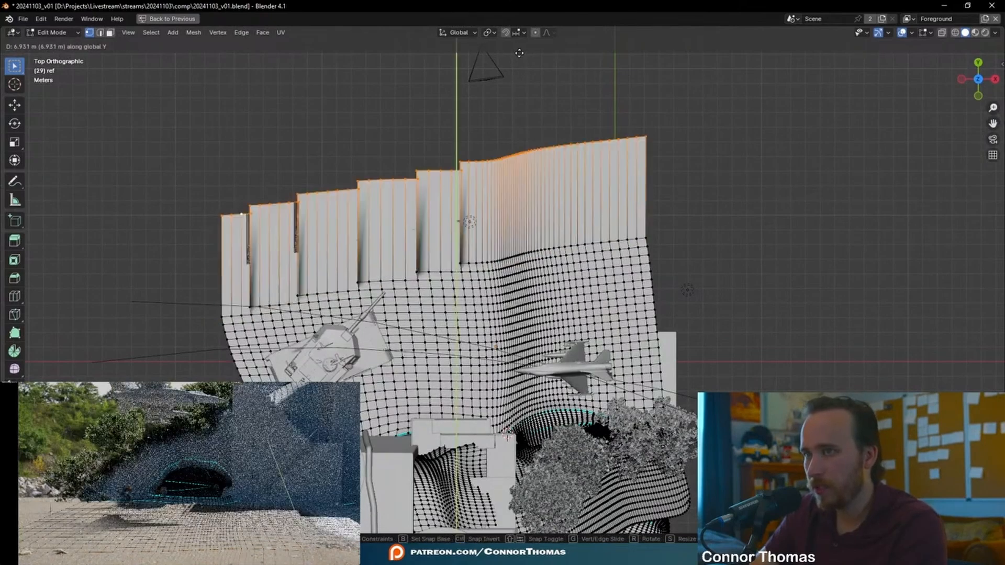
pyautogui.click(519, 53)
pyautogui.press('Tab')
# Extend the ground mesh sideways by pulling the boundary loop on the fighter jet's side outward, mainly along X
pyautogui.moveTo(495, 317); pyautogui.dragTo(316, 278, button='middle')
pyautogui.press('Tab')
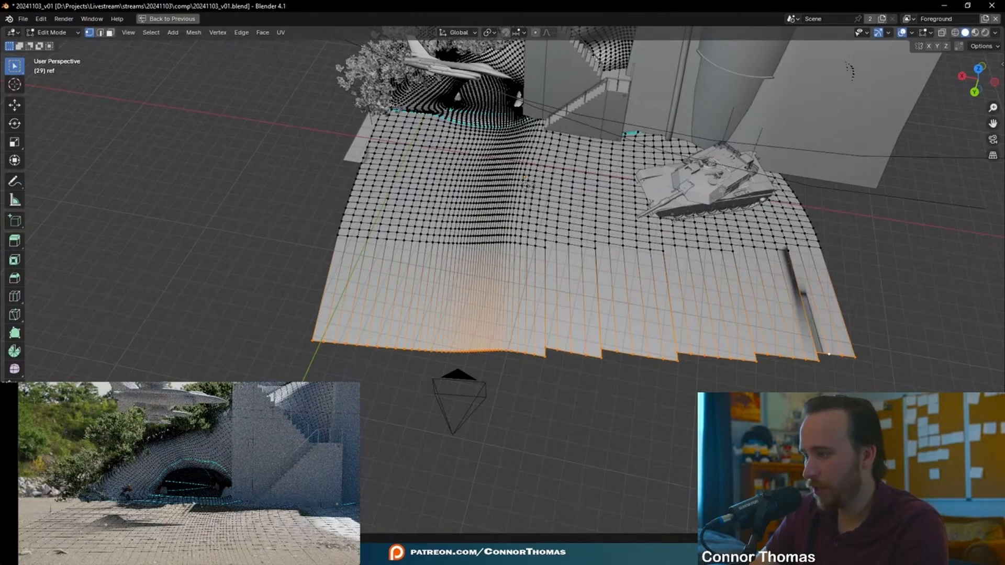
pyautogui.press('Tab')
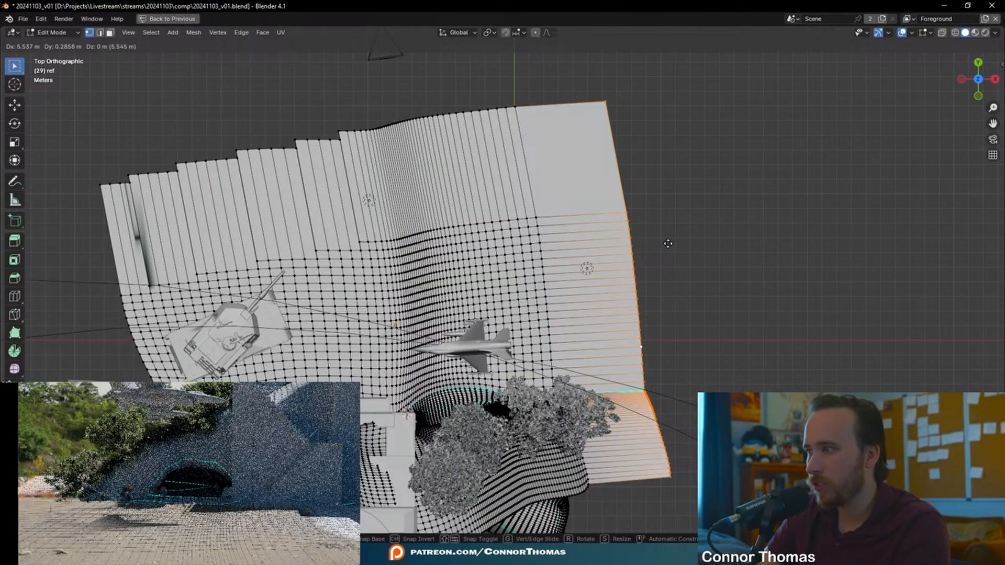
pyautogui.click(683, 248)
pyautogui.press('Tab')
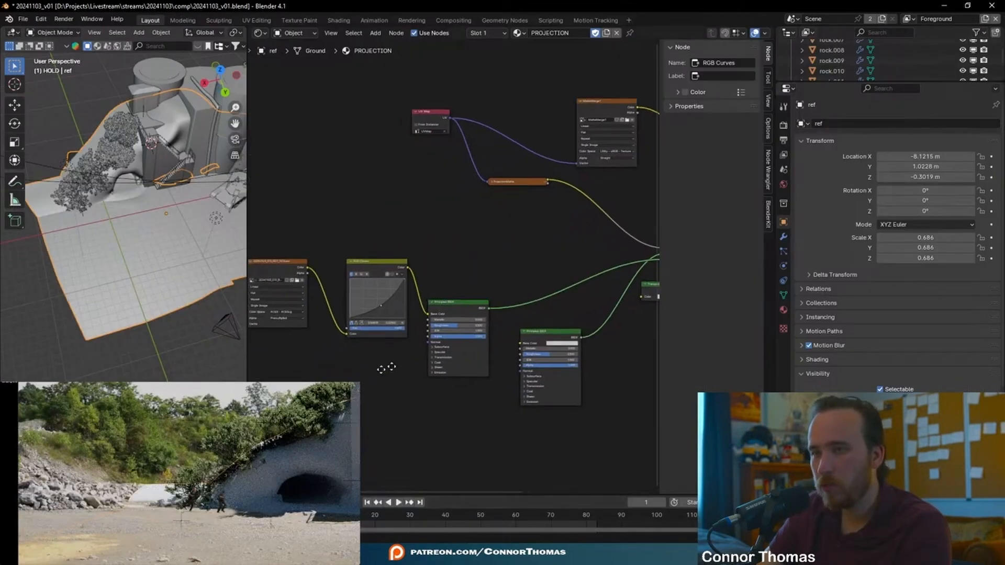
# Widen the plate's Image Texture node in the PROJECTION material
pyautogui.hotkey('ctrl', 'space')
pyautogui.scroll(1, 392, 349)
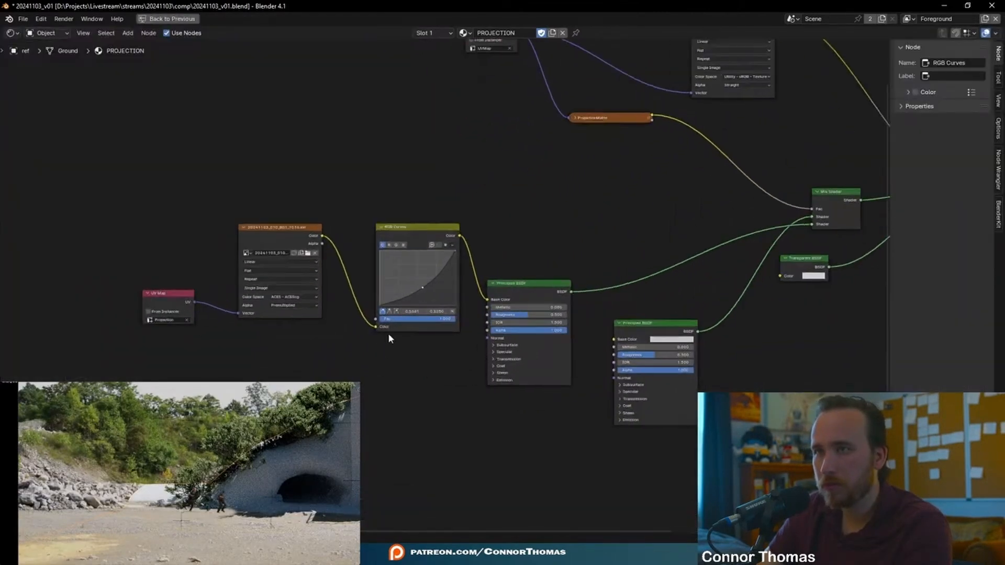
pyautogui.scroll(1, 389, 335)
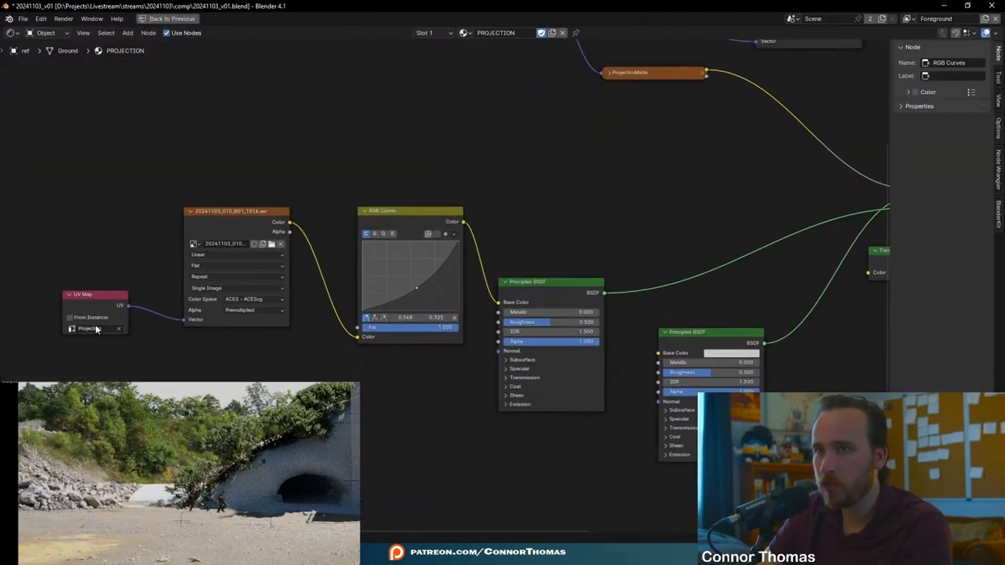
pyautogui.click(181, 232)
pyautogui.moveTo(181, 231)
pyautogui.mouseDown()
pyautogui.moveTo(127, 234)
pyautogui.moveTo(167, 243)
pyautogui.mouseUp()
pyautogui.hotkey('ctrl', 'space')
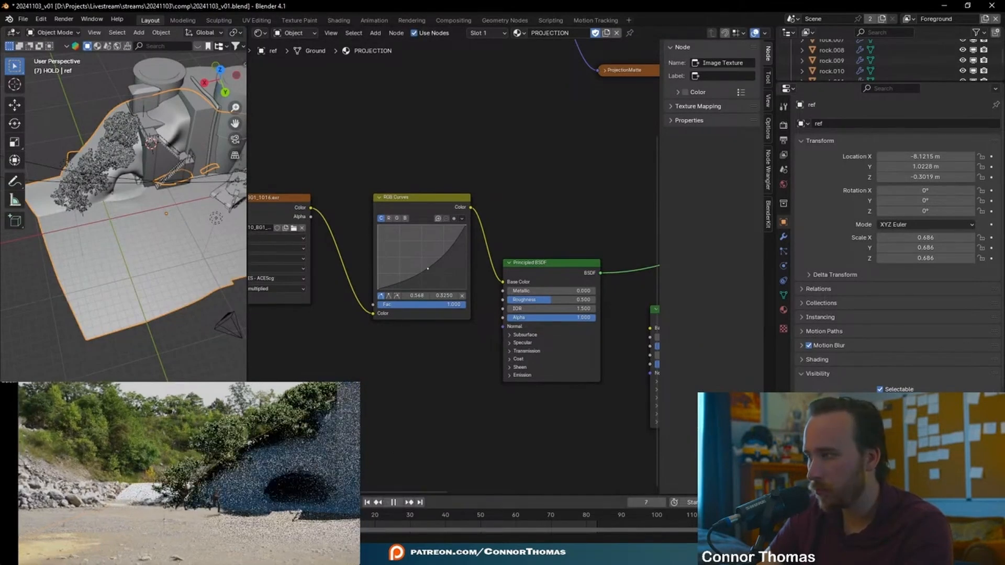
# Add a third UV map to the Ground mesh and name it frame1_projection
pyautogui.moveTo(419, 356); pyautogui.dragTo(546, 377, button='middle')
pyautogui.click(784, 296)
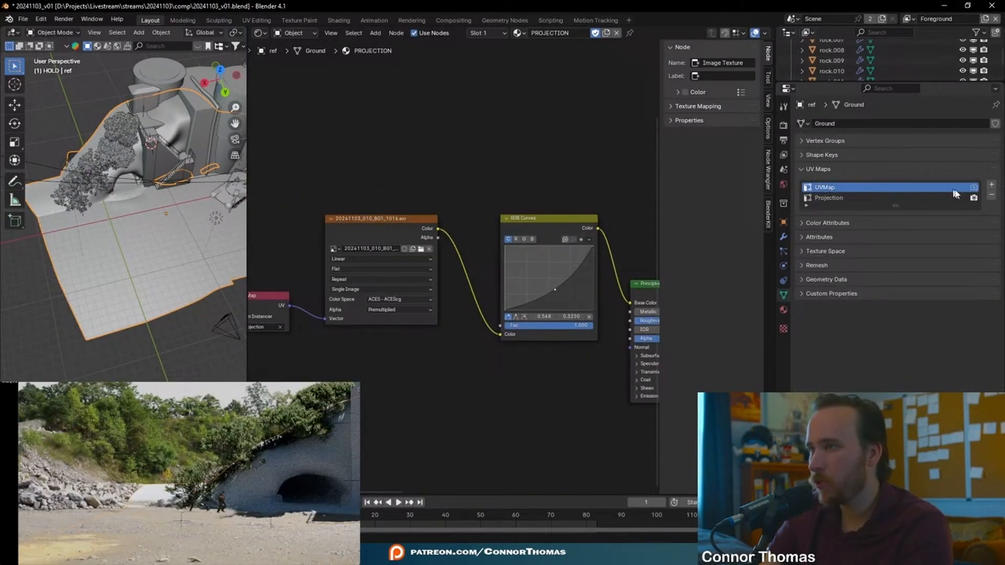
pyautogui.click(991, 186)
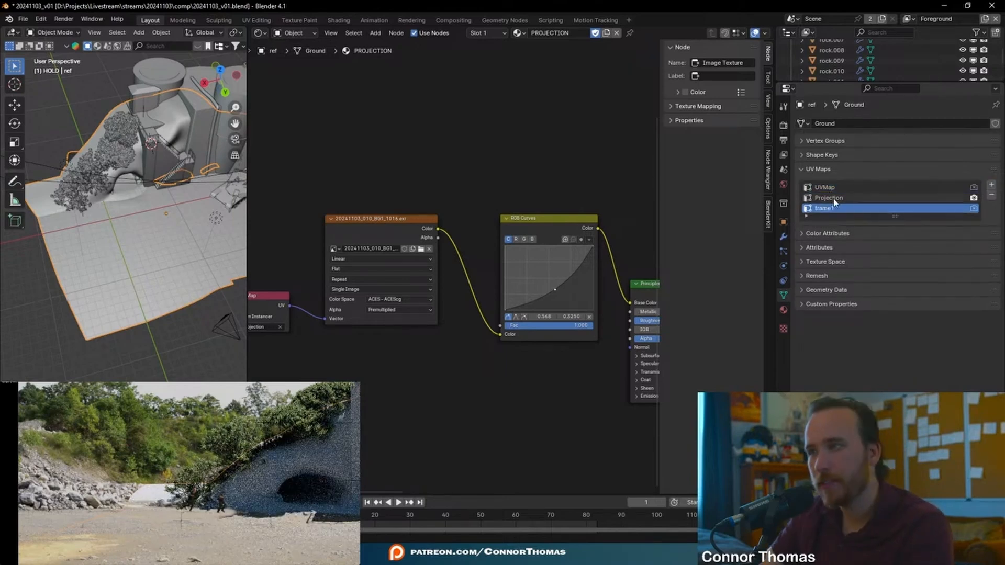
pyautogui.doubleClick(843, 209)
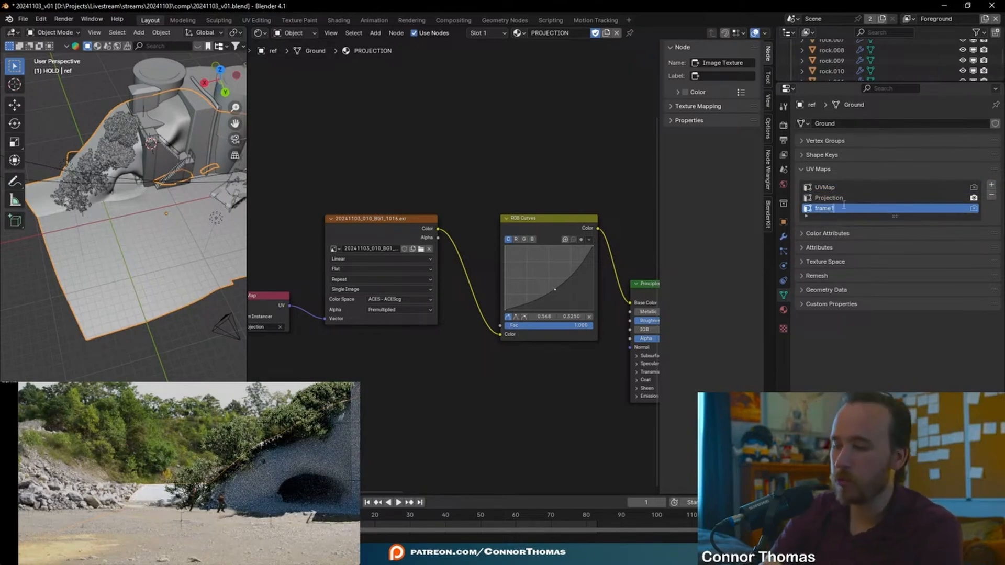
pyautogui.write('_projection')
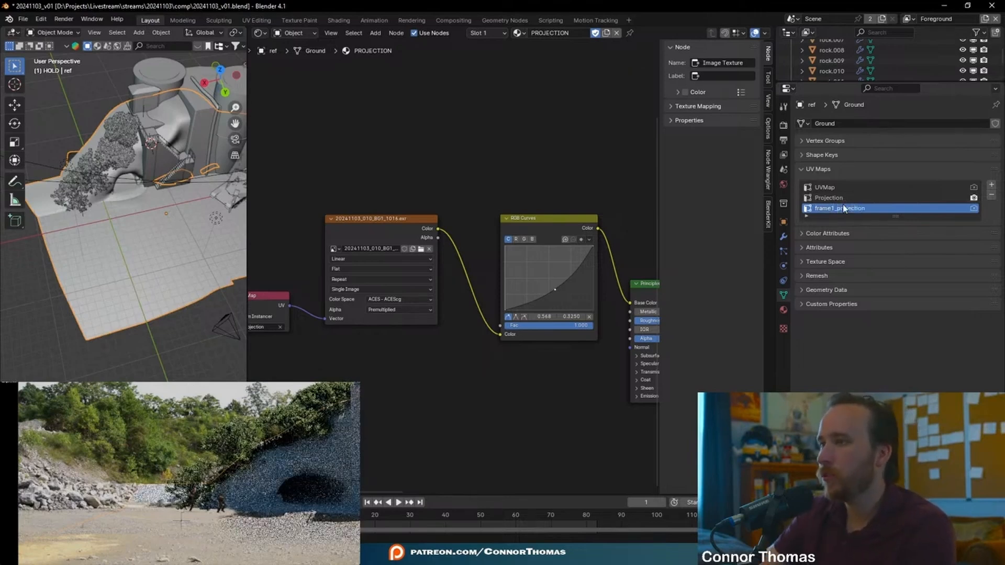
# Rename the Ground mesh's UVMap to frame16_UVMap and select it in the plate's UV Map node
pyautogui.click(824, 188)
pyautogui.click(818, 188)
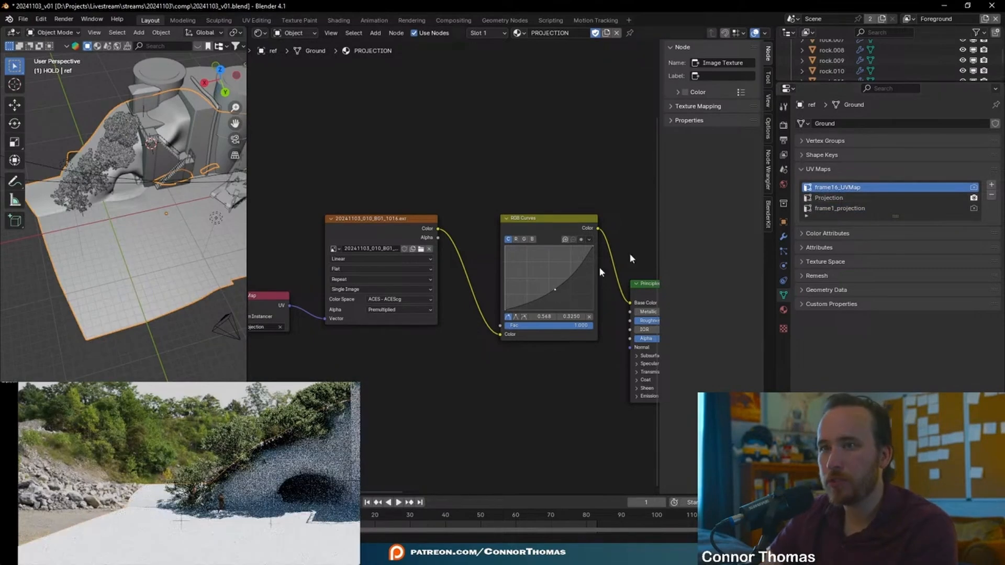
pyautogui.moveTo(318, 333); pyautogui.dragTo(387, 333, button='middle')
pyautogui.scroll(4, 386, 333)
pyautogui.click(315, 332)
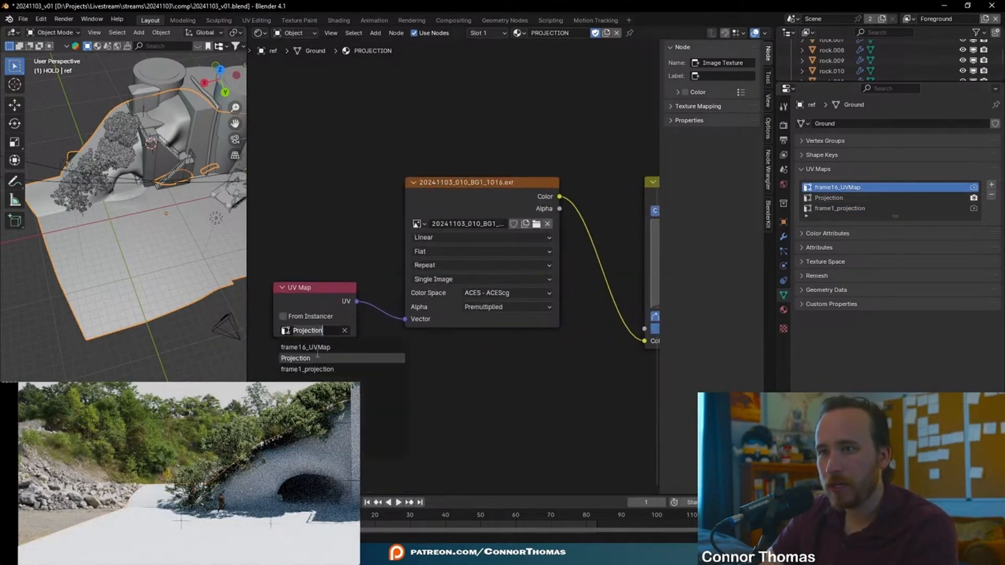
pyautogui.click(311, 349)
pyautogui.scroll(-4, 484, 373)
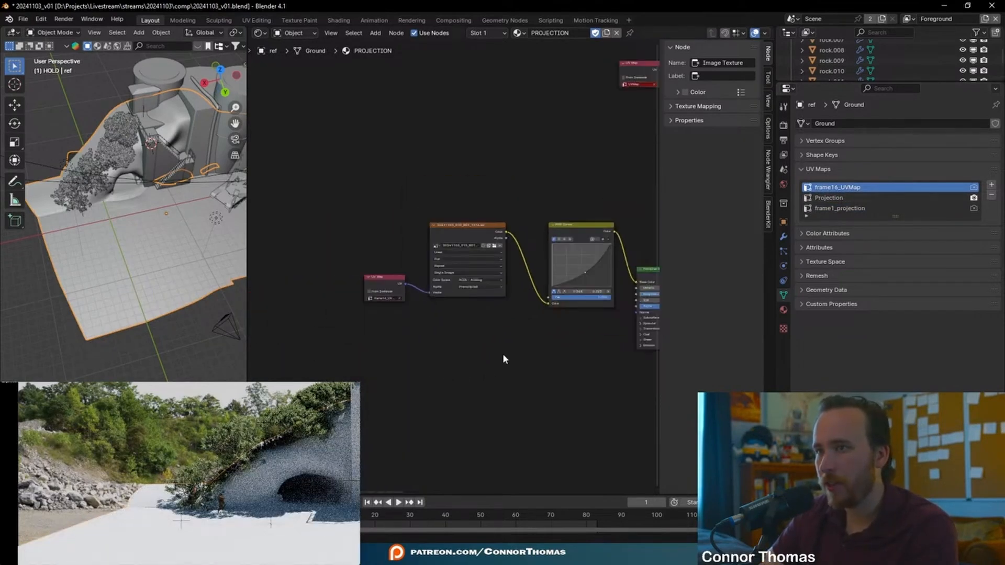
pyautogui.moveTo(498, 364); pyautogui.dragTo(414, 323, button='middle')
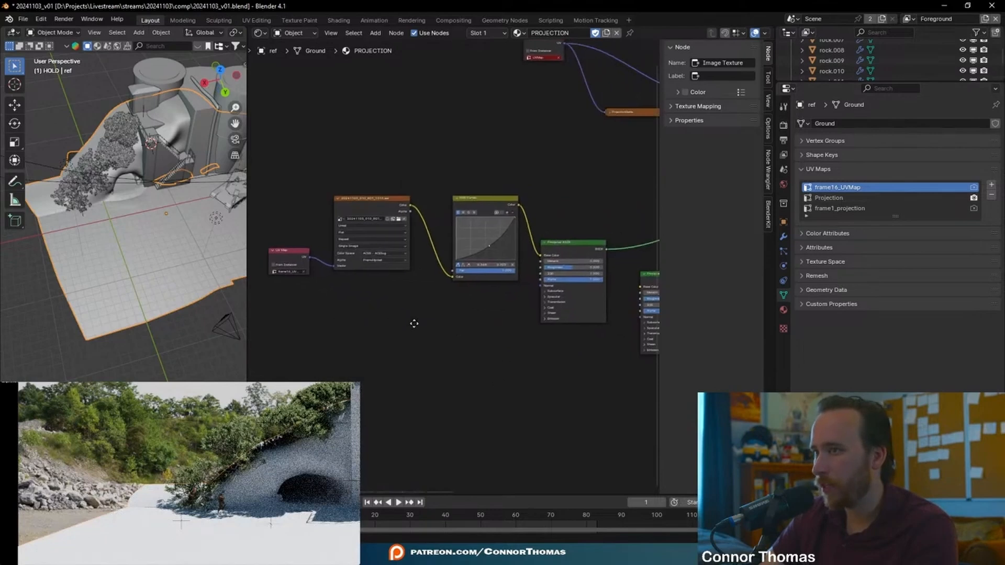
# Make frame1_projection the active and render UV map and replace the 3D viewport with the UV Editor
pyautogui.click(839, 209)
pyautogui.click(974, 209)
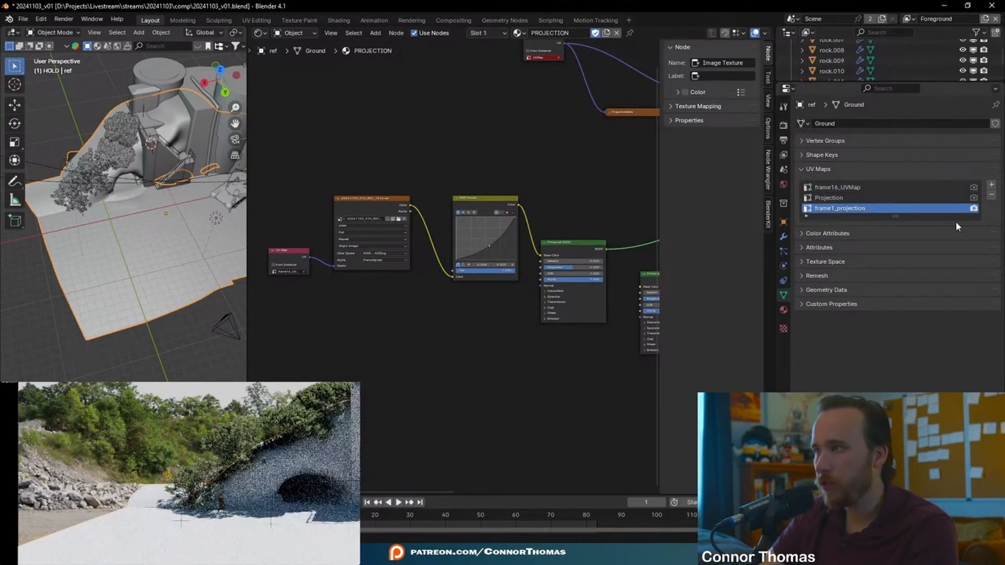
pyautogui.click(16, 33)
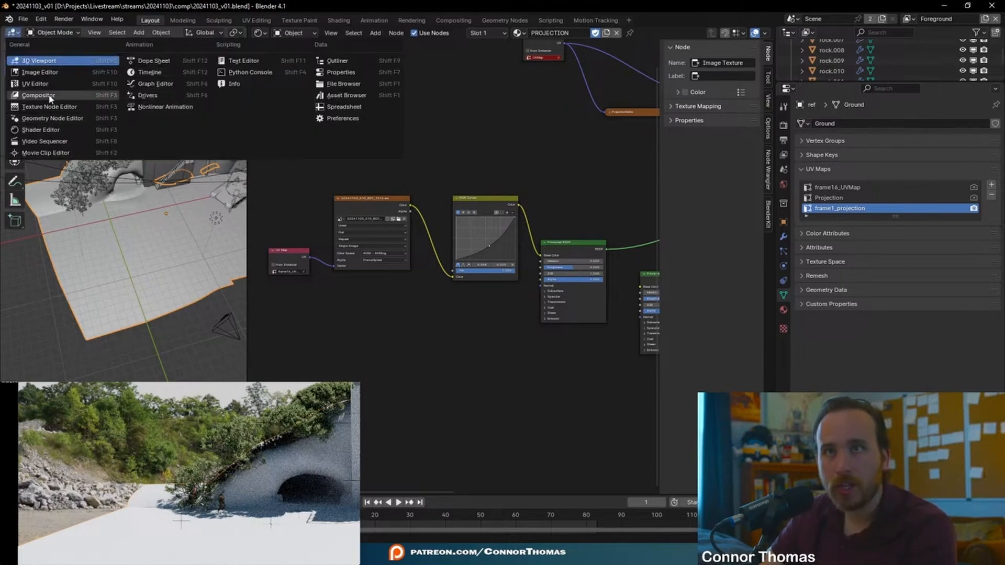
pyautogui.click(40, 72)
pyautogui.moveTo(371, 232); pyautogui.dragTo(377, 245, button='middle')
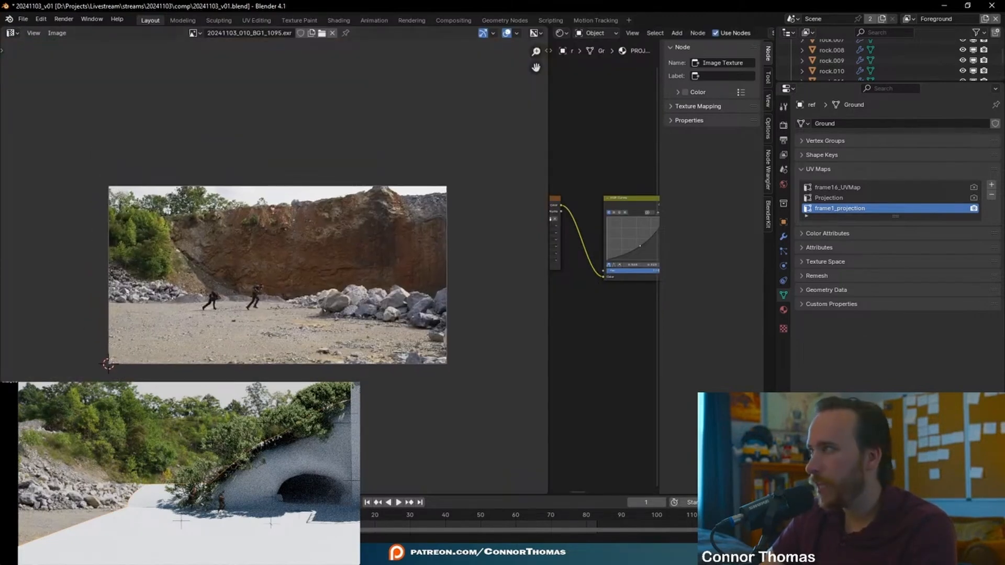
# Select the whole ground mesh in Edit Mode and unwrap it with Project from View through the camera
pyautogui.press('Tab')
pyautogui.press('a')
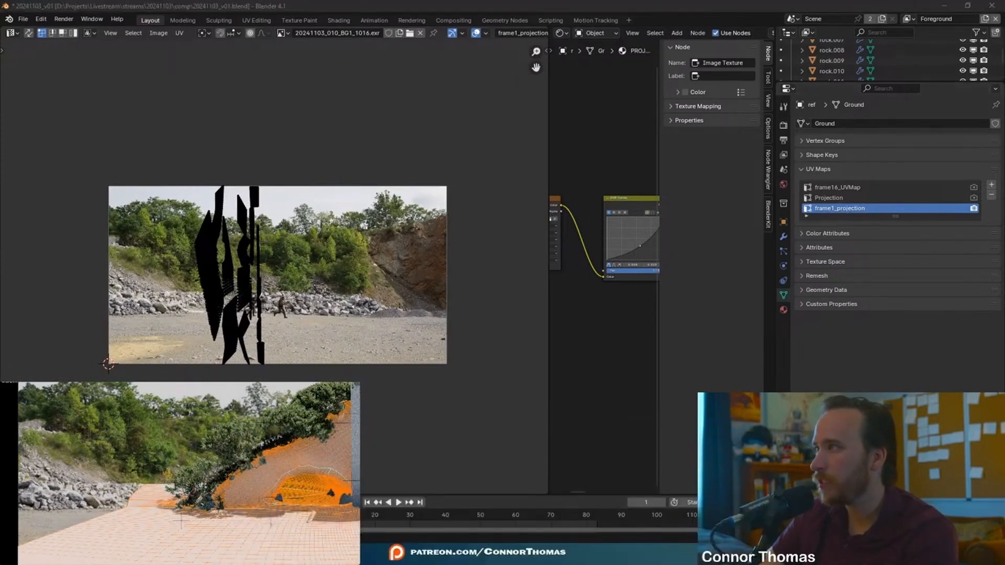
pyautogui.press('u')
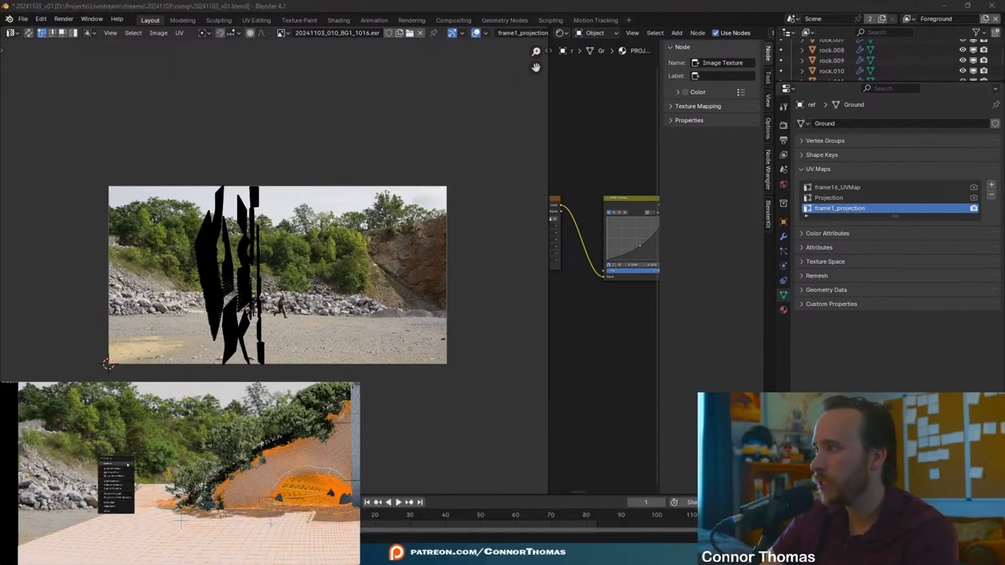
pyautogui.click(121, 496)
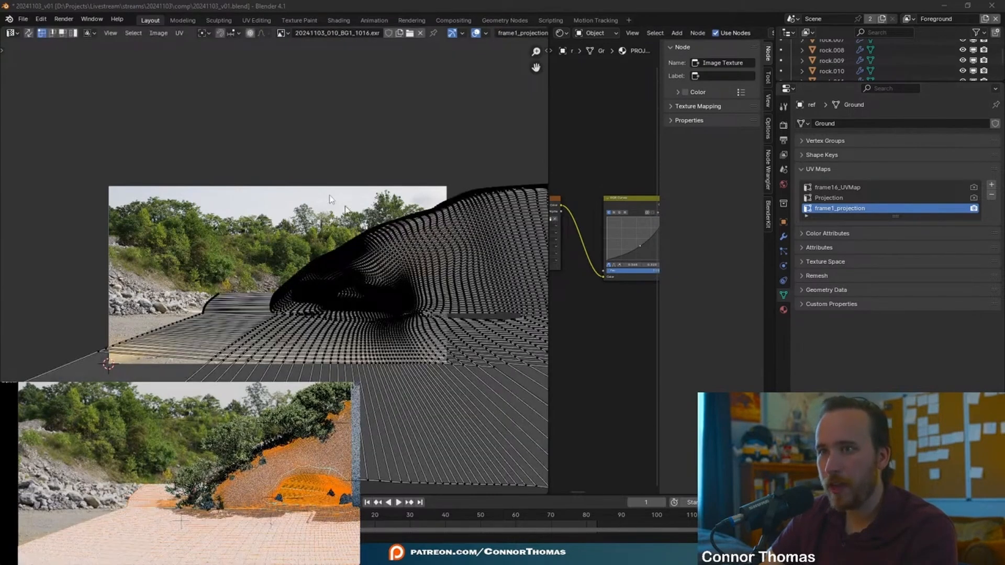
pyautogui.press('Tab')
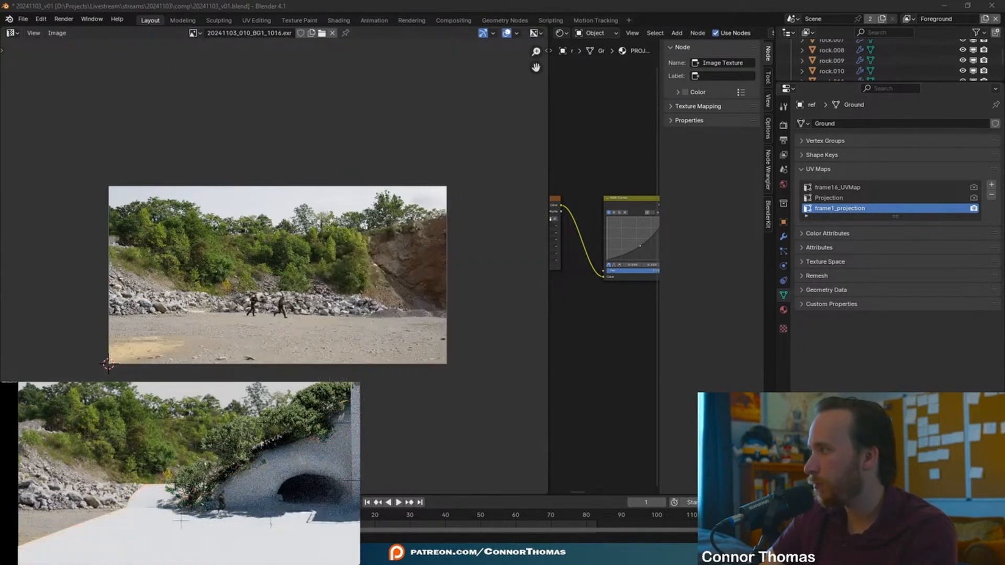
# Restore the first UV map's name to UVMap and rename the Projection map to frame16_projection
pyautogui.moveTo(838, 209); pyautogui.dragTo(857, 208)
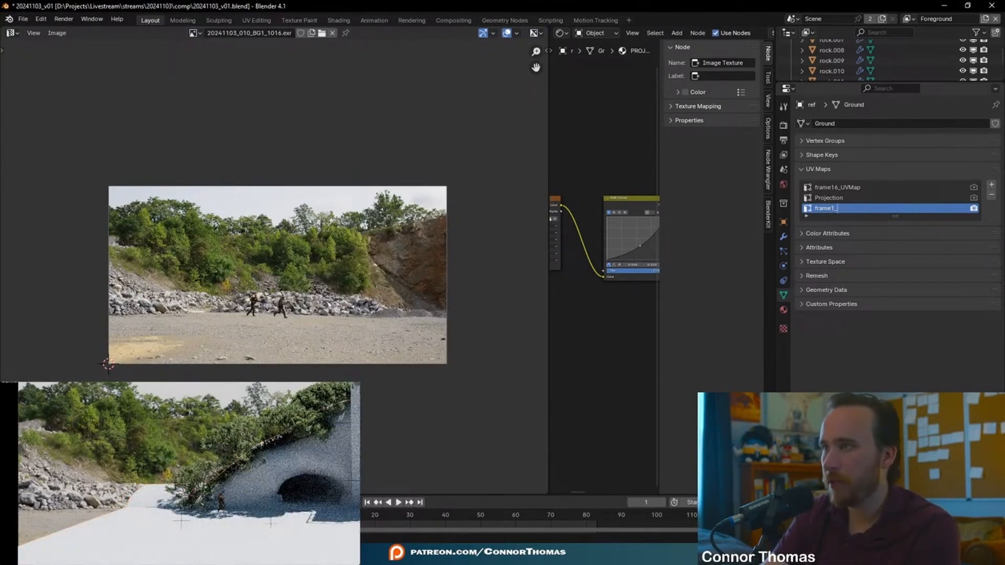
pyautogui.write('projection')
pyautogui.press('Return')
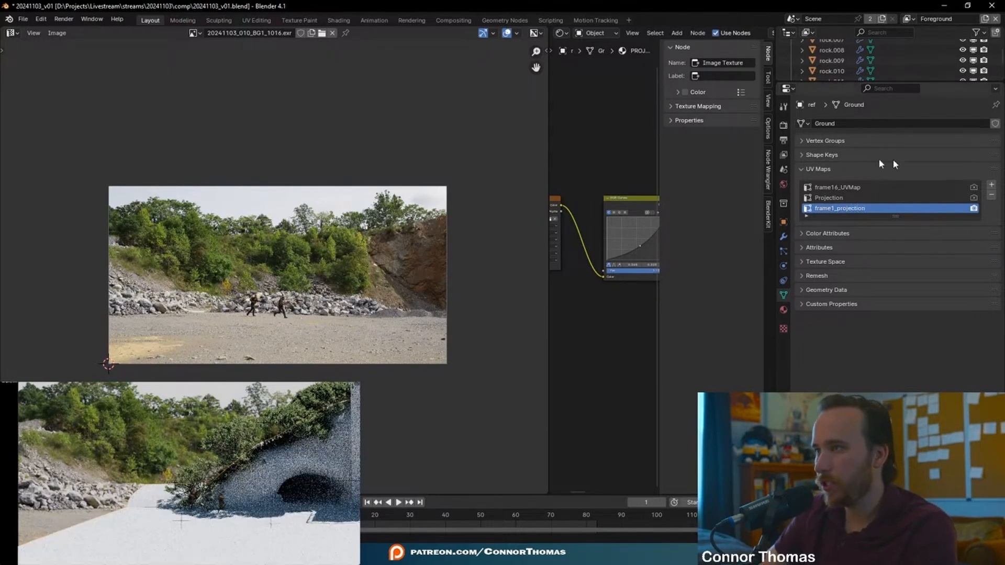
pyautogui.doubleClick(838, 188)
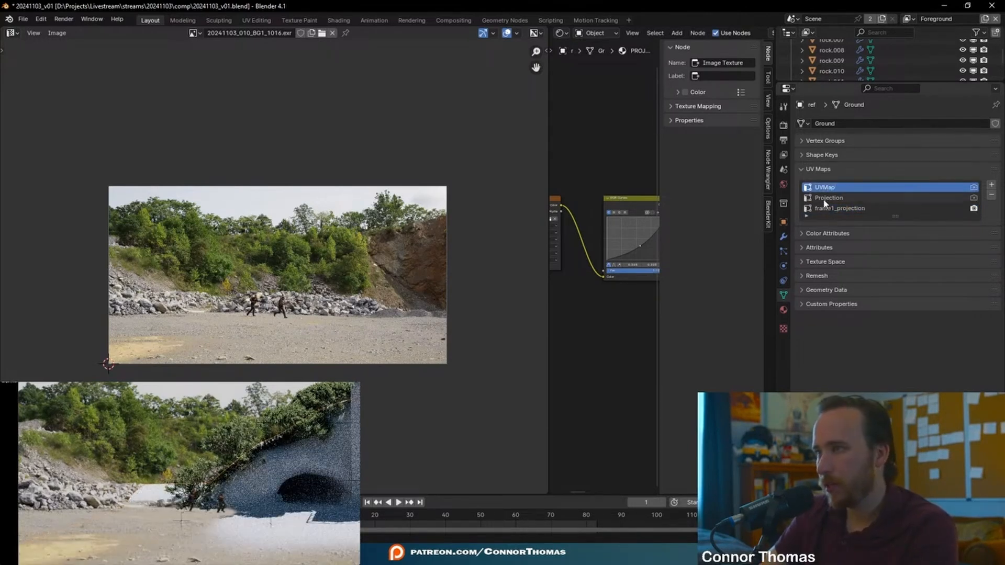
pyautogui.doubleClick(837, 198)
pyautogui.write('frame16')
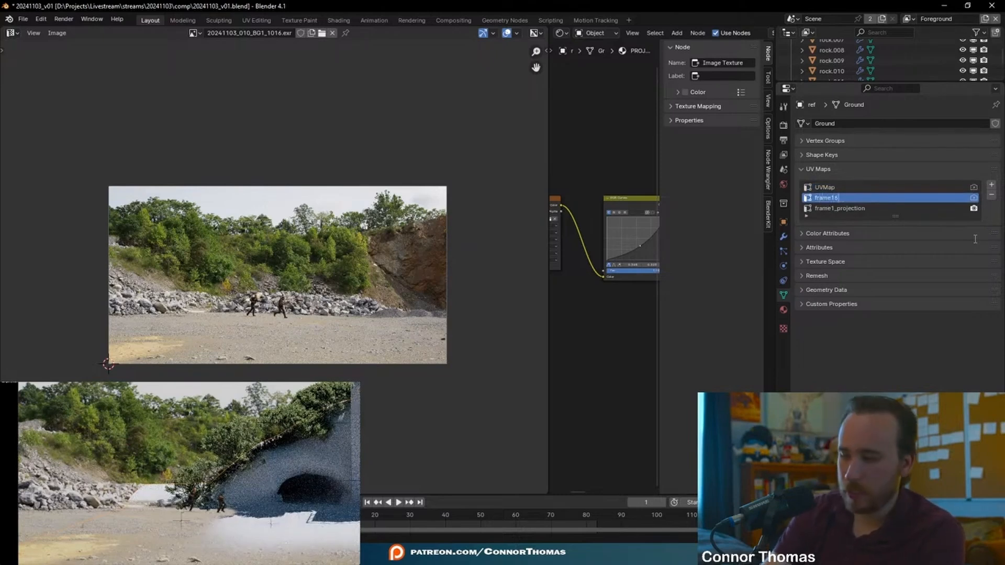
pyautogui.write('_projection')
pyautogui.press('Return')
# Duplicate the plate's UV Map, image, RGB Curves and Principled BSDF nodes and place the copies above the MatteMerge1 image node
pyautogui.hotkey('ctrl', 'space')
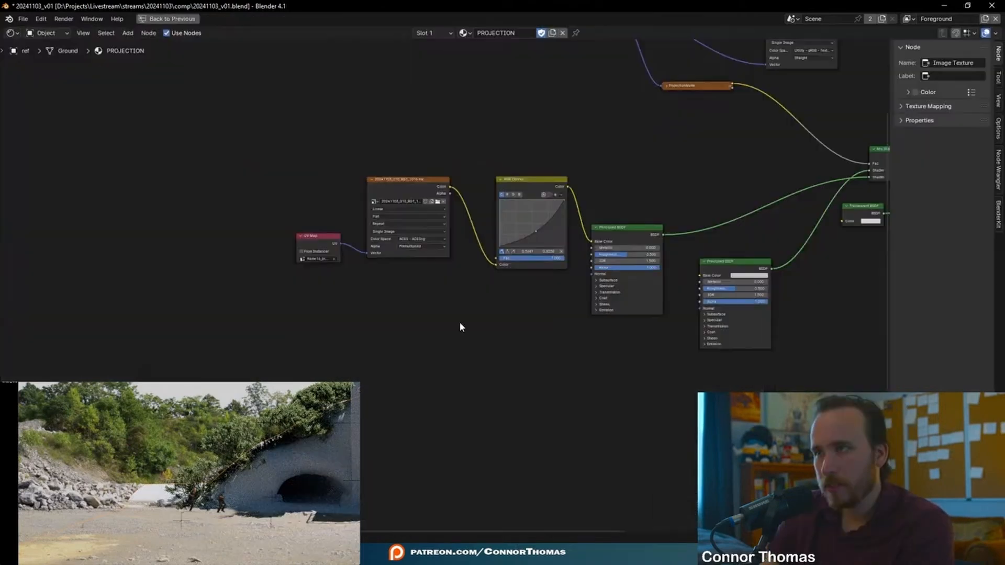
pyautogui.scroll(2, 459, 322)
pyautogui.moveTo(499, 338); pyautogui.dragTo(390, 346, button='middle')
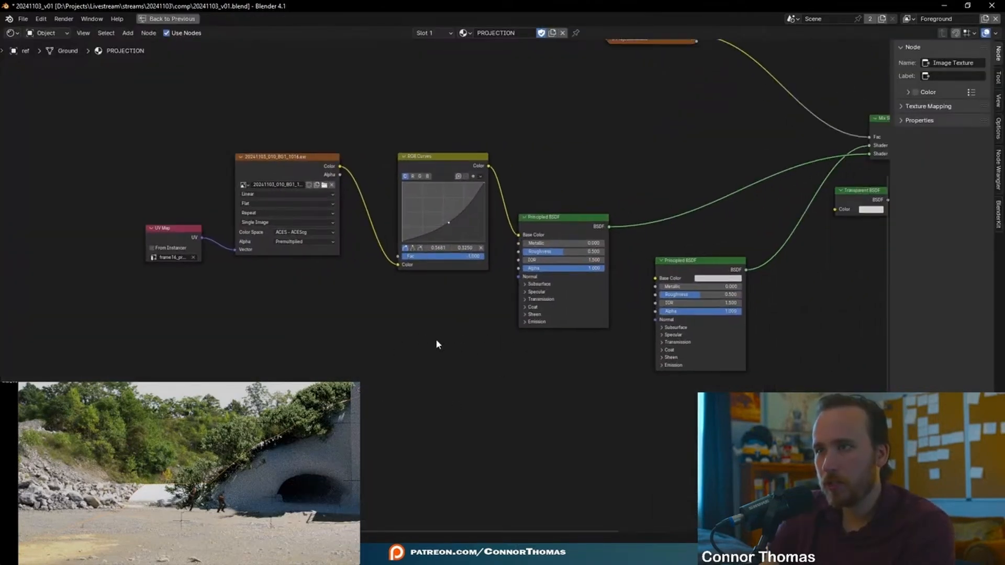
pyautogui.moveTo(465, 346); pyautogui.dragTo(481, 300, button='middle')
pyautogui.moveTo(84, 365); pyautogui.dragTo(621, 115)
pyautogui.scroll(-2, 684, 123)
pyautogui.moveTo(697, 106); pyautogui.dragTo(553, 146, button='middle')
pyautogui.hotkey('shift', 'd')
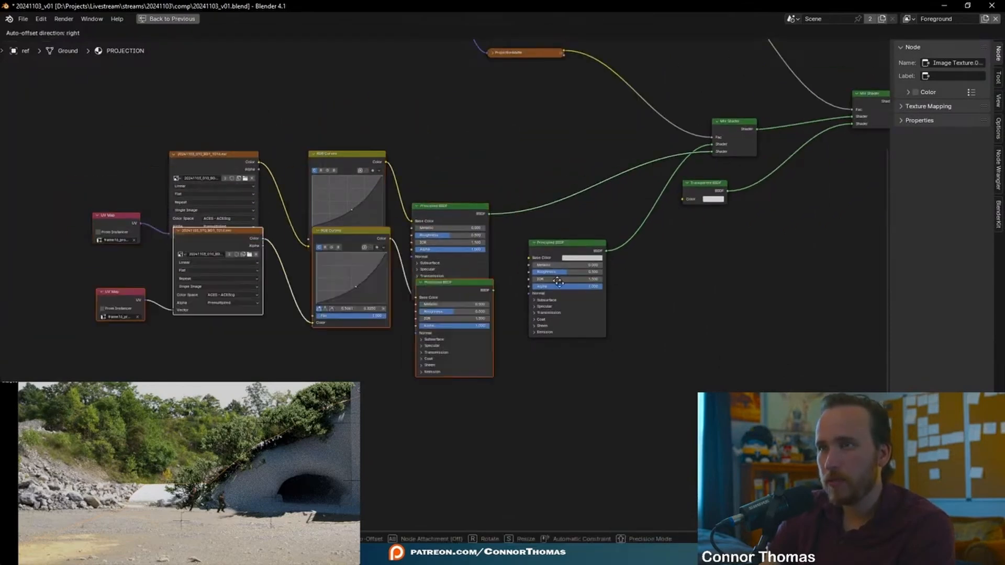
pyautogui.click(681, 419)
pyautogui.scroll(-3, 501, 434)
pyautogui.moveTo(499, 429); pyautogui.dragTo(641, 91)
pyautogui.click(739, 207)
# Connect the duplicated Principled BSDF to the final Mix Shader's second shader input in place of the Transparent BSDF
pyautogui.scroll(2, 623, 167)
pyautogui.moveTo(624, 166); pyautogui.dragTo(534, 152, button='middle')
pyautogui.scroll(4, 626, 230)
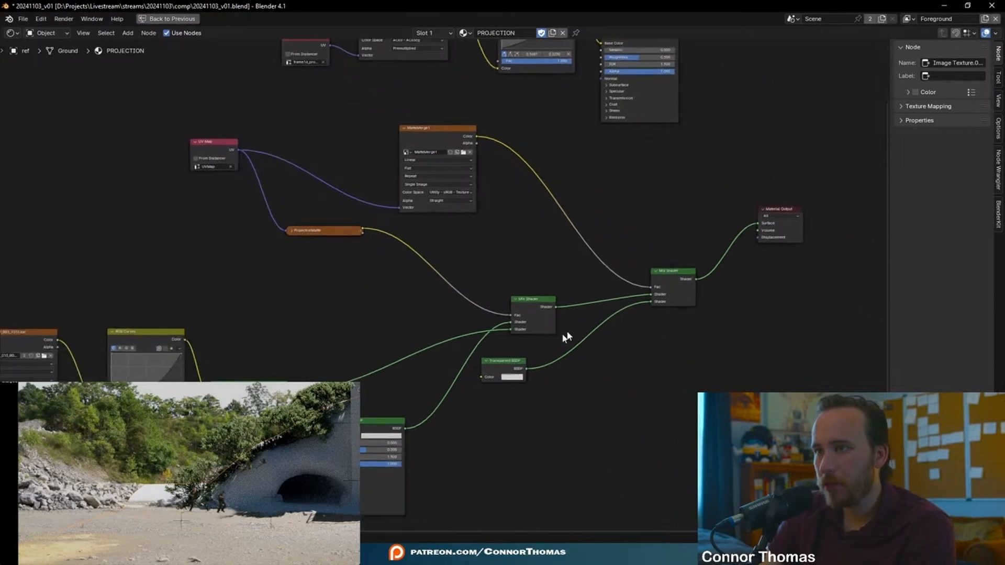
pyautogui.moveTo(703, 170); pyautogui.dragTo(674, 234, button='middle')
pyautogui.moveTo(650, 101); pyautogui.dragTo(619, 375)
# Move the duplicated plate nodes below the rest of the node tree and preview the MatteMerge1 image through the Material Output
pyautogui.scroll(-3, 680, 143)
pyautogui.moveTo(655, 130); pyautogui.dragTo(634, 151, button='middle')
pyautogui.moveTo(321, 177); pyautogui.dragTo(604, 137)
pyautogui.press('g')
pyautogui.click(454, 470)
pyautogui.keyDown('ctrl'); pyautogui.keyDown('shift'); pyautogui.click(438, 103); pyautogui.keyUp('shift'); pyautogui.keyUp('ctrl')
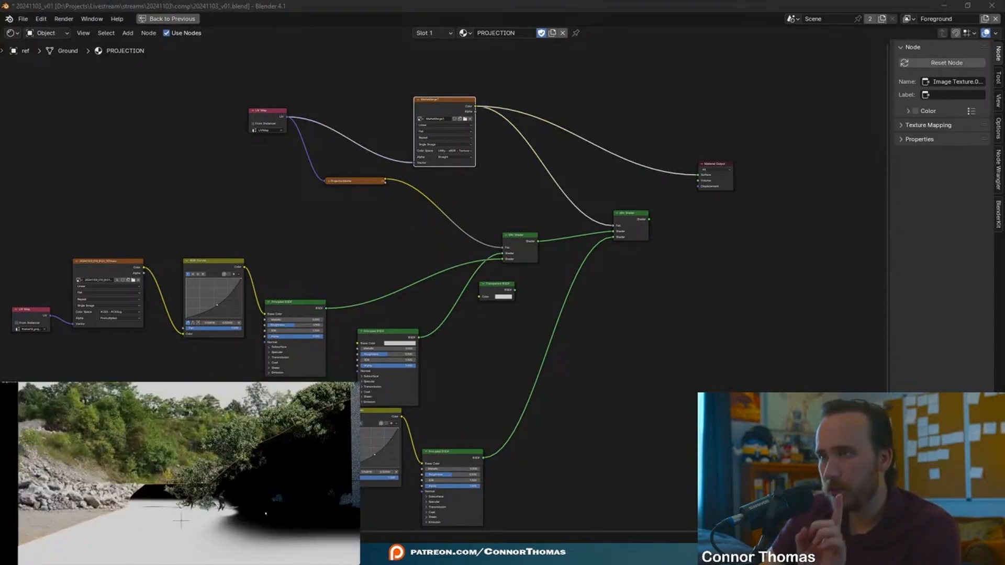
# Move the original plate image, RGB Curves and both upper Principled BSDF nodes away from the duplicated plate nodes
pyautogui.moveTo(344, 464); pyautogui.dragTo(463, 333, button='middle')
pyautogui.scroll(1, 463, 333)
pyautogui.scroll(2, 463, 325)
pyautogui.moveTo(656, 241); pyautogui.dragTo(619, 351, button='middle')
pyautogui.scroll(-1, 619, 352)
pyautogui.moveTo(40, 146); pyautogui.dragTo(529, 326)
pyautogui.moveTo(503, 285); pyautogui.dragTo(386, 205)
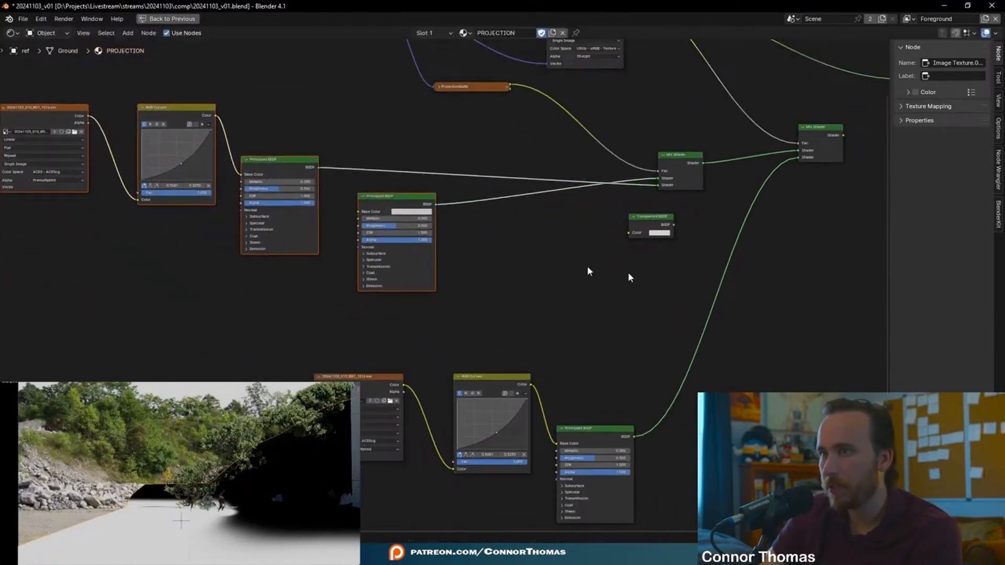
pyautogui.click(629, 273)
# Load 20241103_010_BG1_1000.exr into the duplicated plate image node
pyautogui.moveTo(628, 272); pyautogui.dragTo(569, 199, button='middle')
pyautogui.moveTo(117, 307); pyautogui.dragTo(555, 318)
pyautogui.scroll(1, 681, 319)
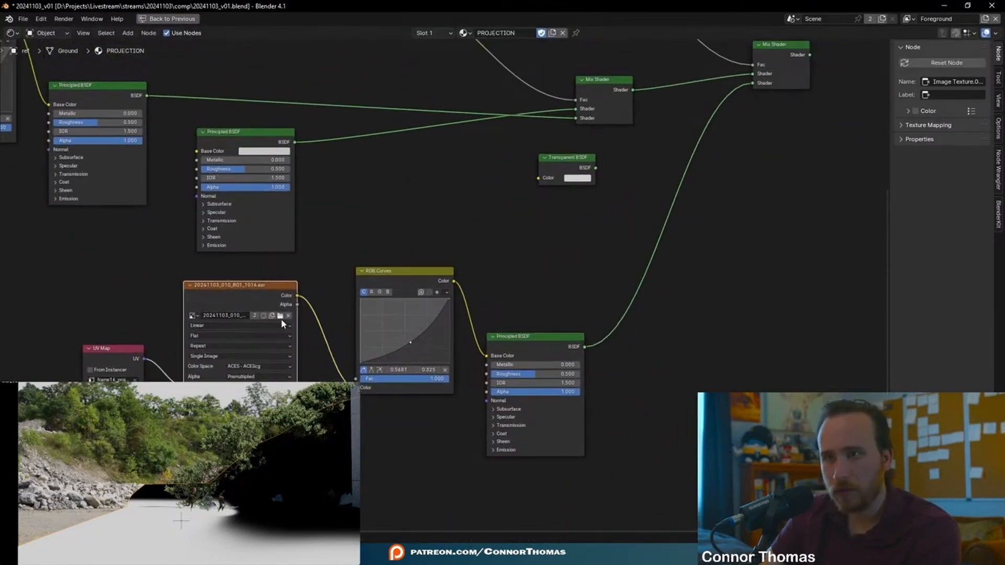
pyautogui.click(281, 319)
pyautogui.click(414, 183)
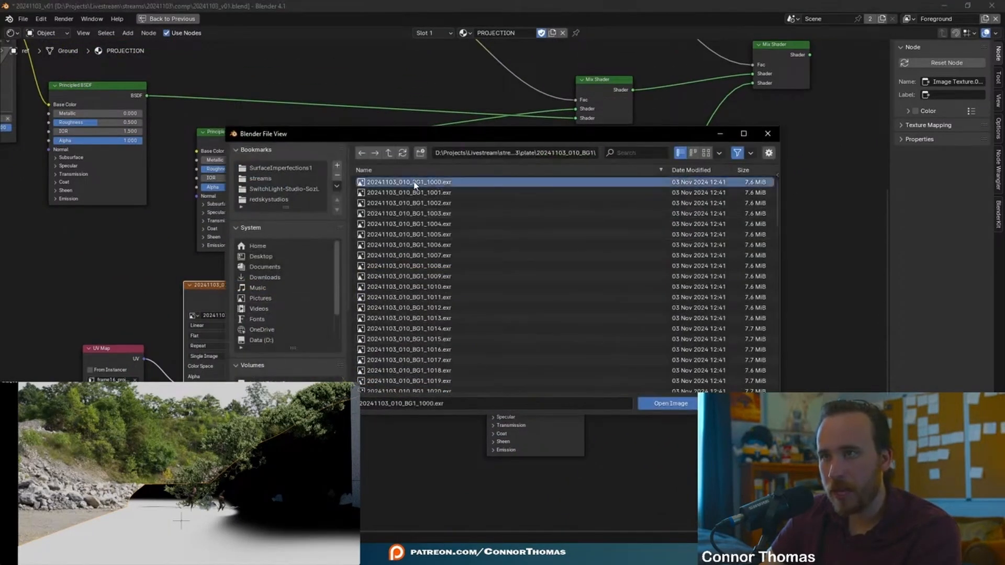
pyautogui.doubleClick(414, 182)
# Set the duplicated UV Map node to frame1_projection and connect the final Mix Shader to the Material Output's surface
pyautogui.scroll(3, 323, 340)
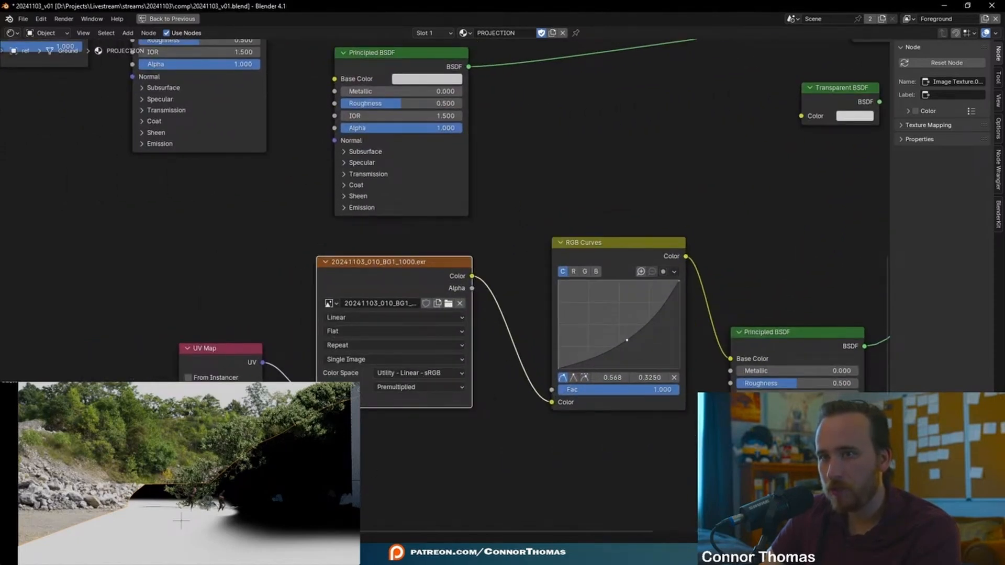
pyautogui.scroll(-3, 775, 269)
pyautogui.moveTo(550, 303); pyautogui.dragTo(587, 268, button='middle')
pyautogui.moveTo(588, 267); pyautogui.dragTo(662, 202)
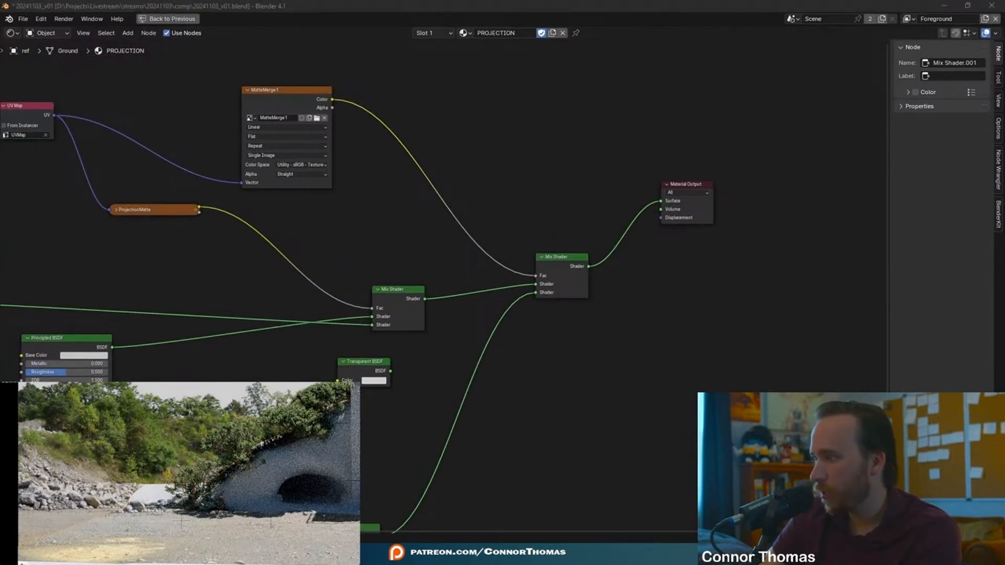
# Restore the full workspace layout at frame 1 and set the BG1_1000 plate image's color space to acescg
pyautogui.hotkey('ctrl', 'space')
pyautogui.moveTo(369, 516); pyautogui.dragTo(308, 515)
pyautogui.moveTo(267, 451); pyautogui.dragTo(617, 267, button='middle')
pyautogui.scroll(1, 367, 340)
pyautogui.moveTo(323, 334); pyautogui.dragTo(294, 337, button='middle')
pyautogui.scroll(-1, 294, 338)
pyautogui.click(387, 331)
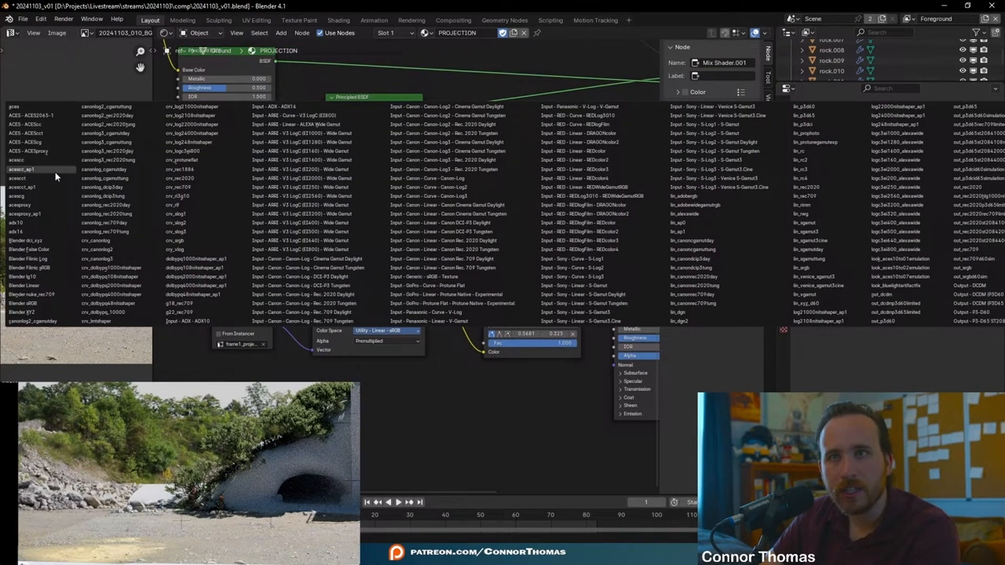
pyautogui.click(38, 196)
# Change the BG1_1000 plate image's color space to ACES - ACEScg
pyautogui.moveTo(329, 403); pyautogui.dragTo(474, 478, button='middle')
pyautogui.moveTo(316, 325); pyautogui.dragTo(602, 413, button='middle')
pyautogui.scroll(4, 363, 303)
pyautogui.scroll(-3, 362, 302)
pyautogui.scroll(-1, 428, 356)
pyautogui.moveTo(650, 474); pyautogui.dragTo(423, 289, button='middle')
pyautogui.moveTo(581, 351); pyautogui.dragTo(509, 376, button='middle')
pyautogui.click(486, 315)
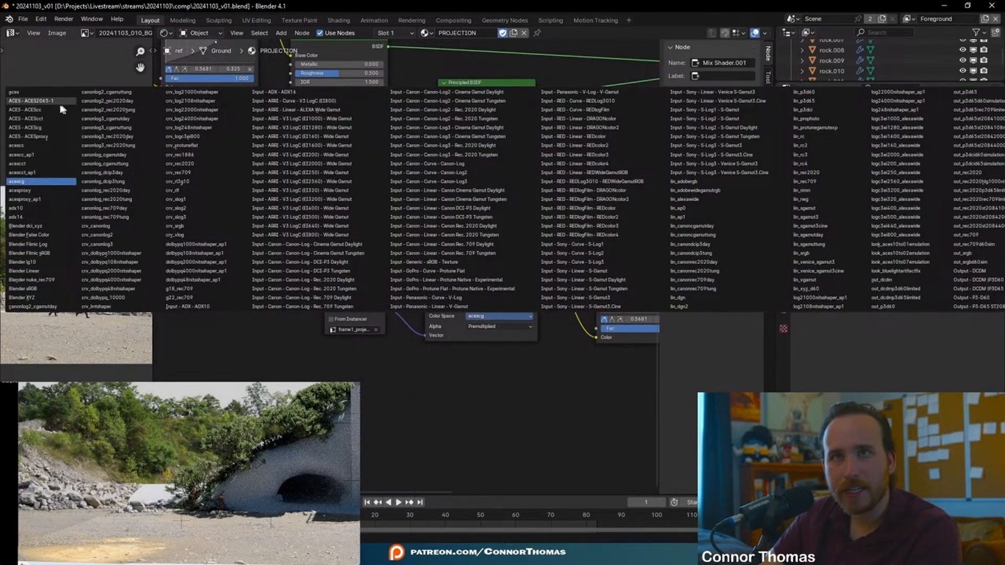
pyautogui.click(53, 127)
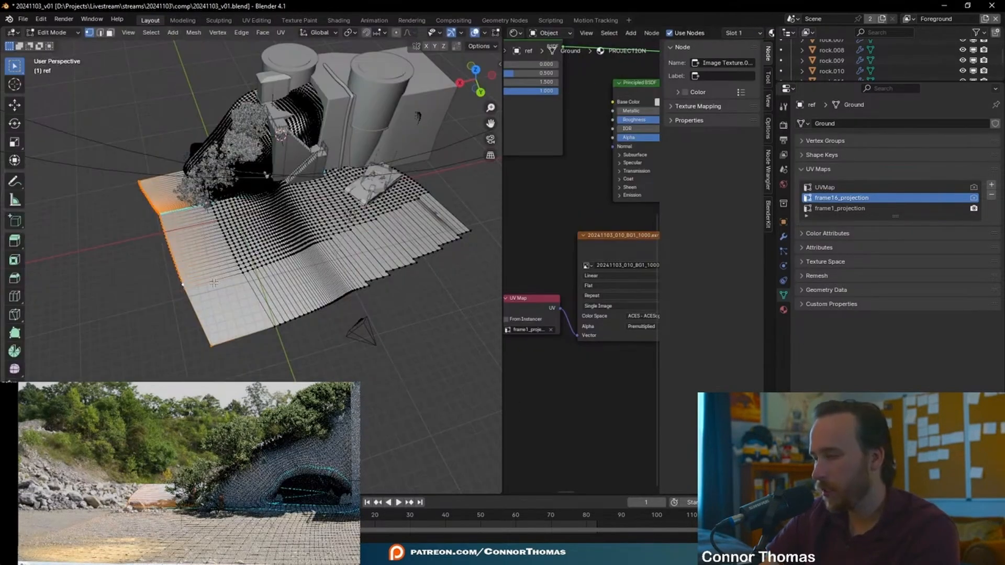
# Extrude the ground mesh's outer side edge farther outward from the top view and subdivide the extension with evenly spaced loop cuts
pyautogui.press('KP_7')
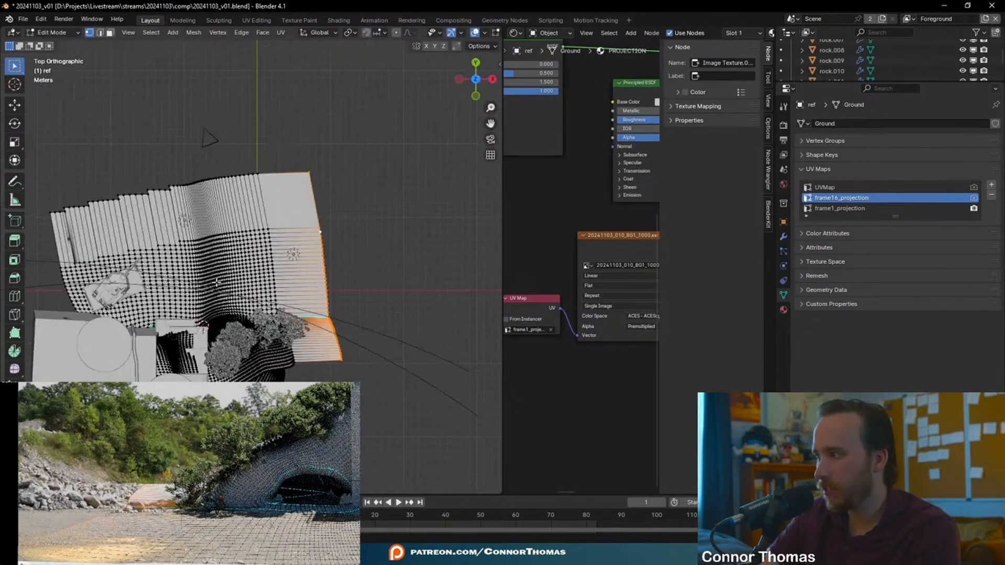
pyautogui.keyDown('shift'); pyautogui.moveTo(236, 279); pyautogui.dragTo(166, 281, button='middle'); pyautogui.keyUp('shift')
pyautogui.press('e')
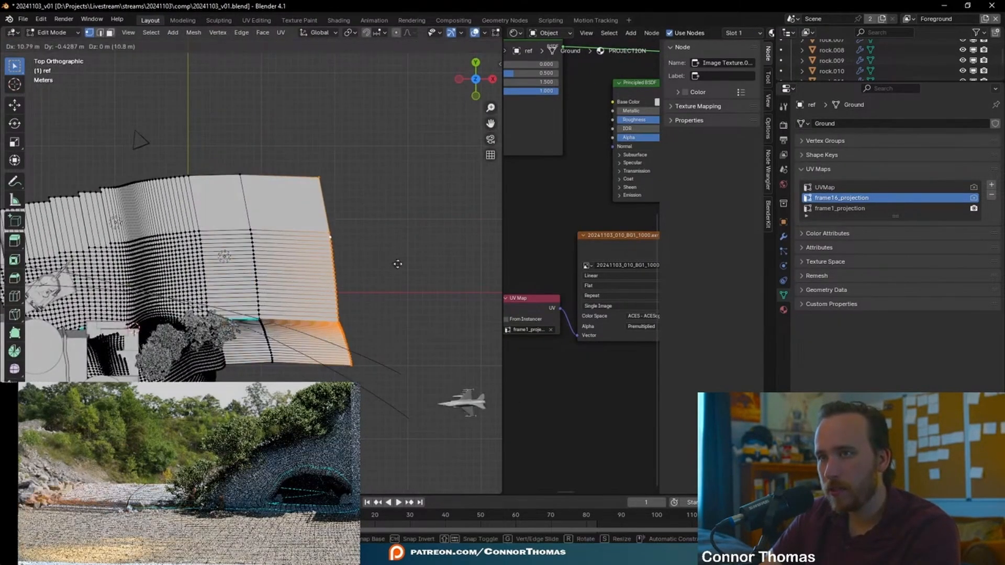
pyautogui.click(422, 265)
pyautogui.moveTo(422, 265); pyautogui.dragTo(202, 281, button='middle')
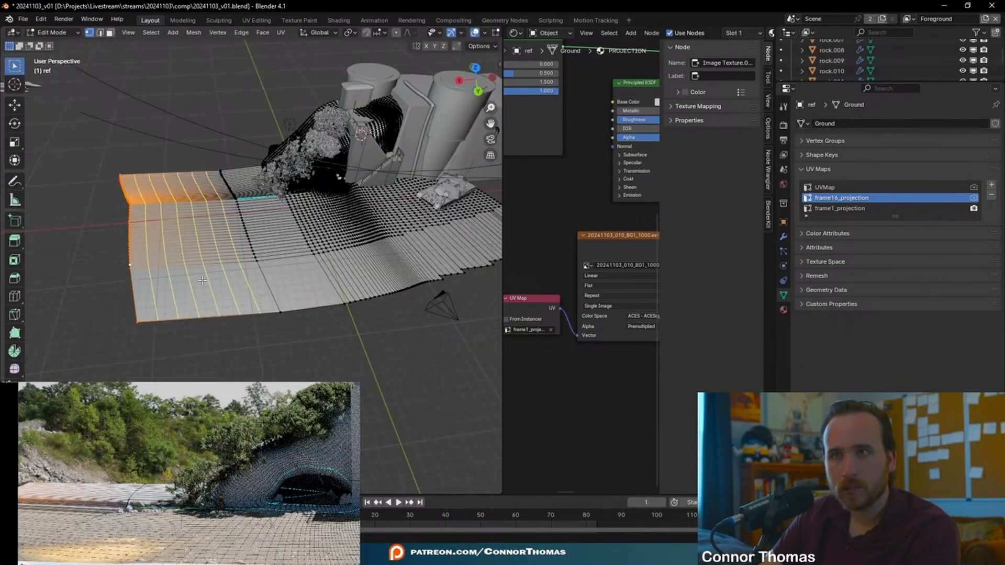
pyautogui.moveTo(203, 280); pyautogui.dragTo(277, 281, button='middle')
pyautogui.press('Tab')
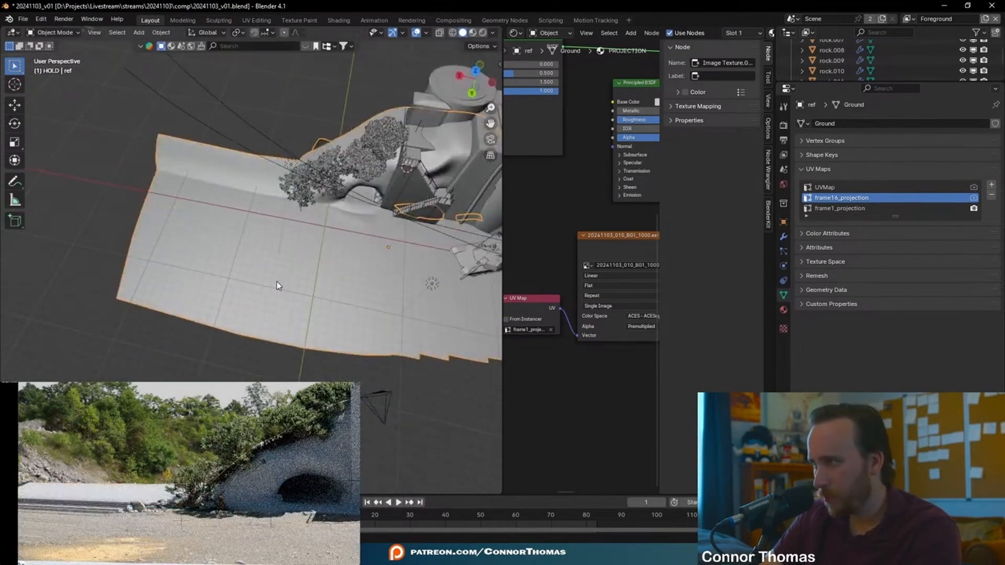
# Reproject the whole ground mesh from the frame 1 camera view into the frame1_projection UV map
pyautogui.press('Tab')
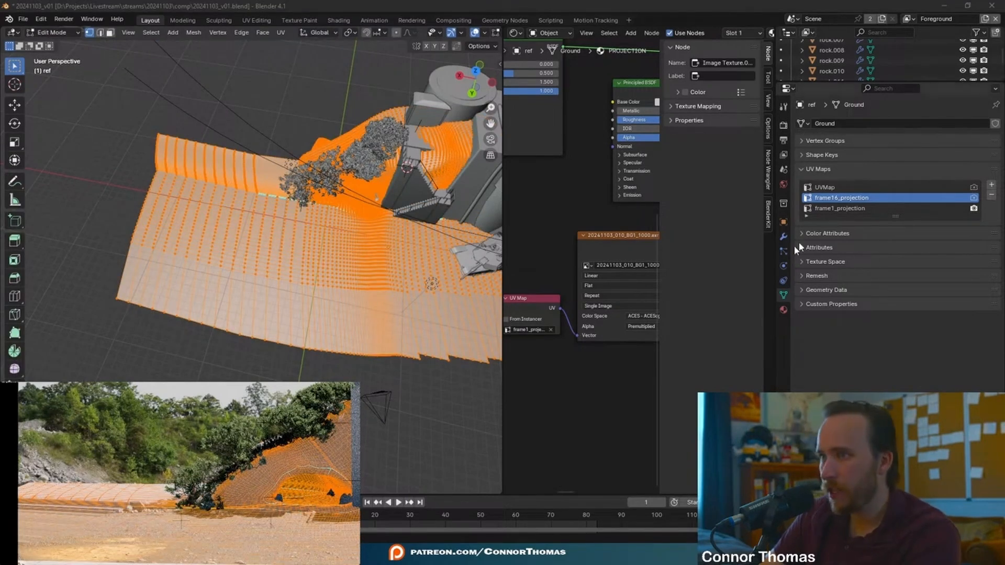
pyautogui.click(840, 209)
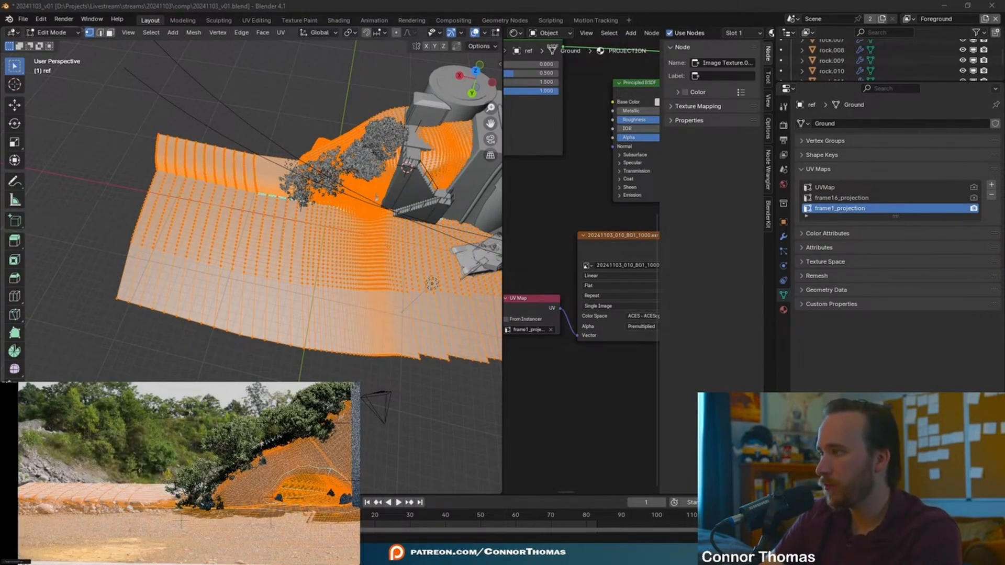
pyautogui.press('Tab')
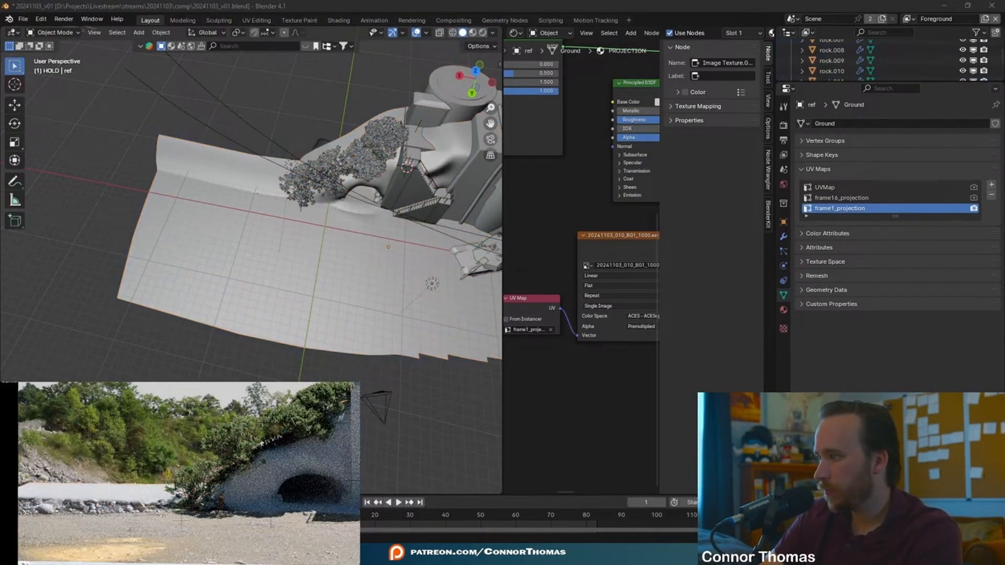
# At frame 26, circle-select the raised bank vertices along the back of the extended ground and delete them
pyautogui.moveTo(308, 516); pyautogui.dragTo(366, 515)
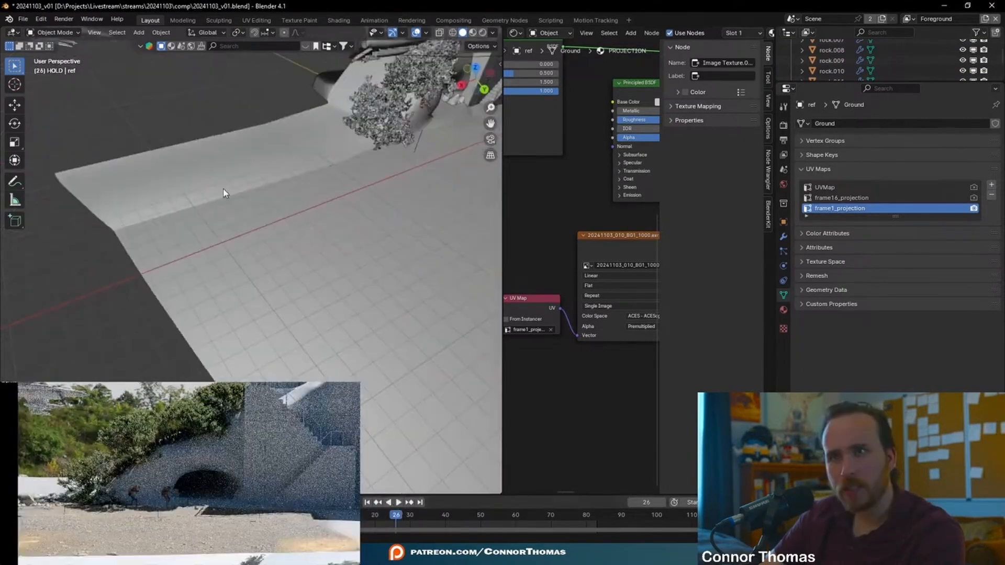
pyautogui.press('Tab')
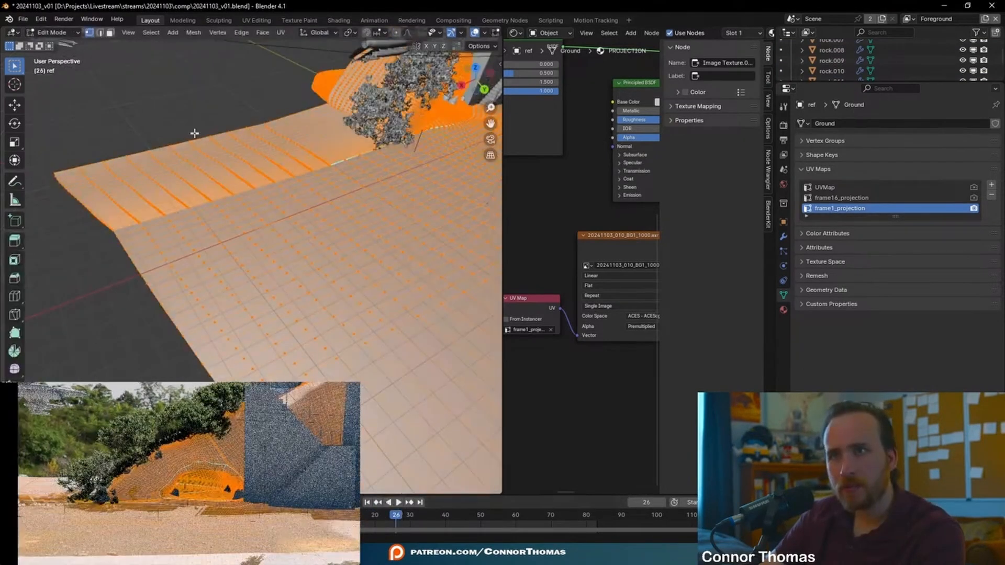
pyautogui.hotkey('alt', 'a')
pyautogui.scroll(-1, 79, 208)
pyautogui.press('c')
pyautogui.press('Escape')
pyautogui.moveTo(102, 193); pyautogui.dragTo(317, 141, button='middle')
pyautogui.press('c')
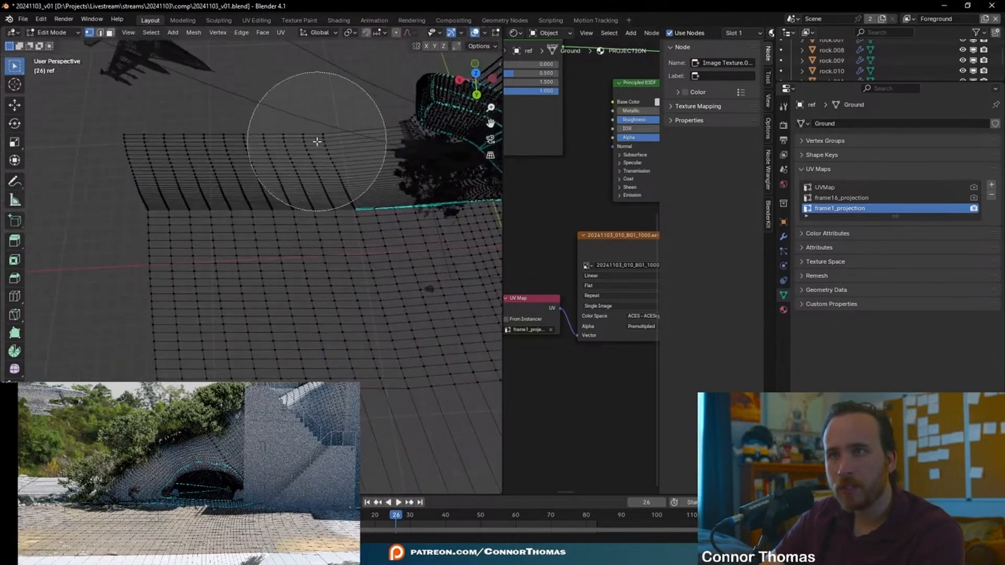
pyautogui.moveTo(328, 141); pyautogui.dragTo(167, 140)
pyautogui.press('Escape')
pyautogui.press('c')
pyautogui.press('Escape')
pyautogui.press('x')
pyautogui.press('v')
# Return to frame 1, select the whole ground mesh and switch the 3D viewport to an Image Editor to see its UVs
pyautogui.moveTo(322, 246); pyautogui.dragTo(305, 222, button='middle')
pyautogui.press('Tab')
pyautogui.hotkey('alt', 'a')
pyautogui.press('space')
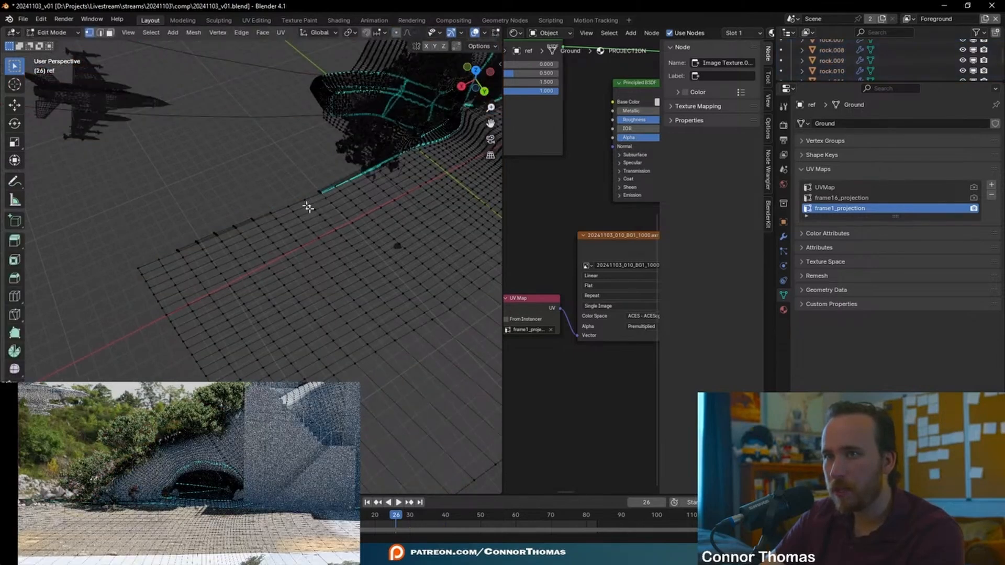
pyautogui.moveTo(467, 516); pyautogui.dragTo(404, 518)
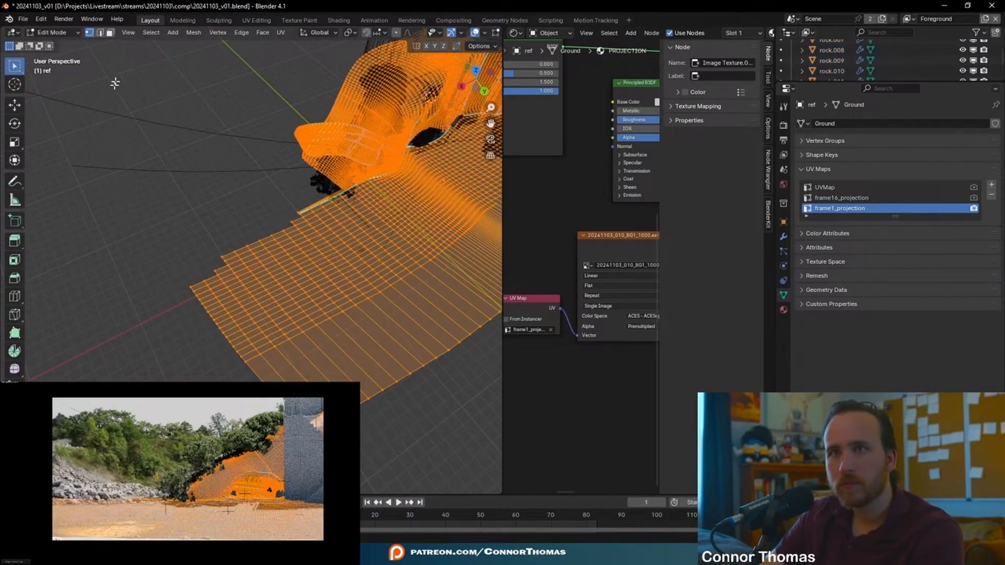
pyautogui.click(13, 33)
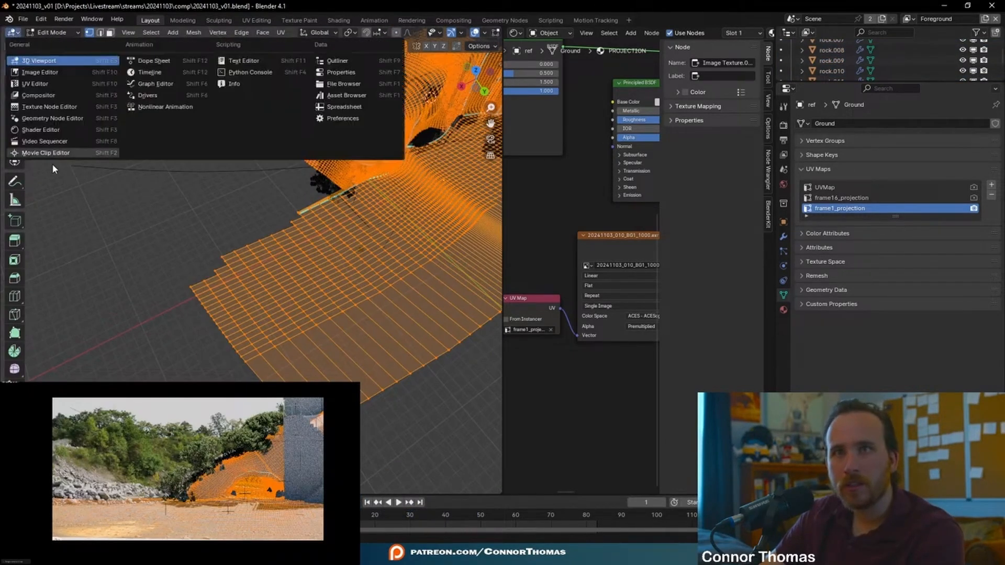
pyautogui.click(42, 72)
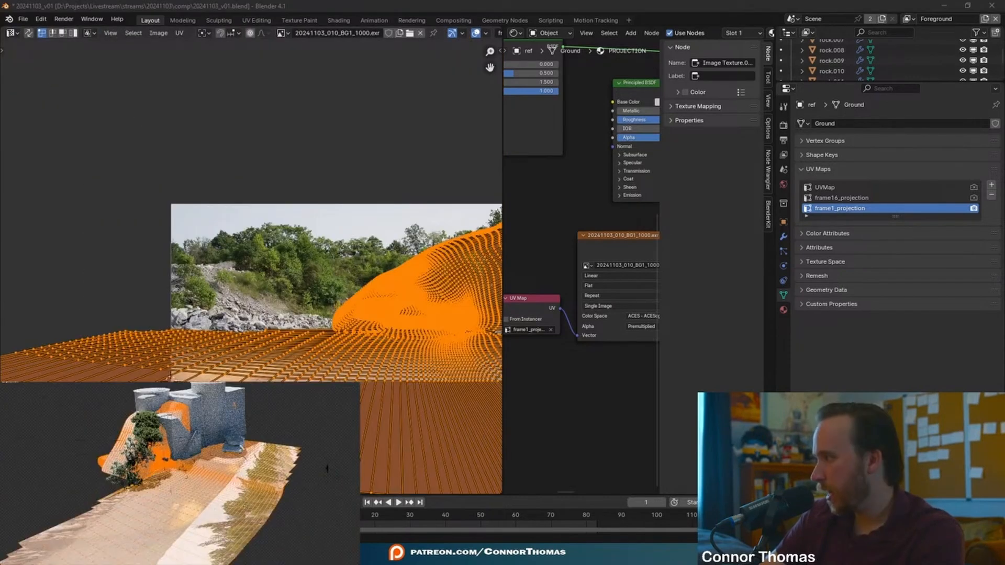
# Undo the last two changes, leave mesh editing and play the shot through the camera
pyautogui.hotkey('ctrl', 'z')
pyautogui.hotkey('ctrl', 'z')
pyautogui.press('Tab')
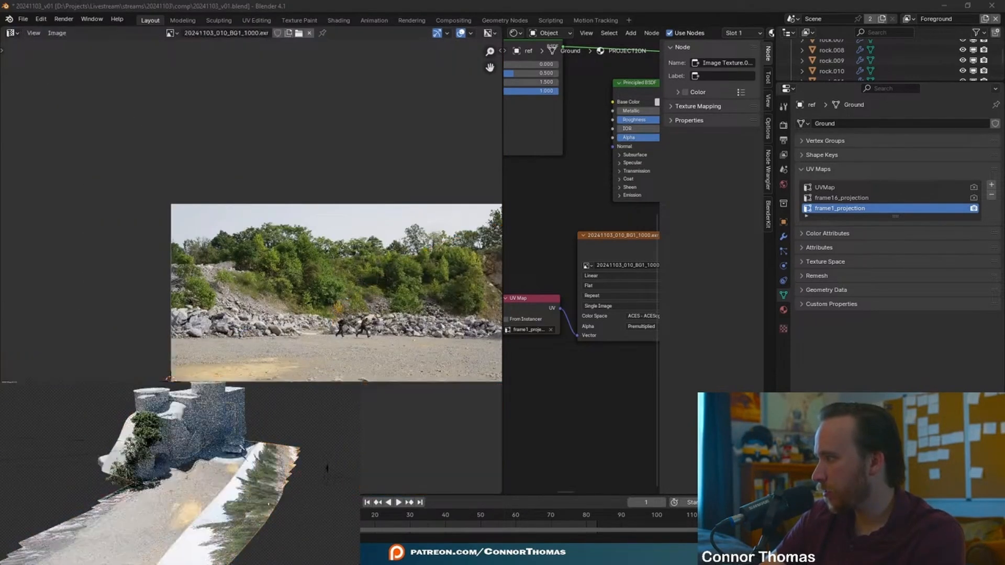
pyautogui.press('KP_0')
pyautogui.press('space')
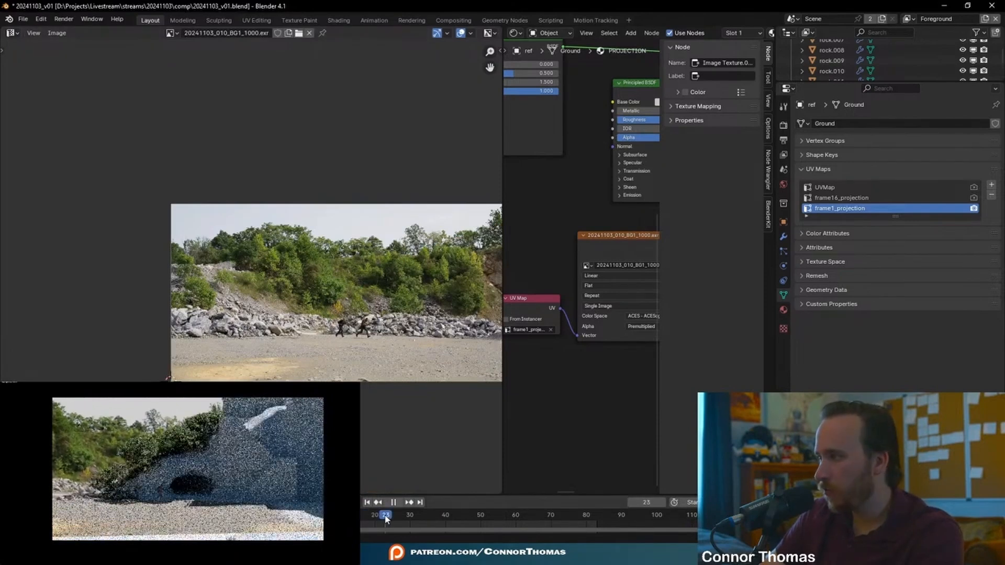
# Widen the node editor and make UVMap the active and render UV map of the ground
pyautogui.moveTo(504, 140); pyautogui.dragTo(151, 136)
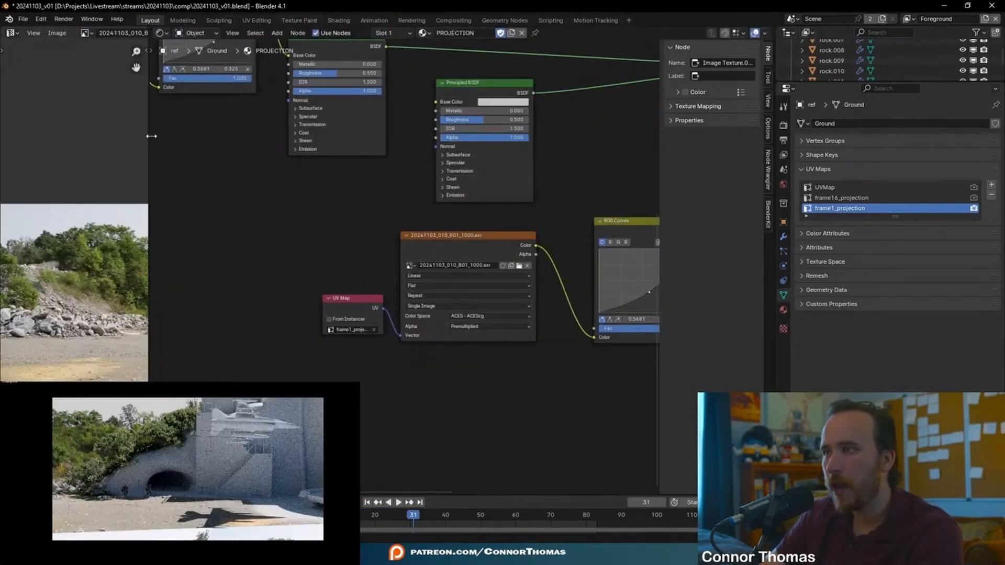
pyautogui.click(922, 187)
pyautogui.click(974, 187)
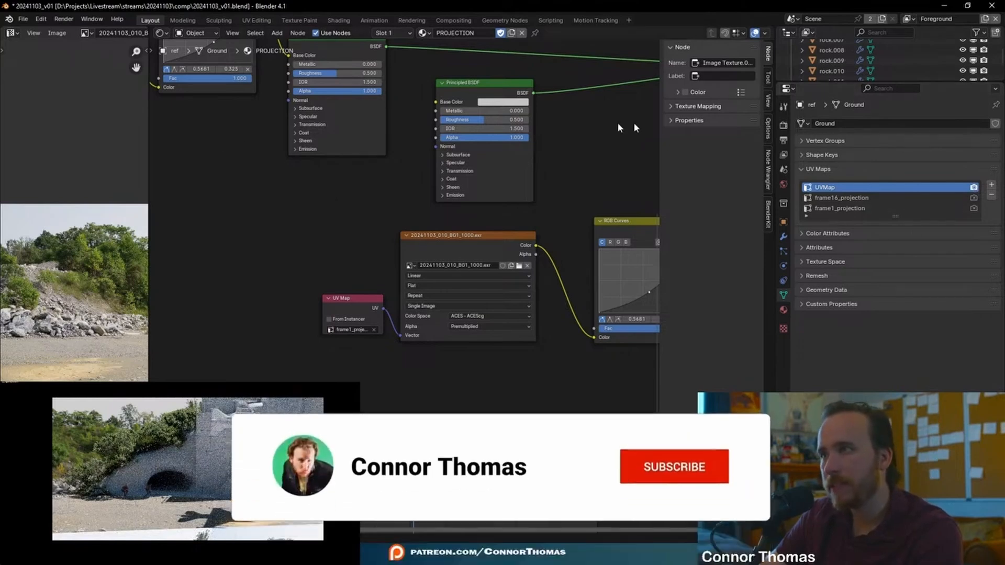
# Select the MatteMerge1 image node, then scrub the shot to frame 41 to choose another projection frame
pyautogui.moveTo(552, 86); pyautogui.dragTo(406, 248, button='middle')
pyautogui.scroll(-8, 405, 248)
pyautogui.moveTo(454, 188); pyautogui.dragTo(391, 181, button='middle')
pyautogui.scroll(5, 476, 134)
pyautogui.click(433, 69)
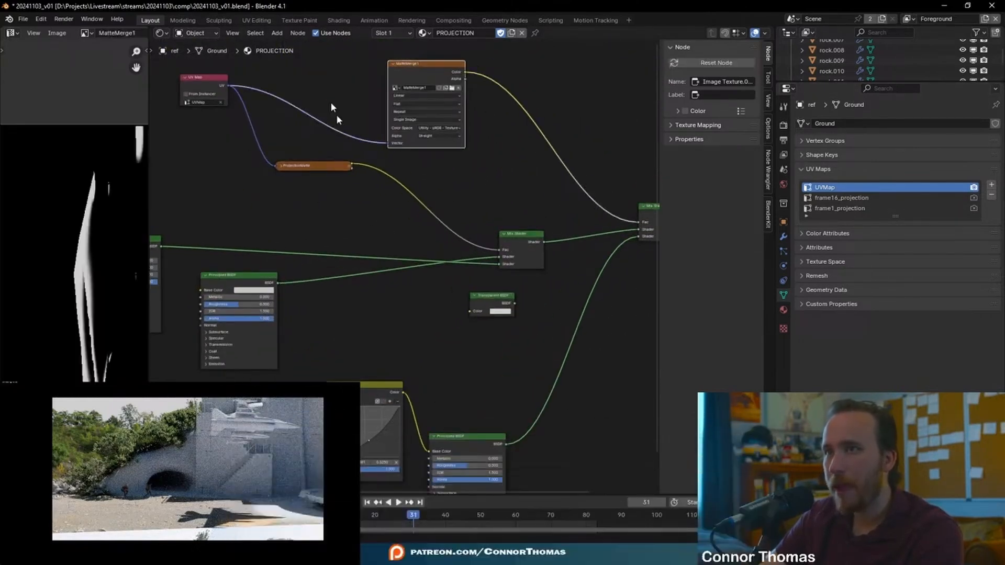
pyautogui.moveTo(475, 104); pyautogui.dragTo(463, 220, button='middle')
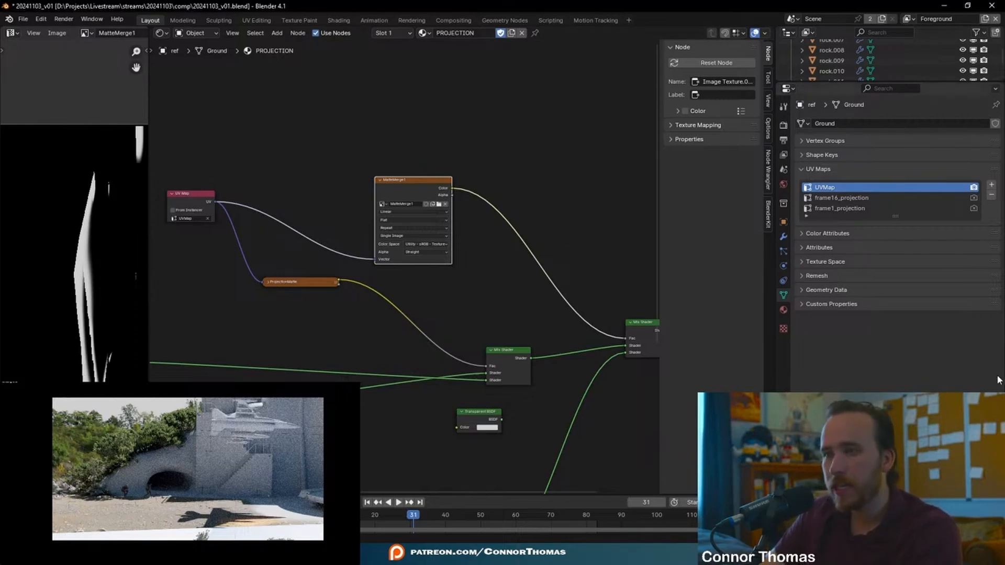
pyautogui.moveTo(413, 513); pyautogui.dragTo(360, 525)
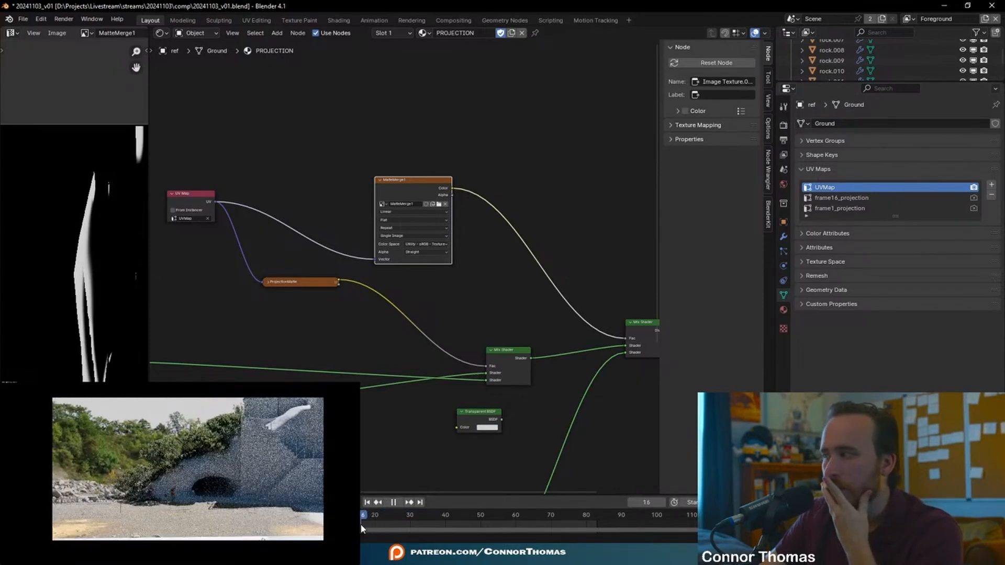
pyautogui.moveTo(360, 524); pyautogui.dragTo(449, 527)
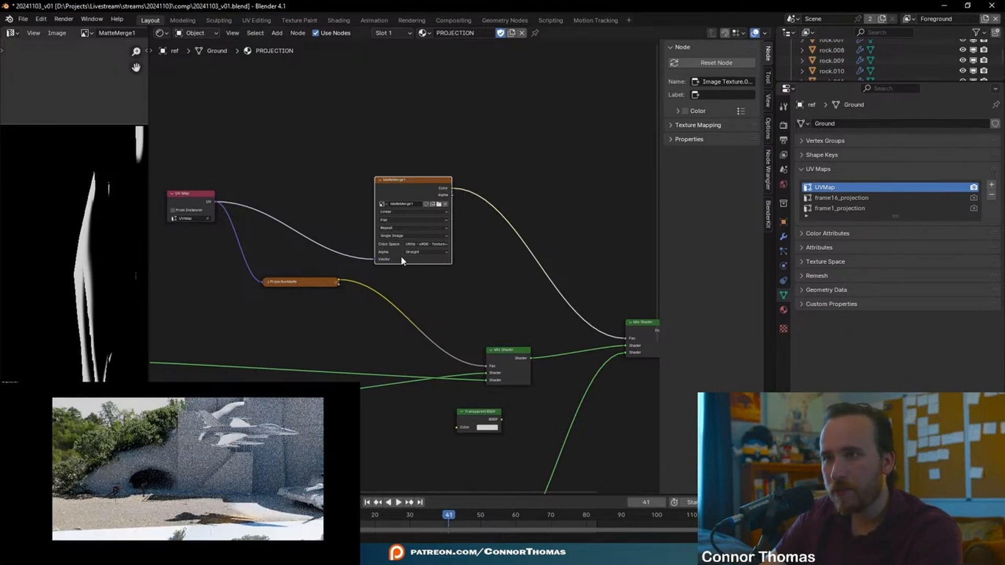
# Add a new UV map to the ground and name it frame41_projection
pyautogui.click(849, 200)
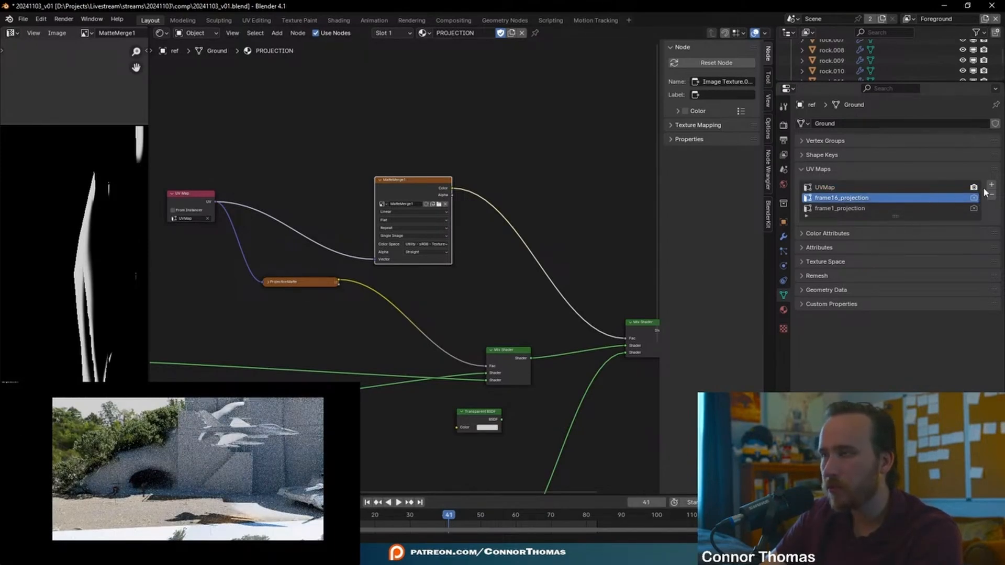
pyautogui.click(992, 185)
pyautogui.doubleClick(843, 219)
pyautogui.write('frame41')
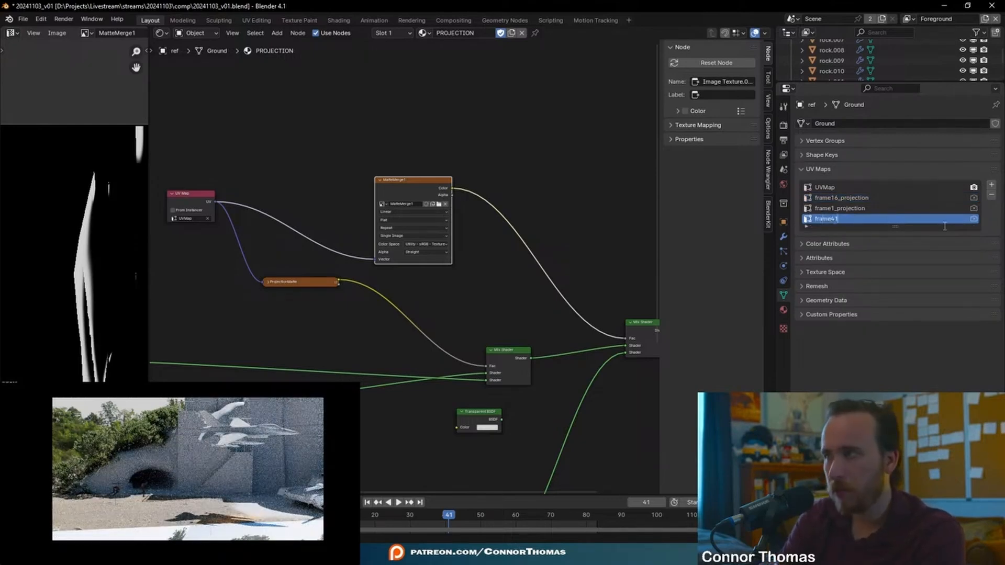
pyautogui.write('_projection')
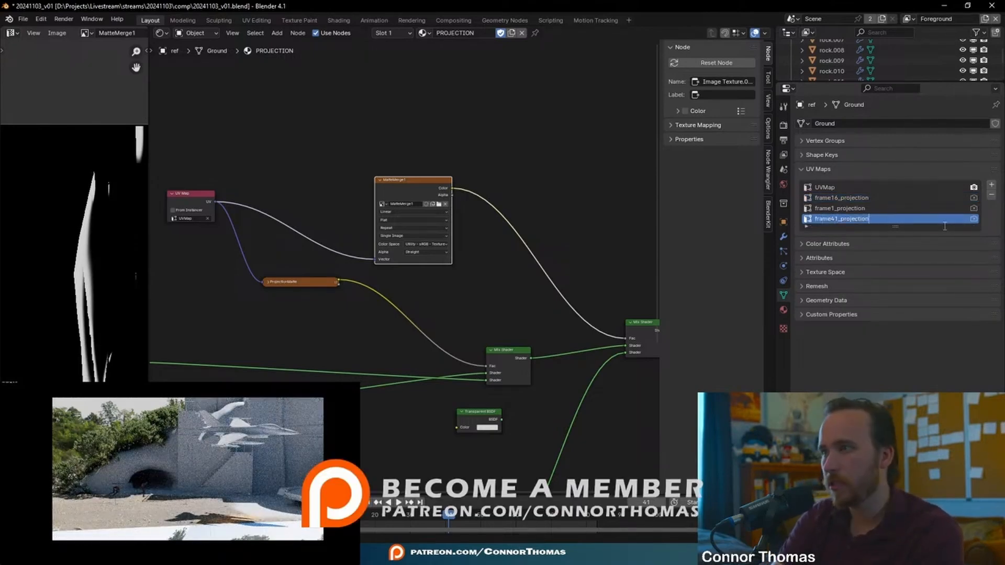
pyautogui.press('Return')
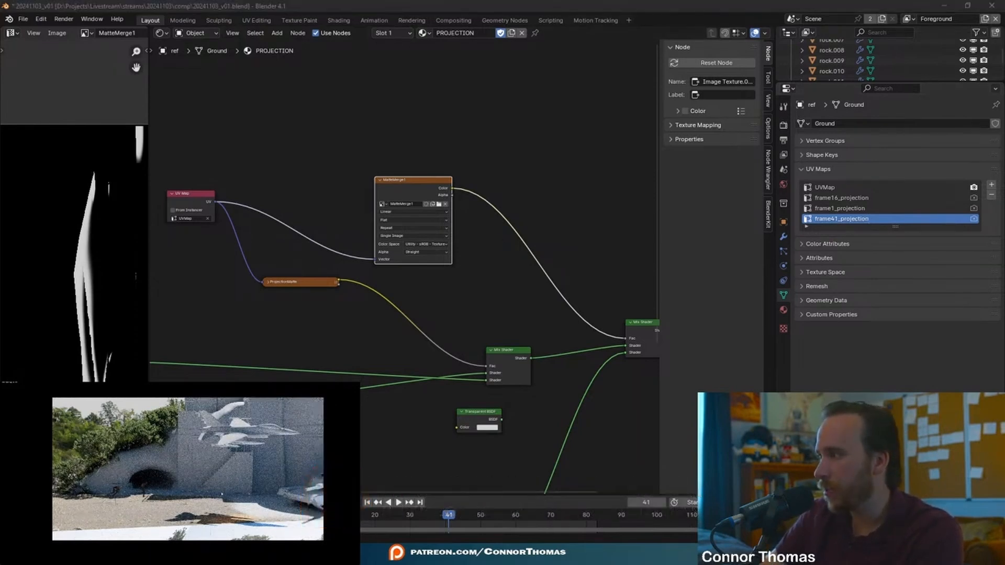
# Project the ground mesh's UVs from the camera view at frame 41 into the frame41_projection map
pyautogui.press('Tab')
pyautogui.press('u')
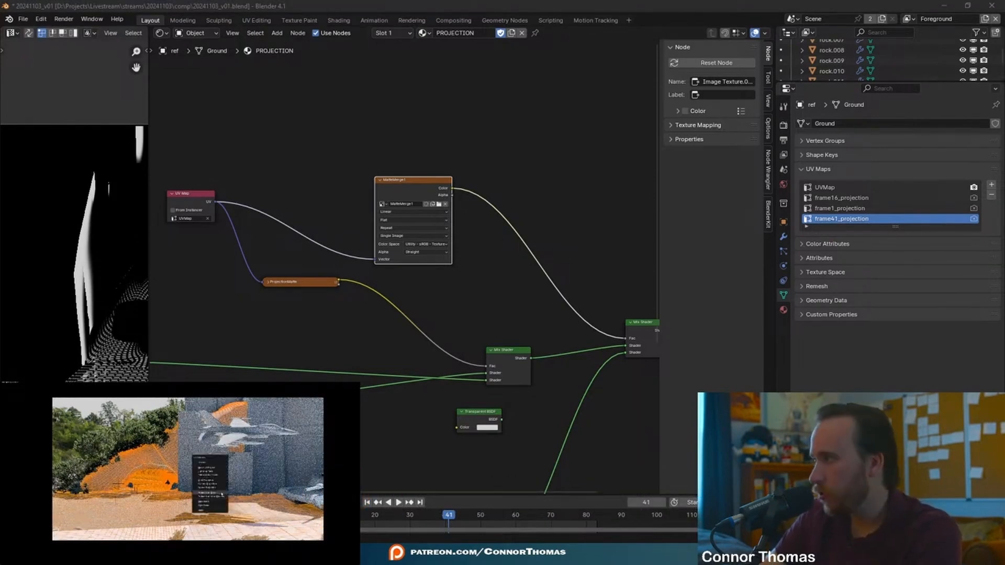
pyautogui.click(221, 492)
pyautogui.press('Tab')
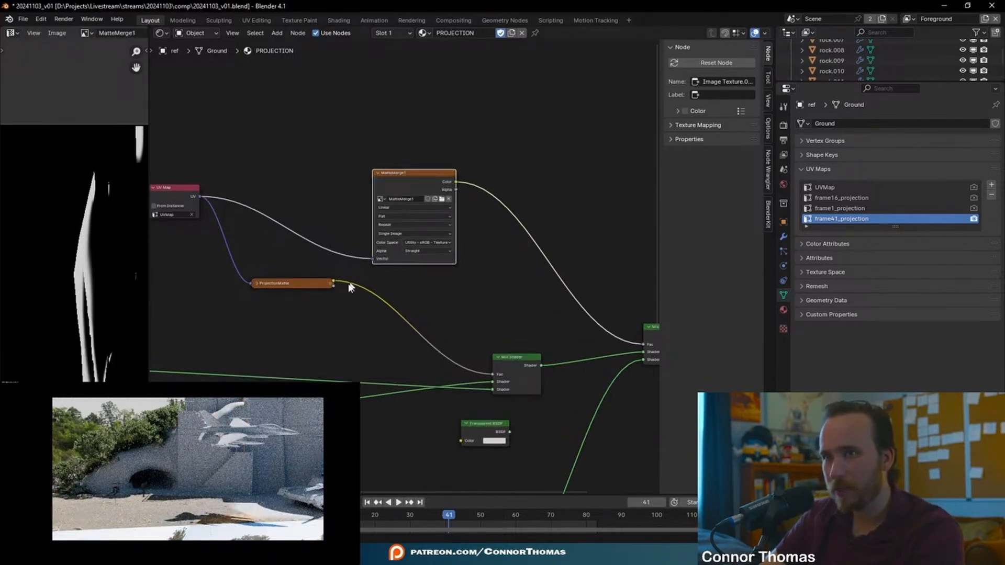
# Duplicate the frame 16 plate's image texture node and load 20241103_010_BG1_1041.exr into the copy
pyautogui.moveTo(347, 285); pyautogui.dragTo(556, 188, button='middle')
pyautogui.moveTo(400, 281); pyautogui.dragTo(433, 220, button='middle')
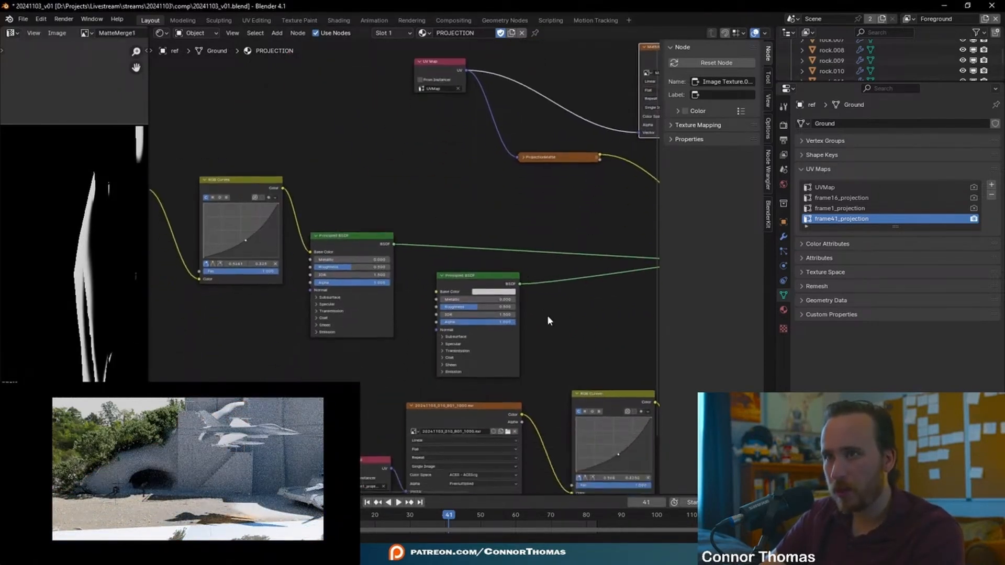
pyautogui.hotkey('ctrl', 'space')
pyautogui.moveTo(669, 326); pyautogui.dragTo(630, 227, button='middle')
pyautogui.moveTo(361, 282); pyautogui.dragTo(637, 360, button='middle')
pyautogui.scroll(4, 375, 287)
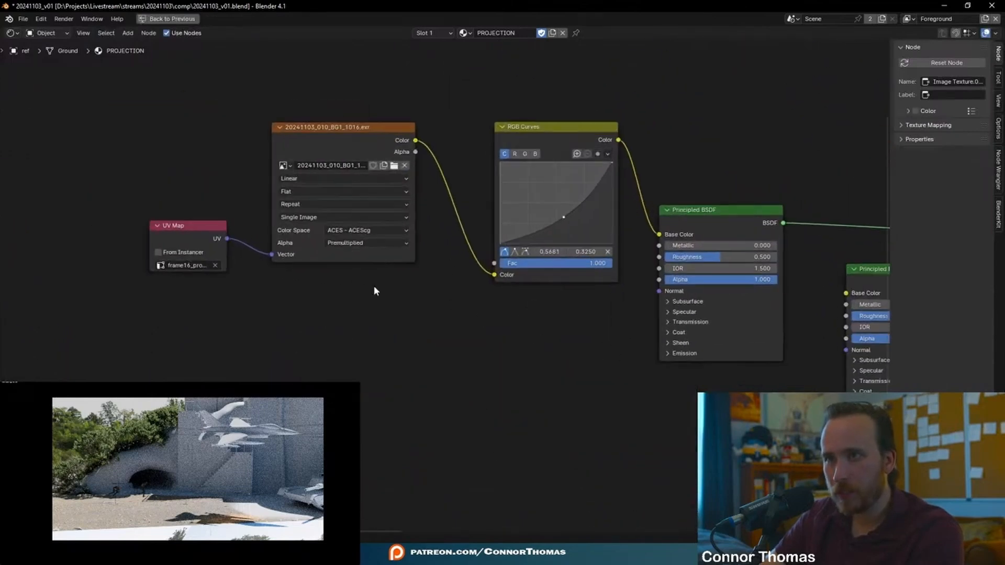
pyautogui.moveTo(247, 141); pyautogui.dragTo(381, 192, button='middle')
pyautogui.moveTo(404, 193); pyautogui.dragTo(373, 199)
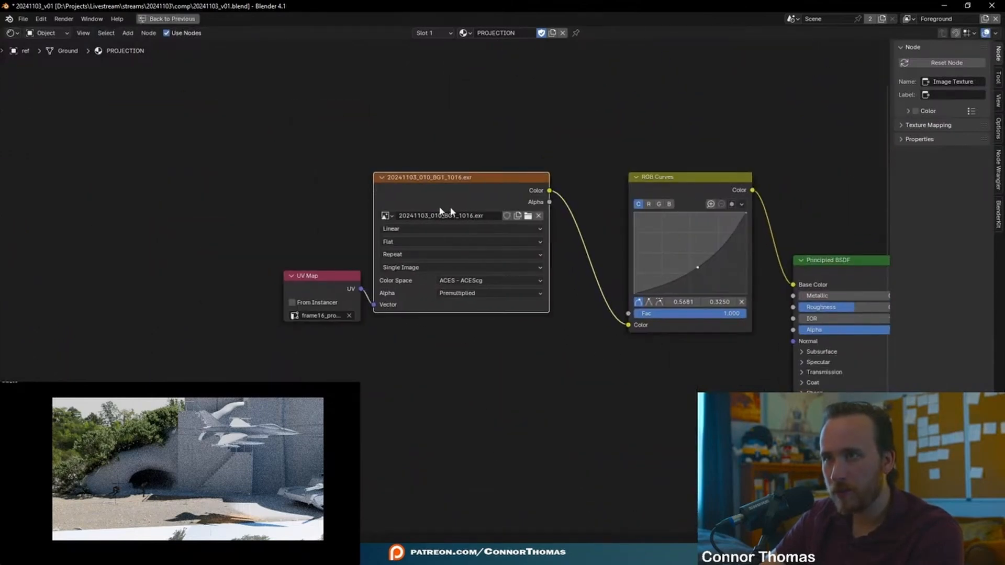
pyautogui.hotkey('shift', 'd')
pyautogui.click(464, 344)
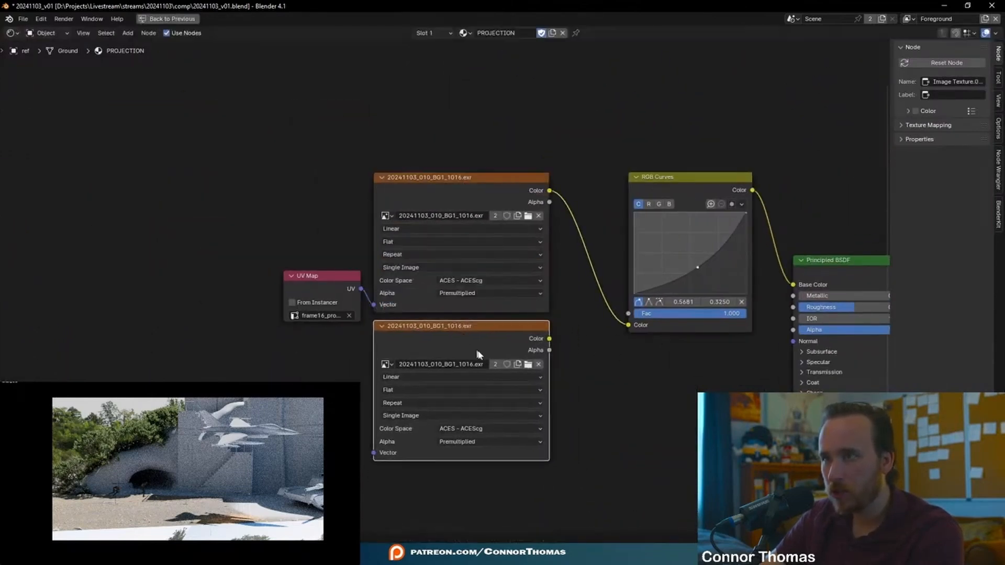
pyautogui.click(528, 365)
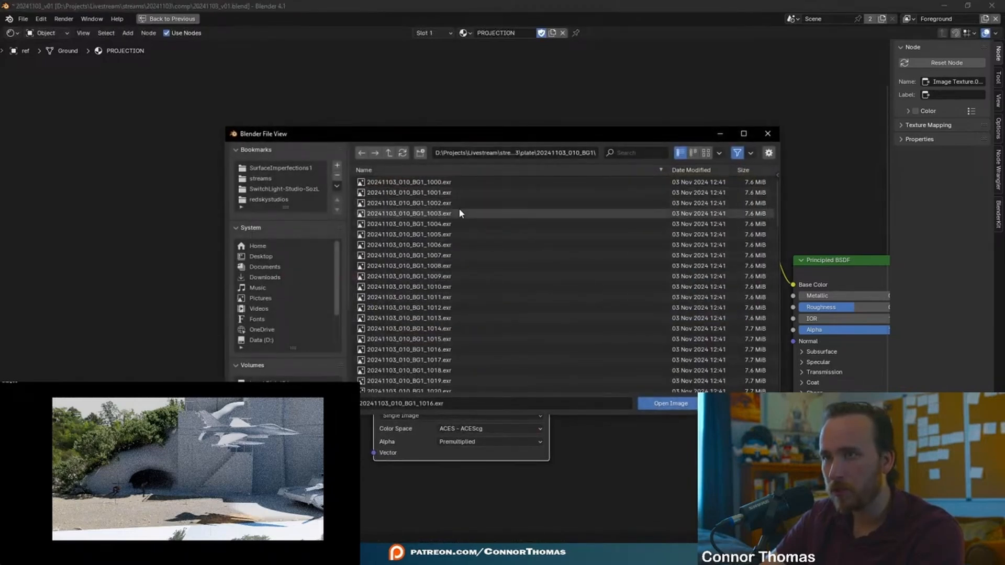
pyautogui.scroll(-5, 454, 283)
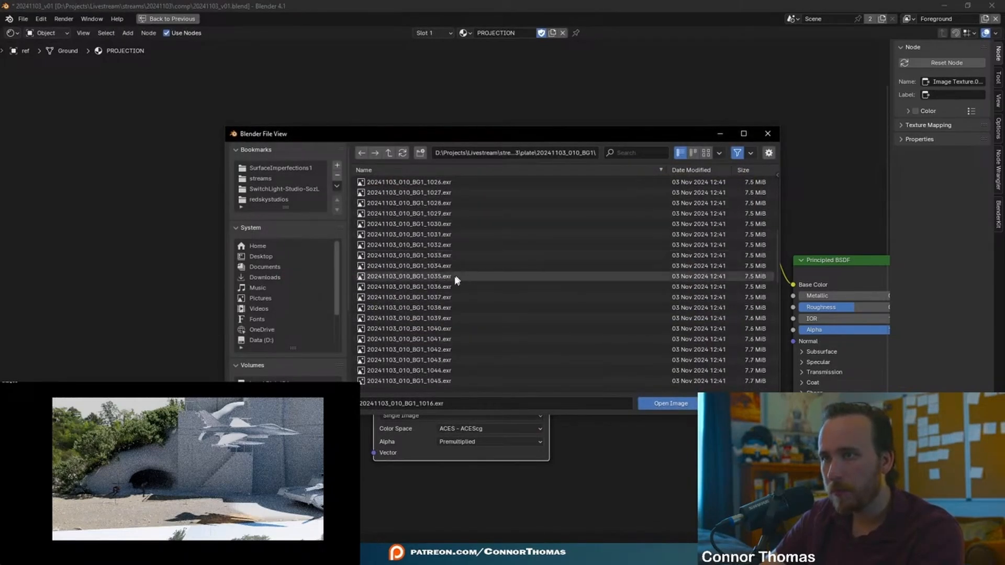
pyautogui.doubleClick(439, 340)
# Add a UV Map node for the frame 41 image and feed that image's color into the first RGB Curves node
pyautogui.moveTo(460, 338); pyautogui.dragTo(500, 335, button='middle')
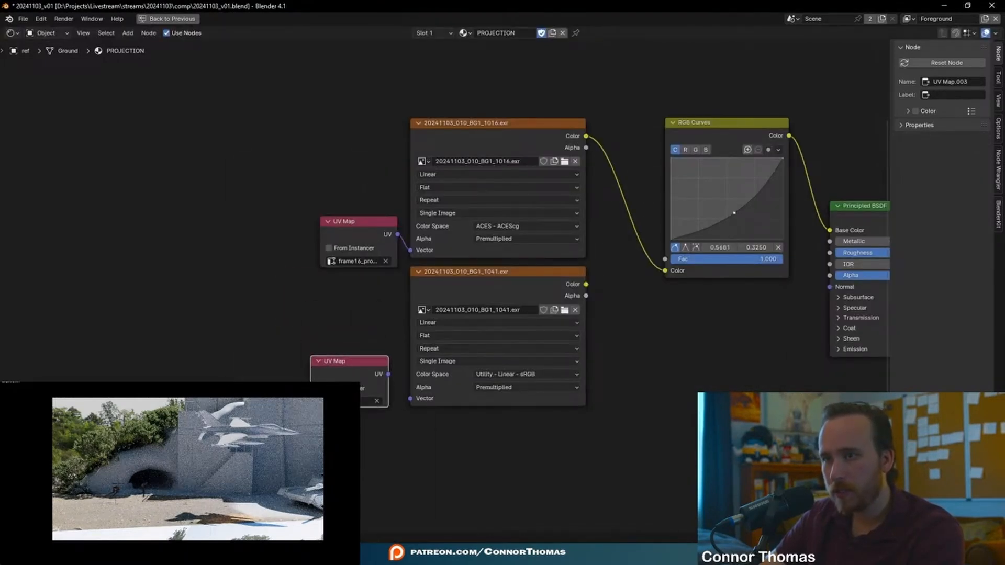
pyautogui.click(390, 447)
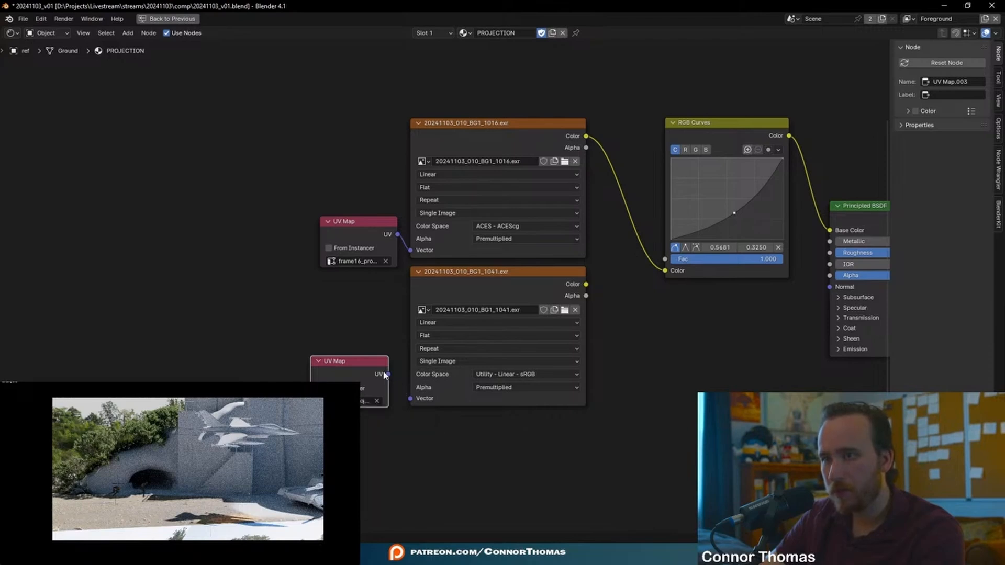
pyautogui.moveTo(593, 285); pyautogui.dragTo(461, 325, button='middle')
pyautogui.moveTo(455, 323); pyautogui.dragTo(533, 310)
pyautogui.press('Home')
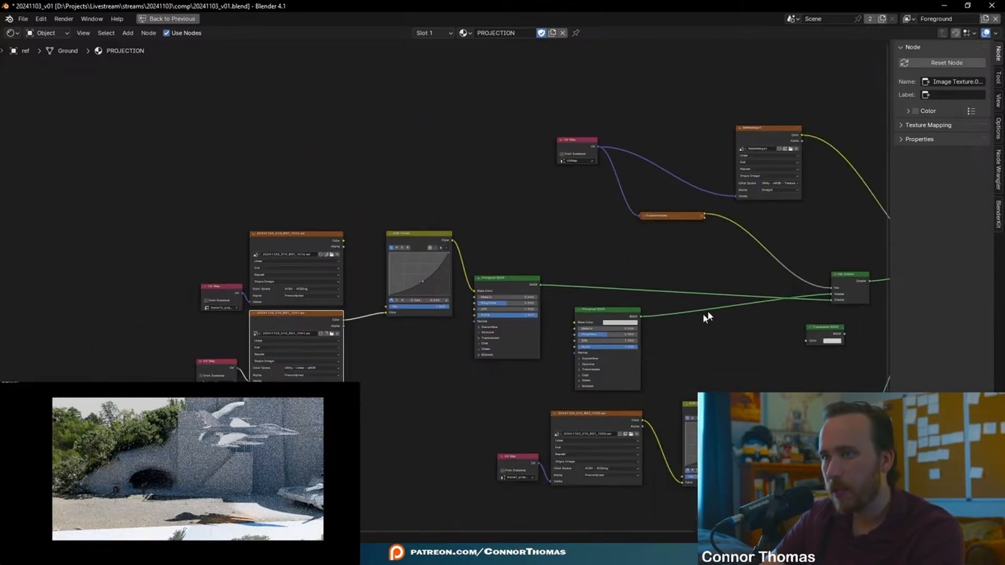
pyautogui.scroll(3, 448, 293)
pyautogui.moveTo(854, 372); pyautogui.dragTo(383, 319, button='middle')
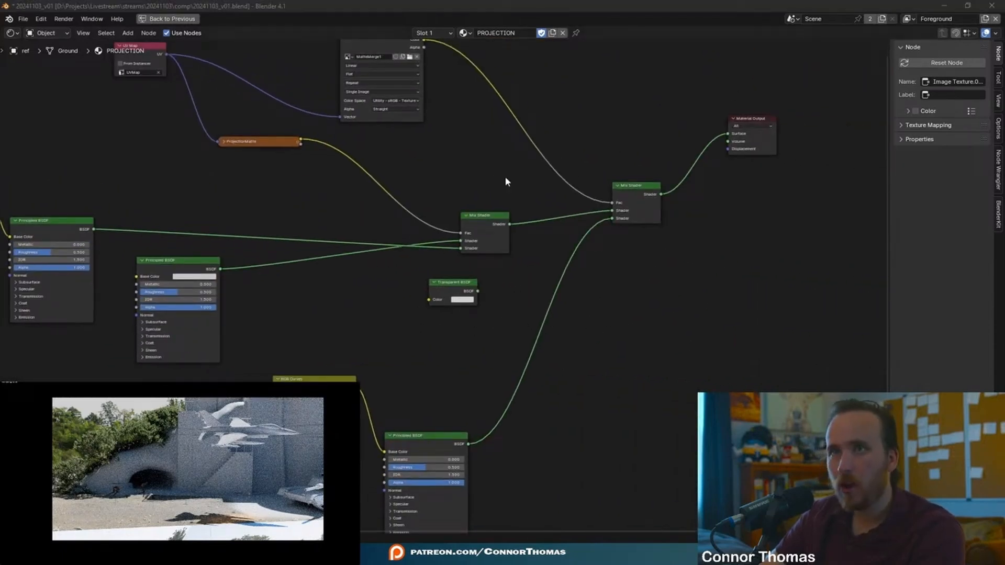
# Save the file and switch to the Texture Paint workspace with MatteMerge1 as the active paint slot
pyautogui.hotkey('ctrl', 'space')
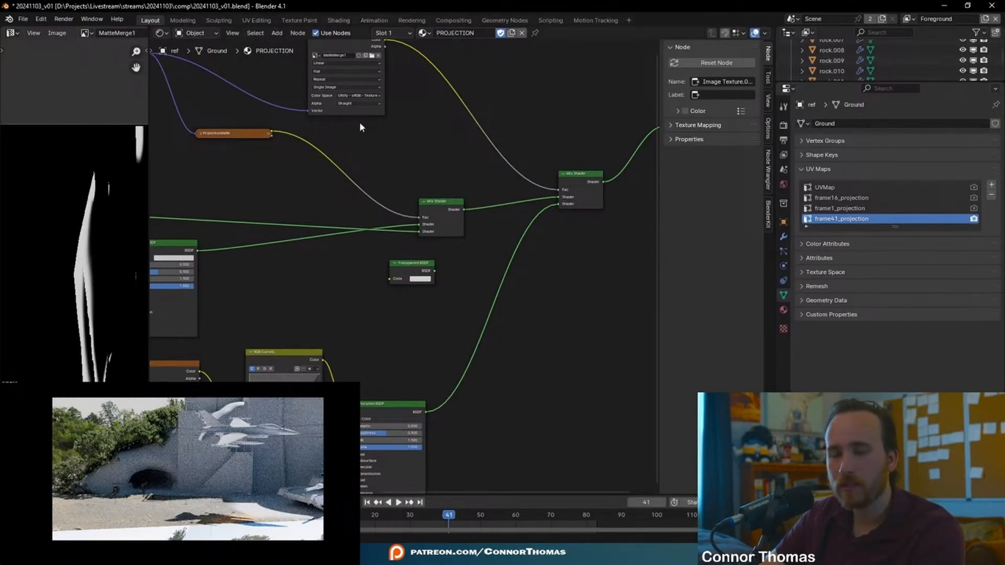
pyautogui.hotkey('ctrl', 's')
pyautogui.click(298, 21)
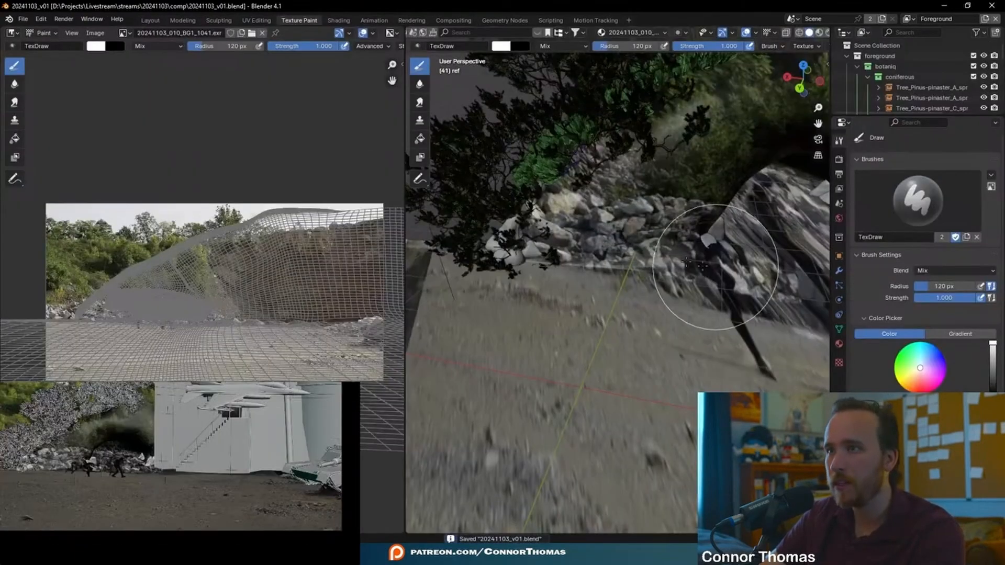
pyautogui.click(631, 33)
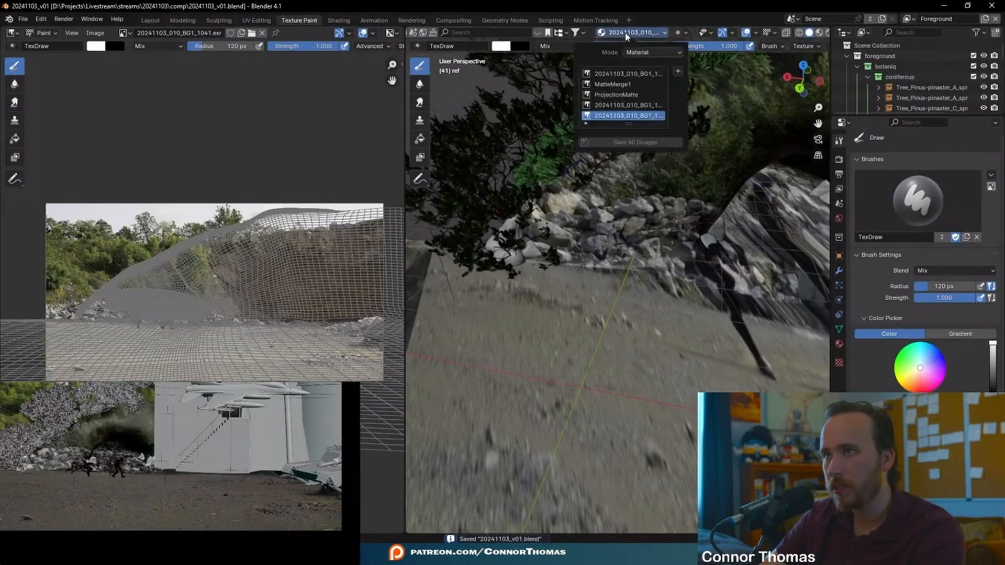
pyautogui.click(618, 84)
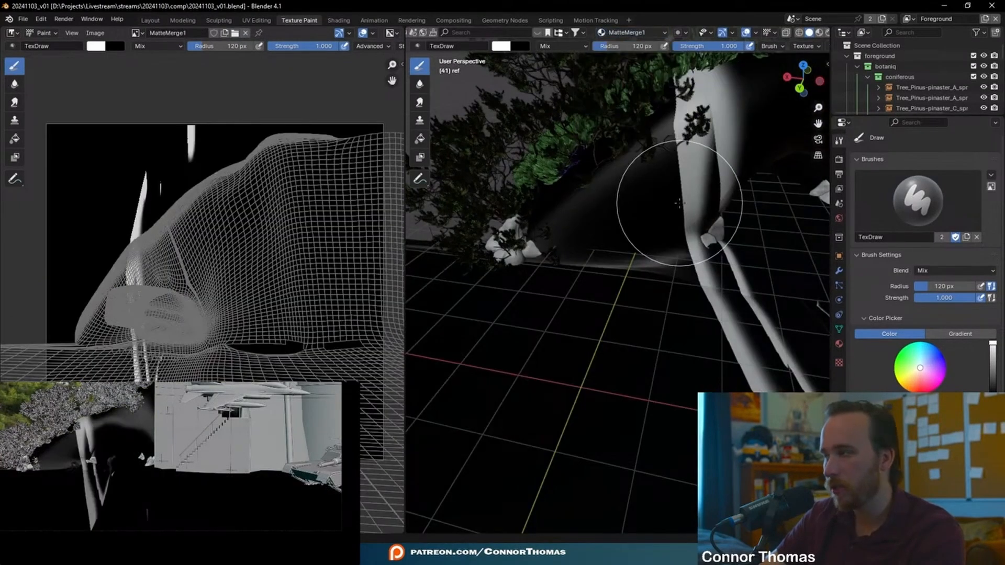
# Try to unwrap the whole ground mesh with Smart UV Project at a 66° angle limit
pyautogui.click(840, 329)
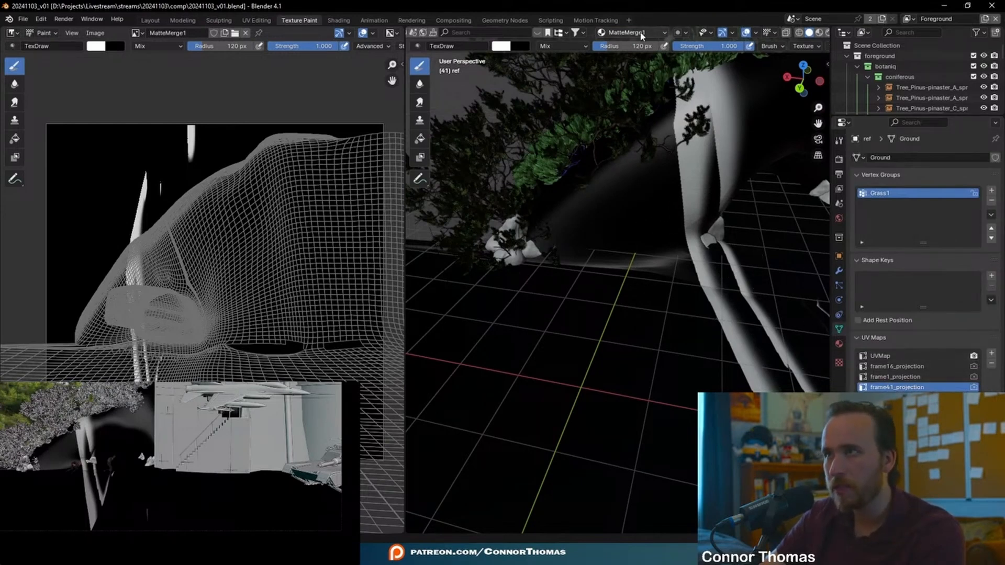
pyautogui.scroll(3, 649, 37)
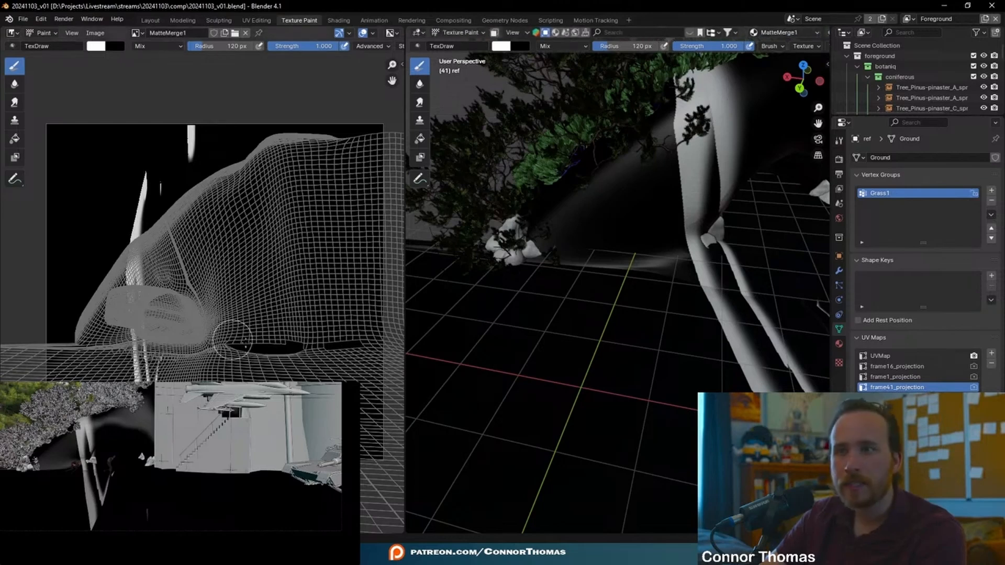
pyautogui.press('Tab')
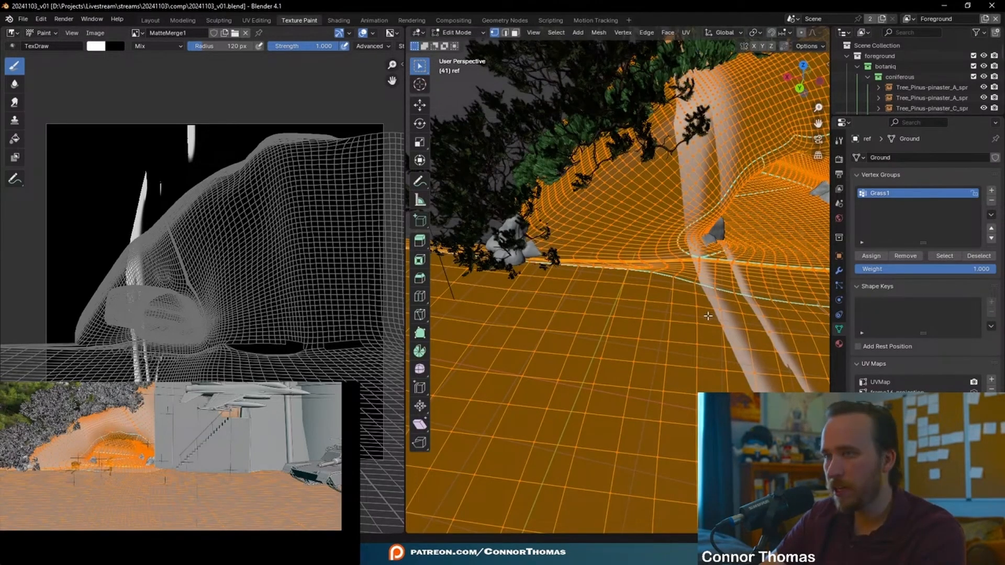
pyautogui.press('u')
pyautogui.click(704, 315)
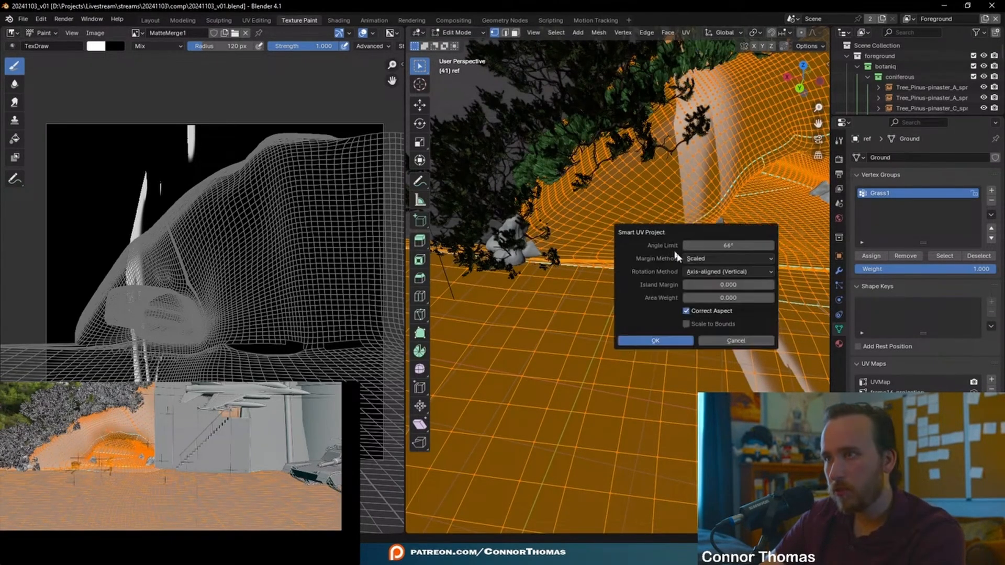
pyautogui.click(656, 341)
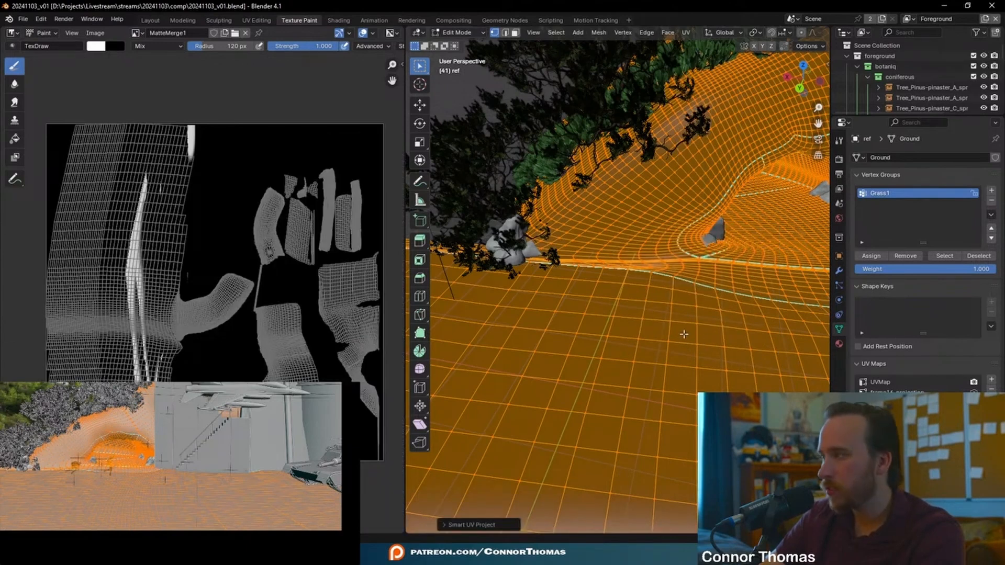
pyautogui.press('Tab')
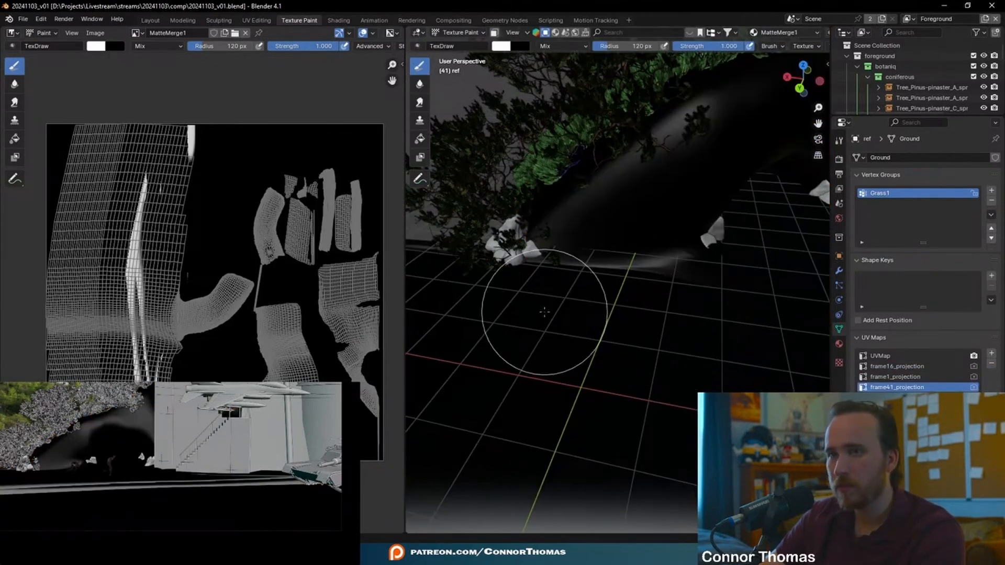
# Undo the Smart UV unwrap and return to the ground mesh in the Layout workspace
pyautogui.hotkey('ctrl', 'z')
pyautogui.hotkey('ctrl', 'z')
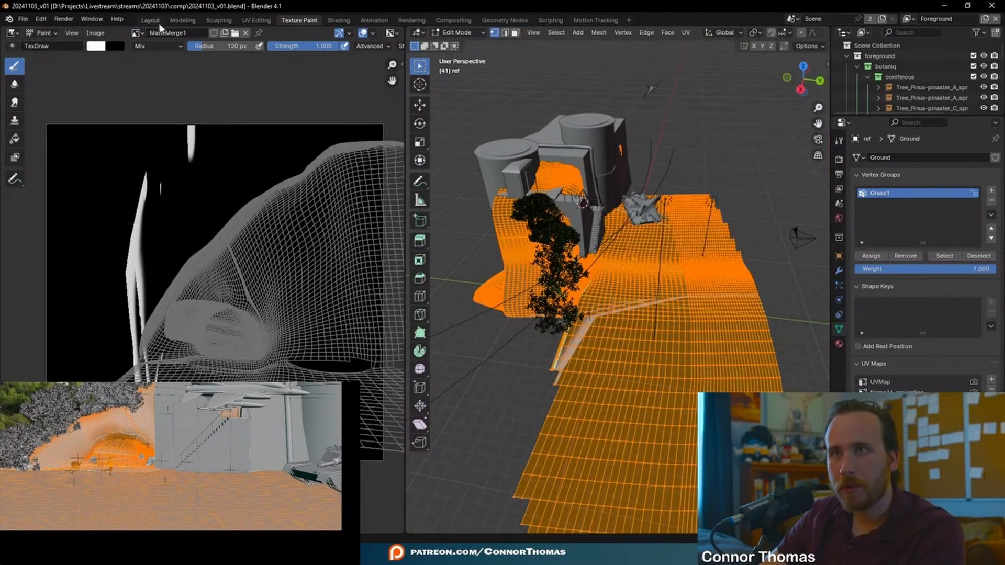
pyautogui.click(150, 21)
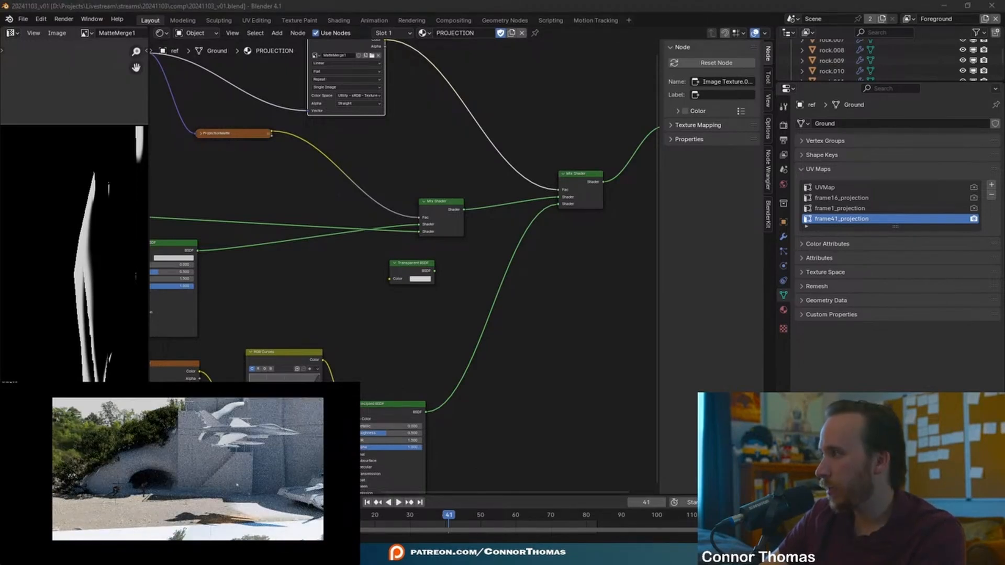
pyautogui.press('Tab')
pyautogui.rightClick(204, 510)
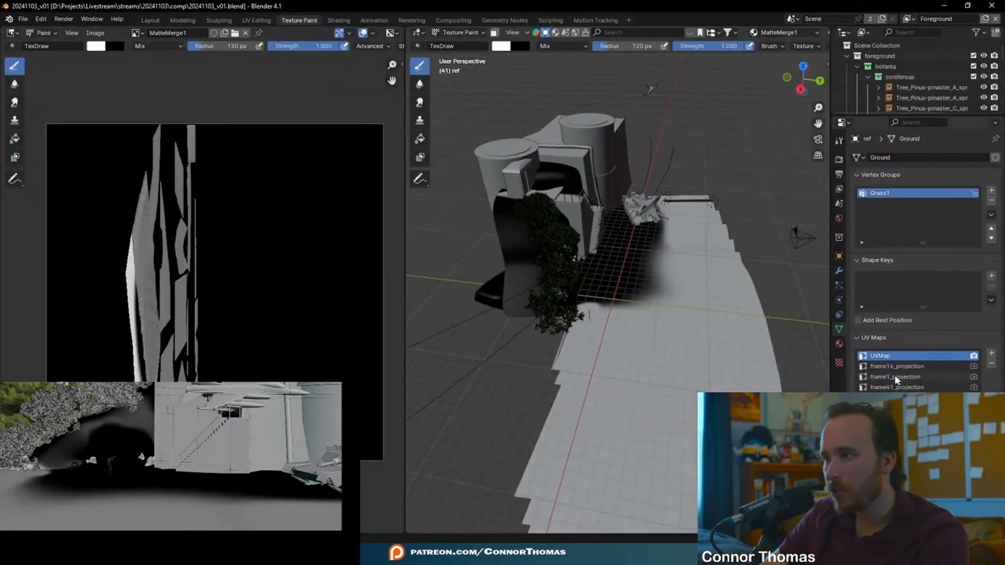
# Swap the paint color to black and unwrap the ground's UVMap with Smart UV Project
pyautogui.moveTo(685, 304); pyautogui.dragTo(590, 283, button='middle')
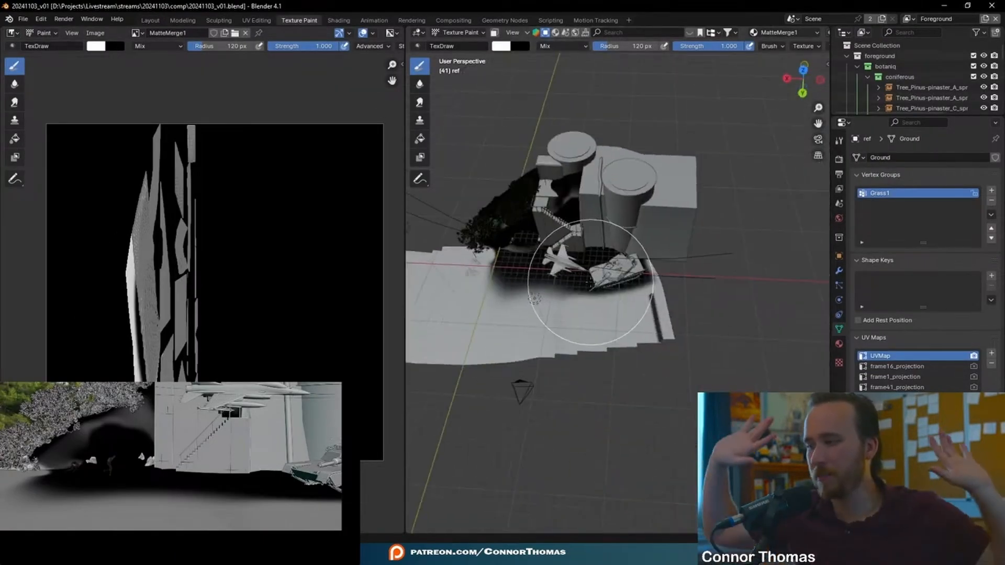
pyautogui.press('x')
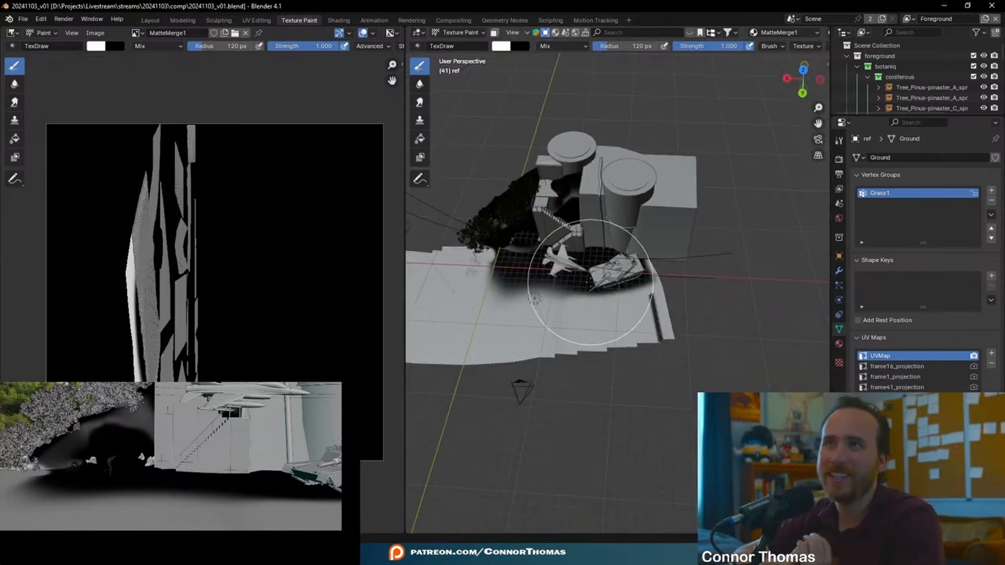
pyautogui.scroll(4, 591, 282)
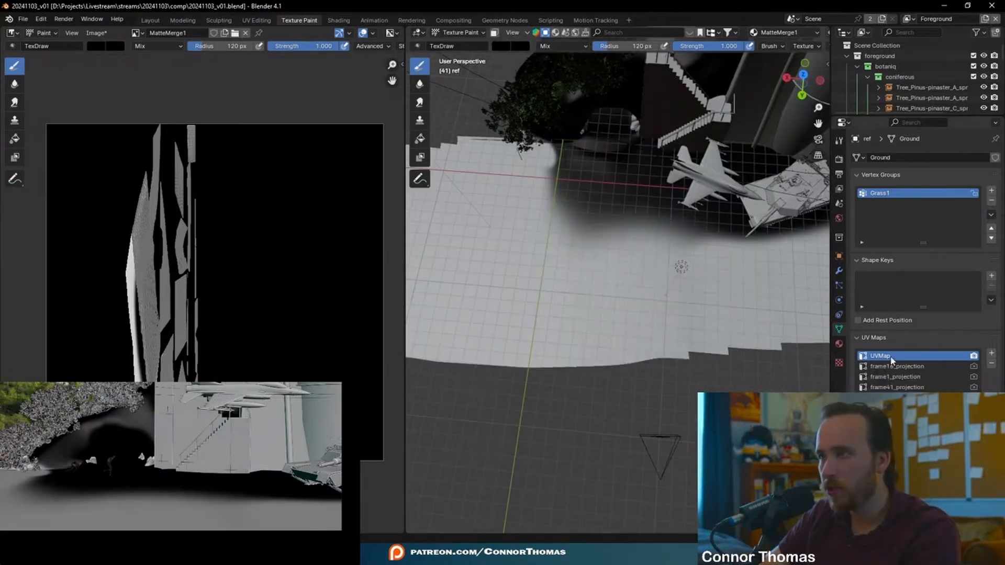
pyautogui.press('Tab')
pyautogui.press('Tab')
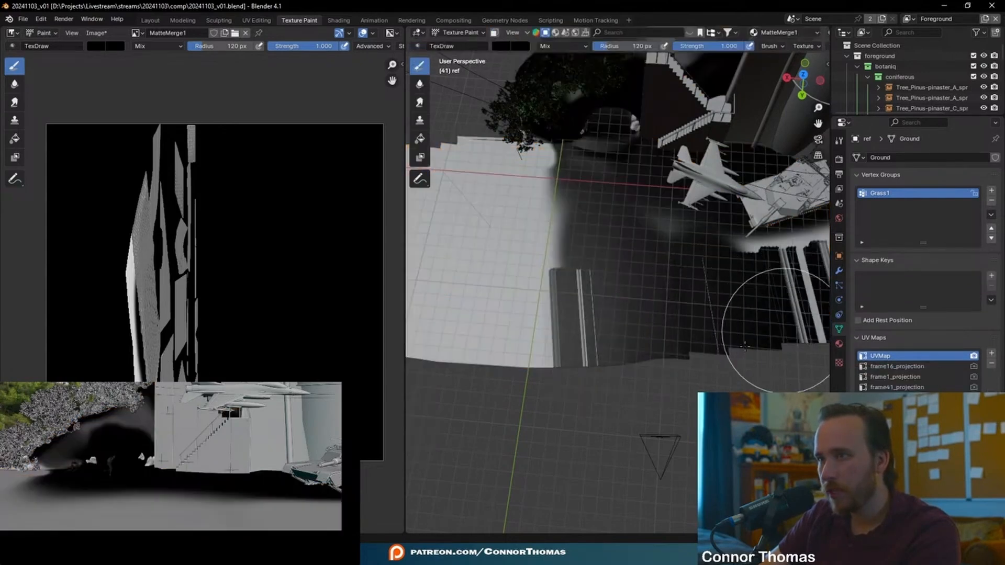
# Enlarge the brush to 393 px, paint the ground black in MatteMerge1 and check its UV layout
pyautogui.moveTo(775, 247); pyautogui.dragTo(561, 303, button='middle')
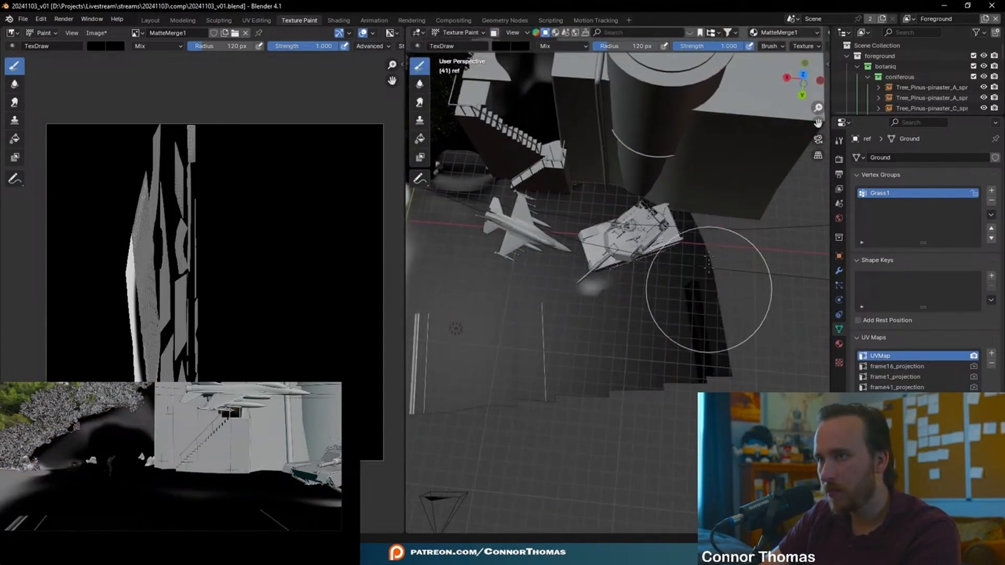
pyautogui.moveTo(529, 304)
pyautogui.mouseDown(button='middle')
pyautogui.moveTo(651, 363)
pyautogui.moveTo(730, 214)
pyautogui.mouseUp(button='middle')
pyautogui.press('z')
pyautogui.click(616, 338)
pyautogui.press('Tab')
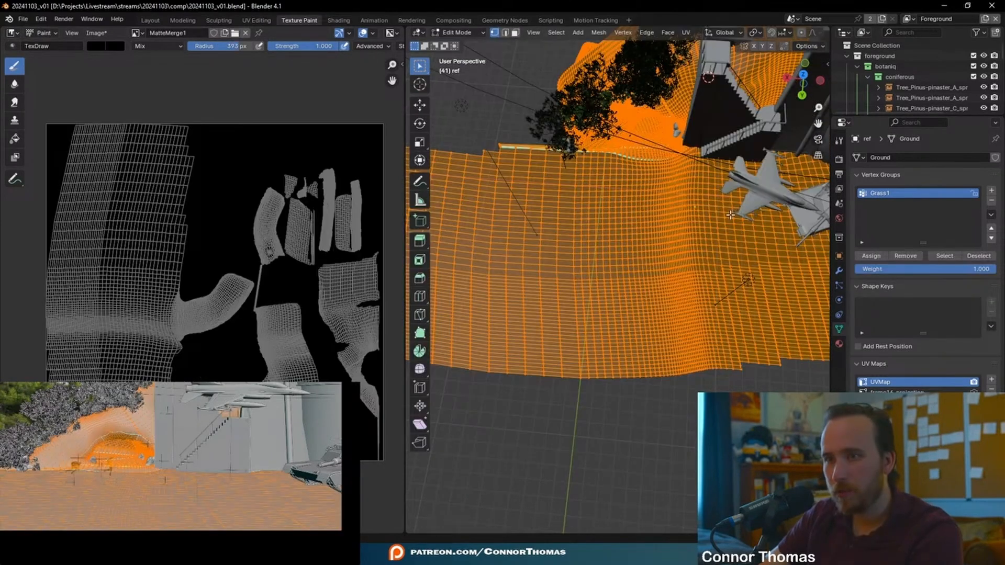
pyautogui.press('Tab')
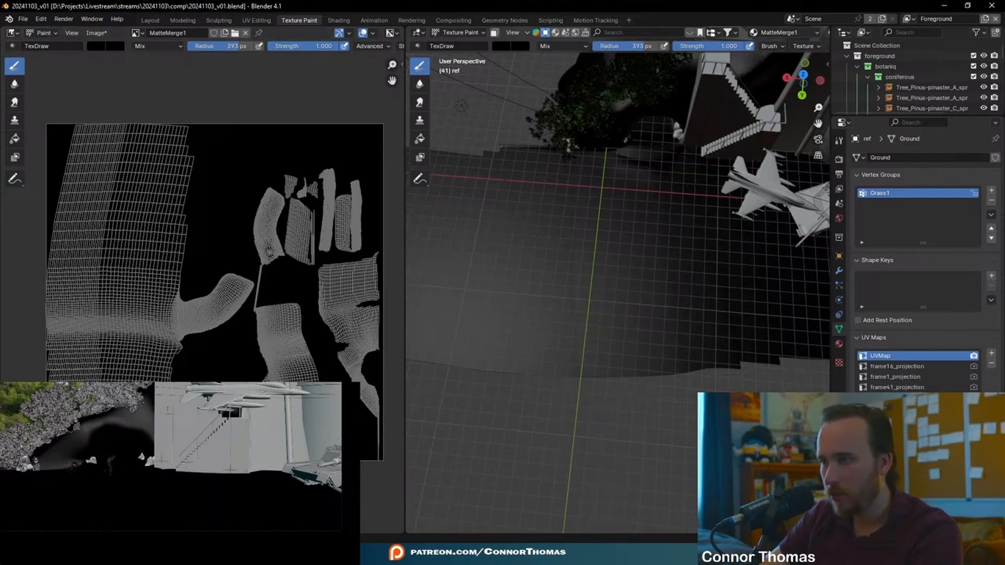
# Split off a Timeline editor below the paint viewport and go to frame 1
pyautogui.moveTo(828, 532); pyautogui.dragTo(635, 487)
pyautogui.click(417, 482)
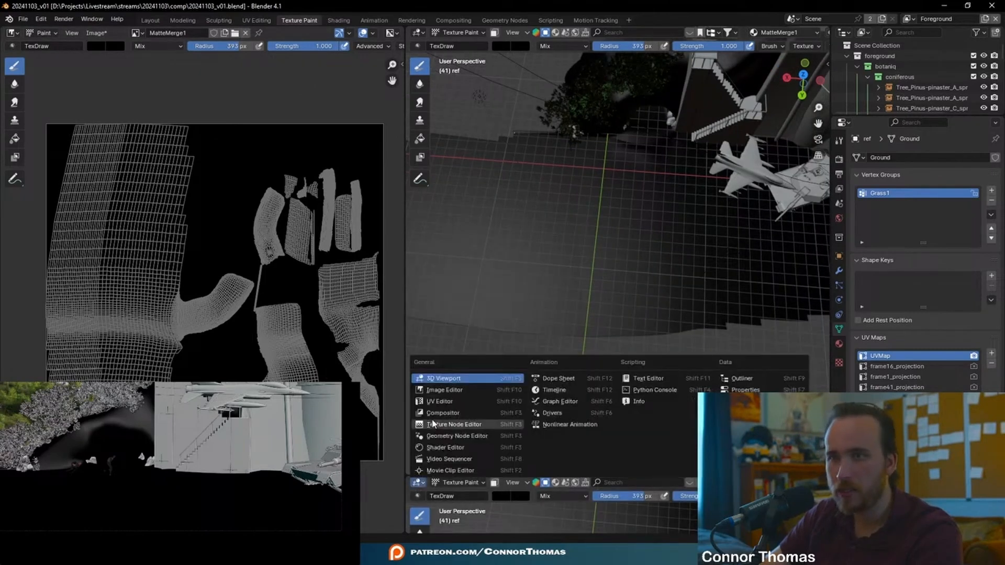
pyautogui.click(549, 391)
pyautogui.moveTo(601, 496); pyautogui.dragTo(529, 497)
# Reduce the brush radius to 129 px and set the paint color to white with a value of 1.000
pyautogui.press('f')
pyautogui.click(594, 311)
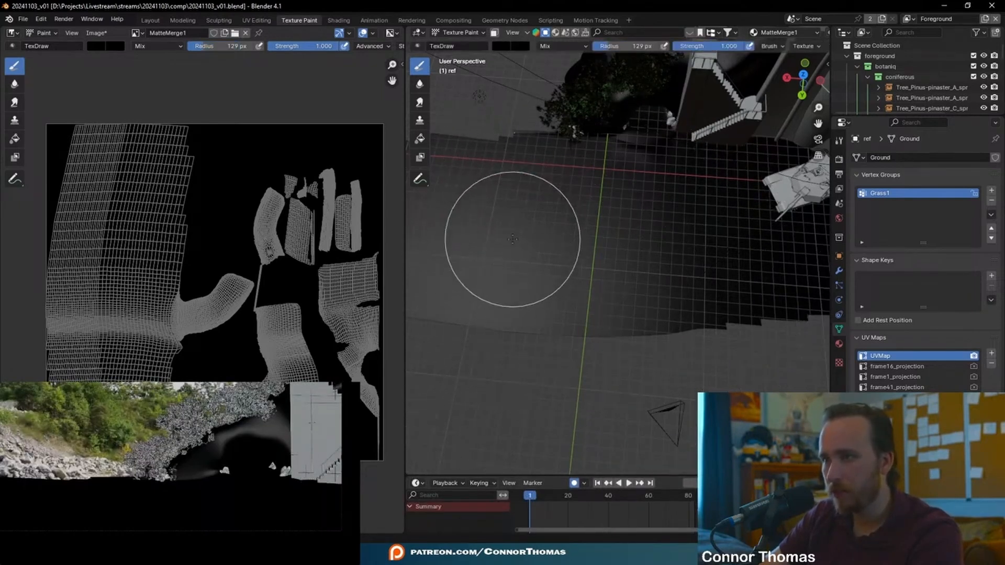
pyautogui.click(97, 47)
pyautogui.moveTo(193, 90); pyautogui.dragTo(193, 55)
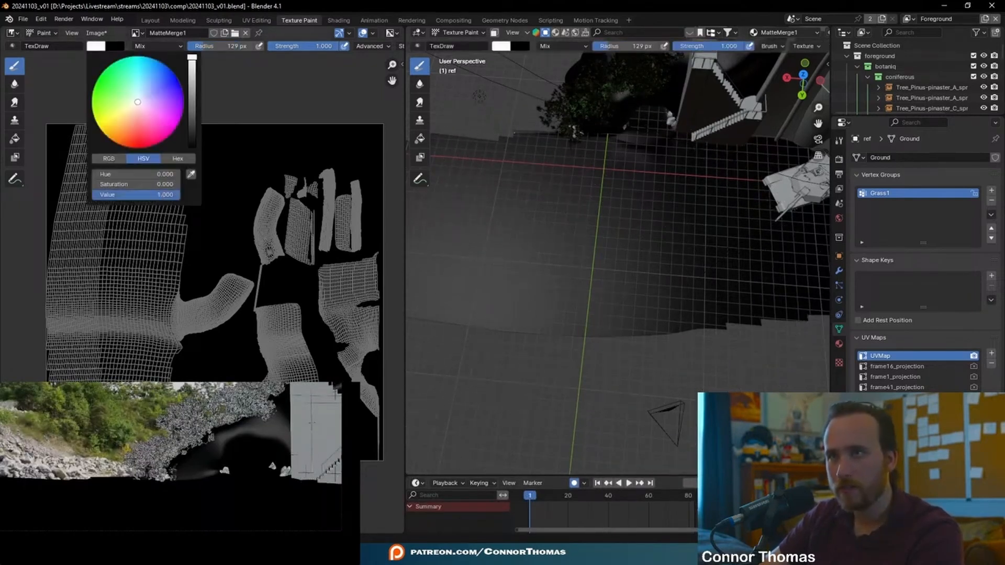
# Paint the ground white across the area covered by the frame 1 view in the matte
pyautogui.moveTo(440, 120); pyautogui.dragTo(503, 363)
pyautogui.keyDown('shift'); pyautogui.moveTo(503, 363); pyautogui.dragTo(627, 382, button='middle'); pyautogui.keyUp('shift')
pyautogui.moveTo(516, 242); pyautogui.dragTo(548, 390)
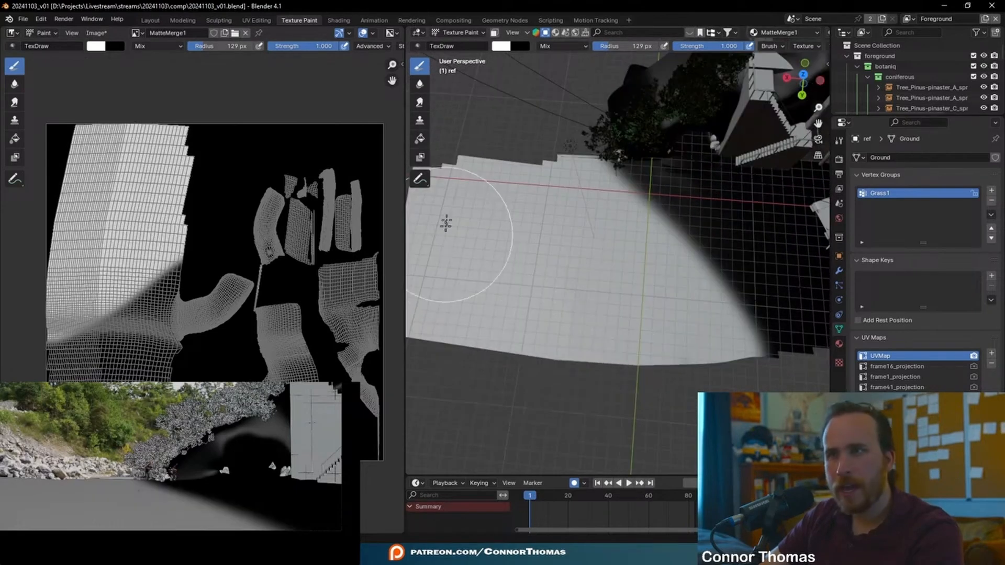
# Switch the paint color to black and paint a soft black area along the ground's near edge
pyautogui.click(503, 48)
pyautogui.moveTo(602, 110); pyautogui.dragTo(601, 149)
pyautogui.moveTo(711, 380); pyautogui.dragTo(471, 385)
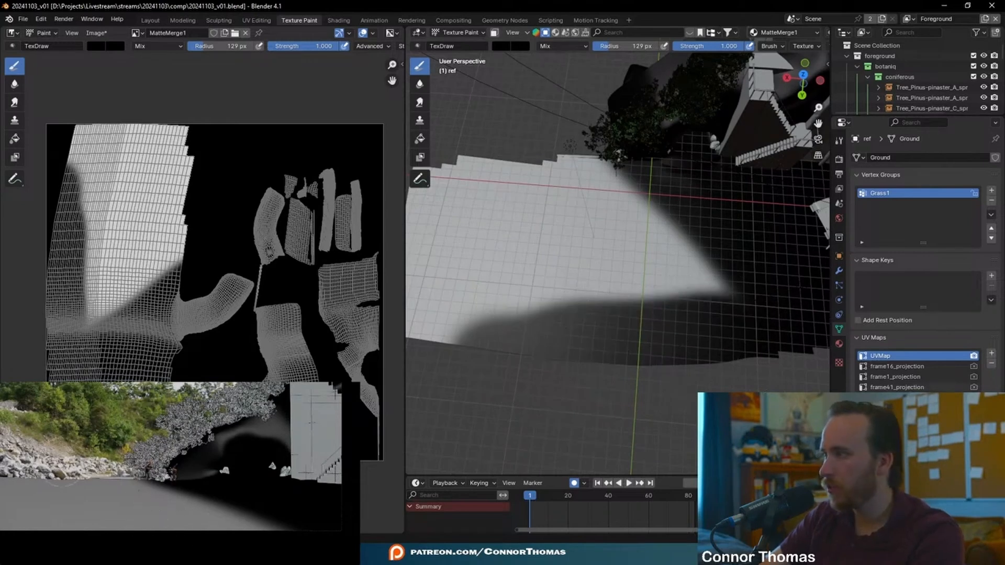
pyautogui.scroll(-1, 68, 487)
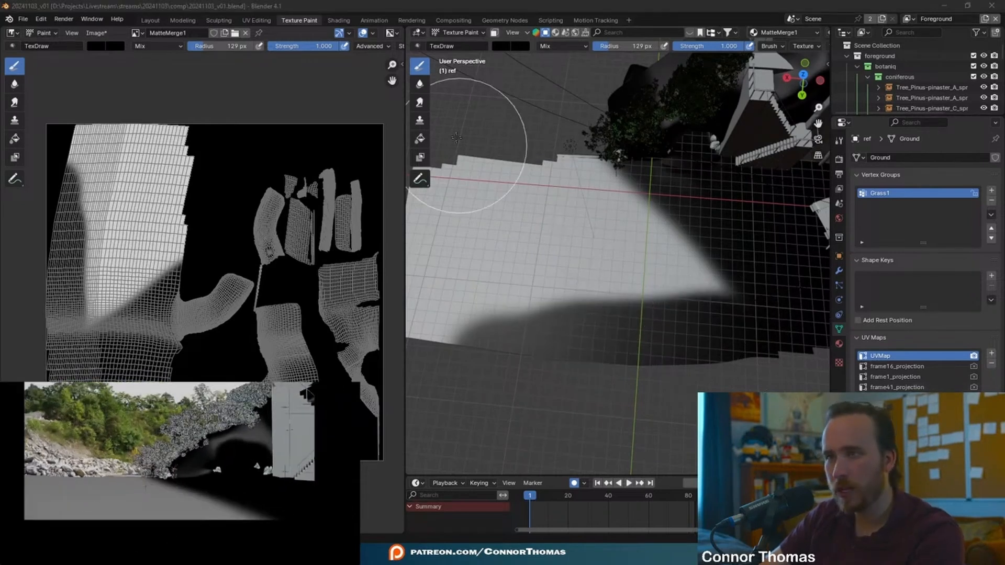
# Save the painted matte as MatteMerge2.png in the 20241103 material folder
pyautogui.click(94, 33)
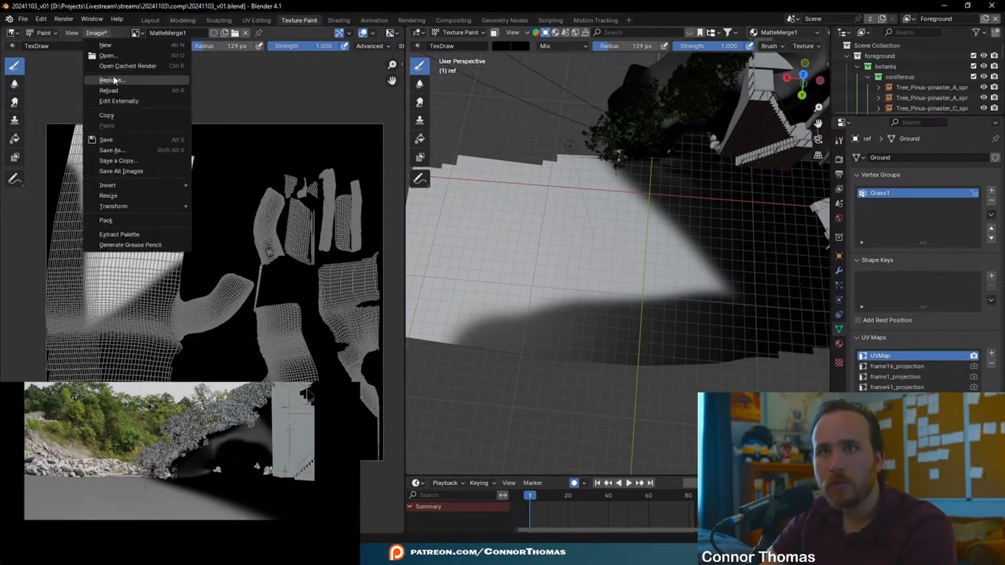
pyautogui.click(120, 142)
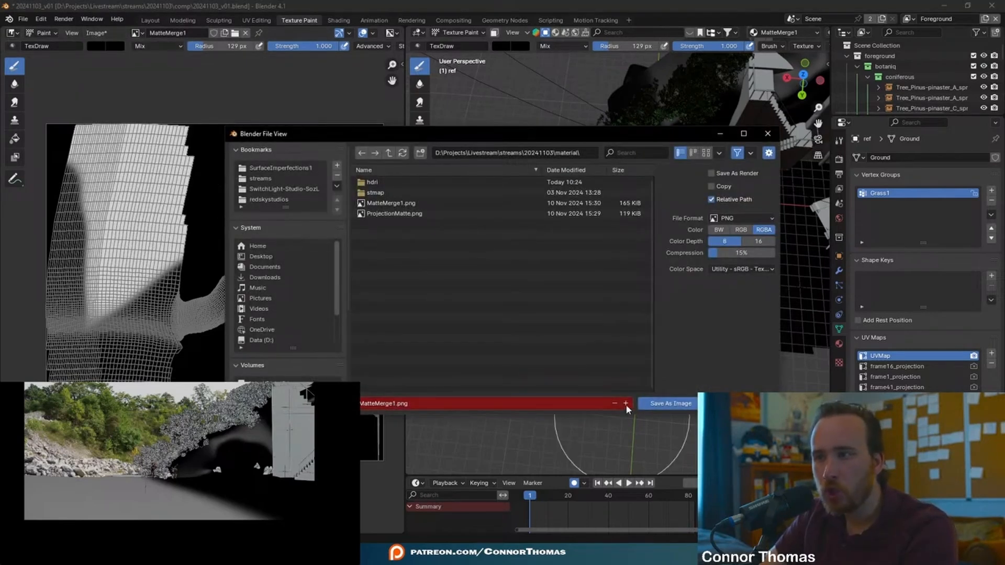
pyautogui.click(673, 405)
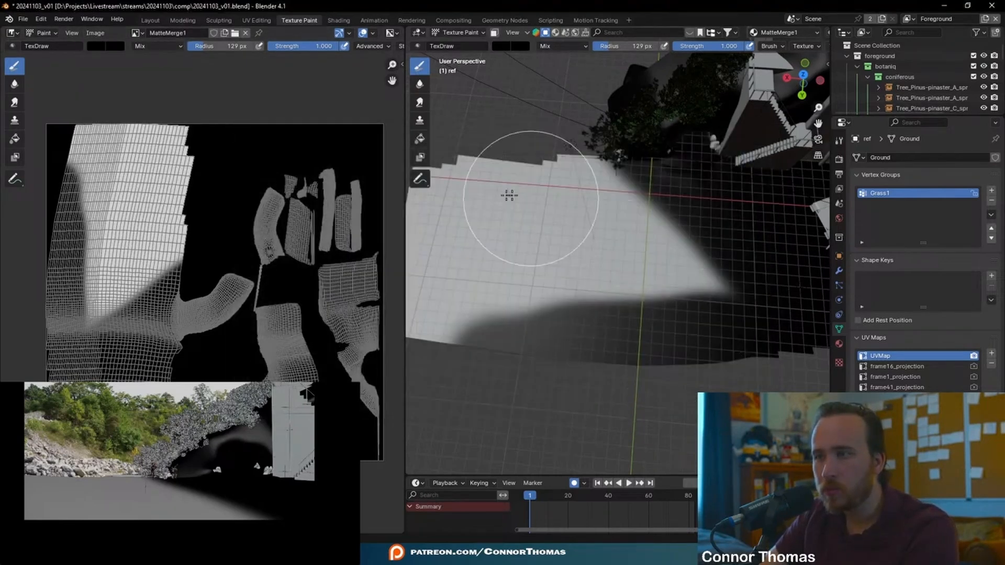
# Switch to the Layout workspace and duplicate the MatteMerge1 image texture node in the PROJECTION material
pyautogui.click(152, 22)
pyautogui.moveTo(377, 253); pyautogui.dragTo(499, 397, button='middle')
pyautogui.scroll(4, 491, 164)
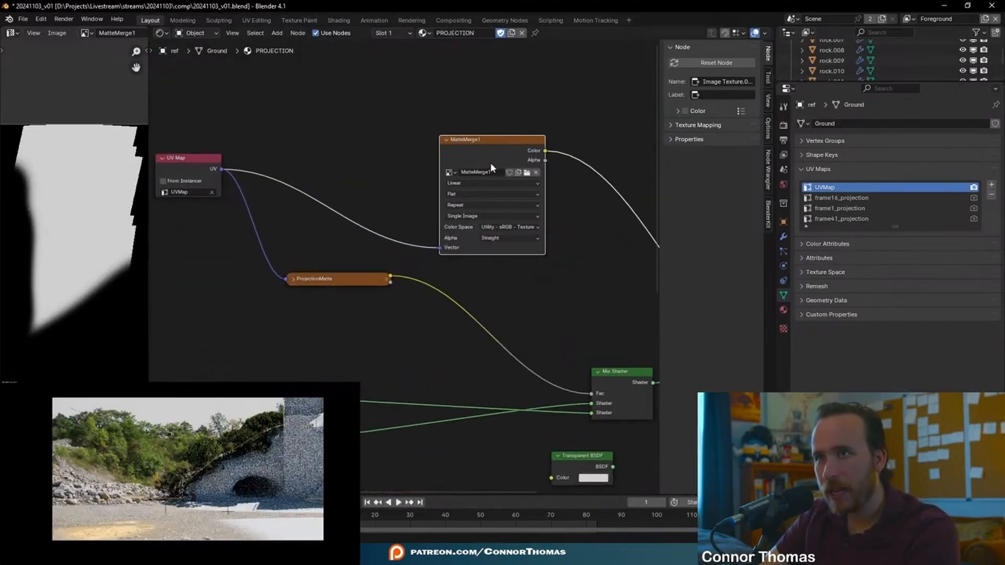
pyautogui.moveTo(516, 118); pyautogui.dragTo(417, 195, button='middle')
pyautogui.hotkey('shift', 'd')
pyautogui.click(392, 84)
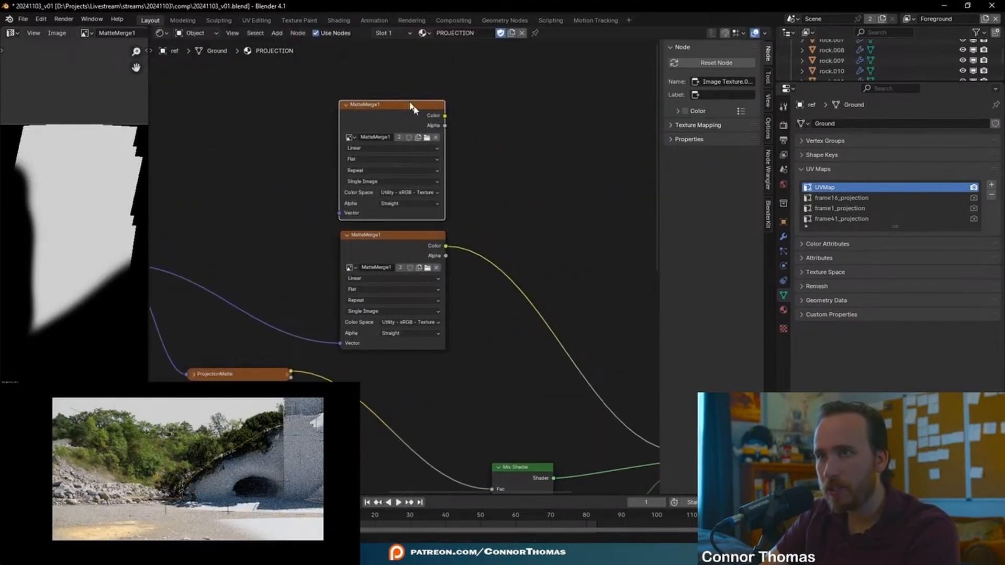
pyautogui.click(350, 138)
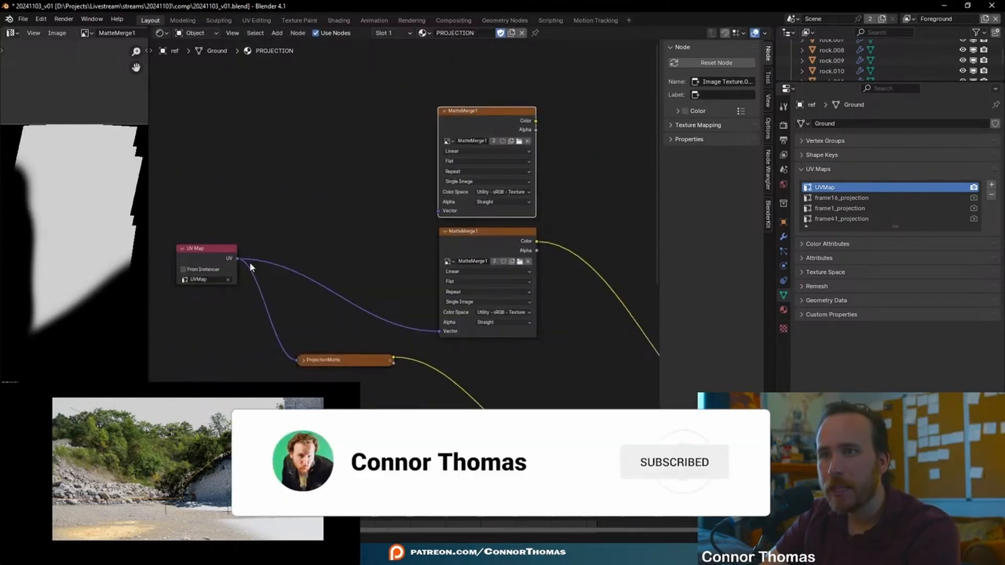
# Link the UV Map to the duplicated matte texture and its color to the final Mix Shader's factor
pyautogui.moveTo(238, 259); pyautogui.dragTo(439, 211)
pyautogui.moveTo(603, 202); pyautogui.dragTo(394, 168, button='middle')
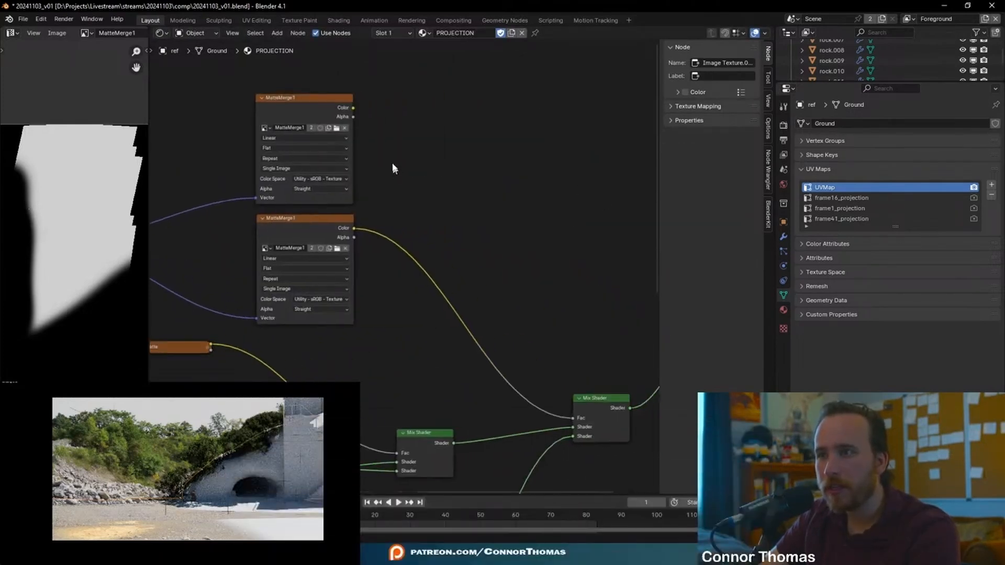
pyautogui.moveTo(356, 110); pyautogui.dragTo(574, 418)
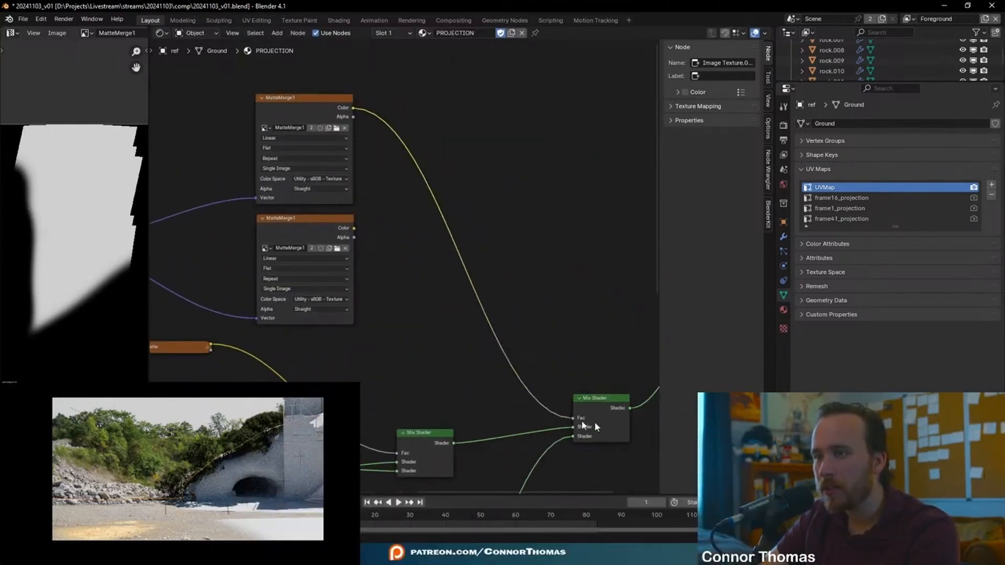
# Go to frame 41 and review the shader nodes feeding the final Mix Shader
pyautogui.moveTo(395, 520); pyautogui.dragTo(454, 520)
pyautogui.moveTo(347, 381); pyautogui.dragTo(402, 271, button='middle')
pyautogui.scroll(-4, 402, 271)
pyautogui.moveTo(309, 480); pyautogui.dragTo(311, 342, button='middle')
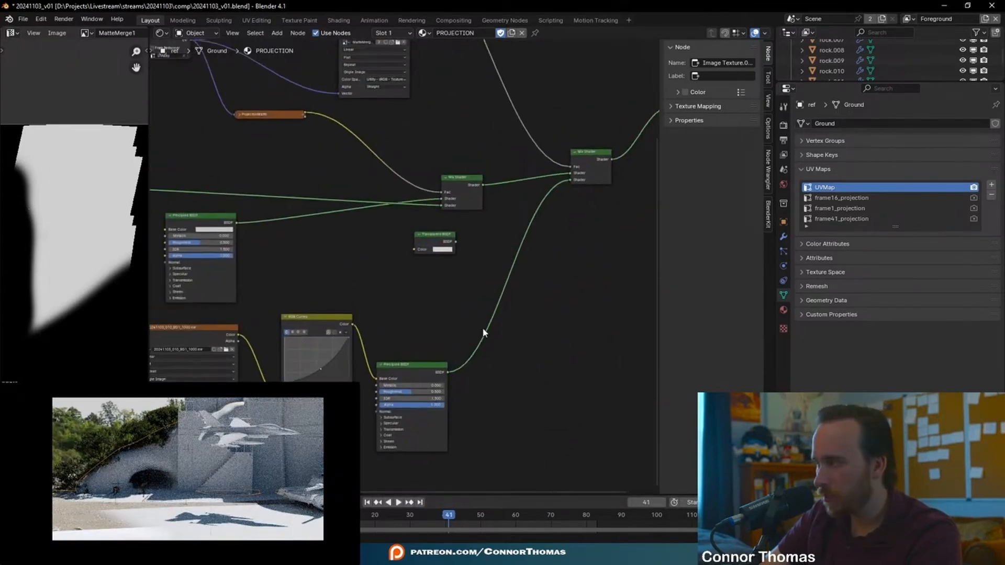
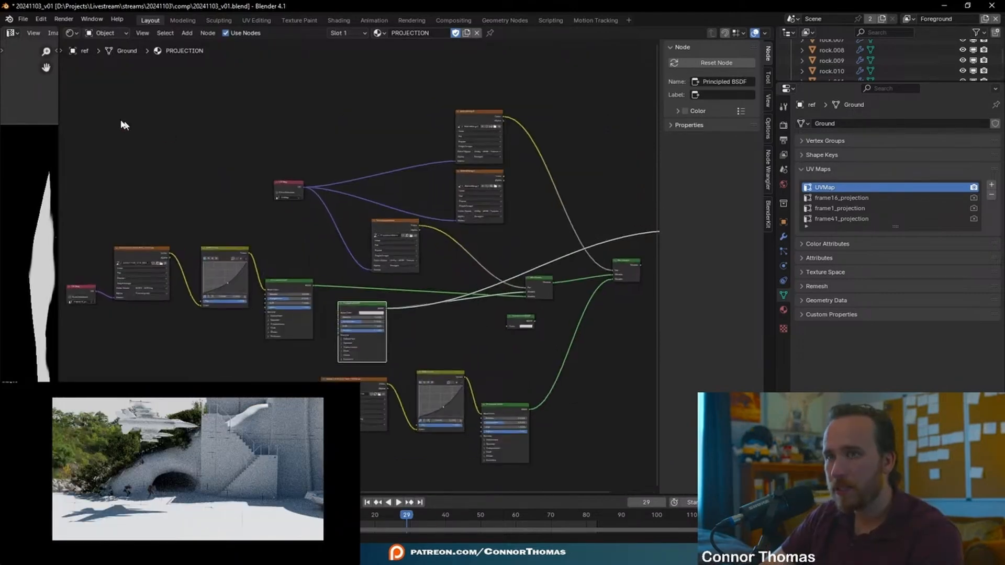
# Delete the projection nodes feeding the final Mix Shader and add a new Principled BSDF
pyautogui.moveTo(89, 105); pyautogui.dragTo(573, 489)
pyautogui.press('x')
pyautogui.hotkey('shift', 'a')
pyautogui.click(328, 292)
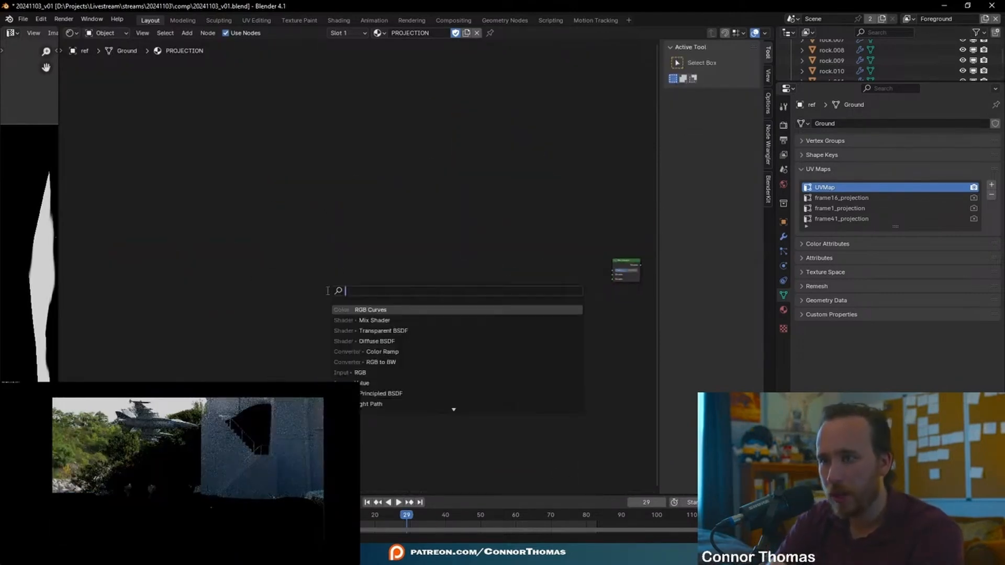
pyautogui.write('prin')
pyautogui.press('Return')
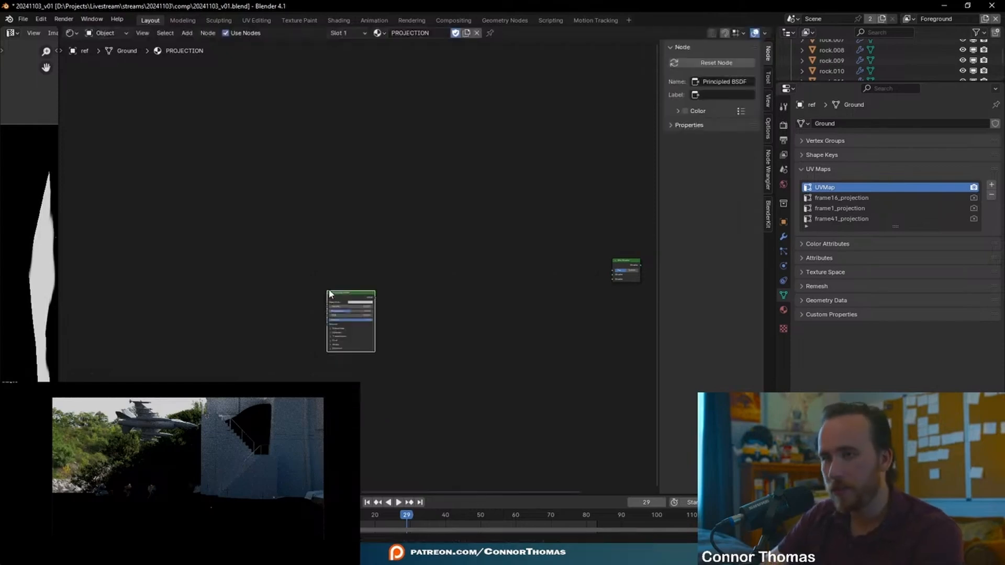
# Maximize the node editor and connect the new Principled BSDF to the material output as a preview
pyautogui.hotkey('ctrl', 'space')
pyautogui.scroll(5, 430, 294)
pyautogui.moveTo(489, 290); pyautogui.dragTo(471, 86, button='middle')
pyautogui.keyDown('ctrl'); pyautogui.keyDown('shift'); pyautogui.click(427, 147); pyautogui.keyUp('shift'); pyautogui.keyUp('ctrl')
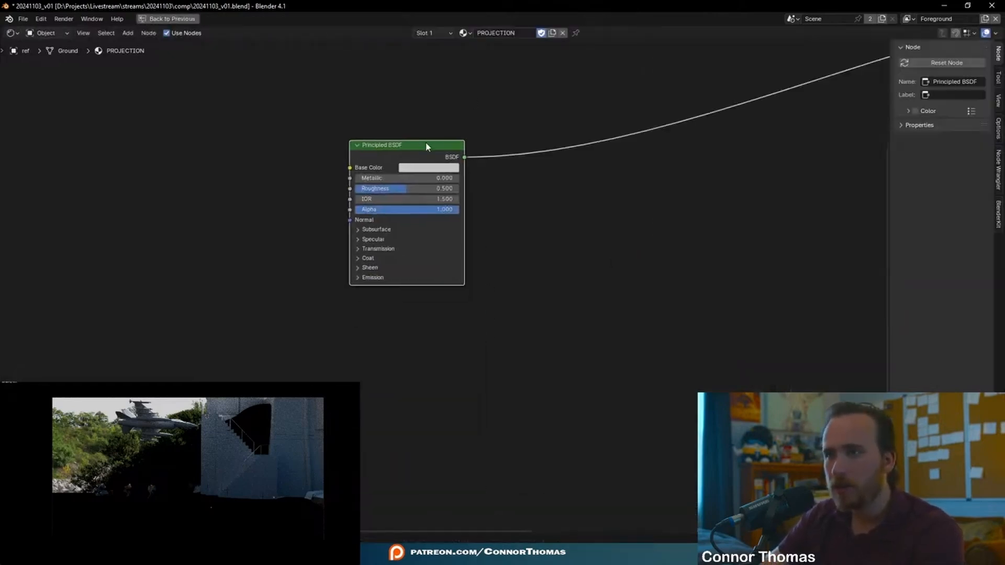
# Add an Image Texture node below the Principled BSDF and load plate frame 20241103_010_BG1_1000.exr
pyautogui.moveTo(564, 168); pyautogui.dragTo(497, 180, button='middle')
pyautogui.hotkey('shift', 'a')
pyautogui.click(544, 266)
pyautogui.write('imag')
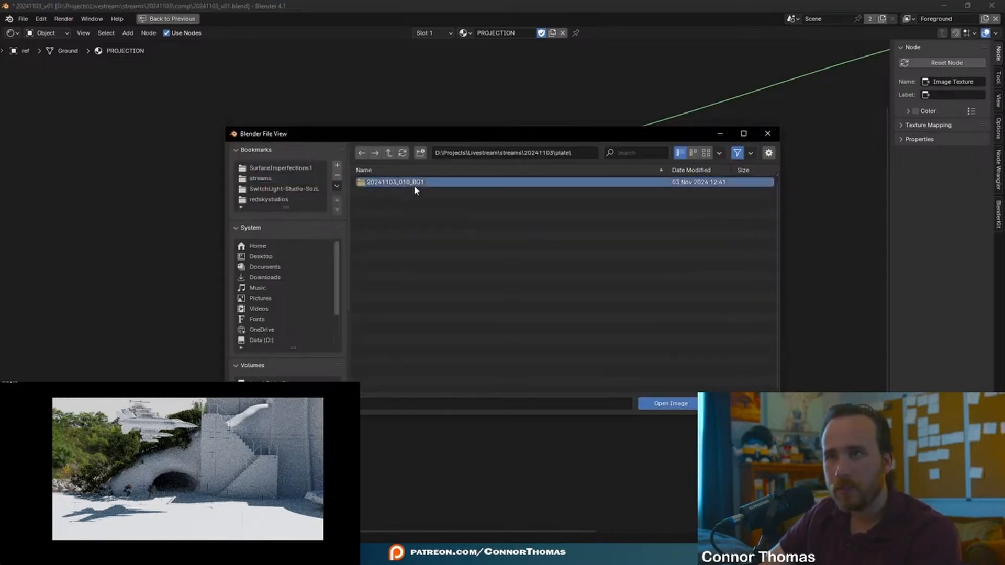
pyautogui.doubleClick(414, 186)
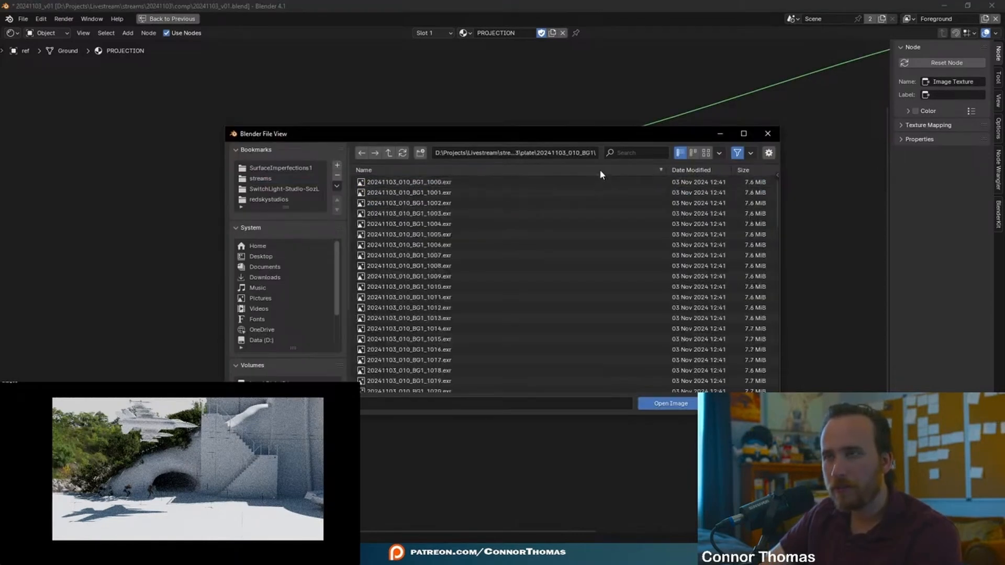
pyautogui.doubleClick(439, 182)
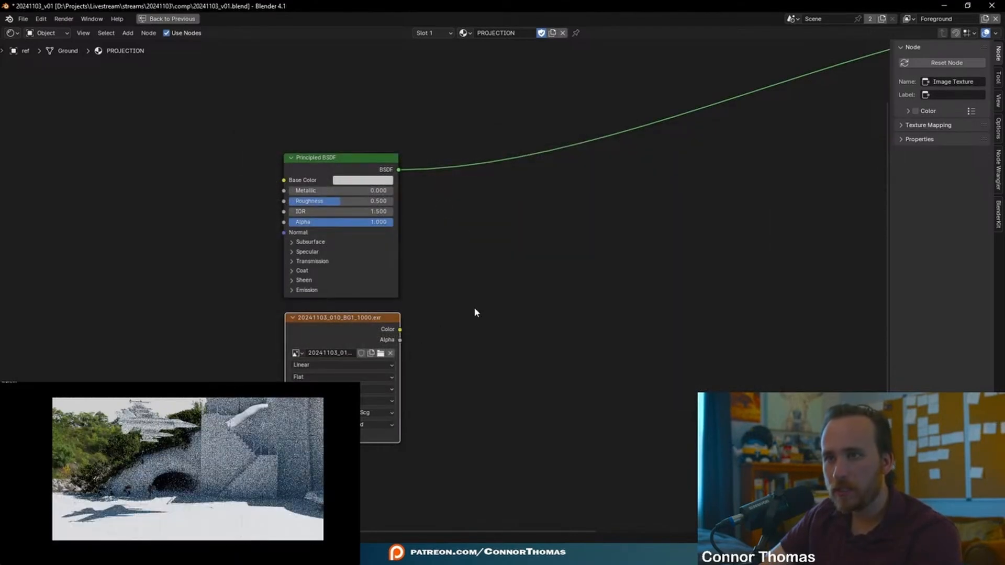
pyautogui.click(484, 285)
# Add a second Image Texture, load MatteMerge2.png from the 20241103 material folder and place it below the plate texture
pyautogui.moveTo(565, 261); pyautogui.dragTo(511, 253, button='middle')
pyautogui.hotkey('shift', 'a')
pyautogui.click(520, 254)
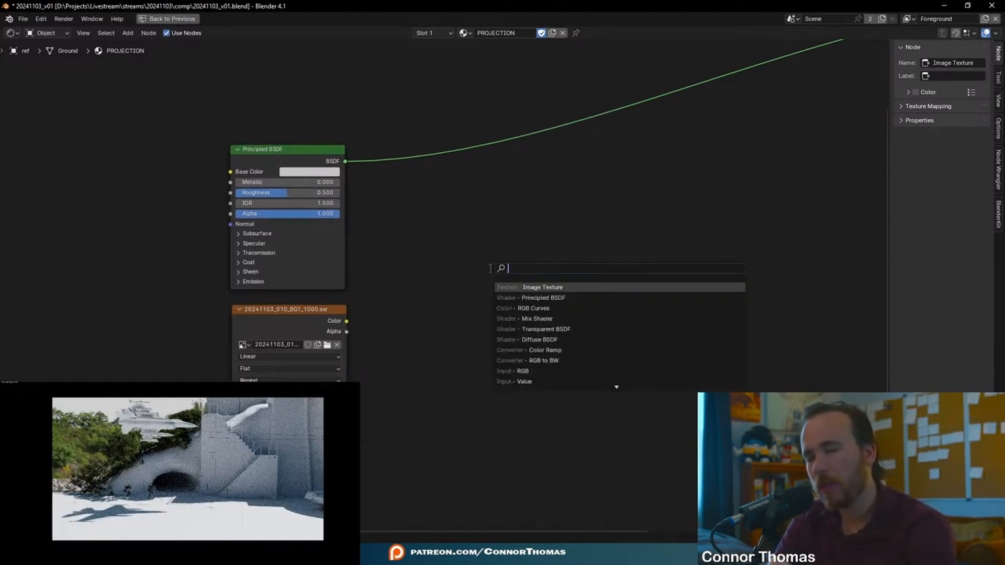
pyautogui.press('Return')
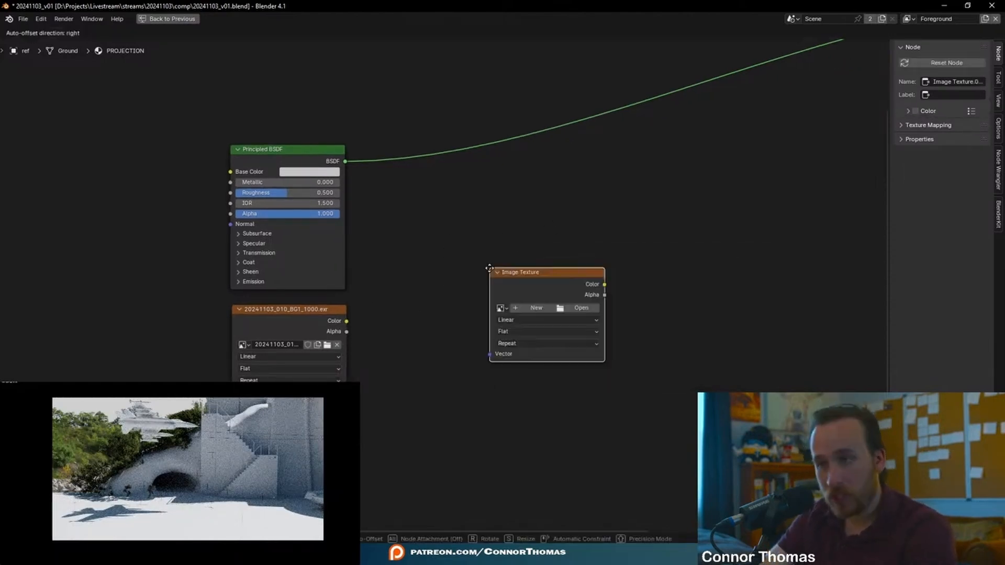
pyautogui.click(616, 287)
pyautogui.click(262, 179)
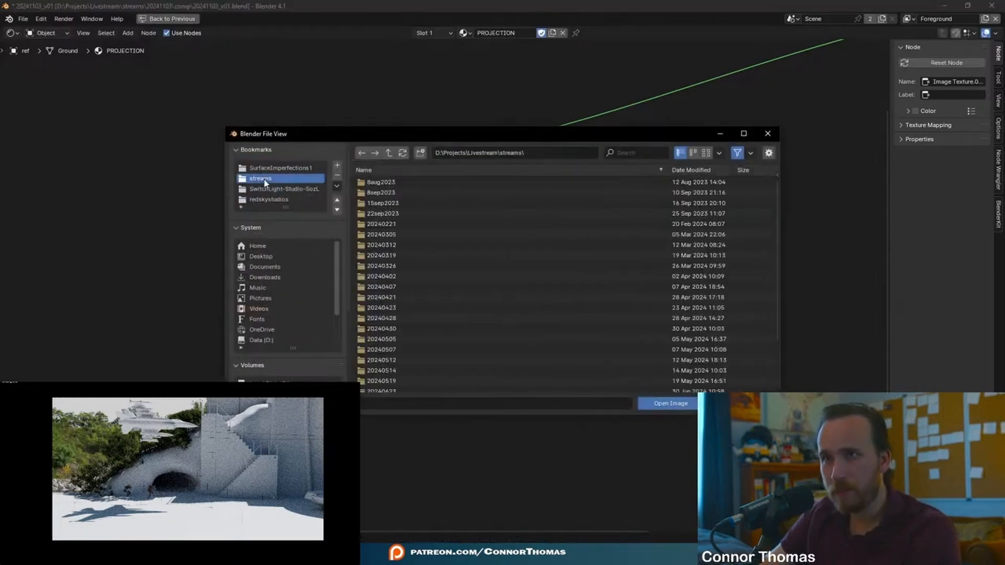
pyautogui.click(435, 169)
pyautogui.doubleClick(404, 194)
pyautogui.doubleClick(402, 202)
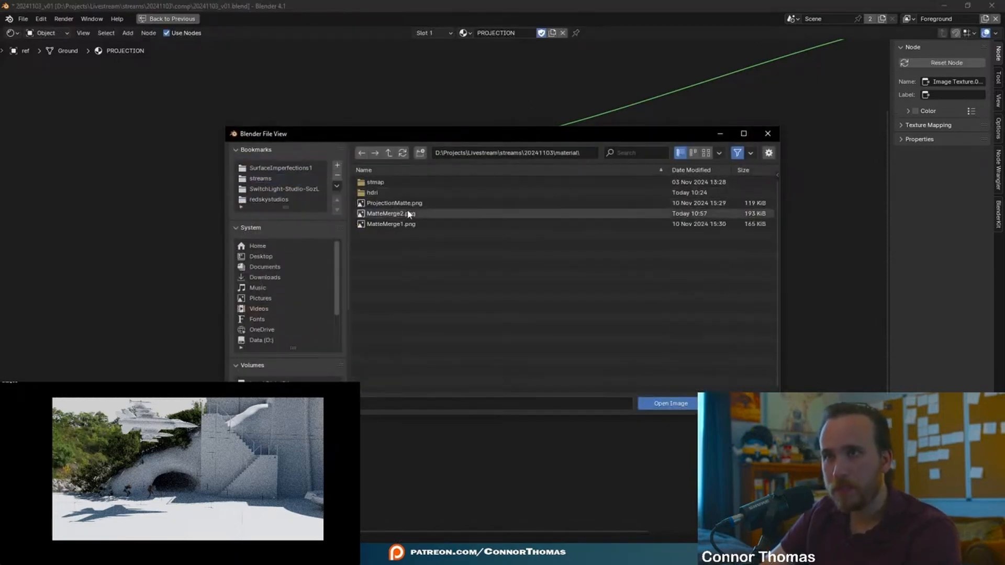
pyautogui.doubleClick(392, 215)
pyautogui.moveTo(547, 249); pyautogui.dragTo(416, 368)
# Add another Principled BSDF and link the plate texture's color to its Base Color
pyautogui.hotkey('shift', 'a')
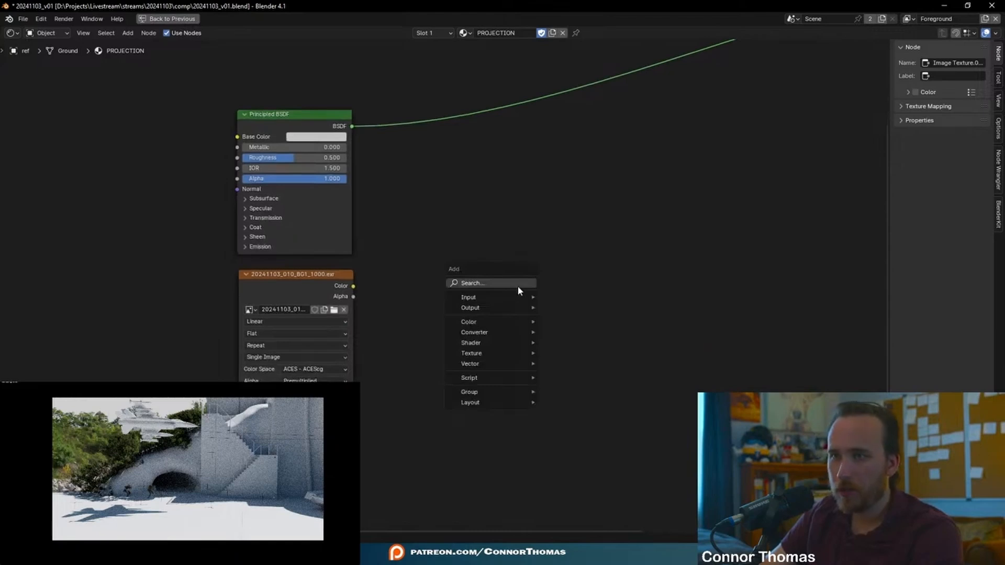
pyautogui.click(519, 287)
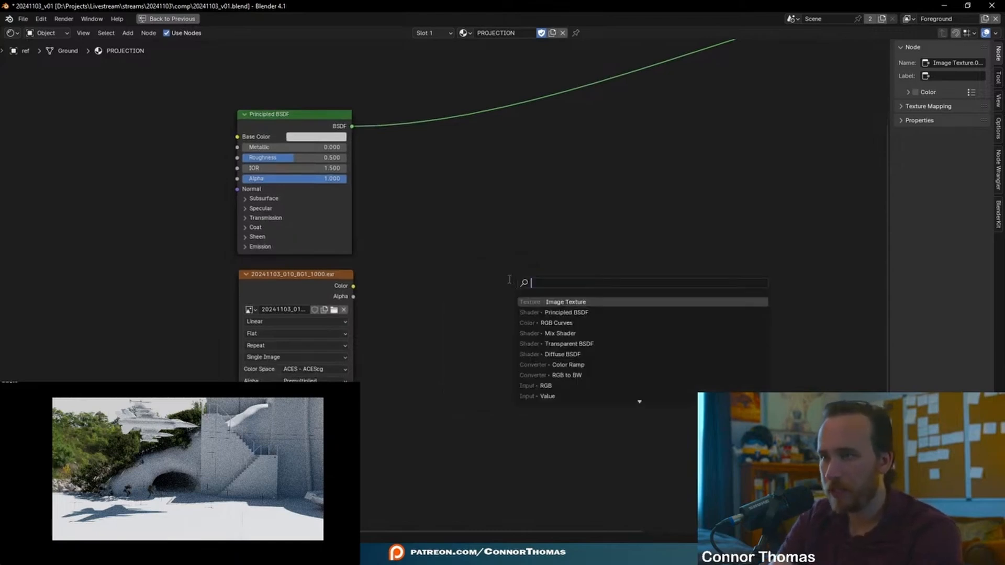
pyautogui.click(566, 313)
pyautogui.moveTo(354, 286); pyautogui.dragTo(456, 226)
pyautogui.moveTo(526, 213); pyautogui.dragTo(527, 217)
pyautogui.moveTo(572, 202); pyautogui.dragTo(618, 189)
# Insert RGB Curves between the plate texture and its shader, pulling the midpoint down to about 0.509, 0.381
pyautogui.click(478, 313)
pyautogui.hotkey('shift', 'a')
pyautogui.click(478, 315)
pyautogui.write('cur')
pyautogui.press('Return')
pyautogui.click(420, 230)
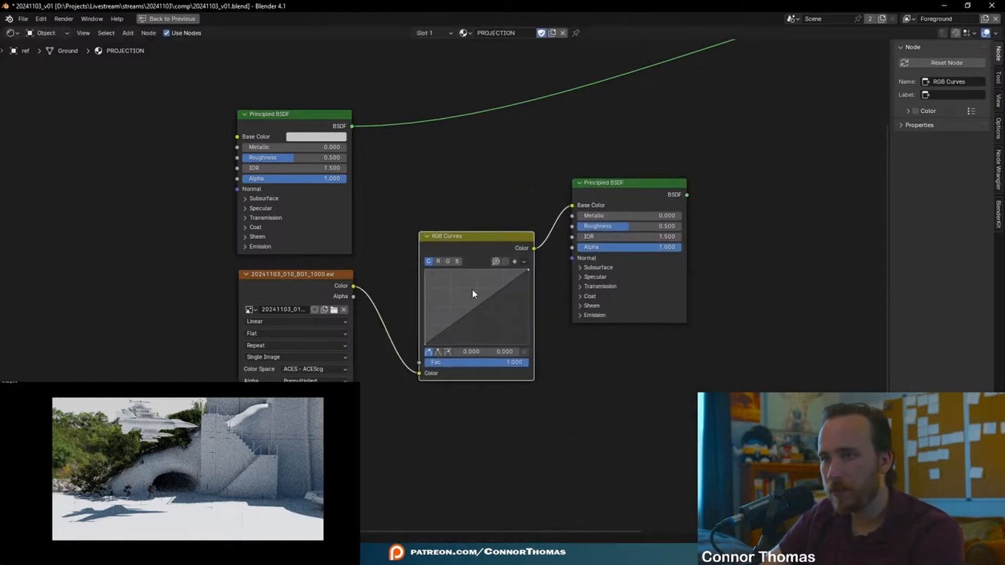
pyautogui.moveTo(474, 313); pyautogui.dragTo(478, 316)
# Try to drive the plate texture with Texture Coordinate and Mapping nodes
pyautogui.click(306, 293)
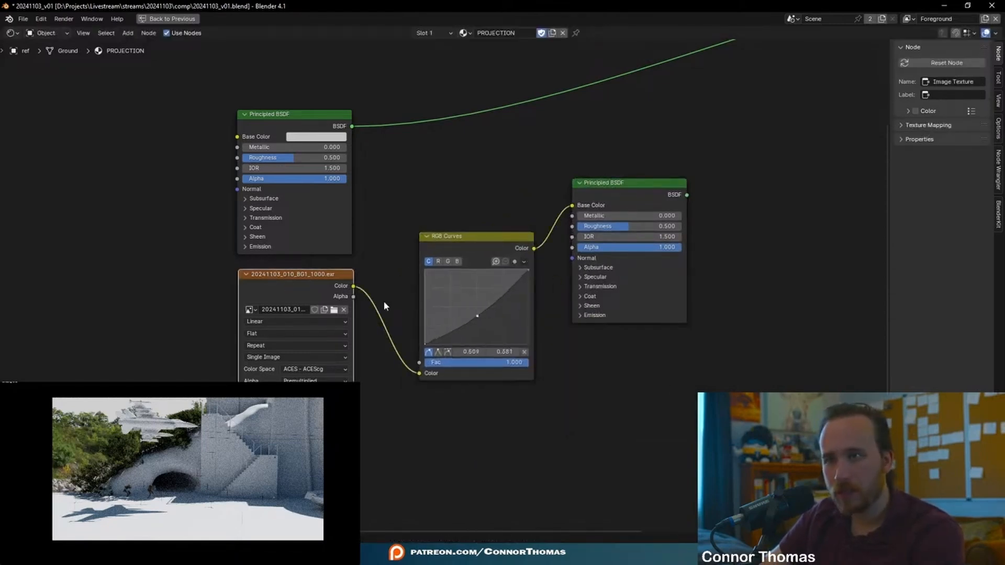
pyautogui.hotkey('ctrl', 't')
pyautogui.moveTo(124, 229); pyautogui.dragTo(202, 209, button='middle')
pyautogui.scroll(-1, 202, 209)
pyautogui.click(158, 232)
pyautogui.moveTo(159, 234); pyautogui.dragTo(235, 192, button='middle')
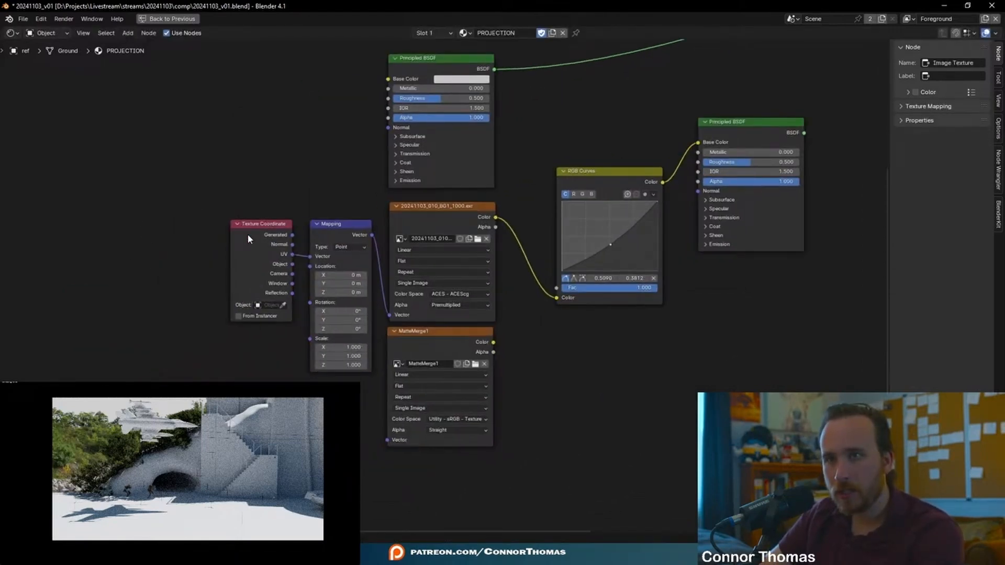
# Add a UV Map node set to frame1_projection and link it to the plate texture's vector
pyautogui.hotkey('shift', 'a')
pyautogui.write('uvm')
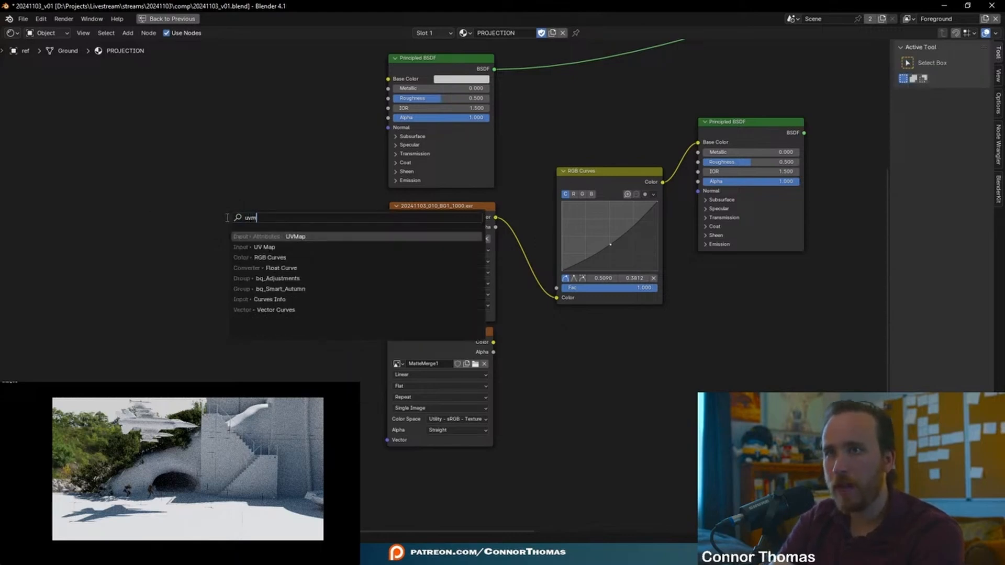
pyautogui.press('Return')
pyautogui.click(325, 252)
pyautogui.click(330, 273)
pyautogui.click(329, 304)
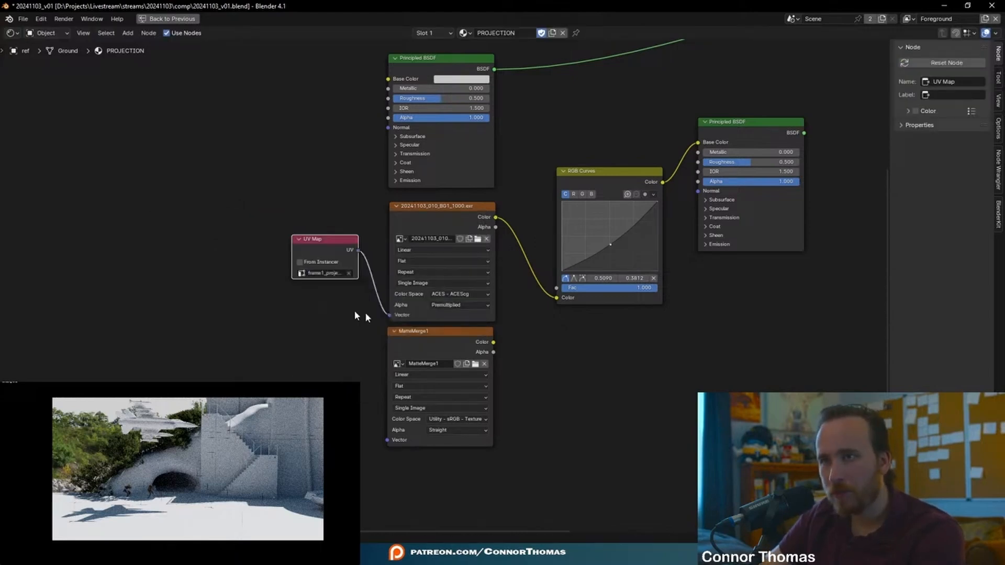
# Widen the plate texture node, connect the curves-fed Principled BSDF to the material output and restore the editor layout
pyautogui.moveTo(389, 236); pyautogui.dragTo(186, 265)
pyautogui.click(580, 368)
pyautogui.moveTo(674, 338); pyautogui.dragTo(507, 408, button='middle')
pyautogui.keyDown('ctrl'); pyautogui.keyDown('shift'); pyautogui.click(599, 201); pyautogui.keyUp('shift'); pyautogui.keyUp('ctrl')
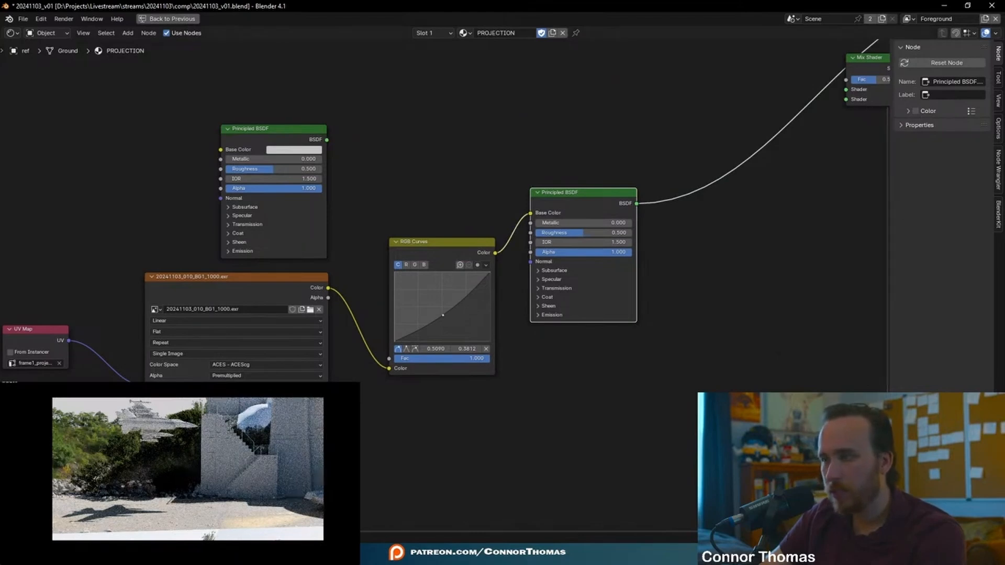
pyautogui.hotkey('ctrl', 'space')
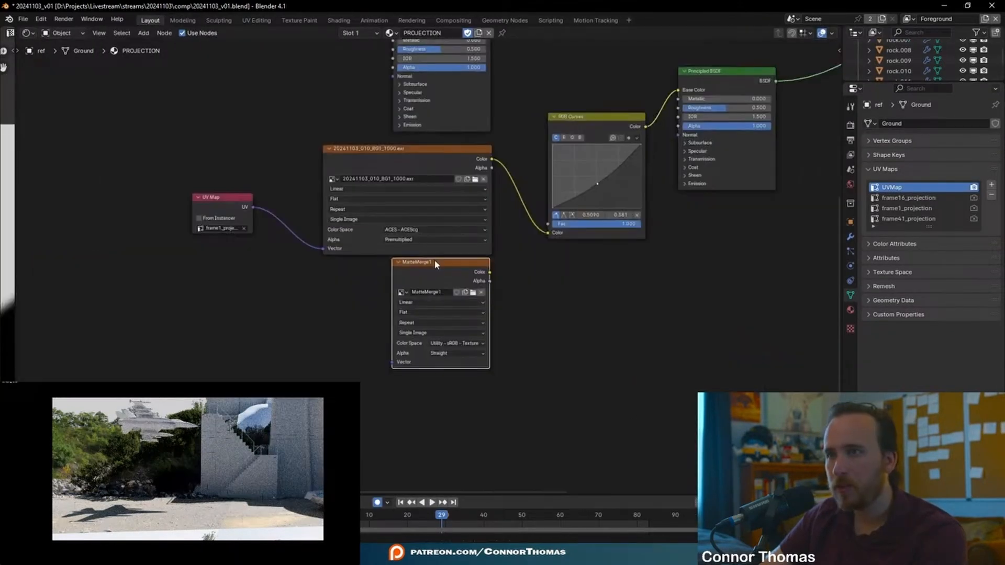
# Duplicate the plate's Principled BSDF below it and move the MatteMerge1 texture node above the original
pyautogui.moveTo(438, 264); pyautogui.dragTo(587, 304)
pyautogui.moveTo(700, 308); pyautogui.dragTo(502, 390, button='middle')
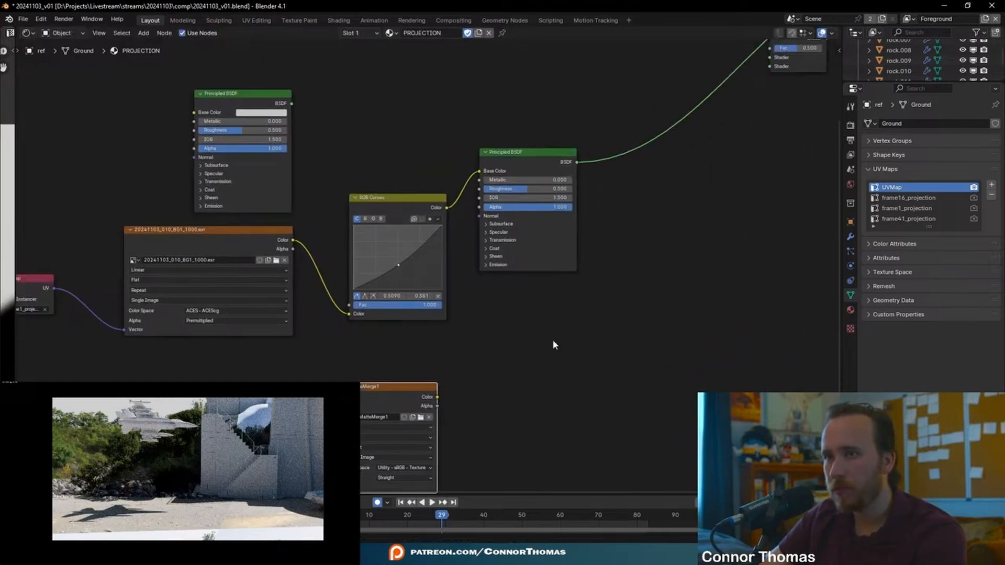
pyautogui.moveTo(554, 345); pyautogui.dragTo(458, 318, button='middle')
pyautogui.moveTo(393, 308); pyautogui.dragTo(436, 278)
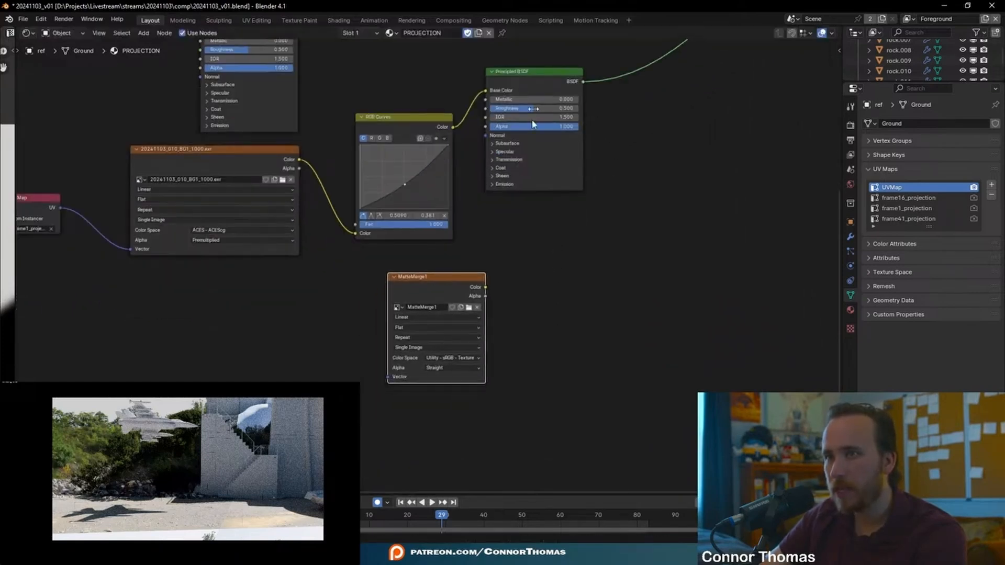
pyautogui.click(519, 73)
pyautogui.hotkey('shift', 'd')
pyautogui.moveTo(477, 266); pyautogui.dragTo(537, 78)
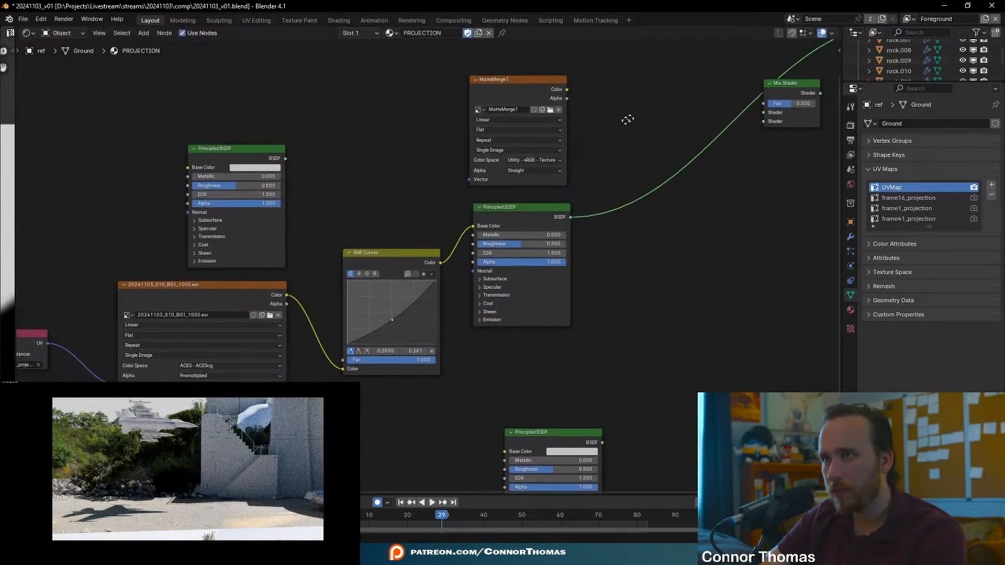
# Insert a Mix Shader after the curves-fed Principled BSDF, driven by MatteMerge1's color as factor, and check the blend across the timeline
pyautogui.moveTo(628, 120); pyautogui.dragTo(555, 145, button='middle')
pyautogui.hotkey('shift', 'a')
pyautogui.write('mix')
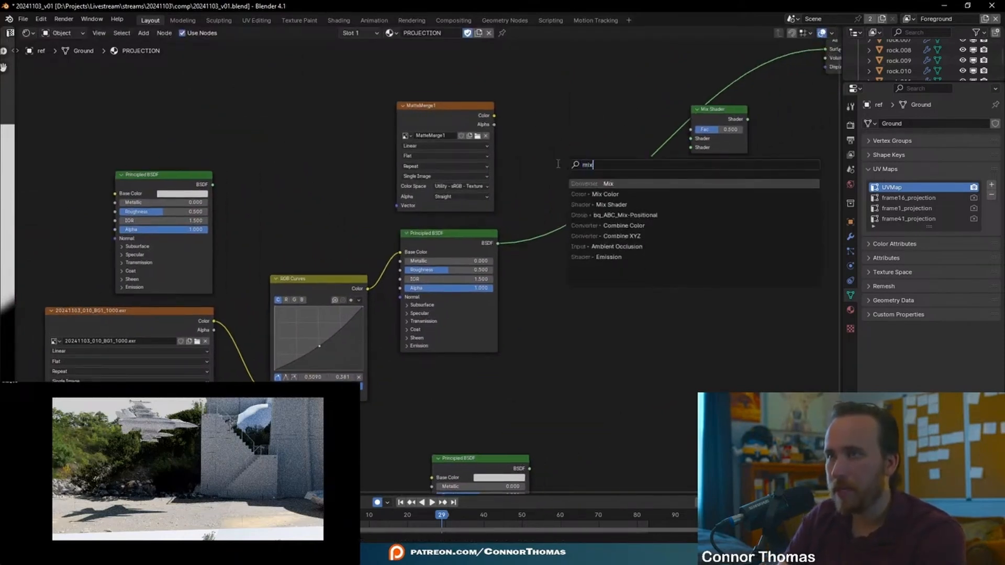
pyautogui.press('Down')
pyautogui.press('Down')
pyautogui.press('Return')
pyautogui.click(557, 164)
pyautogui.moveTo(556, 198); pyautogui.dragTo(556, 206)
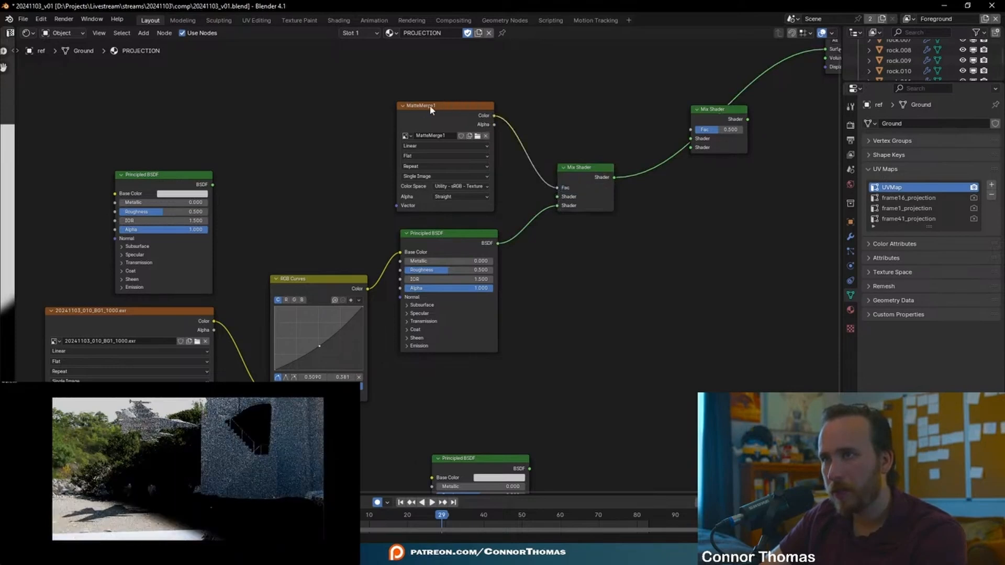
pyautogui.moveTo(474, 107); pyautogui.dragTo(423, 98)
pyautogui.moveTo(434, 518); pyautogui.dragTo(335, 517)
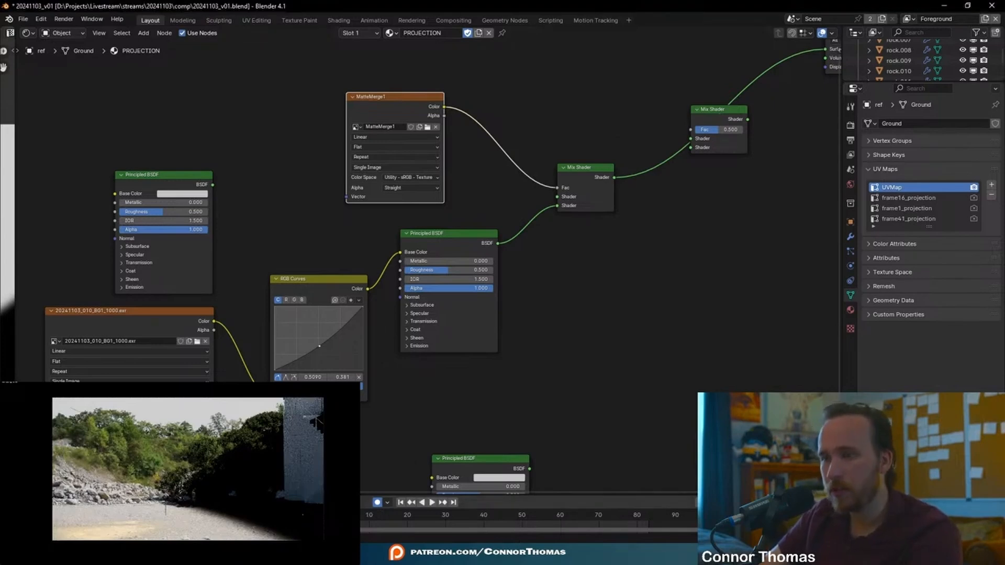
pyautogui.moveTo(366, 517); pyautogui.dragTo(443, 519)
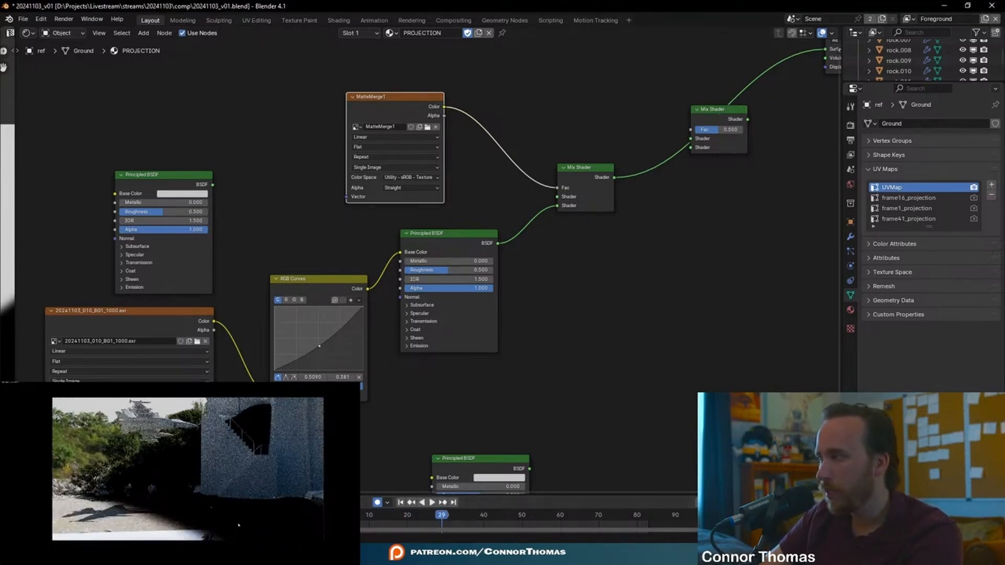
# Move the duplicated Principled BSDF up below the original and add an Image Texture node beside it
pyautogui.moveTo(483, 462); pyautogui.dragTo(468, 380)
pyautogui.moveTo(582, 357); pyautogui.dragTo(855, 199, button='middle')
pyautogui.moveTo(444, 273); pyautogui.dragTo(335, 346, button='middle')
pyautogui.hotkey('shift', 'a')
pyautogui.click(471, 348)
pyautogui.write('im')
pyautogui.press('Return')
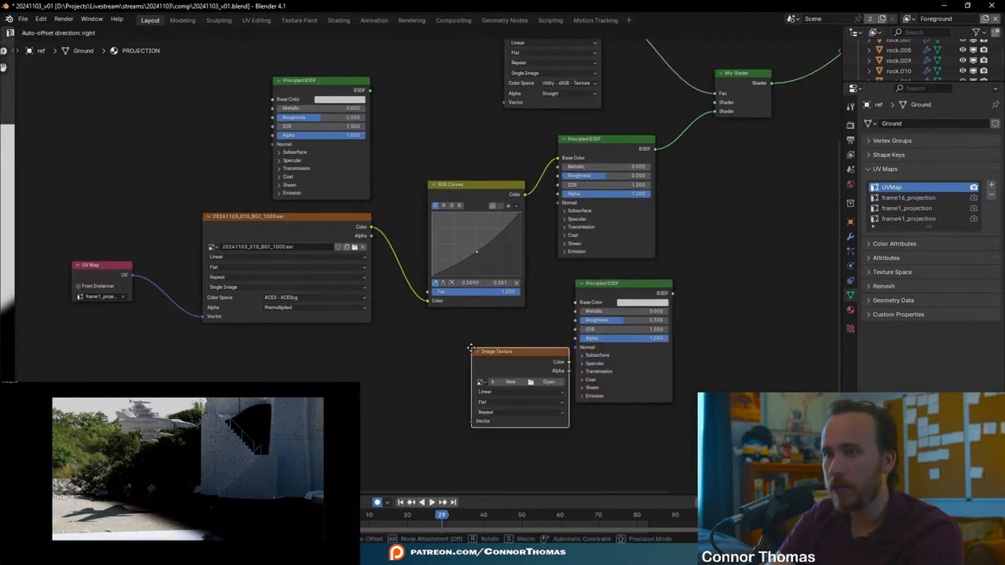
pyautogui.click(439, 359)
# Load 20241103_010_BG1_1016.exr from the plate folder into the new texture node and link its color to the lower Principled BSDF's base color
pyautogui.click(487, 377)
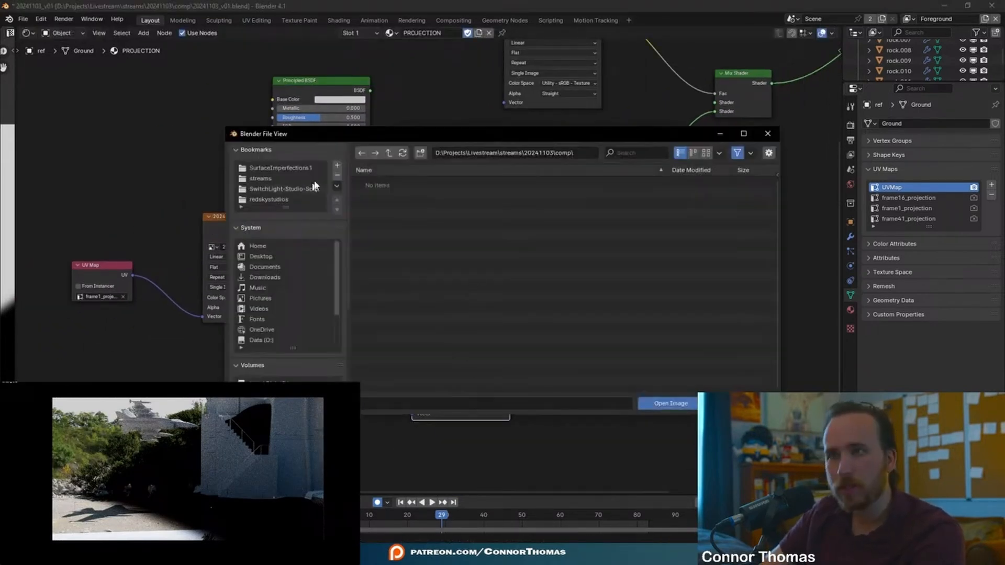
pyautogui.click(390, 153)
pyautogui.click(390, 153)
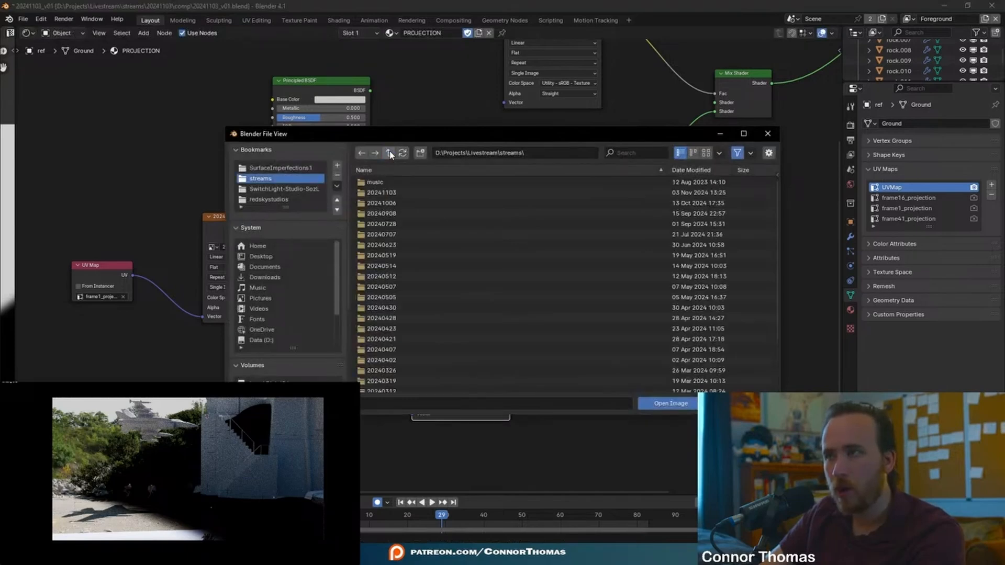
pyautogui.doubleClick(393, 193)
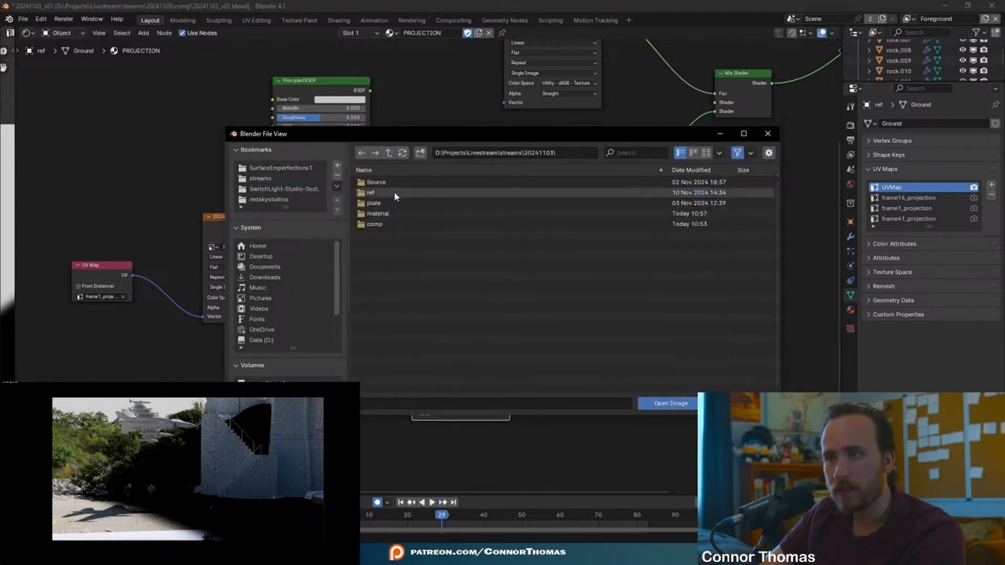
pyautogui.doubleClick(382, 204)
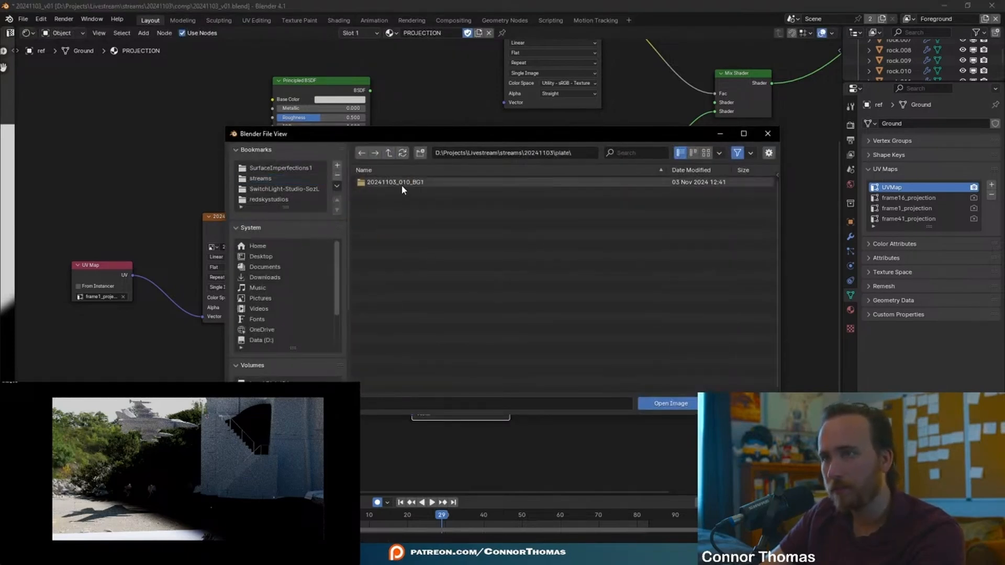
pyautogui.doubleClick(402, 186)
pyautogui.moveTo(510, 355); pyautogui.dragTo(570, 308)
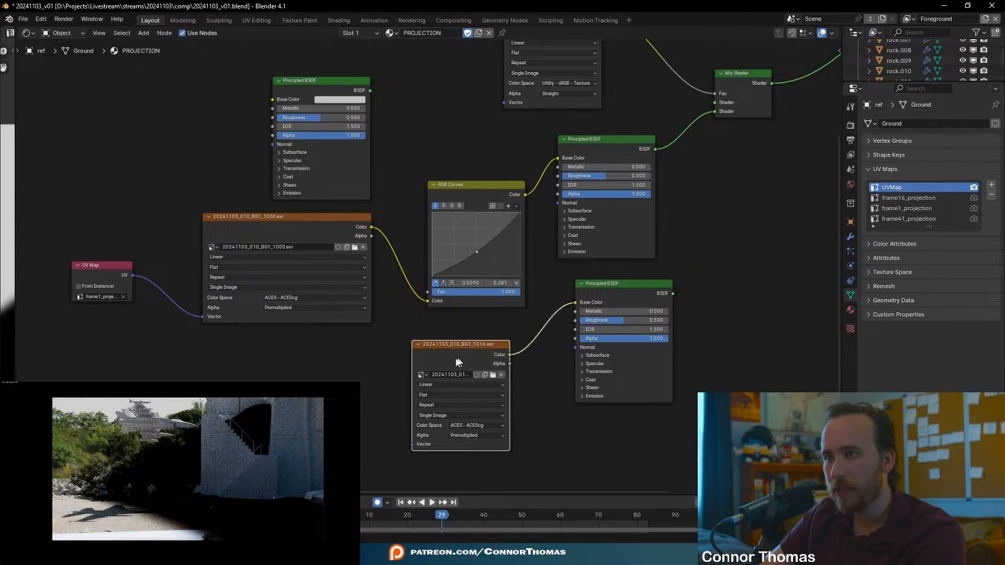
pyautogui.moveTo(455, 347); pyautogui.dragTo(377, 347)
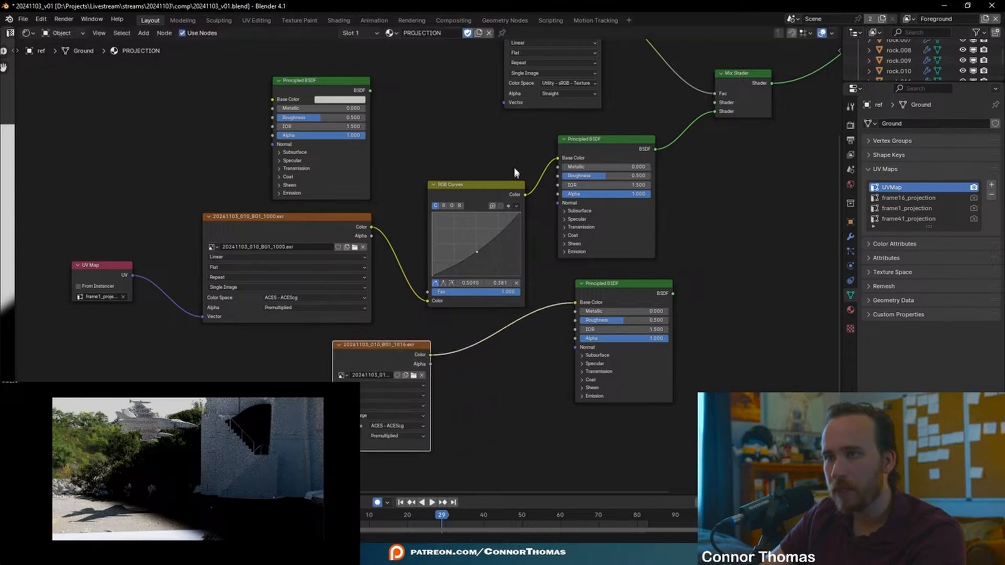
# Insert a copy of the RGB Curves after the 1016 plate texture and link the lower Principled BSDF to the Mix Shader's first shader input
pyautogui.click(478, 187)
pyautogui.hotkey('shift', 'd')
pyautogui.click(507, 321)
pyautogui.moveTo(693, 296); pyautogui.dragTo(533, 360, button='middle')
pyautogui.moveTo(673, 233); pyautogui.dragTo(621, 247, button='middle')
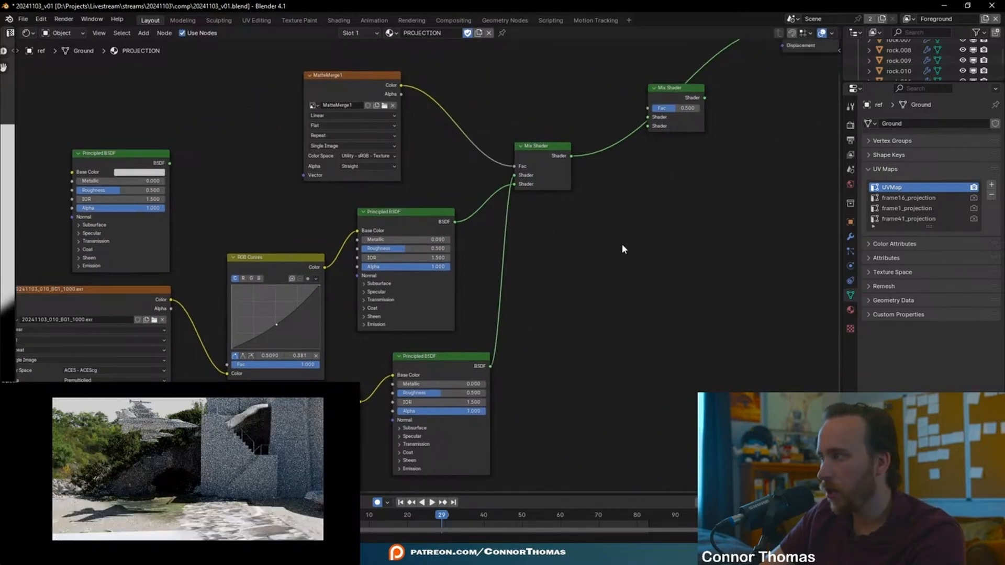
# Duplicate the UV Map node, set the copy to frame16_projection and link it to the 1016 plate texture's vector
pyautogui.moveTo(560, 332); pyautogui.dragTo(775, 163, button='middle')
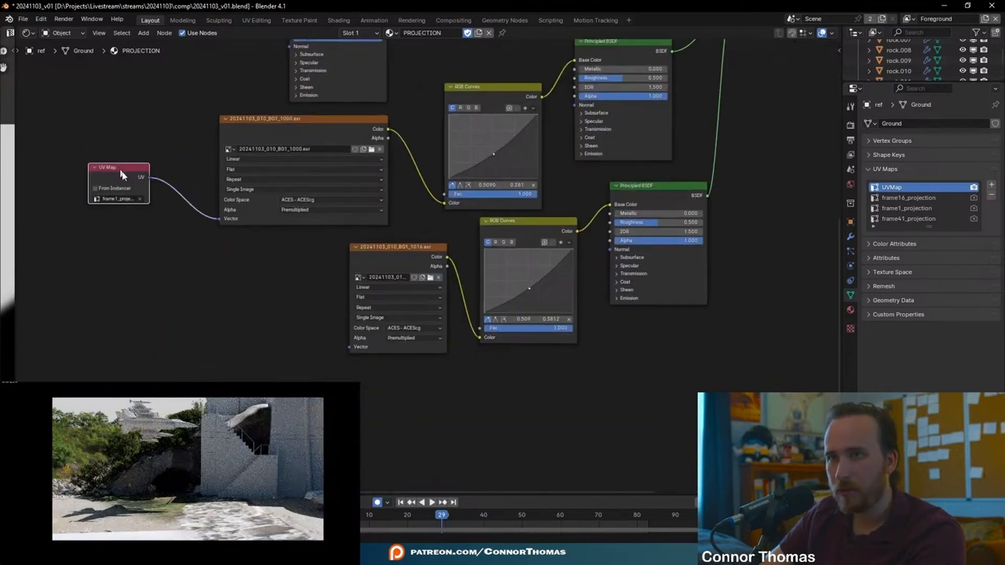
pyautogui.hotkey('shift', 'd')
pyautogui.click(264, 327)
pyautogui.click(257, 351)
pyautogui.click(254, 372)
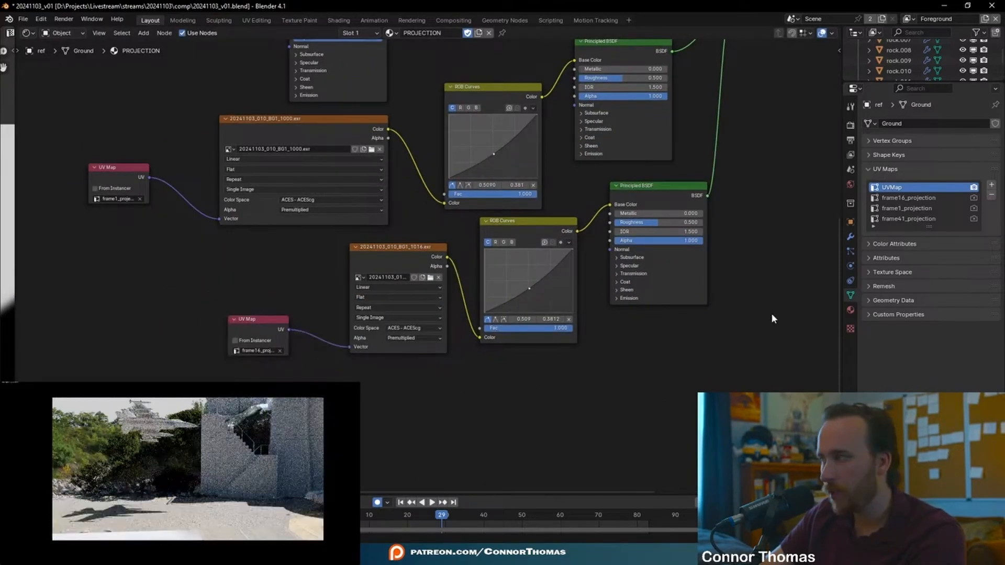
# Go to frame 16 and project the ground's selected faces from the camera view into the active UVMap
pyautogui.moveTo(408, 521); pyautogui.dragTo(392, 519)
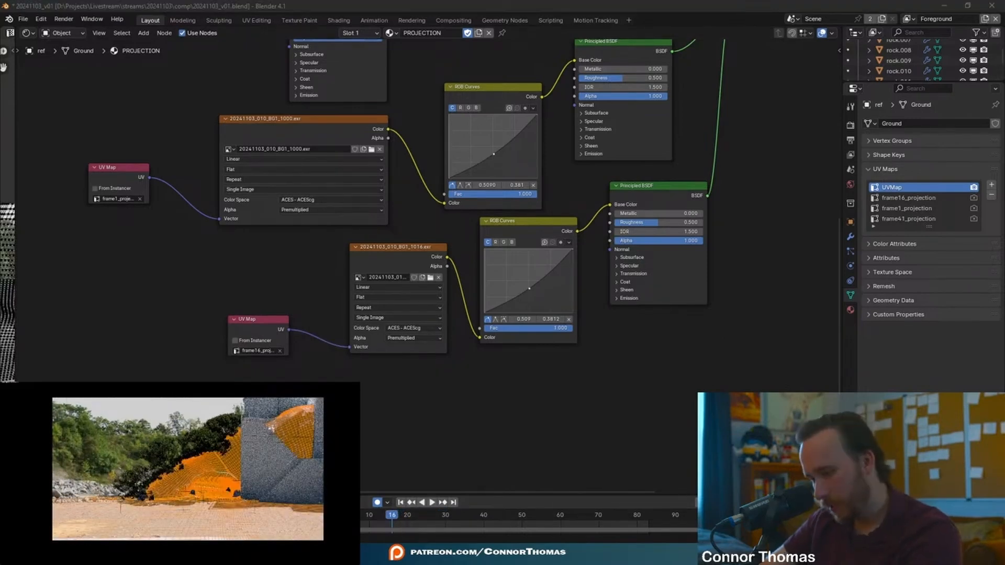
pyautogui.click(207, 528)
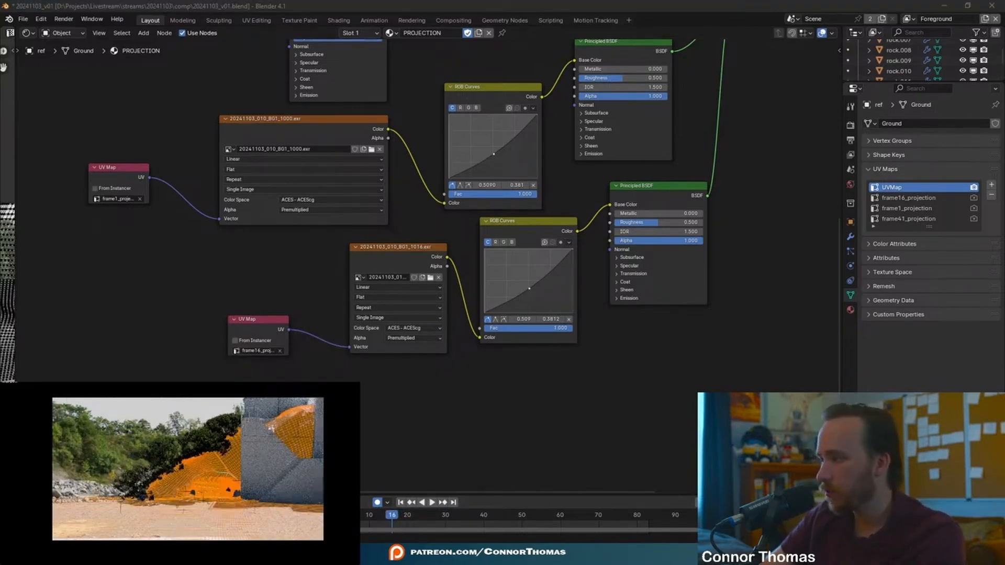
pyautogui.rightClick(177, 508)
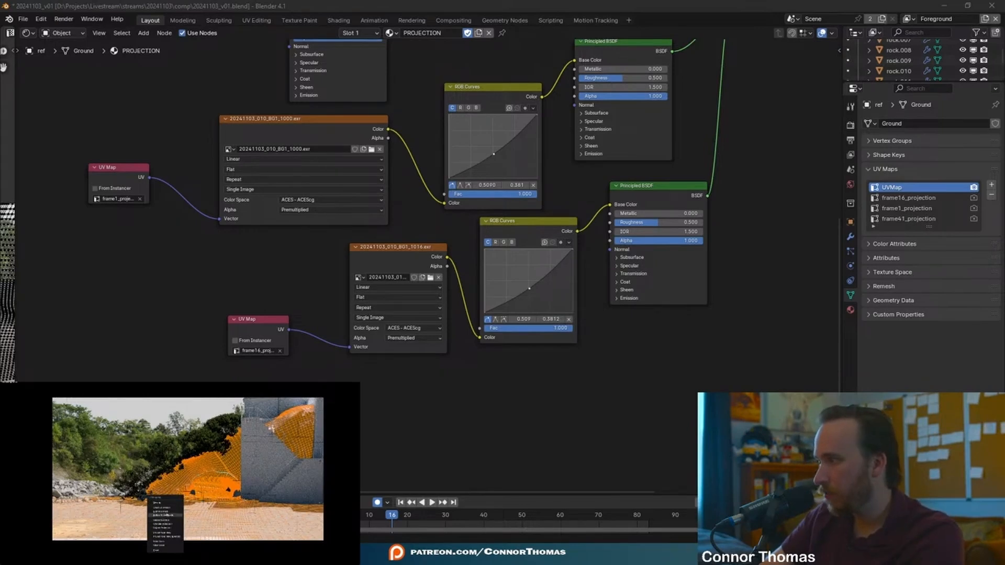
pyautogui.click(166, 530)
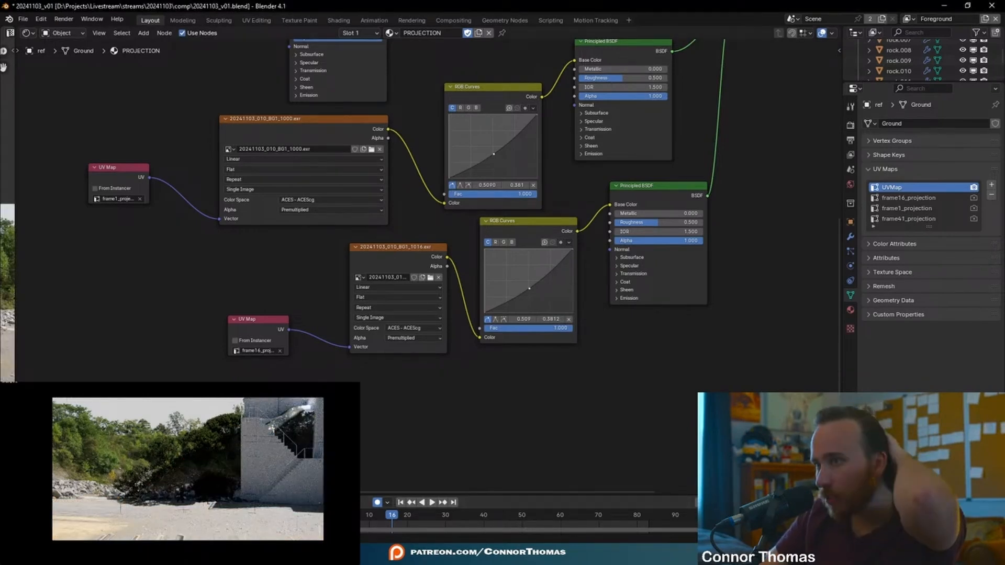
# Make frame16_projection the active UV map and project the whole ground mesh from the camera view at frame 16
pyautogui.moveTo(781, 98); pyautogui.dragTo(618, 293, button='middle')
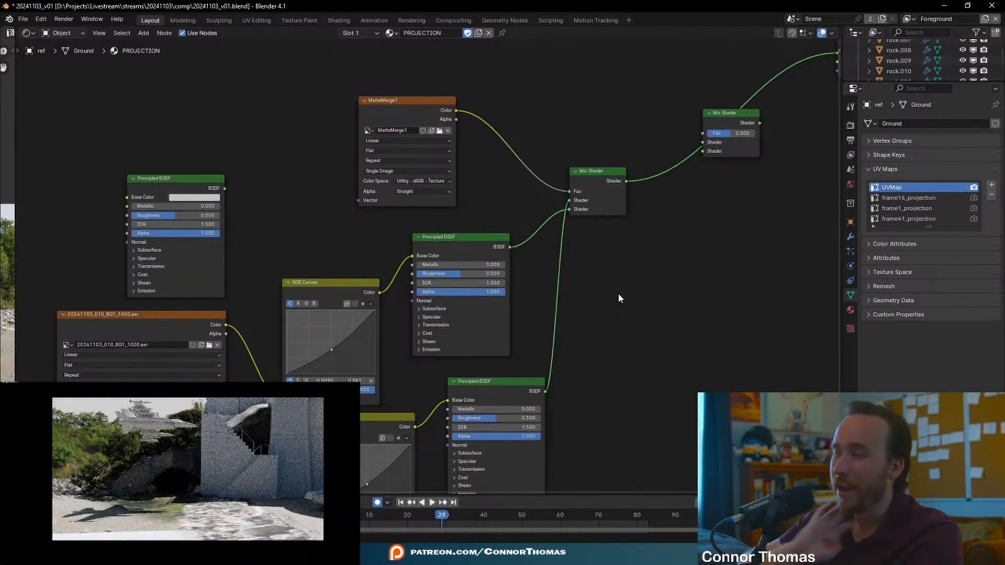
pyautogui.scroll(-2, 701, 266)
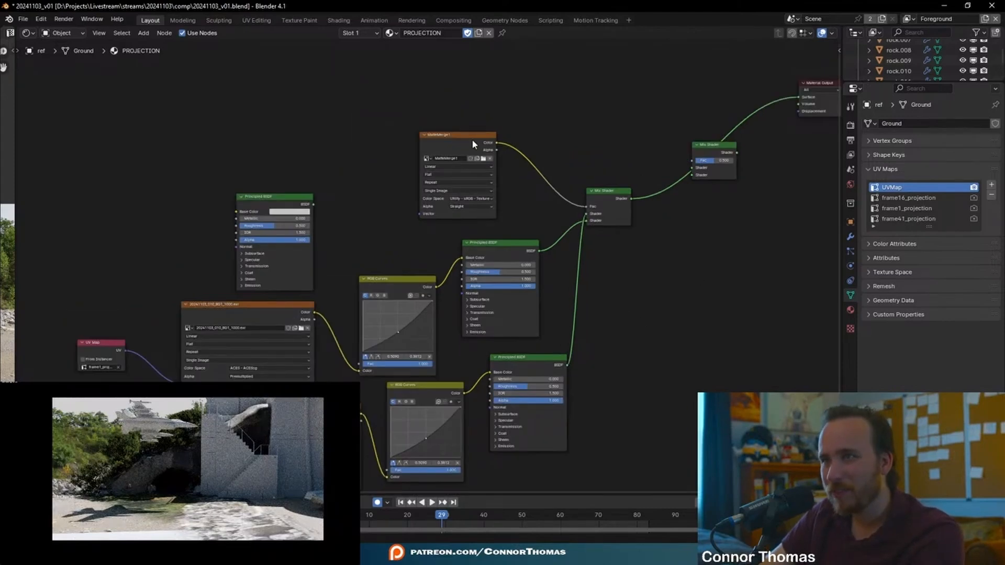
pyautogui.click(906, 199)
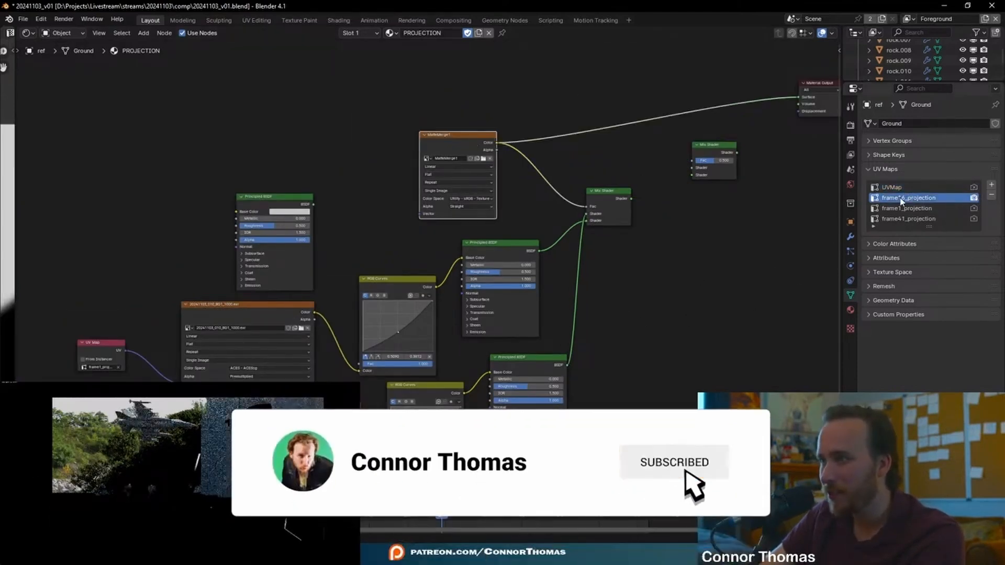
pyautogui.click(401, 520)
pyautogui.moveTo(401, 524); pyautogui.dragTo(390, 523)
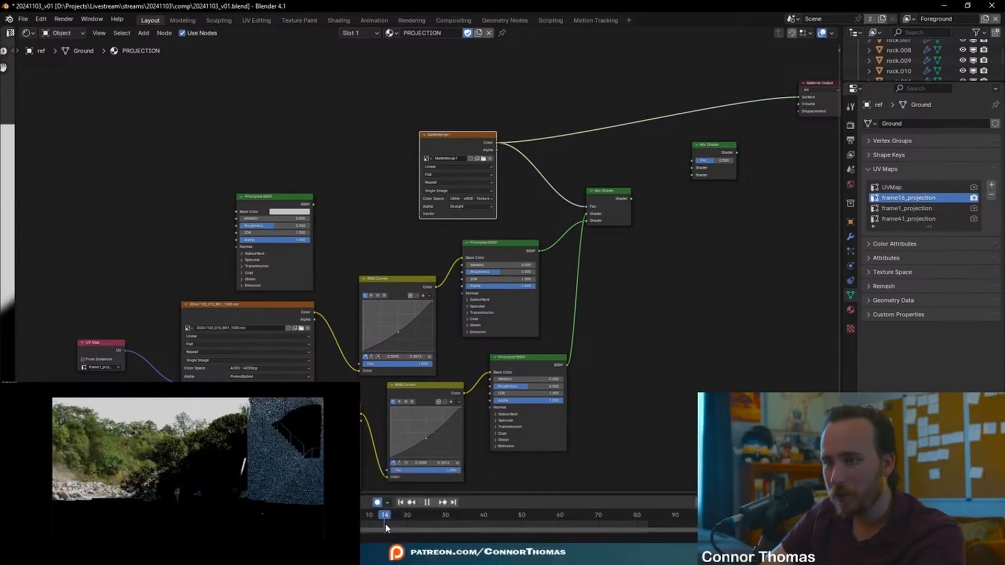
pyautogui.press('Tab')
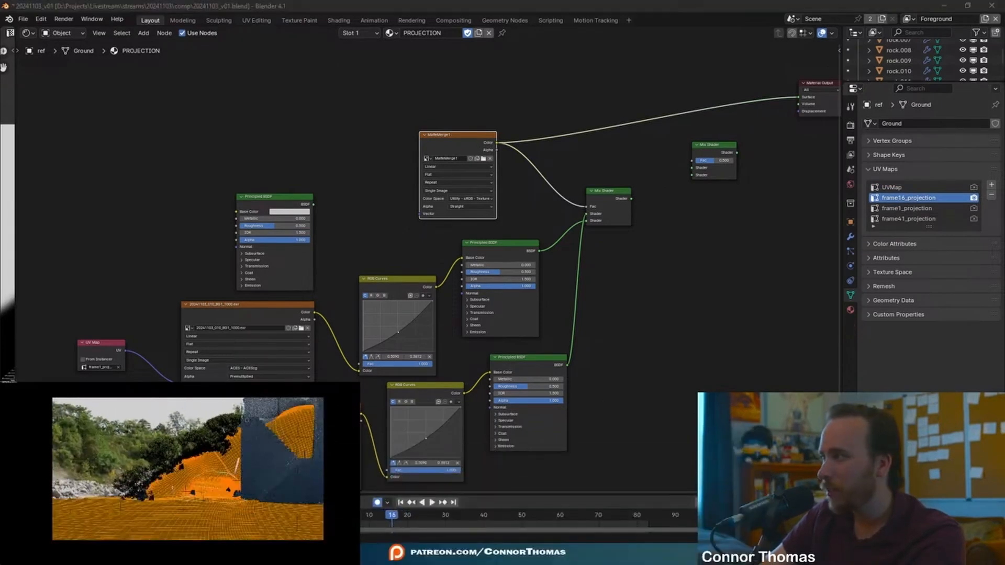
pyautogui.press('u')
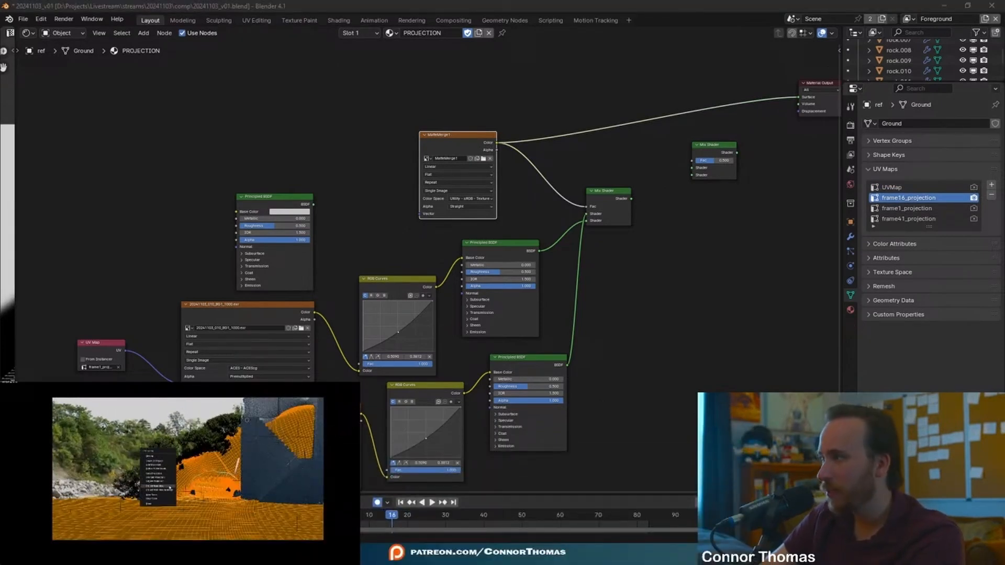
pyautogui.click(169, 487)
pyautogui.press('Tab')
# Connect the matte-driven Mix Shader to the material output and move the unused Mix Shader clear of the link
pyautogui.moveTo(640, 340); pyautogui.dragTo(674, 272, button='middle')
pyautogui.moveTo(680, 236); pyautogui.dragTo(626, 318, button='middle')
pyautogui.keyDown('ctrl'); pyautogui.keyDown('shift'); pyautogui.click(598, 212); pyautogui.keyUp('shift'); pyautogui.keyUp('ctrl')
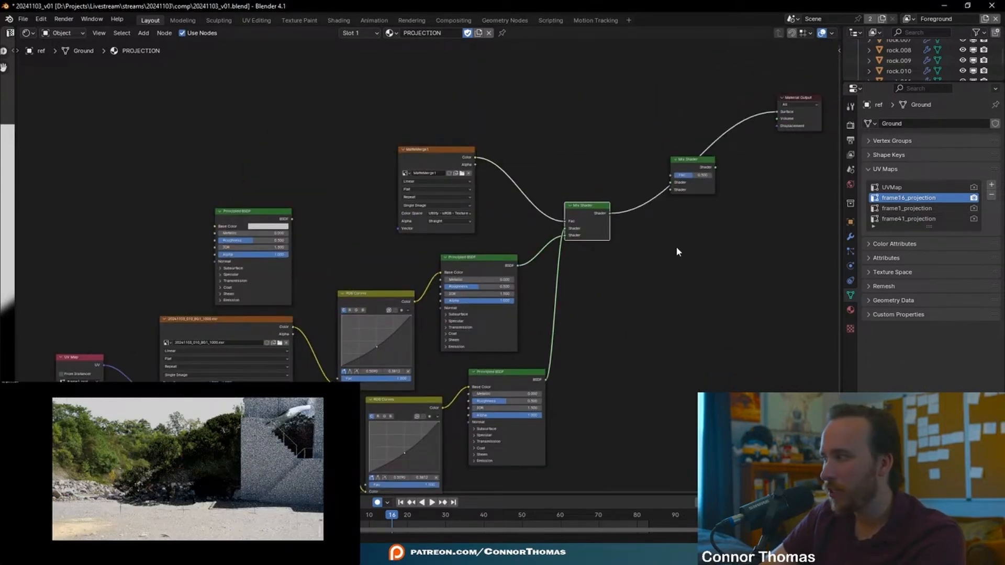
pyautogui.keyDown('alt'); pyautogui.moveTo(691, 161); pyautogui.dragTo(688, 258); pyautogui.keyUp('alt')
# Preview MatteMerge1 through the material output and place a copy of the frame1 UV Map node beside it
pyautogui.moveTo(404, 102); pyautogui.dragTo(507, 116, button='middle')
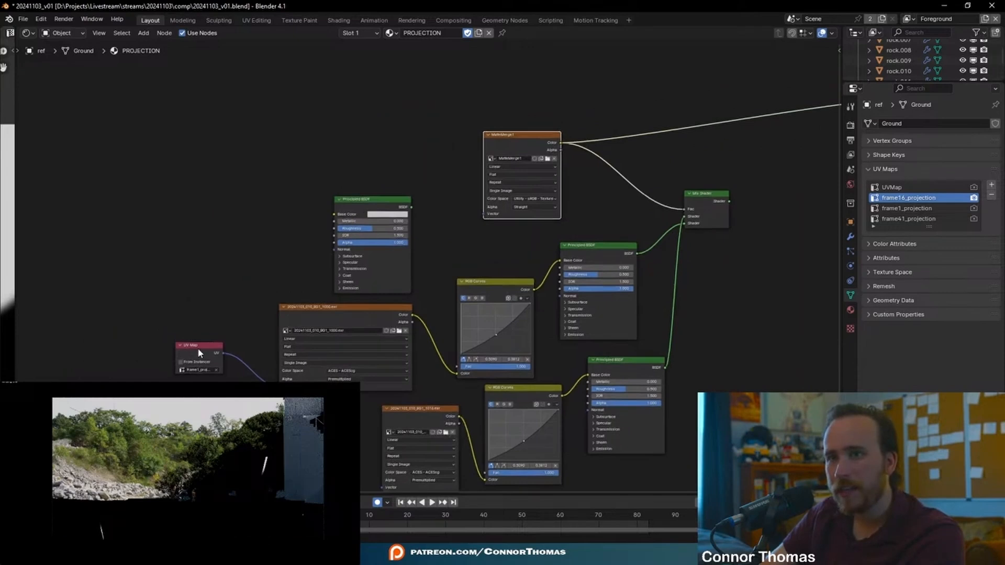
pyautogui.click(198, 348)
pyautogui.hotkey('shift', 'd')
pyautogui.click(423, 132)
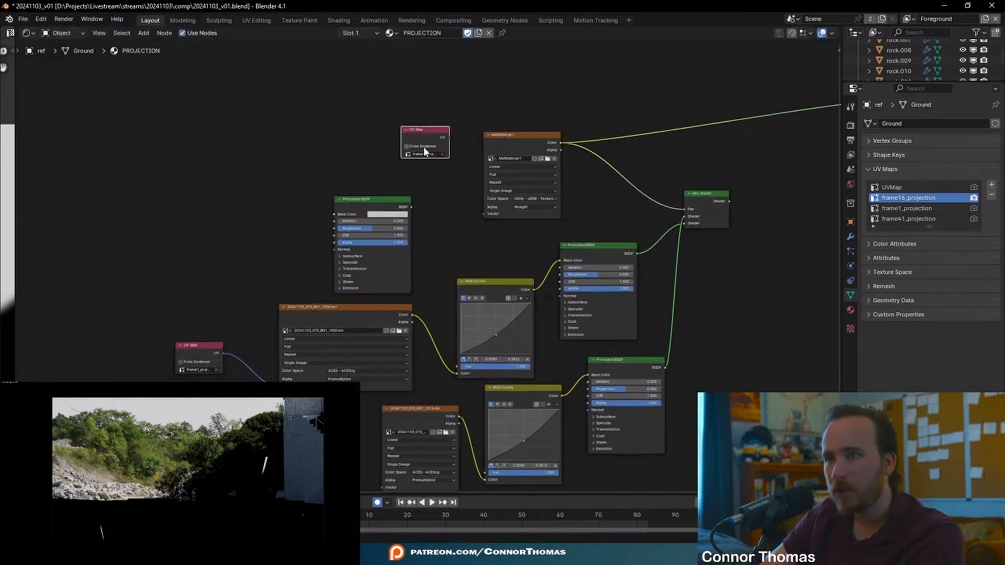
# Set the UV Map node beside MatteMerge1 to UVMap and connect its UV output to the MatteMerge1 Vector input
pyautogui.scroll(3, 440, 184)
pyautogui.moveTo(438, 208); pyautogui.dragTo(366, 288, button='middle')
pyautogui.click(341, 195)
pyautogui.click(339, 211)
pyautogui.moveTo(385, 166); pyautogui.dragTo(443, 297)
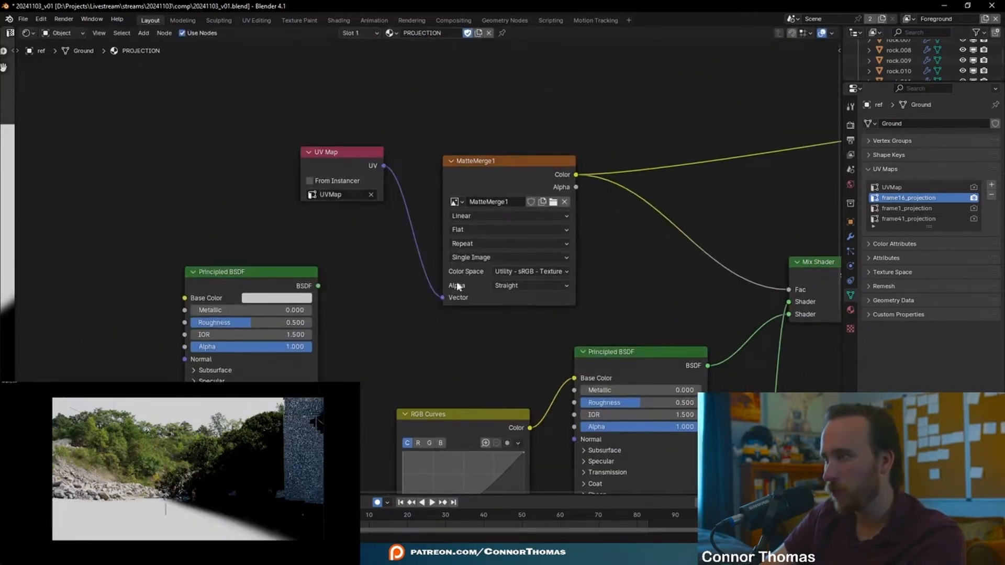
# Preview the MatteMerge1 texture on its own through the material output
pyautogui.moveTo(653, 267); pyautogui.dragTo(443, 232, button='middle')
pyautogui.scroll(-3, 443, 233)
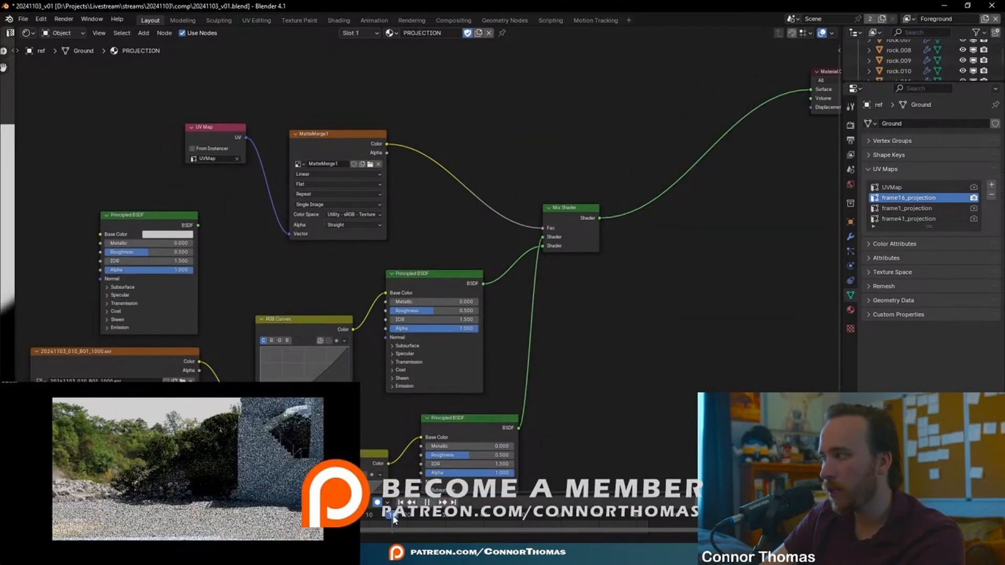
pyautogui.scroll(-2, 515, 302)
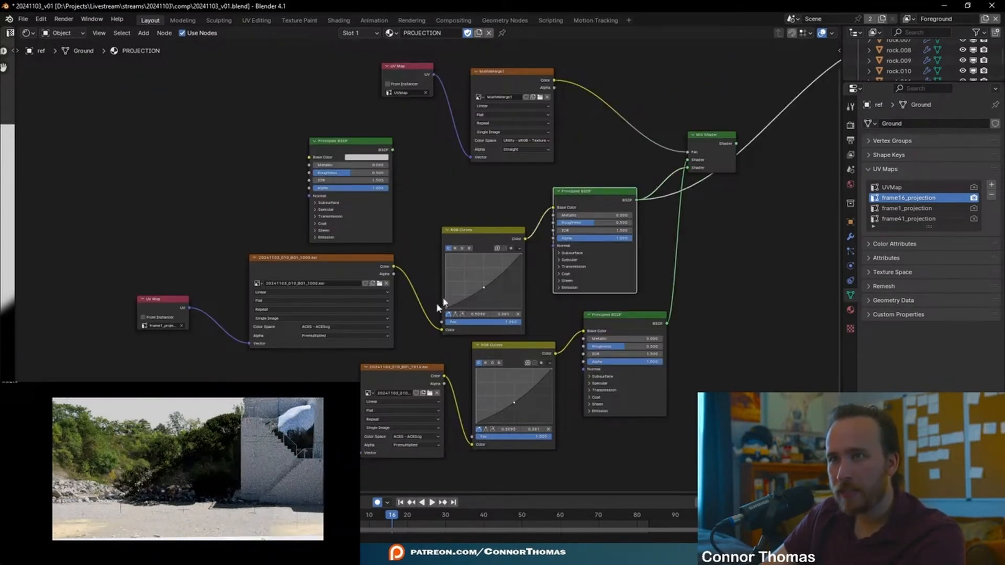
pyautogui.keyDown('ctrl'); pyautogui.keyDown('shift'); pyautogui.click(512, 77); pyautogui.keyUp('shift'); pyautogui.keyUp('ctrl')
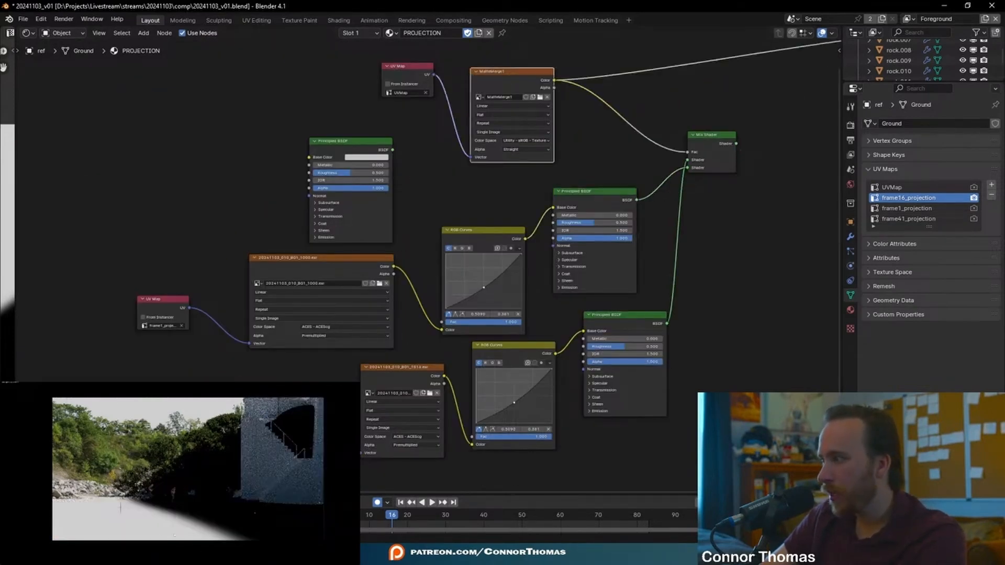
# Switch to the Texture Paint workspace and make UVMap the ground mesh's active UV map
pyautogui.click(298, 20)
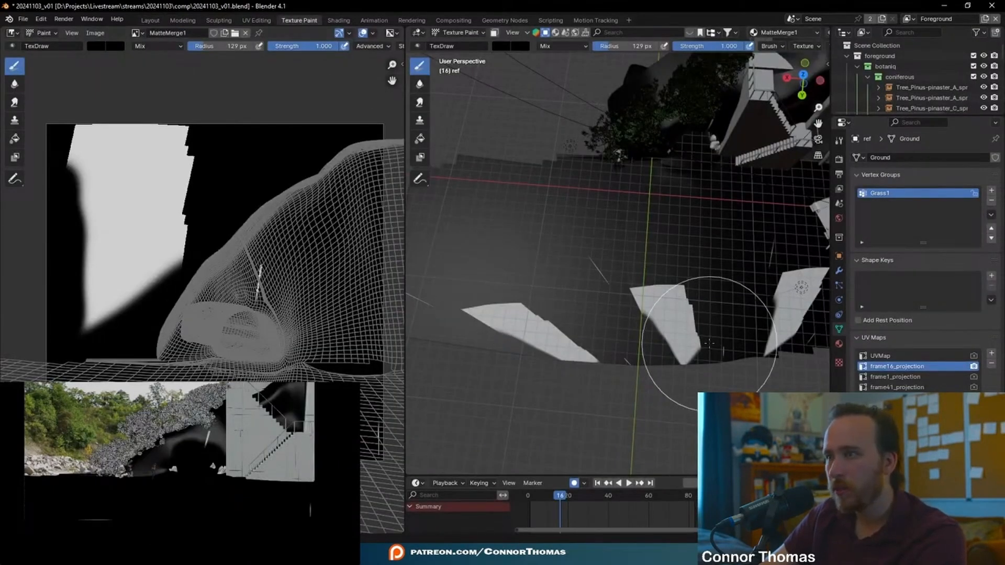
pyautogui.click(839, 285)
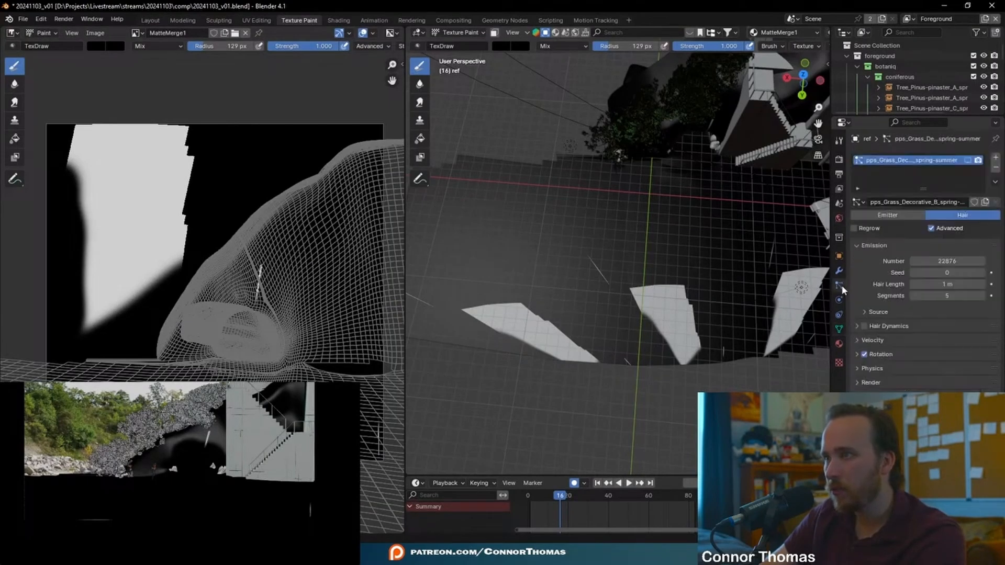
pyautogui.click(840, 329)
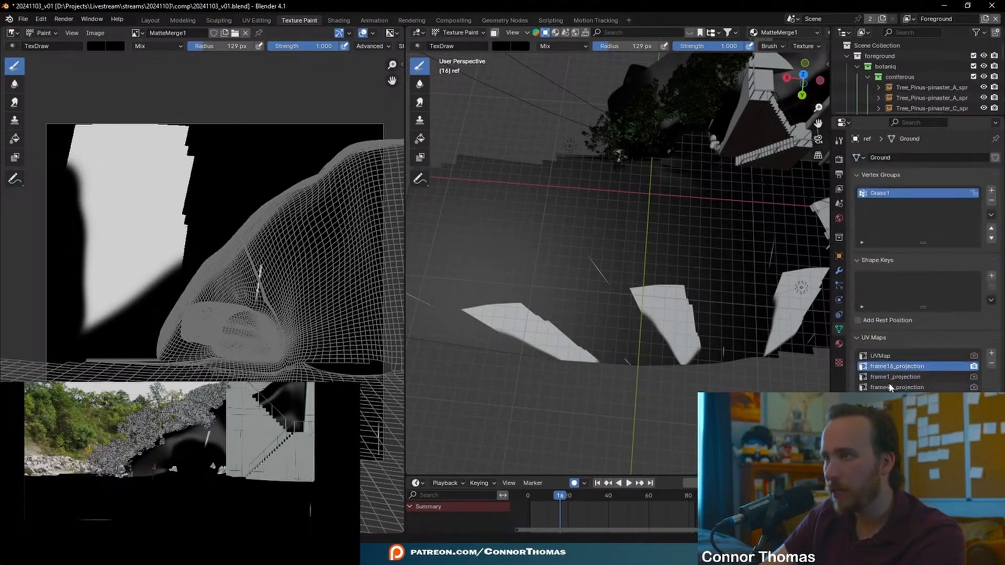
pyautogui.click(888, 356)
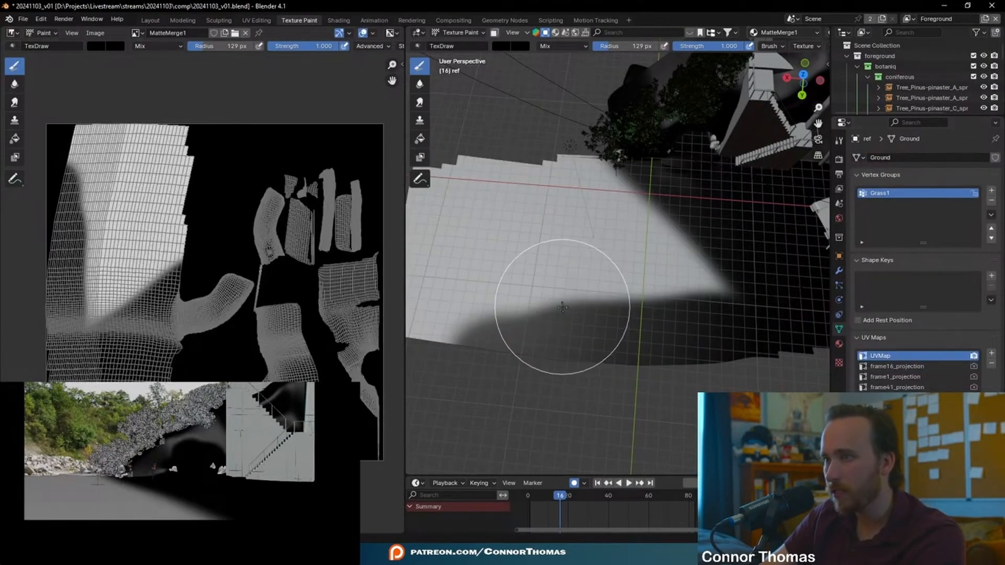
# Reduce the brush radius to about 41 px and paint black along the lower edge of the white area in MatteMerge1
pyautogui.press('f')
pyautogui.click(639, 354)
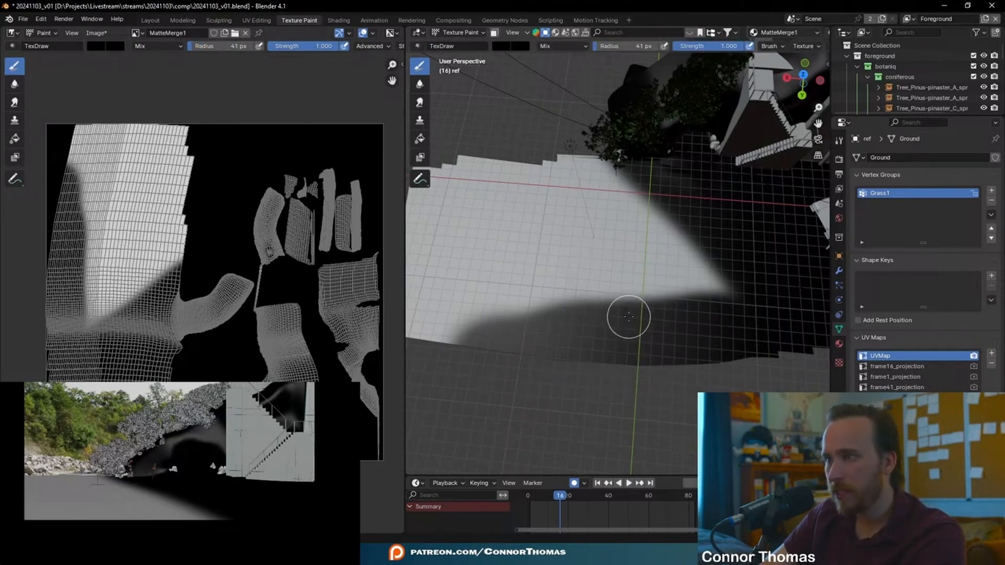
pyautogui.moveTo(735, 291)
pyautogui.mouseDown()
pyautogui.moveTo(646, 296)
pyautogui.moveTo(714, 274)
pyautogui.moveTo(651, 287)
pyautogui.mouseUp()
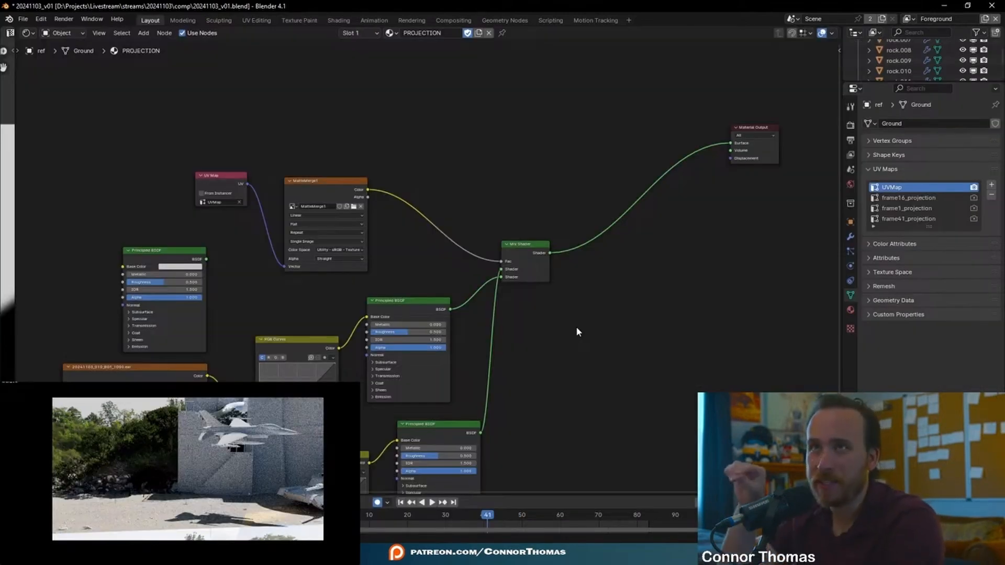
# Project the ground mesh's UVs from the frame 41 camera view into frame41_projection, and make UVMap active again
pyautogui.moveTo(525, 335); pyautogui.dragTo(611, 220, button='middle')
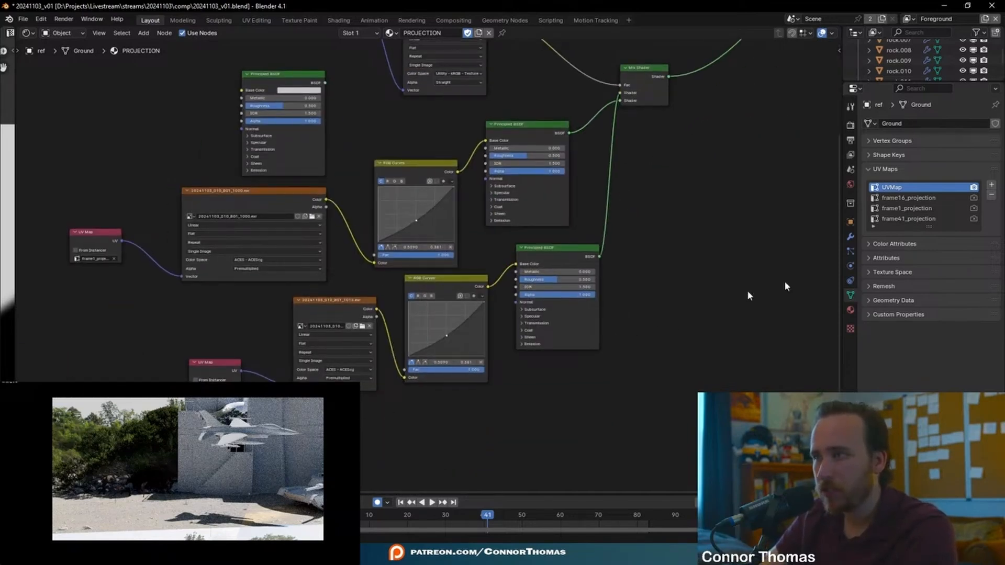
pyautogui.click(912, 220)
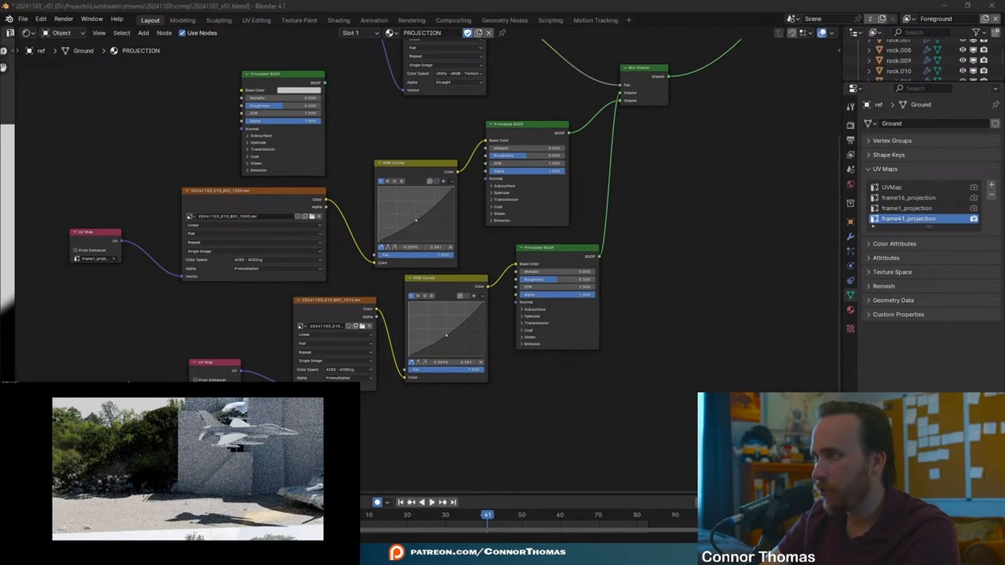
pyautogui.press('Tab')
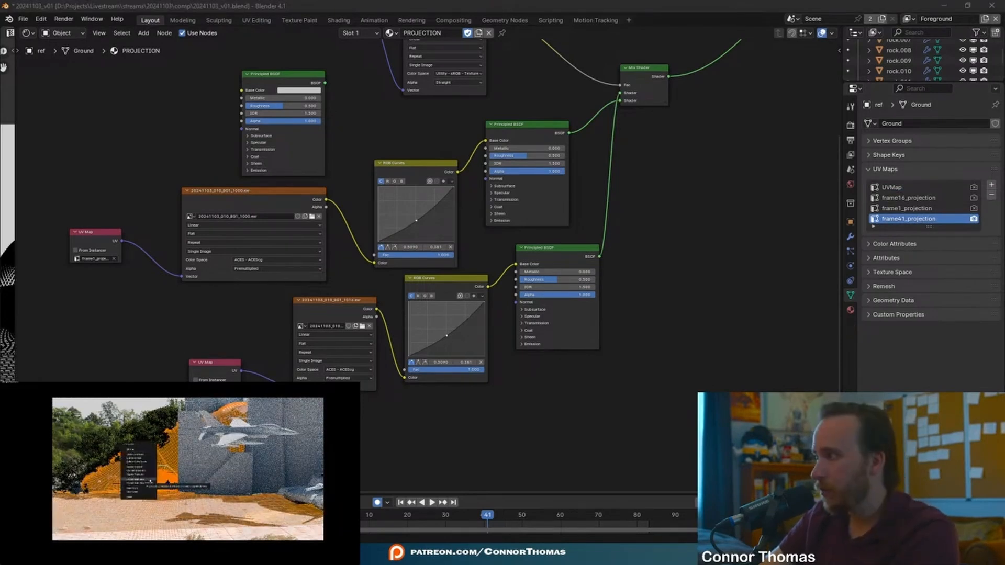
pyautogui.press('Tab')
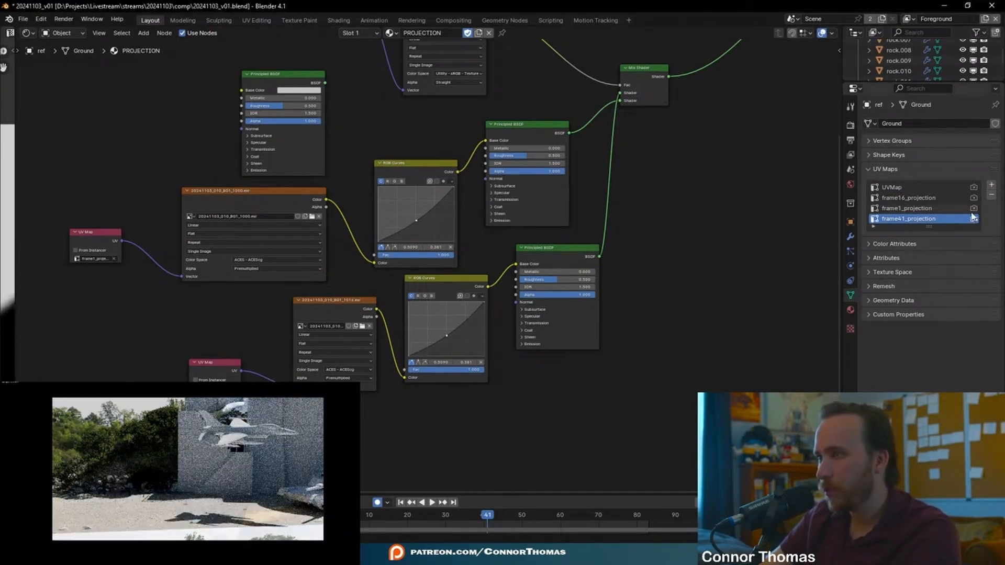
pyautogui.click(928, 184)
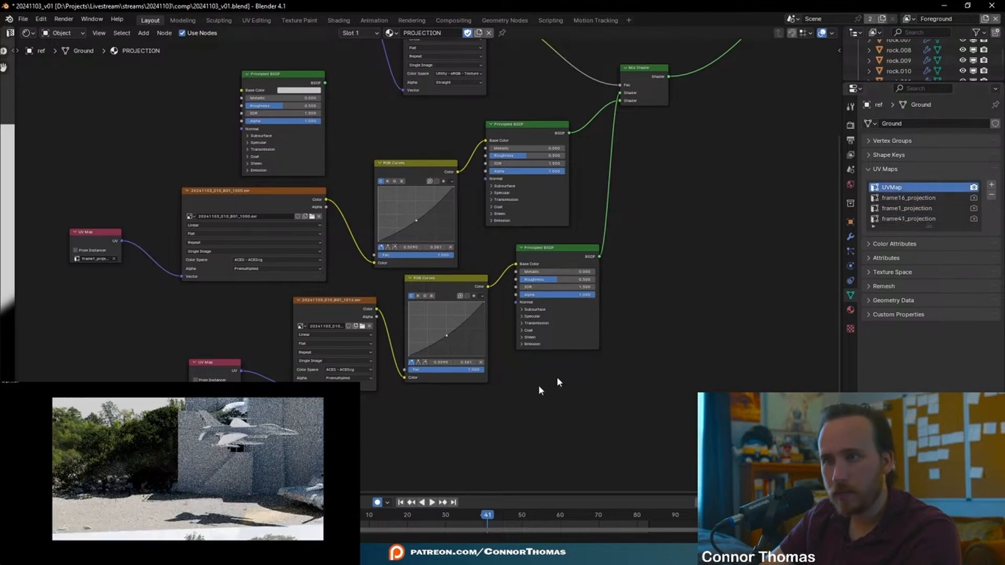
# Duplicate the lower projection chain of UV Map, image texture, RGB Curves and Principled BSDF nodes below the existing ones
pyautogui.moveTo(184, 451); pyautogui.dragTo(564, 294)
pyautogui.hotkey('shift', 'd')
pyautogui.click(730, 364)
pyautogui.moveTo(788, 220); pyautogui.dragTo(641, 106, button='middle')
pyautogui.click(698, 322)
# Set the duplicated UV Map node to frame41_projection
pyautogui.moveTo(414, 416); pyautogui.dragTo(438, 336, button='middle')
pyautogui.scroll(3, 430, 336)
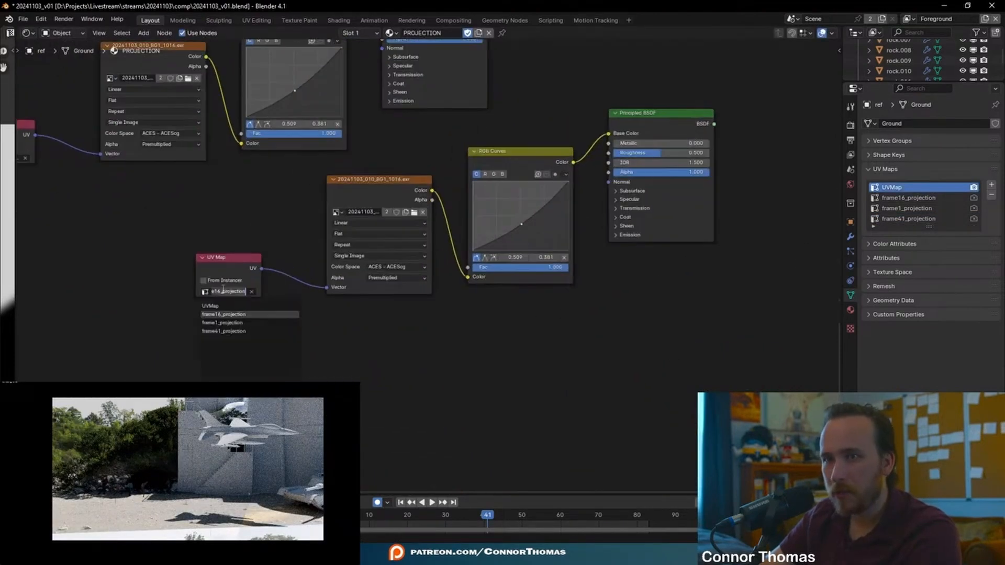
pyautogui.click(224, 331)
pyautogui.moveTo(543, 312); pyautogui.dragTo(452, 357, button='middle')
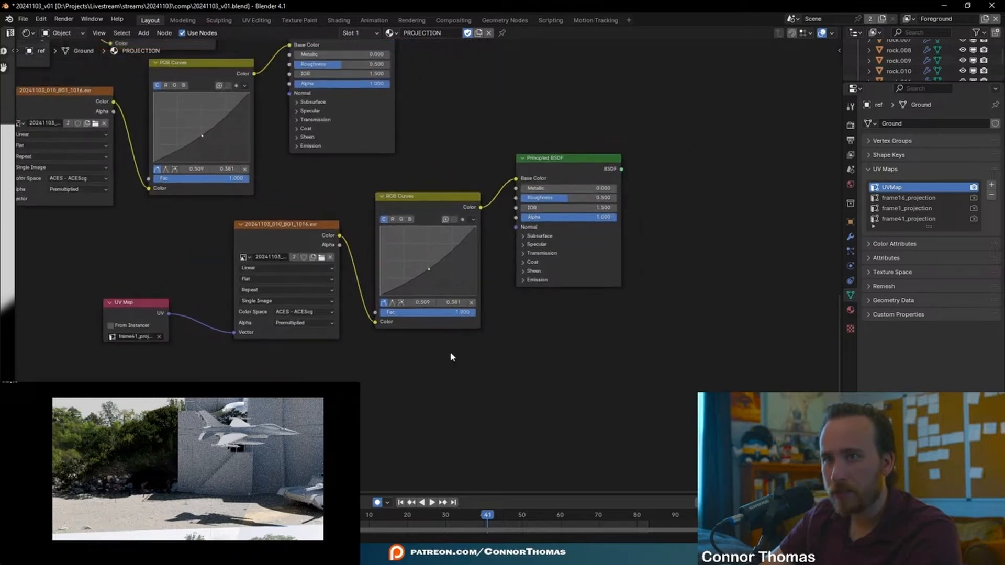
# Replace the duplicated texture node's image with another EXR frame from the 20241103_010_BG1 plate sequence
pyautogui.click(321, 257)
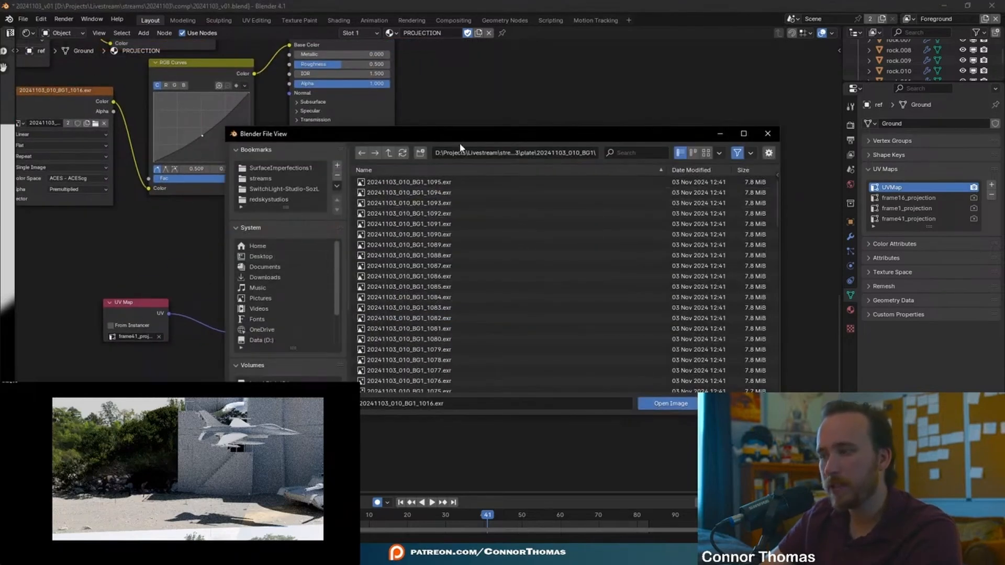
pyautogui.scroll(-5, 473, 259)
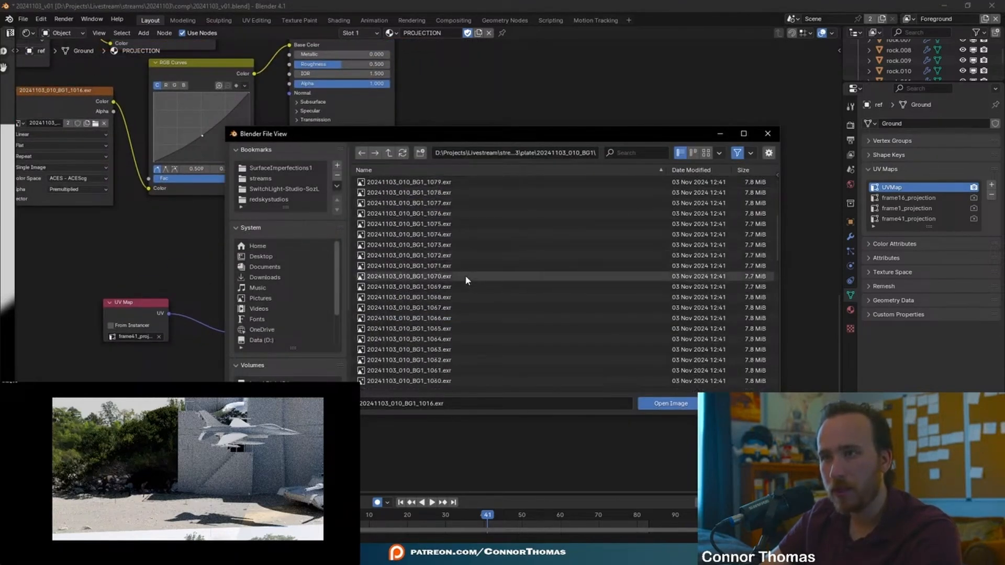
pyautogui.scroll(-2, 453, 309)
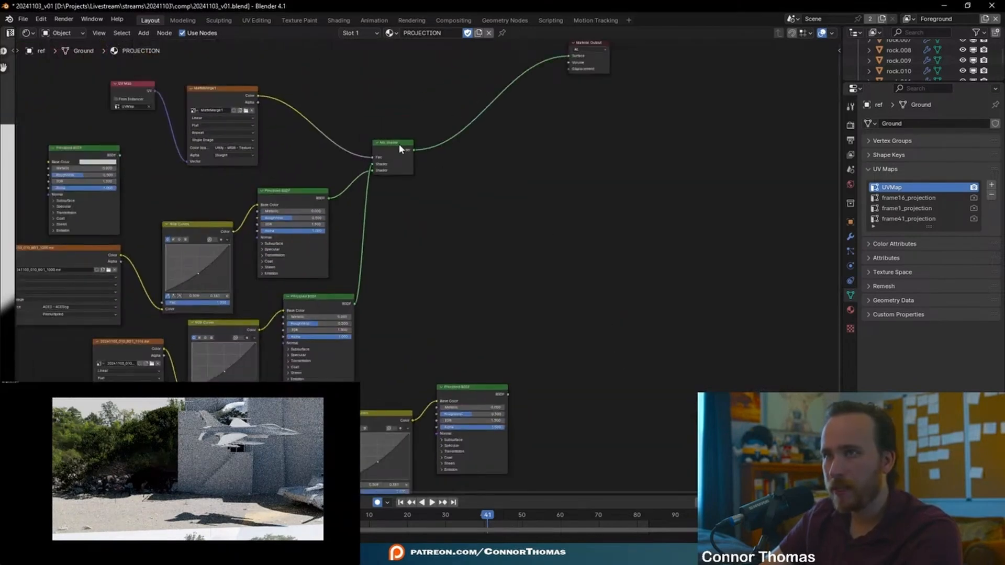
# Duplicate the Mix Shader and insert the copy between the original Mix Shader and the Material Output
pyautogui.moveTo(399, 145); pyautogui.dragTo(462, 141)
pyautogui.hotkey('shift', 'd')
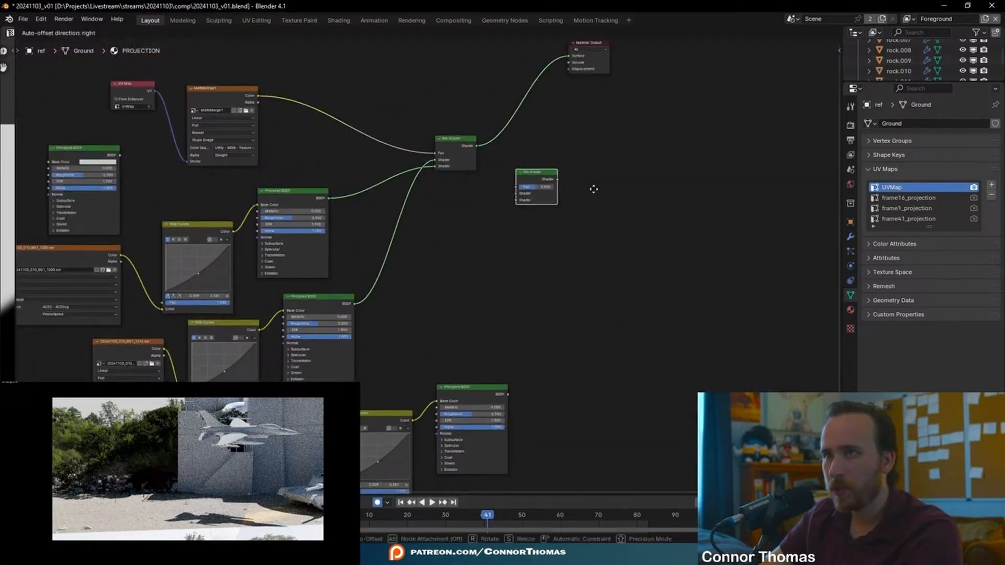
pyautogui.click(576, 144)
pyautogui.moveTo(525, 133); pyautogui.dragTo(554, 138)
pyautogui.moveTo(598, 44); pyautogui.dragTo(696, 68)
pyautogui.click(596, 201)
# Connect the duplicated Principled BSDF to the second shader input of the new Mix Shader
pyautogui.moveTo(492, 395); pyautogui.dragTo(541, 371, button='middle')
pyautogui.moveTo(651, 160); pyautogui.dragTo(589, 146)
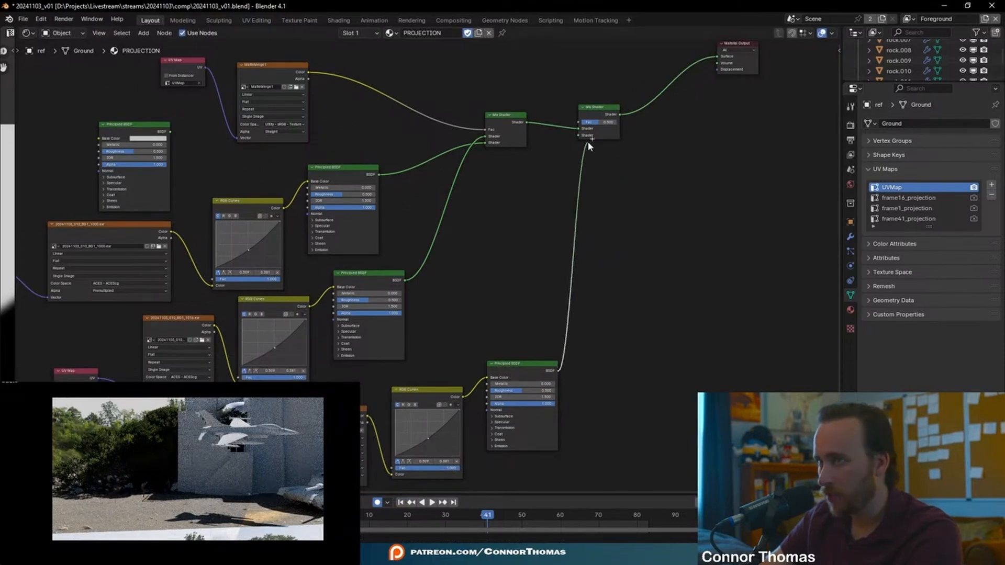
pyautogui.moveTo(588, 141); pyautogui.dragTo(587, 140)
# Add an Image Texture node above the two Mix Shader nodes
pyautogui.moveTo(579, 153); pyautogui.dragTo(645, 307, button='middle')
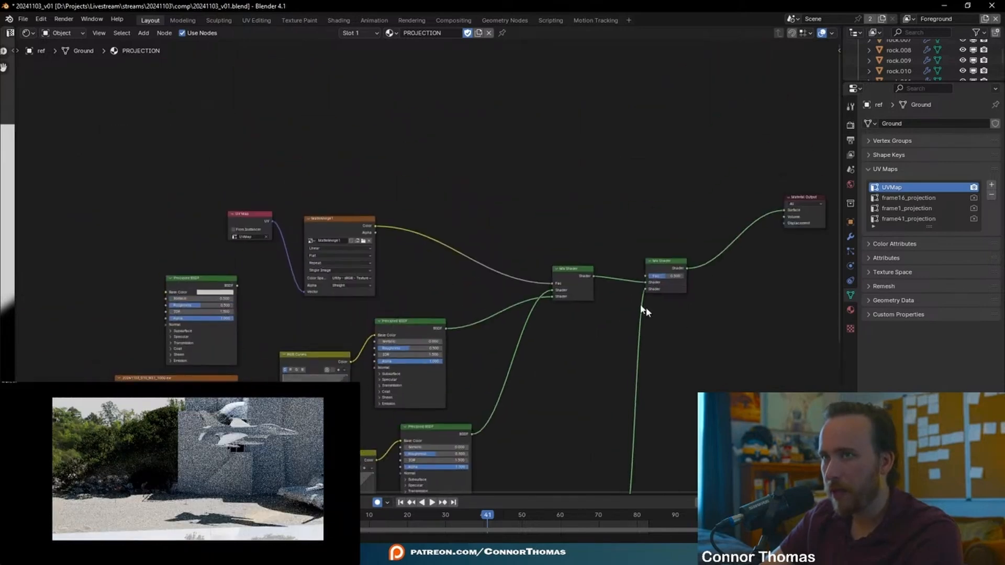
pyautogui.hotkey('shift', 'a')
pyautogui.press('Return')
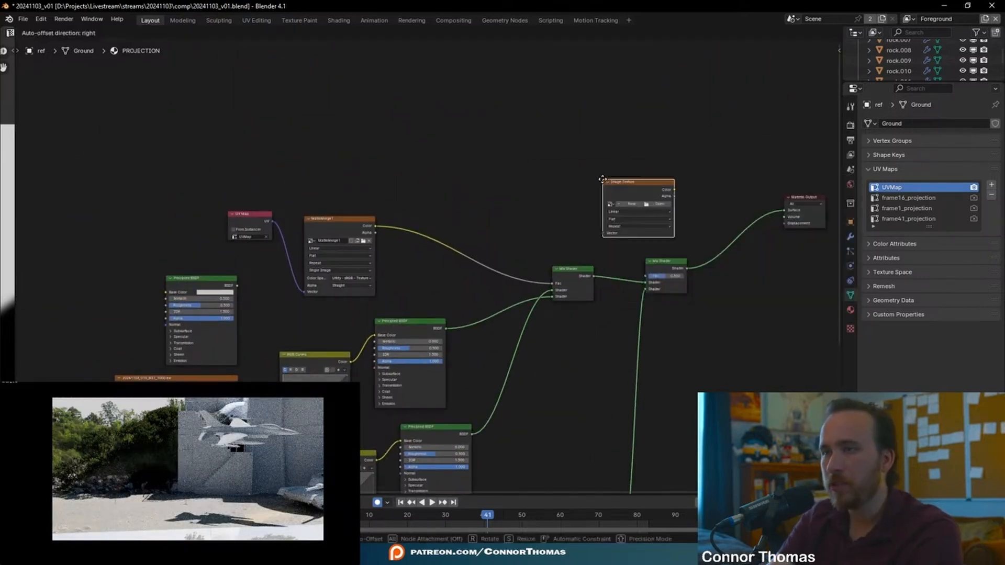
pyautogui.click(540, 184)
# Create a new blank image named MatteMerge3 in the new texture node, with a width of 2048 px
pyautogui.scroll(5, 647, 225)
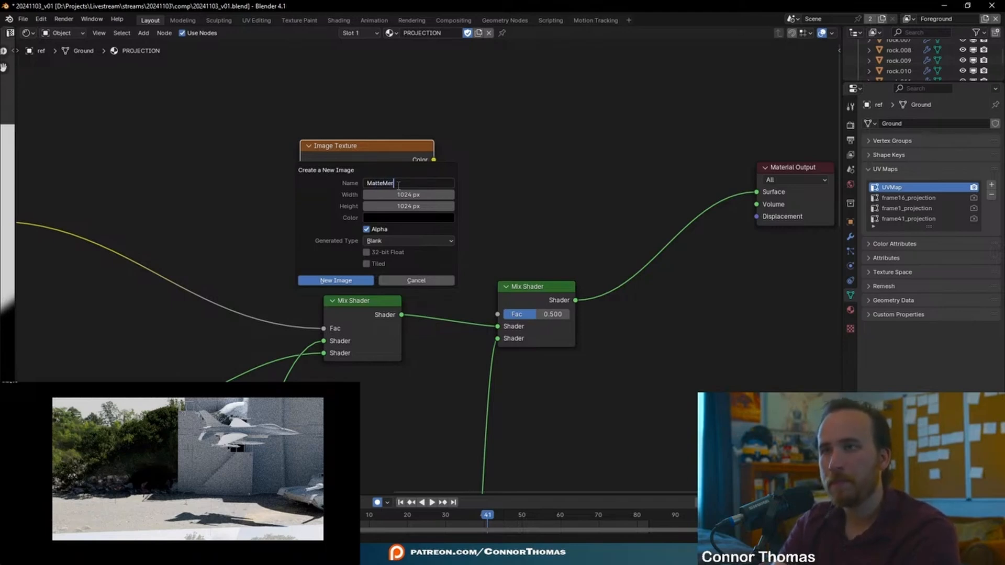
pyautogui.click(403, 194)
pyautogui.write('2048')
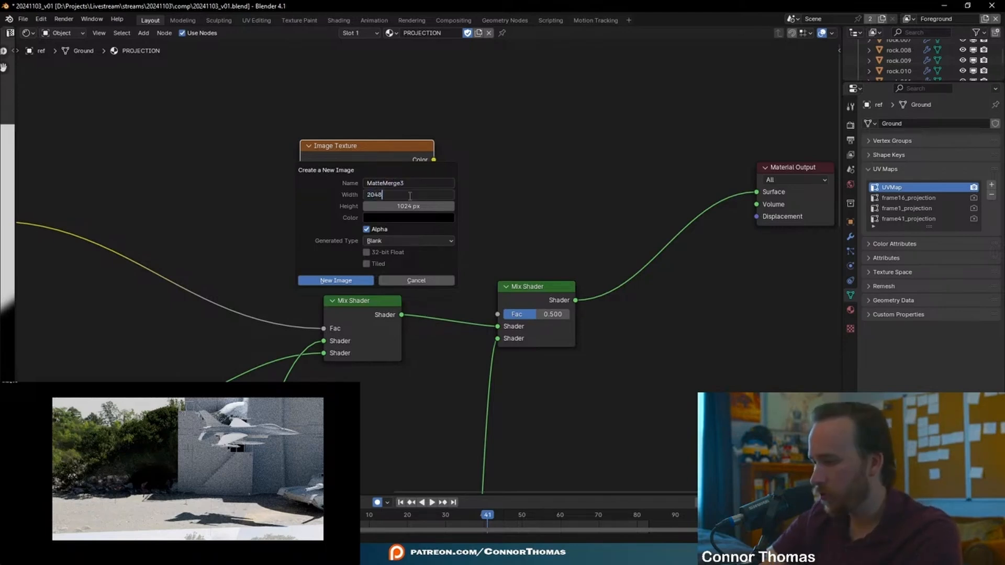
pyautogui.press('Tab')
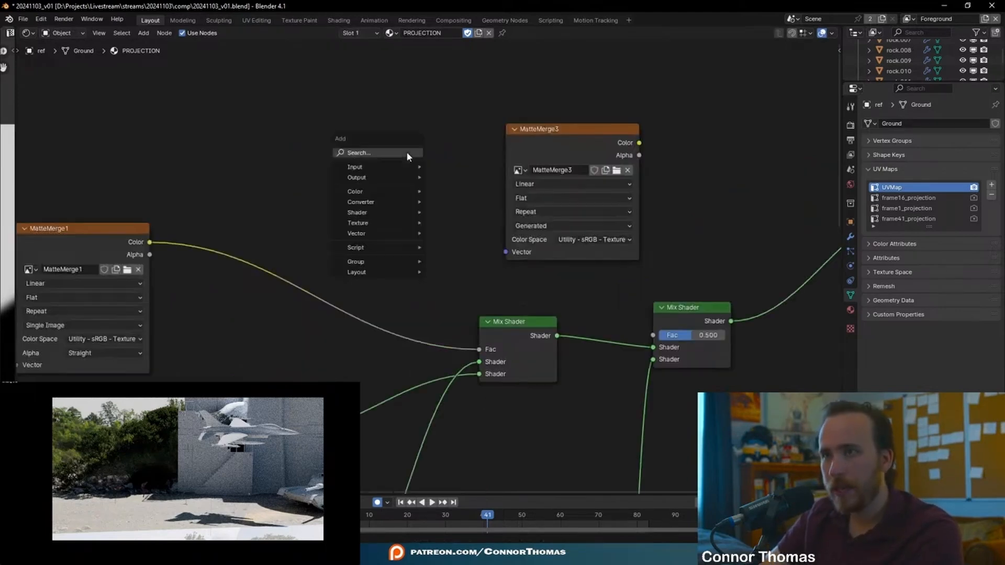
# Add a UV Map node set to UVMap and connect it to the Vector input of MatteMerge3
pyautogui.click(406, 152)
pyautogui.write('uv')
pyautogui.press('Return')
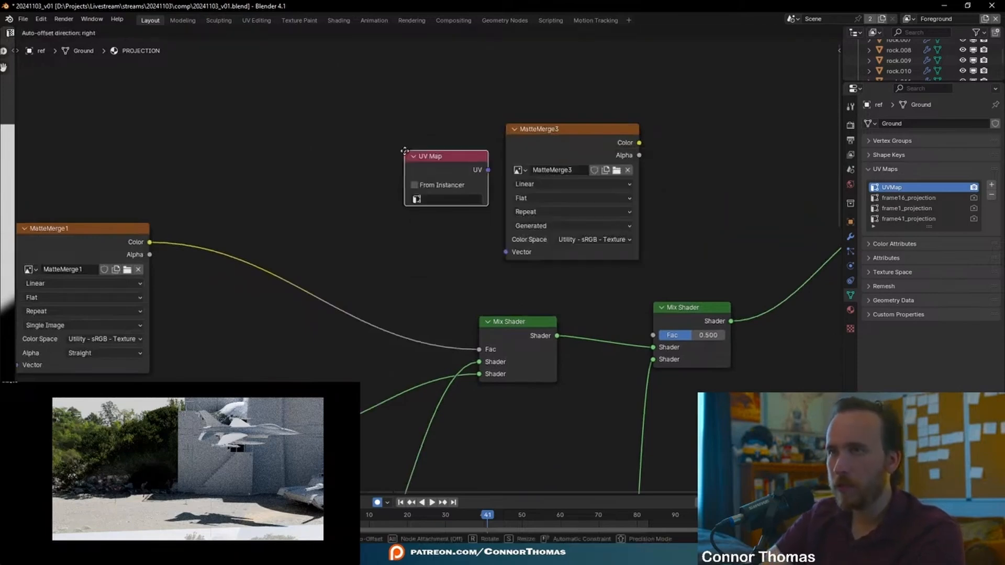
pyautogui.click(405, 209)
pyautogui.click(398, 227)
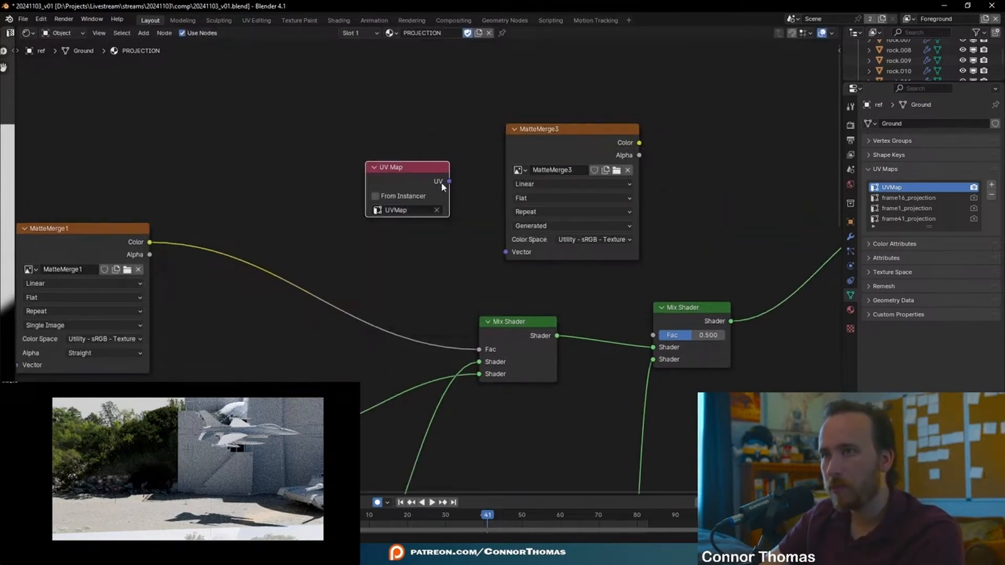
pyautogui.moveTo(577, 138); pyautogui.dragTo(534, 140)
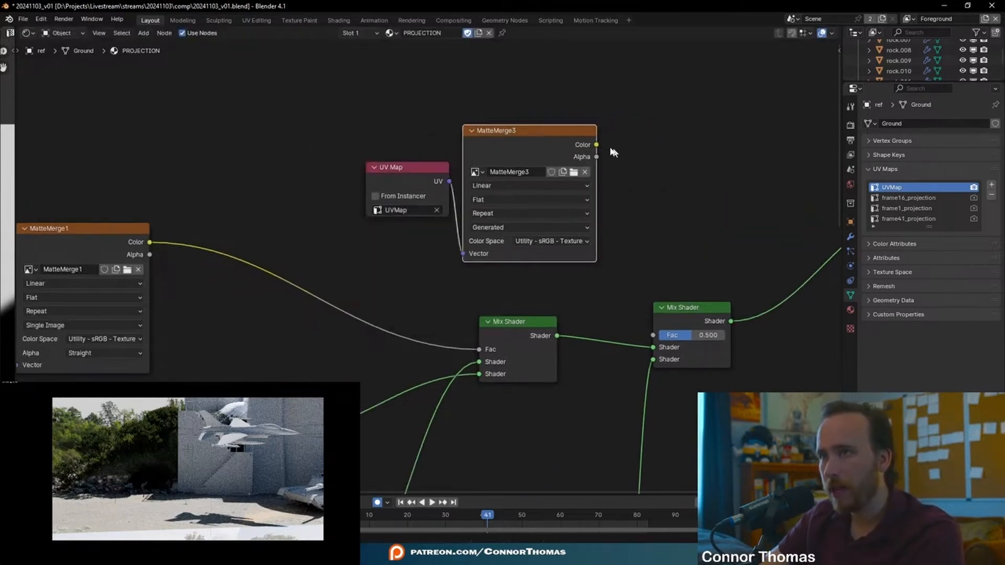
# Connect the MatteMerge3 Color output to the new Mix Shader's Fac input and space out its UV Map and texture nodes
pyautogui.moveTo(596, 145); pyautogui.dragTo(655, 334)
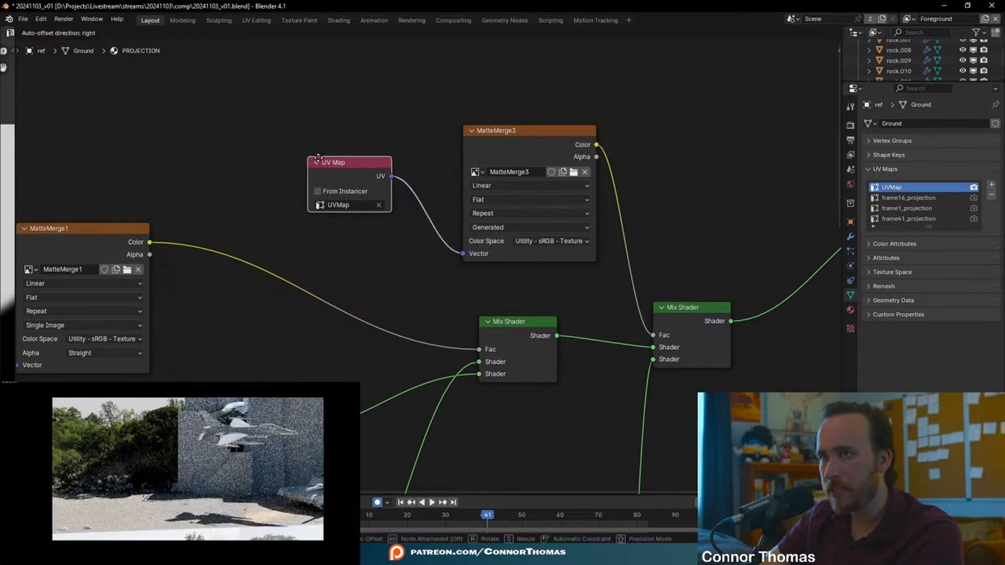
pyautogui.moveTo(430, 198); pyautogui.dragTo(371, 191)
pyautogui.moveTo(524, 131); pyautogui.dragTo(496, 122)
# Paint the ground around the jet white in MatteMerge3 with a brush radius of about 82 px
pyautogui.click(299, 20)
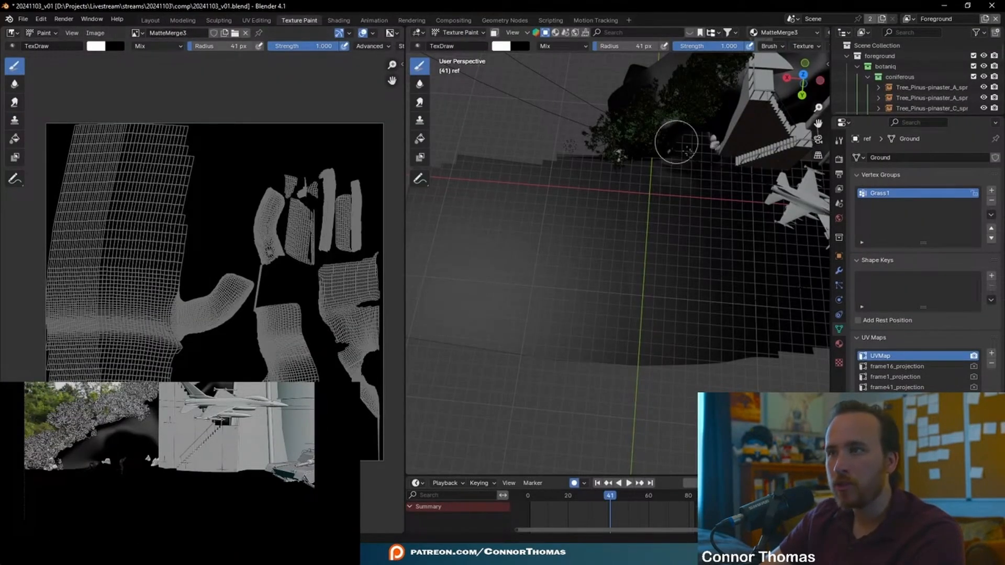
pyautogui.press('f')
pyautogui.click(763, 332)
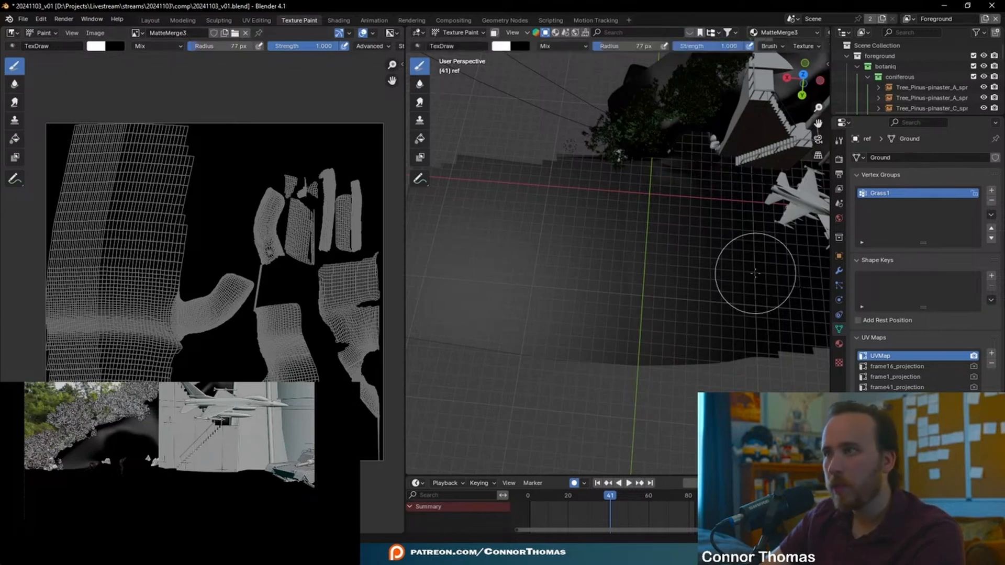
pyautogui.keyDown('shift'); pyautogui.moveTo(756, 273); pyautogui.dragTo(682, 263, button='middle'); pyautogui.keyUp('shift')
pyautogui.click(111, 488)
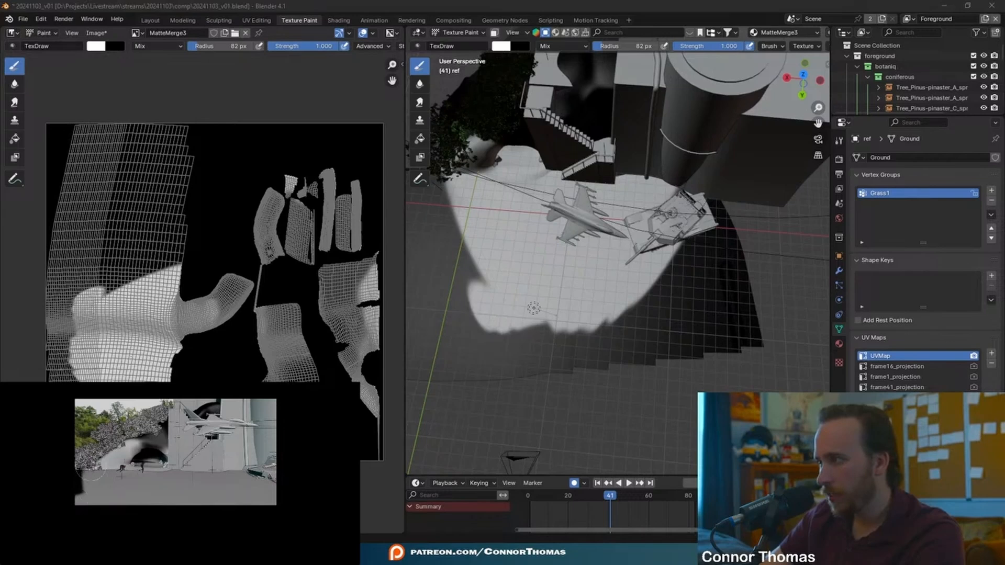
pyautogui.moveTo(90, 466); pyautogui.dragTo(90, 473)
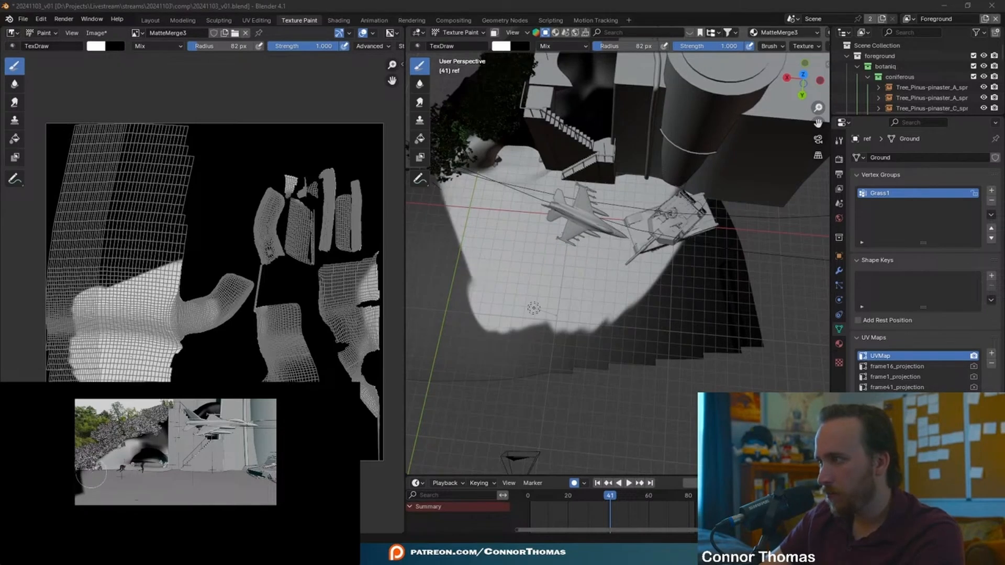
pyautogui.click(623, 271)
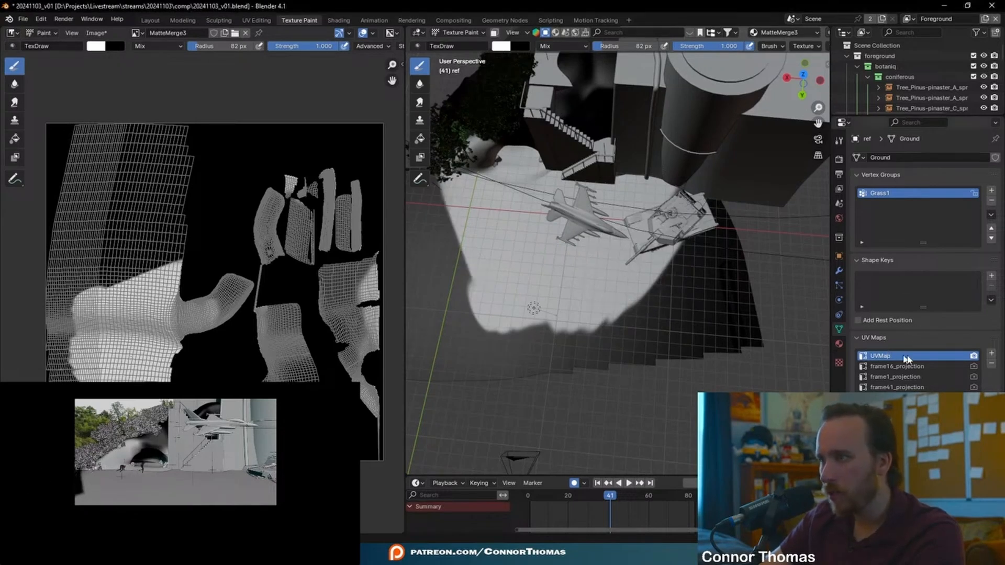
# Save the painted matte image as MatteMerge3.png in the project's material folder
pyautogui.click(96, 32)
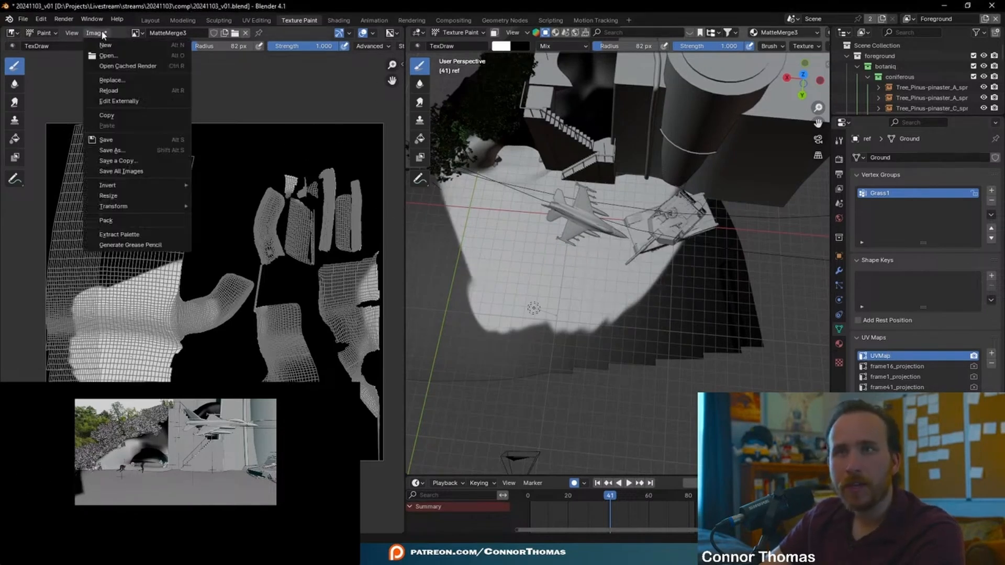
pyautogui.click(113, 151)
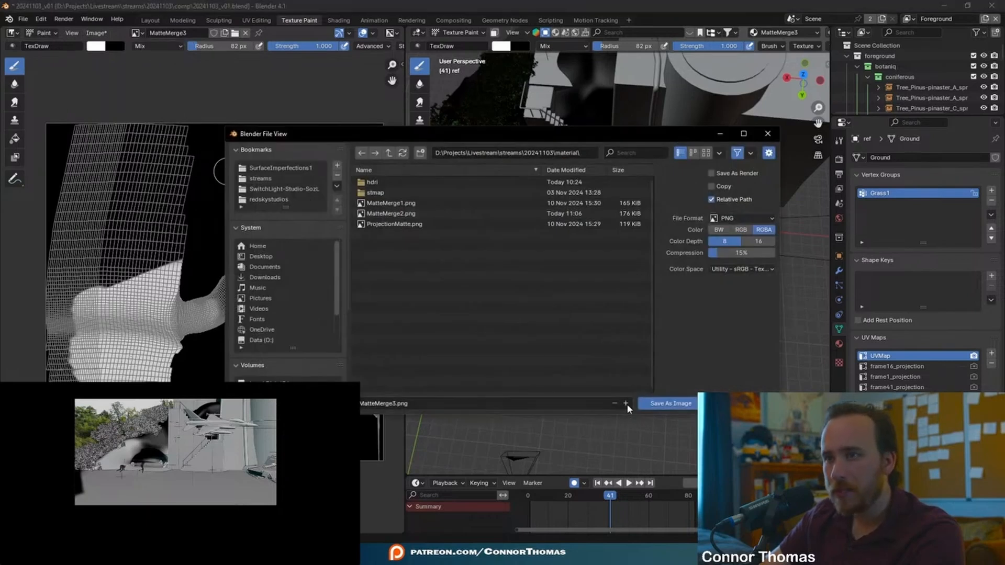
pyautogui.click(643, 406)
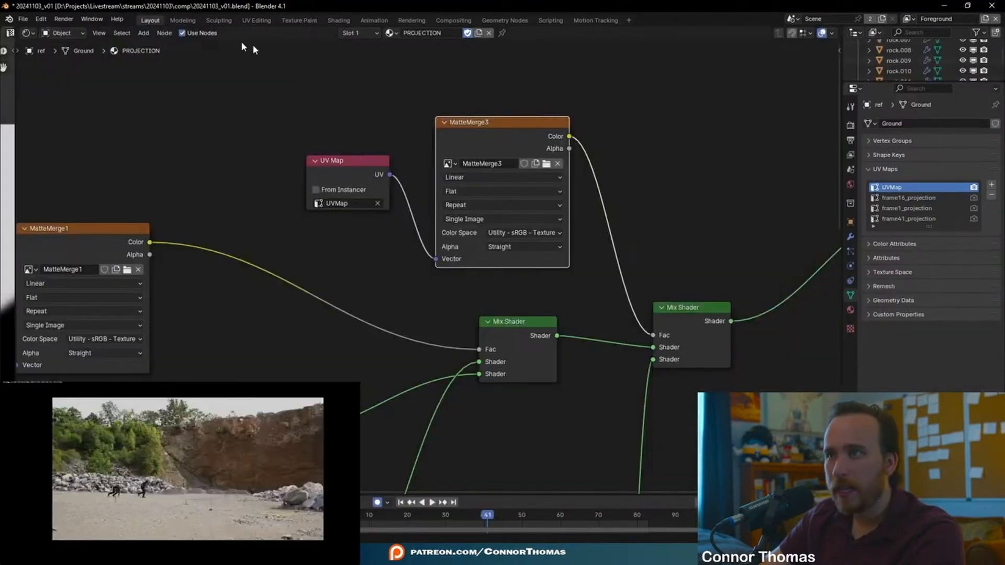
# Return to the PROJECTION node graph and move the timeline to frame 83
pyautogui.moveTo(736, 317); pyautogui.dragTo(634, 283, button='middle')
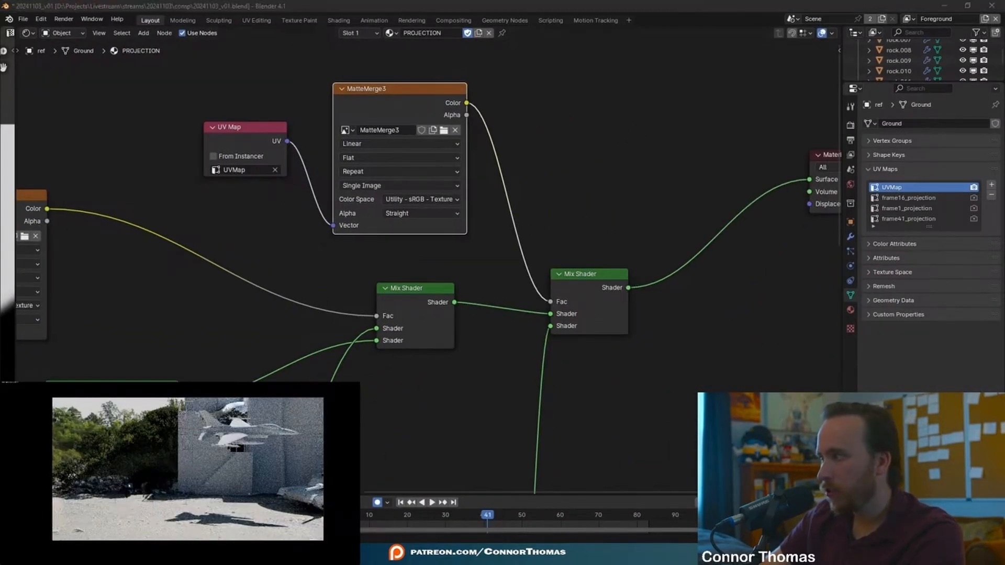
pyautogui.click(707, 383)
pyautogui.scroll(-5, 655, 393)
pyautogui.moveTo(650, 394); pyautogui.dragTo(576, 296, button='middle')
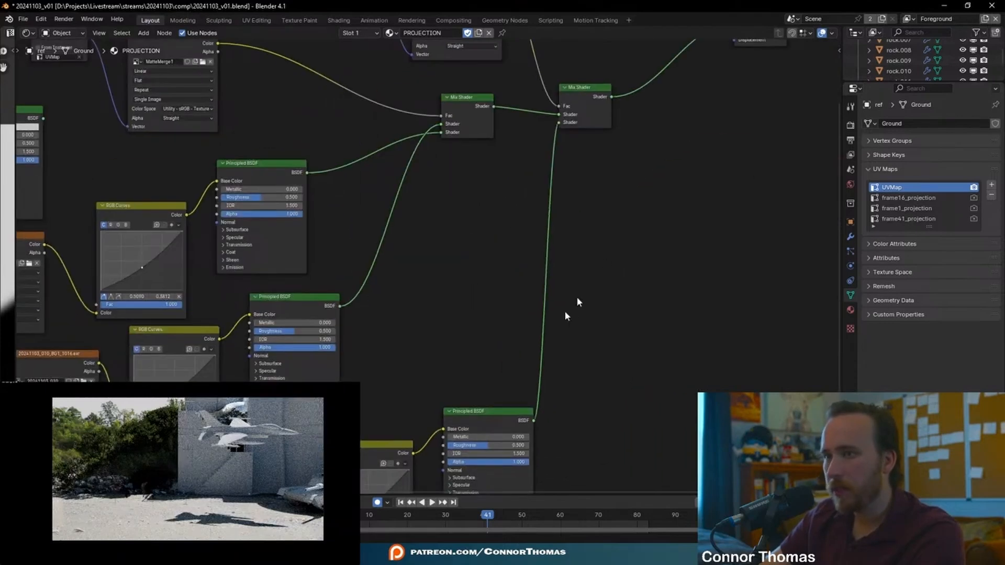
pyautogui.moveTo(496, 514); pyautogui.dragTo(649, 523)
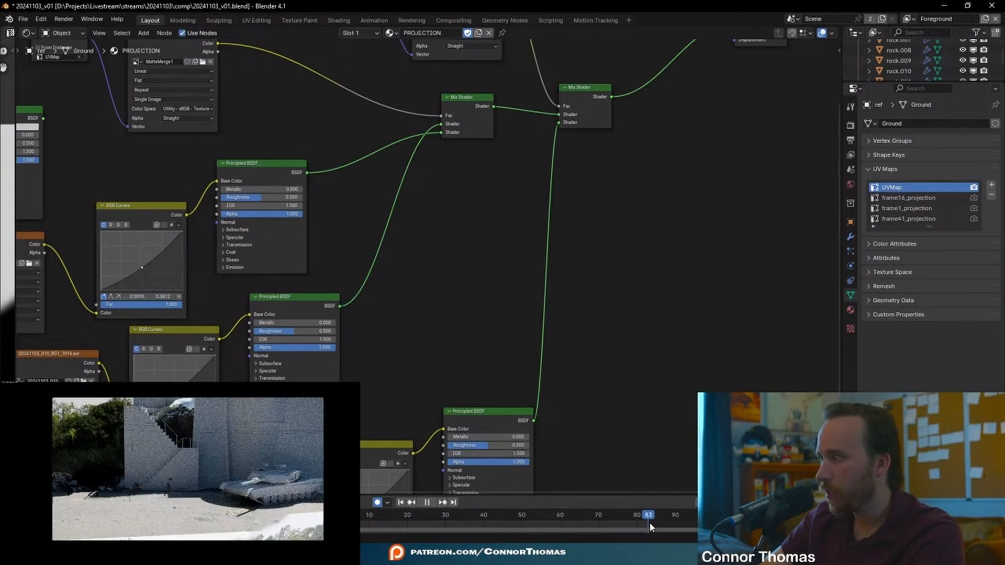
# Duplicate the last Mix Shader and insert the copy before the Material Output
pyautogui.moveTo(622, 236); pyautogui.dragTo(591, 362, button='middle')
pyautogui.click(631, 252)
pyautogui.hotkey('shift', 'd')
pyautogui.click(736, 227)
pyautogui.moveTo(735, 276); pyautogui.dragTo(759, 153, button='middle')
pyautogui.scroll(-3, 758, 154)
pyautogui.moveTo(671, 321); pyautogui.dragTo(668, 144, button='middle')
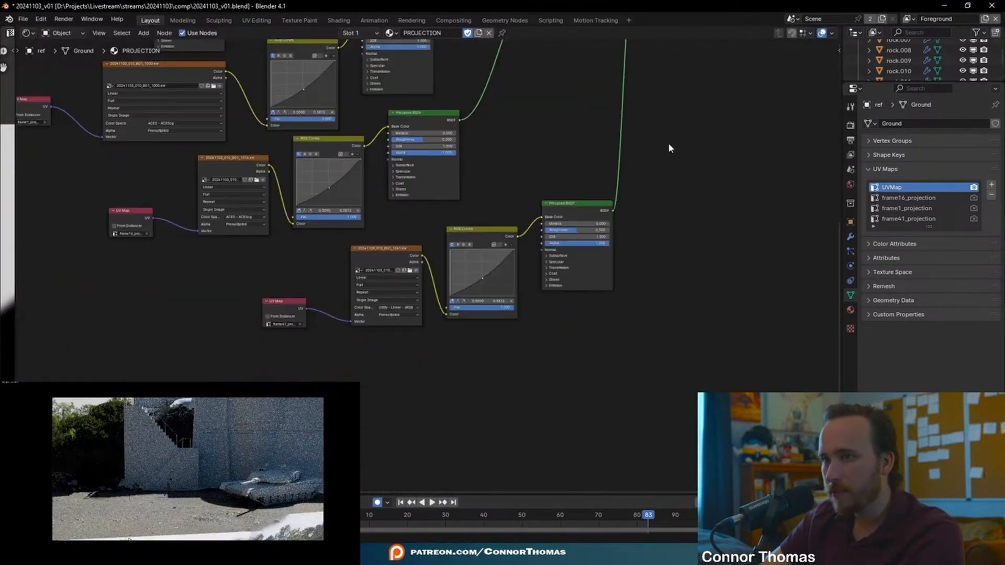
pyautogui.moveTo(261, 380); pyautogui.dragTo(580, 217)
pyautogui.hotkey('shift', 'd')
pyautogui.click(583, 371)
pyautogui.hotkey('ctrl', 'z')
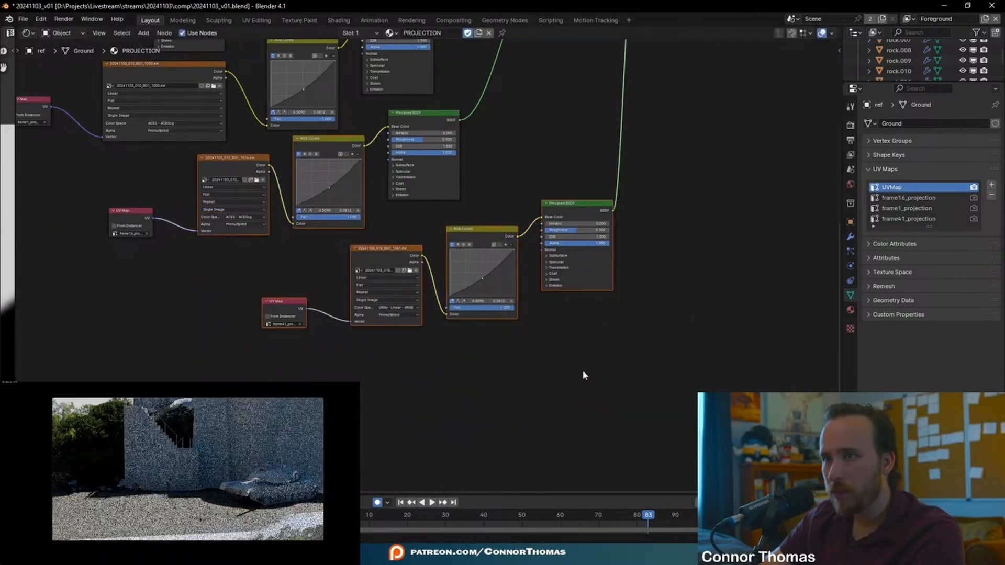
# Duplicate the frame 41 UV Map, image texture, RGB Curves and Principled BSDF chain and place the copy below the original
pyautogui.hotkey('shift', 'd')
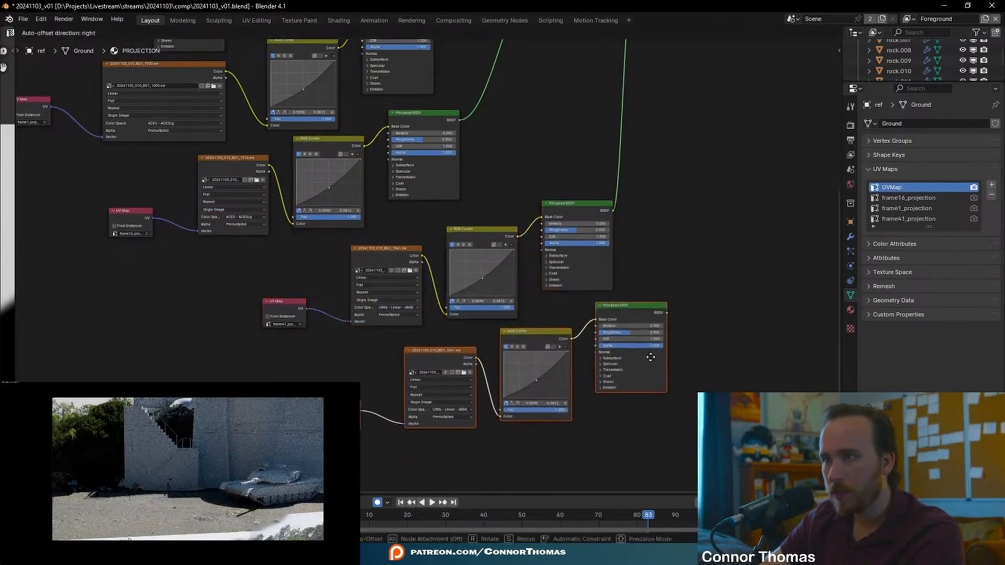
pyautogui.click(651, 356)
# Add a UV map named frame83_projection to the Ground mesh and make it the active render UV map
pyautogui.click(909, 219)
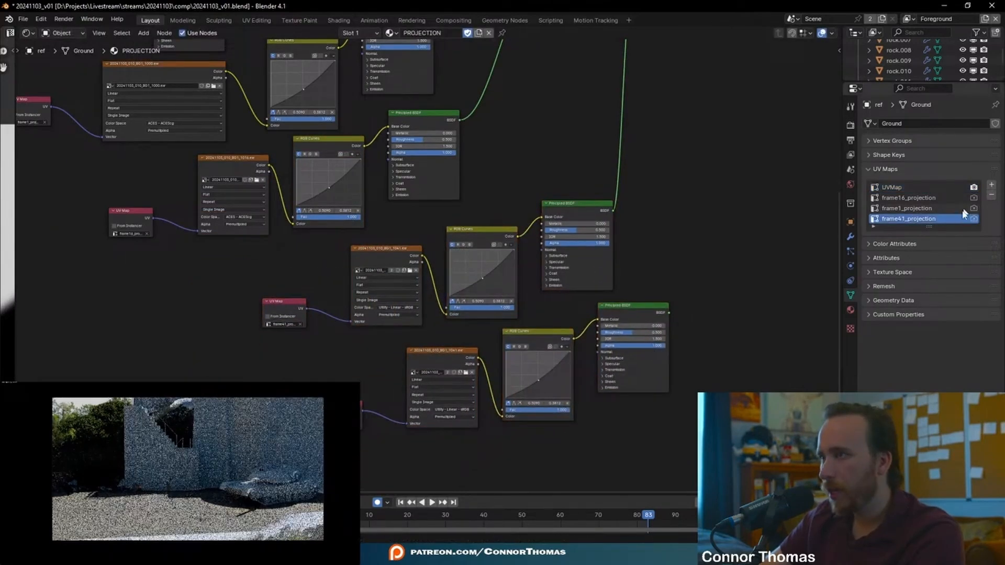
pyautogui.click(992, 185)
pyautogui.doubleClick(914, 230)
pyautogui.write('frame83_projection')
pyautogui.press('Return')
pyautogui.click(974, 229)
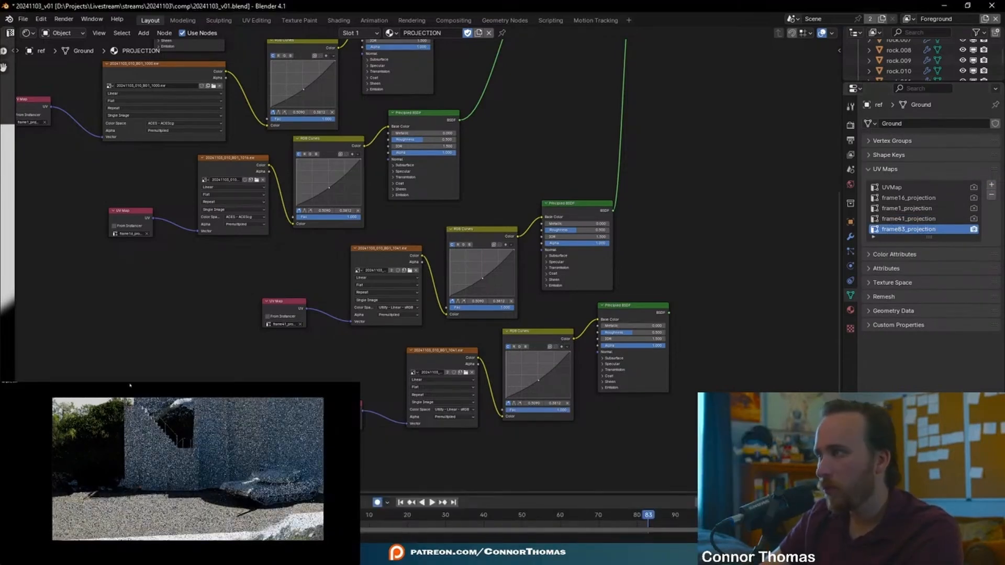
# Project the Ground mesh from the camera view into frame83_projection, and set UVMap back as the selected and render UV map
pyautogui.rightClick(200, 481)
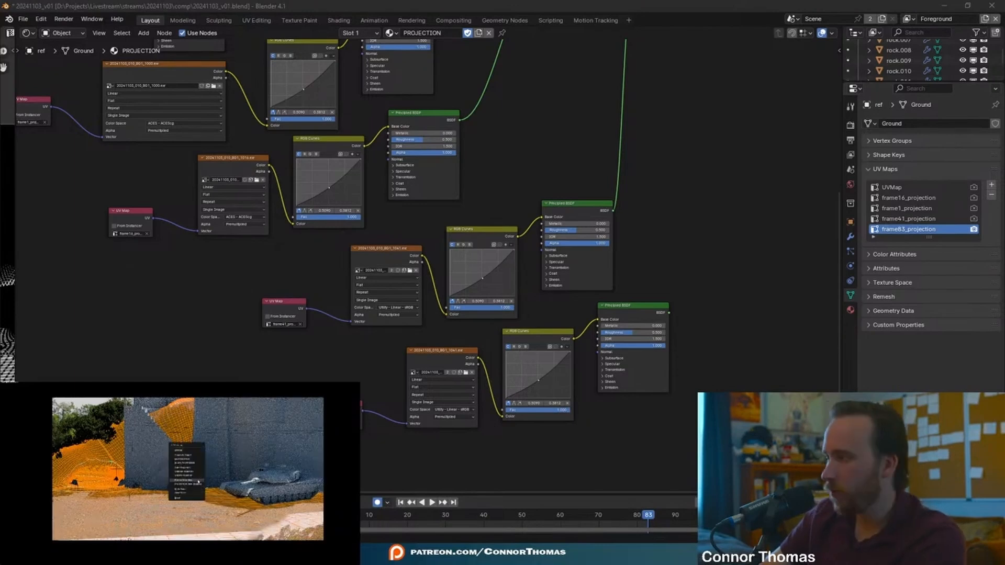
pyautogui.click(199, 482)
pyautogui.press('Tab')
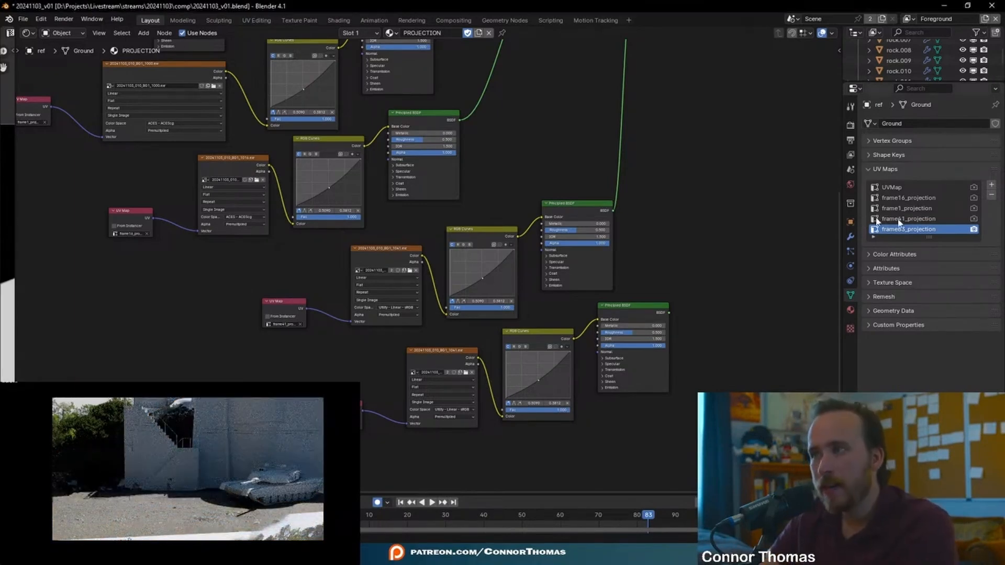
pyautogui.click(914, 188)
pyautogui.click(974, 188)
# Add an Image Texture node above the last Mix Shader and create a blank 2048 x 2048 px image named MatteMerge4 in it
pyautogui.moveTo(613, 83); pyautogui.dragTo(565, 308, button='middle')
pyautogui.scroll(4, 555, 148)
pyautogui.moveTo(611, 90); pyautogui.dragTo(513, 163, button='middle')
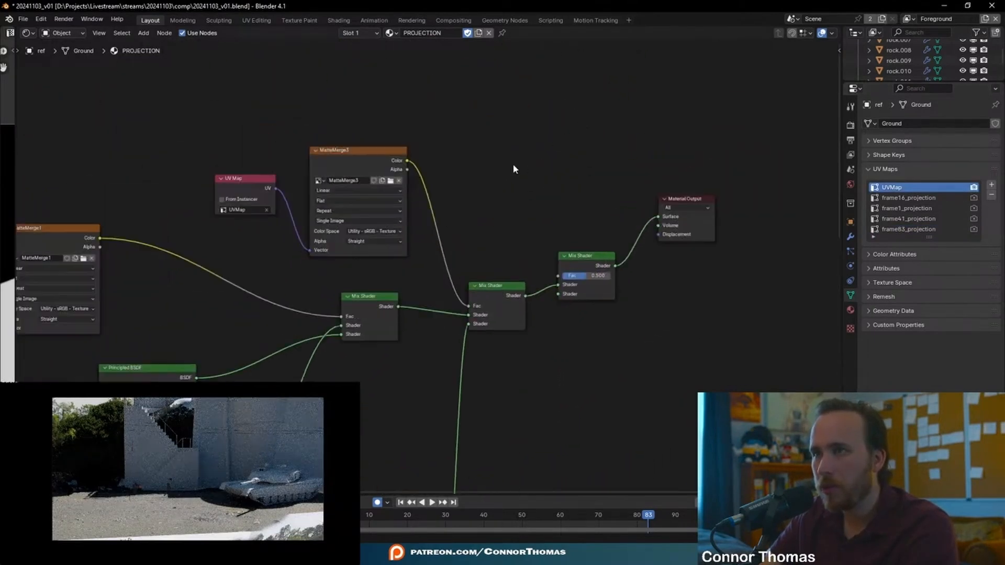
pyautogui.hotkey('shift', 'a')
pyautogui.click(523, 147)
pyautogui.write('image')
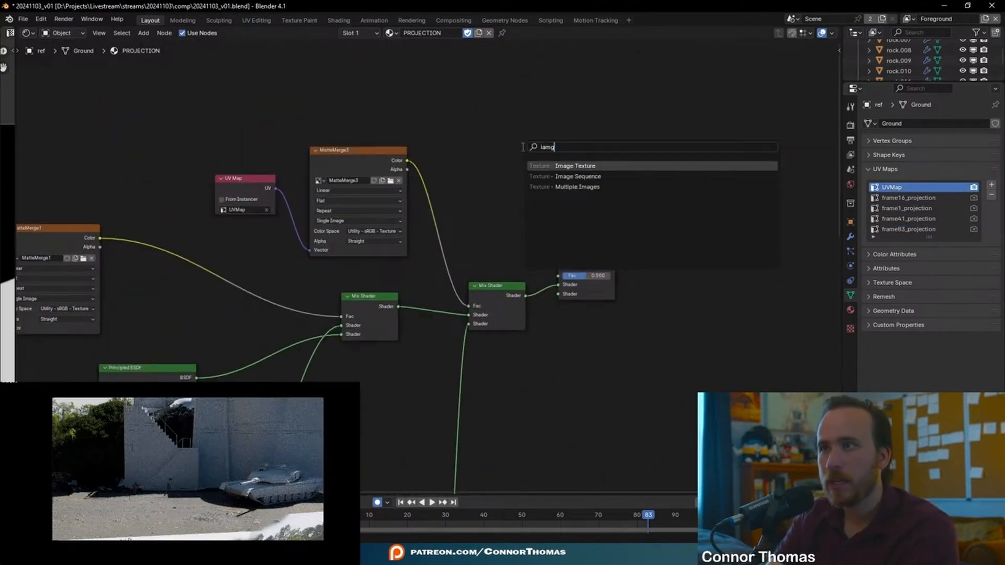
pyautogui.press('Return')
pyautogui.click(492, 145)
pyautogui.click(492, 142)
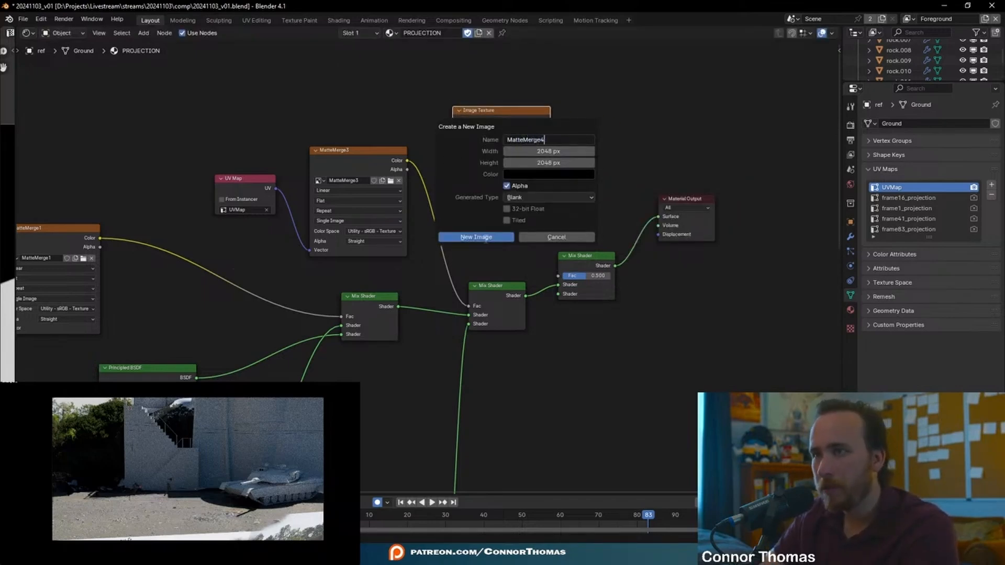
pyautogui.click(485, 238)
# Connect the MatteMerge4 Color output to the last Mix Shader's Fac and feed its Vector input from a duplicated UVMap node
pyautogui.moveTo(550, 124); pyautogui.dragTo(561, 278)
pyautogui.moveTo(581, 146); pyautogui.dragTo(665, 184, button='middle')
pyautogui.click(312, 219)
pyautogui.hotkey('shift', 'd')
pyautogui.click(457, 132)
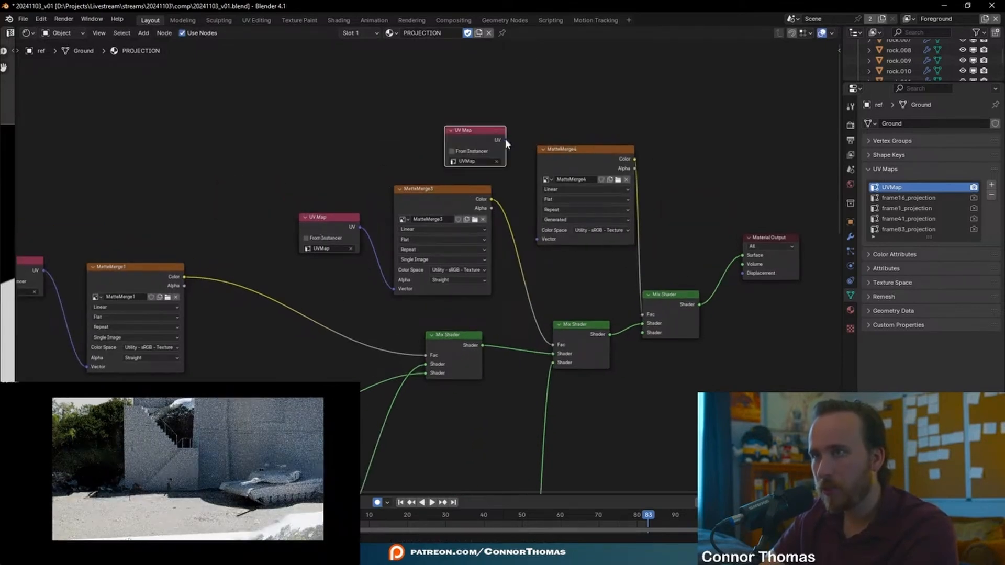
pyautogui.moveTo(554, 249); pyautogui.dragTo(554, 248)
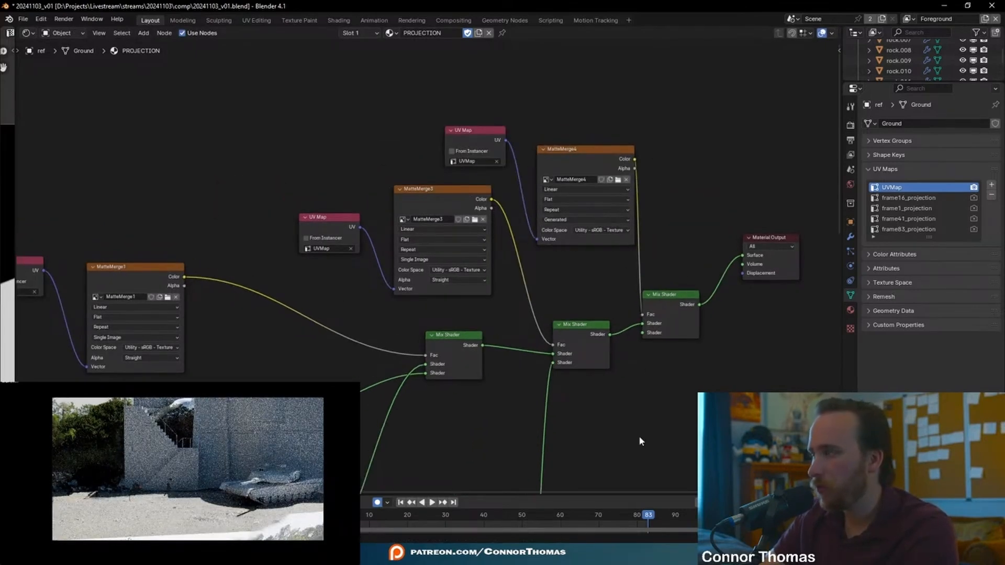
# Connect the duplicated Principled BSDF to the last Mix Shader's second Shader input and space that Mix Shader and the Material Output away from the others
pyautogui.moveTo(666, 426); pyautogui.dragTo(576, 120, button='middle')
pyautogui.scroll(-5, 576, 119)
pyautogui.moveTo(532, 389); pyautogui.dragTo(562, 146)
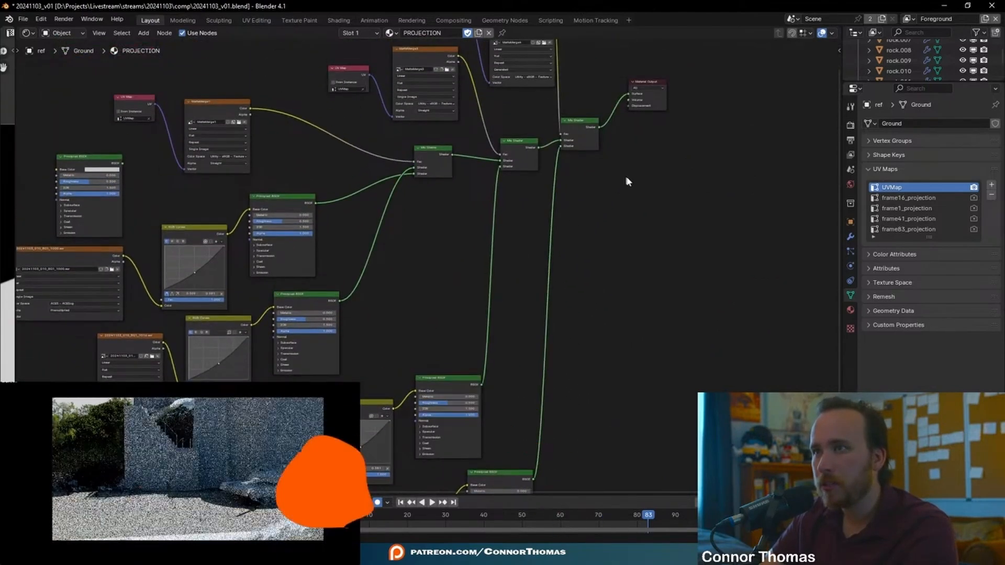
pyautogui.moveTo(628, 181); pyautogui.dragTo(572, 253, button='middle')
pyautogui.moveTo(552, 202); pyautogui.dragTo(630, 195)
# Paint the ground visible in the frame 83 camera view white in MatteMerge4 and save the image
pyautogui.click(479, 101)
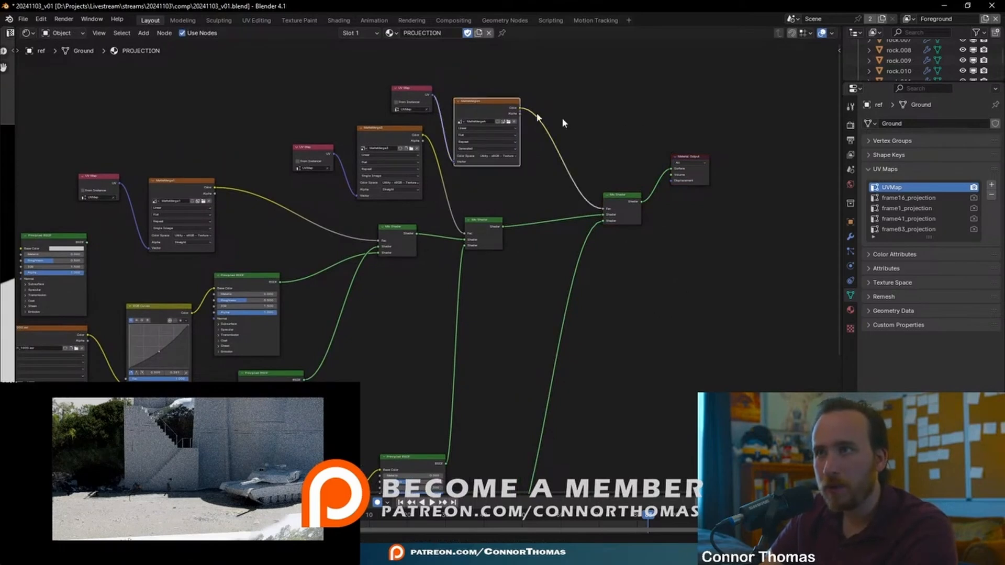
pyautogui.scroll(2, 595, 102)
pyautogui.click(298, 20)
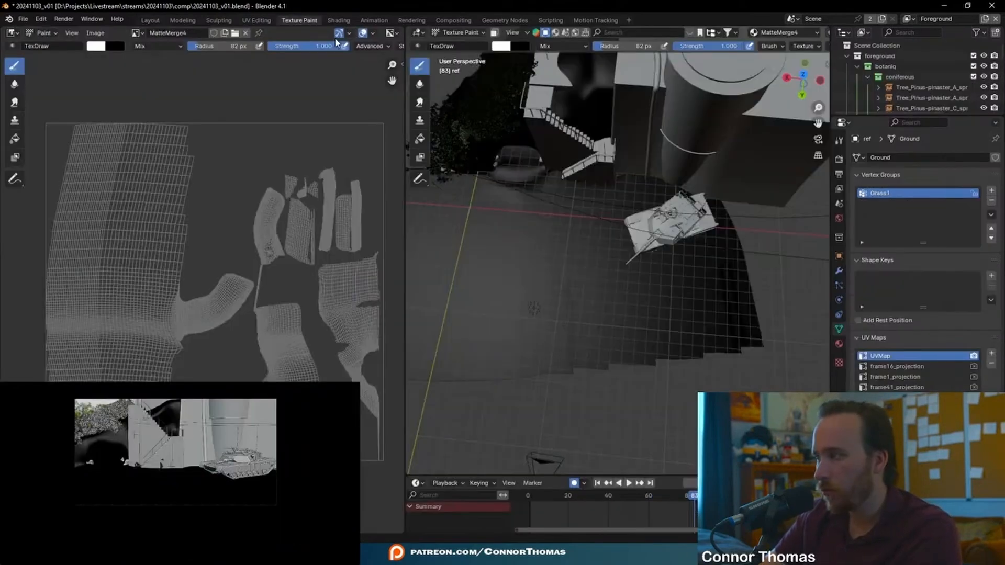
pyautogui.moveTo(188, 506)
pyautogui.mouseDown()
pyautogui.moveTo(302, 495)
pyautogui.moveTo(97, 484)
pyautogui.mouseUp()
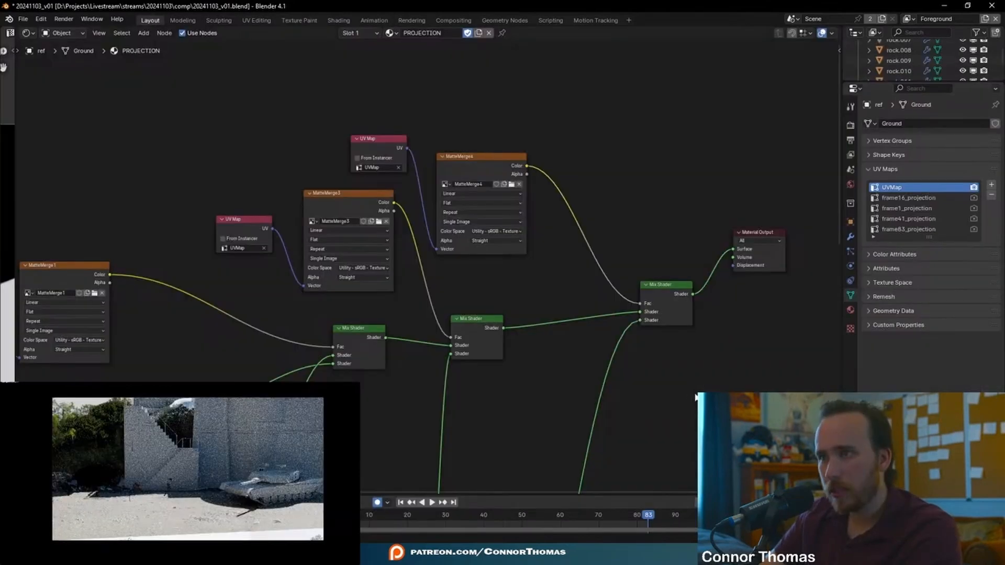
# Select the frame83_projection UV map on the Ground mesh and assign it in the duplicated chain's UV Map node
pyautogui.moveTo(532, 154); pyautogui.dragTo(528, 114, button='middle')
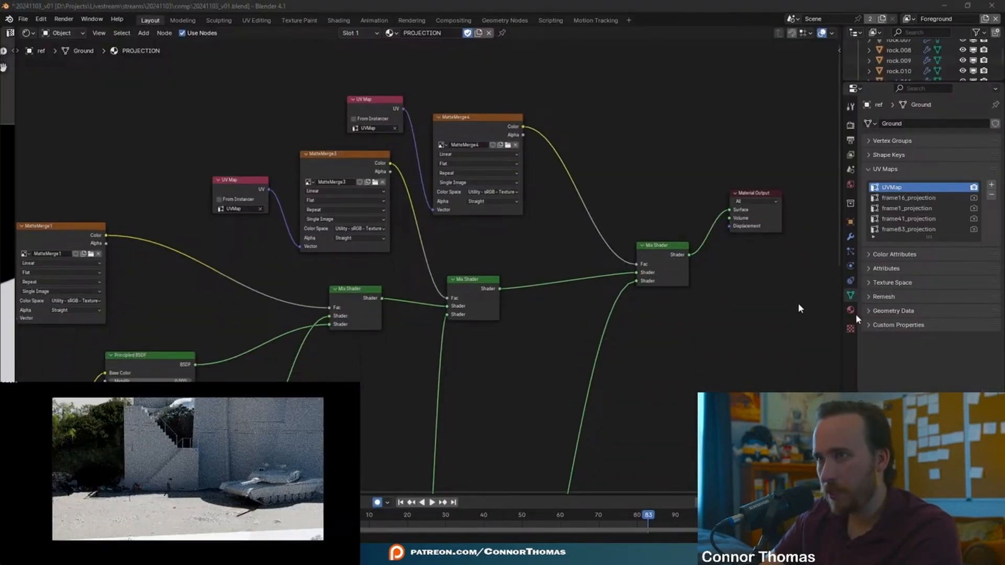
pyautogui.click(910, 230)
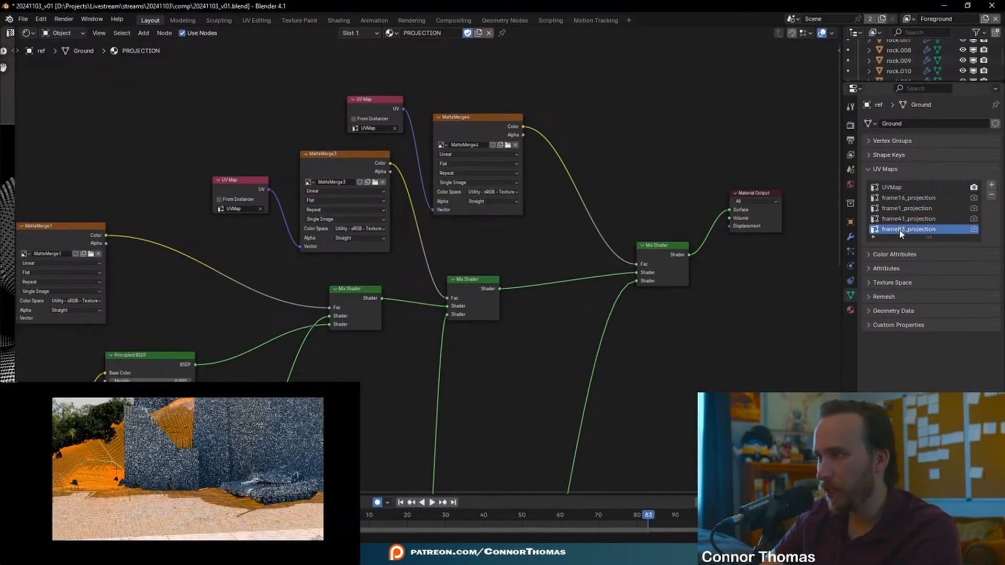
pyautogui.moveTo(471, 404); pyautogui.dragTo(625, 41, button='middle')
pyautogui.scroll(2, 287, 291)
pyautogui.click(285, 281)
pyautogui.click(293, 343)
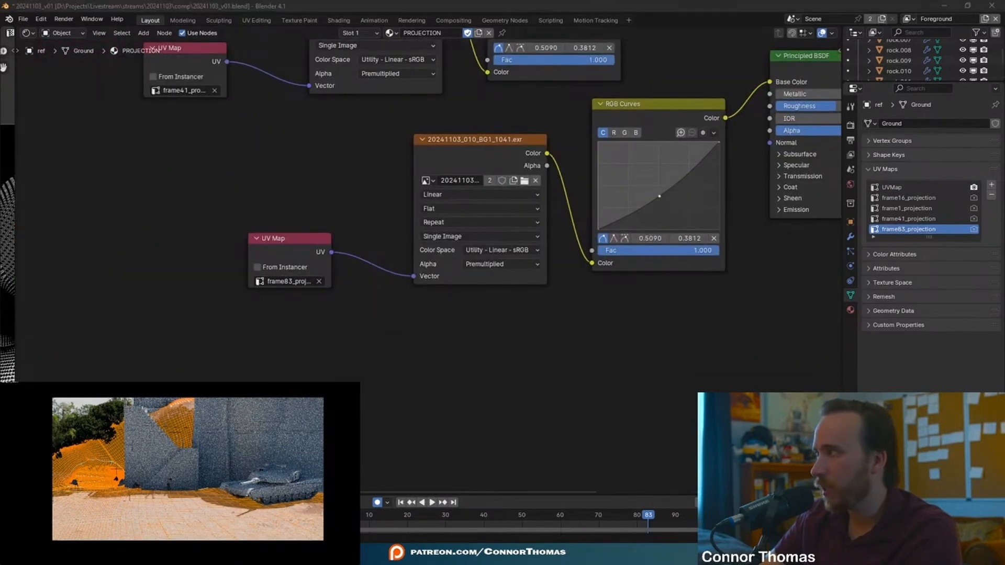
# Play and scrub the animation from frame 41, stopping at frame 49 to examine the projected ground in front of the stairs
pyautogui.moveTo(648, 518); pyautogui.dragTo(488, 519)
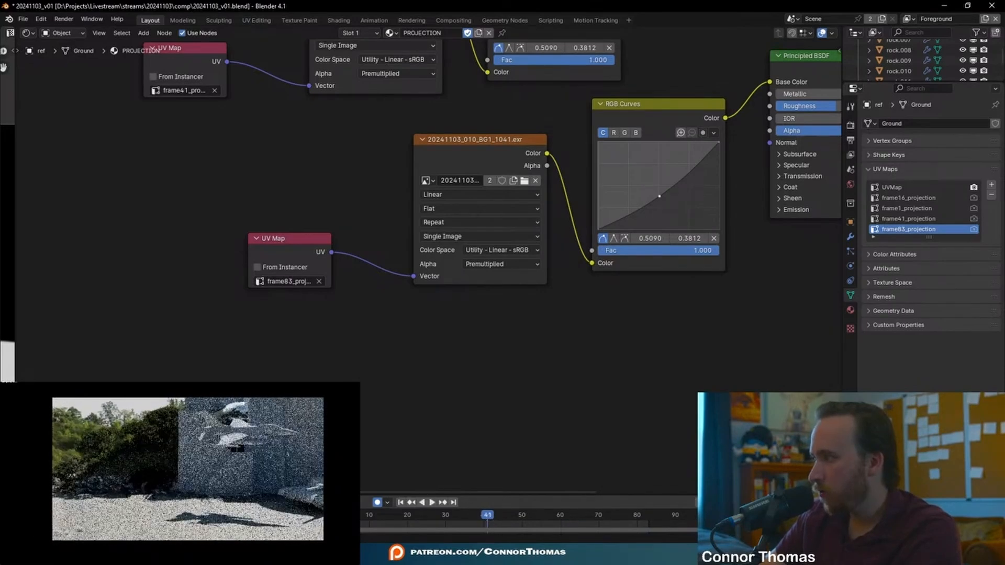
pyautogui.press('space')
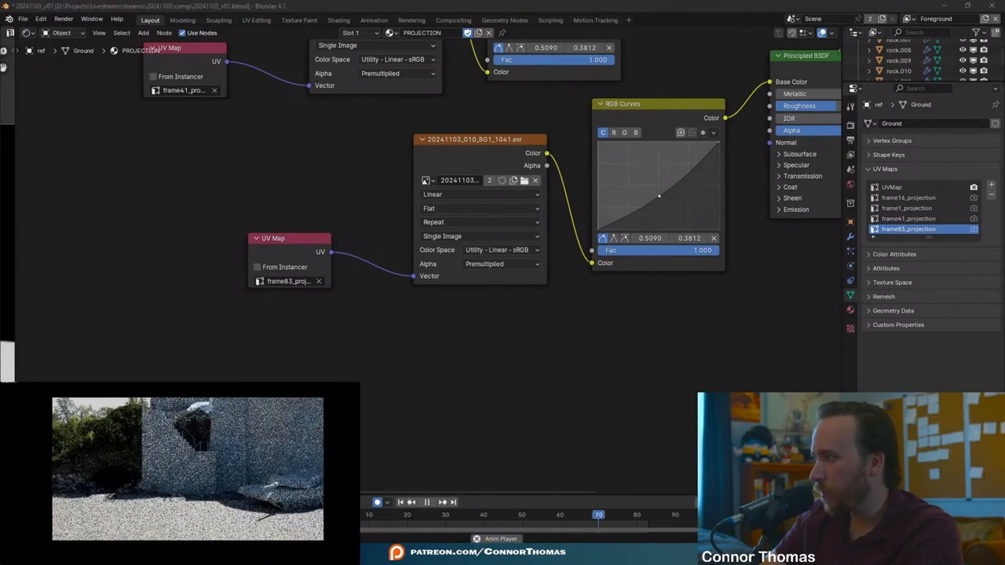
pyautogui.press('space')
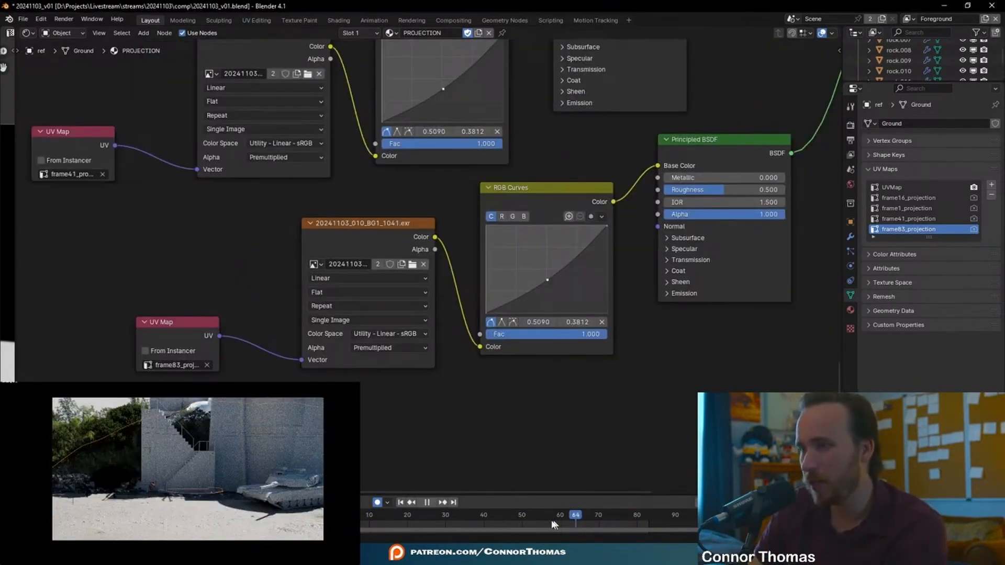
pyautogui.moveTo(555, 525); pyautogui.dragTo(519, 525)
pyautogui.scroll(4, 180, 469)
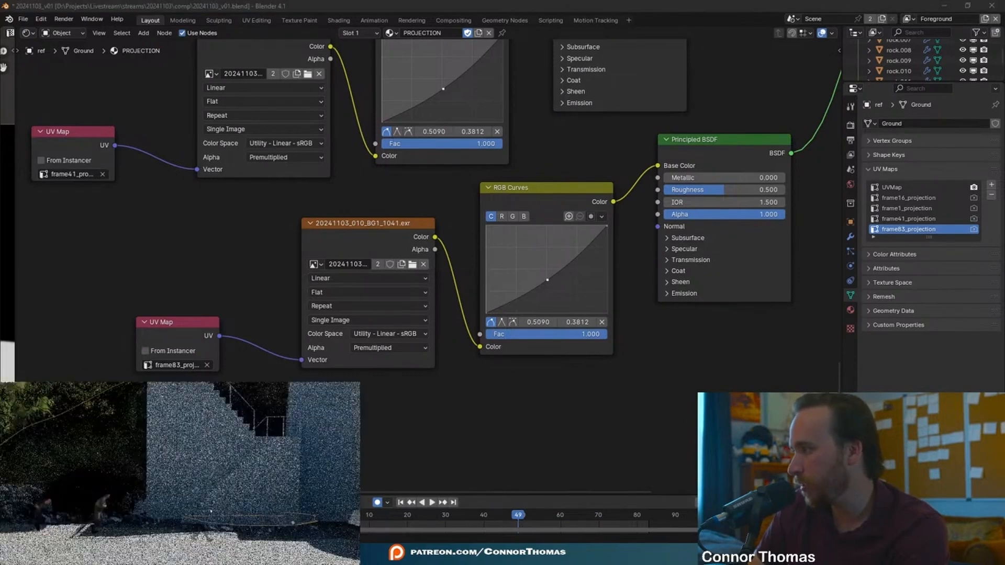
pyautogui.keyDown('shift'); pyautogui.moveTo(179, 503); pyautogui.dragTo(183, 433, button='middle'); pyautogui.keyUp('shift')
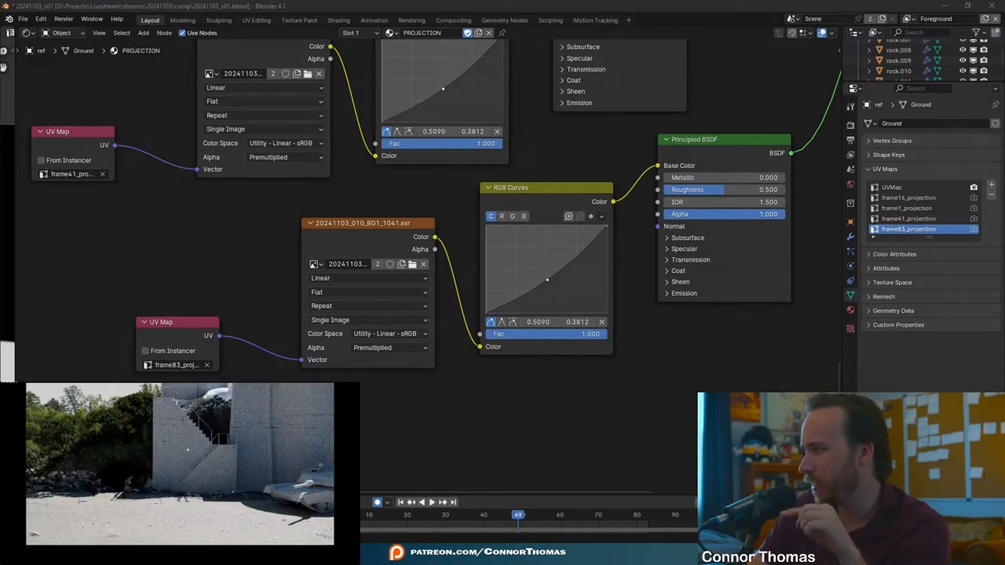
# Widen the Image Texture nodes in the frame 41 and frame 83 chains so their file names fit
pyautogui.scroll(-4, 297, 360)
pyautogui.moveTo(297, 360); pyautogui.dragTo(551, 411, button='middle')
pyautogui.moveTo(554, 347); pyautogui.dragTo(451, 331)
pyautogui.moveTo(507, 221); pyautogui.dragTo(470, 296, button='middle')
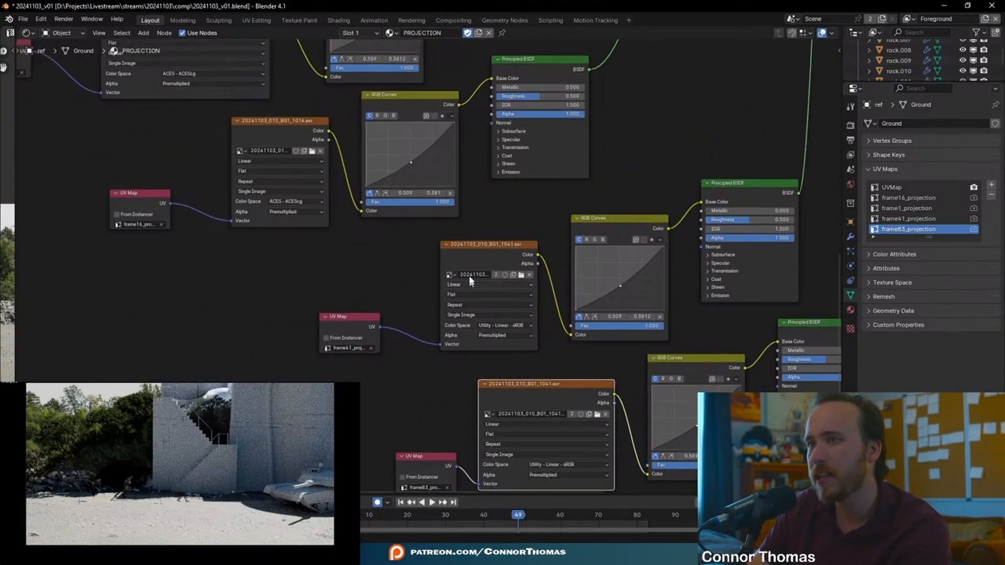
pyautogui.moveTo(440, 268); pyautogui.dragTo(410, 271)
# Switch to NukeX, branch a RotoPaint node off the Read1 plate through a dot, and view it
pyautogui.hotkey('alt', 'Tab')
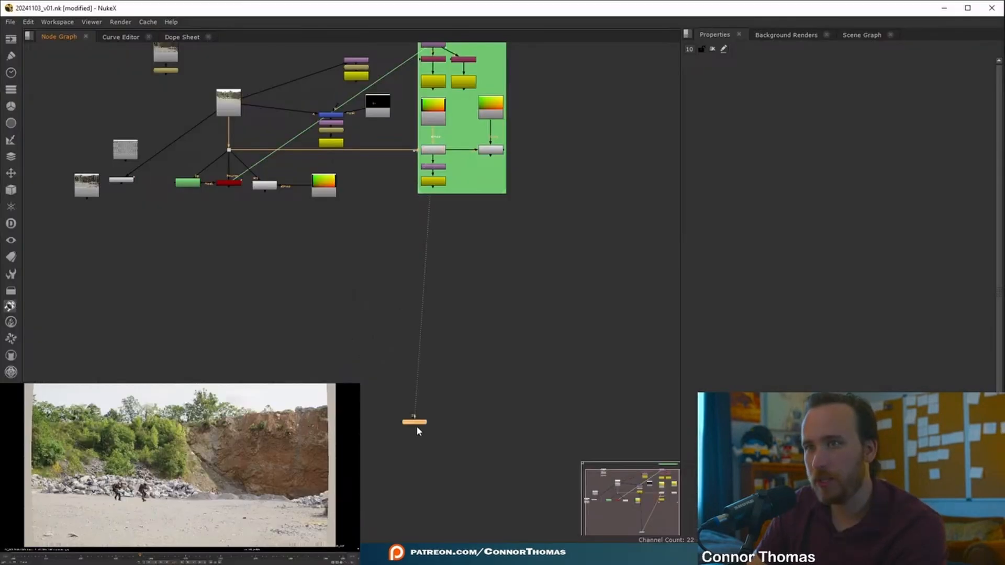
pyautogui.moveTo(389, 396); pyautogui.dragTo(446, 451)
pyautogui.click(329, 314)
pyautogui.moveTo(303, 210); pyautogui.dragTo(340, 311, button='middle')
pyautogui.scroll(1, 340, 311)
pyautogui.click(263, 196)
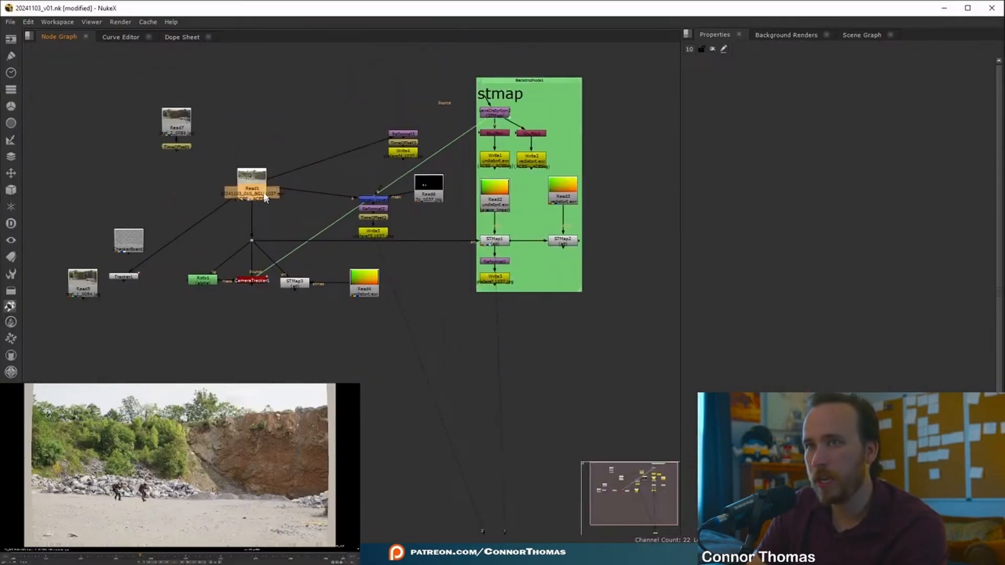
pyautogui.press('1')
pyautogui.moveTo(428, 430); pyautogui.dragTo(430, 348, button='middle')
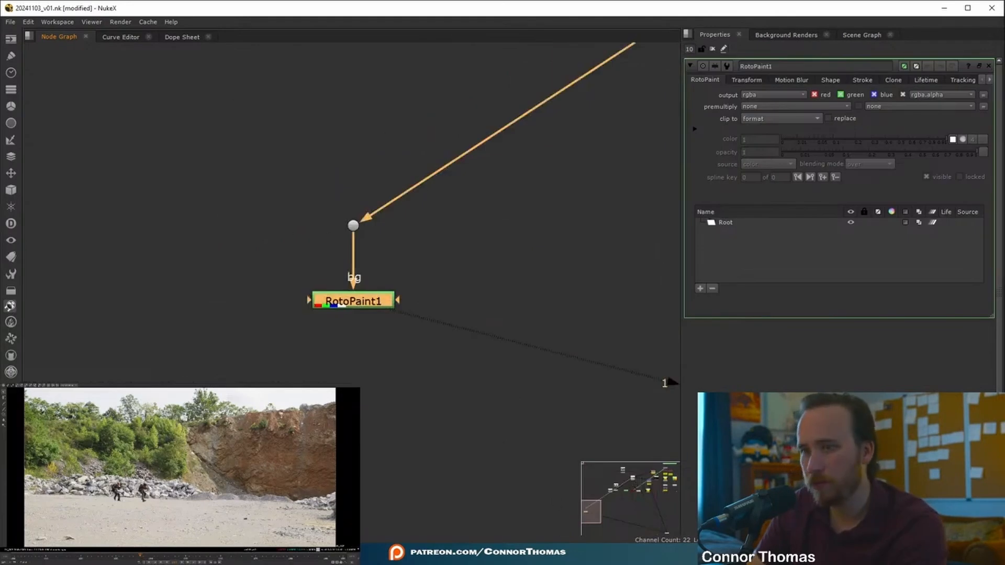
# Switch back to Blender and set the 20241103_010_BG1_1041.exr image's color space to ACES - ACEScg
pyautogui.moveTo(480, 555)
pyautogui.click(427, 516)
pyautogui.moveTo(272, 254); pyautogui.dragTo(204, 454, button='middle')
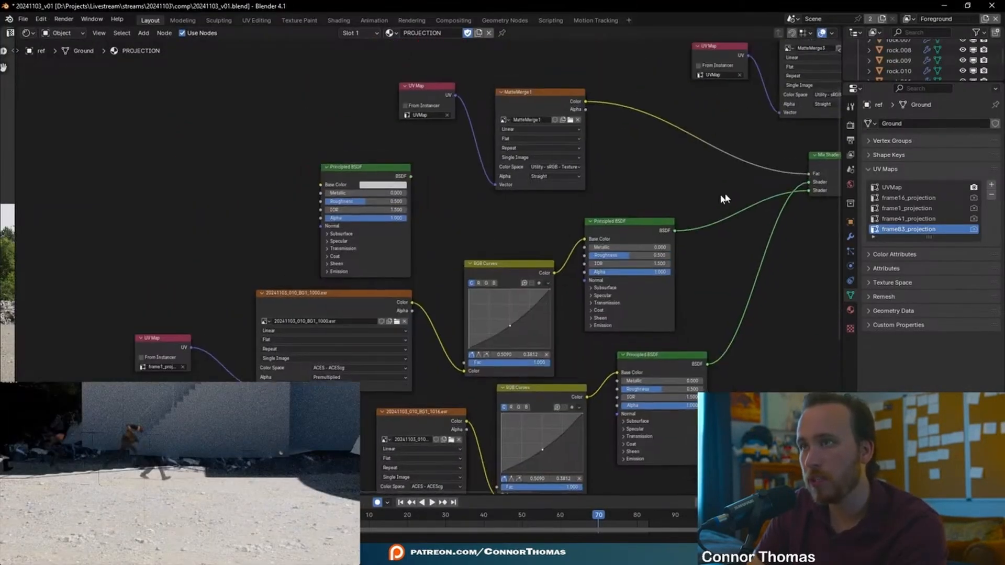
pyautogui.moveTo(724, 198); pyautogui.dragTo(567, 315, button='middle')
pyautogui.moveTo(747, 221); pyautogui.dragTo(673, 220, button='middle')
pyautogui.moveTo(519, 444); pyautogui.dragTo(735, 127, button='middle')
pyautogui.moveTo(455, 401); pyautogui.dragTo(457, 188, button='middle')
pyautogui.scroll(3, 632, 219)
pyautogui.scroll(-4, 520, 257)
pyautogui.scroll(-1, 521, 256)
pyautogui.scroll(4, 522, 270)
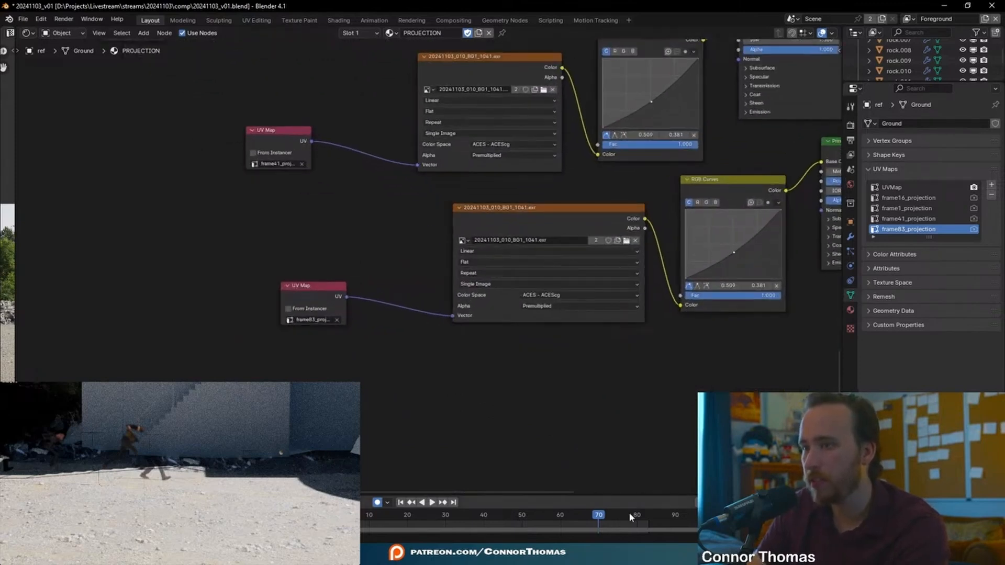
# Move the timeline to frame 82 and load 20241103_010_BG1_1083.exr into the frame 83 chain's Image Texture node
pyautogui.click(644, 516)
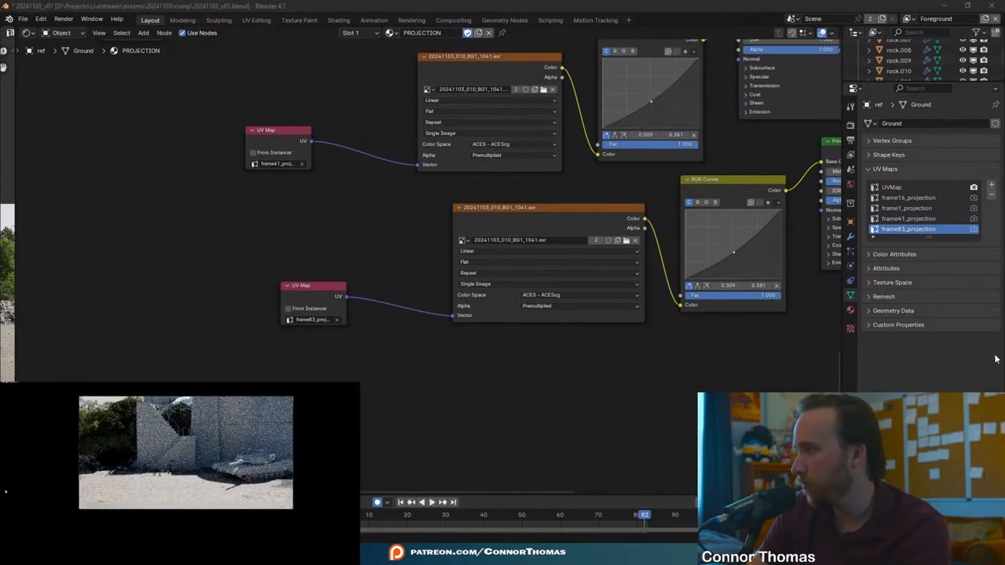
pyautogui.click(626, 241)
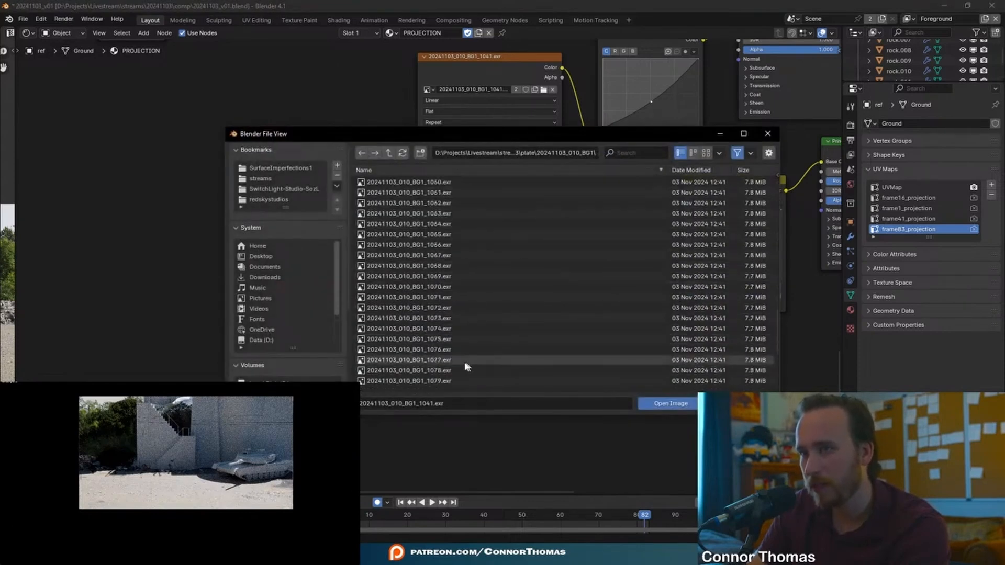
pyautogui.scroll(-5, 463, 363)
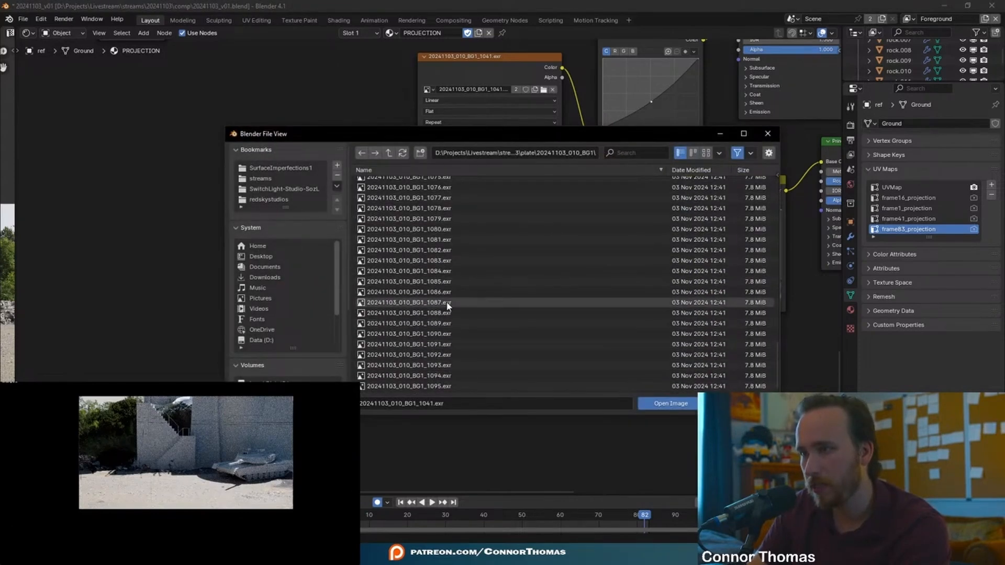
pyautogui.doubleClick(408, 260)
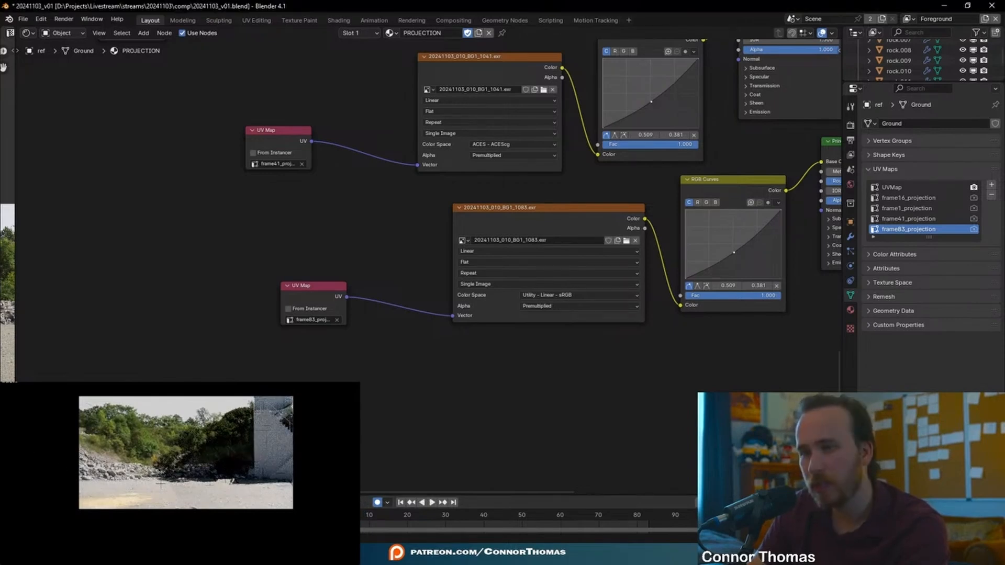
# Switch to NukeX and clone out the running figures from plate frame 1000 in RotoPaint1
pyautogui.moveTo(406, 555)
pyautogui.click(408, 507)
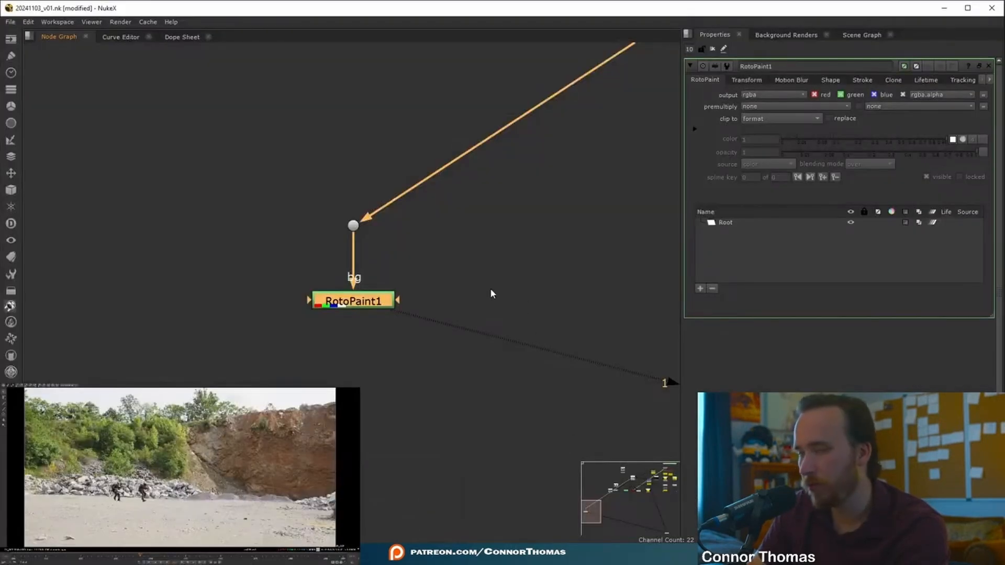
pyautogui.click(13, 558)
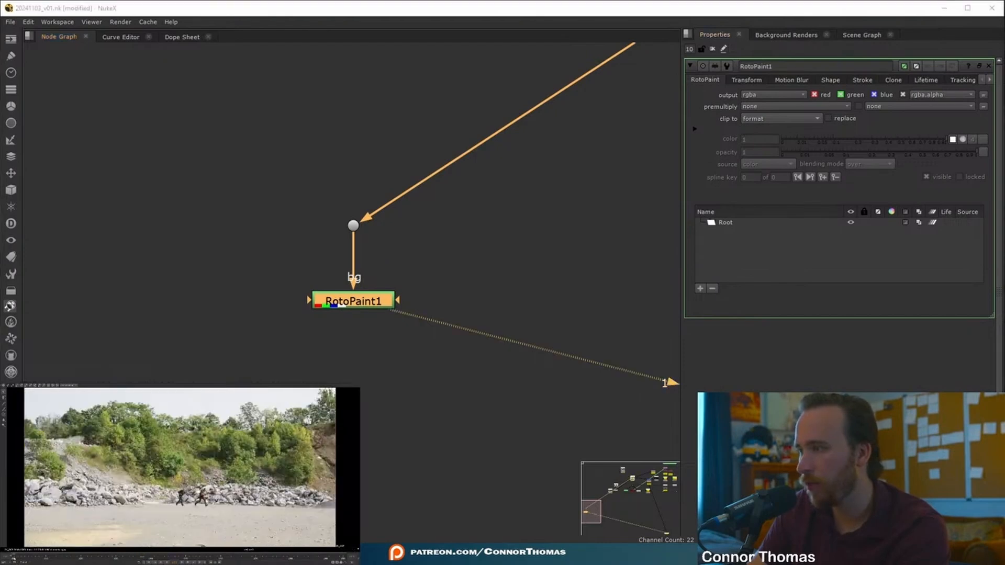
pyautogui.click(380, 308)
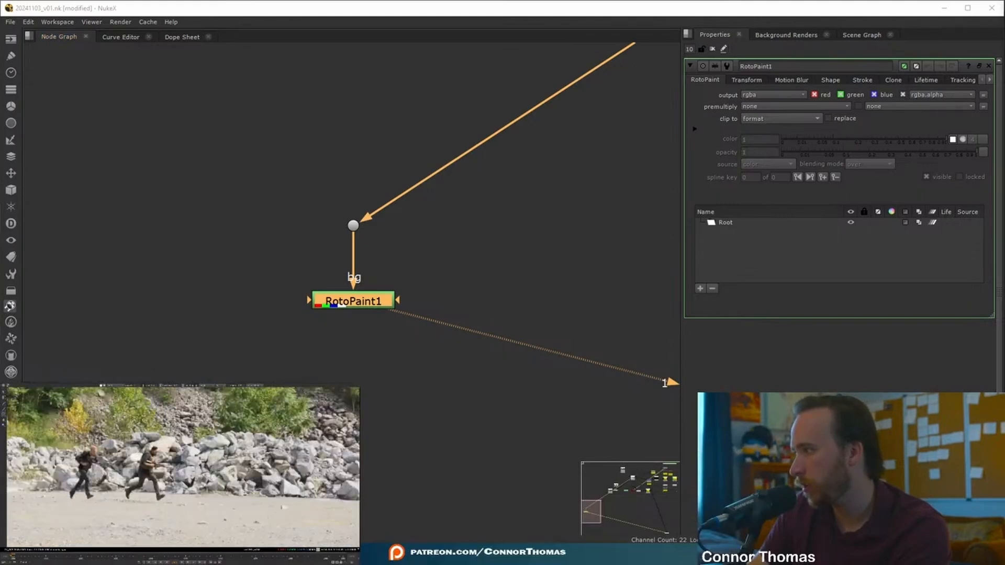
pyautogui.moveTo(151, 482)
pyautogui.mouseDown()
pyautogui.moveTo(155, 490)
pyautogui.moveTo(146, 467)
pyautogui.mouseUp()
pyautogui.moveTo(144, 465); pyautogui.dragTo(127, 495)
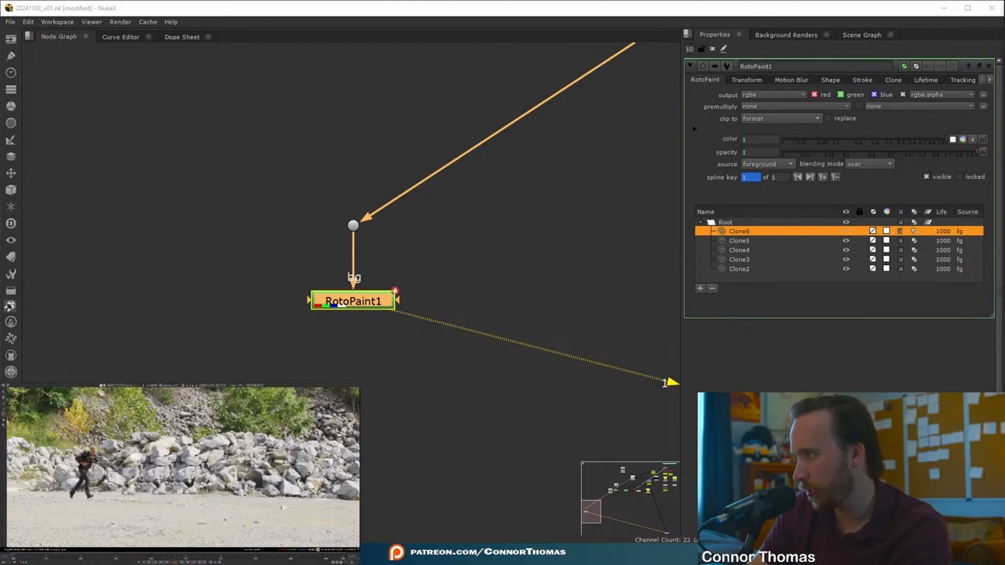
pyautogui.moveTo(19, 490); pyautogui.dragTo(72, 492, button='middle')
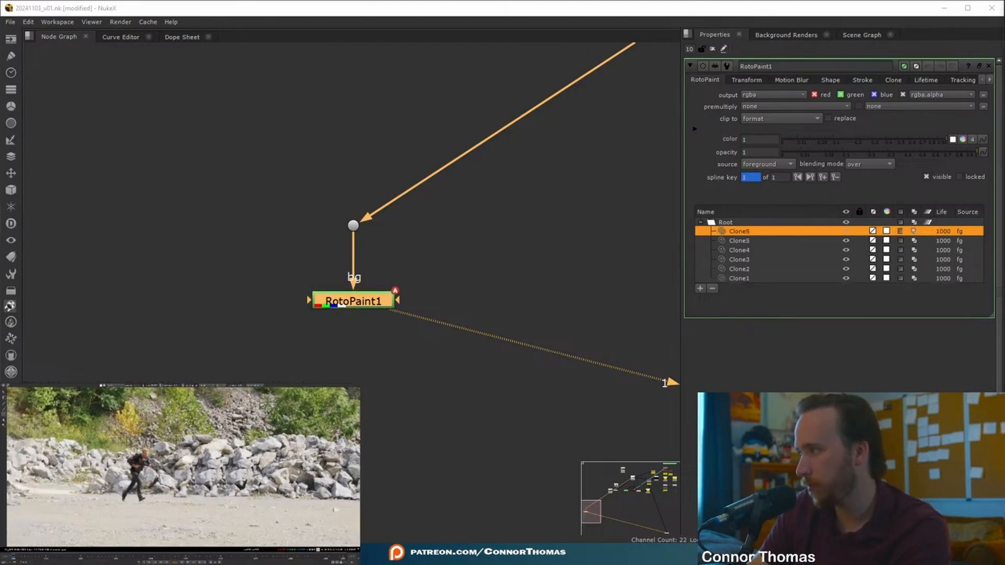
# Add a Write node below RotoPaint1 and create a dmp folder inside the project's material folder for its output
pyautogui.press('w')
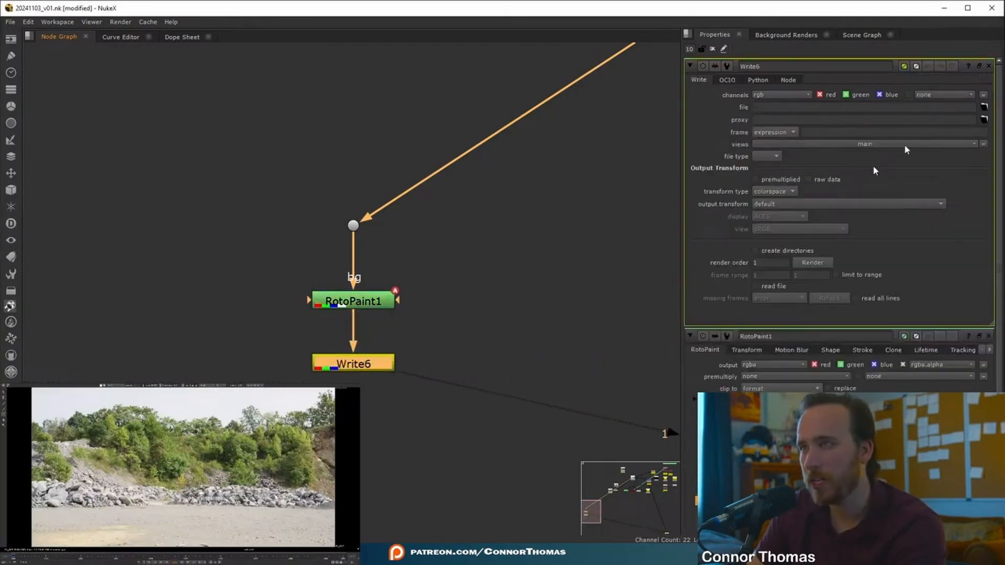
pyautogui.click(984, 106)
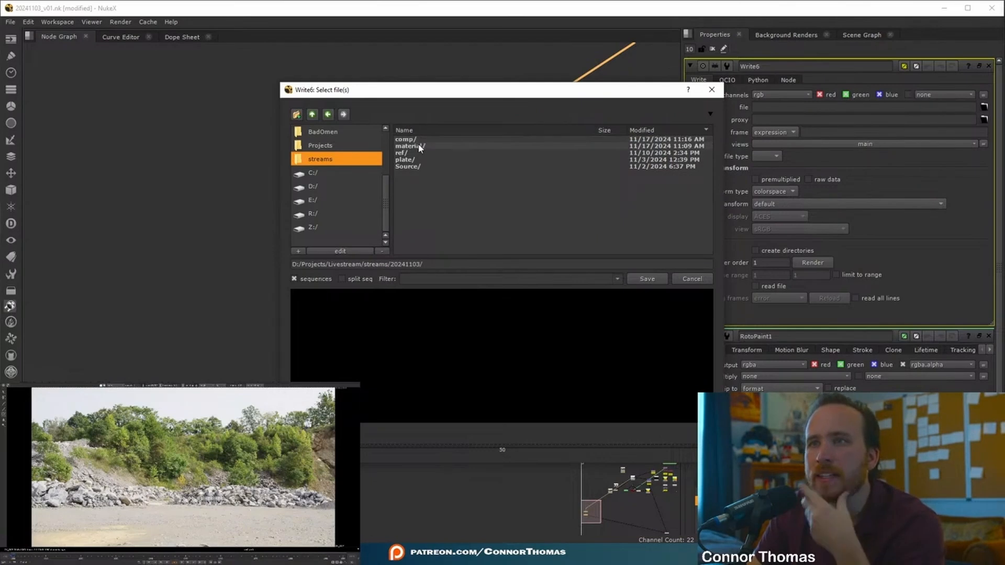
pyautogui.doubleClick(414, 146)
pyautogui.click(297, 115)
pyautogui.write('mp')
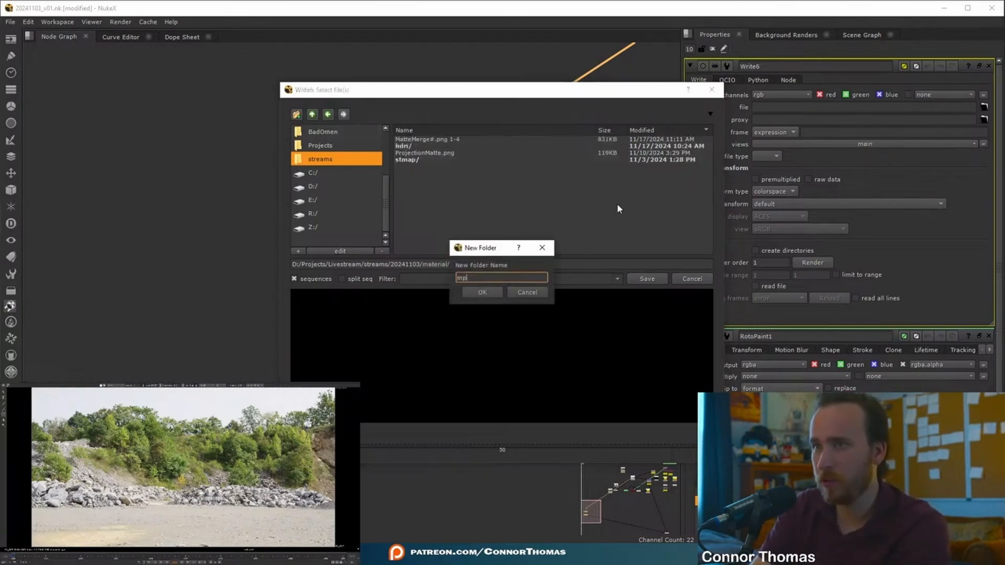
pyautogui.write('p')
pyautogui.press('Return')
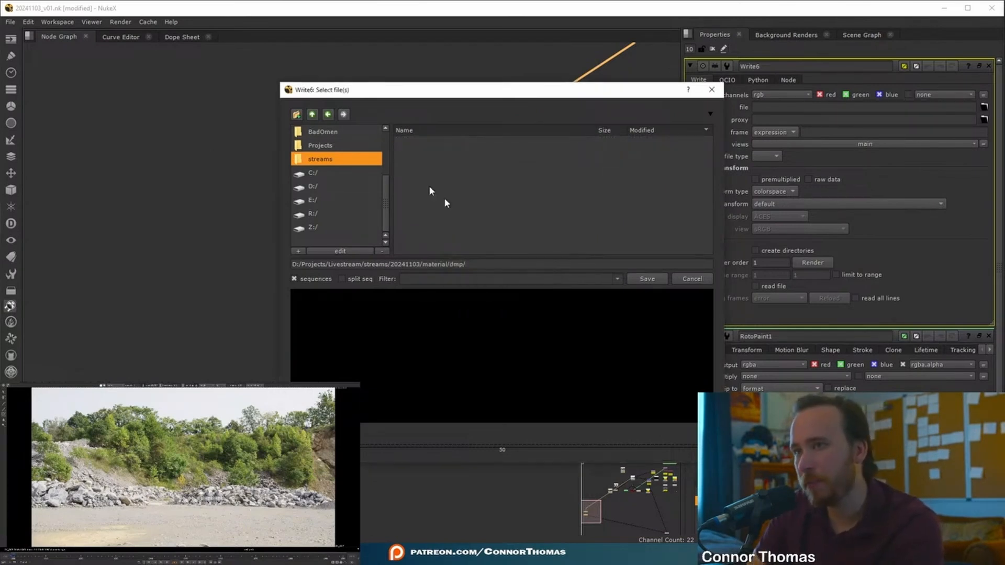
# Set the Write node's output file to dmp_frame.####.exr in the material/dmp folder
pyautogui.click(513, 262)
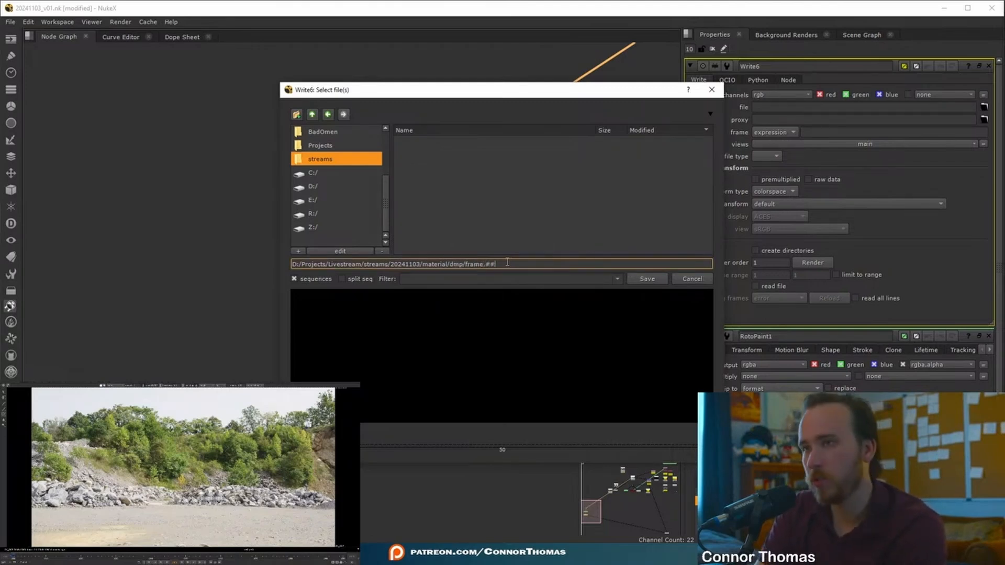
pyautogui.write('xr')
pyautogui.press('Return')
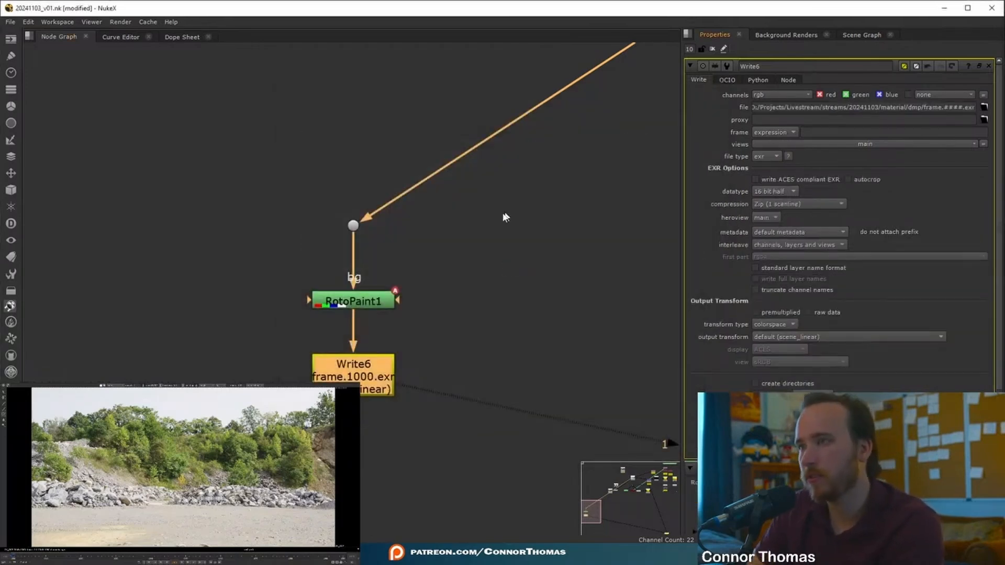
pyautogui.write('_')
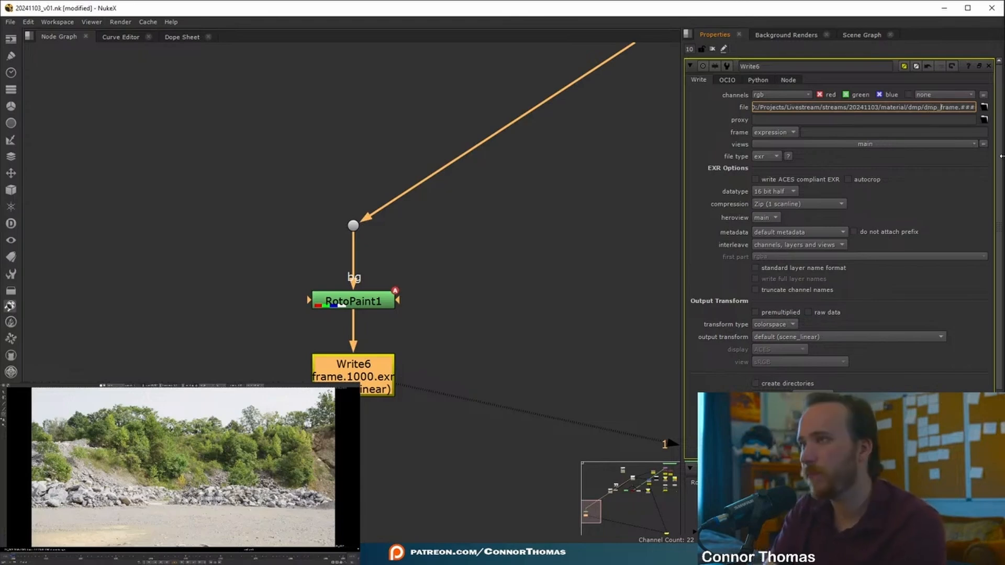
pyautogui.press('Return')
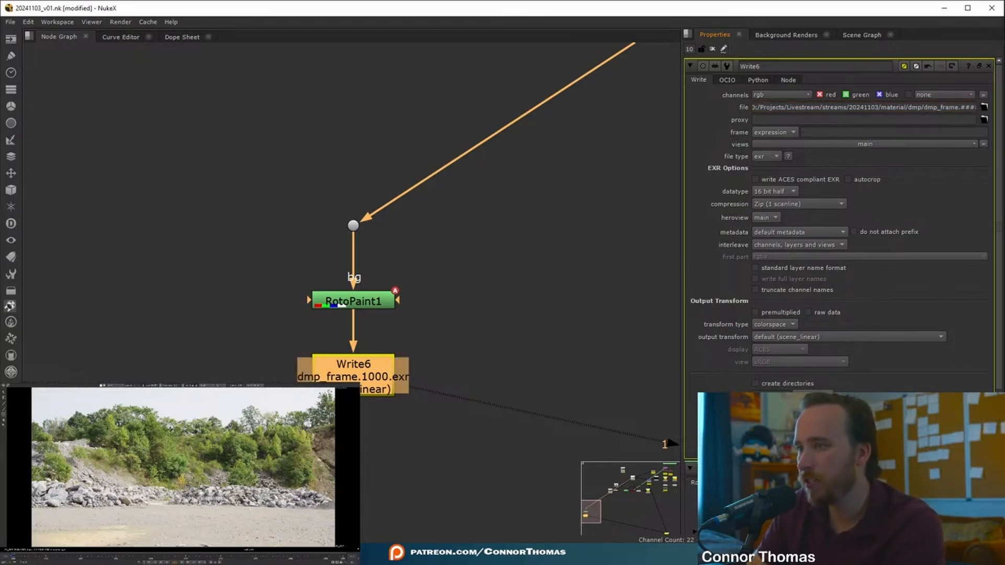
# Render only frame 1000 from the Write node
pyautogui.press('F7')
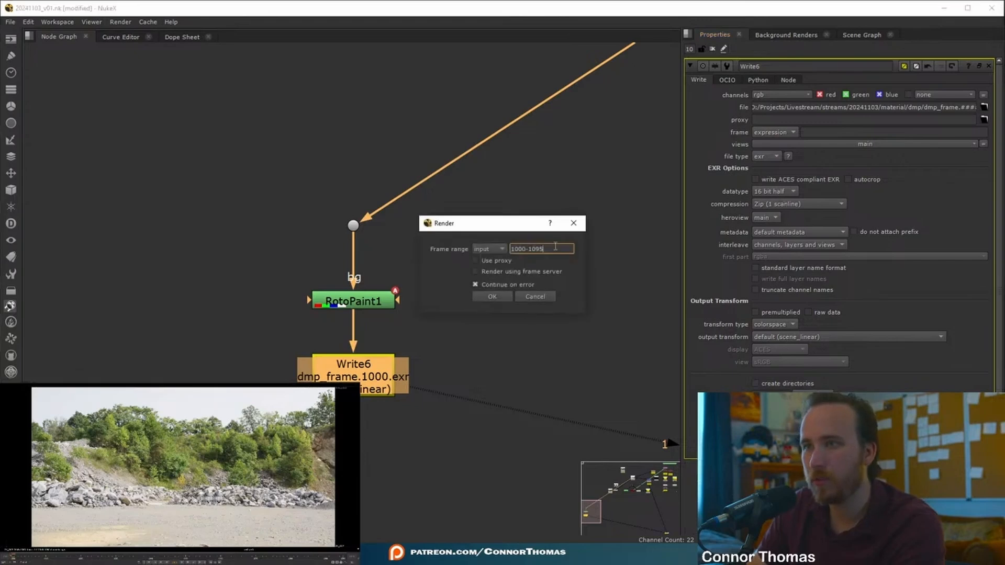
pyautogui.write('100')
pyautogui.press('Return')
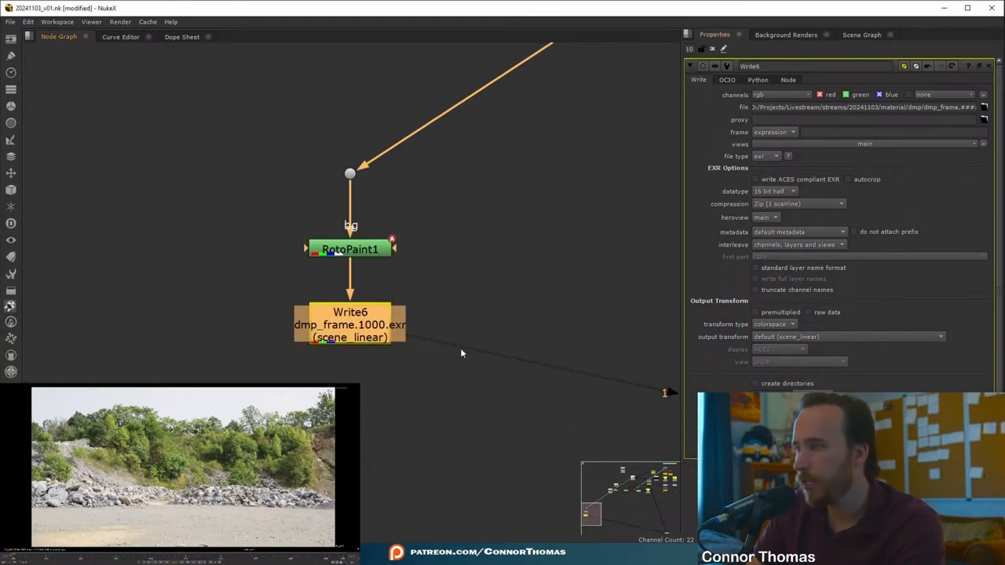
# Go to frame 1016 and clone out the running figures in RotoPaint1
pyautogui.click(66, 558)
pyautogui.doubleClick(350, 249)
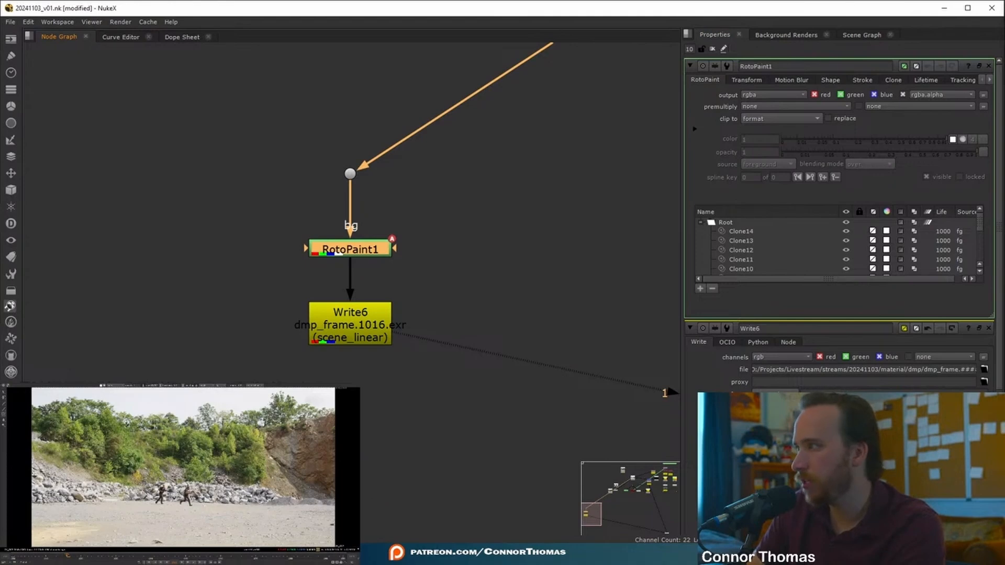
pyautogui.moveTo(99, 491)
pyautogui.mouseDown()
pyautogui.moveTo(105, 500)
pyautogui.moveTo(89, 498)
pyautogui.mouseUp()
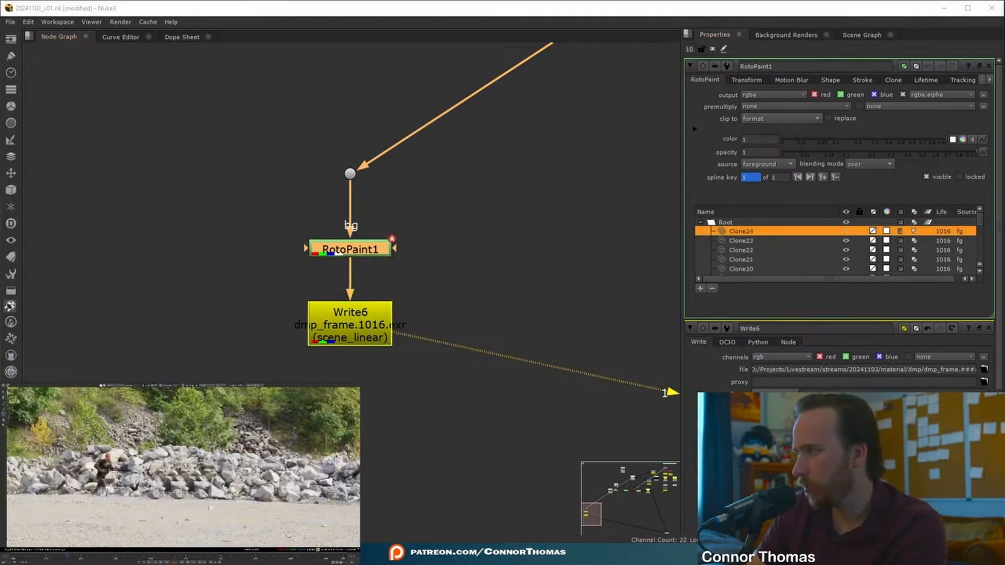
# Render the cleaned plate frames 1016, 1041 and 1083 from the Write node
pyautogui.doubleClick(350, 319)
pyautogui.click(808, 397)
pyautogui.moveTo(540, 250); pyautogui.dragTo(306, 211)
pyautogui.press('Return')
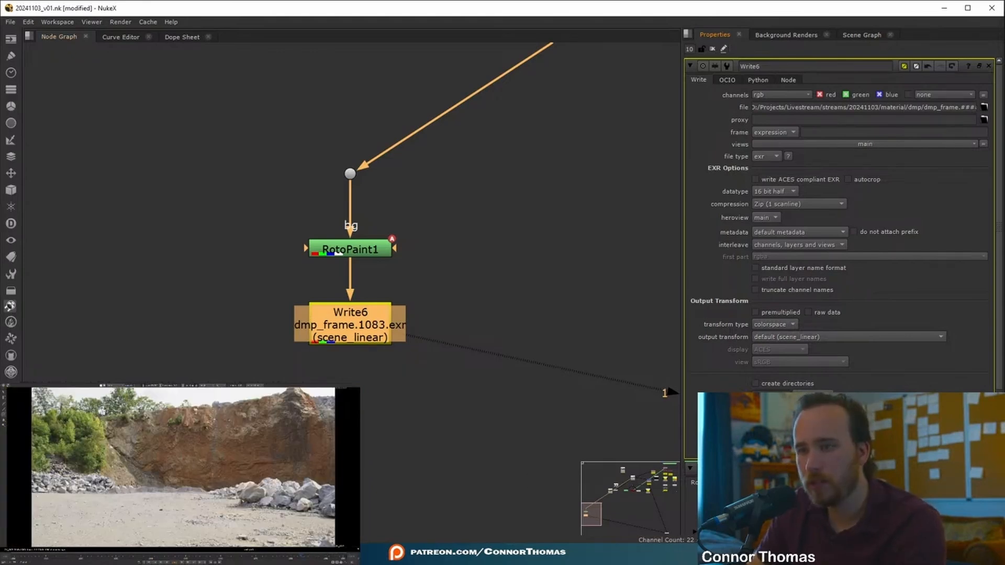
# Switch to Blender, replace the frame 1 chain's image with dmp_frame.1000.exr and set its color space to ACES - ACEScg
pyautogui.hotkey('alt', 'Tab')
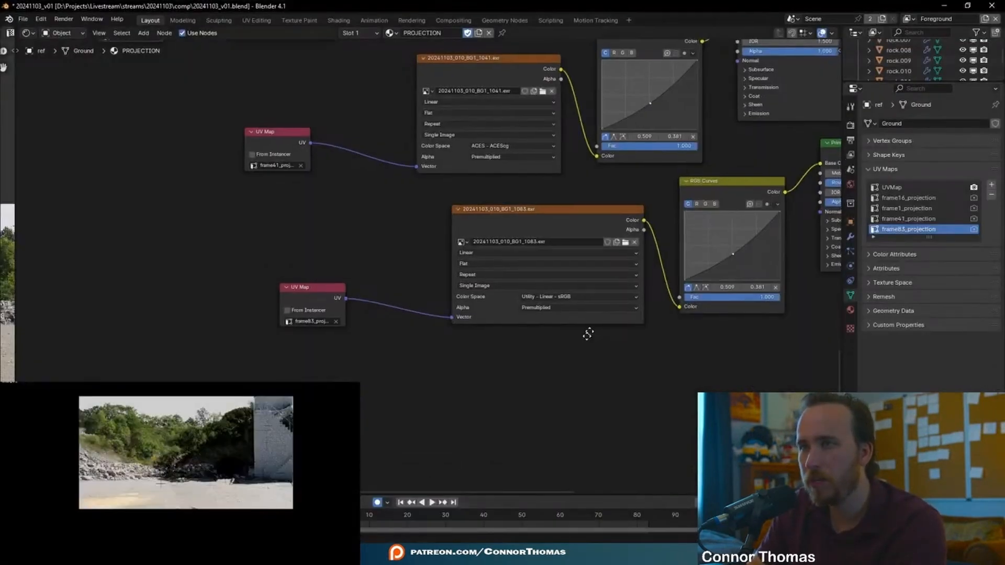
pyautogui.moveTo(589, 334); pyautogui.dragTo(573, 409, button='middle')
pyautogui.scroll(-3, 573, 408)
pyautogui.moveTo(225, 144); pyautogui.dragTo(422, 247, button='middle')
pyautogui.scroll(4, 386, 187)
pyautogui.moveTo(387, 187); pyautogui.dragTo(396, 296, button='middle')
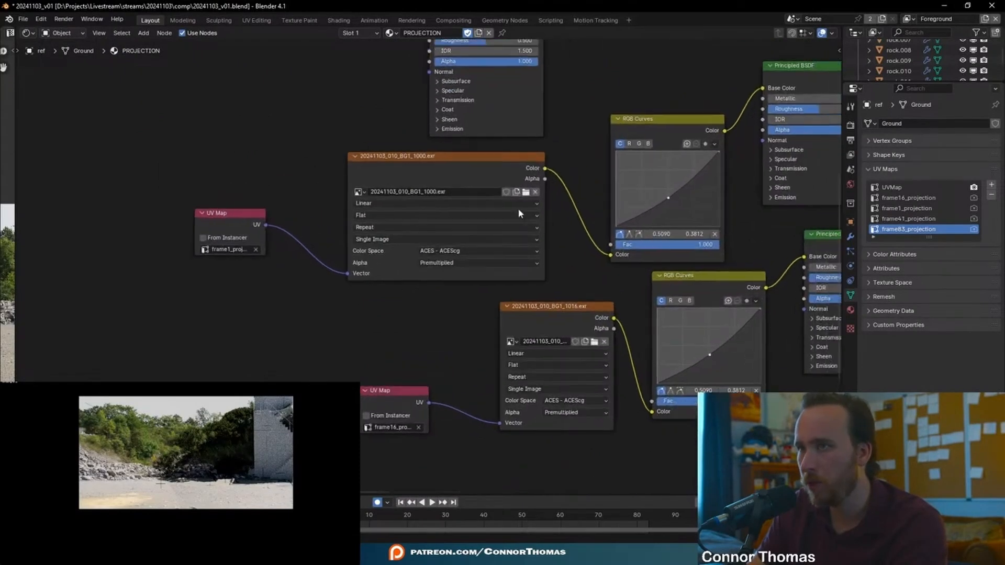
pyautogui.click(526, 191)
pyautogui.click(389, 153)
pyautogui.click(390, 153)
pyautogui.click(385, 194)
pyautogui.click(384, 186)
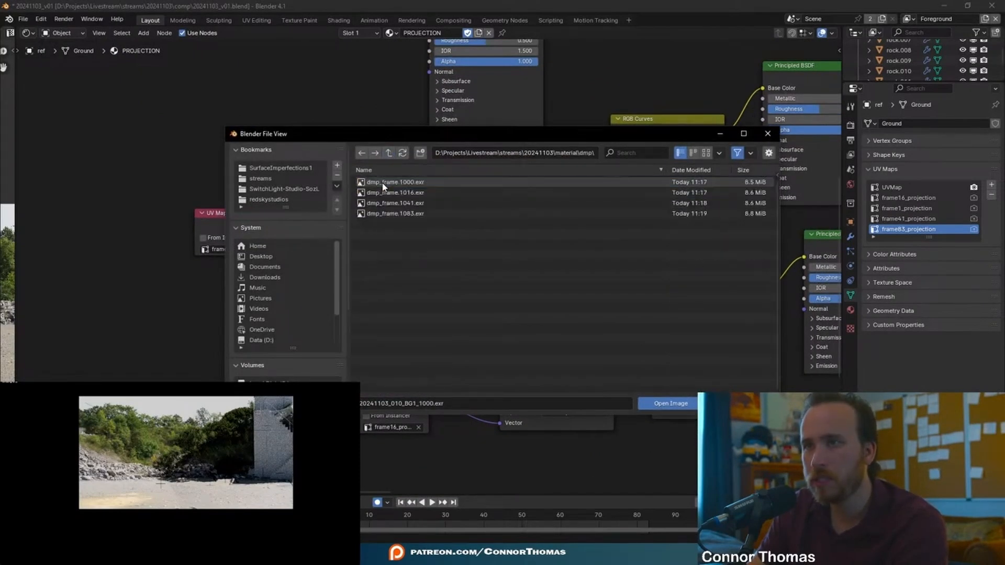
pyautogui.doubleClick(411, 184)
pyautogui.click(460, 250)
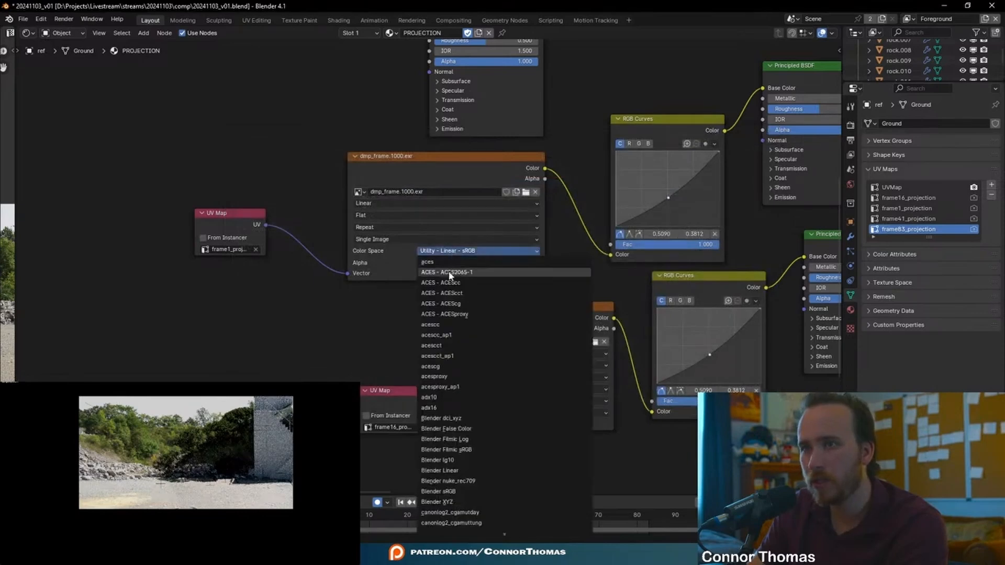
pyautogui.click(461, 303)
# Replace the frame 16, 41 and 83 chains' images with their cleaned dmp_frame versions and set frame 83's color space to ACES - ACEScg
pyautogui.moveTo(510, 348); pyautogui.dragTo(364, 261, button='middle')
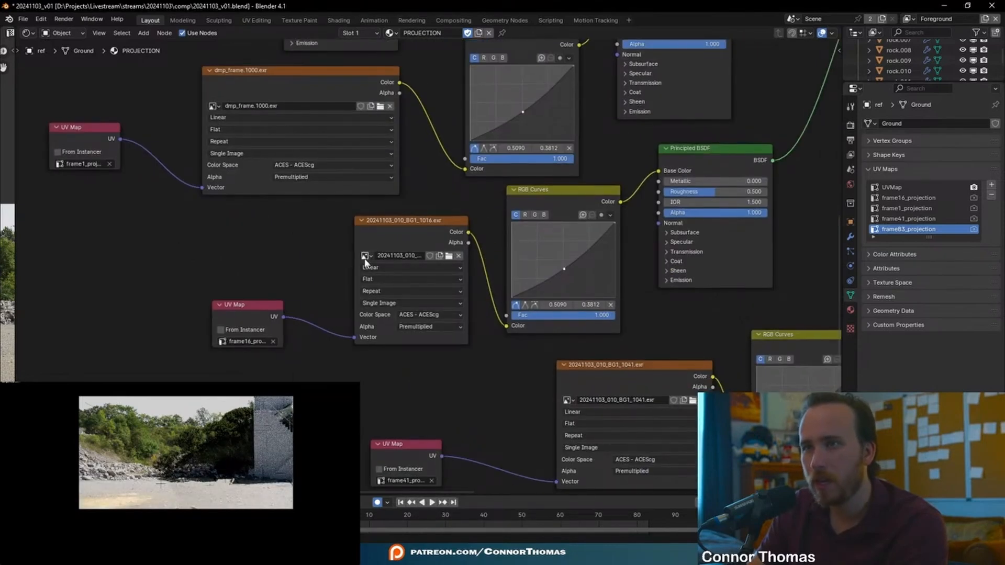
pyautogui.click(448, 257)
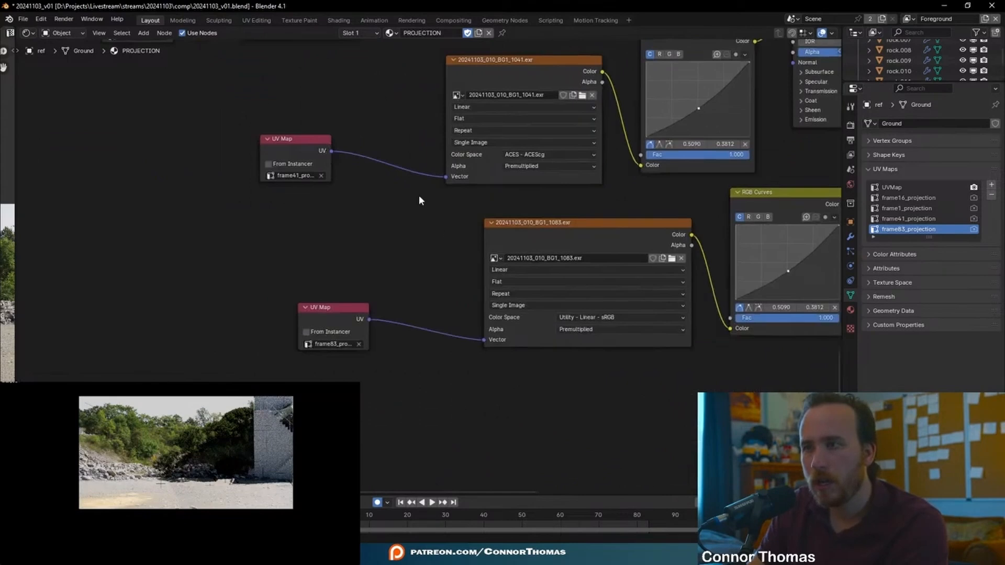
pyautogui.moveTo(419, 196); pyautogui.dragTo(322, 263, button='middle')
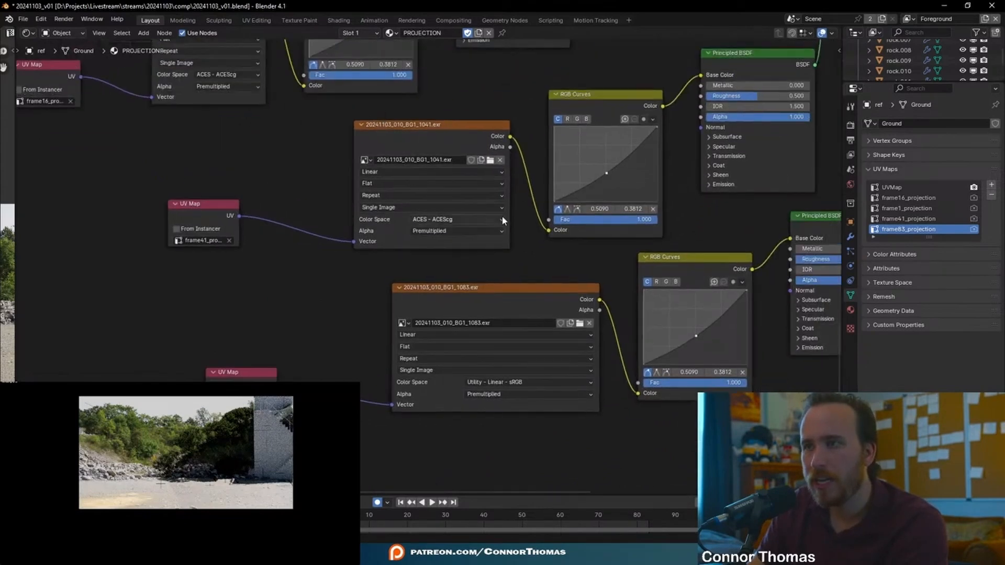
pyautogui.click(489, 160)
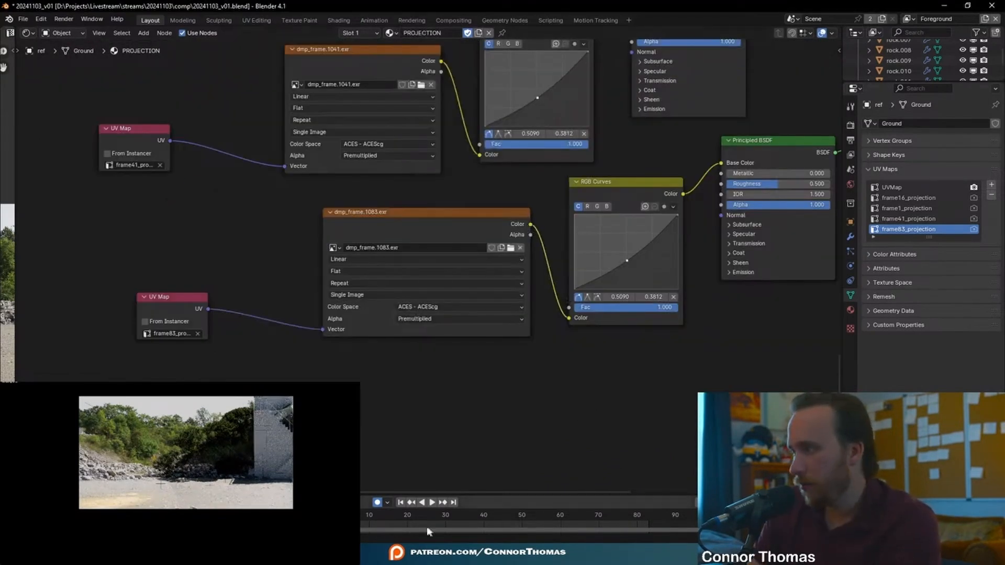
# Scrub the timeline to frame 45 to check the cleaned projections in the camera view
pyautogui.press('space')
pyautogui.moveTo(471, 516); pyautogui.dragTo(504, 525)
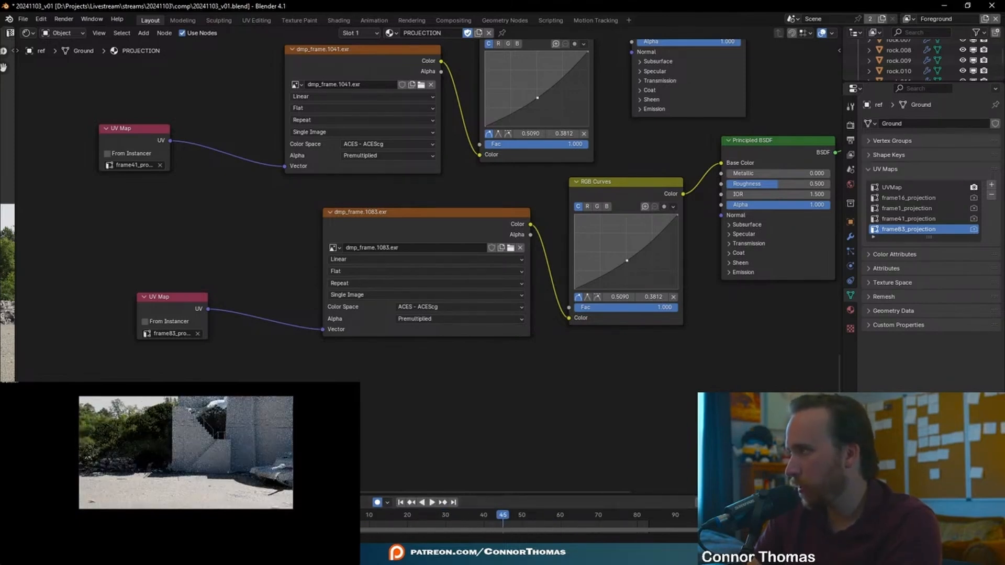
pyautogui.click(145, 450)
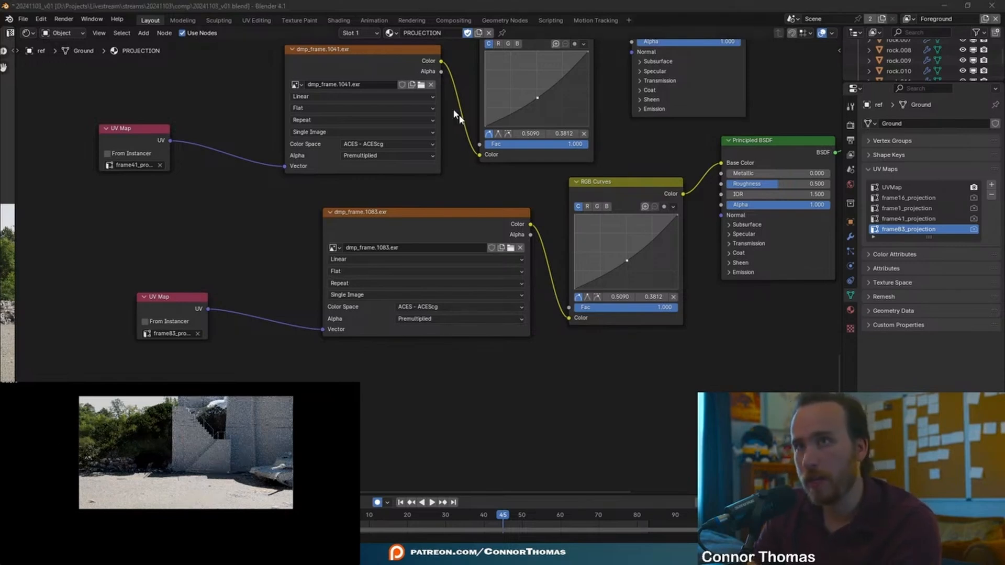
# Move the Material Output node further away from the last Mix Shader and go to frame 3
pyautogui.scroll(-12, 361, 287)
pyautogui.moveTo(694, 66); pyautogui.dragTo(566, 319, button='middle')
pyautogui.scroll(6, 602, 282)
pyautogui.moveTo(622, 260); pyautogui.dragTo(508, 267, button='middle')
pyautogui.moveTo(613, 256); pyautogui.dragTo(664, 206)
pyautogui.click(696, 306)
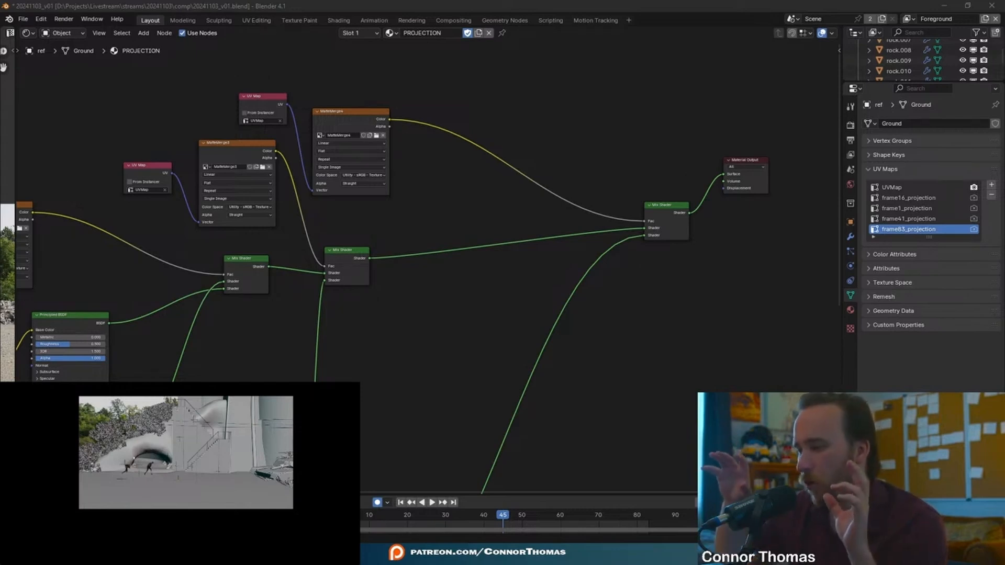
pyautogui.moveTo(386, 515); pyautogui.dragTo(340, 515)
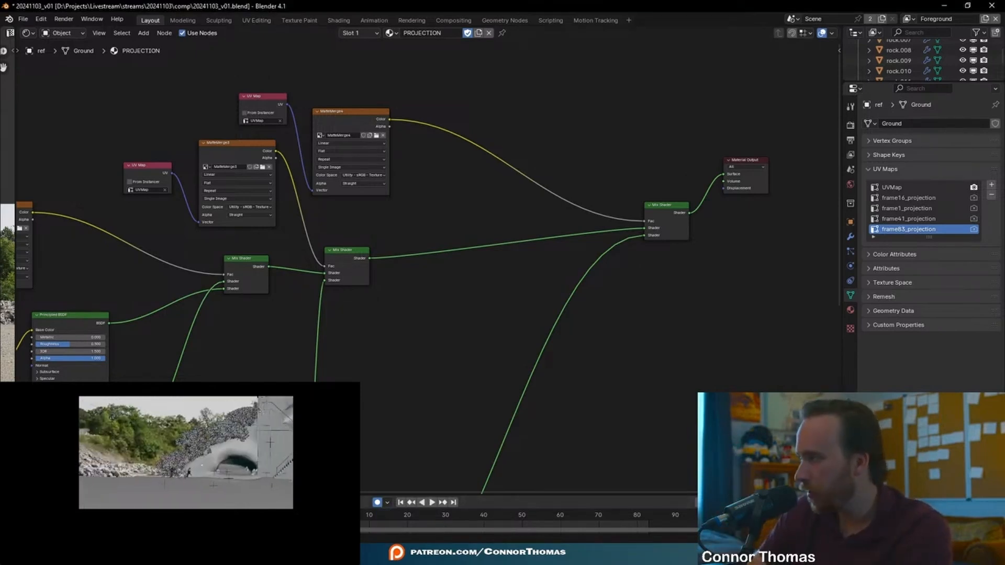
# Add an Image Texture node above the last Mix Shader
pyautogui.moveTo(582, 110); pyautogui.dragTo(527, 168, button='middle')
pyautogui.hotkey('shift', 'a')
pyautogui.click(575, 136)
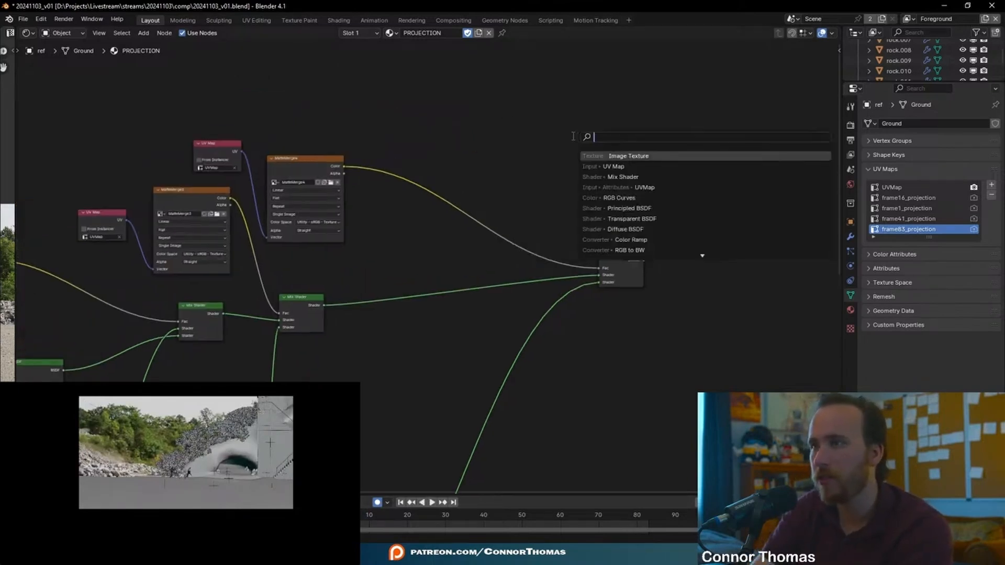
pyautogui.press('Return')
pyautogui.click(574, 138)
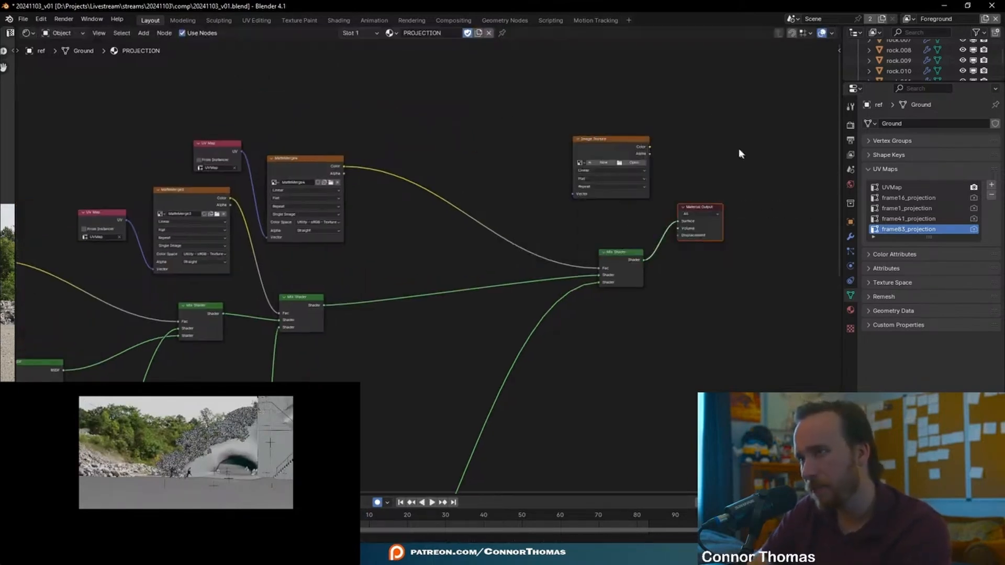
# Create a blank 2048 px image named RockWallMerge in the new texture node and preview it through the Material Output
pyautogui.scroll(2, 740, 154)
pyautogui.click(570, 181)
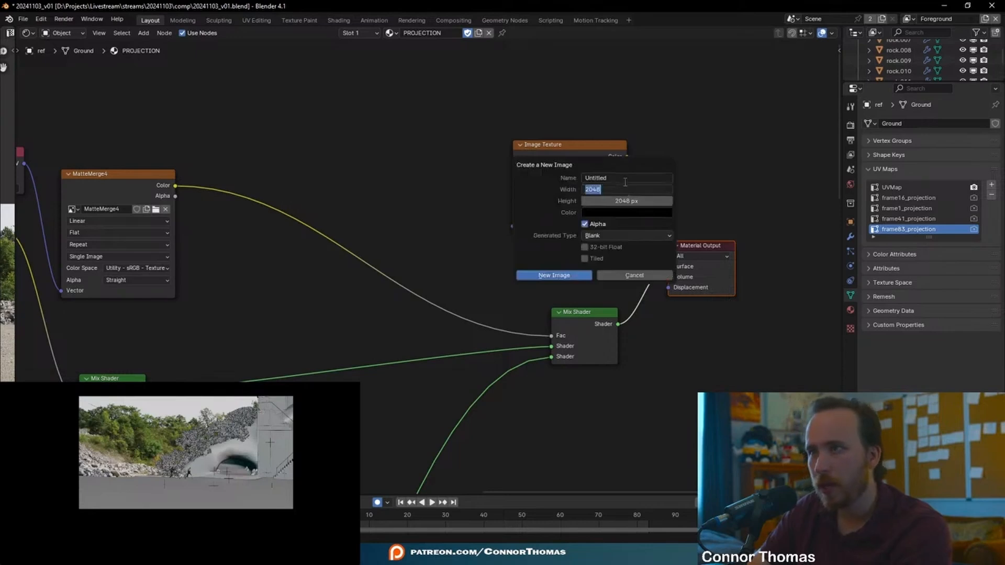
pyautogui.click(613, 177)
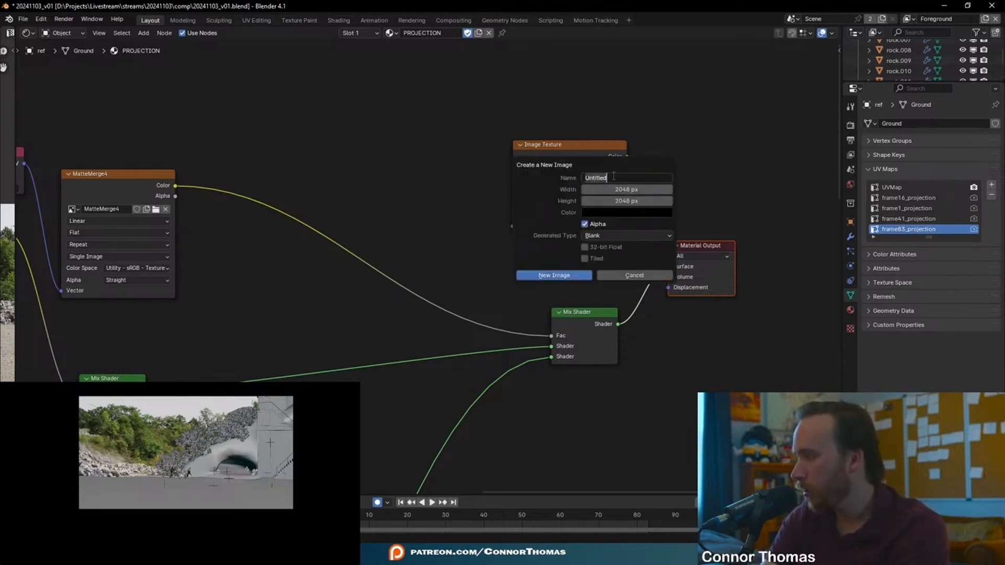
pyautogui.write('RockWall')
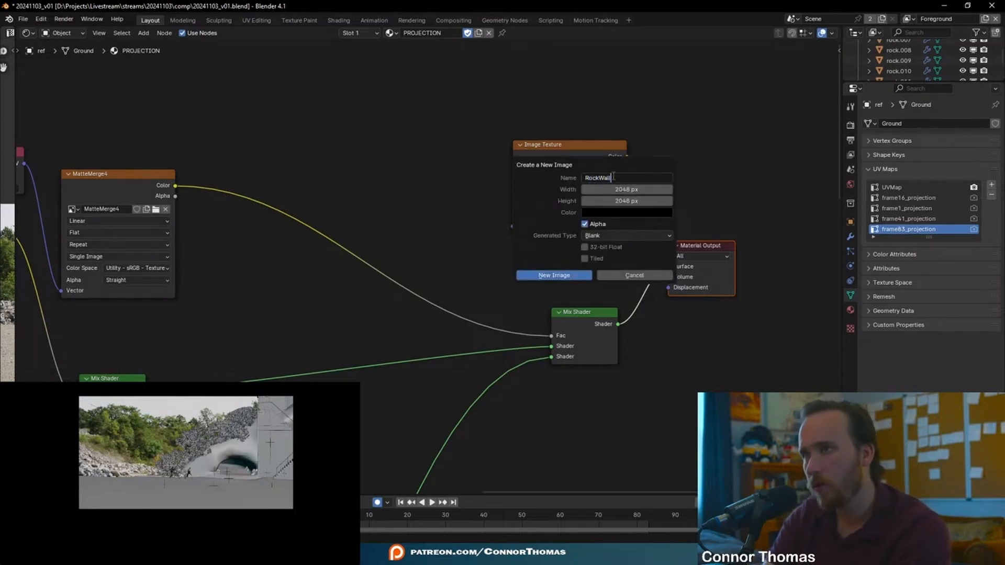
pyautogui.write('Merge')
pyautogui.press('Return')
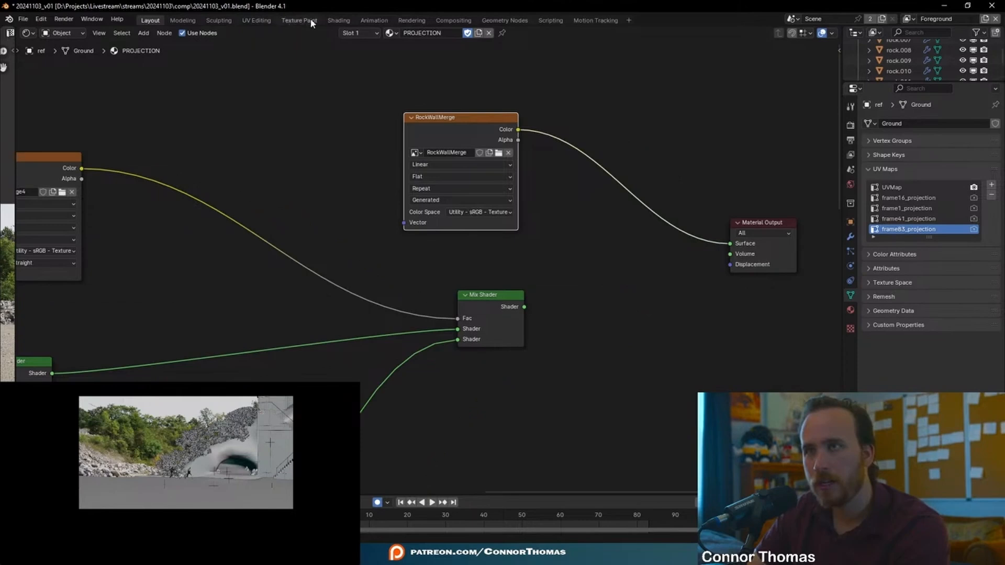
# Switch to the Texture Paint workspace, activate UVMap and paint white over the rock wall in the camera view
pyautogui.click(311, 22)
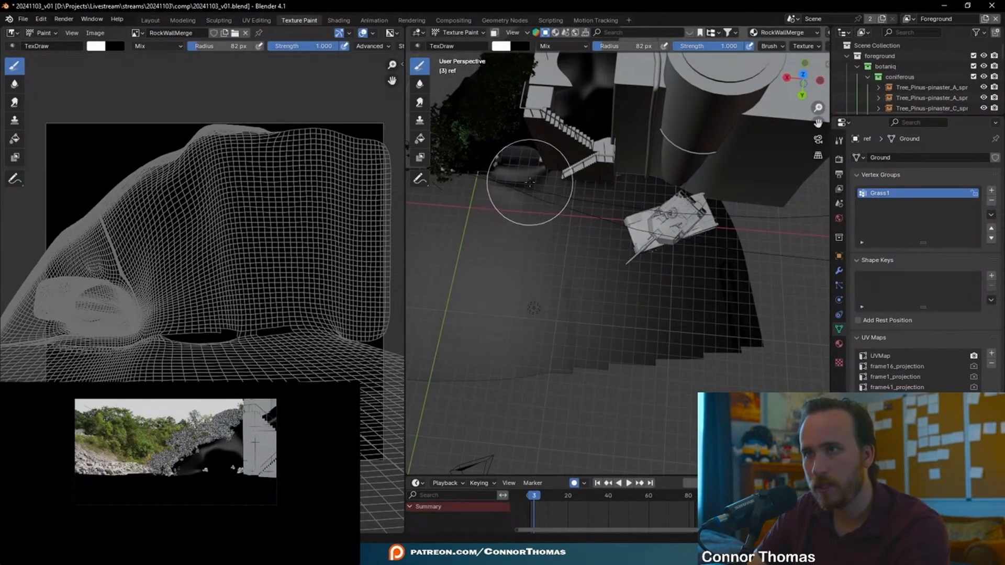
pyautogui.click(882, 357)
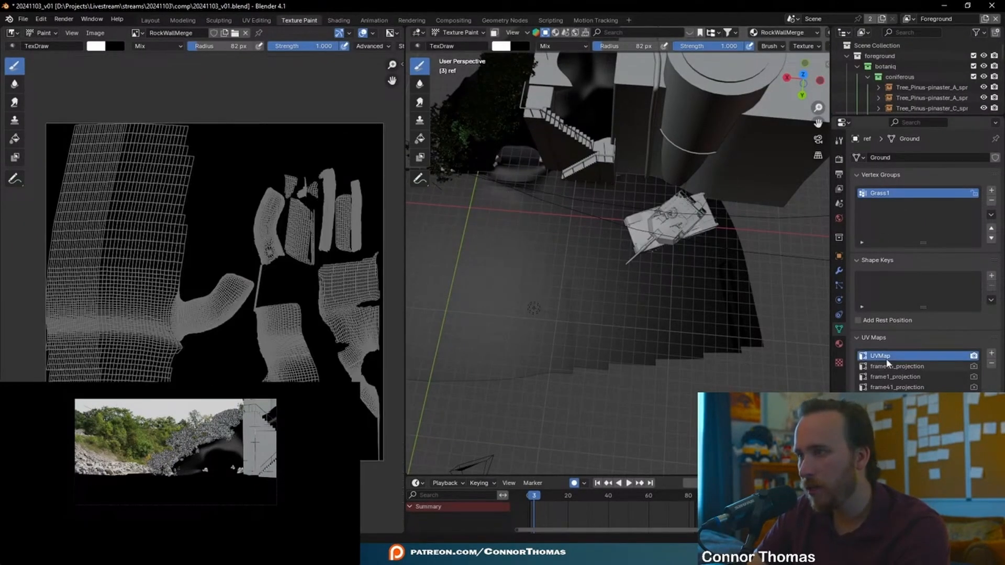
pyautogui.moveTo(223, 452); pyautogui.dragTo(217, 454)
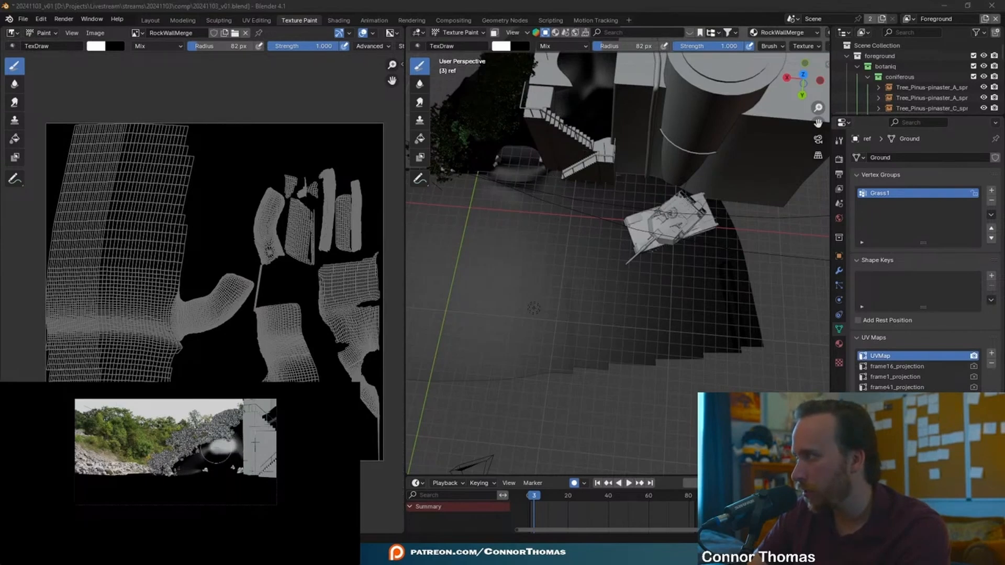
# Reposition the RockWallMerge texture node and add a Principled BSDF below the last Mix Shader
pyautogui.click(489, 147)
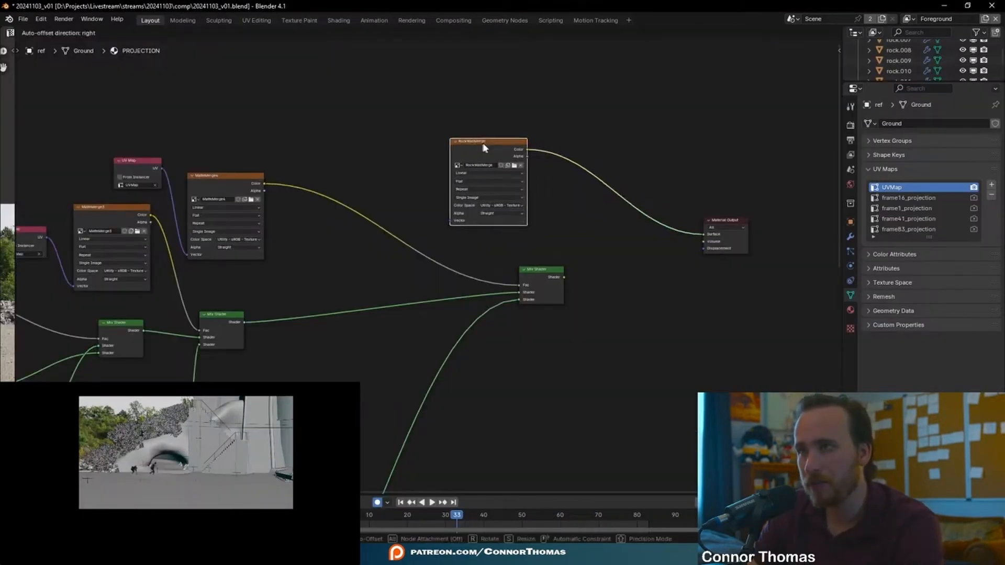
pyautogui.moveTo(484, 144); pyautogui.dragTo(484, 144)
pyautogui.click(665, 302)
pyautogui.hotkey('shift', 'a')
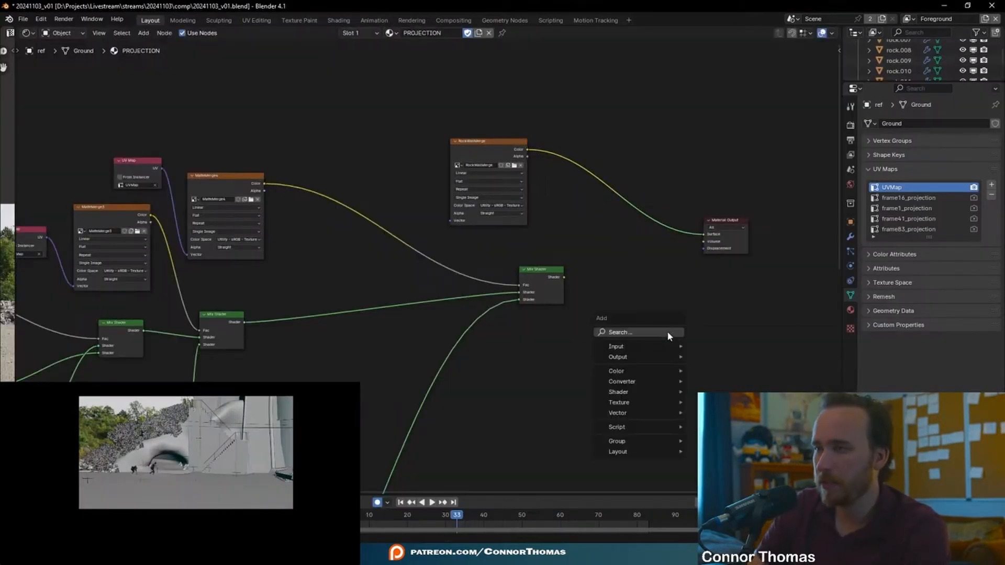
pyautogui.write('princ')
pyautogui.press('Return')
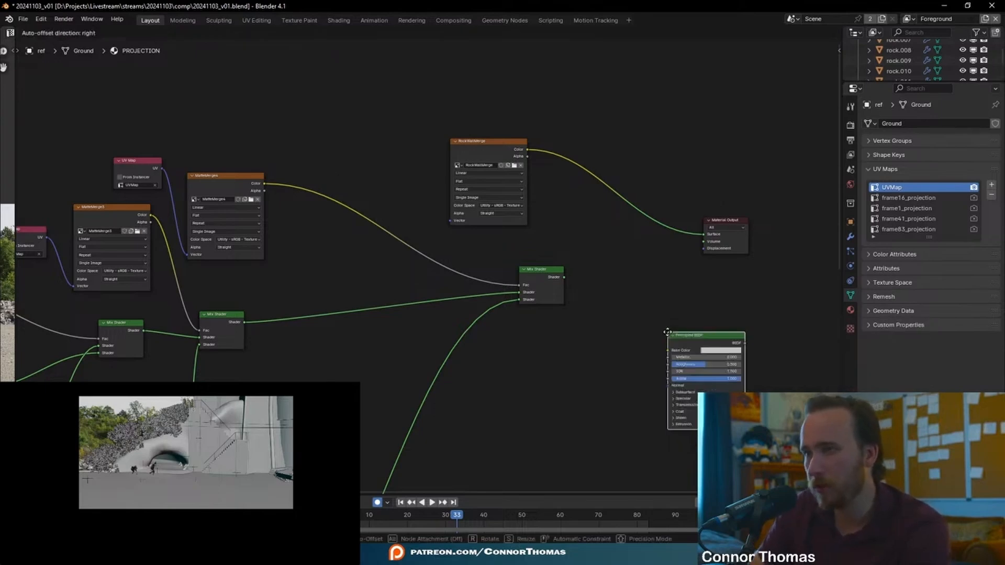
pyautogui.click(612, 343)
# Duplicate the last Mix Shader onto its output, with RockWallMerge's Color as Fac and the new Principled BSDF as second shader
pyautogui.hotkey('shift', 'd')
pyautogui.moveTo(528, 285); pyautogui.dragTo(664, 291)
pyautogui.click(672, 283)
pyautogui.scroll(4, 619, 251)
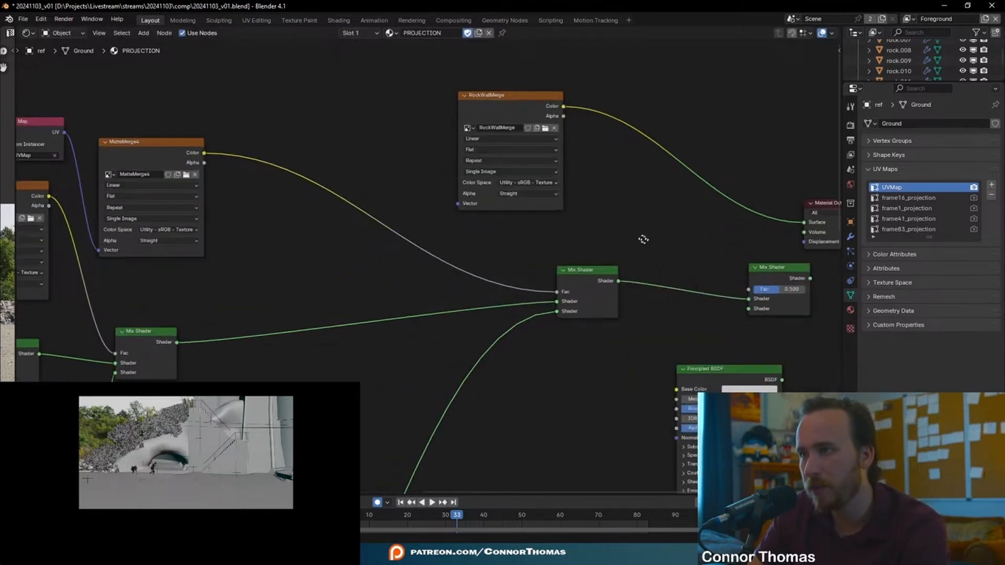
pyautogui.moveTo(642, 241); pyautogui.dragTo(478, 225, button='middle')
pyautogui.moveTo(583, 273); pyautogui.dragTo(398, 89)
pyautogui.moveTo(585, 293); pyautogui.dragTo(481, 362)
# Duplicate the UVMap node beside the RockWallMerge texture and connect it to the texture's Vector input
pyautogui.moveTo(315, 231); pyautogui.dragTo(595, 300, button='middle')
pyautogui.scroll(-2, 602, 308)
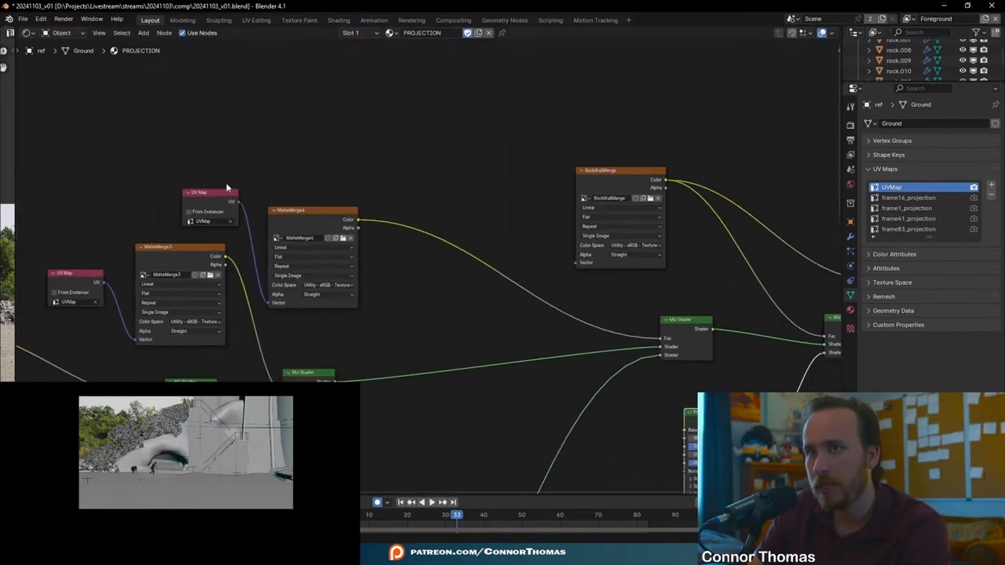
pyautogui.click(207, 207)
pyautogui.hotkey('shift', 'd')
pyautogui.click(549, 203)
pyautogui.moveTo(511, 198); pyautogui.dragTo(578, 267)
pyautogui.moveTo(659, 312); pyautogui.dragTo(585, 222, button='middle')
pyautogui.scroll(-2, 584, 222)
pyautogui.click(430, 119)
pyautogui.hotkey('shift', 'd')
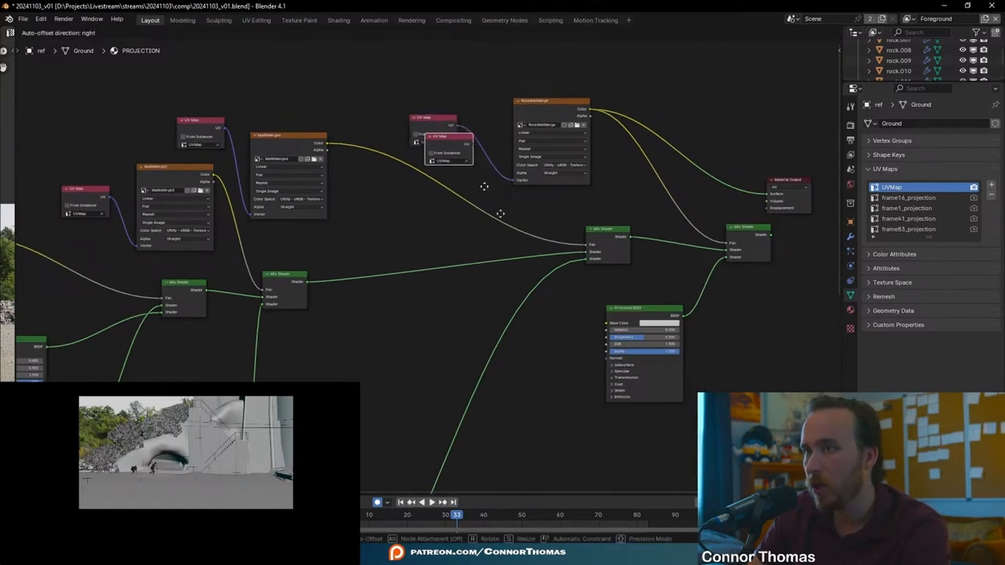
pyautogui.click(581, 400)
pyautogui.press('Delete')
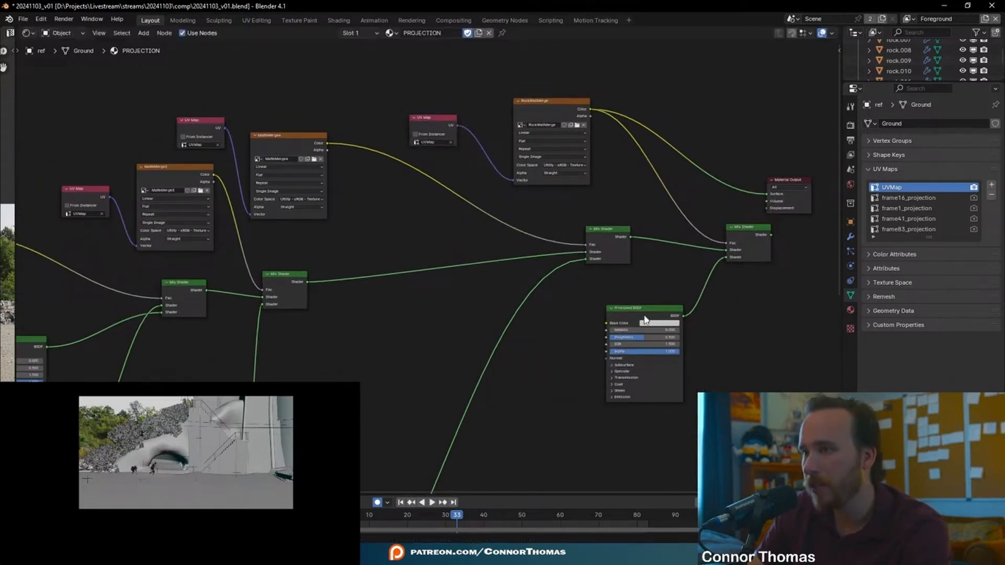
# Connect the new Mix Shader to the Material Output's Surface and space out the Principled BSDF, Mix Shader and output nodes
pyautogui.moveTo(651, 310); pyautogui.dragTo(609, 303)
pyautogui.moveTo(705, 335); pyautogui.dragTo(623, 369, button='middle')
pyautogui.moveTo(689, 270); pyautogui.dragTo(809, 223)
pyautogui.click(754, 293)
pyautogui.moveTo(696, 367); pyautogui.dragTo(599, 301, button='middle')
pyautogui.moveTo(395, 382); pyautogui.dragTo(502, 283)
pyautogui.moveTo(459, 270); pyautogui.dragTo(561, 274)
pyautogui.click(670, 296)
pyautogui.moveTo(589, 193); pyautogui.dragTo(675, 185)
pyautogui.click(691, 284)
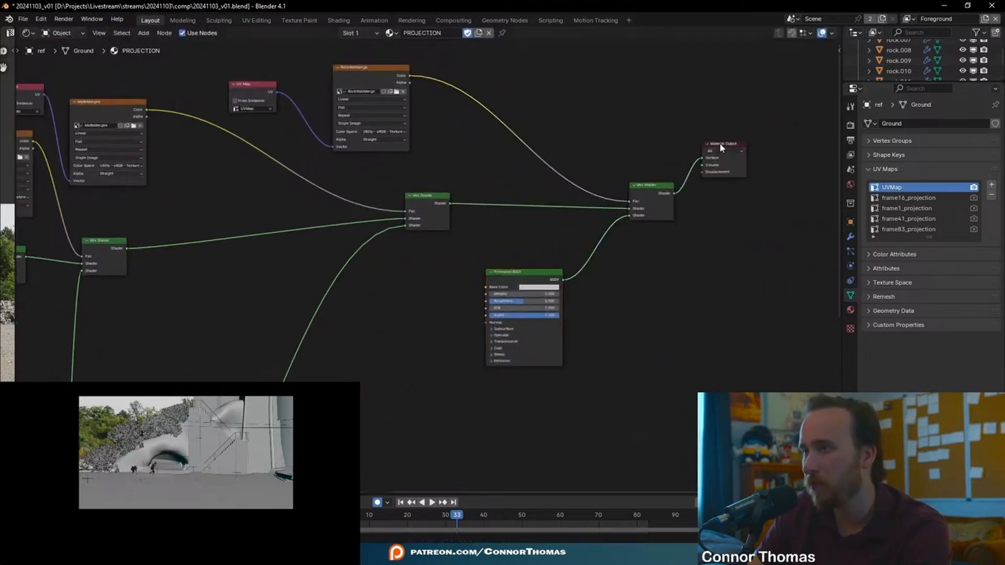
pyautogui.moveTo(722, 148); pyautogui.dragTo(743, 148)
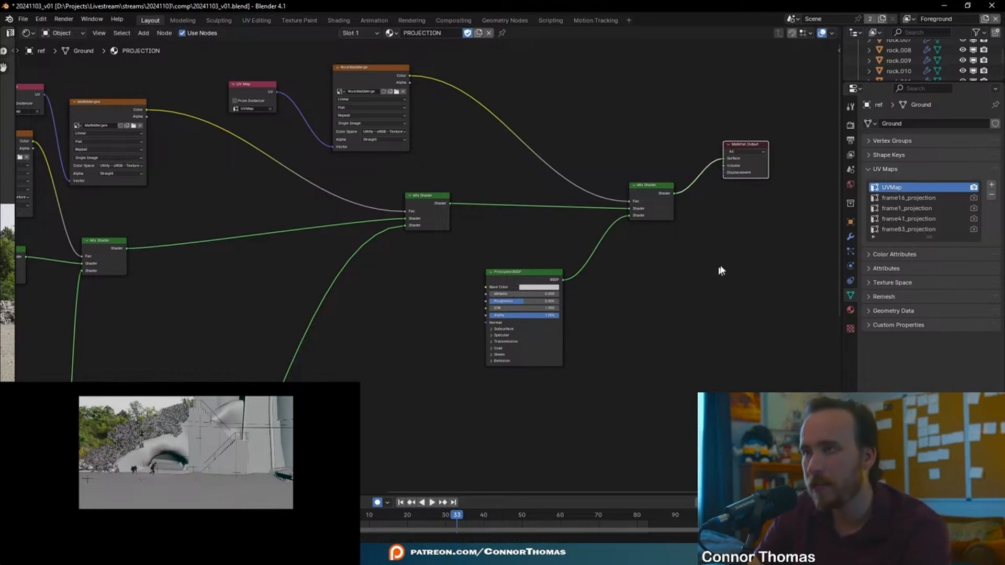
# Switch the camera viewport to rendered shading
pyautogui.moveTo(713, 235); pyautogui.dragTo(618, 238, button='middle')
pyautogui.scroll(1, 618, 238)
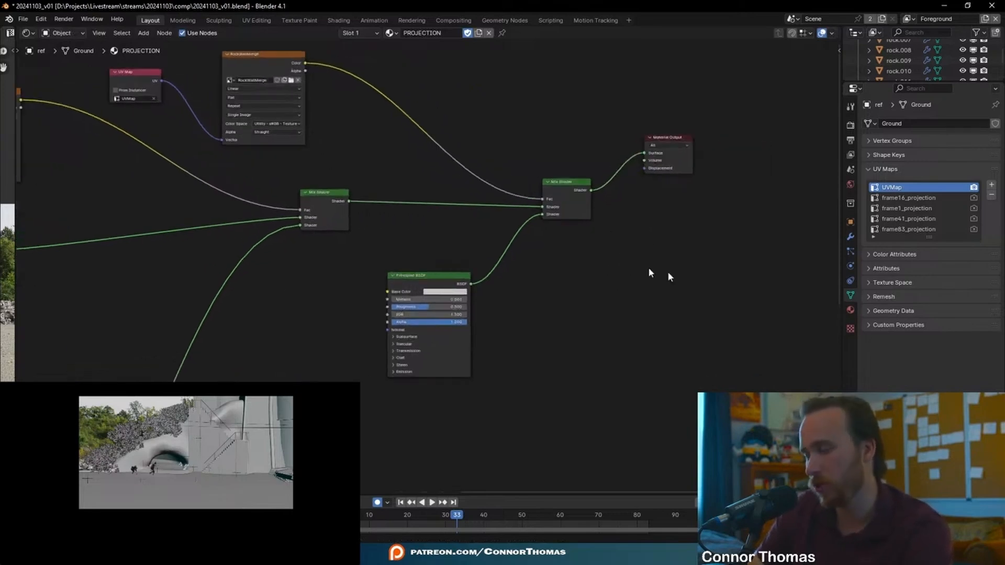
pyautogui.press('z')
pyautogui.click(183, 389)
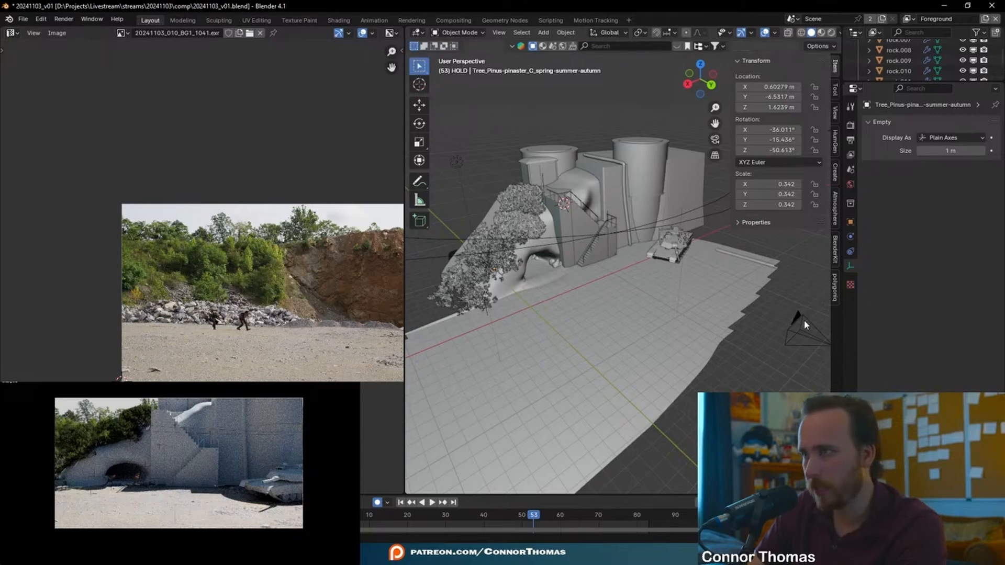
pyautogui.click(805, 325)
pyautogui.hotkey('shift', 'd')
pyautogui.click(714, 295)
pyautogui.press('x')
pyautogui.click(703, 293)
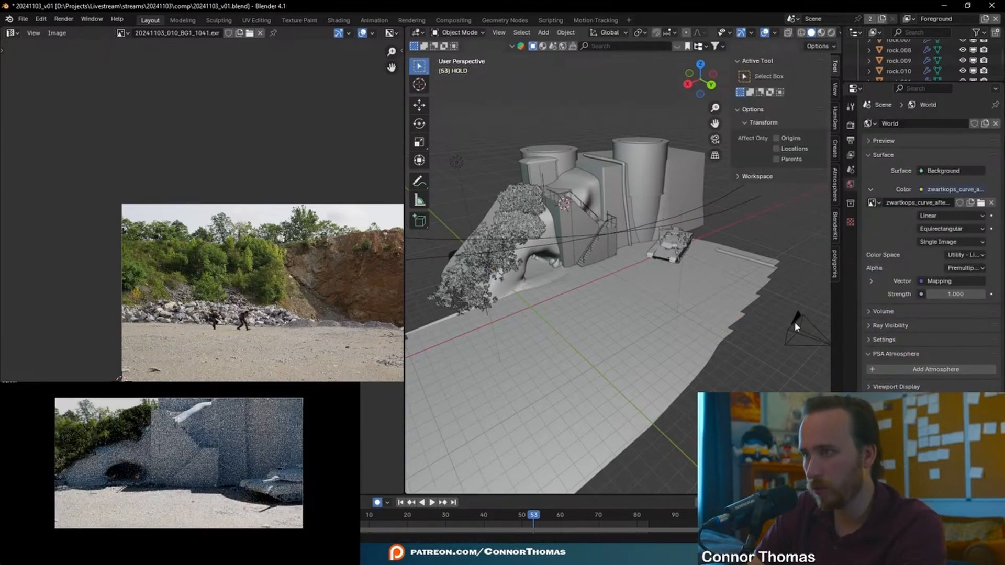
# Snap the 3D cursor to the camera and import the PNG sequence from the ref folder's plateref3 subfolder as an image plane
pyautogui.hotkey('shift', 's')
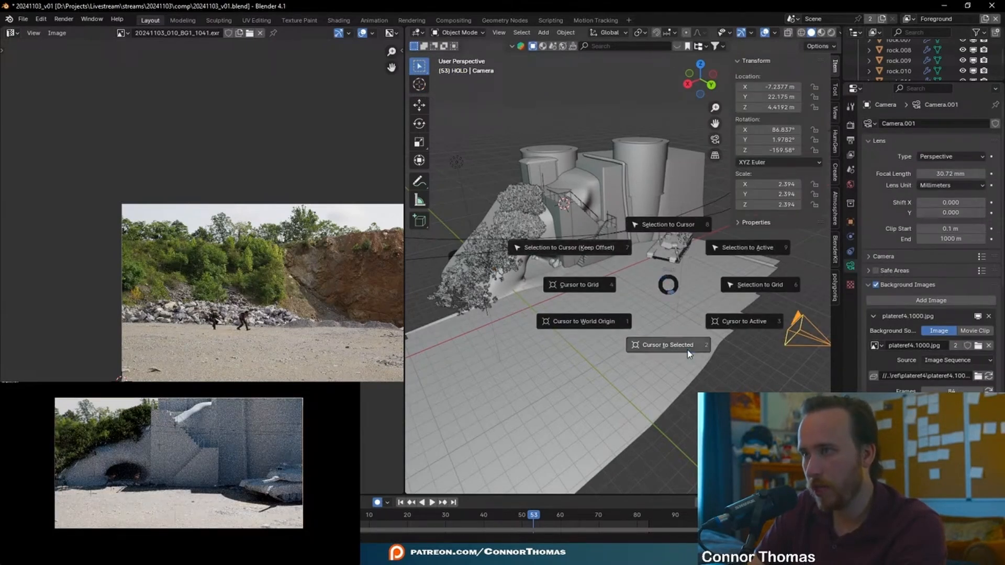
pyautogui.click(669, 346)
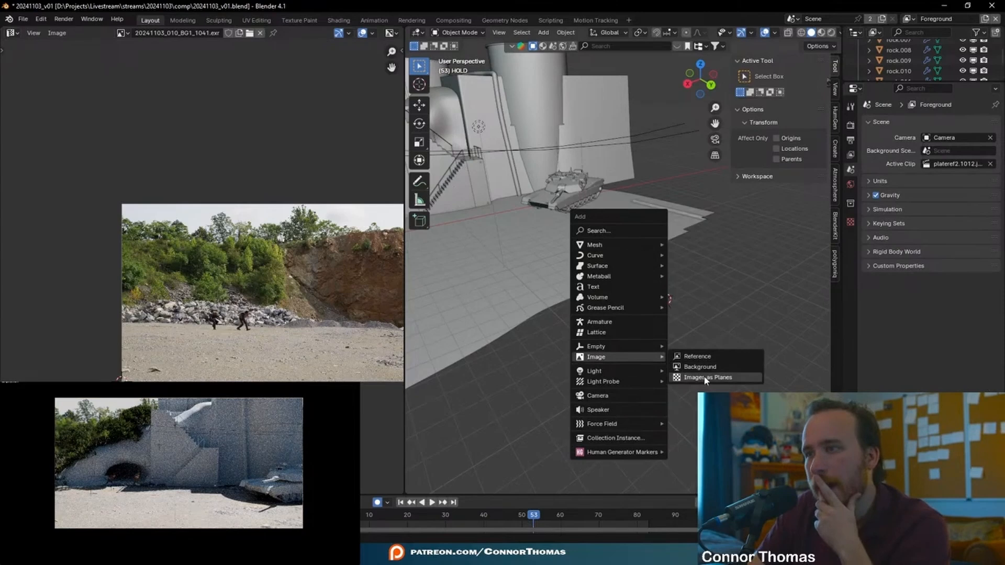
pyautogui.click(756, 379)
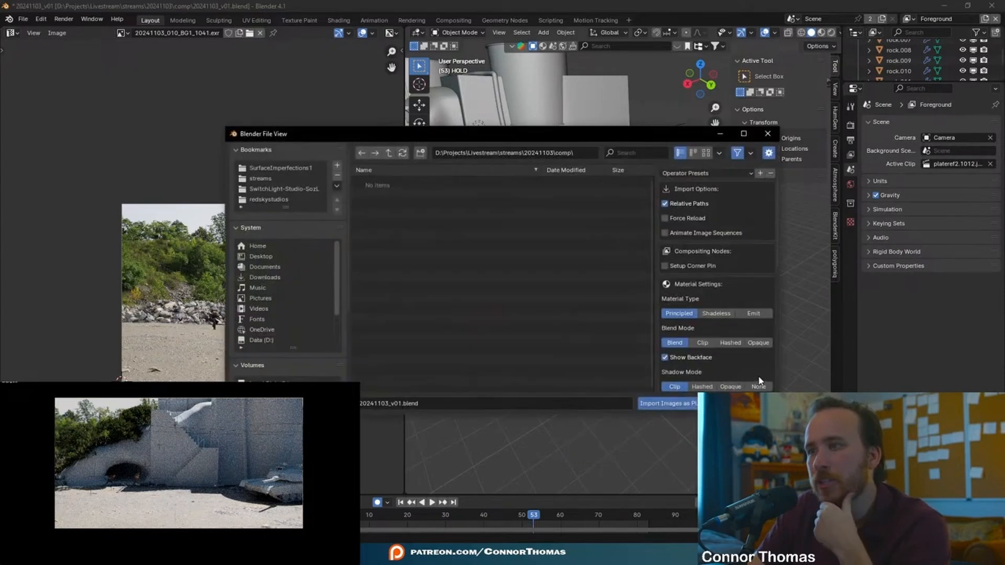
pyautogui.click(389, 153)
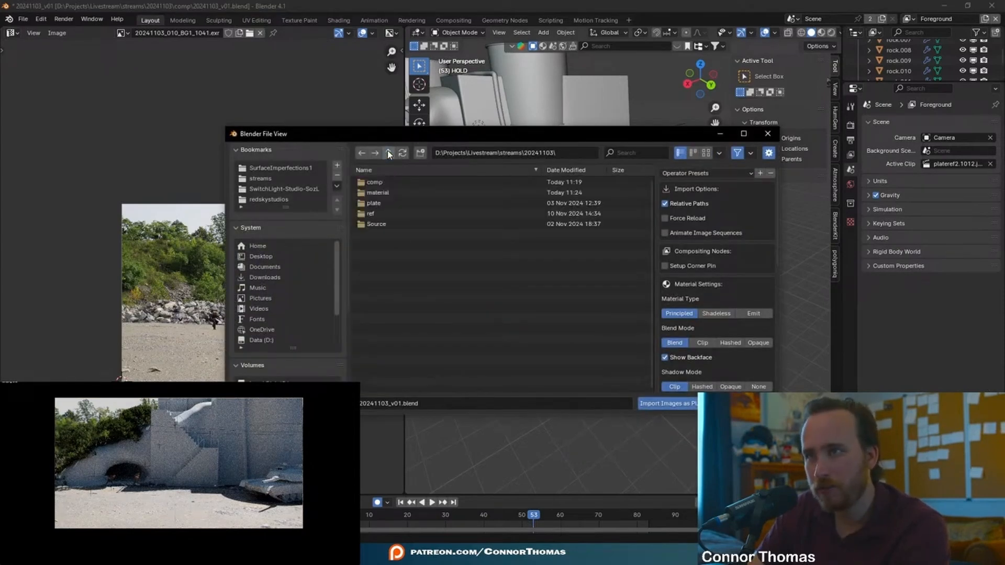
pyautogui.click(376, 184)
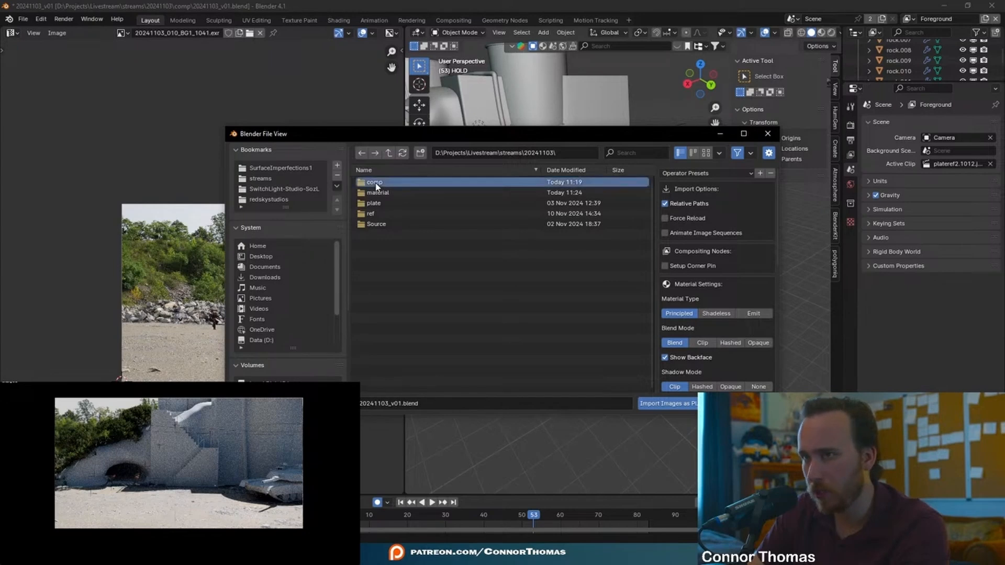
pyautogui.doubleClick(372, 214)
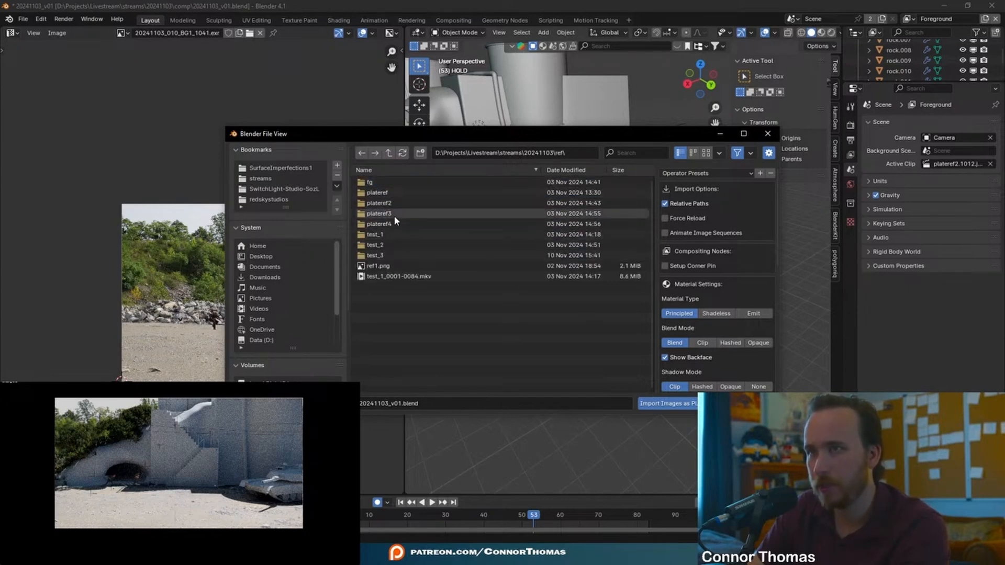
pyautogui.doubleClick(387, 213)
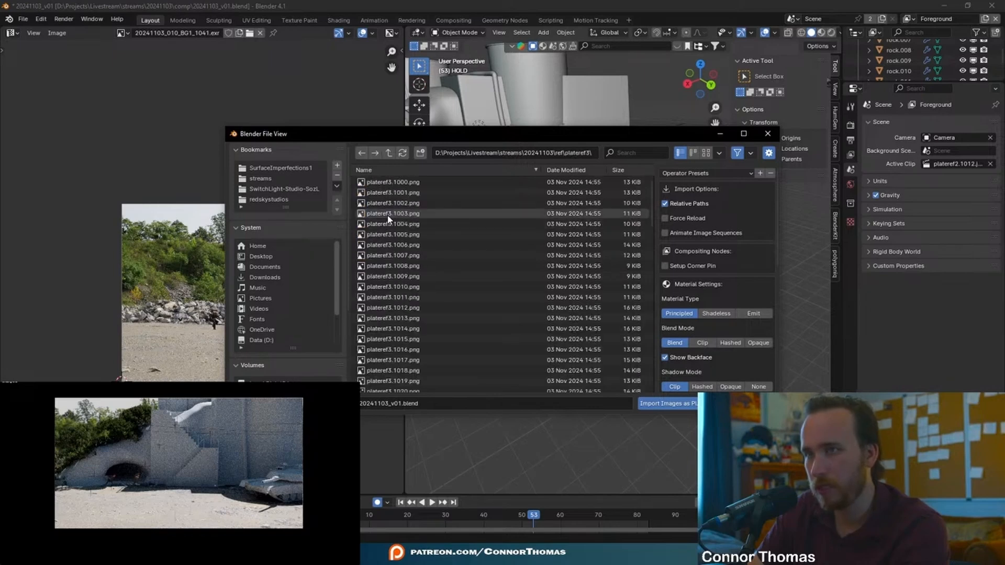
pyautogui.press('a')
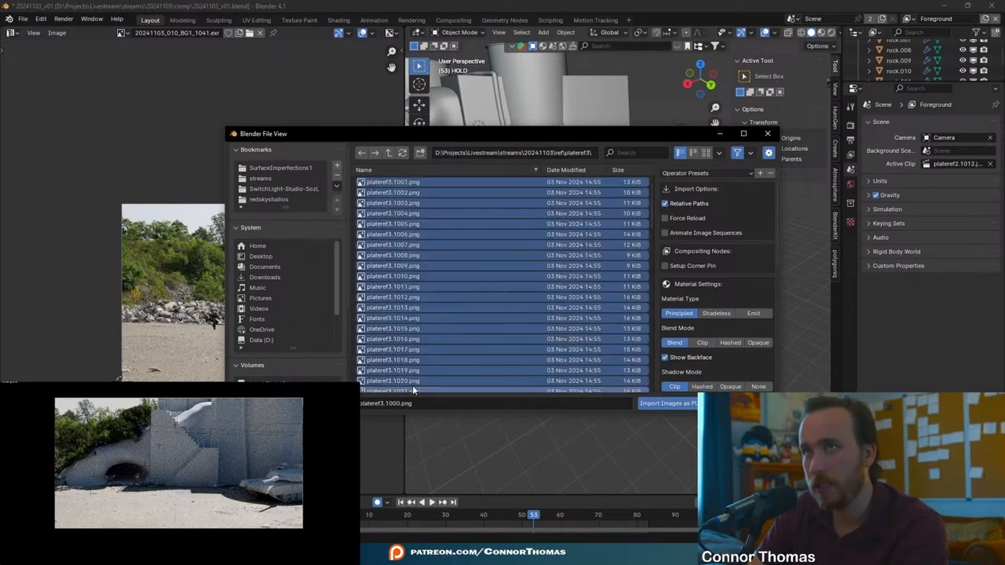
pyautogui.press('Return')
# Copy the camera's rotation onto the imported plateref3 image plane
pyautogui.keyDown('shift'); pyautogui.click(566, 225); pyautogui.keyUp('shift')
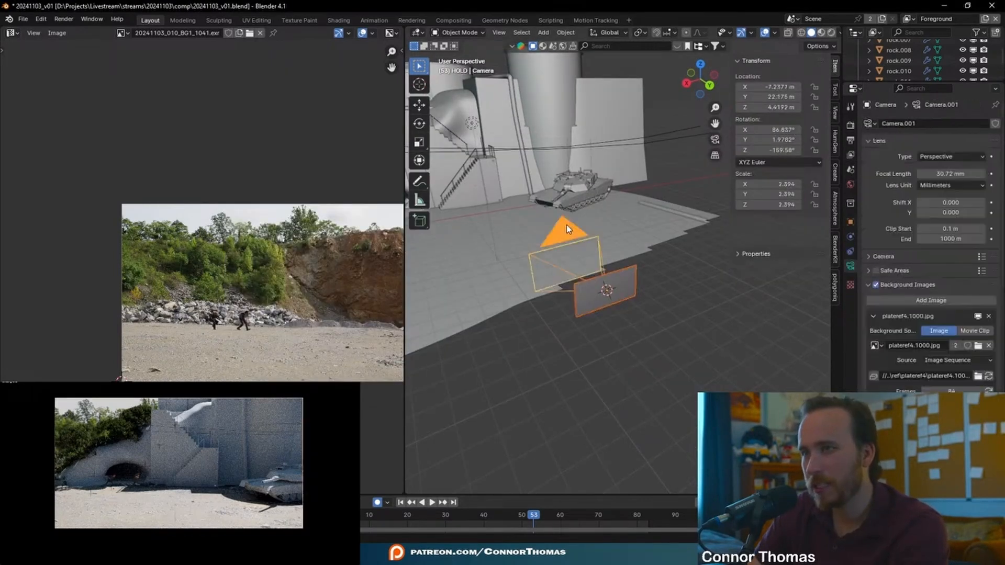
pyautogui.hotkey('ctrl', 'c')
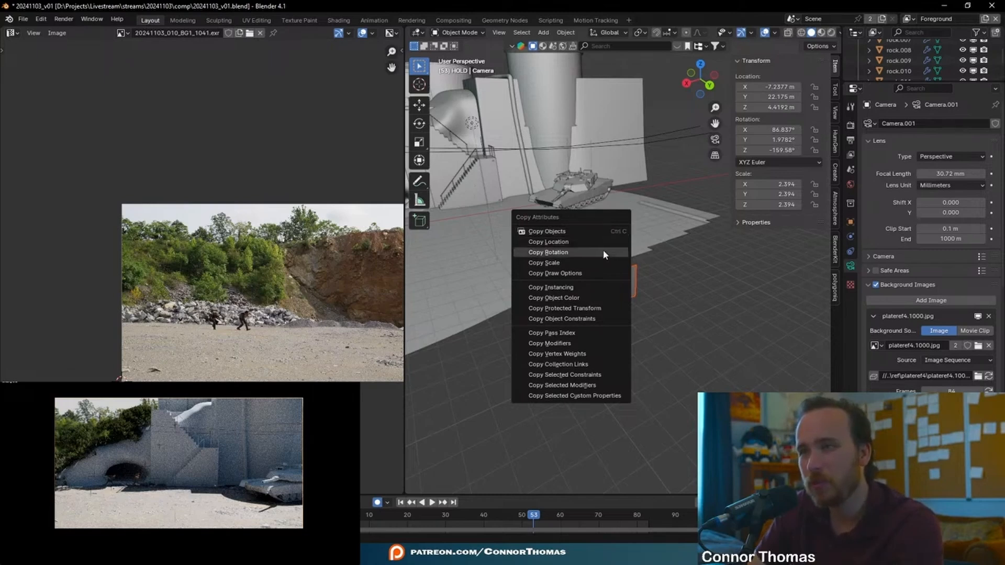
pyautogui.click(603, 252)
# In Edit Mode, move the plane's mesh about 2.75 m along negative local Z and scale it to fill the camera frame, about 2.76 by 1.45 m
pyautogui.moveTo(665, 292); pyautogui.dragTo(727, 270, button='middle')
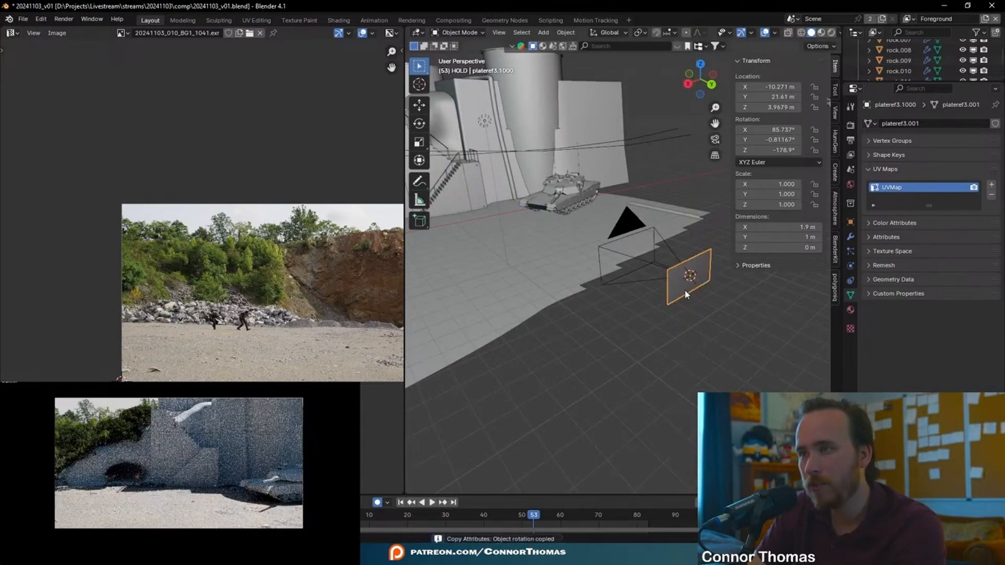
pyautogui.press('Tab')
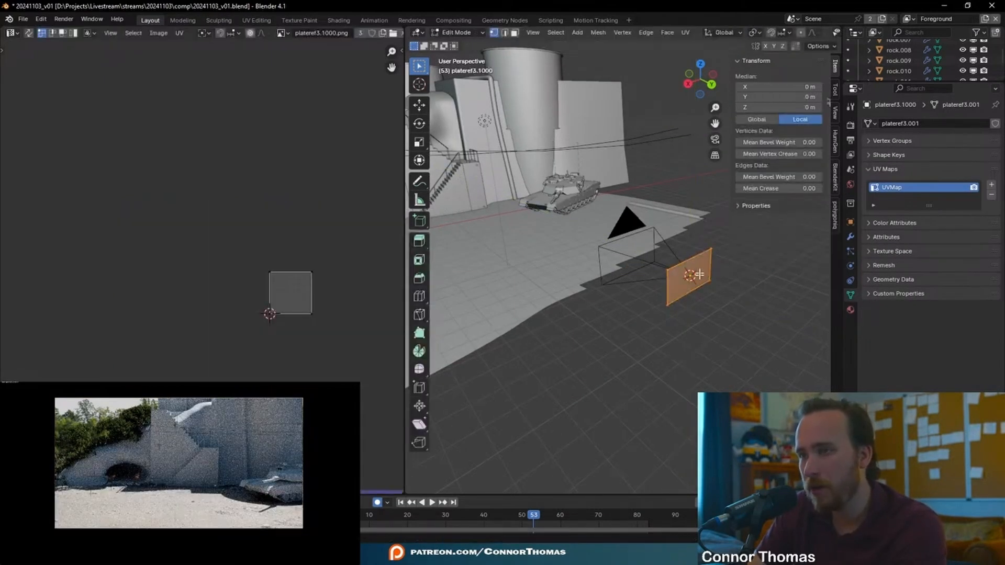
pyautogui.press('g')
pyautogui.press('z')
pyautogui.press('z')
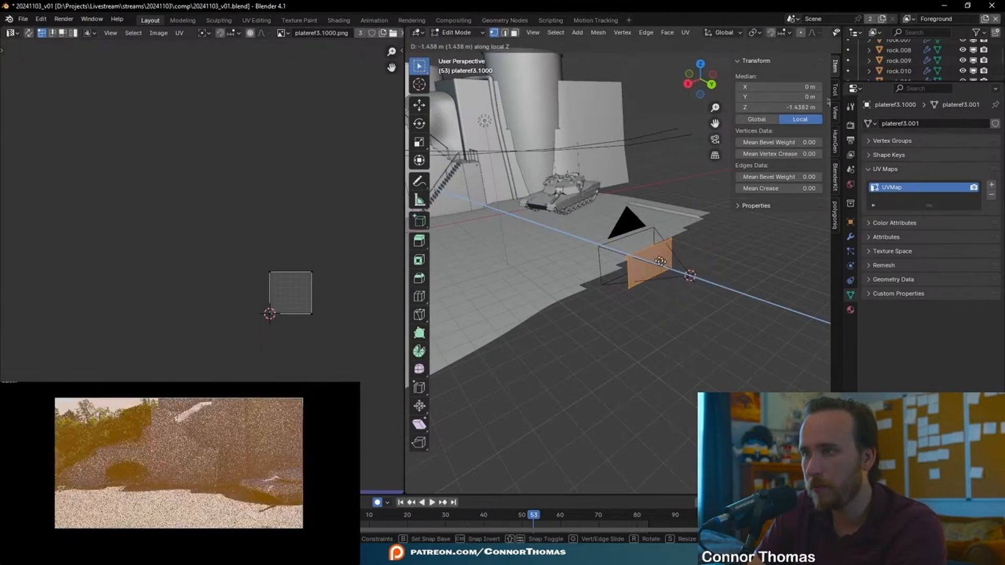
pyautogui.click(628, 254)
pyautogui.press('s')
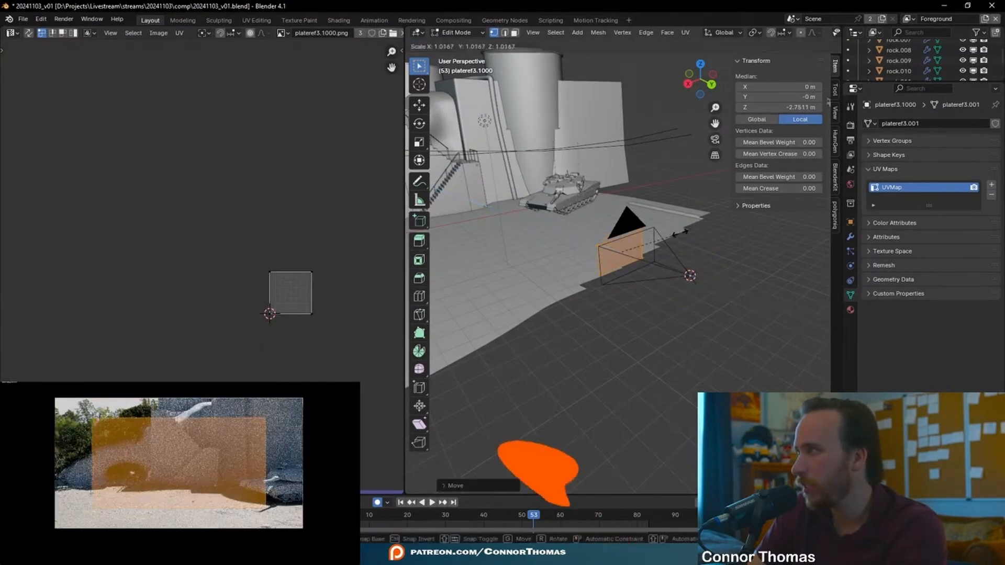
pyautogui.click(705, 224)
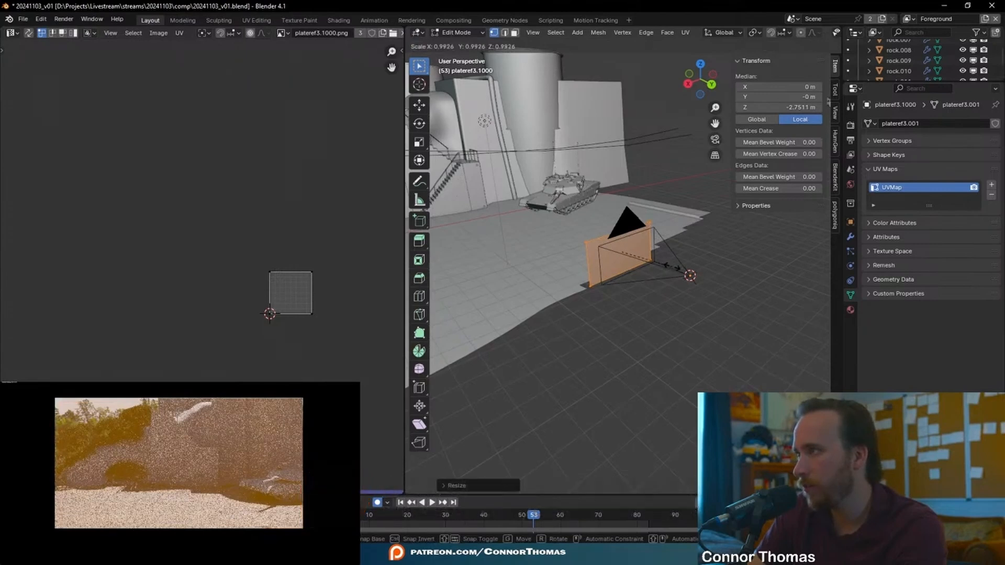
pyautogui.press('Tab')
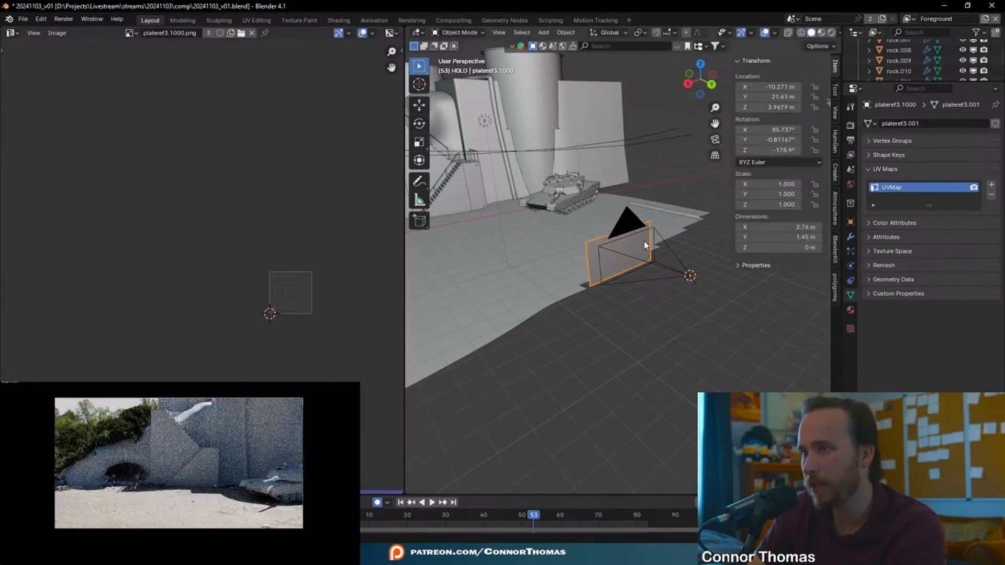
# Parent the image plane to the camera using Object (Keep Transform)
pyautogui.keyDown('shift'); pyautogui.click(631, 216); pyautogui.keyUp('shift')
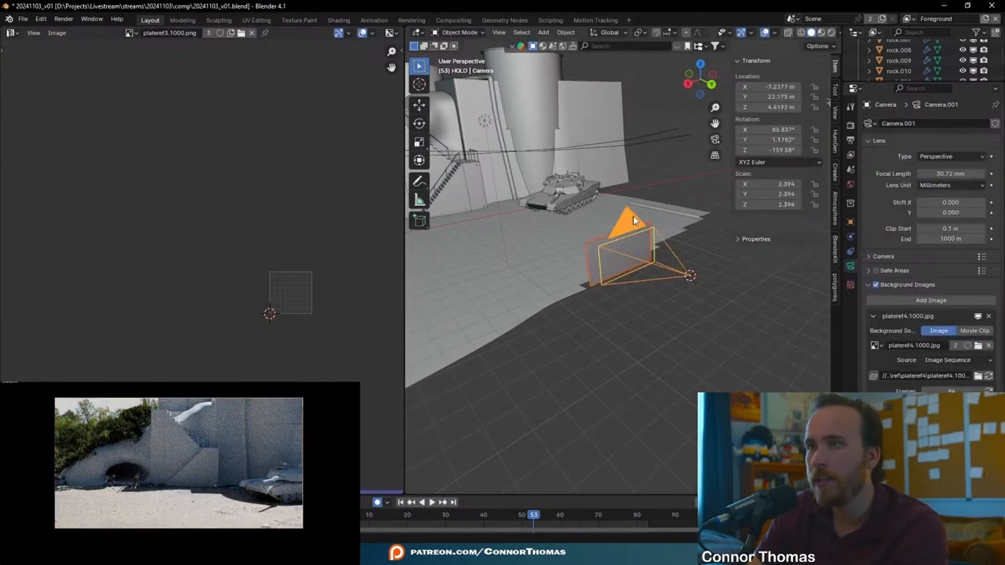
pyautogui.hotkey('ctrl', 'p')
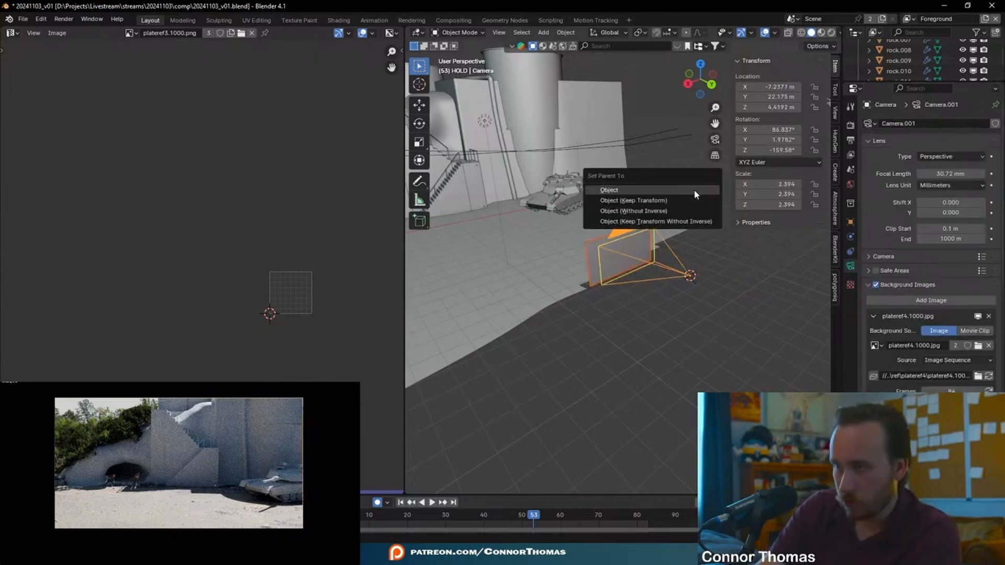
pyautogui.click(676, 200)
pyautogui.click(634, 247)
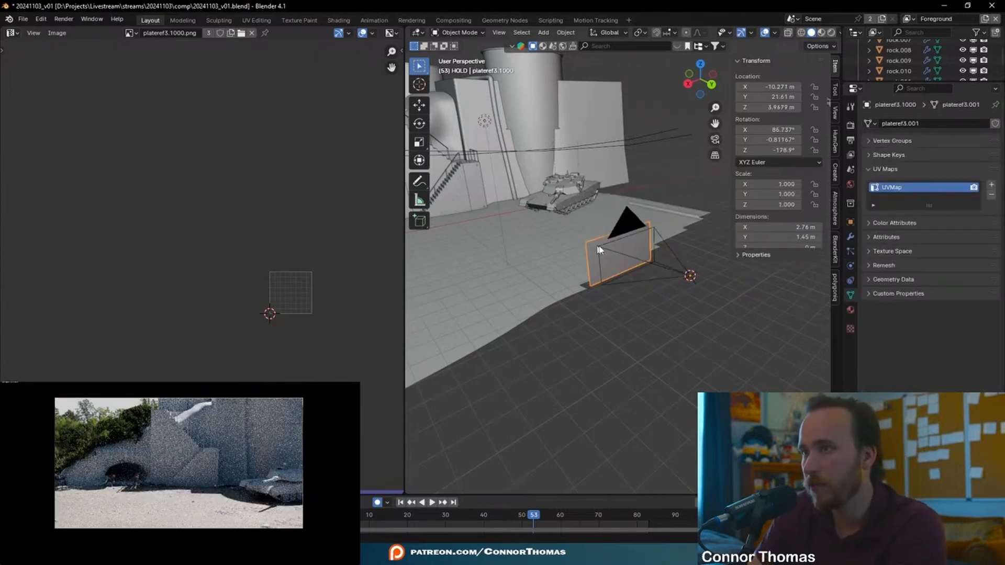
pyautogui.press('g')
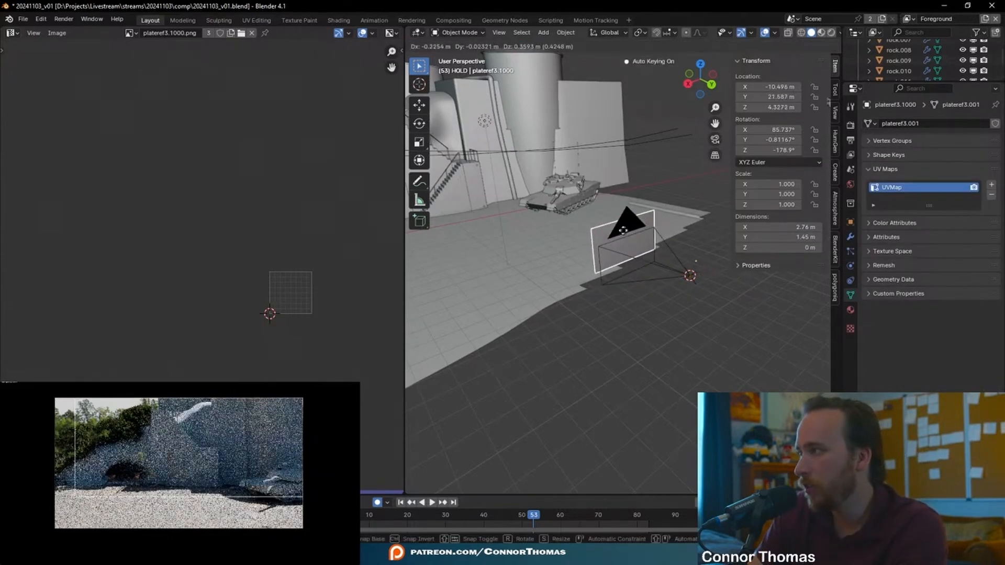
pyautogui.click(622, 241)
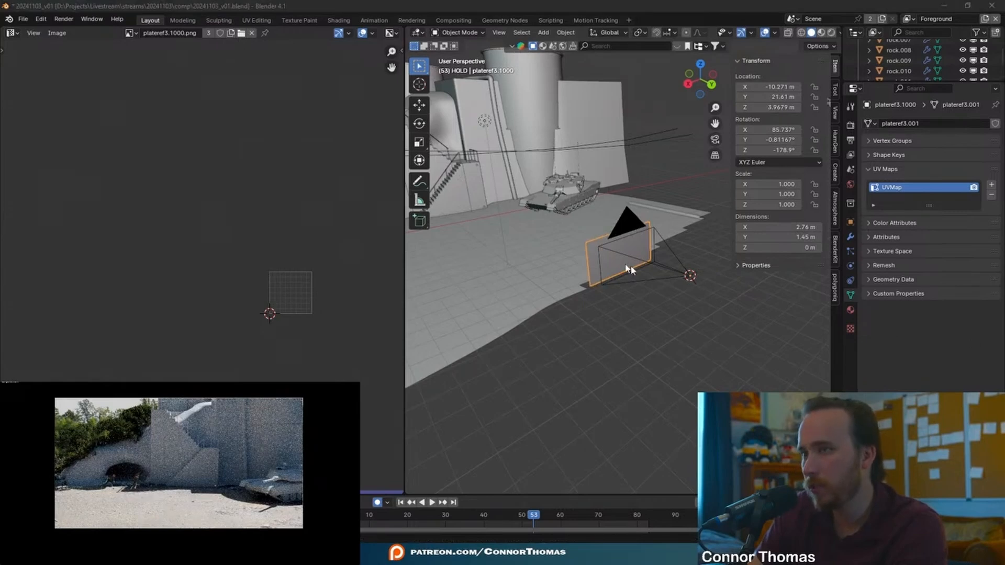
# Check the camera's background image entries and collapse the plateref4 and plateref3 settings
pyautogui.click(623, 226)
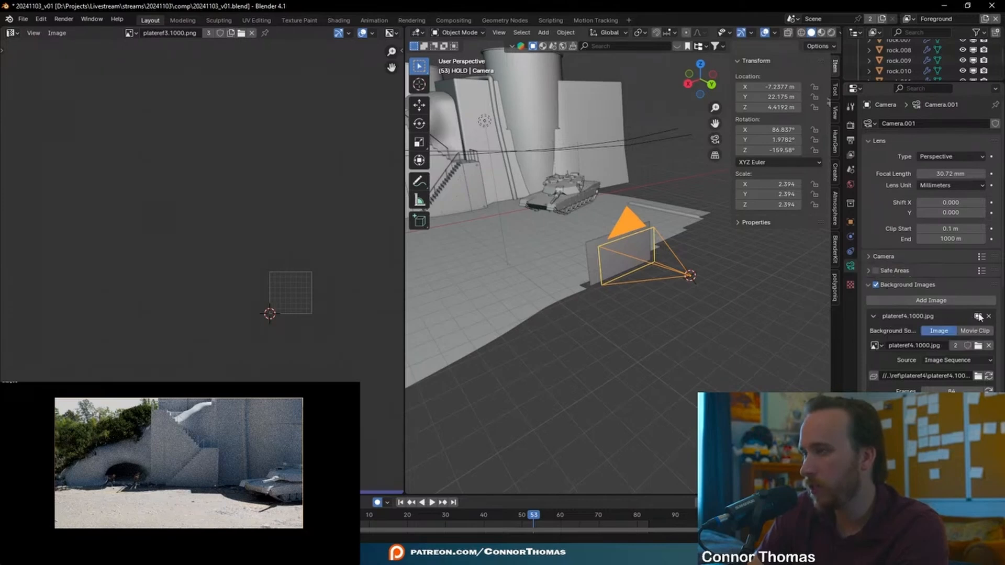
pyautogui.click(874, 316)
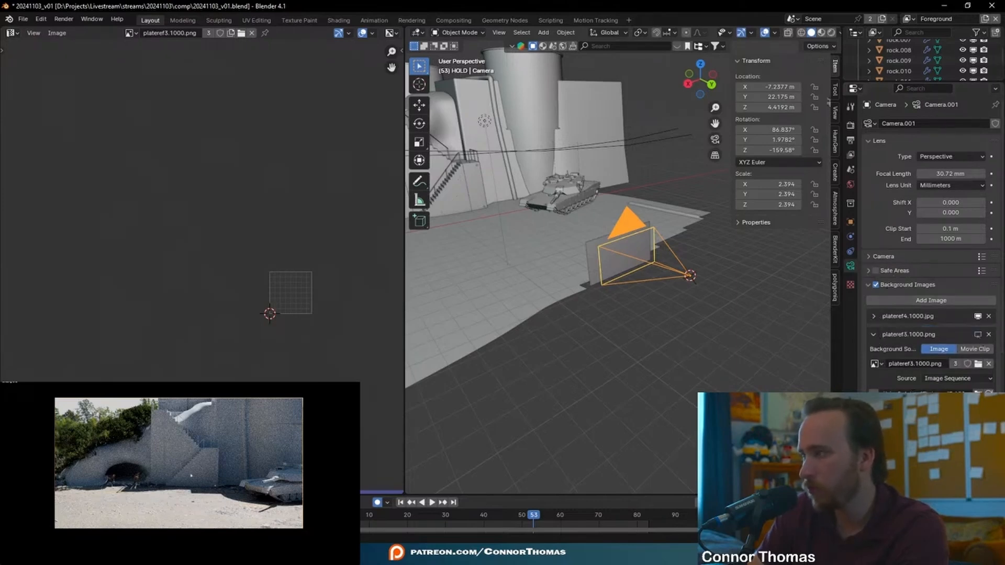
pyautogui.click(874, 335)
# Enlarge the Outliner and move the plateref3.1000 plane out of the HOLD collection into the foreground collection
pyautogui.click(593, 255)
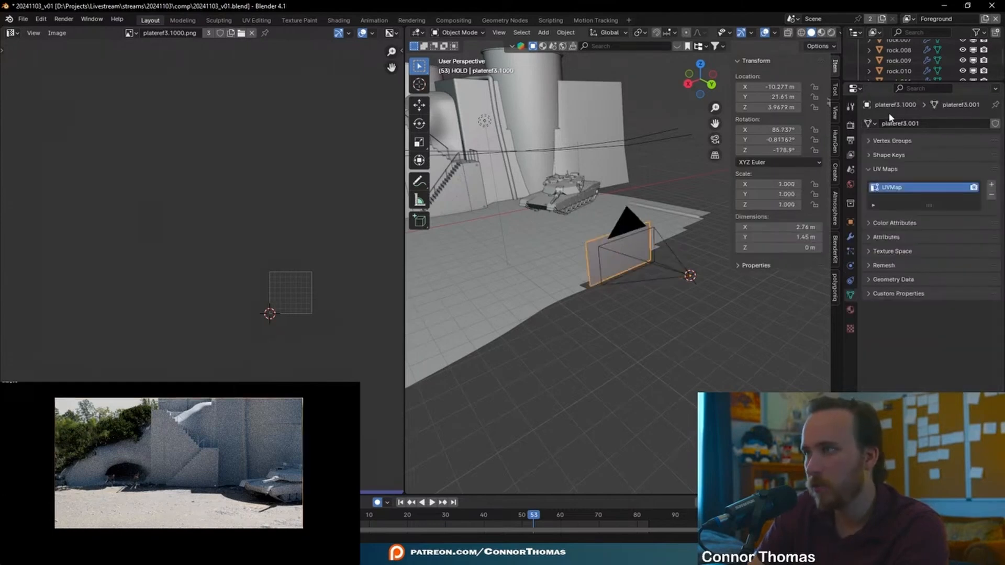
pyautogui.moveTo(882, 82); pyautogui.dragTo(884, 369)
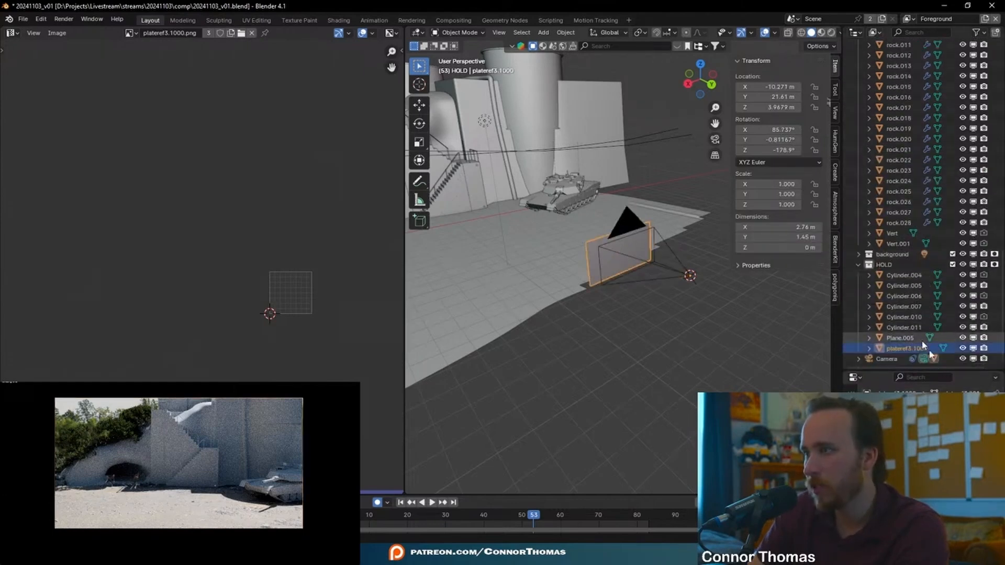
pyautogui.moveTo(904, 348); pyautogui.dragTo(916, 191)
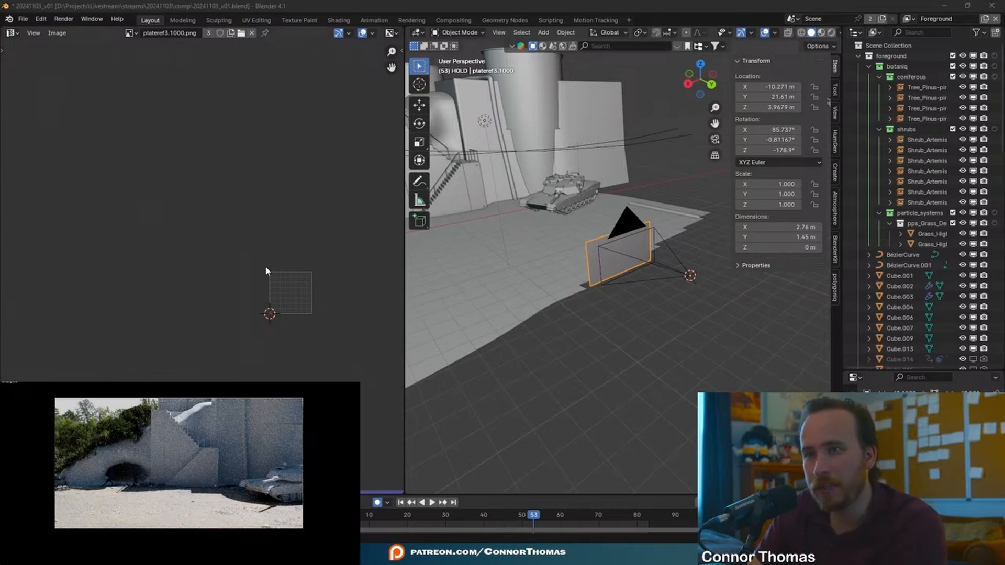
# Open the plane's material in the Shader Editor, connect the image texture's Color directly to Surface, and move the Principled BSDF aside
pyautogui.click(9, 33)
pyautogui.click(31, 120)
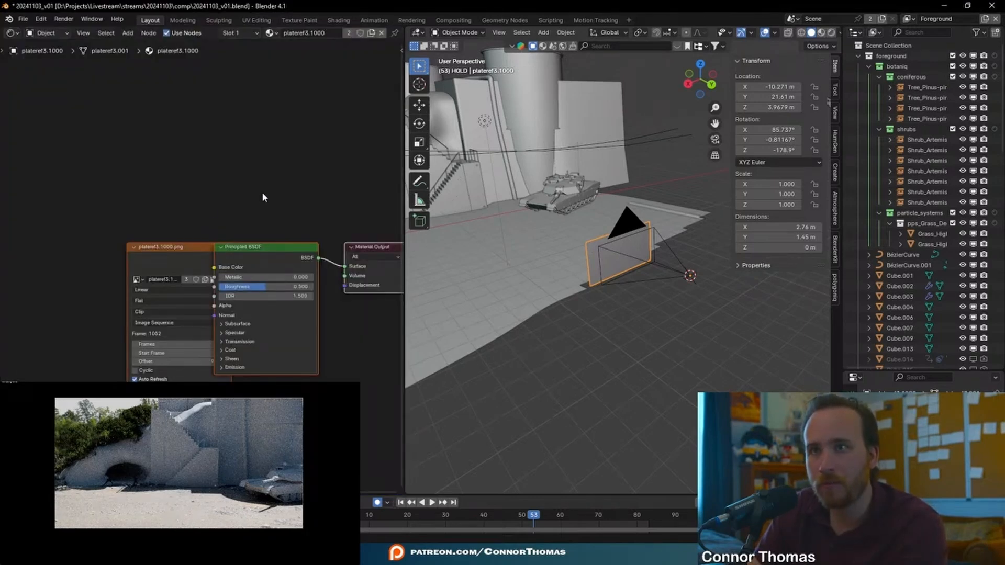
pyautogui.moveTo(173, 247); pyautogui.dragTo(69, 231)
pyautogui.click(140, 215)
pyautogui.moveTo(127, 242); pyautogui.dragTo(345, 266)
pyautogui.moveTo(267, 252); pyautogui.dragTo(262, 332)
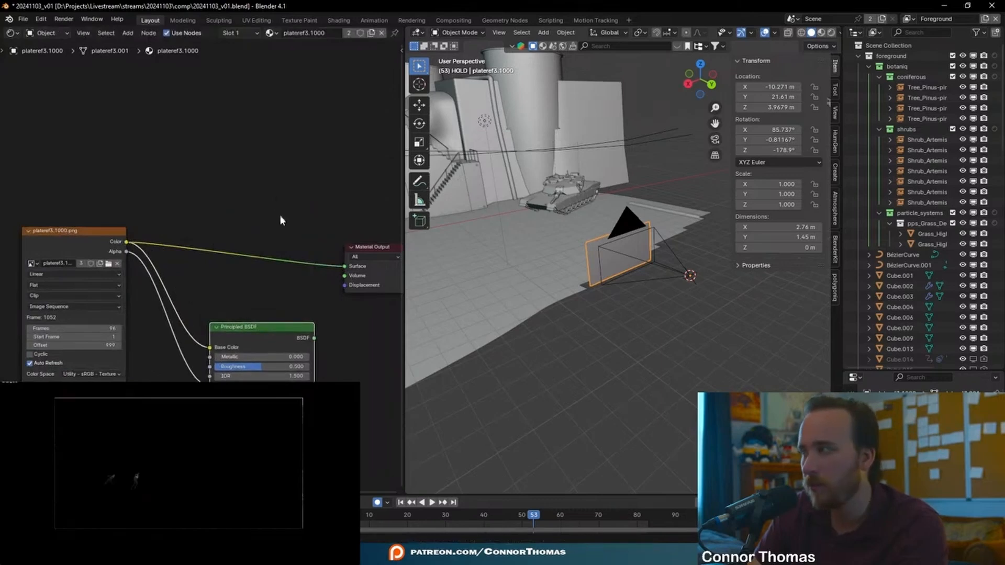
# Add a Mix Shader on the link between the plateref3 image texture and the Material Output
pyautogui.moveTo(296, 275); pyautogui.dragTo(245, 199, button='middle')
pyautogui.hotkey('shift', 'a')
pyautogui.write('mix')
pyautogui.press('Down')
pyautogui.press('Down')
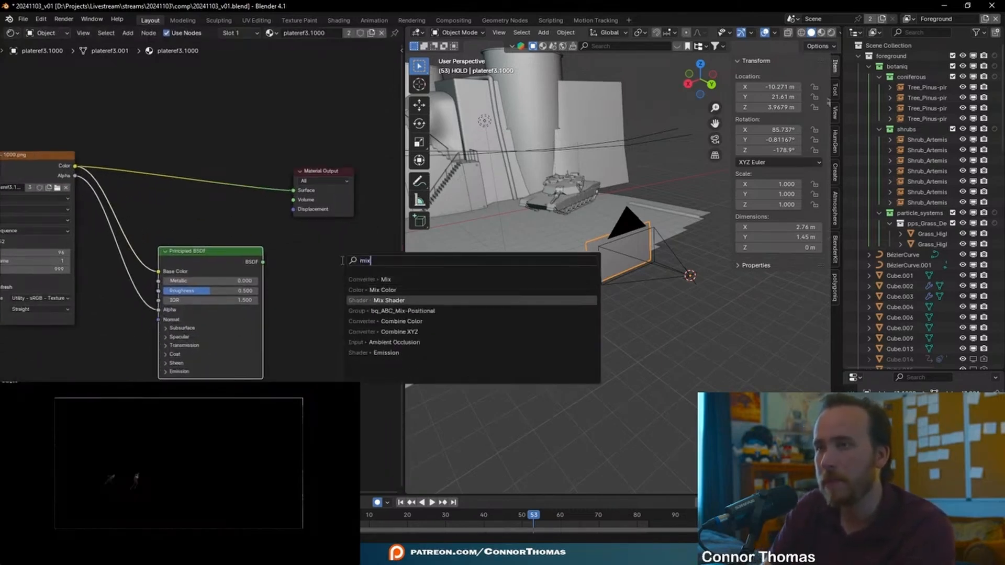
pyautogui.press('Return')
pyautogui.click(199, 164)
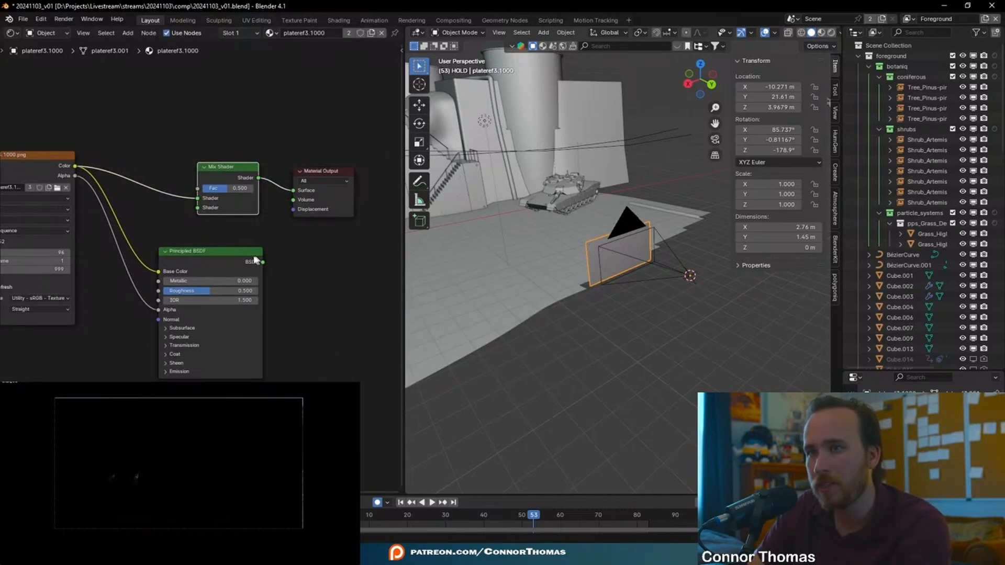
# Add a Transparent BSDF as the Mix Shader's first shader, with the texture's Color as second shader and its Alpha as Fac
pyautogui.moveTo(298, 263); pyautogui.dragTo(358, 272, button='middle')
pyautogui.click(362, 303)
pyautogui.hotkey('shift', 'a')
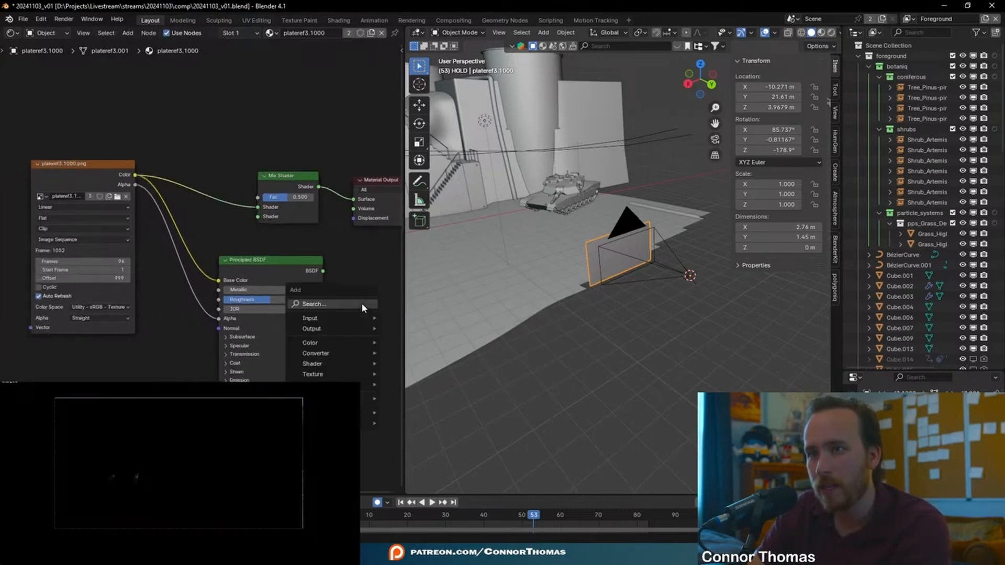
pyautogui.click(361, 303)
pyautogui.write('trans')
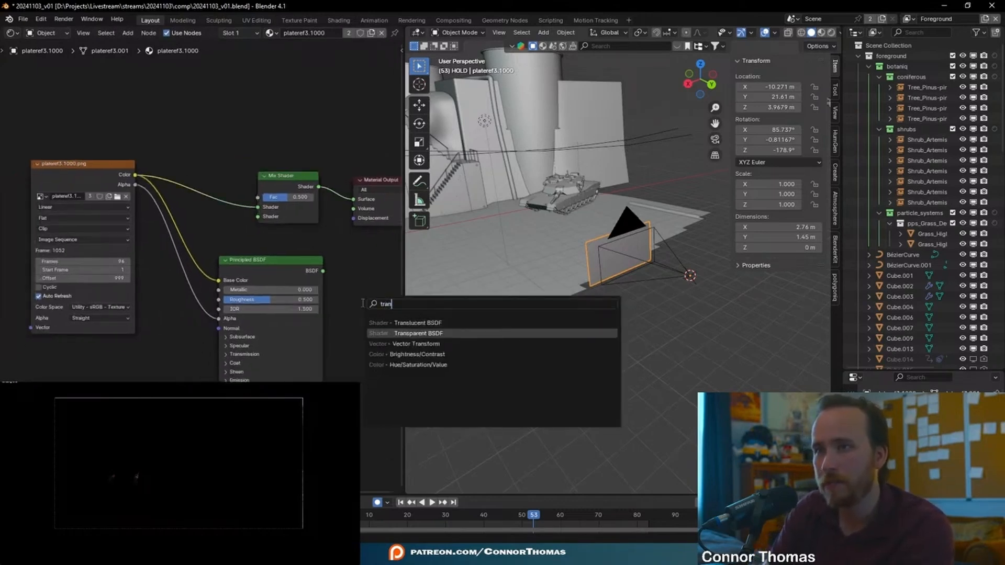
pyautogui.press('Return')
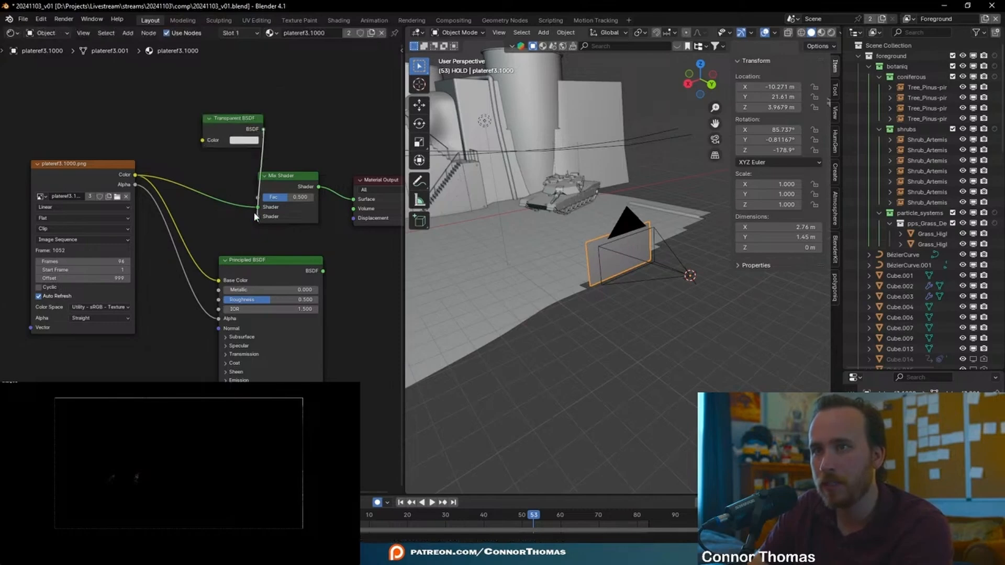
pyautogui.moveTo(257, 200); pyautogui.dragTo(138, 186)
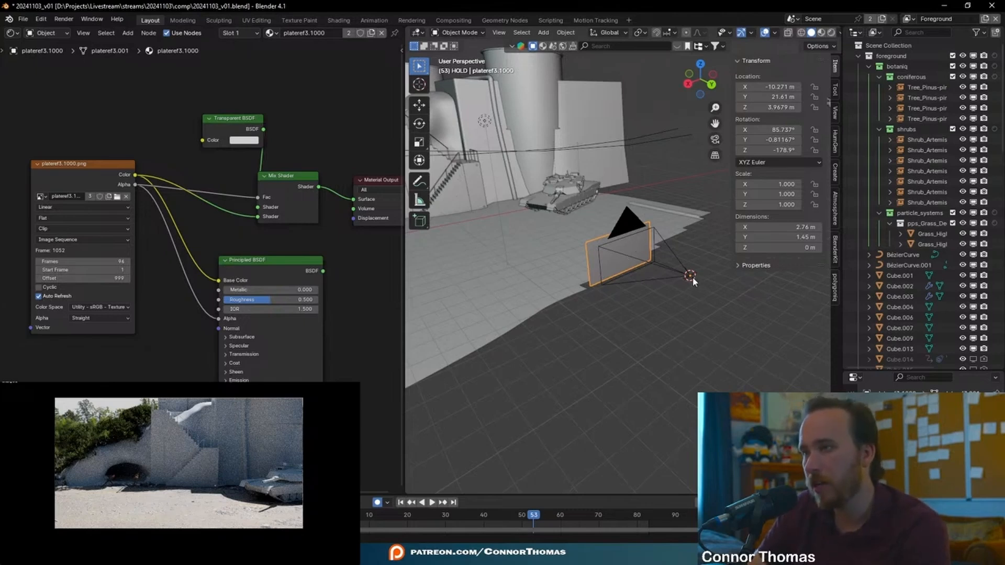
# Enlarge the 3D viewport around the camera and play the animation to check the image plane
pyautogui.moveTo(405, 280); pyautogui.dragTo(93, 277)
pyautogui.keyDown('shift'); pyautogui.moveTo(476, 269); pyautogui.dragTo(512, 313, button='middle'); pyautogui.keyUp('shift')
pyautogui.press('space')
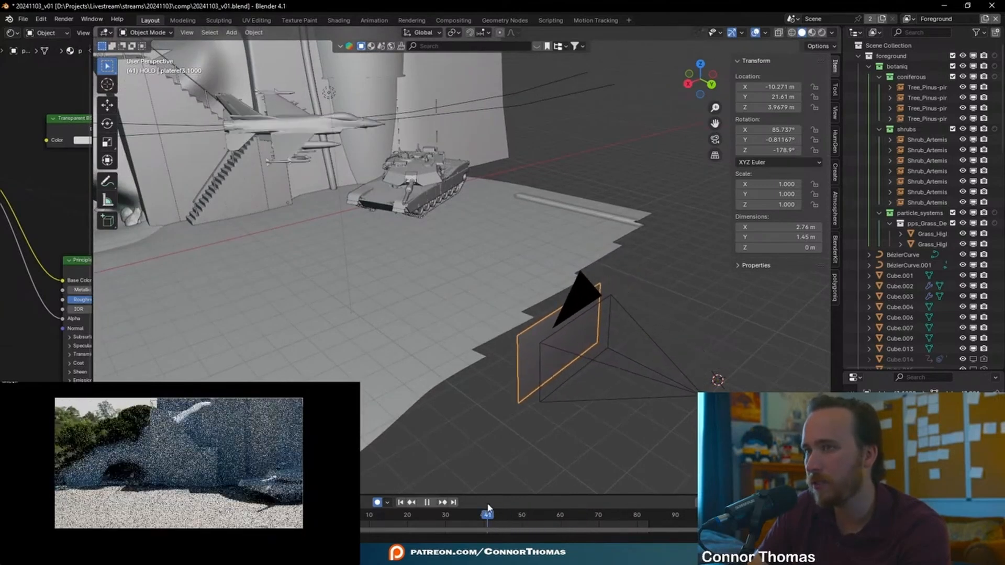
# Stop the playback, switch the 3D viewport to Material Preview shading, and frame the plateref3 plane and the projected ground from the side
pyautogui.press('space')
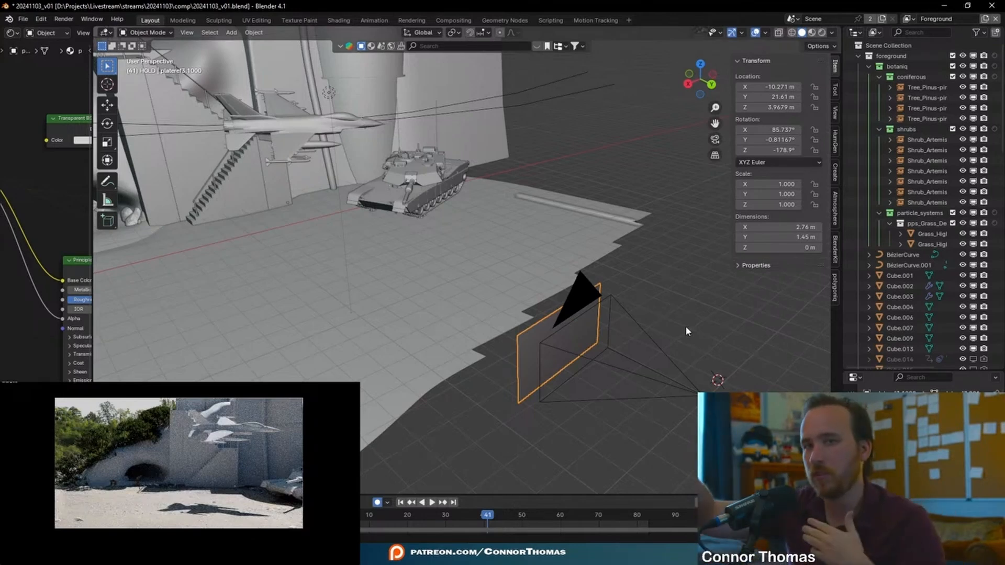
pyautogui.moveTo(686, 325)
pyautogui.mouseDown(button='middle')
pyautogui.moveTo(564, 356)
pyautogui.moveTo(567, 326)
pyautogui.mouseUp(button='middle')
pyautogui.press('z')
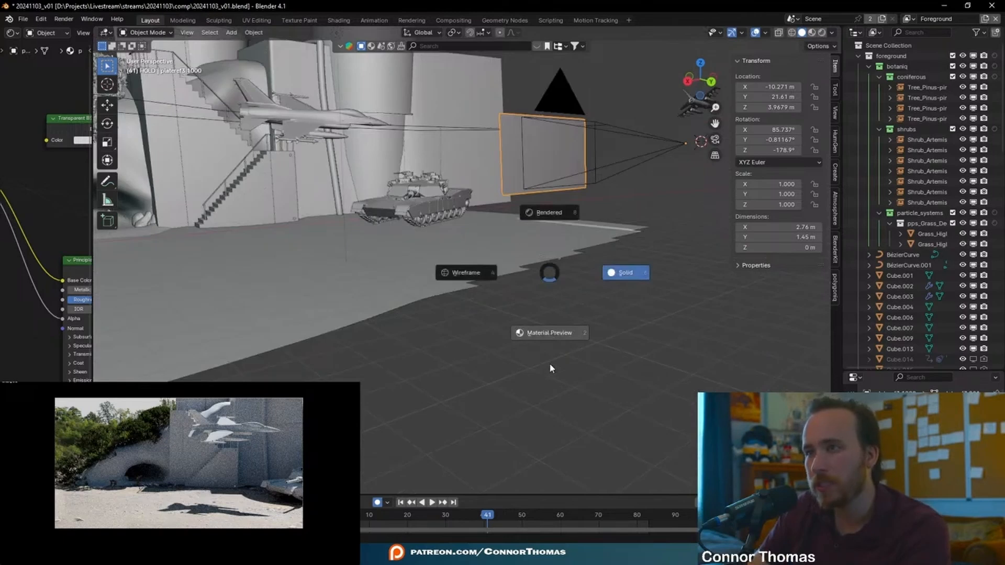
pyautogui.click(550, 365)
pyautogui.scroll(2, 537, 175)
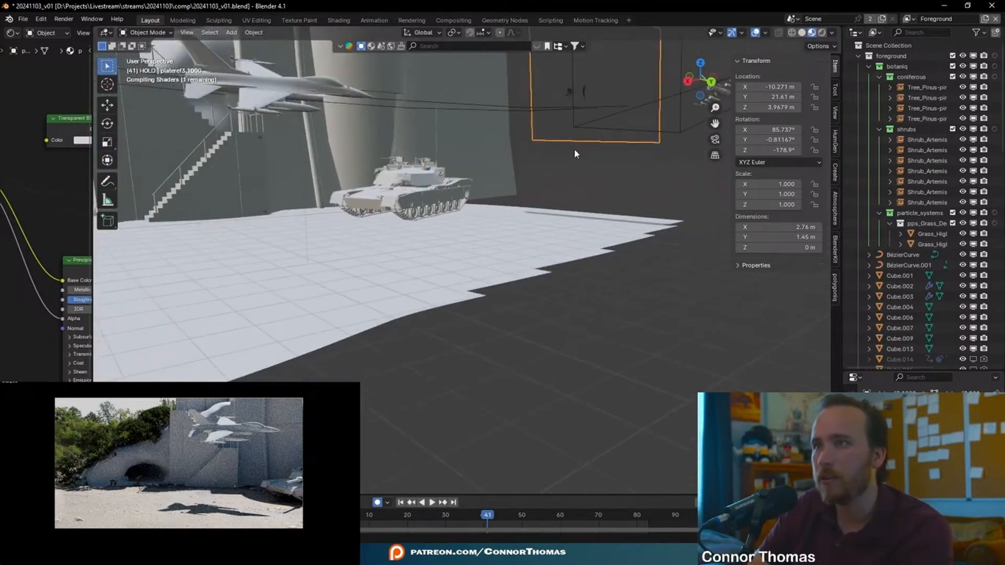
pyautogui.scroll(-4, 574, 149)
pyautogui.scroll(3, 485, 232)
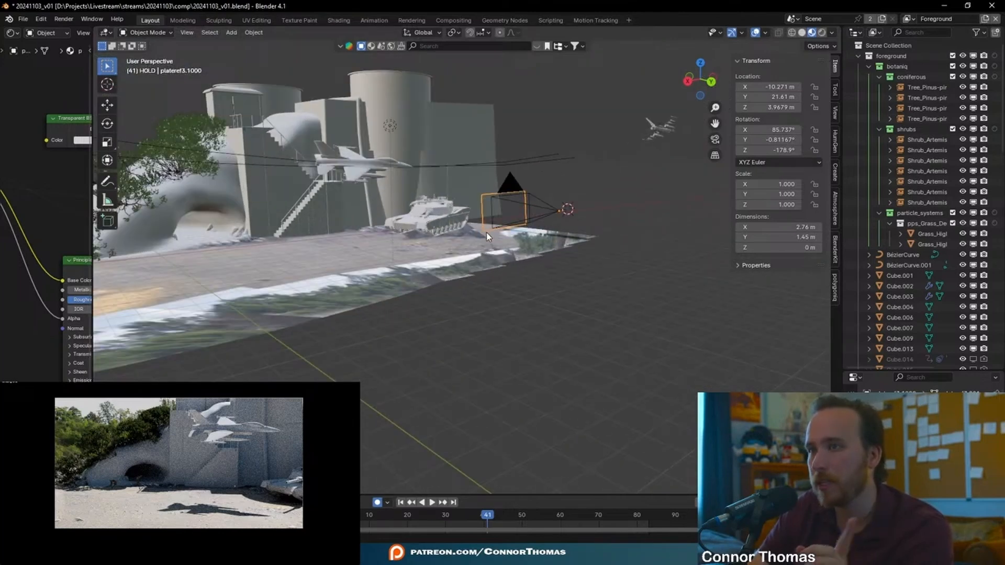
pyautogui.moveTo(467, 237); pyautogui.dragTo(561, 241, button='middle')
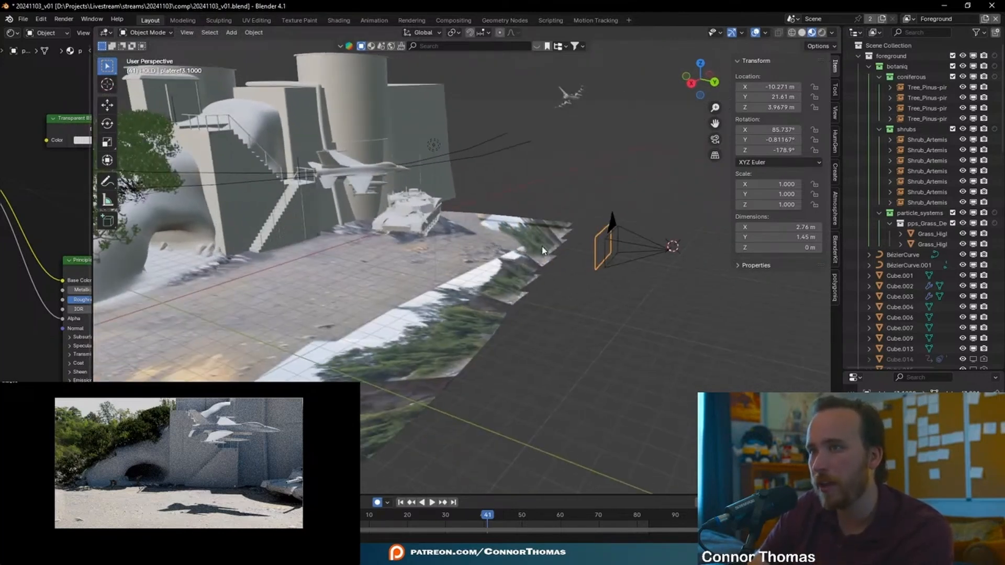
# Scale the plateref3 image plane up away from the camera until its figures stand on the projected ground near the stairs
pyautogui.press('s')
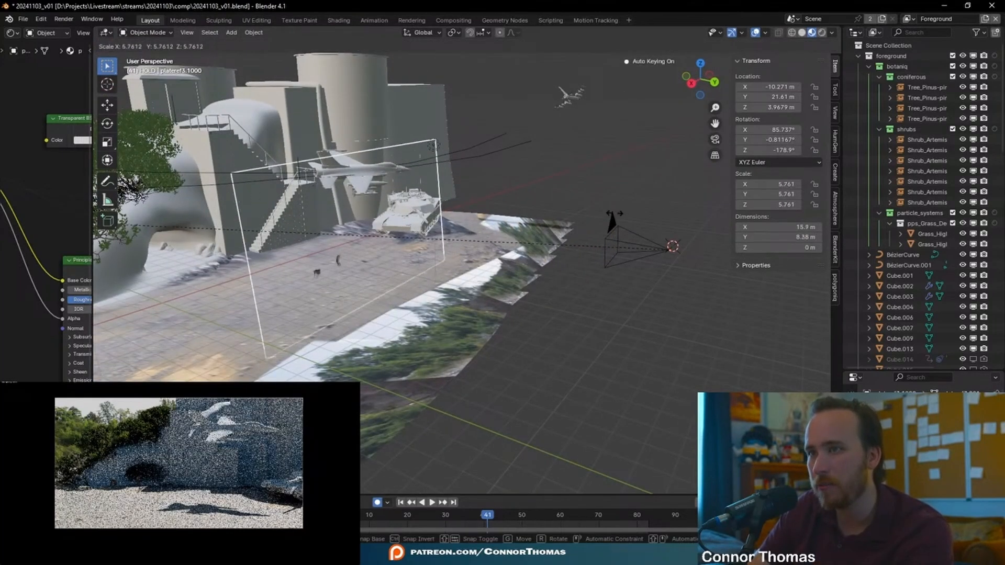
pyautogui.click(399, 214)
pyautogui.press('KP_Decimal')
pyautogui.press('s')
pyautogui.click(462, 272)
pyautogui.scroll(3, 433, 329)
pyautogui.keyDown('shift'); pyautogui.moveTo(434, 329); pyautogui.dragTo(467, 266, button='middle'); pyautogui.keyUp('shift')
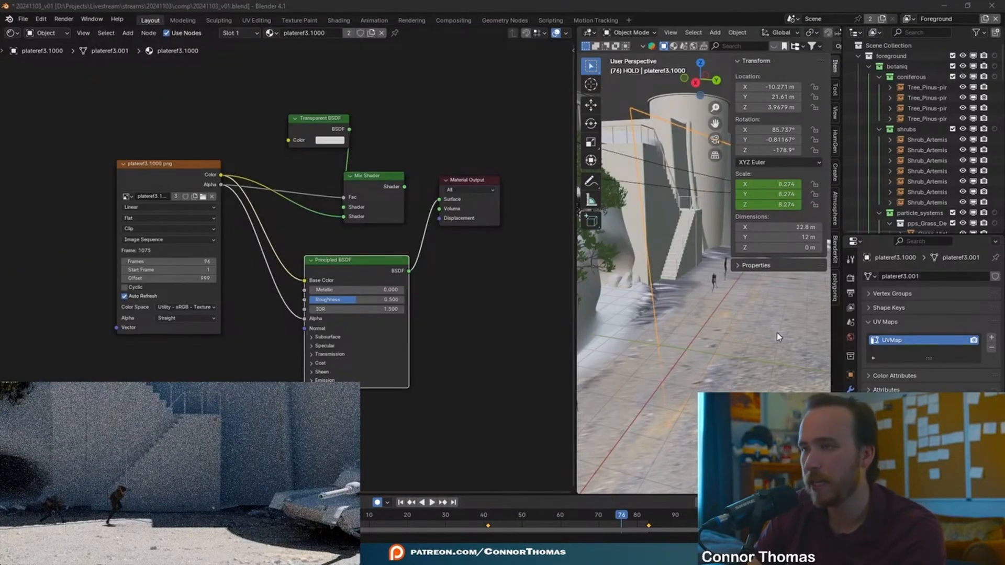
# Add a Solidify modifier to the plateref3 plane and set its thickness to -0.01 m
pyautogui.moveTo(762, 324); pyautogui.dragTo(735, 345, button='middle')
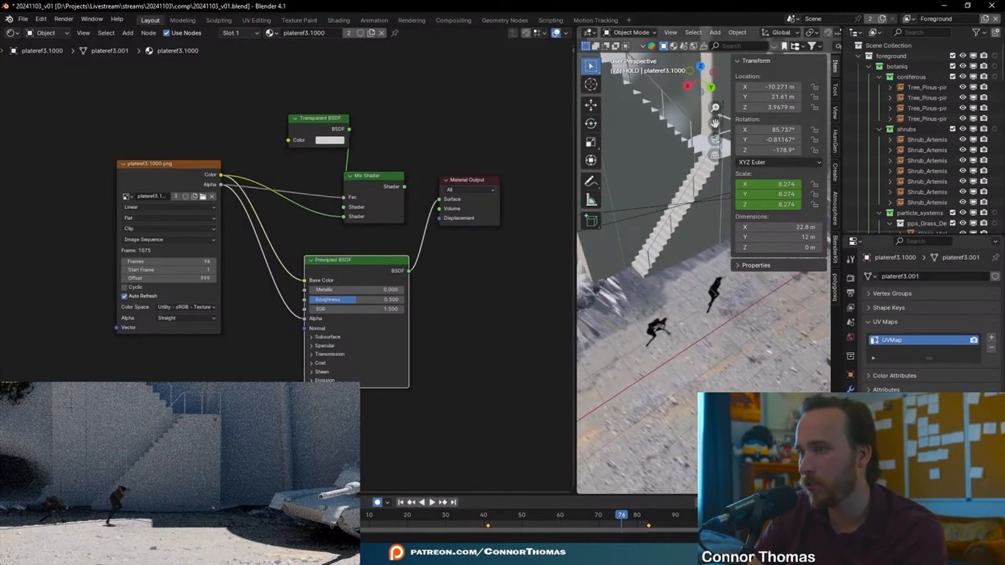
pyautogui.click(850, 390)
pyautogui.click(893, 278)
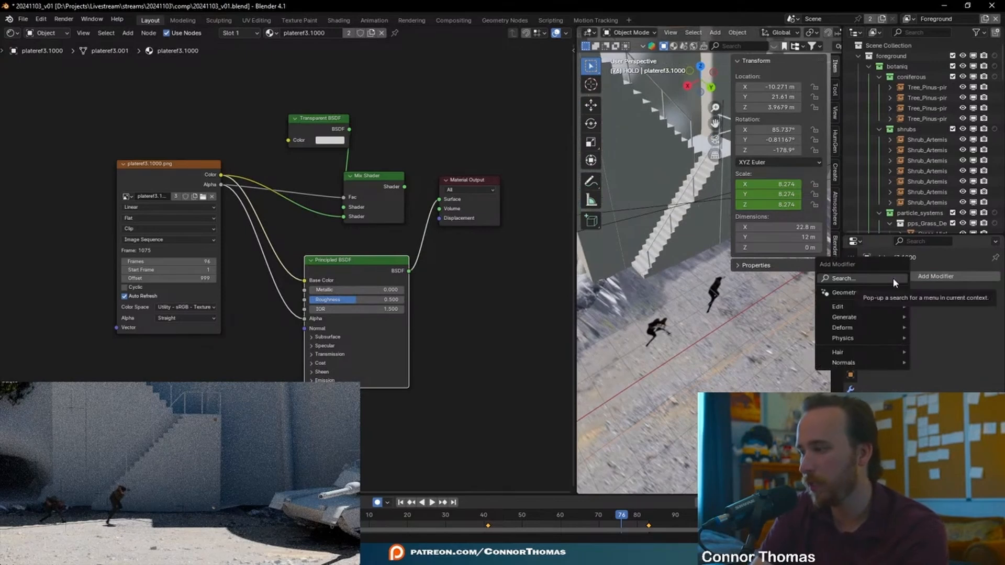
pyautogui.write('sol')
pyautogui.press('Return')
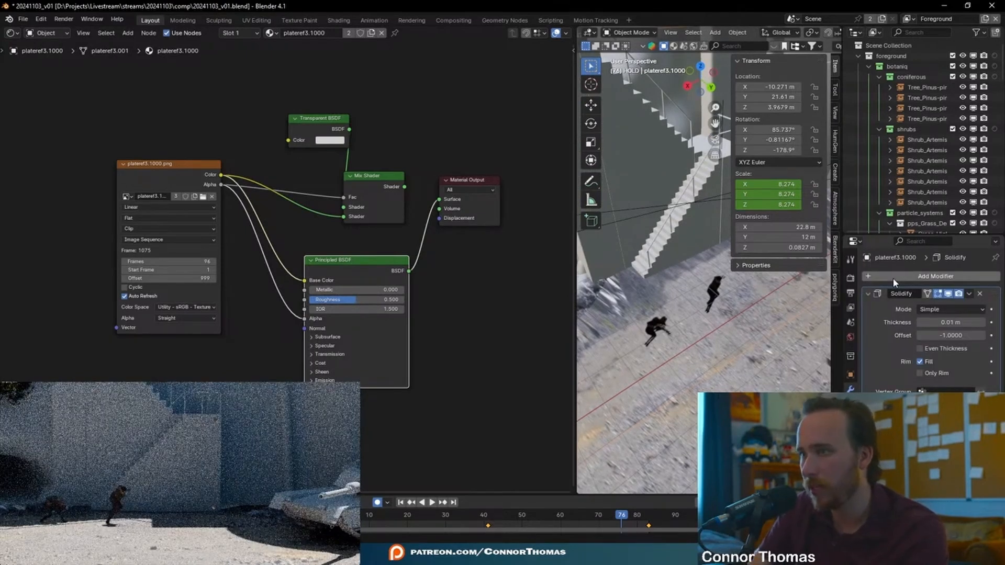
pyautogui.moveTo(958, 323); pyautogui.dragTo(938, 322)
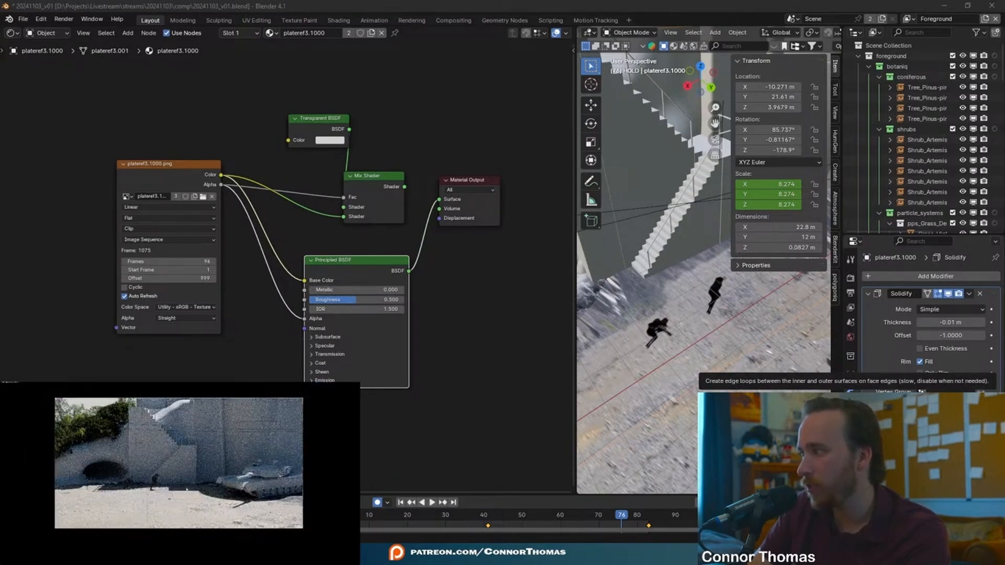
# Add an RGB Curves node ahead of the plateref3 material's Principled BSDF and raise its curve to brighten the figures
pyautogui.moveTo(618, 516)
pyautogui.mouseDown()
pyautogui.moveTo(463, 518)
pyautogui.moveTo(663, 512)
pyautogui.moveTo(616, 510)
pyautogui.mouseUp()
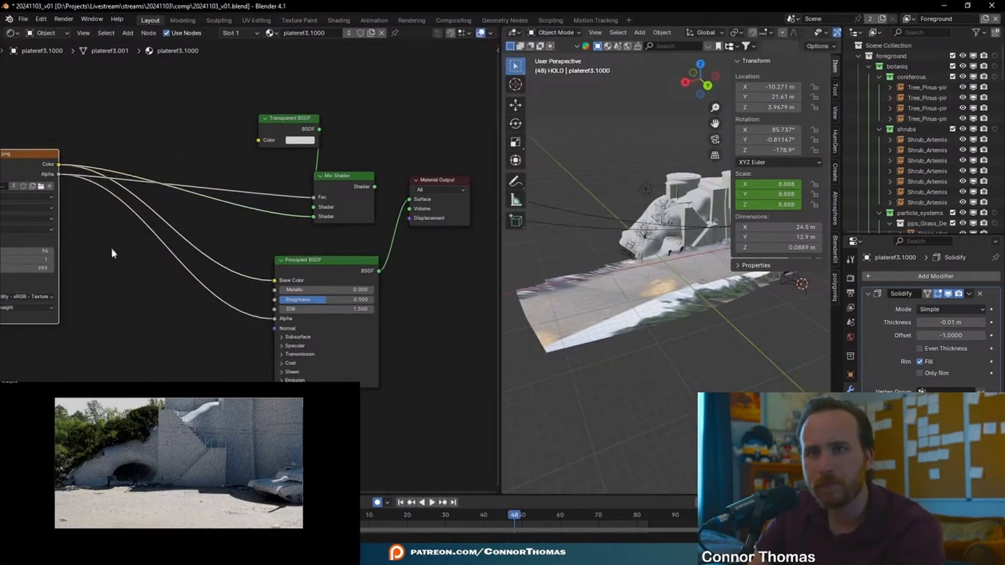
pyautogui.hotkey('shift', 'a')
pyautogui.click(159, 377)
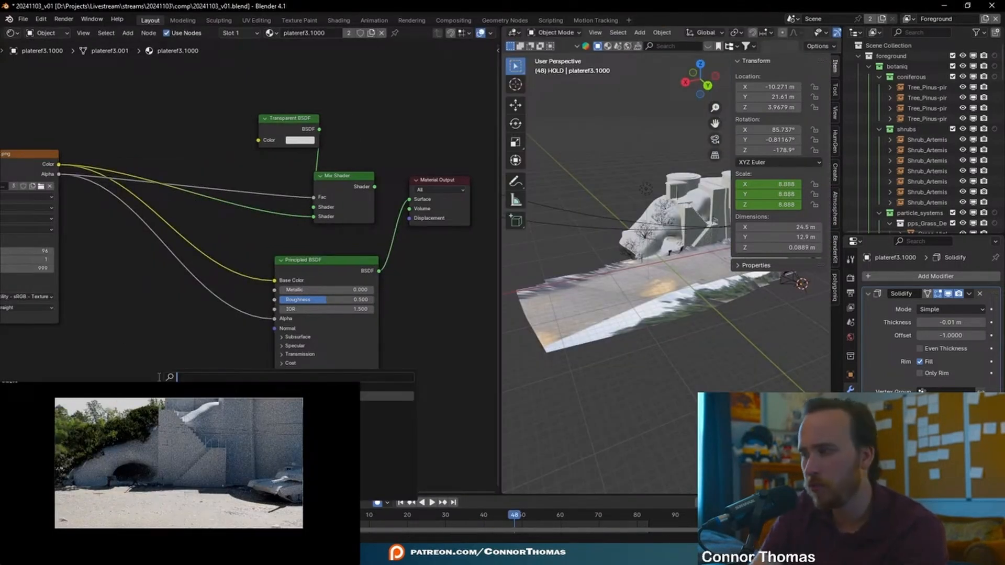
pyautogui.press('Return')
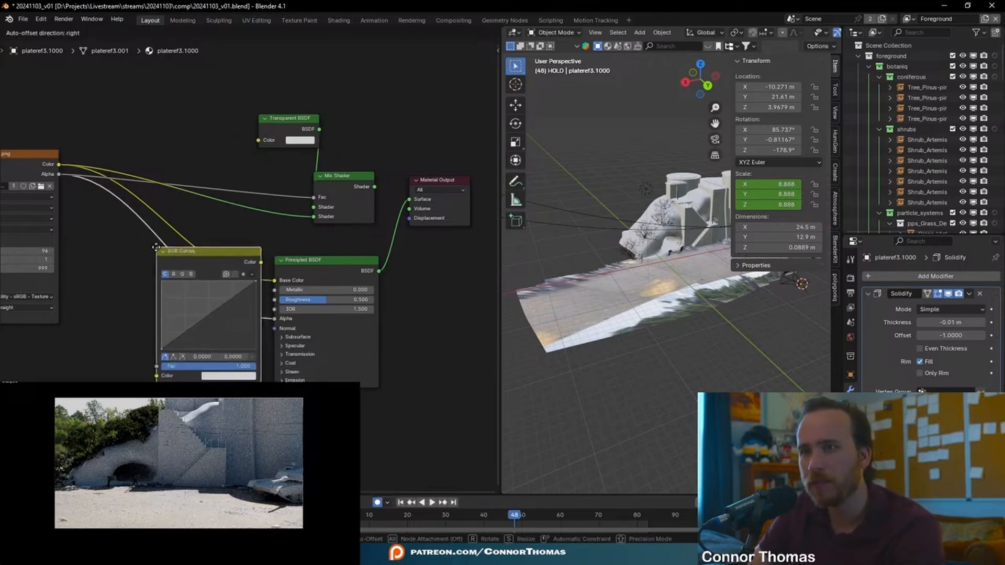
pyautogui.click(196, 323)
pyautogui.moveTo(181, 305); pyautogui.dragTo(174, 300)
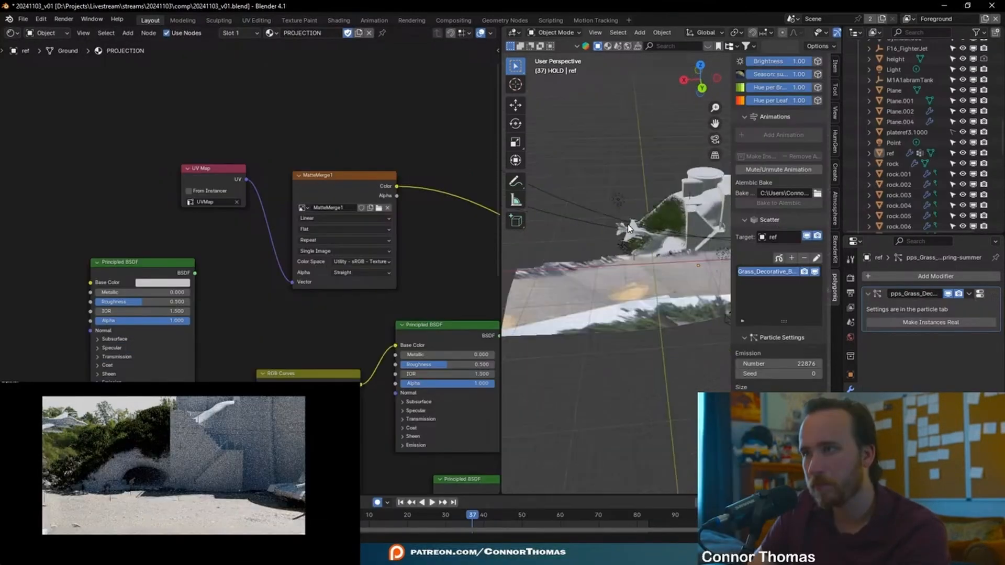
# Enlarge the 3D viewport, place the 3D cursor in the tunnel mouth under the foliage, and bring up the choice of objects to add
pyautogui.moveTo(409, 220); pyautogui.dragTo(154, 220)
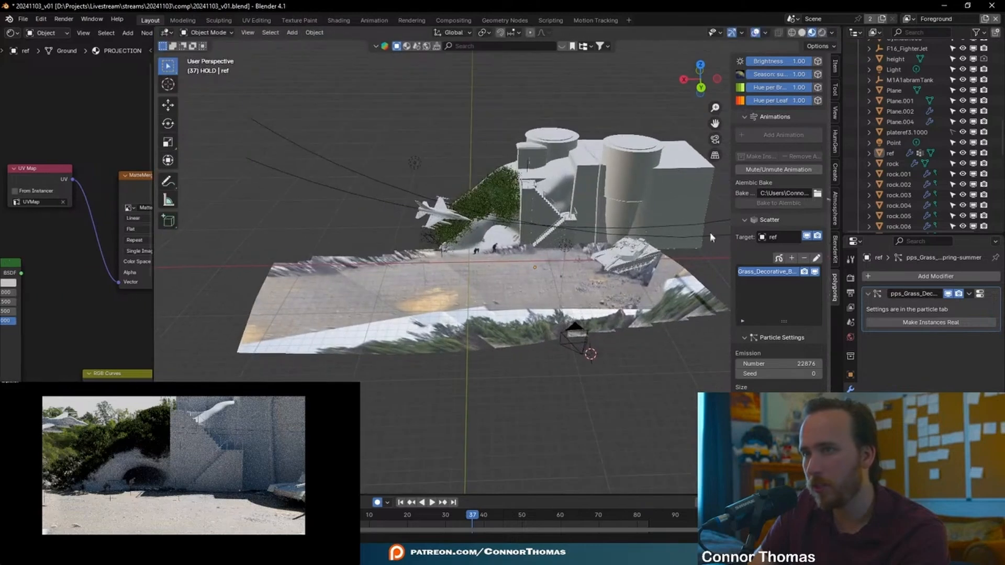
pyautogui.scroll(2, 510, 243)
pyautogui.scroll(6, 415, 240)
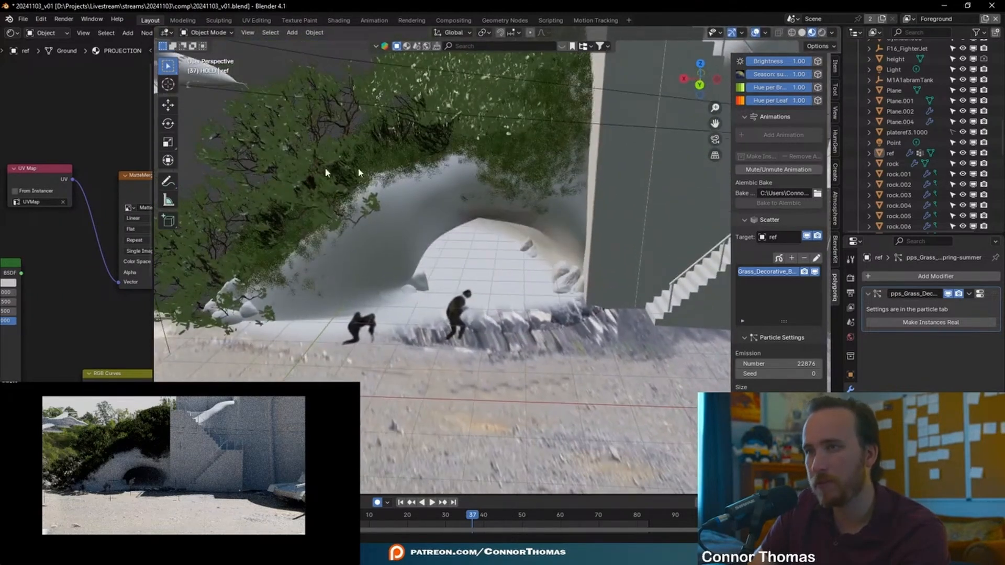
pyautogui.click(163, 87)
pyautogui.moveTo(209, 105); pyautogui.dragTo(519, 270, button='middle')
pyautogui.click(473, 298)
pyautogui.press('w')
pyautogui.moveTo(457, 256); pyautogui.dragTo(483, 259, button='middle')
pyautogui.hotkey('shift', 'a')
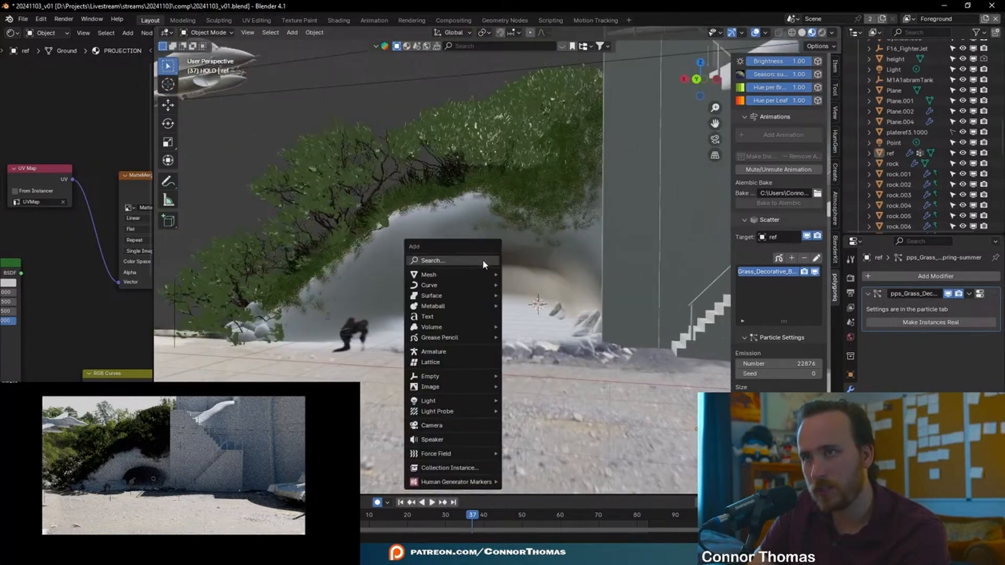
pyautogui.moveTo(470, 393)
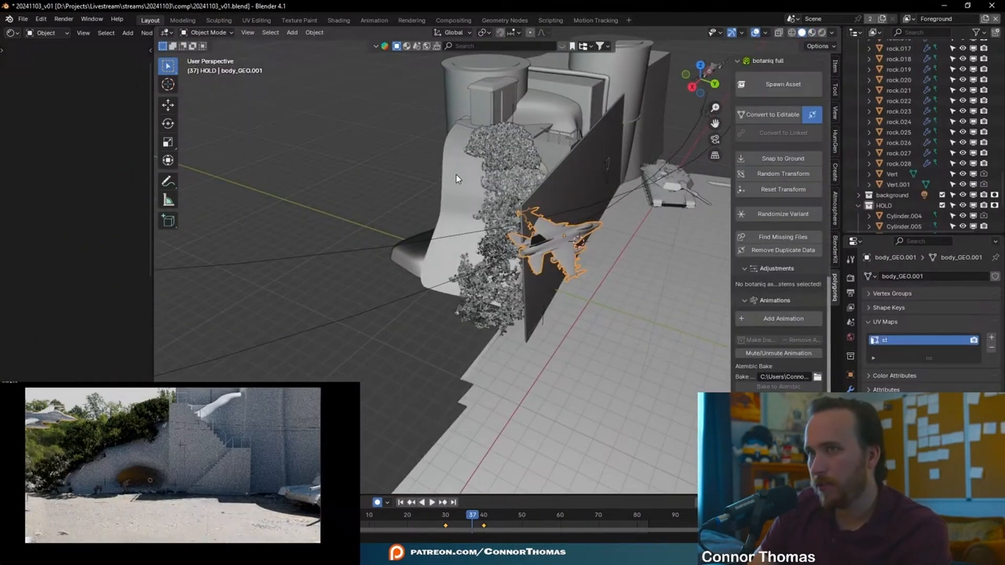
# Switch the 3D viewport to wireframe shading and select the ref ground mesh
pyautogui.press('z')
pyautogui.moveTo(616, 194)
pyautogui.mouseDown(button='middle')
pyautogui.moveTo(528, 181)
pyautogui.moveTo(510, 222)
pyautogui.moveTo(504, 204)
pyautogui.mouseUp(button='middle')
pyautogui.click(456, 182)
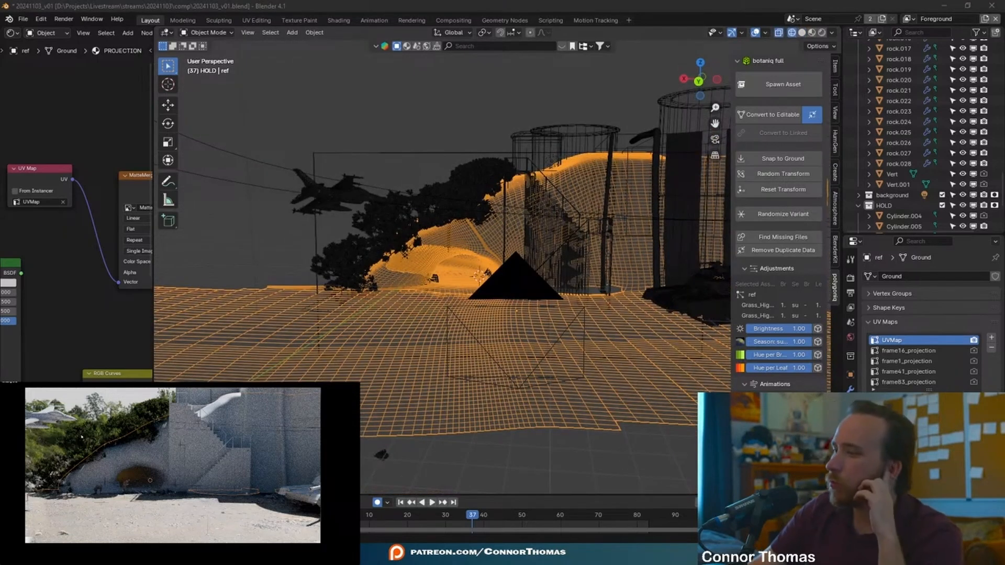
# Switch to Poly Haven in the browser and browse its texture library for a rock wall material
pyautogui.hotkey('alt', 'Tab')
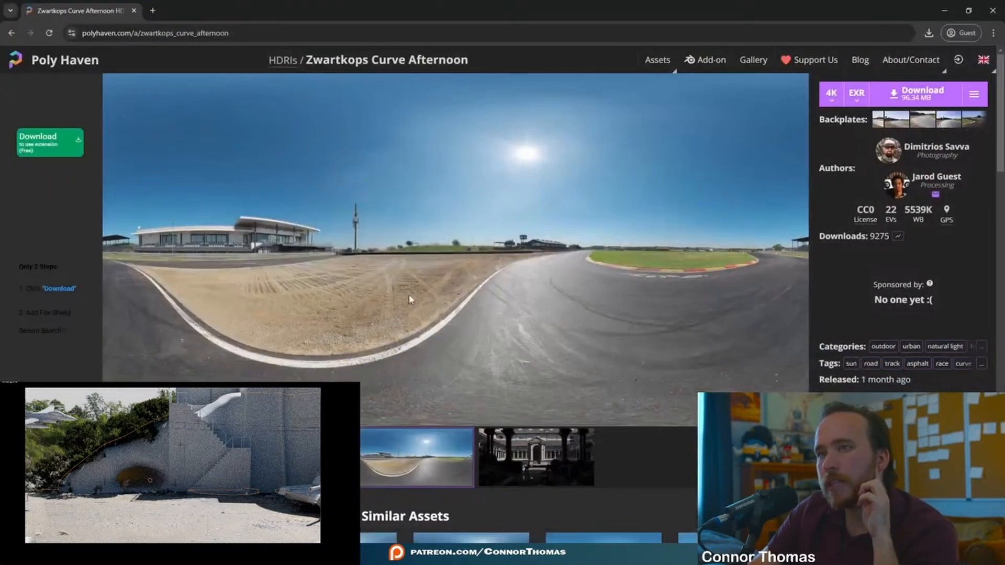
pyautogui.click(83, 66)
pyautogui.scroll(-5, 415, 262)
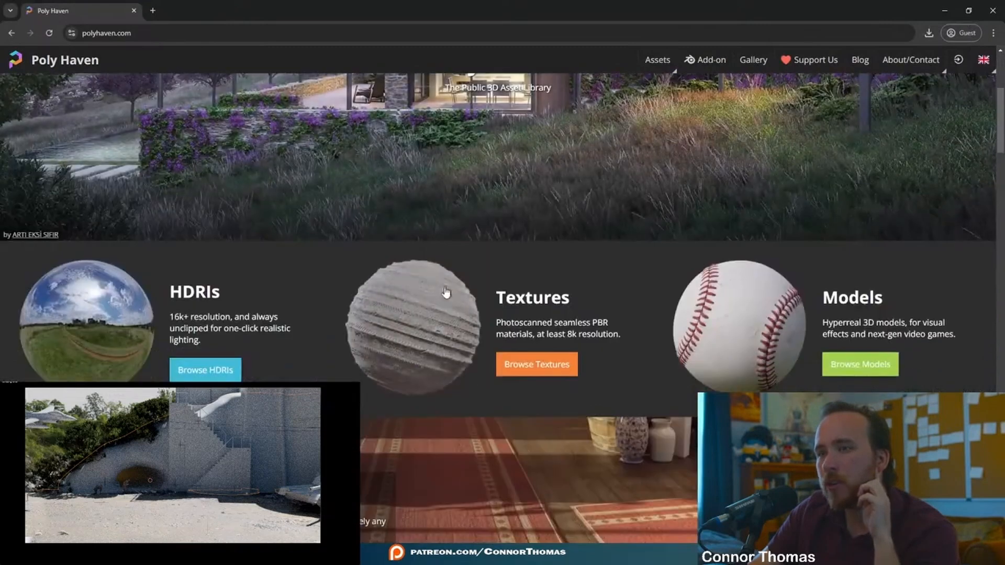
pyautogui.click(438, 304)
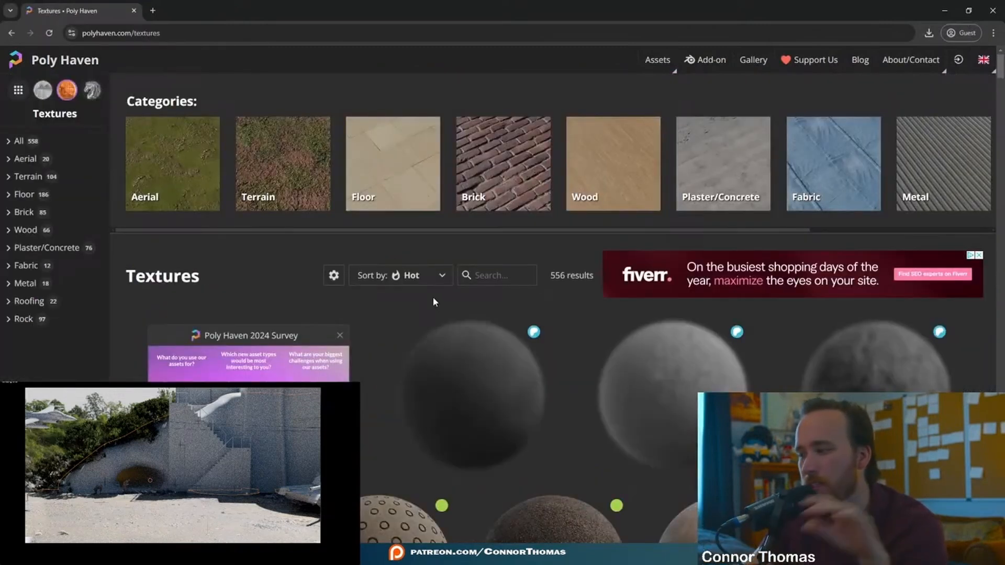
pyautogui.scroll(-3, 432, 299)
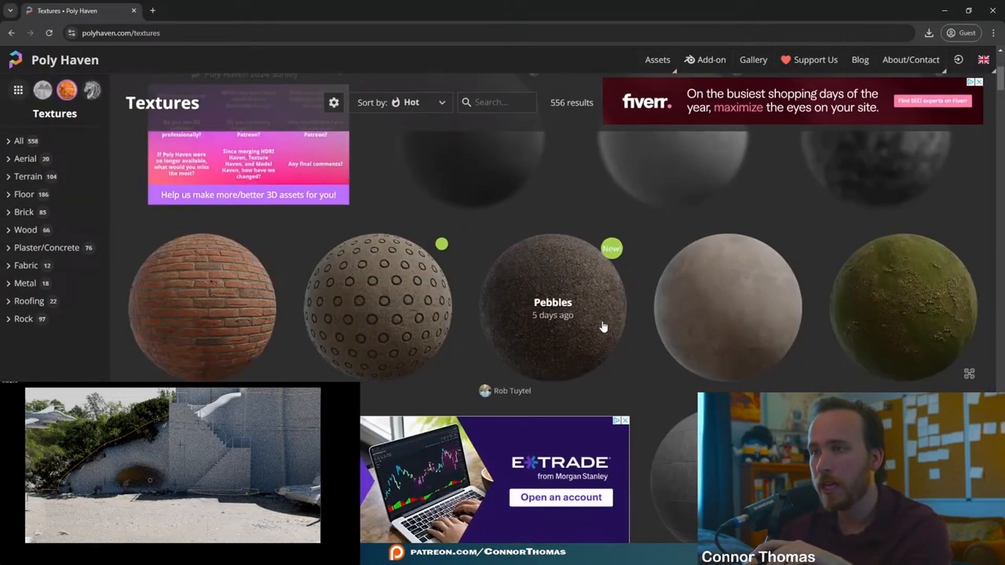
pyautogui.scroll(-7, 600, 336)
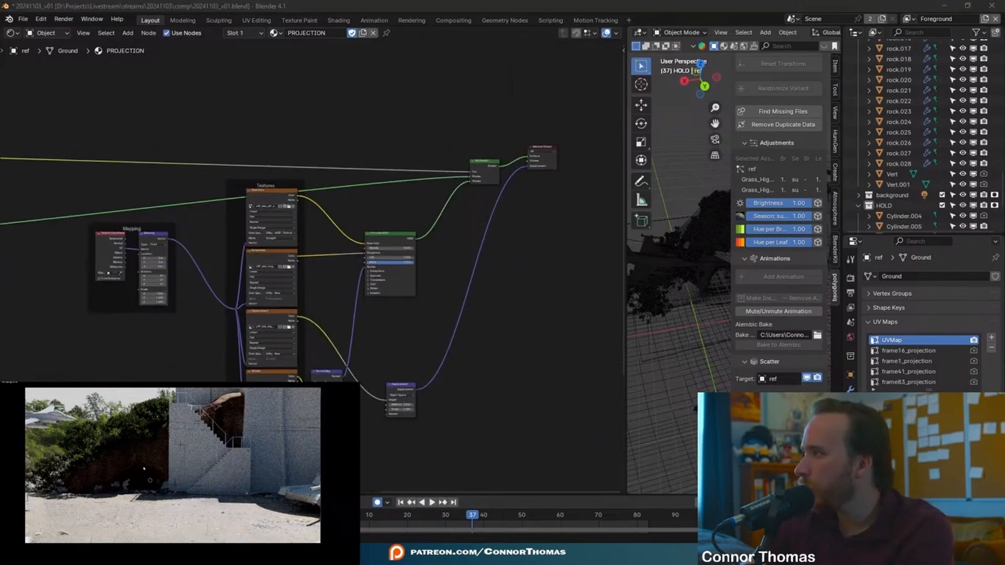
# Replace the cliff textures' Texture Coordinate node with a UV Map node set to UVMap, connected to the Mapping node's Vector
pyautogui.moveTo(220, 353); pyautogui.dragTo(405, 350, button='middle')
pyautogui.scroll(8, 324, 320)
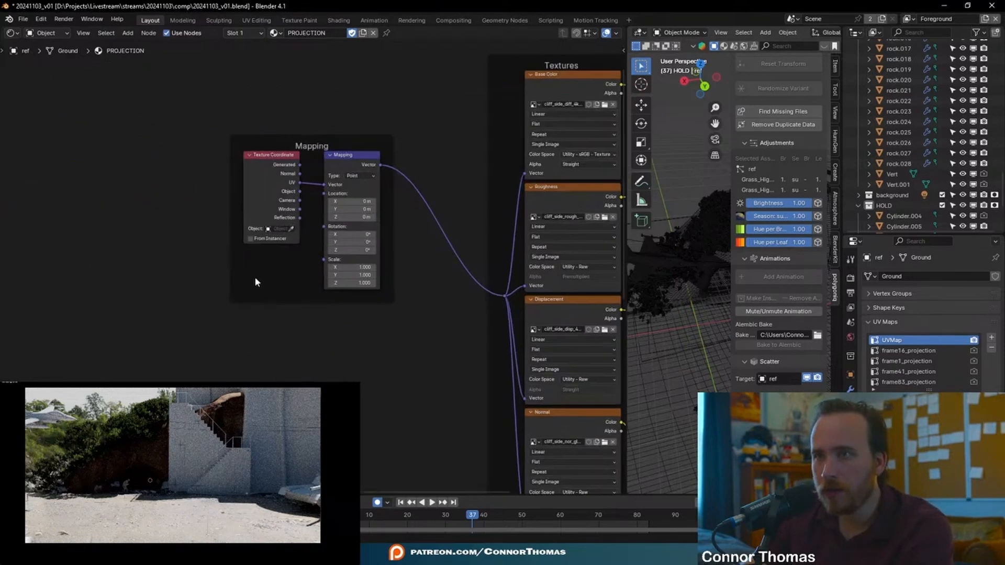
pyautogui.hotkey('shift', 'a')
pyautogui.write('uvm')
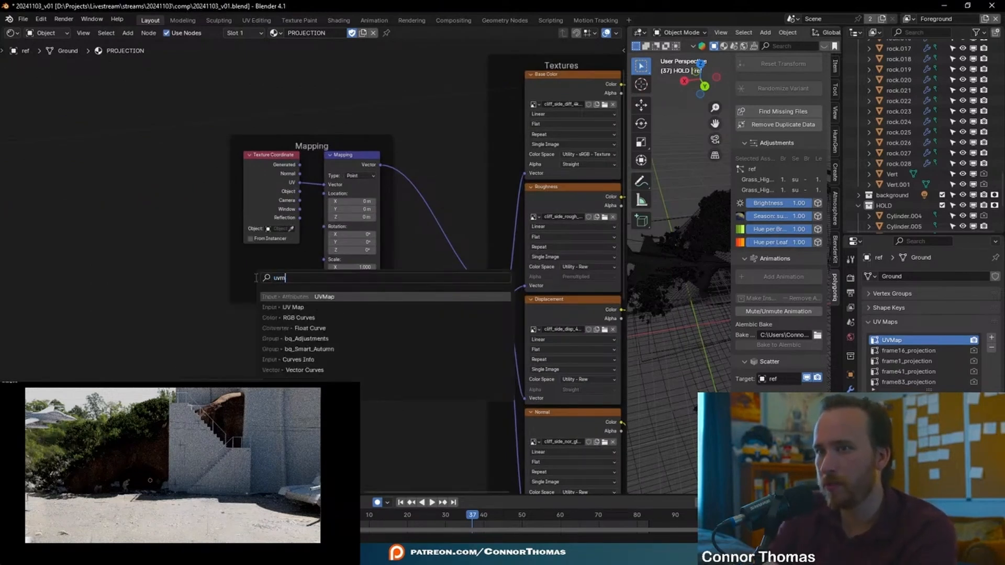
pyautogui.press('Return')
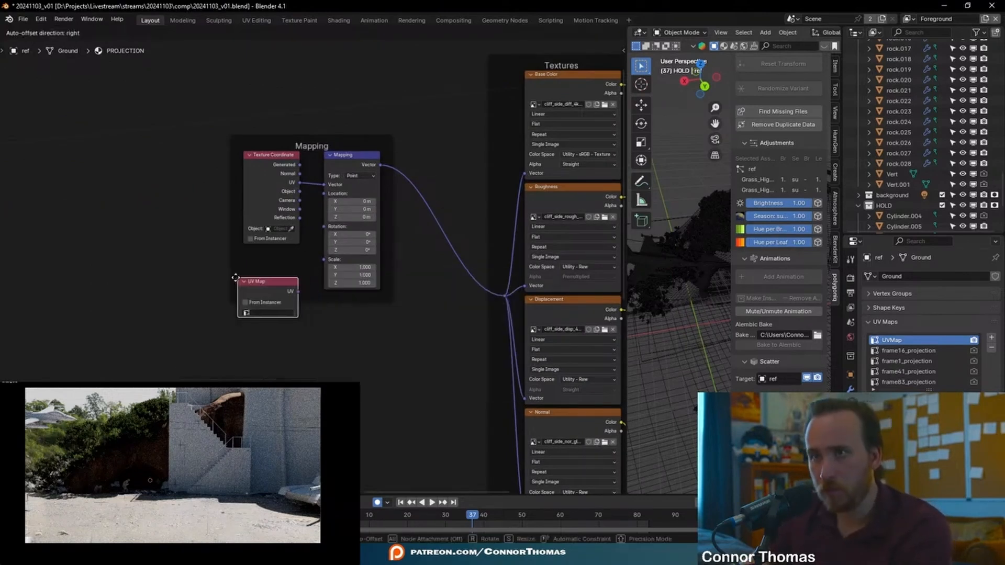
pyautogui.click(222, 283)
pyautogui.click(254, 313)
pyautogui.click(234, 325)
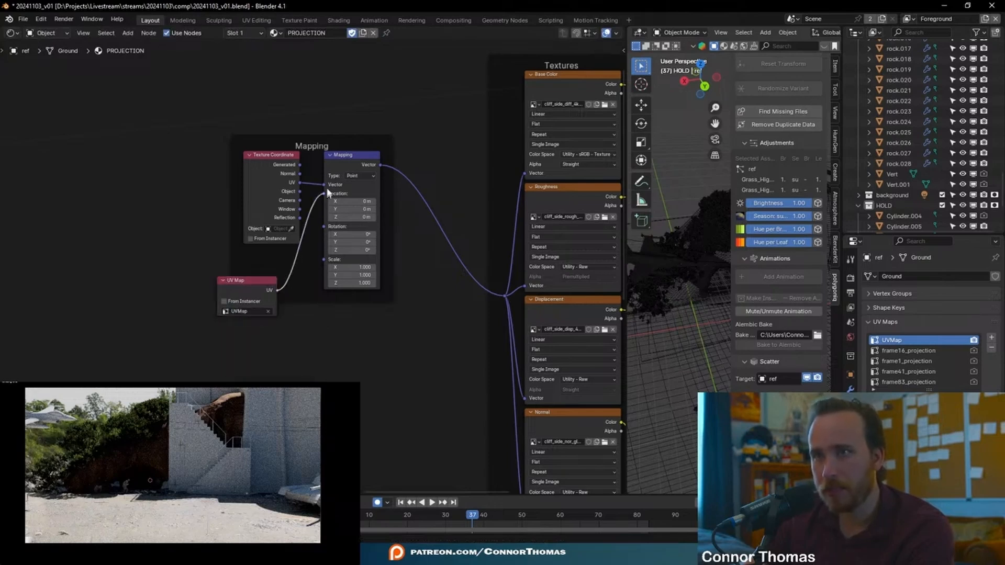
pyautogui.press('Delete')
pyautogui.moveTo(246, 281); pyautogui.dragTo(243, 182)
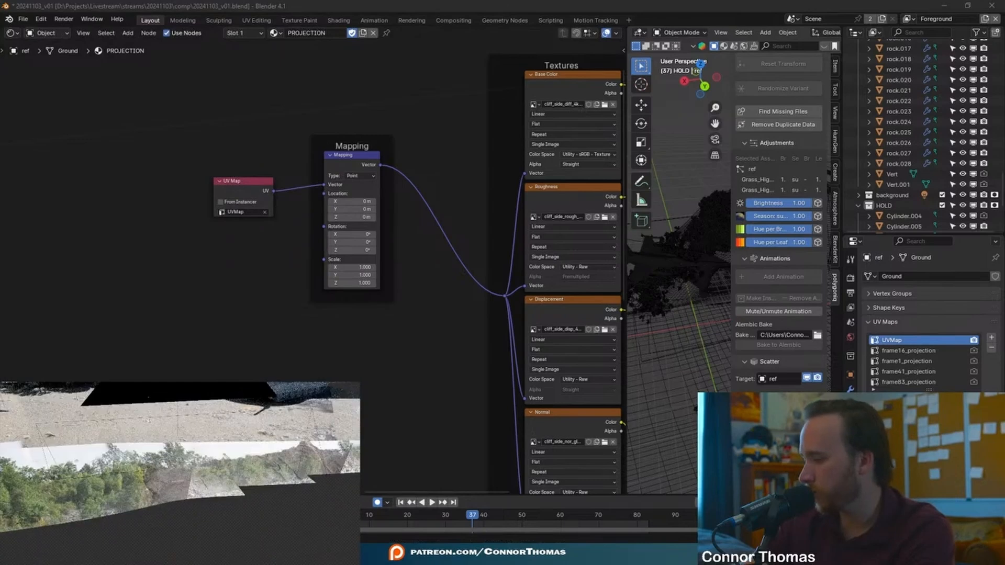
# Add a Value node below the UV Map node and connect it to the Mapping node's Scale
pyautogui.hotkey('shift', 'a')
pyautogui.write('value')
pyautogui.press('Return')
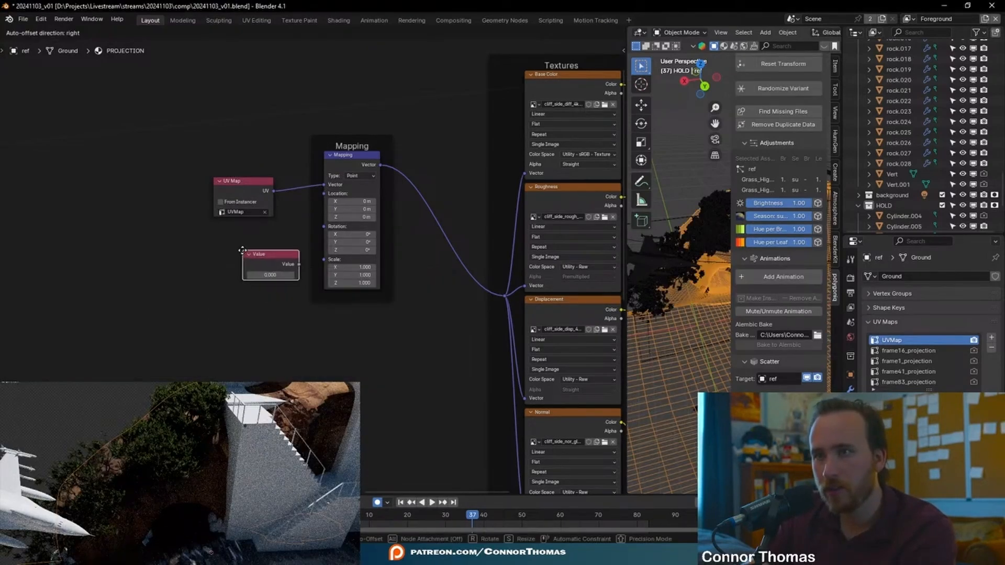
pyautogui.click(210, 263)
pyautogui.moveTo(266, 271); pyautogui.dragTo(323, 259)
# Insert an RGB Curves node between the cliff Base Color texture and the Principled BSDF, and raise its curve to brighten the rock
pyautogui.press('Home')
pyautogui.hotkey('shift', 'a')
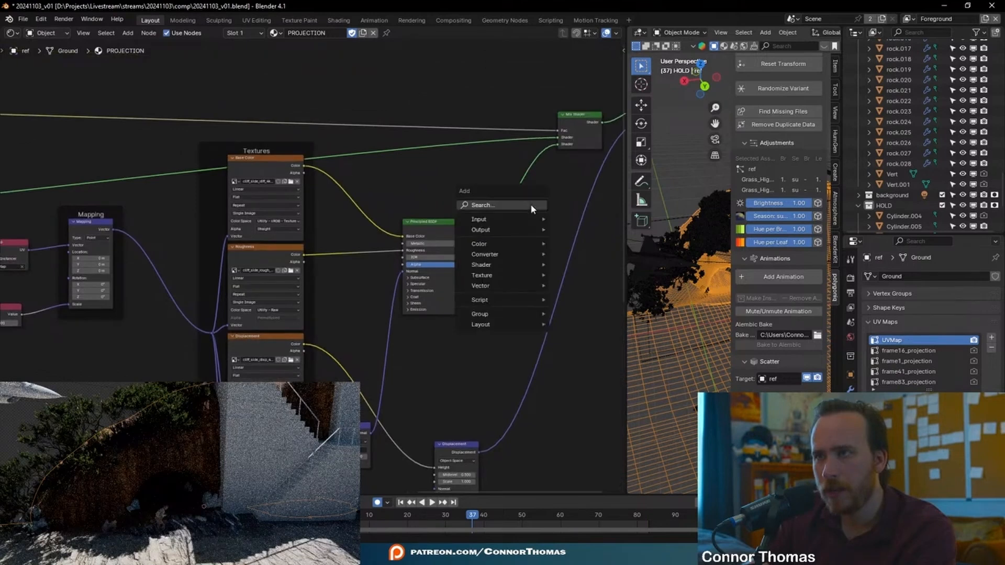
pyautogui.click(531, 204)
pyautogui.write('curve')
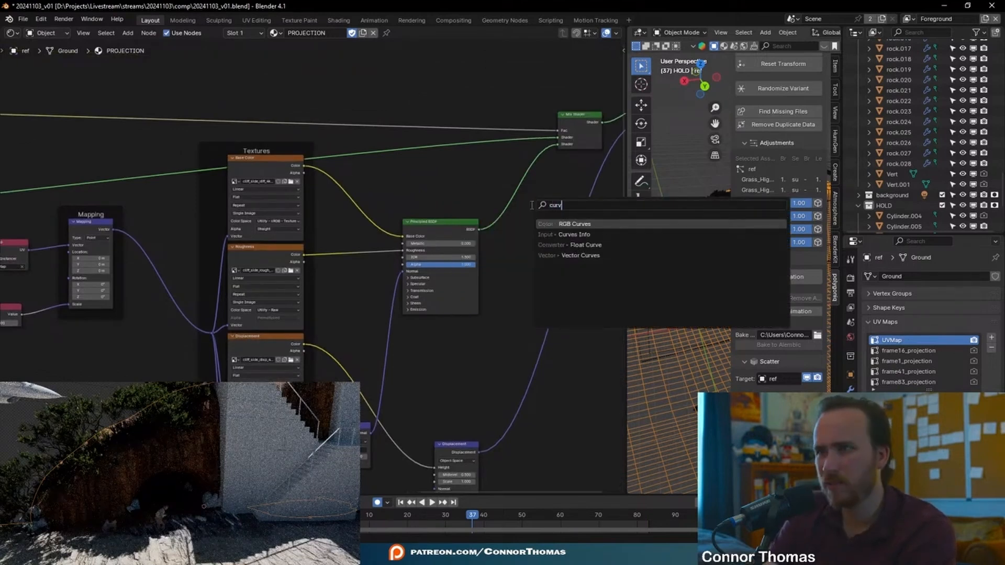
pyautogui.press('Return')
pyautogui.click(362, 158)
pyautogui.moveTo(395, 205); pyautogui.dragTo(386, 198)
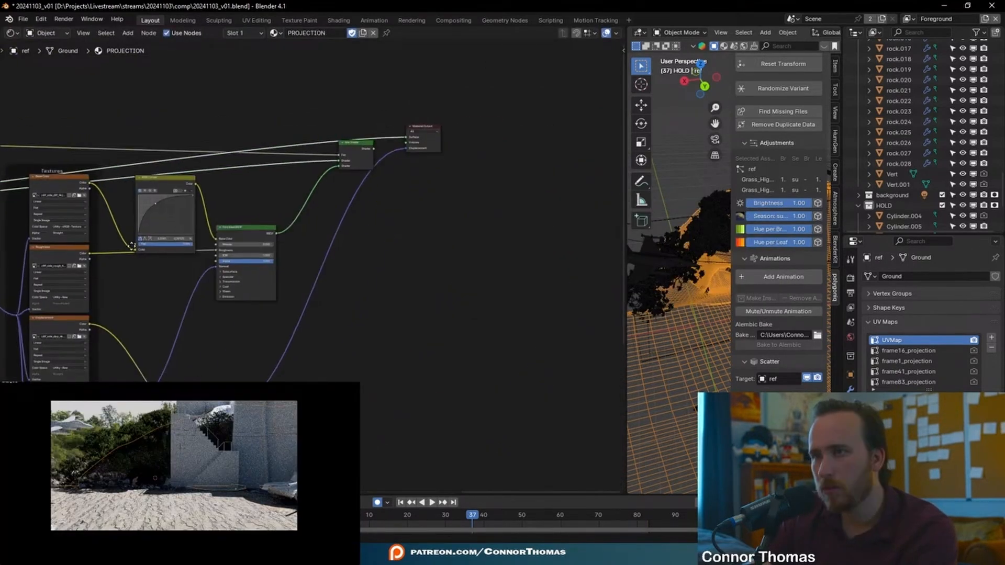
# Disconnect the Displacement node from the Material Output in the PROJECTION material
pyautogui.scroll(1, 392, 173)
pyautogui.scroll(2, 393, 170)
pyautogui.moveTo(433, 118); pyautogui.dragTo(439, 264)
pyautogui.moveTo(272, 304); pyautogui.dragTo(367, 340, button='middle')
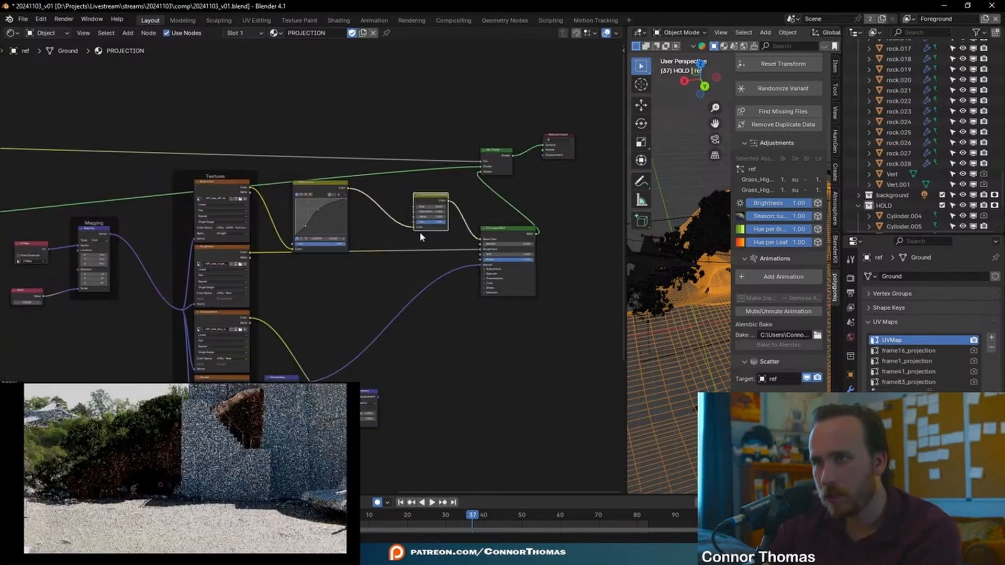
# Set the Saturation of the cliff texture's Hue/Saturation/Value node to 0.5
pyautogui.scroll(4, 421, 235)
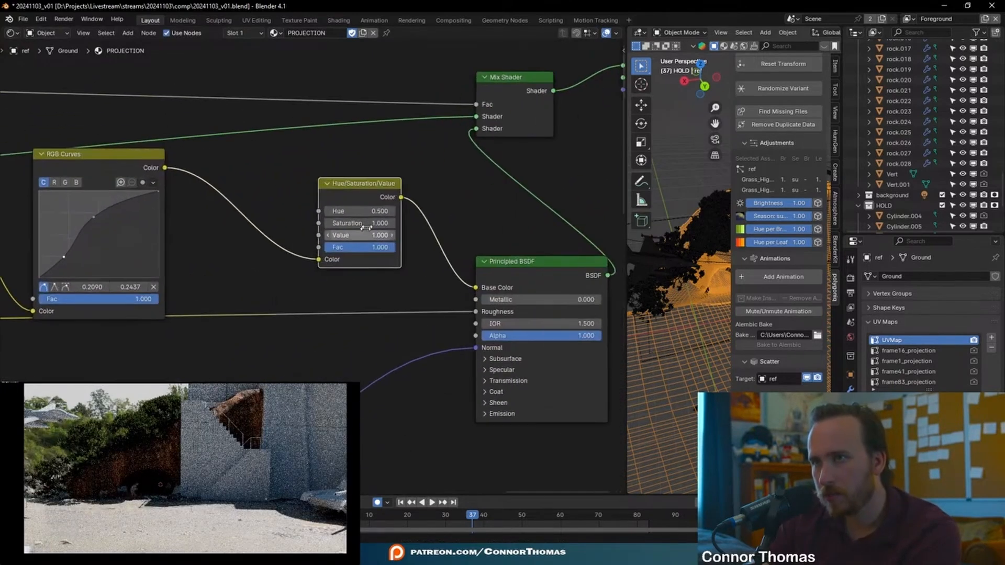
pyautogui.click(372, 218)
pyautogui.write('.5')
pyautogui.press('Return')
# Move the final Mix Shader and Material Output away from the cliff's Principled BSDF to make room for more nodes
pyautogui.scroll(-3, 372, 262)
pyautogui.moveTo(294, 292); pyautogui.dragTo(245, 307, button='middle')
pyautogui.scroll(-2, 397, 248)
pyautogui.moveTo(316, 131); pyautogui.dragTo(531, 210)
pyautogui.moveTo(321, 180); pyautogui.dragTo(618, 44)
pyautogui.scroll(-1, 423, 236)
pyautogui.press('Escape')
# Add an Image Texture node above the cliff shader with a new 2048 x 2048 px image named CliffSide
pyautogui.hotkey('shift', 'a')
pyautogui.write('imag')
pyautogui.press('Return')
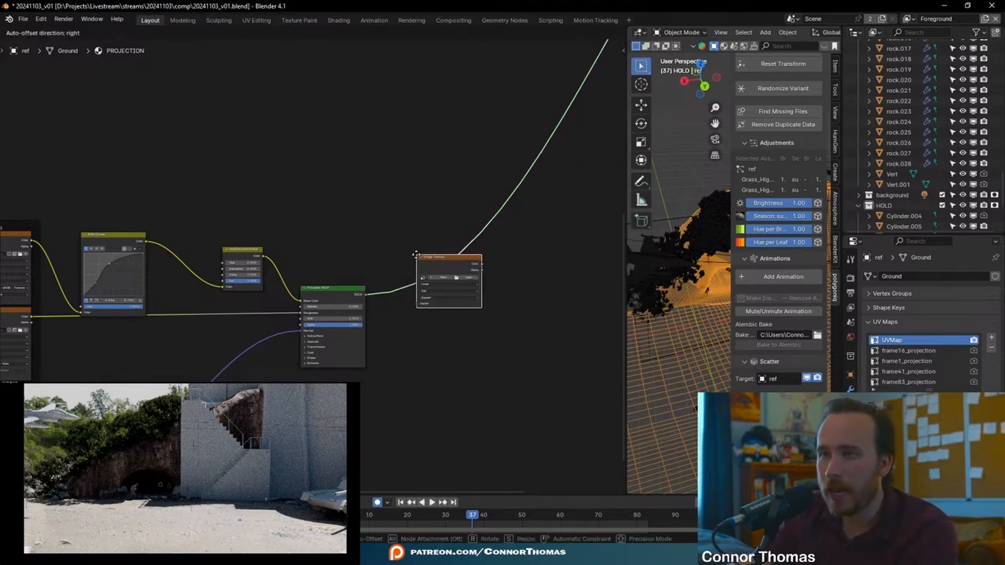
pyautogui.click(368, 149)
pyautogui.scroll(6, 377, 152)
pyautogui.moveTo(360, 157); pyautogui.dragTo(291, 240, button='middle')
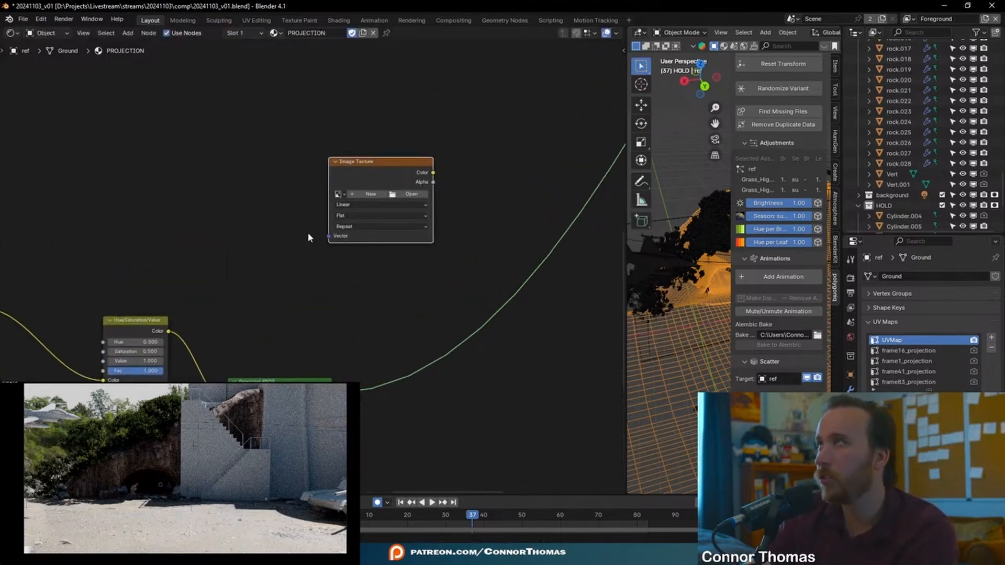
pyautogui.click(361, 194)
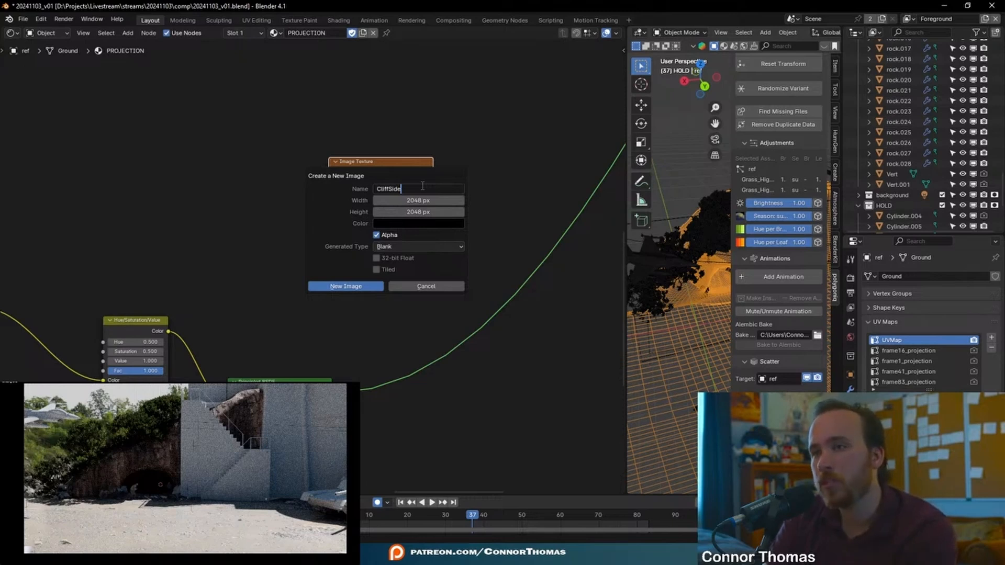
pyautogui.click(347, 287)
pyautogui.scroll(-2, 365, 289)
pyautogui.scroll(5, 376, 194)
pyautogui.moveTo(385, 164); pyautogui.dragTo(361, 174)
# Duplicate the cliff's Principled BSDF and place the copy beside the original
pyautogui.scroll(-4, 360, 225)
pyautogui.moveTo(351, 369); pyautogui.dragTo(415, 198, button='middle')
pyautogui.hotkey('shift', 'd')
pyautogui.click(482, 238)
# Insert a Mix Shader after the cliff's Principled BSDF and feed the cliff shader into its second Shader input
pyautogui.scroll(1, 520, 231)
pyautogui.moveTo(521, 230); pyautogui.dragTo(383, 332, button='middle')
pyautogui.hotkey('shift', 'a')
pyautogui.click(455, 255)
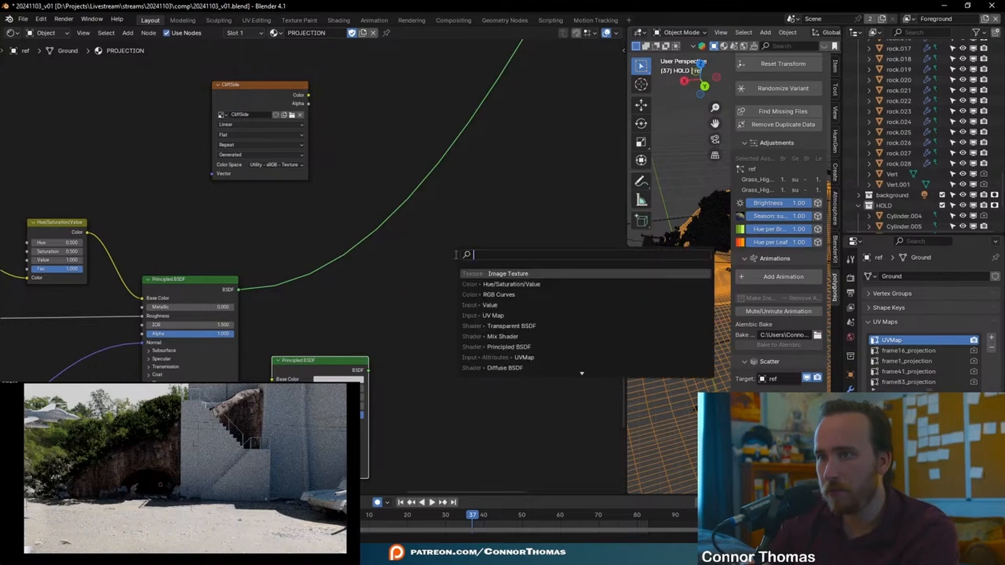
pyautogui.write('mix')
pyautogui.press('Return')
pyautogui.click(418, 162)
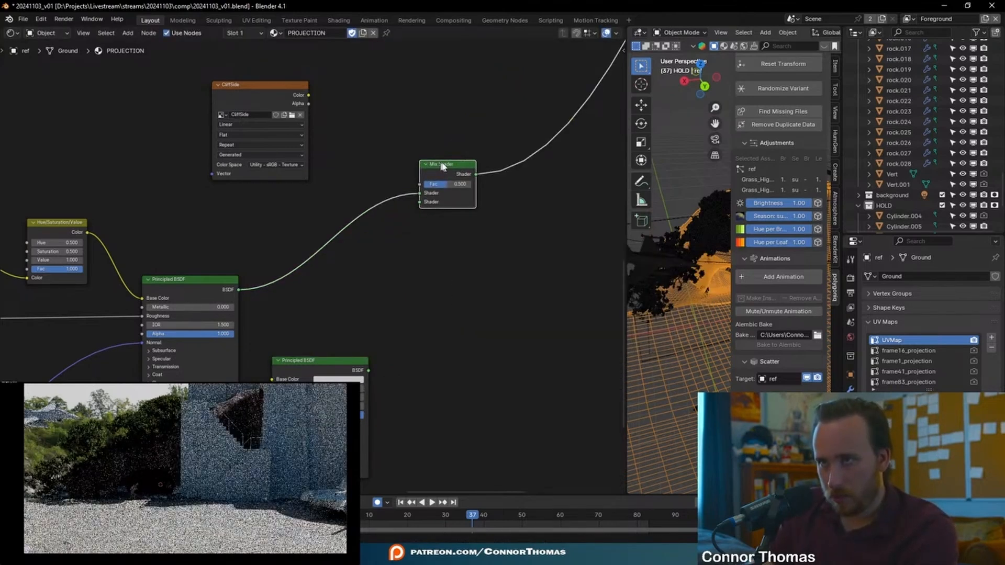
pyautogui.moveTo(442, 166); pyautogui.dragTo(558, 191)
pyautogui.click(550, 272)
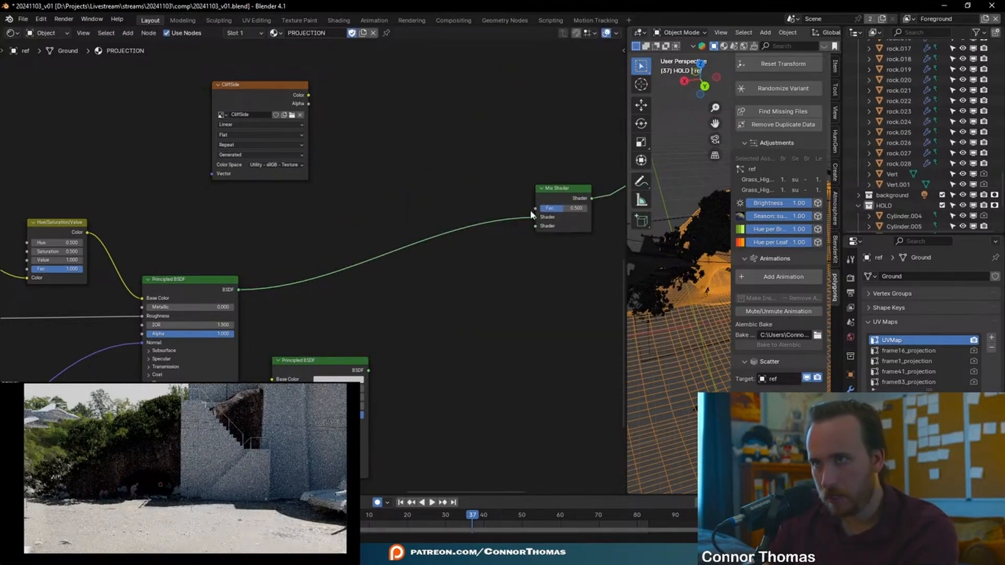
# Connect the duplicate Principled BSDF to the Mix Shader's first Shader input and CliffSide's Color to its Fac, repositioning both nodes
pyautogui.moveTo(369, 370); pyautogui.dragTo(493, 321)
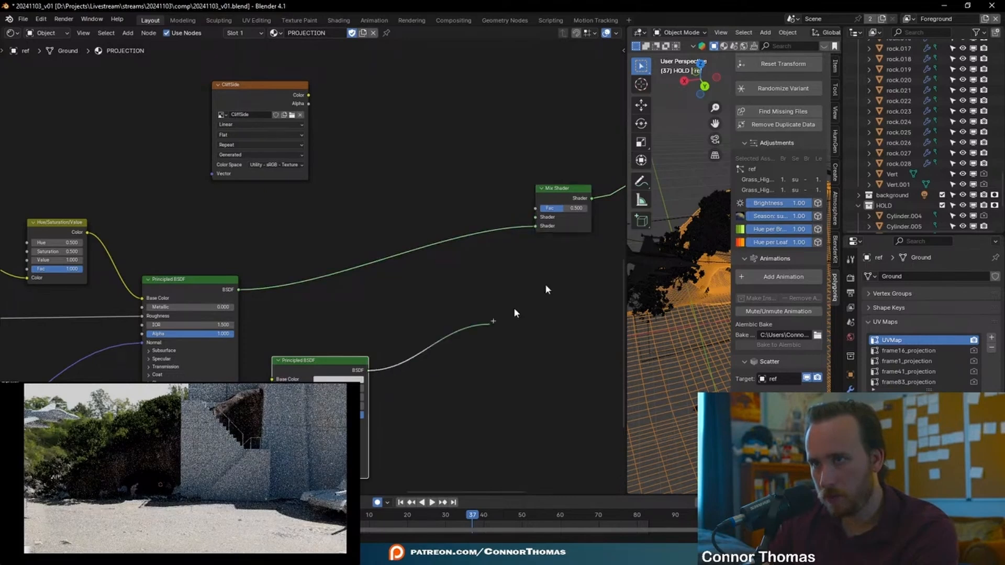
pyautogui.moveTo(308, 95); pyautogui.dragTo(532, 210)
pyautogui.scroll(-4, 459, 339)
pyautogui.moveTo(369, 282); pyautogui.dragTo(229, 55)
pyautogui.moveTo(301, 156); pyautogui.dragTo(332, 252, button='middle')
pyautogui.moveTo(366, 244); pyautogui.dragTo(445, 216)
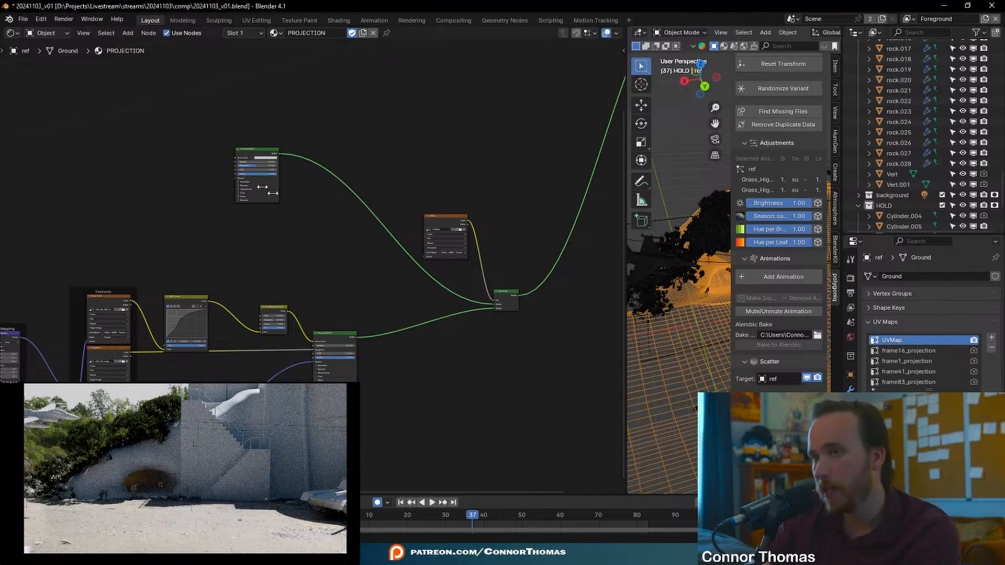
pyautogui.scroll(2, 223, 172)
pyautogui.moveTo(365, 242); pyautogui.dragTo(331, 292, button='middle')
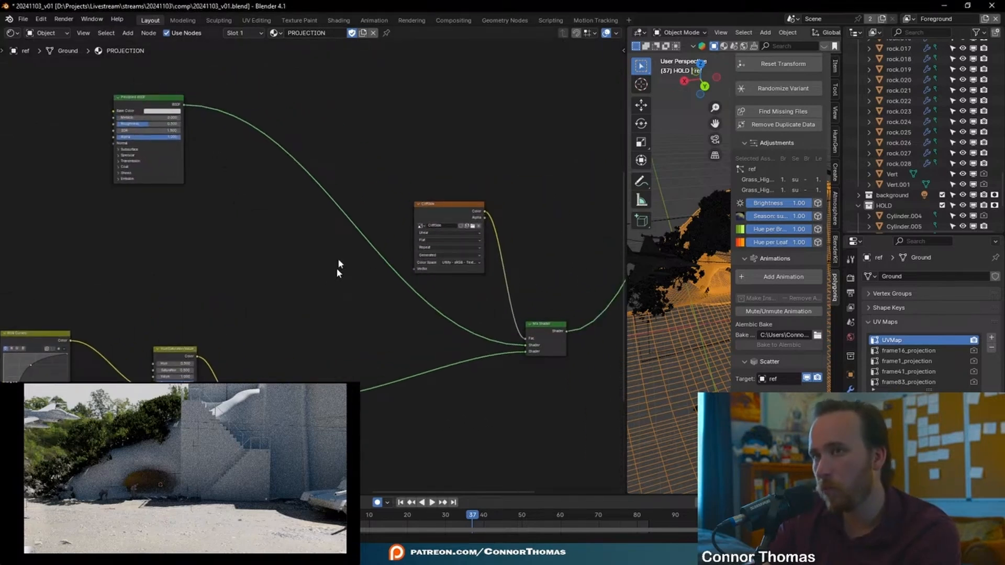
pyautogui.scroll(-3, 386, 291)
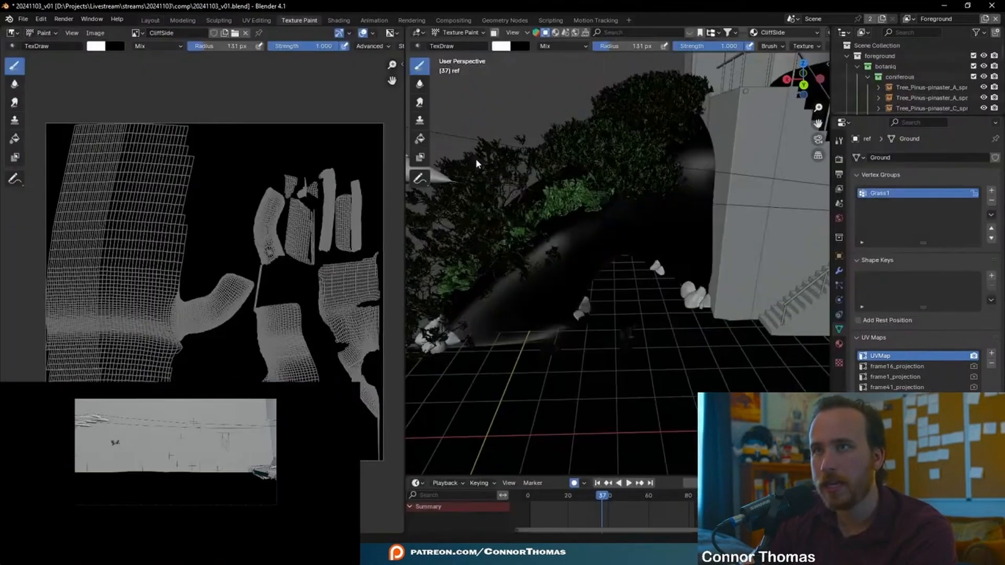
# Paint the CliffSide mask white over the rock around the cave and behind the stairs, using a 76 px brush in camera view
pyautogui.keyDown('shift'); pyautogui.moveTo(546, 205); pyautogui.dragTo(660, 245, button='middle'); pyautogui.keyUp('shift')
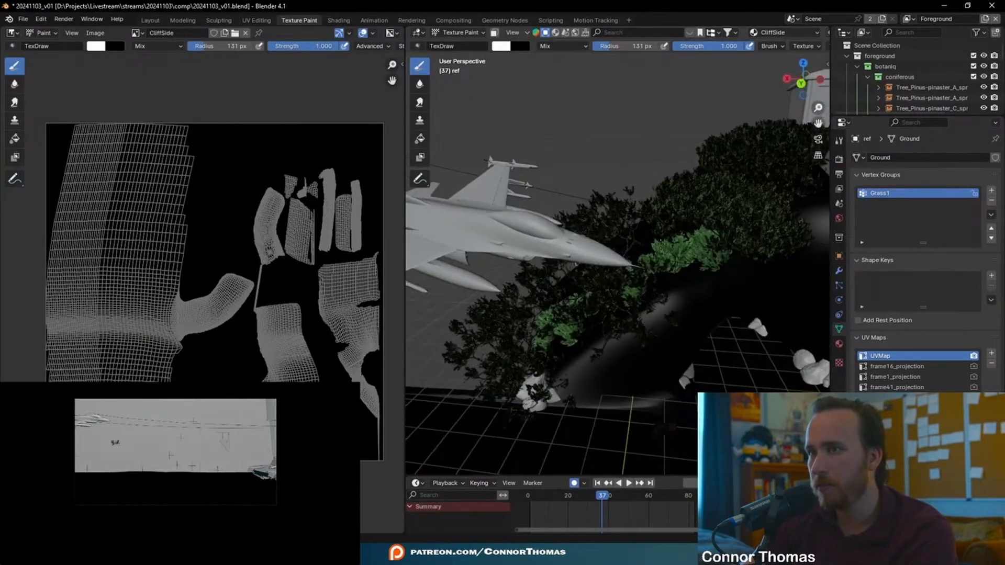
pyautogui.press('KP_0')
pyautogui.scroll(8, 636, 243)
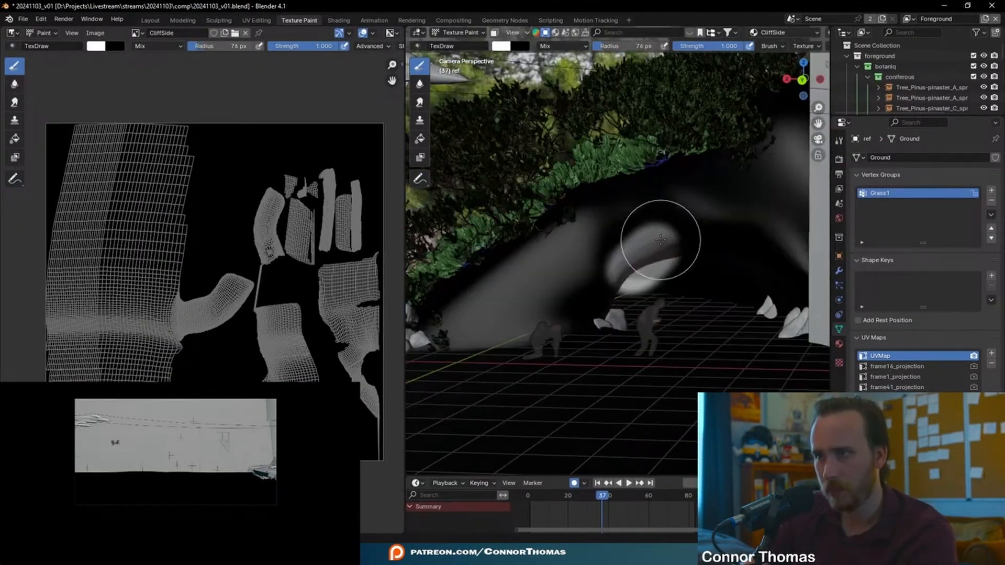
pyautogui.moveTo(661, 240)
pyautogui.mouseDown()
pyautogui.moveTo(588, 269)
pyautogui.moveTo(579, 306)
pyautogui.moveTo(595, 296)
pyautogui.mouseUp()
pyautogui.keyDown('shift'); pyautogui.moveTo(641, 275); pyautogui.dragTo(559, 283, button='middle'); pyautogui.keyUp('shift')
pyautogui.moveTo(573, 241); pyautogui.dragTo(747, 290)
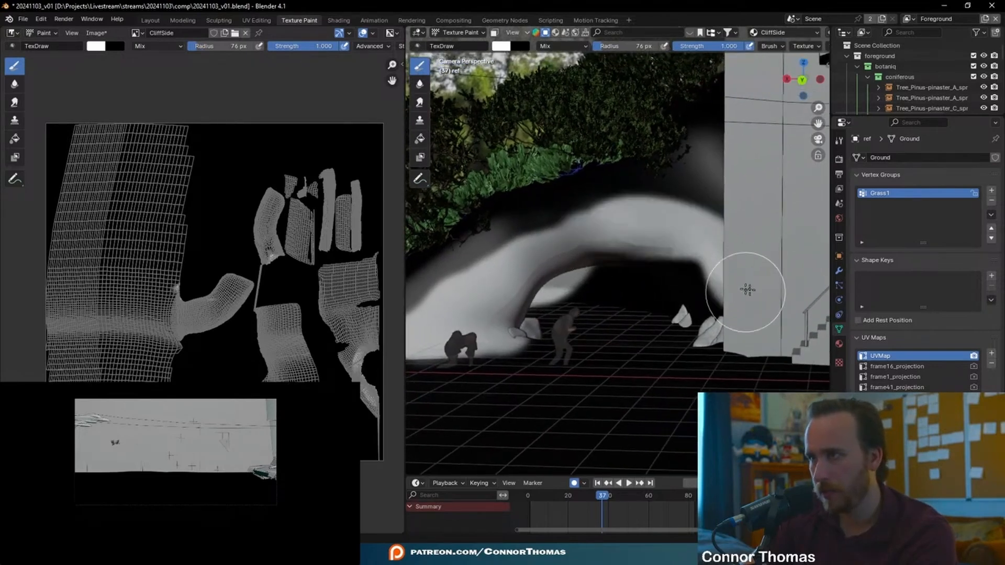
pyautogui.scroll(-3, 749, 290)
pyautogui.keyDown('shift'); pyautogui.moveTo(809, 289); pyautogui.dragTo(738, 287, button='middle'); pyautogui.keyUp('shift')
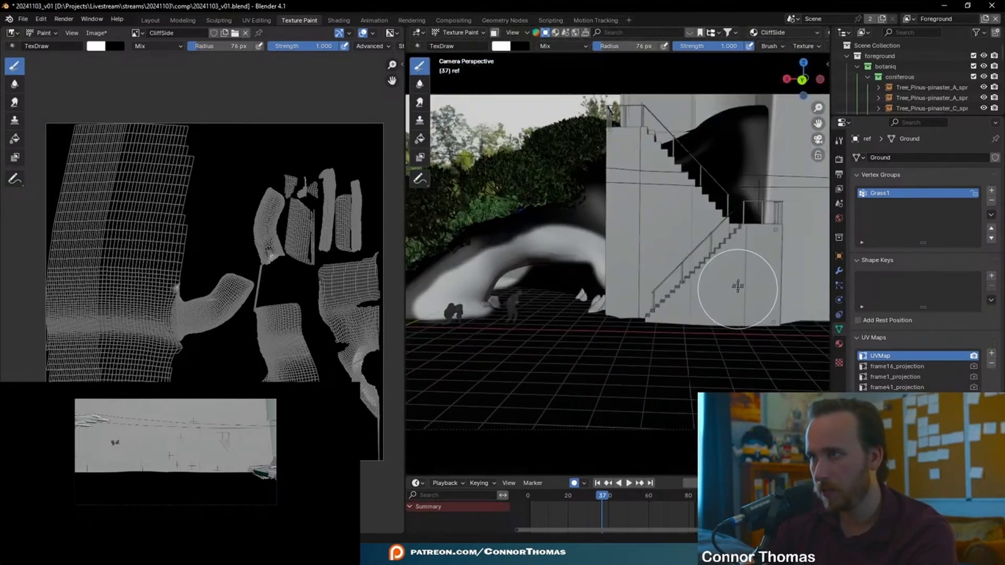
pyautogui.moveTo(738, 287)
pyautogui.mouseDown()
pyautogui.moveTo(734, 191)
pyautogui.moveTo(763, 161)
pyautogui.moveTo(749, 196)
pyautogui.moveTo(736, 175)
pyautogui.moveTo(707, 213)
pyautogui.mouseUp()
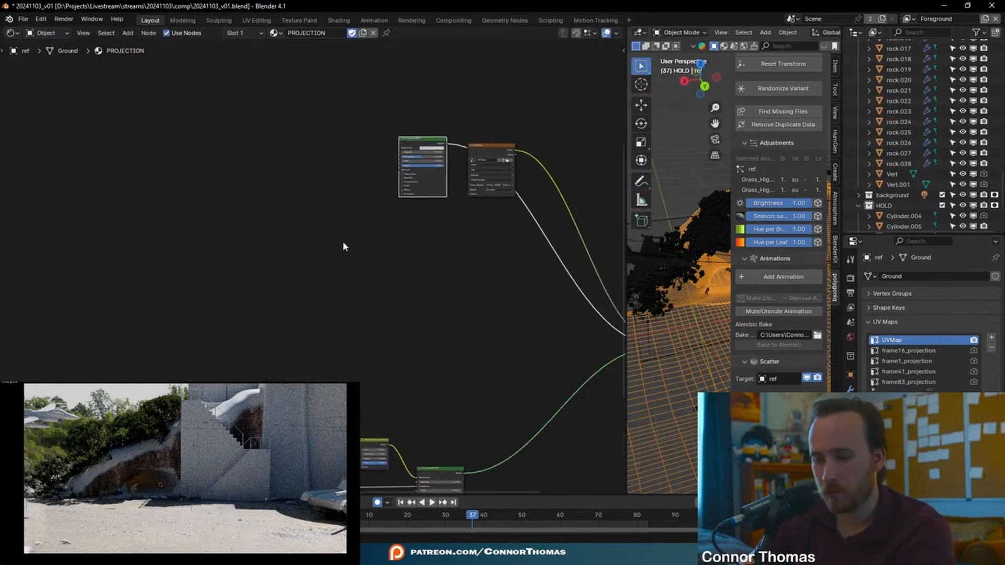
# Load all four coast_sand_rocks_02 4k textures onto the duplicate Principled BSDF with Principled Texture Setup
pyautogui.hotkey('ctrl', 'shift', 't')
pyautogui.click(390, 153)
pyautogui.click(391, 153)
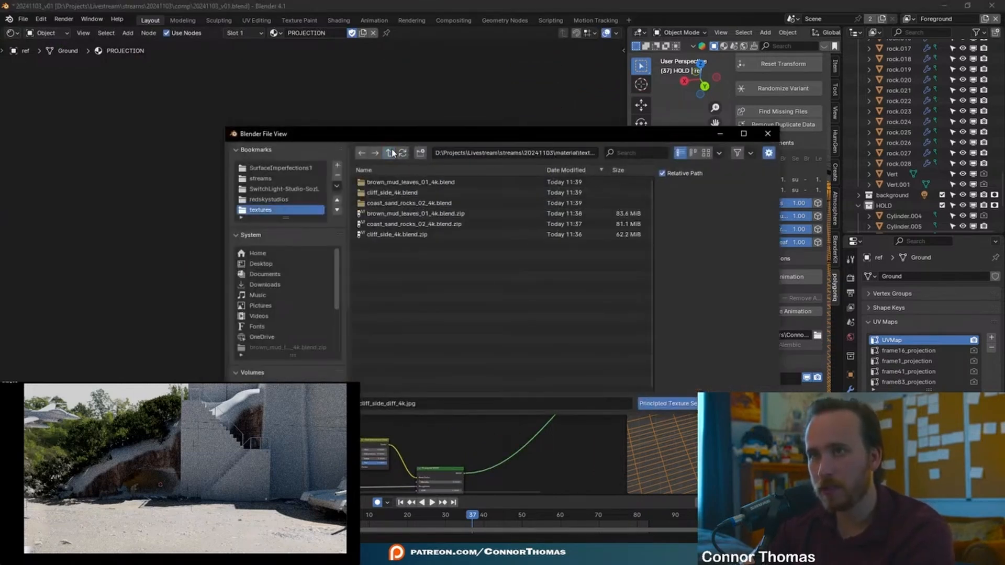
pyautogui.click(408, 204)
pyautogui.doubleClick(382, 183)
pyautogui.press('a')
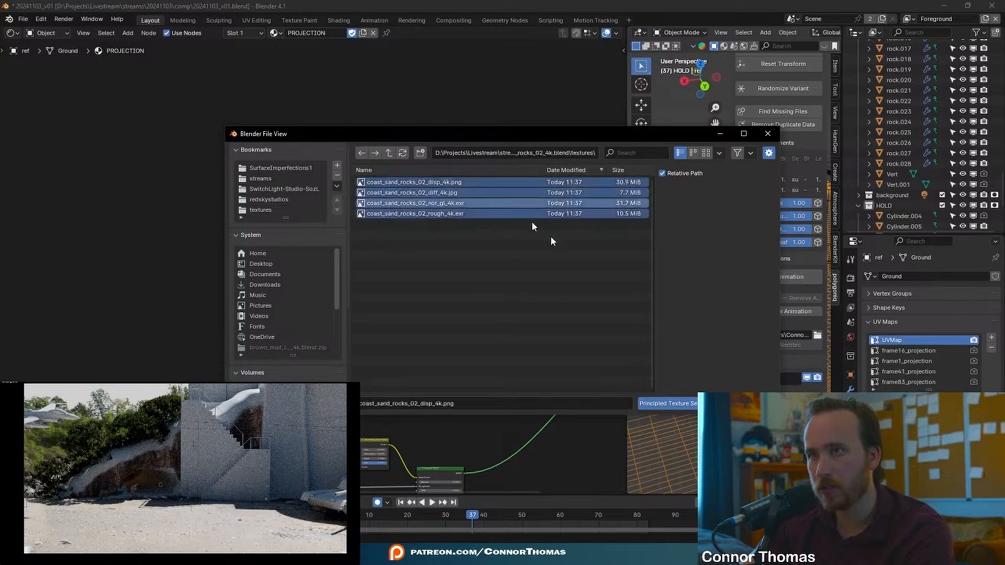
pyautogui.press('Return')
pyautogui.click(347, 128)
pyautogui.moveTo(347, 127); pyautogui.dragTo(460, 66, button='middle')
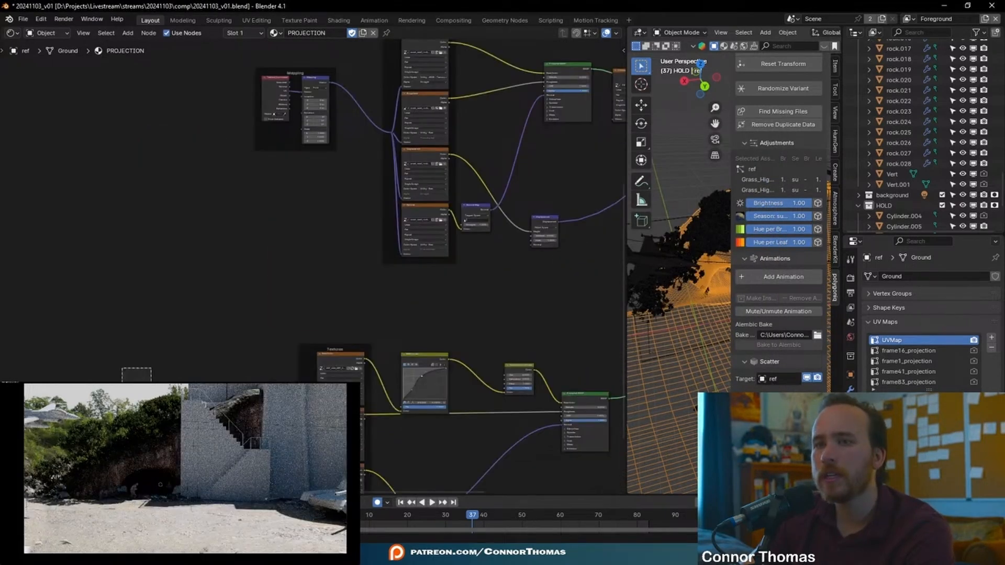
# Replace the coast sand rocks' Texture Coordinate node with the copied UV Map and Value nodes, linked to Mapping's Vector and Scale
pyautogui.moveTo(138, 380); pyautogui.dragTo(233, 165)
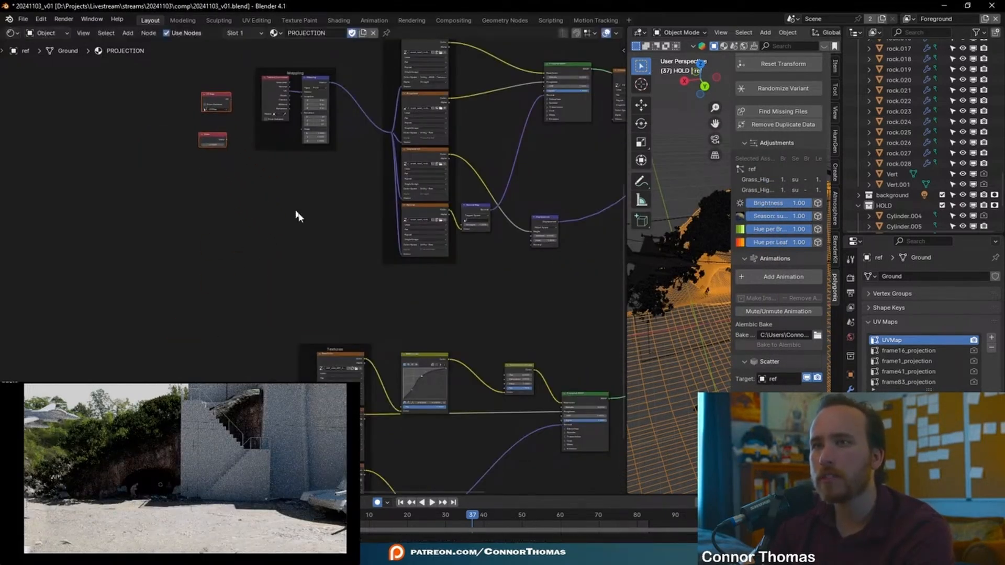
pyautogui.press('KP_Decimal')
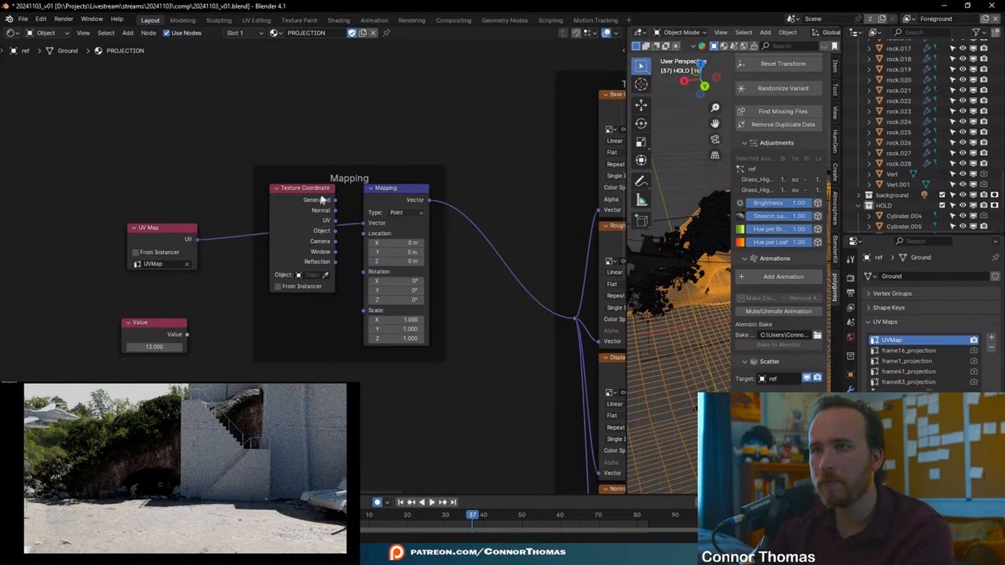
pyautogui.click(329, 218)
pyautogui.press('x')
pyautogui.moveTo(168, 224); pyautogui.dragTo(267, 217)
pyautogui.moveTo(152, 326); pyautogui.dragTo(365, 311)
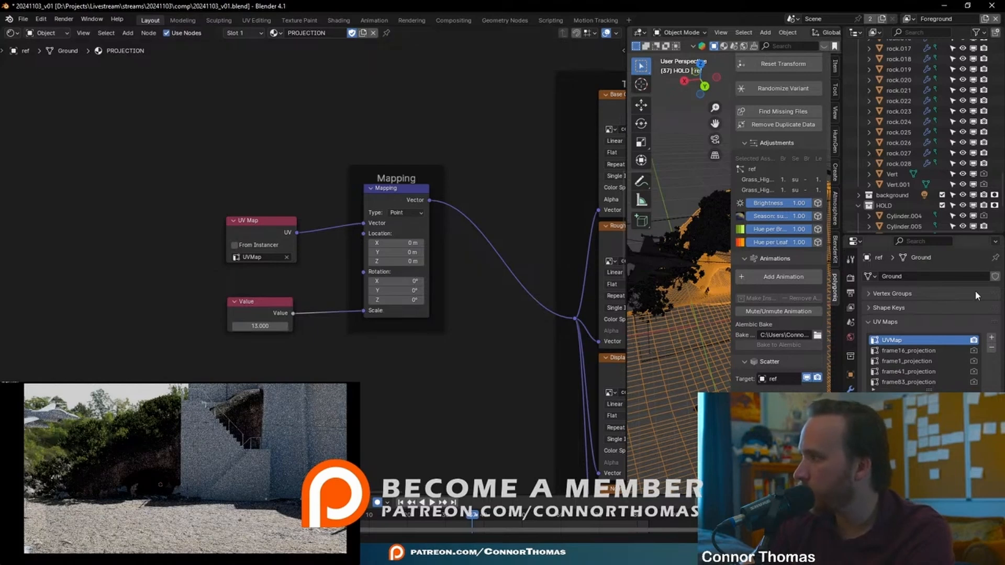
# Duplicate the cliff's RGB Curves node and insert it between the coast sand rocks' Base Color texture and Principled BSDF
pyautogui.press('Home')
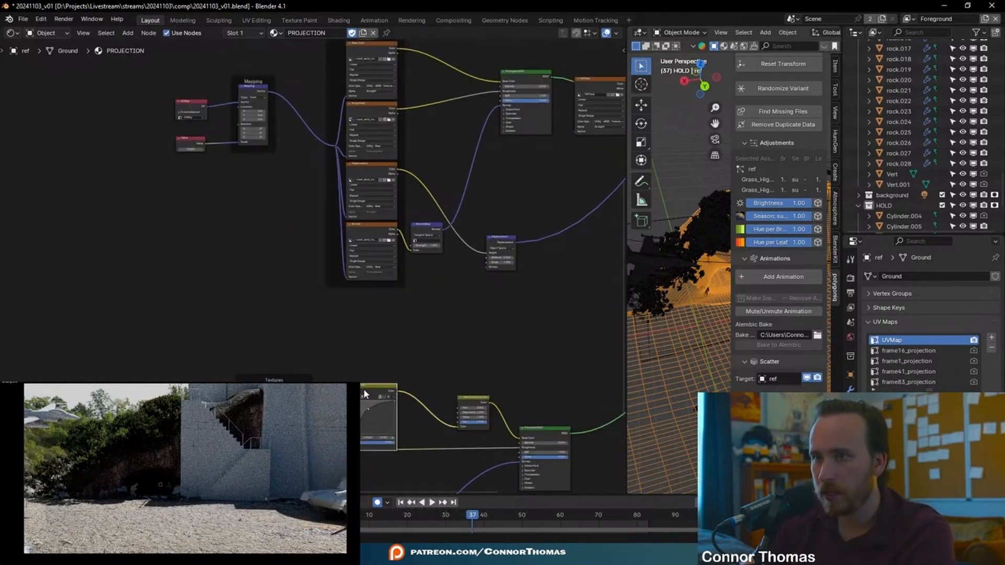
pyautogui.hotkey('shift', 'd')
pyautogui.click(454, 77)
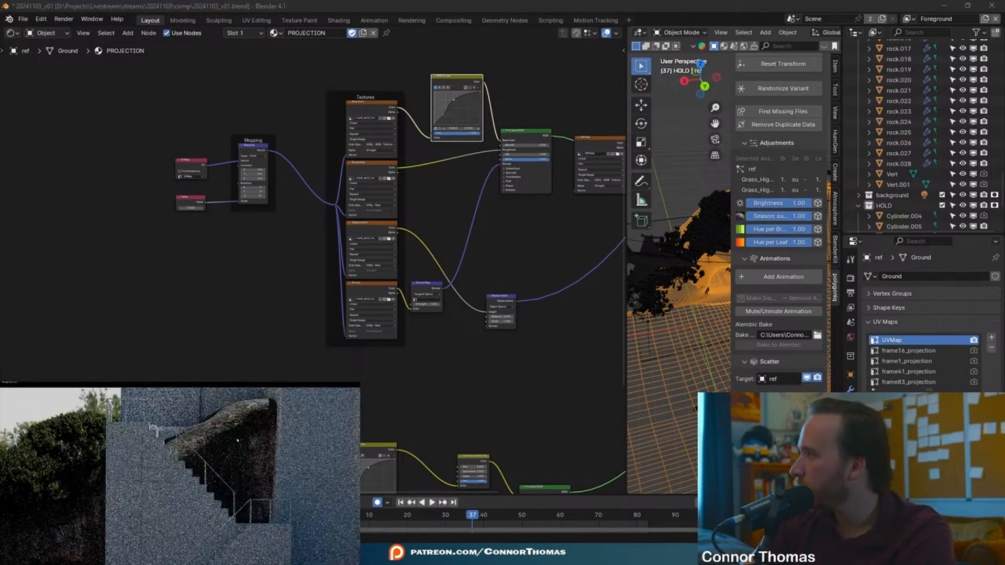
pyautogui.scroll(5, 259, 217)
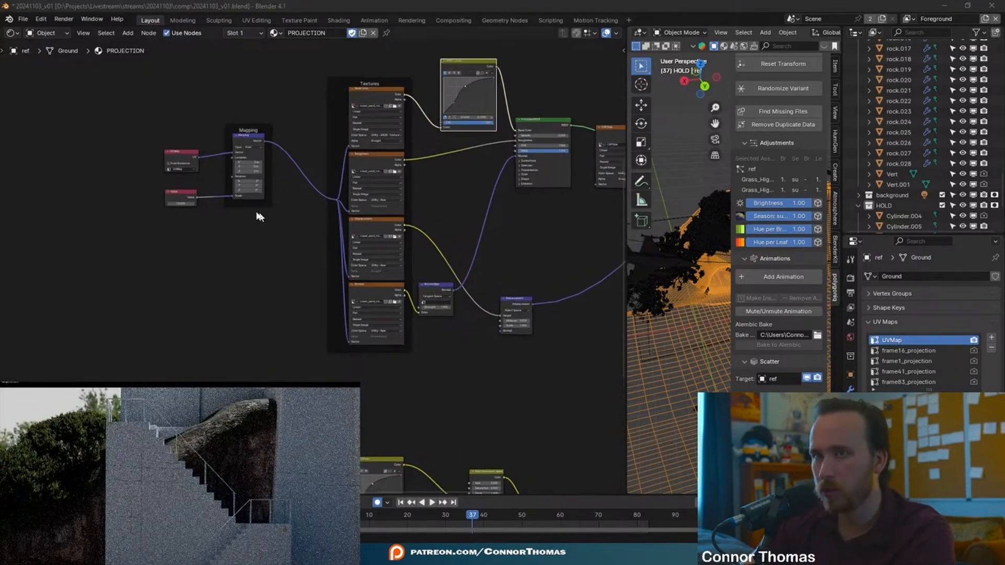
pyautogui.moveTo(251, 231); pyautogui.dragTo(279, 231)
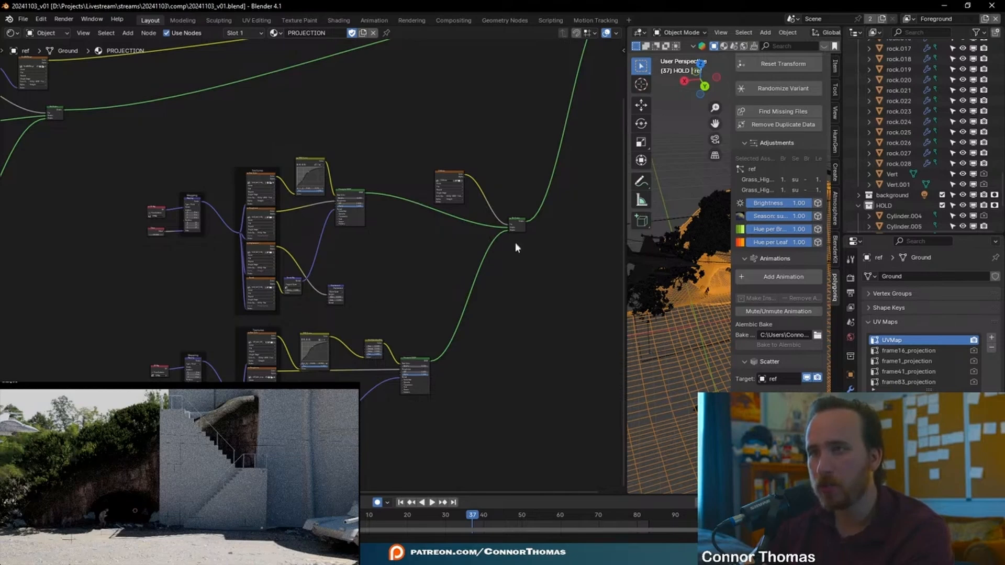
# Duplicate the Principled BSDF above the graph and insert a copy of the Mix Shader before the final Mix Shader
pyautogui.click(421, 361)
pyautogui.hotkey('shift', 'd')
pyautogui.click(537, 88)
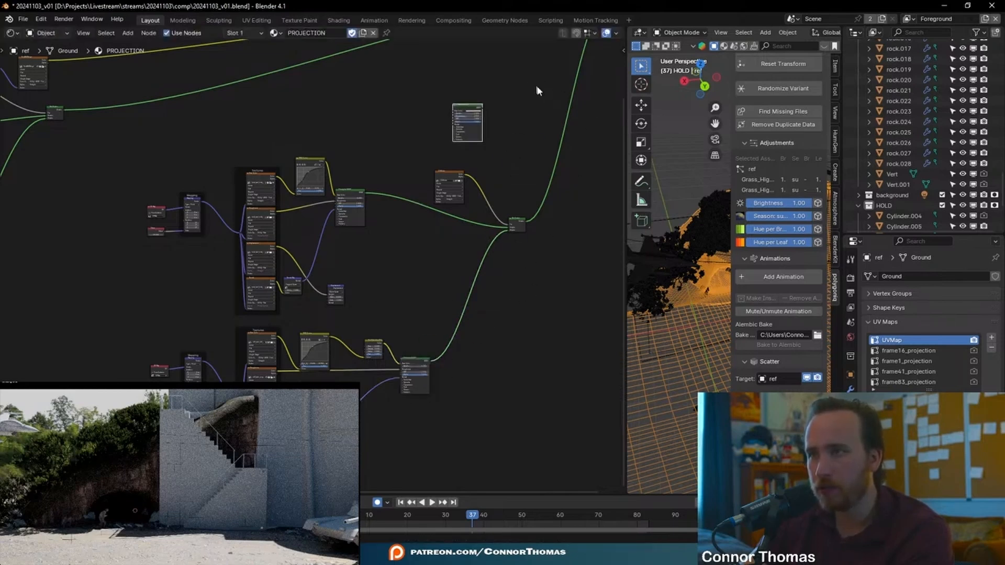
pyautogui.moveTo(564, 131); pyautogui.dragTo(392, 217, button='middle')
pyautogui.scroll(3, 396, 210)
pyautogui.click(331, 342)
pyautogui.hotkey('shift', 'd')
pyautogui.click(379, 280)
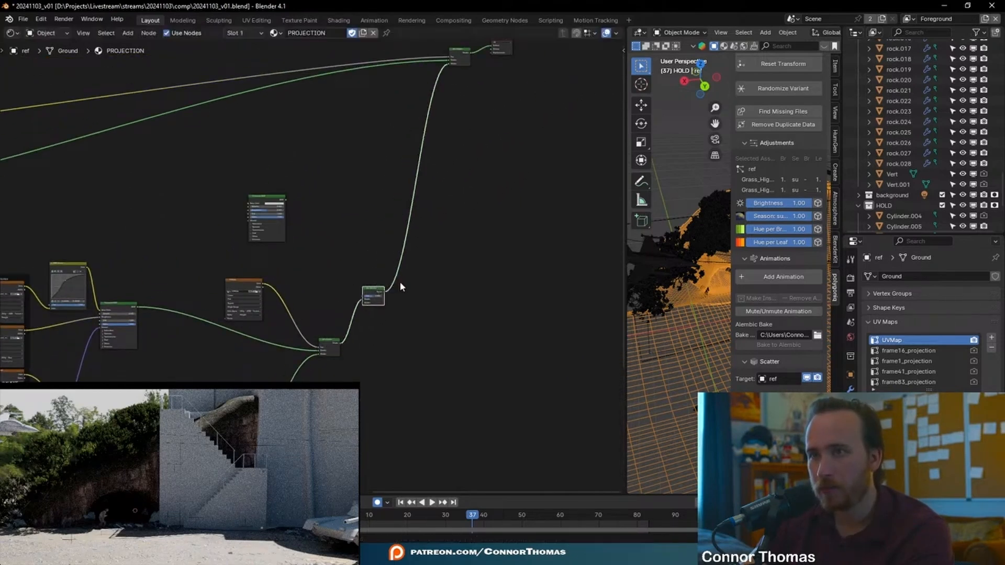
# Add an Image Texture node with a new image named TopMerge and connect its Color to the new Mix Shader's Fac
pyautogui.scroll(10, 393, 288)
pyautogui.moveTo(423, 280)
pyautogui.mouseDown(button='middle')
pyautogui.moveTo(346, 235)
pyautogui.moveTo(411, 283)
pyautogui.mouseUp(button='middle')
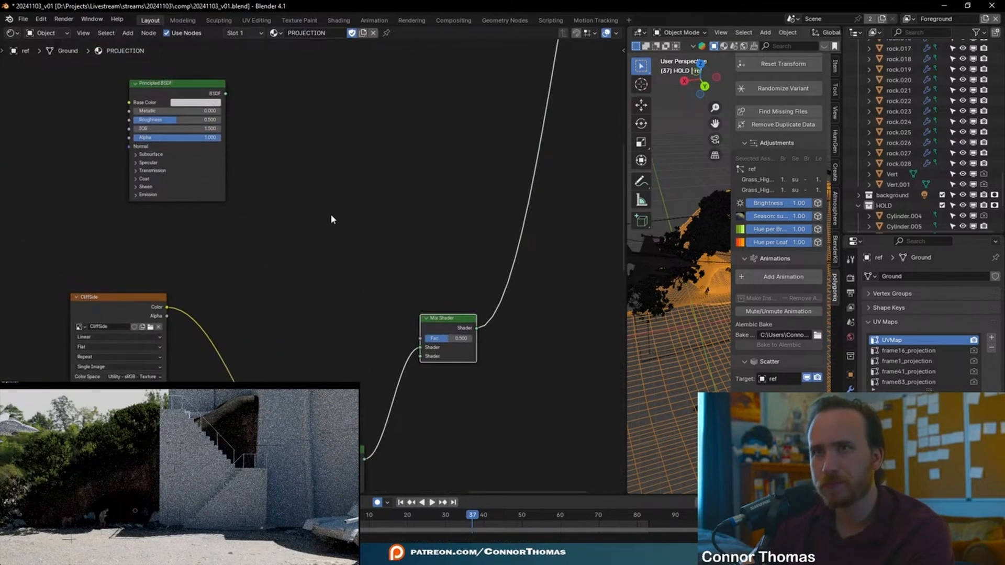
pyautogui.hotkey('ctrl', 't')
pyautogui.click(316, 205)
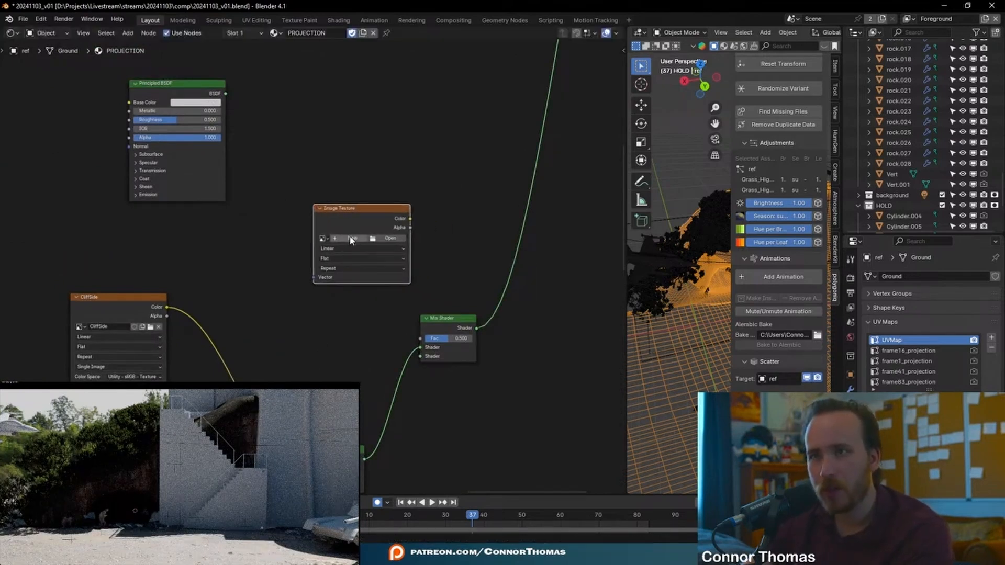
pyautogui.click(351, 239)
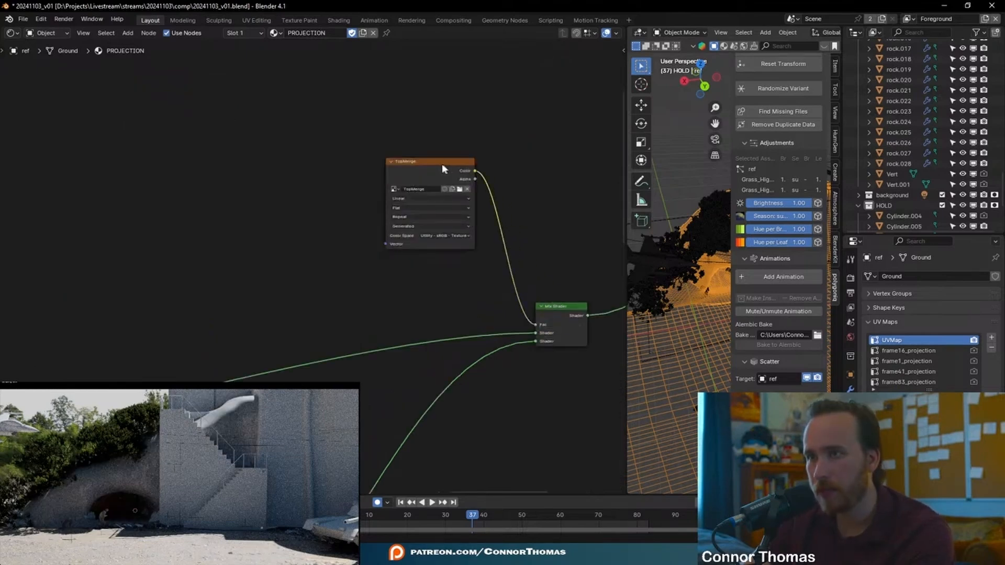
pyautogui.moveTo(442, 164); pyautogui.dragTo(407, 173)
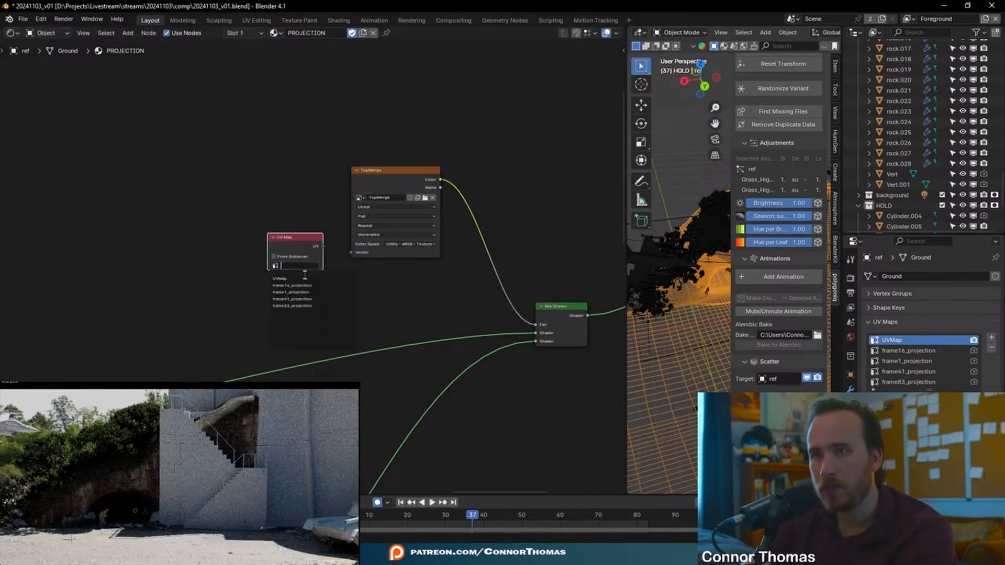
# Set the new UV Map node to UVMap, connect it to TopMerge's Vector, and make the TopMerge node active
pyautogui.click(281, 279)
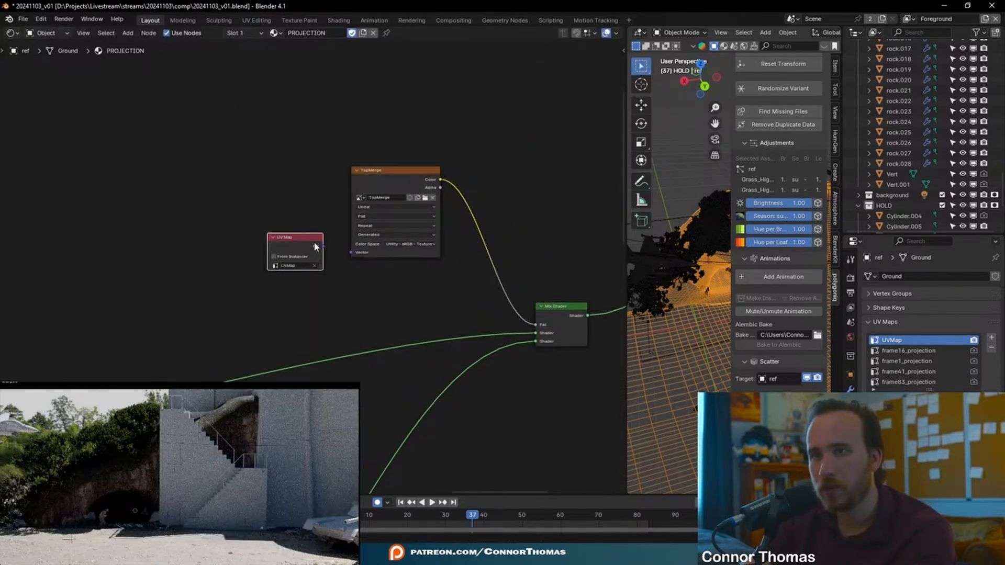
pyautogui.scroll(3, 310, 271)
pyautogui.scroll(-3, 370, 349)
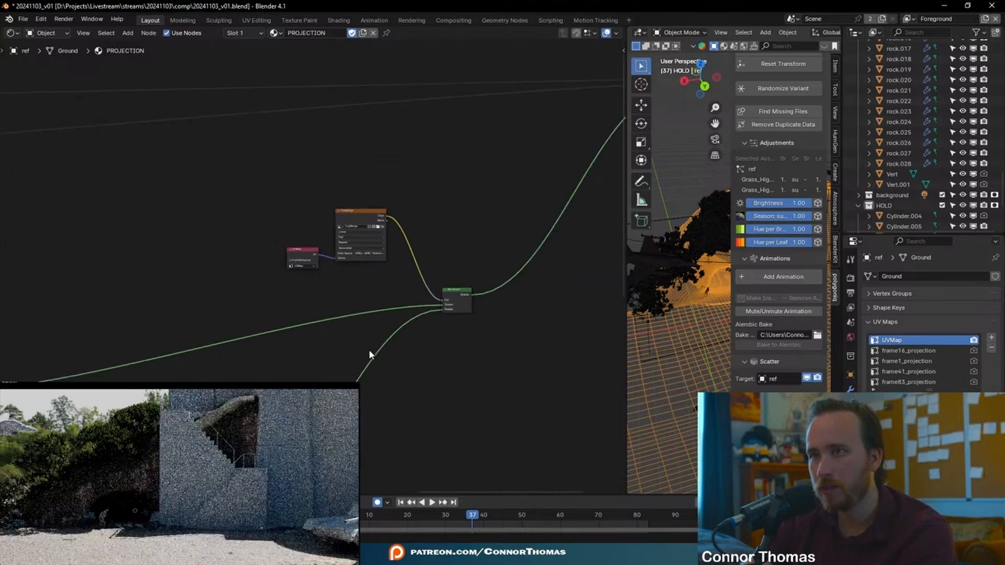
pyautogui.click(377, 225)
pyautogui.scroll(2, 378, 226)
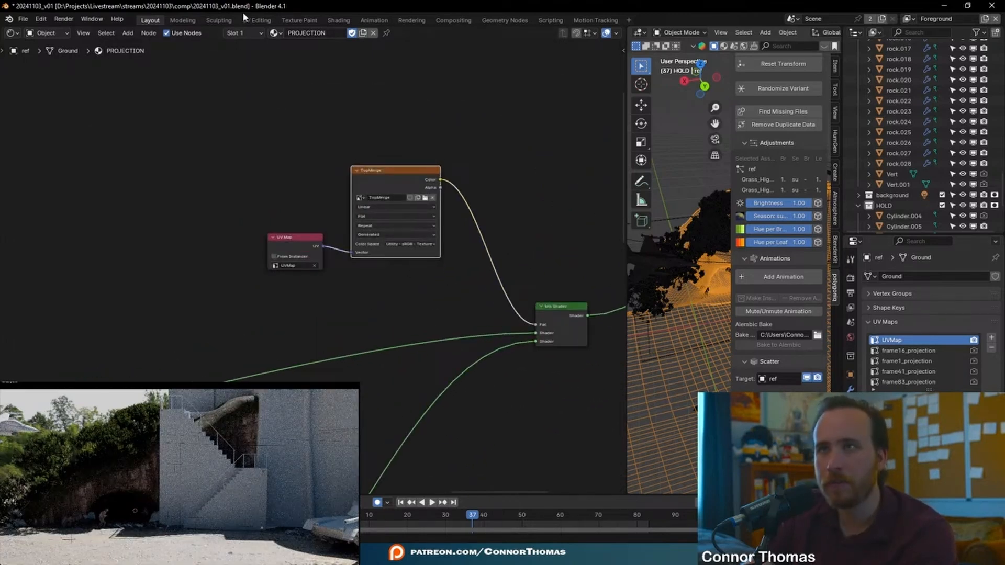
# Paint white onto the TopMerge mask over the upper part of the ground mesh behind the buildings with a 92 px brush
pyautogui.click(309, 22)
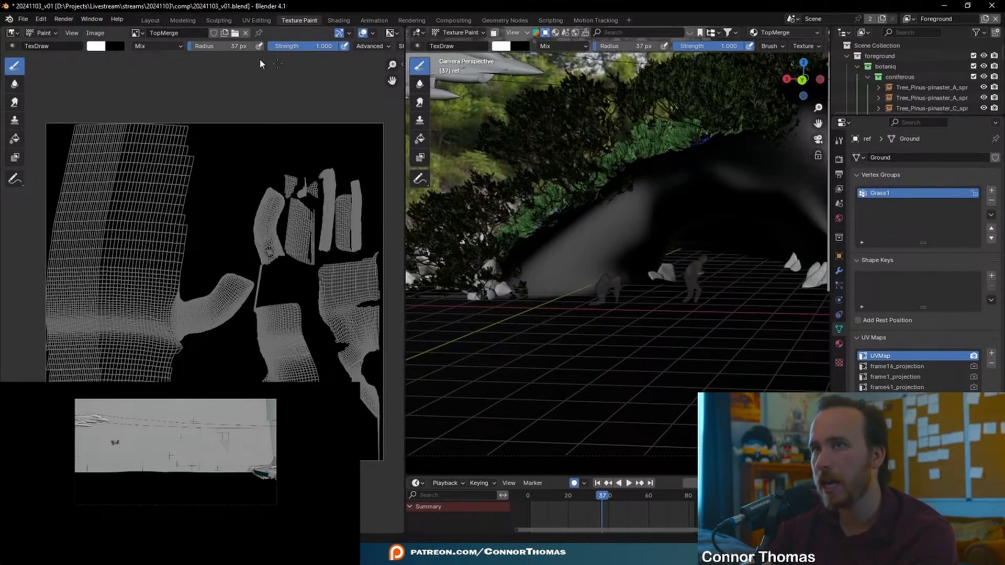
pyautogui.moveTo(766, 159); pyautogui.dragTo(731, 299, button='middle')
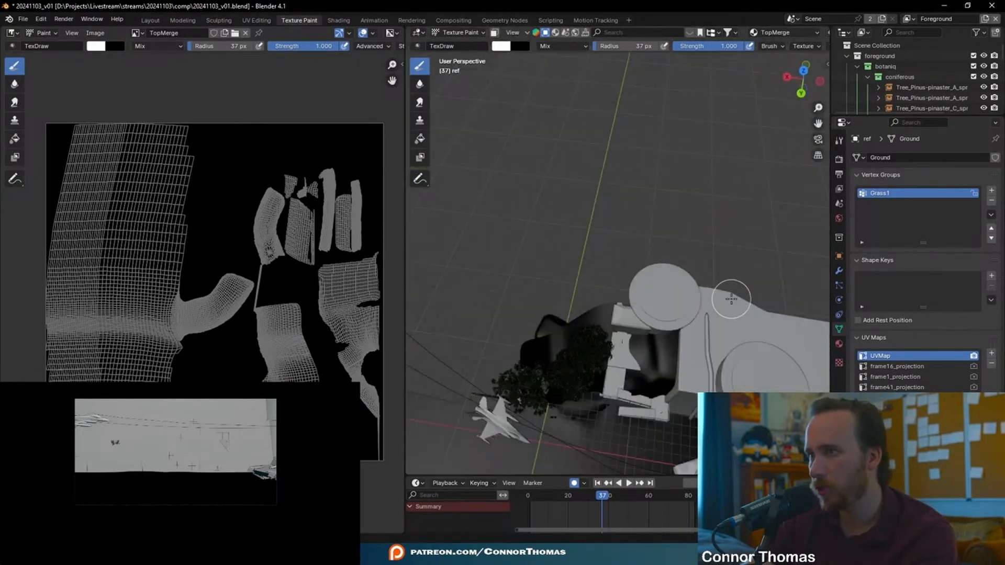
pyautogui.scroll(5, 652, 356)
pyautogui.press('f')
pyautogui.click(700, 304)
pyautogui.moveTo(703, 303)
pyautogui.mouseDown()
pyautogui.moveTo(613, 283)
pyautogui.moveTo(678, 308)
pyautogui.mouseUp()
pyautogui.moveTo(679, 307)
pyautogui.keyDown('shift'); pyautogui.mouseDown(button='middle')
pyautogui.moveTo(672, 233)
pyautogui.moveTo(692, 240)
pyautogui.mouseUp(button='middle'); pyautogui.keyUp('shift')
pyautogui.press('f')
pyautogui.click(658, 243)
pyautogui.moveTo(688, 250)
pyautogui.mouseDown()
pyautogui.moveTo(711, 249)
pyautogui.moveTo(699, 264)
pyautogui.mouseUp()
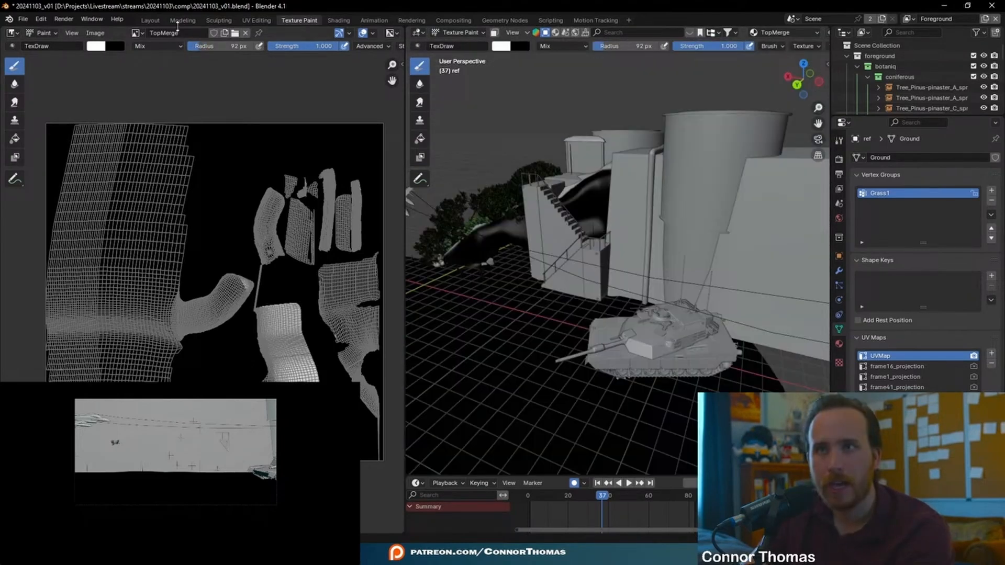
# Return to the Layout workspace and reposition the duplicated Principled BSDF below the TopMerge Mix Shader's incoming links
pyautogui.click(152, 20)
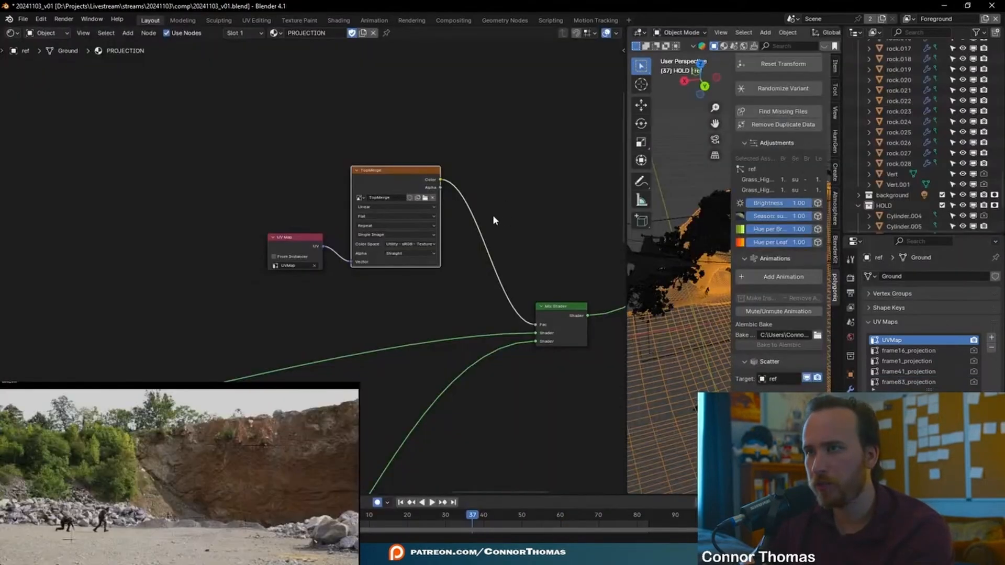
pyautogui.moveTo(493, 220); pyautogui.dragTo(413, 183, button='middle')
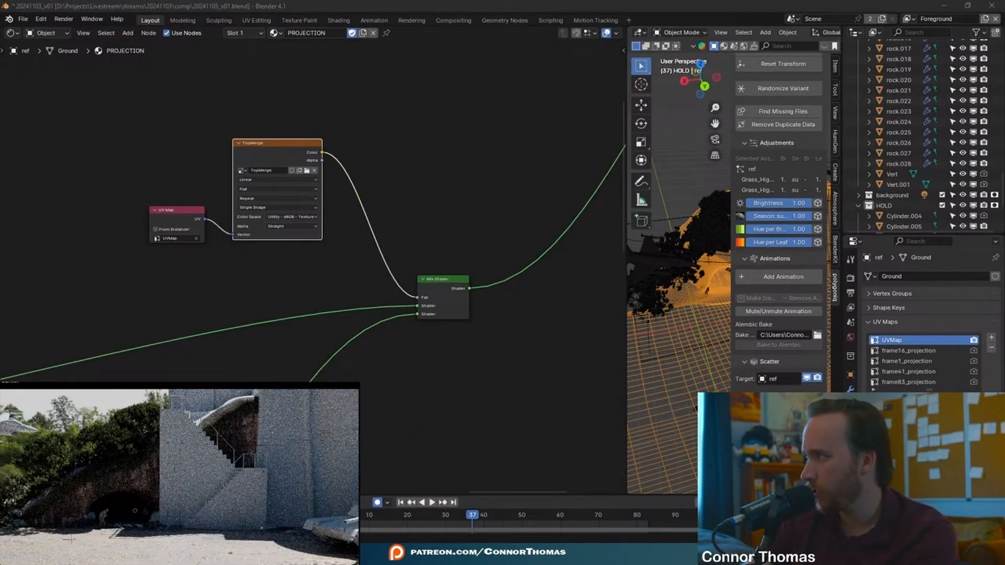
pyautogui.moveTo(437, 388); pyautogui.dragTo(555, 324, button='middle')
pyautogui.scroll(-8, 524, 324)
pyautogui.moveTo(356, 439); pyautogui.dragTo(214, 248, button='middle')
pyautogui.moveTo(225, 230); pyautogui.dragTo(352, 221)
pyautogui.moveTo(509, 133); pyautogui.dragTo(393, 292, button='middle')
pyautogui.scroll(-3, 393, 291)
pyautogui.moveTo(356, 230); pyautogui.dragTo(442, 226)
pyautogui.click(440, 284)
pyautogui.moveTo(345, 341); pyautogui.dragTo(470, 244, button='middle')
pyautogui.scroll(2, 410, 265)
pyautogui.moveTo(423, 261); pyautogui.dragTo(439, 253)
# Load all four brown_mud_leaves_01_4k textures onto the new Principled BSDF with the Principled Texture Setup
pyautogui.hotkey('ctrl', 't')
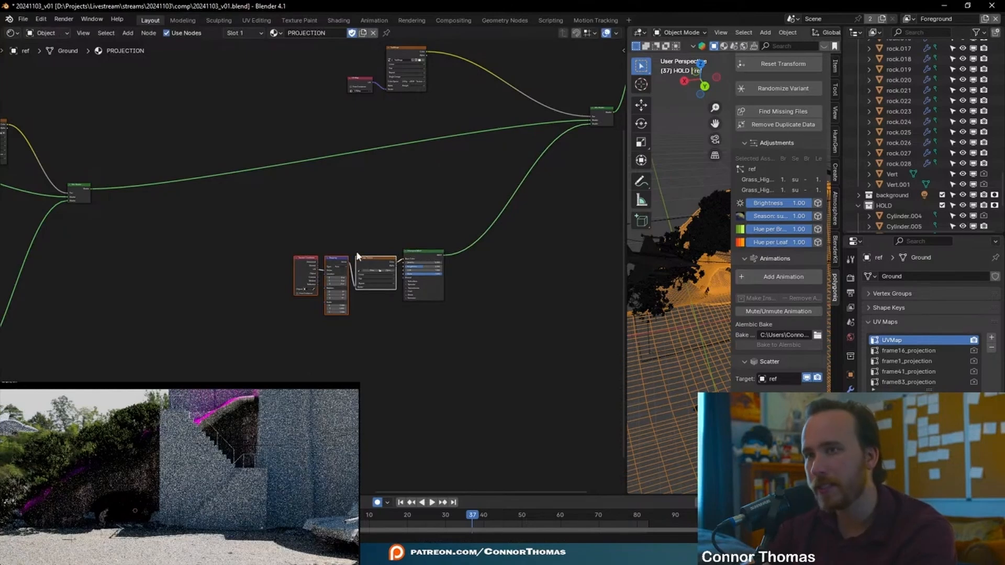
pyautogui.hotkey('ctrl', 'shift', 't')
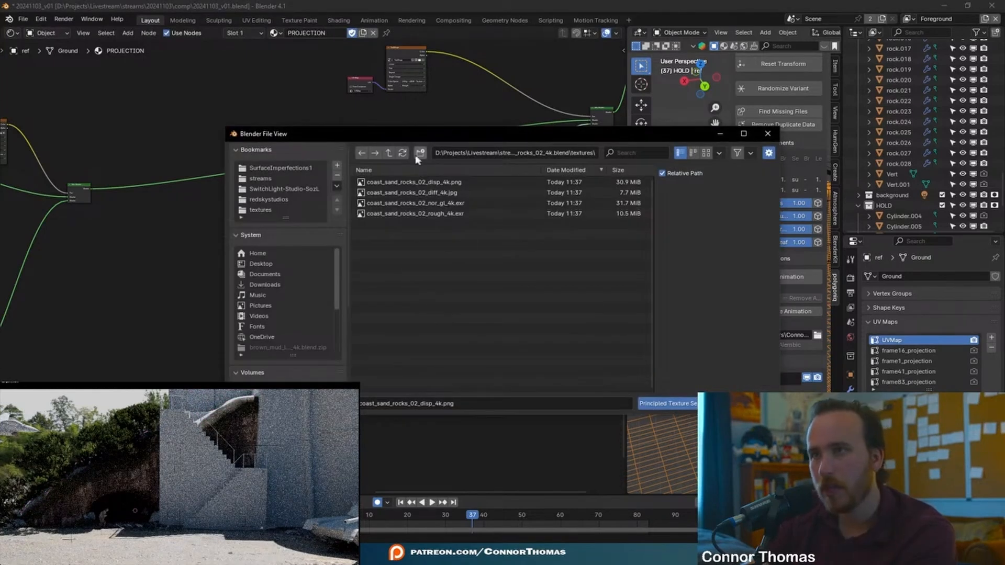
pyautogui.click(388, 152)
pyautogui.click(388, 153)
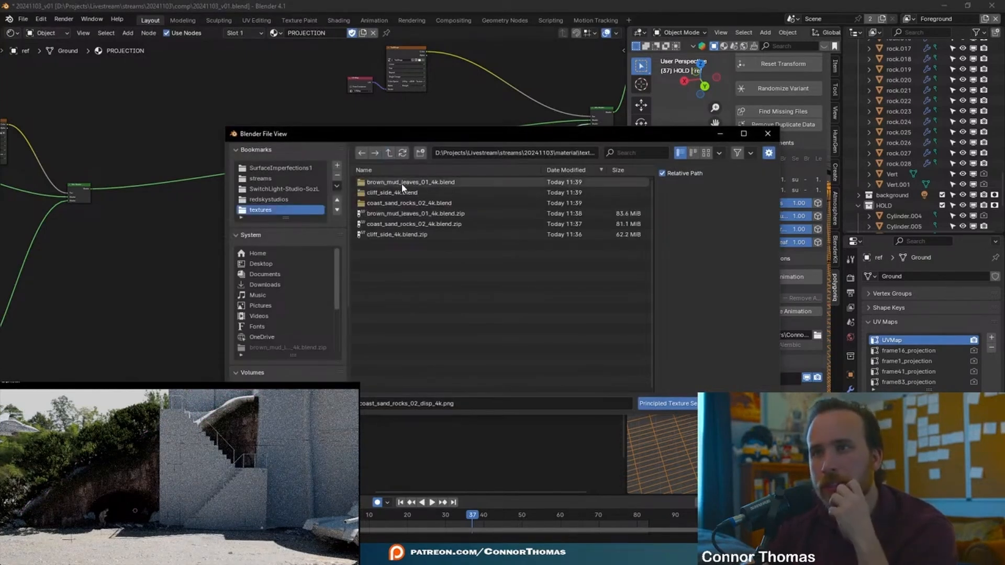
pyautogui.click(402, 183)
pyautogui.doubleClick(401, 185)
pyautogui.press('a')
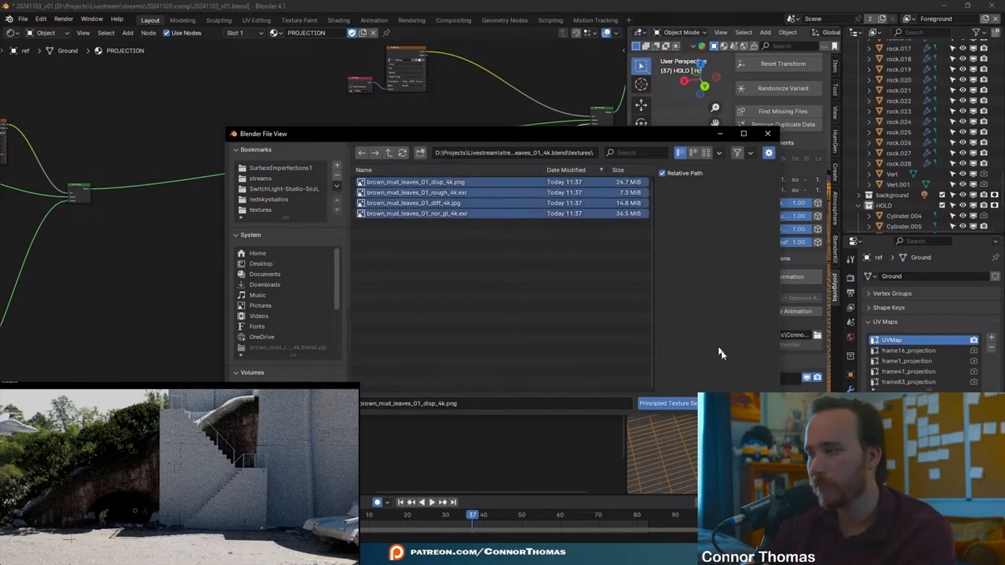
pyautogui.click(668, 404)
pyautogui.click(525, 363)
# Disconnect the Displacement link from the Material Output
pyautogui.scroll(1, 526, 315)
pyautogui.moveTo(526, 278); pyautogui.dragTo(405, 411, button='middle')
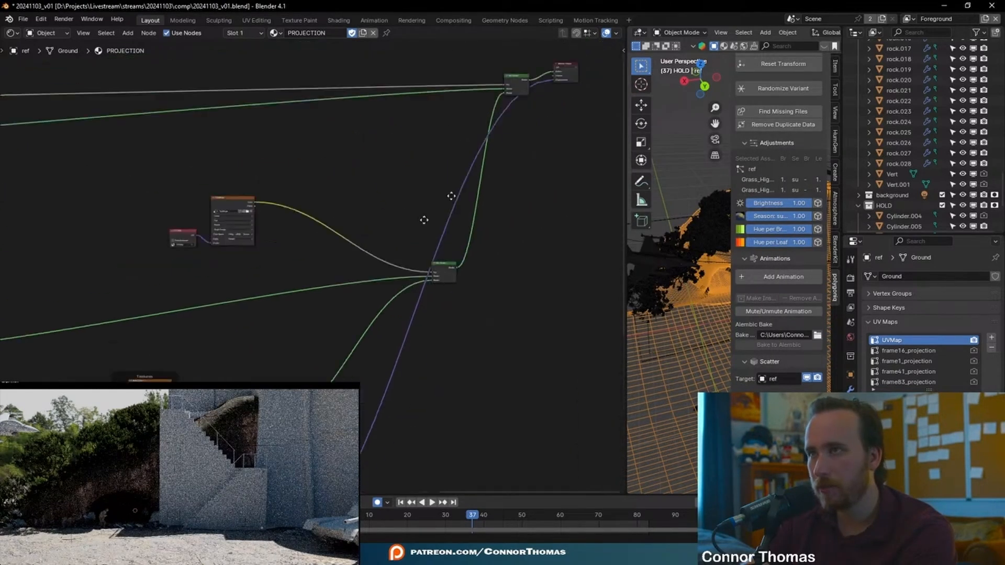
pyautogui.moveTo(501, 155); pyautogui.dragTo(359, 284, button='middle')
pyautogui.moveTo(444, 170); pyautogui.dragTo(453, 170)
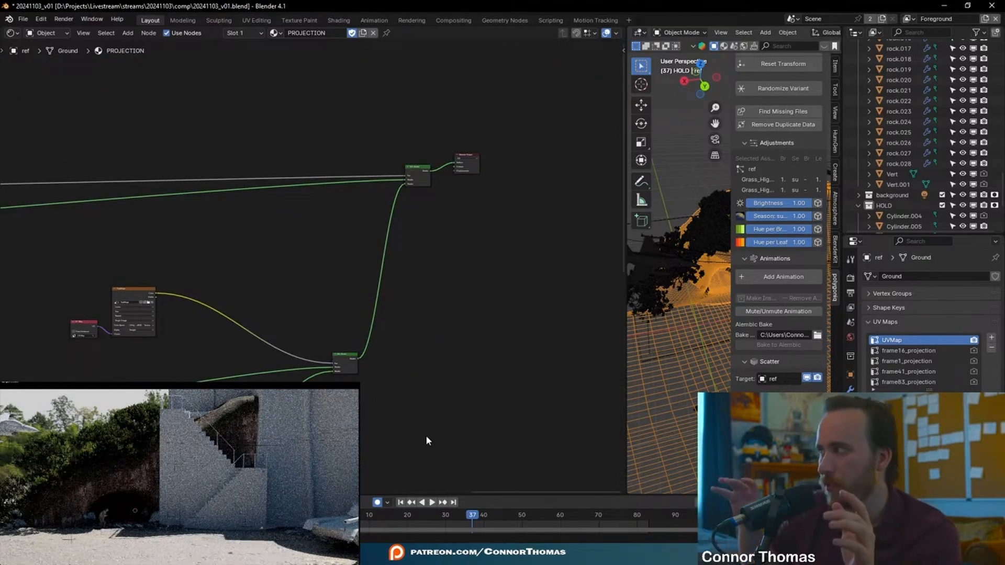
# Duplicate the UV Map and Value nodes of the lower texture setup and place the copies beside the brown mud leaves Mapping node
pyautogui.moveTo(272, 391); pyautogui.dragTo(440, 265, button='middle')
pyautogui.moveTo(306, 381)
pyautogui.mouseDown(button='middle')
pyautogui.moveTo(428, 219)
pyautogui.moveTo(498, 174)
pyautogui.mouseUp(button='middle')
pyautogui.scroll(-1, 498, 173)
pyautogui.moveTo(233, 314); pyautogui.dragTo(426, 346, button='middle')
pyautogui.scroll(2, 426, 346)
pyautogui.scroll(-2, 426, 345)
pyautogui.moveTo(354, 296); pyautogui.dragTo(556, 221, button='middle')
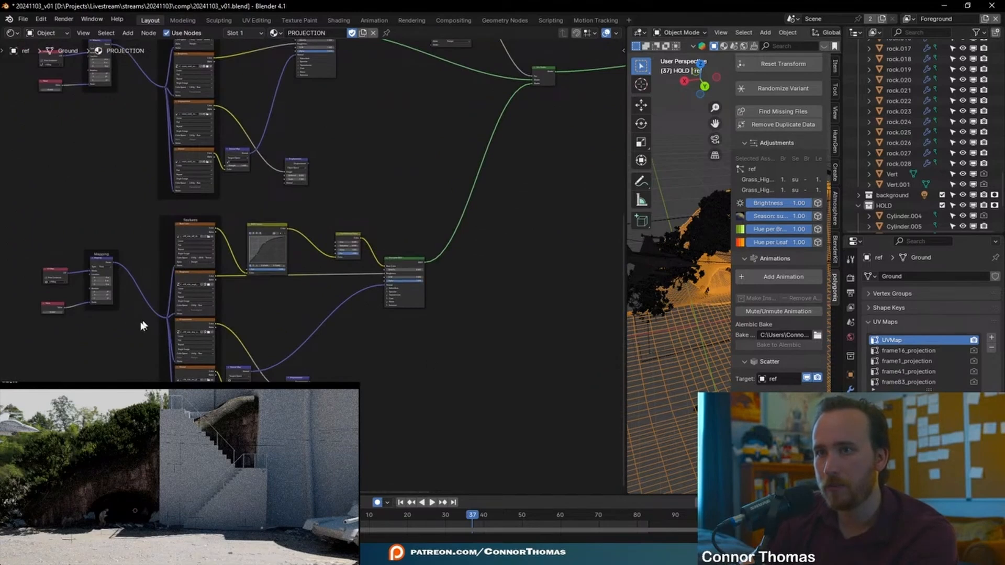
pyautogui.moveTo(16, 359); pyautogui.dragTo(79, 254)
pyautogui.hotkey('shift', 'd')
pyautogui.click(597, 180)
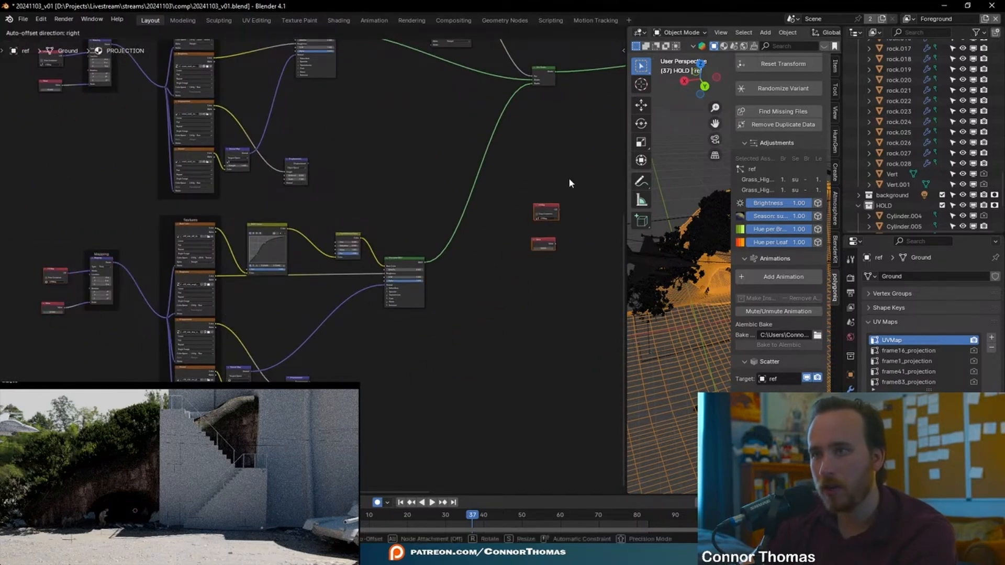
pyautogui.moveTo(571, 181); pyautogui.dragTo(291, 289, button='middle')
pyautogui.press('g')
pyautogui.click(358, 240)
pyautogui.scroll(8, 388, 269)
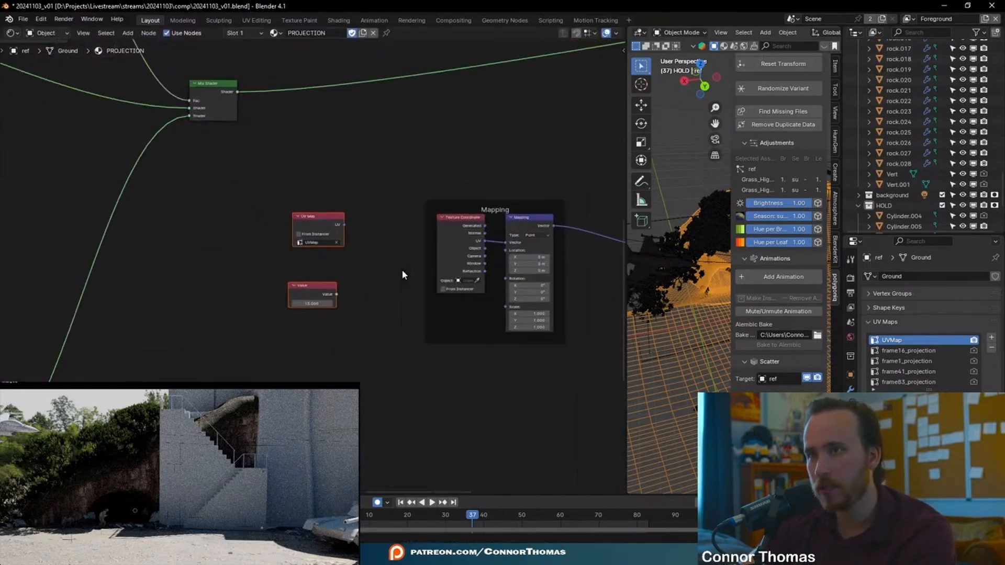
# Delete the brown mud leaves' Texture Coordinate node and connect the UV Map to the Mapping's Vector and the Value to its Scale
pyautogui.moveTo(402, 273); pyautogui.dragTo(302, 274, button='middle')
pyautogui.click(376, 226)
pyautogui.press('x')
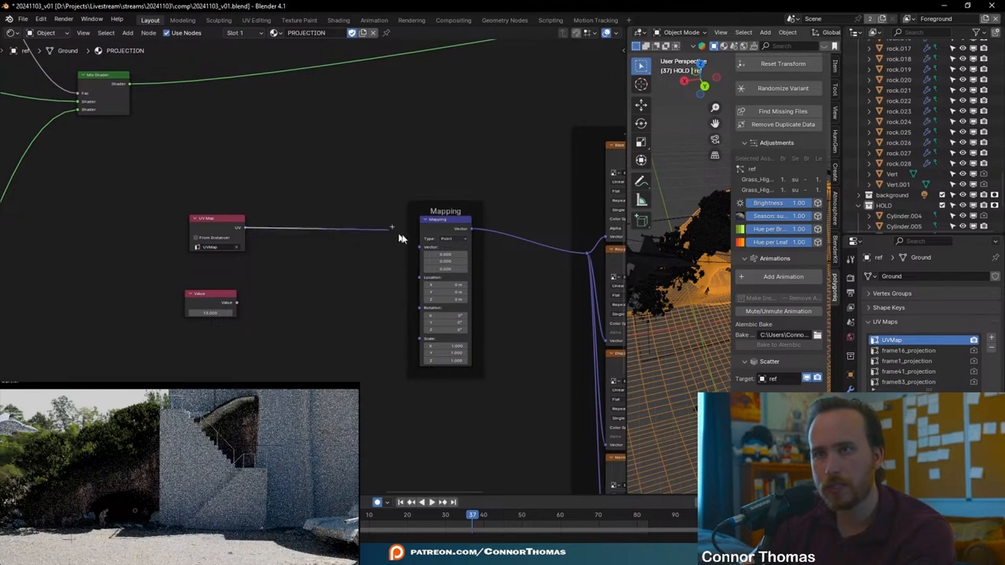
pyautogui.moveTo(423, 250); pyautogui.dragTo(420, 247)
pyautogui.moveTo(198, 229); pyautogui.dragTo(323, 244)
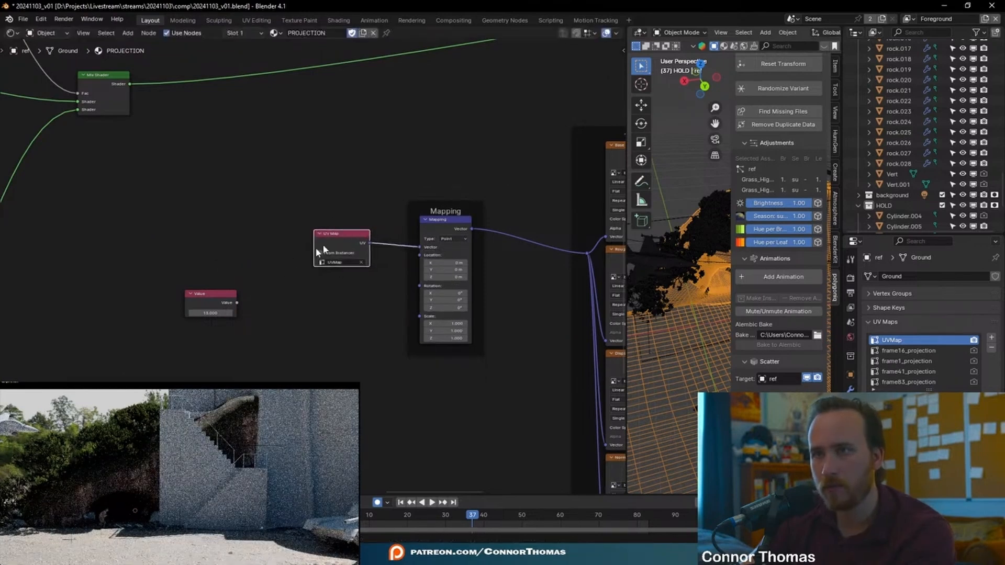
pyautogui.moveTo(209, 302); pyautogui.dragTo(341, 315)
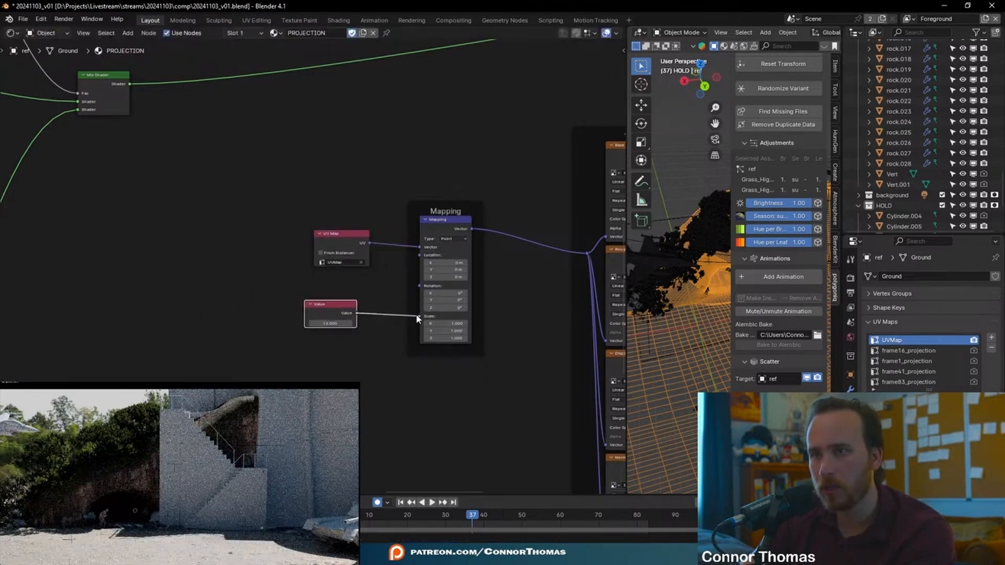
pyautogui.moveTo(417, 317); pyautogui.dragTo(420, 316)
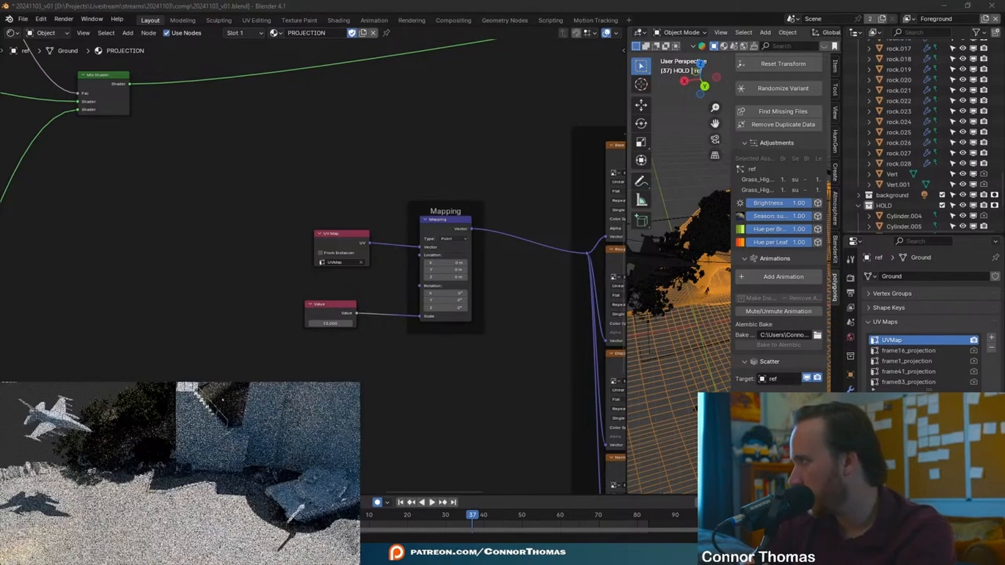
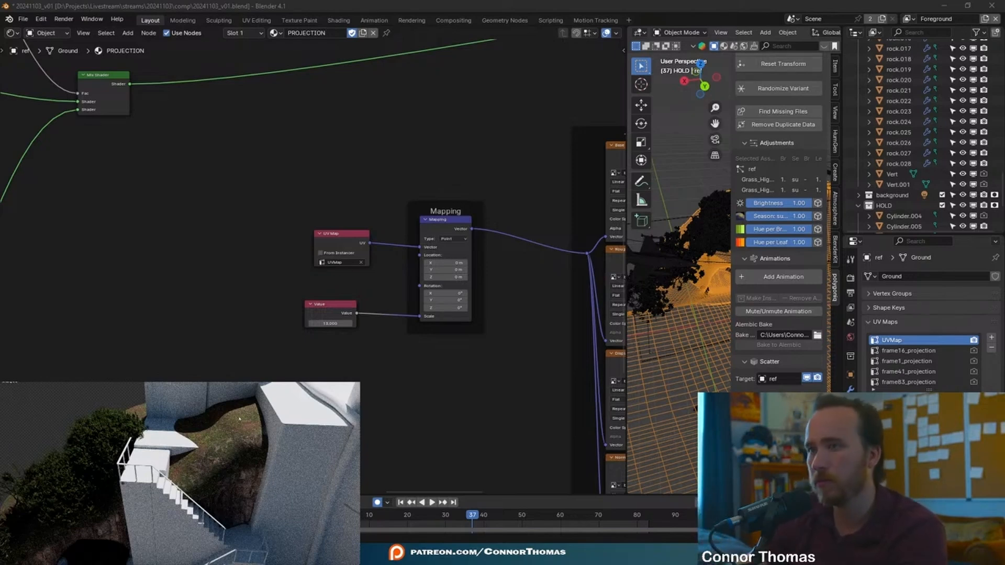
# Save the blend file and return the rendered viewport to the camera view
pyautogui.scroll(-5, 349, 218)
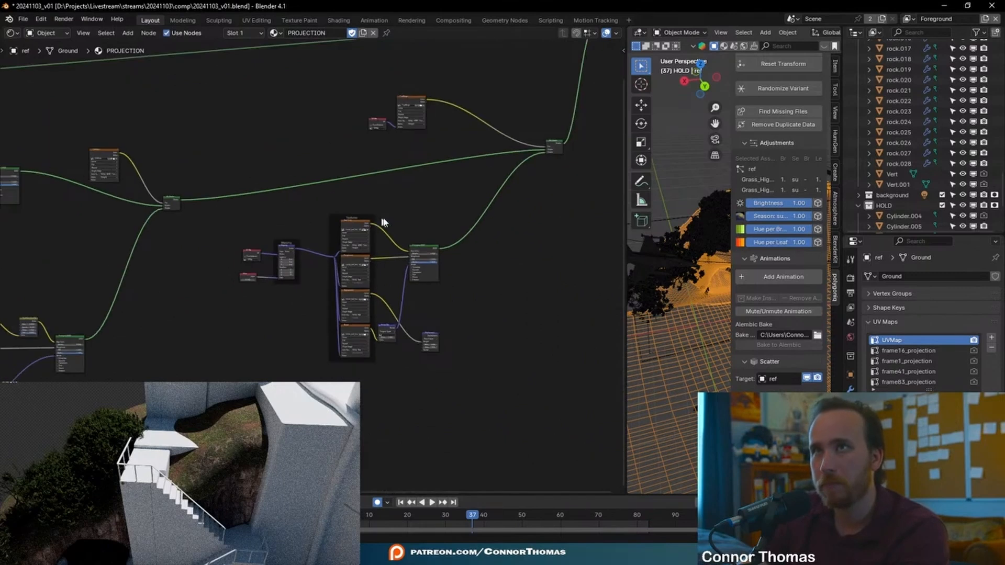
pyautogui.moveTo(446, 246); pyautogui.dragTo(389, 313, button='middle')
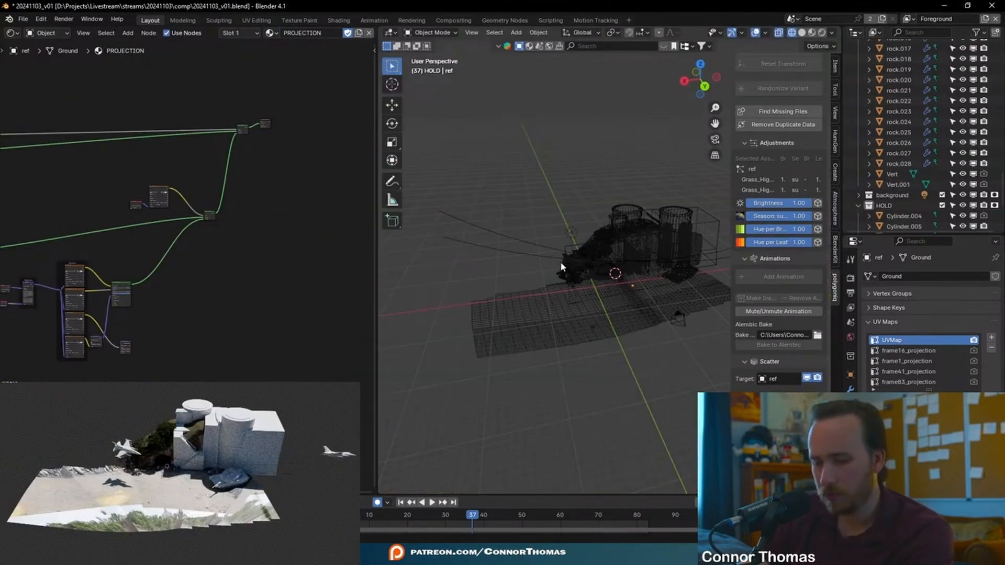
pyautogui.hotkey('ctrl', 's')
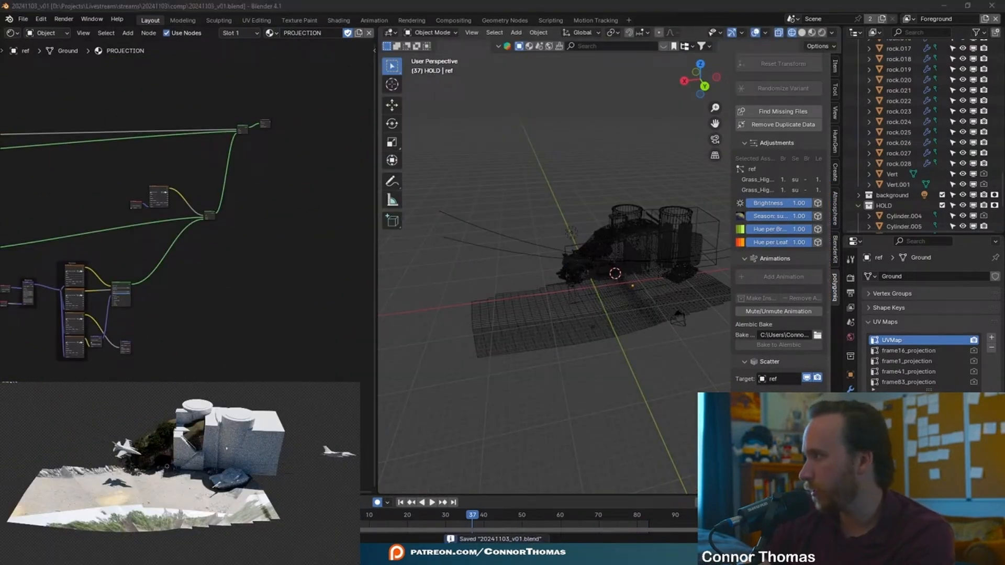
pyautogui.click(167, 466)
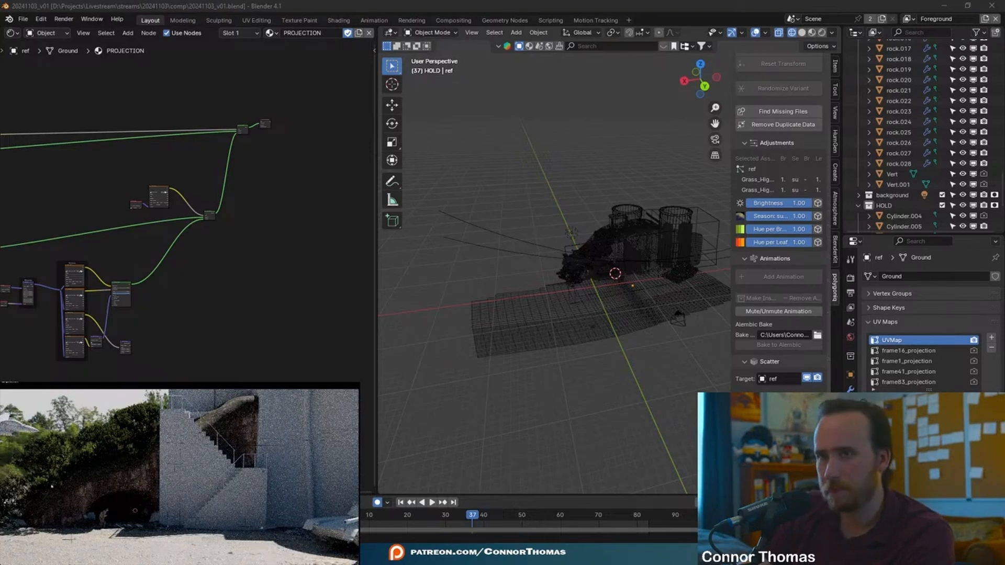
# Maximize the shader editor and preview the brown mud leaves' Displacement node output on the ground material
pyautogui.moveTo(190, 341); pyautogui.dragTo(171, 247, button='middle')
pyautogui.scroll(7, 313, 296)
pyautogui.scroll(12, 171, 245)
pyautogui.hotkey('ctrl', 'space')
pyautogui.scroll(-3, 401, 263)
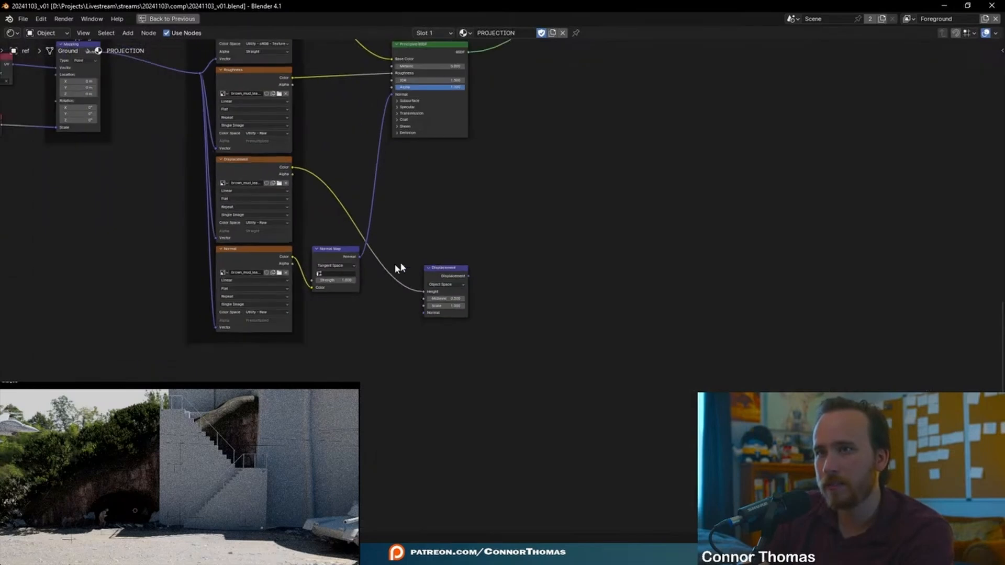
pyautogui.click(457, 271)
pyautogui.keyDown('ctrl'); pyautogui.keyDown('shift'); pyautogui.click(457, 270); pyautogui.keyUp('shift'); pyautogui.keyUp('ctrl')
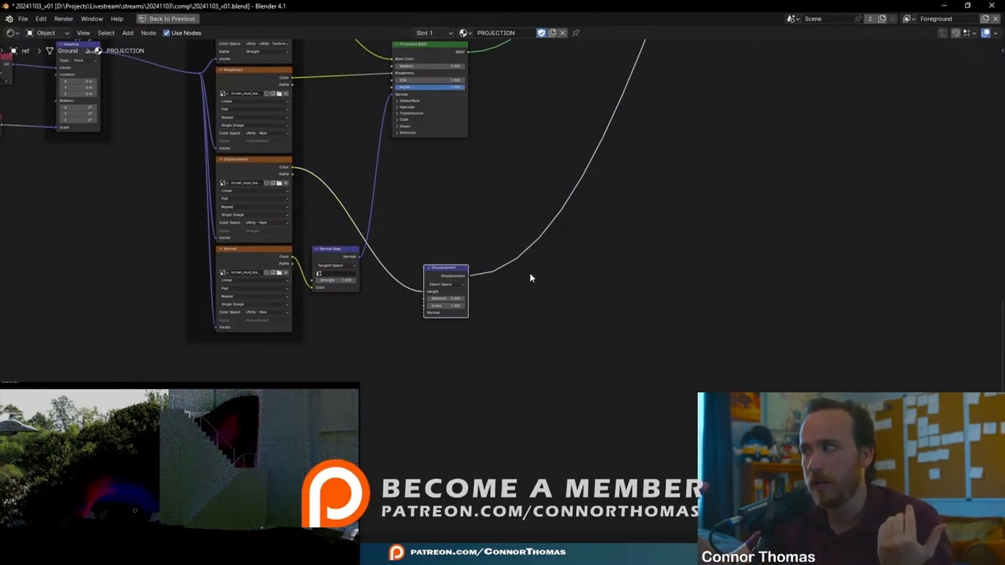
# Preview the brown mud leaves' displacement image texture directly on the ground material
pyautogui.scroll(-3, 532, 240)
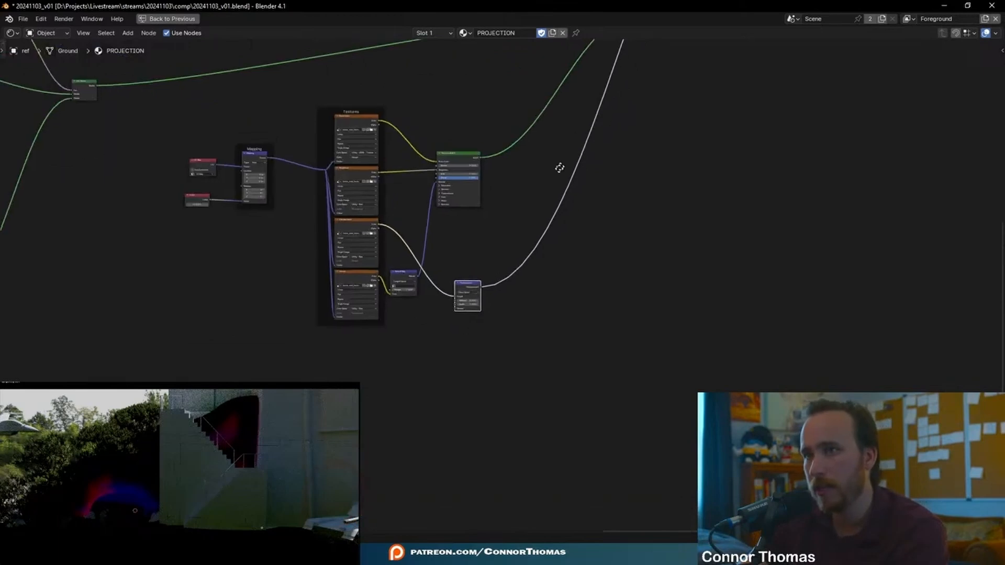
pyautogui.moveTo(561, 163); pyautogui.dragTo(544, 317, button='middle')
pyautogui.scroll(1, 540, 299)
pyautogui.moveTo(473, 354); pyautogui.dragTo(558, 249, button='middle')
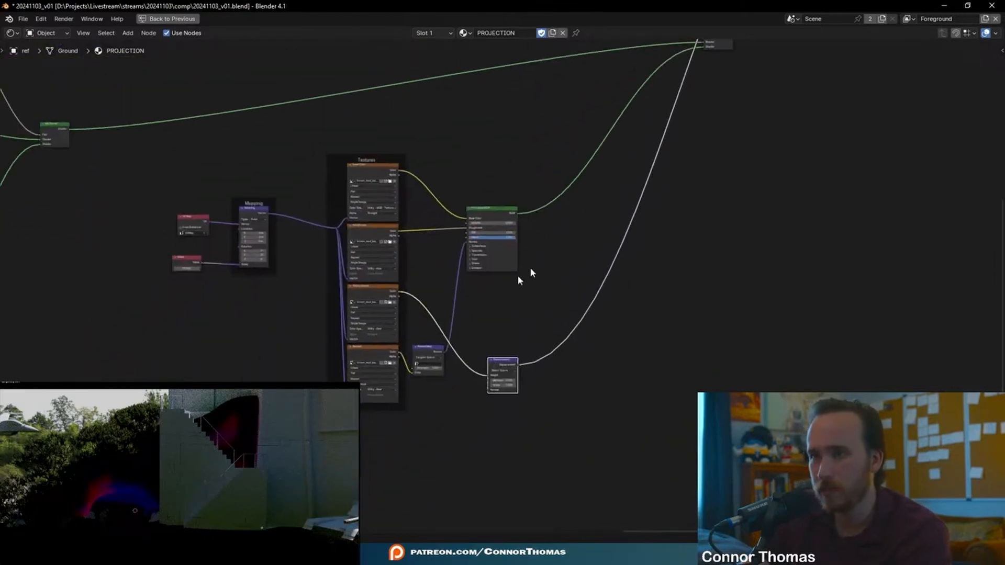
pyautogui.scroll(2, 503, 280)
pyautogui.keyDown('ctrl'); pyautogui.keyDown('shift'); pyautogui.click(315, 292); pyautogui.keyUp('shift'); pyautogui.keyUp('ctrl')
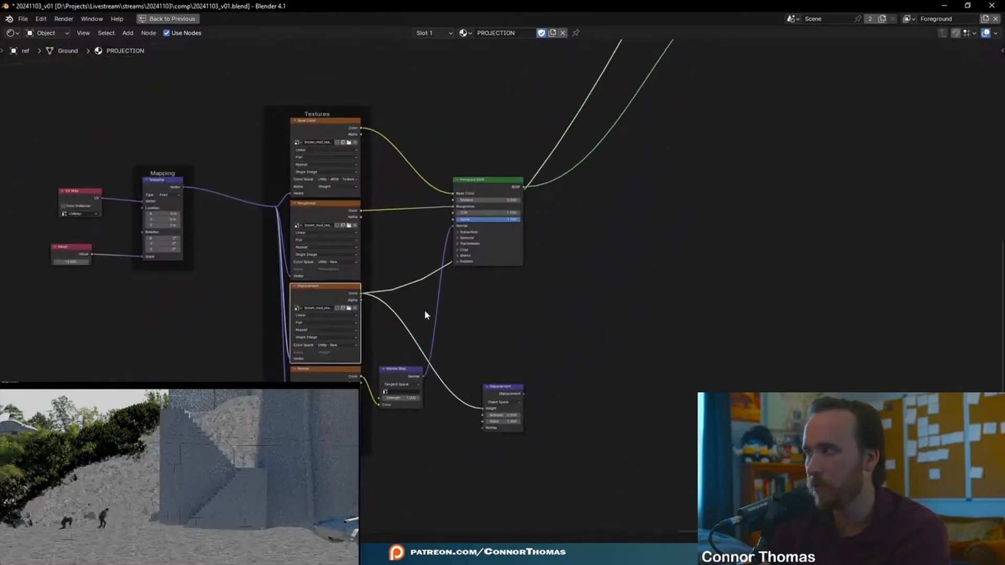
# Move the Material Output farther from the final Mix Shader to make room between them
pyautogui.scroll(-6, 425, 312)
pyautogui.moveTo(643, 180); pyautogui.dragTo(521, 382, button='middle')
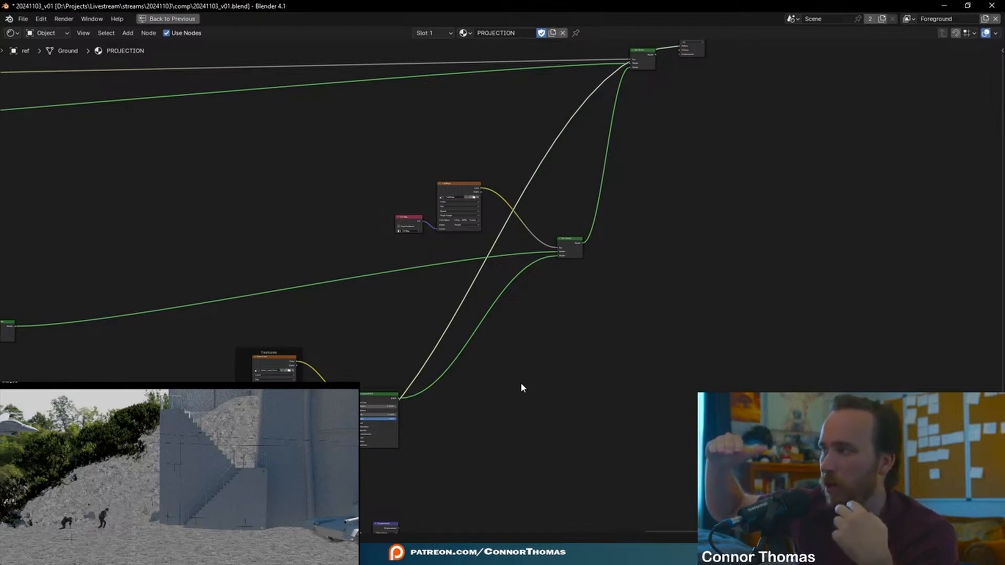
pyautogui.moveTo(700, 160); pyautogui.dragTo(553, 262, button='middle')
pyautogui.scroll(2, 546, 137)
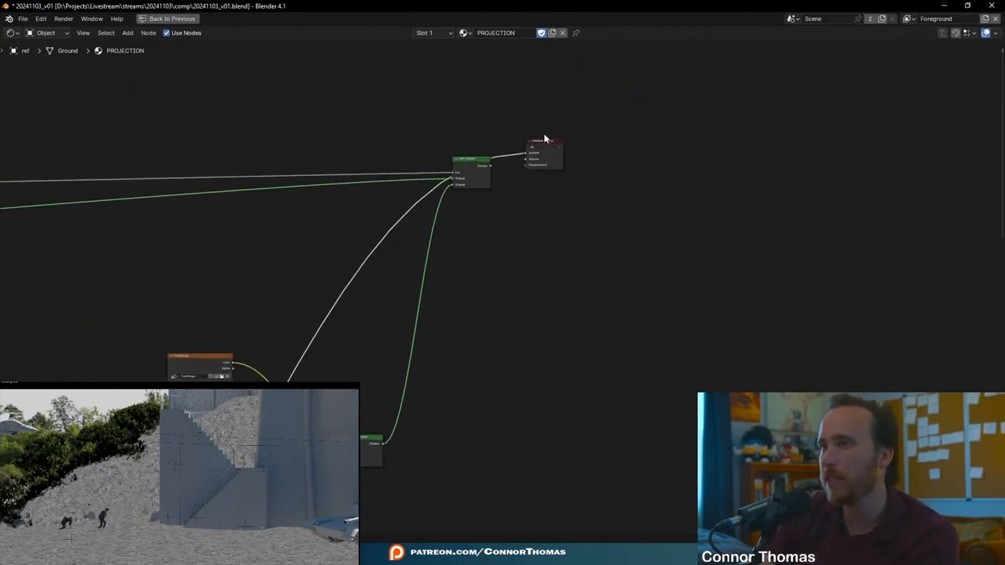
pyautogui.press('g')
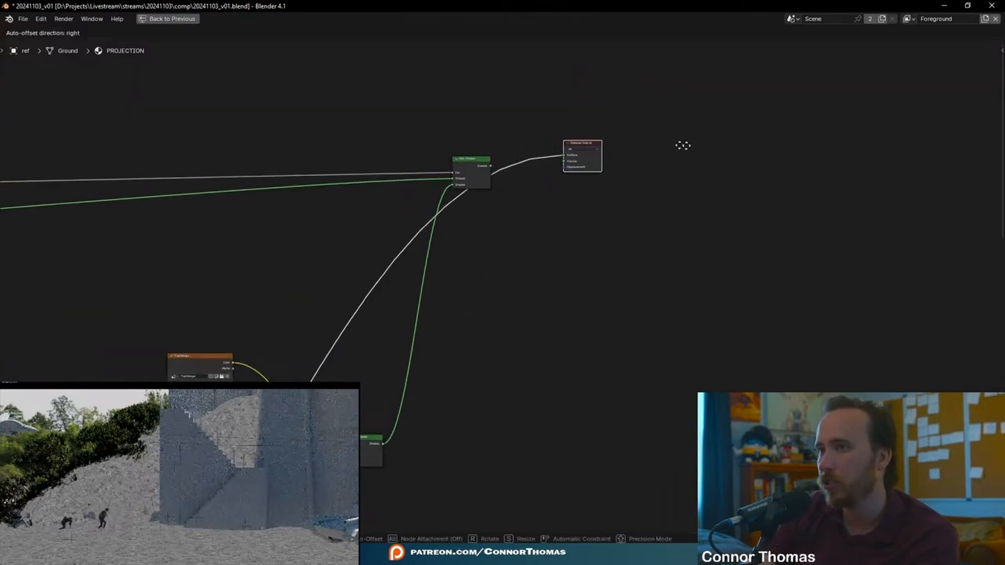
pyautogui.click(734, 159)
pyautogui.click(608, 304)
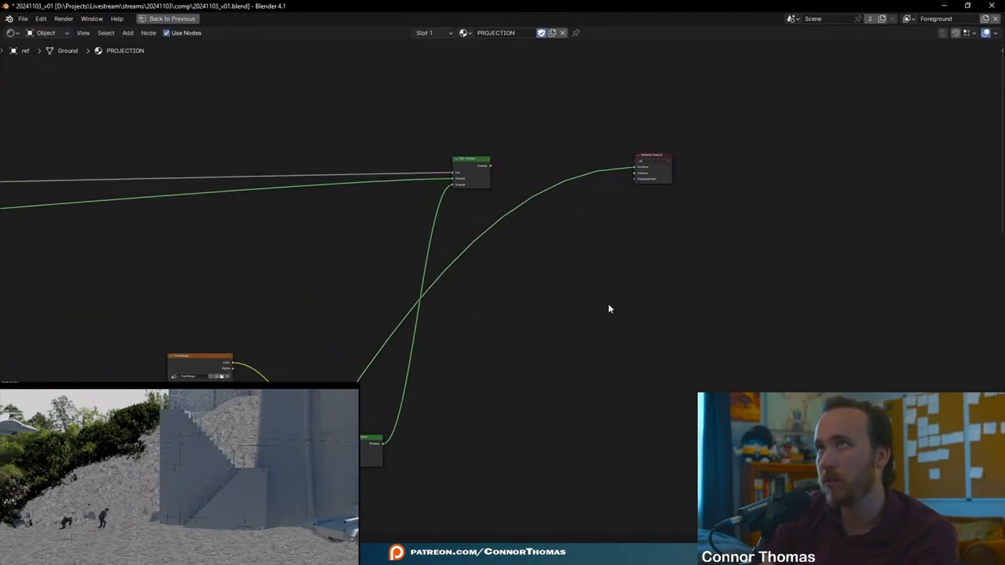
# Add a Mix Color node beside the brown mud leaves' Displacement node and set its B color to black
pyautogui.hotkey('shift', 'a')
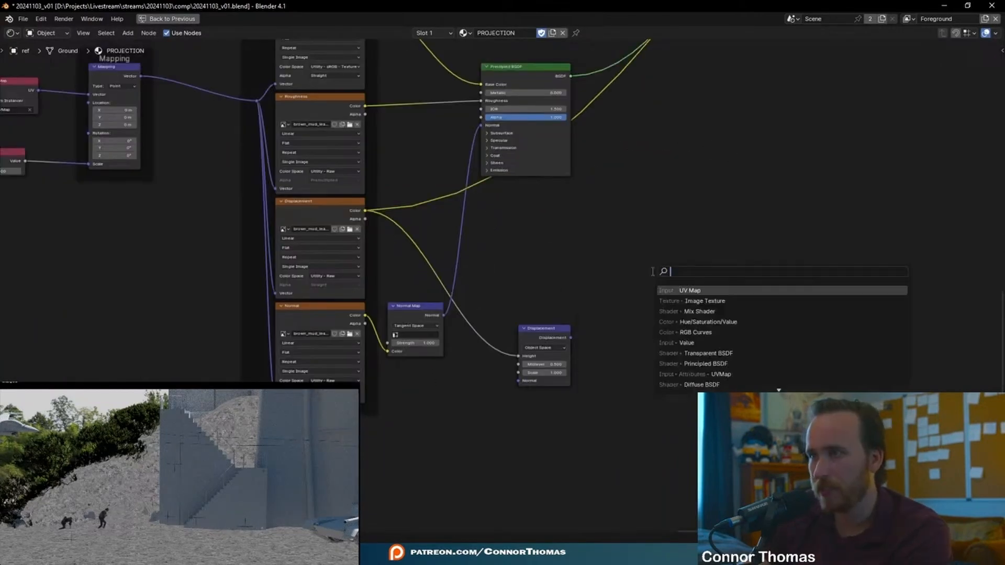
pyautogui.write('mix')
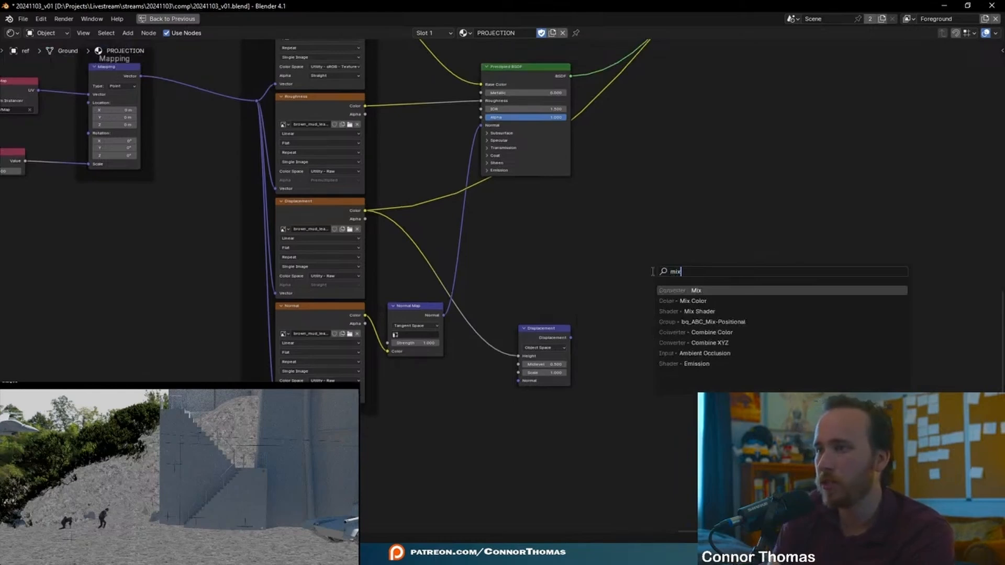
pyautogui.press('Return')
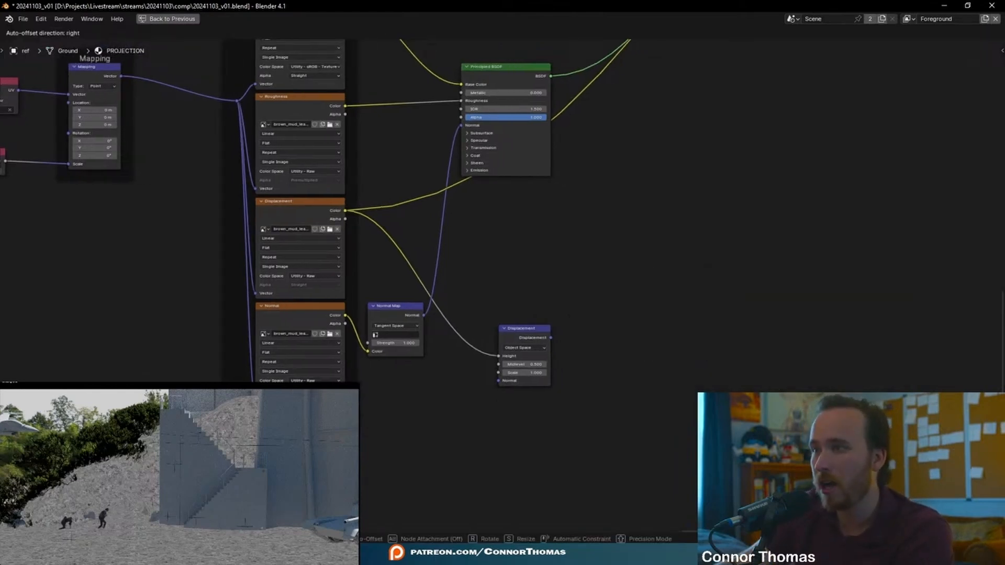
pyautogui.click(522, 229)
pyautogui.scroll(5, 553, 330)
pyautogui.moveTo(554, 330); pyautogui.dragTo(523, 349, button='middle')
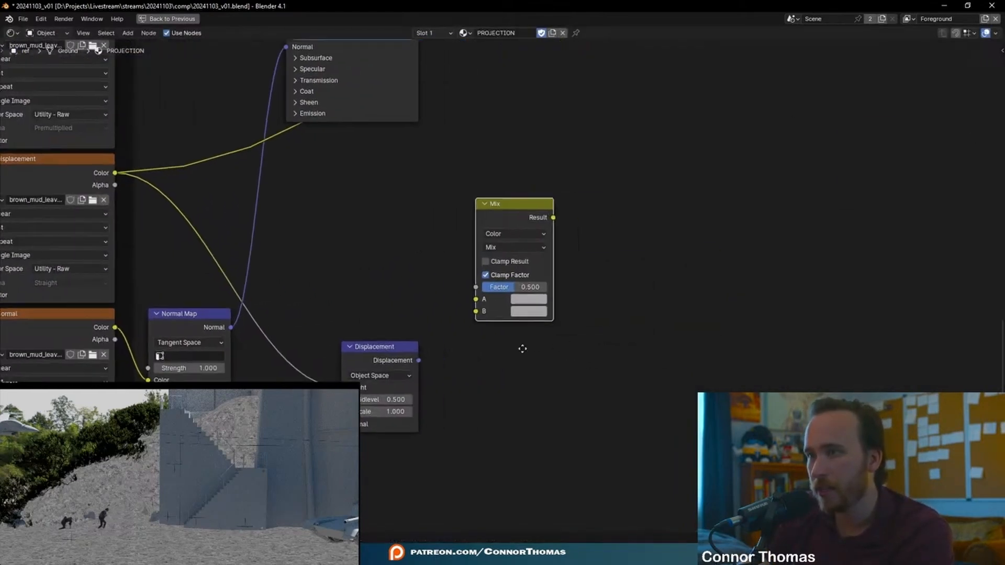
pyautogui.click(528, 313)
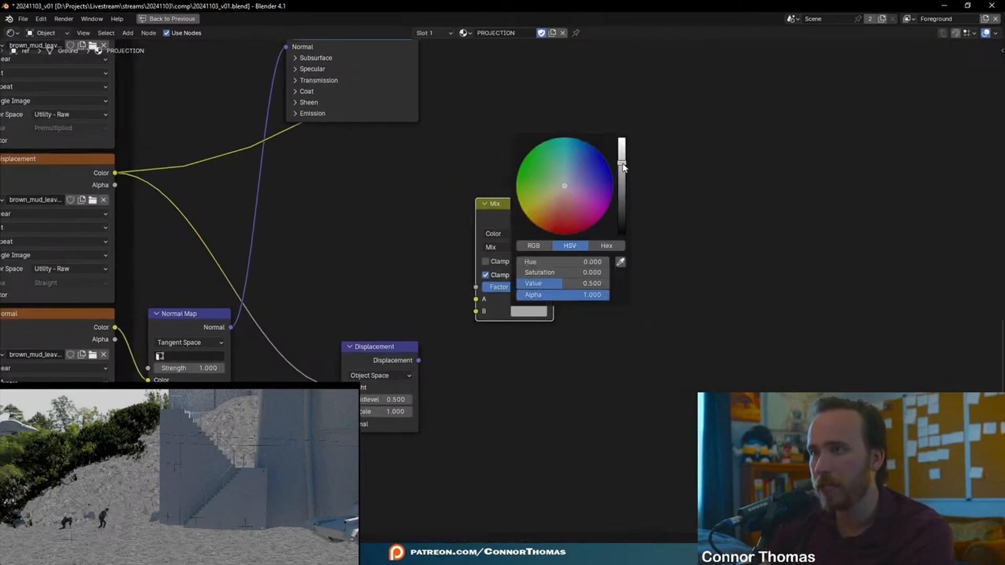
pyautogui.moveTo(623, 167); pyautogui.dragTo(617, 265)
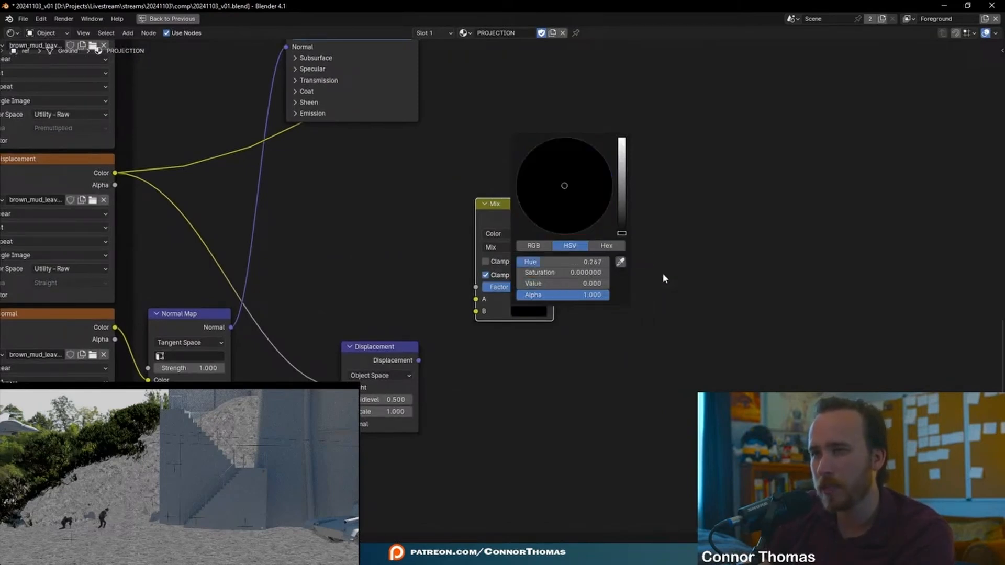
# Connect the TopMerge mask's color to the new Mix node's Factor and preview the Mix result on the ground material
pyautogui.moveTo(300, 215); pyautogui.dragTo(505, 250, button='middle')
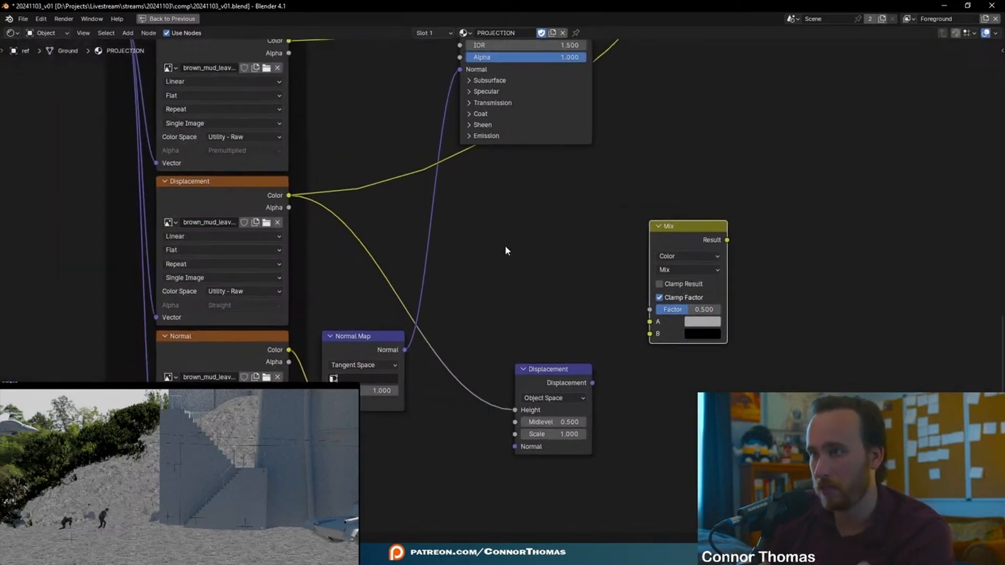
pyautogui.moveTo(289, 195); pyautogui.dragTo(542, 238)
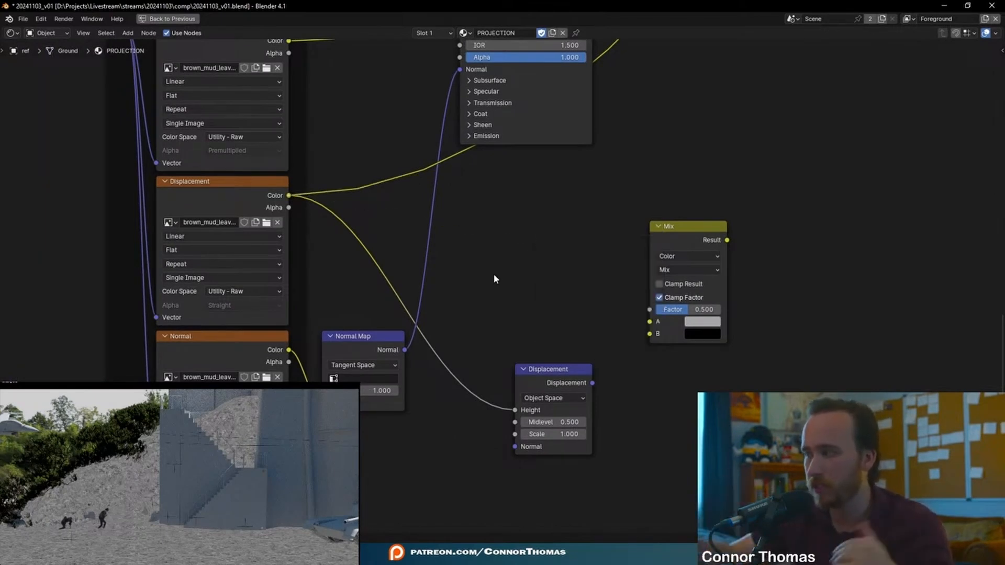
pyautogui.scroll(-3, 494, 273)
pyautogui.scroll(-1, 532, 267)
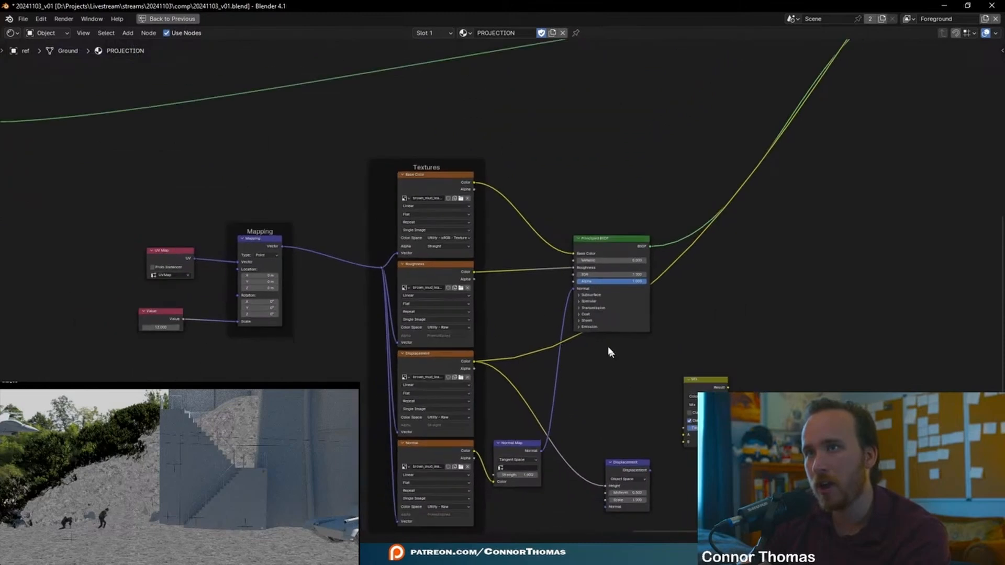
pyautogui.scroll(-3, 595, 320)
pyautogui.moveTo(618, 254); pyautogui.dragTo(772, 196, button='middle')
pyautogui.scroll(2, 726, 237)
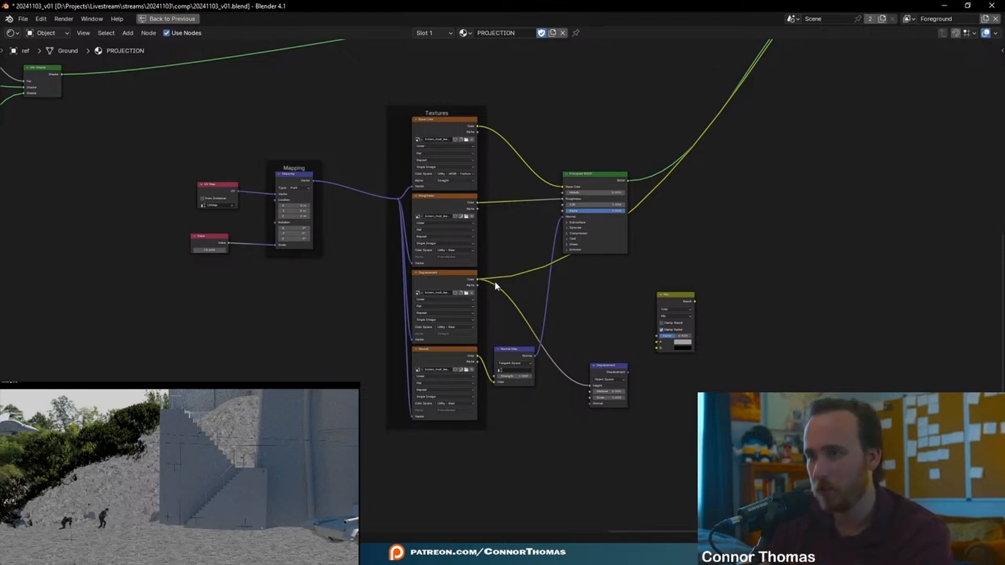
pyautogui.moveTo(540, 298); pyautogui.dragTo(526, 417, button='middle')
pyautogui.moveTo(692, 213); pyautogui.dragTo(629, 295, button='middle')
pyautogui.click(637, 57)
pyautogui.moveTo(734, 136); pyautogui.dragTo(545, 431)
pyautogui.moveTo(568, 387); pyautogui.dragTo(620, 367)
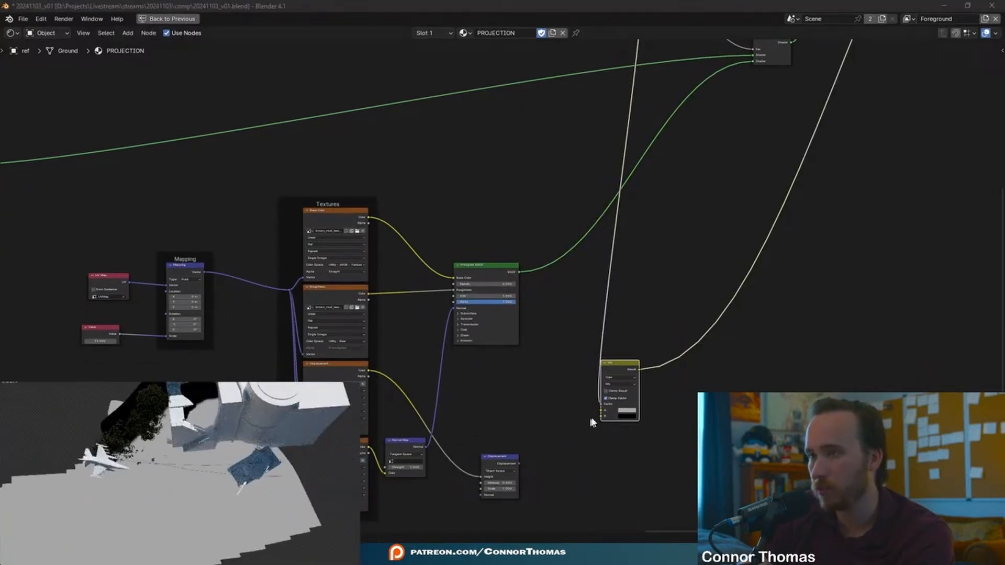
pyautogui.moveTo(599, 416); pyautogui.dragTo(643, 429)
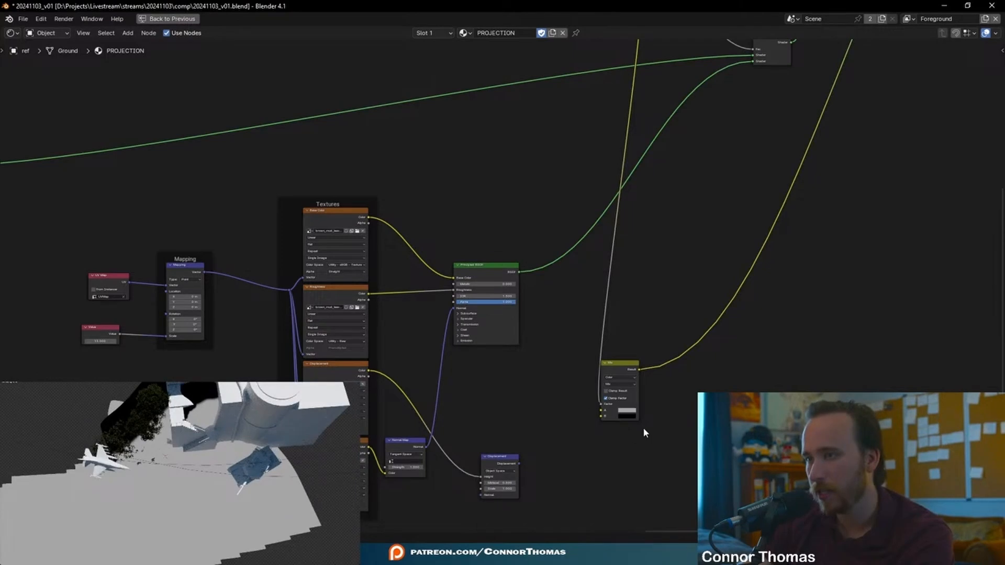
# Set the Mix node's A color to black and feed the brown mud leaves' displacement texture color into B
pyautogui.scroll(3, 643, 428)
pyautogui.click(692, 493)
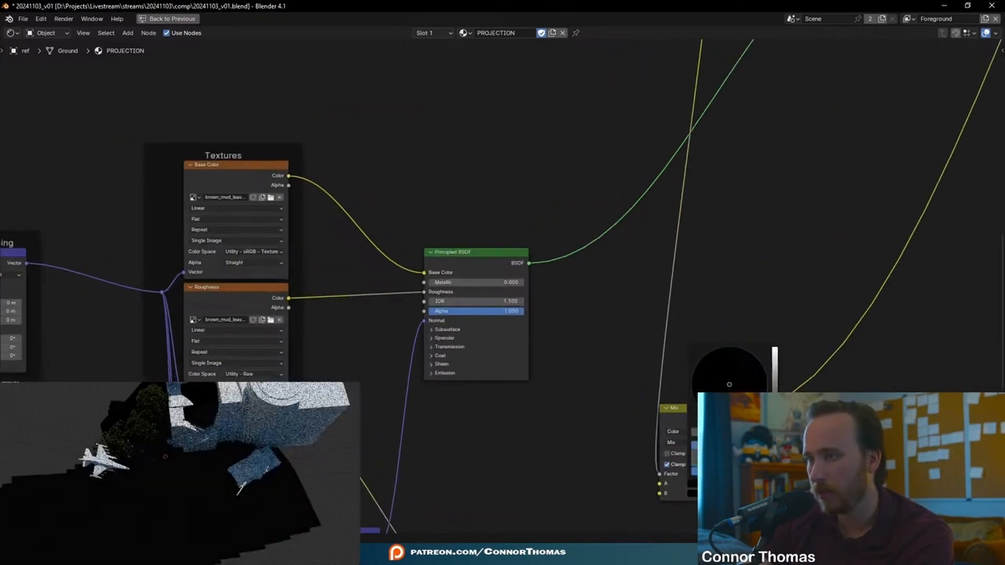
pyautogui.moveTo(659, 493); pyautogui.dragTo(288, 403)
pyautogui.moveTo(180, 473); pyautogui.dragTo(150, 453, button='middle')
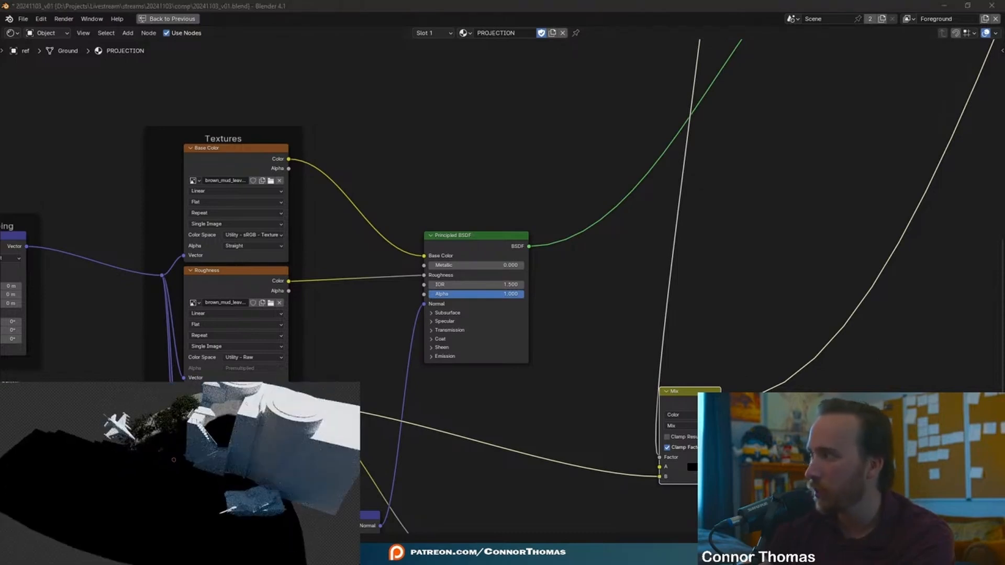
# Move the displacement Mix node so it lines up with the brown mud leaves' displacement texture
pyautogui.moveTo(708, 319); pyautogui.dragTo(543, 254, button='middle')
pyautogui.scroll(-2, 542, 253)
pyautogui.moveTo(542, 315); pyautogui.dragTo(607, 255)
pyautogui.scroll(-3, 566, 171)
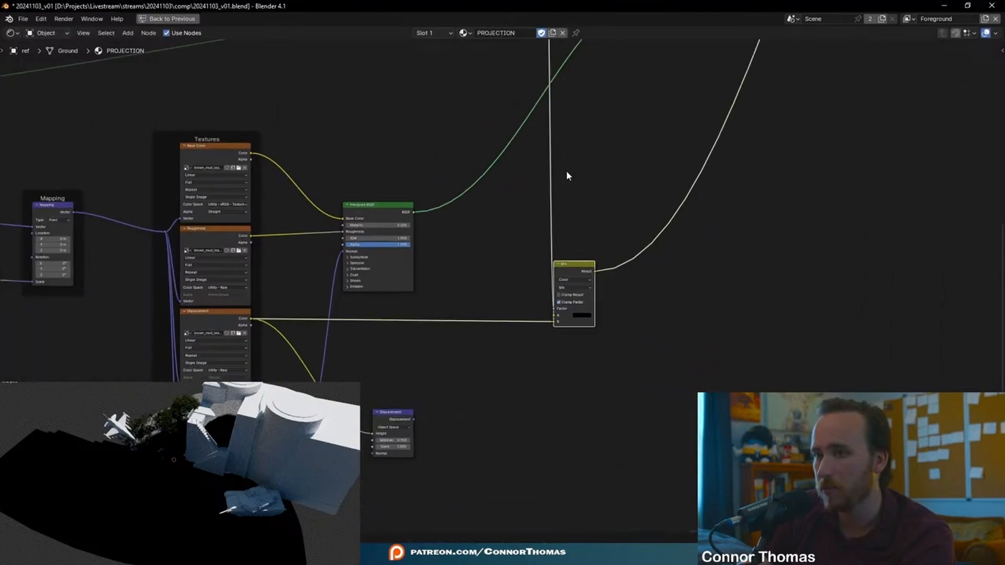
pyautogui.moveTo(531, 225); pyautogui.dragTo(673, 327, button='middle')
pyautogui.scroll(-1, 672, 327)
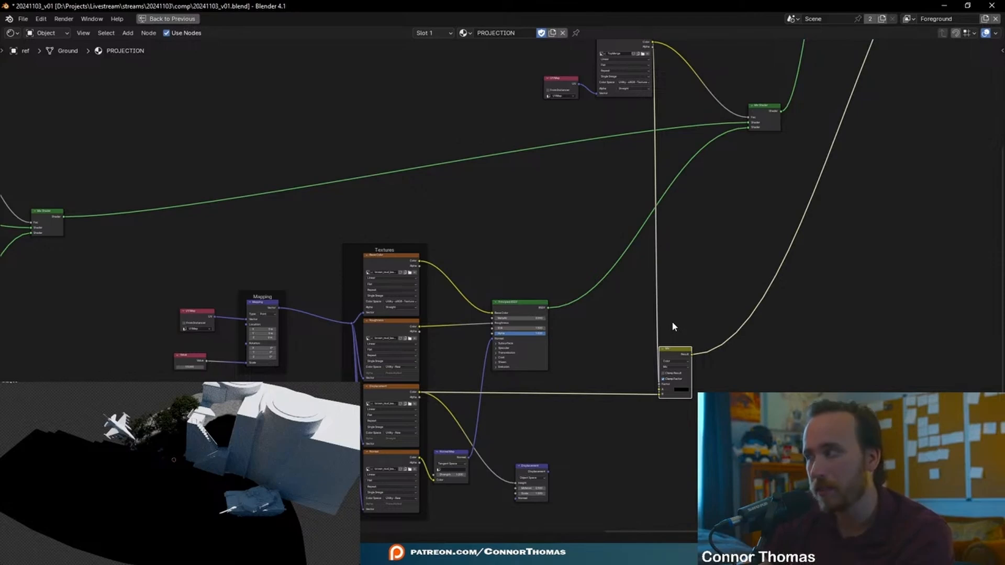
pyautogui.scroll(4, 584, 377)
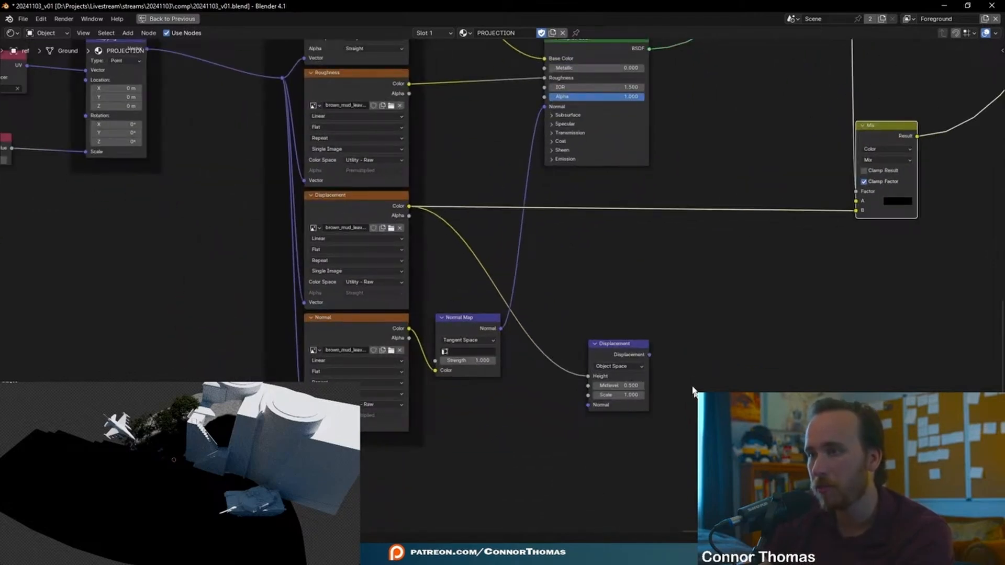
pyautogui.scroll(-6, 688, 369)
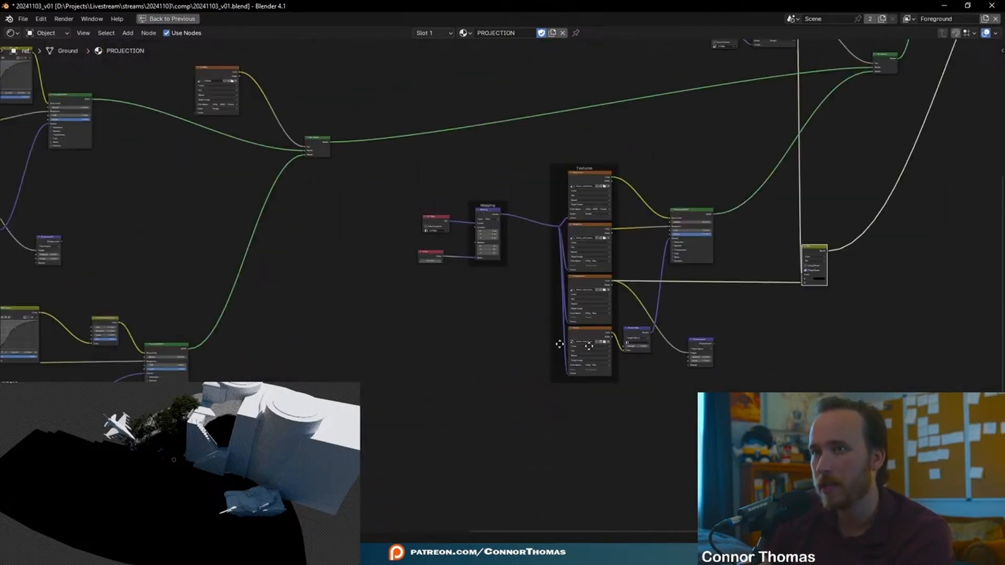
# Move the TopMerge mask and its UV Map node farther from the final Mix Shader
pyautogui.scroll(-3, 427, 330)
pyautogui.moveTo(358, 251); pyautogui.dragTo(375, 278)
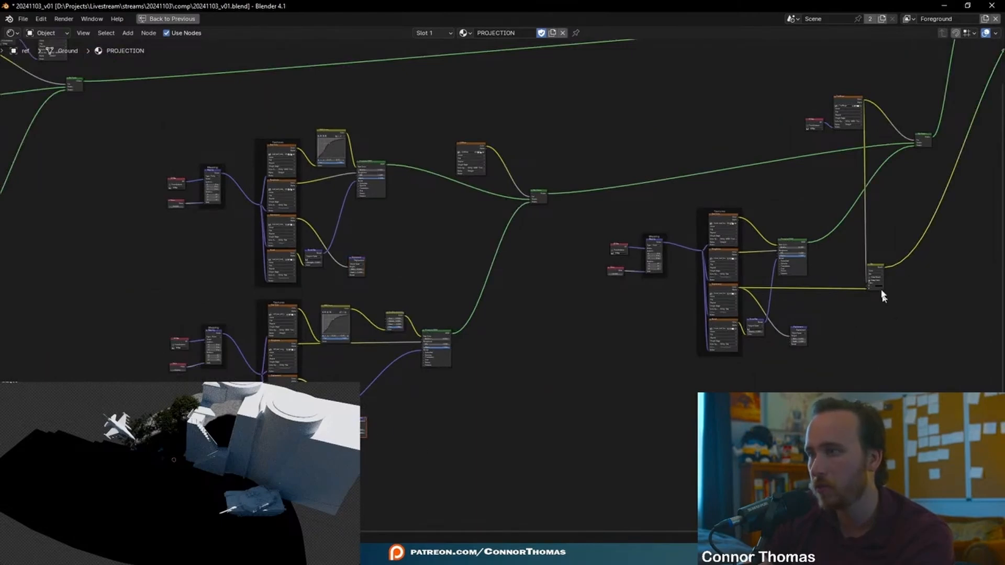
pyautogui.scroll(1, 919, 254)
pyautogui.moveTo(940, 167); pyautogui.dragTo(770, 269, button='middle')
pyautogui.moveTo(690, 200); pyautogui.dragTo(647, 160)
pyautogui.click(767, 275)
pyautogui.moveTo(794, 316); pyautogui.dragTo(810, 195, button='middle')
pyautogui.scroll(3, 861, 275)
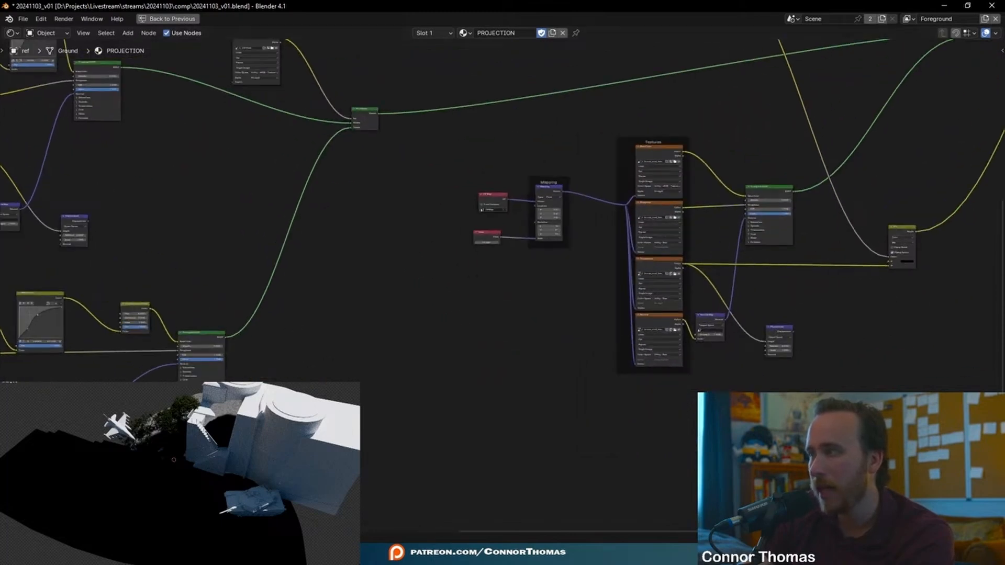
# Add a second Mix Color node below the cliff material's Principled BSDF
pyautogui.moveTo(328, 300); pyautogui.dragTo(528, 274, button='middle')
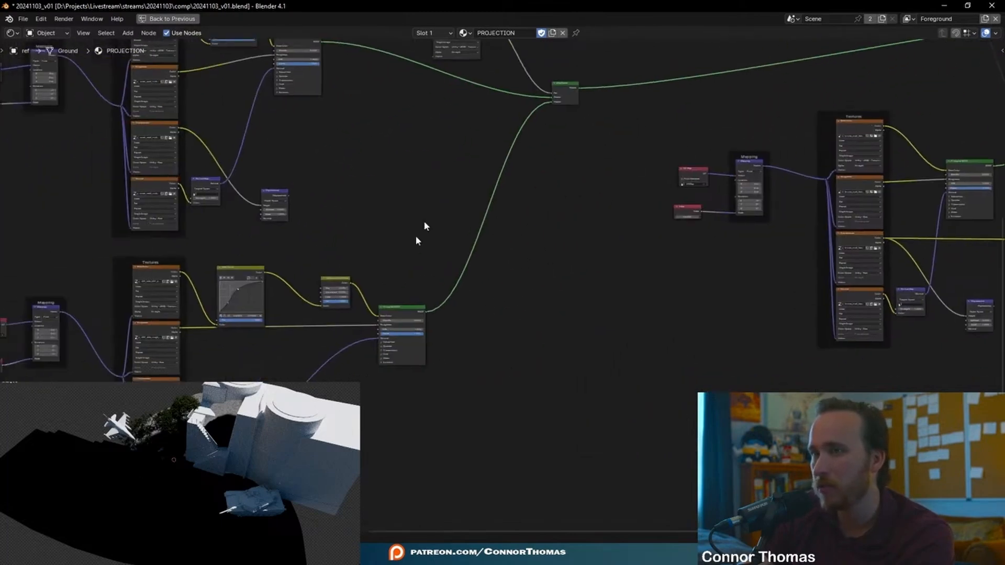
pyautogui.hotkey('shift', 'a')
pyautogui.write('mix')
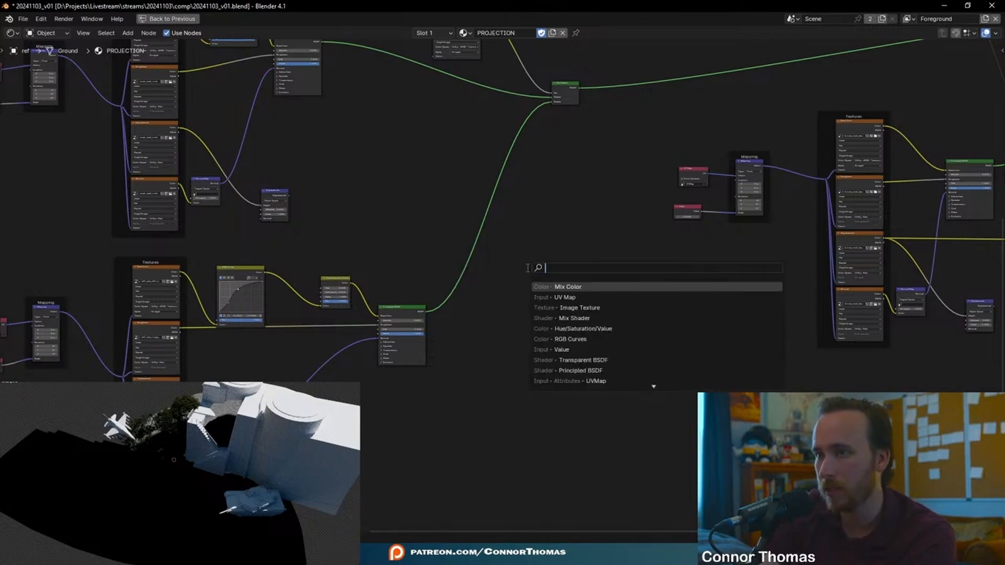
pyautogui.press('Down')
pyautogui.press('Return')
pyautogui.click(377, 412)
pyautogui.scroll(5, 462, 379)
pyautogui.moveTo(377, 412); pyautogui.dragTo(516, 279, button='middle')
pyautogui.scroll(1, 411, 380)
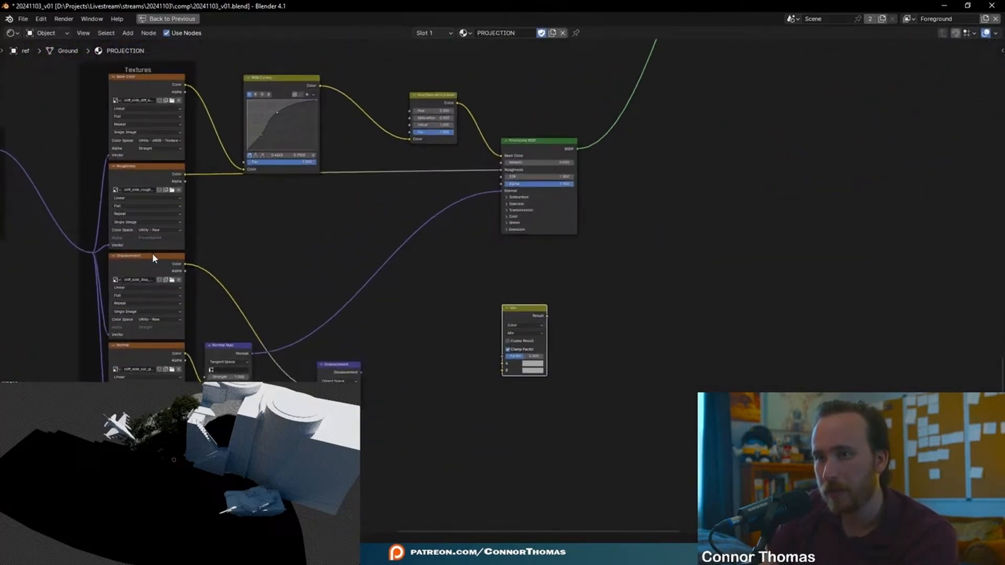
# Connect the cliff displacement texture to the second Mix node's B and the coast sand rock displacement texture to A
pyautogui.click(187, 265)
pyautogui.moveTo(469, 249); pyautogui.dragTo(505, 365)
pyautogui.moveTo(760, 99); pyautogui.dragTo(628, 358, button='middle')
pyautogui.scroll(-2, 629, 359)
pyautogui.moveTo(561, 375); pyautogui.dragTo(645, 180, button='middle')
pyautogui.click(474, 386)
pyautogui.moveTo(474, 387); pyautogui.dragTo(475, 390)
pyautogui.moveTo(545, 330); pyautogui.dragTo(528, 444, button='middle')
pyautogui.scroll(-1, 528, 444)
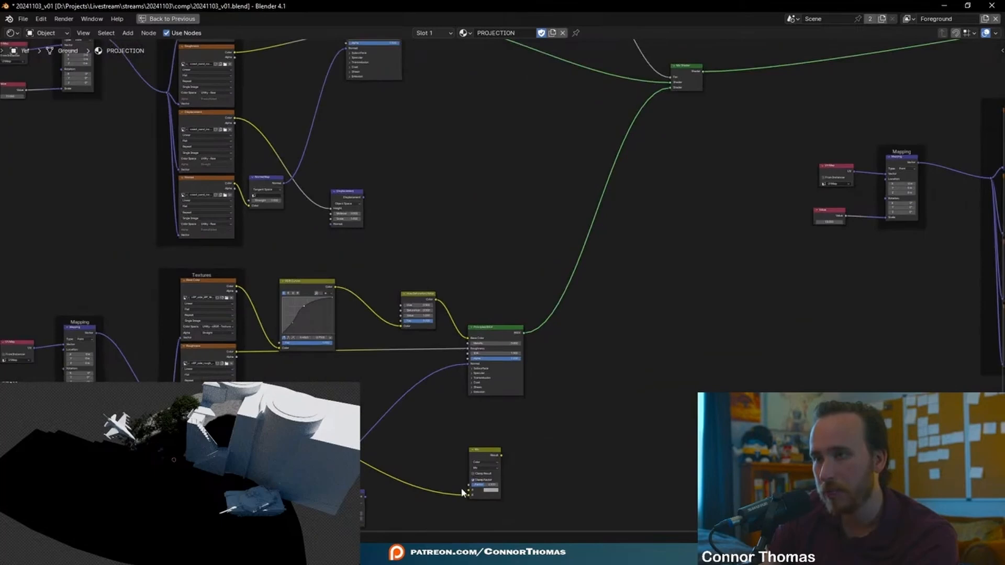
pyautogui.moveTo(469, 492); pyautogui.dragTo(243, 125)
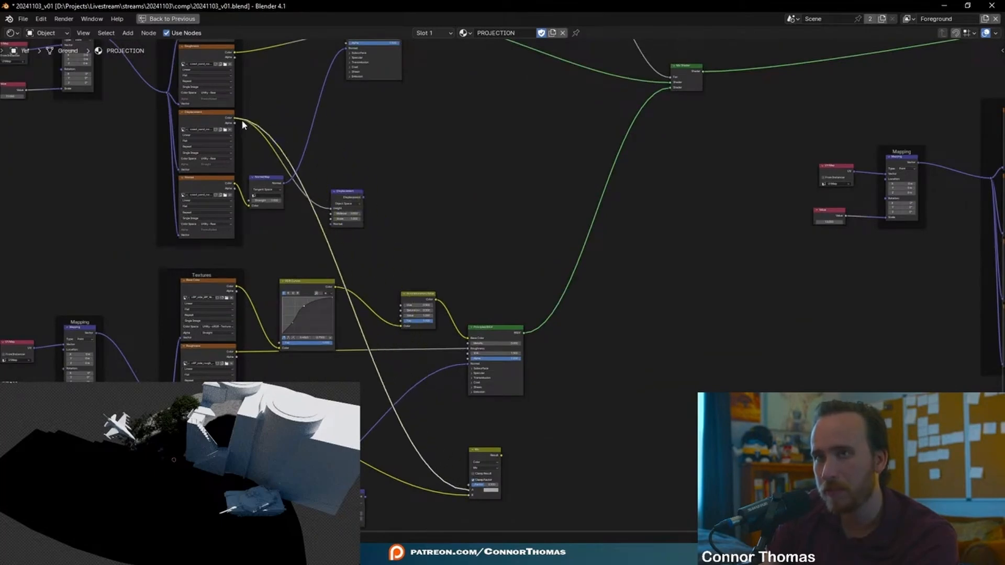
# Move the second Mix node clear of the shader, drive its Factor with the CliffSide mask's color, and preview the mask
pyautogui.moveTo(347, 126); pyautogui.dragTo(316, 125, button='middle')
pyautogui.moveTo(461, 450); pyautogui.dragTo(549, 395)
pyautogui.moveTo(605, 302); pyautogui.dragTo(597, 380, button='middle')
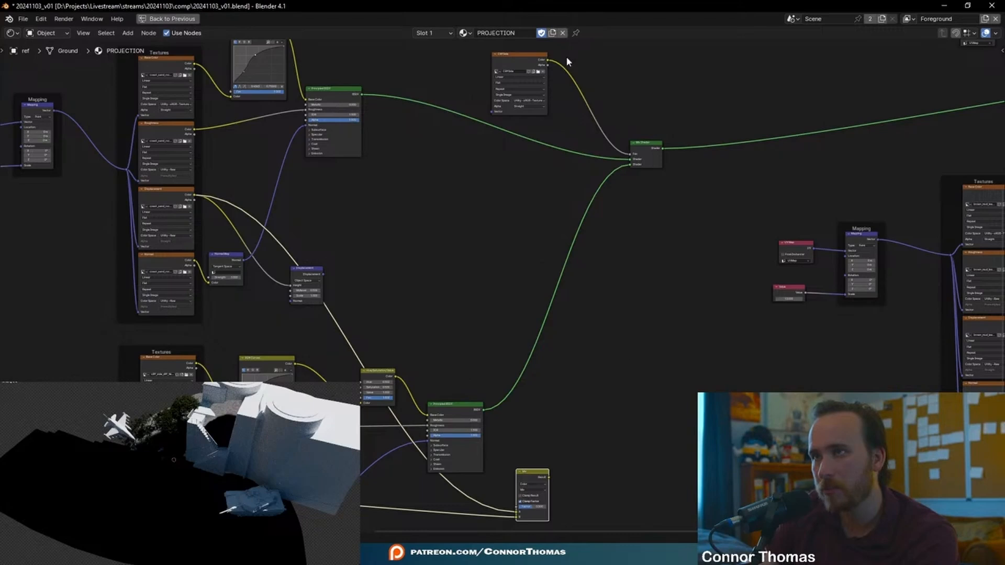
pyautogui.scroll(4, 565, 58)
pyautogui.moveTo(565, 60); pyautogui.dragTo(598, 530, button='middle')
pyautogui.scroll(-1, 550, 166)
pyautogui.scroll(-2, 535, 413)
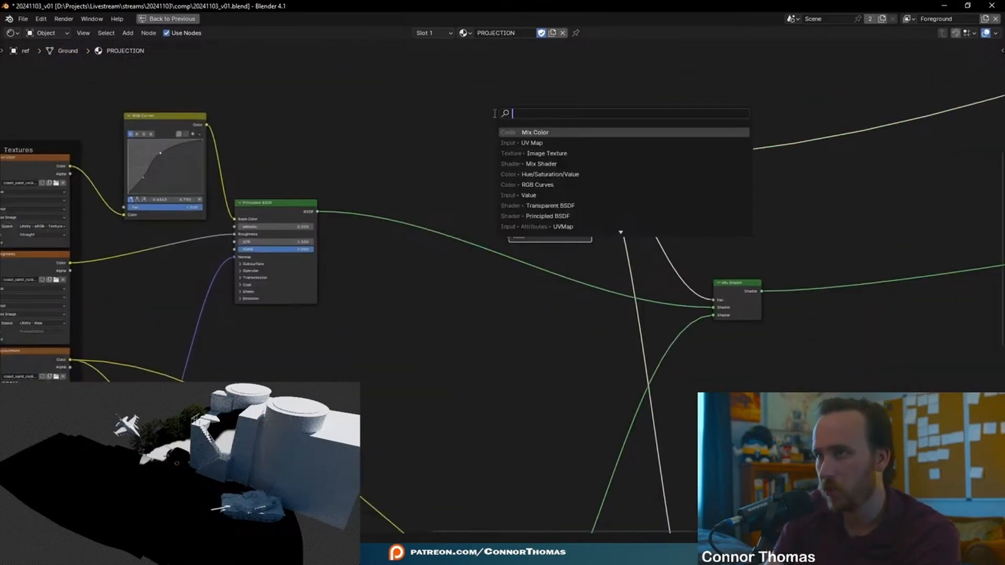
# Add a UV Map node set to UVMap and connect it to the CliffSide image texture's Vector
pyautogui.press('Down')
pyautogui.press('Return')
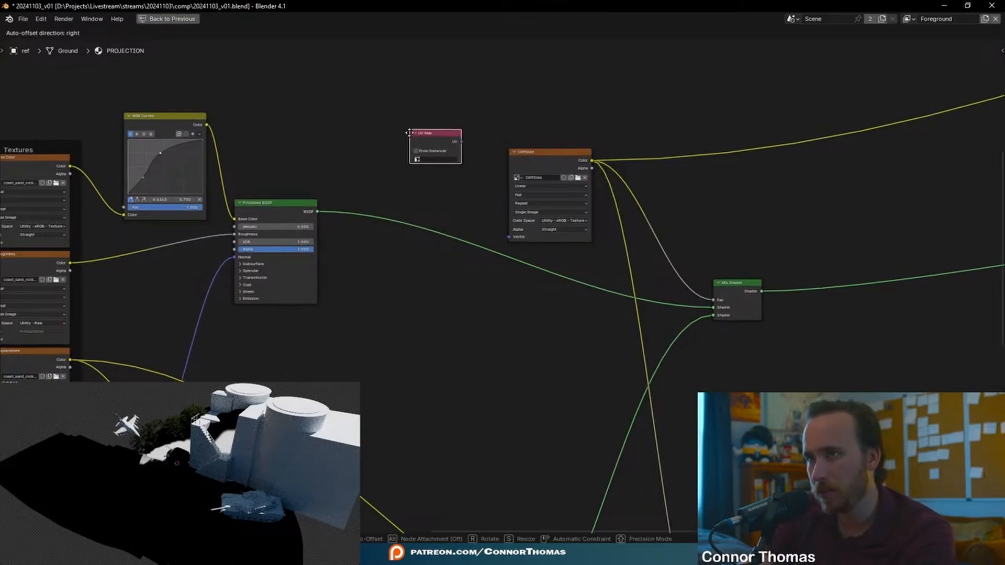
pyautogui.click(409, 133)
pyautogui.scroll(2, 467, 129)
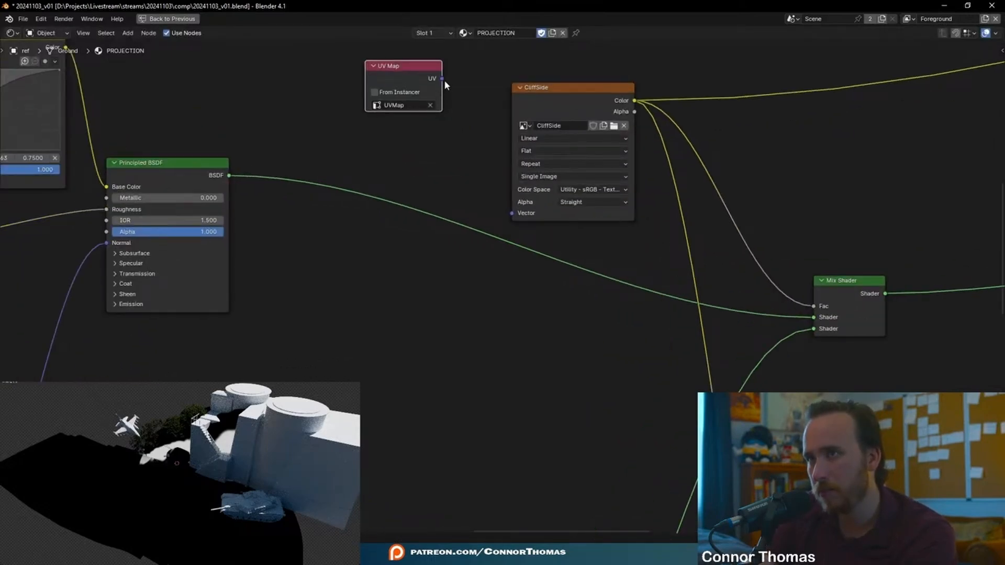
pyautogui.scroll(-3, 492, 325)
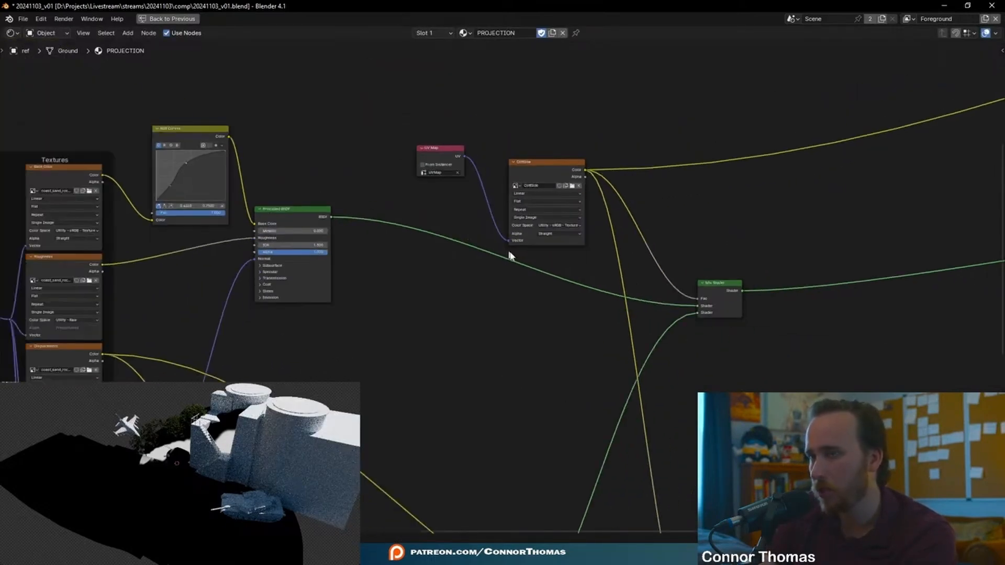
pyautogui.moveTo(555, 180); pyautogui.dragTo(506, 211, button='middle')
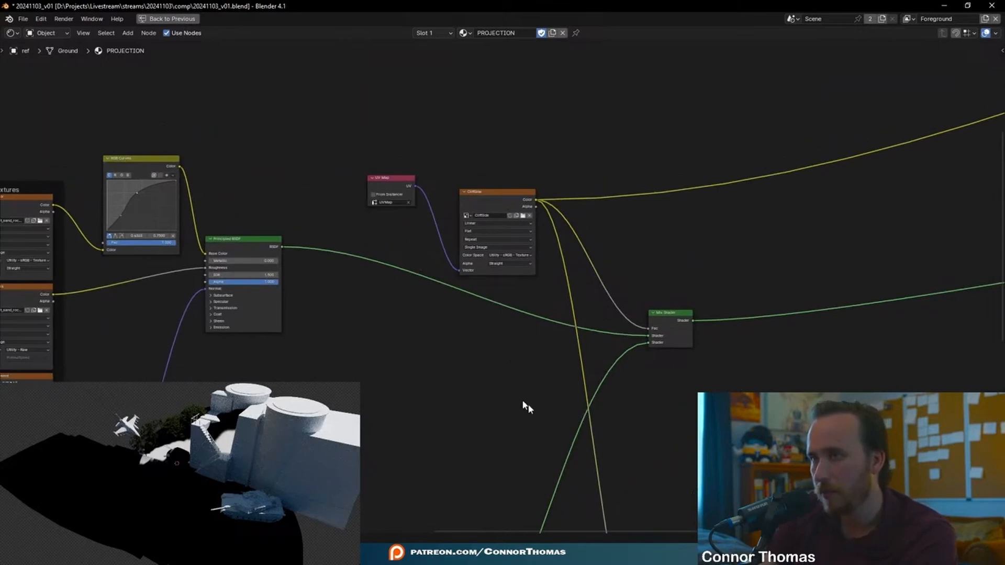
# Preview the Mix node that blends the cliff and coast sand rock displacement on the ground material
pyautogui.scroll(-5, 680, 277)
pyautogui.scroll(5, 576, 314)
pyautogui.keyDown('ctrl'); pyautogui.keyDown('shift'); pyautogui.click(576, 309); pyautogui.keyUp('shift'); pyautogui.keyUp('ctrl')
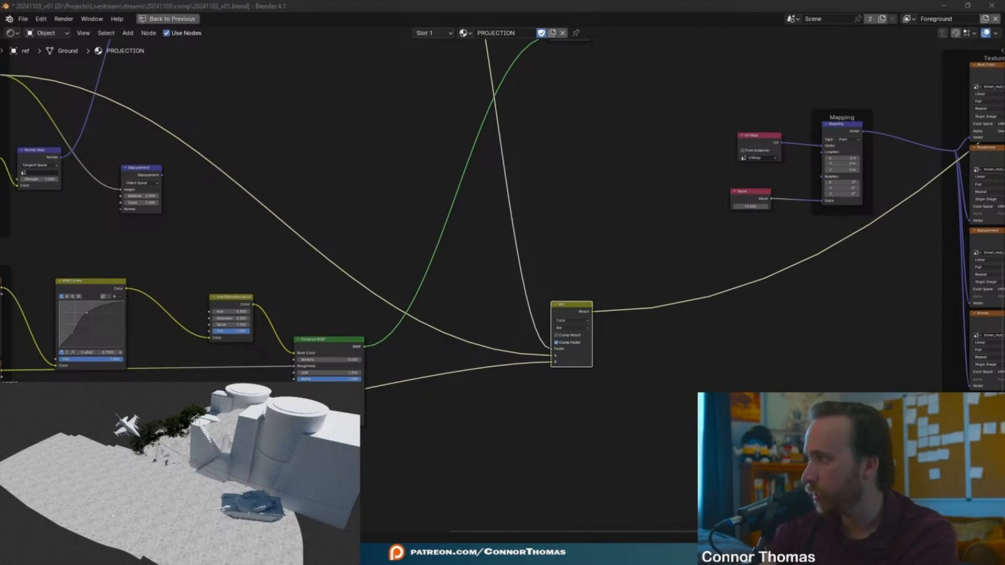
# Connect the cliff and sand displacement Mix result to A of the brown mud leaves' Mix node and preview that node
pyautogui.moveTo(655, 210); pyautogui.dragTo(519, 278, button='middle')
pyautogui.scroll(-4, 519, 277)
pyautogui.scroll(3, 522, 343)
pyautogui.moveTo(521, 359); pyautogui.dragTo(340, 318, button='middle')
pyautogui.moveTo(284, 309); pyautogui.dragTo(920, 234)
pyautogui.moveTo(921, 234); pyautogui.dragTo(713, 323, button='middle')
pyautogui.moveTo(180, 456)
pyautogui.mouseDown(button='middle')
pyautogui.moveTo(184, 495)
pyautogui.moveTo(181, 456)
pyautogui.mouseUp(button='middle')
pyautogui.moveTo(768, 287); pyautogui.dragTo(592, 292, button='middle')
# Insert another Mix Color node after the combined displacement Mix and set its B color to black
pyautogui.click(728, 271)
pyautogui.hotkey('shift', 'a')
pyautogui.write('mix')
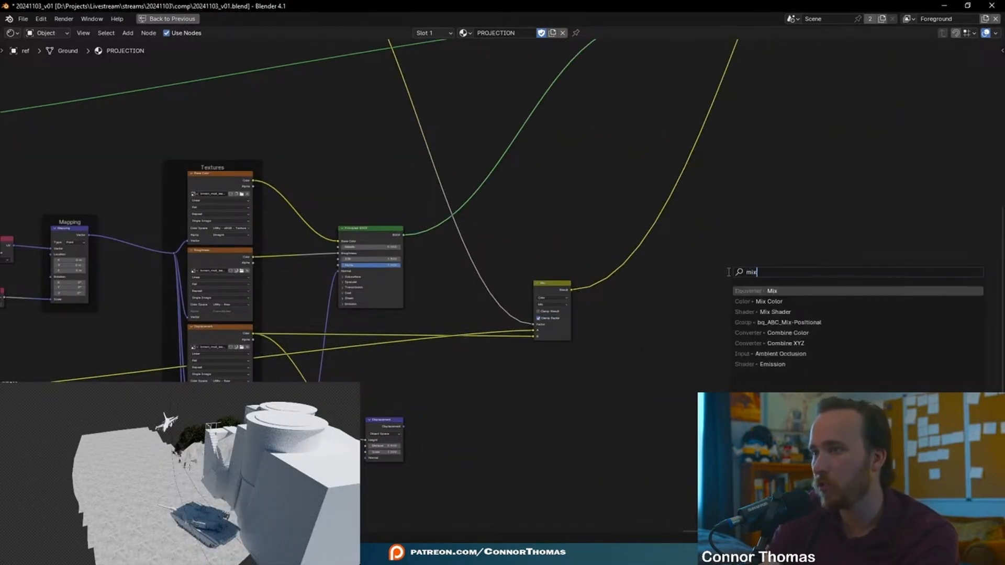
pyautogui.press('Return')
pyautogui.click(649, 259)
pyautogui.scroll(2, 659, 334)
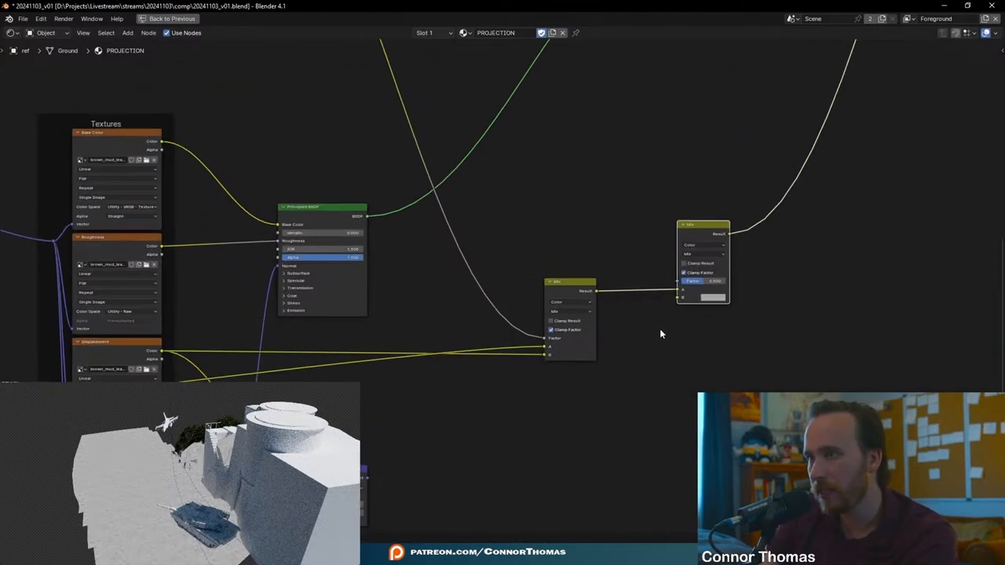
pyautogui.moveTo(660, 330); pyautogui.dragTo(563, 306, button='middle')
pyautogui.click(579, 292)
pyautogui.moveTo(645, 188); pyautogui.dragTo(646, 233)
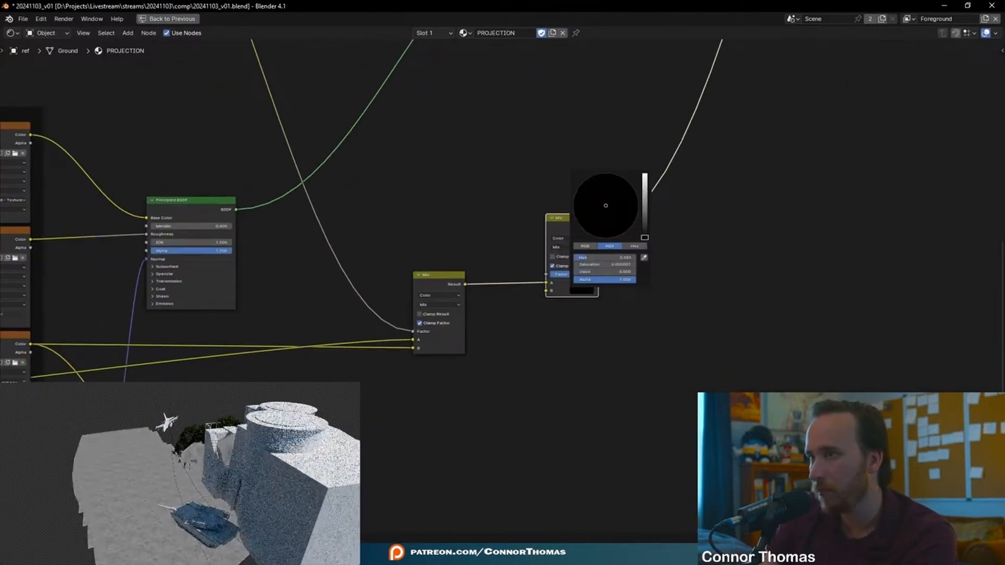
# Find the RockWallMerge image texture in the node tree and preview its mask on the ground
pyautogui.scroll(-6, 453, 209)
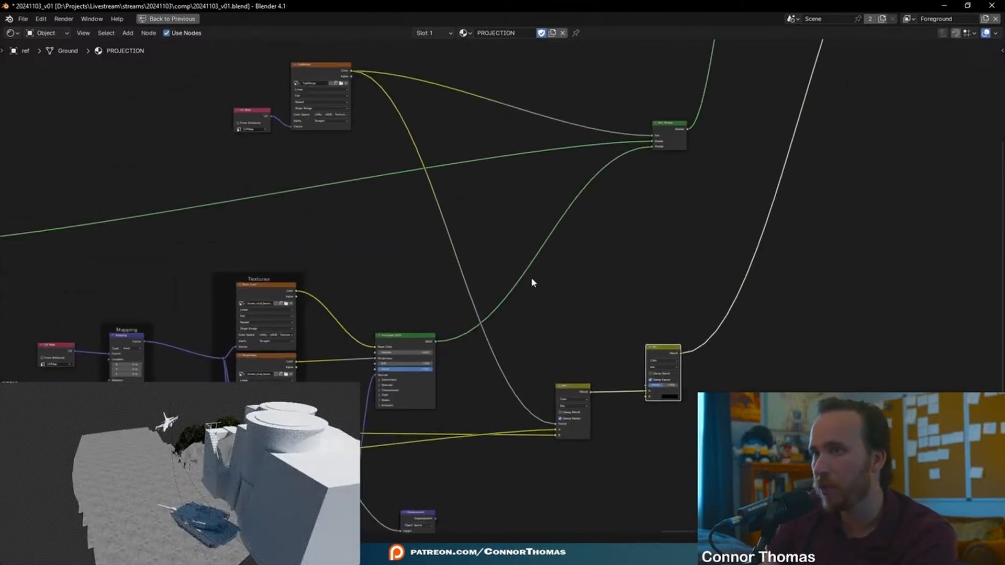
pyautogui.moveTo(362, 263); pyautogui.dragTo(491, 212, button='middle')
pyautogui.moveTo(518, 152); pyautogui.dragTo(720, 256, button='middle')
pyautogui.scroll(4, 506, 185)
pyautogui.moveTo(289, 177); pyautogui.dragTo(536, 207, button='middle')
pyautogui.scroll(4, 506, 186)
pyautogui.scroll(2, 536, 208)
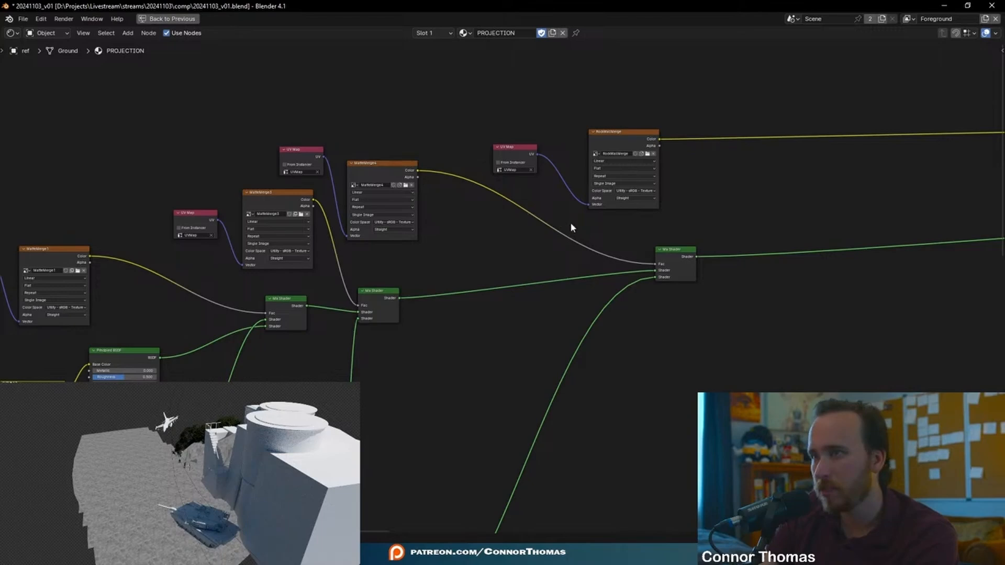
pyautogui.scroll(-1, 572, 224)
pyautogui.moveTo(586, 188); pyautogui.dragTo(306, 214, button='middle')
pyautogui.scroll(2, 304, 202)
pyautogui.moveTo(699, 293); pyautogui.dragTo(522, 292, button='middle')
pyautogui.scroll(-4, 527, 293)
pyautogui.moveTo(626, 296); pyautogui.dragTo(532, 309, button='middle')
pyautogui.scroll(-4, 533, 307)
pyautogui.moveTo(605, 304); pyautogui.dragTo(780, 278, button='middle')
pyautogui.scroll(5, 779, 278)
pyautogui.keyDown('ctrl'); pyautogui.keyDown('shift'); pyautogui.click(441, 176); pyautogui.keyUp('shift'); pyautogui.keyUp('ctrl')
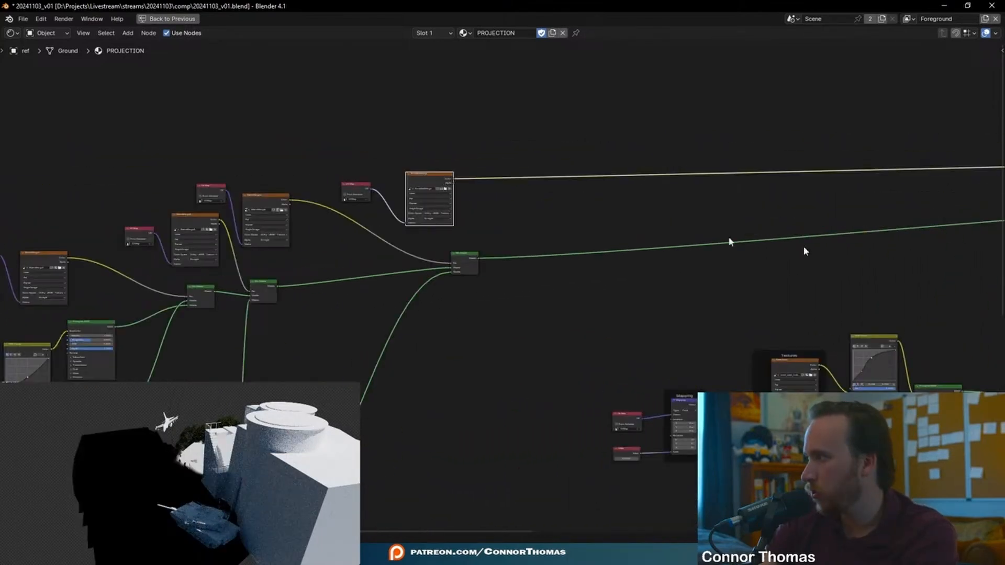
# Connect the RockWallMerge texture's Color to the Factor of the Mix node that blends the displacement with black
pyautogui.moveTo(630, 128); pyautogui.dragTo(426, 162, button='middle')
pyautogui.scroll(-3, 599, 200)
pyautogui.moveTo(598, 200); pyautogui.dragTo(353, 118, button='middle')
pyautogui.moveTo(127, 59); pyautogui.dragTo(756, 356)
pyautogui.press('KP_Decimal')
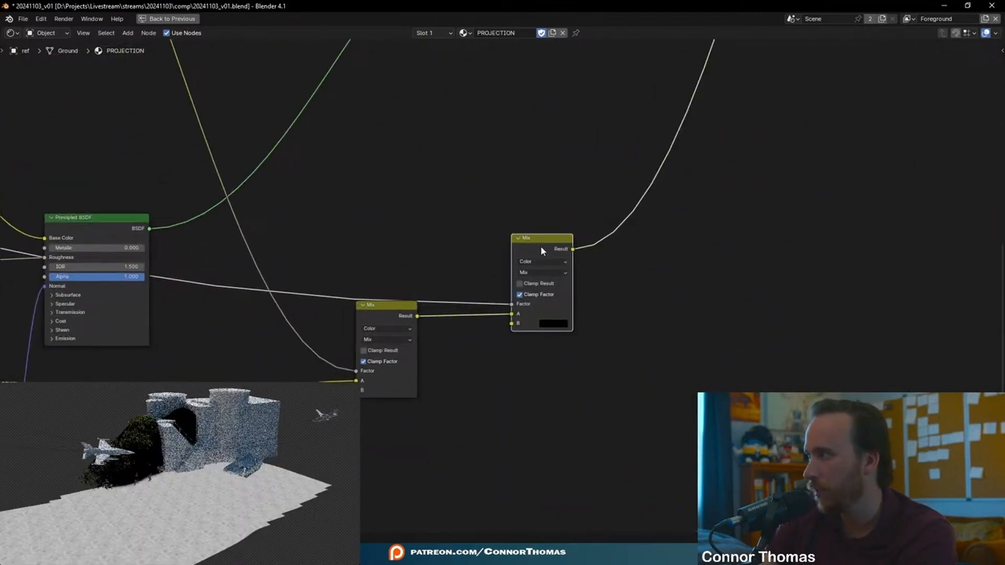
# Swap the masked Mix node's inputs by moving the combined displacement link to B and setting A to black
pyautogui.moveTo(513, 316); pyautogui.dragTo(513, 323)
pyautogui.click(553, 314)
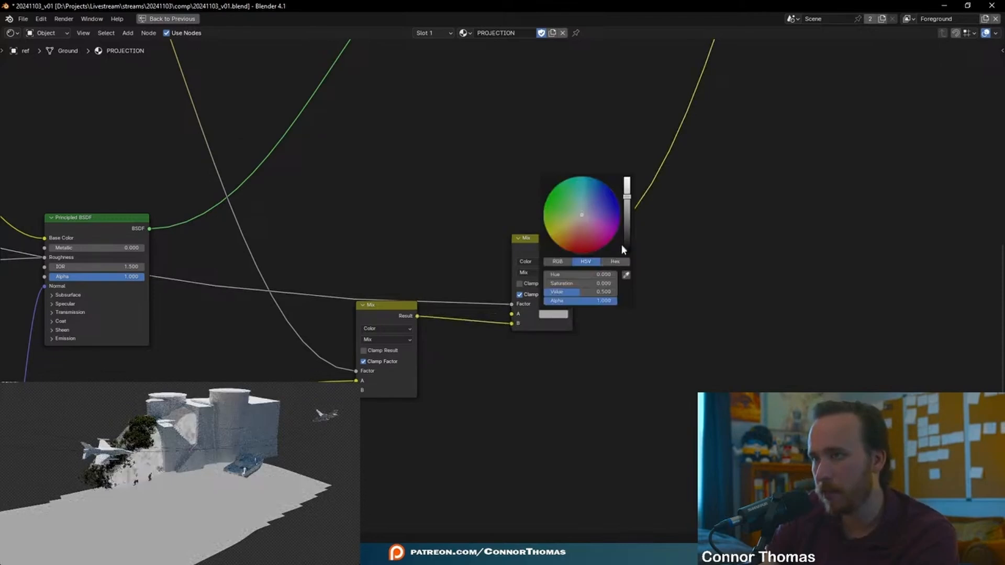
pyautogui.moveTo(625, 245); pyautogui.dragTo(626, 258)
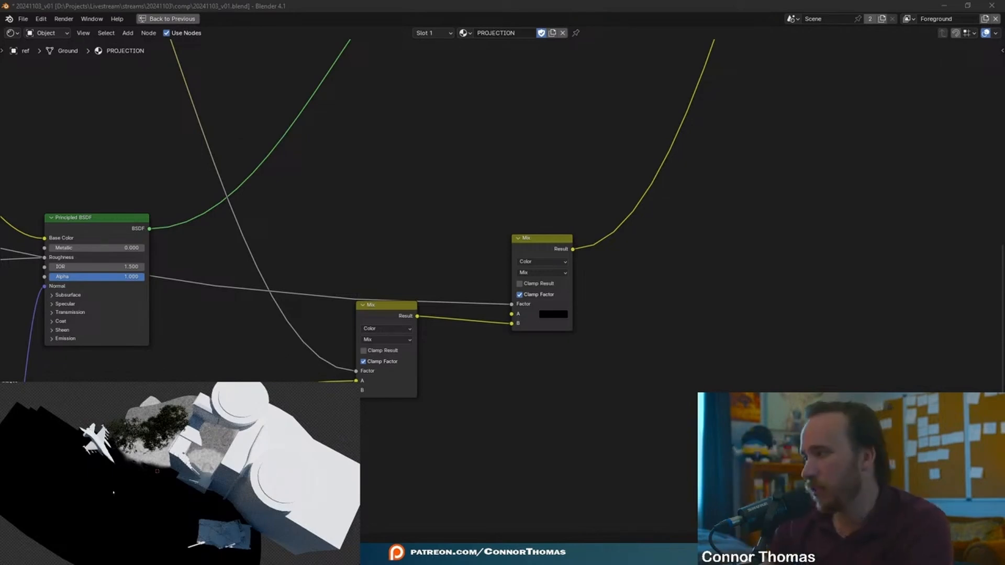
pyautogui.click(556, 315)
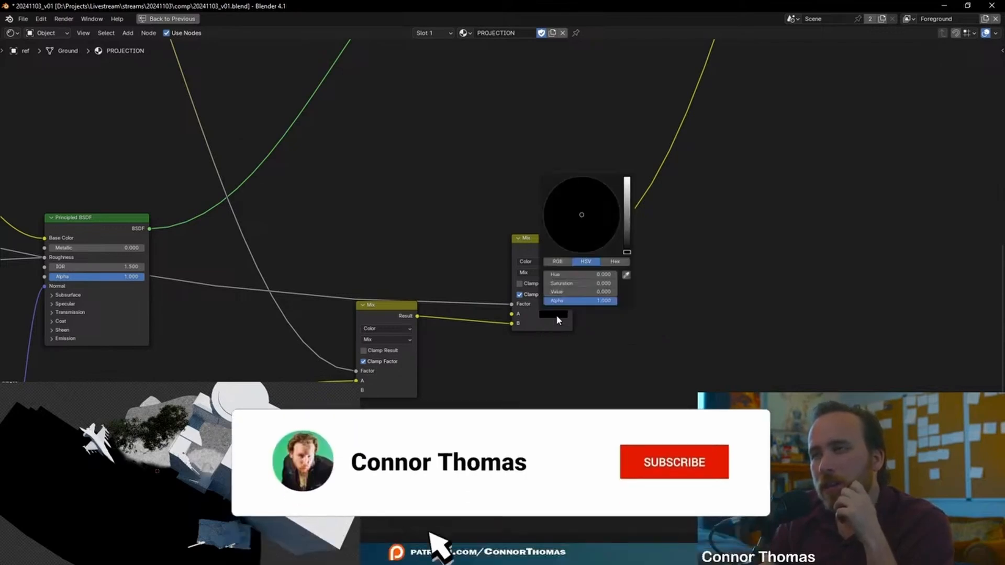
pyautogui.scroll(-1, 661, 211)
pyautogui.scroll(-3, 686, 157)
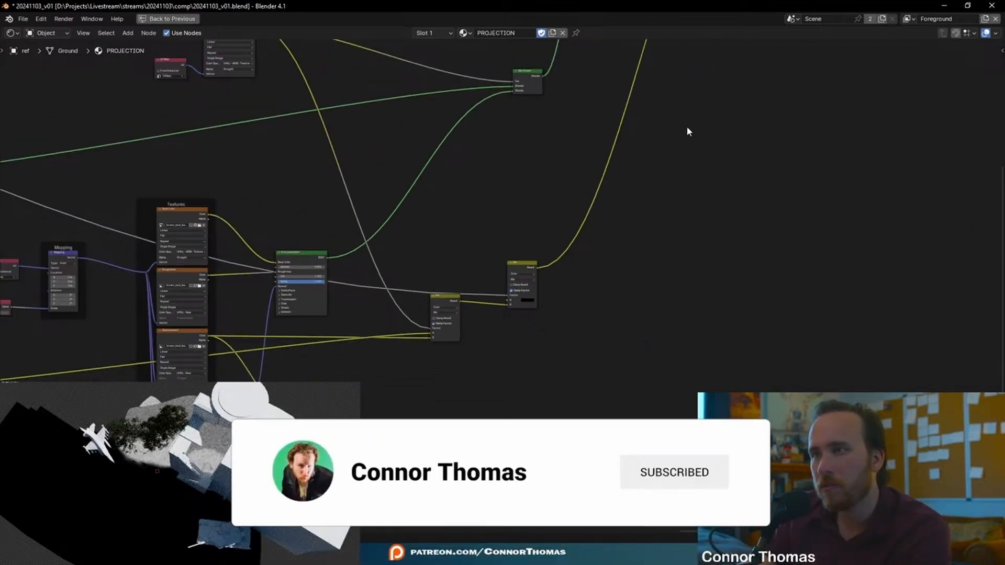
# Duplicate a Displacement node and insert the copy after the Mix node masked by RockWallMerge
pyautogui.scroll(2, 545, 292)
pyautogui.scroll(2, 458, 281)
pyautogui.scroll(1, 457, 281)
pyautogui.moveTo(509, 220); pyautogui.dragTo(514, 198)
pyautogui.click(561, 209)
pyautogui.scroll(1, 500, 286)
pyautogui.click(235, 481)
pyautogui.hotkey('shift', 'd')
pyautogui.click(601, 166)
pyautogui.moveTo(678, 189); pyautogui.dragTo(491, 327, button='middle')
pyautogui.scroll(-2, 491, 327)
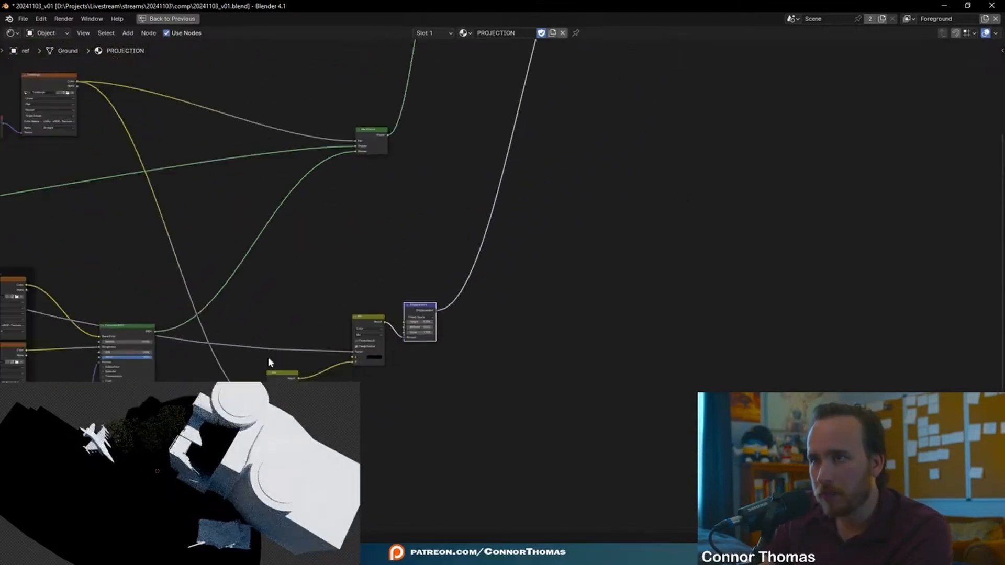
# Move the Mix result link from Normal to Height on the inserted Displacement node
pyautogui.moveTo(181, 463); pyautogui.dragTo(458, 330, button='middle')
pyautogui.scroll(2, 457, 330)
pyautogui.moveTo(801, 220); pyautogui.dragTo(472, 341, button='middle')
pyautogui.scroll(3, 472, 341)
pyautogui.moveTo(374, 272); pyautogui.dragTo(378, 243)
pyautogui.moveTo(147, 469); pyautogui.dragTo(251, 429, button='middle')
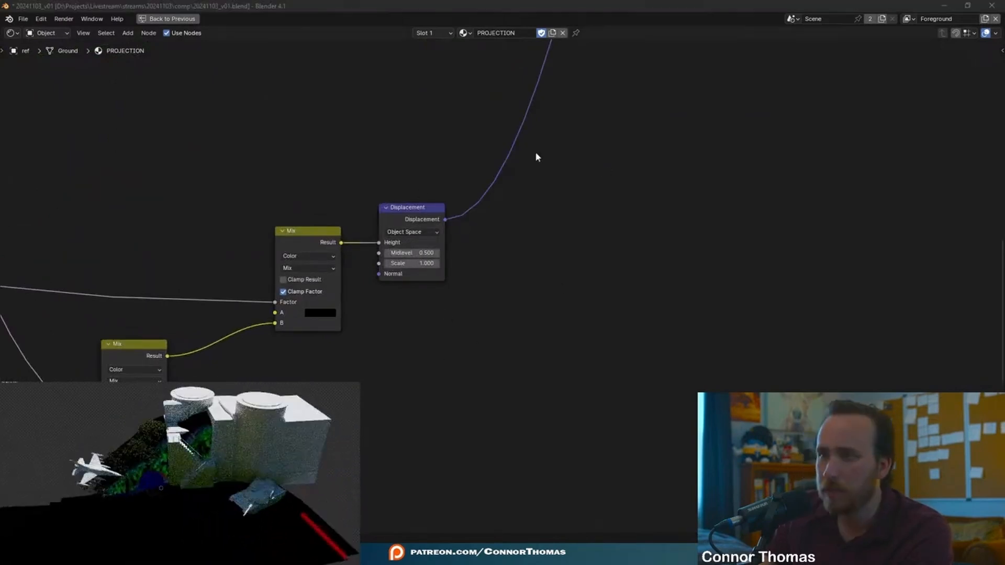
# Connect the Displacement node to the Material Output's Displacement and the final Mix Shader to Surface, and view the ground through the camera
pyautogui.scroll(-5, 521, 167)
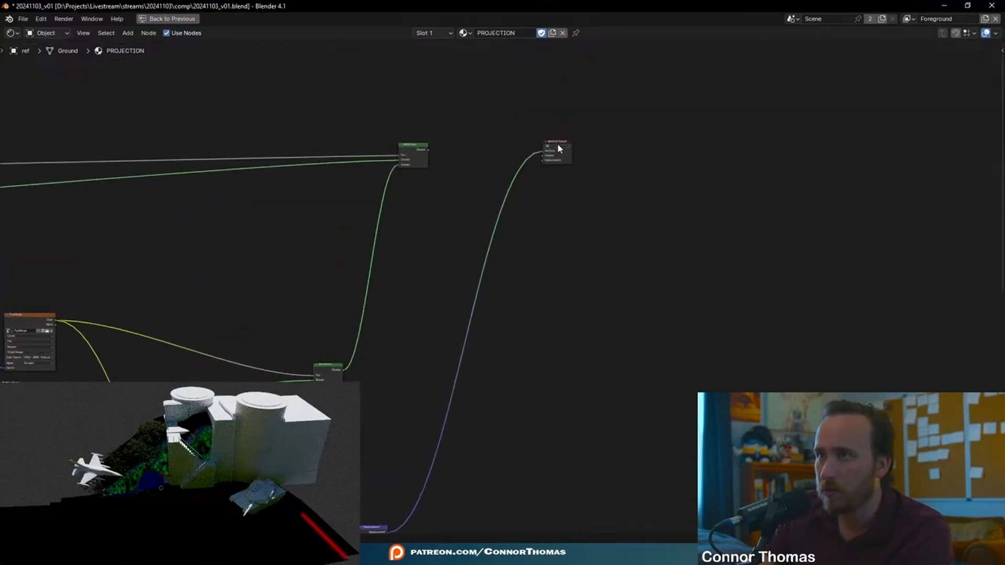
pyautogui.scroll(5, 532, 377)
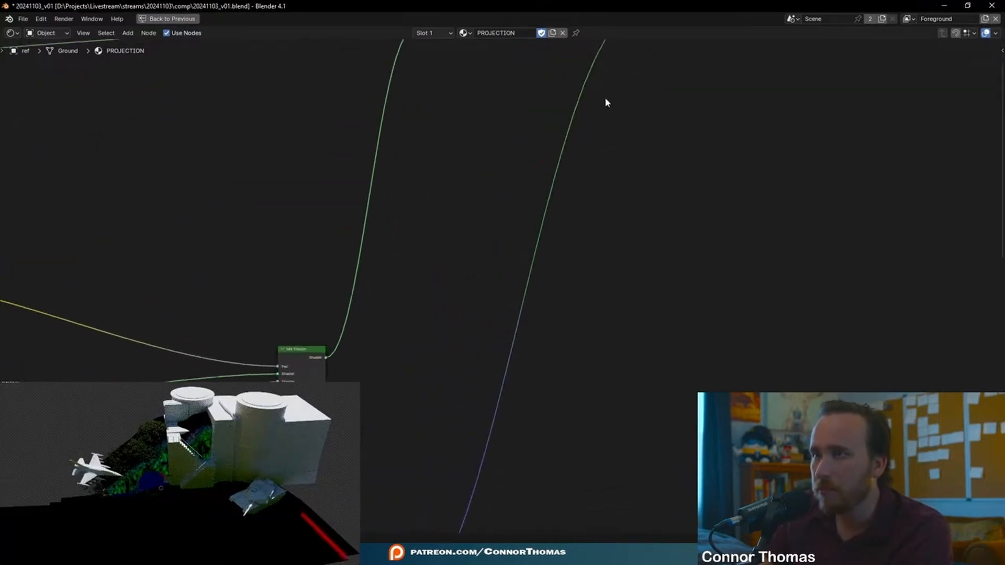
pyautogui.moveTo(606, 102); pyautogui.dragTo(630, 205, button='middle')
pyautogui.moveTo(614, 199)
pyautogui.mouseDown()
pyautogui.moveTo(614, 213)
pyautogui.moveTo(623, 202)
pyautogui.mouseUp()
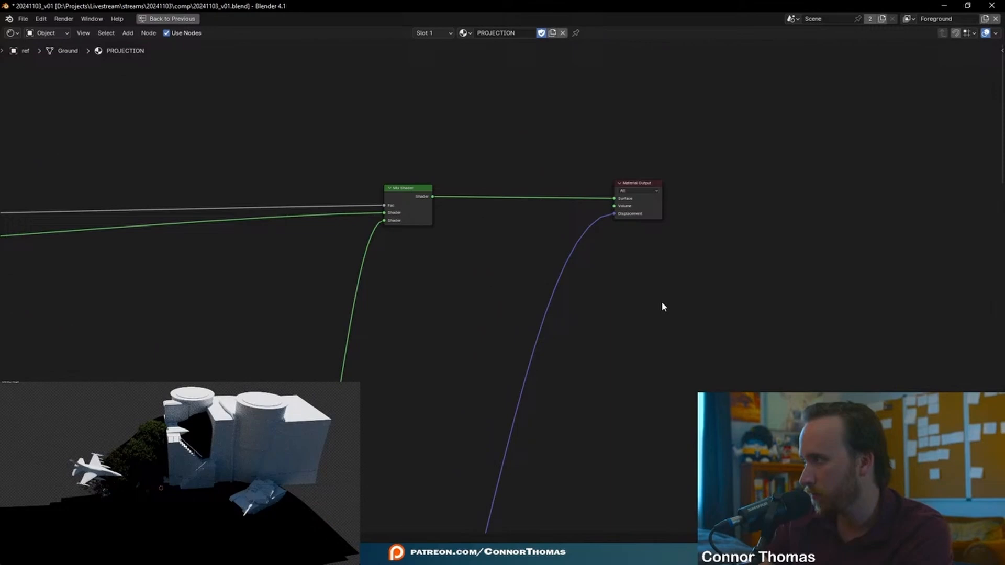
pyautogui.moveTo(249, 435); pyautogui.dragTo(223, 437, button='middle')
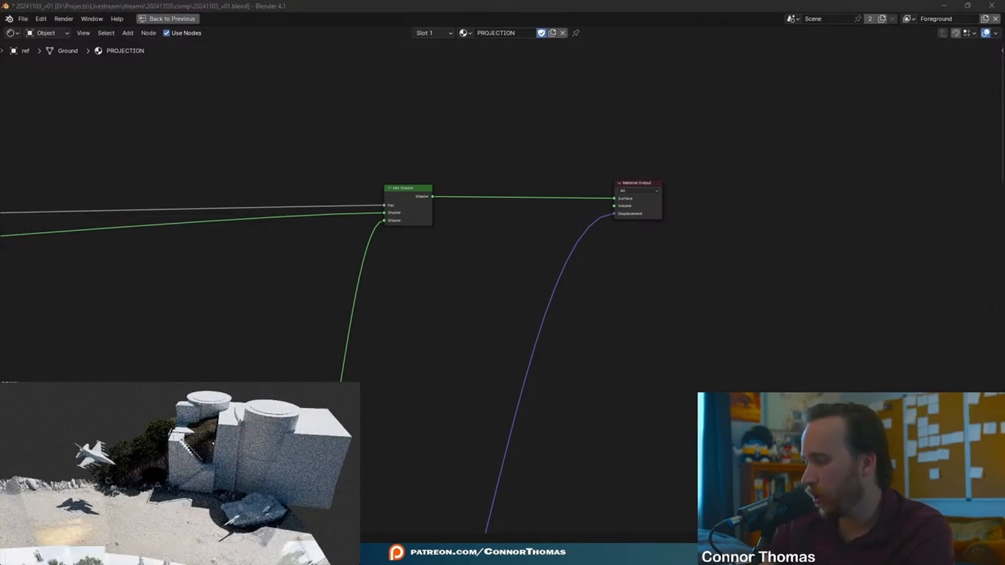
pyautogui.press('KP_0')
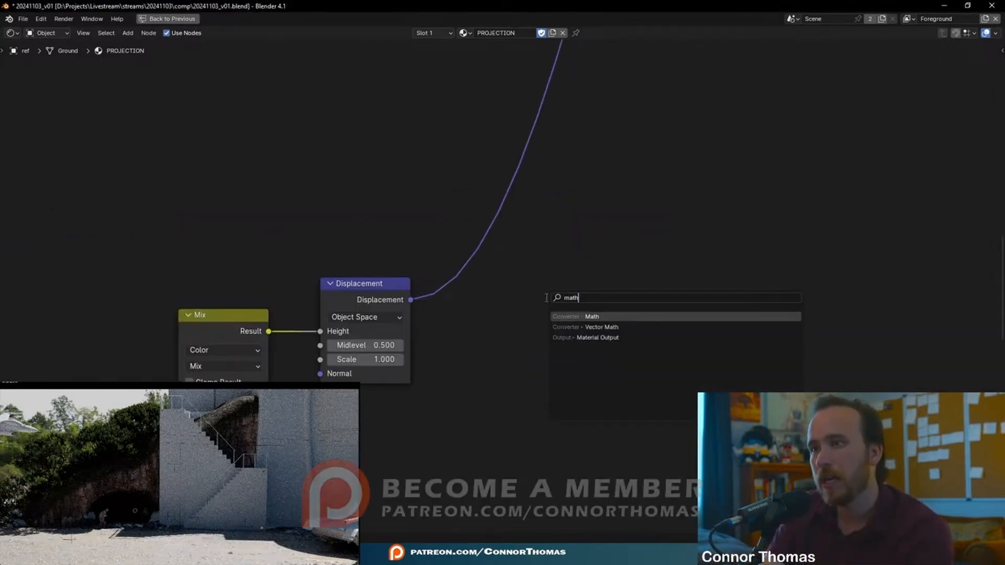
# Insert a Math node set to Multiply with a value of 5 between the masked Mix and Displacement nodes
pyautogui.press('Return')
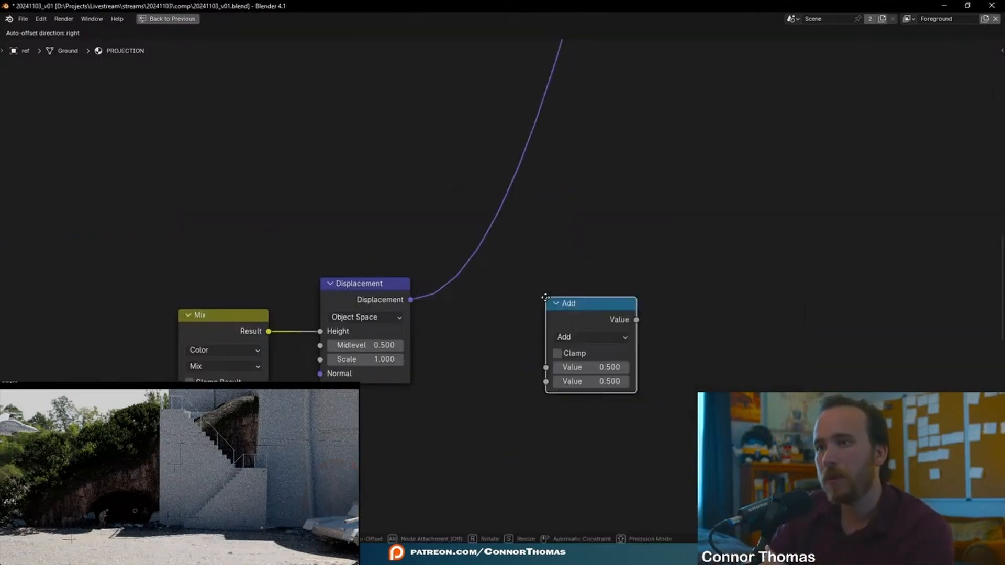
pyautogui.click(320, 304)
pyautogui.click(374, 344)
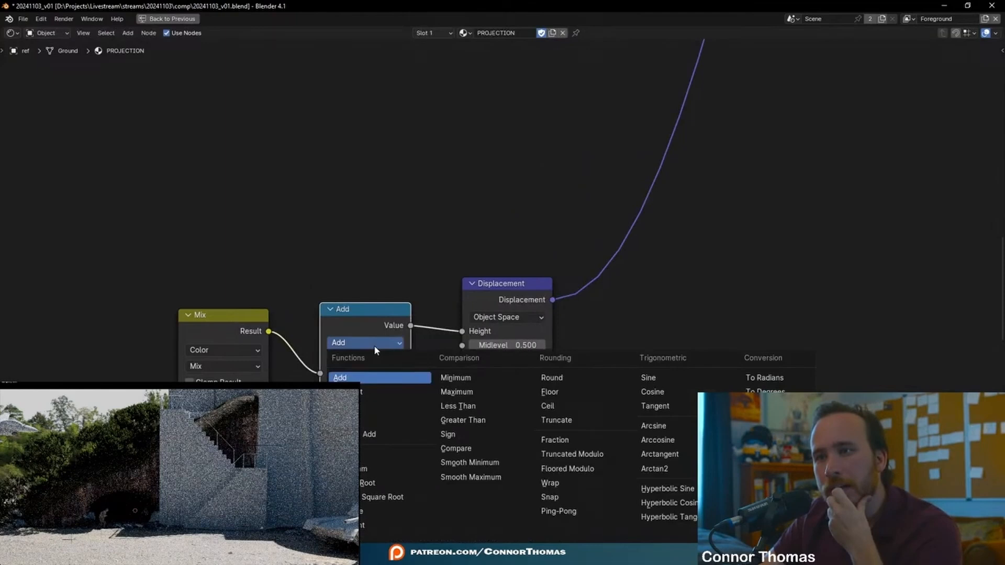
pyautogui.click(387, 406)
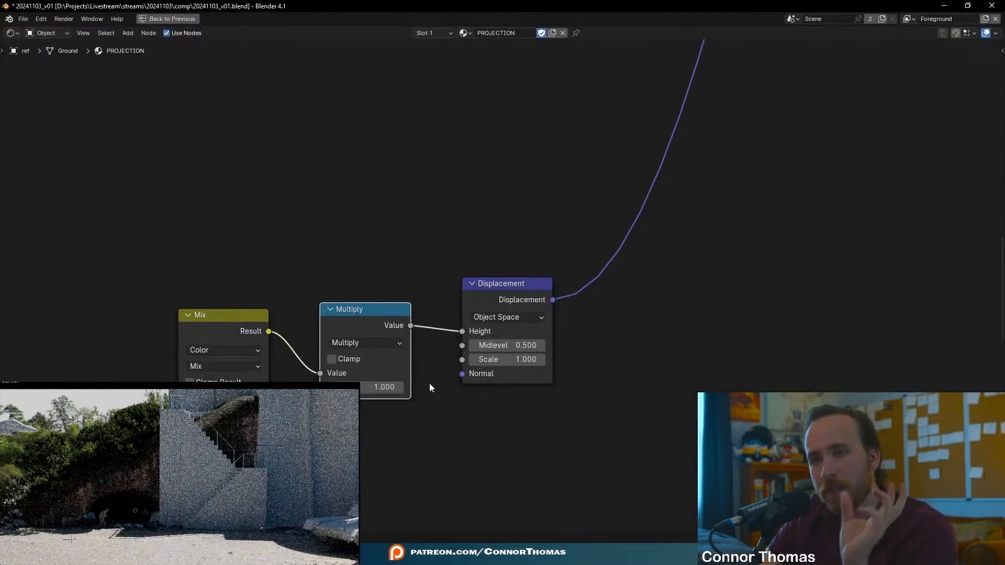
pyautogui.click(375, 388)
pyautogui.press('BackSpace')
pyautogui.write('5')
pyautogui.press('Return')
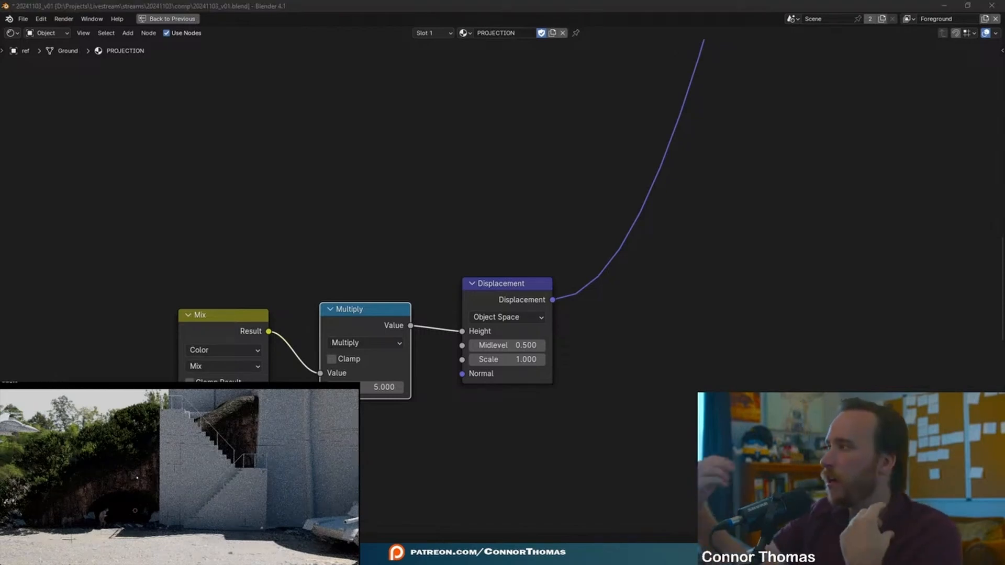
pyautogui.click(644, 408)
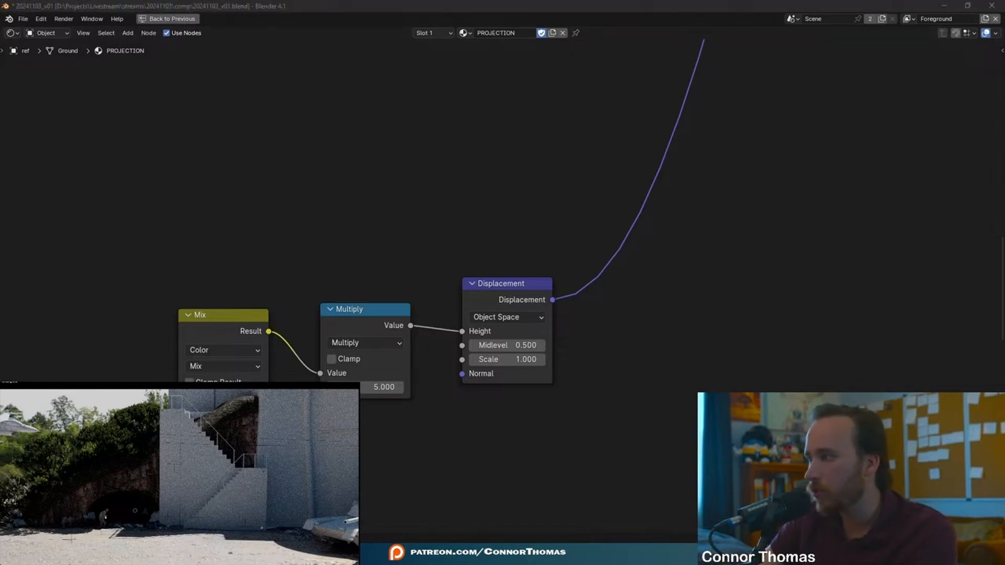
# Restore the full Layout workspace and rename the ground's PROJECTION material as PROJECTION+Cliff
pyautogui.hotkey('ctrl', 'space')
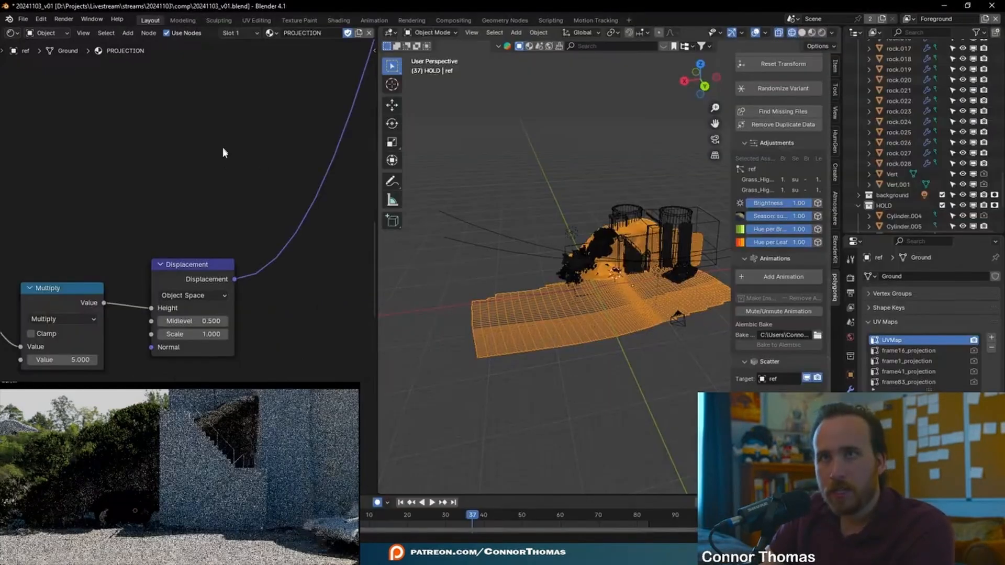
pyautogui.scroll(-3, 896, 198)
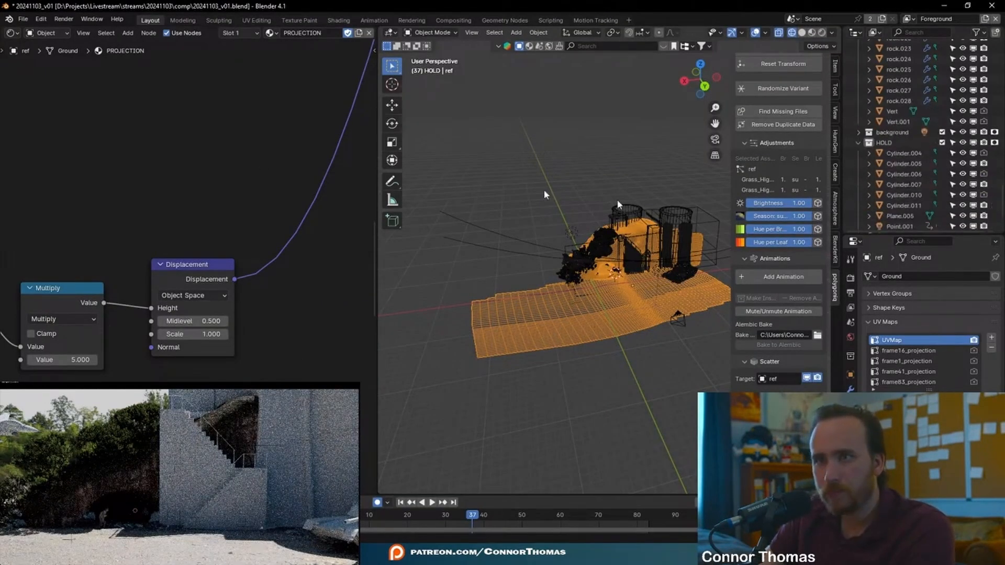
pyautogui.click(851, 462)
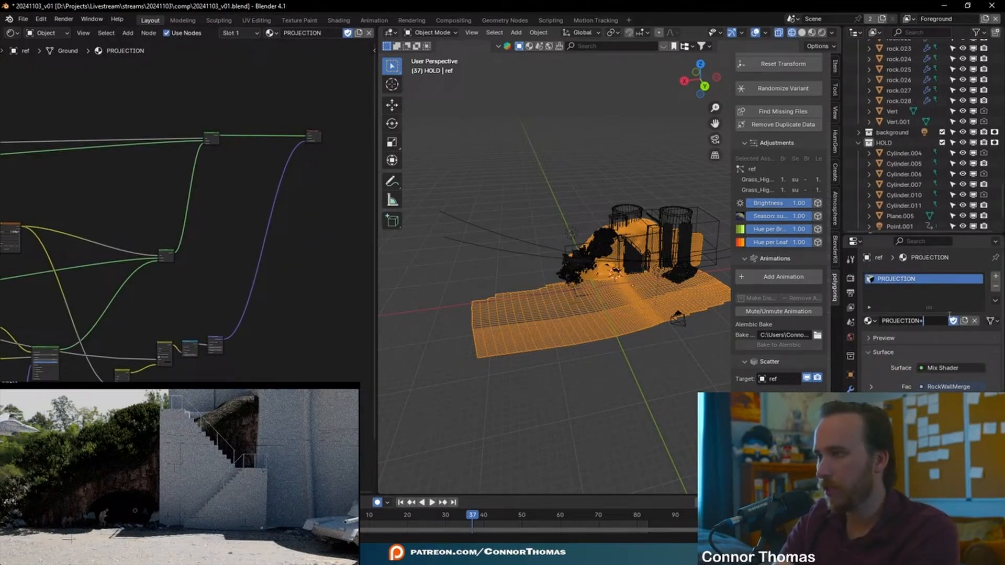
pyautogui.write('iff')
pyautogui.press('Return')
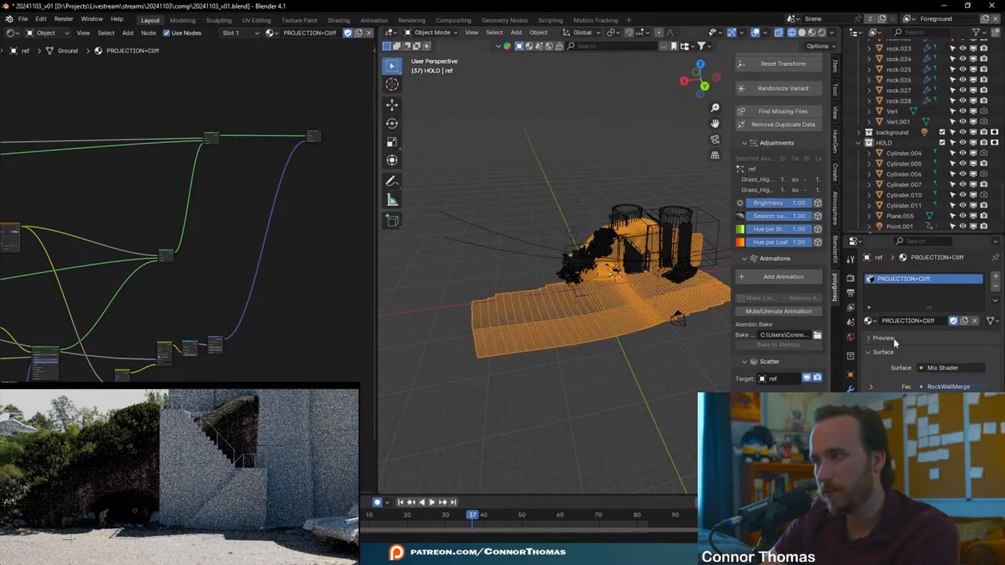
pyautogui.press('BackSpace')
pyautogui.write('a')
pyautogui.press('Return')
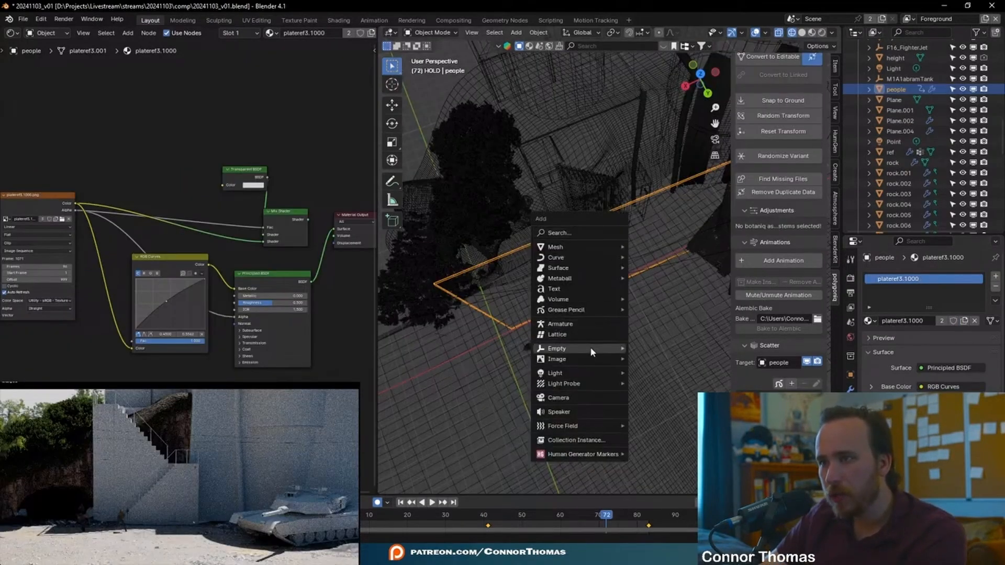
# Add a Plain Axes empty and move it along Z and X near the people plane
pyautogui.moveTo(592, 352)
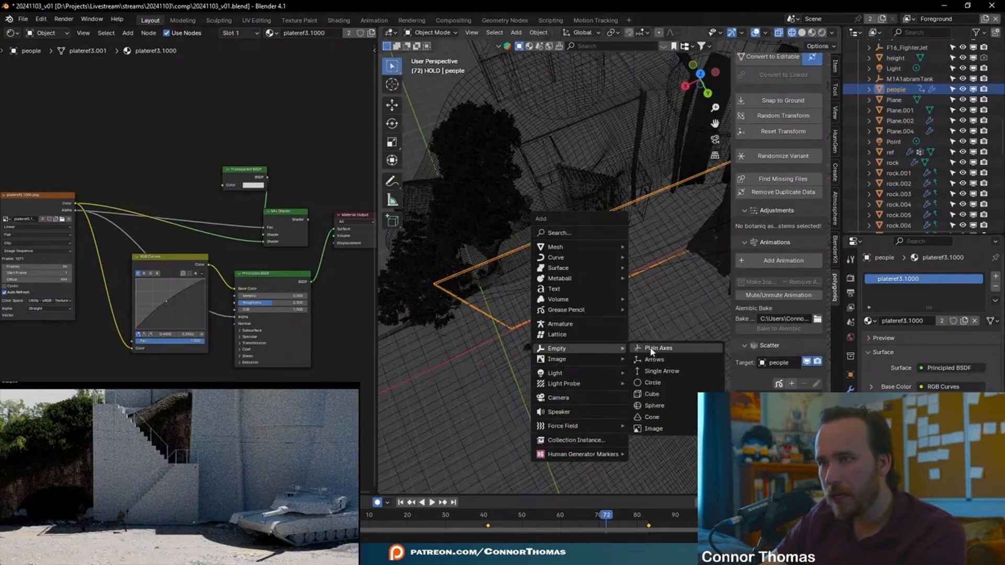
pyautogui.click(659, 348)
pyautogui.press('g')
pyautogui.press('z')
pyautogui.click(587, 238)
pyautogui.press('g')
pyautogui.press('x')
pyautogui.click(574, 252)
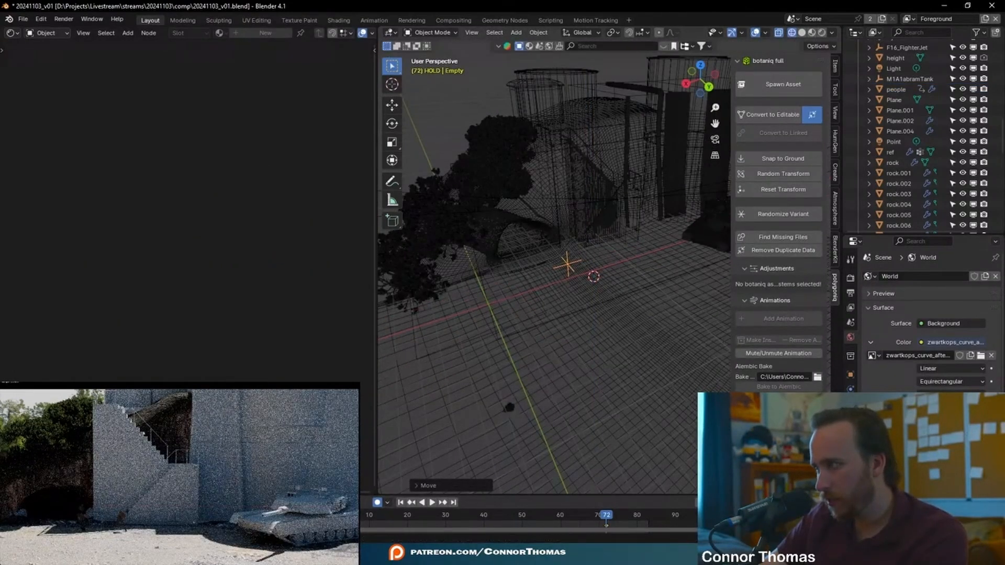
# Refine the empty's position, including its height, and rename it as focus
pyautogui.moveTo(605, 261); pyautogui.dragTo(665, 217, button='middle')
pyautogui.press('g')
pyautogui.click(651, 223)
pyautogui.press('z')
pyautogui.click(720, 242)
pyautogui.moveTo(721, 243); pyautogui.dragTo(635, 206, button='middle')
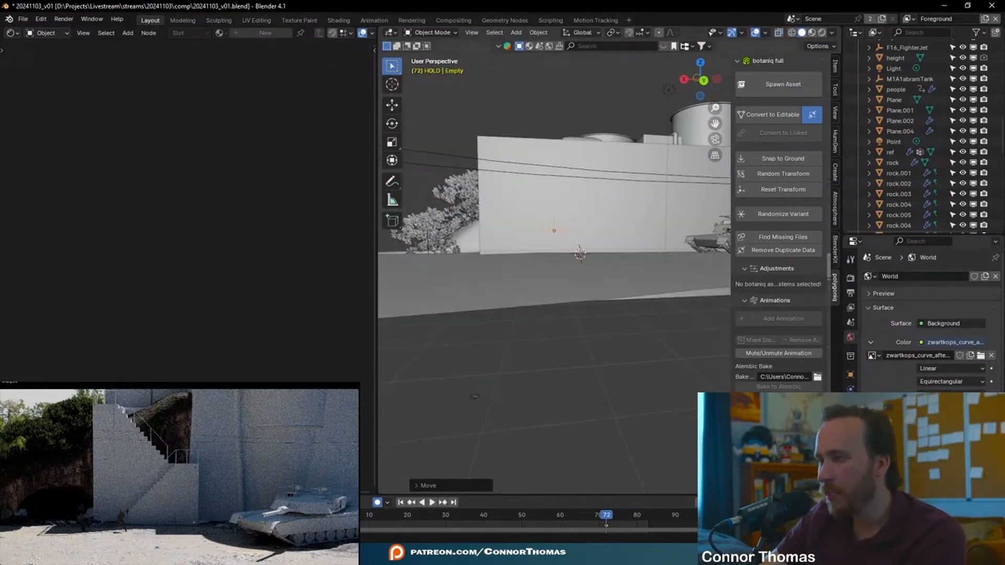
pyautogui.press('KP_Decimal')
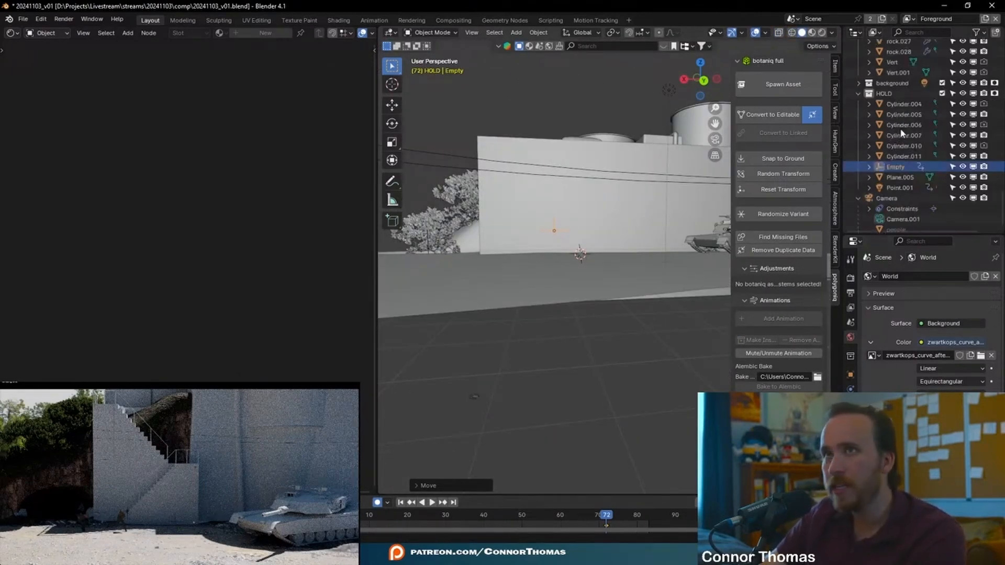
pyautogui.doubleClick(890, 167)
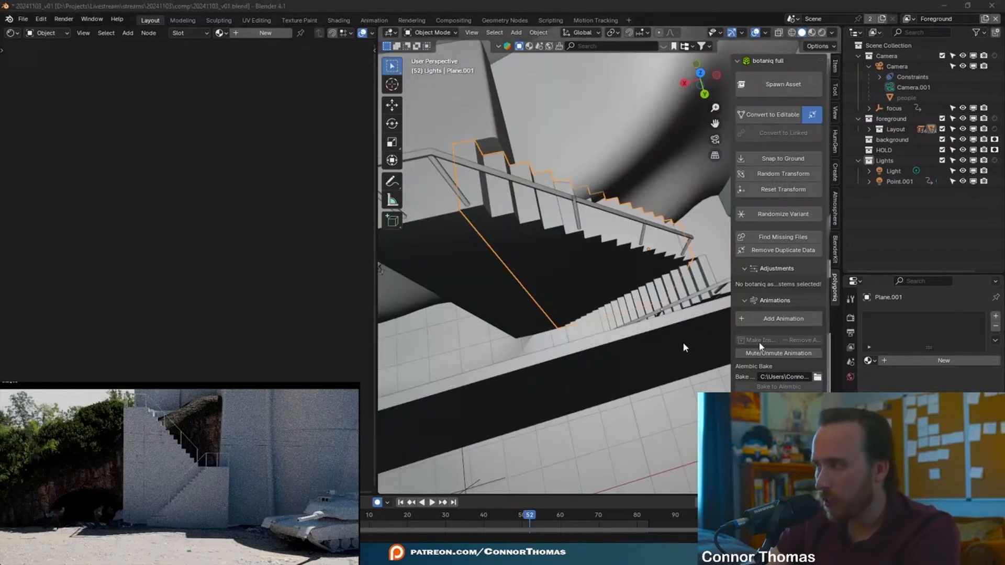
# Create a material named Stairs on the staircase object
pyautogui.click(884, 337)
pyautogui.moveTo(670, 273); pyautogui.dragTo(695, 292, button='middle')
pyautogui.scroll(-3, 695, 292)
pyautogui.click(634, 317)
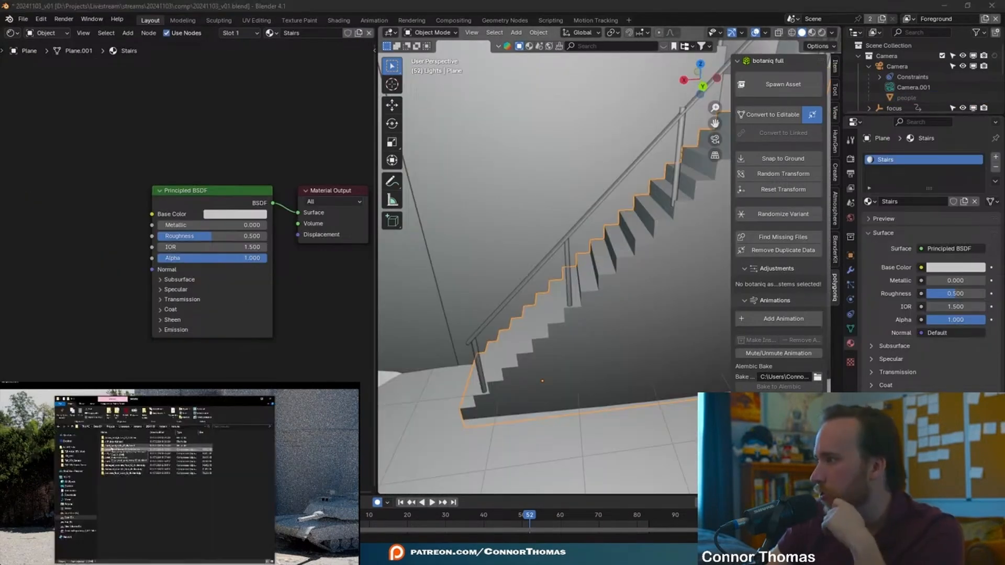
# Load the damaged_concrete_floor_4k texture set into the Stairs material and brighten its base colour with an RGB Curves node
pyautogui.moveTo(122, 483); pyautogui.dragTo(124, 462)
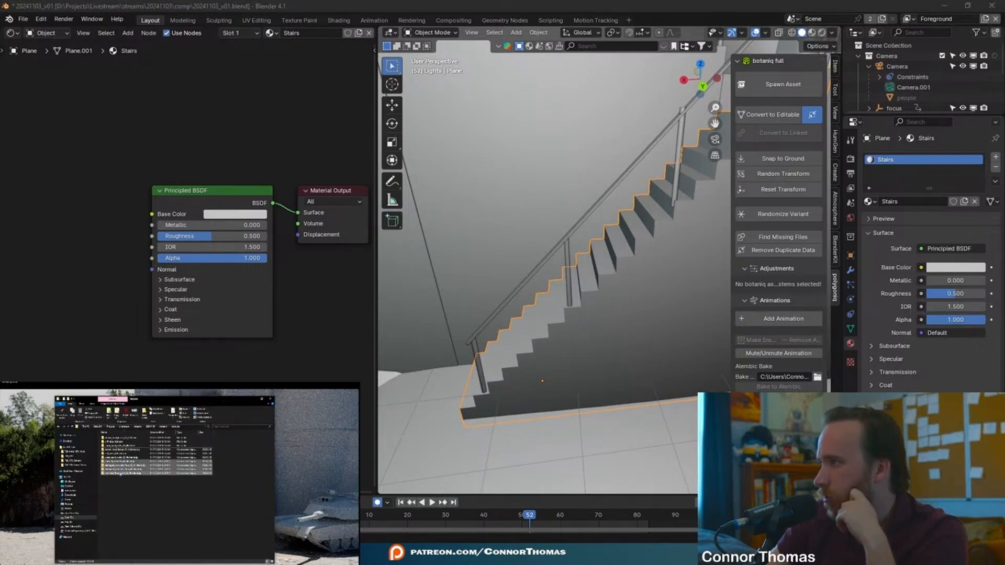
pyautogui.moveTo(187, 164); pyautogui.dragTo(238, 176, button='middle')
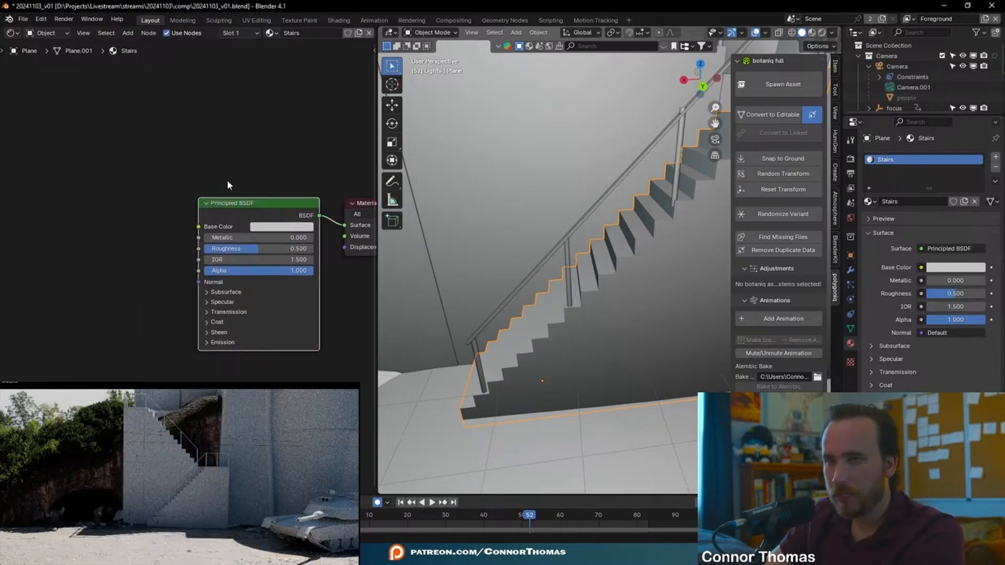
pyautogui.hotkey('ctrl', 't')
pyautogui.moveTo(177, 187); pyautogui.dragTo(323, 156, button='middle')
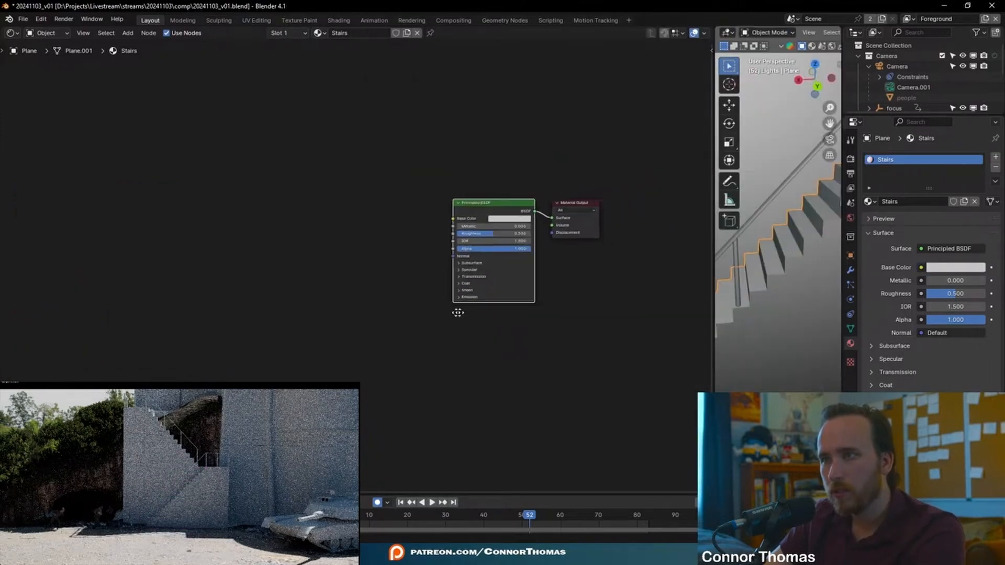
pyautogui.moveTo(476, 117); pyautogui.dragTo(339, 142, button='middle')
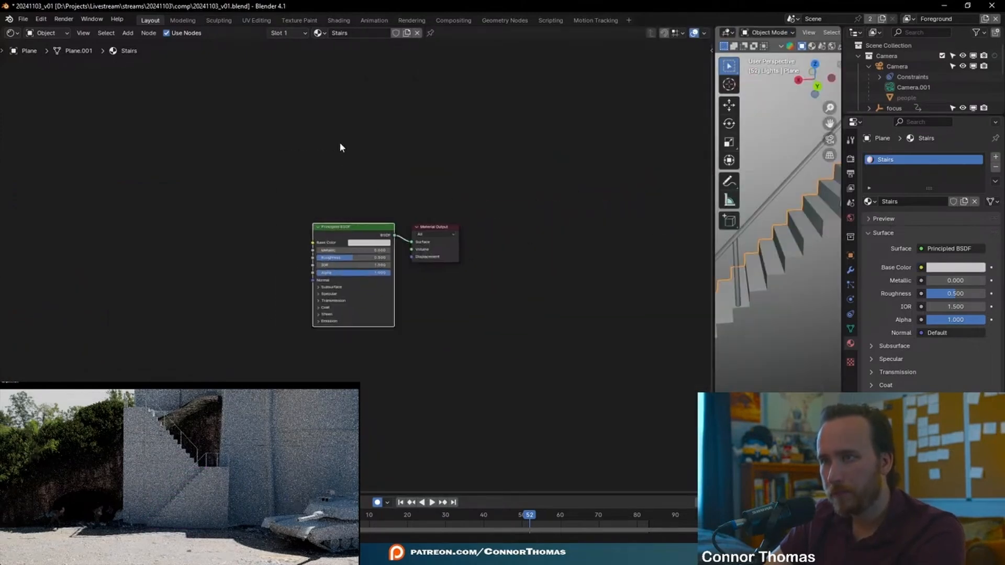
pyautogui.hotkey('ctrl', 'shift', 't')
pyautogui.click(390, 153)
pyautogui.click(390, 154)
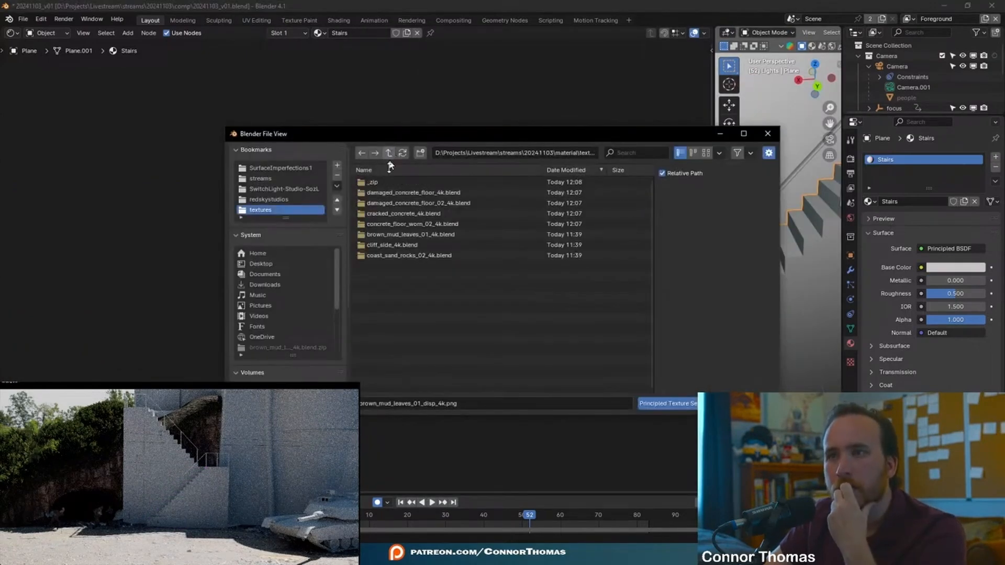
pyautogui.doubleClick(414, 192)
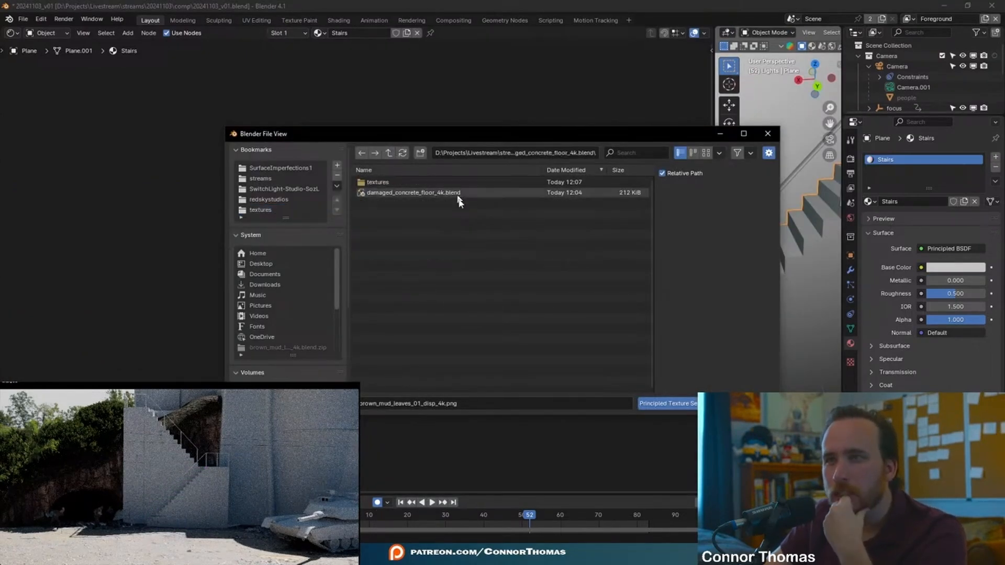
pyautogui.doubleClick(375, 181)
pyautogui.press('a')
pyautogui.click(669, 403)
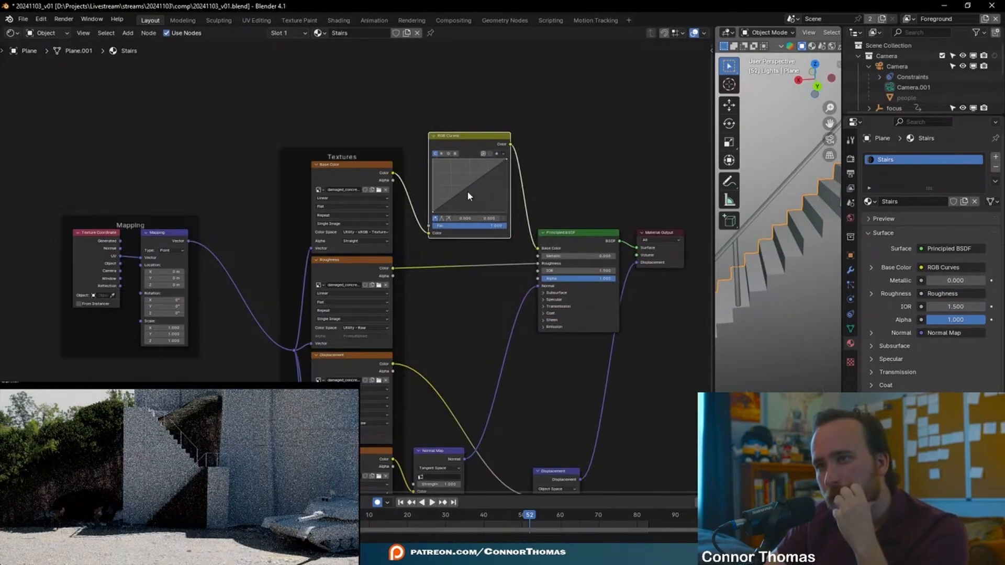
pyautogui.moveTo(468, 196); pyautogui.dragTo(455, 177)
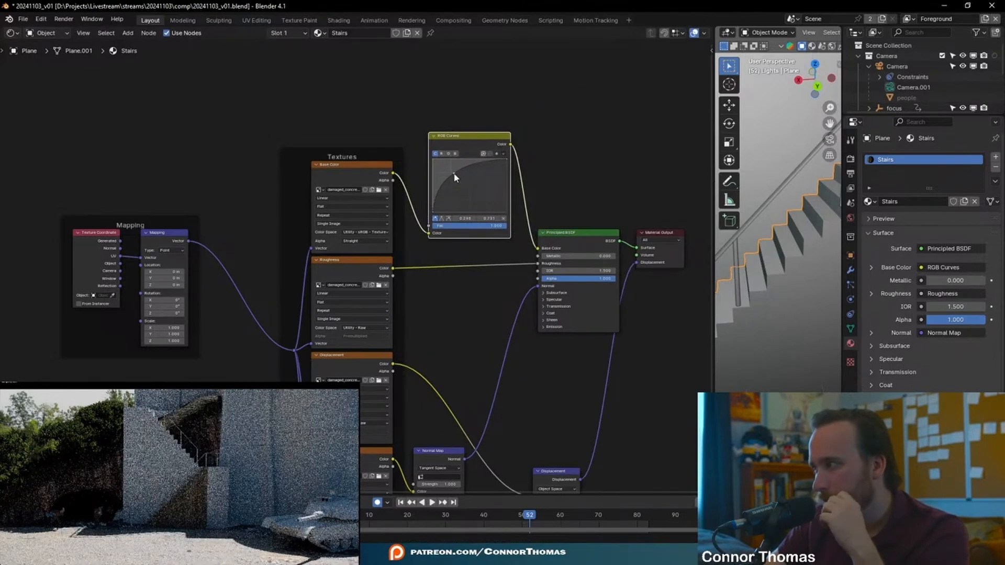
# Hide the obstructing faces of the lower staircase in Edit Mode and delete the geometry along its base
pyautogui.press('Tab')
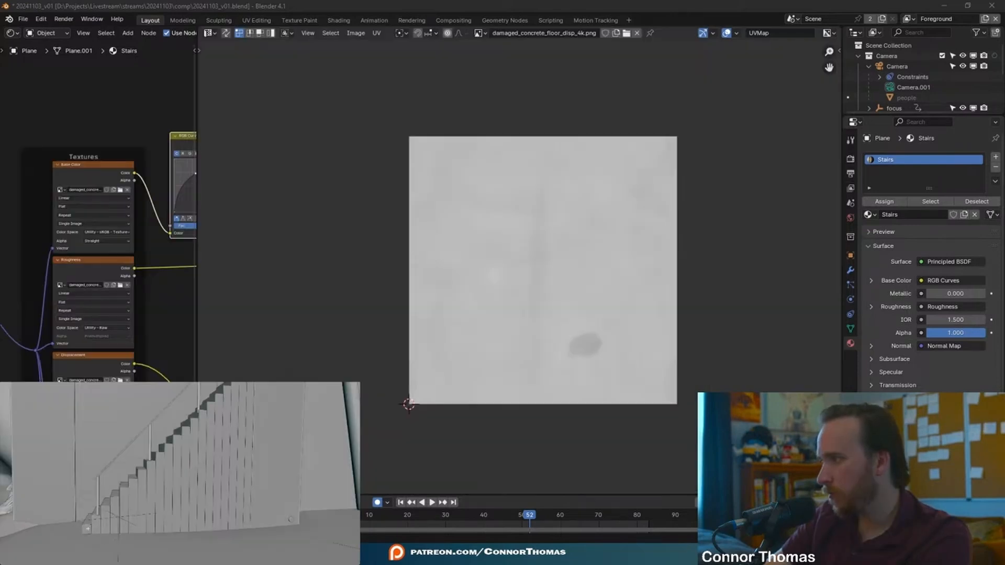
pyautogui.moveTo(88, 528); pyautogui.dragTo(249, 471)
pyautogui.moveTo(249, 472)
pyautogui.mouseDown(button='middle')
pyautogui.moveTo(243, 497)
pyautogui.moveTo(267, 489)
pyautogui.moveTo(157, 487)
pyautogui.mouseUp(button='middle')
pyautogui.press('h')
pyautogui.hotkey('shift', 'z')
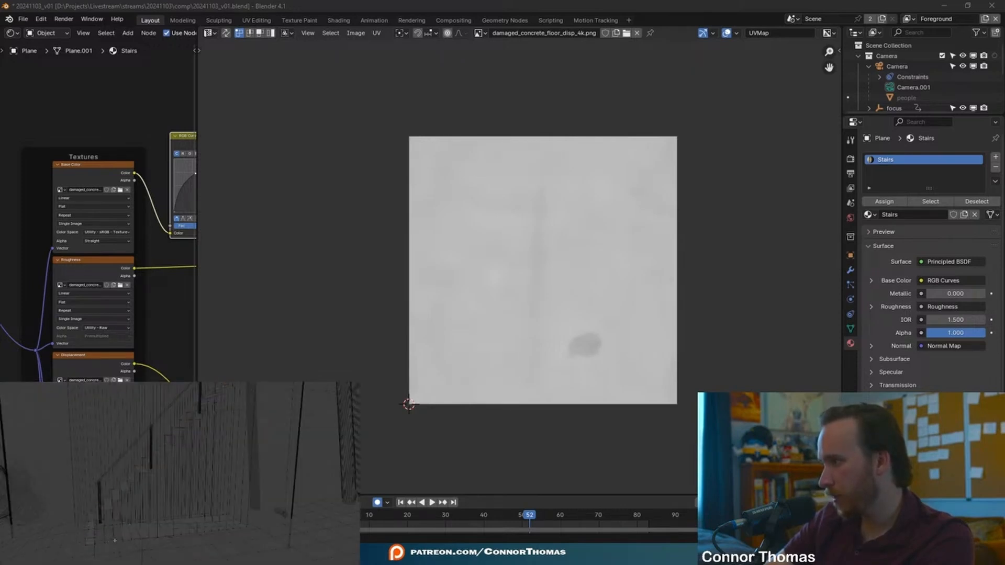
pyautogui.moveTo(114, 540); pyautogui.dragTo(100, 539, button='middle')
pyautogui.press('c')
pyautogui.moveTo(104, 533); pyautogui.dragTo(239, 532)
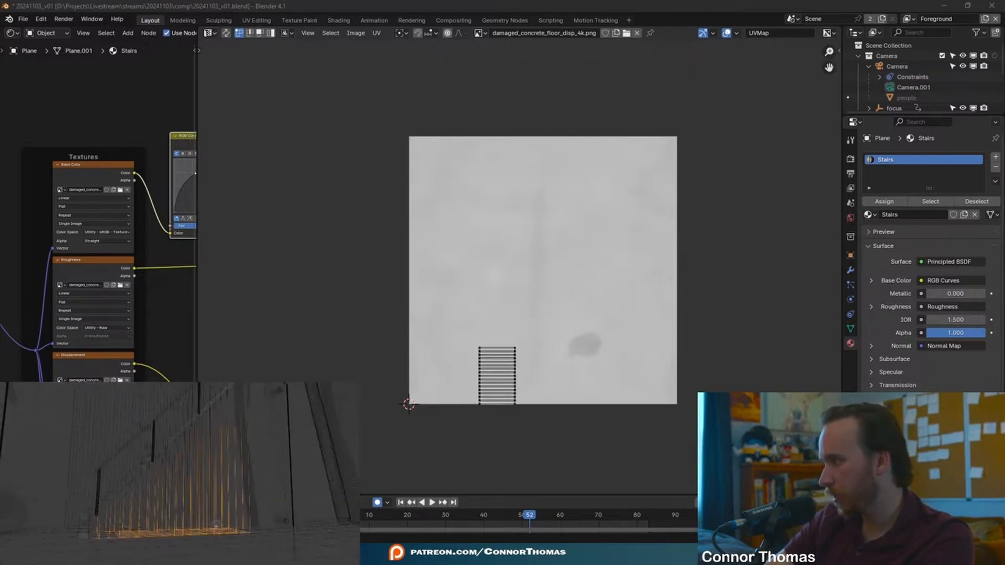
pyautogui.rightClick(216, 526)
pyautogui.press('x')
pyautogui.click(217, 525)
pyautogui.press('z')
pyautogui.click(256, 519)
pyautogui.moveTo(256, 518); pyautogui.dragTo(126, 520, button='middle')
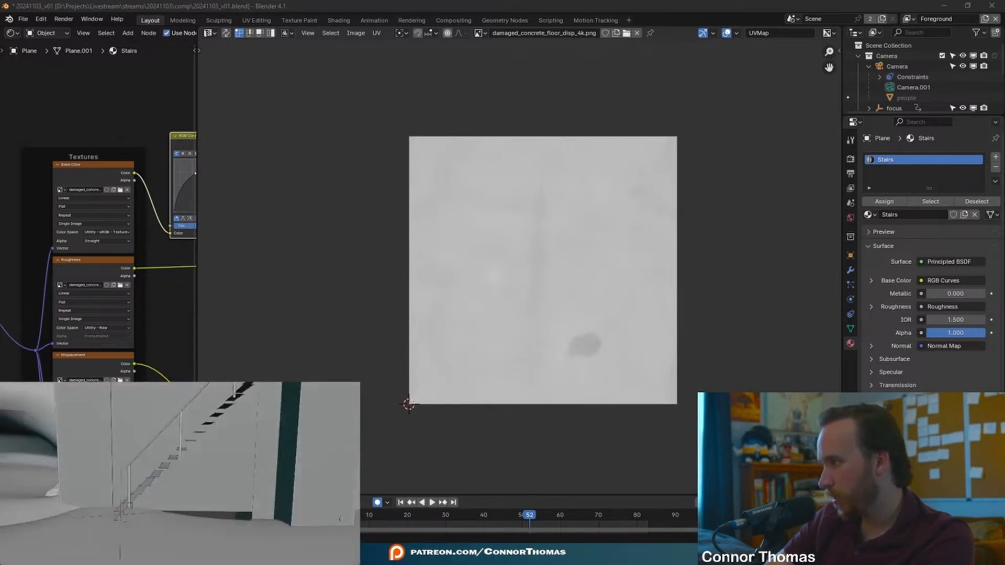
# Examine the lower staircase's remaining step faces and their UVs from several angles, and return to Object Mode
pyautogui.moveTo(121, 516); pyautogui.dragTo(149, 516, button='middle')
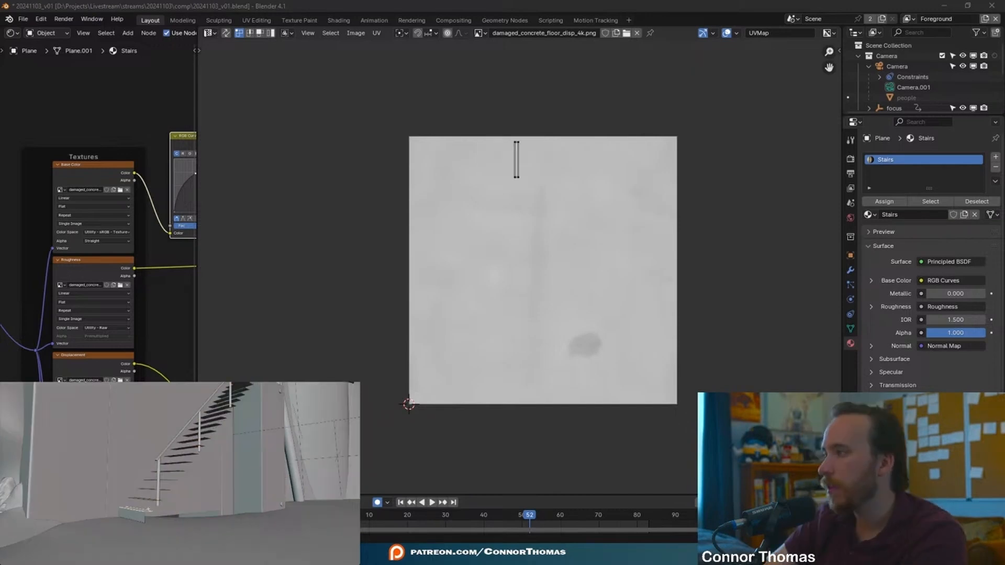
pyautogui.moveTo(149, 517); pyautogui.dragTo(147, 539, button='middle')
pyautogui.click(143, 521)
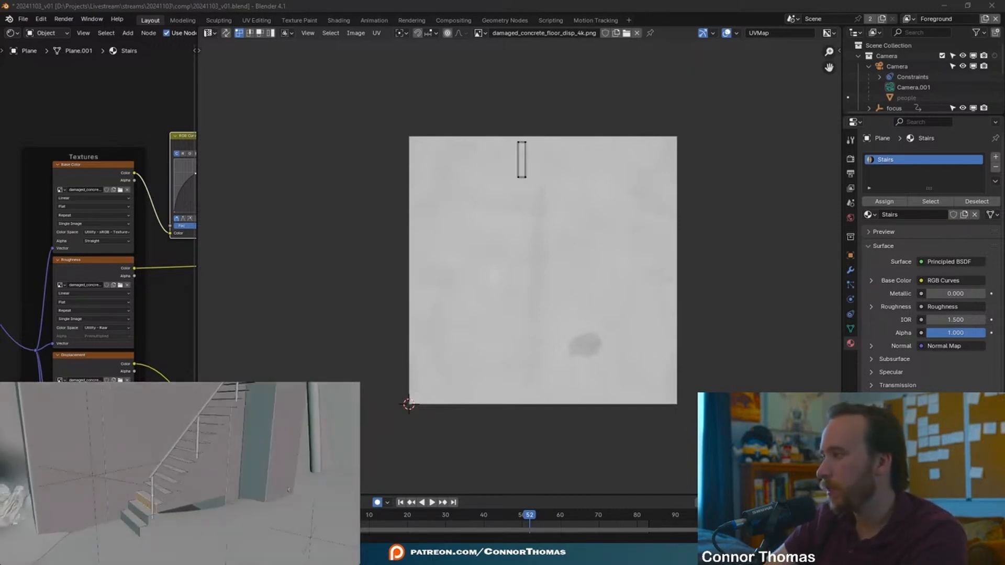
pyautogui.moveTo(163, 489)
pyautogui.mouseDown(button='middle')
pyautogui.moveTo(181, 503)
pyautogui.moveTo(169, 491)
pyautogui.mouseUp(button='middle')
pyautogui.press('a')
pyautogui.hotkey('alt', 'a')
pyautogui.scroll(-4, 169, 491)
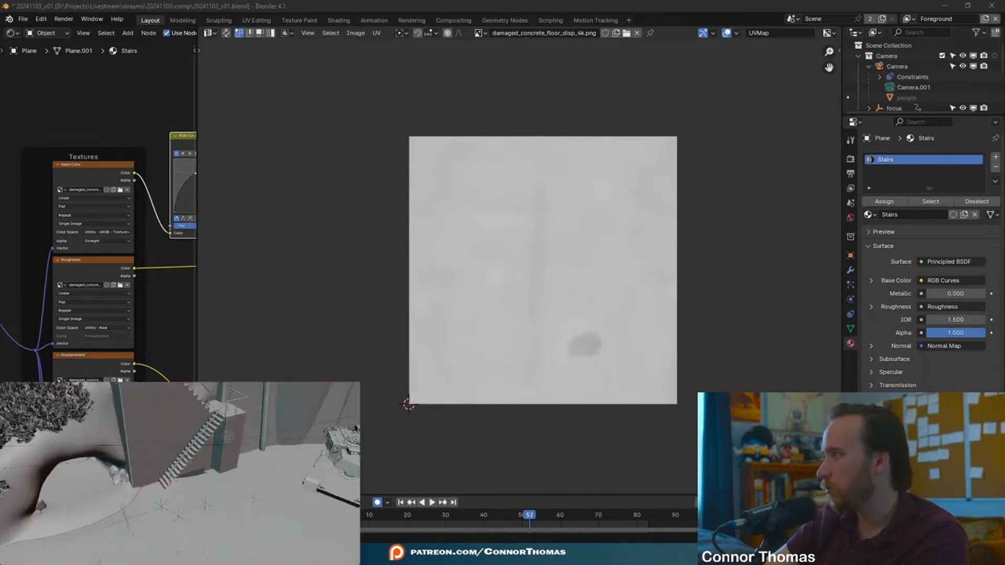
pyautogui.press('a')
pyautogui.hotkey('alt', 'a')
pyautogui.moveTo(178, 471); pyautogui.dragTo(194, 445, button='middle')
pyautogui.press('Tab')
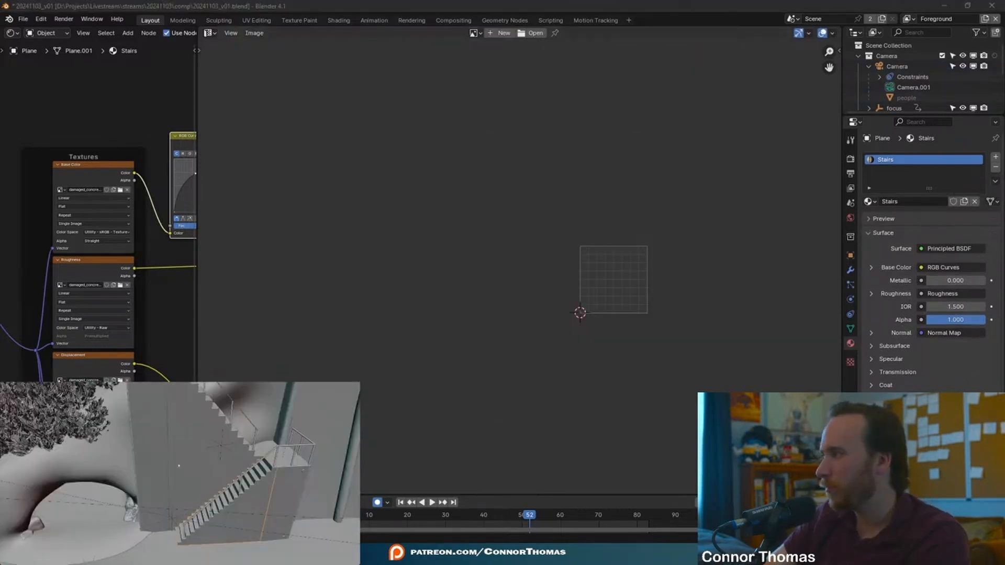
# Preview the stairs in rendered shading and share the Stairs material with the upper staircase
pyautogui.press('z')
pyautogui.click(202, 437)
pyautogui.scroll(4, 256, 488)
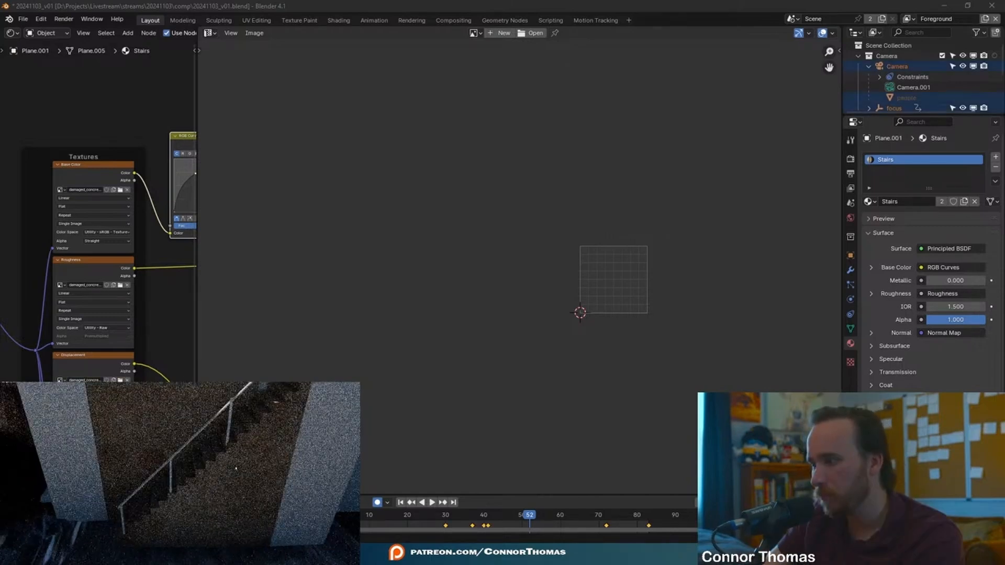
# Rename the lower staircase's material as Stairs_lower and give the upper staircase its own copy named Stairs_lupper
pyautogui.click(209, 493)
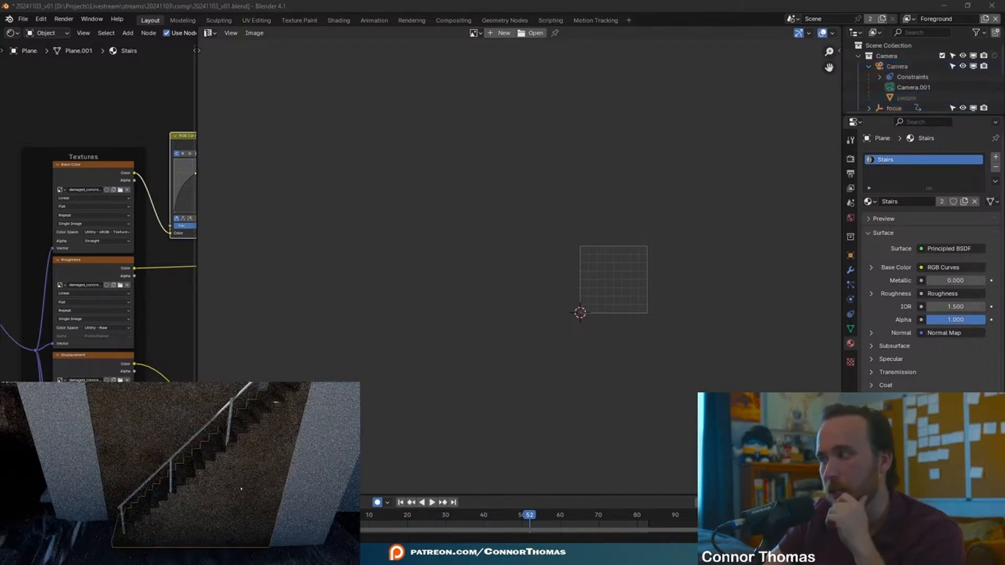
pyautogui.moveTo(197, 145); pyautogui.dragTo(657, 168)
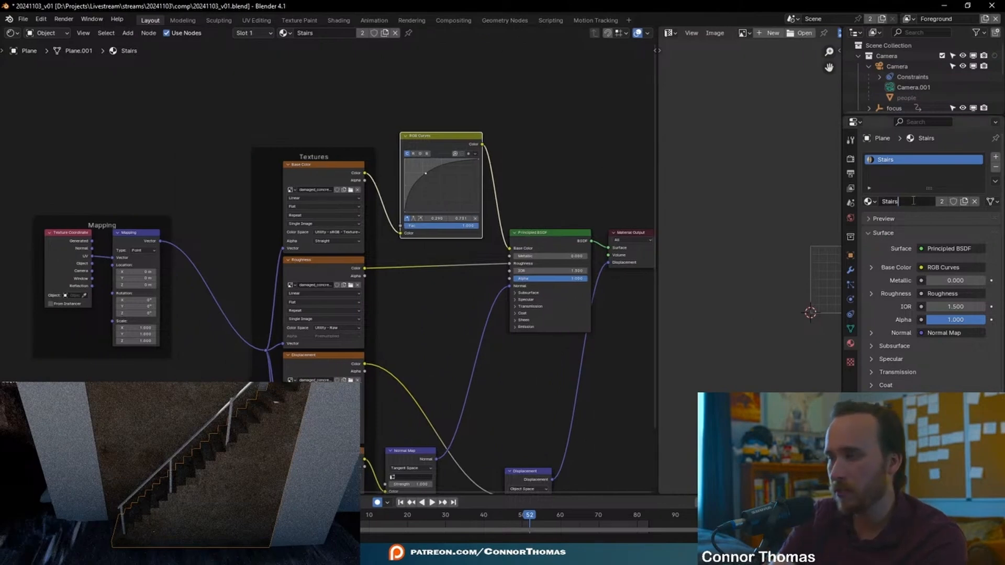
pyautogui.write('r')
pyautogui.press('Return')
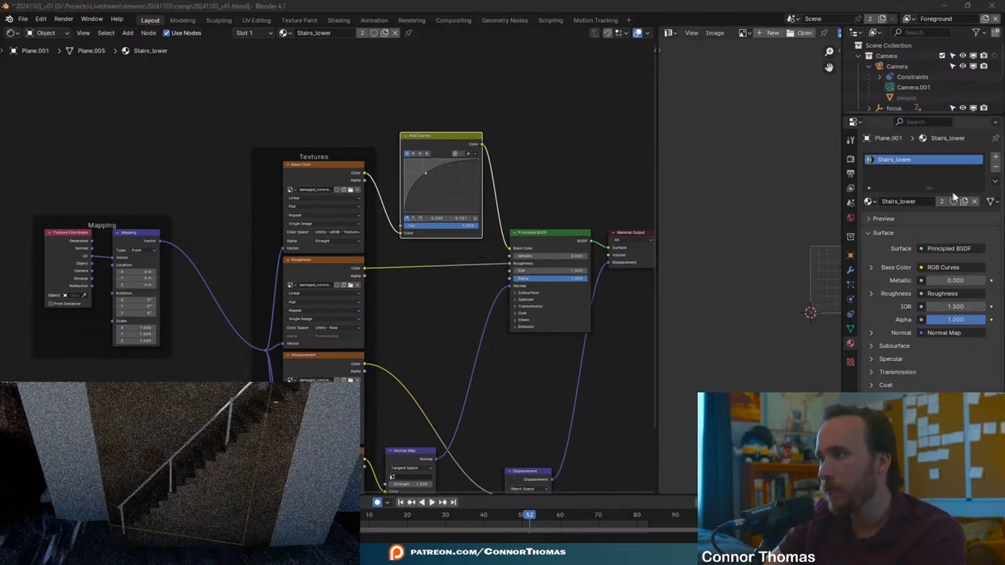
pyautogui.click(964, 202)
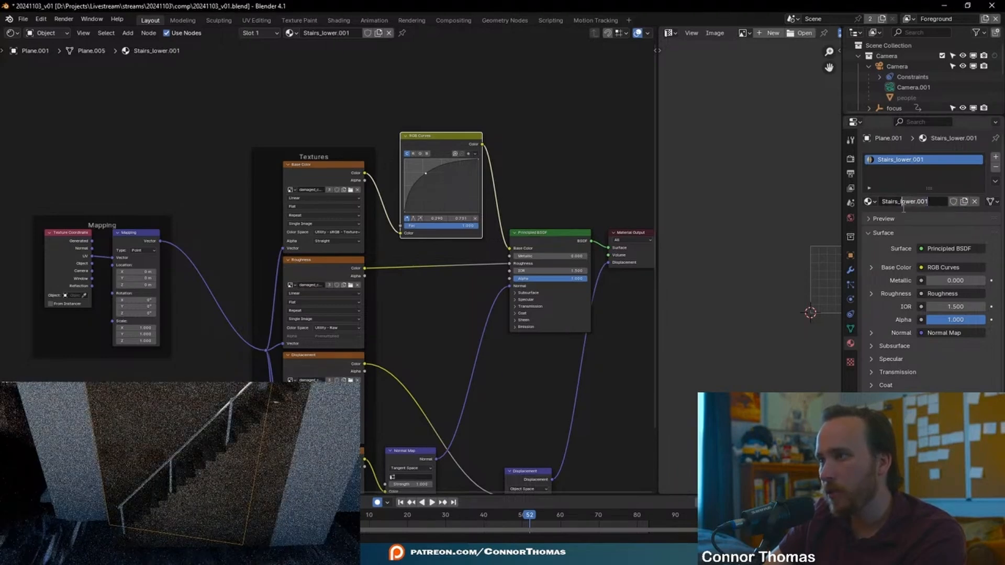
pyautogui.press('Return')
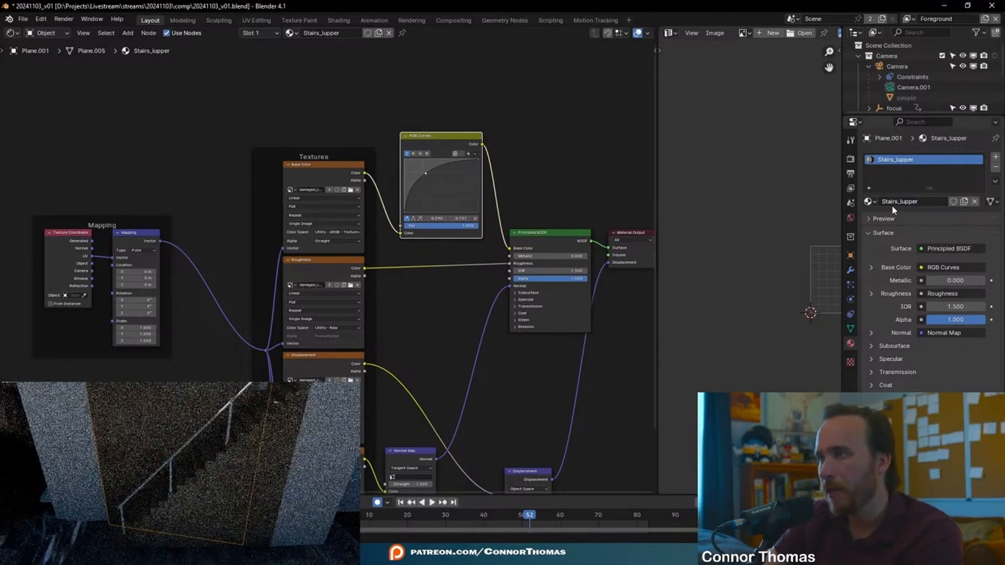
# Make room before the Material Output in the Stairs_lower material and duplicate the Principled BSDF node
pyautogui.click(251, 496)
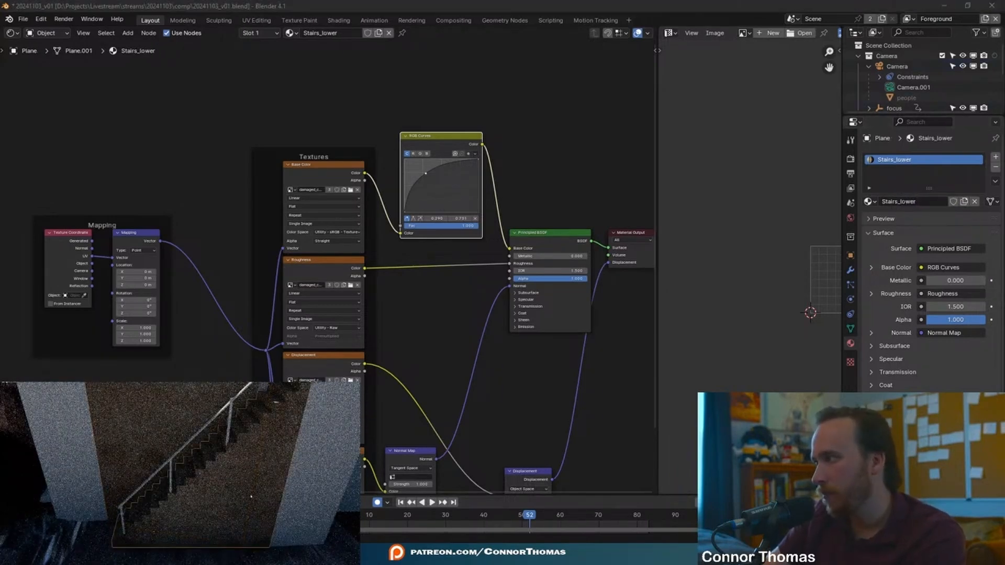
pyautogui.scroll(-4, 471, 262)
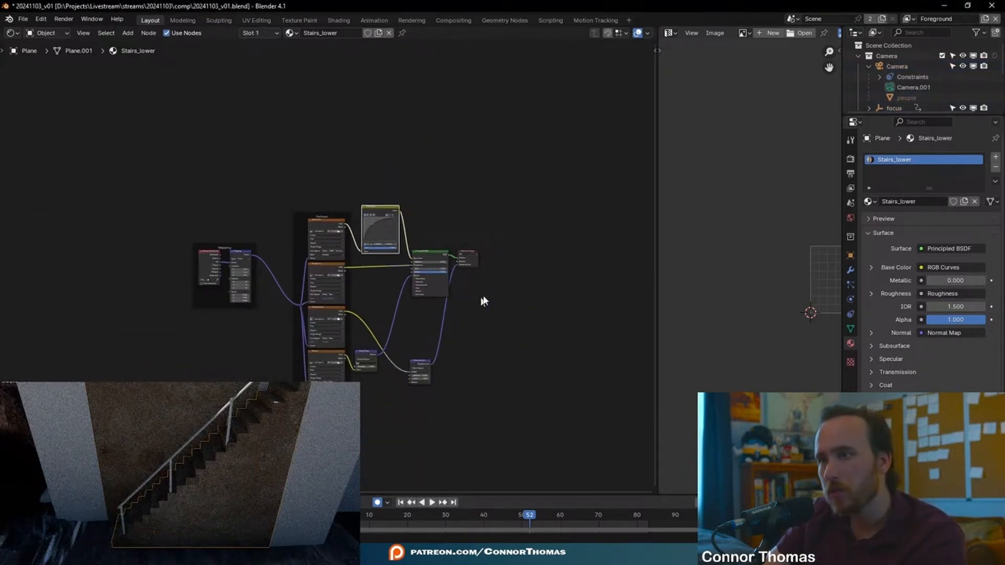
pyautogui.scroll(2, 369, 257)
pyautogui.moveTo(347, 229); pyautogui.dragTo(626, 201)
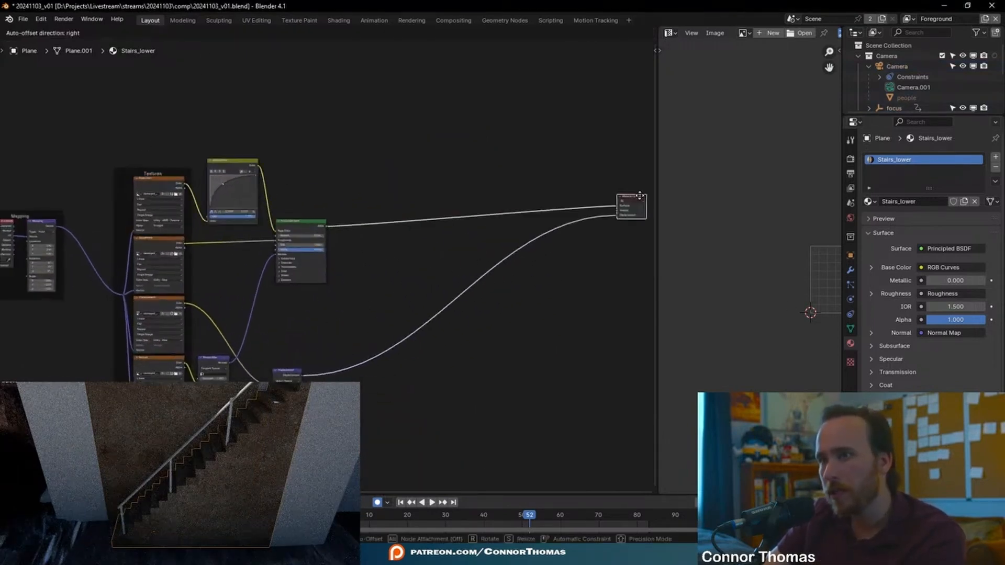
pyautogui.click(548, 306)
pyautogui.moveTo(307, 452); pyautogui.dragTo(237, 518, button='middle')
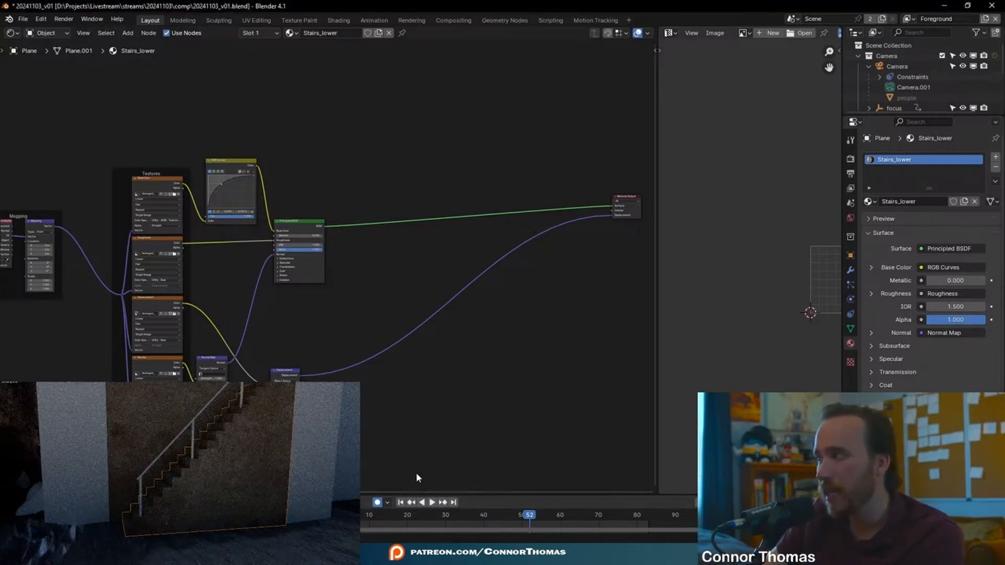
pyautogui.moveTo(474, 300); pyautogui.dragTo(372, 380, button='middle')
pyautogui.click(184, 303)
pyautogui.hotkey('shift', 'd')
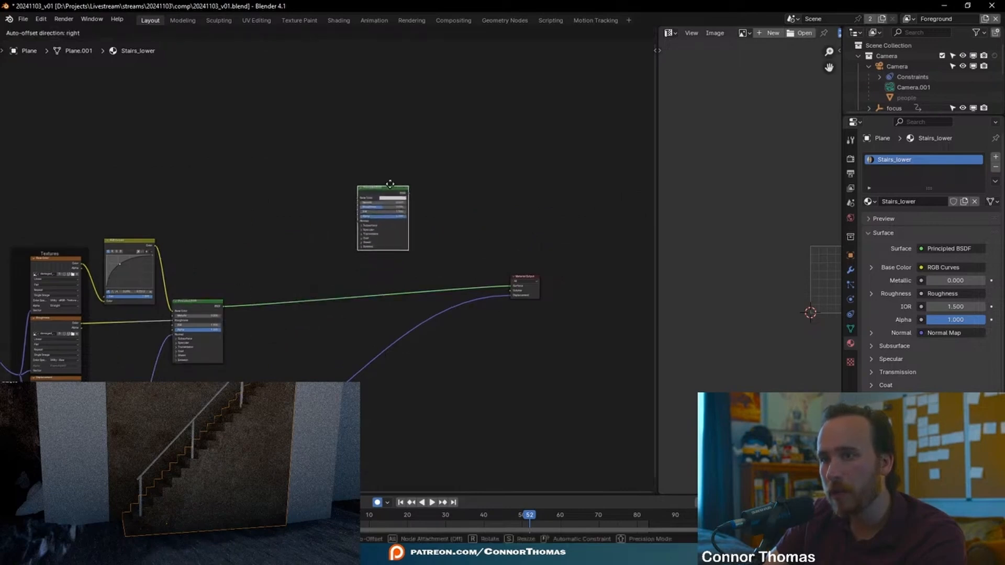
pyautogui.click(389, 182)
# Insert a Mix Shader before the Material Output and connect the duplicated Principled BSDF as its second shader
pyautogui.hotkey('shift', 'a')
pyautogui.click(501, 212)
pyautogui.write('mix')
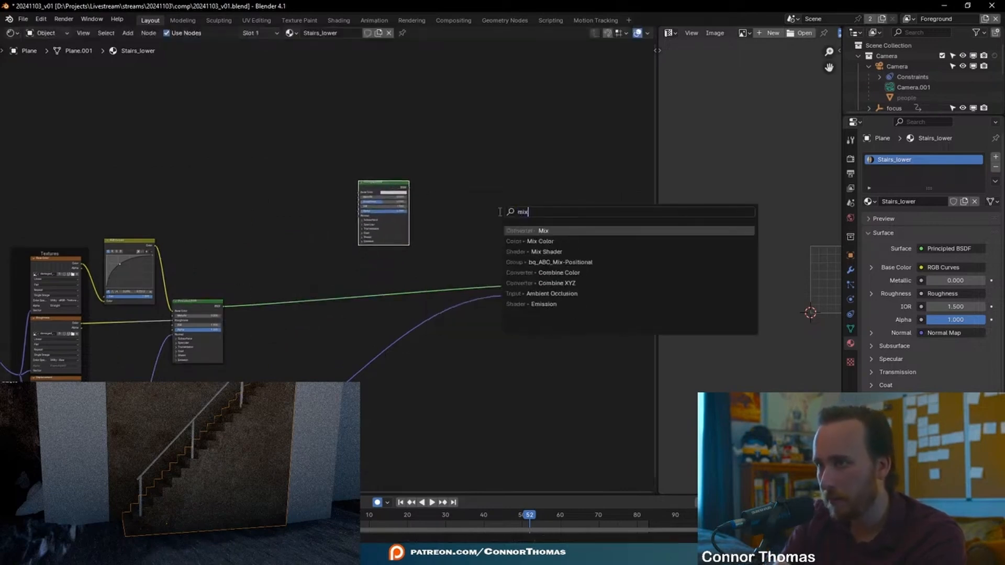
pyautogui.press('Down')
pyautogui.press('Down')
pyautogui.press('Return')
pyautogui.click(463, 268)
pyautogui.keyDown('ctrl'); pyautogui.moveTo(498, 230); pyautogui.dragTo(498, 173, button='middle'); pyautogui.keyUp('ctrl')
pyautogui.moveTo(498, 174); pyautogui.dragTo(412, 183, button='middle')
pyautogui.moveTo(357, 146); pyautogui.dragTo(482, 321)
pyautogui.moveTo(287, 137); pyautogui.dragTo(452, 507)
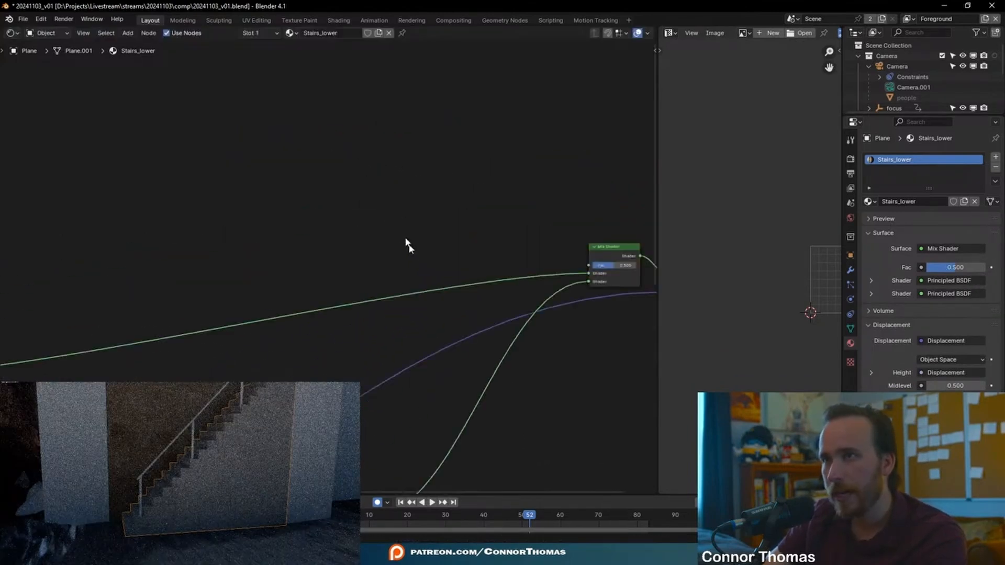
# Add an Image Texture with a new black 2048 px image named StairsLower_Stains1, and connect its colour to the Mix Shader's factor
pyautogui.hotkey('shift', 'a')
pyautogui.click(386, 183)
pyautogui.write('image')
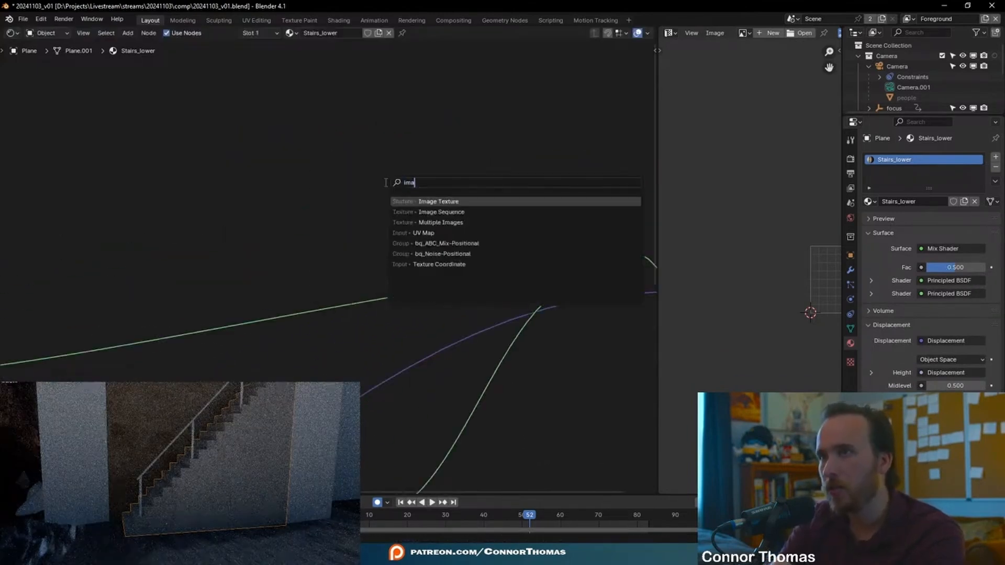
pyautogui.press('Return')
pyautogui.click(386, 182)
pyautogui.click(430, 213)
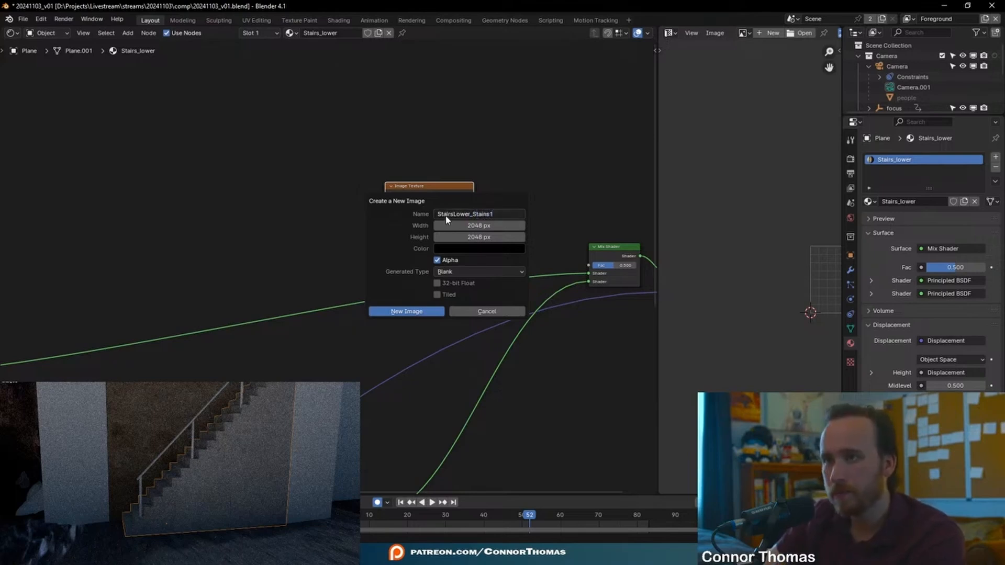
pyautogui.click(419, 311)
pyautogui.moveTo(547, 242); pyautogui.dragTo(455, 234, button='middle')
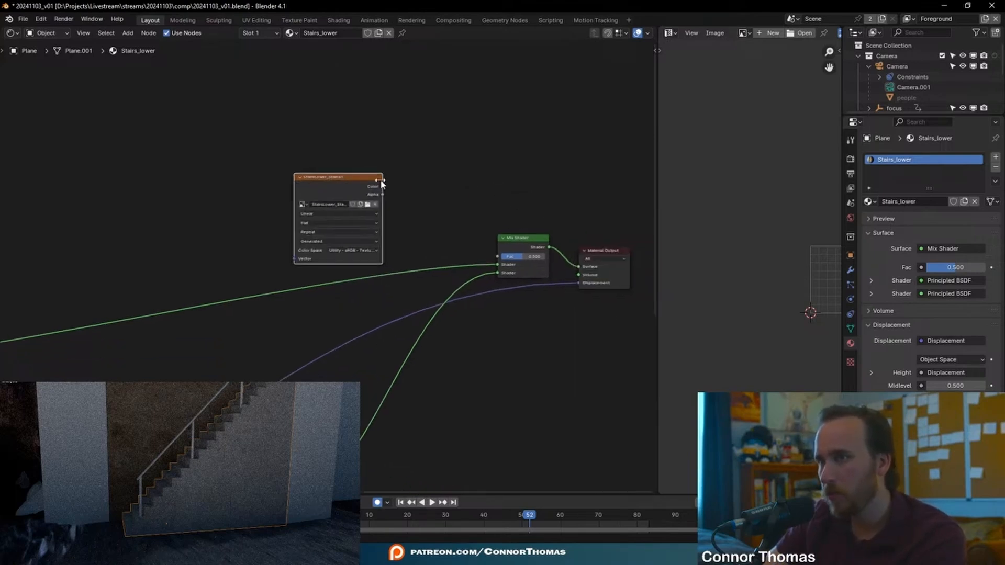
pyautogui.moveTo(381, 189); pyautogui.dragTo(500, 257)
pyautogui.scroll(2, 356, 149)
# Paint white stain patches on the lower staircase's steps in the Texture Paint workspace with a 64 px brush
pyautogui.click(336, 153)
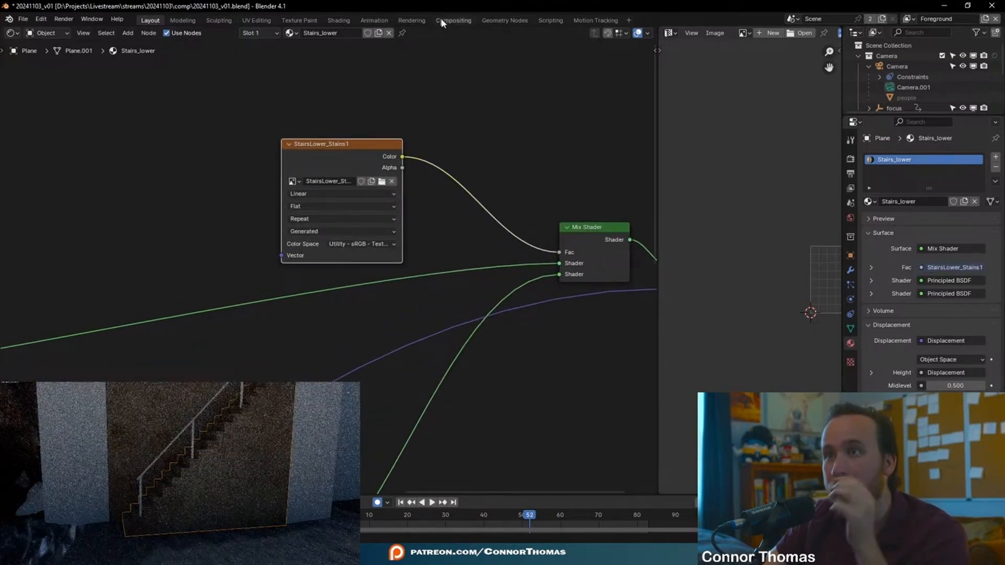
pyautogui.click(297, 20)
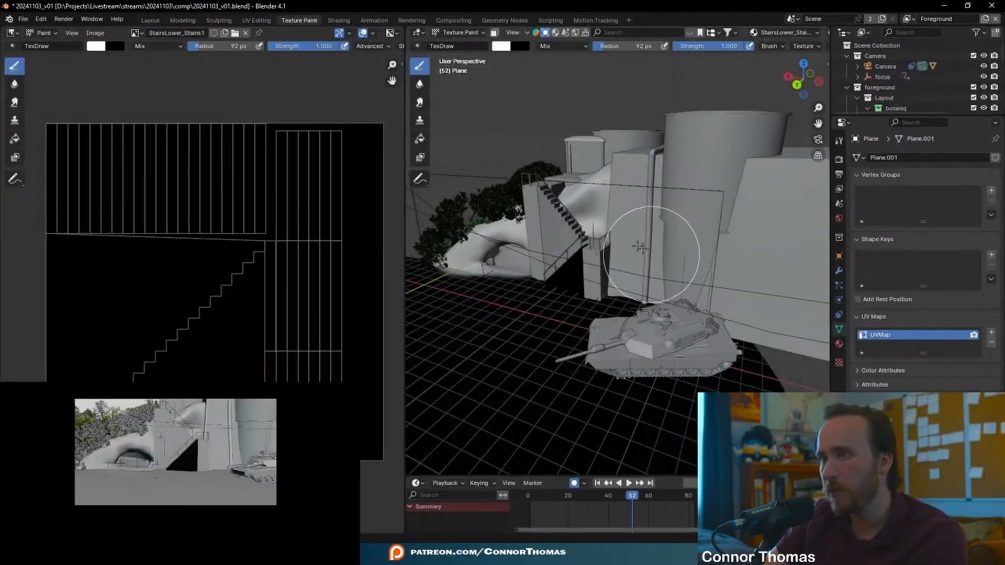
pyautogui.scroll(3, 639, 247)
pyautogui.scroll(1, 654, 214)
pyautogui.moveTo(666, 231)
pyautogui.mouseDown(button='middle')
pyautogui.moveTo(628, 258)
pyautogui.moveTo(714, 213)
pyautogui.moveTo(674, 216)
pyautogui.moveTo(674, 238)
pyautogui.moveTo(701, 273)
pyautogui.moveTo(669, 251)
pyautogui.mouseUp(button='middle')
pyautogui.press('[')
pyautogui.press('[')
pyautogui.press('[')
pyautogui.press('[')
pyautogui.click(645, 251)
pyautogui.click(699, 225)
pyautogui.moveTo(668, 251); pyautogui.dragTo(651, 239)
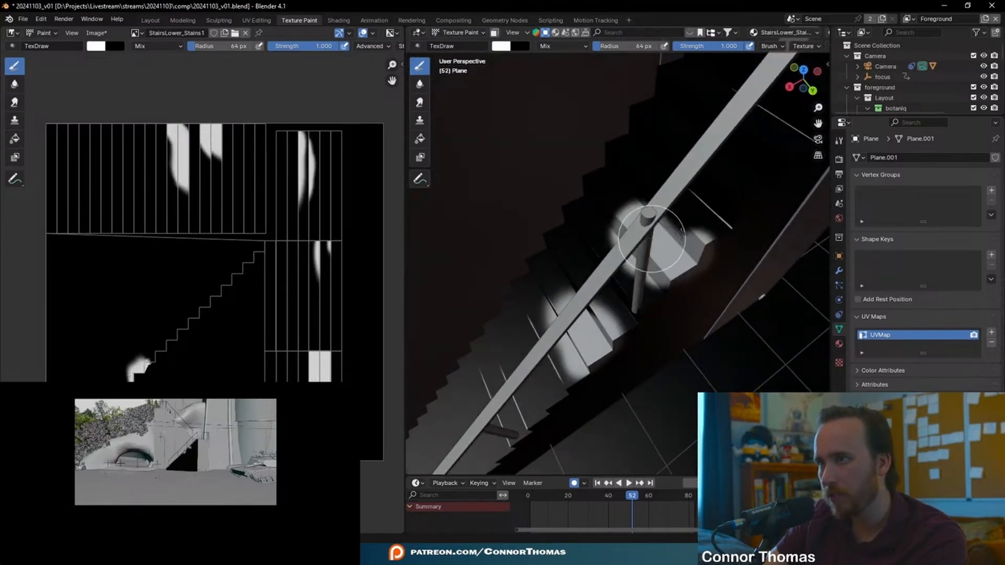
# Reduce the brush radius to 28 px and extend the white stains down the edges of the neighbouring steps
pyautogui.moveTo(652, 238); pyautogui.dragTo(612, 208, button='middle')
pyautogui.press('f')
pyautogui.moveTo(668, 247)
pyautogui.mouseDown(button='middle')
pyautogui.moveTo(637, 281)
pyautogui.moveTo(608, 272)
pyautogui.moveTo(590, 288)
pyautogui.mouseUp(button='middle')
pyautogui.moveTo(590, 288)
pyautogui.mouseDown()
pyautogui.moveTo(597, 298)
pyautogui.moveTo(571, 314)
pyautogui.mouseUp()
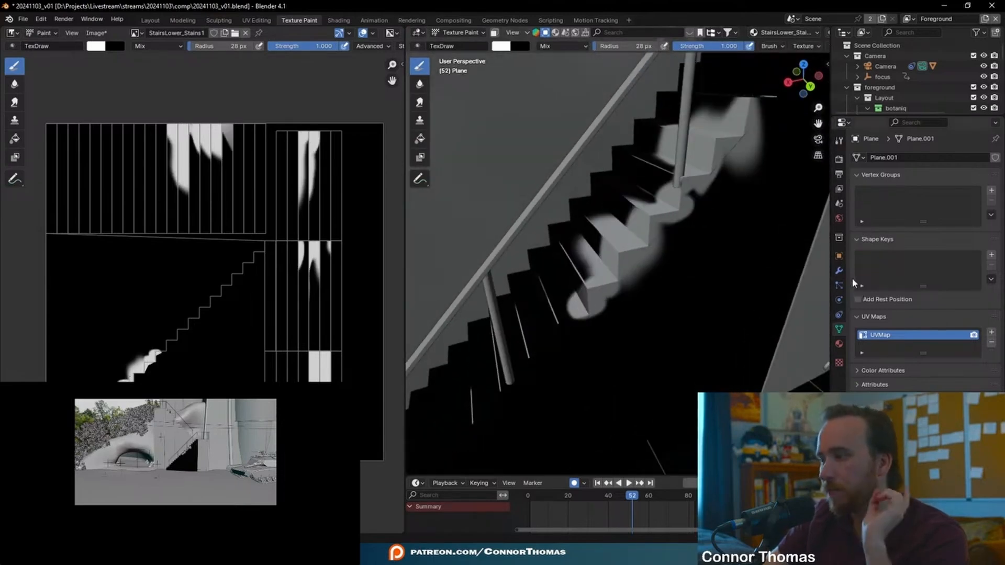
# Create a new Image or Movie texture for the paint brush
pyautogui.click(840, 362)
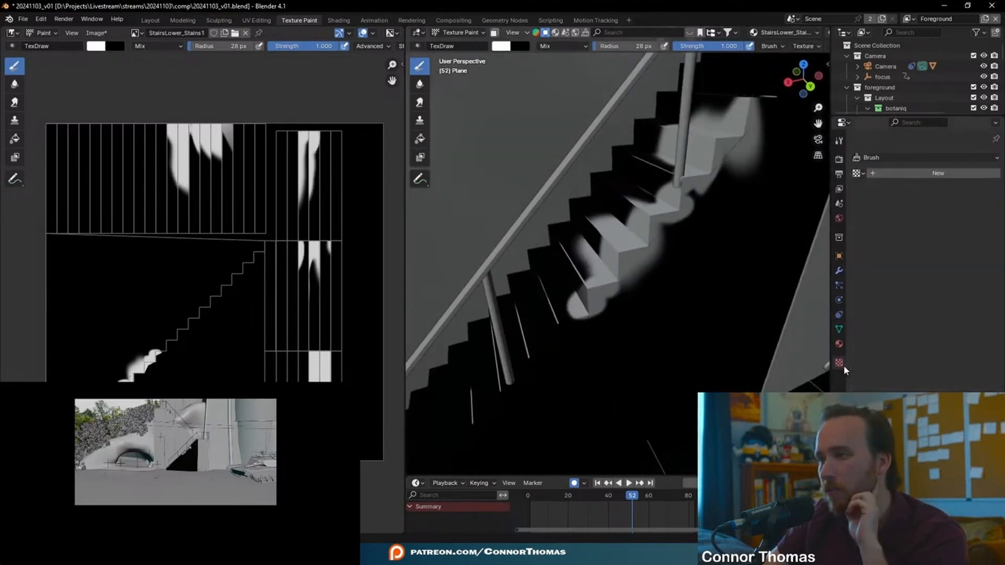
pyautogui.click(881, 176)
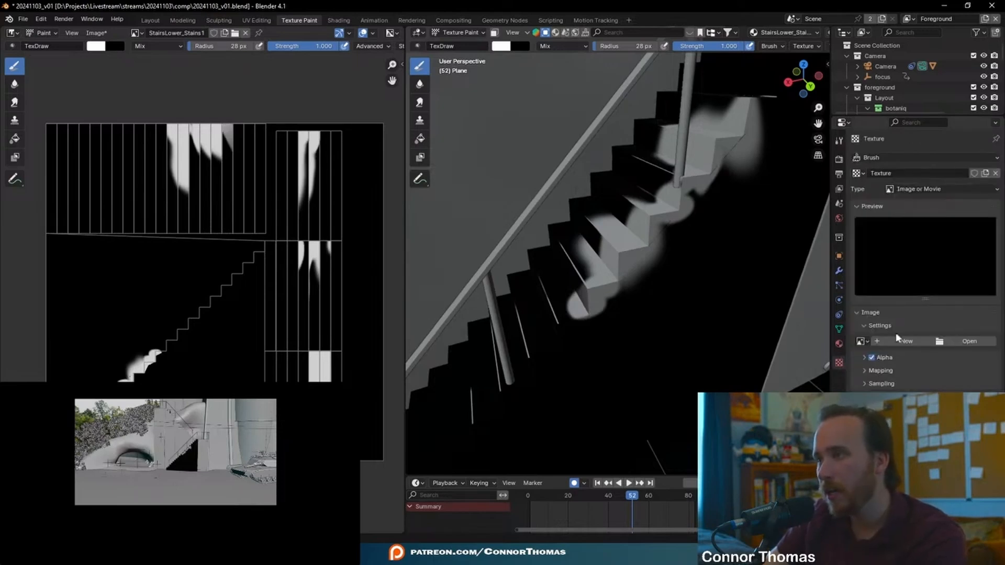
# Load residue_02.png from the 1K folder of the SurfaceImperfections1 bookmark as the brush texture's image
pyautogui.click(963, 344)
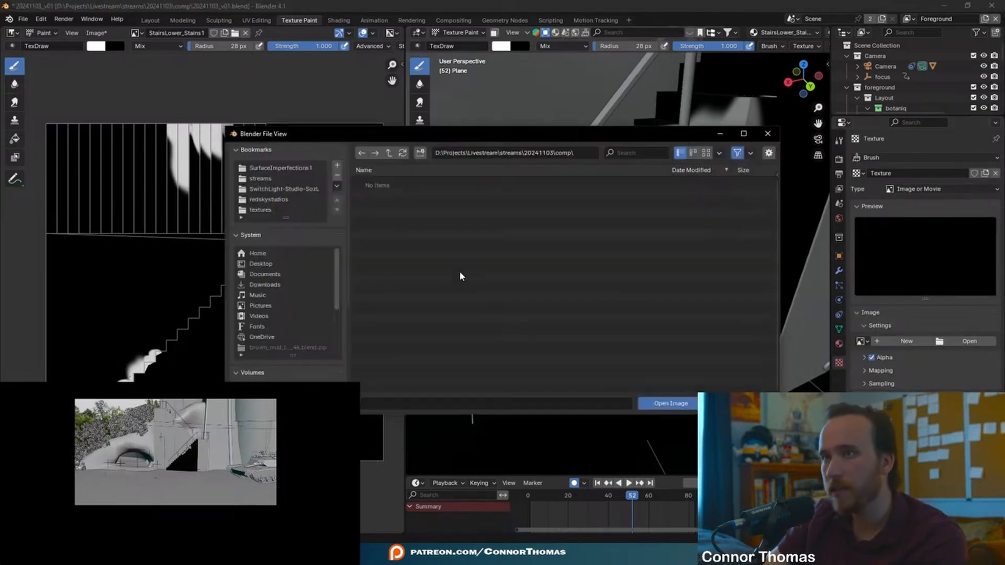
pyautogui.click(289, 169)
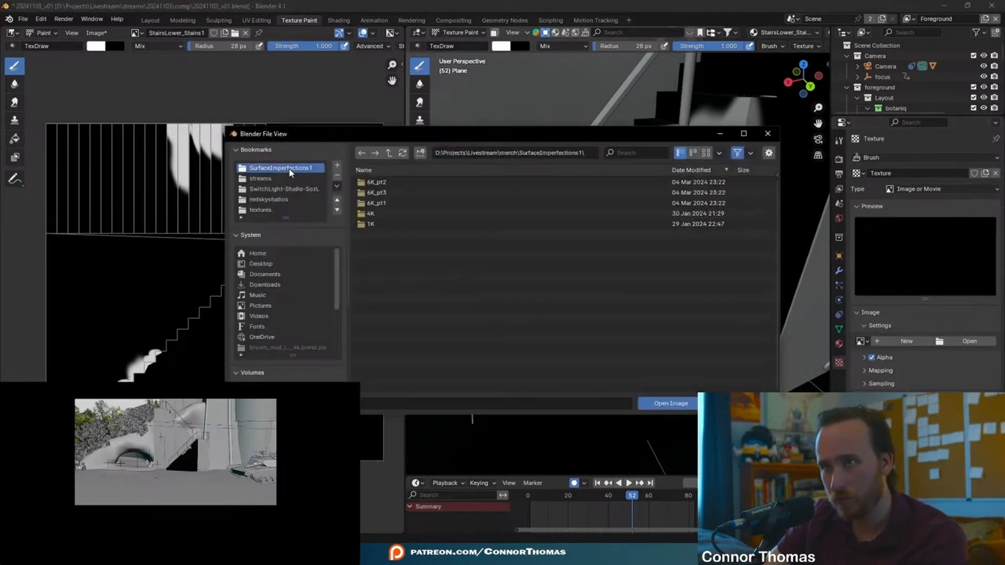
pyautogui.click(375, 224)
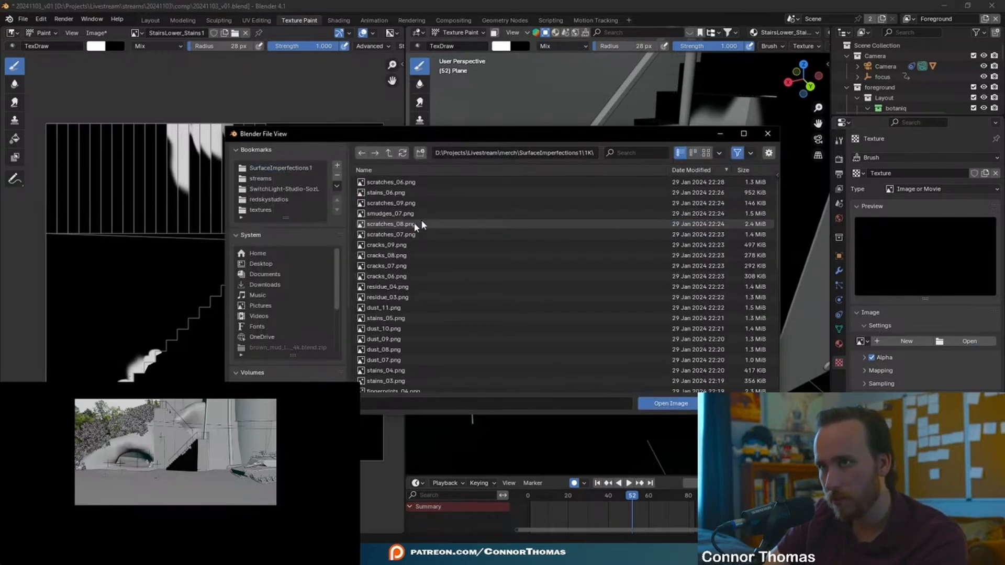
pyautogui.click(706, 152)
pyautogui.scroll(-4, 574, 249)
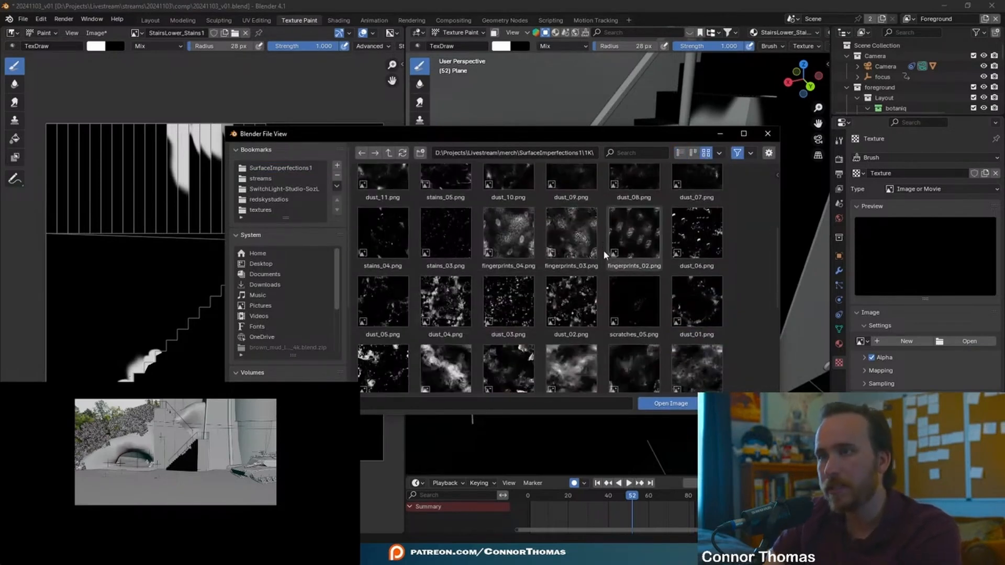
pyautogui.scroll(-6, 602, 252)
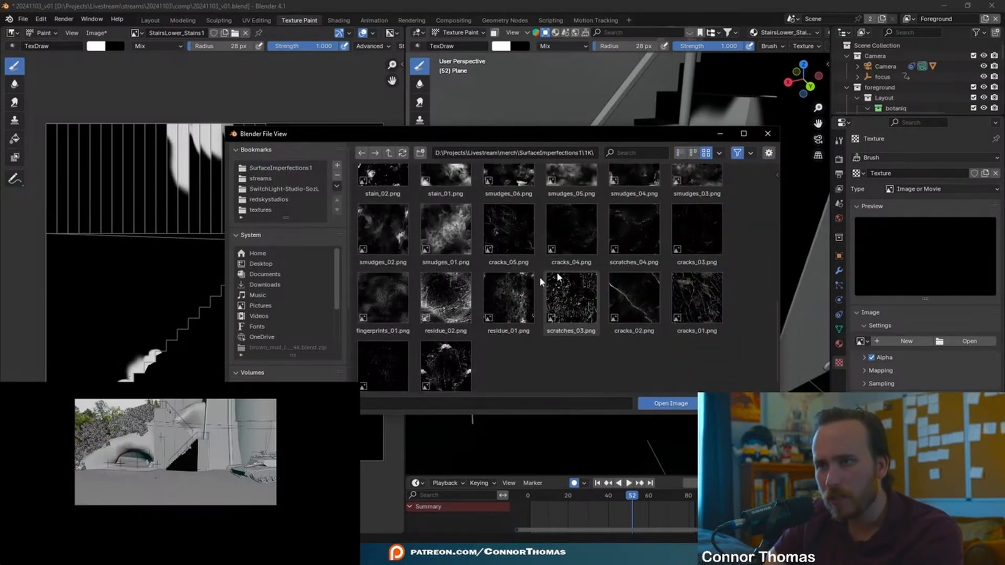
pyautogui.doubleClick(442, 304)
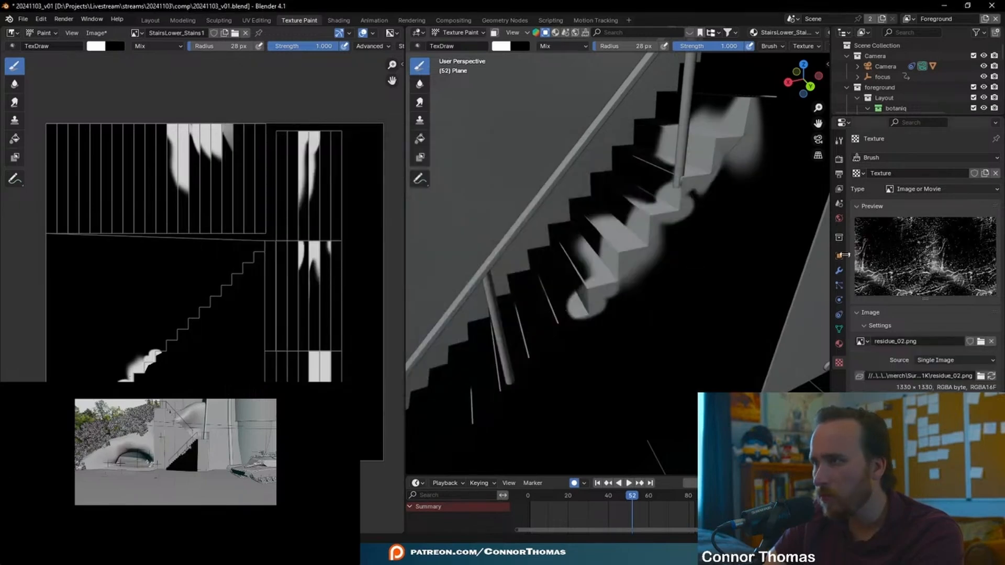
# Assign the residue image texture as the TexDraw brush's texture mask
pyautogui.click(840, 140)
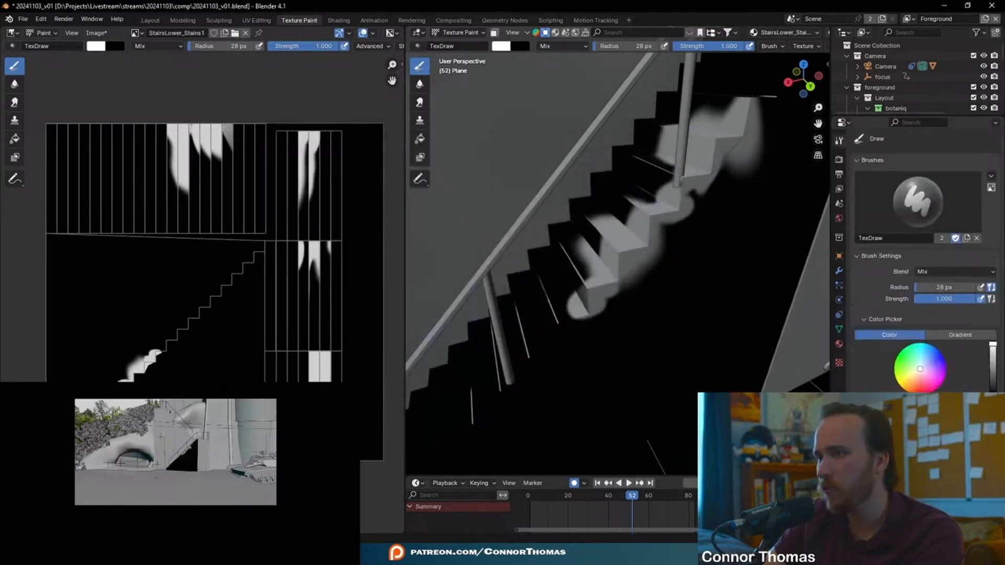
pyautogui.scroll(-5, 924, 262)
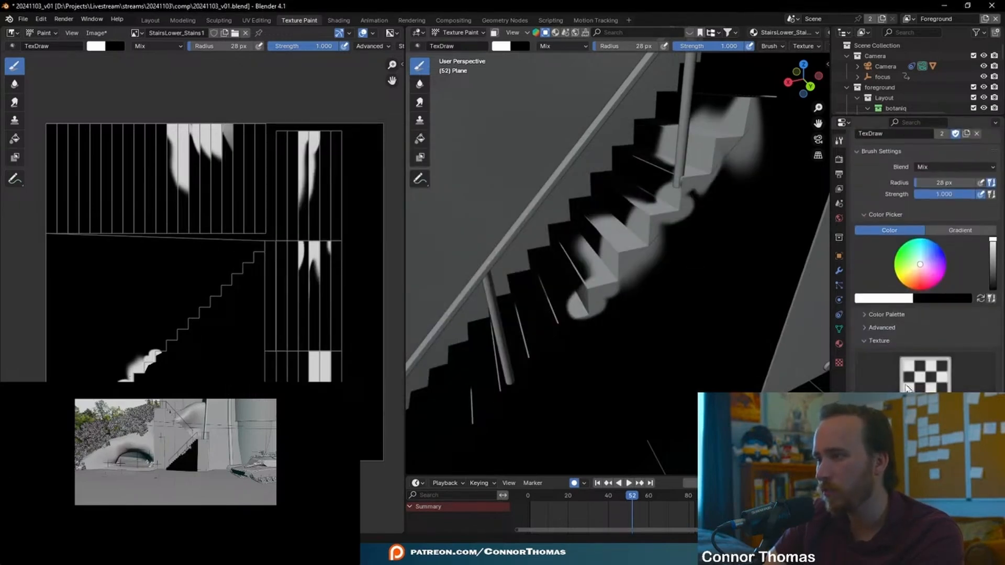
pyautogui.scroll(4, 860, 339)
pyautogui.scroll(-4, 924, 314)
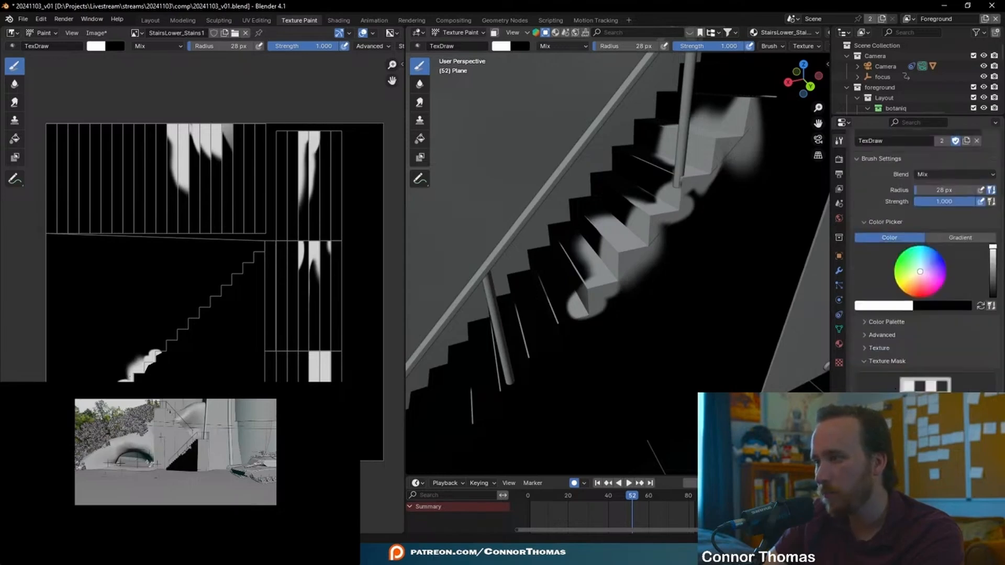
pyautogui.click(925, 384)
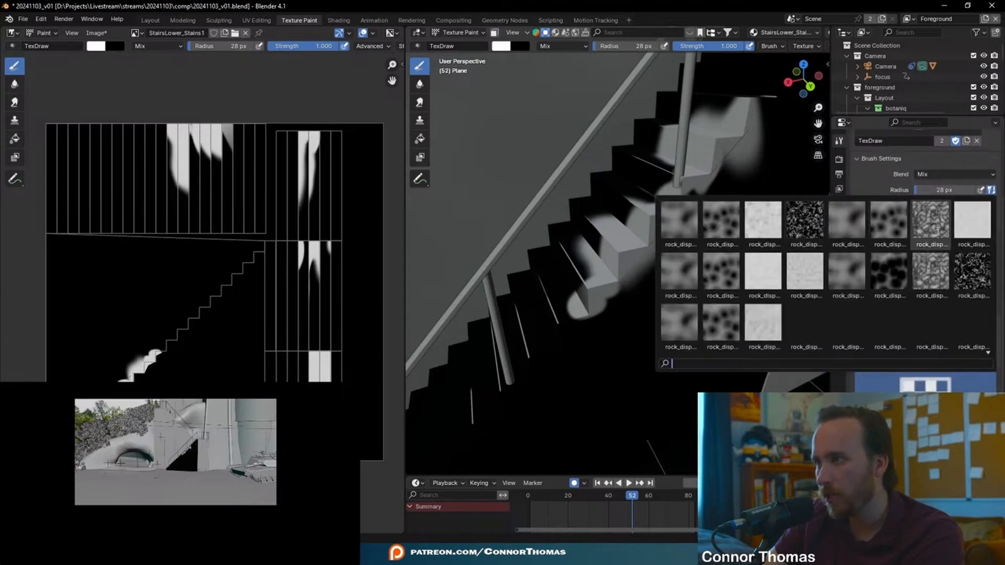
pyautogui.write('re')
pyautogui.write('a')
pyautogui.press('BackSpace')
pyautogui.click(682, 234)
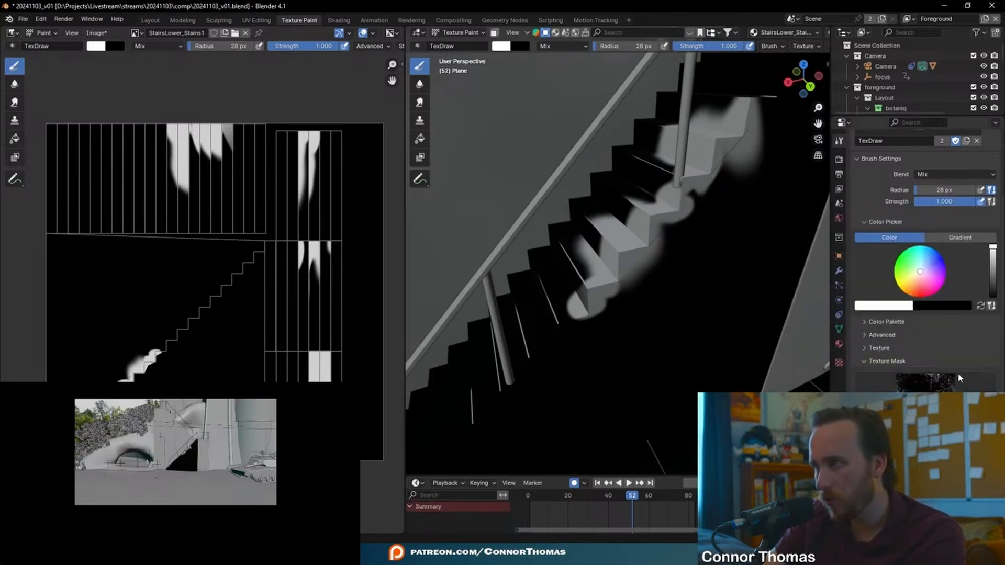
# Paint masked white stains over the lower staircase's steps and side wall with a 76 px brush radius
pyautogui.moveTo(683, 287); pyautogui.dragTo(662, 249, button='middle')
pyautogui.scroll(5, 660, 250)
pyautogui.keyDown('shift'); pyautogui.moveTo(586, 289); pyautogui.dragTo(630, 256, button='middle'); pyautogui.keyUp('shift')
pyautogui.moveTo(584, 255); pyautogui.dragTo(542, 243)
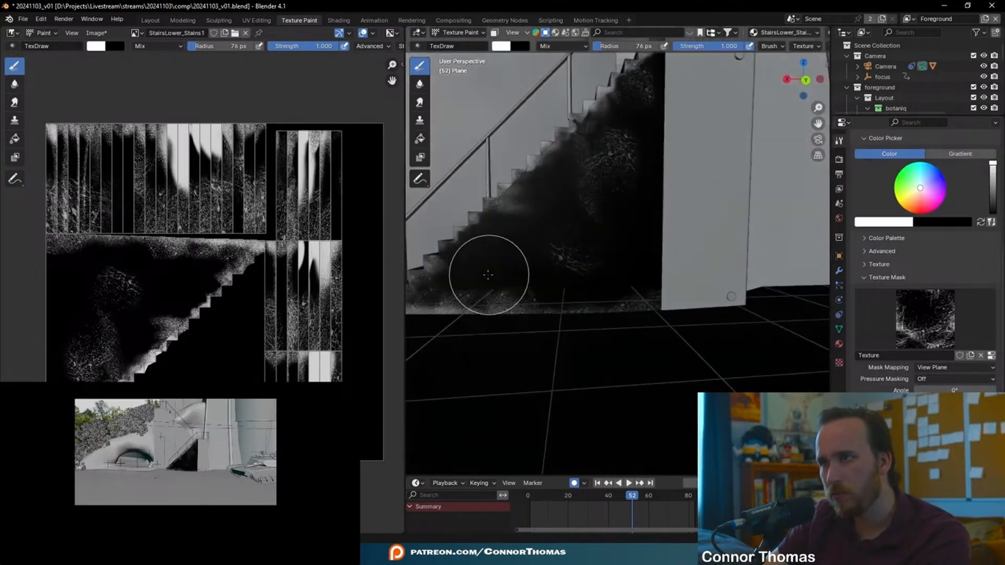
pyautogui.moveTo(560, 283); pyautogui.dragTo(595, 312, button='middle')
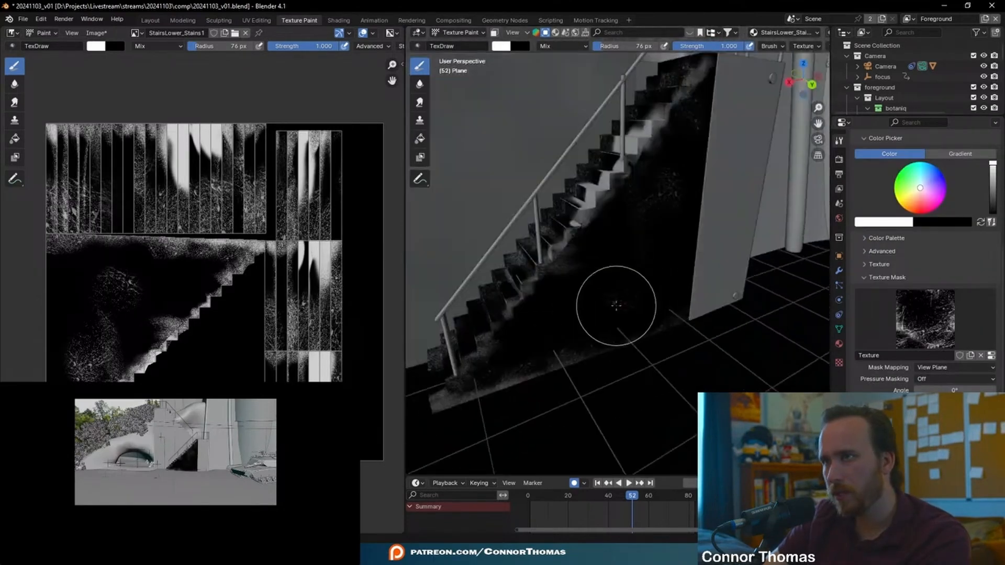
# Save the painted mask as StairsLower_Stains1.png in the project's material folder
pyautogui.click(97, 32)
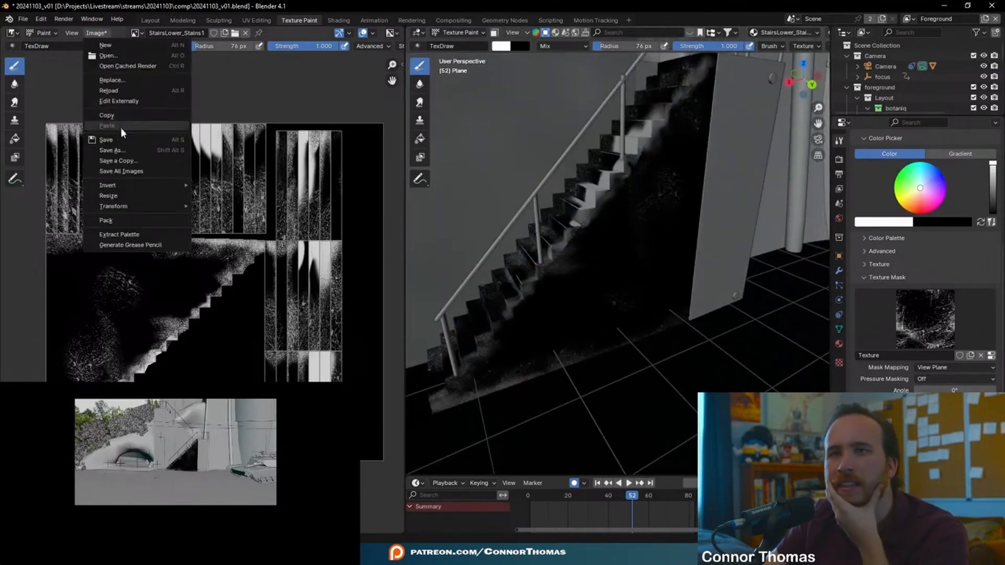
pyautogui.click(124, 144)
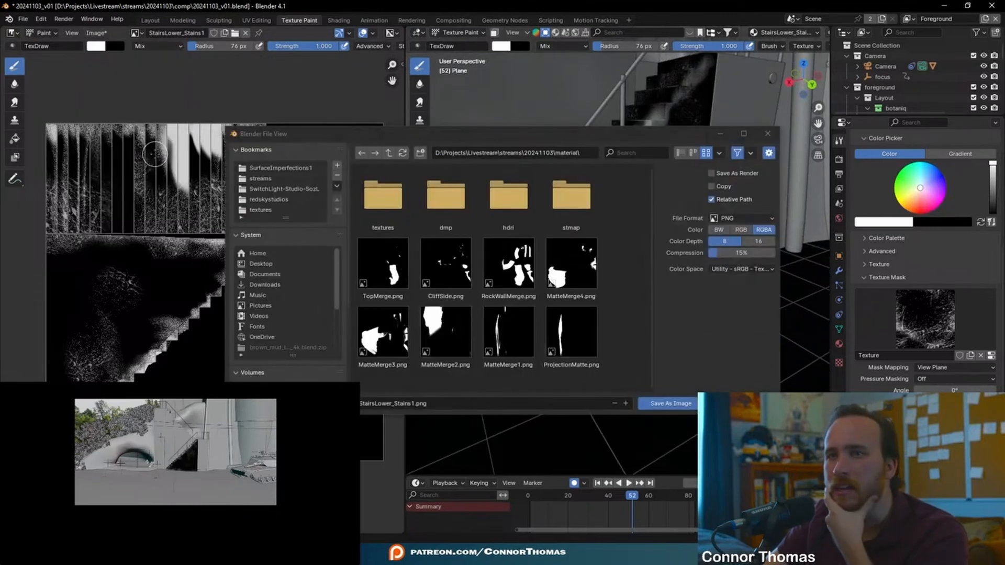
pyautogui.click(667, 403)
# Return to the Layout workspace and move the untextured Principled BSDF node closer to the Mix Shader in the Stairs_lower material
pyautogui.click(151, 21)
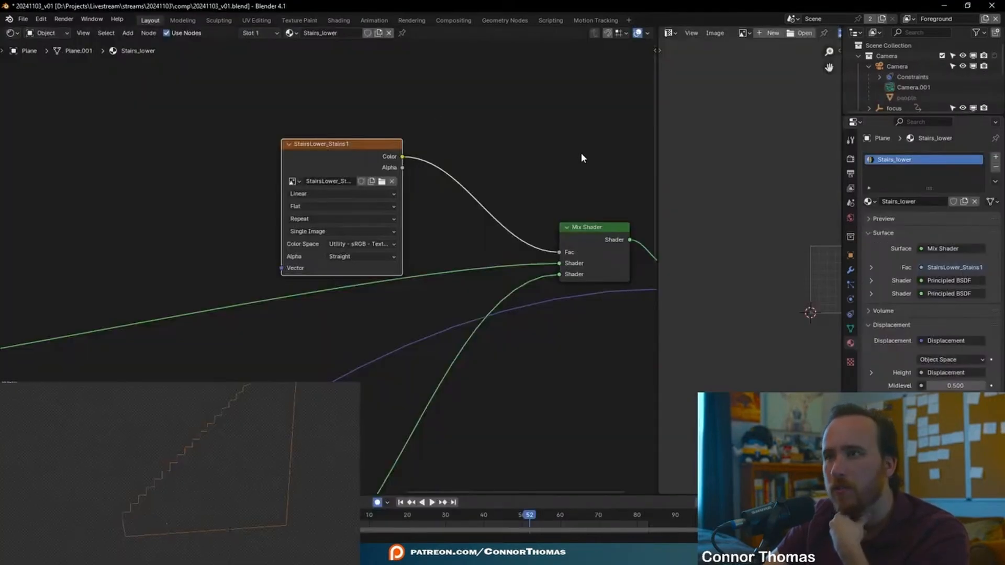
pyautogui.click(552, 134)
pyautogui.scroll(-6, 471, 348)
pyautogui.moveTo(408, 378); pyautogui.dragTo(417, 272, button='middle')
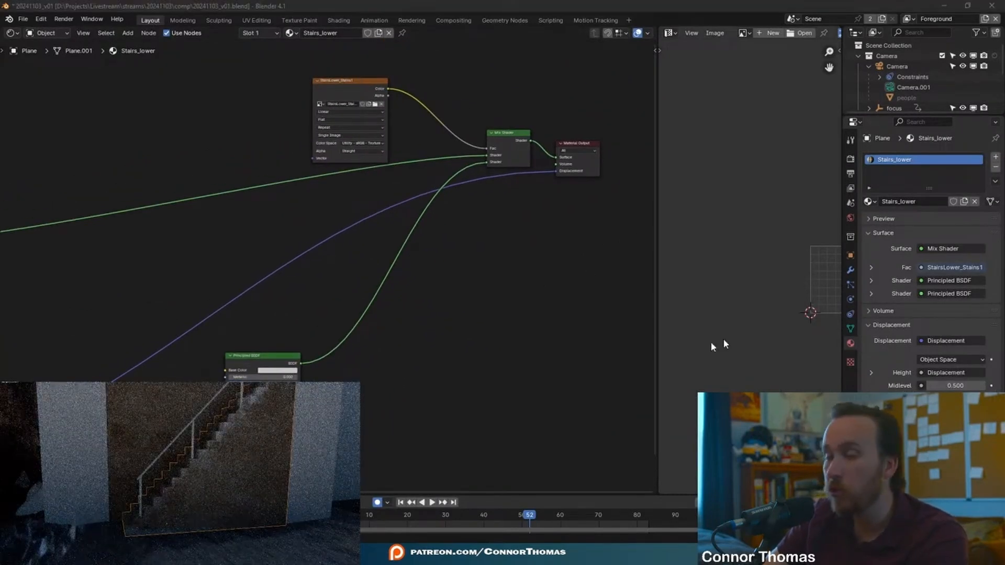
pyautogui.moveTo(261, 364); pyautogui.dragTo(382, 281)
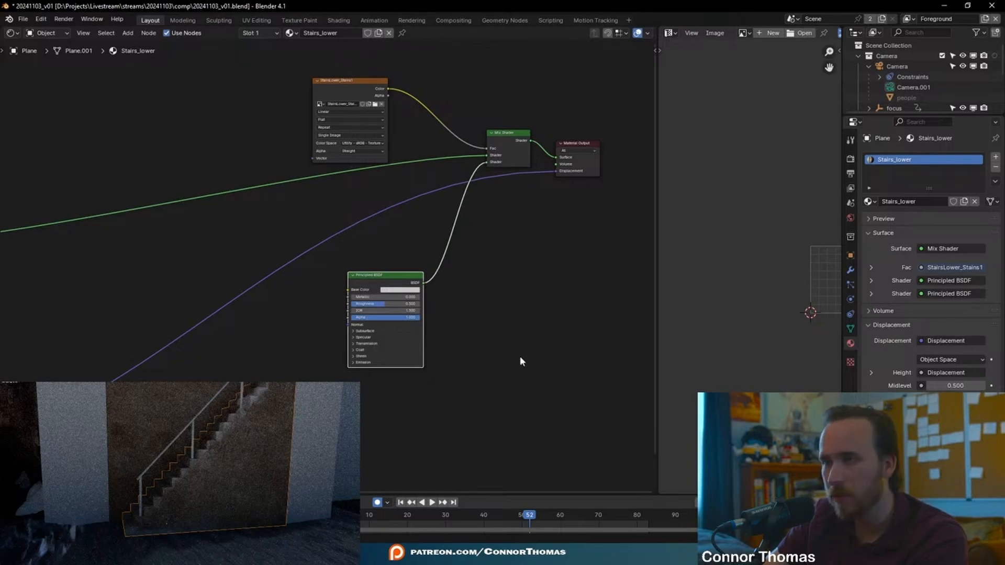
pyautogui.scroll(2, 442, 296)
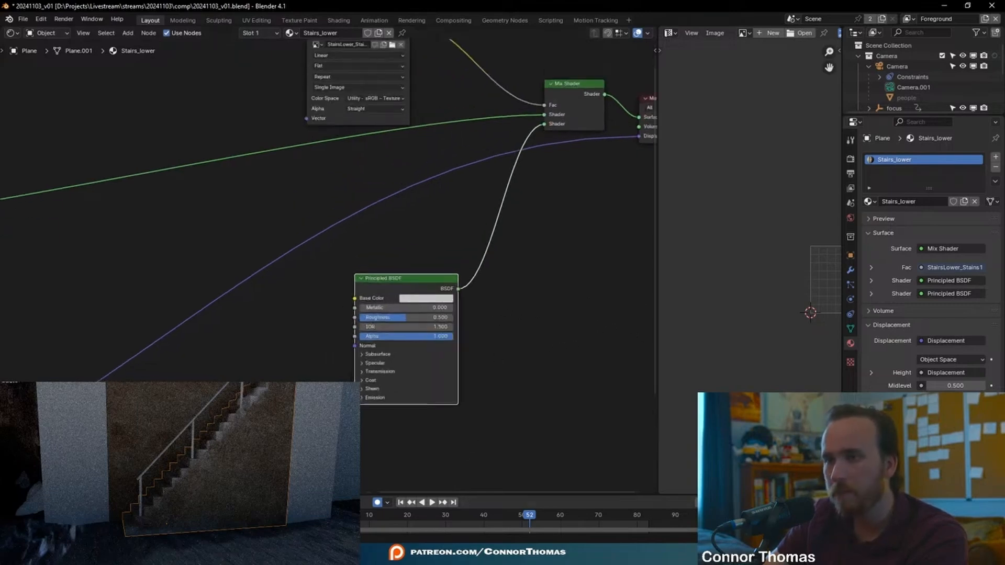
# Space out the stain mask, Mix Shader and second Principled BSDF nodes, and attach the cracked concrete texture maps to that BSDF
pyautogui.click(473, 555)
pyautogui.click(472, 555)
pyautogui.moveTo(434, 288); pyautogui.dragTo(551, 271)
pyautogui.moveTo(545, 283); pyautogui.dragTo(335, 356, button='middle')
pyautogui.scroll(-1, 371, 263)
pyautogui.moveTo(348, 156); pyautogui.dragTo(535, 250)
pyautogui.moveTo(432, 207); pyautogui.dragTo(727, 66)
pyautogui.moveTo(396, 334); pyautogui.dragTo(463, 285, button='middle')
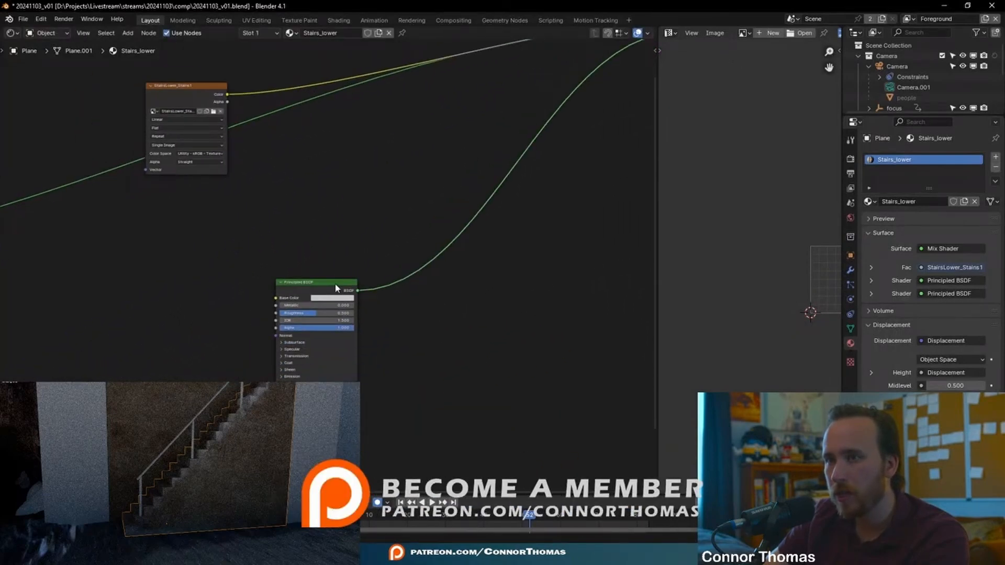
pyautogui.moveTo(335, 285); pyautogui.dragTo(473, 290)
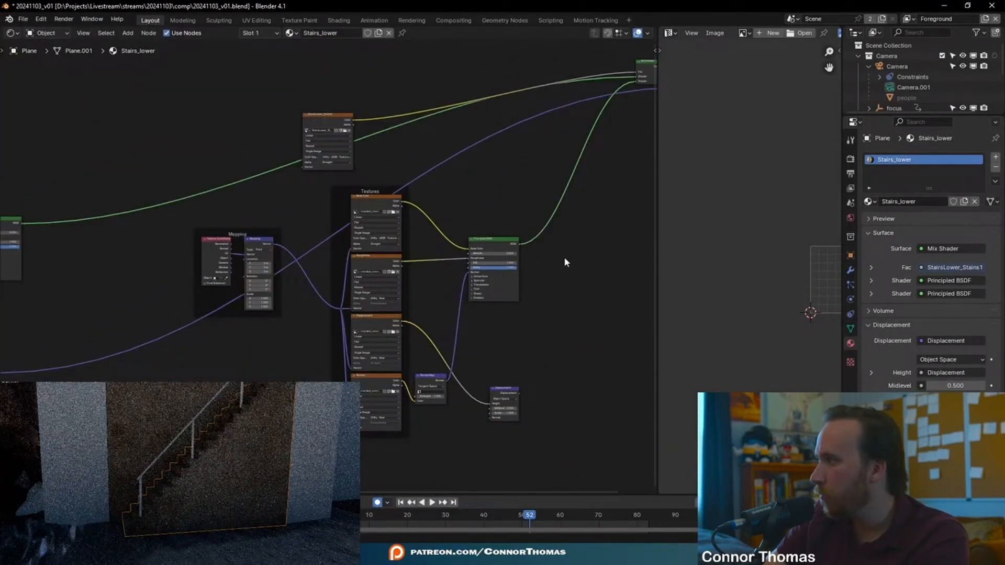
# Preview the cracked concrete Roughness map on the staircase
pyautogui.hotkey('shift', 'a')
pyautogui.click(523, 175)
pyautogui.click(556, 354)
pyautogui.scroll(1, 549, 315)
pyautogui.press('KP_Decimal')
pyautogui.keyDown('ctrl'); pyautogui.keyDown('shift'); pyautogui.click(331, 242); pyautogui.keyUp('shift'); pyautogui.keyUp('ctrl')
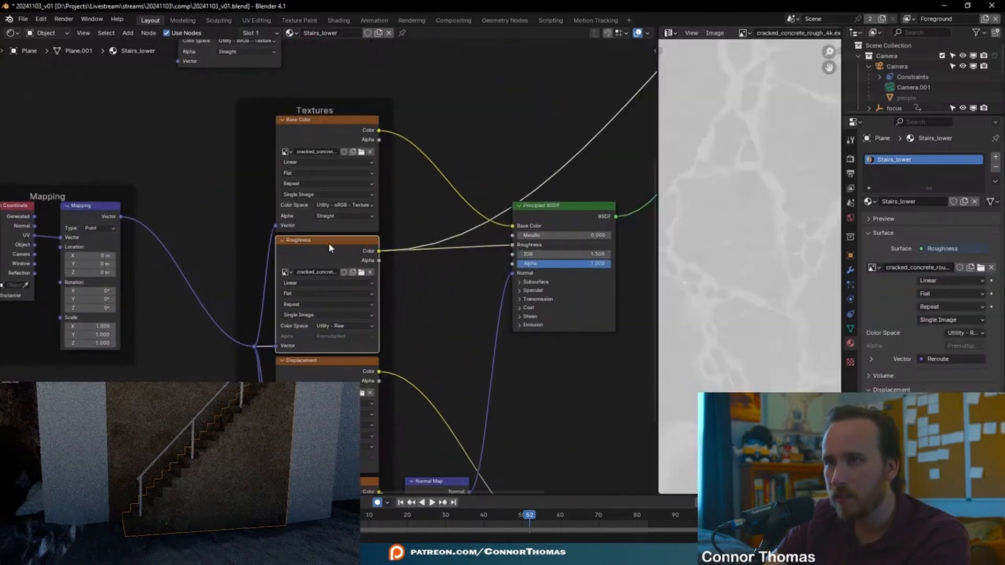
# Insert a Color Ramp between the cracked concrete Roughness map and its Principled BSDF, with the black stop at about 0.709
pyautogui.moveTo(457, 285); pyautogui.dragTo(362, 292, button='middle')
pyautogui.click(336, 284)
pyautogui.hotkey('shift', 'a')
pyautogui.write('color ramp')
pyautogui.press('Return')
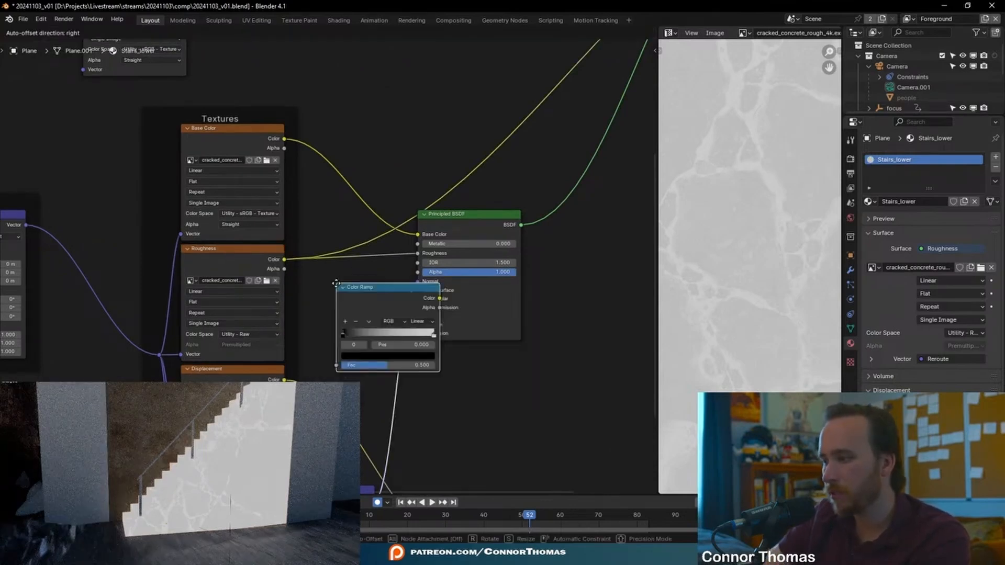
pyautogui.click(346, 259)
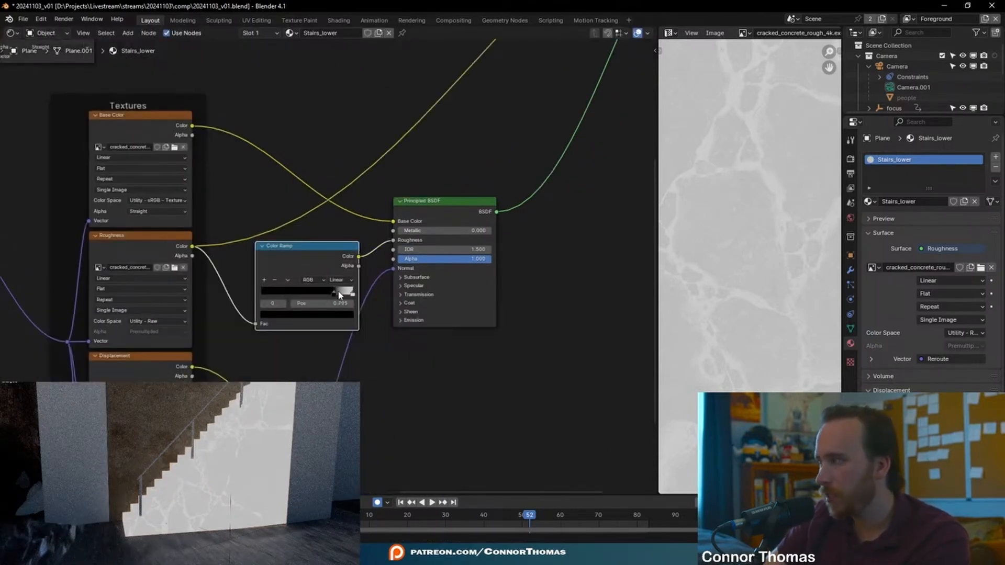
pyautogui.moveTo(324, 295); pyautogui.dragTo(331, 294)
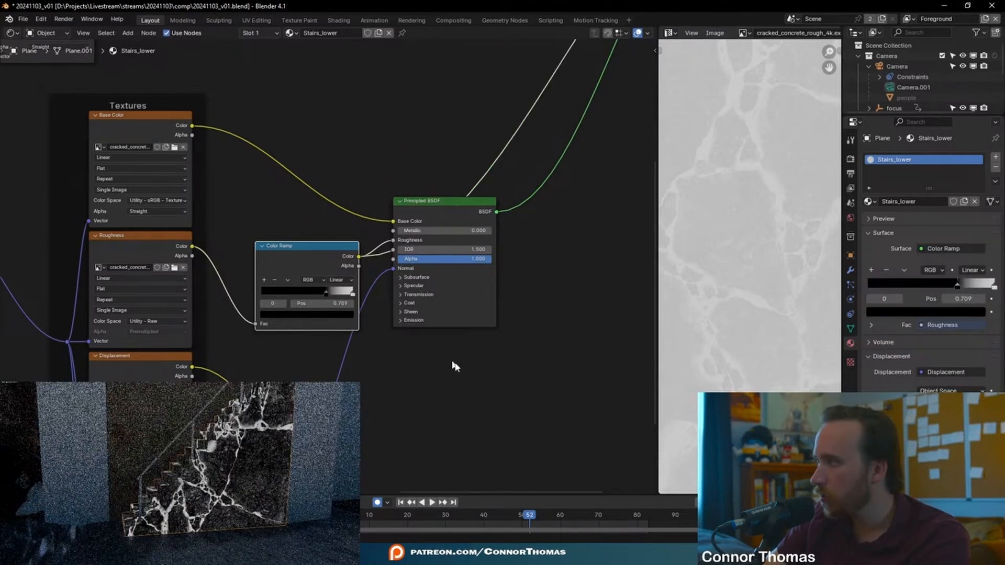
# Reconnect the Mix Shader to the Material Output to show the combined material, and select the StairsLower_Stains1 node
pyautogui.moveTo(453, 401); pyautogui.dragTo(330, 467, button='middle')
pyautogui.scroll(-2, 388, 371)
pyautogui.moveTo(405, 314); pyautogui.dragTo(307, 415, button='middle')
pyautogui.keyDown('ctrl'); pyautogui.keyDown('shift'); pyautogui.click(404, 116); pyautogui.keyUp('shift'); pyautogui.keyUp('ctrl')
pyautogui.moveTo(512, 148); pyautogui.dragTo(717, 94)
pyautogui.click(421, 123)
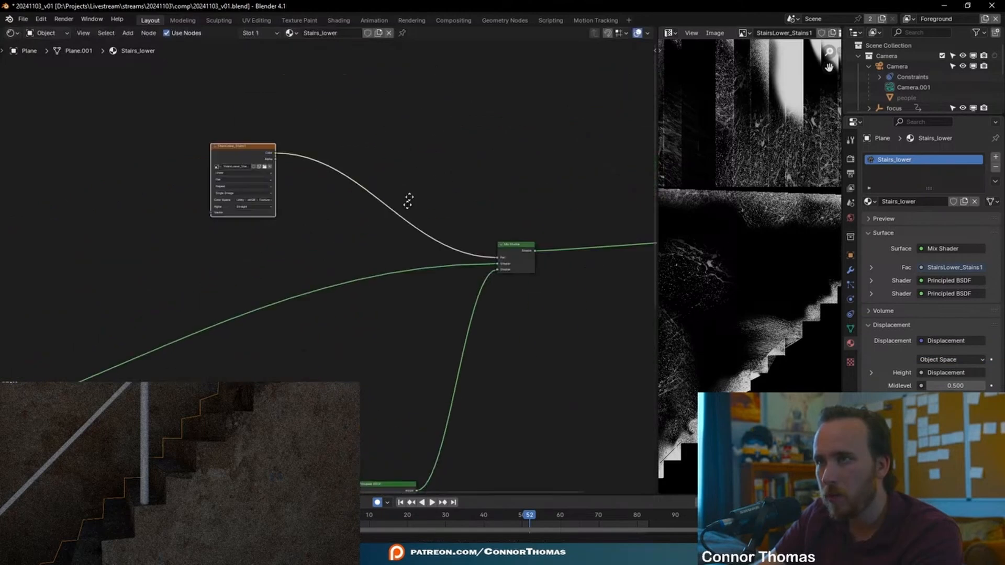
# Insert a Color Ramp between the StairsLower_Stains1 mask and the Mix Shader's Fac, and pull the white stop inward
pyautogui.scroll(4, 314, 209)
pyautogui.moveTo(92, 106); pyautogui.dragTo(244, 176, button='middle')
pyautogui.moveTo(495, 229); pyautogui.dragTo(362, 239, button='middle')
pyautogui.hotkey('shift', 'a')
pyautogui.click(362, 239)
pyautogui.press('Return')
pyautogui.click(363, 239)
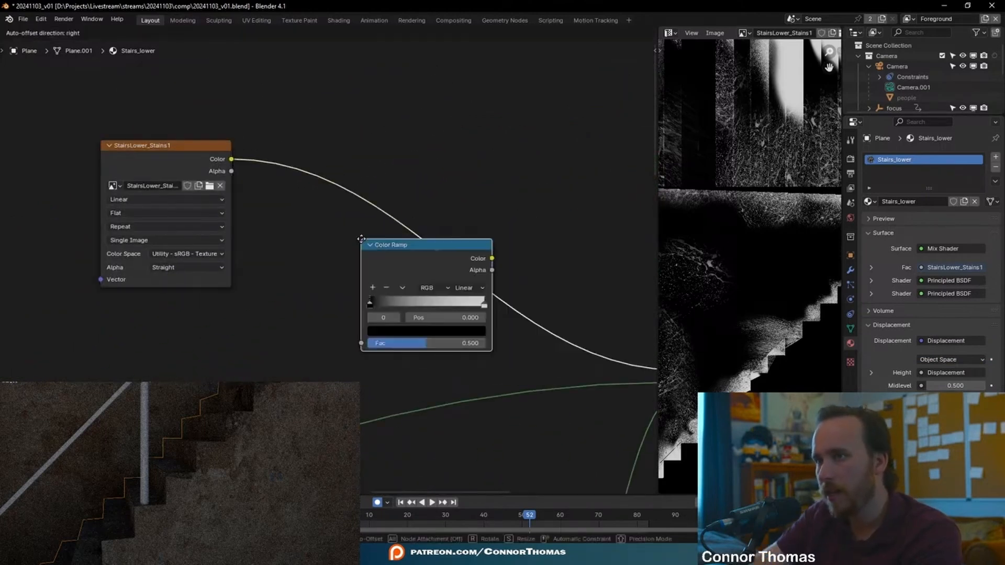
pyautogui.moveTo(485, 305); pyautogui.dragTo(440, 306)
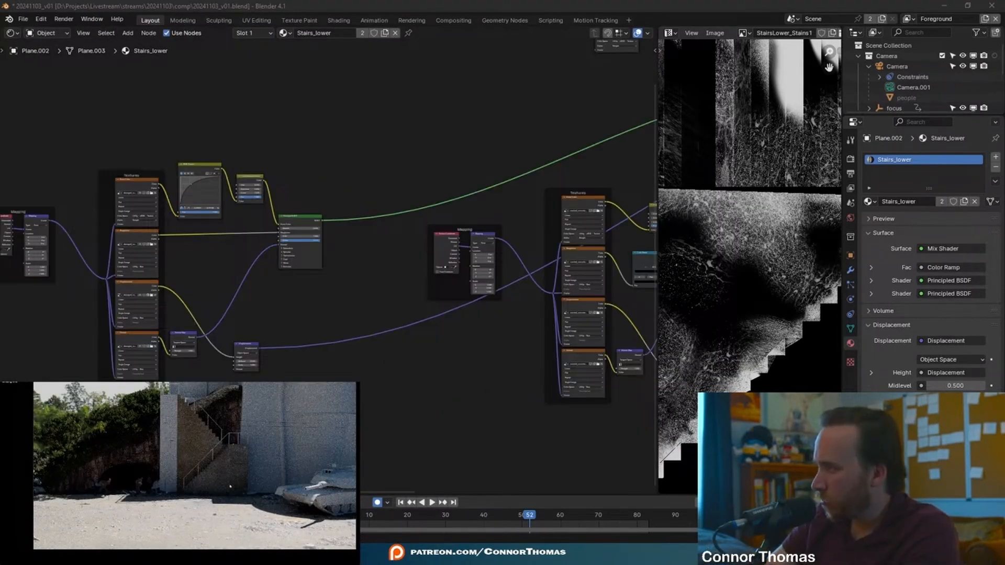
# Unlink the StairsLower_Stains1 image from the mask texture node in the material shown for the stair platform
pyautogui.scroll(5, 234, 472)
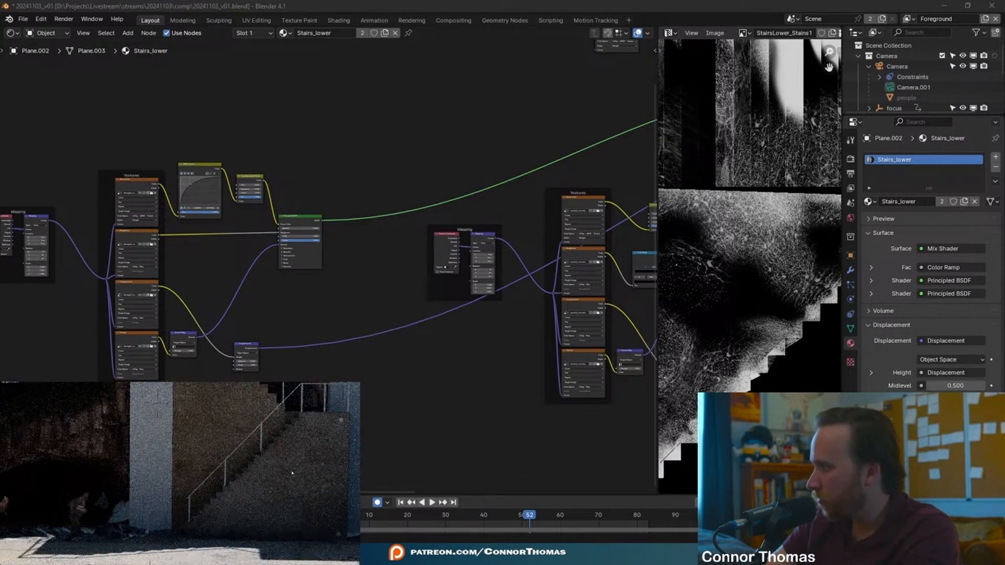
pyautogui.moveTo(547, 199); pyautogui.dragTo(323, 236, button='middle')
pyautogui.moveTo(499, 202); pyautogui.dragTo(364, 289, button='middle')
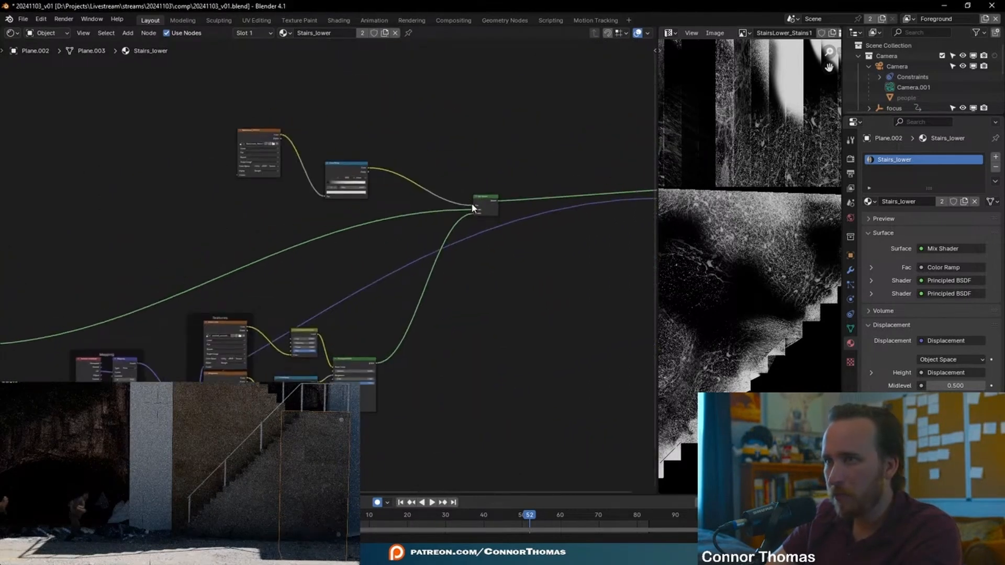
pyautogui.scroll(11, 270, 130)
pyautogui.scroll(-2, 278, 79)
pyautogui.moveTo(277, 76); pyautogui.dragTo(354, 237, button='middle')
pyautogui.scroll(7, 387, 382)
pyautogui.scroll(3, 359, 244)
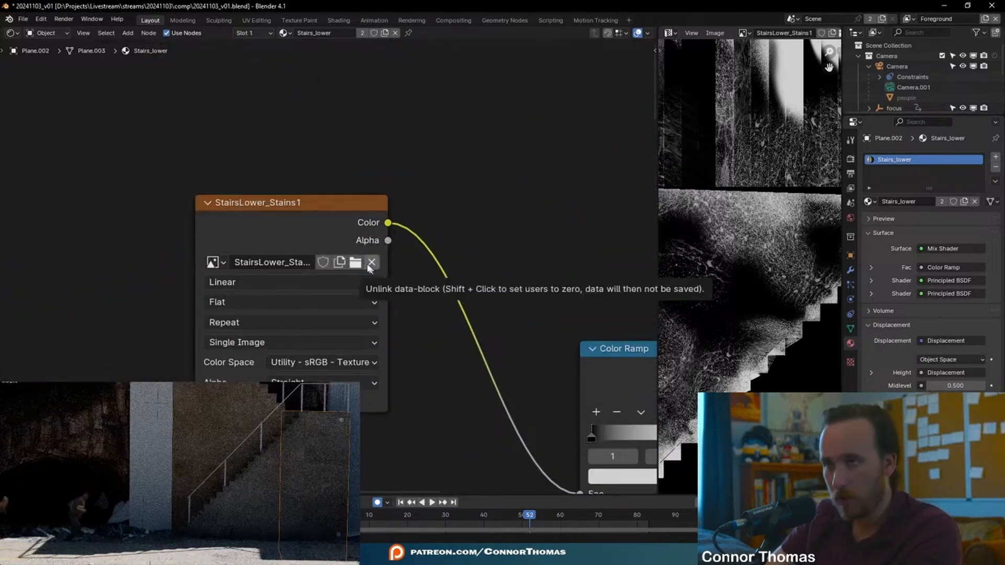
pyautogui.click(369, 263)
# Create a blank black 2048 x 2048 px image named StairsPlatform_lower in the mask texture node and switch to texture painting
pyautogui.click(304, 262)
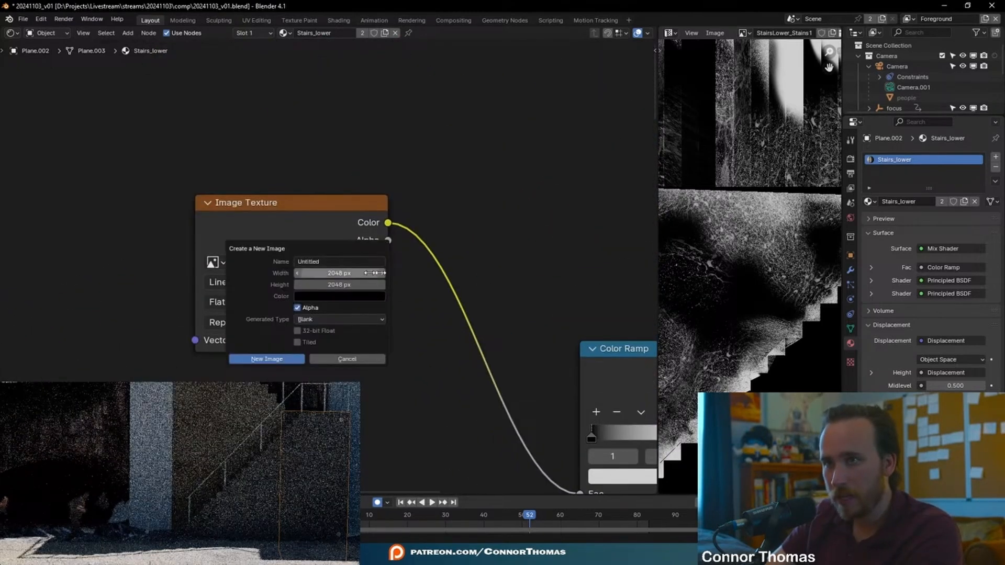
pyautogui.click(329, 261)
pyautogui.write('sPlatform_lower')
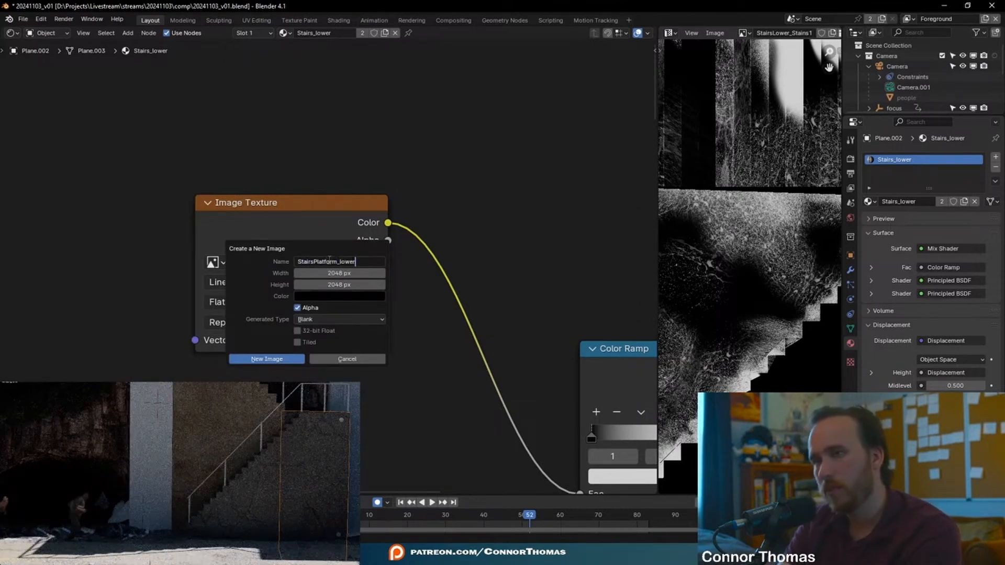
pyautogui.press('Return')
pyautogui.click(267, 359)
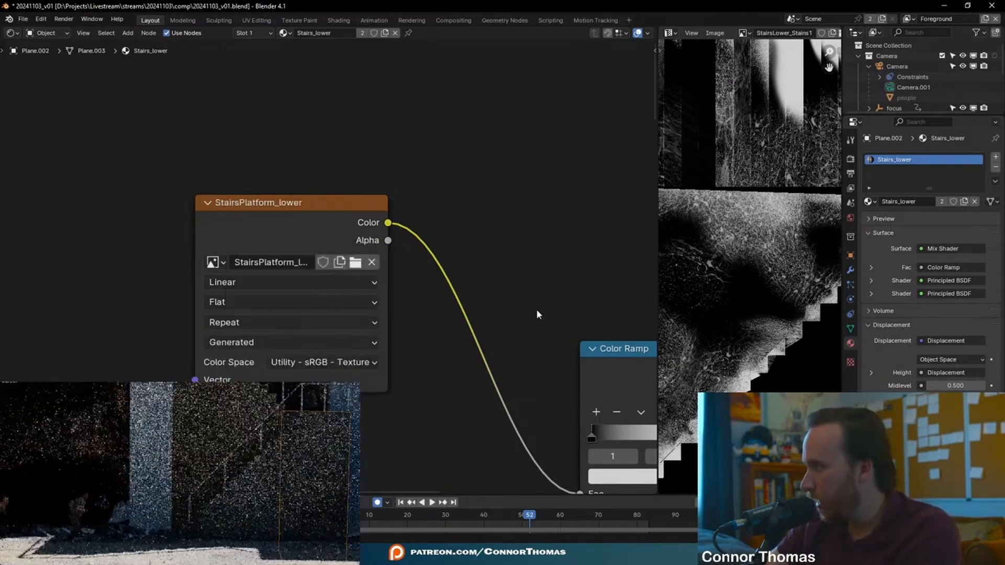
pyautogui.click(297, 21)
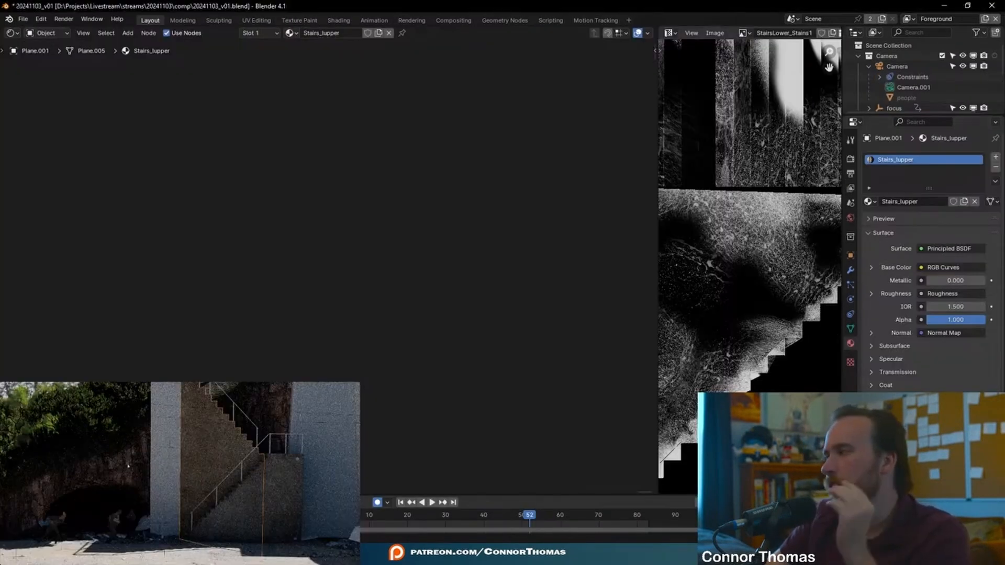
# Select the cracked concrete's mapping, texture and Principled BSDF nodes in the Stairs_lower material for copying
pyautogui.scroll(-6, 600, 329)
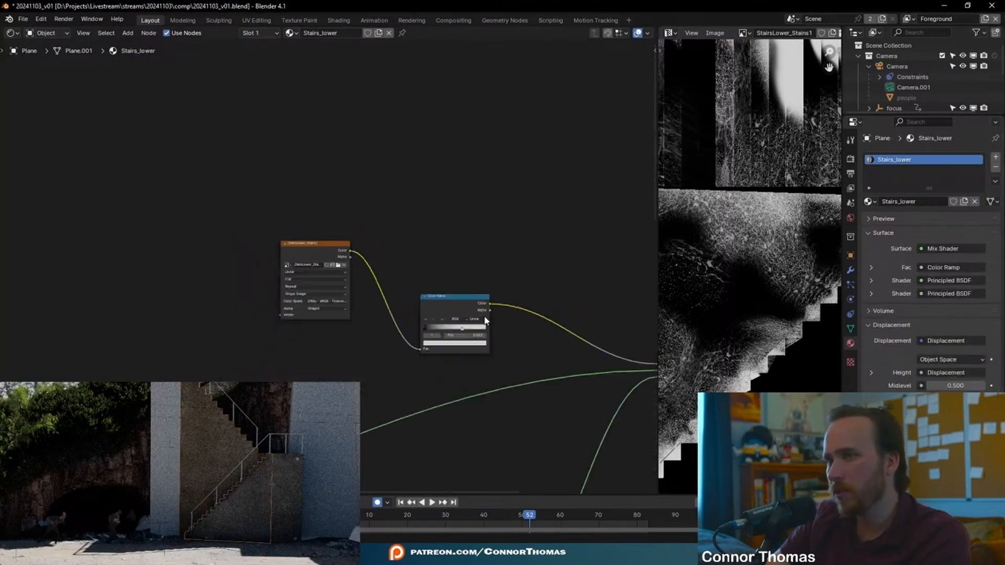
pyautogui.moveTo(274, 199); pyautogui.dragTo(468, 385)
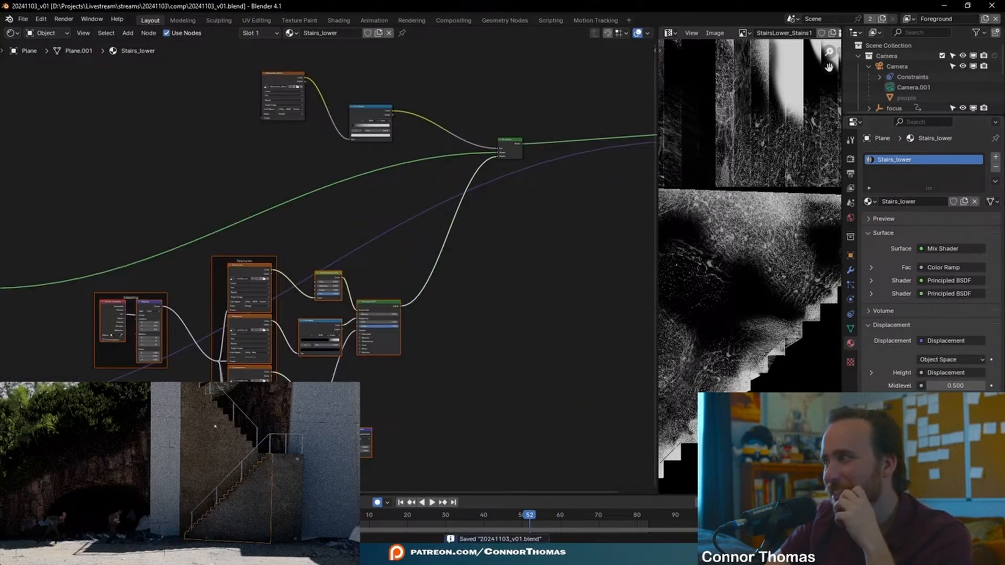
# Rename the upper staircase's material to Stairs_upper and save the file
pyautogui.click(209, 431)
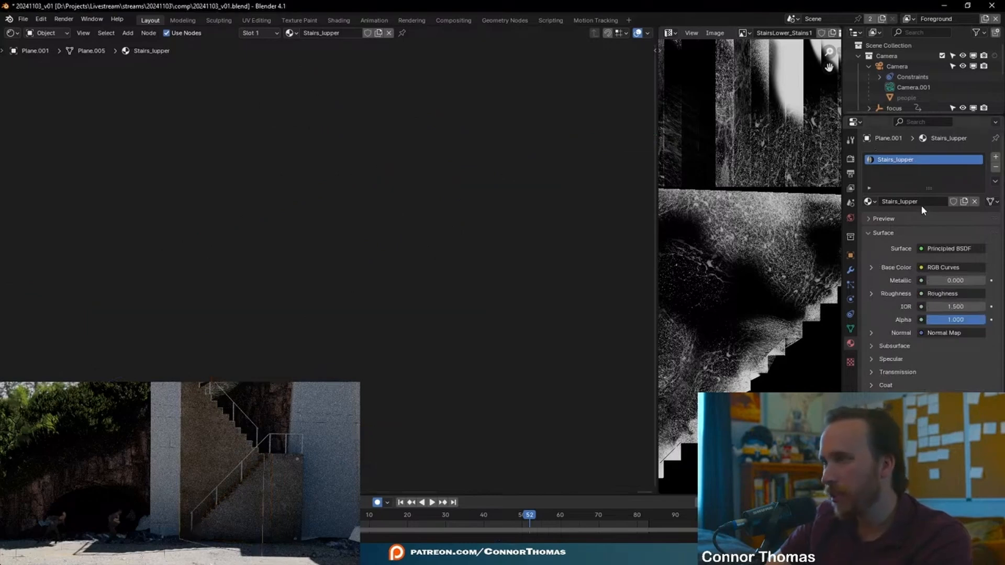
pyautogui.click(902, 203)
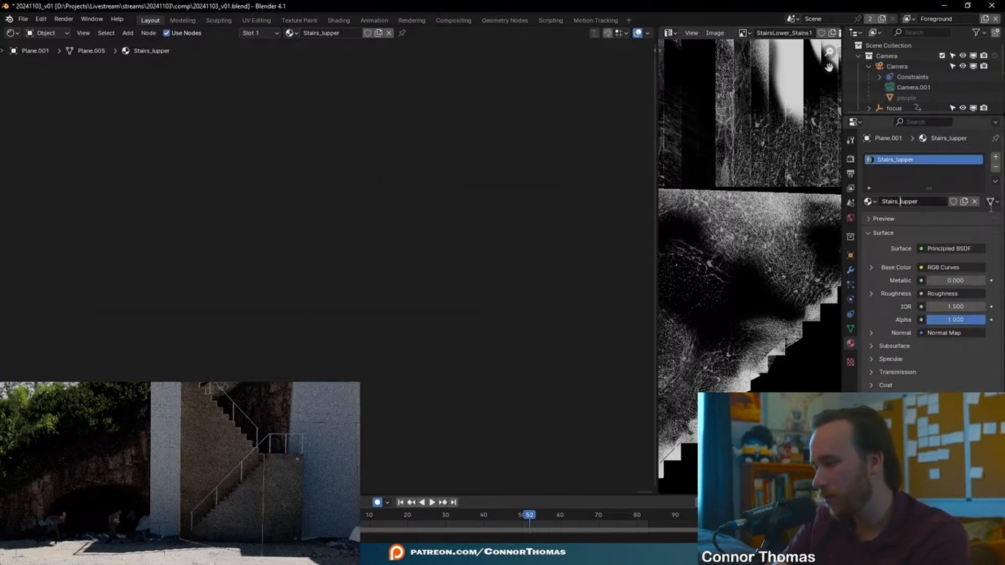
pyautogui.press('Return')
pyautogui.hotkey('ctrl', 's')
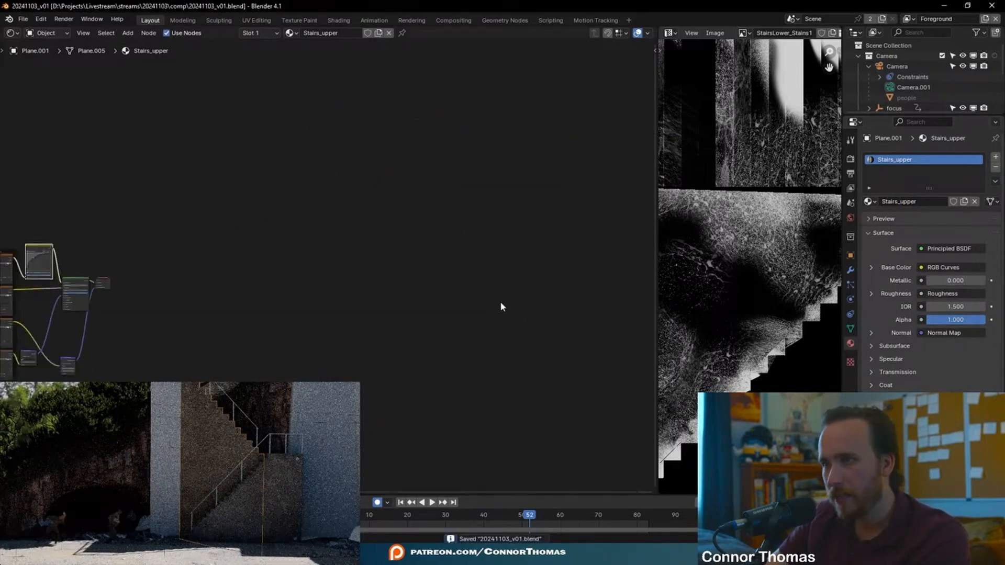
# Make room before the Material Output in Stairs_upper and paste the copied concrete nodes above the existing shader setup
pyautogui.press('a')
pyautogui.press('KP_Decimal')
pyautogui.click(577, 212)
pyautogui.scroll(2, 577, 211)
pyautogui.moveTo(500, 227); pyautogui.dragTo(369, 270, button='middle')
pyautogui.moveTo(321, 256); pyautogui.dragTo(621, 216)
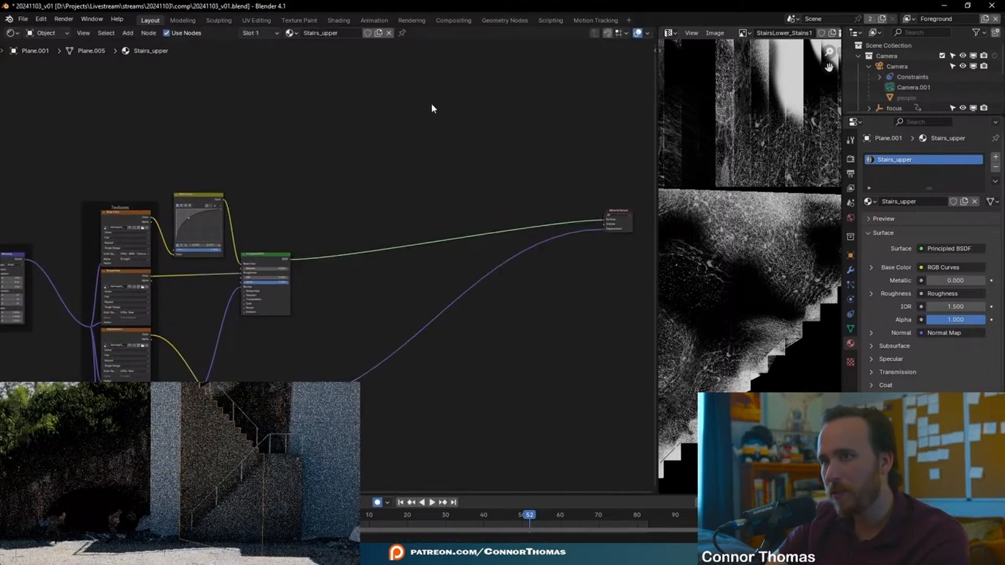
pyautogui.moveTo(430, 82); pyautogui.dragTo(409, 291, button='middle')
pyautogui.hotkey('ctrl', 'v')
pyautogui.press('g')
pyautogui.click(473, 209)
pyautogui.click(472, 215)
pyautogui.moveTo(471, 222); pyautogui.dragTo(418, 170, button='middle')
# Add an Image Texture node with a new blank black 2048 x 2048 px image named Stairs_upperstains
pyautogui.hotkey('shift', 'a')
pyautogui.press('Down')
pyautogui.press('Down')
pyautogui.press('Return')
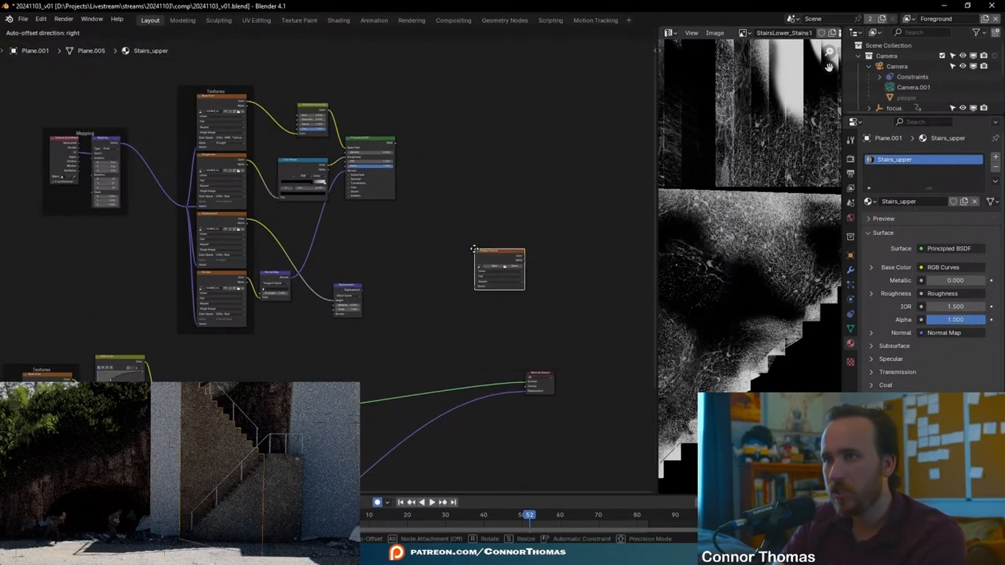
pyautogui.click(475, 253)
pyautogui.press('KP_Decimal')
pyautogui.click(358, 257)
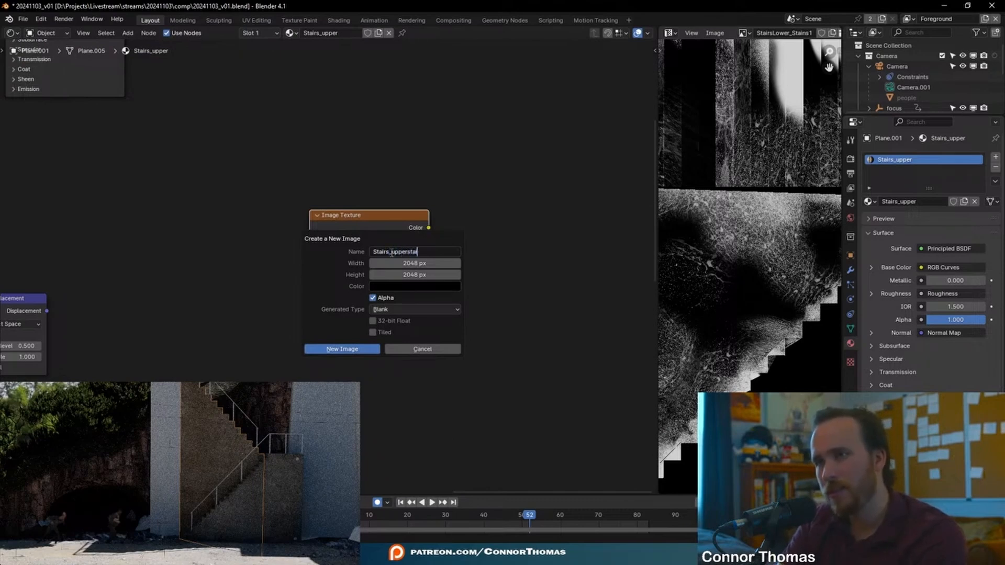
pyautogui.click(333, 353)
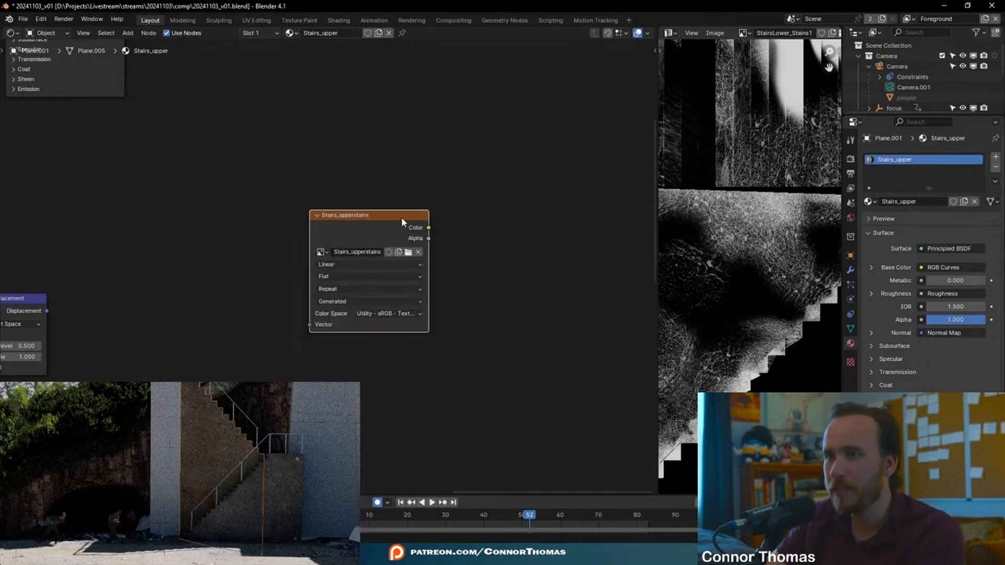
# Move the Material Output further away and add a Principled BSDF node beneath the Stairs_upperstains texture
pyautogui.scroll(-5, 414, 304)
pyautogui.moveTo(430, 426); pyautogui.dragTo(495, 357, button='middle')
pyautogui.moveTo(484, 359); pyautogui.dragTo(626, 346)
pyautogui.hotkey('shift', 'a')
pyautogui.click(545, 287)
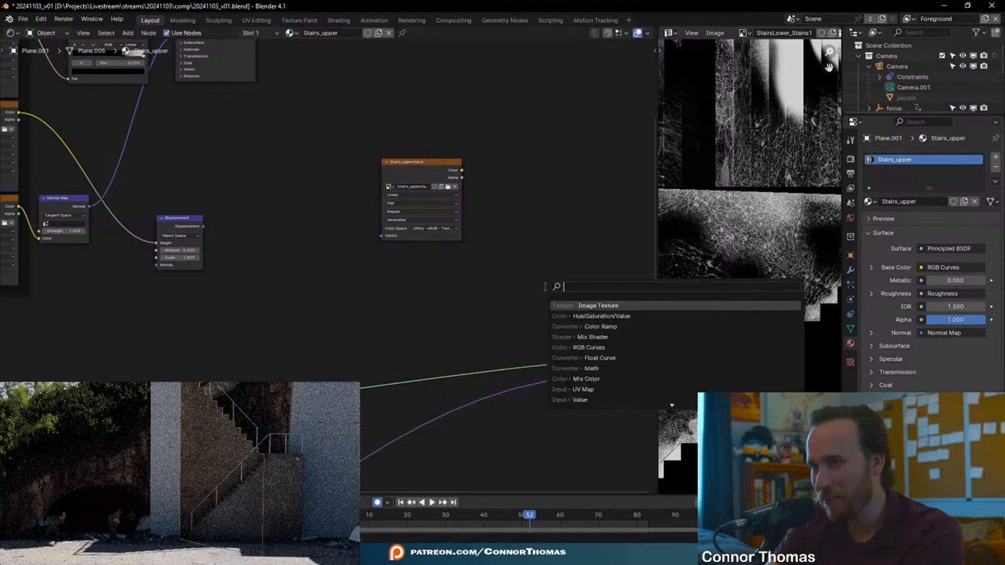
pyautogui.write('prin')
pyautogui.press('Return')
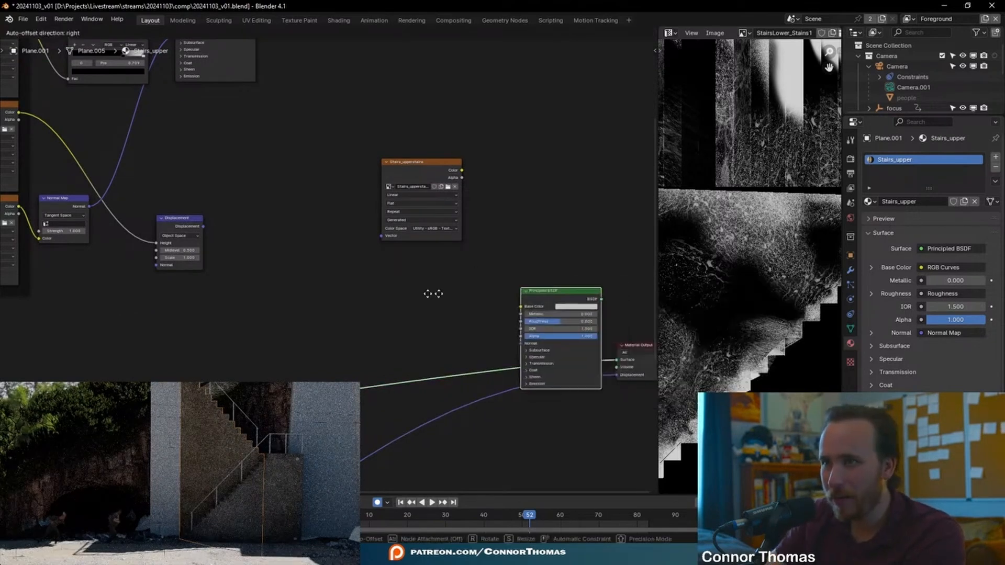
pyautogui.click(268, 246)
# Insert a Mix Shader before the Material Output, feeding Stairs_upperstains into Fac and the new Principled BSDF into the second shader, and save
pyautogui.hotkey('shift', 'a')
pyautogui.click(472, 255)
pyautogui.write('mi')
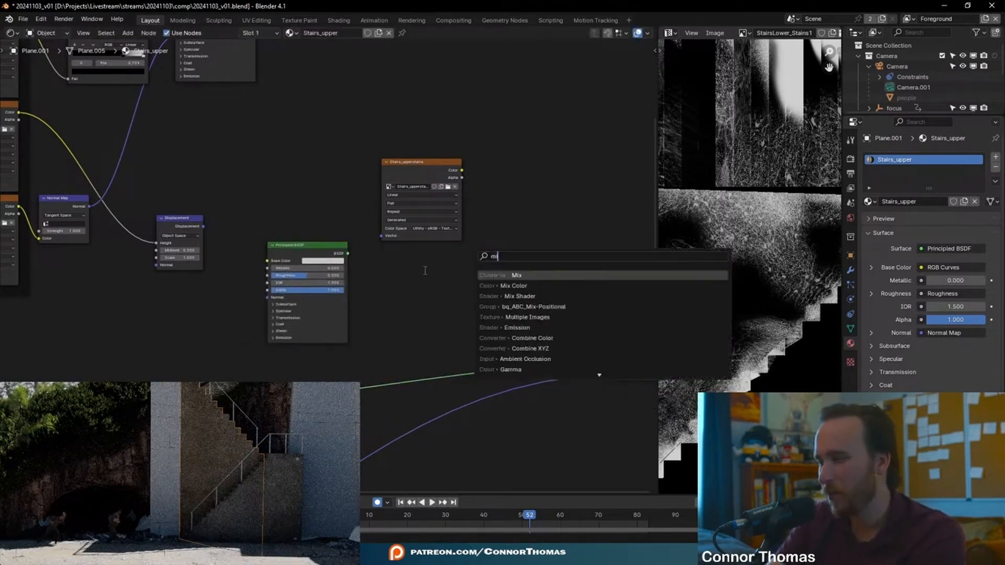
pyautogui.write('xsh')
pyautogui.press('Return')
pyautogui.click(543, 331)
pyautogui.moveTo(461, 170); pyautogui.dragTo(544, 346)
pyautogui.moveTo(348, 254); pyautogui.dragTo(542, 362)
pyautogui.moveTo(491, 106); pyautogui.dragTo(494, 198, button='middle')
pyautogui.hotkey('ctrl', 's')
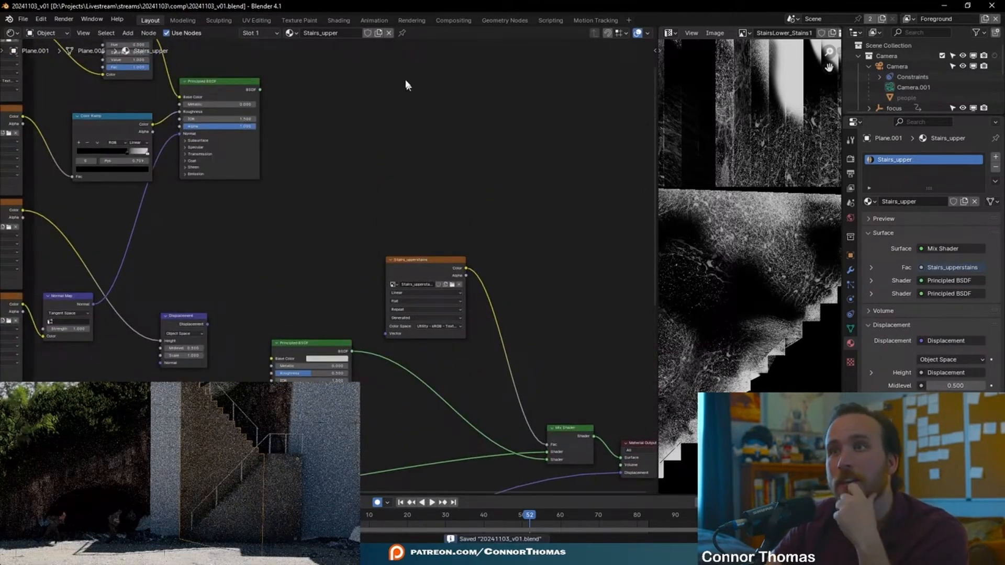
# Switch to texture painting, set the brush colour to white and paint stains along the upper staircase's steps and side
pyautogui.click(308, 22)
pyautogui.moveTo(530, 211)
pyautogui.mouseDown(button='middle')
pyautogui.moveTo(466, 199)
pyautogui.moveTo(629, 279)
pyautogui.moveTo(579, 220)
pyautogui.mouseUp(button='middle')
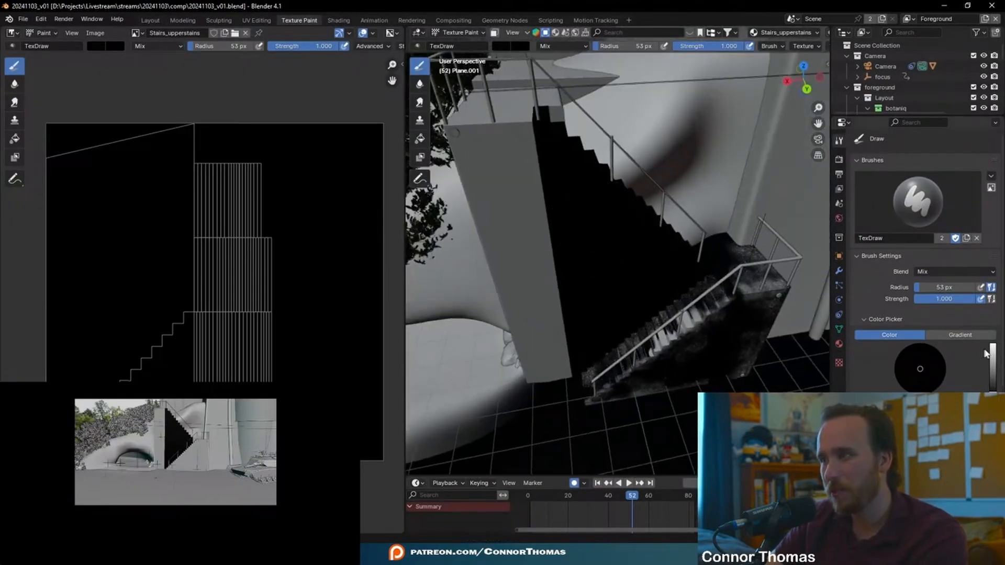
pyautogui.moveTo(993, 356); pyautogui.dragTo(993, 340)
pyautogui.moveTo(540, 229)
pyautogui.mouseDown(button='middle')
pyautogui.moveTo(574, 214)
pyautogui.moveTo(599, 235)
pyautogui.moveTo(586, 214)
pyautogui.mouseUp(button='middle')
pyautogui.moveTo(516, 178)
pyautogui.mouseDown()
pyautogui.moveTo(535, 208)
pyautogui.moveTo(602, 248)
pyautogui.moveTo(633, 289)
pyautogui.moveTo(661, 287)
pyautogui.mouseUp()
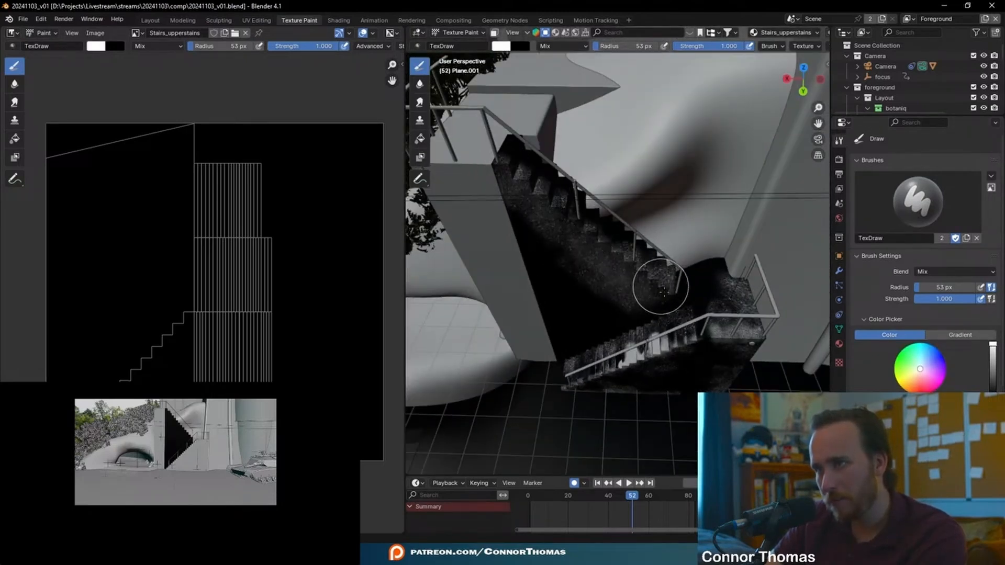
pyautogui.moveTo(539, 206); pyautogui.dragTo(595, 180, button='middle')
pyautogui.moveTo(595, 179)
pyautogui.mouseDown()
pyautogui.moveTo(573, 224)
pyautogui.moveTo(581, 158)
pyautogui.moveTo(550, 76)
pyautogui.moveTo(538, 77)
pyautogui.mouseUp()
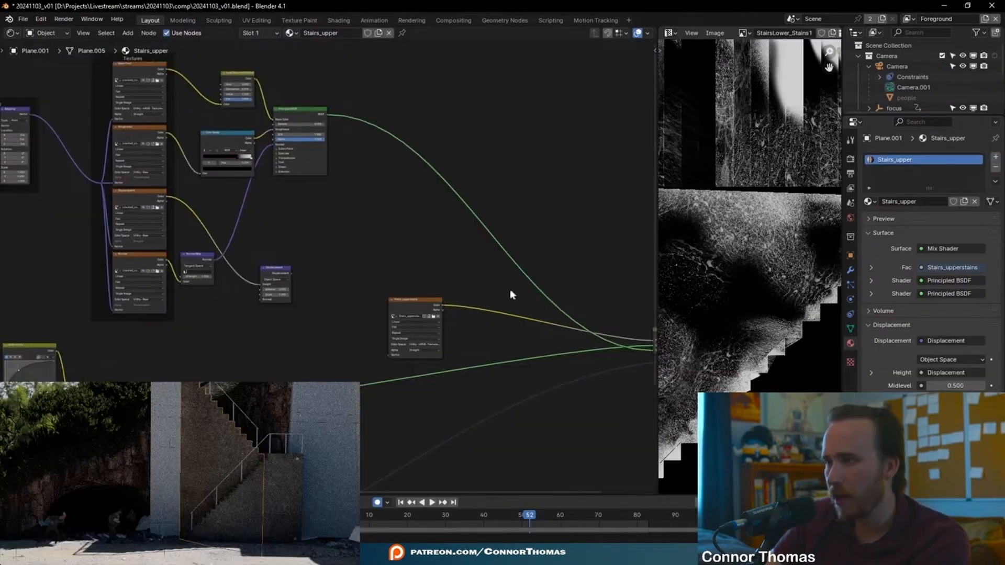
# Add a second Image Texture node near the Mix Shader with a new blank black 2048 x 2048 px image named Stairs_Upper_Stairs
pyautogui.scroll(-4, 495, 303)
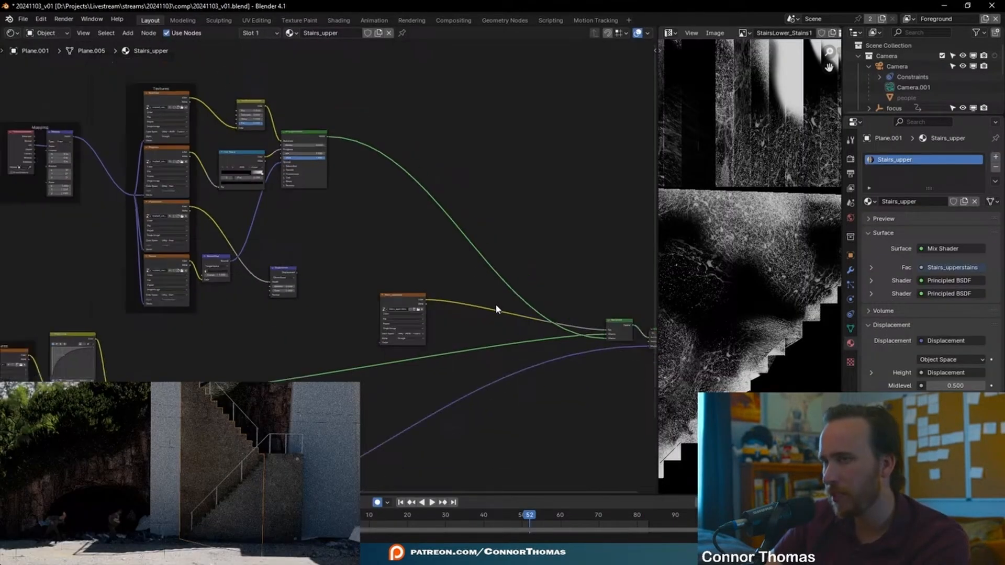
pyautogui.moveTo(491, 311); pyautogui.dragTo(441, 195, button='middle')
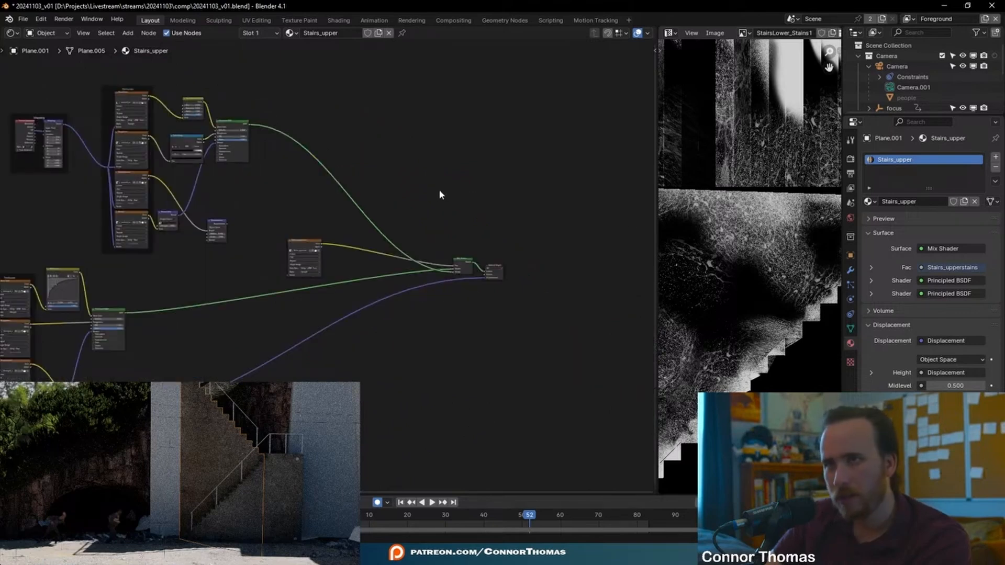
pyautogui.scroll(9, 511, 188)
pyautogui.moveTo(519, 185); pyautogui.dragTo(311, 201, button='middle')
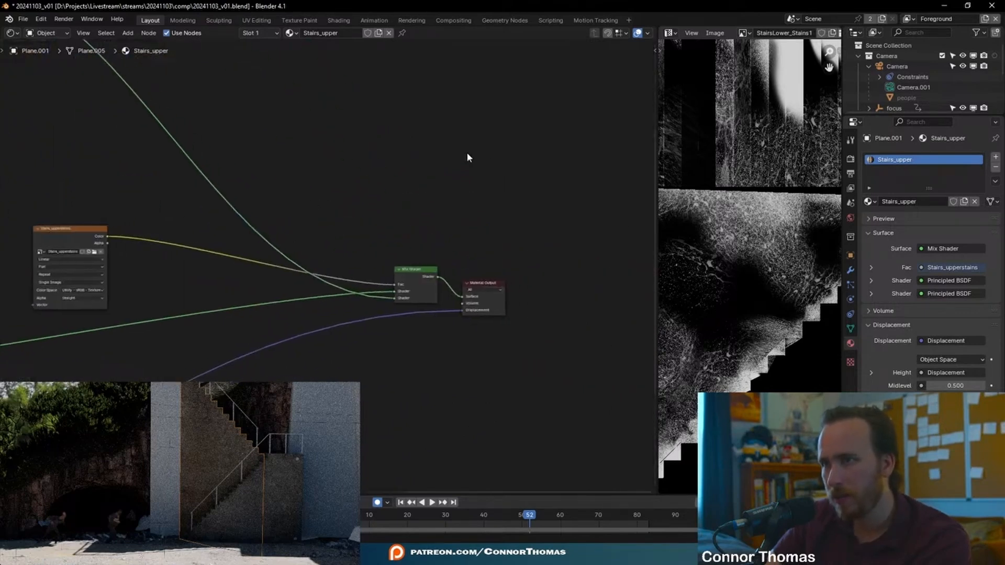
pyautogui.hotkey('shift', 'a')
pyautogui.click(463, 152)
pyautogui.click(516, 192)
pyautogui.scroll(3, 327, 183)
pyautogui.click(326, 176)
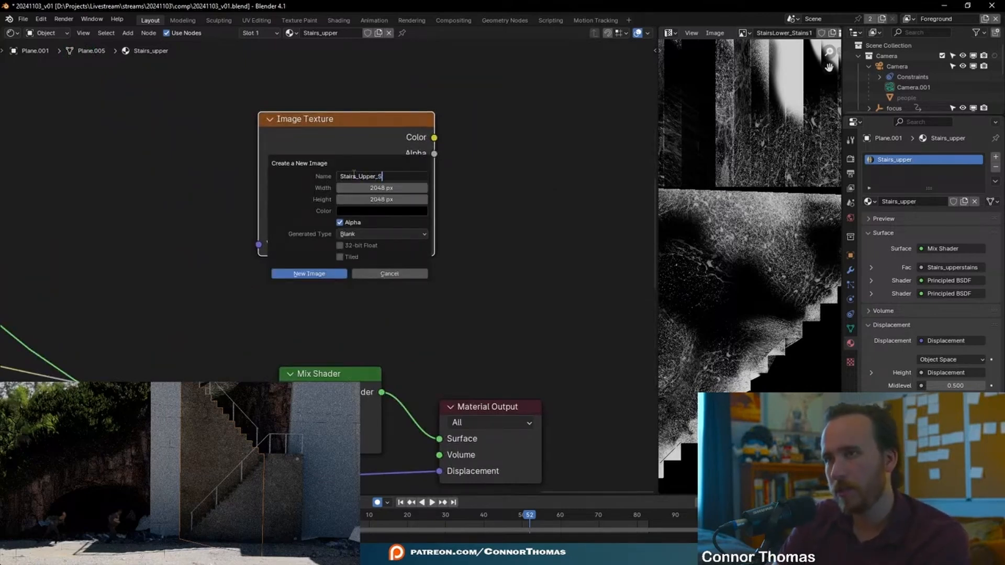
pyautogui.click(301, 275)
pyautogui.scroll(-5, 321, 330)
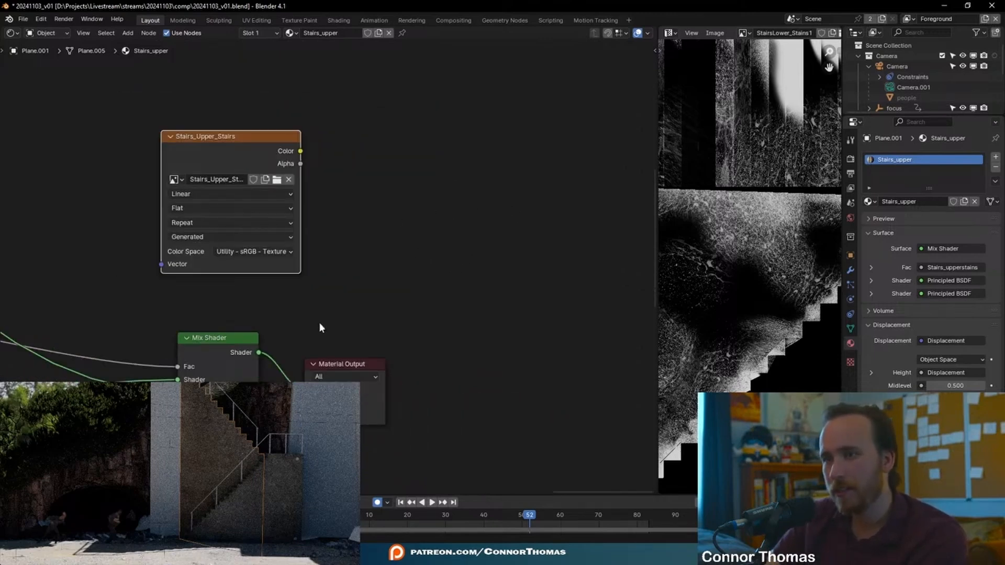
# Insert a second Mix Shader before the Material Output and drive its Fac with the Stairs_Upper_Stairs colour
pyautogui.moveTo(348, 341); pyautogui.dragTo(635, 322)
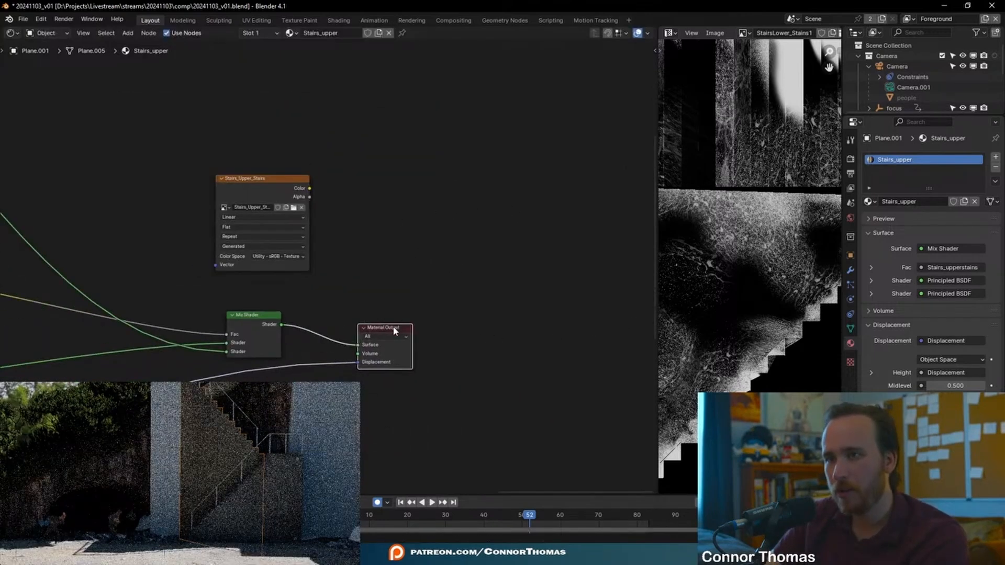
pyautogui.click(574, 304)
pyautogui.moveTo(302, 189); pyautogui.dragTo(493, 210)
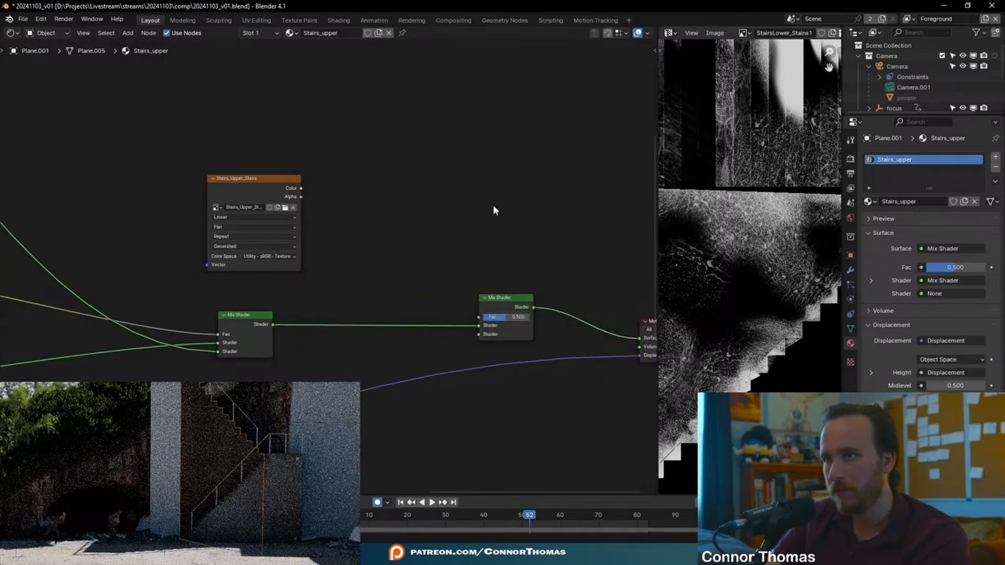
pyautogui.moveTo(302, 188); pyautogui.dragTo(479, 317)
pyautogui.hotkey('shift', 'a')
pyautogui.click(458, 127)
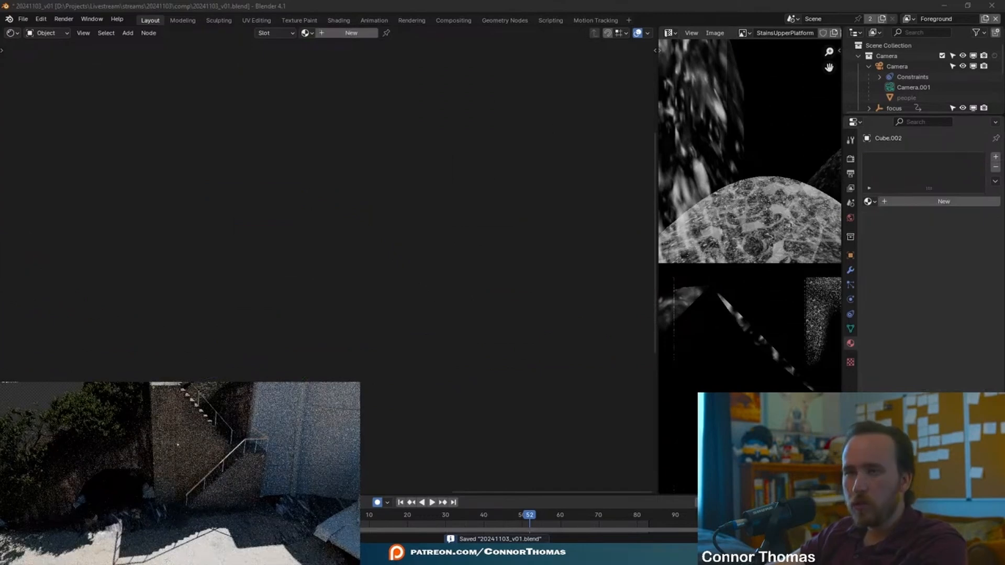
# Create the Railing material for the stair railing, unlinking the rusty metal Base Color and Roughness textures and setting Metallic to 1.000
pyautogui.click(904, 202)
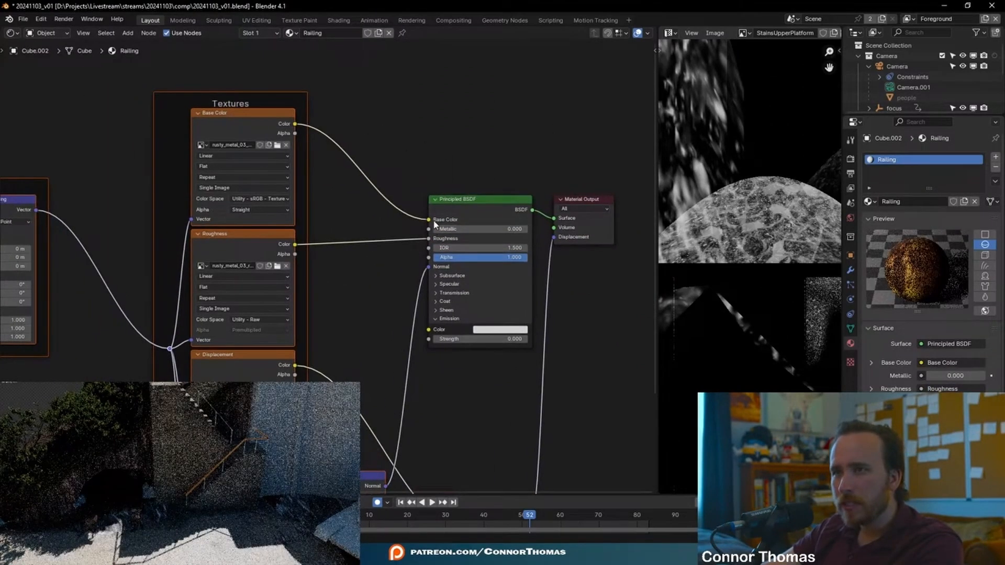
pyautogui.moveTo(430, 220); pyautogui.dragTo(428, 155)
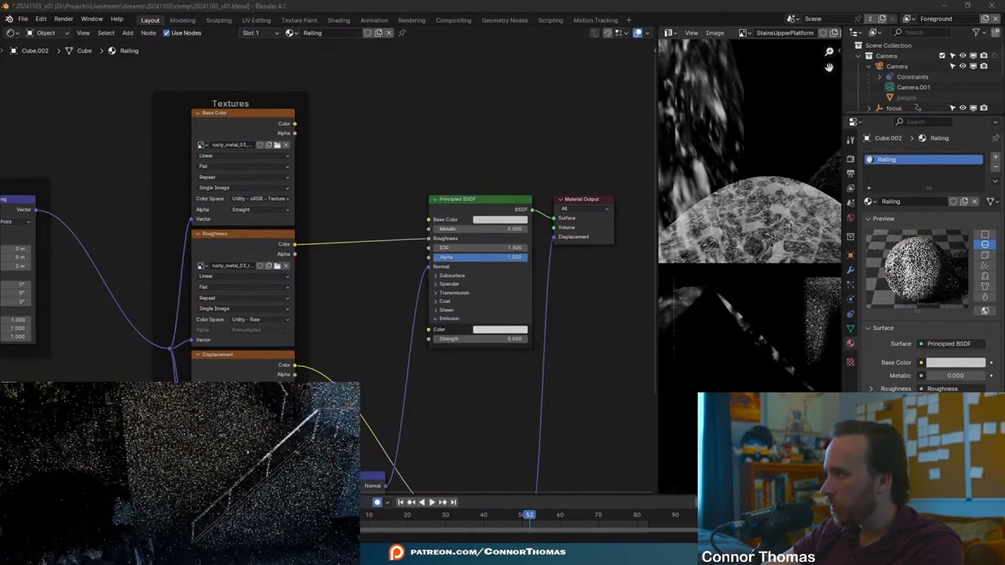
pyautogui.scroll(4, 533, 217)
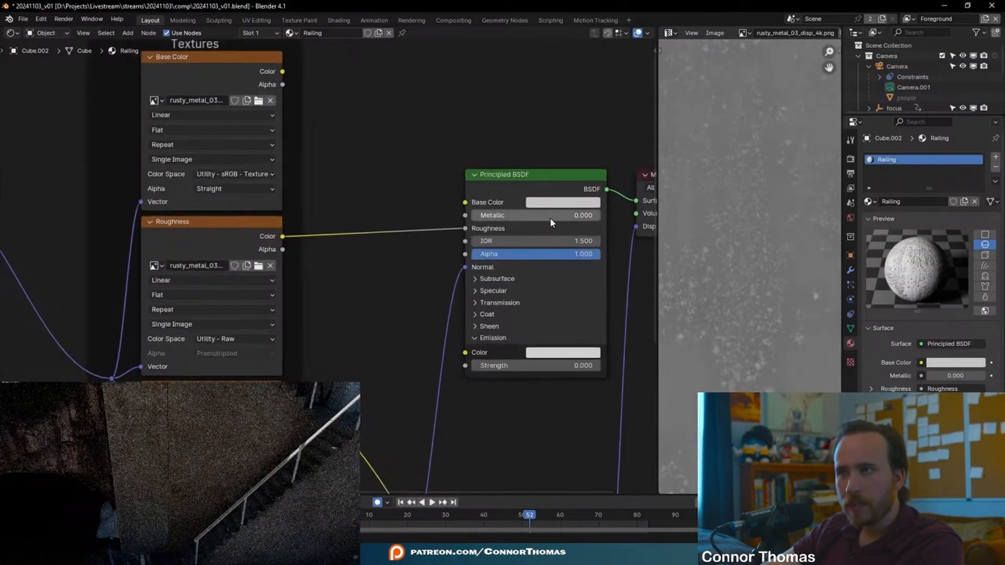
pyautogui.moveTo(550, 218); pyautogui.dragTo(676, 217)
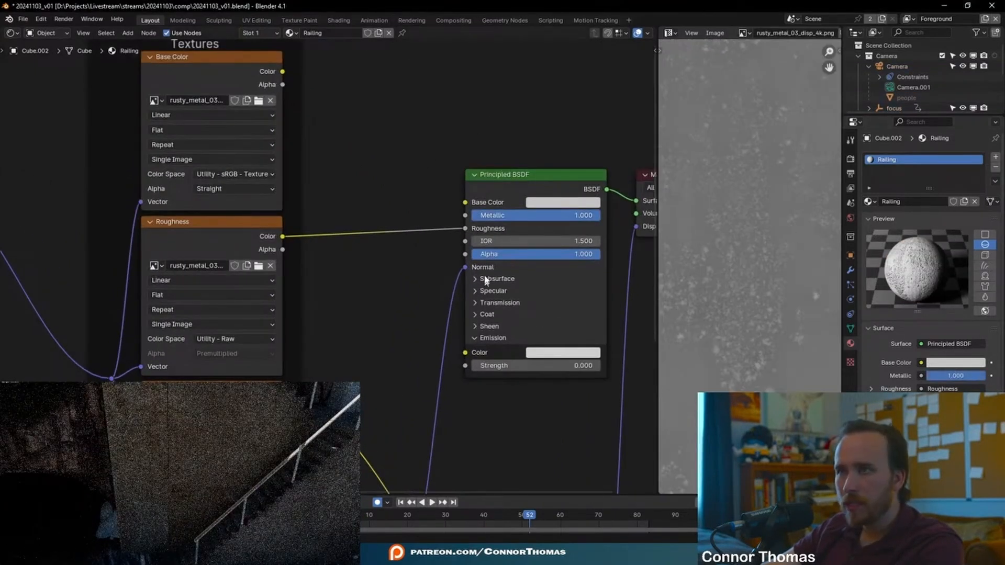
pyautogui.moveTo(465, 229); pyautogui.dragTo(386, 182)
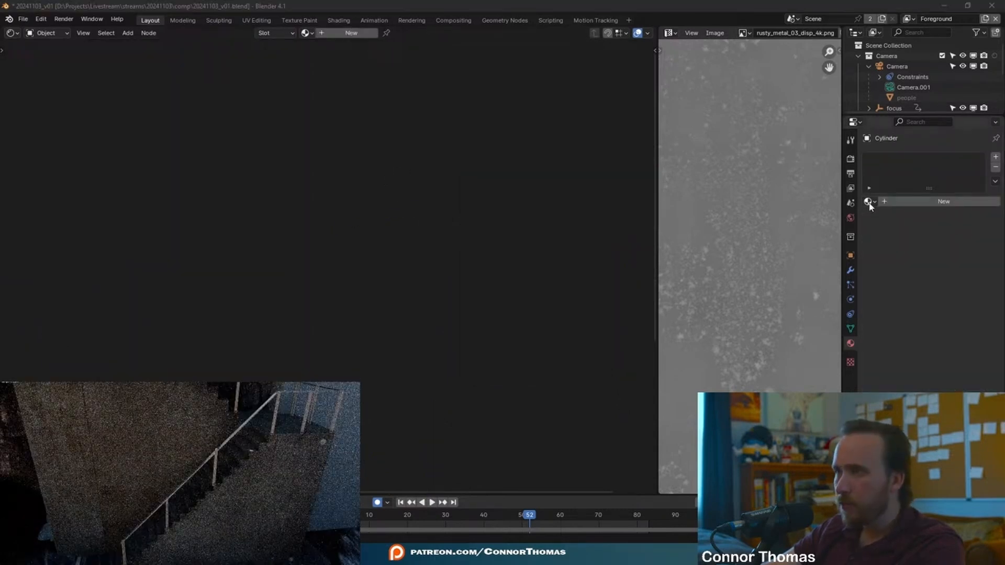
# Open the list of existing materials for the Cylinder object
pyautogui.click(870, 202)
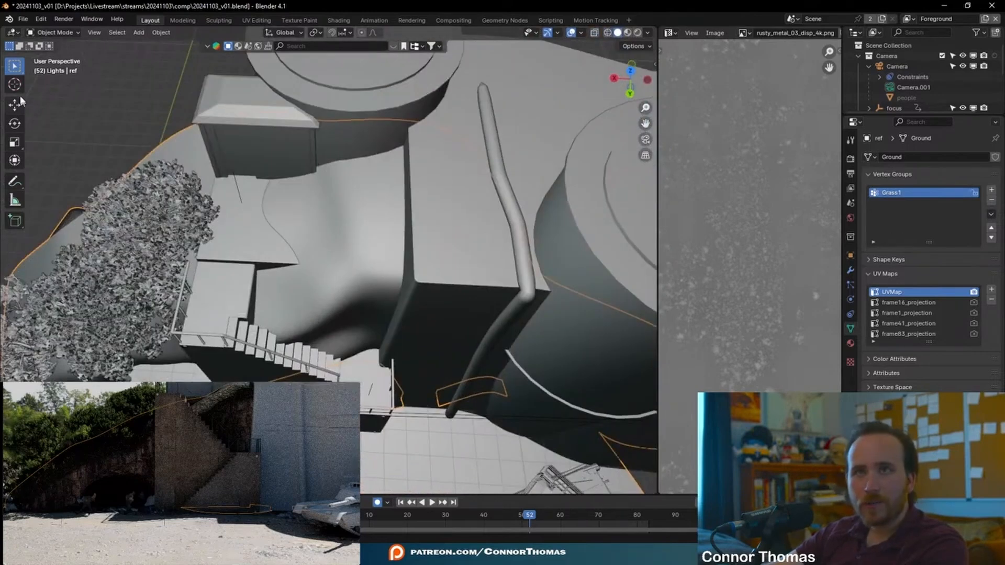
# Switch the ref ground to weight painting and paint the Grass1 group behind the staircase with a 110 px brush other than Subtract
pyautogui.click(52, 32)
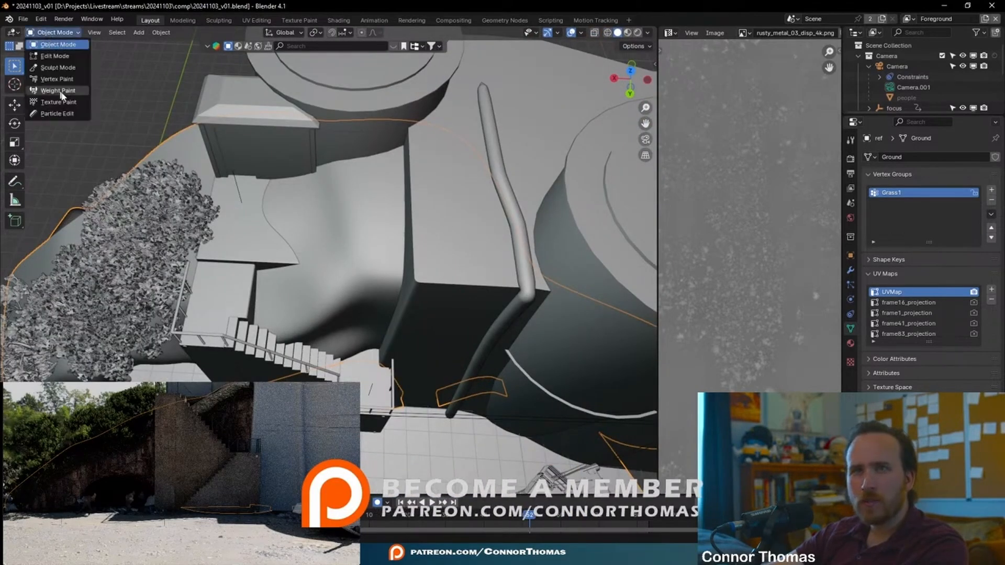
pyautogui.click(57, 93)
pyautogui.moveTo(410, 243); pyautogui.dragTo(404, 260, button='middle')
pyautogui.press('f')
pyautogui.click(434, 255)
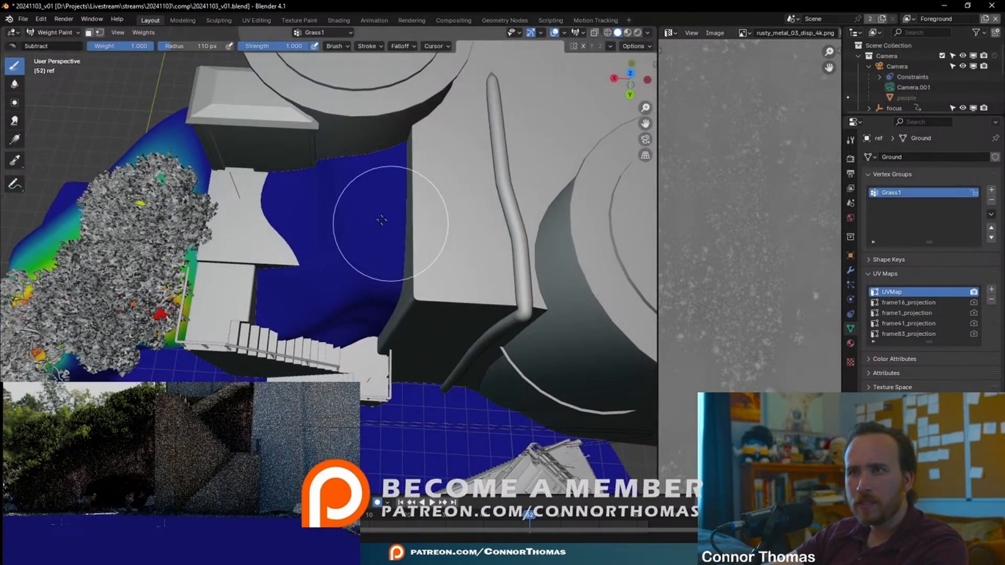
pyautogui.click(12, 46)
pyautogui.click(29, 82)
pyautogui.moveTo(332, 229); pyautogui.dragTo(375, 254, button='middle')
pyautogui.moveTo(375, 254); pyautogui.dragTo(372, 201)
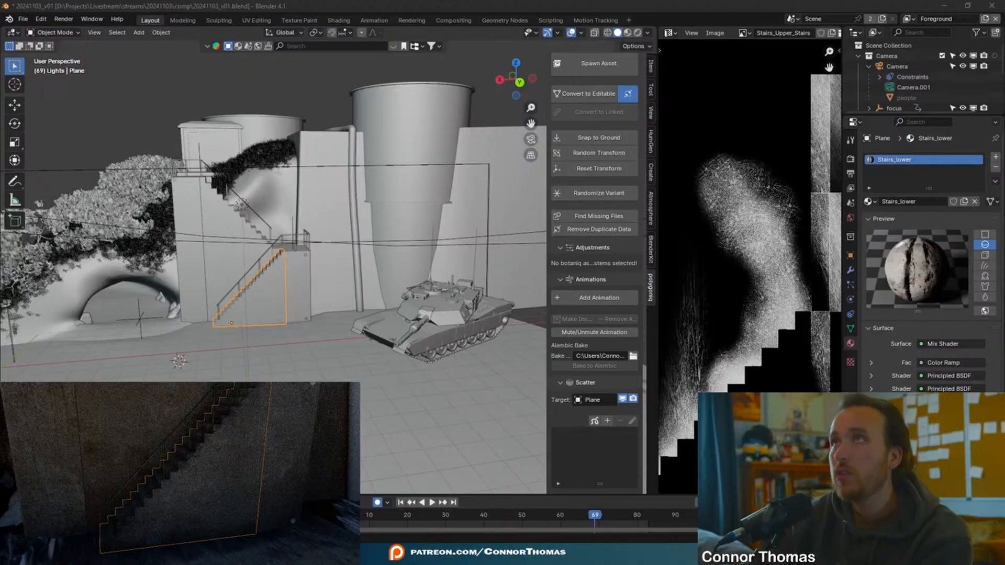
# Switch to File Explorer, open the Abrams Tank Textures folder and list its texture files by name
pyautogui.moveTo(227, 412); pyautogui.dragTo(187, 391)
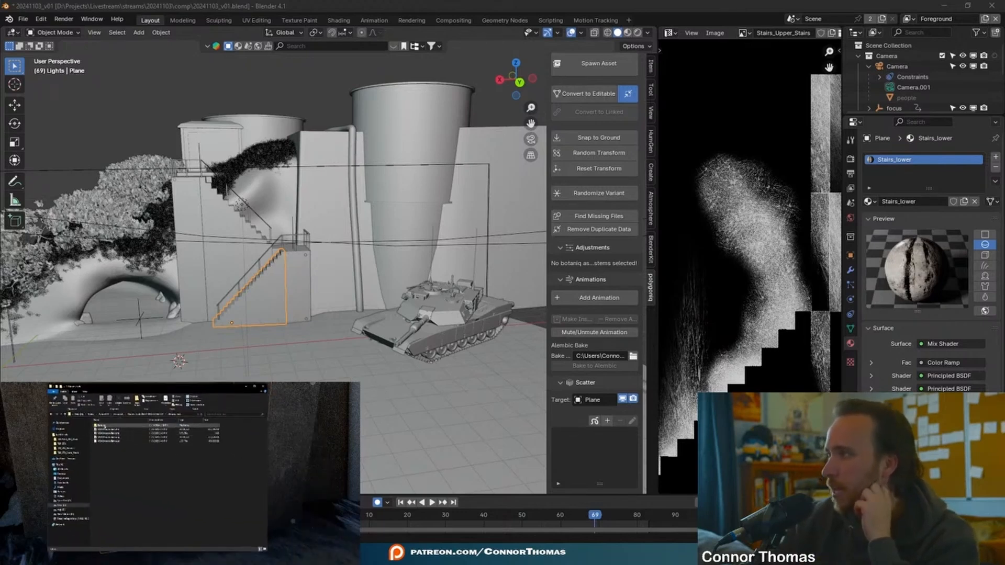
pyautogui.doubleClick(93, 433)
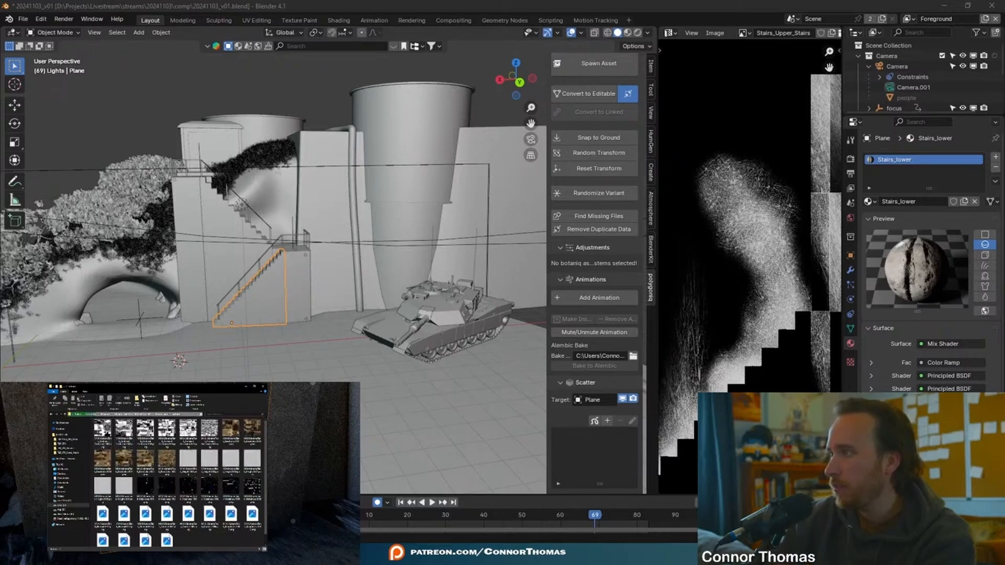
pyautogui.click(132, 401)
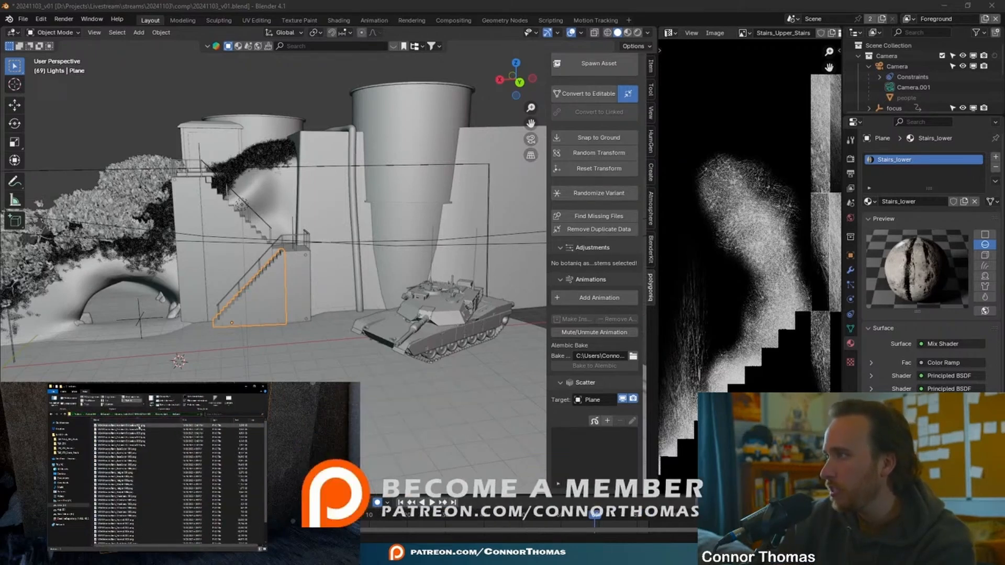
pyautogui.keyDown('shift'); pyautogui.click(144, 445); pyautogui.keyUp('shift')
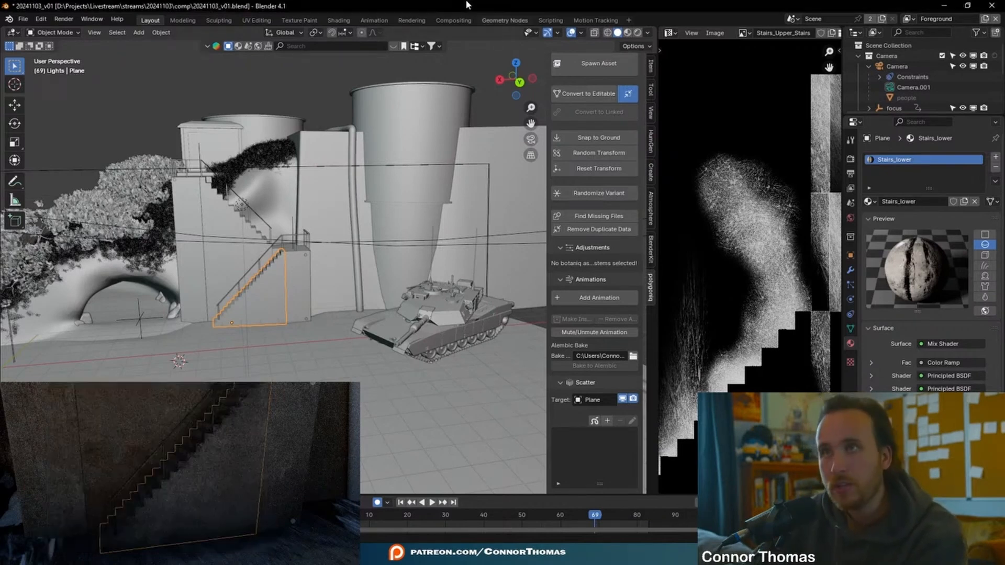
# Frame the tank in the 3D viewport, check the material on its parts and select the track gears
pyautogui.press('n')
pyautogui.click(444, 301)
pyautogui.press('KP_Decimal')
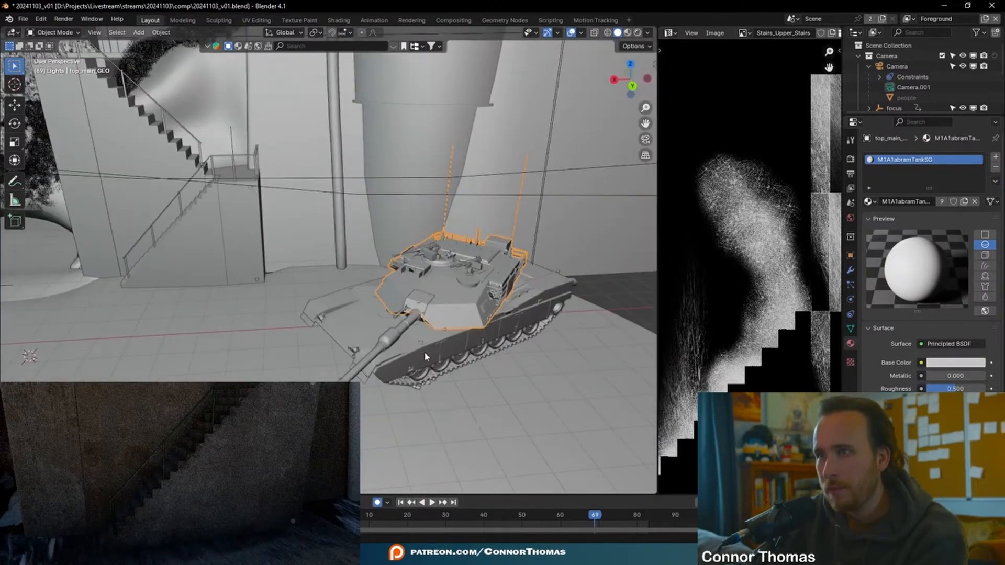
pyautogui.click(425, 356)
pyautogui.click(404, 320)
pyautogui.click(488, 288)
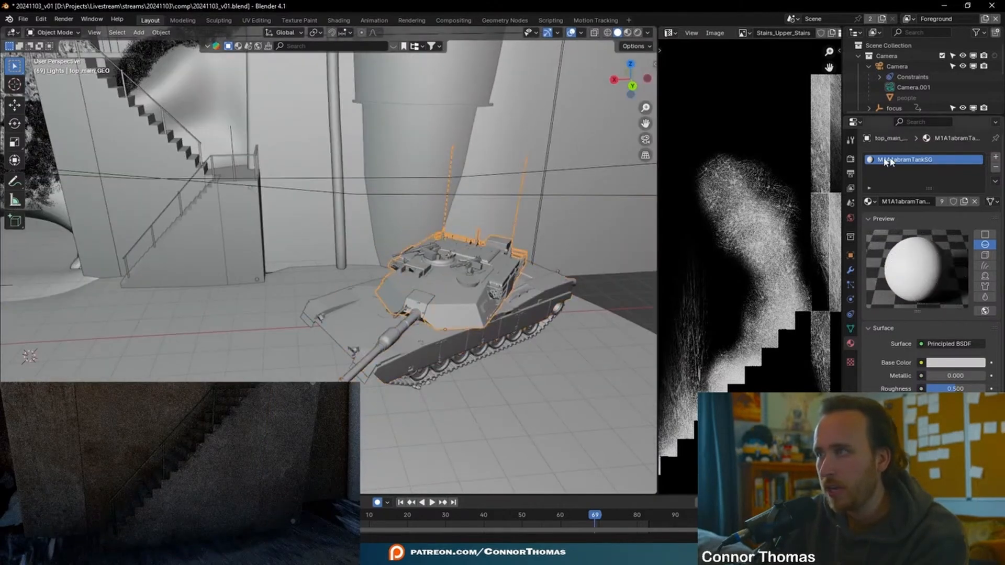
pyautogui.click(460, 334)
pyautogui.moveTo(461, 334); pyautogui.dragTo(448, 293, button='middle')
pyautogui.click(450, 286)
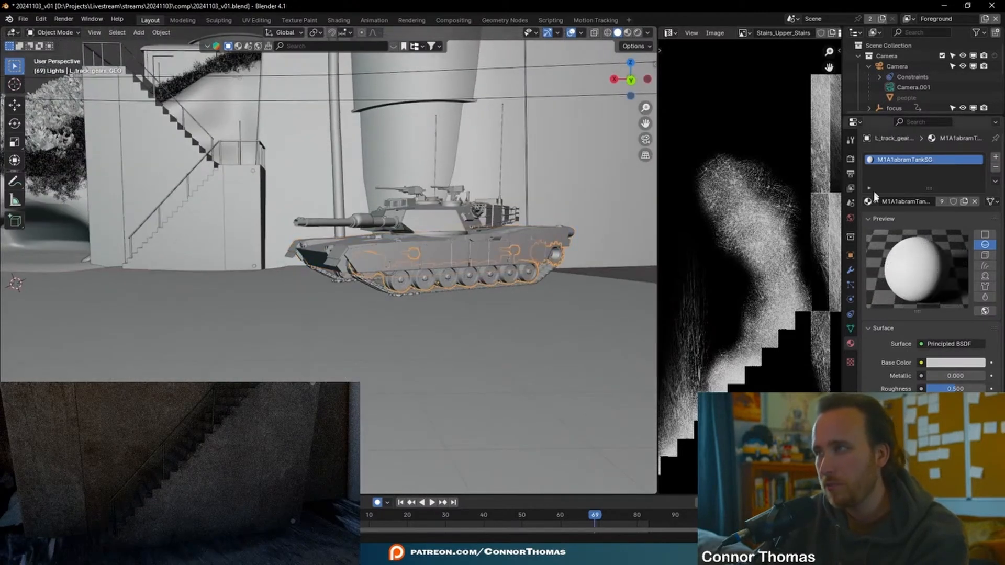
# Widen the image editor area and turn it into a Shader Editor showing all nodes of the M1A1abramTankSG material
pyautogui.moveTo(660, 229); pyautogui.dragTo(314, 224)
pyautogui.click(323, 33)
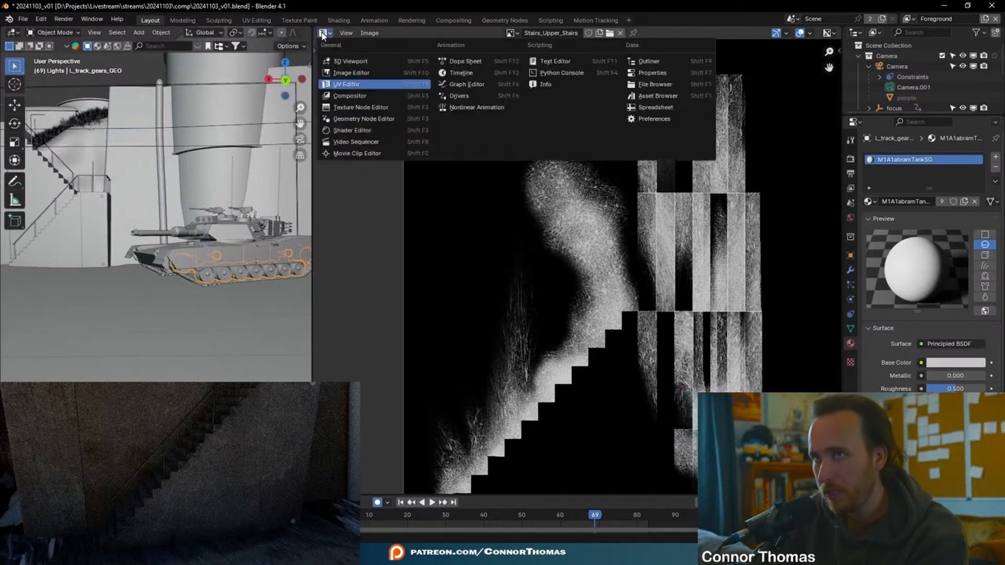
pyautogui.click(346, 130)
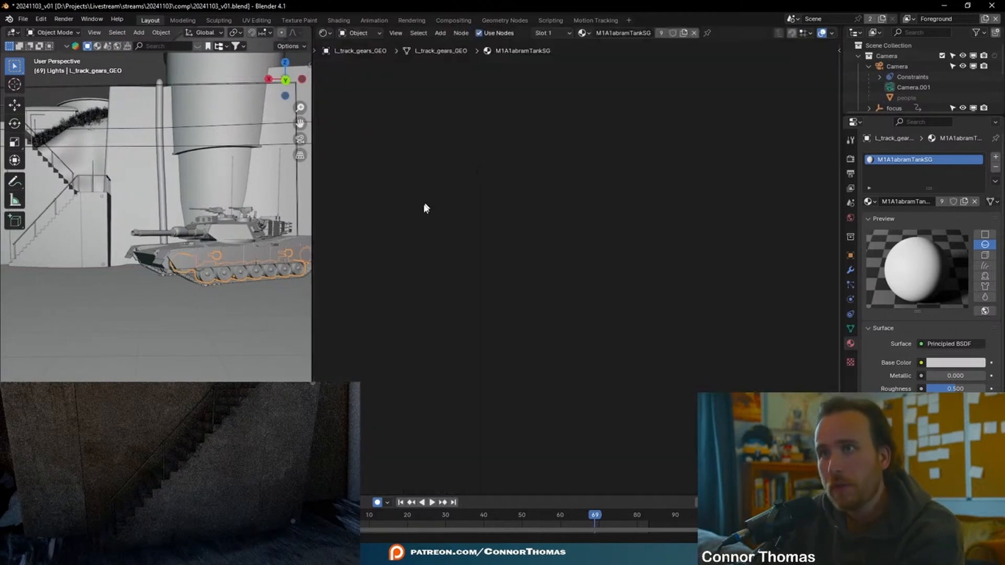
pyautogui.moveTo(226, 225); pyautogui.dragTo(228, 252, button='middle')
pyautogui.press('Home')
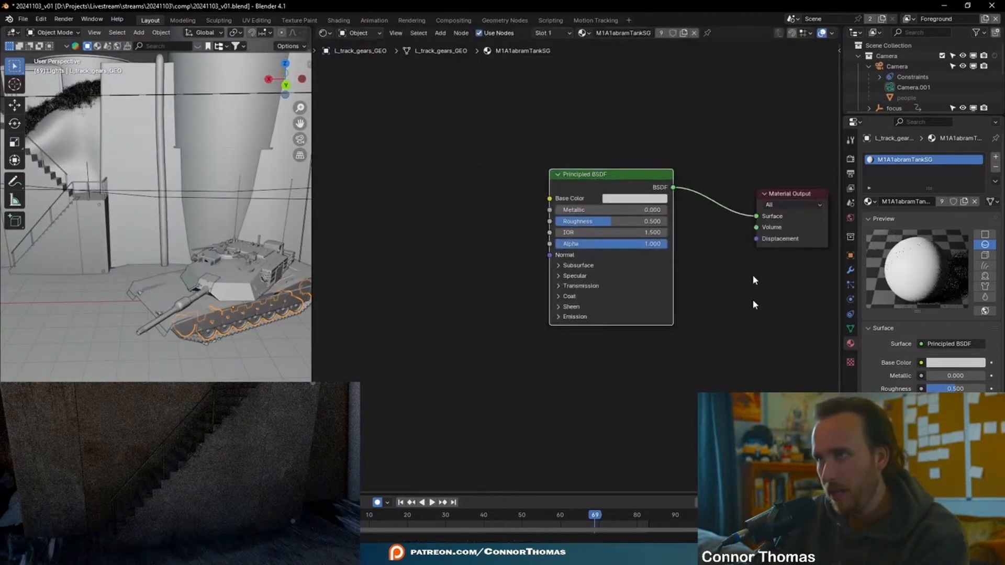
# Add an Image Texture node beside the Principled BSDF in the tank material
pyautogui.hotkey('shift', 'a')
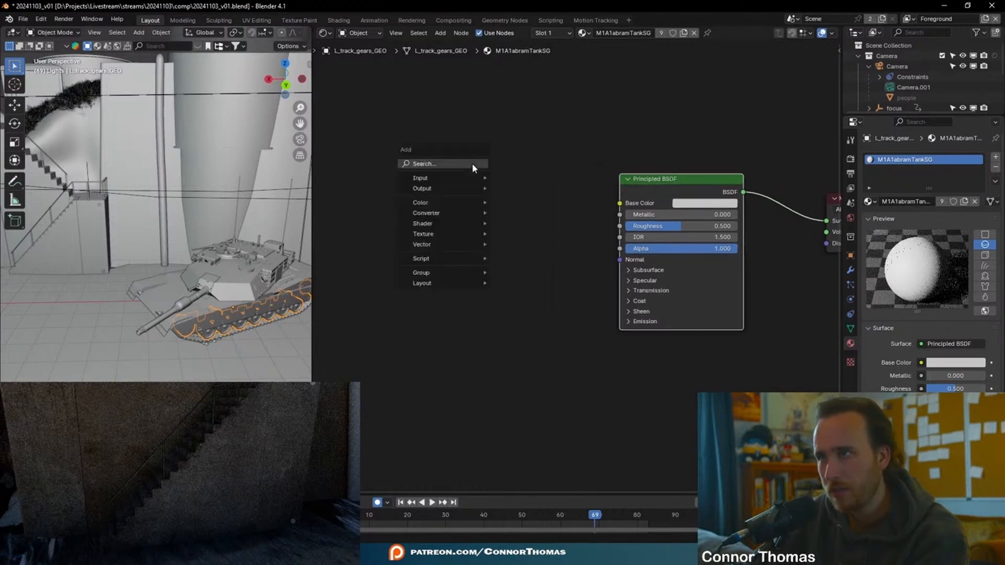
pyautogui.click(474, 166)
pyautogui.write('image')
pyautogui.press('Return')
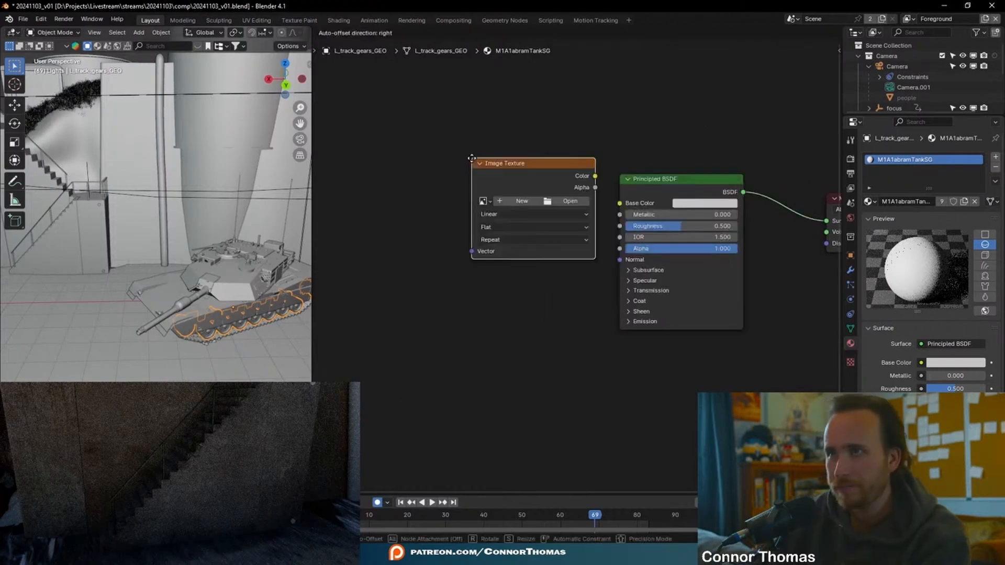
# Switch to File Explorer and look through the tank's numbered texture files by map type
pyautogui.hotkey('alt', 'Tab')
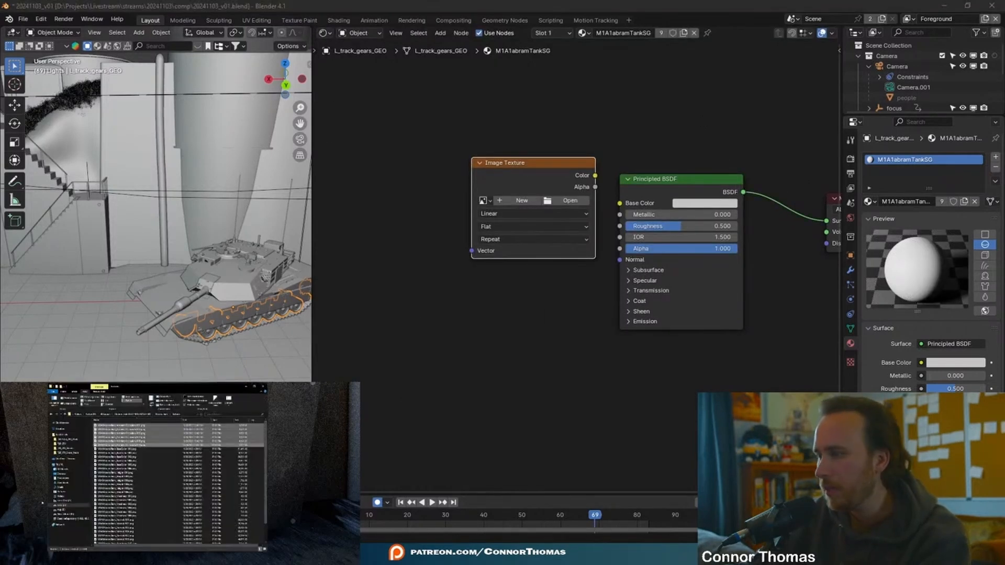
pyautogui.click(145, 450)
pyautogui.keyDown('shift'); pyautogui.click(145, 469); pyautogui.keyUp('shift')
pyautogui.scroll(-2, 146, 498)
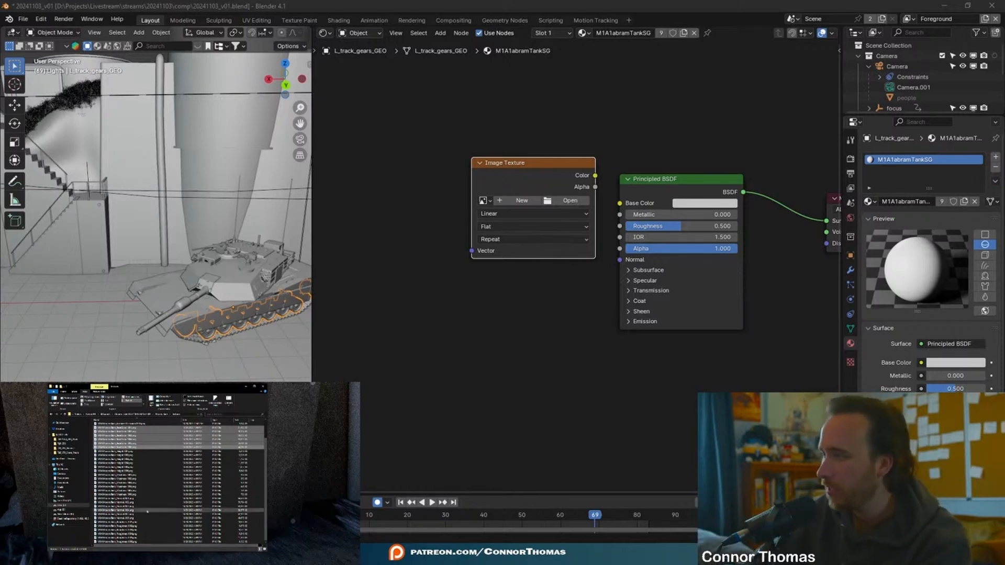
pyautogui.scroll(2, 109, 505)
# Load M1A1AbramsTank_BaseColor.1001.png from the Abrams Tank Textures folder into the Image Texture node, using the folder path copied from File Explorer
pyautogui.click(569, 201)
pyautogui.moveTo(493, 141); pyautogui.dragTo(494, 122)
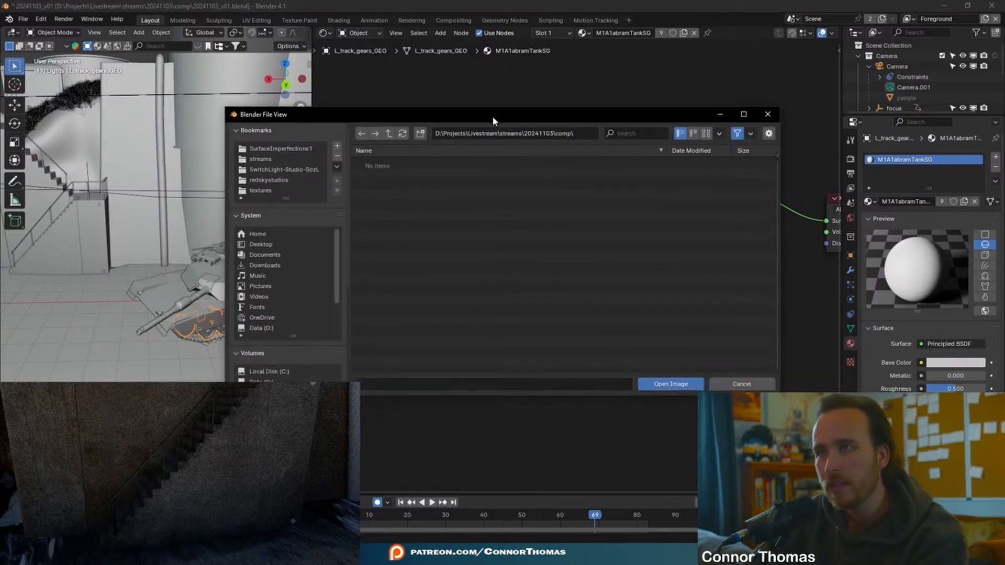
pyautogui.hotkey('alt', 'Tab')
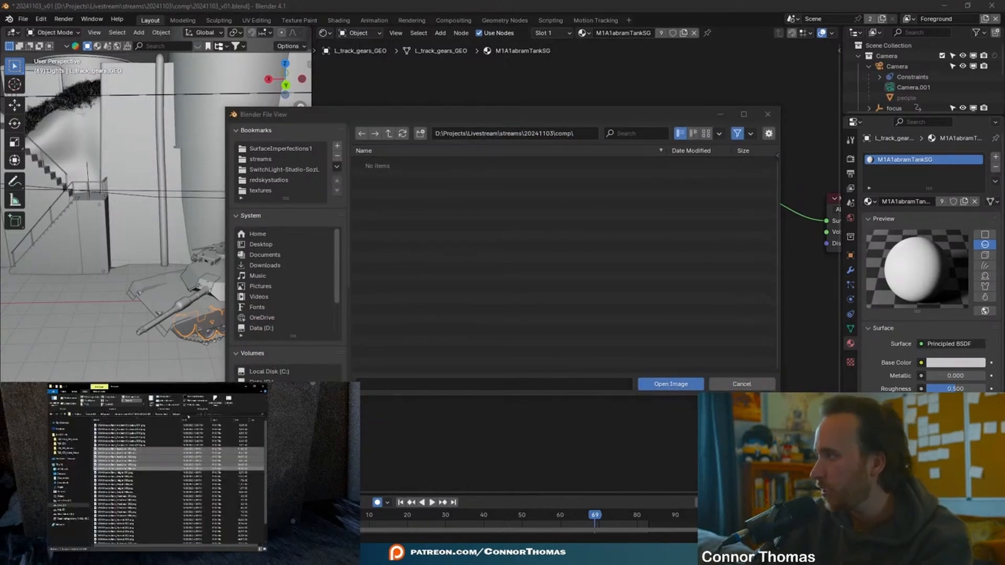
pyautogui.click(187, 417)
pyautogui.click(571, 136)
pyautogui.hotkey('ctrl', 'v')
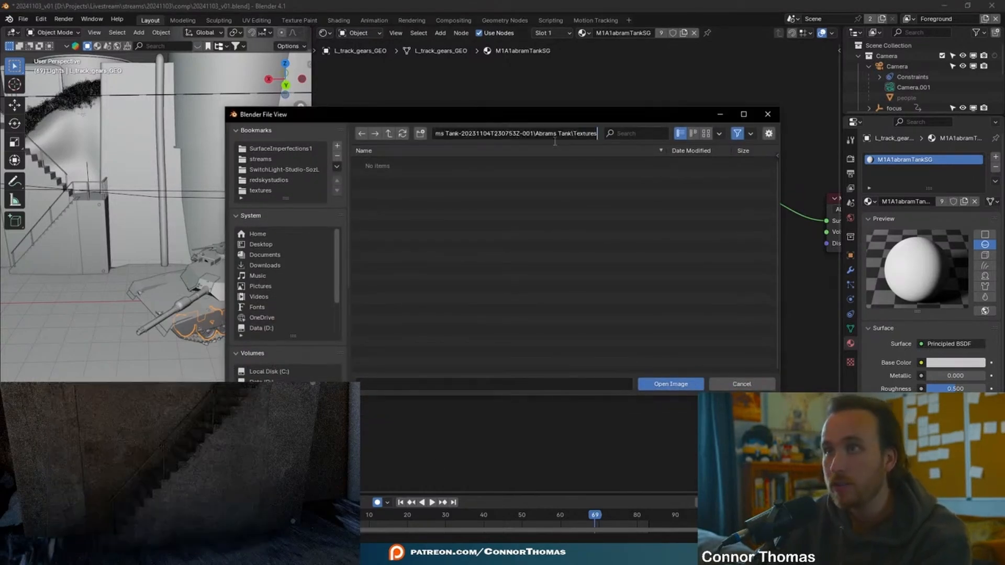
pyautogui.press('Return')
pyautogui.click(545, 226)
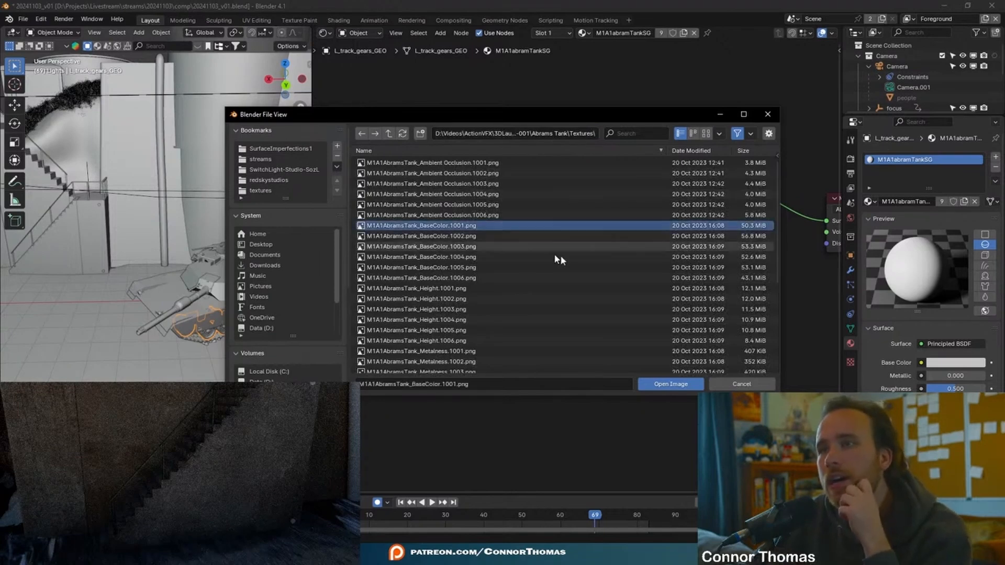
pyautogui.click(671, 384)
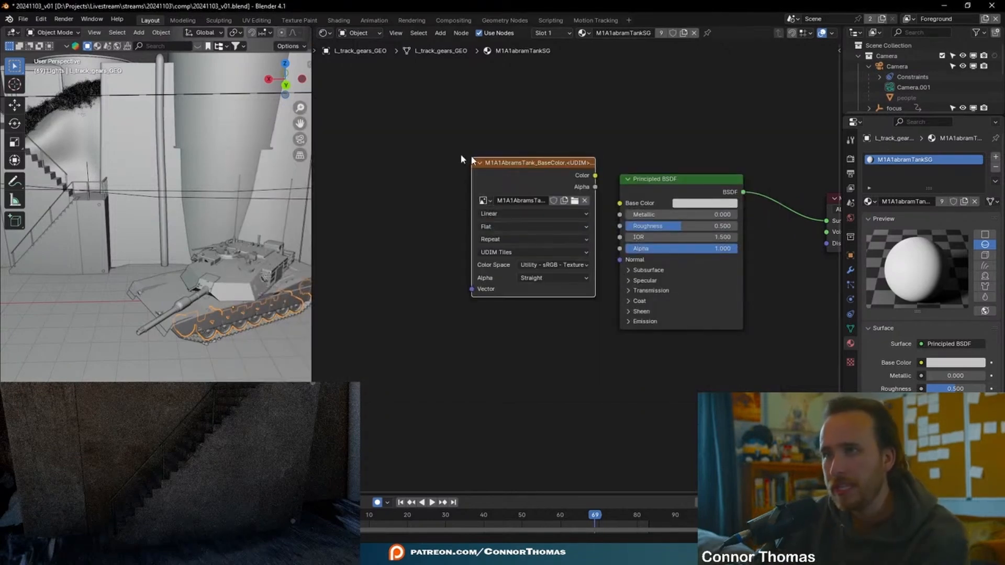
# Move the BaseColor texture node away from the Principled BSDF, keep its source on UDIM Tiles and connect its Color to Base Color
pyautogui.moveTo(461, 157); pyautogui.dragTo(357, 147)
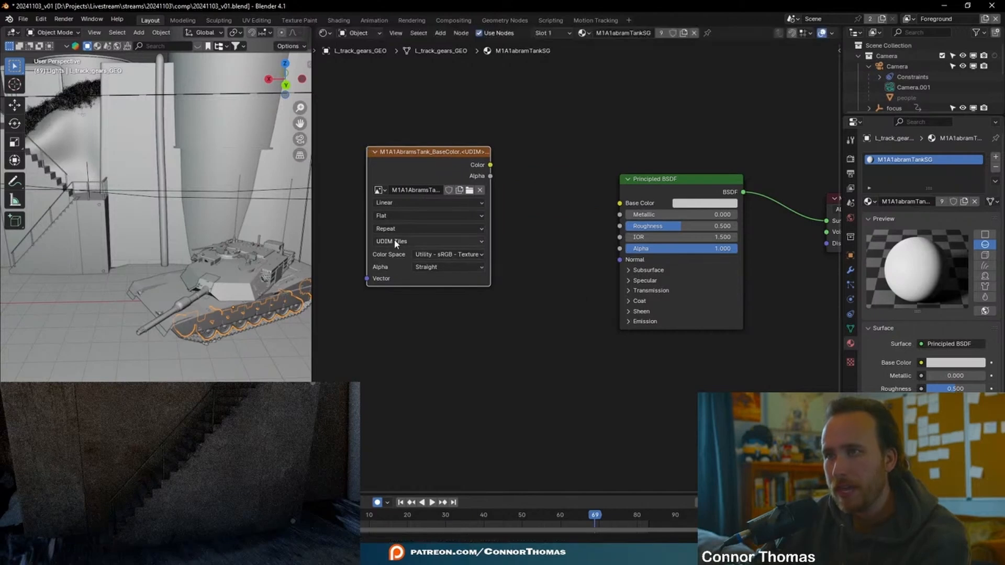
pyautogui.click(408, 242)
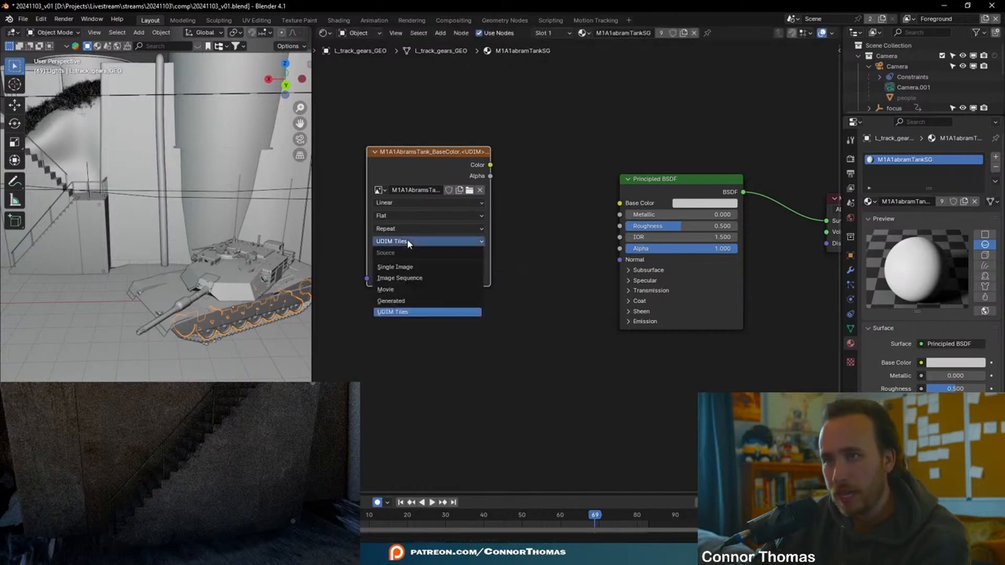
pyautogui.click(402, 323)
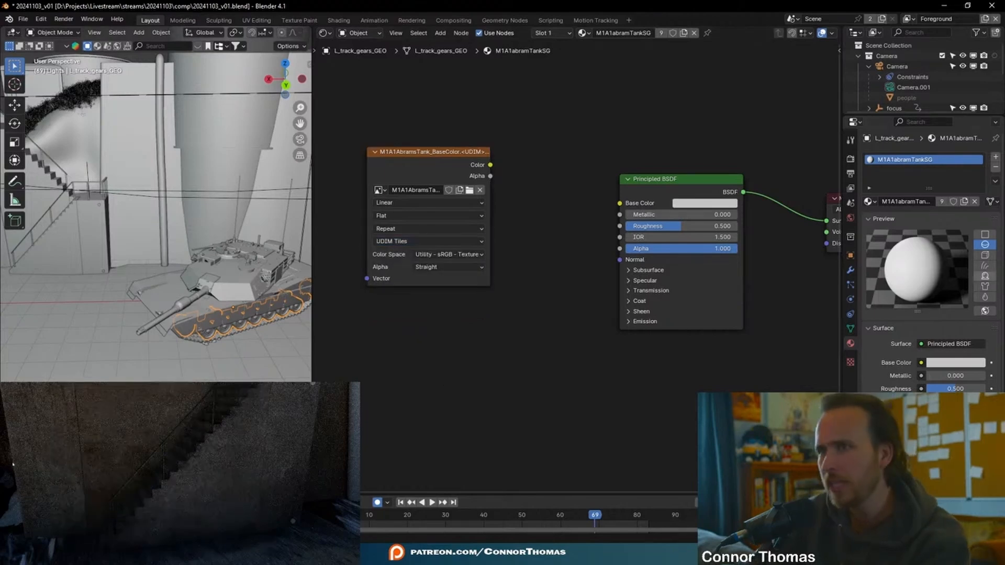
pyautogui.press('KP_0')
pyautogui.press('a')
pyautogui.press('a')
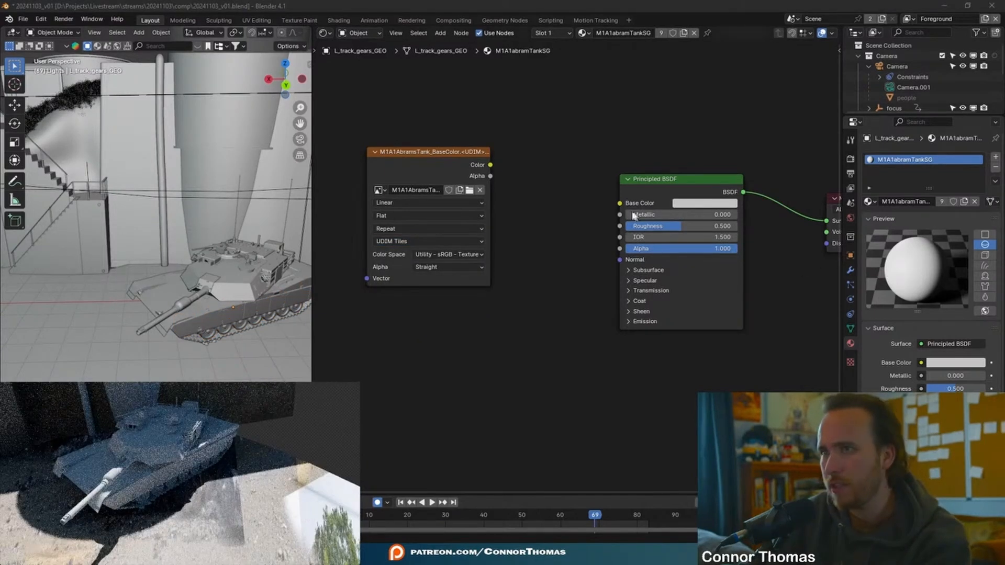
pyautogui.moveTo(491, 165); pyautogui.dragTo(625, 206)
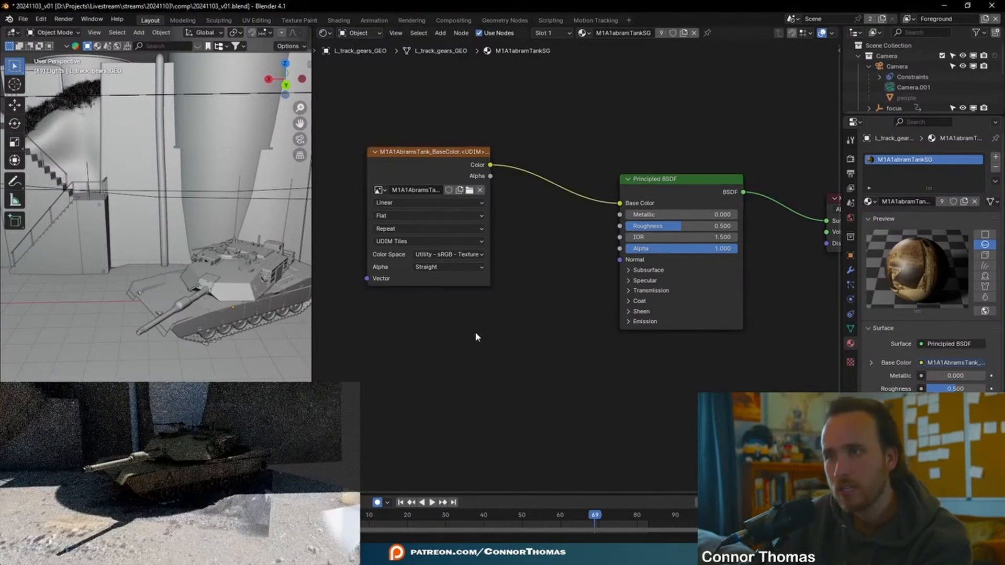
# Place a second, empty Image Texture node directly below the BaseColor texture node
pyautogui.scroll(-2, 481, 308)
pyautogui.click(492, 150)
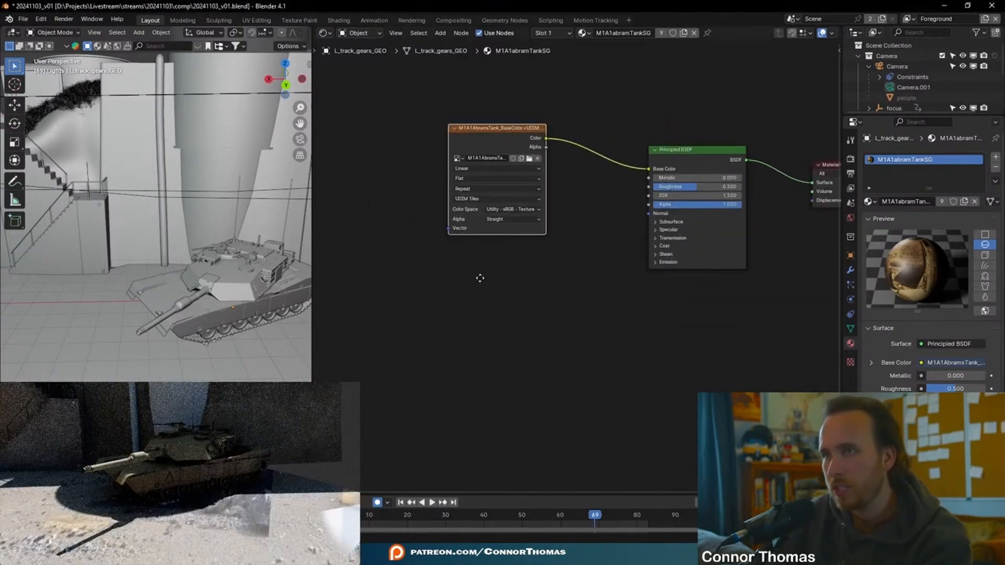
pyautogui.hotkey('shift', 'd')
pyautogui.click(493, 251)
pyautogui.click(544, 280)
pyautogui.scroll(3, 569, 329)
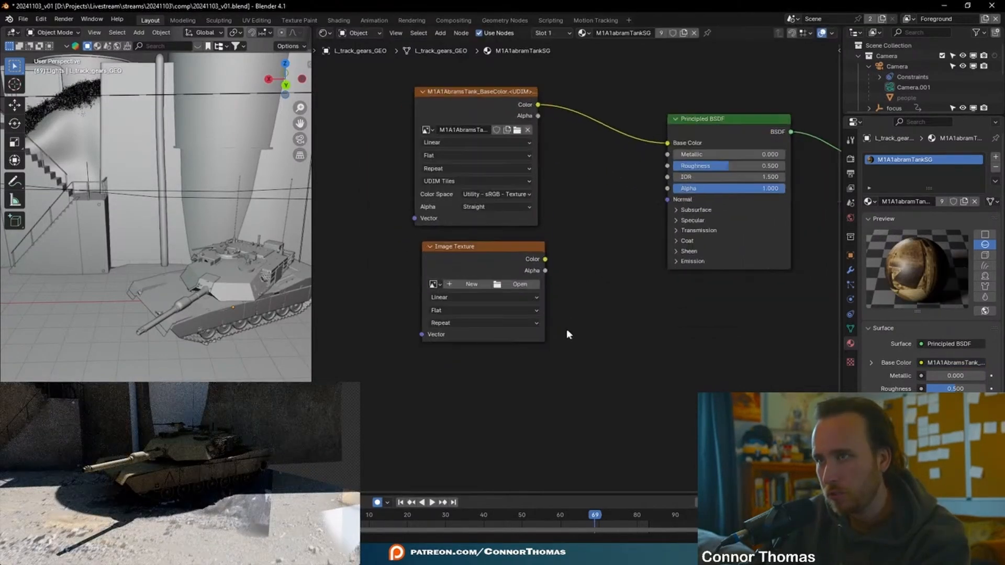
pyautogui.scroll(1, 571, 334)
# Load M1A1AbramsTank_Metalness.1001.png into the empty Image Texture node
pyautogui.click(517, 287)
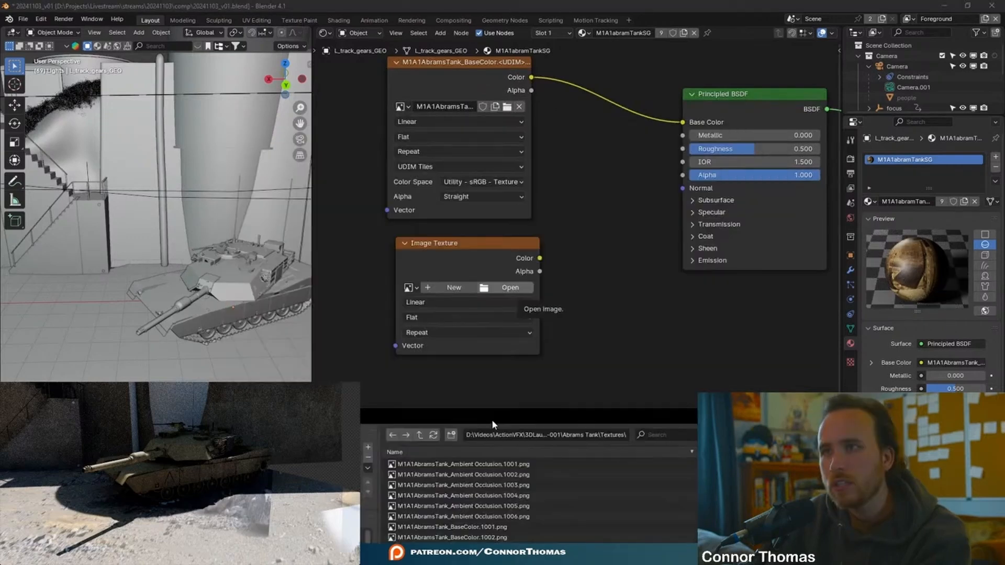
pyautogui.moveTo(492, 419); pyautogui.dragTo(488, 141)
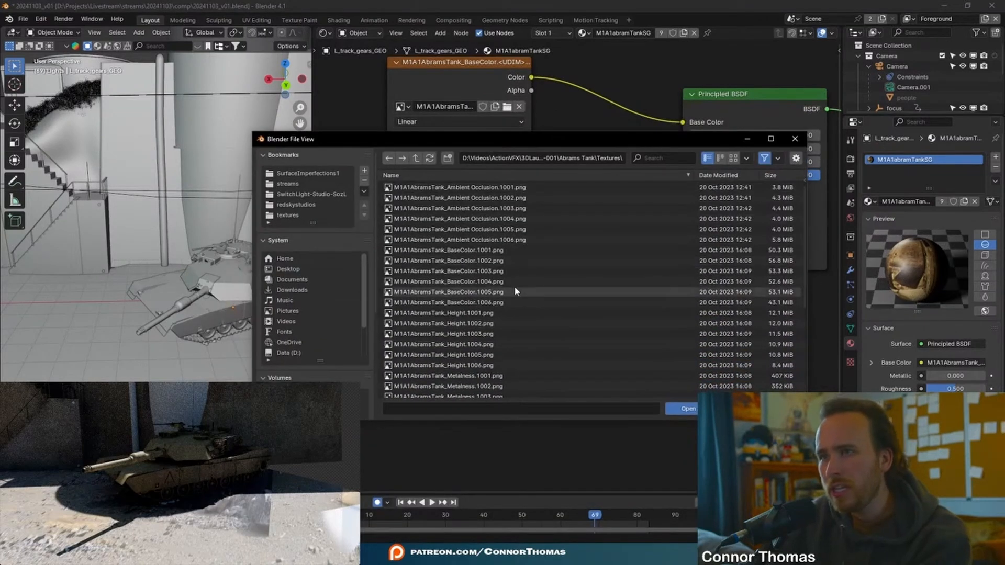
pyautogui.scroll(-2, 514, 287)
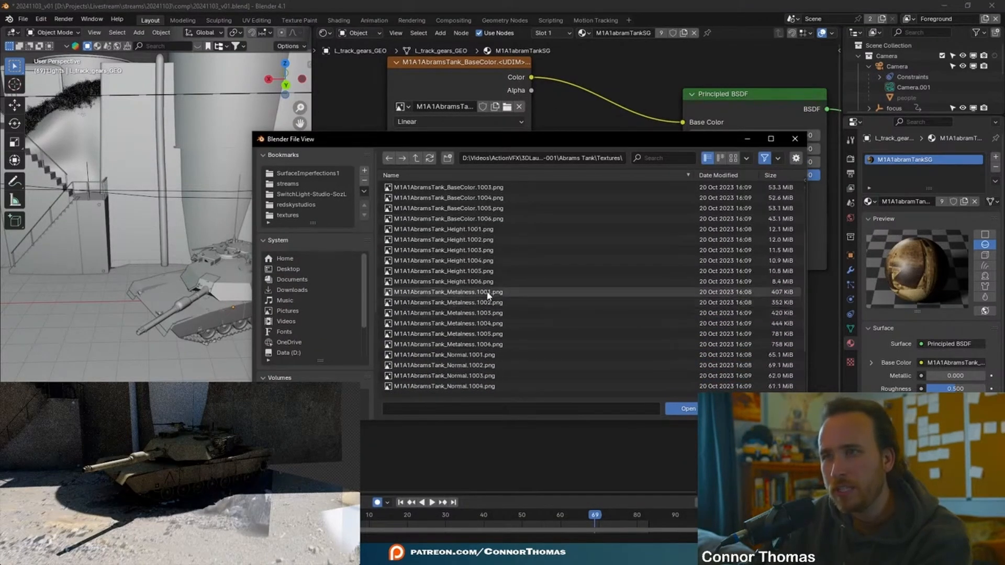
pyautogui.click(505, 292)
pyautogui.scroll(-3, 653, 372)
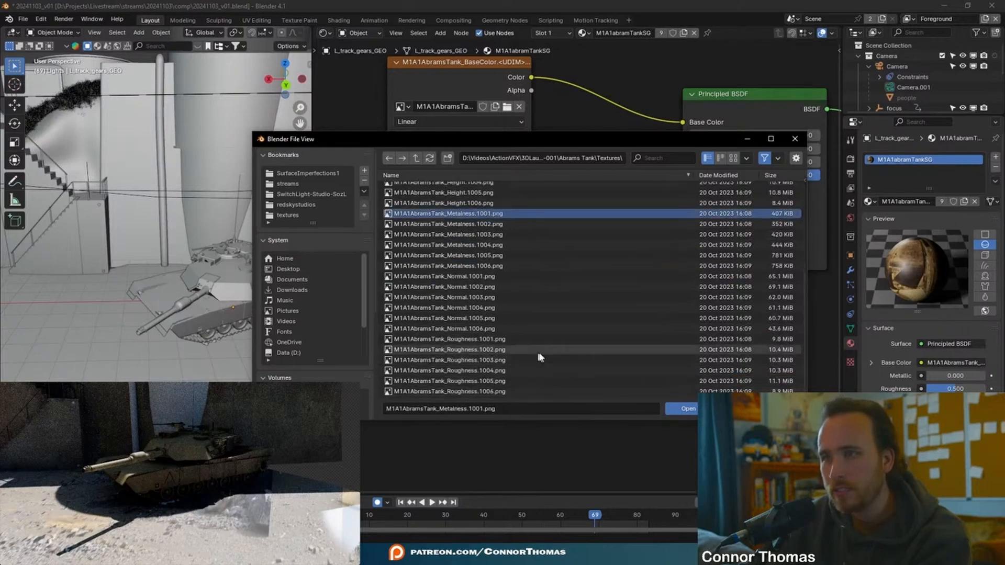
pyautogui.press('Escape')
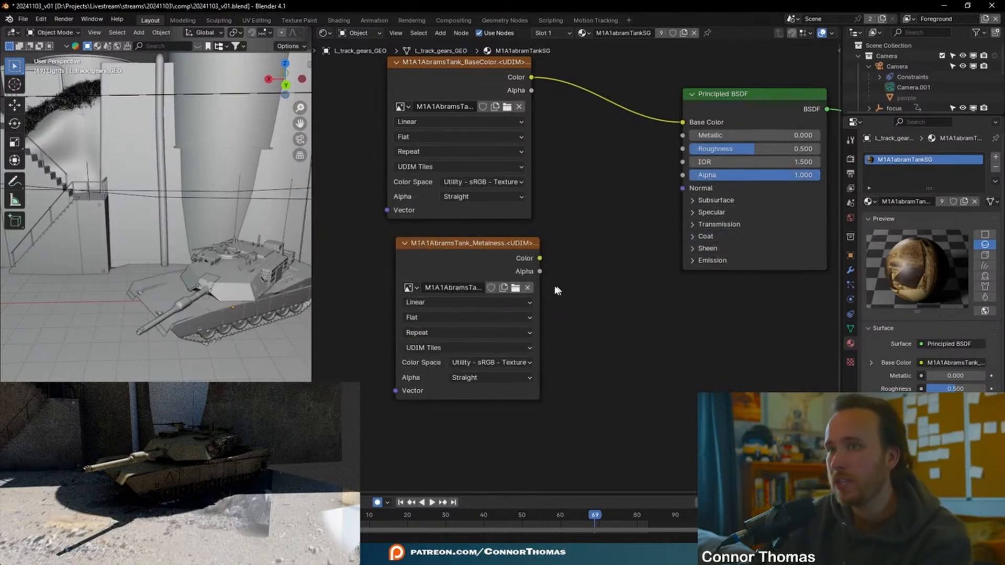
# Connect the Metalness texture's Color to Metallic and a Roughness UDIM texture's Color to Roughness on the Principled BSDF
pyautogui.moveTo(540, 259); pyautogui.dragTo(683, 136)
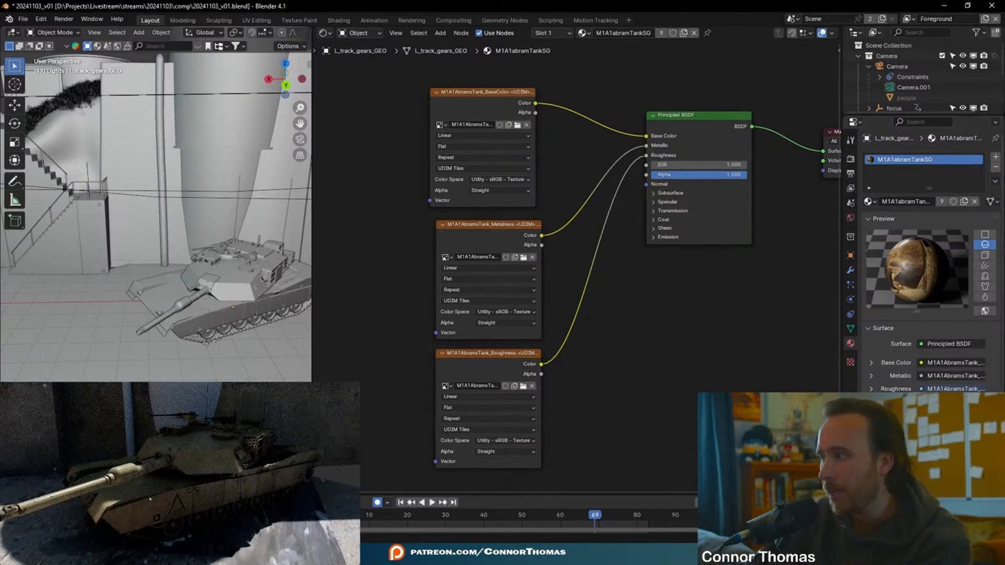
pyautogui.click(124, 498)
pyautogui.click(733, 330)
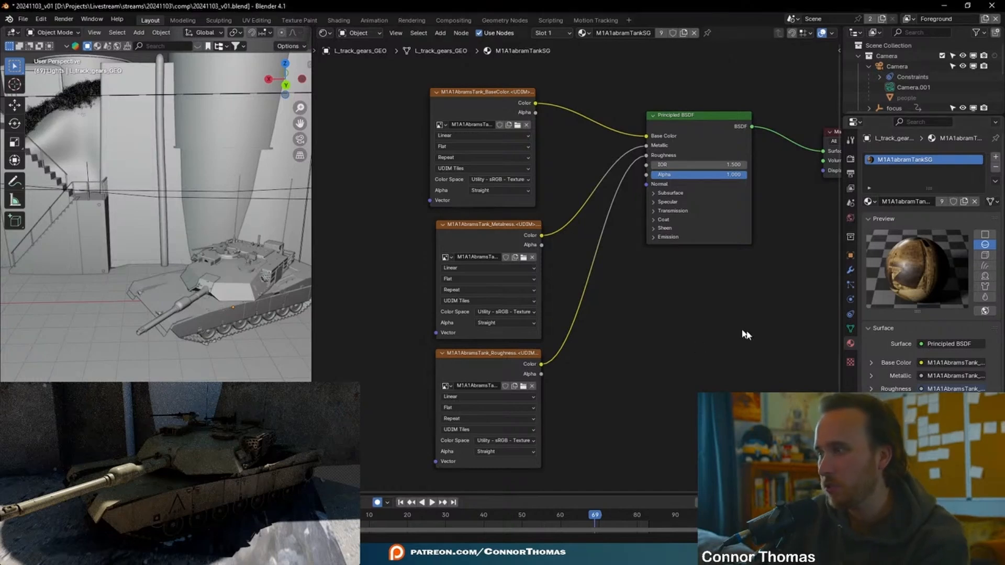
# Add another Image Texture node to the tank material and load the M1A1AbramsTank_Normal UDIM maps into it
pyautogui.moveTo(596, 334); pyautogui.dragTo(518, 310, button='middle')
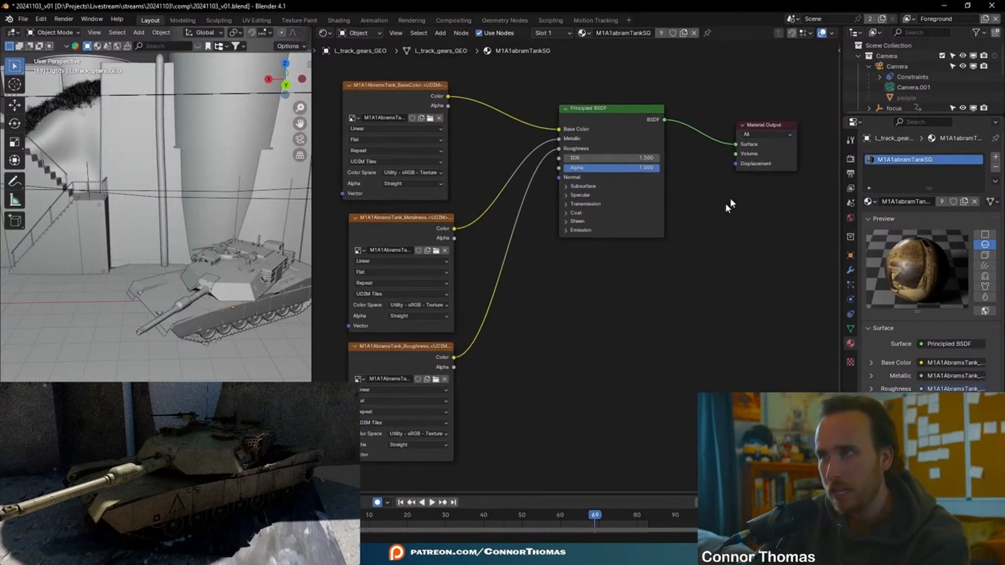
pyautogui.hotkey('shift', 'a')
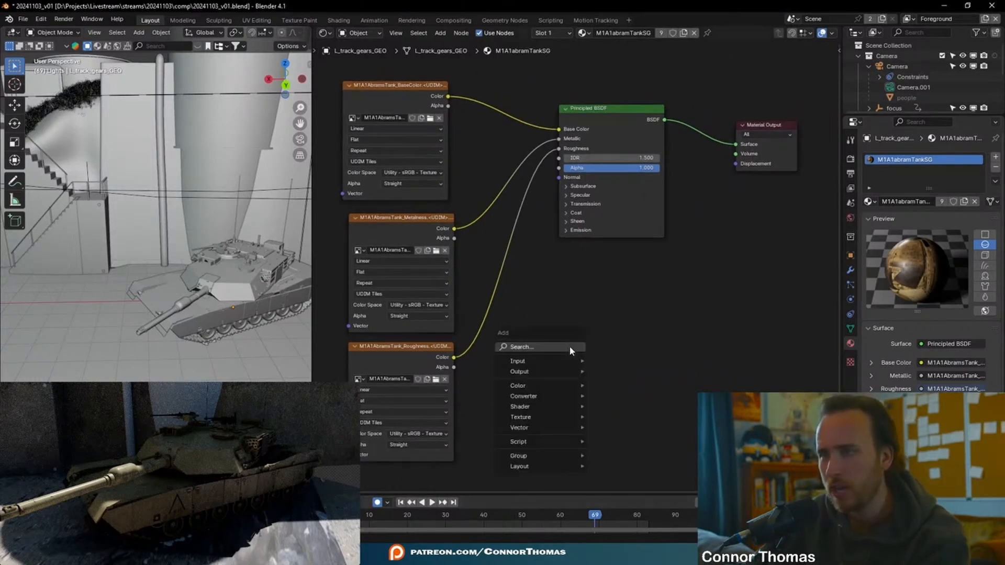
pyautogui.click(570, 346)
pyautogui.press('Return')
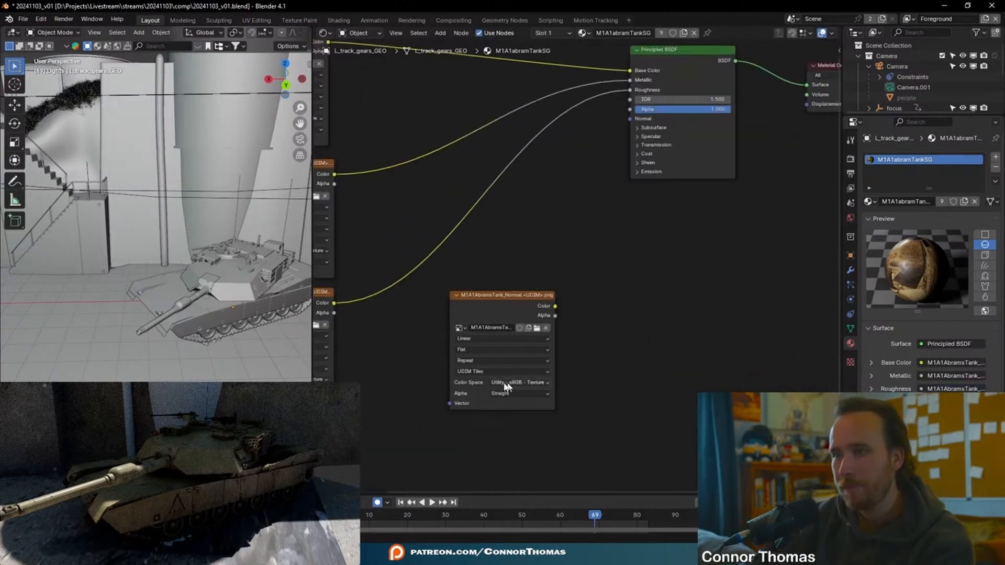
# Add a Normal Map node and connect the Normal texture's Color through it to the Principled BSDF's Normal input
pyautogui.hotkey('shift', 'a')
pyautogui.click(650, 240)
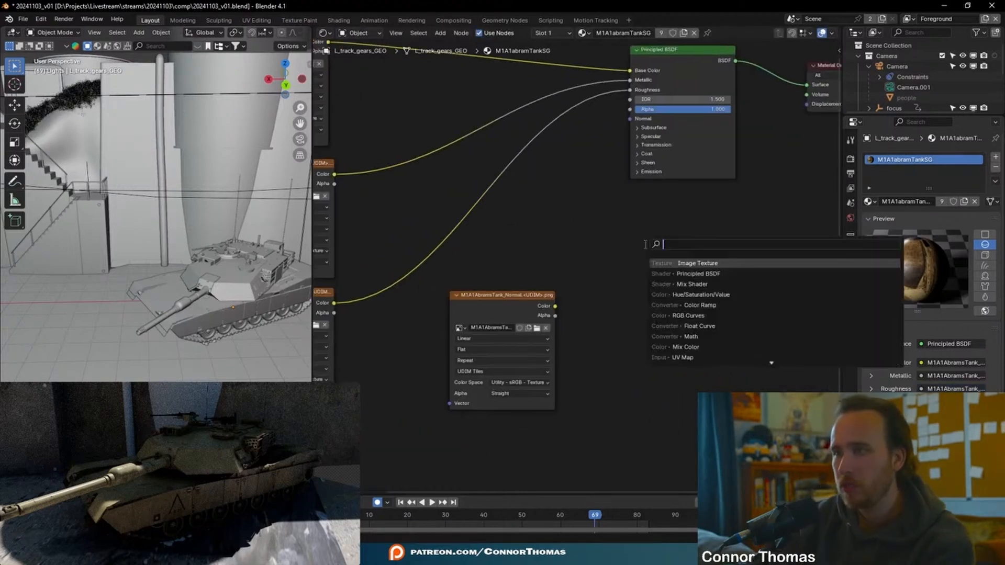
pyautogui.write('norma')
pyautogui.press('Down')
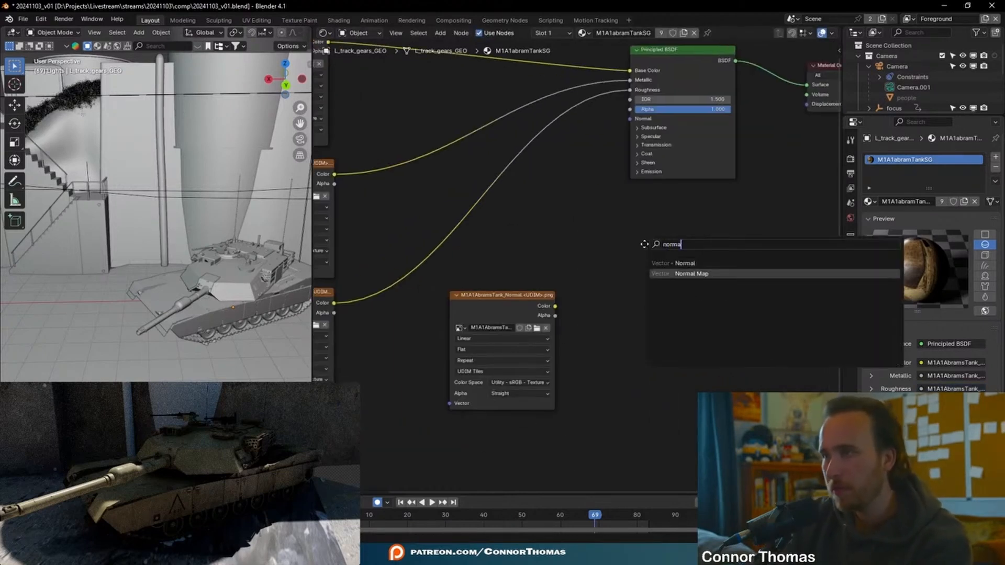
pyautogui.press('Return')
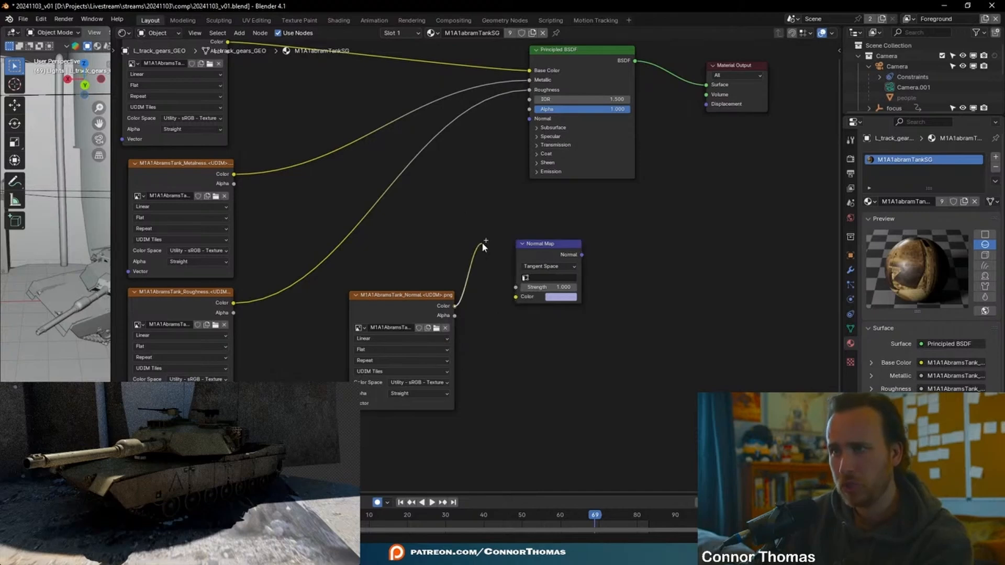
pyautogui.moveTo(482, 242); pyautogui.dragTo(524, 299)
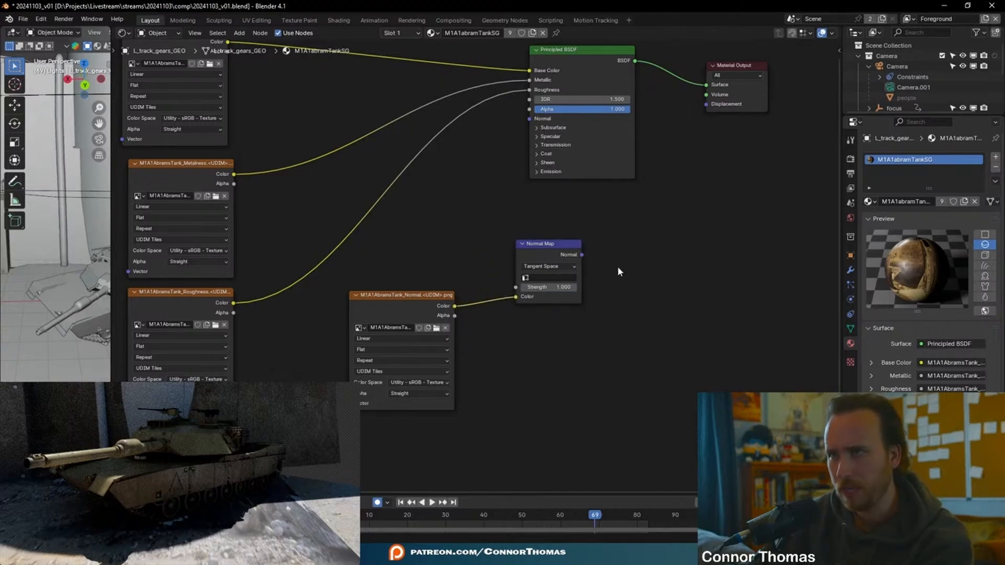
pyautogui.moveTo(582, 255)
pyautogui.mouseDown()
pyautogui.moveTo(636, 128)
pyautogui.moveTo(572, 131)
pyautogui.moveTo(530, 119)
pyautogui.mouseUp()
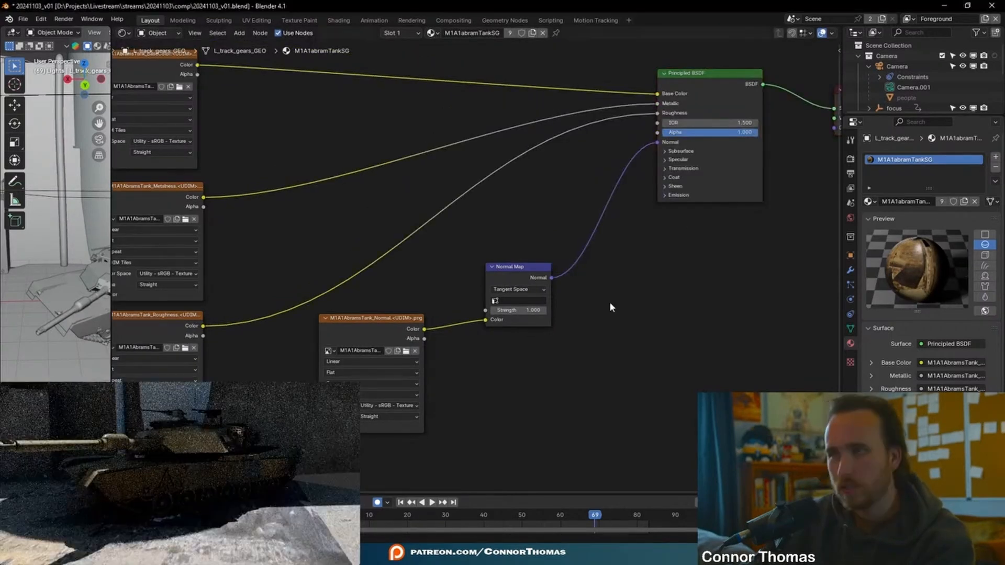
# Place an empty Image Texture node below the Principled BSDF, beside the Normal Map node
pyautogui.moveTo(677, 335); pyautogui.dragTo(652, 315, button='middle')
pyautogui.hotkey('shift', 'a')
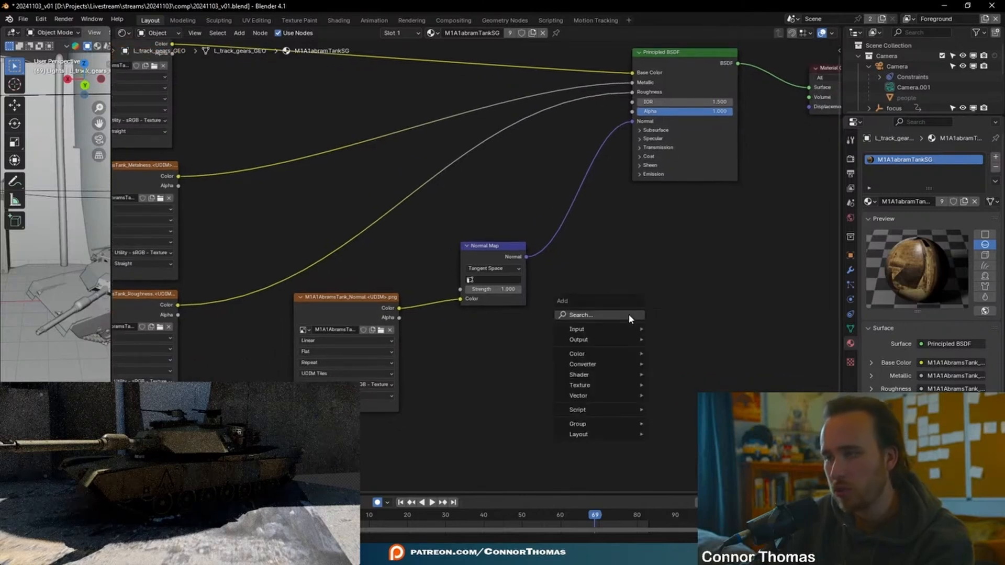
pyautogui.click(628, 313)
pyautogui.write('image')
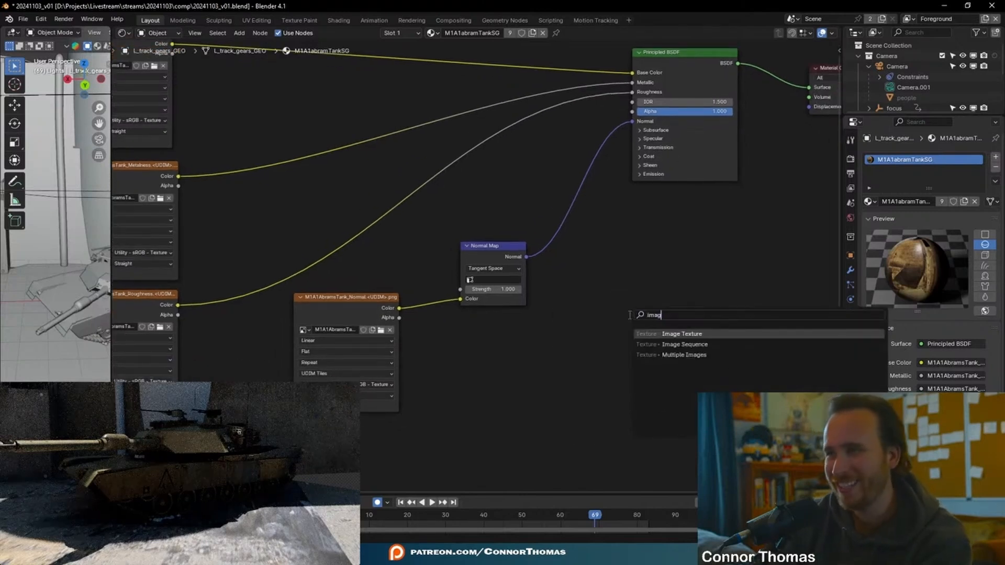
pyautogui.press('Return')
pyautogui.click(540, 314)
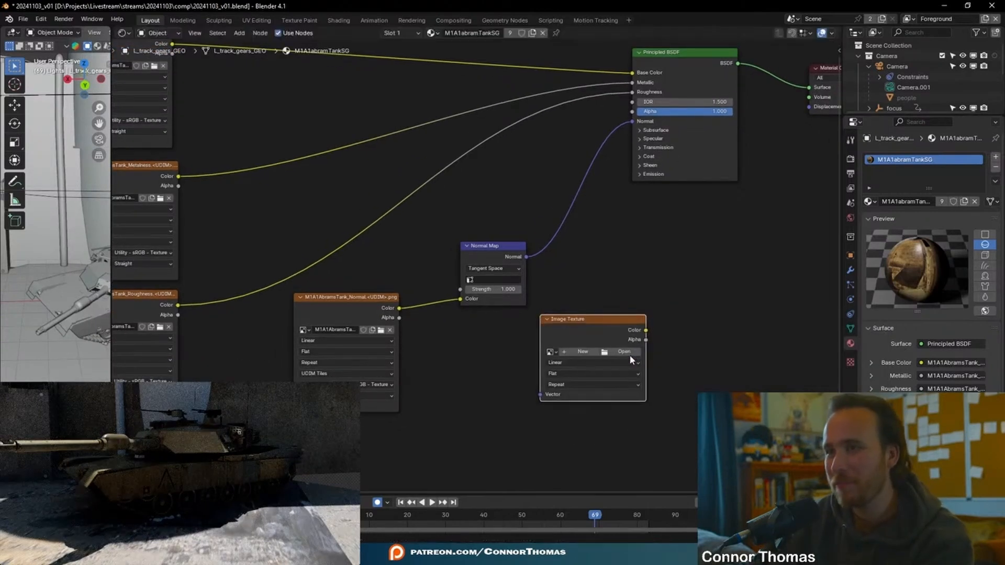
# Load the M1A1AbramsTank_Height UDIM maps into the empty texture node and connect its Color through a Bump node to the Material Output's Displacement
pyautogui.click(628, 353)
pyautogui.click(542, 154)
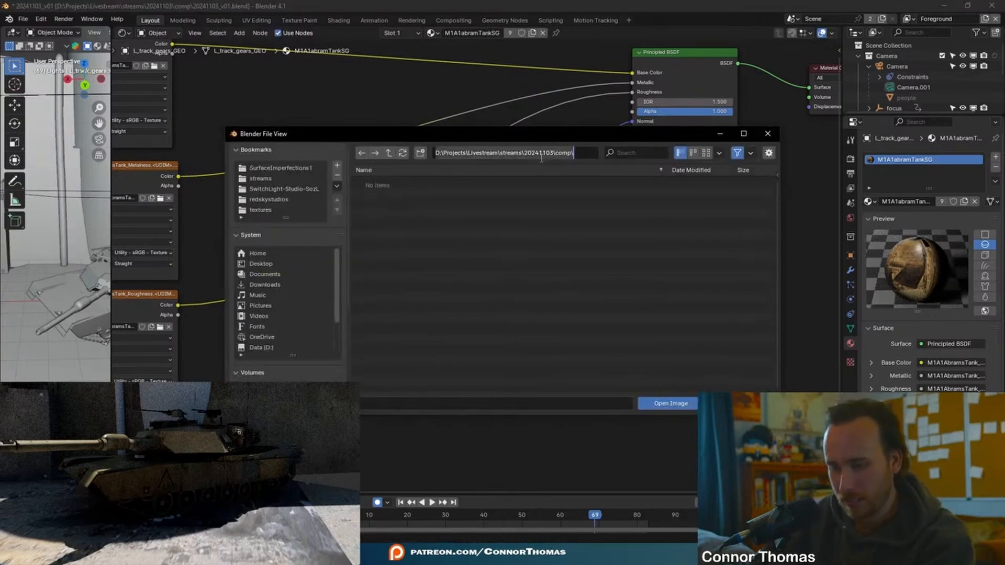
pyautogui.hotkey('ctrl', 'v')
pyautogui.press('Return')
pyautogui.doubleClick(448, 309)
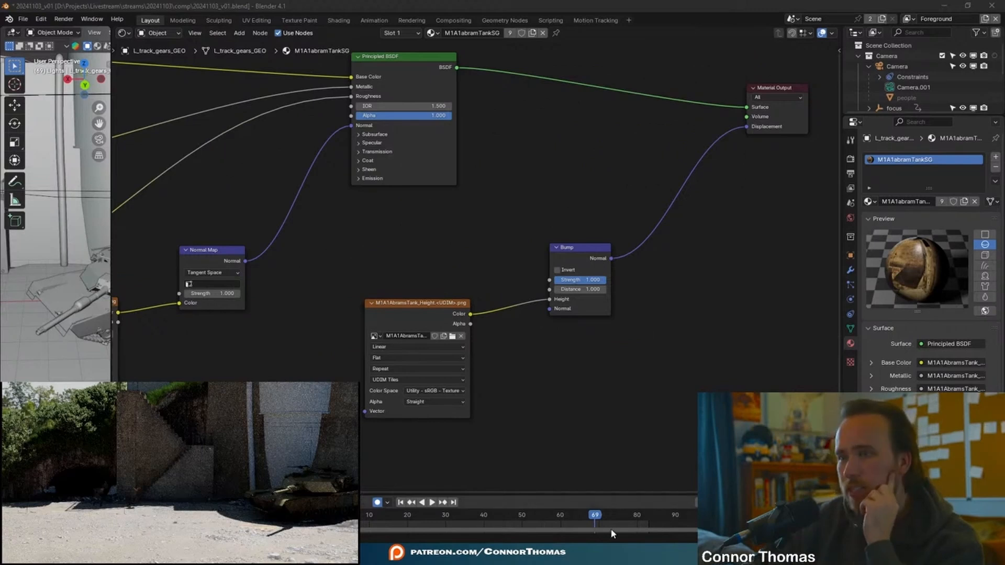
# Move the timeline to frame 80 and briefly run playback to check the tank in the rendered view
pyautogui.click(637, 516)
pyautogui.press('space')
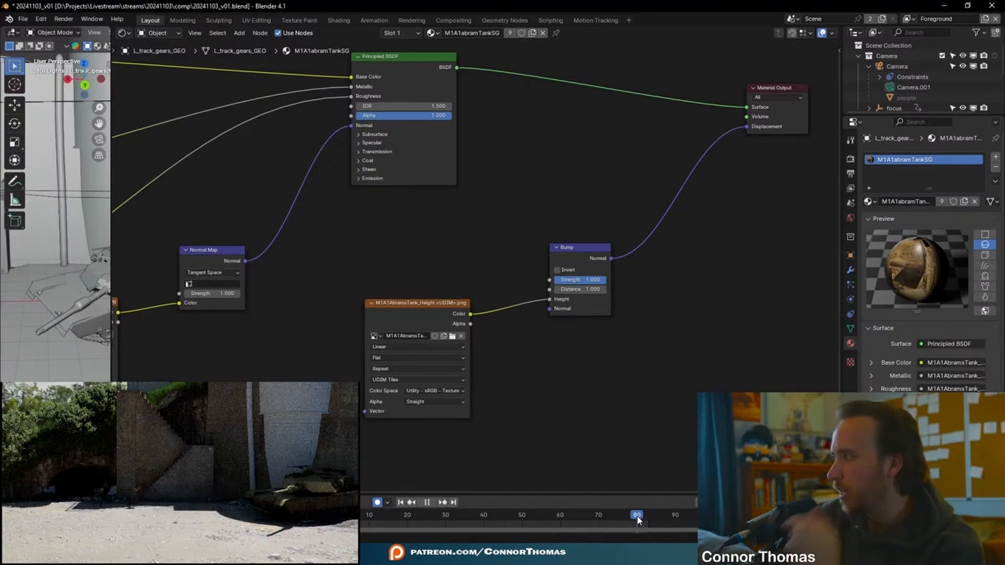
pyautogui.press('space')
# Insert a Hue/Saturation/Value node between the tank's BaseColor texture and the Principled BSDF's Base Color
pyautogui.moveTo(392, 290); pyautogui.dragTo(635, 411, button='middle')
pyautogui.moveTo(386, 124); pyautogui.dragTo(486, 141, button='middle')
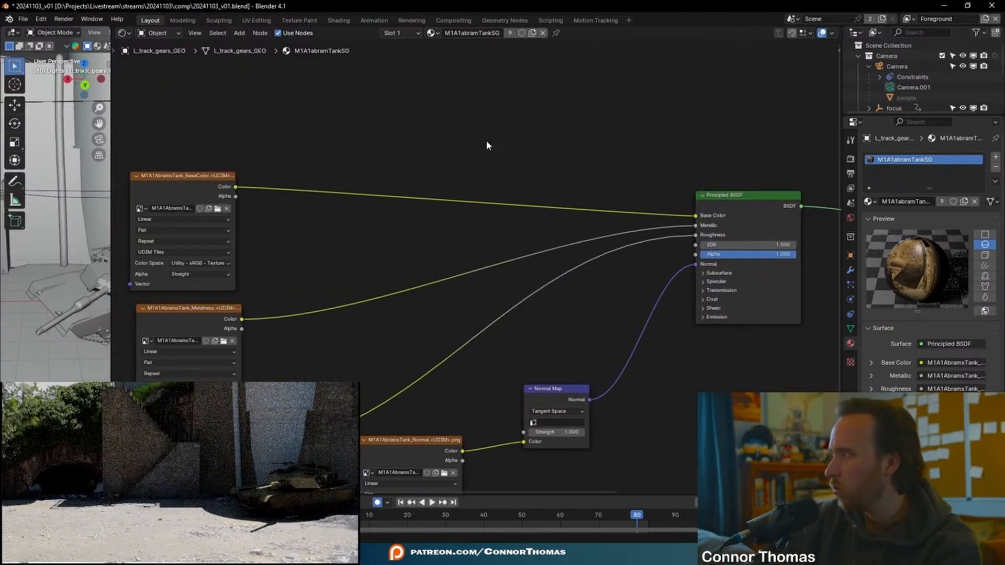
pyautogui.hotkey('shift', 'a')
pyautogui.write('sat')
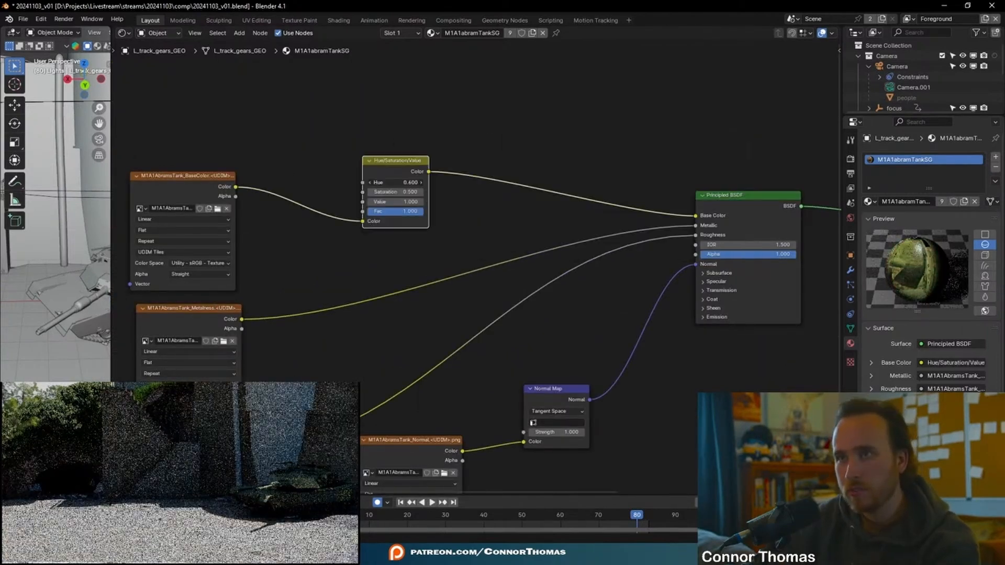
# Set the Hue/Saturation/Value node's Hue to 0.5 and its Saturation to 0.9
pyautogui.click(389, 182)
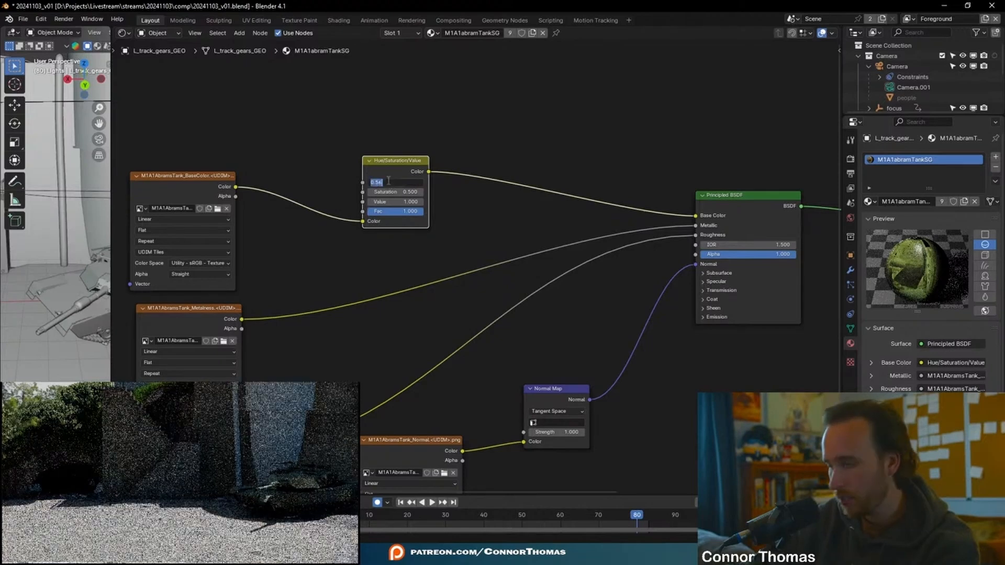
pyautogui.press('BackSpace')
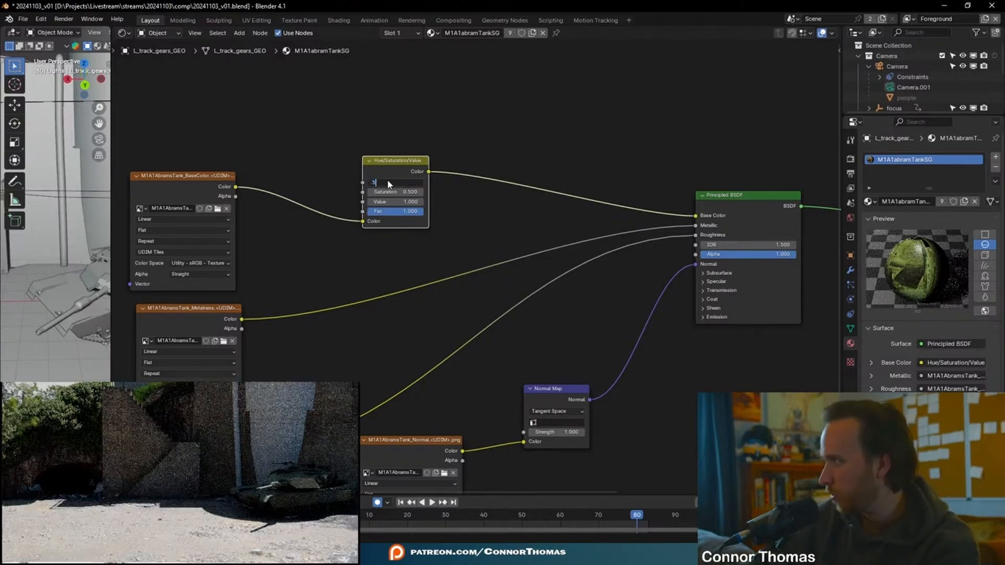
pyautogui.press('Tab')
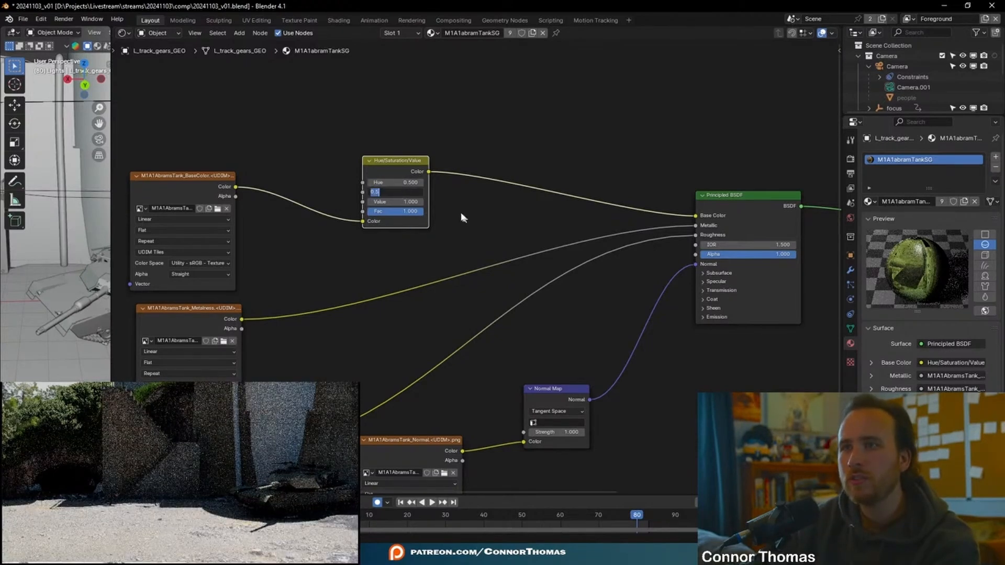
pyautogui.press('Return')
pyautogui.press('KP_Decimal')
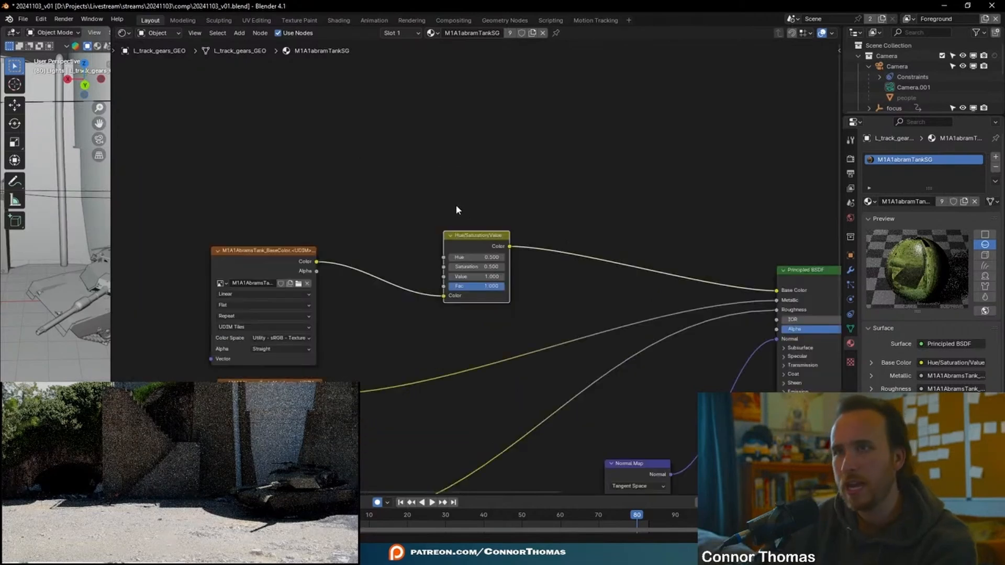
pyautogui.scroll(7, 567, 363)
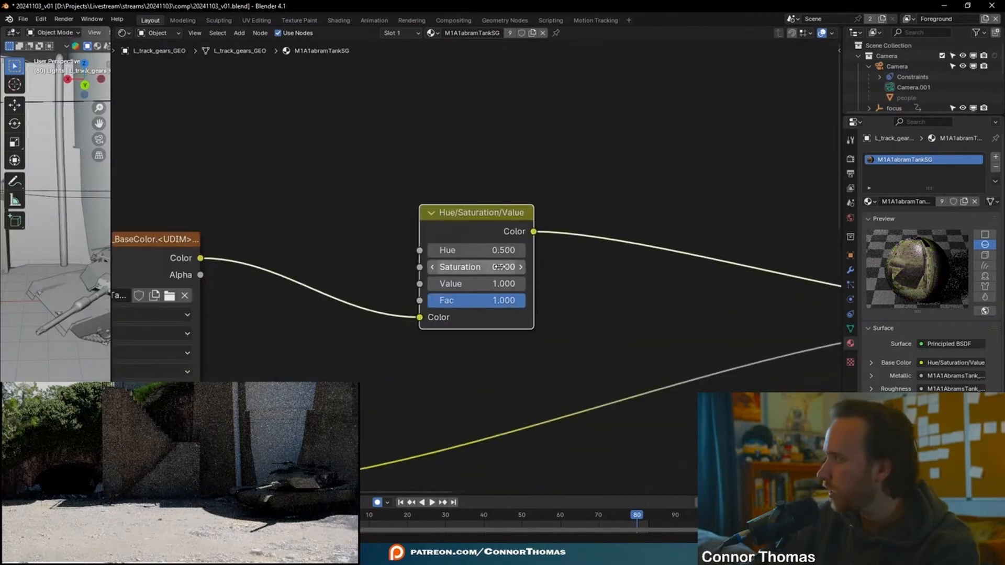
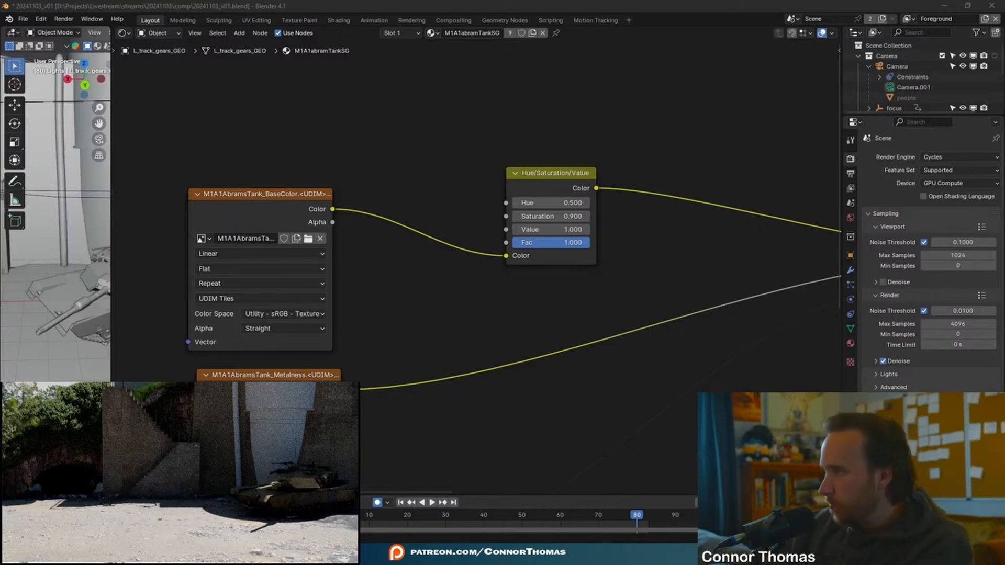
# Select the F-16 fighter jet's body at frame 41 and locate the jet's Textures folder in File Explorer
pyautogui.click(486, 514)
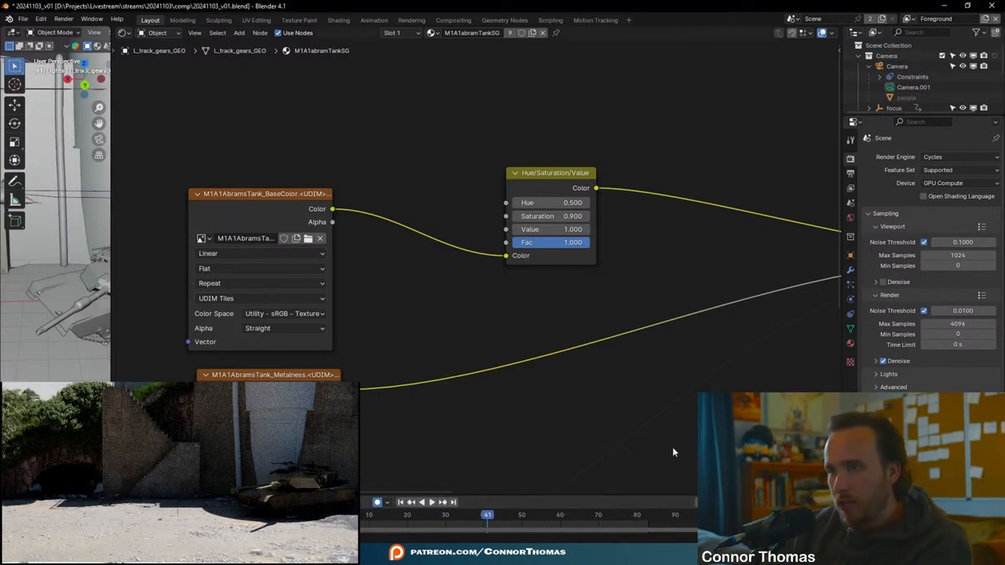
pyautogui.click(266, 422)
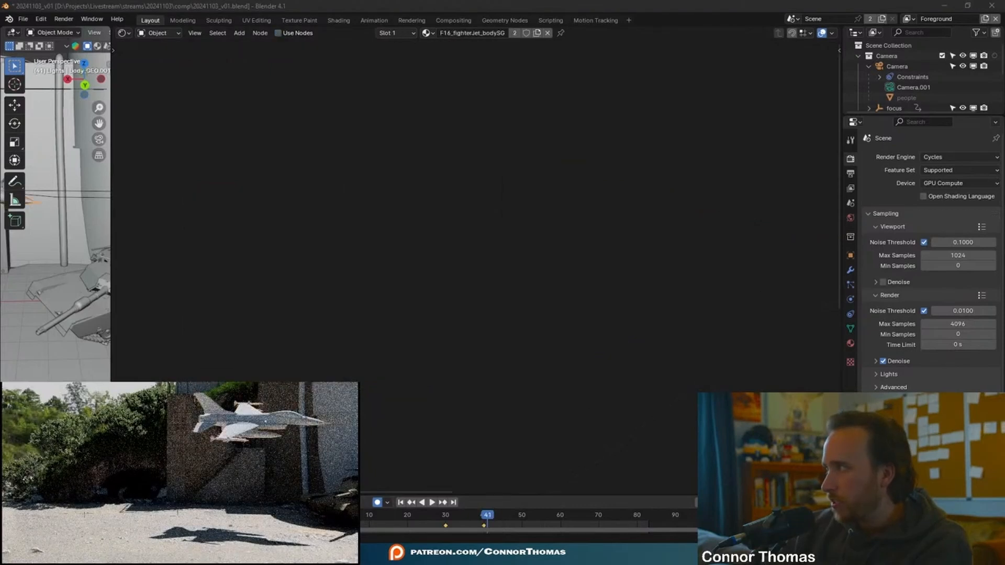
pyautogui.hotkey('alt', 'Tab')
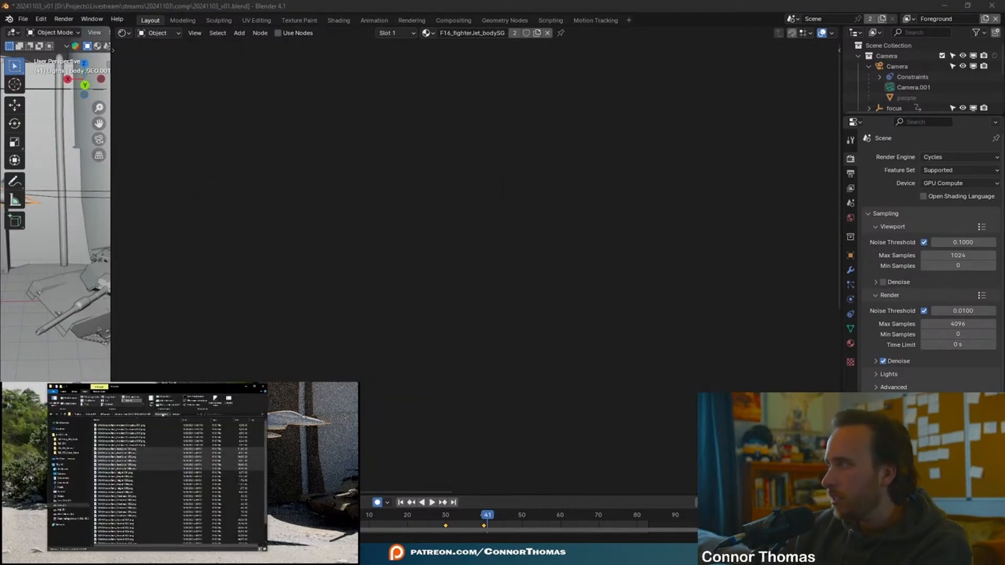
pyautogui.click(144, 414)
pyautogui.click(130, 414)
pyautogui.click(123, 510)
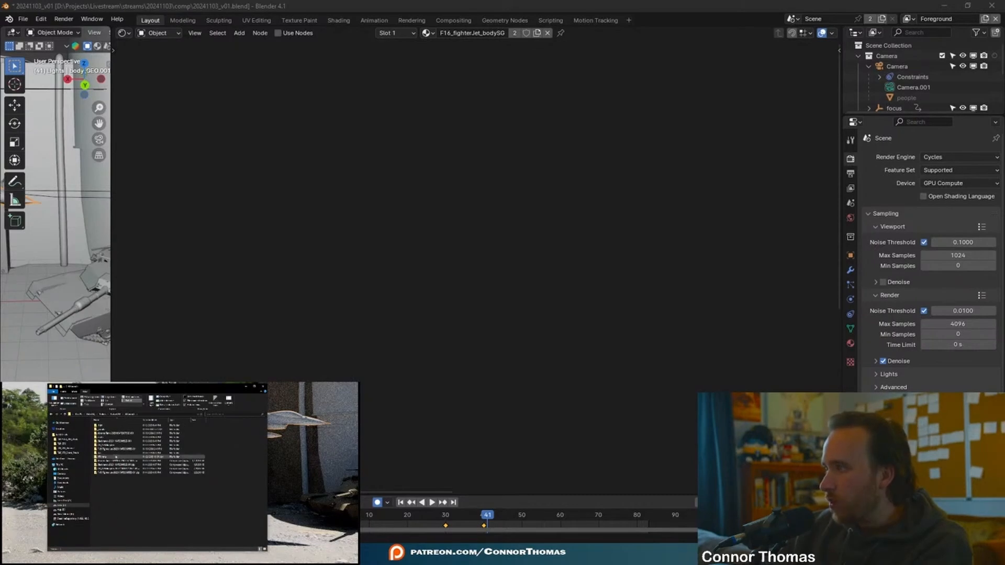
pyautogui.doubleClick(110, 450)
pyautogui.hotkey('alt', 'Tab')
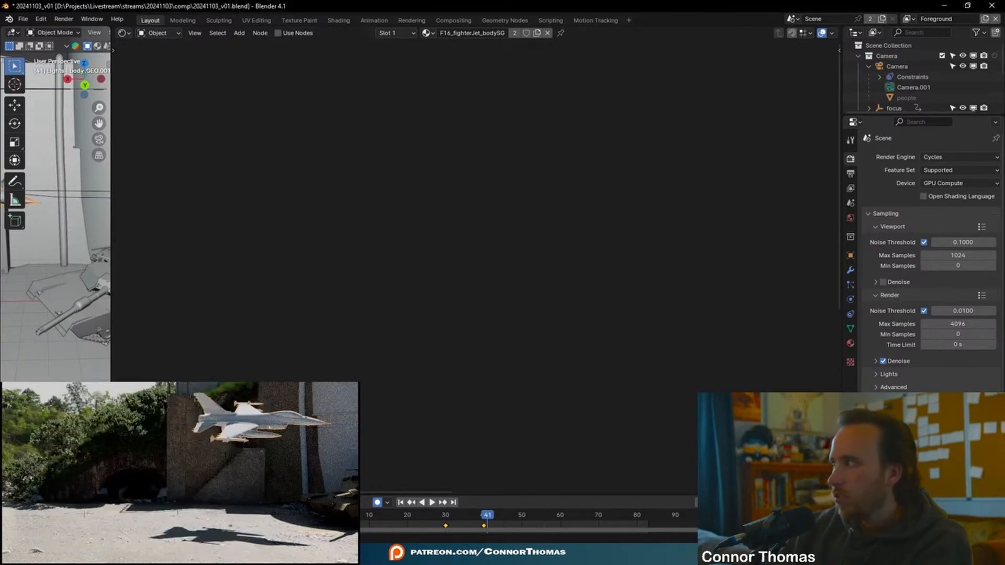
# Show the jet body's material settings in a wider editor and enable nodes for the F16_fighterJet_bodySG material
pyautogui.click(850, 343)
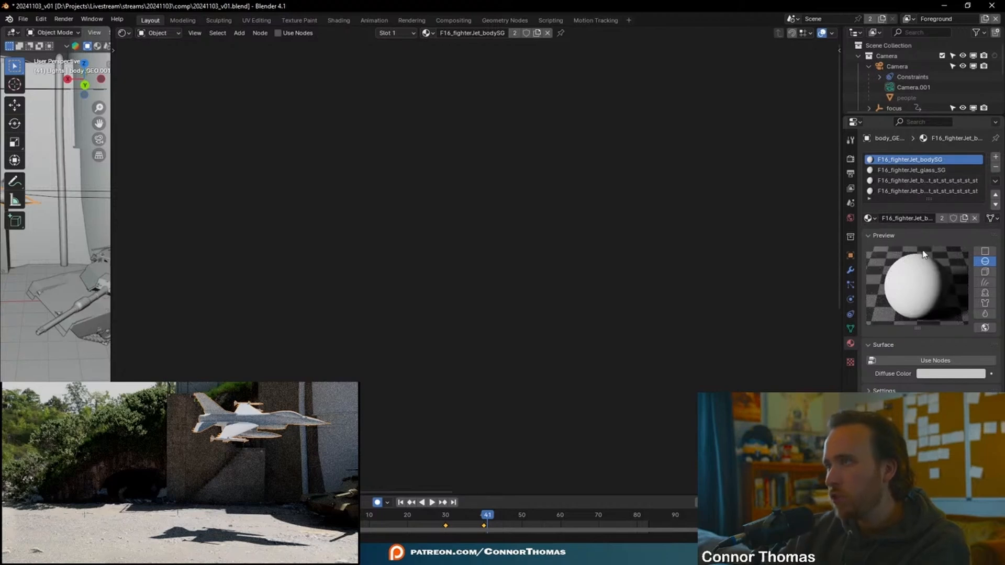
pyautogui.moveTo(840, 201); pyautogui.dragTo(653, 198)
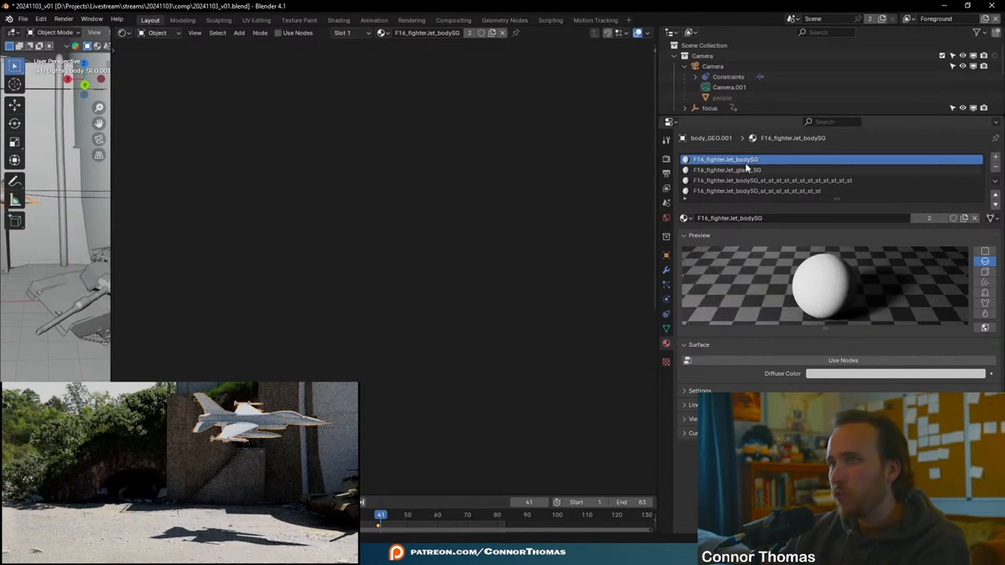
pyautogui.scroll(-5, 403, 248)
pyautogui.moveTo(386, 249); pyautogui.dragTo(404, 138, button='middle')
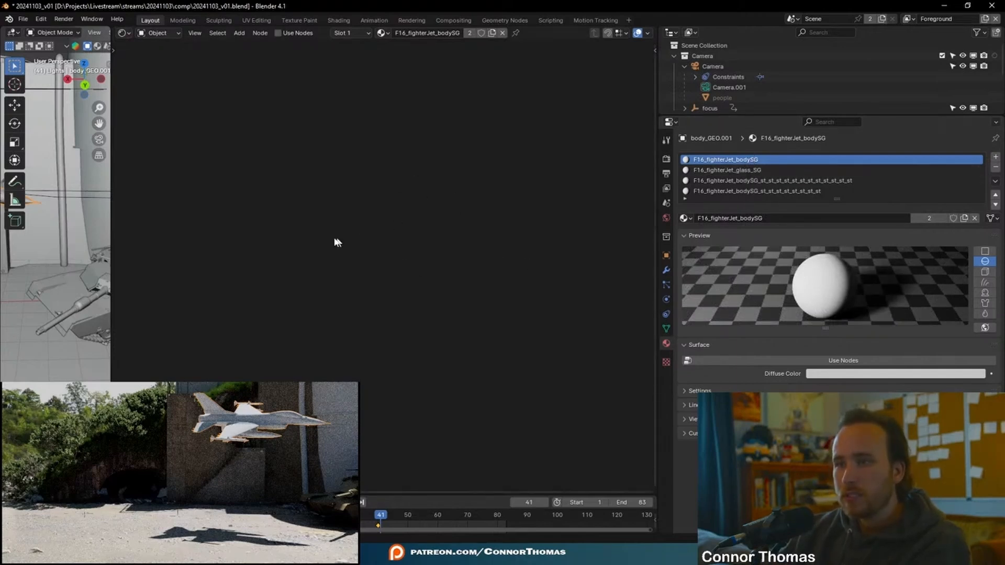
pyautogui.click(843, 360)
# Add an Image Texture node beside the Principled BSDF in the F16_fighterJet_bodySG material
pyautogui.hotkey('shift', 'a')
pyautogui.write('imag')
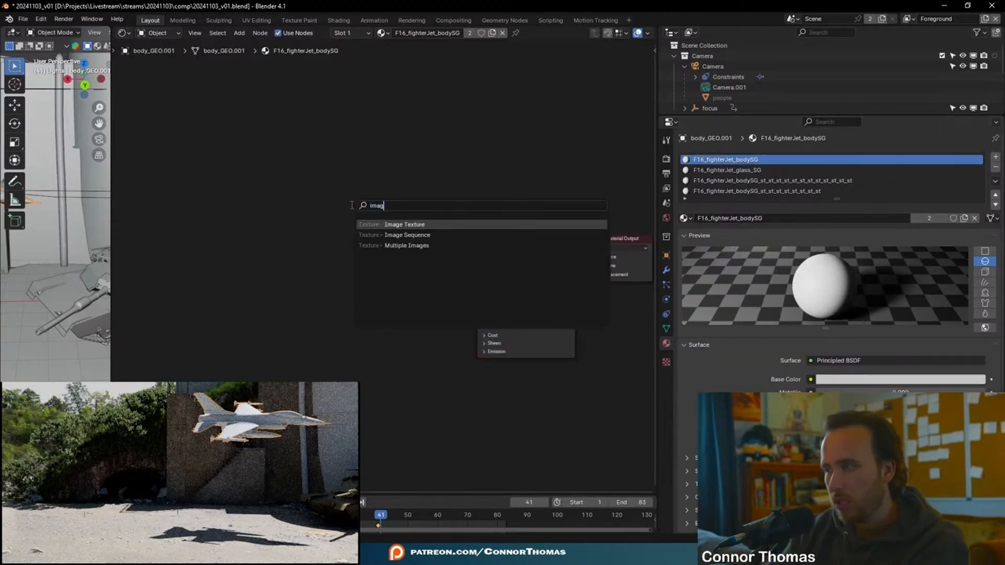
pyautogui.press('Return')
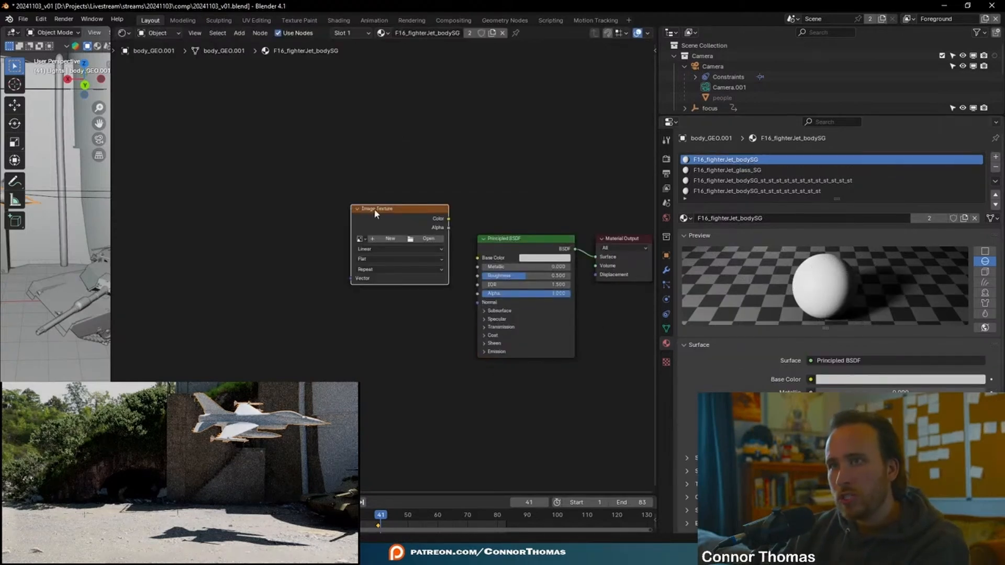
pyautogui.click(343, 204)
# Load the F16fighter_body_BaseColor UDIM tiles into the Image Texture node and connect its Color to the Principled BSDF's Base Color
pyautogui.click(400, 234)
pyautogui.scroll(-5, 460, 240)
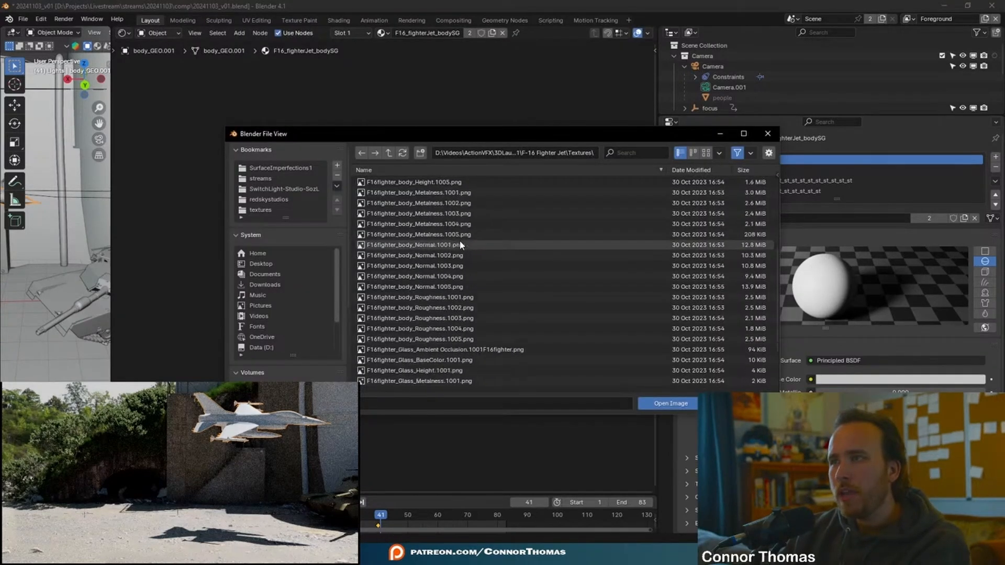
pyautogui.scroll(-3, 462, 240)
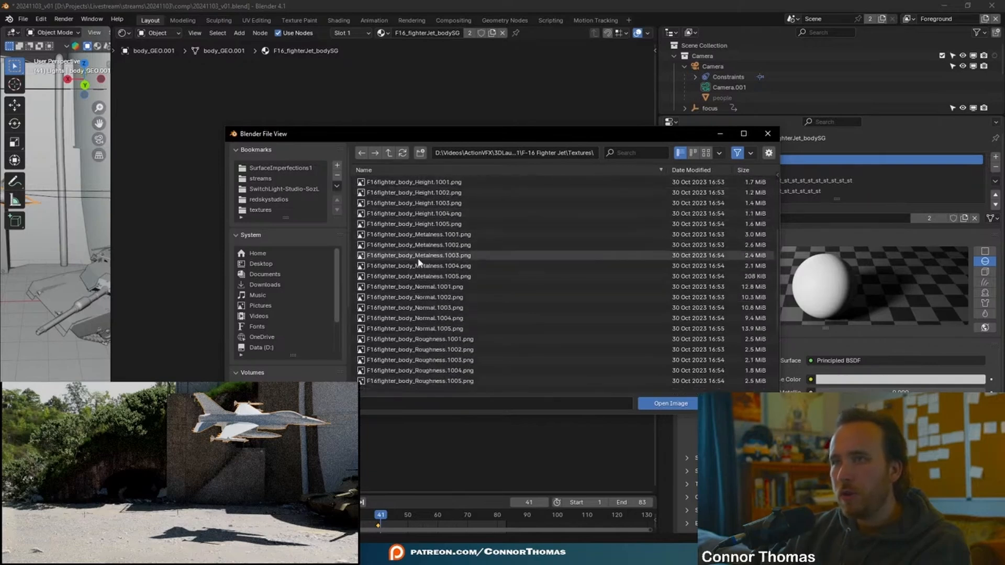
pyautogui.scroll(-3, 424, 388)
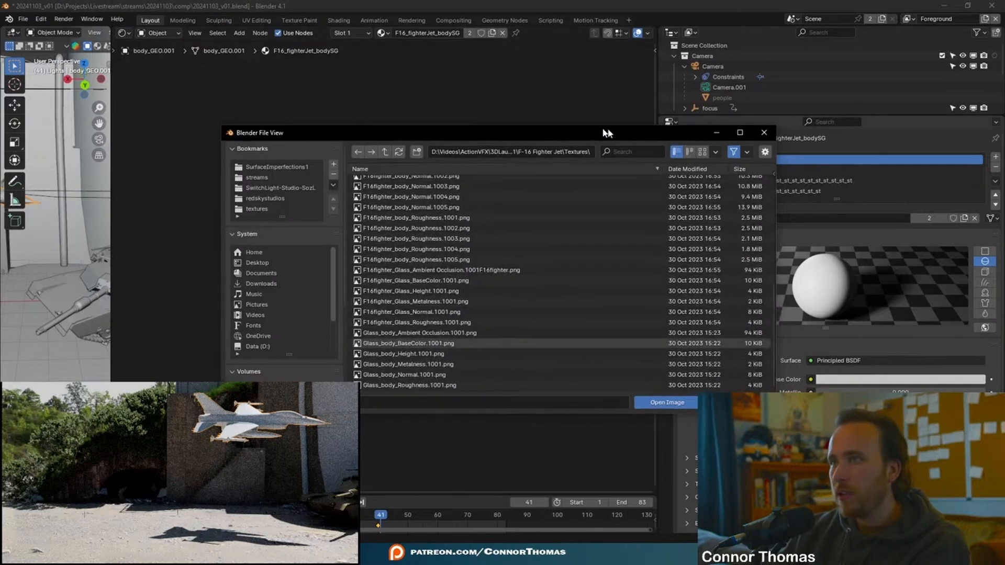
pyautogui.moveTo(675, 140); pyautogui.dragTo(546, 126)
pyautogui.click(765, 185)
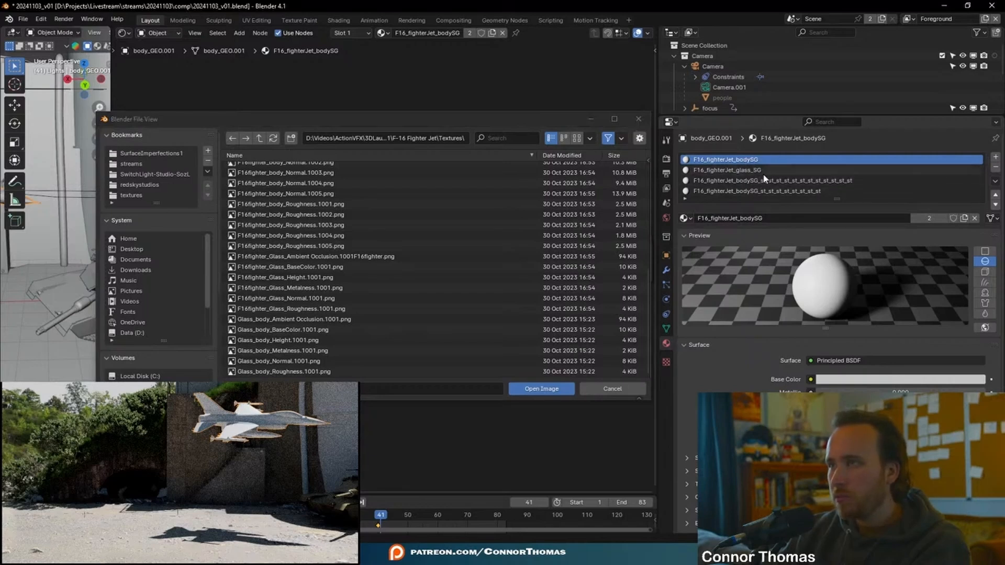
pyautogui.click(188, 157)
pyautogui.scroll(5, 314, 220)
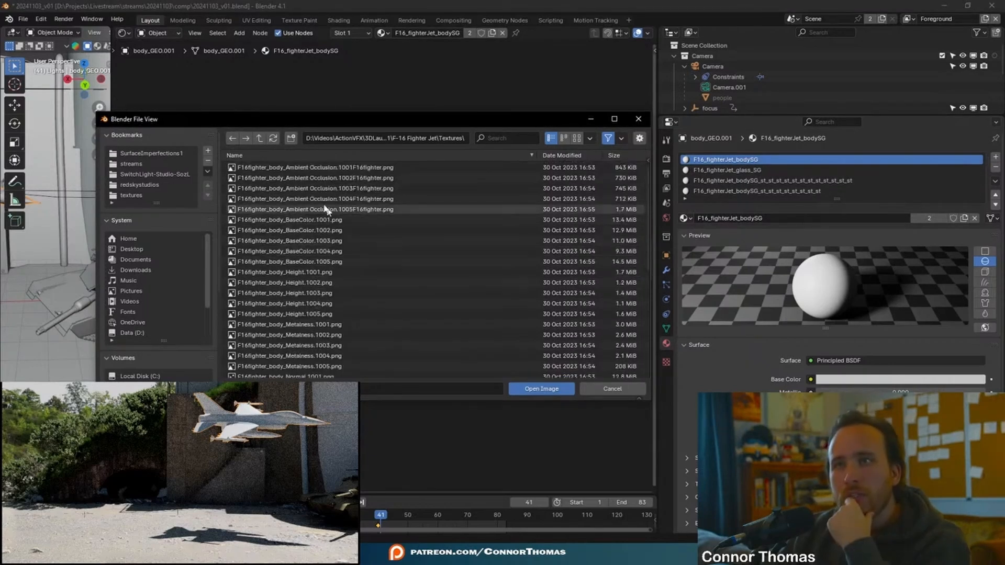
pyautogui.scroll(-5, 354, 309)
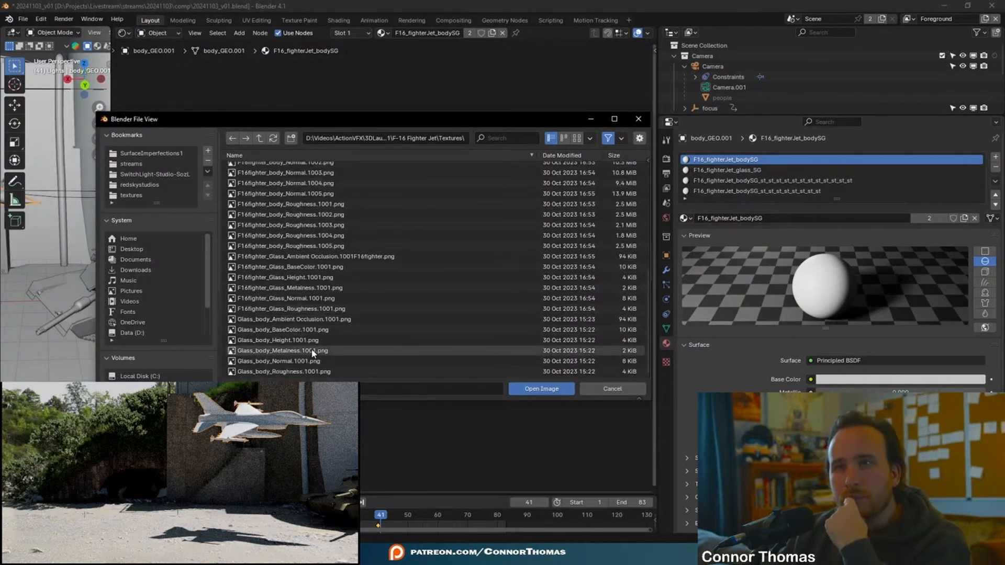
pyautogui.scroll(9, 345, 321)
pyautogui.click(330, 220)
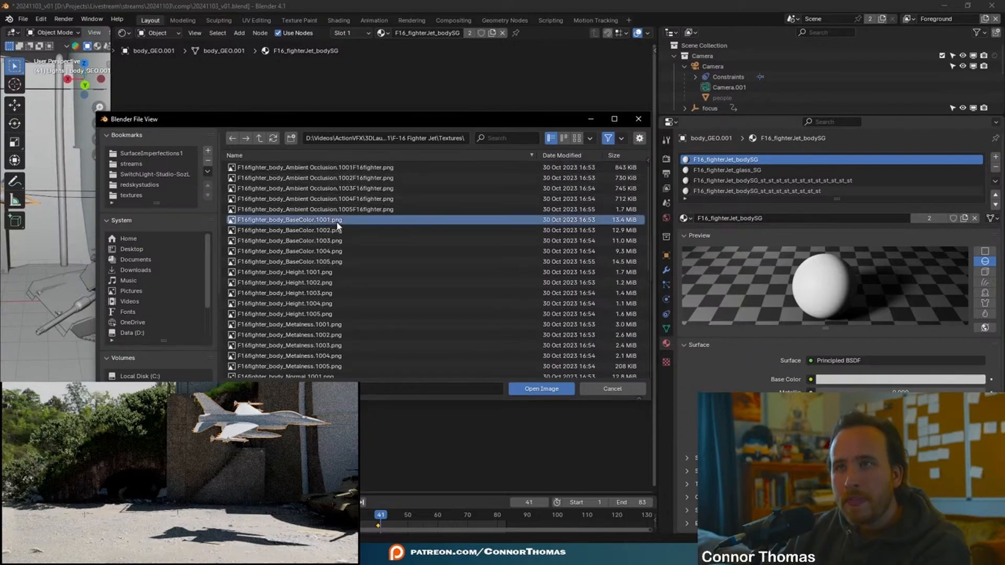
pyautogui.click(535, 389)
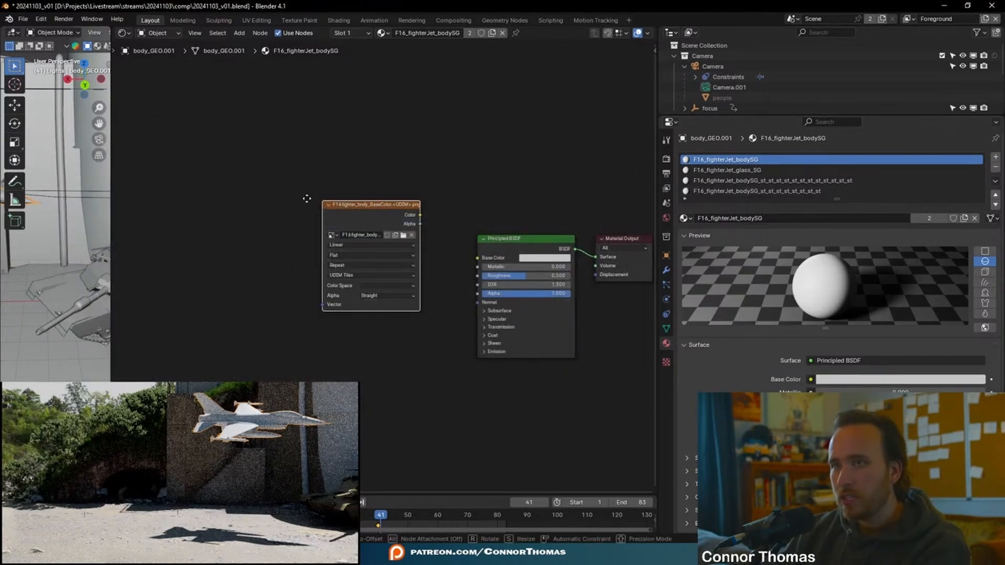
pyautogui.scroll(3, 431, 298)
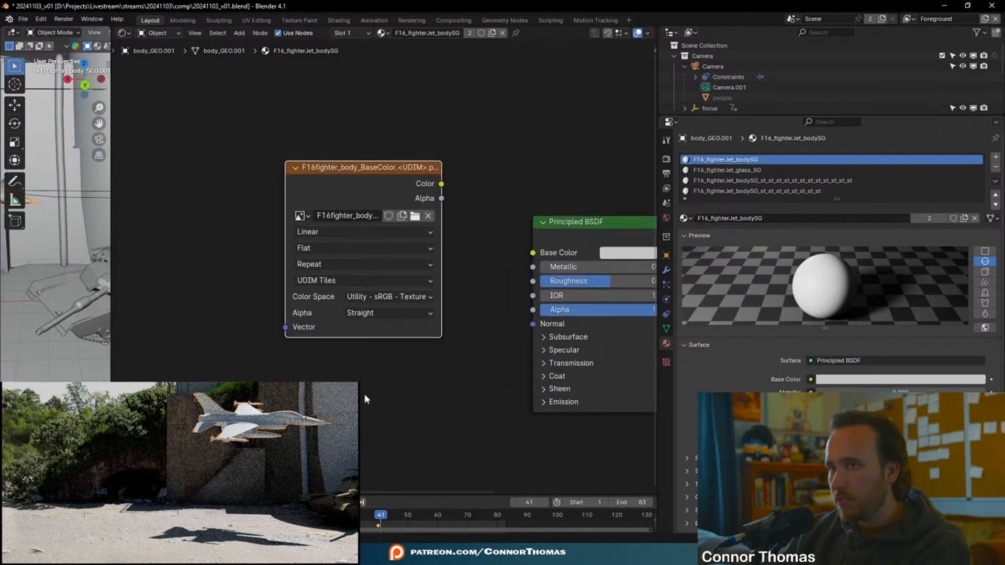
pyautogui.moveTo(339, 158); pyautogui.dragTo(430, 226)
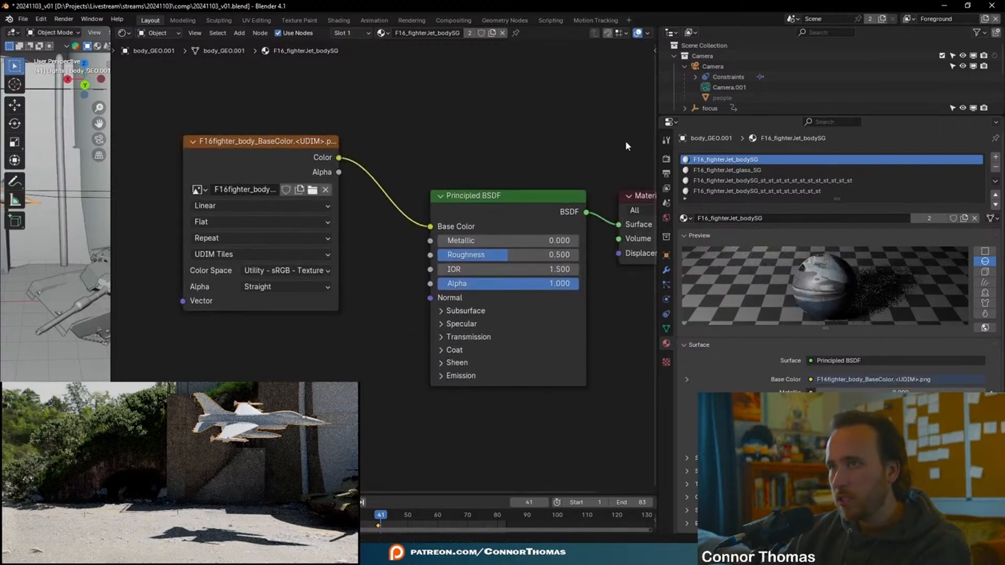
# Enlarge the Outliner and add a new collection named Jets under the Scene Collection
pyautogui.moveTo(737, 115); pyautogui.dragTo(751, 249)
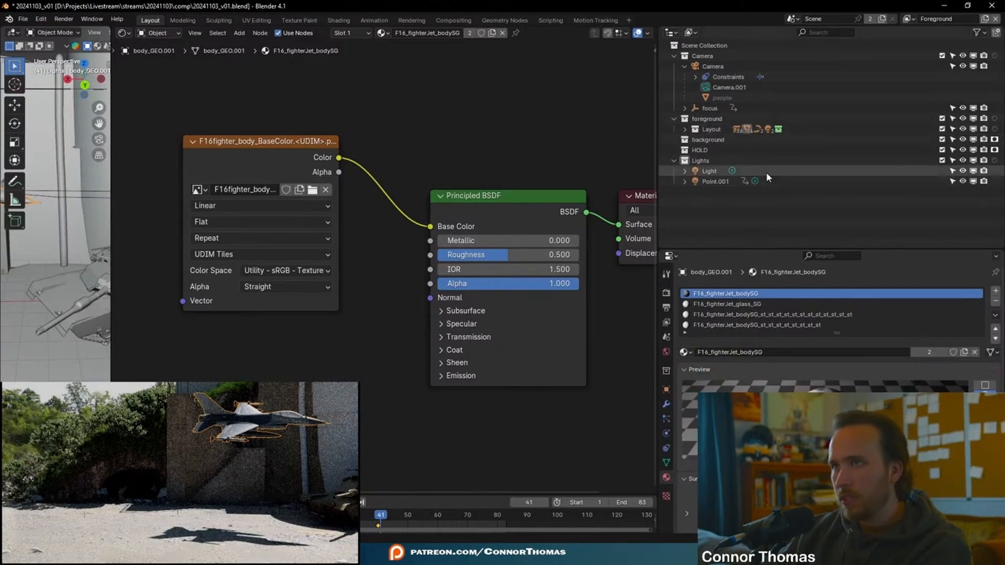
pyautogui.click(684, 130)
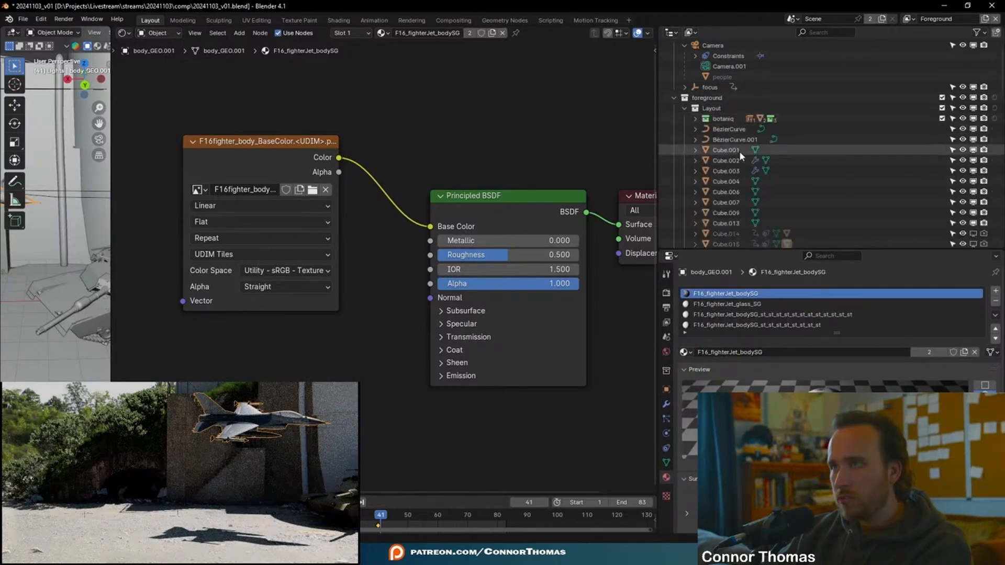
pyautogui.scroll(-8, 739, 149)
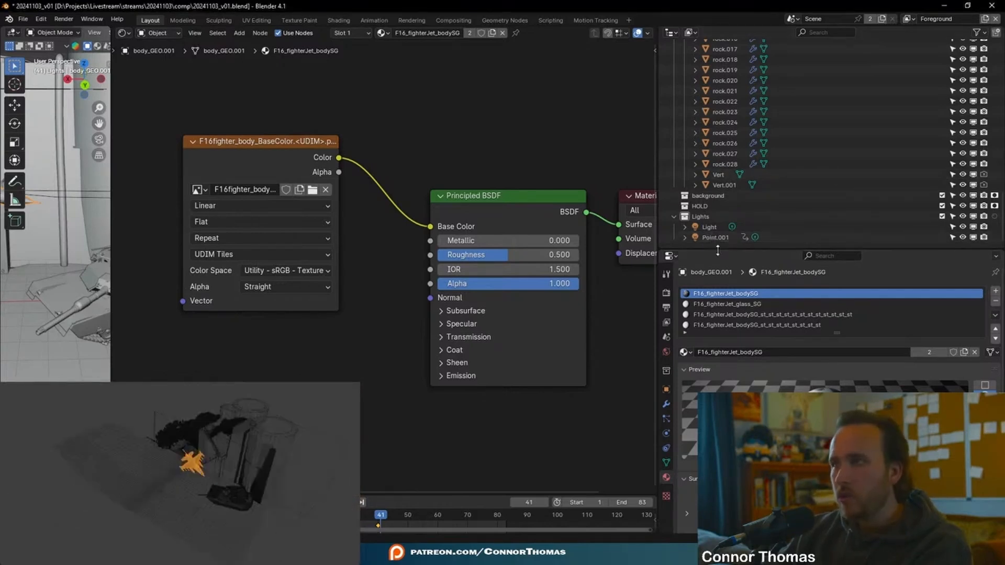
pyautogui.moveTo(718, 249); pyautogui.dragTo(719, 384)
pyautogui.rightClick(872, 240)
pyautogui.click(872, 241)
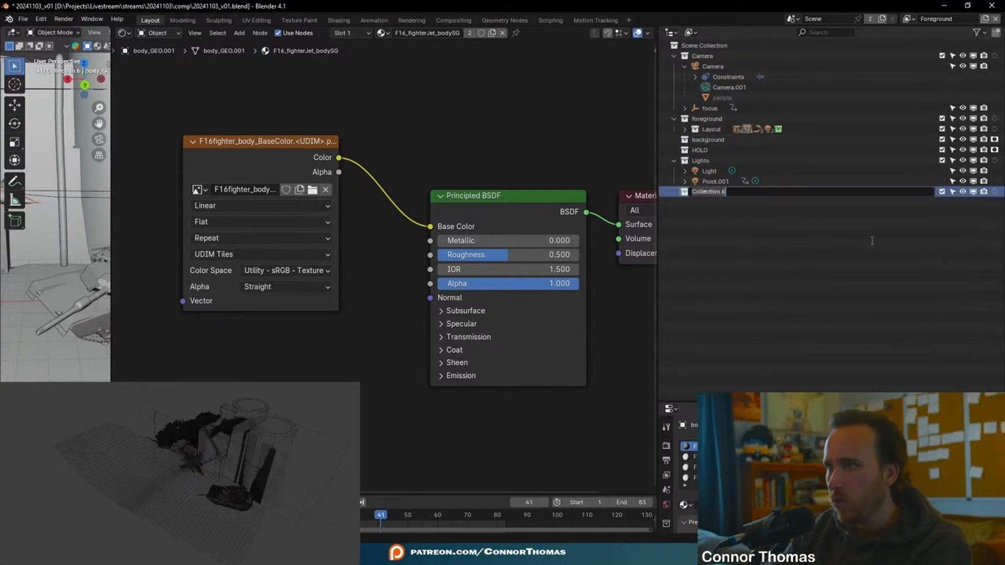
pyautogui.write('Jets')
pyautogui.press('Return')
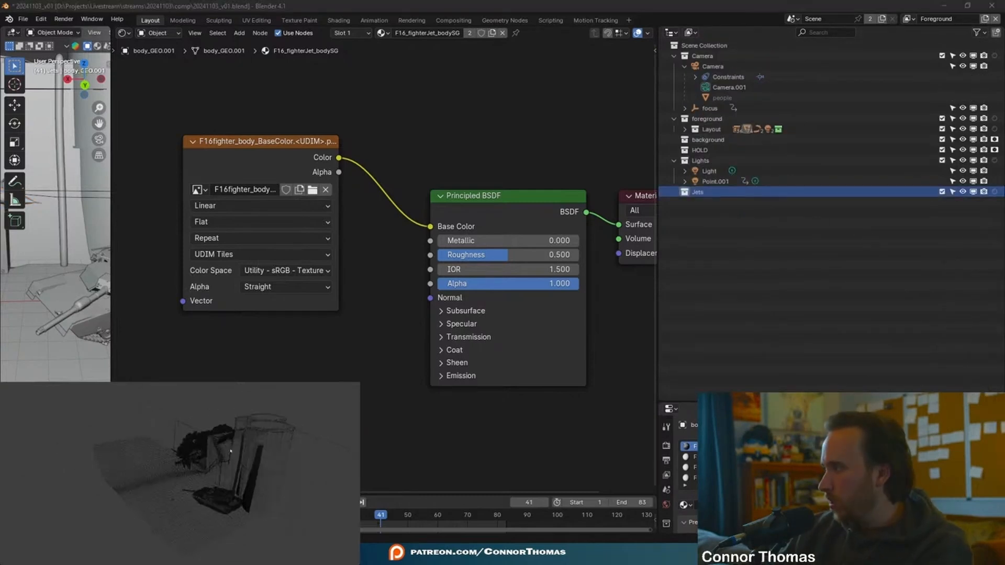
# Move the F-16 fighter jet body object into the Jets collection
pyautogui.click(182, 453)
pyautogui.press('g')
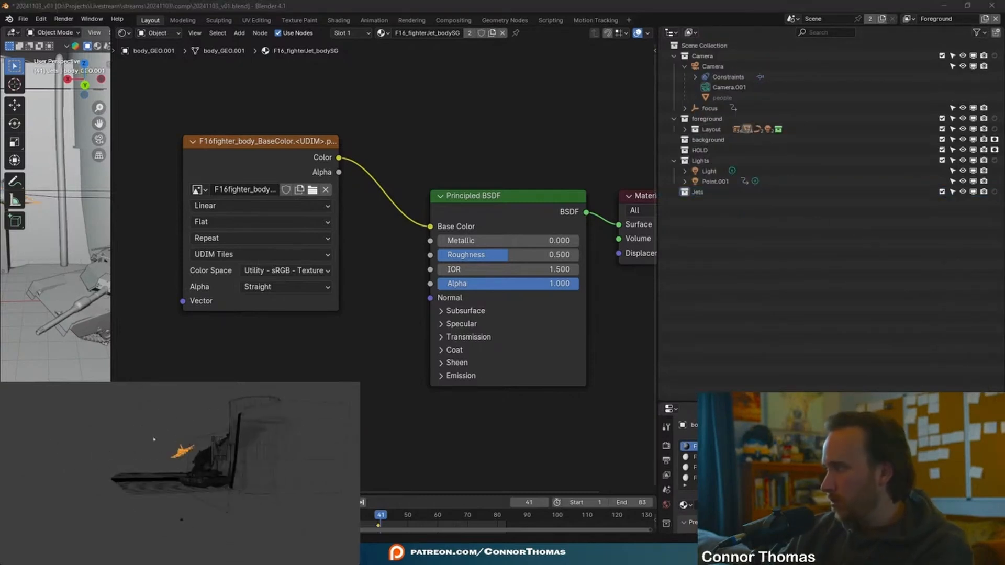
pyautogui.press('.')
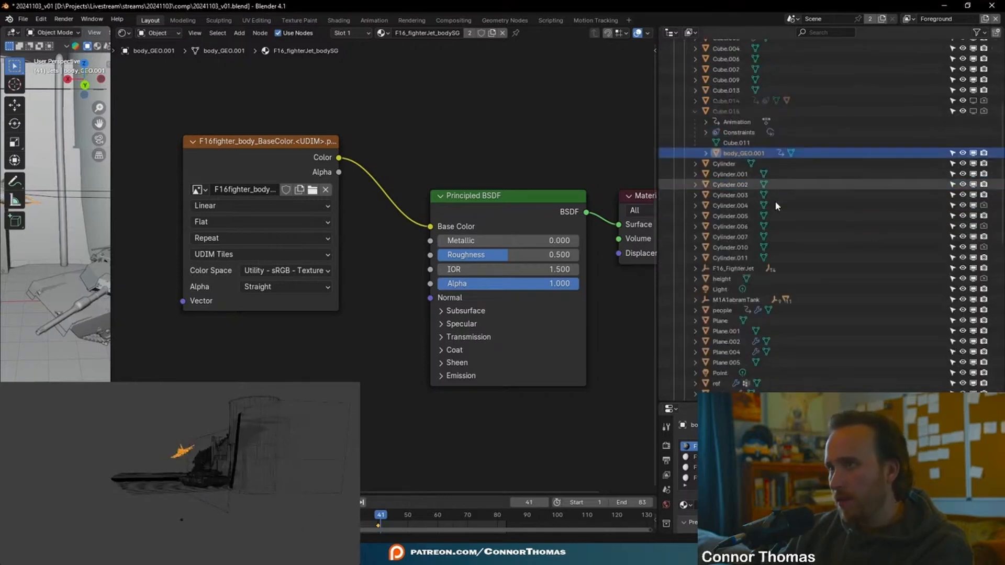
pyautogui.scroll(-10, 777, 206)
# Hide the botaniq vegetation in the viewport and frame the jet closely in the rendered camera view at frame 40
pyautogui.moveTo(186, 437); pyautogui.dragTo(257, 445, button='middle')
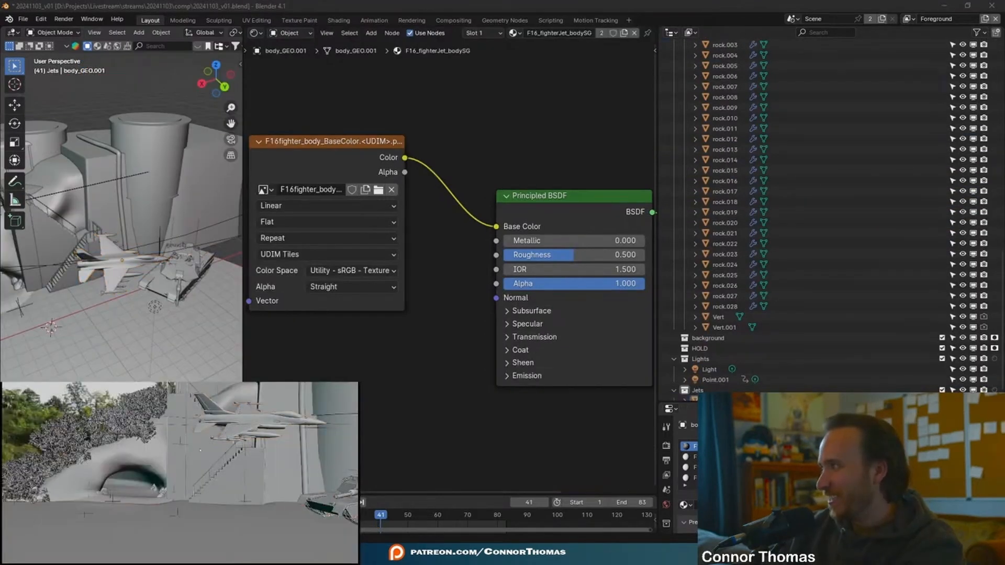
pyautogui.click(207, 402)
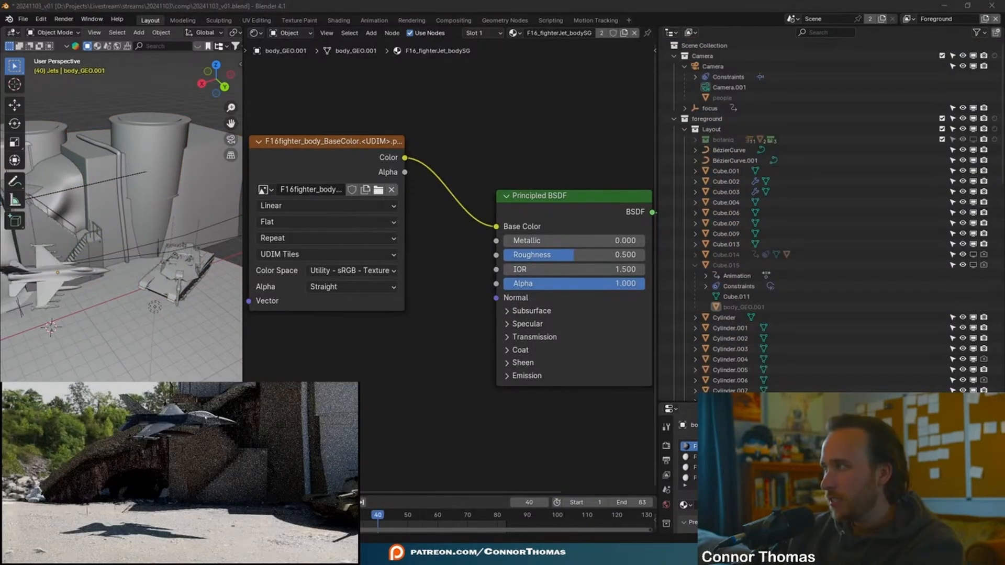
pyautogui.scroll(3, 181, 460)
pyautogui.keyDown('shift'); pyautogui.moveTo(181, 439); pyautogui.dragTo(189, 500, button='middle'); pyautogui.keyUp('shift')
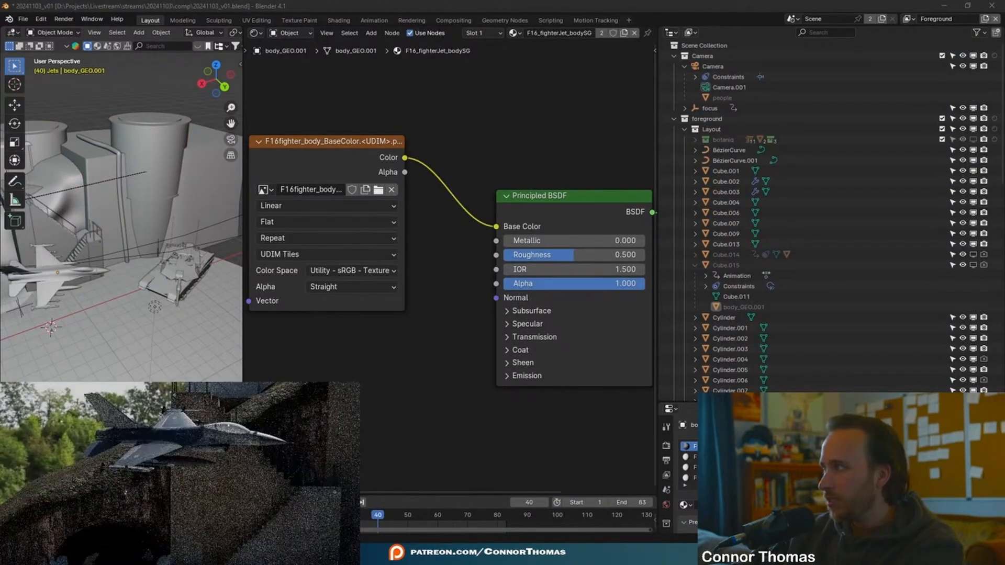
# Widen the node editor and move the BaseColor texture node farther away from the Principled BSDF
pyautogui.moveTo(242, 265); pyautogui.dragTo(110, 264)
pyautogui.scroll(-4, 498, 343)
pyautogui.press('Home')
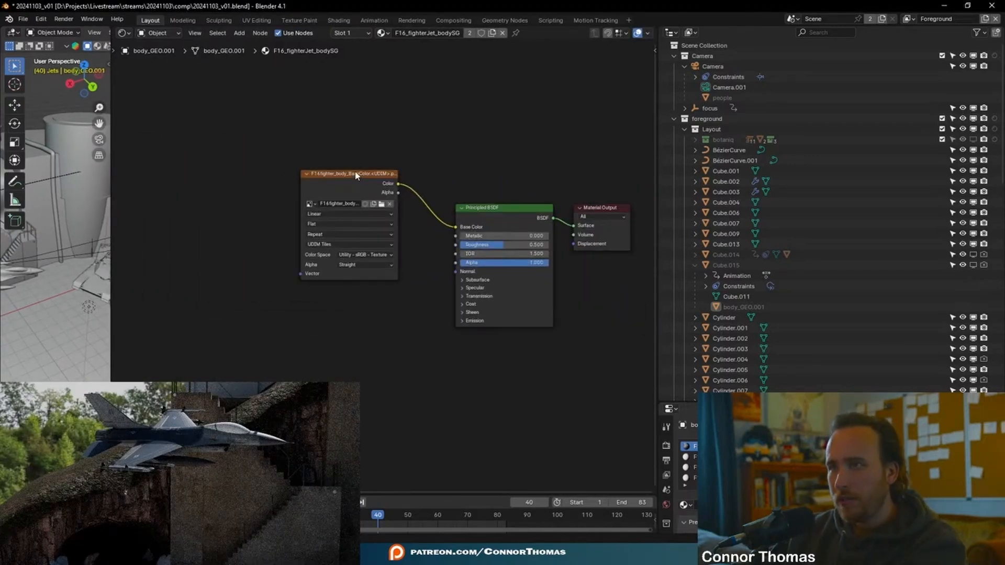
pyautogui.moveTo(356, 175); pyautogui.dragTo(238, 131)
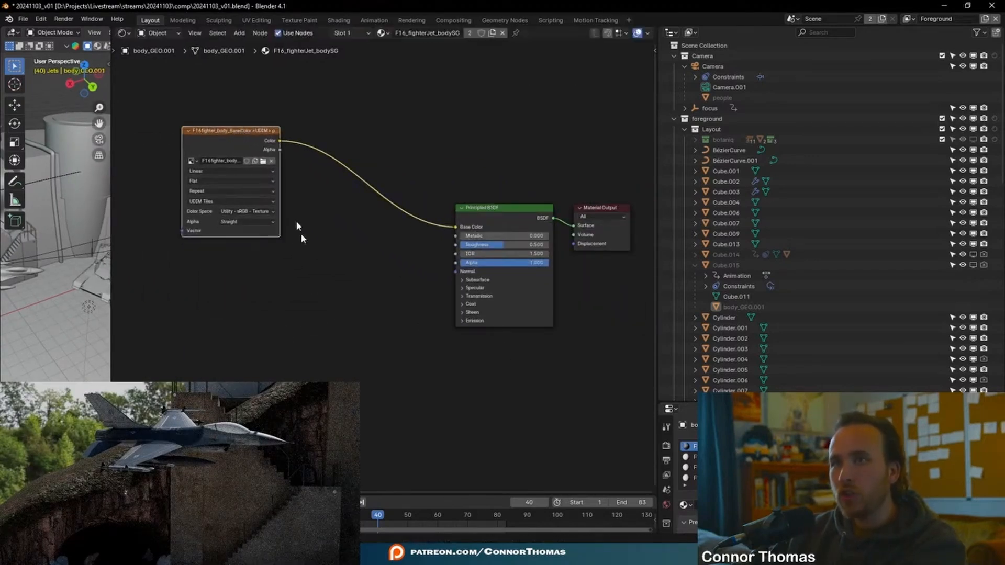
# Add a second Image Texture node with the F16fighter_body_Metalness UDIM tiles and connect its Color to Metallic
pyautogui.hotkey('shift', 'd')
pyautogui.click(249, 263)
pyautogui.click(275, 281)
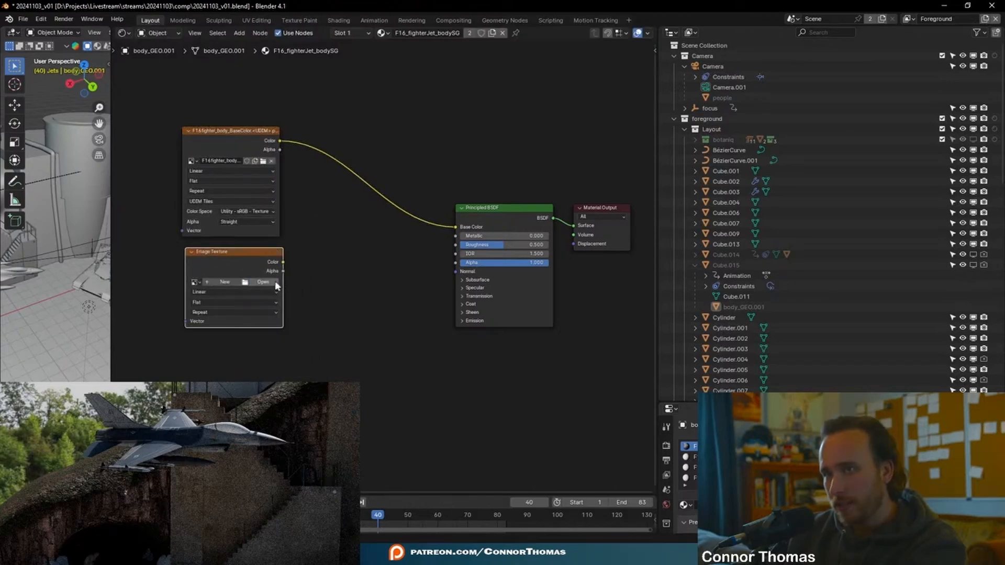
pyautogui.click(272, 282)
pyautogui.hotkey('ctrl', 'v')
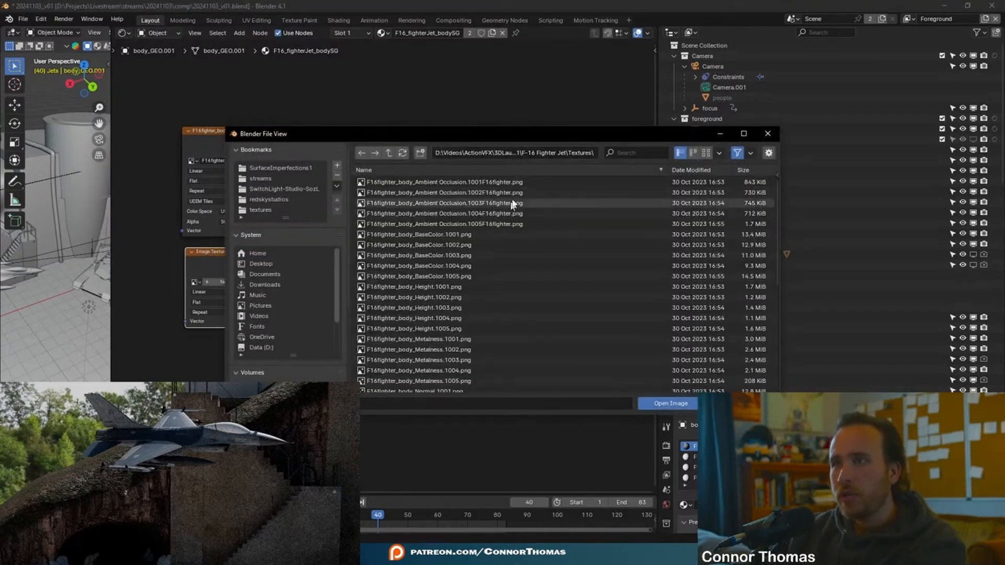
pyautogui.scroll(-3, 453, 299)
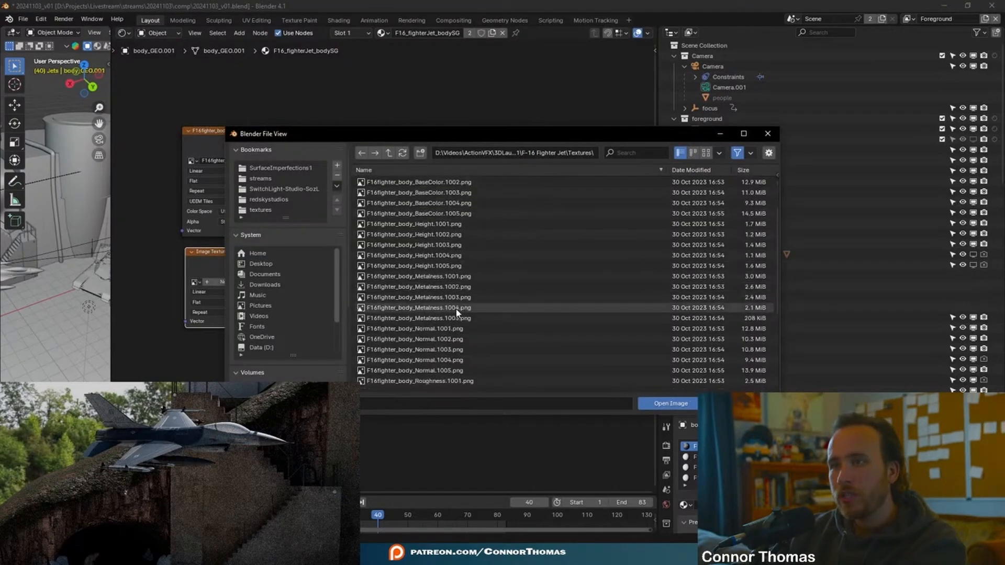
pyautogui.doubleClick(419, 276)
pyautogui.scroll(2, 283, 242)
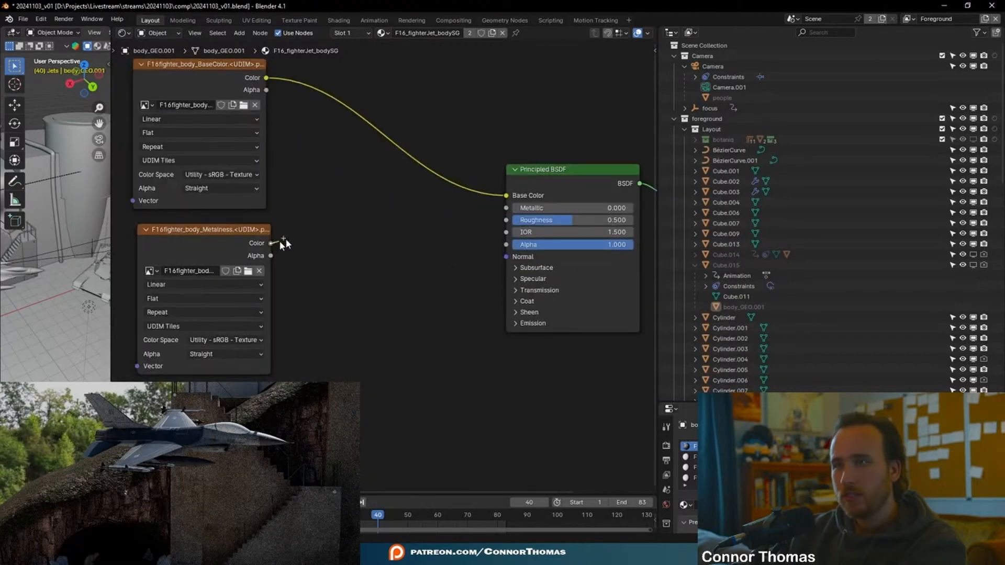
pyautogui.moveTo(508, 208); pyautogui.dragTo(506, 208)
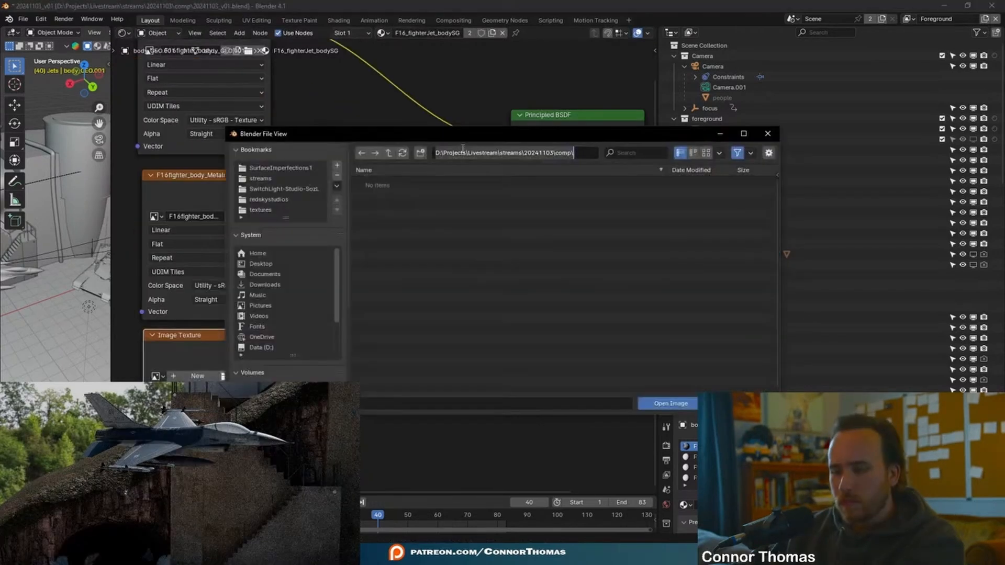
# Load the F16fighter_body_Roughness UDIM tiles into a third Image Texture node and connect its Color to Roughness
pyautogui.hotkey('ctrl', 'v')
pyautogui.press('Return')
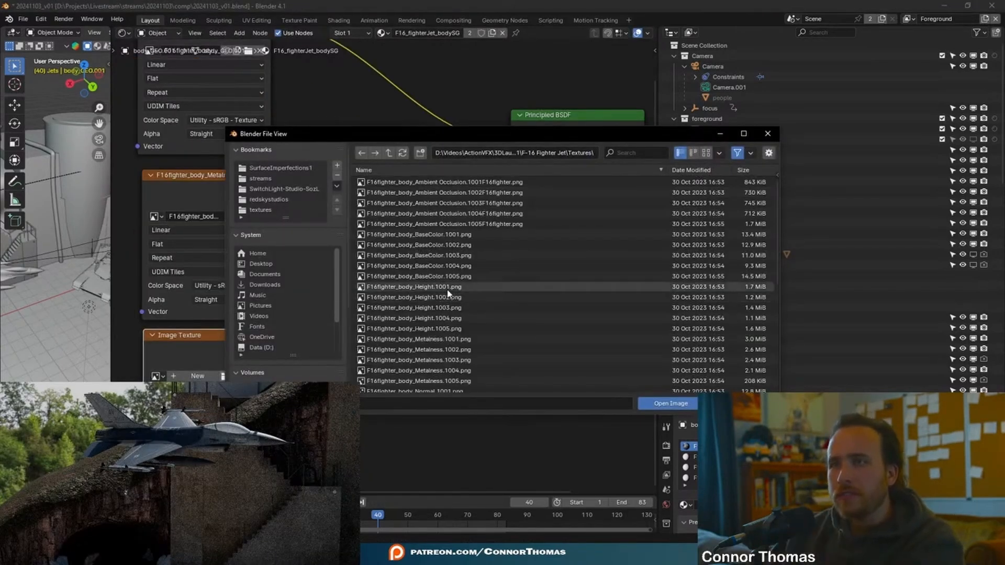
pyautogui.click(454, 318)
pyautogui.doubleClick(454, 319)
pyautogui.moveTo(276, 349); pyautogui.dragTo(511, 165)
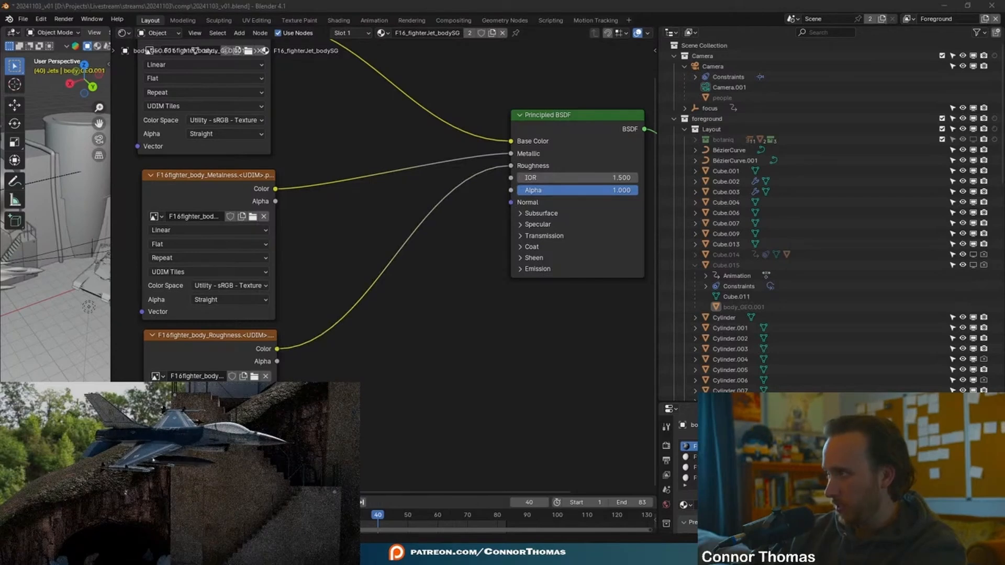
# Add an Image Texture node for the jet's normal map and feed it through a Normal Map node into the Principled BSDF's Normal
pyautogui.press('Return')
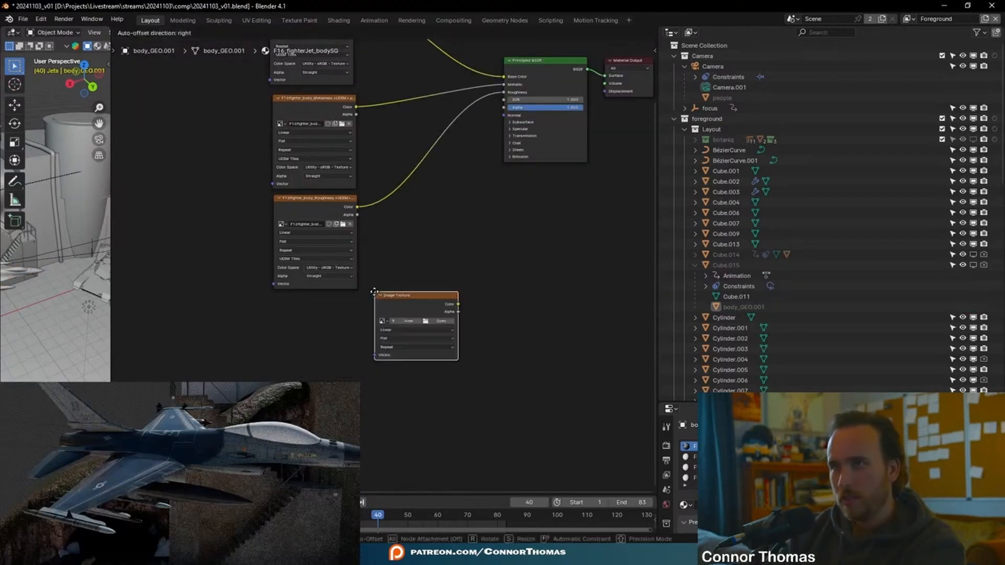
pyautogui.click(395, 217)
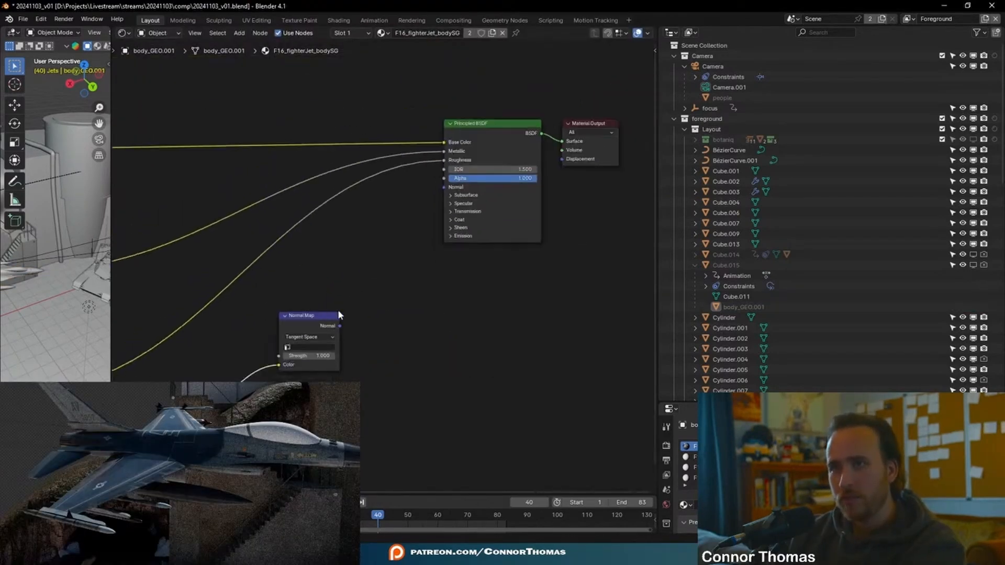
pyautogui.moveTo(346, 311); pyautogui.dragTo(432, 321, button='middle')
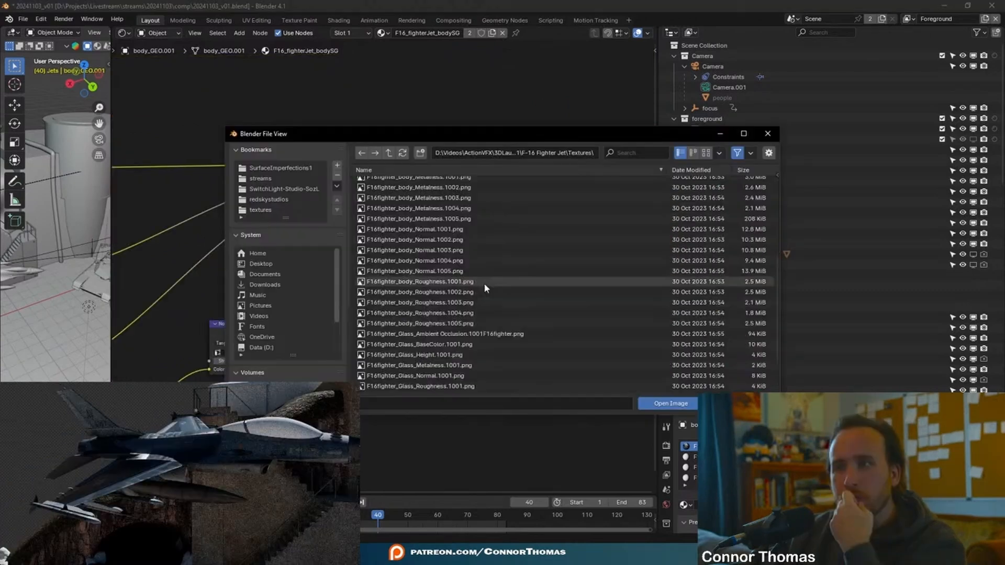
# Load the F16fighter_body_Height UDIM tiles into an Image Texture node below the Principled BSDF
pyautogui.scroll(3, 484, 283)
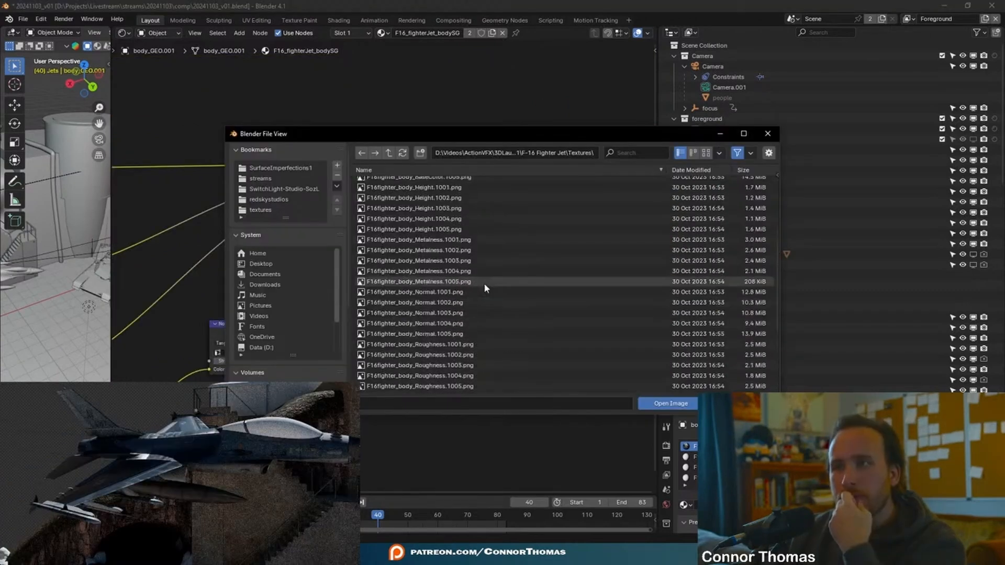
pyautogui.scroll(3, 486, 230)
pyautogui.doubleClick(449, 249)
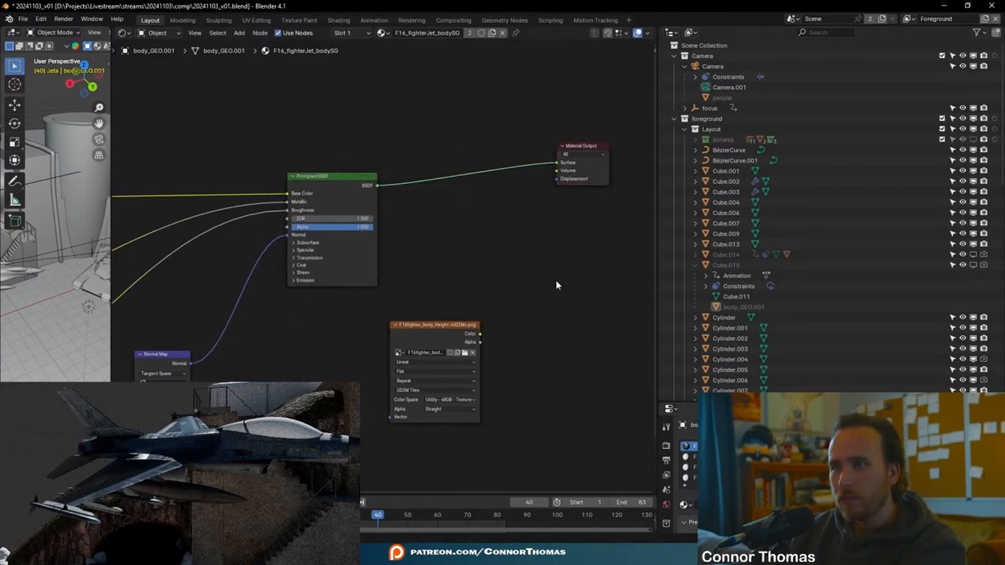
# Add a Bump node, feed the height texture's Color into its Height, and connect its Normal to the Material Output's Displacement
pyautogui.hotkey('shift', 'a')
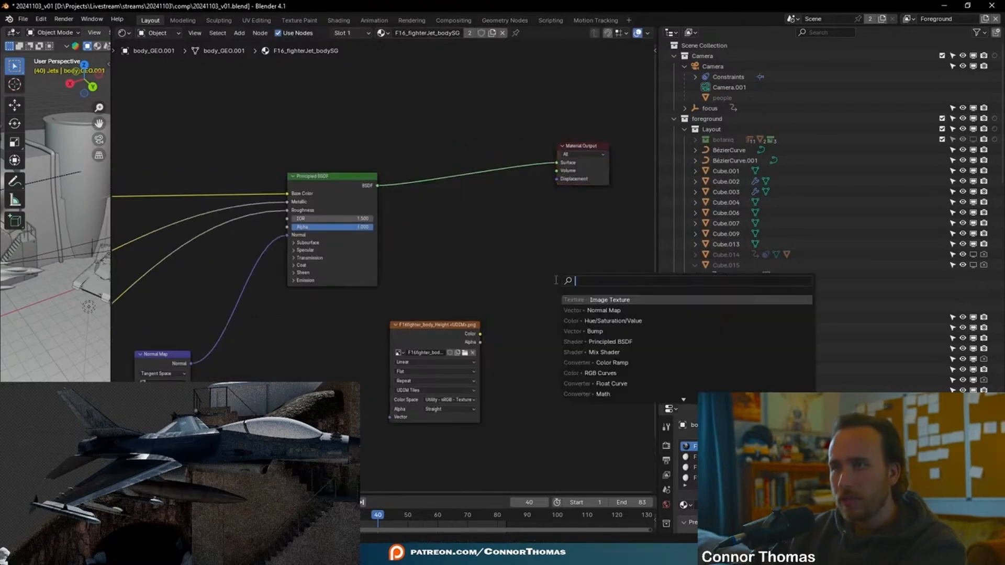
pyautogui.write('bump')
pyautogui.press('Return')
pyautogui.click(581, 293)
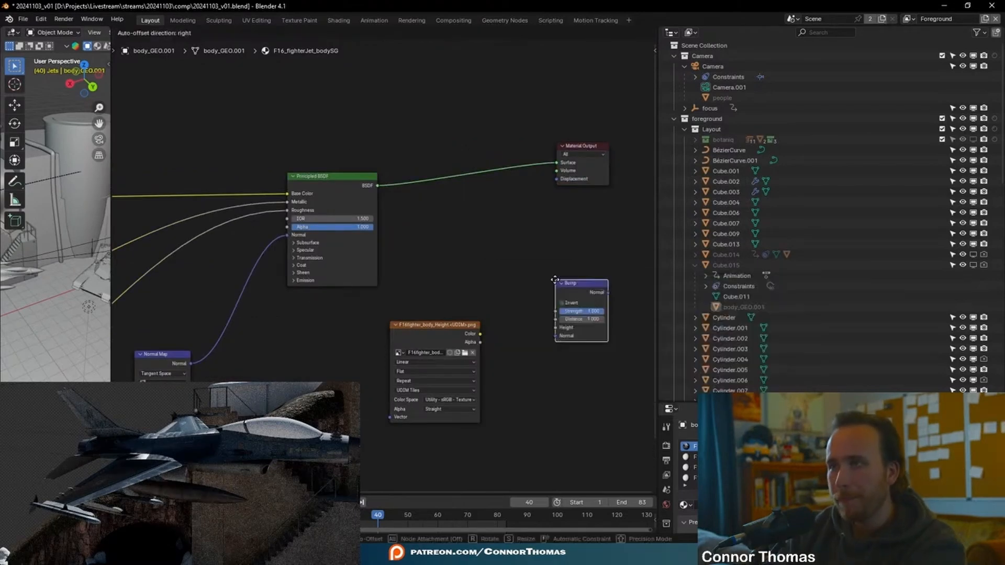
pyautogui.scroll(2, 629, 338)
pyautogui.moveTo(391, 330); pyautogui.dragTo(412, 243)
pyautogui.moveTo(473, 206); pyautogui.dragTo(368, 251, button='middle')
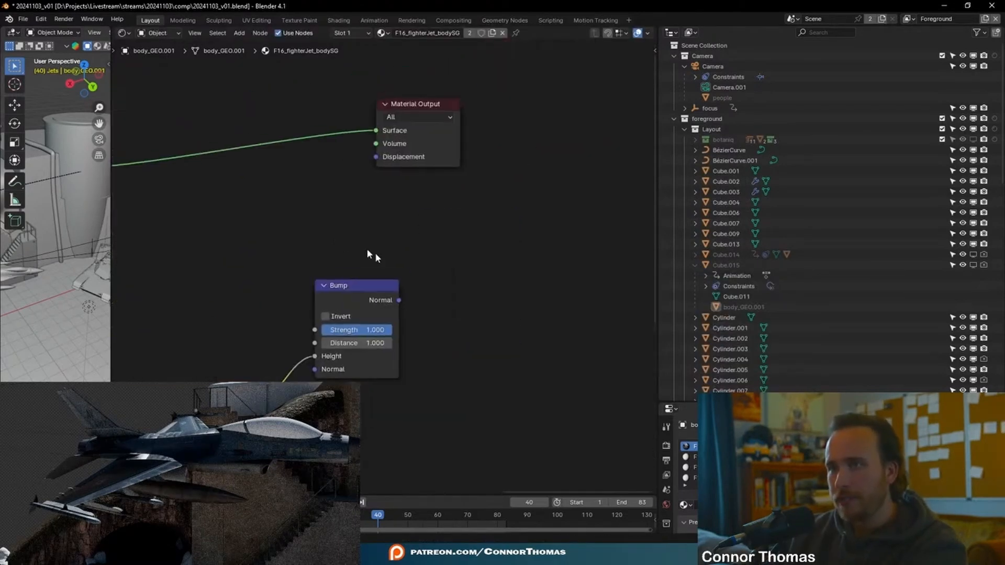
pyautogui.moveTo(418, 102); pyautogui.dragTo(595, 80)
pyautogui.click(521, 272)
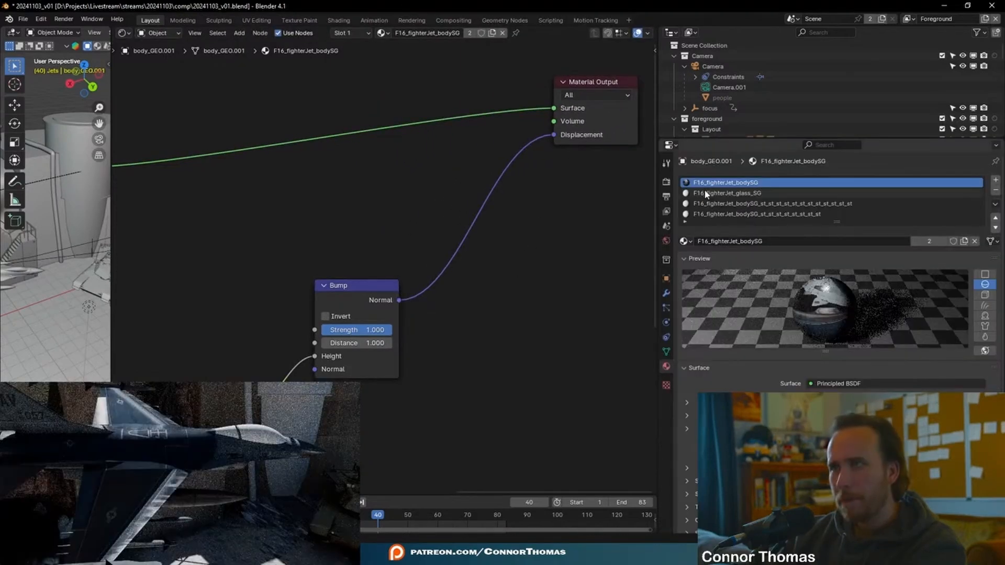
# Enable nodes on F16_fighterJet_glass_SG and connect the F16fighter_Glass_BaseColor and Glass_body_Metalness UDIM textures to Base Color and Metallic
pyautogui.click(706, 194)
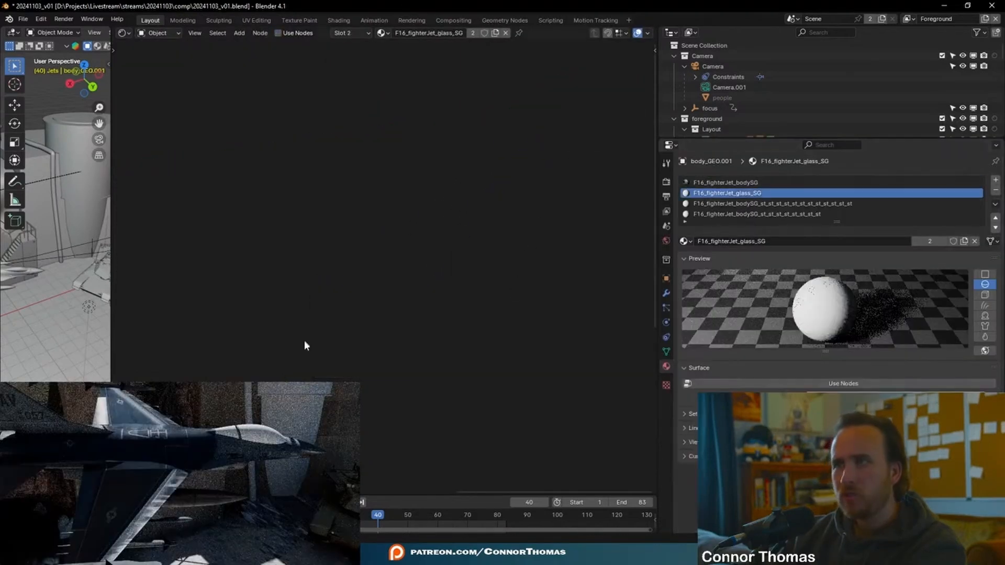
pyautogui.click(278, 33)
pyautogui.moveTo(262, 258); pyautogui.dragTo(461, 251, button='middle')
pyautogui.scroll(8, 438, 263)
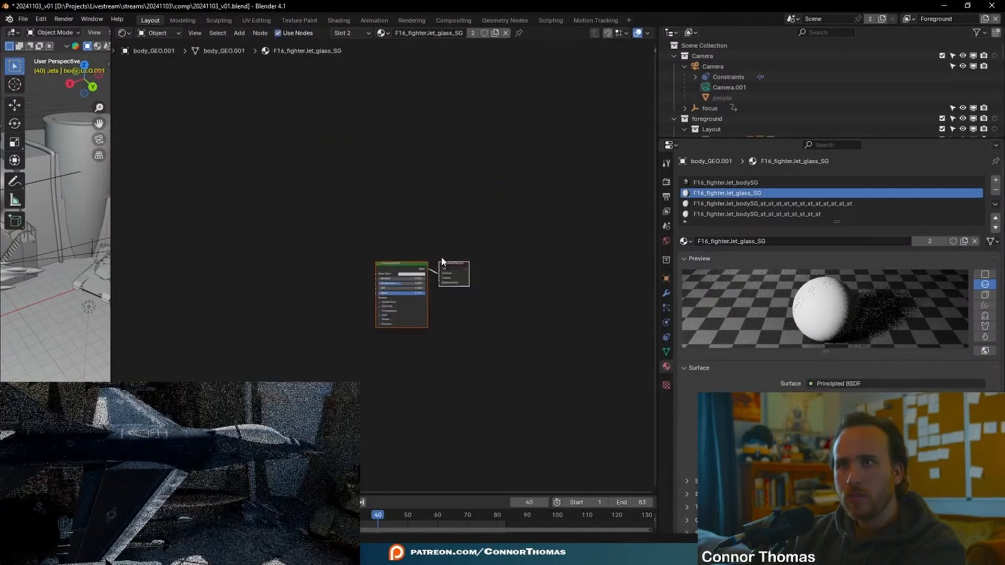
pyautogui.moveTo(338, 270); pyautogui.dragTo(376, 218, button='middle')
pyautogui.hotkey('shift', 'a')
pyautogui.click(341, 218)
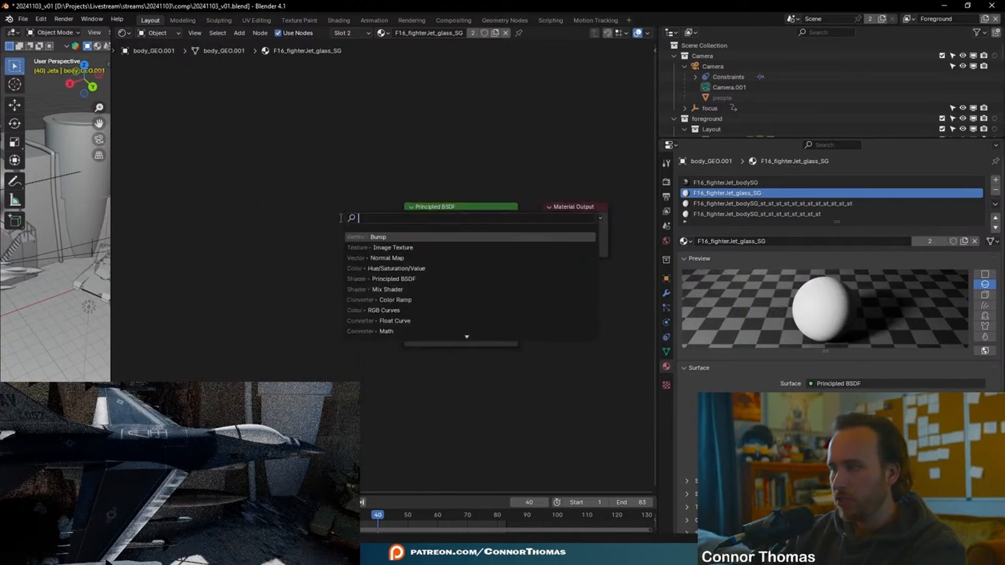
pyautogui.write('image')
pyautogui.press('Return')
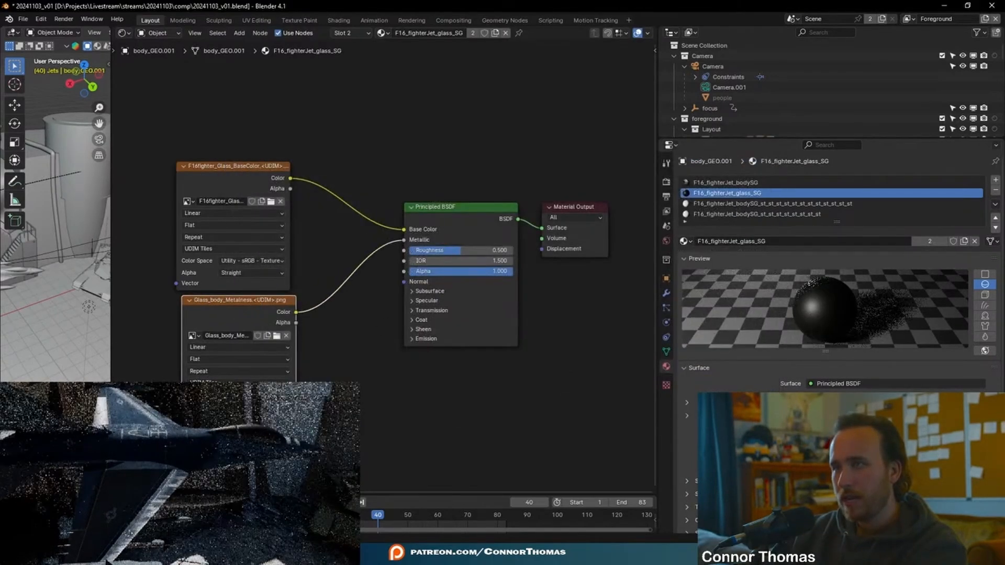
# Load the F16fighter_Glass_Roughness UDIM texture into a third Image Texture node and connect its Color to Roughness
pyautogui.scroll(-2, 365, 332)
pyautogui.click(365, 332)
pyautogui.doubleClick(445, 325)
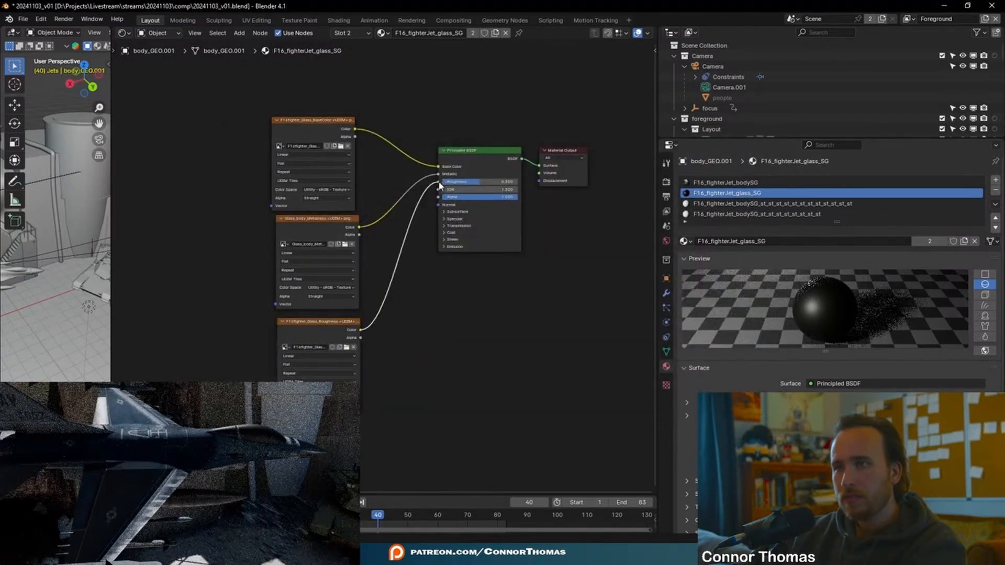
# Look through the available color spaces for the glass roughness texture
pyautogui.scroll(4, 356, 424)
pyautogui.click(331, 321)
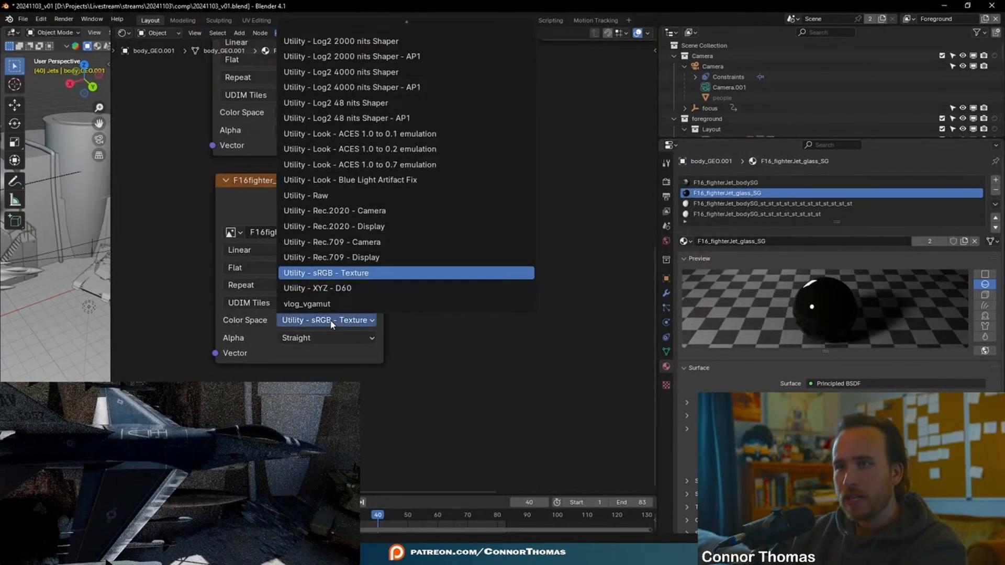
pyautogui.scroll(2, 331, 323)
pyautogui.scroll(-6, 331, 323)
pyautogui.scroll(-20, 331, 323)
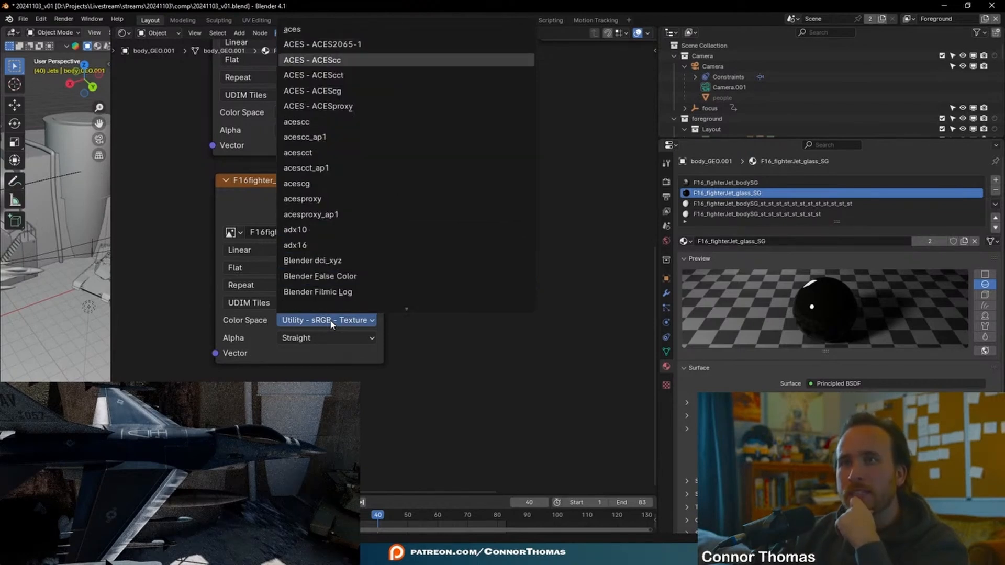
pyautogui.scroll(-1, 331, 323)
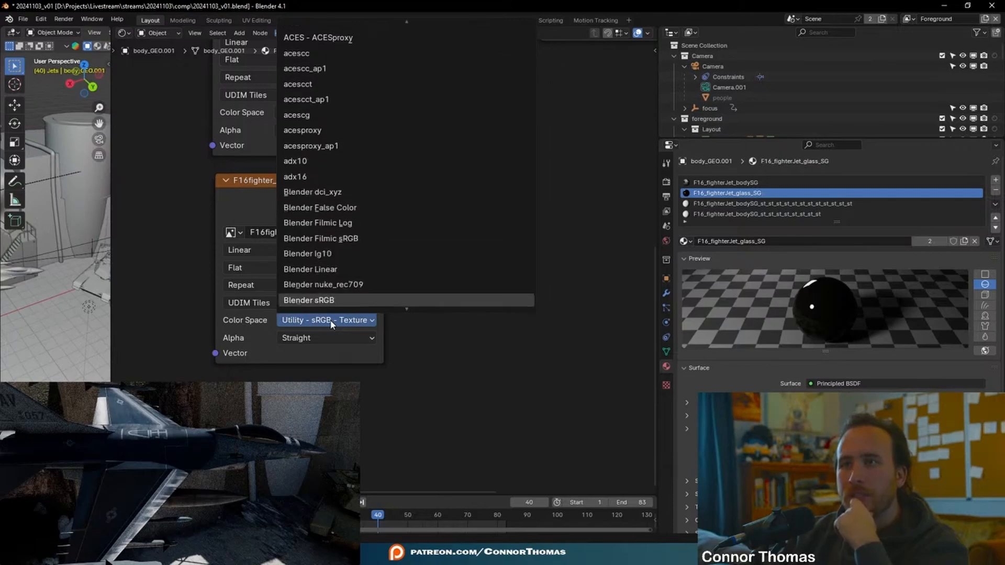
pyautogui.scroll(7, 331, 323)
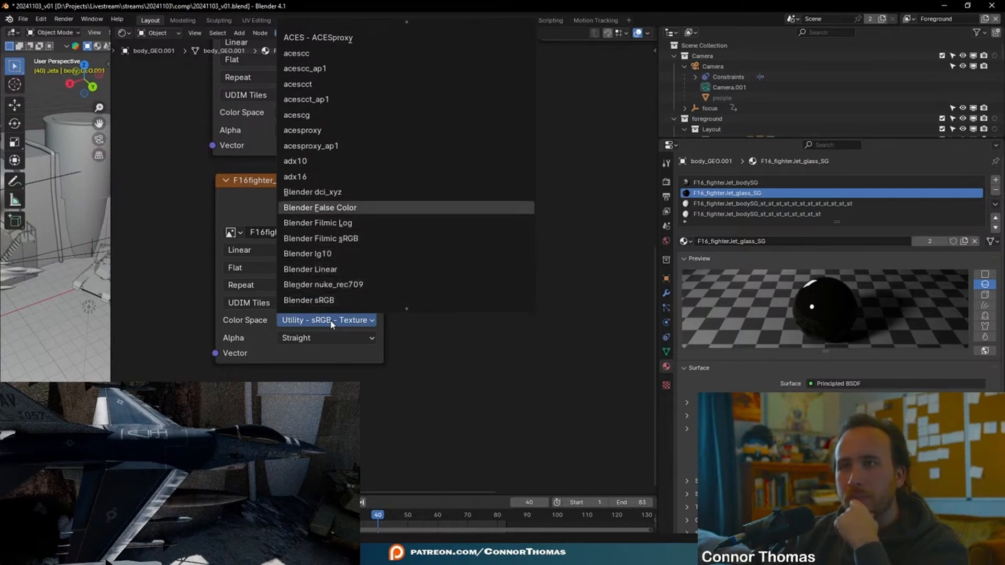
pyautogui.scroll(-6, 331, 323)
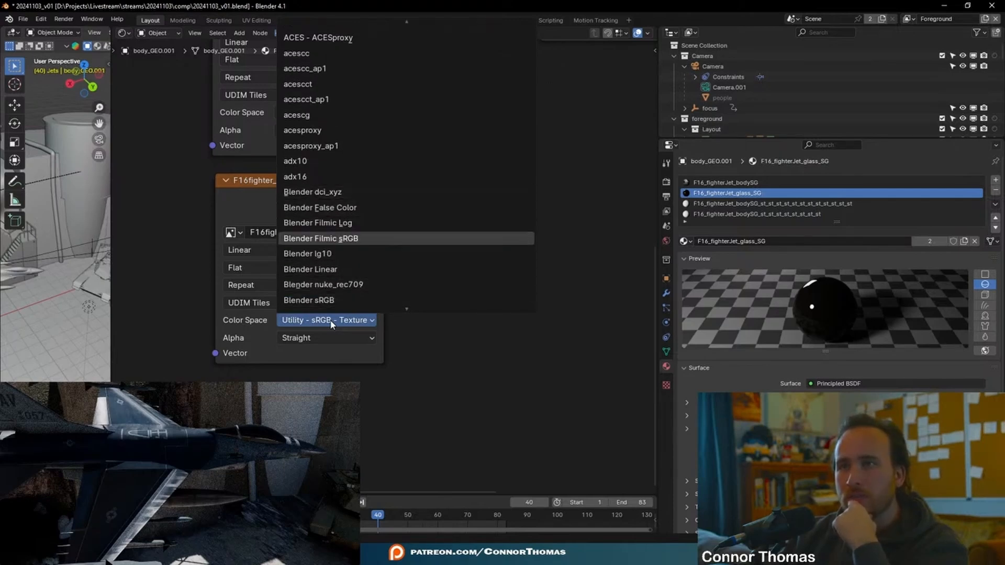
pyautogui.scroll(-3, 422, 396)
# Duplicate the glass roughness texture node below the original and load the Glass_body_Normal UDIM texture into the copy
pyautogui.moveTo(422, 395); pyautogui.dragTo(411, 240, button='middle')
pyautogui.click(375, 202)
pyautogui.hotkey('shift', 'd')
pyautogui.click(414, 355)
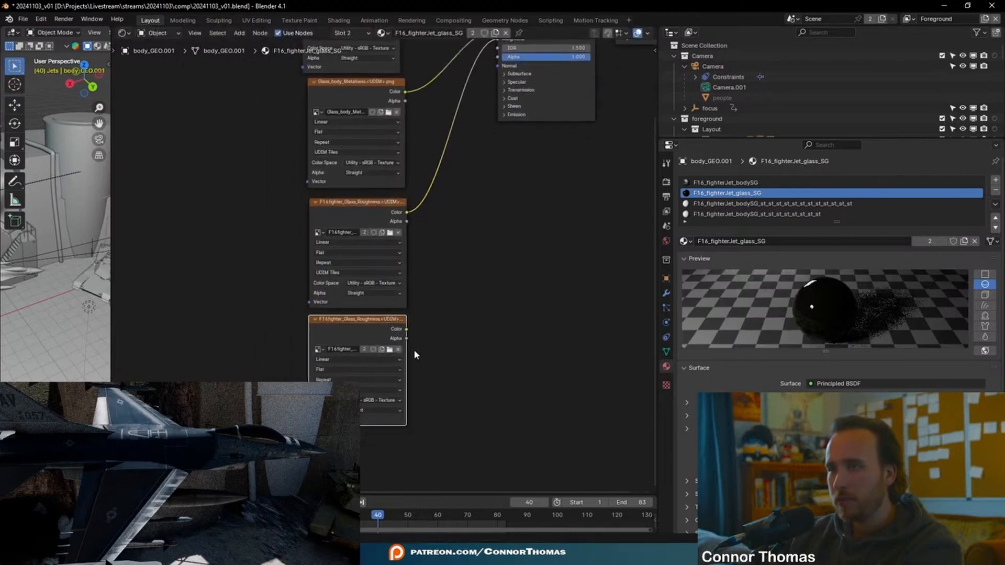
pyautogui.click(401, 349)
pyautogui.click(388, 349)
pyautogui.click(453, 153)
pyautogui.hotkey('ctrl', 'a')
pyautogui.hotkey('ctrl', 'v')
pyautogui.press('Return')
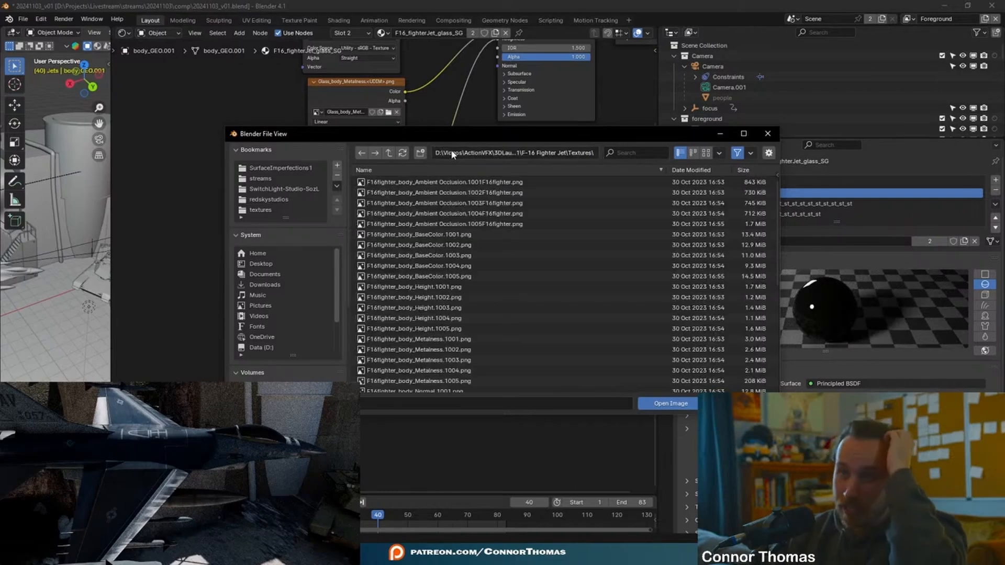
pyautogui.scroll(-5, 566, 325)
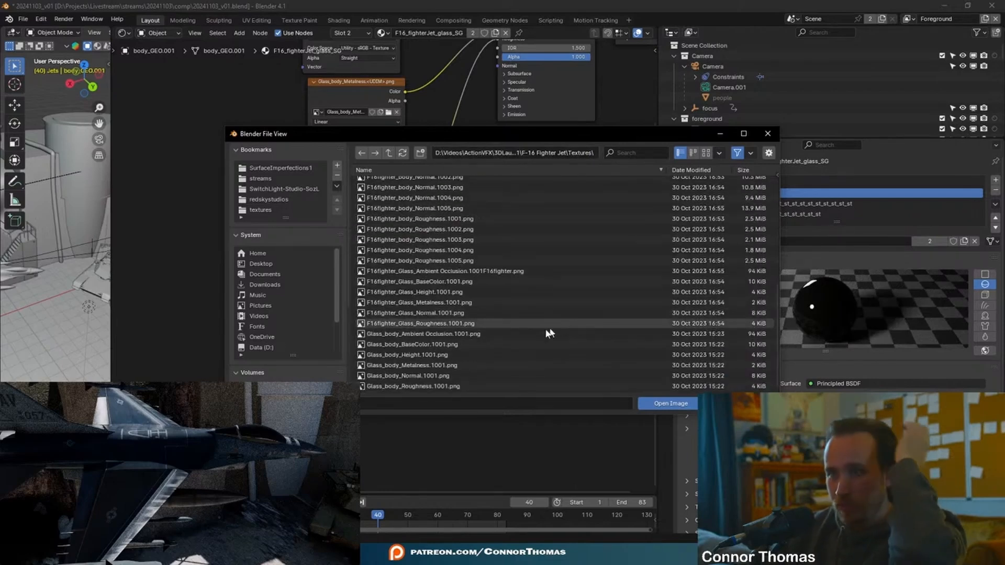
pyautogui.doubleClick(455, 377)
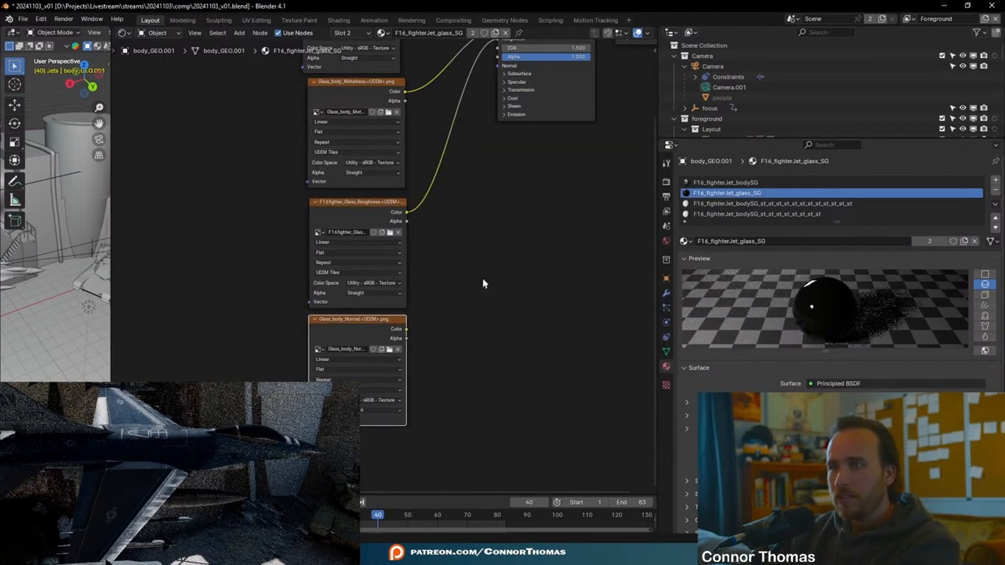
# Feed the glass normal texture through a Normal Map node into the Principled BSDF's Normal, spacing the shader and output nodes apart
pyautogui.moveTo(449, 281); pyautogui.dragTo(473, 286, button='middle')
pyautogui.scroll(2, 462, 315)
pyautogui.hotkey('shift', 'a')
pyautogui.click(473, 306)
pyautogui.moveTo(389, 378); pyautogui.dragTo(461, 357)
pyautogui.moveTo(545, 322); pyautogui.dragTo(490, 114)
pyautogui.moveTo(536, 214); pyautogui.dragTo(444, 307, button='middle')
pyautogui.scroll(-2, 444, 307)
pyautogui.moveTo(436, 103); pyautogui.dragTo(585, 221)
pyautogui.moveTo(457, 161); pyautogui.dragTo(621, 157)
pyautogui.click(555, 325)
pyautogui.moveTo(528, 408); pyautogui.dragTo(524, 271, button='middle')
pyautogui.hotkey('shift', 'a')
pyautogui.click(528, 294)
pyautogui.press('Escape')
pyautogui.scroll(2, 528, 256)
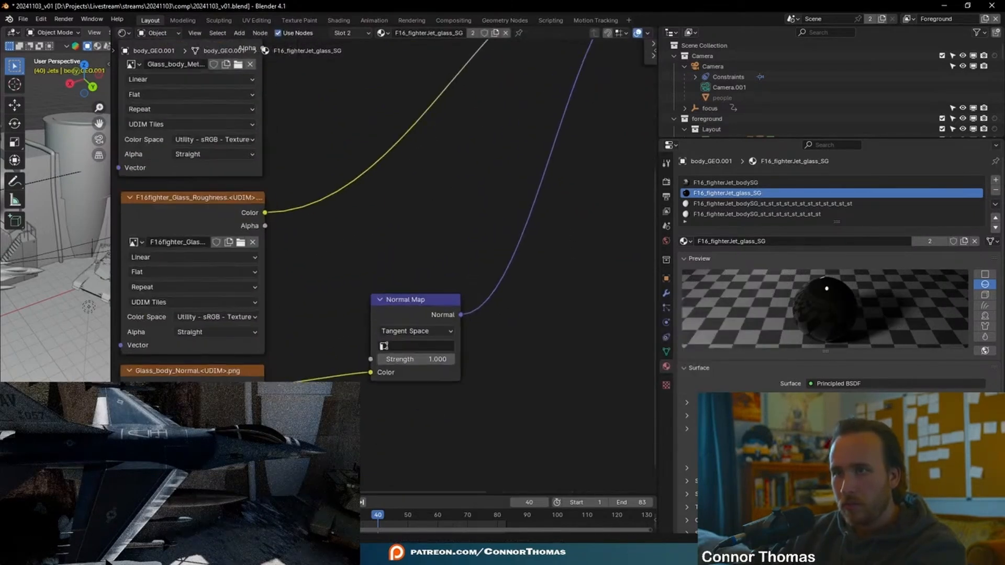
# Try F16_fighterJet_bodySG without its Normal Map link to compare the rendered jet, and undo the disconnection
pyautogui.scroll(-2, 406, 345)
pyautogui.moveTo(550, 157); pyautogui.dragTo(290, 452, button='middle')
pyautogui.click(741, 185)
pyautogui.scroll(-1, 309, 361)
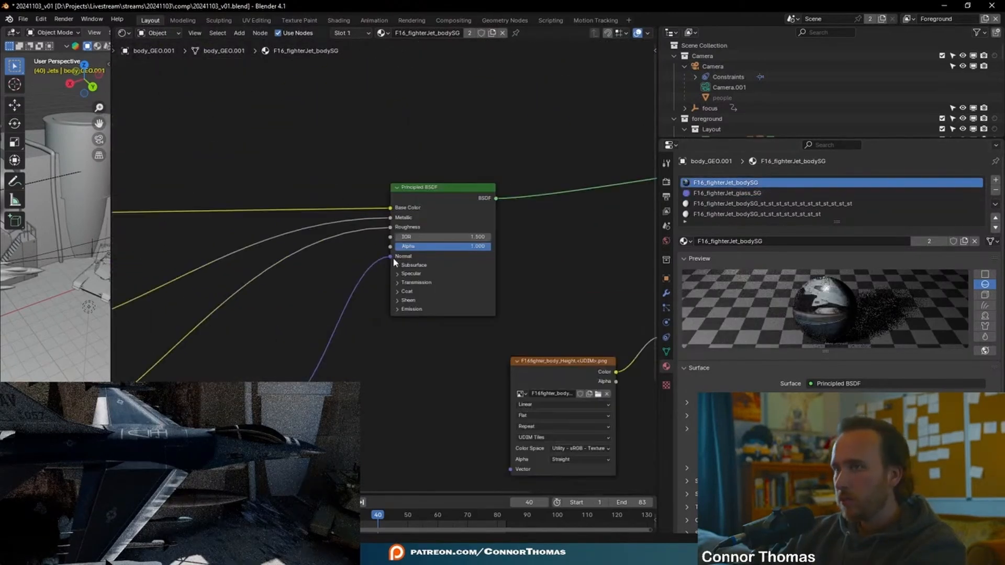
pyautogui.moveTo(362, 345); pyautogui.dragTo(388, 358)
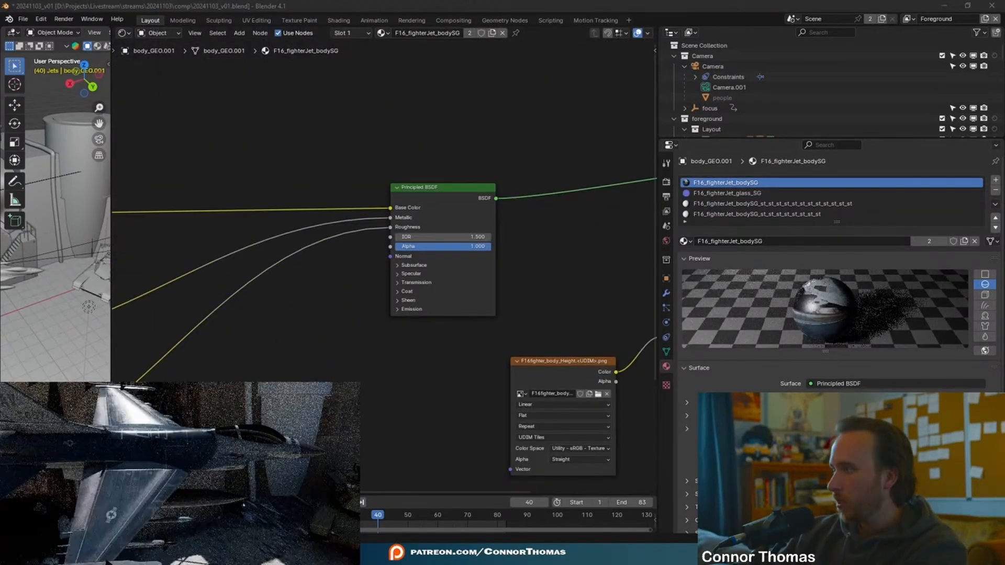
pyautogui.moveTo(211, 483); pyautogui.dragTo(169, 470, button='middle')
pyautogui.moveTo(372, 391); pyautogui.dragTo(418, 337, button='middle')
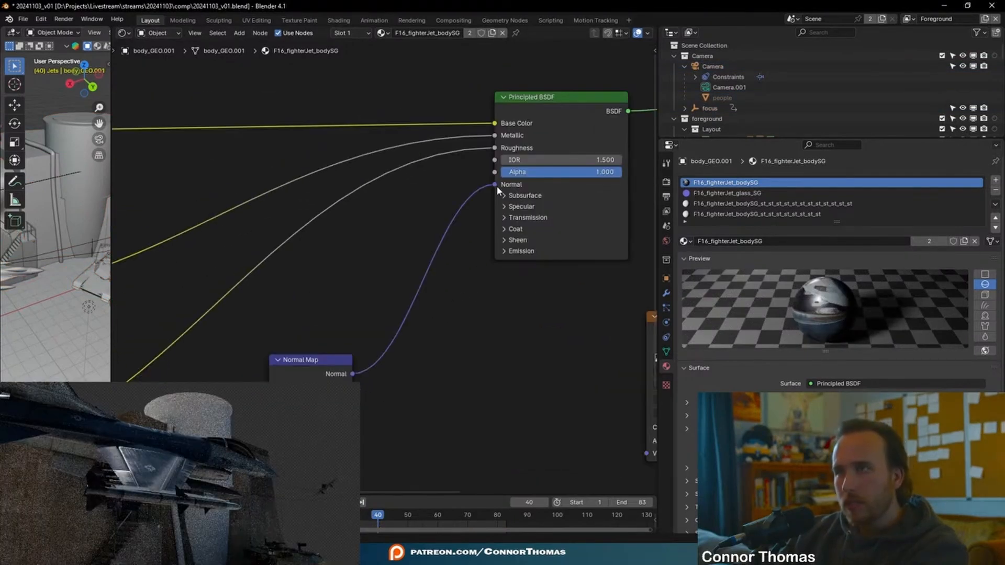
pyautogui.moveTo(495, 186); pyautogui.dragTo(452, 256)
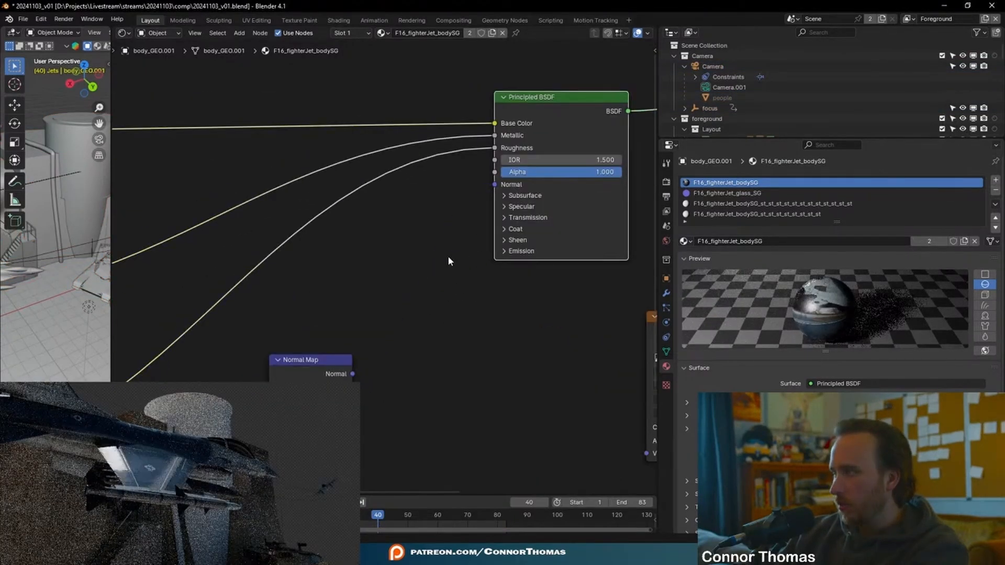
pyautogui.hotkey('ctrl', 'z')
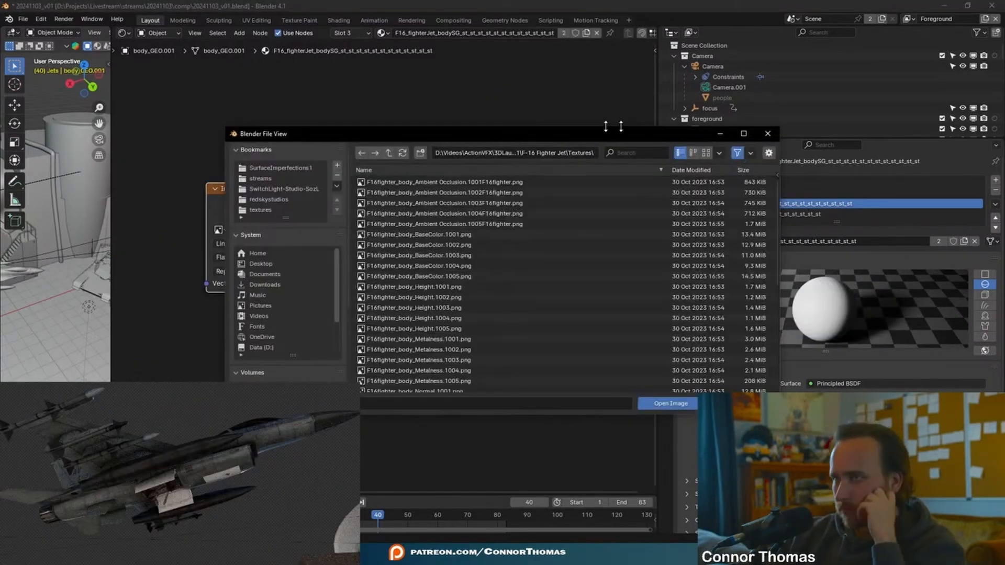
# Load the F16fighter_body_BaseColor UDIM tiles into the third material slot's Image Texture node and connect its Color to Base Color
pyautogui.scroll(-7, 446, 304)
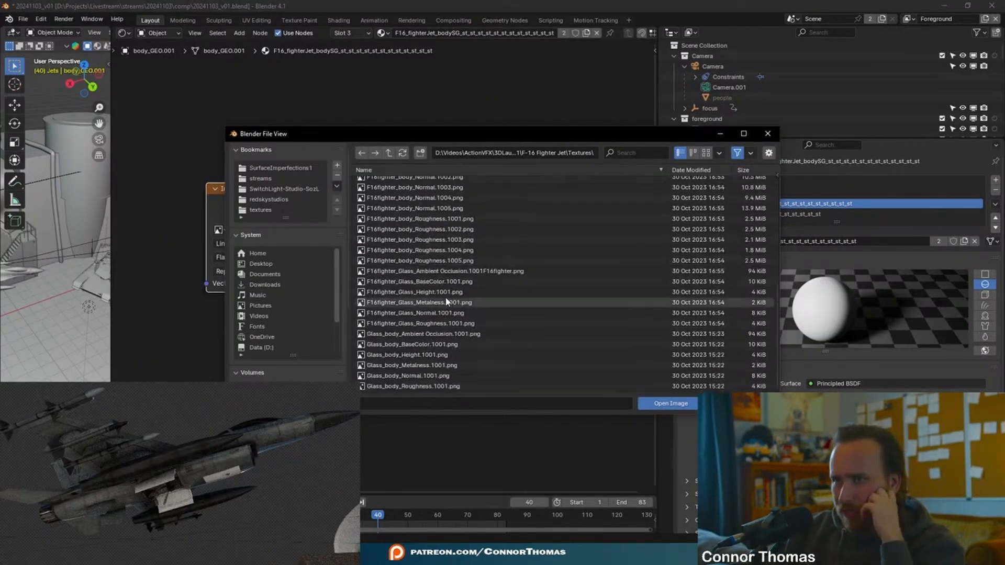
pyautogui.scroll(7, 445, 299)
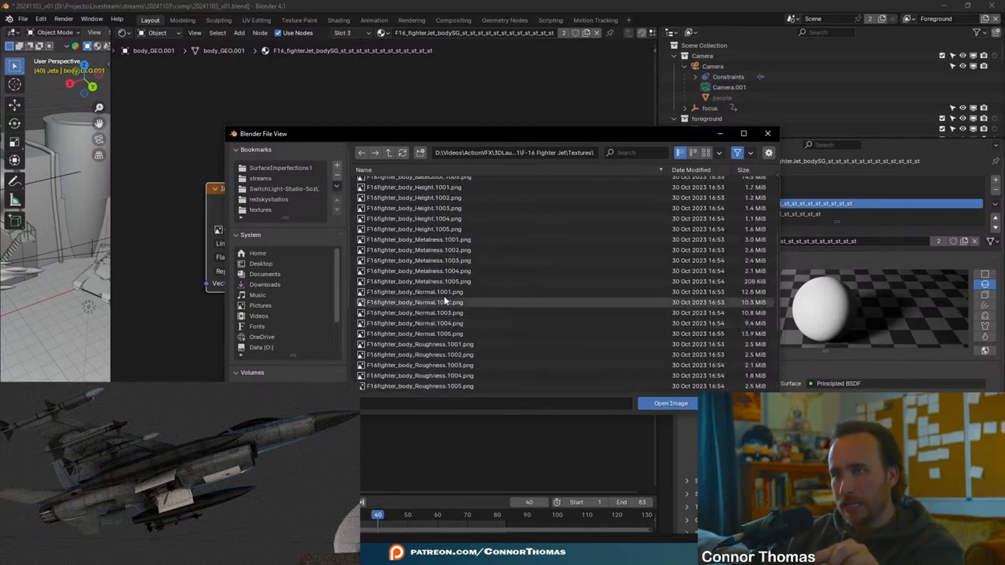
pyautogui.click(389, 154)
pyautogui.doubleClick(374, 182)
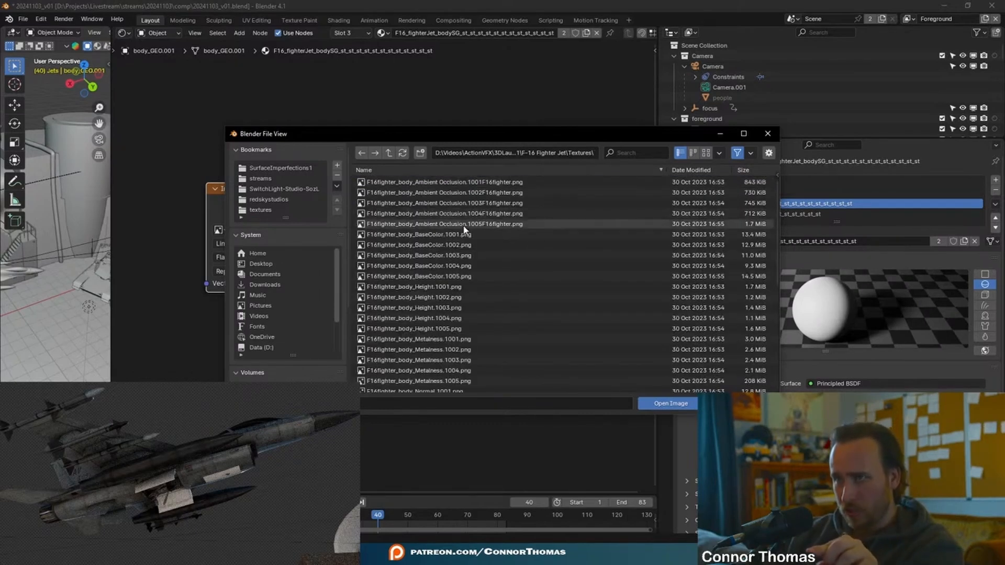
pyautogui.press('Escape')
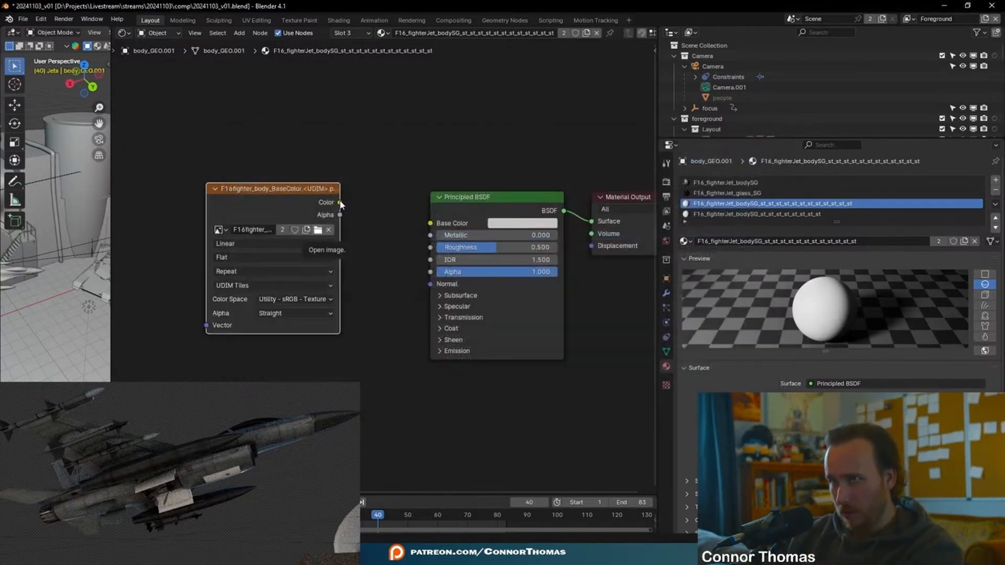
pyautogui.moveTo(423, 225); pyautogui.dragTo(429, 223)
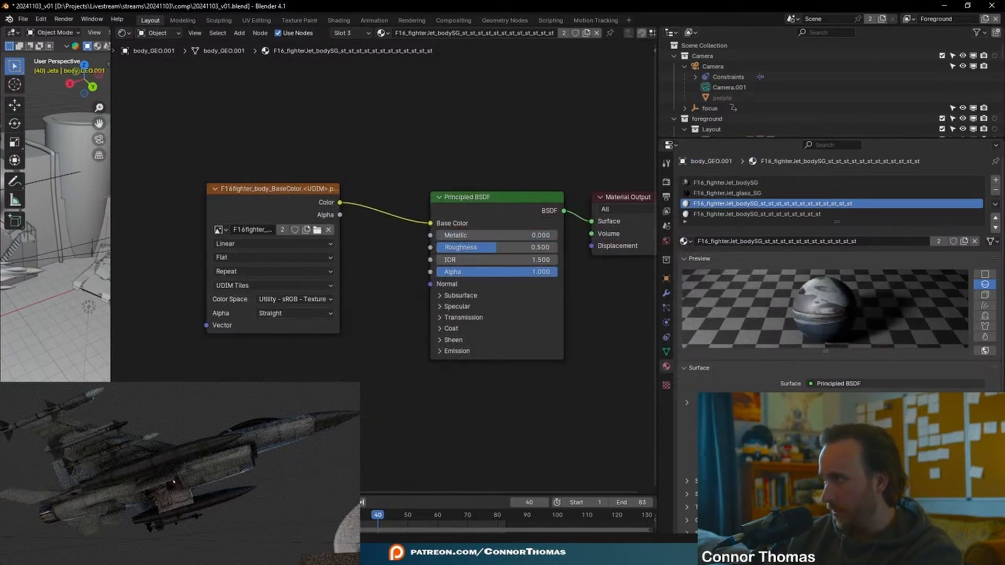
# Copy the texture and shader nodes from F16_fighterJet_bodySG and paste them over the existing nodes in the third slot's material
pyautogui.click(735, 183)
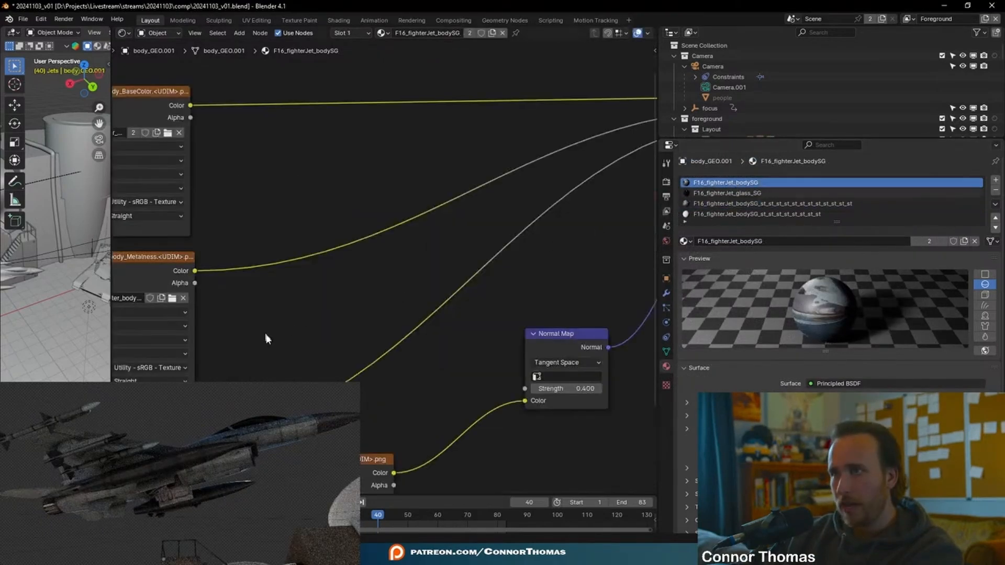
pyautogui.scroll(-6, 382, 281)
pyautogui.moveTo(165, 180); pyautogui.dragTo(483, 424)
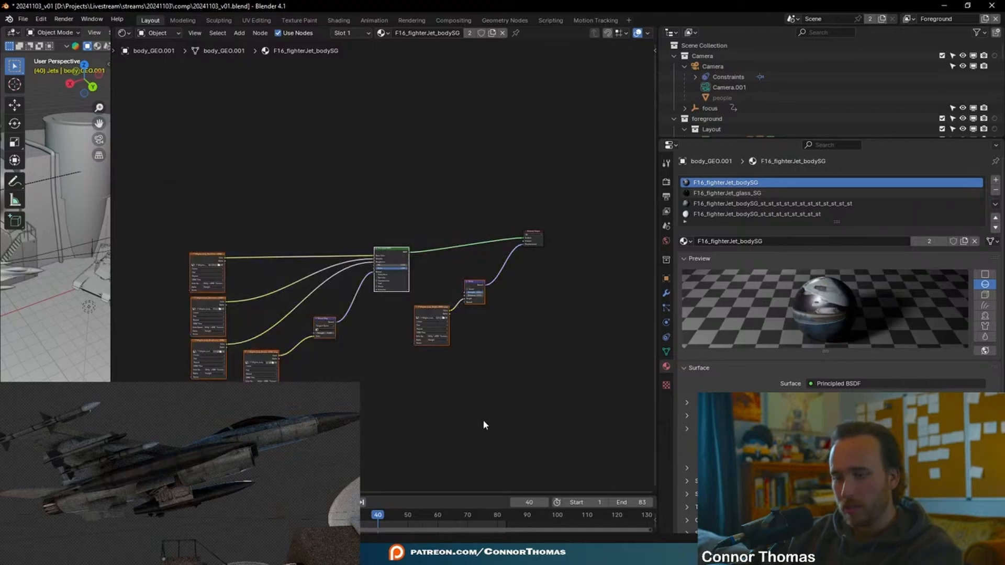
pyautogui.click(785, 204)
pyautogui.press('x')
pyautogui.hotkey('ctrl', 'v')
pyautogui.click(369, 287)
# Move the Material Output beyond the pasted nodes and connect the Principled BSDF to Surface and the Bump Normal to Displacement
pyautogui.moveTo(344, 284); pyautogui.dragTo(528, 284)
pyautogui.moveTo(458, 331); pyautogui.dragTo(517, 289)
pyautogui.scroll(5, 492, 339)
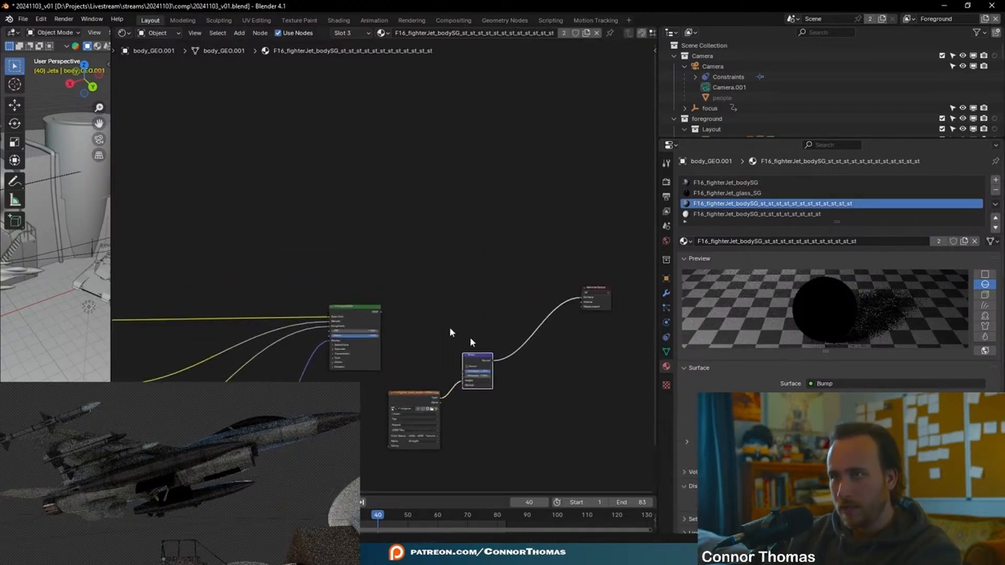
pyautogui.moveTo(381, 312); pyautogui.dragTo(578, 298)
pyautogui.scroll(9, 578, 304)
pyautogui.moveTo(581, 314); pyautogui.dragTo(332, 227, button='middle')
pyautogui.moveTo(353, 370); pyautogui.dragTo(530, 263)
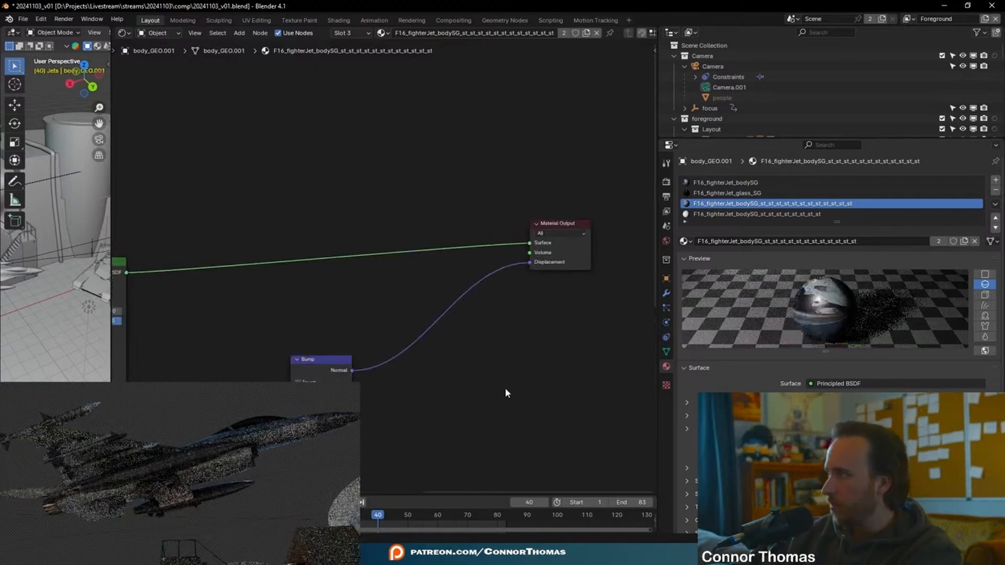
# Select the jet's fourth material slot and check the whole aircraft in the render preview
pyautogui.click(748, 215)
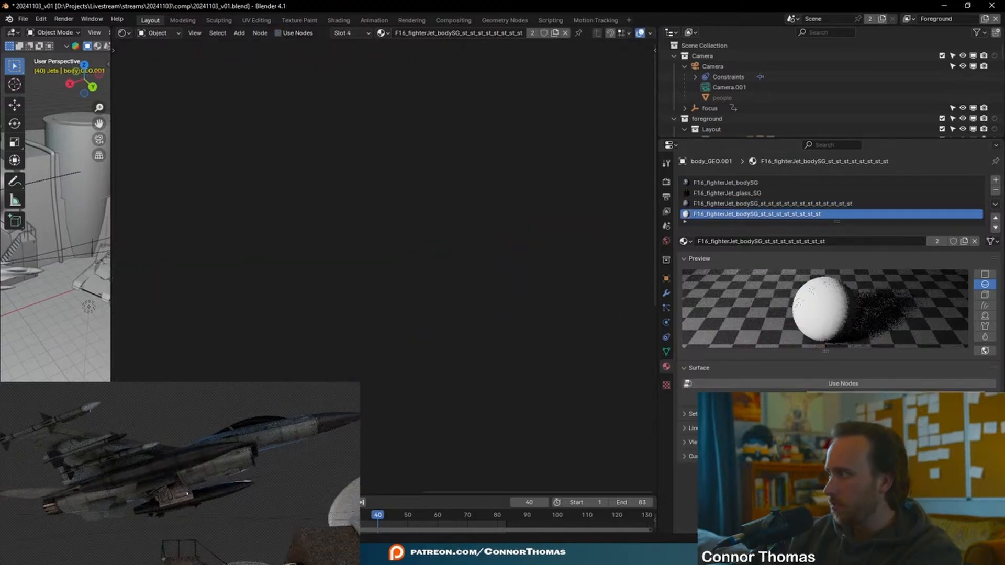
pyautogui.moveTo(133, 482); pyautogui.dragTo(175, 496, button='middle')
pyautogui.scroll(-3, 175, 495)
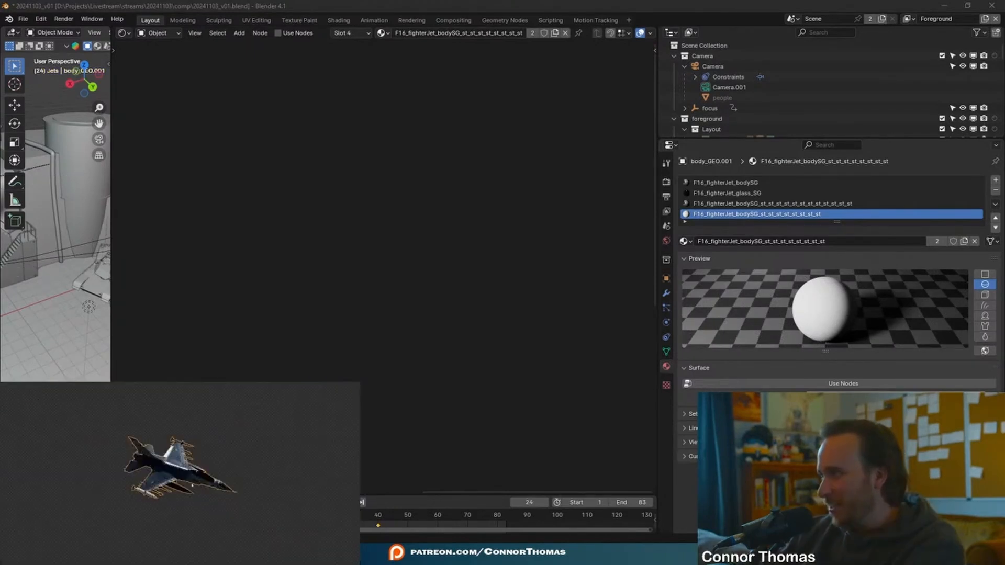
# Check the fighter jet against the whole set in the render preview and save the scene
pyautogui.moveTo(192, 498); pyautogui.dragTo(238, 474, button='middle')
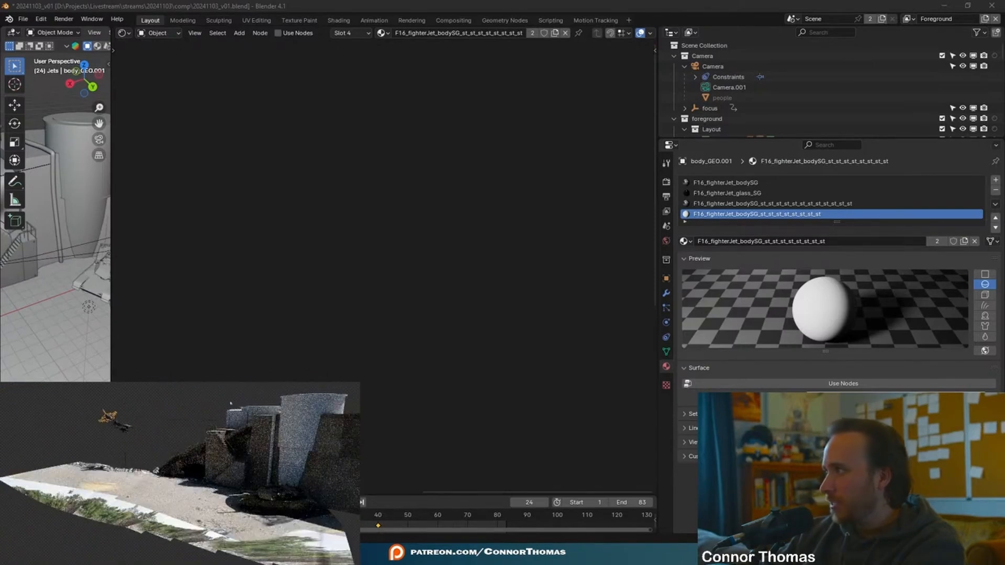
pyautogui.click(136, 417)
pyautogui.moveTo(136, 417); pyautogui.dragTo(237, 425, button='middle')
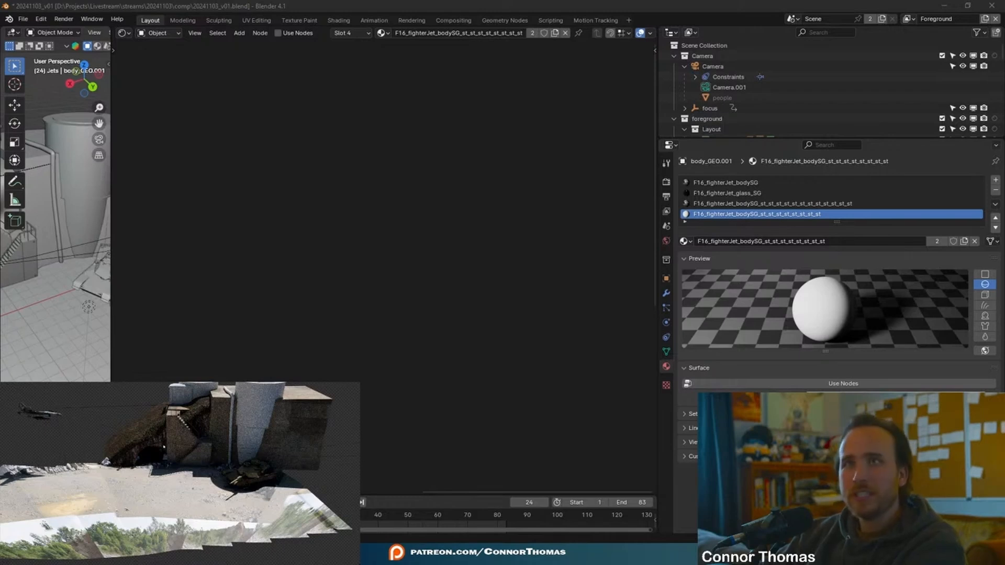
pyautogui.hotkey('ctrl', 's')
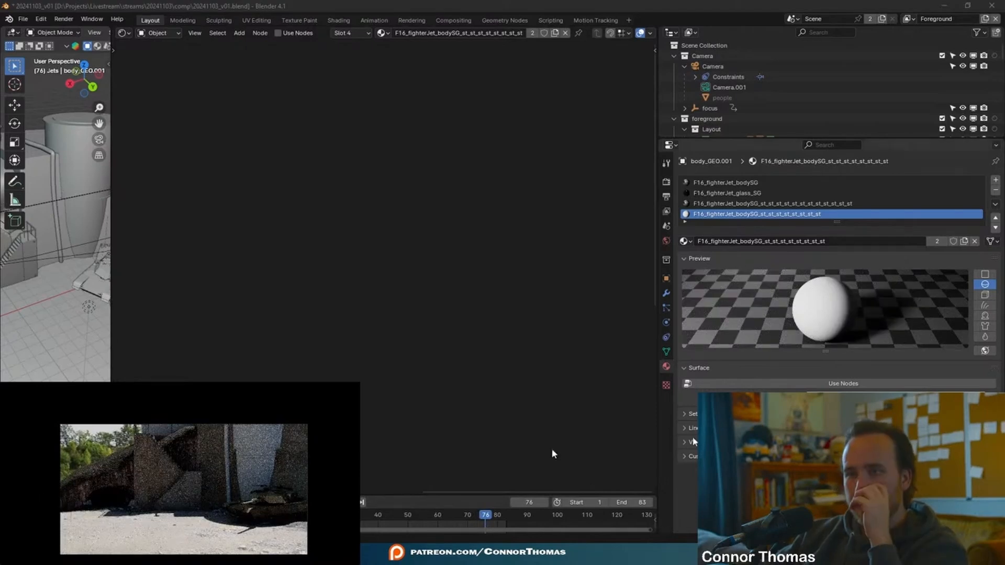
# Switch to Google Chrome and open it with the DeadCow Studios profile
pyautogui.press('super')
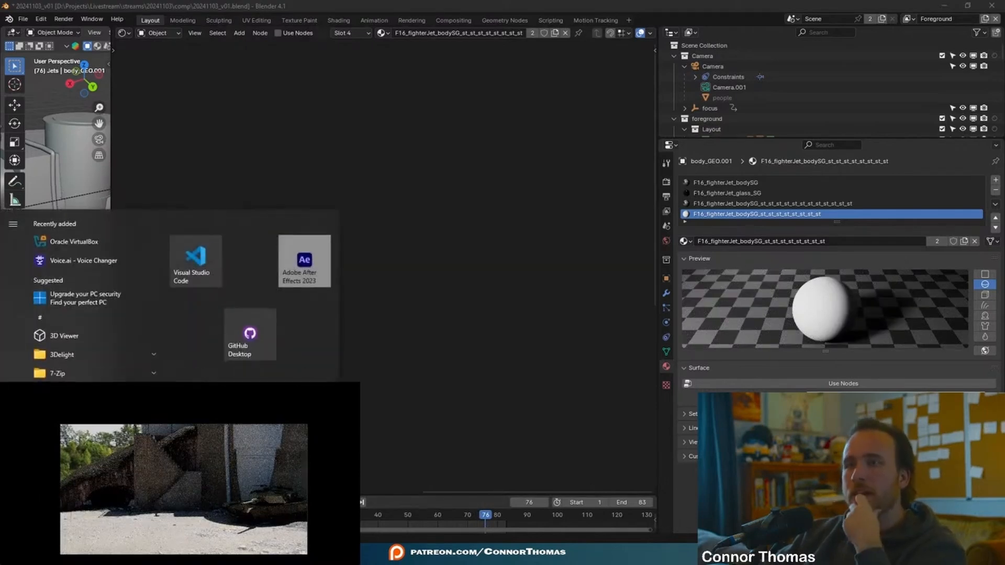
pyautogui.click(314, 555)
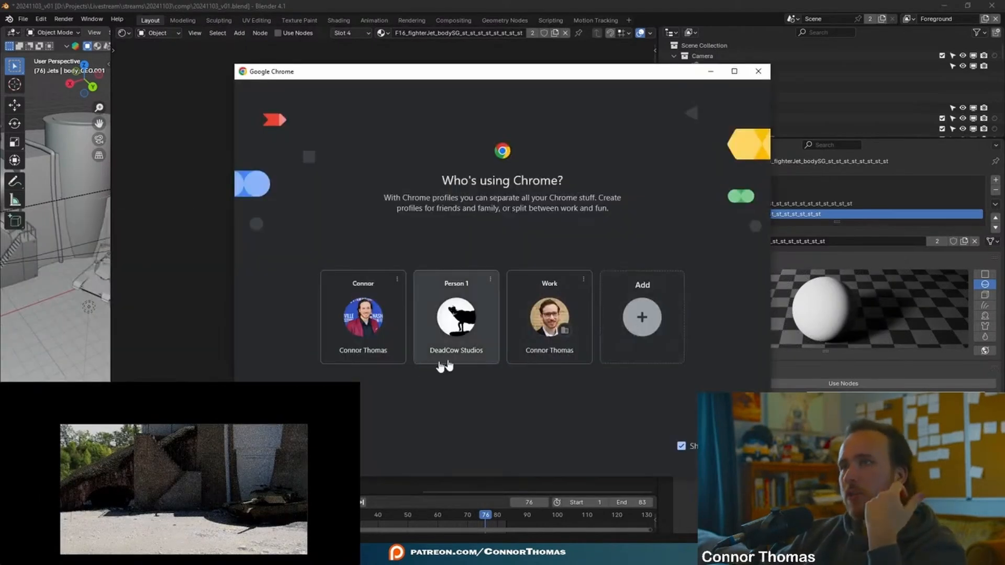
pyautogui.click(446, 361)
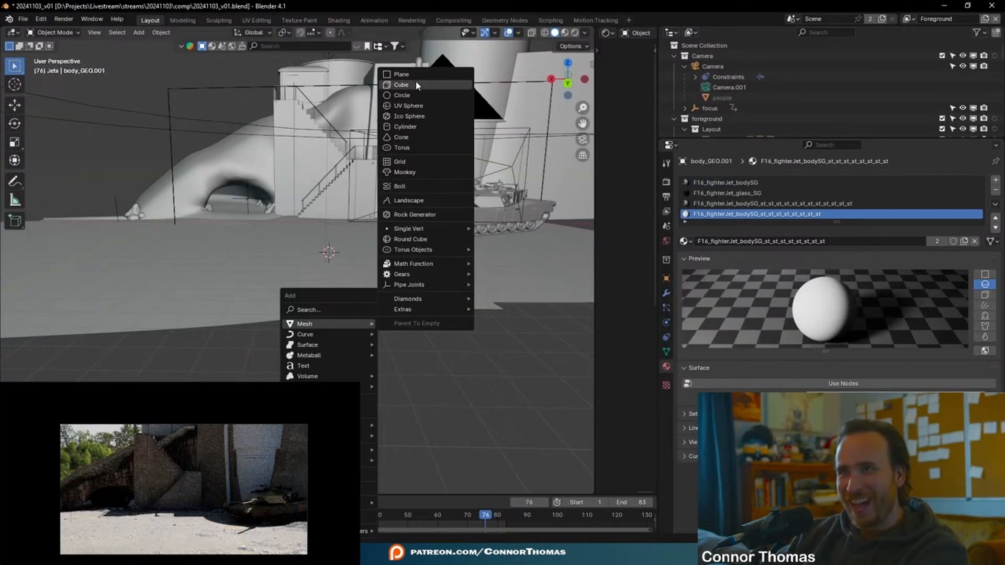
# Add a cube as a flat rectangular cover slab on the ground and rotate it to an angle in top view
pyautogui.click(416, 80)
pyautogui.press('KP_7')
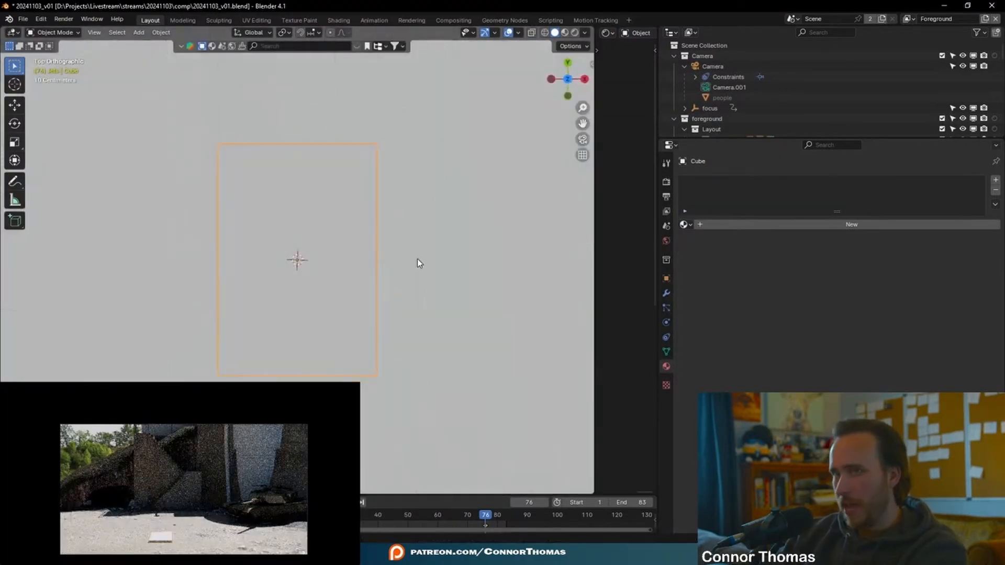
pyautogui.press('r')
pyautogui.click(383, 199)
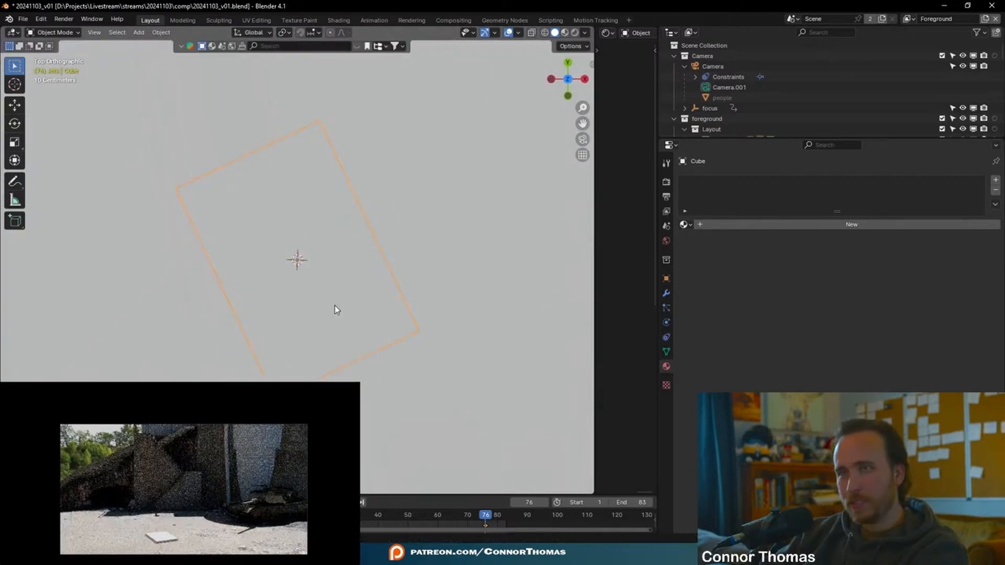
# Duplicate the cover slab, rotate the copy nearly straight and place it beside the original, partly overlapping it
pyautogui.moveTo(335, 306); pyautogui.dragTo(216, 208, button='middle')
pyautogui.press('KP_7')
pyautogui.hotkey('shift', 'z')
pyautogui.hotkey('shift', 'd')
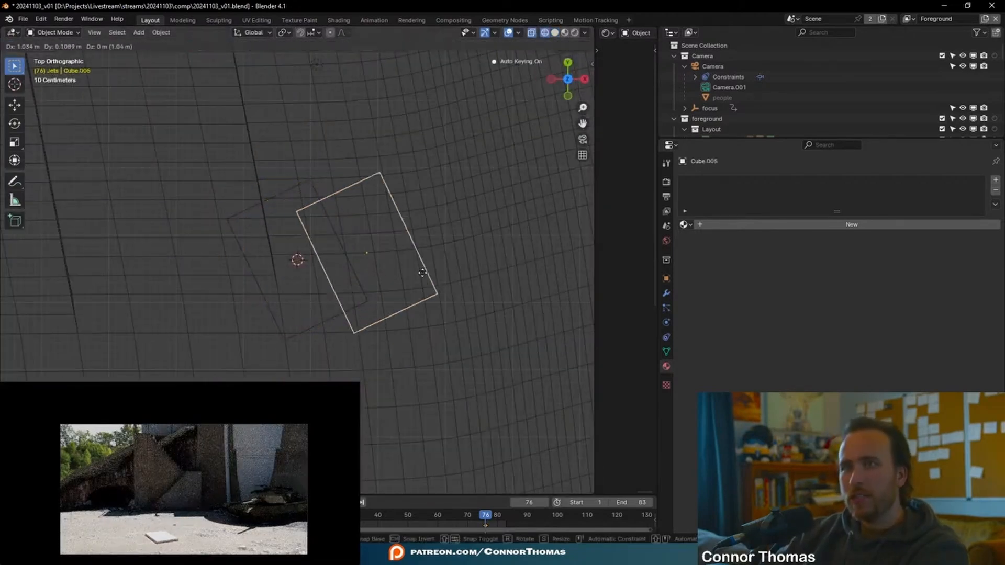
pyautogui.press('r')
pyautogui.press('g')
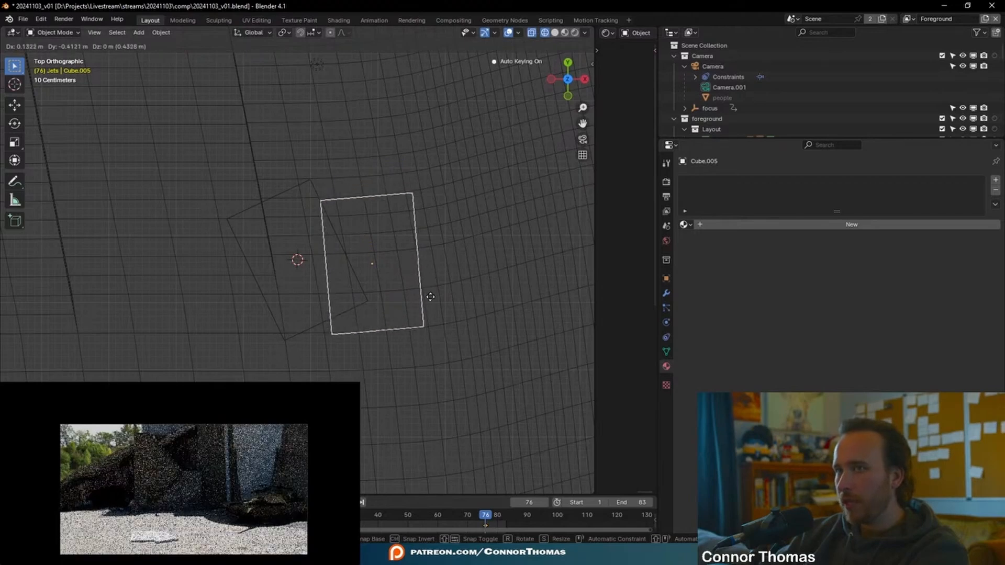
pyautogui.click(430, 296)
# Stretch the duplicated slab along Z and move it vertically so it cuts through the ground surface
pyautogui.moveTo(431, 298); pyautogui.dragTo(433, 184, button='middle')
pyautogui.press('s')
pyautogui.press('z')
pyautogui.click(476, 148)
pyautogui.press('g')
pyautogui.press('z')
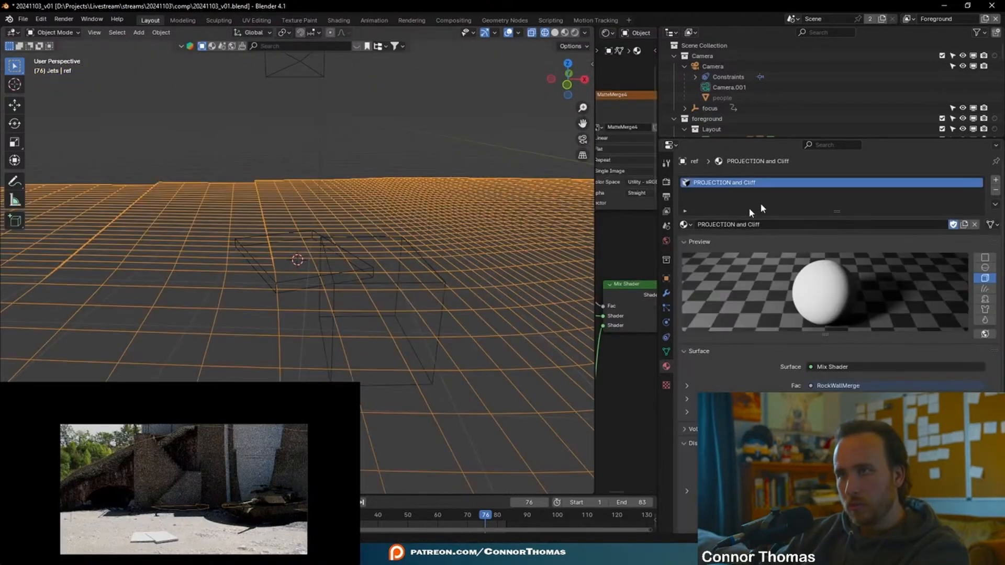
# Add a Boolean modifier to the ground mesh, subtract Cube.005 with Difference and the Exact solver, and apply it
pyautogui.click(666, 294)
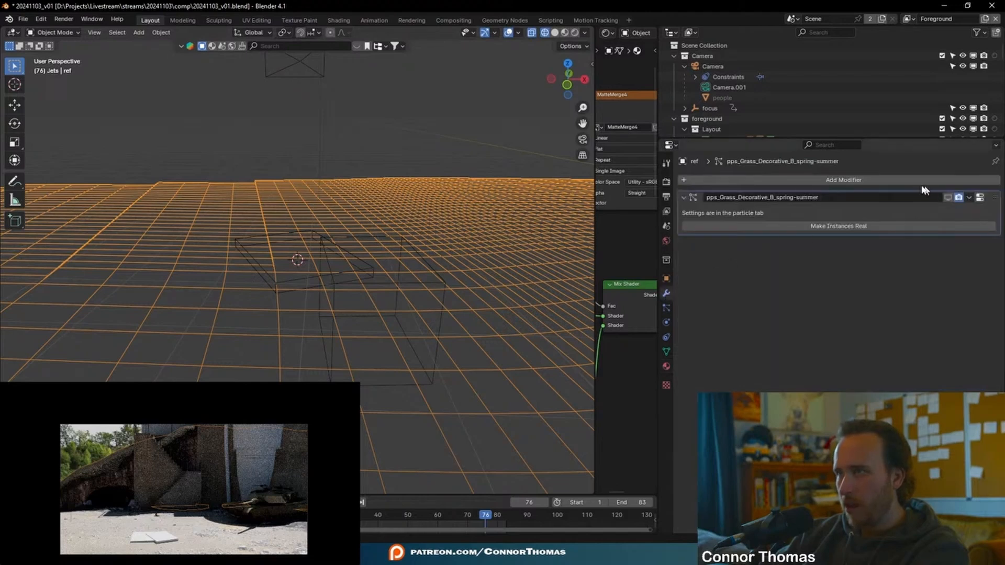
pyautogui.click(807, 182)
pyautogui.write('b')
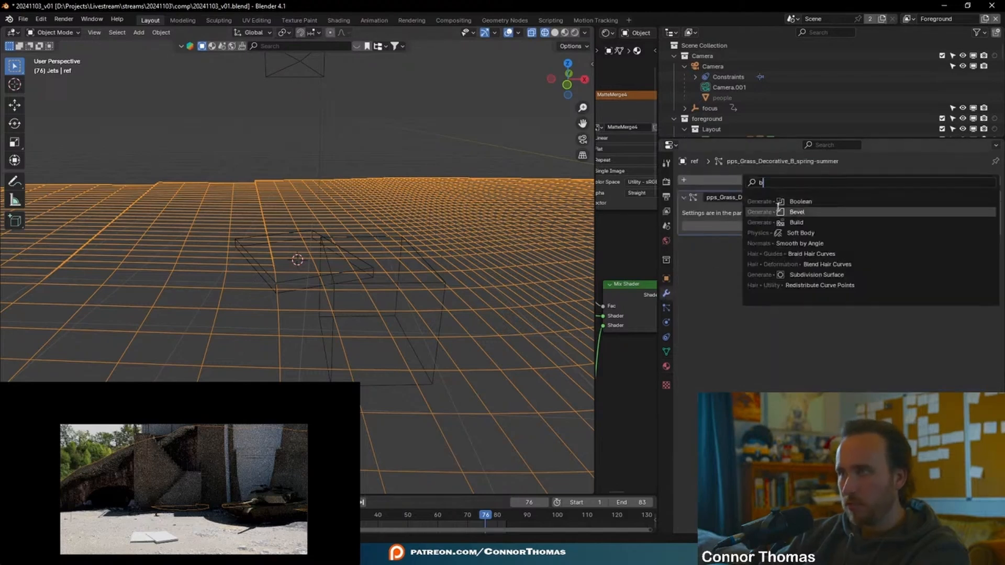
pyautogui.click(768, 205)
pyautogui.click(395, 231)
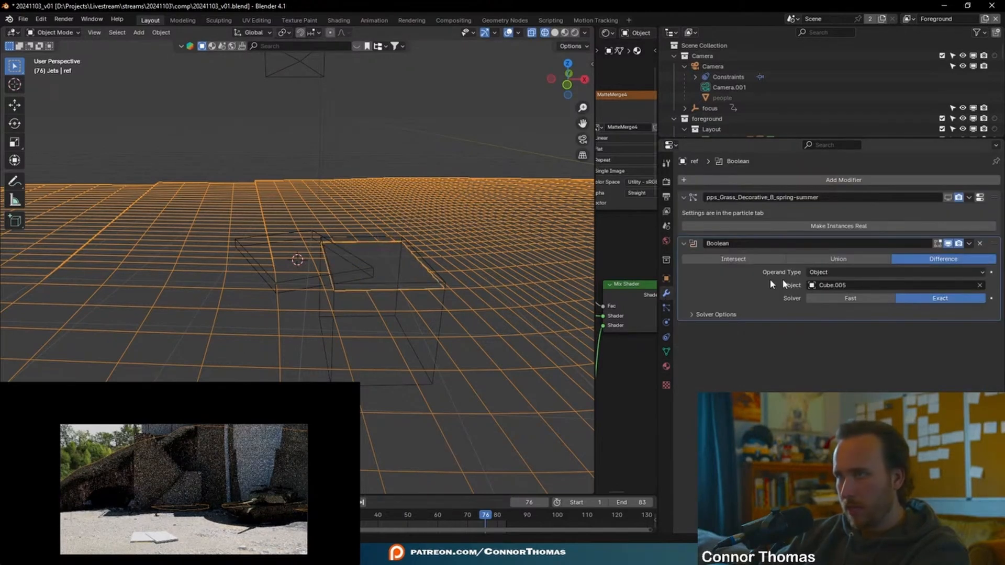
pyautogui.hotkey('ctrl', 'a')
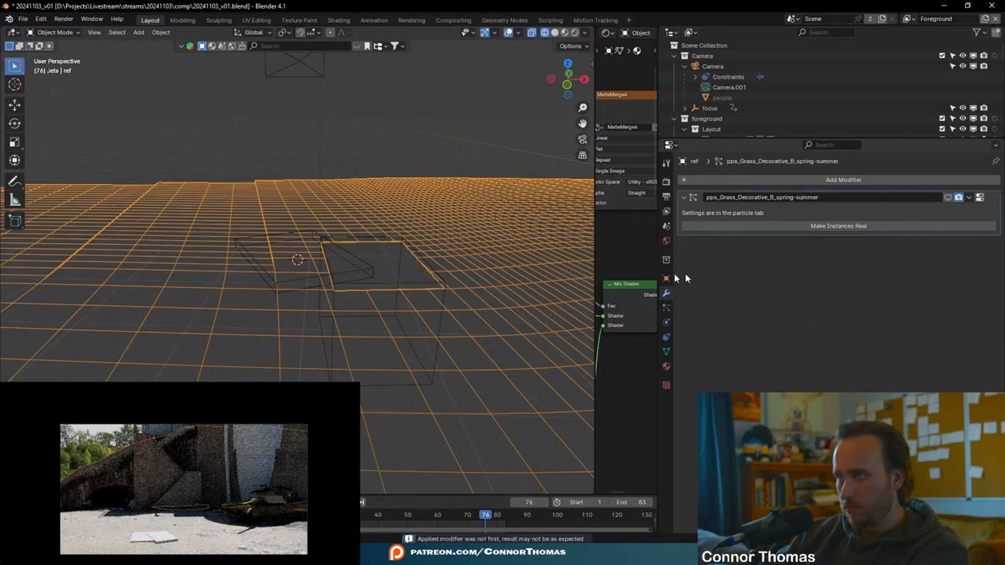
# Delete the cutter box, return to solid shading and select the ground mesh around the new opening
pyautogui.click(392, 387)
pyautogui.press('Delete')
pyautogui.hotkey('shift', 'z')
pyautogui.moveTo(468, 266)
pyautogui.mouseDown(button='middle')
pyautogui.moveTo(473, 299)
pyautogui.moveTo(451, 263)
pyautogui.mouseUp(button='middle')
pyautogui.click(442, 263)
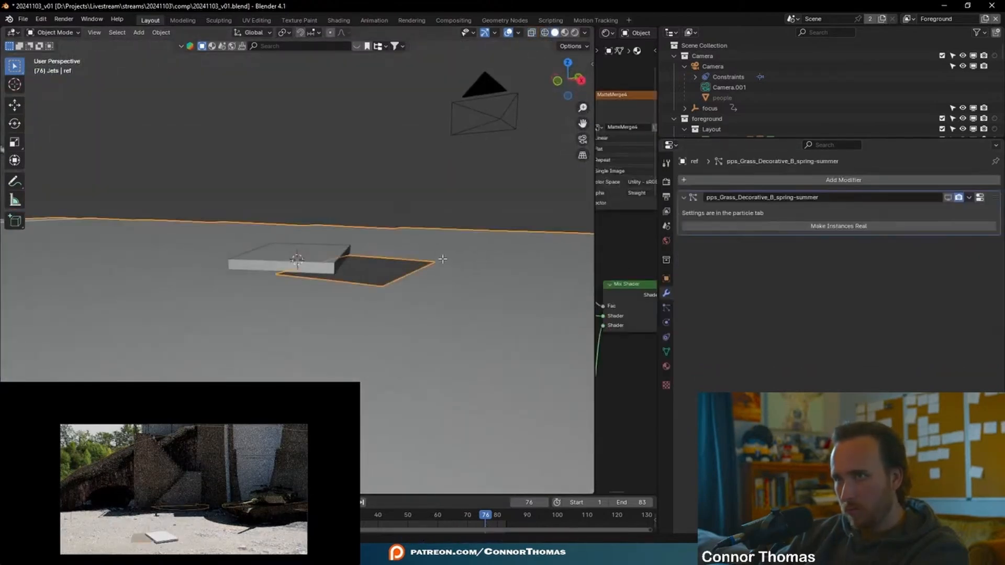
# Edit the ground mesh in top view and select the vertices along the far edge of the cut opening
pyautogui.press('Tab')
pyautogui.press('KP_7')
pyautogui.scroll(5, 436, 276)
pyautogui.keyDown('shift'); pyautogui.moveTo(281, 253); pyautogui.dragTo(251, 260, button='middle'); pyautogui.keyUp('shift')
pyautogui.click(191, 203)
pyautogui.keyDown('shift'); pyautogui.click(264, 206); pyautogui.keyUp('shift')
pyautogui.keyDown('shift'); pyautogui.click(217, 203); pyautogui.keyUp('shift')
pyautogui.keyDown('shift'); pyautogui.click(306, 198); pyautogui.keyUp('shift')
pyautogui.keyDown('shift'); pyautogui.click(329, 195); pyautogui.keyUp('shift')
# Extend the vertex selection around the remaining sides of the opening to complete its outline
pyautogui.keyDown('ctrl'); pyautogui.click(362, 422); pyautogui.keyUp('ctrl')
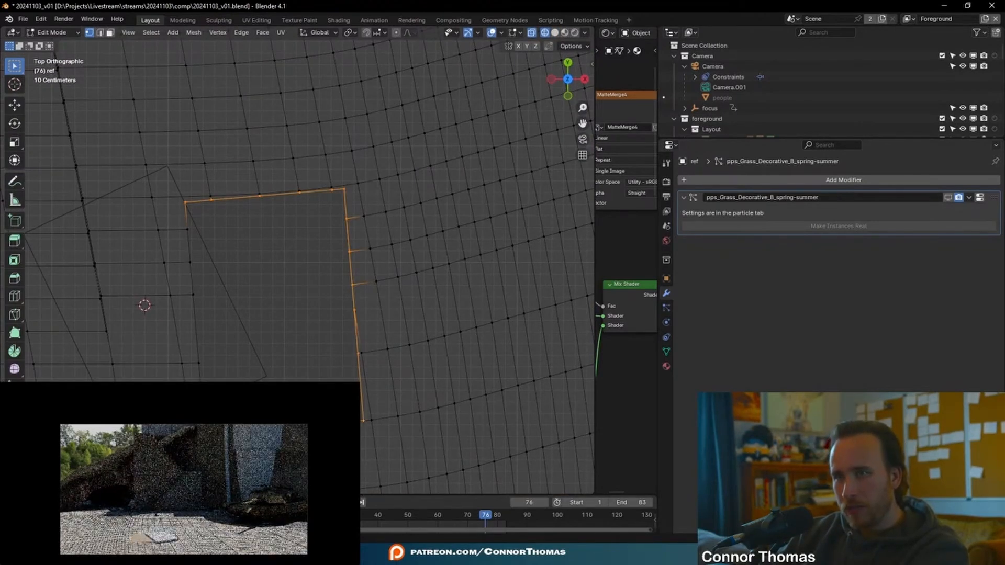
pyautogui.keyDown('ctrl'); pyautogui.click(198, 362); pyautogui.keyUp('ctrl')
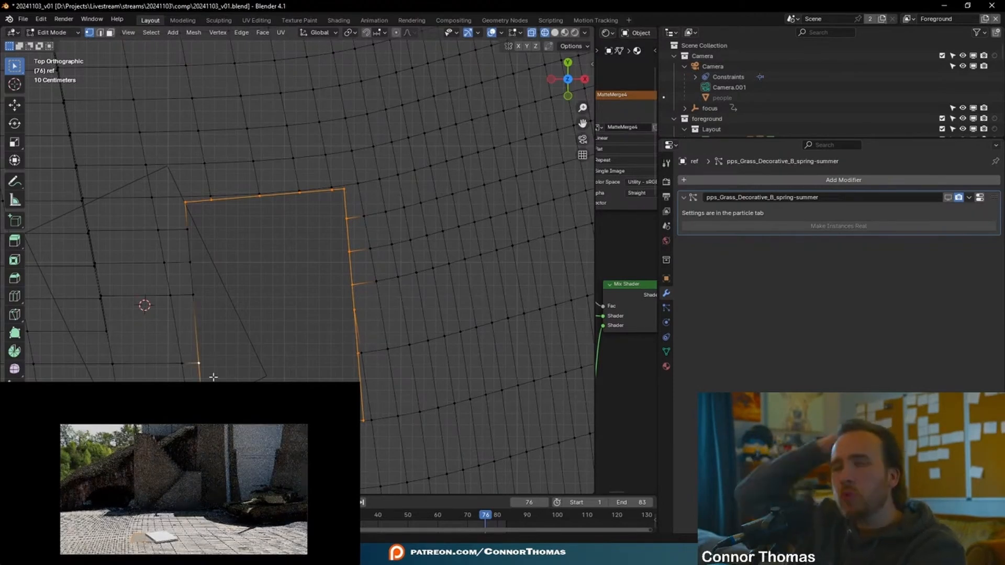
pyautogui.keyDown('shift'); pyautogui.click(199, 300); pyautogui.keyUp('shift')
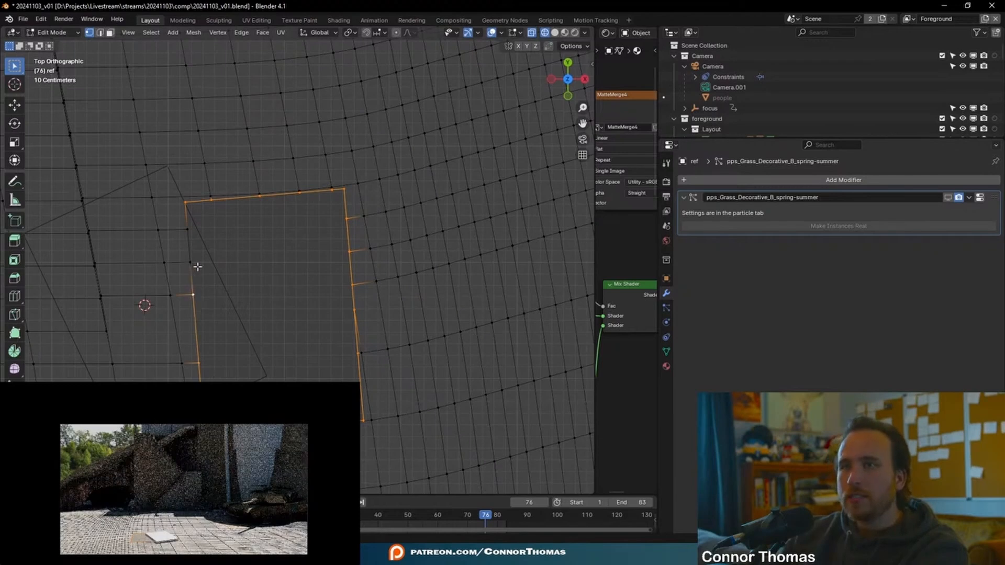
pyautogui.rightClick(189, 237)
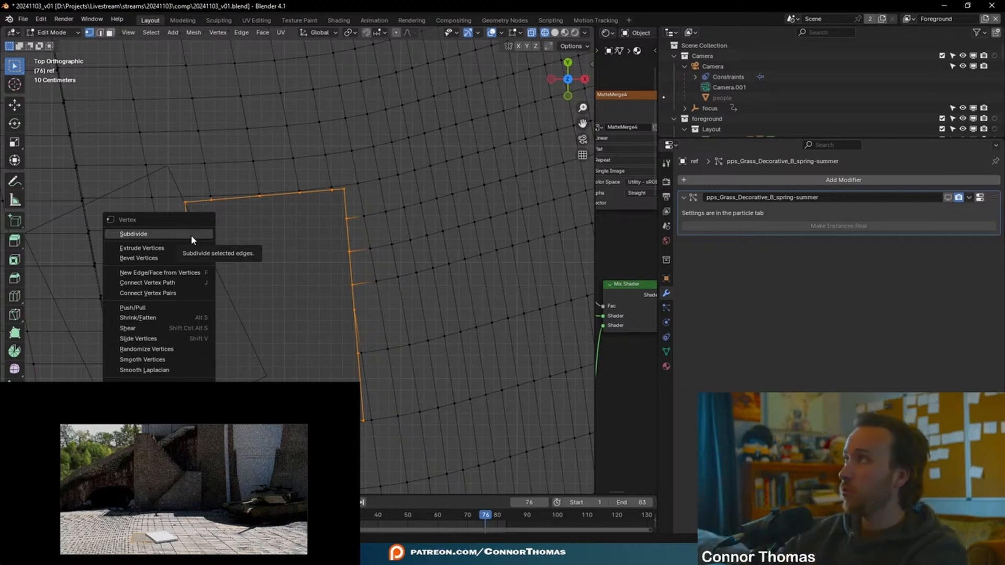
pyautogui.click(191, 234)
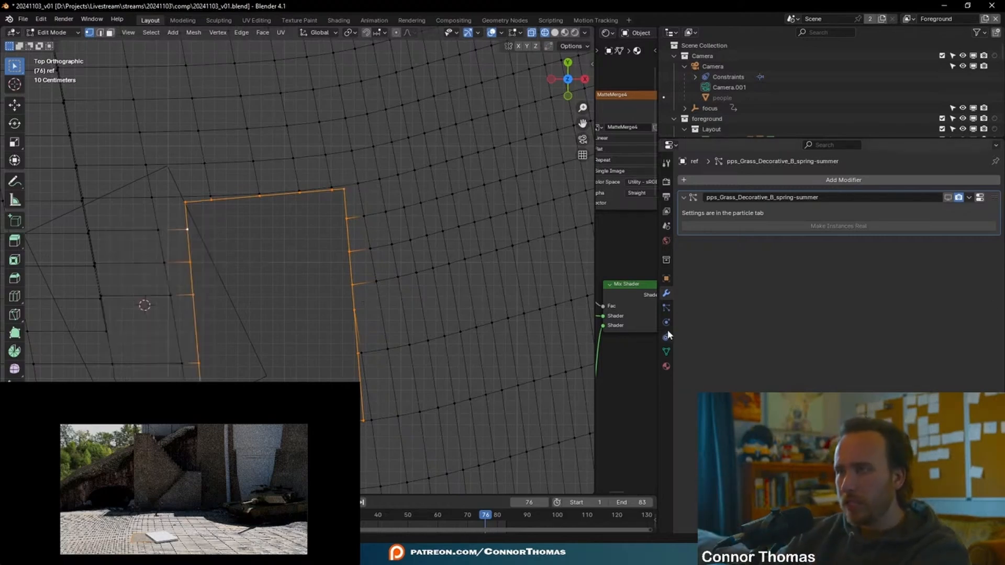
# Assign the opening's outline vertices to a new vertex group named "man hole", and invert the selection
pyautogui.click(667, 352)
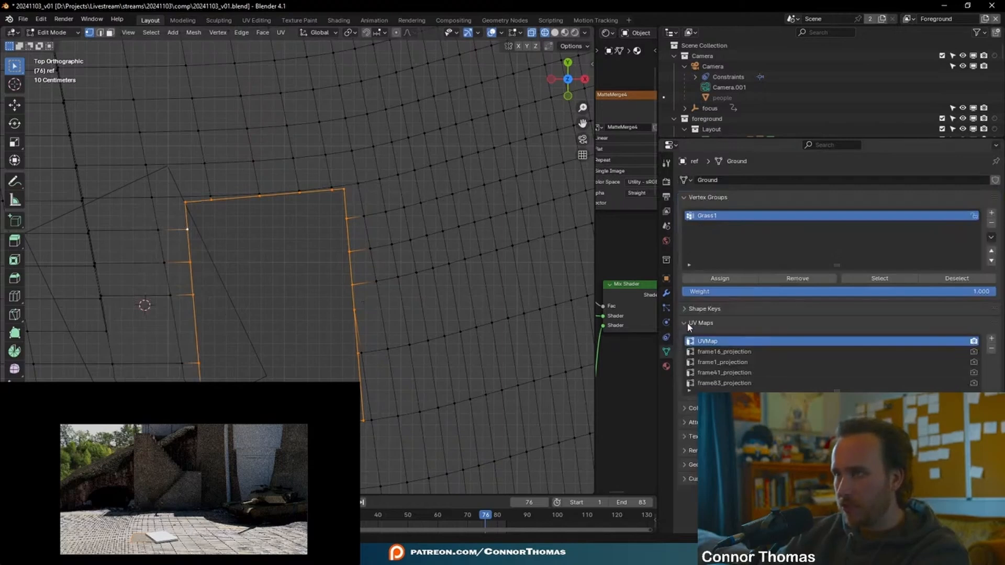
pyautogui.click(992, 212)
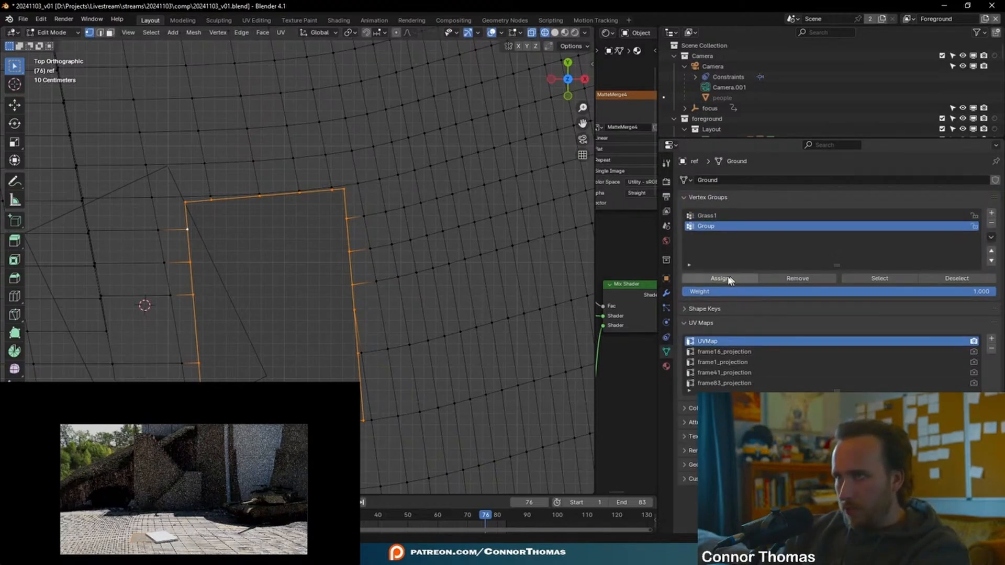
pyautogui.doubleClick(706, 226)
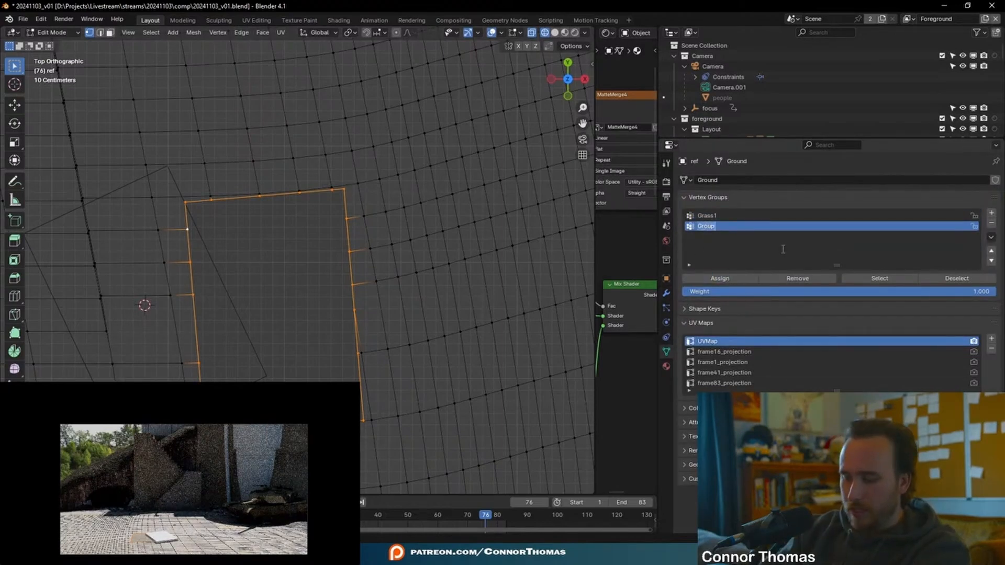
pyautogui.write('man hole')
pyautogui.press('Return')
pyautogui.hotkey('ctrl', 'i')
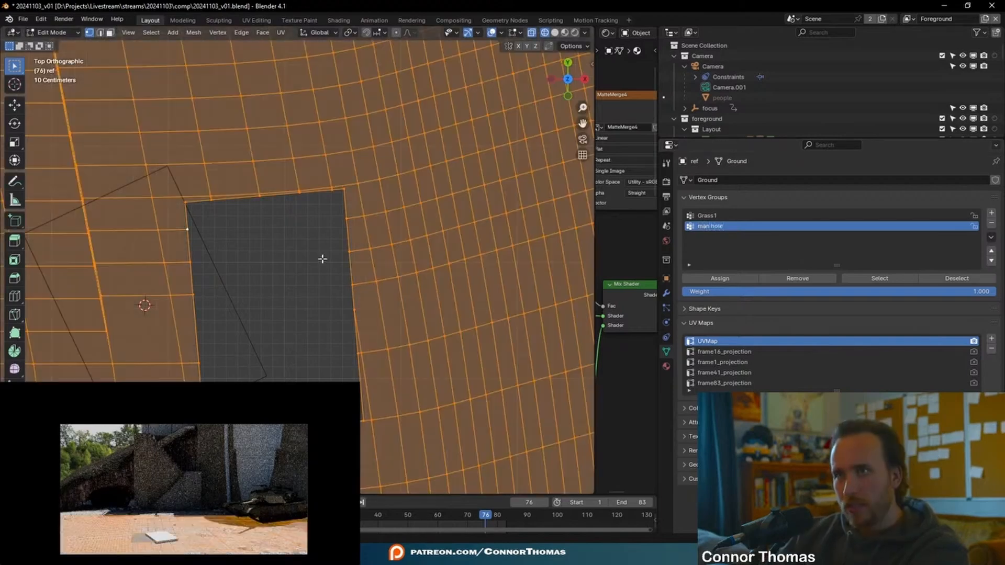
# Move the two far corner vertices of the opening slightly inward to soften its corners
pyautogui.click(354, 189)
pyautogui.scroll(8, 354, 188)
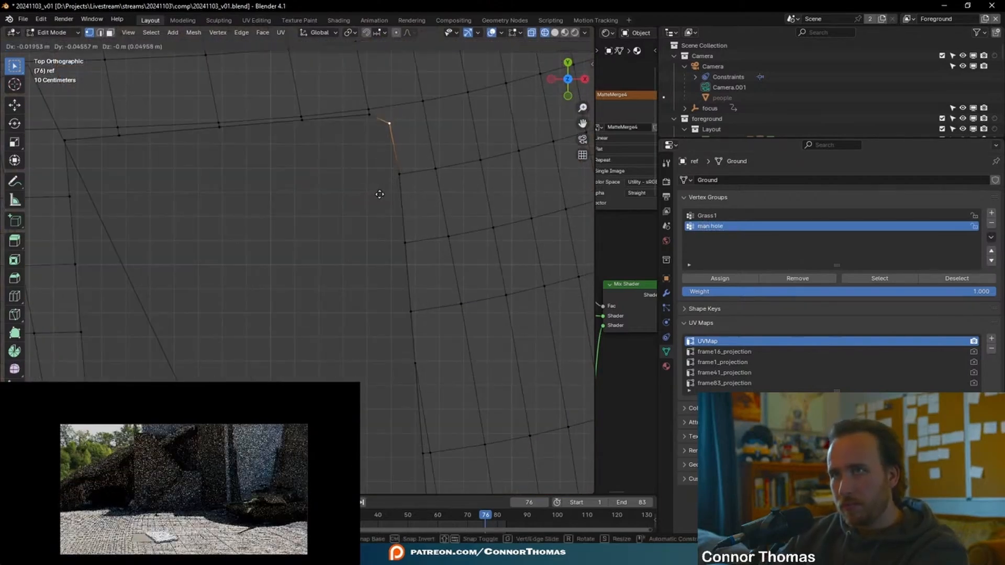
pyautogui.keyDown('shift'); pyautogui.moveTo(359, 189); pyautogui.dragTo(426, 183, button='middle'); pyautogui.keyUp('shift')
pyautogui.click(240, 138)
pyautogui.press('g')
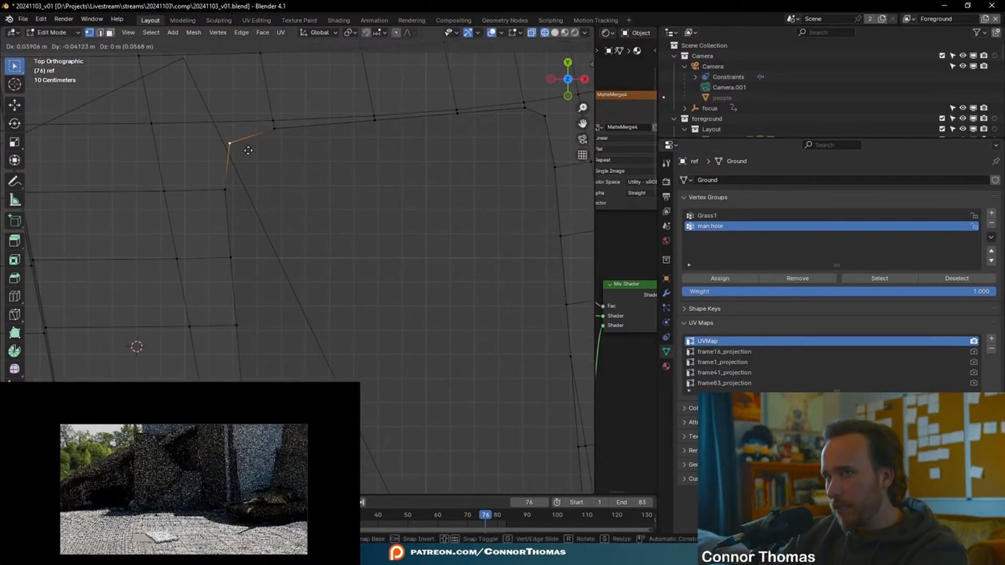
pyautogui.click(247, 148)
# Move the two near corner vertices of the opening slightly inward to match the far corners
pyautogui.scroll(-3, 230, 152)
pyautogui.click(249, 420)
pyautogui.press('g')
pyautogui.click(255, 411)
pyautogui.click(246, 396)
pyautogui.click(439, 403)
pyautogui.press('g')
pyautogui.click(437, 396)
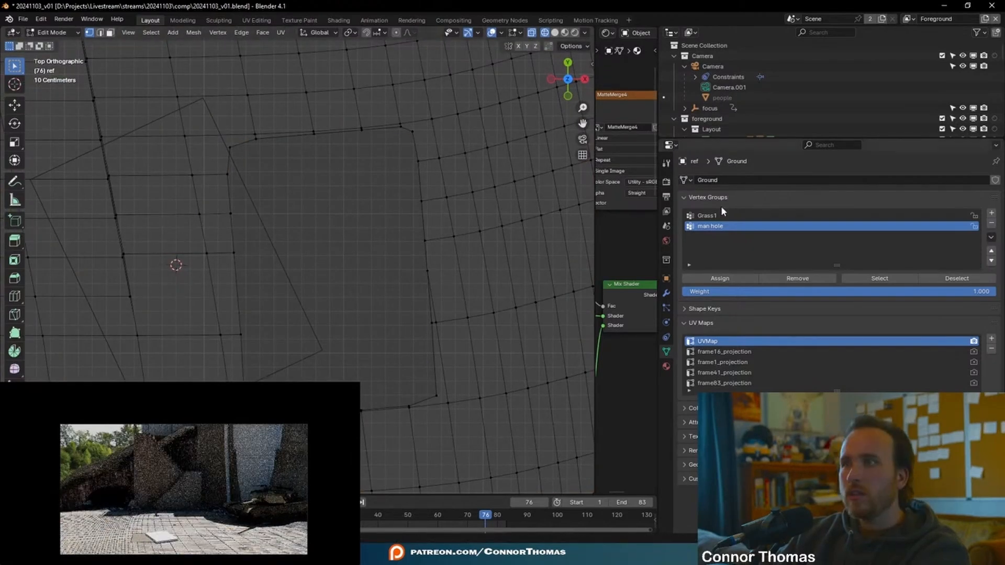
# Select the man hole vertex group, lower the rim slightly along Z and extrude it downward into walls
pyautogui.click(879, 278)
pyautogui.moveTo(397, 260); pyautogui.dragTo(444, 205, button='middle')
pyautogui.press('g')
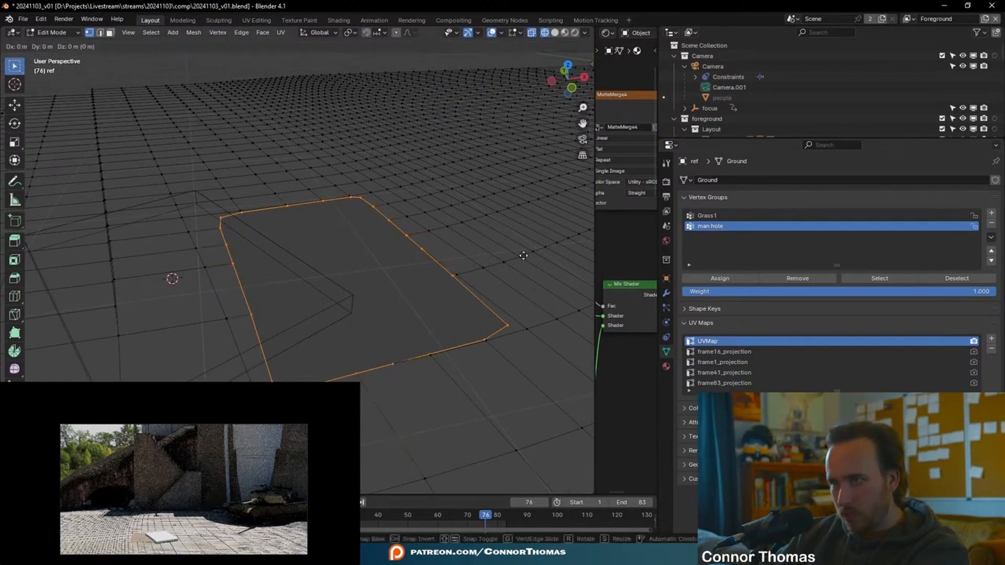
pyautogui.press('z')
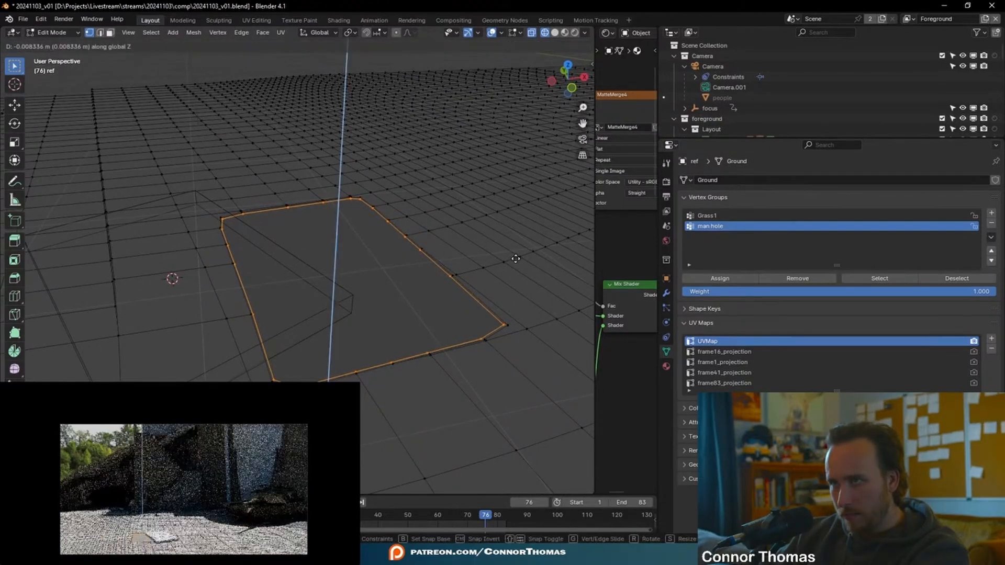
pyautogui.click(519, 256)
pyautogui.press('Tab')
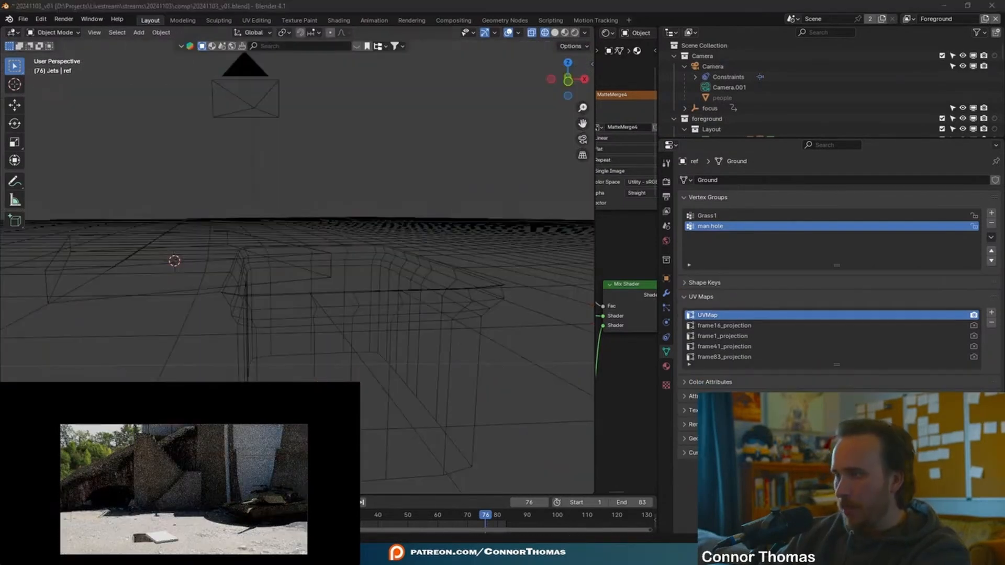
# Inspect the hole and its cover slab in solid shading from several angles and save the file
pyautogui.moveTo(487, 209); pyautogui.dragTo(496, 248, button='middle')
pyautogui.hotkey('shift', 'z')
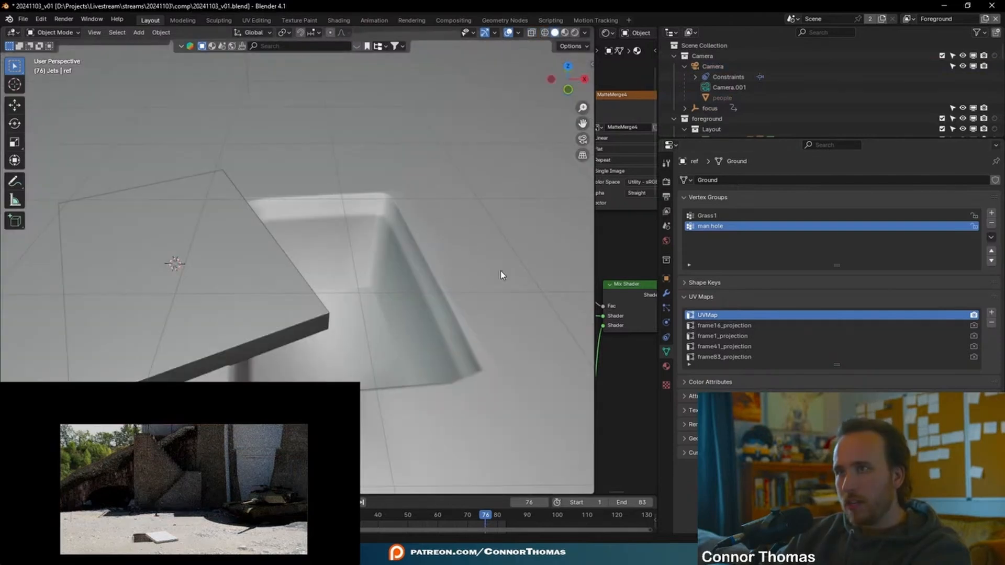
pyautogui.scroll(3, 463, 297)
pyautogui.moveTo(479, 306); pyautogui.dragTo(450, 247, button='middle')
pyautogui.scroll(-3, 448, 247)
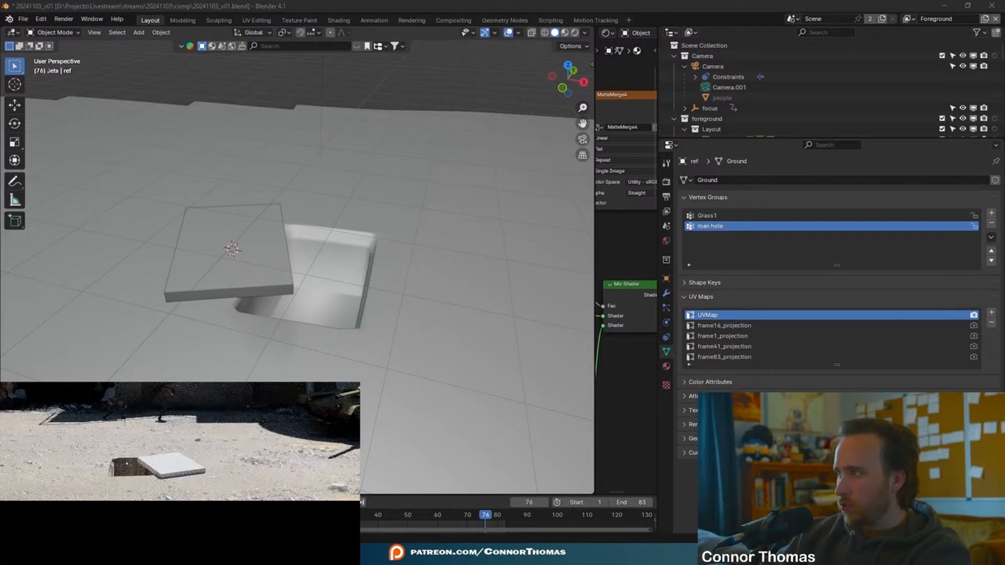
pyautogui.moveTo(336, 265); pyautogui.dragTo(470, 260, button='middle')
pyautogui.hotkey('ctrl', 's')
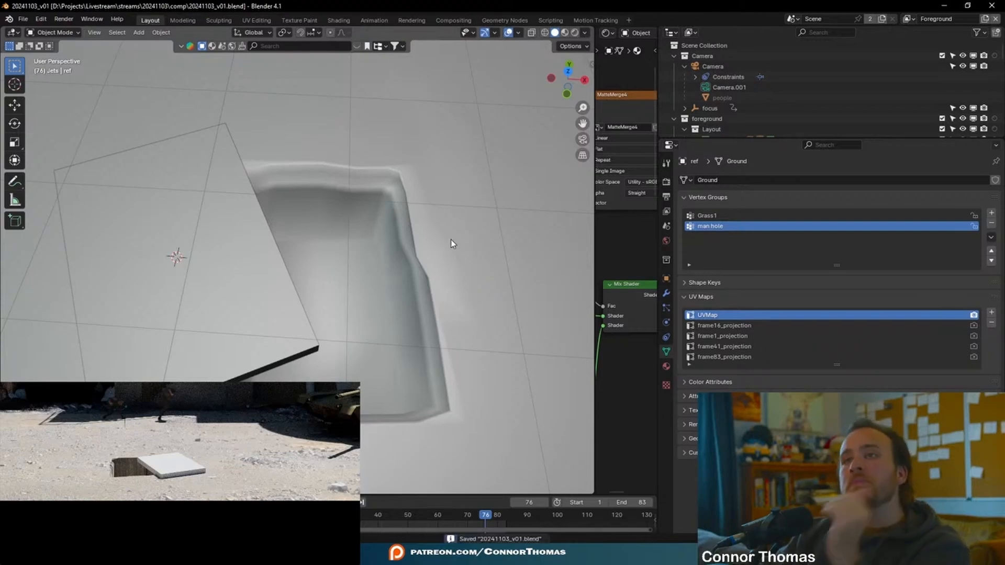
pyautogui.moveTo(364, 278); pyautogui.dragTo(437, 267, button='middle')
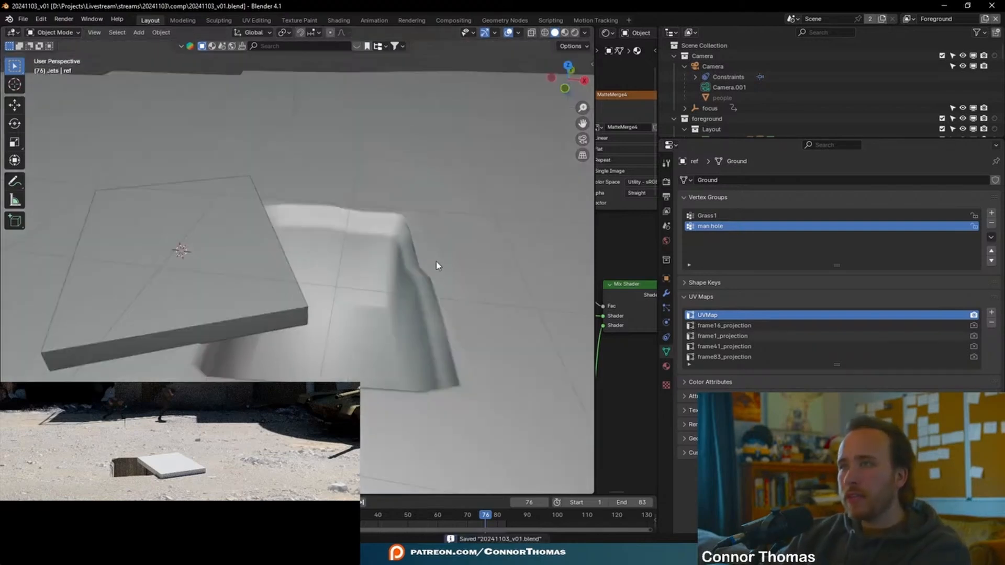
# Enlarge the shader editor and place a copy of a UV Map node in the empty space above the RockWallMerge texture
pyautogui.moveTo(595, 178); pyautogui.dragTo(169, 178)
pyautogui.scroll(-5, 385, 292)
pyautogui.scroll(-5, 488, 344)
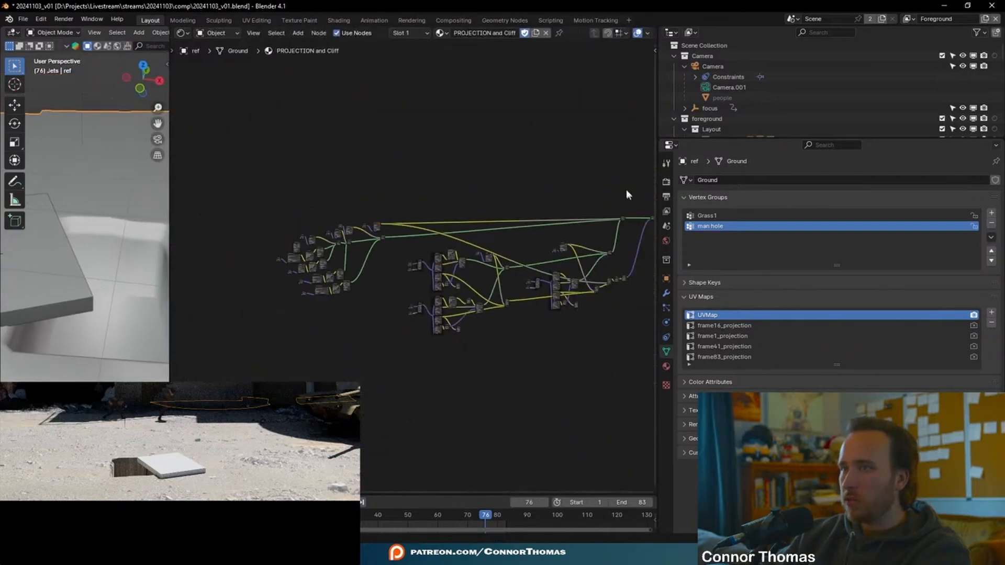
pyautogui.moveTo(513, 246); pyautogui.dragTo(465, 329, button='middle')
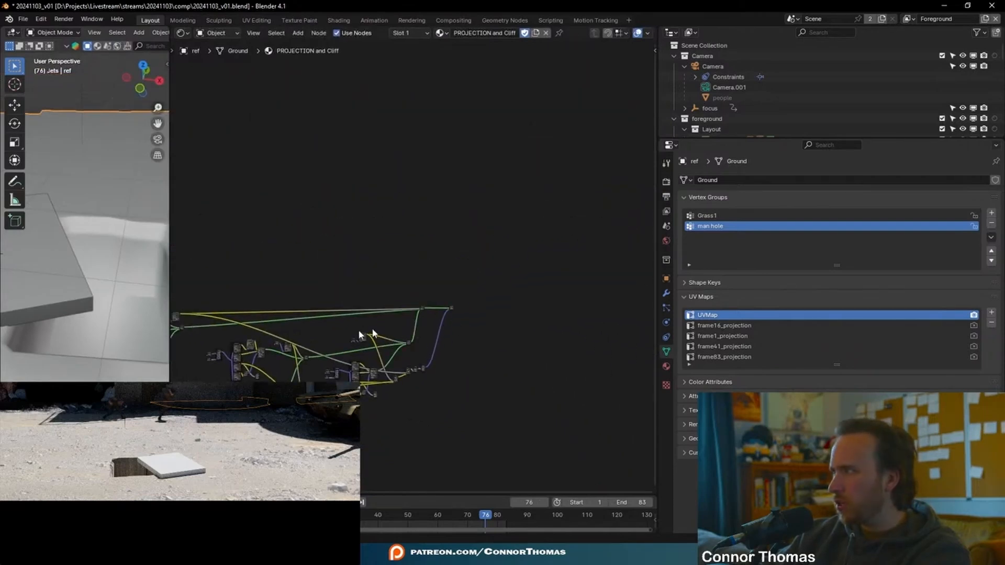
pyautogui.scroll(6, 367, 324)
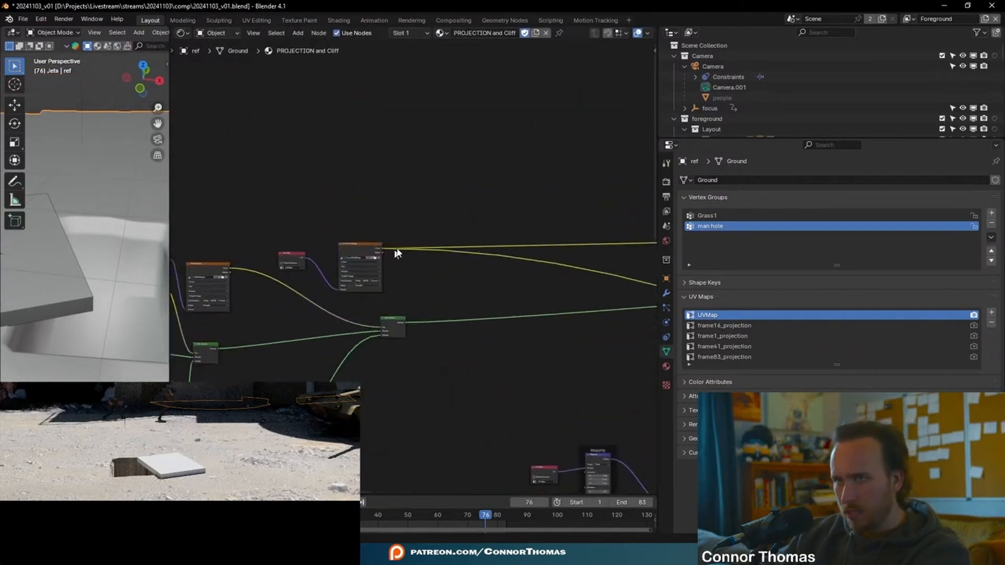
pyautogui.hotkey('ctrl', 'space')
pyautogui.scroll(-1, 479, 216)
pyautogui.moveTo(392, 301); pyautogui.dragTo(457, 219, button='middle')
pyautogui.scroll(-1, 458, 219)
pyautogui.moveTo(335, 361); pyautogui.dragTo(505, 235, button='middle')
pyautogui.moveTo(568, 63); pyautogui.dragTo(123, 261, button='middle')
pyautogui.scroll(8, 120, 256)
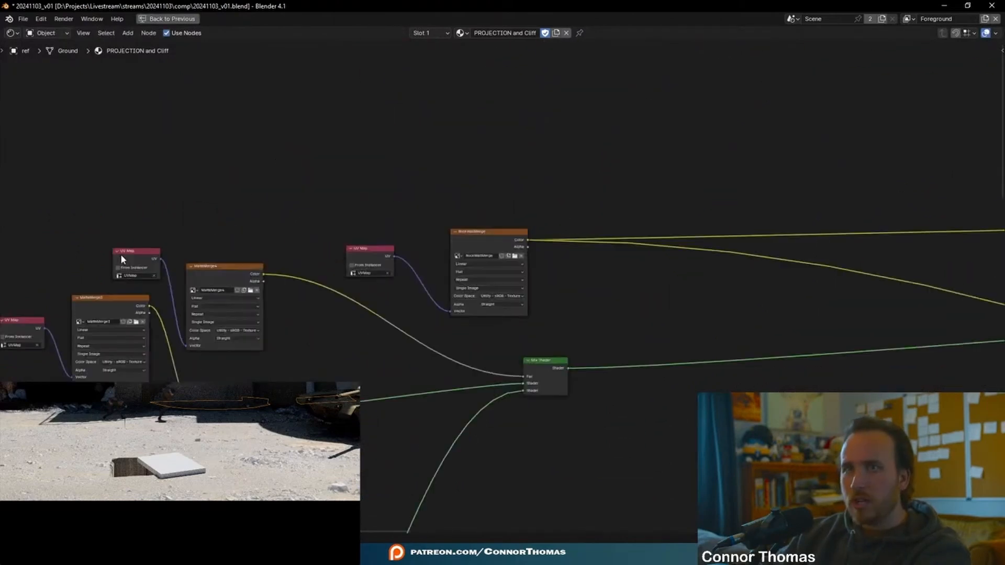
pyautogui.scroll(1, 241, 311)
pyautogui.moveTo(405, 322); pyautogui.dragTo(474, 296, button='middle')
pyautogui.moveTo(593, 147); pyautogui.dragTo(362, 266, button='middle')
pyautogui.click(227, 335)
pyautogui.hotkey('shift', 'd')
pyautogui.click(490, 222)
pyautogui.moveTo(608, 240); pyautogui.dragTo(460, 268, button='middle')
pyautogui.scroll(4, 460, 268)
pyautogui.click(460, 268)
# Add an Image Texture node with a new image named Man Hole Matte, feed it from the copied UV Map, and preview it
pyautogui.hotkey('shift', 'a')
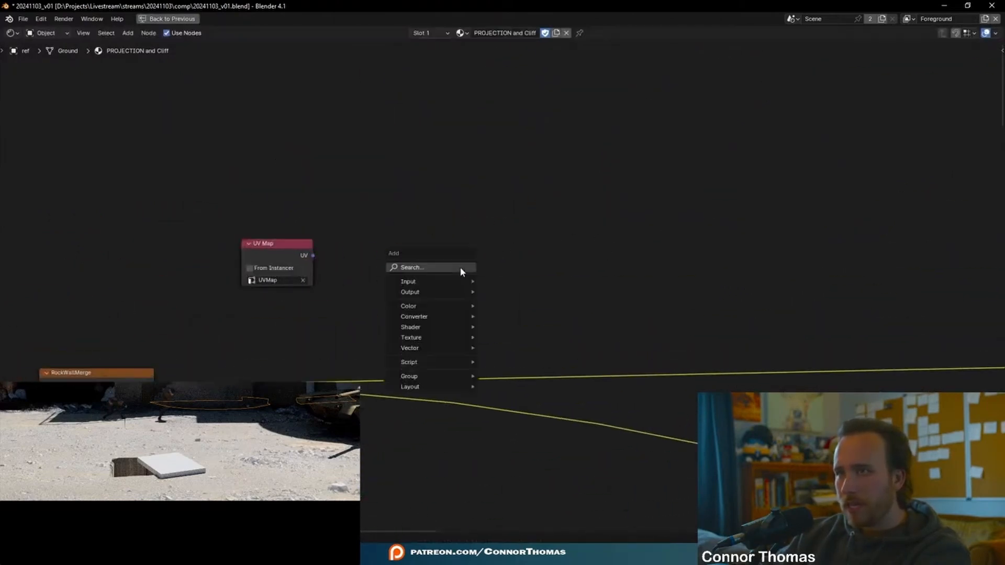
pyautogui.write('image')
pyautogui.press('Return')
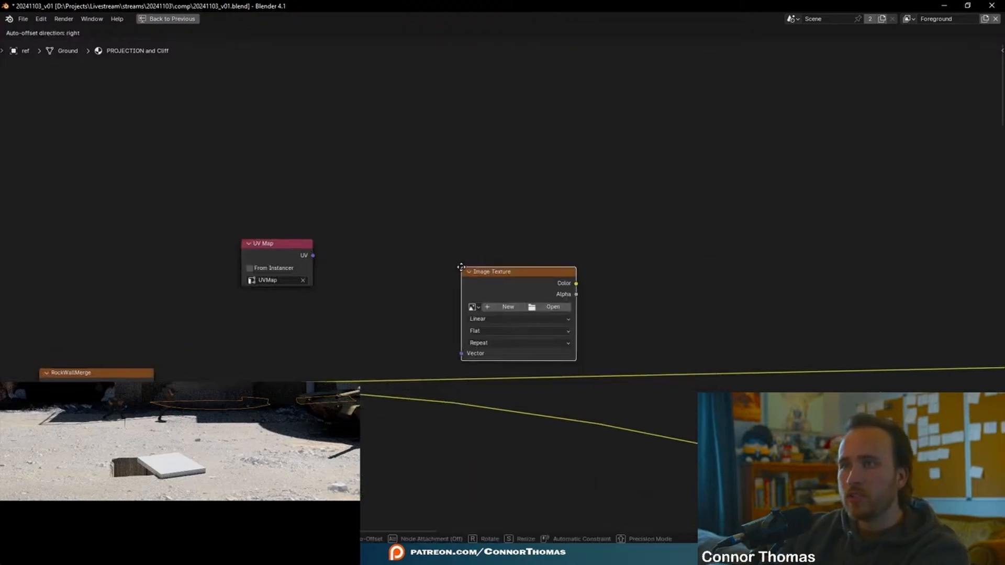
pyautogui.click(408, 235)
pyautogui.click(453, 273)
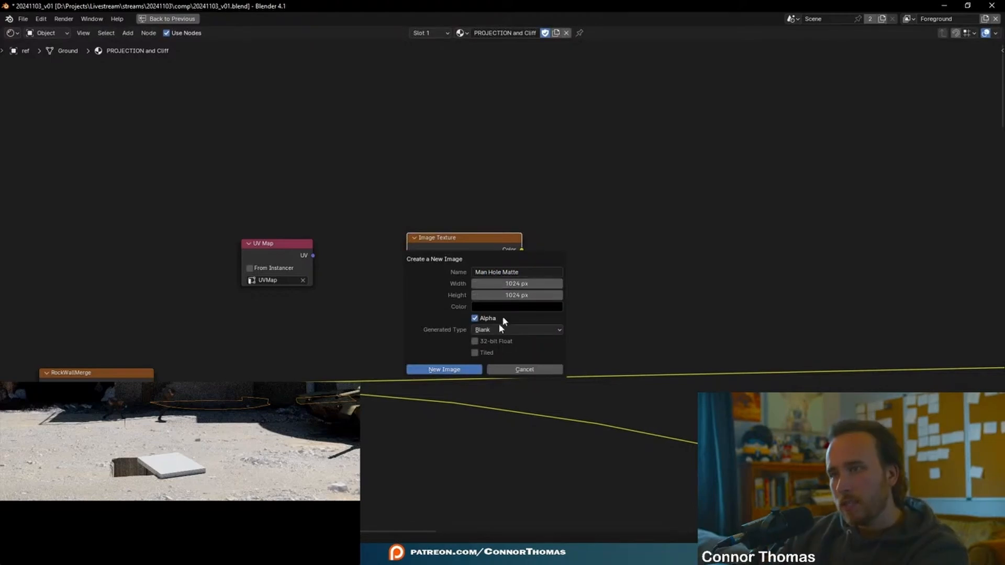
pyautogui.click(444, 370)
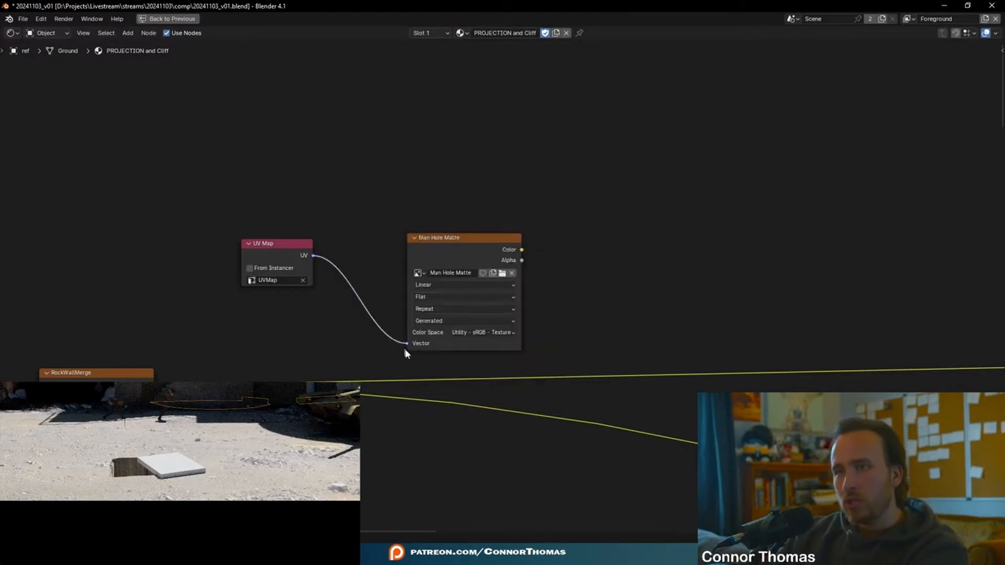
pyautogui.keyDown('ctrl'); pyautogui.keyDown('shift'); pyautogui.click(500, 262); pyautogui.keyUp('shift'); pyautogui.keyUp('ctrl')
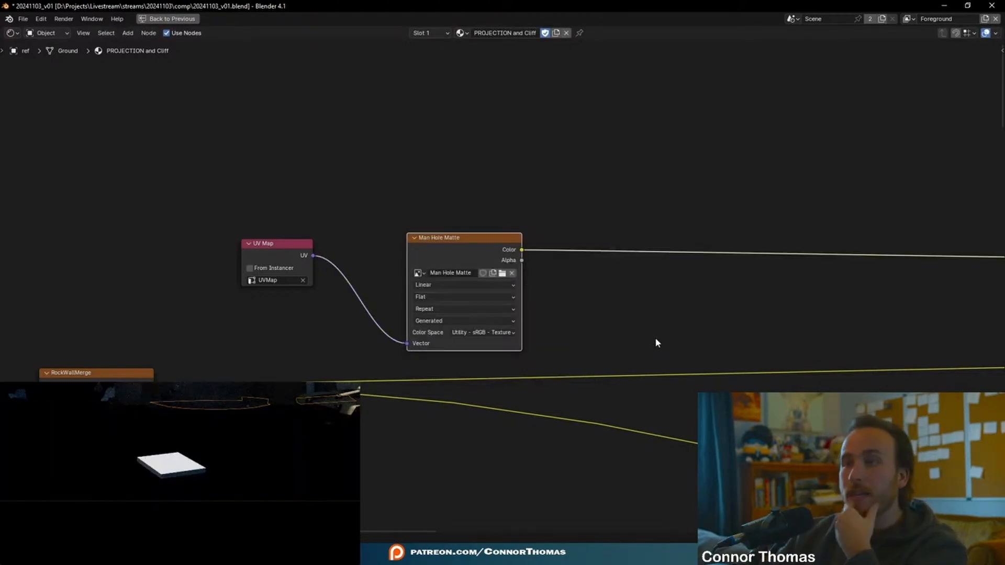
pyautogui.hotkey('ctrl', 'space')
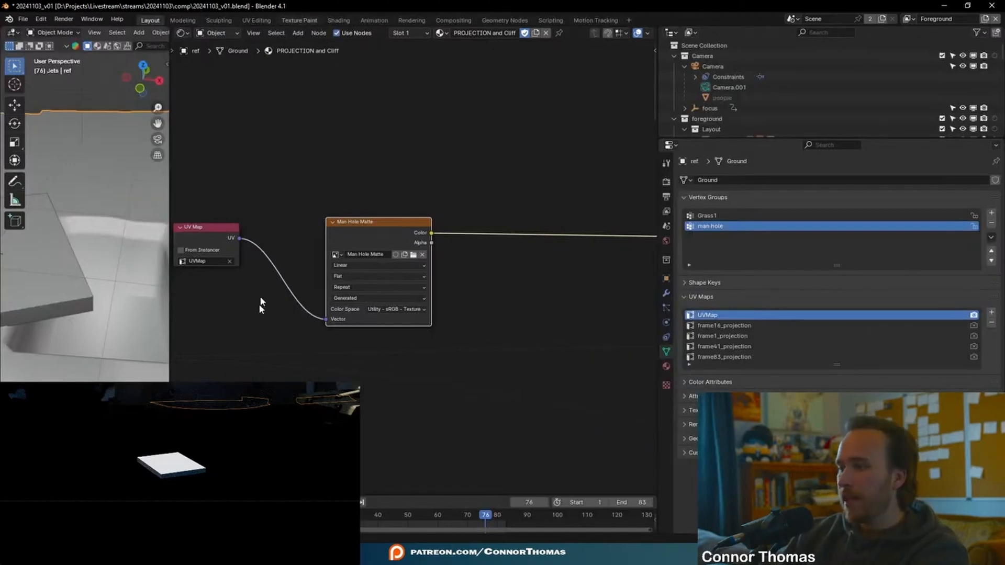
# Switch to the Texture Paint workspace and set the brush radius to 81 px for painting around the manhole
pyautogui.click(299, 20)
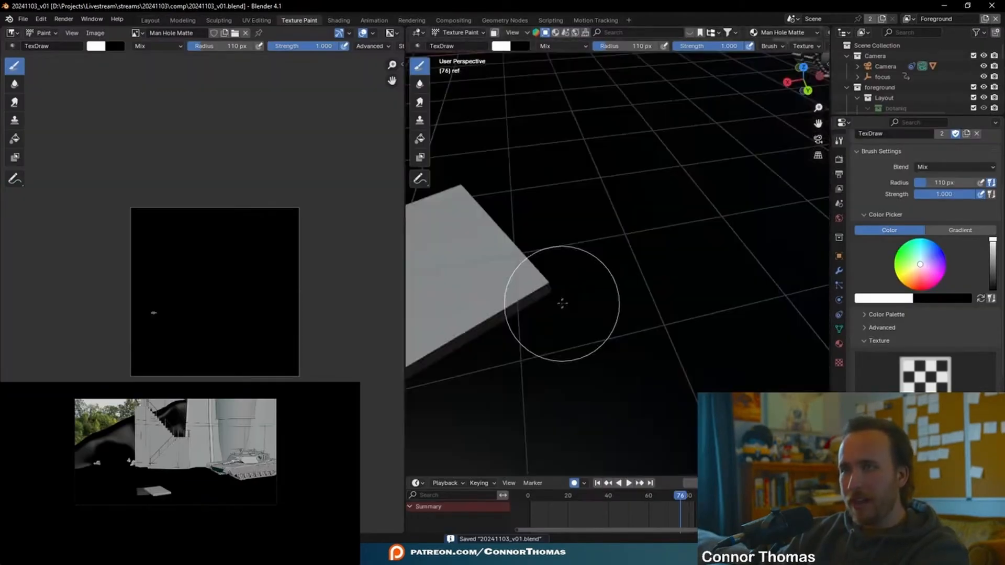
pyautogui.scroll(5, 209, 308)
pyautogui.moveTo(168, 309); pyautogui.dragTo(236, 305, button='middle')
pyautogui.scroll(6, 199, 309)
pyautogui.moveTo(131, 344); pyautogui.dragTo(333, 308, button='middle')
pyautogui.moveTo(167, 298); pyautogui.dragTo(354, 242, button='middle')
pyautogui.scroll(-3, 354, 242)
pyautogui.moveTo(503, 277)
pyautogui.keyDown('shift'); pyautogui.mouseDown(button='middle')
pyautogui.moveTo(649, 287)
pyautogui.moveTo(698, 276)
pyautogui.moveTo(674, 288)
pyautogui.moveTo(699, 241)
pyautogui.moveTo(679, 283)
pyautogui.mouseUp(button='middle'); pyautogui.keyUp('shift')
pyautogui.scroll(-4, 698, 287)
pyautogui.press('f')
pyautogui.click(664, 283)
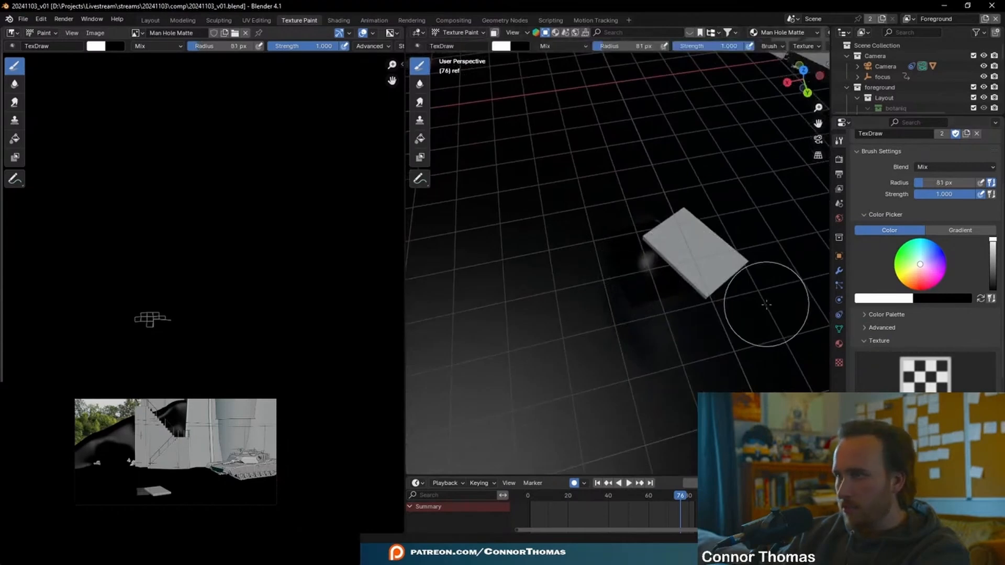
# Paint the manhole and the ground directly around it white in the Man Hole Matte image
pyautogui.press('x')
pyautogui.press('x')
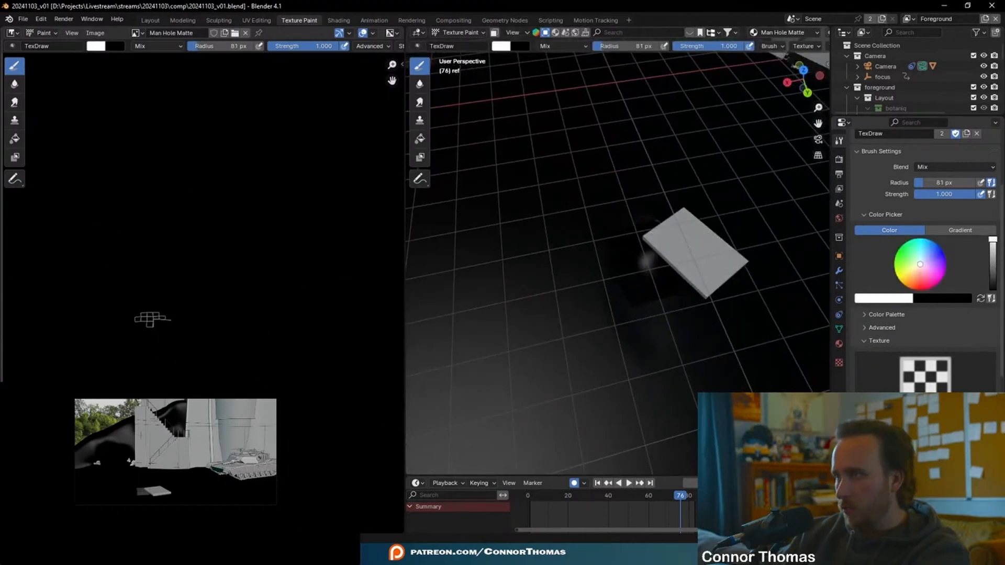
pyautogui.scroll(5, 874, 214)
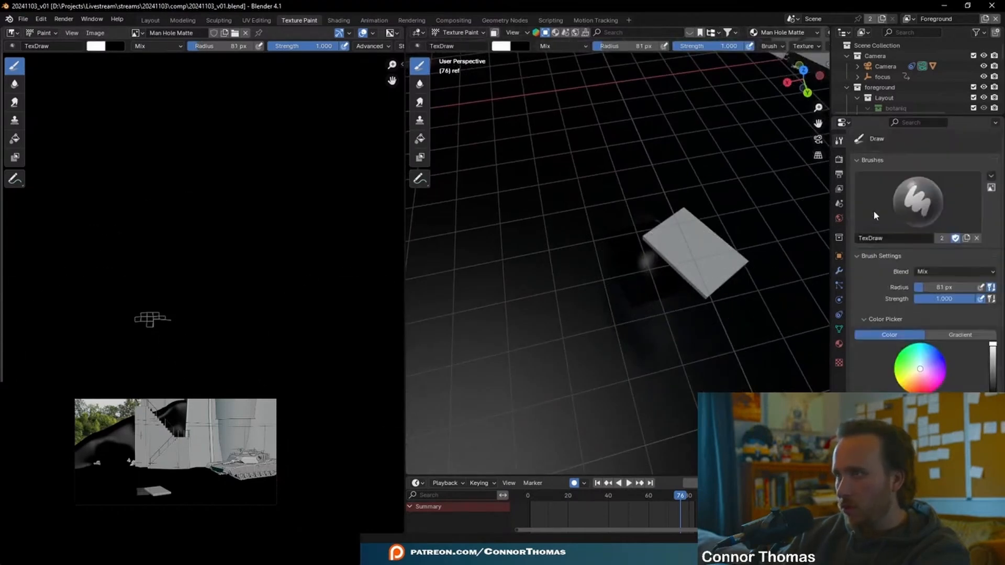
pyautogui.scroll(-12, 897, 311)
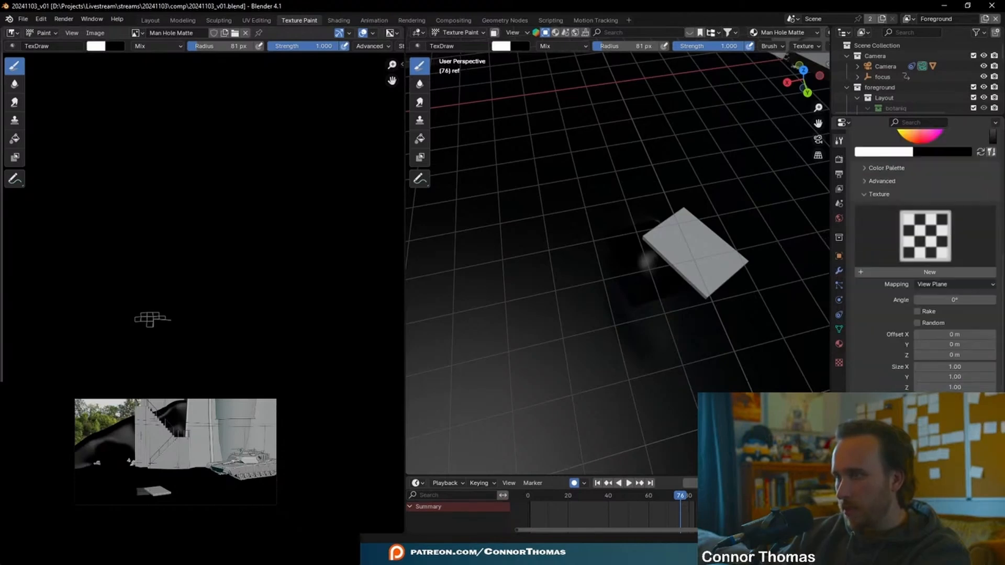
pyautogui.moveTo(669, 270); pyautogui.dragTo(641, 309, button='middle')
pyautogui.moveTo(591, 315)
pyautogui.mouseDown()
pyautogui.moveTo(566, 312)
pyautogui.moveTo(540, 335)
pyautogui.moveTo(560, 369)
pyautogui.moveTo(598, 360)
pyautogui.mouseUp()
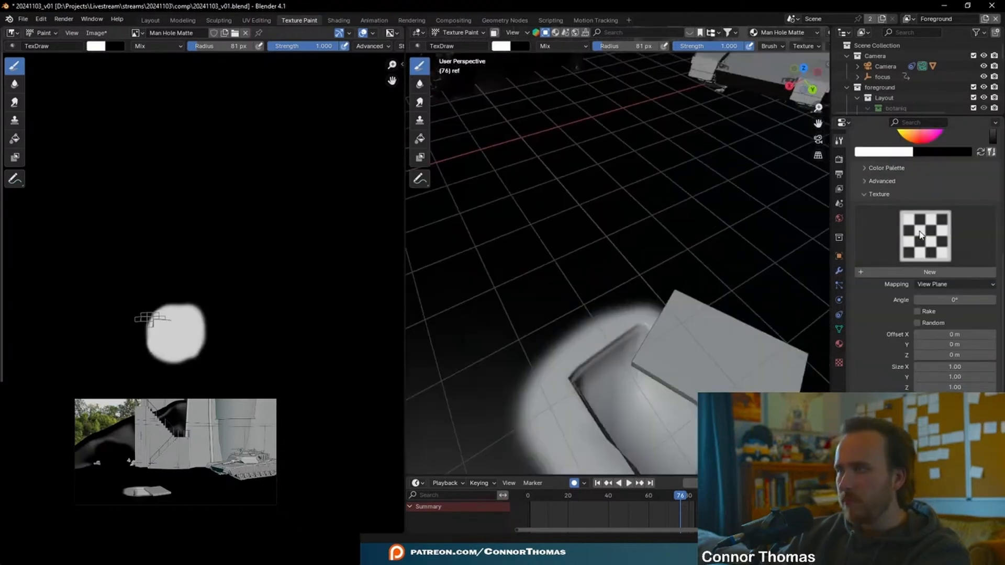
# Pick a rock displacement texture for the paint brush
pyautogui.scroll(6, 920, 236)
pyautogui.scroll(-5, 920, 273)
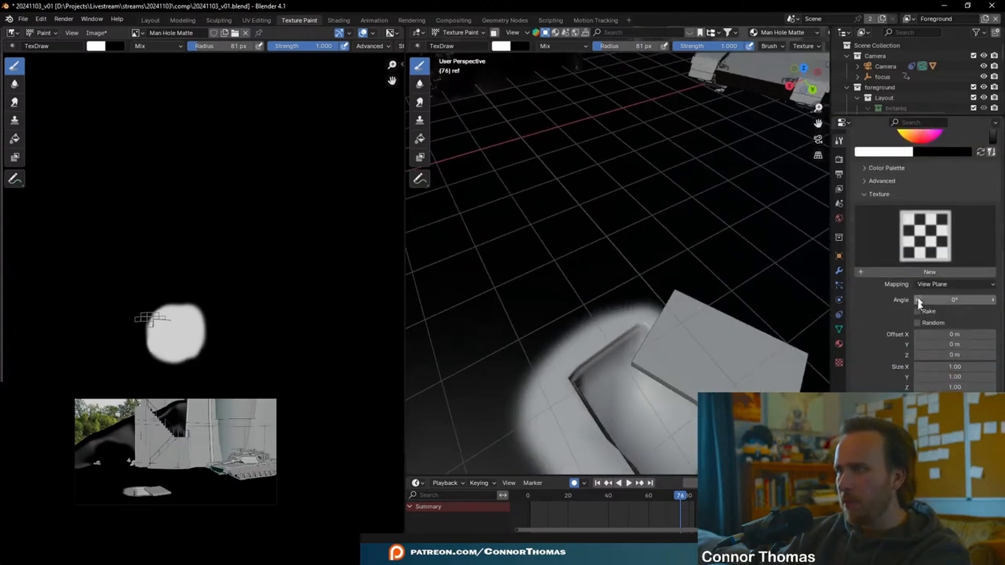
pyautogui.scroll(-2, 919, 296)
pyautogui.click(922, 225)
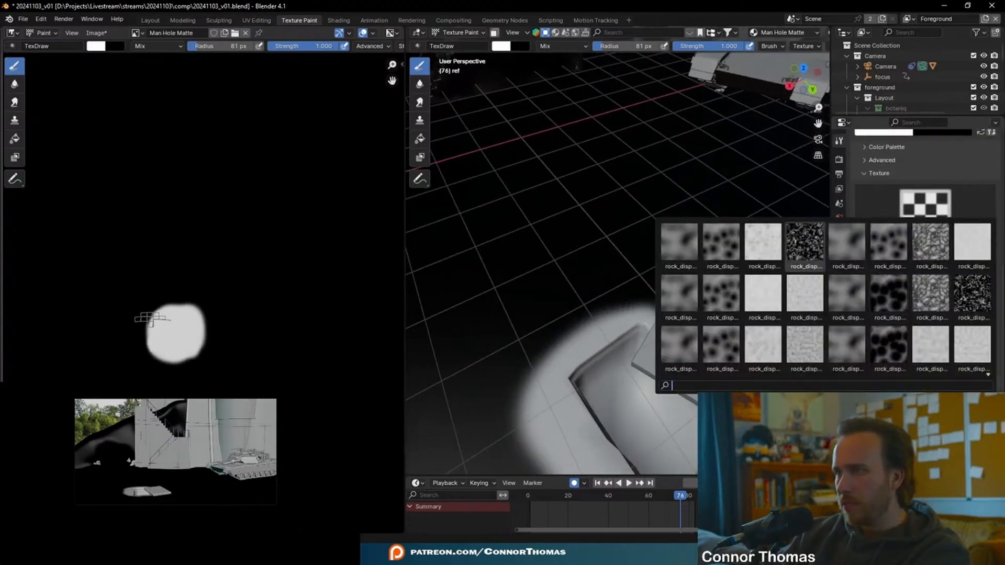
pyautogui.scroll(3, 946, 304)
pyautogui.scroll(8, 953, 302)
# Roughen the edge of the white patch around the manhole with speckled brush strokes, undoing the black pass and painting in white
pyautogui.moveTo(995, 343); pyautogui.dragTo(994, 360)
pyautogui.moveTo(463, 335)
pyautogui.keyDown('shift'); pyautogui.mouseDown(button='middle')
pyautogui.moveTo(476, 282)
pyautogui.moveTo(461, 295)
pyautogui.mouseUp(button='middle'); pyautogui.keyUp('shift')
pyautogui.moveTo(521, 388)
pyautogui.mouseDown()
pyautogui.moveTo(552, 386)
pyautogui.moveTo(498, 337)
pyautogui.moveTo(538, 254)
pyautogui.moveTo(616, 187)
pyautogui.mouseUp()
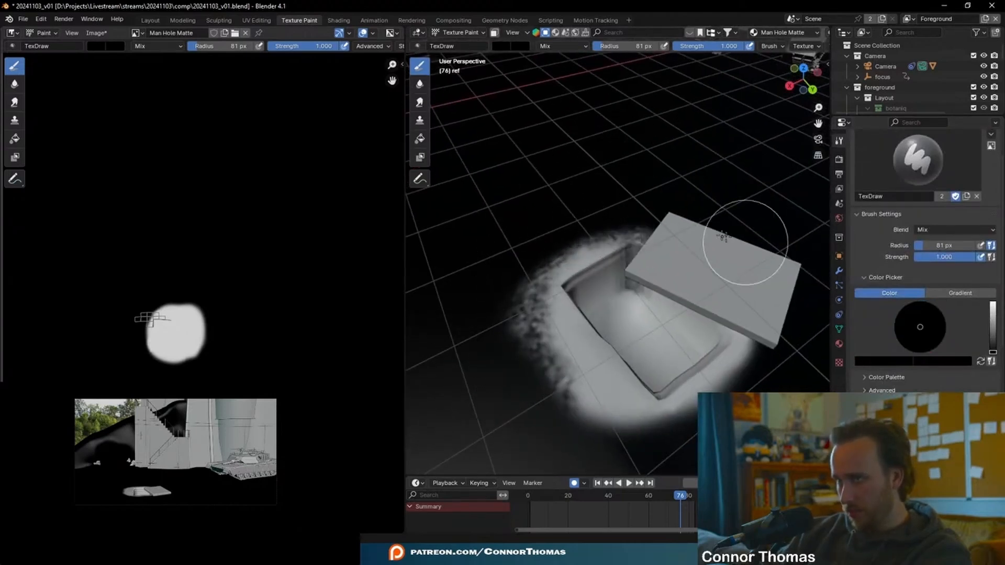
pyautogui.hotkey('ctrl', 'z')
pyautogui.moveTo(490, 261)
pyautogui.mouseDown()
pyautogui.moveTo(516, 294)
pyautogui.moveTo(569, 458)
pyautogui.moveTo(658, 476)
pyautogui.moveTo(445, 333)
pyautogui.mouseUp()
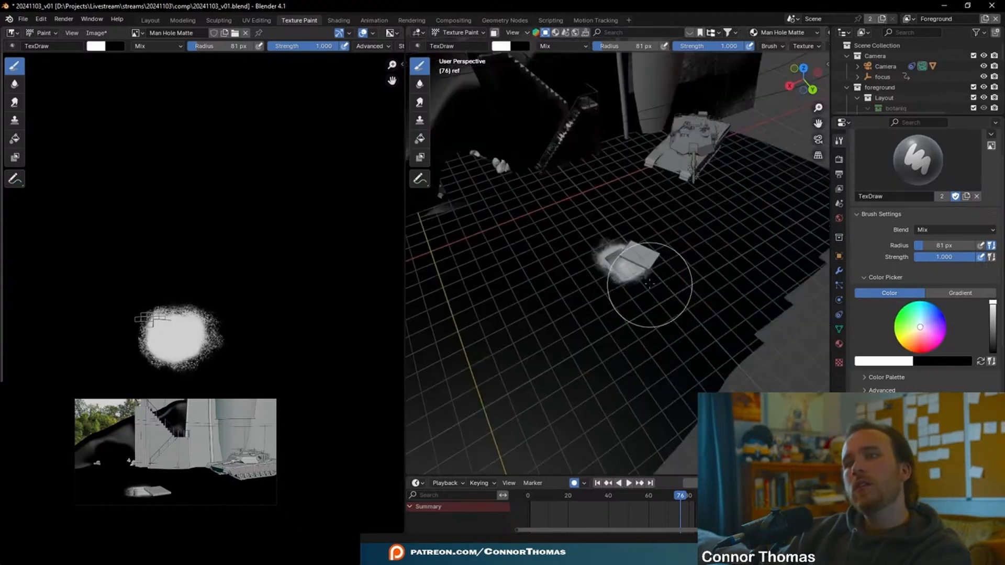
pyautogui.scroll(5, 651, 283)
# Save the painted matte image as Man Hole Matte.png in the project's material folder
pyautogui.click(96, 33)
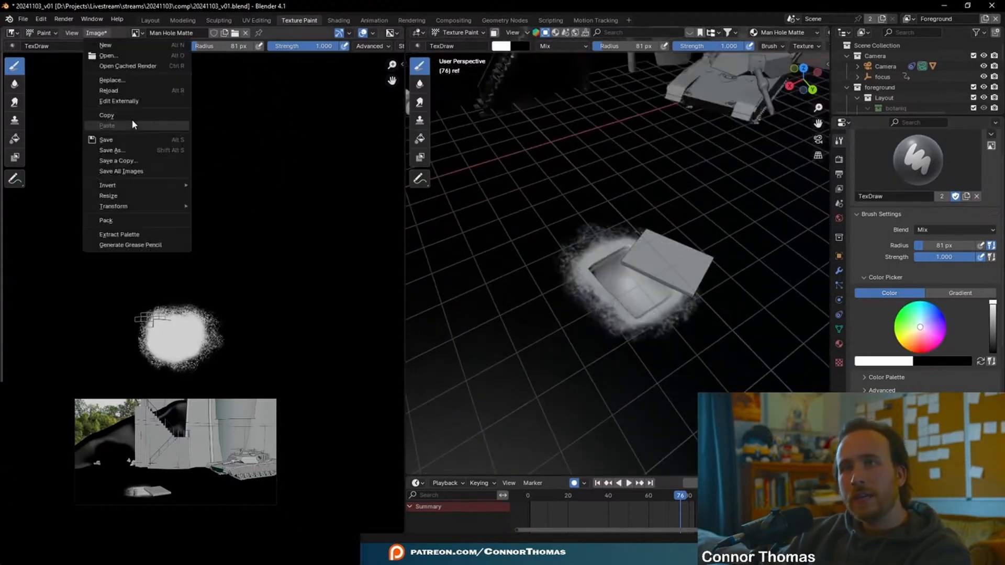
pyautogui.click(120, 142)
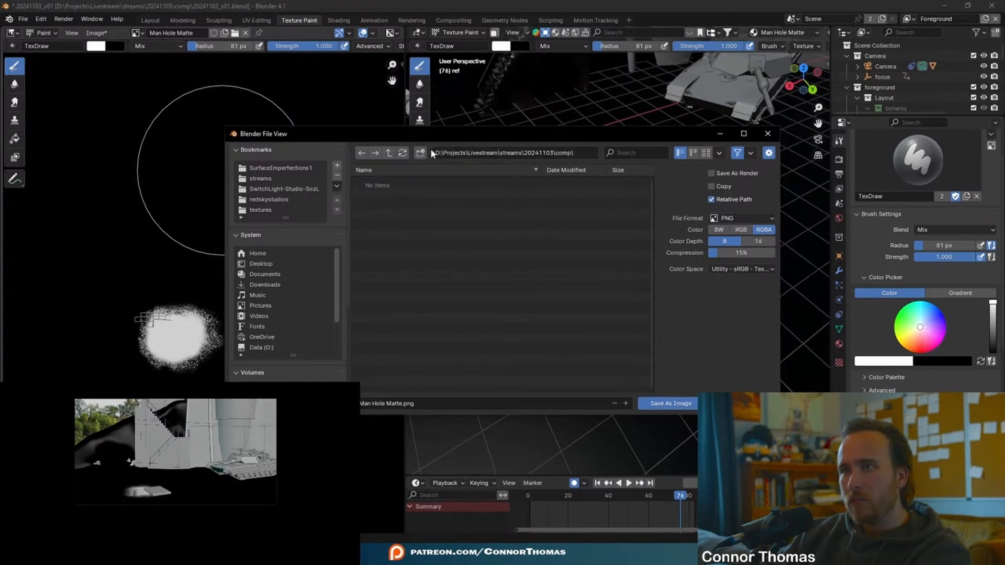
pyautogui.click(392, 153)
pyautogui.doubleClick(374, 194)
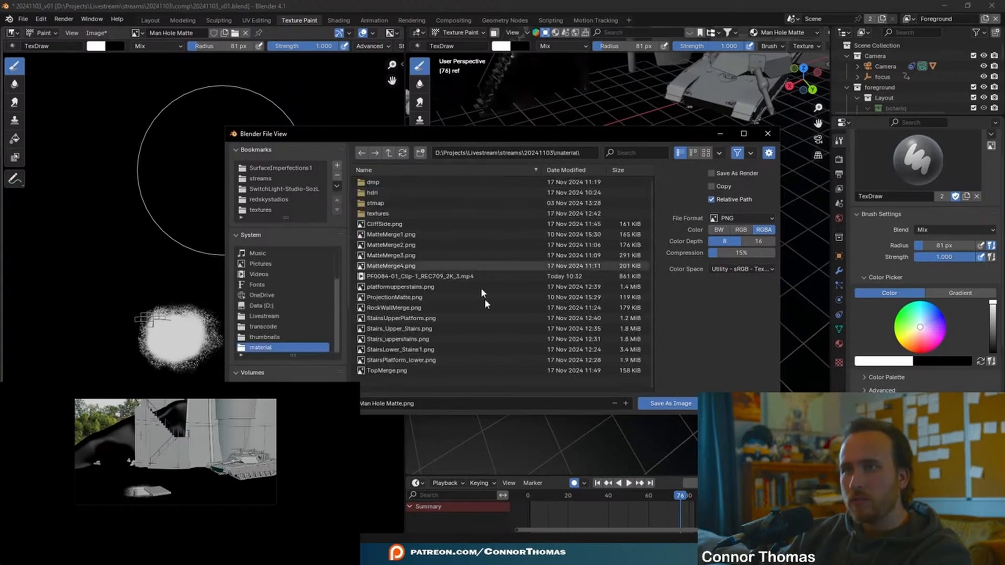
pyautogui.click(666, 404)
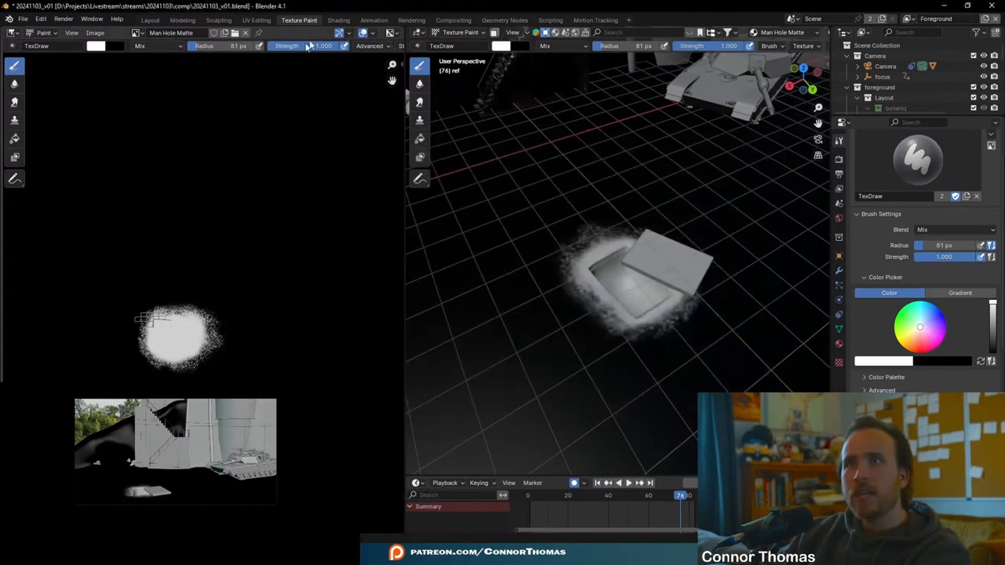
# Return to the Layout workspace and duplicate the brown mud mapping, texture and Principled BSDF nodes above the shader network
pyautogui.click(152, 22)
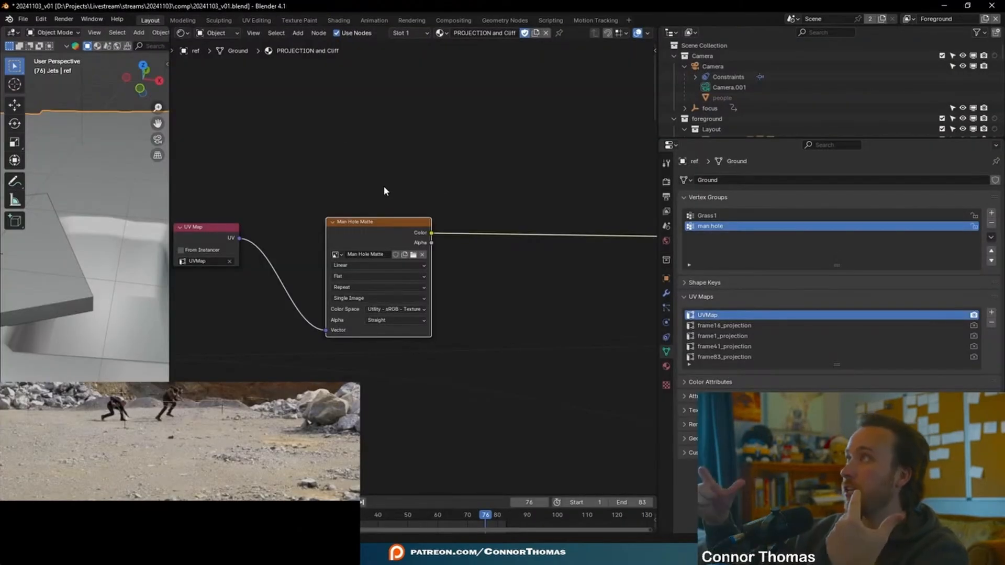
pyautogui.scroll(-4, 450, 225)
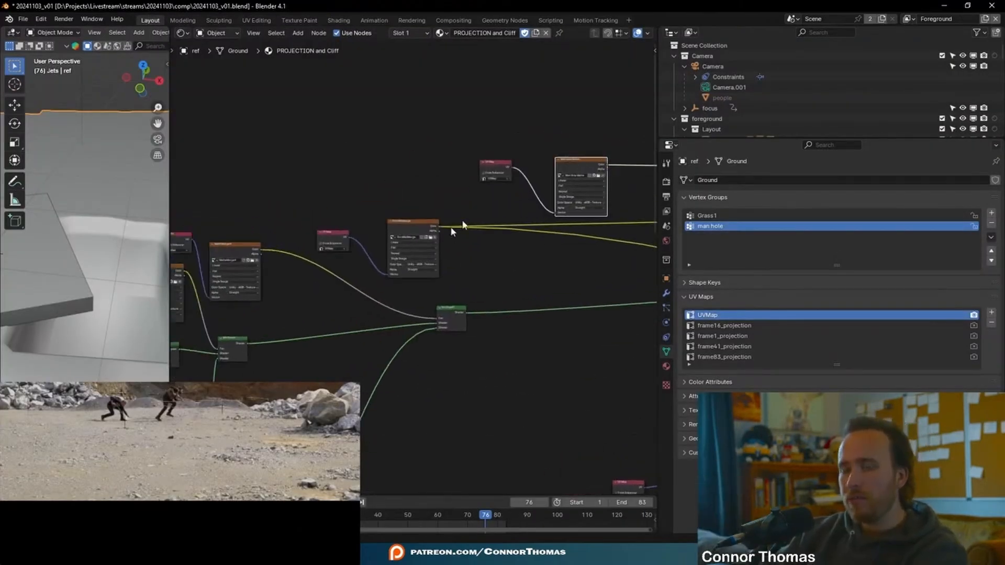
pyautogui.hotkey('ctrl', 'space')
pyautogui.moveTo(512, 375); pyautogui.dragTo(733, 262, button='middle')
pyautogui.moveTo(314, 379); pyautogui.dragTo(464, 303, button='middle')
pyautogui.moveTo(473, 338); pyautogui.dragTo(599, 342, button='middle')
pyautogui.moveTo(600, 342); pyautogui.dragTo(617, 357, button='middle')
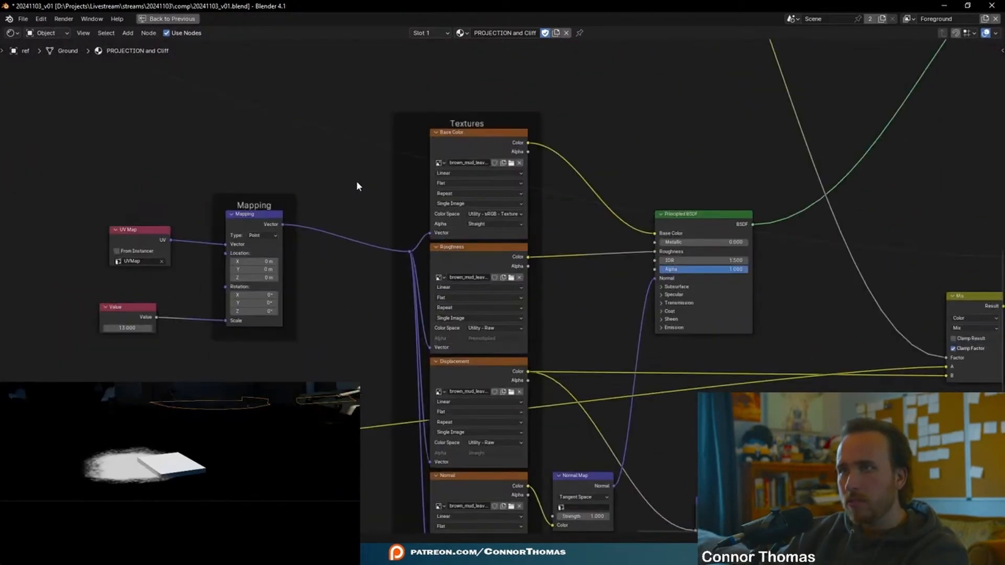
pyautogui.scroll(-10, 354, 183)
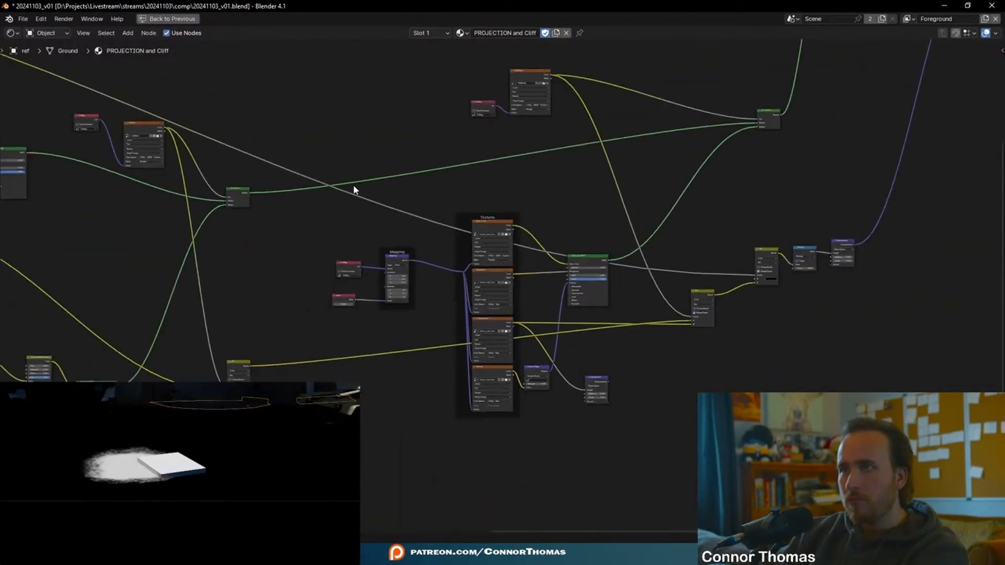
pyautogui.scroll(2, 386, 231)
pyautogui.moveTo(303, 203); pyautogui.dragTo(585, 461)
pyautogui.scroll(-5, 524, 325)
pyautogui.moveTo(429, 152); pyautogui.dragTo(450, 284, button='middle')
pyautogui.hotkey('shift', 'd')
pyautogui.click(611, 127)
# Move the Man Hole Matte texture and its UV Map node close to the Material Output
pyautogui.moveTo(113, 204); pyautogui.dragTo(164, 263)
pyautogui.press('g')
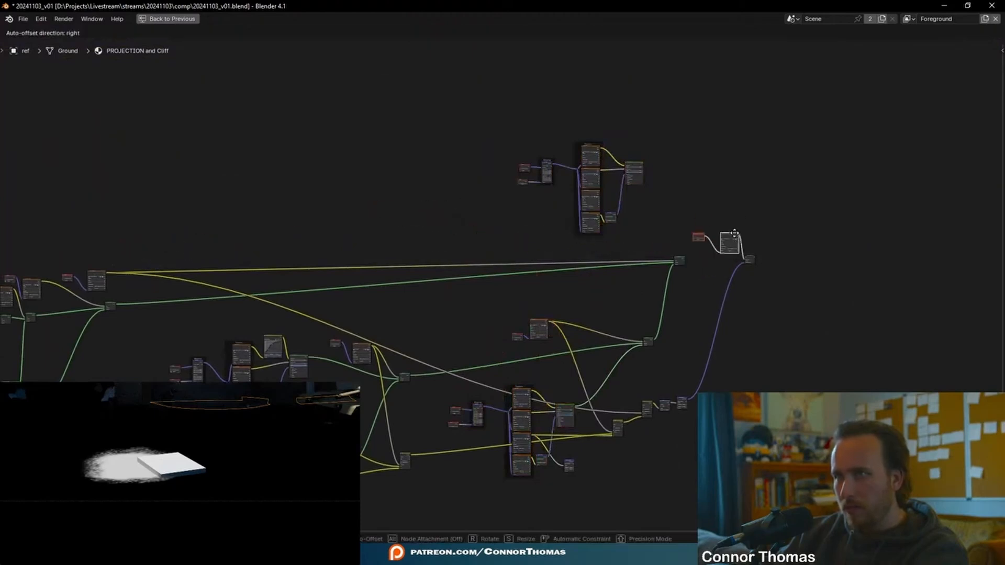
pyautogui.click(718, 214)
pyautogui.click(798, 250)
# Duplicate the final Mix Shader and feed the original's output into the copy's first shader input
pyautogui.scroll(8, 689, 244)
pyautogui.moveTo(689, 244); pyautogui.dragTo(505, 217, button='middle')
pyautogui.scroll(4, 610, 284)
pyautogui.scroll(4, 495, 356)
pyautogui.click(422, 282)
pyautogui.hotkey('shift', 'd')
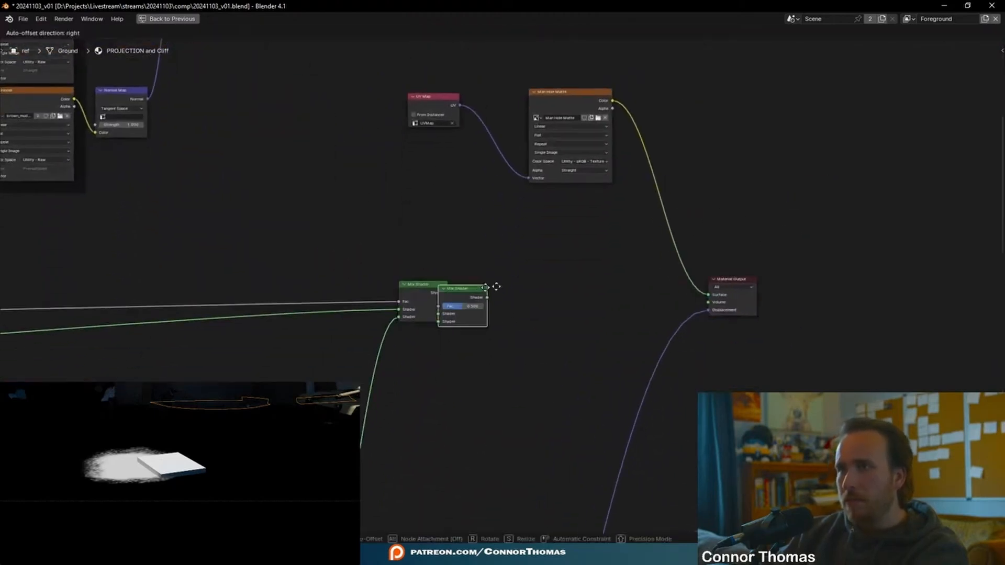
pyautogui.click(549, 264)
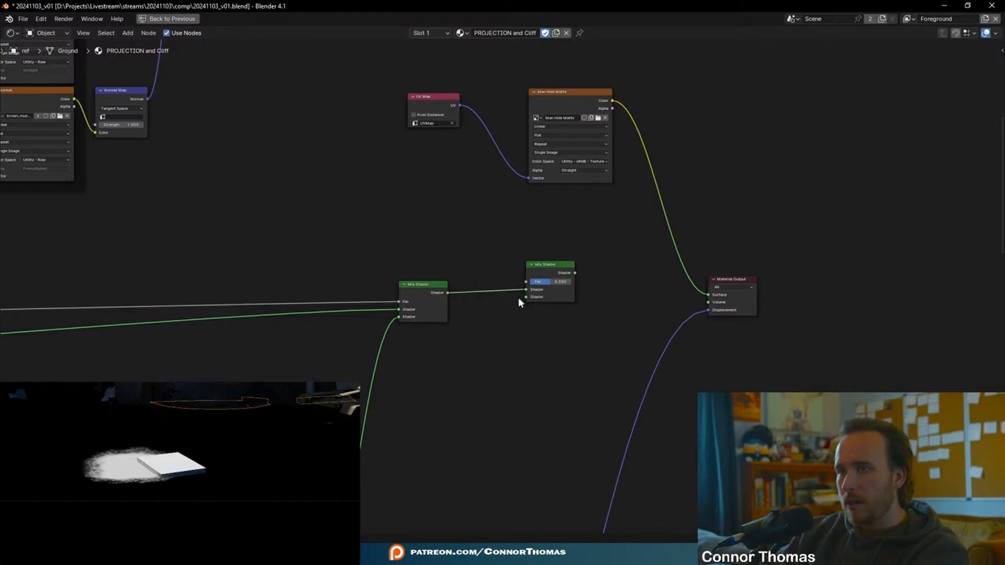
# Connect the duplicated mud shader and the Man Hole Matte factor to the new Mix Shader, and route it to the Material Output surface
pyautogui.moveTo(527, 297); pyautogui.dragTo(267, 66)
pyautogui.moveTo(342, 394); pyautogui.dragTo(266, 290, button='middle')
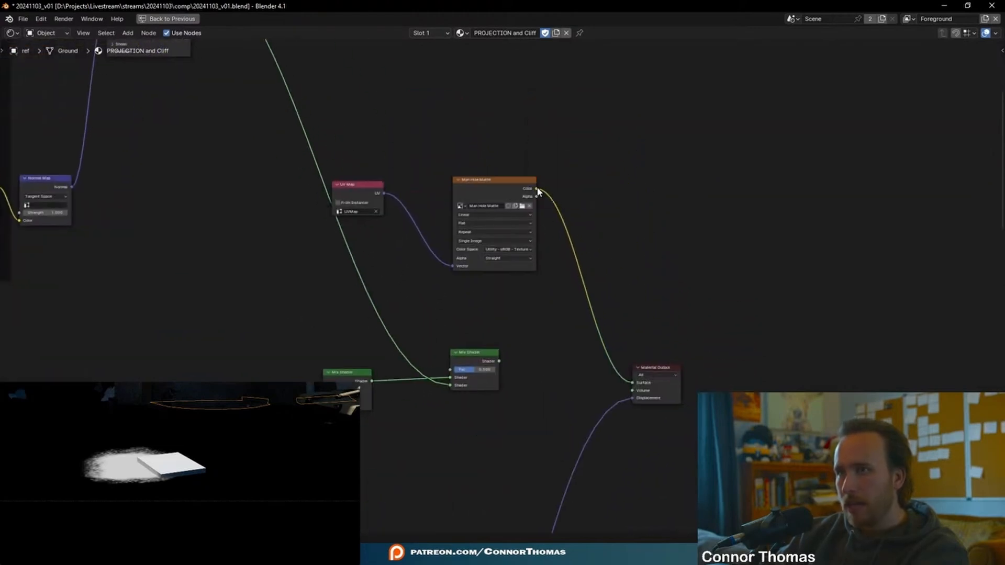
pyautogui.keyDown('ctrl'); pyautogui.keyDown('shift'); pyautogui.click(481, 355); pyautogui.keyUp('shift'); pyautogui.keyUp('ctrl')
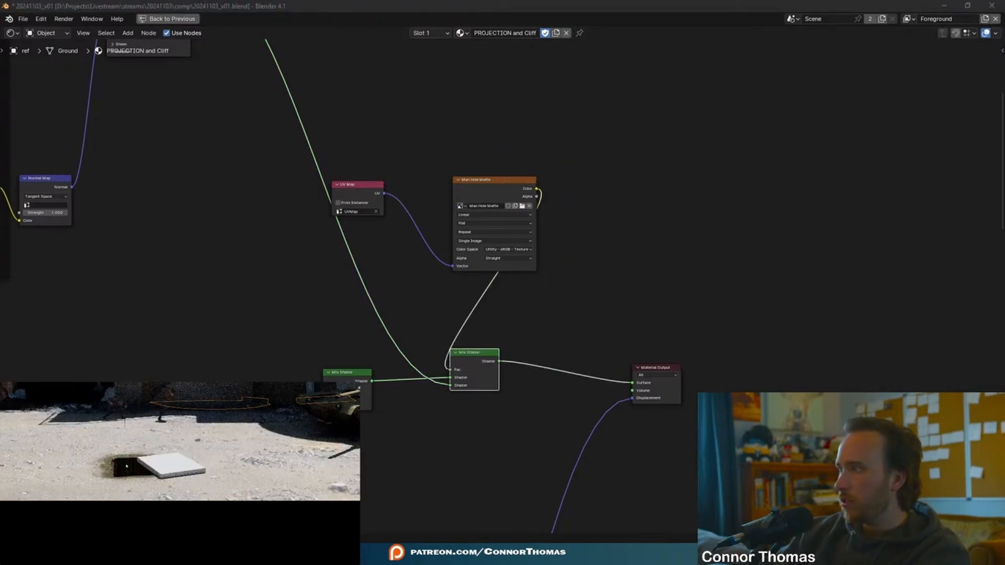
# Add a UV map named Man Hole to the ground mesh in Edit Mode
pyautogui.moveTo(432, 310); pyautogui.dragTo(745, 386, button='middle')
pyautogui.scroll(-1, 667, 382)
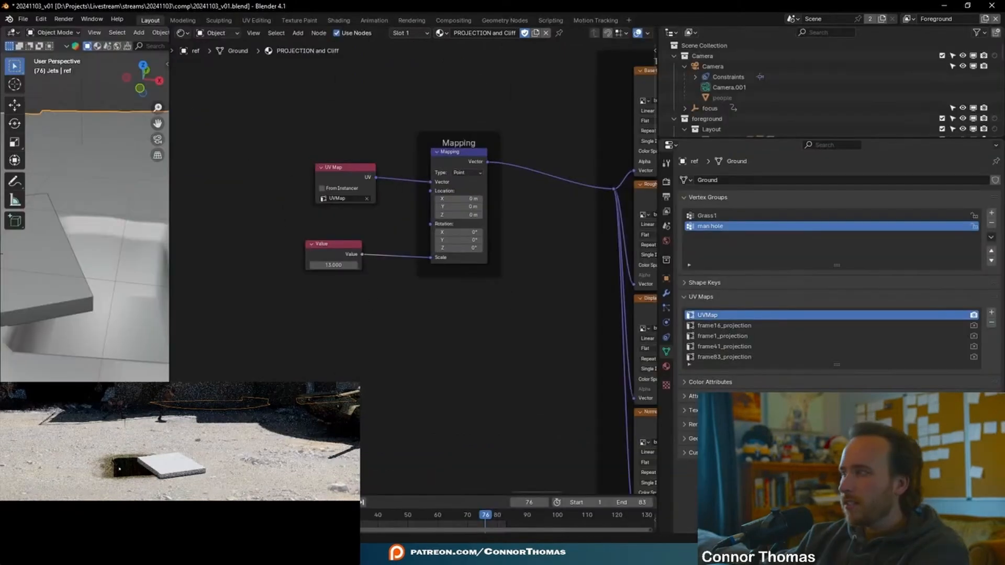
pyautogui.press('Tab')
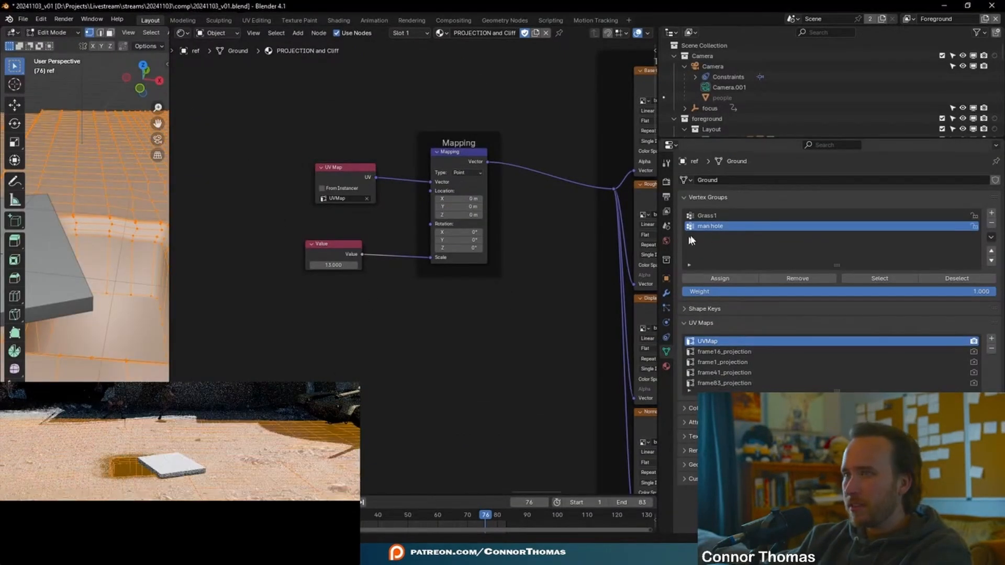
pyautogui.click(992, 340)
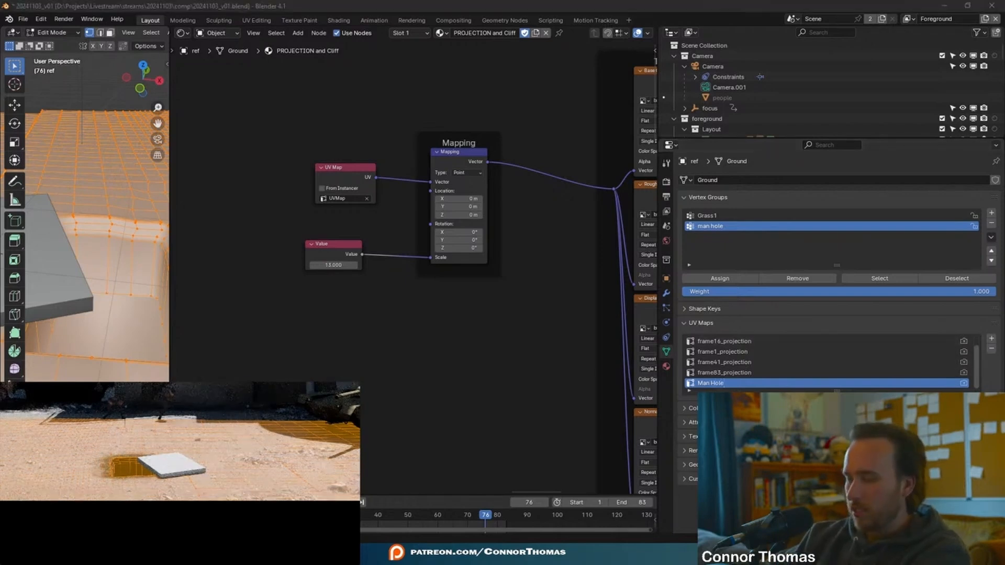
# Unwrap the ground mesh into the Man Hole map with Smart UV Project, and select UVMap again in Object Mode
pyautogui.rightClick(97, 426)
pyautogui.click(125, 433)
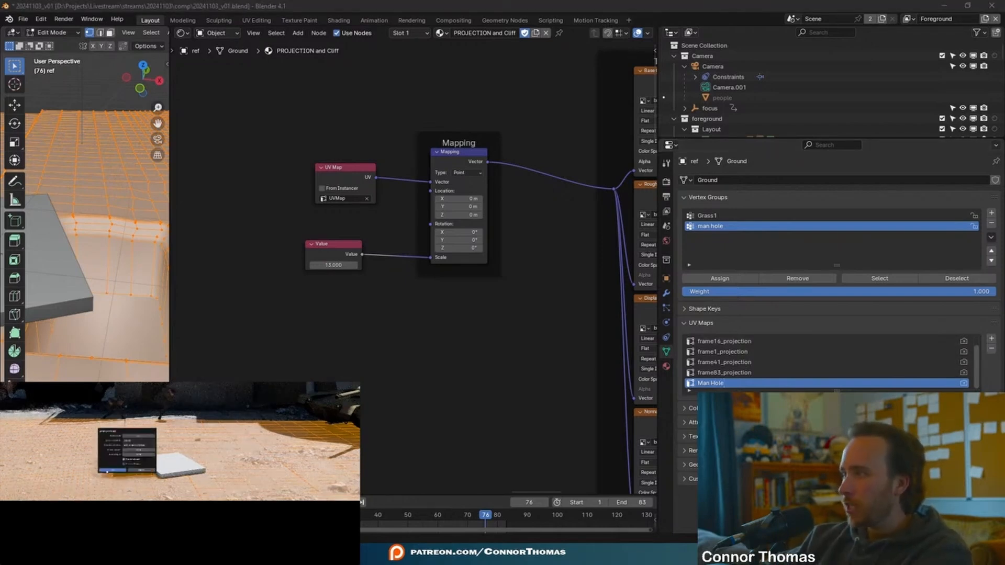
pyautogui.click(111, 471)
pyautogui.scroll(1, 713, 314)
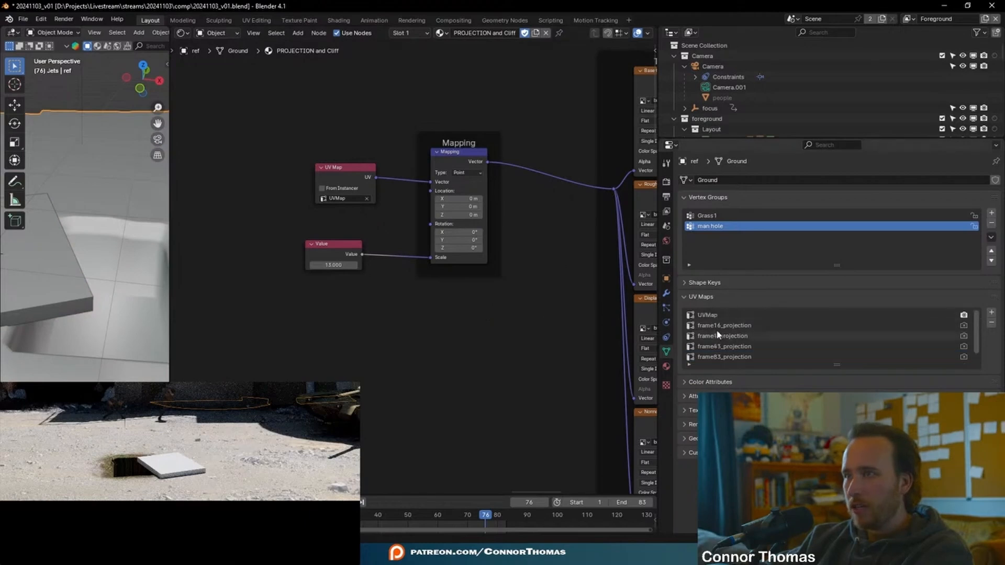
pyautogui.click(804, 316)
# Set the UV Map node feeding the duplicated brown mud mapping to Man Hole
pyautogui.moveTo(495, 312); pyautogui.dragTo(326, 370, button='middle')
pyautogui.scroll(-2, 342, 354)
pyautogui.hotkey('ctrl', 'space')
pyautogui.scroll(-1, 285, 317)
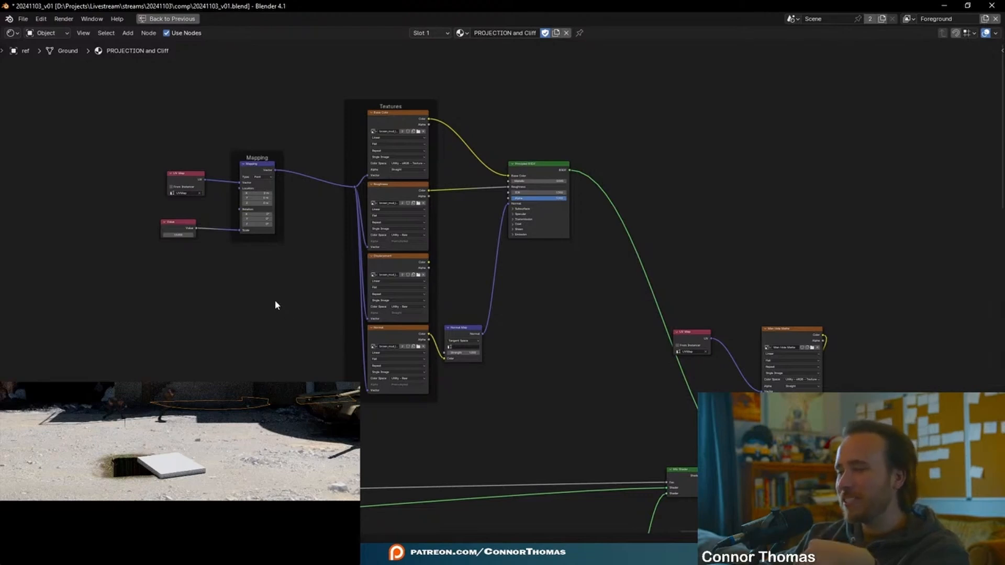
pyautogui.scroll(2, 276, 301)
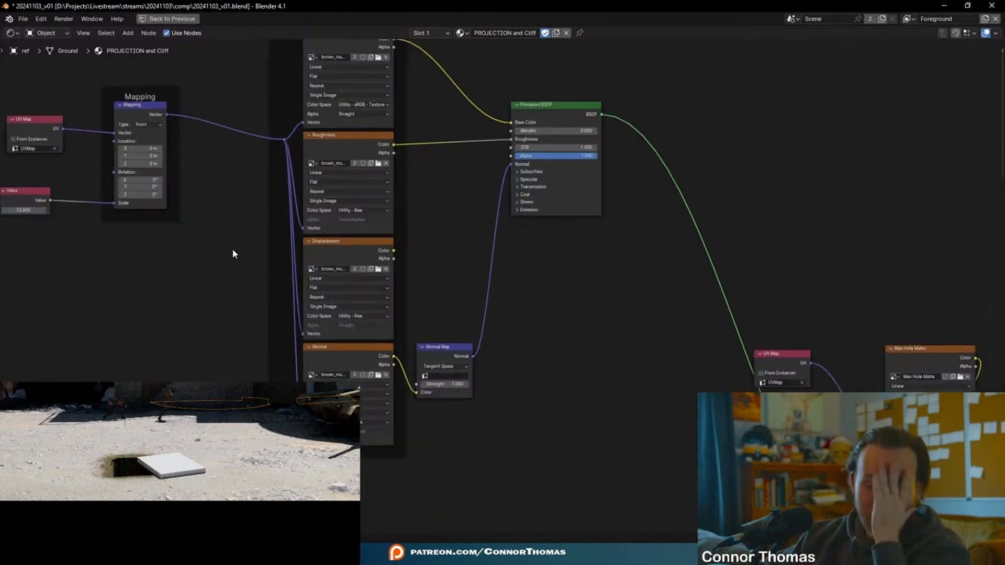
pyautogui.scroll(1, 238, 267)
pyautogui.moveTo(238, 269); pyautogui.dragTo(493, 310, button='middle')
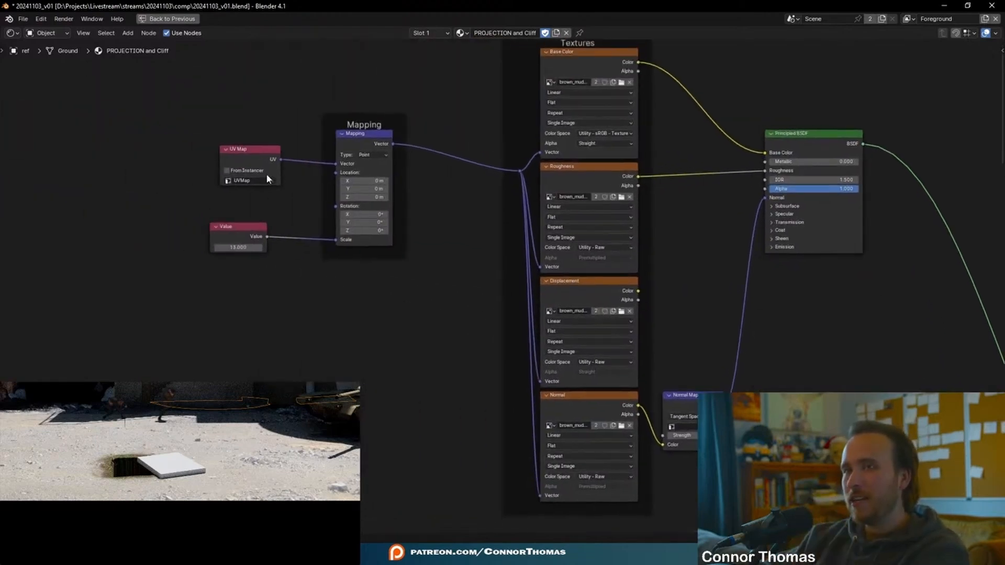
pyautogui.scroll(2, 262, 183)
pyautogui.moveTo(299, 246); pyautogui.dragTo(404, 287, button='middle')
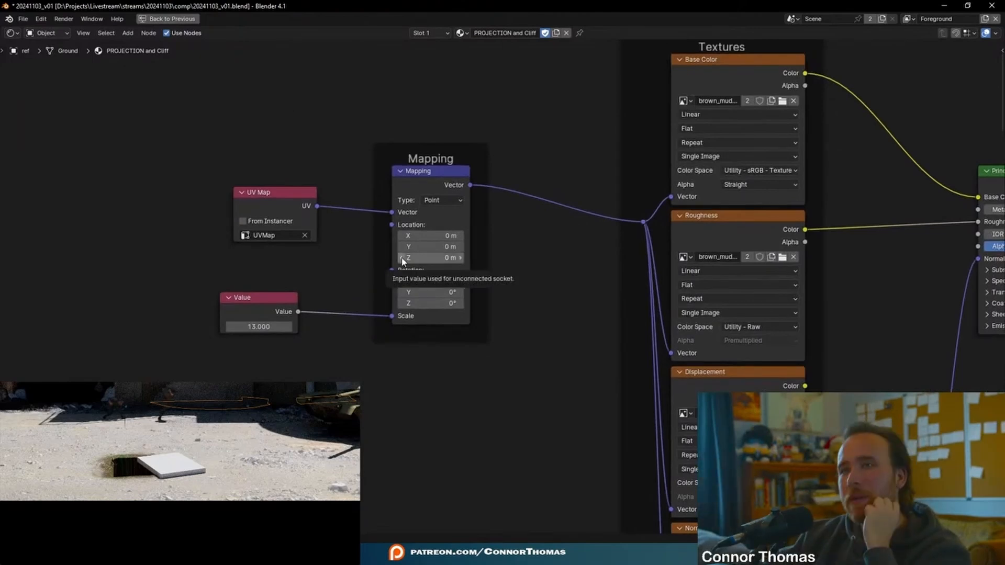
pyautogui.click(288, 235)
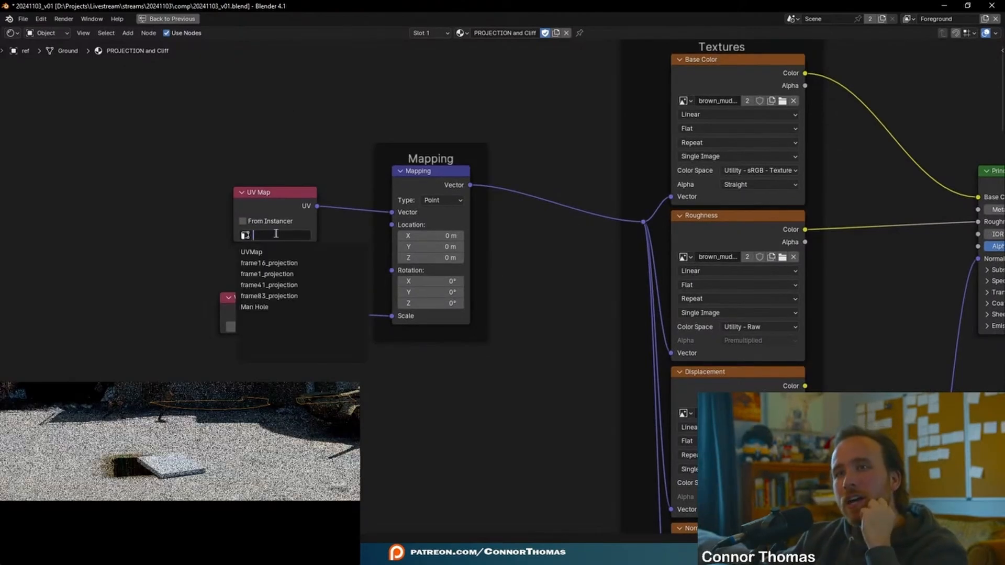
pyautogui.click(267, 306)
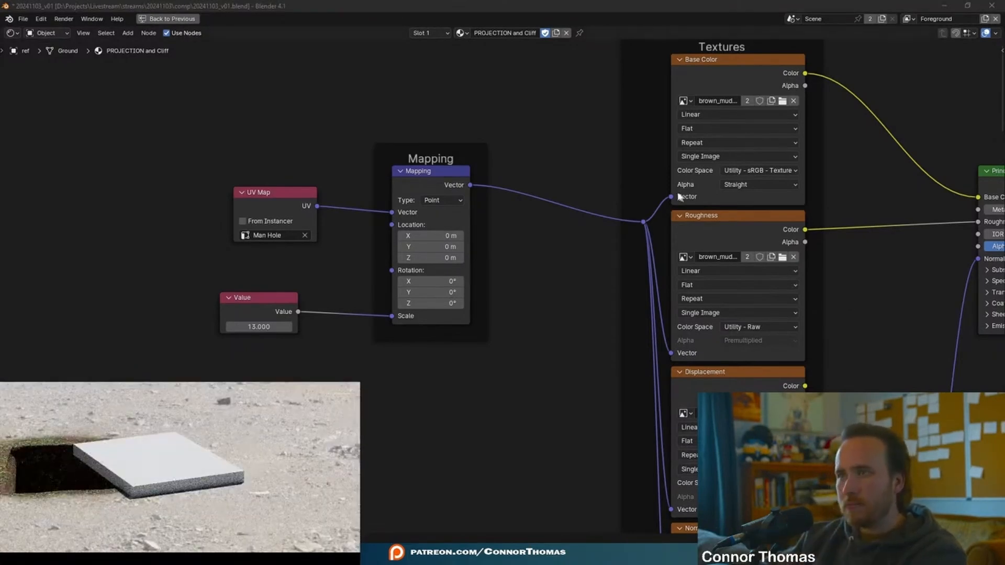
# Insert an RGB Curves node between the mud's Base Color texture and the Principled BSDF
pyautogui.moveTo(526, 161); pyautogui.dragTo(379, 186, button='middle')
pyautogui.scroll(-2, 379, 185)
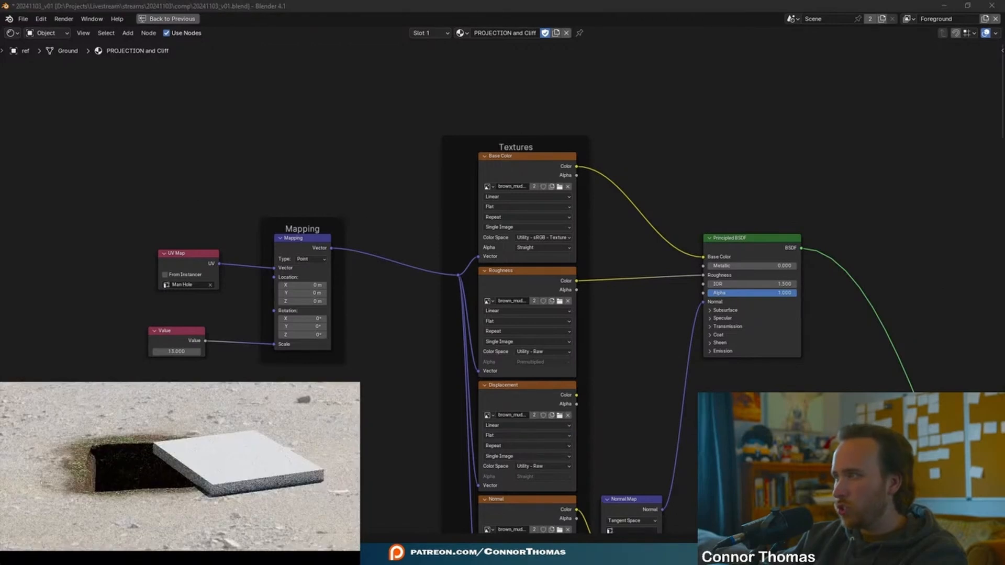
pyautogui.moveTo(721, 181); pyautogui.dragTo(625, 178, button='middle')
pyautogui.hotkey('shift', 'a')
pyautogui.write('cu')
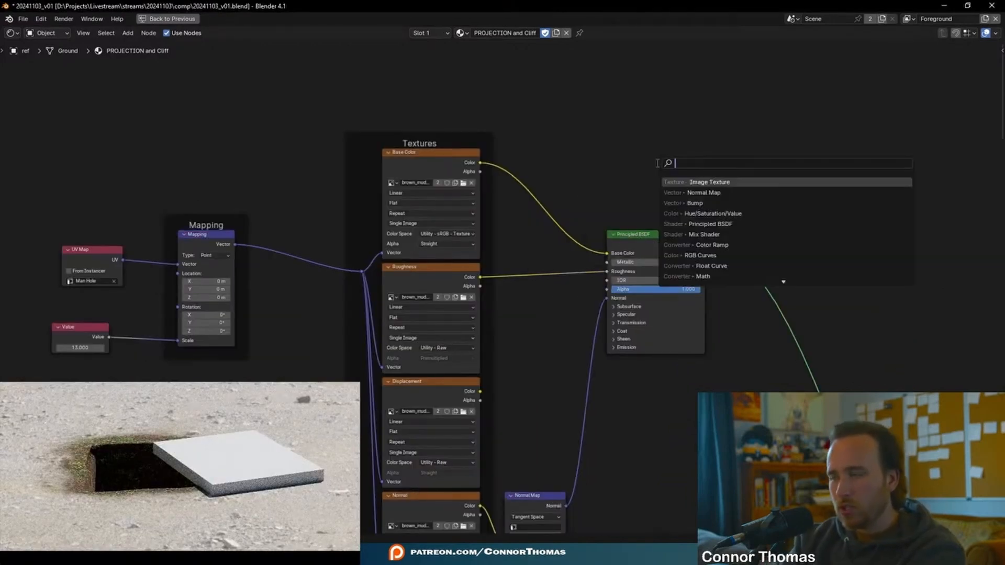
pyautogui.write('rv')
pyautogui.press('Return')
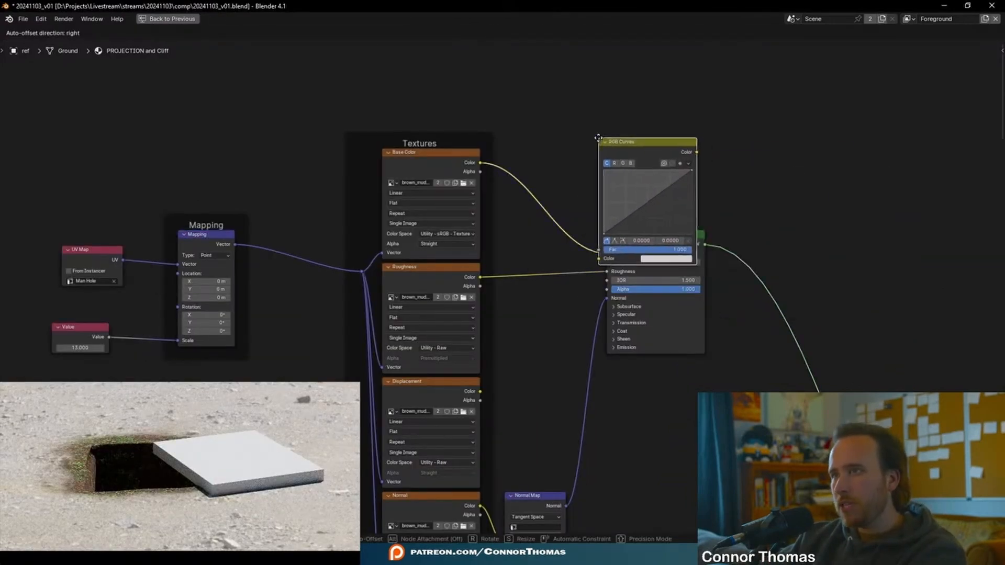
pyautogui.click(596, 160)
# Shape the mud's color curve by raising the dark tones and pulling a midtone point down to about 0.477, 0.356
pyautogui.moveTo(601, 220); pyautogui.dragTo(590, 213)
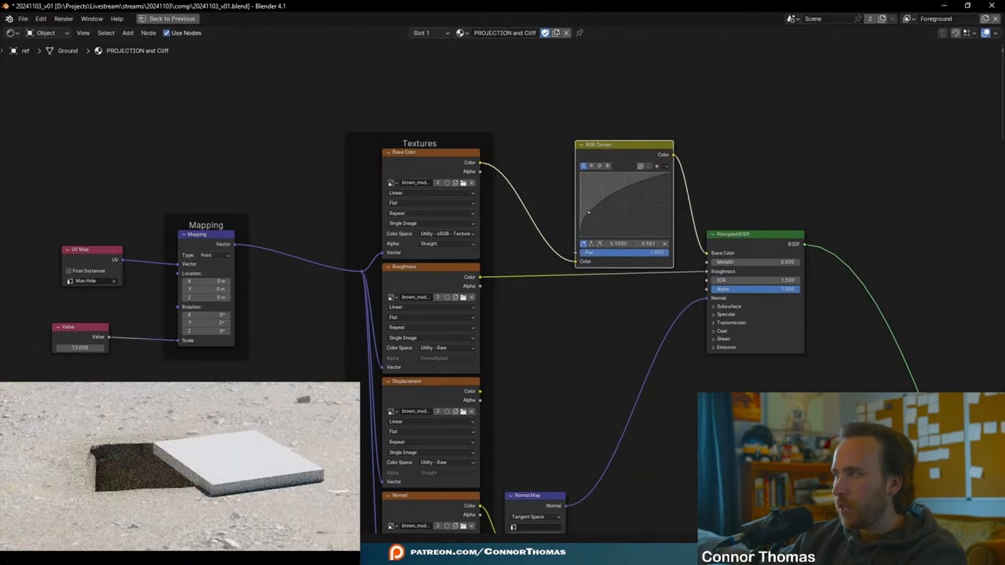
pyautogui.click(630, 213)
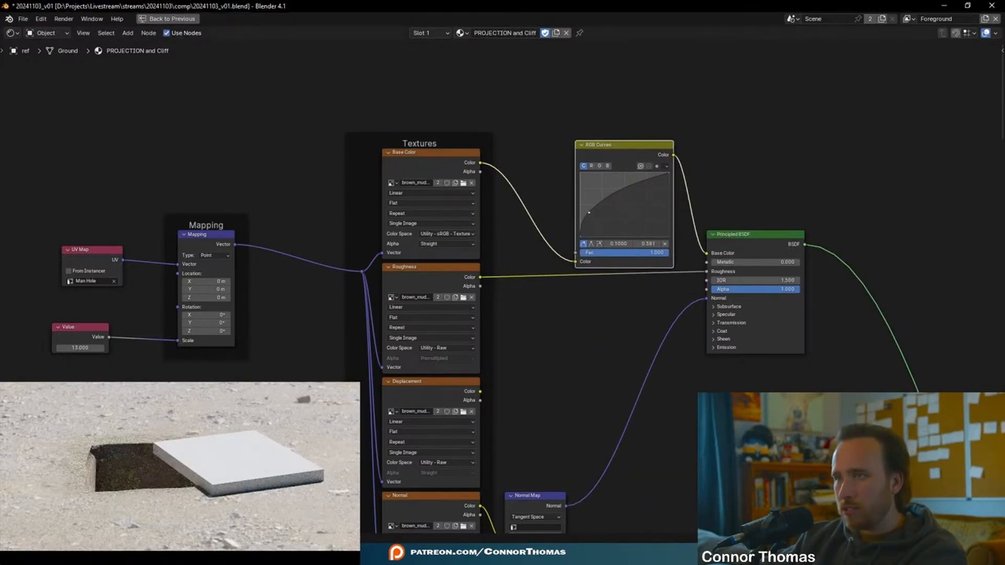
pyautogui.moveTo(614, 192); pyautogui.dragTo(623, 214)
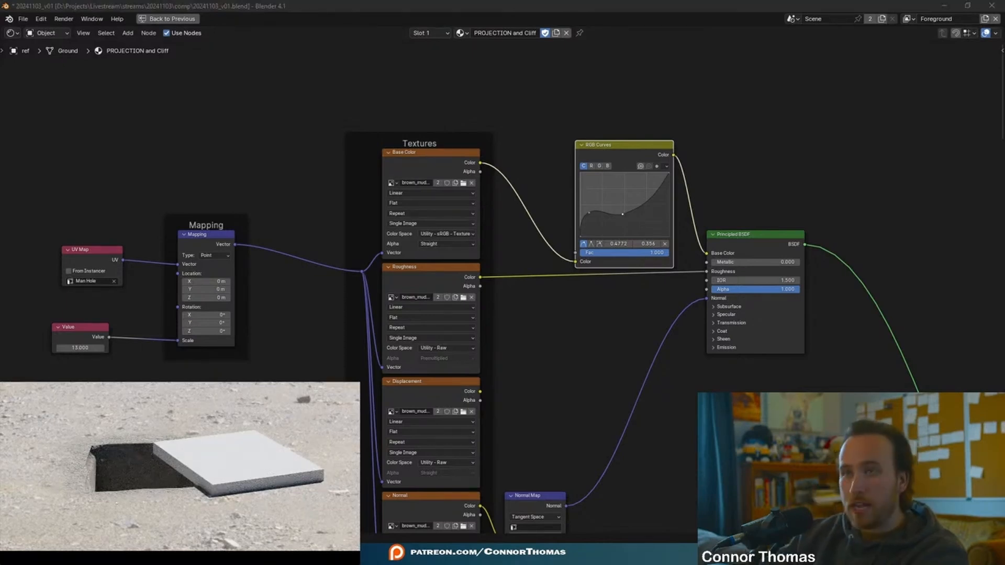
# Preview the mud's Roughness texture and insert a Color Ramp after it, with the black stop at about 0.72
pyautogui.moveTo(517, 282); pyautogui.dragTo(529, 262, button='middle')
pyautogui.keyDown('ctrl'); pyautogui.keyDown('shift'); pyautogui.click(479, 254); pyautogui.keyUp('shift'); pyautogui.keyUp('ctrl')
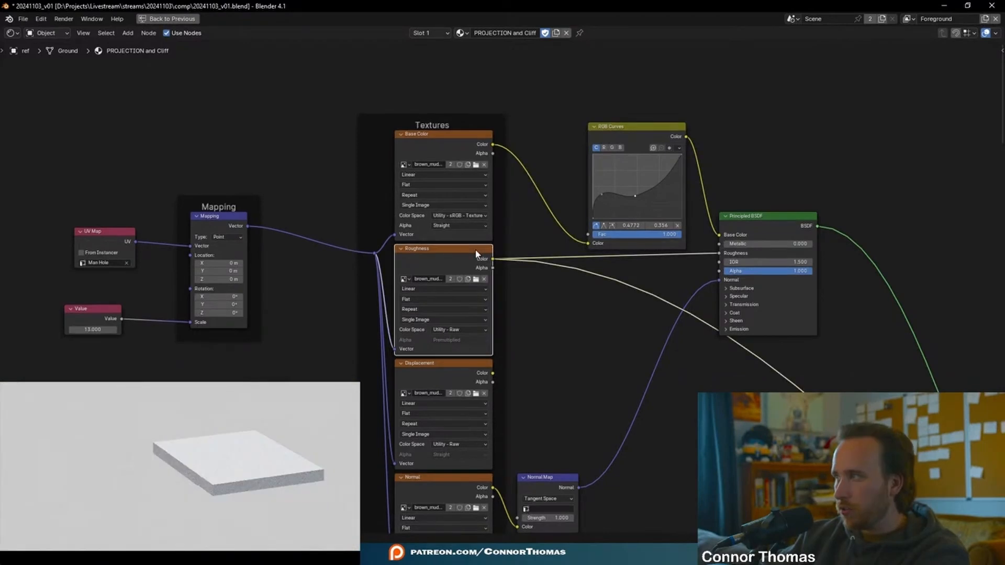
pyautogui.moveTo(565, 316); pyautogui.dragTo(544, 314, button='middle')
pyautogui.hotkey('shift', 'a')
pyautogui.click(552, 331)
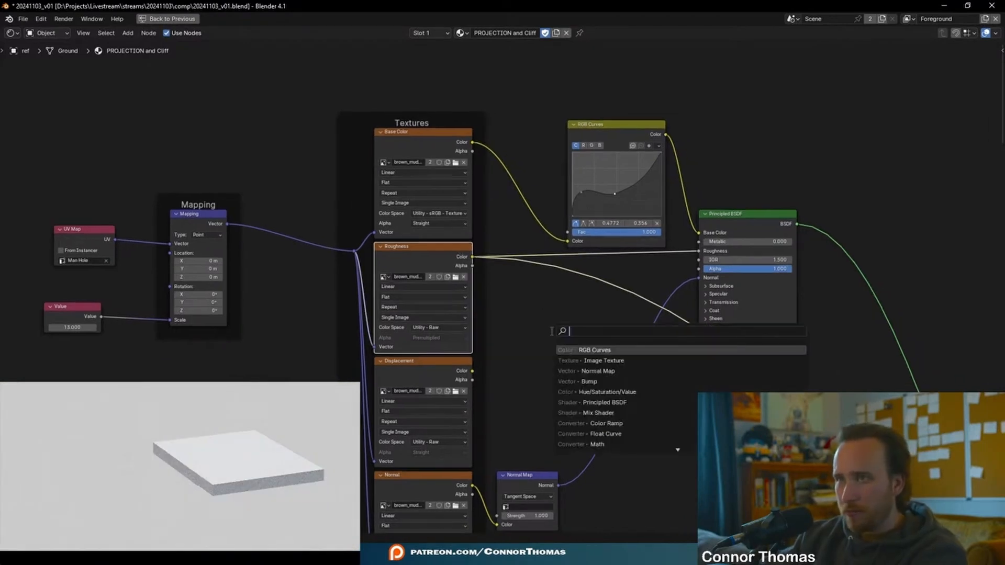
pyautogui.write('color')
pyautogui.press('Down')
pyautogui.press('Return')
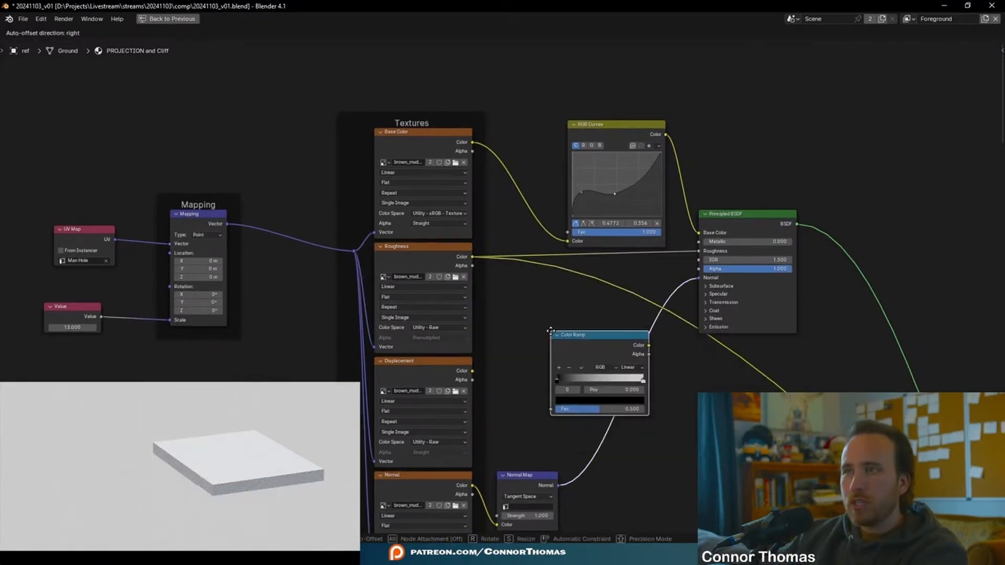
pyautogui.click(537, 247)
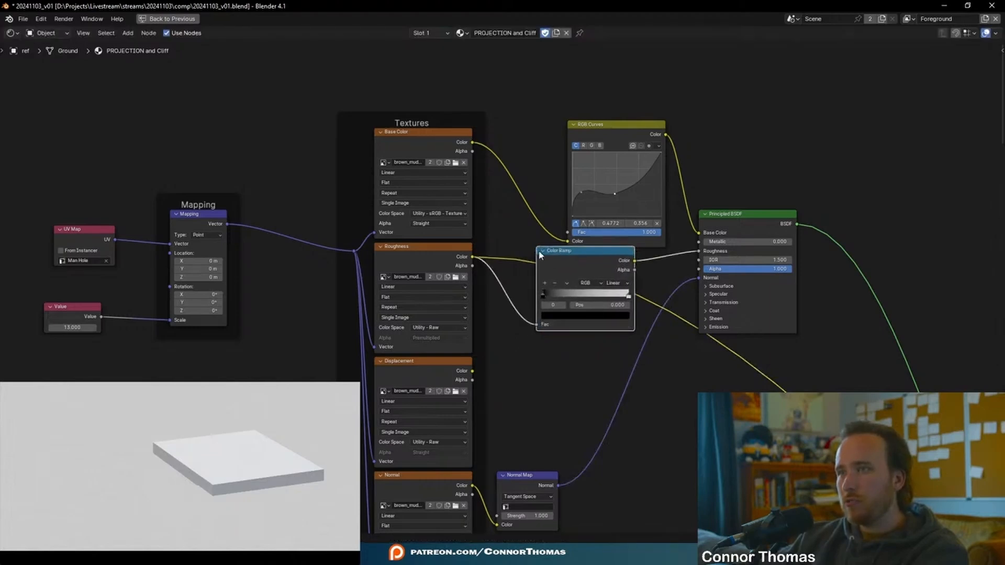
pyautogui.moveTo(547, 300); pyautogui.dragTo(609, 298)
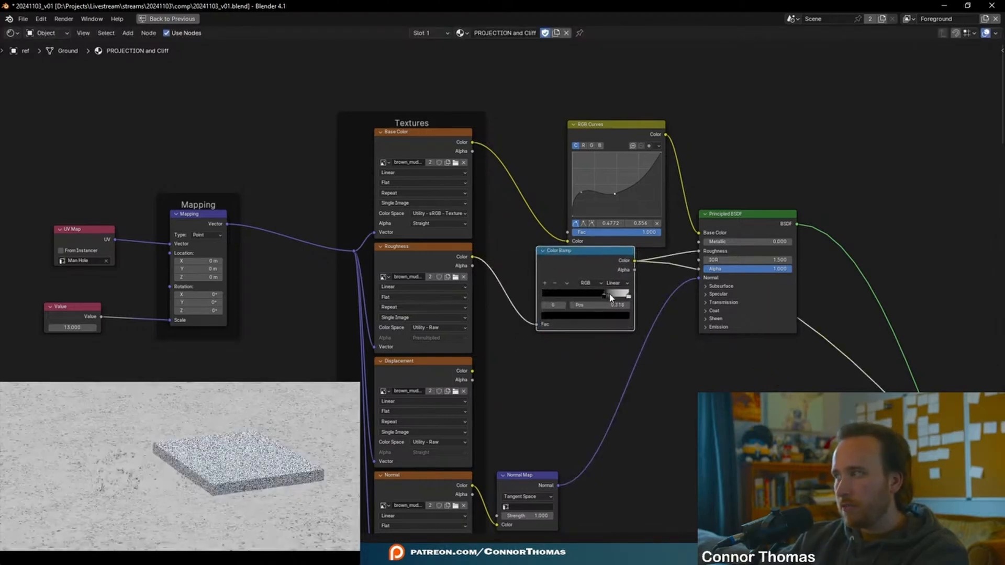
# End the roughness preview by routing the final Mix Shader back into the Material Output surface
pyautogui.scroll(-2, 784, 221)
pyautogui.moveTo(784, 221); pyautogui.dragTo(479, 106, button='middle')
pyautogui.scroll(-1, 785, 335)
pyautogui.moveTo(816, 359); pyautogui.dragTo(536, 178, button='middle')
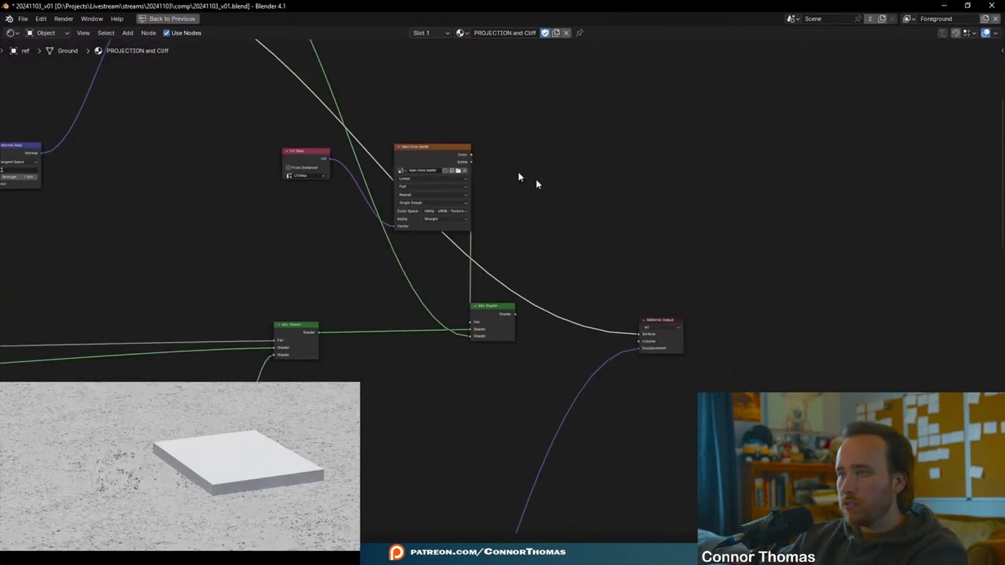
pyautogui.moveTo(565, 317); pyautogui.dragTo(500, 204, button='middle')
pyautogui.scroll(5, 500, 205)
pyautogui.keyDown('ctrl'); pyautogui.keyDown('shift'); pyautogui.click(397, 199); pyautogui.keyUp('shift'); pyautogui.keyUp('ctrl')
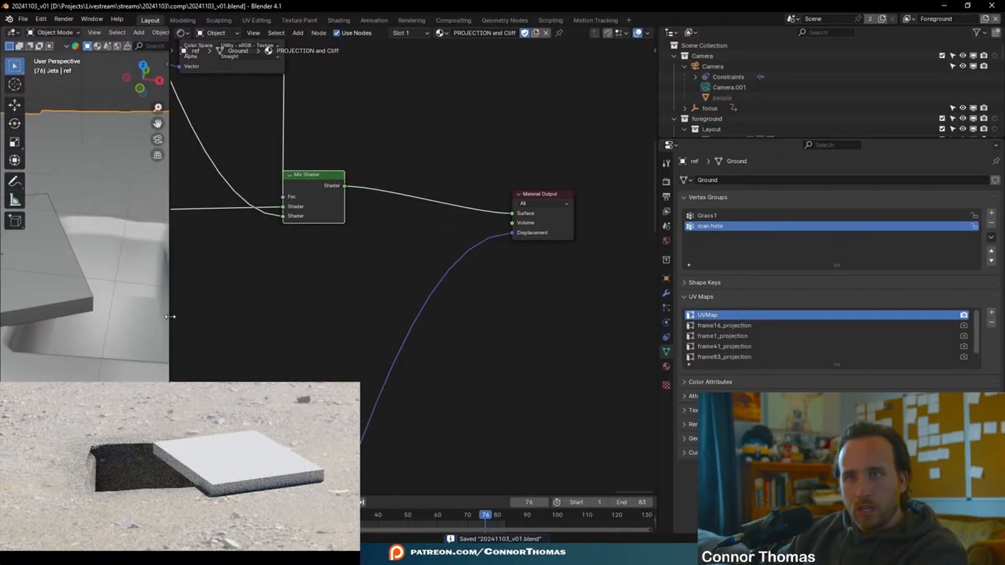
# Restore the full Layout workspace and widen the 3D viewport over the shader editor for a closer view of the manhole
pyautogui.hotkey('ctrl', 'space')
pyautogui.moveTo(171, 315); pyautogui.dragTo(597, 315)
pyautogui.moveTo(293, 335); pyautogui.dragTo(467, 280, button='middle')
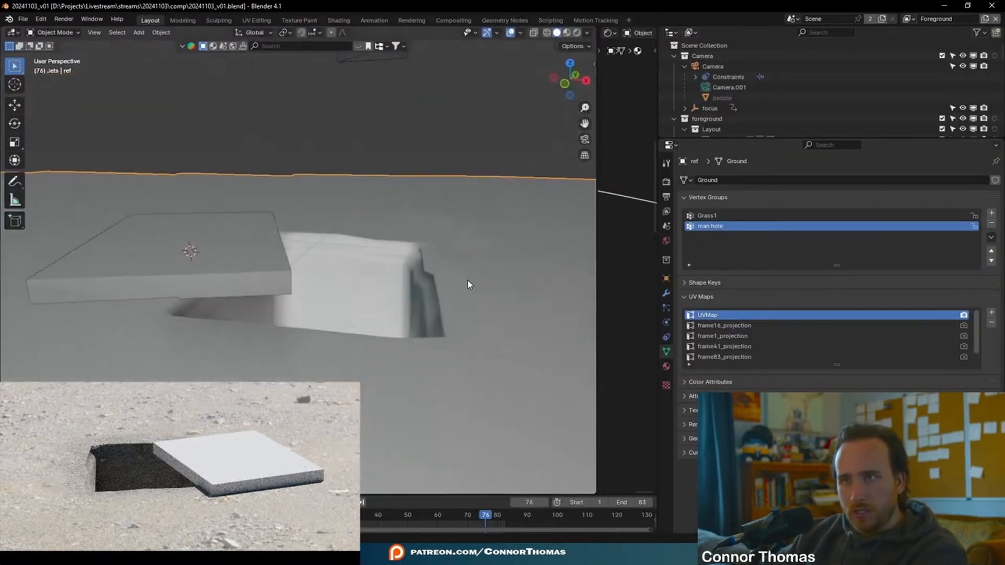
pyautogui.press('Tab')
pyautogui.scroll(2, 457, 280)
pyautogui.press('Tab')
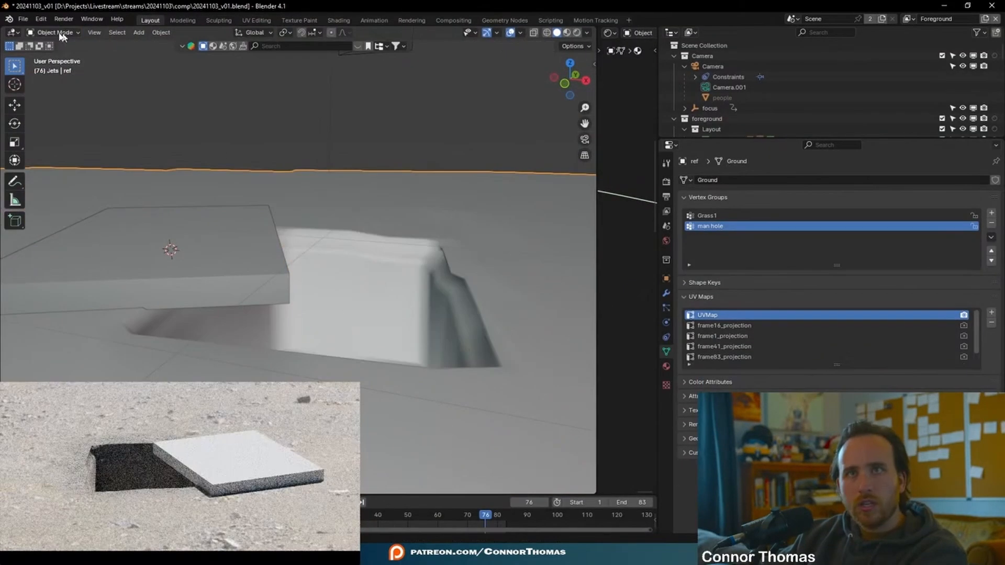
# Smooth the corner of the manhole's rim with the Smooth brush in Sculpt Mode and return to Object Mode
pyautogui.click(52, 32)
pyautogui.click(57, 67)
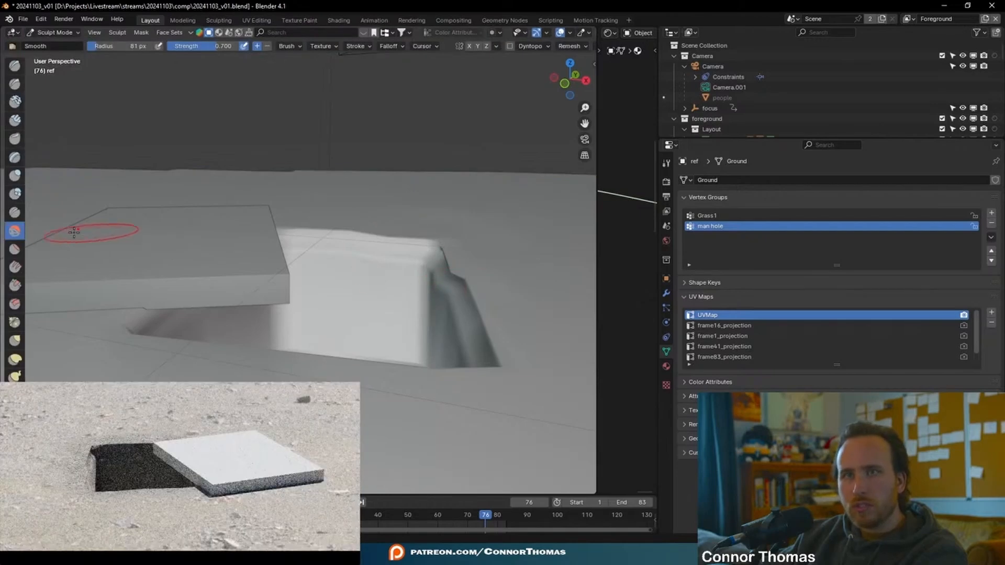
pyautogui.moveTo(478, 269)
pyautogui.mouseDown()
pyautogui.moveTo(445, 281)
pyautogui.moveTo(448, 256)
pyautogui.mouseUp()
pyautogui.press('Tab')
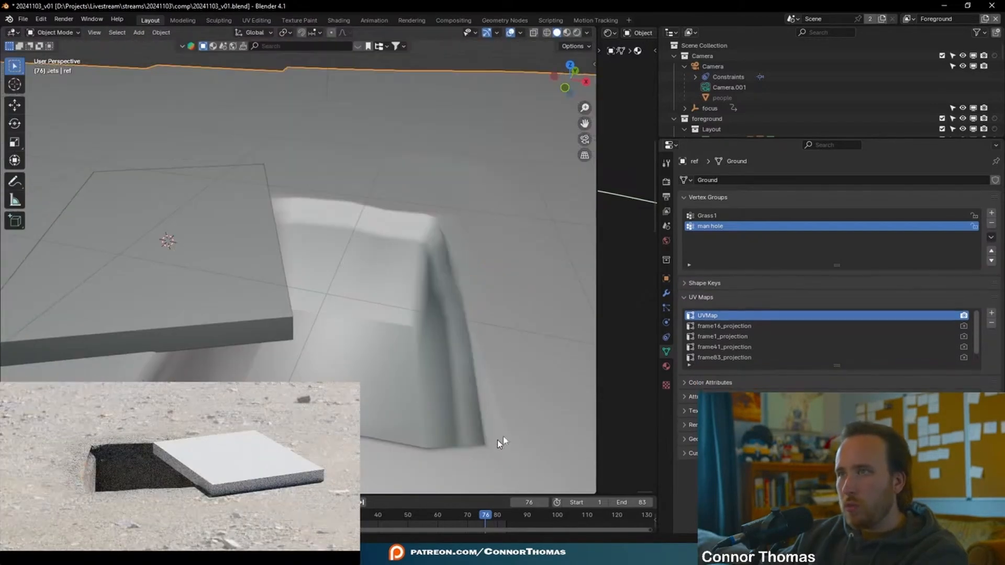
# Add a Multires modifier to the ground and subdivide it once
pyautogui.click(667, 294)
pyautogui.click(815, 178)
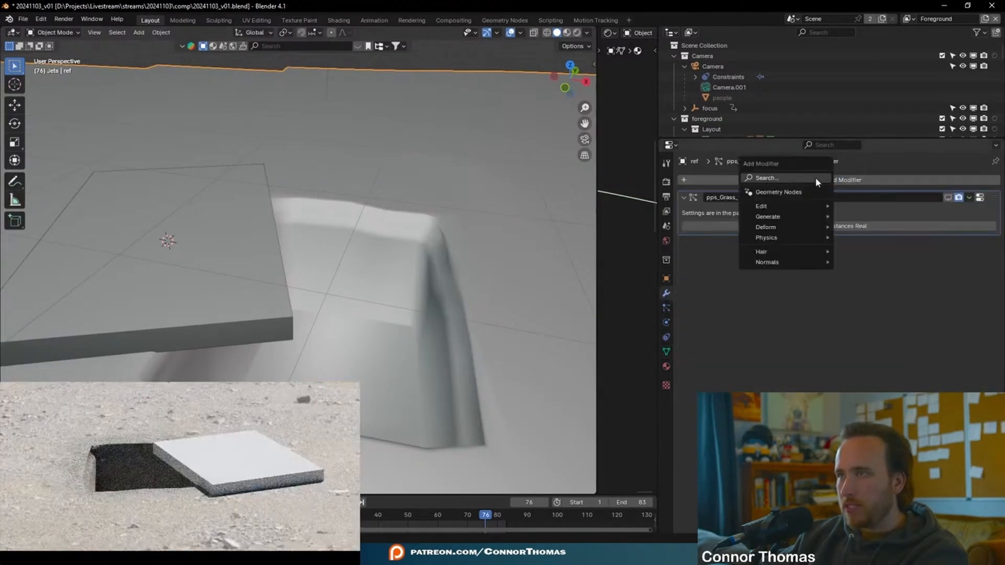
pyautogui.write('multi')
pyautogui.press('Return')
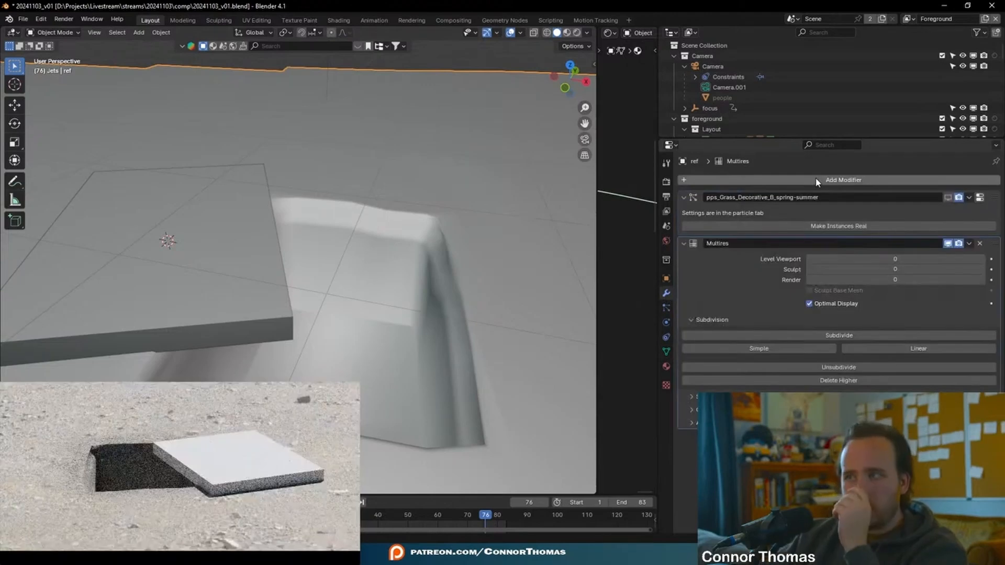
pyautogui.click(853, 338)
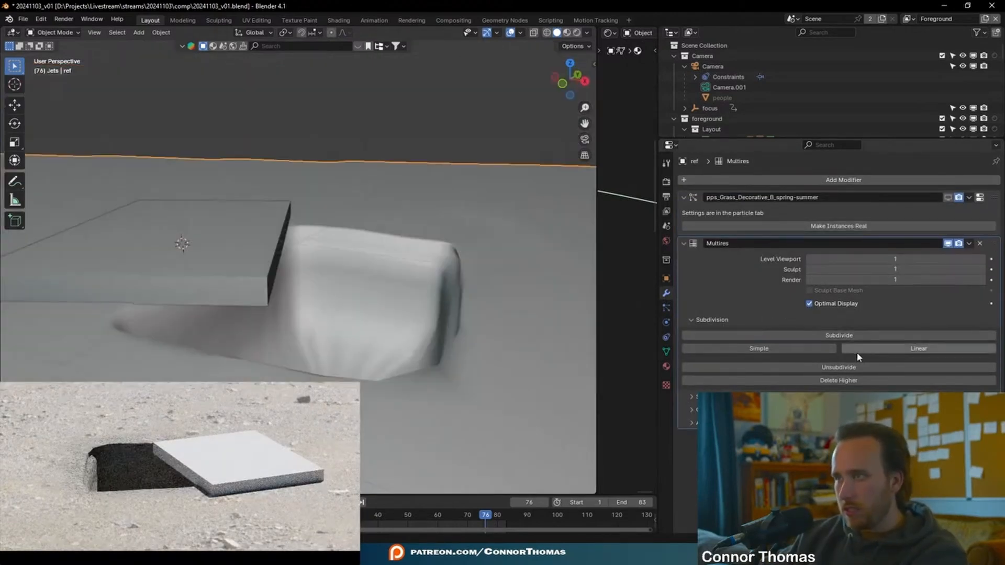
pyautogui.click(53, 32)
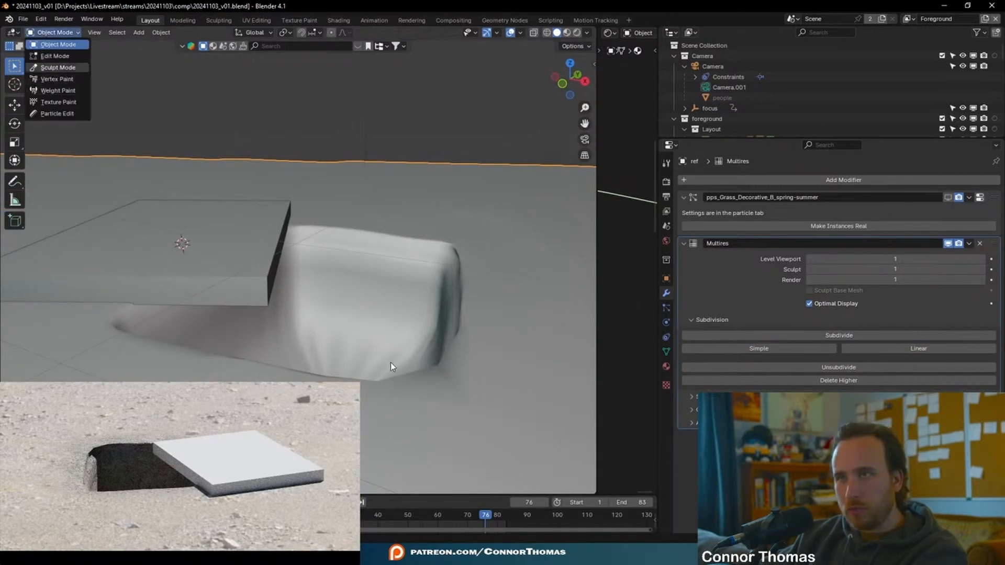
# Add a Bevel modifier to the manhole's cover slab and set its segments to 25
pyautogui.press('Return')
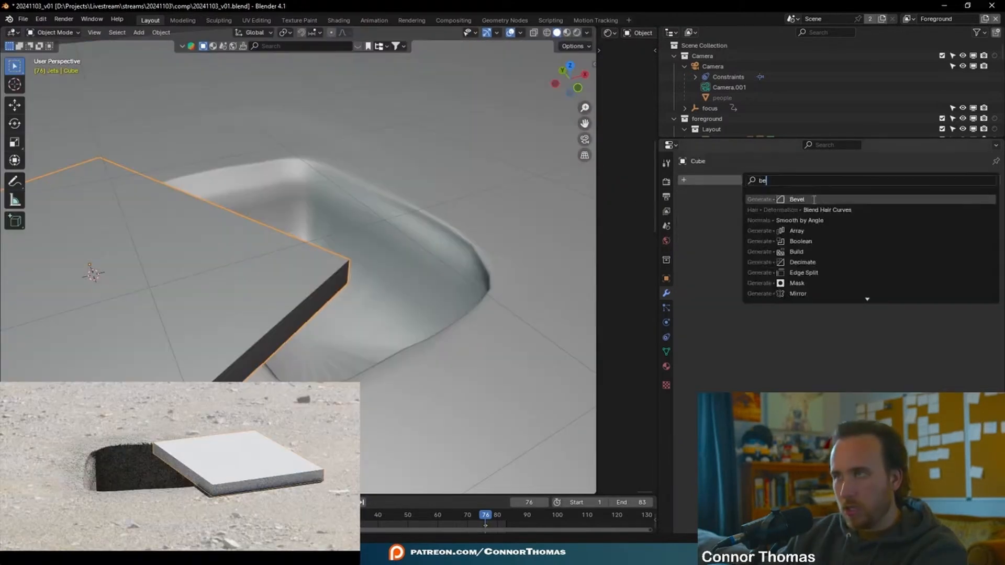
pyautogui.click(817, 200)
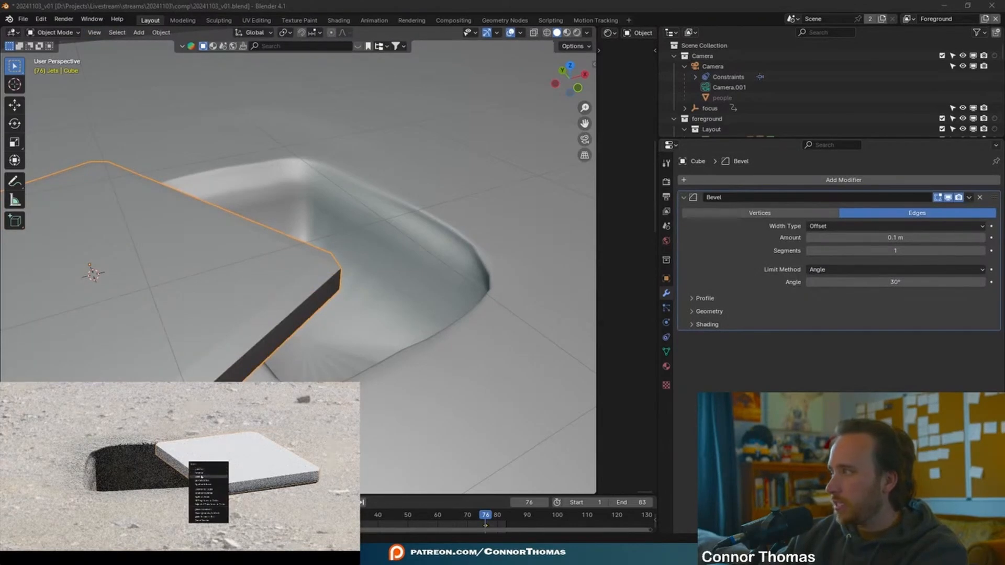
pyautogui.click(202, 477)
pyautogui.doubleClick(897, 251)
pyautogui.write('30')
pyautogui.press('Return')
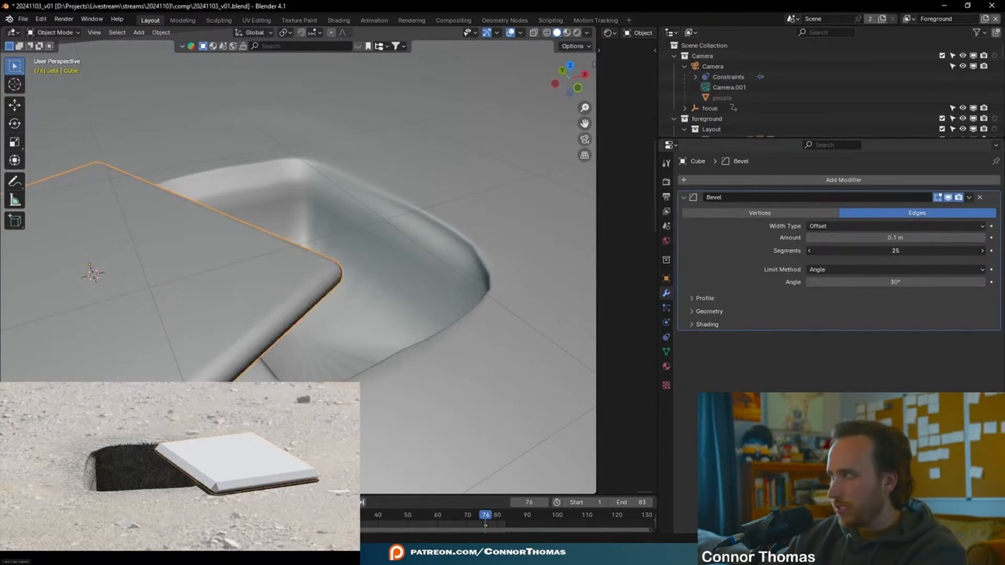
# Set the cover slab's bevel amount to 0.01 m, select the ground and save the file
pyautogui.doubleClick(895, 237)
pyautogui.write('0.01')
pyautogui.press('Return')
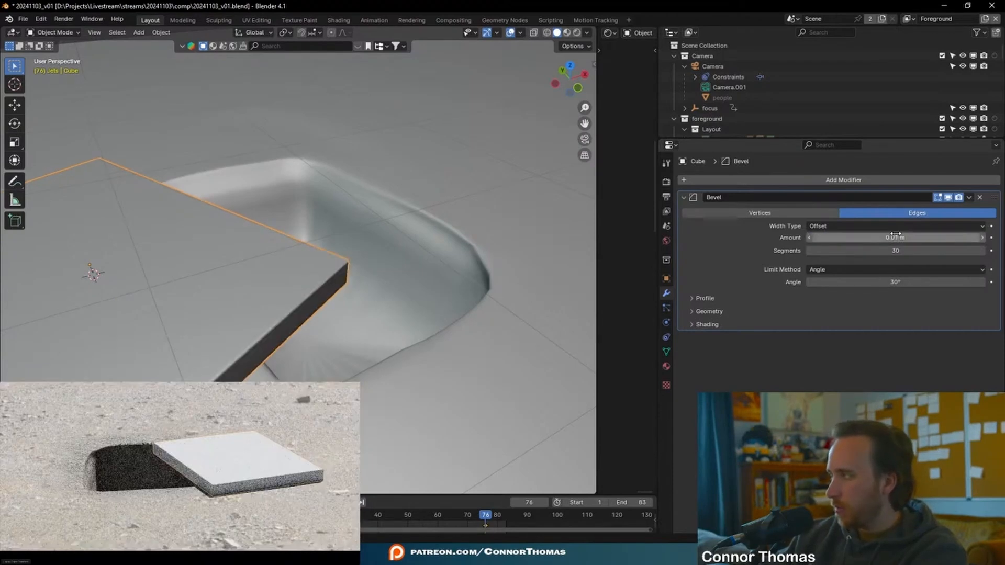
pyautogui.click(149, 485)
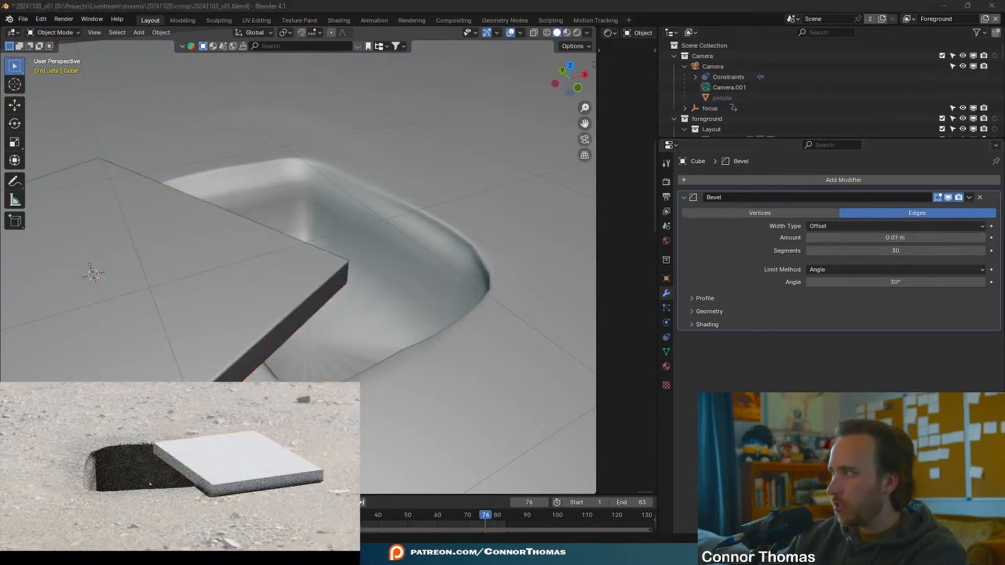
pyautogui.click(478, 266)
pyautogui.hotkey('ctrl', 's')
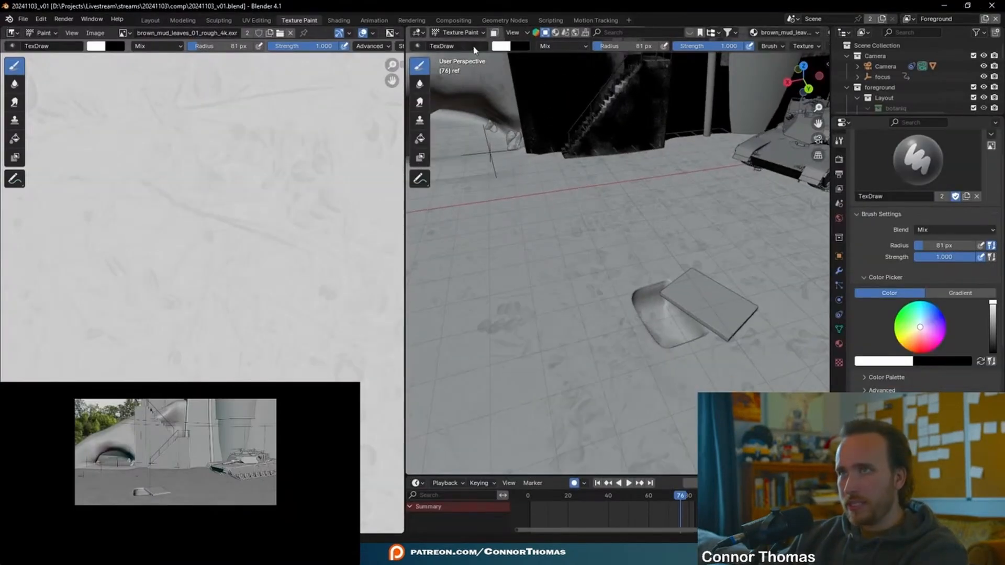
# Make Man Hole Matte the active paint image and spread speckled white paint on the ground around the manhole
pyautogui.click(781, 32)
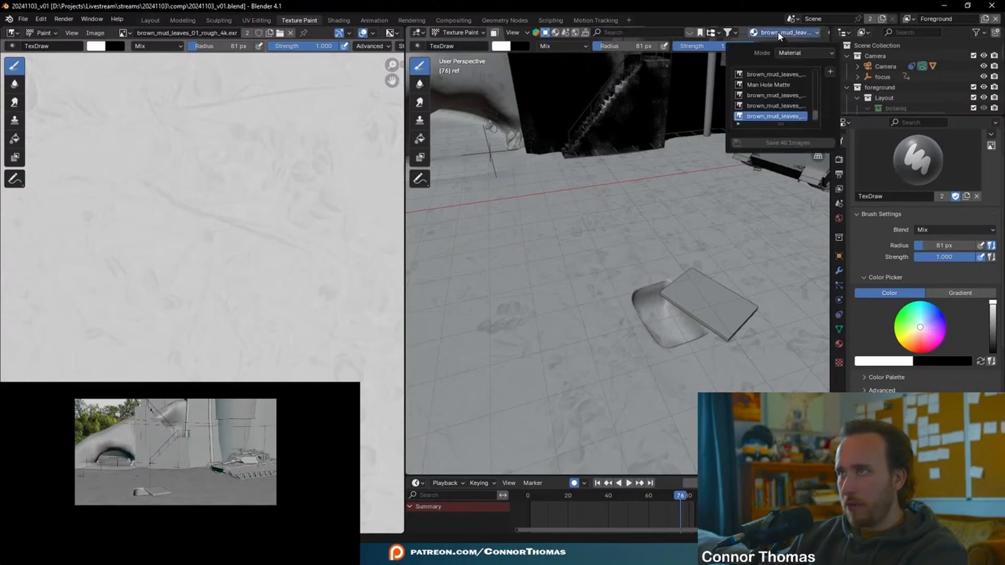
pyautogui.click(770, 85)
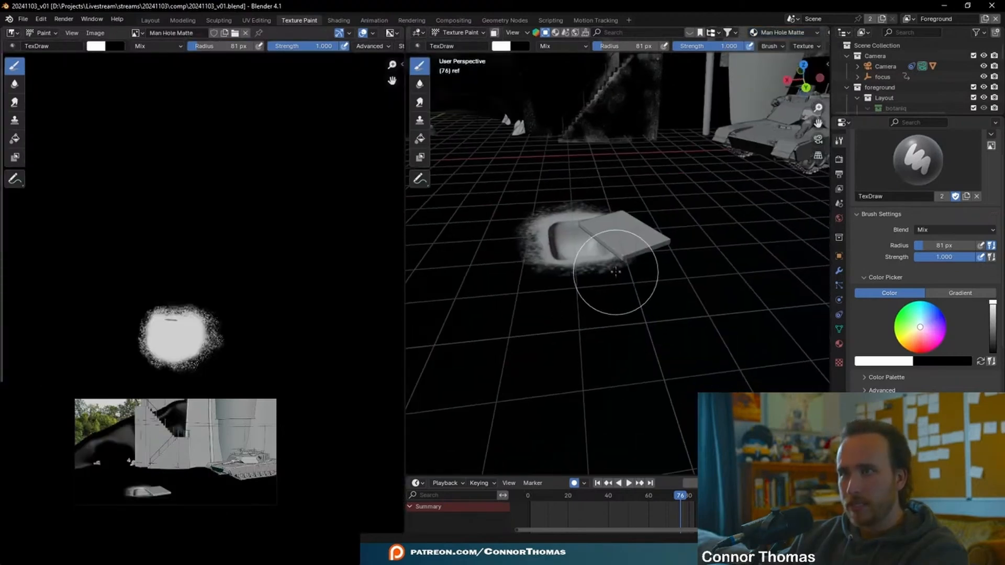
pyautogui.moveTo(615, 271); pyautogui.dragTo(602, 271, button='middle')
pyautogui.scroll(-10, 891, 329)
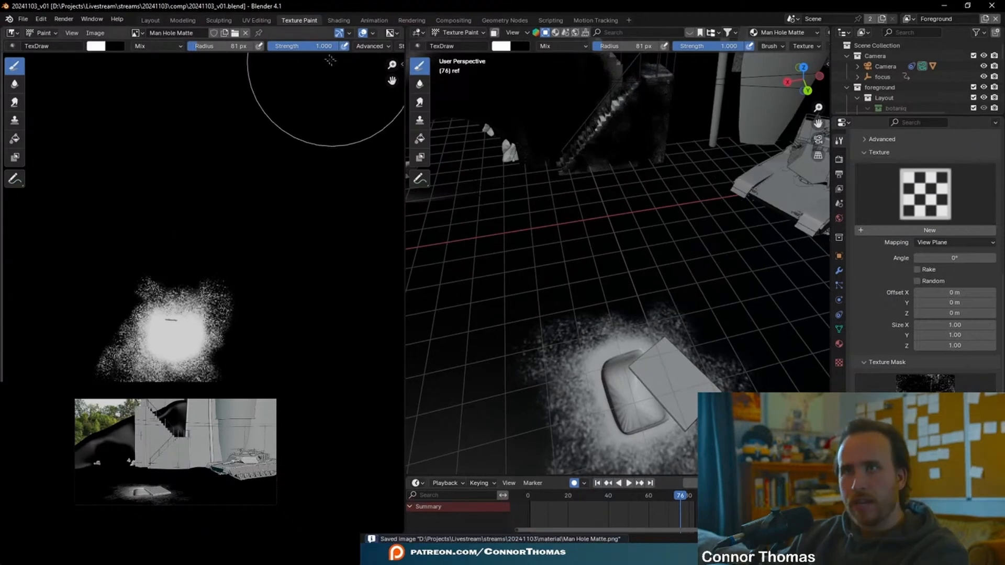
# Return to the Layout workspace, preview the Man Hole Matte texture on the ground and restore the Mix Shader to the output
pyautogui.click(159, 22)
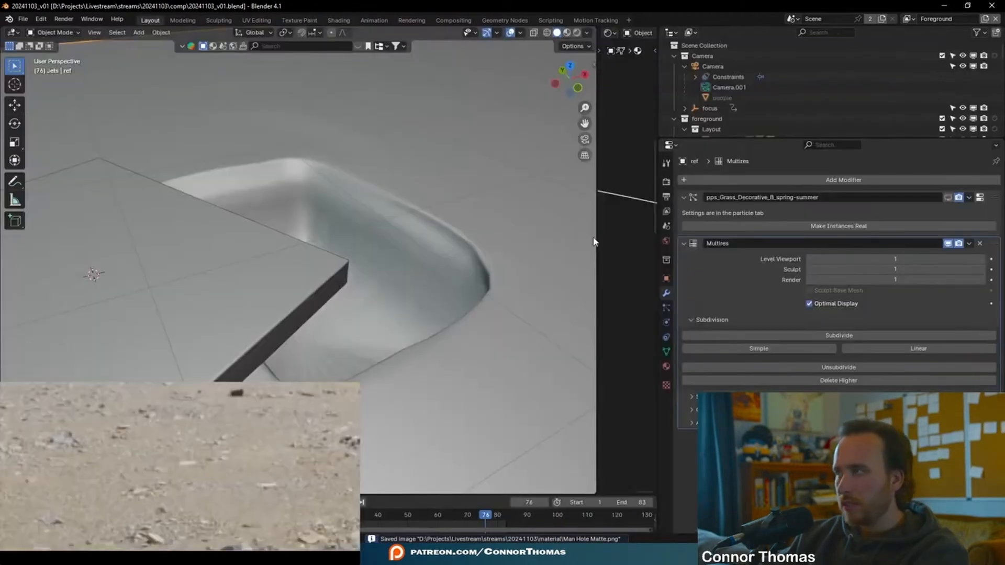
pyautogui.keyDown('ctrl'); pyautogui.keyDown('shift'); pyautogui.click(505, 242); pyautogui.keyUp('shift'); pyautogui.keyUp('ctrl')
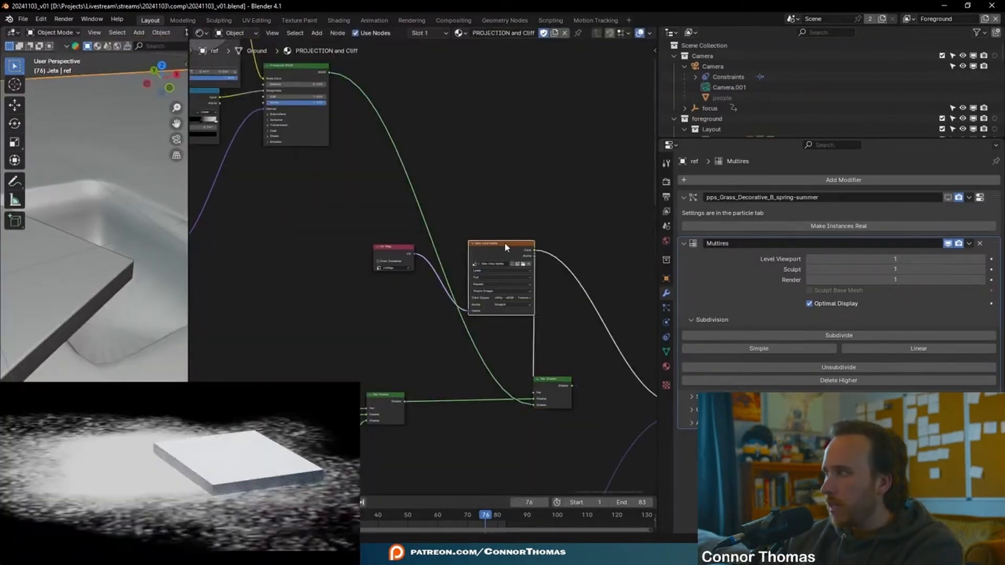
pyautogui.moveTo(621, 263); pyautogui.dragTo(474, 189, button='middle')
pyautogui.scroll(3, 442, 290)
pyautogui.keyDown('ctrl'); pyautogui.keyDown('shift'); pyautogui.click(408, 318); pyautogui.keyUp('shift'); pyautogui.keyUp('ctrl')
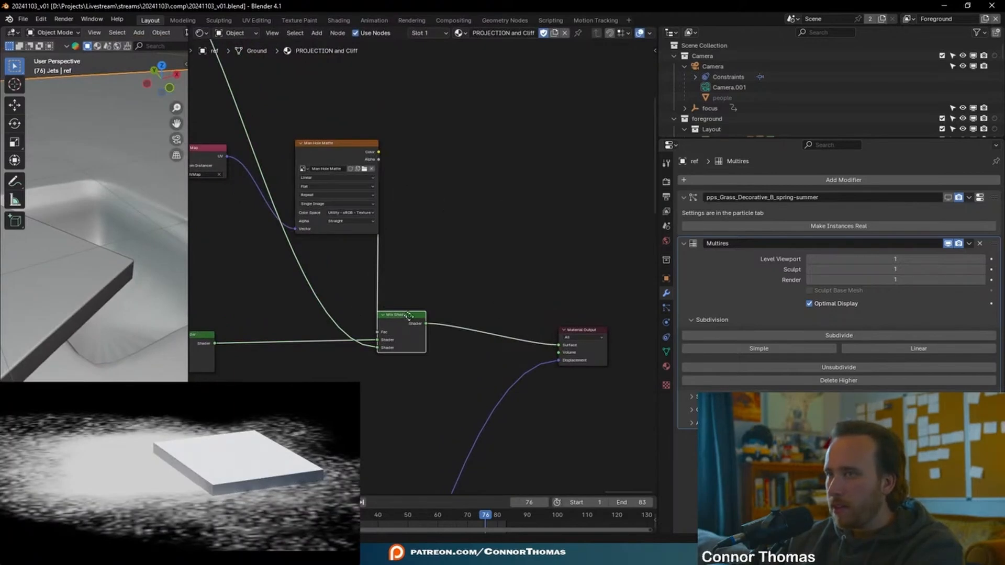
# Make room in the ground's node tree and insert a Color Ramp between the Man Hole Matte texture and the Mix Shader factor
pyautogui.moveTo(418, 315); pyautogui.dragTo(460, 321)
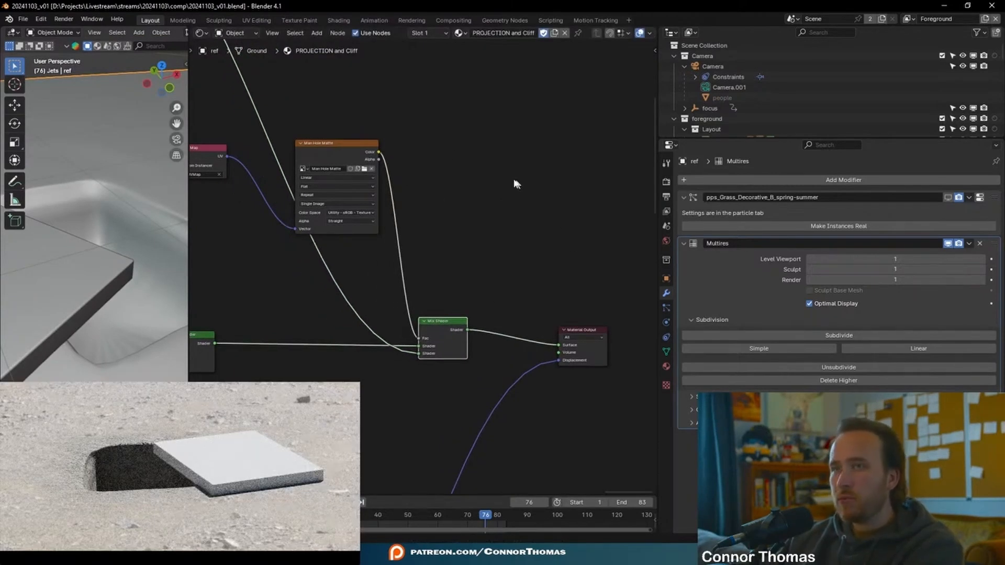
pyautogui.hotkey('shift', 'a')
pyautogui.write('ramp')
pyautogui.press('Return')
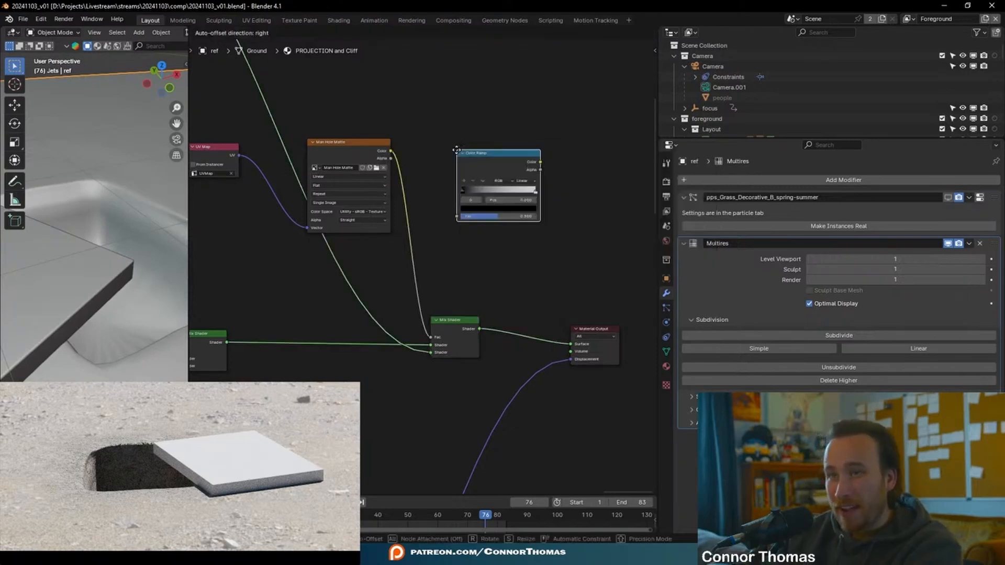
pyautogui.click(419, 144)
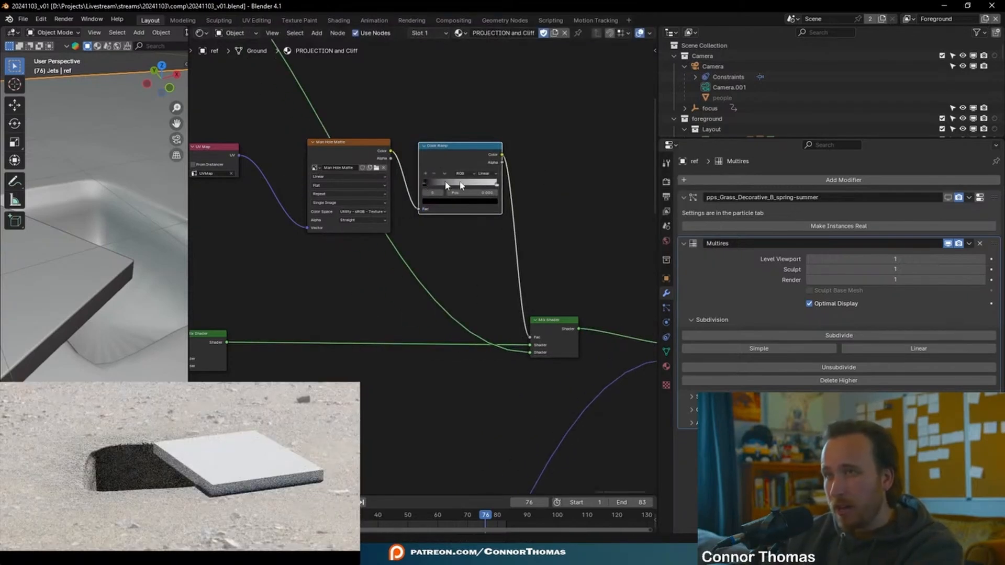
# Move the Color Ramp's white stop to about 0.6 and leave its black stop at 0
pyautogui.moveTo(496, 184); pyautogui.dragTo(468, 190)
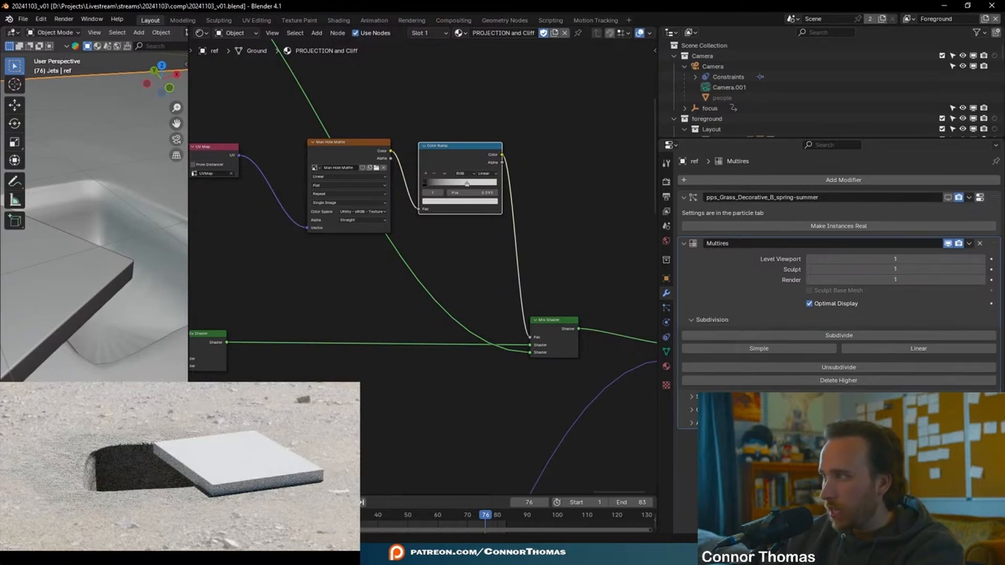
pyautogui.moveTo(426, 184); pyautogui.dragTo(454, 185)
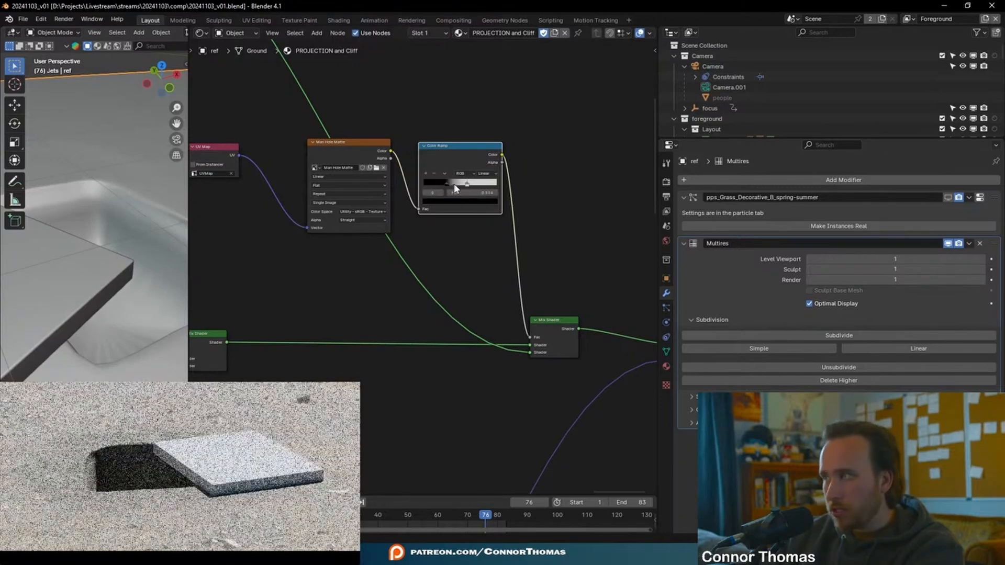
pyautogui.moveTo(447, 193); pyautogui.dragTo(389, 190)
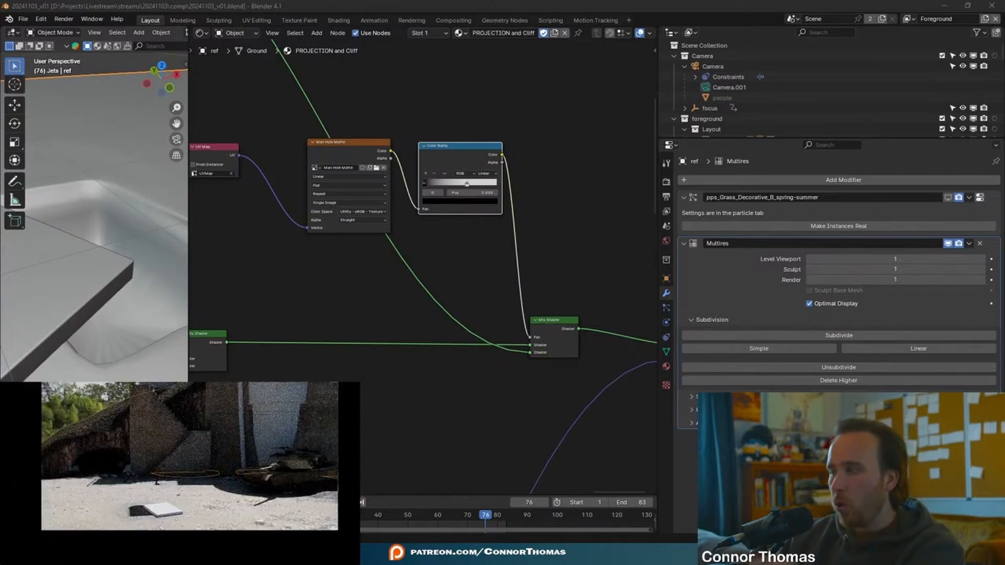
# Select the manhole's cover slab and assign it the existing Stairs_lower material
pyautogui.click(164, 509)
pyautogui.click(666, 367)
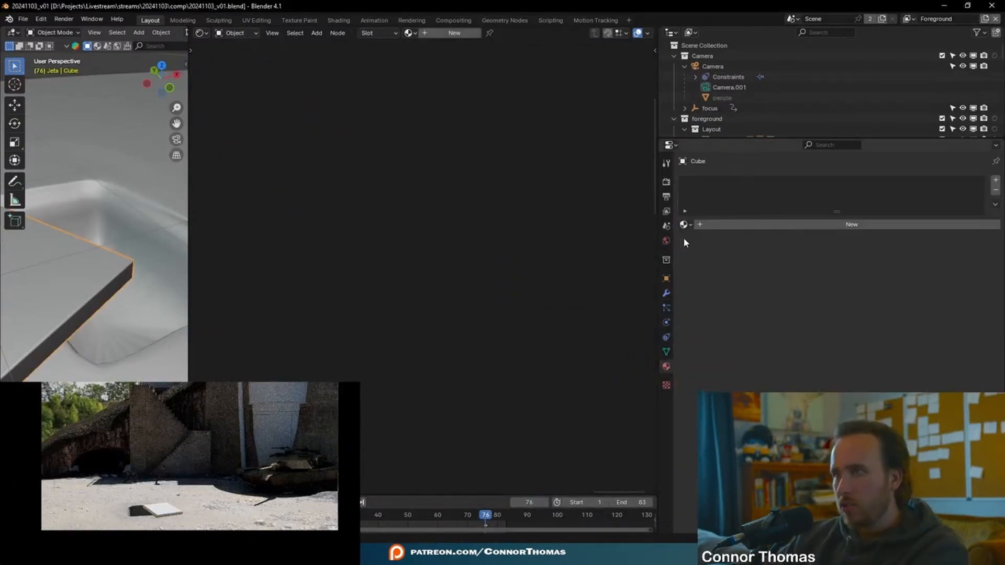
pyautogui.click(684, 225)
pyautogui.write('stair')
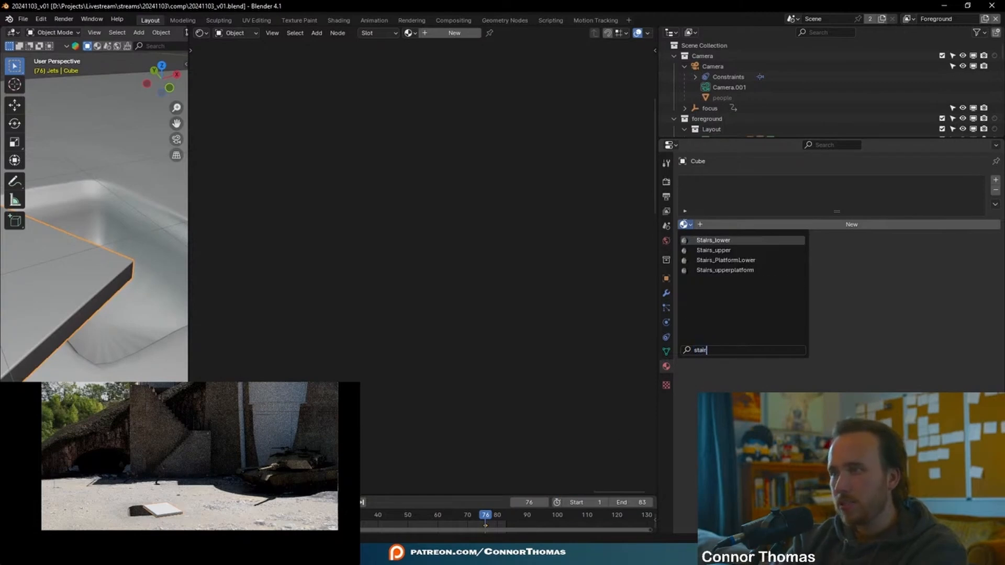
pyautogui.press('Return')
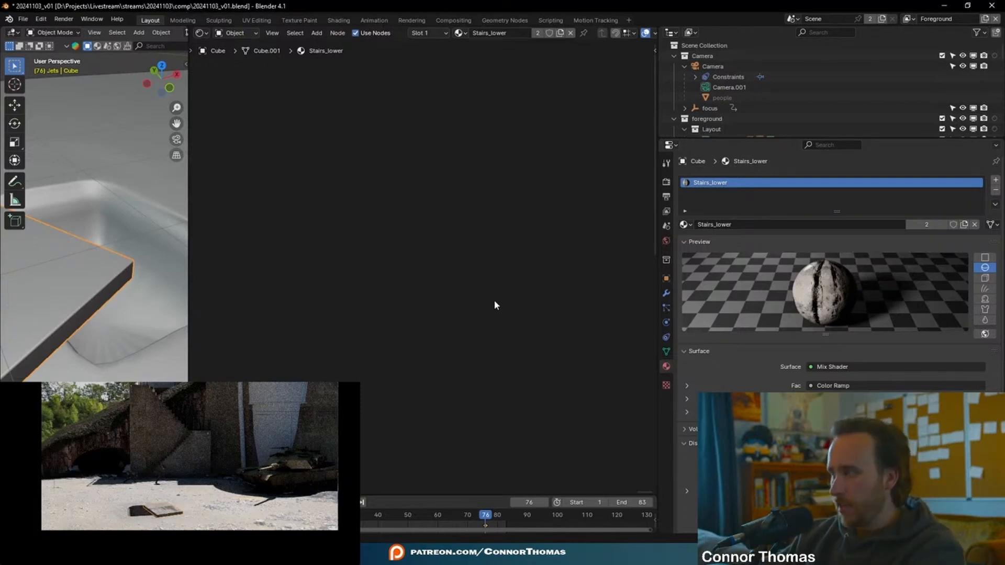
# Switch the shader editor area to the UV Editor
pyautogui.click(6, 33)
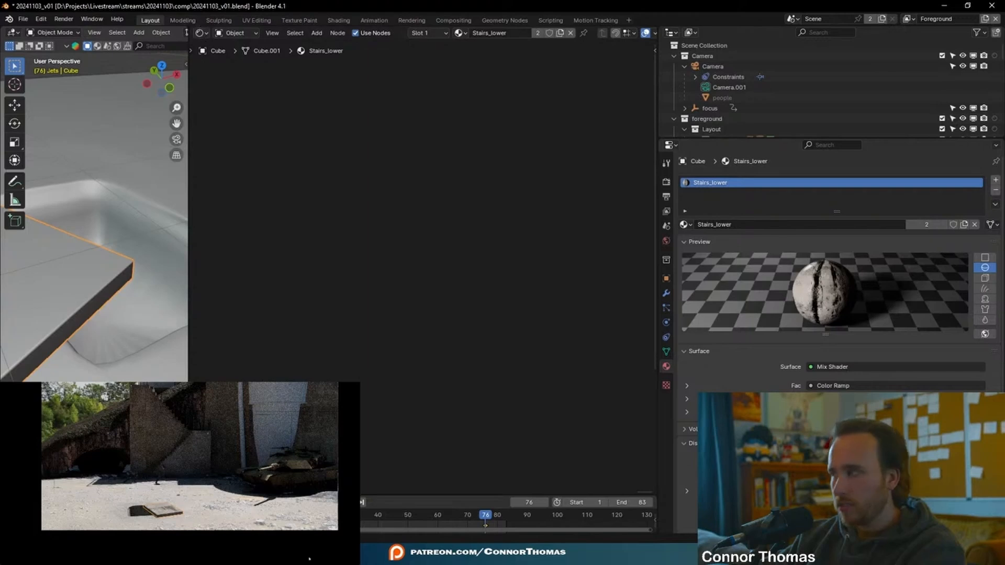
pyautogui.hotkey('shift', 'F10')
pyautogui.press('Tab')
pyautogui.press('g')
pyautogui.click(617, 318)
pyautogui.press('Tab')
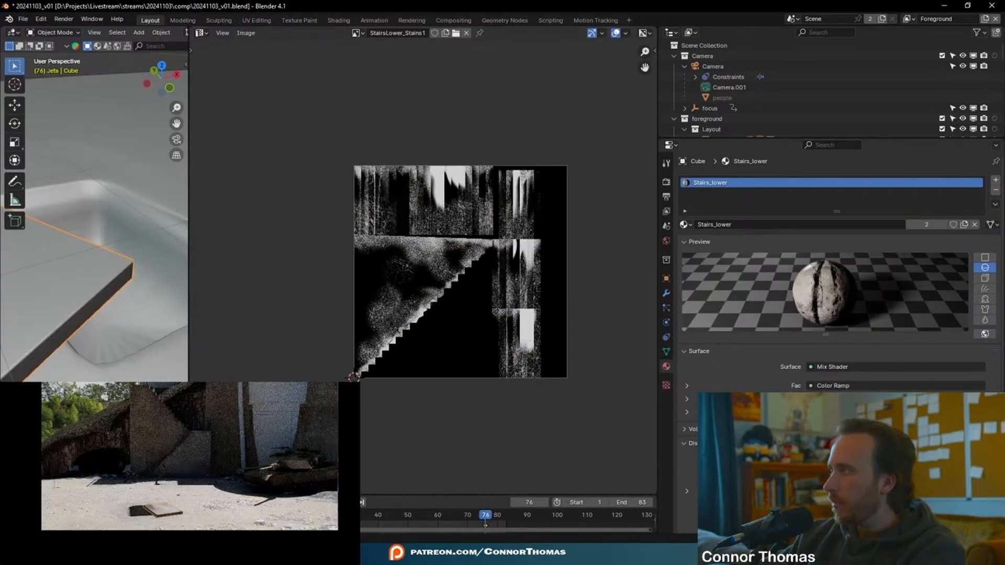
# Select the cover slab and enter Edit Mode to show its full UV layout over the stairs stain image
pyautogui.press('a')
pyautogui.press('a')
pyautogui.click(165, 510)
pyautogui.scroll(6, 211, 470)
pyautogui.keyDown('shift'); pyautogui.moveTo(211, 469); pyautogui.dragTo(205, 399, button='middle'); pyautogui.keyUp('shift')
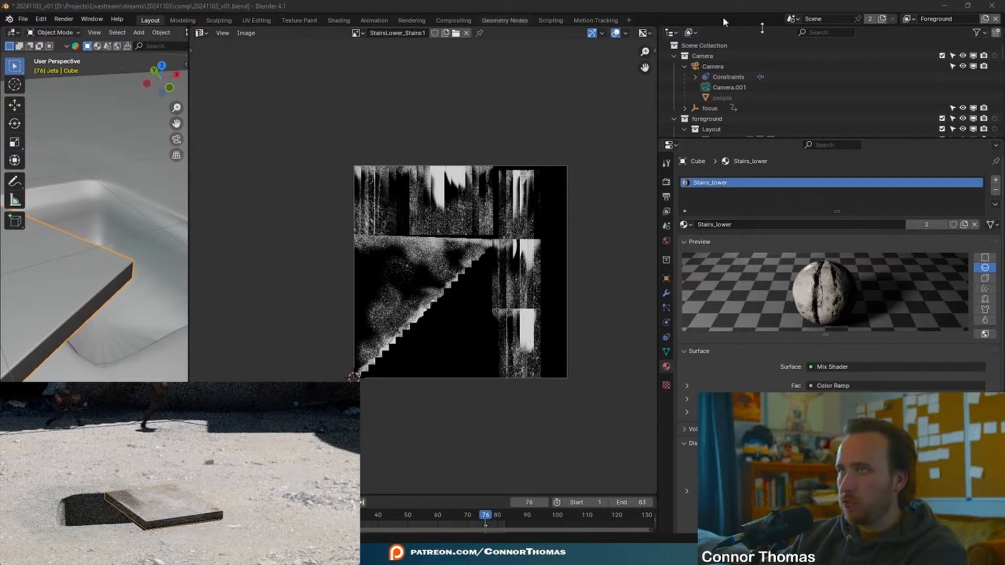
pyautogui.press('Tab')
pyautogui.scroll(3, 473, 332)
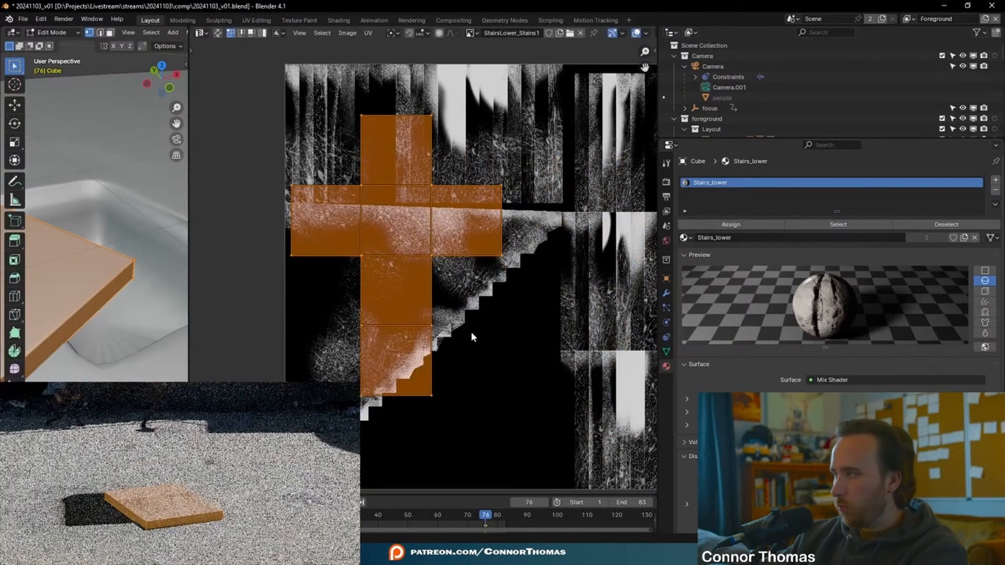
# Rotate the slab's UV layout about 45 degrees, scale it down and move it onto the vertical stain strips beside the stairs
pyautogui.press('r')
pyautogui.click(403, 362)
pyautogui.press('g')
pyautogui.click(398, 386)
pyautogui.press('s')
pyautogui.click(412, 348)
pyautogui.press('g')
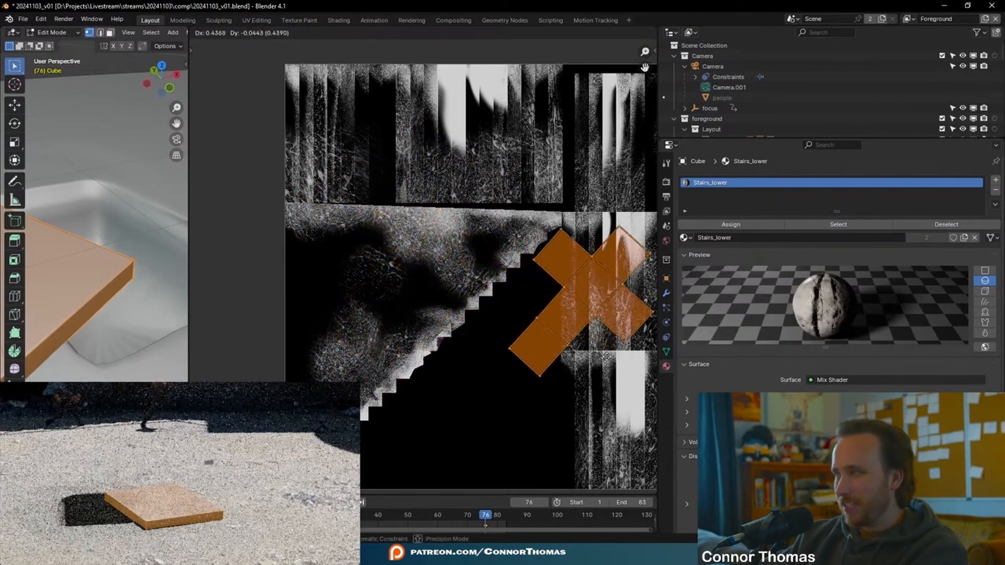
pyautogui.click(644, 366)
# Rotate the slab's UVs upright, scale them to about 0.56 along X and shift them over the bright stain streaks
pyautogui.press('r')
pyautogui.click(650, 314)
pyautogui.press('s')
pyautogui.press('y')
pyautogui.press('x')
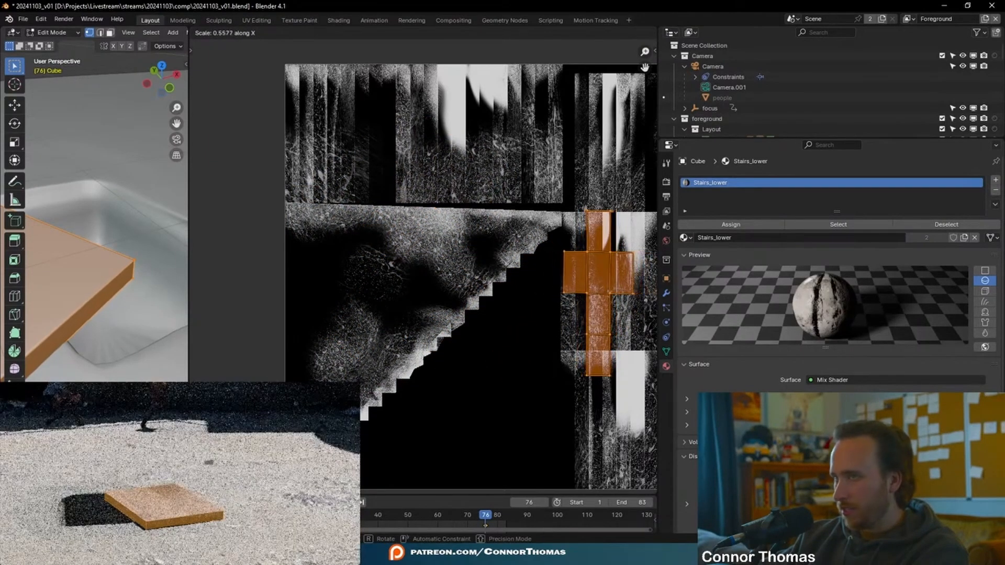
pyautogui.click(540, 335)
pyautogui.press('g')
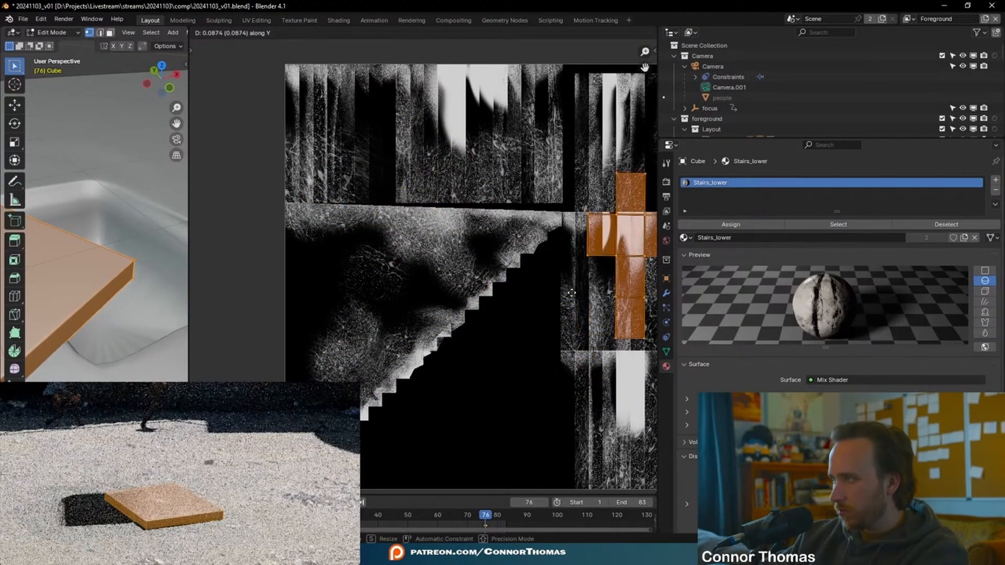
pyautogui.click(572, 298)
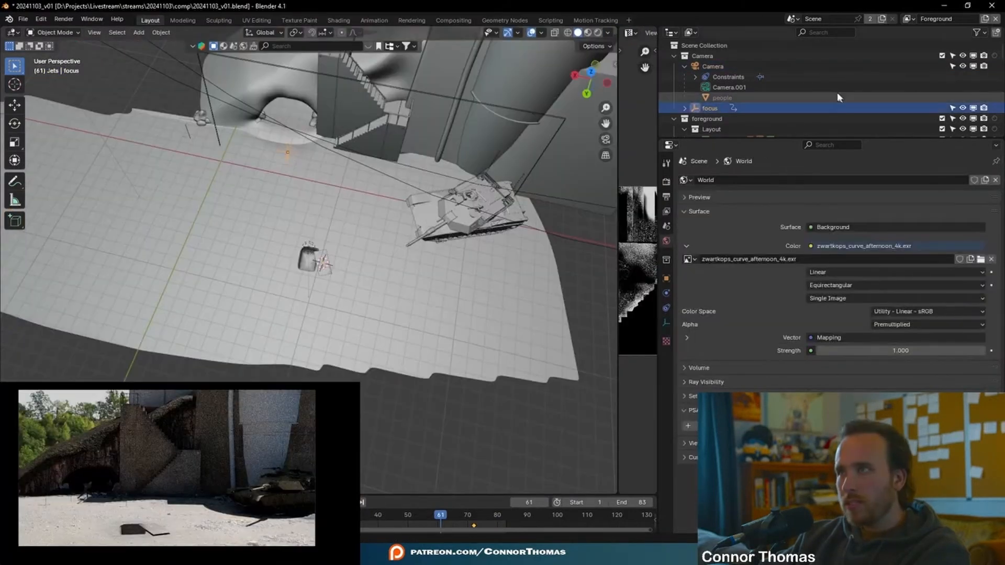
# Enable depth of field on the camera and set the focus empty as its focus object
pyautogui.click(714, 68)
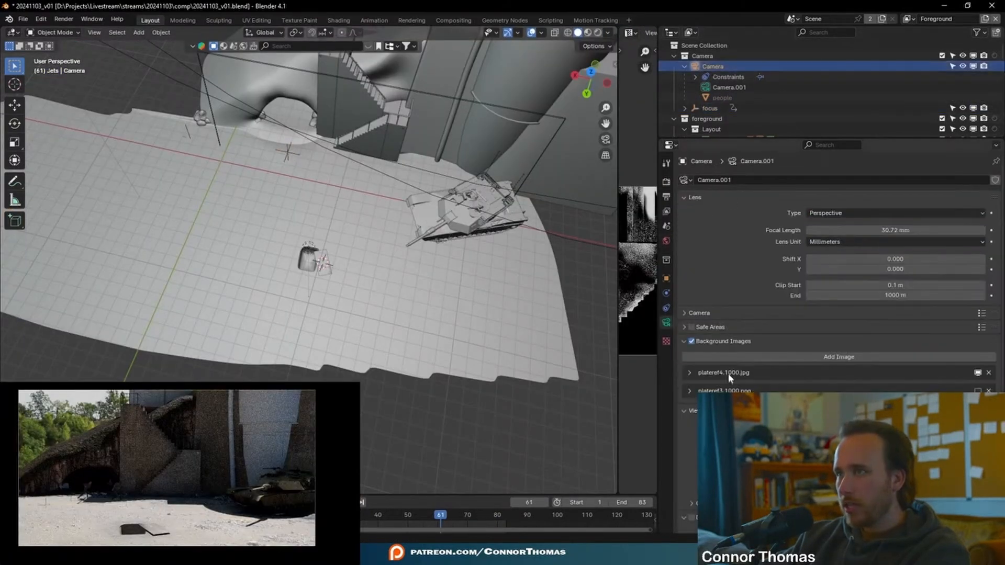
pyautogui.scroll(-5, 712, 370)
pyautogui.click(692, 416)
pyautogui.click(858, 431)
pyautogui.write('f')
pyautogui.click(824, 324)
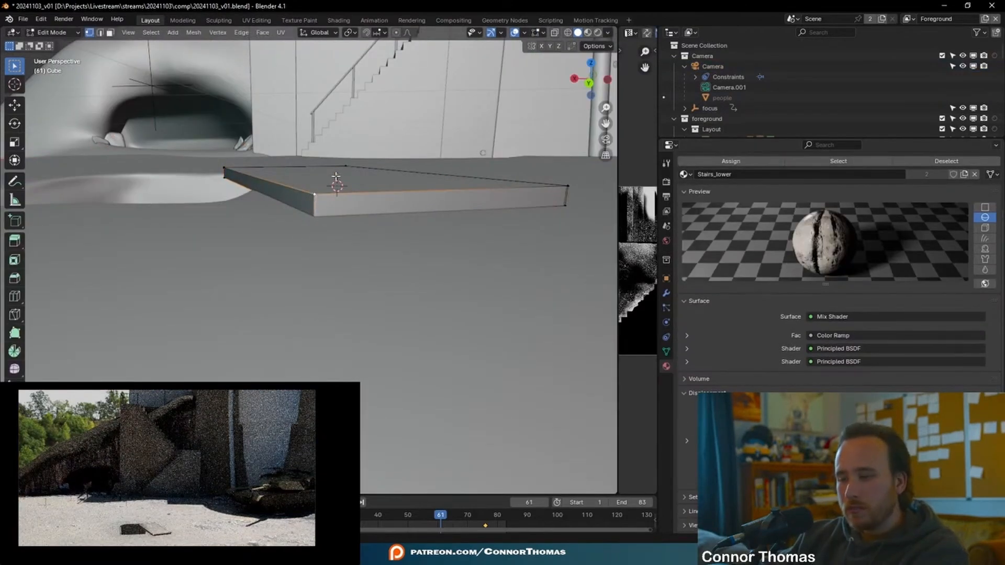
# Raise the cover slab's top face about 0.06 m along Z to thicken the slab
pyautogui.press('3')
pyautogui.click(406, 181)
pyautogui.press('g')
pyautogui.press('z')
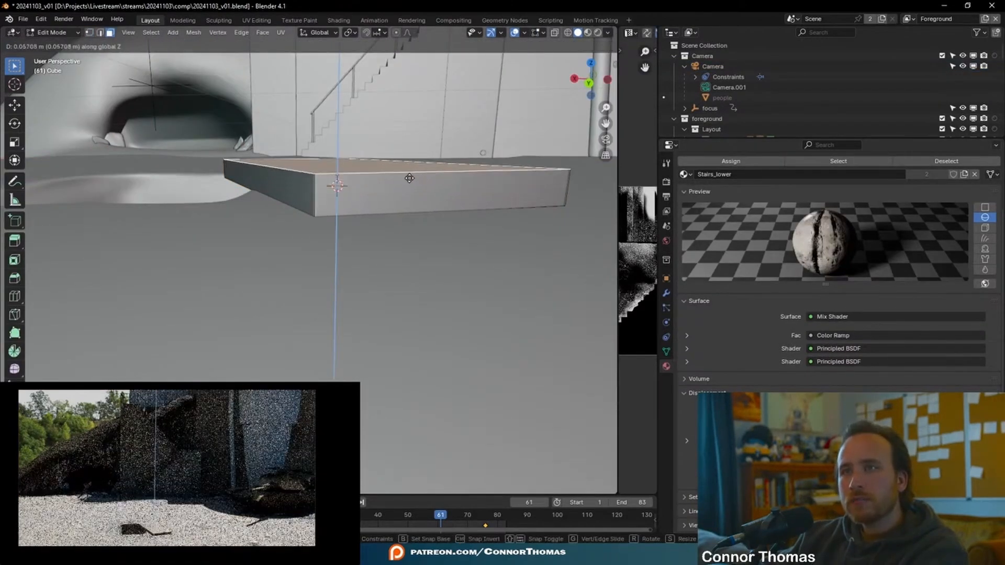
pyautogui.click(408, 177)
pyautogui.press('Tab')
pyautogui.press('Tab')
# Extrude the slab's top face about 0.01 m, leave Edit Mode and move the playhead to frame 63
pyautogui.scroll(5, 359, 180)
pyautogui.press('e')
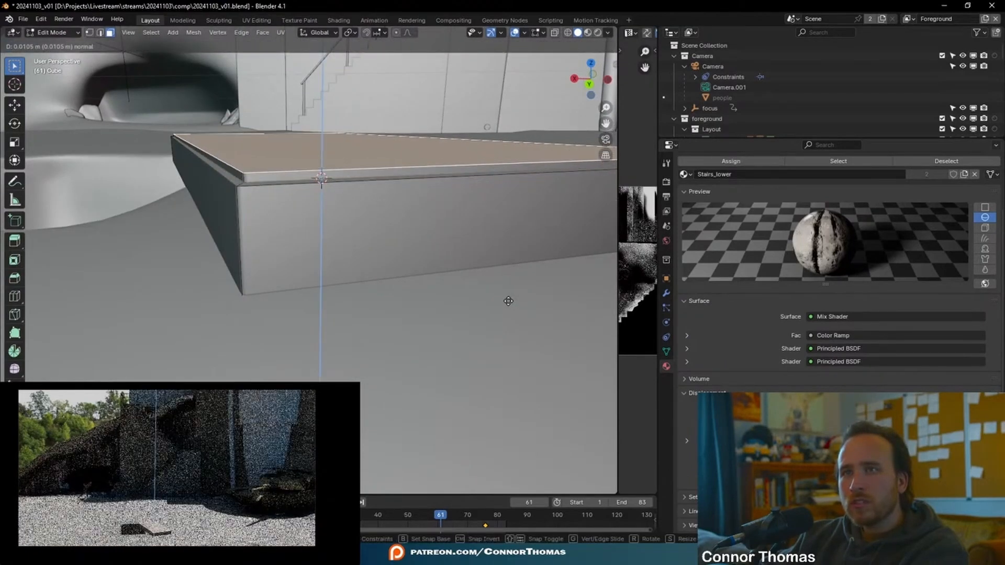
pyautogui.click(507, 299)
pyautogui.press('Tab')
pyautogui.scroll(-8, 283, 363)
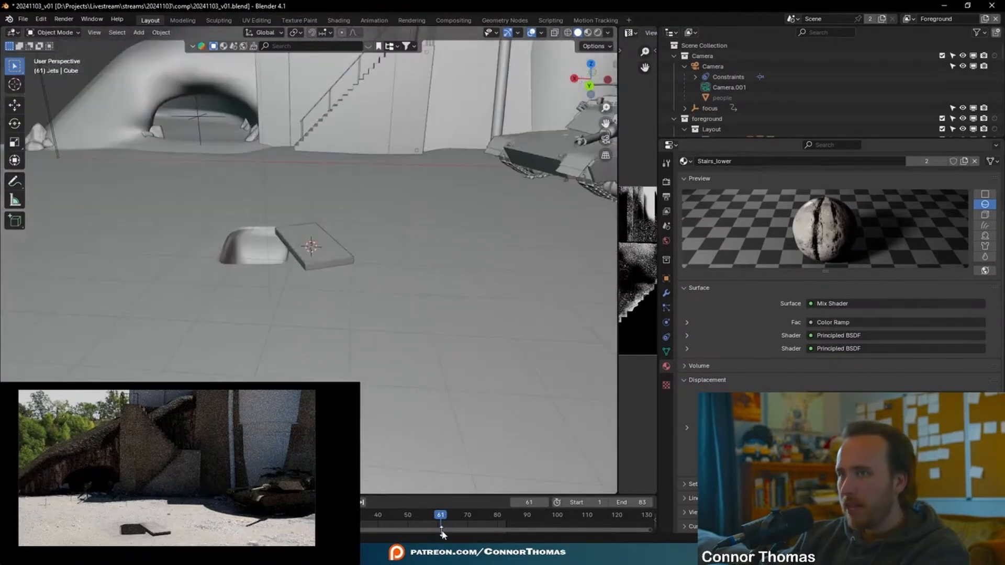
pyautogui.moveTo(440, 519); pyautogui.dragTo(403, 520)
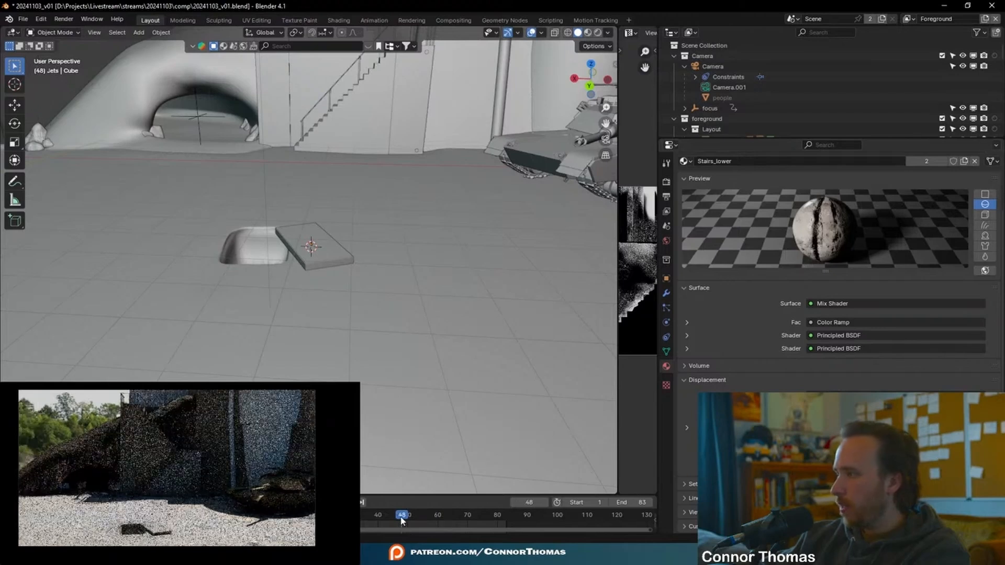
pyautogui.moveTo(402, 520); pyautogui.dragTo(447, 515)
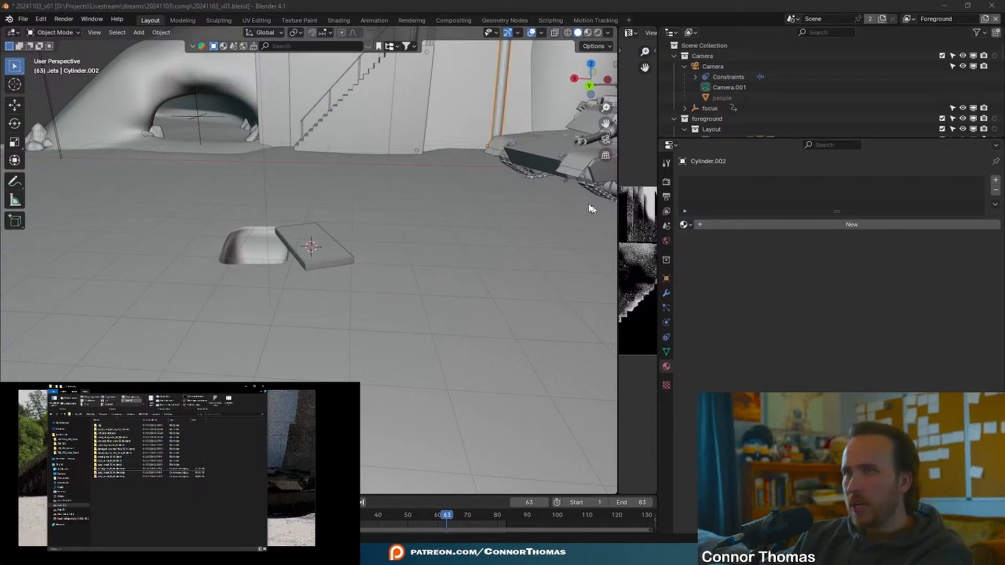
# Create a new material named Pipe for the tall vertical pipe beside the round tower
pyautogui.scroll(-4, 282, 202)
pyautogui.keyDown('shift'); pyautogui.moveTo(324, 157); pyautogui.dragTo(272, 272, button='middle'); pyautogui.keyUp('shift')
pyautogui.moveTo(325, 199); pyautogui.dragTo(356, 173, button='middle')
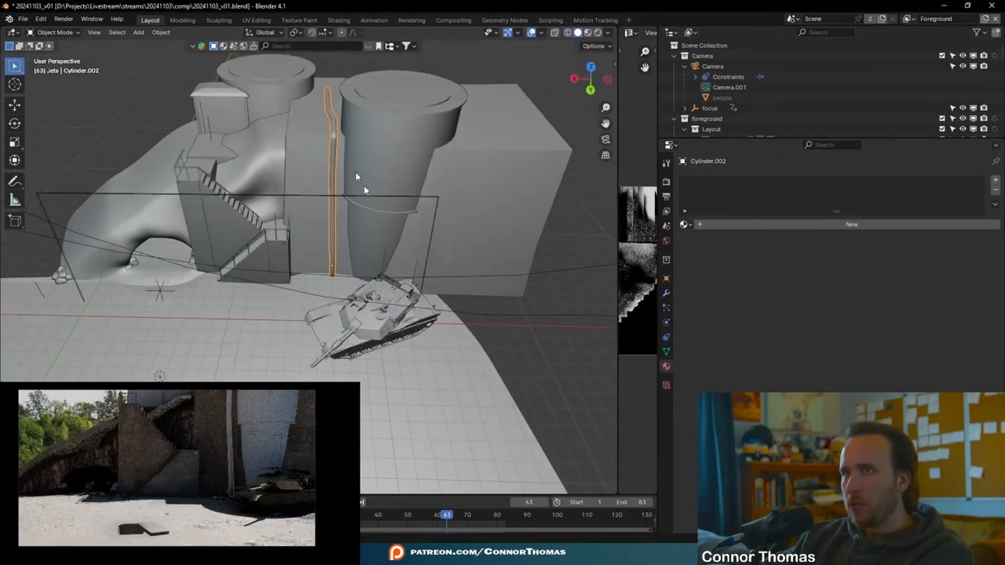
pyautogui.click(779, 225)
pyautogui.click(737, 225)
pyautogui.write('Pipe')
pyautogui.press('Return')
# Enlarge the narrow image editor area and switch it to the Shader Editor, framing the Pipe material's nodes
pyautogui.moveTo(619, 204); pyautogui.dragTo(112, 104)
pyautogui.click(122, 32)
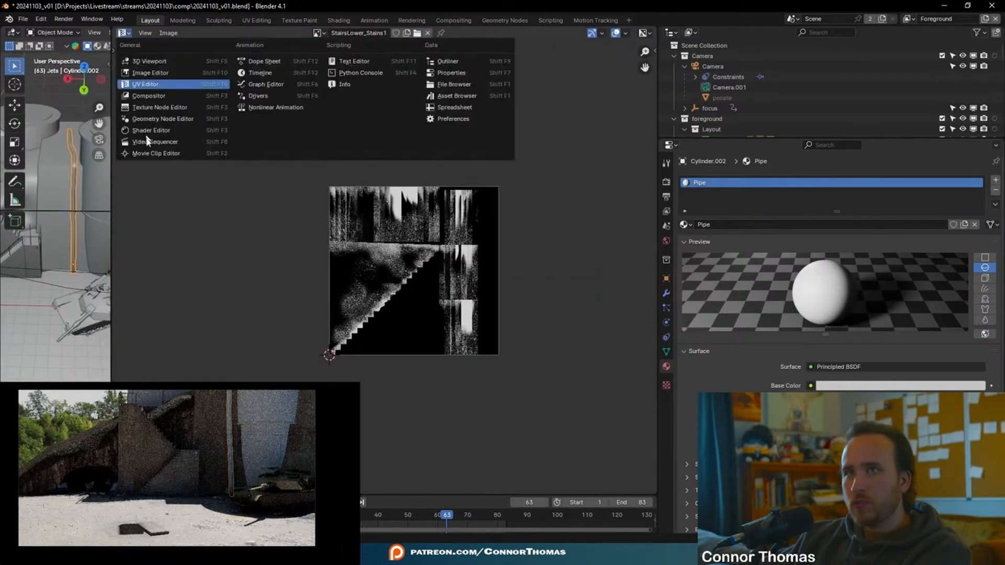
pyautogui.click(149, 130)
pyautogui.press('Home')
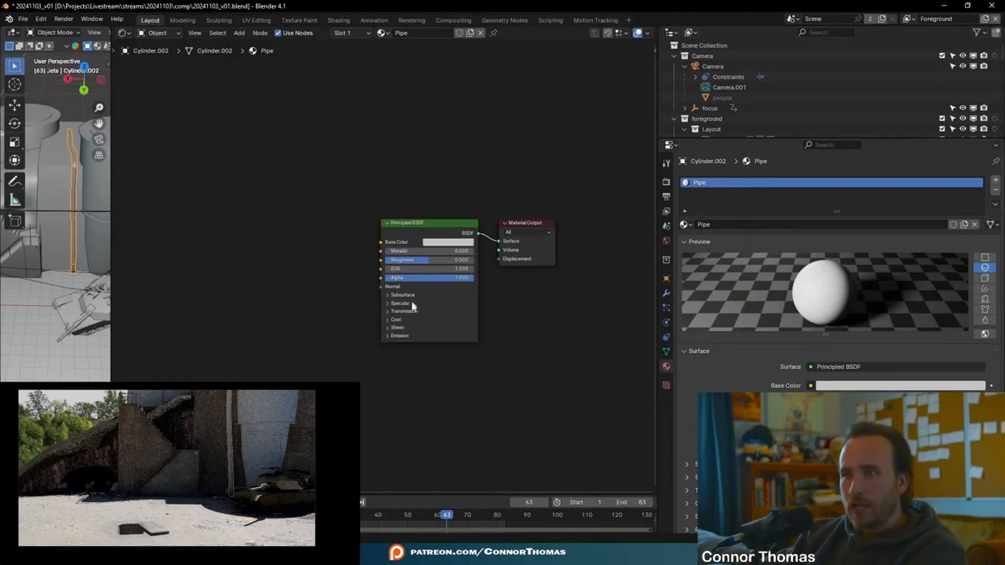
# Load the rusty_metal_02_4k texture maps into the Pipe material's Principled BSDF with the Principled Texture Setup
pyautogui.hotkey('ctrl', 't')
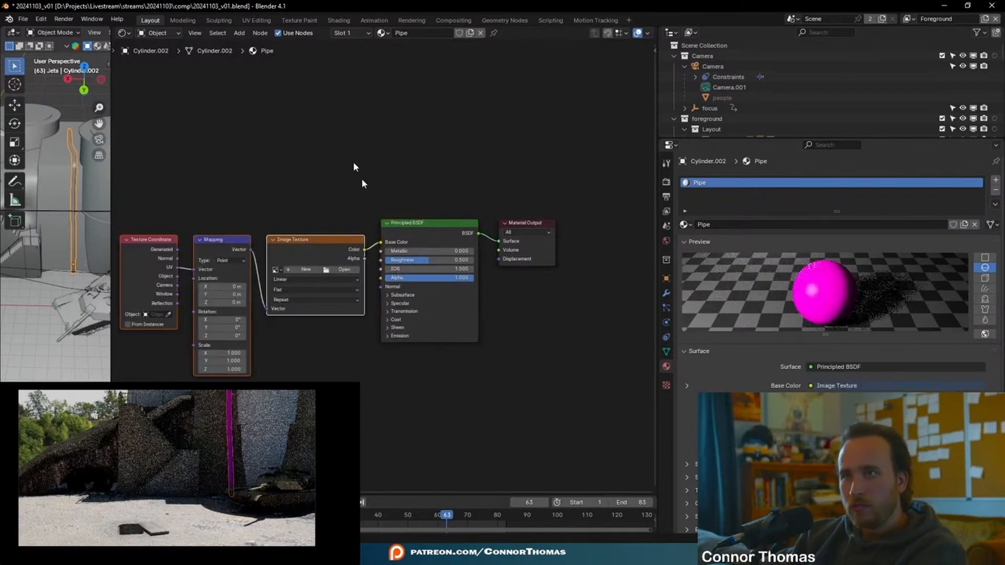
pyautogui.hotkey('ctrl', 'z')
pyautogui.click(401, 226)
pyautogui.hotkey('ctrl', 'shift', 't')
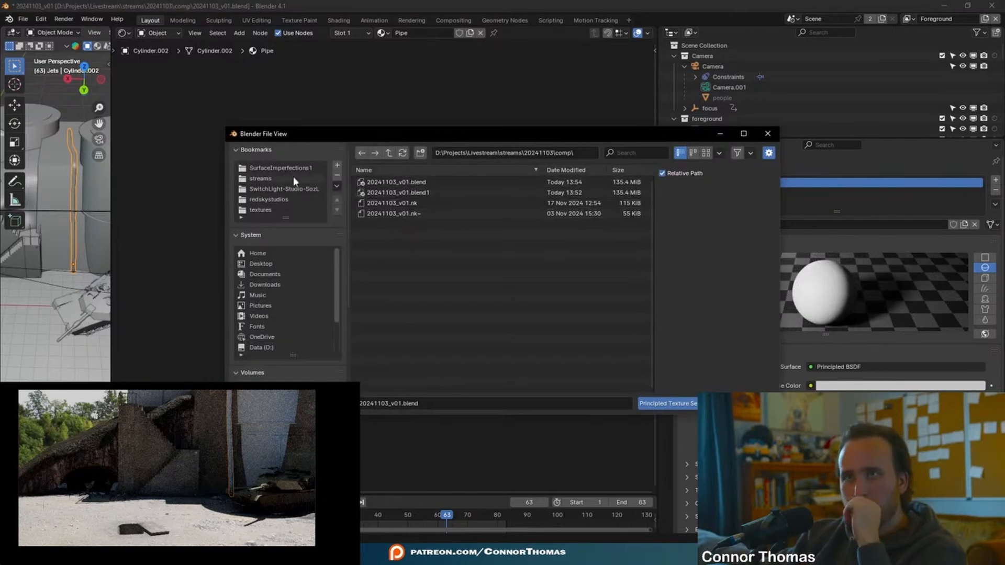
pyautogui.click(389, 152)
pyautogui.click(383, 192)
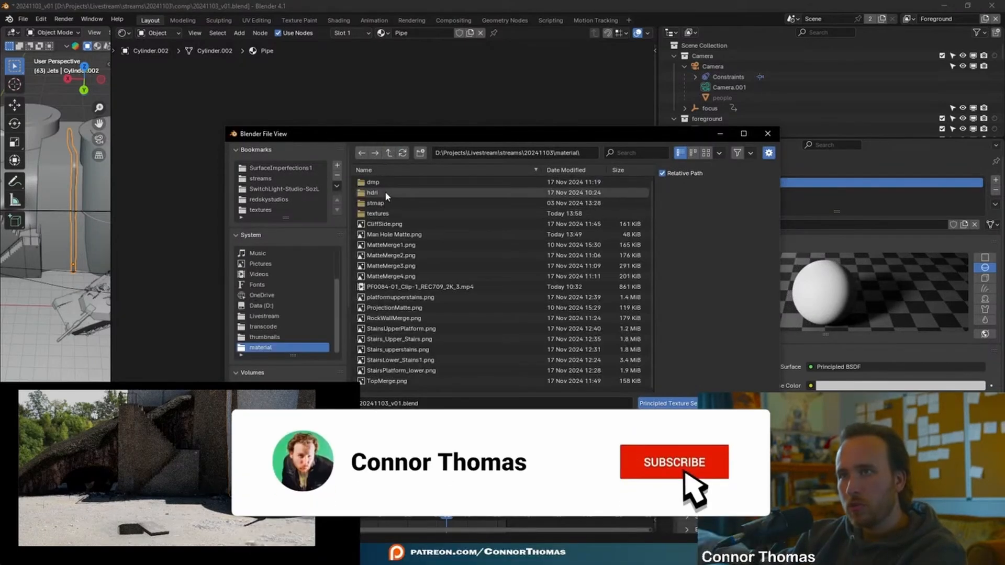
pyautogui.click(383, 215)
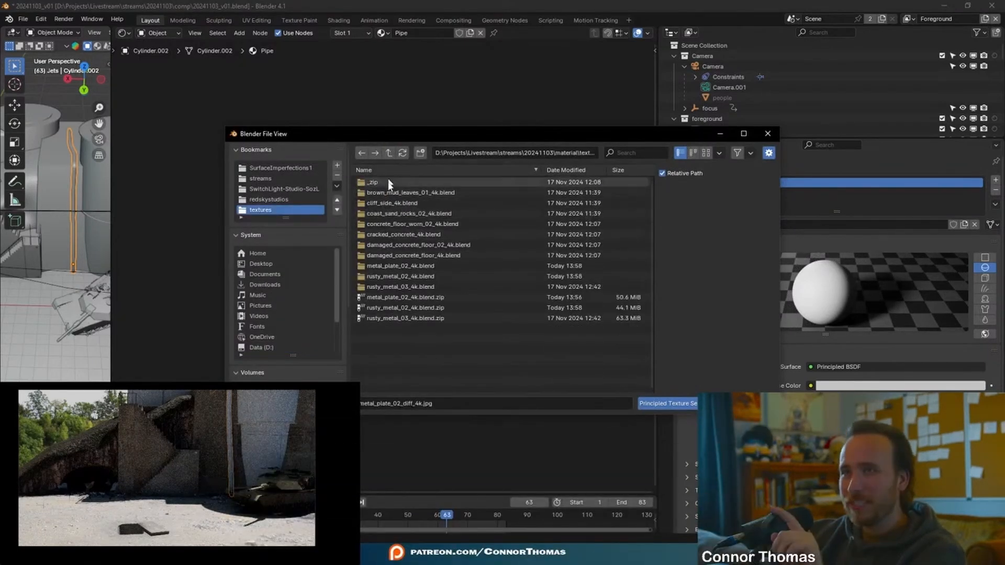
pyautogui.click(418, 277)
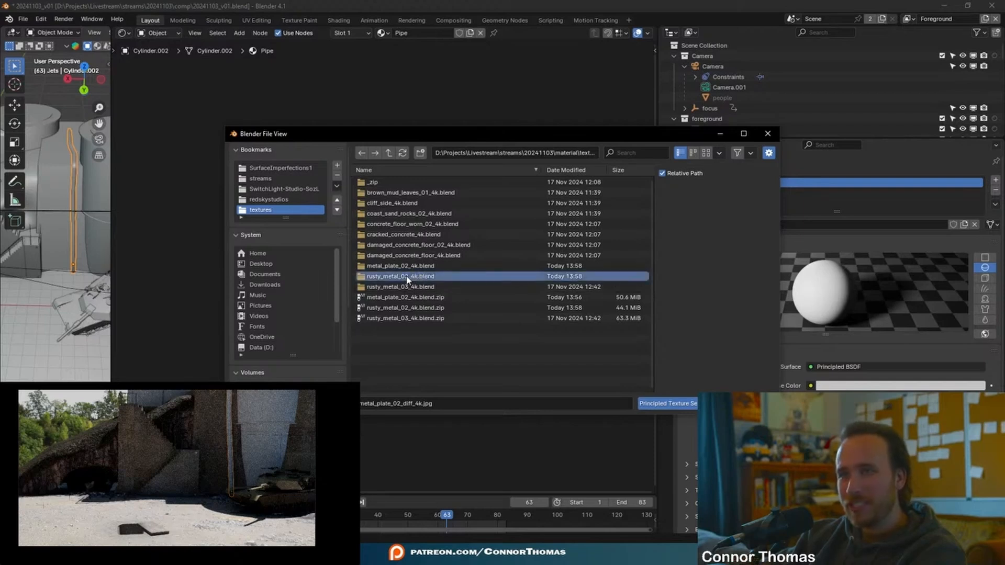
pyautogui.doubleClick(407, 279)
pyautogui.doubleClick(391, 183)
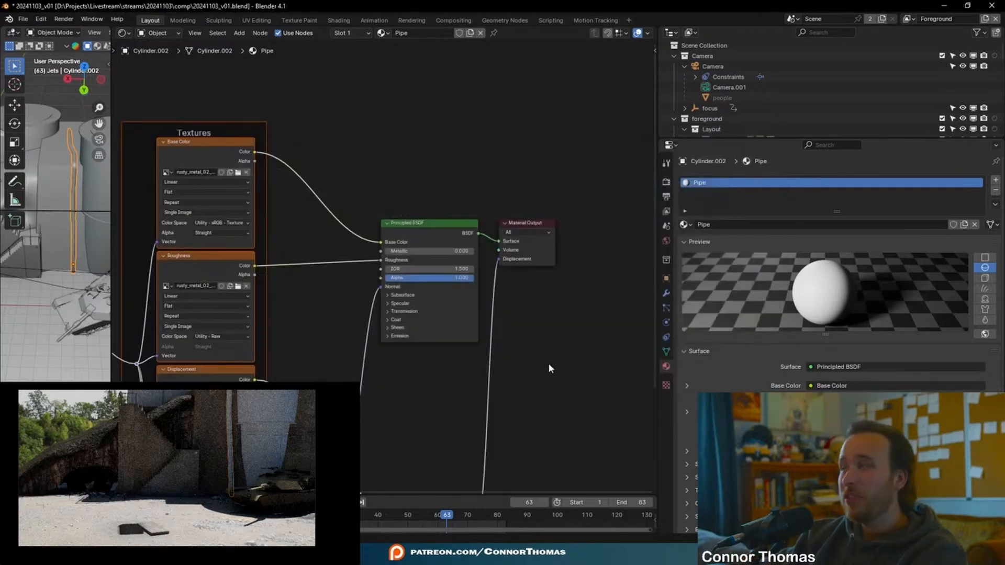
# Apply the pipe's transforms, UV-unwrap its mesh in Edit Mode and return to the rendered camera view
pyautogui.press('Tab')
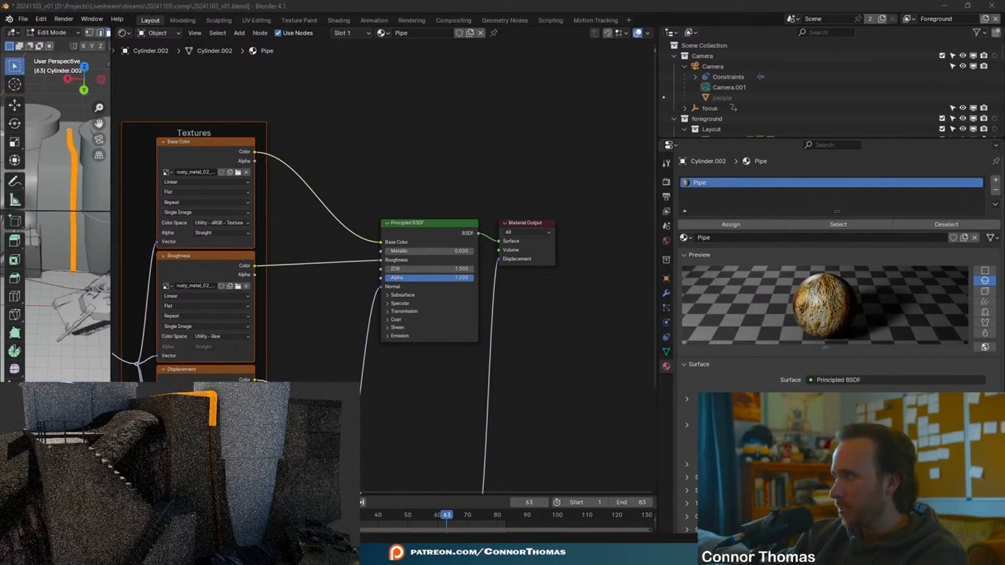
pyautogui.press('Tab')
pyautogui.hotkey('shift', 'z')
pyautogui.hotkey('ctrl', 'a')
pyautogui.click(234, 479)
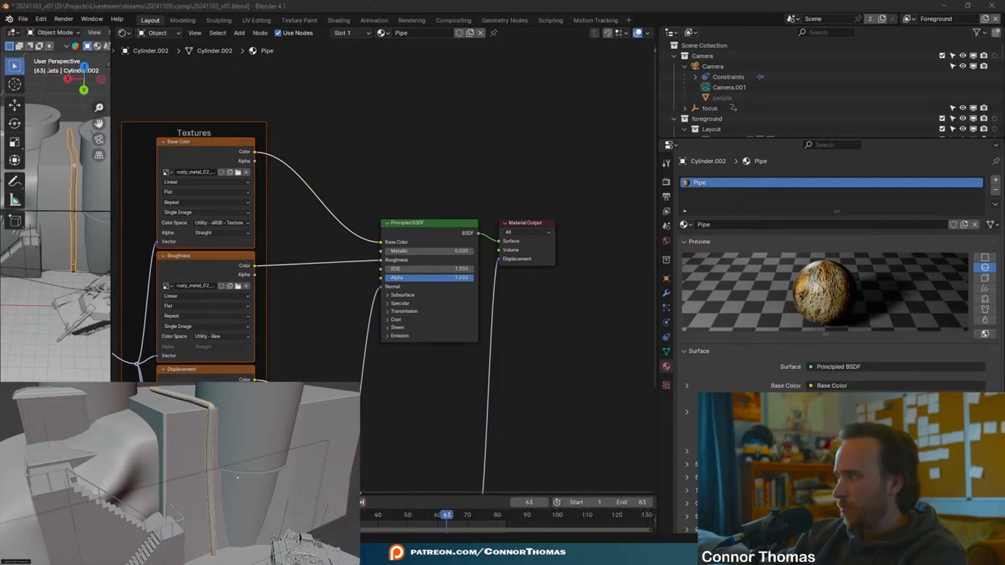
pyautogui.press('Tab')
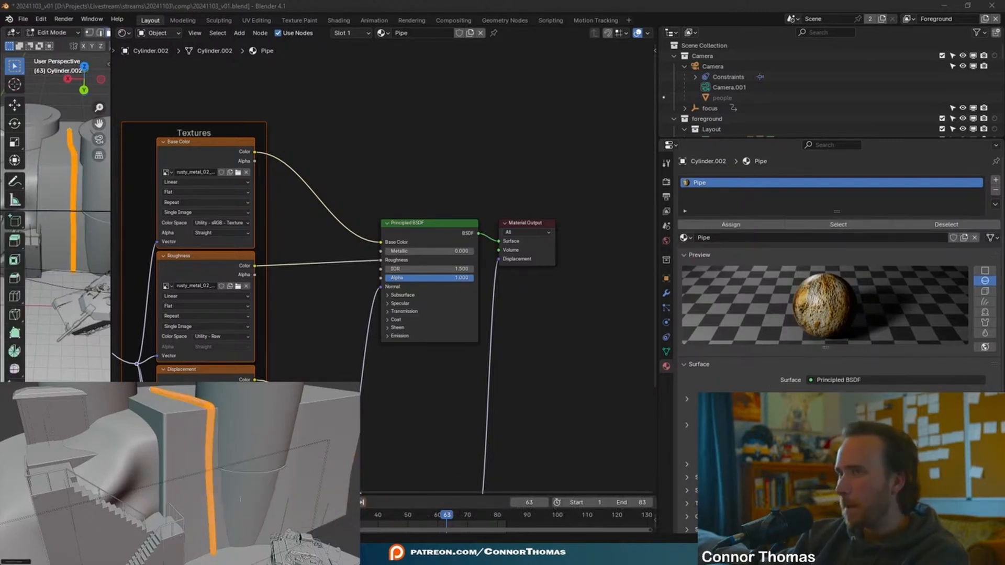
pyautogui.press('Tab')
pyautogui.hotkey('shift', 'z')
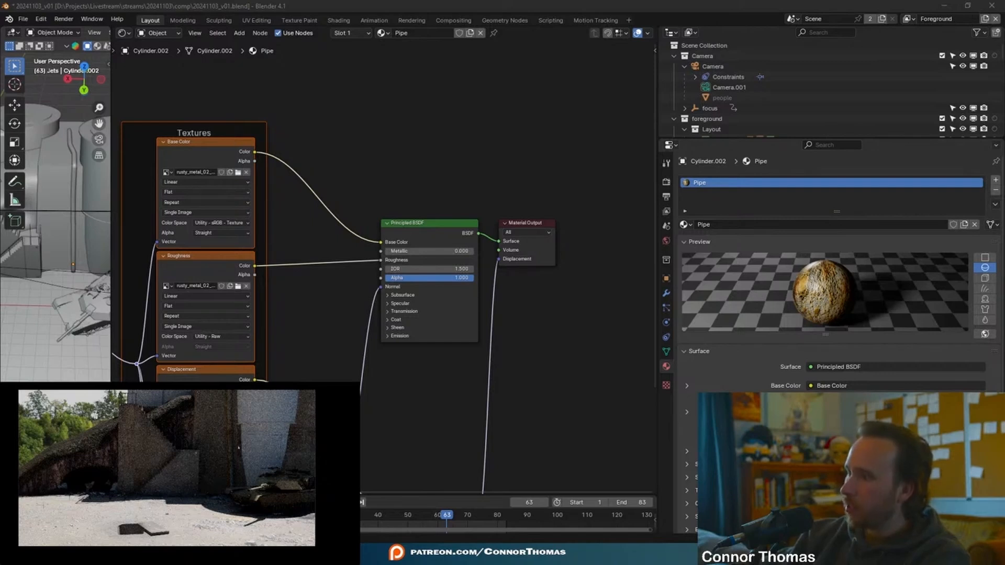
# Create a new material named Aquaduct for the large round tower beside the pipe
pyautogui.click(256, 420)
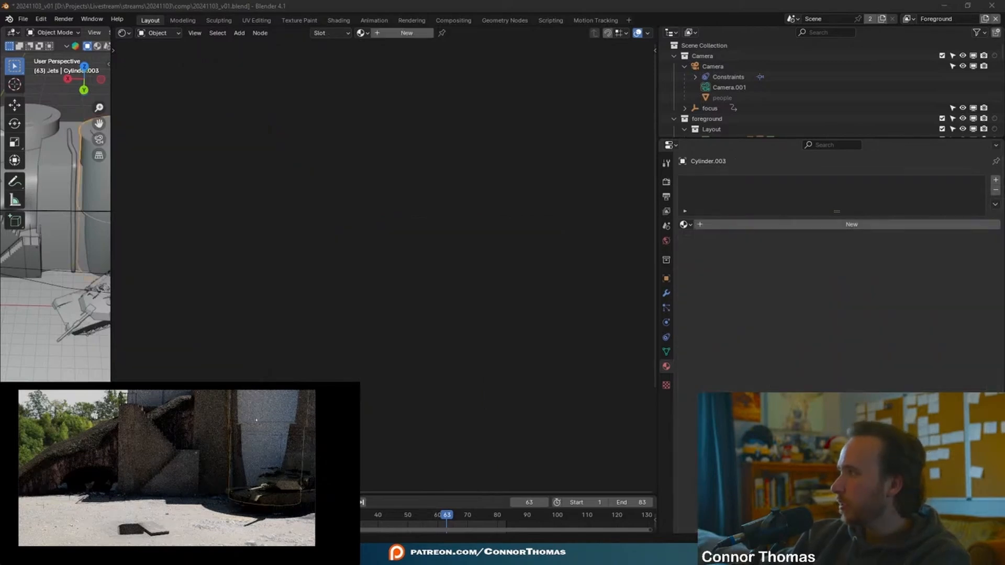
pyautogui.click(753, 224)
pyautogui.doubleClick(749, 225)
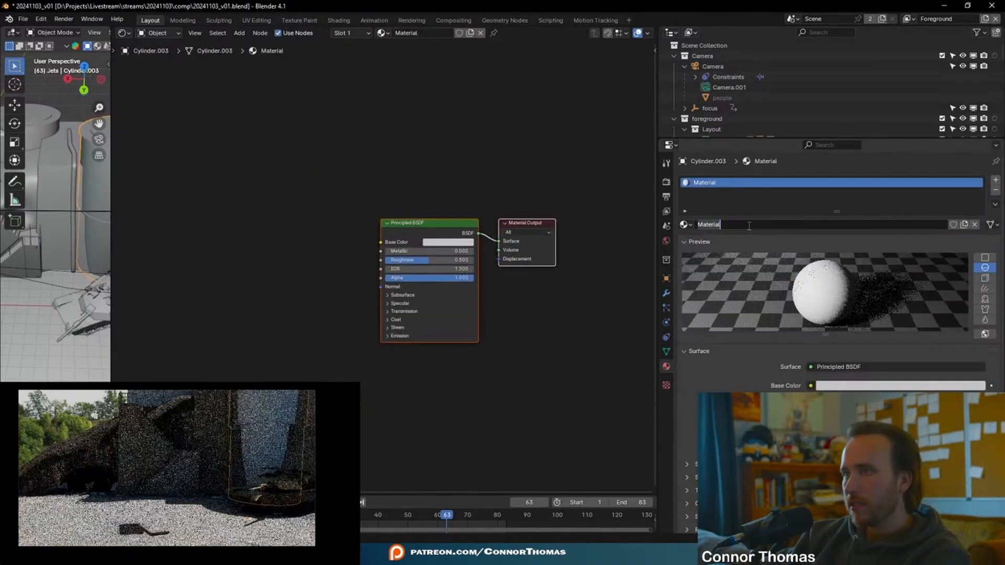
pyautogui.write('Ad')
pyautogui.write('uaduct')
pyautogui.press('Return')
# Load all metal_plate_02_4k texture maps into the Aquaduct material with the Principled Texture Setup
pyautogui.hotkey('ctrl', 'shift', 't')
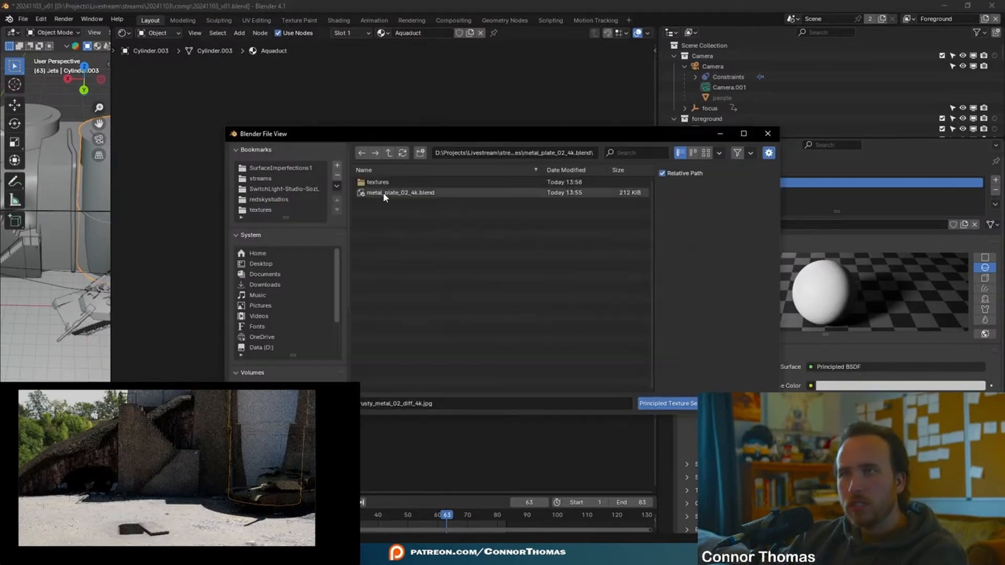
pyautogui.doubleClick(403, 181)
pyautogui.press('a')
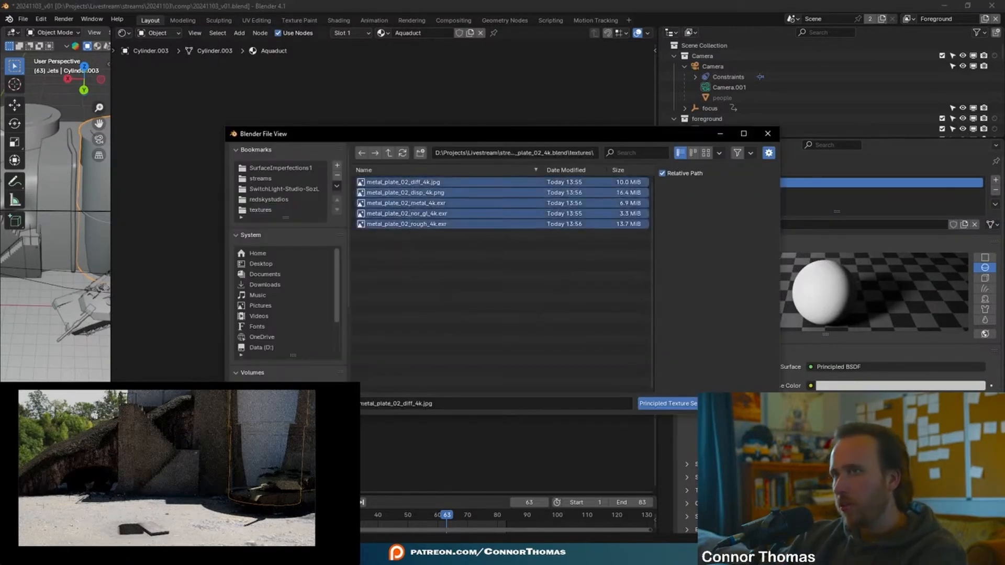
pyautogui.click(652, 404)
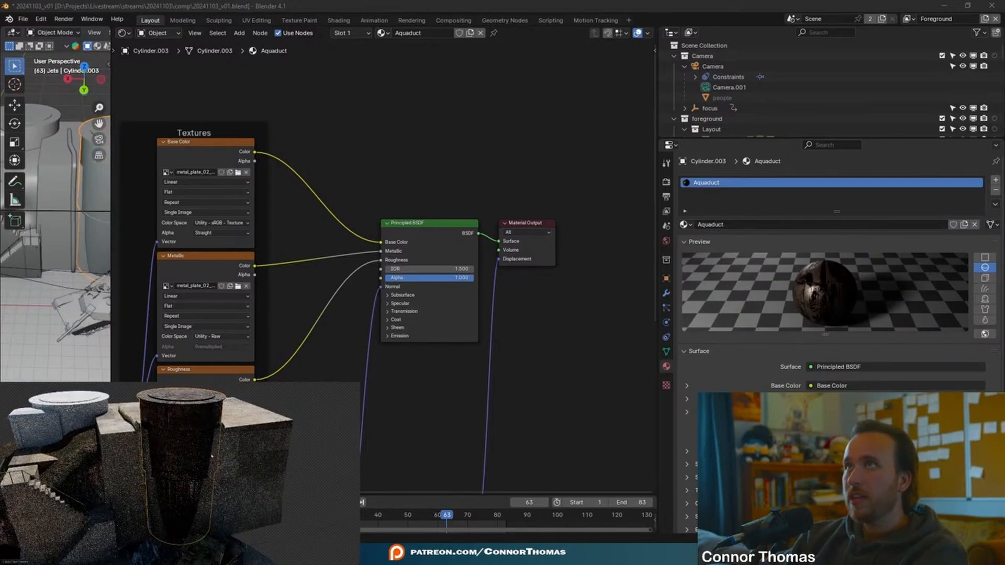
# Unwrap the round tower's mesh with Smart UV Project and look closely at its metal texture
pyautogui.press('Tab')
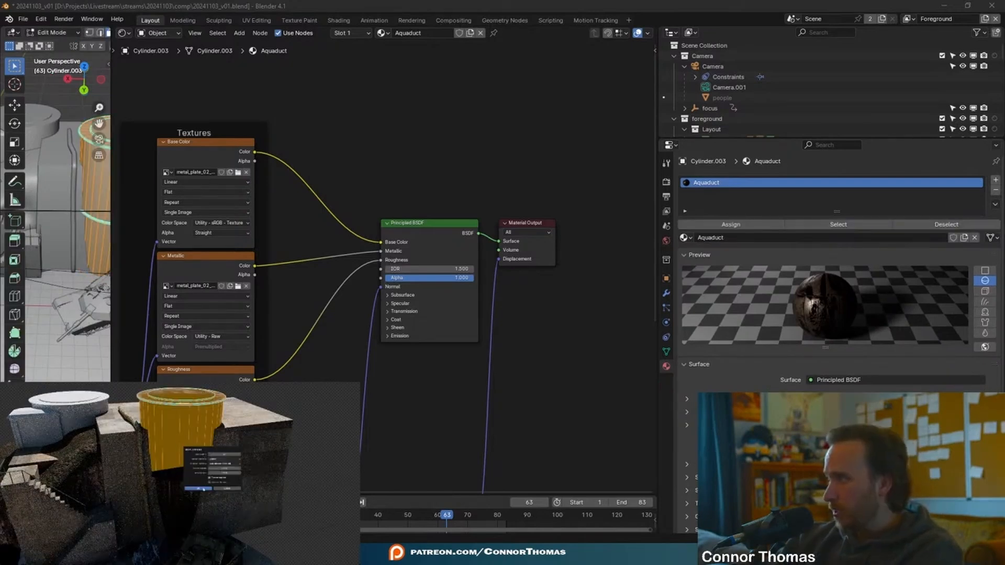
pyautogui.press('Tab')
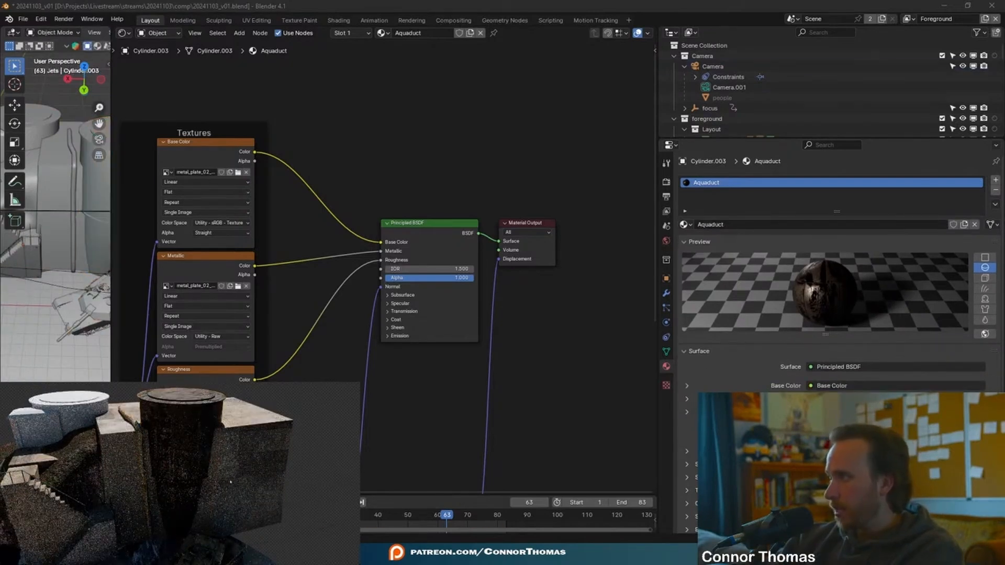
pyautogui.scroll(6, 230, 482)
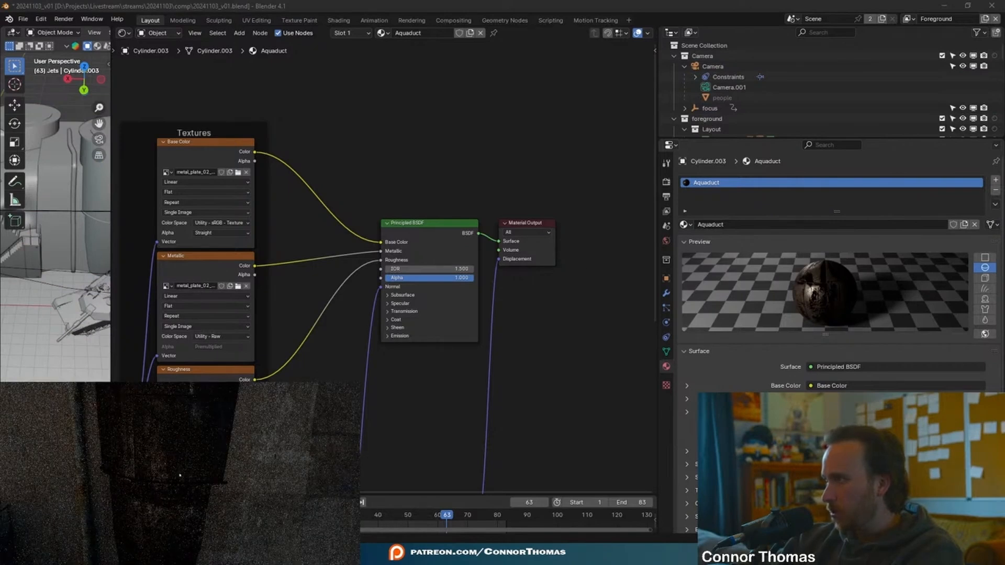
# Add a Value node set to 4 and connect it to the Scale of the Aquaduct material's Mapping node
pyautogui.moveTo(321, 348); pyautogui.dragTo(351, 262, button='middle')
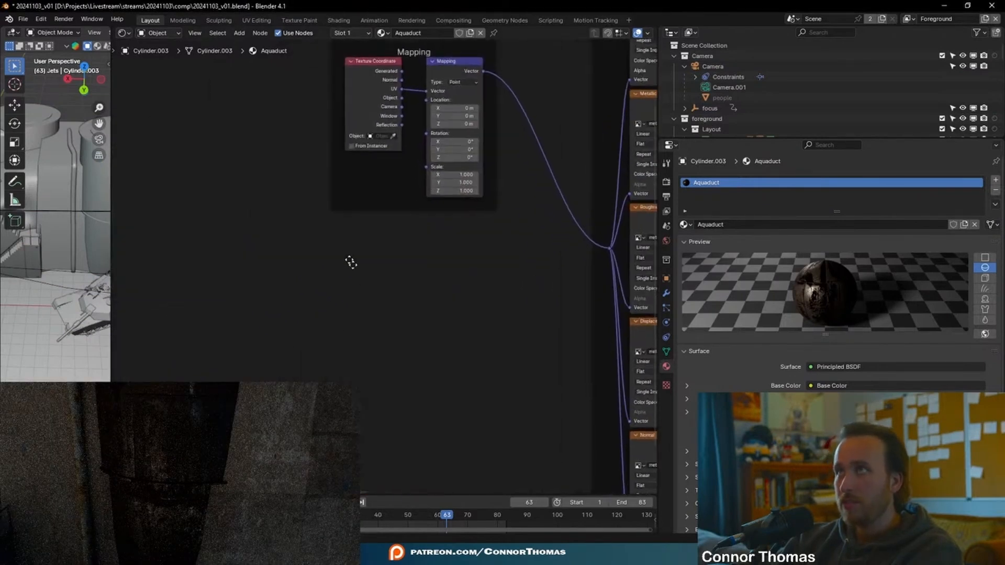
pyautogui.scroll(3, 351, 263)
pyautogui.hotkey('shift', 'a')
pyautogui.write('value')
pyautogui.press('Return')
pyautogui.click(392, 296)
pyautogui.write('4')
pyautogui.press('Return')
pyautogui.click(447, 276)
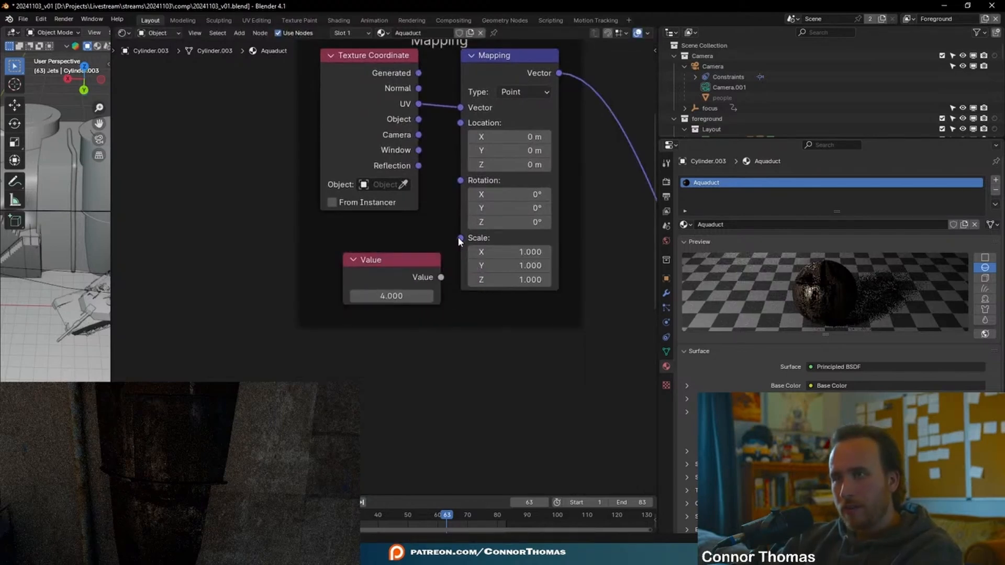
pyautogui.moveTo(402, 256); pyautogui.dragTo(334, 351, button='middle')
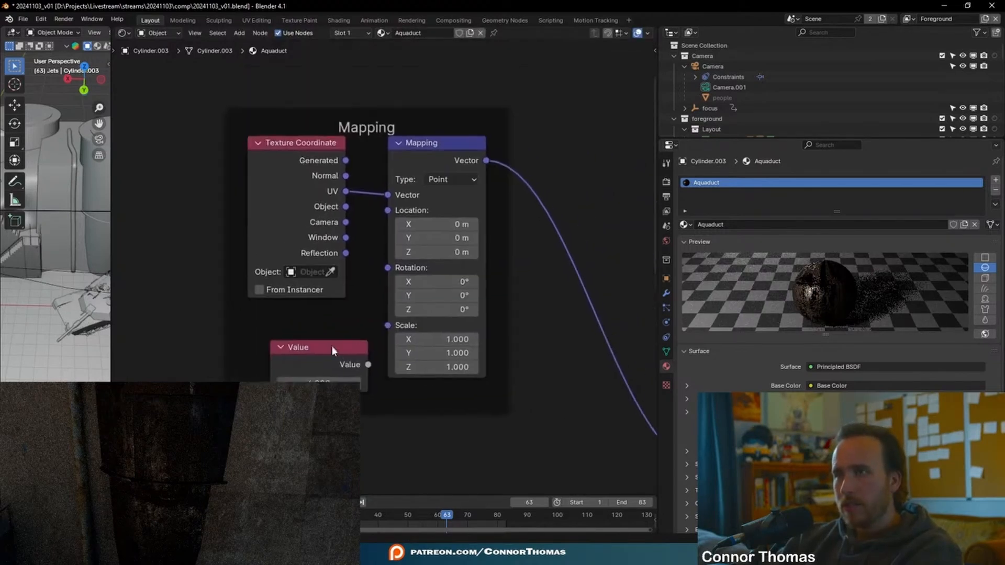
pyautogui.moveTo(369, 364); pyautogui.dragTo(388, 325)
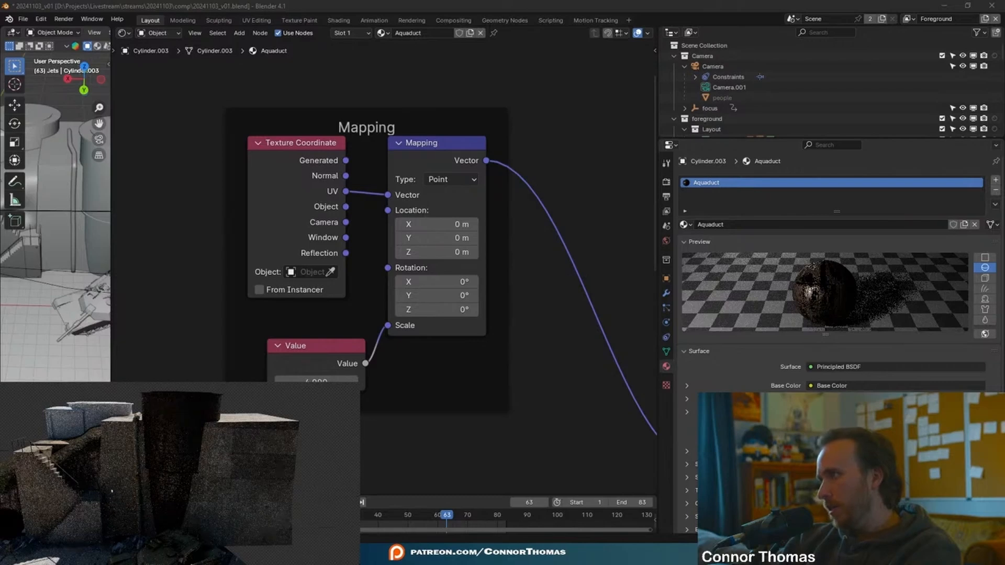
# Preview the Aquaduct base color texture and brighten it with an RGB Curves node, raising a point to about 0.295, 0.681
pyautogui.scroll(-3, 601, 299)
pyautogui.moveTo(601, 299); pyautogui.dragTo(276, 332, button='middle')
pyautogui.keyDown('ctrl'); pyautogui.keyDown('shift'); pyautogui.click(261, 165); pyautogui.keyUp('shift'); pyautogui.keyUp('ctrl')
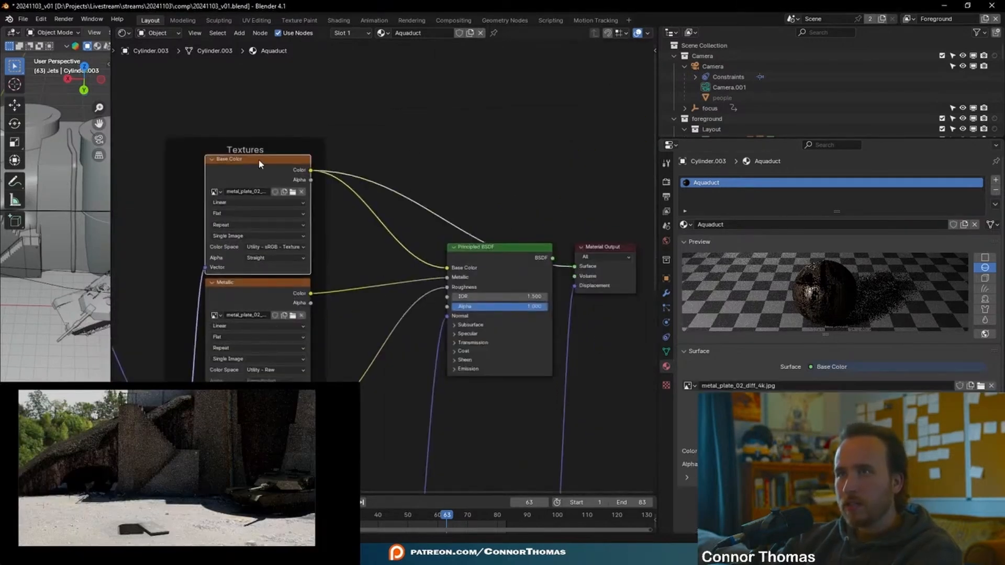
pyautogui.hotkey('shift', 'a')
pyautogui.write('color')
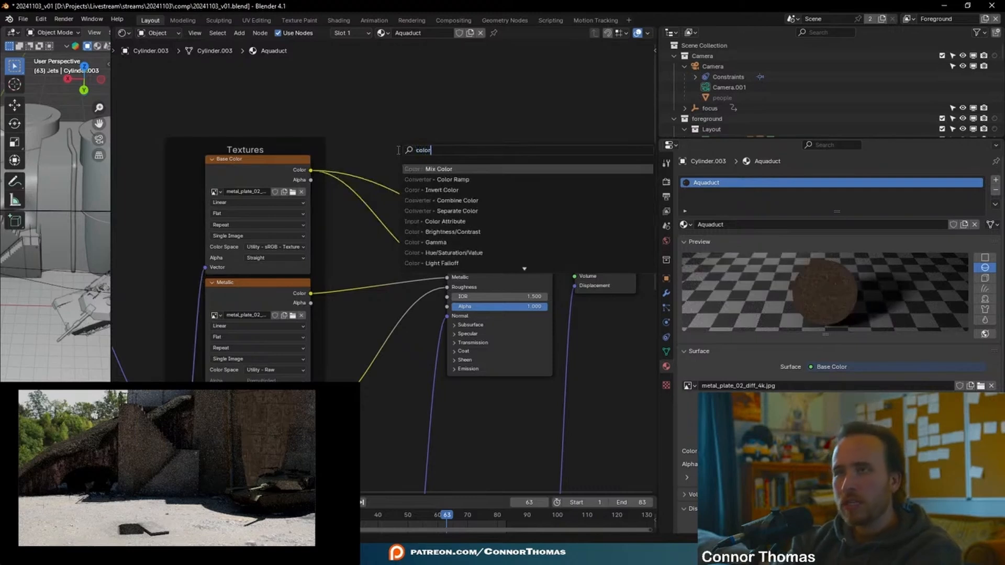
pyautogui.write('curve')
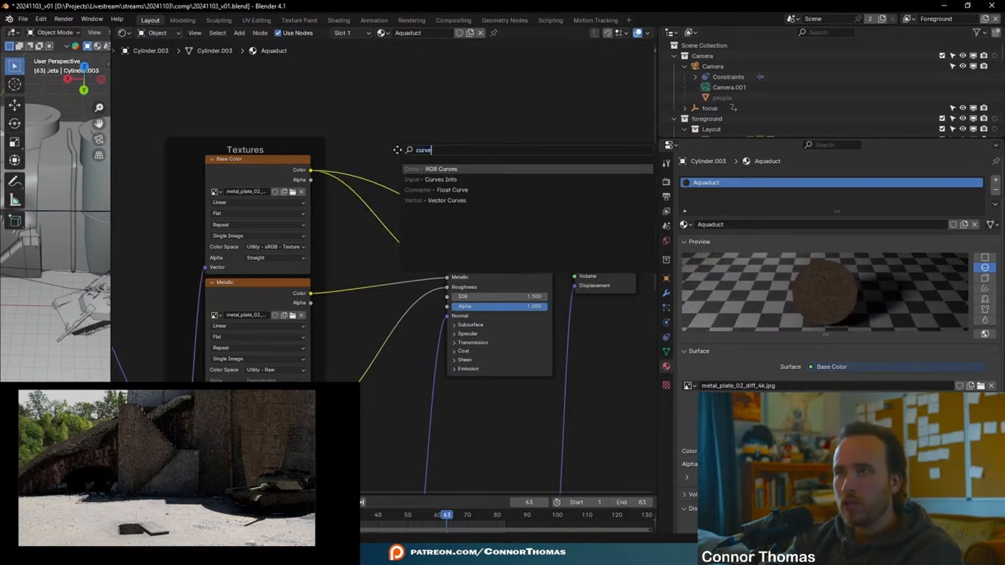
pyautogui.press('Return')
pyautogui.click(347, 112)
pyautogui.moveTo(400, 158); pyautogui.dragTo(379, 168)
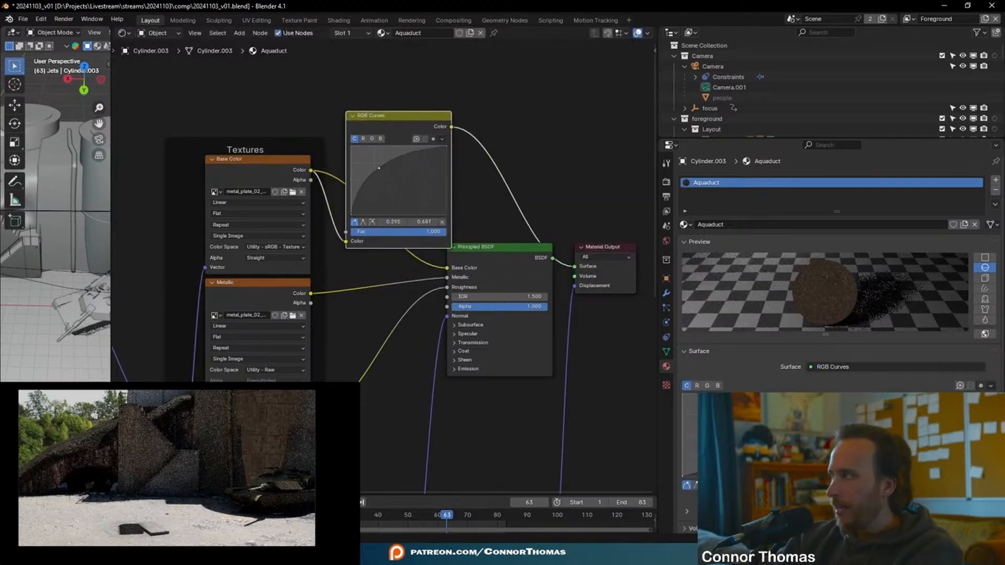
pyautogui.click(453, 139)
# Connect the RGB Curves color to the Principled BSDF's Base Color and restore the shader to the Material Output
pyautogui.moveTo(451, 127); pyautogui.dragTo(447, 268)
pyautogui.moveTo(535, 196); pyautogui.dragTo(465, 161, button='middle')
pyautogui.moveTo(459, 154); pyautogui.dragTo(672, 378)
pyautogui.moveTo(461, 211); pyautogui.dragTo(611, 192)
pyautogui.moveTo(610, 192); pyautogui.dragTo(465, 190, button='middle')
pyautogui.keyDown('ctrl'); pyautogui.keyDown('shift'); pyautogui.click(461, 219); pyautogui.keyUp('shift'); pyautogui.keyUp('ctrl')
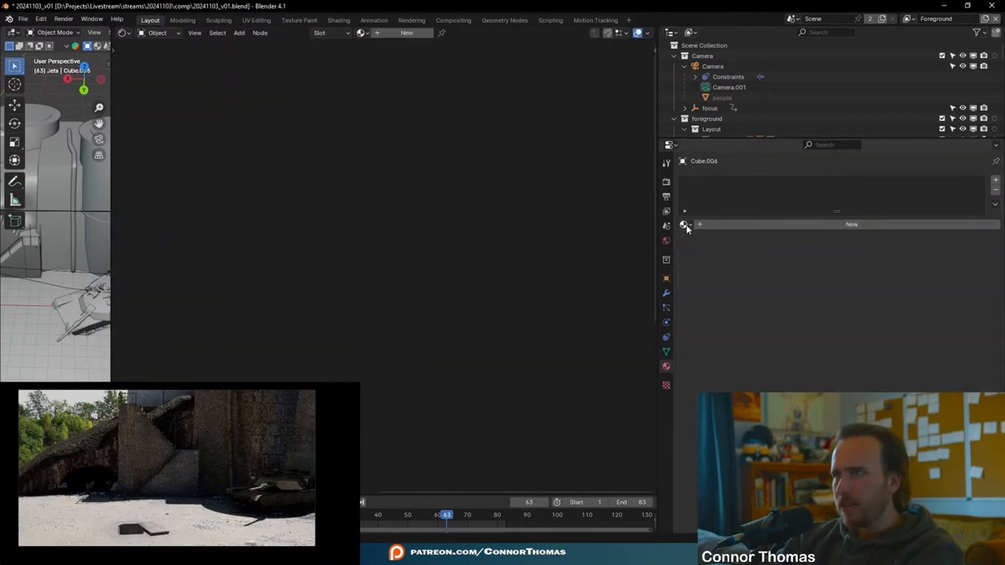
# Open the list of existing materials for the Cube.006 object
pyautogui.click(684, 224)
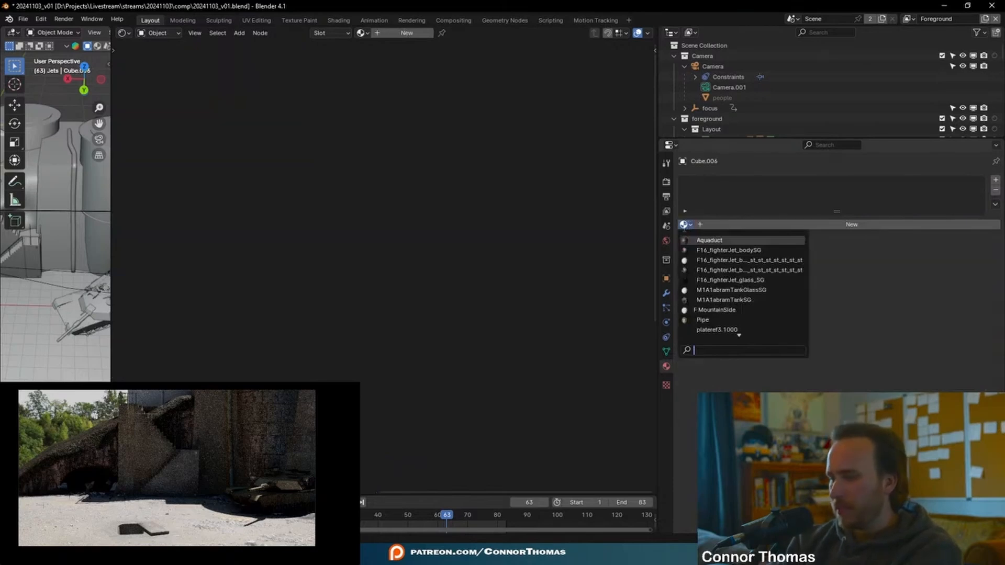
# Assign the Aquaduct material to the building block Cube.006
pyautogui.click(737, 332)
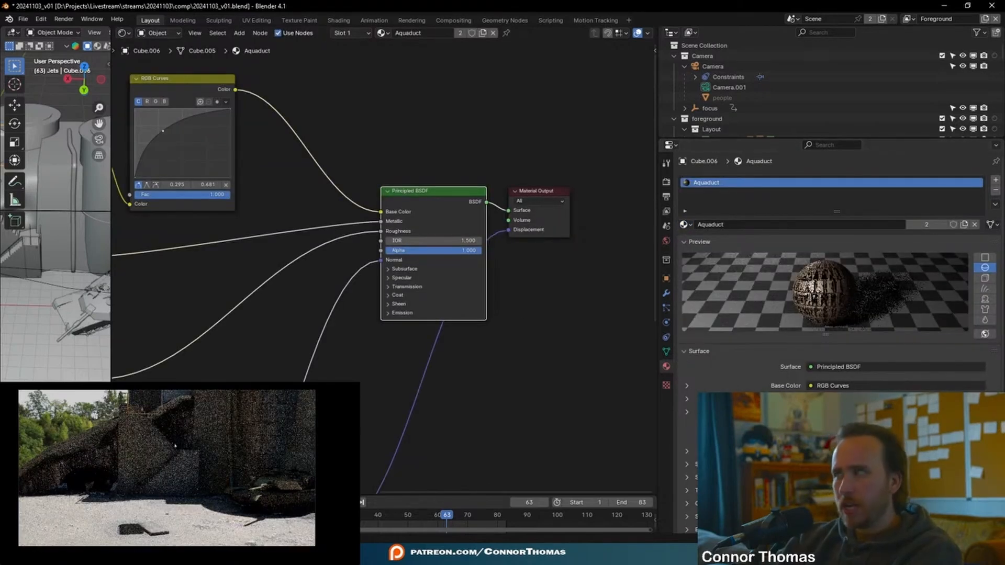
pyautogui.press('KP_Decimal')
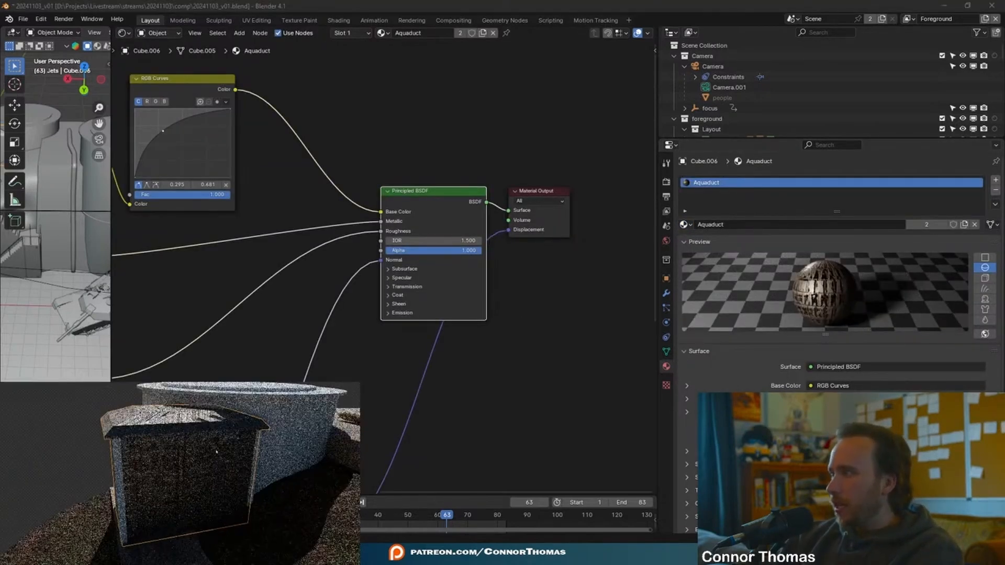
# Unwrap the building block's faces with Smart UV Project and apply the object's transform
pyautogui.press('Tab')
pyautogui.press('u')
pyautogui.click(206, 462)
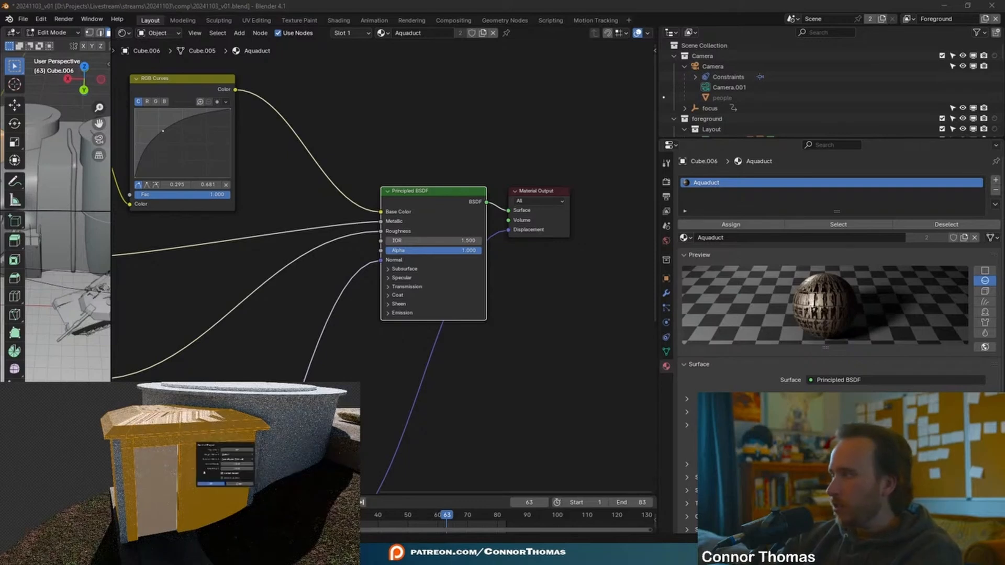
pyautogui.click(211, 484)
pyautogui.press('Tab')
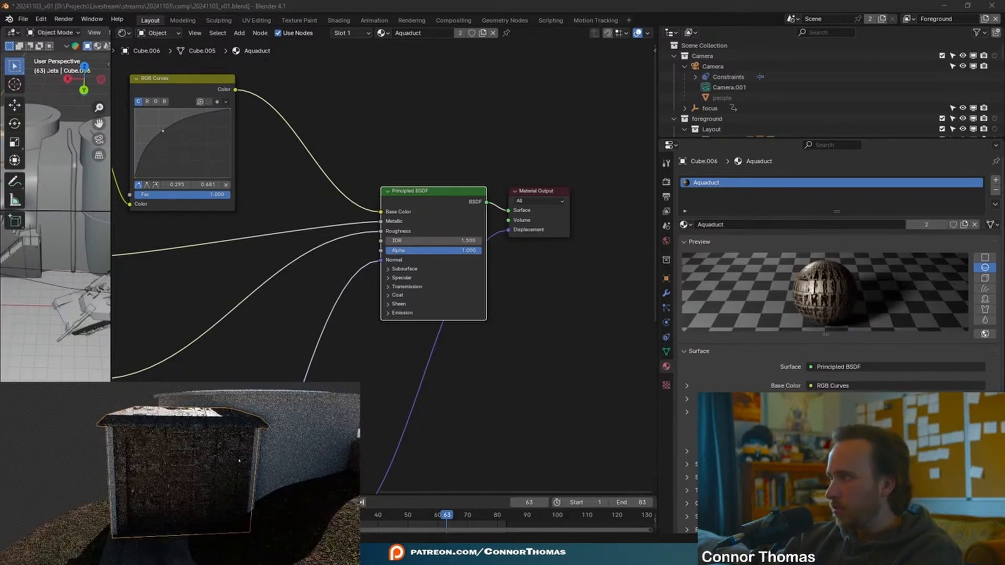
pyautogui.hotkey('ctrl', 'a')
pyautogui.click(238, 461)
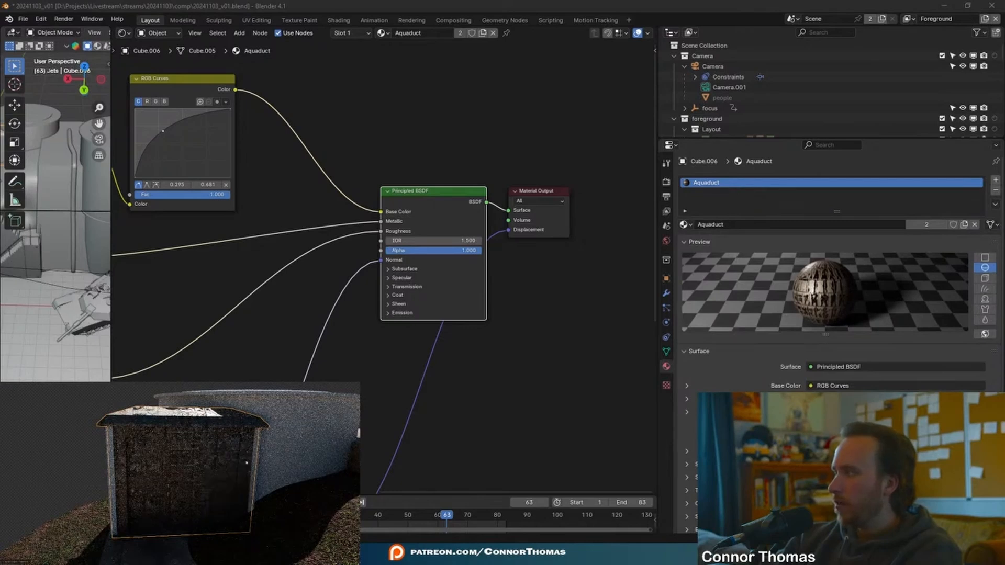
# Unwrap all faces of the large round tower Cylinder.001 with Smart UV Project and assign it the Aquaduct material
pyautogui.click(300, 479)
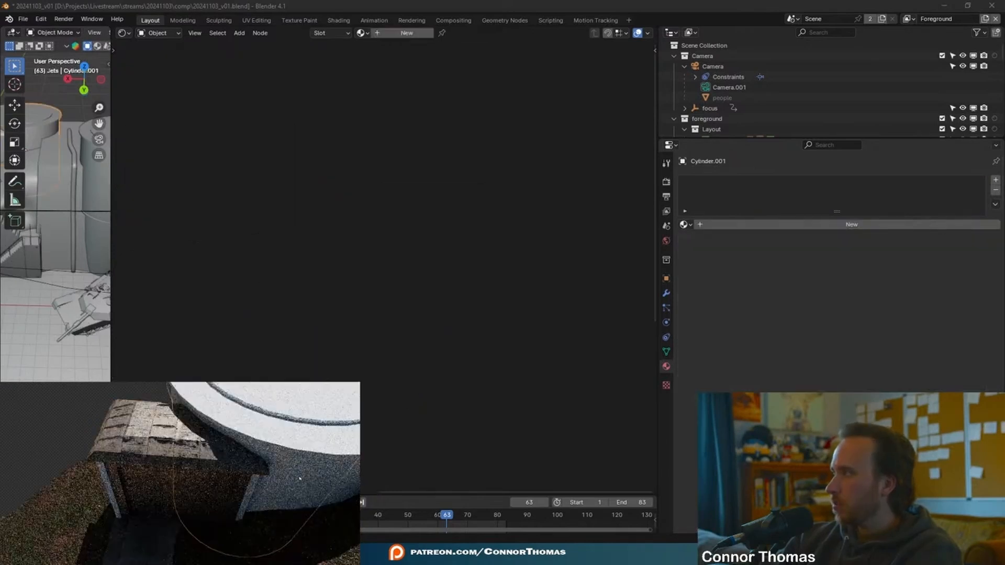
pyautogui.scroll(-4, 300, 478)
pyautogui.moveTo(299, 478); pyautogui.dragTo(284, 457, button='middle')
pyautogui.press('Tab')
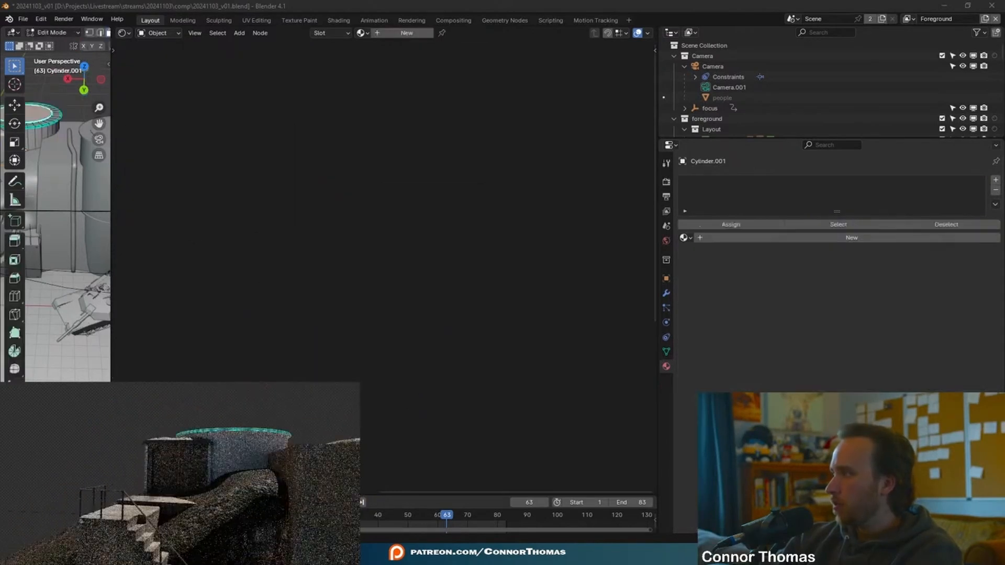
pyautogui.press('a')
pyautogui.press('u')
pyautogui.click(282, 461)
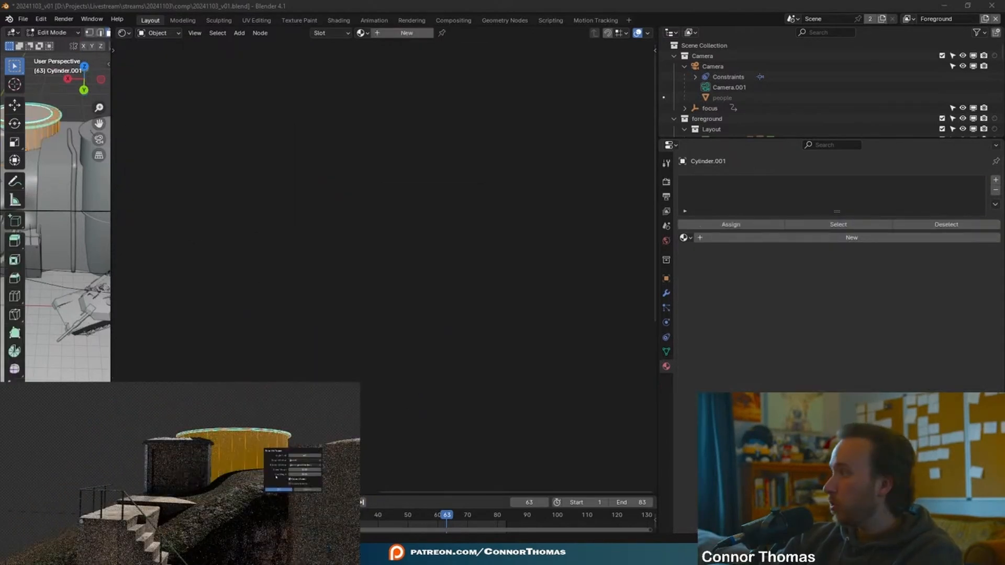
pyautogui.click(278, 490)
pyautogui.press('Tab')
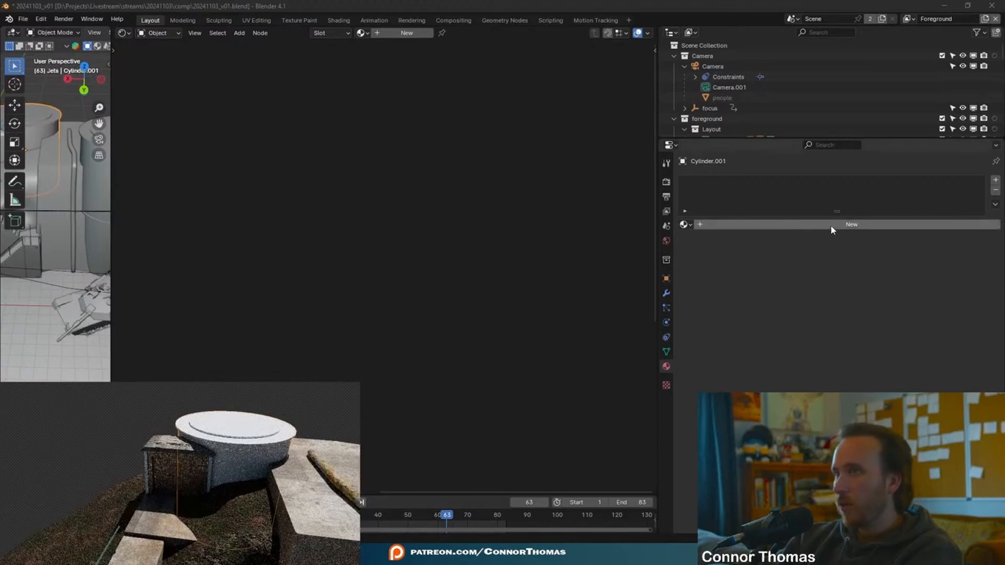
pyautogui.click(686, 225)
pyautogui.click(748, 272)
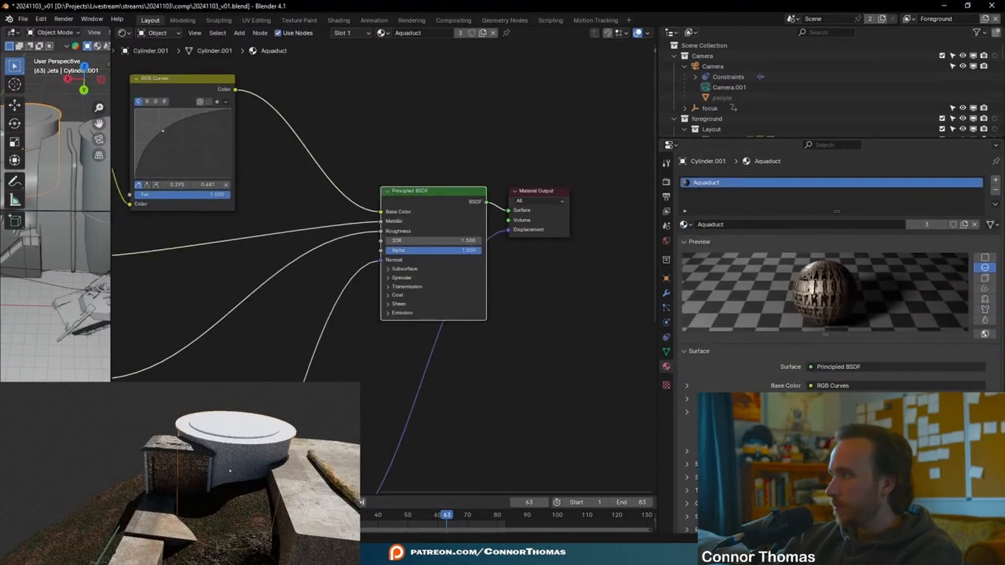
# Assign the Pipe material to Cube.009 and Cube.007
pyautogui.click(162, 398)
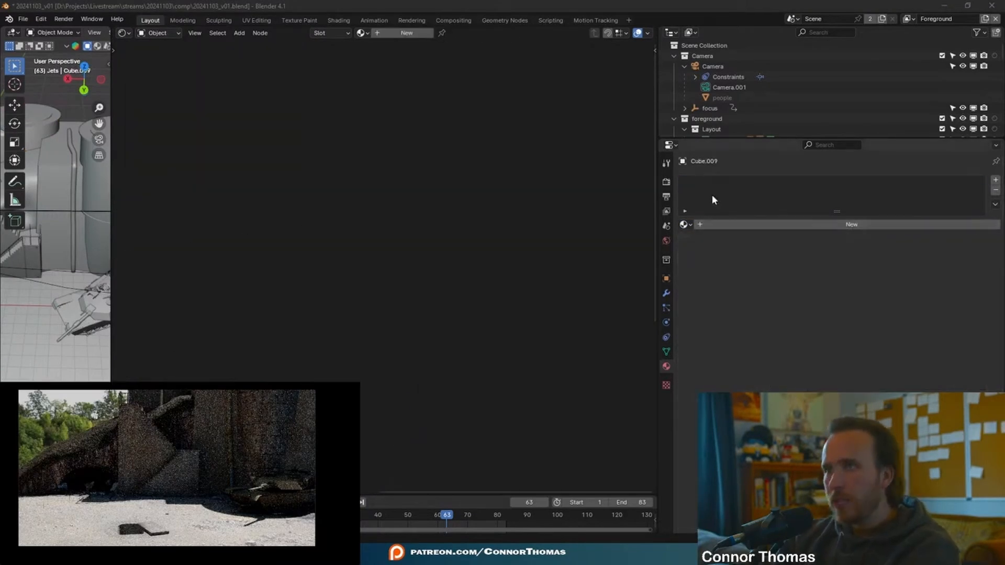
pyautogui.click(685, 224)
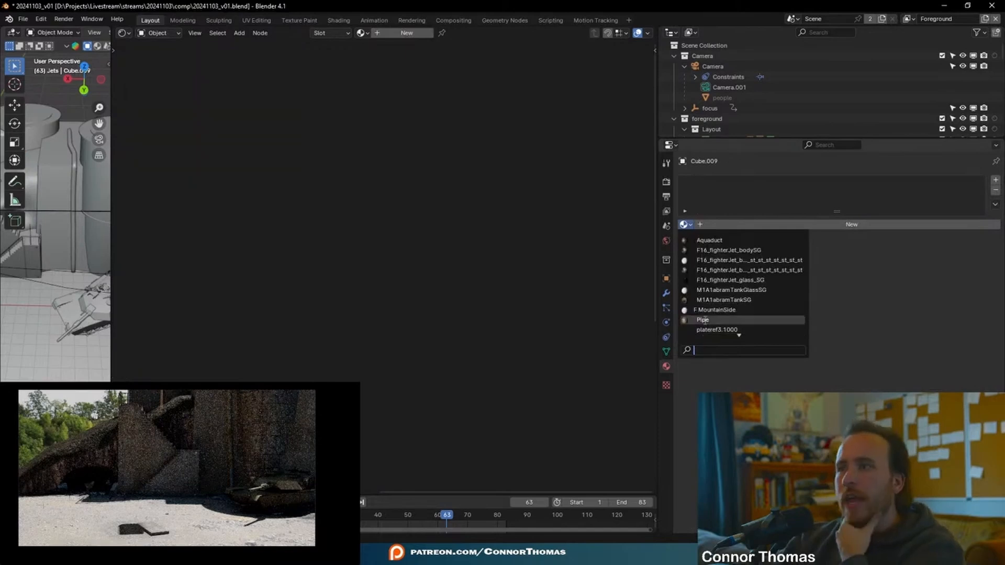
pyautogui.click(704, 321)
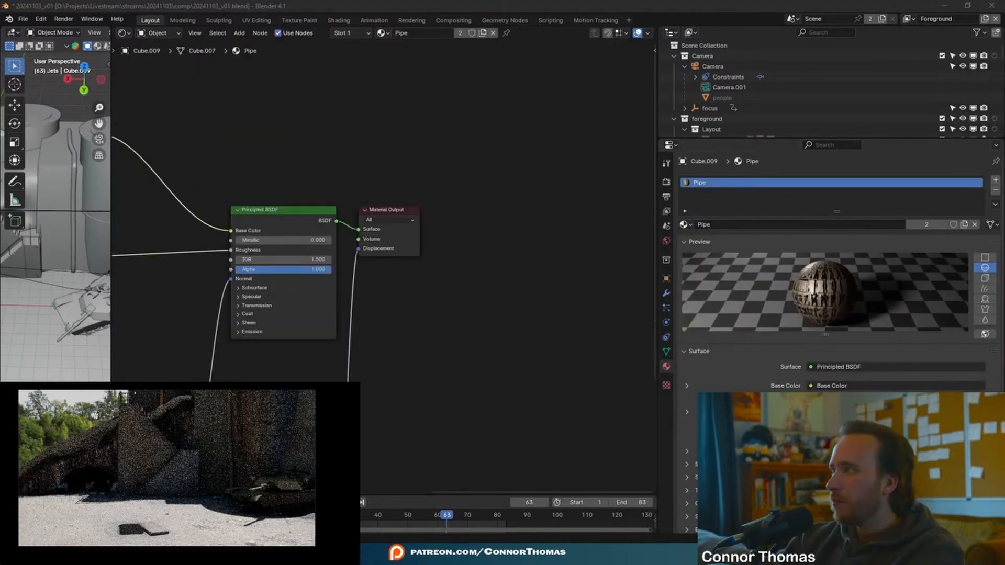
pyautogui.click(162, 435)
pyautogui.click(684, 225)
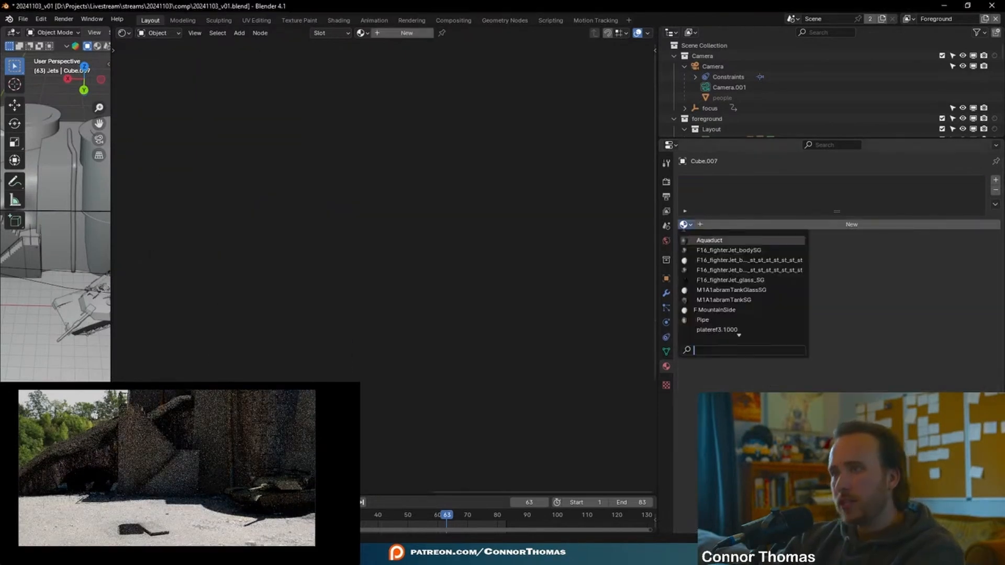
pyautogui.click(702, 321)
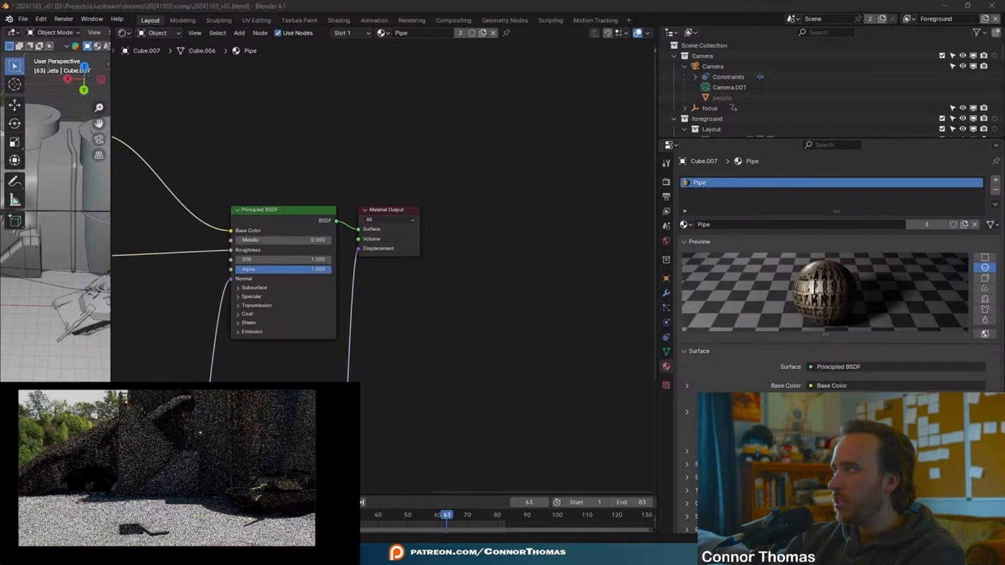
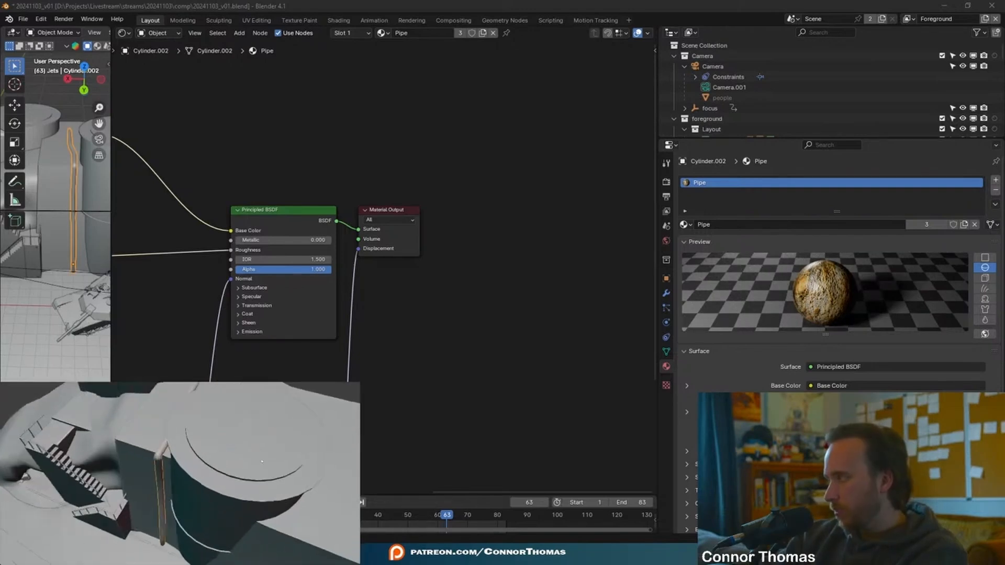
# Duplicate the tall vertical wall pipe and place the copy beside the original along the X axis
pyautogui.moveTo(209, 497); pyautogui.dragTo(195, 457, button='middle')
pyautogui.press('g')
pyautogui.press('x')
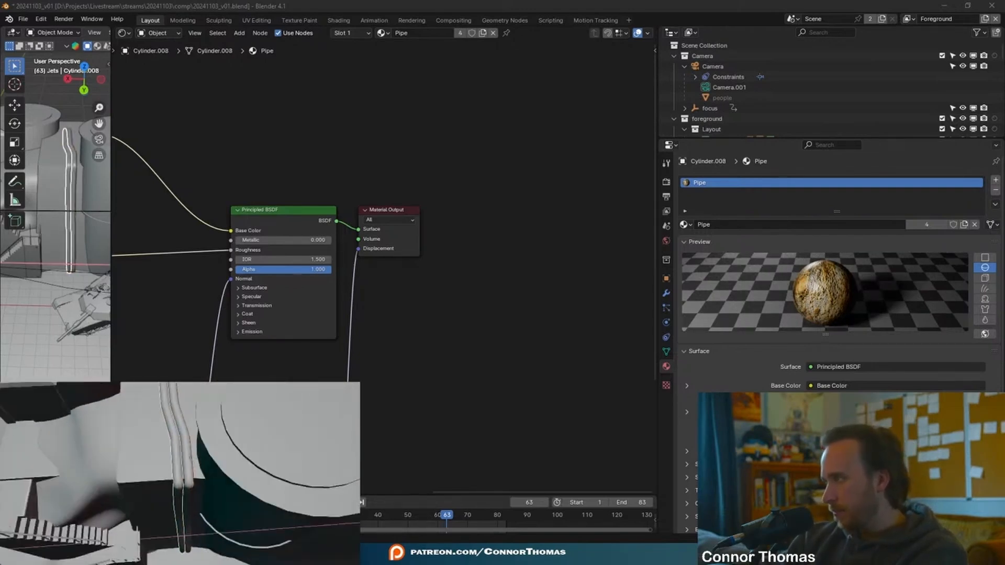
pyautogui.click(186, 492)
pyautogui.moveTo(186, 492); pyautogui.dragTo(191, 468, button='middle')
pyautogui.press('a')
pyautogui.press('a')
pyautogui.scroll(-2, 191, 472)
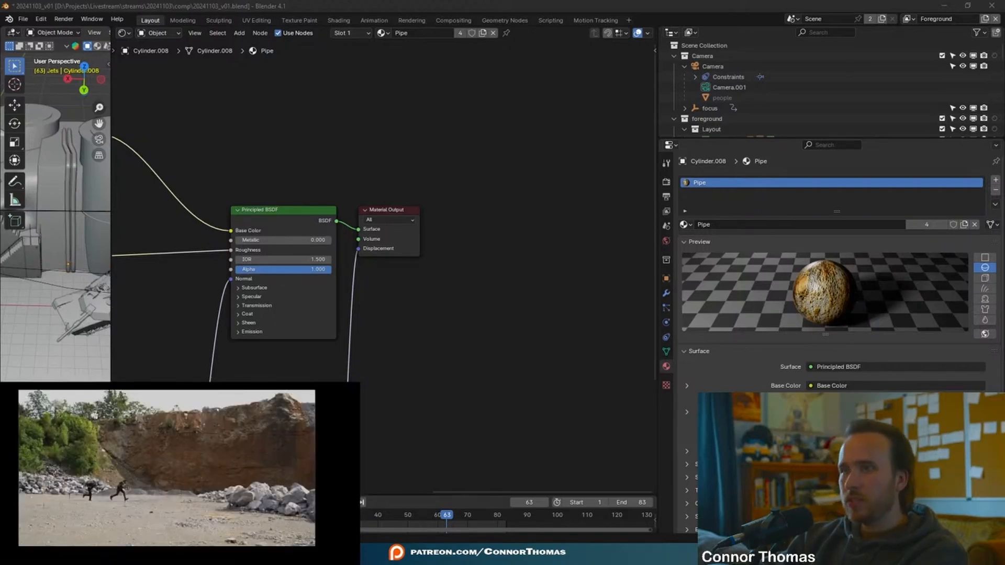
pyautogui.click(226, 454)
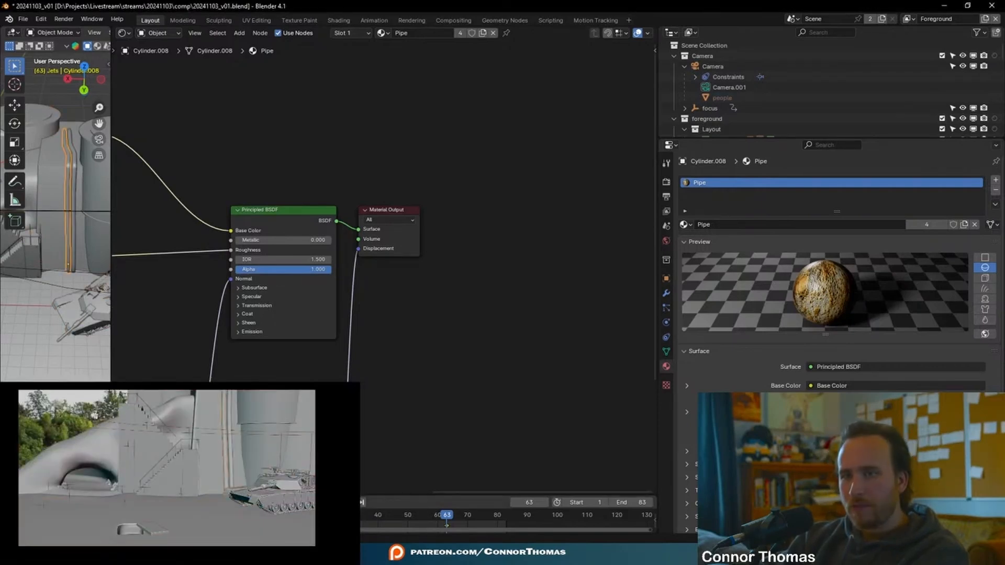
# Enlarge the 3D viewport and reposition the Stairs_lower slab beside the pit in the ground from top view
pyautogui.moveTo(450, 521); pyautogui.dragTo(425, 515)
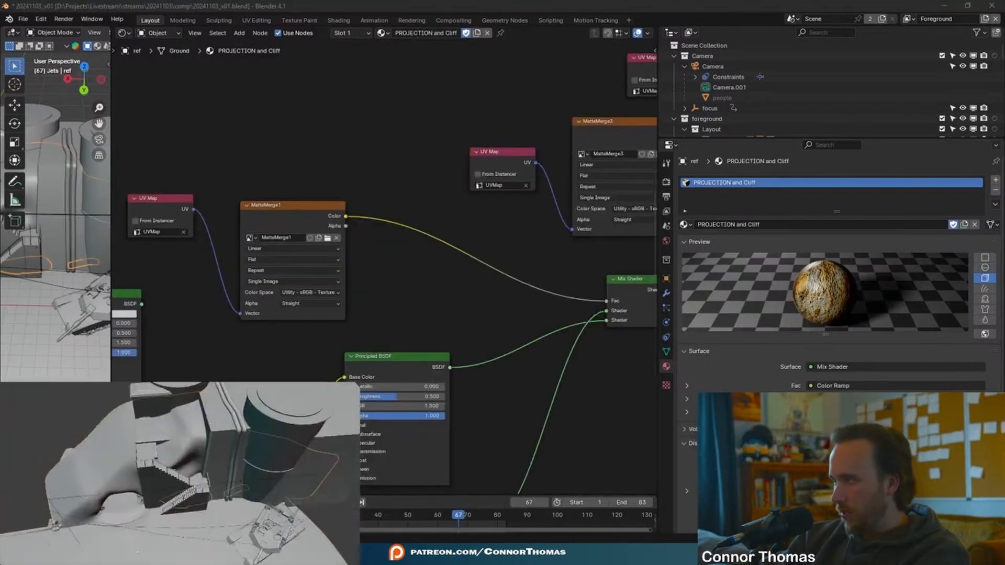
pyautogui.moveTo(169, 484)
pyautogui.mouseDown(button='middle')
pyautogui.moveTo(170, 517)
pyautogui.moveTo(186, 478)
pyautogui.mouseUp(button='middle')
pyautogui.scroll(5, 170, 516)
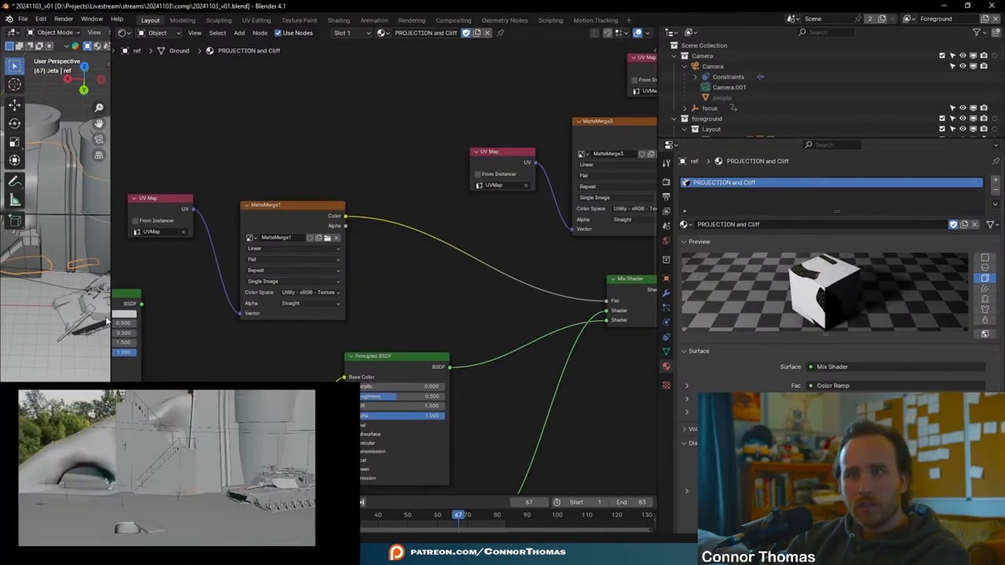
pyautogui.moveTo(111, 317); pyautogui.dragTo(534, 314)
pyautogui.hotkey('shift', 'z')
pyautogui.press('Tab')
pyautogui.press('KP_7')
pyautogui.keyDown('shift'); pyautogui.moveTo(283, 244); pyautogui.dragTo(347, 164, button='middle'); pyautogui.keyUp('shift')
pyautogui.moveTo(241, 224); pyautogui.dragTo(348, 275)
pyautogui.press('g')
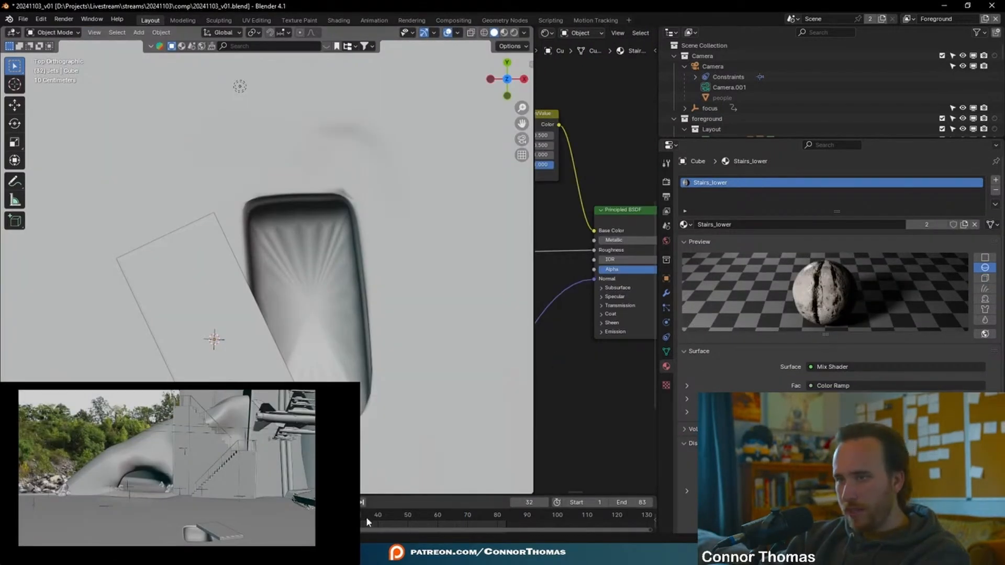
# Review the camera shot at frames 52, 64 and 79, using rendered shading to examine the pit and slab
pyautogui.moveTo(368, 522); pyautogui.dragTo(415, 518)
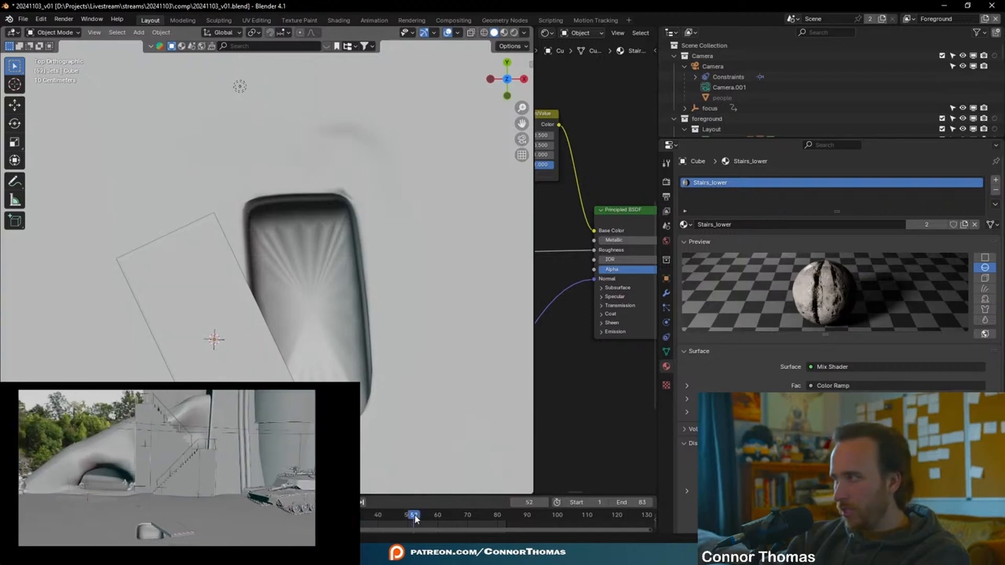
pyautogui.press('z')
pyautogui.click(191, 433)
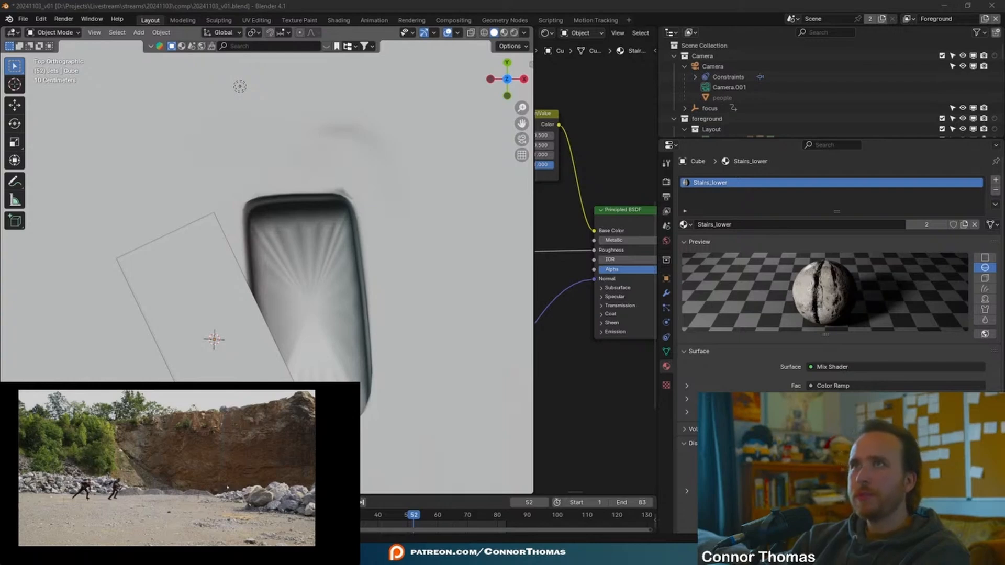
pyautogui.moveTo(447, 516); pyautogui.dragTo(451, 518)
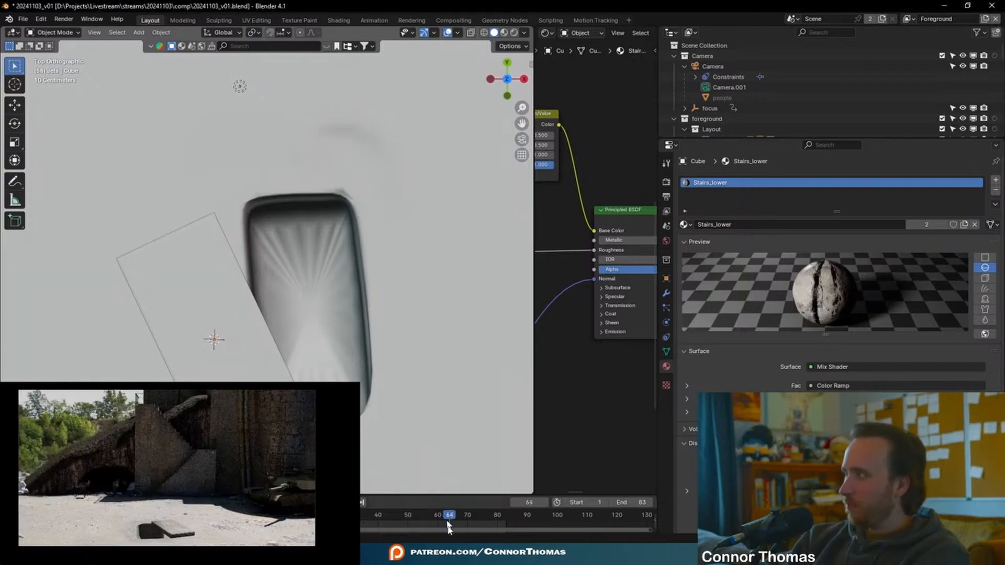
pyautogui.click(494, 517)
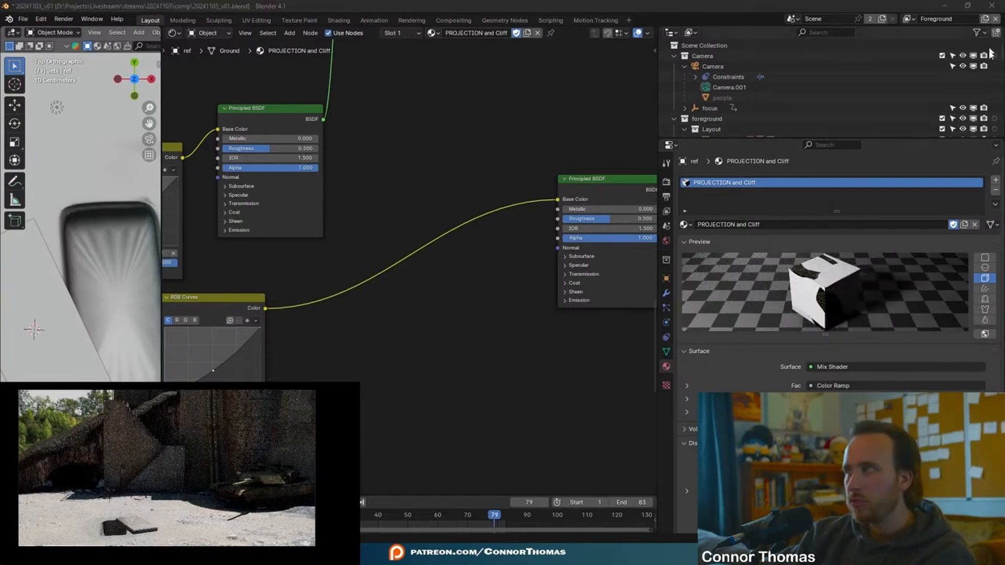
# Place the 3D cursor on the foreground ground and add a rock there
pyautogui.click(14, 84)
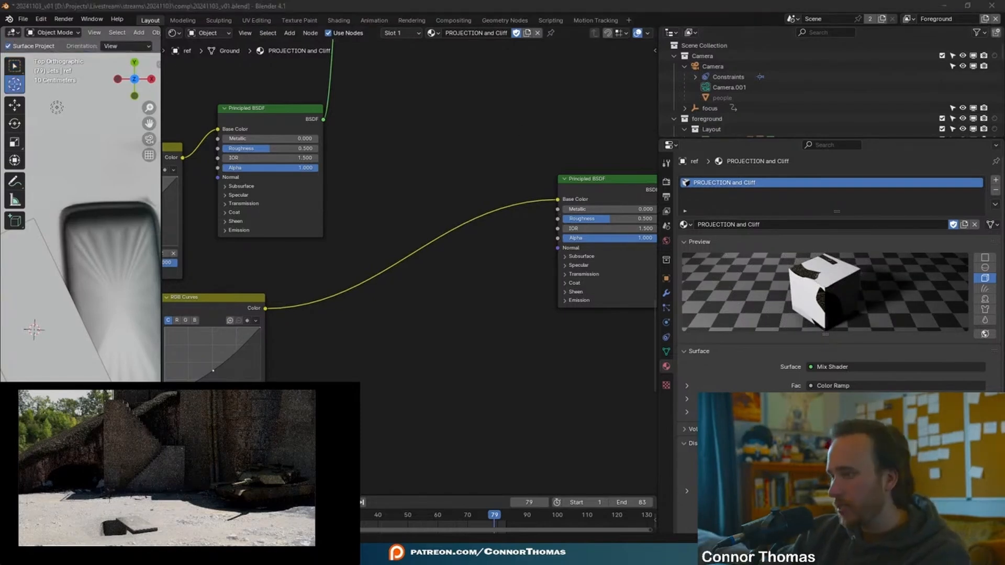
pyautogui.click(11, 69)
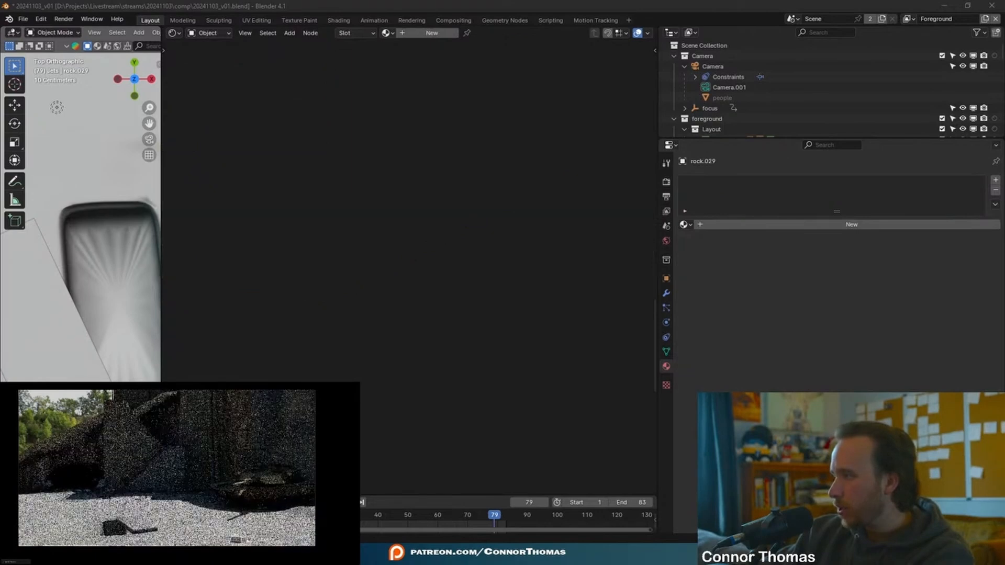
# Resize the new foreground rock and shift it slightly across the ground near the 3D cursor
pyautogui.press('KP_6')
pyautogui.press('KP_6')
pyautogui.press('KP_6')
pyautogui.press('KP_6')
pyautogui.press('KP_6')
pyautogui.press('KP_6')
pyautogui.press('KP_6')
pyautogui.press('KP_6')
pyautogui.press('KP_6')
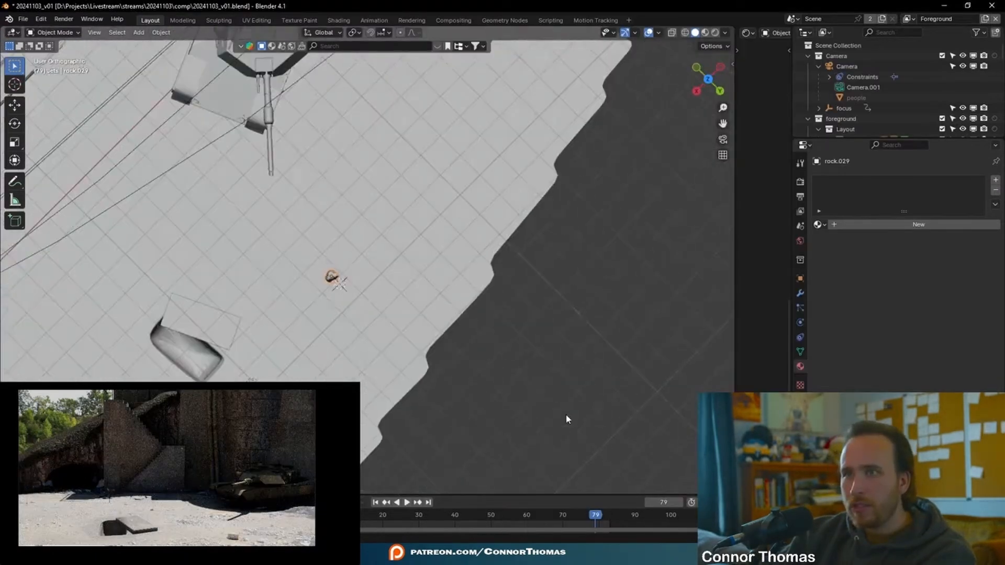
pyautogui.press('KP_6')
pyautogui.press('KP_6')
pyautogui.press('KP_6')
pyautogui.press('KP_6')
pyautogui.press('KP_6')
pyautogui.press('KP_6')
pyautogui.press('KP_6')
pyautogui.press('KP_6')
pyautogui.press('KP_6')
pyautogui.press('s')
pyautogui.click(606, 346)
pyautogui.press('g')
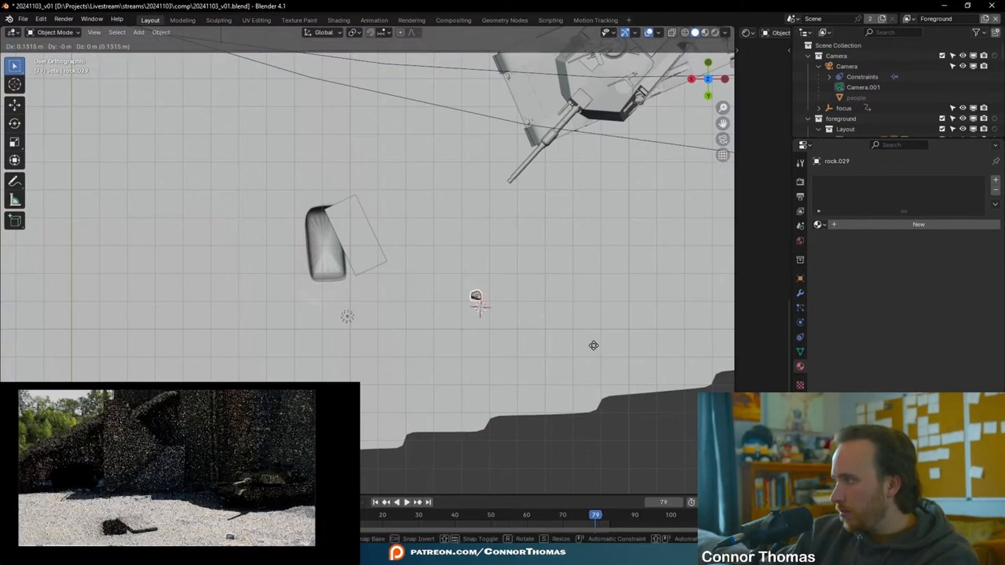
pyautogui.click(594, 346)
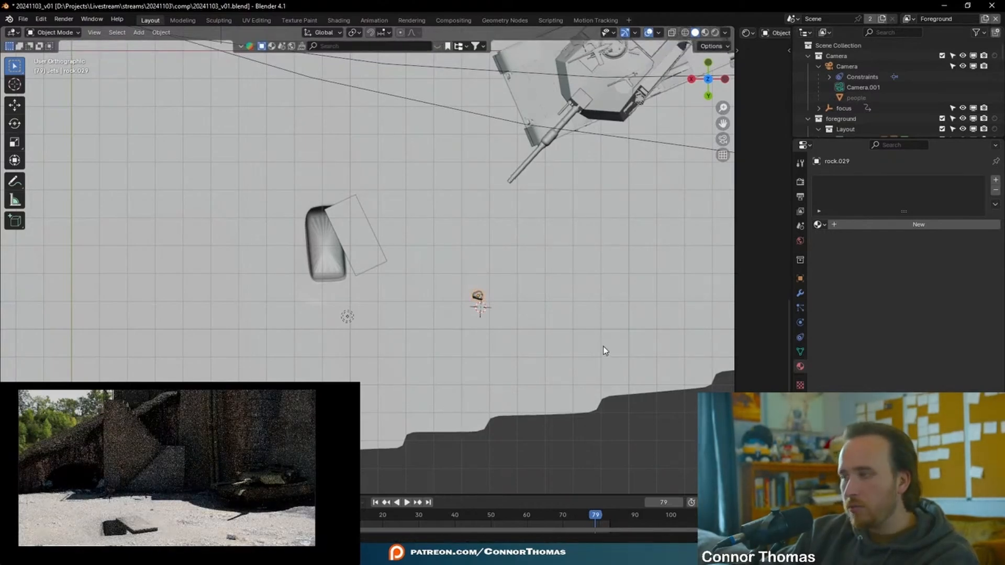
# Duplicate the rock next to the original, rotate the copy freely and adjust its height along Z
pyautogui.scroll(2, 592, 355)
pyautogui.keyDown('shift'); pyautogui.moveTo(592, 355); pyautogui.dragTo(427, 346, button='middle'); pyautogui.keyUp('shift')
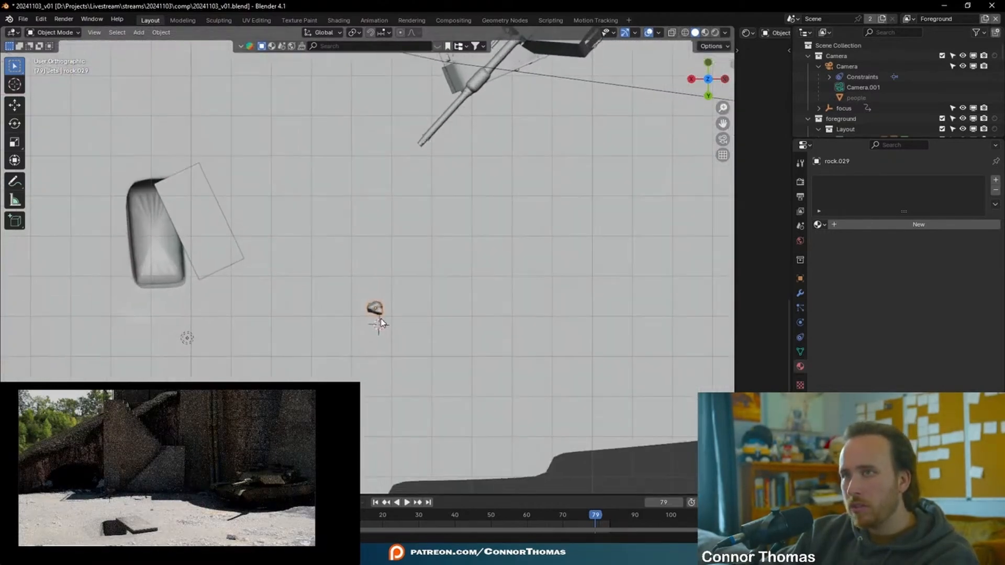
pyautogui.hotkey('shift', 'd')
pyautogui.click(409, 334)
pyautogui.press('r')
pyautogui.press('r')
pyautogui.click(444, 310)
pyautogui.press('g')
pyautogui.press('z')
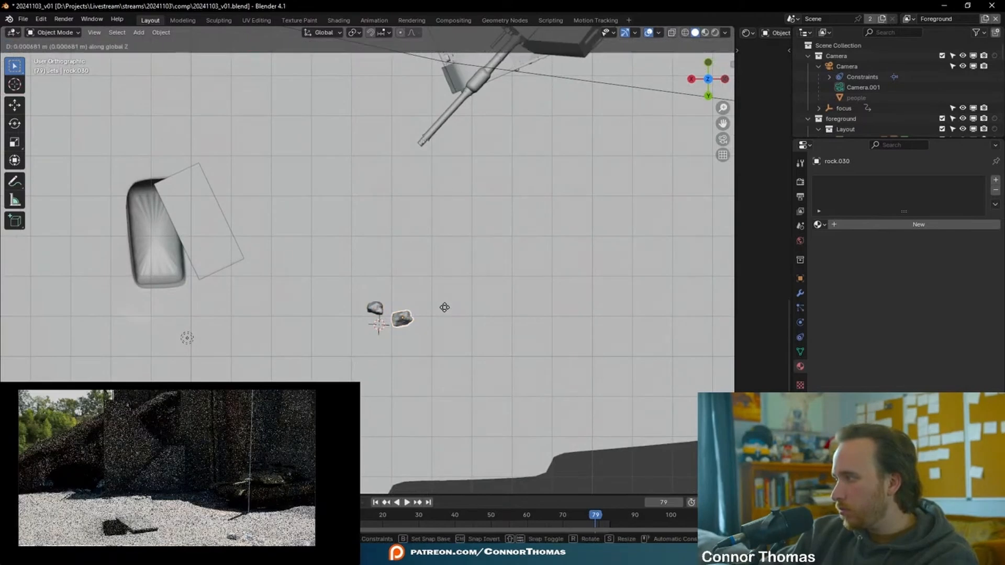
pyautogui.click(443, 307)
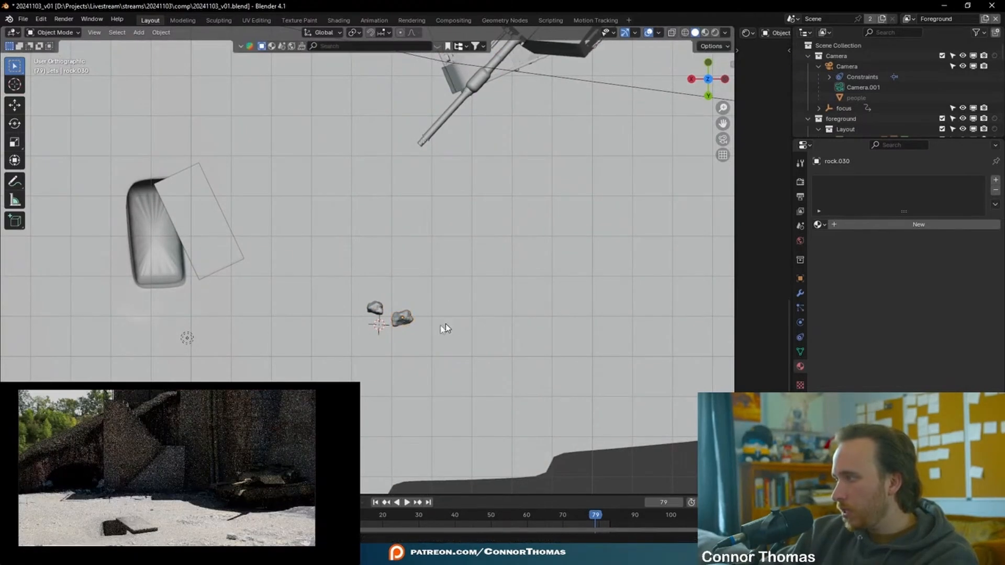
pyautogui.scroll(3, 411, 361)
pyautogui.keyDown('shift'); pyautogui.moveTo(436, 306); pyautogui.dragTo(429, 328, button='middle'); pyautogui.keyUp('shift')
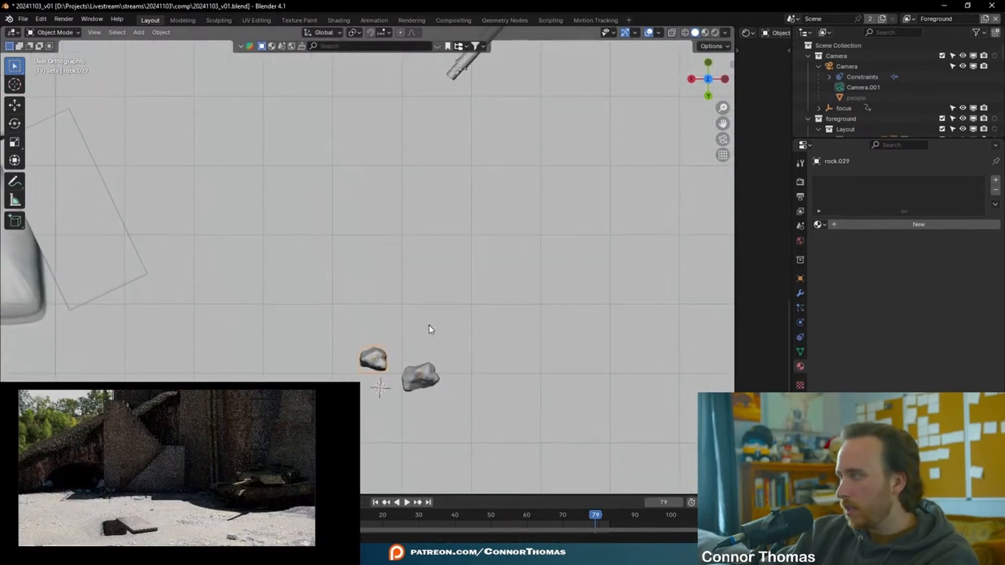
# Duplicate the foreground rock again, place the copy beyond the larger rock and rotate it
pyautogui.hotkey('shift', 'd')
pyautogui.click(508, 388)
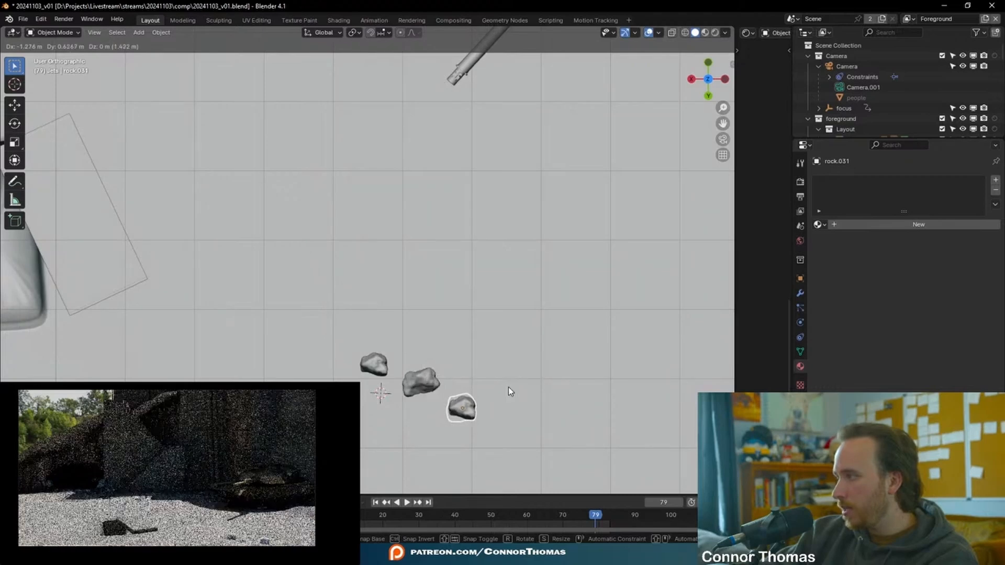
pyautogui.press('r')
pyautogui.click(559, 356)
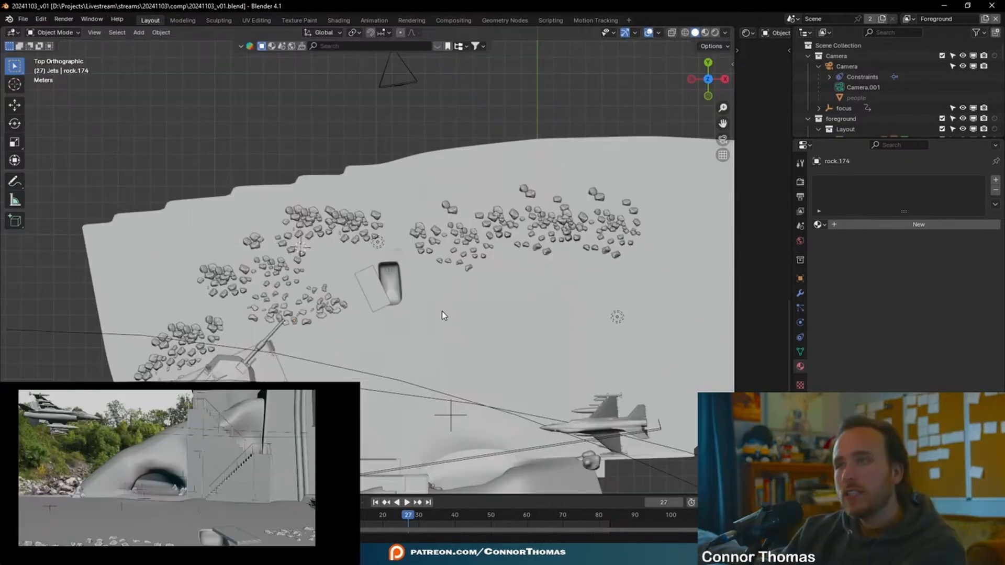
# Switch to the browser, get the 4K Rock Boulder Dry texture from Poly Haven, and return to Blender
pyautogui.hotkey('alt', 'Tab')
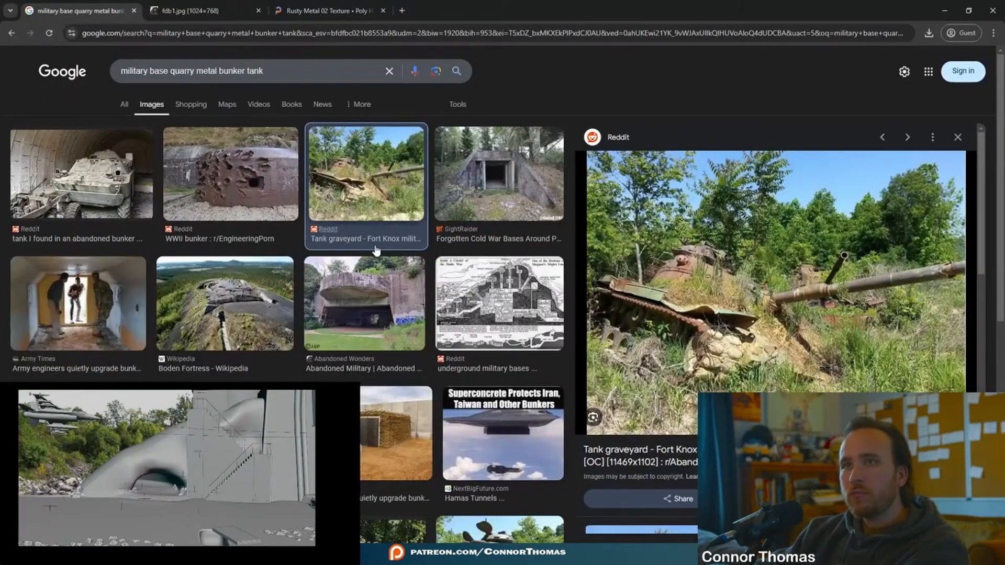
pyautogui.click(327, 10)
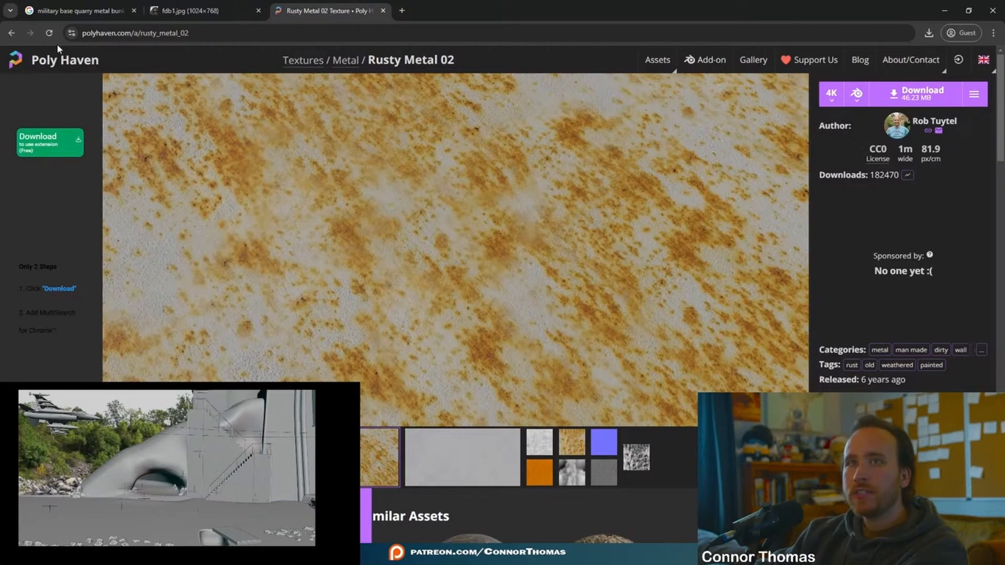
pyautogui.click(73, 66)
pyautogui.scroll(-5, 274, 305)
pyautogui.click(369, 209)
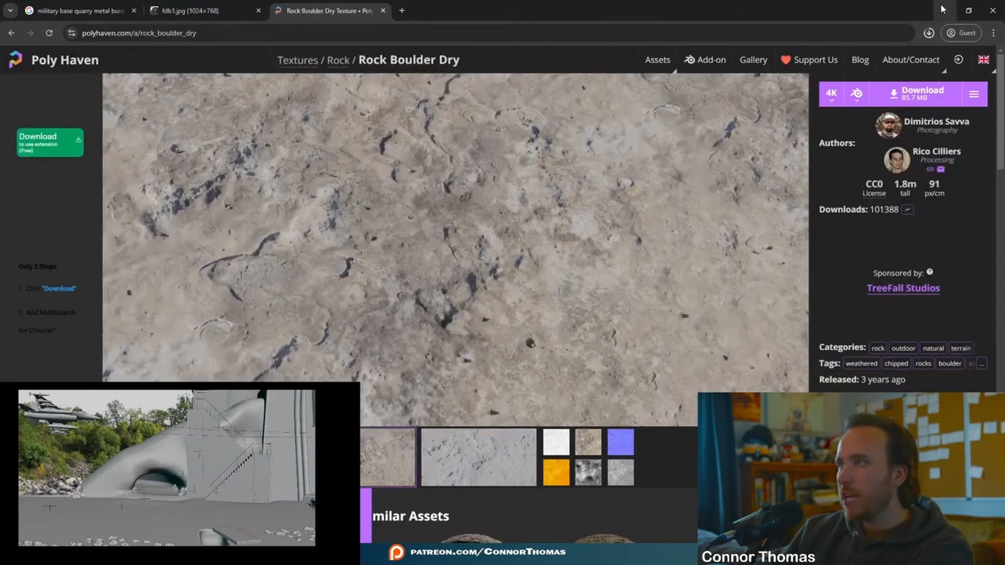
pyautogui.click(942, 9)
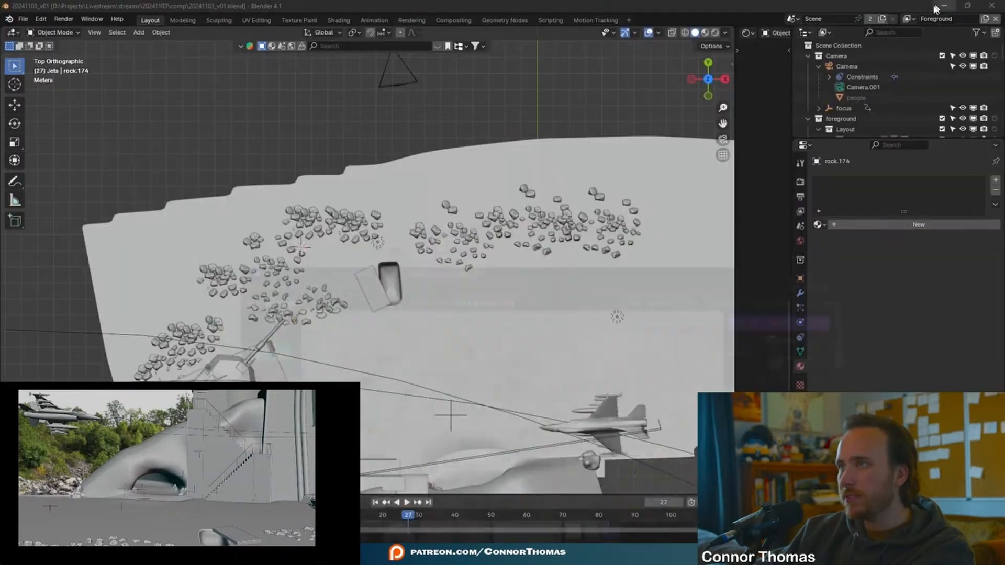
# Create a new material named Rock on the selected rock
pyautogui.click(836, 225)
pyautogui.doubleClick(880, 225)
pyautogui.write('Rock')
pyautogui.press('Return')
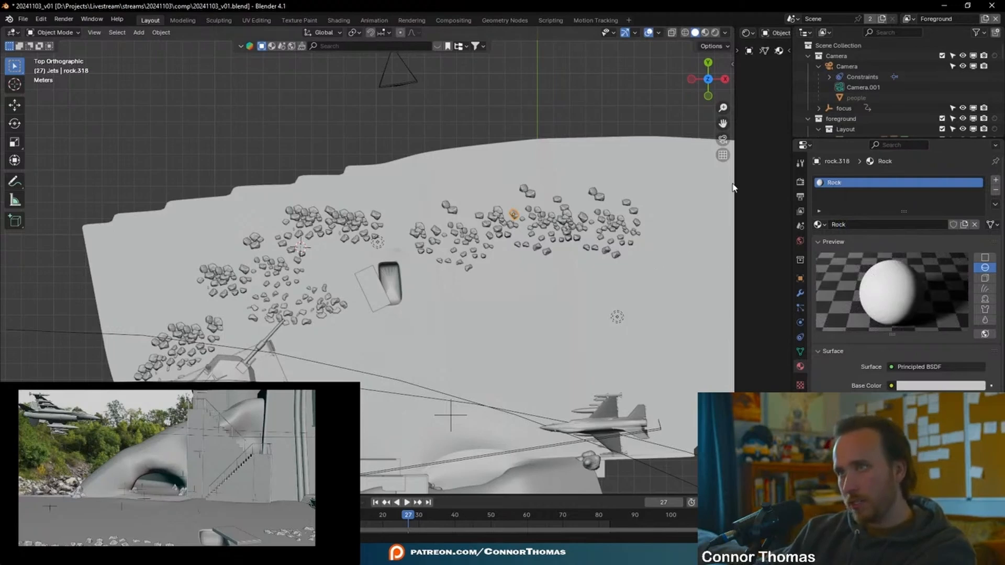
# Widen the shader editor across most of the workspace to show the Rock material's nodes
pyautogui.moveTo(733, 181); pyautogui.dragTo(148, 210)
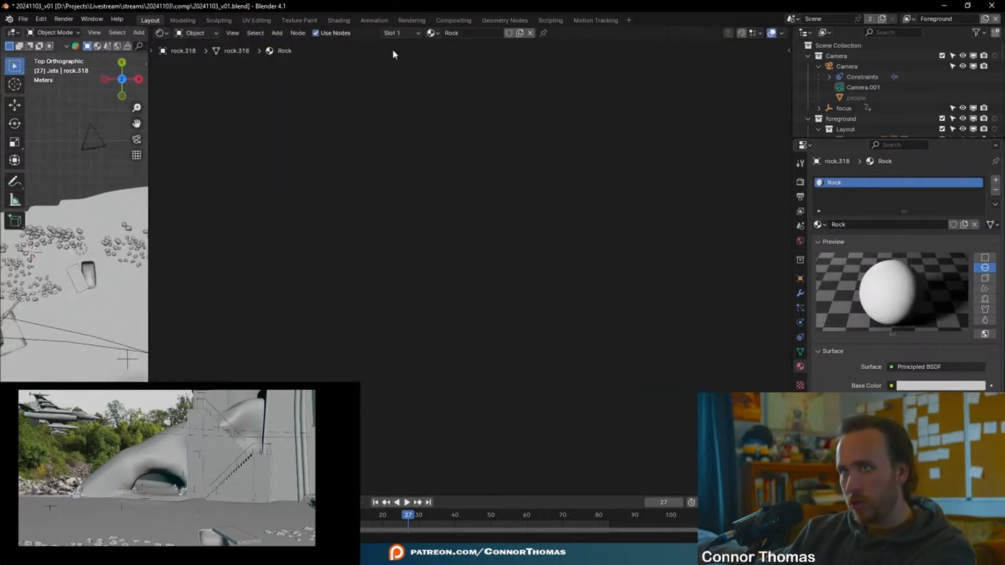
pyautogui.press('Home')
pyautogui.moveTo(588, 370); pyautogui.dragTo(718, 369, button='middle')
pyautogui.scroll(-6, 529, 297)
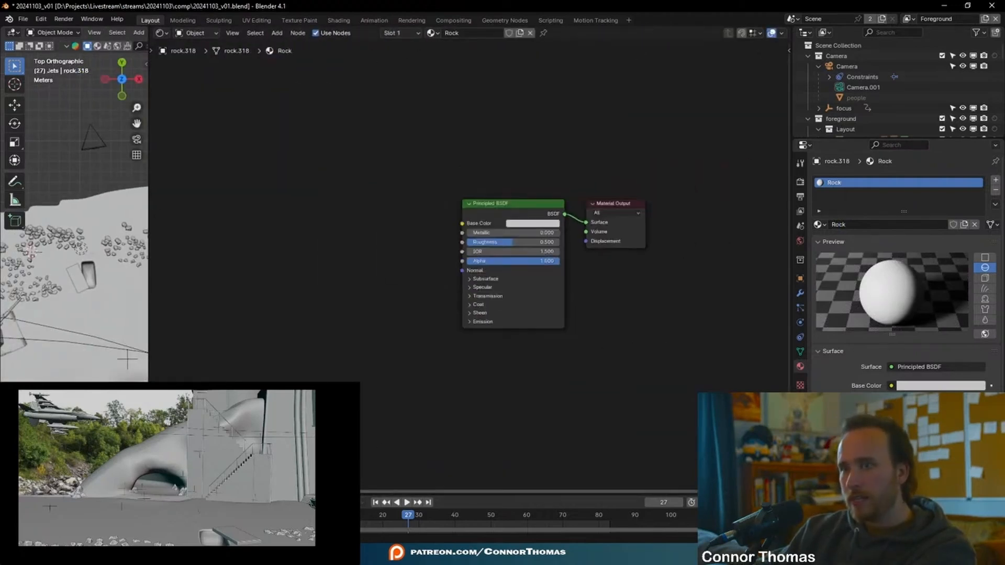
# Load all the 4K rock_boulder_dry maps onto the Rock material's Principled BSDF as a Principled Texture Setup
pyautogui.hotkey('alt', 'Tab')
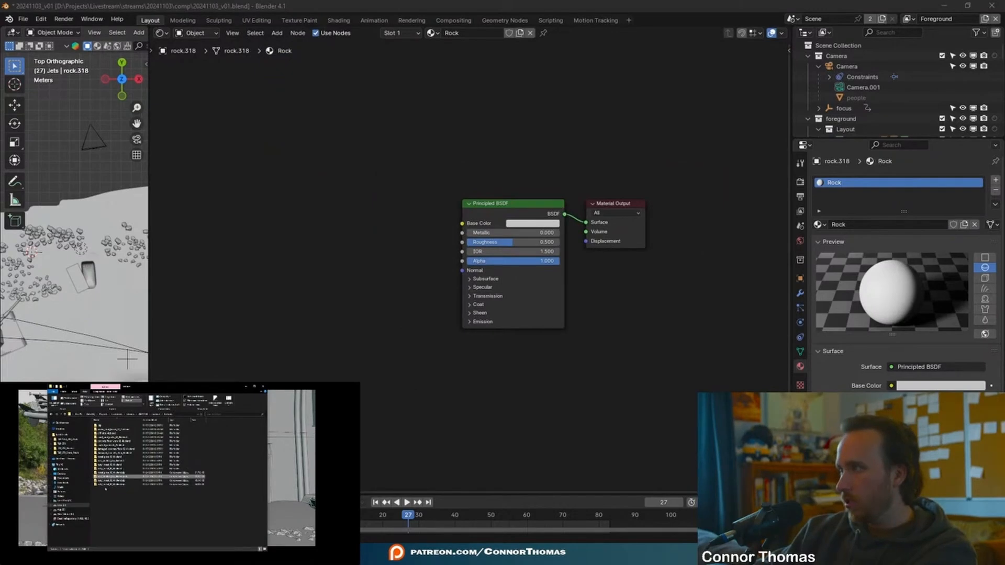
pyautogui.moveTo(437, 396); pyautogui.dragTo(538, 160)
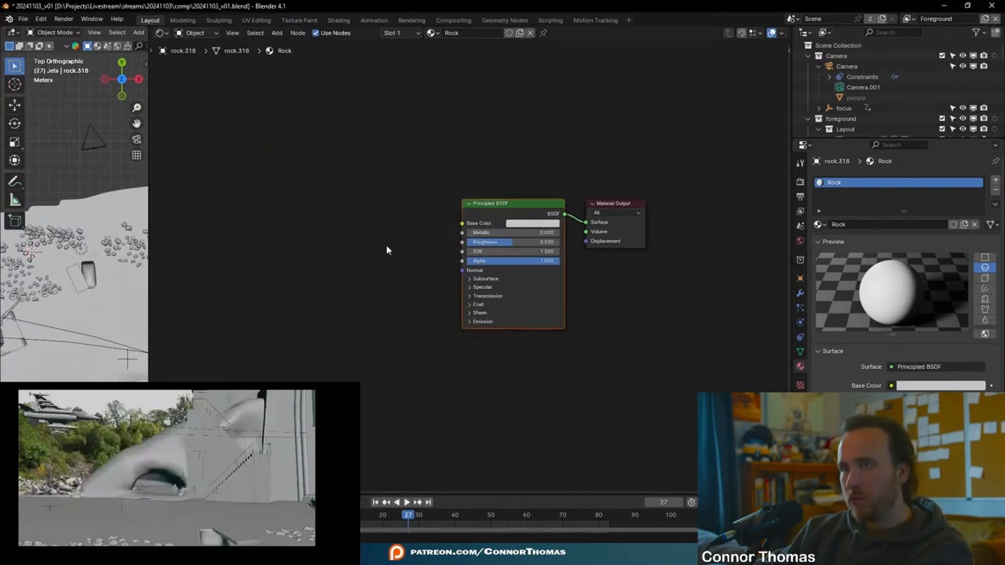
pyautogui.hotkey('ctrl', 'shift', 't')
pyautogui.click(389, 154)
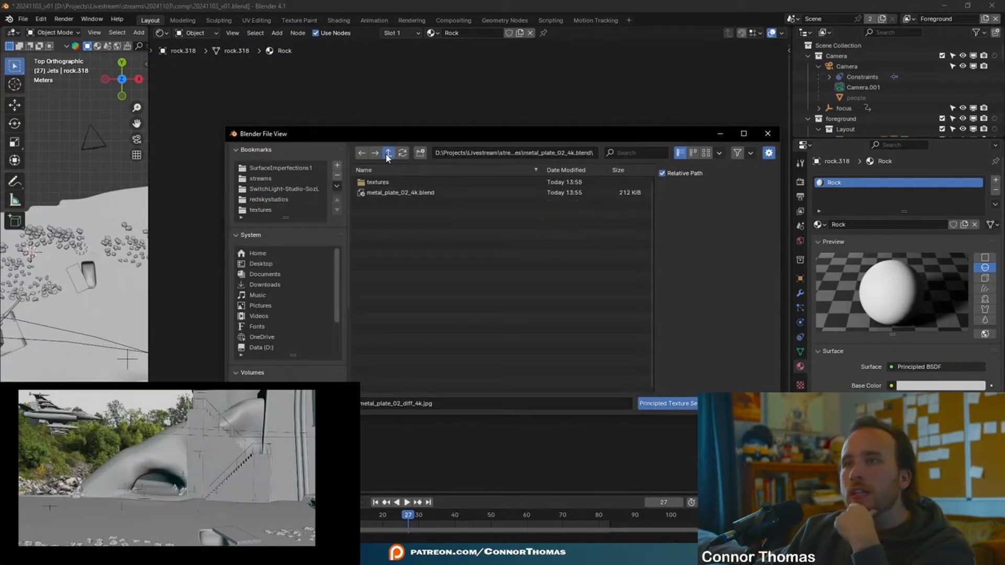
pyautogui.click(389, 154)
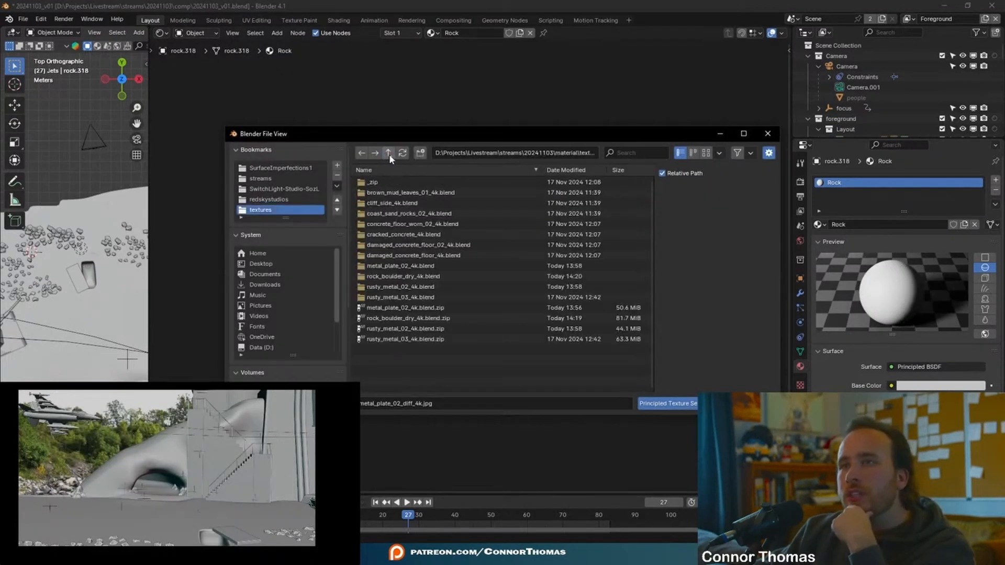
pyautogui.doubleClick(393, 276)
pyautogui.doubleClick(397, 183)
pyautogui.press('a')
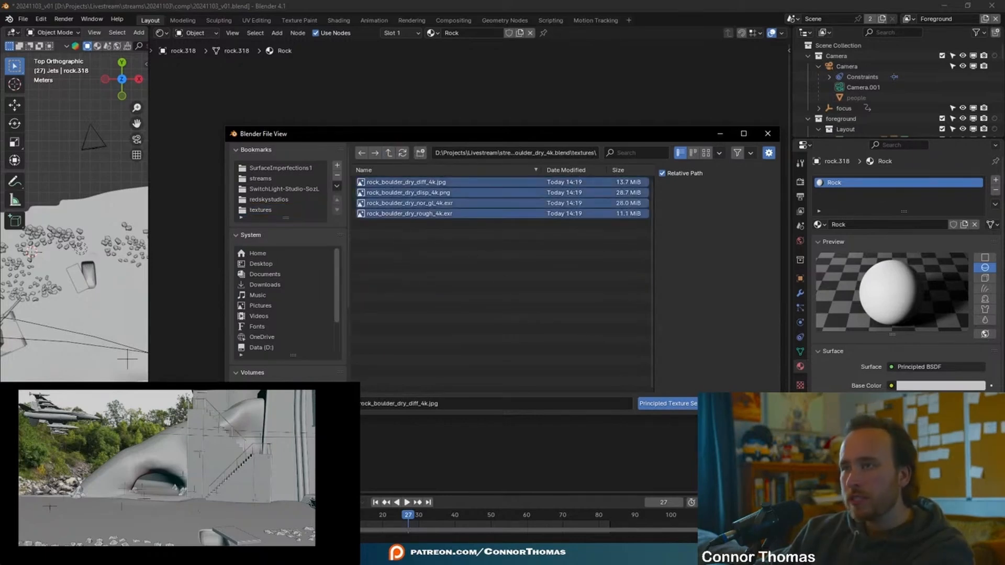
pyautogui.click(660, 404)
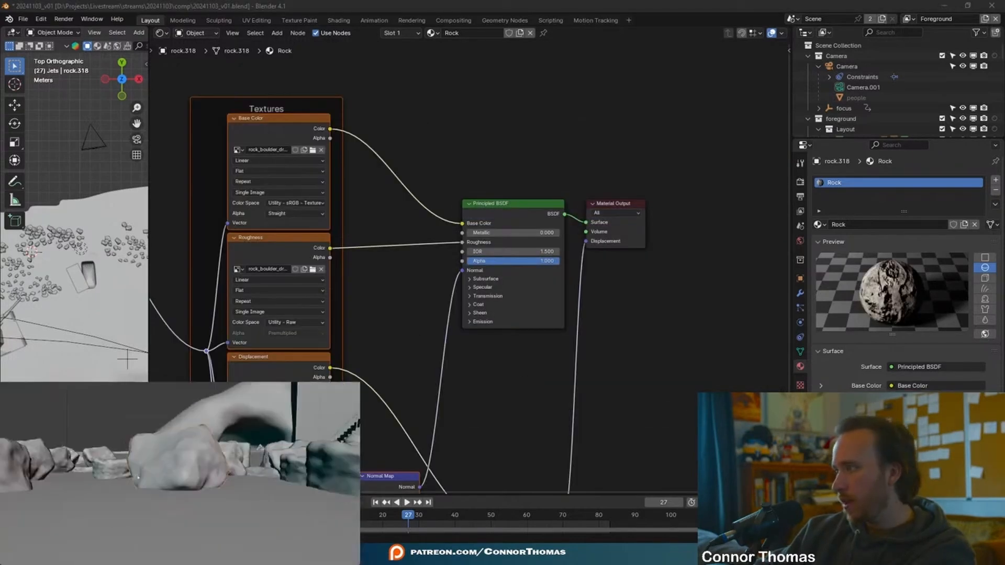
# Switch the close-up view of the rock to rendered shading
pyautogui.press('z')
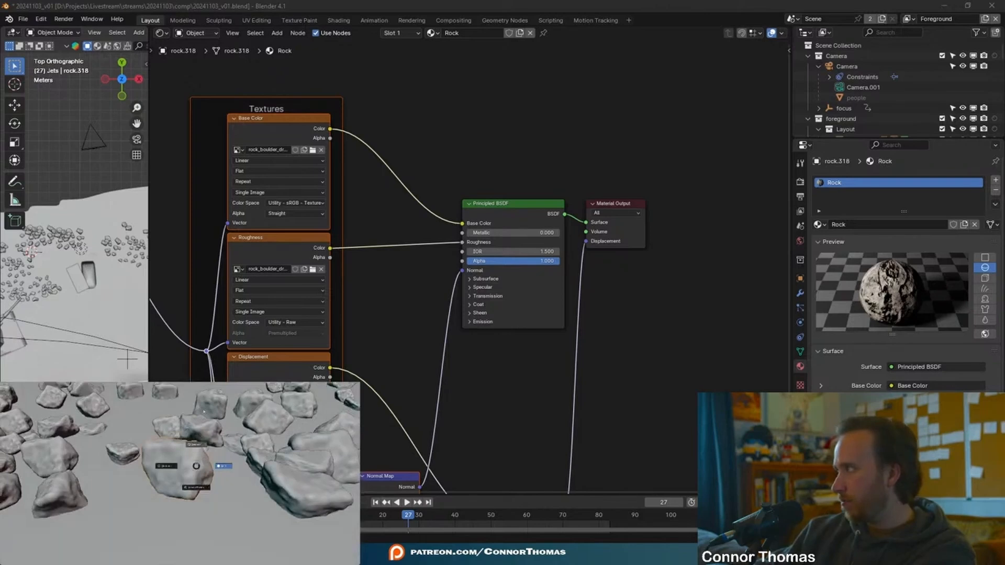
pyautogui.click(205, 412)
pyautogui.scroll(-3, 307, 215)
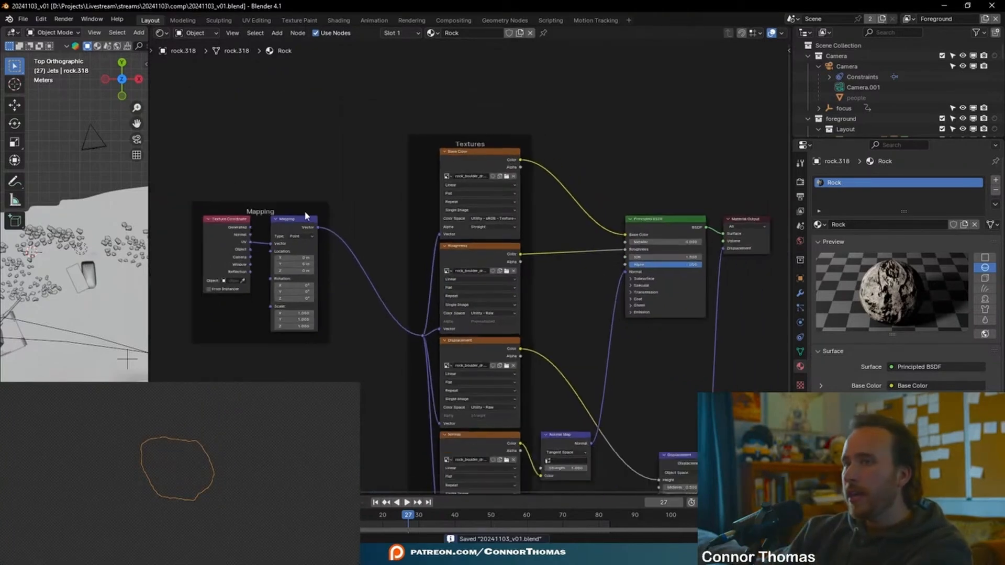
# Add a Color Ramp node above the texture nodes and set its interpolation to Constant
pyautogui.moveTo(343, 214); pyautogui.dragTo(423, 273, button='middle')
pyautogui.hotkey('shift', 'a')
pyautogui.click(349, 138)
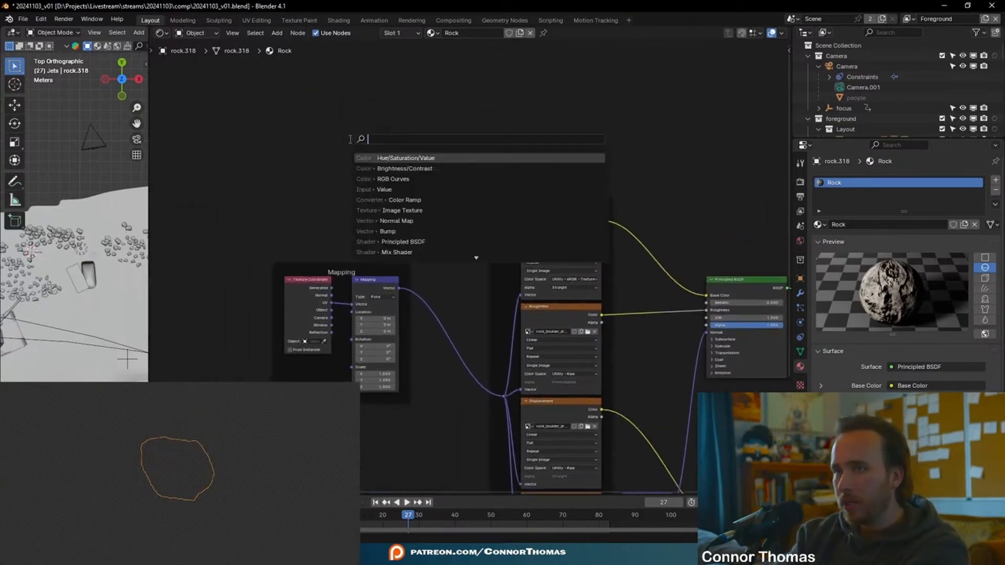
pyautogui.write('oo')
pyautogui.press('Down')
pyautogui.press('Return')
pyautogui.click(491, 87)
pyautogui.press('KP_Decimal')
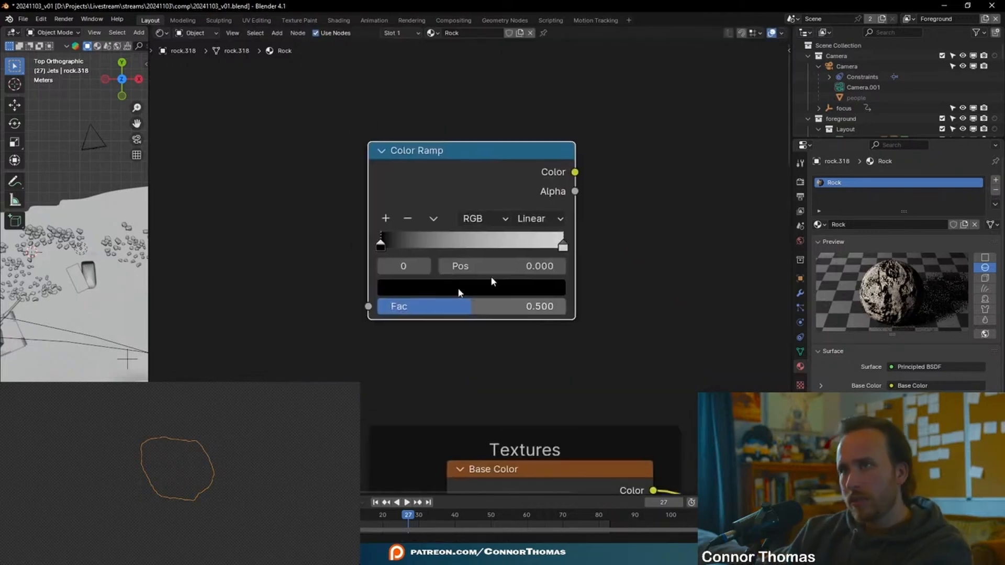
pyautogui.click(533, 221)
pyautogui.click(542, 337)
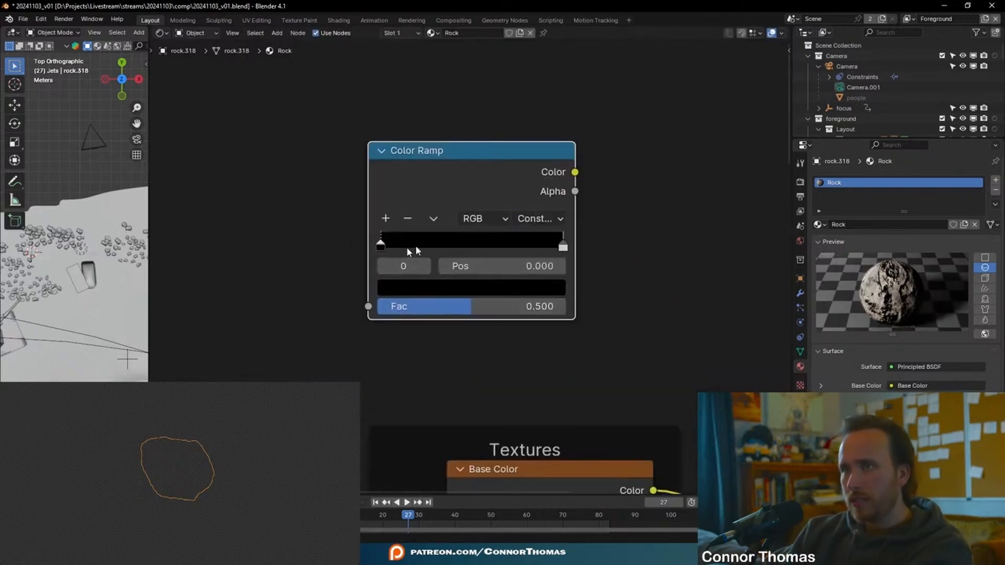
# Feed the Mapping node's Vector from the Texture Coordinate node's Object output instead of UV
pyautogui.press('Home')
pyautogui.scroll(2, 335, 359)
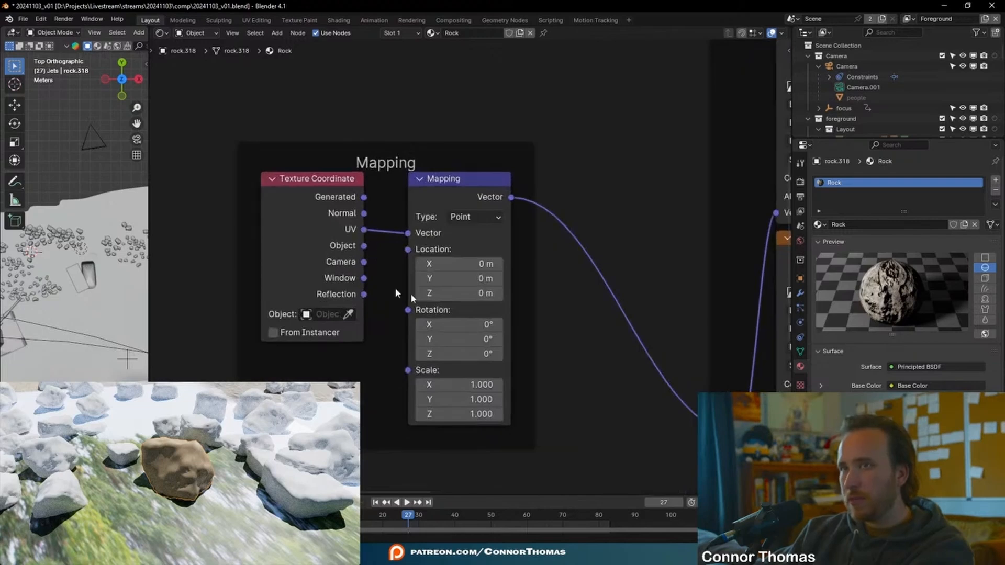
pyautogui.moveTo(365, 229); pyautogui.dragTo(408, 234)
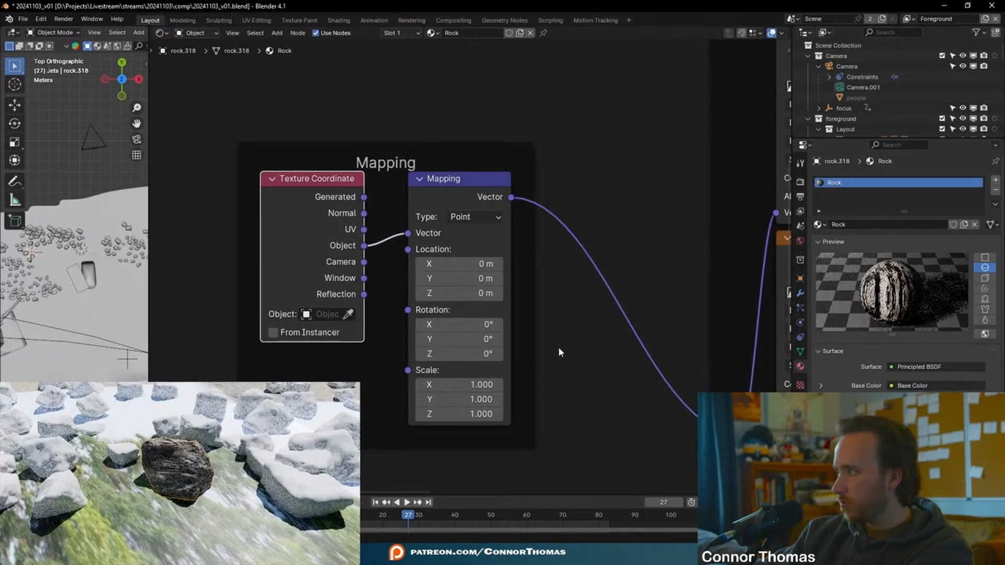
pyautogui.click(383, 217)
pyautogui.moveTo(406, 231); pyautogui.dragTo(364, 245)
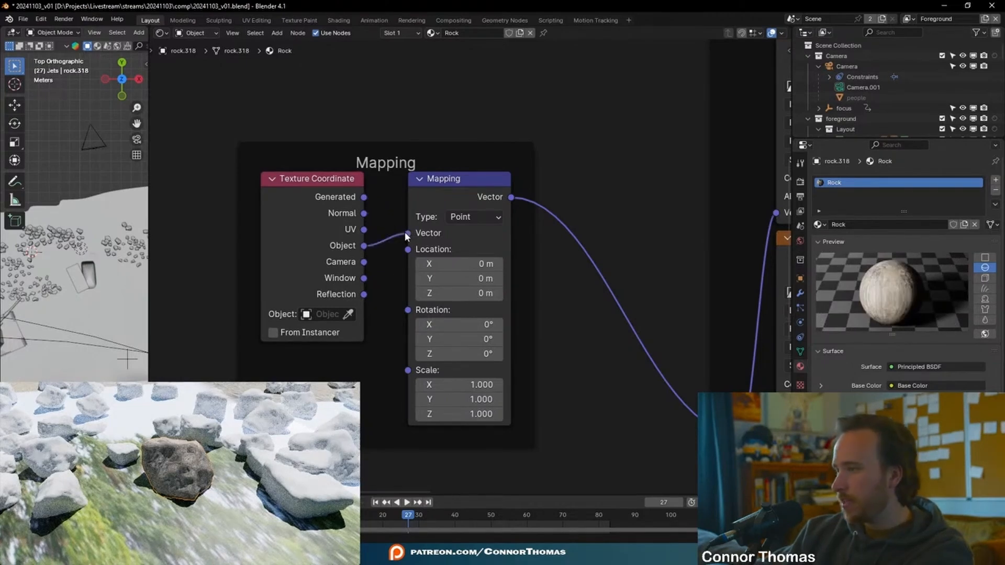
pyautogui.scroll(-6, 414, 236)
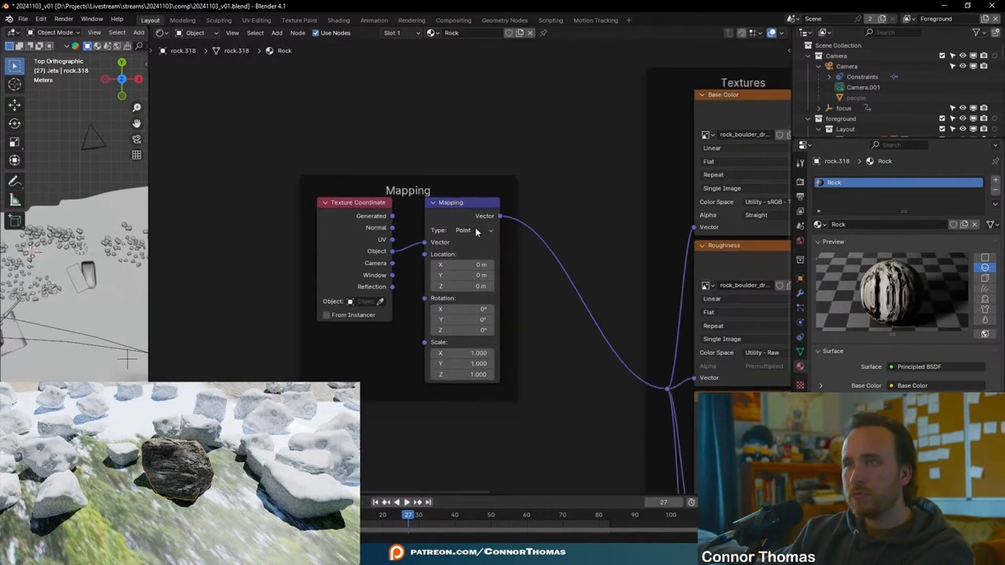
# Add an Object Info node and connect its Random output to the Color Ramp's Fac
pyautogui.press('KP_Decimal')
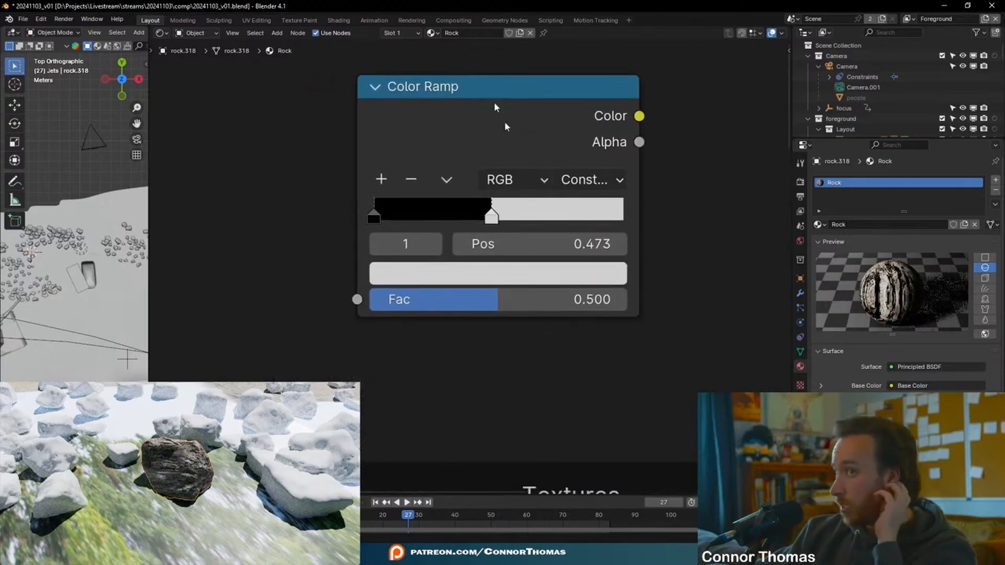
pyautogui.scroll(-2, 403, 309)
pyautogui.hotkey('shift', 'a')
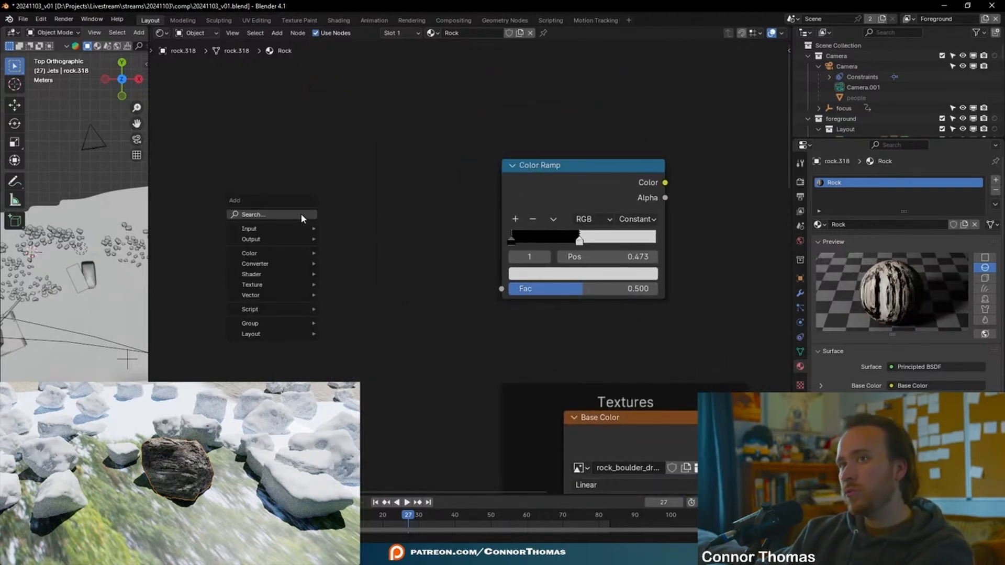
pyautogui.click(300, 213)
pyautogui.write('obj')
pyautogui.press('Return')
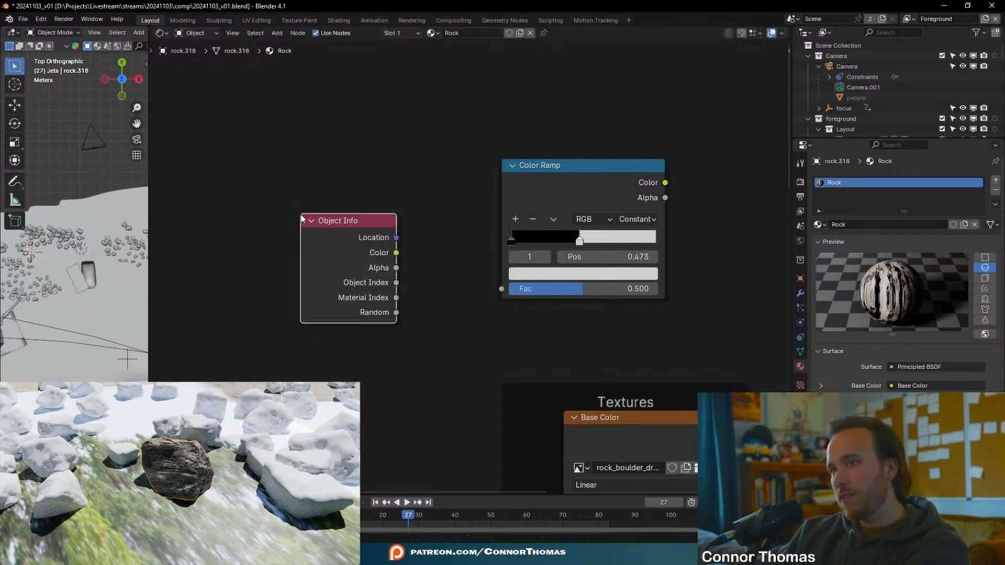
pyautogui.click(413, 307)
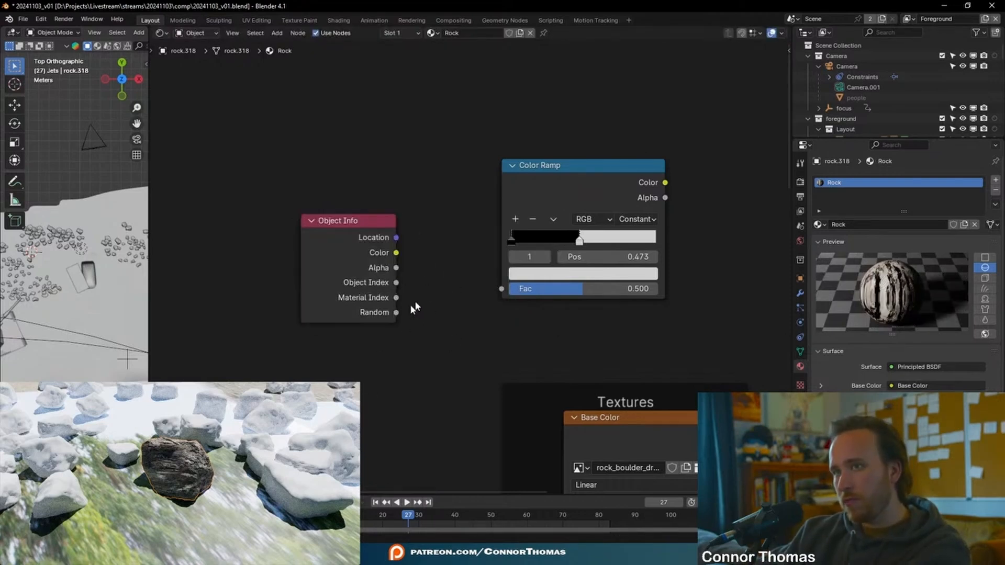
pyautogui.moveTo(479, 278); pyautogui.dragTo(496, 287)
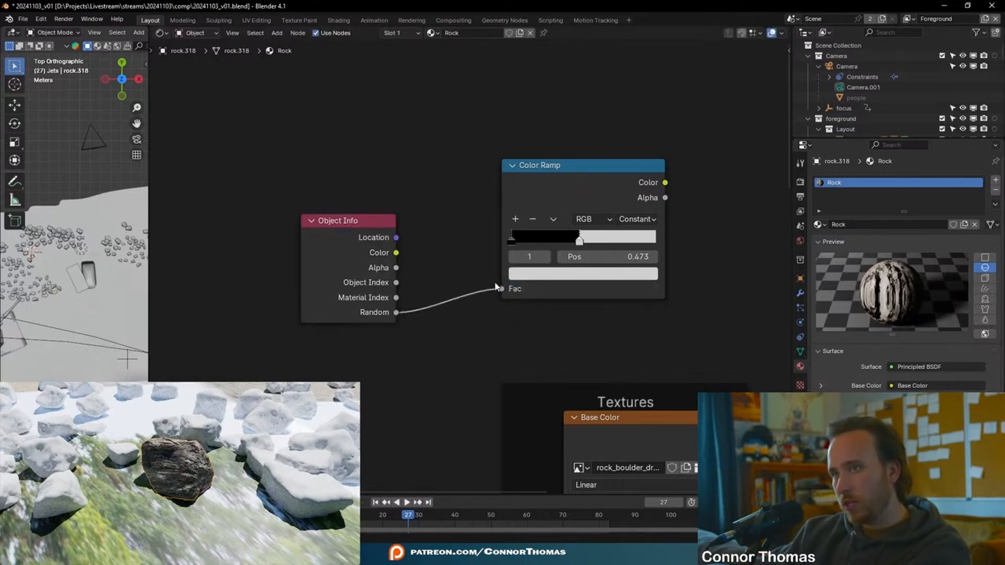
# Add a dark grey stop to the color ramp at position 0.091 and slide the white stop near the ramp's end
pyautogui.scroll(2, 576, 283)
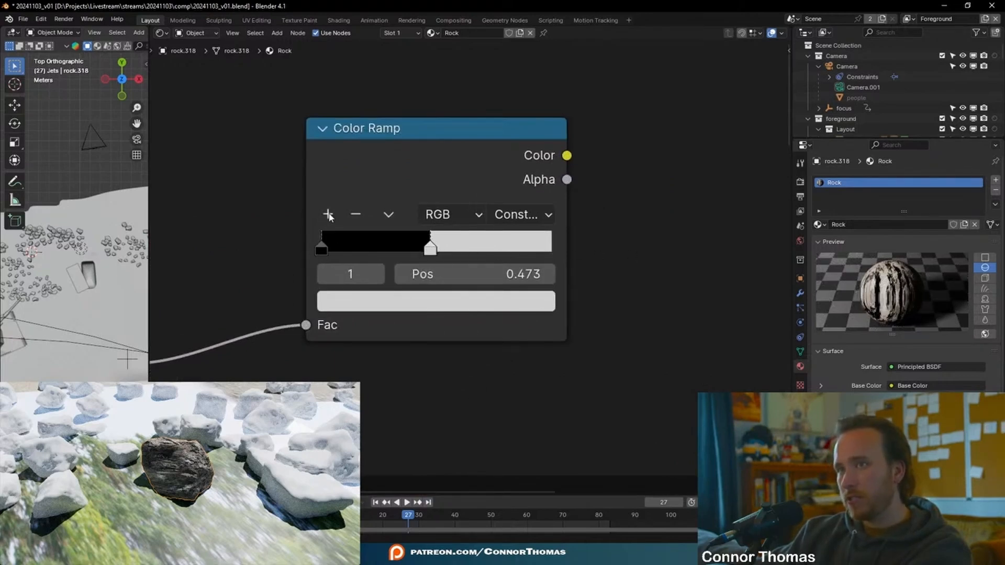
pyautogui.click(328, 215)
pyautogui.click(436, 301)
pyautogui.click(537, 193)
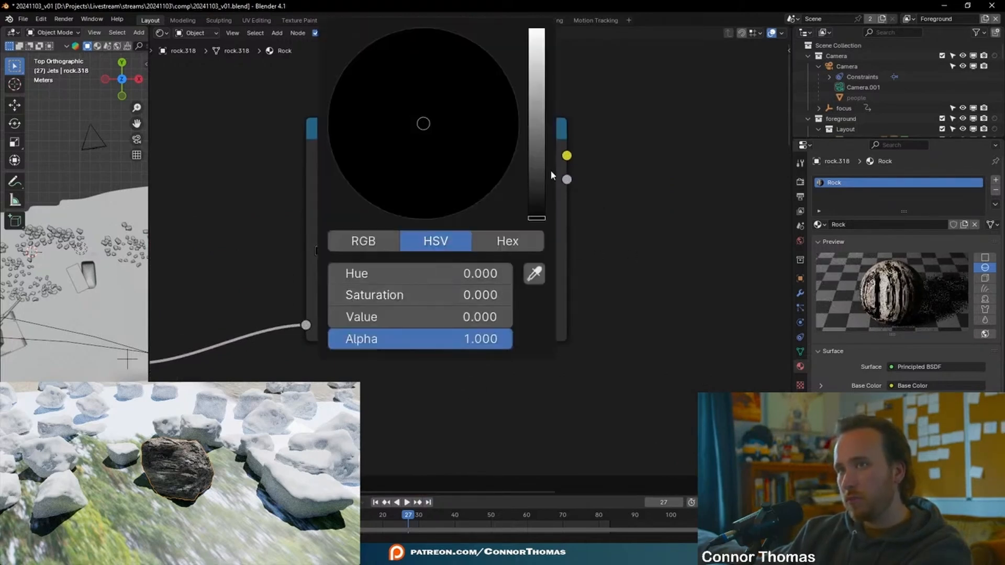
pyautogui.moveTo(435, 250); pyautogui.dragTo(537, 254)
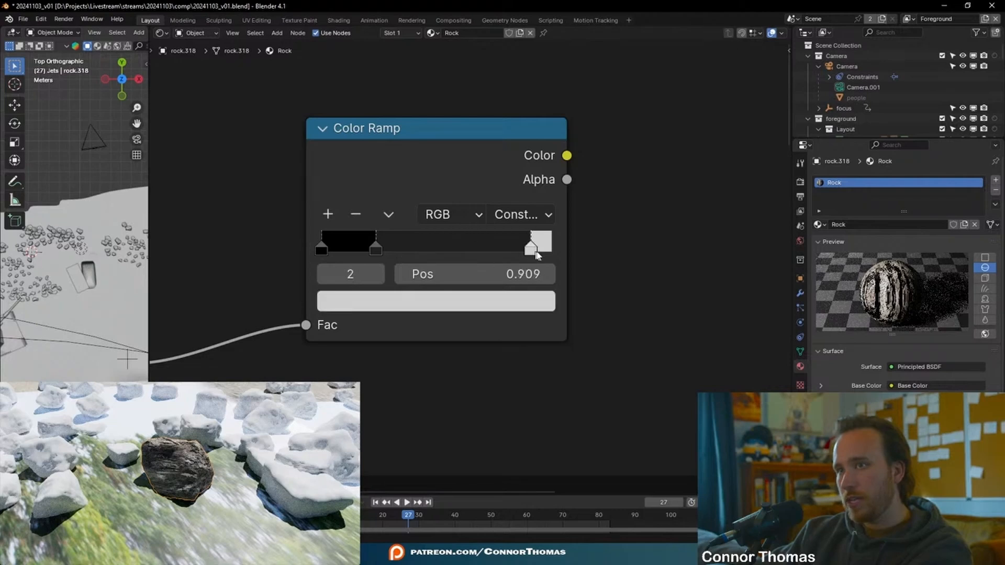
pyautogui.moveTo(389, 247); pyautogui.dragTo(344, 247)
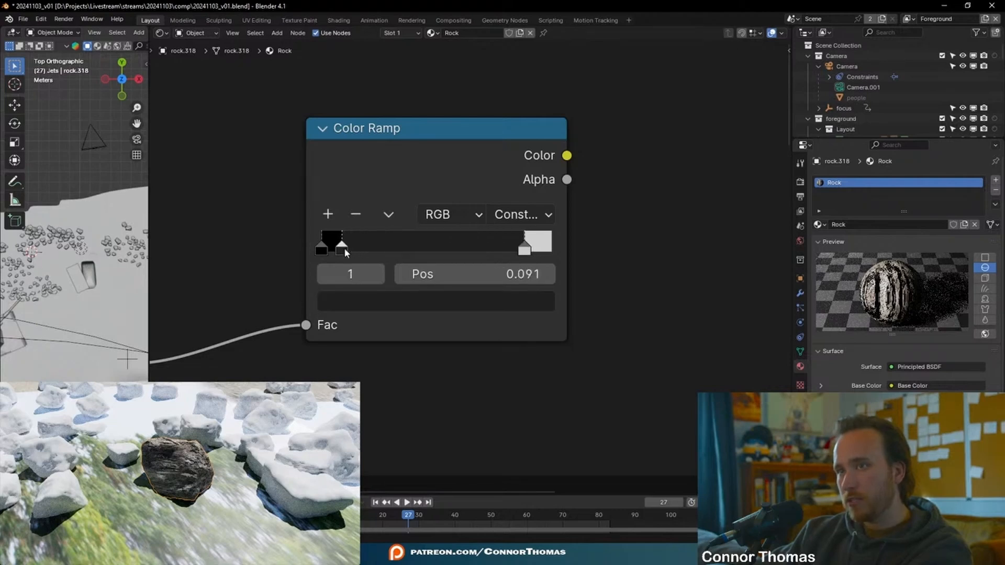
# Add more color ramp stops, spread them evenly between the black and white stops, and color the one nearest white dark olive-brown
pyautogui.click(325, 215)
pyautogui.click(373, 247)
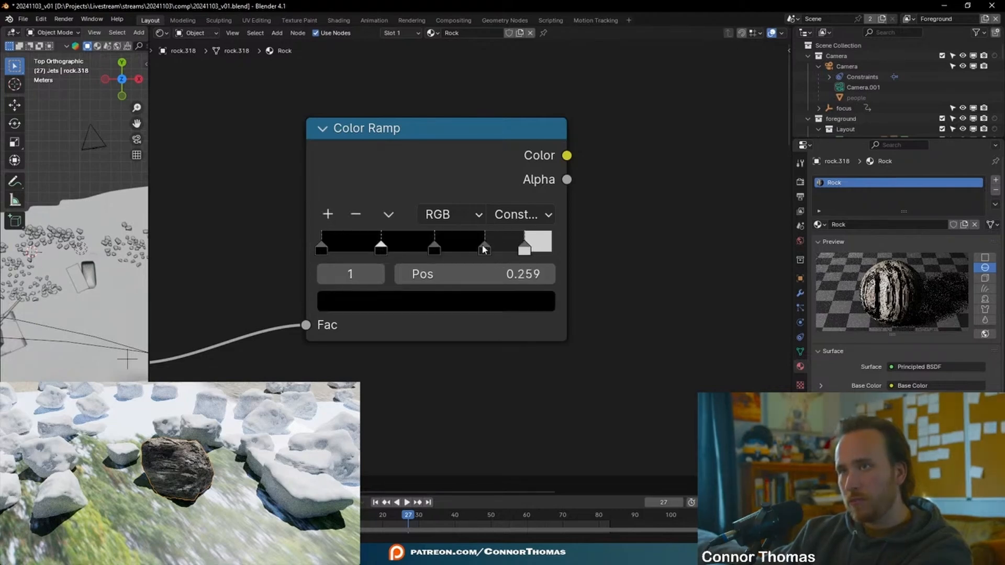
pyautogui.click(485, 250)
pyautogui.click(464, 299)
pyautogui.moveTo(415, 133); pyautogui.dragTo(395, 142)
# Color the ramp's middle stop mid grey and the stop at 0.259 a pale greenish beige, and save the file
pyautogui.click(434, 250)
pyautogui.click(451, 301)
pyautogui.click(381, 247)
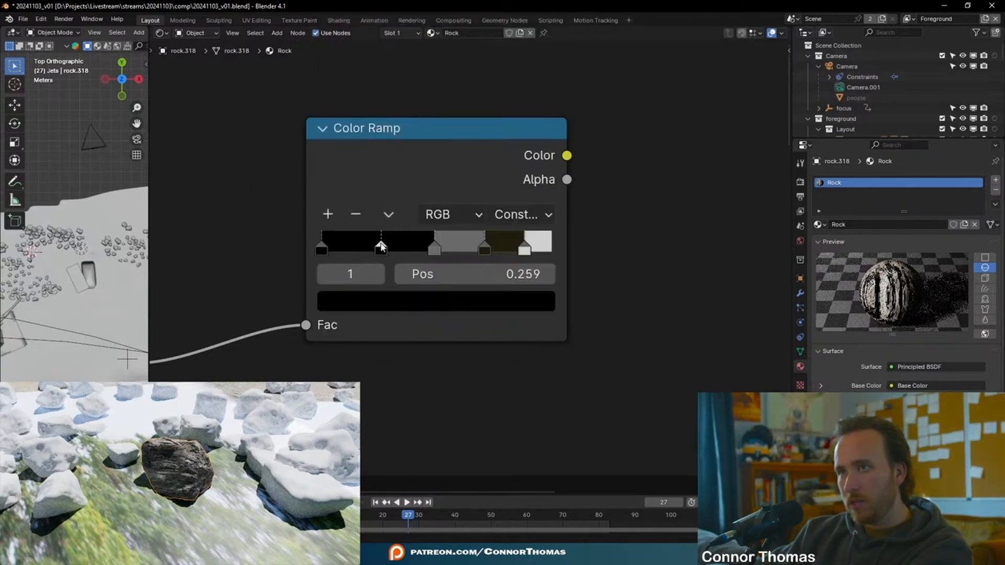
pyautogui.click(375, 303)
pyautogui.moveTo(539, 123); pyautogui.dragTo(539, 72)
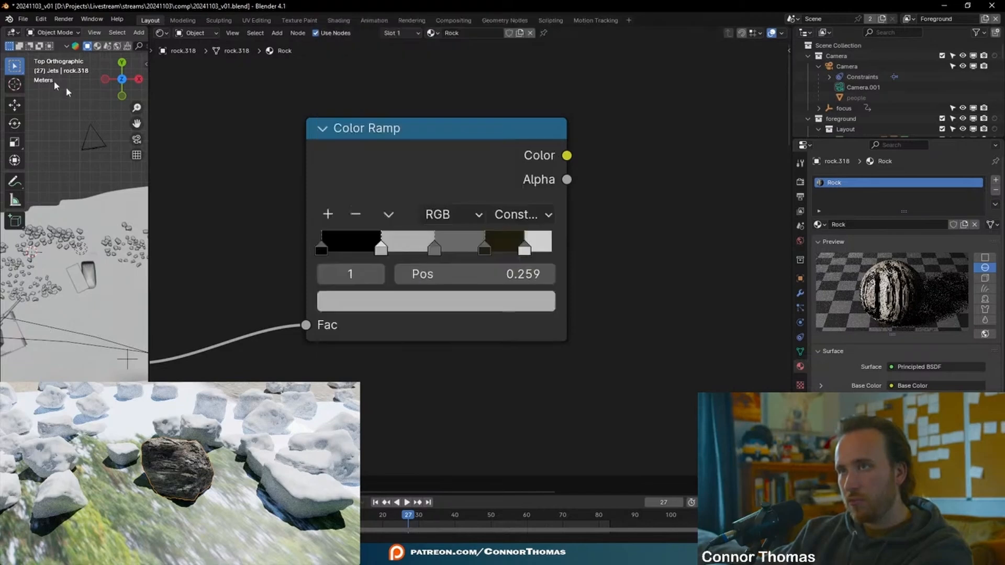
pyautogui.click(427, 311)
pyautogui.moveTo(407, 127); pyautogui.dragTo(398, 137)
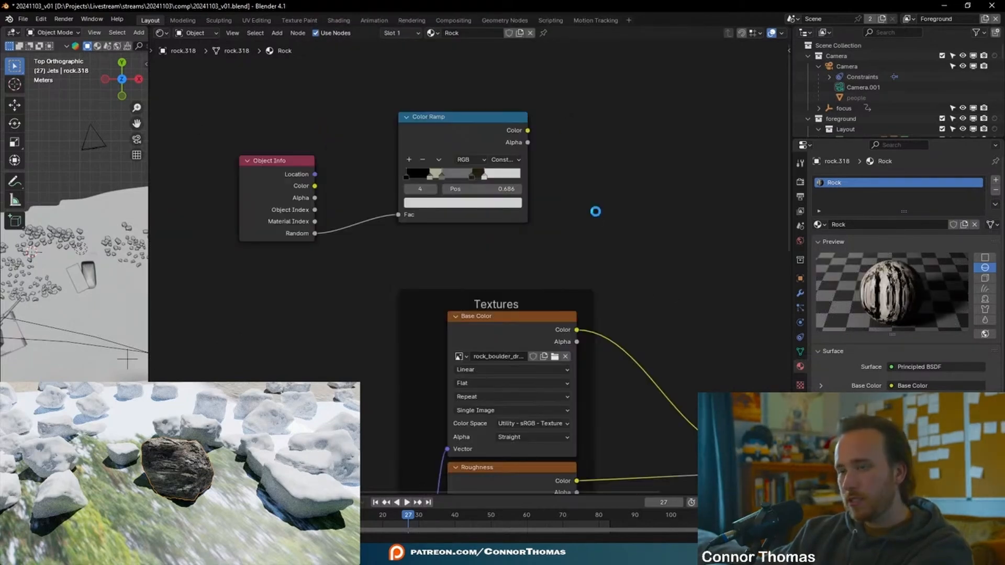
pyautogui.hotkey('ctrl', 's')
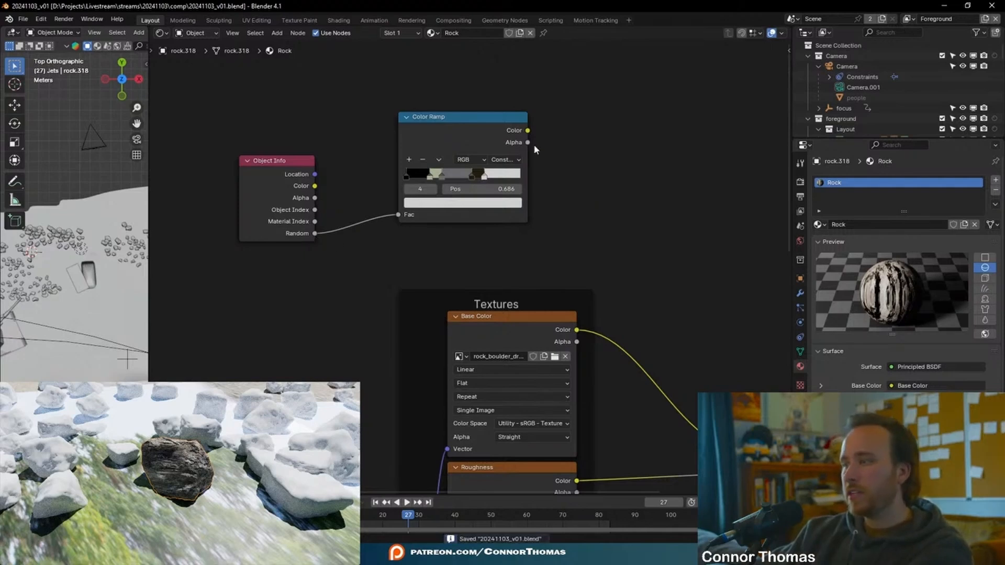
# Add a Mix Color node above the Principled BSDF and connect the Color Ramp's Color output to its A input
pyautogui.scroll(-1, 487, 152)
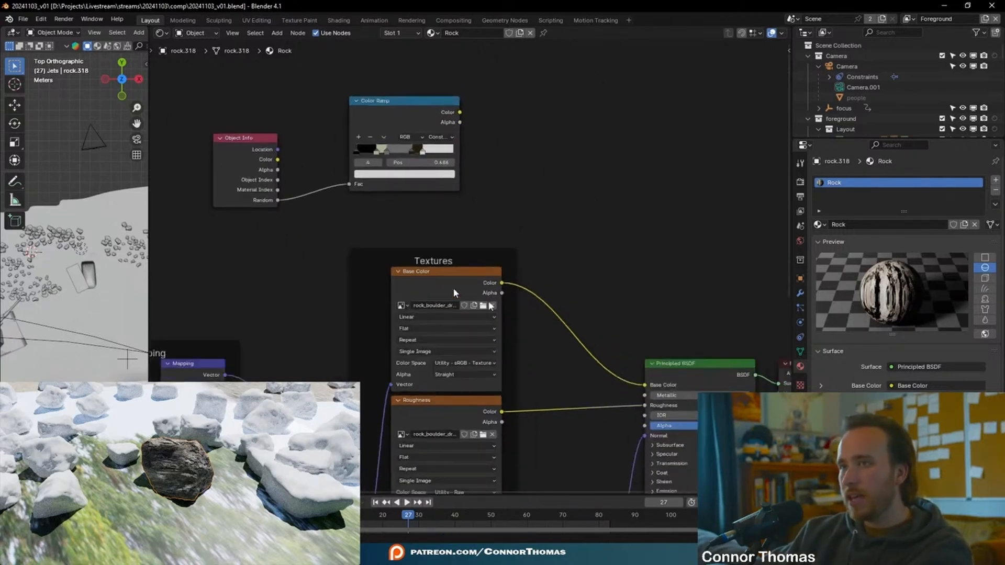
pyautogui.hotkey('shift', 'a')
pyautogui.write('m')
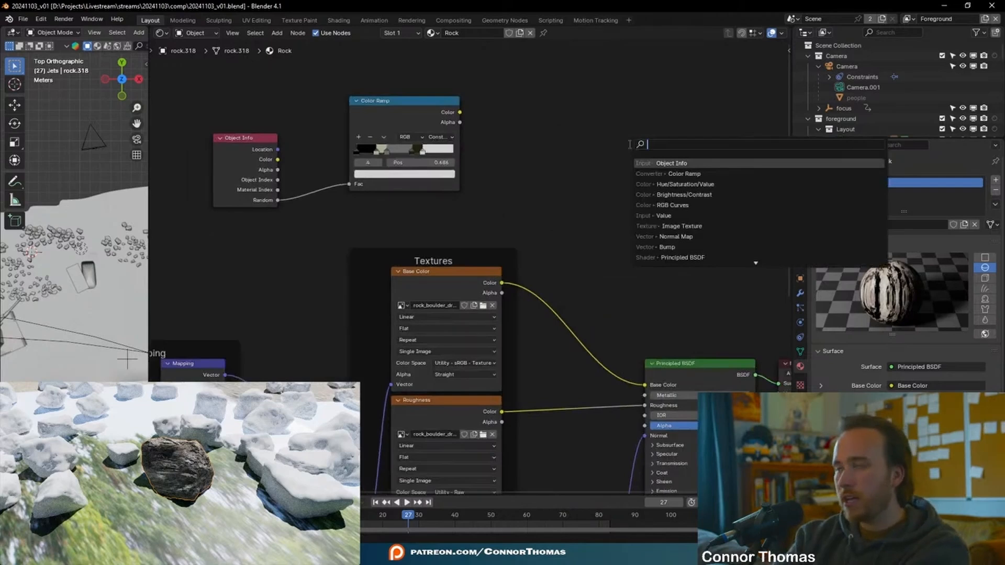
pyautogui.write('ix')
pyautogui.press('Return')
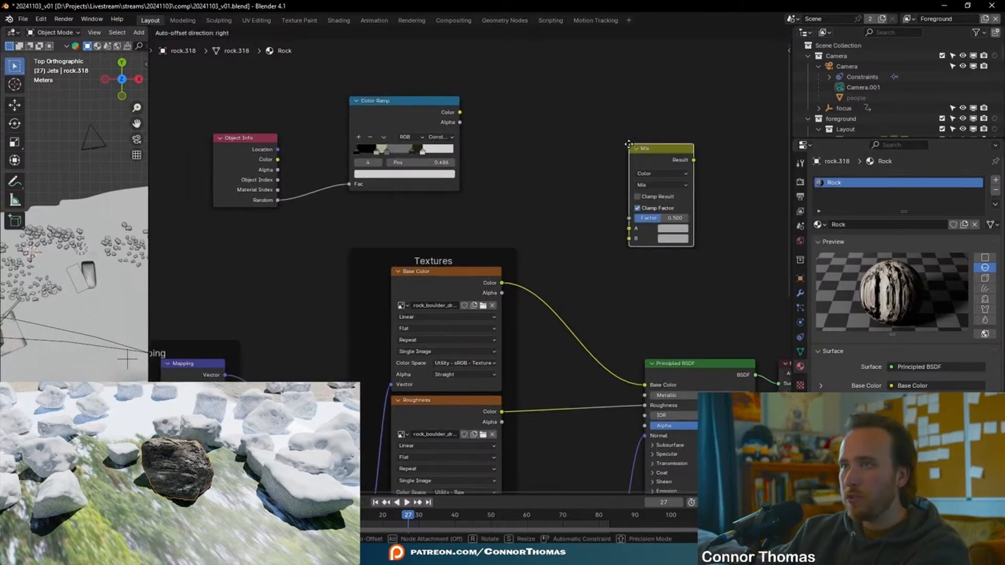
pyautogui.moveTo(461, 180); pyautogui.dragTo(363, 227, button='middle')
pyautogui.scroll(1, 363, 228)
pyautogui.moveTo(279, 177); pyautogui.dragTo(446, 279)
pyautogui.moveTo(491, 267); pyautogui.dragTo(521, 250, button='middle')
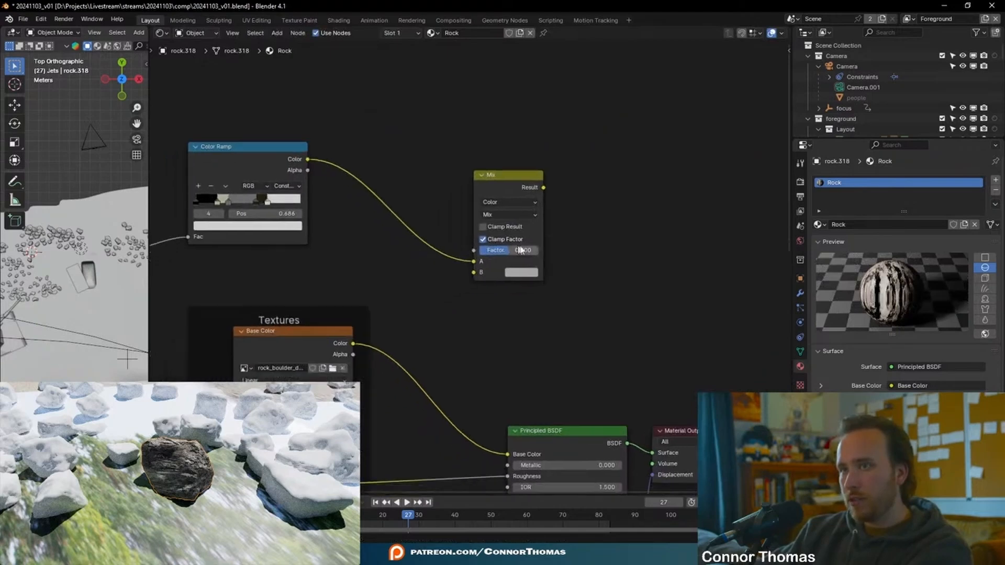
# Set the mix node to Multiply with factor 1.000, feed the Base Color texture into B, and connect Result to the Principled BSDF's Base Color
pyautogui.scroll(2, 466, 264)
pyautogui.click(499, 194)
pyautogui.click(512, 262)
pyautogui.scroll(-1, 419, 240)
pyautogui.moveTo(392, 337); pyautogui.dragTo(542, 246)
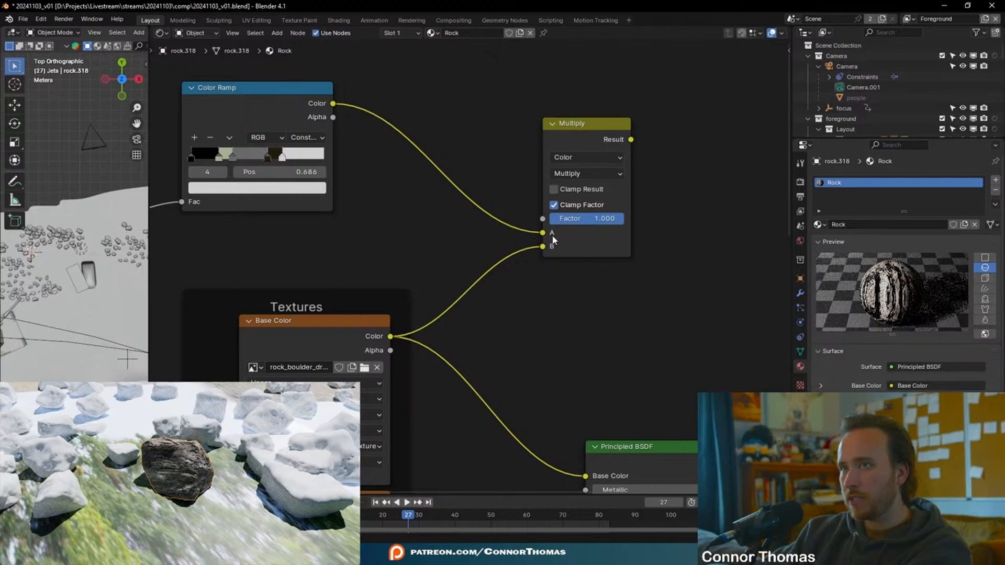
pyautogui.moveTo(611, 124); pyautogui.dragTo(595, 463)
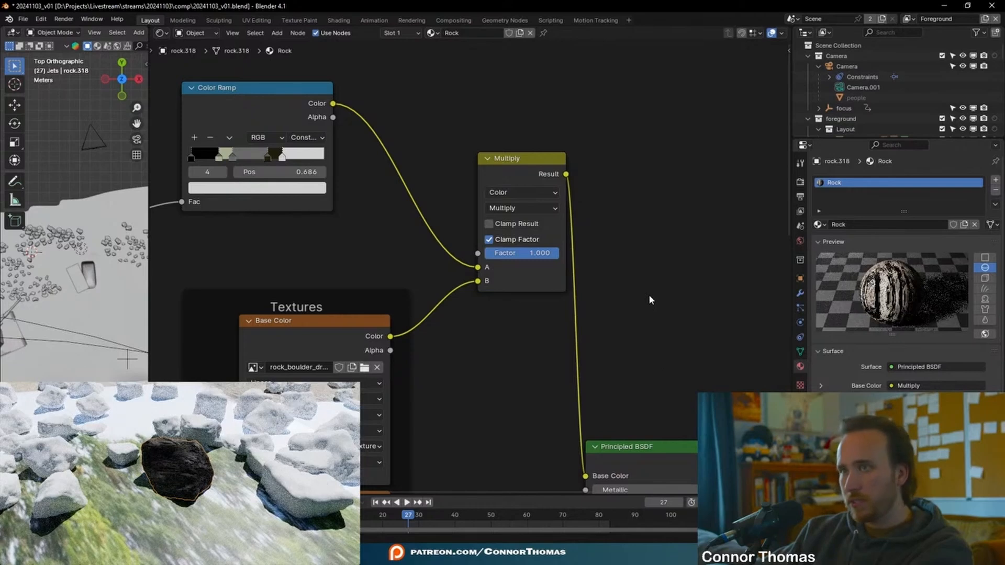
pyautogui.scroll(-6, 648, 294)
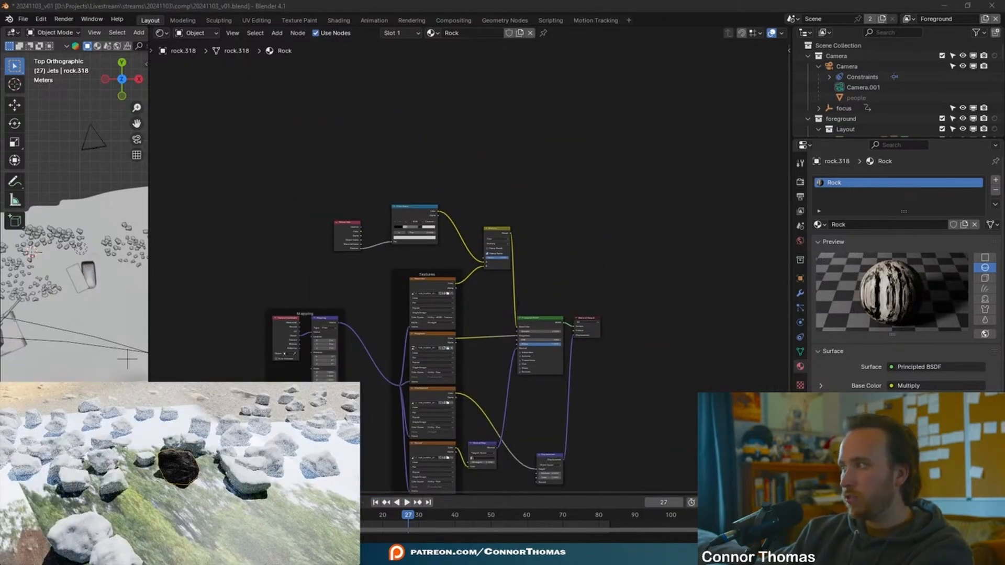
# Circle-select the scattered rocks across both foreground clusters, keeping the rock with the finished material active
pyautogui.press('c')
pyautogui.moveTo(181, 485)
pyautogui.mouseDown()
pyautogui.moveTo(138, 466)
pyautogui.moveTo(210, 515)
pyautogui.moveTo(252, 518)
pyautogui.moveTo(270, 497)
pyautogui.moveTo(261, 503)
pyautogui.mouseUp()
pyautogui.rightClick(260, 502)
pyautogui.scroll(3, 261, 503)
pyautogui.press('c')
pyautogui.moveTo(166, 503); pyautogui.dragTo(283, 508)
pyautogui.rightClick(283, 508)
pyautogui.scroll(-3, 210, 505)
pyautogui.moveTo(183, 503); pyautogui.dragTo(128, 439, button='middle')
pyautogui.press('c')
pyautogui.rightClick(110, 419)
pyautogui.hotkey('ctrl', 'z')
pyautogui.moveTo(186, 485); pyautogui.dragTo(196, 467, button='middle')
pyautogui.keyDown('shift'); pyautogui.moveTo(129, 475); pyautogui.dragTo(162, 463, button='middle'); pyautogui.keyUp('shift')
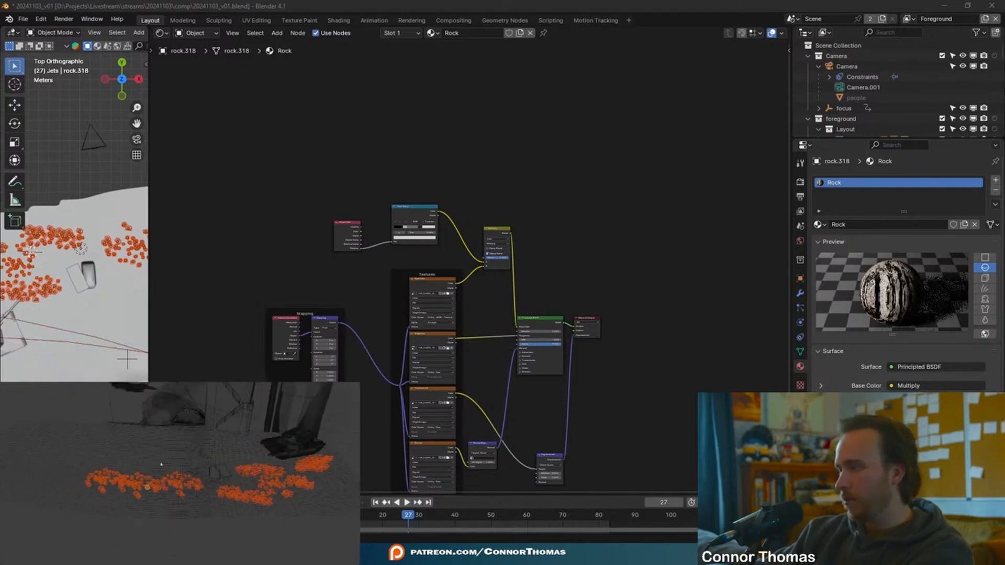
# Link the active rock's material to all selected rocks and save the file
pyautogui.hotkey('ctrl', 'c')
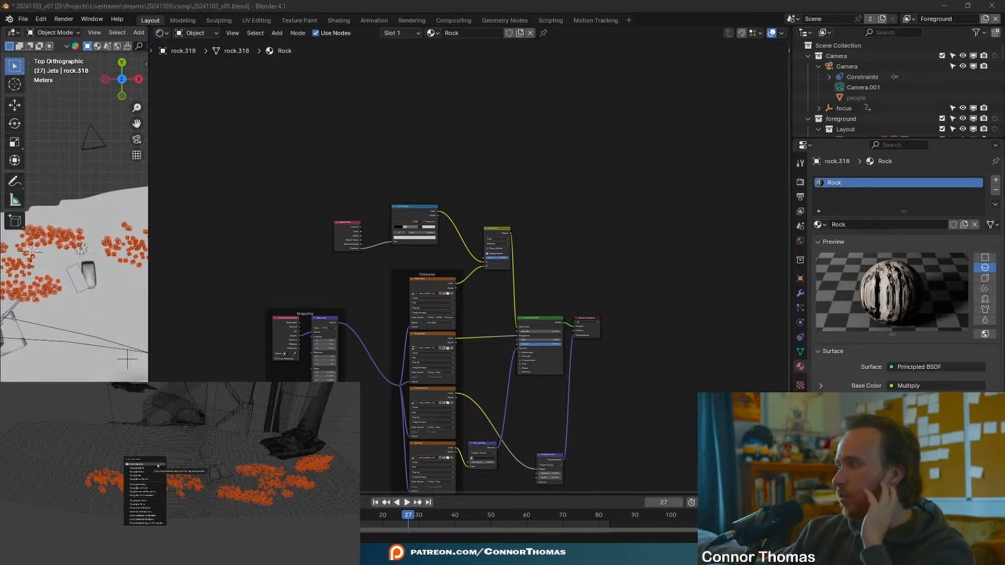
pyautogui.press('Escape')
pyautogui.hotkey('ctrl', 'l')
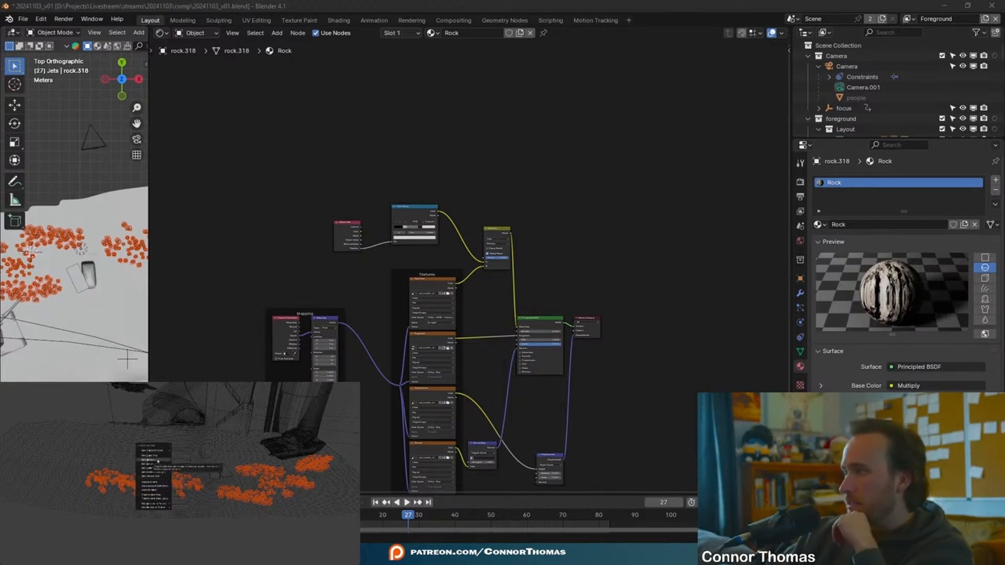
pyautogui.click(158, 461)
pyautogui.click(157, 494)
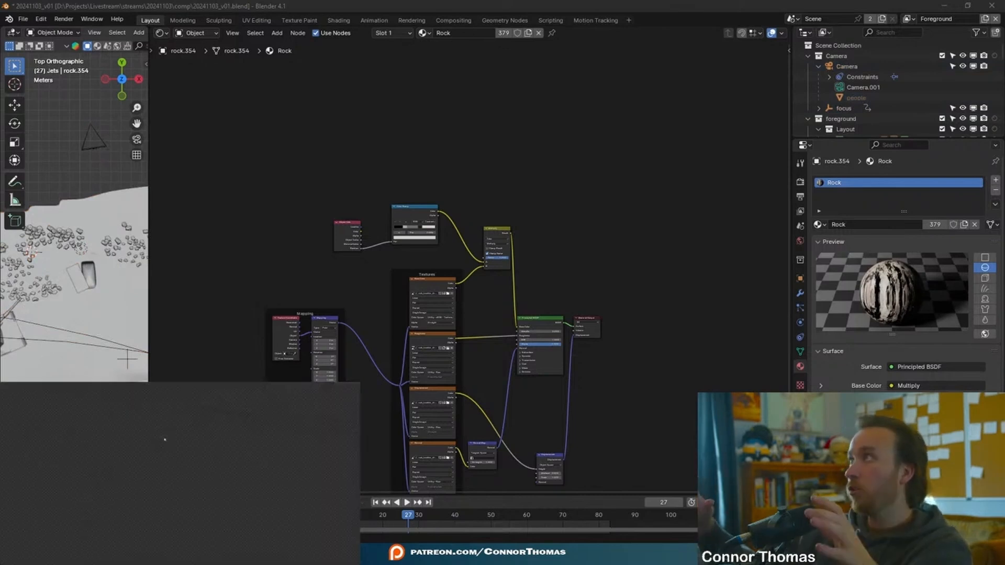
pyautogui.hotkey('ctrl', 's')
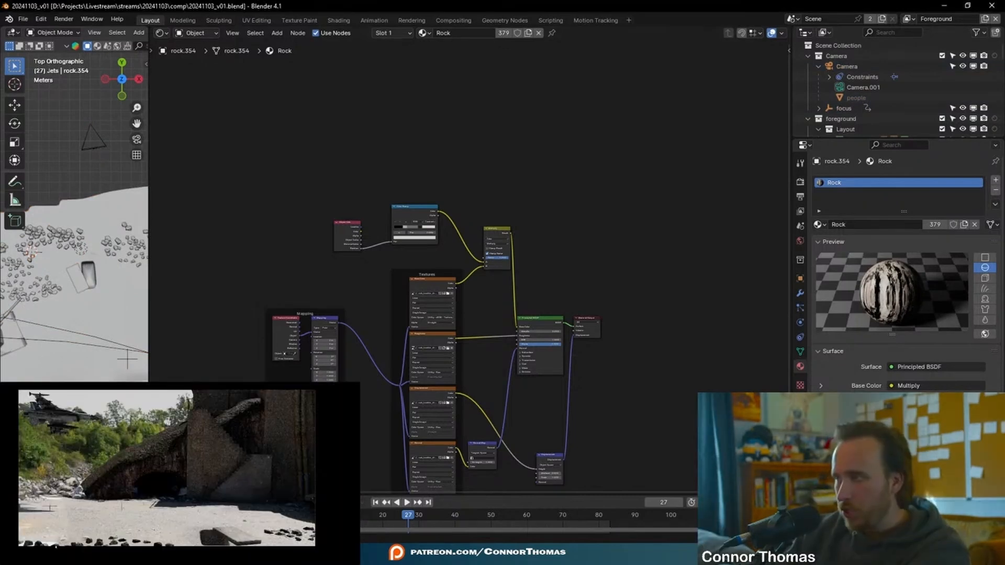
# Insert a Brightness/Contrast node between the Color Ramp and the Multiply node and set its Bright to 2
pyautogui.scroll(12, 522, 312)
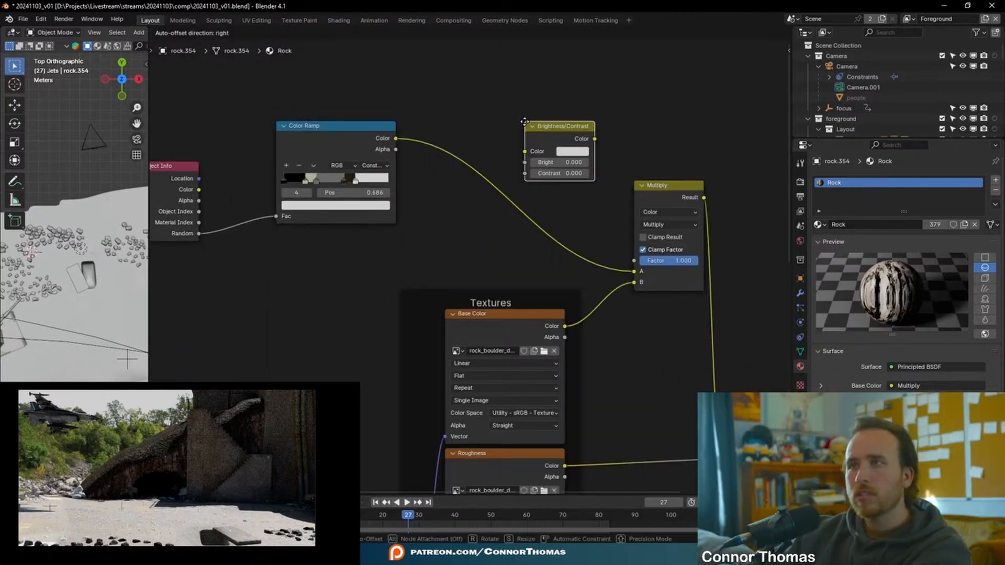
pyautogui.click(472, 163)
pyautogui.doubleClick(507, 204)
pyautogui.write('3')
pyautogui.press('Return')
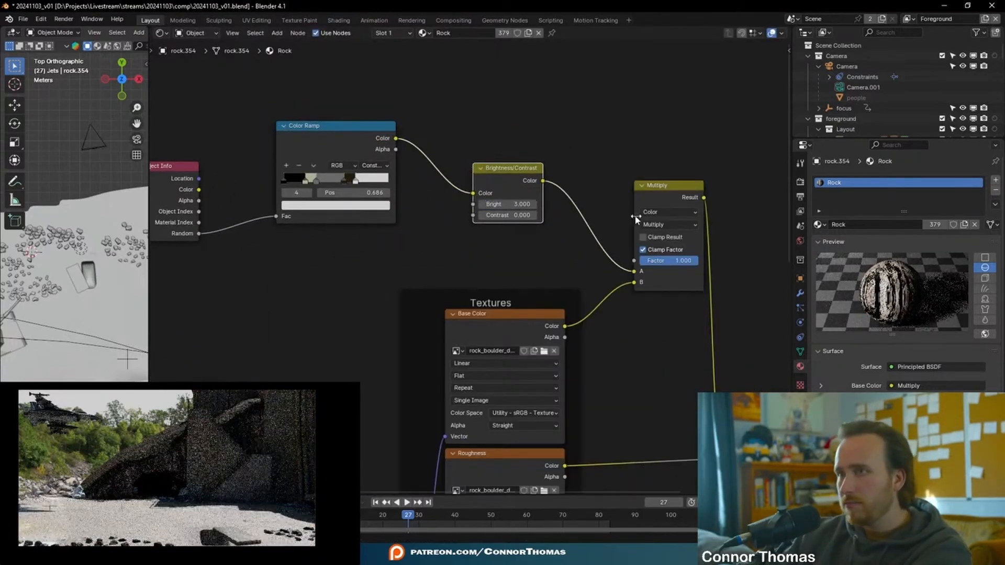
pyautogui.doubleClick(719, 178)
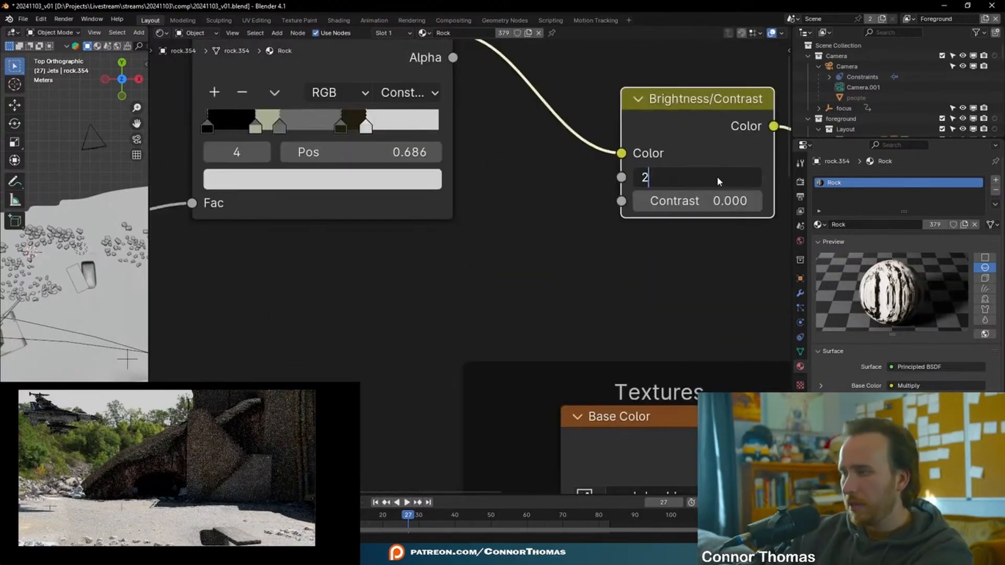
pyautogui.write('2')
pyautogui.press('Return')
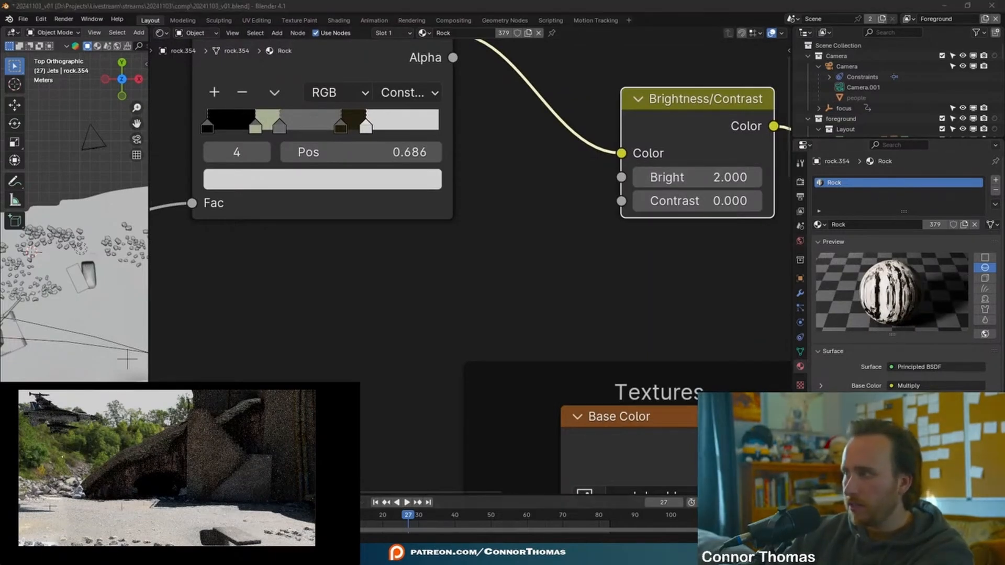
# Assign the existing Rock material to the unshaded foreground rocks rock.009 and rock.010
pyautogui.click(820, 225)
pyautogui.write('r')
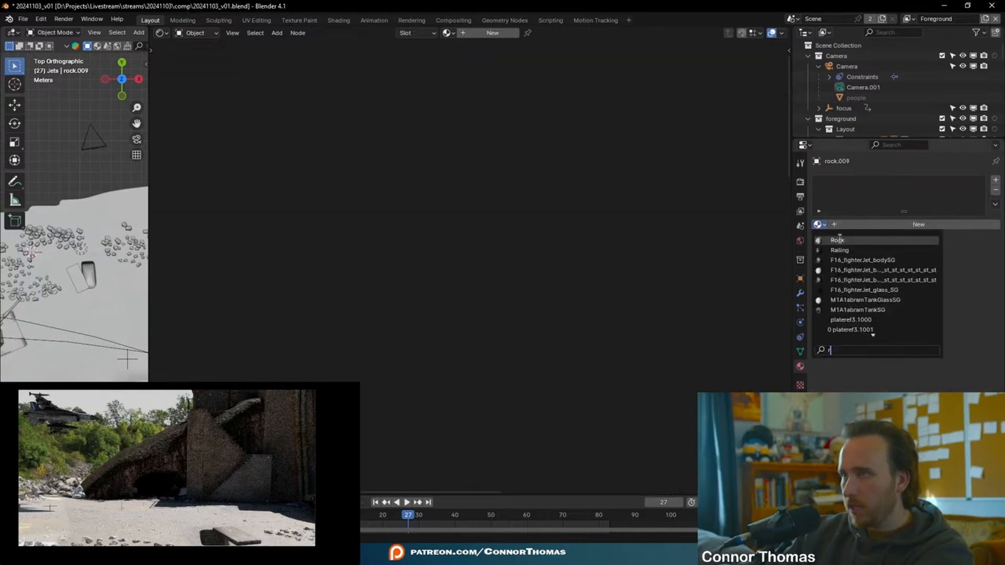
pyautogui.press('Return')
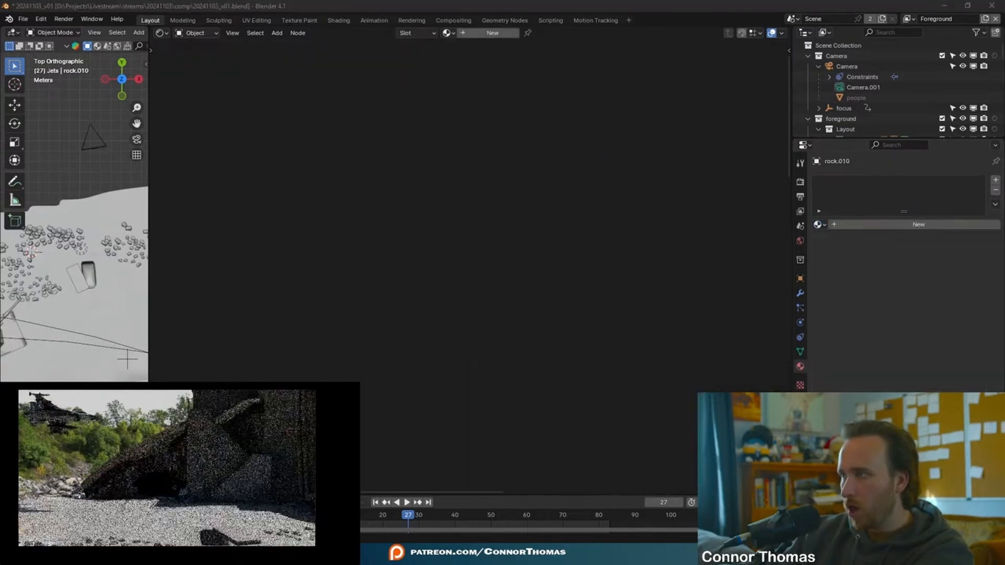
pyautogui.click(818, 225)
pyautogui.write('r')
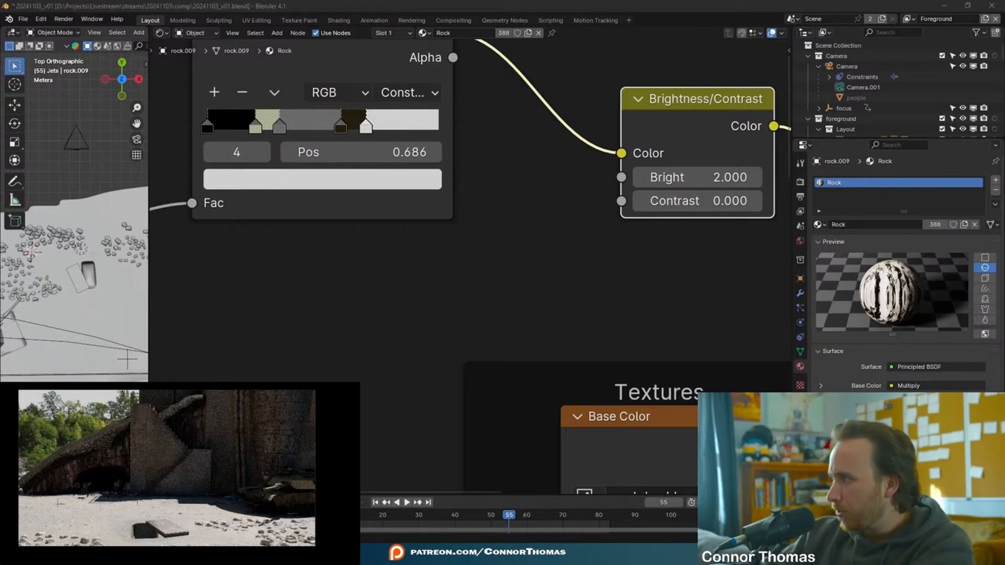
# Collapse the Jets collection and select the M1A1abramTank object together with its whole hierarchy
pyautogui.click(274, 495)
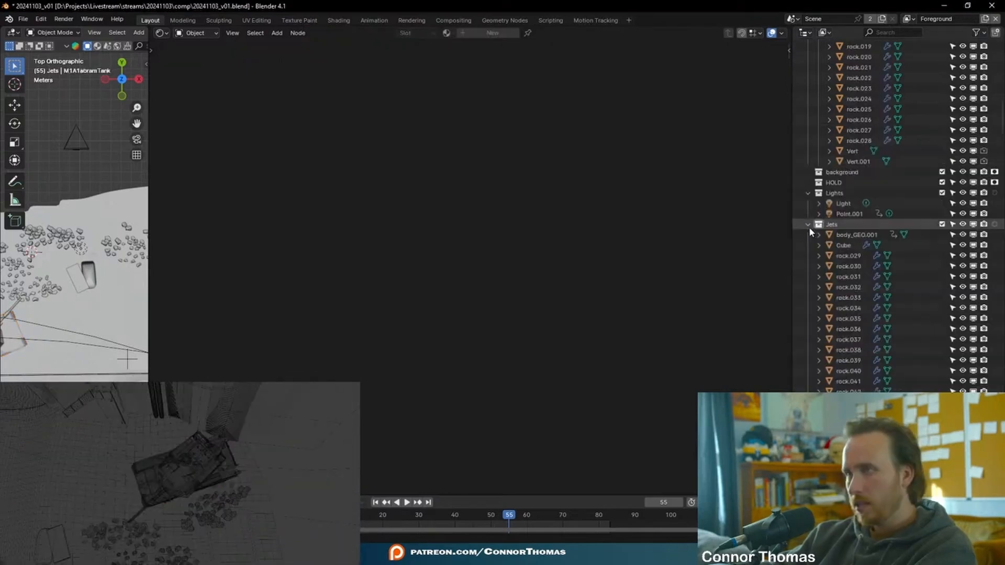
pyautogui.click(809, 227)
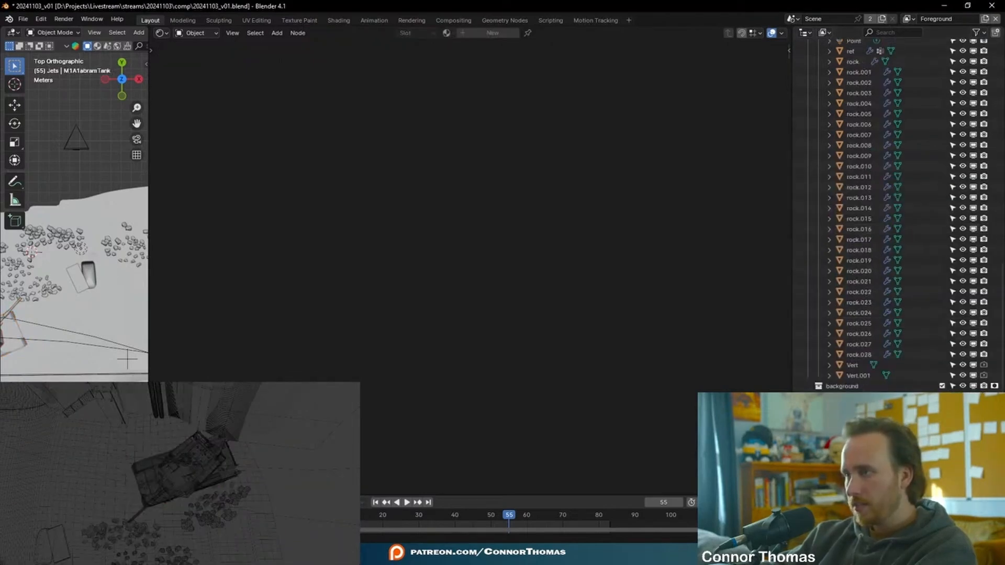
pyautogui.scroll(-1, 895, 209)
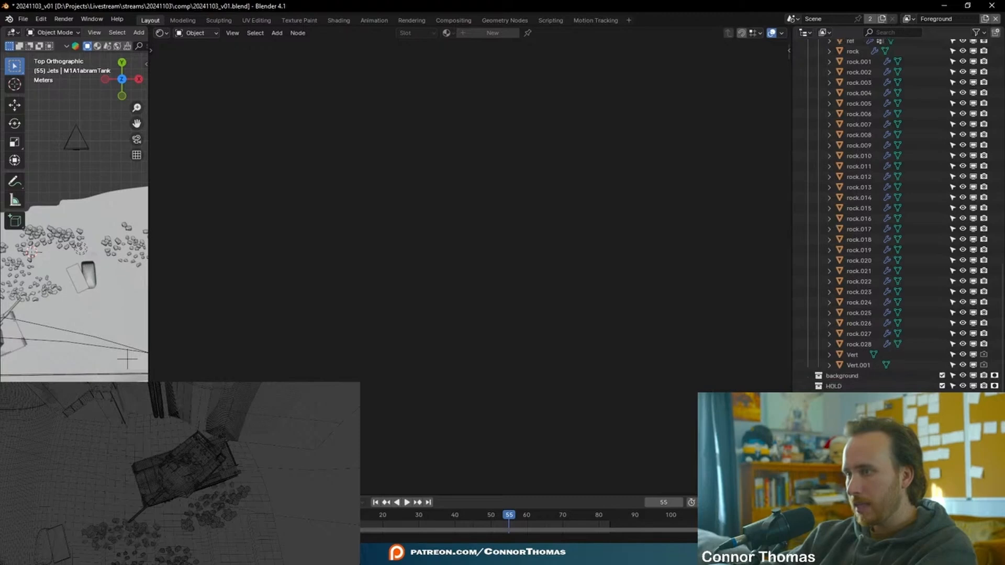
pyautogui.scroll(9, 876, 241)
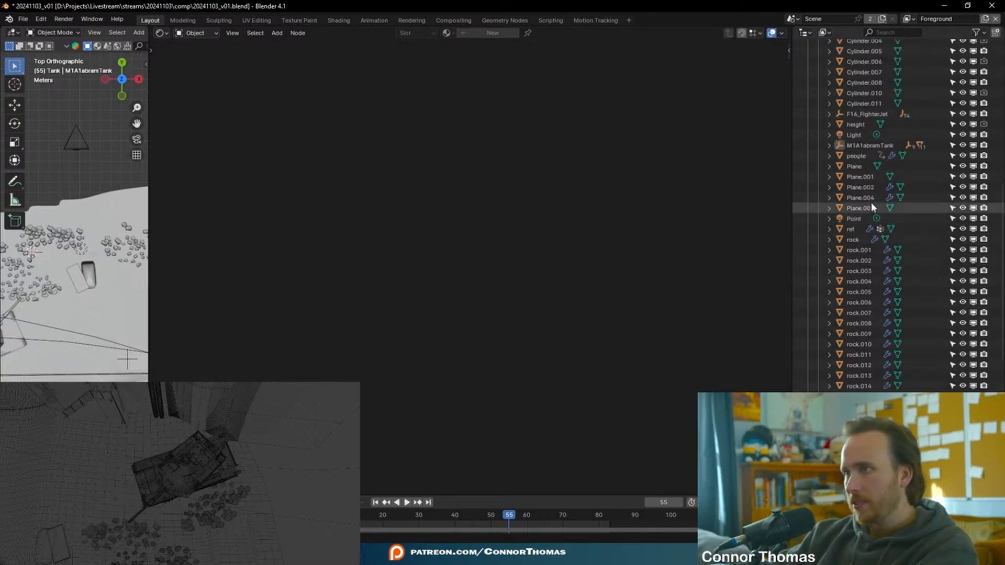
pyautogui.rightClick(857, 146)
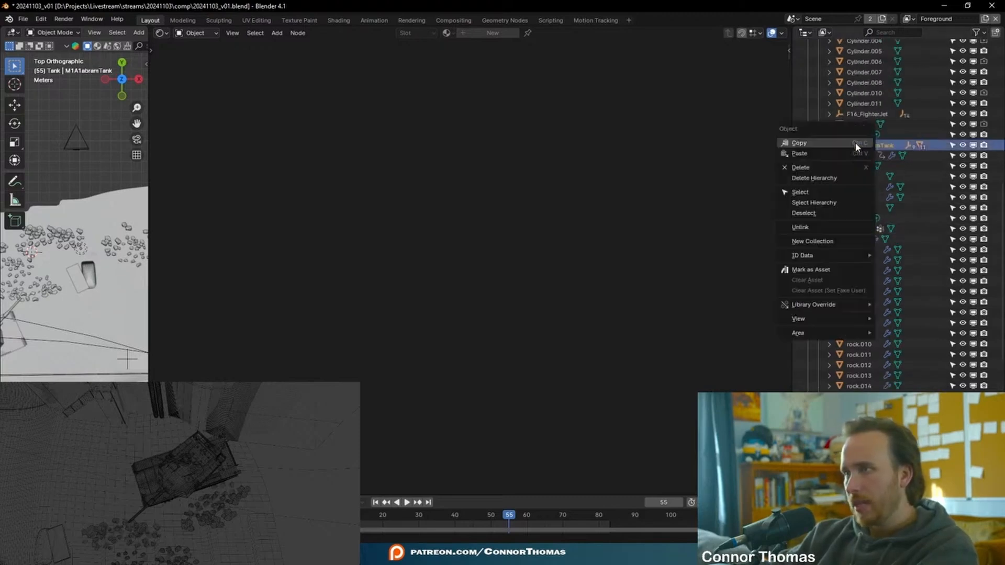
pyautogui.click(825, 202)
pyautogui.scroll(-3, 873, 99)
pyautogui.scroll(-6, 867, 87)
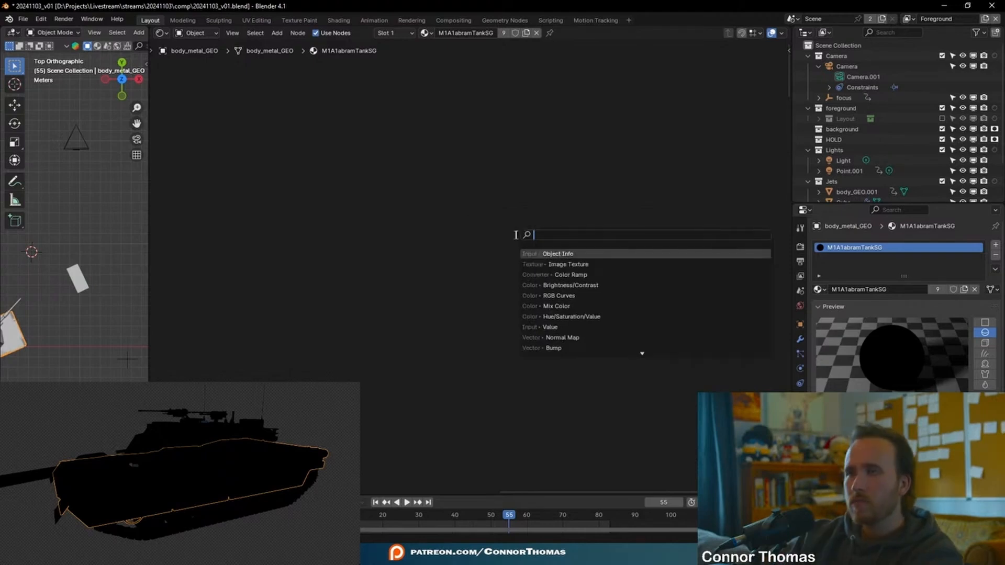
# Add an Image Texture node to the M1A1abramTankSG material with Texture Coordinate and Mapping nodes attached to it
pyautogui.write('ima')
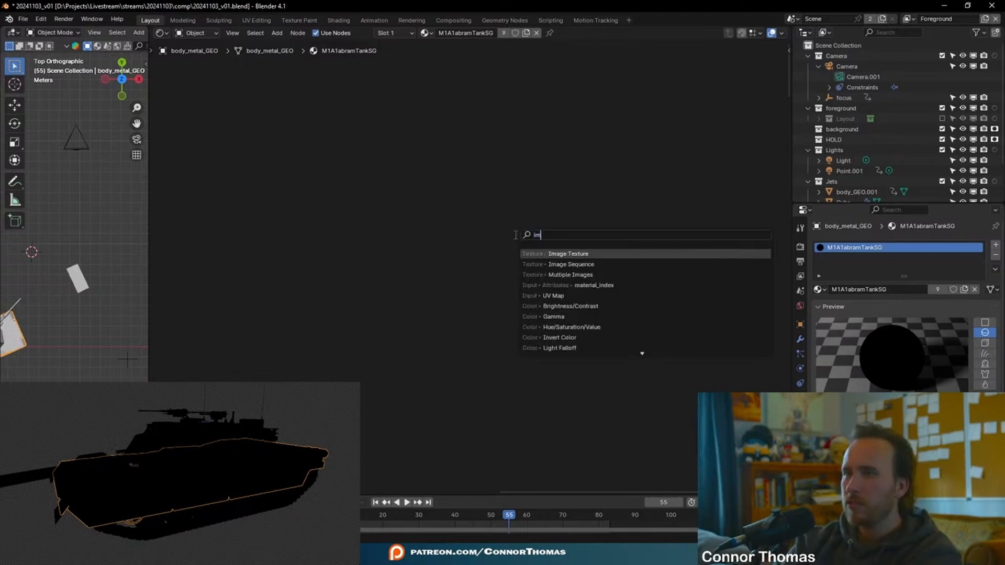
pyautogui.press('Return')
pyautogui.click(416, 183)
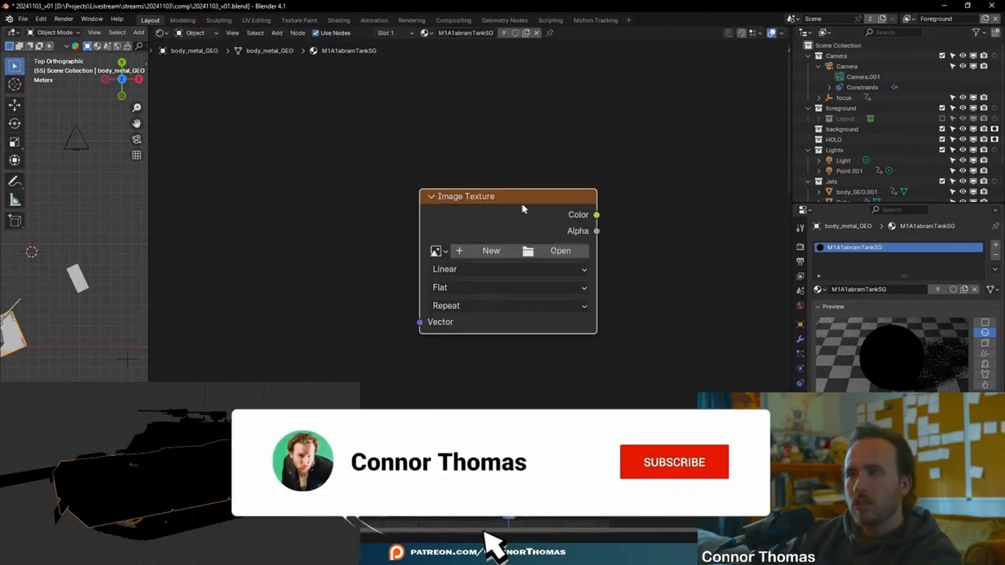
pyautogui.hotkey('ctrl', 't')
pyautogui.moveTo(407, 206); pyautogui.dragTo(490, 213, button='middle')
# Delete the Image Texture and Mapping nodes and preview the Texture Coordinate's Normal output on the tank
pyautogui.moveTo(397, 141); pyautogui.dragTo(551, 362)
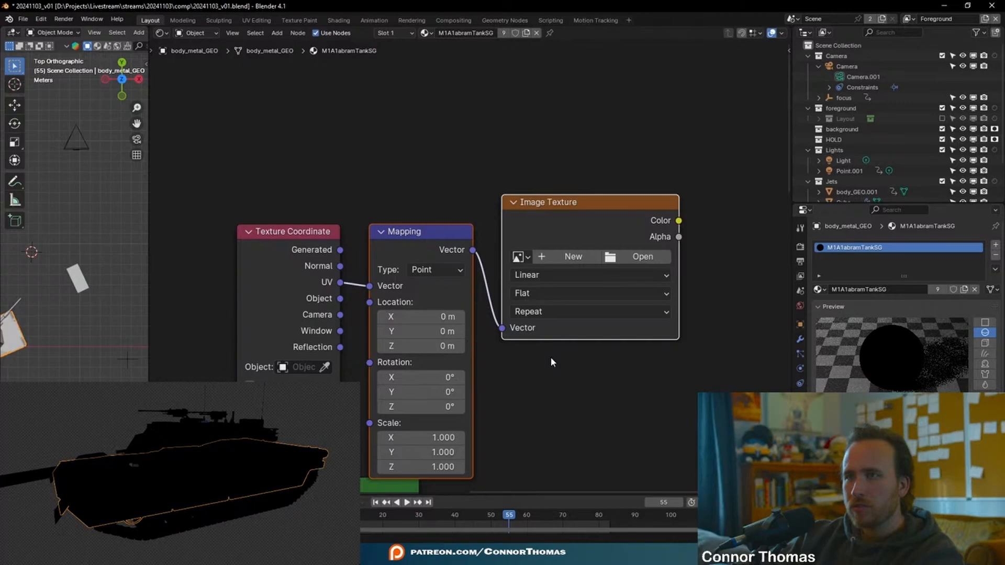
pyautogui.press('x')
pyautogui.scroll(-1, 420, 161)
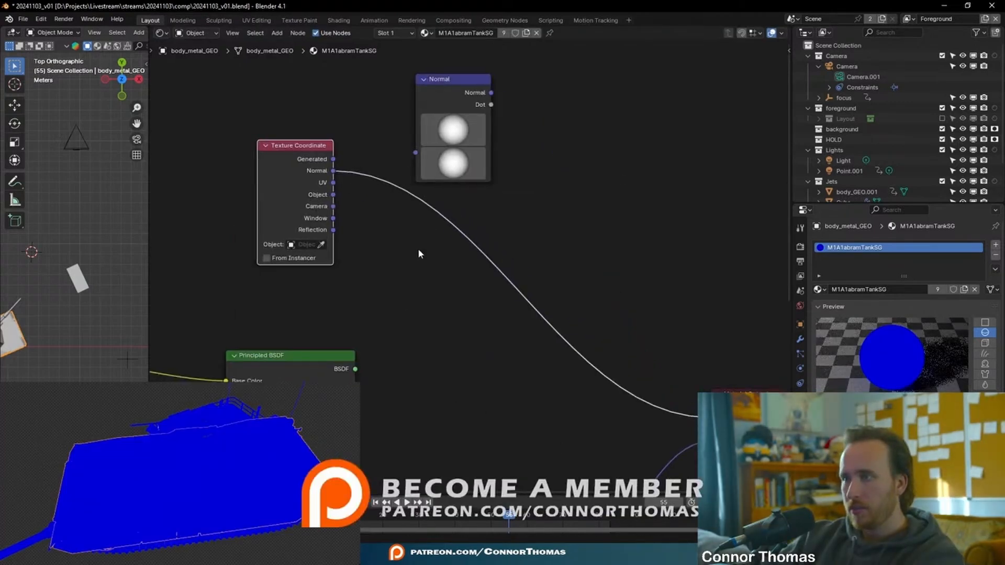
pyautogui.moveTo(181, 489); pyautogui.dragTo(161, 464, button='middle')
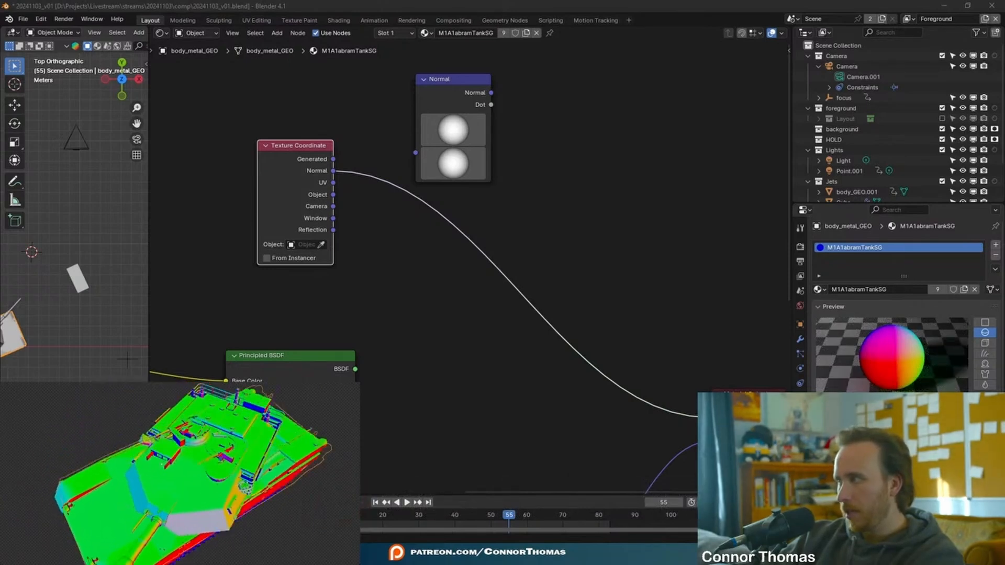
# Link the Texture Coordinate's Normal output straight back to the Material Output's Surface after previewing the Normal node, and delete that node
pyautogui.moveTo(512, 203); pyautogui.dragTo(547, 266, button='middle')
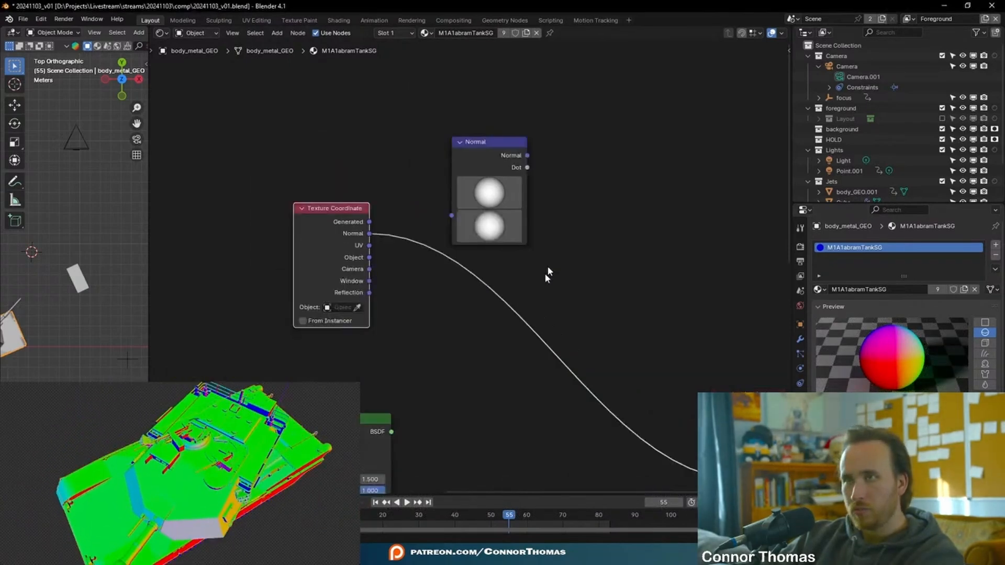
pyautogui.keyDown('ctrl'); pyautogui.keyDown('shift'); pyautogui.click(487, 145); pyautogui.keyUp('shift'); pyautogui.keyUp('ctrl')
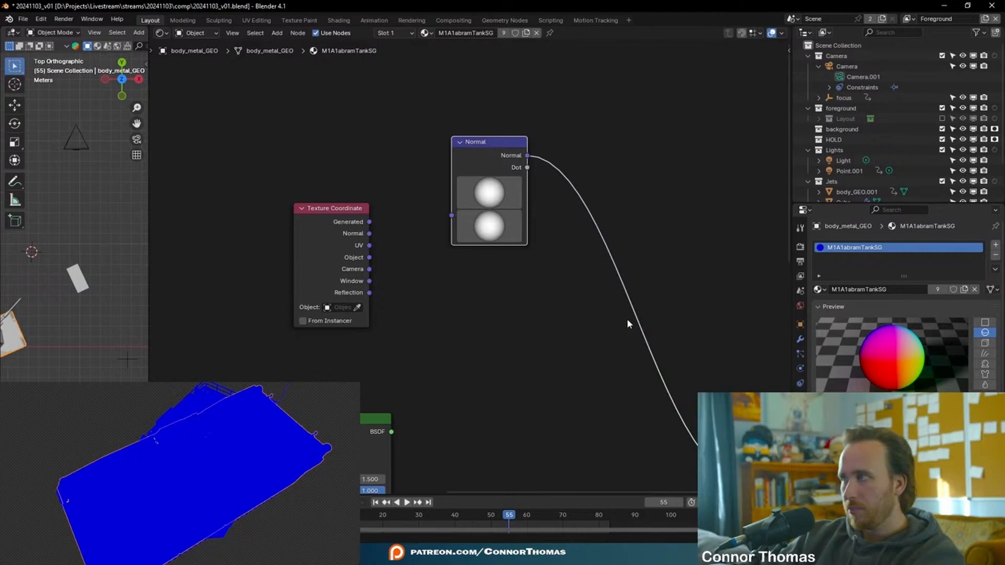
pyautogui.moveTo(371, 234); pyautogui.dragTo(739, 480)
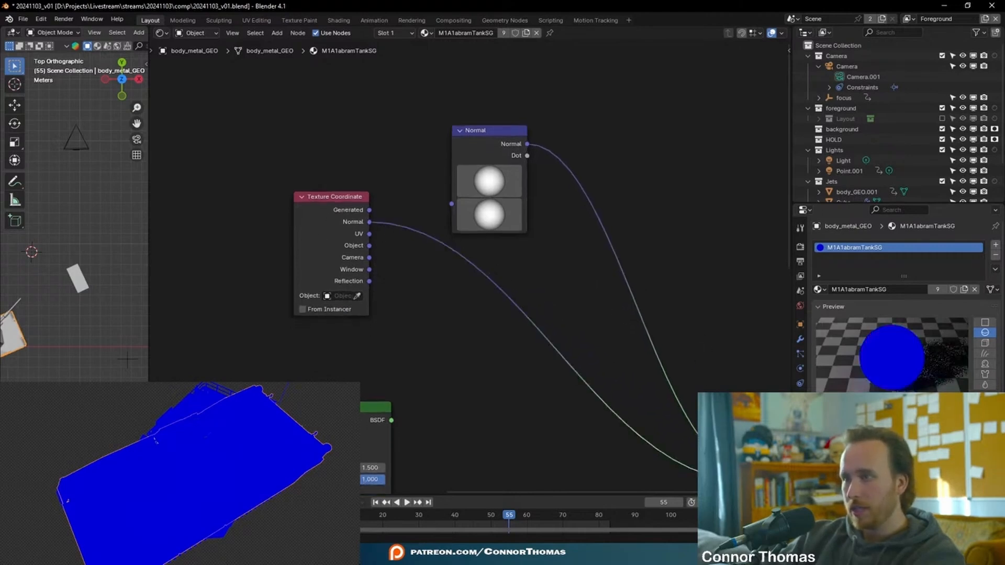
pyautogui.click(759, 449)
pyautogui.moveTo(739, 479); pyautogui.dragTo(740, 468)
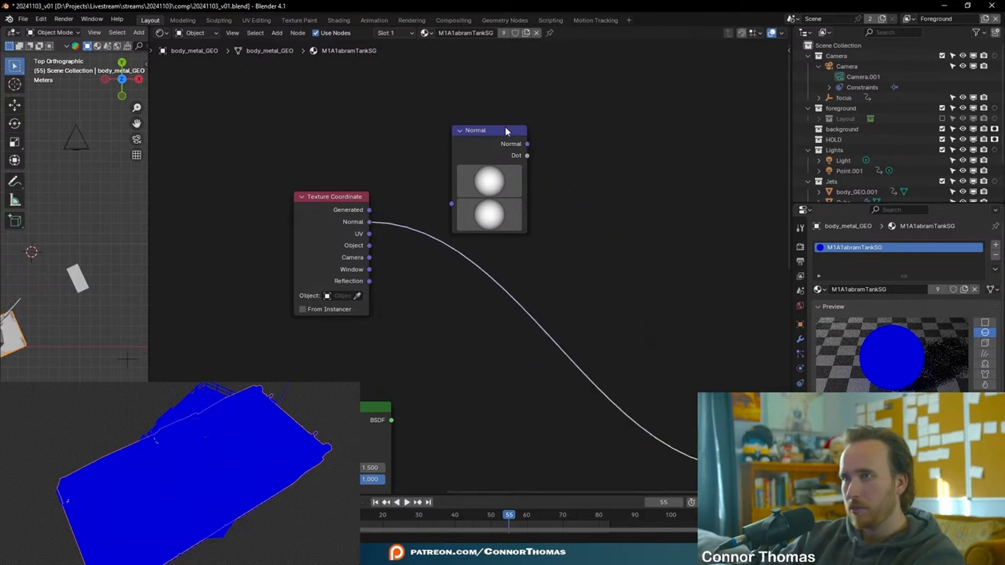
pyautogui.press('x')
# Add an RGB node, set its color to the bright green of the tank's normals, and place it above the Texture Coordinate node
pyautogui.hotkey('shift', 'a')
pyautogui.write('rgb')
pyautogui.press('Return')
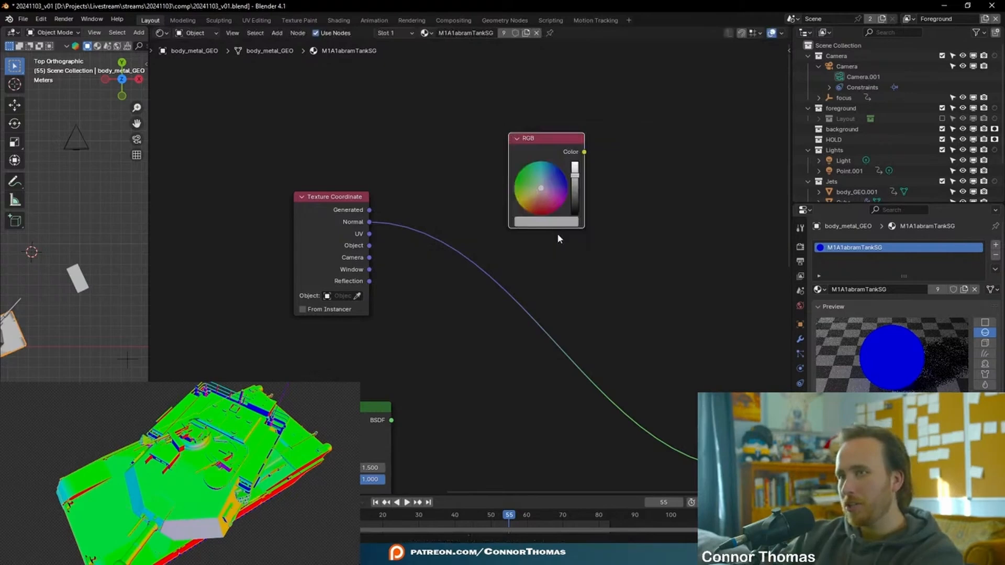
pyautogui.click(547, 222)
pyautogui.click(621, 175)
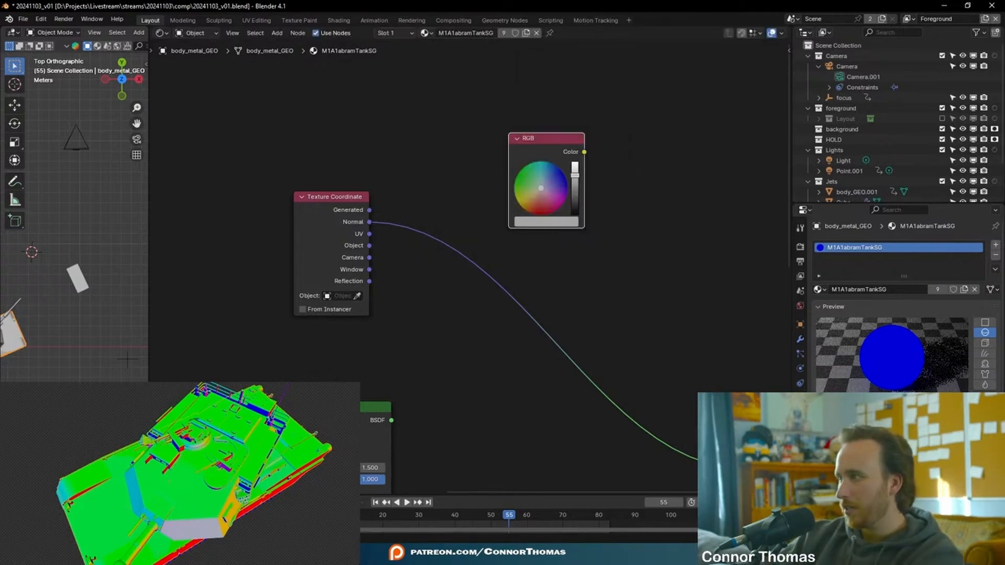
pyautogui.moveTo(549, 146); pyautogui.dragTo(441, 99)
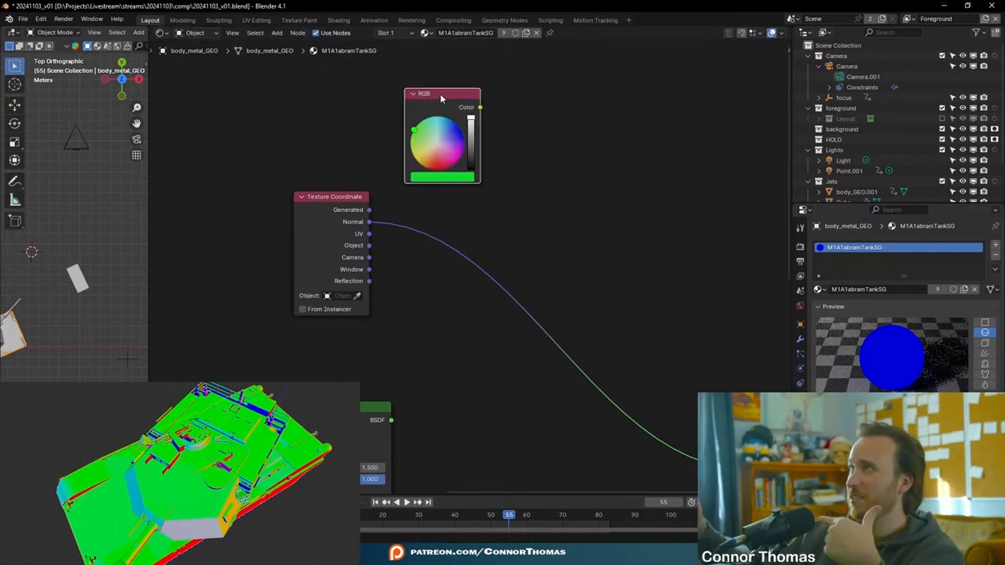
# Add a color Mix node with the RGB color linked to A and the Texture Coordinate's Normal output linked to B
pyautogui.hotkey('shift', 'a')
pyautogui.write('mix')
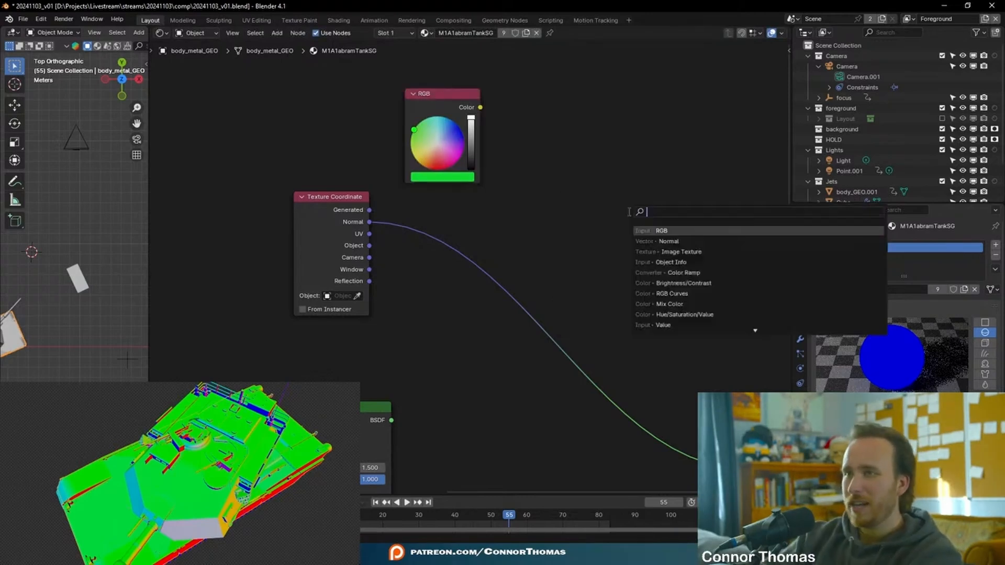
pyautogui.press('Return')
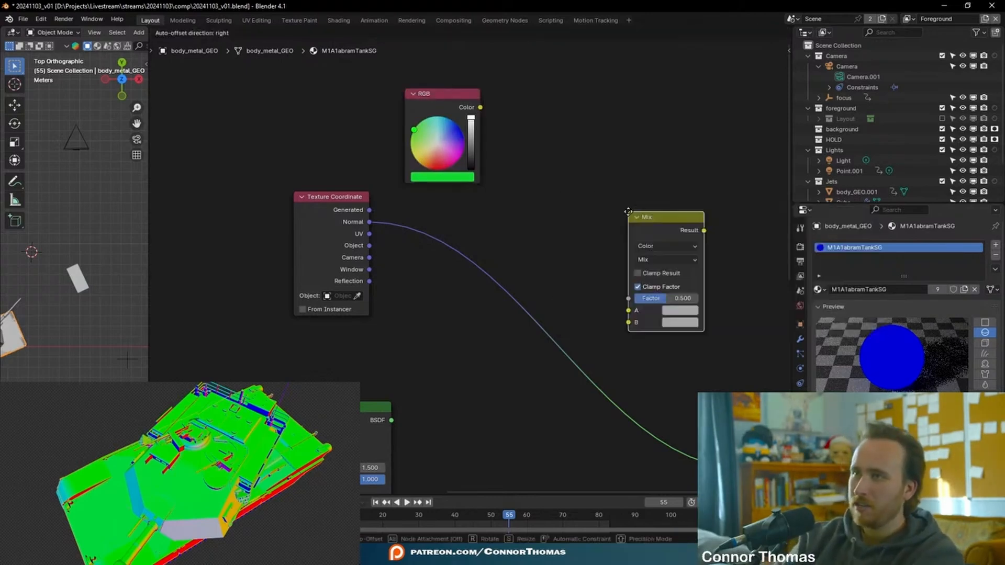
pyautogui.click(583, 176)
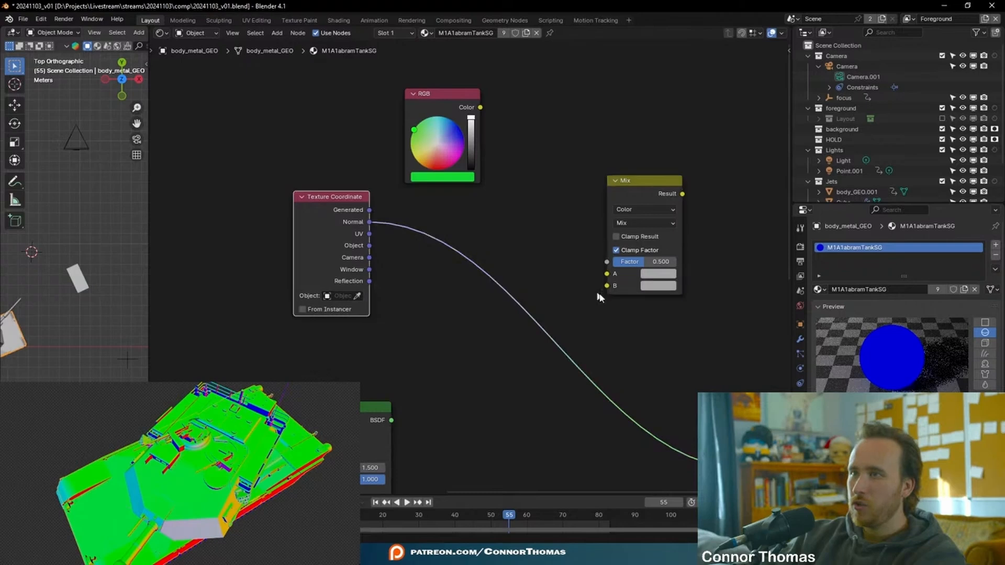
pyautogui.moveTo(369, 222); pyautogui.dragTo(607, 286)
pyautogui.click(483, 111)
pyautogui.moveTo(608, 278); pyautogui.dragTo(607, 274)
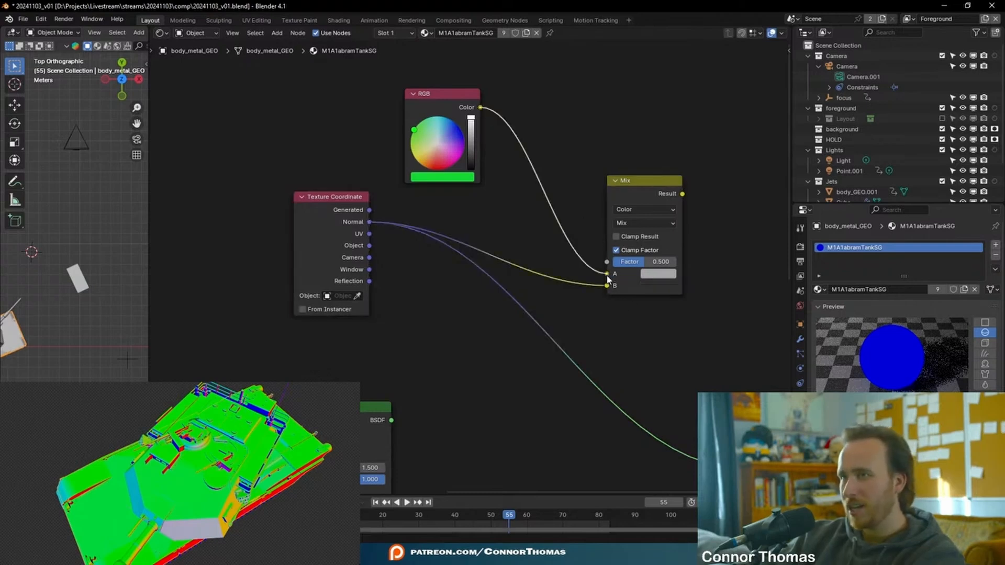
# Try the Difference blending mode on the Mix node at factor 1.000 and switch it to Subtract
pyautogui.click(646, 215)
pyautogui.click(638, 218)
pyautogui.click(628, 224)
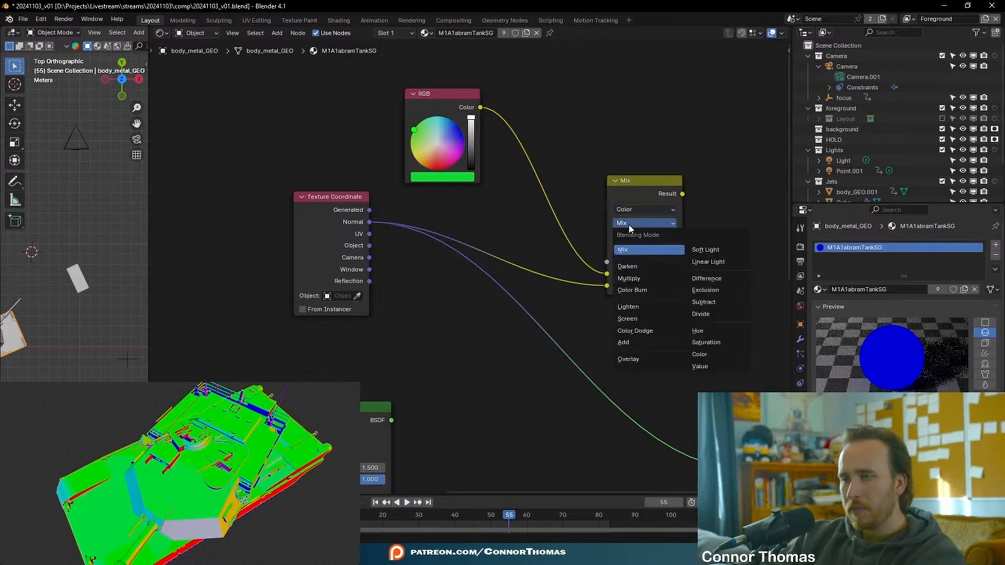
pyautogui.click(707, 279)
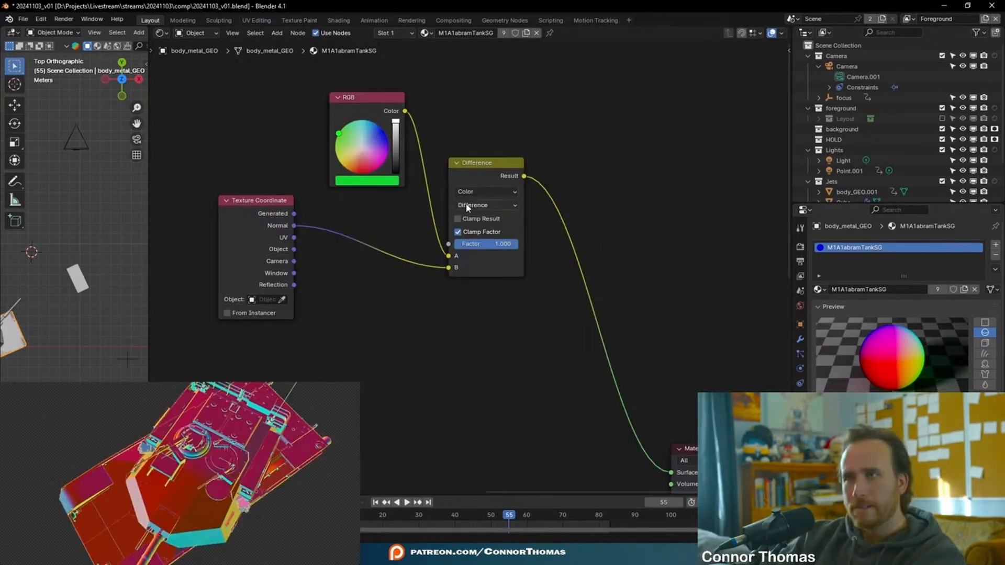
pyautogui.click(468, 206)
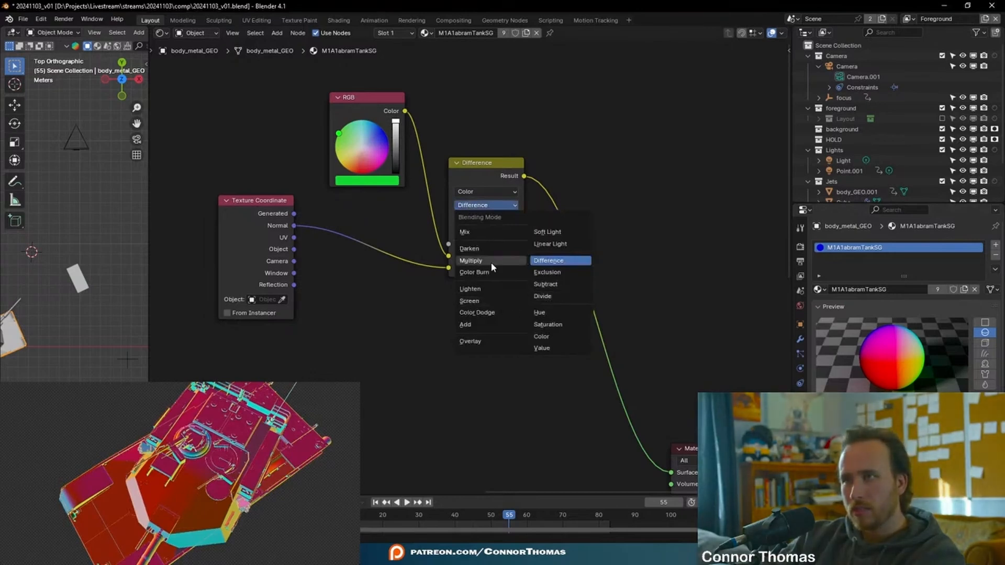
pyautogui.click(557, 284)
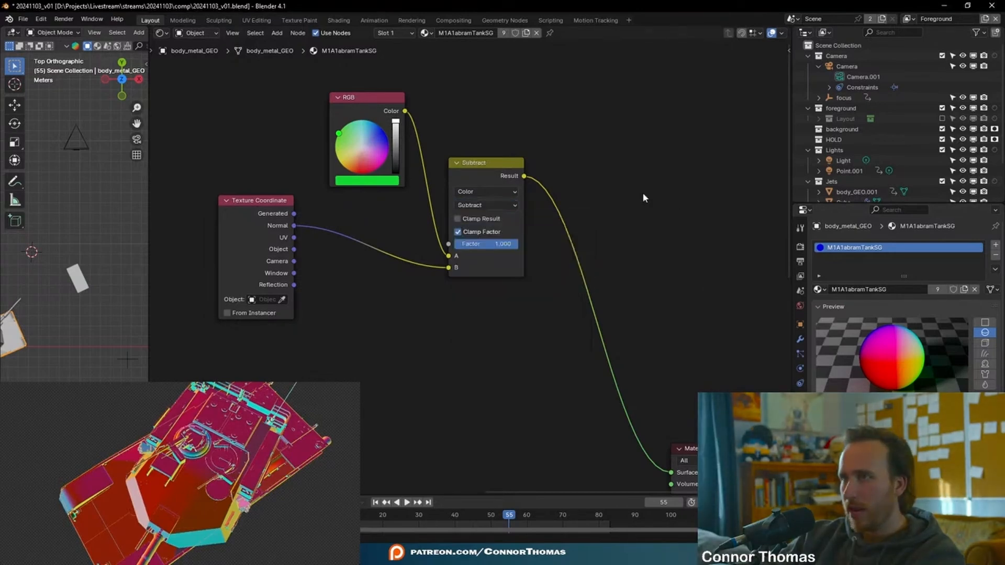
# Insert a Color Ramp after the Subtract node, with the black stop at 0.482 and the white stop at 0.541
pyautogui.hotkey('shift', 'a')
pyautogui.write('ramp')
pyautogui.press('Return')
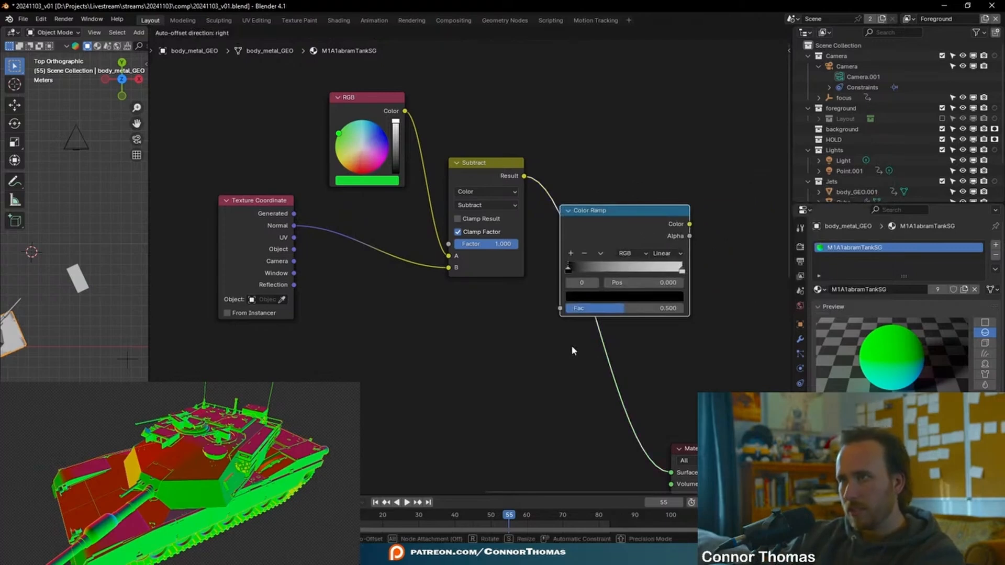
pyautogui.click(573, 351)
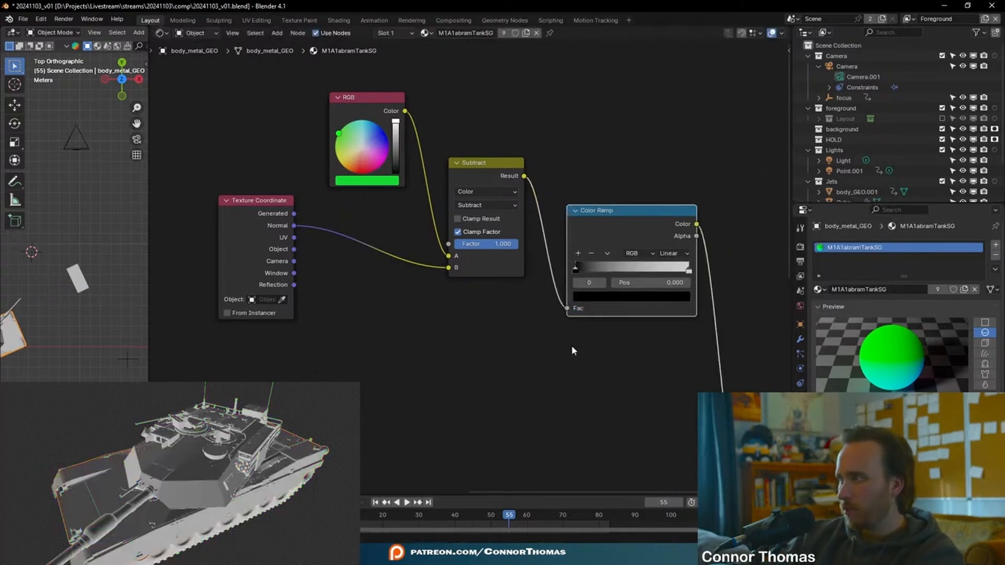
pyautogui.moveTo(575, 268); pyautogui.dragTo(630, 268)
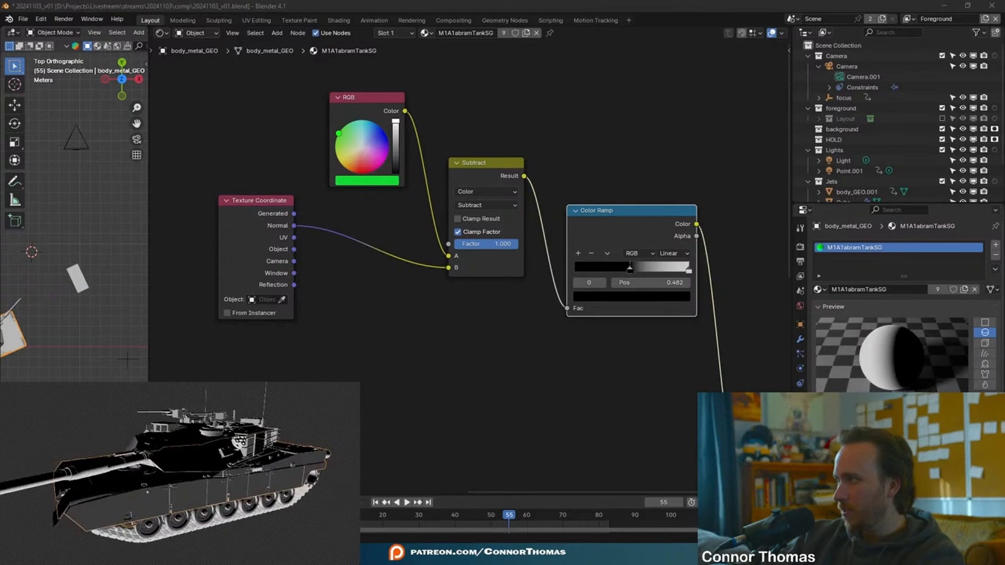
pyautogui.click(688, 270)
pyautogui.moveTo(650, 278); pyautogui.dragTo(637, 278)
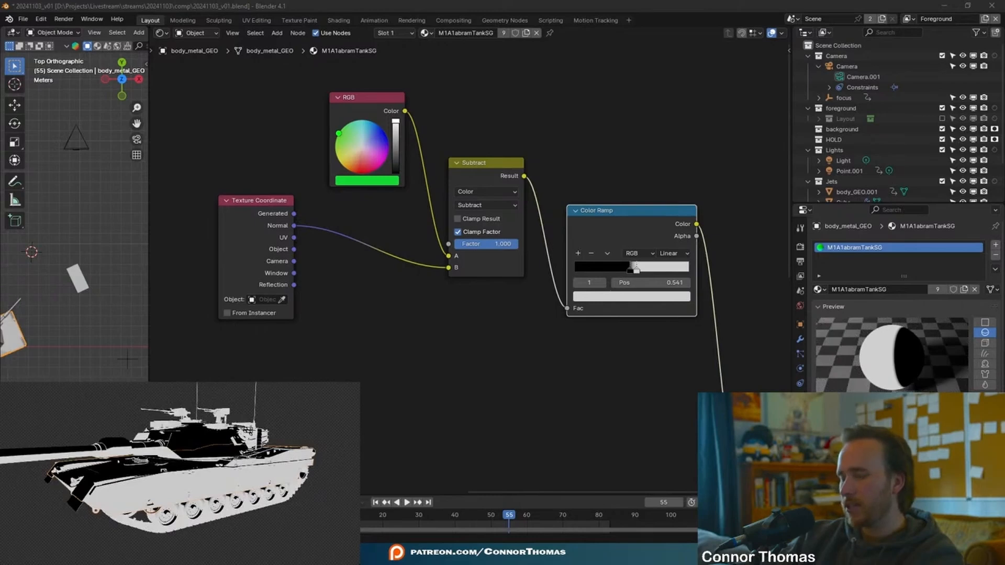
# Insert an Invert Color node between the Color Ramp and the Material Output
pyautogui.moveTo(611, 379); pyautogui.dragTo(496, 359, button='middle')
pyautogui.hotkey('shift', 'a')
pyautogui.write('inv')
pyautogui.press('Return')
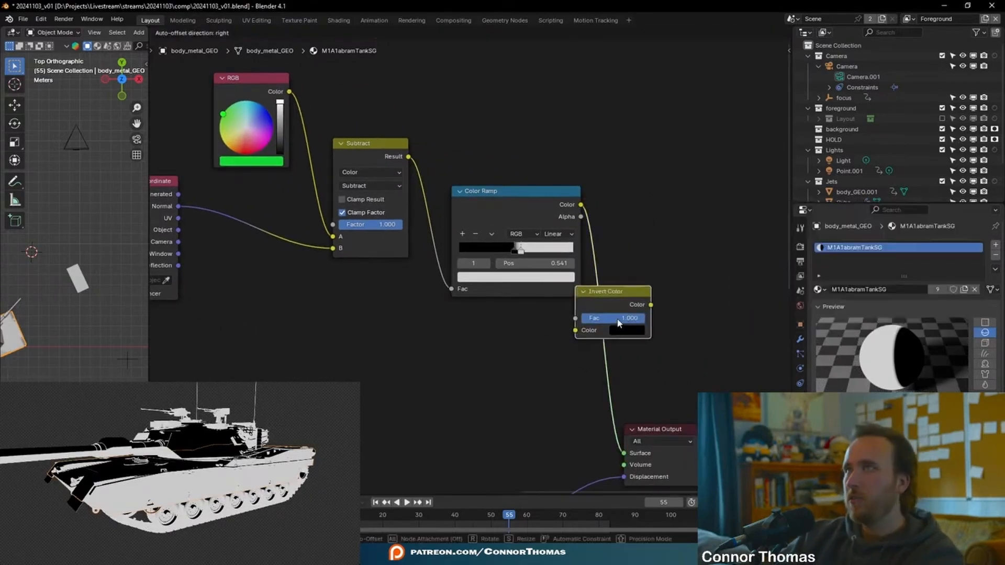
pyautogui.click(618, 323)
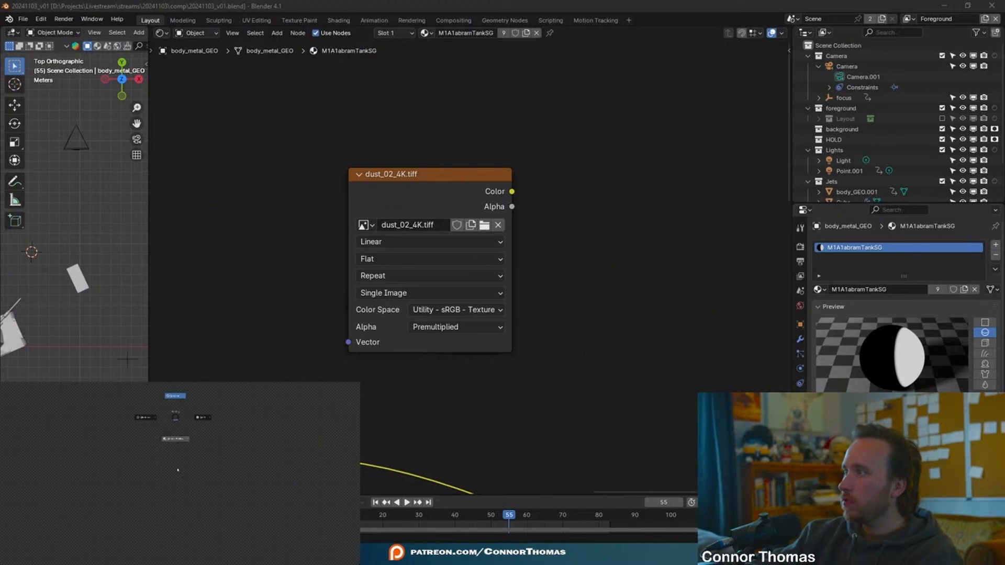
# Disconnect the Bump node from the Material Output's Displacement to compare the tank's mask without it, and reconnect it
pyautogui.click(177, 471)
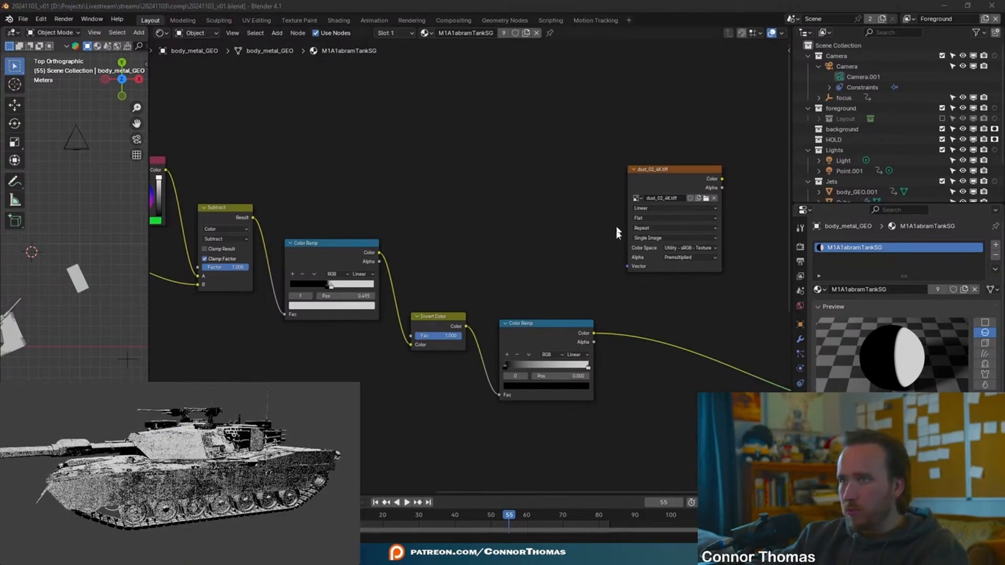
pyautogui.moveTo(583, 283); pyautogui.dragTo(341, 224, button='middle')
pyautogui.moveTo(496, 307); pyautogui.dragTo(489, 203, button='middle')
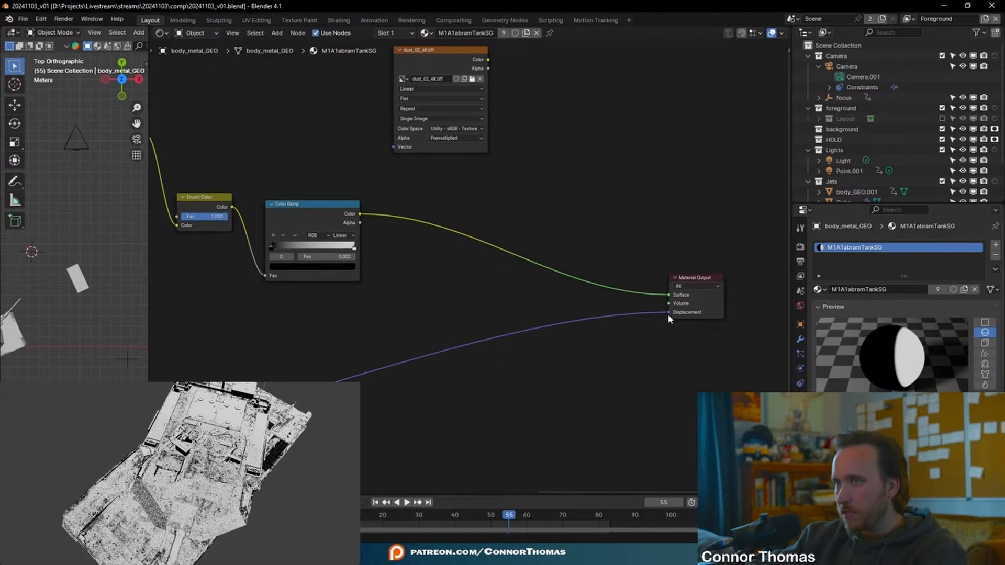
pyautogui.moveTo(669, 313); pyautogui.dragTo(550, 361)
pyautogui.scroll(-5, 367, 387)
pyautogui.moveTo(293, 414); pyautogui.dragTo(430, 335, button='middle')
pyautogui.moveTo(254, 352); pyautogui.dragTo(704, 258)
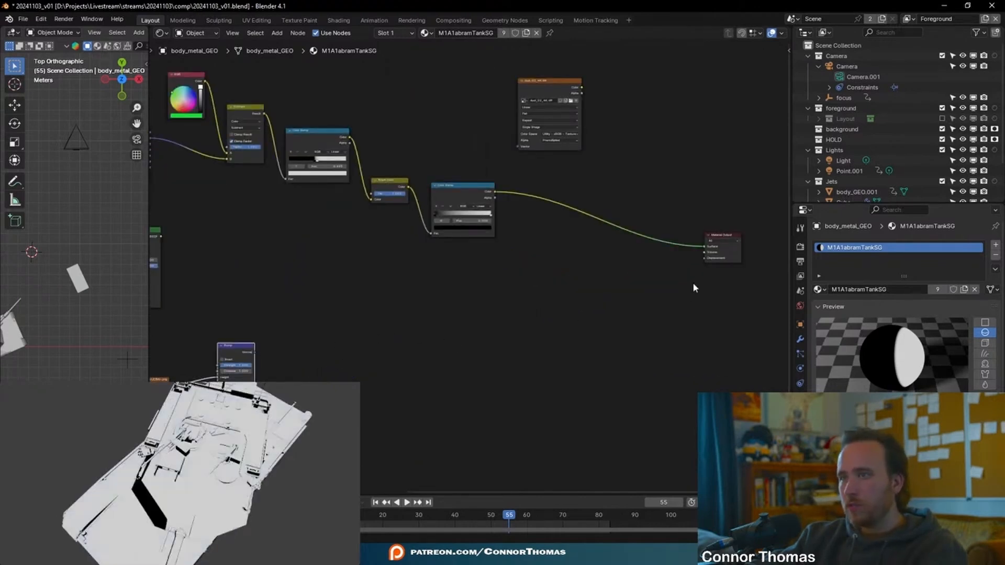
# Duplicate the M1A1AbramsTank_Height image texture beside the mask's Color Ramp and delete the dust_02_4K.tiff texture node
pyautogui.moveTo(210, 502); pyautogui.dragTo(173, 417, button='middle')
pyautogui.scroll(2, 595, 310)
pyautogui.moveTo(368, 389); pyautogui.dragTo(593, 307, button='middle')
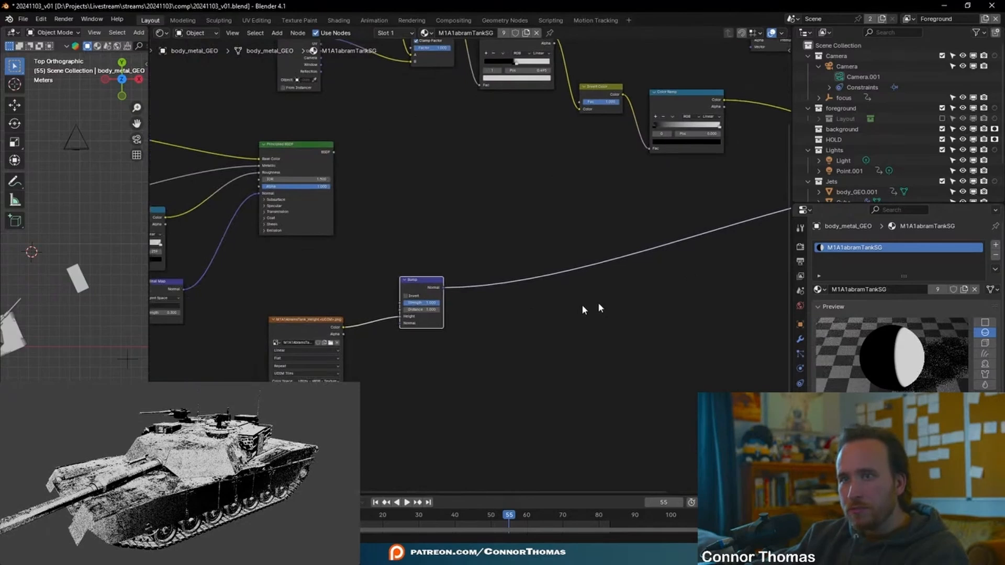
pyautogui.moveTo(476, 317); pyautogui.dragTo(394, 346, button='middle')
pyautogui.scroll(-2, 394, 346)
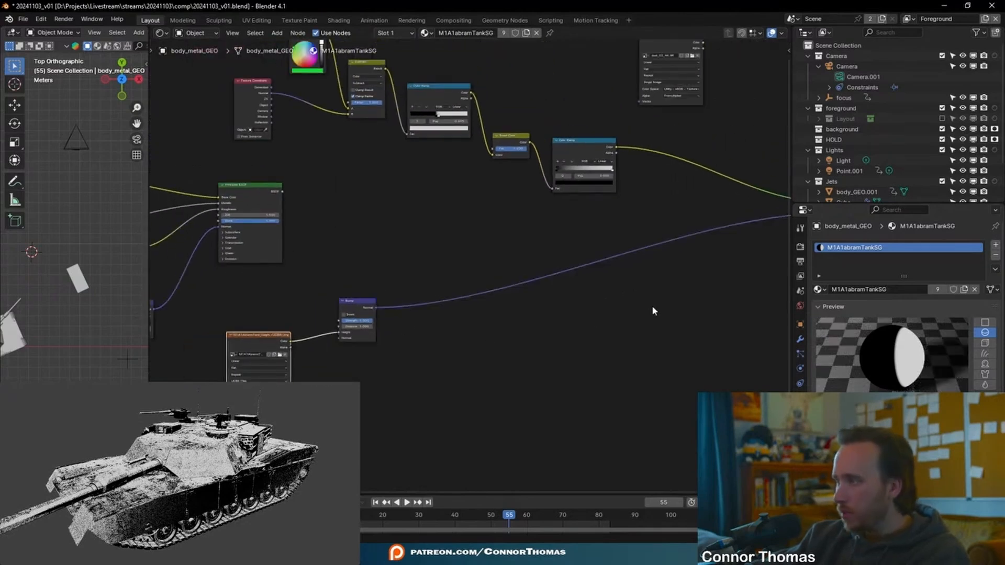
pyautogui.moveTo(600, 282); pyautogui.dragTo(553, 376, button='middle')
pyautogui.scroll(3, 653, 183)
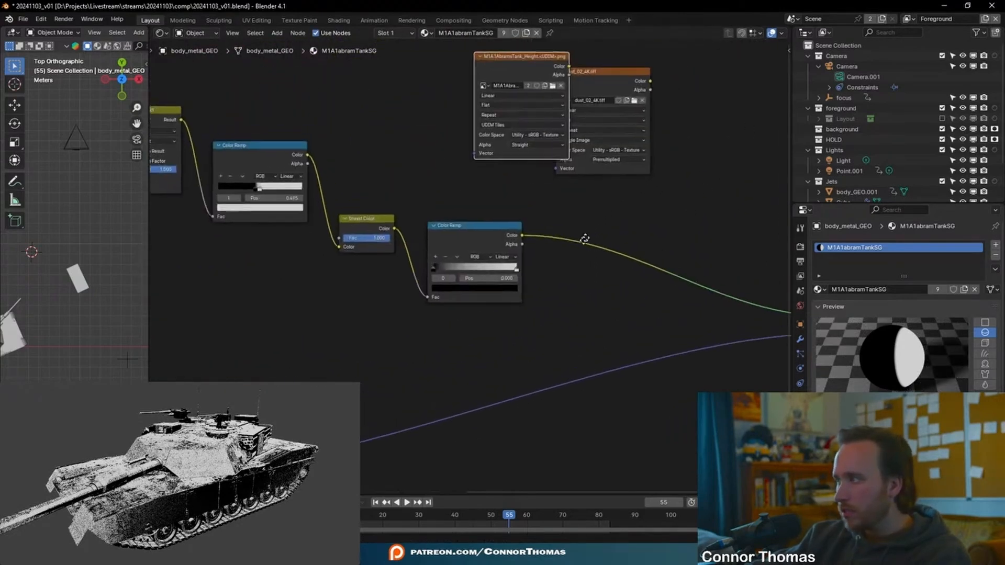
pyautogui.click(608, 74)
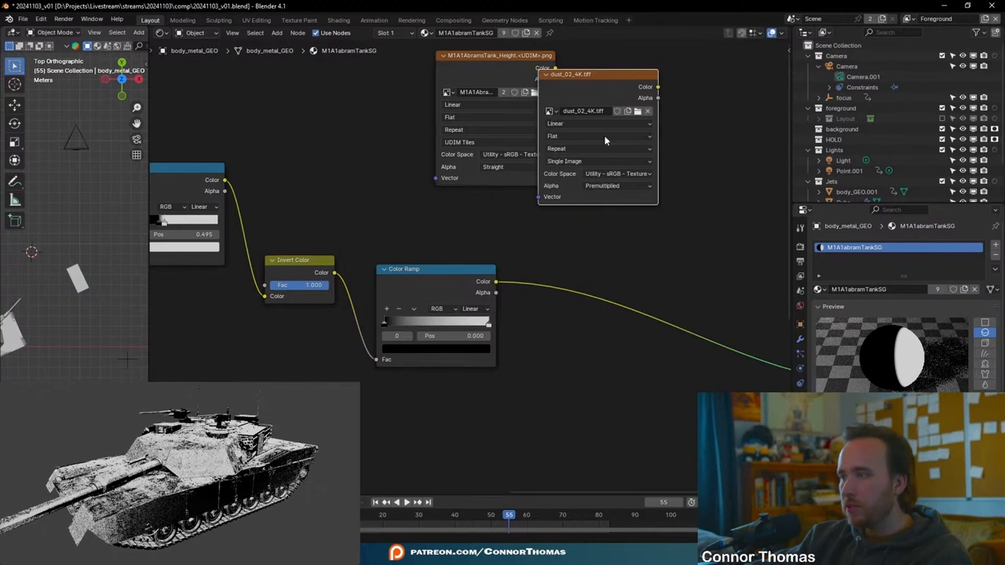
pyautogui.press('x')
# Add a Mix Color node between the duplicated height texture and the Material Output
pyautogui.hotkey('shift', 'a')
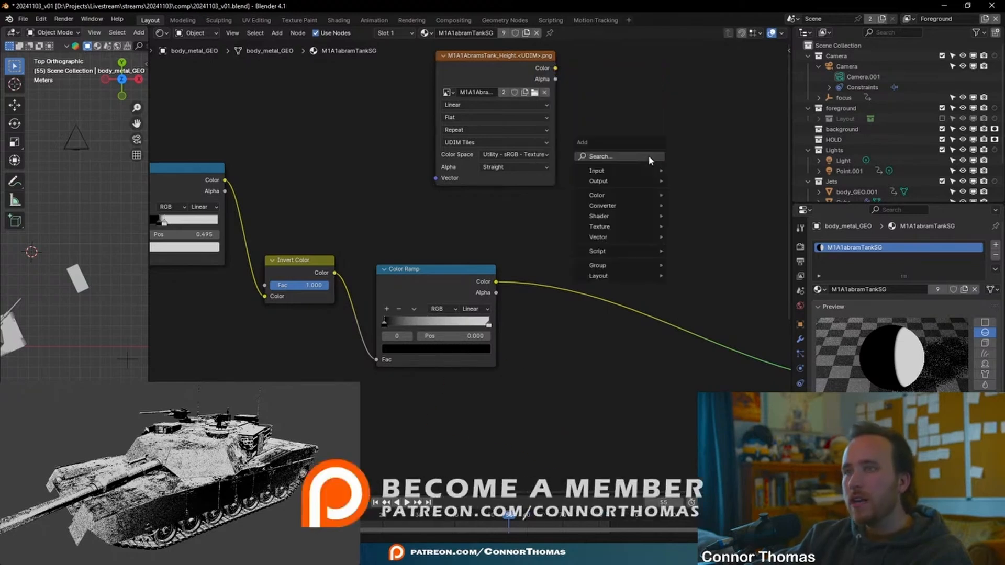
pyautogui.click(648, 155)
pyautogui.write('mix')
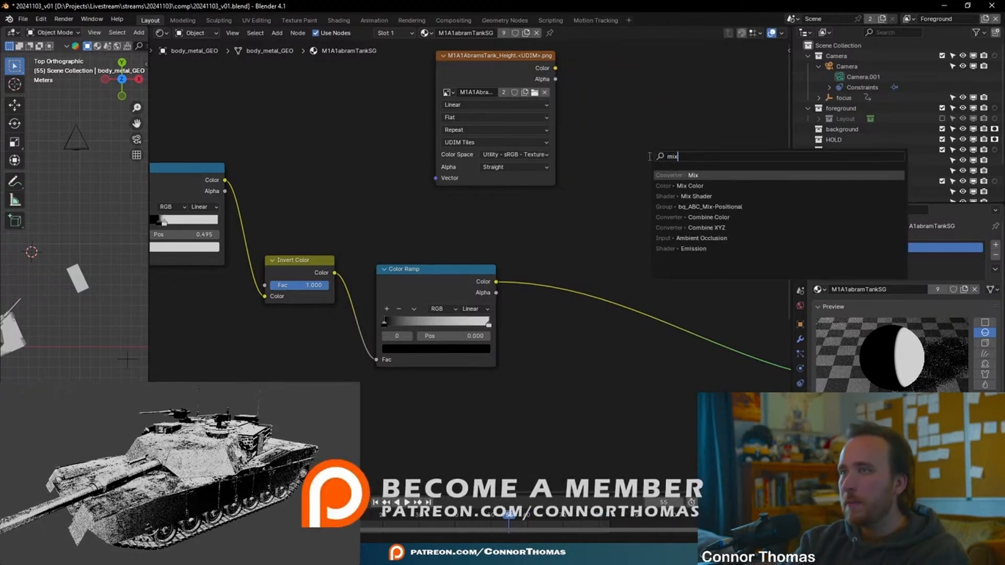
pyautogui.press('Down')
pyautogui.press('Return')
pyautogui.click(650, 157)
pyautogui.moveTo(643, 298); pyautogui.dragTo(512, 316, button='middle')
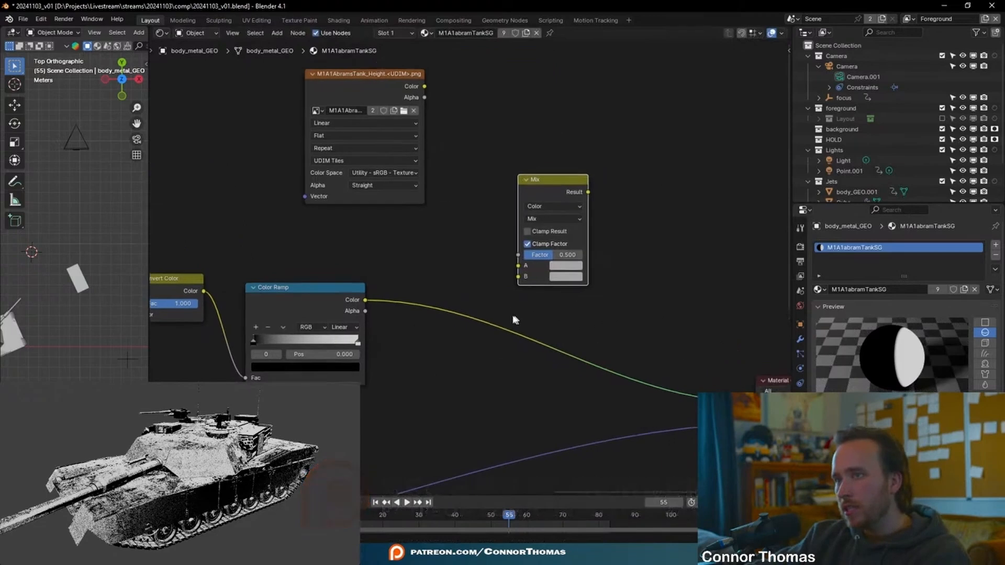
pyautogui.scroll(1, 513, 319)
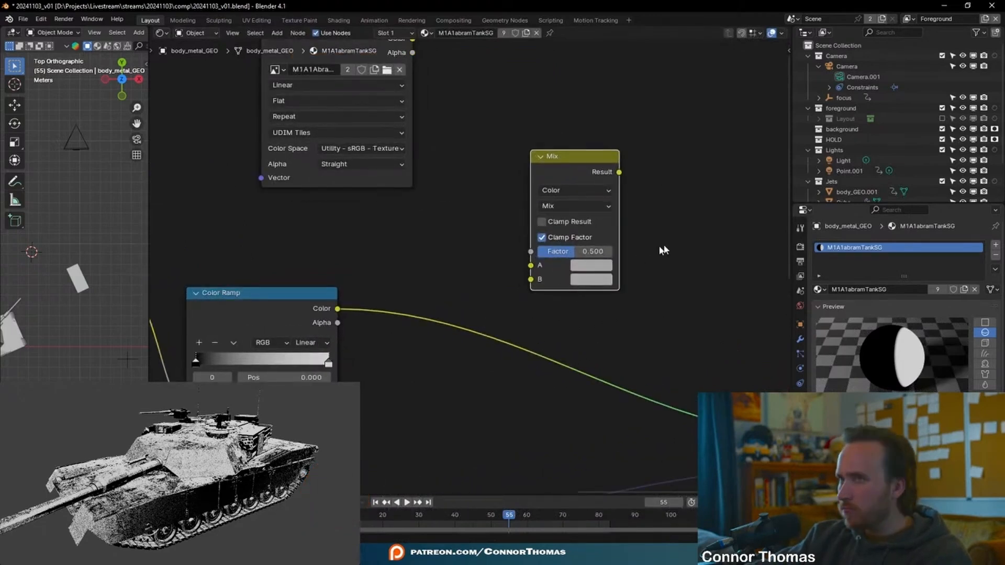
# Set the new Mix node's A color to black and link the height texture's Color output to its B input
pyautogui.click(608, 266)
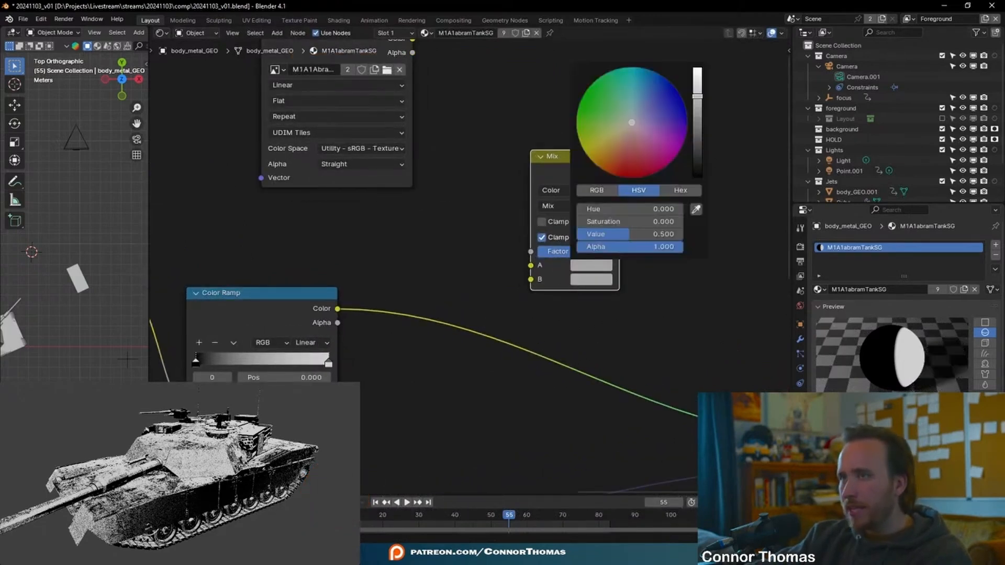
pyautogui.moveTo(698, 156); pyautogui.dragTo(698, 176)
pyautogui.moveTo(455, 256); pyautogui.dragTo(500, 324, button='middle')
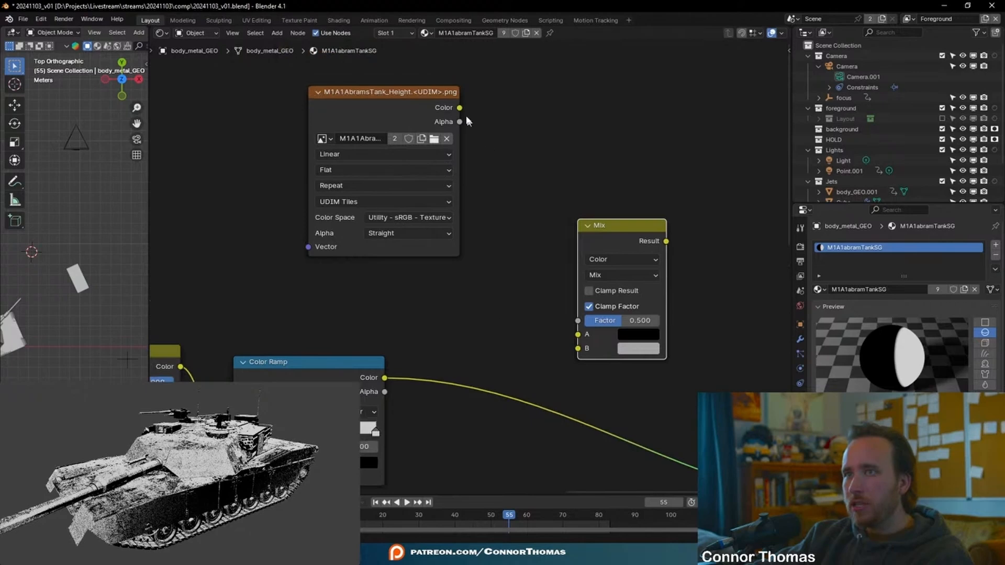
pyautogui.moveTo(459, 108); pyautogui.dragTo(578, 348)
pyautogui.moveTo(390, 92); pyautogui.dragTo(306, 100)
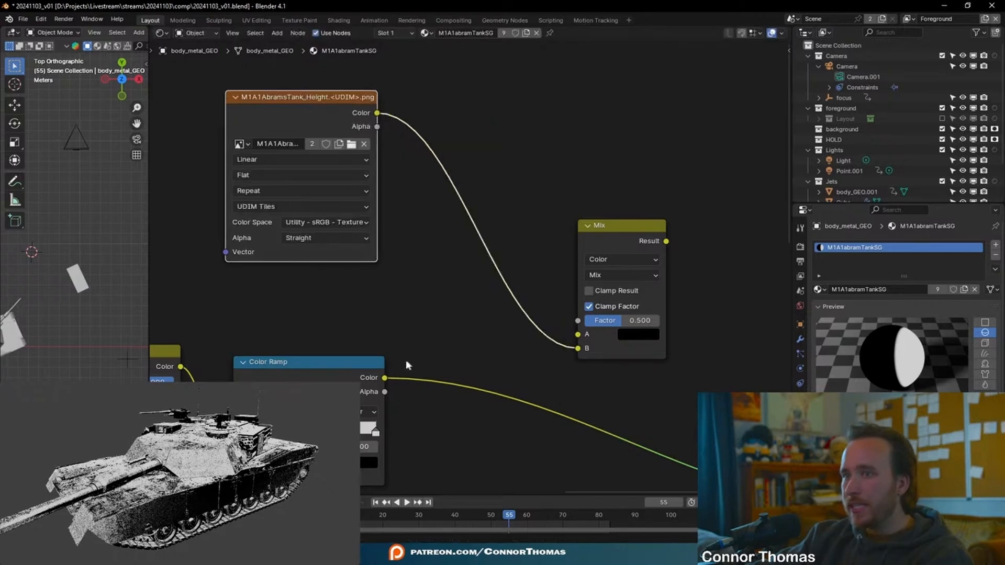
# Link the mask's Color Ramp to the Mix node's Factor and disconnect the Bump node from the Material Output's Displacement
pyautogui.moveTo(385, 378); pyautogui.dragTo(578, 320)
pyautogui.scroll(-3, 618, 421)
pyautogui.moveTo(565, 419); pyautogui.dragTo(349, 312, button='middle')
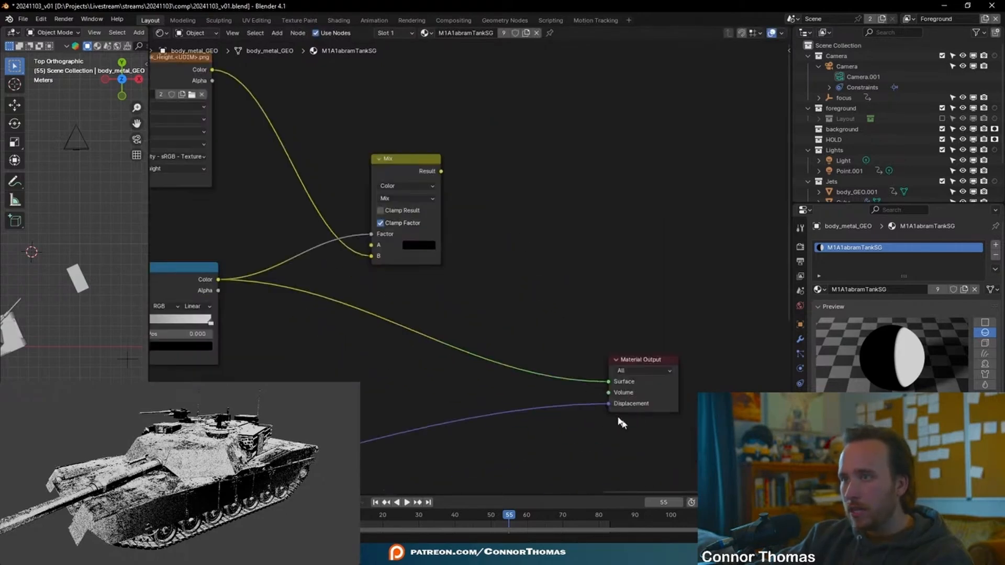
pyautogui.moveTo(608, 404); pyautogui.dragTo(498, 435)
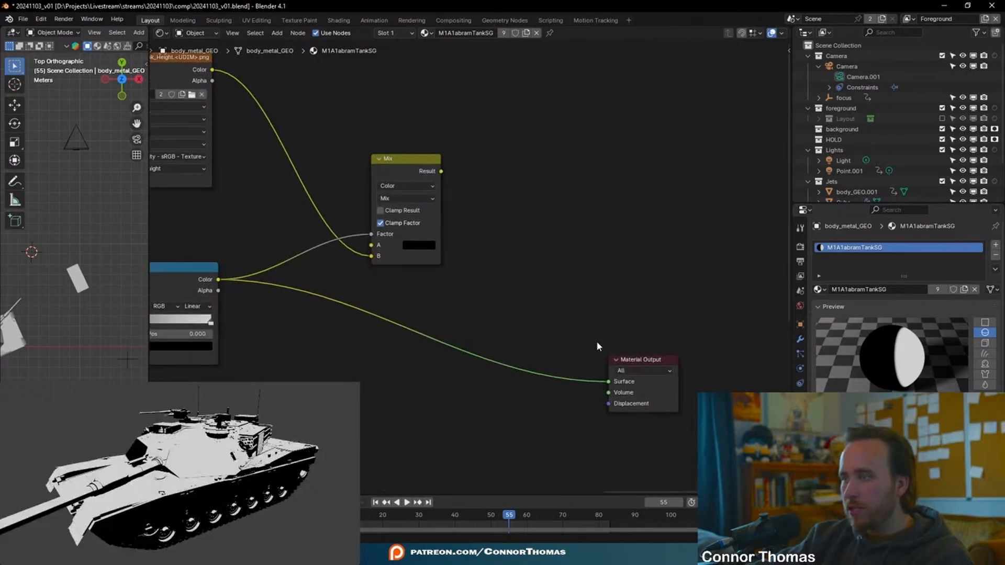
pyautogui.moveTo(157, 461)
pyautogui.mouseDown(button='middle')
pyautogui.moveTo(214, 476)
pyautogui.moveTo(162, 463)
pyautogui.mouseUp(button='middle')
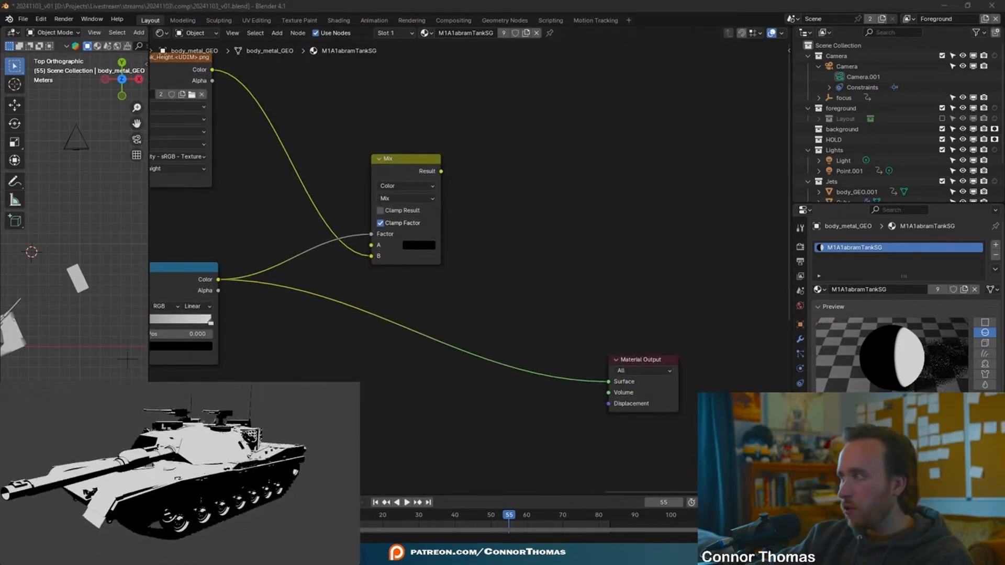
# Connect the Mix node's Result to the Material Output's Surface to show the masked height texture on the tank
pyautogui.keyDown('ctrl'); pyautogui.keyDown('shift'); pyautogui.click(420, 166); pyautogui.keyUp('shift'); pyautogui.keyUp('ctrl')
pyautogui.click(421, 167)
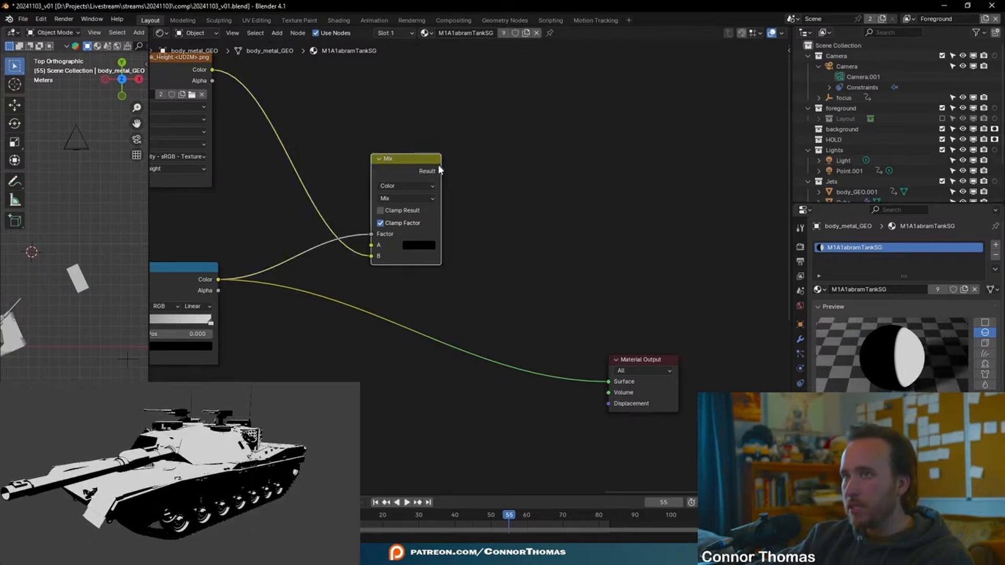
pyautogui.moveTo(441, 171); pyautogui.dragTo(609, 381)
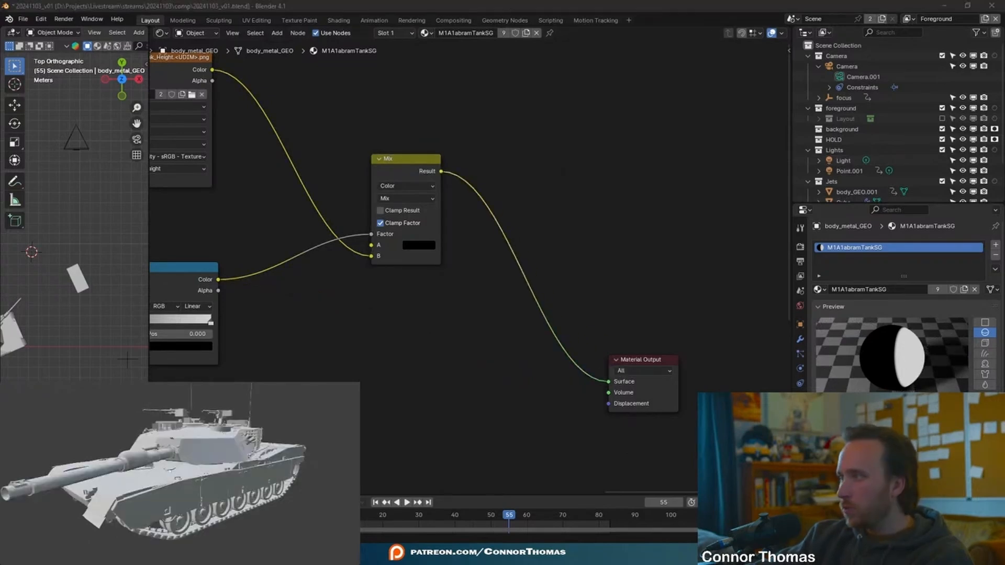
# Insert a Color Ramp after the height texture and tighten its contrast, moving the white stop to 0.527
pyautogui.moveTo(424, 345); pyautogui.dragTo(515, 370, button='middle')
pyautogui.hotkey('shift', 'a')
pyautogui.write('colo')
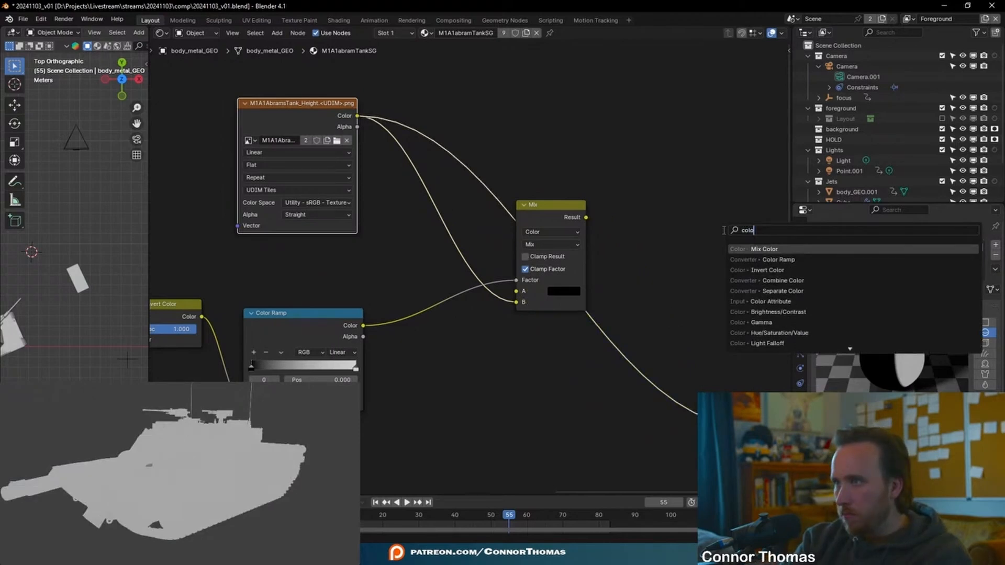
pyautogui.click(779, 260)
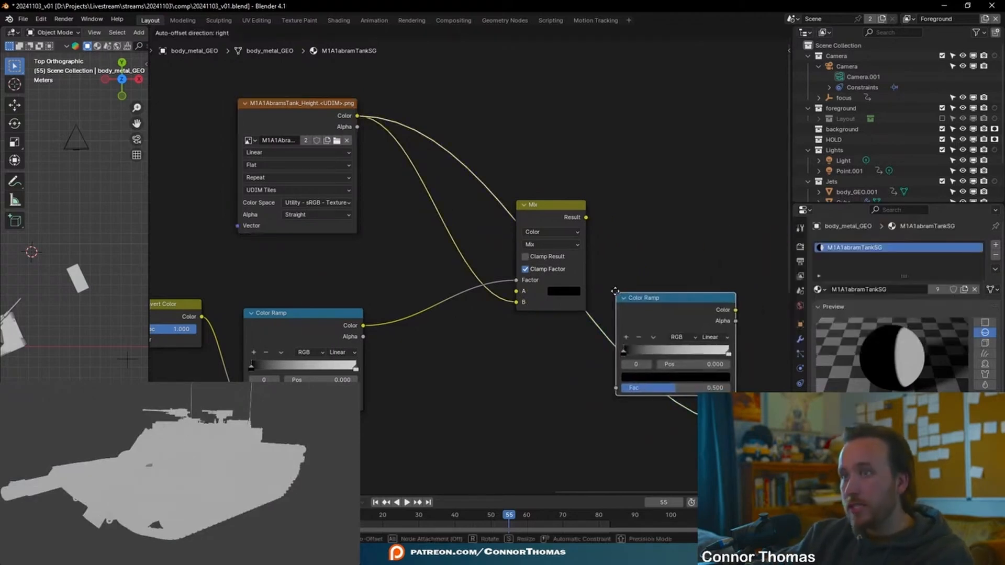
pyautogui.click(641, 298)
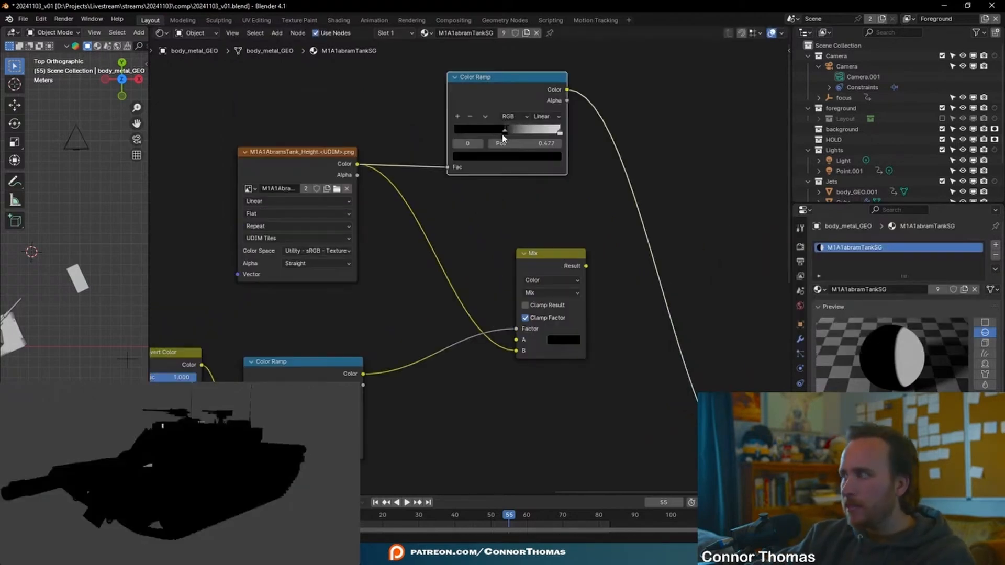
pyautogui.moveTo(503, 137); pyautogui.dragTo(496, 136)
pyautogui.moveTo(563, 136); pyautogui.dragTo(529, 137)
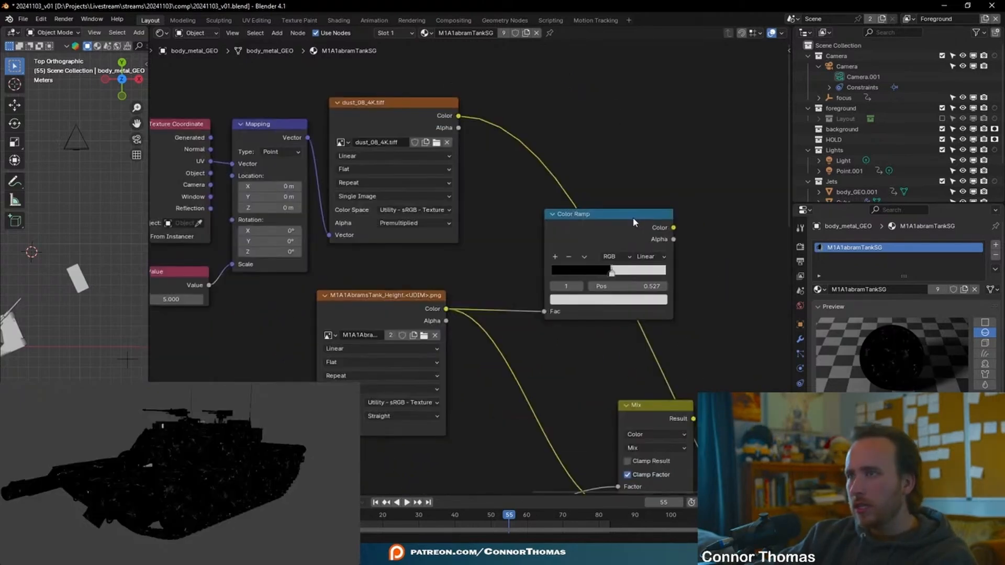
# Preview the height texture's Color Ramp on the tank through the Material Output's Surface
pyautogui.moveTo(711, 255); pyautogui.dragTo(504, 170, button='middle')
pyautogui.scroll(-2, 500, 167)
pyautogui.click(470, 148)
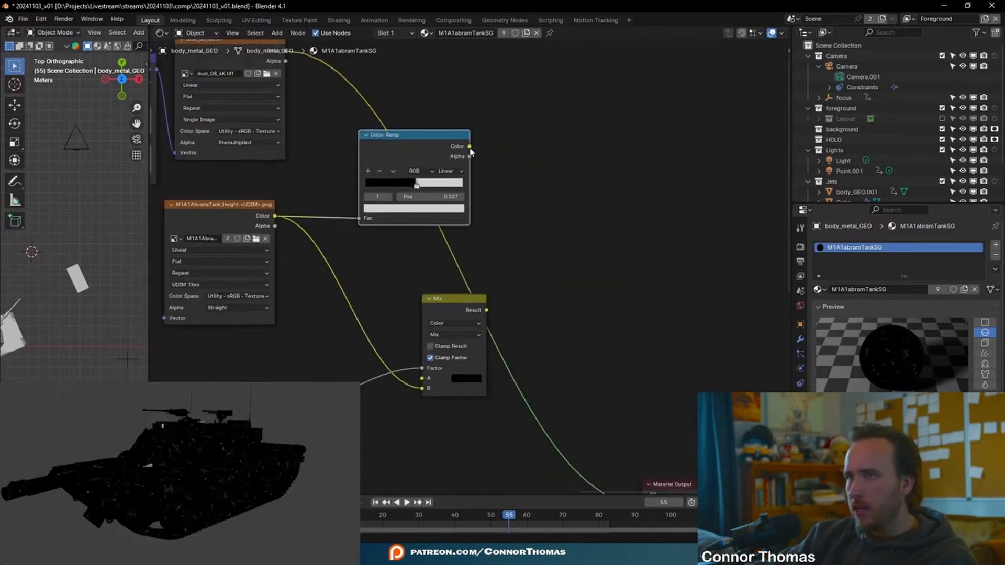
pyautogui.moveTo(675, 506); pyautogui.dragTo(639, 410)
# Add a second Color Ramp after the height texture's ramp and move its white stop to about 0.345
pyautogui.moveTo(557, 181); pyautogui.dragTo(593, 301, button='middle')
pyautogui.moveTo(540, 210); pyautogui.dragTo(593, 230, button='middle')
pyautogui.hotkey('shift', 'a')
pyautogui.click(680, 210)
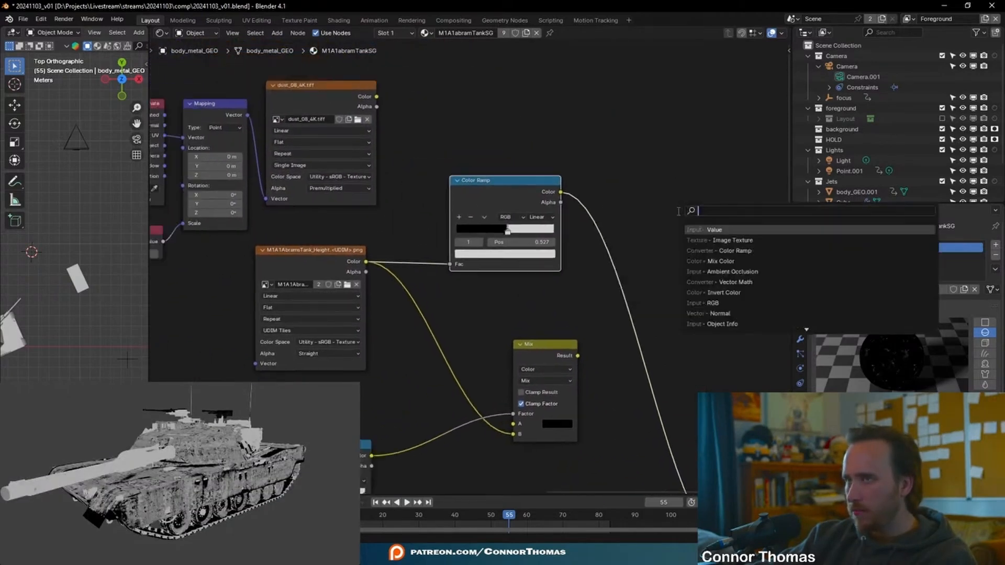
pyautogui.write('ramp')
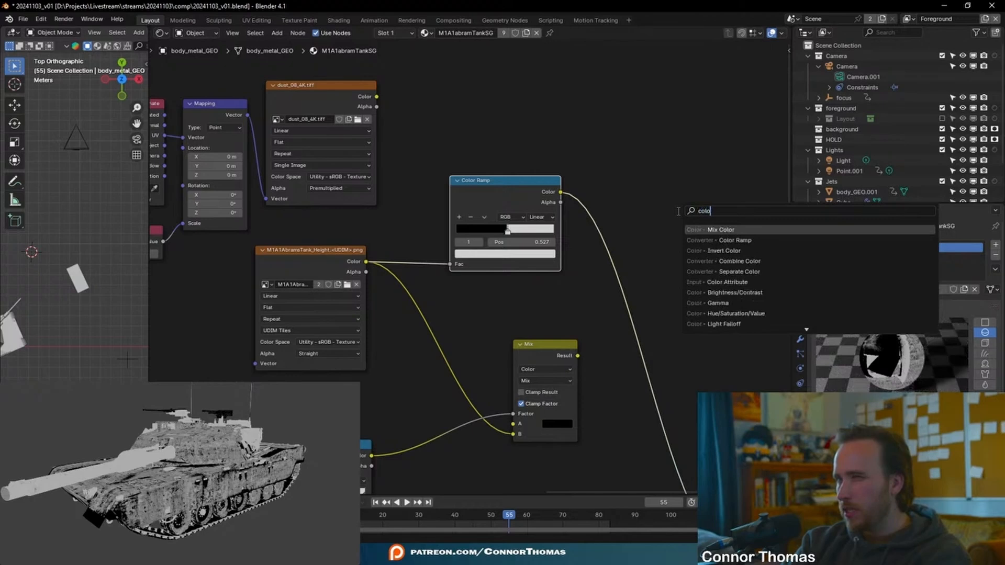
pyautogui.press('Return')
pyautogui.click(588, 202)
pyautogui.moveTo(711, 255); pyautogui.dragTo(644, 262)
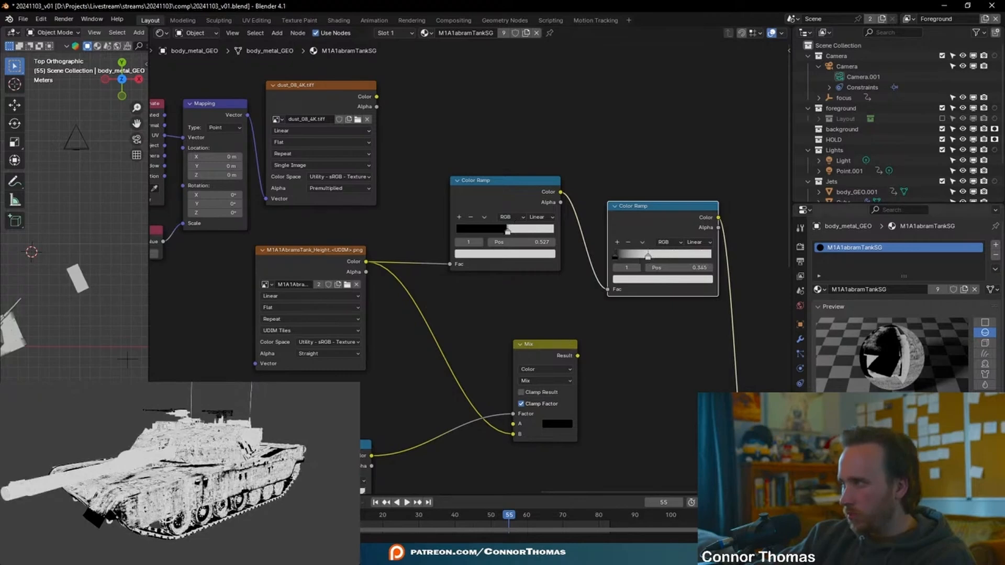
# Delete the dust_08_4K.tiff texture together with its Texture Coordinate, Mapping and Value nodes
pyautogui.scroll(-2, 535, 286)
pyautogui.moveTo(409, 283); pyautogui.dragTo(236, 152)
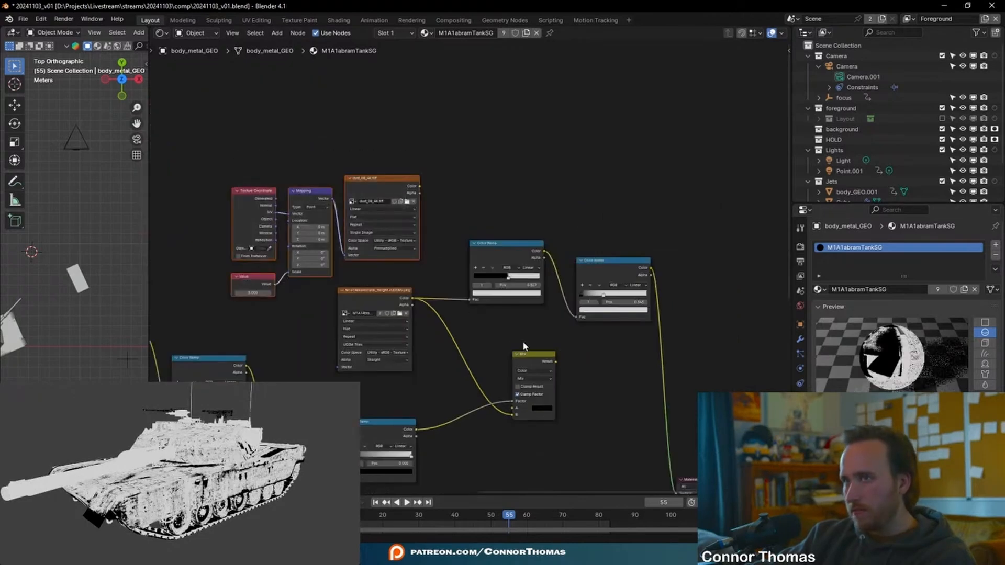
pyautogui.press('x')
# Link the second Color Ramp to the Mix node's B input and connect the Mix Result to the Material Output's Surface
pyautogui.moveTo(641, 324); pyautogui.dragTo(598, 266, button='middle')
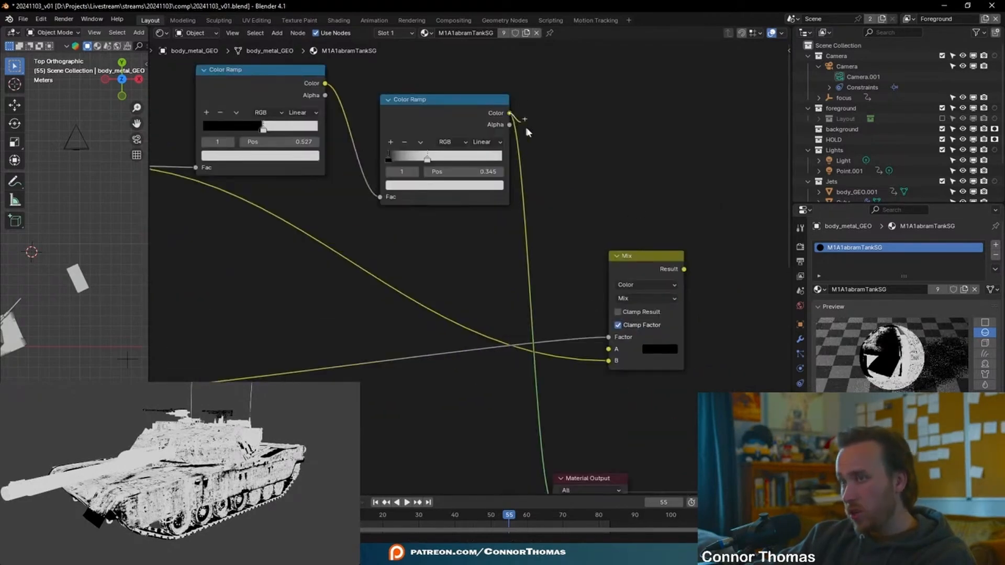
pyautogui.moveTo(528, 132); pyautogui.dragTo(593, 368)
pyautogui.scroll(-4, 350, 245)
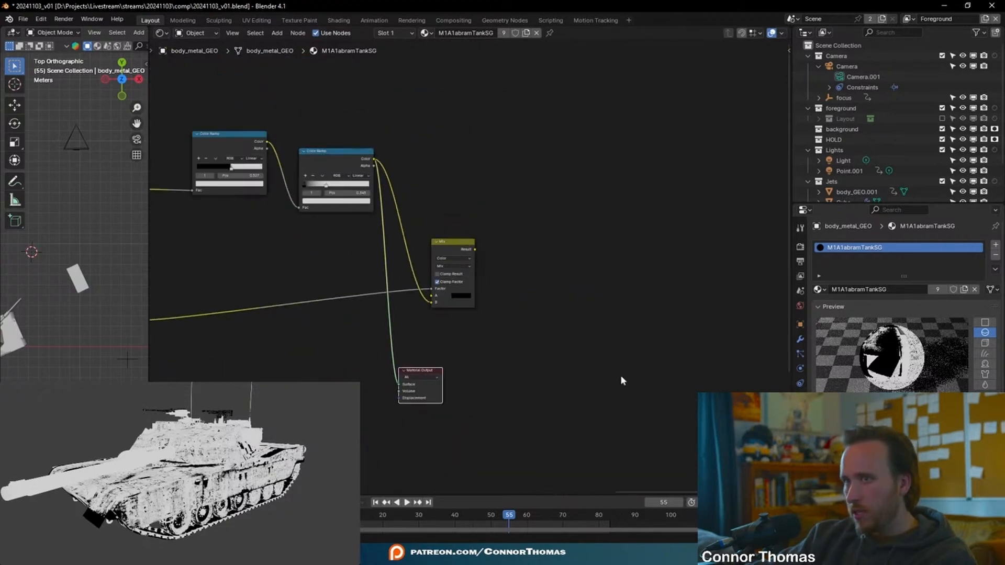
pyautogui.moveTo(413, 366); pyautogui.dragTo(670, 348)
pyautogui.moveTo(473, 249); pyautogui.dragTo(658, 363)
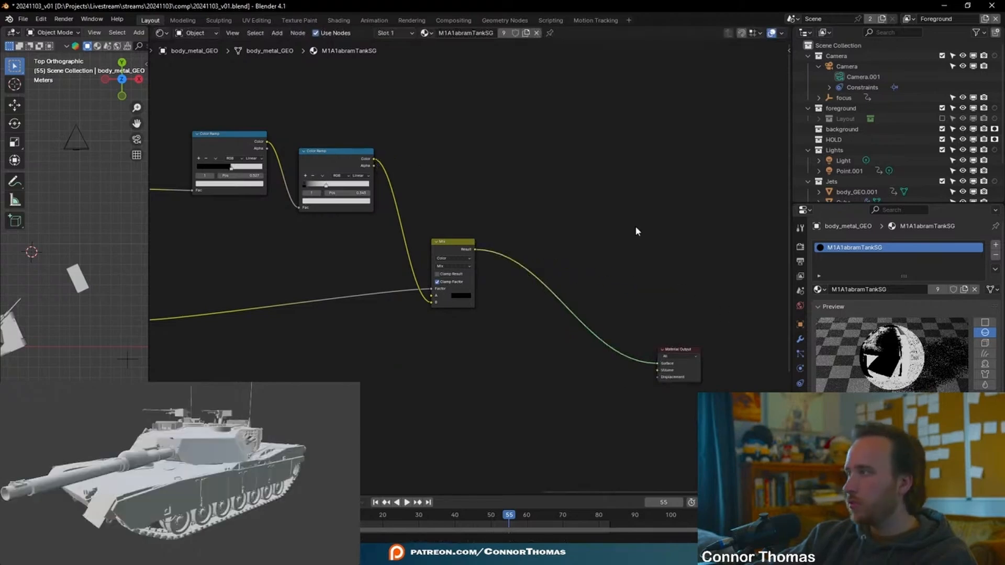
pyautogui.moveTo(157, 466); pyautogui.dragTo(272, 471, button='middle')
pyautogui.moveTo(192, 472); pyautogui.dragTo(254, 469, button='middle')
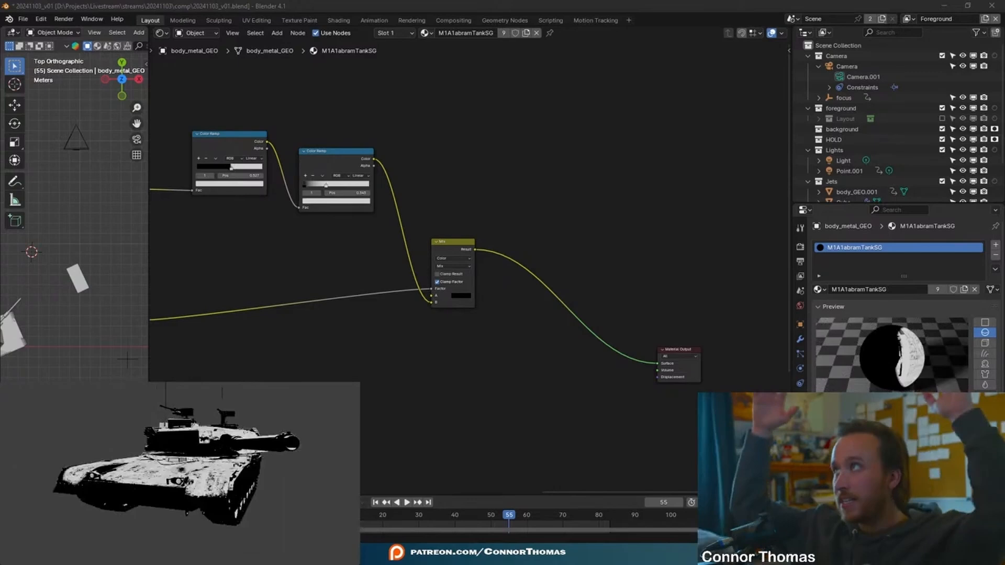
# Rearrange the node tree so the mask nodes sit above the tank's own texture nodes and Principled BSDF
pyautogui.moveTo(311, 339); pyautogui.dragTo(655, 296, button='middle')
pyautogui.scroll(-3, 628, 298)
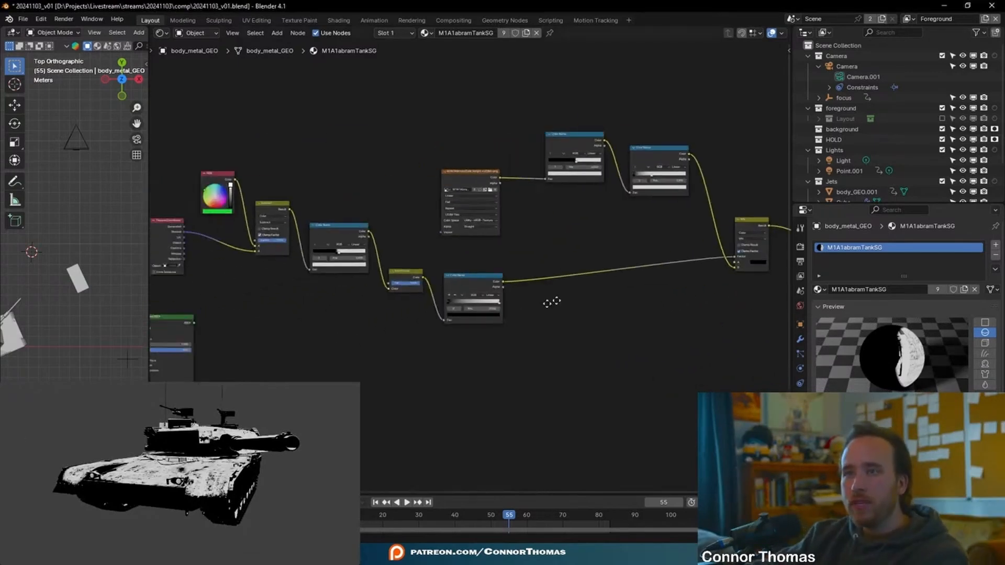
pyautogui.moveTo(552, 301); pyautogui.dragTo(555, 243, button='middle')
pyautogui.scroll(-1, 558, 251)
pyautogui.moveTo(604, 273); pyautogui.dragTo(544, 343, button='middle')
pyautogui.scroll(-3, 543, 342)
pyautogui.moveTo(184, 164); pyautogui.dragTo(263, 213)
pyautogui.click(305, 326)
pyautogui.scroll(-2, 573, 375)
pyautogui.moveTo(574, 375); pyautogui.dragTo(486, 298, button='middle')
pyautogui.click(663, 254)
pyautogui.moveTo(203, 262); pyautogui.dragTo(682, 252)
pyautogui.press('g')
pyautogui.click(332, 263)
# Connect the tank's Principled BSDF back to the Material Output's Surface
pyautogui.scroll(3, 303, 293)
pyautogui.moveTo(301, 298); pyautogui.dragTo(414, 297, button='middle')
pyautogui.scroll(5, 700, 305)
pyautogui.moveTo(387, 252); pyautogui.dragTo(539, 260)
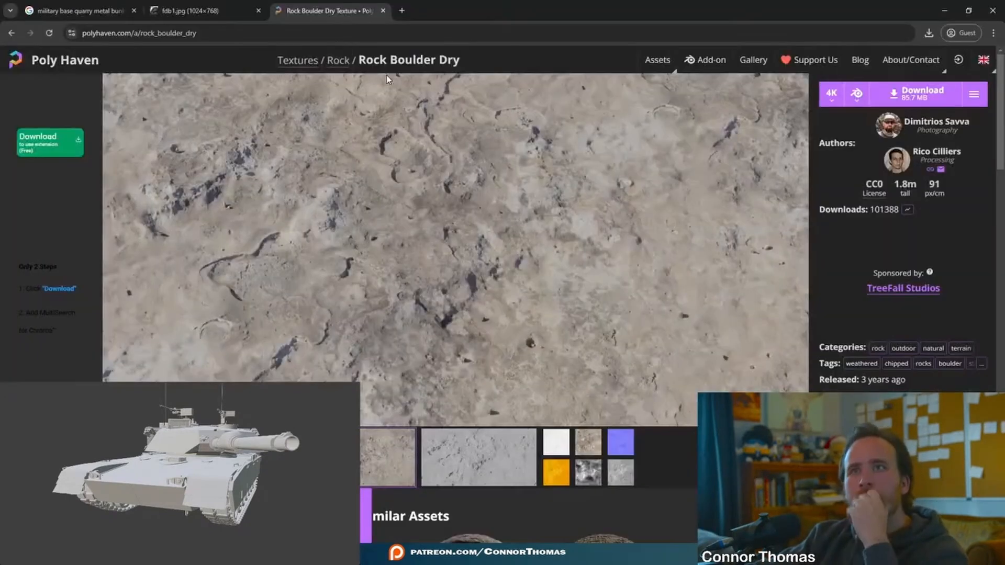
# Switch to Poly Haven in the browser and search its texture library for "dirt"
pyautogui.hotkey('alt', 'Left')
pyautogui.scroll(-8, 340, 225)
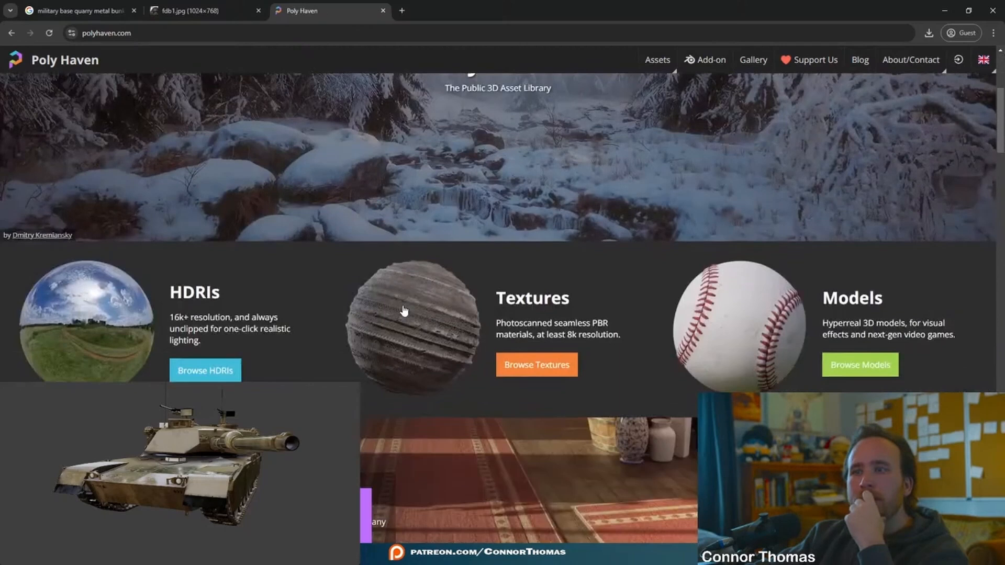
pyautogui.click(407, 260)
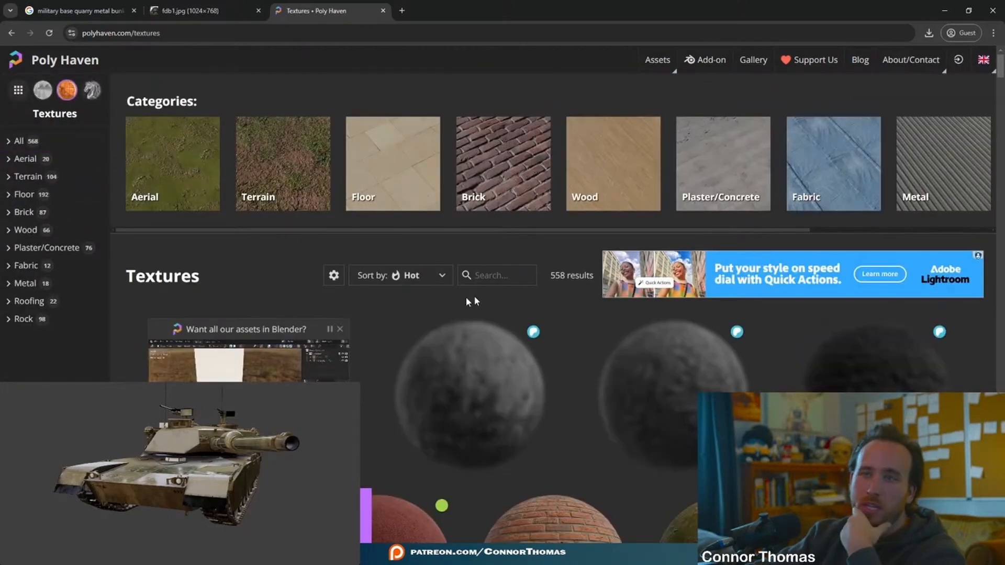
pyautogui.write('dirt')
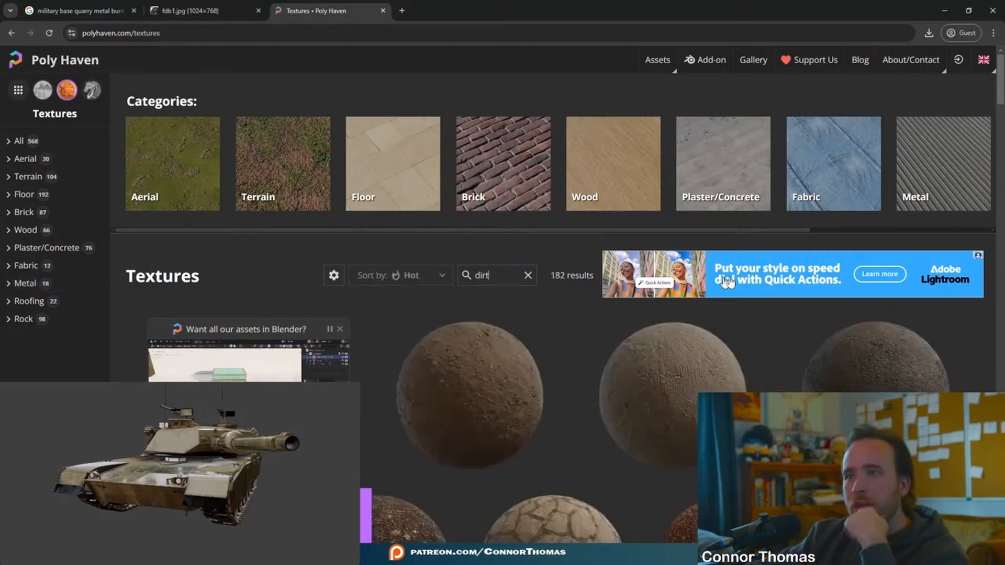
pyautogui.scroll(-4, 733, 333)
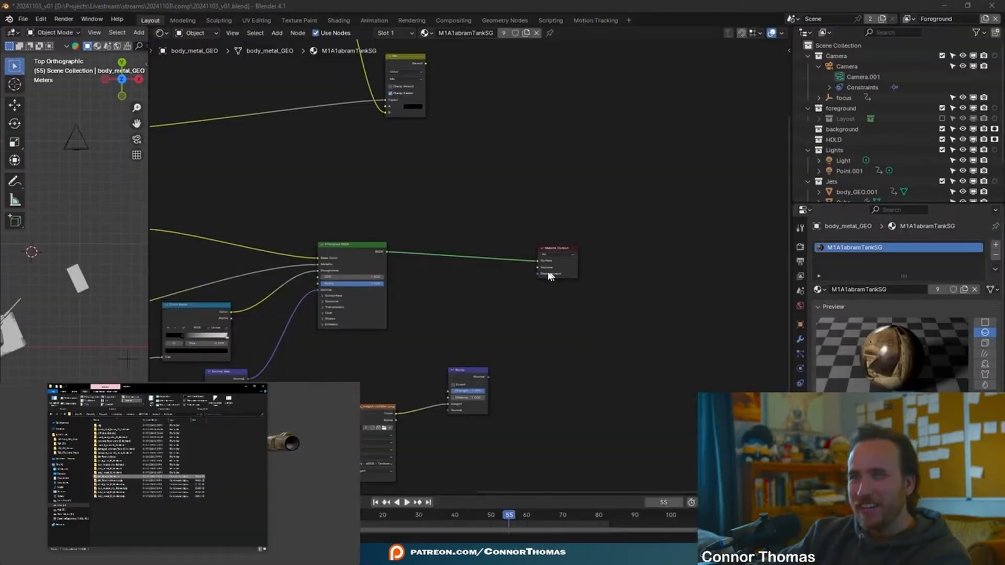
# Back in Blender, add a new Principled BSDF node and place it below the tank's texture nodes
pyautogui.moveTo(501, 261); pyautogui.dragTo(515, 345, button='middle')
pyautogui.scroll(3, 516, 344)
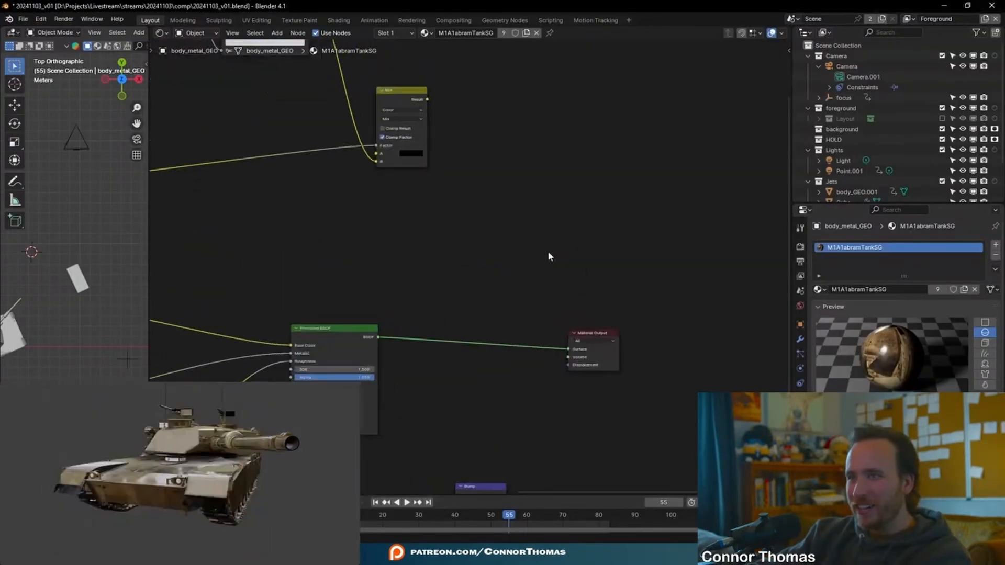
pyautogui.hotkey('shift', 'a')
pyautogui.write('principled')
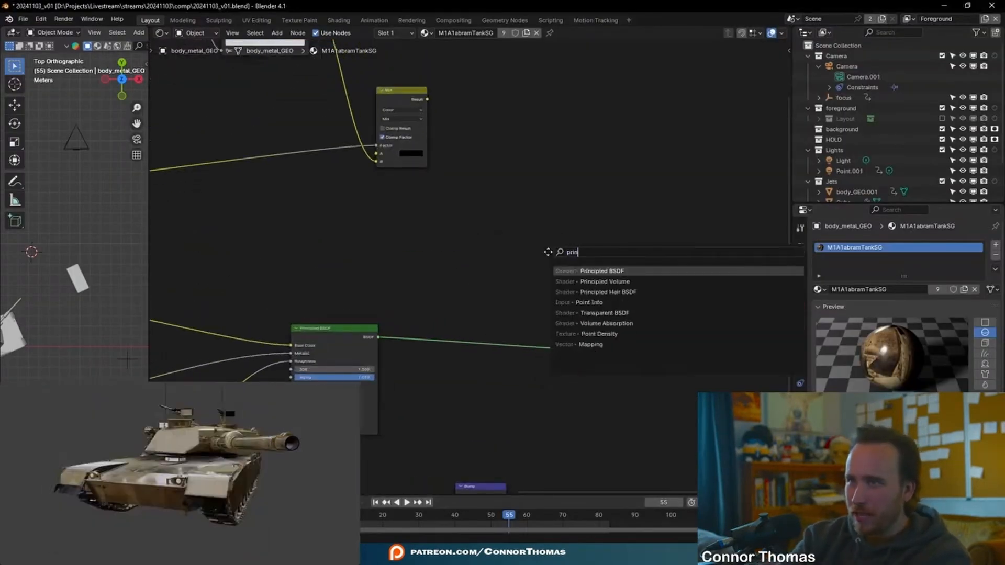
pyautogui.press('Return')
pyautogui.scroll(-4, 623, 172)
pyautogui.press('g')
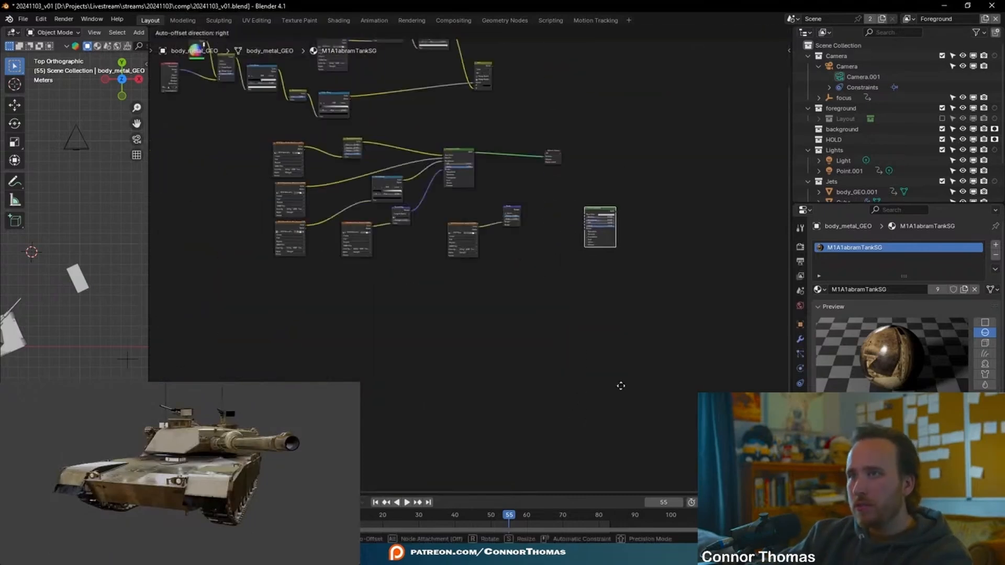
pyautogui.click(536, 400)
# Load the downloaded dirt texture set onto the new Principled BSDF with Principled Texture Setup
pyautogui.scroll(4, 523, 333)
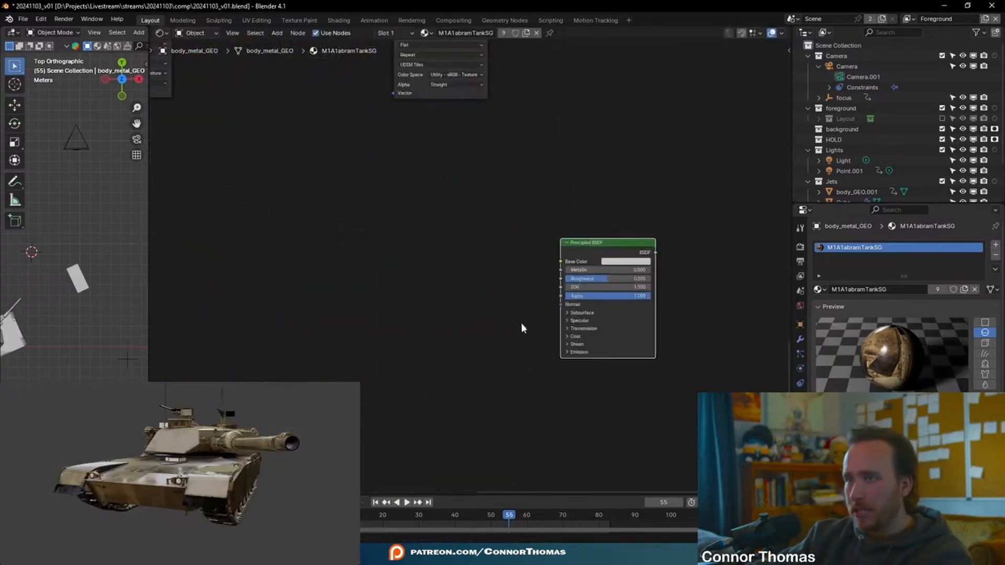
pyautogui.moveTo(522, 328); pyautogui.dragTo(455, 330, button='middle')
pyautogui.hotkey('ctrl', 'shift', 't')
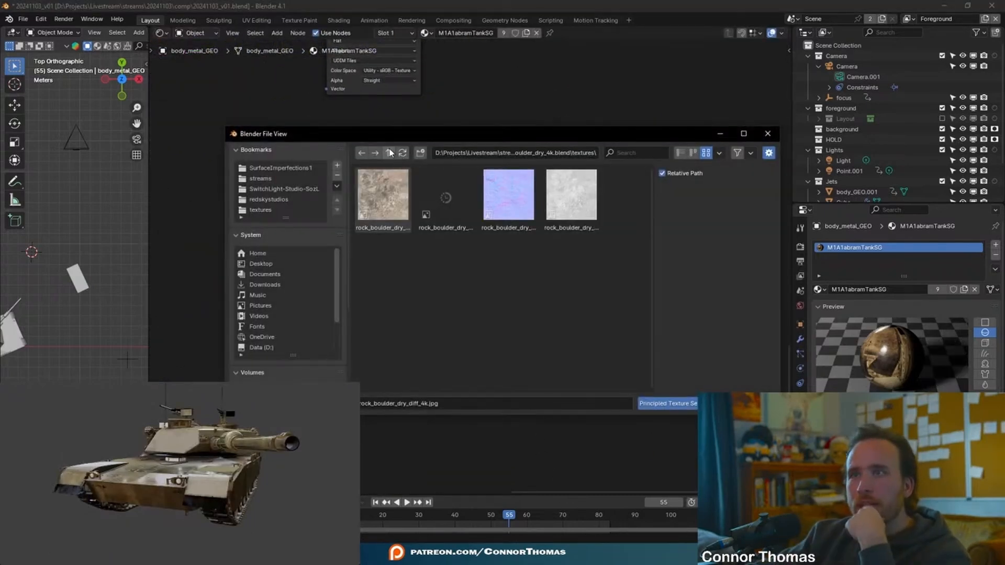
pyautogui.press('a')
pyautogui.press('Return')
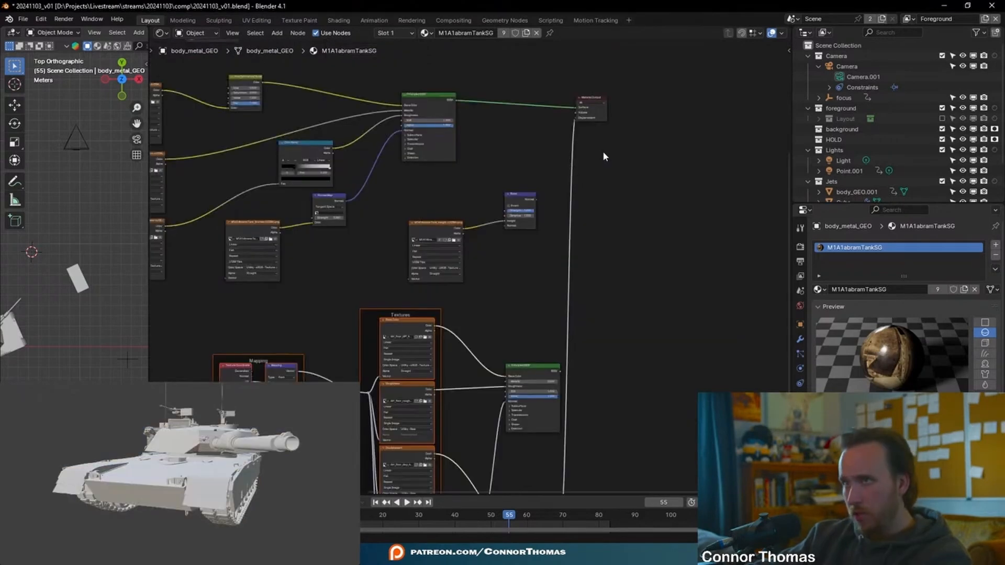
# Disconnect the dirt textures' displacement from the Material Output and move the output farther away from the tank's Principled BSDF
pyautogui.scroll(2, 598, 152)
pyautogui.moveTo(677, 149); pyautogui.dragTo(623, 197, button='middle')
pyautogui.click(570, 108)
pyautogui.moveTo(545, 374); pyautogui.dragTo(606, 370)
pyautogui.click(609, 381)
pyautogui.scroll(-3, 565, 252)
pyautogui.moveTo(577, 275); pyautogui.dragTo(591, 349, button='middle')
pyautogui.click(595, 196)
pyautogui.moveTo(595, 197); pyautogui.dragTo(734, 191)
# Add a Mix Shader node for blending the tank's shader with the dirt shader
pyautogui.hotkey('shift', 'a')
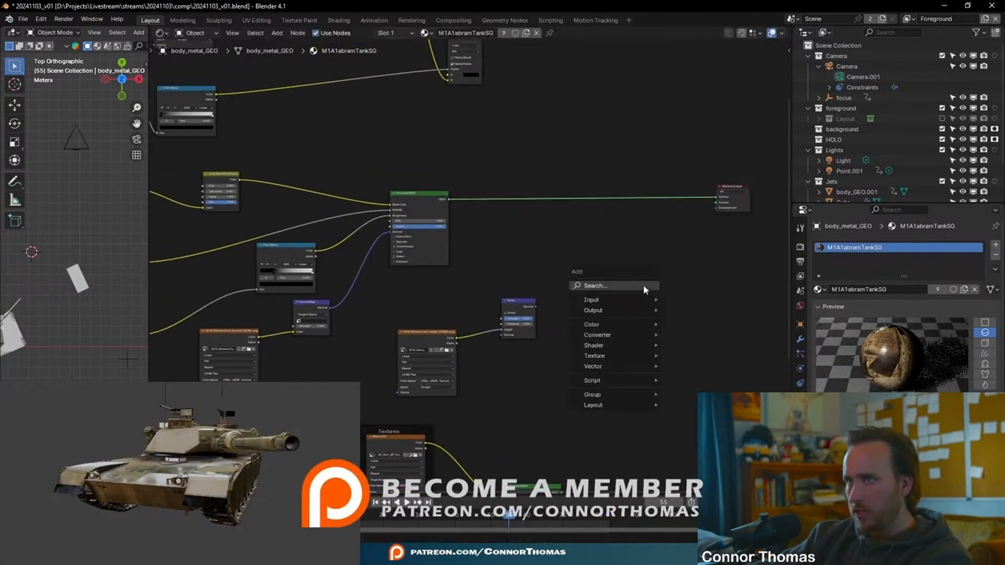
pyautogui.click(644, 287)
pyautogui.write('mix')
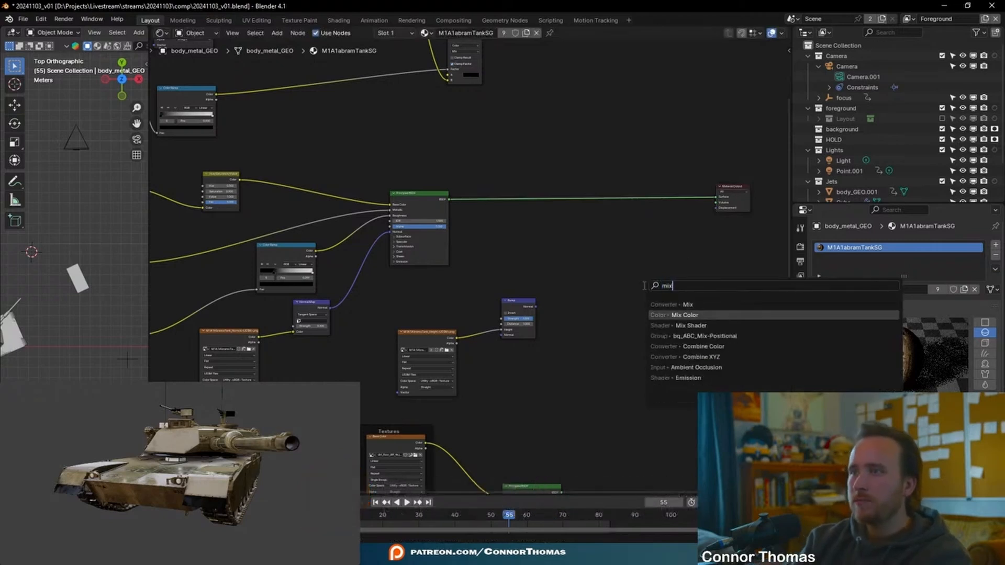
pyautogui.press('Return')
pyautogui.click(647, 293)
# Link the dirt Principled BSDF to the Mix Shader's second Shader input and the Bump's Normal to the Material Output's Displacement
pyautogui.moveTo(656, 356); pyautogui.dragTo(561, 265, button='middle')
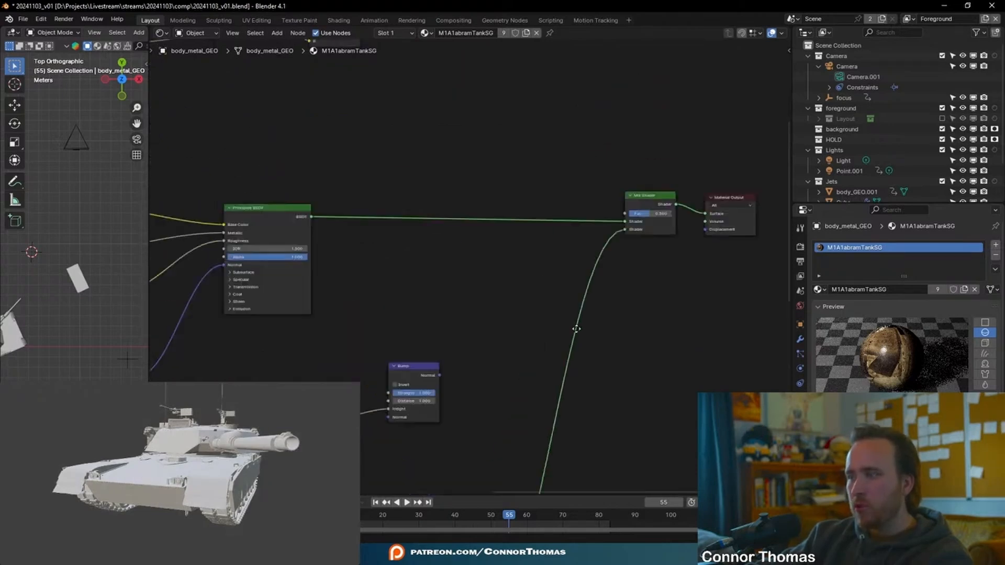
pyautogui.moveTo(576, 329); pyautogui.dragTo(549, 342, button='middle')
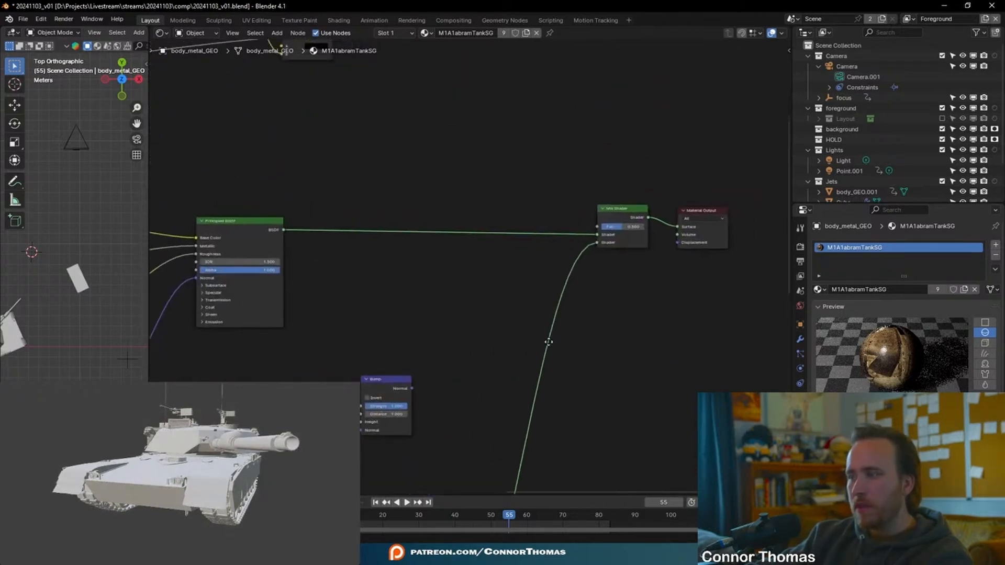
pyautogui.moveTo(412, 388); pyautogui.dragTo(675, 244)
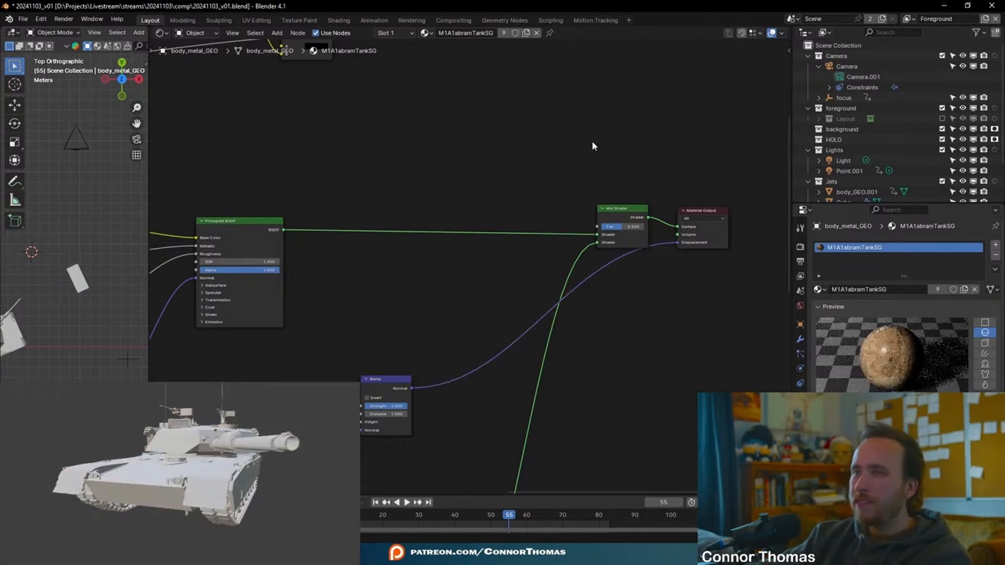
# Link the mask Mix node's Result to the Mix Shader's Fac input
pyautogui.moveTo(601, 133); pyautogui.dragTo(598, 239, button='middle')
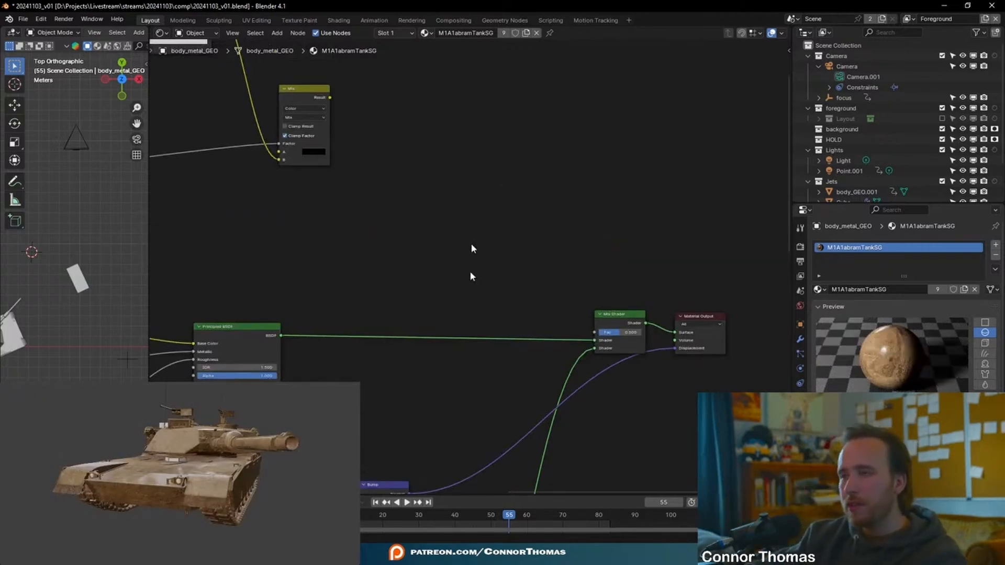
pyautogui.click(329, 101)
pyautogui.moveTo(330, 97); pyautogui.dragTo(595, 332)
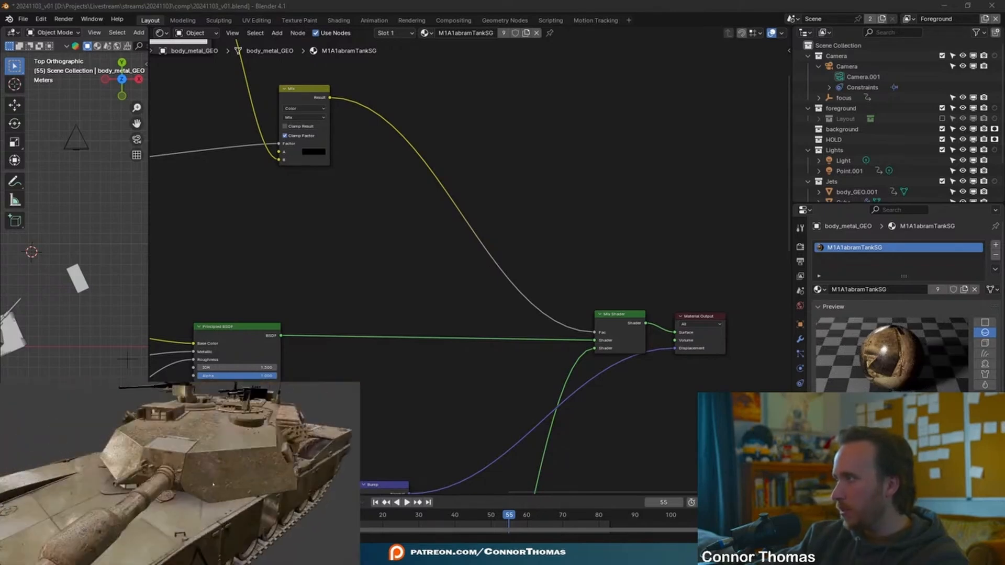
# Add a Value node set to 4 and link it to the Scale input of the dirt textures' Mapping node
pyautogui.scroll(-1, 431, 403)
pyautogui.moveTo(431, 404); pyautogui.dragTo(512, 173, button='middle')
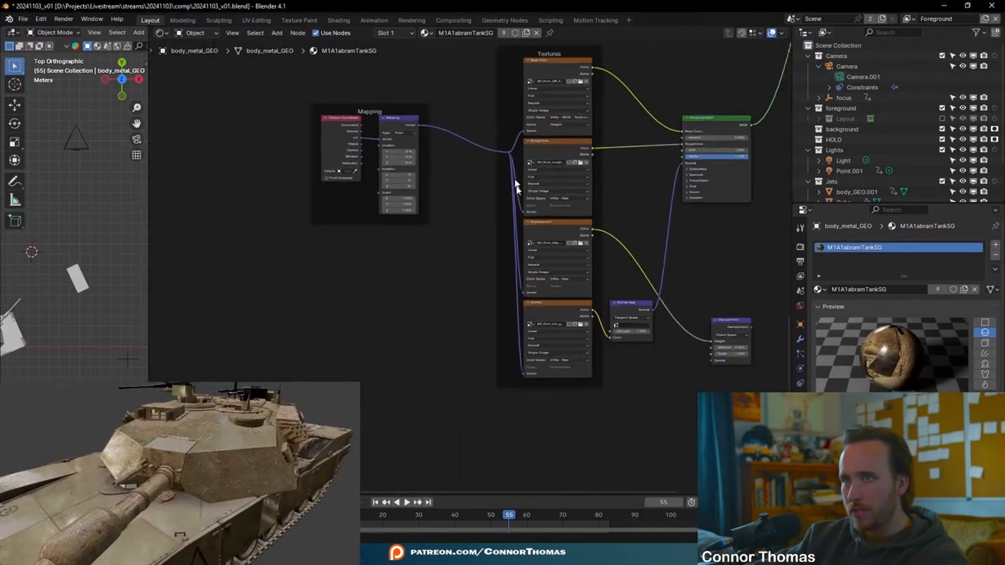
pyautogui.scroll(3, 356, 228)
pyautogui.moveTo(356, 227); pyautogui.dragTo(329, 210, button='middle')
pyautogui.scroll(1, 330, 211)
pyautogui.hotkey('shift', 'a')
pyautogui.write('value')
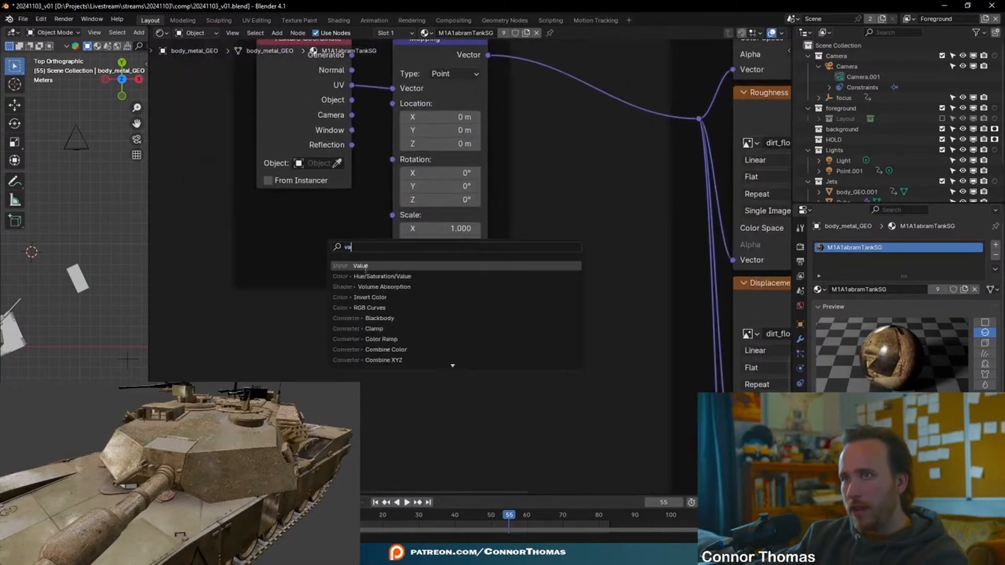
pyautogui.press('Return')
pyautogui.click(233, 212)
pyautogui.click(297, 261)
pyautogui.write('4')
pyautogui.press('Return')
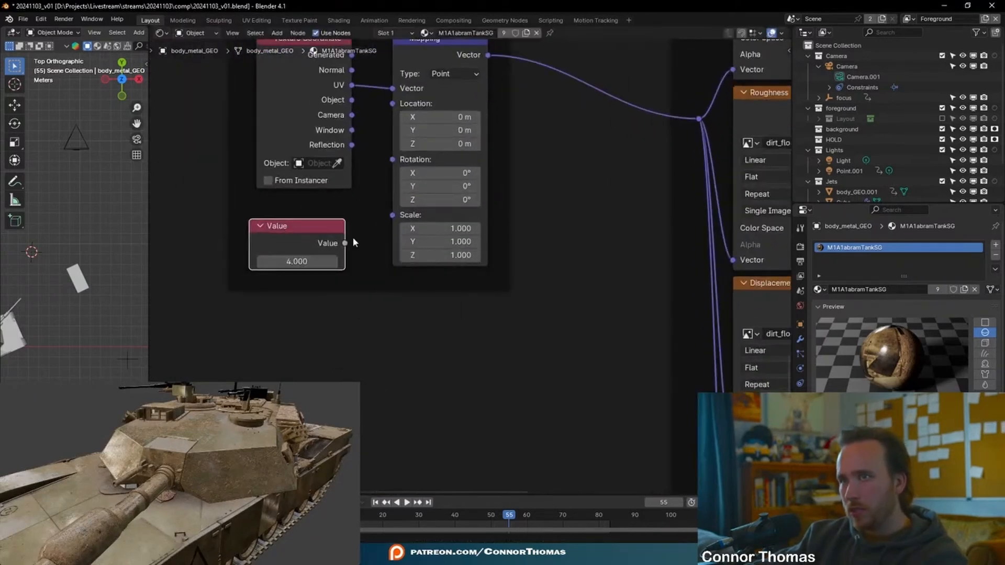
pyautogui.moveTo(345, 243); pyautogui.dragTo(392, 215)
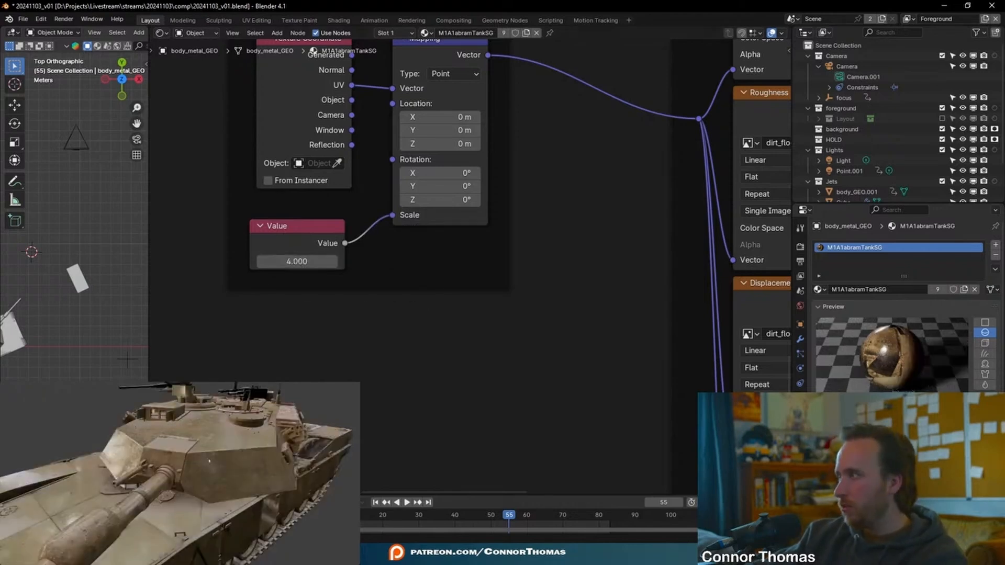
# Enable the Rocks and Layout collections in the Foreground view layer and save the file
pyautogui.moveTo(189, 460); pyautogui.dragTo(89, 515, button='middle')
pyautogui.moveTo(170, 526); pyautogui.dragTo(220, 524, button='middle')
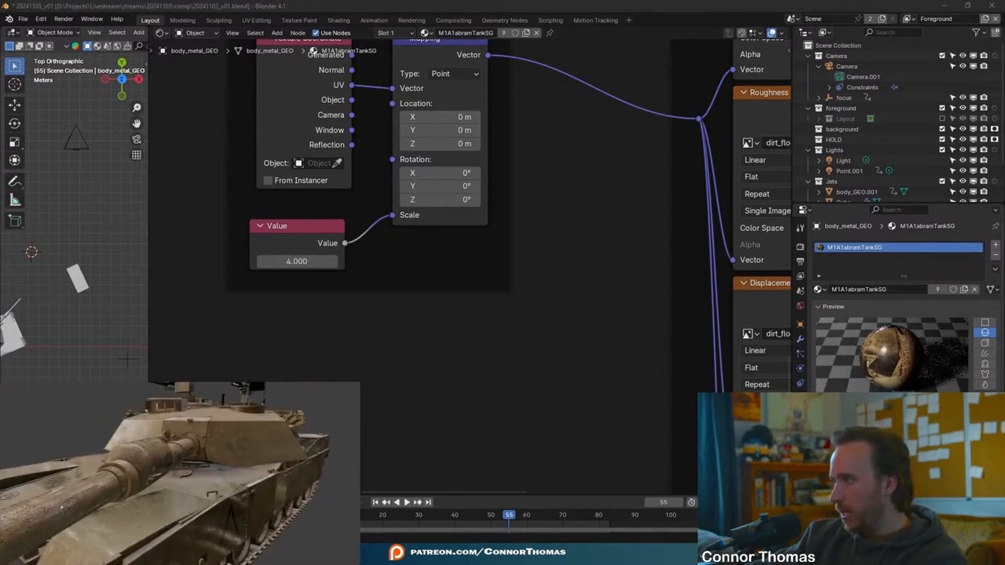
pyautogui.moveTo(148, 465); pyautogui.dragTo(203, 455, button='middle')
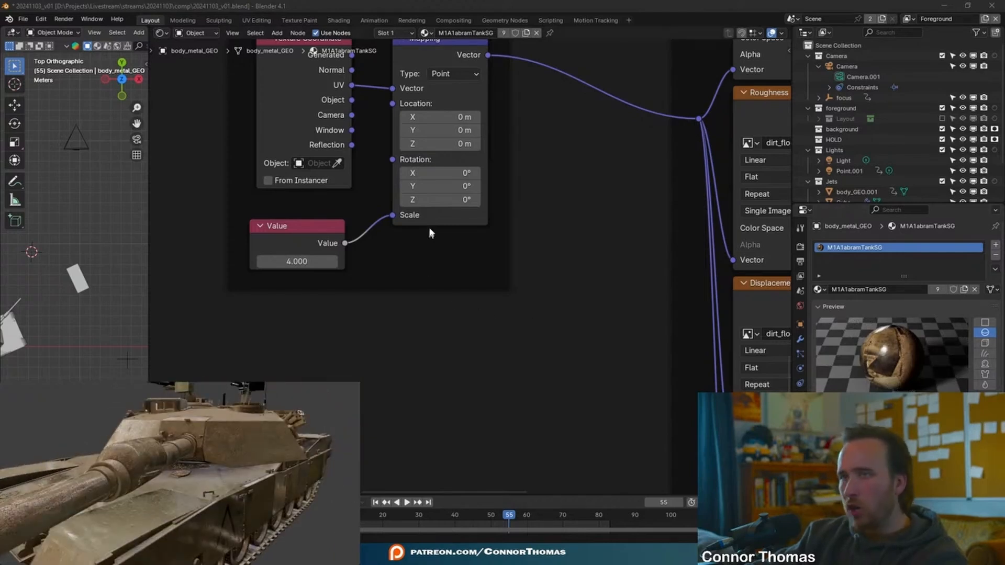
pyautogui.scroll(-5, 430, 233)
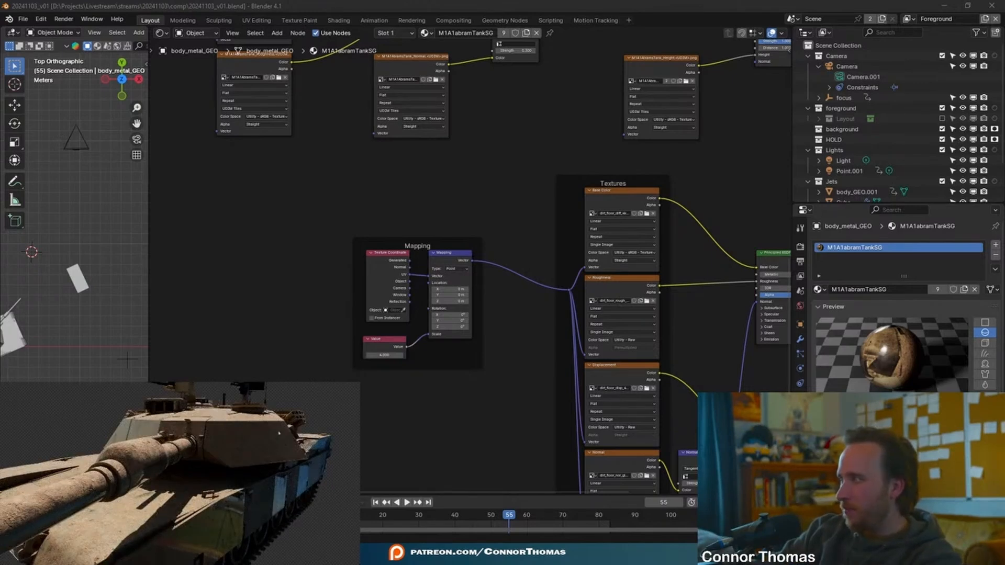
pyautogui.press('KP_0')
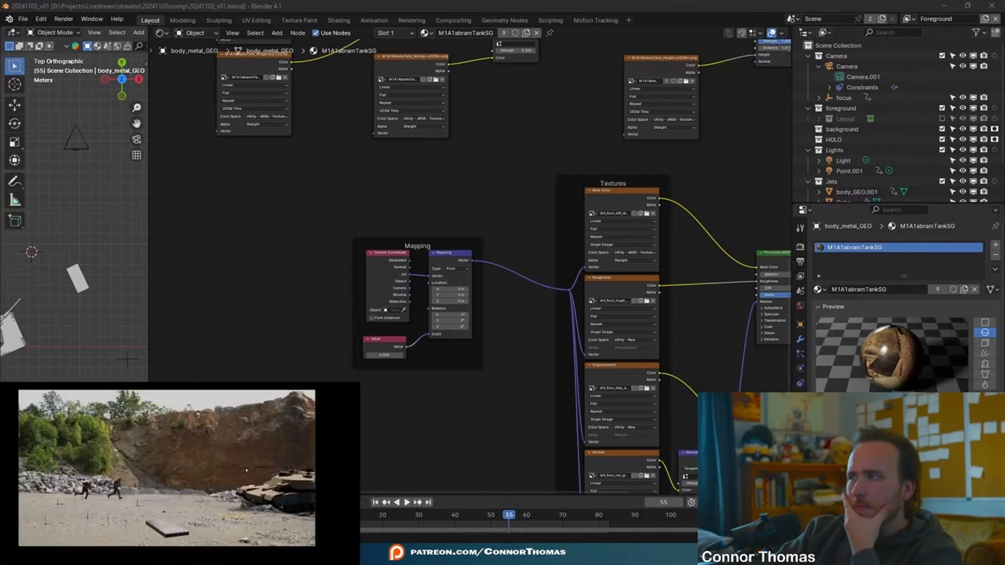
pyautogui.moveTo(893, 204); pyautogui.dragTo(870, 376)
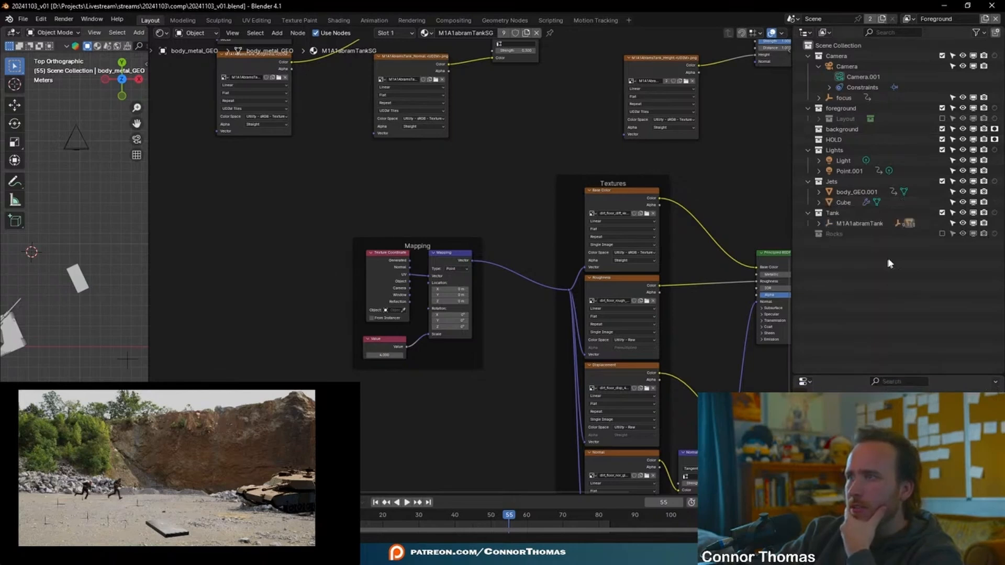
pyautogui.click(943, 234)
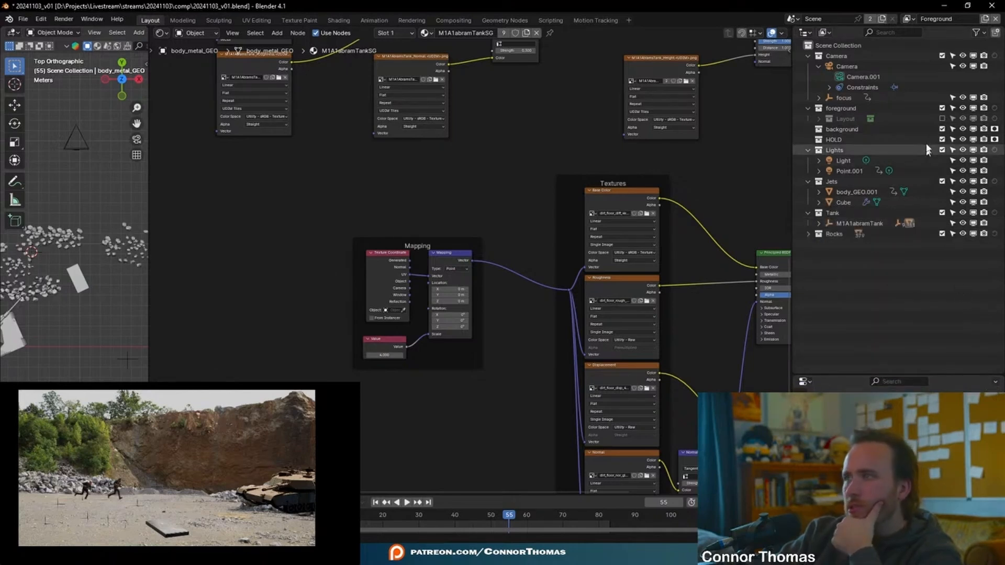
pyautogui.click(943, 119)
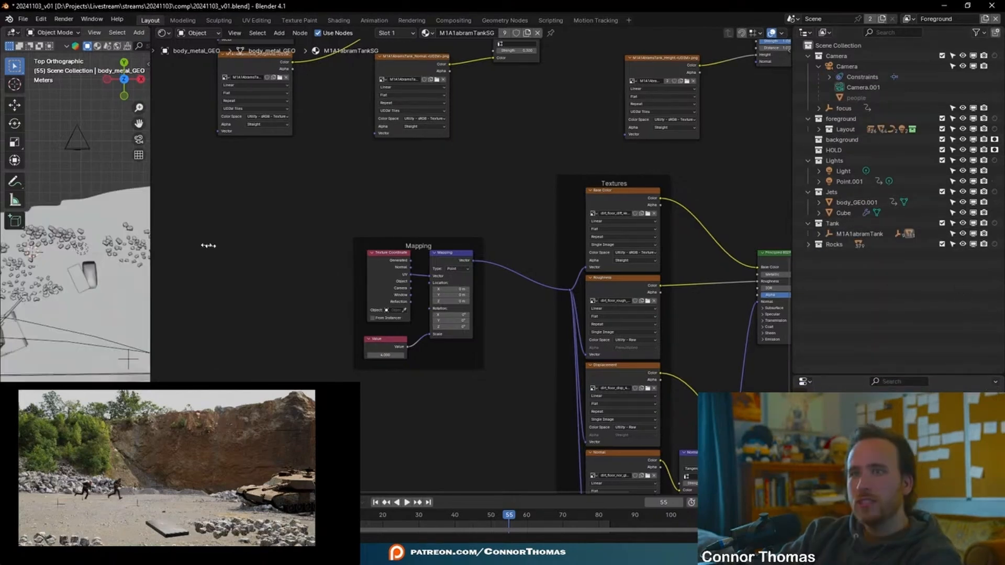
pyautogui.moveTo(150, 254); pyautogui.dragTo(484, 254)
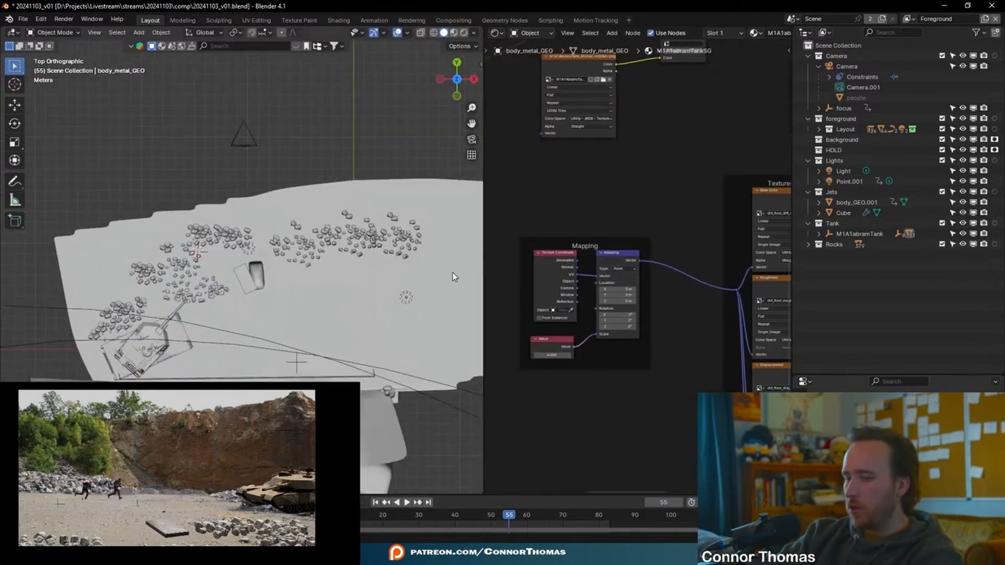
pyautogui.hotkey('ctrl', 's')
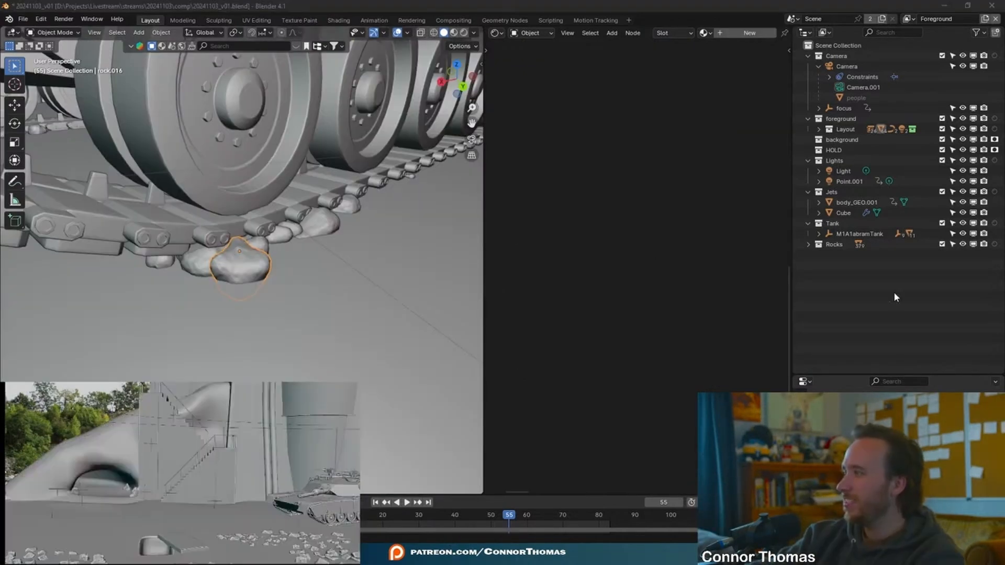
# Select the small rocks under both tank tracks, link the Rock material to them from a ground rock, and save the file
pyautogui.moveTo(390, 182); pyautogui.dragTo(382, 204, button='middle')
pyautogui.press('c')
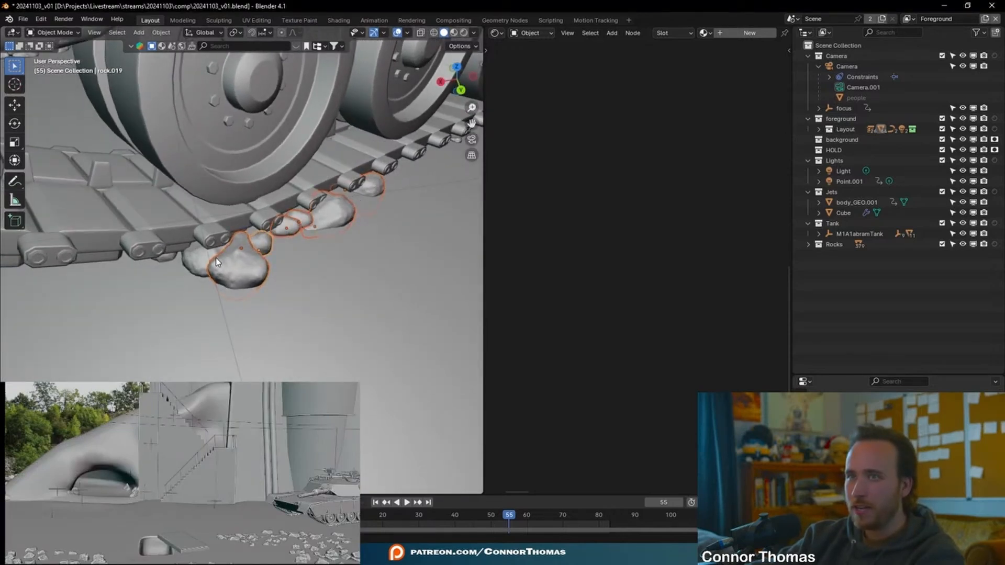
pyautogui.click(195, 260)
pyautogui.moveTo(194, 260); pyautogui.dragTo(156, 265, button='middle')
pyautogui.moveTo(322, 262); pyautogui.dragTo(231, 248, button='middle')
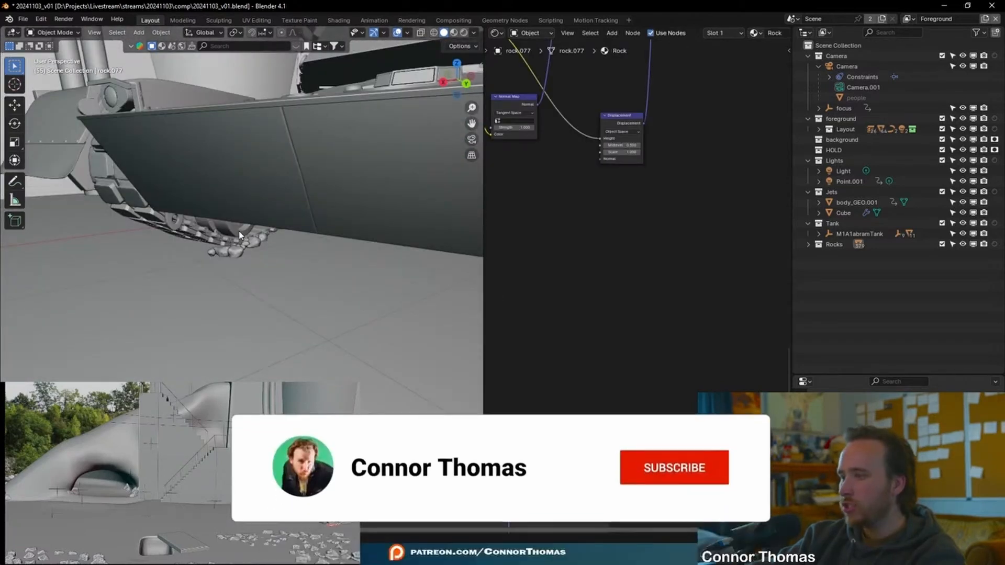
pyautogui.moveTo(239, 235); pyautogui.dragTo(247, 237, button='middle')
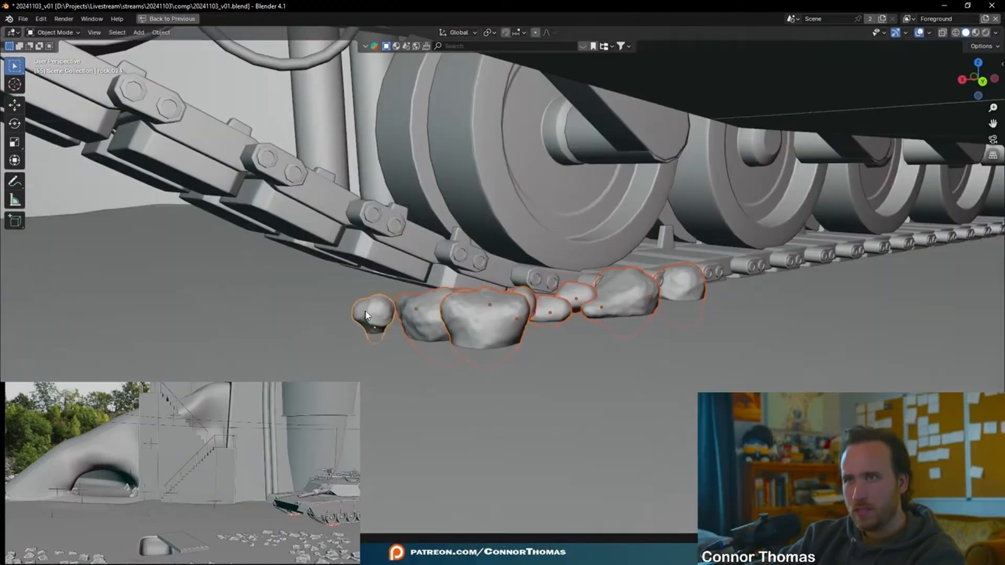
pyautogui.scroll(-6, 402, 371)
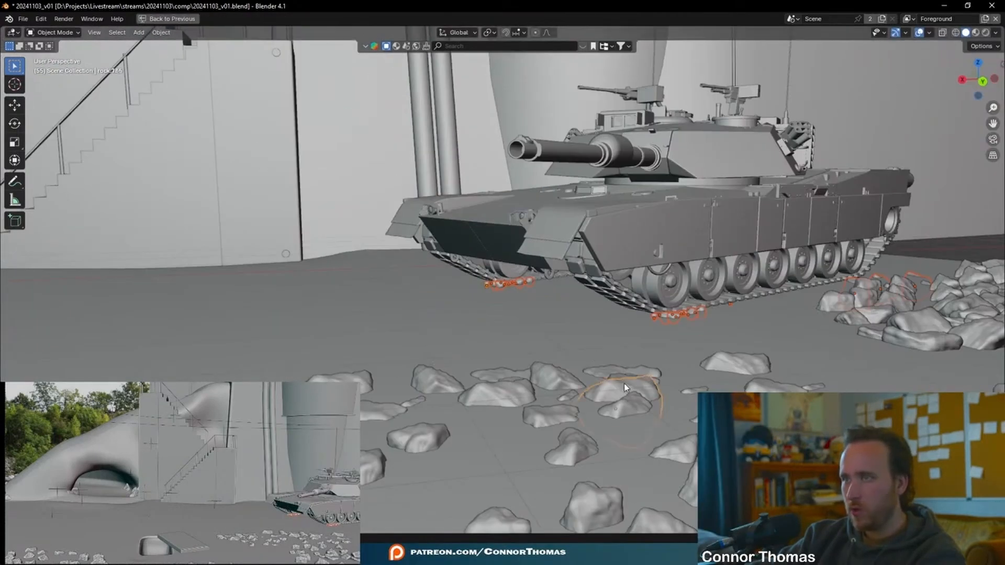
pyautogui.hotkey('ctrl', 'l')
pyautogui.click(625, 387)
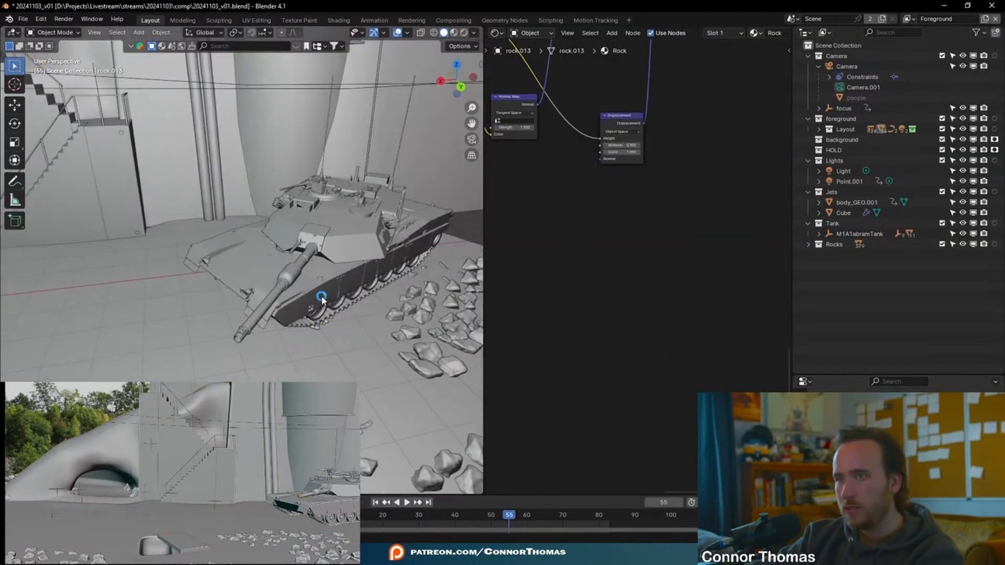
pyautogui.hotkey('ctrl', 's')
# At frame 30 with the camera view rendered, add an area light inside the tunnel opening and raise it vertically
pyautogui.moveTo(403, 519); pyautogui.dragTo(420, 518)
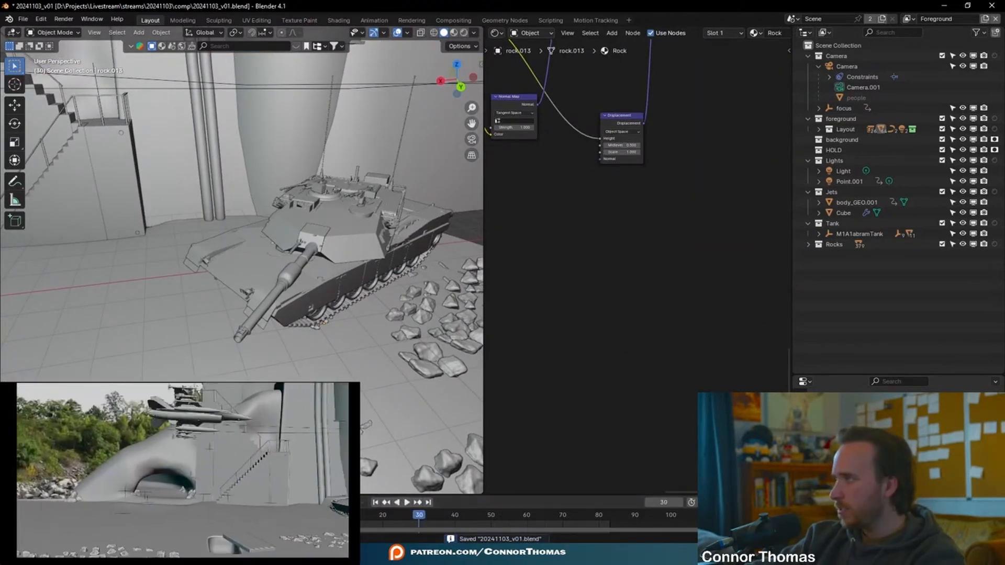
pyautogui.press('z')
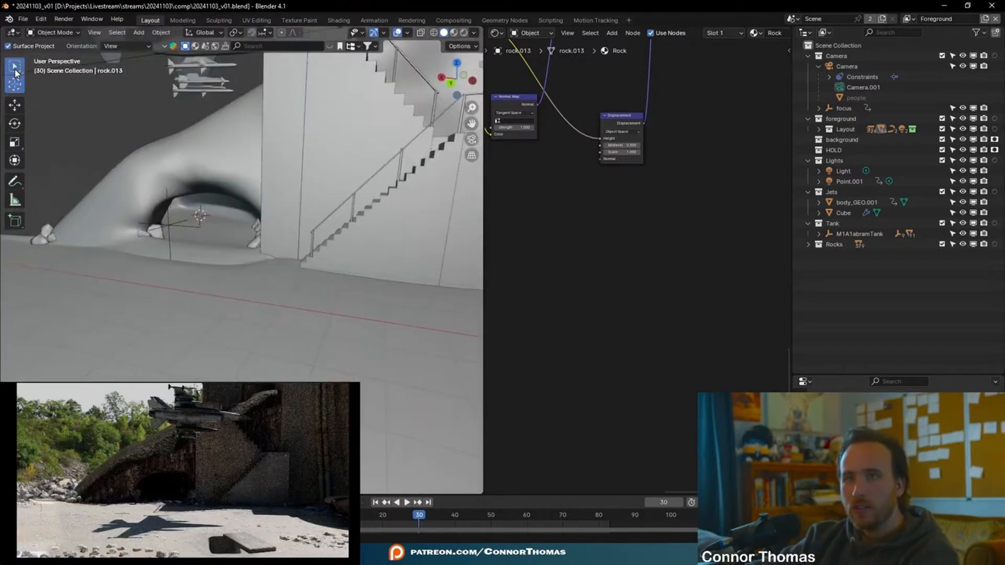
pyautogui.hotkey('shift', 'a')
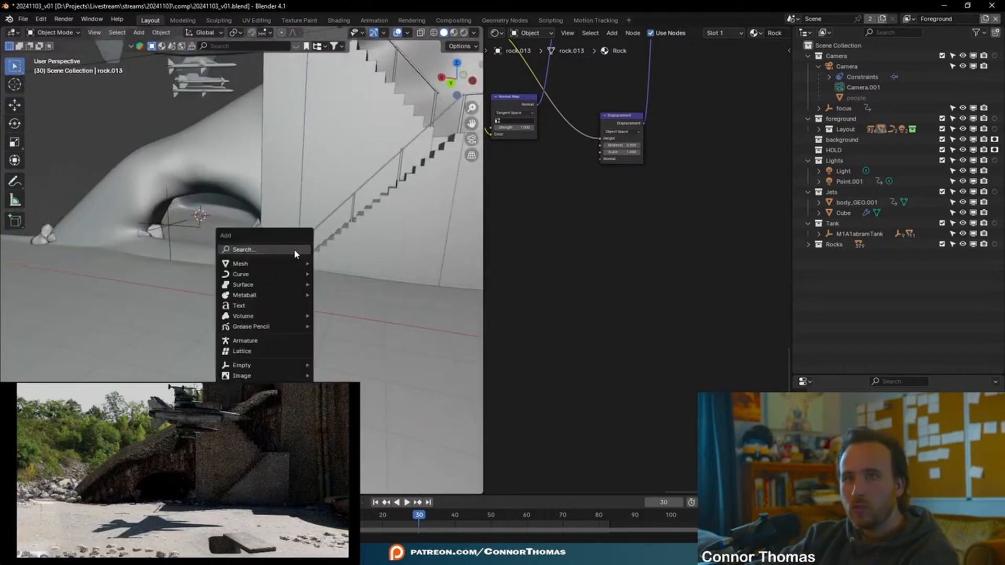
pyautogui.moveTo(270, 390)
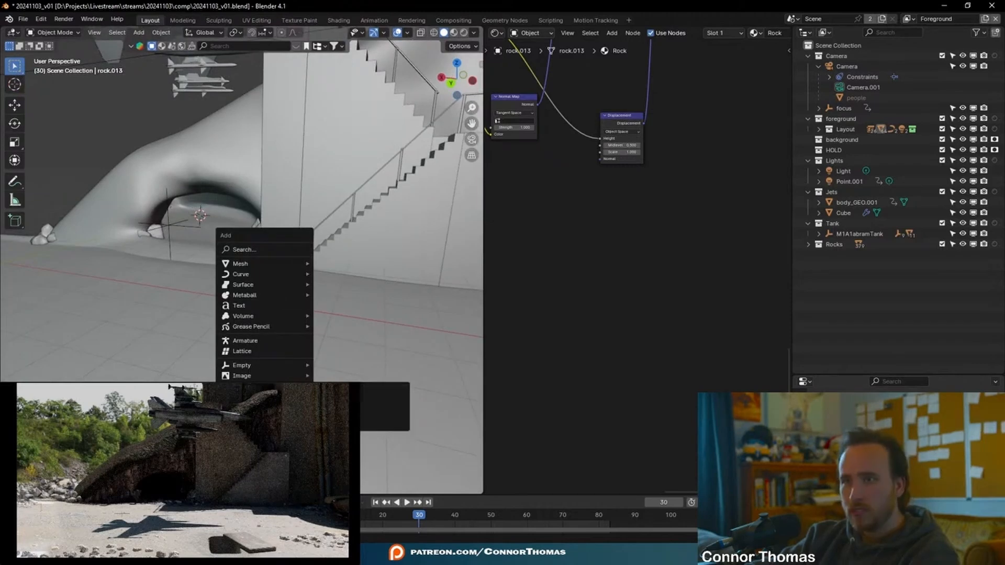
pyautogui.click(367, 425)
pyautogui.press('g')
pyautogui.press('z')
pyautogui.click(218, 225)
# Rotate the area light freely with trackball rotation
pyautogui.press('r')
pyautogui.press('r')
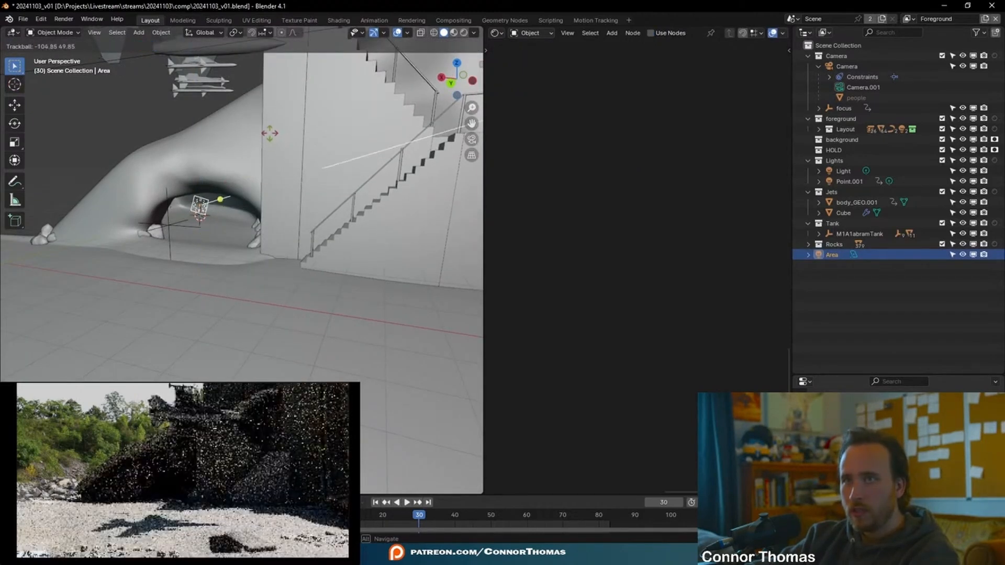
pyautogui.click(260, 135)
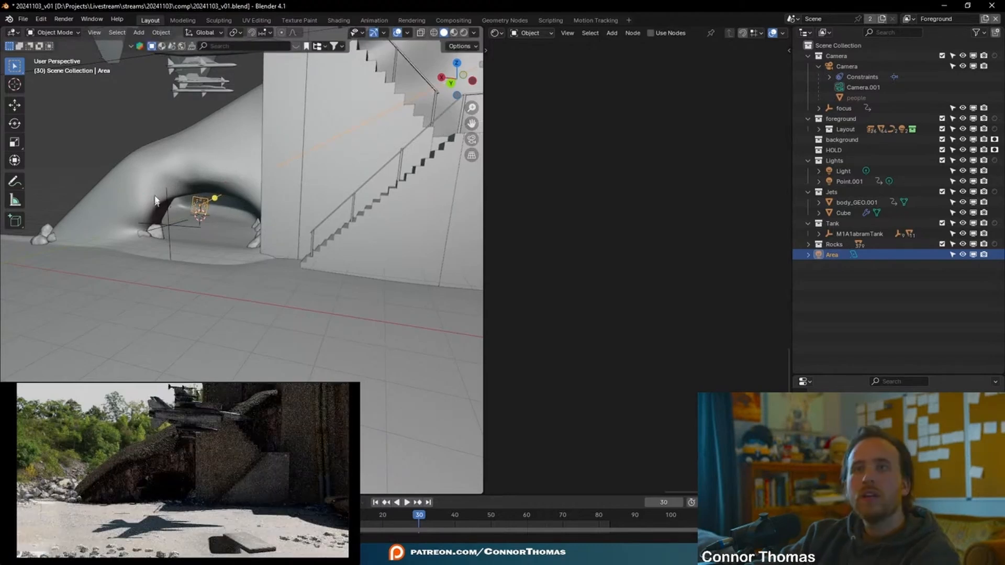
# In a wireframe top view, move the area light to the tunnel's far end and aim it toward the opening, undoing the last adjustment
pyautogui.press('KP_7')
pyautogui.press('KP_Decimal')
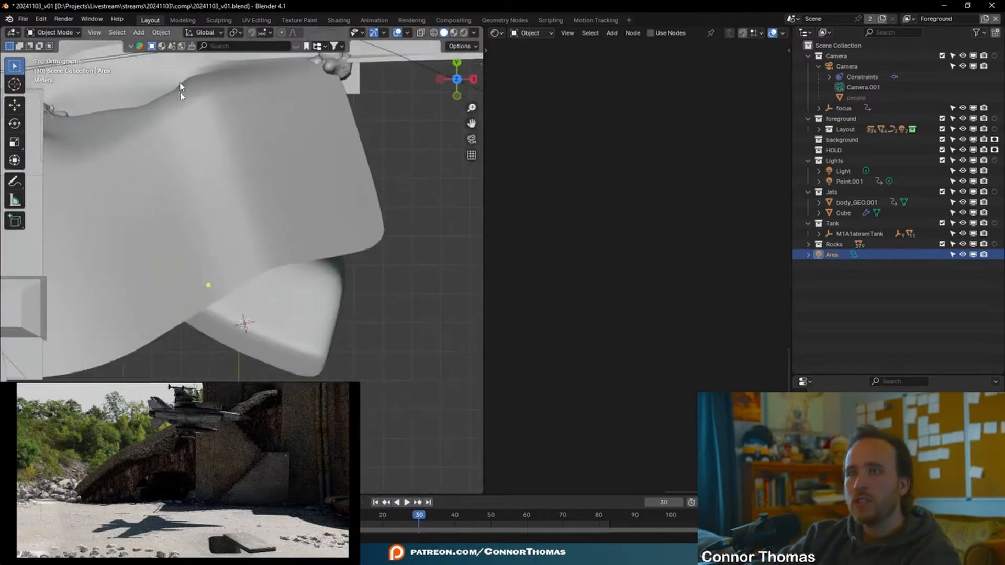
pyautogui.hotkey('shift', 'z')
pyautogui.press('g')
pyautogui.click(317, 278)
pyautogui.press('r')
pyautogui.click(369, 243)
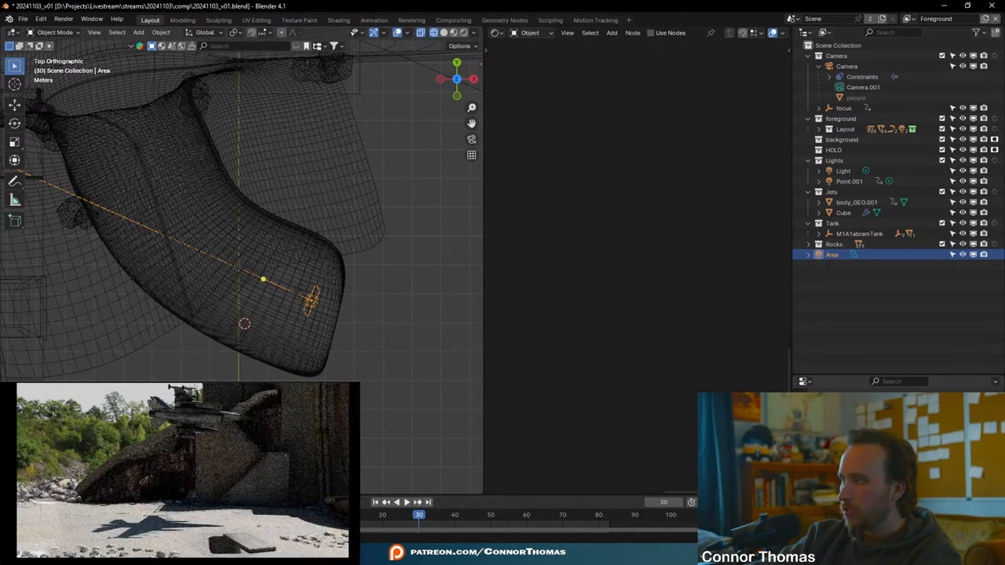
pyautogui.hotkey('ctrl', 'z')
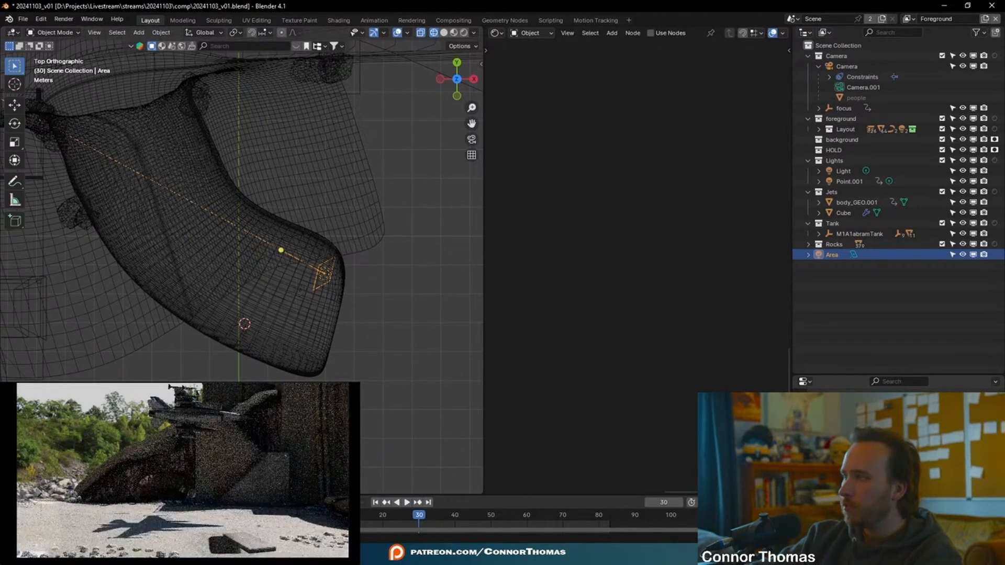
pyautogui.click(419, 293)
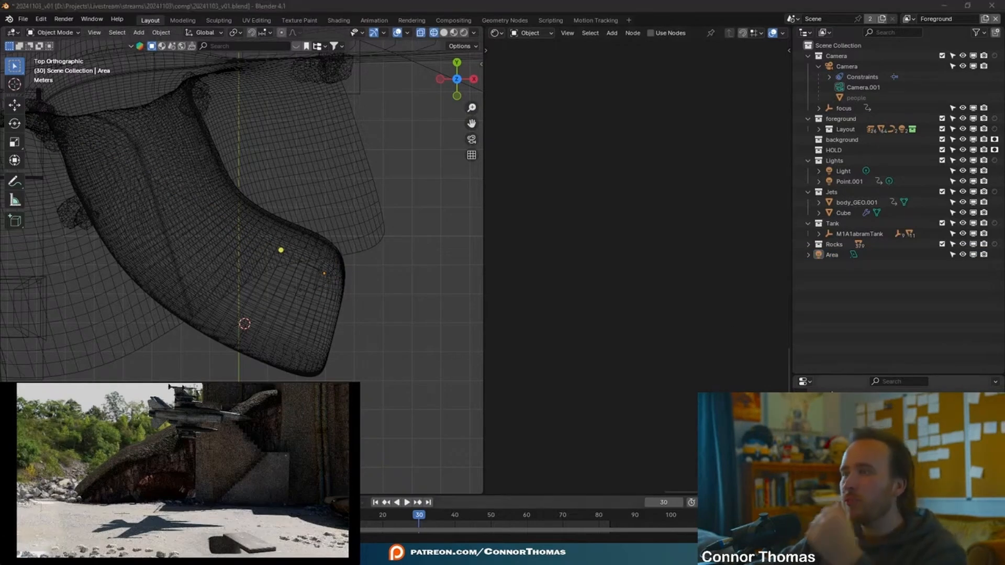
# Enable the Object and Material Cryptomatte passes for the Foreground view layer
pyautogui.moveTo(839, 377); pyautogui.dragTo(873, 148)
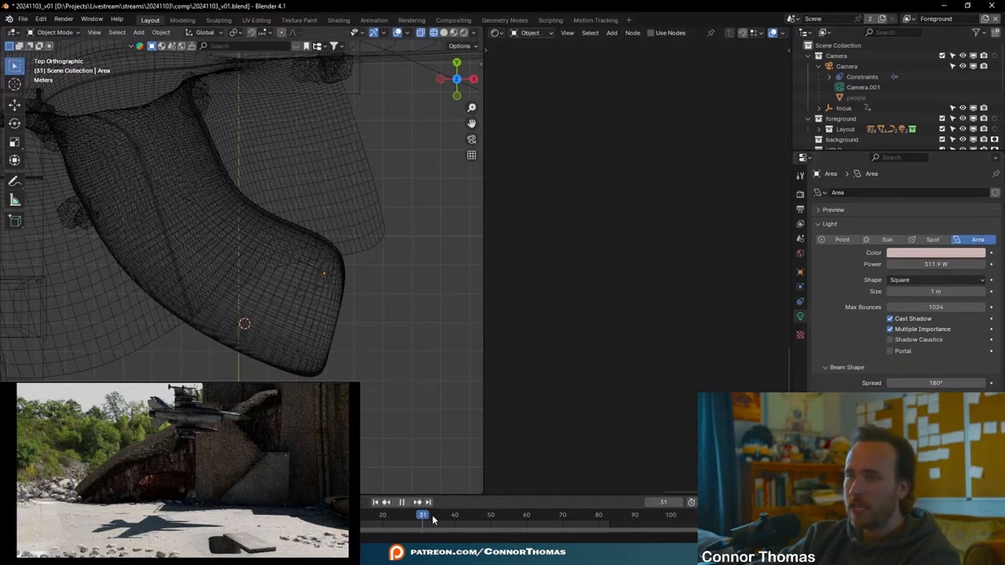
pyautogui.press('Escape')
pyautogui.click(800, 225)
pyautogui.scroll(-8, 842, 338)
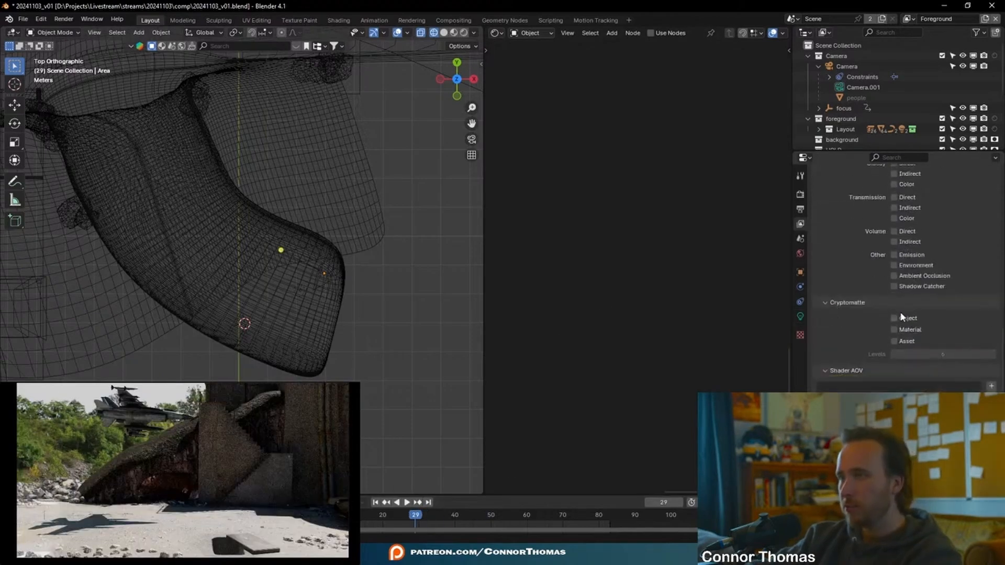
pyautogui.click(901, 319)
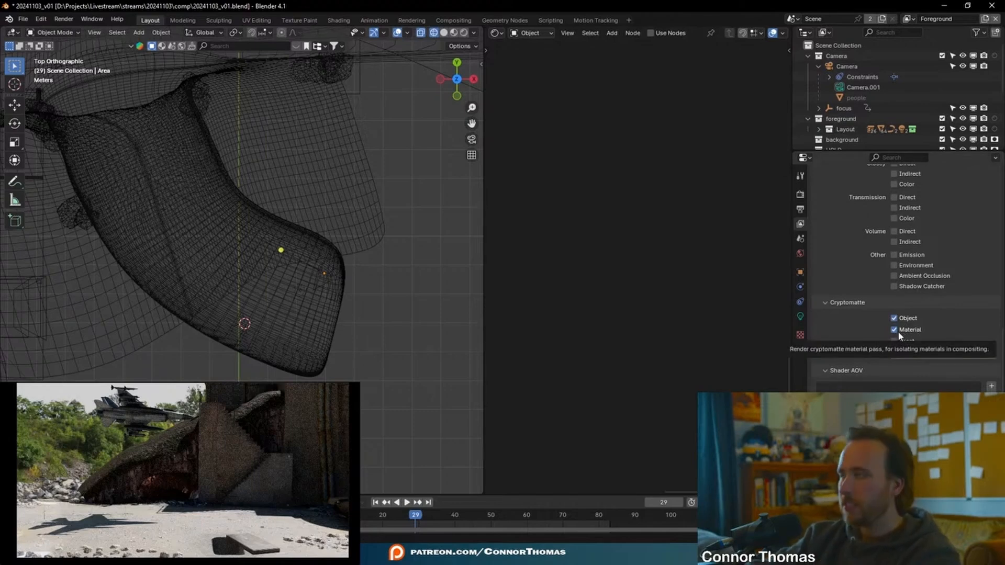
pyautogui.click(161, 419)
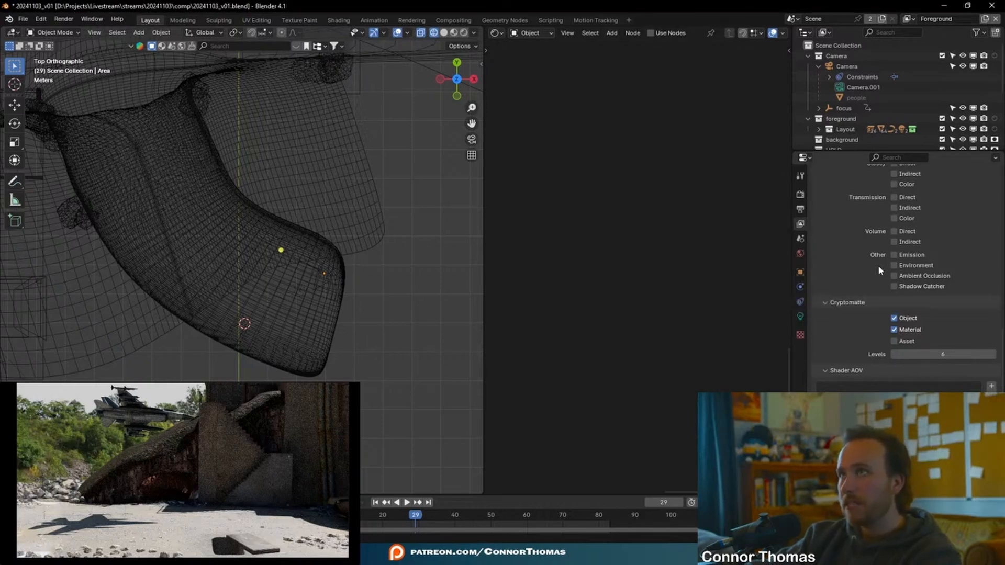
pyautogui.scroll(12, 878, 265)
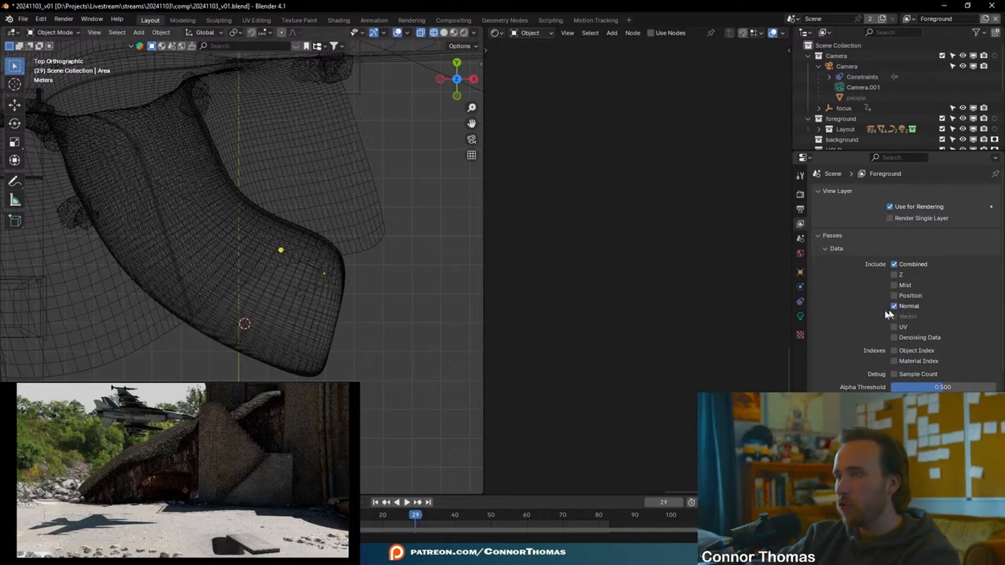
# Browse for the render output location and create a folder named out in the 20241103 project folder
pyautogui.scroll(-5, 825, 330)
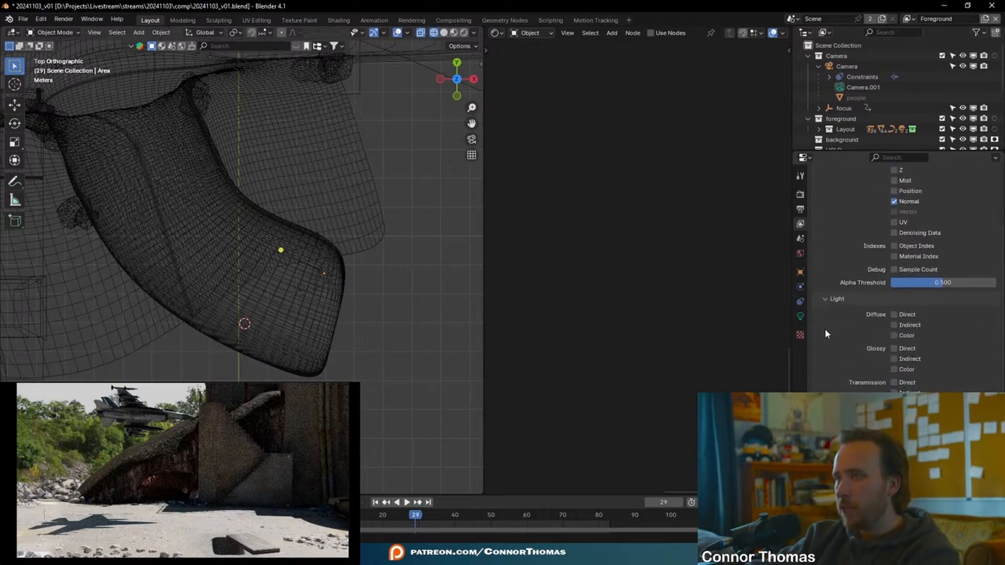
pyautogui.scroll(-3, 825, 329)
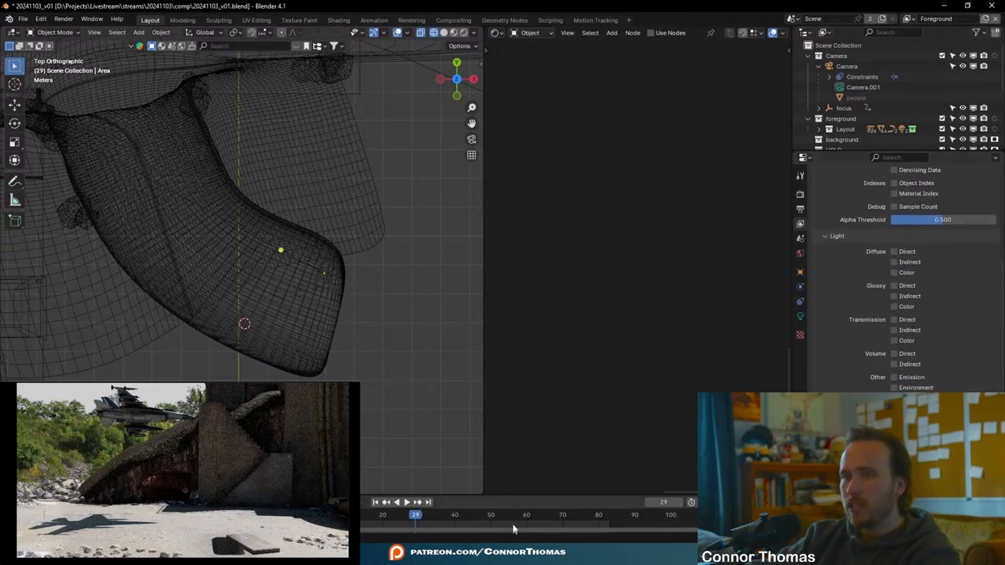
pyautogui.click(800, 194)
pyautogui.scroll(-5, 900, 272)
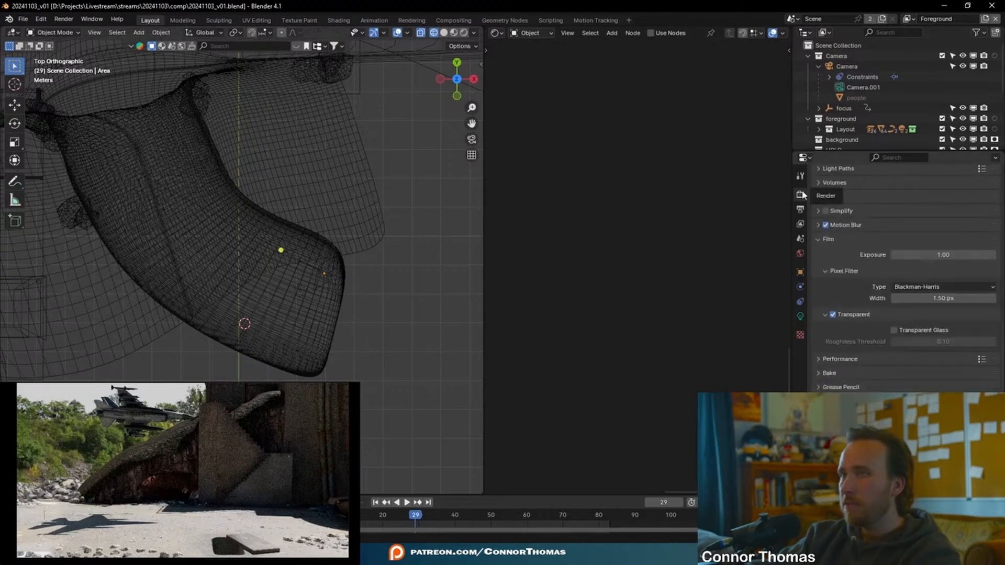
pyautogui.click(800, 210)
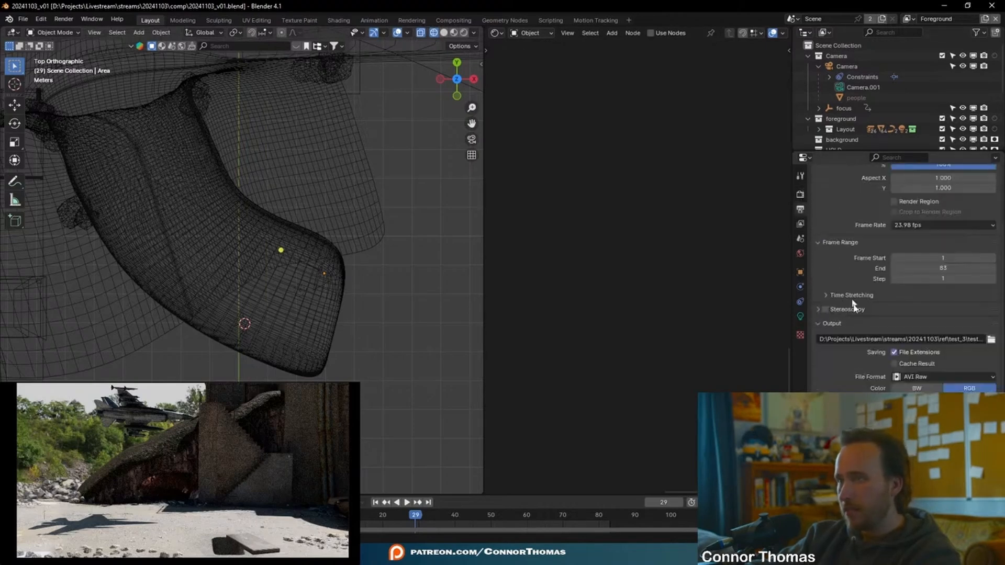
pyautogui.click(953, 341)
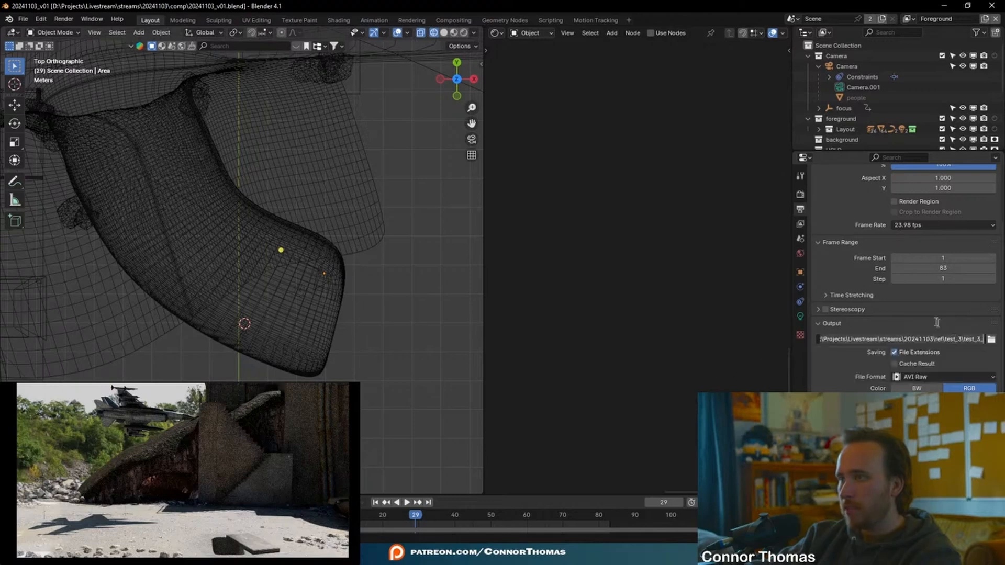
pyautogui.click(991, 339)
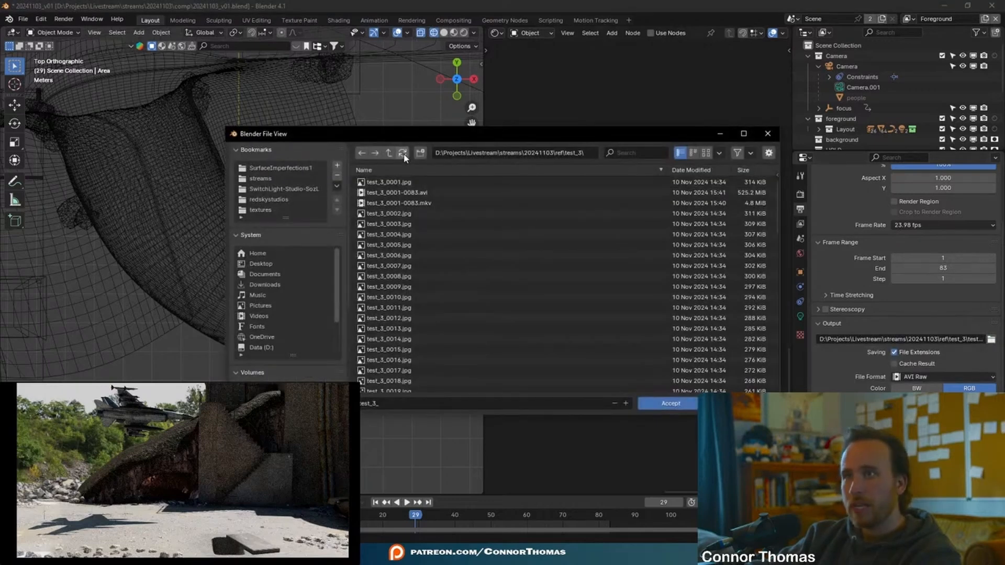
pyautogui.click(390, 153)
pyautogui.click(390, 154)
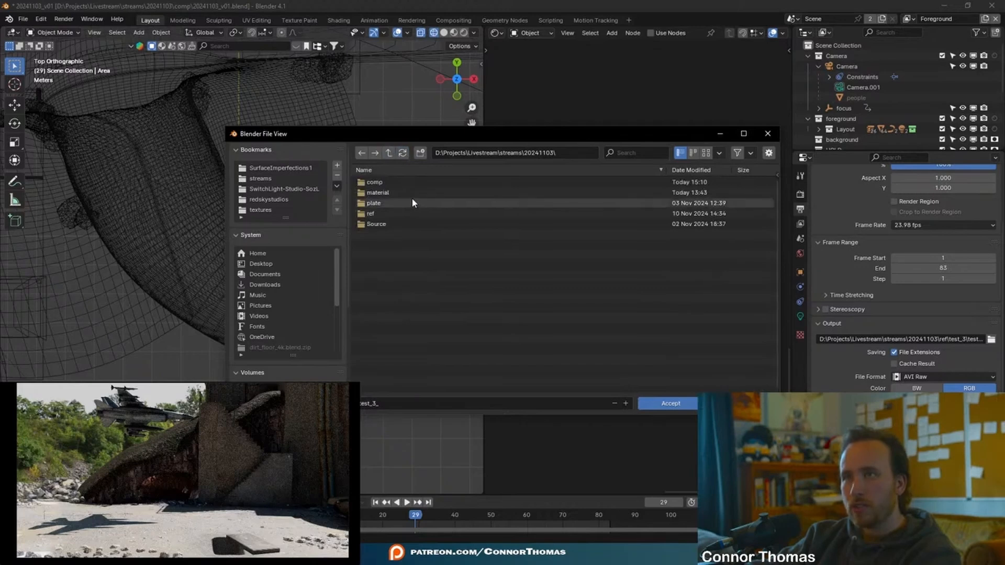
pyautogui.click(421, 152)
pyautogui.write('out')
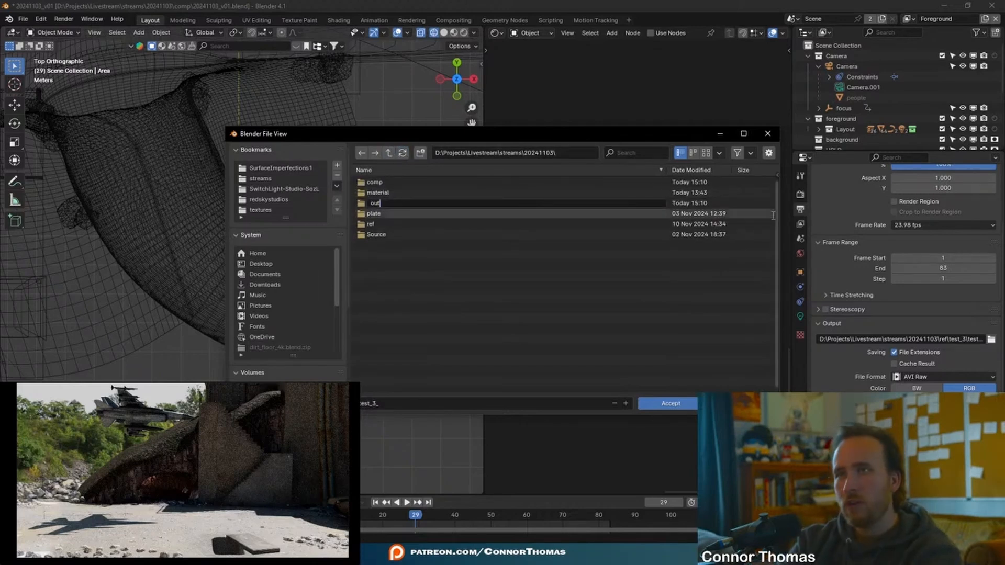
pyautogui.press('Return')
# Create a v01 subfolder inside the out folder and set the render output there with the file prefix 20241124_
pyautogui.doubleClick(373, 204)
pyautogui.click(420, 152)
pyautogui.write('v01')
pyautogui.press('Return')
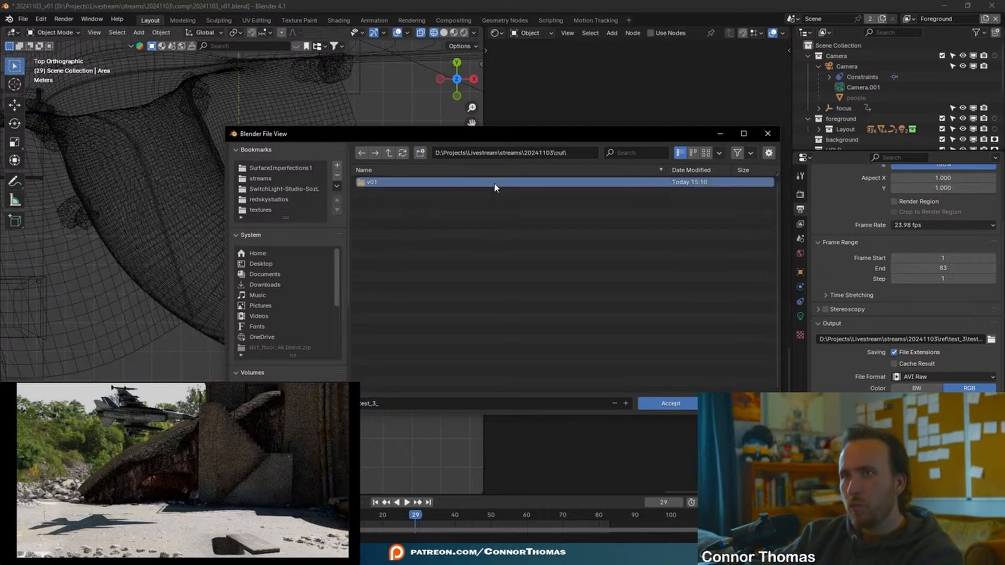
pyautogui.doubleClick(367, 186)
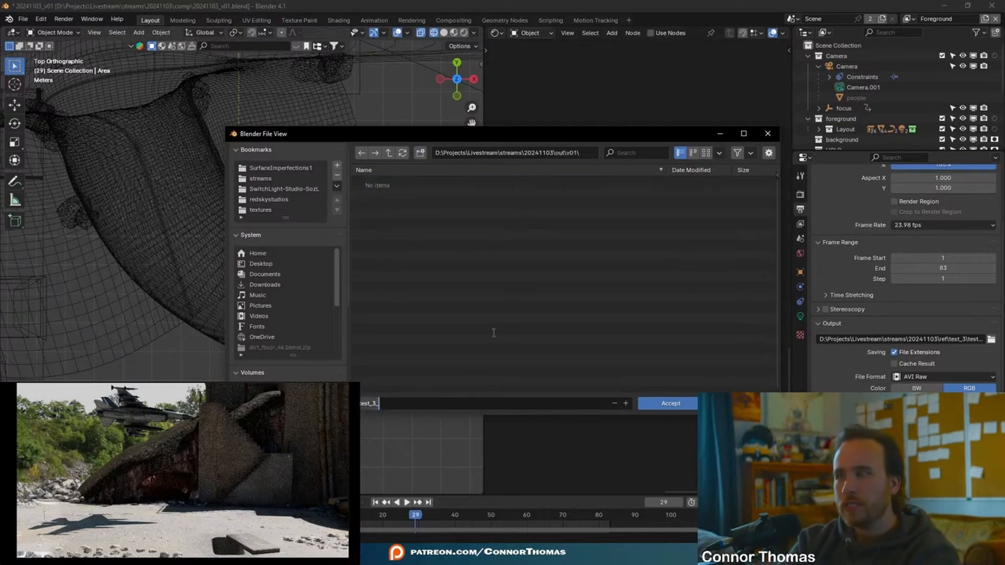
pyautogui.write('20241124_')
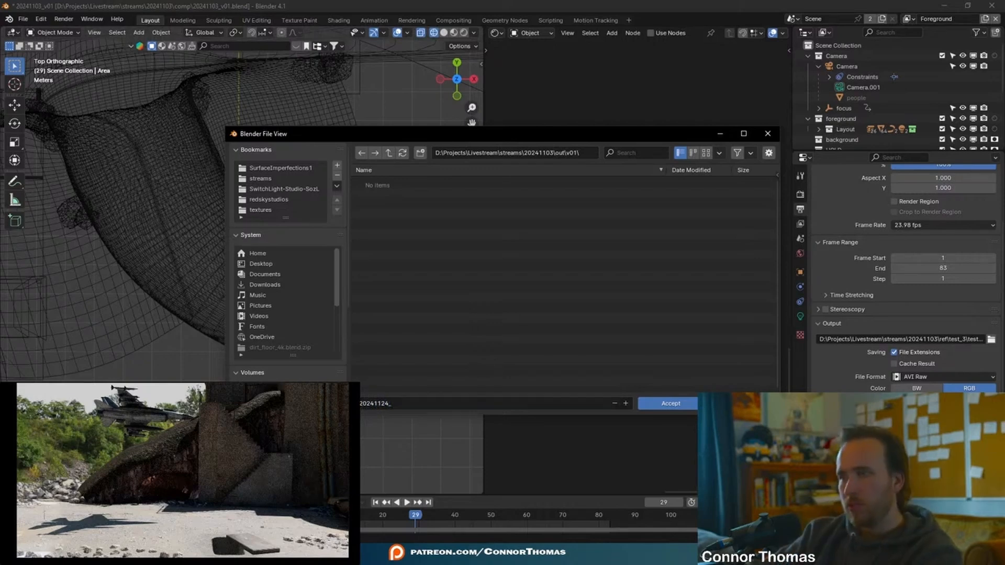
pyautogui.click(674, 403)
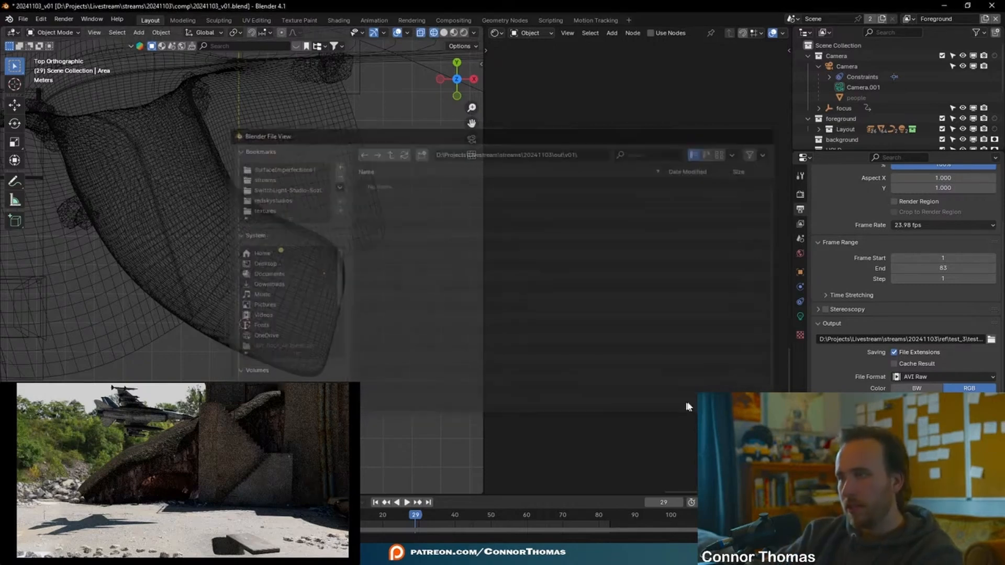
# Open the output file format choices, then review the render settings for denoising, motion blur and film
pyautogui.click(924, 379)
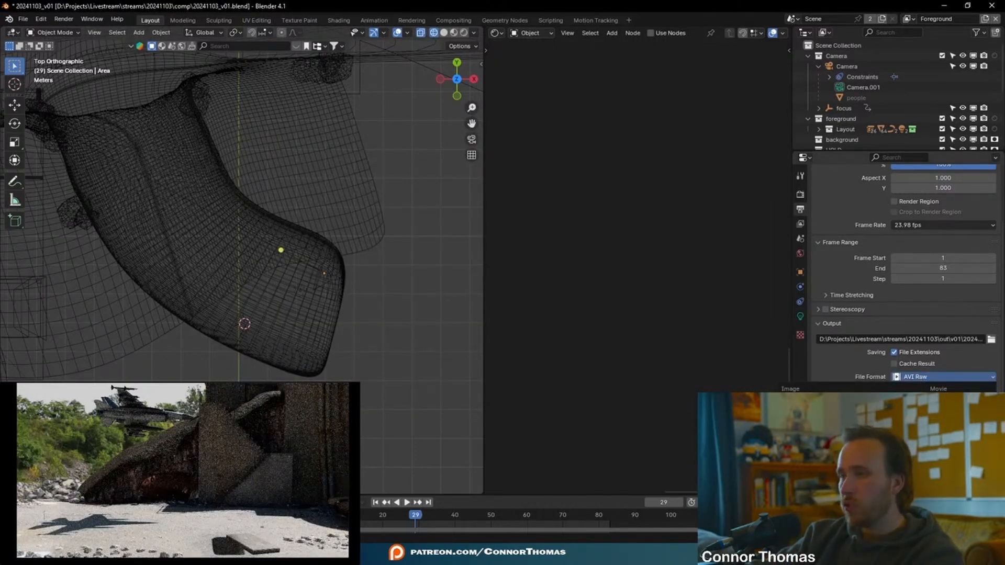
pyautogui.scroll(2, 900, 273)
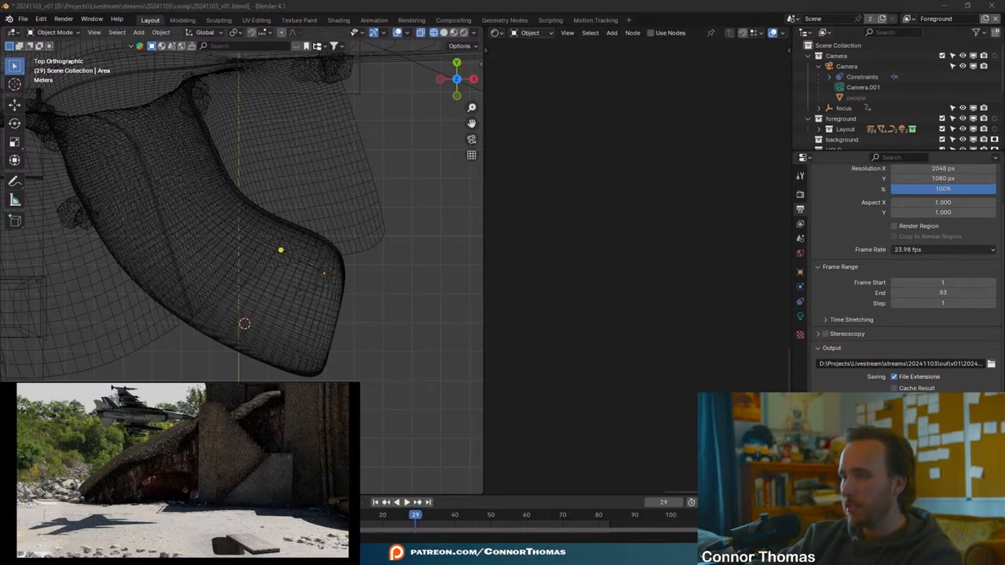
pyautogui.click(800, 194)
pyautogui.scroll(-5, 864, 252)
pyautogui.scroll(-6, 859, 246)
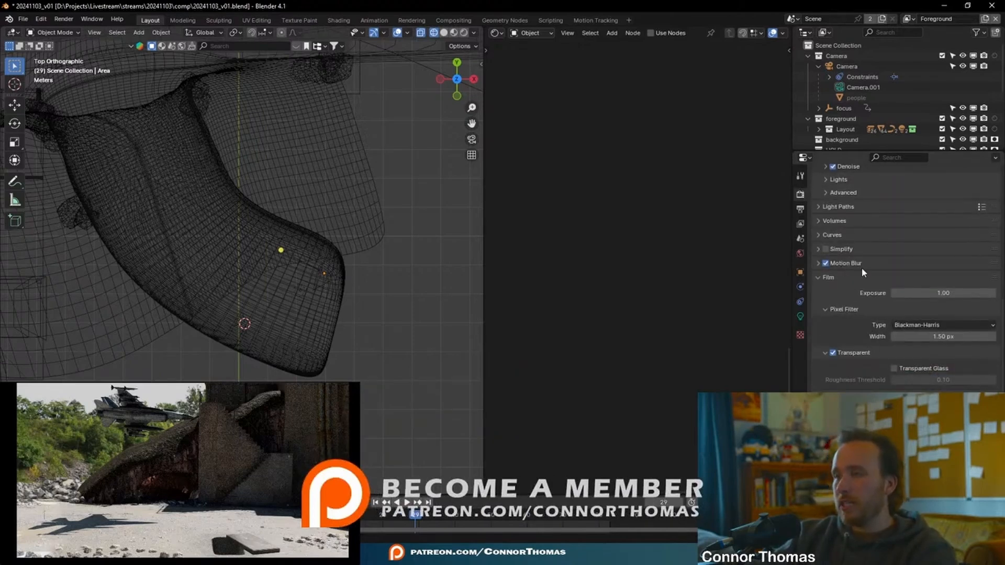
pyautogui.scroll(-2, 862, 269)
pyautogui.scroll(2, 848, 320)
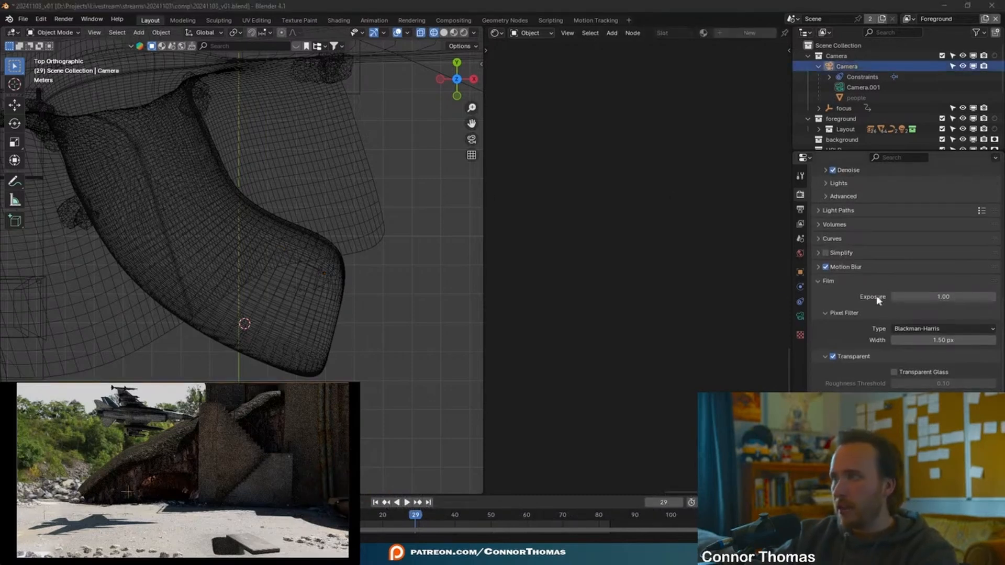
# Hide the camera's plateref4.1000.jpg background image and play the shot to check it in Rendered shading
pyautogui.click(800, 316)
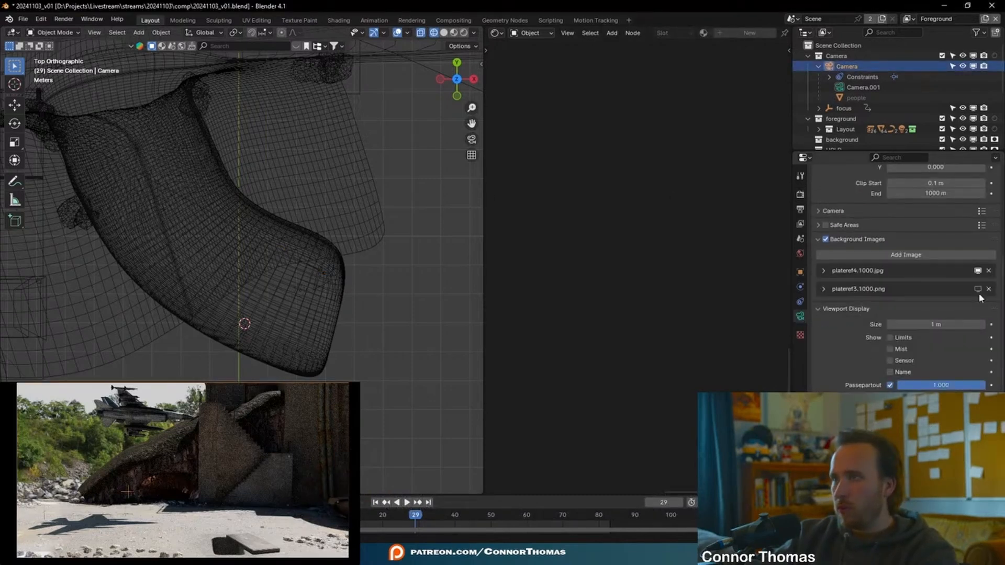
pyautogui.click(978, 271)
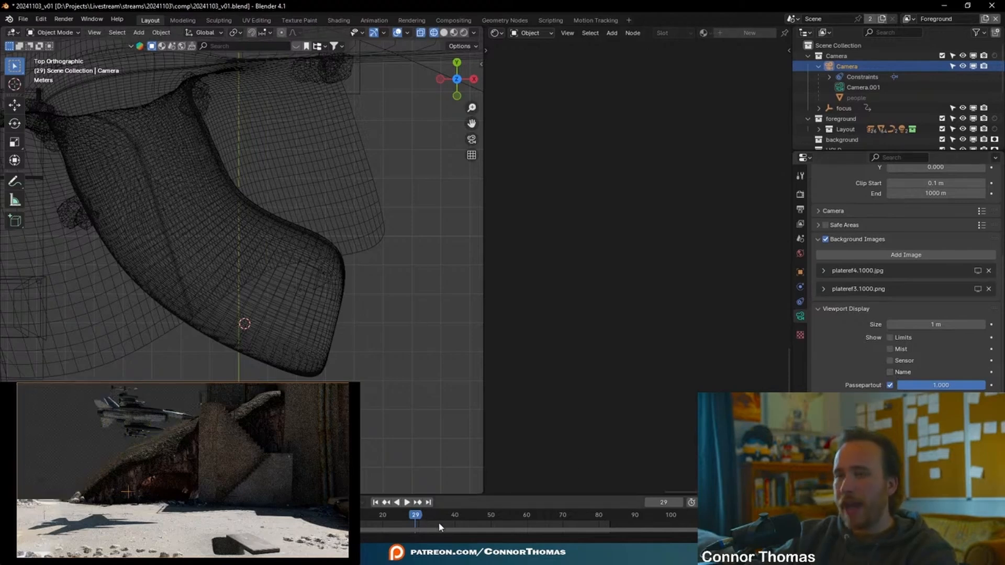
pyautogui.click(465, 515)
pyautogui.press('space')
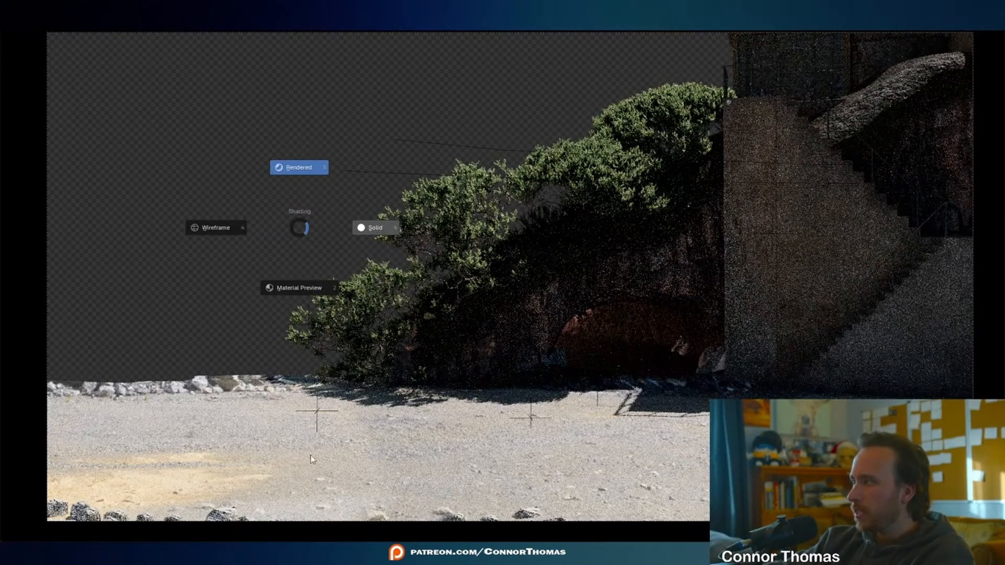
pyautogui.click(224, 391)
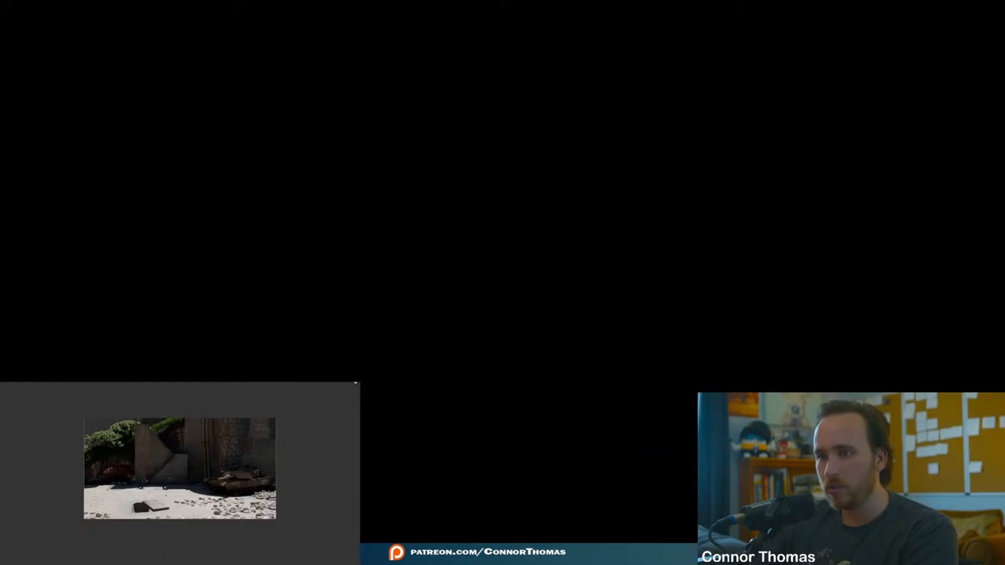
# Switch to NukeX and try Read9 in place of Read10 as Shuffle3's source, then reconnect Read10
pyautogui.moveTo(402, 556)
pyautogui.click(423, 517)
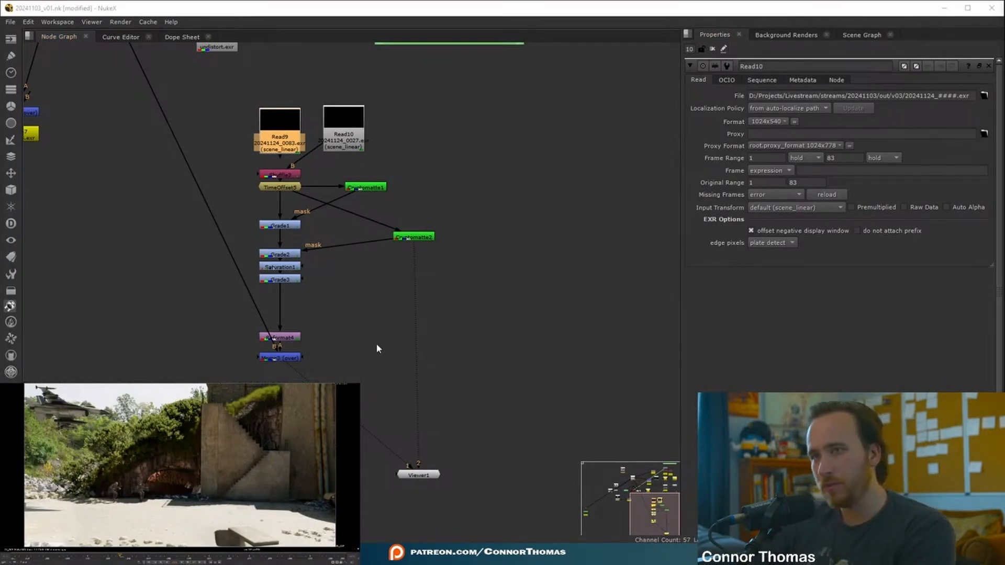
pyautogui.scroll(-3, 381, 281)
pyautogui.scroll(-1, 431, 269)
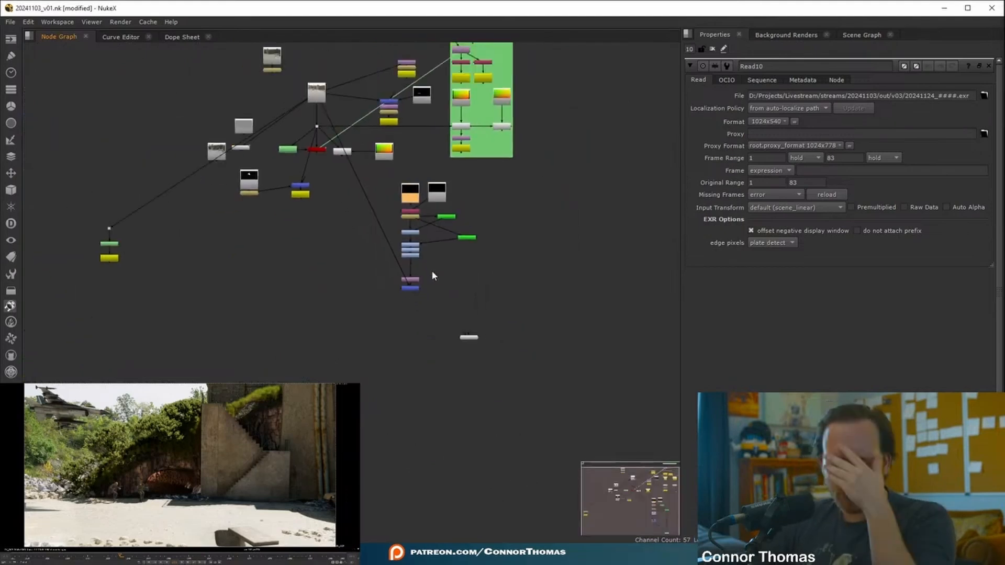
pyautogui.scroll(8, 432, 275)
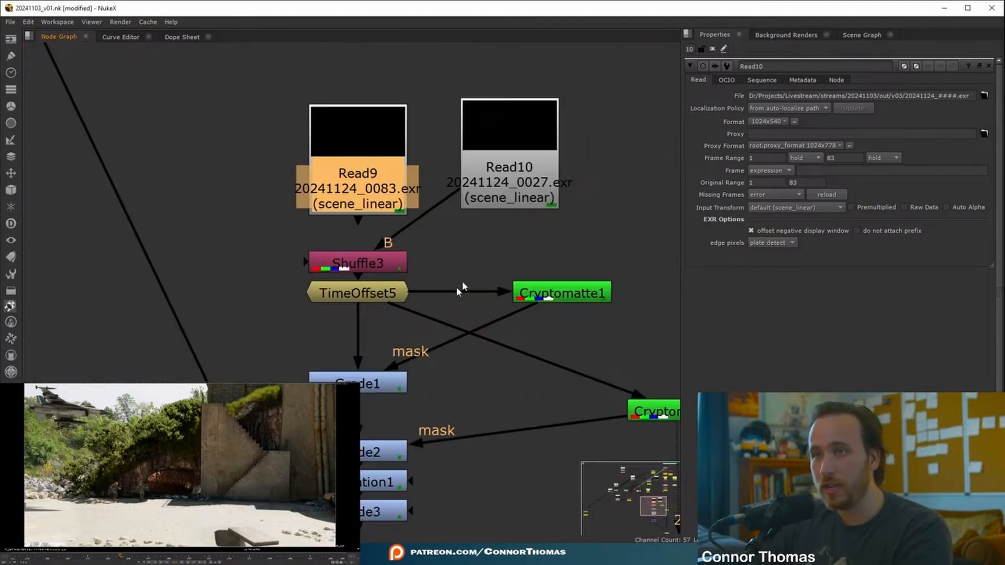
pyautogui.moveTo(361, 240); pyautogui.dragTo(368, 202)
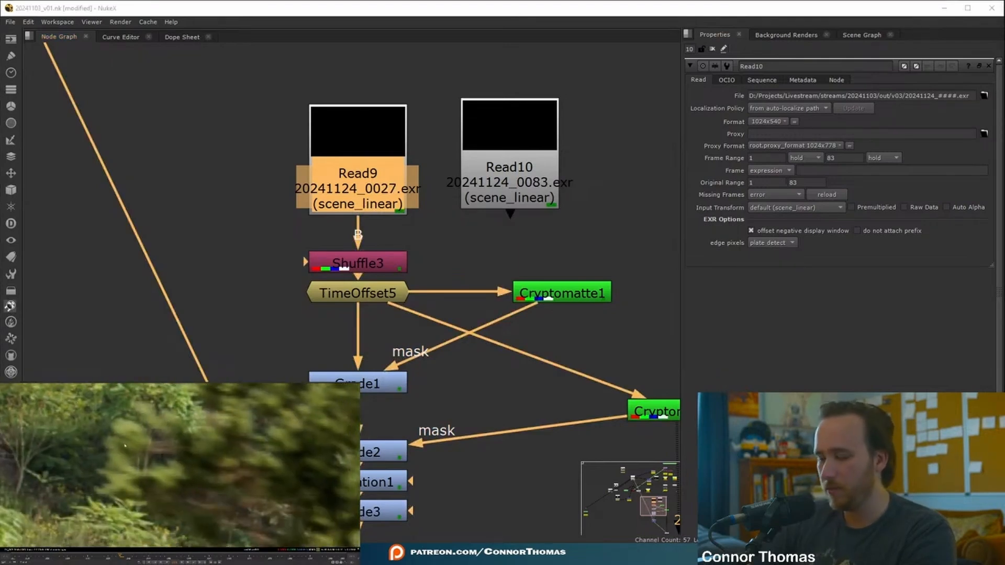
pyautogui.moveTo(358, 231); pyautogui.dragTo(524, 178)
# Select the old plate-prep nodes, including the stmap backdrop, and delete them, keeping the render branch
pyautogui.scroll(-5, 468, 274)
pyautogui.moveTo(58, 434); pyautogui.dragTo(635, 51)
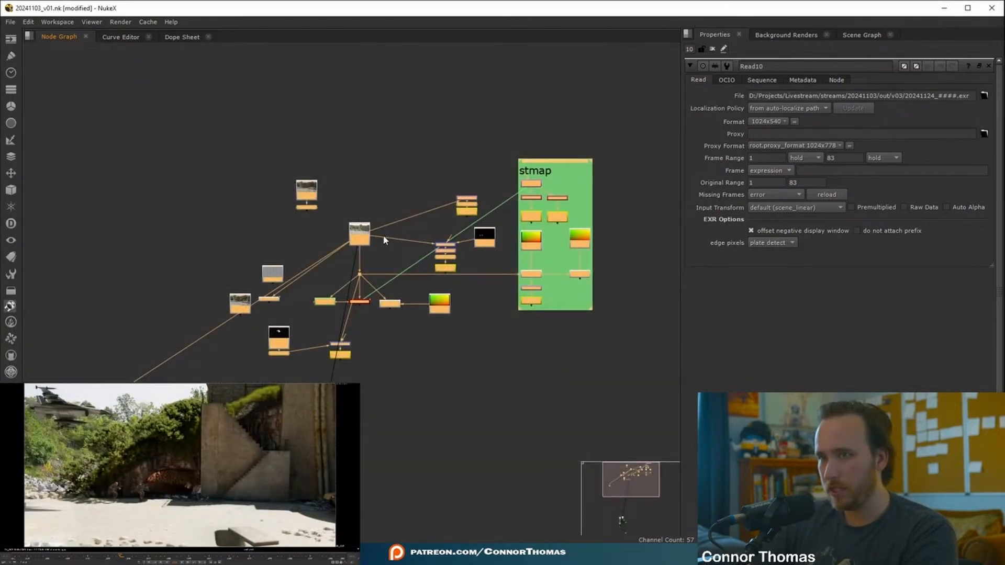
pyautogui.press('Delete')
pyautogui.click(535, 296)
# Rearrange the remaining render branch, setting Read9 aside and placing Read10 directly above Shuffle3
pyautogui.scroll(-3, 484, 181)
pyautogui.moveTo(365, 480); pyautogui.dragTo(433, 276, button='middle')
pyautogui.moveTo(358, 230); pyautogui.dragTo(507, 364)
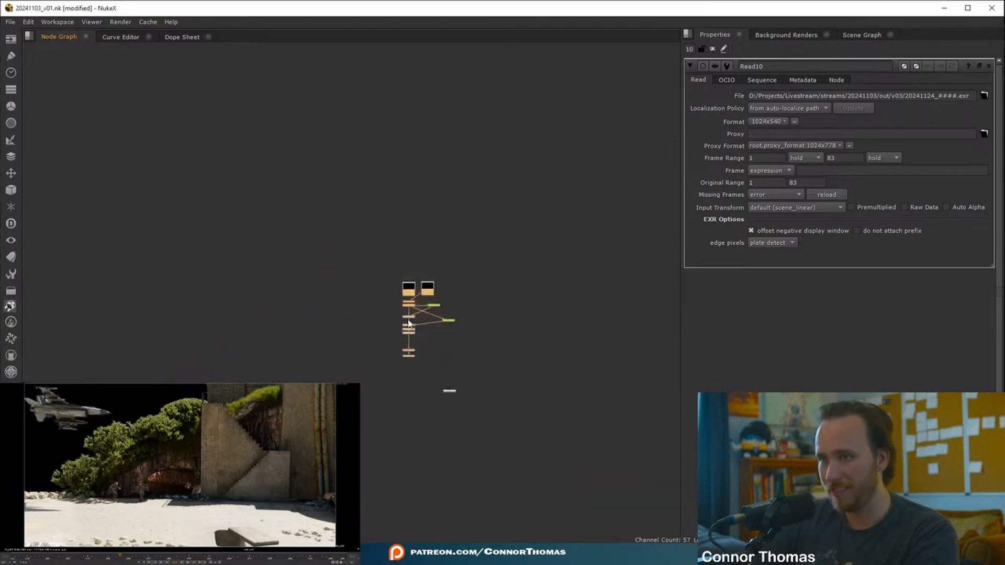
pyautogui.moveTo(406, 281); pyautogui.dragTo(460, 168)
pyautogui.scroll(6, 435, 199)
pyautogui.scroll(4, 448, 172)
pyautogui.scroll(-2, 442, 168)
pyautogui.moveTo(441, 152); pyautogui.dragTo(530, 302, button='middle')
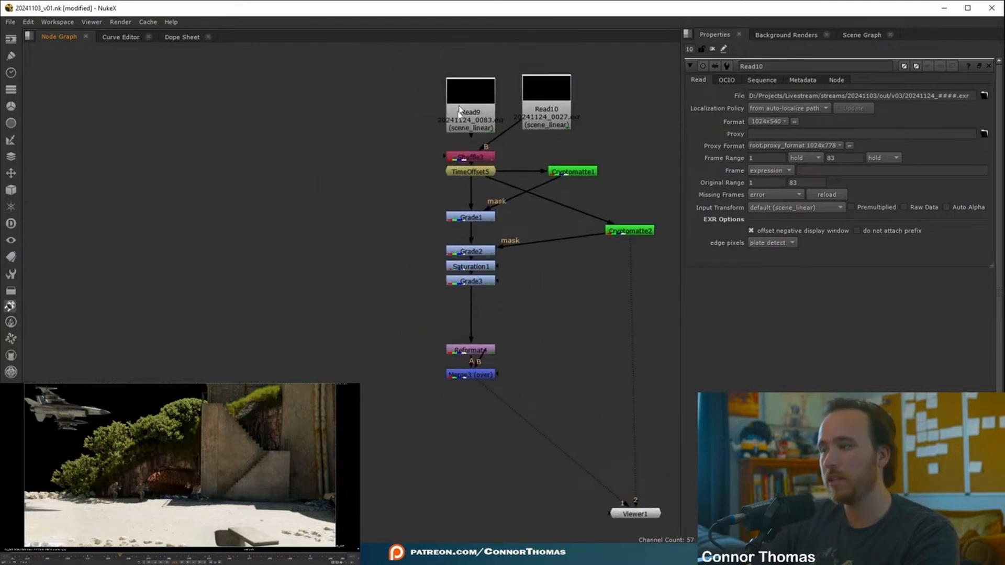
pyautogui.moveTo(523, 121); pyautogui.dragTo(499, 194, button='middle')
pyautogui.moveTo(447, 168); pyautogui.dragTo(312, 97)
pyautogui.moveTo(522, 177); pyautogui.dragTo(447, 153)
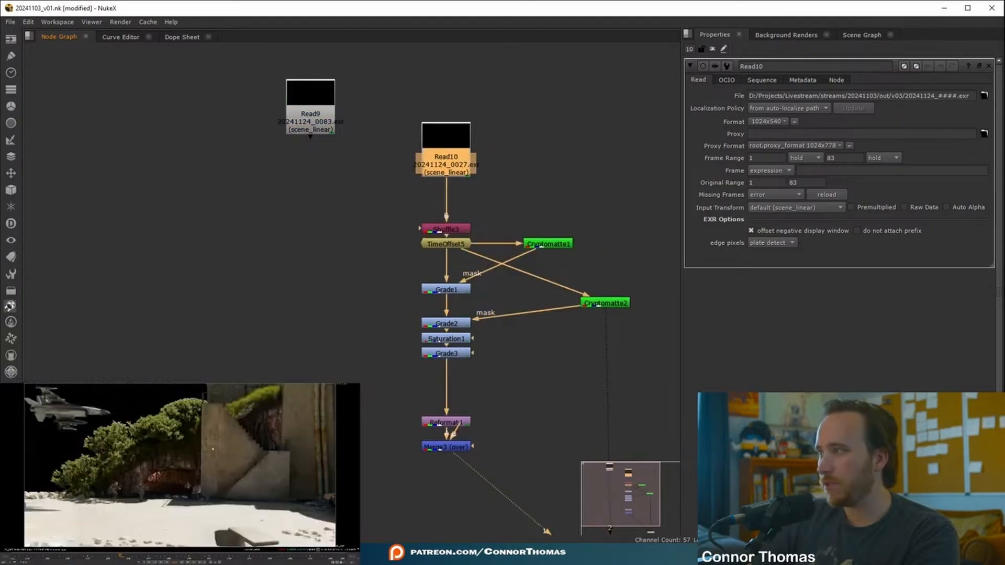
# Read in the 20241103_010_BG1_####.exr plate sequence, frames 1000-1095, and connect it to Merge3's B input
pyautogui.moveTo(393, 339); pyautogui.dragTo(431, 288, button='middle')
pyautogui.press('r')
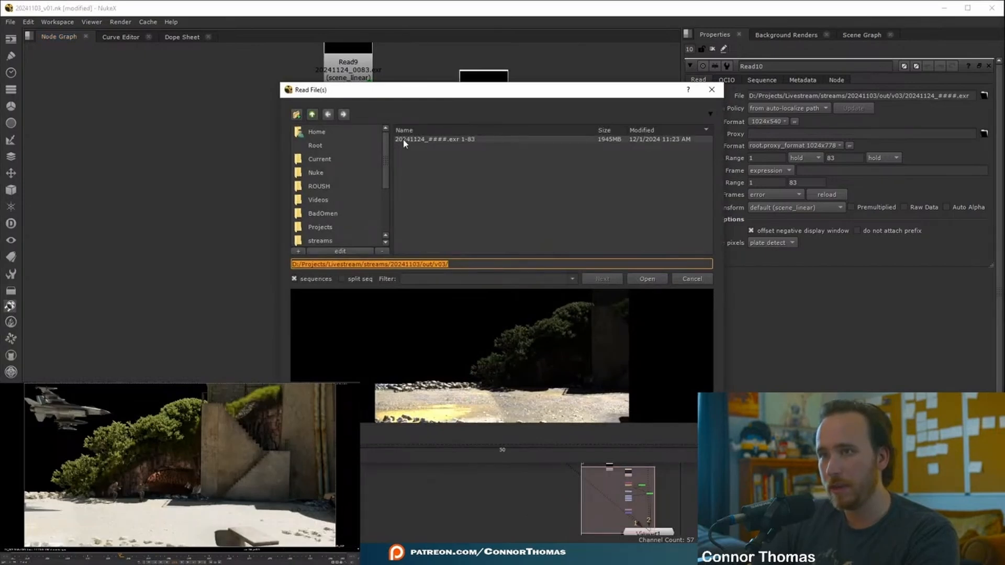
pyautogui.click(313, 115)
pyautogui.click(313, 115)
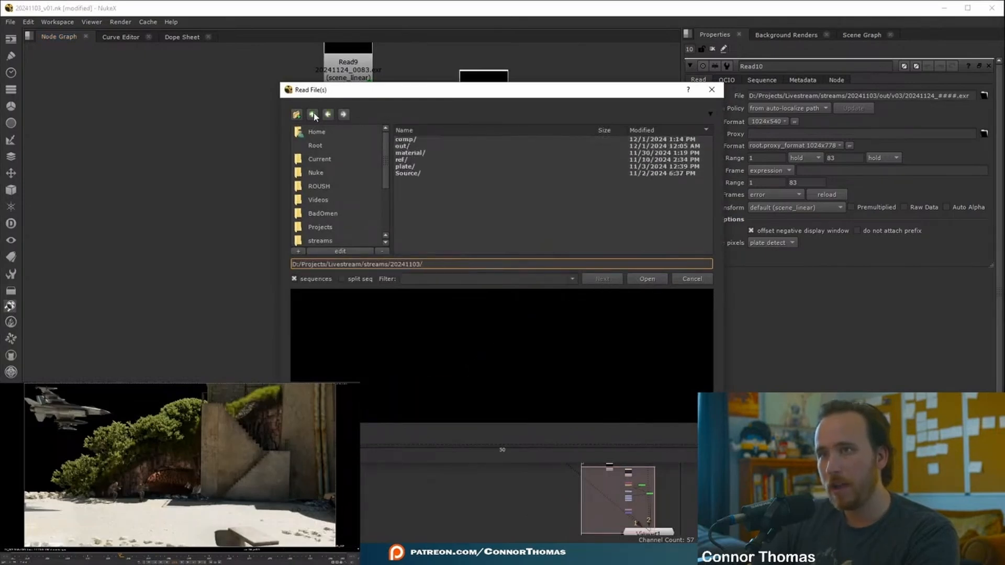
pyautogui.doubleClick(422, 167)
pyautogui.doubleClick(432, 140)
pyautogui.doubleClick(429, 140)
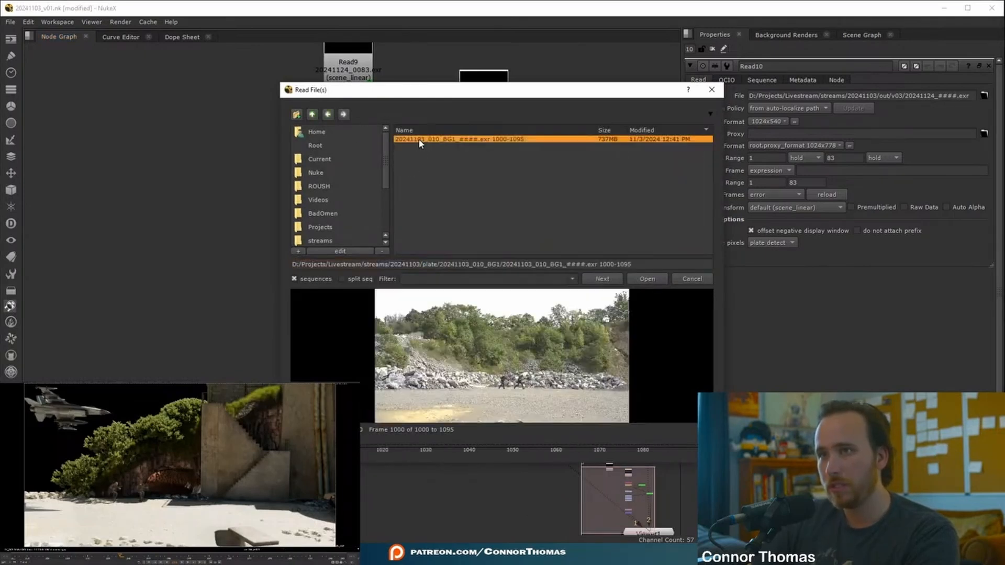
pyautogui.moveTo(354, 390); pyautogui.dragTo(361, 297)
pyautogui.moveTo(491, 377); pyautogui.dragTo(370, 289)
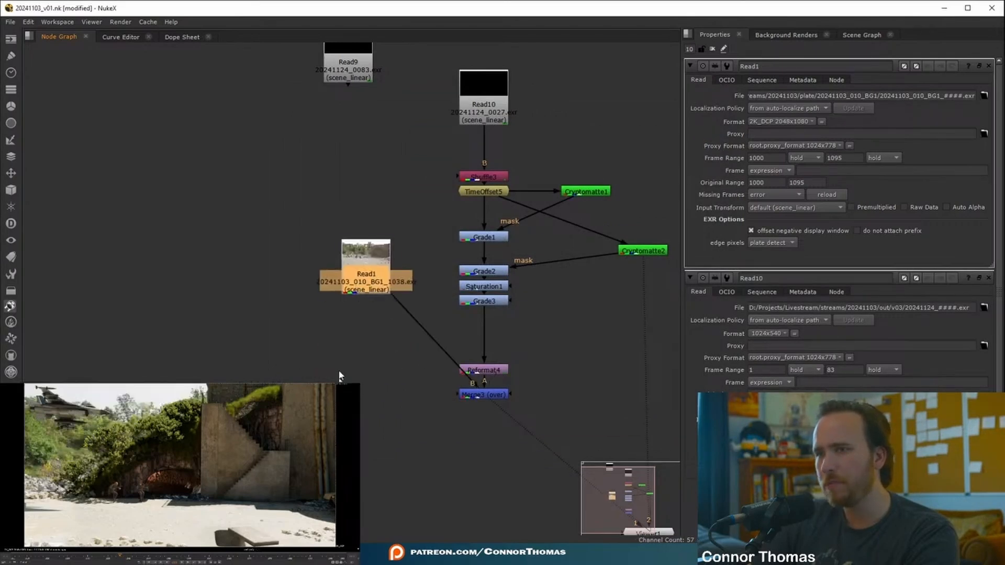
# Check the OCIO config and default colour spaces in the project settings
pyautogui.press('s')
pyautogui.click(725, 77)
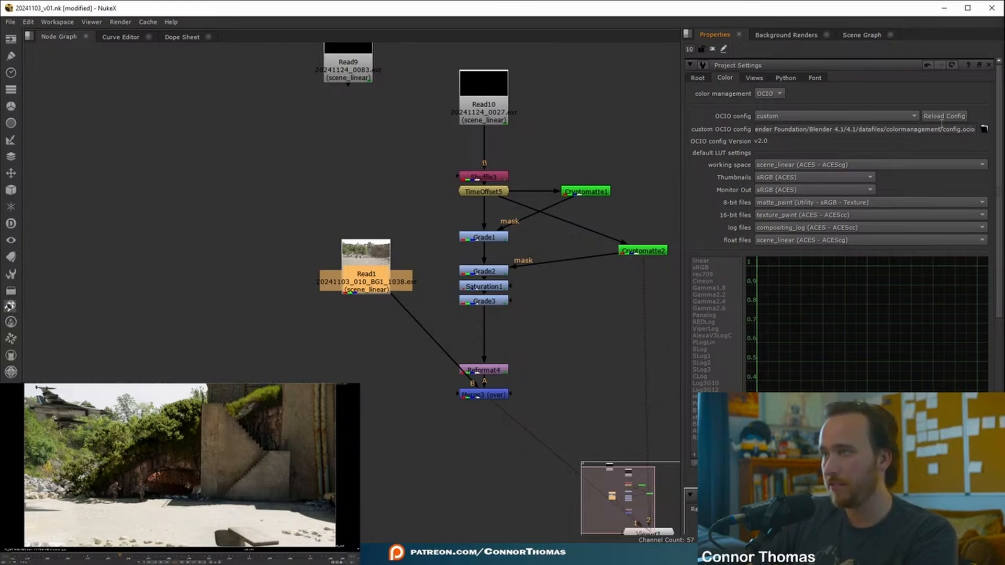
pyautogui.click(989, 65)
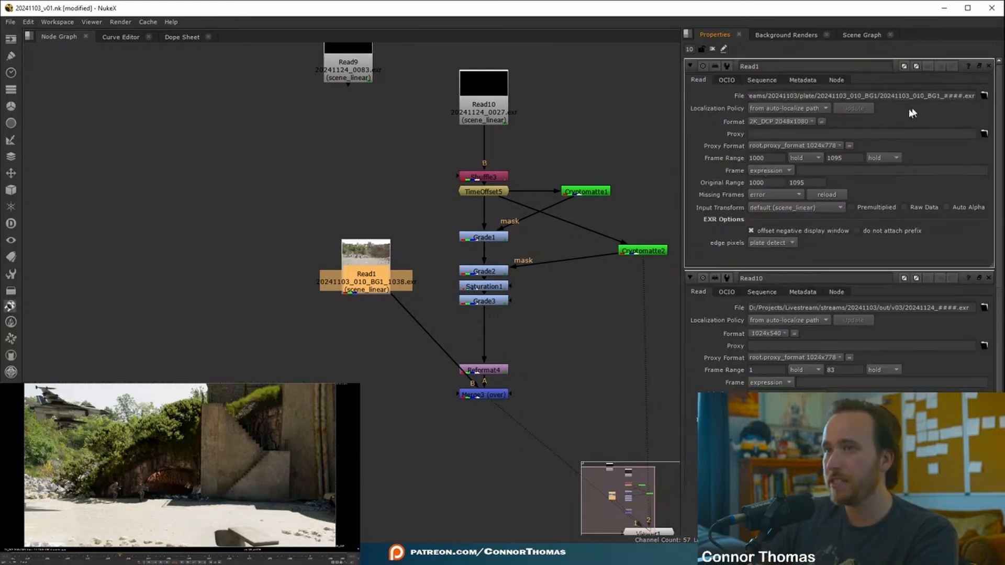
# Set the input transform of both the Read1 plate and the Read10 render to ACES - ACEScg
pyautogui.click(795, 208)
pyautogui.moveTo(791, 384)
pyautogui.moveTo(864, 383)
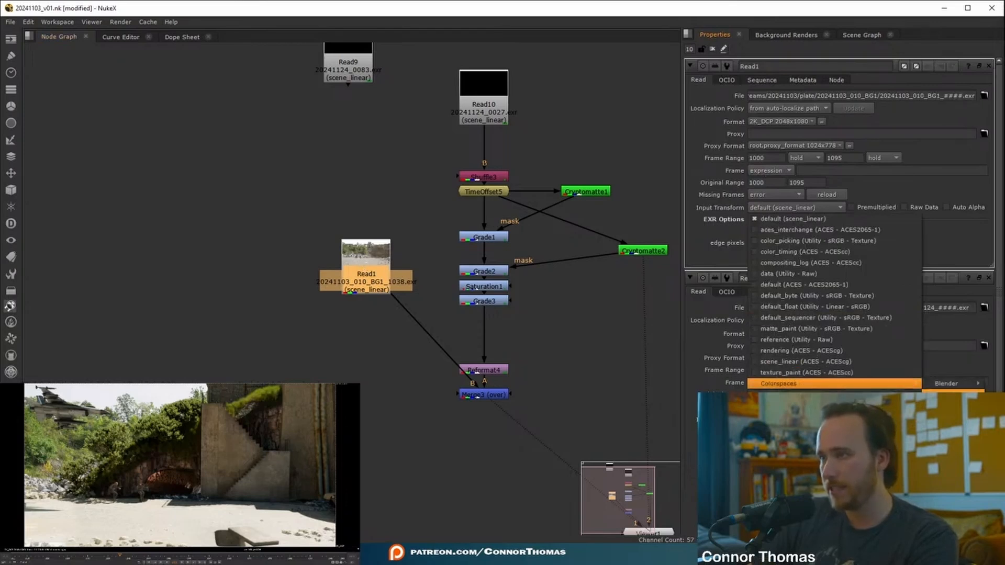
pyautogui.click(885, 428)
pyautogui.moveTo(377, 342); pyautogui.dragTo(358, 334, button='middle')
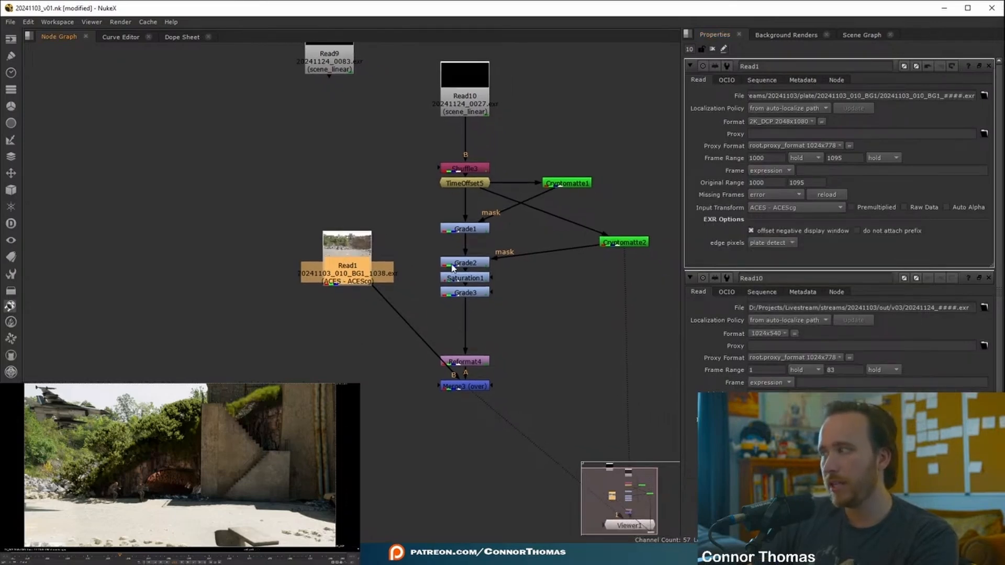
pyautogui.click(476, 109)
pyautogui.click(806, 208)
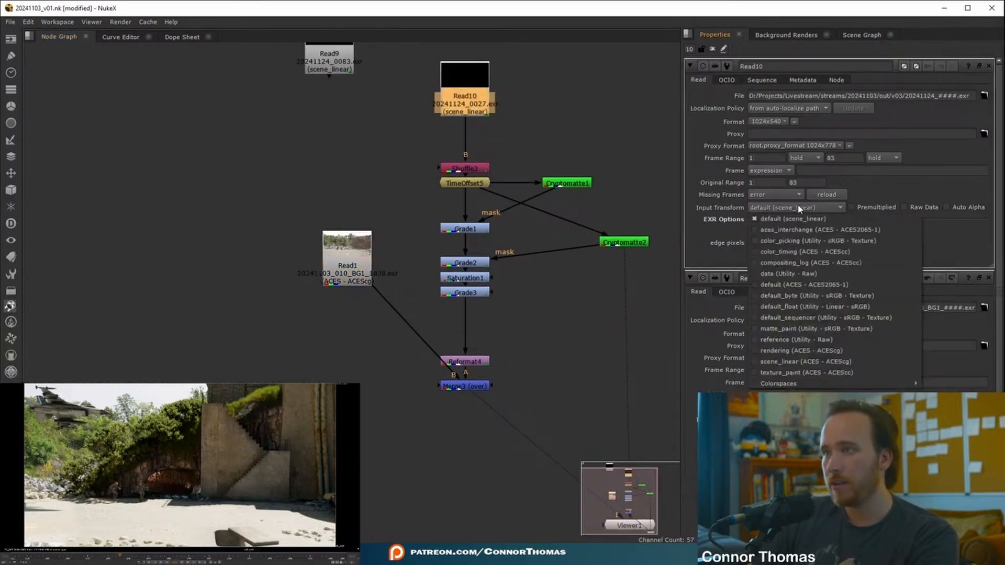
pyautogui.moveTo(812, 384)
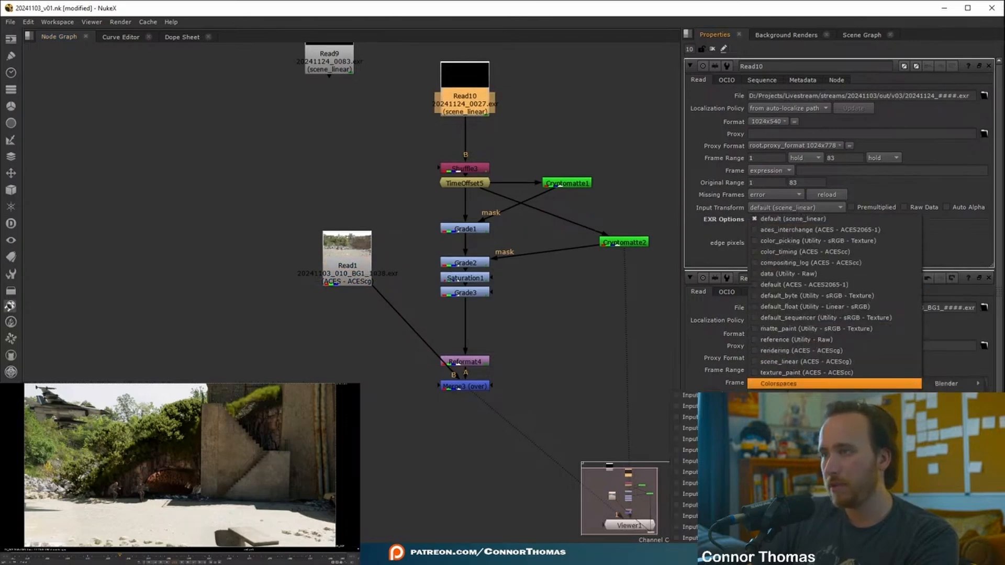
pyautogui.click(890, 428)
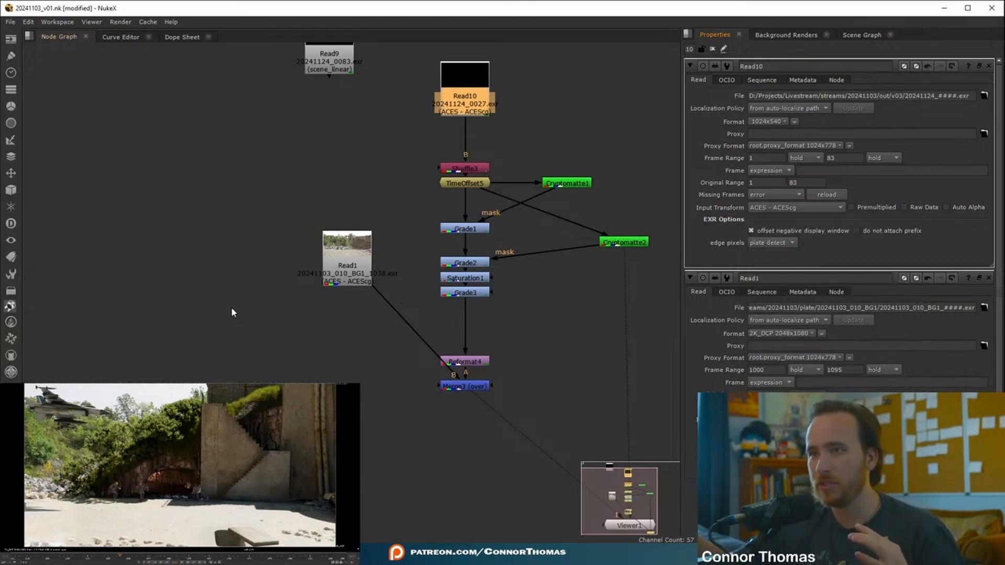
# Rearrange the graph so Read1 sits directly above Merge3, with the render branch and Read9 spaced apart from it
pyautogui.moveTo(341, 275); pyautogui.dragTo(230, 230)
pyautogui.scroll(-3, 192, 278)
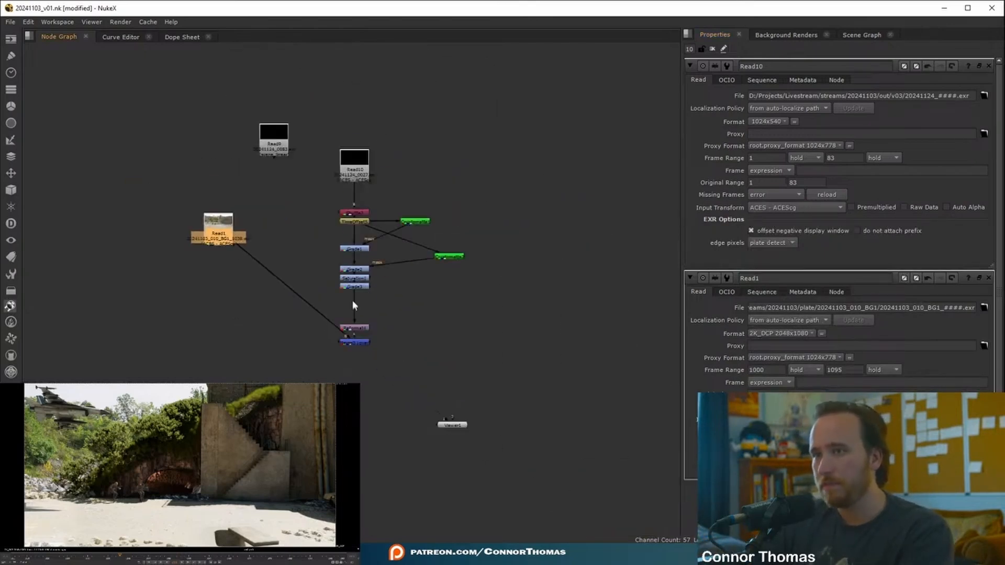
pyautogui.moveTo(353, 305); pyautogui.dragTo(394, 320, button='middle')
pyautogui.moveTo(367, 137); pyautogui.dragTo(594, 358)
pyautogui.moveTo(404, 348); pyautogui.dragTo(195, 343)
pyautogui.click(329, 253)
pyautogui.moveTo(264, 246); pyautogui.dragTo(400, 252)
pyautogui.click(296, 343)
pyautogui.moveTo(297, 344); pyautogui.dragTo(436, 321, button='middle')
# Insert a Dot below Reformat4 to route the render branch squarely into Merge3's A input
pyautogui.click(321, 306)
pyautogui.press('.')
pyautogui.moveTo(325, 315); pyautogui.dragTo(329, 338)
# Delete the old Grade, Saturation and Cryptomatte nodes between TimeOffset5 and Reformat4
pyautogui.moveTo(354, 282); pyautogui.dragTo(345, 300, button='middle')
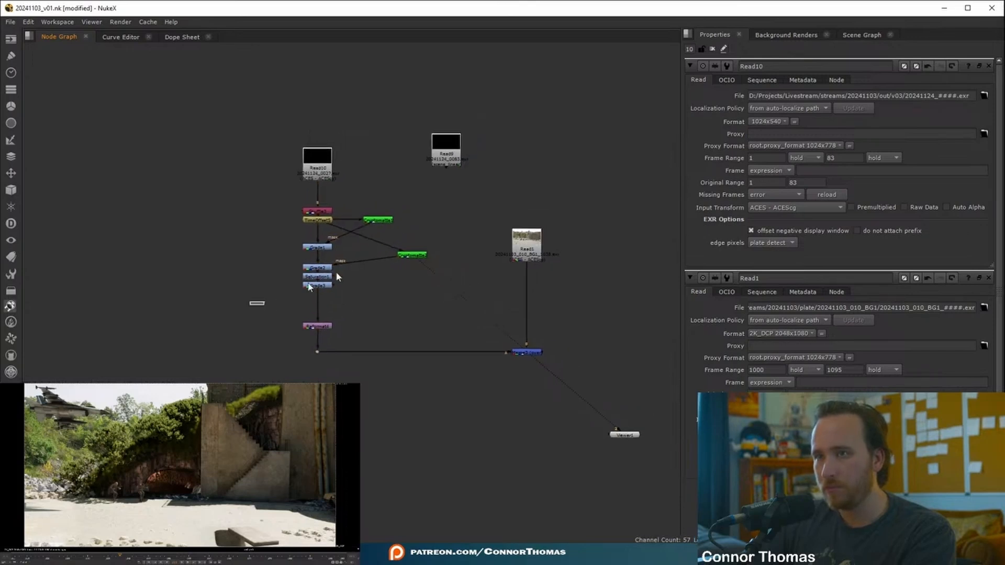
pyautogui.moveTo(251, 304); pyautogui.dragTo(411, 235)
pyautogui.press('Delete')
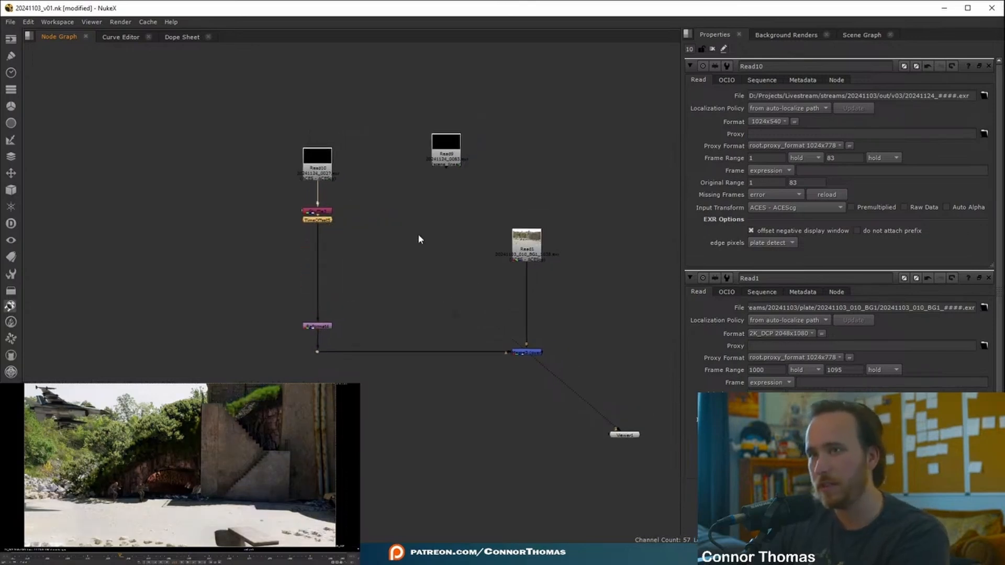
# View Read10 and Shuffle3 in turn, check Shuffle3's layer mapping, and fit the image in the viewer
pyautogui.scroll(4, 314, 176)
pyautogui.click(345, 157)
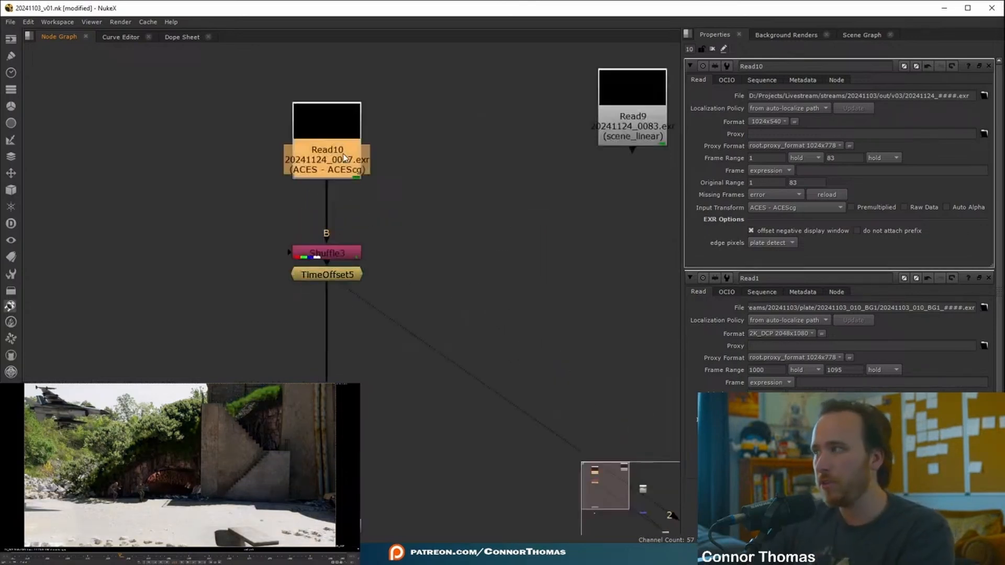
pyautogui.press('1')
pyautogui.click(329, 167)
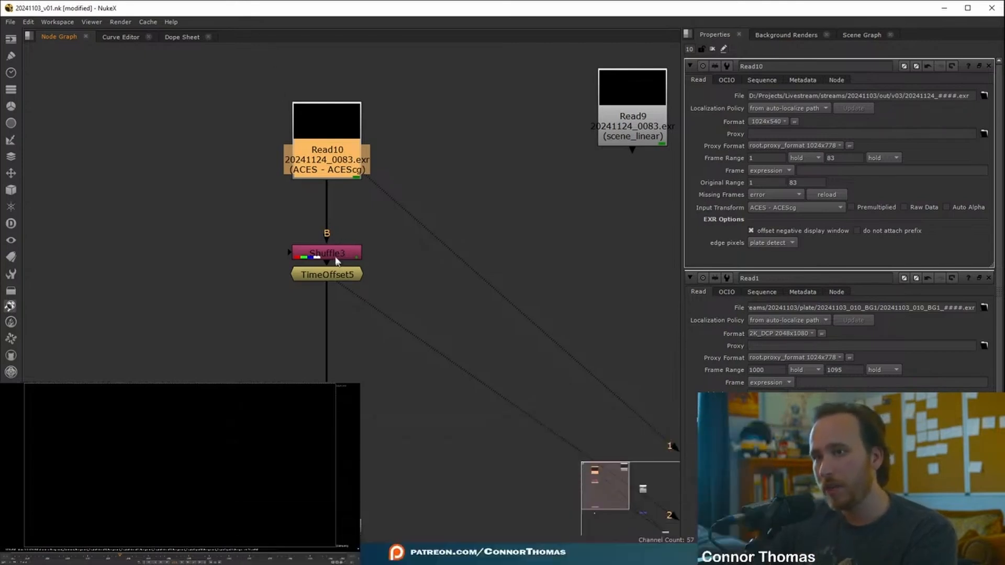
pyautogui.click(340, 256)
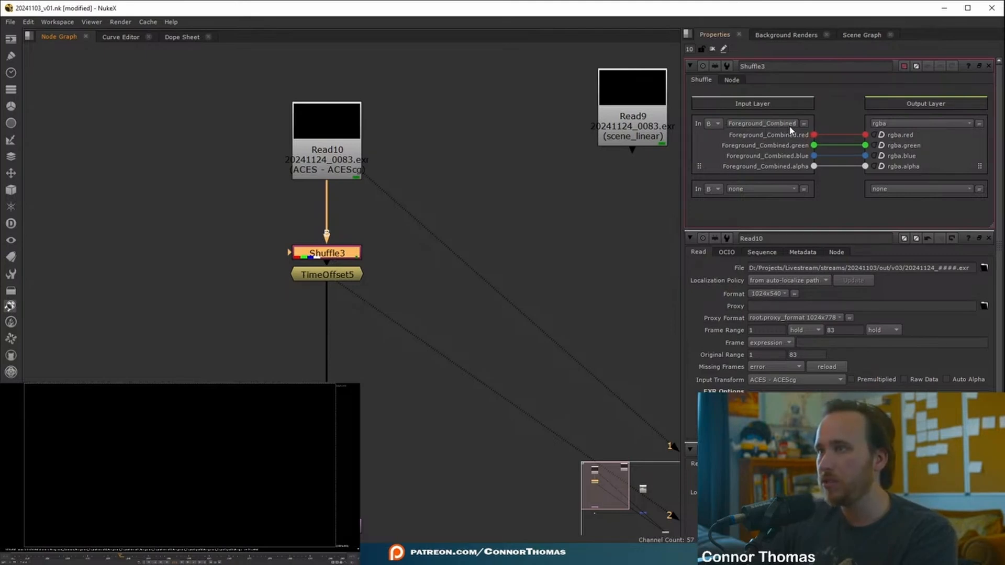
pyautogui.press('1')
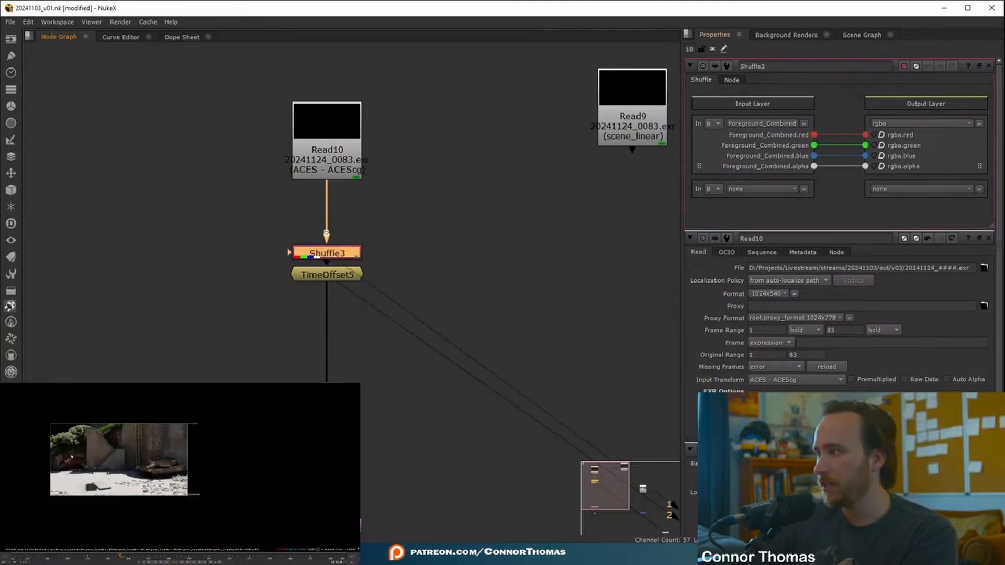
pyautogui.press('f')
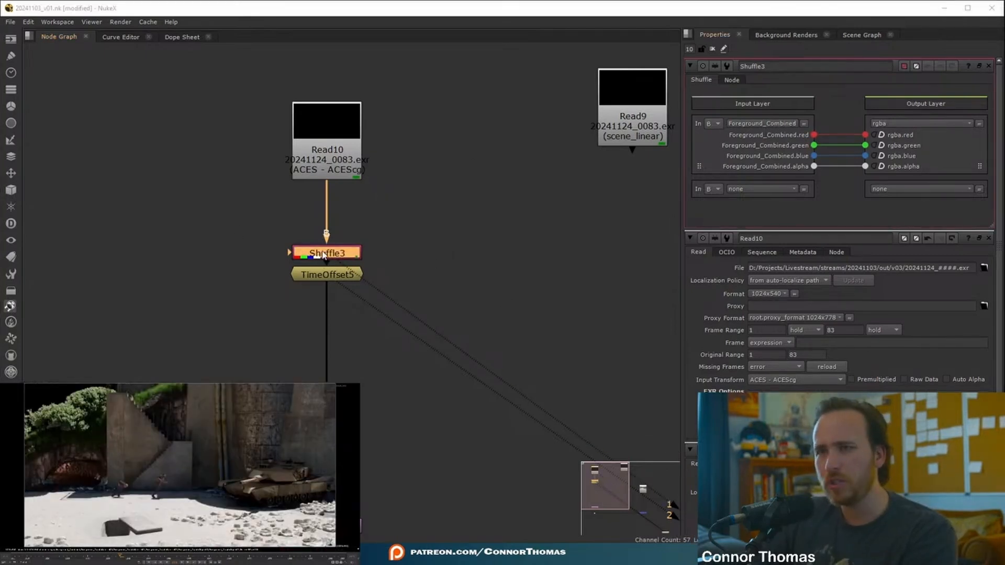
# Replace Shuffle3 with a new Shuffle below Read10 that routes Foreground_Combined to rgba
pyautogui.scroll(-2, 324, 257)
pyautogui.moveTo(324, 257); pyautogui.dragTo(335, 207, button='middle')
pyautogui.press('Delete')
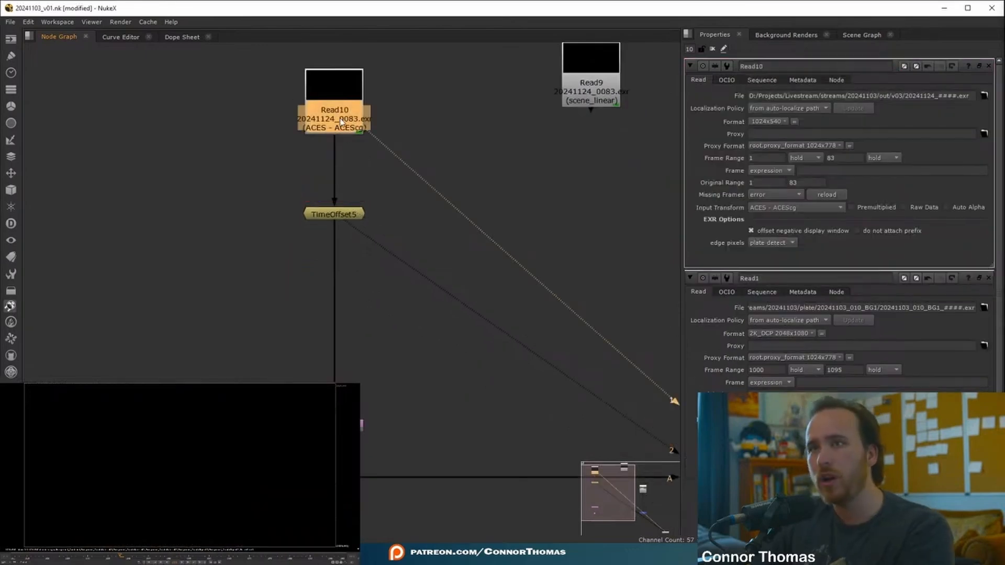
pyautogui.press('Tab')
pyautogui.write('shuf')
pyautogui.press('Return')
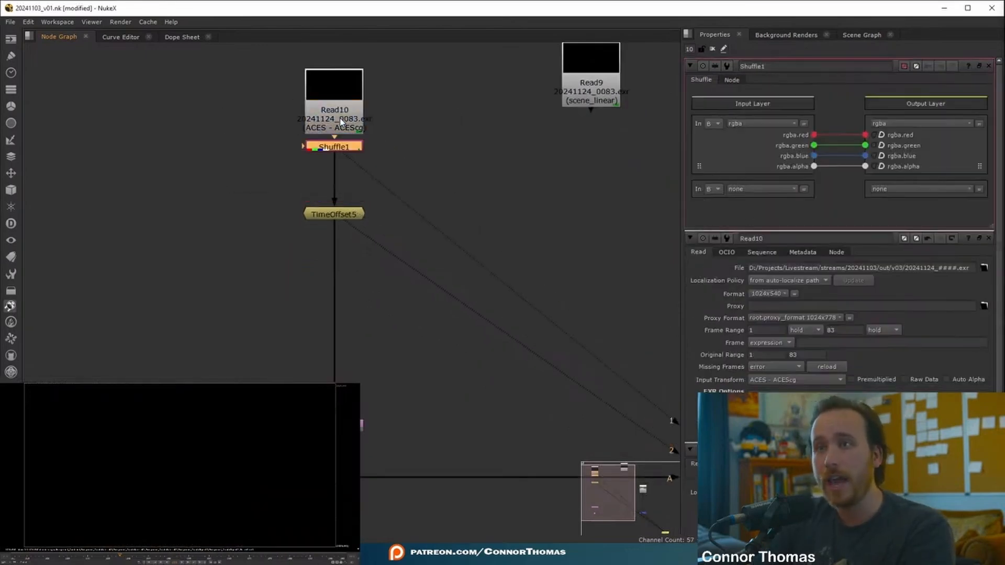
pyautogui.click(793, 125)
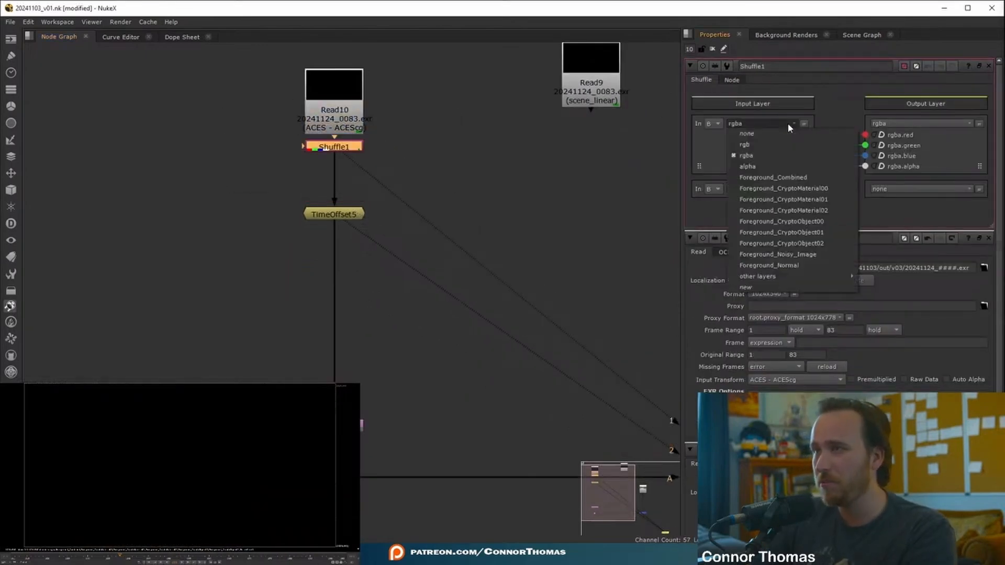
pyautogui.click(817, 178)
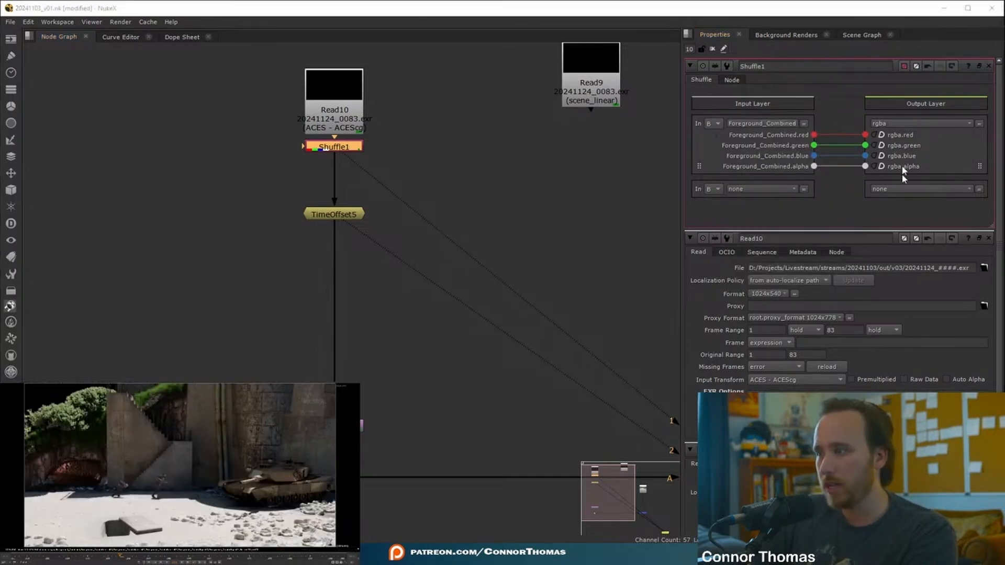
# View the reformatted render and the Read1 background plate in turn
pyautogui.scroll(-2, 534, 258)
pyautogui.moveTo(534, 258); pyautogui.dragTo(417, 186, button='middle')
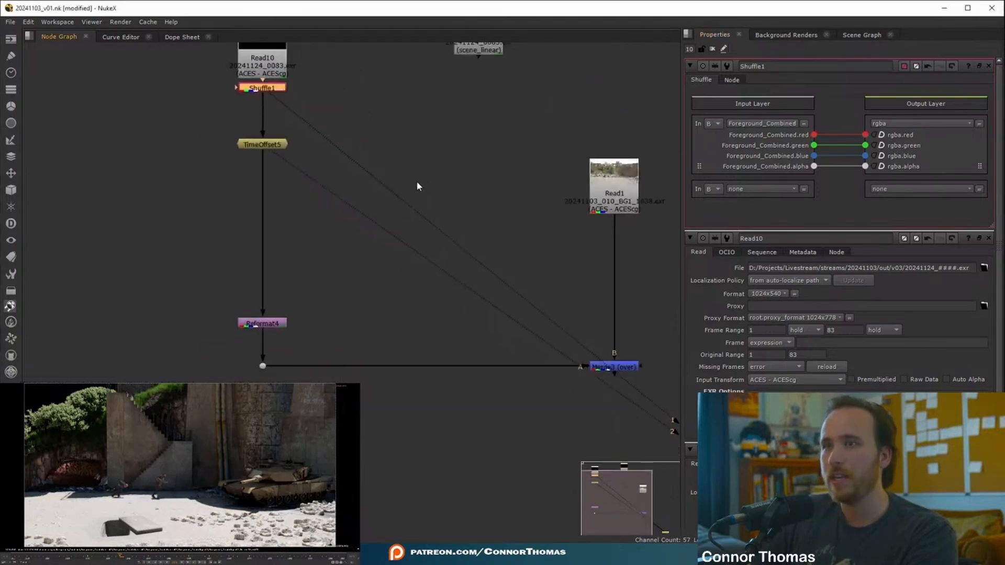
pyautogui.moveTo(310, 192); pyautogui.dragTo(340, 268, button='middle')
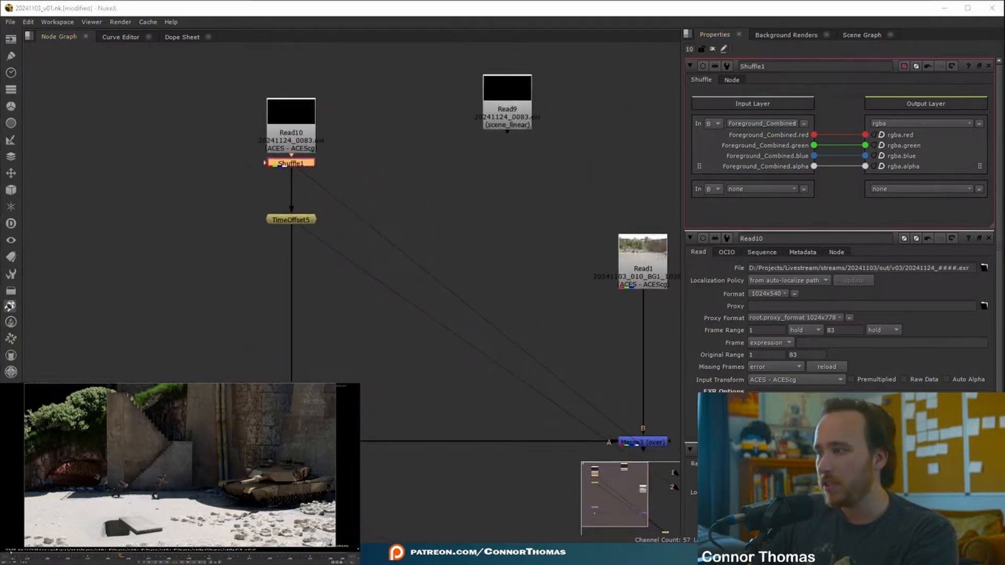
pyautogui.click(292, 399)
pyautogui.press('1')
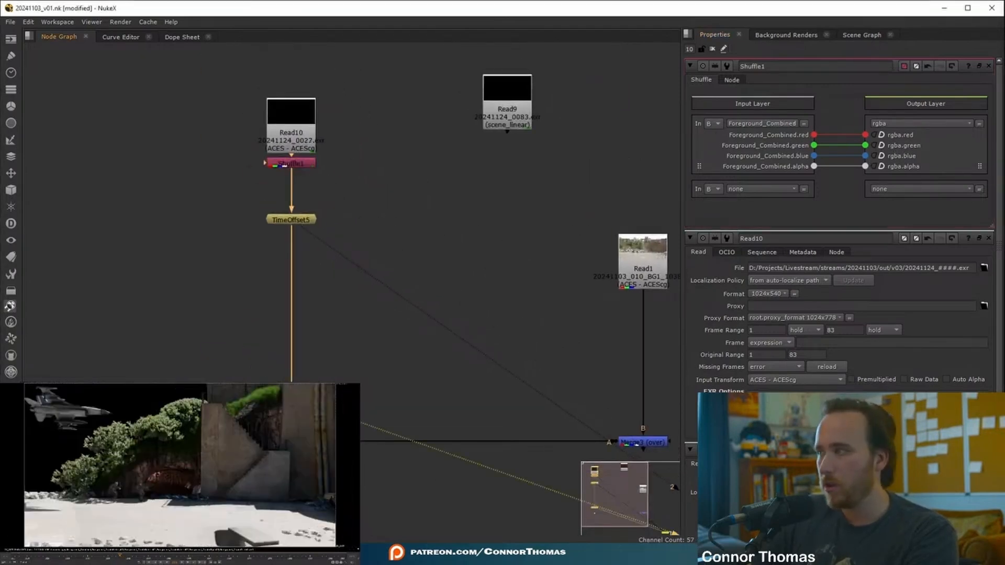
pyautogui.scroll(-2, 60, 482)
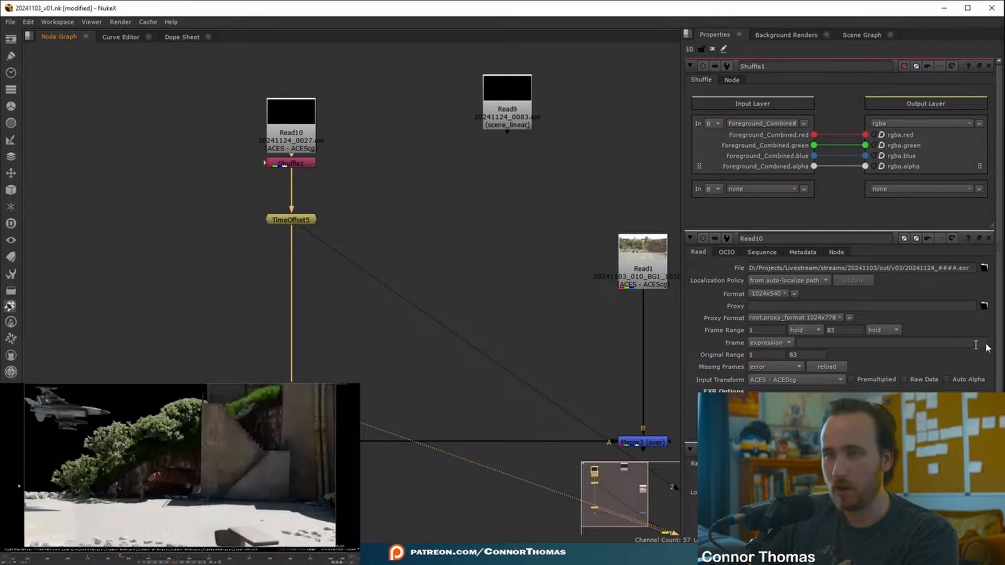
pyautogui.moveTo(442, 299); pyautogui.dragTo(340, 273, button='middle')
pyautogui.click(546, 252)
pyautogui.press('1')
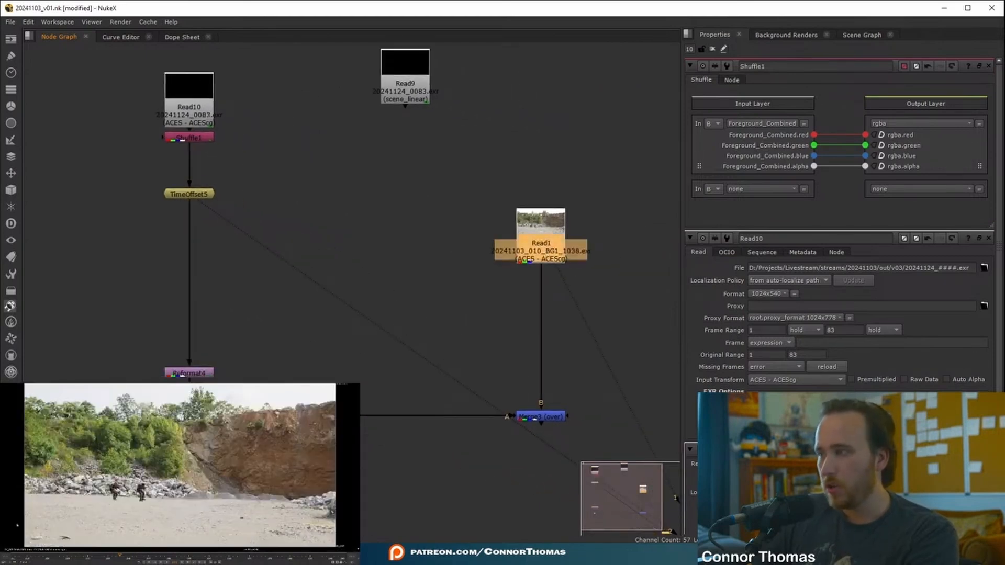
# View Reformat4, temporarily disable it to check its effect, and undo the change
pyautogui.moveTo(313, 370); pyautogui.dragTo(428, 367, button='middle')
pyautogui.doubleClick(294, 370)
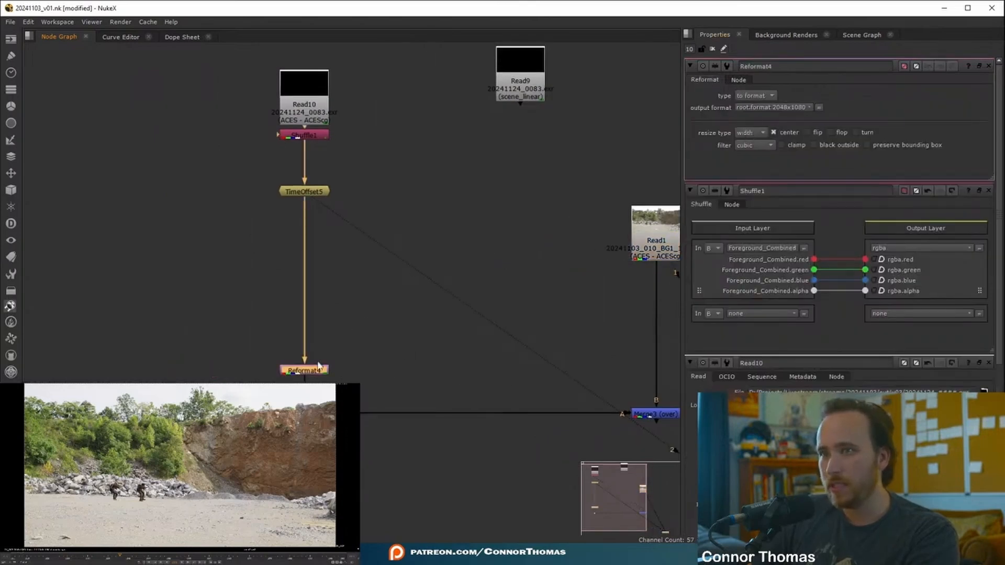
pyautogui.press('1')
pyautogui.press('d')
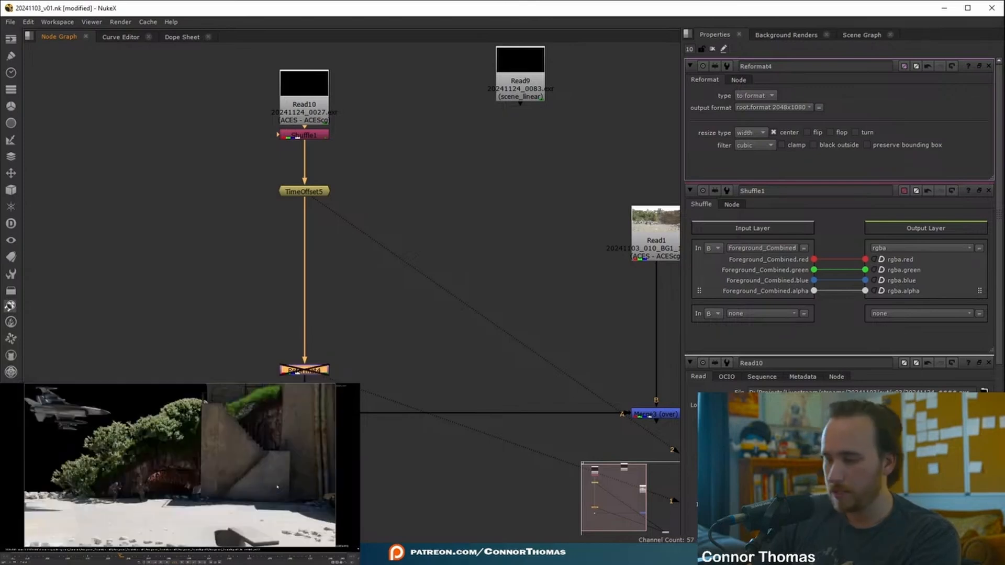
pyautogui.hotkey('ctrl', 'z')
pyautogui.hotkey('ctrl', 'z')
# View Merge3 and toggle it off and on repeatedly to compare the composite with the bare plate
pyautogui.moveTo(641, 400); pyautogui.dragTo(473, 335, button='middle')
pyautogui.click(488, 350)
pyautogui.press('1')
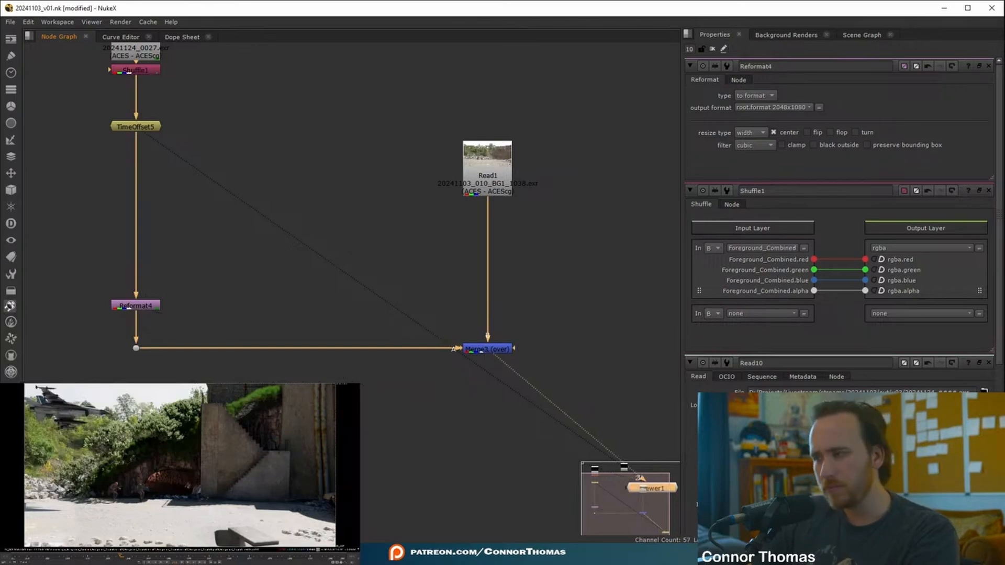
pyautogui.press('Tab')
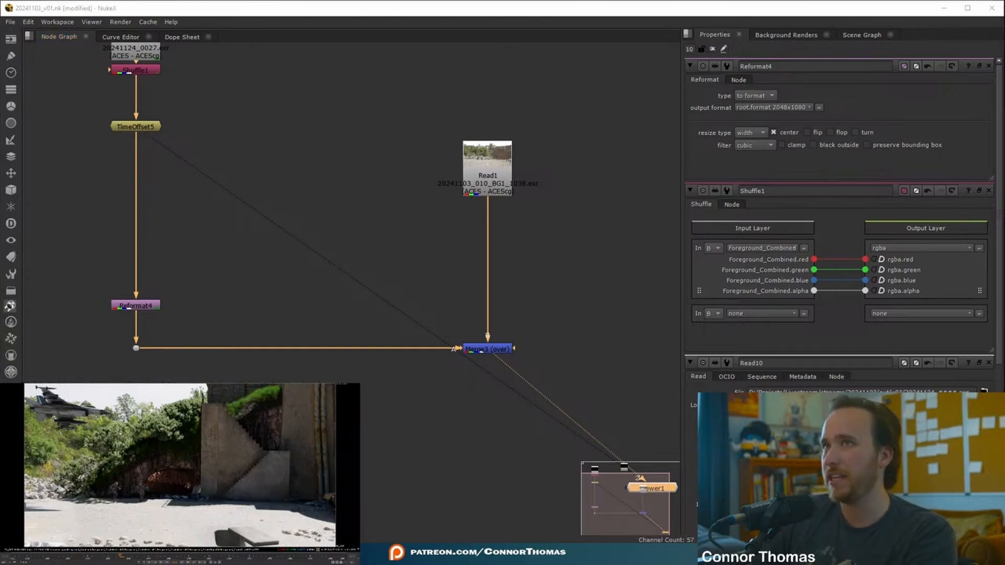
pyautogui.click(487, 349)
pyautogui.press('d')
pyautogui.press('d')
pyautogui.press('d')
pyautogui.press('d')
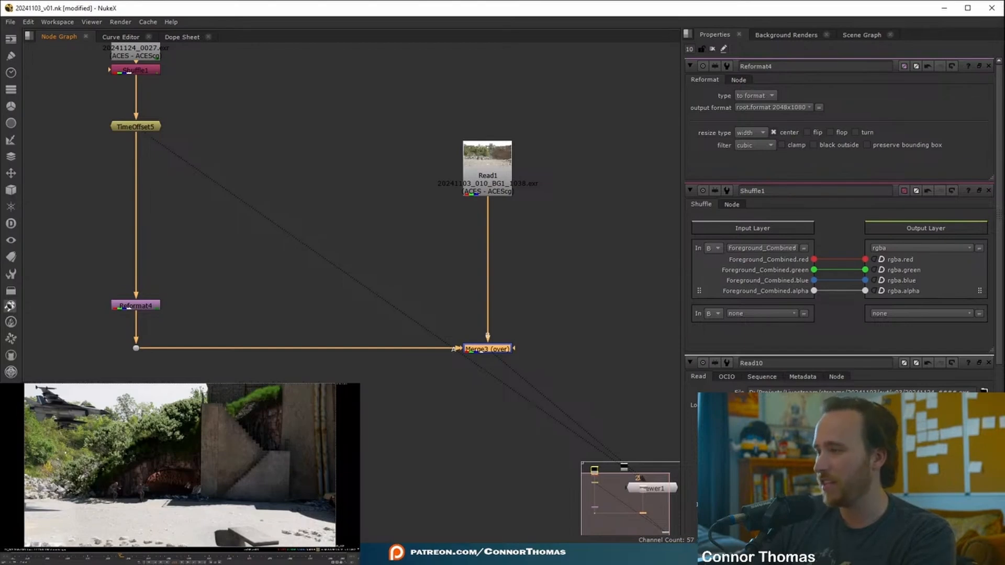
pyautogui.press('d')
pyautogui.press('d')
pyautogui.press('d')
pyautogui.press('d')
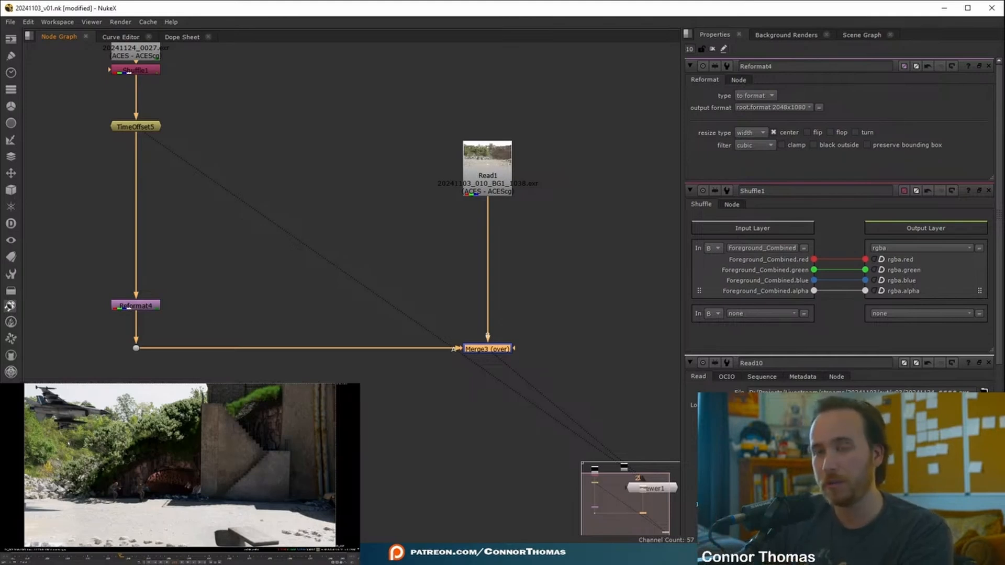
# Move TimeOffset5 up closer beneath the Shuffle node
pyautogui.moveTo(244, 246); pyautogui.dragTo(381, 325, button='middle')
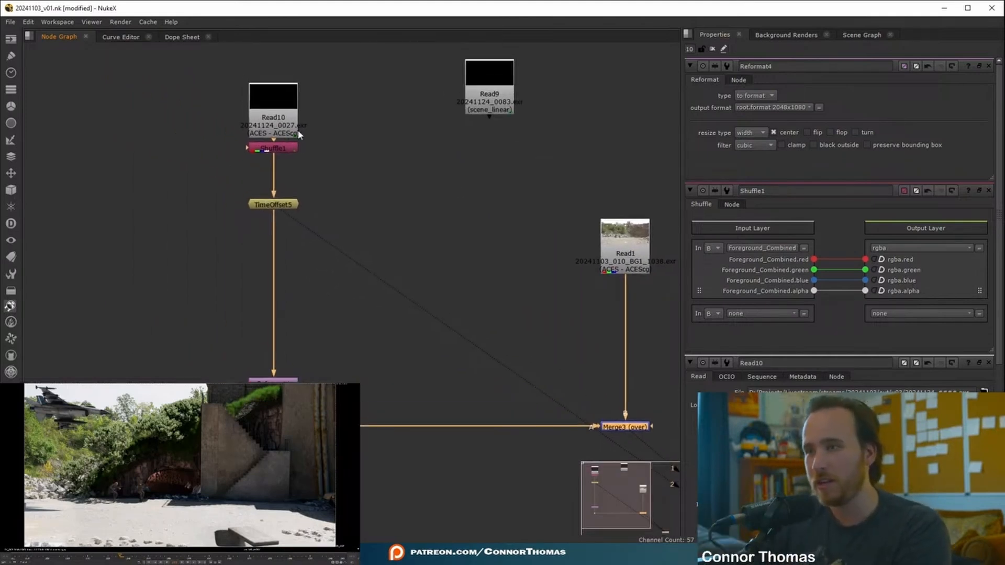
pyautogui.moveTo(289, 215); pyautogui.dragTo(340, 233)
pyautogui.moveTo(347, 237); pyautogui.dragTo(363, 77, button='middle')
pyautogui.moveTo(333, 167); pyautogui.dragTo(322, 300, button='middle')
pyautogui.click(280, 178)
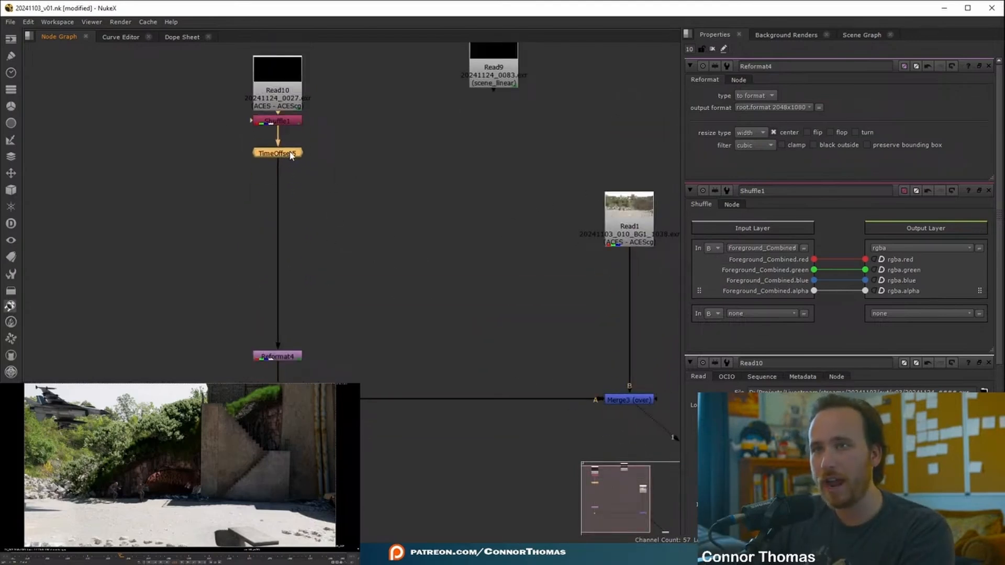
# Place Read9 beside Read10 and open up space between Read10 and the Shuffle node
pyautogui.scroll(-3, 366, 196)
pyautogui.moveTo(340, 111); pyautogui.dragTo(264, 106)
pyautogui.scroll(2, 168, 118)
pyautogui.click(149, 120)
pyautogui.click(212, 113)
pyautogui.click(183, 126)
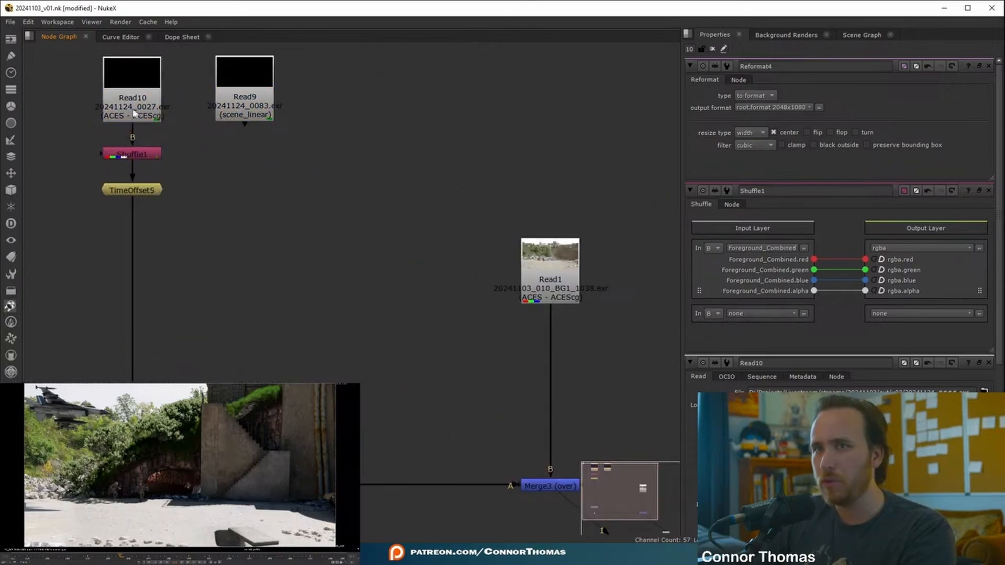
# Switch the Shuffle input from Read10 to Read9, compare the two renders by repeatedly undoing and redoing, and undo the switch
pyautogui.moveTo(135, 130); pyautogui.dragTo(248, 122)
pyautogui.hotkey('ctrl', 'z')
pyautogui.hotkey('ctrl', 'y')
pyautogui.hotkey('ctrl', 'z')
pyautogui.hotkey('ctrl', 'y')
pyautogui.hotkey('ctrl', 'z')
pyautogui.hotkey('ctrl', 'y')
pyautogui.hotkey('ctrl', 'z')
pyautogui.hotkey('ctrl', 'y')
pyautogui.hotkey('ctrl', 'z')
pyautogui.hotkey('ctrl', 'y')
pyautogui.hotkey('ctrl', 'z')
pyautogui.hotkey('ctrl', 'z')
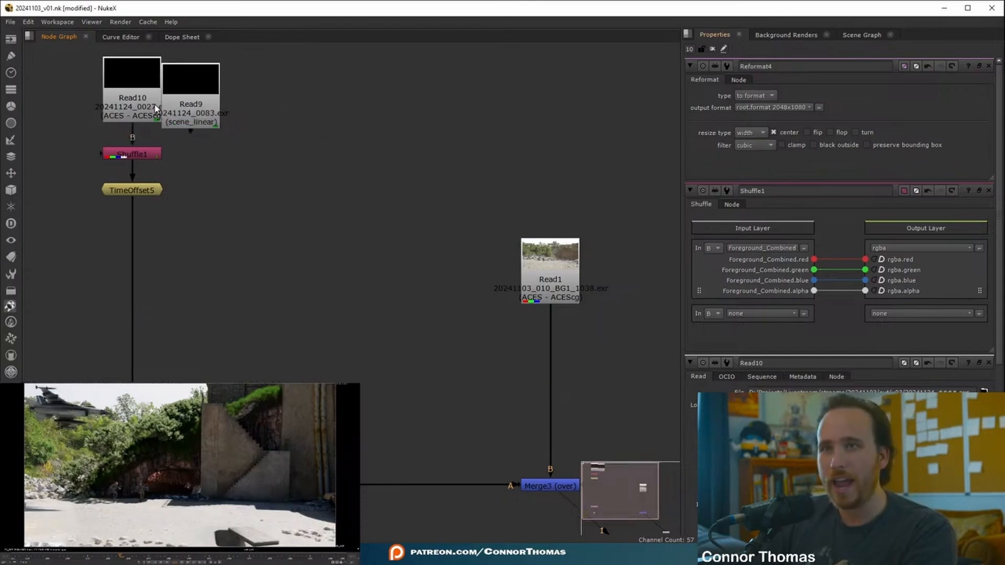
# Delete the unused Read9 node, leaving Read10 as the only render input
pyautogui.click(192, 104)
pyautogui.press('Delete')
pyautogui.moveTo(196, 148); pyautogui.dragTo(286, 136, button='middle')
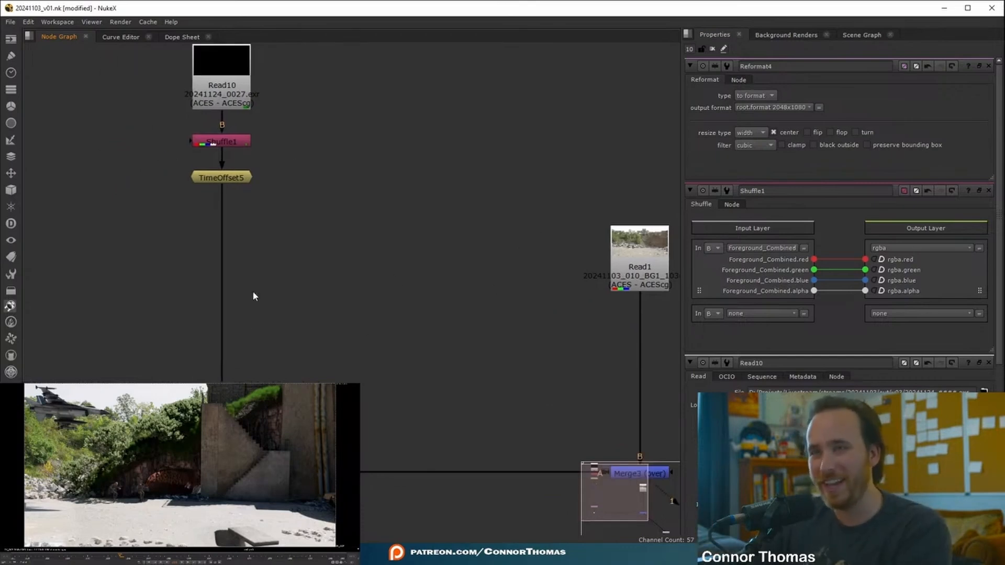
# Add a Grade node after TimeOffset5 and move it lower in the render branch
pyautogui.click(212, 181)
pyautogui.press('g')
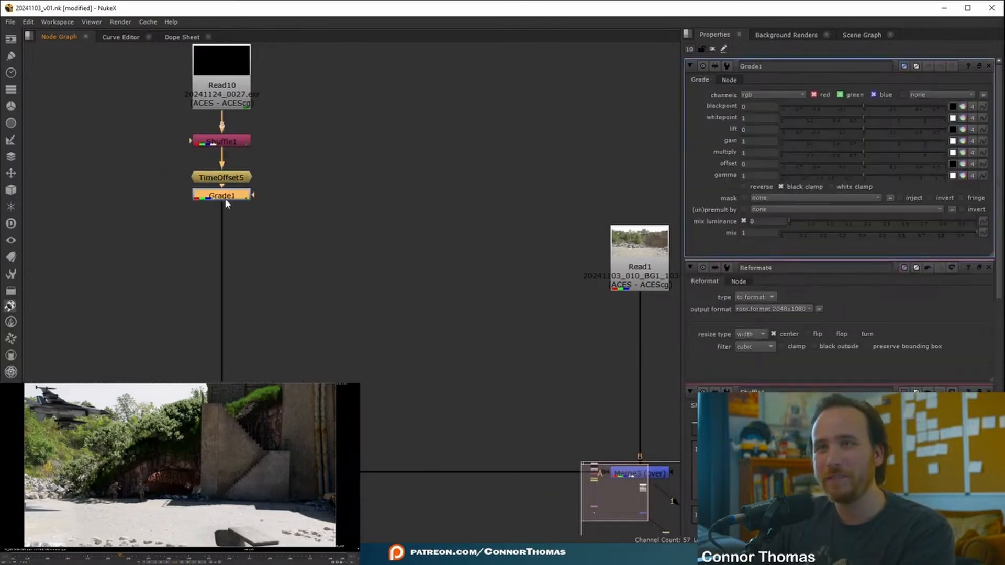
pyautogui.moveTo(225, 199); pyautogui.dragTo(225, 261)
pyautogui.moveTo(332, 245); pyautogui.dragTo(344, 250, button='middle')
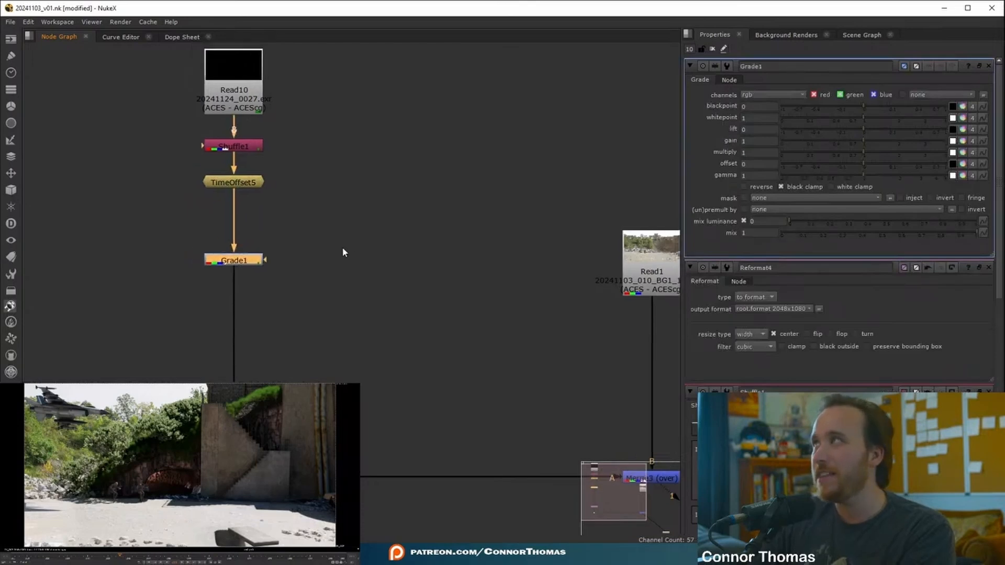
# Add a Cryptomatte node beside Grade1, feed it from TimeOffset5 and show its output in the viewer
pyautogui.click(344, 243)
pyautogui.press('Tab')
pyautogui.write('crypto')
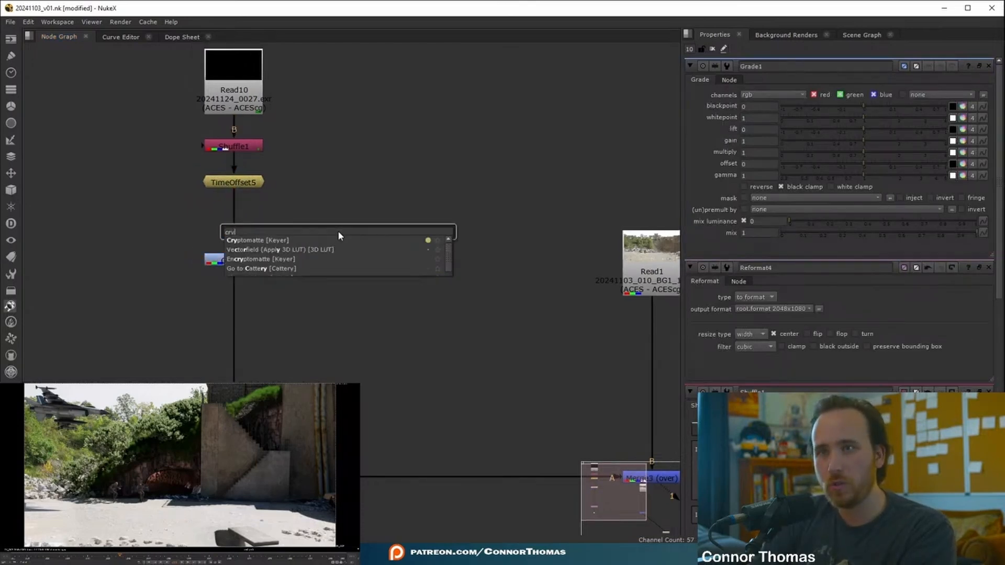
pyautogui.press('Return')
pyautogui.moveTo(328, 200); pyautogui.dragTo(235, 184)
pyautogui.moveTo(339, 233); pyautogui.dragTo(362, 248)
pyautogui.press('1')
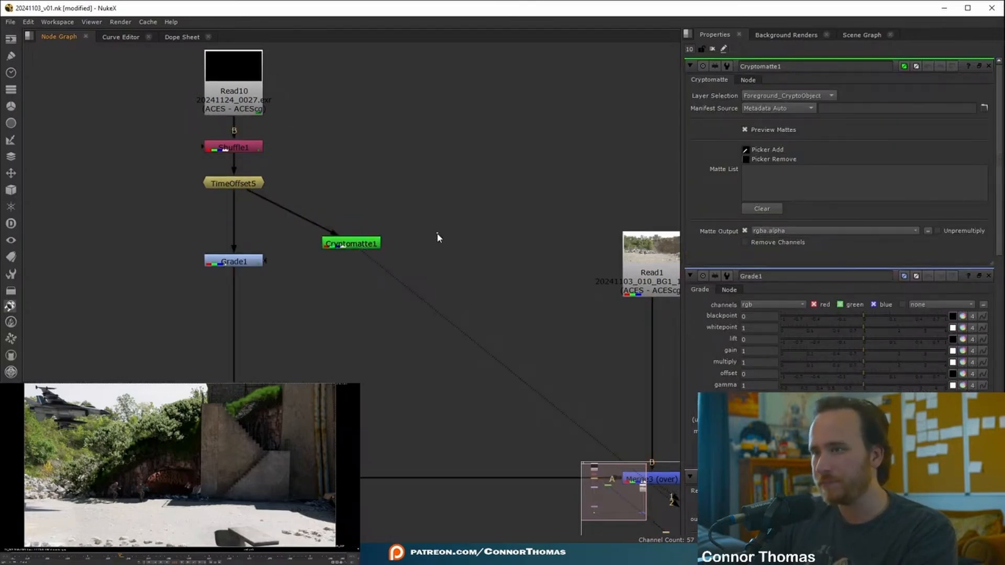
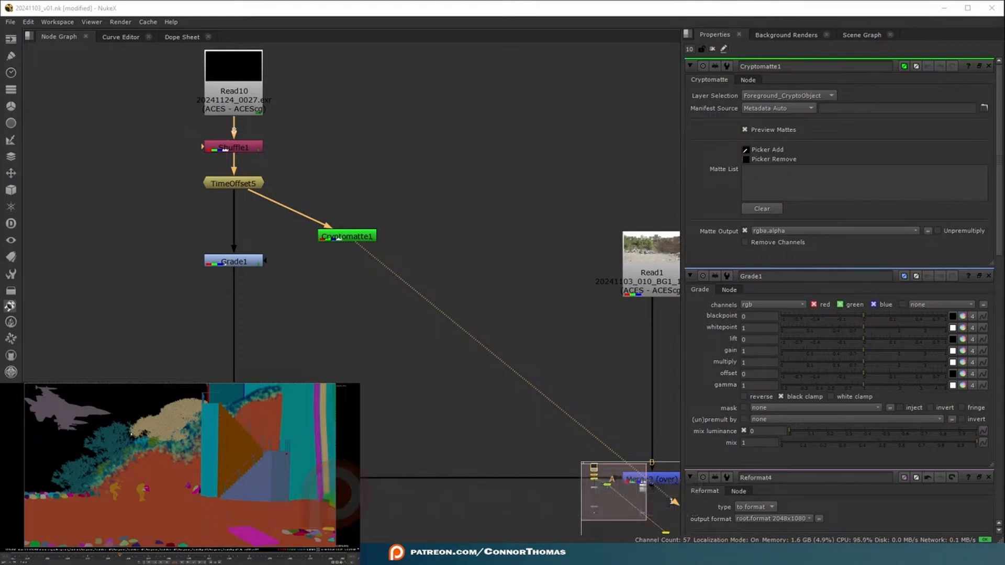
# Limit the number of open properties panels to 1 so only Cryptomatte1 stays open
pyautogui.click(811, 96)
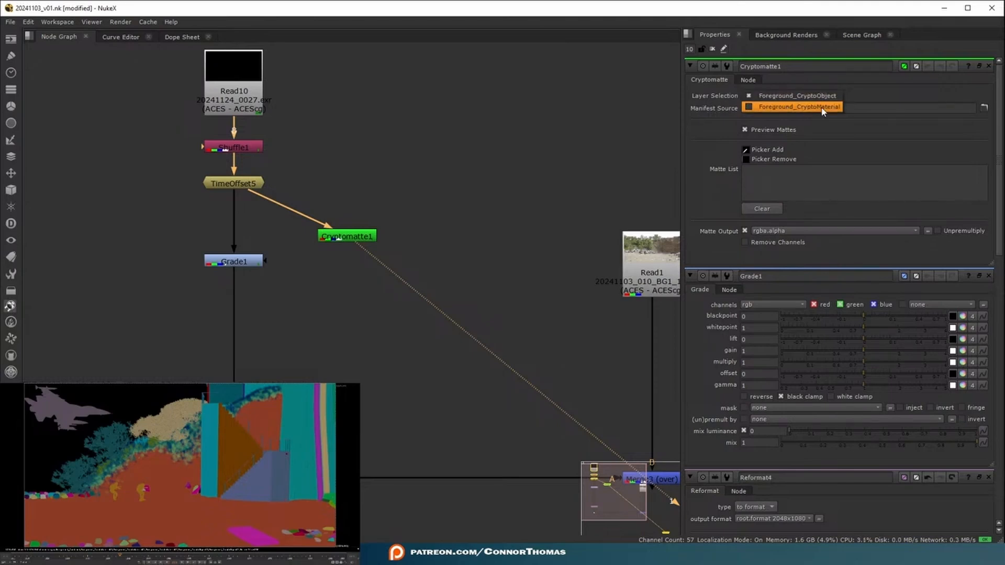
pyautogui.doubleClick(690, 49)
pyautogui.write('1')
pyautogui.click(578, 124)
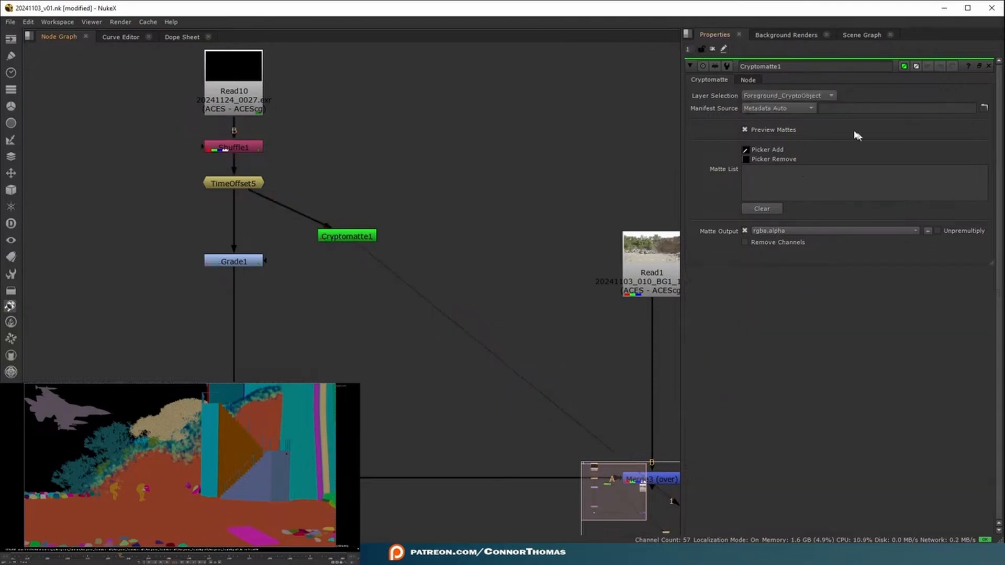
# Compare the Foreground_CryptoObject and Foreground_CryptoMaterial layers of Cryptomatte1 by switching between them
pyautogui.click(803, 96)
pyautogui.click(790, 104)
pyautogui.click(806, 95)
pyautogui.click(801, 85)
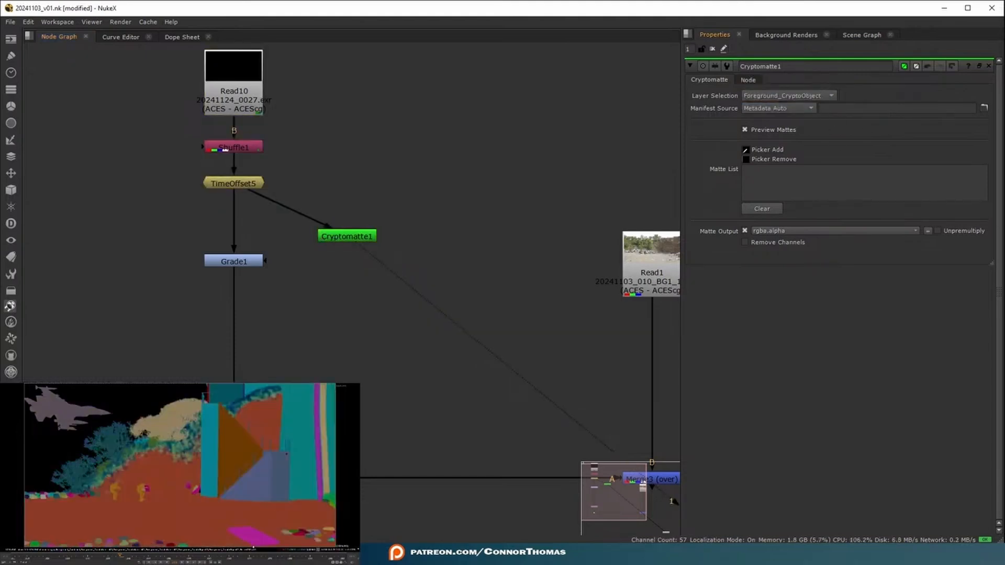
pyautogui.click(812, 95)
pyautogui.click(812, 108)
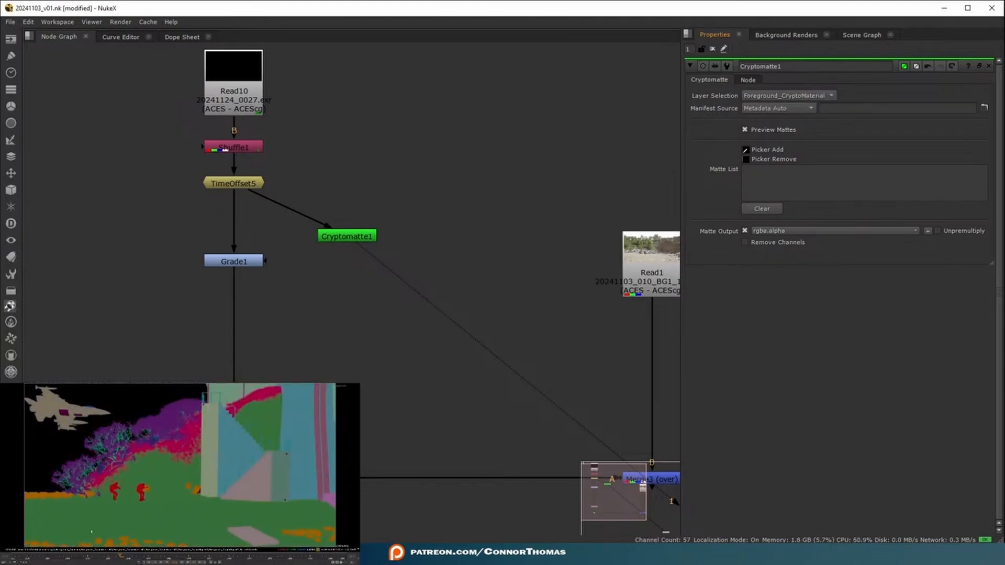
pyautogui.click(808, 95)
pyautogui.click(801, 84)
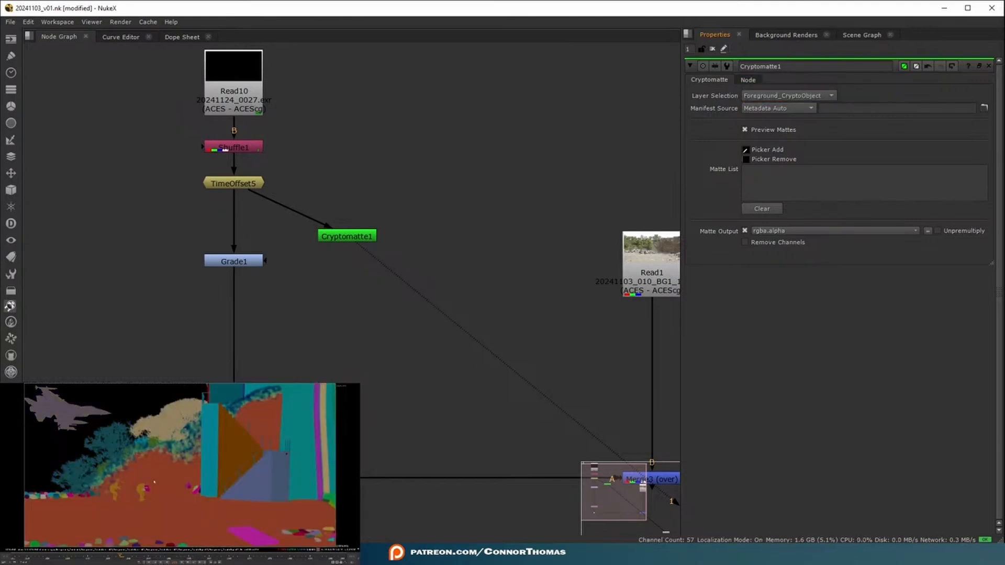
# Set Cryptomatte1 to the Foreground_CryptoMaterial layer and add the grass, pine leaf, Artemisia leaf and pine bark materials to its matte list
pyautogui.click(806, 96)
pyautogui.click(805, 109)
pyautogui.keyDown('ctrl'); pyautogui.click(170, 448); pyautogui.keyUp('ctrl')
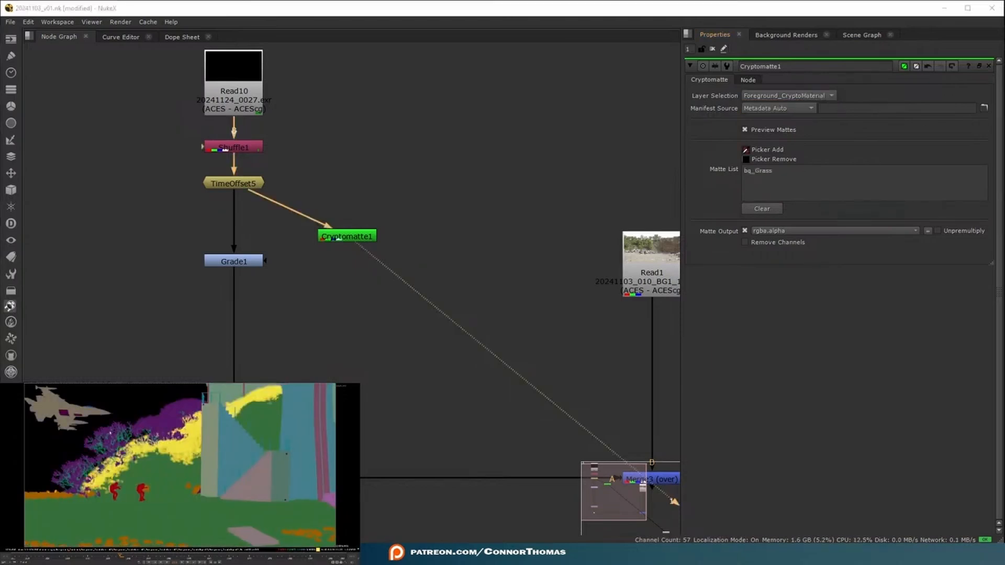
pyautogui.keyDown('ctrl'); pyautogui.click(175, 413); pyautogui.keyUp('ctrl')
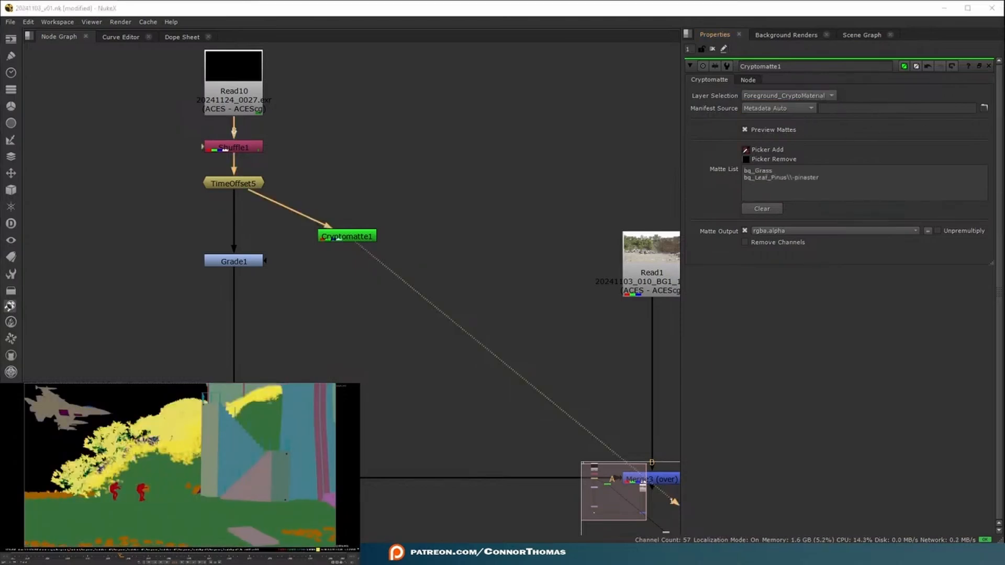
pyautogui.keyDown('ctrl'); pyautogui.click(123, 432); pyautogui.keyUp('ctrl')
pyautogui.keyDown('ctrl'); pyautogui.click(116, 447); pyautogui.keyUp('ctrl')
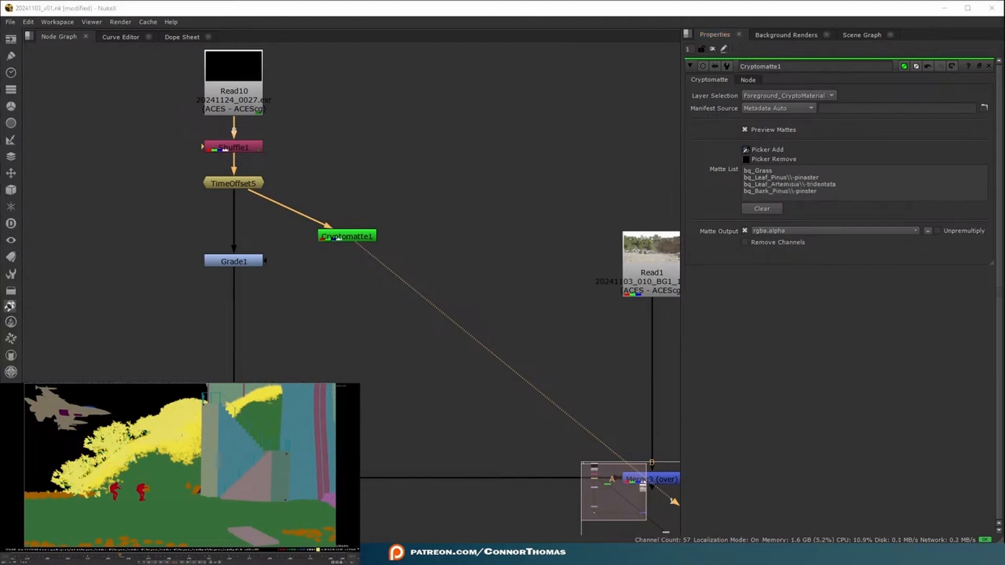
# Check the picked foliage matte by toggling the viewer between the alpha channel and the colour preview
pyautogui.press('a')
pyautogui.press('a')
pyautogui.press('a')
pyautogui.press('a')
pyautogui.press('a')
pyautogui.press('a')
pyautogui.press('a')
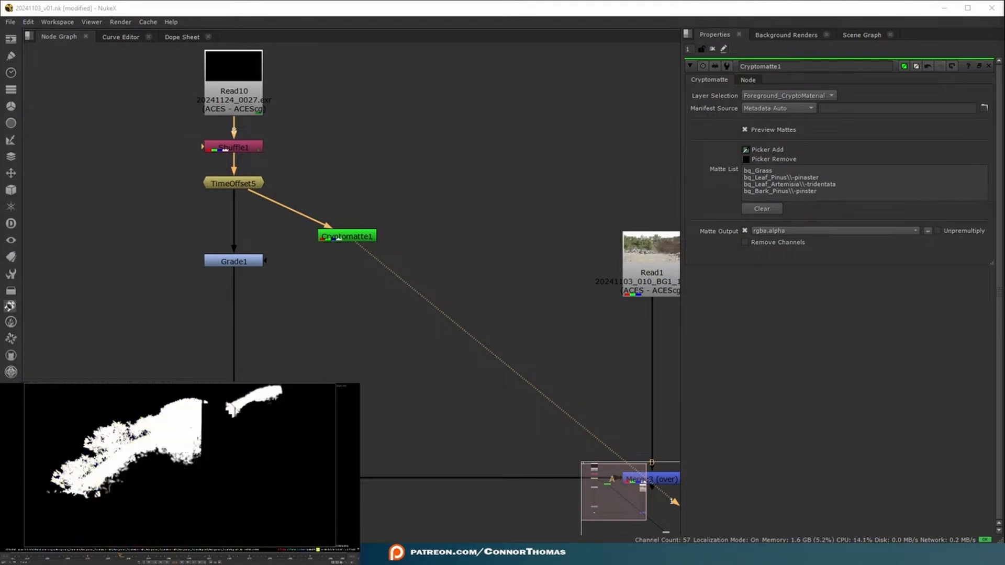
pyautogui.press('a')
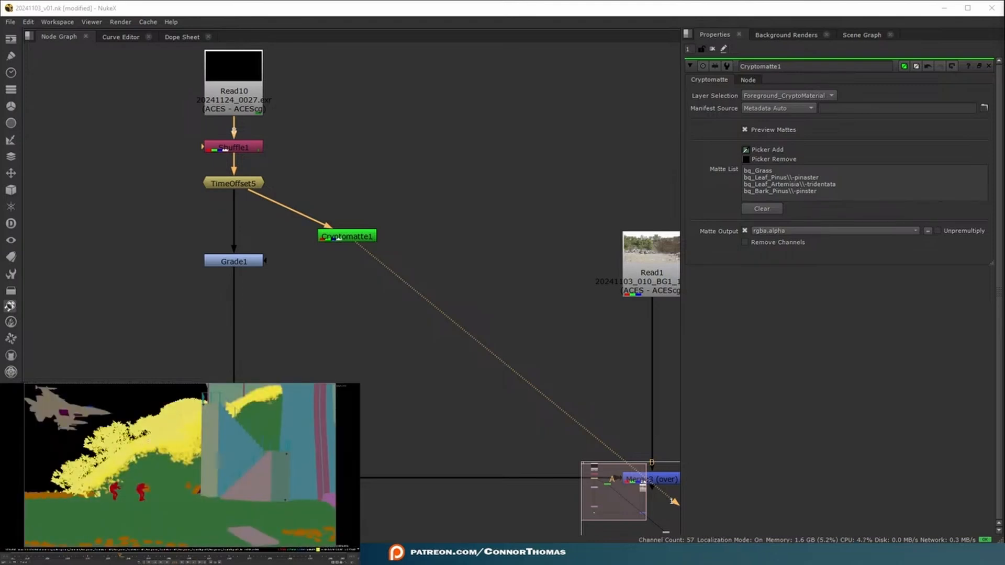
# View Grade1 and connect its mask input to Cryptomatte1
pyautogui.moveTo(278, 294); pyautogui.dragTo(355, 312, button='middle')
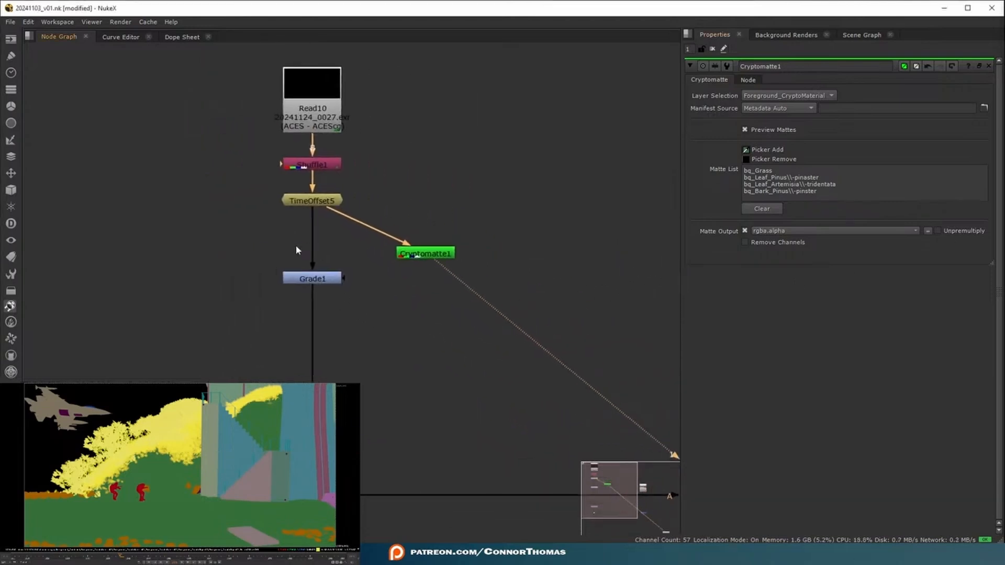
pyautogui.click(317, 285)
pyautogui.press('1')
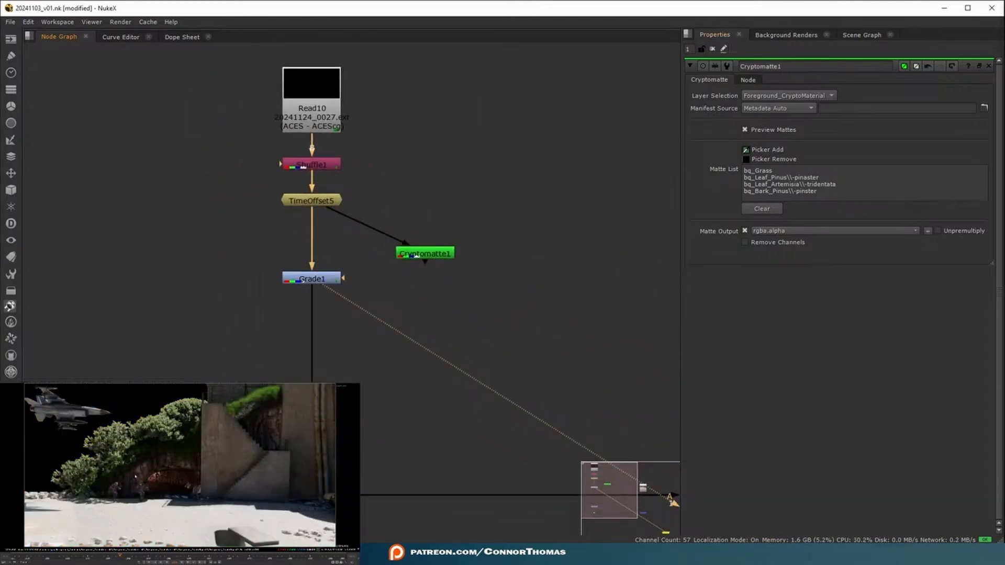
pyautogui.moveTo(344, 278); pyautogui.dragTo(372, 318)
pyautogui.moveTo(373, 318); pyautogui.dragTo(554, 300, button='middle')
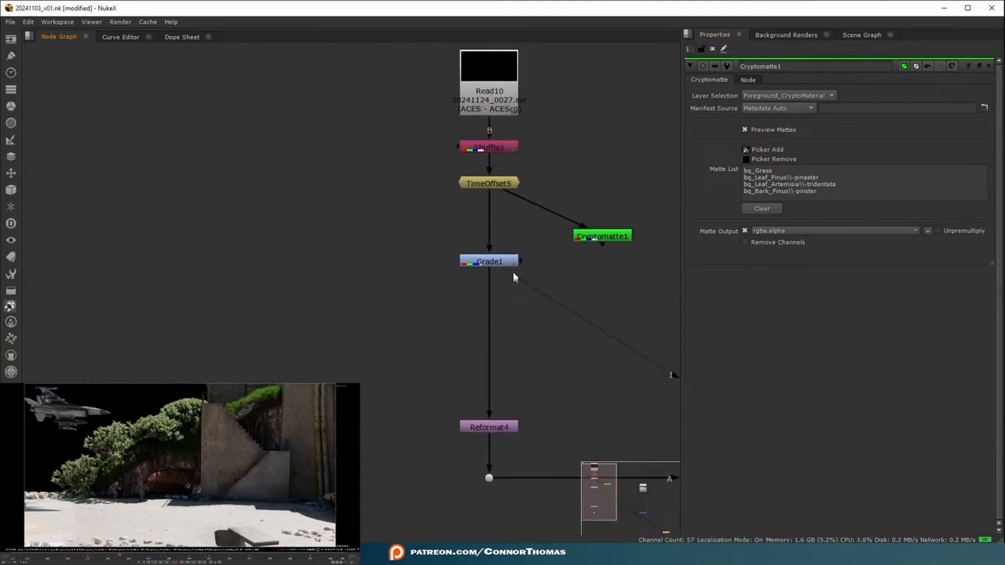
pyautogui.moveTo(522, 260); pyautogui.dragTo(611, 240)
# Show the merged composite in the viewer, open Grade1's properties and disable the node for colour sampling
pyautogui.scroll(-5, 595, 295)
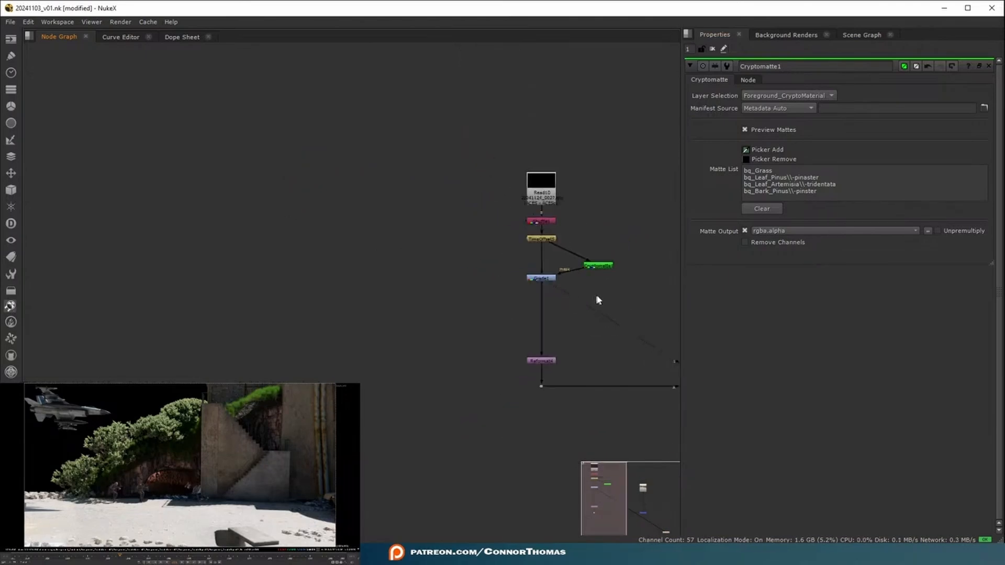
pyautogui.keyDown('ctrl'); pyautogui.click(410, 336); pyautogui.keyUp('ctrl')
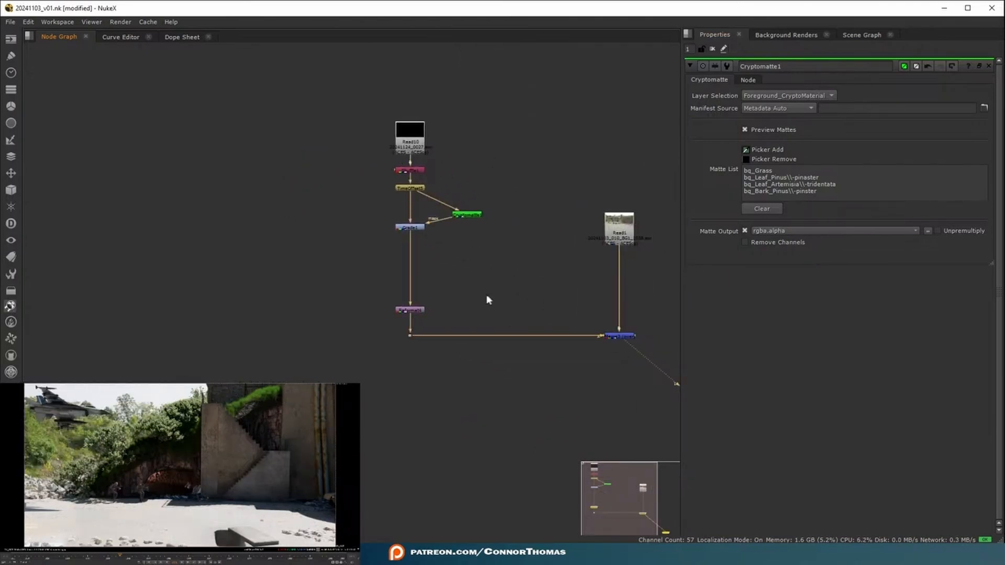
pyautogui.press('f')
pyautogui.doubleClick(518, 255)
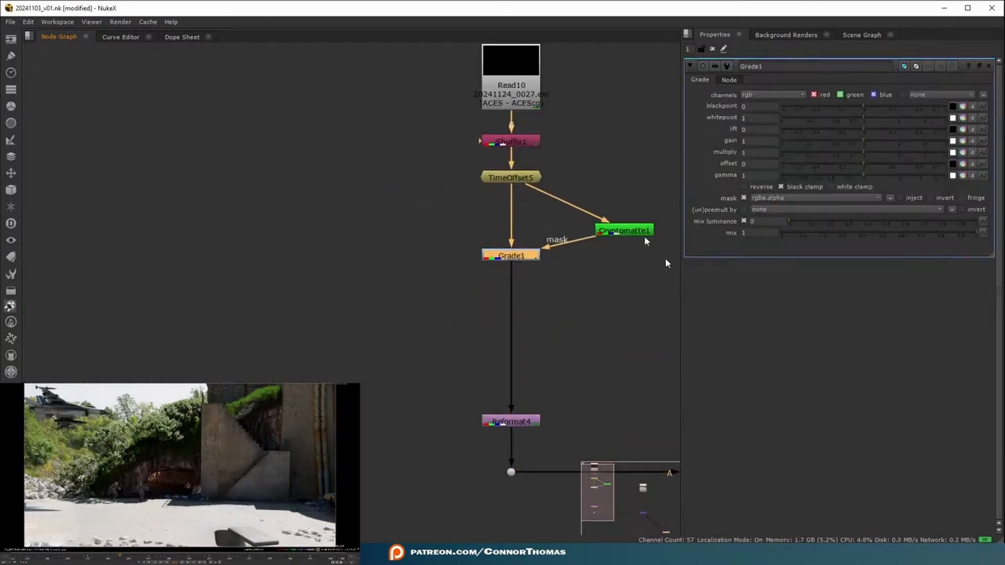
pyautogui.press('d')
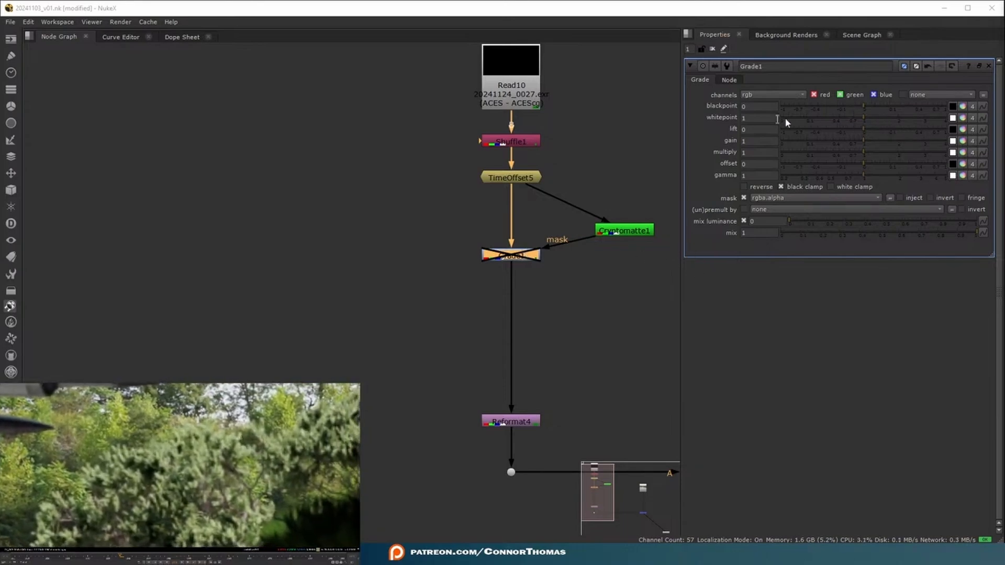
# Sample Grade1's whitepoint from a bright patch and its blackpoint from a dark patch of the rendered foliage
pyautogui.click(954, 117)
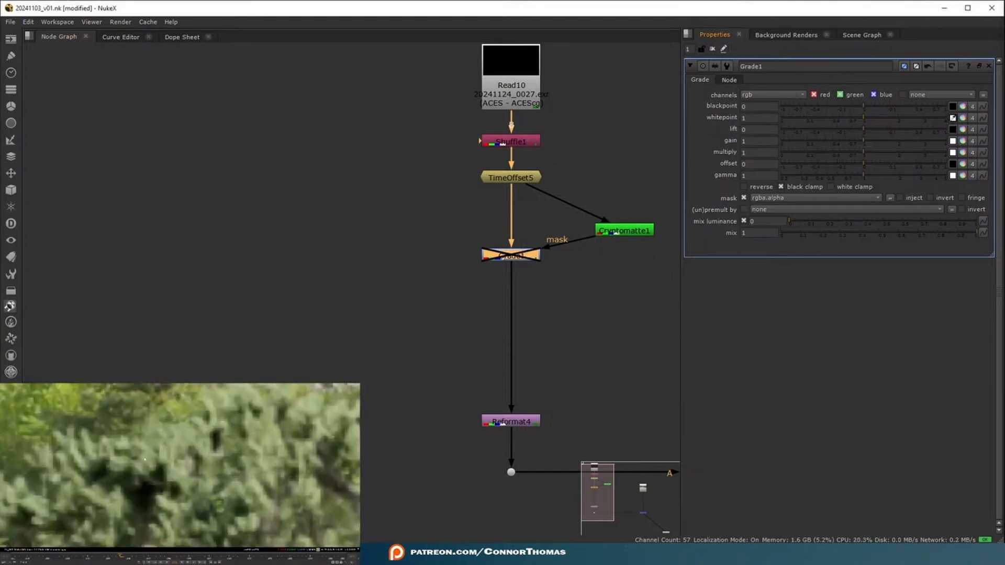
pyautogui.keyDown('ctrl'); pyautogui.click(145, 460); pyautogui.keyUp('ctrl')
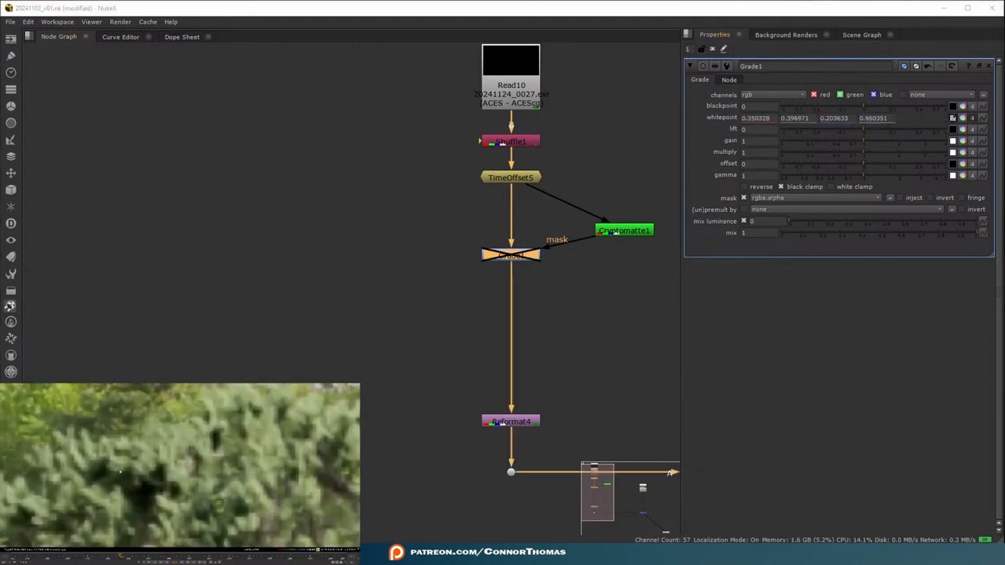
pyautogui.scroll(-2, 165, 462)
pyautogui.moveTo(145, 459)
pyautogui.mouseDown(button='middle')
pyautogui.moveTo(183, 454)
pyautogui.moveTo(137, 461)
pyautogui.mouseUp(button='middle')
pyautogui.click(952, 119)
pyautogui.click(952, 107)
pyautogui.moveTo(152, 481); pyautogui.dragTo(156, 462, button='middle')
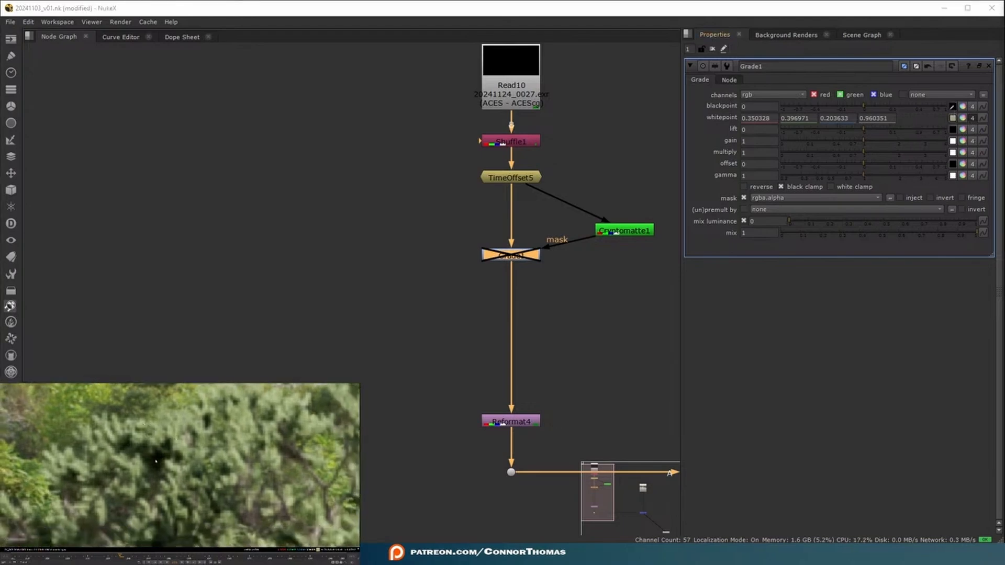
pyautogui.keyDown('ctrl'); pyautogui.click(157, 461); pyautogui.keyUp('ctrl')
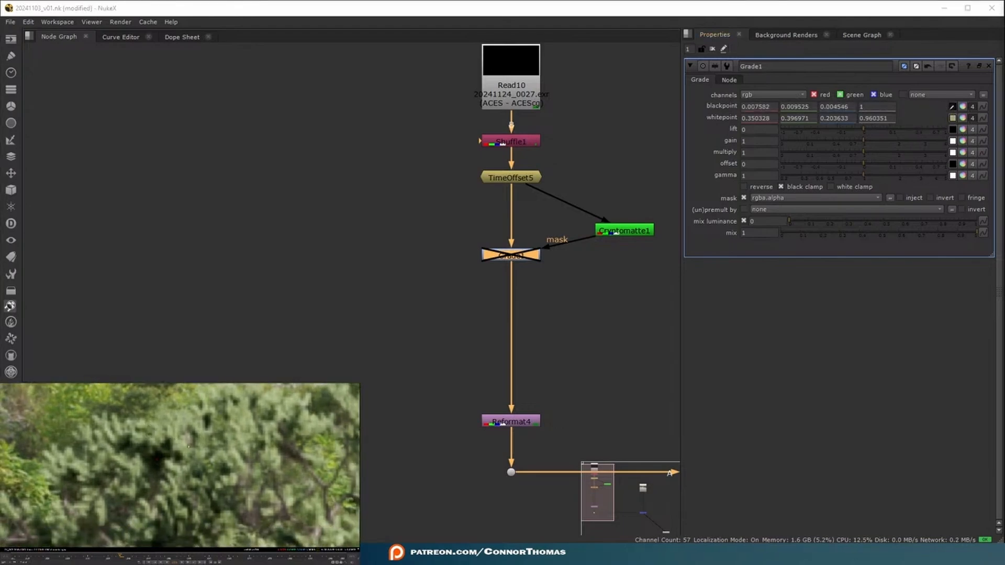
# Sample Grade1's lift from a dark area and its gain from a bright area of the background plate's trees
pyautogui.scroll(-3, 161, 459)
pyautogui.moveTo(161, 460); pyautogui.dragTo(187, 481, button='middle')
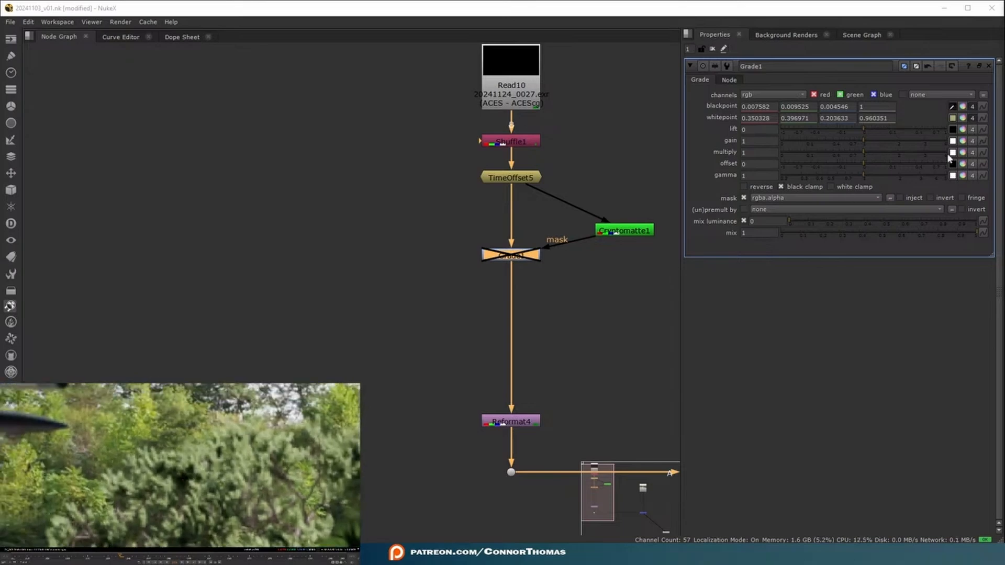
pyautogui.click(954, 108)
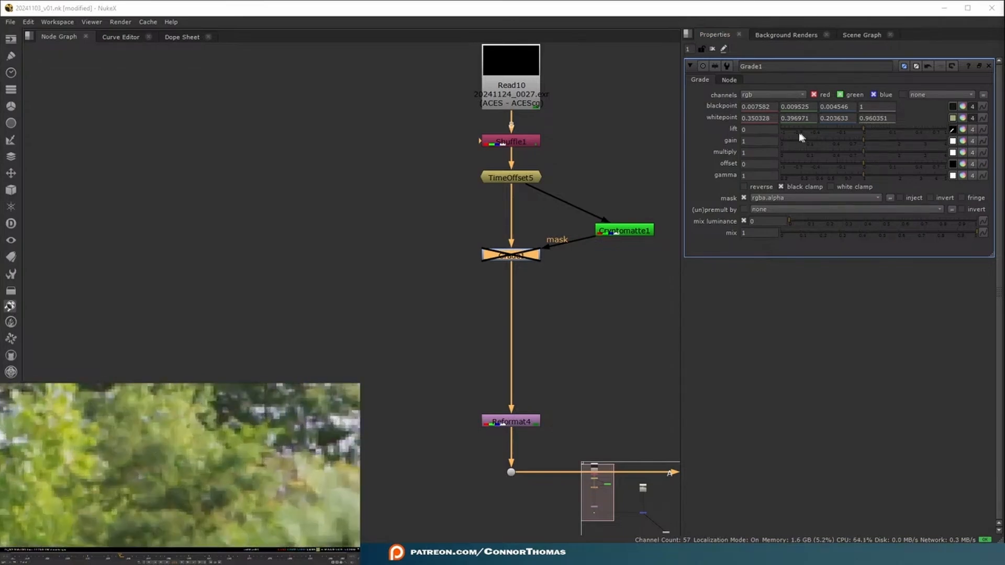
pyautogui.keyDown('ctrl'); pyautogui.click(136, 465); pyautogui.keyUp('ctrl')
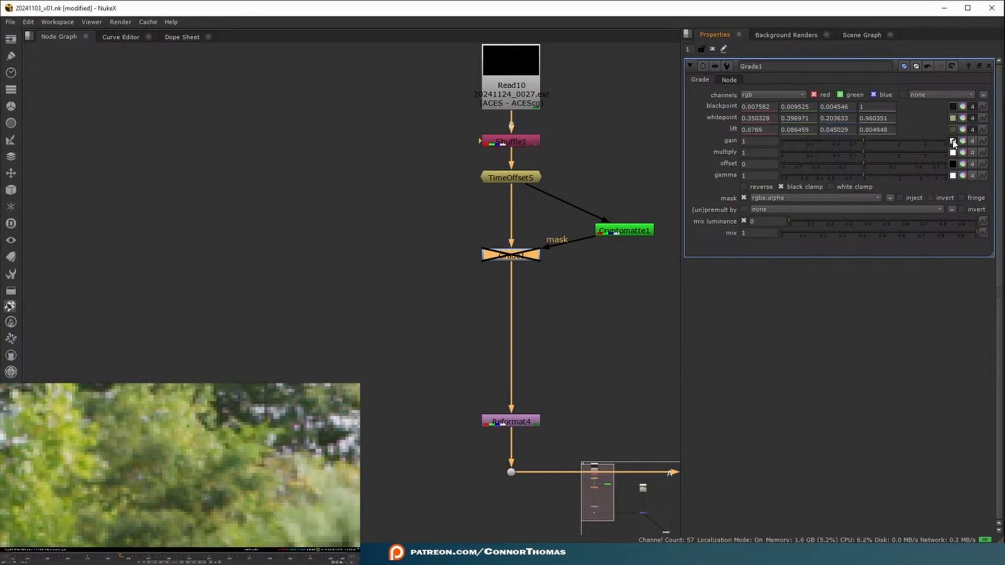
pyautogui.keyDown('ctrl'); pyautogui.click(158, 432); pyautogui.keyUp('ctrl')
pyautogui.click(954, 142)
# Re-enable Grade1 and reduce its mix to 0.47
pyautogui.scroll(-6, 147, 441)
pyautogui.press('d')
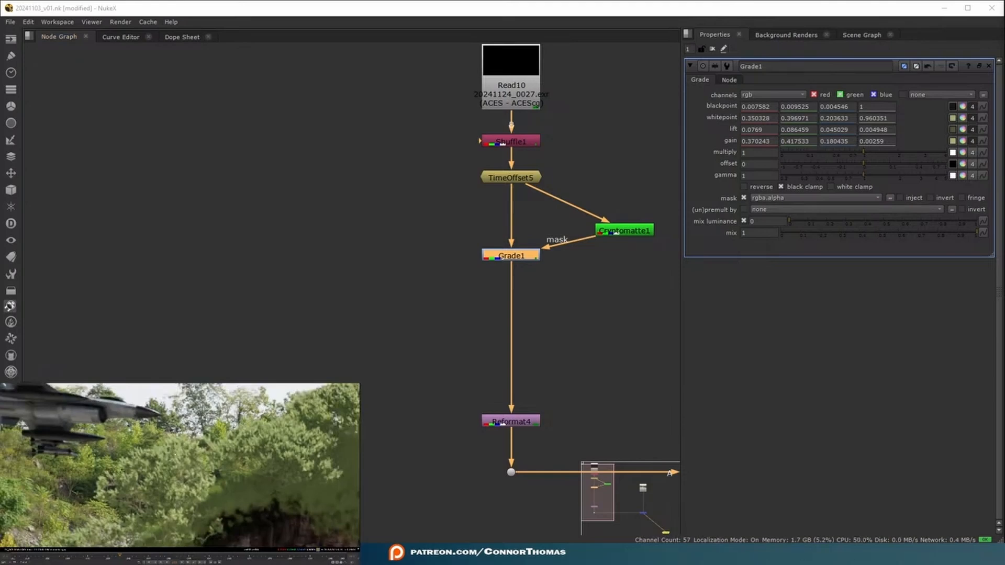
pyautogui.moveTo(962, 234); pyautogui.dragTo(872, 234)
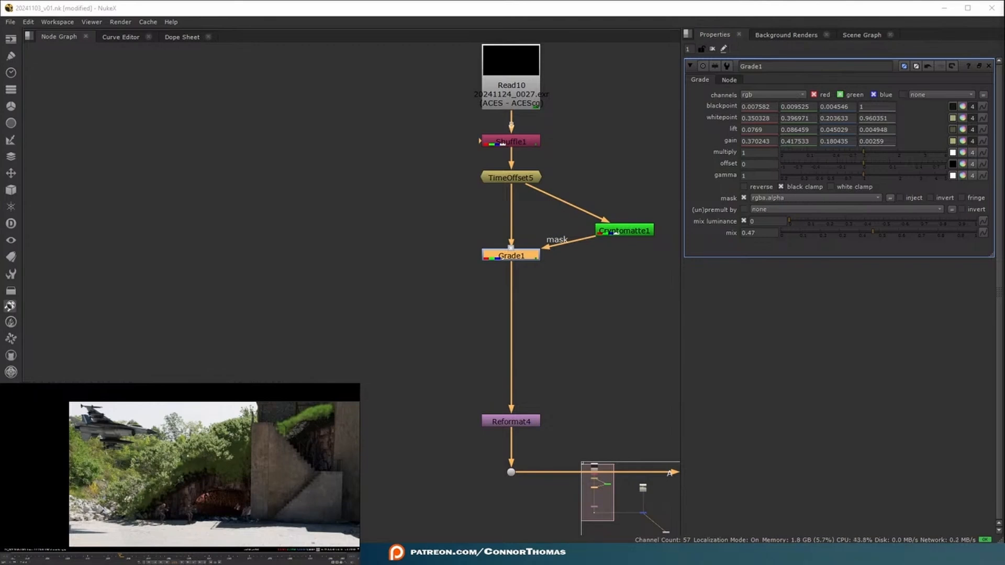
# Remove bq_Grass from Cryptomatte1's matte list and close its properties panel
pyautogui.click(642, 230)
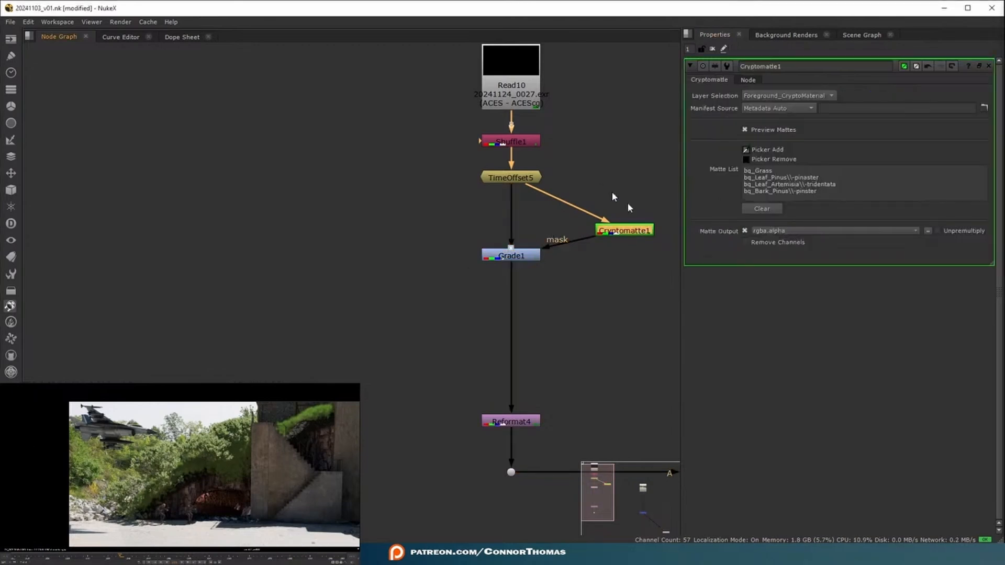
pyautogui.moveTo(604, 158); pyautogui.dragTo(427, 177, button='middle')
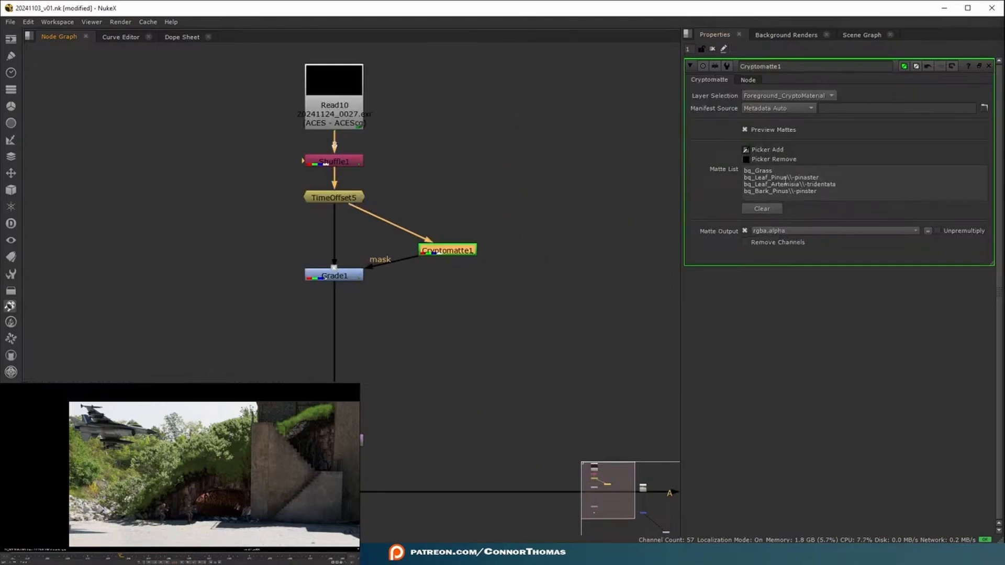
pyautogui.moveTo(739, 170); pyautogui.dragTo(801, 169)
pyautogui.press('Delete')
pyautogui.press('Delete')
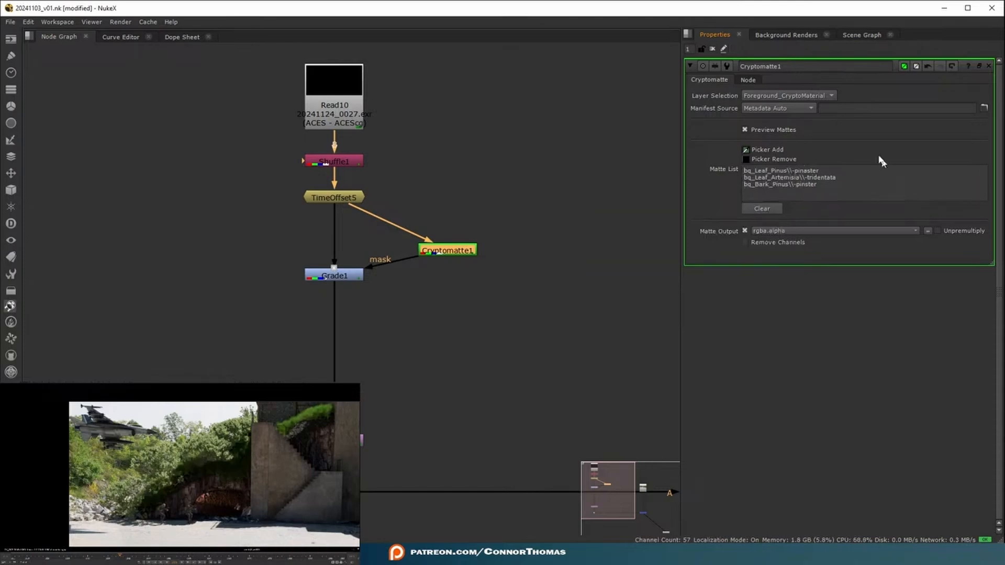
pyautogui.click(621, 170)
pyautogui.click(713, 49)
# Add a second Cryptomatte node and branch both Cryptomattes from TimeOffset5 through a shared dot
pyautogui.moveTo(464, 209); pyautogui.dragTo(481, 161, button='middle')
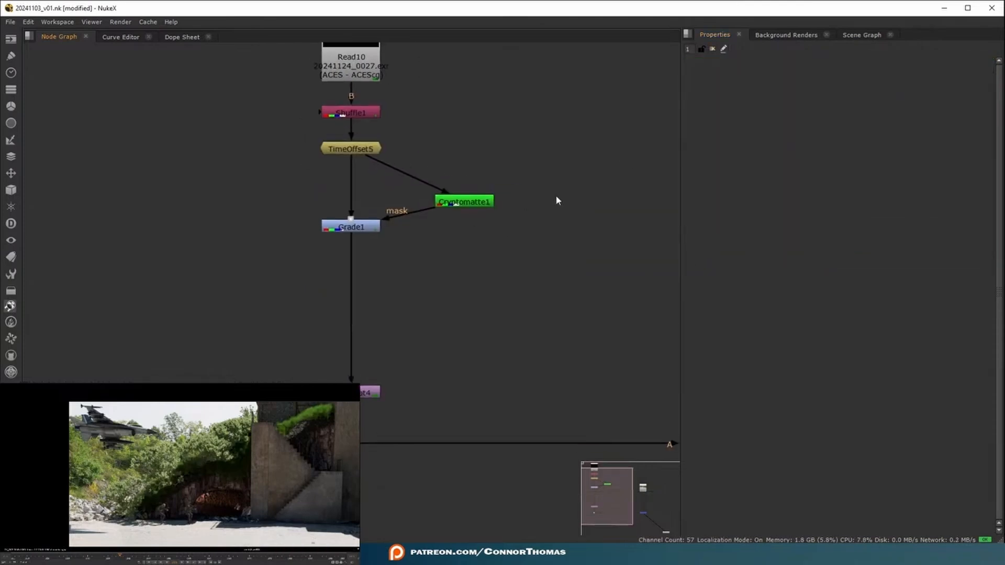
pyautogui.press('Tab')
pyautogui.press('Escape')
pyautogui.moveTo(464, 139); pyautogui.dragTo(564, 165, button='middle')
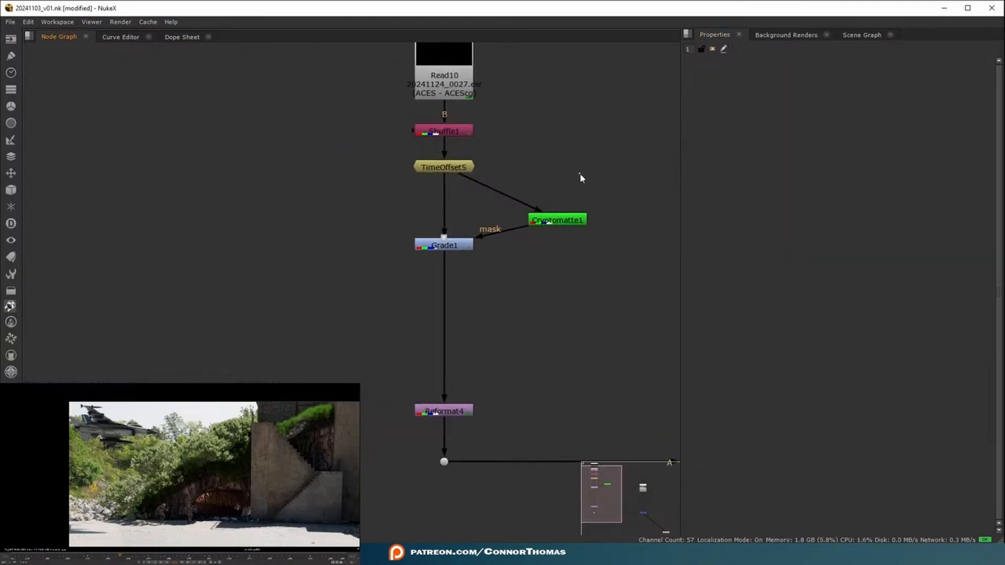
pyautogui.press('Tab')
pyautogui.write('crypto')
pyautogui.press('Return')
pyautogui.moveTo(566, 147); pyautogui.dragTo(504, 161)
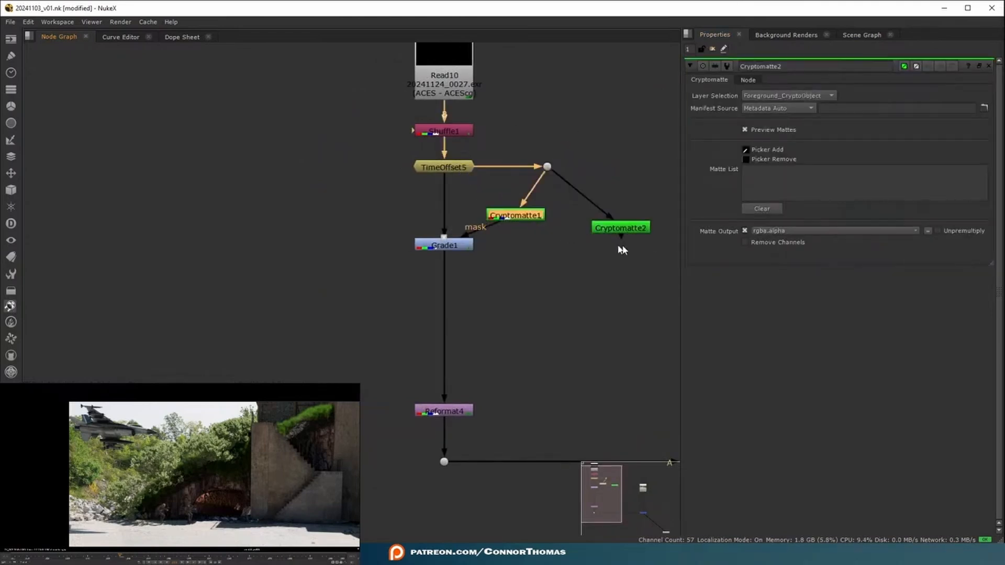
# Place Cryptomatte2 beside Cryptomatte1, view it, and add bq_Grass to its matte list from the Foreground_CryptoMaterial layer
pyautogui.moveTo(600, 230); pyautogui.dragTo(553, 238)
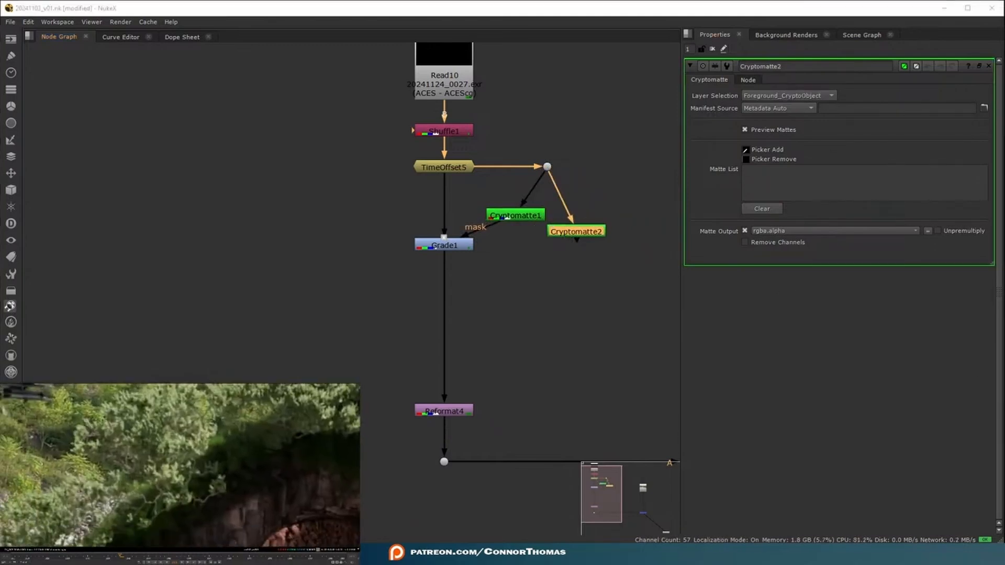
pyautogui.moveTo(578, 239); pyautogui.dragTo(675, 312)
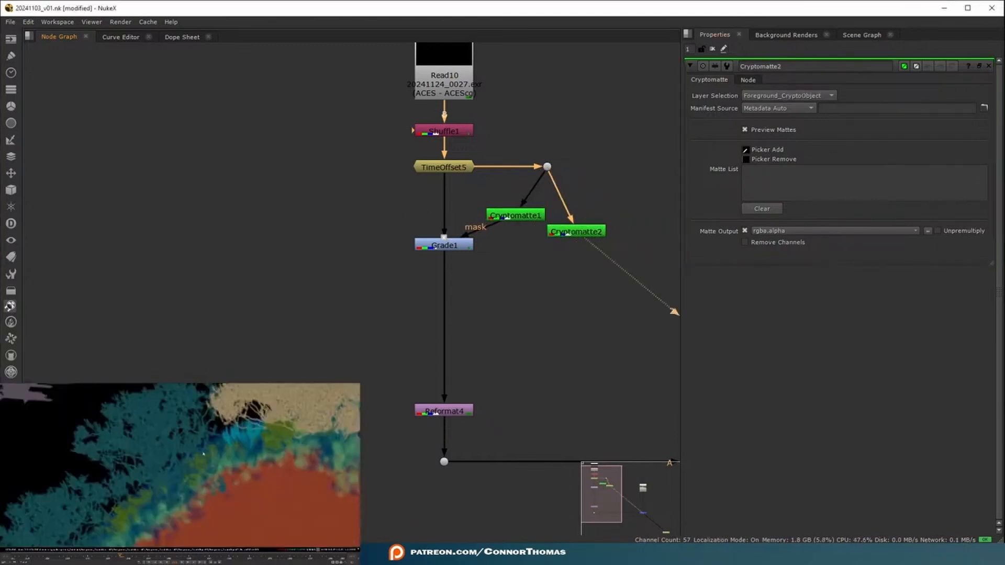
pyautogui.click(788, 97)
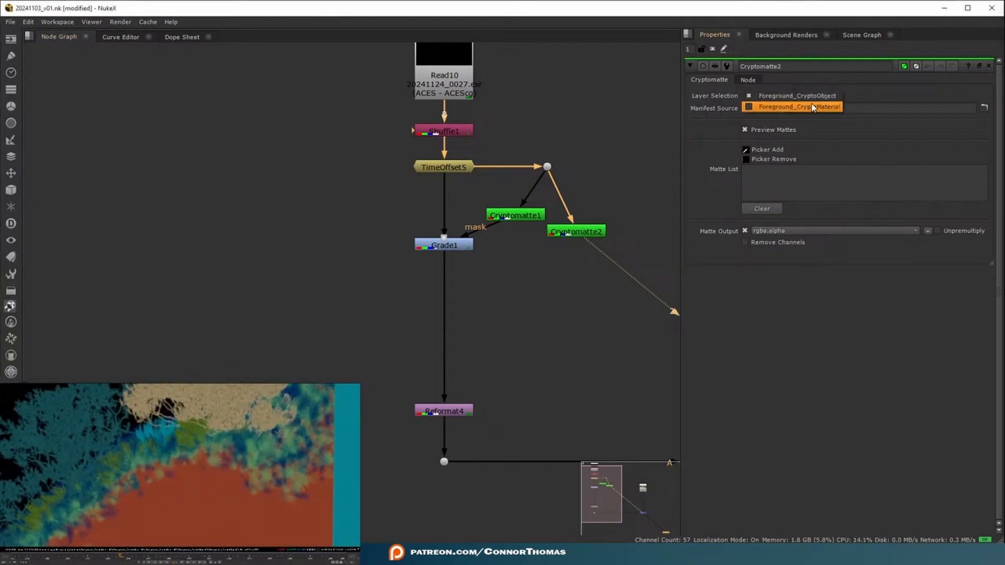
pyautogui.click(813, 108)
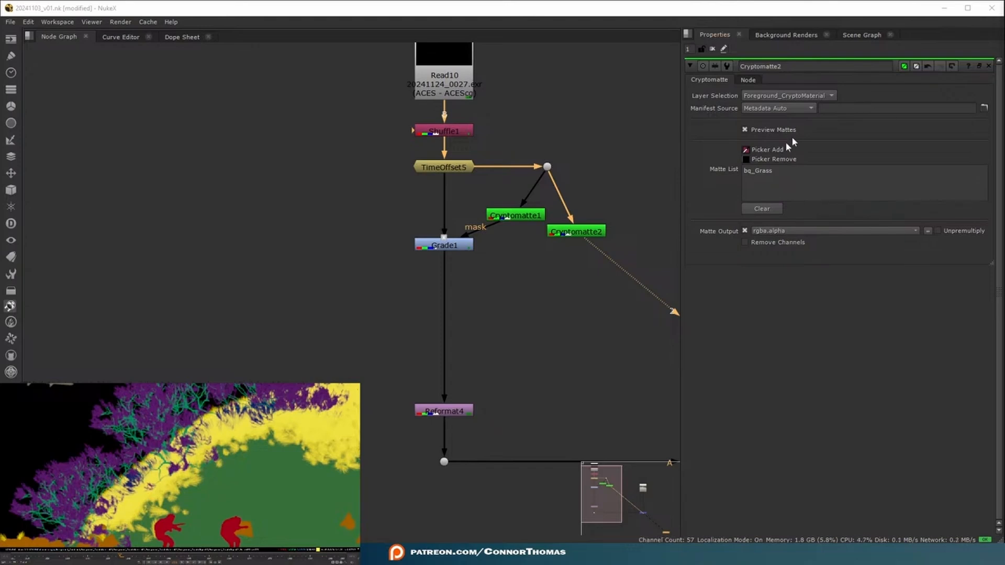
# Add a Grade node after Grade1 and mask it with Cryptomatte2
pyautogui.click(458, 245)
pyautogui.press('g')
pyautogui.moveTo(459, 264); pyautogui.dragTo(571, 232)
# Disable Grade1 and Grade2, and view the Merge3 composite
pyautogui.click(432, 250)
pyautogui.press('d')
pyautogui.click(444, 278)
pyautogui.press('d')
pyautogui.click(496, 305)
pyautogui.press('1')
pyautogui.click(439, 282)
pyautogui.press('1')
pyautogui.click(573, 313)
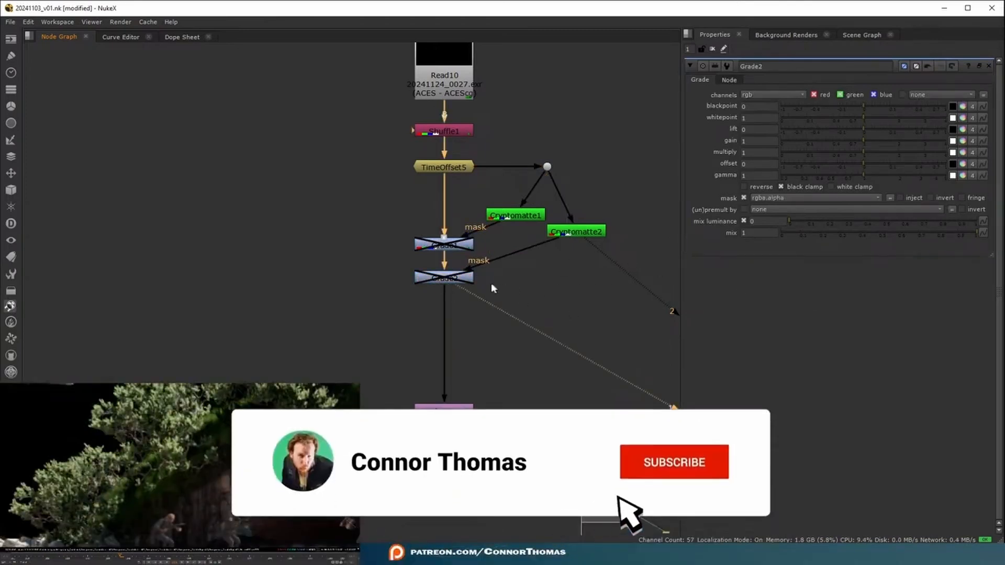
pyautogui.click(609, 383)
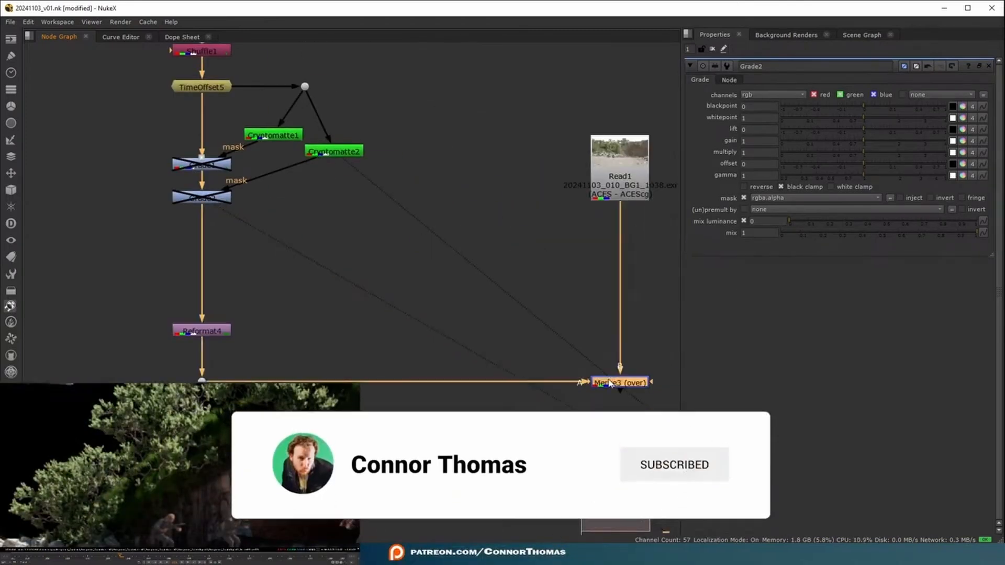
pyautogui.scroll(-5, 477, 346)
pyautogui.moveTo(478, 346); pyautogui.dragTo(573, 346, button='middle')
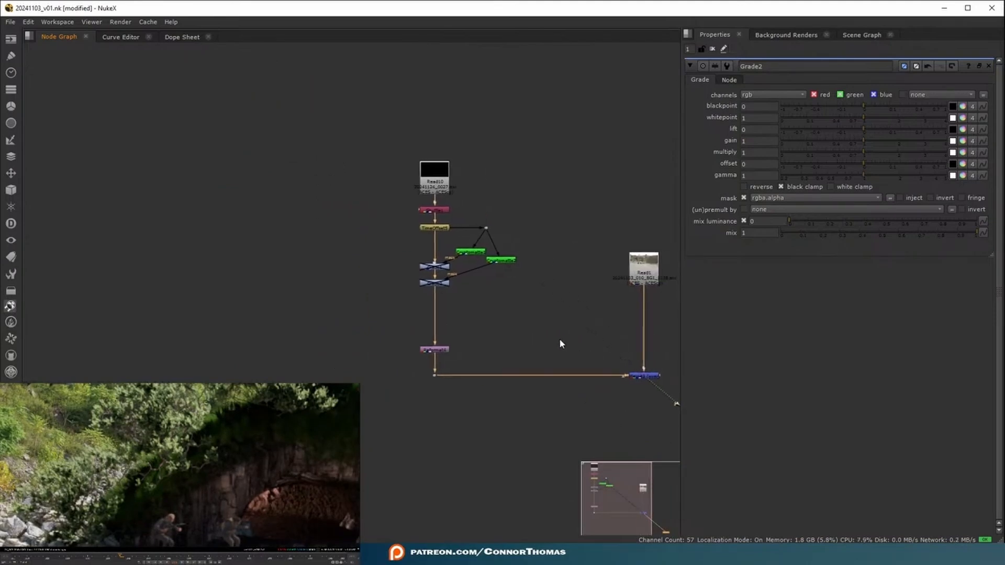
# Sample Grade2's whitepoint from the rendered foliage and its gain from the green vegetation in the background plate
pyautogui.click(138, 478)
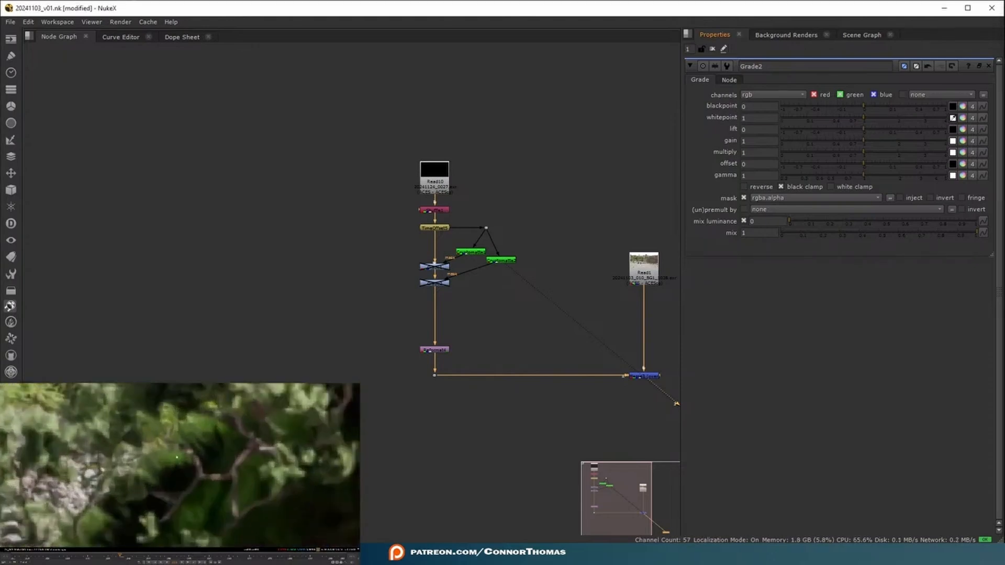
pyautogui.keyDown('ctrl'); pyautogui.click(177, 458); pyautogui.keyUp('ctrl')
pyautogui.scroll(-3, 147, 456)
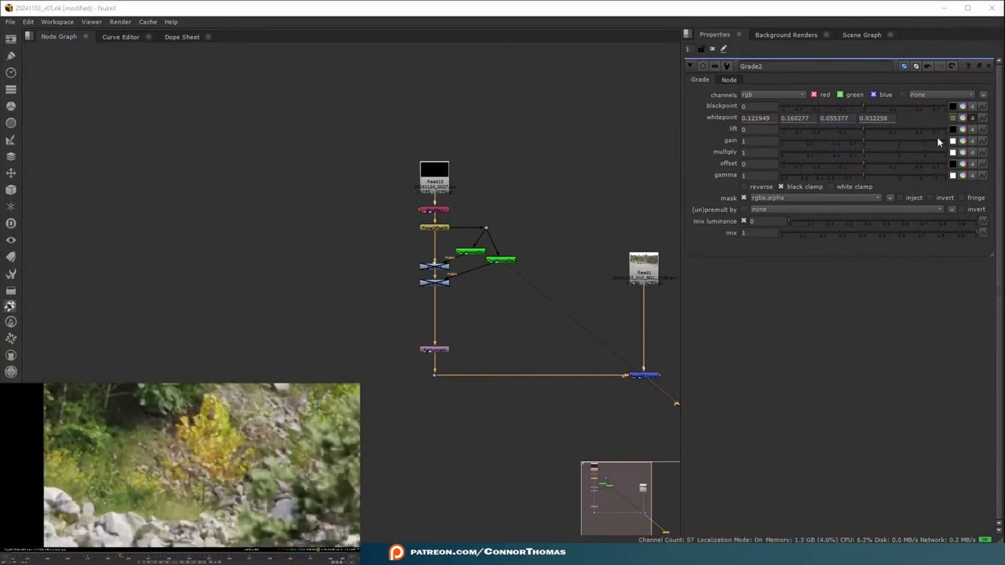
pyautogui.click(954, 141)
pyautogui.scroll(3, 142, 497)
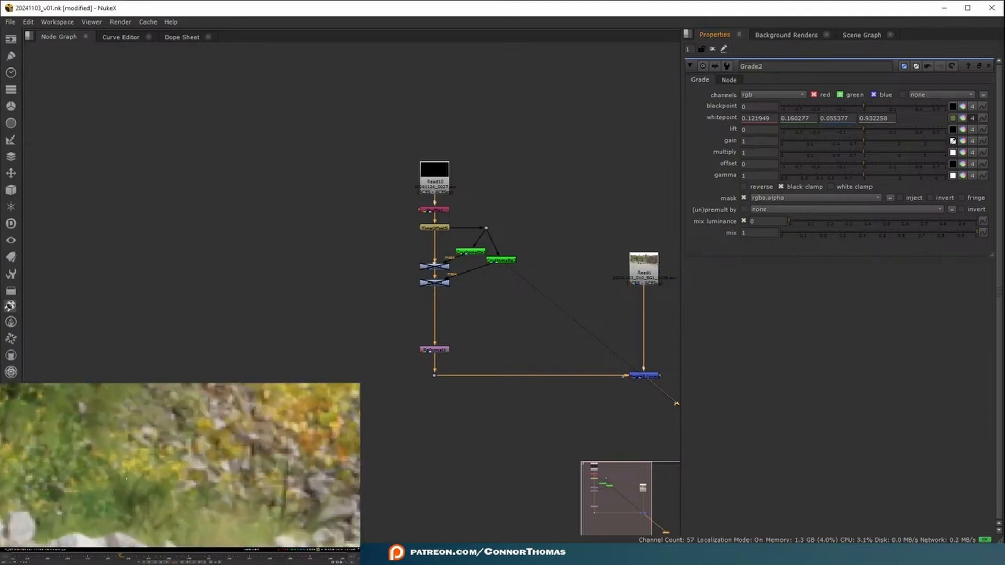
pyautogui.keyDown('ctrl'); pyautogui.click(142, 497); pyautogui.keyUp('ctrl')
pyautogui.click(959, 146)
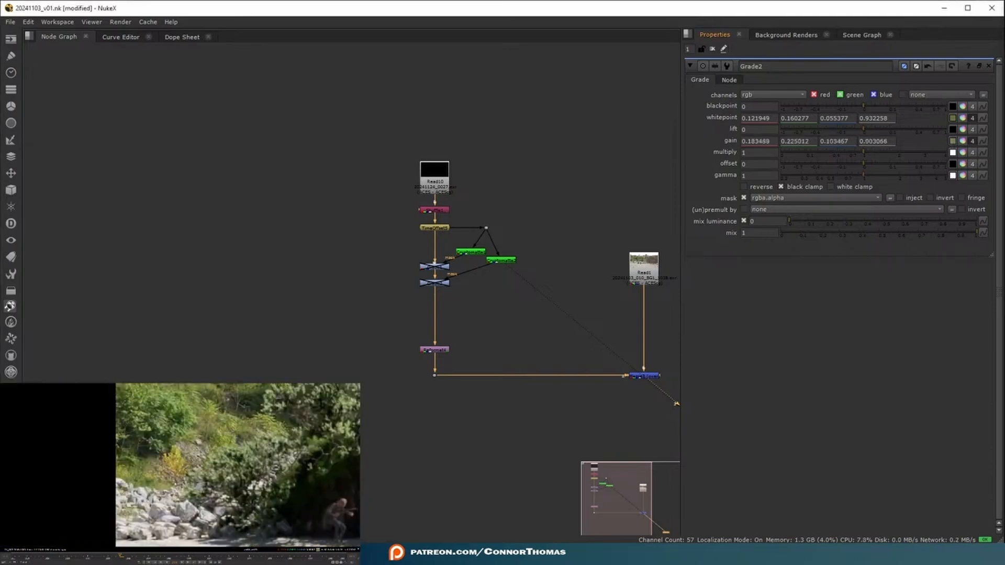
# Re-enable Grade1 and Grade2, and reduce Grade2's mix to 0.735
pyautogui.click(454, 280)
pyautogui.press('f')
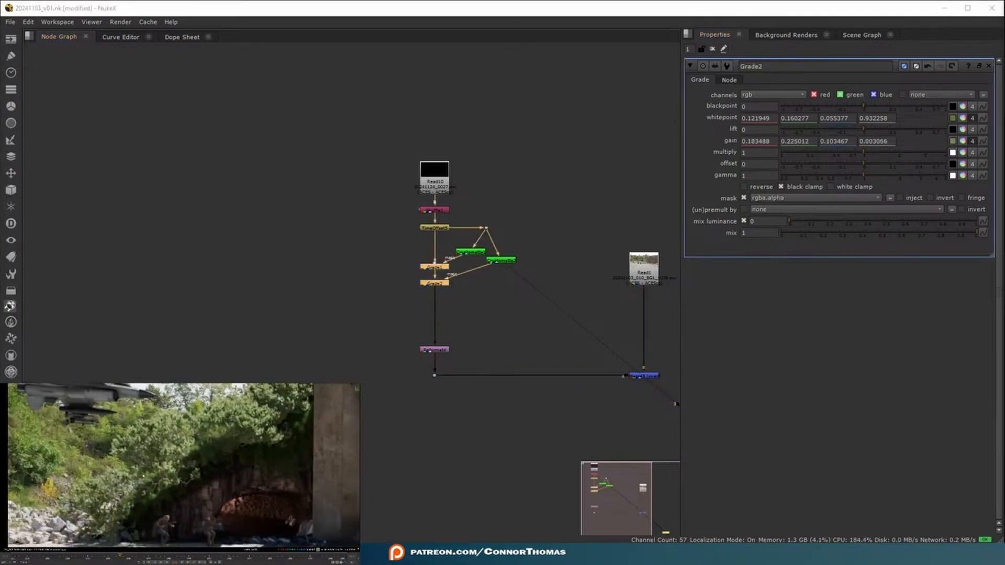
pyautogui.press('f')
pyautogui.click(448, 302)
pyautogui.click(443, 284)
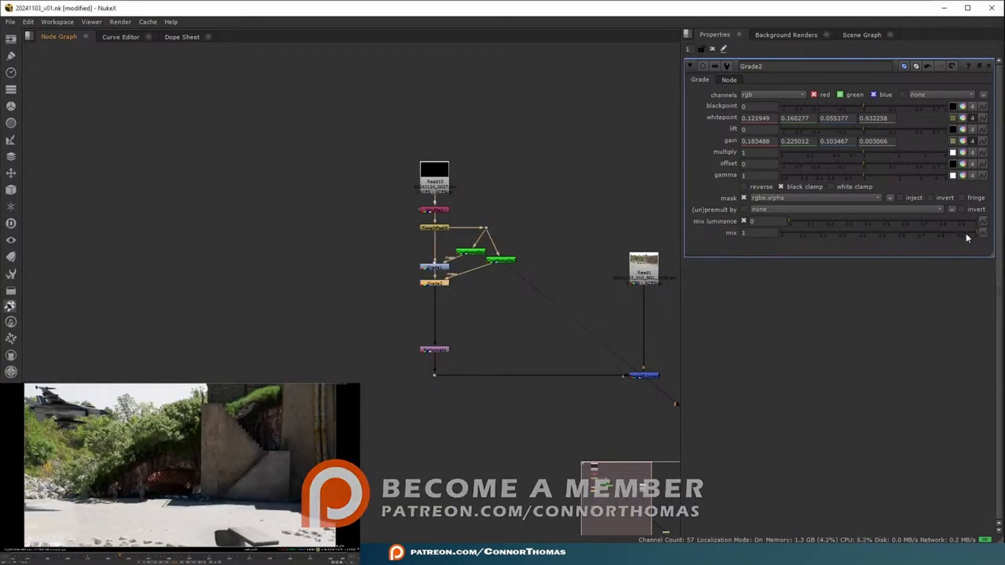
pyautogui.moveTo(932, 232); pyautogui.dragTo(908, 237)
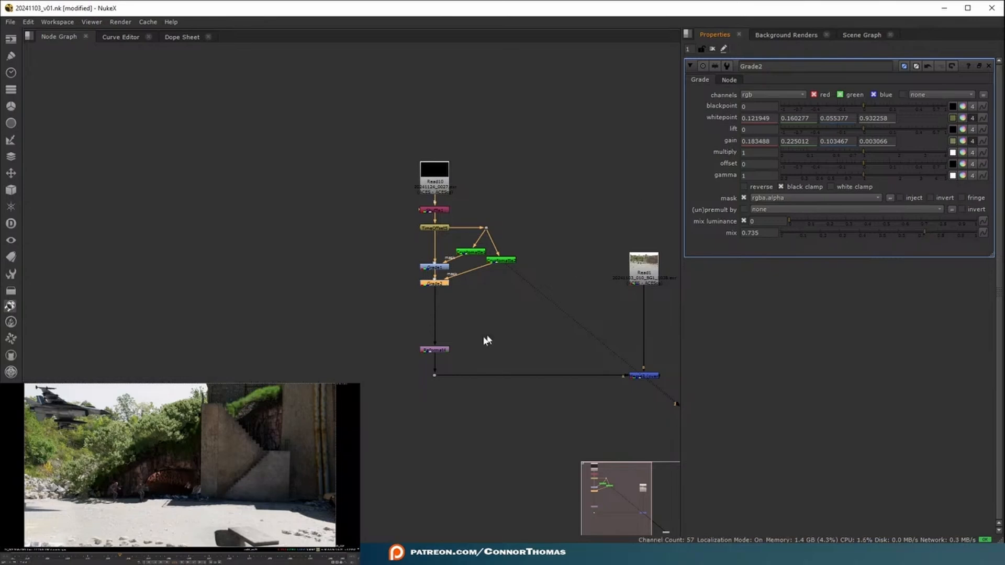
# Add a third Grade masked by Cryptomatte2 below Grade2 and tint its whitepoint to red 0.843929, green 0.952047, blue 1
pyautogui.press('g')
pyautogui.moveTo(450, 292); pyautogui.dragTo(492, 263)
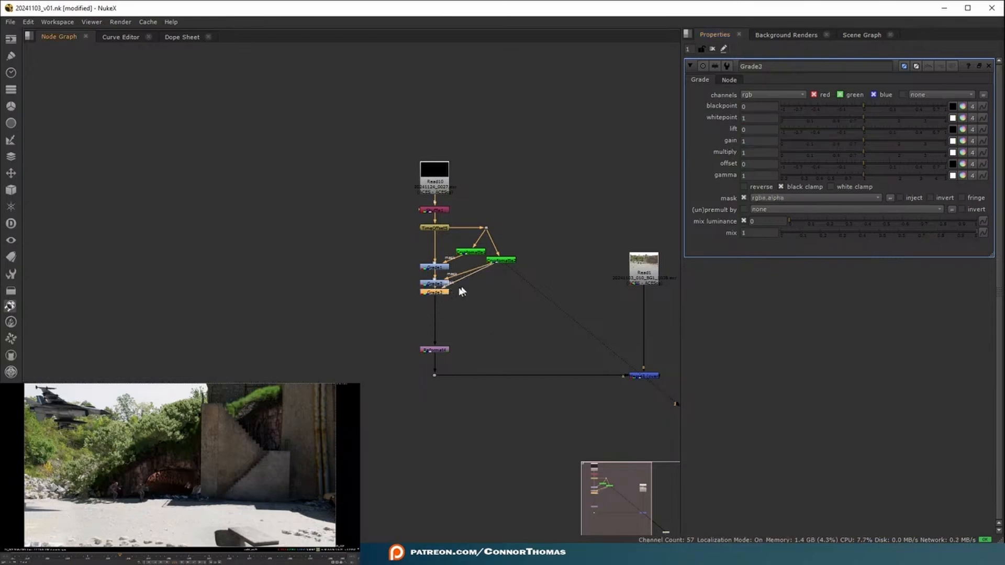
pyautogui.moveTo(443, 294); pyautogui.dragTo(443, 302)
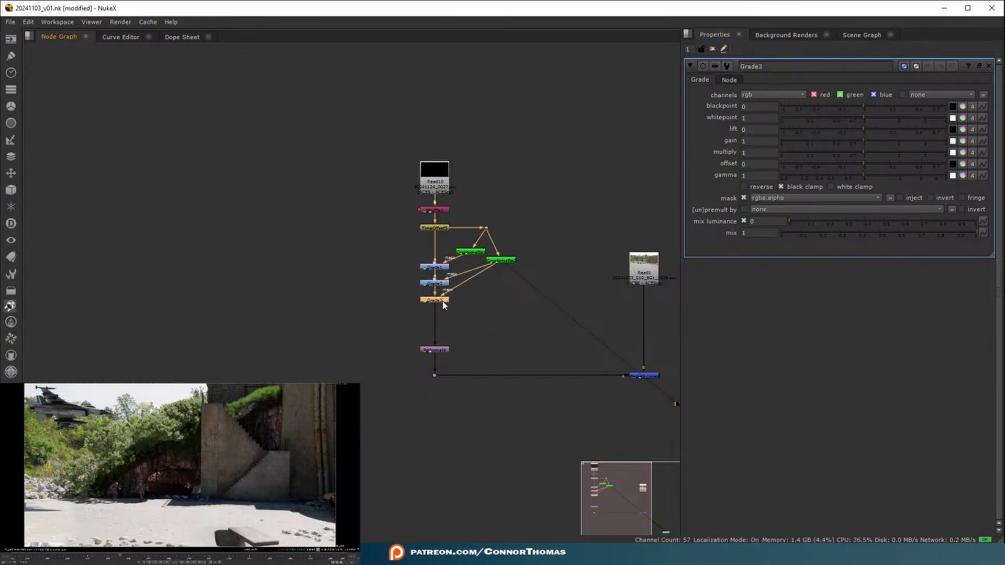
pyautogui.click(964, 118)
pyautogui.moveTo(717, 152); pyautogui.dragTo(693, 159)
# Toggle the three Grade nodes off and on together to compare the foliage
pyautogui.moveTo(390, 254); pyautogui.dragTo(465, 319)
pyautogui.press('d')
pyautogui.press('d')
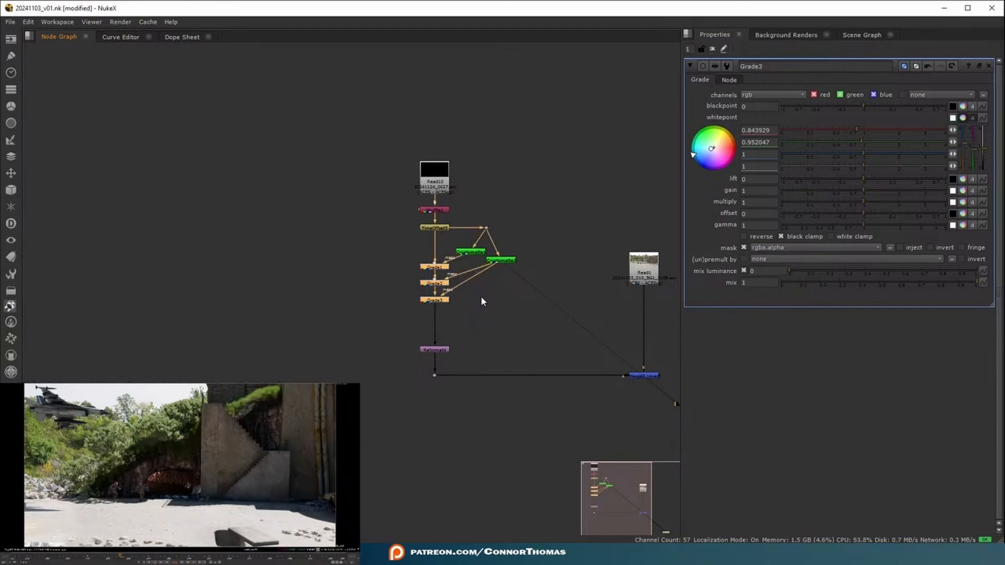
pyautogui.click(365, 290)
# Add a ColorCorrect after Grade1, mask it with Cryptomatte1, and set its master contrast to 1.4
pyautogui.click(434, 269)
pyautogui.press('c')
pyautogui.scroll(5, 419, 275)
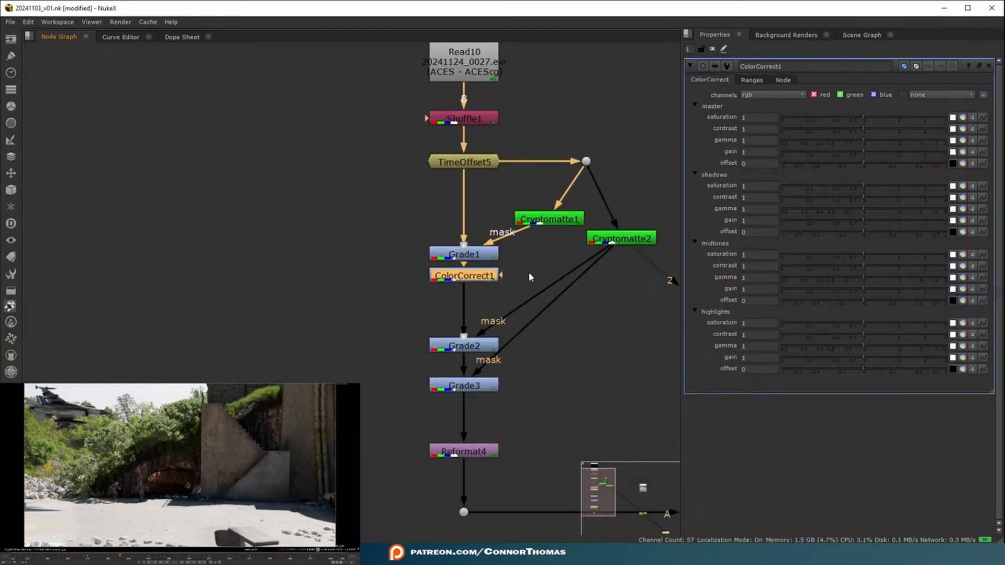
pyautogui.moveTo(500, 276); pyautogui.dragTo(544, 220)
pyautogui.click(879, 128)
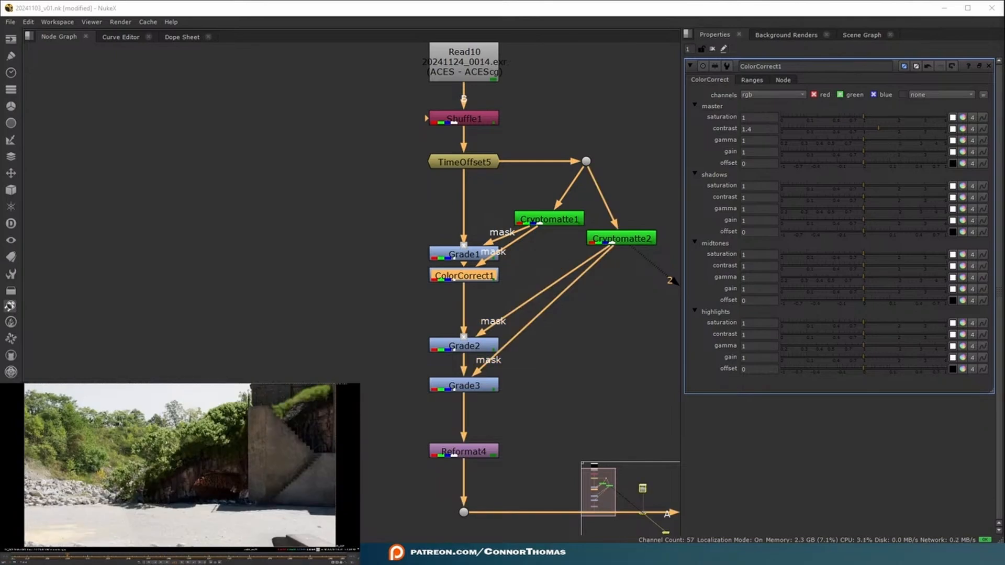
# Add a MotionBlur node after Merge3 and space it below the merge
pyautogui.moveTo(673, 502); pyautogui.dragTo(495, 334, button='middle')
pyautogui.click(459, 313)
pyautogui.press('Tab')
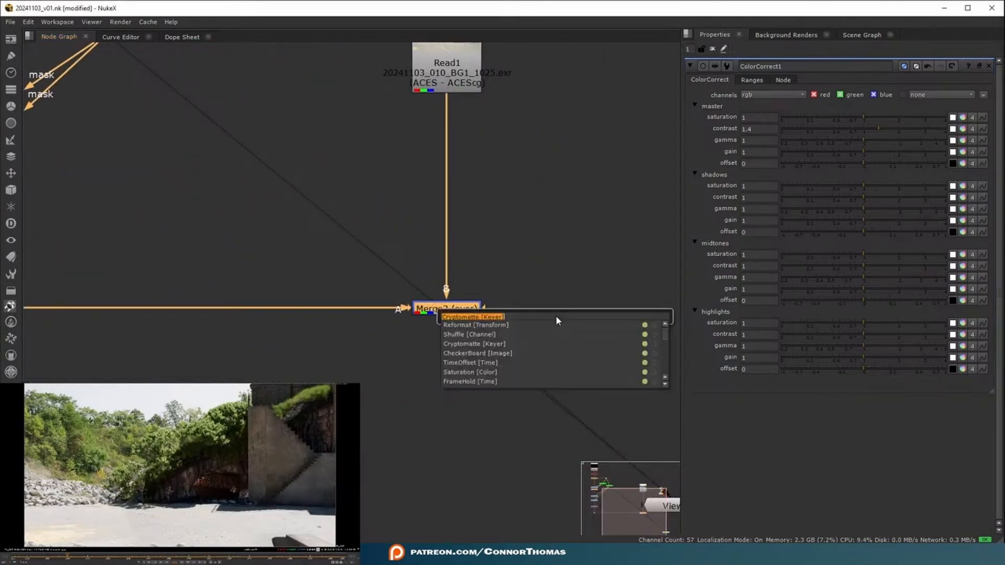
pyautogui.write('motion')
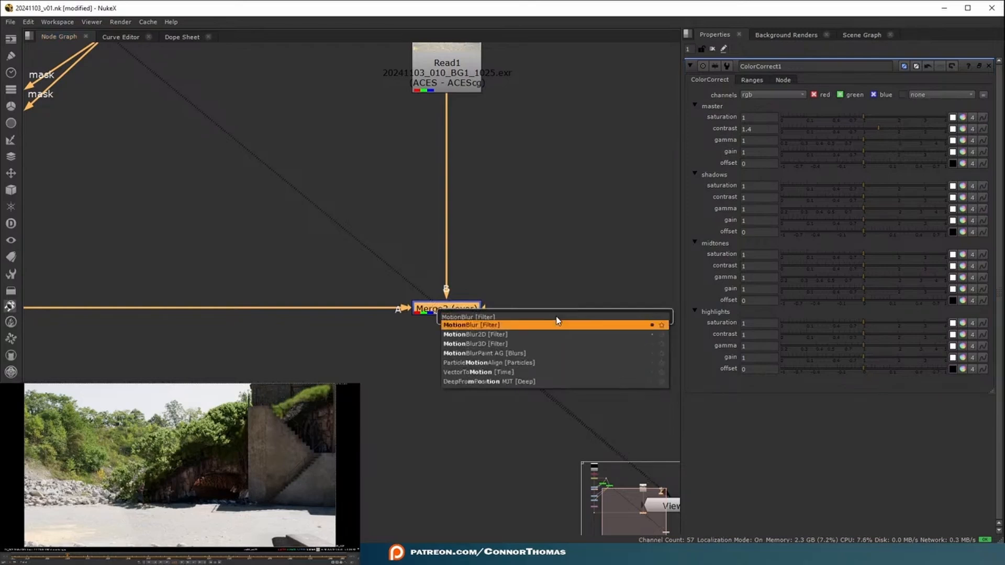
pyautogui.press('Return')
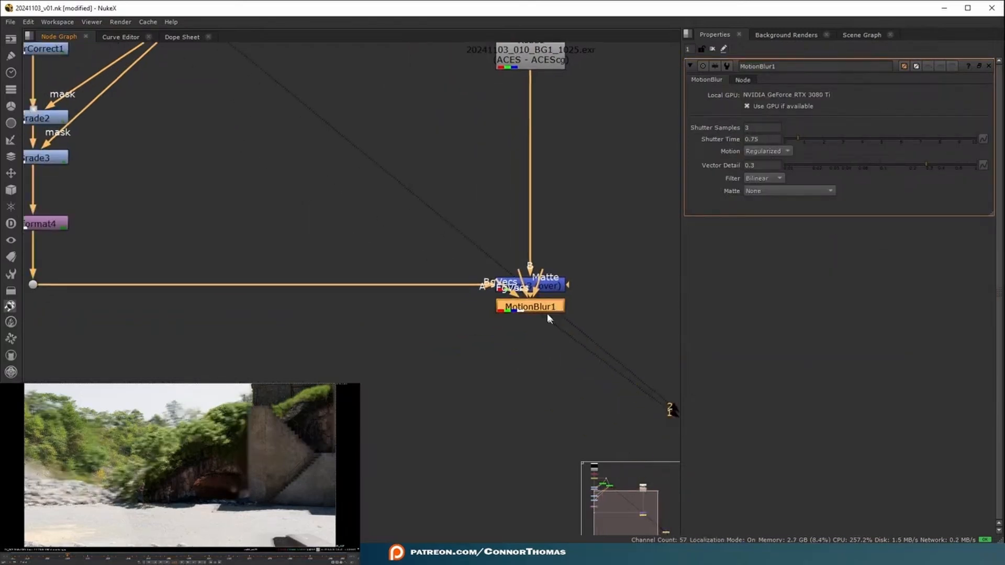
pyautogui.moveTo(546, 328); pyautogui.dragTo(540, 331)
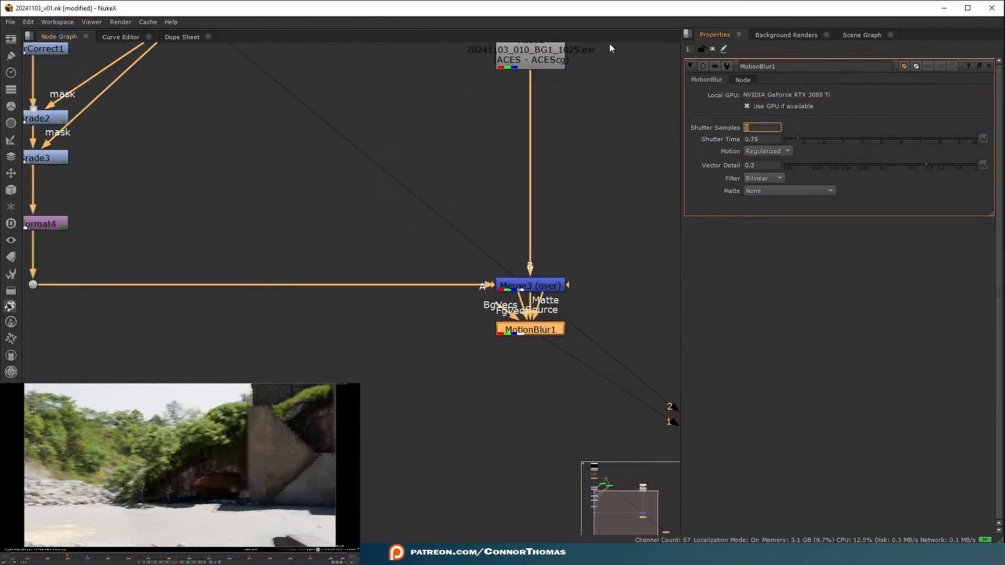
# Set MotionBlur1 to 10 shutter samples and a shutter time of 0.25
pyautogui.press('Return')
pyautogui.press('Tab')
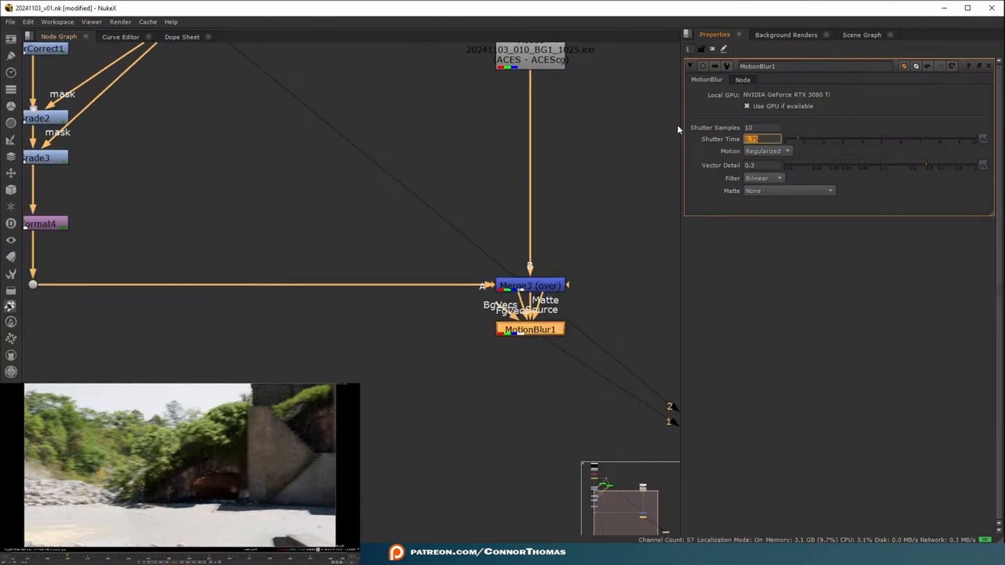
pyautogui.write('0.25')
pyautogui.press('Return')
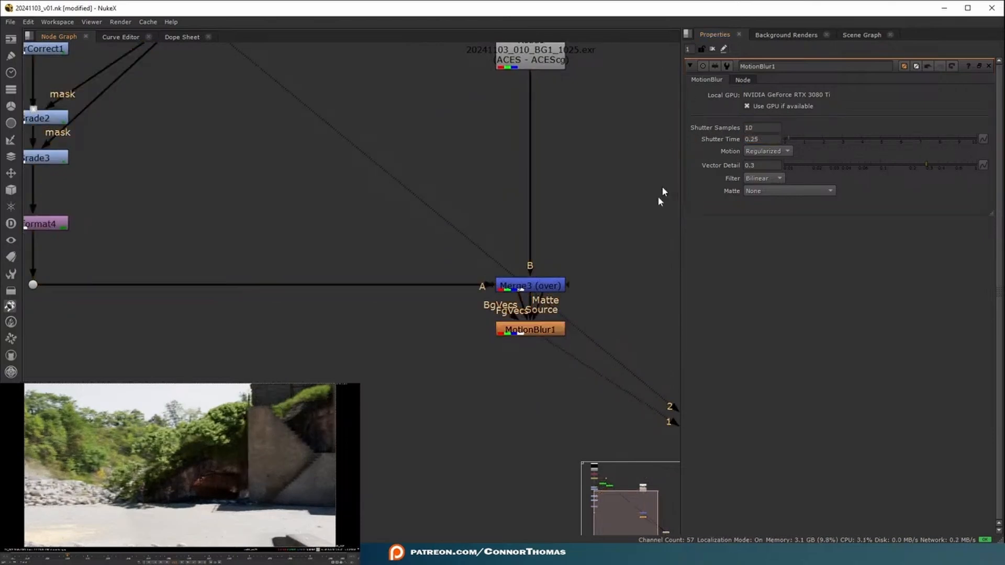
# Compare the composite with MotionBlur1 off and on, lower its shutter time to 0.1, and view its output
pyautogui.press('d')
pyautogui.press('d')
pyautogui.press('d')
pyautogui.press('d')
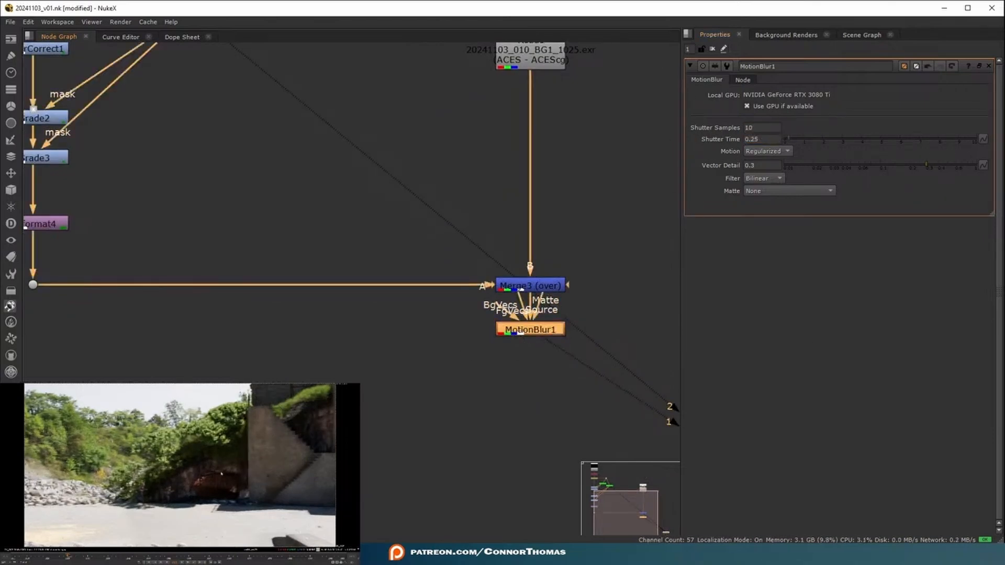
pyautogui.write('0.1')
pyautogui.press('Return')
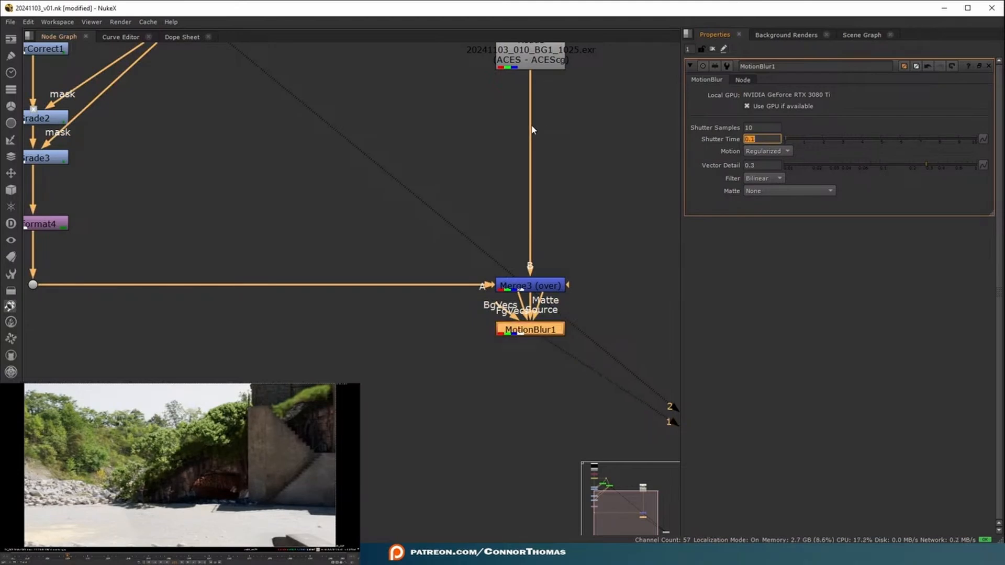
pyautogui.press('1')
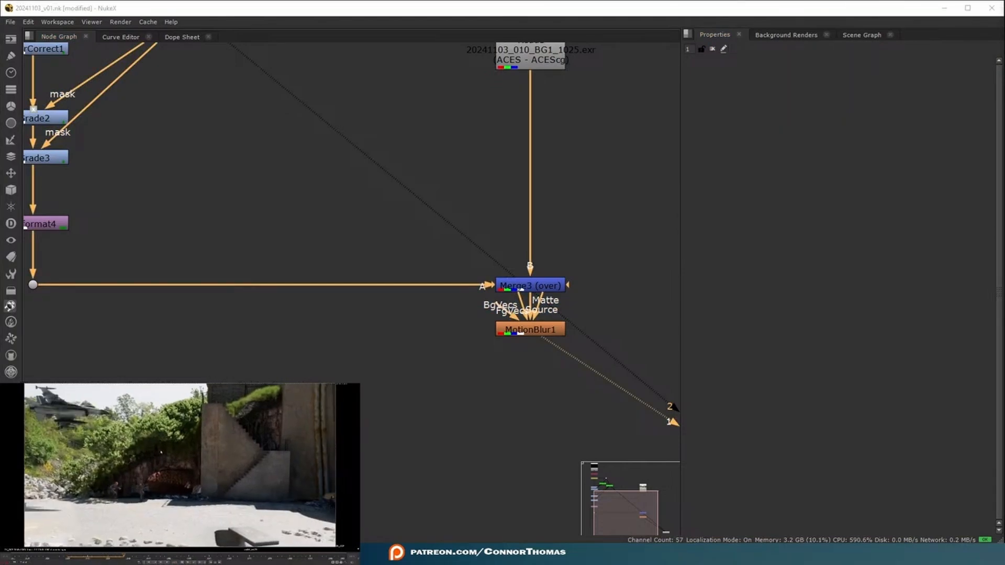
# Move MotionBlur1 between Read1 and Merge3, and set its shutter time to 0.5
pyautogui.moveTo(592, 314); pyautogui.dragTo(532, 207)
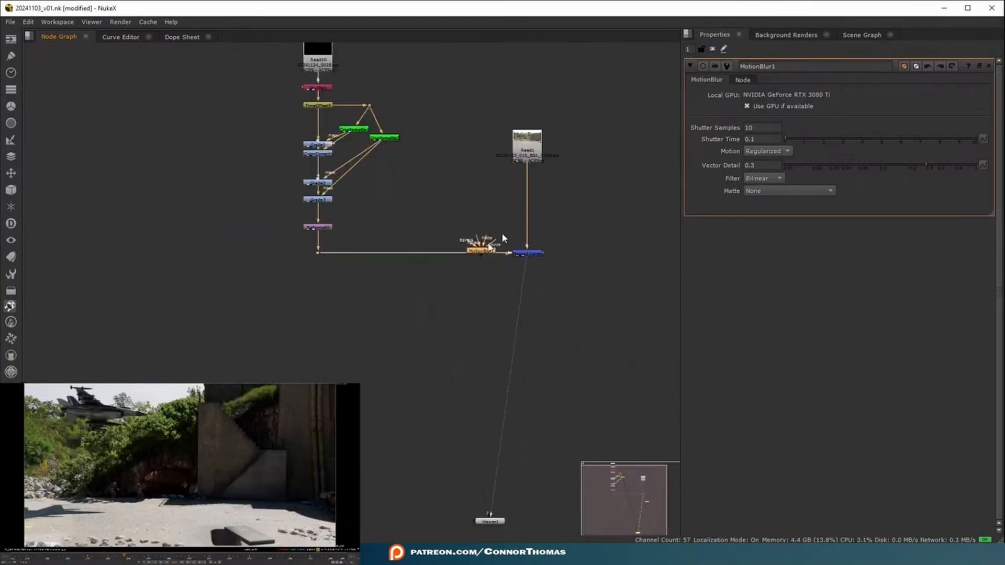
pyautogui.scroll(4, 542, 187)
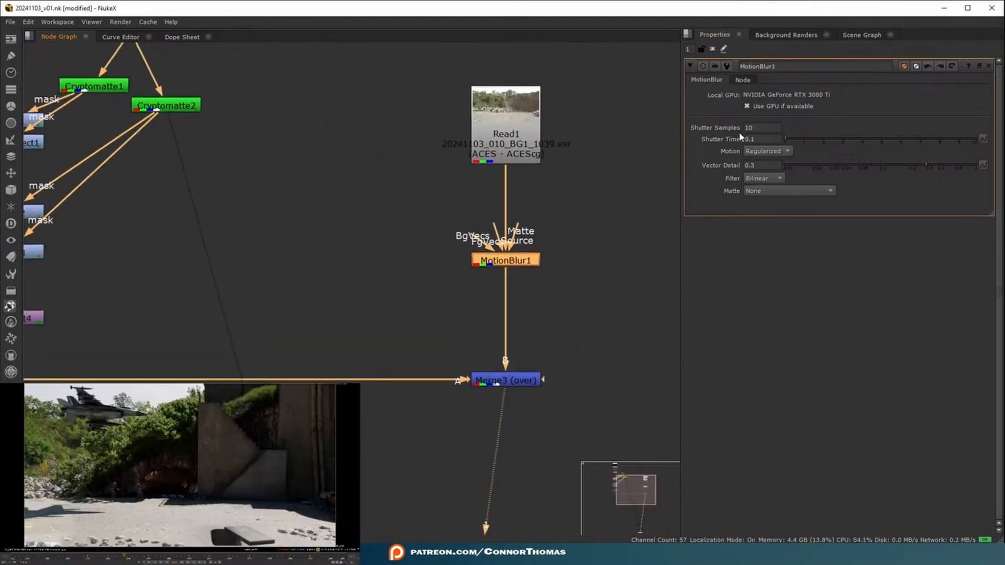
pyautogui.click(762, 139)
pyautogui.write('0.5')
pyautogui.press('Return')
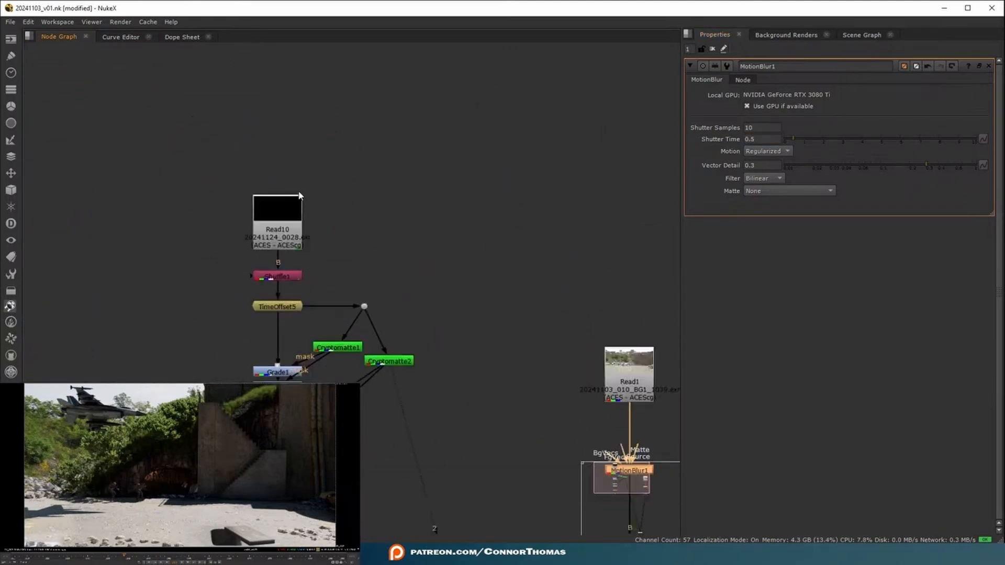
# Load the 20241124_####.exr sequence from the v02 output folder and put it in place of Read10 above Shuffle1
pyautogui.press('r')
pyautogui.doubleClick(408, 146)
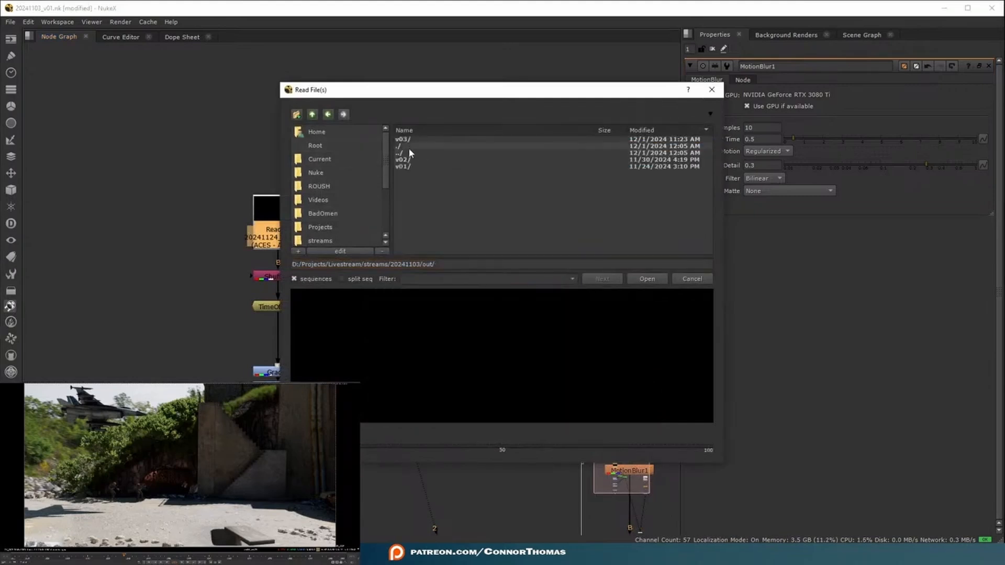
pyautogui.doubleClick(404, 159)
pyautogui.click(468, 154)
pyautogui.doubleClick(468, 155)
pyautogui.moveTo(275, 255); pyautogui.dragTo(360, 188)
pyautogui.click(297, 233)
pyautogui.press('Delete')
pyautogui.click(355, 180)
pyautogui.moveTo(355, 182); pyautogui.dragTo(279, 208)
# View the foreground branch at the dot below Reformat4 and inspect the motion blur on the foliage
pyautogui.moveTo(365, 449); pyautogui.dragTo(344, 266, button='middle')
pyautogui.moveTo(218, 383); pyautogui.dragTo(269, 362)
pyautogui.press('2')
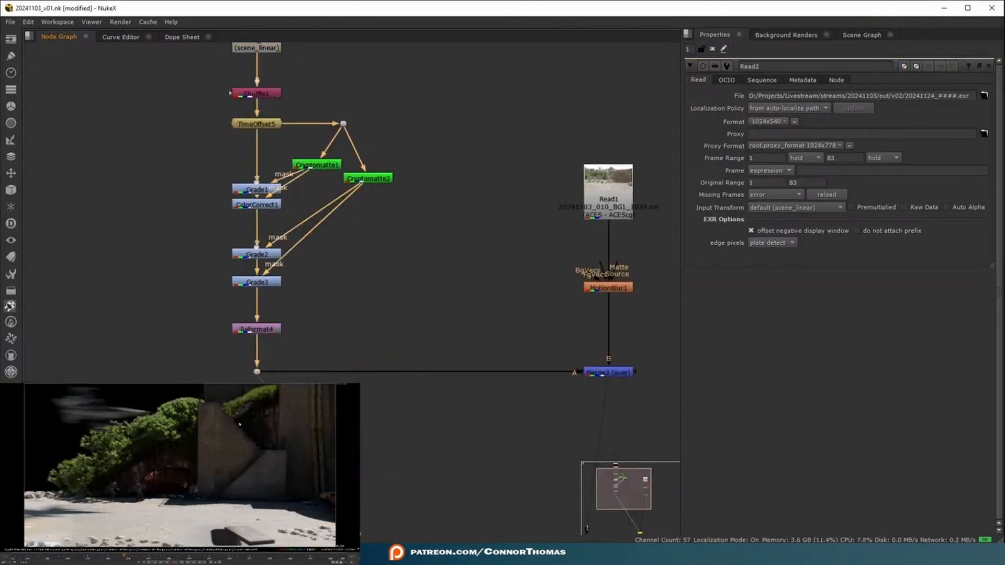
pyautogui.scroll(6, 79, 450)
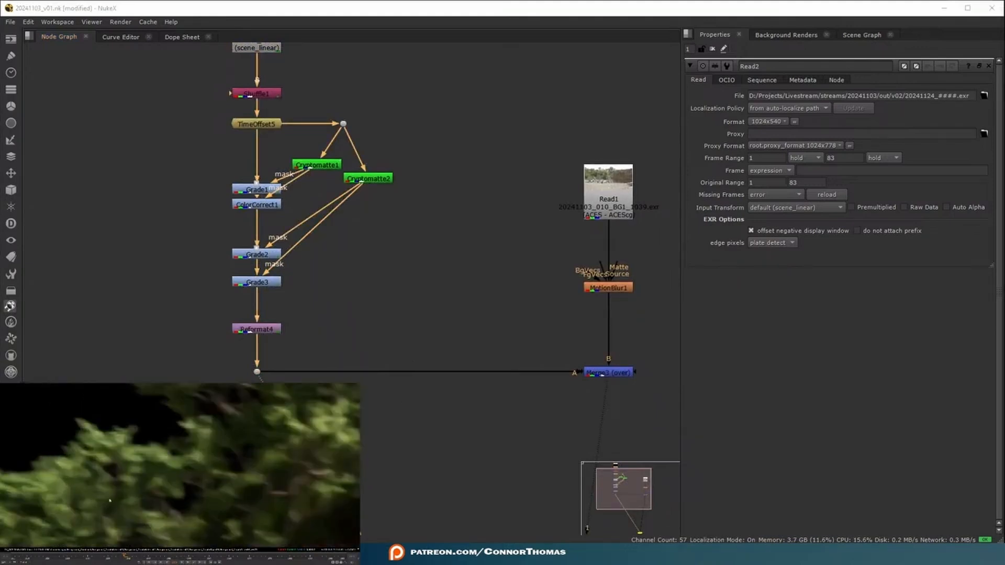
# View the MotionBlur1 output on the background plate and inspect its blurred frame
pyautogui.moveTo(572, 316); pyautogui.dragTo(508, 240, button='middle')
pyautogui.click(562, 214)
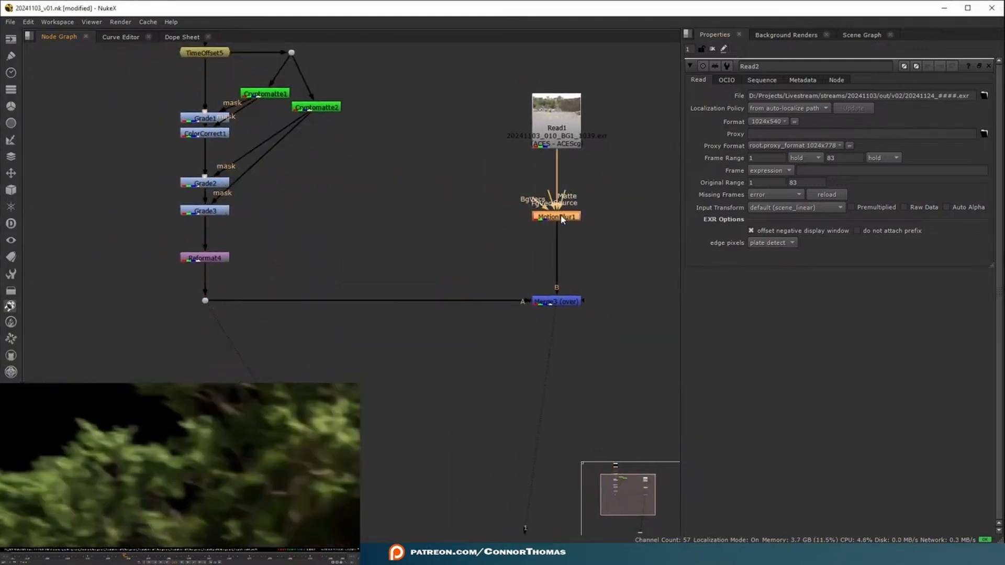
pyautogui.press('1')
pyautogui.moveTo(149, 403); pyautogui.dragTo(307, 493)
pyautogui.scroll(-5, 288, 484)
pyautogui.press('f')
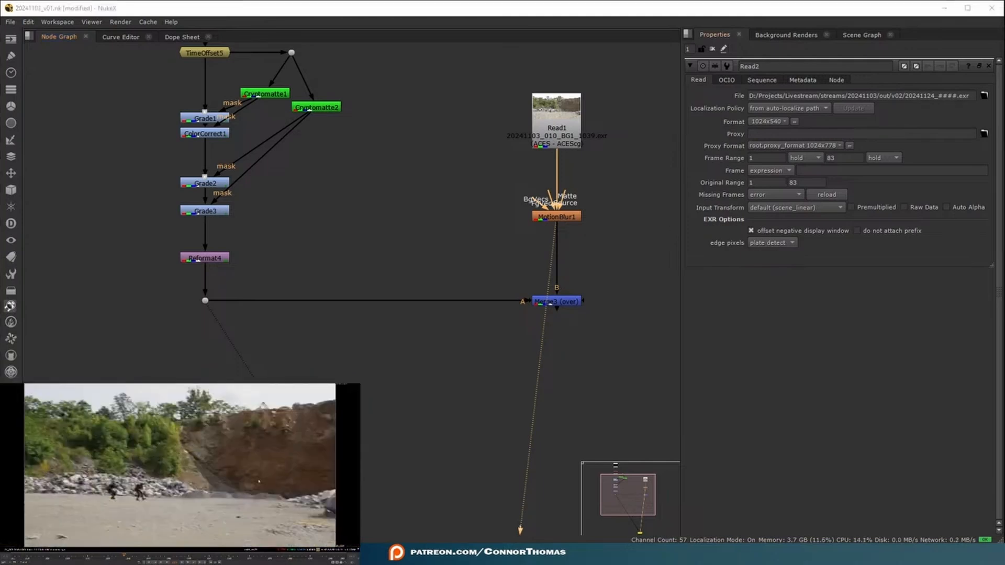
# View the Merge3 composite, play it back, and scrub towards the end of the shot to check the combined motion blur
pyautogui.click(559, 302)
pyautogui.press('1')
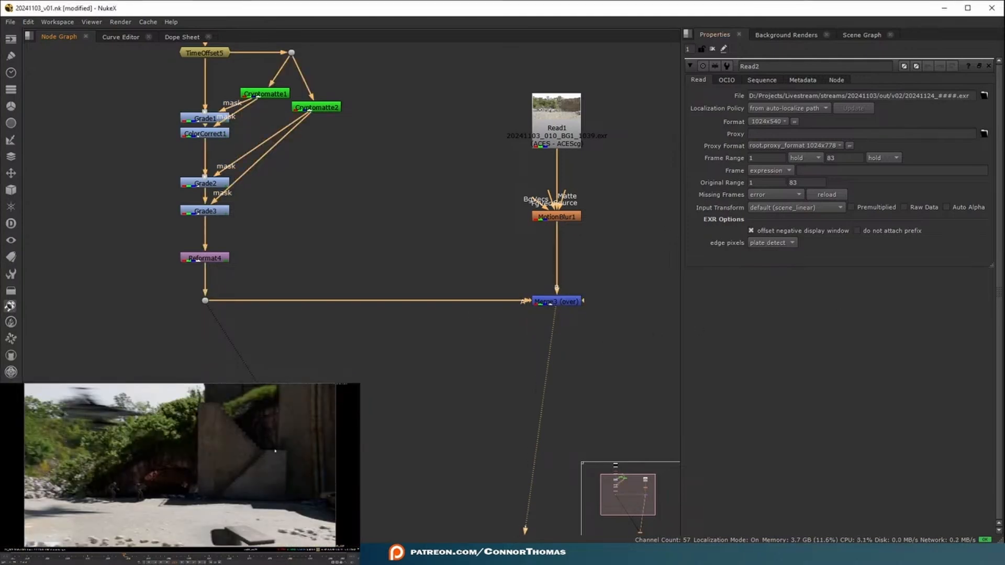
pyautogui.click(200, 463)
pyautogui.press('l')
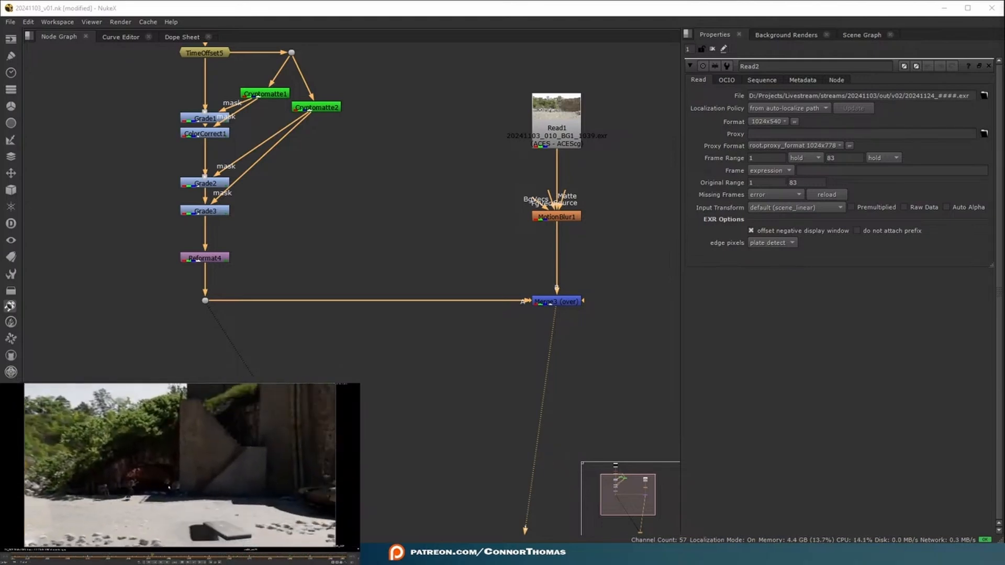
pyautogui.press('k')
pyautogui.moveTo(140, 558); pyautogui.dragTo(310, 555)
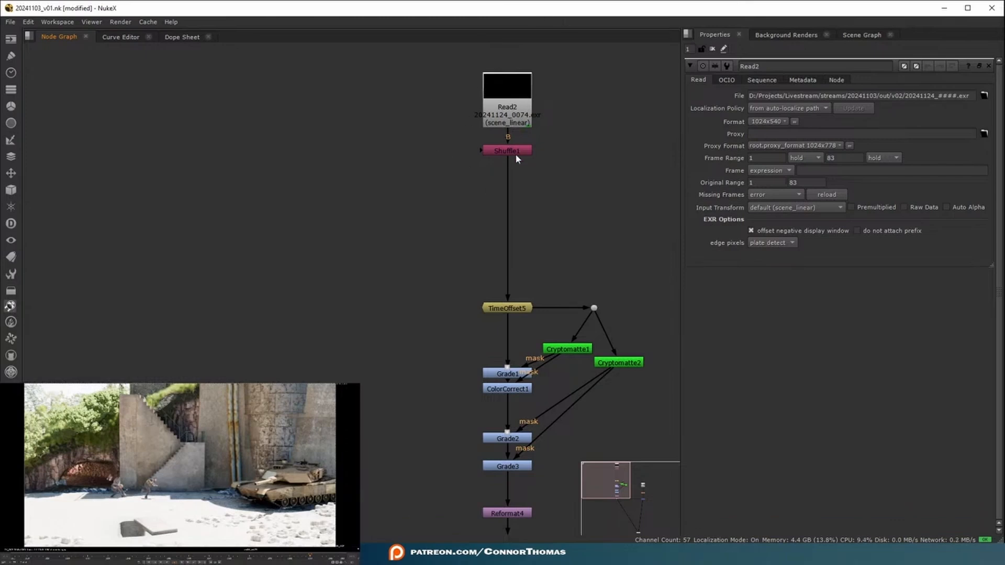
# View Shuffle1 near the end of the sequence and check the render's colour and alpha around the frame edges
pyautogui.click(516, 152)
pyautogui.moveTo(535, 157); pyautogui.dragTo(504, 211, button='middle')
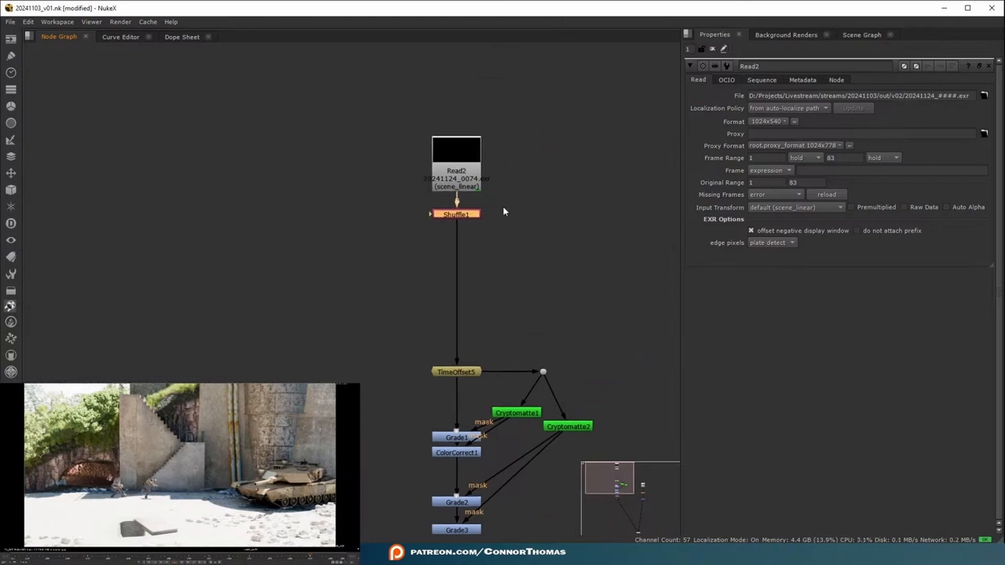
pyautogui.press('1')
pyautogui.click(498, 199)
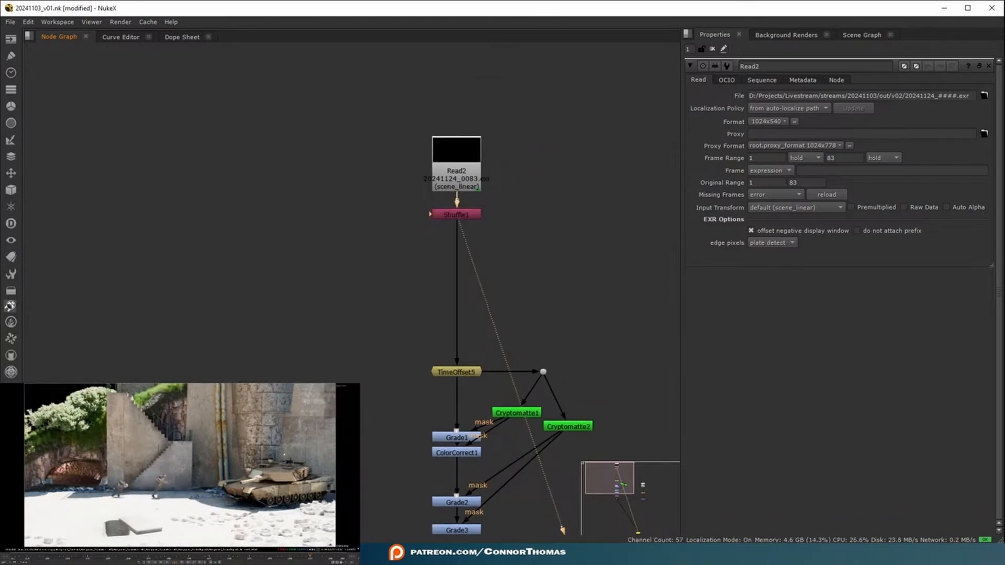
pyautogui.moveTo(278, 436); pyautogui.dragTo(275, 480, button='middle')
pyautogui.scroll(-2, 276, 481)
pyautogui.press('a')
pyautogui.press('a')
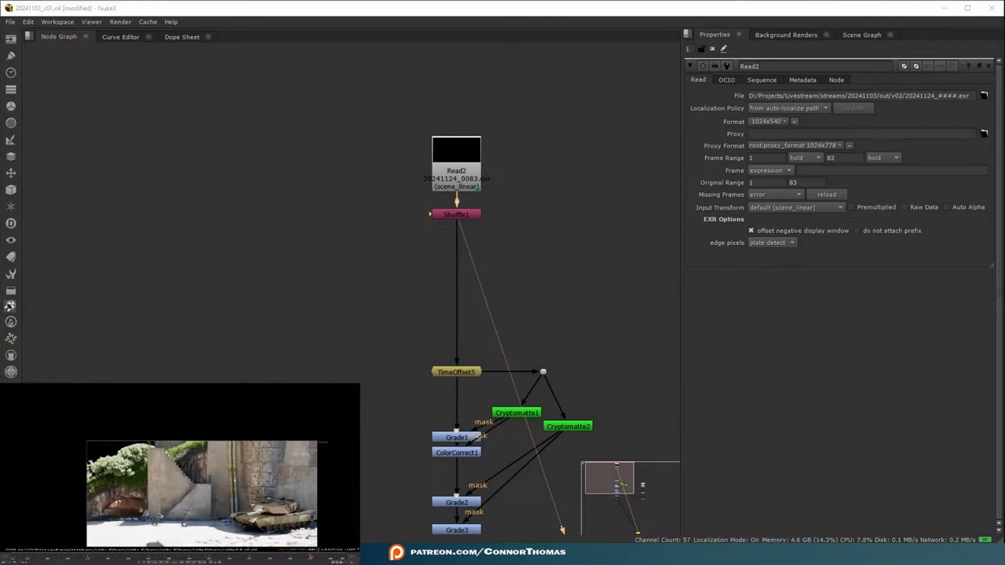
pyautogui.scroll(3, 236, 474)
pyautogui.moveTo(236, 474); pyautogui.dragTo(225, 427, button='middle')
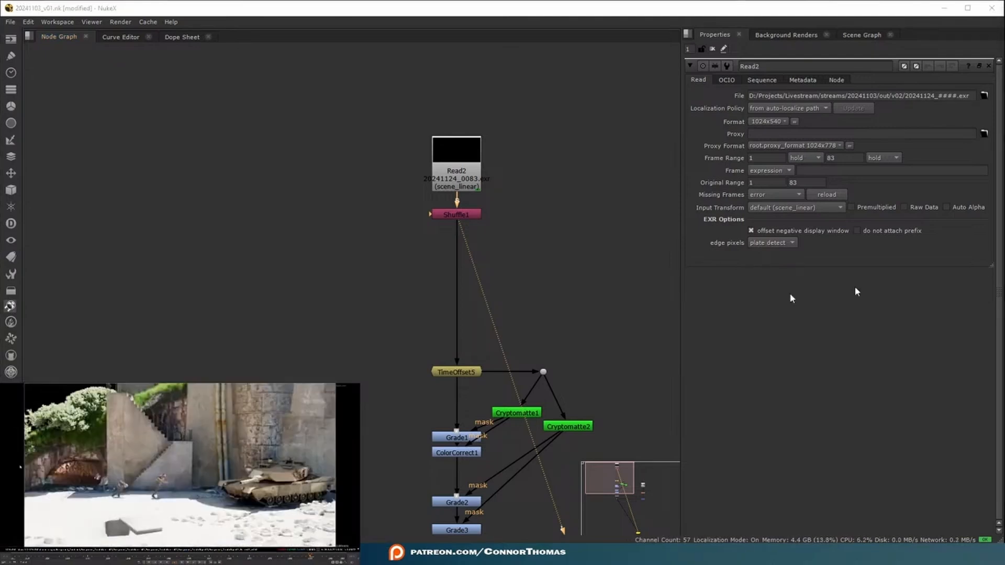
pyautogui.press('Tab')
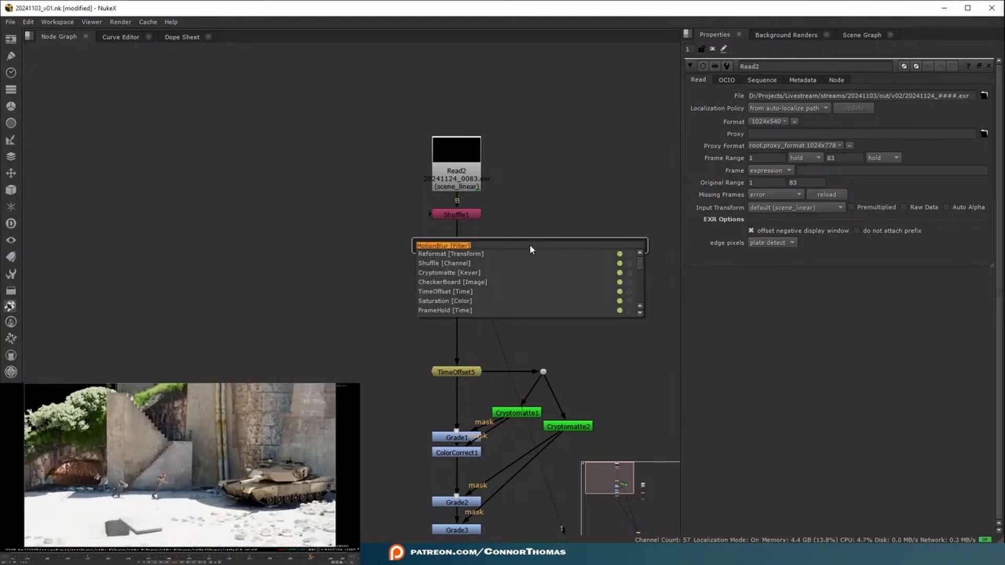
pyautogui.write('palna')
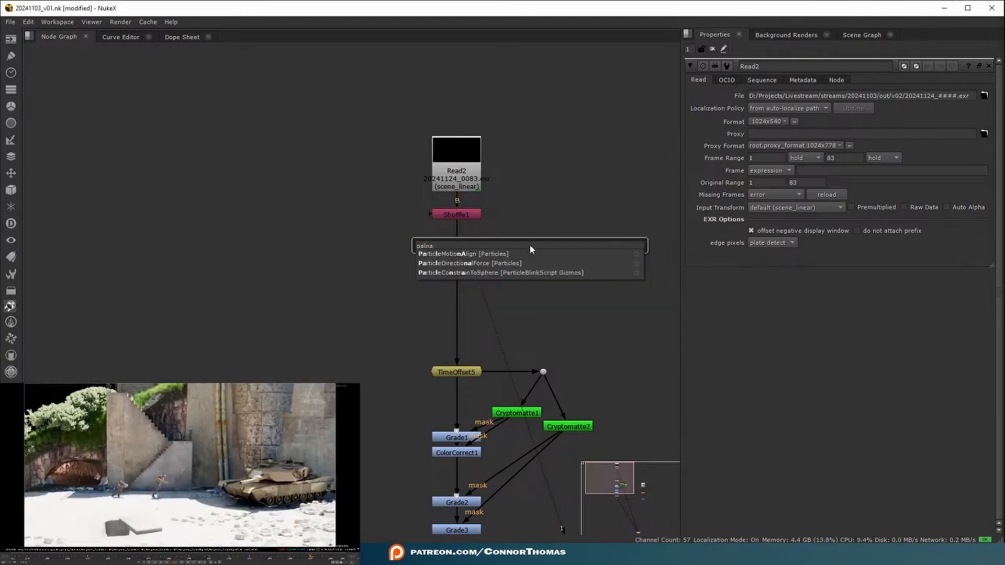
pyautogui.hotkey('ctrl', 'a')
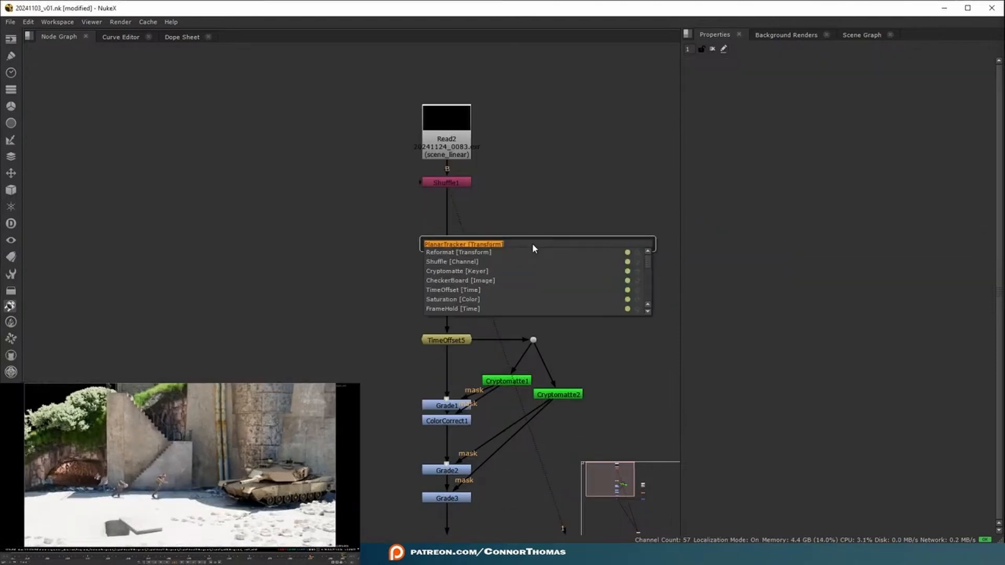
pyautogui.write('plana')
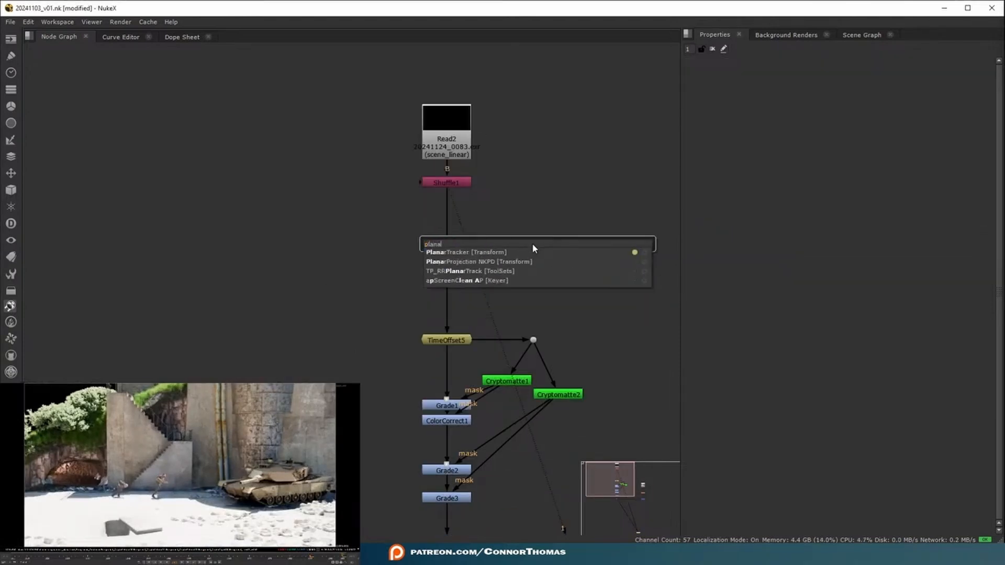
pyautogui.press('Return')
pyautogui.moveTo(530, 225); pyautogui.dragTo(459, 191)
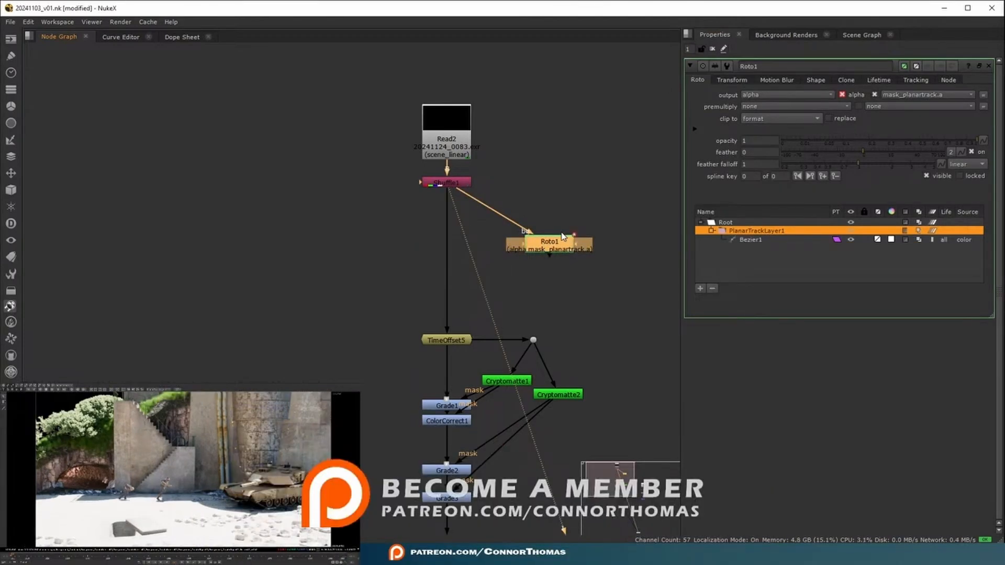
pyautogui.press('Delete')
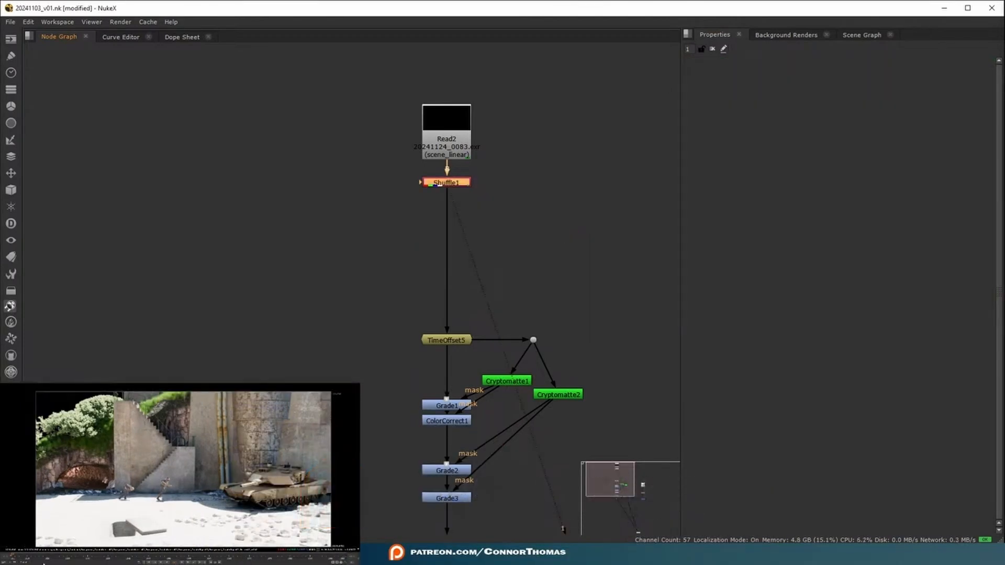
# Move TimeOffset5 directly below Shuffle1 with a dot in its old place, and add a PlanarTracker fed by TimeOffset5
pyautogui.moveTo(454, 340)
pyautogui.mouseDown()
pyautogui.moveTo(455, 212)
pyautogui.moveTo(445, 327)
pyautogui.moveTo(454, 344)
pyautogui.mouseUp()
pyautogui.click(447, 235)
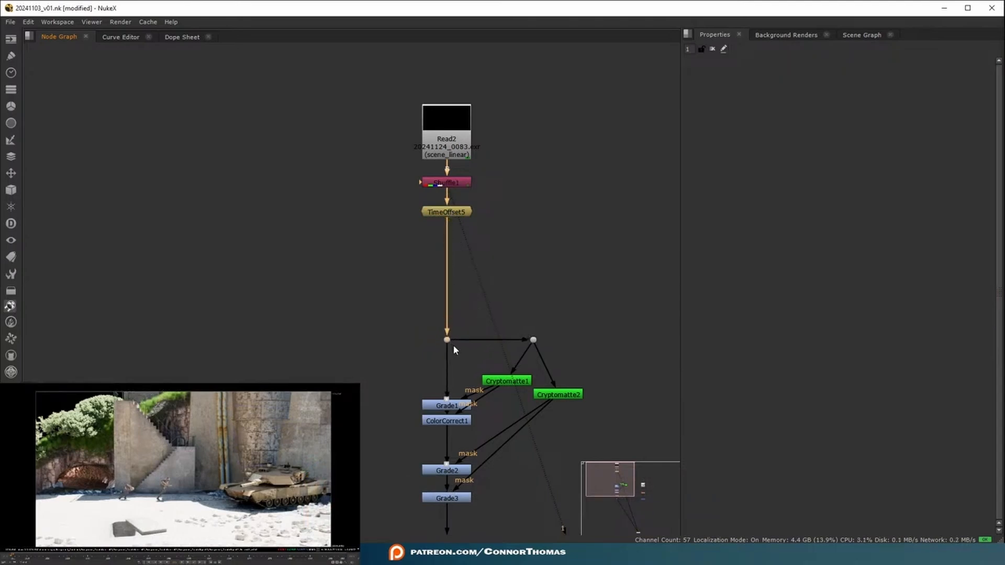
pyautogui.click(503, 230)
pyautogui.press('Tab')
pyautogui.write('roto')
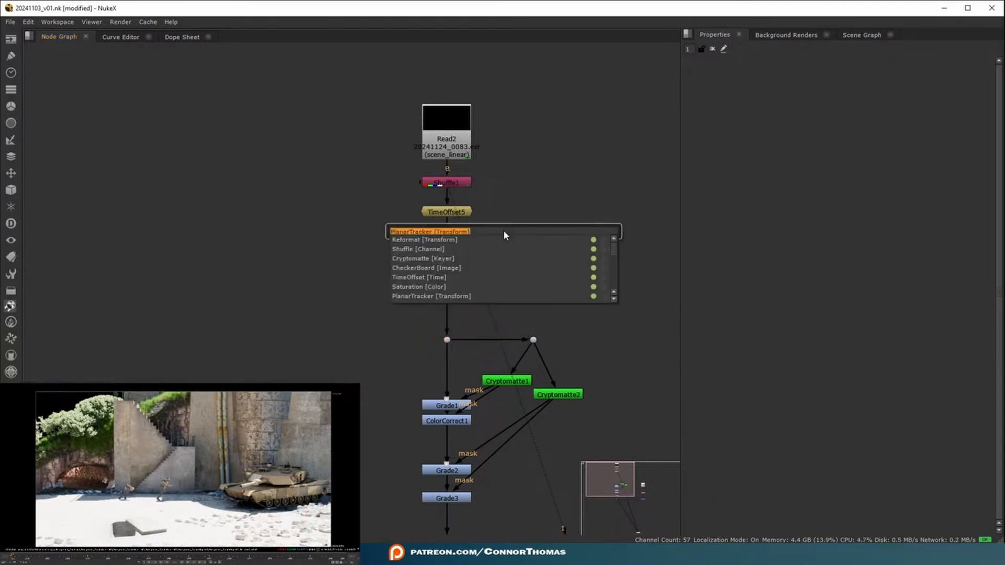
pyautogui.press('Return')
pyautogui.moveTo(488, 209); pyautogui.dragTo(542, 247)
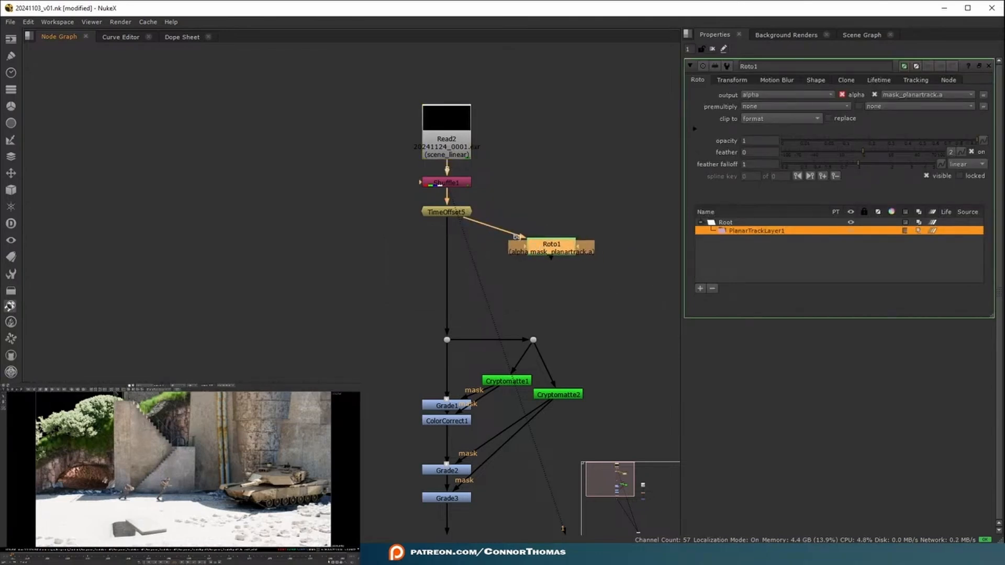
# Draw a planar-tracking Bezier on the building's concrete wall at the end of the sequence, and view Roto1
pyautogui.click(343, 560)
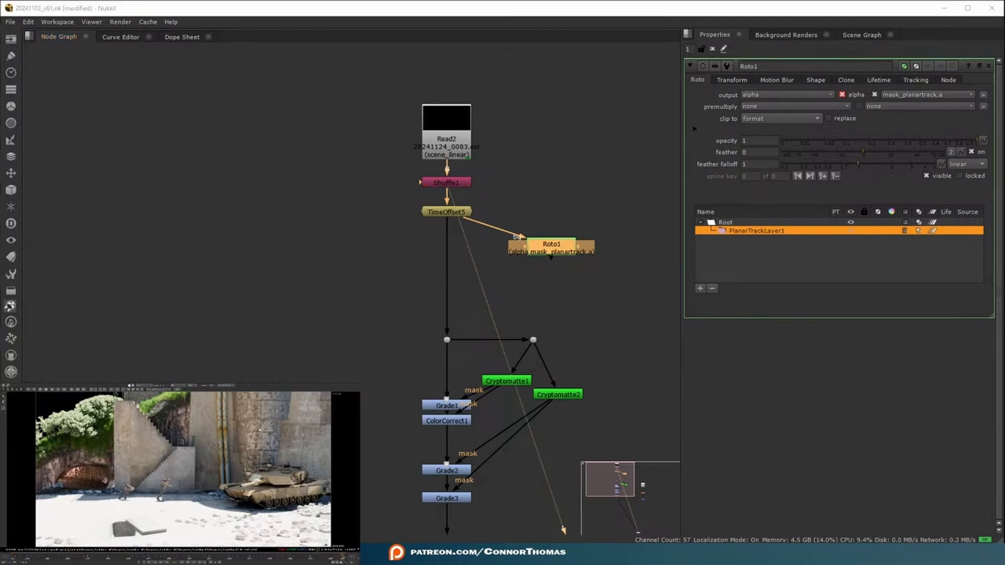
pyautogui.click(189, 470)
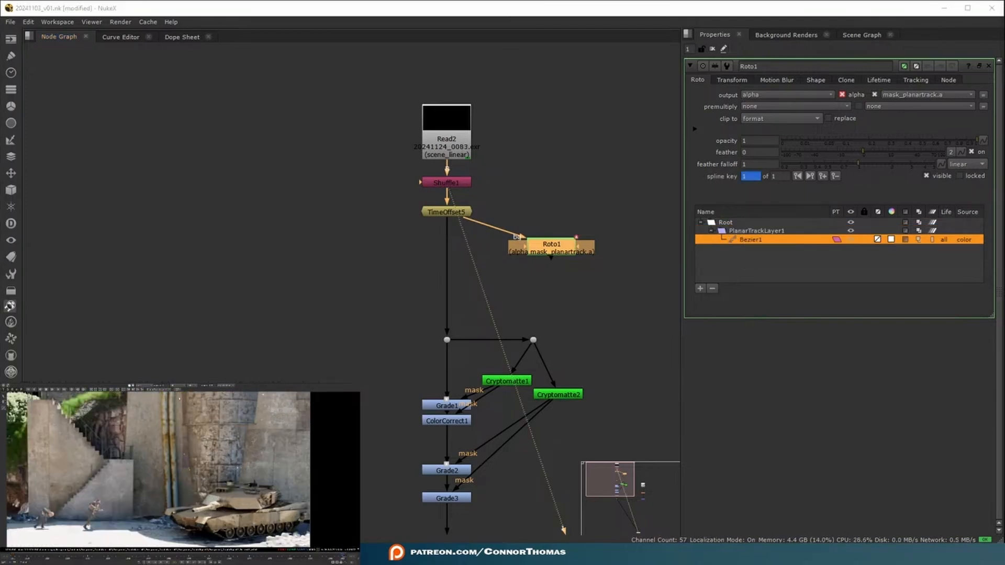
pyautogui.moveTo(162, 425); pyautogui.dragTo(161, 453, button='middle')
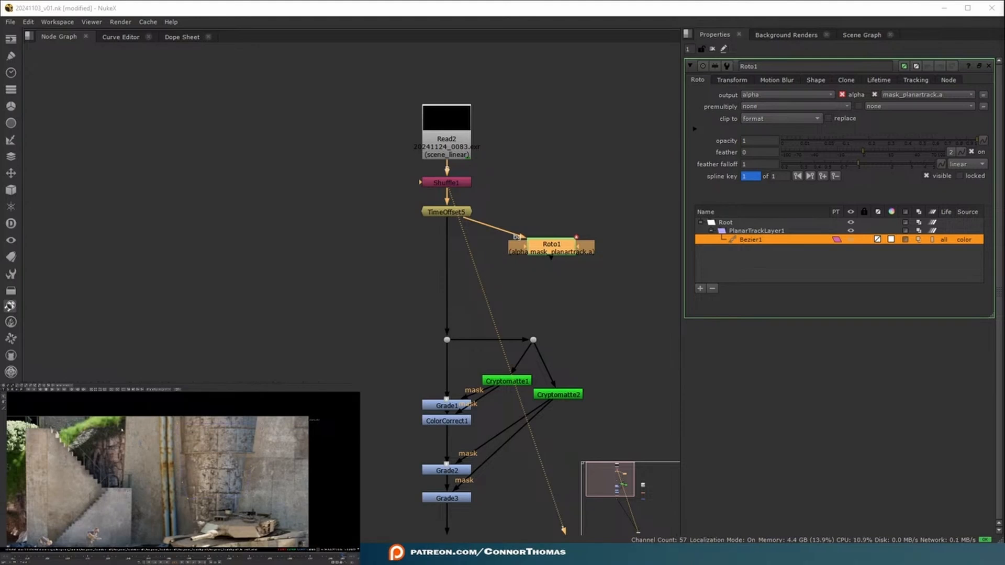
pyautogui.press('1')
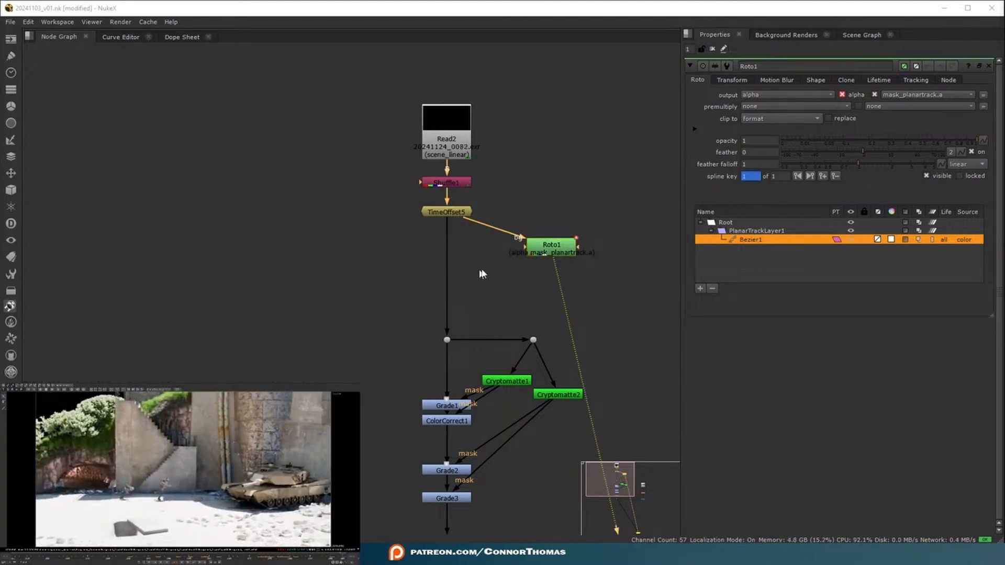
# Create a stabilize CornerPin2D from Roto1's planar track and insert it in the main stream below TimeOffset5
pyautogui.moveTo(559, 259); pyautogui.dragTo(565, 263)
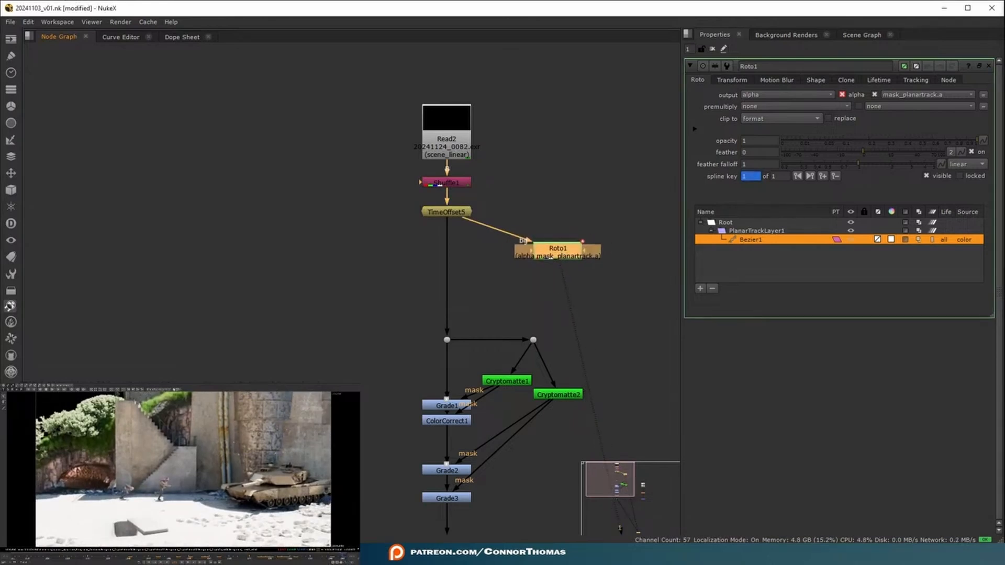
pyautogui.click(174, 389)
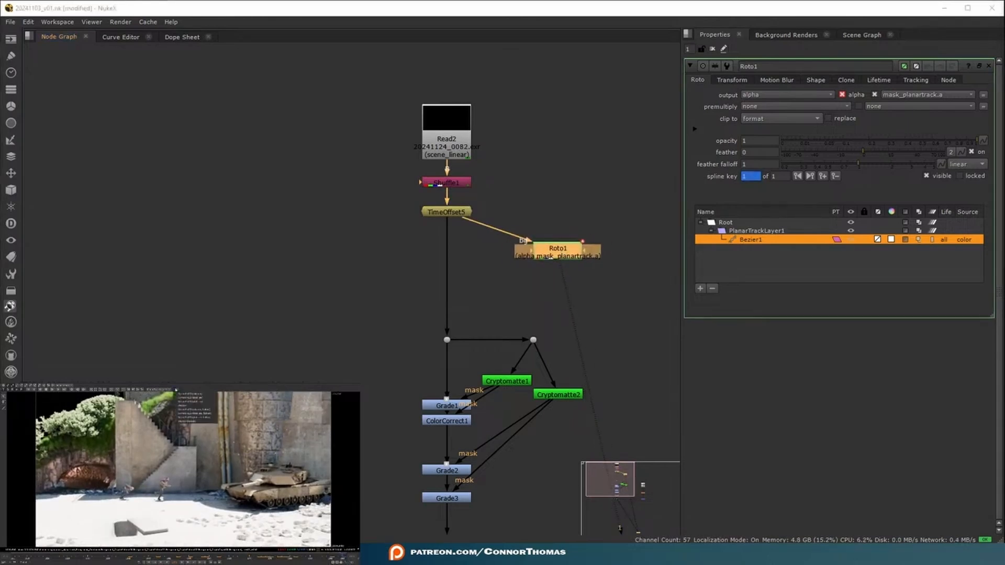
pyautogui.click(203, 402)
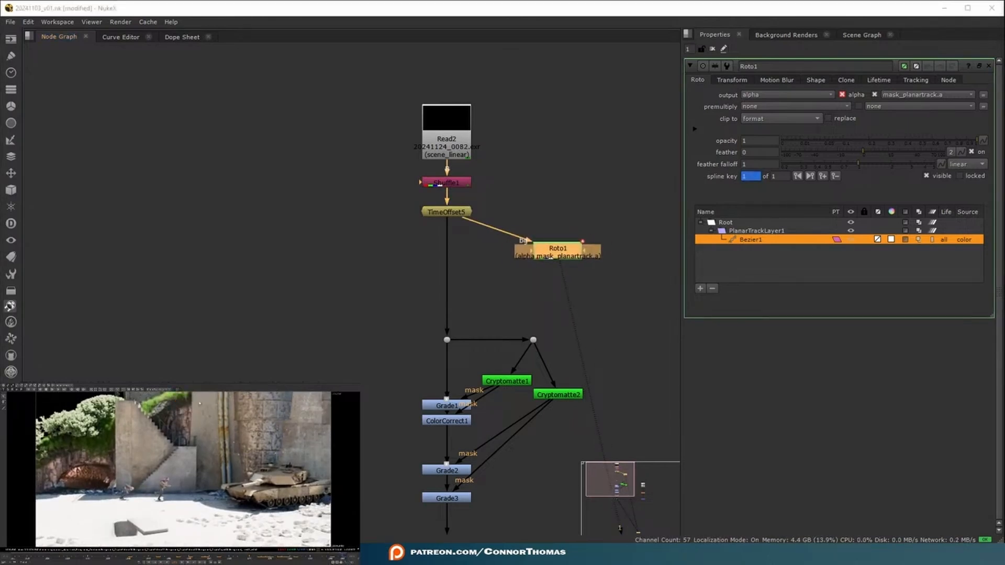
pyautogui.moveTo(670, 301); pyautogui.dragTo(442, 255)
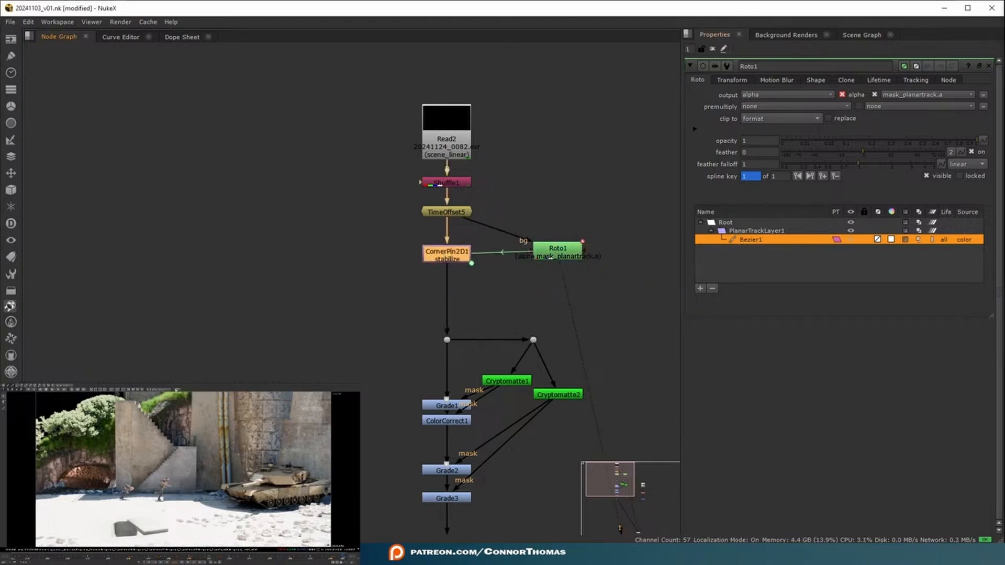
# Create a relative CornerPin2D from Roto1's planar track and insert it in the main stream below the stabilize corner pin
pyautogui.click(174, 389)
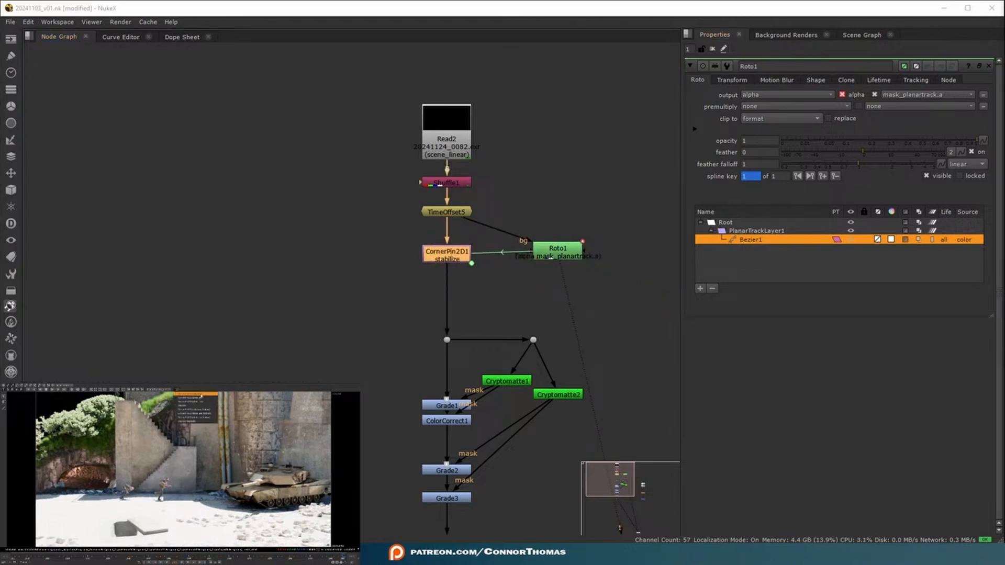
pyautogui.click(194, 399)
pyautogui.moveTo(658, 308); pyautogui.dragTo(435, 323)
# View the stabilize corner pin's output and close all open node properties
pyautogui.click(459, 252)
pyautogui.press('1')
pyautogui.hotkey('ctrl', 'shift', 'a')
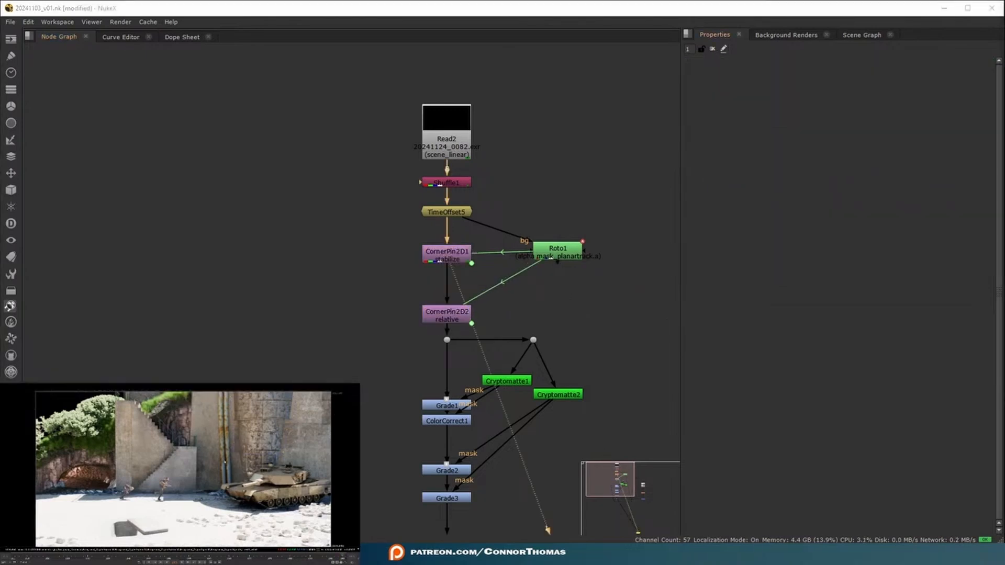
# Spread the nodes out, leaving a wide gap between the stabilize and relative corner pins and moving Roto1 aside
pyautogui.moveTo(436, 255); pyautogui.dragTo(436, 239)
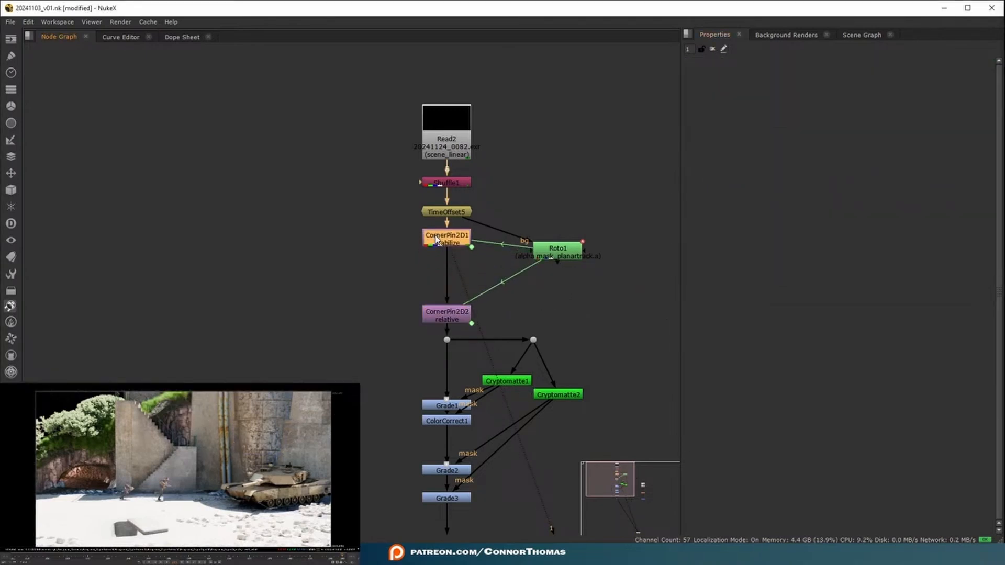
pyautogui.moveTo(457, 215); pyautogui.dragTo(440, 289, button='middle')
pyautogui.moveTo(392, 170); pyautogui.dragTo(548, 339)
pyautogui.moveTo(441, 318); pyautogui.dragTo(441, 163)
pyautogui.moveTo(541, 167); pyautogui.dragTo(572, 149)
pyautogui.moveTo(433, 160); pyautogui.dragTo(433, 198)
# Scrub the stabilized shot to an earlier frame and compare it with the output of the relative corner pin
pyautogui.moveTo(304, 557); pyautogui.dragTo(230, 560)
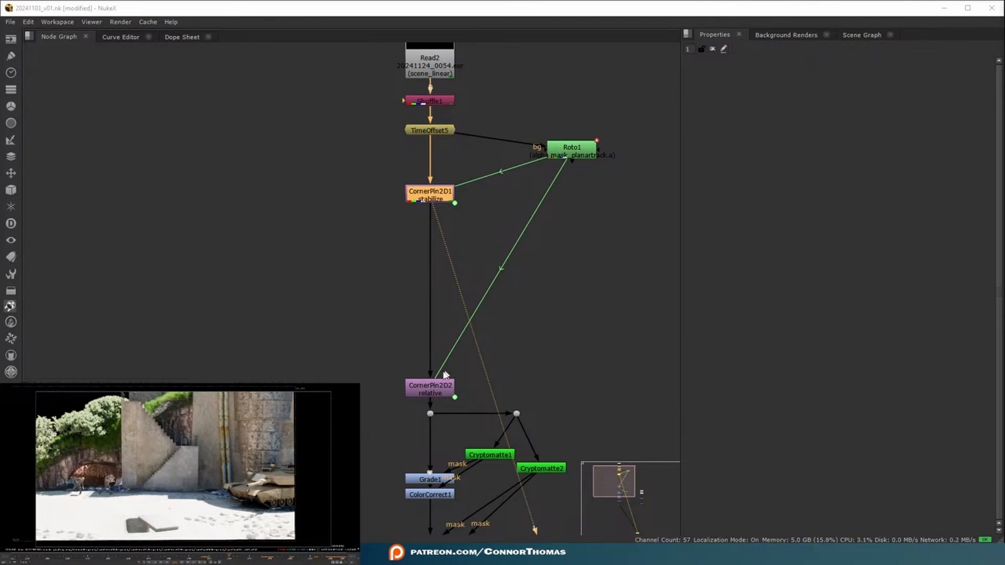
pyautogui.click(422, 392)
pyautogui.press('1')
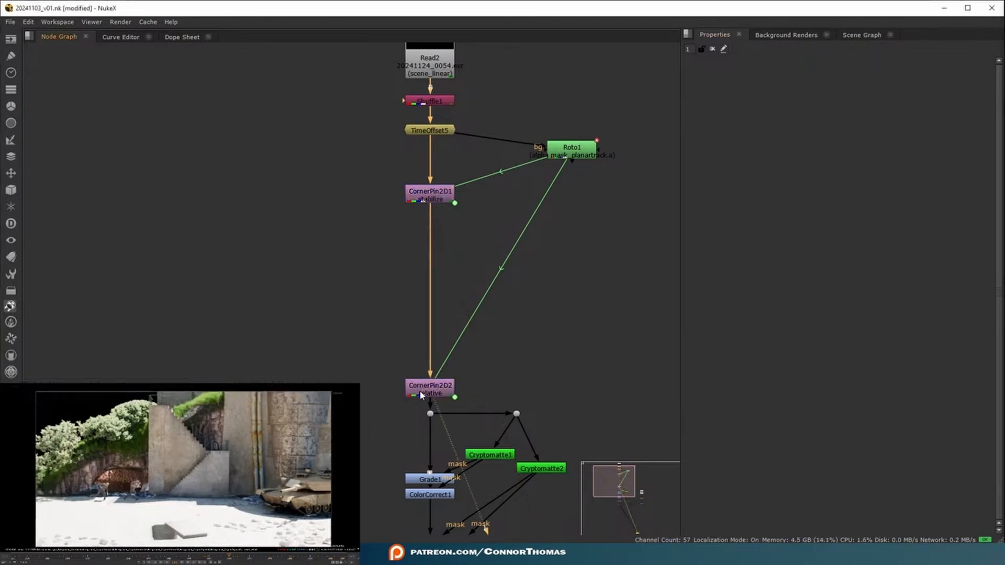
pyautogui.moveTo(422, 395); pyautogui.dragTo(427, 373)
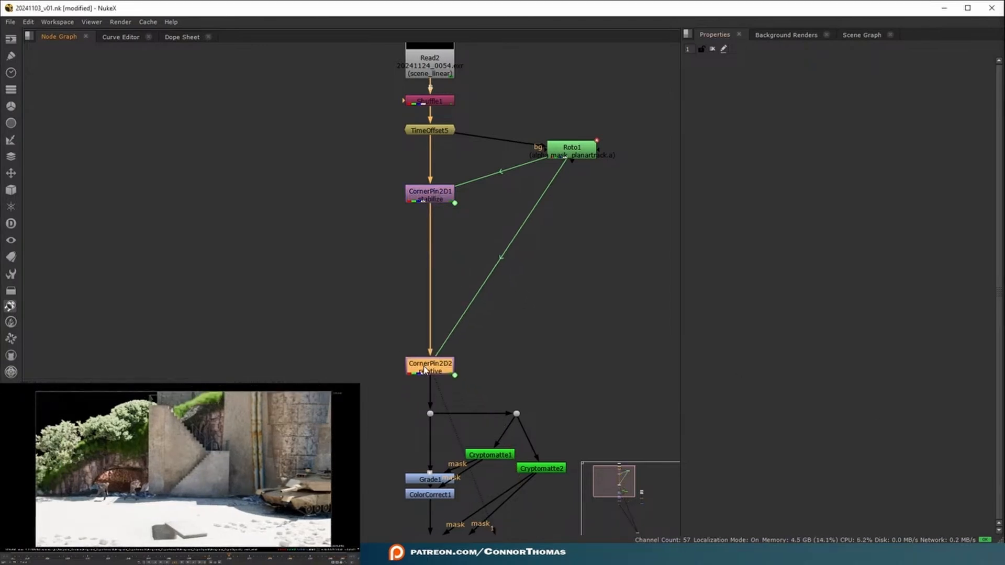
pyautogui.click(236, 491)
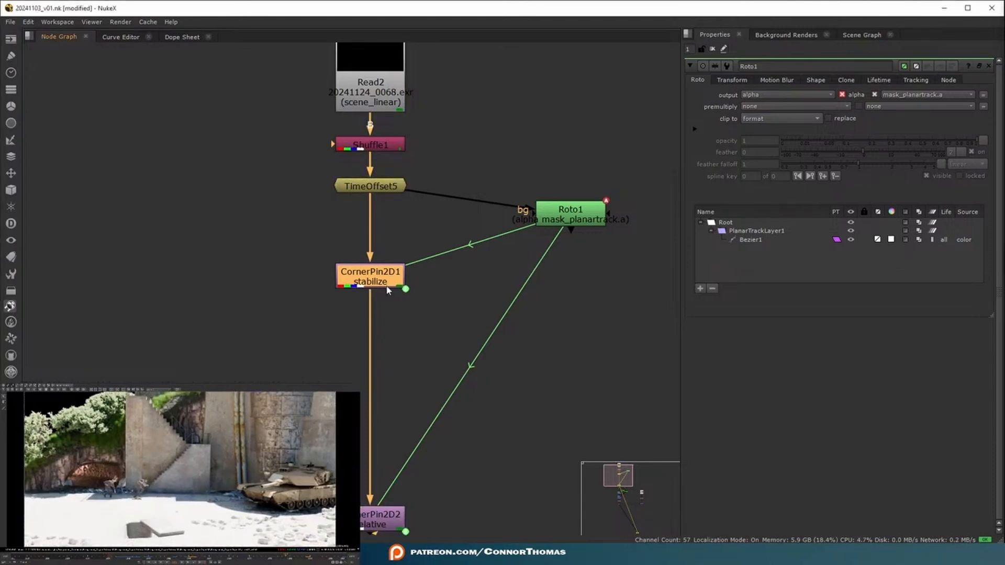
# Add a RotoPaint node after the stabilize corner pin and select its Clone tool for work on the wall
pyautogui.press('p')
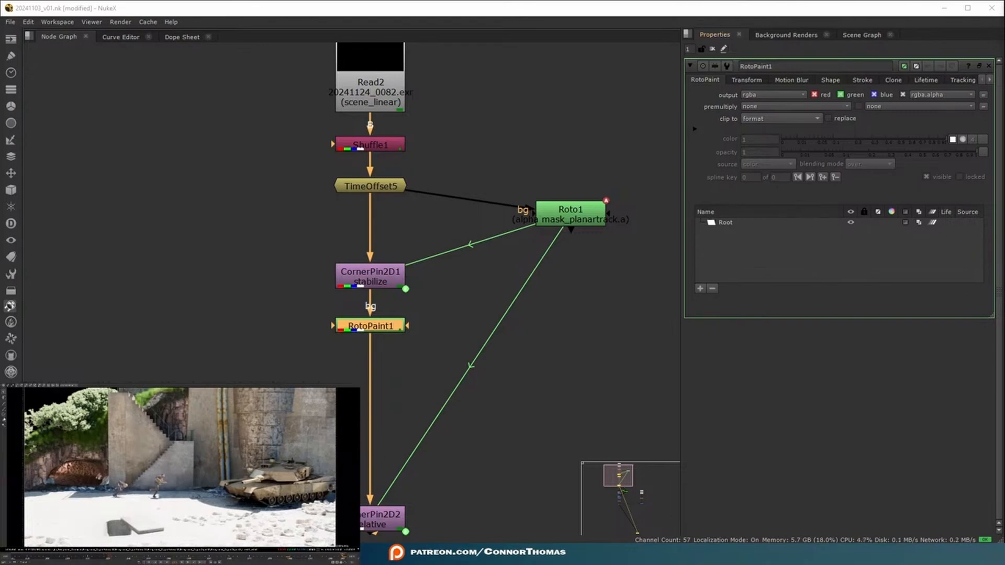
pyautogui.click(4, 420)
pyautogui.scroll(4, 300, 424)
pyautogui.moveTo(300, 425); pyautogui.dragTo(217, 477, button='middle')
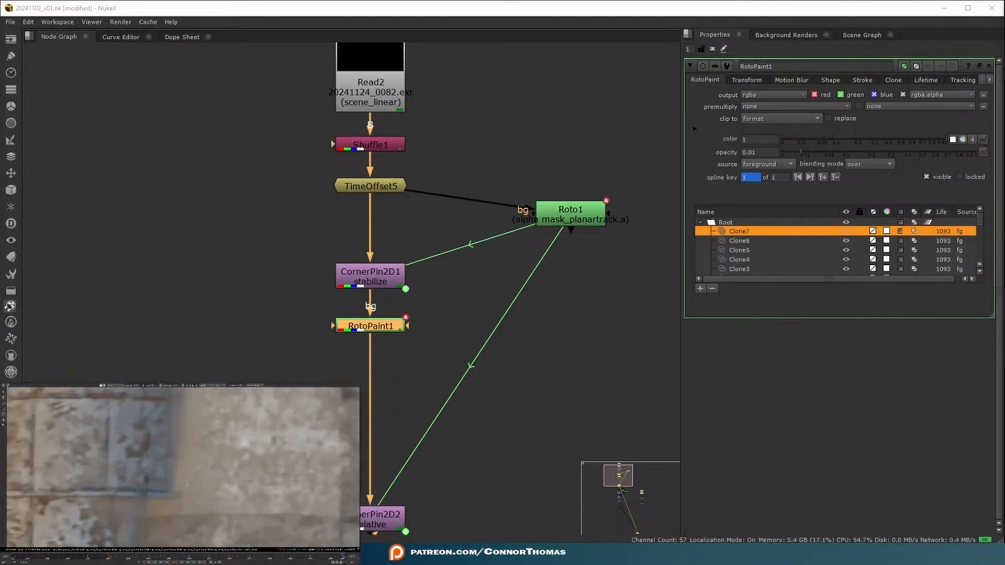
# Clone wall texture over the edge where the stone column meets the plain wall behind the tank
pyautogui.moveTo(205, 477); pyautogui.dragTo(196, 484)
pyautogui.moveTo(180, 492); pyautogui.dragTo(196, 471, button='middle')
pyautogui.moveTo(176, 483); pyautogui.dragTo(179, 471)
pyautogui.moveTo(181, 490); pyautogui.dragTo(201, 453, button='middle')
pyautogui.moveTo(197, 485); pyautogui.dragTo(205, 504)
pyautogui.moveTo(205, 504); pyautogui.dragTo(226, 442, button='middle')
pyautogui.moveTo(216, 455)
pyautogui.mouseDown()
pyautogui.moveTo(211, 472)
pyautogui.moveTo(209, 461)
pyautogui.mouseUp()
pyautogui.scroll(-2, 217, 451)
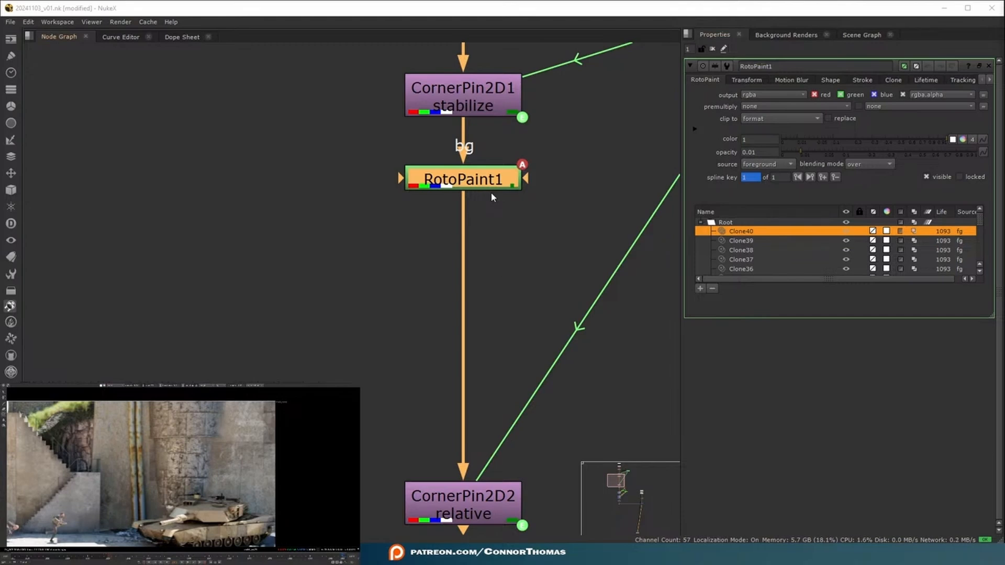
# Move RotoPaint1 out to the side of the main stream and add a FrameHold at frame 1093 after it
pyautogui.moveTo(455, 181); pyautogui.dragTo(193, 201)
pyautogui.press('Tab')
pyautogui.write('framehold')
pyautogui.press('Return')
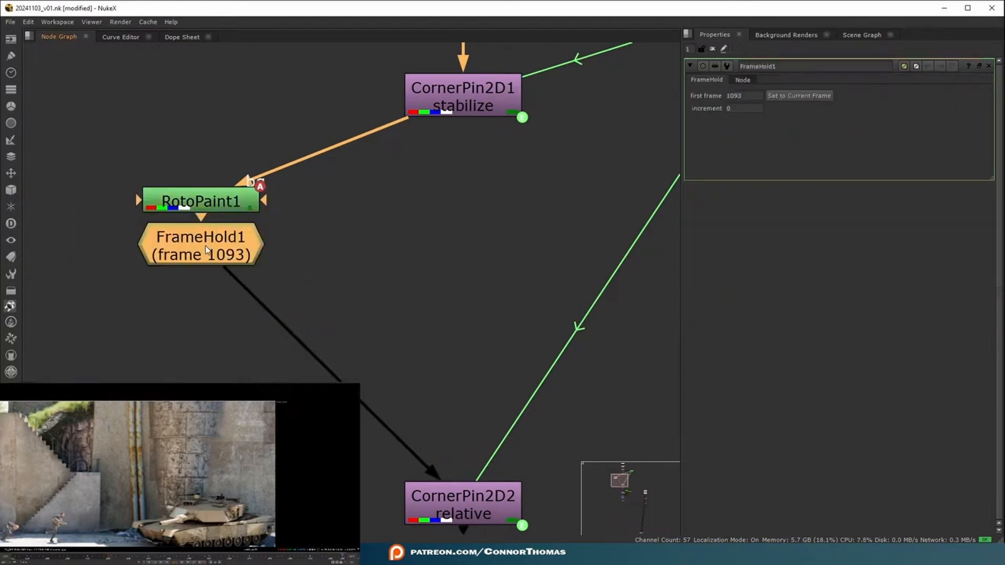
# Add a Merge and a Roto after FrameHold1, feeding the Roto into input A and the held frame into input B
pyautogui.press('m')
pyautogui.click(191, 274)
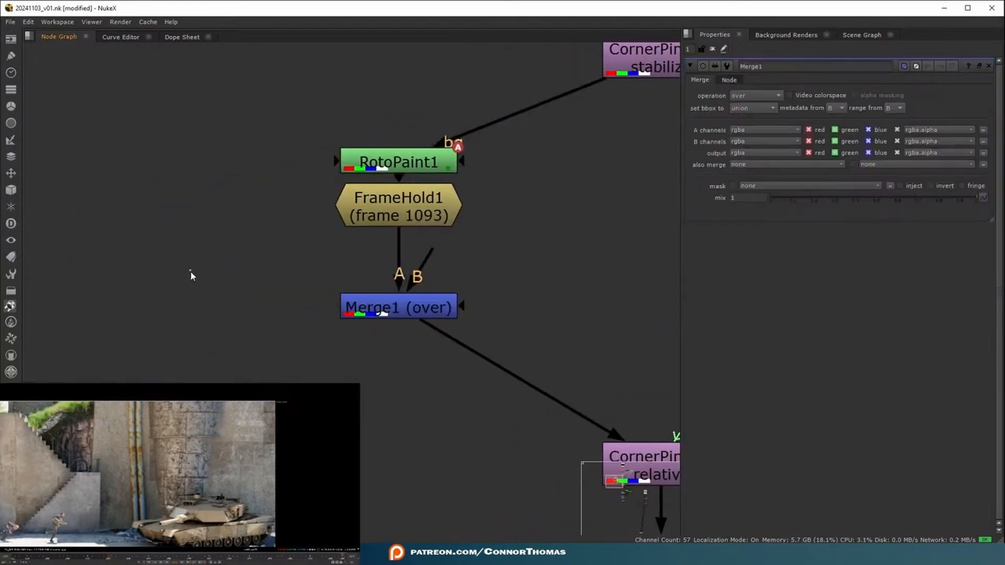
pyautogui.press('o')
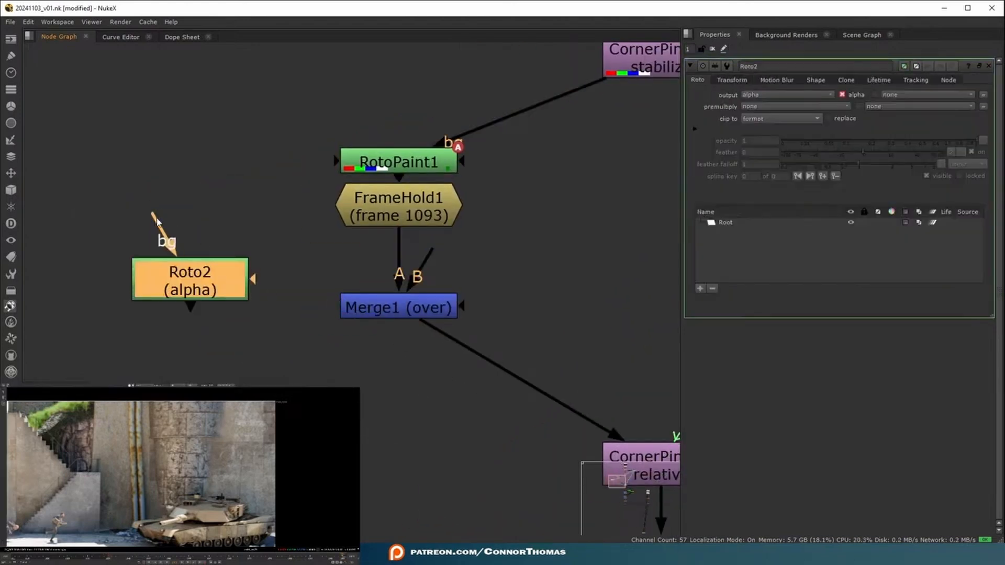
pyautogui.moveTo(157, 218); pyautogui.dragTo(381, 220)
pyautogui.moveTo(462, 306); pyautogui.dragTo(191, 290)
pyautogui.moveTo(191, 289); pyautogui.dragTo(188, 254)
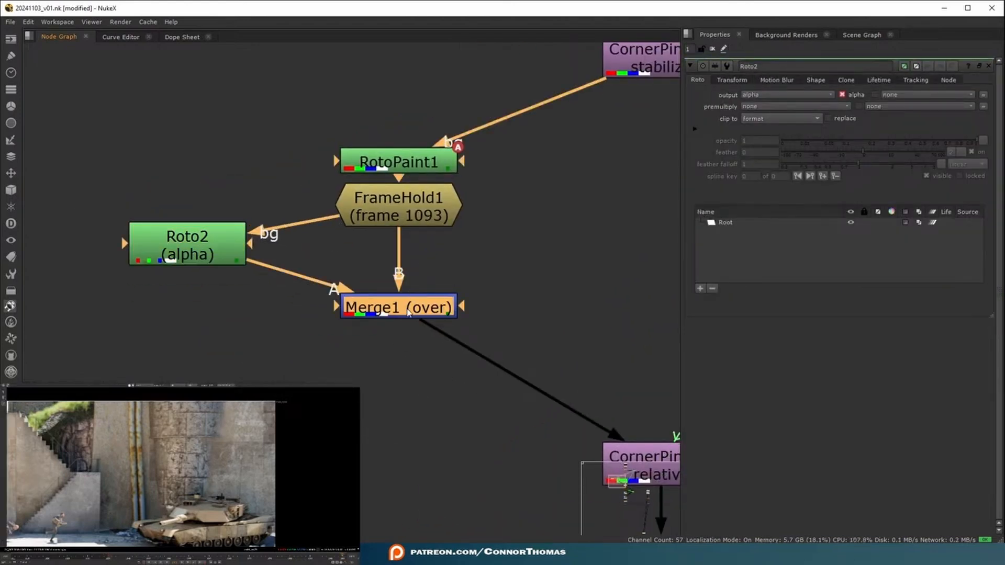
# Set Merge1's operation to stencil
pyautogui.doubleClick(401, 307)
pyautogui.moveTo(401, 307); pyautogui.dragTo(562, 240, button='middle')
pyautogui.scroll(-2, 527, 300)
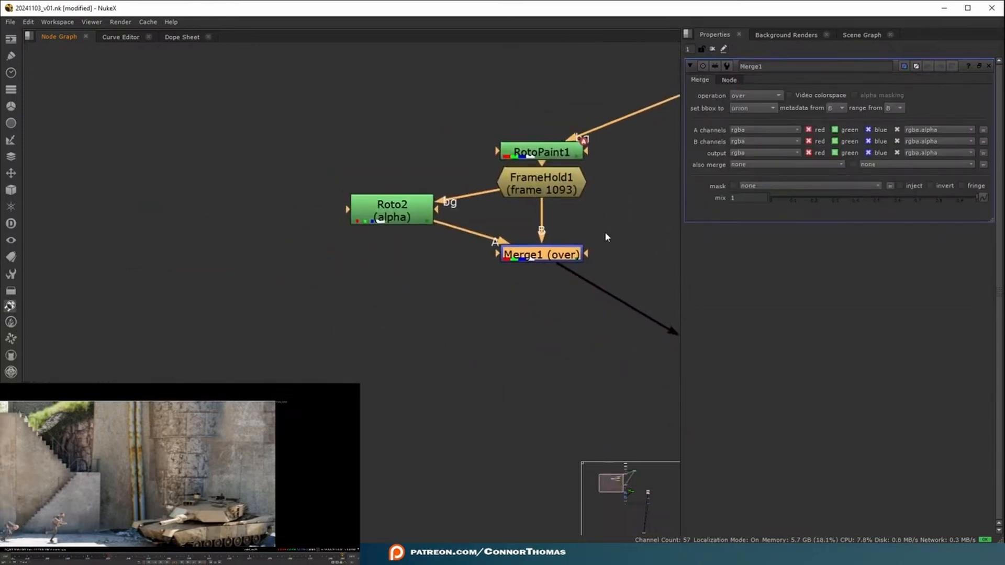
pyautogui.click(750, 97)
pyautogui.click(758, 294)
# Insert an Invert node between Roto2 and Merge1
pyautogui.moveTo(391, 210); pyautogui.dragTo(322, 237, button='middle')
pyautogui.click(322, 237)
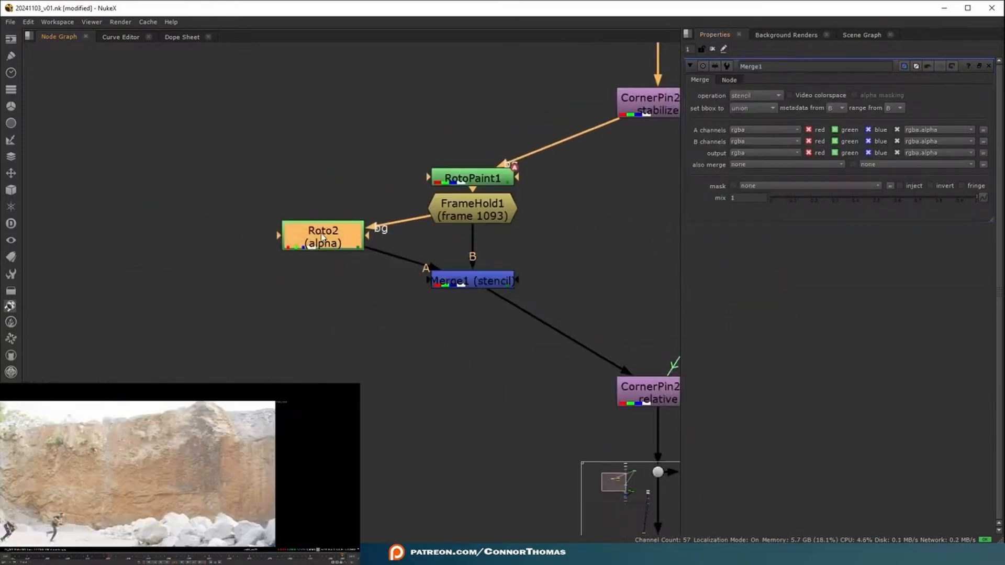
pyautogui.press('Tab')
pyautogui.write('invert')
pyautogui.press('Return')
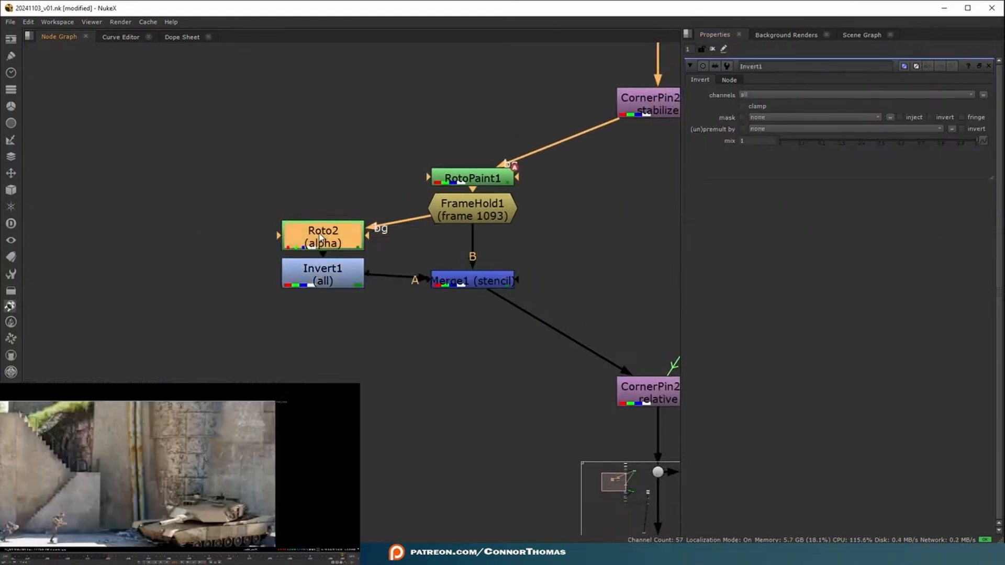
# Draw a closed Bezier in Roto2 around the painted wall area above the tank, then check the premultiply options
pyautogui.doubleClick(321, 238)
pyautogui.click(218, 448)
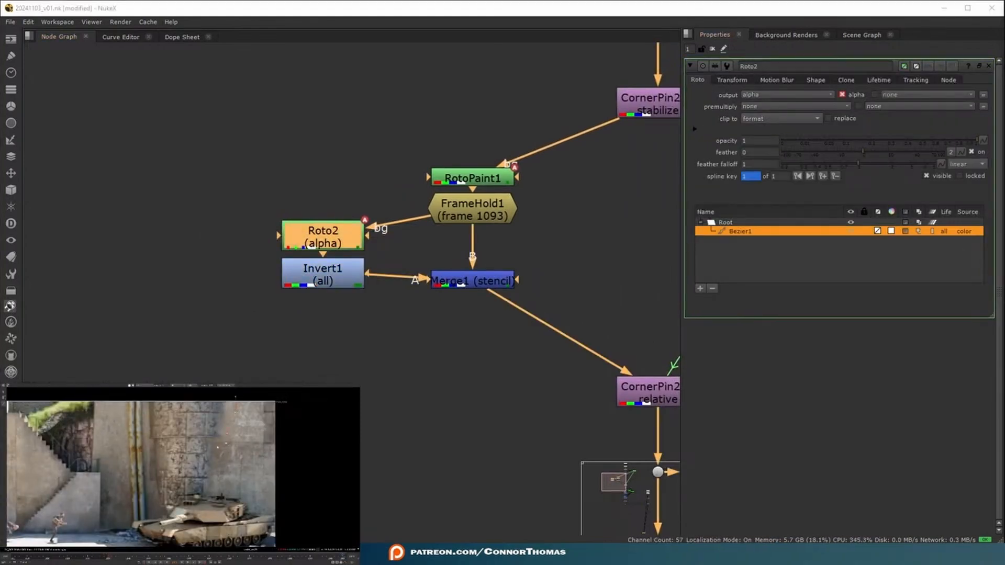
pyautogui.click(202, 500)
pyautogui.click(198, 489)
pyautogui.click(236, 396)
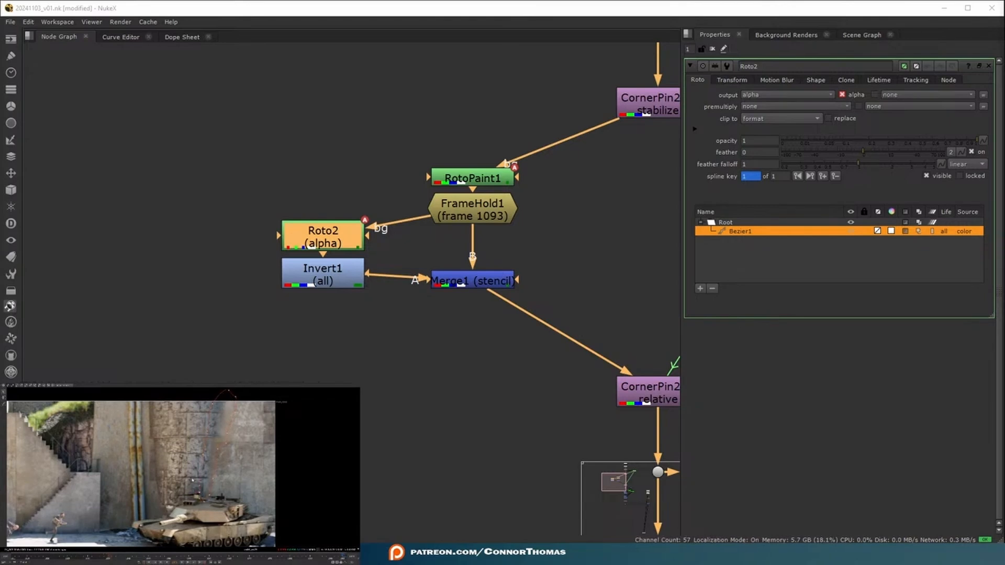
pyautogui.click(796, 106)
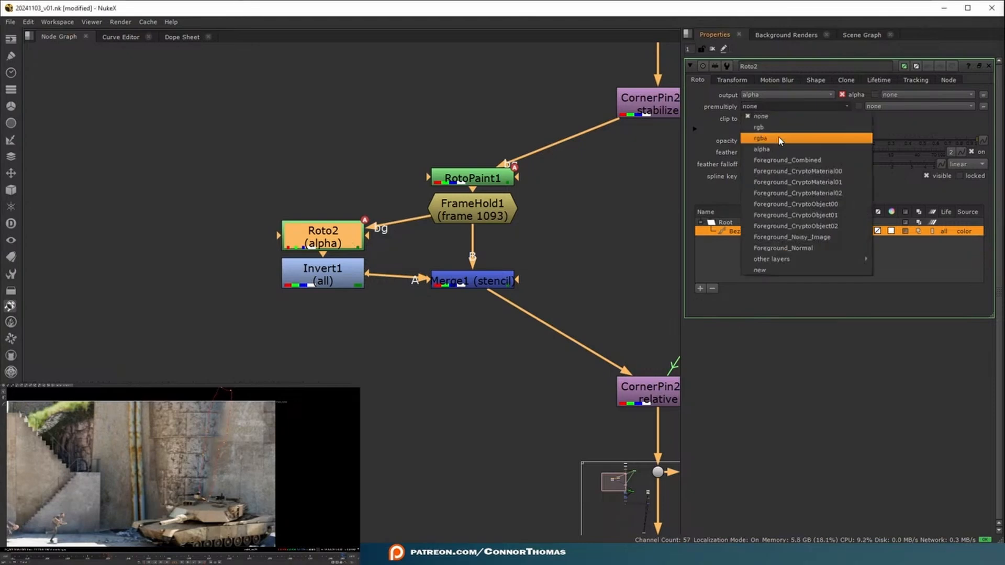
pyautogui.click(754, 155)
# Merge the stencilled patch over the stabilized plate with an over Merge placed before the relative corner pin
pyautogui.scroll(-4, 516, 283)
pyautogui.moveTo(516, 283); pyautogui.dragTo(389, 268, button='middle')
pyautogui.click(378, 264)
pyautogui.press('m')
pyautogui.moveTo(443, 244); pyautogui.dragTo(473, 167)
pyautogui.moveTo(452, 265); pyautogui.dragTo(494, 266)
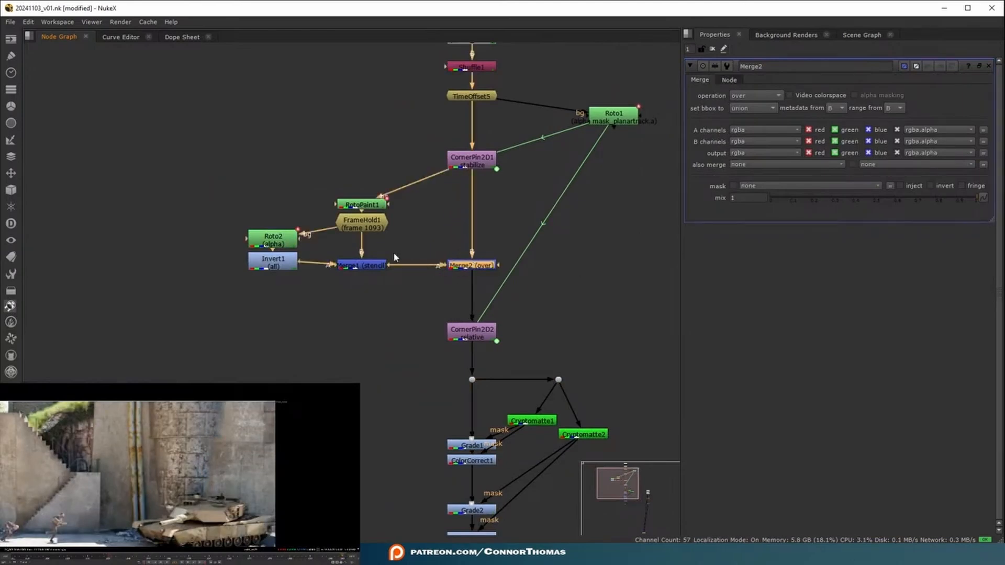
# Tidy the patch branch, routing Merge1 into Merge2 through a dot and spacing out Roto2 and Invert1
pyautogui.moveTo(376, 256); pyautogui.dragTo(438, 300, button='middle')
pyautogui.moveTo(248, 375); pyautogui.dragTo(420, 227)
pyautogui.moveTo(420, 226); pyautogui.dragTo(463, 200)
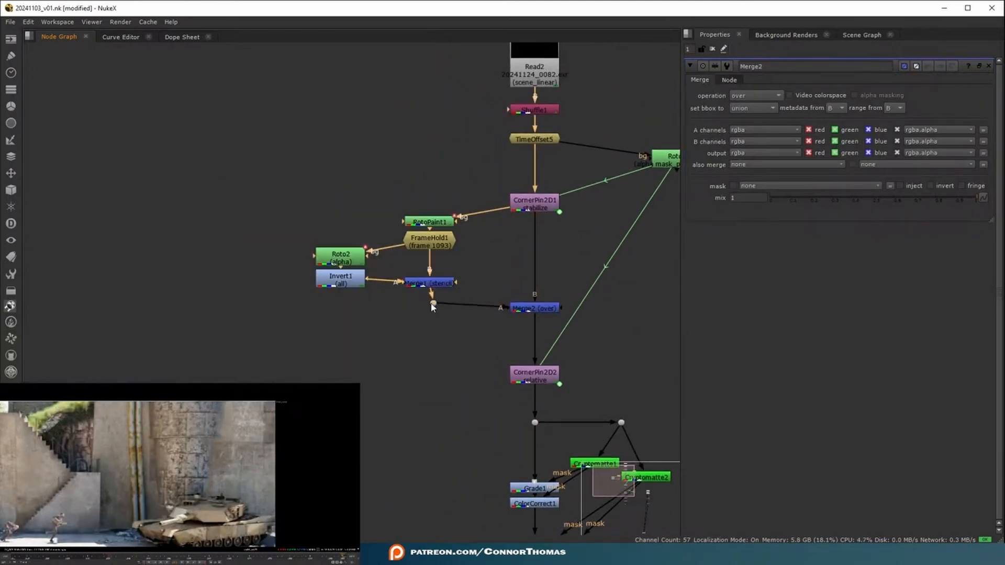
pyautogui.moveTo(432, 304); pyautogui.dragTo(429, 309)
pyautogui.click(388, 356)
pyautogui.moveTo(333, 281); pyautogui.dragTo(334, 285)
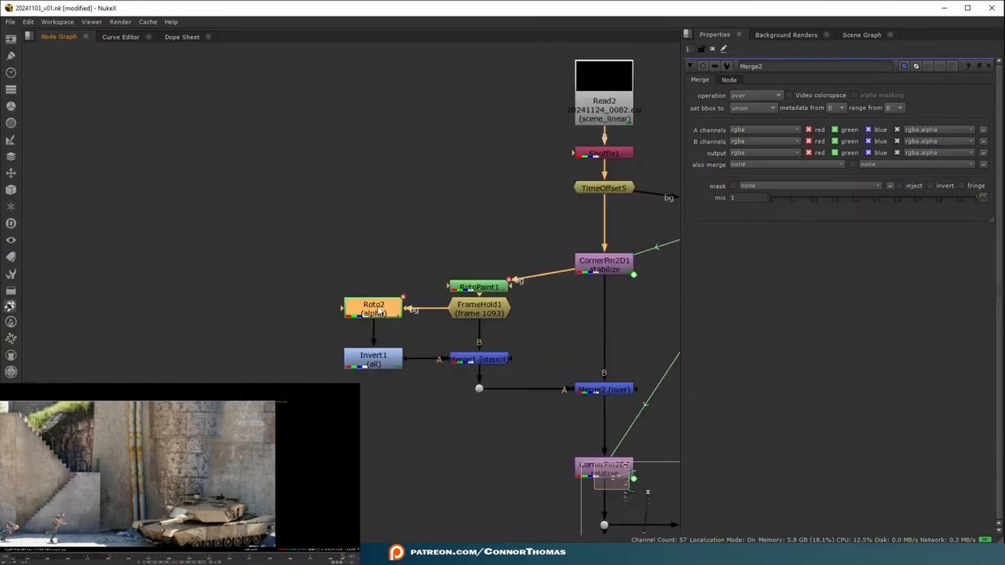
pyautogui.moveTo(311, 235); pyautogui.dragTo(479, 286)
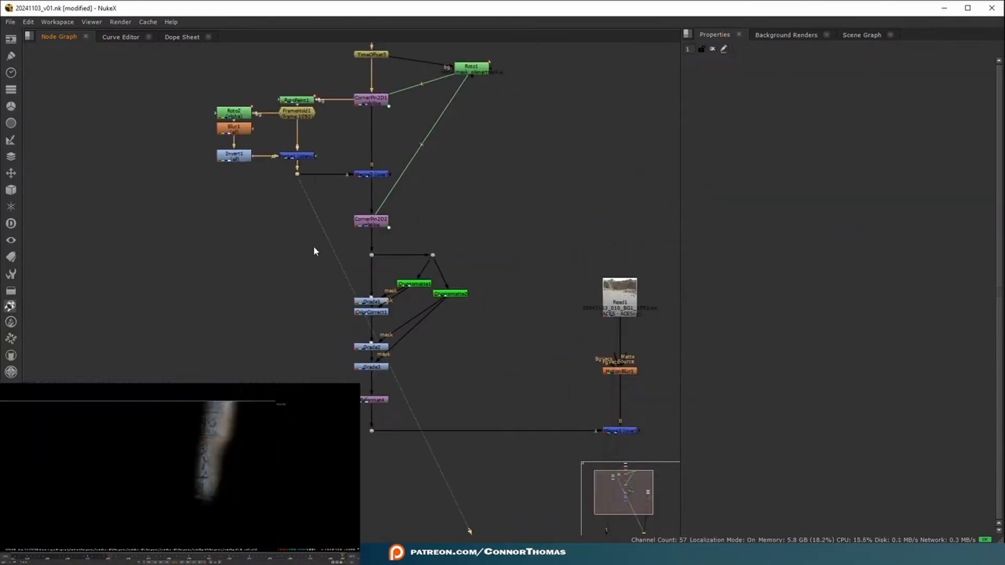
# Compare the shot with and without the patch by viewing and toggling Merge2, then scrub through the final composite
pyautogui.moveTo(333, 227); pyautogui.dragTo(403, 267, button='middle')
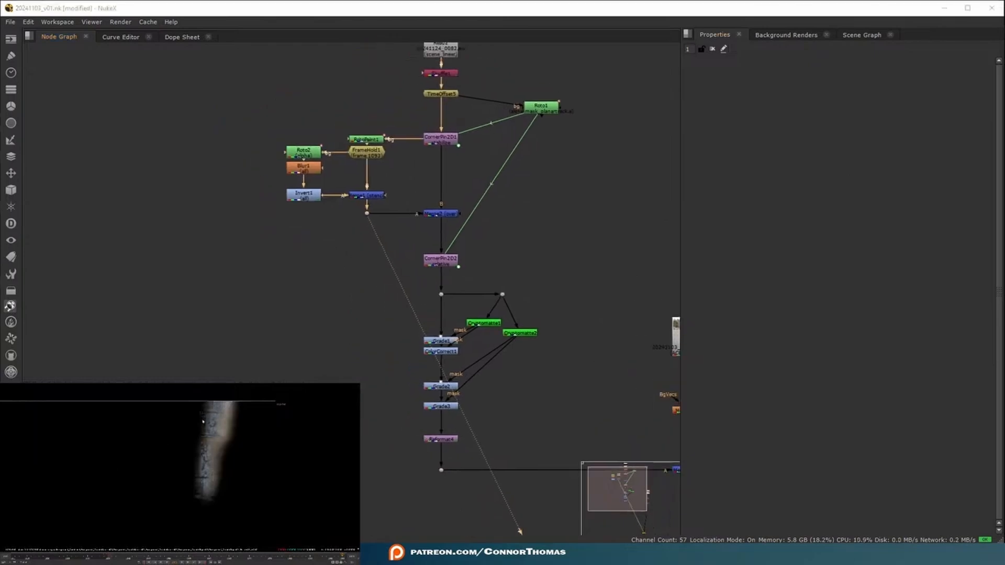
pyautogui.click(446, 215)
pyautogui.press('1')
pyautogui.click(450, 214)
pyautogui.press('d')
pyautogui.press('d')
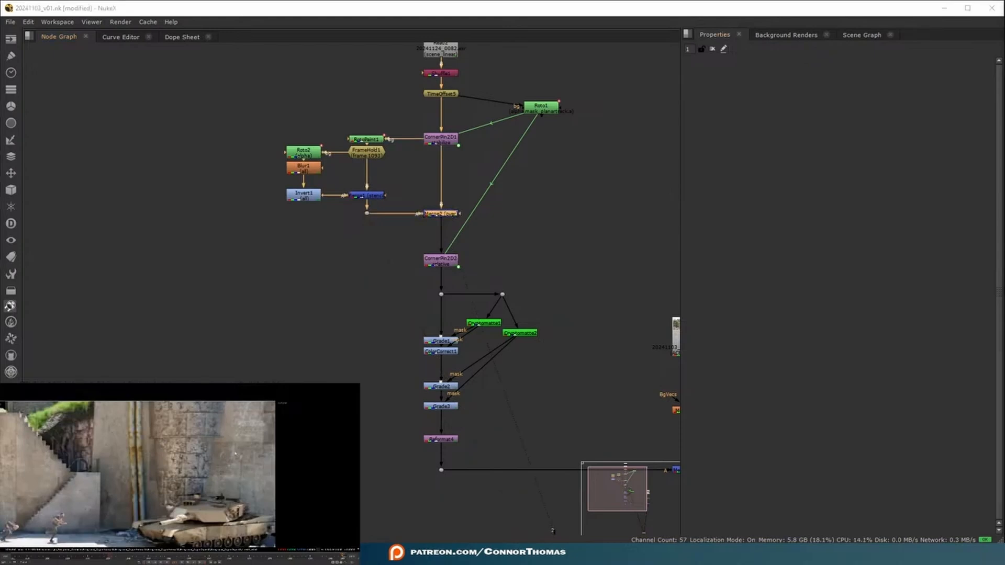
pyautogui.press('f')
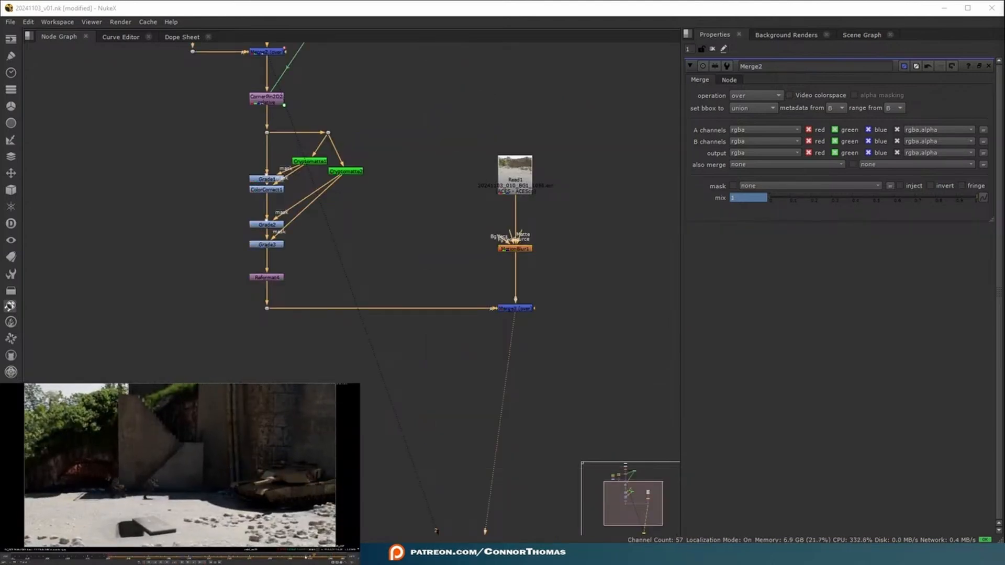
pyautogui.moveTo(306, 558); pyautogui.dragTo(166, 556)
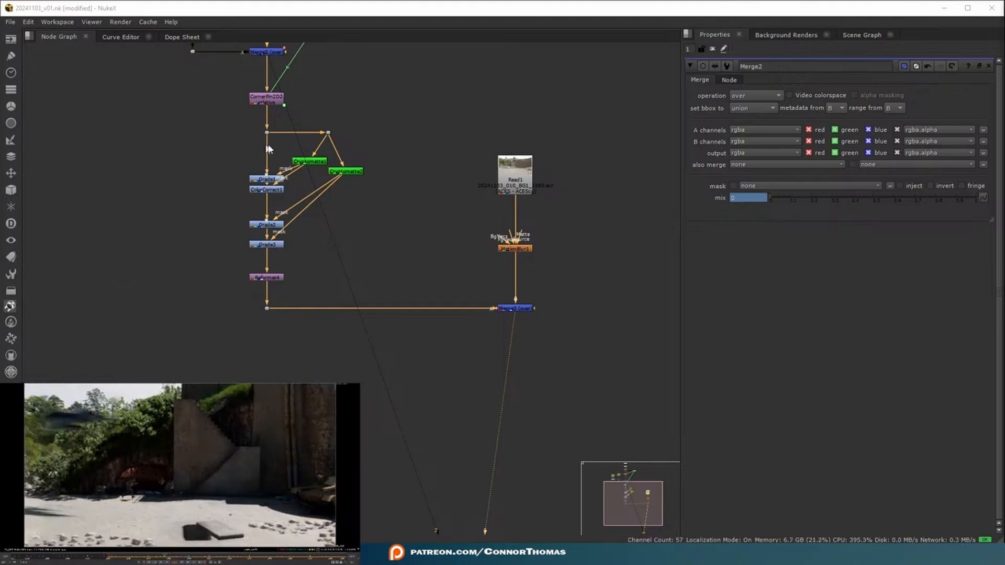
# Disable the Grade2 and Grade3 nodes masked by Cryptomatte2
pyautogui.scroll(3, 268, 150)
pyautogui.moveTo(212, 314); pyautogui.dragTo(353, 259)
pyautogui.press('d')
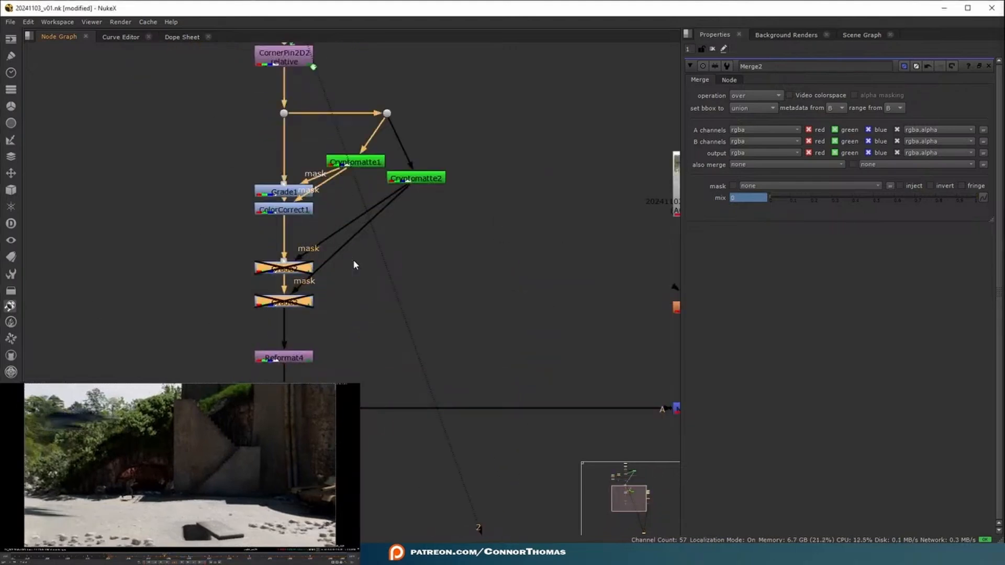
# Re-enable Grade3 and move Grade2 up closer beneath ColorCorrect1
pyautogui.click(108, 309)
pyautogui.click(274, 305)
pyautogui.press('d')
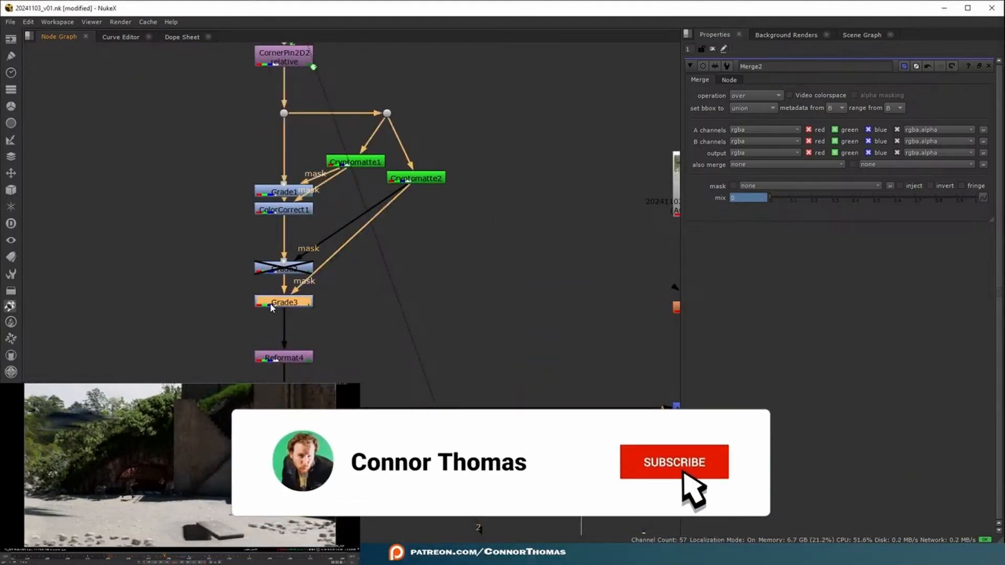
pyautogui.click(200, 342)
pyautogui.moveTo(282, 272); pyautogui.dragTo(281, 254)
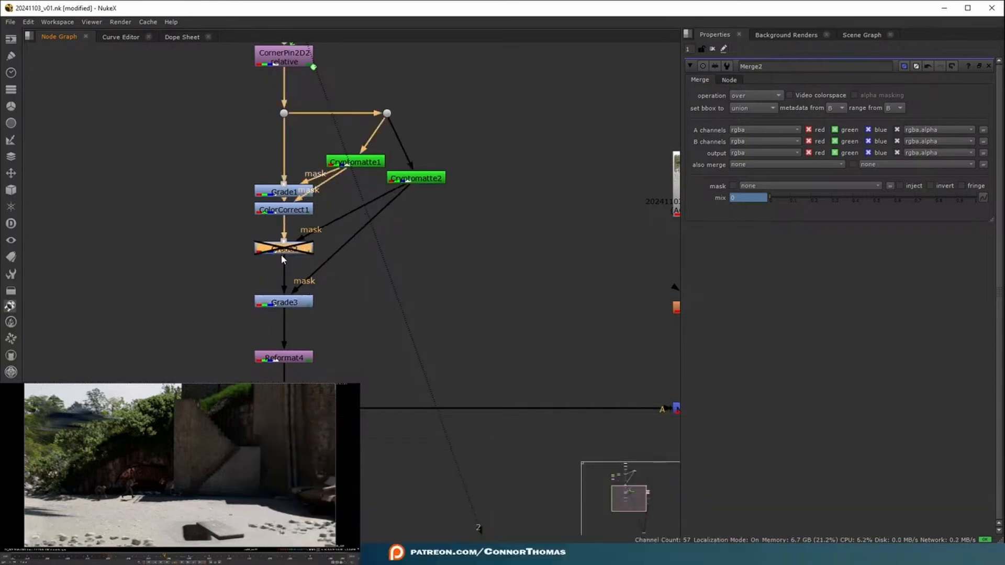
# Rewire the shared input dot of Cryptomatte1 and Cryptomatte2 to the main branch above CornerPin2D1, and re-enable Grade2
pyautogui.click(419, 179)
pyautogui.press('1')
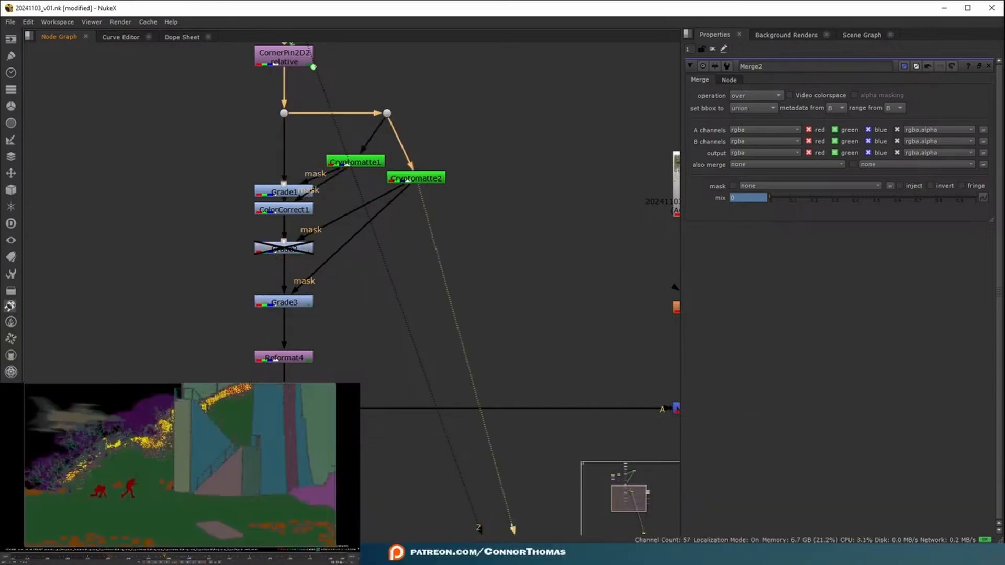
pyautogui.moveTo(384, 109); pyautogui.dragTo(399, 309, button='middle')
pyautogui.scroll(-1, 352, 313)
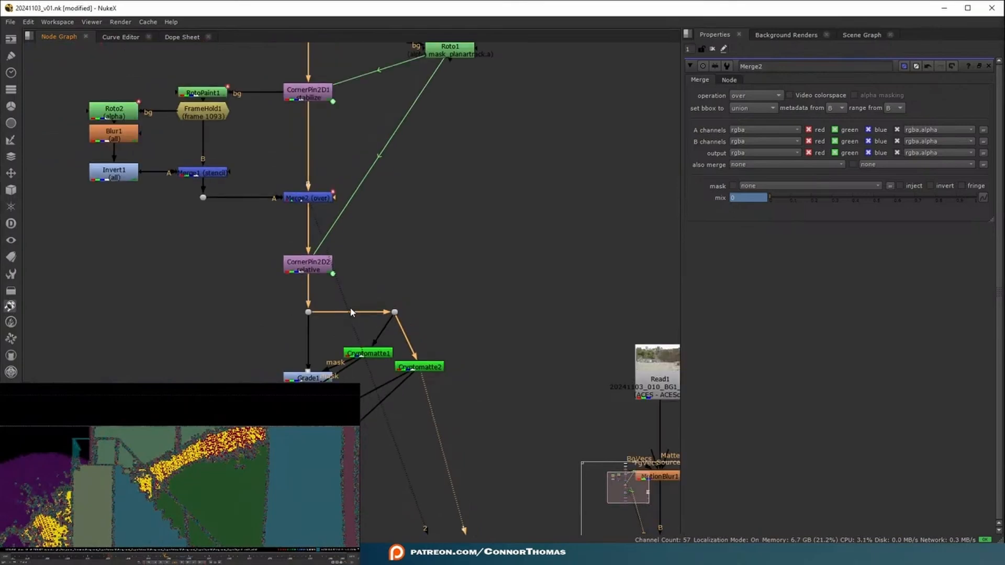
pyautogui.moveTo(330, 315); pyautogui.dragTo(325, 150)
pyautogui.moveTo(441, 529); pyautogui.dragTo(477, 318, button='middle')
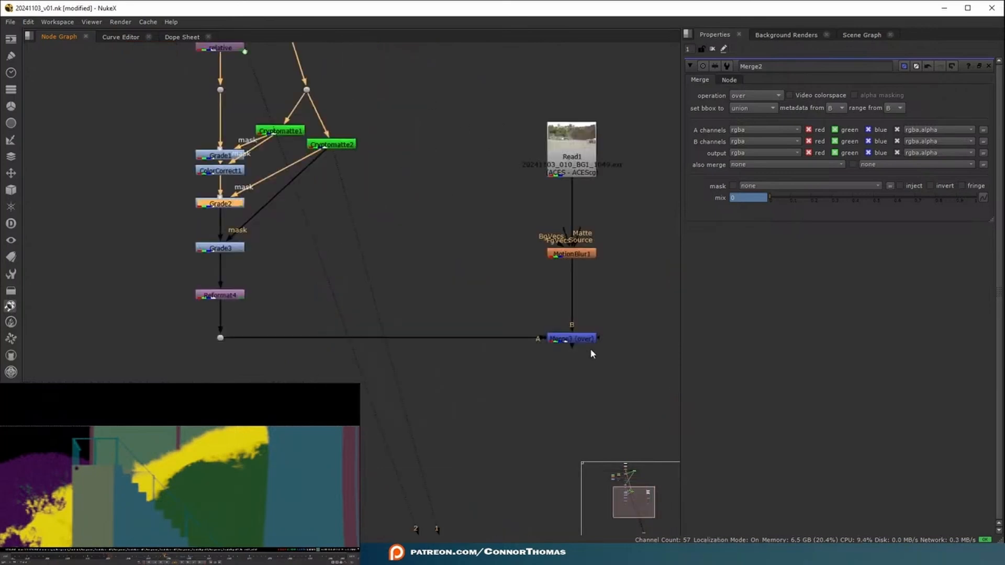
# View the Merge3 composite and move Grade2 down so it sits just above Grade3
pyautogui.click(590, 340)
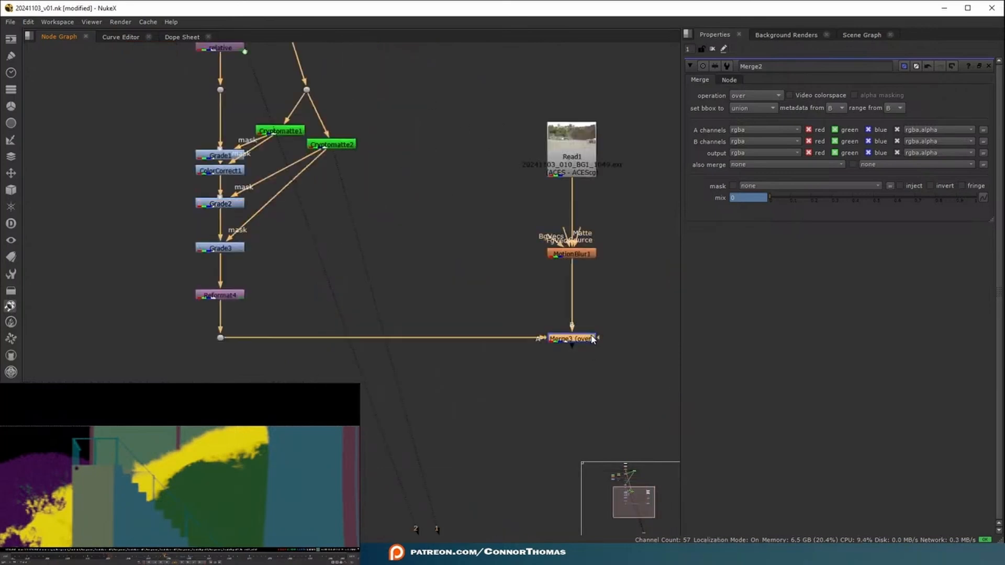
pyautogui.press('1')
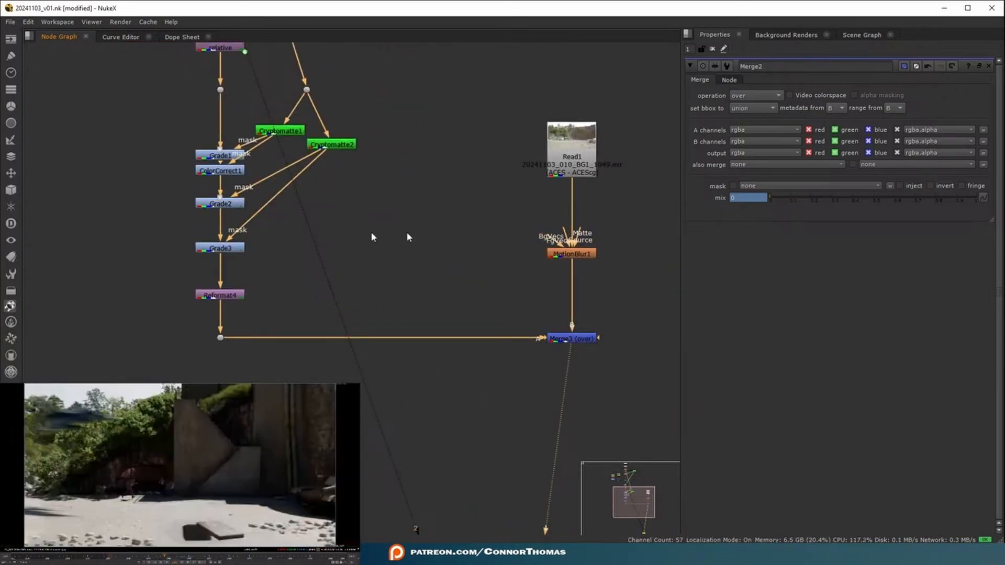
pyautogui.moveTo(221, 205); pyautogui.dragTo(221, 226)
pyautogui.click(95, 213)
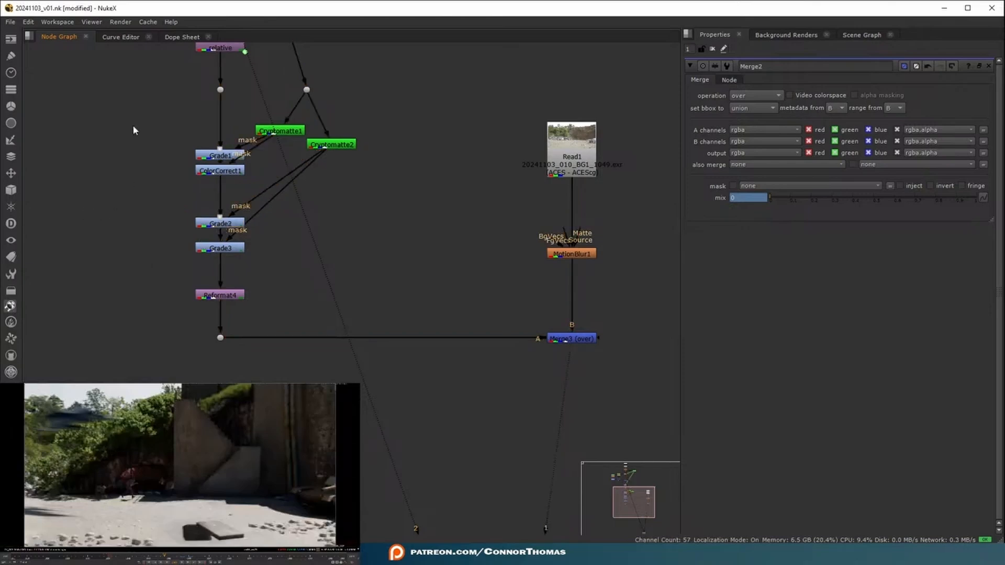
# Reconnect the Cryptomattes' shared dot to the main branch dot below CornerPin2D2
pyautogui.moveTo(134, 134); pyautogui.dragTo(185, 256, button='middle')
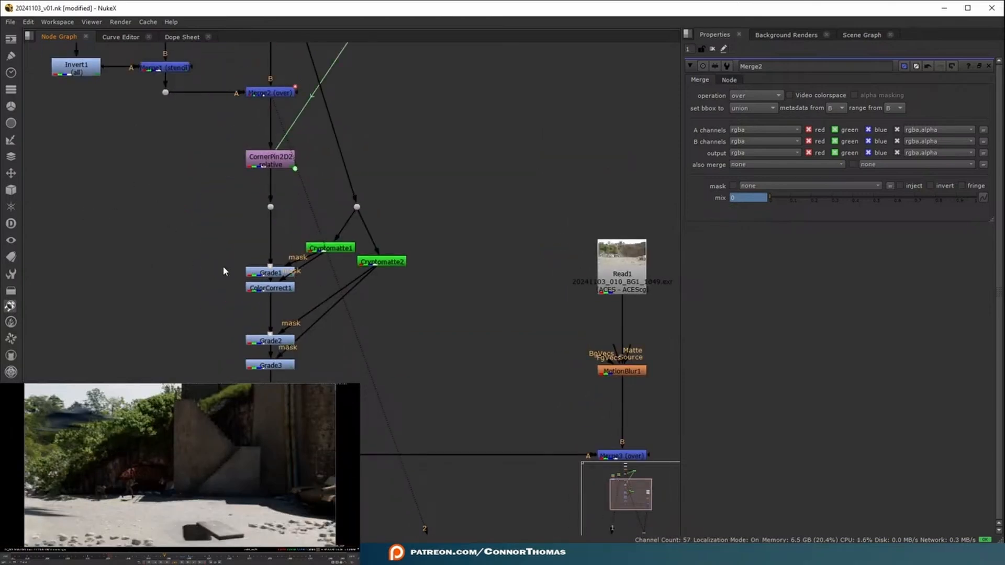
pyautogui.moveTo(184, 256); pyautogui.dragTo(418, 242, button='middle')
pyautogui.moveTo(596, 176); pyautogui.dragTo(583, 254, button='middle')
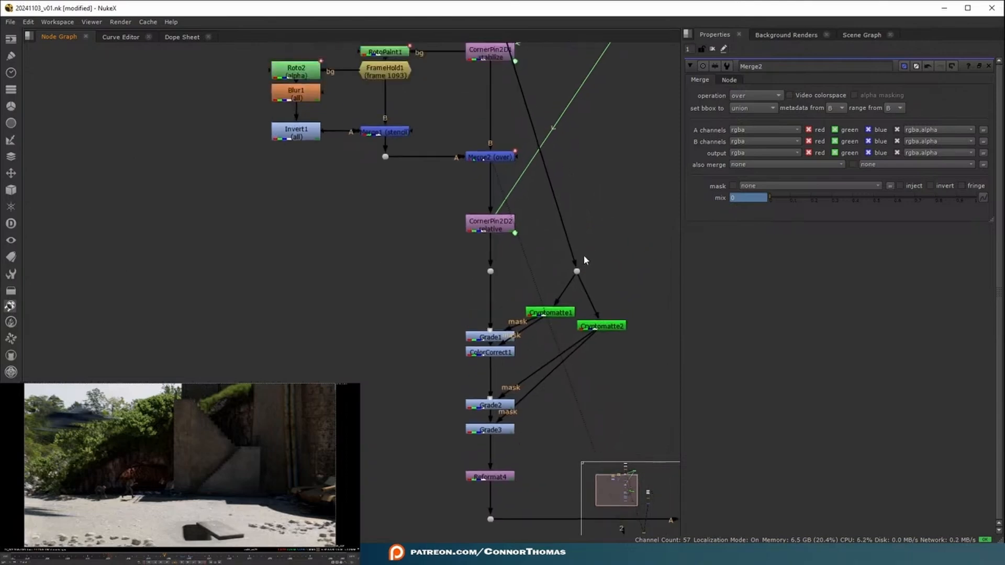
pyautogui.moveTo(568, 253); pyautogui.dragTo(486, 281)
pyautogui.moveTo(567, 252); pyautogui.dragTo(490, 271)
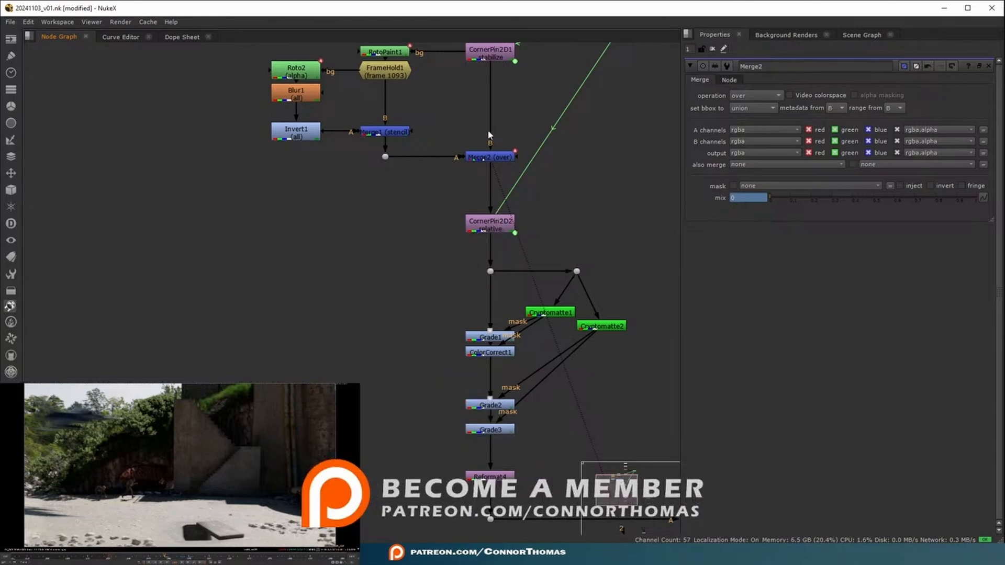
# Move the Cryptomattes' shared source connection back upstream, away from the dot below CornerPin2D2
pyautogui.moveTo(490, 135); pyautogui.dragTo(493, 206, button='middle')
pyautogui.moveTo(531, 326); pyautogui.dragTo(527, 255, button='middle')
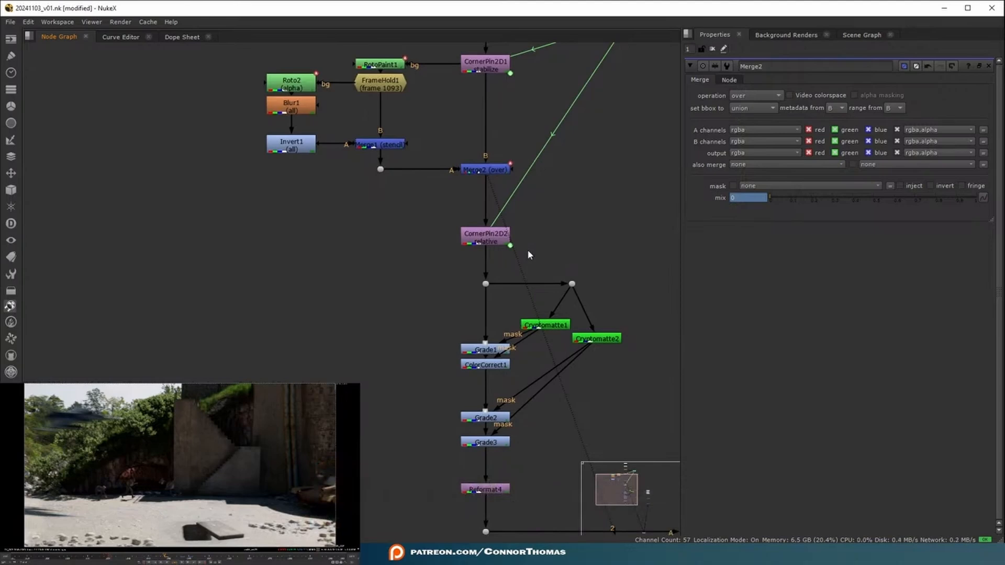
pyautogui.moveTo(553, 276); pyautogui.dragTo(460, 364, button='middle')
pyautogui.moveTo(466, 364); pyautogui.dragTo(459, 98)
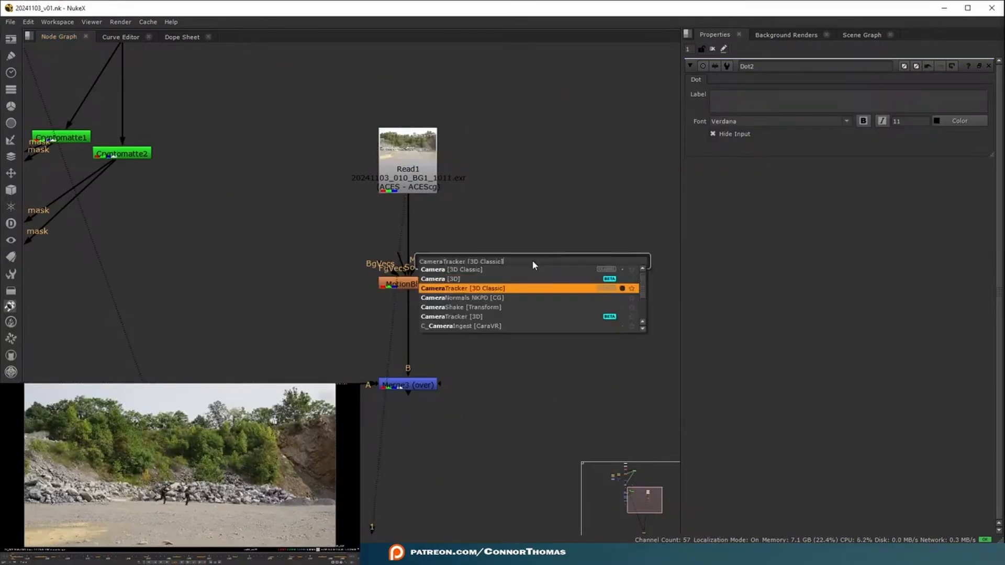
# Add a CameraTracker [3D Classic] node, connect its source to Read1 and place it to the side of the background branch
pyautogui.press('Return')
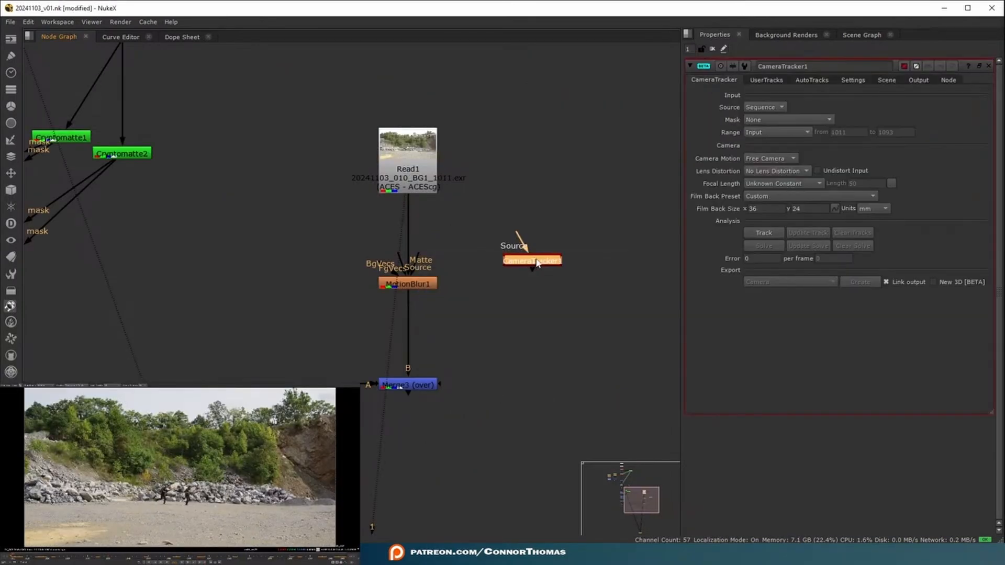
pyautogui.moveTo(528, 246); pyautogui.dragTo(426, 174)
pyautogui.moveTo(539, 265); pyautogui.dragTo(594, 270)
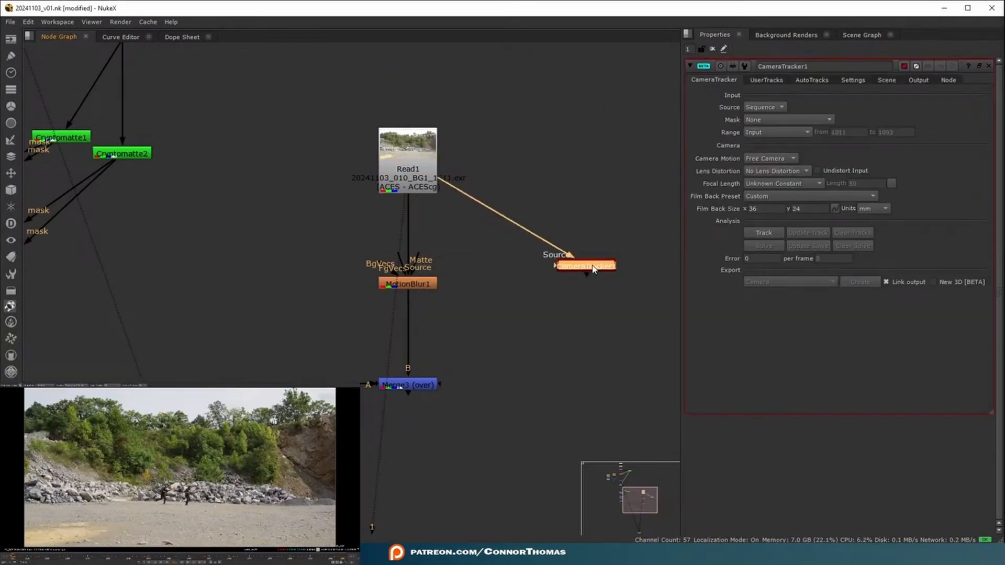
# View the CameraTracker output, track the background footage over its input range and solve the camera
pyautogui.press('1')
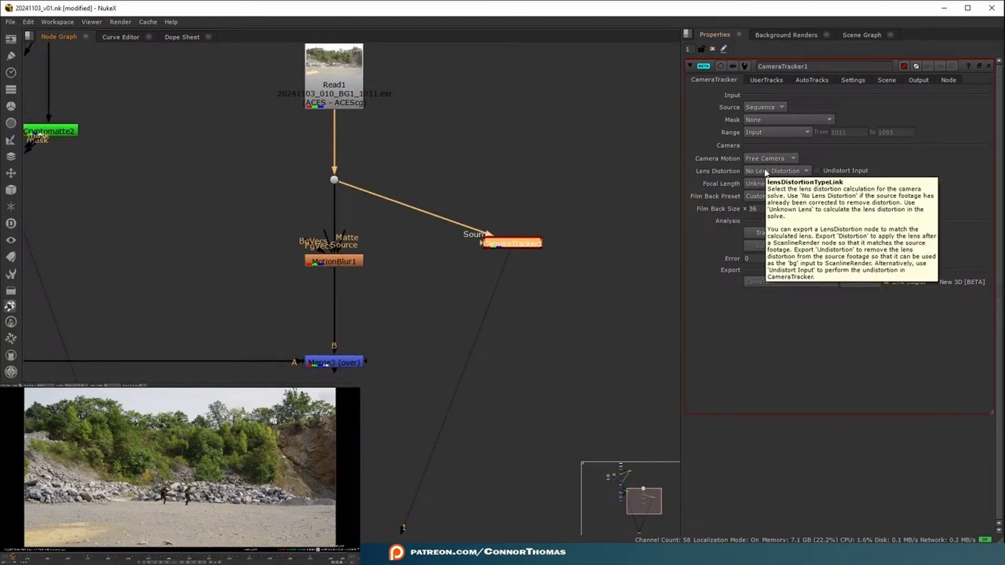
pyautogui.click(764, 233)
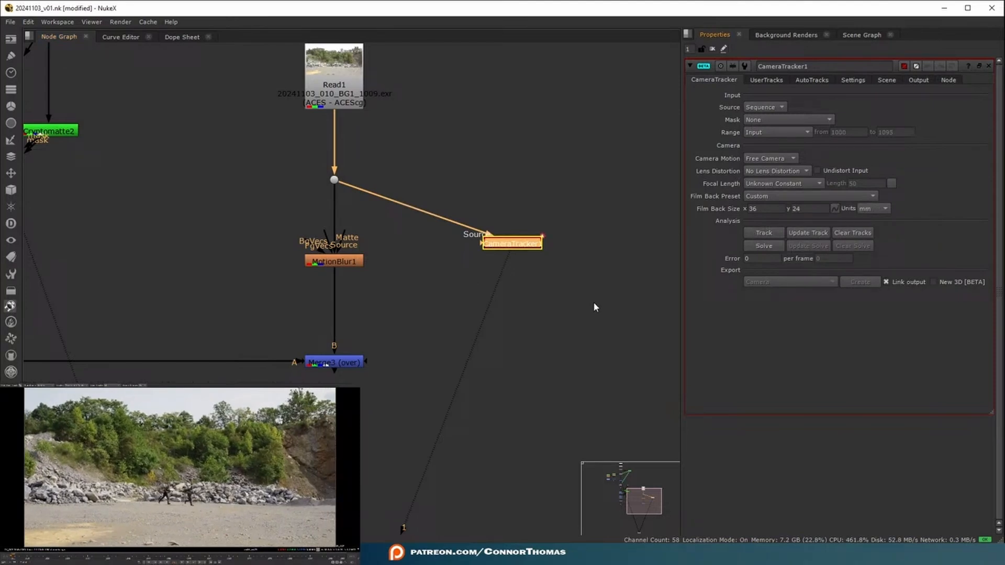
pyautogui.click(764, 246)
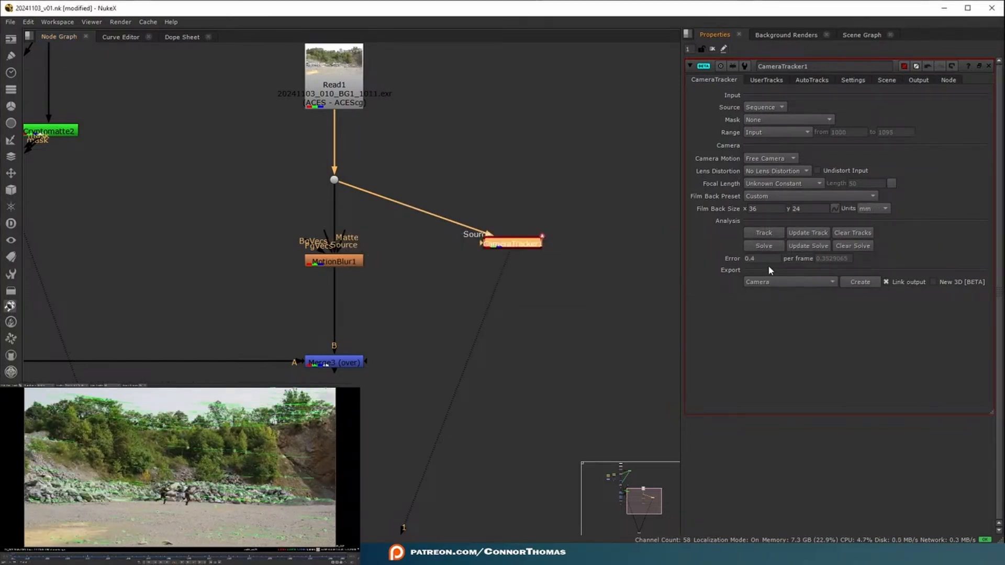
# Delete the rejected and unsolved tracks from the camera solve
pyautogui.click(812, 79)
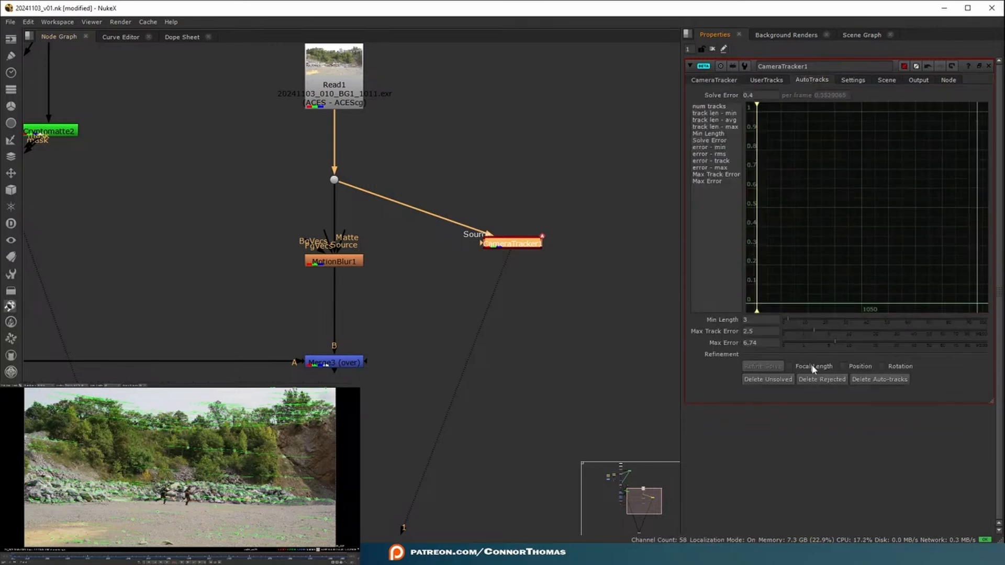
pyautogui.click(822, 379)
pyautogui.click(561, 291)
pyautogui.click(774, 379)
pyautogui.click(558, 290)
# Export the camera solve as a Scene+ setup and move the generated nodes clear of the background branch
pyautogui.click(785, 282)
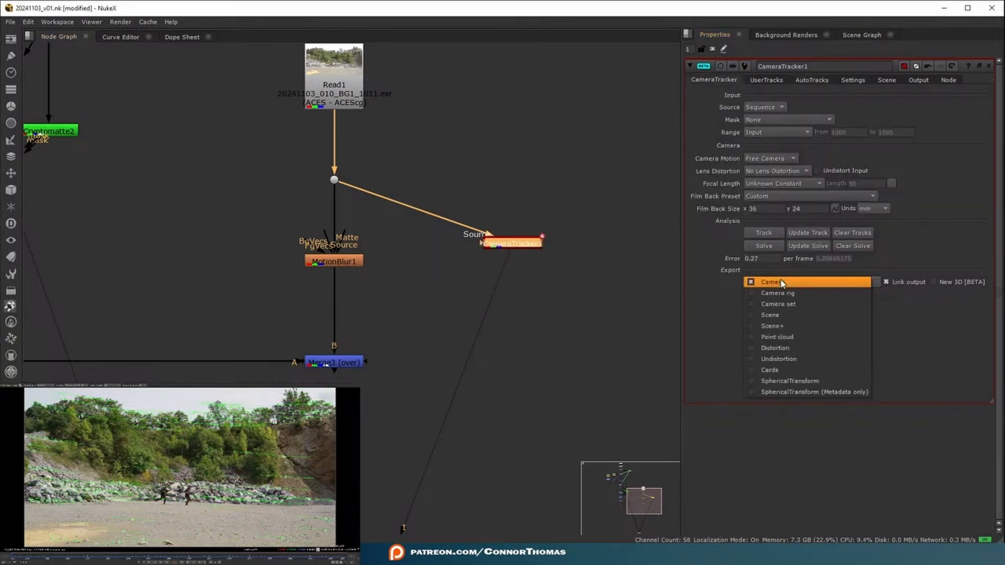
pyautogui.click(804, 327)
pyautogui.click(857, 284)
pyautogui.moveTo(528, 255); pyautogui.dragTo(535, 213, button='middle')
pyautogui.moveTo(394, 127); pyautogui.dragTo(746, 449)
pyautogui.moveTo(540, 357); pyautogui.dragTo(473, 310, button='middle')
pyautogui.moveTo(491, 225); pyautogui.dragTo(647, 251)
pyautogui.click(562, 182)
pyautogui.moveTo(590, 270); pyautogui.dragTo(521, 271, button='middle')
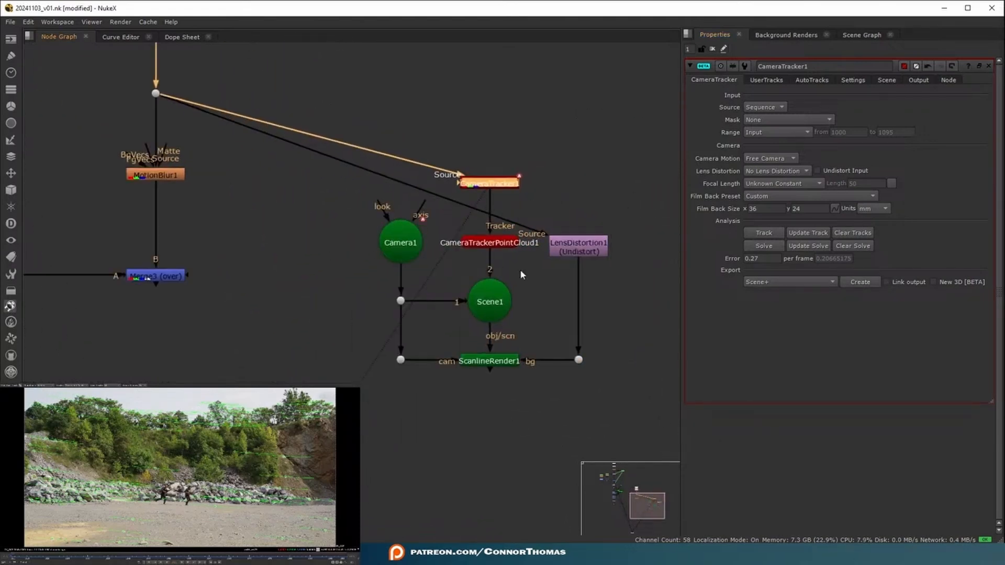
# Set the CameraTrackerPointCloud1 render mode to off and view the ScanlineRender1 output
pyautogui.doubleClick(490, 243)
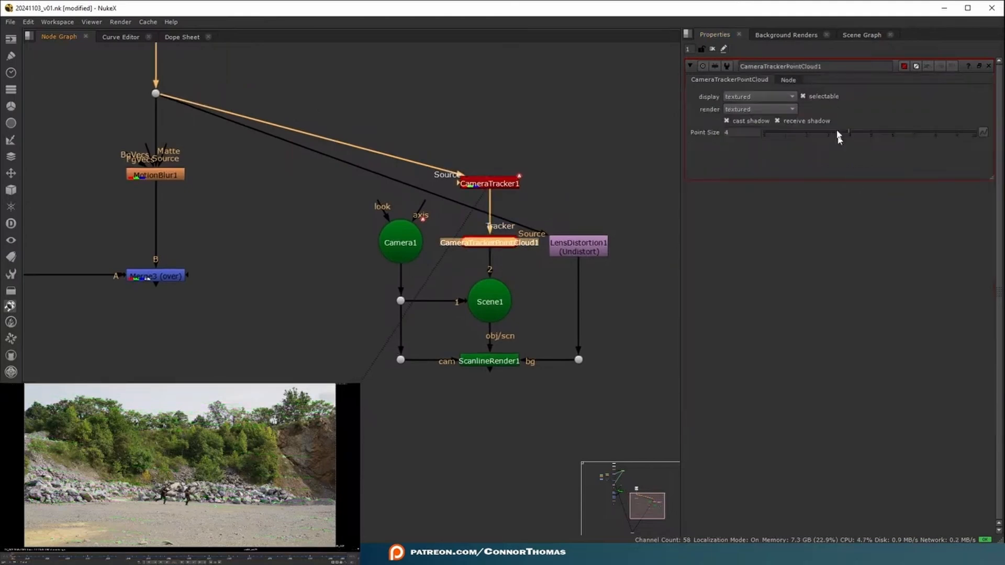
pyautogui.click(738, 109)
pyautogui.click(739, 76)
pyautogui.click(490, 361)
pyautogui.press('1')
pyautogui.press('Tab')
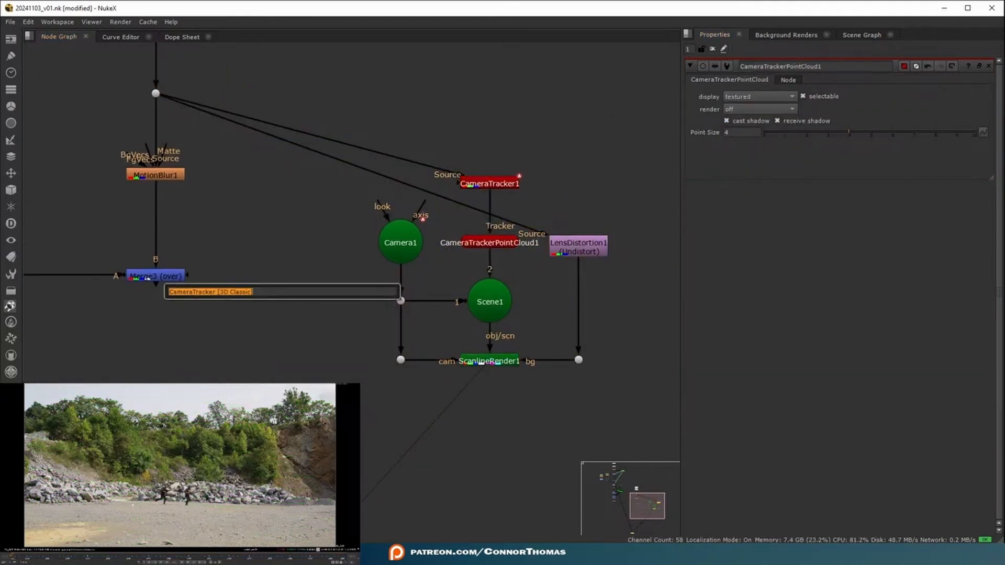
# View CameraTracker1 with its properties open and create a card from the tracked points on the cliff footage
pyautogui.click(477, 187)
pyautogui.press('1')
pyautogui.doubleClick(476, 186)
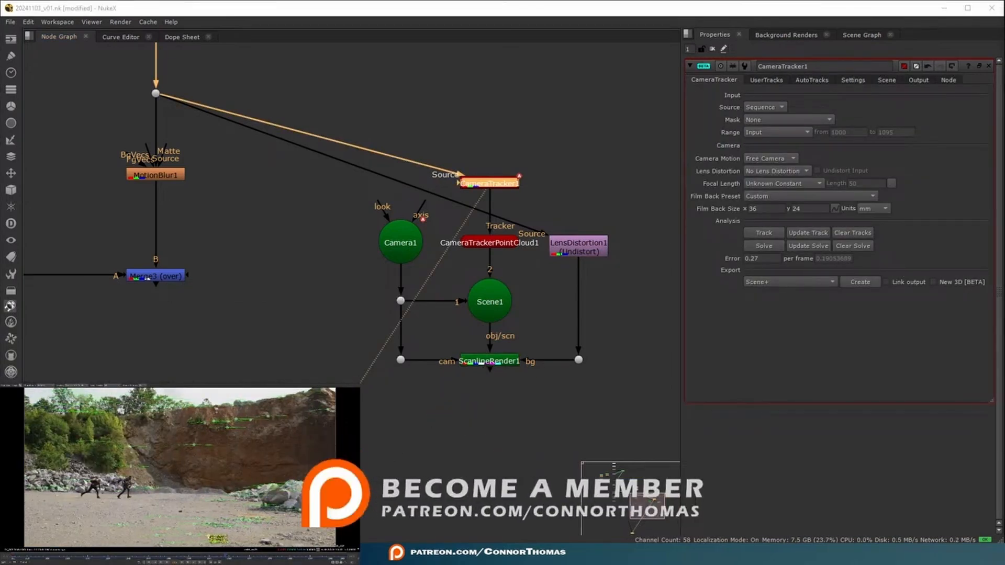
pyautogui.click(223, 550)
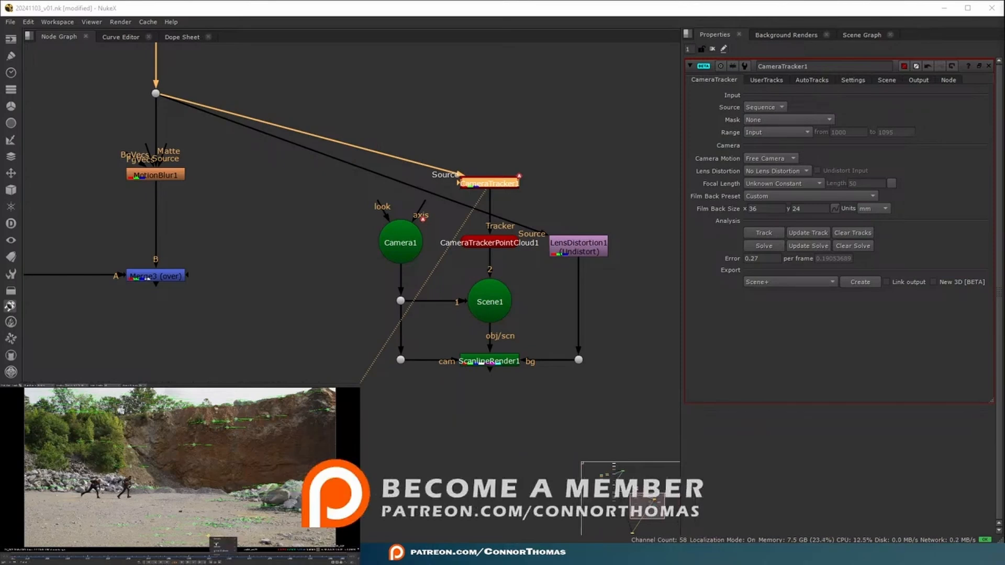
pyautogui.click(249, 549)
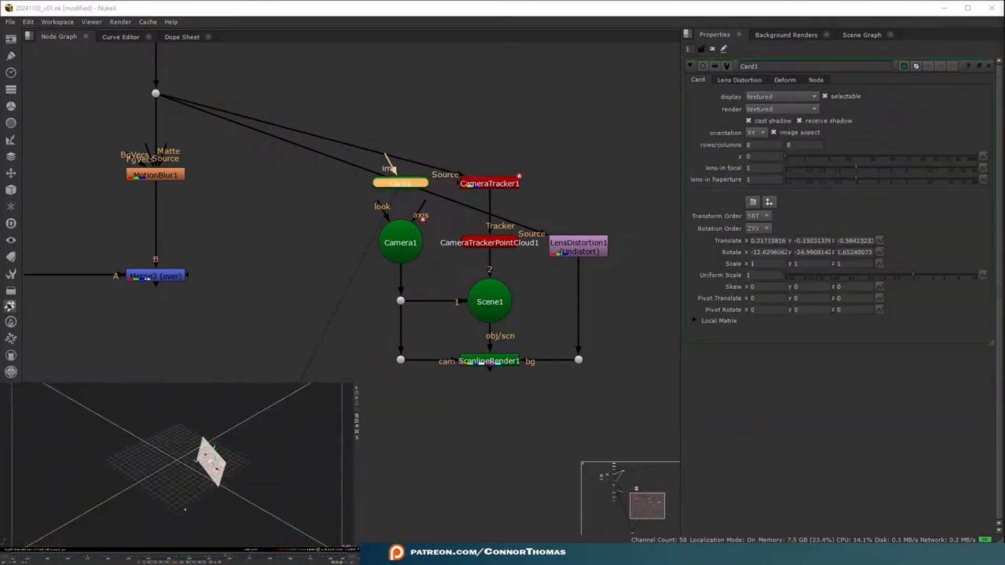
# Connect Card1 to Scene1, place it beside the camera setup and check the rendered card in the 2D view
pyautogui.moveTo(401, 183); pyautogui.dragTo(489, 361)
pyautogui.moveTo(347, 323); pyautogui.dragTo(335, 340)
pyautogui.click(360, 424)
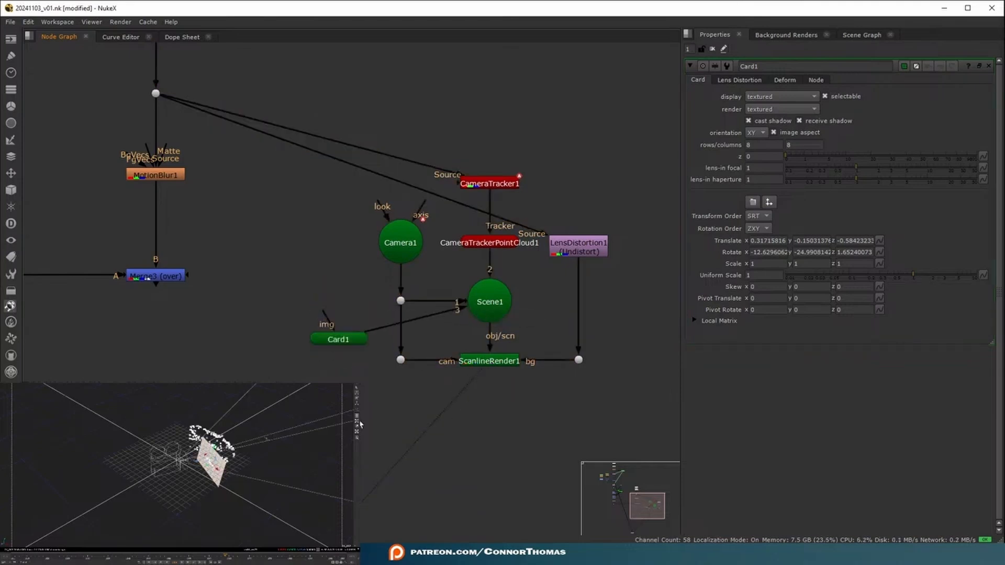
pyautogui.press('Tab')
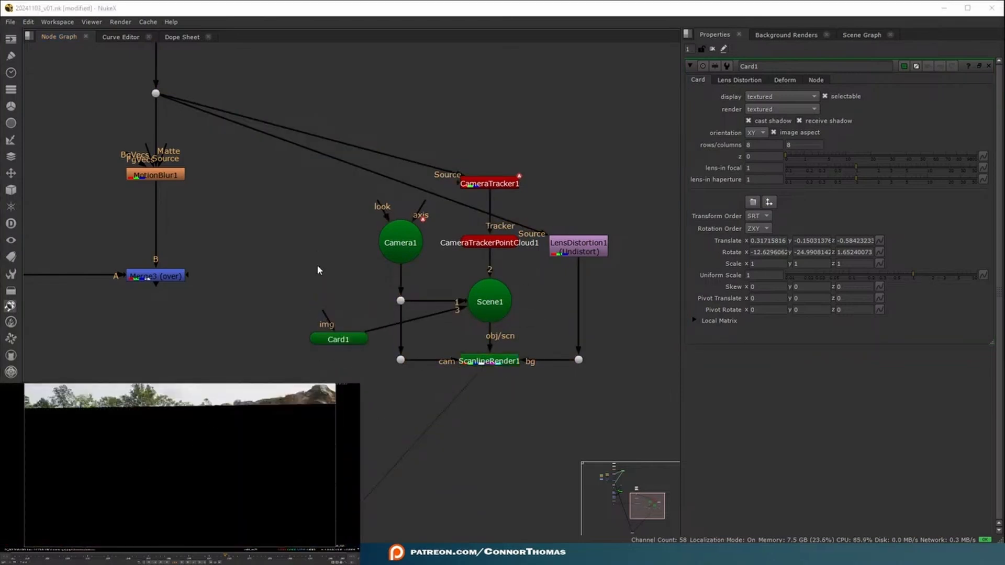
# Add a CheckerBoard, connect it to Card1's img input, align the card beneath it and inspect the textured card in the 3D view
pyautogui.press('Tab')
pyautogui.write('check')
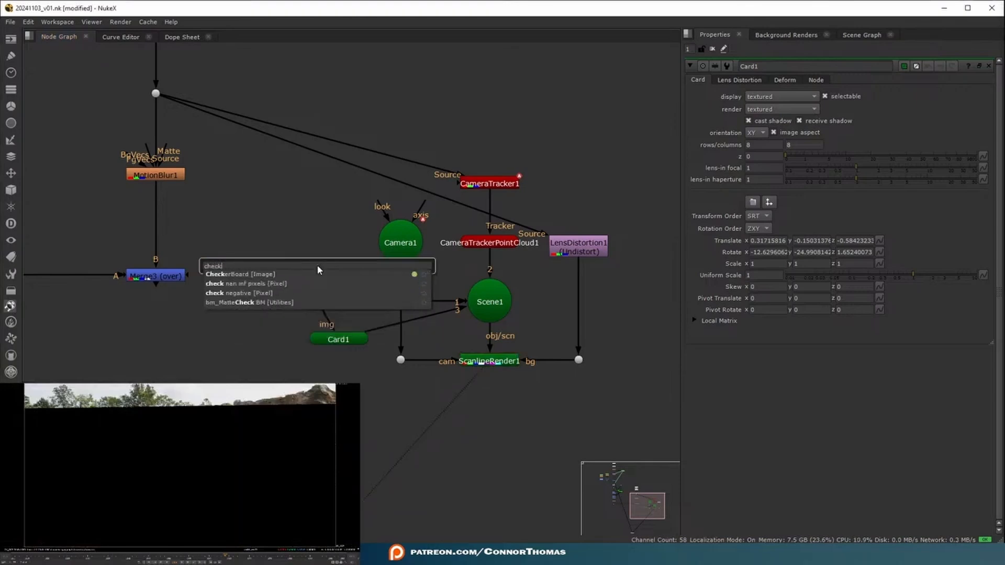
pyautogui.press('Return')
pyautogui.click(362, 284)
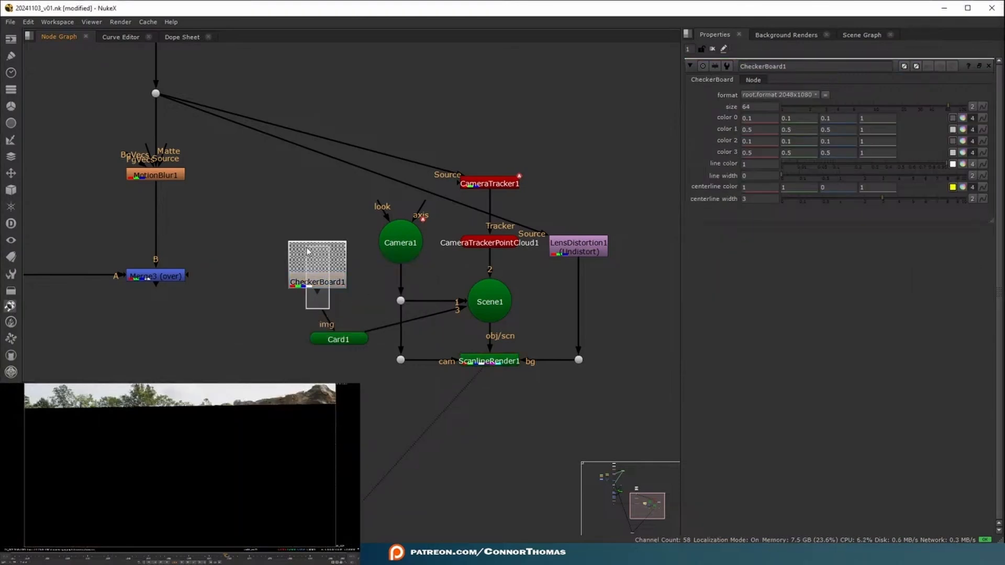
pyautogui.moveTo(324, 313); pyautogui.dragTo(322, 270)
pyautogui.moveTo(336, 343); pyautogui.dragTo(319, 317)
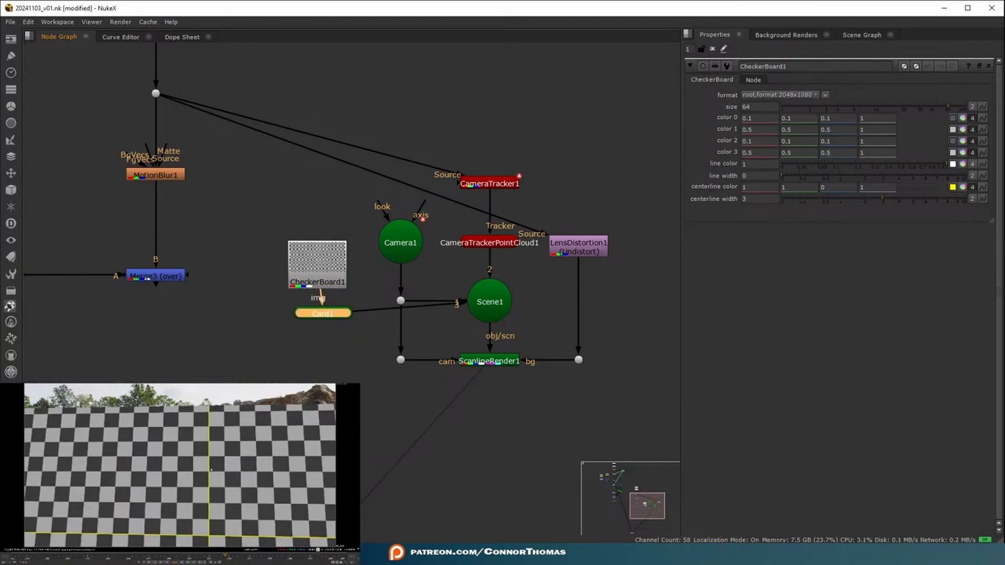
pyautogui.press('Tab')
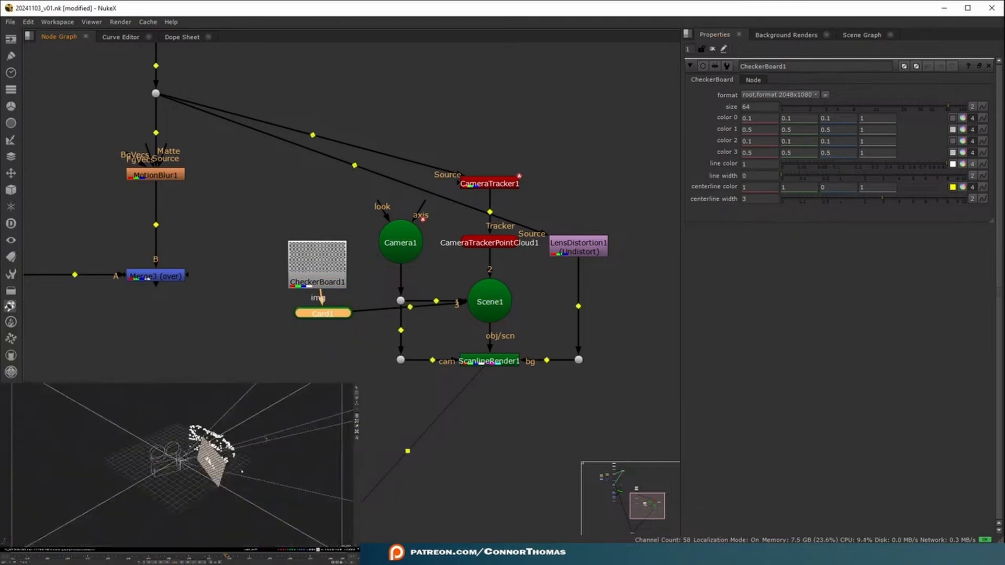
pyautogui.moveTo(181, 432)
pyautogui.keyDown('ctrl'); pyautogui.mouseDown()
pyautogui.moveTo(201, 451)
pyautogui.moveTo(195, 446)
pyautogui.mouseUp(); pyautogui.keyUp('ctrl')
pyautogui.press('Tab')
# Add a Merge below ScanlineRender1 and move the undistorted background connection from the renderer's bg to the merge's B input
pyautogui.click(499, 360)
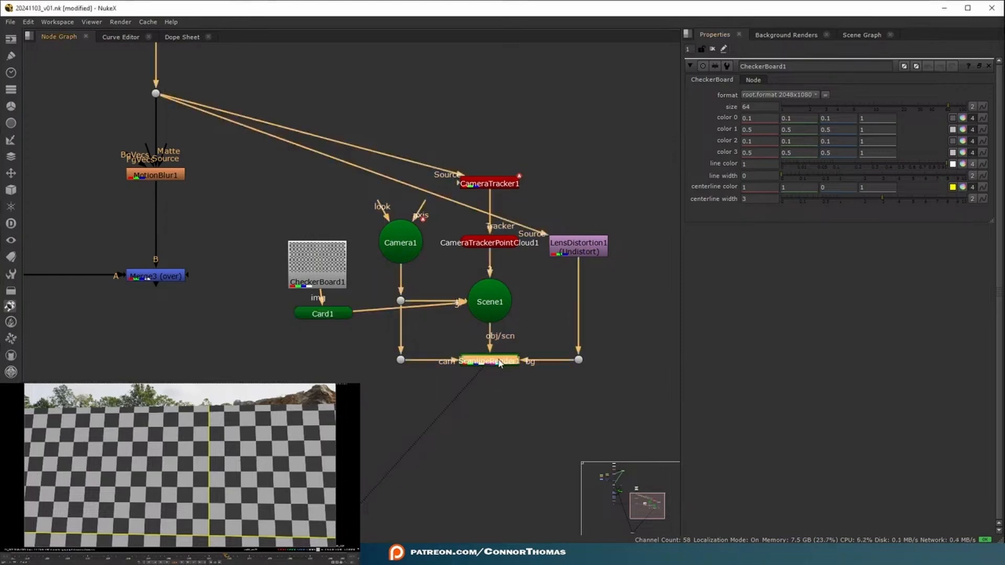
pyautogui.press('m')
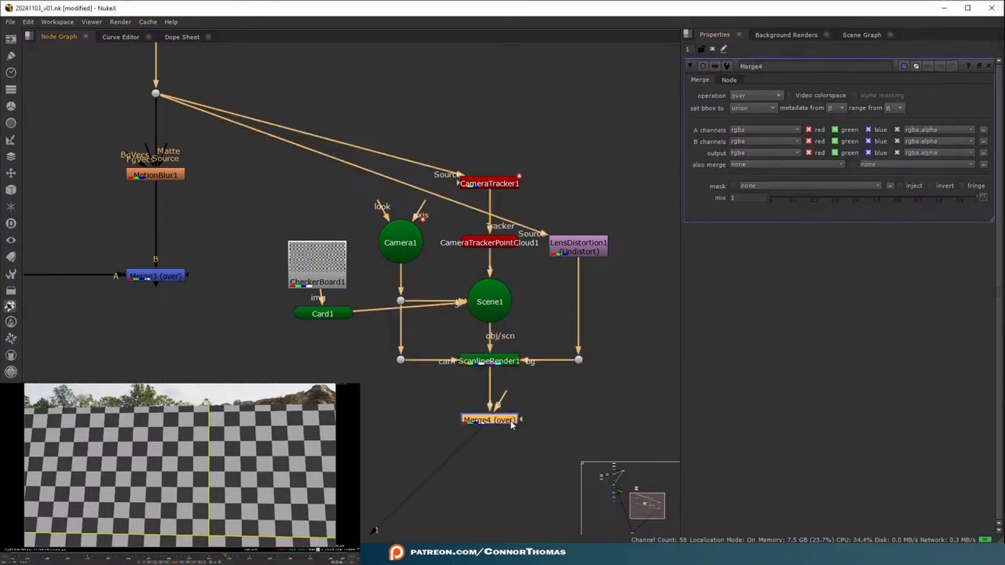
pyautogui.click(546, 402)
pyautogui.moveTo(507, 333); pyautogui.dragTo(412, 276, button='middle')
pyautogui.moveTo(415, 363); pyautogui.dragTo(516, 343, button='middle')
pyautogui.scroll(3, 448, 336)
pyautogui.moveTo(497, 301); pyautogui.dragTo(581, 175)
pyautogui.moveTo(523, 177); pyautogui.dragTo(500, 254, button='middle')
pyautogui.scroll(-3, 500, 254)
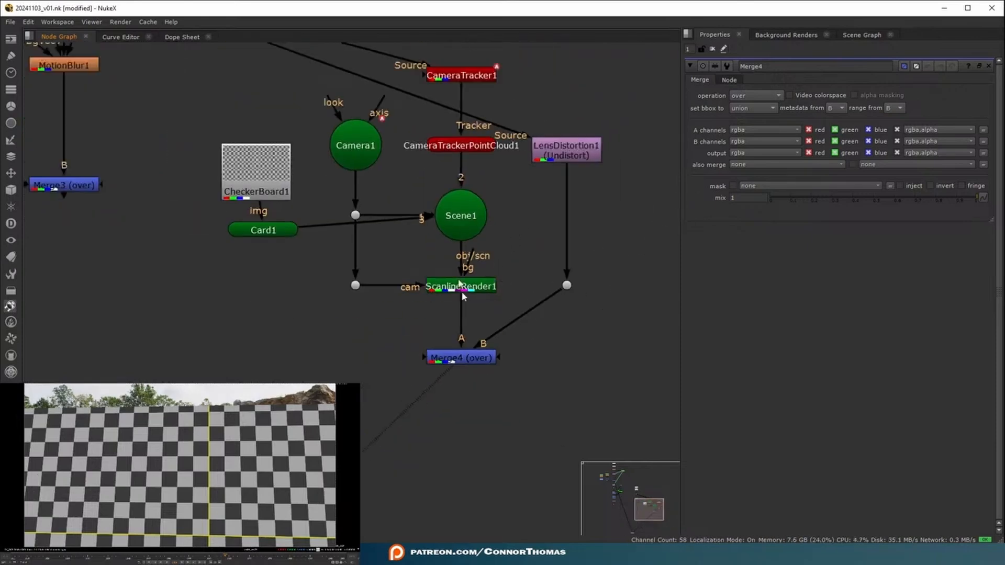
# Lower the mix of Merge4 to 0.315 so the checkerboard card blends over the footage
pyautogui.click(475, 357)
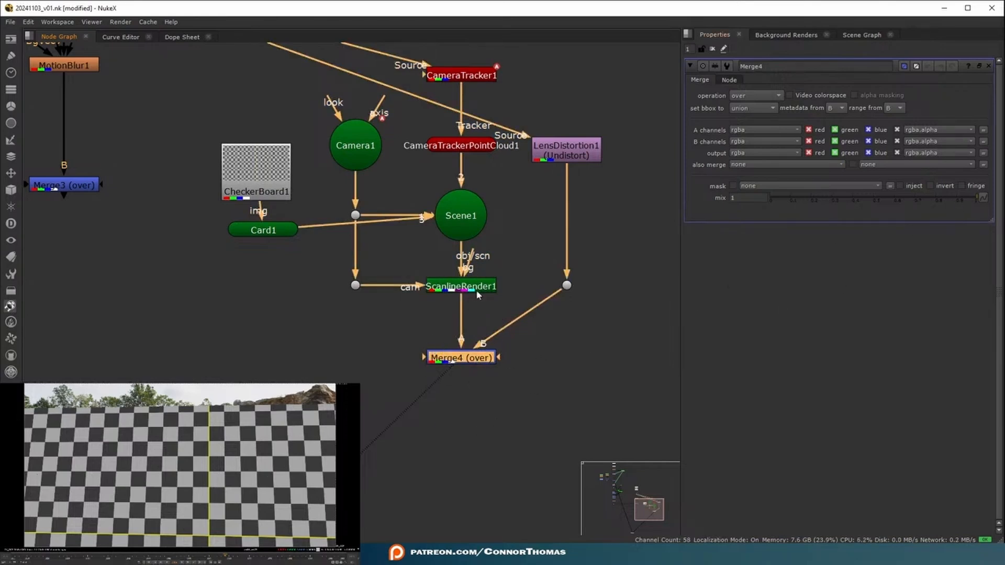
pyautogui.moveTo(931, 198)
pyautogui.mouseDown()
pyautogui.moveTo(743, 215)
pyautogui.moveTo(844, 212)
pyautogui.moveTo(805, 220)
pyautogui.moveTo(836, 225)
pyautogui.mouseUp()
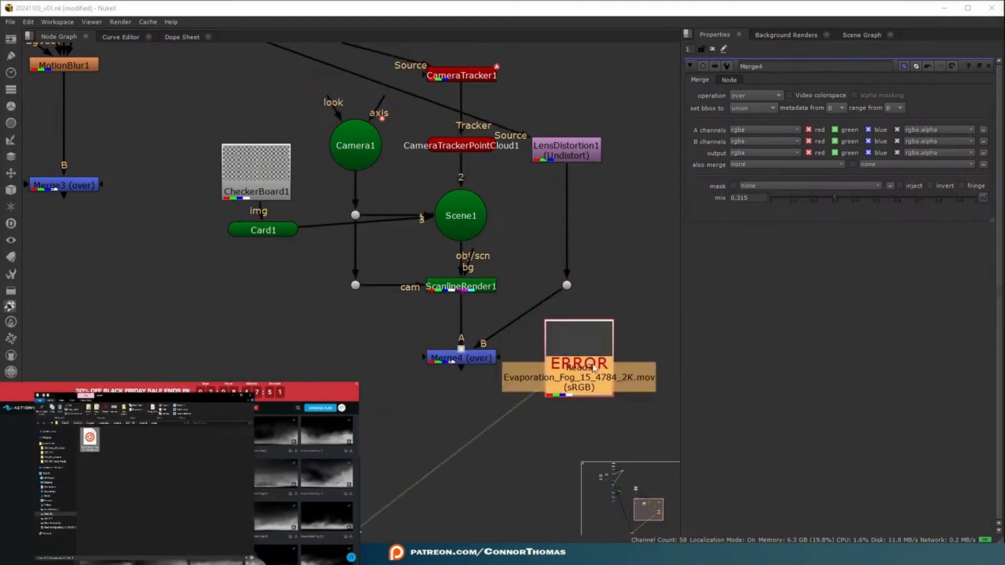
# Place the Evaporation_Fog_15_4784_2K.mov clip below Card1 and set its input transform to Output - Rec.709
pyautogui.moveTo(594, 368); pyautogui.dragTo(377, 340)
pyautogui.moveTo(377, 340); pyautogui.dragTo(512, 299, button='middle')
pyautogui.moveTo(510, 304); pyautogui.dragTo(413, 280)
pyautogui.doubleClick(413, 280)
pyautogui.click(785, 208)
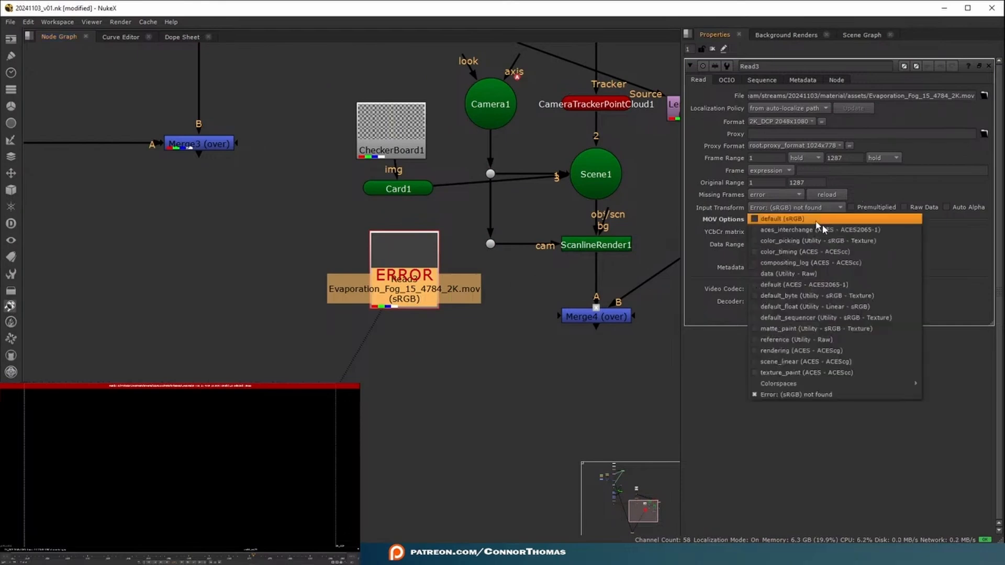
pyautogui.moveTo(755, 384)
pyautogui.moveTo(956, 418)
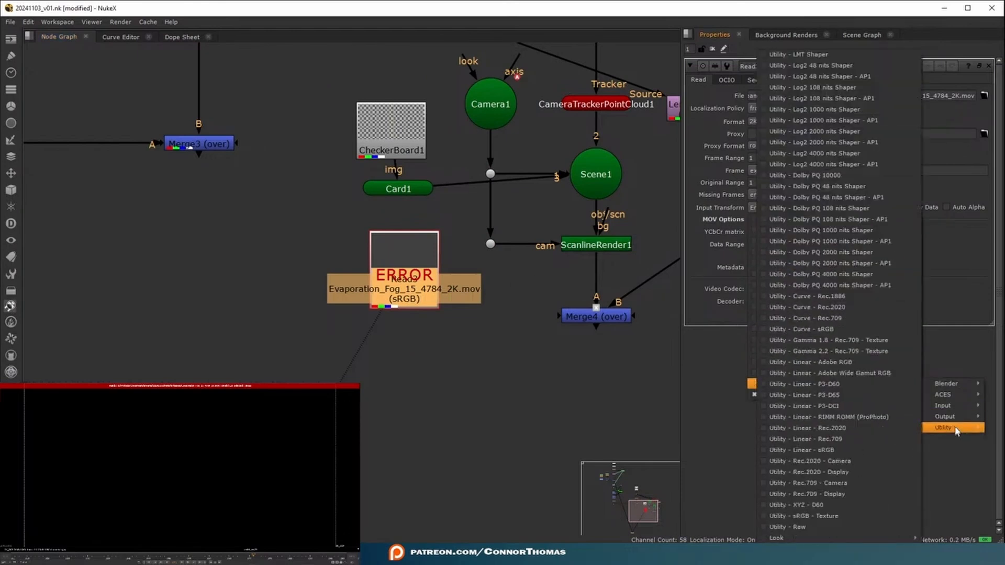
pyautogui.click(819, 440)
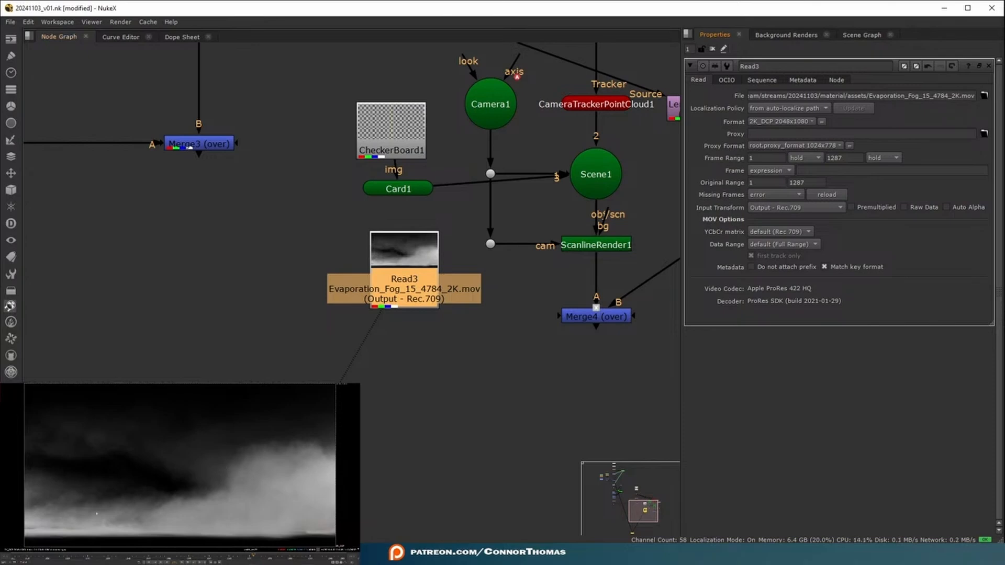
# Connect the fog clip Read3 to Card1's img input in place of CheckerBoard1 and delete the checkerboard
pyautogui.moveTo(371, 294); pyautogui.dragTo(304, 141)
pyautogui.moveTo(390, 168); pyautogui.dragTo(349, 139)
pyautogui.click(408, 126)
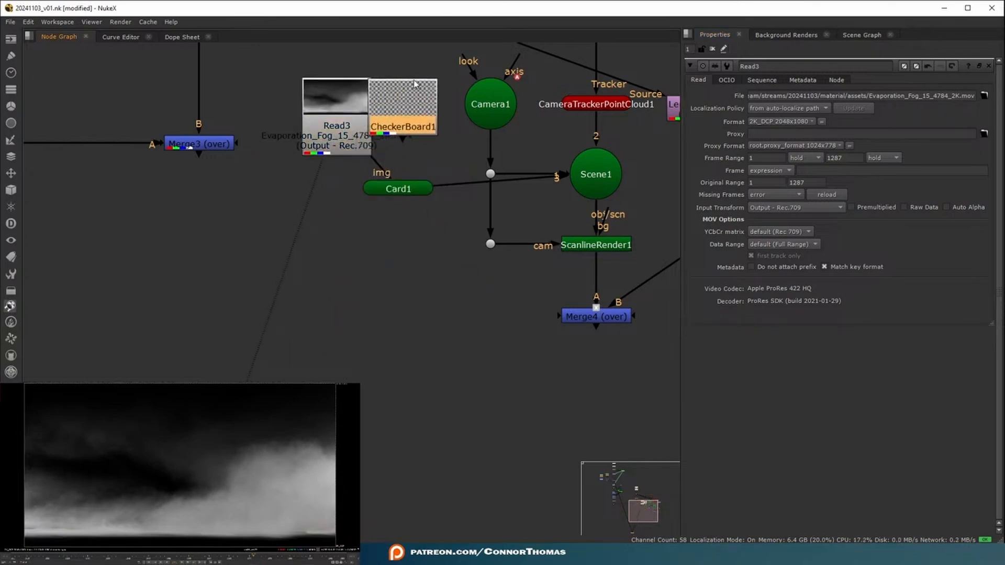
pyautogui.press('Delete')
# View Merge4 and reset its mix to 1
pyautogui.click(600, 314)
pyautogui.press('1')
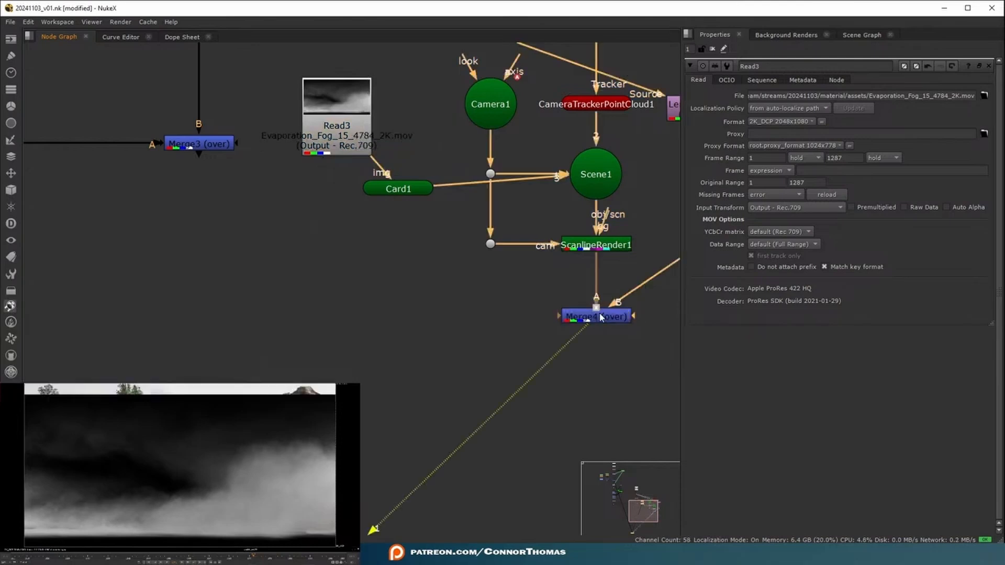
pyautogui.moveTo(591, 310); pyautogui.dragTo(501, 349, button='middle')
pyautogui.doubleClick(527, 360)
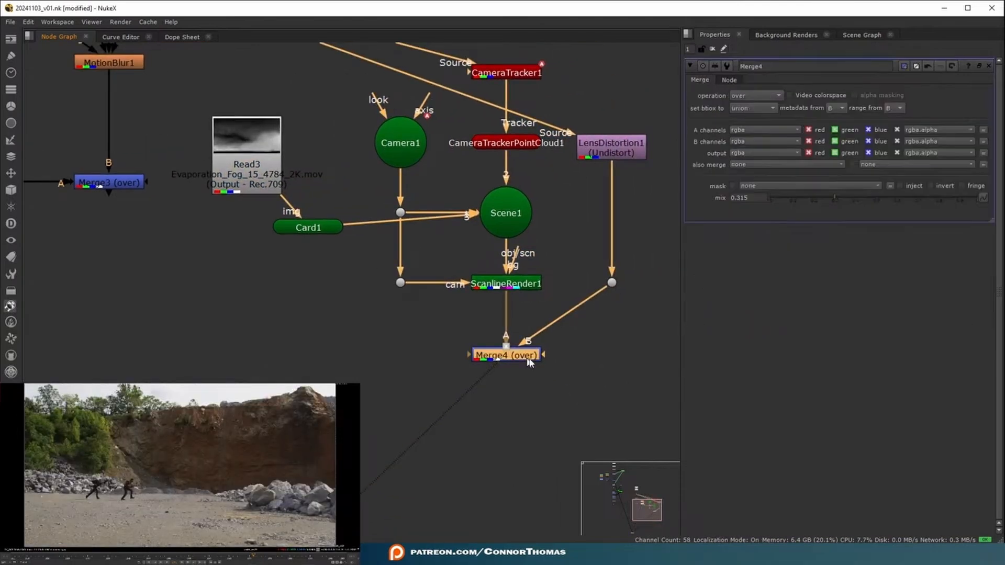
pyautogui.keyDown('ctrl'); pyautogui.click(868, 201); pyautogui.keyUp('ctrl')
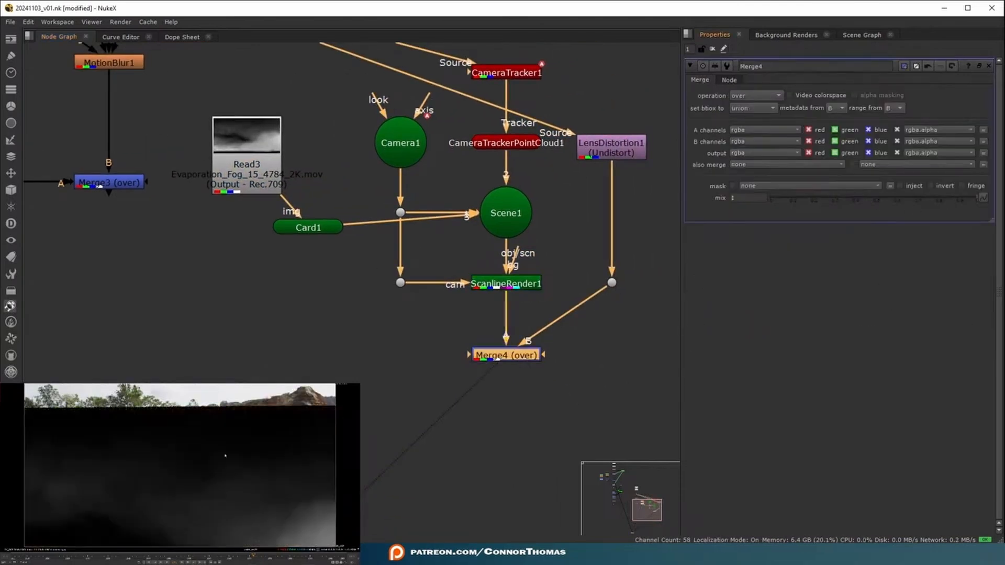
# Align Read3 above Card1 and insert a Merge between them that uses the clip's rgba.red as its mask
pyautogui.moveTo(339, 171); pyautogui.dragTo(390, 231, button='middle')
pyautogui.moveTo(331, 221); pyautogui.dragTo(394, 163)
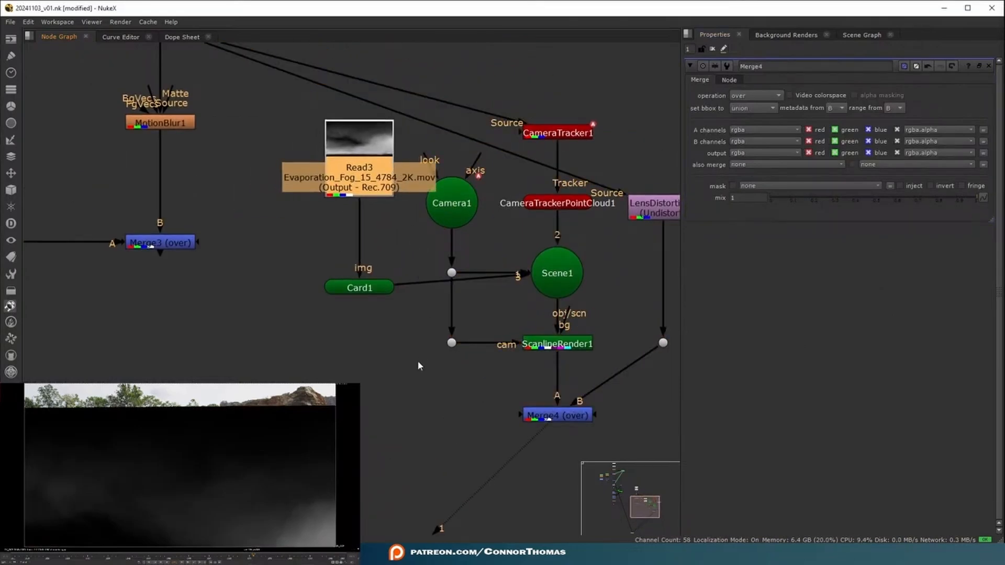
pyautogui.press('m')
pyautogui.moveTo(451, 160); pyautogui.dragTo(373, 144)
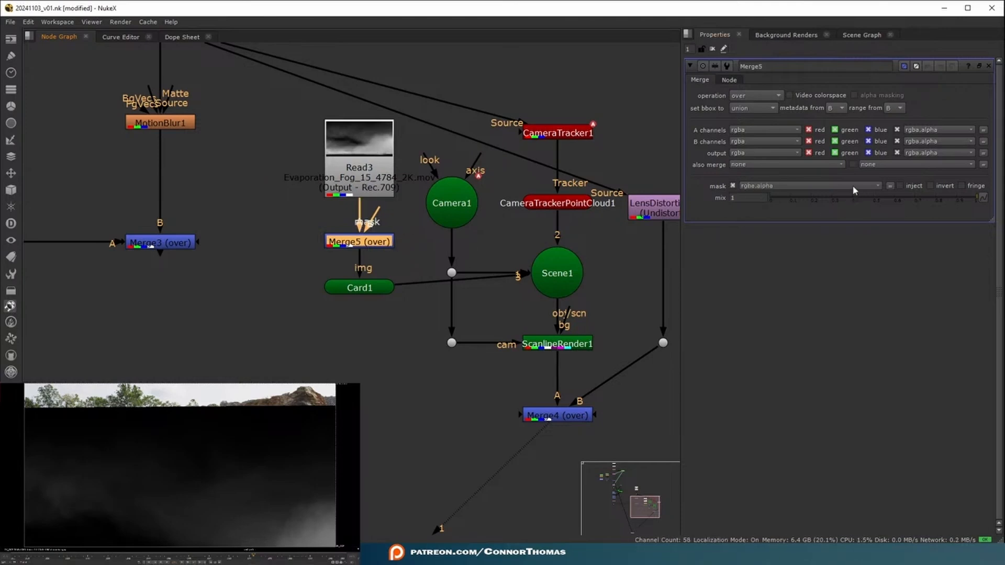
pyautogui.click(838, 187)
pyautogui.click(817, 216)
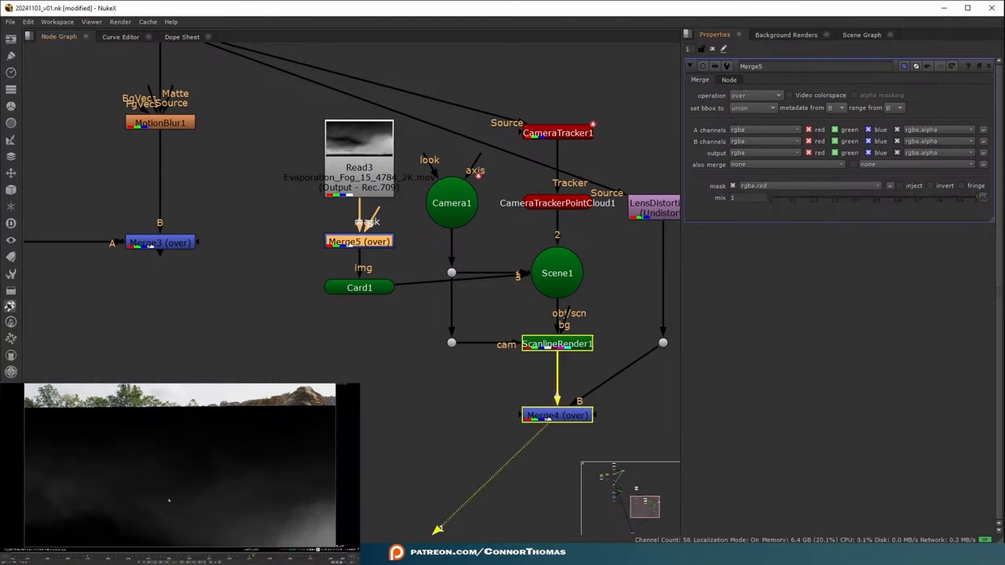
# View Merge5 and the Merge4 composite to check the masked fog over the footage
pyautogui.click(368, 243)
pyautogui.press('1')
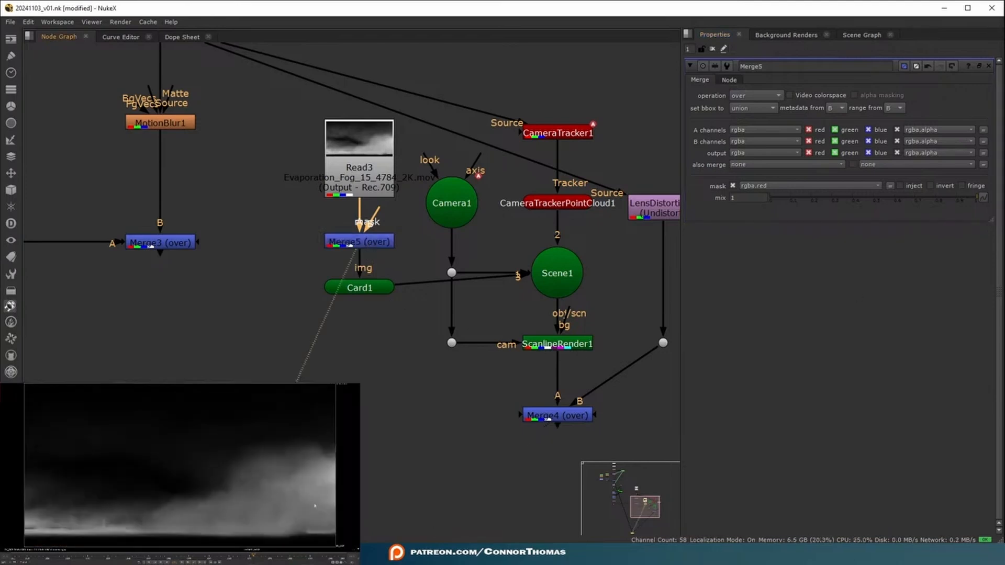
pyautogui.click(571, 419)
pyautogui.press('1')
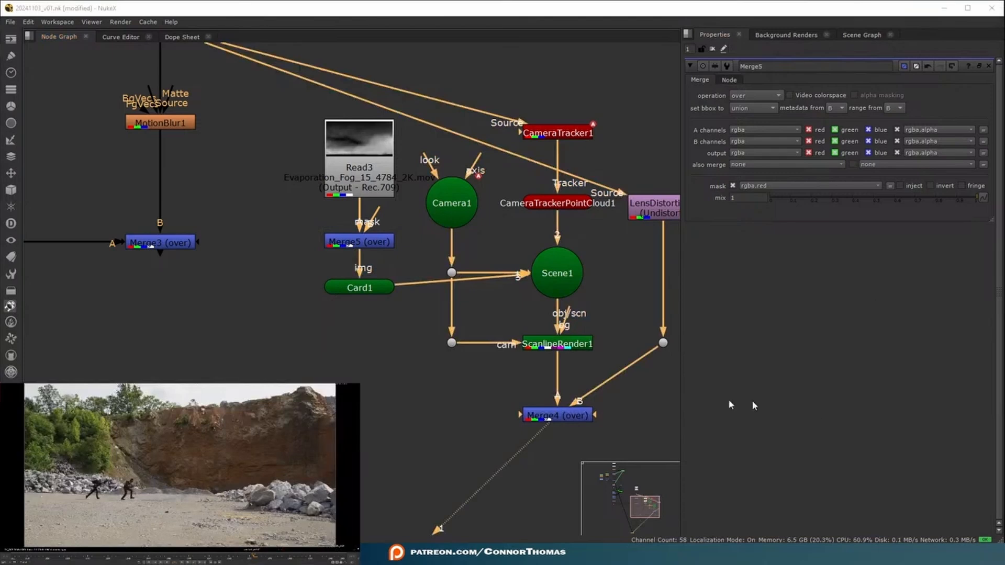
pyautogui.doubleClick(590, 418)
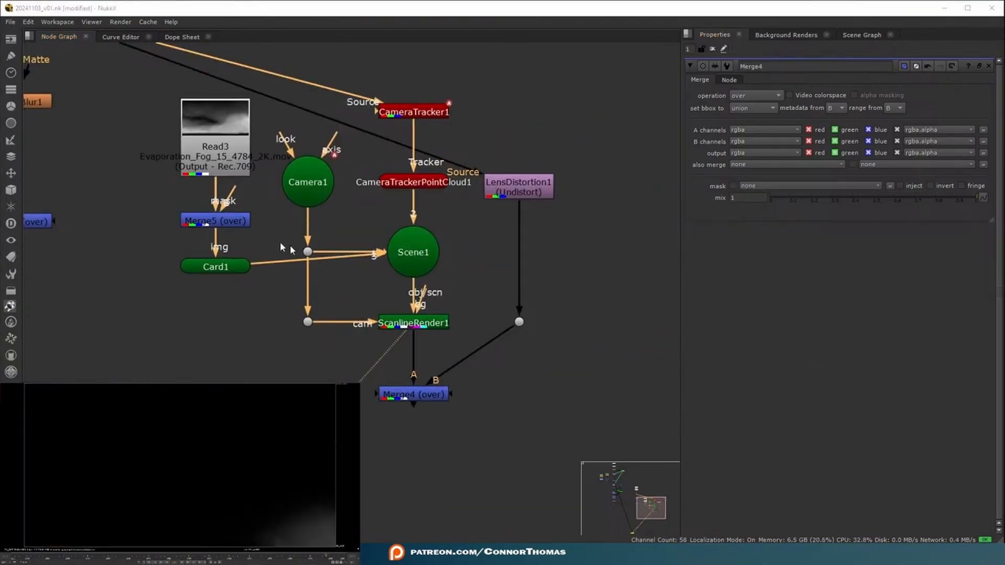
# Move Card1 to about 0.265, 0.057, -0.614 so the fog fills more of the frame, and view Merge4
pyautogui.scroll(-2, 234, 460)
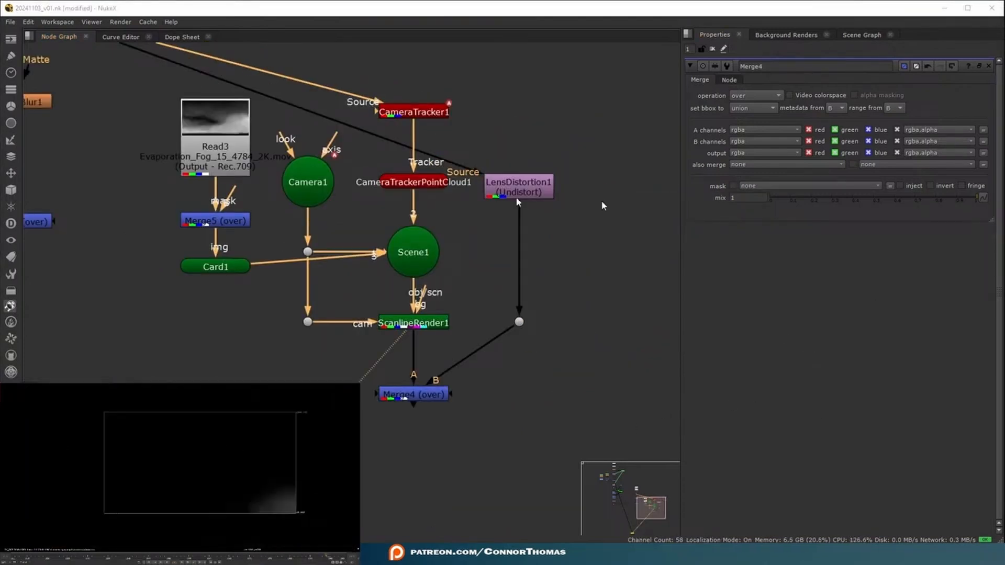
pyautogui.doubleClick(245, 268)
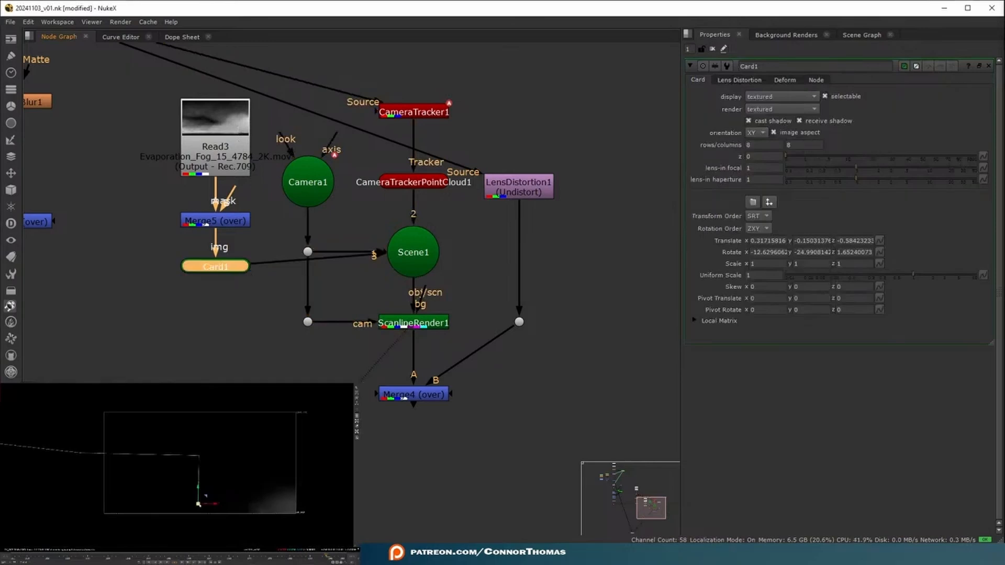
pyautogui.moveTo(205, 496); pyautogui.dragTo(181, 441)
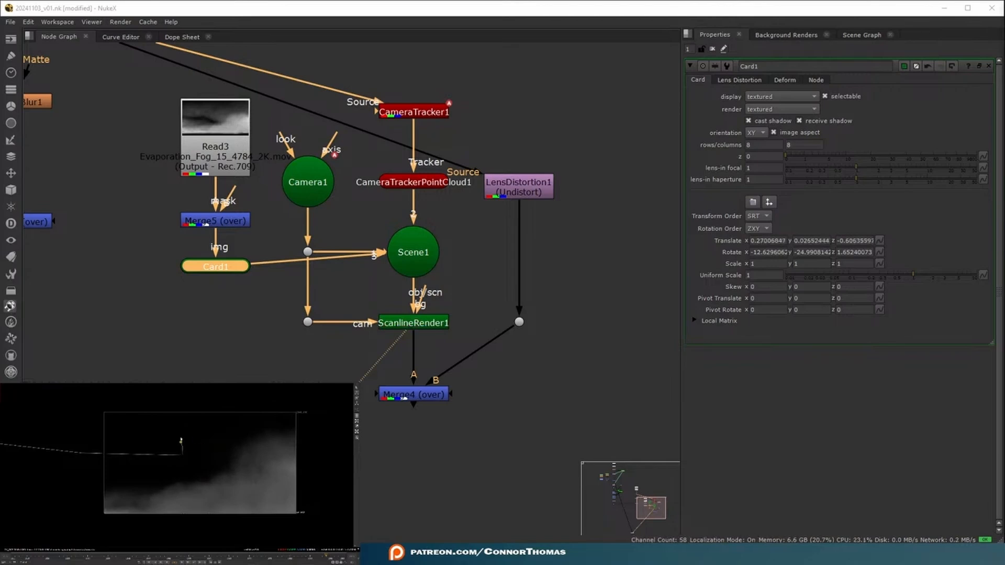
pyautogui.moveTo(182, 446); pyautogui.dragTo(180, 437)
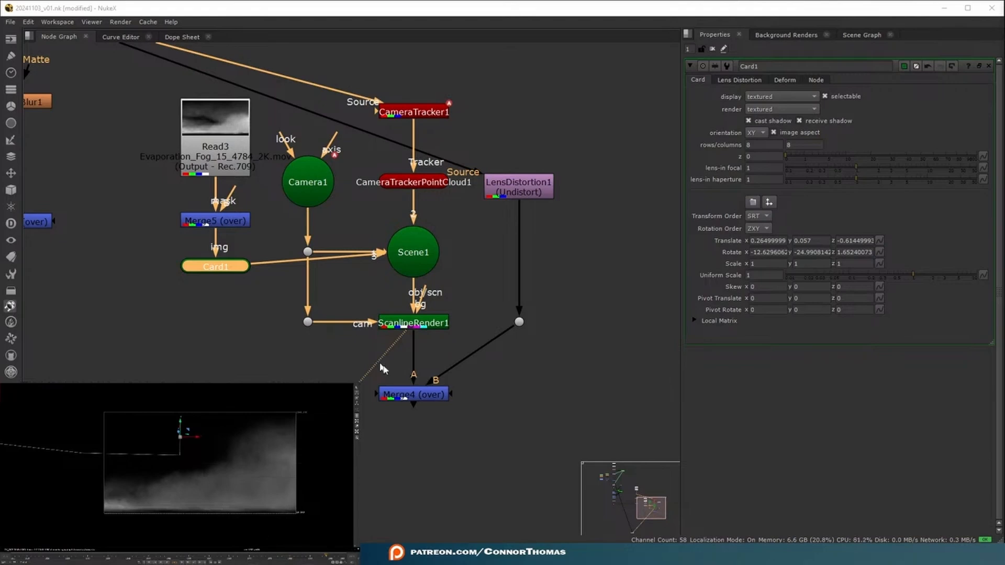
pyautogui.click(423, 396)
pyautogui.press('1')
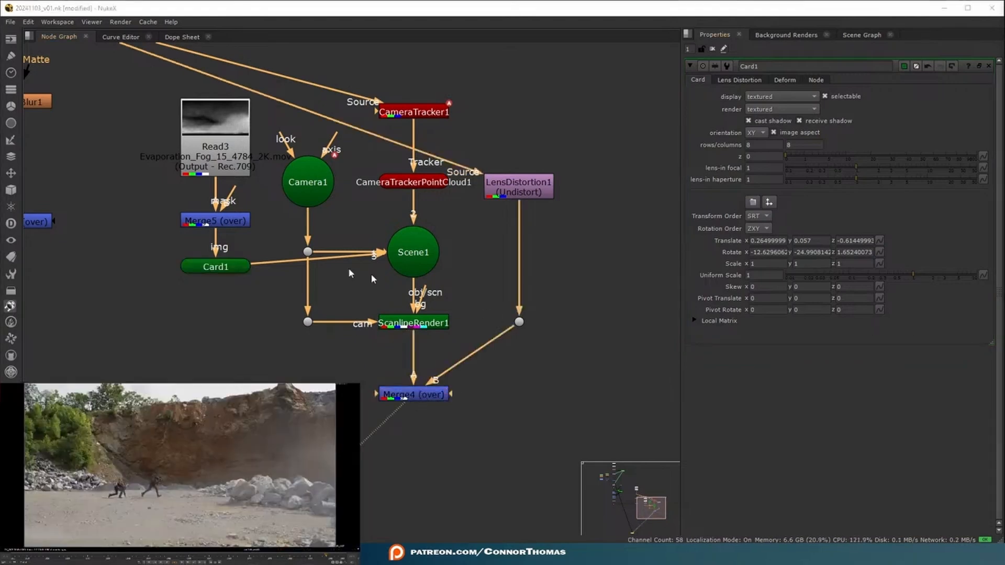
# Raise Read3 and insert a Grade node between Merge5 and Card1
pyautogui.moveTo(238, 142); pyautogui.dragTo(237, 116)
pyautogui.moveTo(265, 185); pyautogui.dragTo(368, 231, button='middle')
pyautogui.moveTo(315, 260)
pyautogui.mouseDown()
pyautogui.moveTo(317, 223)
pyautogui.moveTo(325, 255)
pyautogui.mouseUp()
pyautogui.press('g')
pyautogui.moveTo(325, 255); pyautogui.dragTo(476, 292, button='middle')
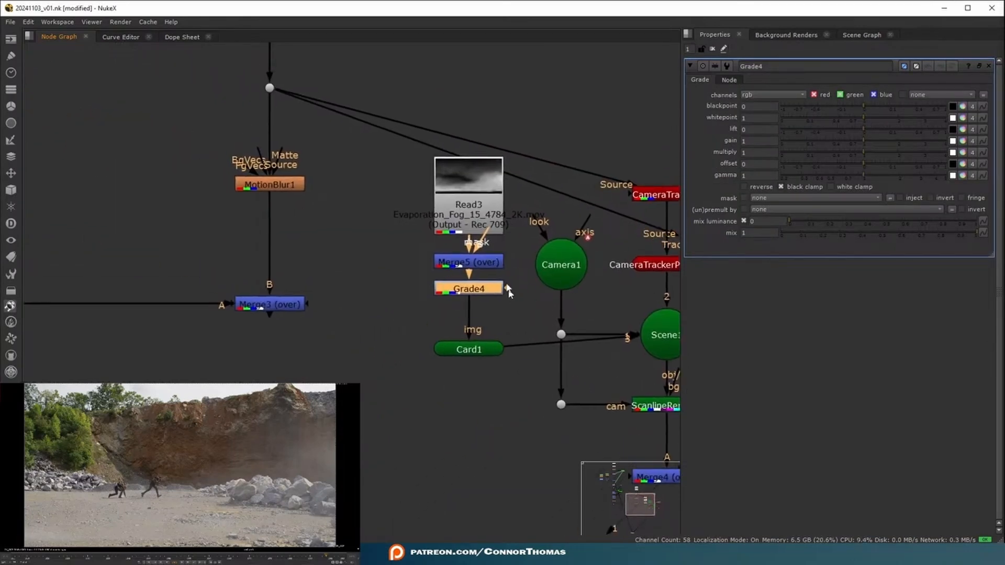
pyautogui.moveTo(590, 420); pyautogui.dragTo(466, 345, button='middle')
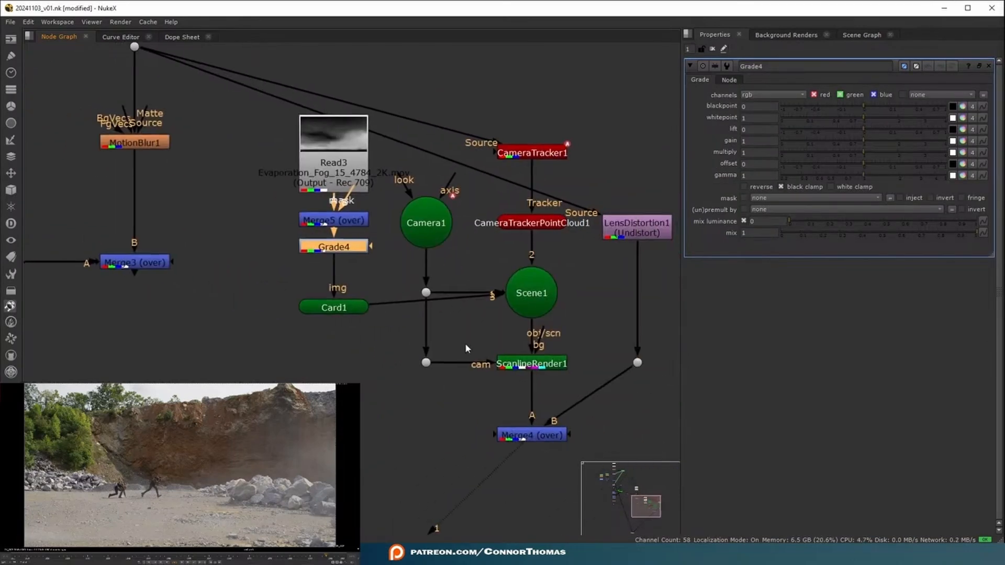
# Disable Merge4 and sample the rocky slope's colour from the footage into Grade4's gain, about 0.324, 0.278, 0.194
pyautogui.click(542, 437)
pyautogui.press('d')
pyautogui.click(866, 122)
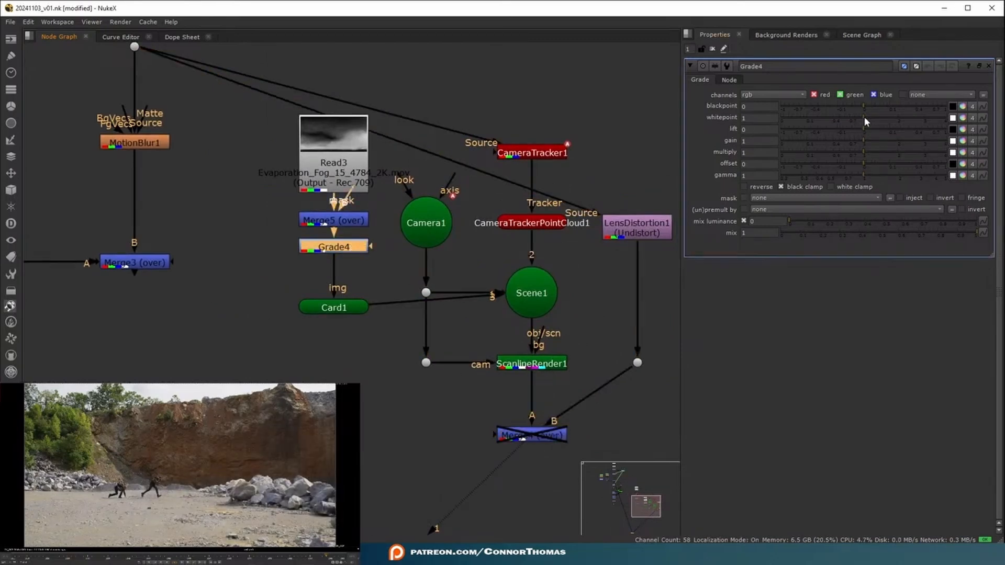
pyautogui.click(953, 142)
pyautogui.moveTo(189, 479); pyautogui.dragTo(195, 475, button='middle')
pyautogui.scroll(6, 194, 476)
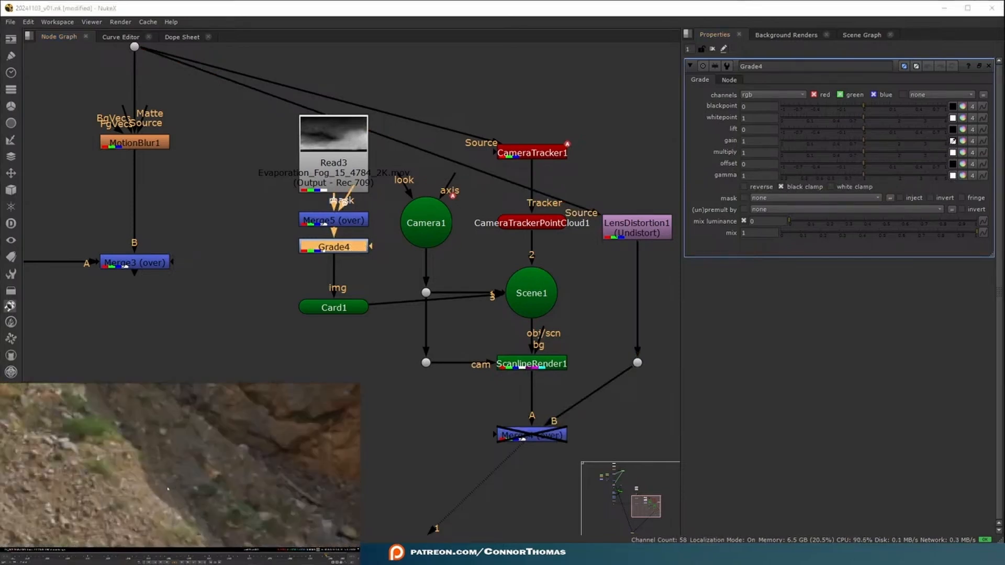
pyautogui.keyDown('ctrl'); pyautogui.click(127, 485); pyautogui.keyUp('ctrl')
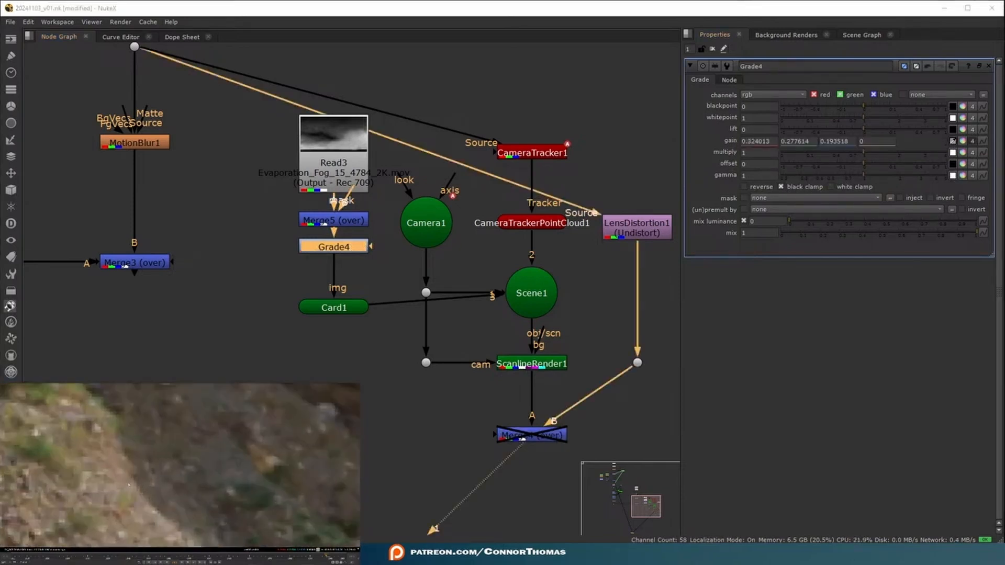
pyautogui.click(954, 142)
# Re-enable Merge4, compare the shot with and without the fog, and set Grade4's multiply to 2.44
pyautogui.click(205, 485)
pyautogui.press('f')
pyautogui.click(536, 436)
pyautogui.press('d')
pyautogui.press('d')
pyautogui.press('d')
pyautogui.press('d')
pyautogui.press('d')
pyautogui.press('d')
pyautogui.press('d')
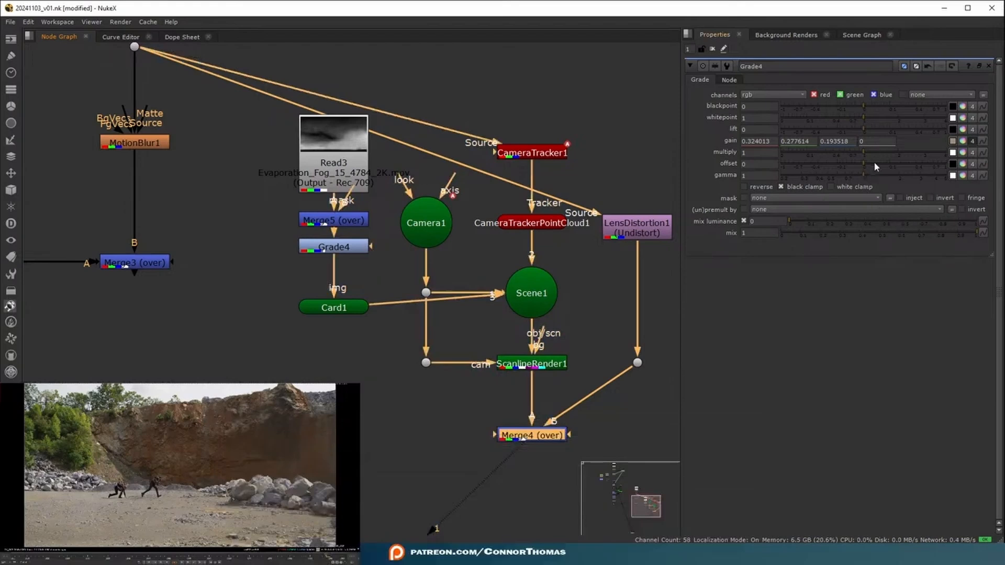
pyautogui.click(910, 153)
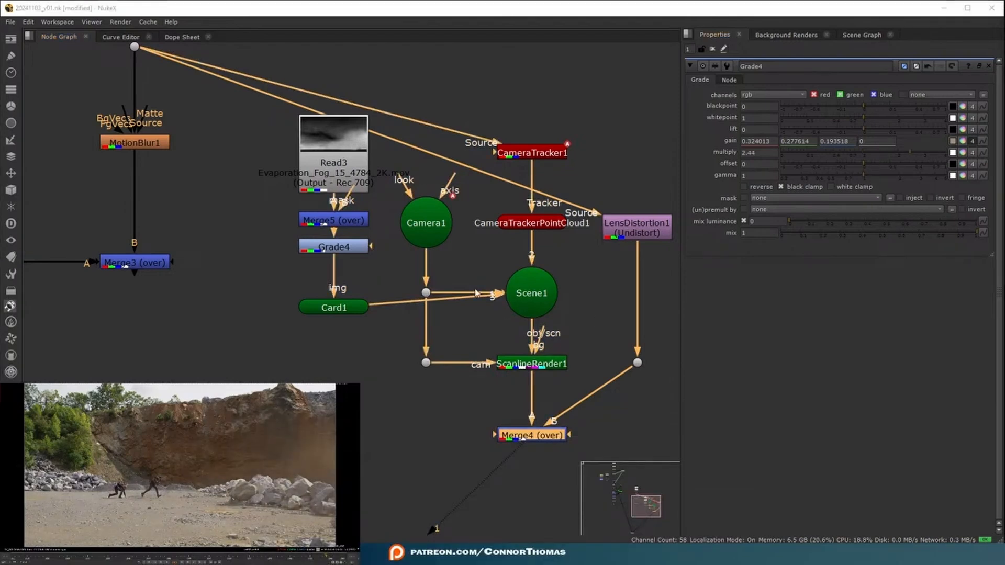
# Spread out the fog clip nodes and view Merge5 to inspect the edges of the fog image
pyautogui.moveTo(362, 238); pyautogui.dragTo(342, 253, button='middle')
pyautogui.click(312, 322)
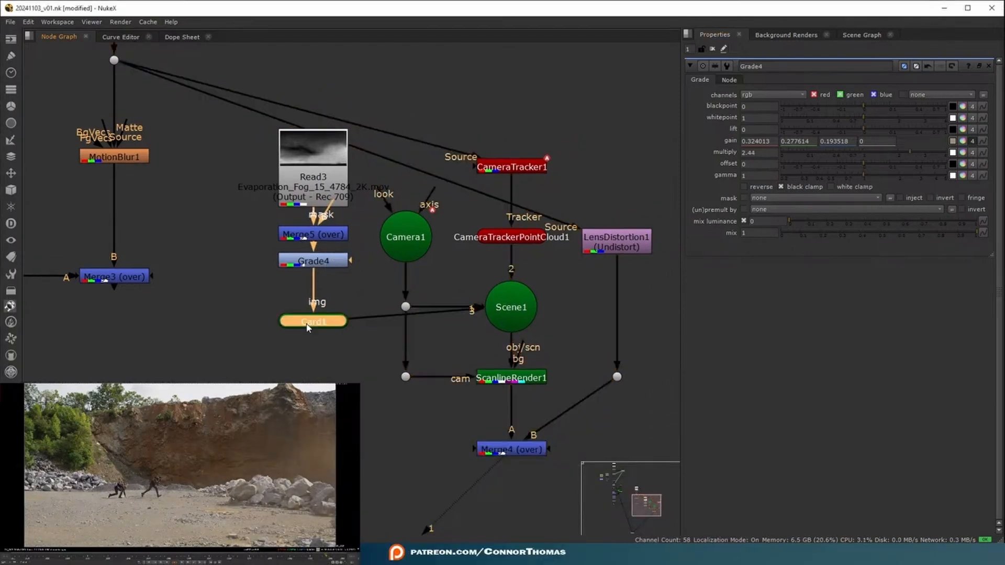
pyautogui.moveTo(145, 423); pyautogui.dragTo(115, 417)
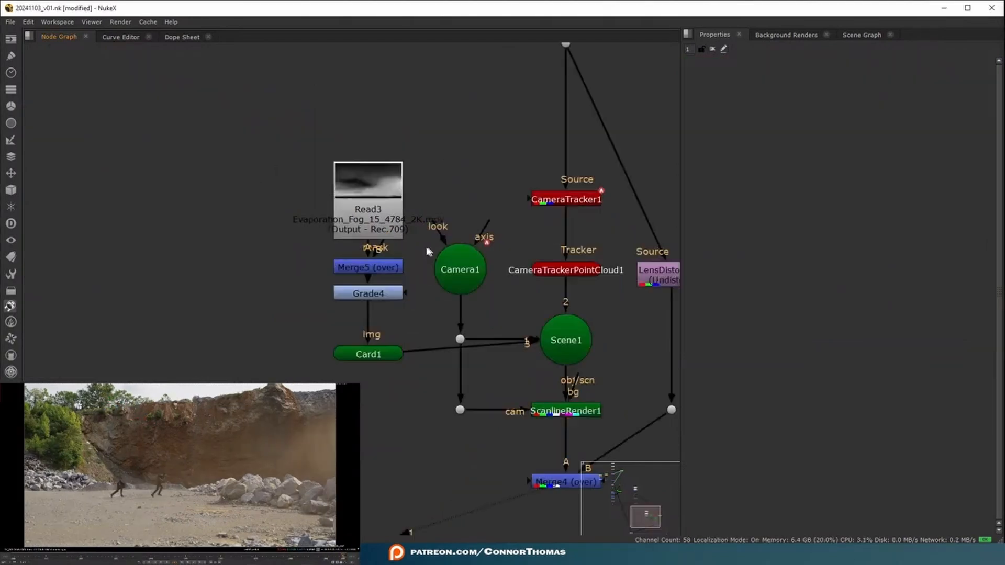
pyautogui.scroll(3, 420, 246)
pyautogui.moveTo(340, 186); pyautogui.dragTo(341, 110)
pyautogui.moveTo(340, 110); pyautogui.dragTo(308, 223, button='middle')
pyautogui.moveTo(336, 396); pyautogui.dragTo(336, 333)
pyautogui.press('1')
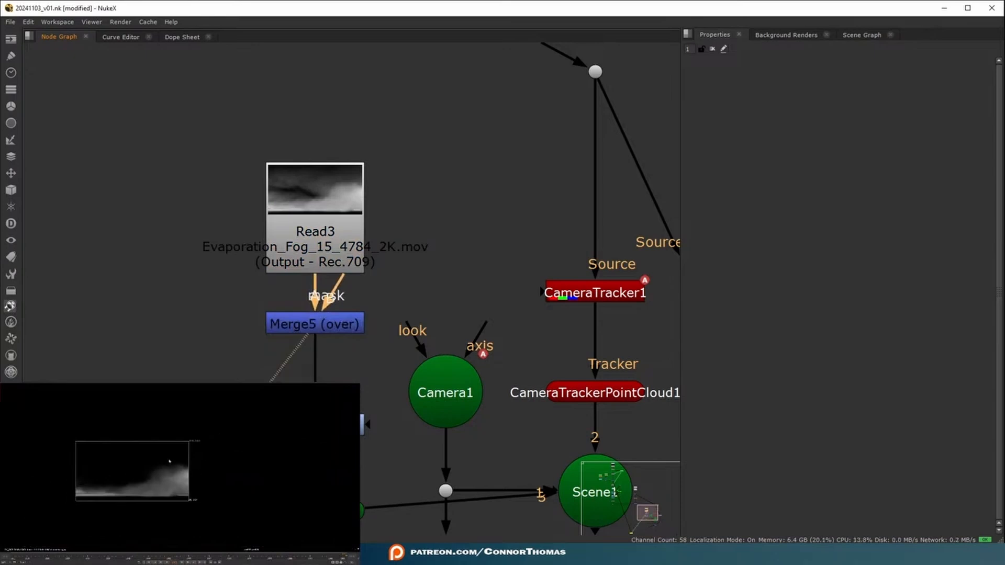
pyautogui.moveTo(182, 427); pyautogui.dragTo(238, 547)
pyautogui.moveTo(101, 406); pyautogui.dragTo(24, 544)
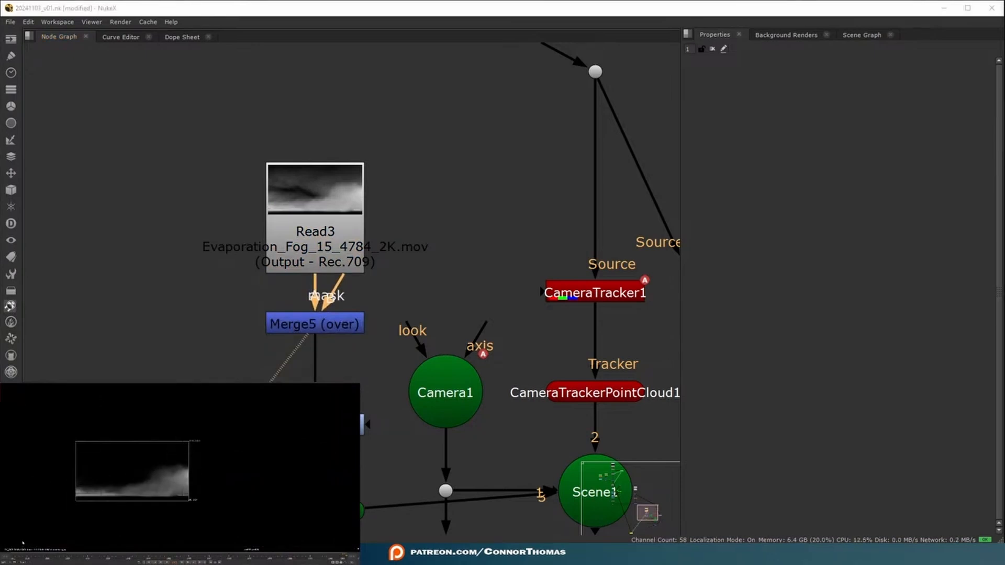
# Rearrange the fog branch to make room for more nodes between Merge5 and Grade4
pyautogui.scroll(-3, 352, 258)
pyautogui.moveTo(356, 320); pyautogui.dragTo(494, 301, button='middle')
pyautogui.moveTo(339, 130); pyautogui.dragTo(518, 530)
pyautogui.moveTo(476, 398); pyautogui.dragTo(363, 425)
pyautogui.click(463, 285)
pyautogui.moveTo(256, 139); pyautogui.dragTo(473, 392)
pyautogui.moveTo(351, 289); pyautogui.dragTo(340, 265)
pyautogui.click(361, 291)
pyautogui.click(341, 265)
# Add a Merge below Merge5 and a Roto beside it, with Merge5 feeding the roto's bg and the roto feeding input A
pyautogui.press('m')
pyautogui.moveTo(432, 264); pyautogui.dragTo(322, 304)
pyautogui.click(456, 293)
pyautogui.press('o')
pyautogui.moveTo(455, 283); pyautogui.dragTo(359, 266)
pyautogui.moveTo(378, 306); pyautogui.dragTo(471, 271)
pyautogui.click(353, 303)
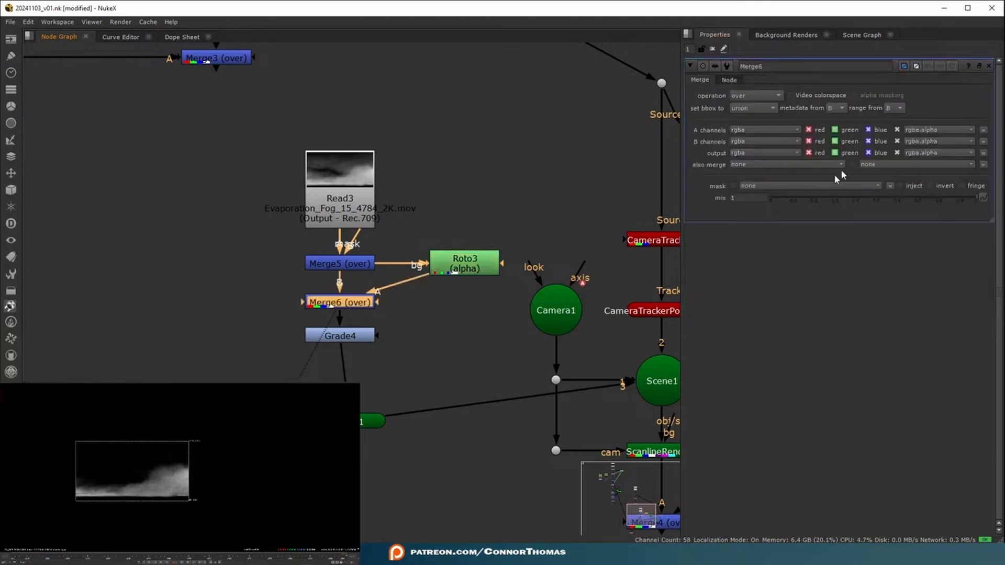
# Set Merge6's operation to stencil, space it below Merge5, and set Roto3 to clip to format
pyautogui.click(747, 96)
pyautogui.click(770, 303)
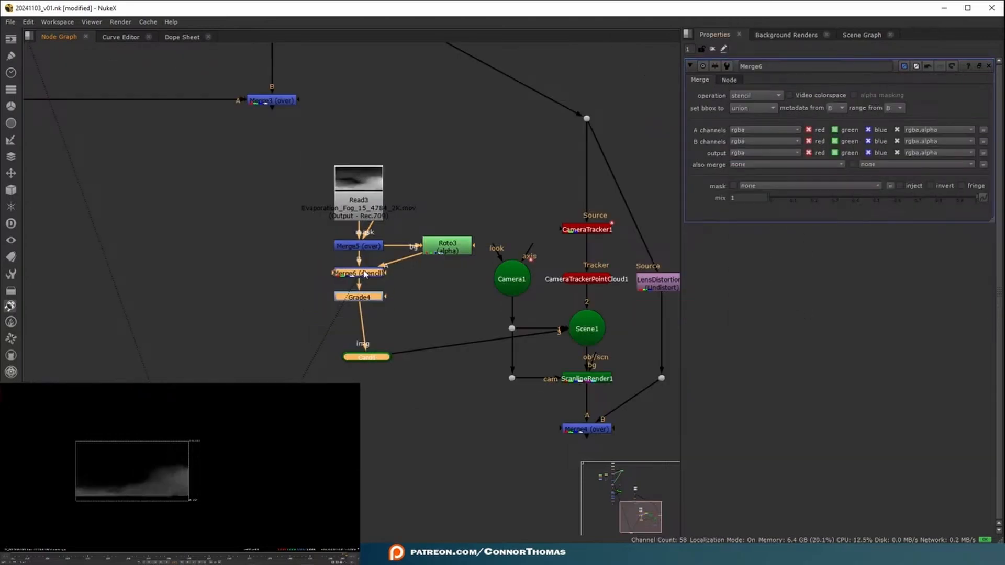
pyautogui.moveTo(364, 274); pyautogui.dragTo(364, 308)
pyautogui.click(447, 246)
pyautogui.click(780, 118)
pyautogui.click(770, 144)
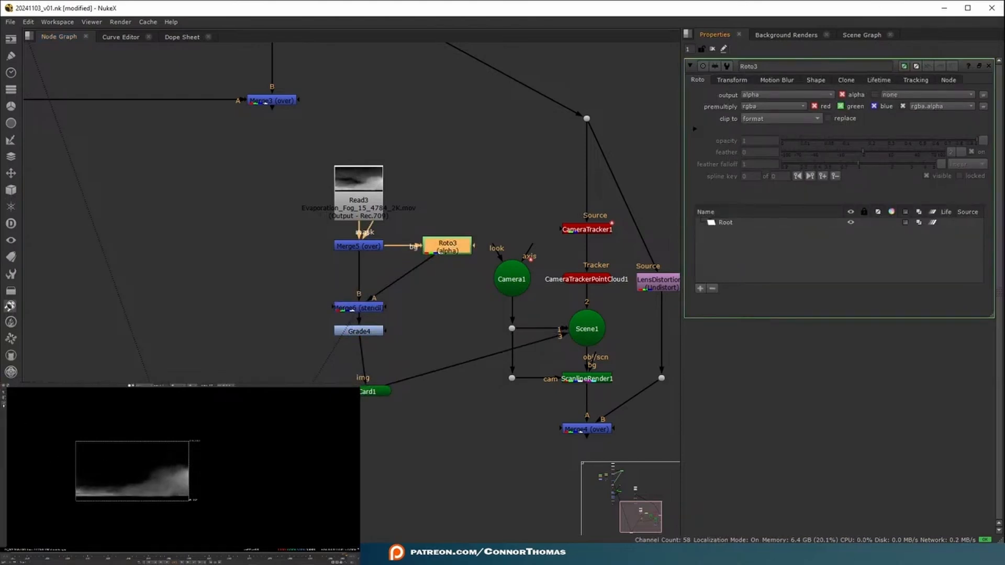
# Draw a closed Bezier shape in Roto3 over the left edge of the fog image to cut it away
pyautogui.click(64, 425)
pyautogui.moveTo(89, 448); pyautogui.dragTo(99, 488)
pyautogui.moveTo(98, 502)
pyautogui.mouseDown()
pyautogui.moveTo(98, 513)
pyautogui.moveTo(49, 537)
pyautogui.mouseUp()
pyautogui.moveTo(15, 503); pyautogui.dragTo(35, 446)
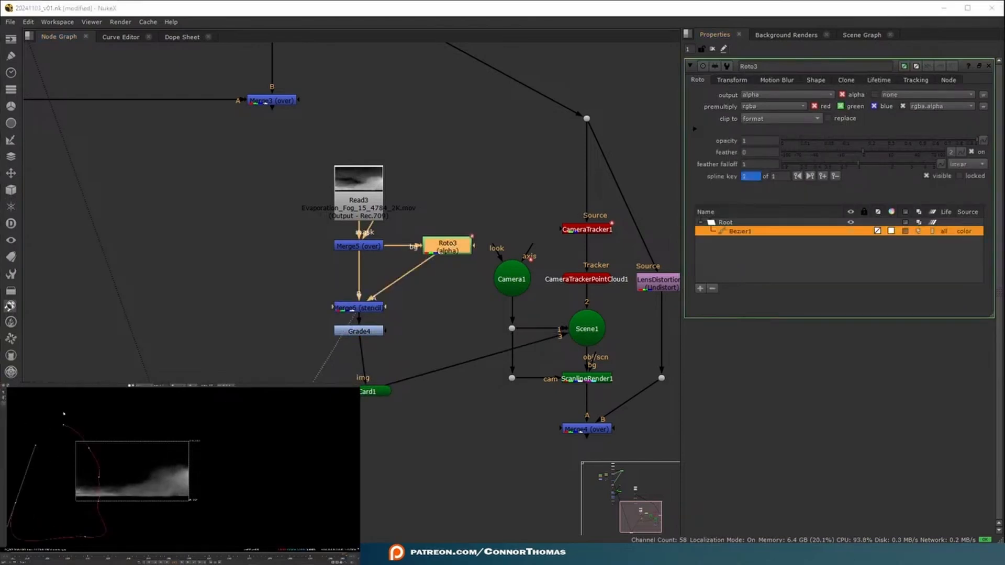
pyautogui.click(63, 426)
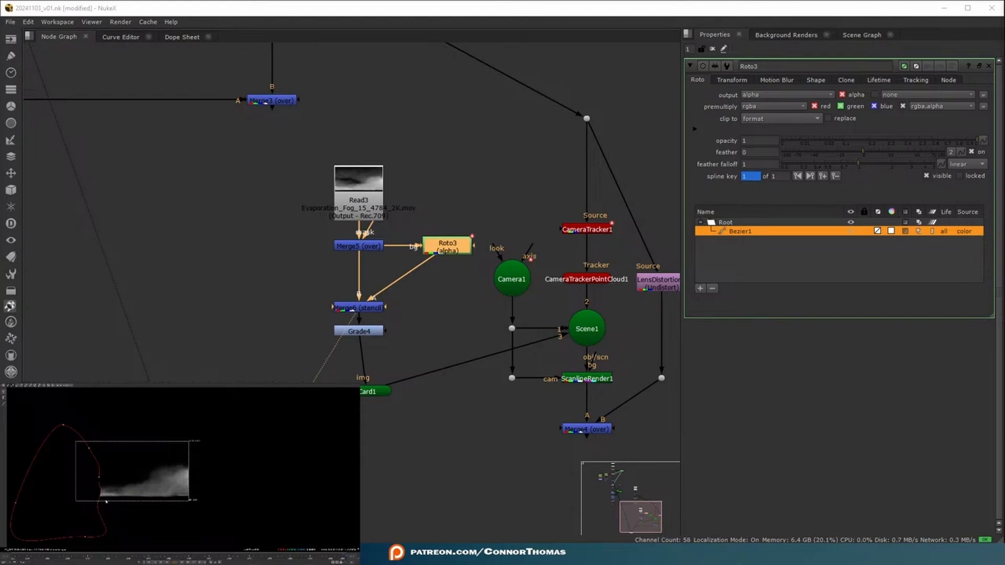
pyautogui.scroll(4, 102, 495)
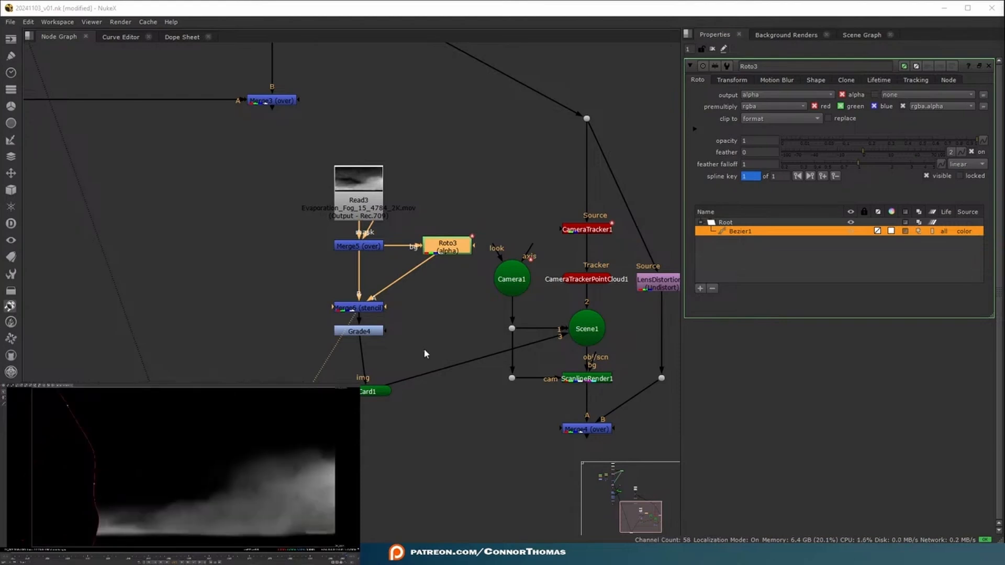
# Insert a Blur between Roto3 and Merge6's A input, set its size to 300, and align Card1 under Grade4
pyautogui.press('b')
pyautogui.moveTo(445, 272); pyautogui.dragTo(446, 289)
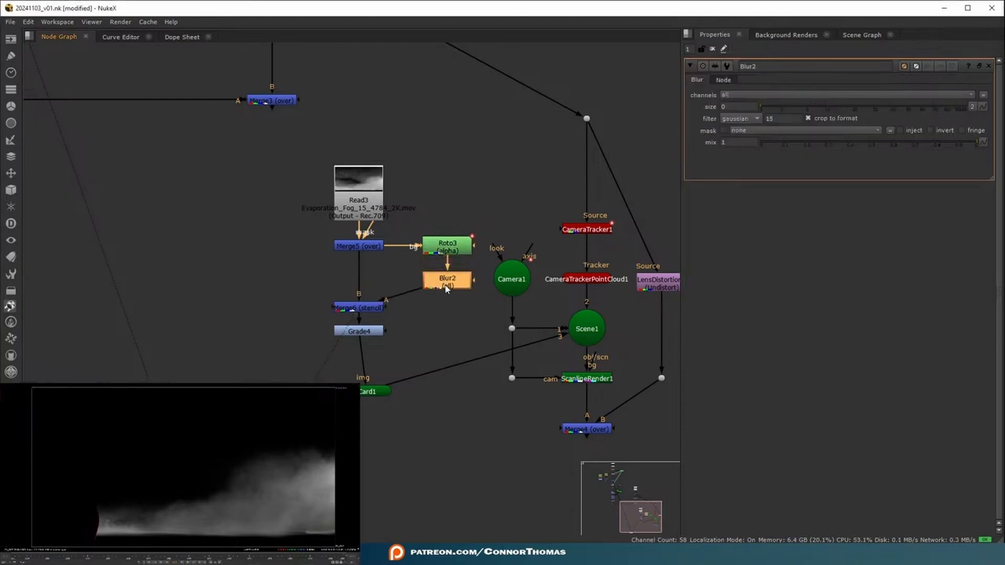
pyautogui.moveTo(447, 295); pyautogui.dragTo(508, 285, button='middle')
pyautogui.scroll(3, 505, 287)
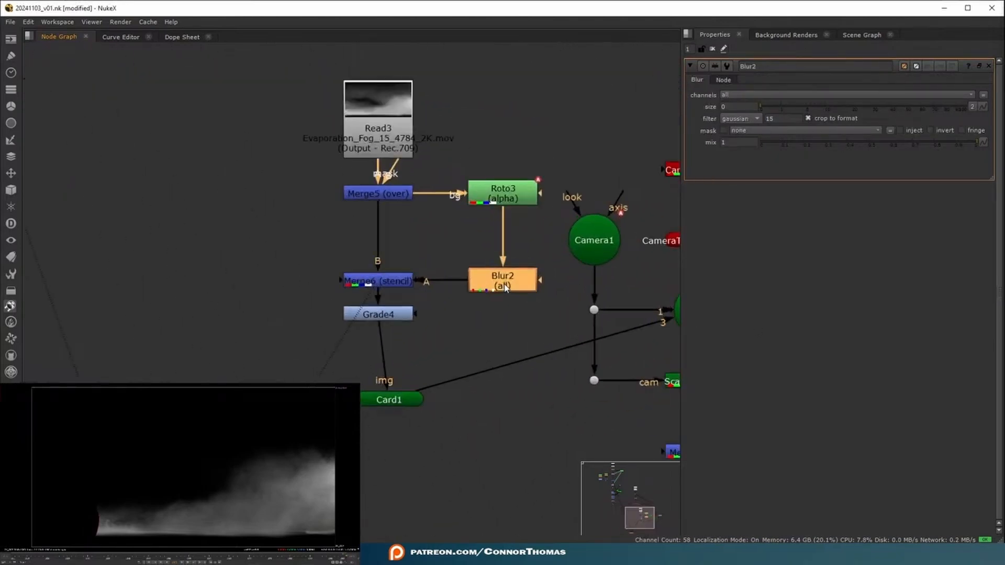
pyautogui.moveTo(800, 106); pyautogui.dragTo(966, 107)
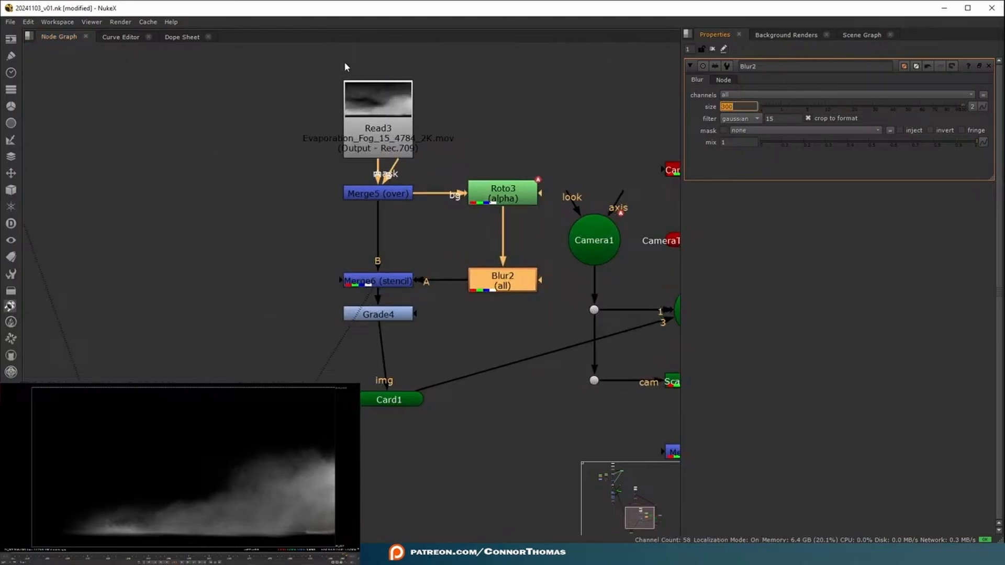
pyautogui.click(269, 256)
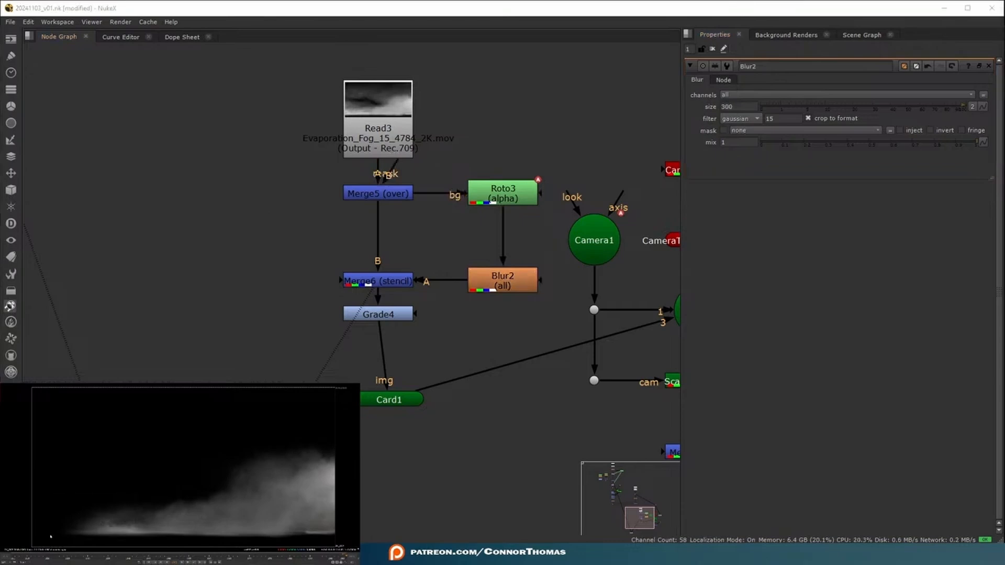
pyautogui.moveTo(404, 404); pyautogui.dragTo(384, 412)
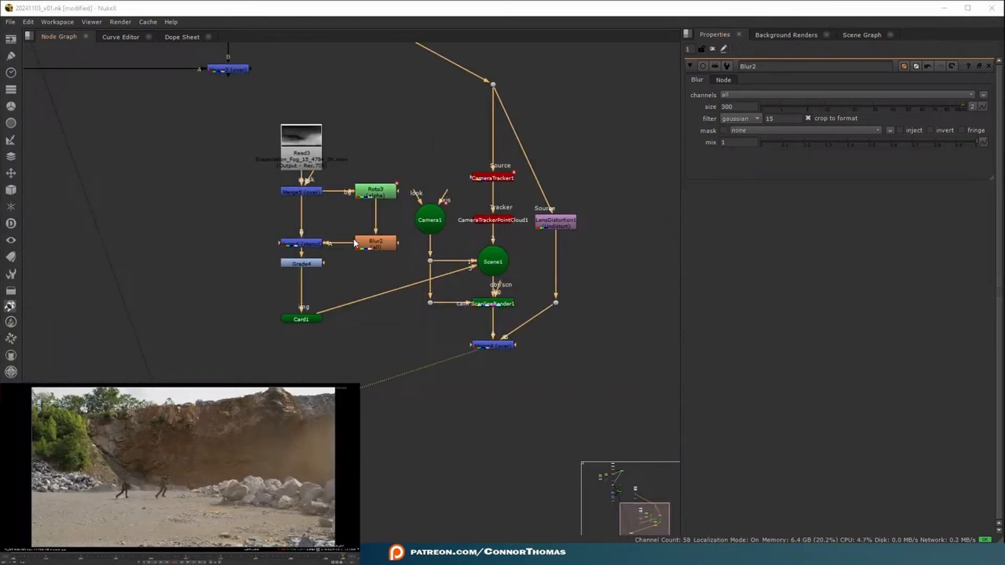
# Review the composite across the shot to judge the softened fog edge against the plate
pyautogui.moveTo(349, 242); pyautogui.dragTo(332, 191)
pyautogui.hotkey('ctrl', 'z')
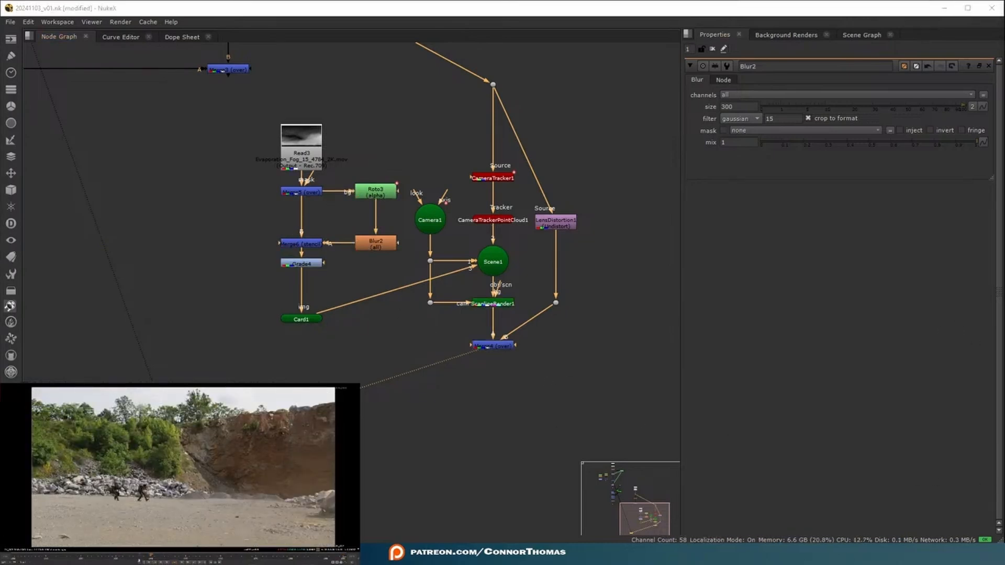
pyautogui.moveTo(351, 243); pyautogui.dragTo(348, 211)
pyautogui.hotkey('ctrl', 'z')
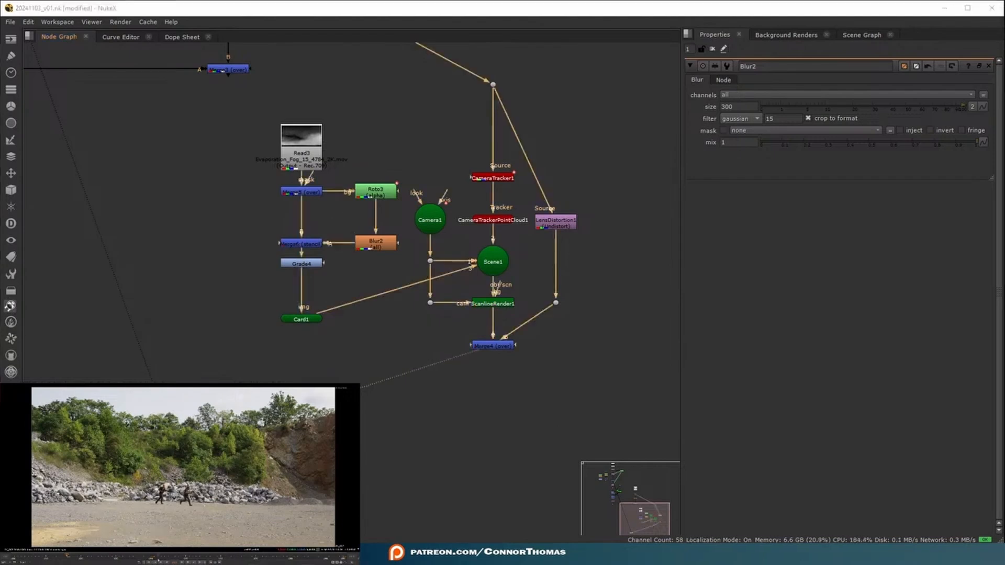
pyautogui.click(343, 558)
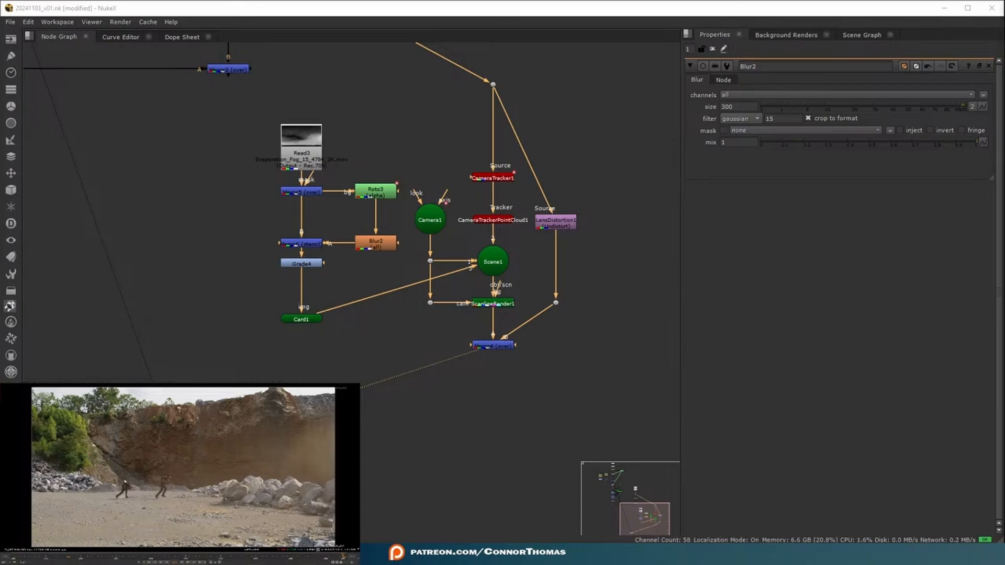
# Move the whole fog and camera-tracking branch beneath the CG branch, and hide the input wire of the dot feeding it
pyautogui.scroll(-1, 342, 91)
pyautogui.moveTo(342, 91); pyautogui.dragTo(460, 197, button='middle')
pyautogui.moveTo(628, 328); pyautogui.dragTo(666, 348, button='middle')
pyautogui.scroll(-3, 486, 277)
pyautogui.moveTo(486, 277); pyautogui.dragTo(454, 311, button='middle')
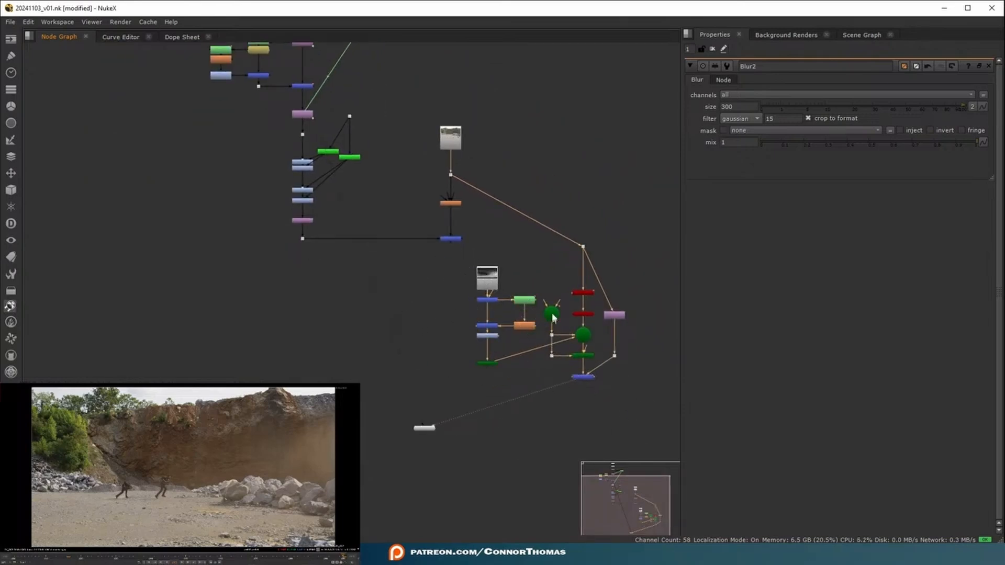
pyautogui.moveTo(631, 251); pyautogui.dragTo(471, 430)
pyautogui.moveTo(488, 286); pyautogui.dragTo(219, 322)
pyautogui.scroll(5, 304, 281)
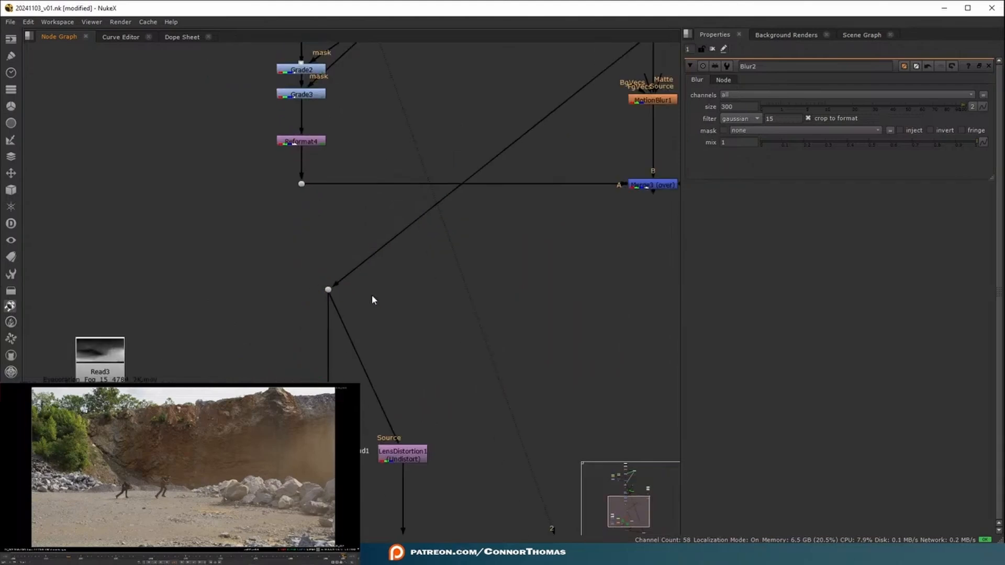
pyautogui.click(328, 291)
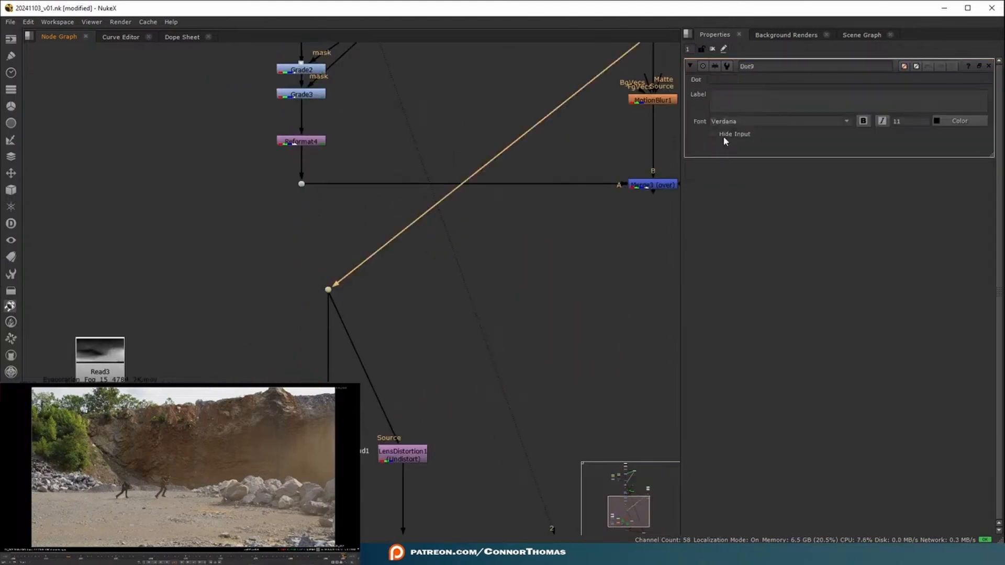
pyautogui.click(550, 267)
# Delete the LensDistortion1 node between the tracker's source dot and Merge4
pyautogui.moveTo(435, 245); pyautogui.dragTo(352, 159, button='middle')
pyautogui.scroll(-2, 332, 204)
pyautogui.moveTo(355, 292); pyautogui.dragTo(356, 243, button='middle')
pyautogui.click(322, 291)
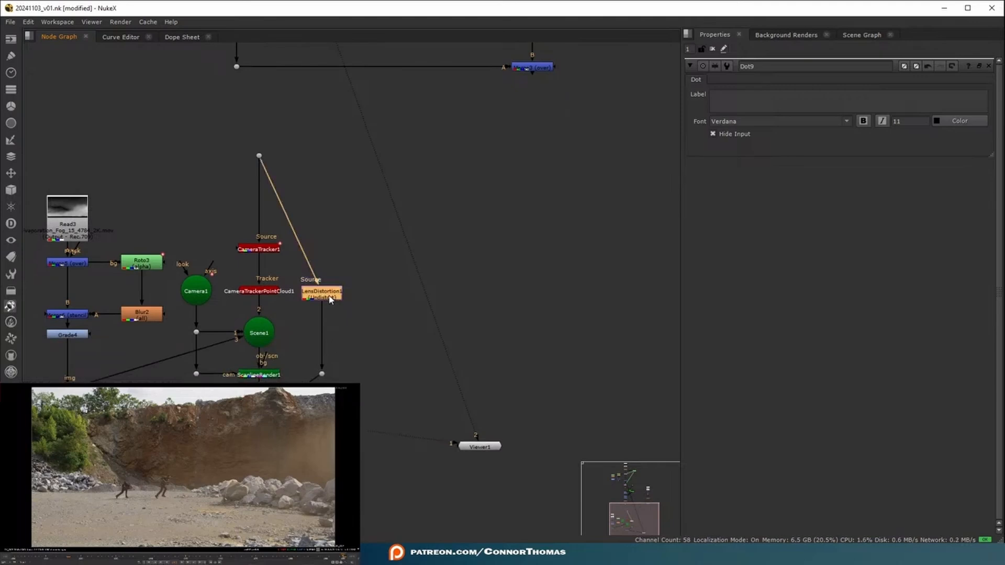
pyautogui.press('Delete')
# Place Merge4 directly below Merge3, with ScanlineRender1 routed through a dot into A and Merge3 connected to B
pyautogui.moveTo(262, 416); pyautogui.dragTo(572, 429)
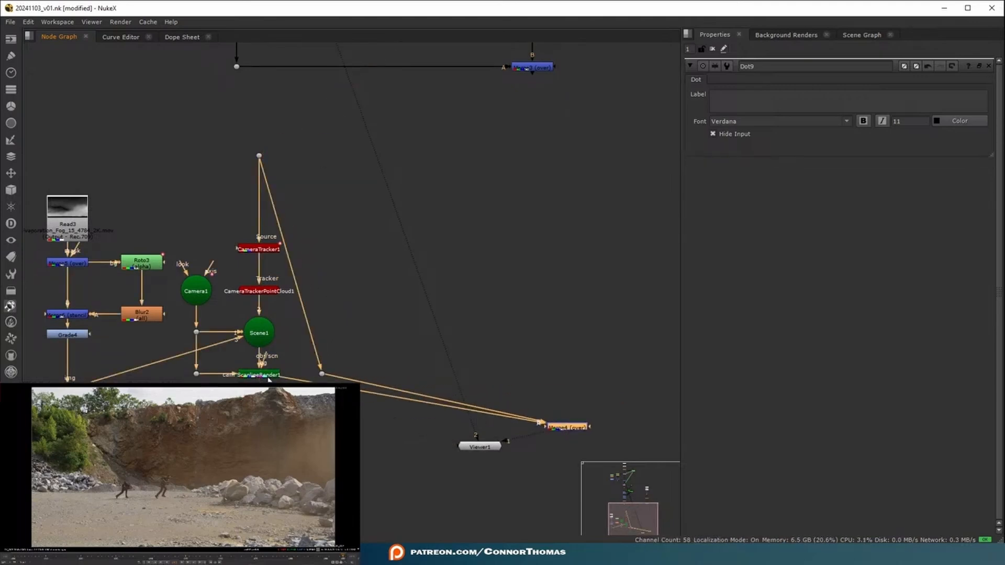
pyautogui.click(269, 380)
pyautogui.moveTo(259, 385); pyautogui.dragTo(259, 426)
pyautogui.click(525, 376)
pyautogui.moveTo(526, 378); pyautogui.dragTo(449, 426, button='middle')
pyautogui.moveTo(440, 464); pyautogui.dragTo(460, 122)
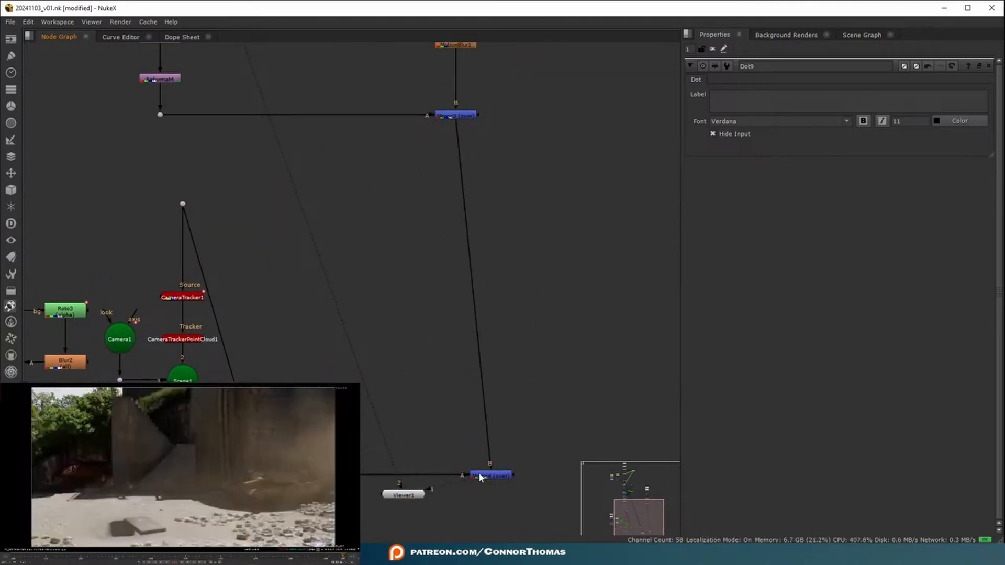
pyautogui.moveTo(482, 476); pyautogui.dragTo(448, 479)
pyautogui.moveTo(436, 466); pyautogui.dragTo(467, 372, button='middle')
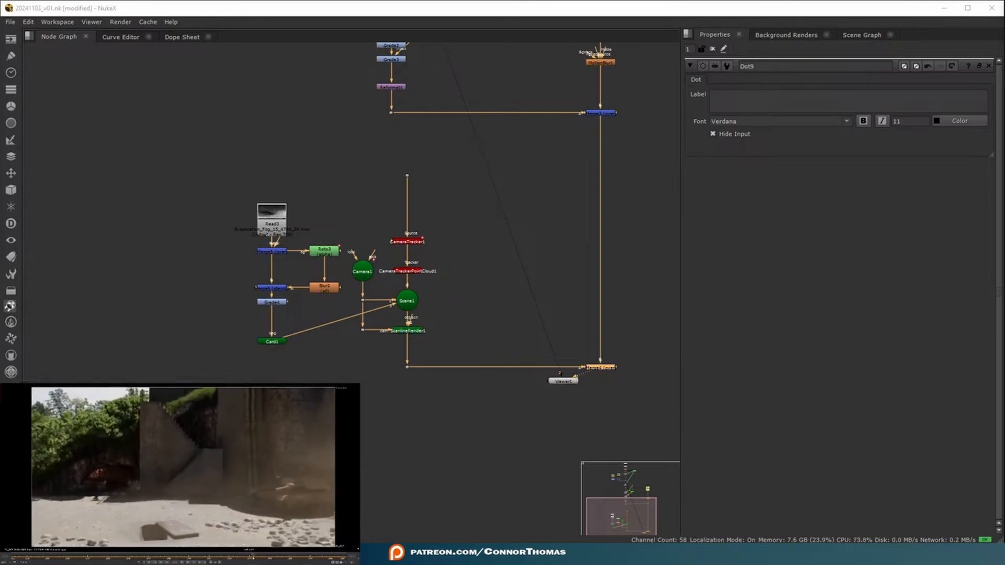
# Move Read3 well above Merge5, view the raw fog clip, and add an OFlow node directly beneath it
pyautogui.scroll(4, 258, 211)
pyautogui.moveTo(284, 232); pyautogui.dragTo(284, 123)
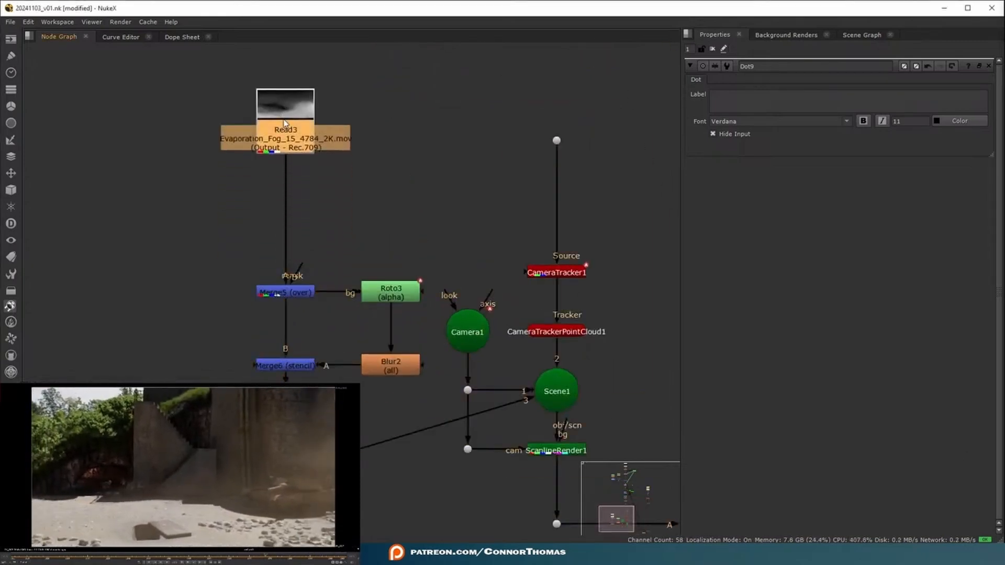
pyautogui.press('1')
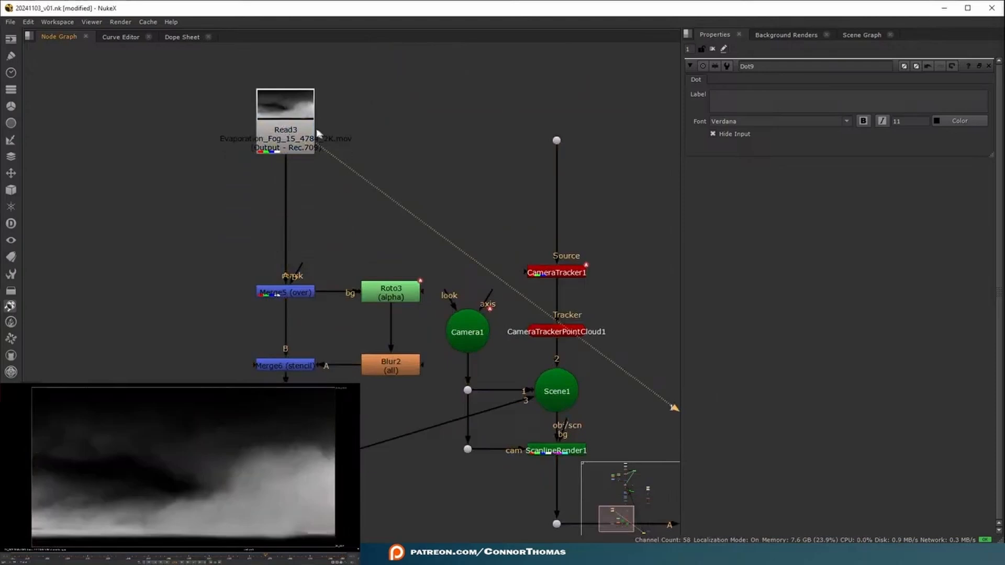
pyautogui.press('Tab')
pyautogui.write('oflow')
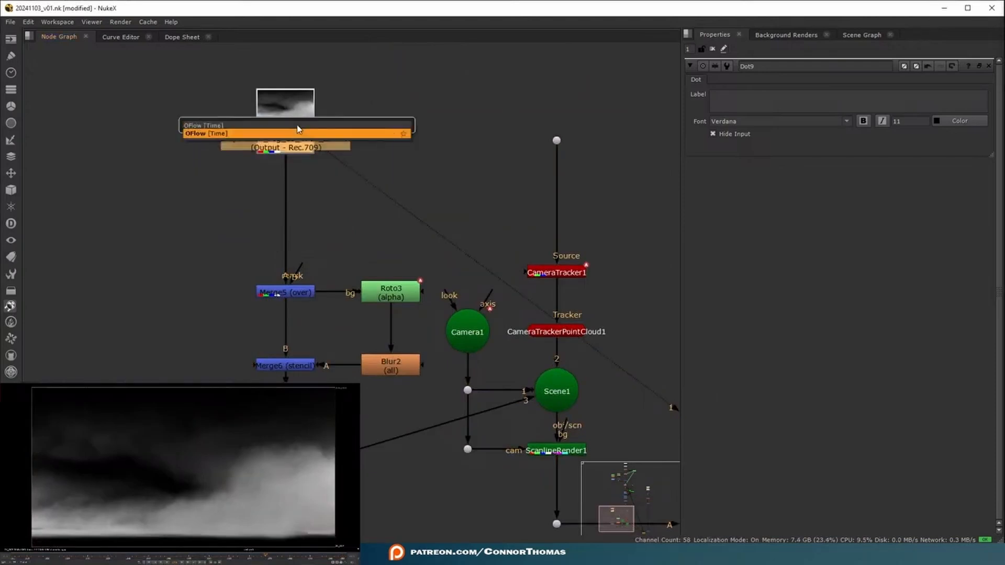
pyautogui.press('Return')
pyautogui.moveTo(317, 179); pyautogui.dragTo(427, 233, button='middle')
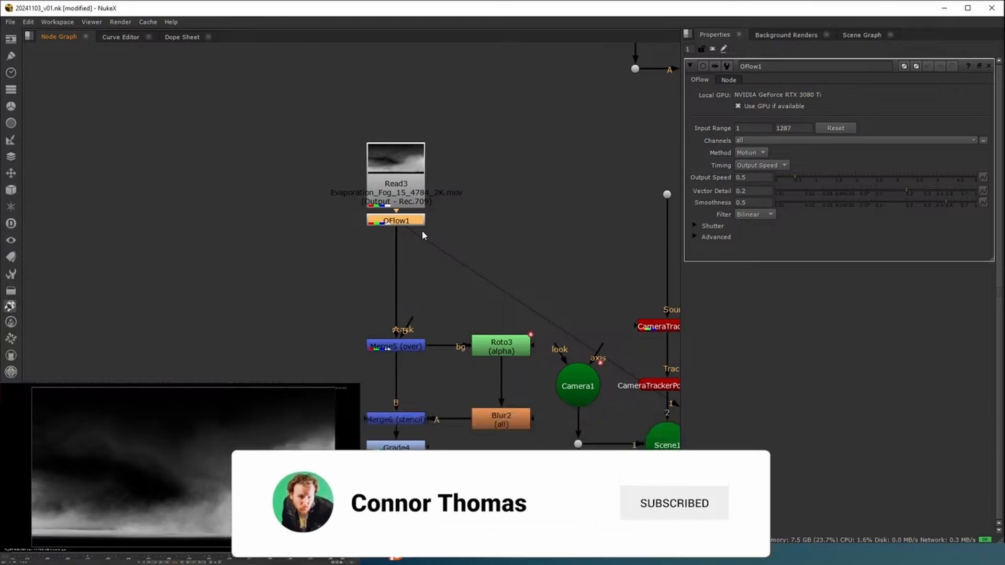
# Preview the retimed fog and set OFlow1's output speed to 5
pyautogui.click(27, 563)
pyautogui.click(29, 551)
pyautogui.click(11, 558)
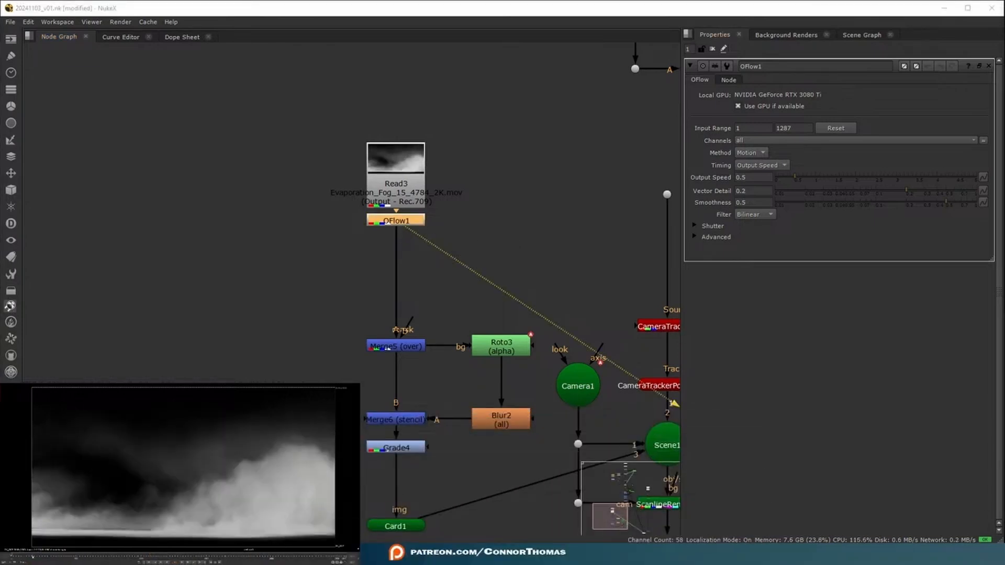
pyautogui.click(752, 178)
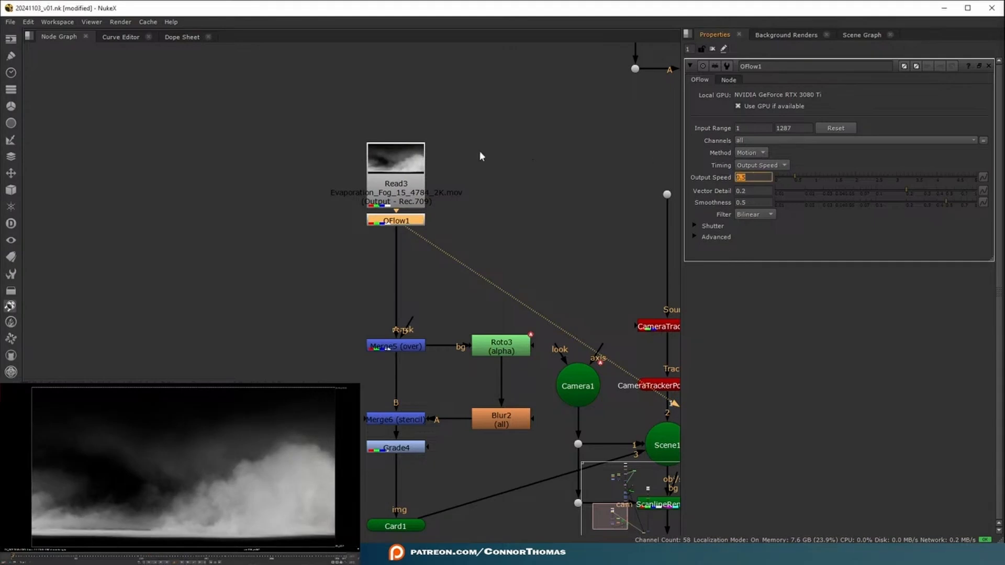
pyautogui.write('3')
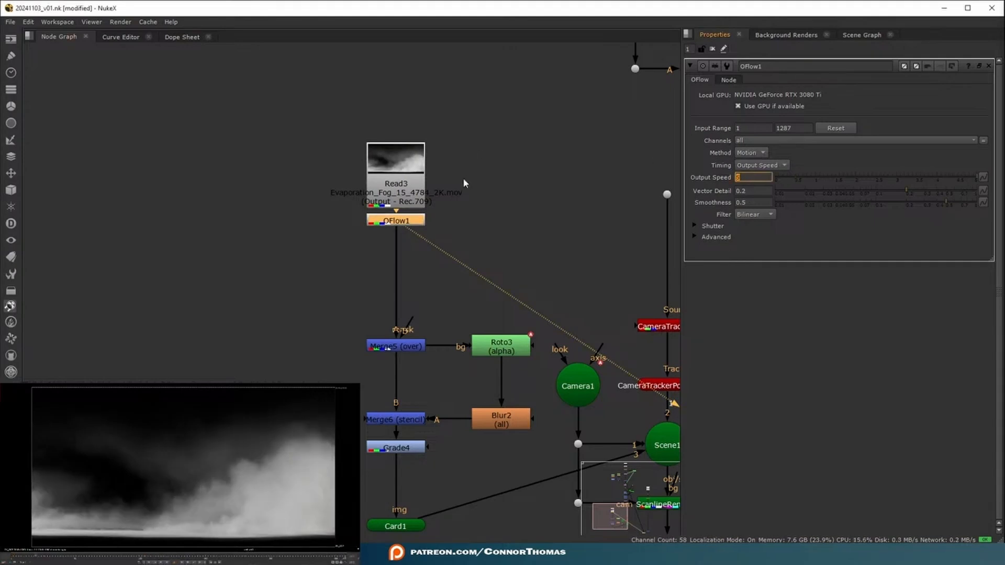
pyautogui.click(78, 489)
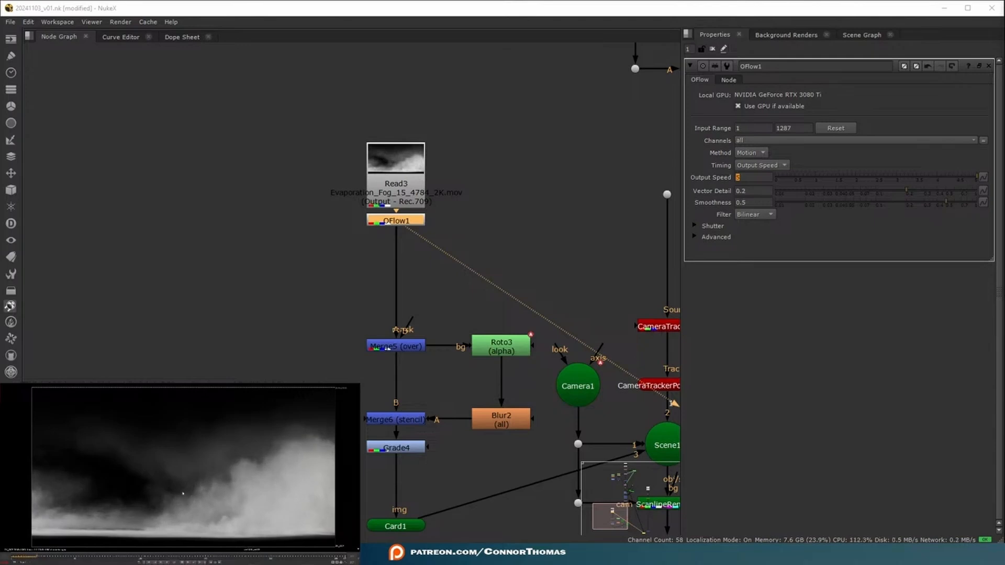
# Add a Write node after OFlow1 that outputs smoke1.####.exr to a new prerender/smoke1 folder in the 20241103 project
pyautogui.click(388, 226)
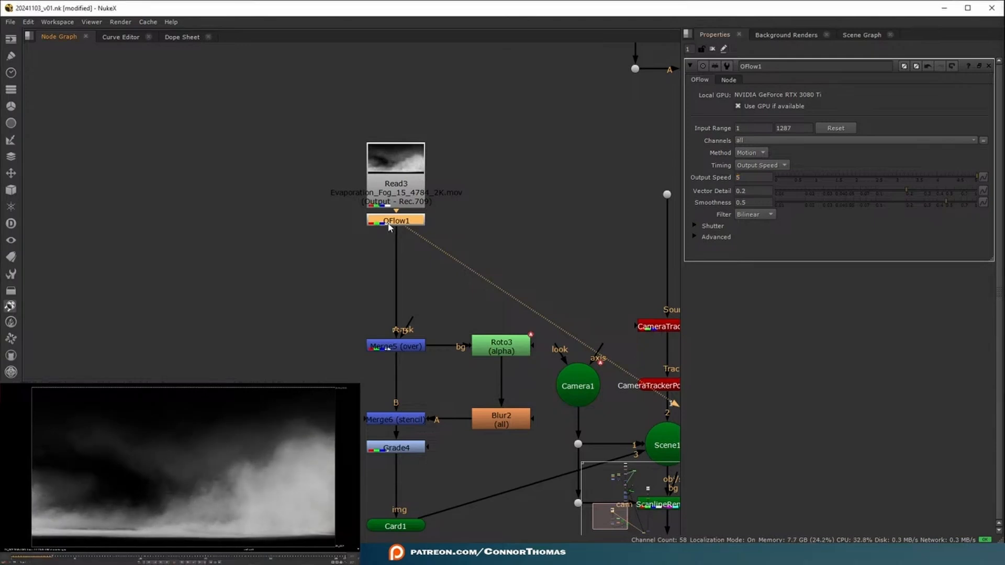
pyautogui.press('w')
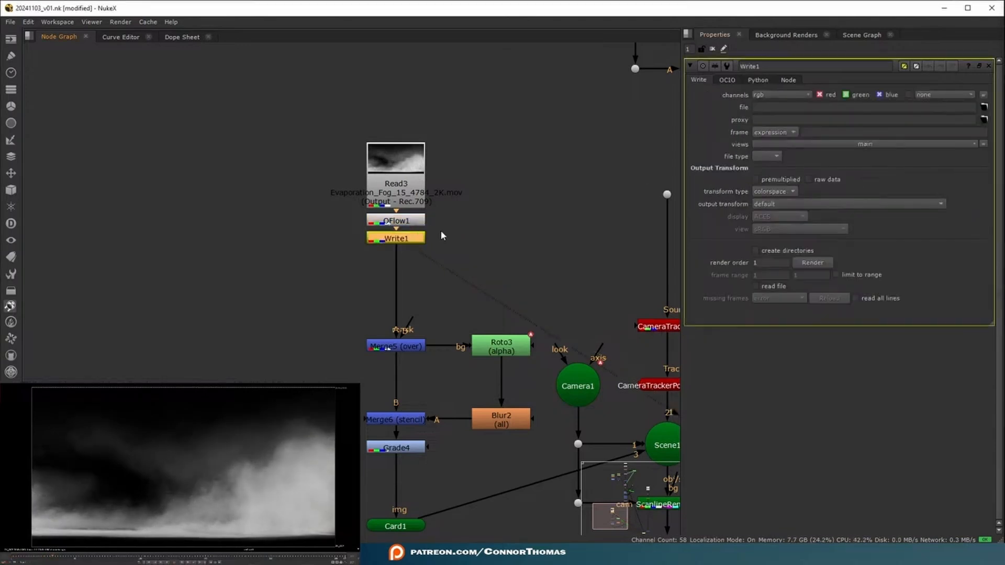
pyautogui.click(985, 106)
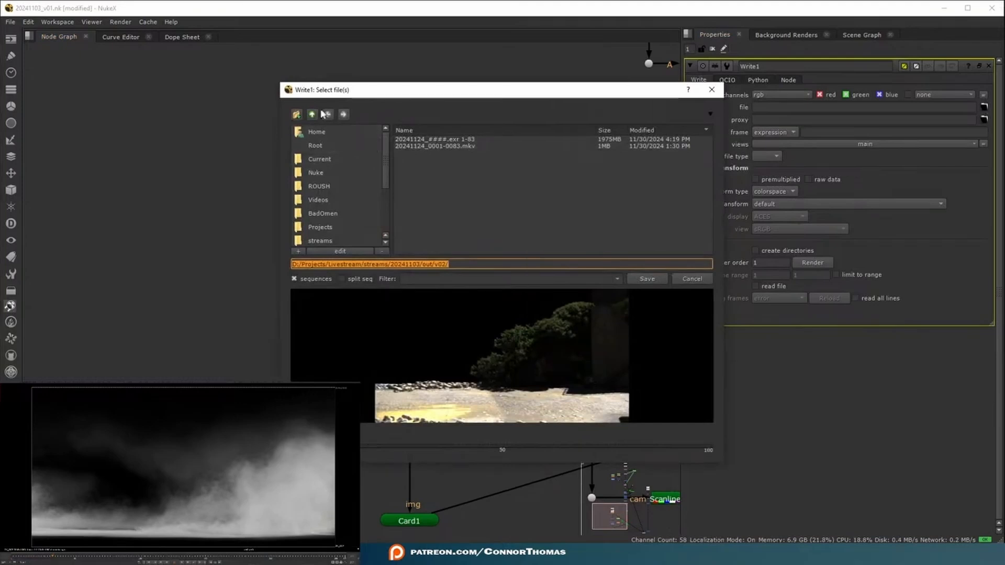
pyautogui.click(313, 114)
pyautogui.click(314, 114)
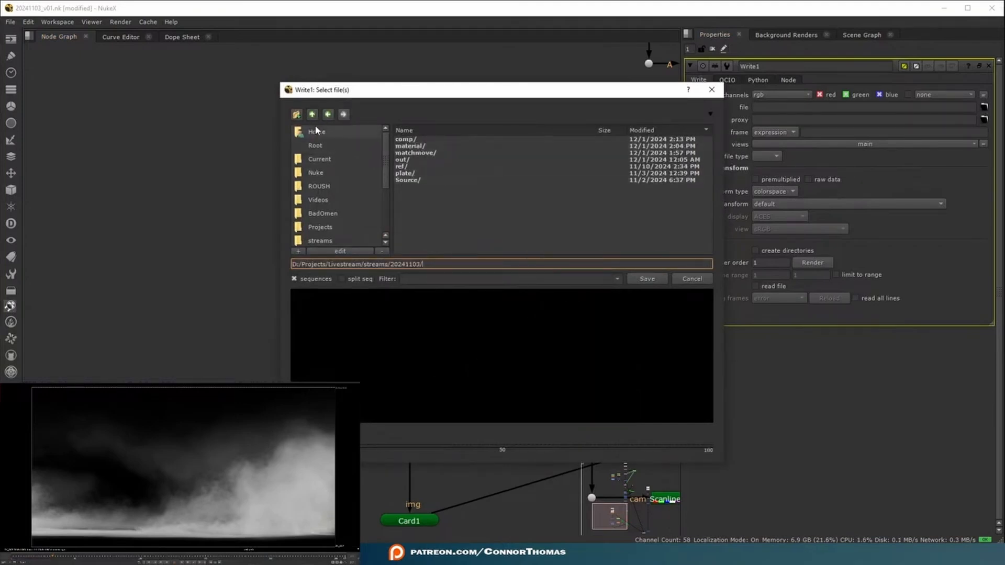
pyautogui.click(296, 114)
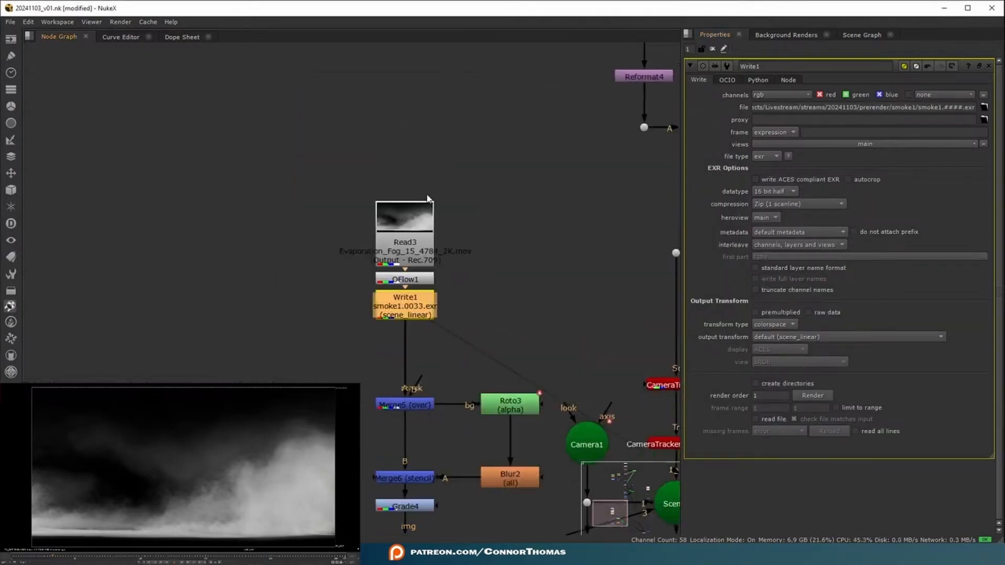
# Move Read3, OFlow1 and Write1 up together, enable create directories on Write1, and render frames 1-257
pyautogui.moveTo(322, 145); pyautogui.dragTo(485, 355)
pyautogui.moveTo(412, 241); pyautogui.dragTo(418, 239)
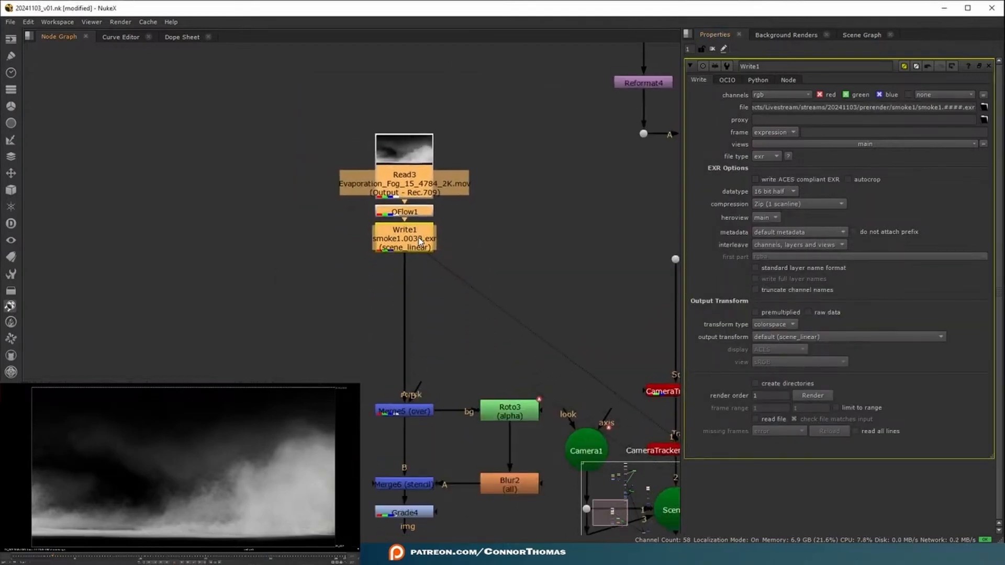
pyautogui.click(780, 382)
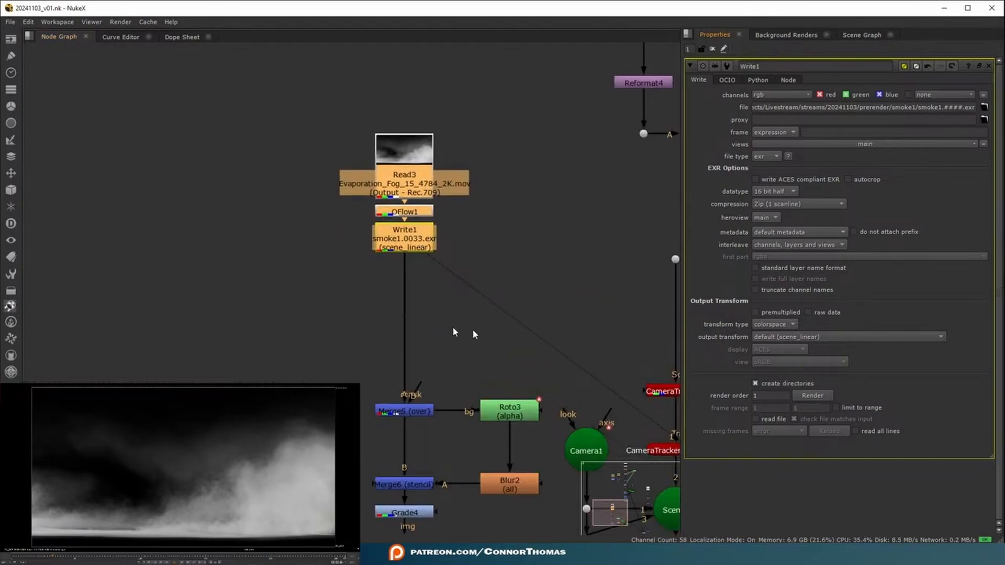
pyautogui.click(813, 396)
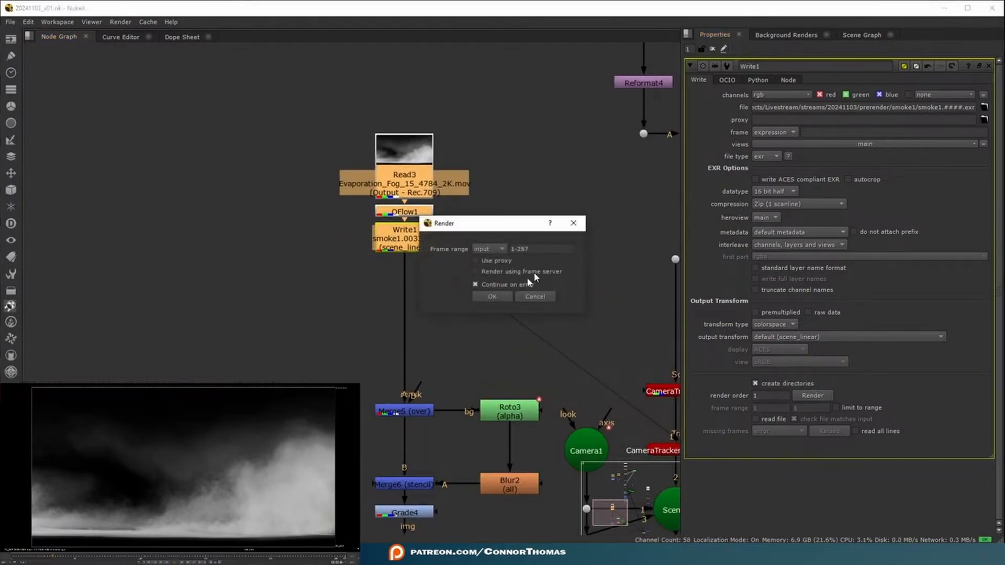
pyautogui.click(497, 293)
# Read in the rendered smoke1.####.exr sequence, connect it to Merge5 in place of Write1, and position it beneath Write1
pyautogui.press('r')
pyautogui.doubleClick(429, 153)
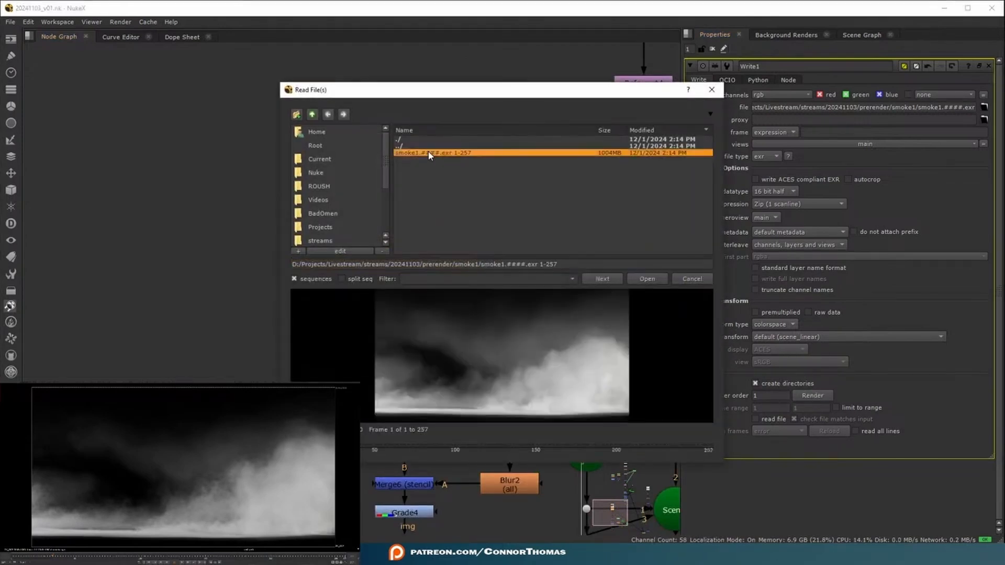
pyautogui.moveTo(408, 255); pyautogui.dragTo(397, 399)
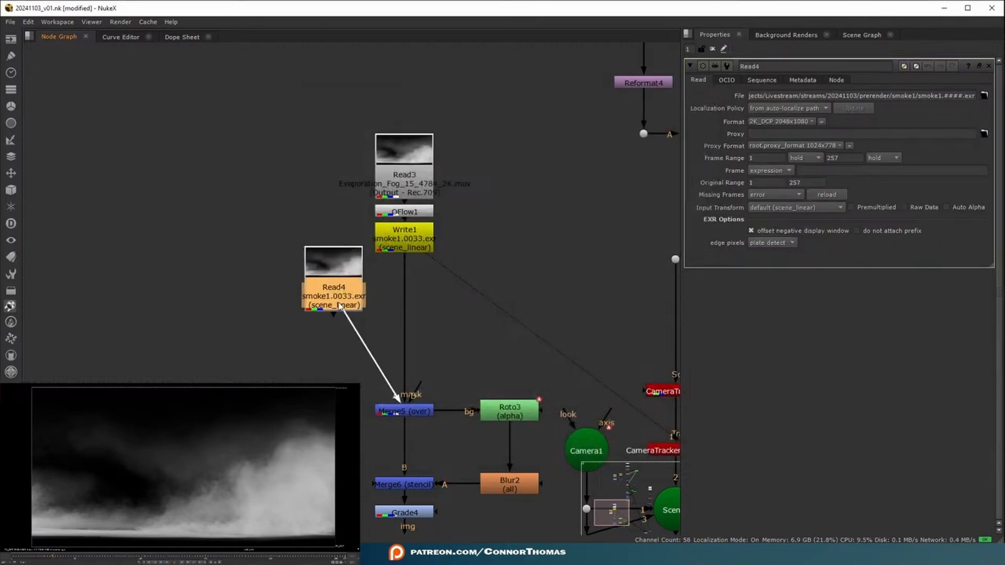
pyautogui.moveTo(404, 257); pyautogui.dragTo(402, 264)
pyautogui.moveTo(326, 283); pyautogui.dragTo(397, 319)
pyautogui.moveTo(442, 361); pyautogui.dragTo(391, 185, button='middle')
pyautogui.moveTo(355, 142); pyautogui.dragTo(355, 121)
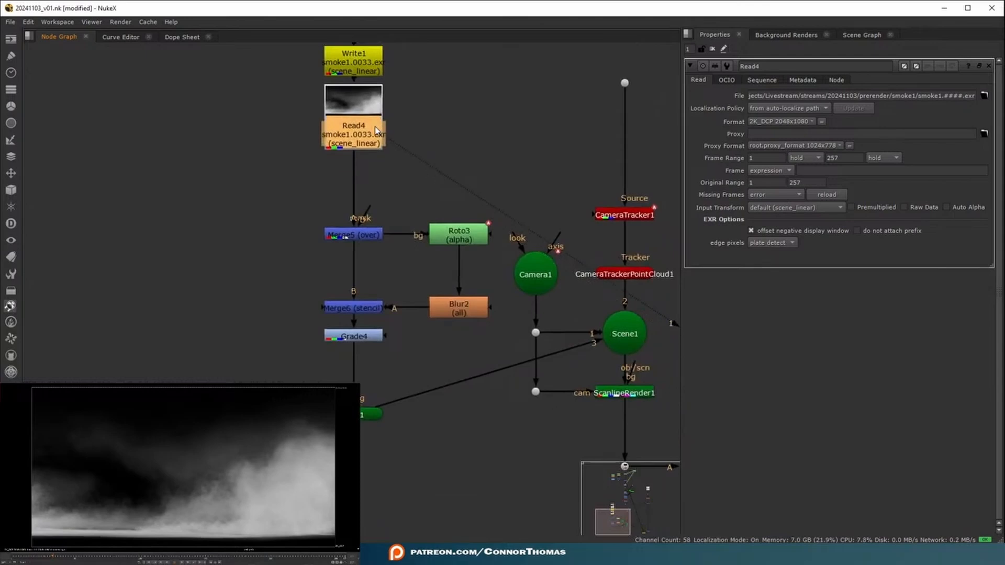
# Add a TimeOffset node after Read4 with a 999-frame offset and close its properties
pyautogui.press('Tab')
pyautogui.write('timeo')
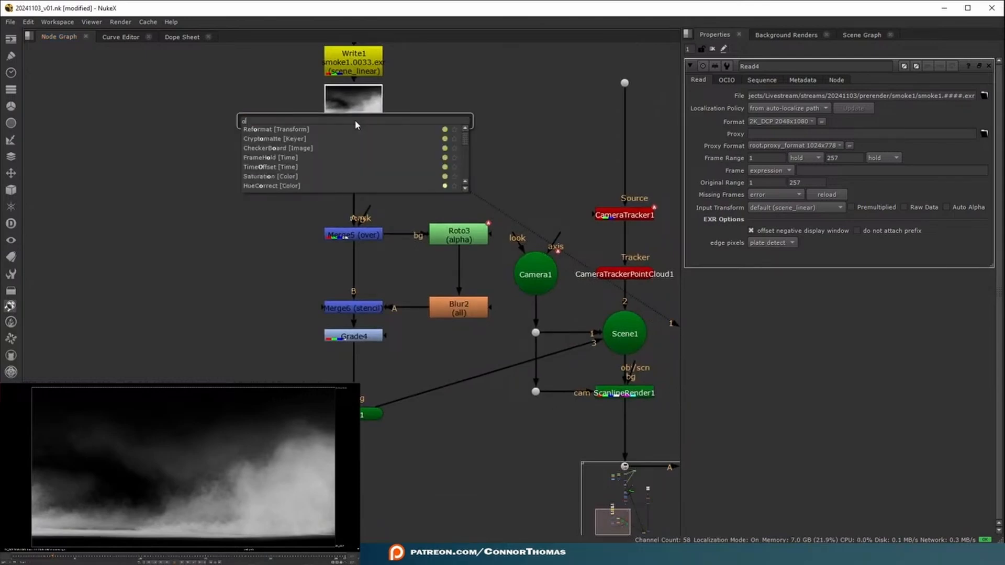
pyautogui.press('Return')
pyautogui.click(778, 94)
pyautogui.write('900')
pyautogui.press('BackSpace')
pyautogui.press('BackSpace')
pyautogui.press('BackSpace')
pyautogui.write('9999')
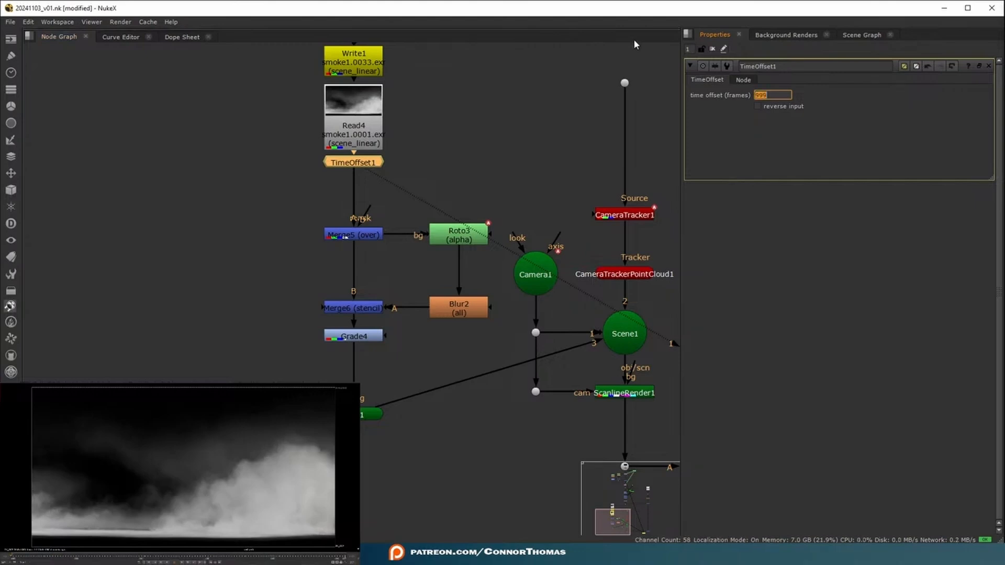
pyautogui.click(712, 48)
pyautogui.click(576, 222)
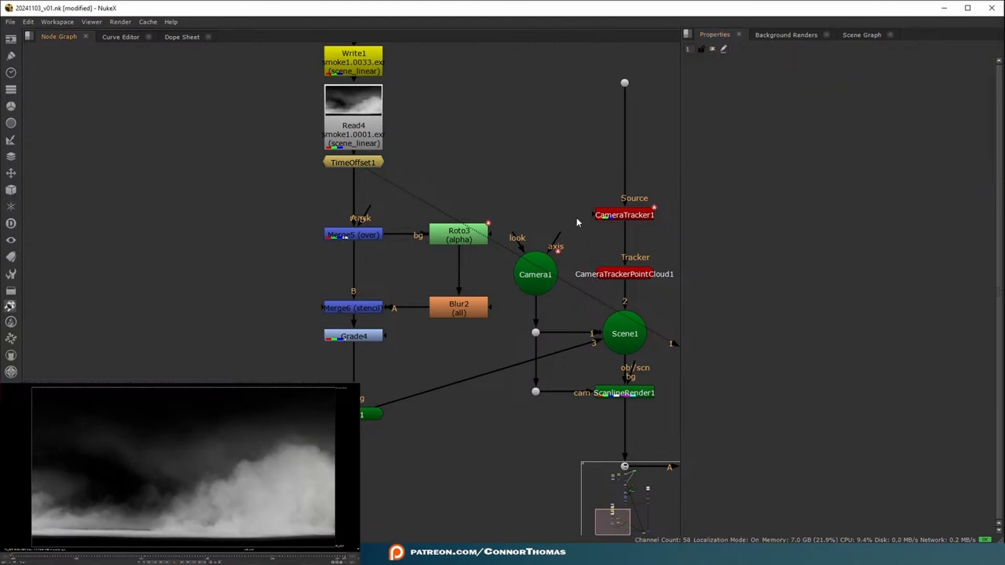
# Move Viewer1 well below the final merge in the node graph and review the composite with the prerendered smoke
pyautogui.scroll(-3, 576, 222)
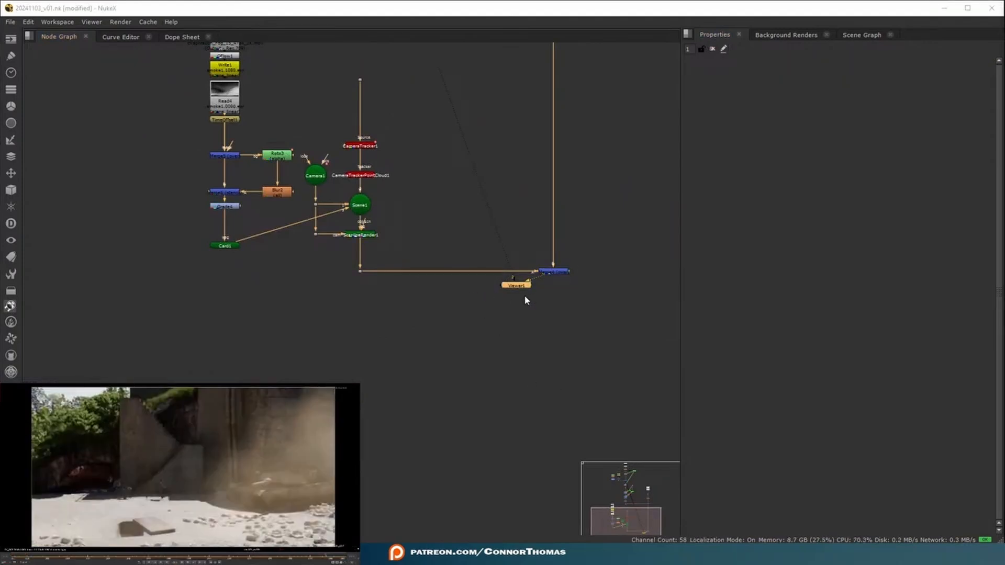
pyautogui.moveTo(518, 286); pyautogui.dragTo(525, 375)
pyautogui.scroll(3, 333, 337)
pyautogui.moveTo(331, 334); pyautogui.dragTo(365, 377, button='middle')
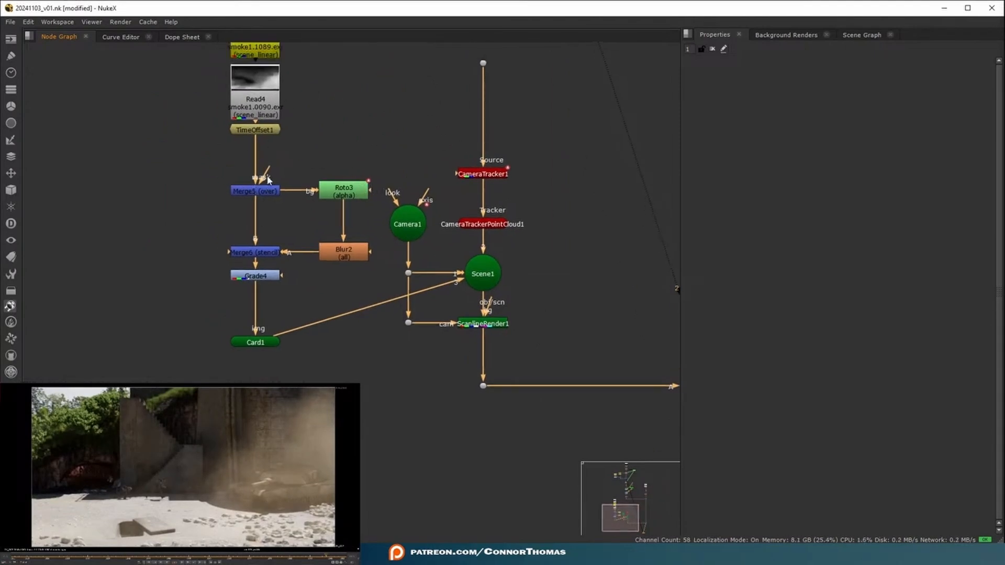
pyautogui.moveTo(224, 209); pyautogui.dragTo(342, 201, button='middle')
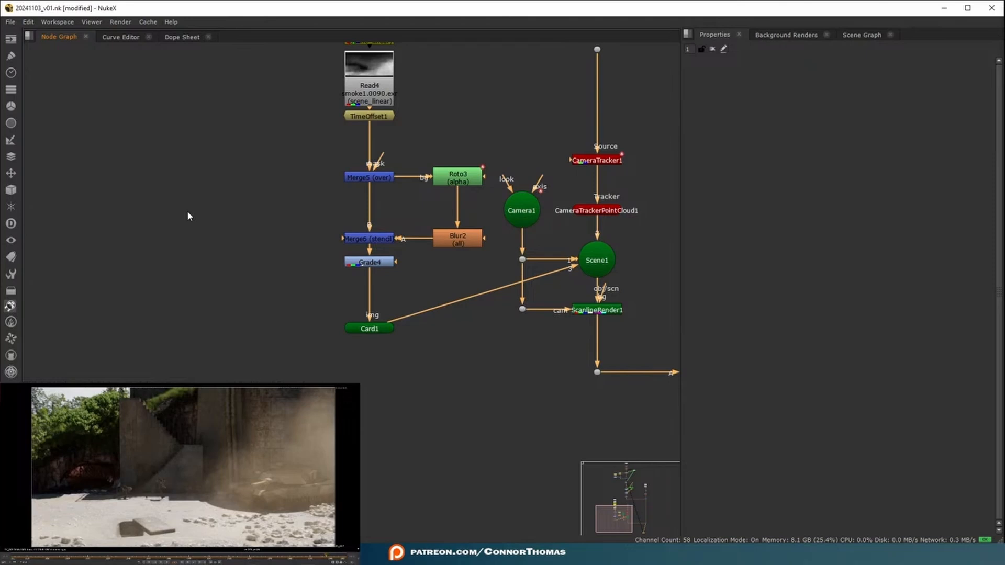
# Try lowering Merge4's mix to about 0.36, then undo the change
pyautogui.scroll(-3, 436, 296)
pyautogui.moveTo(638, 404); pyautogui.dragTo(423, 291, button='middle')
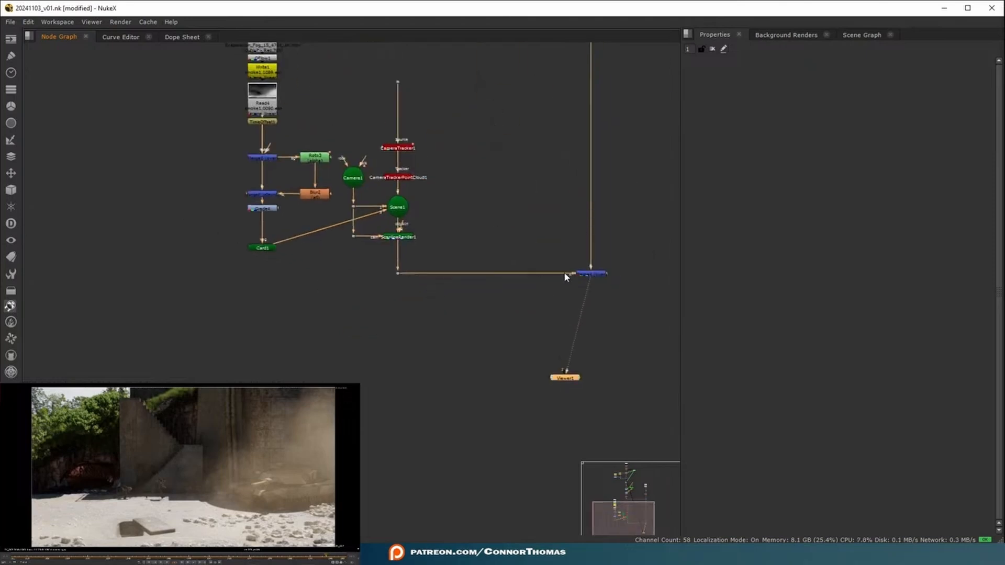
pyautogui.doubleClick(592, 273)
pyautogui.moveTo(810, 198); pyautogui.dragTo(844, 202)
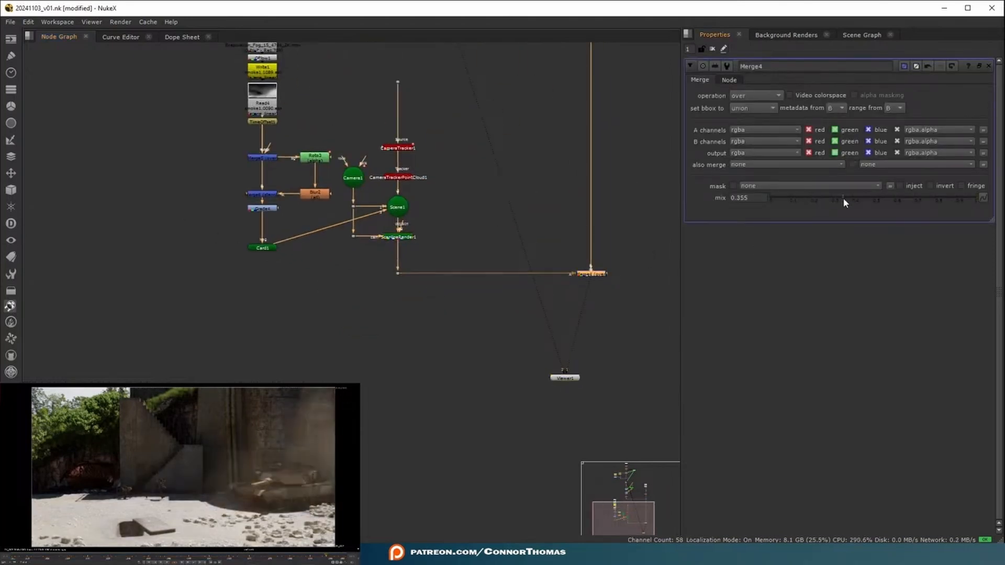
pyautogui.hotkey('ctrl', 'z')
# Thin the smoke by setting Merge5's mix to 0.48, then close its properties
pyautogui.scroll(4, 278, 217)
pyautogui.moveTo(278, 217); pyautogui.dragTo(385, 305, button='middle')
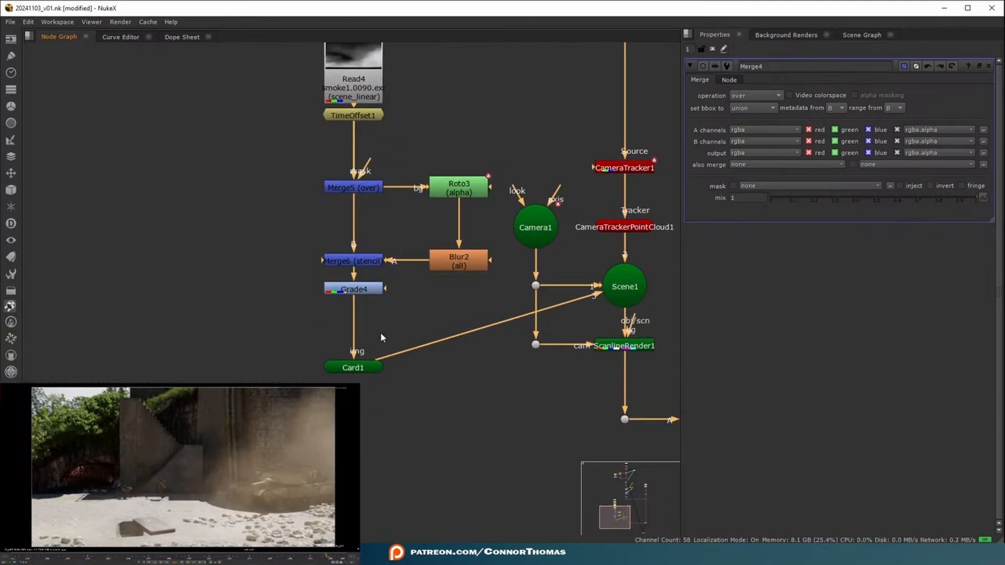
pyautogui.click(303, 303)
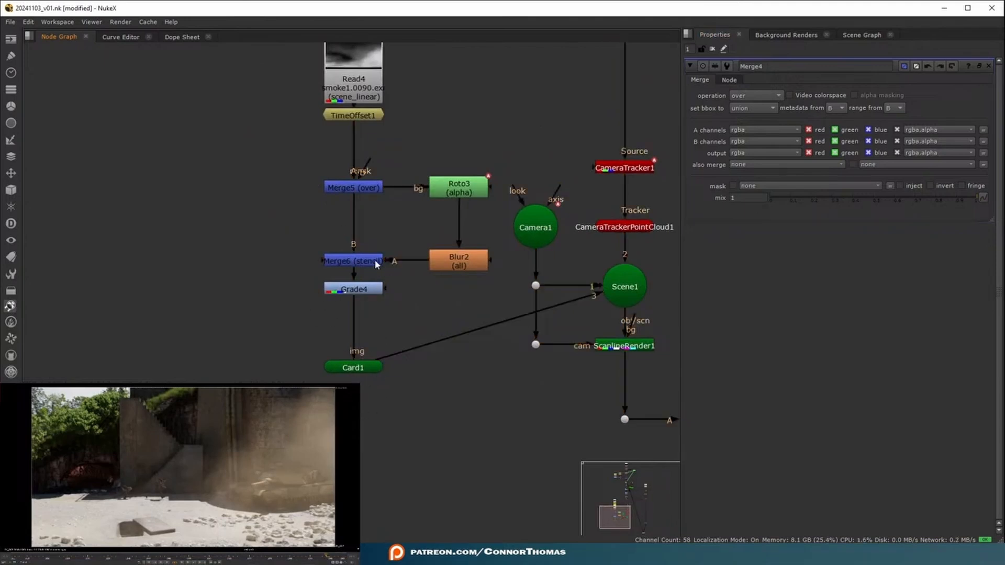
pyautogui.doubleClick(359, 188)
pyautogui.click(887, 199)
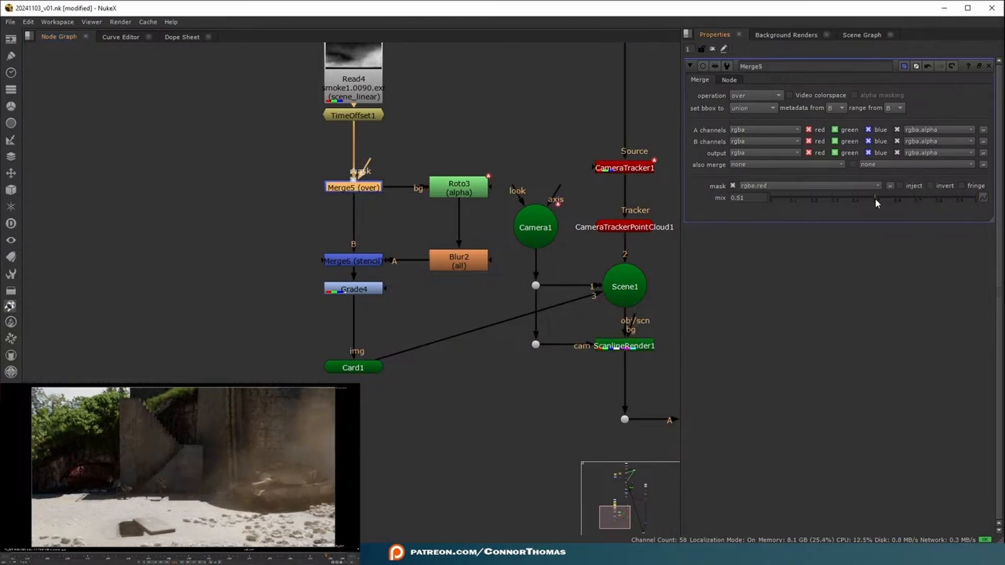
pyautogui.moveTo(884, 198); pyautogui.dragTo(872, 198)
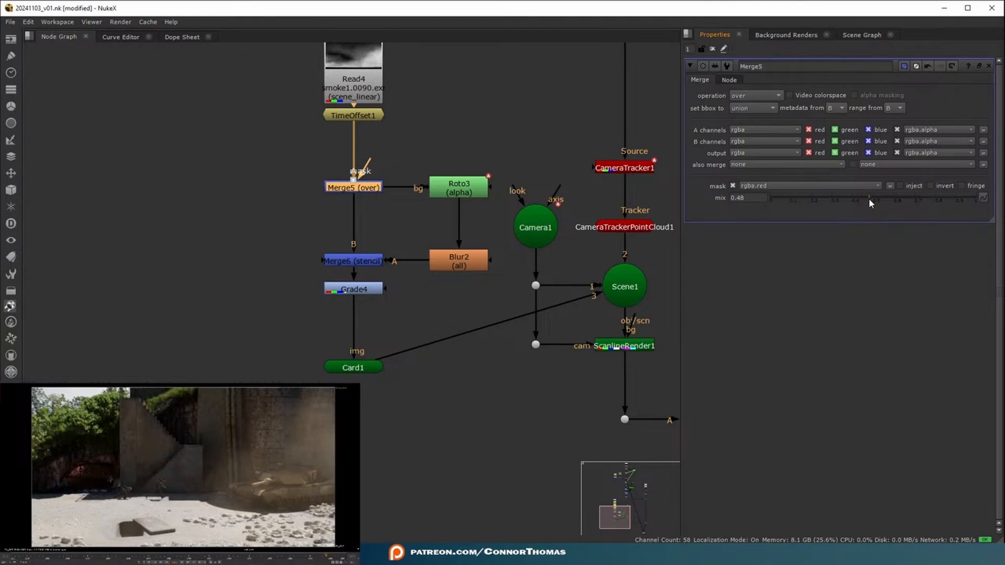
pyautogui.click(713, 49)
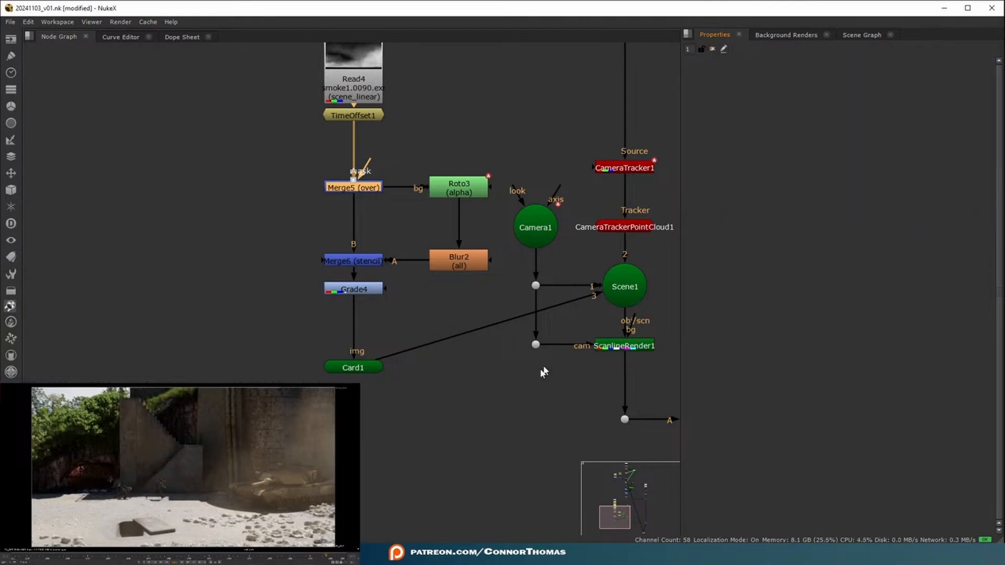
# Save the script and bring the Dust_Side_1_0799_2K.mov and Dust_Side_8_0806_2K.mov clips into the node graph
pyautogui.click(125, 268)
pyautogui.hotkey('ctrl', 's')
pyautogui.hotkey('alt', 'Tab')
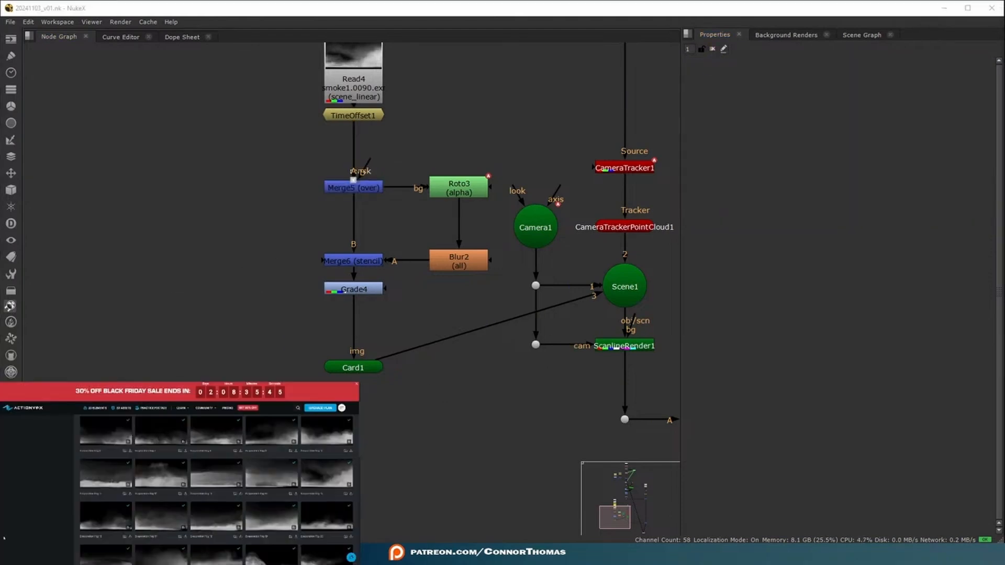
pyautogui.scroll(-4, 216, 487)
pyautogui.moveTo(196, 383); pyautogui.dragTo(287, 359, button='middle')
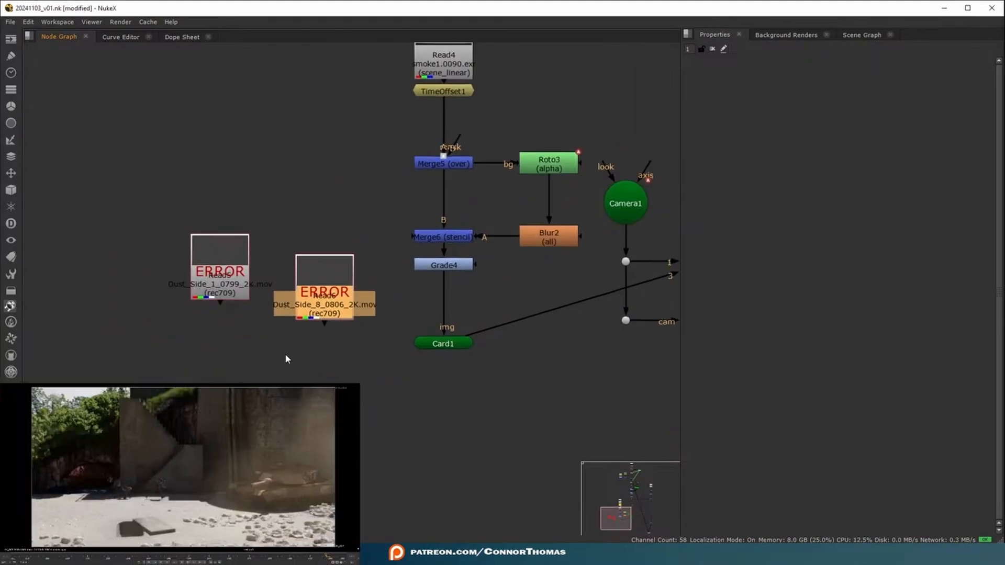
# Set the input transform of both dust clips to Output - Rec.709
pyautogui.doubleClick(219, 257)
pyautogui.click(796, 207)
pyautogui.moveTo(911, 384)
pyautogui.moveTo(950, 406)
pyautogui.moveTo(959, 423)
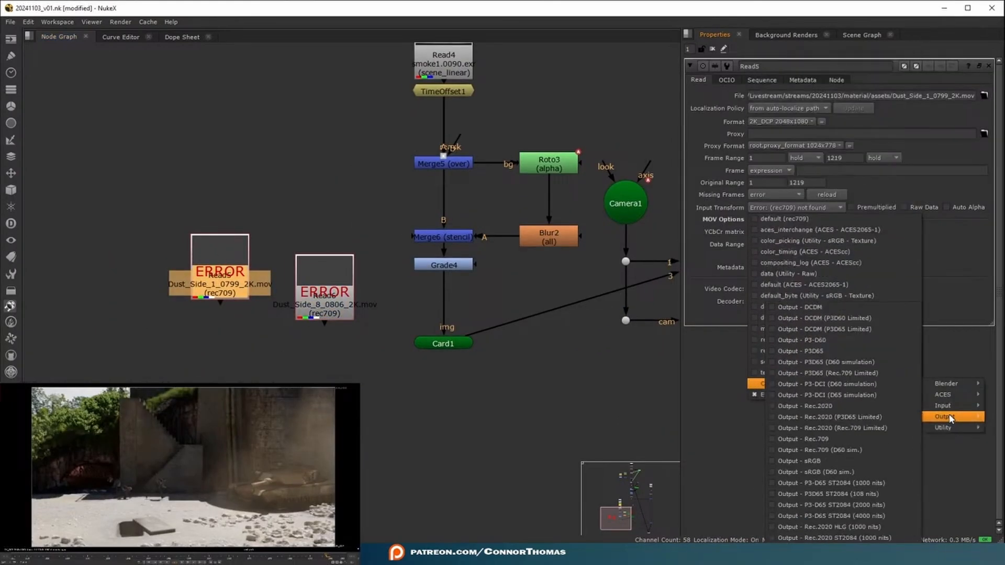
pyautogui.click(816, 439)
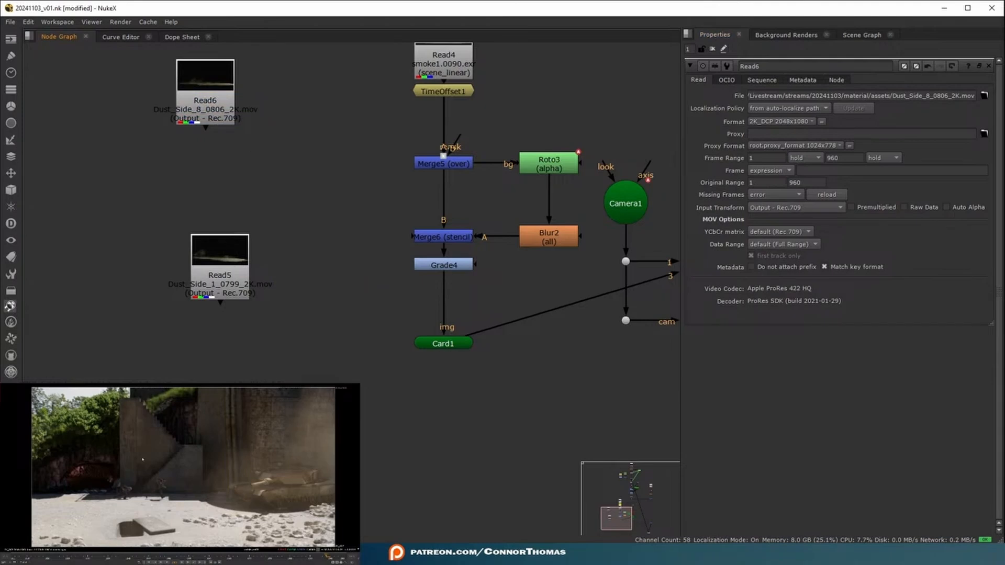
# View CameraTracker1 over the original plate and create a card from its tracked points
pyautogui.click(142, 460)
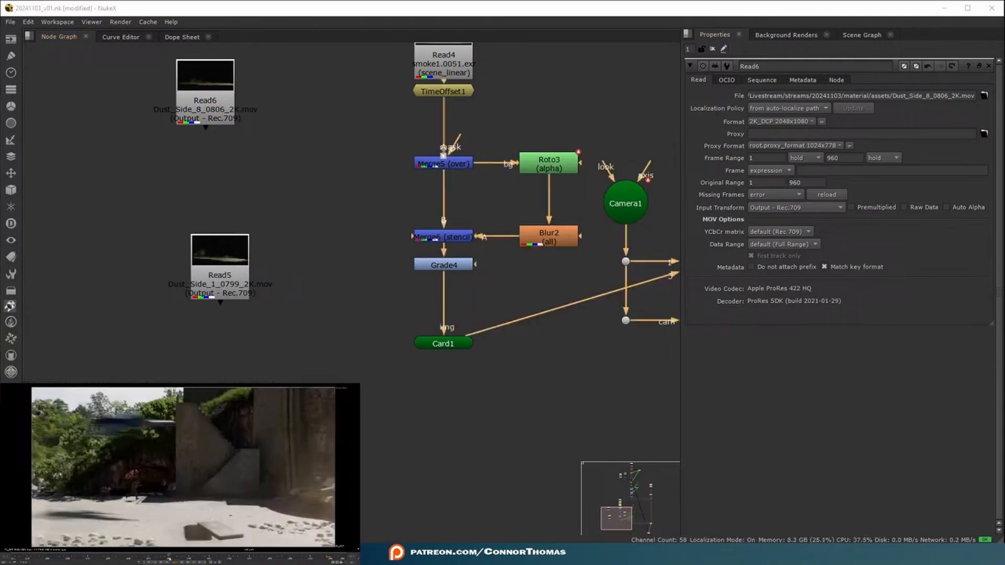
pyautogui.moveTo(584, 206); pyautogui.dragTo(303, 230, button='middle')
pyautogui.scroll(-2, 508, 219)
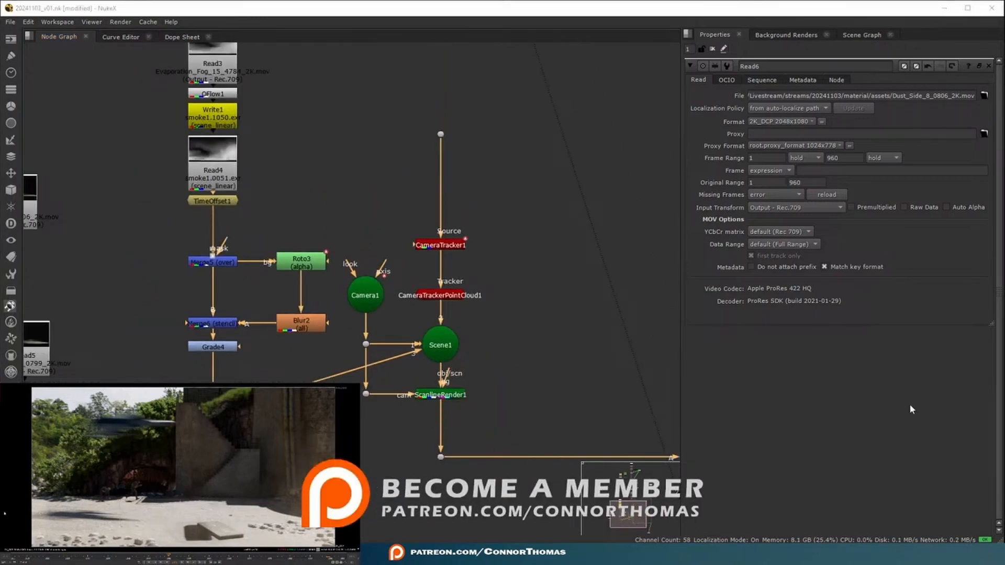
pyautogui.click(436, 246)
pyautogui.press('1')
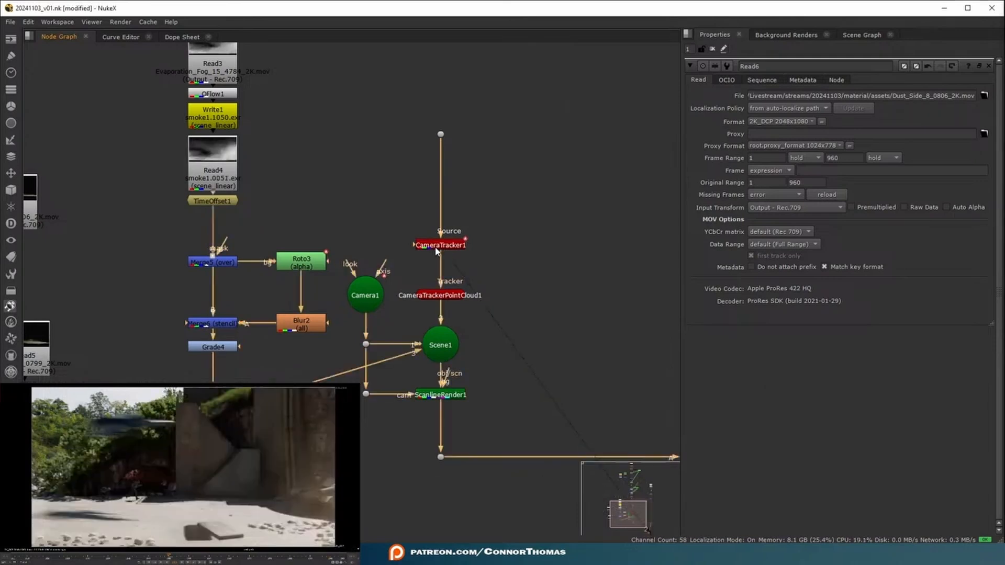
pyautogui.doubleClick(436, 246)
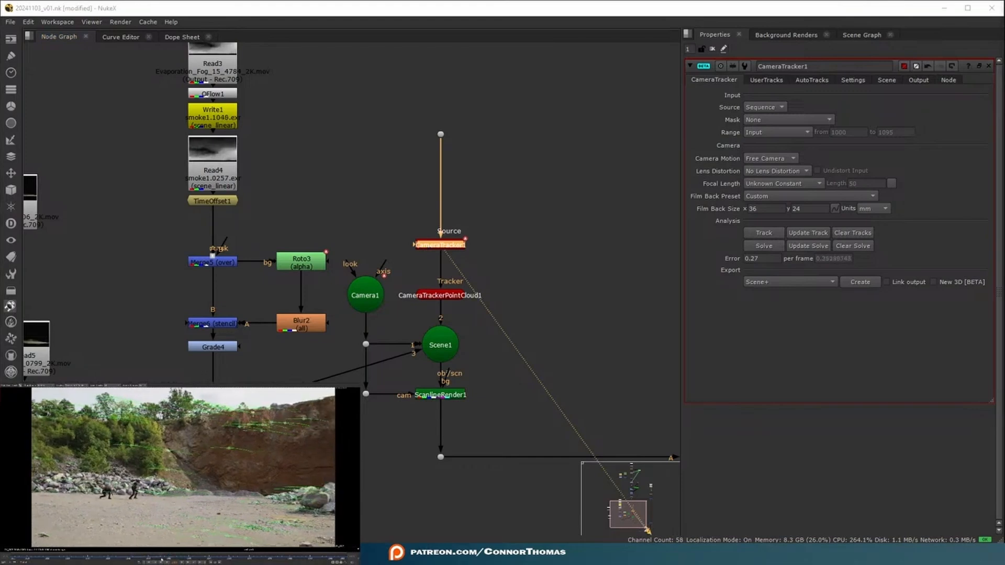
pyautogui.rightClick(195, 519)
pyautogui.moveTo(215, 529)
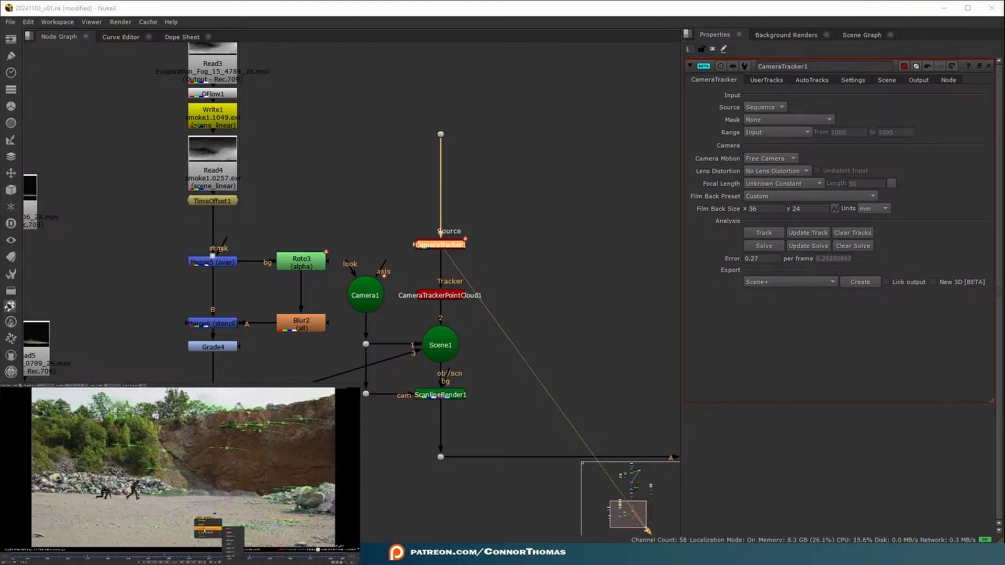
pyautogui.click(231, 543)
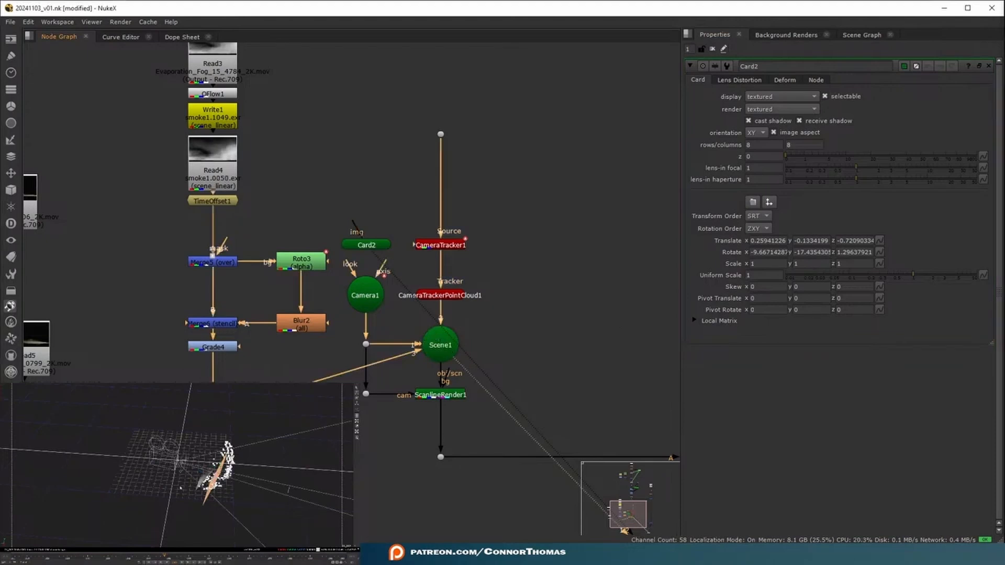
# Connect the new card to Scene1 and move it back in 3D to about x -0.02, y -0.17, z -0.96
pyautogui.press('Delete')
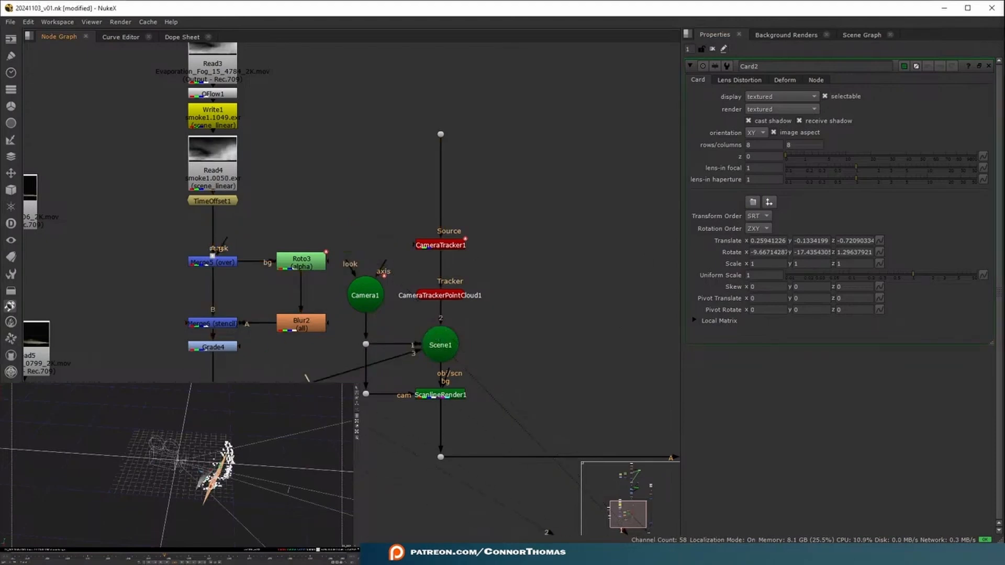
pyautogui.hotkey('ctrl', 'z')
pyautogui.keyDown('ctrl'); pyautogui.moveTo(249, 493); pyautogui.dragTo(291, 455); pyautogui.keyUp('ctrl')
pyautogui.moveTo(216, 470); pyautogui.dragTo(227, 515)
pyautogui.moveTo(225, 491); pyautogui.dragTo(227, 476)
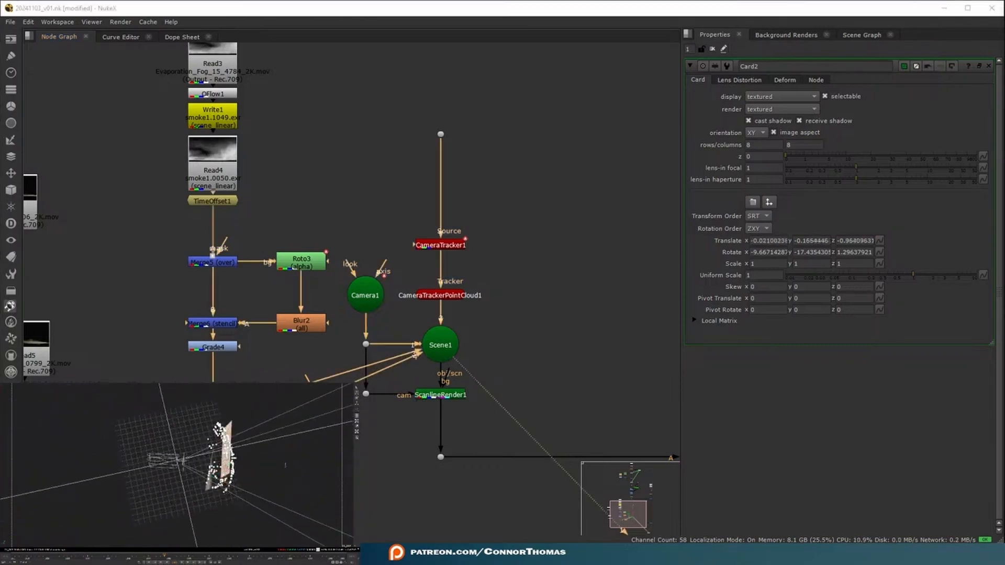
# Connect the Read5 dust clip to Card2's image input and view the rendered result
pyautogui.press('1')
pyautogui.moveTo(475, 380); pyautogui.dragTo(530, 310, button='middle')
pyautogui.moveTo(421, 312); pyautogui.dragTo(125, 260)
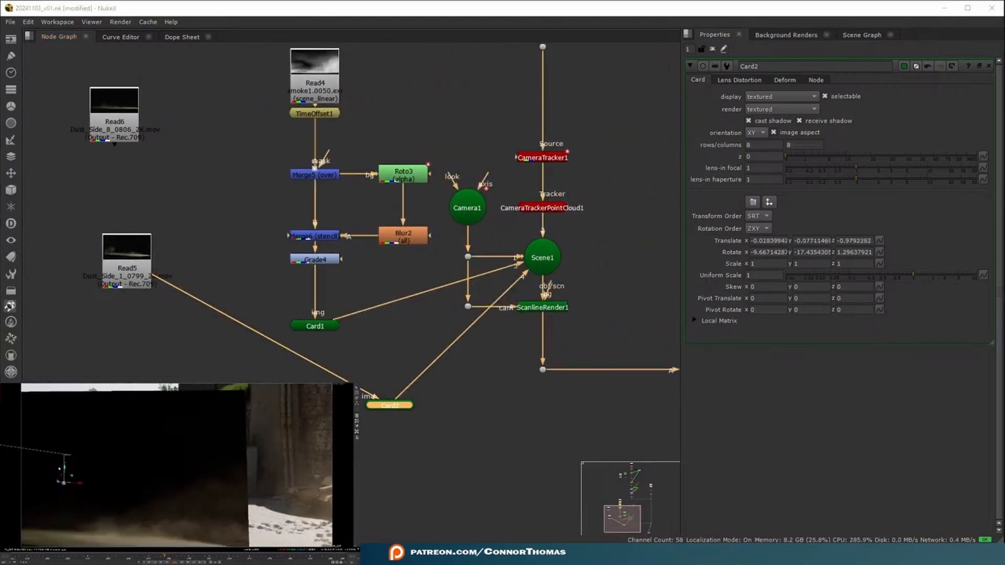
# Add a TimeOffset node after Read5 with a 999-frame offset
pyautogui.click(129, 273)
pyautogui.press('Tab')
pyautogui.write('time')
pyautogui.press('Return')
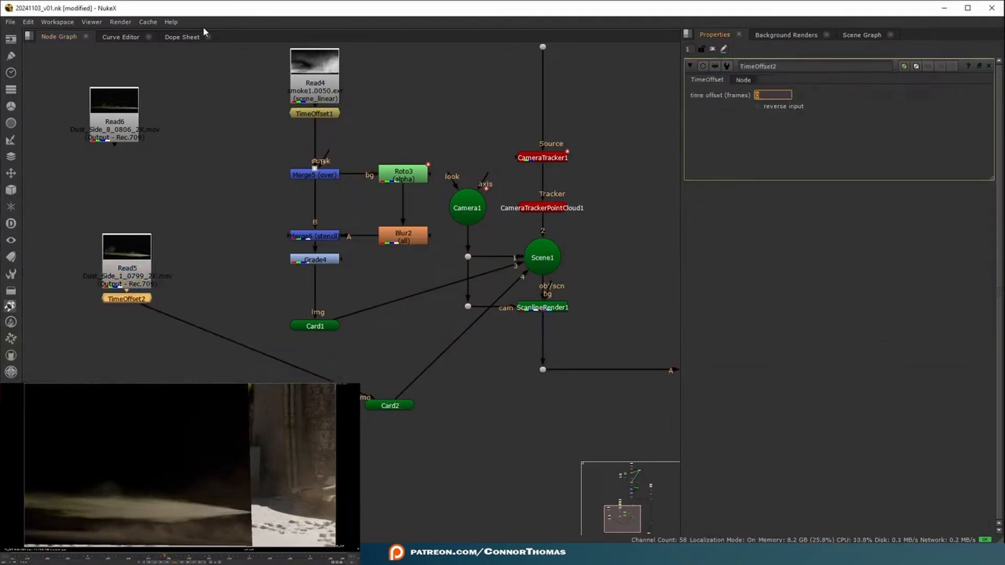
pyautogui.write('99')
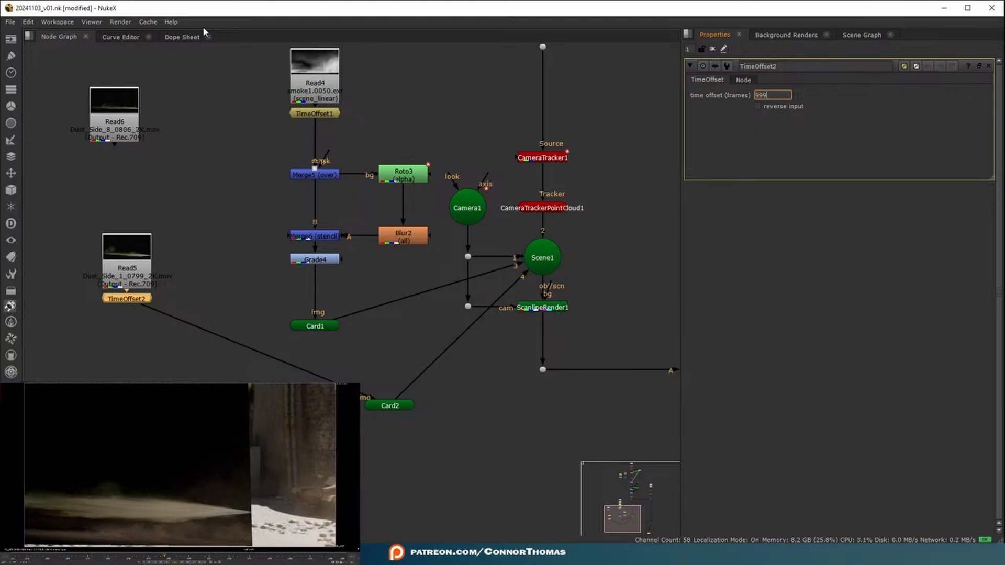
pyautogui.write('9')
pyautogui.press('Return')
pyautogui.click(145, 360)
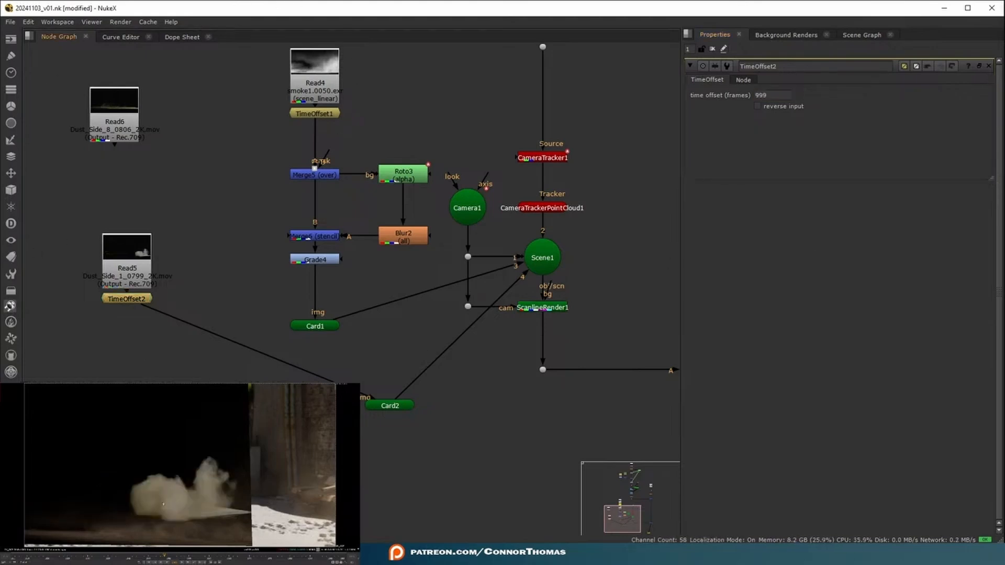
# Insert a Merge node between TimeOffset2 and Card2, masked by the dust clip's rgba.red channel
pyautogui.click(142, 300)
pyautogui.press('m')
pyautogui.moveTo(191, 299); pyautogui.dragTo(123, 298)
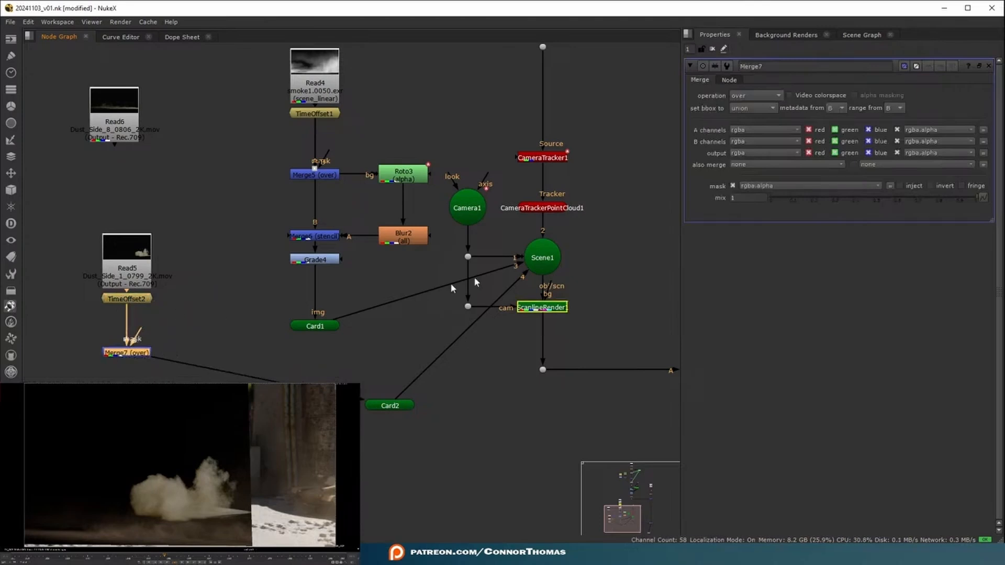
pyautogui.click(210, 336)
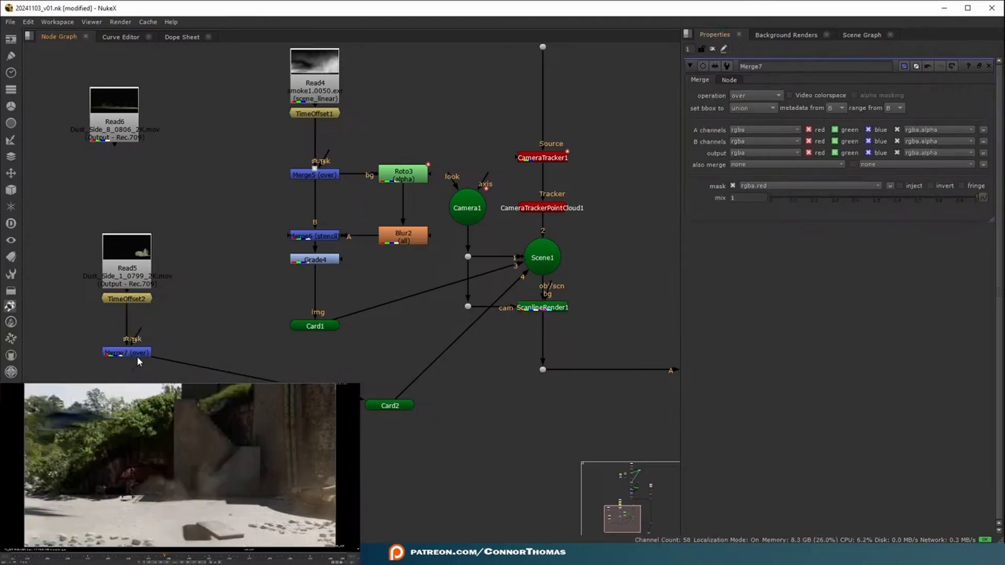
# Move Card2 closer to Merge7, insert a Transform after Read5, and split its scale into separate width and height
pyautogui.moveTo(409, 408); pyautogui.dragTo(289, 419)
pyautogui.doubleClick(288, 420)
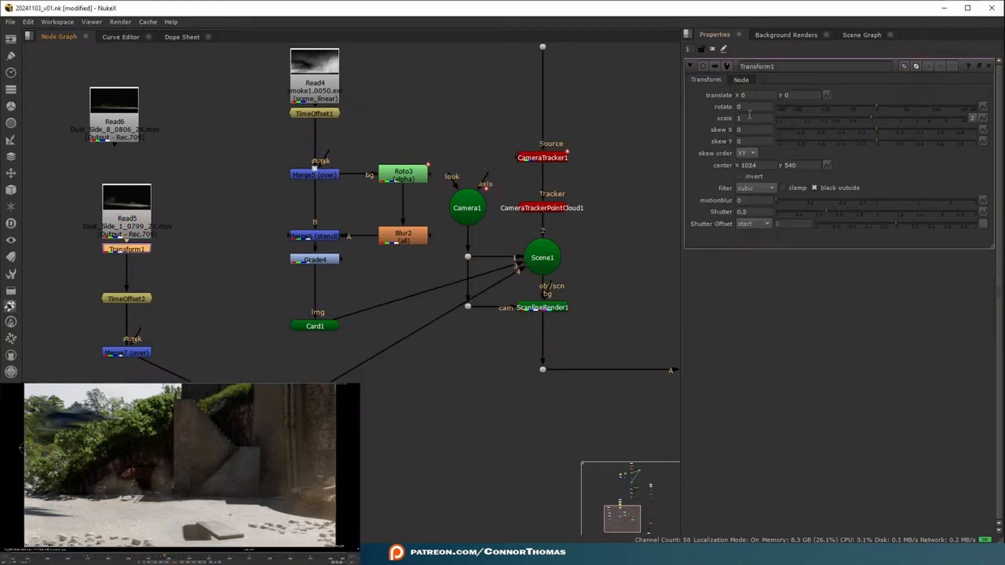
pyautogui.click(972, 118)
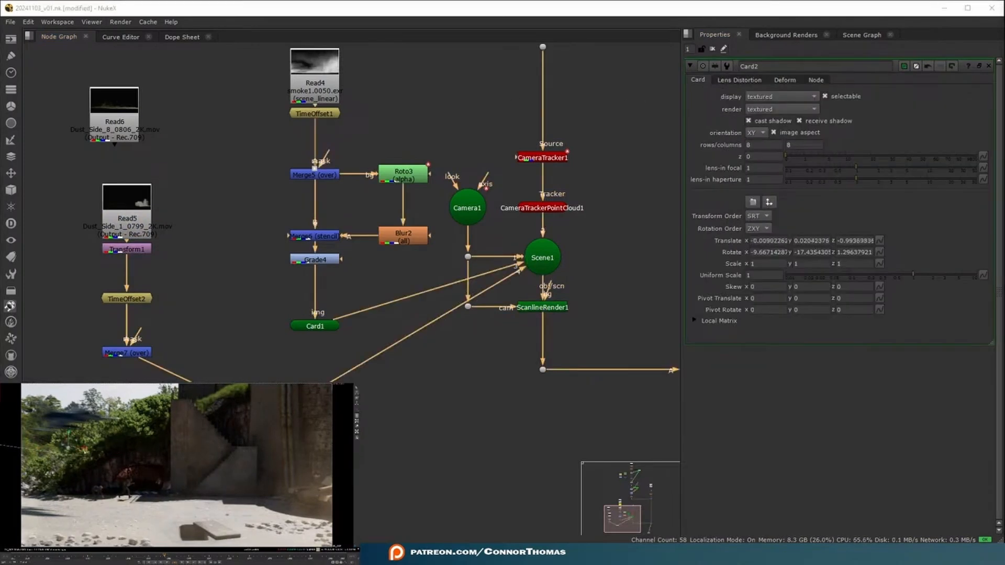
# Reposition Card2 among the tracked points in 3D, at about x 0.50, y 0.15, z -0.68
pyautogui.moveTo(85, 449); pyautogui.dragTo(218, 448)
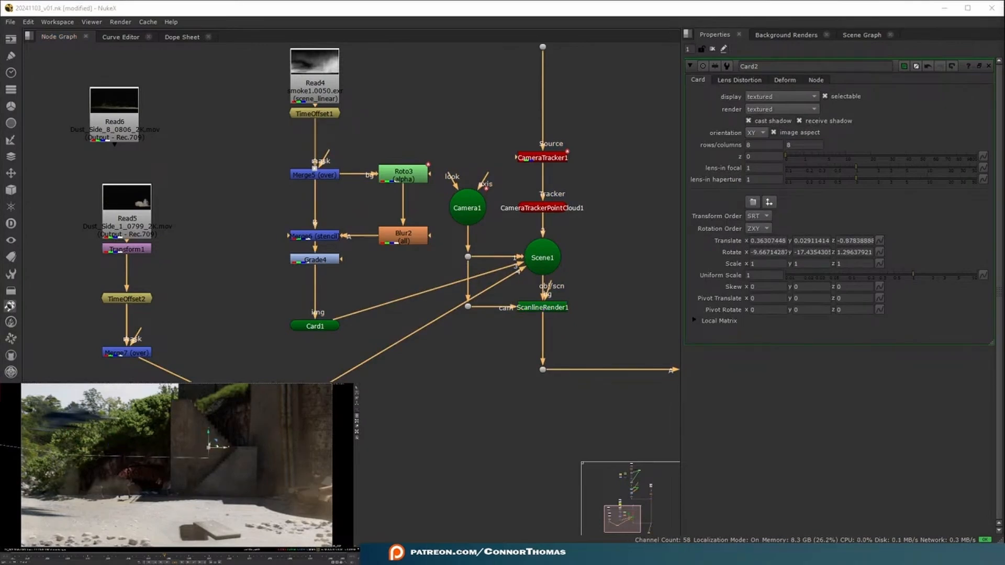
pyautogui.press('Tab')
pyautogui.keyDown('ctrl'); pyautogui.moveTo(281, 456); pyautogui.dragTo(318, 499); pyautogui.keyUp('ctrl')
pyautogui.scroll(5, 288, 438)
pyautogui.moveTo(267, 481)
pyautogui.mouseDown()
pyautogui.moveTo(269, 464)
pyautogui.moveTo(256, 495)
pyautogui.moveTo(273, 500)
pyautogui.moveTo(274, 487)
pyautogui.mouseUp()
pyautogui.press('Tab')
pyautogui.press('Tab')
pyautogui.keyDown('ctrl'); pyautogui.moveTo(273, 487); pyautogui.dragTo(268, 457); pyautogui.keyUp('ctrl')
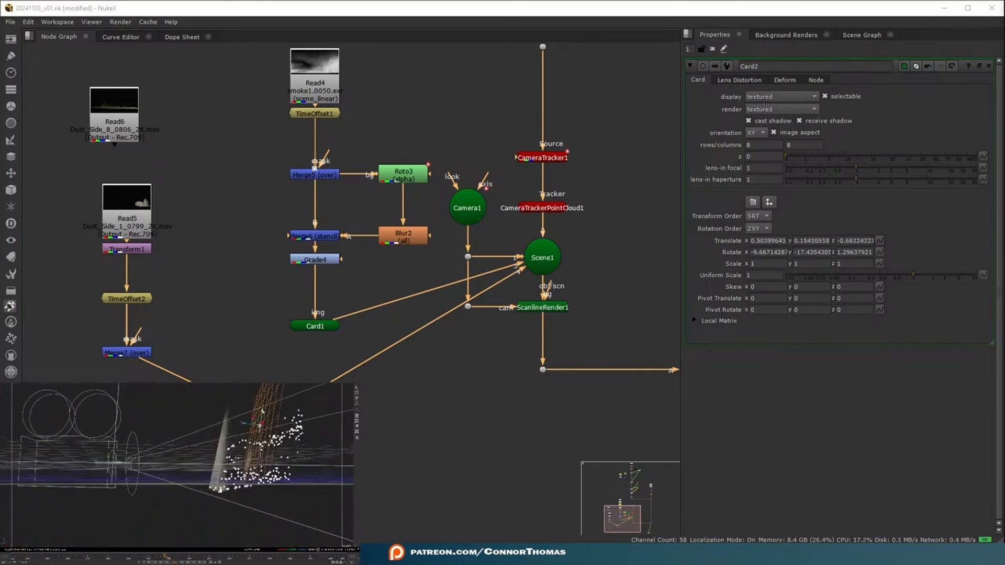
# Reposition Card2 over the plate through the camera view, at about x 0.33, y 0.05, z -0.72
pyautogui.press('Tab')
pyautogui.moveTo(283, 403); pyautogui.dragTo(222, 435)
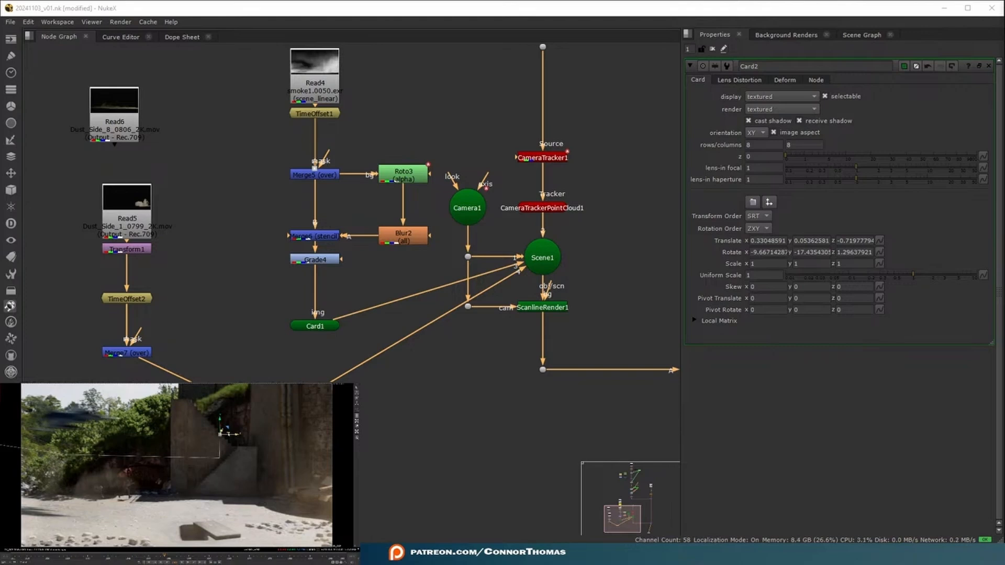
# View the Transform1 output and insert an OFlow node directly after it
pyautogui.moveTo(151, 255); pyautogui.dragTo(348, 282, button='middle')
pyautogui.click(338, 272)
pyautogui.press('1')
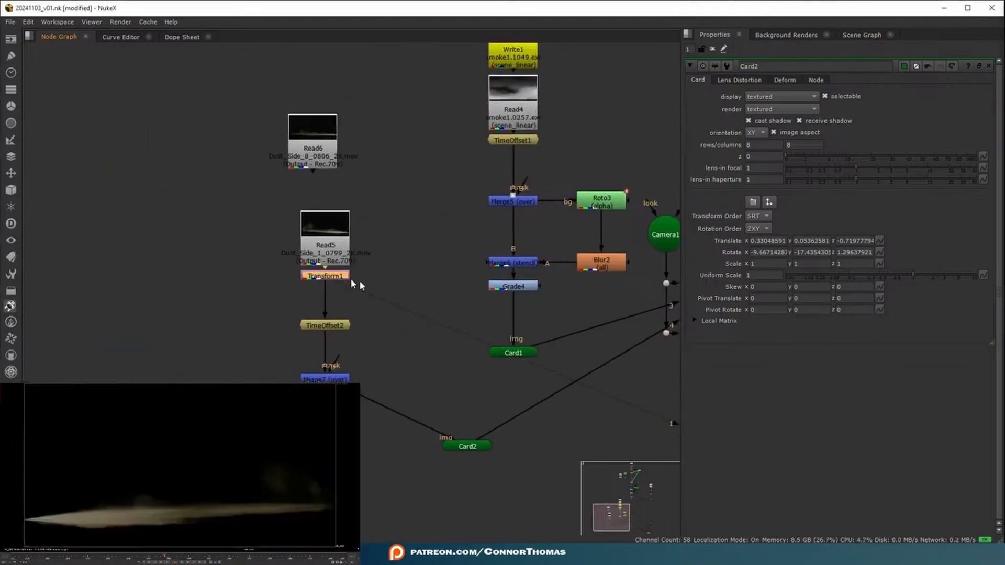
pyautogui.press('Tab')
pyautogui.write('oflow')
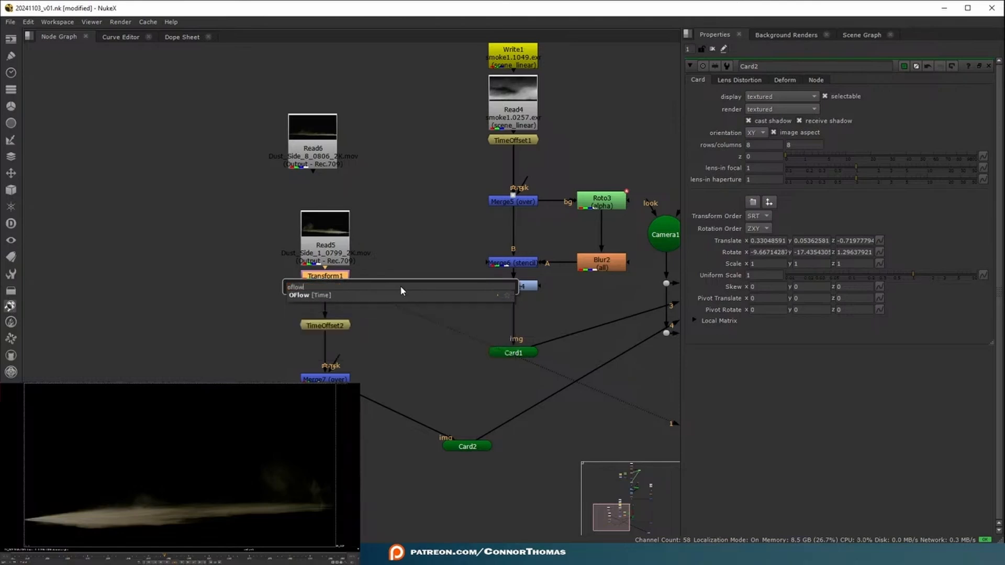
pyautogui.press('Return')
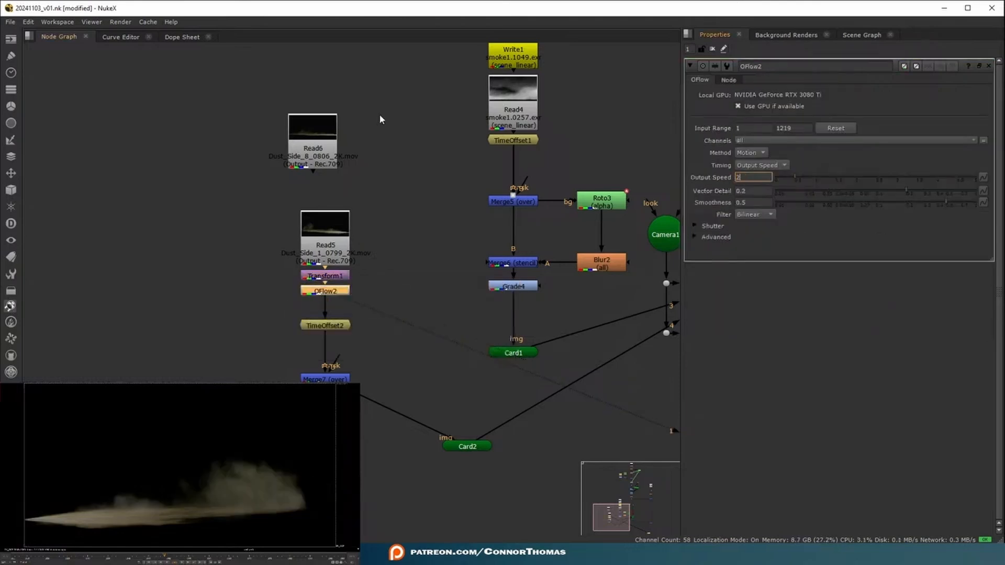
# Try an output speed of 2 on OFlow2, play the retimed dust, and set the speed to 4
pyautogui.write('2')
pyautogui.click(30, 562)
pyautogui.click(29, 551)
pyautogui.press('l')
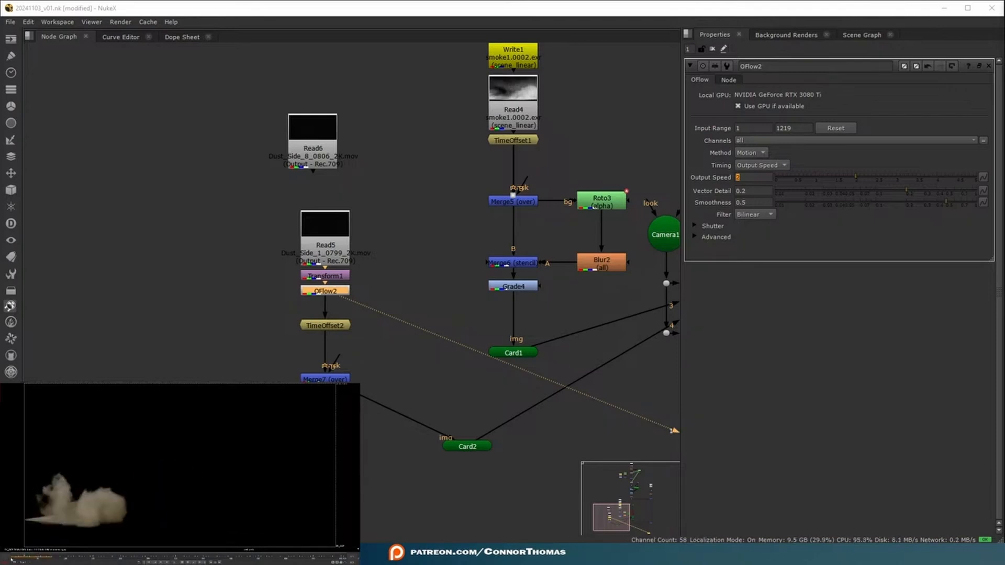
pyautogui.write('4')
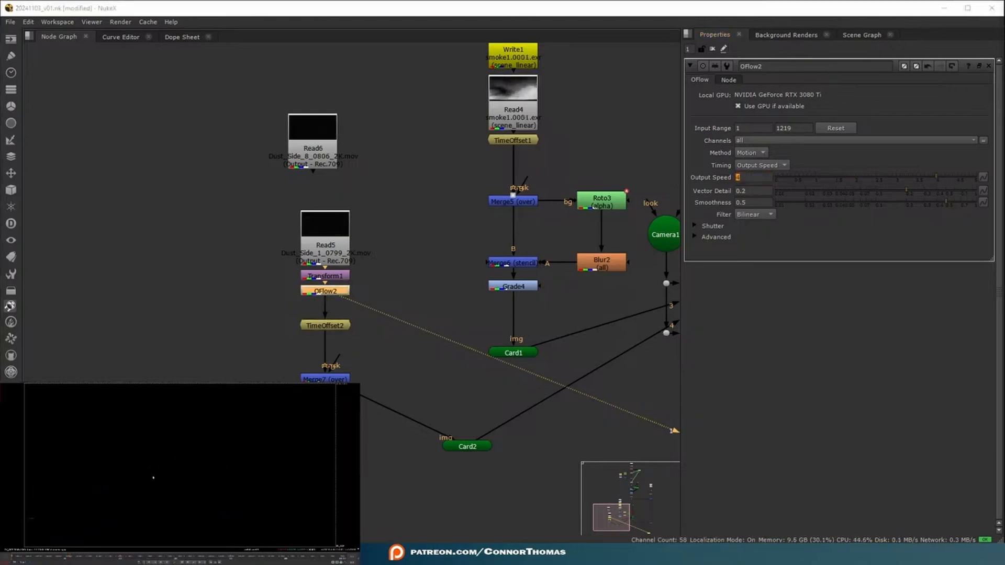
# Move the Read5, Transform1 and OFlow2 chain up and add a Write node after OFlow2
pyautogui.click(330, 321)
pyautogui.moveTo(320, 224); pyautogui.dragTo(301, 265, button='middle')
pyautogui.moveTo(246, 229); pyautogui.dragTo(356, 356)
pyautogui.moveTo(307, 298); pyautogui.dragTo(307, 270)
pyautogui.click(366, 298)
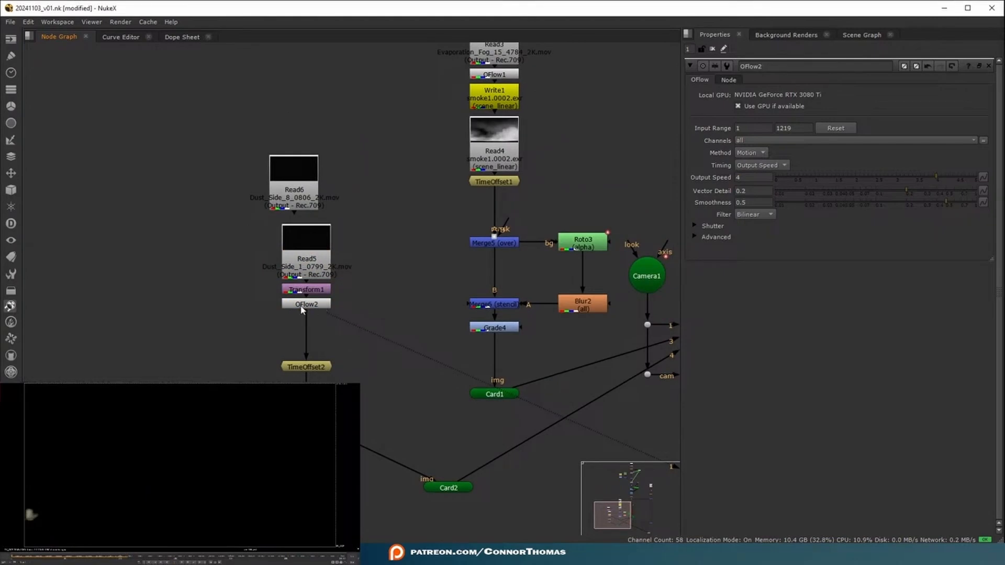
pyautogui.click(301, 304)
pyautogui.press('w')
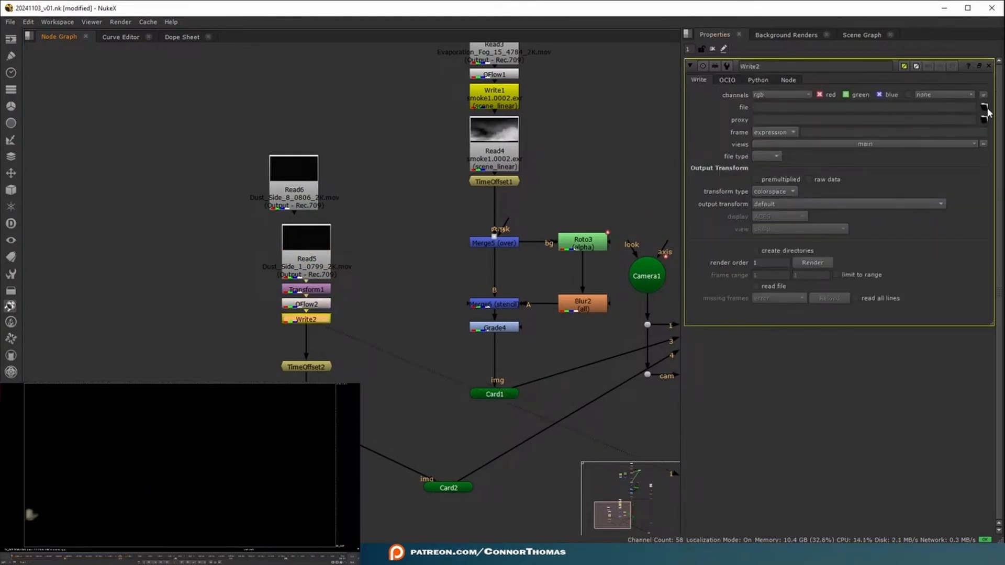
# Create a dust1 folder under prerender and set Write2's output file to dust1/dust1.####.exr
pyautogui.click(986, 110)
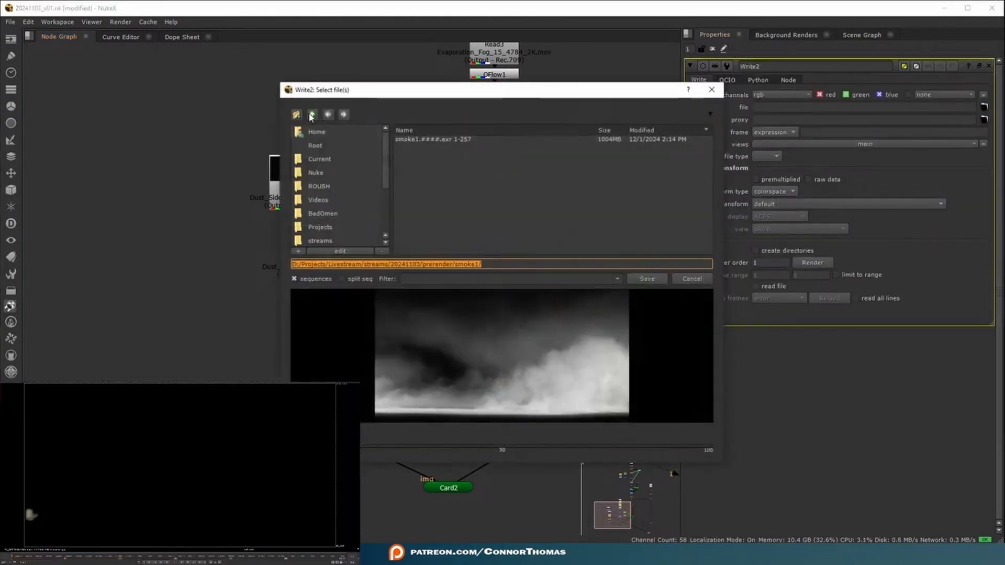
pyautogui.click(311, 116)
pyautogui.write('dust1')
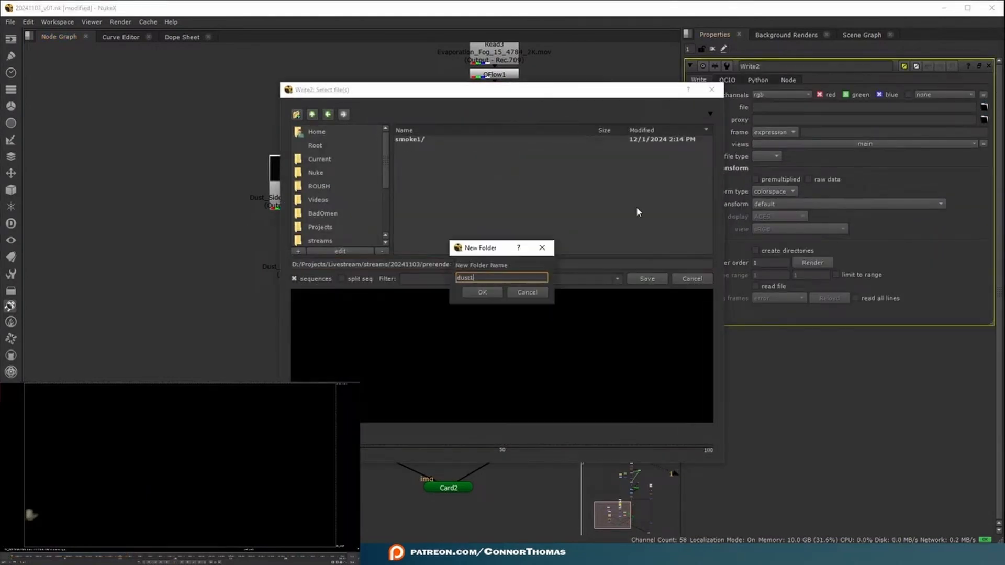
pyautogui.press('Return')
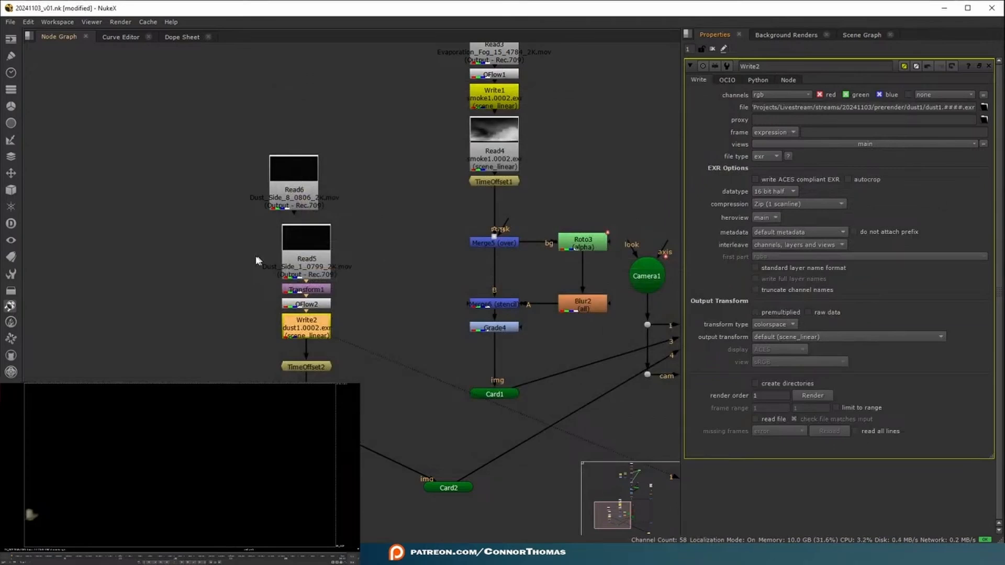
# Detach the Read5 chain, move Read6 aside, and feed TimeOffset2 from a Read node loading the rendered dust1.####.exr sequence
pyautogui.moveTo(251, 345); pyautogui.dragTo(403, 176)
pyautogui.moveTo(313, 235); pyautogui.dragTo(313, 210)
pyautogui.click(346, 162)
pyautogui.moveTo(272, 165); pyautogui.dragTo(145, 80)
pyautogui.hotkey('alt', 'r')
pyautogui.moveTo(266, 160); pyautogui.dragTo(354, 360)
pyautogui.moveTo(316, 300); pyautogui.dragTo(326, 201)
pyautogui.moveTo(254, 296); pyautogui.dragTo(318, 320)
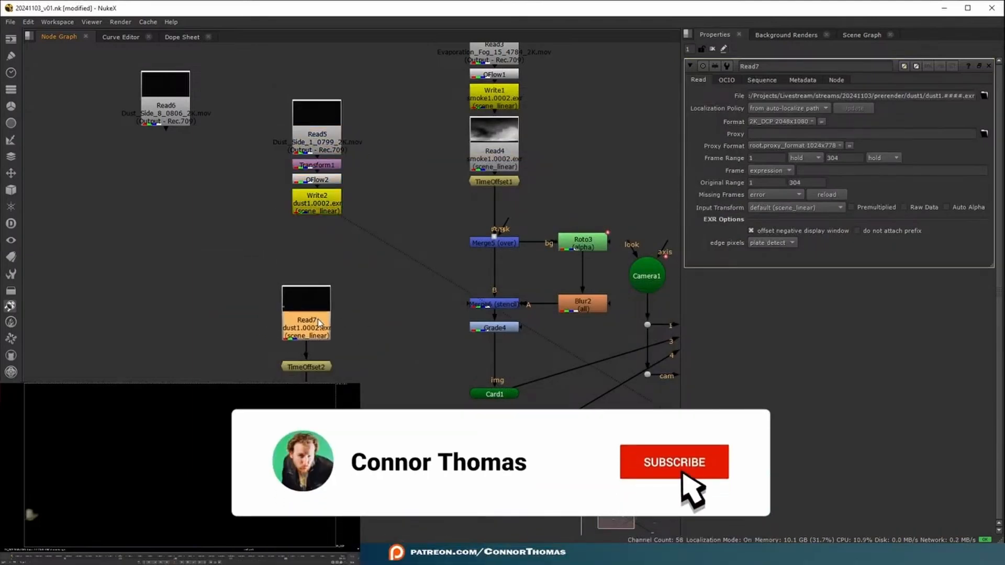
# View the TimeOffset2 output and the final over Merge that combines the ScanlineRender with the plate
pyautogui.click(320, 369)
pyautogui.press('1')
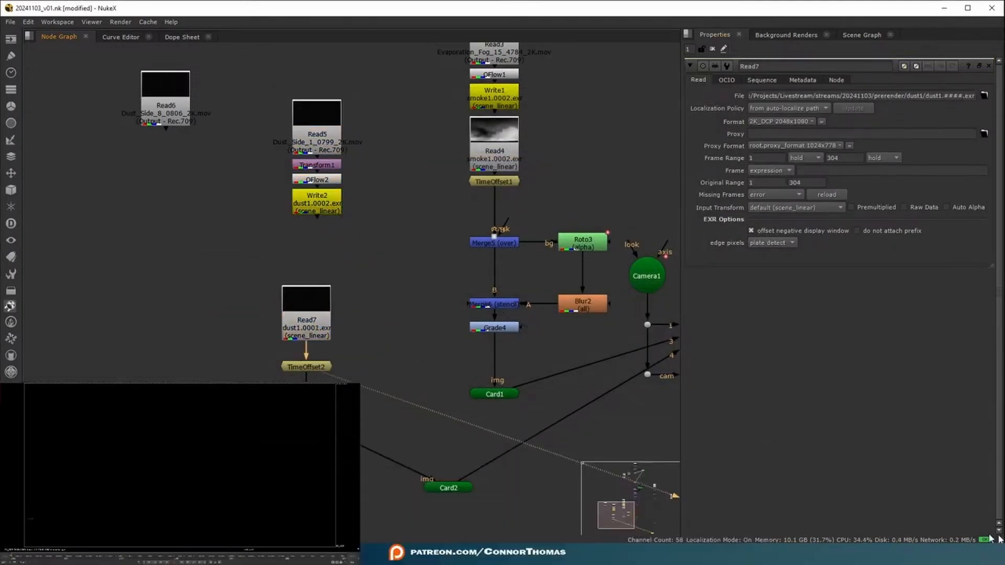
pyautogui.moveTo(584, 391); pyautogui.dragTo(352, 237, button='middle')
pyautogui.moveTo(617, 289); pyautogui.dragTo(355, 261, button='middle')
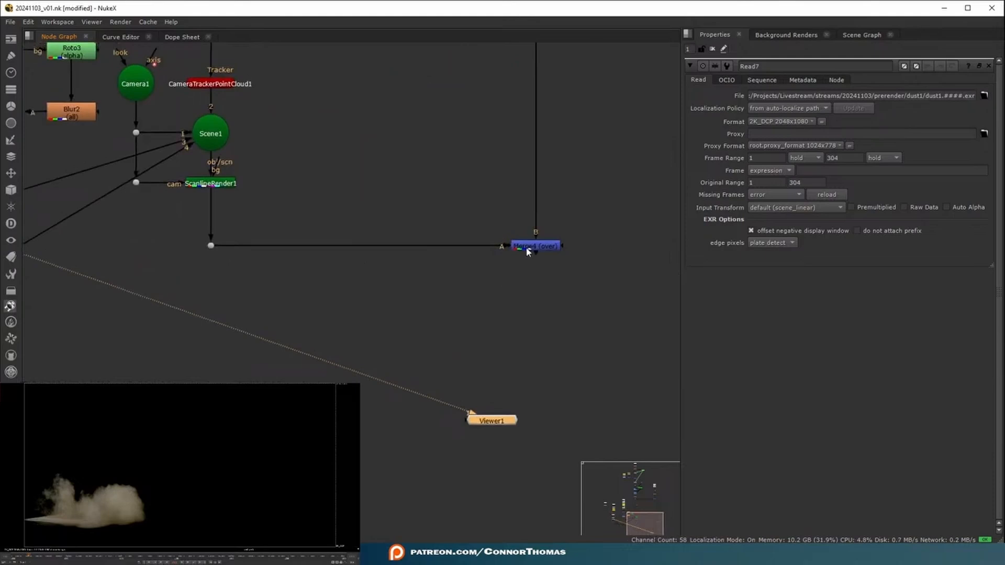
pyautogui.click(529, 249)
pyautogui.press('1')
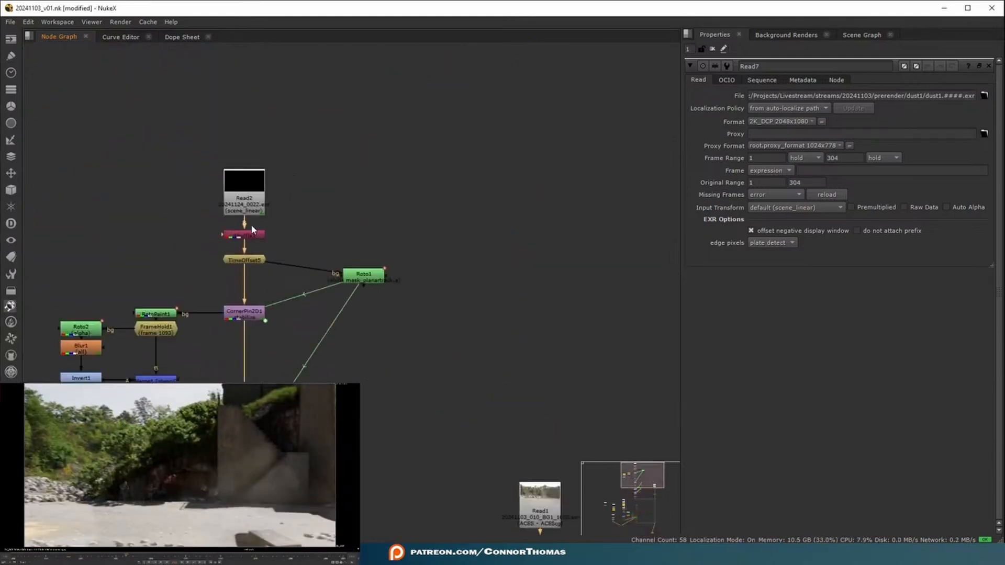
# View the CG render at Shuffle1 and scrub the timeline to examine when the dust should start
pyautogui.click(246, 235)
pyautogui.press('1')
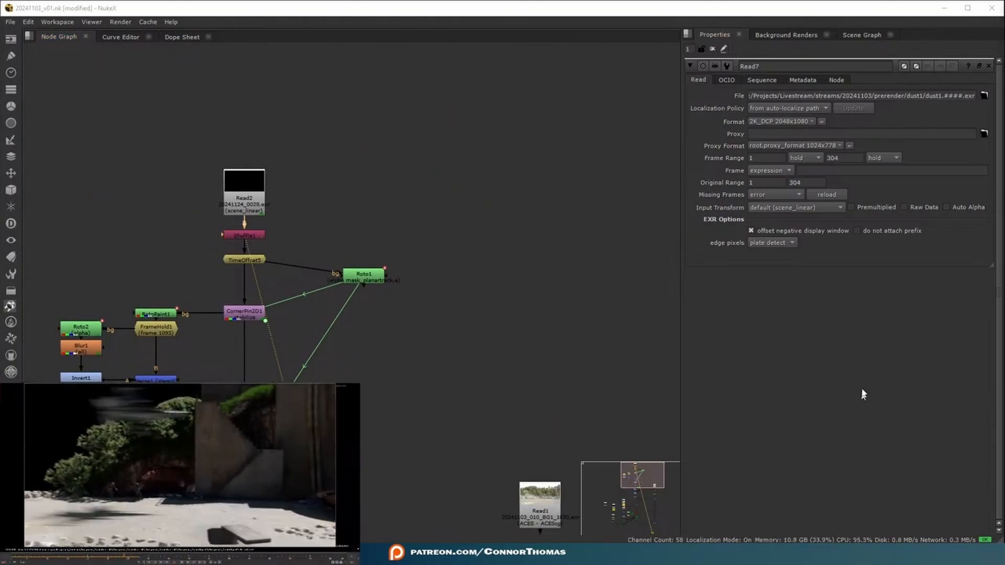
pyautogui.moveTo(355, 358); pyautogui.dragTo(668, 271, button='middle')
pyautogui.moveTo(253, 272); pyautogui.dragTo(415, 316, button='middle')
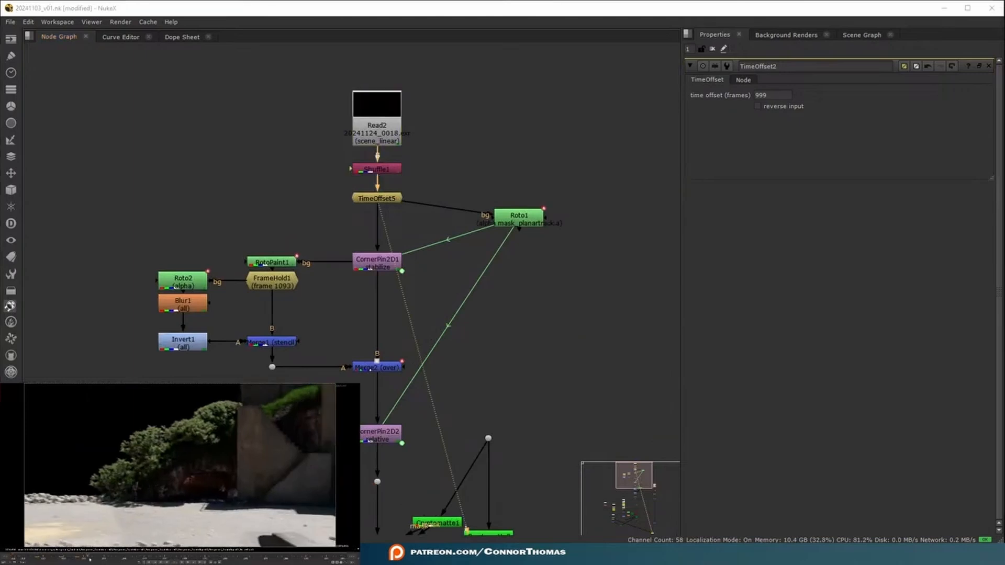
pyautogui.moveTo(116, 560)
pyautogui.mouseDown()
pyautogui.moveTo(133, 559)
pyautogui.moveTo(124, 559)
pyautogui.mouseUp()
# Set TimeOffset2's time offset to 1034 frames
pyautogui.moveTo(500, 406); pyautogui.dragTo(386, 303, button='middle')
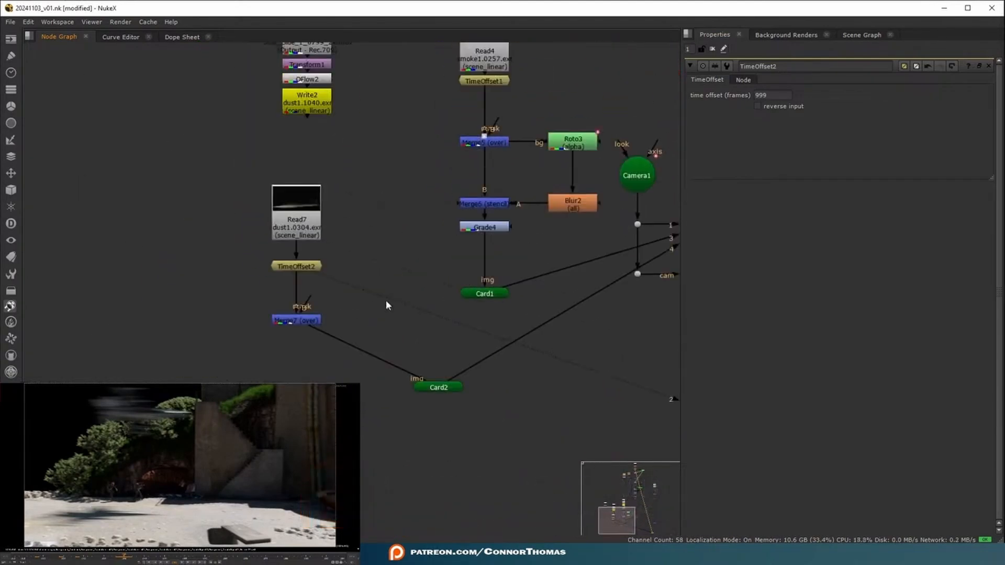
pyautogui.press('2')
pyautogui.click(768, 97)
pyautogui.press('Down')
pyautogui.press('Down')
pyautogui.press('Down')
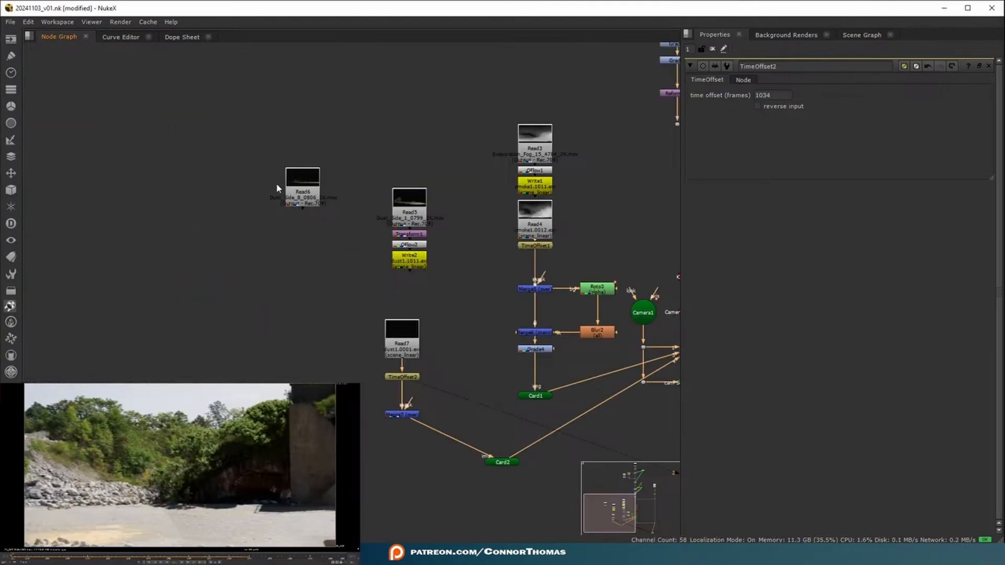
# Copy Transform1, OFlow2 and Write2 and paste the copies under Read6
pyautogui.scroll(5, 409, 230)
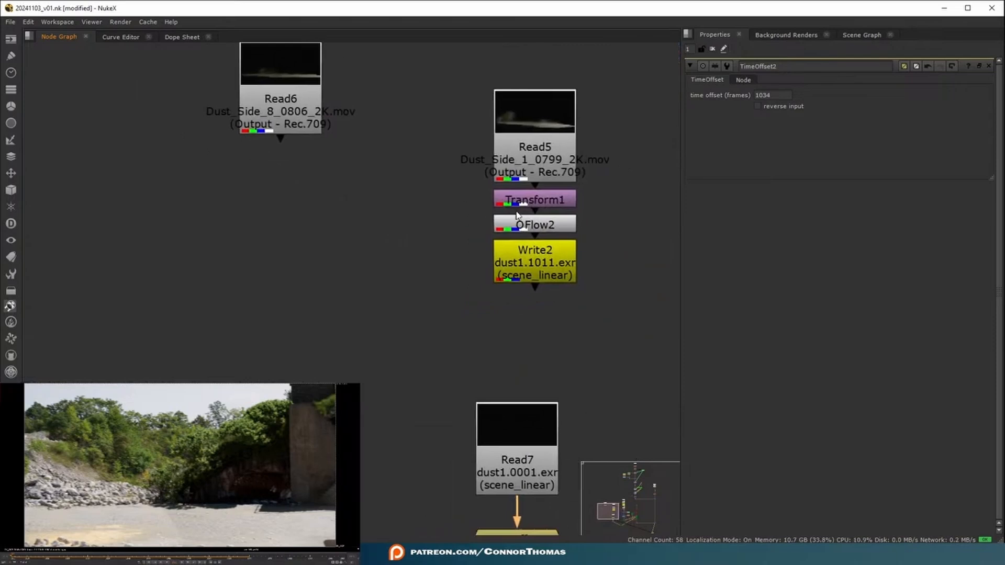
pyautogui.moveTo(431, 332); pyautogui.dragTo(606, 184)
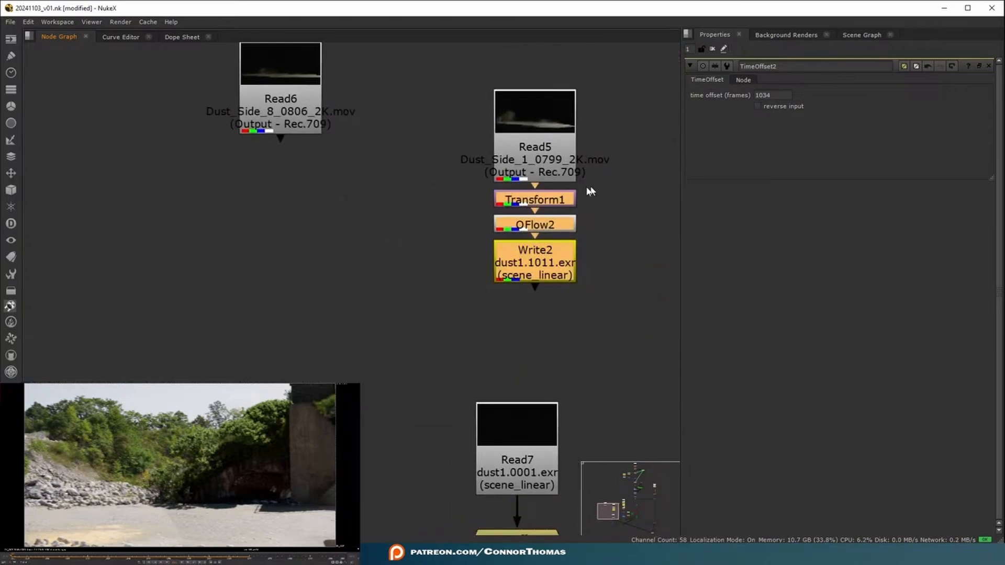
pyautogui.doubleClick(293, 107)
pyautogui.hotkey('ctrl', 'v')
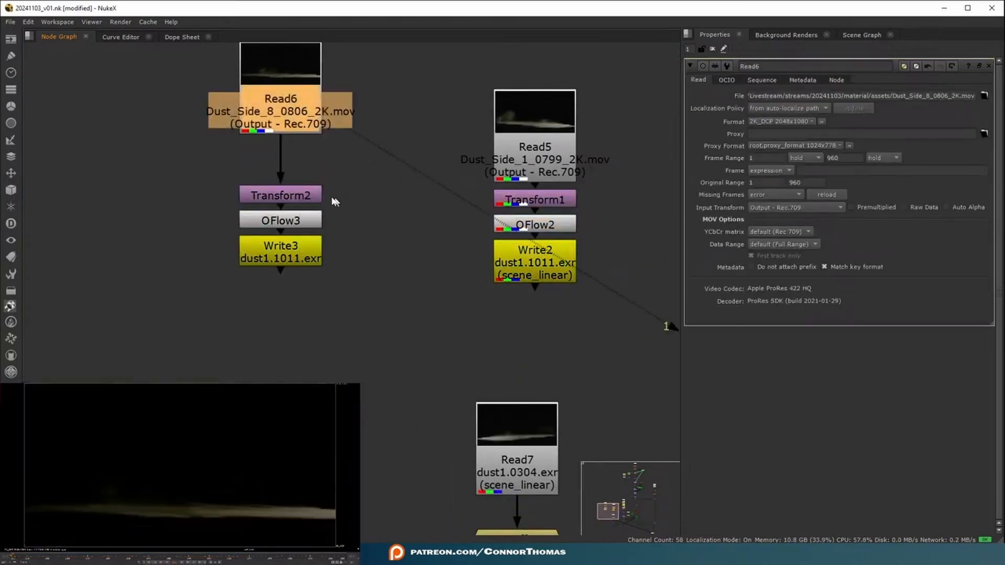
# Preview the second dust clip at Transform2 and OFlow3, and set OFlow3's output speed to 6
pyautogui.click(314, 197)
pyautogui.press('1')
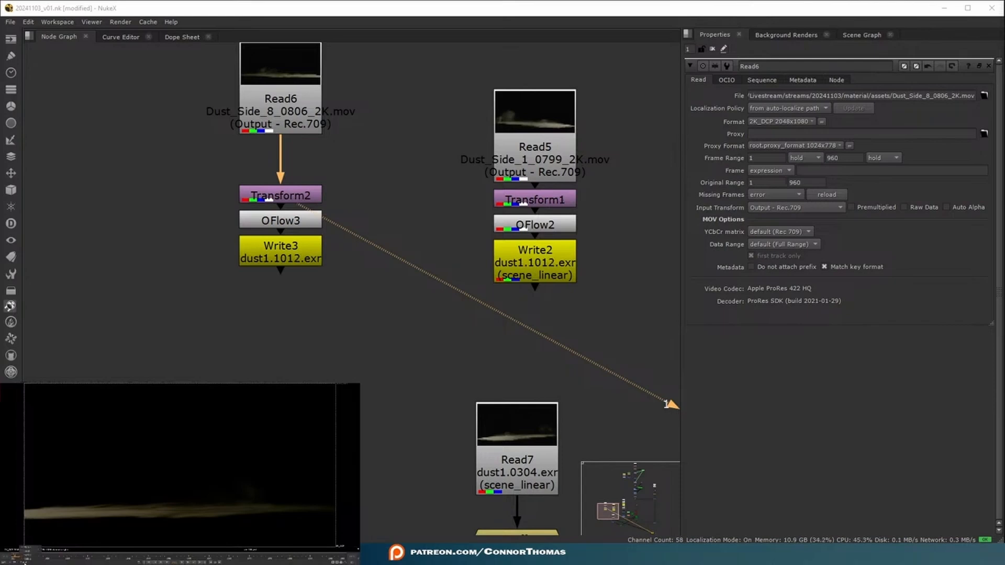
pyautogui.click(28, 552)
pyautogui.moveTo(14, 559)
pyautogui.mouseDown()
pyautogui.moveTo(131, 560)
pyautogui.moveTo(14, 560)
pyautogui.mouseUp()
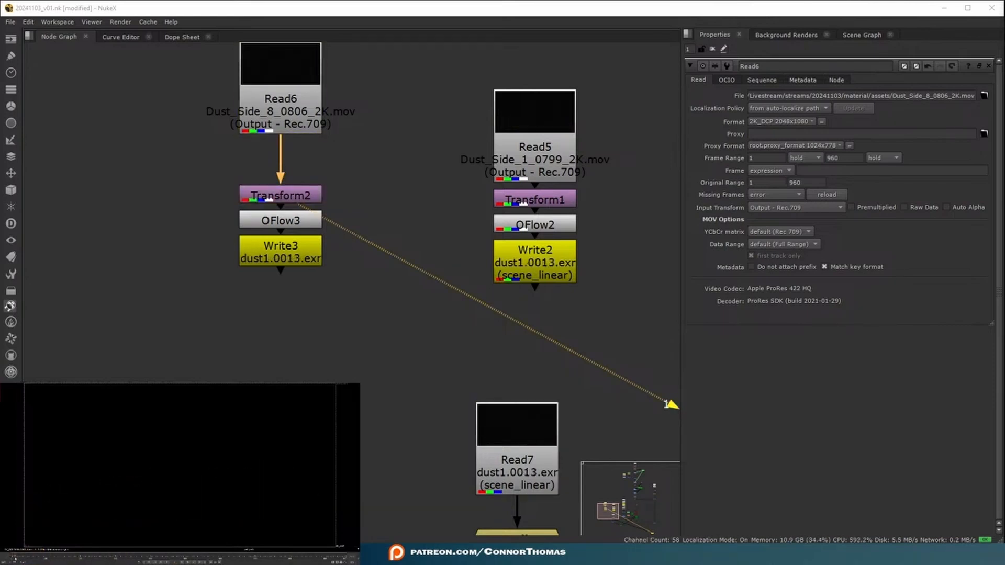
pyautogui.click(280, 220)
pyautogui.press('1')
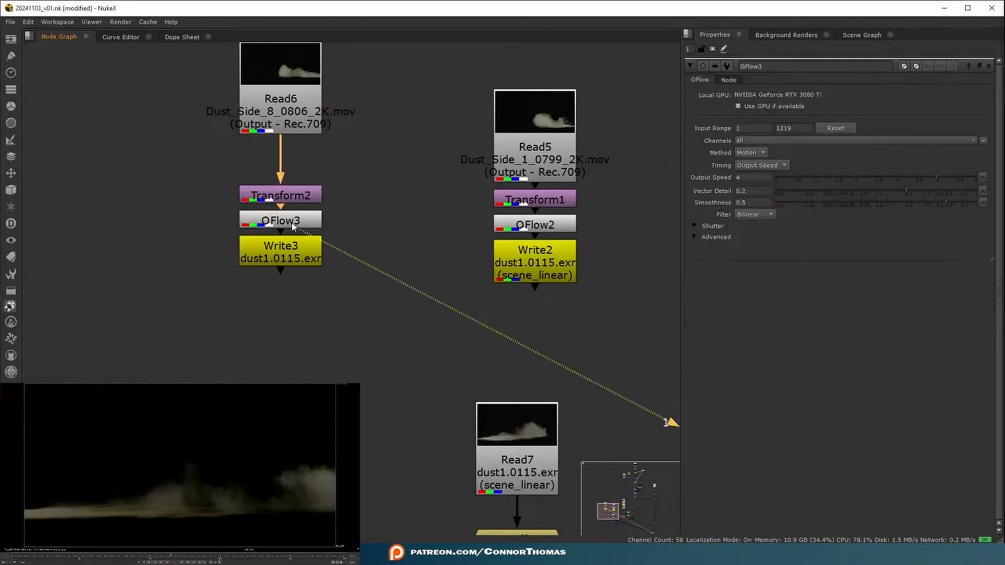
pyautogui.doubleClick(744, 178)
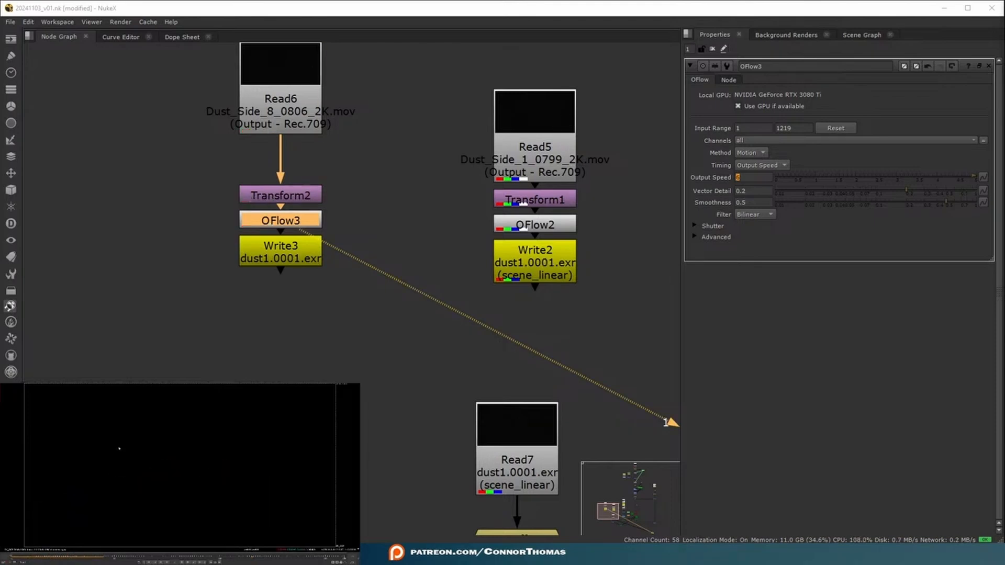
# Change Write3's output path to dust2/dust2.####.exr in the prerender folder and render it
pyautogui.moveTo(365, 293); pyautogui.dragTo(319, 272, button='middle')
pyautogui.doubleClick(230, 200)
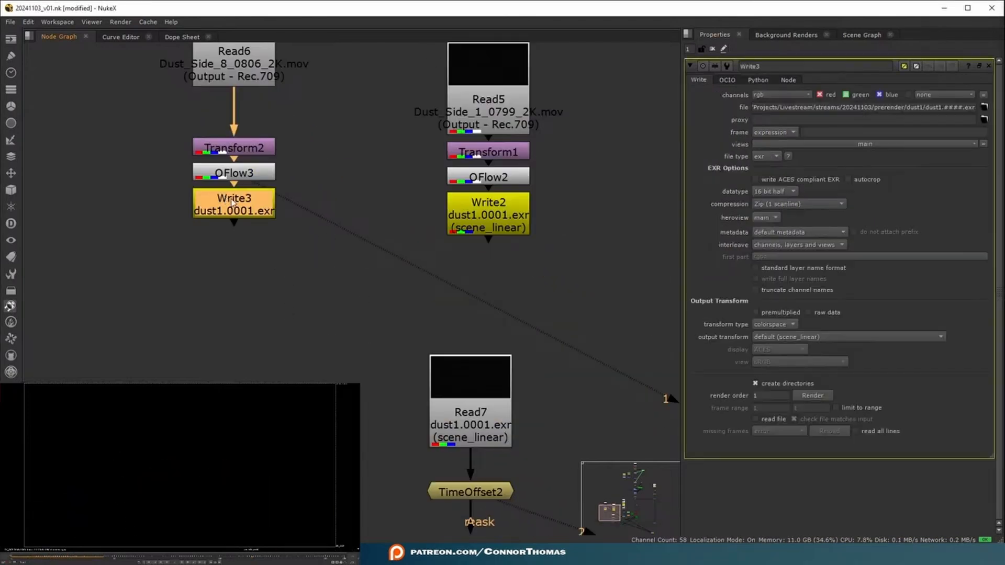
pyautogui.click(923, 107)
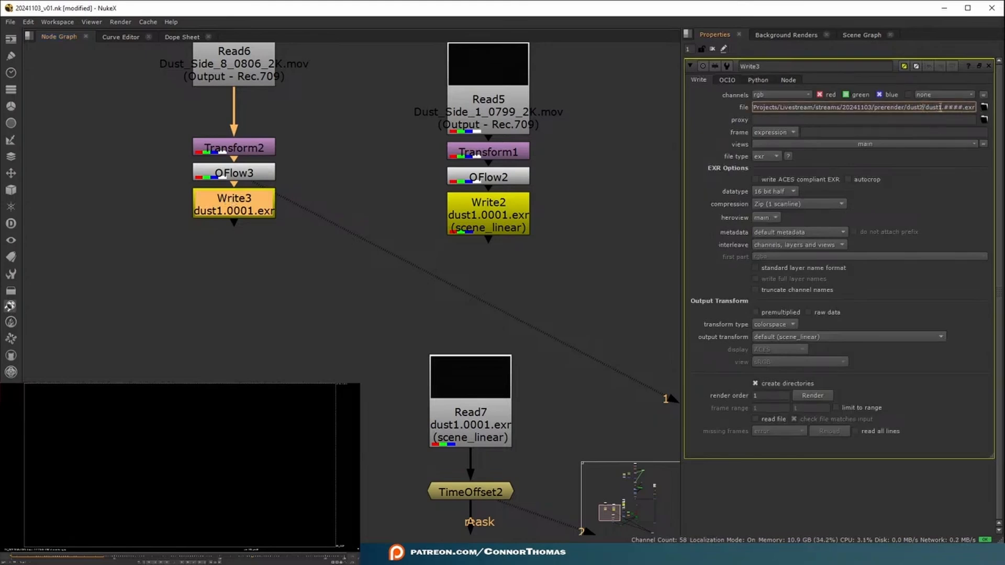
pyautogui.write('2')
pyautogui.press('Return')
pyautogui.click(823, 394)
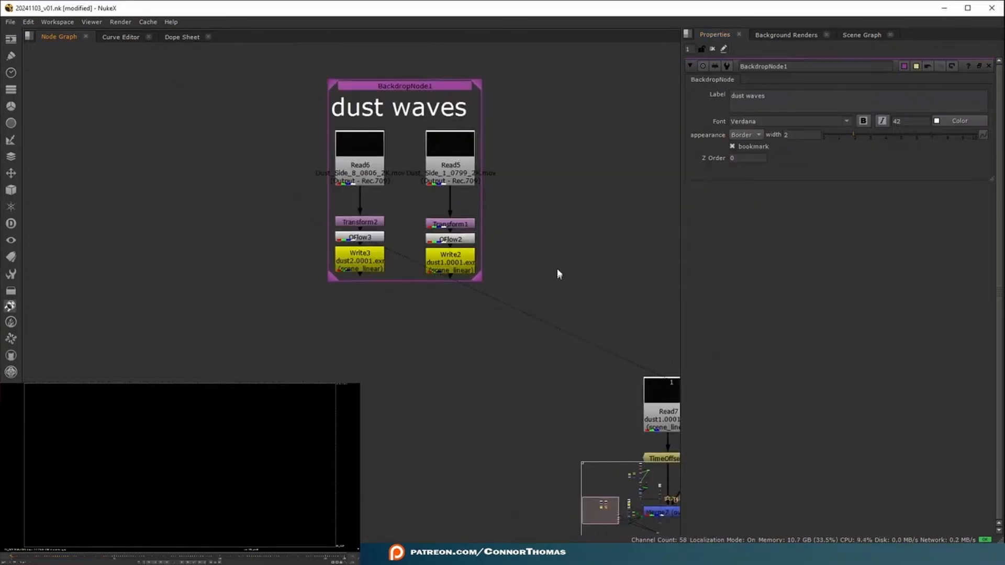
# Load the rendered dust2.####.exr sequence as a Read node and place it beside Read7
pyautogui.moveTo(558, 270); pyautogui.dragTo(404, 99, button='middle')
pyautogui.moveTo(318, 94); pyautogui.dragTo(255, 207, button='middle')
pyautogui.click(237, 224)
pyautogui.press('r')
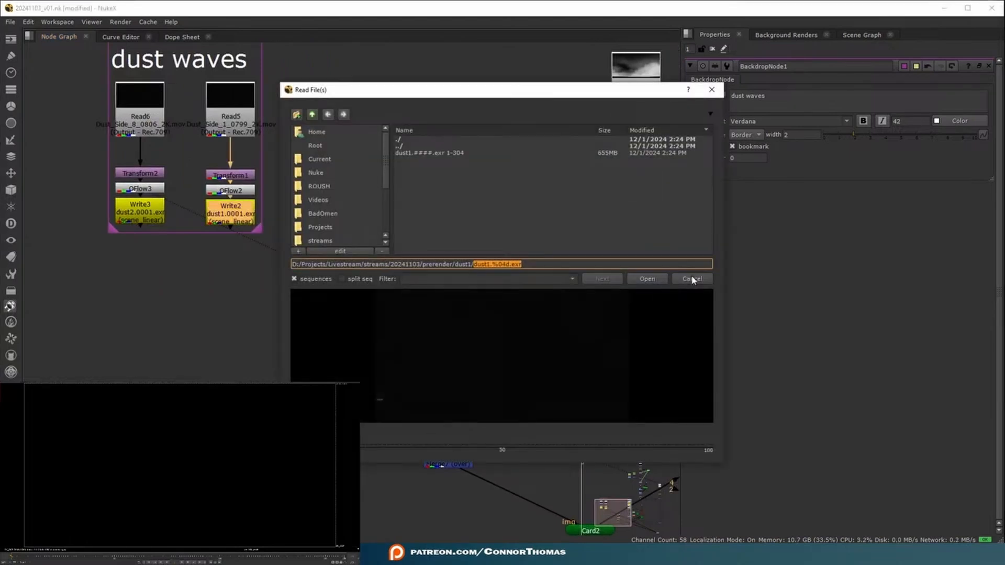
pyautogui.click(693, 279)
pyautogui.click(152, 221)
pyautogui.press('r')
pyautogui.doubleClick(438, 154)
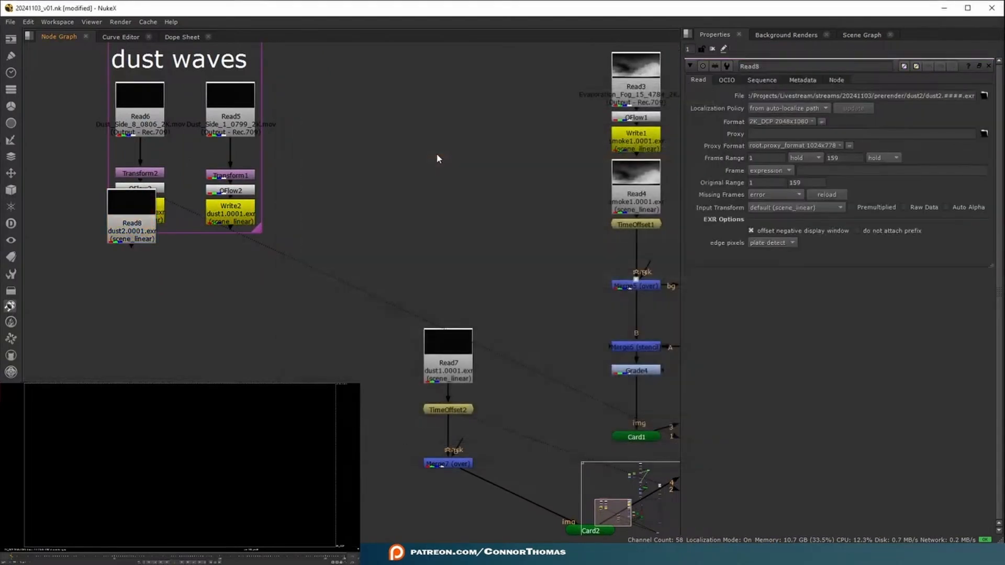
pyautogui.moveTo(147, 232); pyautogui.dragTo(336, 383)
pyautogui.moveTo(370, 431); pyautogui.dragTo(279, 209, button='middle')
# Duplicate Card2, with its position settings, as a separate card just below the original
pyautogui.scroll(-1, 279, 210)
pyautogui.keyDown('ctrl'); pyautogui.click(465, 296); pyautogui.keyUp('ctrl')
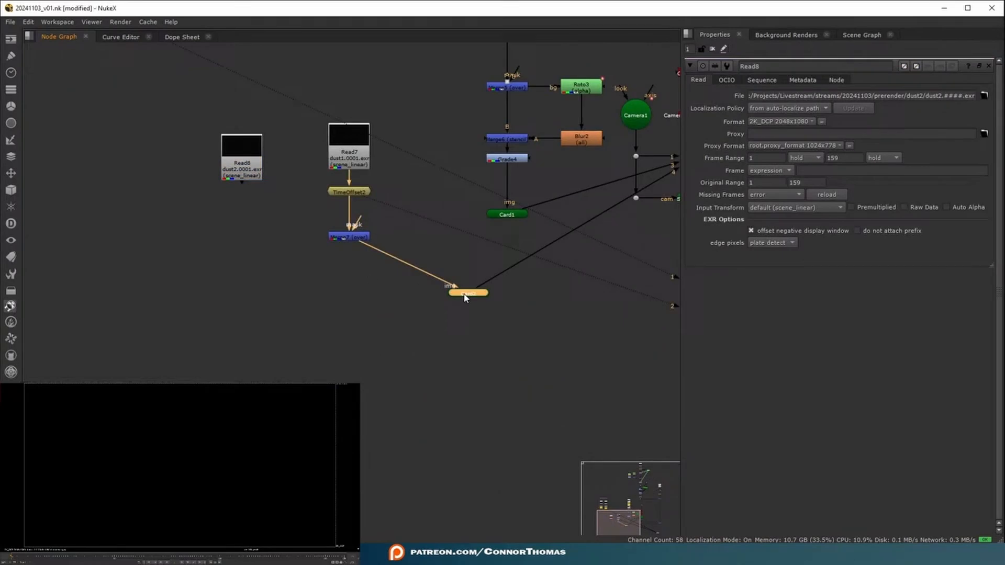
pyautogui.hotkey('ctrl', 'c')
pyautogui.click(441, 319)
pyautogui.hotkey('ctrl', 'v')
pyautogui.moveTo(431, 300); pyautogui.dragTo(354, 283)
# Copy TimeOffset2 and Merge7, paste them under Read8, and move the pasted Merge slightly lower
pyautogui.click(348, 237)
pyautogui.hotkey('ctrl', 'c')
pyautogui.click(237, 169)
pyautogui.hotkey('ctrl', 'v')
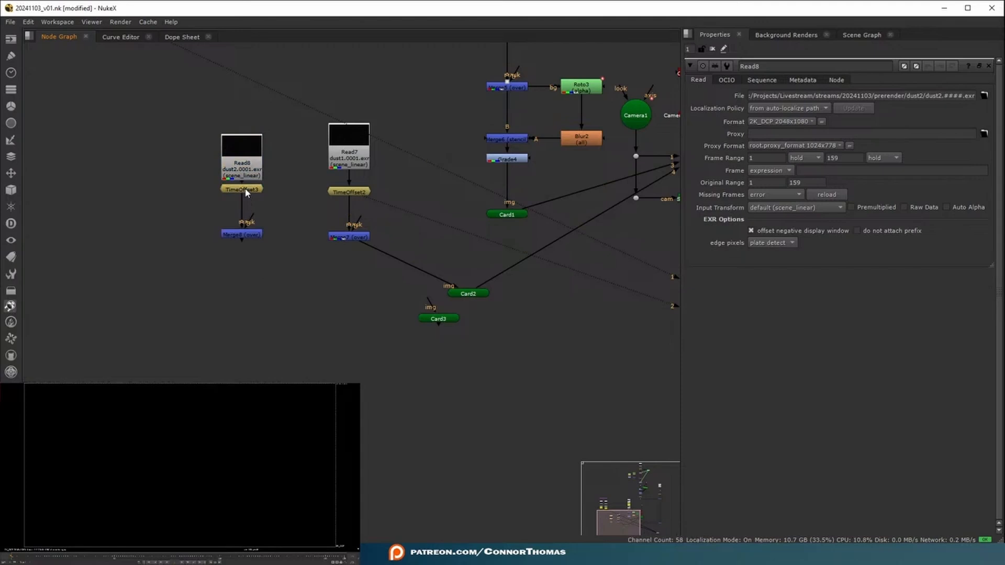
pyautogui.moveTo(247, 236); pyautogui.dragTo(249, 254)
# Connect Card3's img input to the Merge under Read8 and plug Card3 into Scene1
pyautogui.moveTo(437, 307); pyautogui.dragTo(242, 252)
pyautogui.moveTo(498, 303); pyautogui.dragTo(336, 372, button='middle')
pyautogui.moveTo(275, 397); pyautogui.dragTo(541, 227)
pyautogui.moveTo(277, 388); pyautogui.dragTo(306, 389)
# Open Card3's properties and display Scene1 in the 3D view
pyautogui.doubleClick(307, 390)
pyautogui.press('Tab')
pyautogui.keyDown('ctrl'); pyautogui.moveTo(213, 459); pyautogui.dragTo(248, 503); pyautogui.keyUp('ctrl')
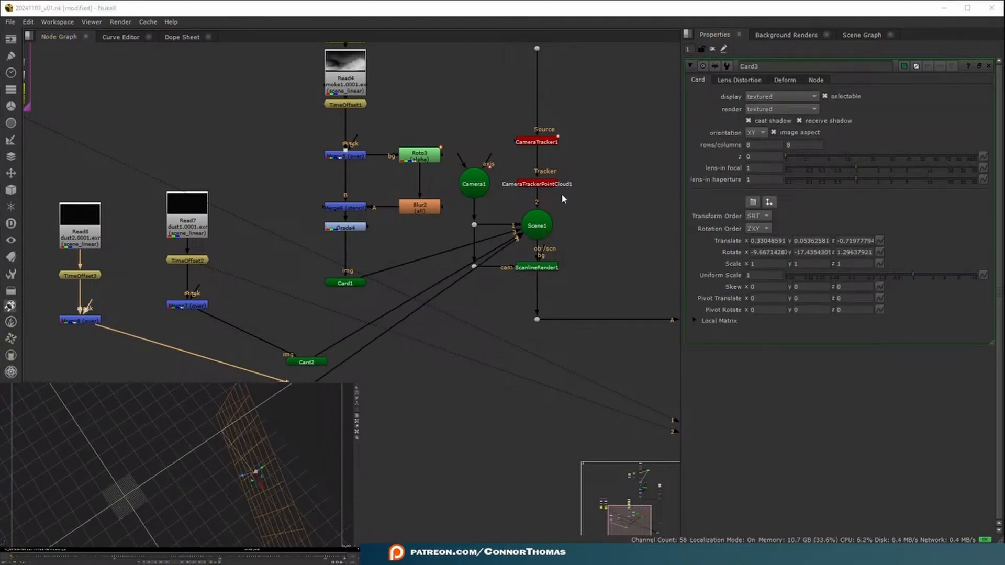
pyautogui.click(537, 226)
pyautogui.press('1')
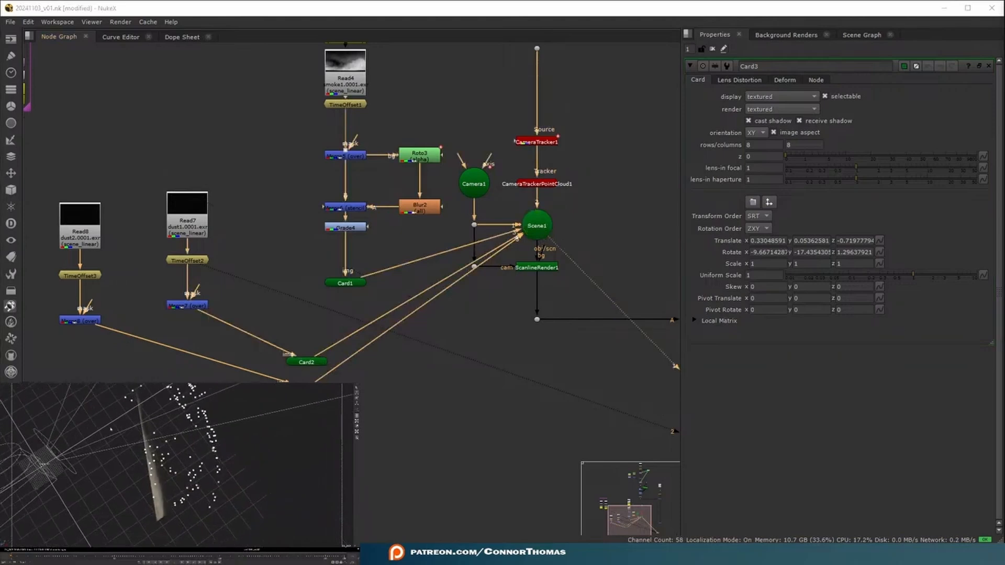
# Shift and rotate Card3 in the 3D view so it sits slightly apart from Card2's dust plane
pyautogui.click(399, 363)
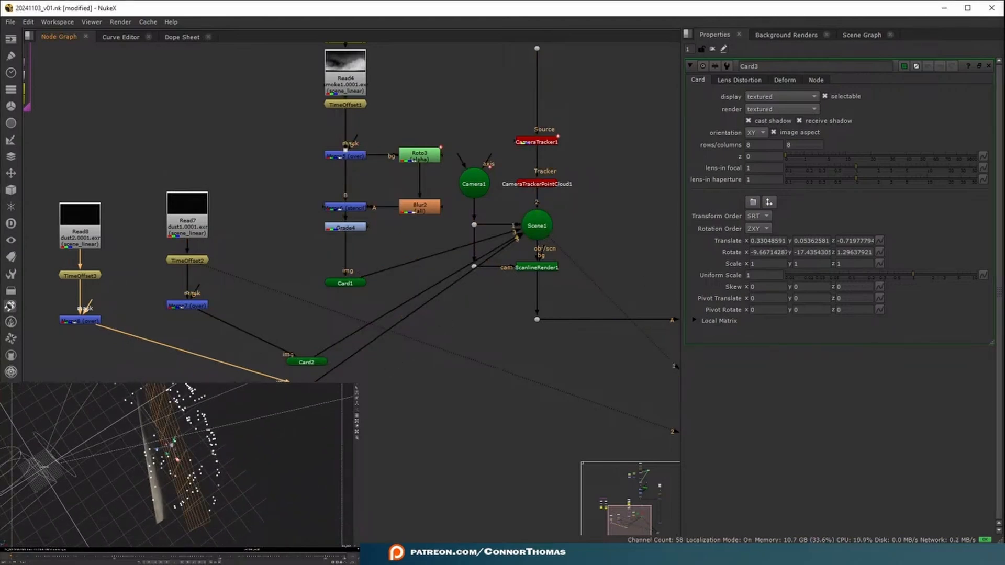
pyautogui.click(536, 226)
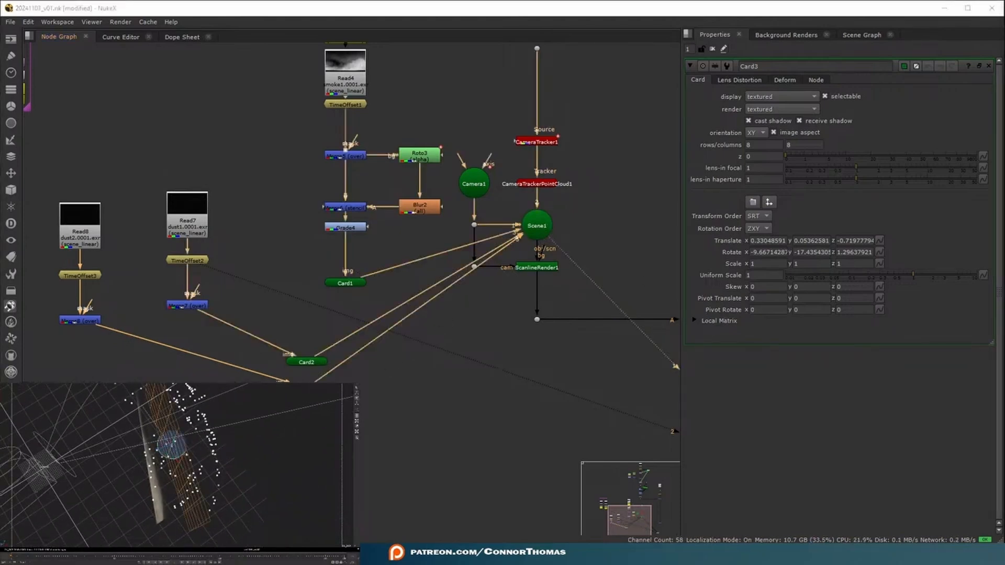
pyautogui.moveTo(173, 435); pyautogui.dragTo(156, 449)
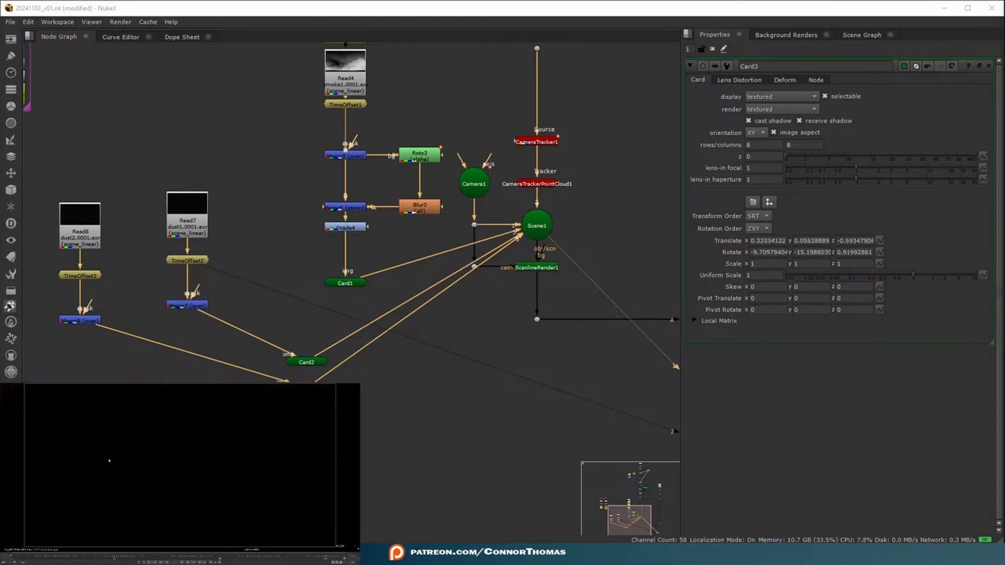
pyautogui.moveTo(207, 288); pyautogui.dragTo(252, 280, button='middle')
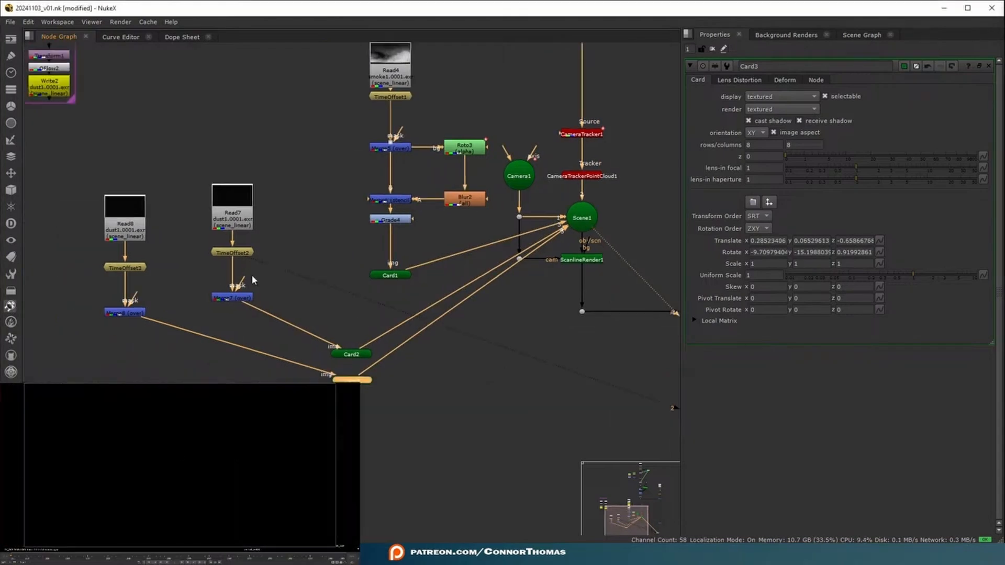
# View the CG output of TimeOffset5 and scrub to the frames where the ship flies past the stairs
pyautogui.click(128, 266)
pyautogui.scroll(-4, 515, 226)
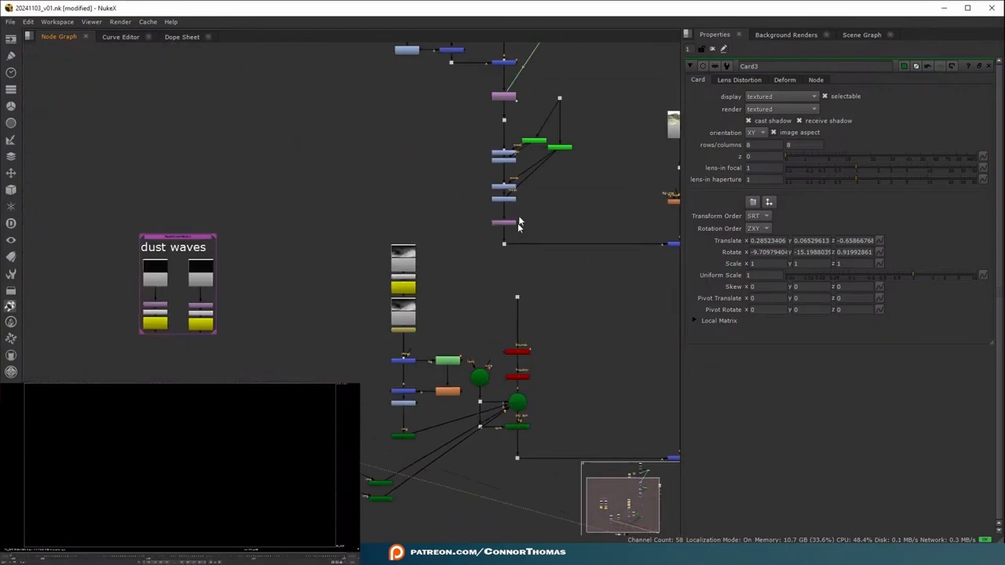
pyautogui.moveTo(517, 222); pyautogui.dragTo(433, 184, button='middle')
pyautogui.scroll(4, 404, 164)
pyautogui.click(423, 164)
pyautogui.press('1')
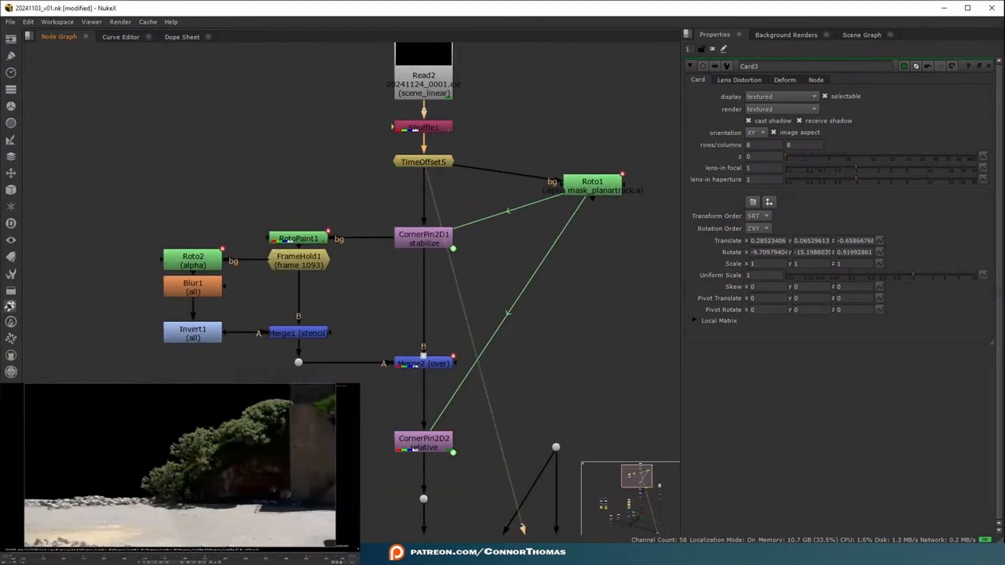
pyautogui.moveTo(59, 557); pyautogui.dragTo(166, 563)
pyautogui.moveTo(566, 476); pyautogui.dragTo(562, 372, button='middle')
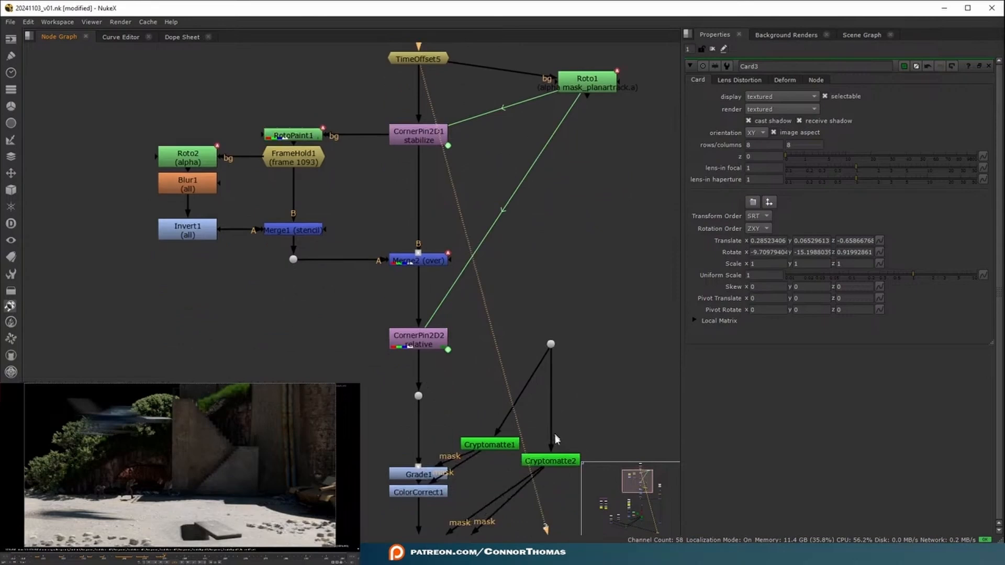
# Compare the dust timing at TimeOffset3 against the other viewer input
pyautogui.scroll(-3, 508, 426)
pyautogui.moveTo(508, 426); pyautogui.dragTo(687, 125, button='middle')
pyautogui.press('1')
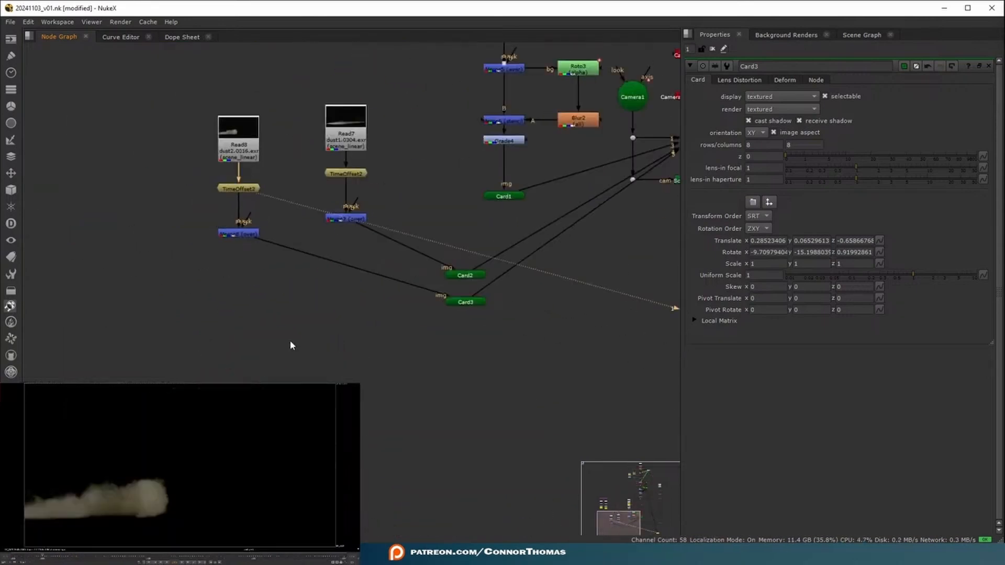
pyautogui.press('2')
pyautogui.press('1')
pyautogui.press('2')
pyautogui.press('1')
# View the final Merge fed by ScanlineRender1 and review the dust in the composite from near the start of the shot
pyautogui.moveTo(525, 346); pyautogui.dragTo(343, 359, button='middle')
pyautogui.moveTo(401, 336); pyautogui.dragTo(188, 366, button='middle')
pyautogui.click(571, 274)
pyautogui.press('2')
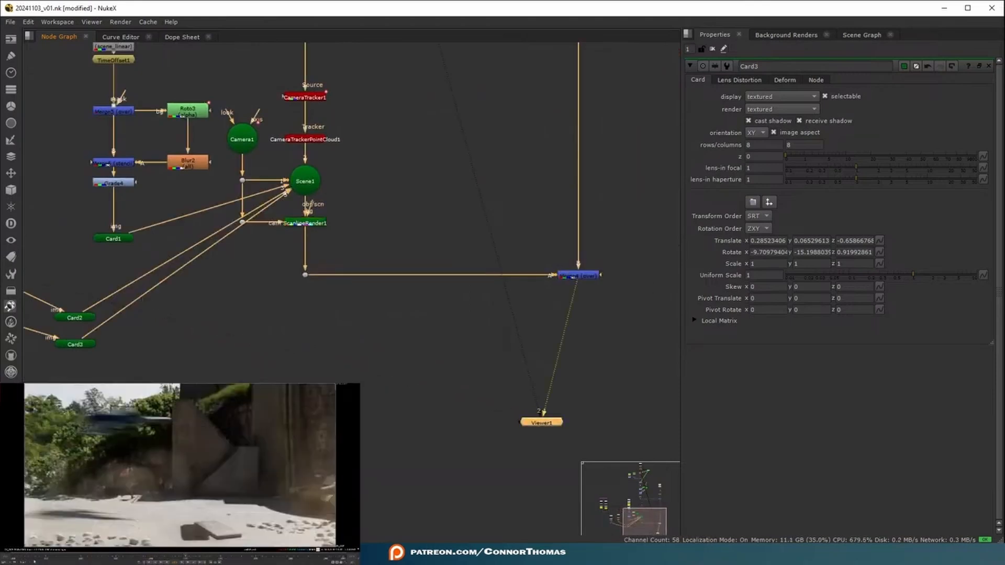
pyautogui.click(22, 563)
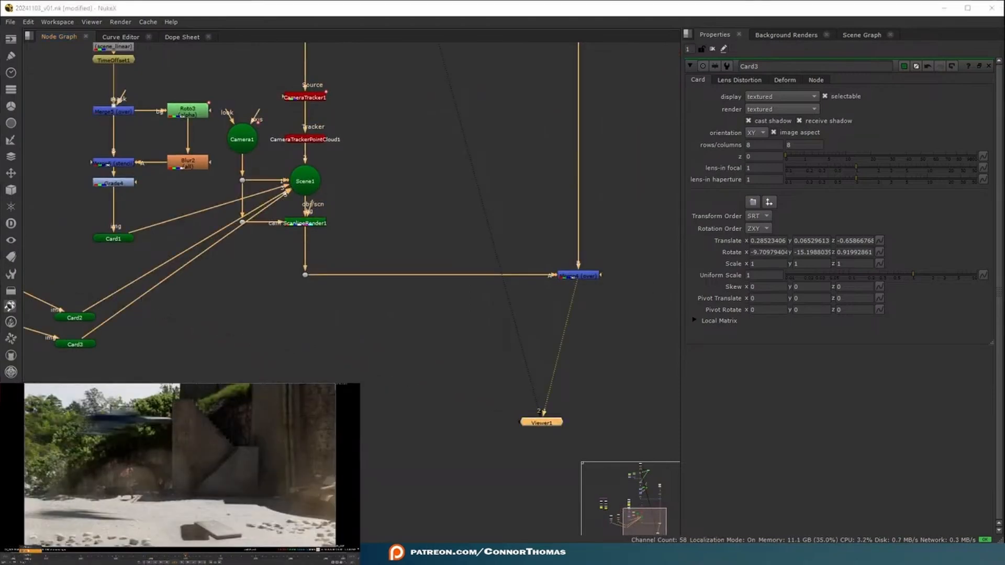
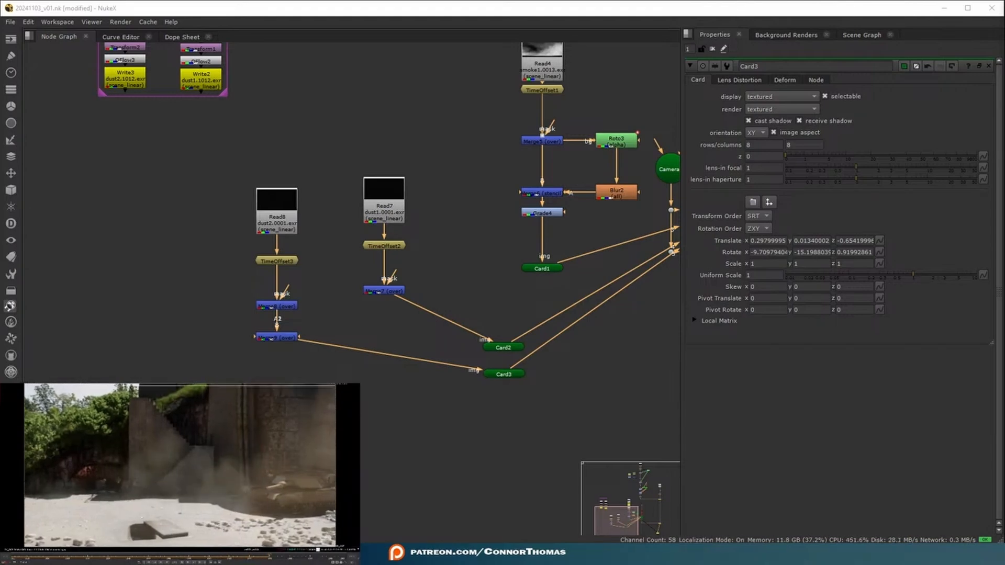
# Open the properties of Grade4, the fog grade above Card1
pyautogui.press('k')
pyautogui.click(440, 114)
pyautogui.moveTo(471, 154); pyautogui.dragTo(368, 202, button='middle')
pyautogui.doubleClick(440, 261)
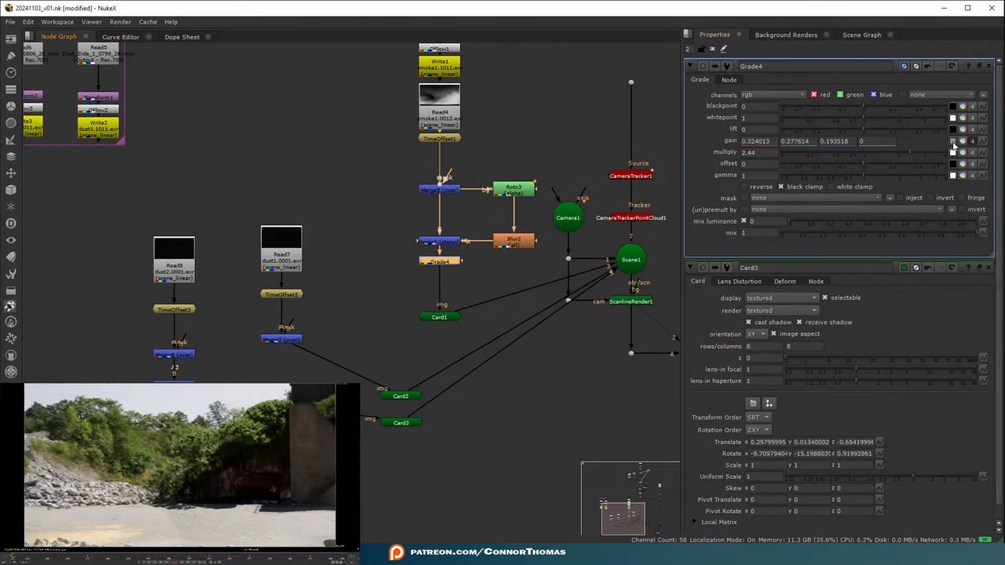
pyautogui.click(371, 229)
# Move Read8, Read7 and their TimeOffset nodes up to make room above the dust Merges
pyautogui.moveTo(167, 275); pyautogui.dragTo(167, 249)
pyautogui.moveTo(300, 261); pyautogui.dragTo(300, 240)
pyautogui.moveTo(282, 294); pyautogui.dragTo(281, 275)
pyautogui.moveTo(175, 309); pyautogui.dragTo(175, 274)
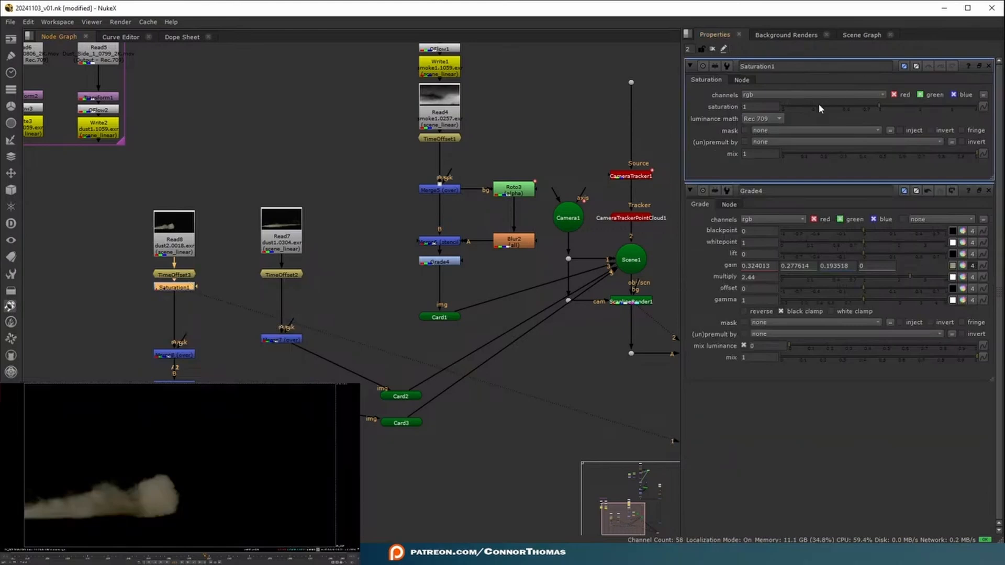
# Set the saturation of Saturation1 under TimeOffset3 to 0 and paste a copy of the node under TimeOffset2
pyautogui.moveTo(820, 108); pyautogui.dragTo(482, 103)
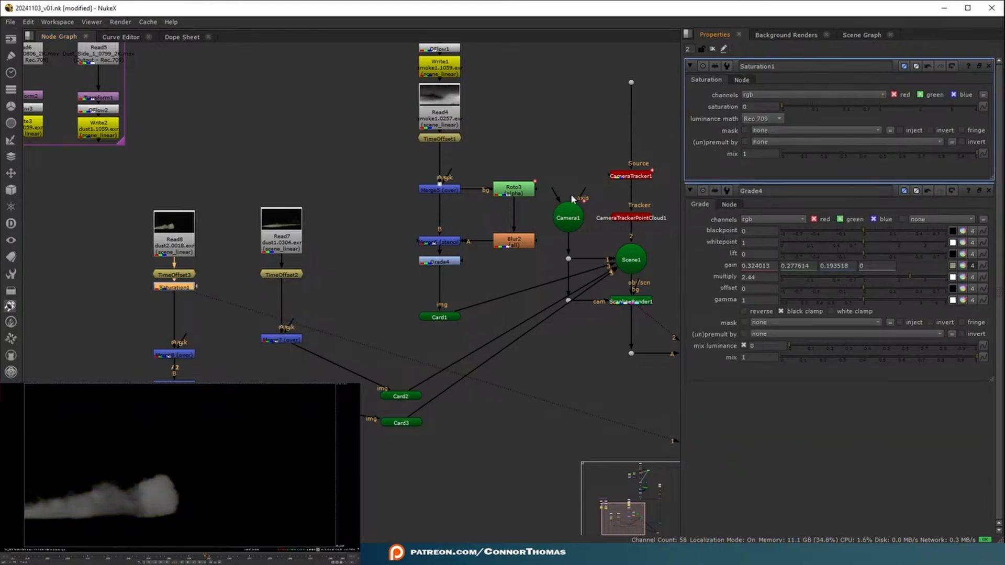
pyautogui.doubleClick(278, 274)
pyautogui.hotkey('ctrl', 'v')
# View the output of Merge3, before the fog and dust, to examine the motion-blurred ship against the background
pyautogui.moveTo(460, 129); pyautogui.dragTo(426, 183, button='middle')
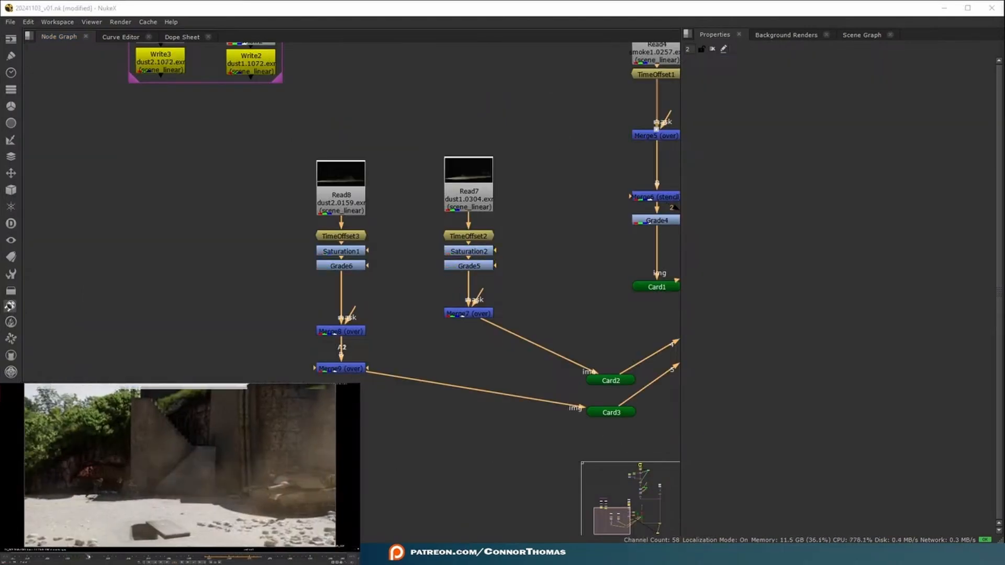
pyautogui.scroll(-1, 615, 293)
pyautogui.moveTo(615, 294); pyautogui.dragTo(402, 378, button='middle')
pyautogui.moveTo(552, 254); pyautogui.dragTo(210, 294, button='middle')
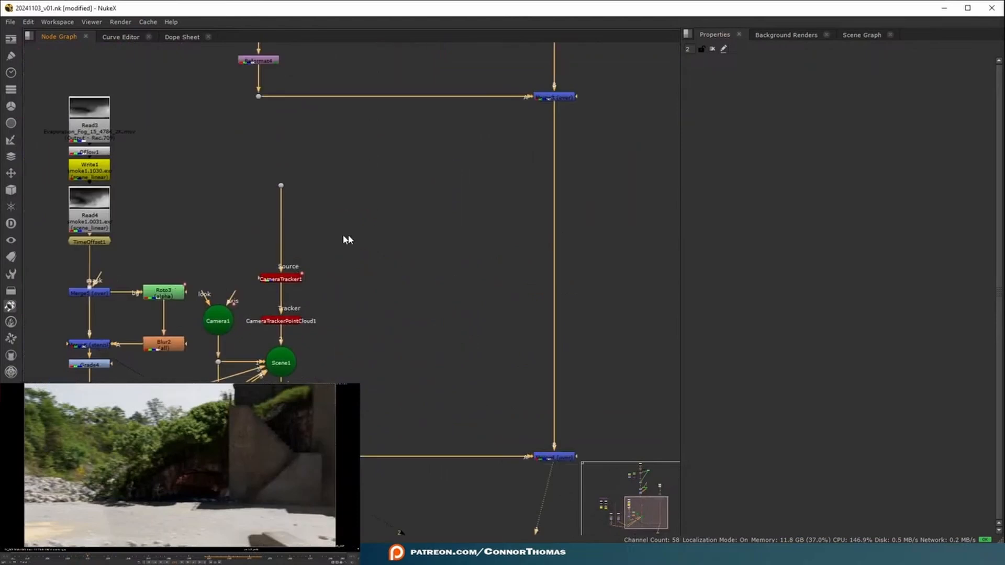
pyautogui.scroll(-2, 540, 193)
pyautogui.moveTo(545, 194); pyautogui.dragTo(434, 261, button='middle')
pyautogui.press('2')
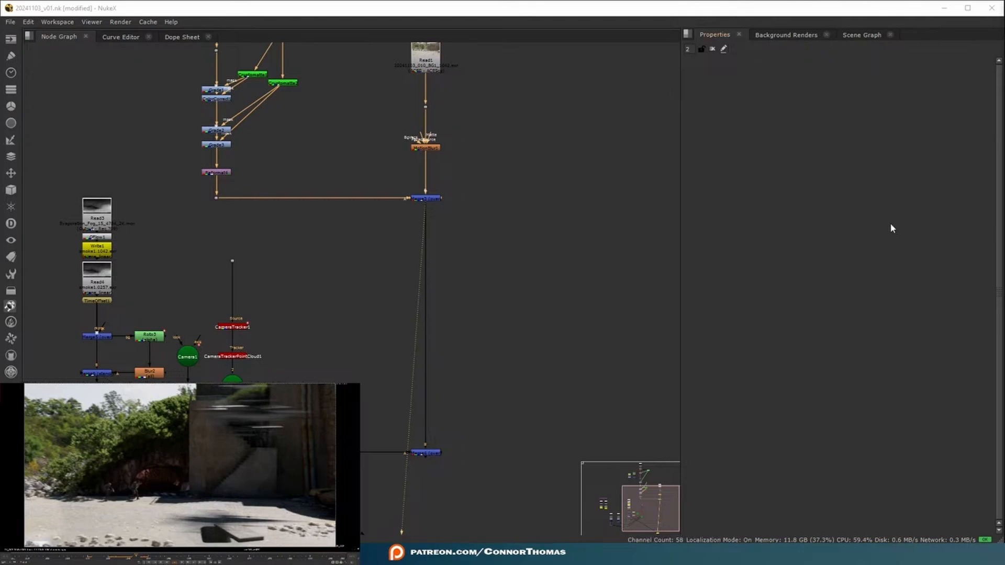
# Add a Roto node and place it to the right of Merge3, slightly higher than the Merge
pyautogui.scroll(3, 471, 202)
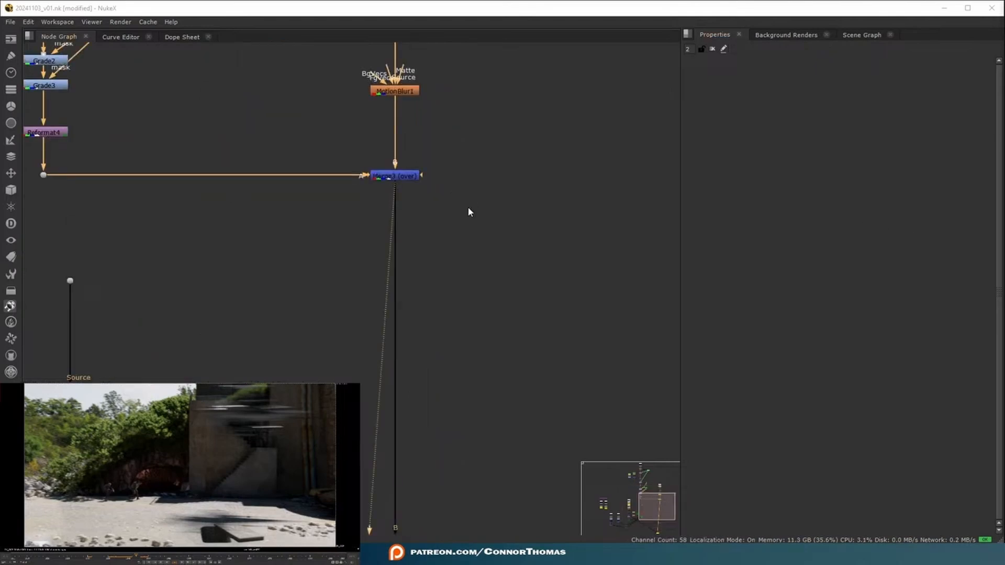
pyautogui.click(469, 209)
pyautogui.press('o')
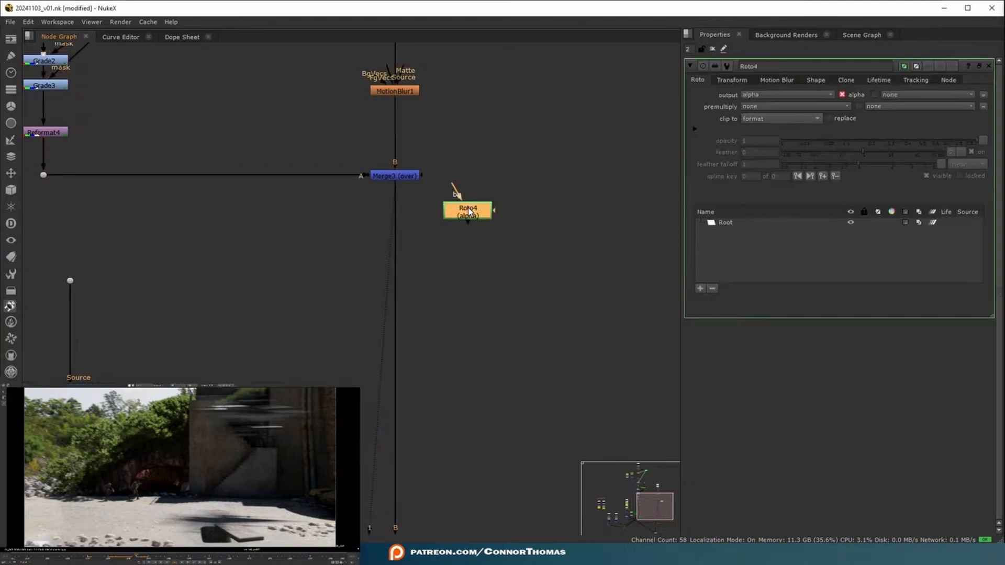
pyautogui.moveTo(463, 219); pyautogui.dragTo(530, 271)
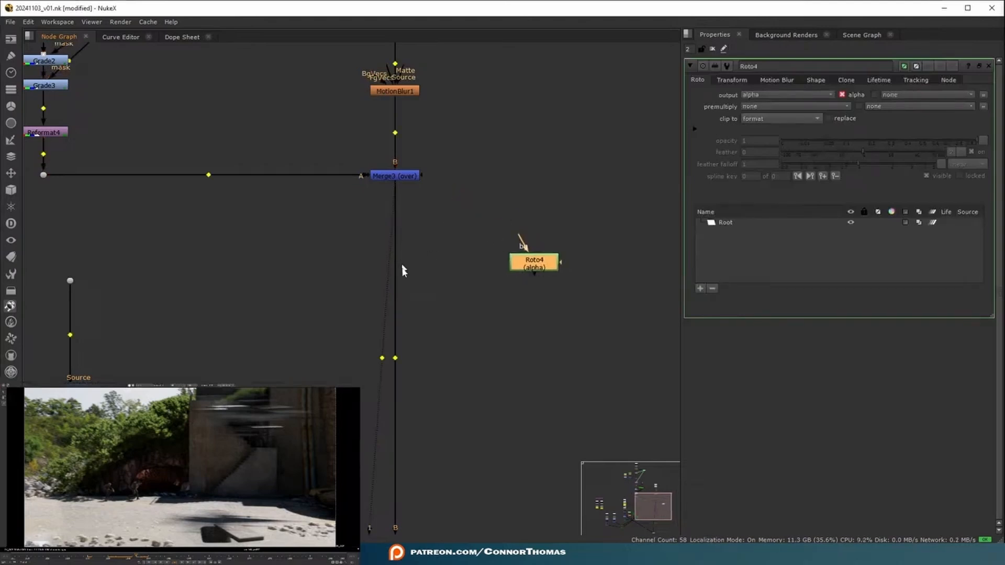
pyautogui.click(417, 284)
pyautogui.scroll(-2, 410, 164)
pyautogui.moveTo(433, 122); pyautogui.dragTo(411, 266, button='middle')
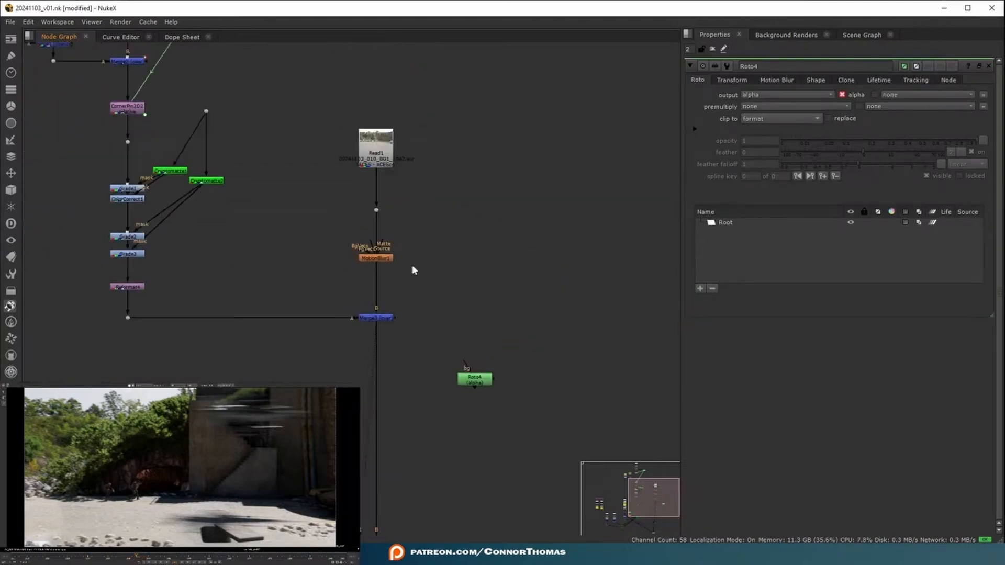
pyautogui.moveTo(478, 385); pyautogui.dragTo(465, 297)
pyautogui.moveTo(377, 173); pyautogui.dragTo(375, 234, button='middle')
pyautogui.moveTo(286, 120); pyautogui.dragTo(576, 347)
pyautogui.moveTo(380, 322); pyautogui.dragTo(381, 215)
pyautogui.click(398, 231)
pyautogui.moveTo(460, 352); pyautogui.dragTo(462, 327)
pyautogui.hotkey('ctrl', 'z')
pyautogui.hotkey('ctrl', 'z')
pyautogui.moveTo(527, 457); pyautogui.dragTo(538, 261, button='middle')
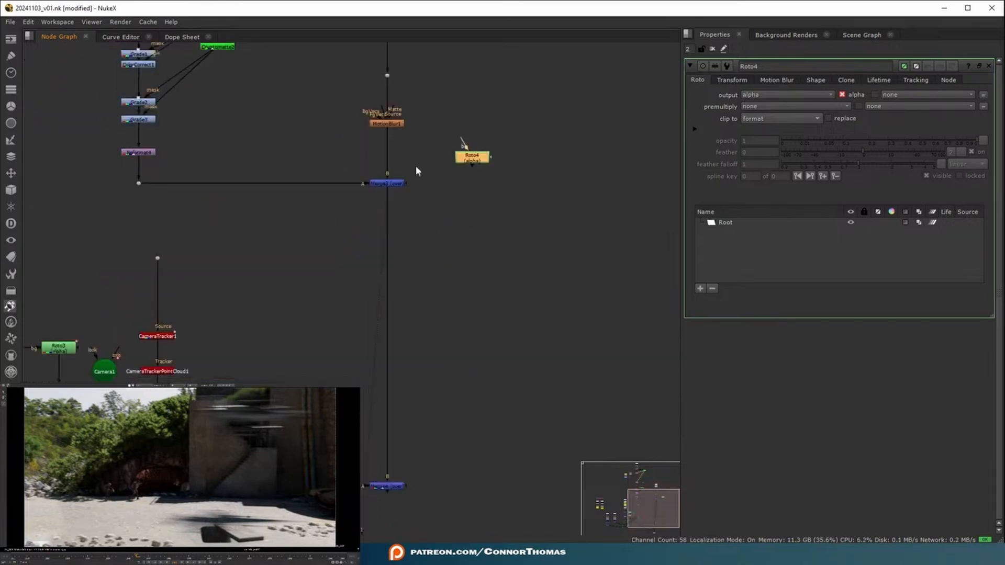
pyautogui.keyDown('ctrl'); pyautogui.click(393, 184); pyautogui.keyUp('ctrl')
pyautogui.click(183, 419)
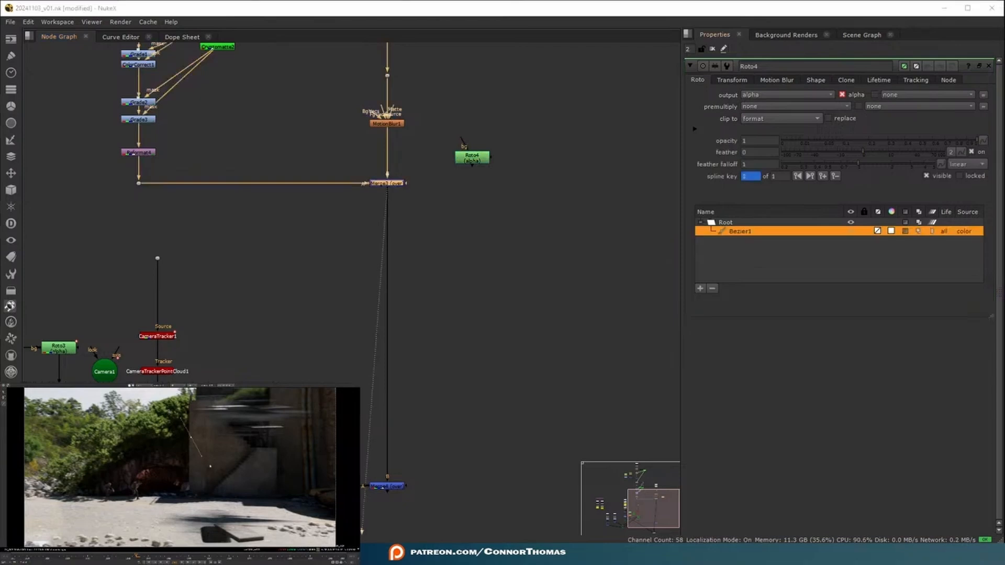
pyautogui.hotkey('ctrl', 'z')
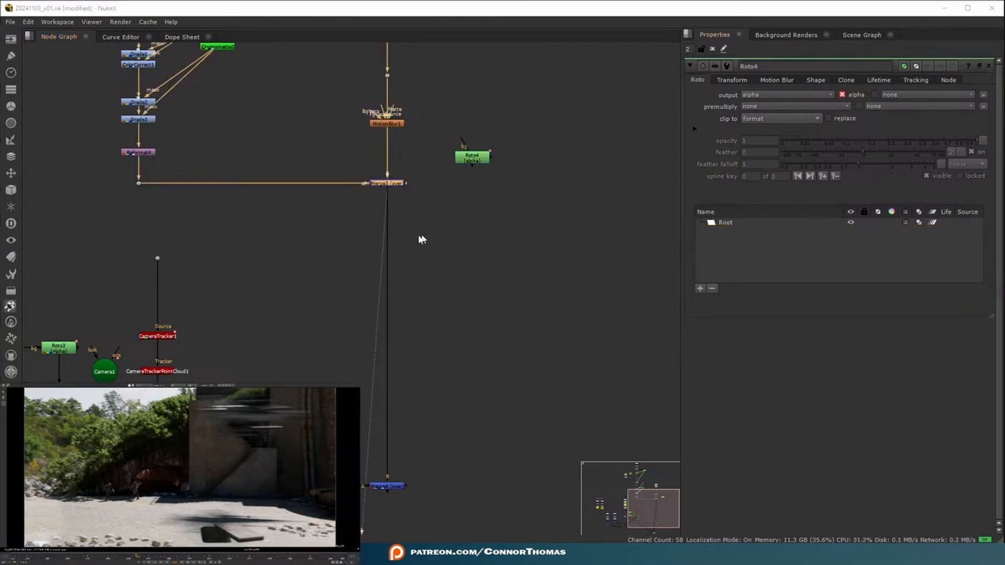
# Move Roto4 below Merge3, draw a closed Bezier where the foliage meets the wall, and connect its bg input to a Dot under Merge3
pyautogui.moveTo(463, 156); pyautogui.dragTo(455, 220)
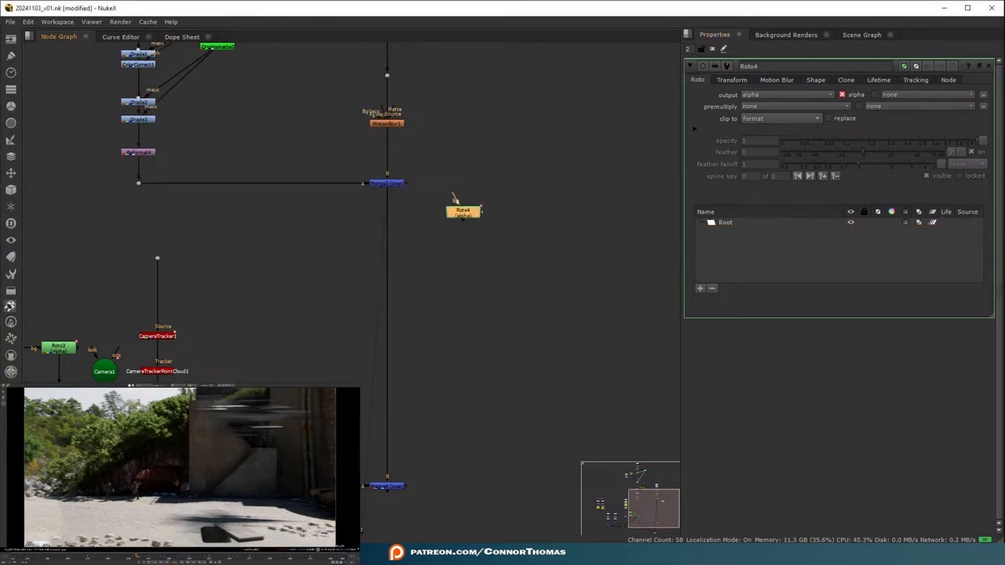
pyautogui.hotkey('ctrl', 'y')
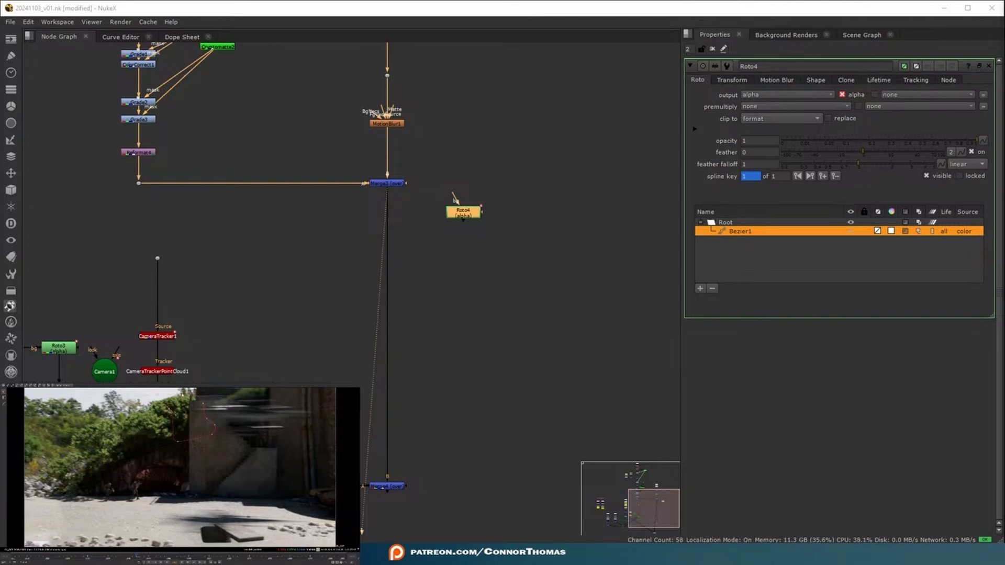
pyautogui.scroll(3, 179, 448)
pyautogui.moveTo(179, 448); pyautogui.dragTo(204, 501, button='middle')
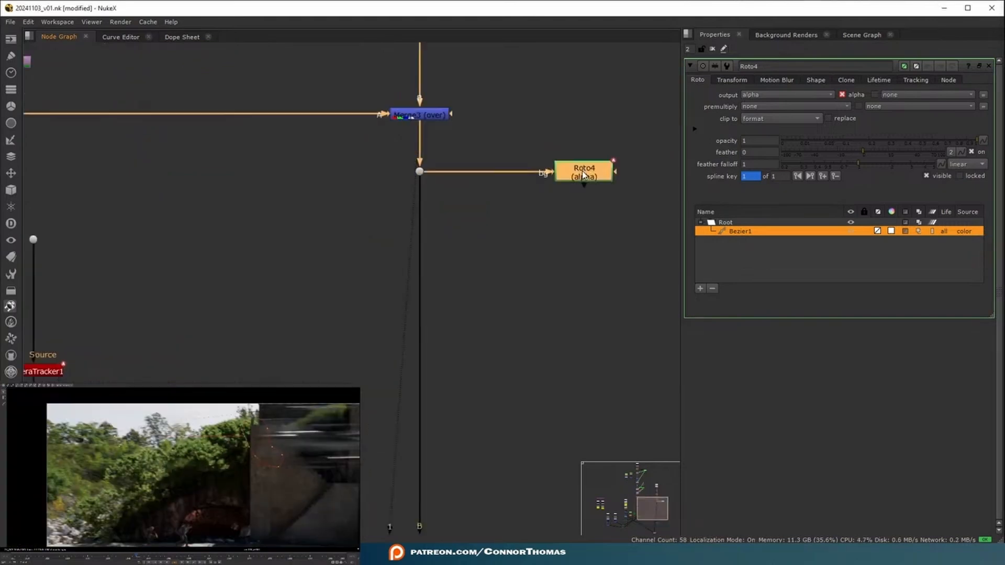
# Add a Blur node under Roto4 and set its size to 100
pyautogui.press('b')
pyautogui.moveTo(579, 201); pyautogui.dragTo(579, 220)
pyautogui.click(531, 298)
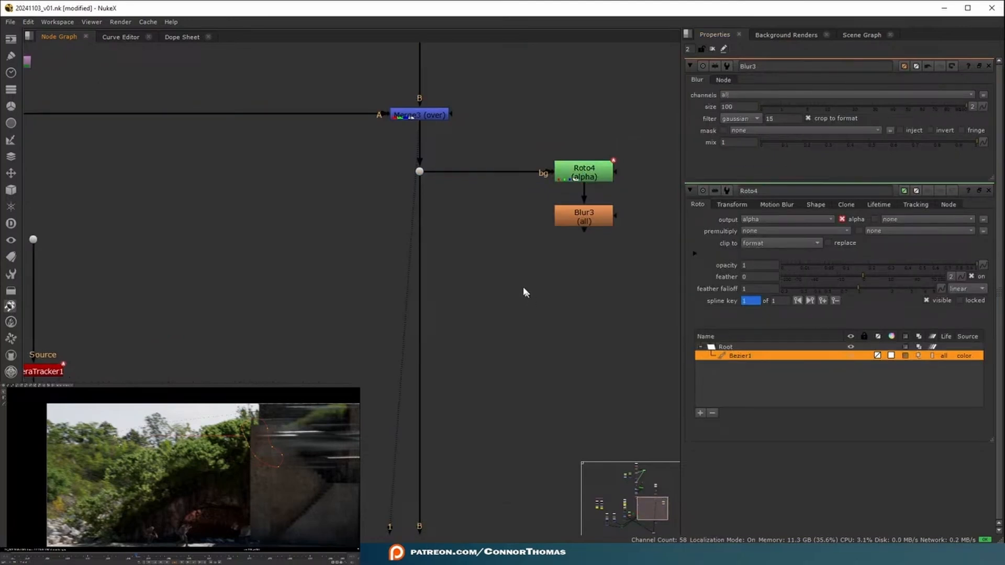
# Add a second Blur under the Dot below Merge3, connect its mask input to Blur3, and set its size to 28
pyautogui.press('b')
pyautogui.moveTo(451, 213); pyautogui.dragTo(578, 218)
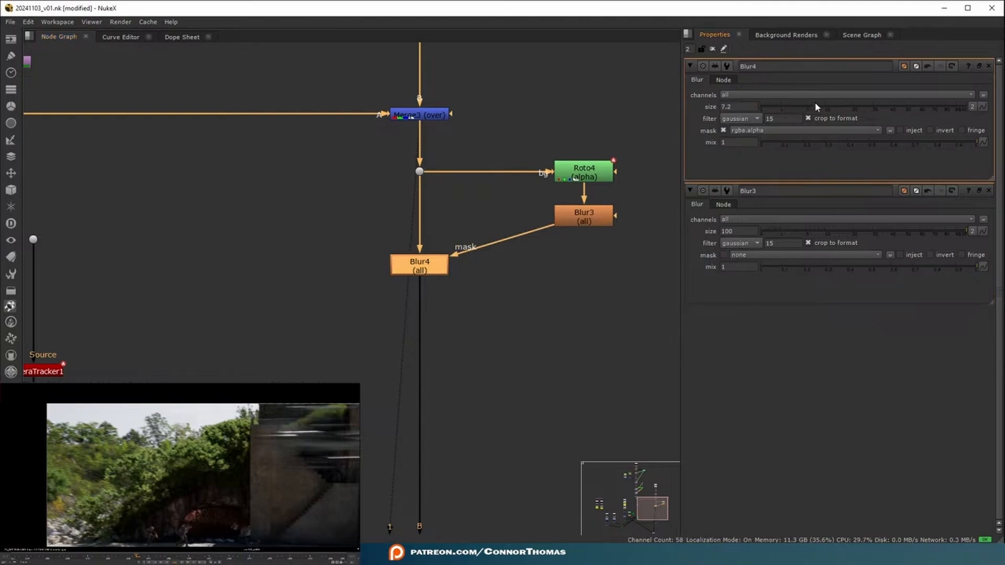
pyautogui.moveTo(877, 97); pyautogui.dragTo(869, 100)
# View Roto4, set its premultiply to rgba, and reconnect its bg input to MotionBlur1
pyautogui.moveTo(568, 212); pyautogui.dragTo(470, 243, button='middle')
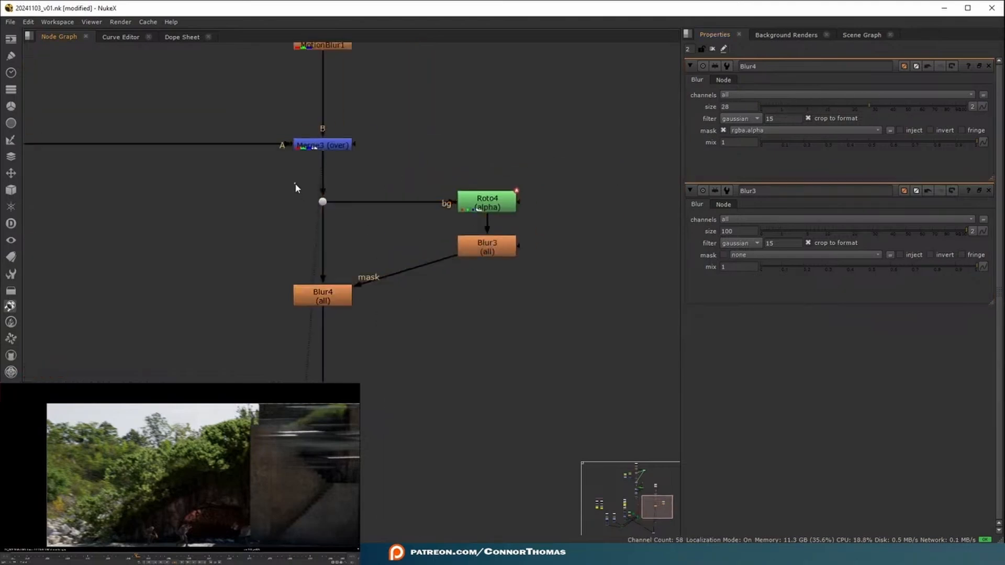
pyautogui.doubleClick(486, 199)
pyautogui.press('1')
pyautogui.click(557, 172)
pyautogui.moveTo(419, 210); pyautogui.dragTo(408, 305, button='middle')
pyautogui.moveTo(320, 296); pyautogui.dragTo(328, 143)
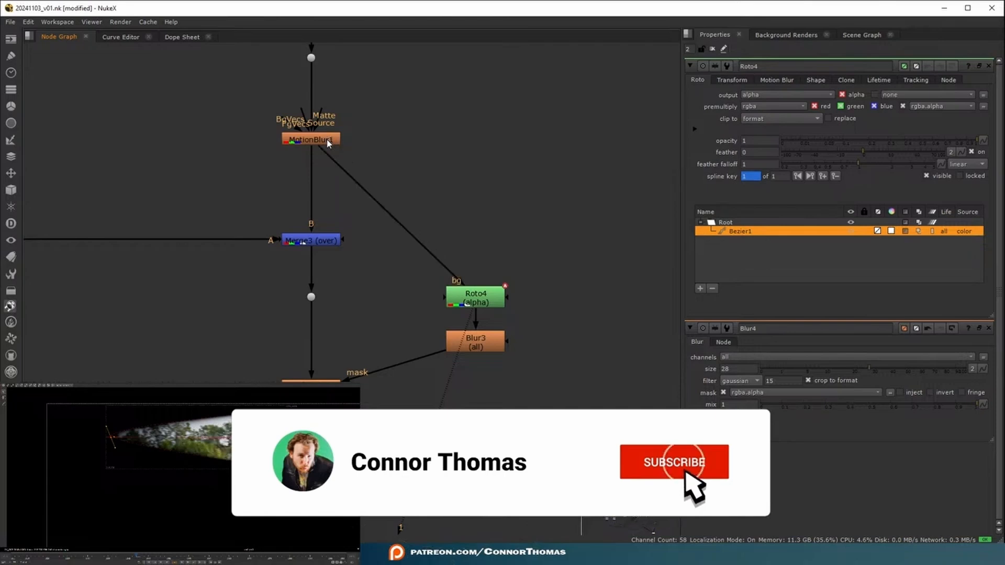
pyautogui.click(329, 143)
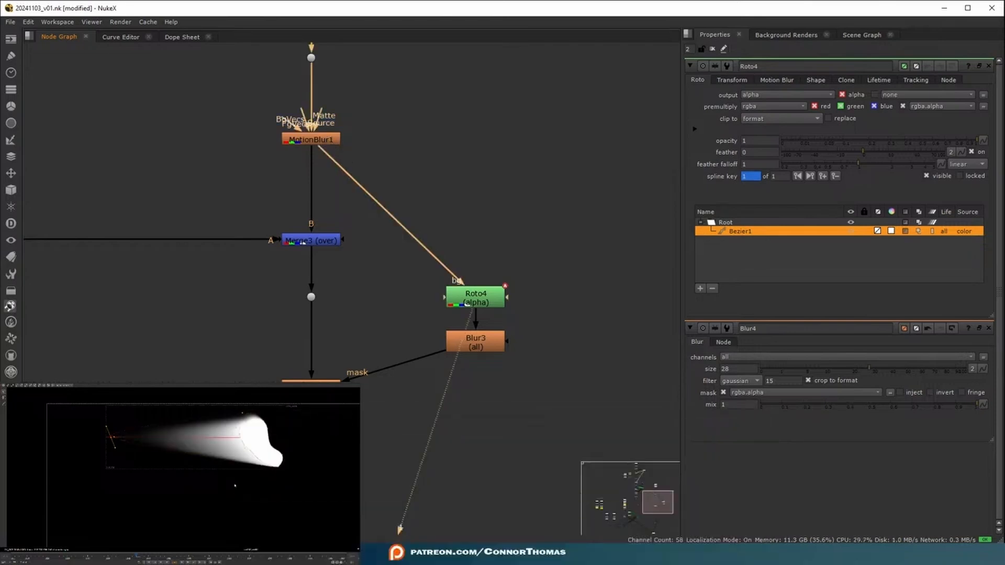
# View the output of Blur4 and disable the node to compare the image with and without the masked blur
pyautogui.moveTo(365, 400); pyautogui.dragTo(445, 321, button='middle')
pyautogui.click(402, 314)
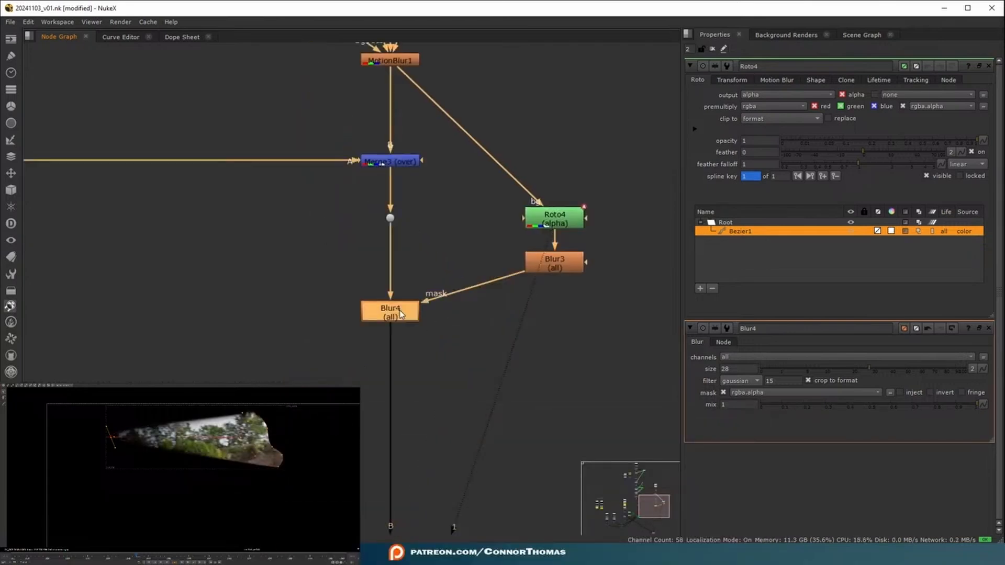
pyautogui.press('1')
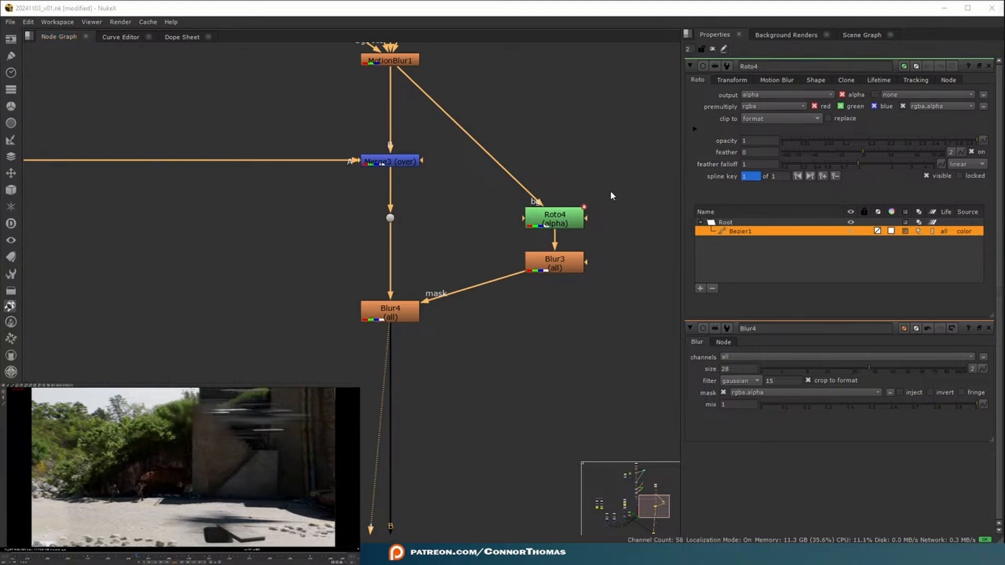
pyautogui.click(390, 313)
pyautogui.press('d')
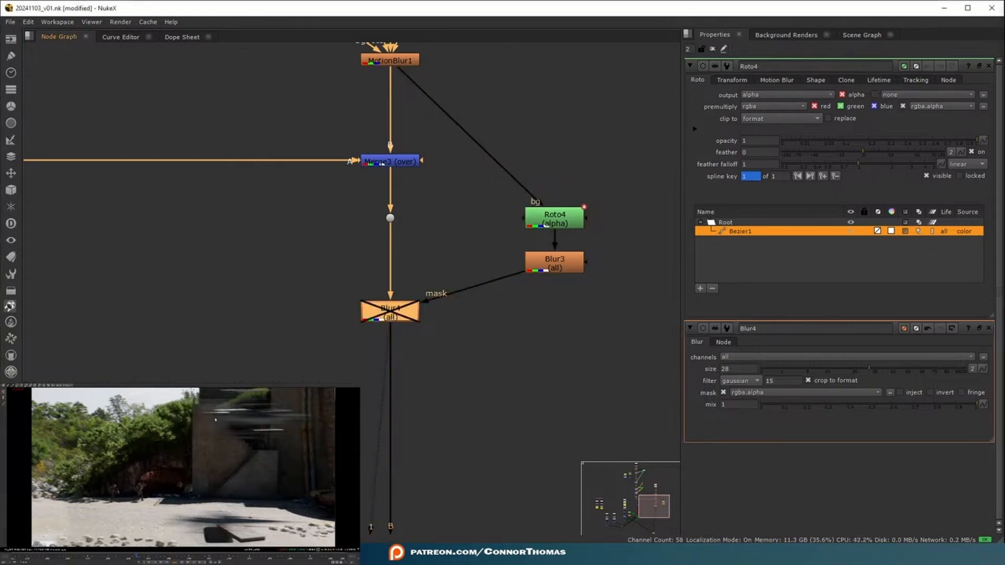
# Compare the image with the masked blur on and off, and add a Cryptomatte node beside Roto4
pyautogui.press('d')
pyautogui.press('d')
pyautogui.scroll(2, 595, 236)
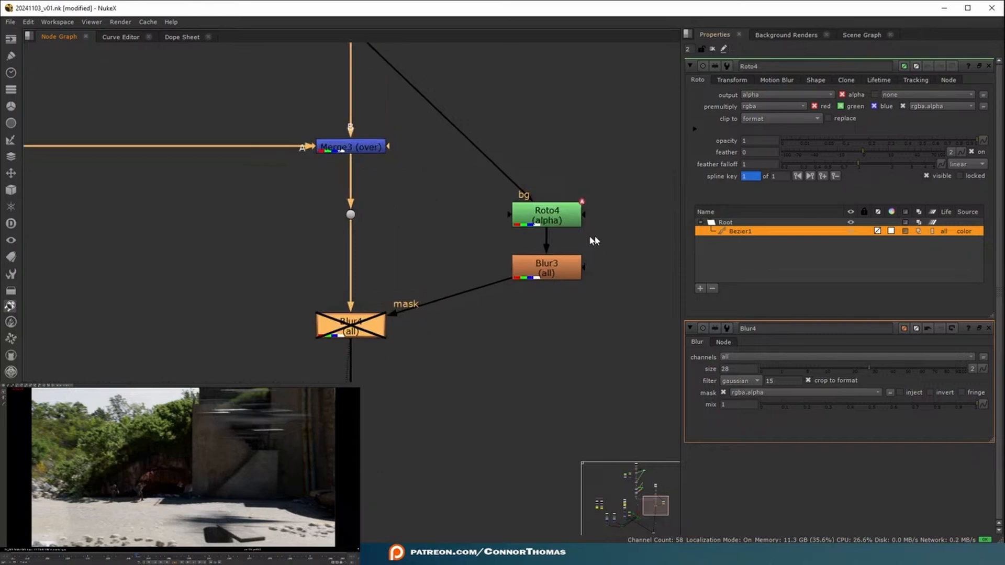
pyautogui.scroll(-3, 639, 241)
pyautogui.moveTo(609, 227); pyautogui.dragTo(454, 280, button='middle')
pyautogui.click(455, 279)
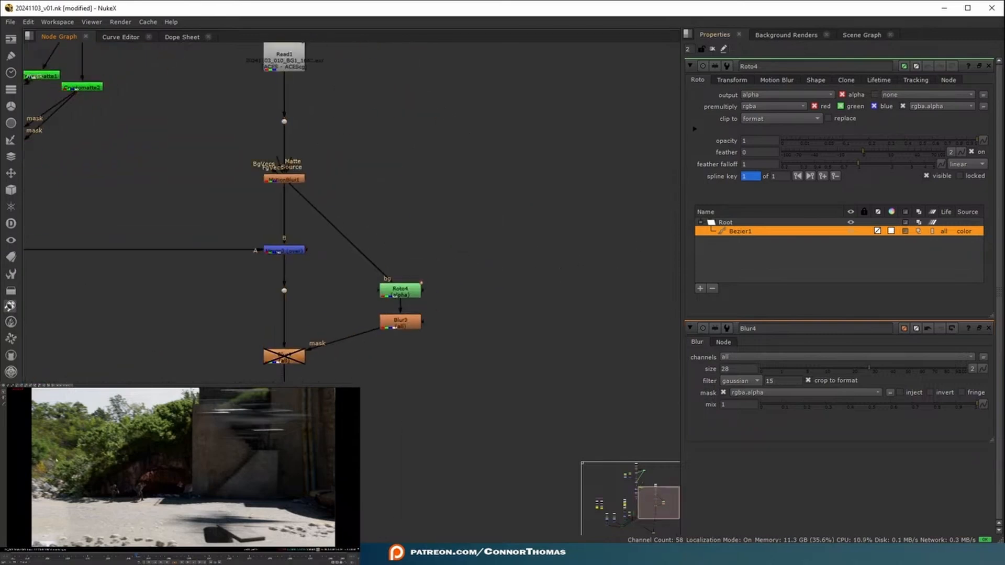
pyautogui.press('Tab')
pyautogui.write('cryp')
pyautogui.press('Return')
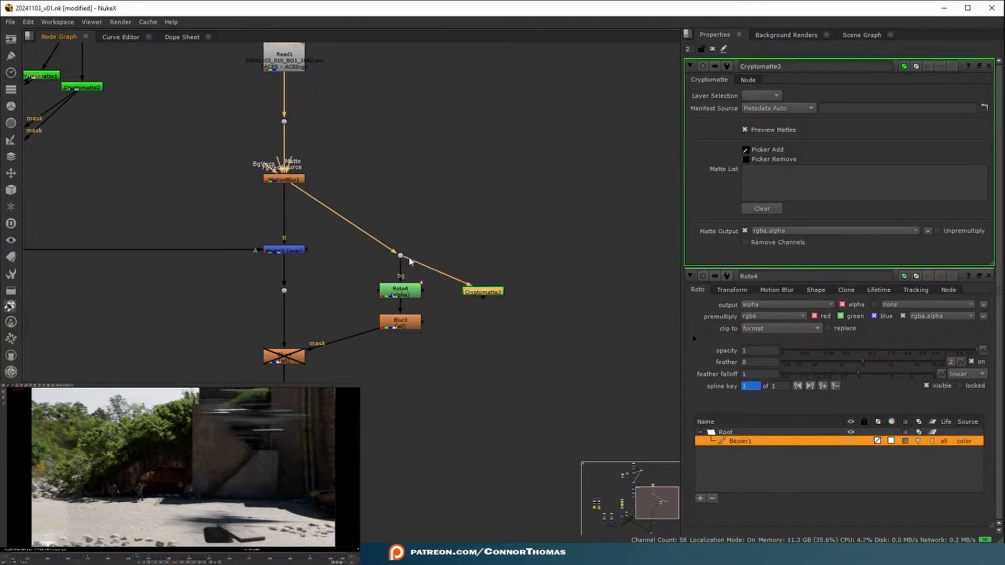
# Connect Cryptomatte3 to the upstream source carrying the Foreground_CryptoObject layer, route the wire through a Dot above it, and close the open node properties
pyautogui.moveTo(410, 260); pyautogui.dragTo(209, 117)
pyautogui.moveTo(396, 357); pyautogui.dragTo(277, 229, button='middle')
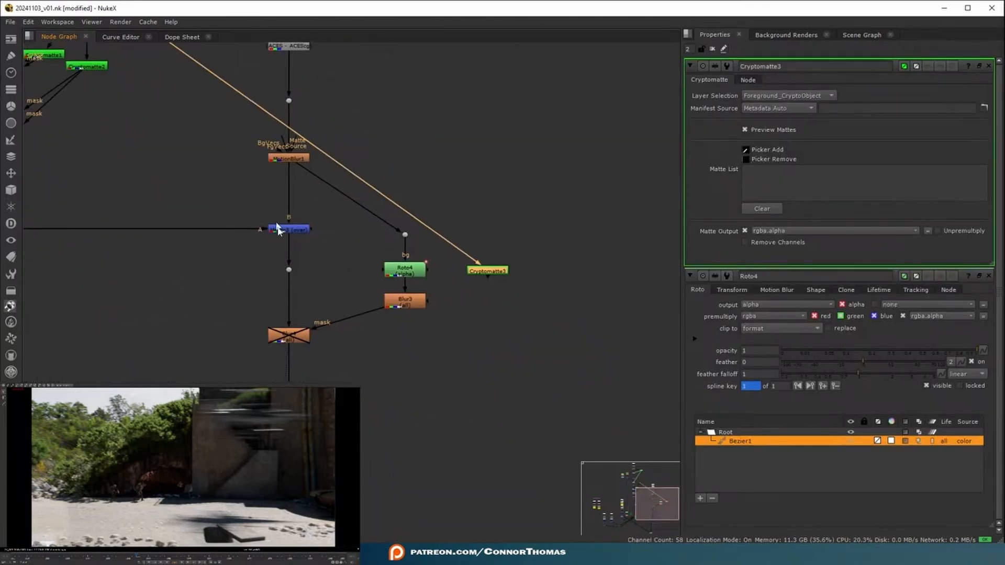
pyautogui.keyDown('ctrl'); pyautogui.moveTo(327, 154); pyautogui.dragTo(487, 234); pyautogui.keyUp('ctrl')
pyautogui.scroll(4, 550, 260)
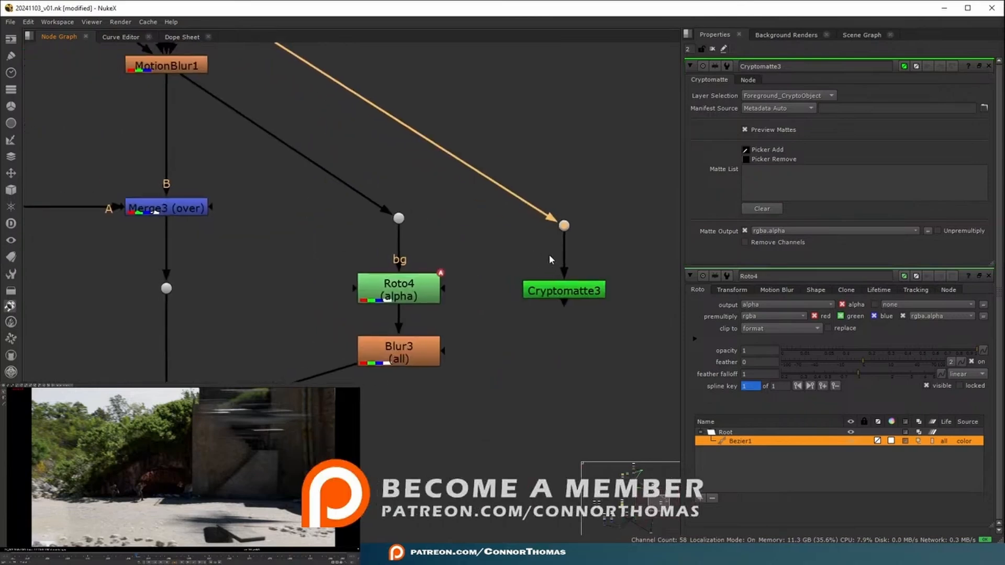
pyautogui.doubleClick(564, 226)
pyautogui.click(718, 134)
pyautogui.click(713, 48)
# View Cryptomatte3 and pick the ship into its matte list on two different frames, starting with body_GEO
pyautogui.doubleClick(570, 292)
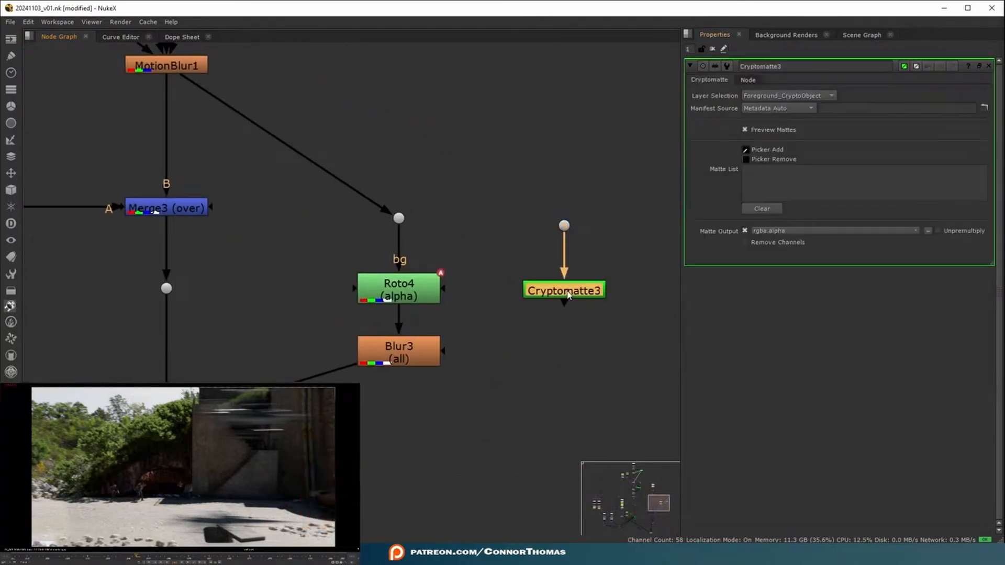
pyautogui.press('1')
pyautogui.keyDown('ctrl'); pyautogui.click(171, 420); pyautogui.keyUp('ctrl')
pyautogui.hotkey('ctrl', 'z')
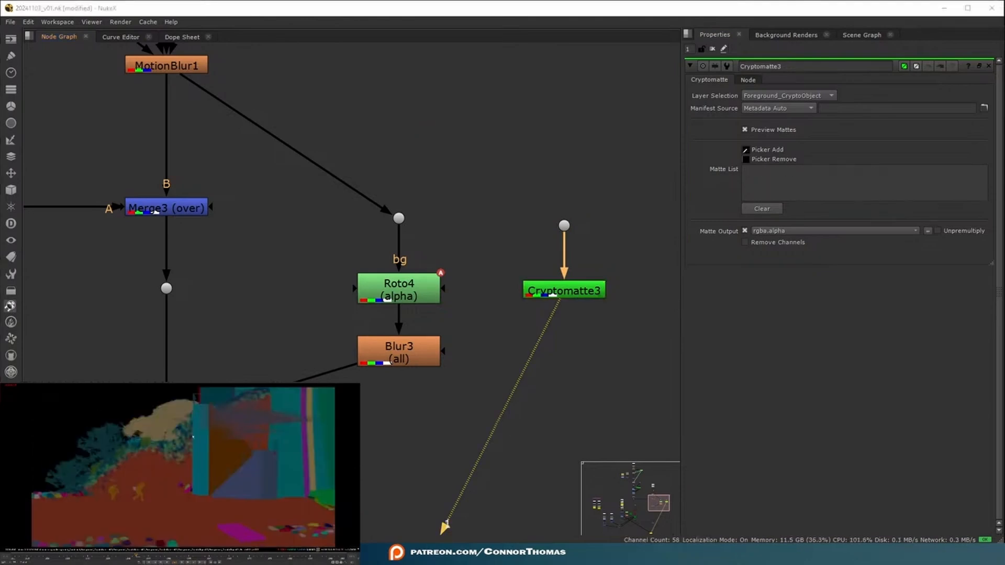
pyautogui.keyDown('ctrl'); pyautogui.click(252, 422); pyautogui.keyUp('ctrl')
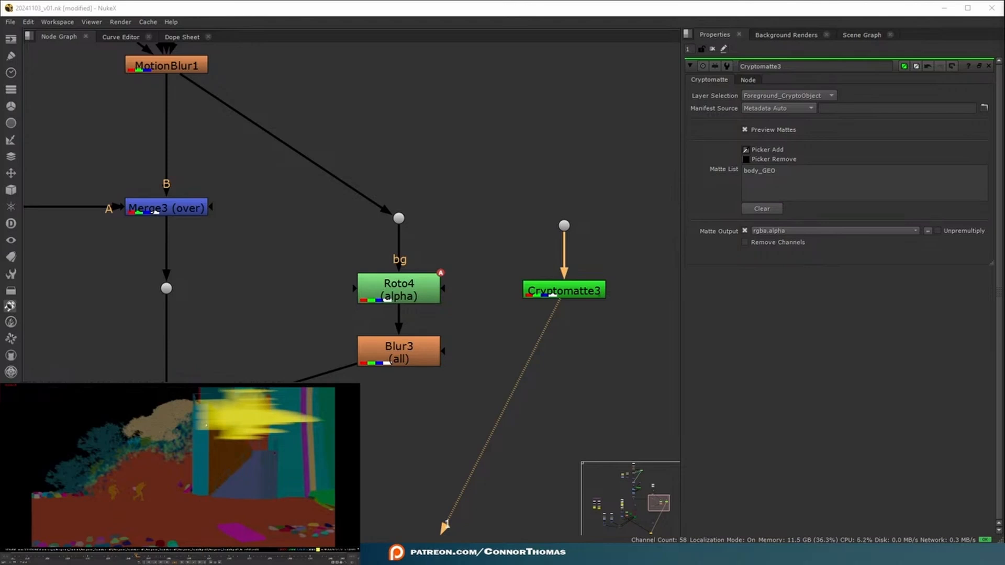
pyautogui.click(175, 558)
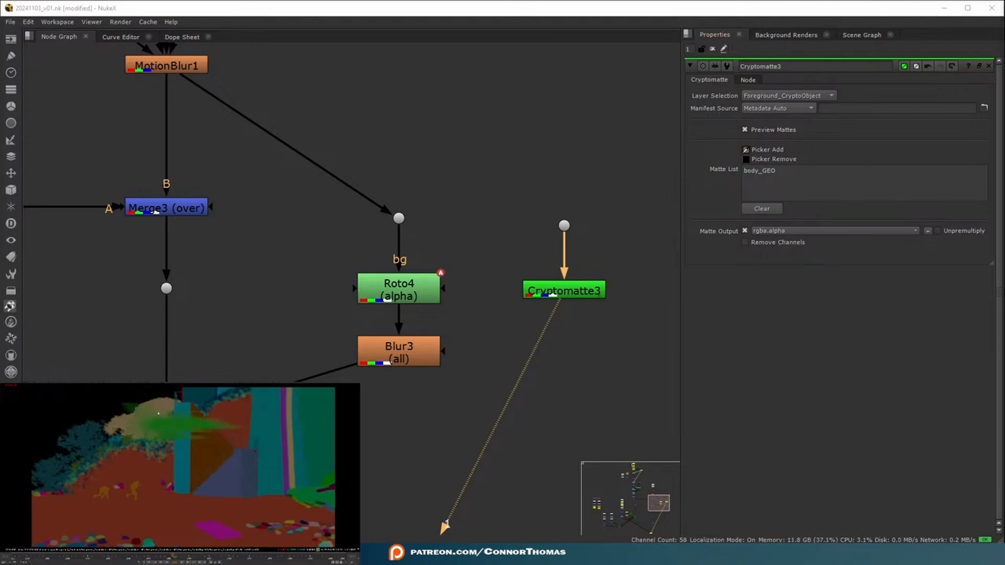
pyautogui.keyDown('ctrl'); pyautogui.click(182, 429); pyautogui.keyUp('ctrl')
pyautogui.click(709, 48)
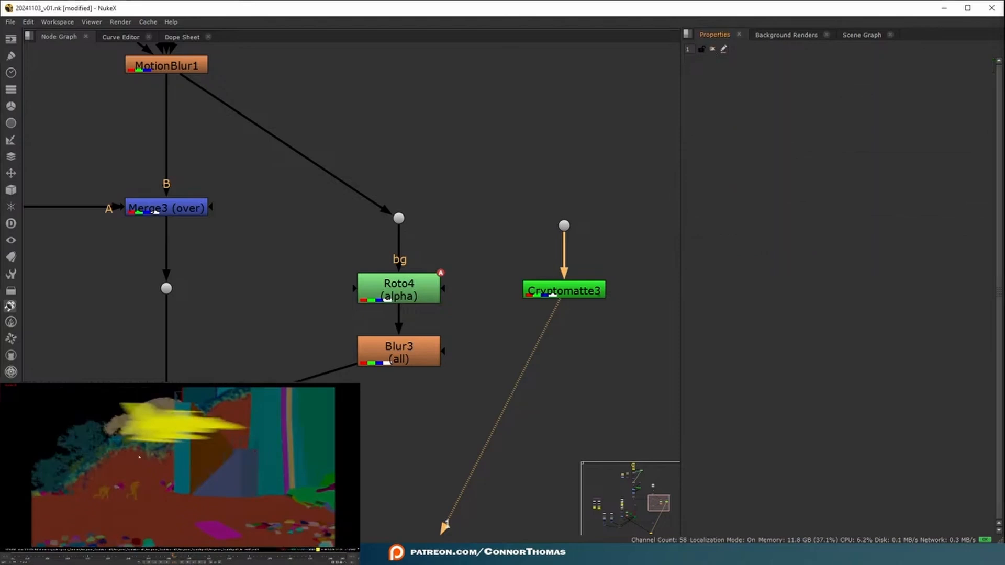
# Insert a Merge between Blur3 and the Blur4 mask, with Blur3 as its B input and Cryptomatte3 as its A input
pyautogui.moveTo(418, 349); pyautogui.dragTo(459, 280, button='middle')
pyautogui.click(459, 279)
pyautogui.press('m')
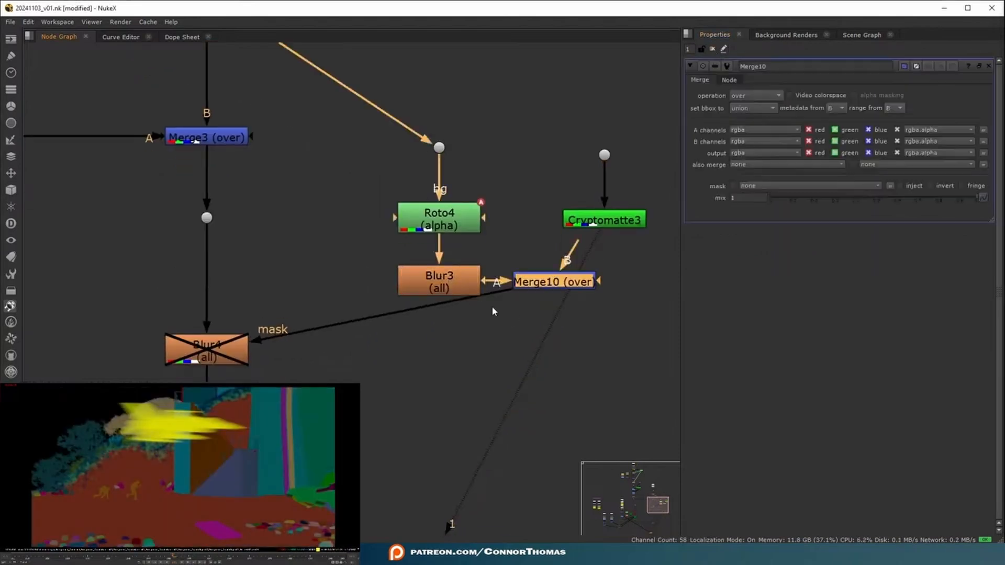
pyautogui.moveTo(519, 292); pyautogui.dragTo(421, 342)
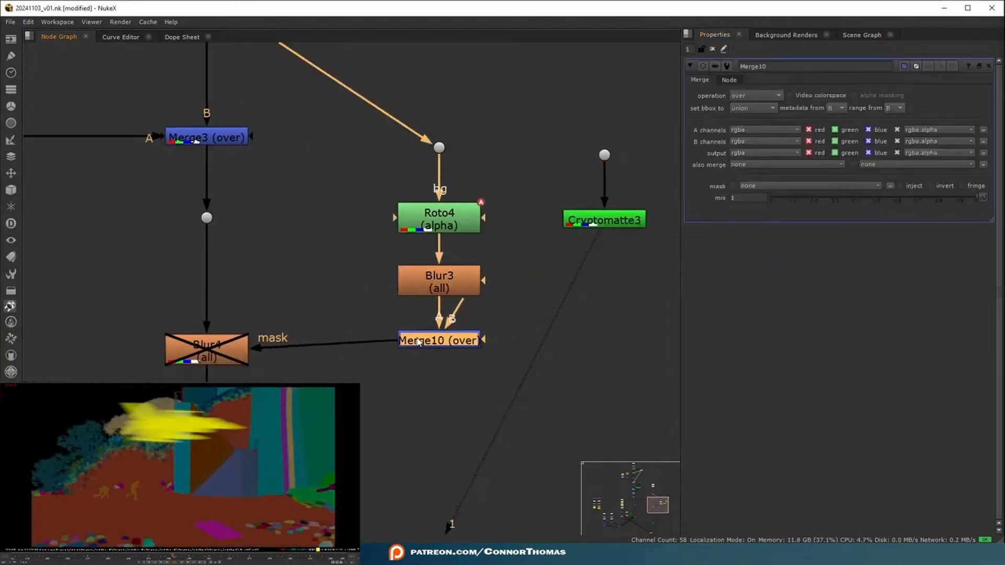
pyautogui.moveTo(487, 336); pyautogui.dragTo(582, 398)
pyautogui.moveTo(465, 309); pyautogui.dragTo(607, 221)
# Set the operation of Merge10 to stencil
pyautogui.click(756, 95)
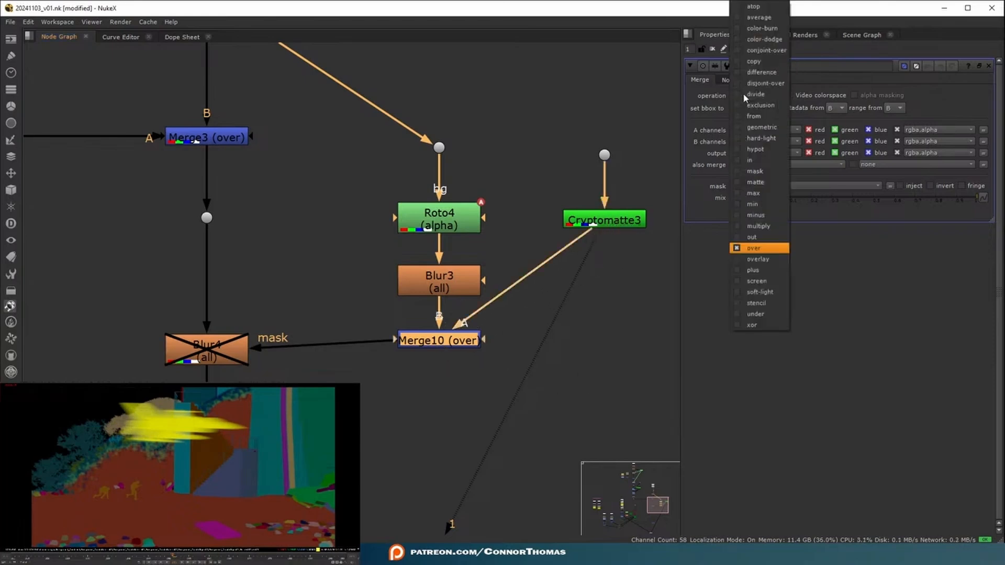
pyautogui.click(761, 294)
pyautogui.click(753, 96)
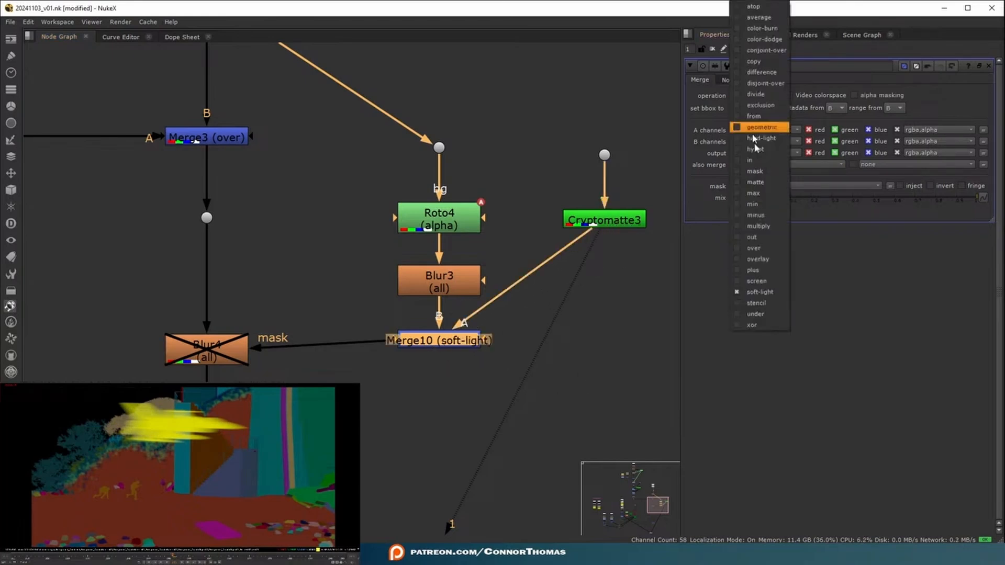
pyautogui.click(754, 299)
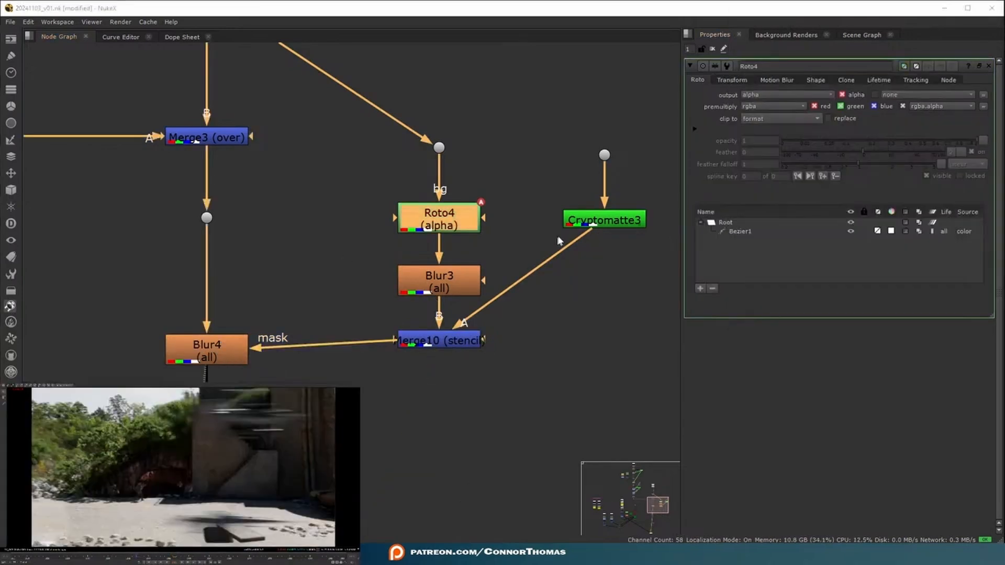
# Compare the masked blur with and without the Cryptomatte stencil from Merge10
pyautogui.moveTo(574, 242); pyautogui.dragTo(600, 314)
pyautogui.hotkey('ctrl', 'z')
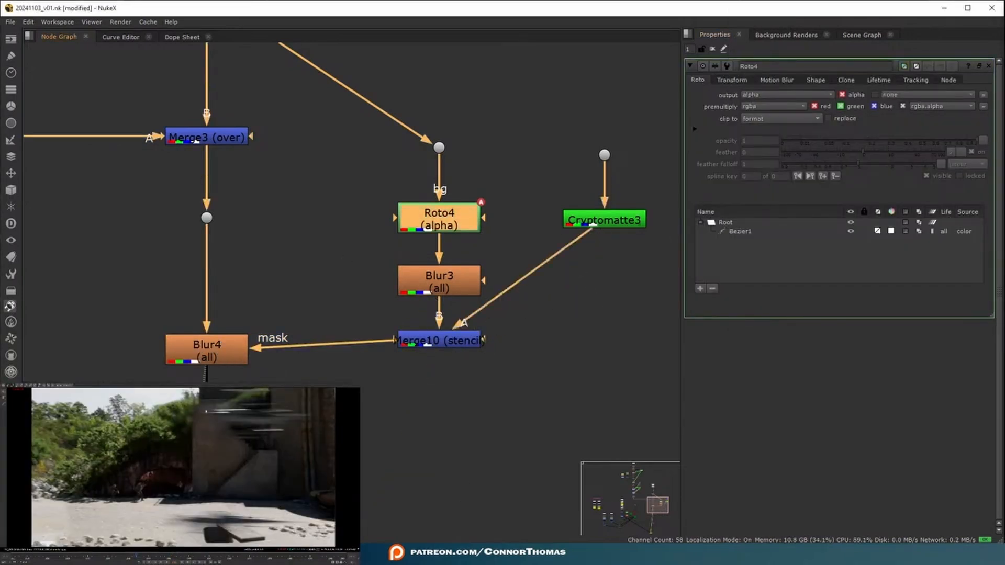
pyautogui.click(436, 347)
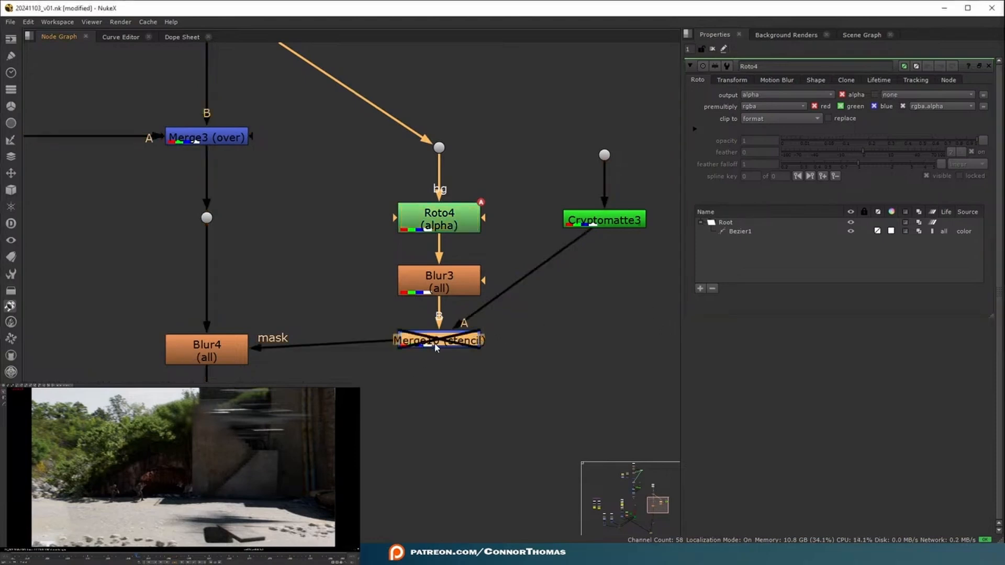
pyautogui.moveTo(399, 341)
pyautogui.mouseDown()
pyautogui.moveTo(444, 288)
pyautogui.moveTo(413, 342)
pyautogui.mouseUp()
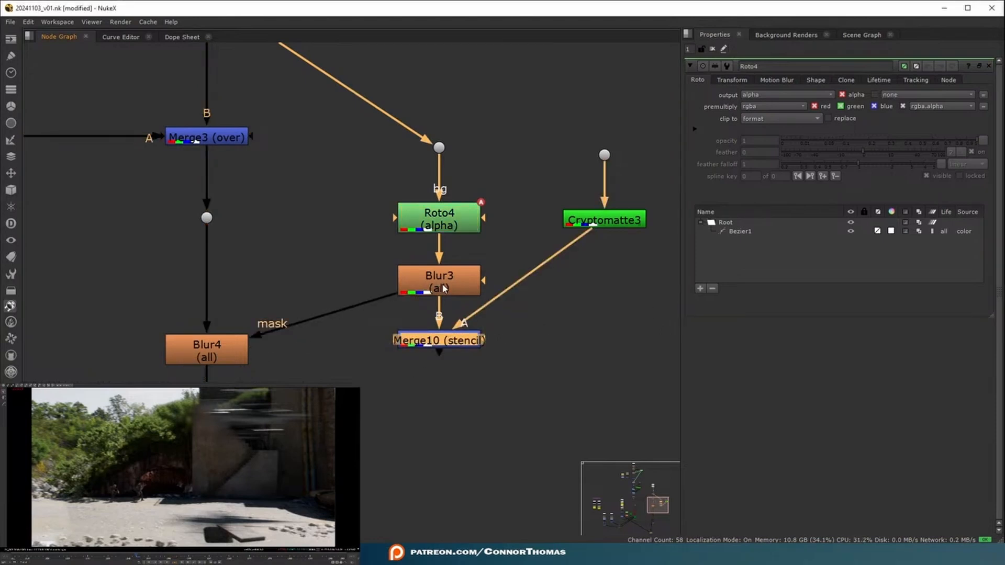
# Select all points of Bezier1 in Roto4 and keyframe the shape so it follows the passing ship
pyautogui.click(443, 223)
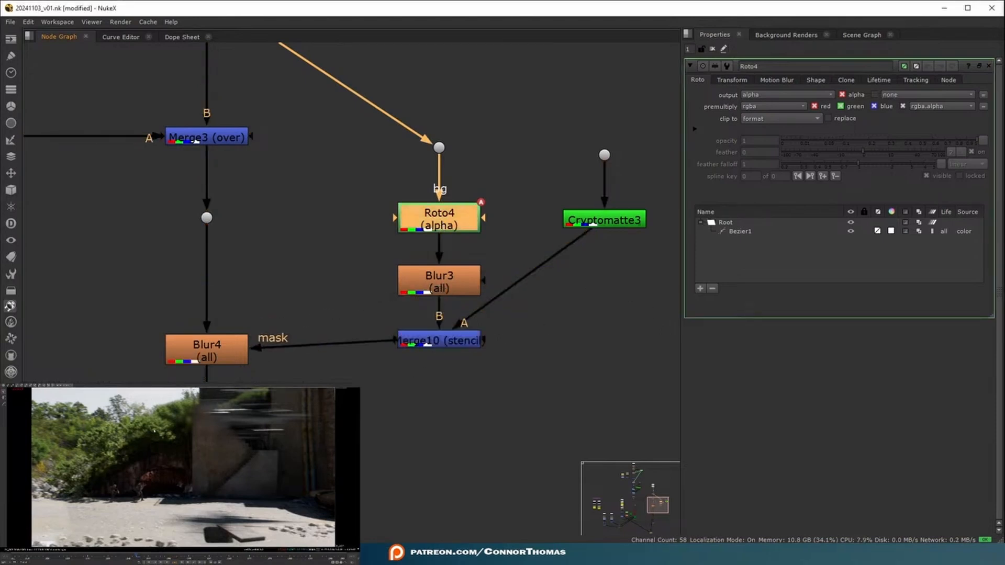
pyautogui.hotkey('ctrl', 'a')
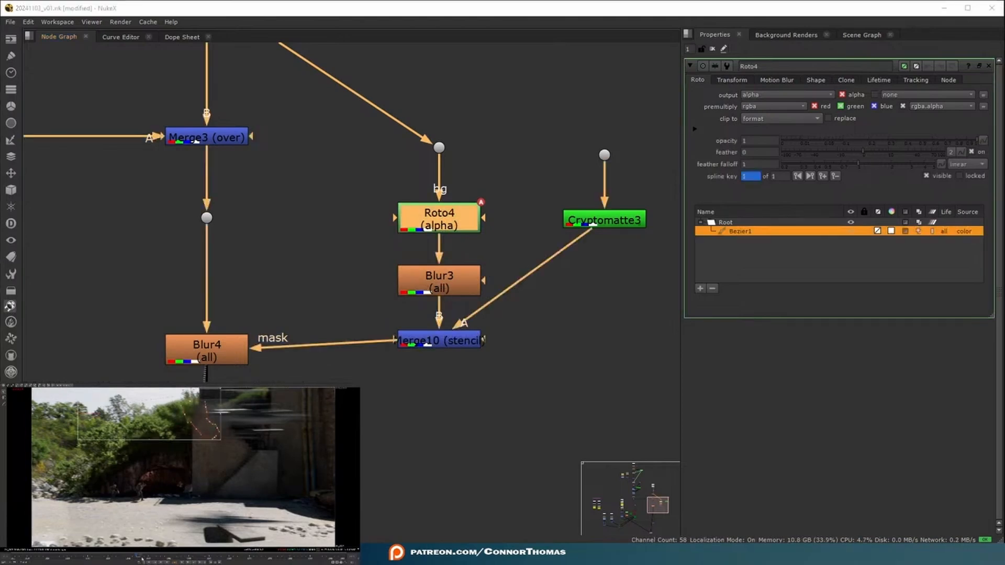
pyautogui.press('l')
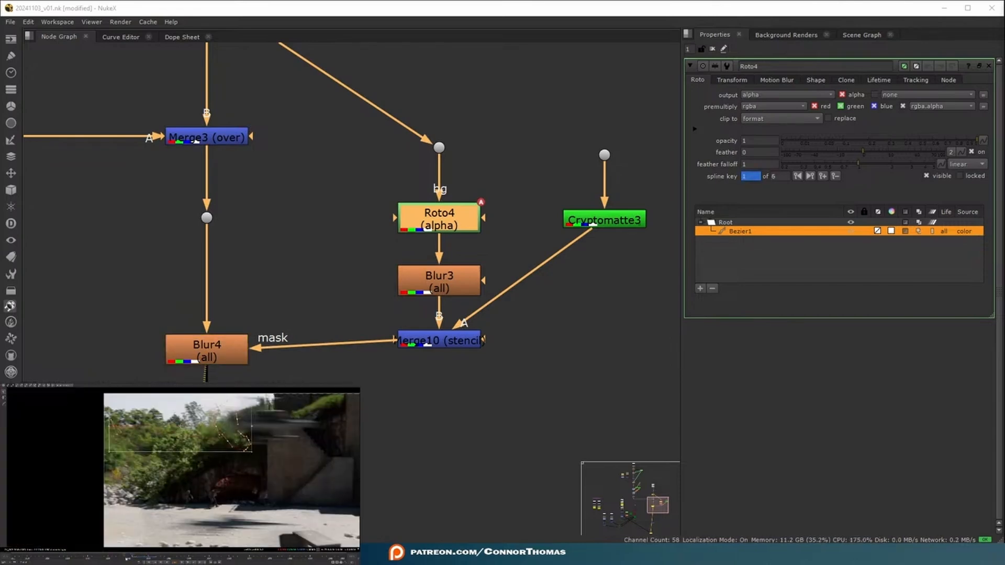
# Try a DirBlur in place of Blur4, with BlurLength 42 and BlurAngle 116
pyautogui.click(199, 356)
pyautogui.press('Tab')
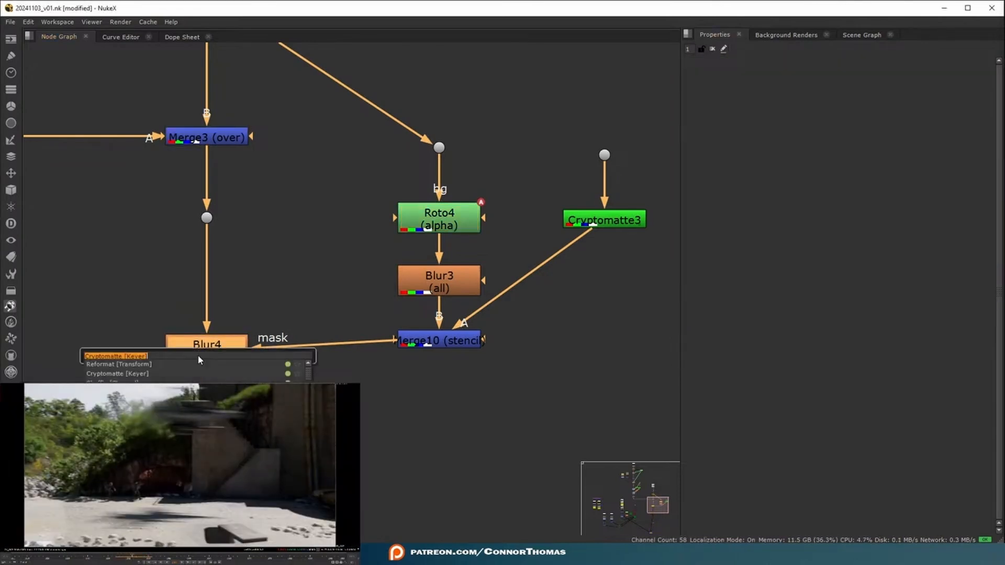
pyautogui.write('dir')
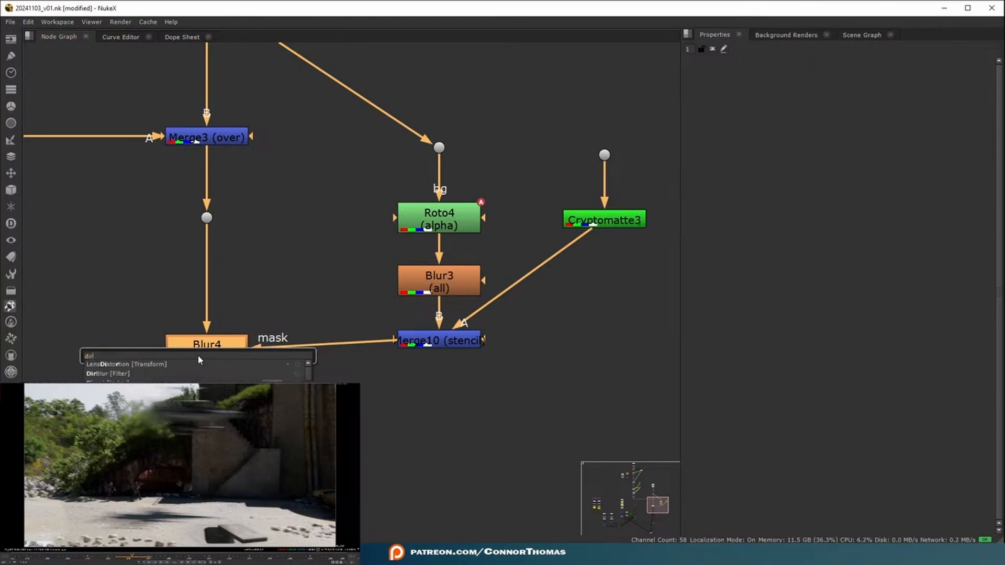
pyautogui.press('Return')
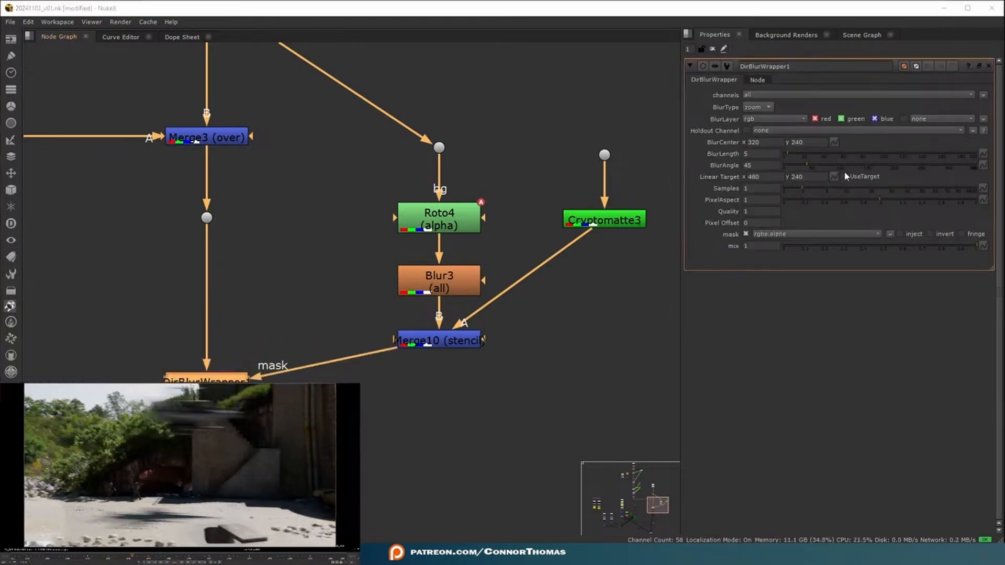
pyautogui.click(824, 156)
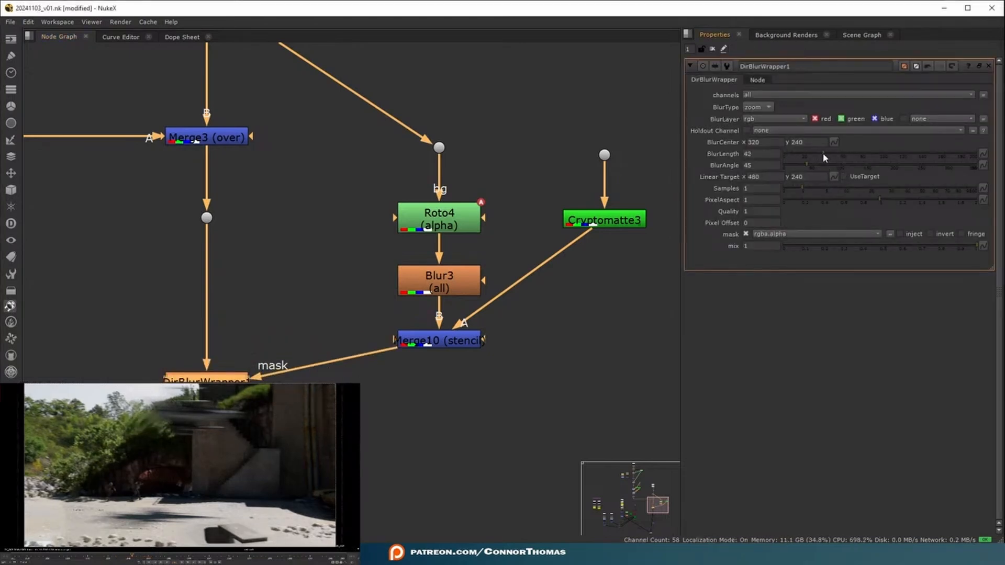
pyautogui.click(827, 167)
pyautogui.moveTo(839, 165); pyautogui.dragTo(857, 165)
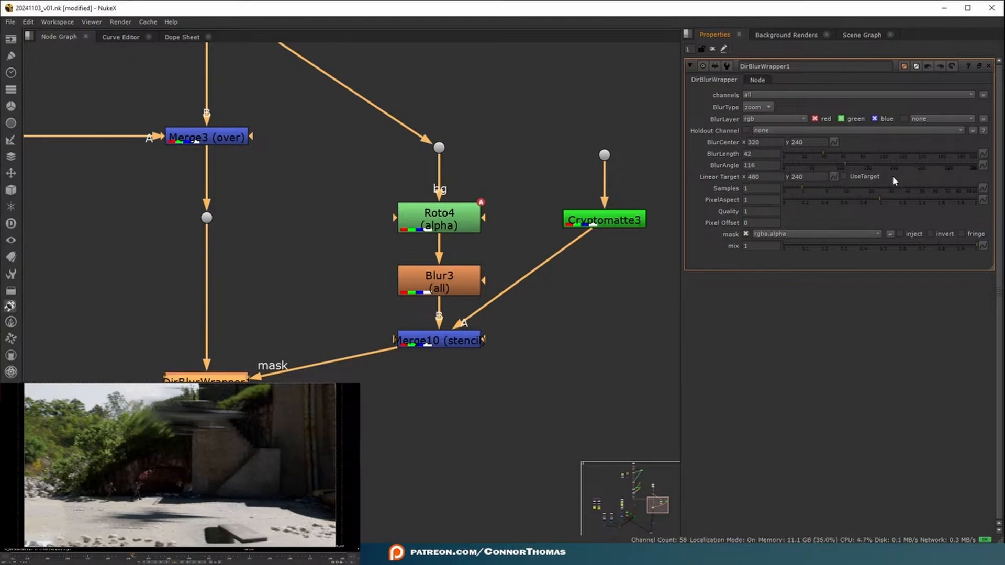
# Replace the DirBlur with a regular Blur masked by Merge10 and raise its size
pyautogui.press('b')
pyautogui.moveTo(253, 409); pyautogui.dragTo(241, 372)
pyautogui.click(233, 379)
pyautogui.press('Delete')
pyautogui.moveTo(201, 427); pyautogui.dragTo(208, 387)
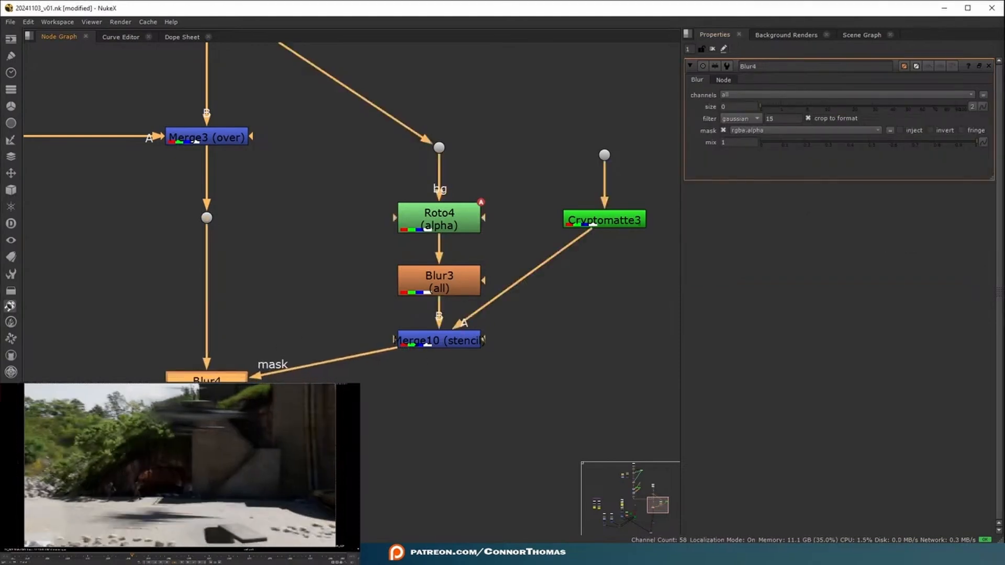
pyautogui.click(826, 107)
# Add a ColorCorrect below Blur4, connect its mask to Merge10, and set its master contrast to 0.55
pyautogui.click(293, 413)
pyautogui.click(207, 390)
pyautogui.moveTo(312, 420); pyautogui.dragTo(458, 303, button='middle')
pyautogui.press('c')
pyautogui.moveTo(400, 305); pyautogui.dragTo(571, 230)
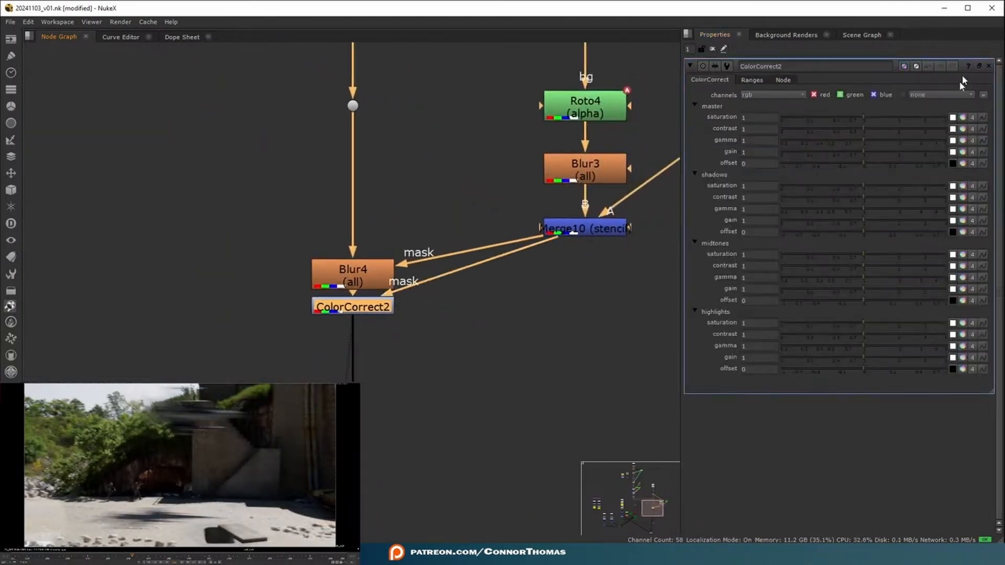
pyautogui.moveTo(859, 131); pyautogui.dragTo(843, 131)
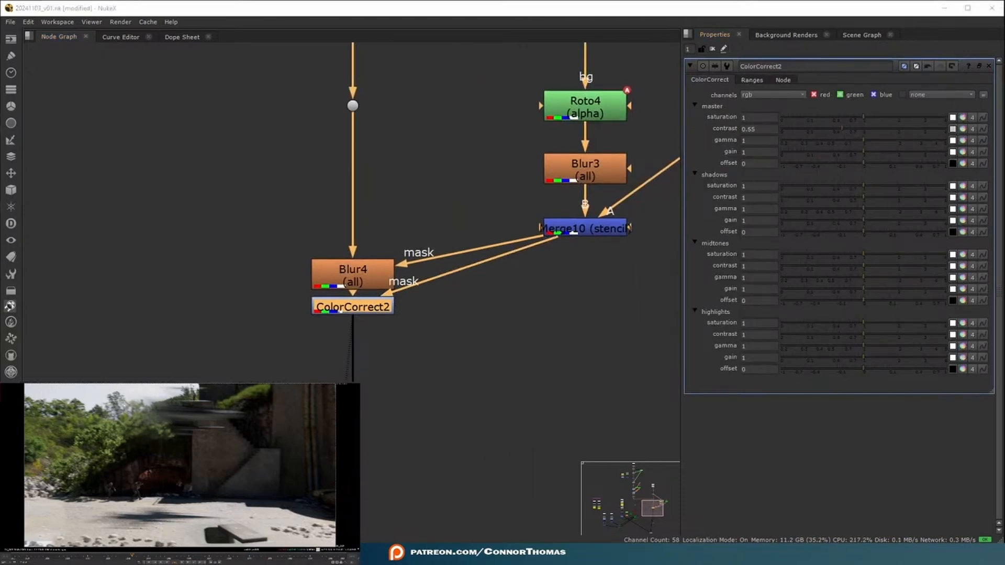
# Move the Viewer node further down below the final Merge that adds the ScanlineRender output
pyautogui.moveTo(495, 276); pyautogui.dragTo(328, 355, button='middle')
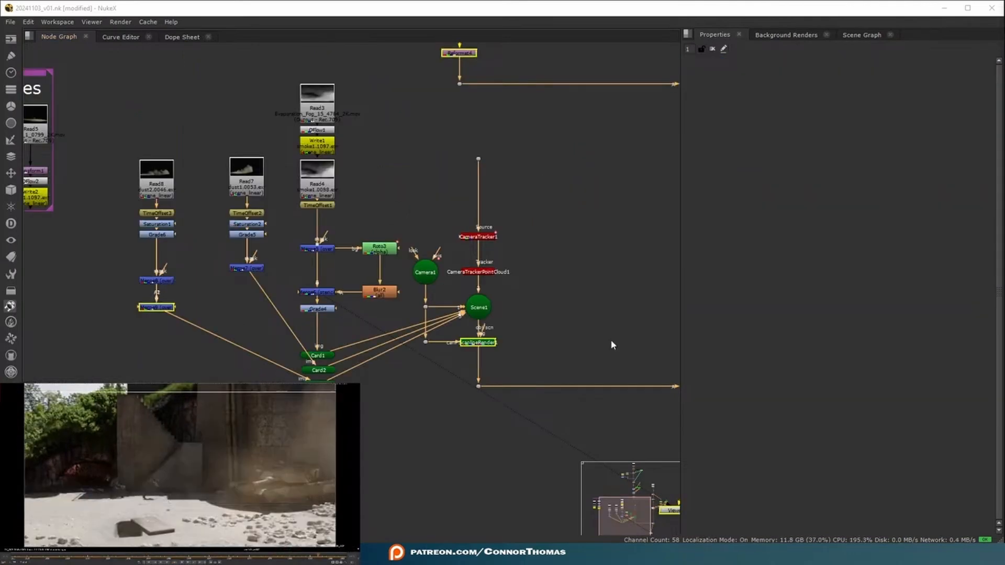
pyautogui.scroll(-1, 611, 341)
pyautogui.moveTo(611, 341); pyautogui.dragTo(352, 204, button='middle')
pyautogui.scroll(3, 456, 263)
pyautogui.moveTo(457, 263); pyautogui.dragTo(399, 206, button='middle')
pyautogui.moveTo(314, 353); pyautogui.dragTo(353, 480)
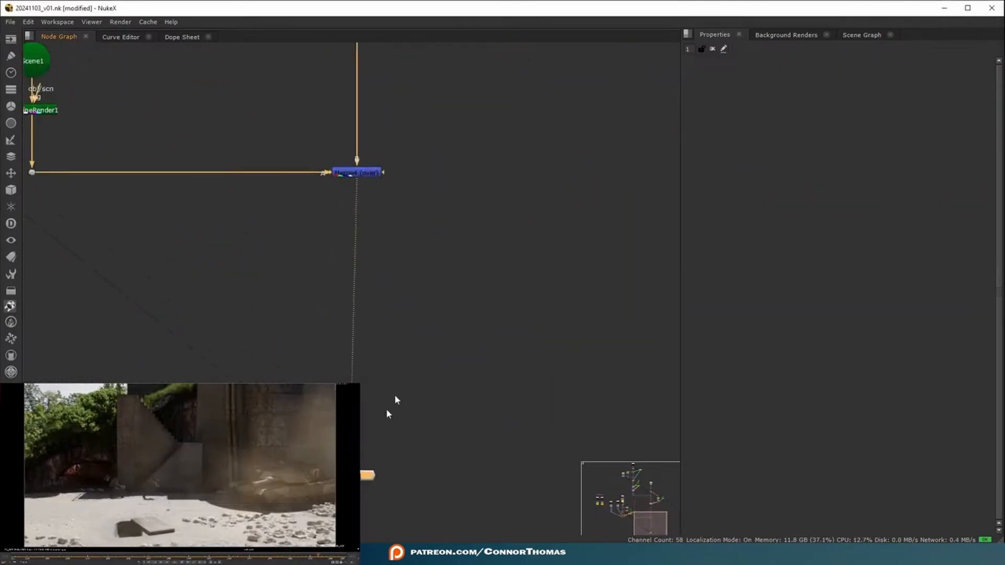
# Add an F_ReGrain node after the final Merge and place it a little below
pyautogui.click(352, 173)
pyautogui.press('Tab')
pyautogui.write('g')
pyautogui.press('BackSpace')
pyautogui.write('regrain')
pyautogui.press('Down')
pyautogui.press('Return')
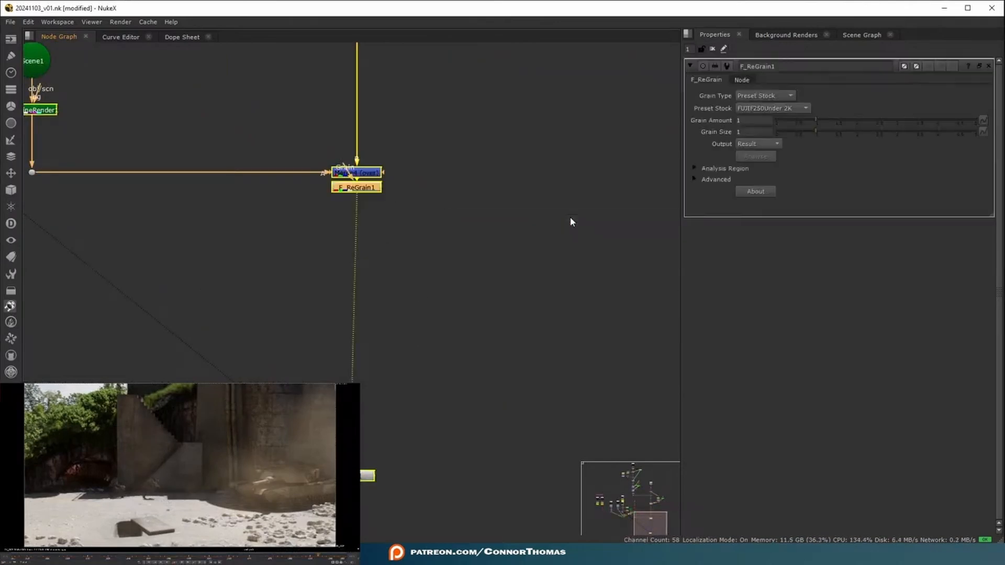
pyautogui.moveTo(361, 189); pyautogui.dragTo(365, 245)
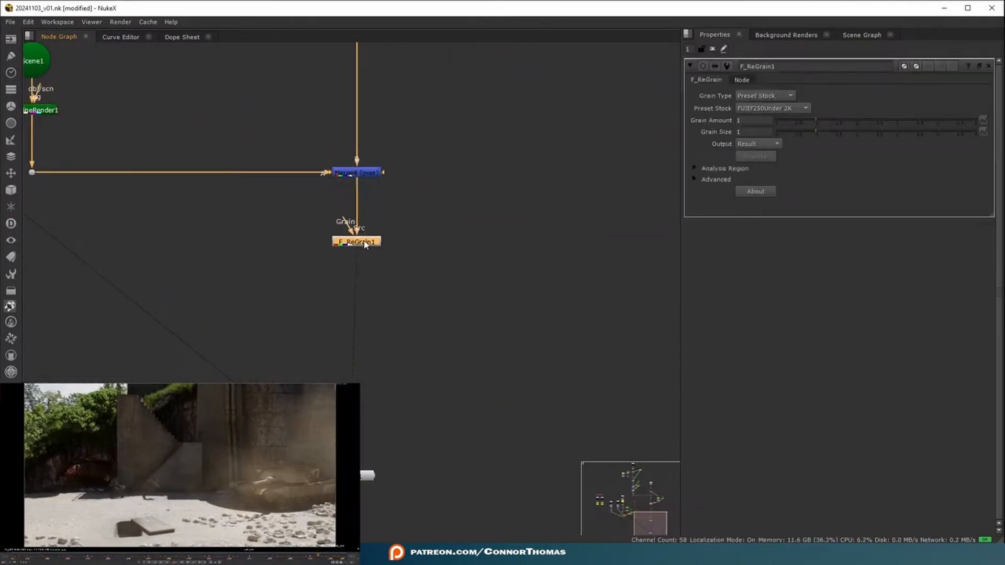
# Set the F_ReGrain Grain Amount to about 0.3 and Grain Size to 0.58, checking the grain close up
pyautogui.moveTo(794, 121); pyautogui.dragTo(788, 122)
pyautogui.scroll(10, 148, 496)
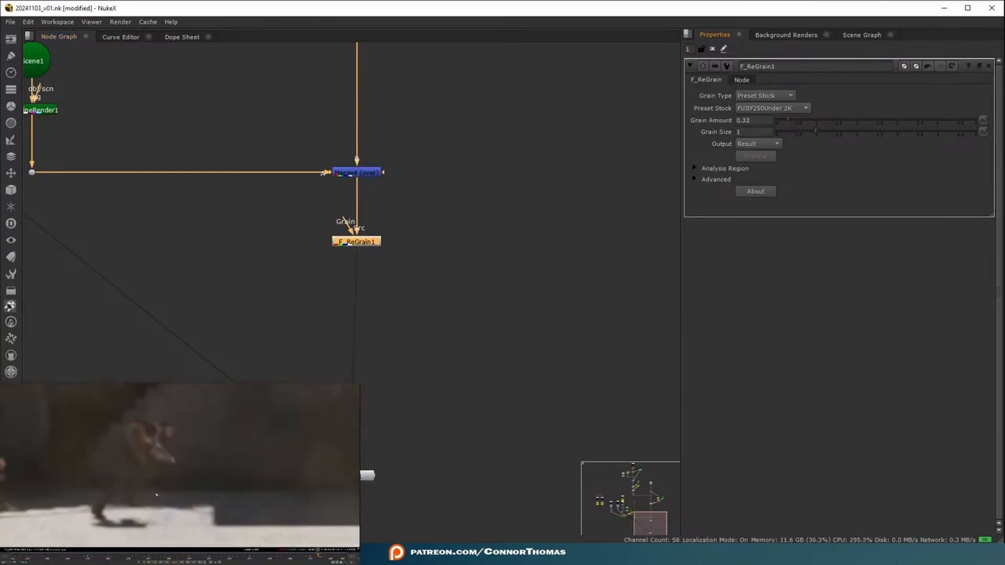
pyautogui.moveTo(810, 131); pyautogui.dragTo(797, 131)
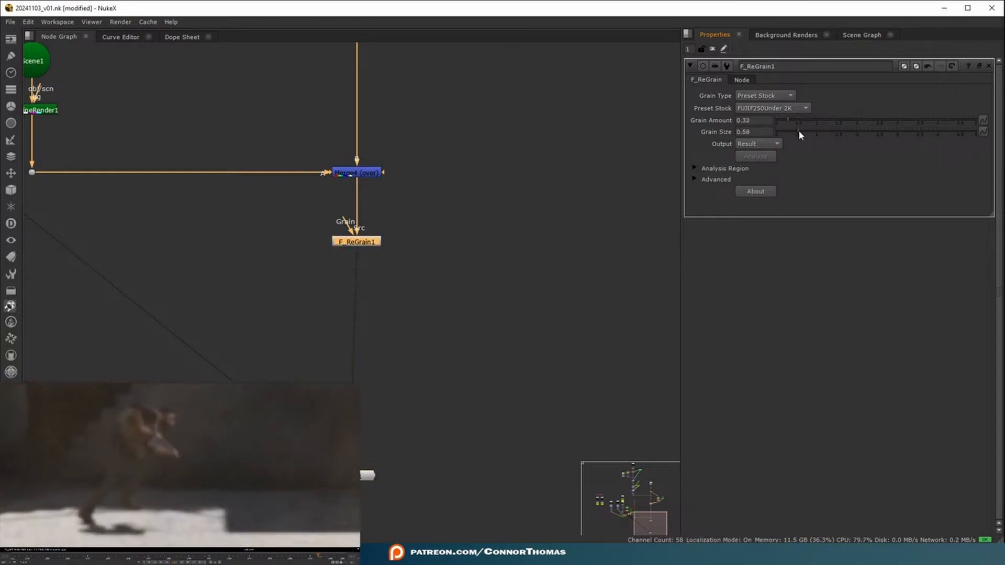
# Set the F_ReGrain Grain Size to 0.62 and compare the image with the node disabled and enabled
pyautogui.moveTo(800, 130); pyautogui.dragTo(801, 131)
pyautogui.press('d')
pyautogui.press('d')
pyautogui.scroll(5, 192, 431)
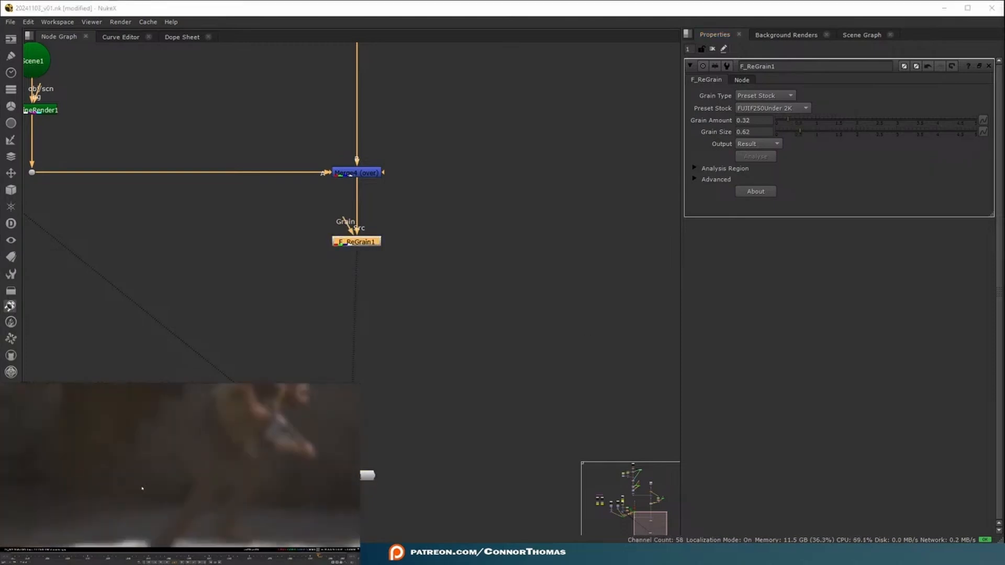
pyautogui.press('d')
pyautogui.press('d')
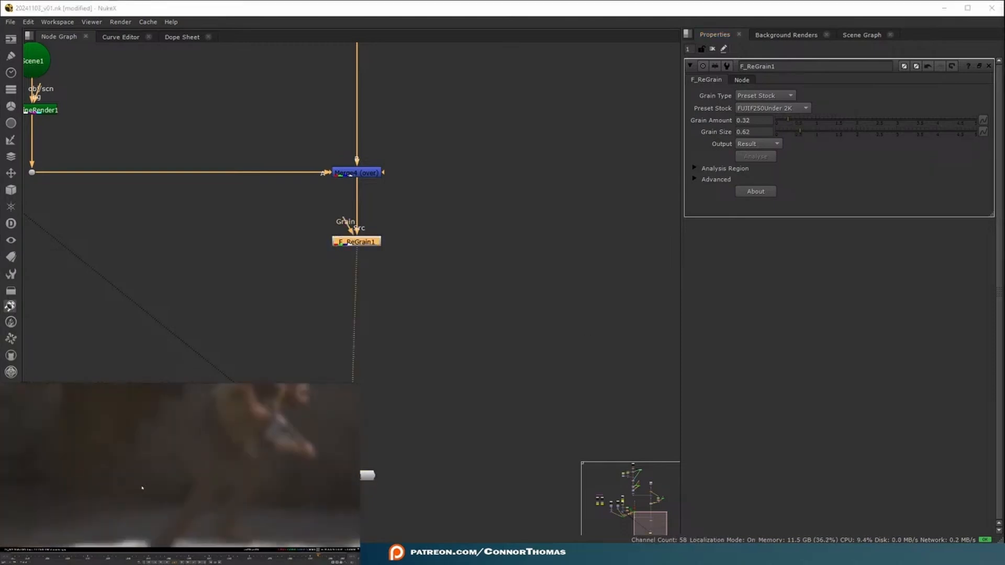
pyautogui.press('f')
pyautogui.press('d')
pyautogui.press('d')
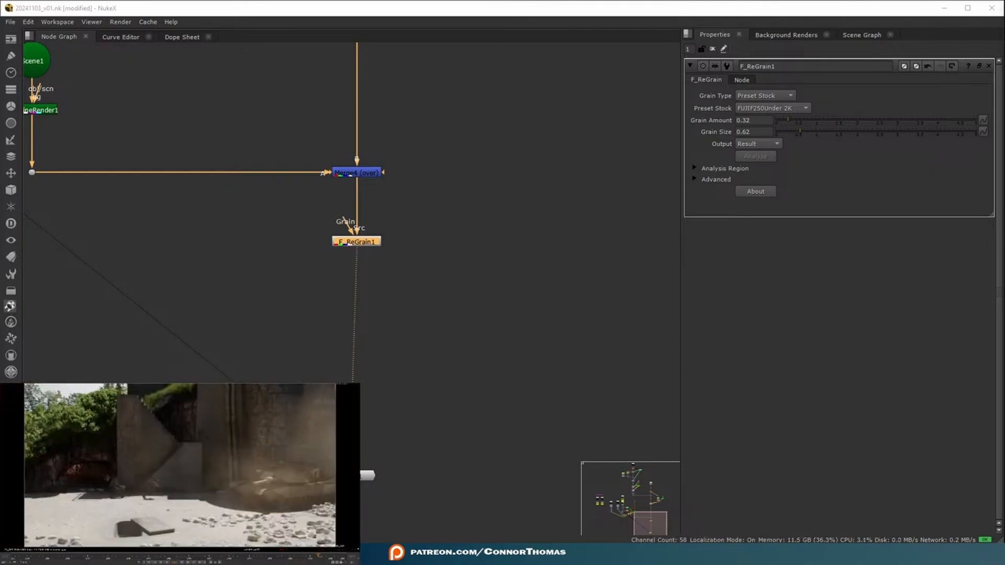
# Add a LightWrap node below Reformat4 and connect its B input to a new dot below MotionBlur1
pyautogui.scroll(5, 194, 469)
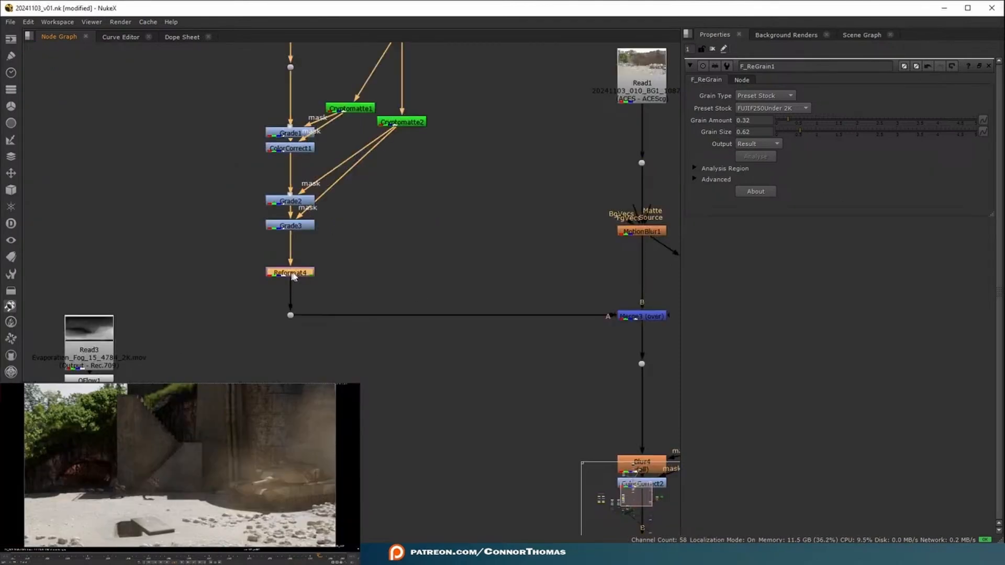
pyautogui.press('Tab')
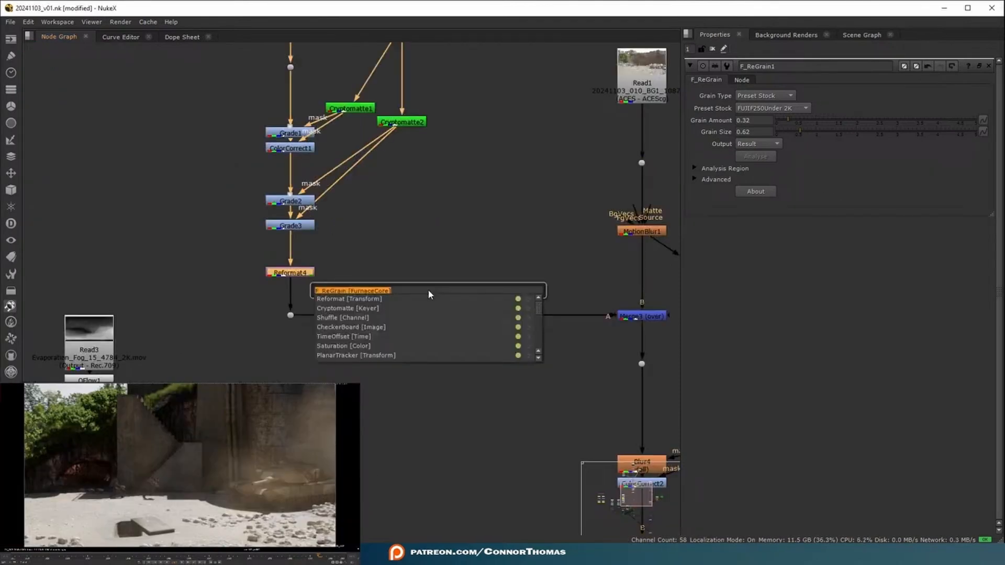
pyautogui.write('lightwrap')
pyautogui.press('Return')
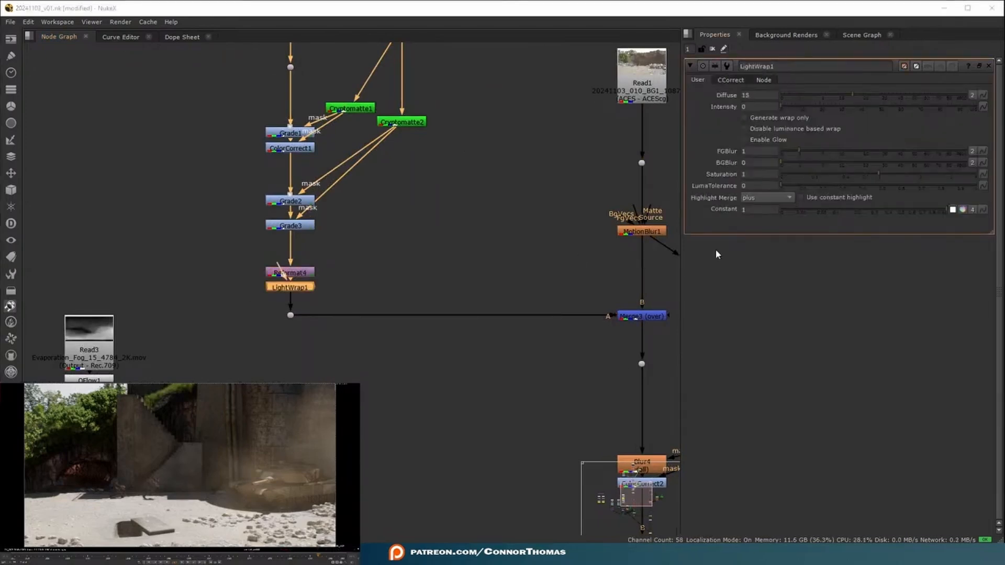
pyautogui.moveTo(282, 291); pyautogui.dragTo(595, 278)
pyautogui.click(522, 273)
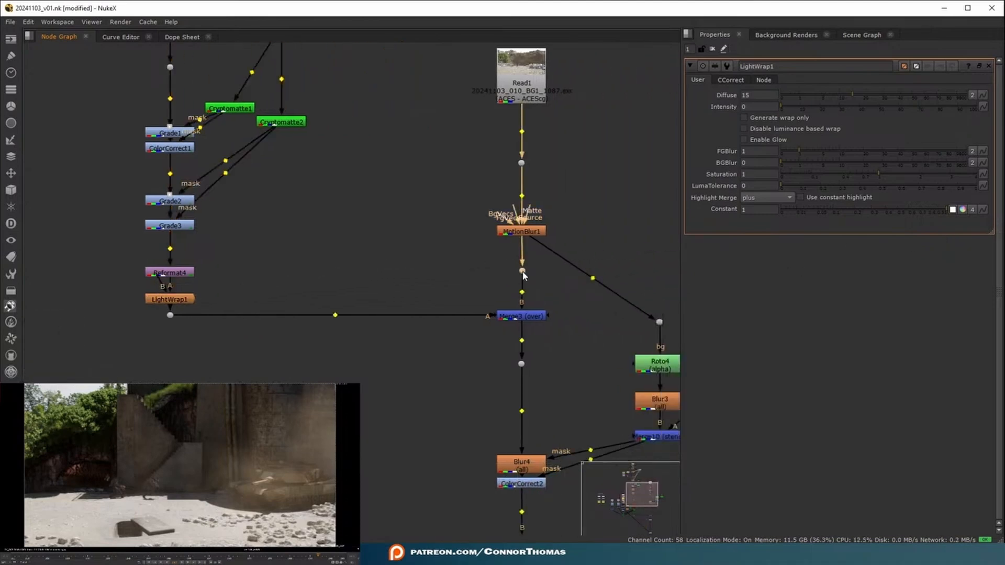
pyautogui.moveTo(163, 286); pyautogui.dragTo(522, 275)
# Set the LightWrap intensity to 1.5 and its diffuse to 30, checking the edges in the viewer
pyautogui.click(188, 299)
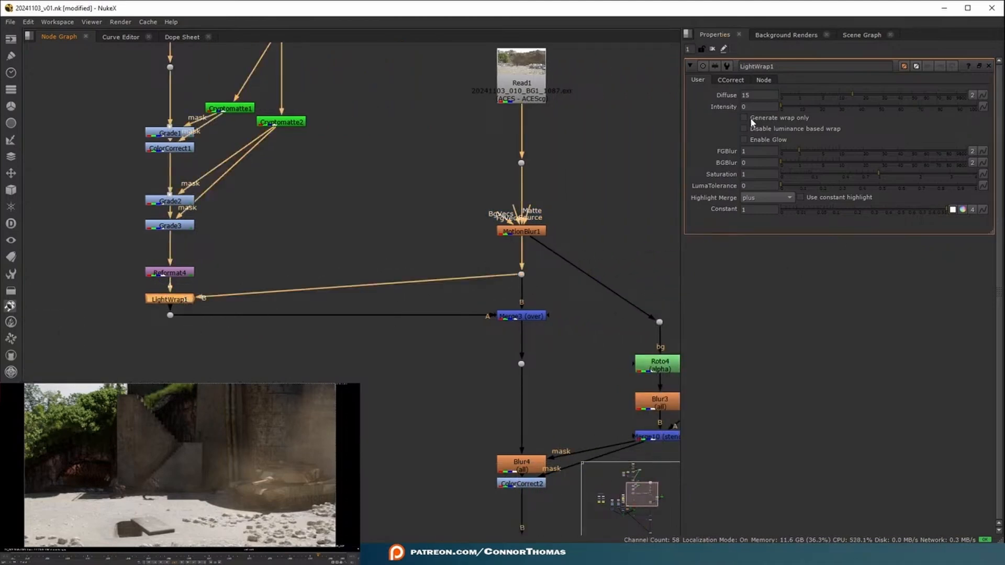
pyautogui.click(795, 104)
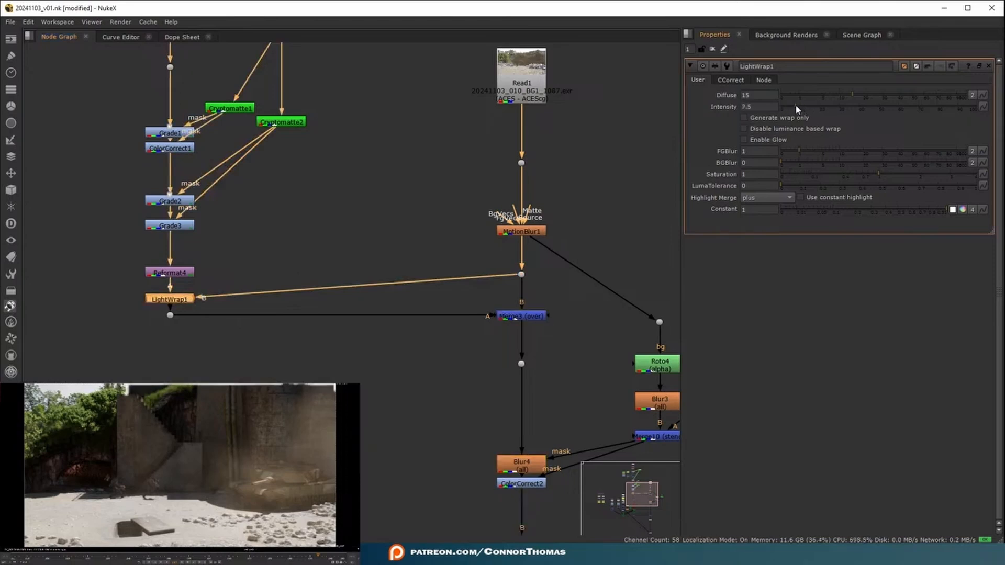
pyautogui.moveTo(787, 106); pyautogui.dragTo(781, 107)
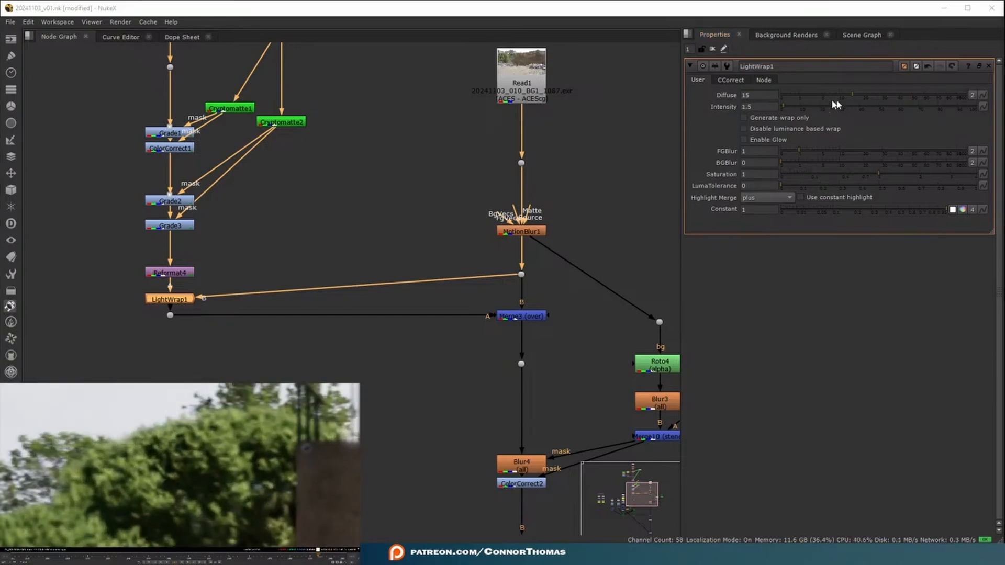
pyautogui.moveTo(865, 95); pyautogui.dragTo(883, 95)
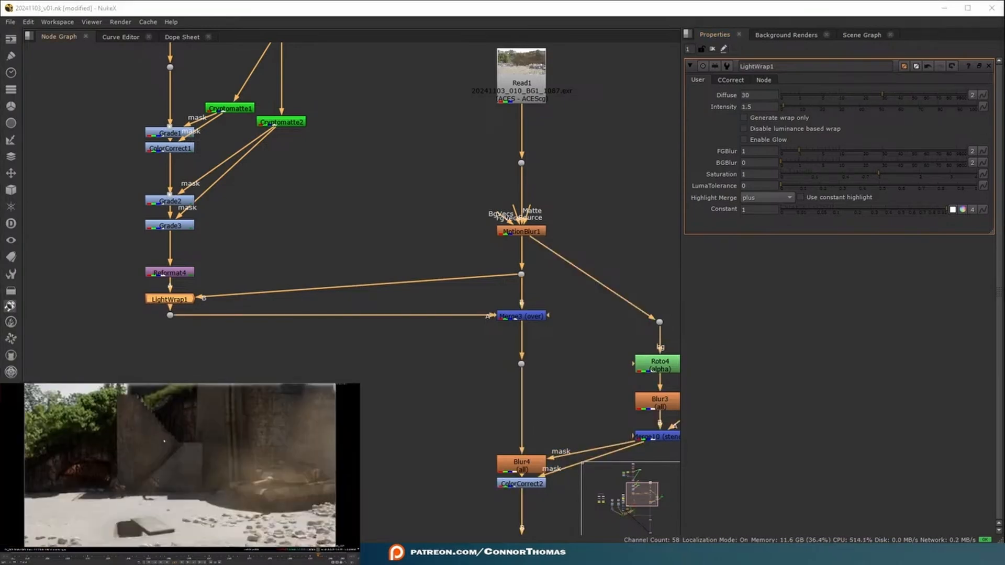
# View the Reformat4 output and examine its alpha channel at the frame edges
pyautogui.click(184, 275)
pyautogui.press('1')
pyautogui.press('a')
pyautogui.moveTo(118, 386); pyautogui.dragTo(115, 403, button='middle')
pyautogui.press('a')
pyautogui.press('f')
# View the MotionBlur1 output and reroute the LightWrap's B input to the dot above MotionBlur1
pyautogui.click(519, 236)
pyautogui.press('1')
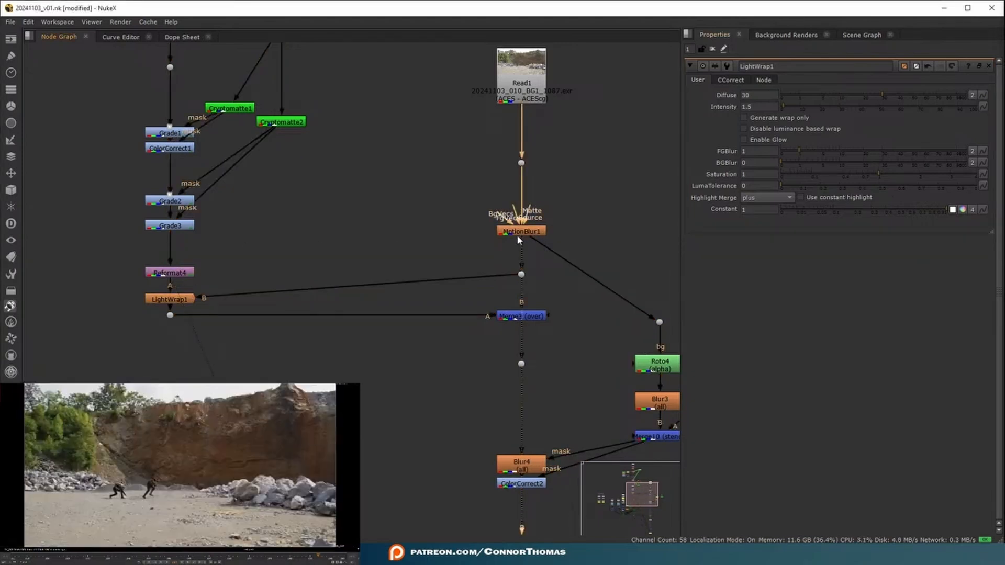
pyautogui.moveTo(521, 275); pyautogui.dragTo(521, 163)
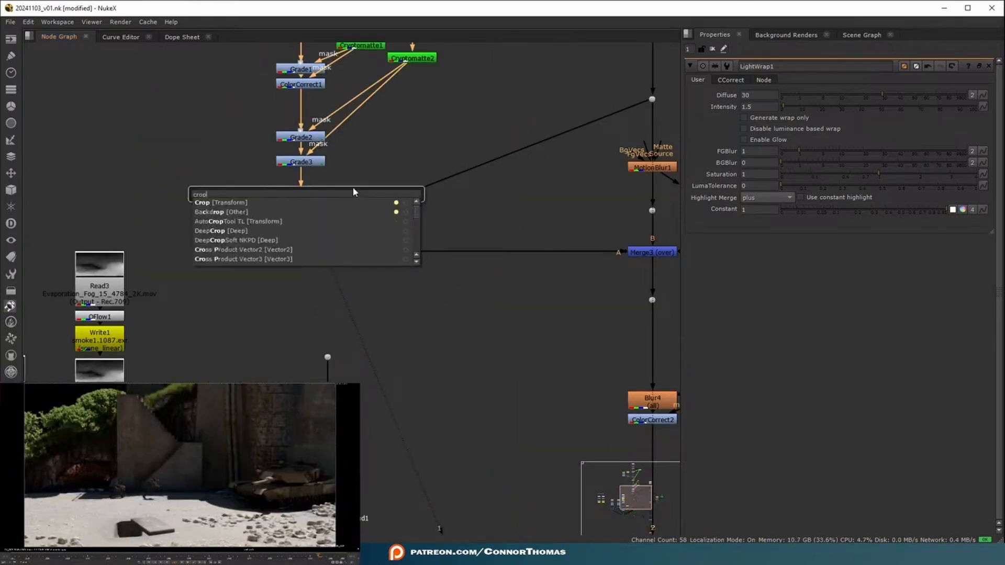
# Add a Crop node below Reformat4 and set the LightWrap to diffuse 100 and intensity 3
pyautogui.press('Return')
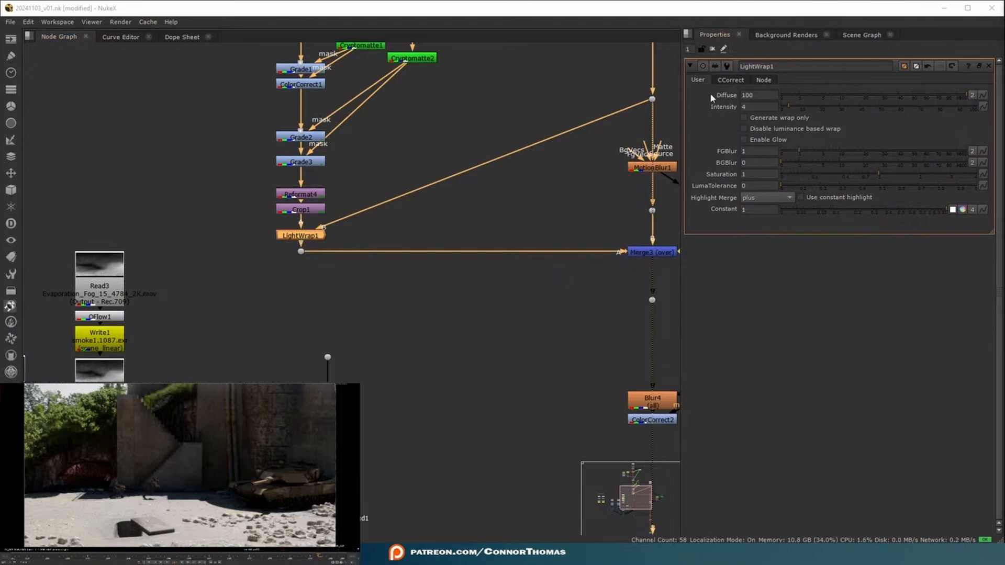
pyautogui.moveTo(788, 107); pyautogui.dragTo(786, 103)
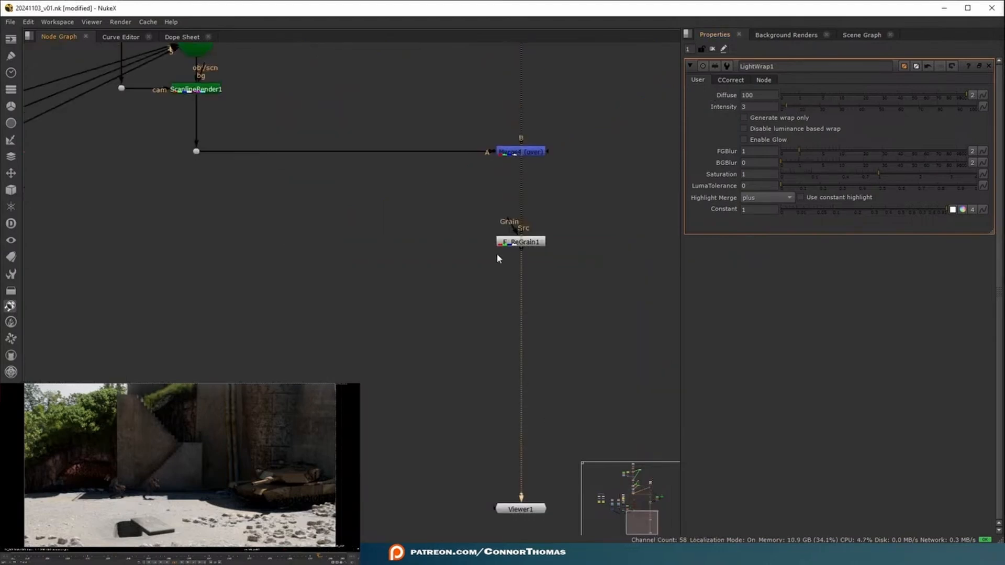
# Move F_ReGrain1 slightly down and insert a LensDistortion node between the final Merge and it
pyautogui.moveTo(520, 247); pyautogui.dragTo(520, 267)
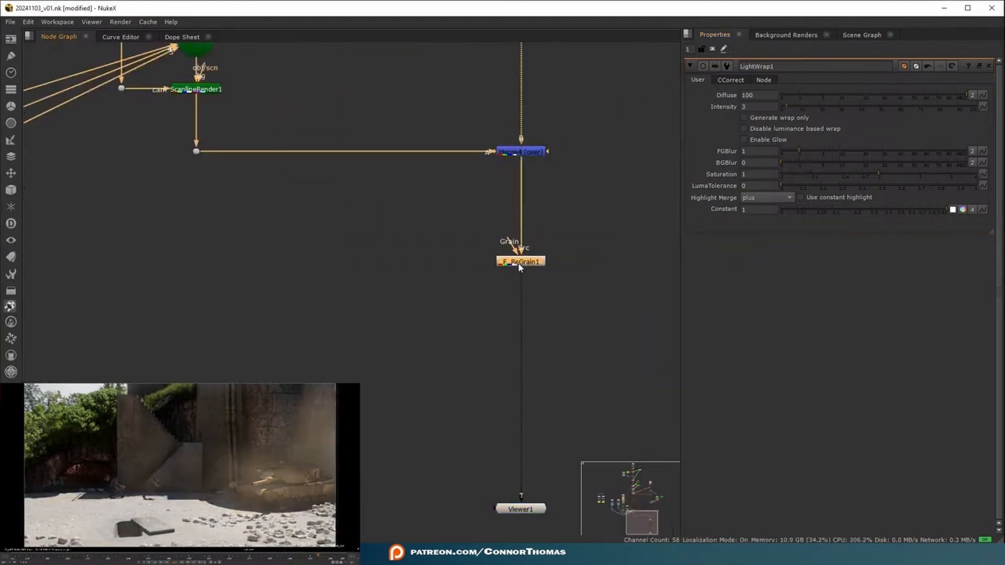
pyautogui.press('Tab')
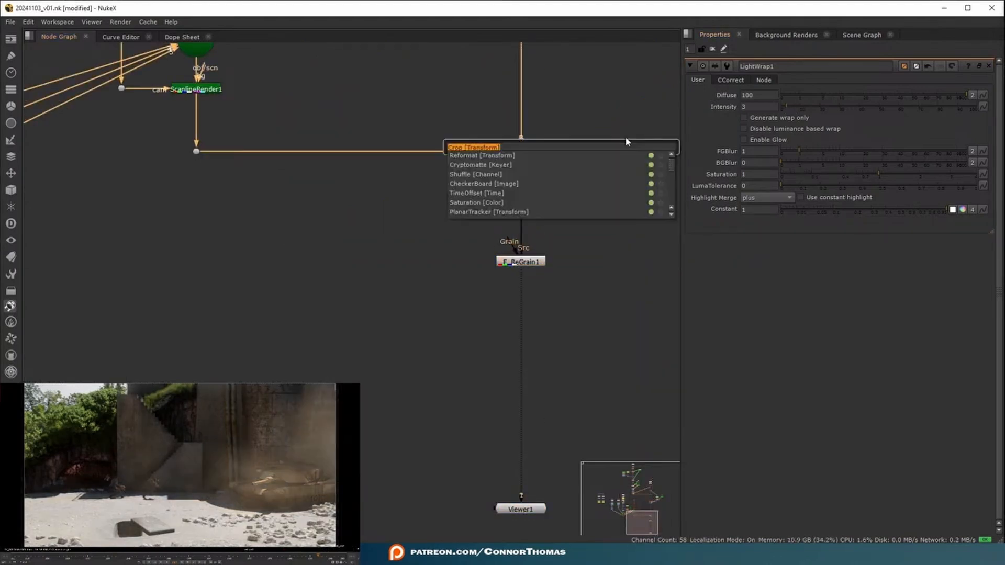
pyautogui.write('lens')
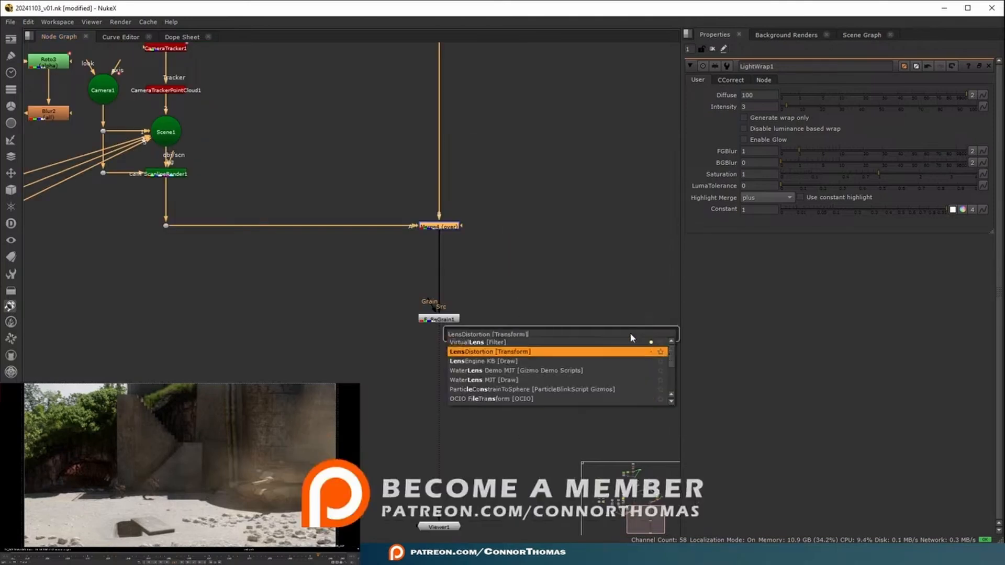
pyautogui.press('Return')
pyautogui.moveTo(447, 243); pyautogui.dragTo(447, 263)
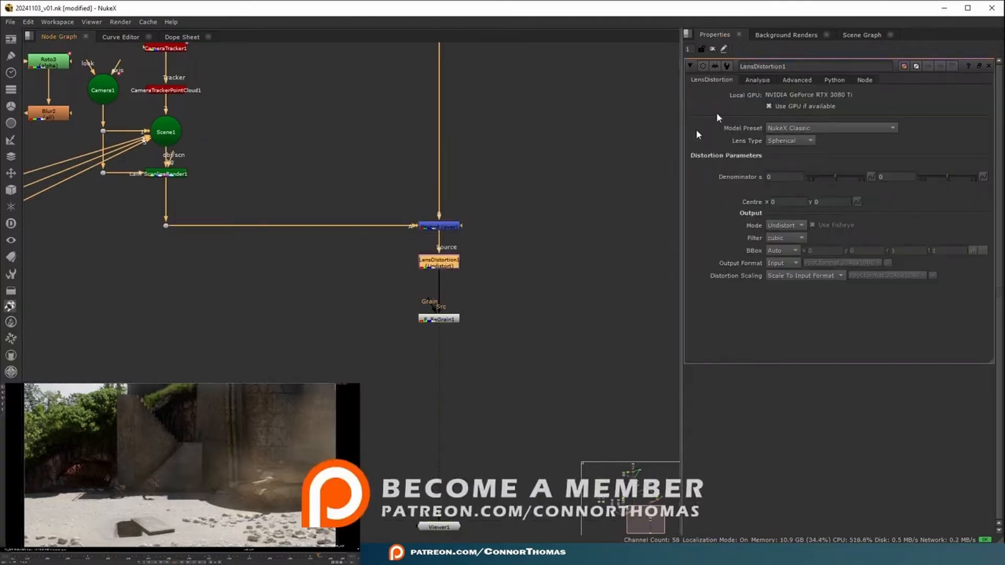
# Set the LensDistortion mode to Redistort and its first denominator value to 0.01
pyautogui.click(785, 225)
pyautogui.click(794, 238)
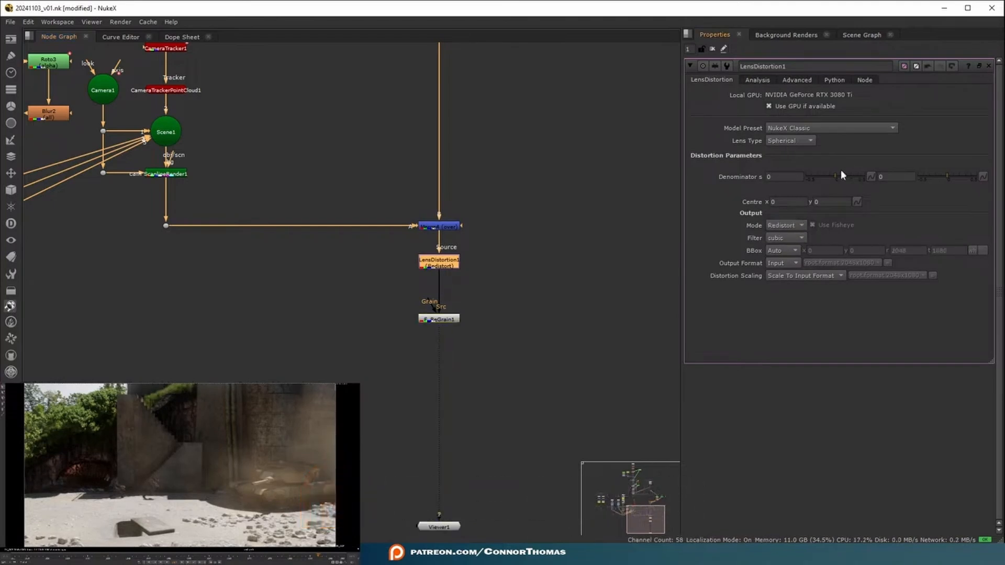
pyautogui.click(837, 174)
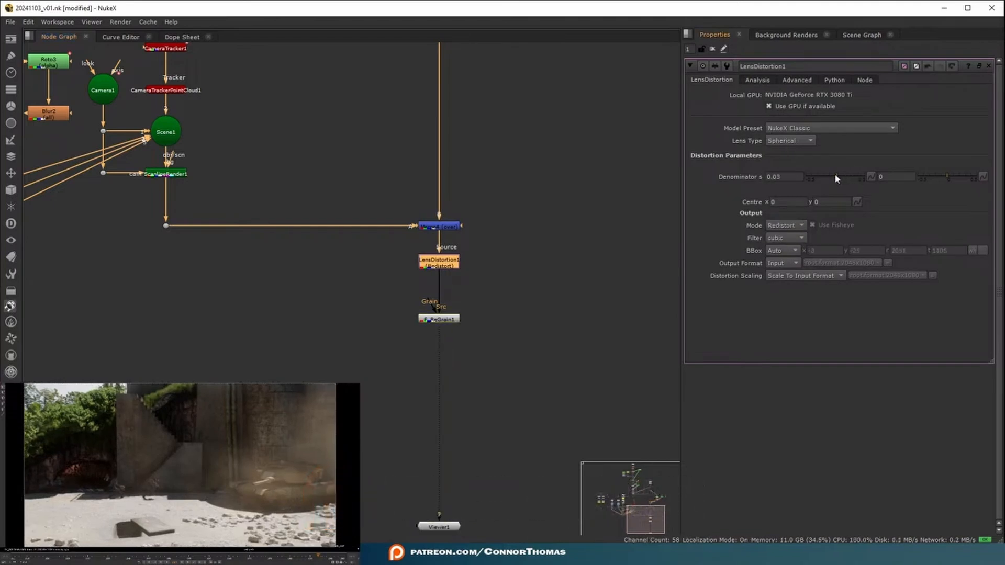
pyautogui.click(779, 177)
pyautogui.click(583, 248)
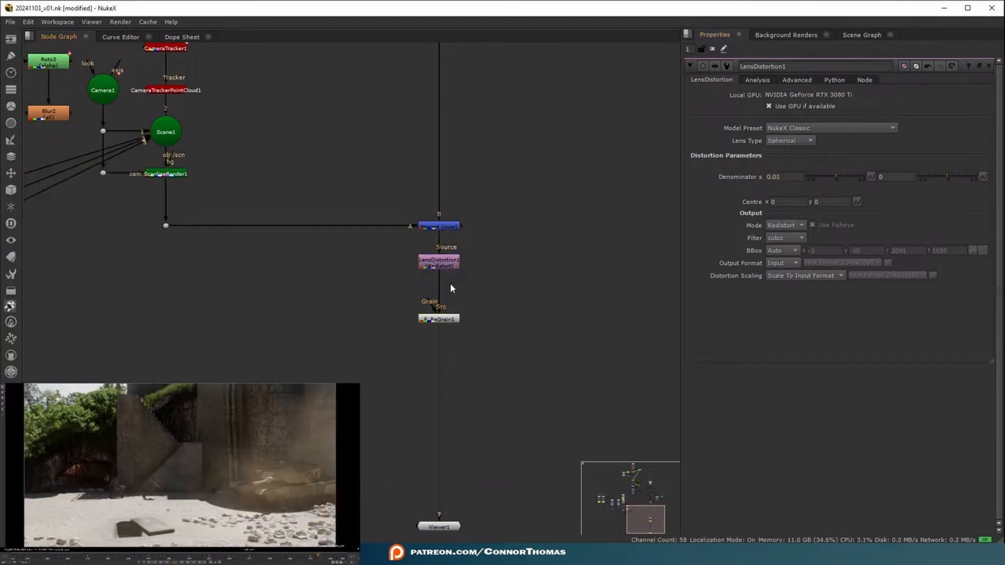
# Move the CG branch nodes above the LightWrap upward to make room in the node graph
pyautogui.scroll(-2, 451, 262)
pyautogui.moveTo(324, 53); pyautogui.dragTo(330, 189, button='middle')
pyautogui.moveTo(283, 50); pyautogui.dragTo(381, 308, button='middle')
pyautogui.moveTo(188, 46); pyautogui.dragTo(468, 501)
pyautogui.moveTo(347, 500); pyautogui.dragTo(346, 355)
# Move Reformat4 and Crop1 back down toward the LightWrap, opening space below Grade3
pyautogui.click(346, 349)
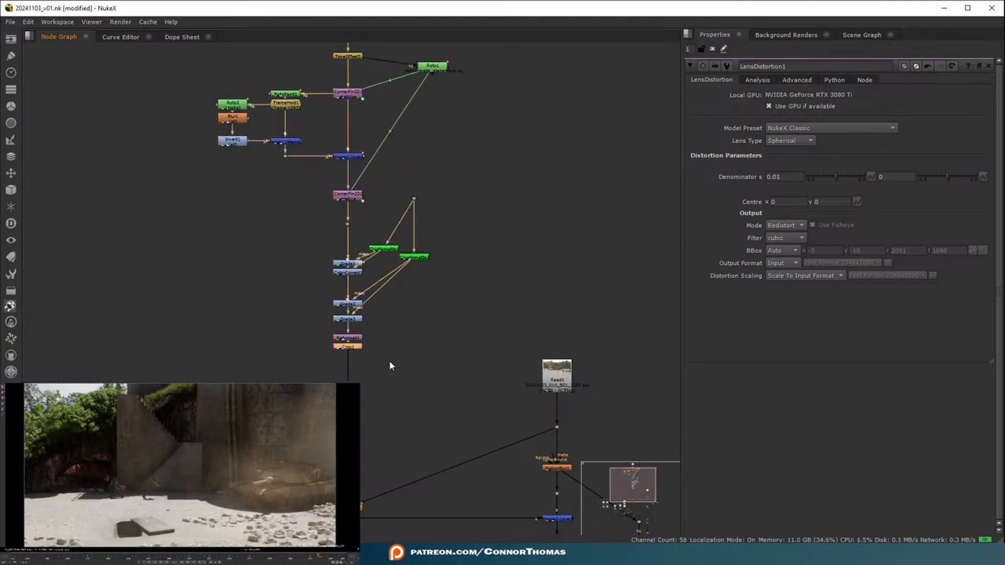
pyautogui.moveTo(287, 392)
pyautogui.mouseDown()
pyautogui.moveTo(413, 333)
pyautogui.moveTo(276, 354)
pyautogui.mouseUp()
pyautogui.click(366, 340)
pyautogui.press('Delete')
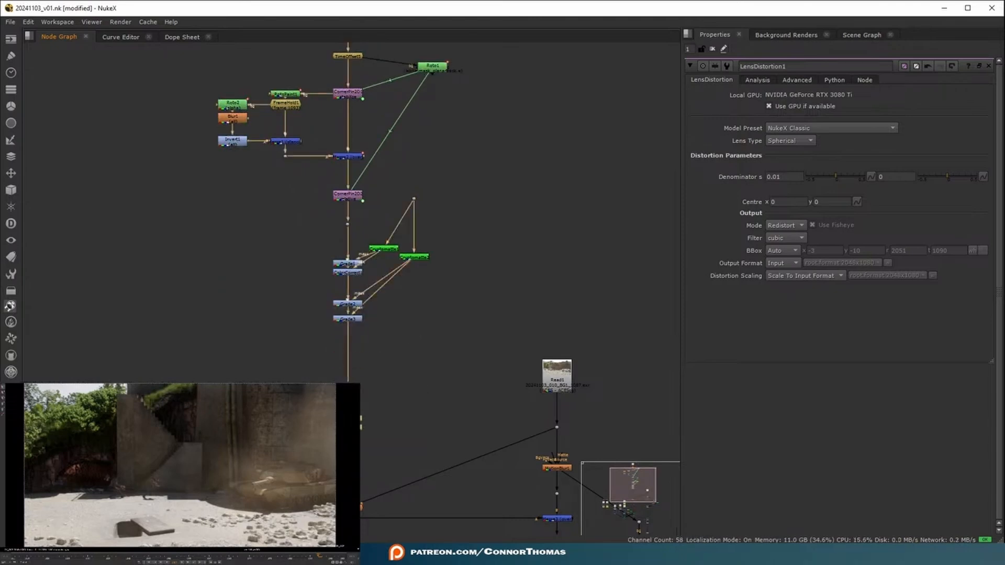
# Add a Glow node after Grade3 and place it slightly below
pyautogui.click(349, 318)
pyautogui.press('Tab')
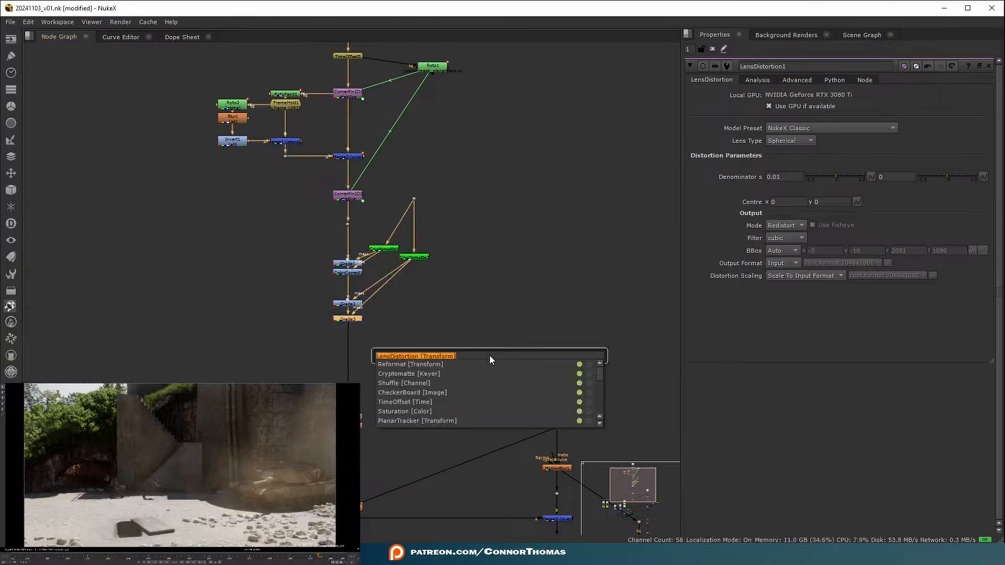
pyautogui.write('glow')
pyautogui.press('Escape')
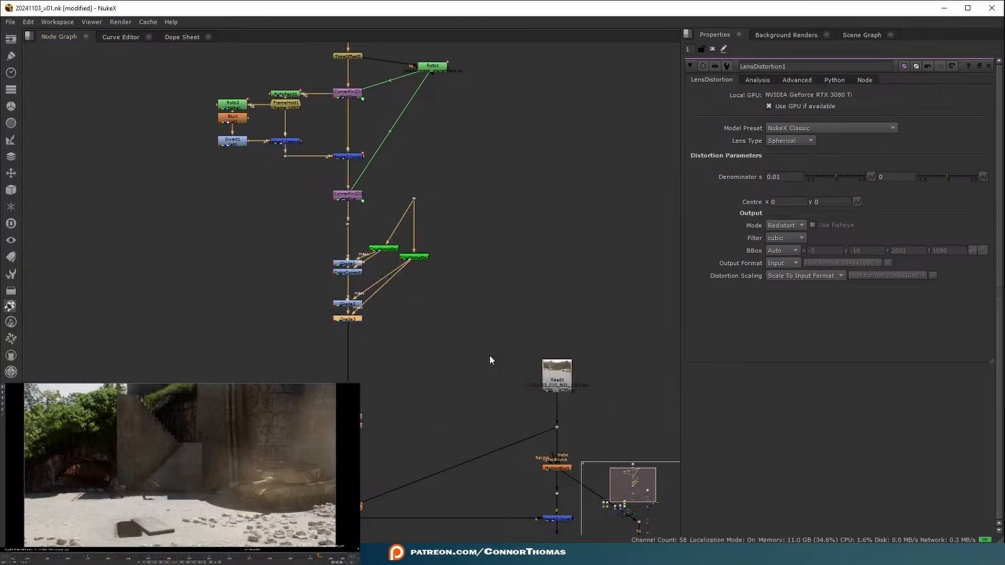
pyautogui.moveTo(356, 326); pyautogui.dragTo(354, 336)
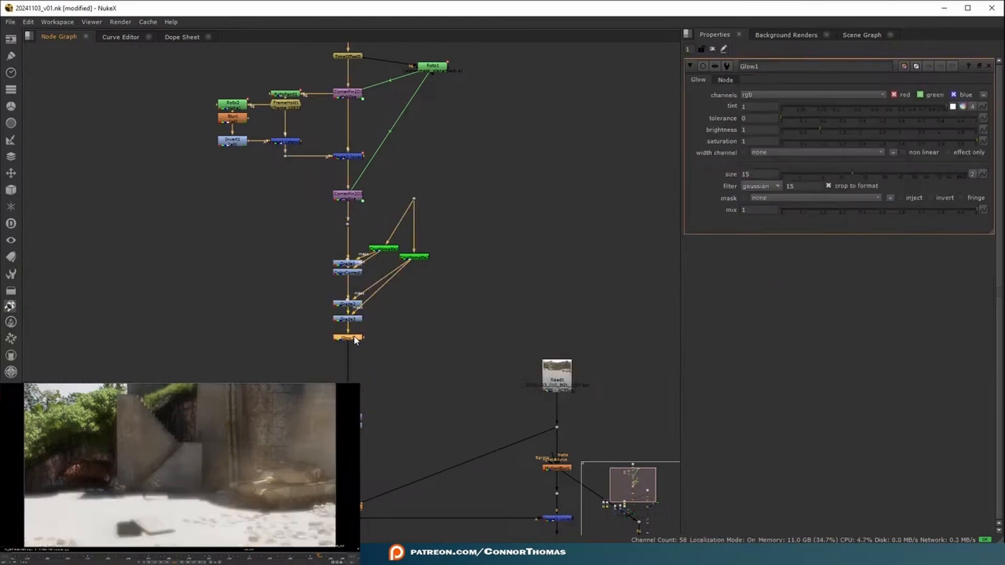
# Set the Glow's tolerance to 0.02, brightness to 0.5, saturation to 0.5 and size to 20
pyautogui.click(756, 117)
pyautogui.write('0.02')
pyautogui.press('Return')
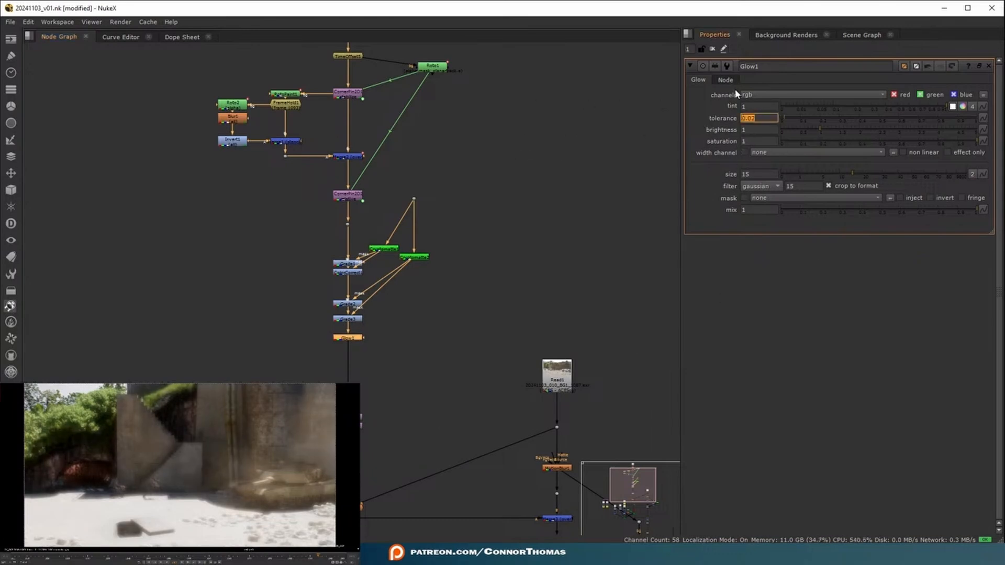
pyautogui.click(756, 129)
pyautogui.write('0.5')
pyautogui.press('Return')
pyautogui.click(751, 140)
pyautogui.write('0.5')
pyautogui.press('Return')
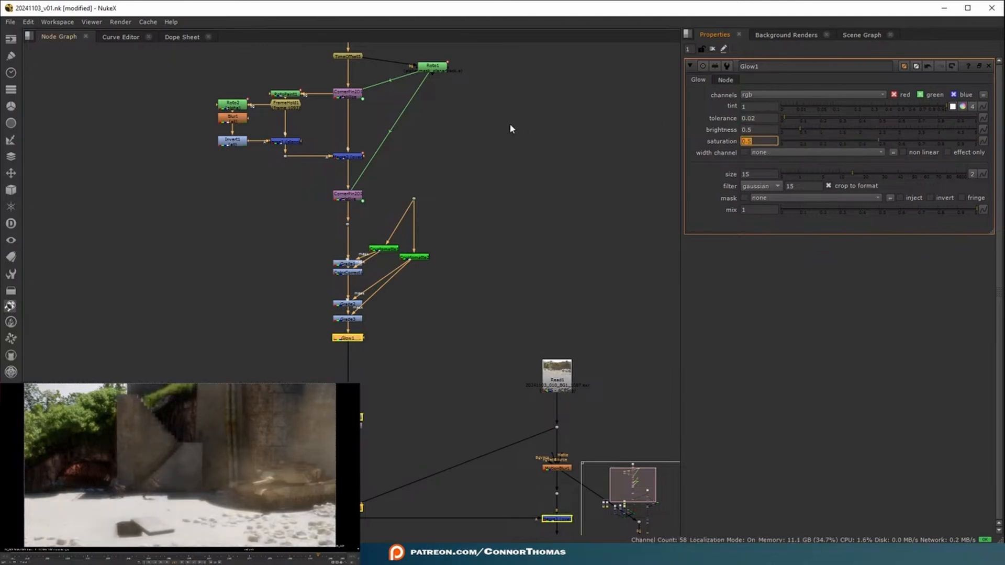
pyautogui.press('Tab')
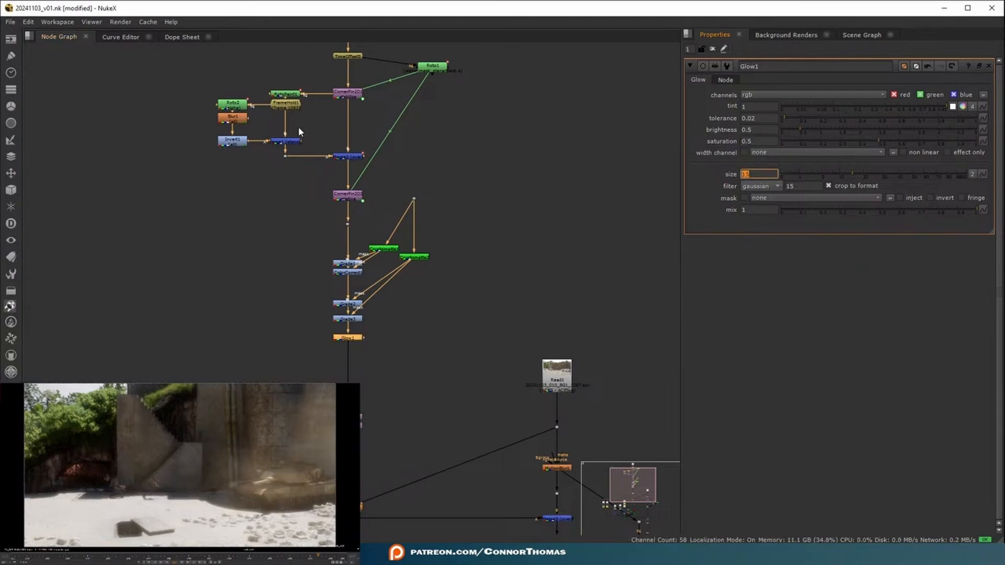
pyautogui.write('20')
pyautogui.press('Return')
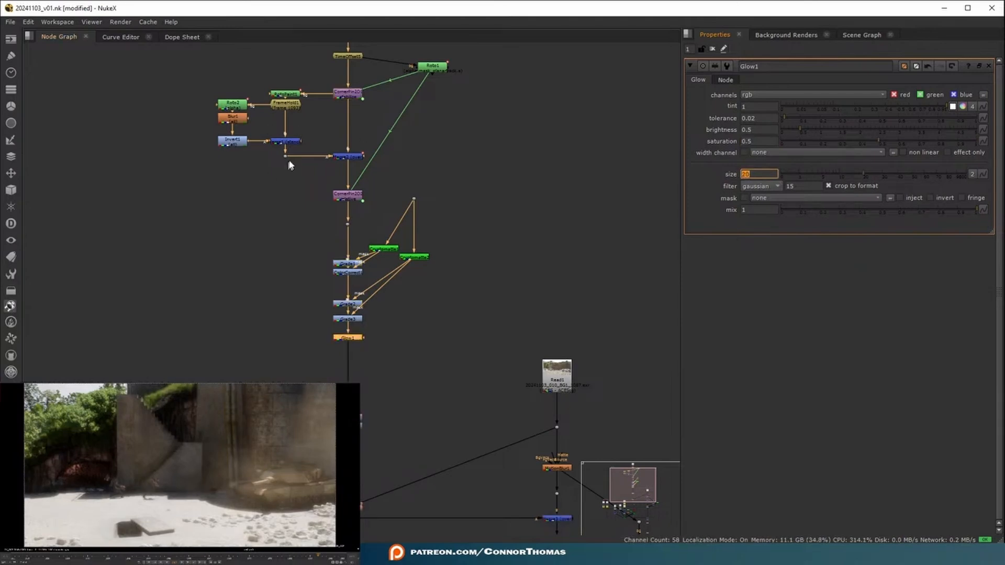
# Move Glow1 out to the left of the main stream below Grade3
pyautogui.scroll(5, 360, 355)
pyautogui.moveTo(373, 332); pyautogui.dragTo(530, 248, button='middle')
pyautogui.moveTo(505, 226); pyautogui.dragTo(352, 273)
# Add a Merge below Grade3 with Glow1 as A and Grade3 as B, and set its operation to screen
pyautogui.press('m')
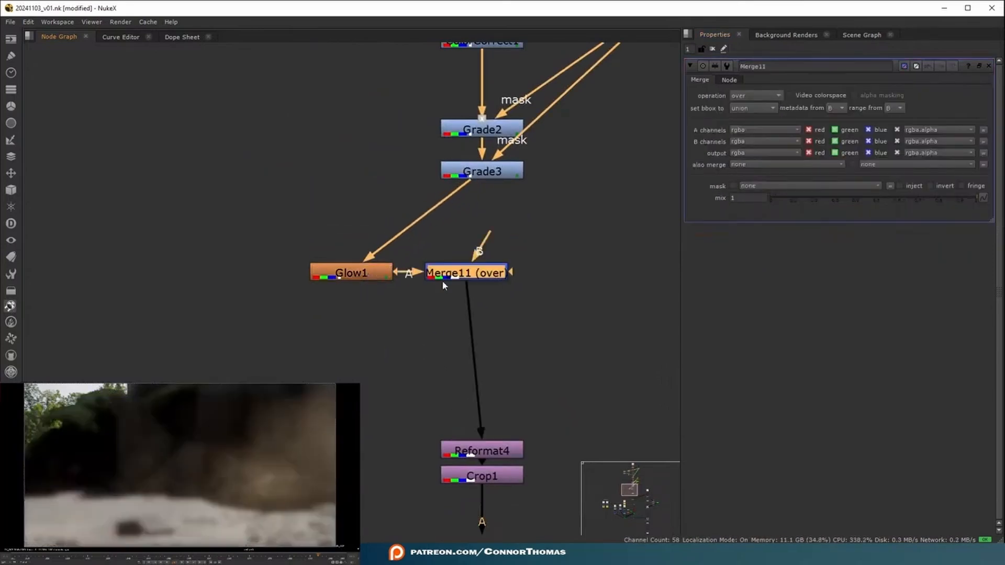
pyautogui.moveTo(485, 250); pyautogui.dragTo(482, 175)
pyautogui.moveTo(486, 274); pyautogui.dragTo(502, 274)
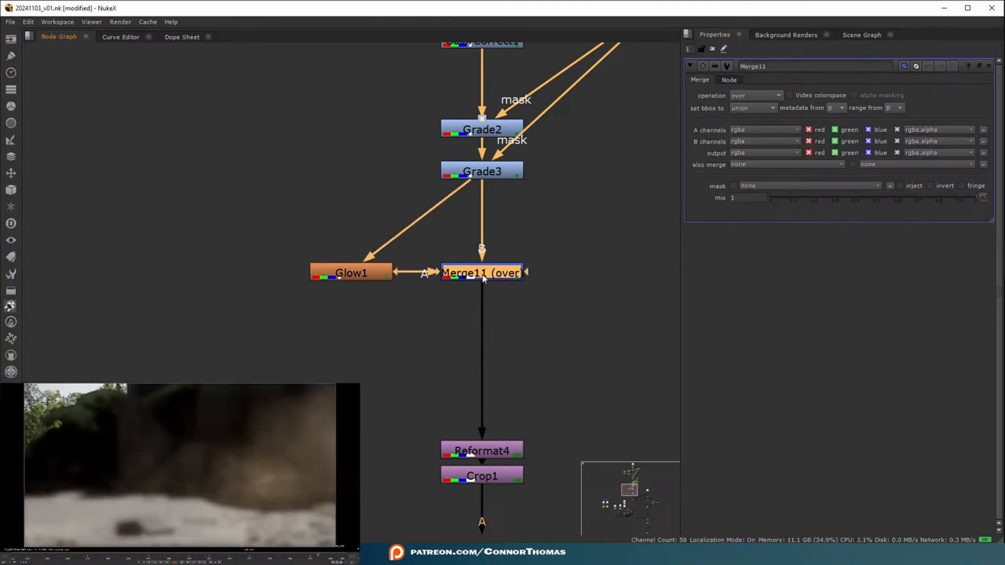
pyautogui.click(739, 97)
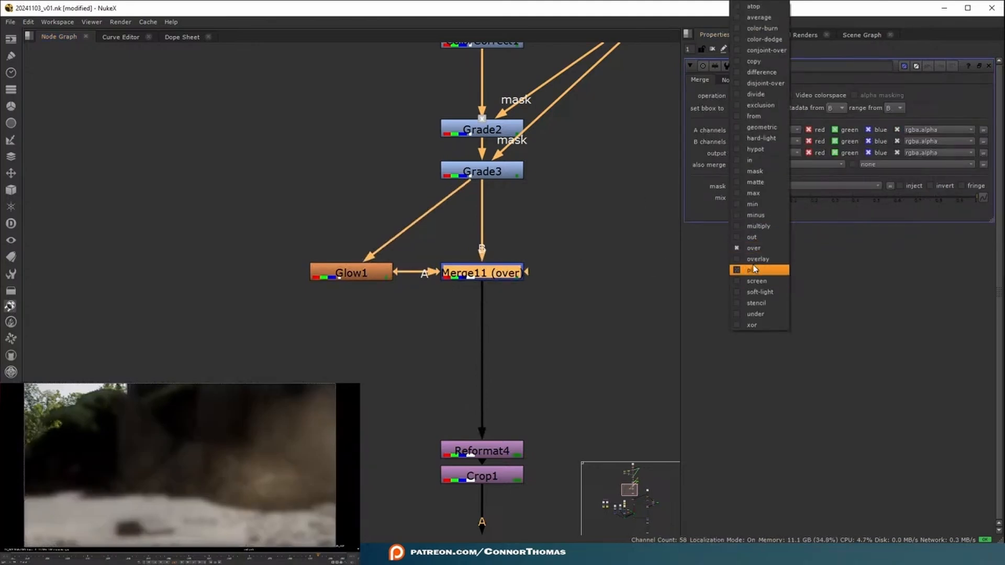
pyautogui.click(757, 281)
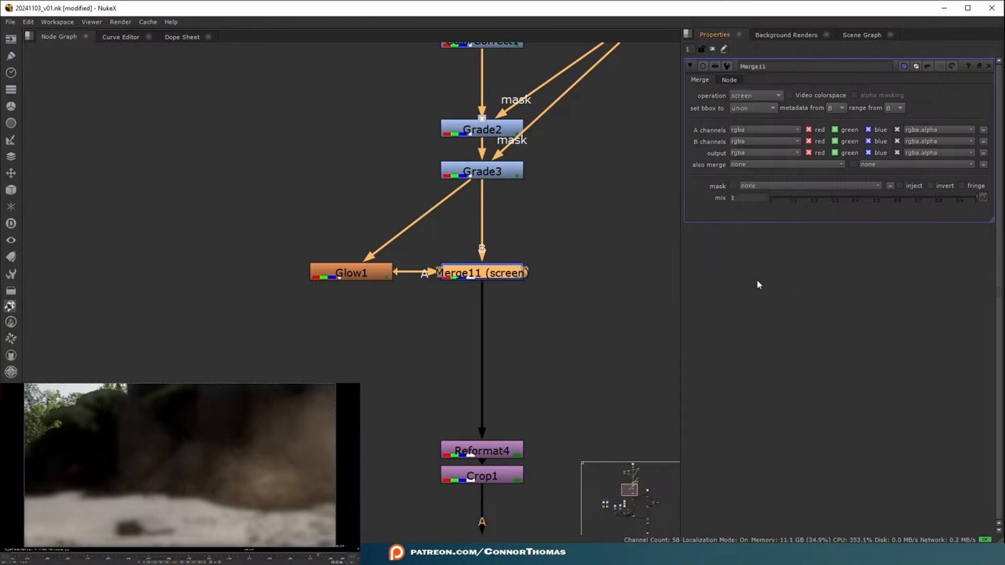
# Reduce the mix of the screen Merge for Glow1 to 0.175
pyautogui.click(754, 197)
pyautogui.write('0.4')
pyautogui.press('Return')
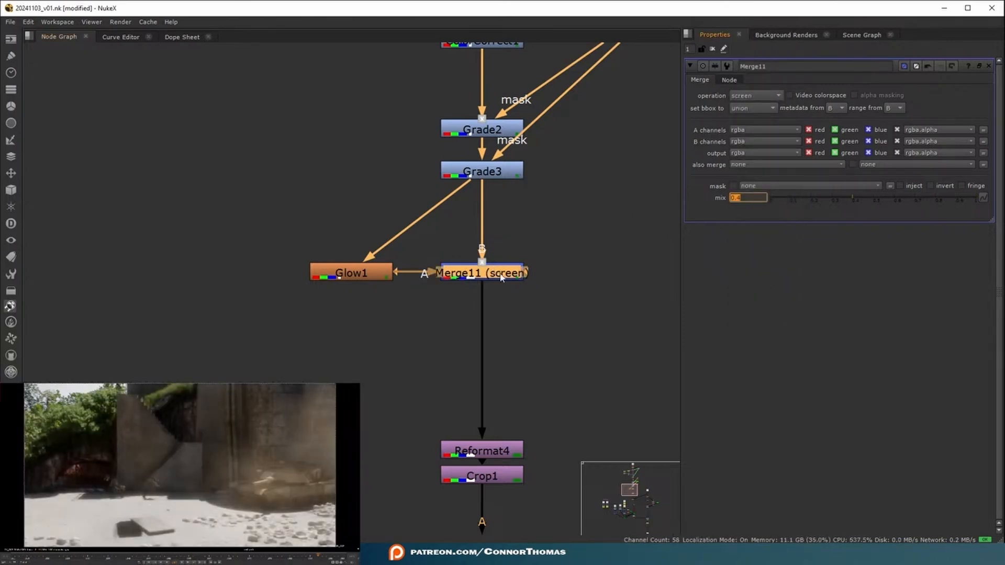
pyautogui.click(501, 278)
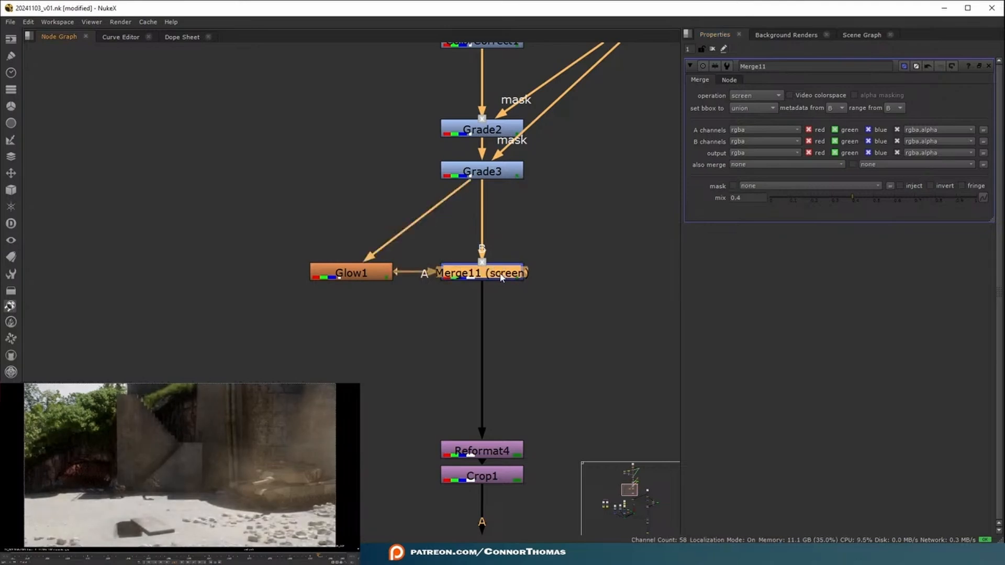
pyautogui.moveTo(837, 196); pyautogui.dragTo(806, 195)
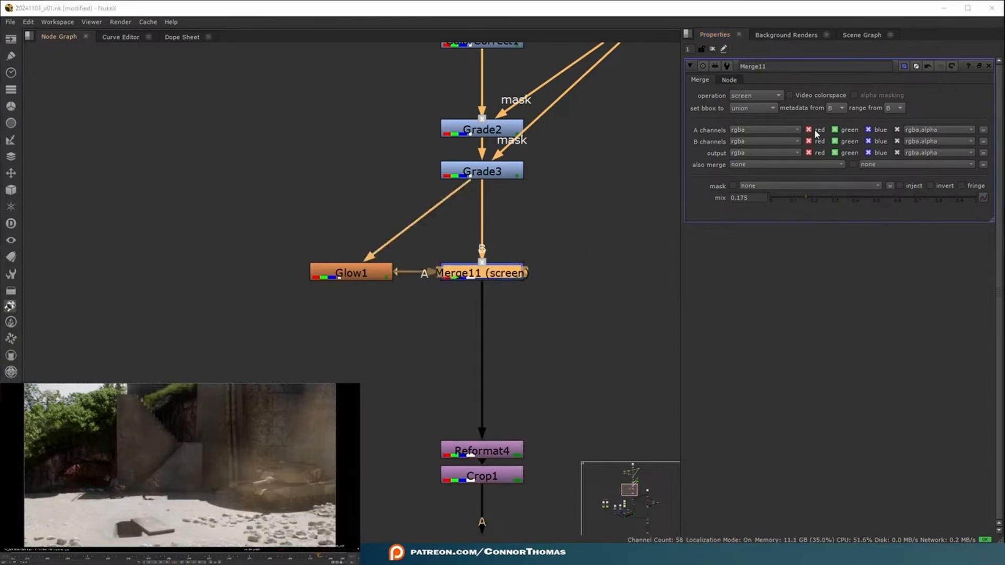
# Add a second Glow node after Merge11 and set its tolerance to 0.5
pyautogui.click(482, 283)
pyautogui.press('Tab')
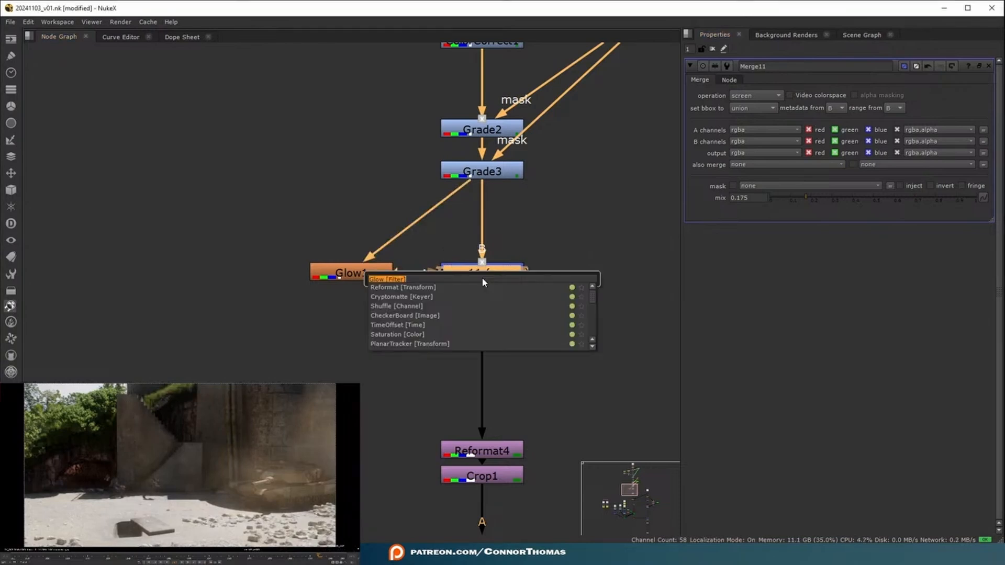
pyautogui.press('Return')
pyautogui.doubleClick(744, 119)
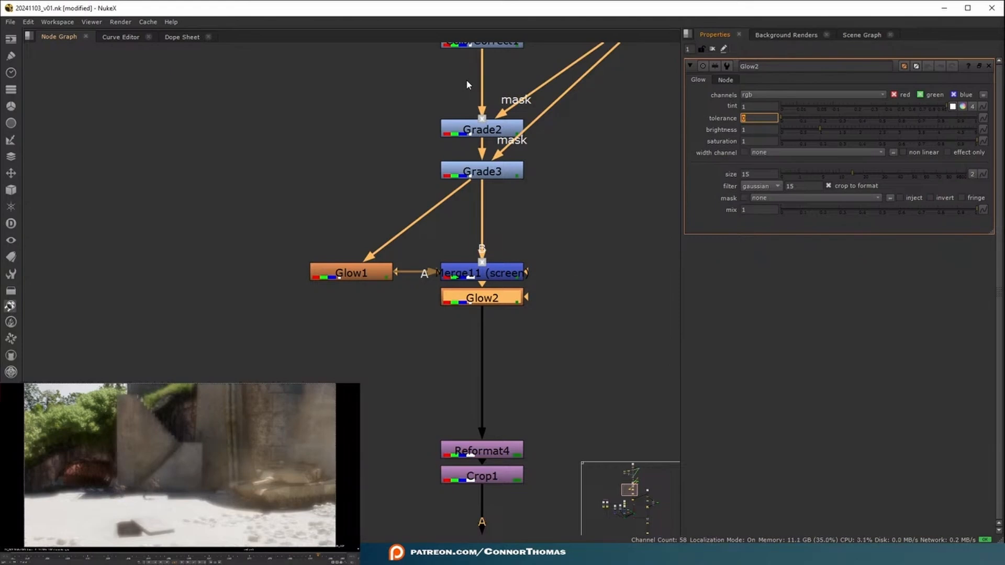
pyautogui.write('0.5')
pyautogui.press('Return')
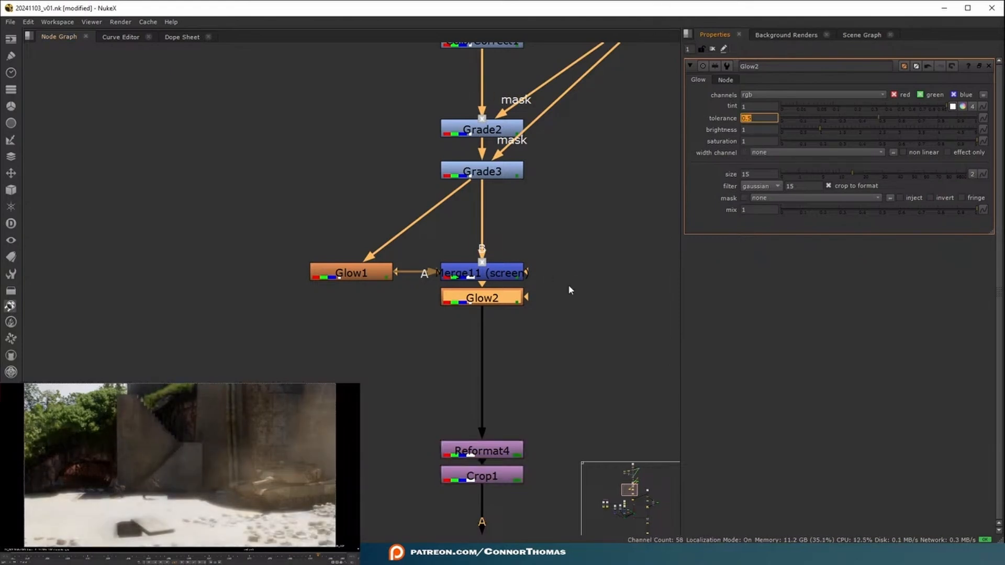
# Set Glow2's brightness and saturation to 0.75 and its size to 5, and make it output the effect only
pyautogui.press('Tab')
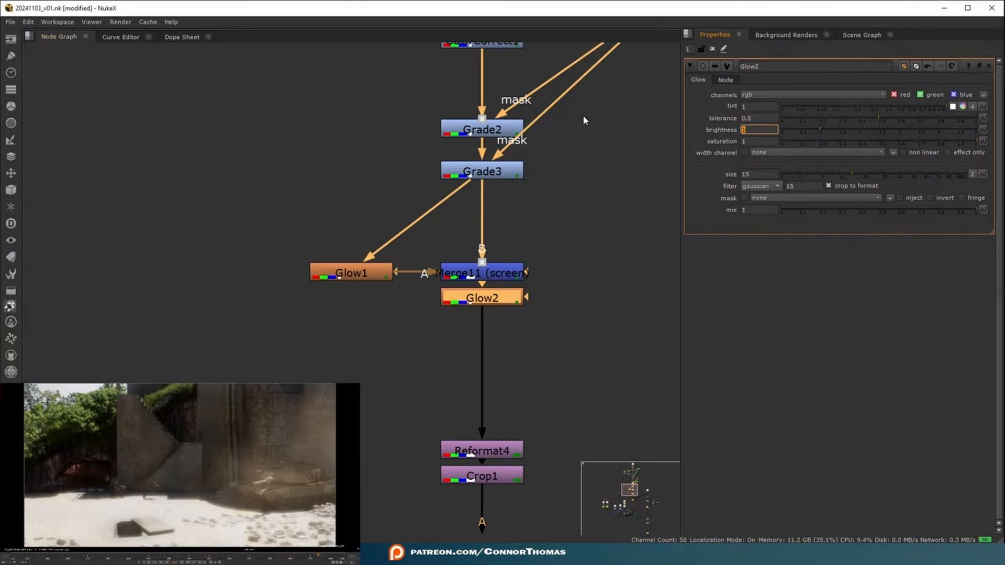
pyautogui.write('0.75')
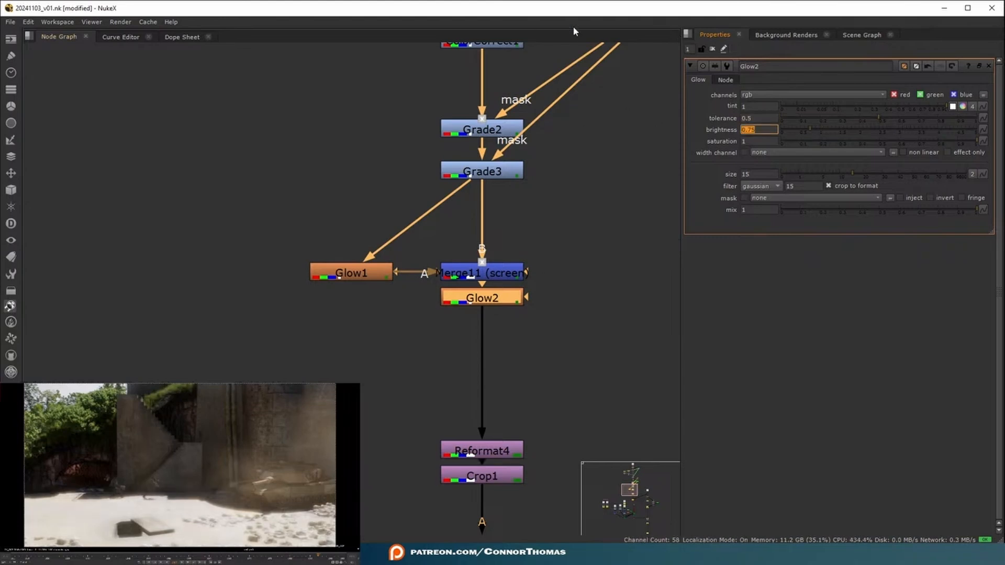
pyautogui.press('Tab')
pyautogui.write('.')
pyautogui.press('Return')
pyautogui.press('Tab')
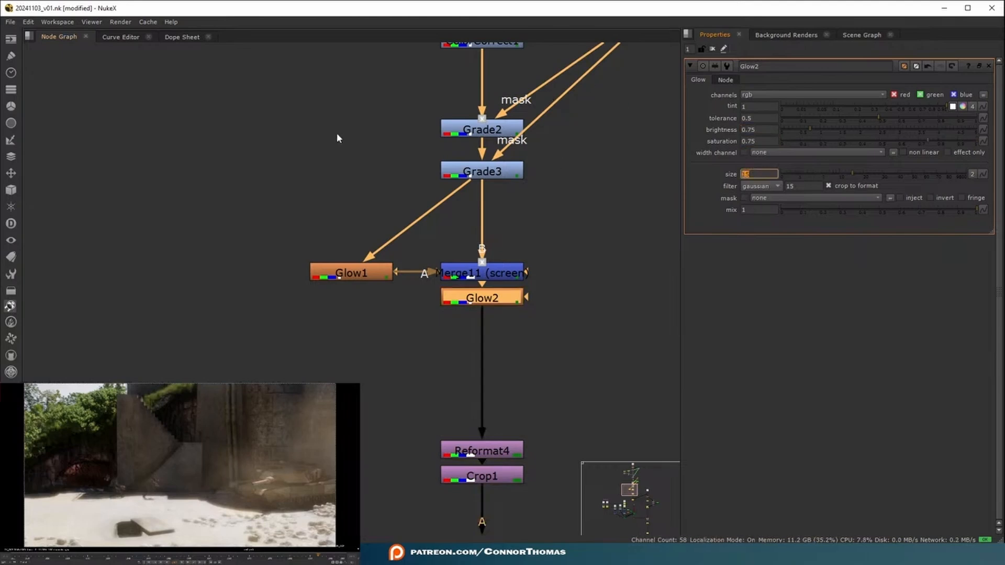
pyautogui.write('5')
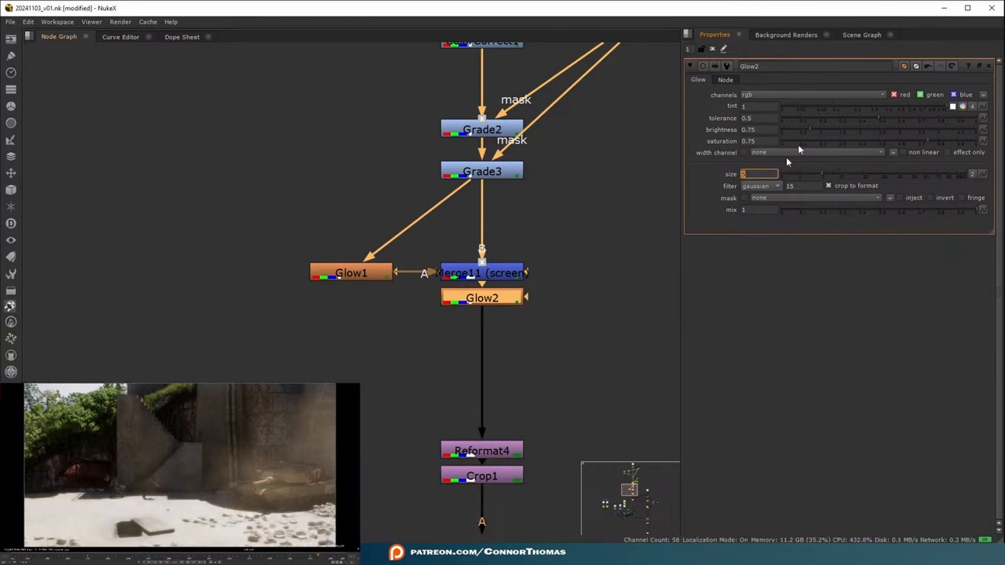
pyautogui.click(948, 152)
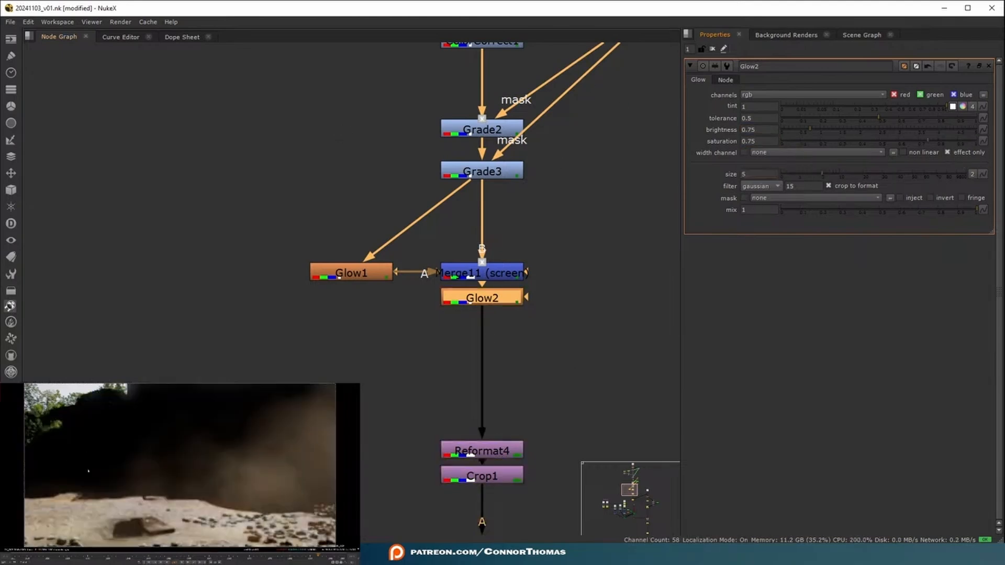
pyautogui.press('d')
pyautogui.press('d')
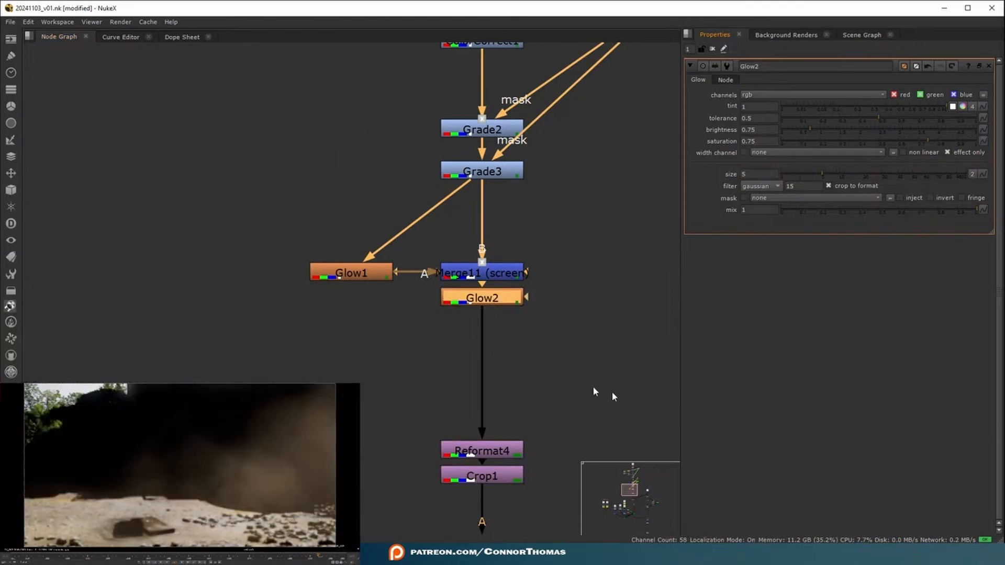
# Move Glow2 beside the main stream and merge it over Merge11 as A, with the operation set to screen
pyautogui.moveTo(504, 297); pyautogui.dragTo(348, 336)
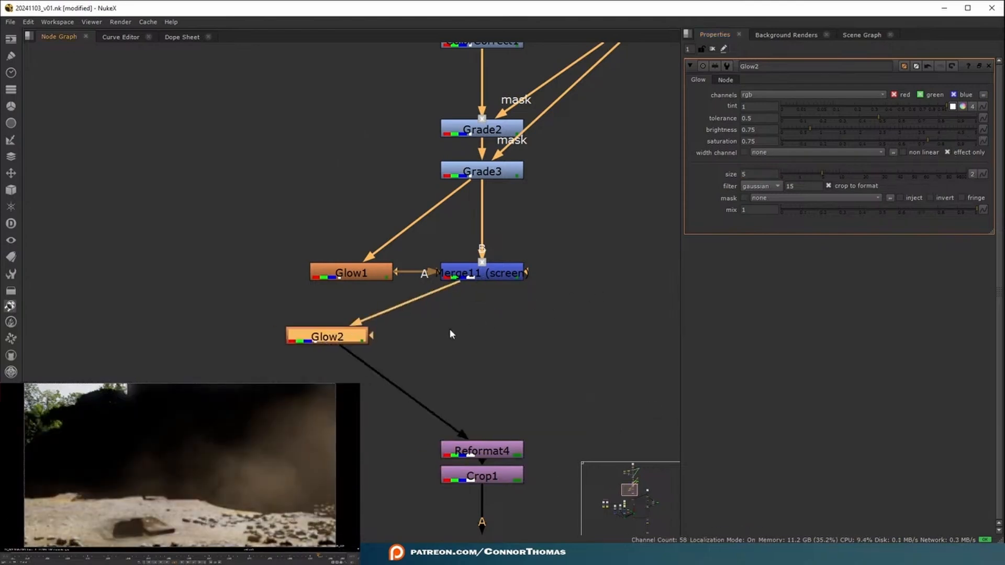
pyautogui.press('m')
pyautogui.click(758, 101)
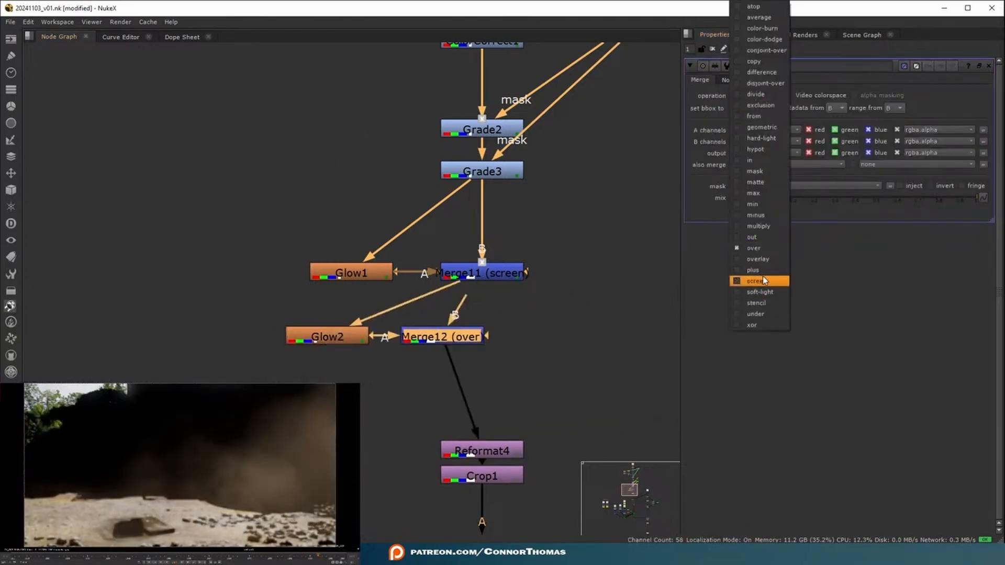
pyautogui.click(764, 281)
pyautogui.moveTo(469, 346); pyautogui.dragTo(511, 346)
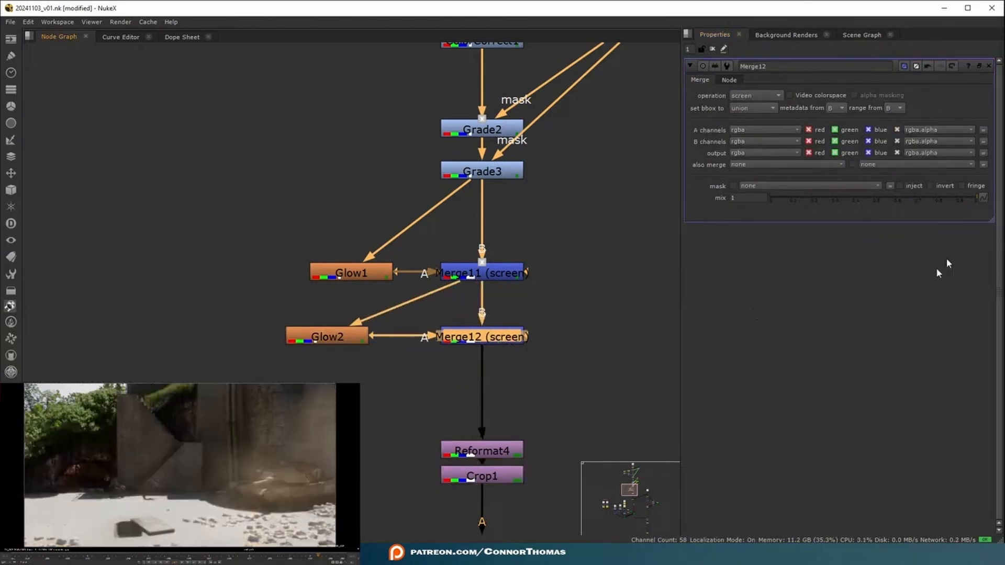
# Lower Merge12's mix to 0.08 and compare the image with the Merge disabled and enabled
pyautogui.moveTo(838, 198); pyautogui.dragTo(786, 214)
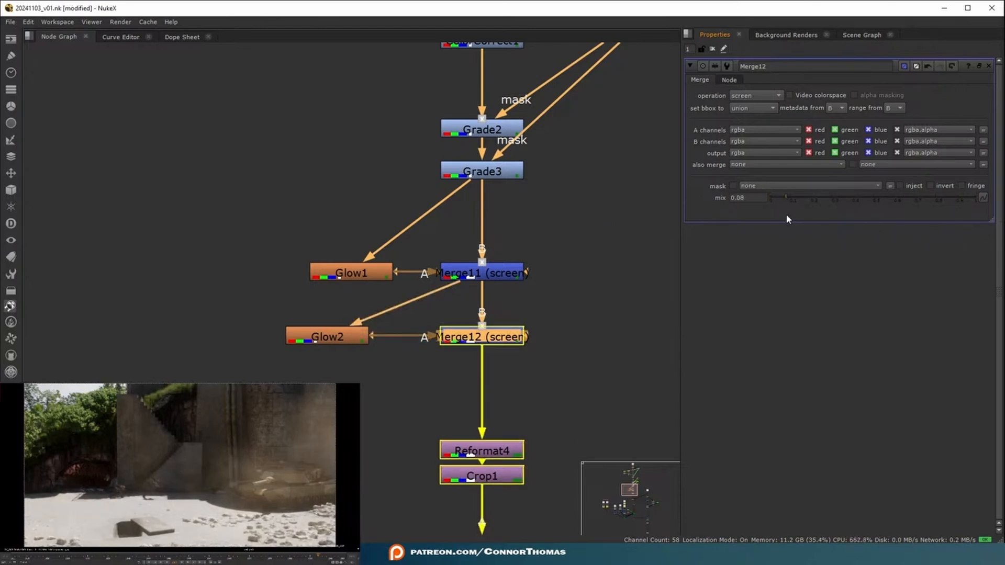
pyautogui.press('d')
pyautogui.press('d')
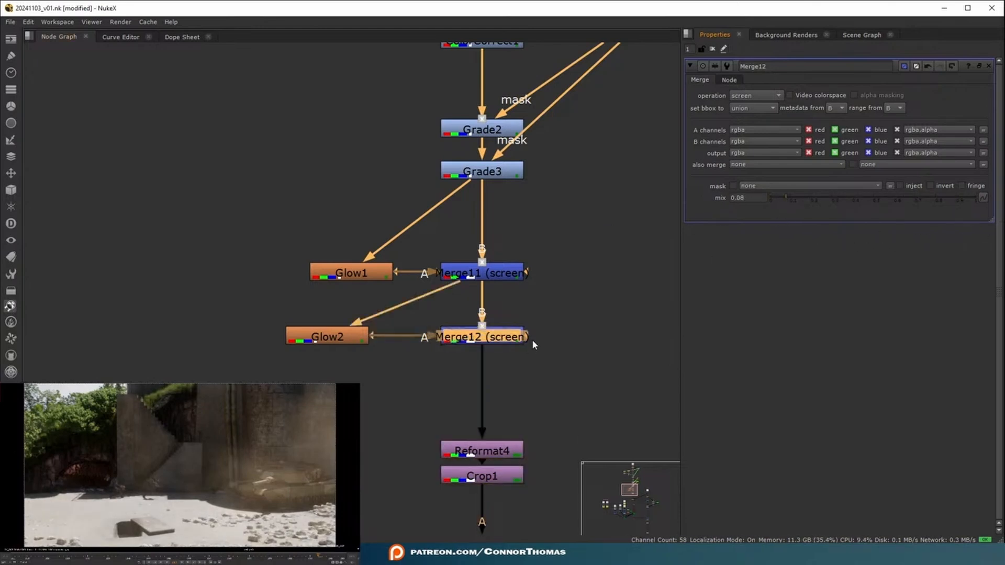
# Move both Glow nodes and their screen Merges up closer to Grade3
pyautogui.moveTo(532, 340); pyautogui.dragTo(585, 309, button='middle')
pyautogui.moveTo(464, 269); pyautogui.dragTo(432, 325, button='middle')
pyautogui.moveTo(363, 375); pyautogui.dragTo(518, 253)
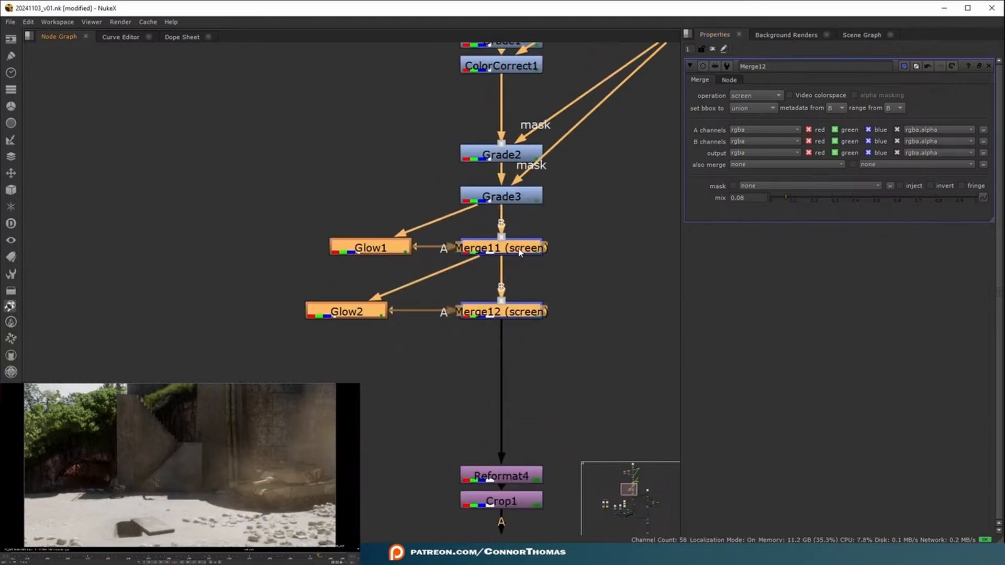
# Add a Blur node after Merge12 and set its size to 500
pyautogui.click(498, 315)
pyautogui.press('b')
pyautogui.click(743, 106)
pyautogui.write('500')
pyautogui.press('Return')
# Add a Merge below Merge12 with Blur5 as A and Merge12 as B, and set its operation to screen
pyautogui.press('m')
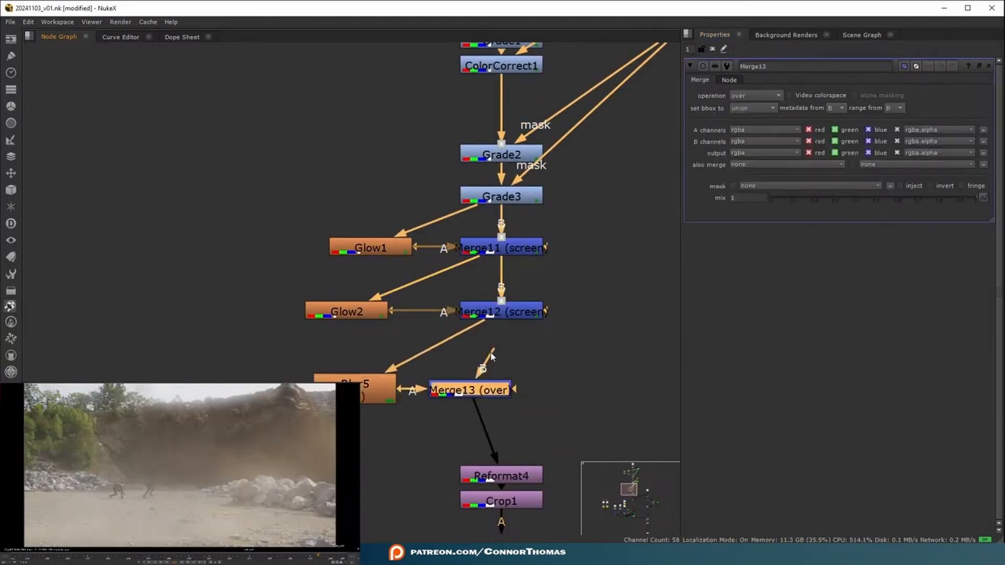
pyautogui.moveTo(495, 390); pyautogui.dragTo(525, 388)
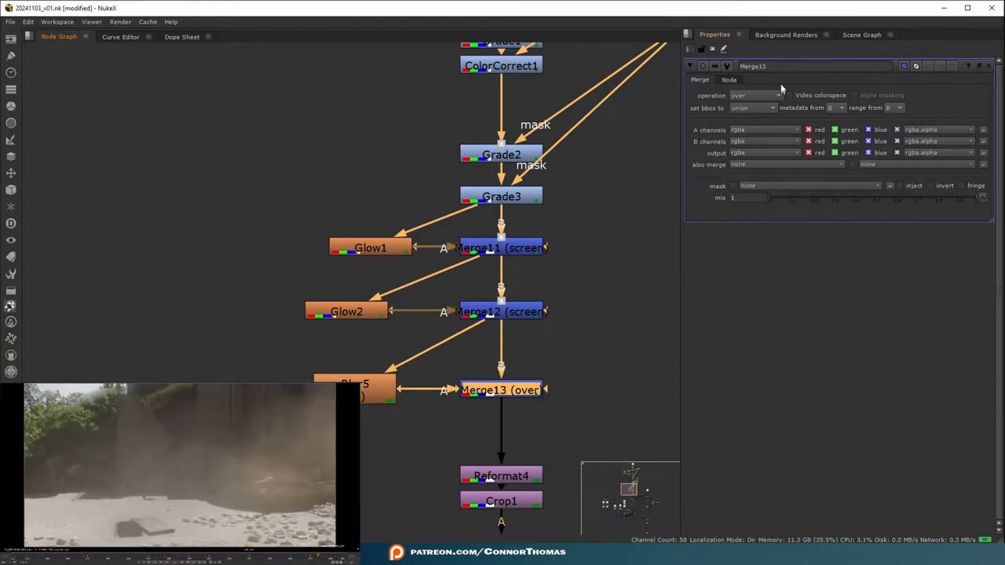
pyautogui.click(757, 96)
pyautogui.click(764, 285)
# Lower Merge13's mix to about 0.03 and compare the image with the Merge disabled and enabled
pyautogui.moveTo(886, 197); pyautogui.dragTo(778, 202)
pyautogui.press('d')
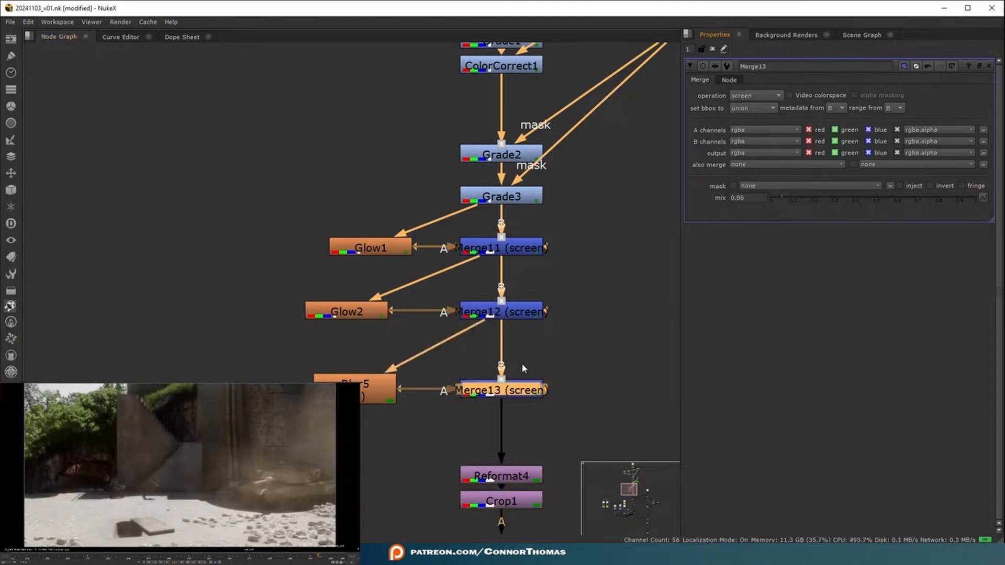
pyautogui.press('d')
# Relocate the Glow1, Glow2 and Blur5 branches with their screen Merges down the main stream, between ColorCorrect2 and Merge4
pyautogui.moveTo(312, 162); pyautogui.dragTo(664, 338)
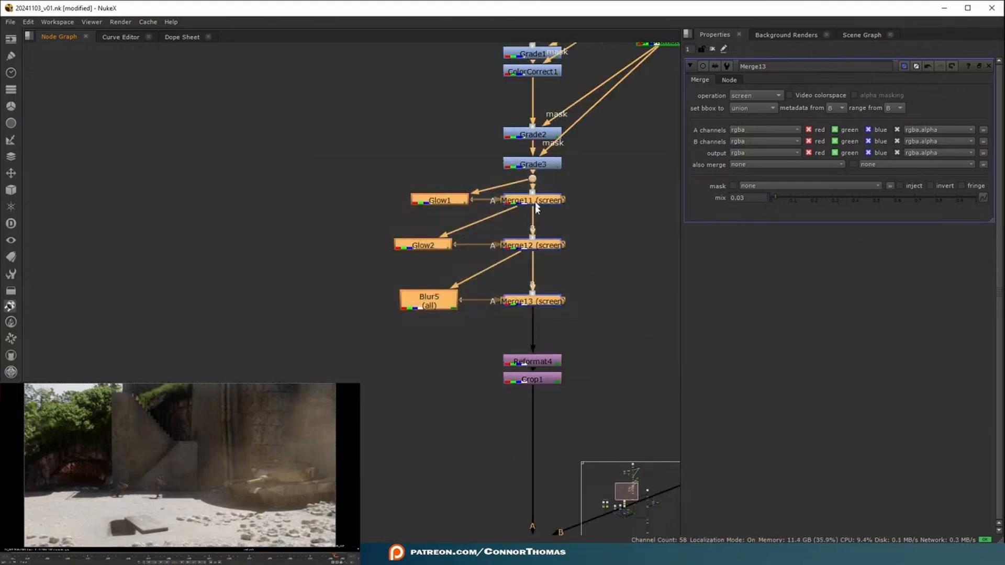
pyautogui.moveTo(544, 203); pyautogui.dragTo(385, 235)
pyautogui.scroll(-5, 398, 304)
pyautogui.moveTo(439, 426); pyautogui.dragTo(380, 270, button='middle')
pyautogui.moveTo(337, 142); pyautogui.dragTo(615, 370)
pyautogui.moveTo(599, 409); pyautogui.dragTo(602, 185, button='middle')
pyautogui.scroll(3, 603, 185)
pyautogui.moveTo(414, 207); pyautogui.dragTo(520, 338)
pyautogui.moveTo(483, 254); pyautogui.dragTo(479, 368)
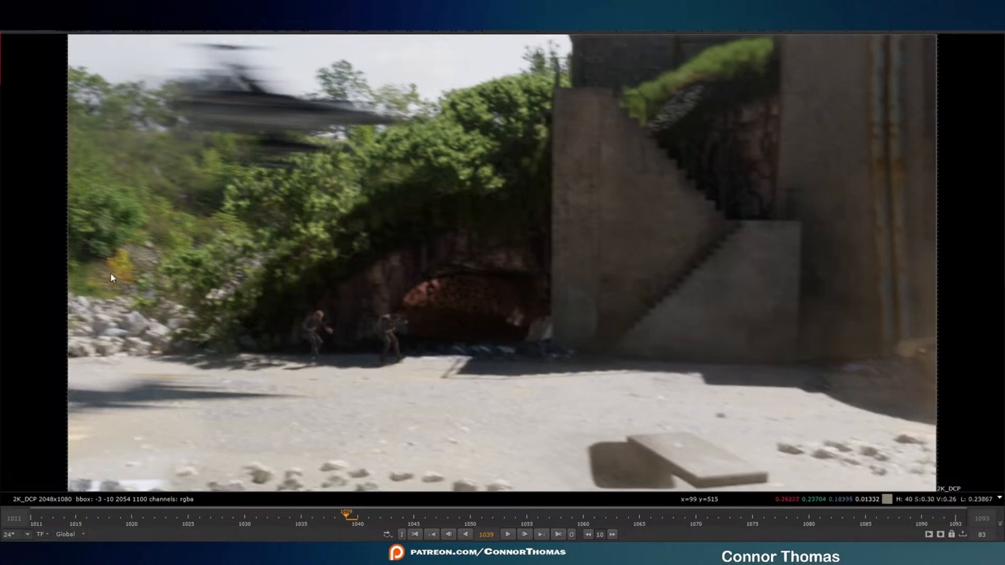
pyautogui.click(660, 520)
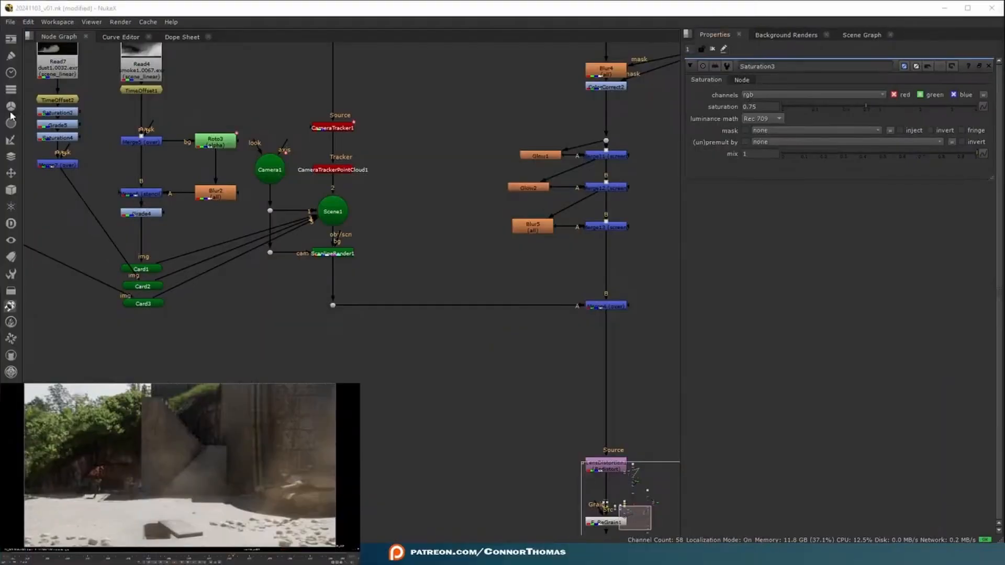
pyautogui.middleClick(11, 112)
pyautogui.moveTo(178, 164); pyautogui.dragTo(481, 191, button='middle')
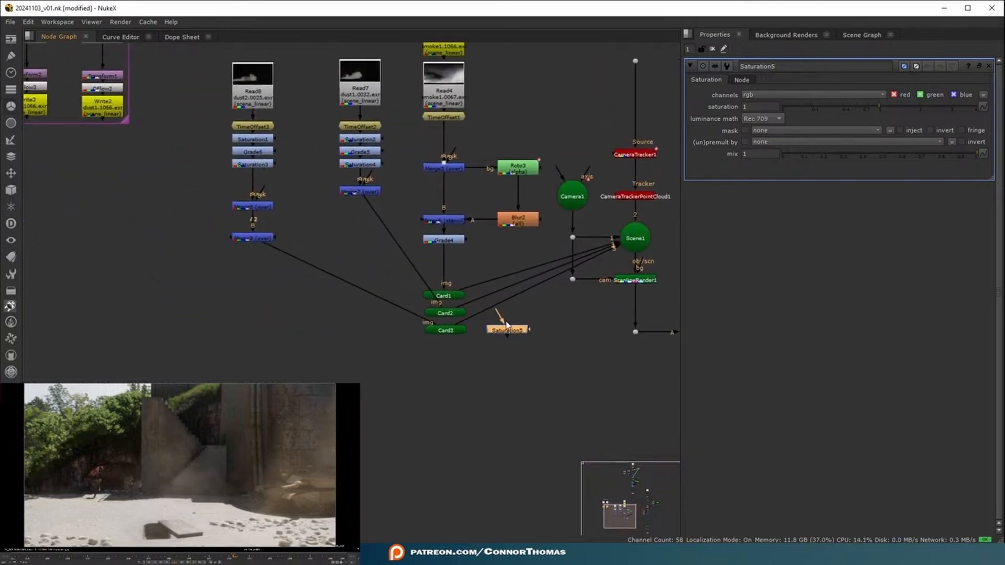
pyautogui.press('Delete')
# Open Saturation3 in the dust2 branch to check its settings, and return to the main stream below Merge13
pyautogui.moveTo(366, 210); pyautogui.dragTo(536, 267, button='middle')
pyautogui.doubleClick(419, 223)
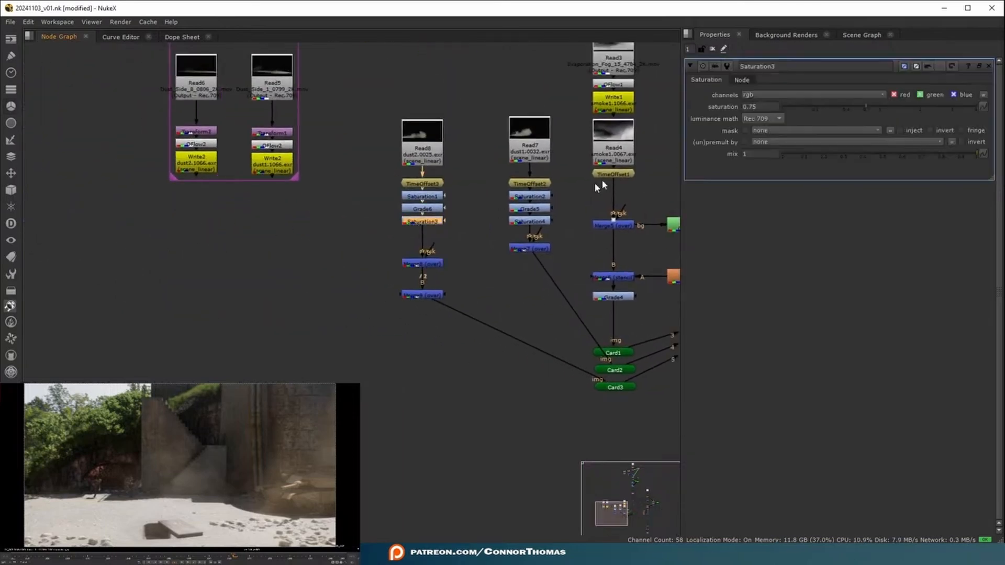
pyautogui.moveTo(602, 182); pyautogui.dragTo(430, 157, button='middle')
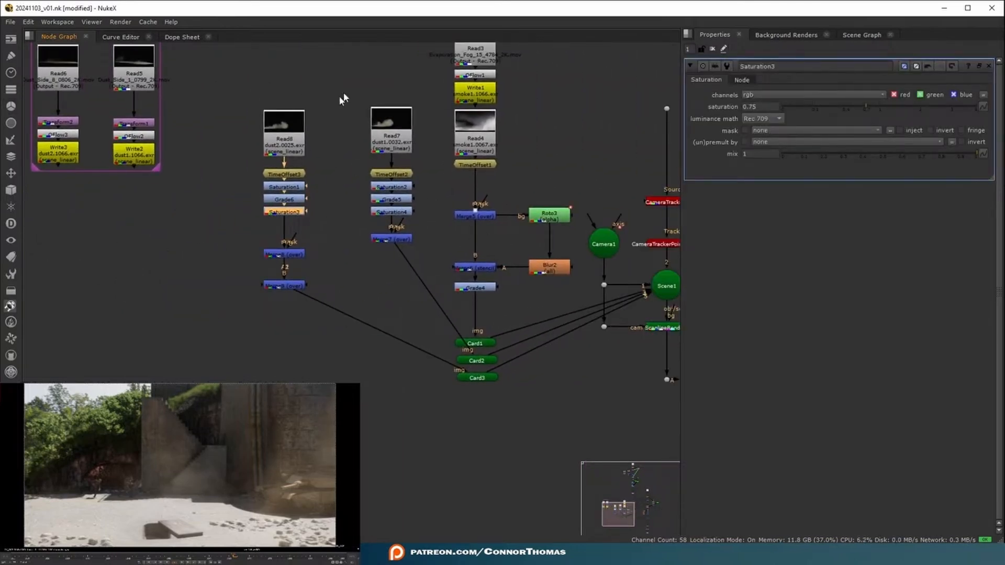
pyautogui.moveTo(513, 259); pyautogui.dragTo(365, 130, button='middle')
pyautogui.moveTo(562, 205); pyautogui.dragTo(395, 153, button='middle')
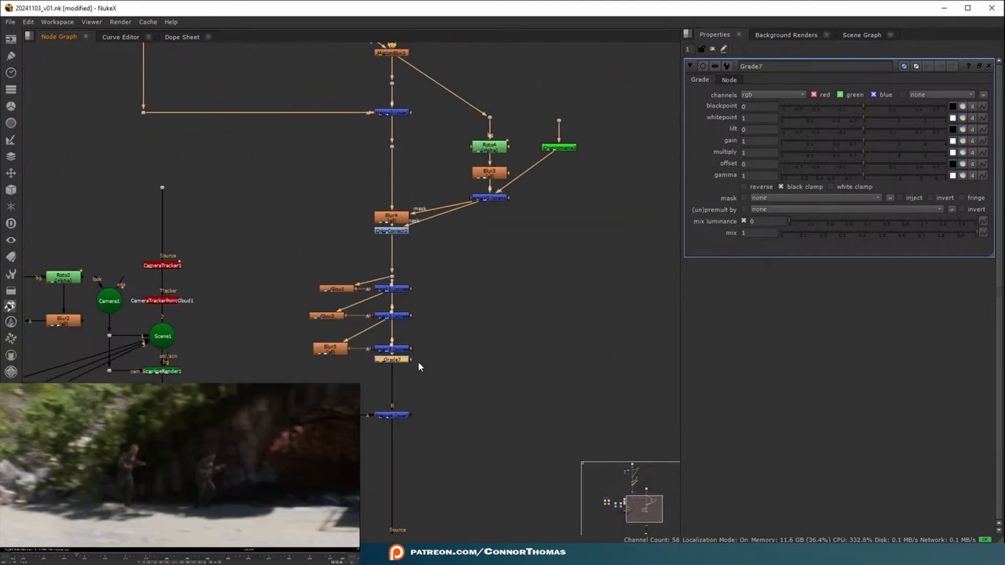
# Add a Cryptomatte node fed by the foreground render beside Grade7 and pick the running soldiers as its matte
pyautogui.click(507, 330)
pyautogui.press('Tab')
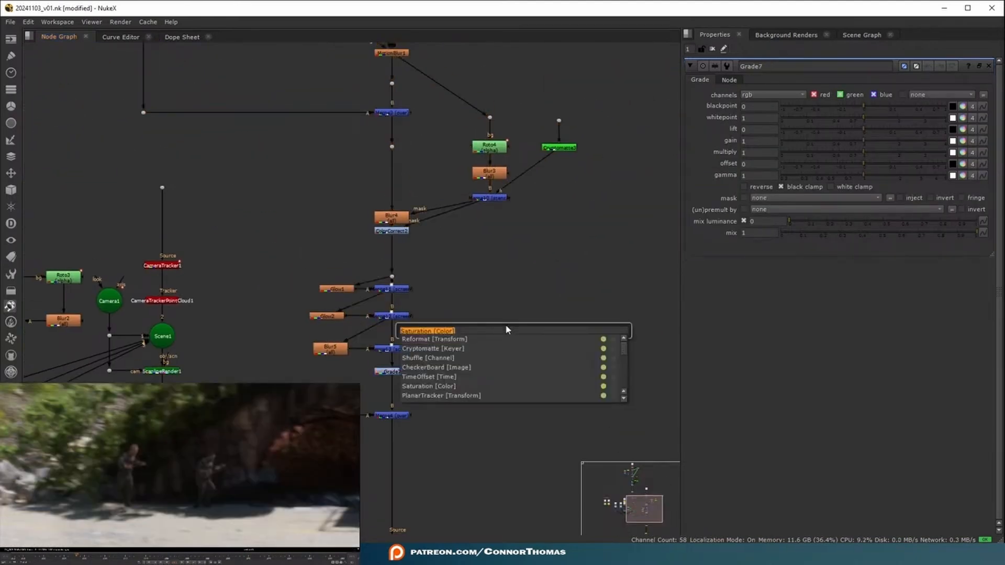
pyautogui.write('cryp')
pyautogui.press('Return')
pyautogui.press('1')
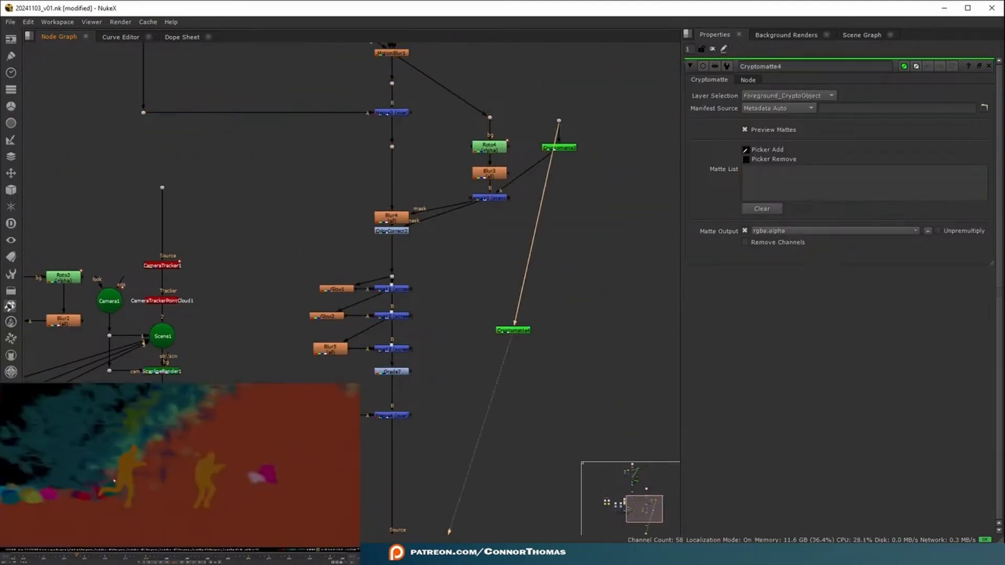
pyautogui.keyDown('ctrl'); pyautogui.click(130, 467); pyautogui.keyUp('ctrl')
pyautogui.click(713, 48)
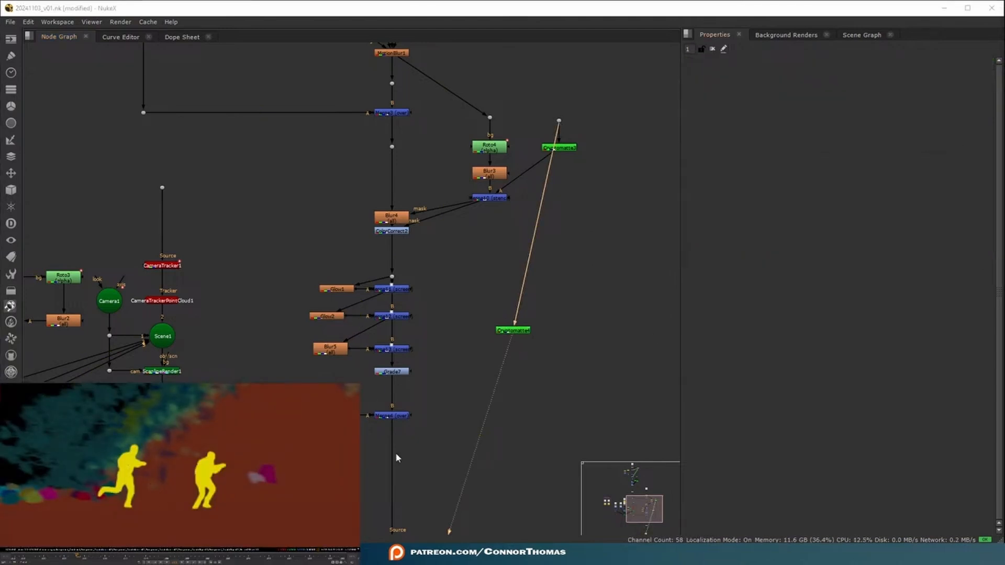
# View Cryptomatte4 and examine the soldiers' matte in its alpha channel
pyautogui.moveTo(397, 456); pyautogui.dragTo(380, 162, button='middle')
pyautogui.scroll(-3, 380, 162)
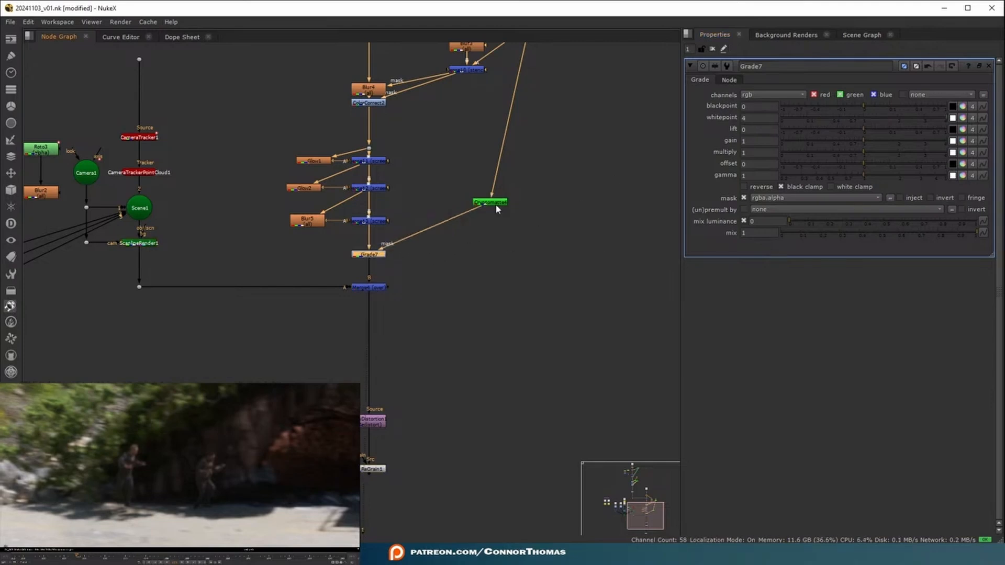
pyautogui.click(495, 204)
pyautogui.press('1')
pyautogui.press('a')
pyautogui.press('a')
pyautogui.press('a')
pyautogui.press('a')
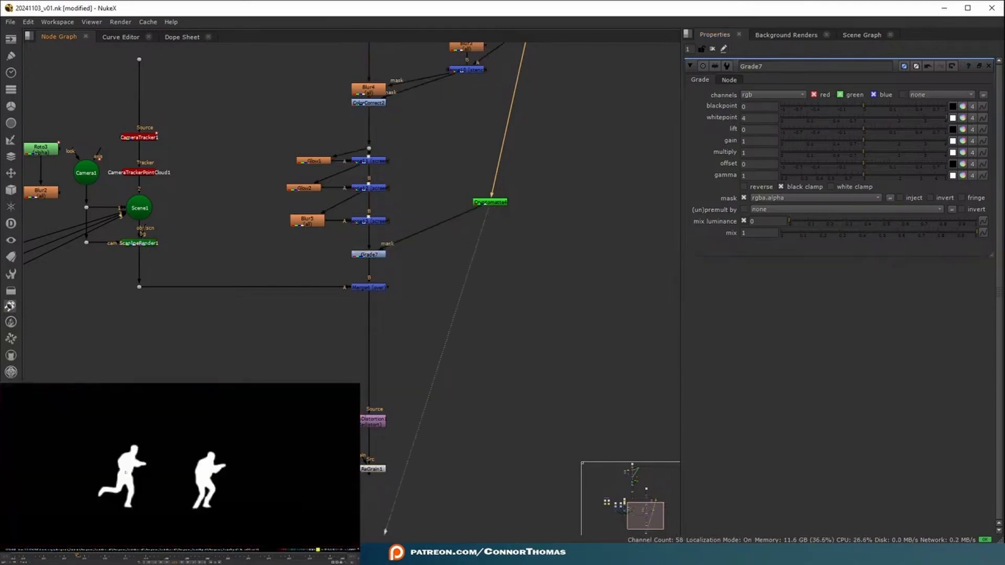
pyautogui.press('a')
pyautogui.press('a')
# Insert a Reformat node between Cryptomatte4 and Grade7's mask input
pyautogui.moveTo(426, 209); pyautogui.dragTo(463, 343, button='middle')
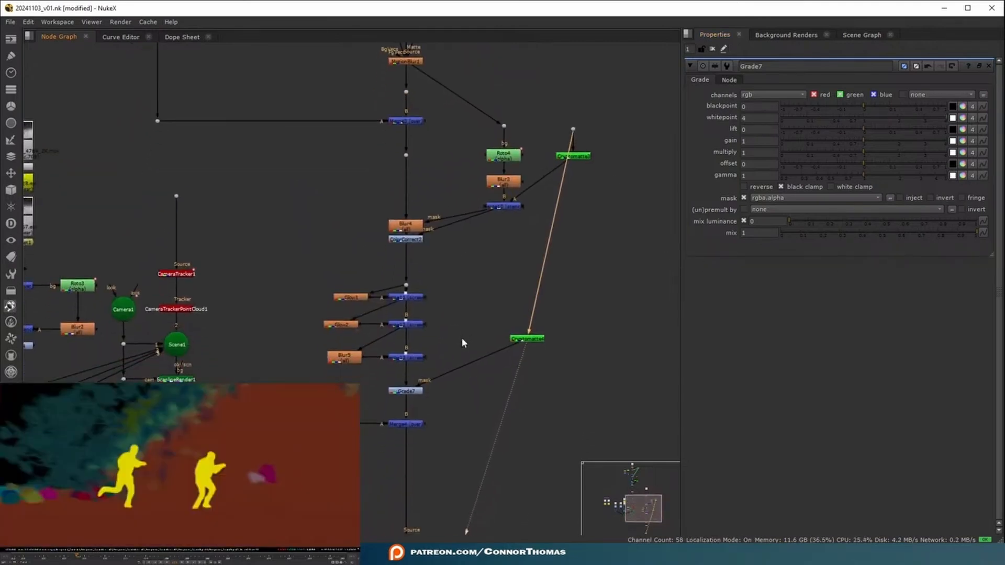
pyautogui.press('Tab')
pyautogui.write('ref')
pyautogui.moveTo(491, 280); pyautogui.dragTo(518, 353, button='middle')
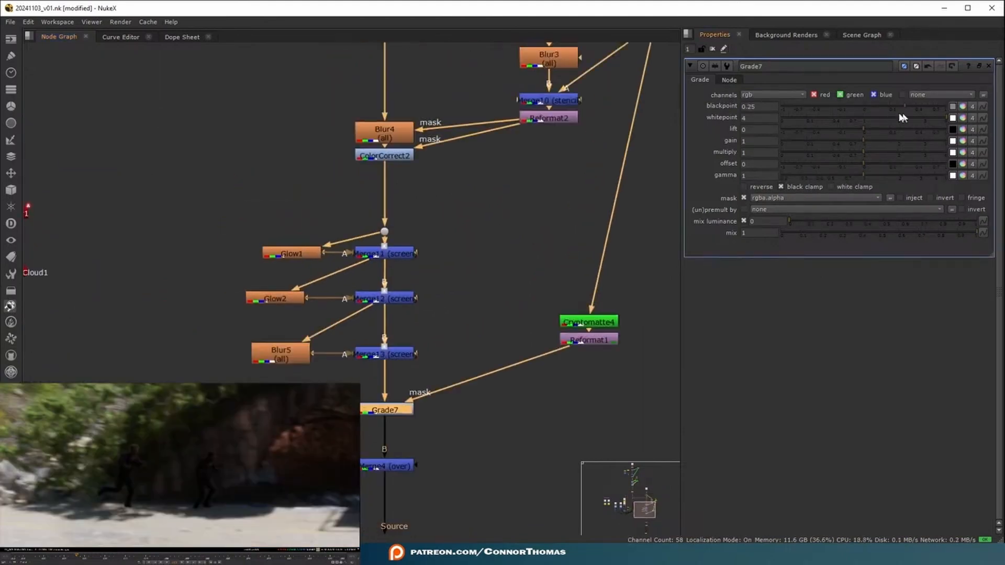
# Return Grade7's blackpoint to 0 and whitepoint to 1.22, and toggle the grade to compare the soldiers
pyautogui.moveTo(900, 113); pyautogui.dragTo(873, 121)
pyautogui.hotkey('ctrl', 'z')
pyautogui.press('d')
pyautogui.press('d')
pyautogui.press('d')
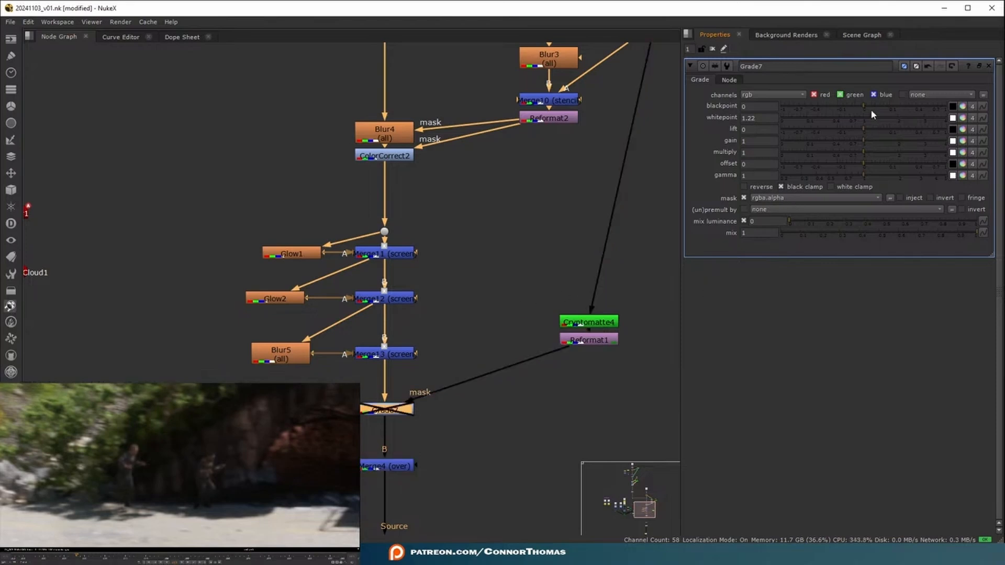
# Try Grade7's whitepoint at 1.78, settle on 0.68, and compare the soldiers with the grade off and on
pyautogui.moveTo(885, 119); pyautogui.dragTo(891, 118)
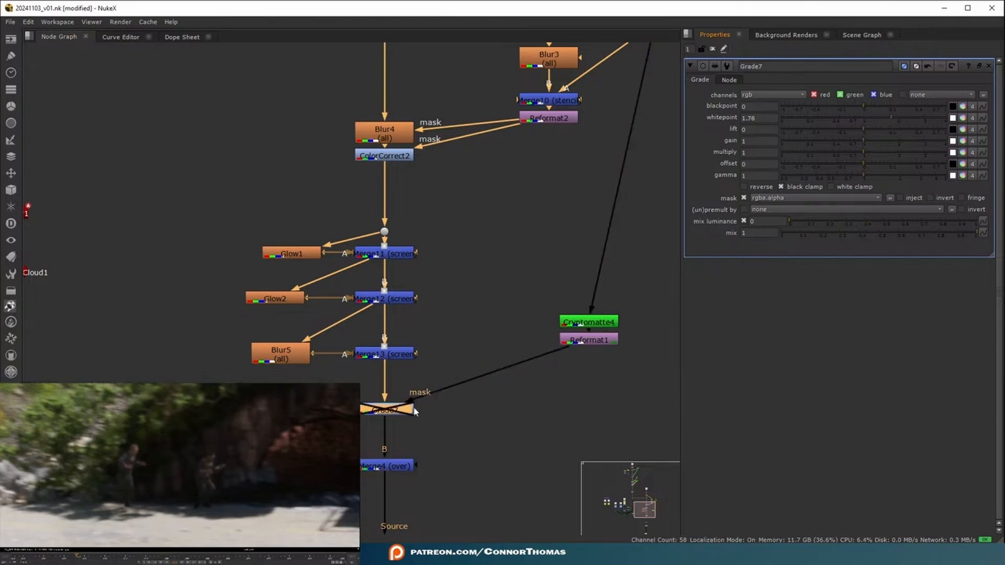
pyautogui.press('d')
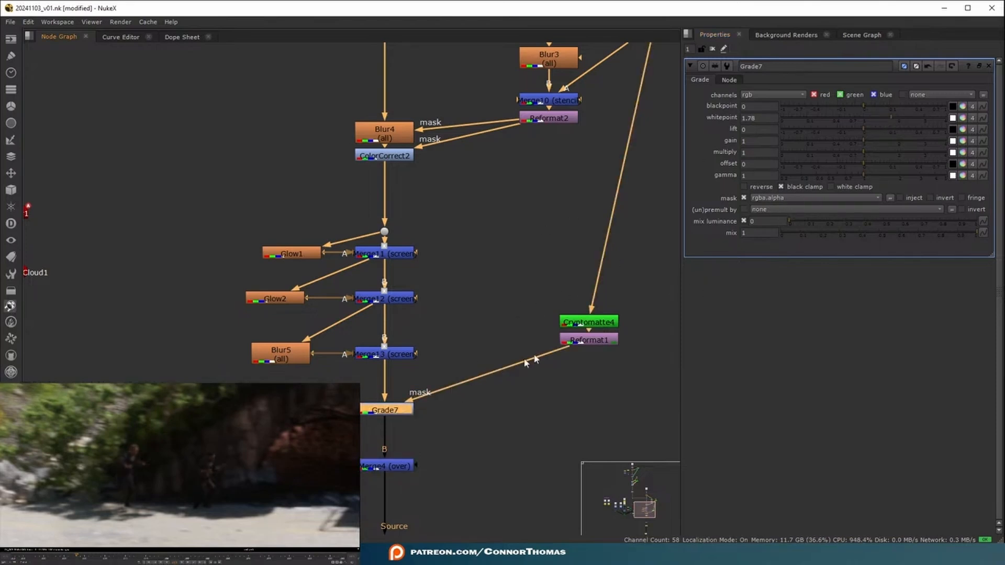
pyautogui.click(849, 119)
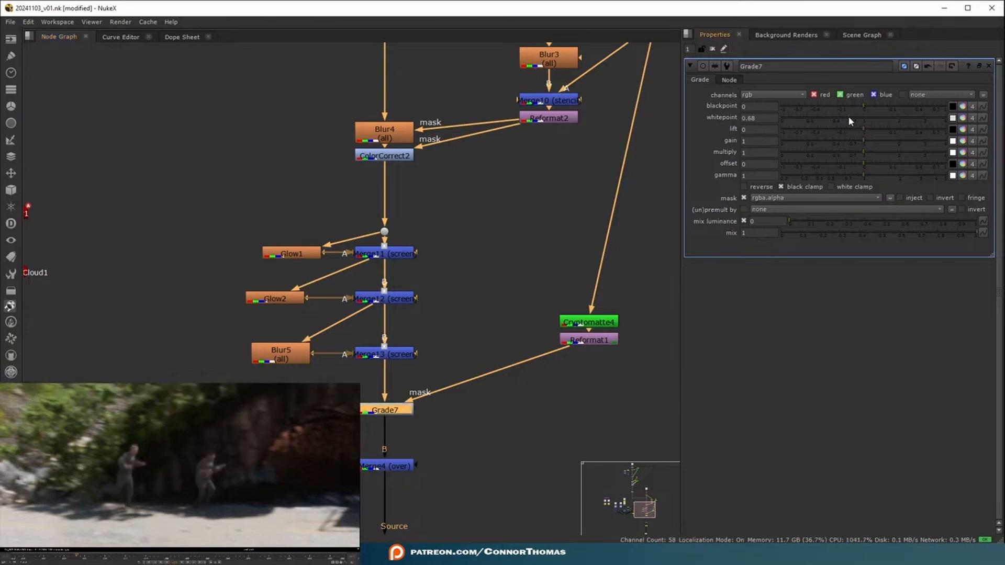
pyautogui.press('d')
pyautogui.press('d')
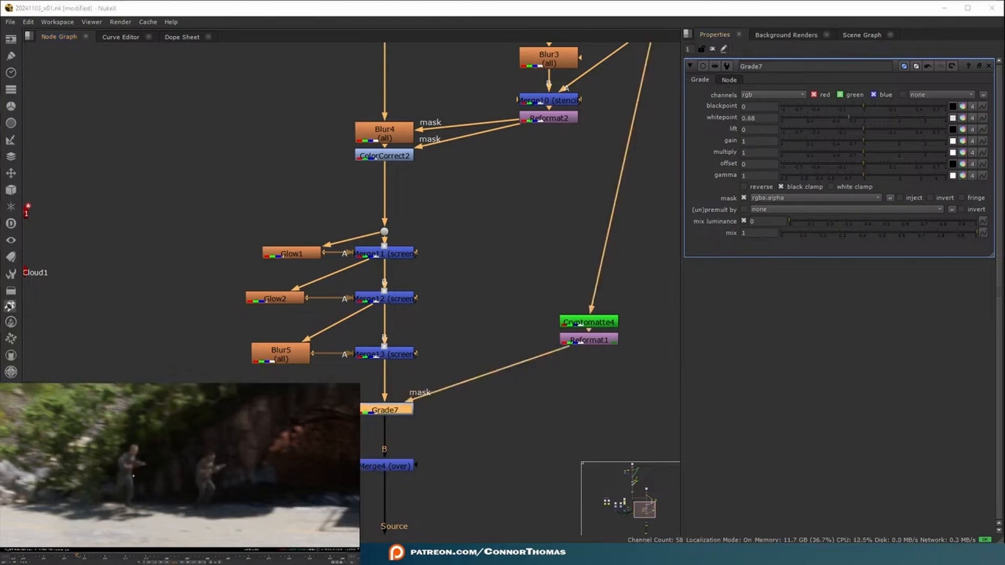
# Insert an EdgeBlur node between Reformat1 and Grade7's mask input, keeping its default settings, and close its properties
pyautogui.click(600, 341)
pyautogui.press('Tab')
pyautogui.write('ed')
pyautogui.click(478, 363)
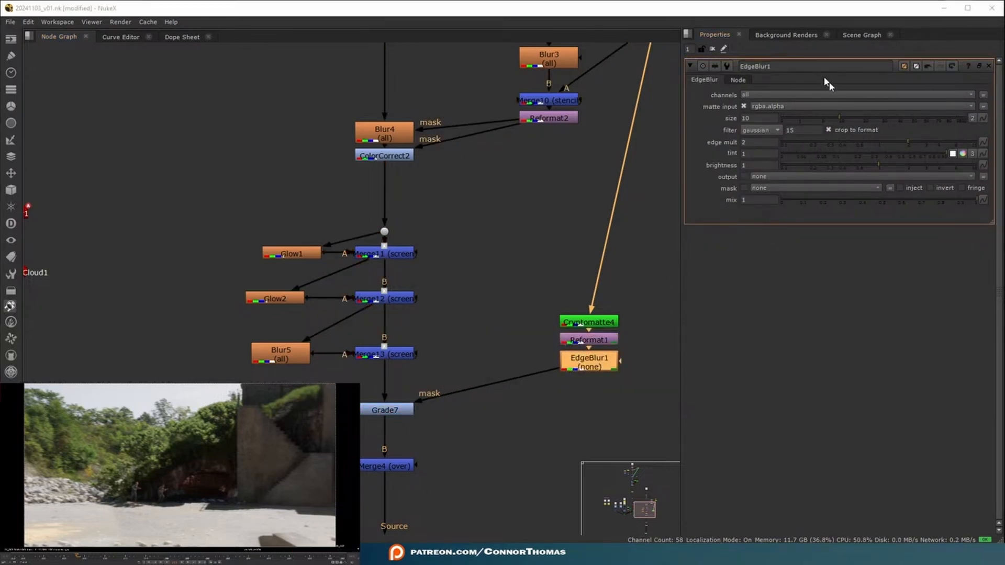
pyautogui.click(714, 49)
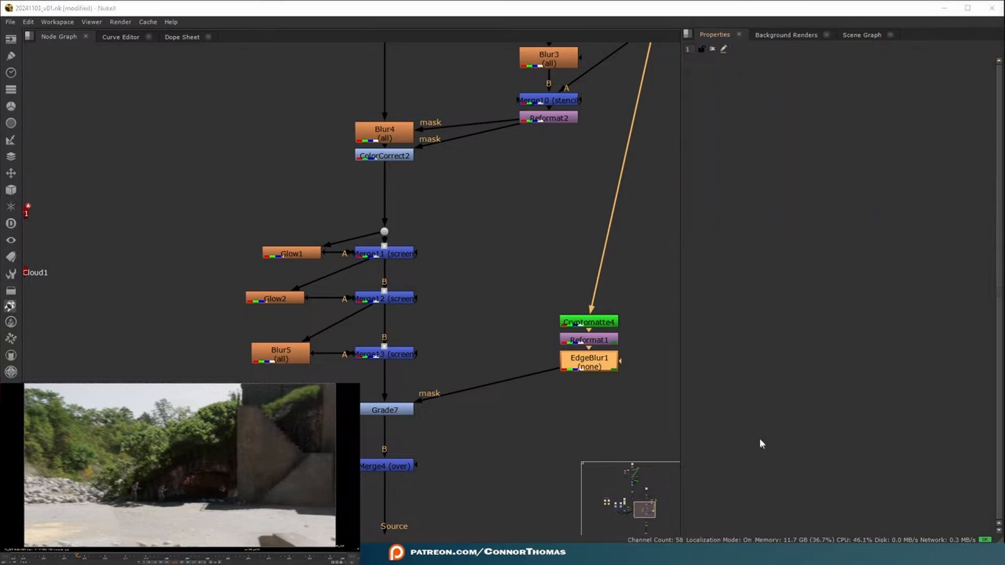
# View EdgeBlur1's blurred soldier matte, and switch the viewer back to the final F_ReGrain1 output
pyautogui.press('2')
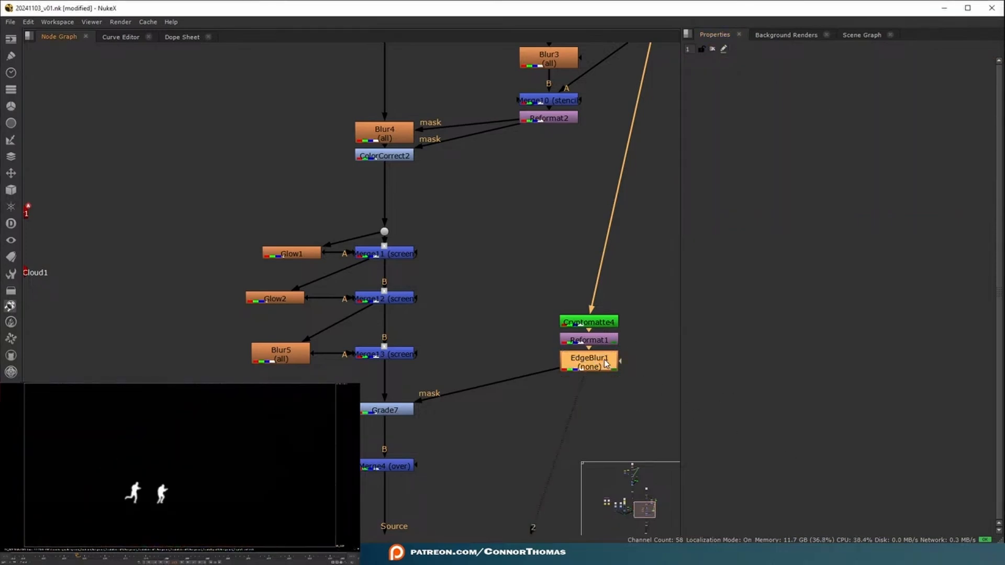
pyautogui.moveTo(505, 498); pyautogui.dragTo(516, 77, button='middle')
pyautogui.moveTo(396, 360); pyautogui.dragTo(435, 237, button='middle')
pyautogui.click(577, 310)
pyautogui.press('1')
pyautogui.click(198, 480)
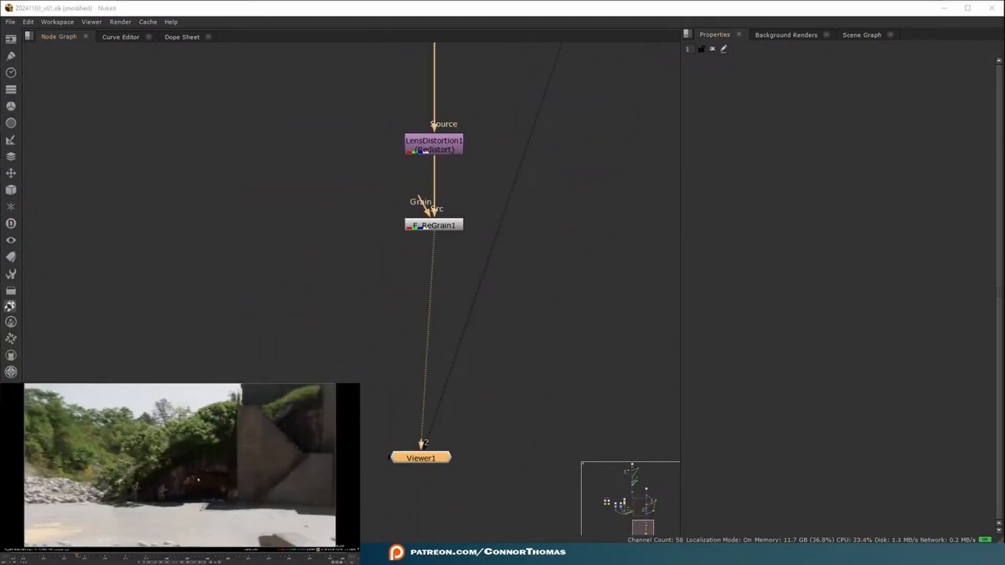
# Add a Constant node beside LensDistortion1 and set its color to 1
pyautogui.moveTo(516, 61); pyautogui.dragTo(524, 362, button='middle')
pyautogui.moveTo(479, 398); pyautogui.dragTo(517, 250, button='middle')
pyautogui.press('Tab')
pyautogui.write('const')
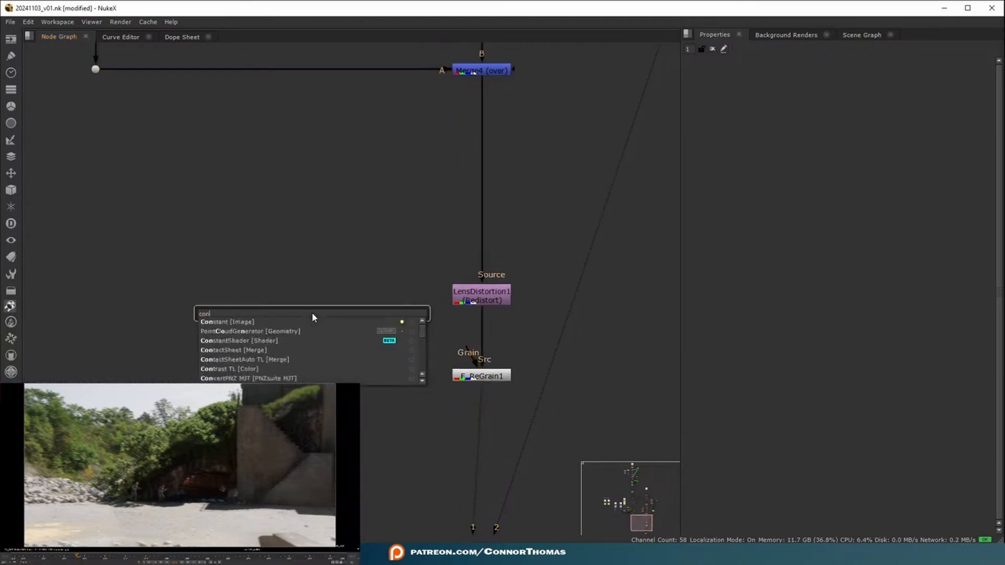
pyautogui.press('Return')
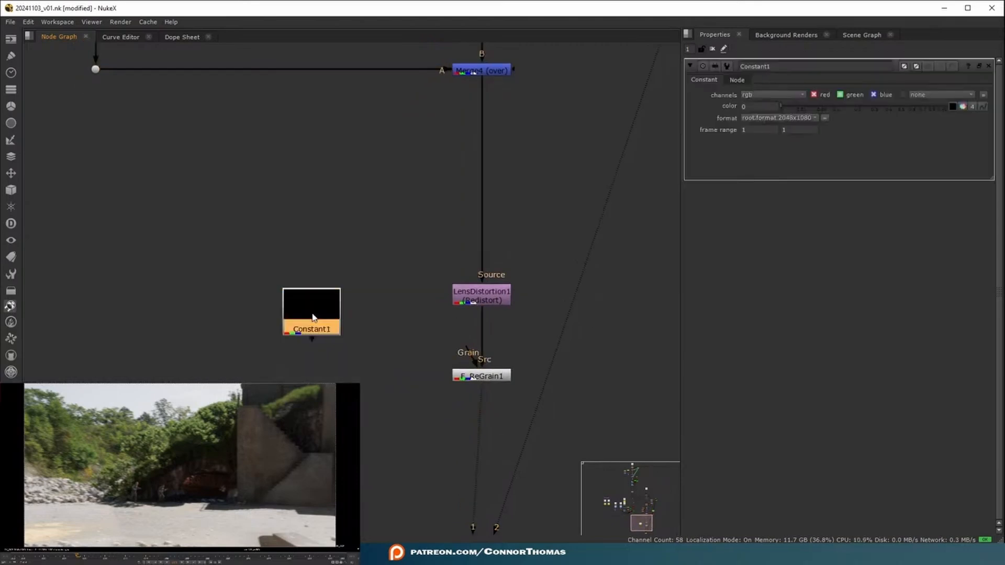
pyautogui.doubleClick(757, 108)
pyautogui.write('1')
pyautogui.click(421, 195)
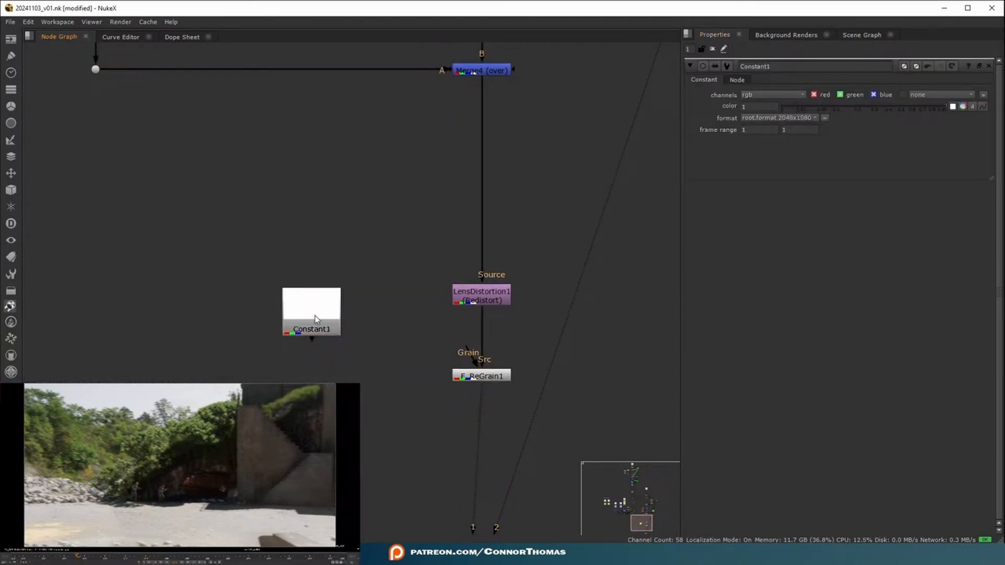
# Insert a Shuffle node between LensDistortion1 and F_ReGrain1, and connect Constant1 to its A input
pyautogui.click(315, 316)
pyautogui.moveTo(496, 376); pyautogui.dragTo(495, 398)
pyautogui.click(482, 292)
pyautogui.press('Tab')
pyautogui.write('shuffle')
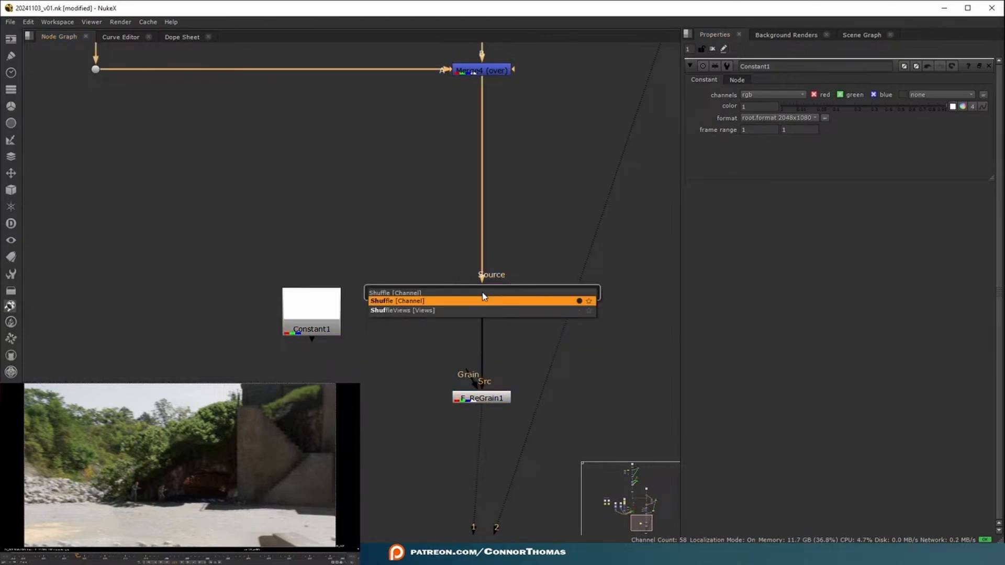
pyautogui.press('Return')
pyautogui.moveTo(390, 319); pyautogui.dragTo(306, 318)
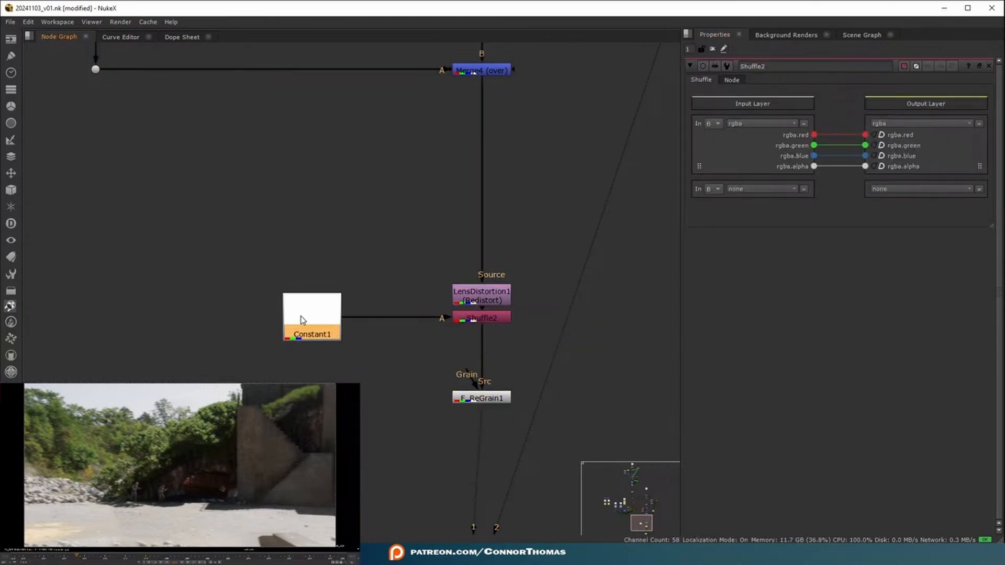
# Set Shuffle2's A input layer to rgb and route its red channel into the output alpha
pyautogui.click(471, 318)
pyautogui.click(767, 189)
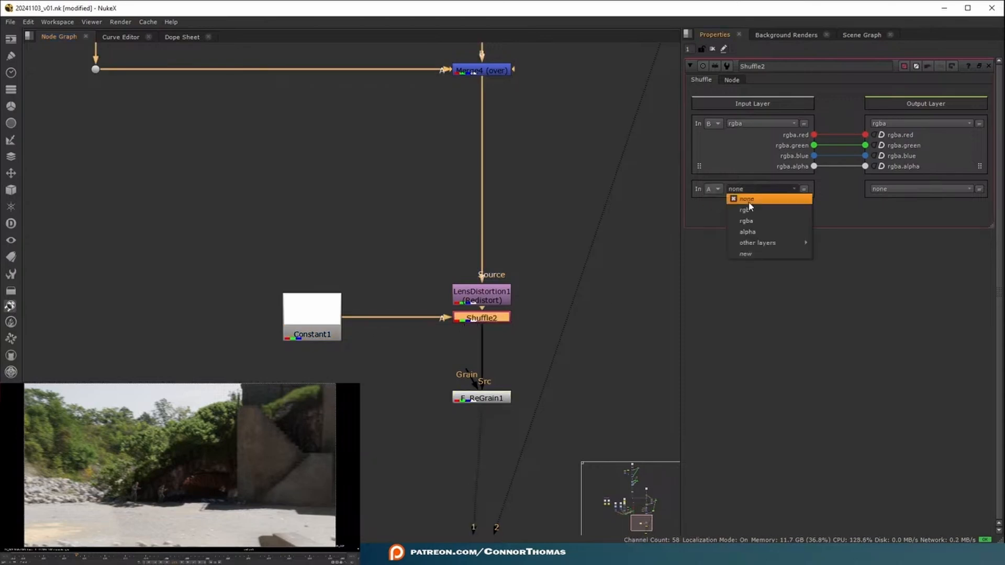
pyautogui.click(758, 206)
pyautogui.moveTo(815, 201); pyautogui.dragTo(866, 166)
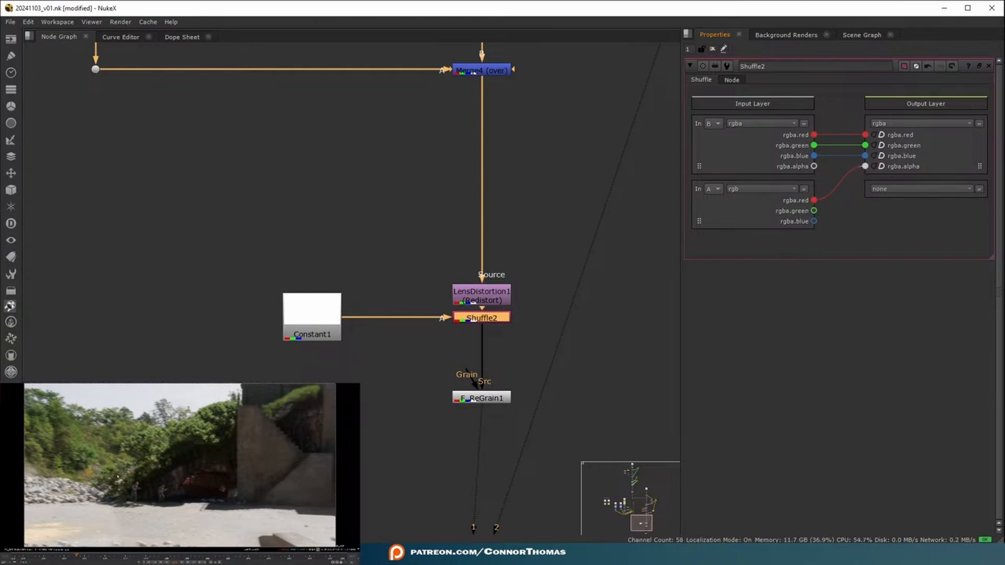
# Examine the composite's alpha channel around LensDistortion1 and Shuffle2, toggling between alpha and full color
pyautogui.press('a')
pyautogui.click(476, 299)
pyautogui.press('1')
pyautogui.click(555, 303)
pyautogui.press('a')
pyautogui.press('a')
pyautogui.press('a')
pyautogui.press('a')
pyautogui.moveTo(531, 190); pyautogui.dragTo(533, 417, button='middle')
pyautogui.scroll(-2, 533, 418)
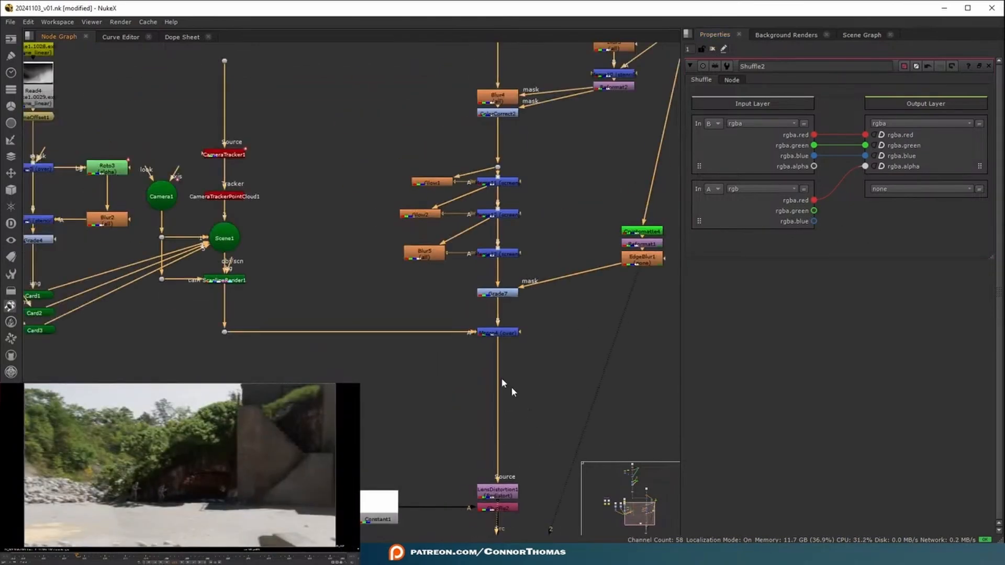
pyautogui.press('a')
pyautogui.press('a')
pyautogui.press('a')
pyautogui.press('a')
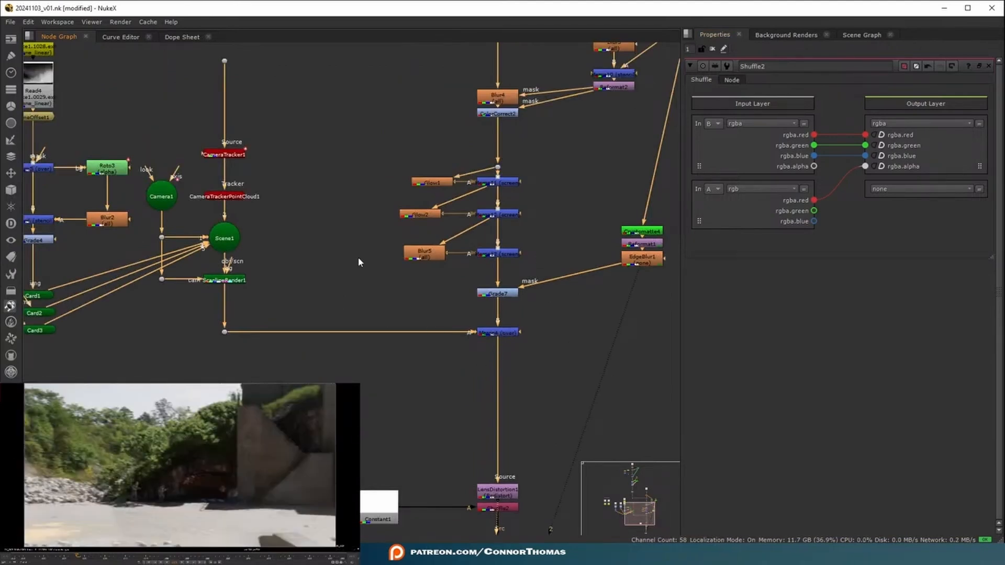
# View F_ReGrain1, disconnect the viewer's second input from EdgeBlur1, and place Viewer1 further below the node tree
pyautogui.moveTo(461, 414); pyautogui.dragTo(442, 180, button='middle')
pyautogui.click(488, 331)
pyautogui.press('1')
pyautogui.moveTo(475, 464); pyautogui.dragTo(536, 451)
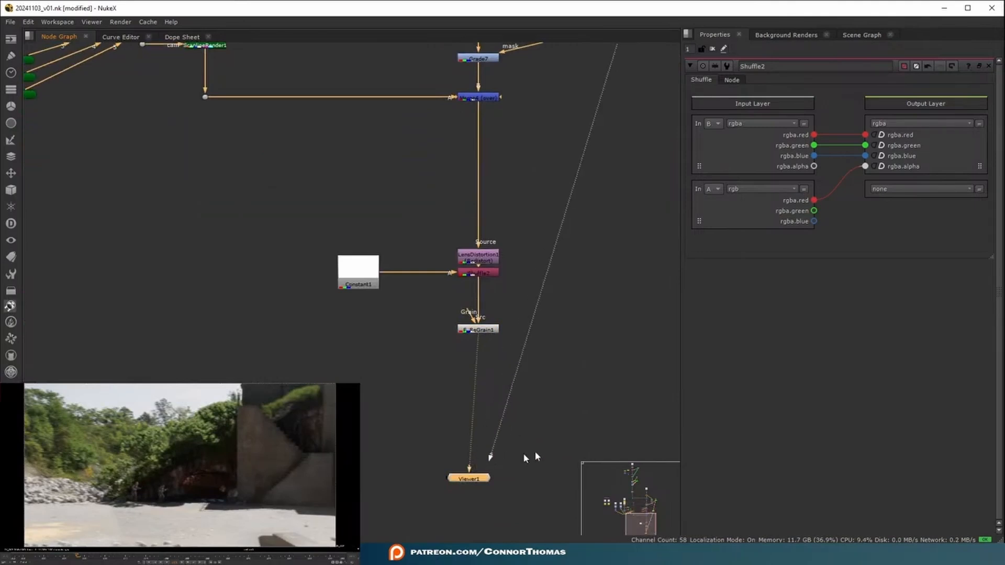
pyautogui.moveTo(478, 476); pyautogui.dragTo(465, 538)
pyautogui.click(545, 449)
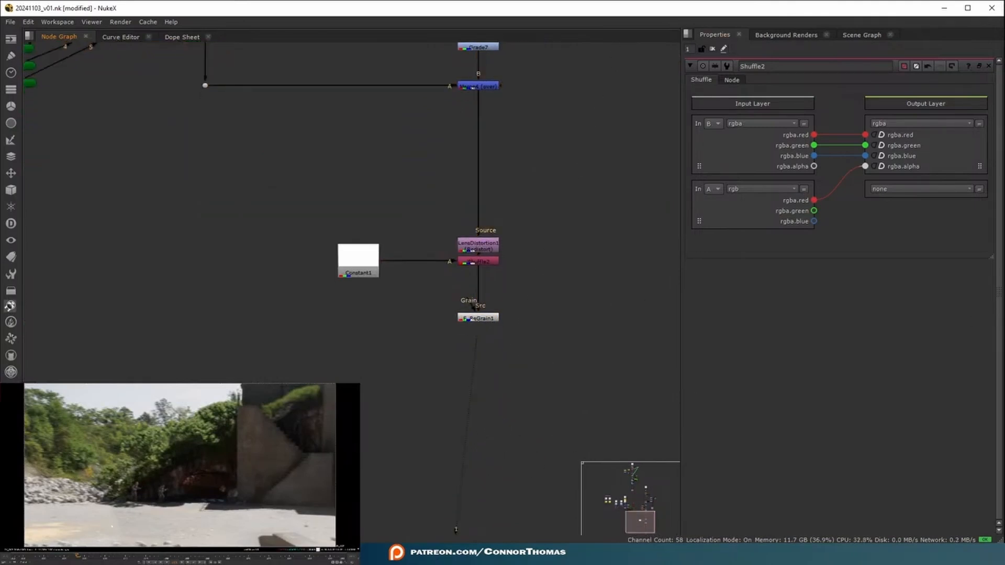